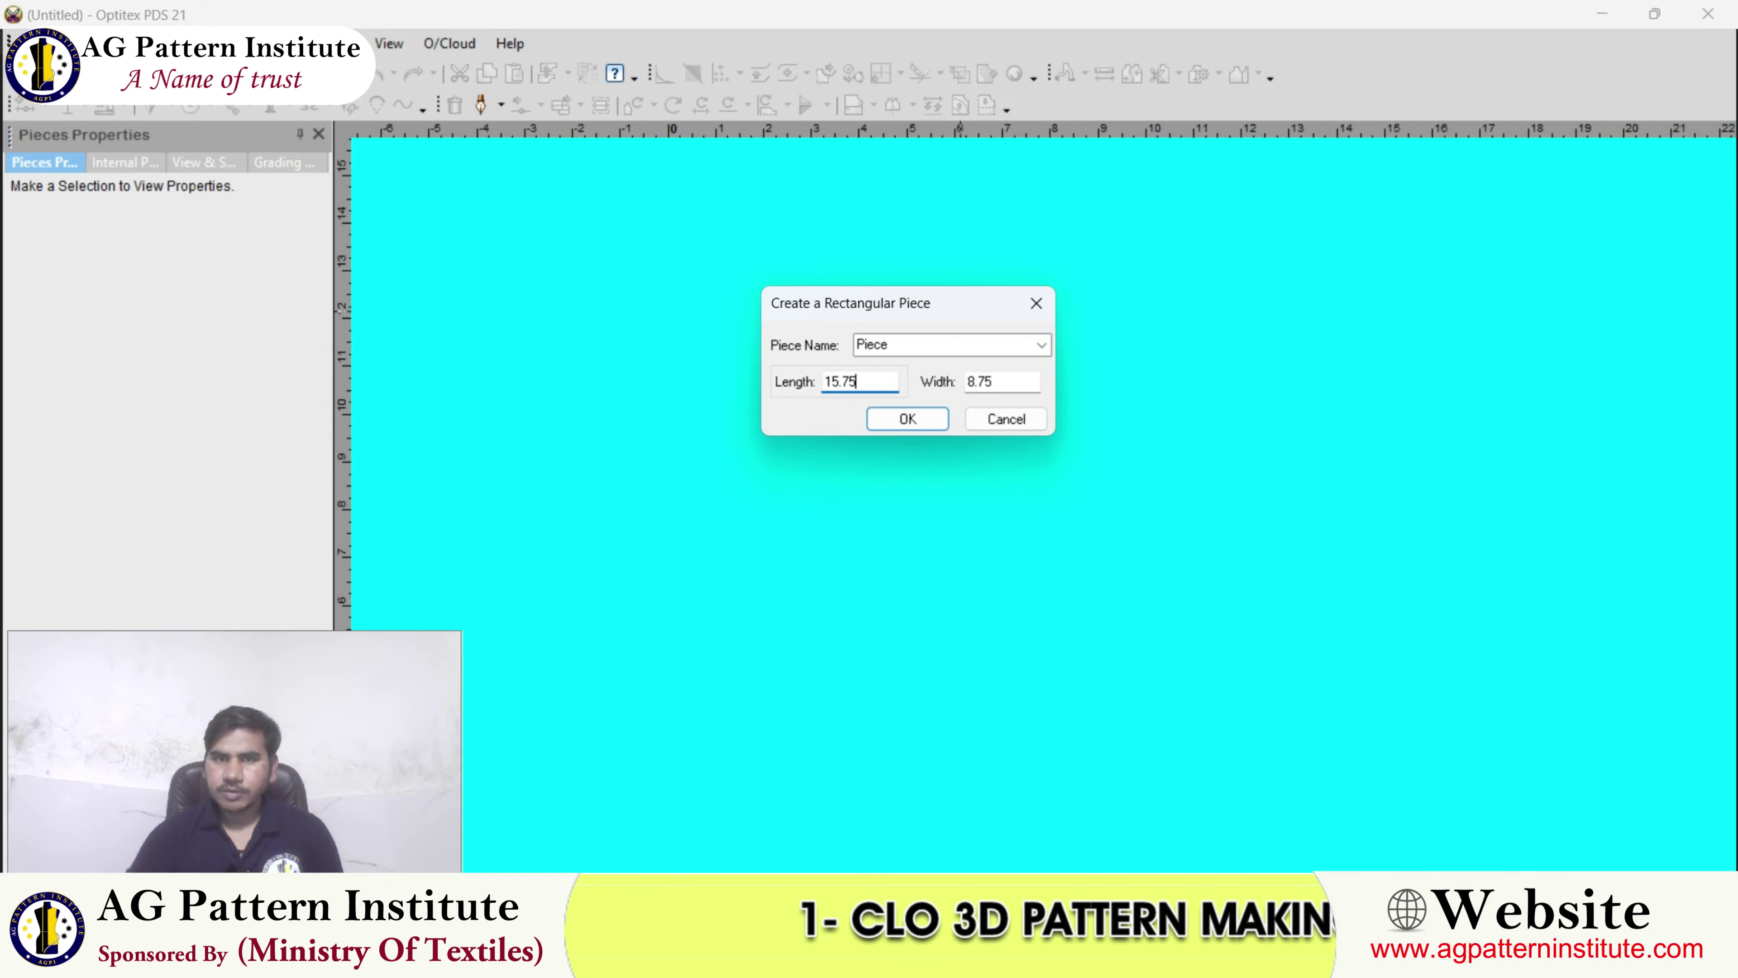
# - Create a rectangular piece with a length of 15.75 and a width of 8.75 inches
pyautogui.moveTo(956, 298); pyautogui.dragTo(961, 261)
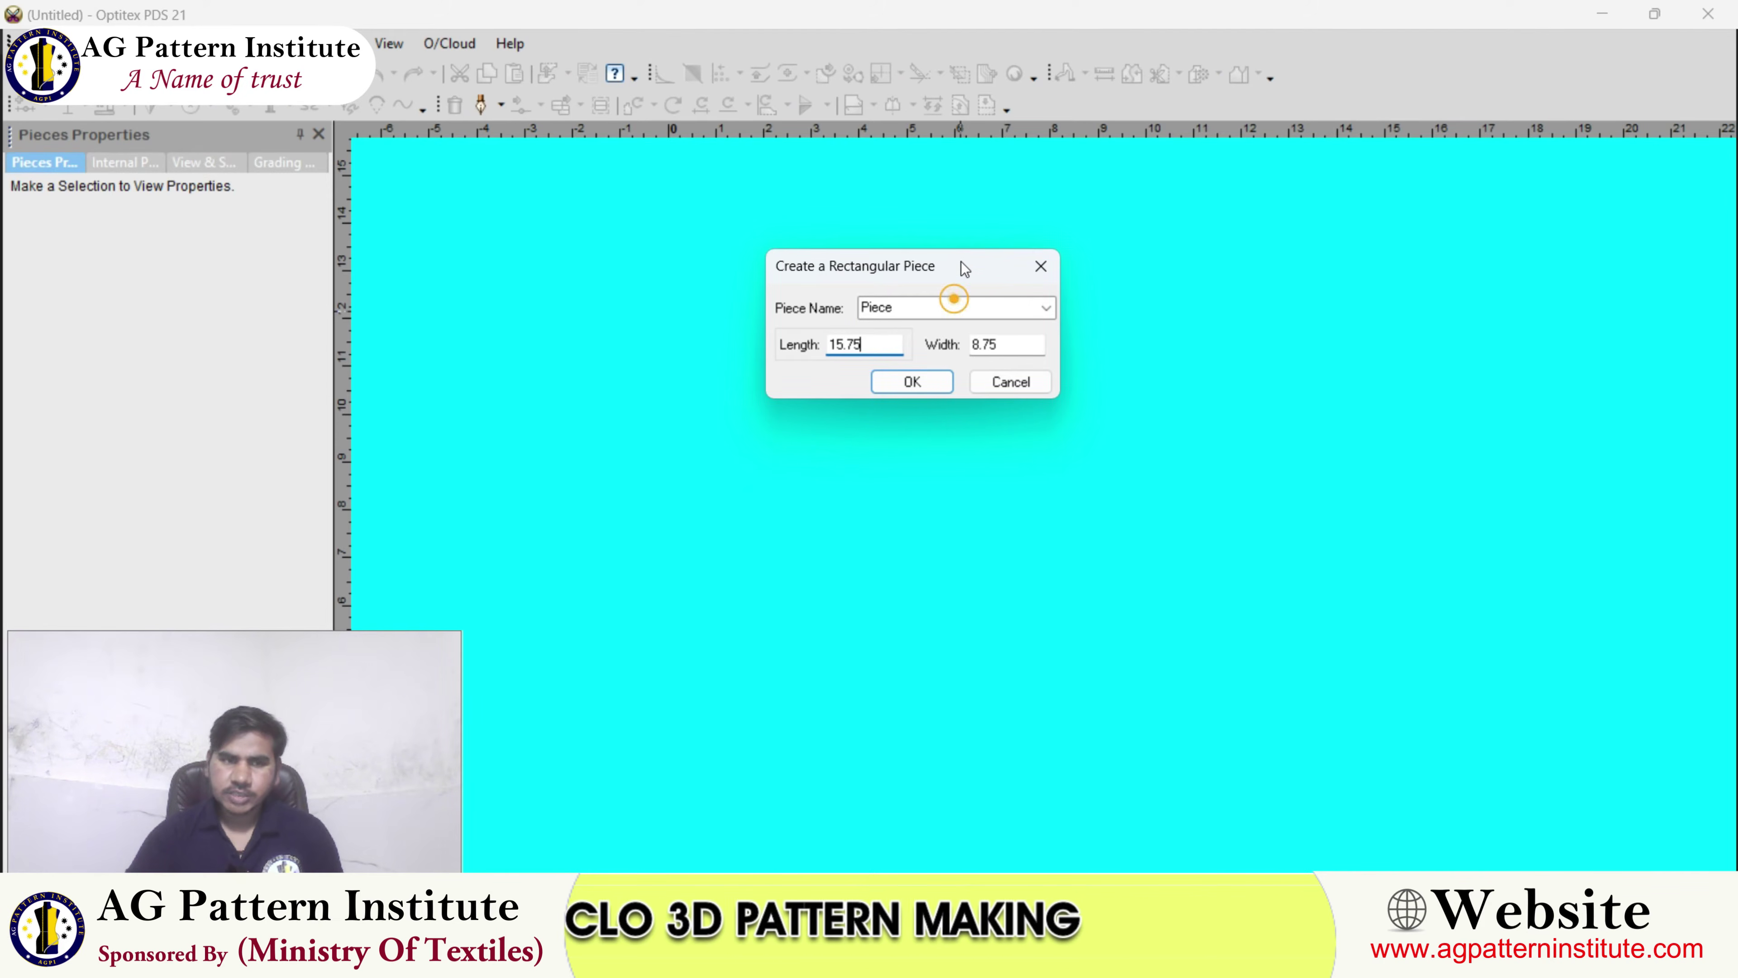
pyautogui.doubleClick(1018, 339)
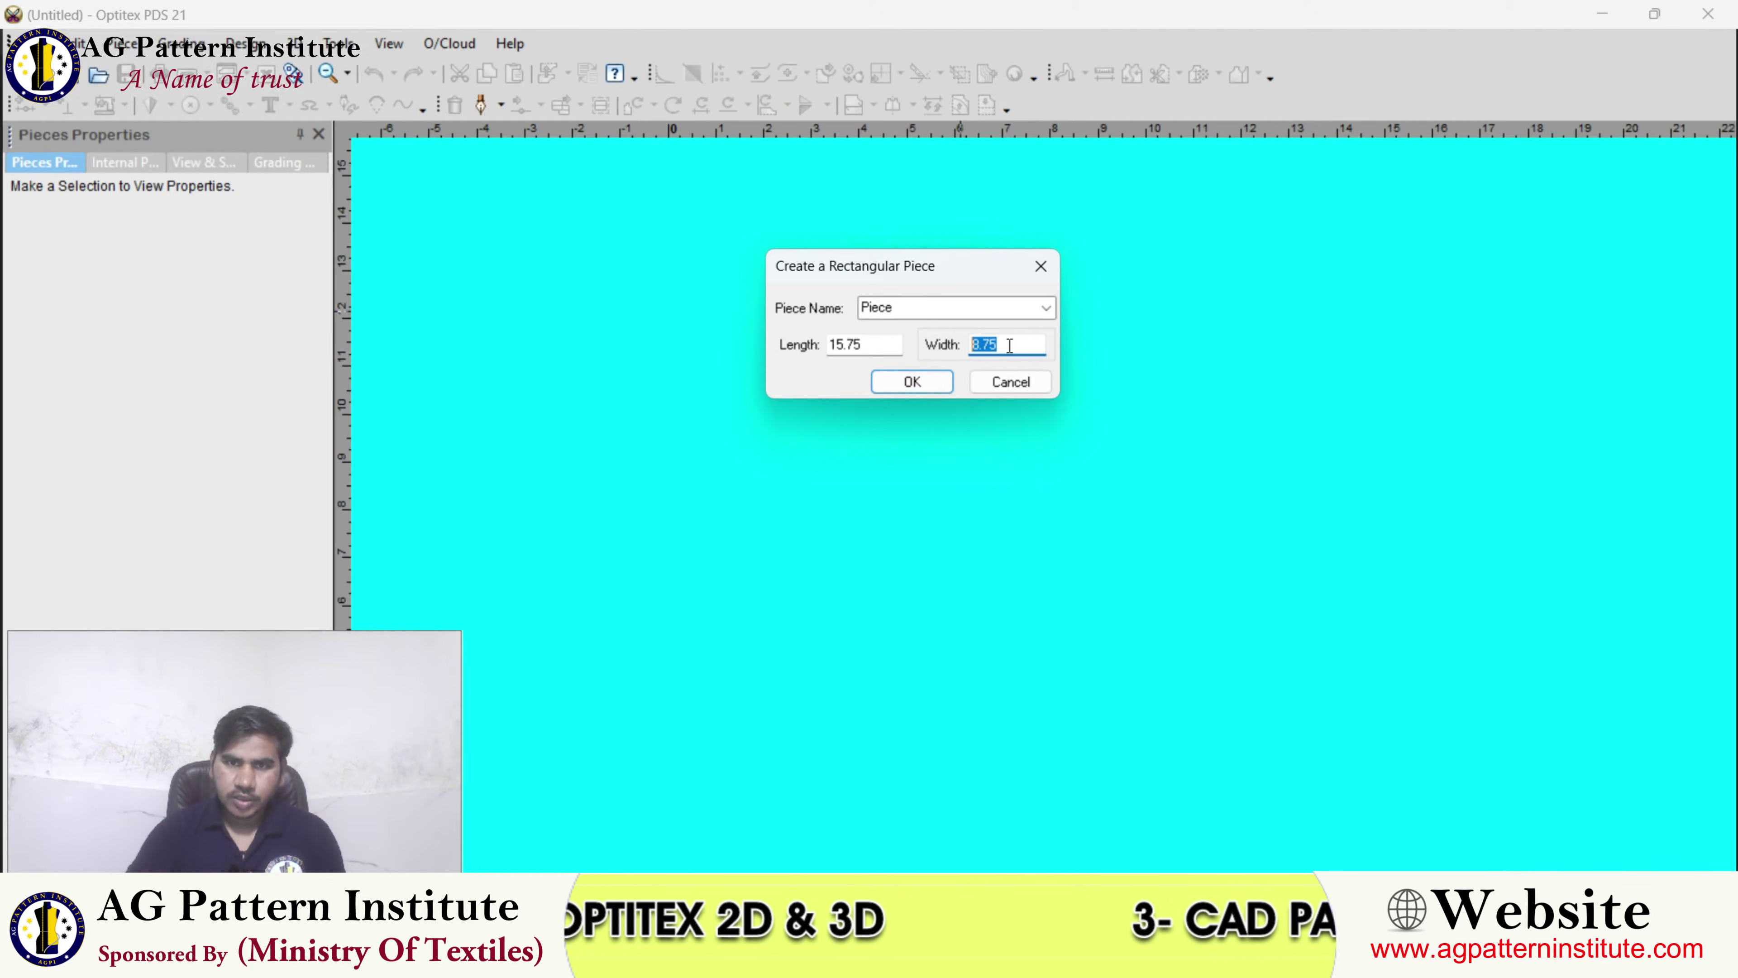
pyautogui.click(903, 382)
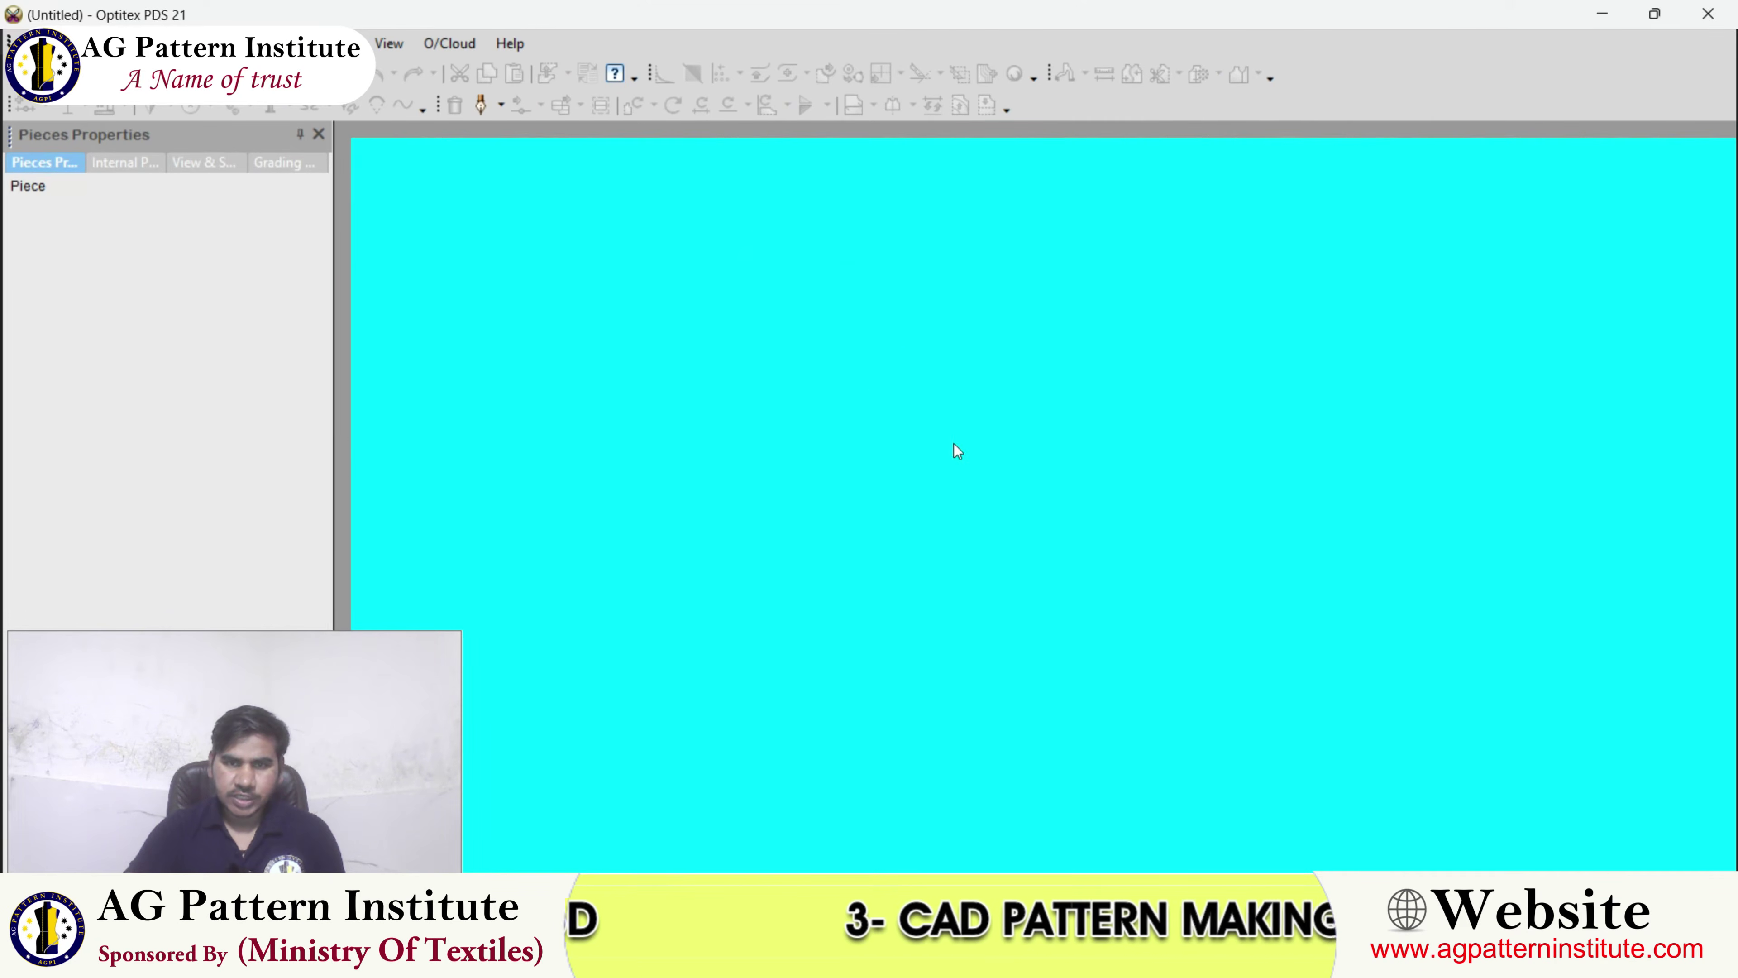
pyautogui.scroll(2, 1046, 517)
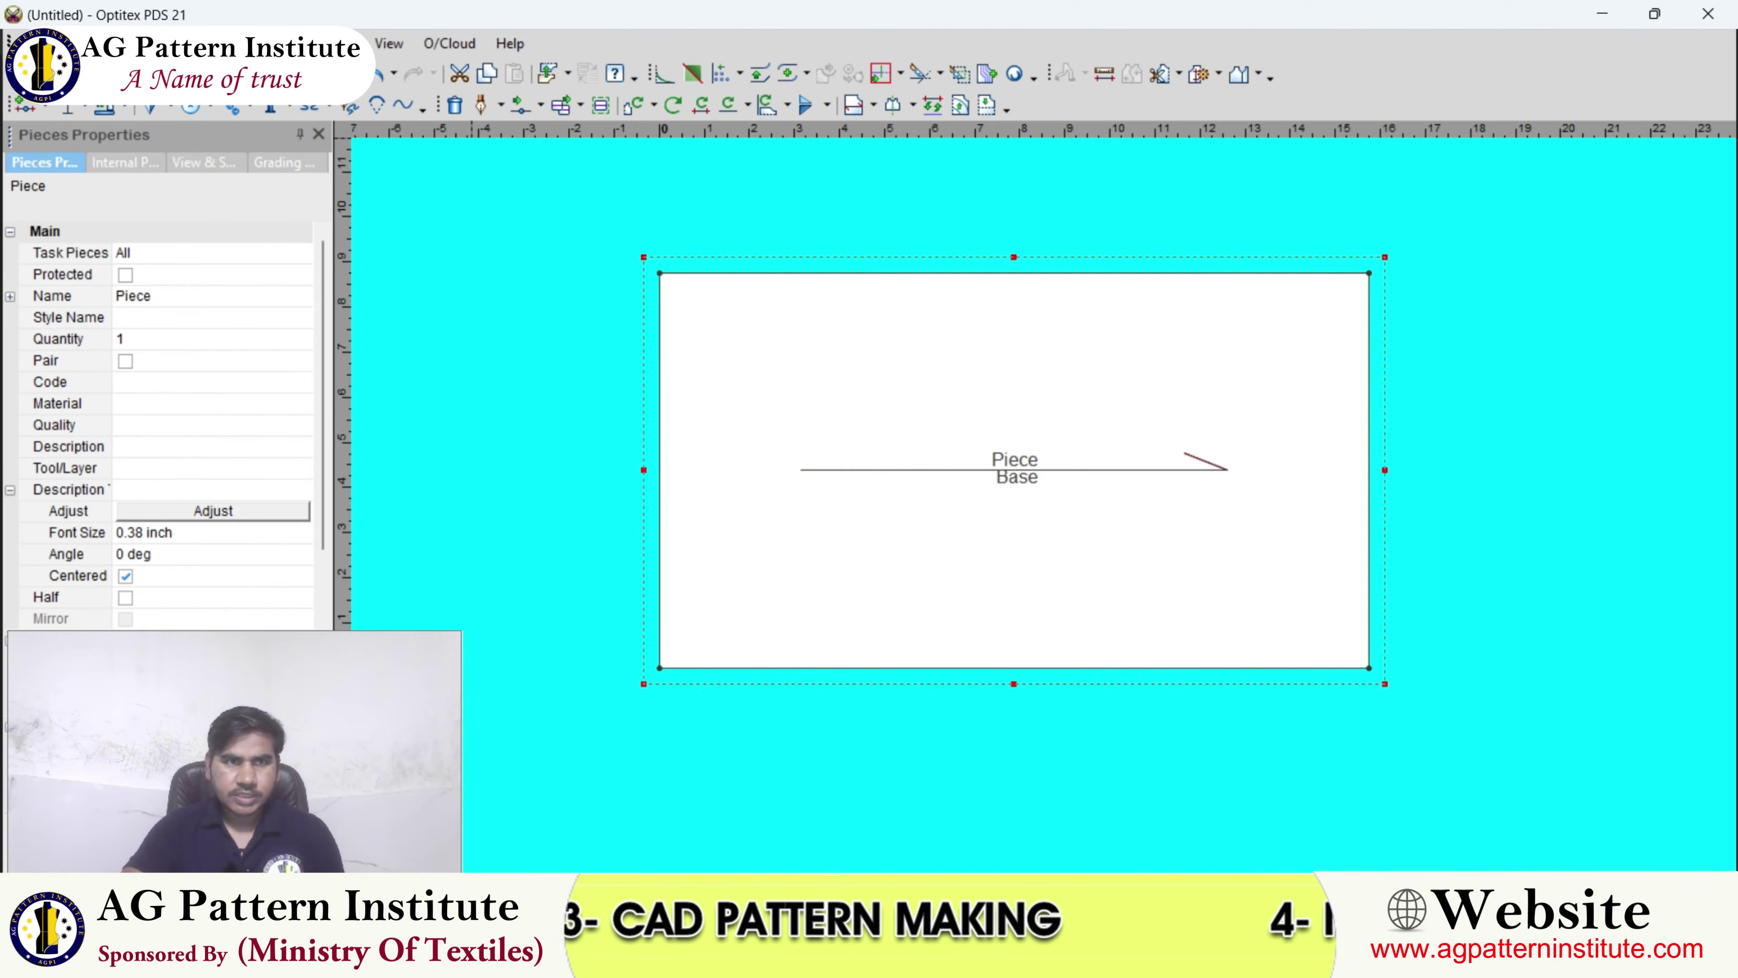
# - Rename the base size in the sizes table to SIZE-S and close the table
pyautogui.click(171, 44)
pyautogui.click(198, 74)
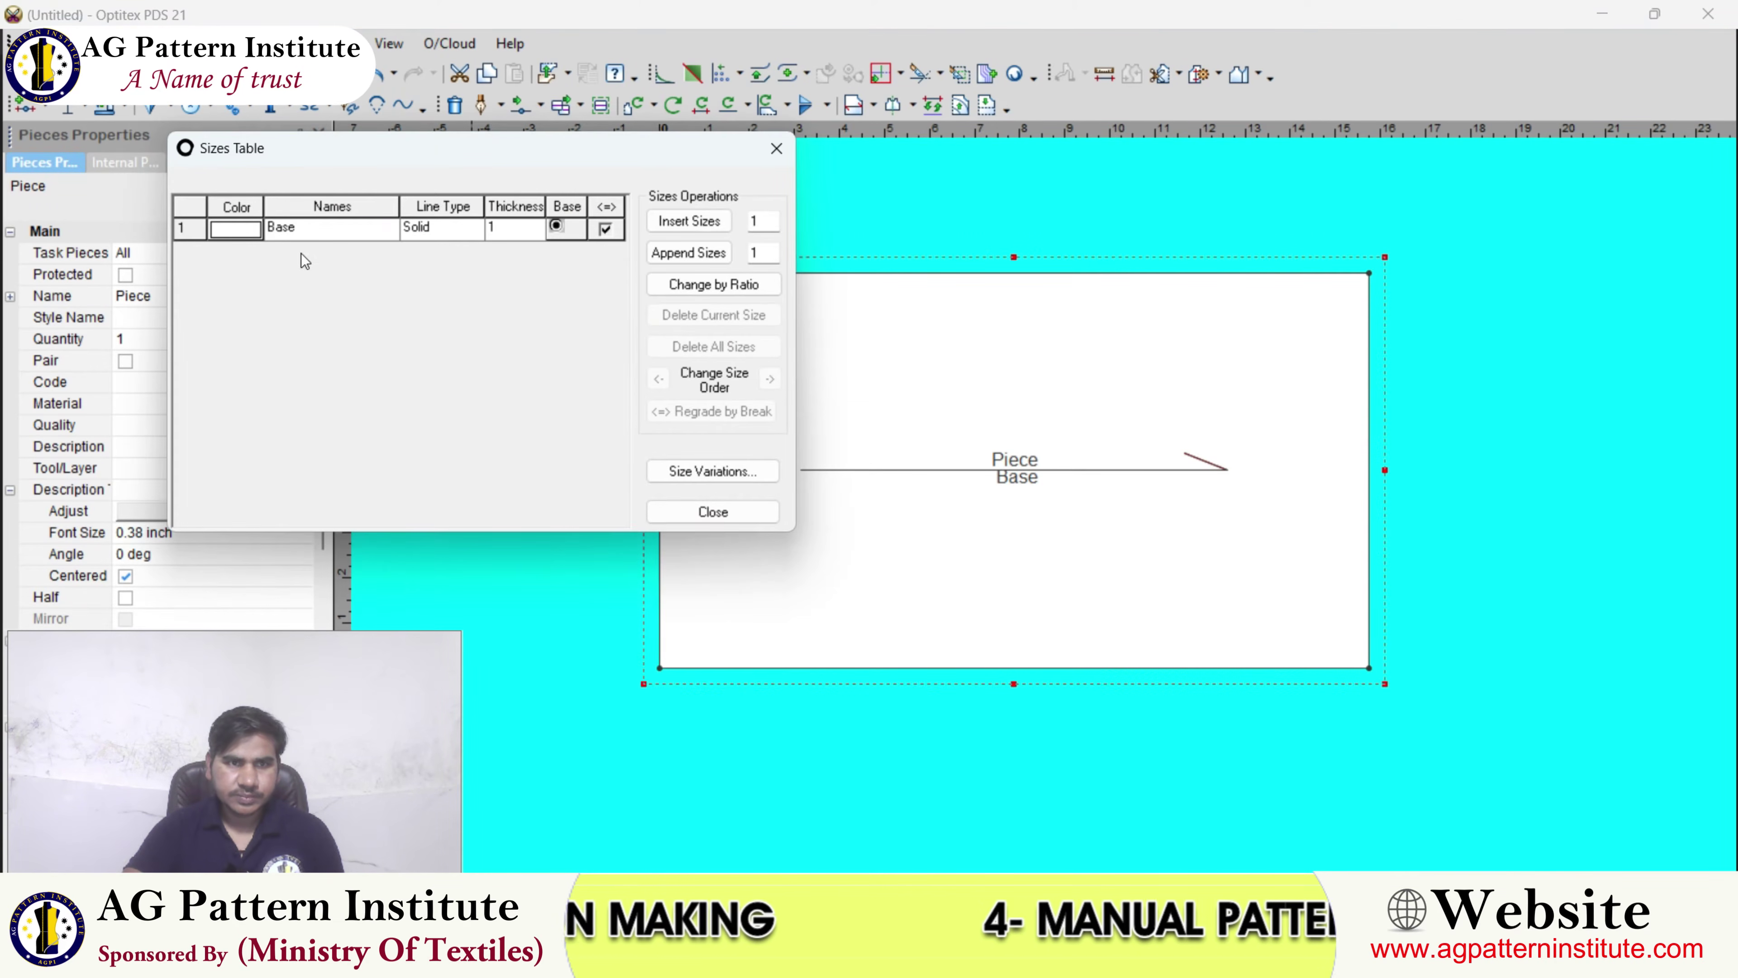
pyautogui.doubleClick(289, 228)
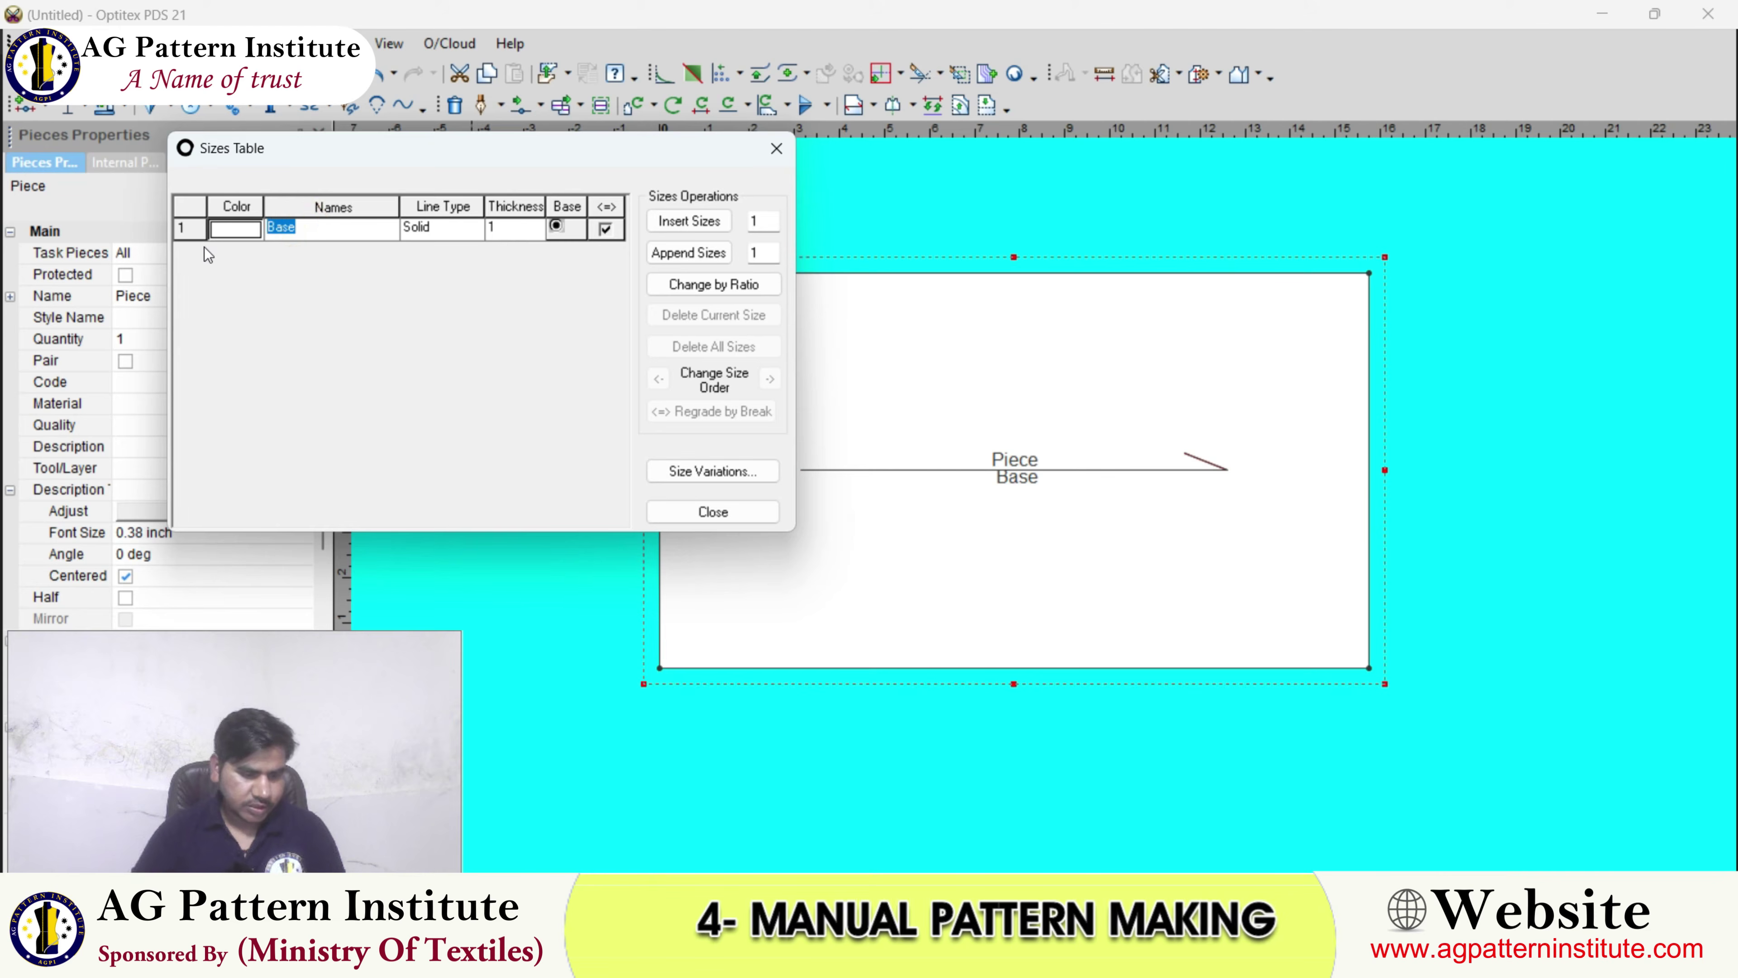
pyautogui.write('SIZE-')
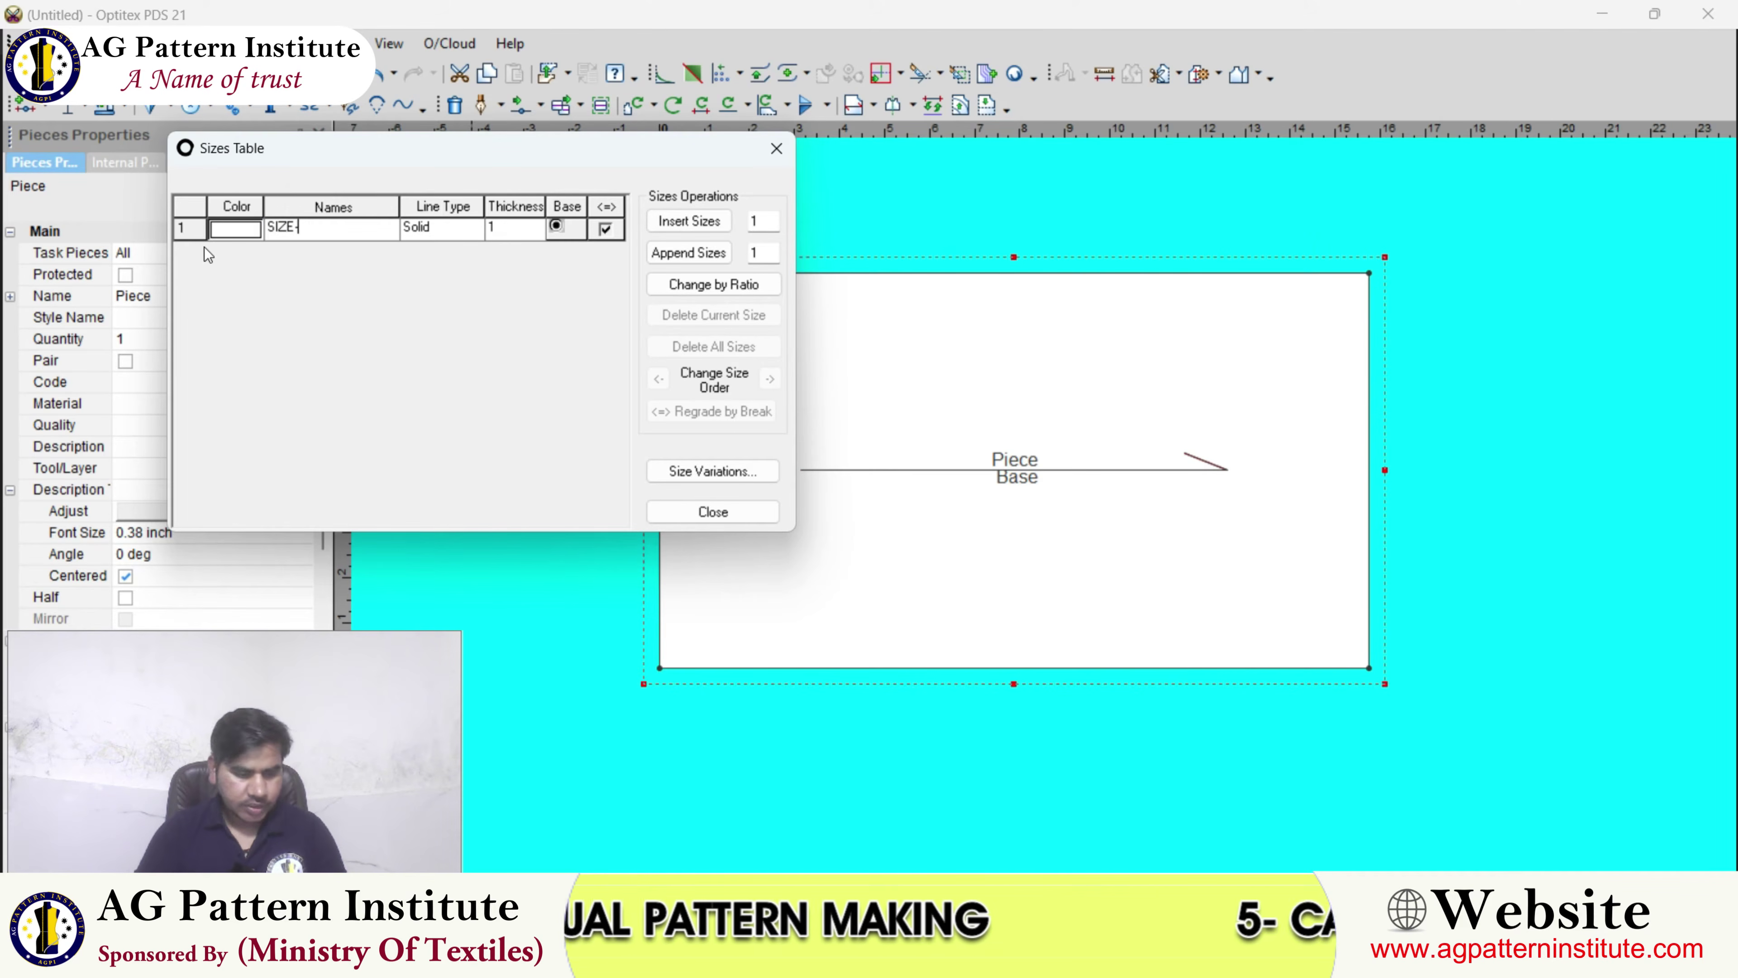
pyautogui.write('S')
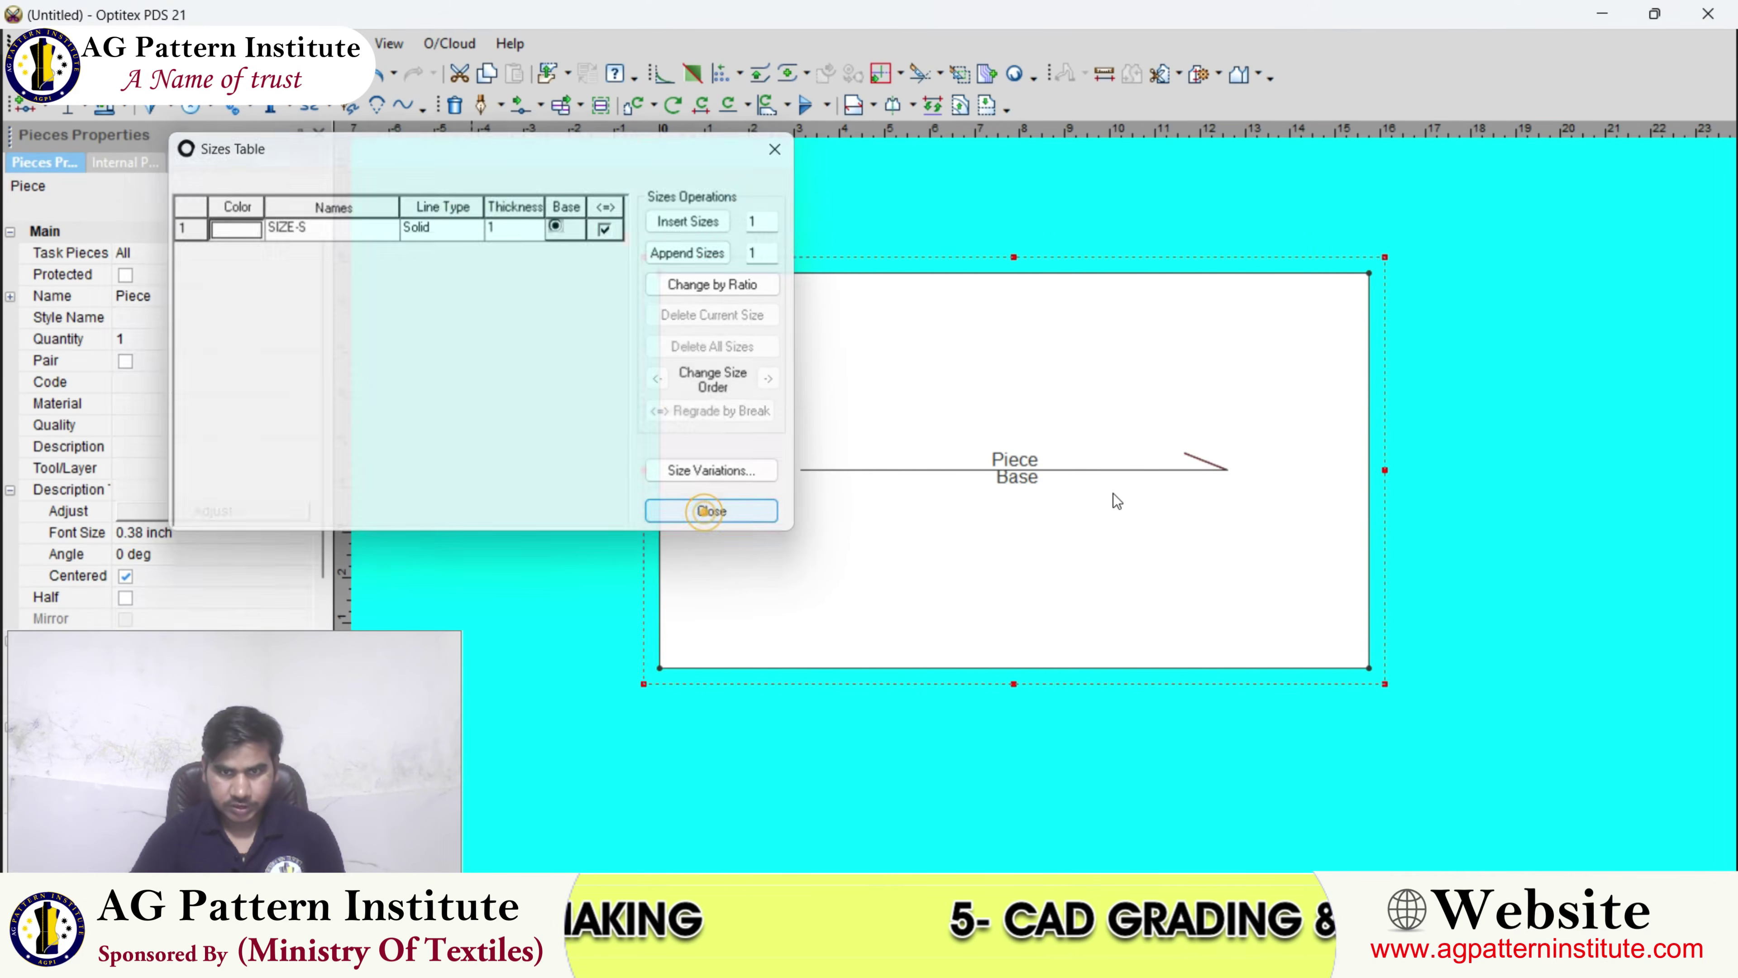
pyautogui.click(706, 514)
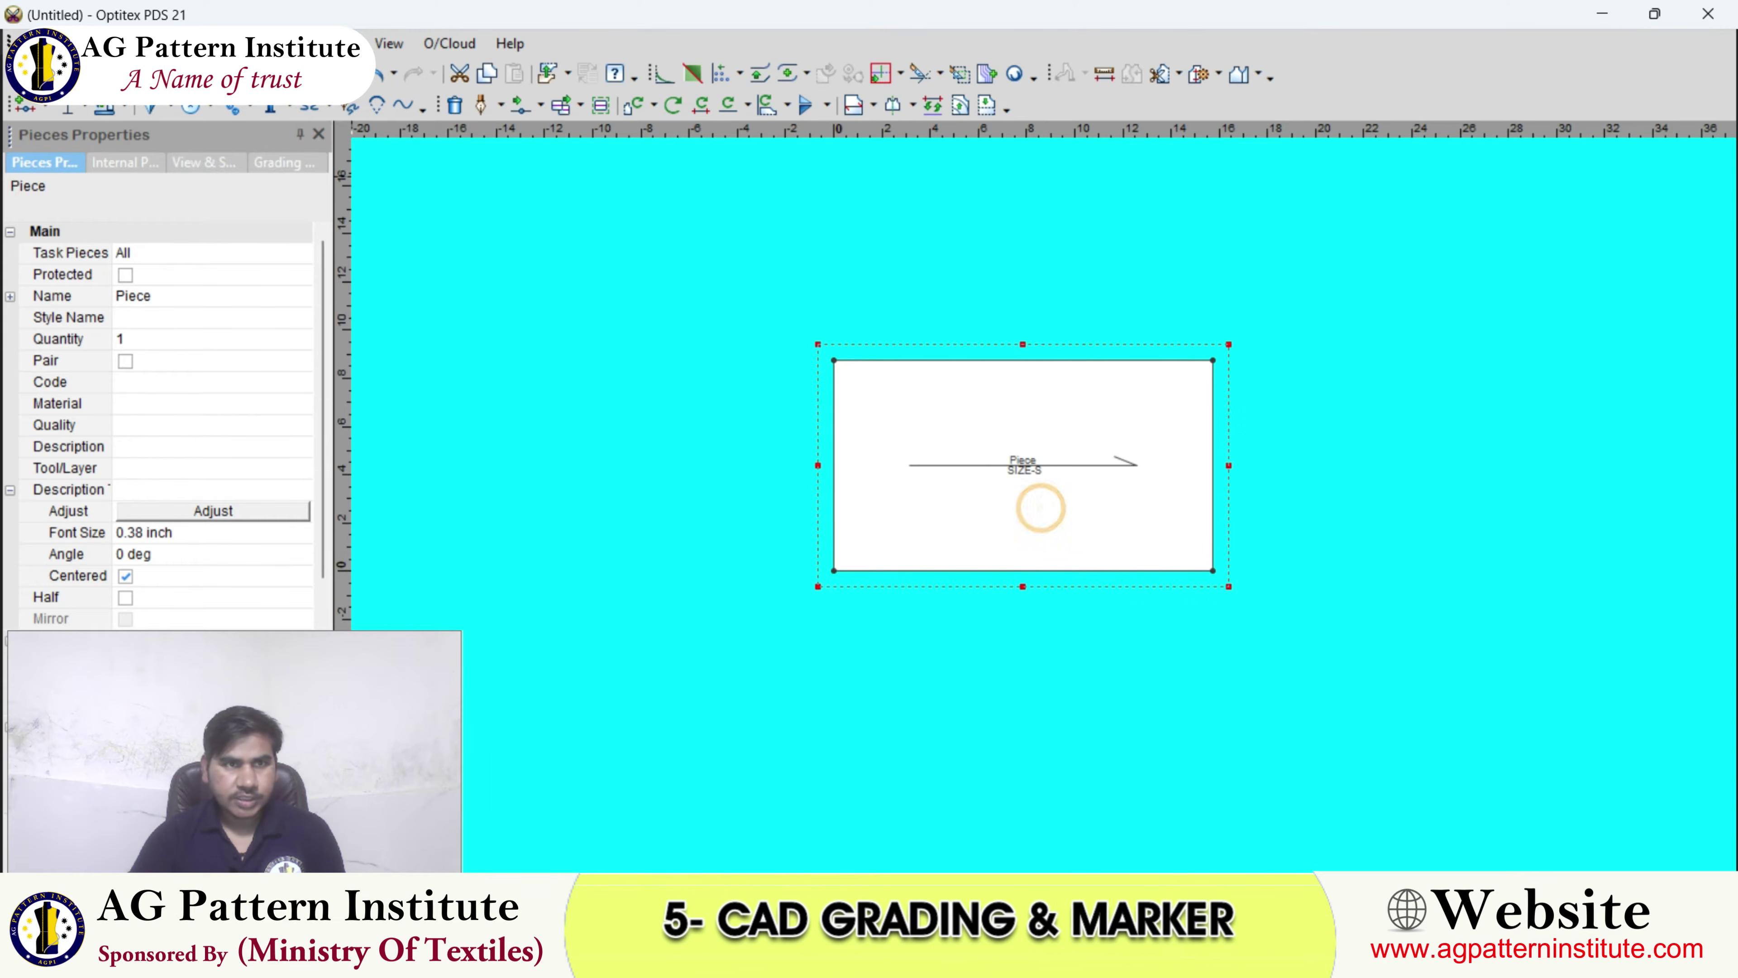
# - Enter CROP TOP PATTERN as the style name of the rectangular piece
pyautogui.click(119, 44)
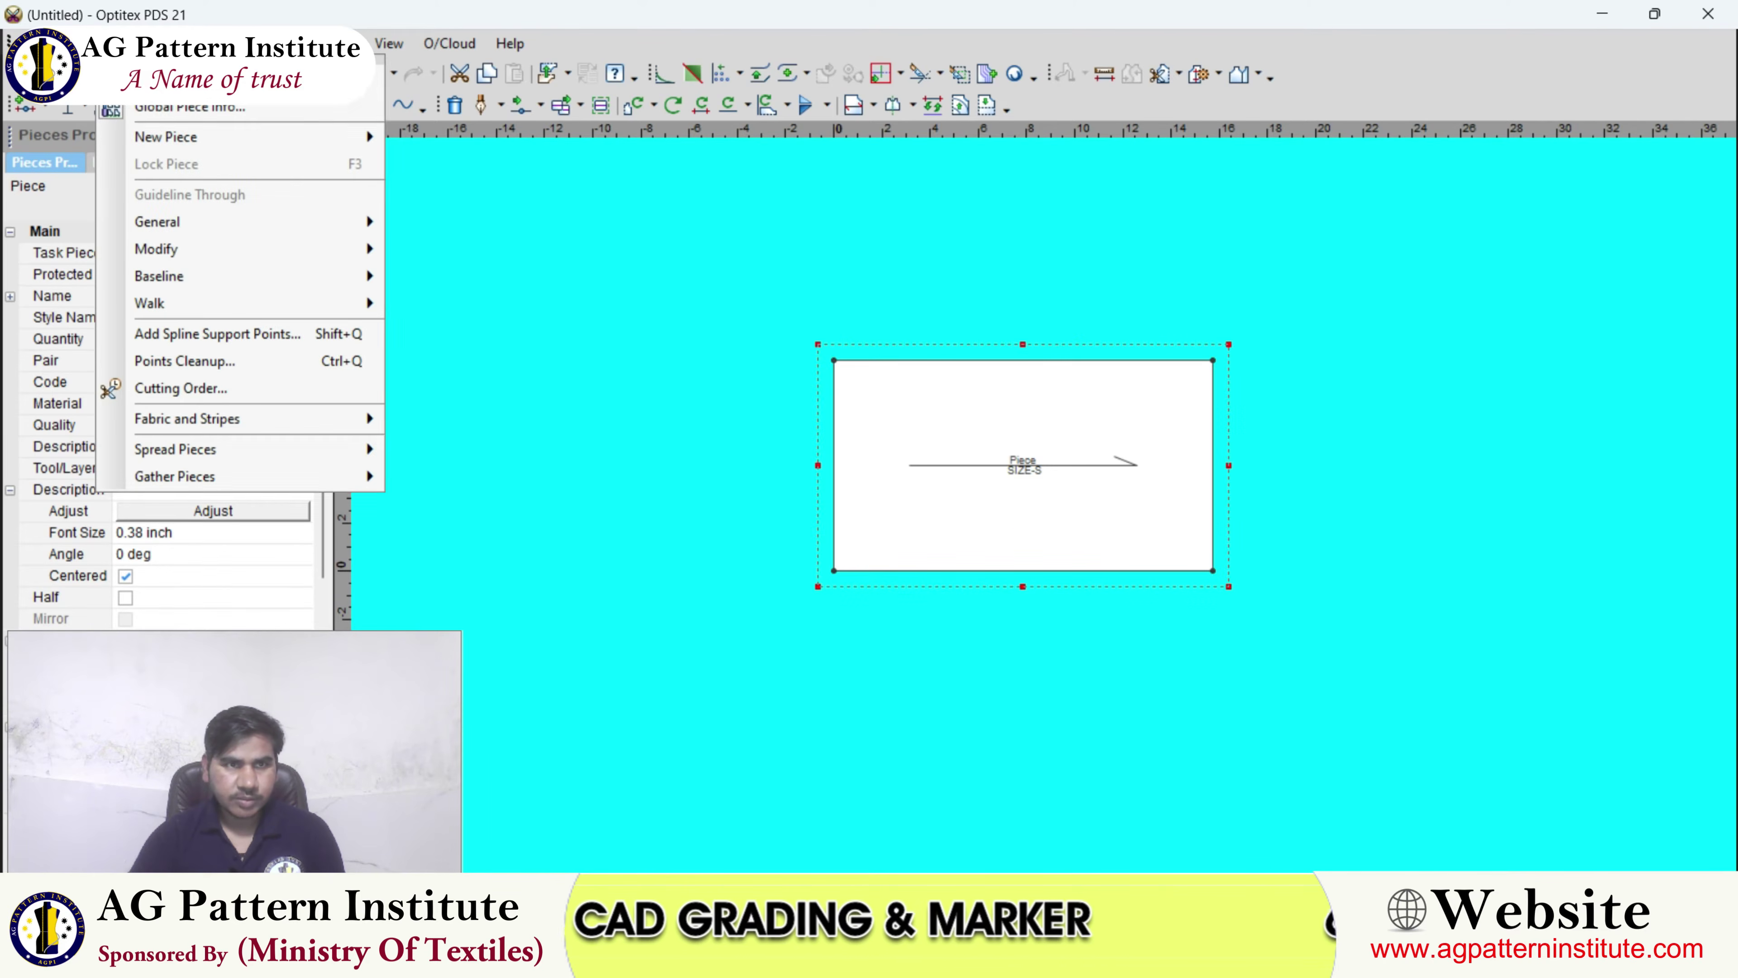
pyautogui.click(183, 108)
pyautogui.click(158, 315)
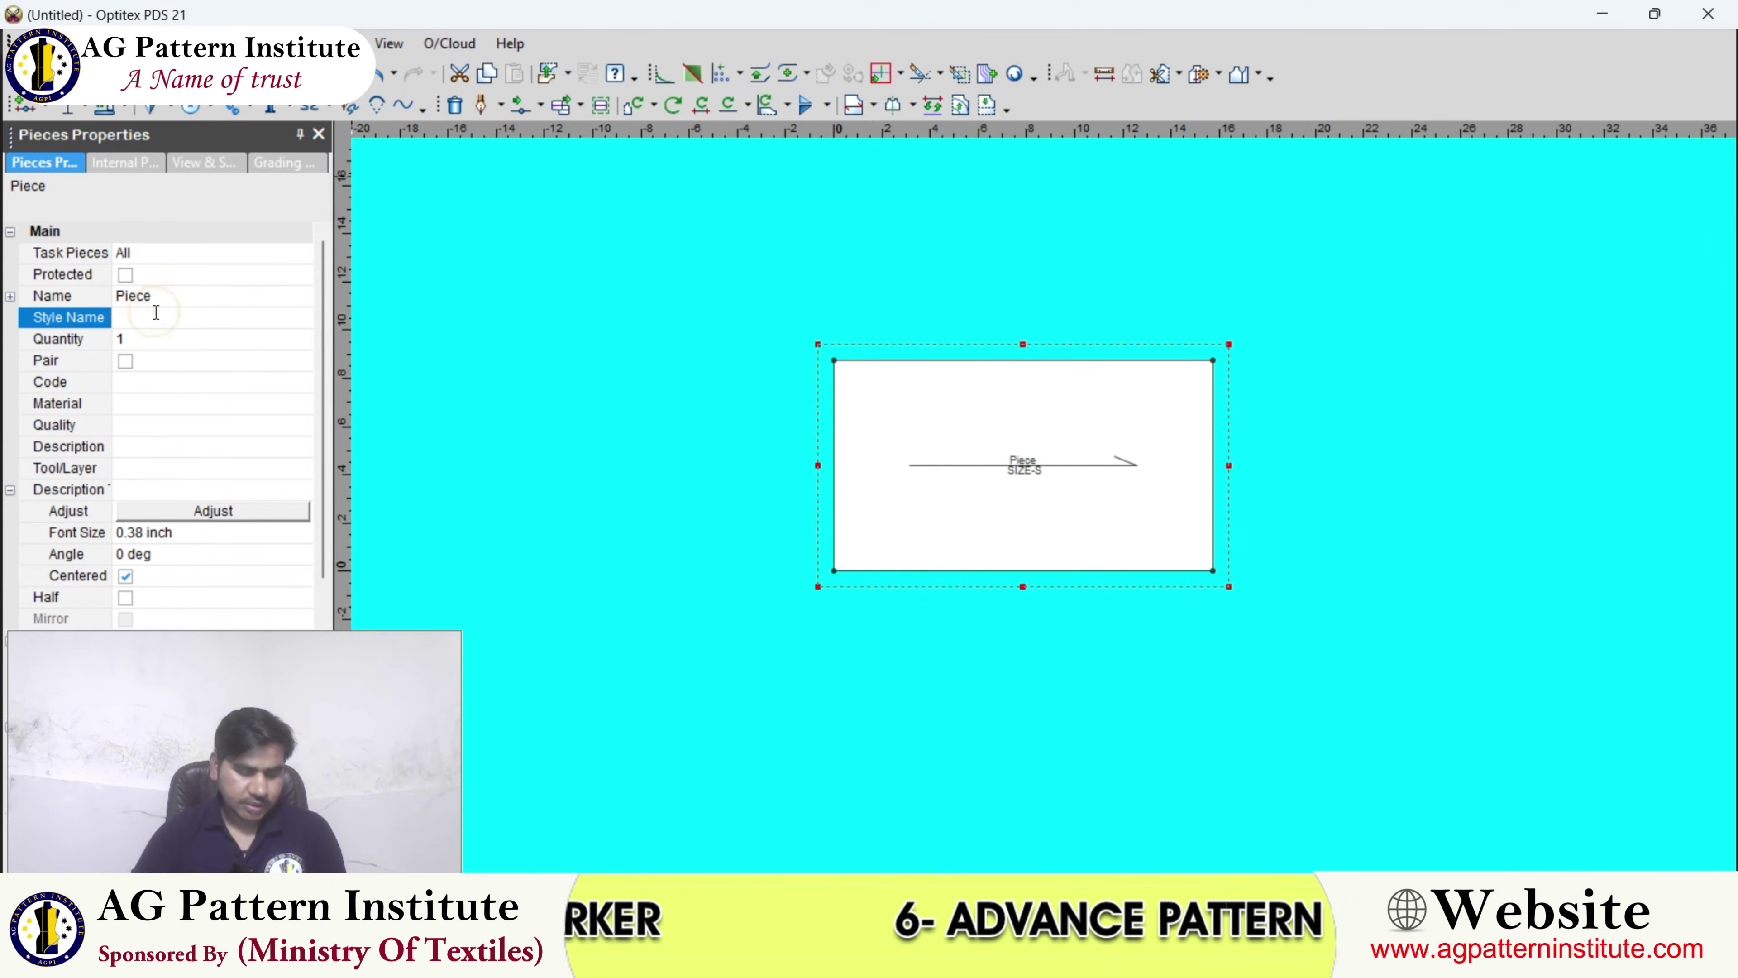
pyautogui.write('CR')
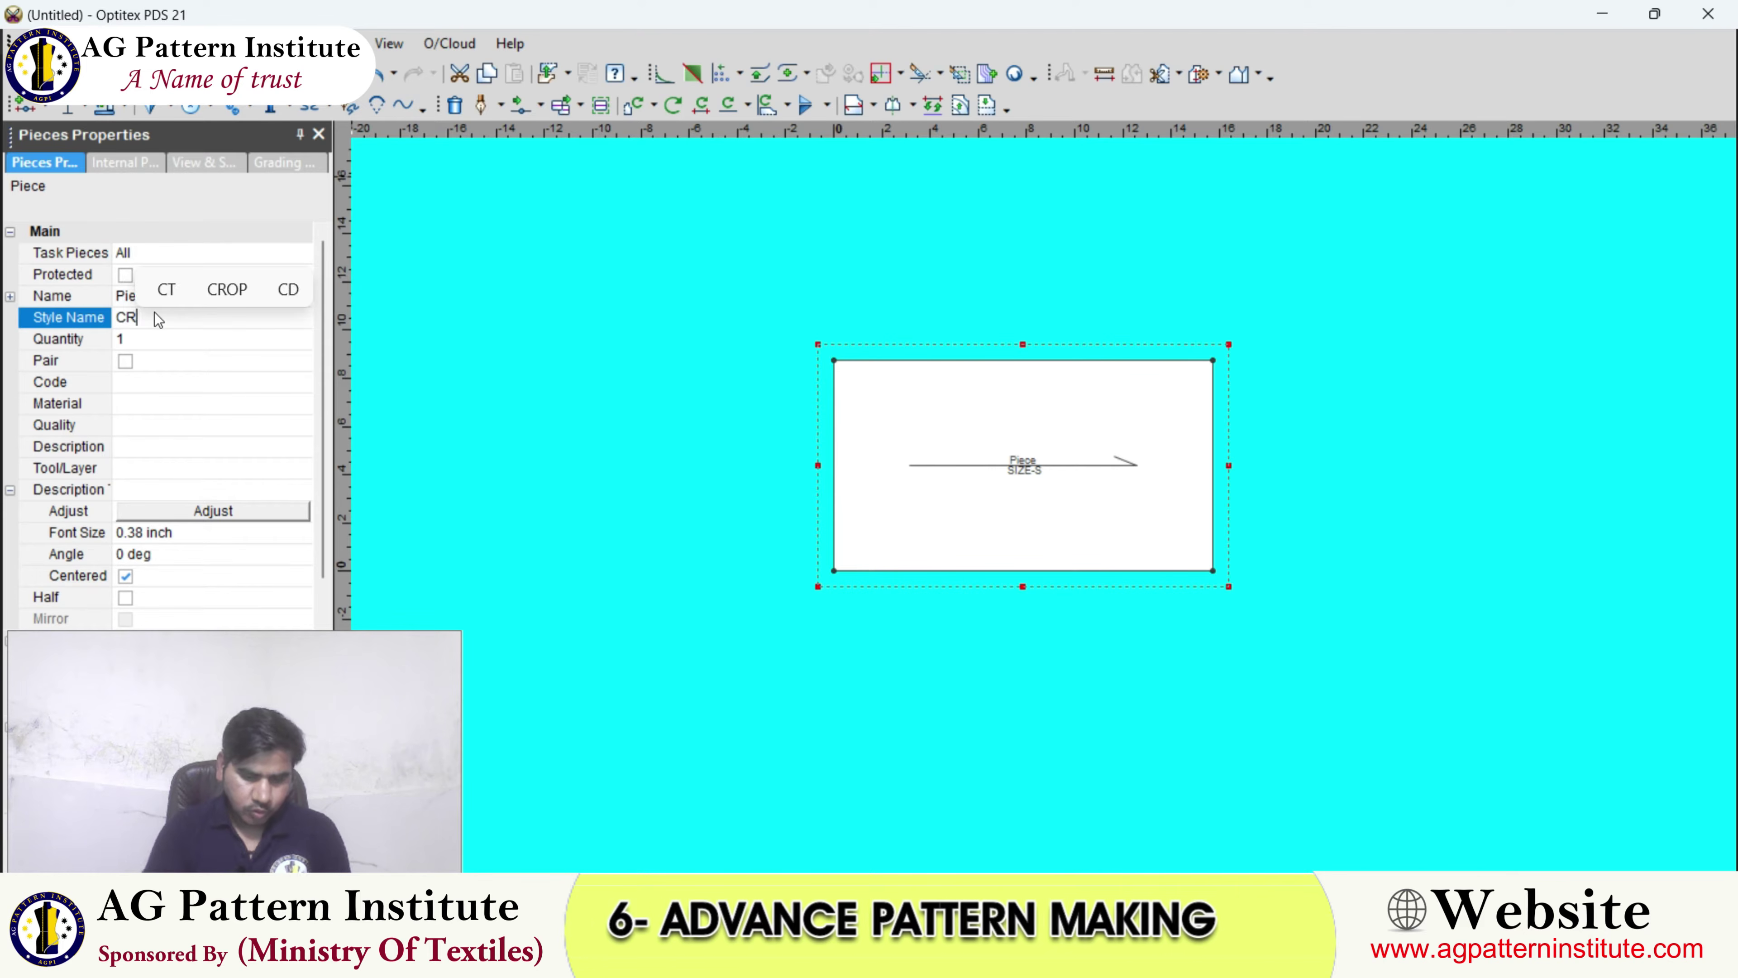
pyautogui.write('OP TOP')
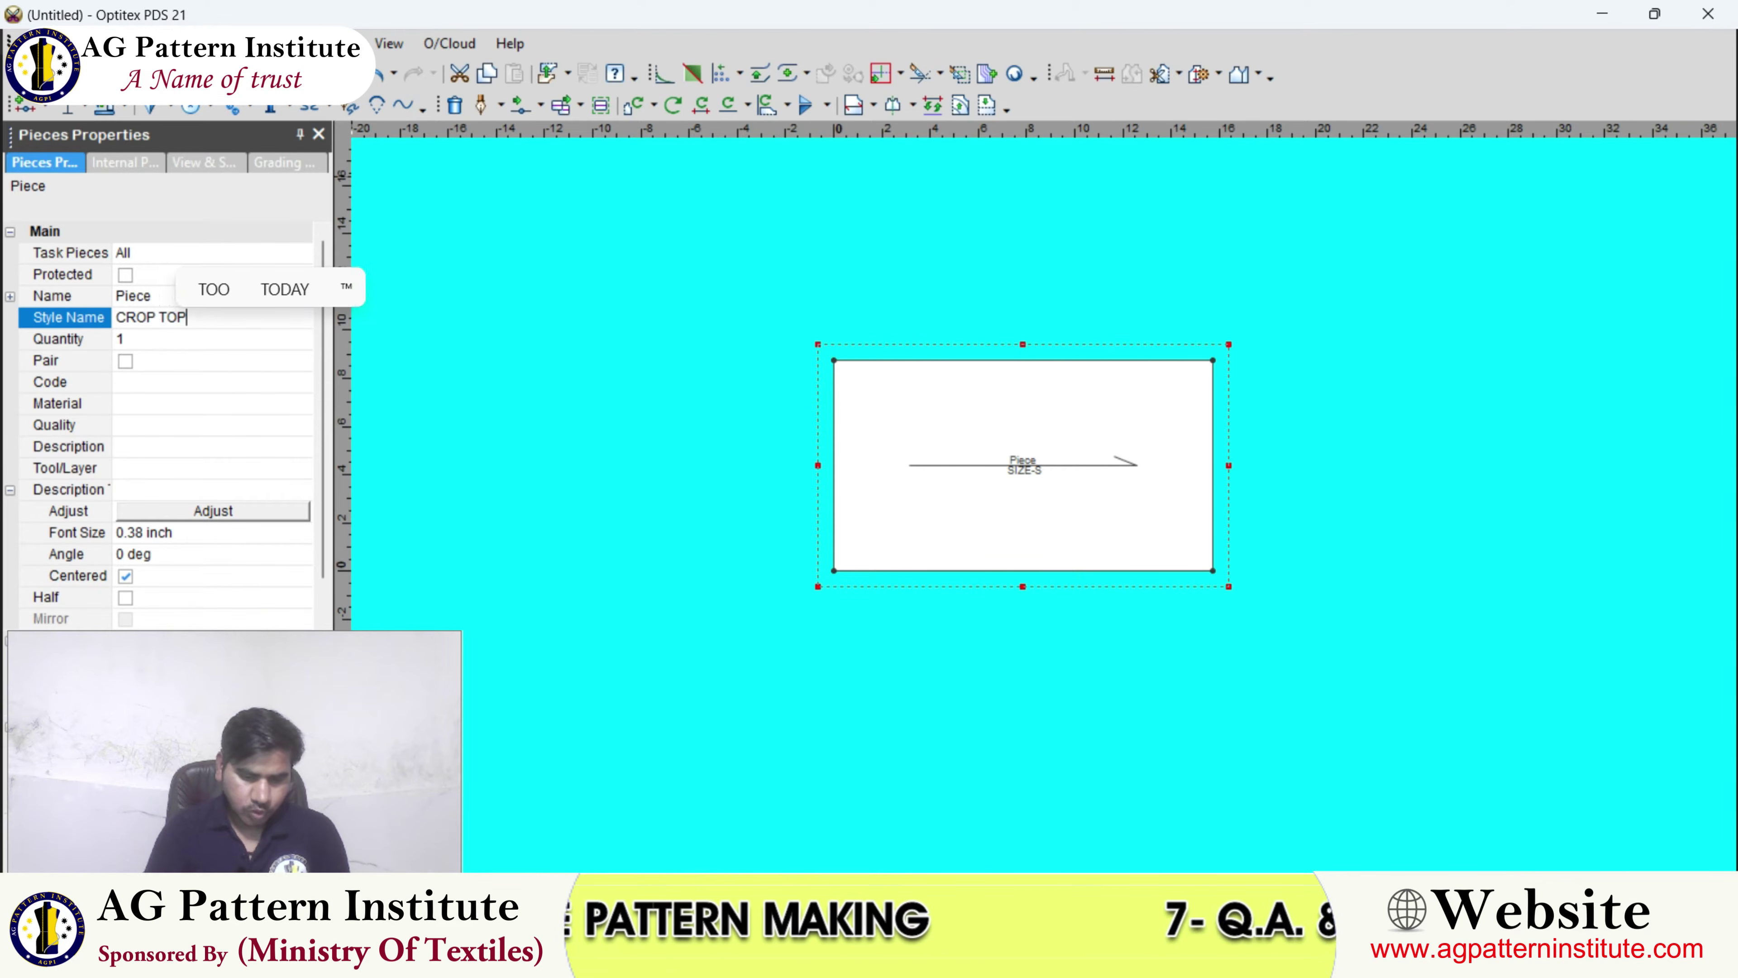
pyautogui.write(' PATTERN')
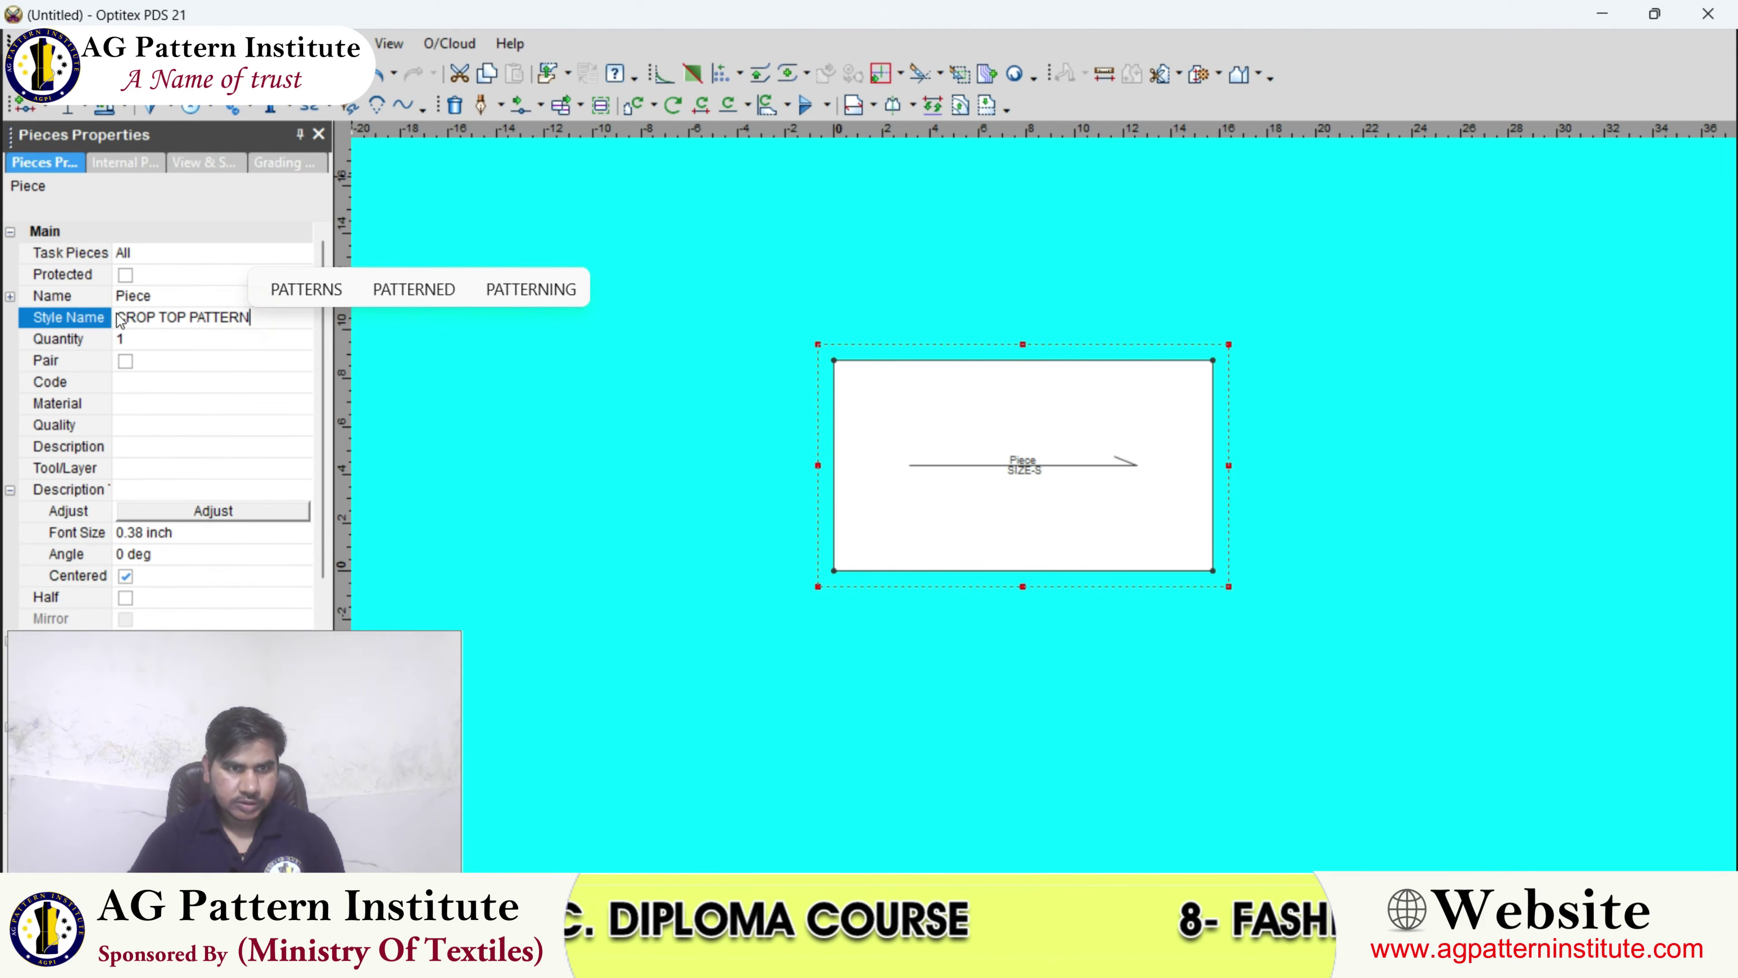
# - Copy the style name and save the file as CROP TOP PATTERN
pyautogui.click(175, 319)
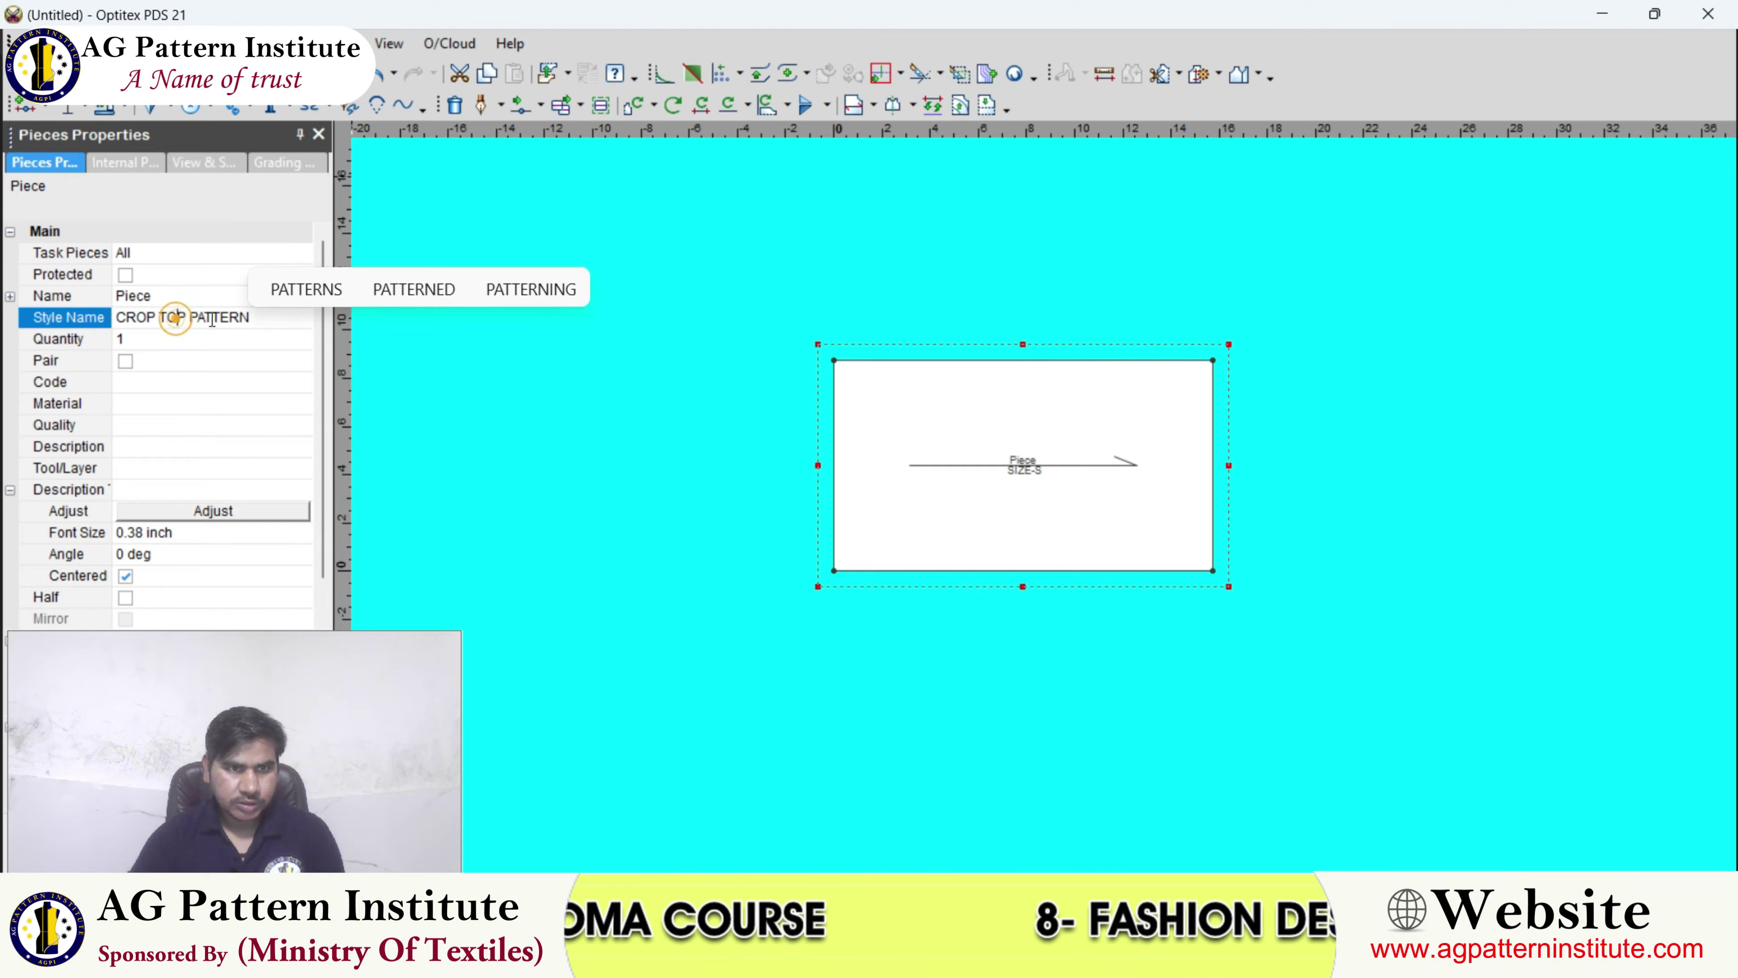
pyautogui.click(243, 318)
pyautogui.click(237, 313)
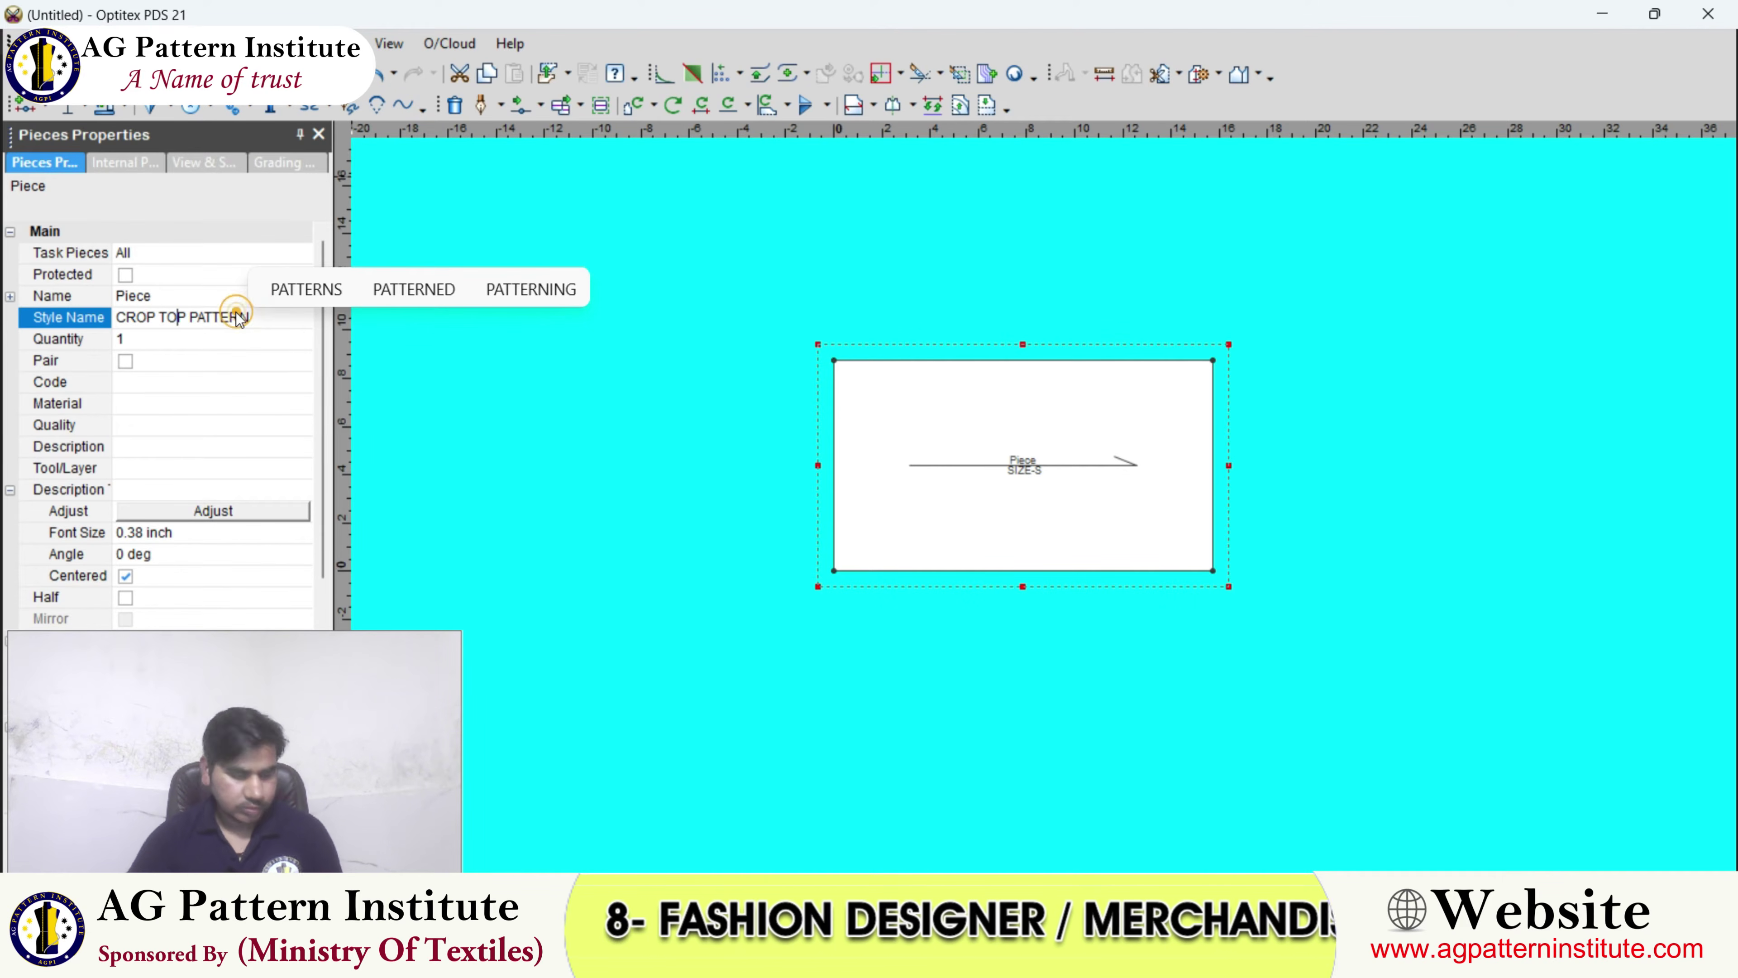
pyautogui.press('Return')
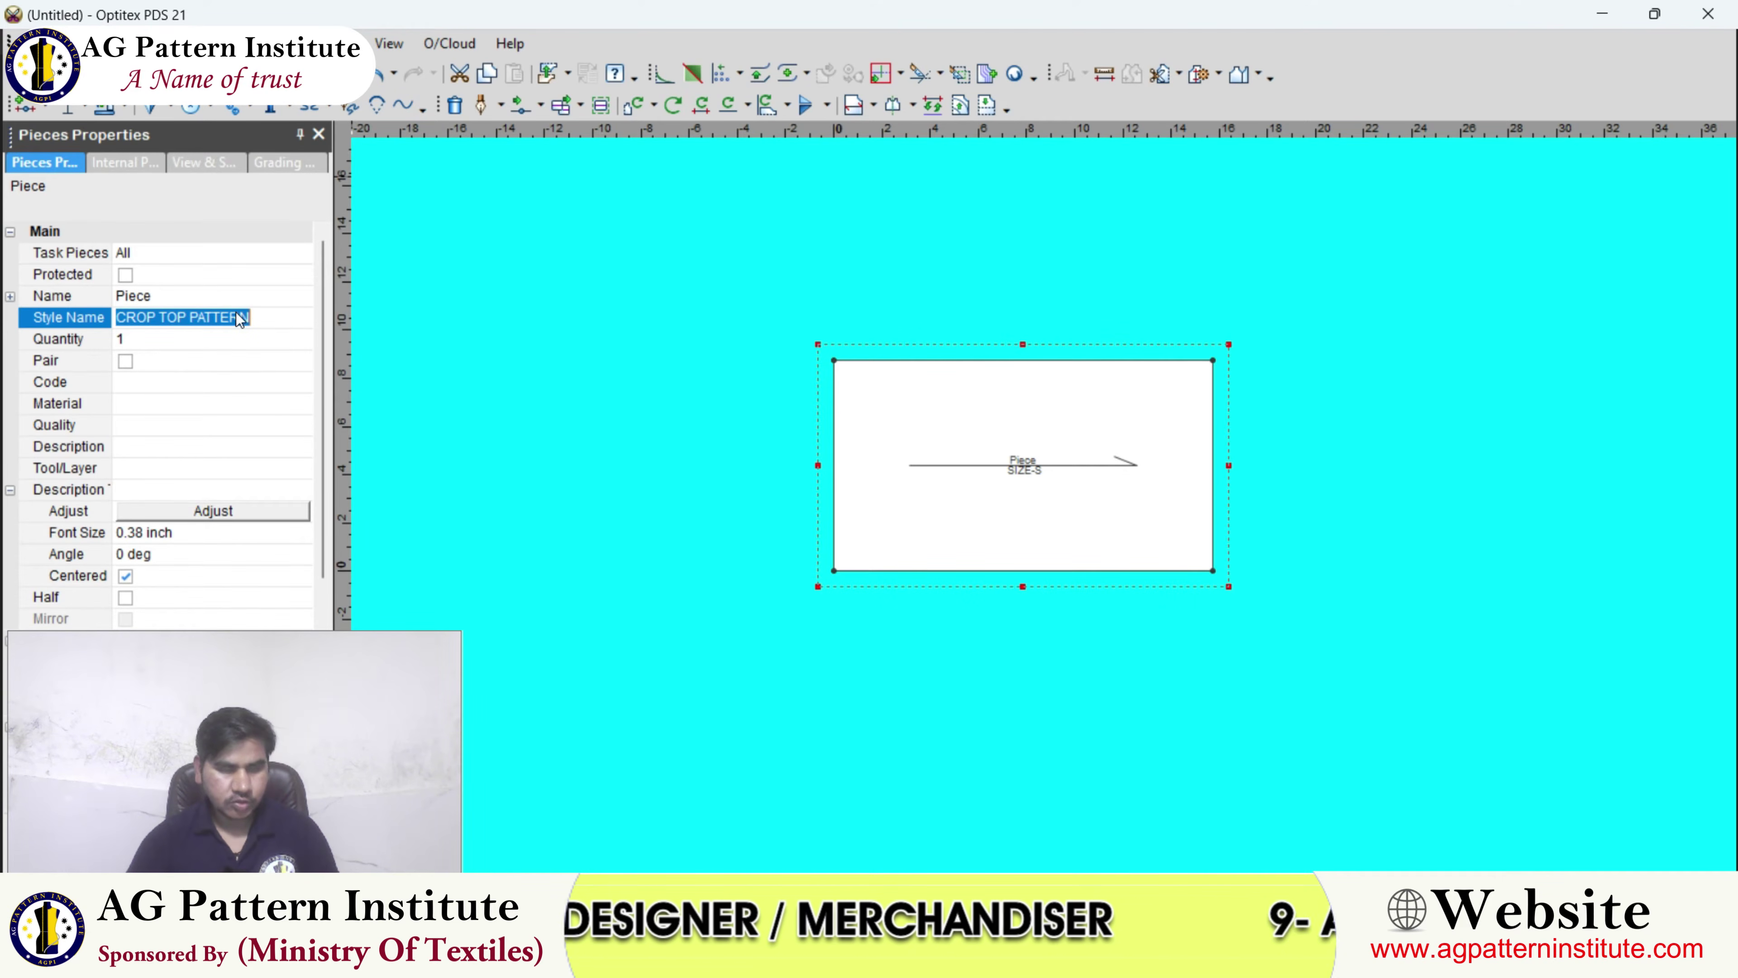
pyautogui.click(24, 43)
pyautogui.click(82, 161)
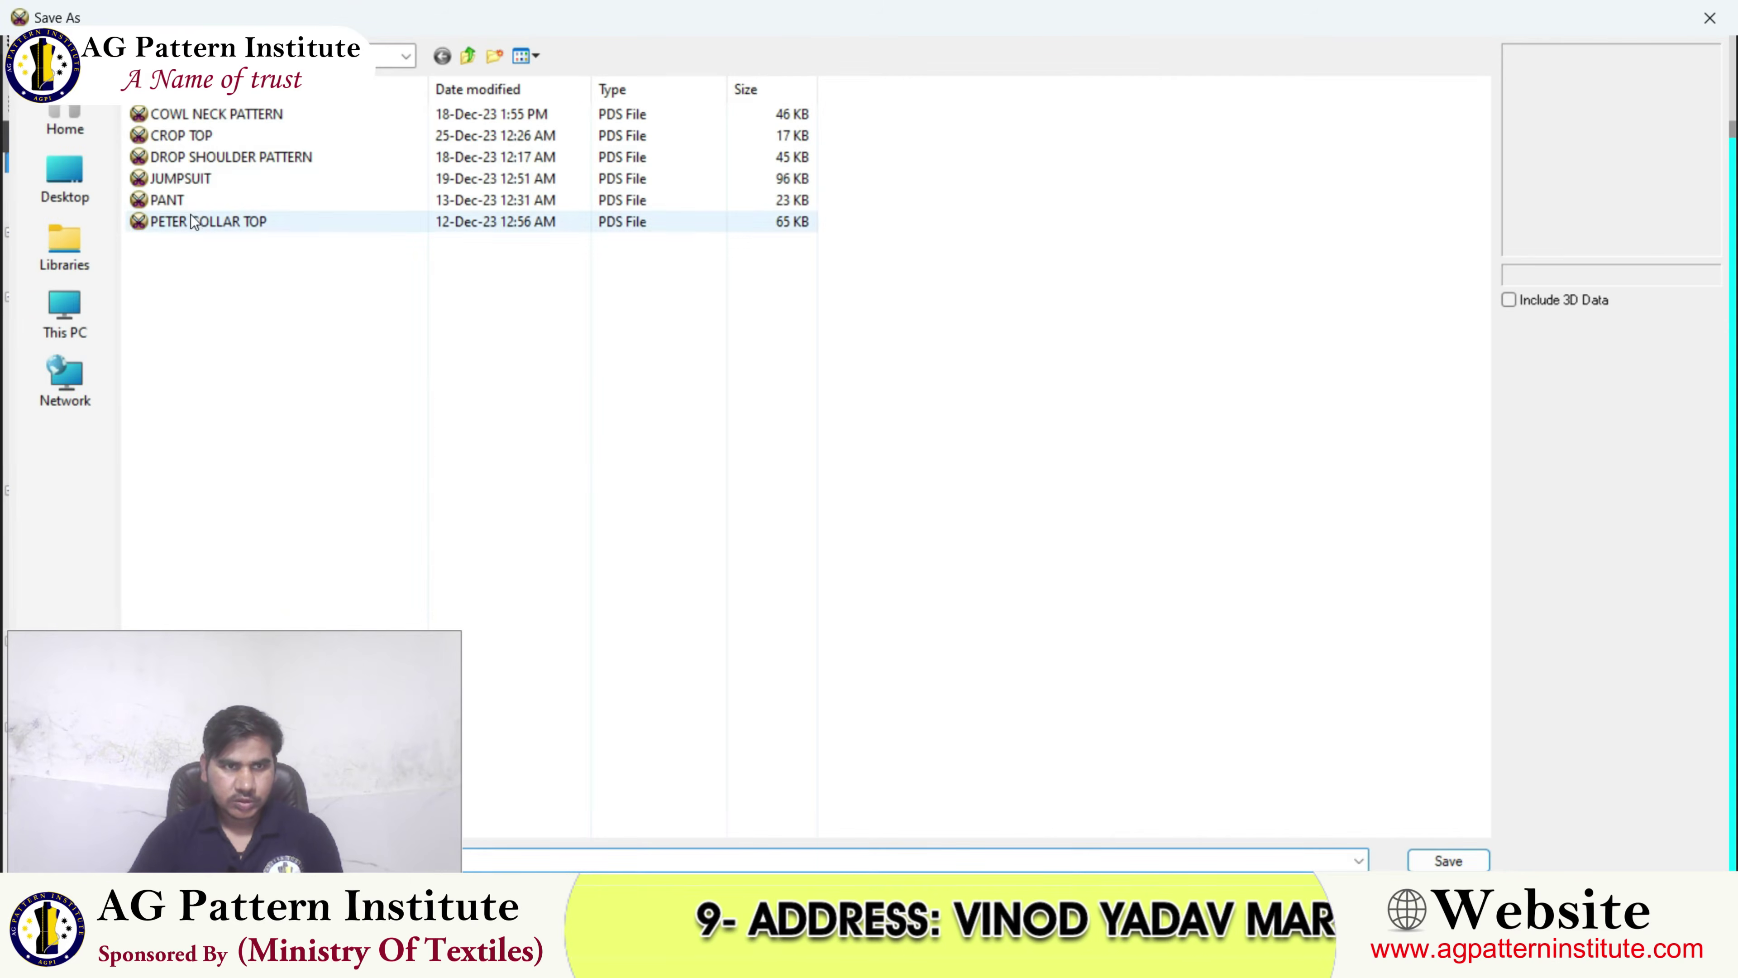
pyautogui.rightClick(537, 858)
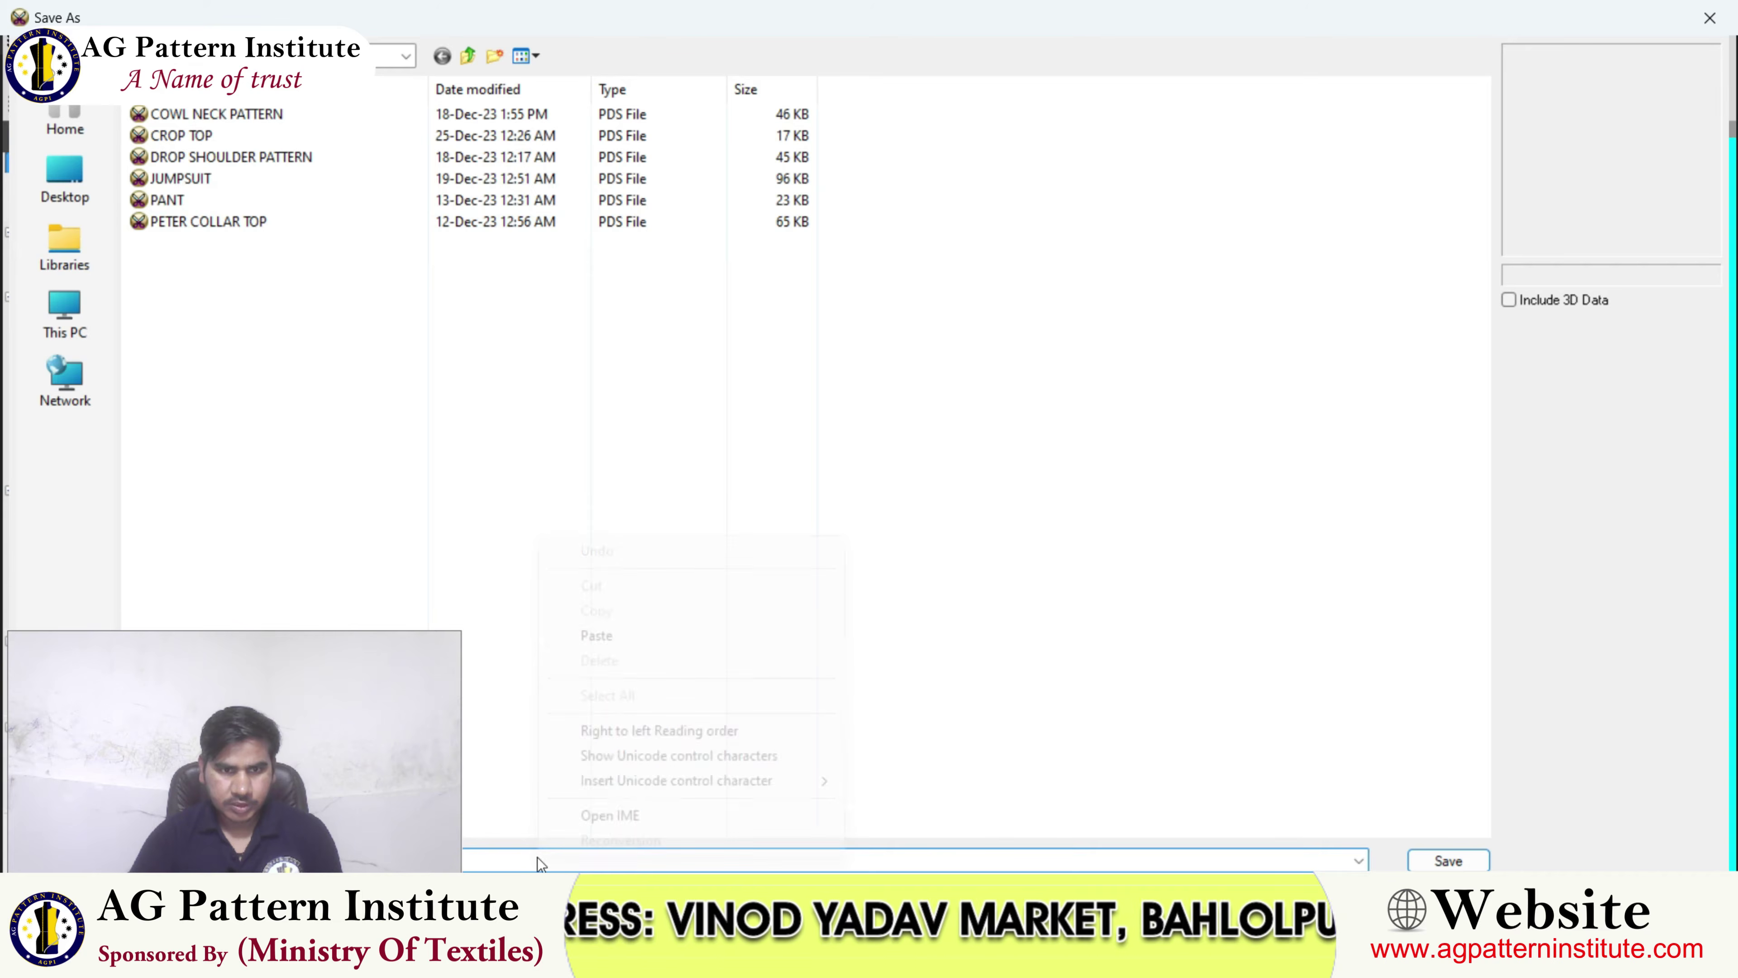
pyautogui.click(612, 630)
pyautogui.click(1459, 861)
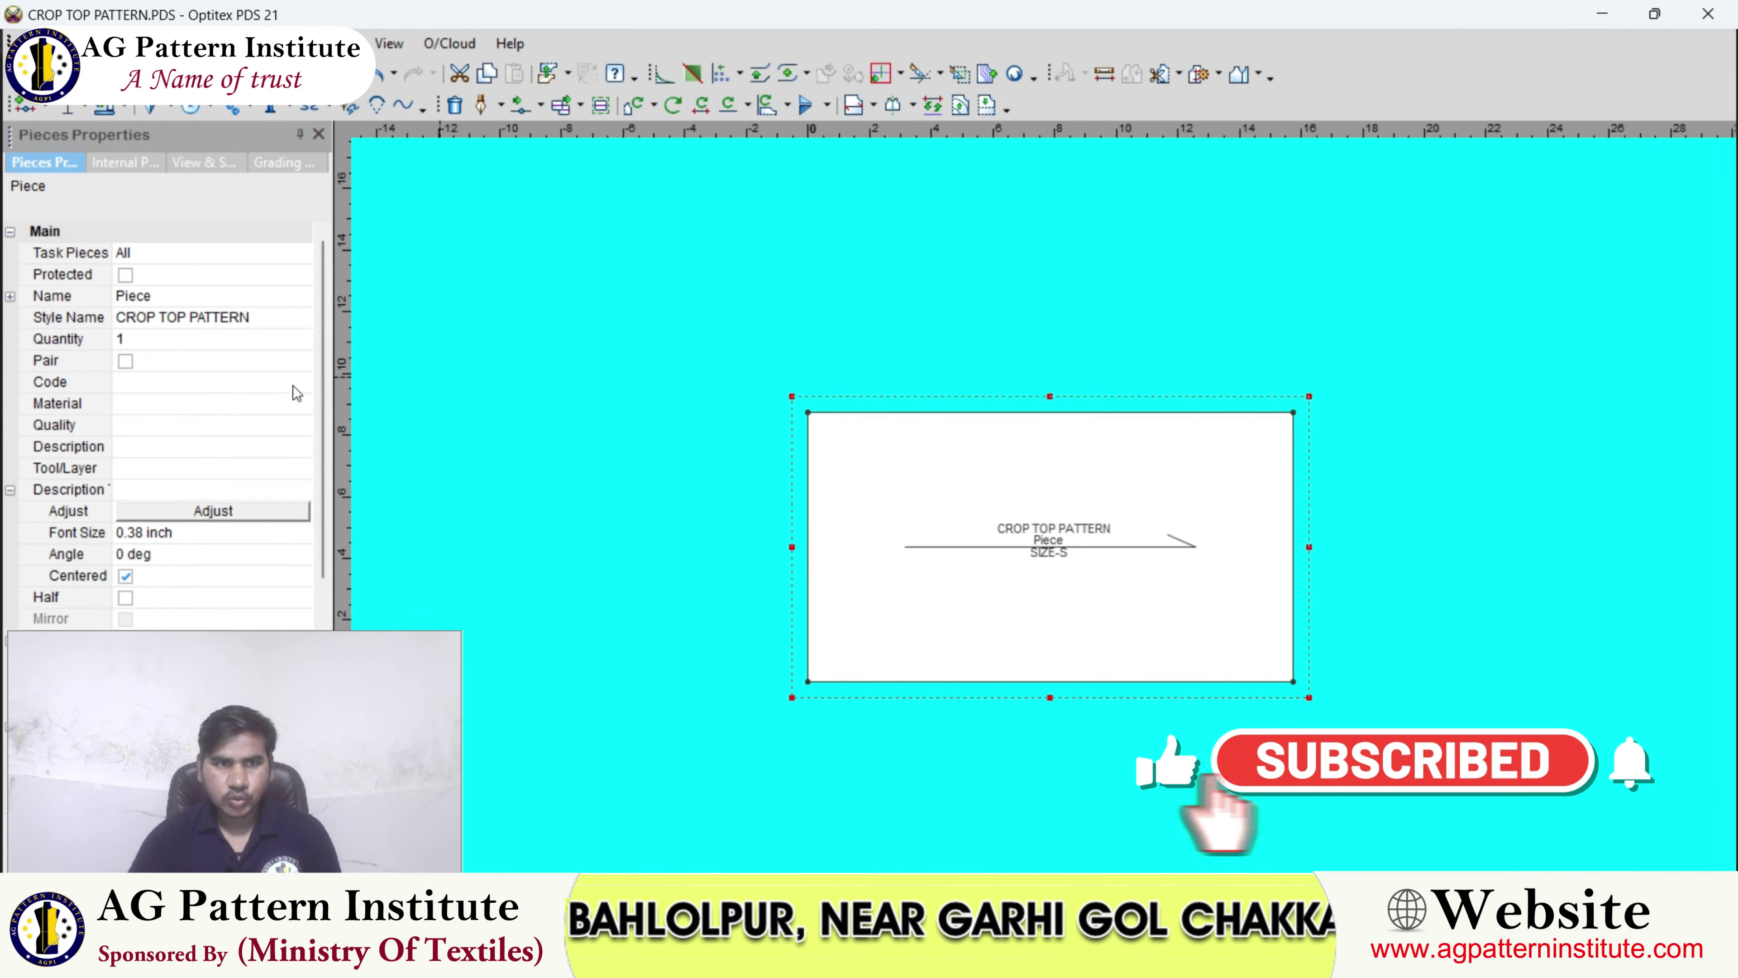
# - Check the piece's label, examine the lace-up crop top reference photo in the image viewer, and return to Optitex PDS
pyautogui.scroll(5, 1033, 525)
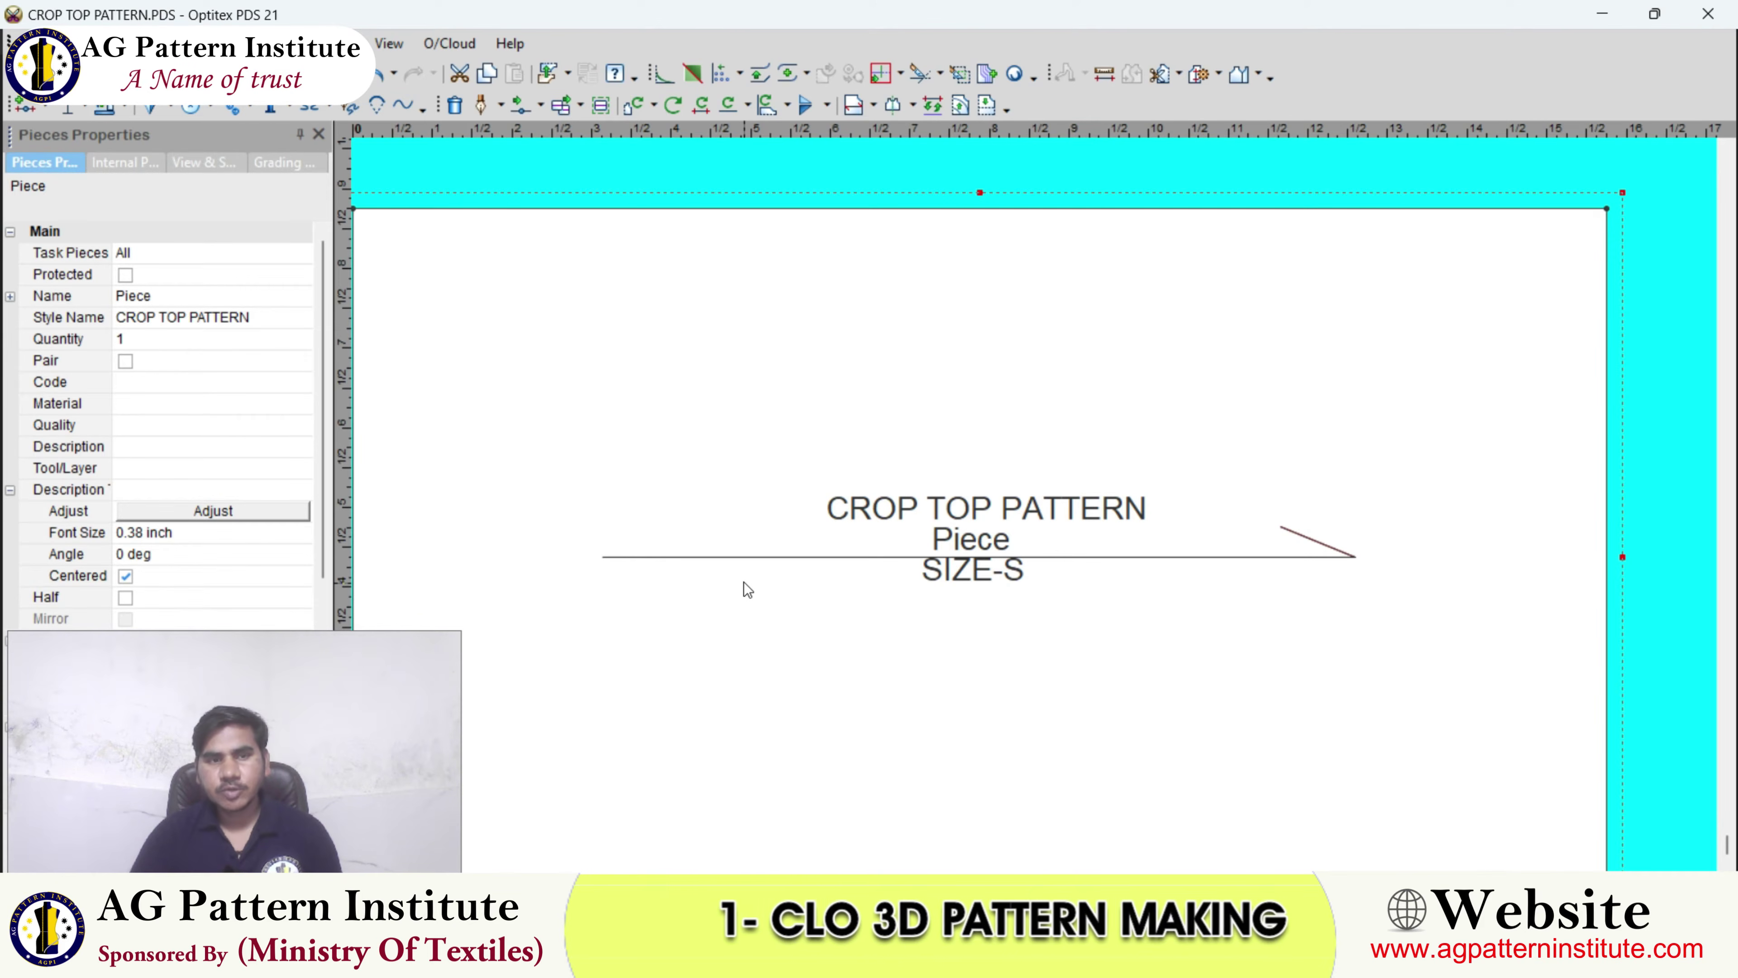
pyautogui.scroll(-3, 1046, 516)
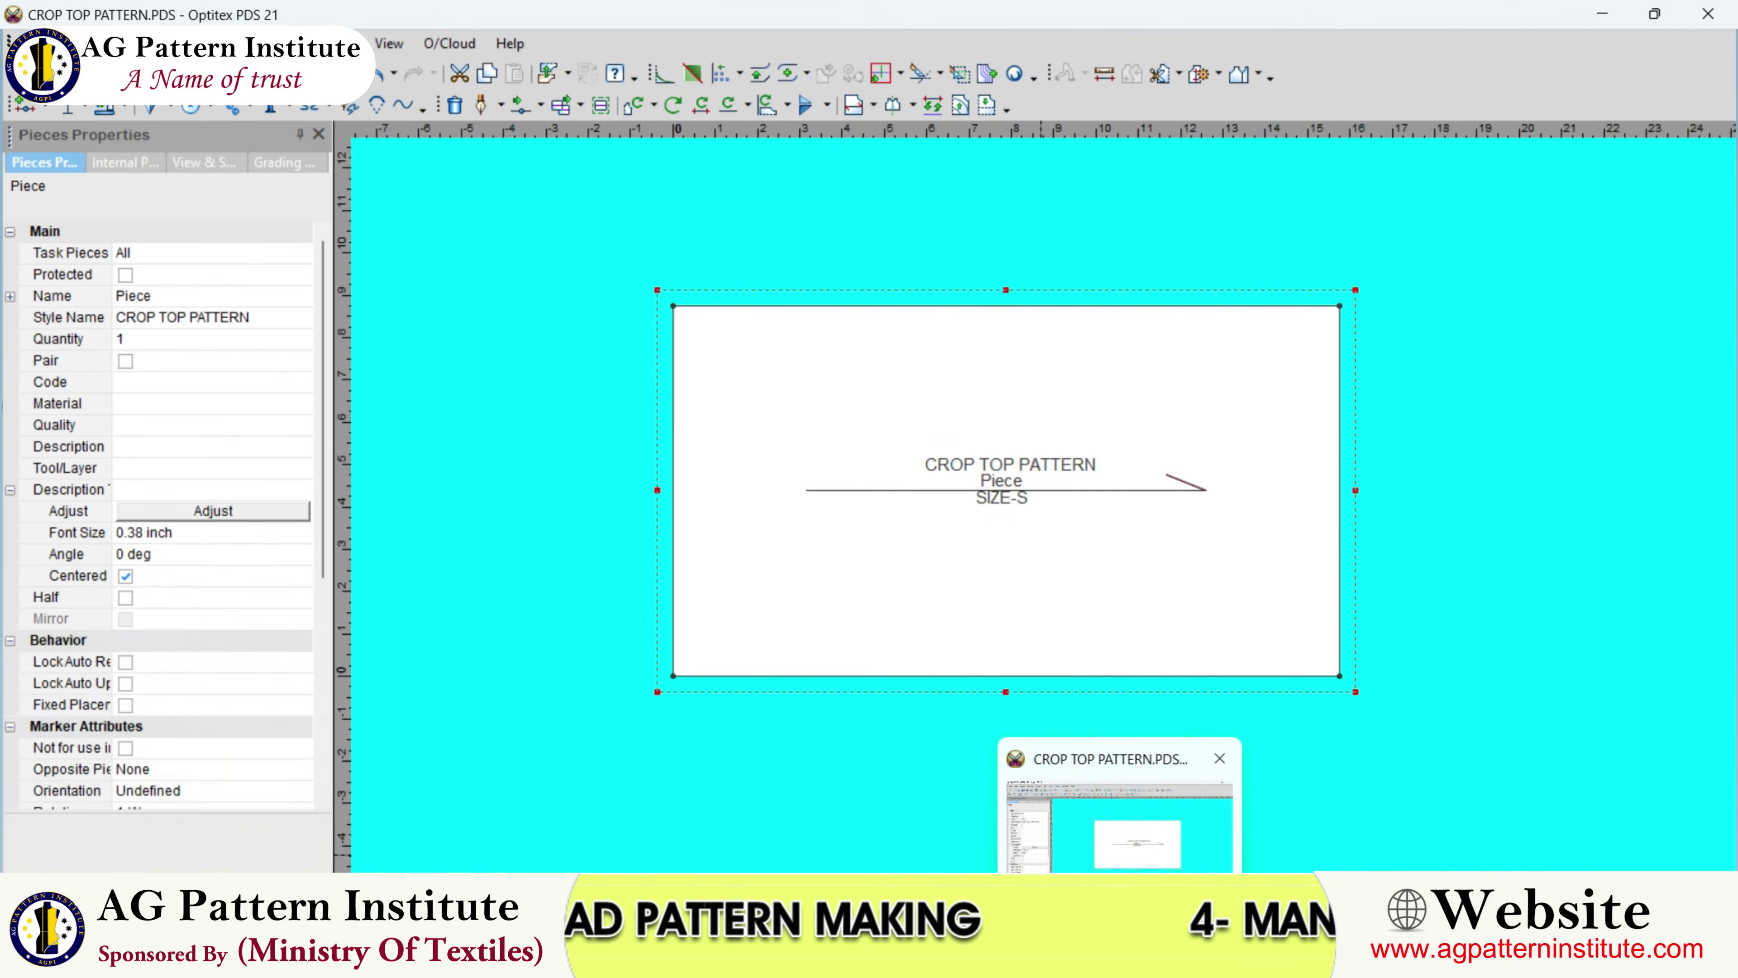
pyautogui.click(1069, 954)
pyautogui.scroll(3, 913, 503)
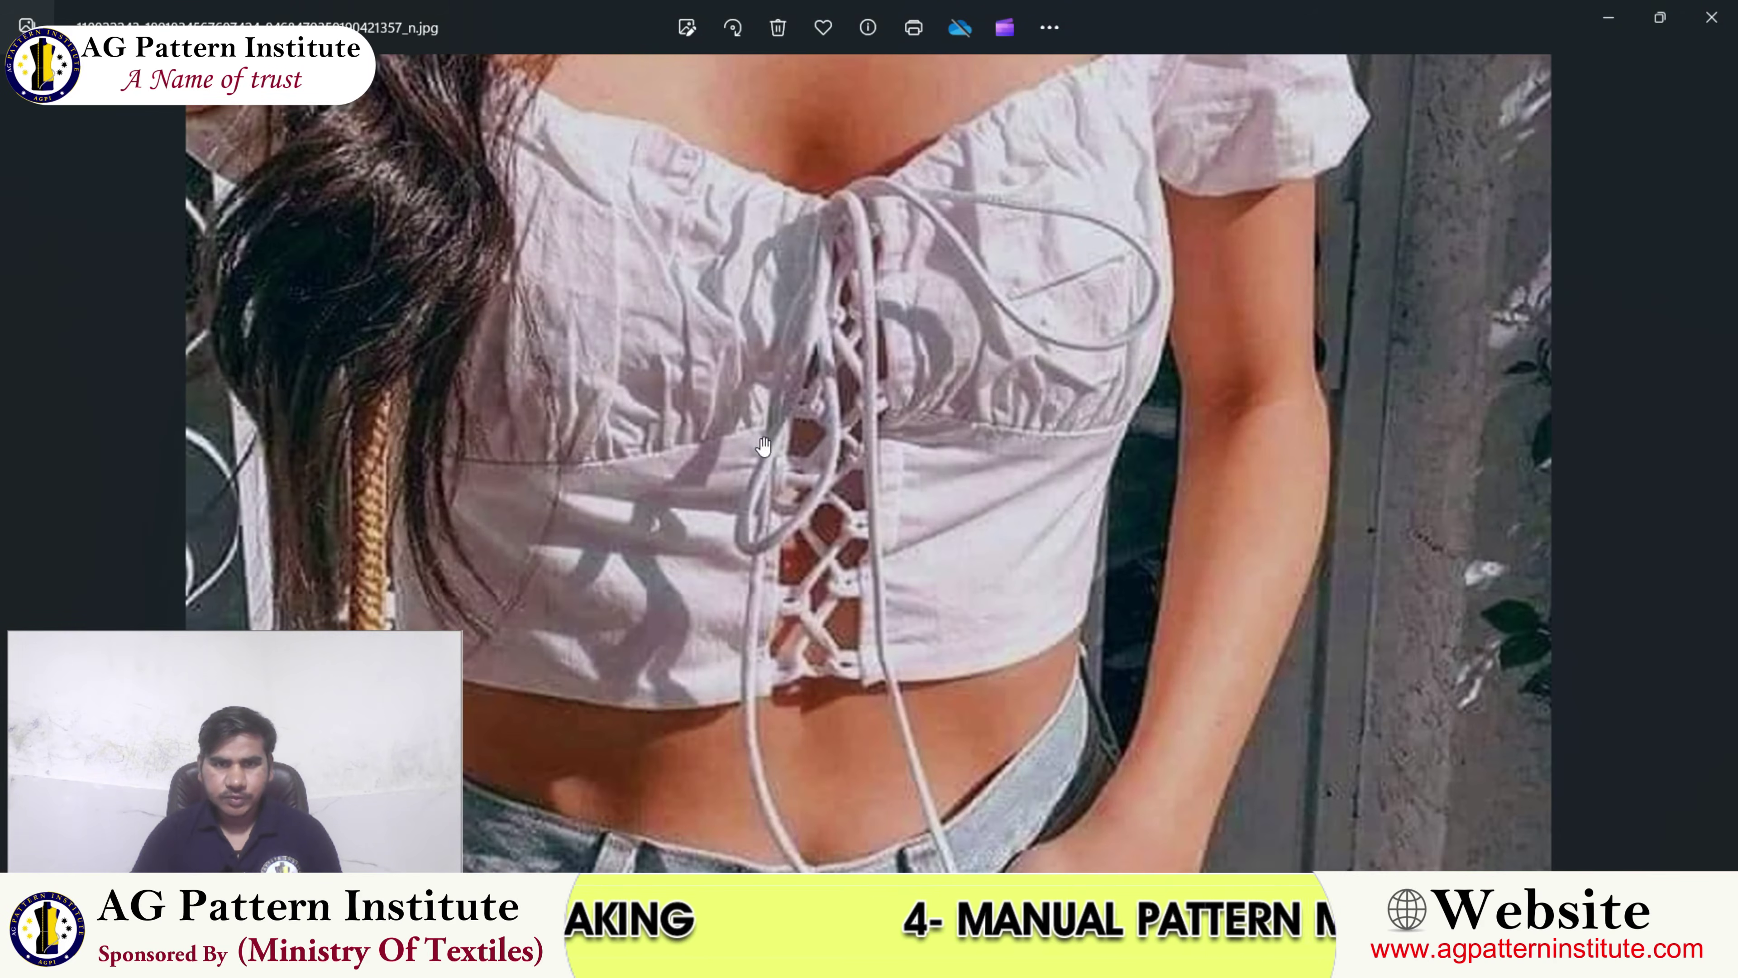
pyautogui.scroll(-2, 765, 444)
pyautogui.scroll(-3, 767, 421)
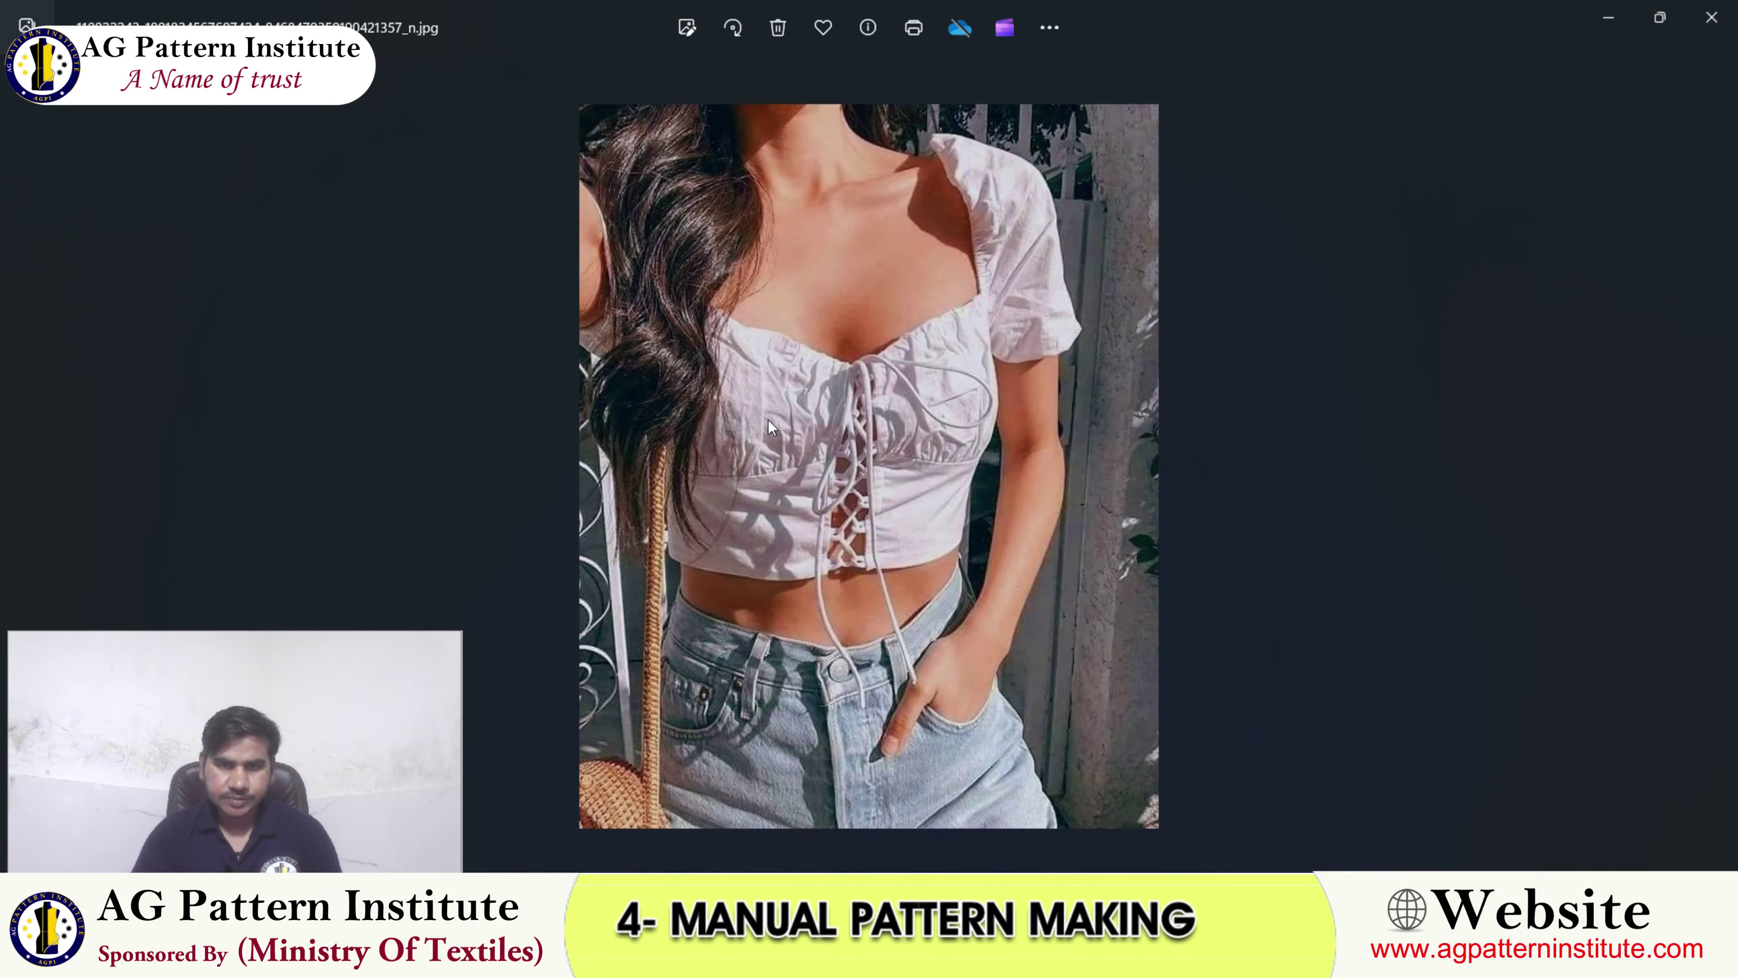
pyautogui.scroll(2, 768, 420)
pyautogui.scroll(-2, 783, 439)
pyautogui.click(1101, 954)
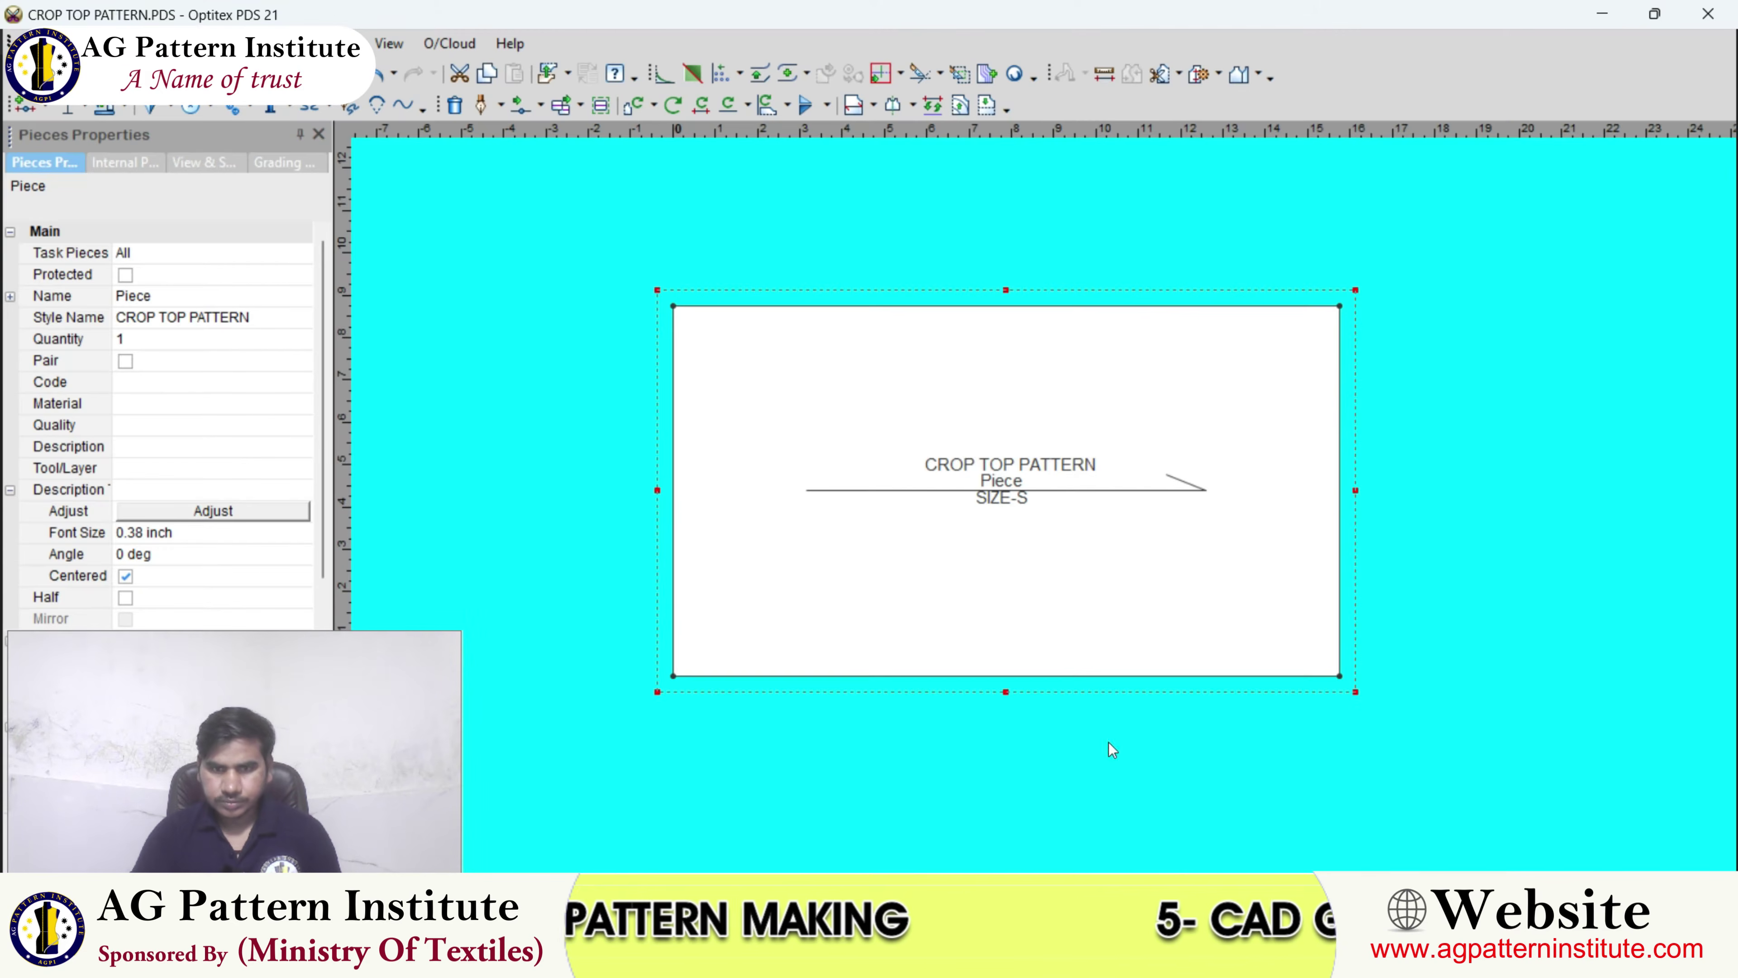
# - Add a grade point on the rectangle's right edge, 3 inches from the lower-right corner
pyautogui.scroll(-5, 1044, 516)
pyautogui.scroll(4, 1049, 515)
pyautogui.click(1054, 512)
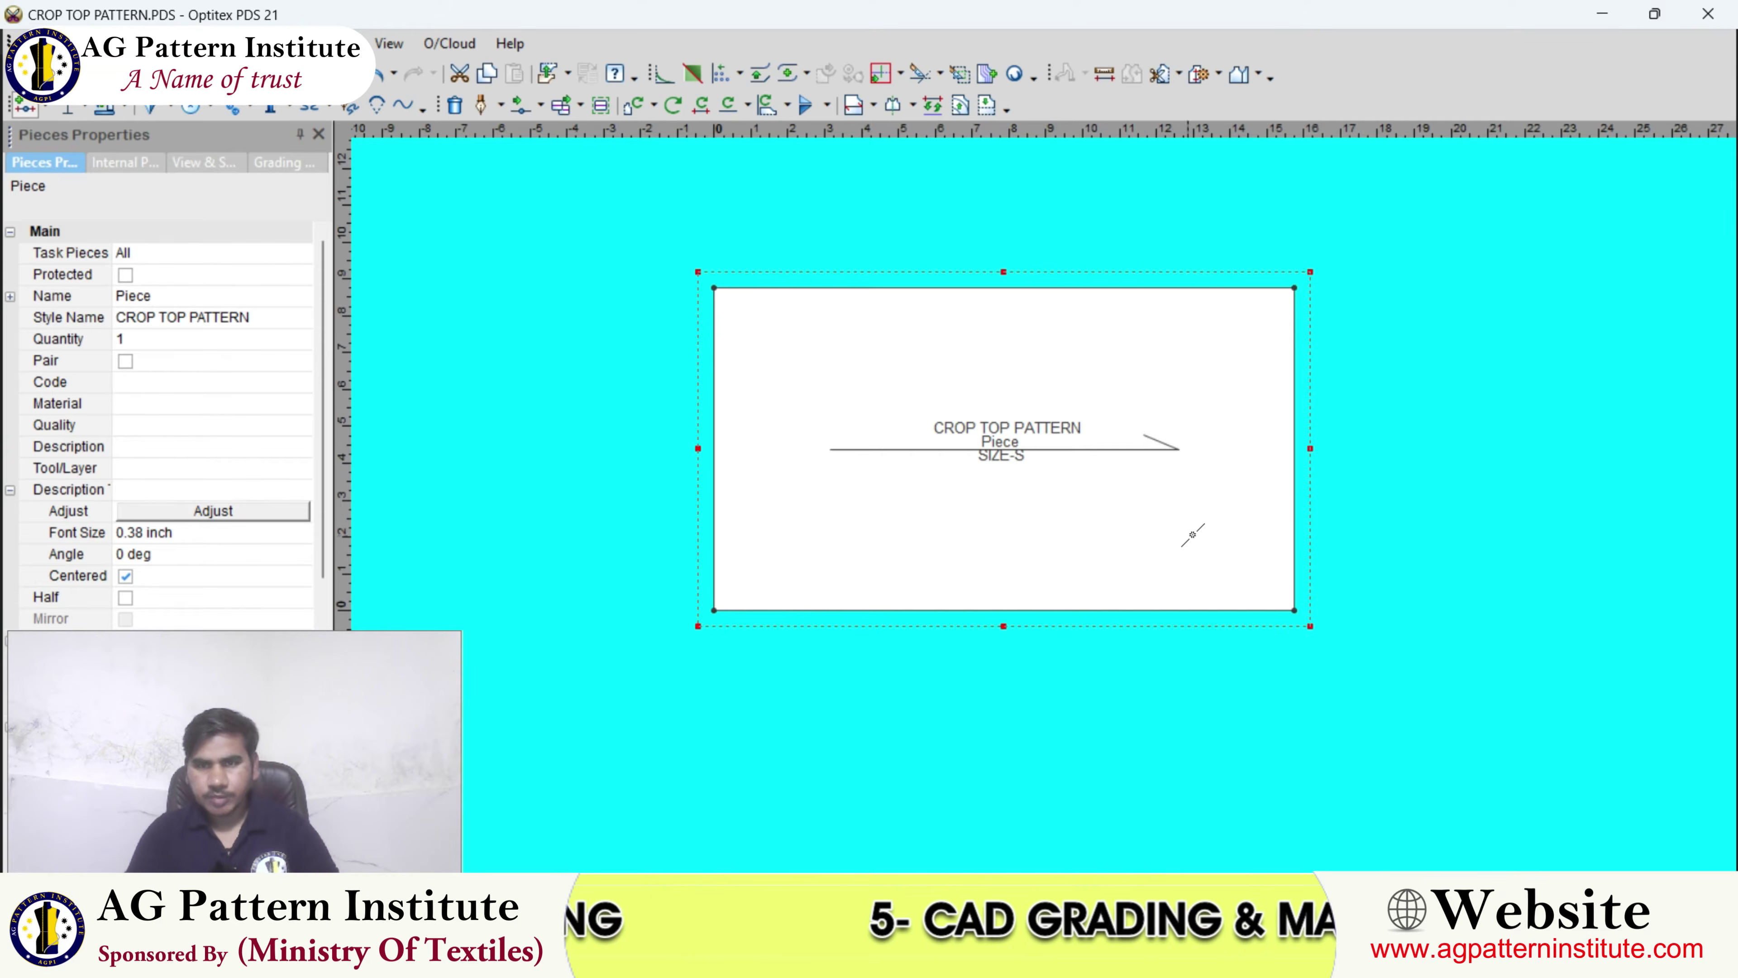
pyautogui.click(1291, 517)
pyautogui.doubleClick(303, 395)
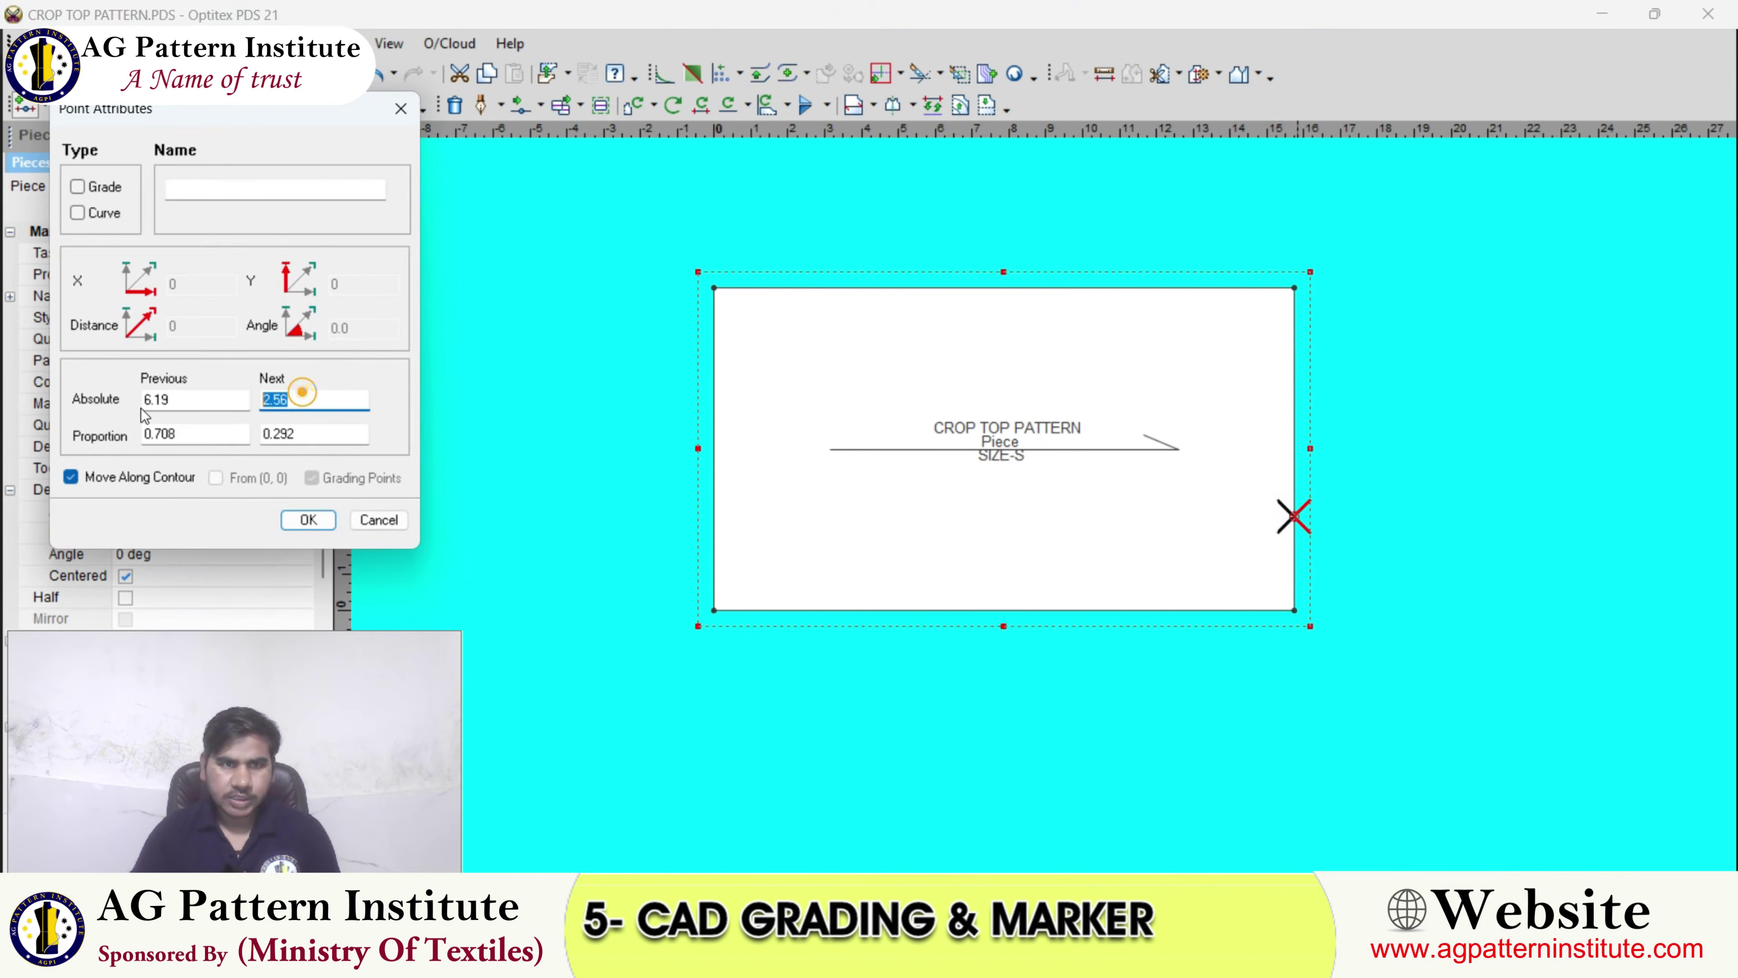
pyautogui.write('3')
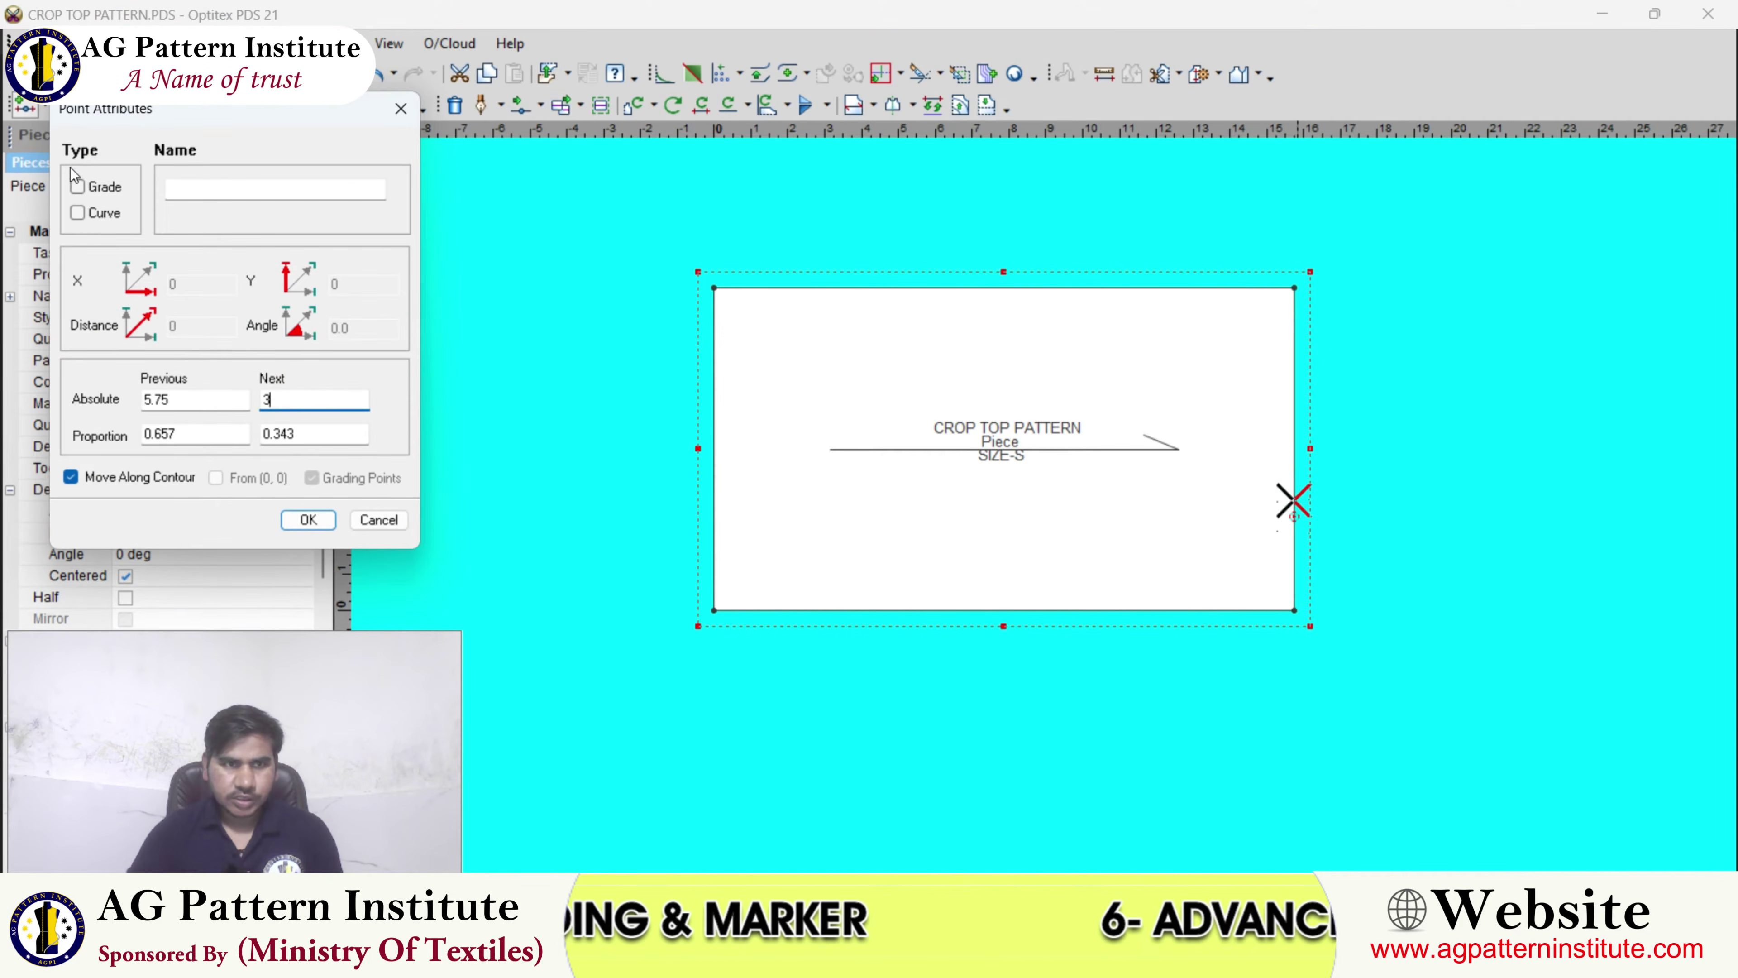
pyautogui.click(91, 191)
pyautogui.click(309, 514)
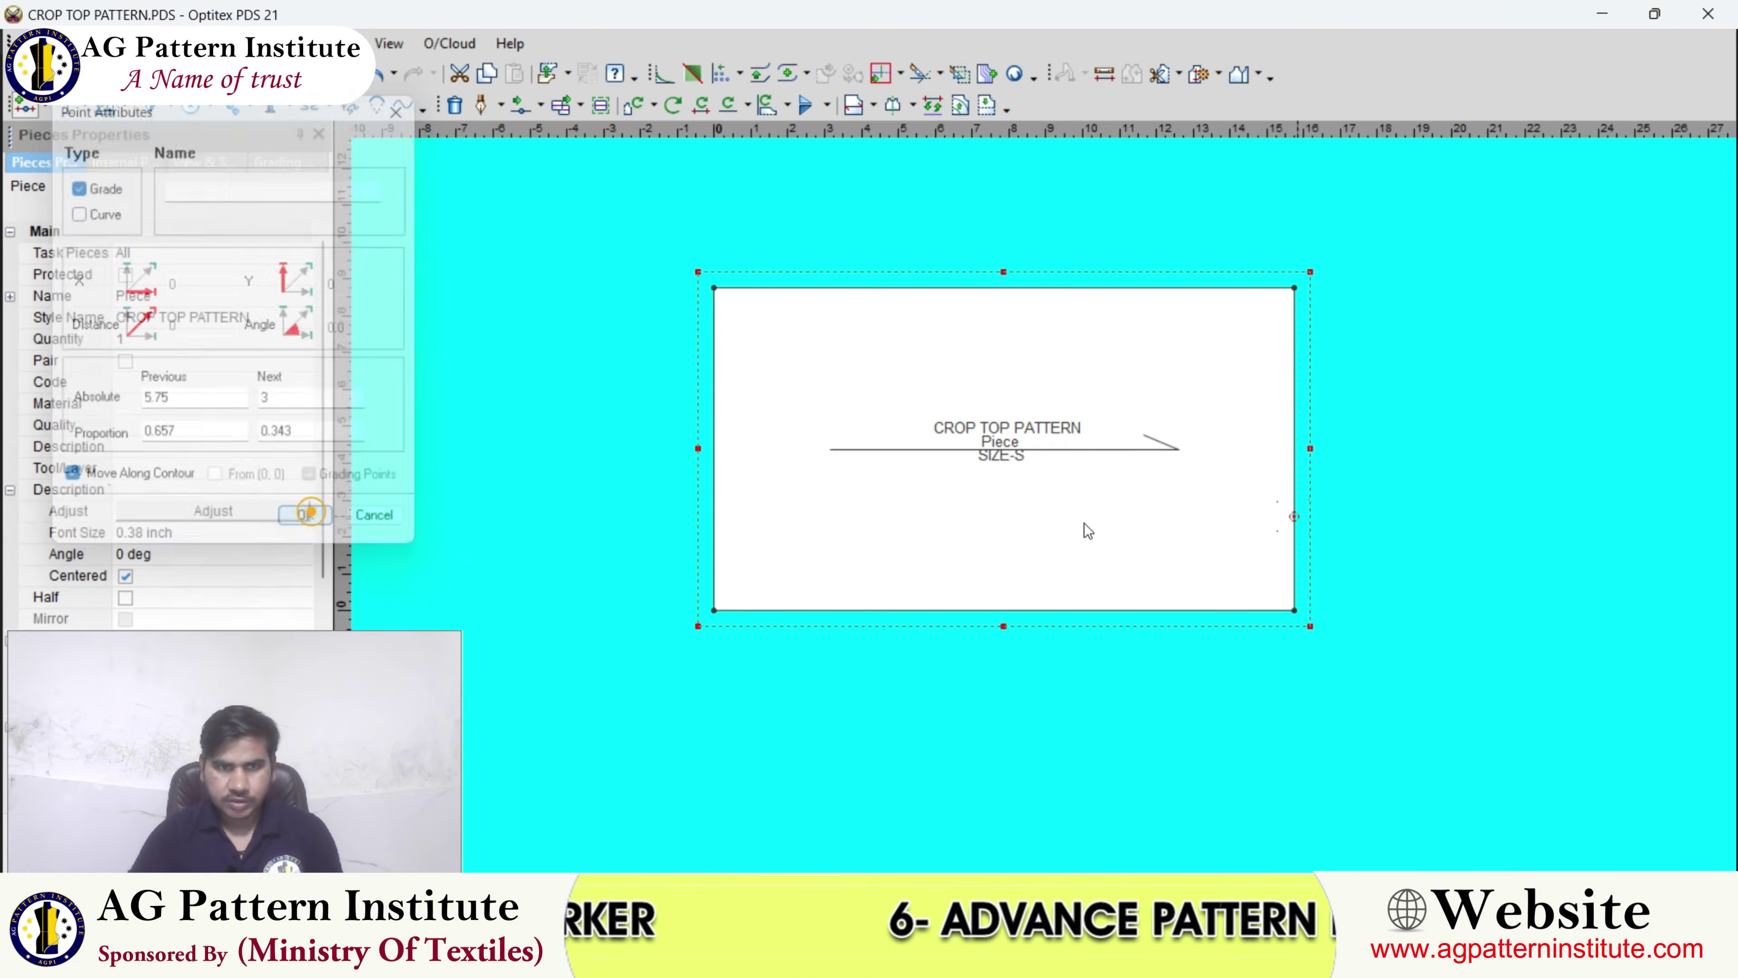
# - Add a second grade point on the right edge, 7 1/8 inches from the lower-right corner
pyautogui.click(1295, 543)
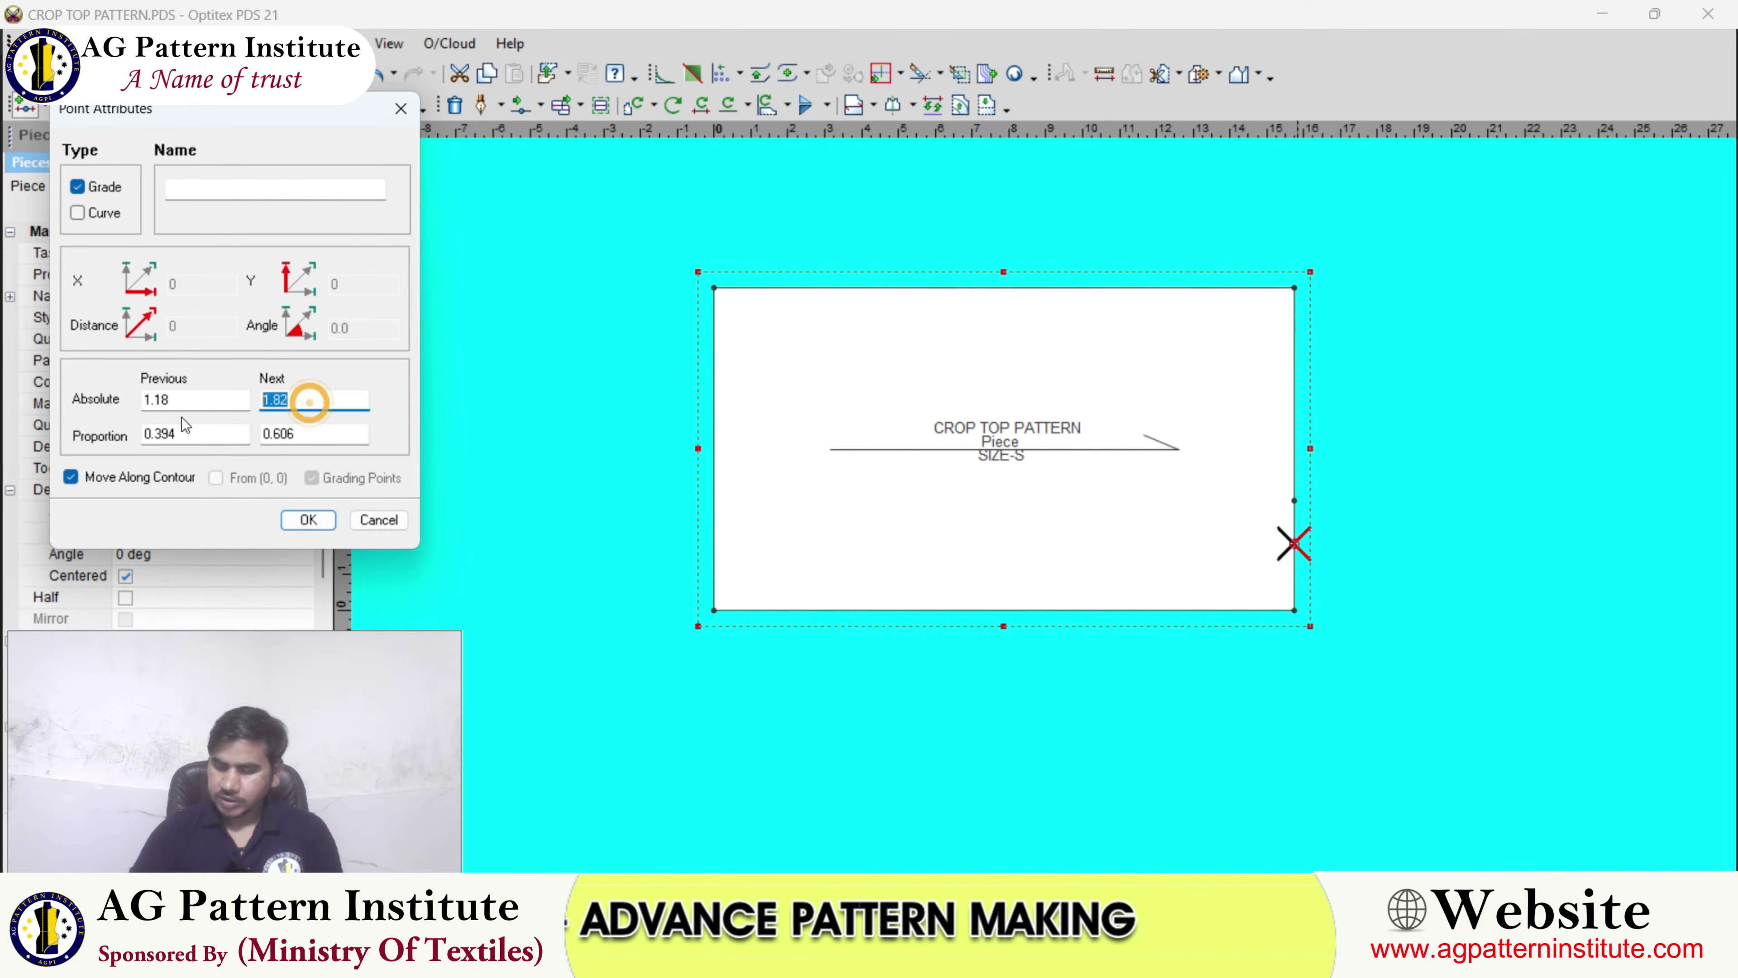
pyautogui.write('7.25')
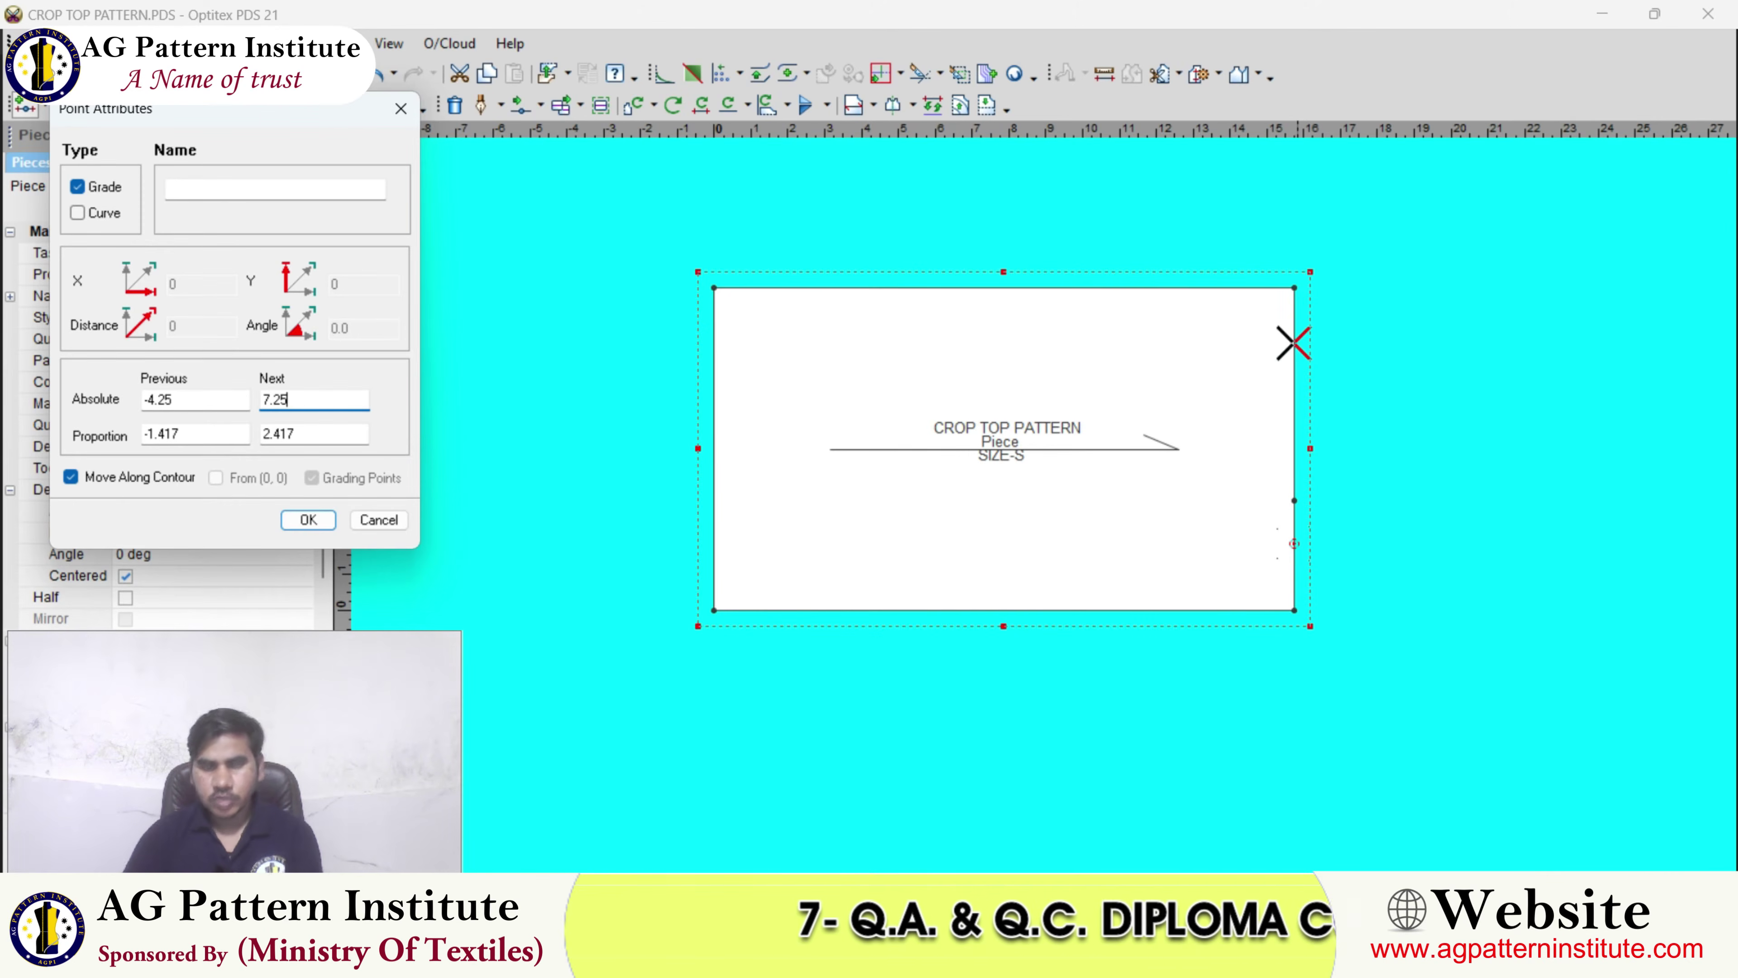
pyautogui.press('BackSpace')
pyautogui.press('BackSpace')
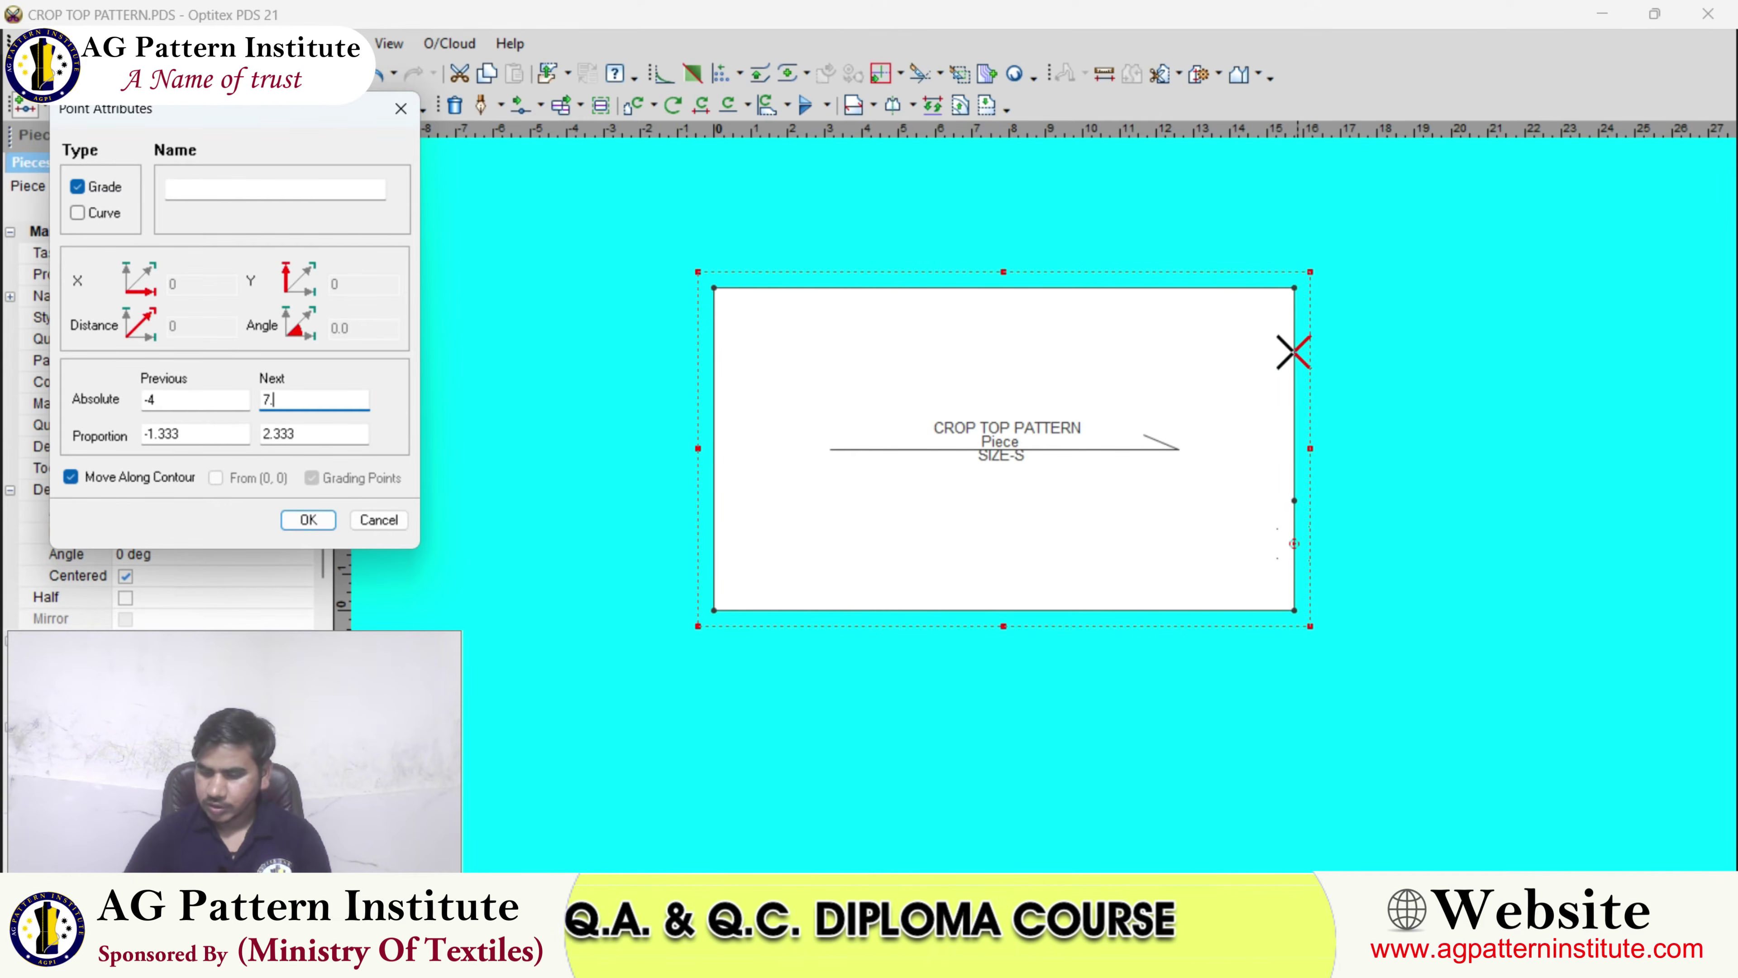
pyautogui.write('1/8')
pyautogui.press('Return')
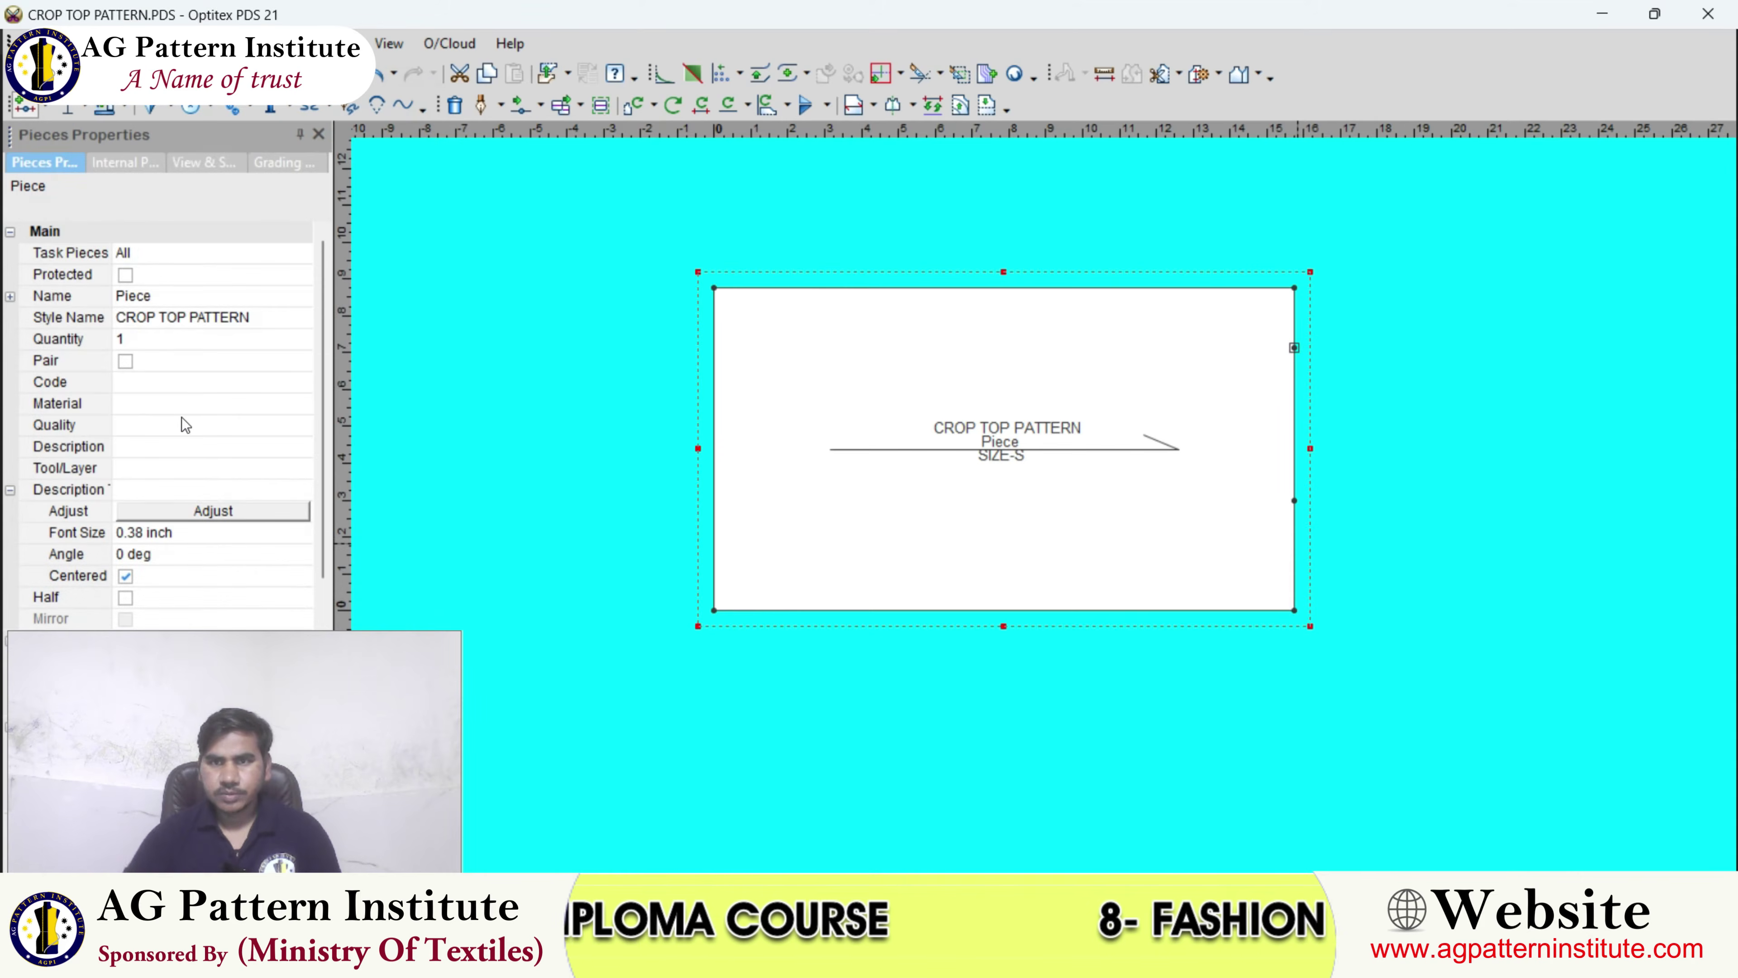
# - Add a grade point on the rectangle's top edge, 9 inches from the upper-right corner
pyautogui.click(1003, 288)
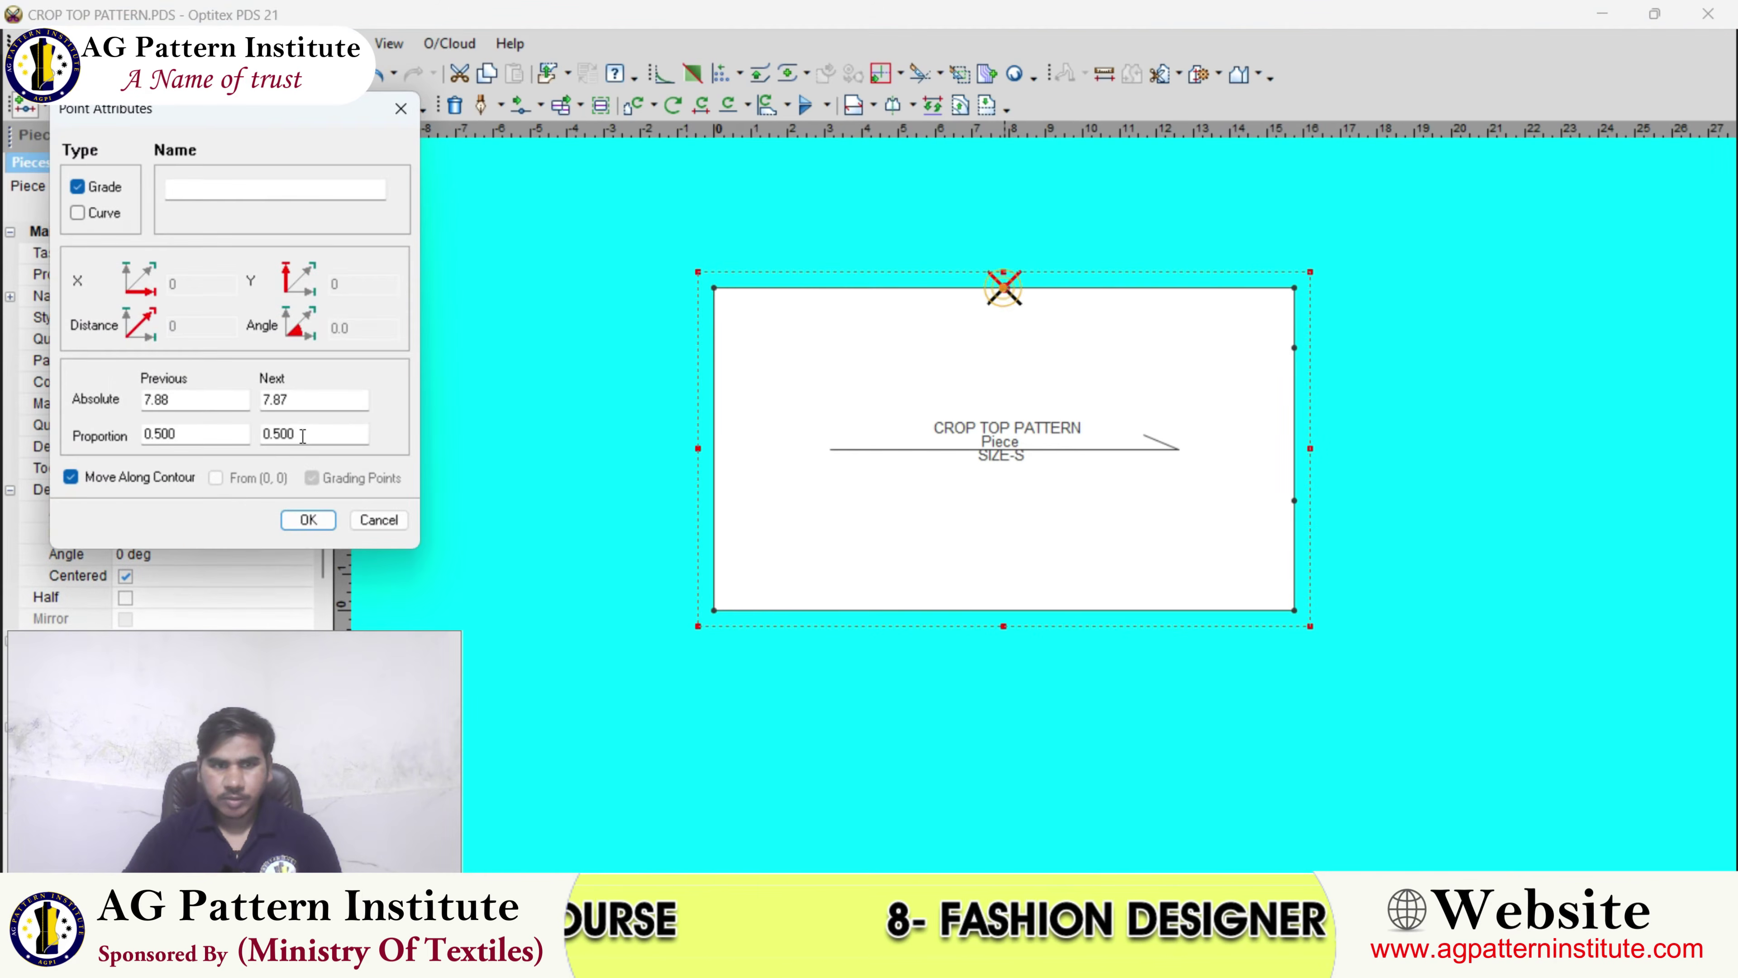
pyautogui.click(315, 397)
pyautogui.write('9')
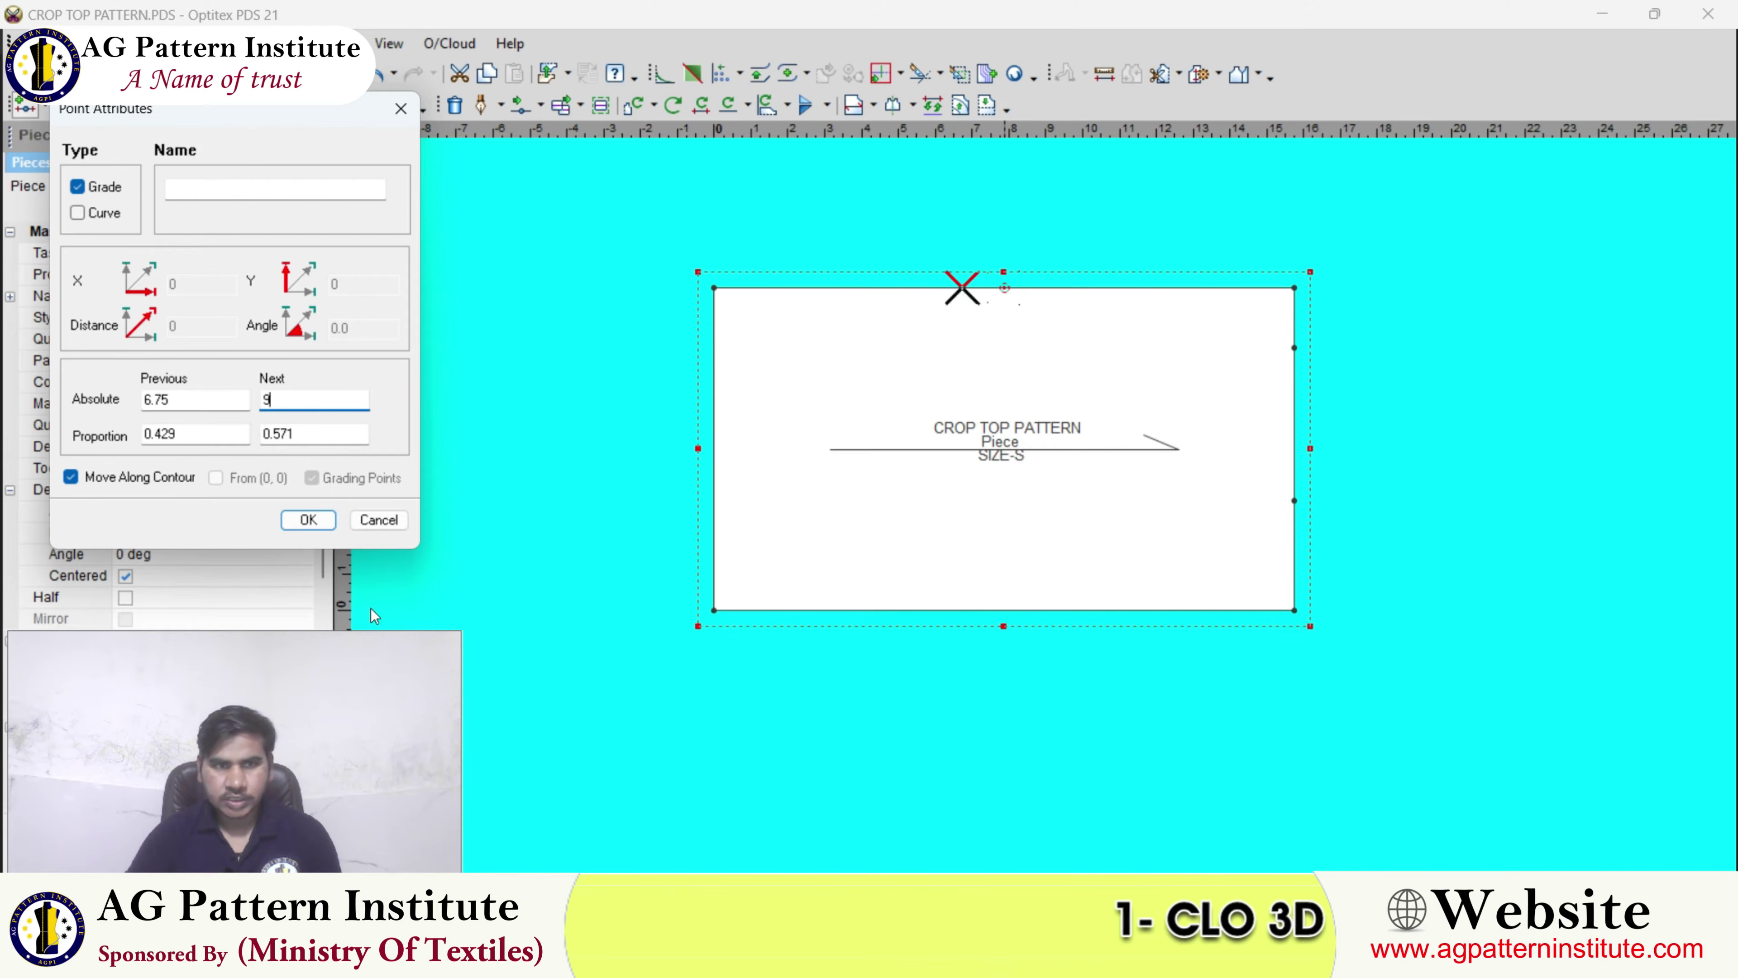
pyautogui.click(307, 520)
pyautogui.scroll(-2, 1143, 511)
pyautogui.scroll(3, 1144, 511)
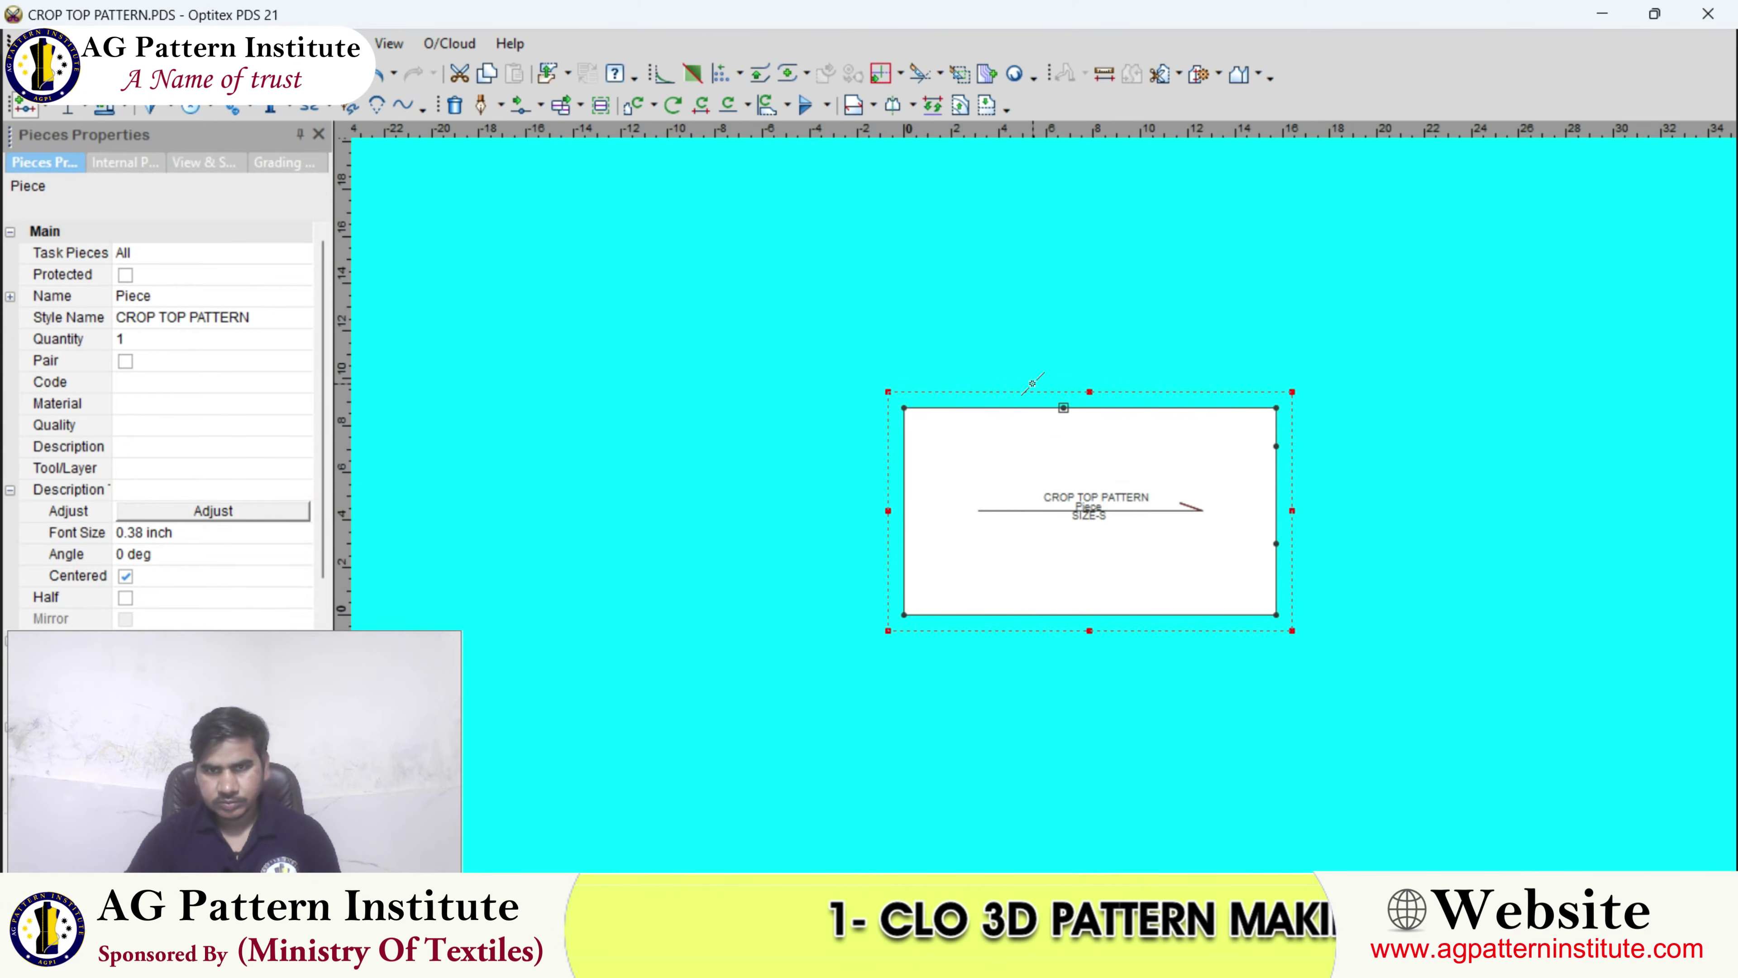
pyautogui.scroll(2, 1046, 517)
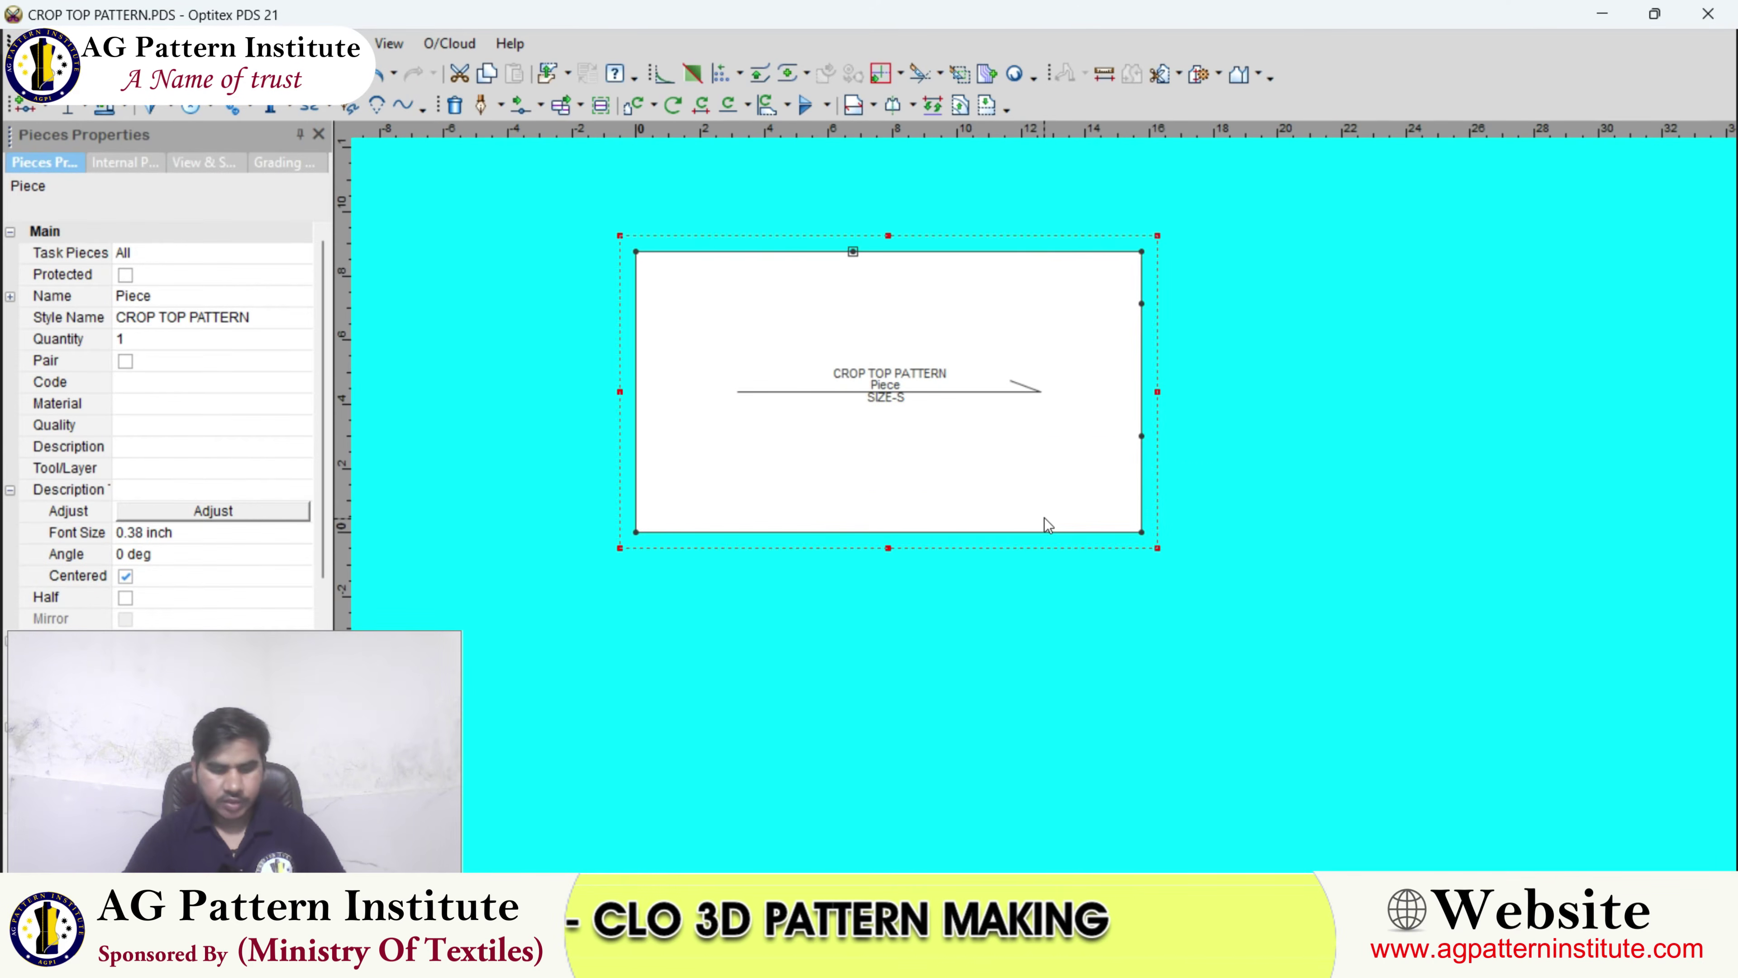
# - Add a grade point on the bottom edge, 3 inches from the lower-right corner
pyautogui.click(1049, 536)
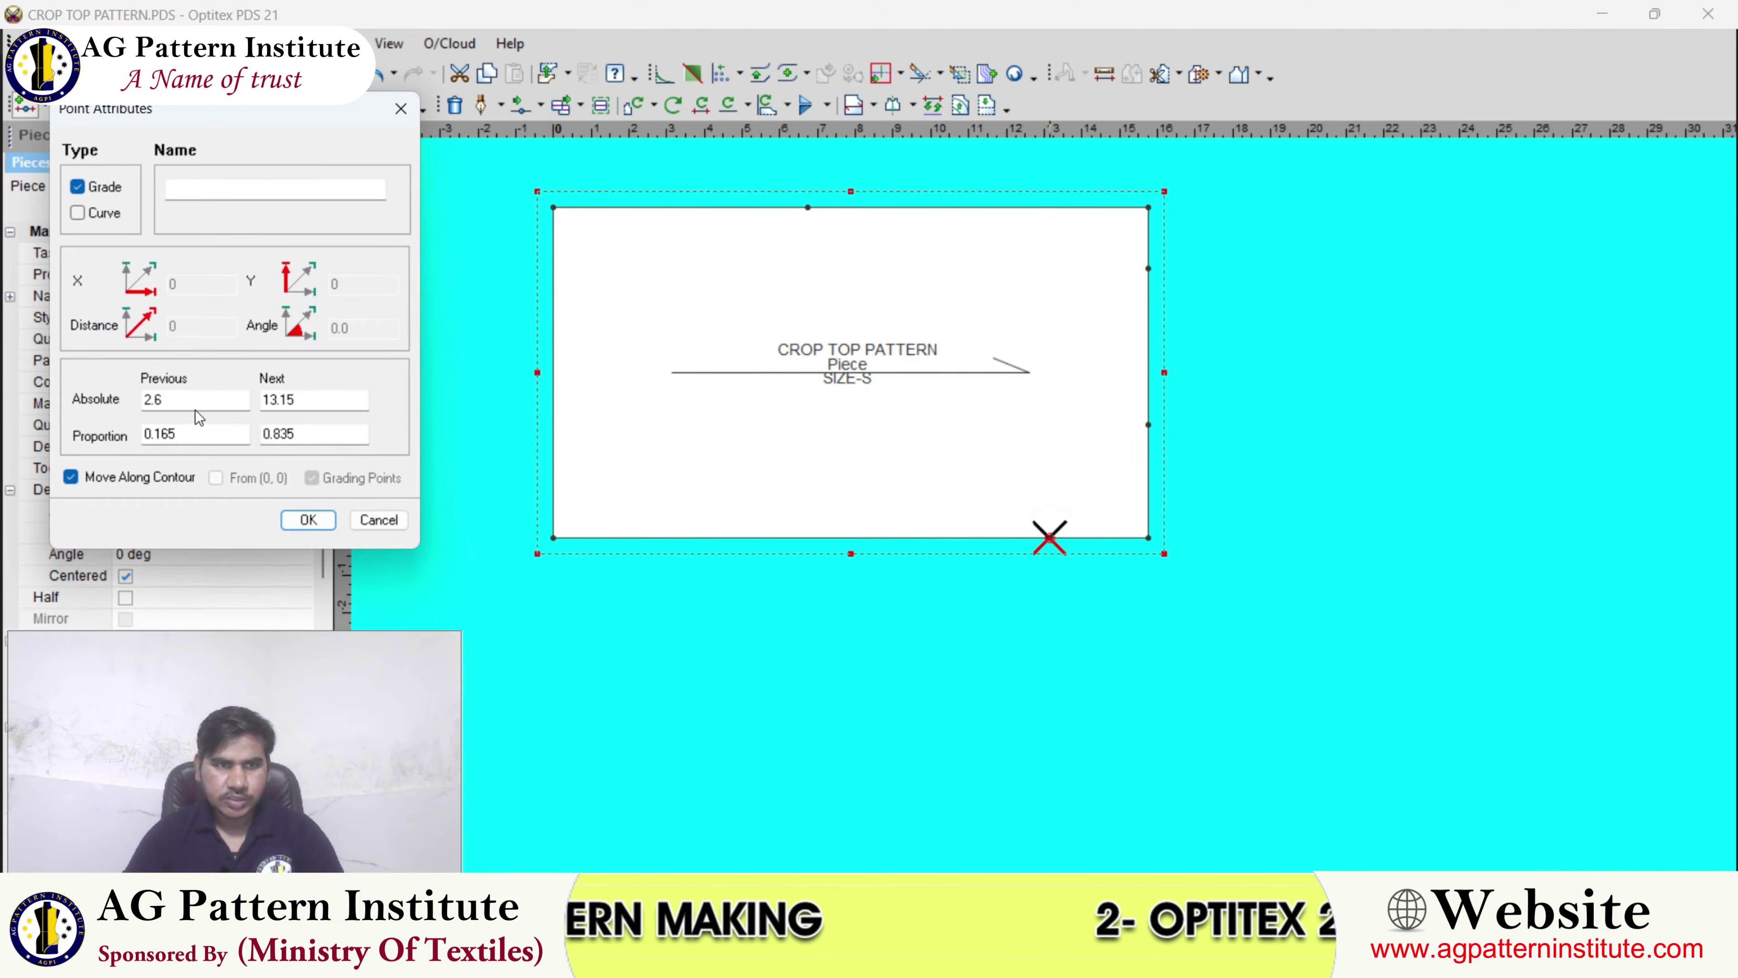
pyautogui.doubleClick(195, 401)
pyautogui.write('3')
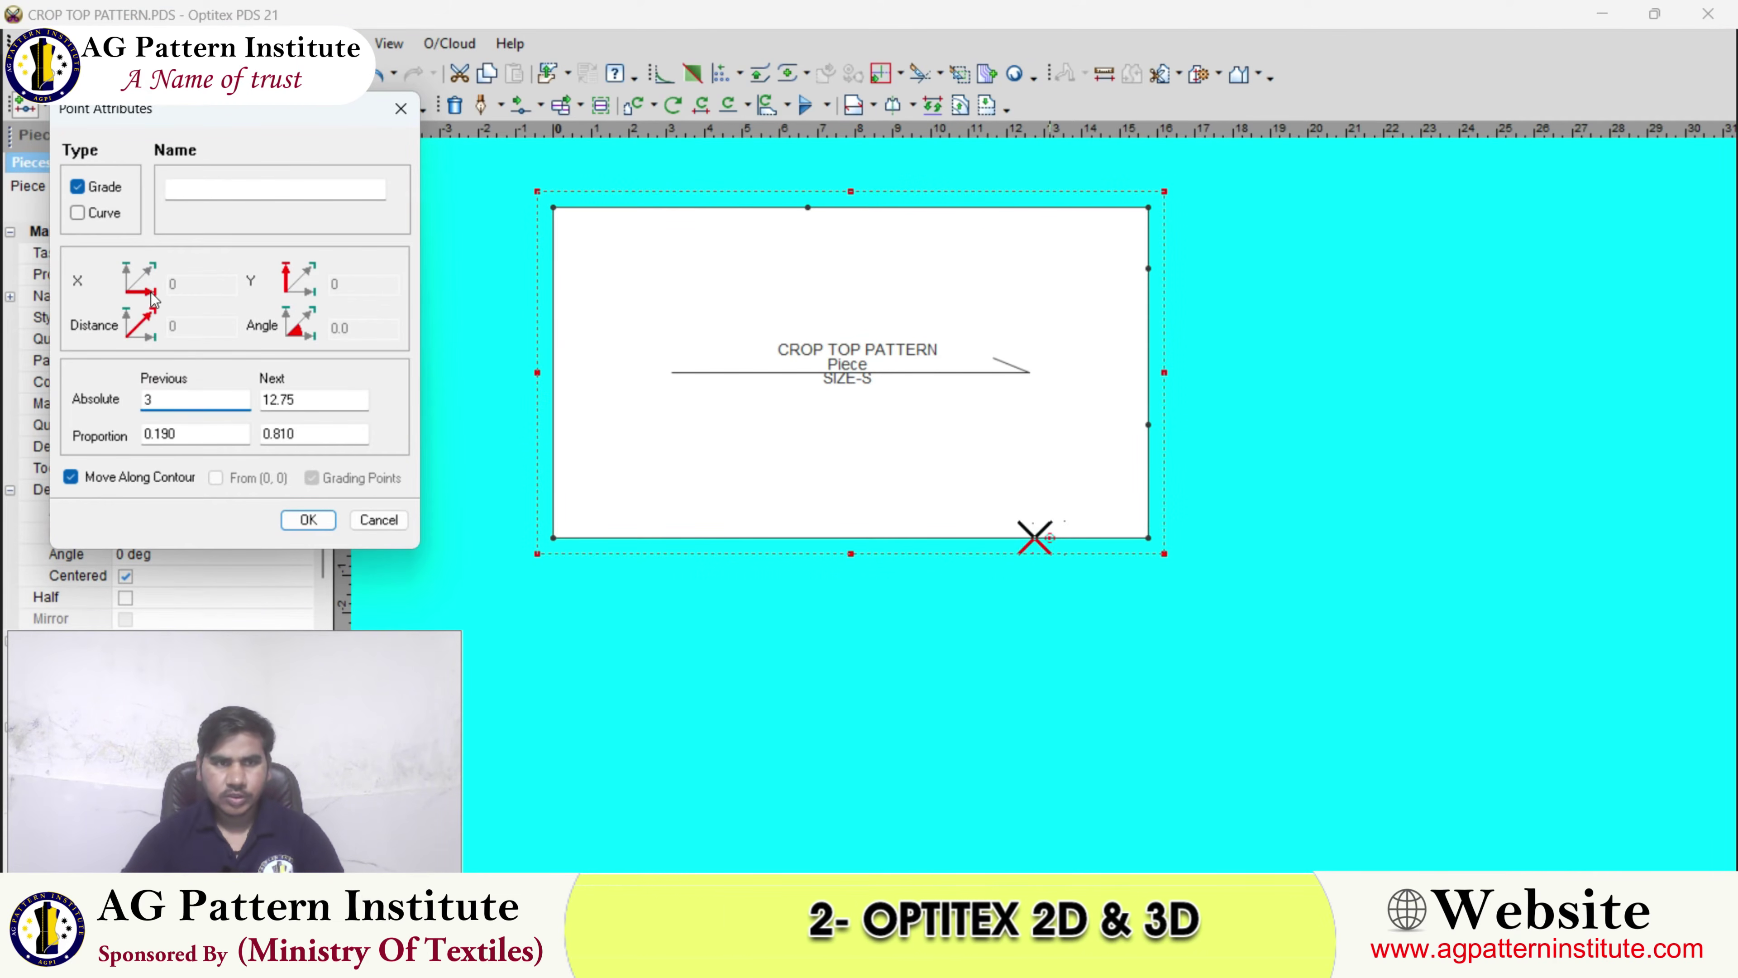
pyautogui.click(298, 515)
pyautogui.scroll(2, 1034, 500)
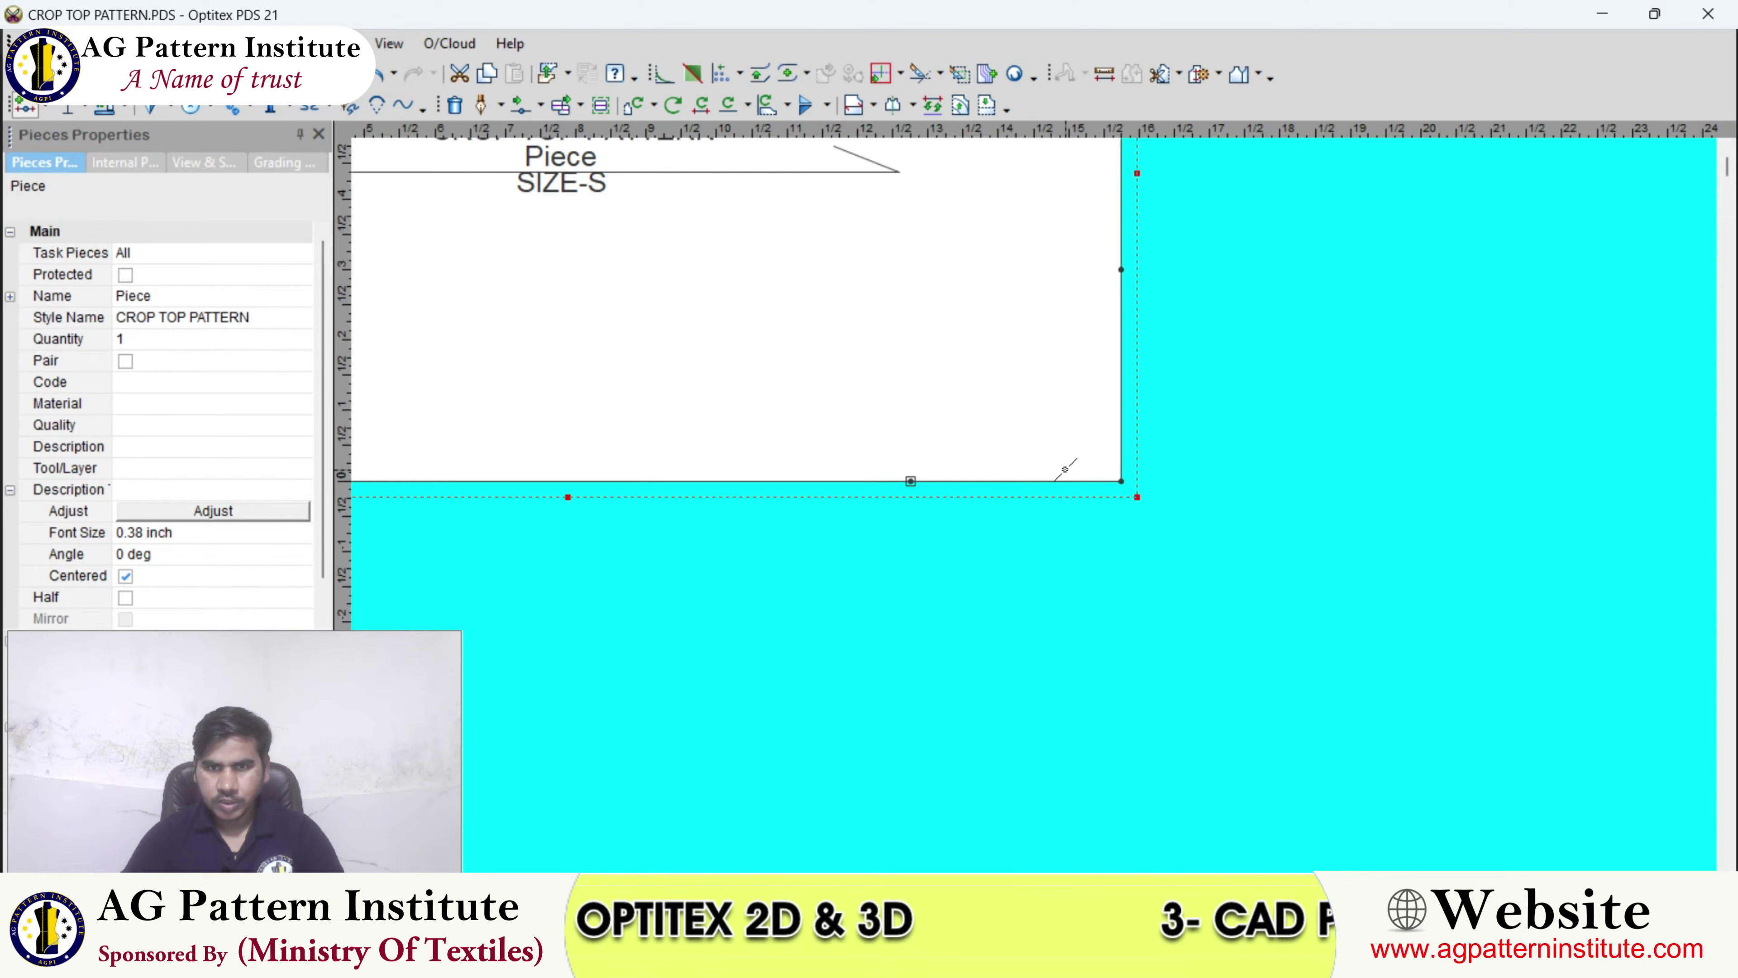
# - Add another grade point on the bottom edge, 5/8 inch from the lower-right corner
pyautogui.click(1072, 472)
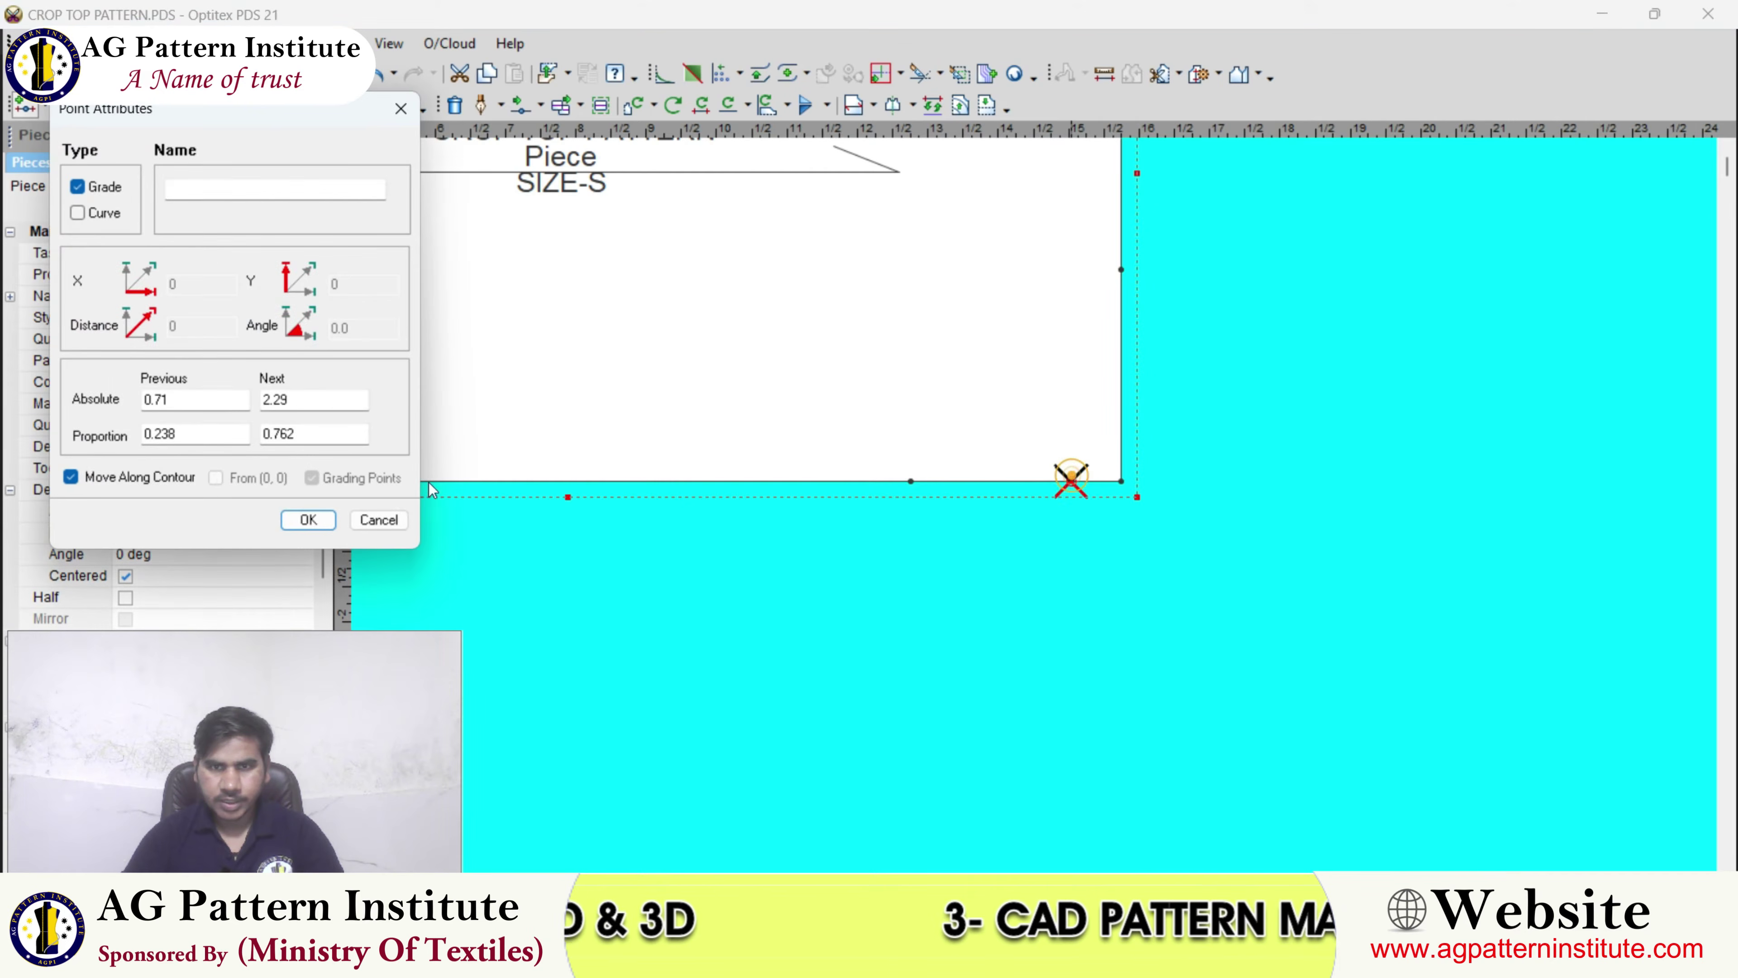
pyautogui.doubleClick(201, 401)
pyautogui.write('5/8')
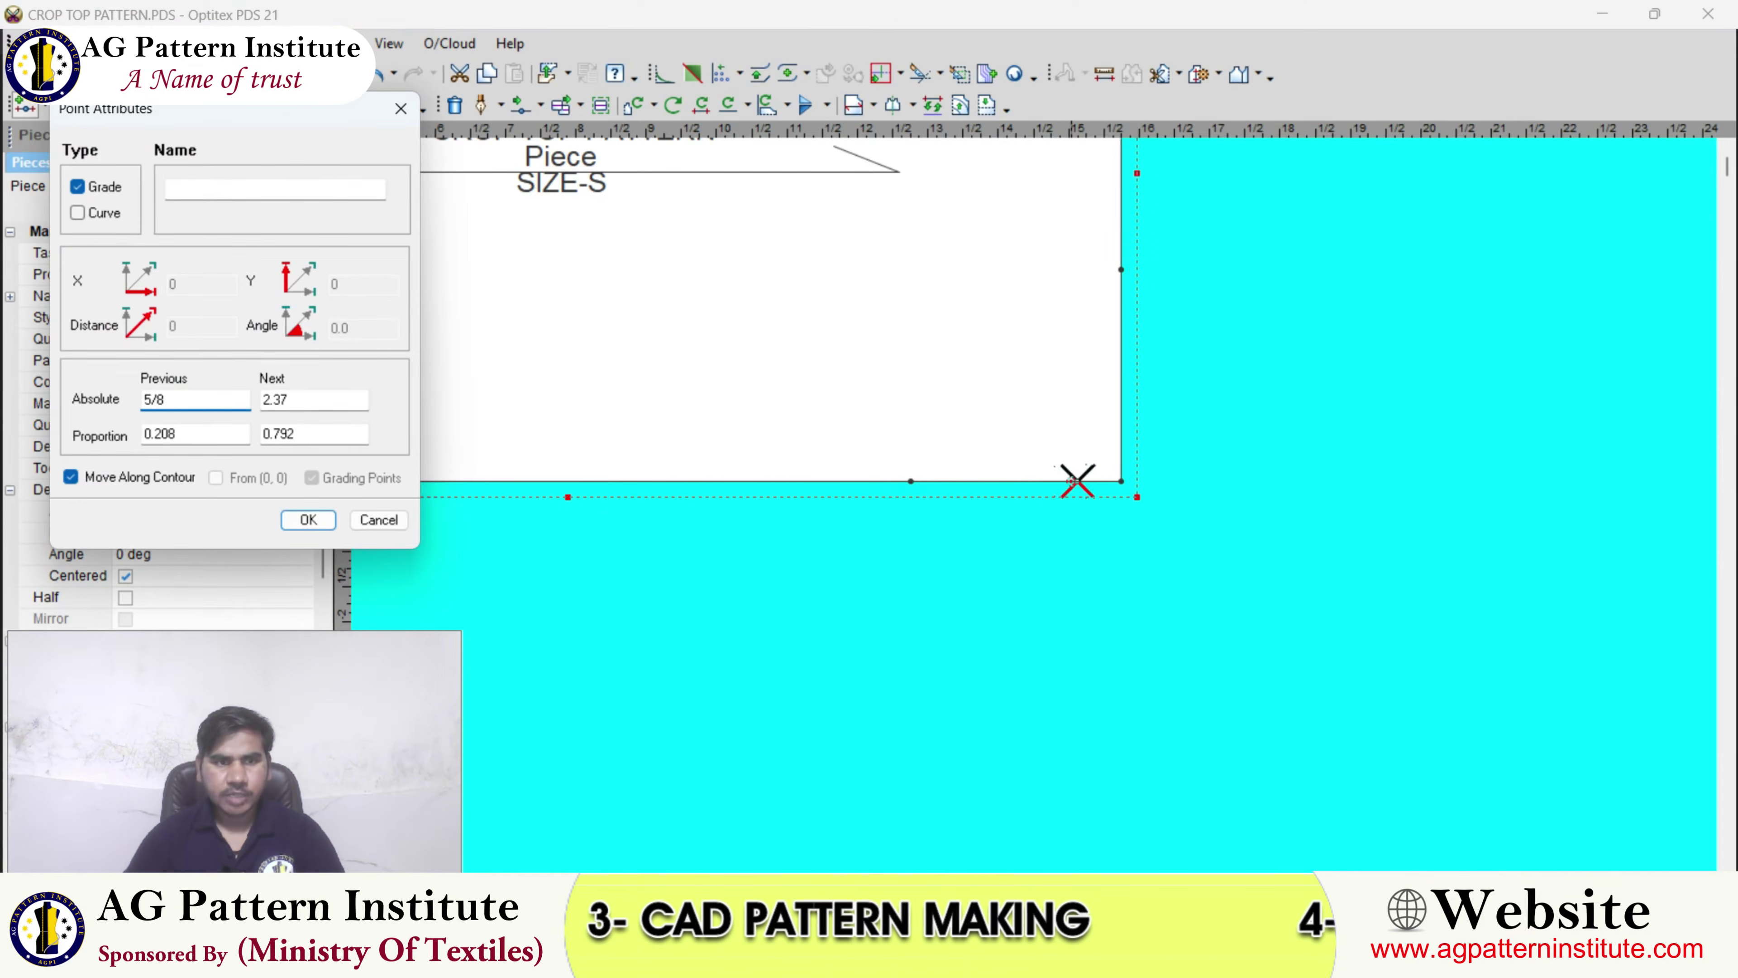
pyautogui.press('Return')
pyautogui.scroll(-3, 915, 548)
# - Delete the rectangle's upper-right and lower-right corner points and display the segment lengths on the piece
pyautogui.rightClick(1171, 383)
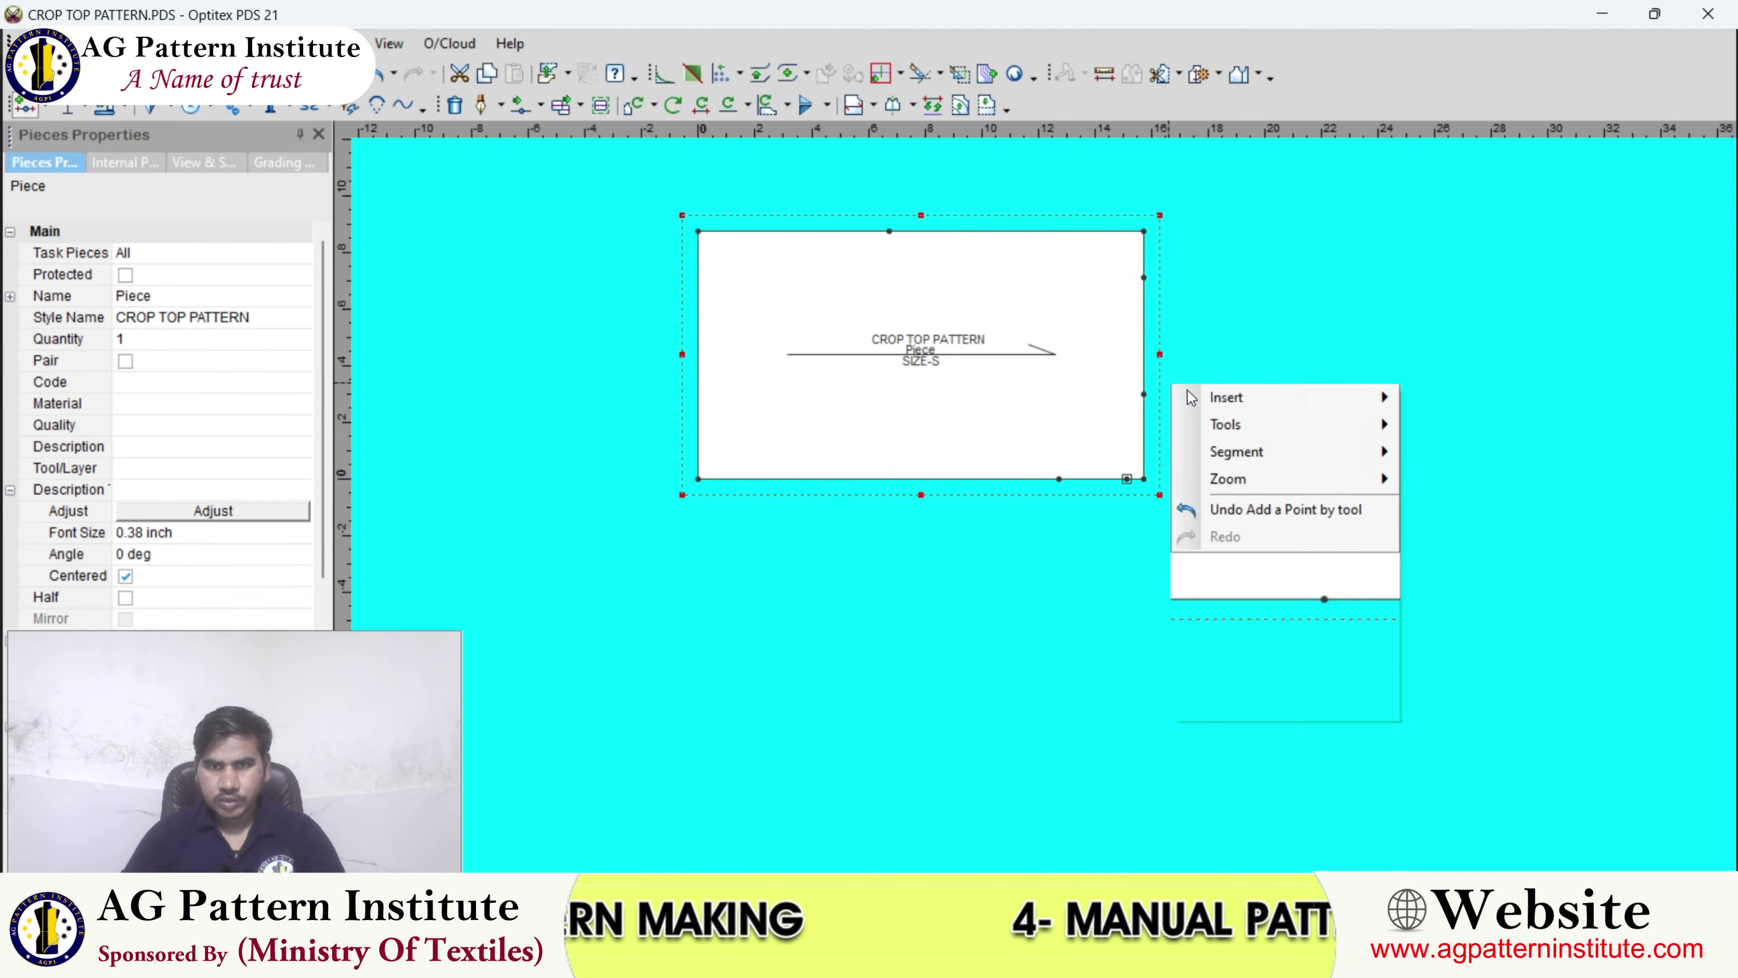
pyautogui.click(1186, 389)
pyautogui.scroll(1, 1044, 513)
pyautogui.click(1043, 512)
pyautogui.press('Delete')
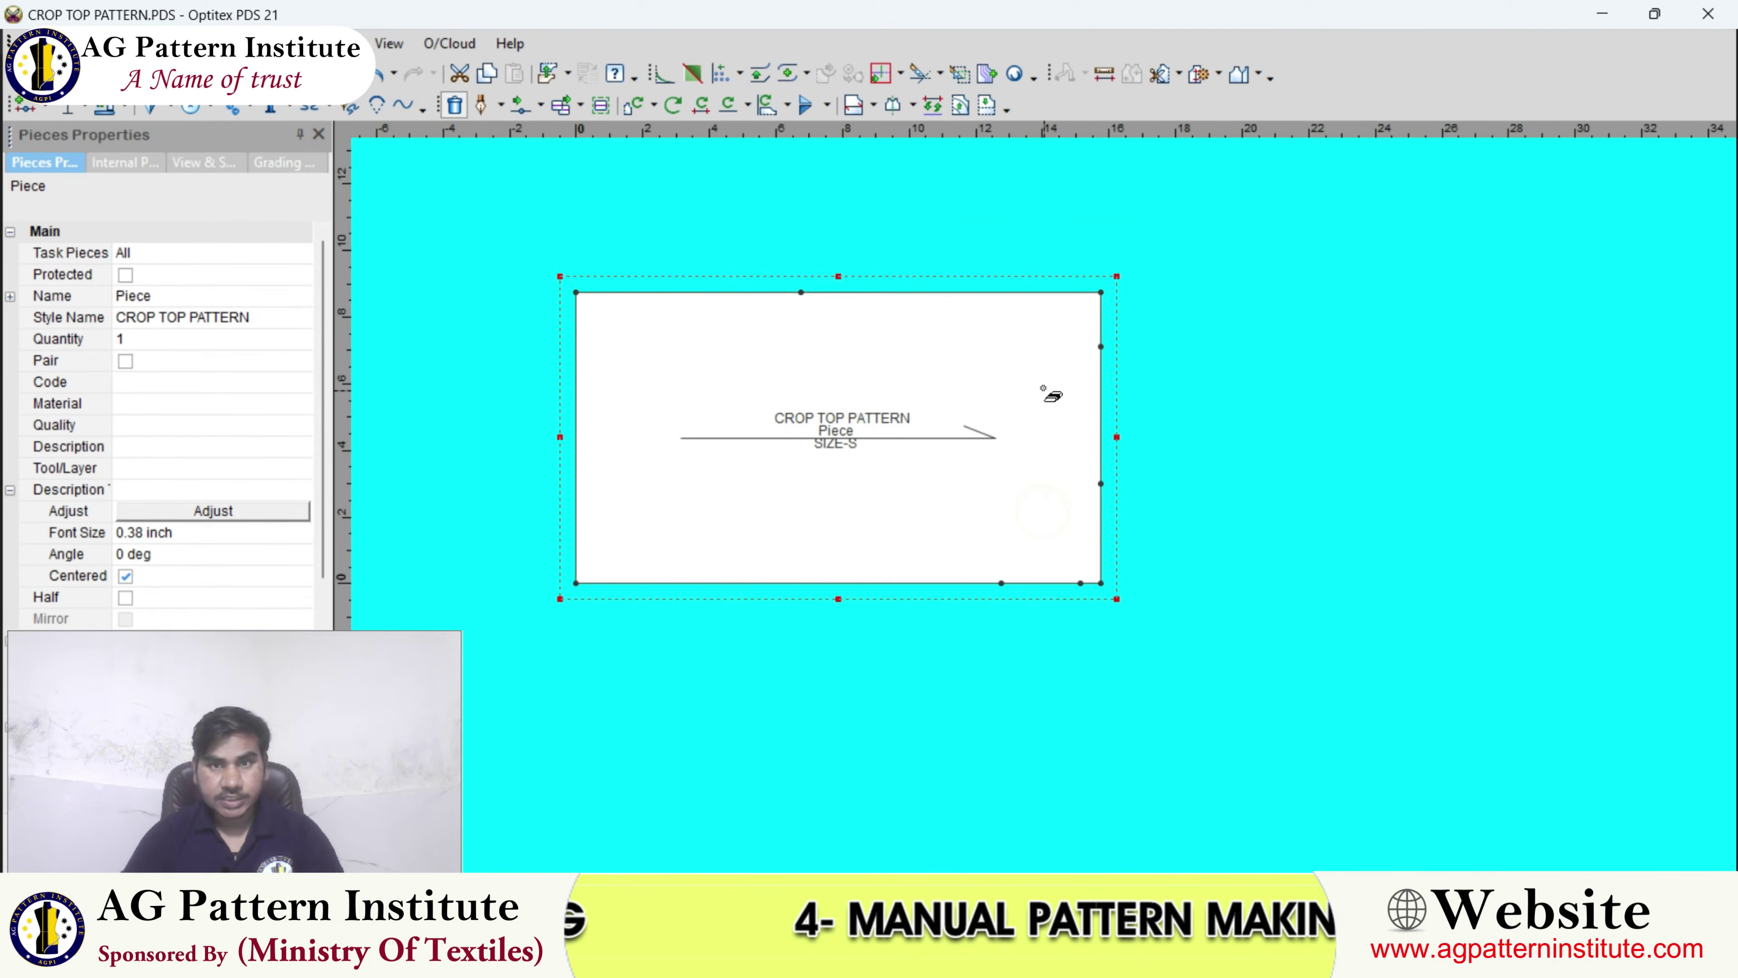
pyautogui.click(1099, 291)
pyautogui.click(1100, 584)
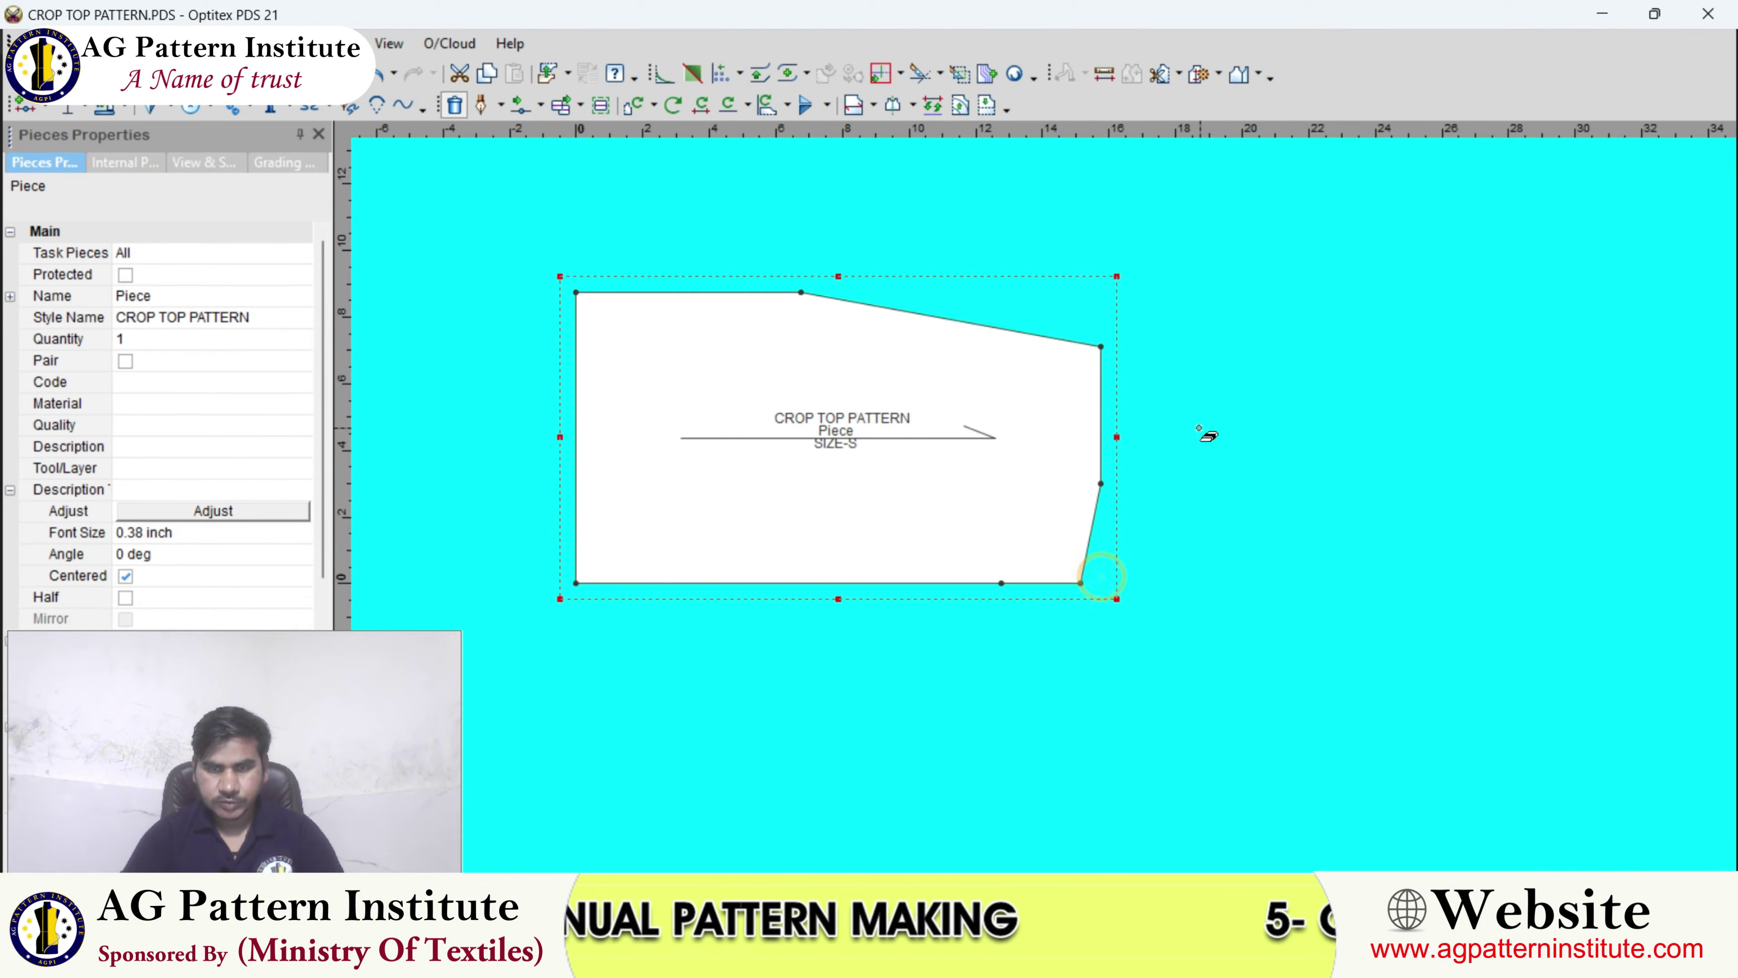
pyautogui.rightClick(1218, 441)
pyautogui.click(1230, 448)
pyautogui.scroll(-1, 1047, 514)
pyautogui.scroll(2, 1051, 520)
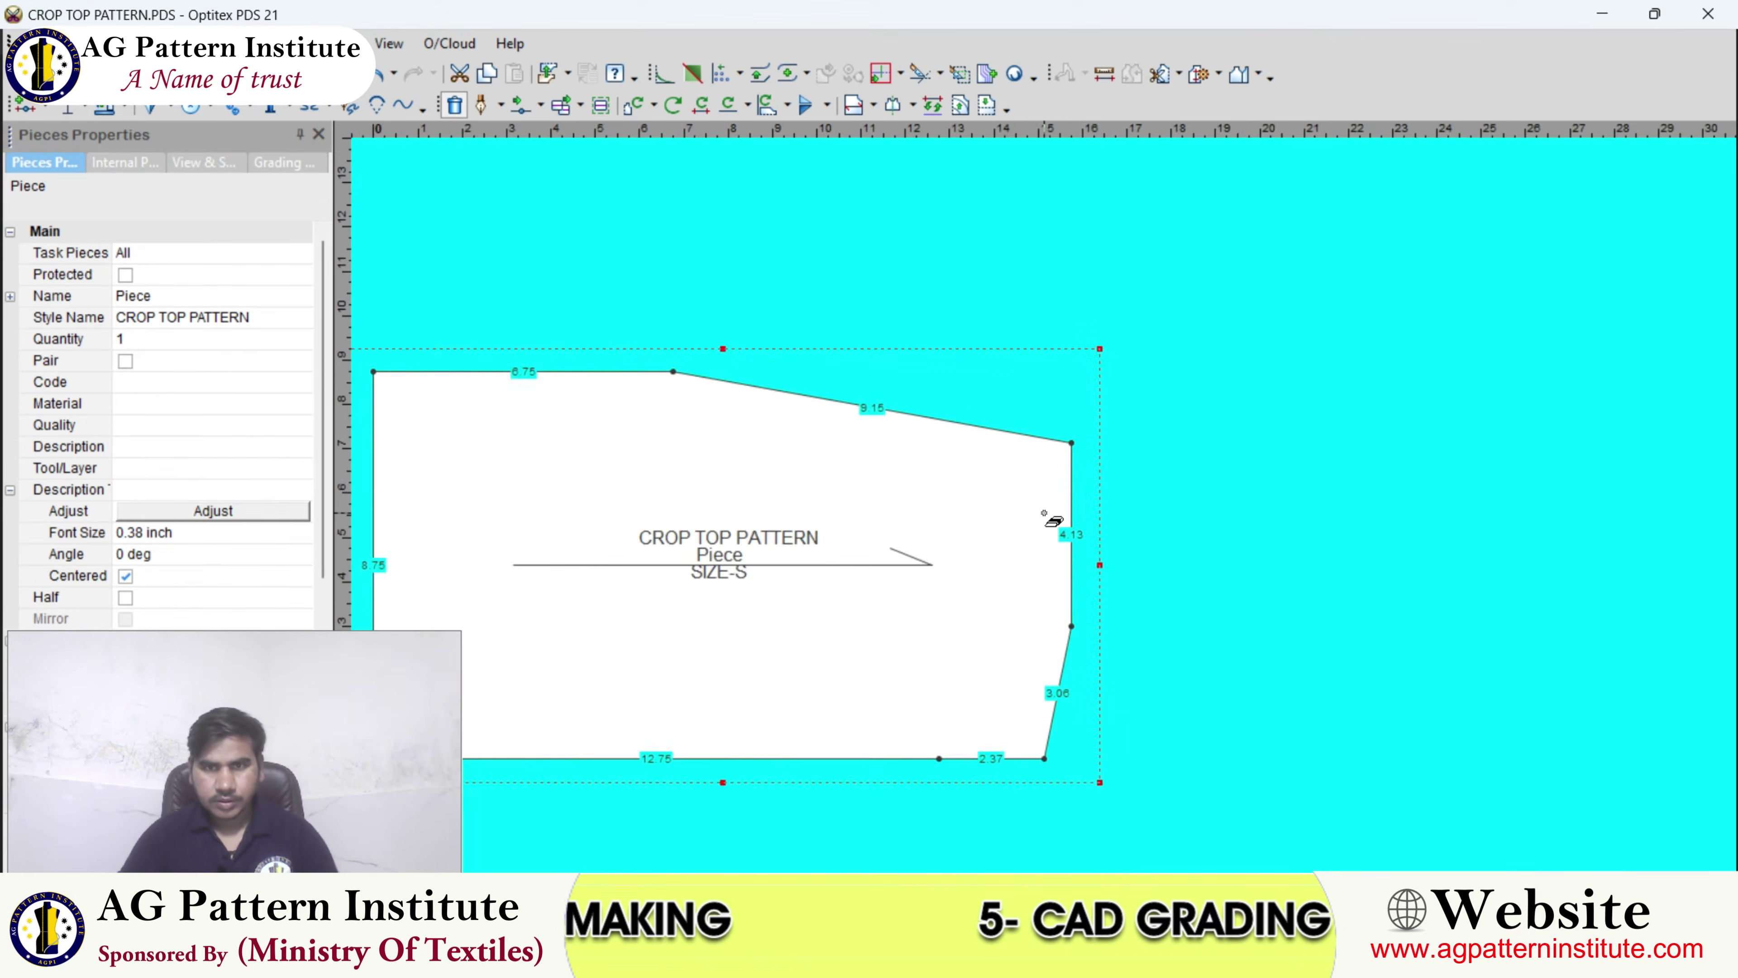
# - Move the upper point of the piece's right edge by -1 3/8 inches in X and 0 in Y
pyautogui.press('m')
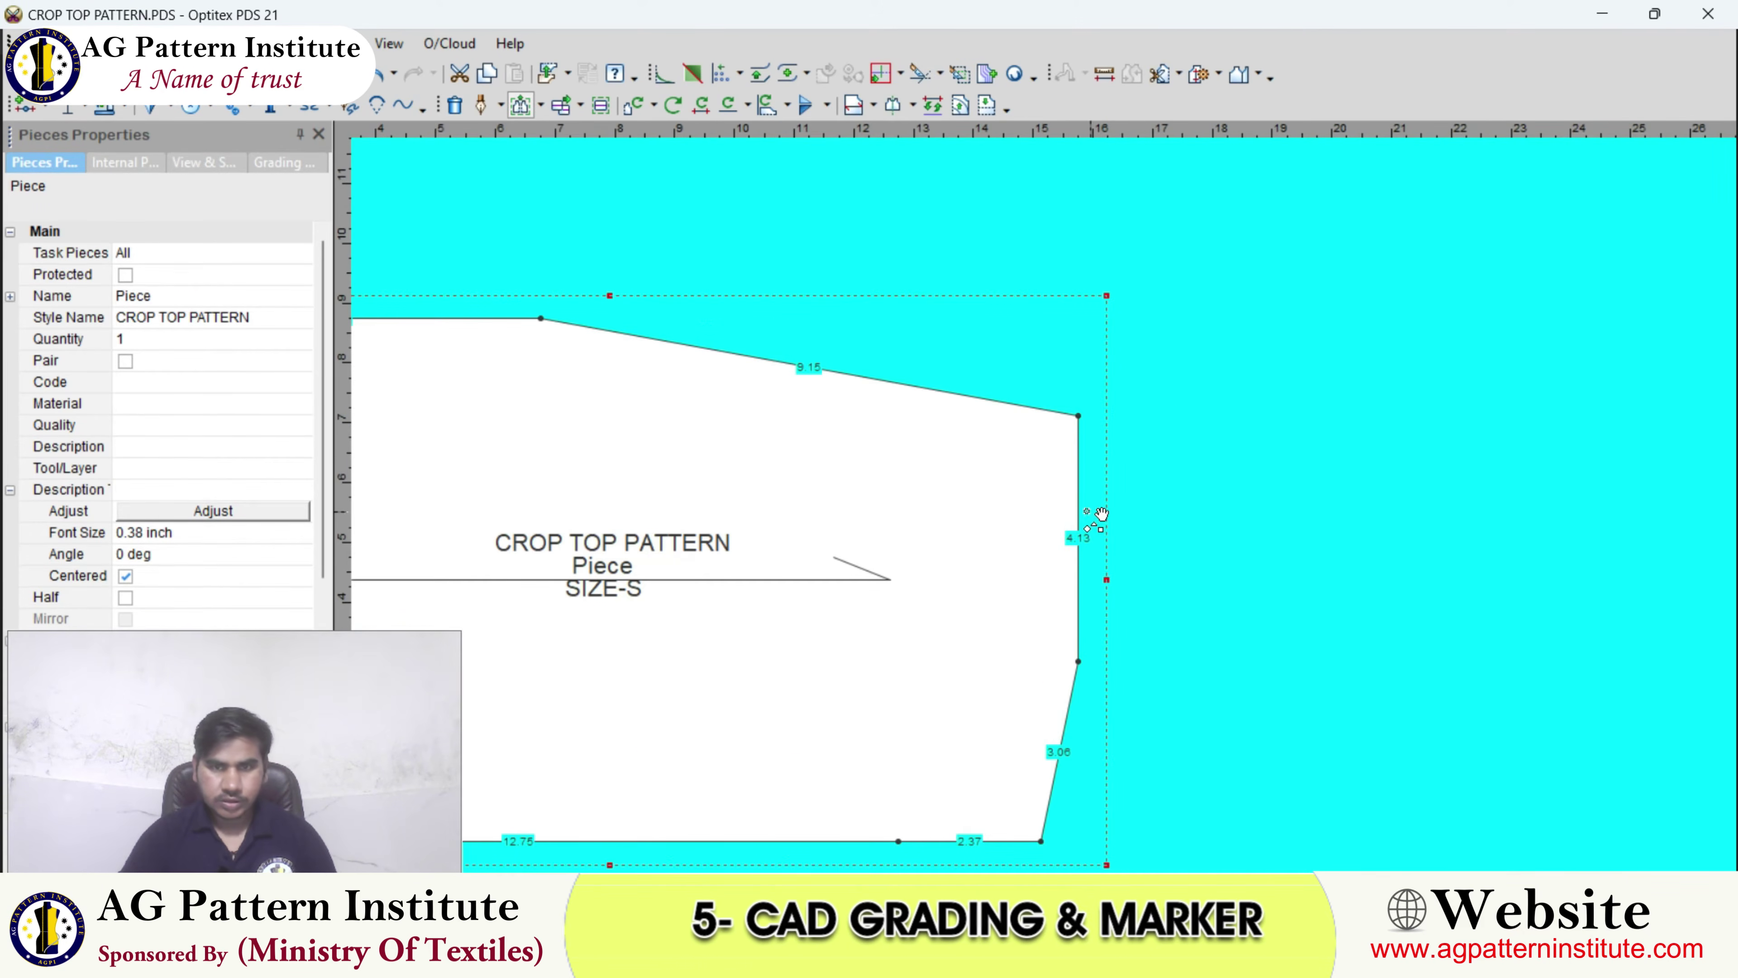
pyautogui.click(1078, 415)
pyautogui.press('Return')
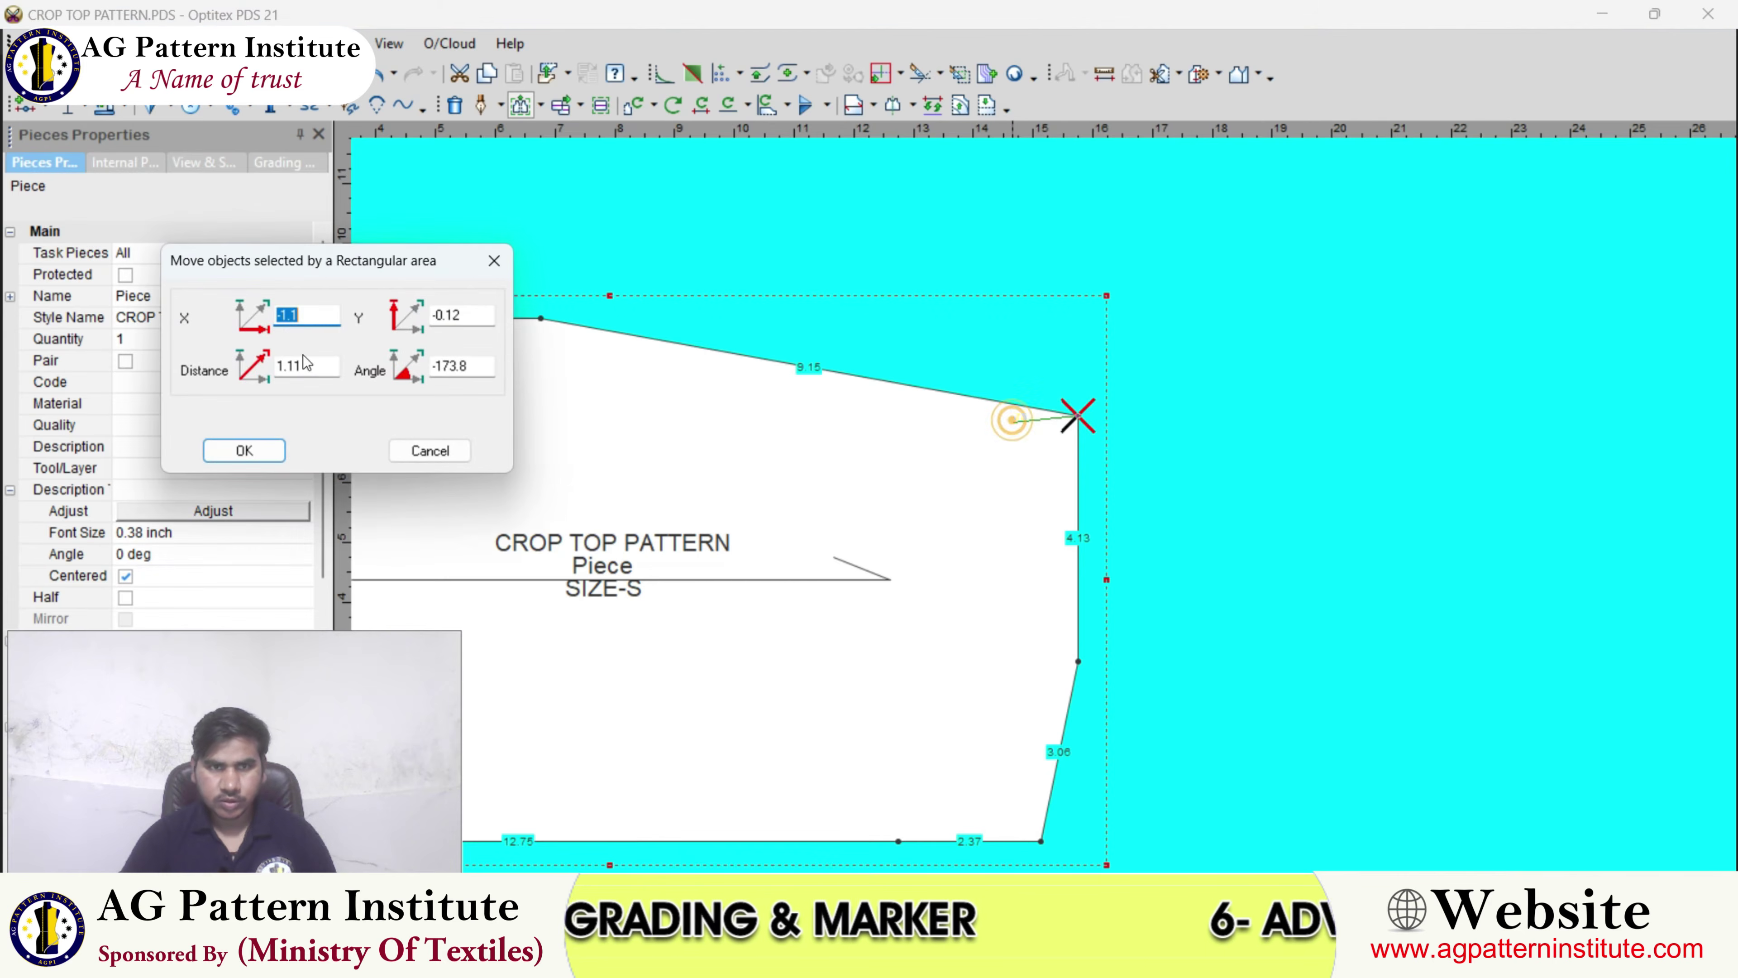
pyautogui.write('-1')
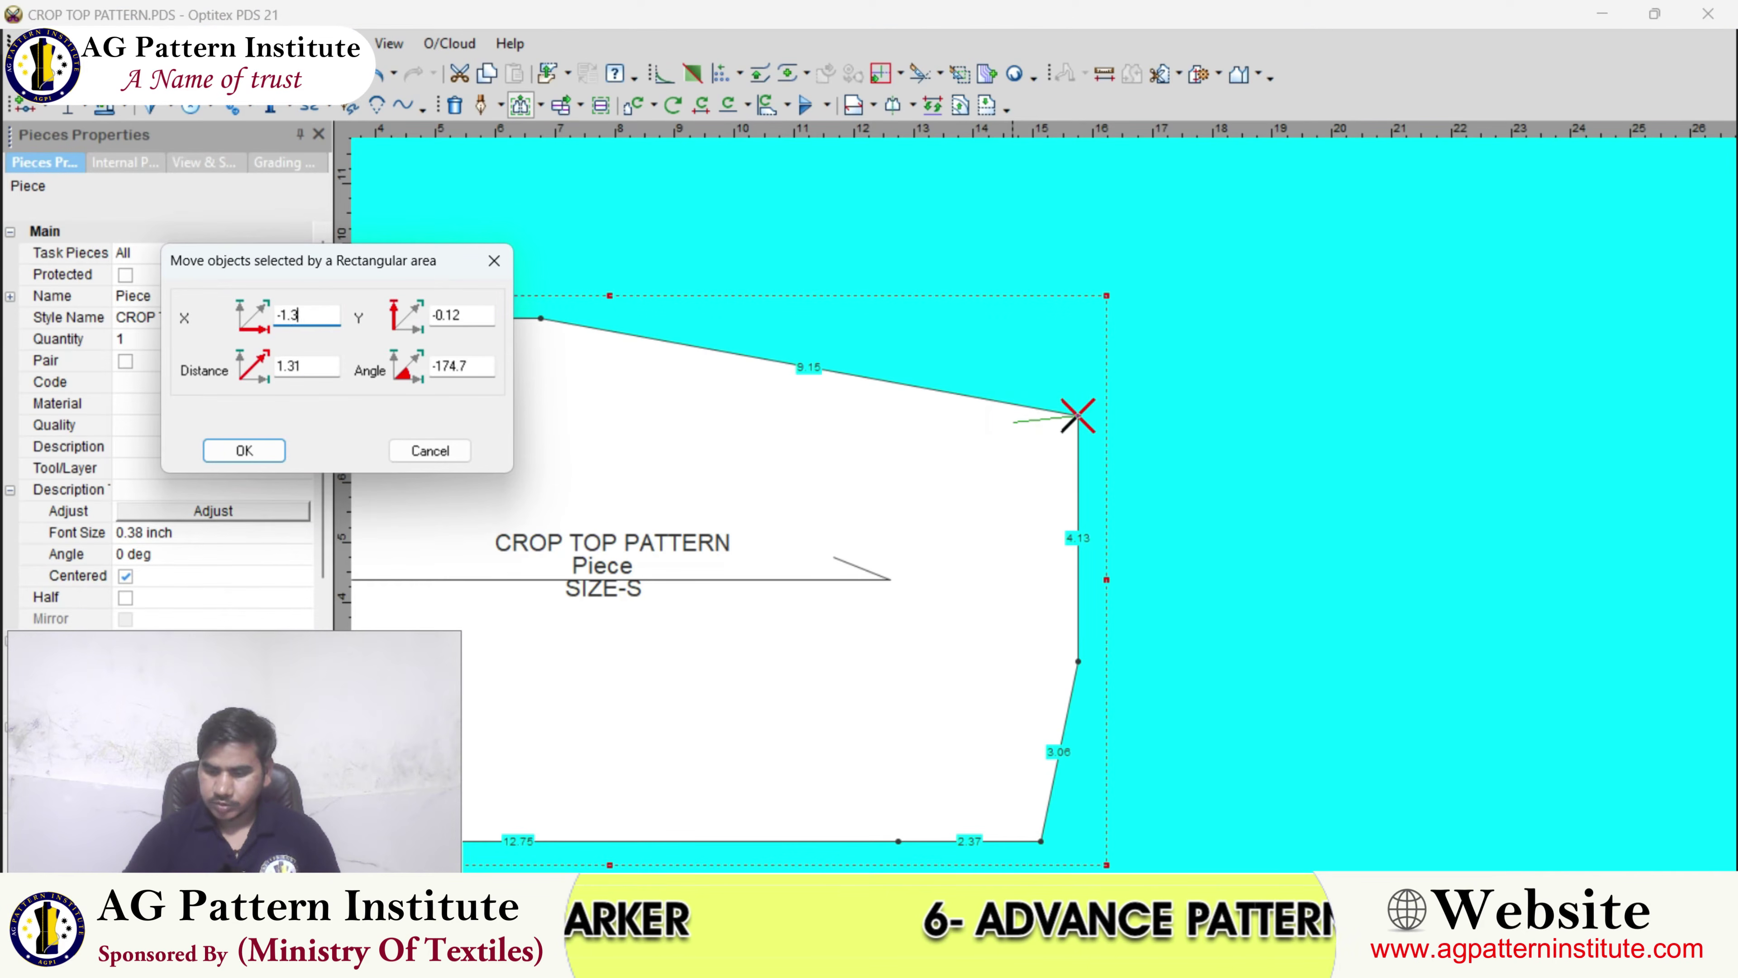
pyautogui.doubleClick(454, 317)
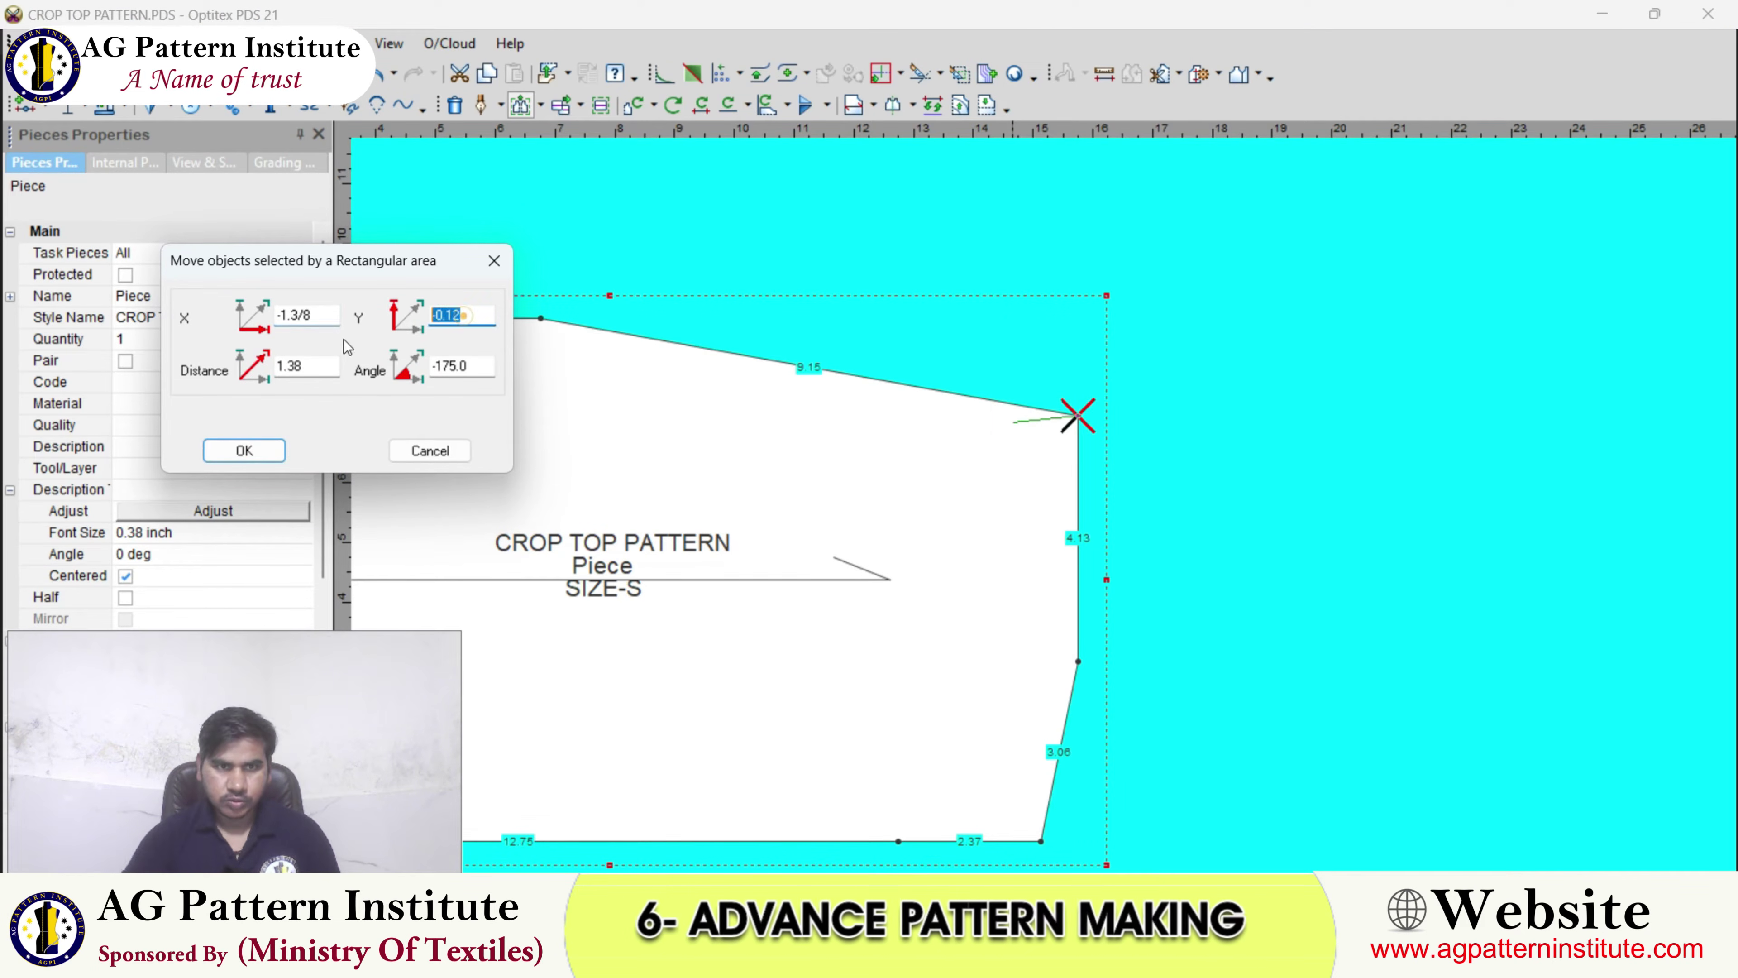
pyautogui.write('0')
pyautogui.press('Return')
pyautogui.scroll(-2, 1059, 518)
pyautogui.rightClick(1020, 430)
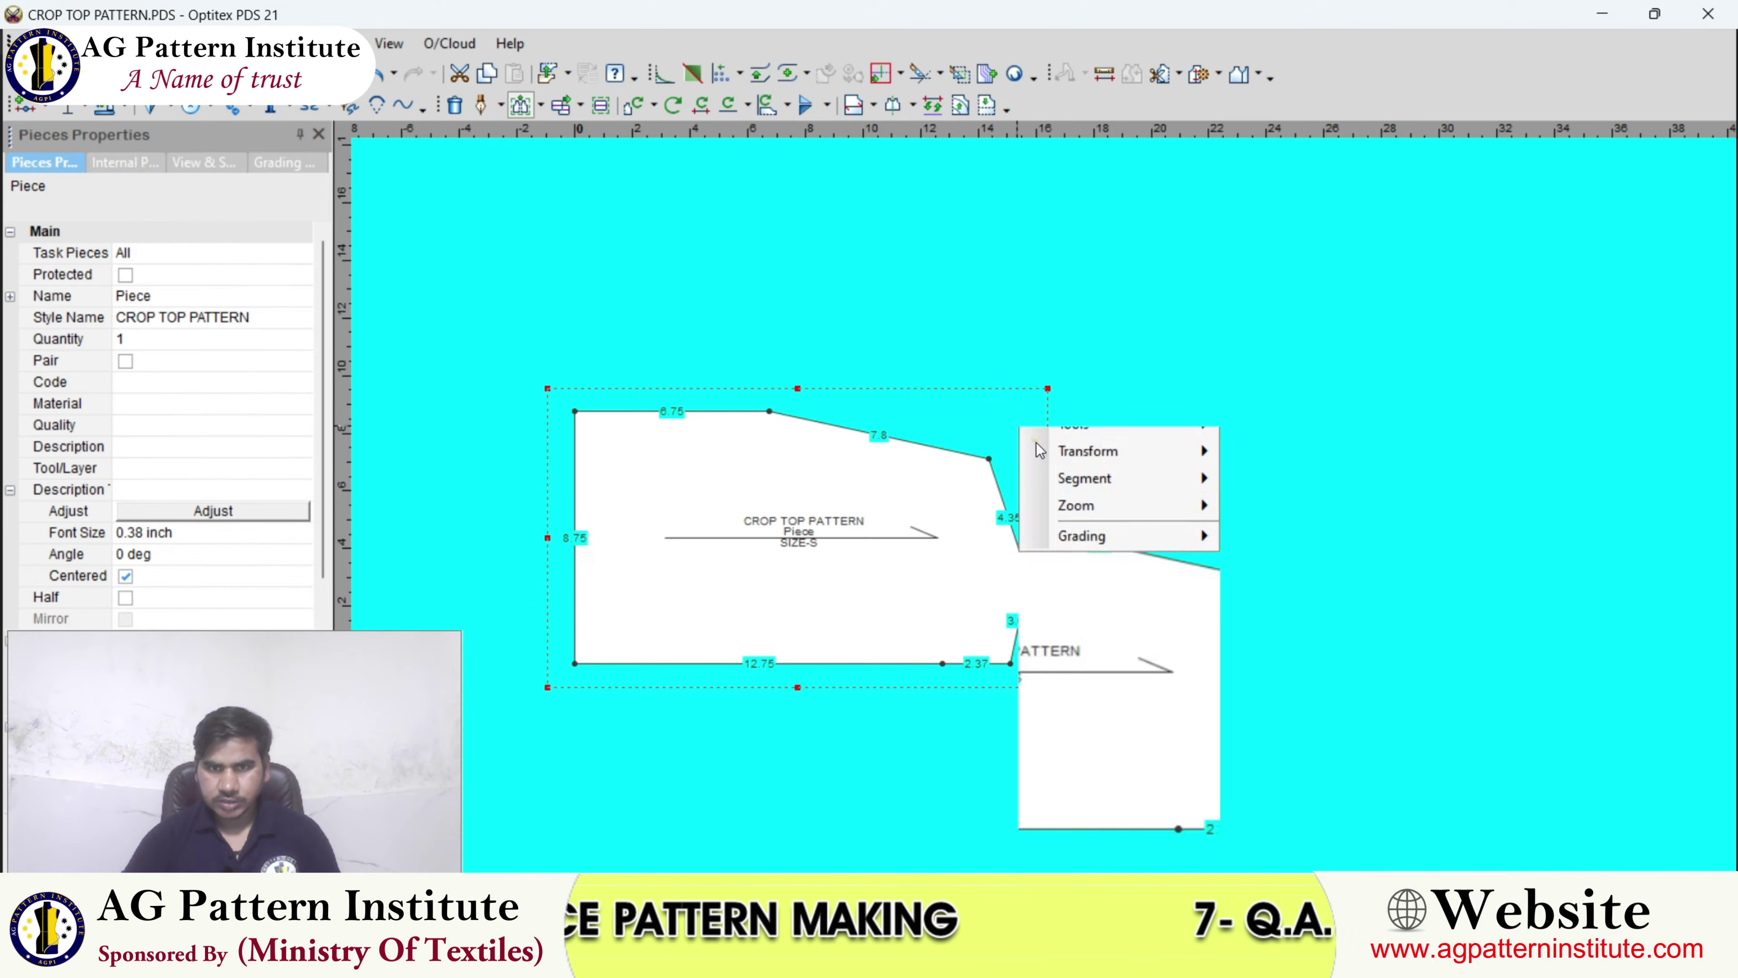
pyautogui.press('Escape')
# - Place a vertical guide line at the piece's rightmost point and add a parallel guide at a distance of -5.5 inches
pyautogui.moveTo(340, 505); pyautogui.dragTo(1030, 490)
pyautogui.doubleClick(1029, 470)
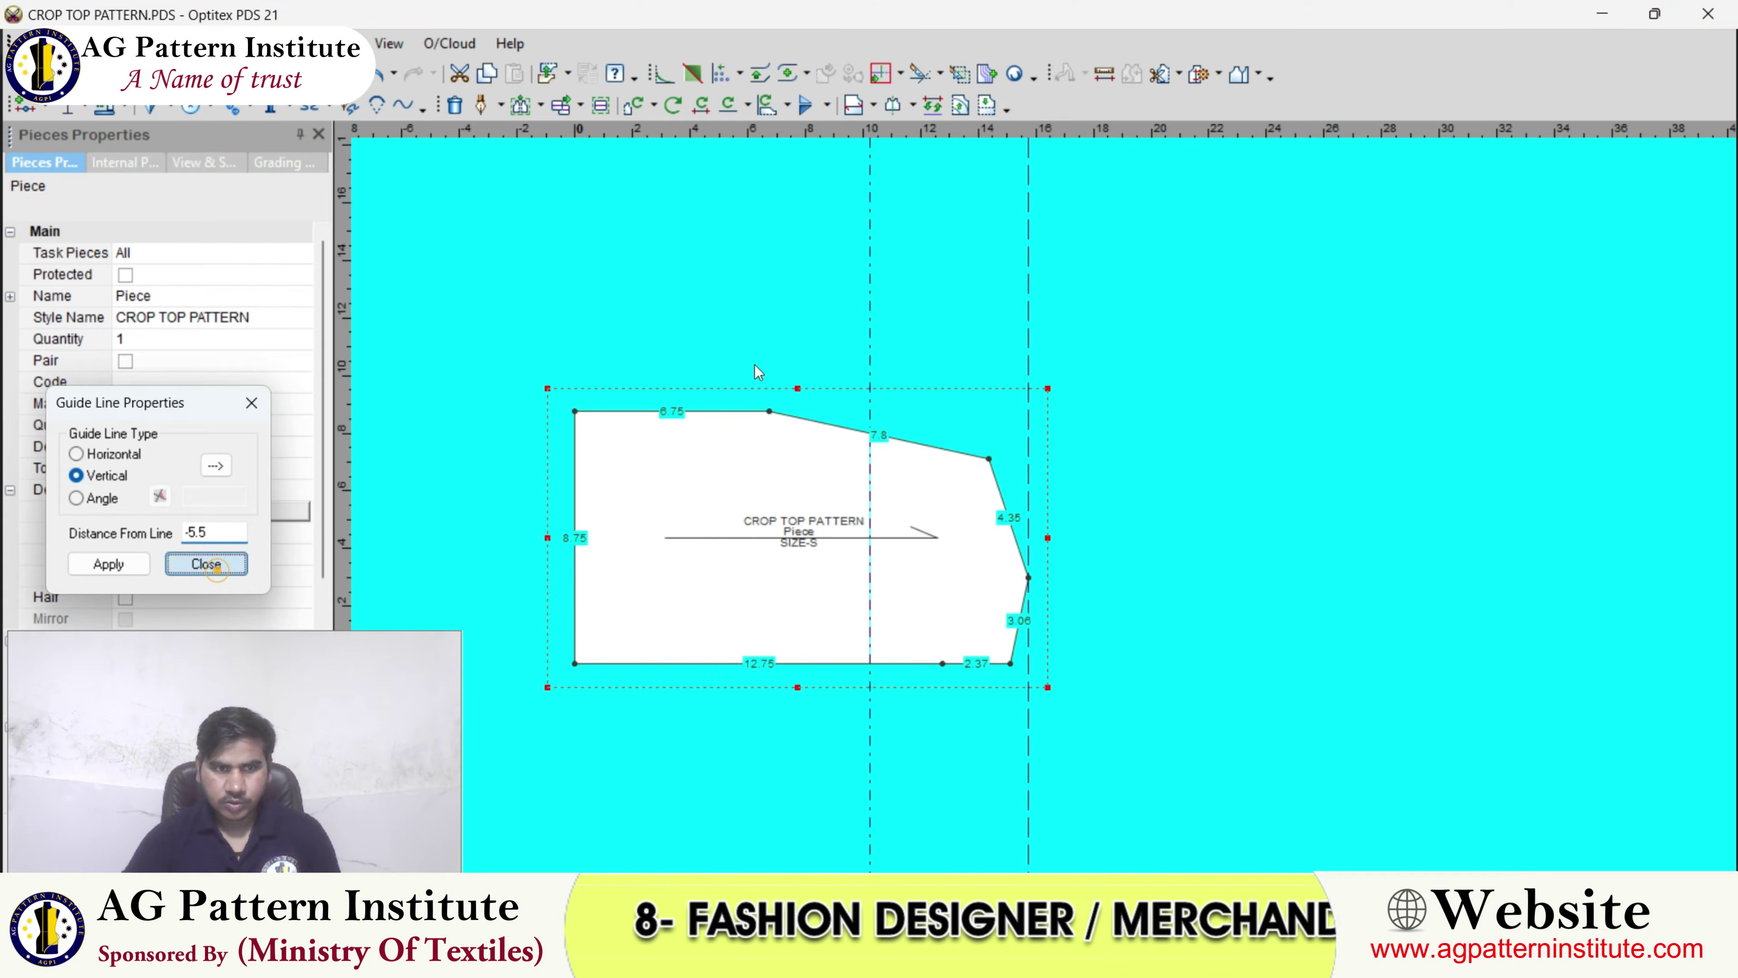
pyautogui.click(206, 563)
# - Place a horizontal guide line through the shoulder tip point and add a parallel guide at a distance of -.50 inch
pyautogui.moveTo(1010, 418); pyautogui.dragTo(1003, 457)
pyautogui.scroll(3, 964, 472)
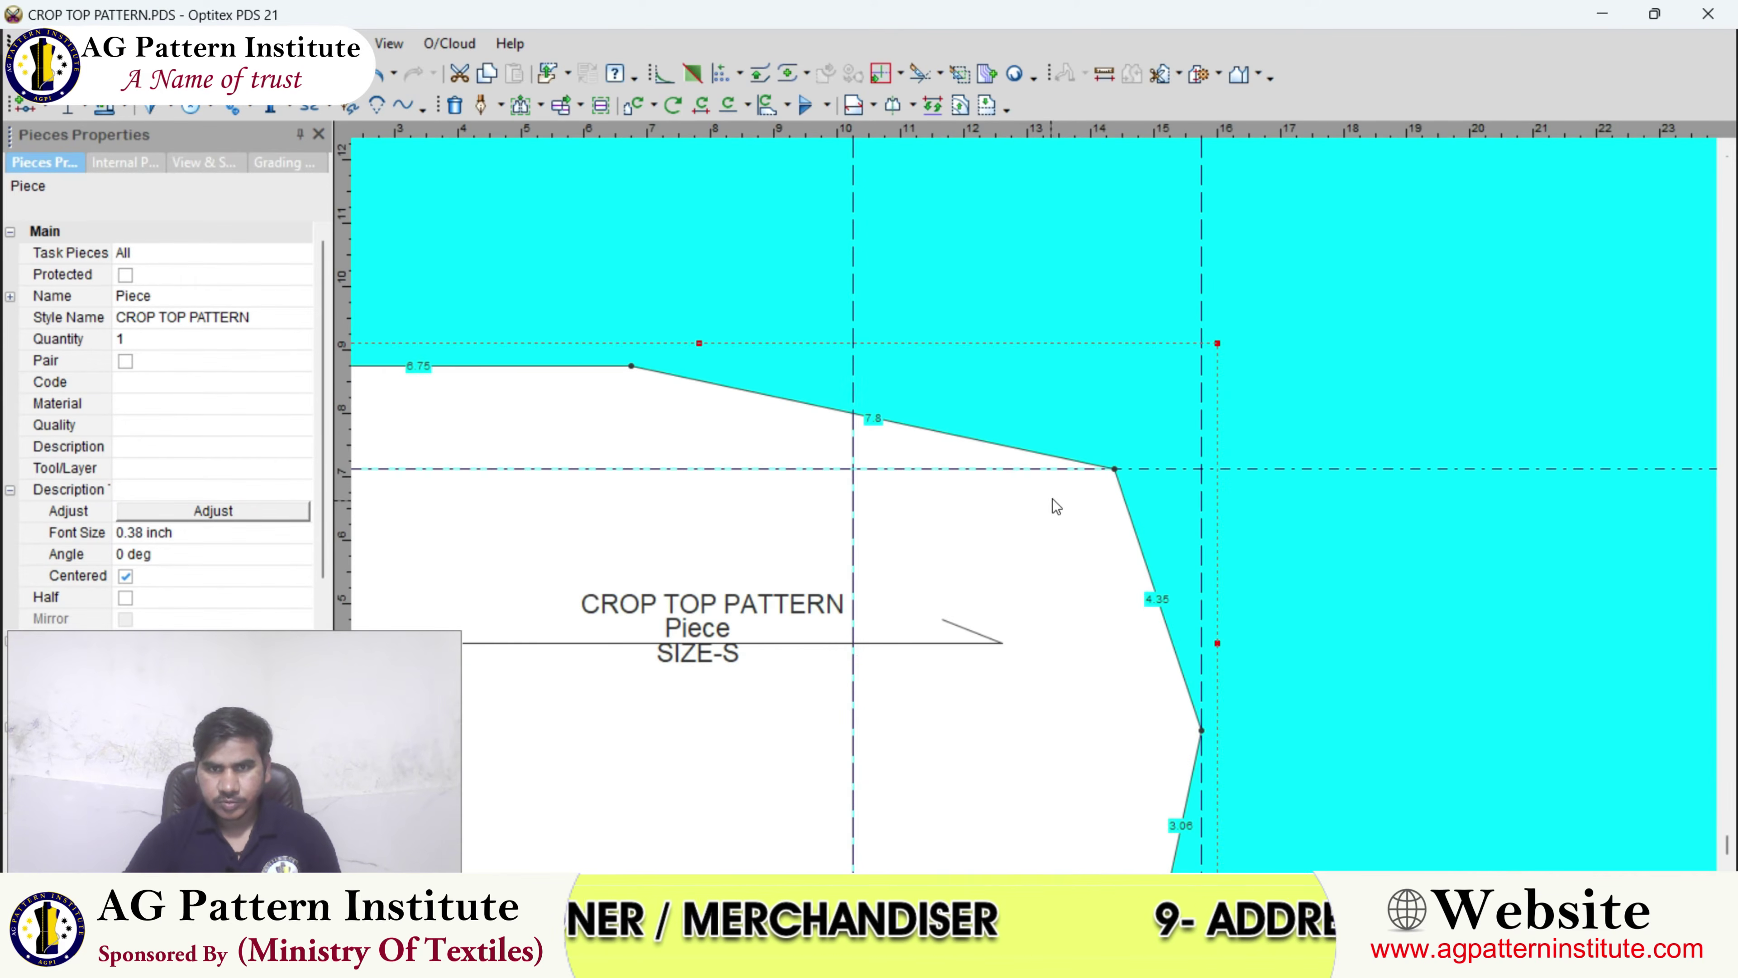
pyautogui.doubleClick(1159, 468)
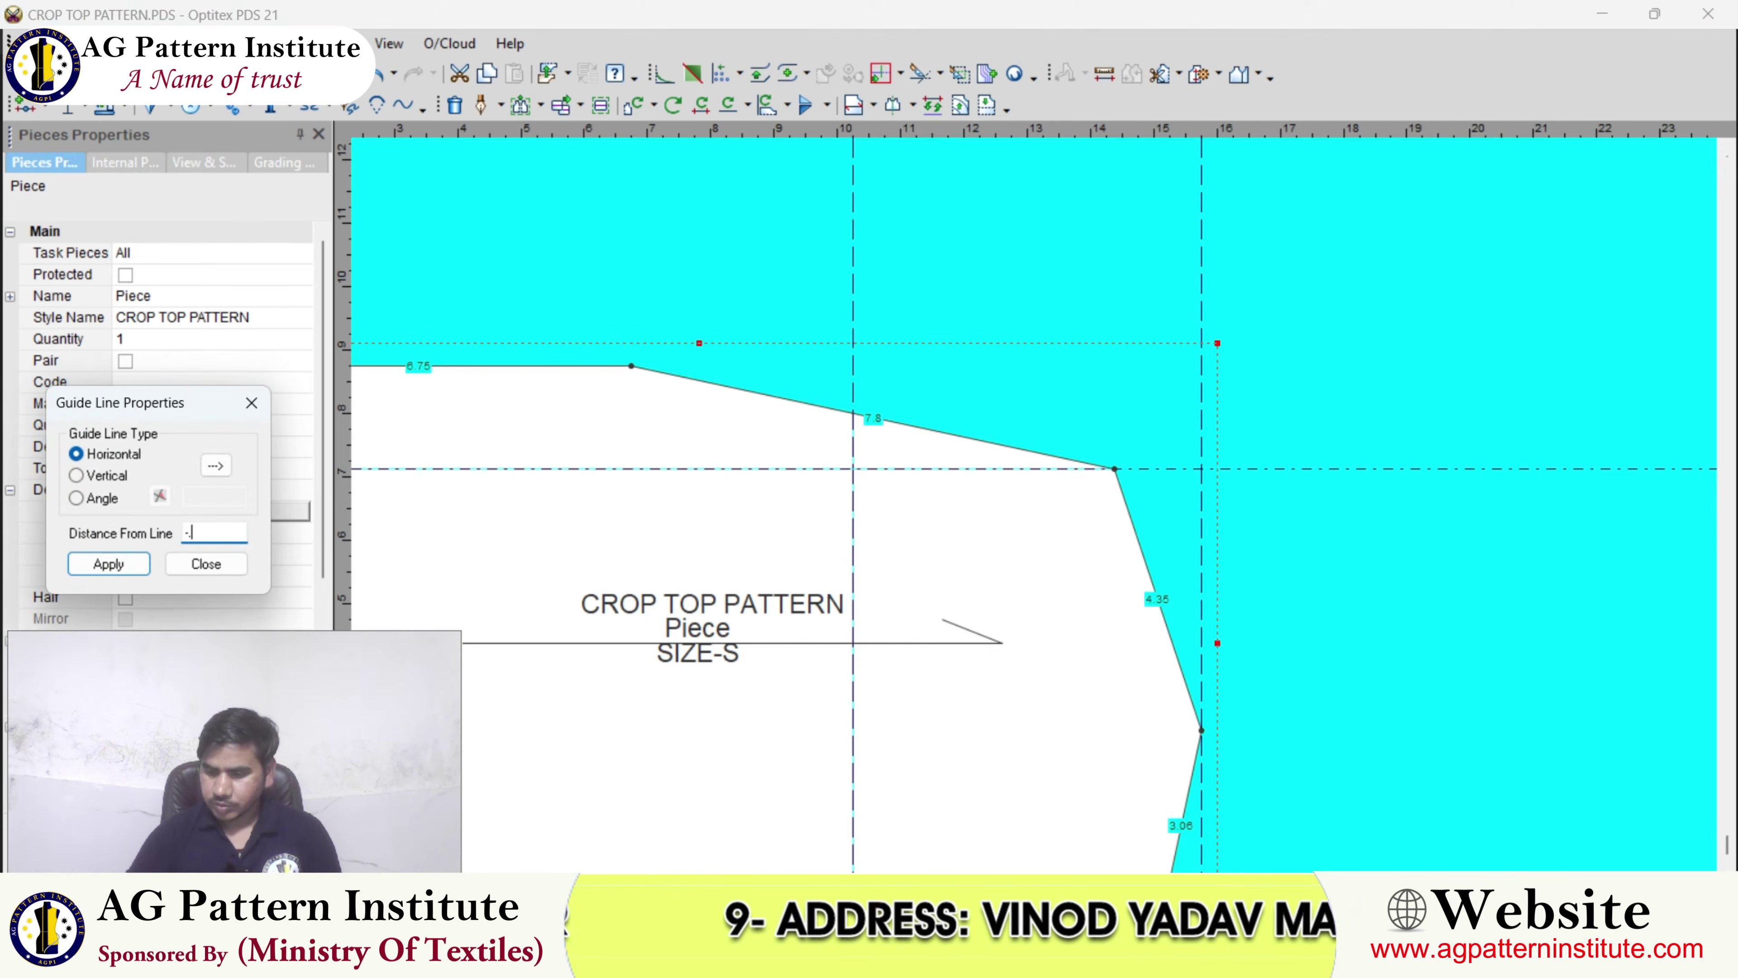
pyautogui.press('Return')
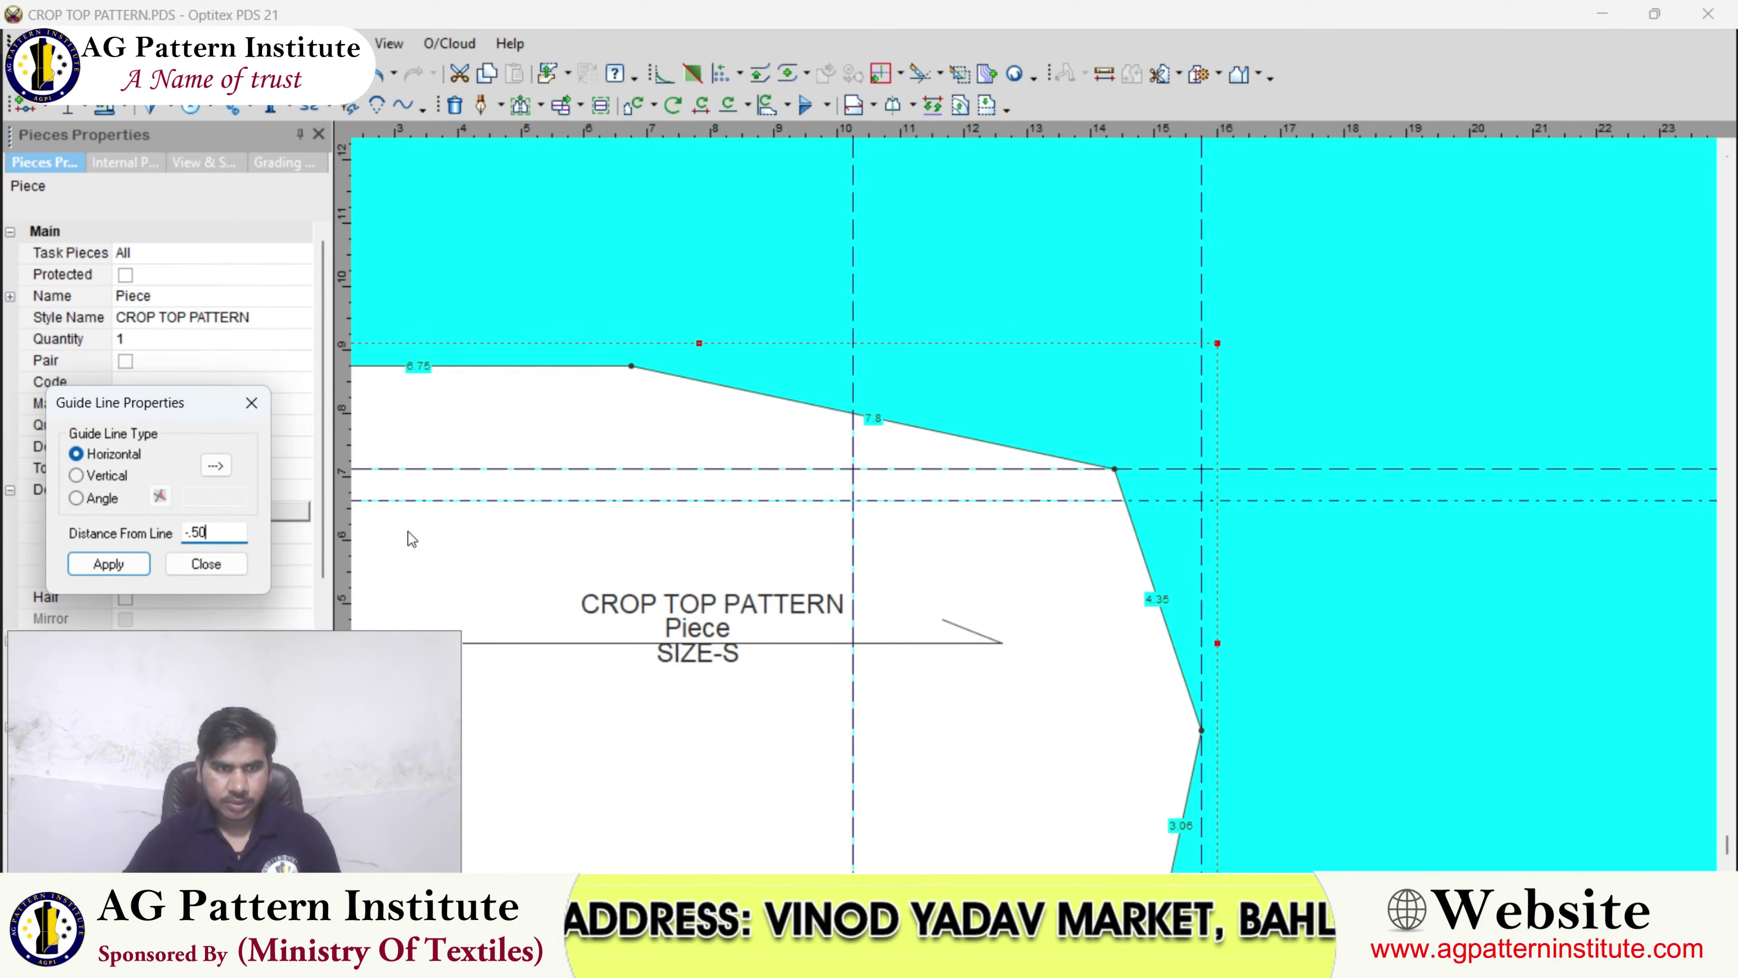
pyautogui.click(205, 563)
# - Bend the slanted armhole edge through the intersection of the inner vertical and lower horizontal guides, and pull its underarm part inward into a curve
pyautogui.scroll(-3, 1044, 516)
pyautogui.scroll(4, 1044, 516)
pyautogui.scroll(2, 1042, 511)
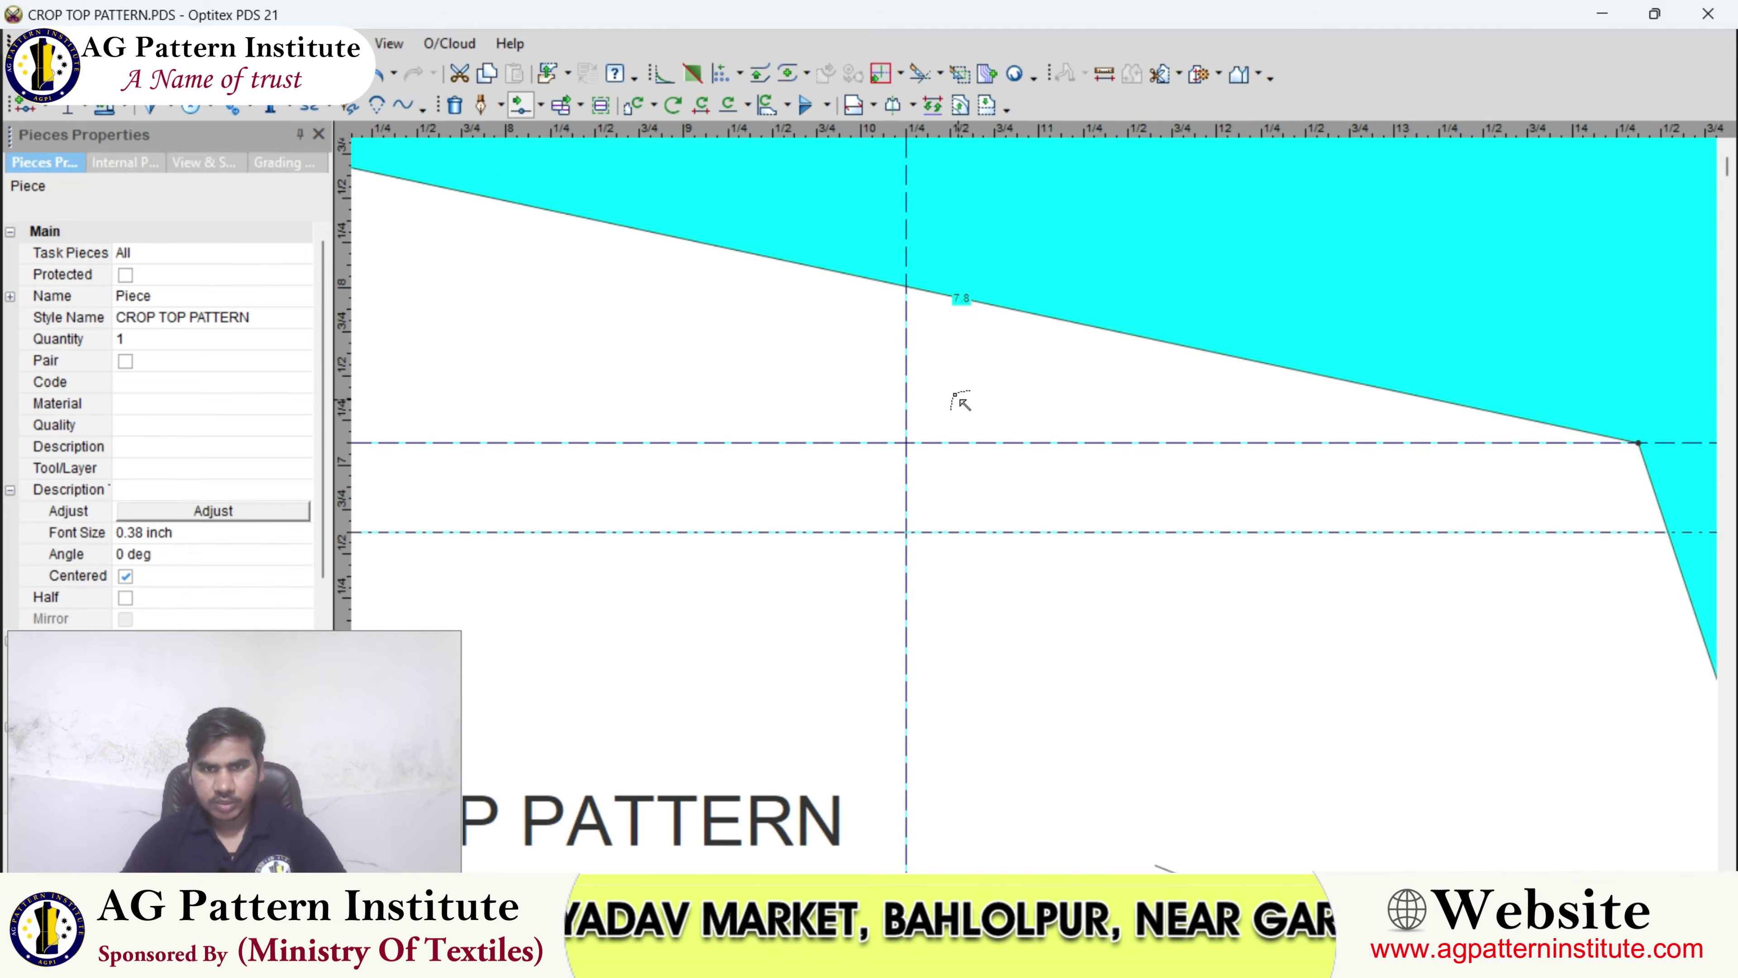
pyautogui.moveTo(920, 301); pyautogui.dragTo(907, 532)
pyautogui.scroll(1, 951, 485)
pyautogui.click(930, 453)
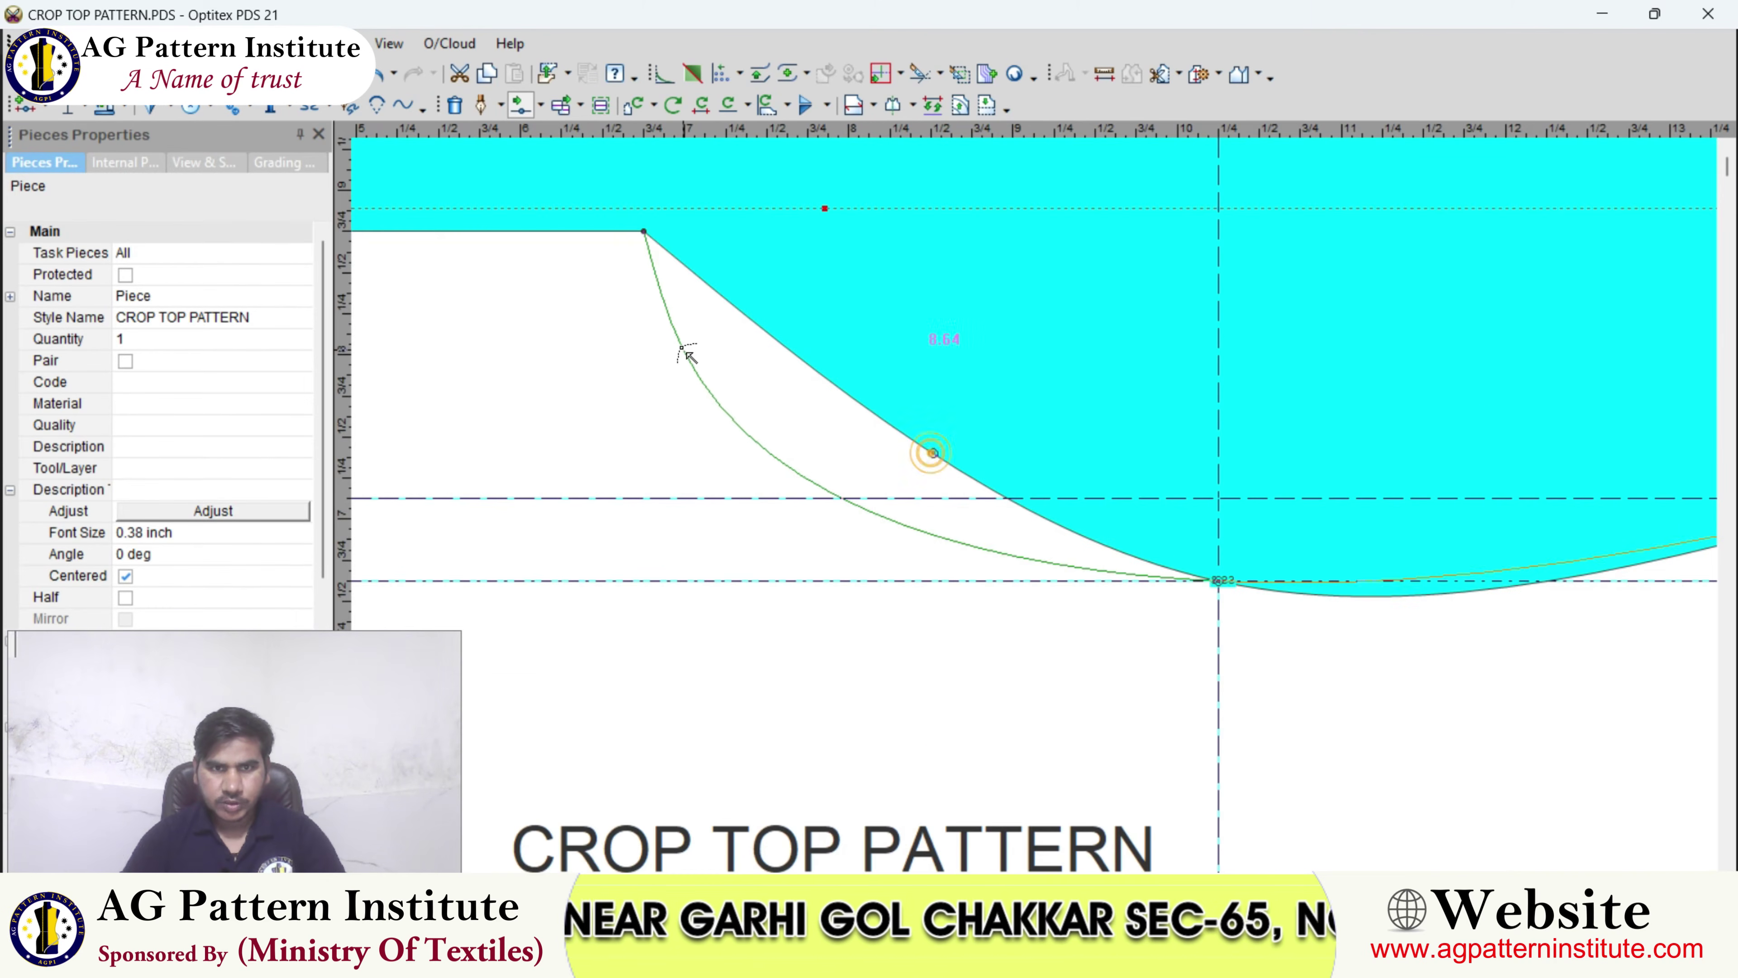
pyautogui.click(674, 331)
pyautogui.press('Return')
# - Refine the armhole curve near the underarm point with two small inward adjustments to smooth its shape
pyautogui.scroll(1, 688, 363)
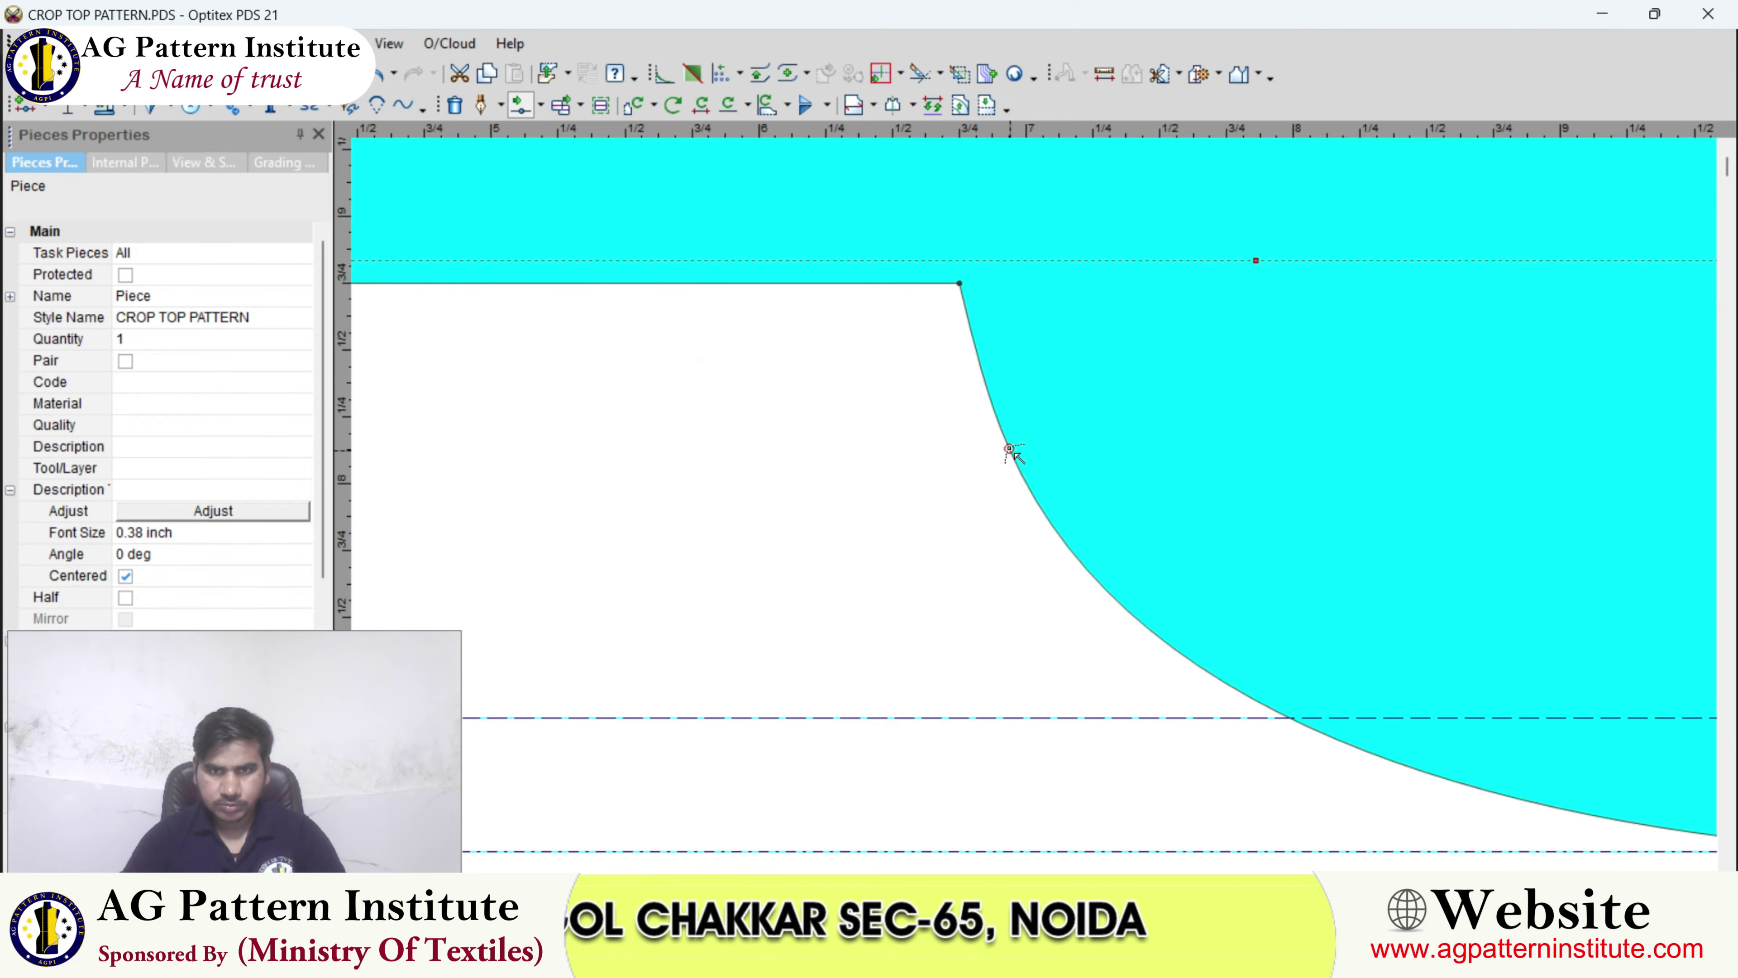
pyautogui.click(1009, 449)
pyautogui.click(984, 445)
pyautogui.press('Return')
pyautogui.scroll(1, 1041, 563)
pyautogui.click(1044, 508)
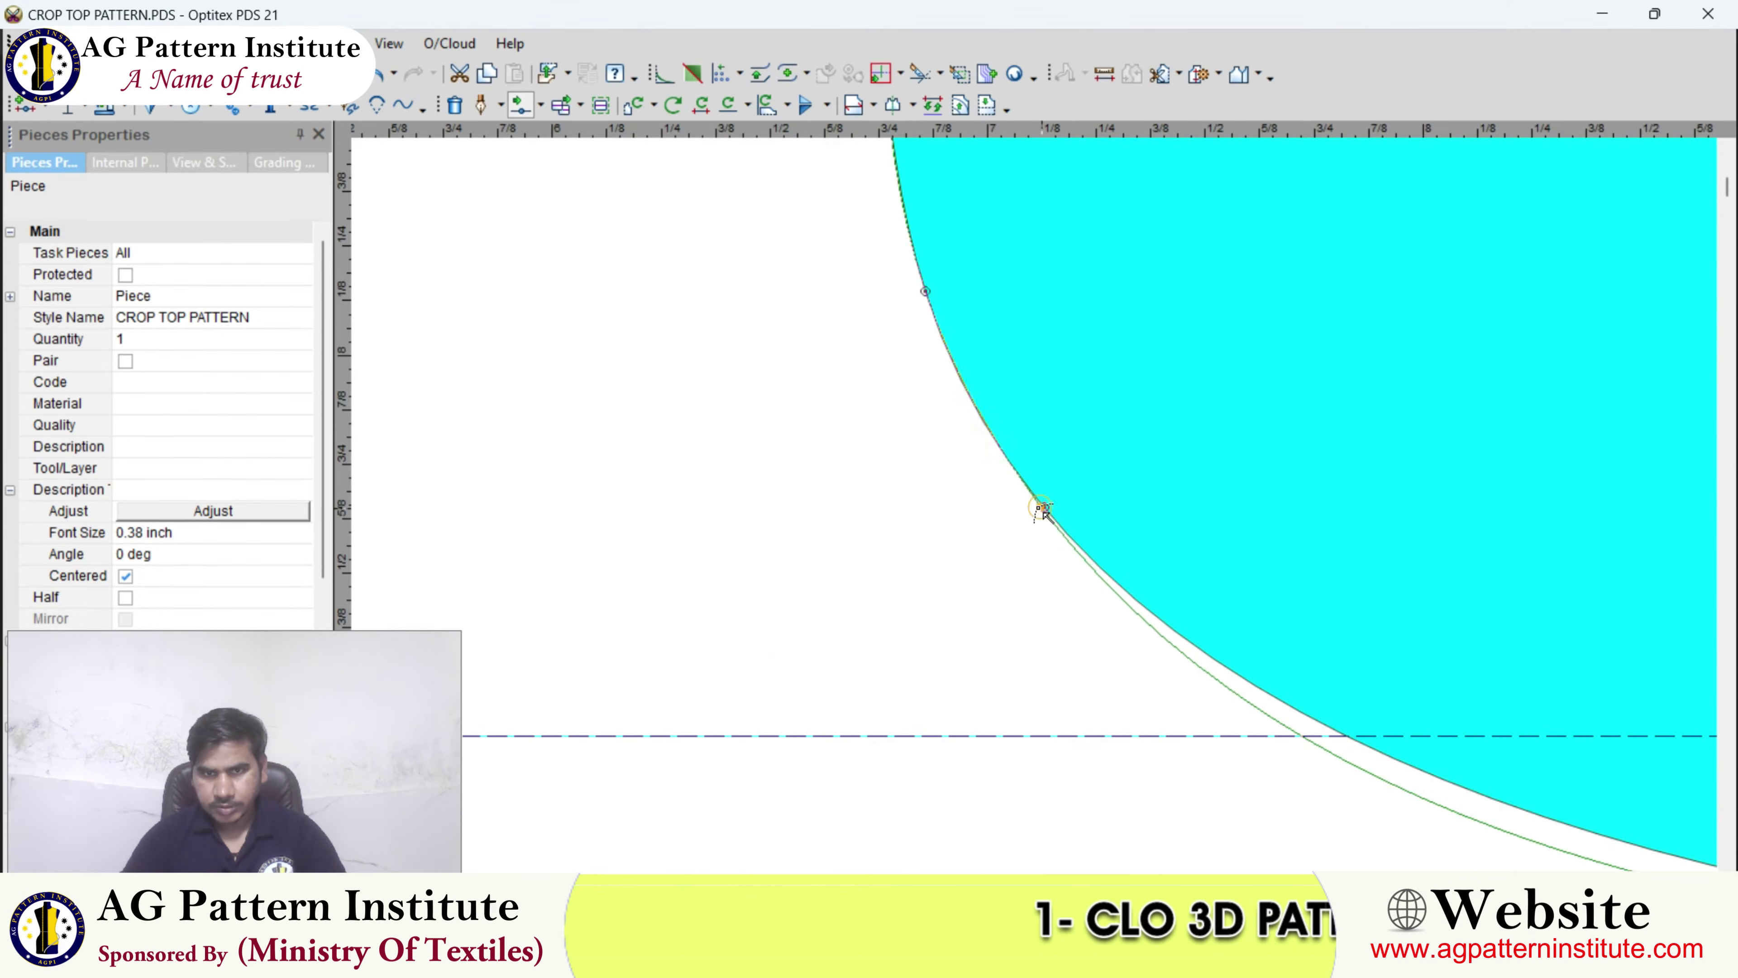
pyautogui.click(1153, 566)
pyautogui.press('Return')
pyautogui.scroll(-1, 1060, 609)
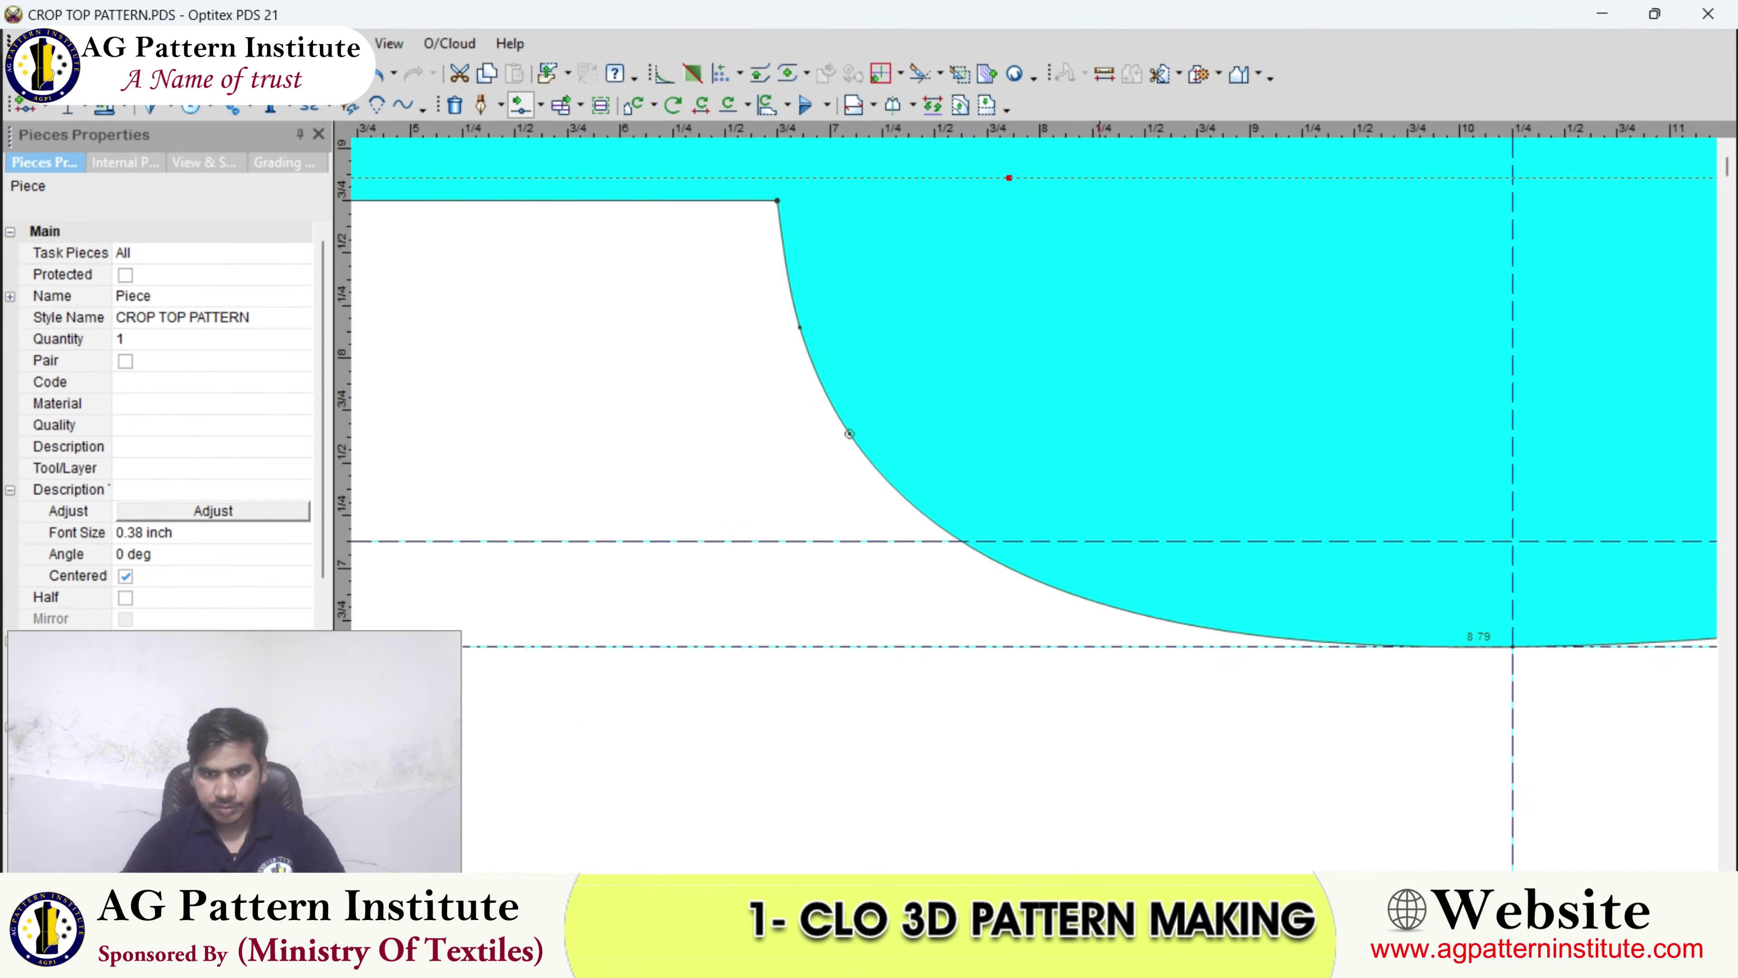
# - Check the crop top reference photo in the image viewer, return to Optitex PDS, hide the segment lengths and review the whole piece
pyautogui.click(1150, 956)
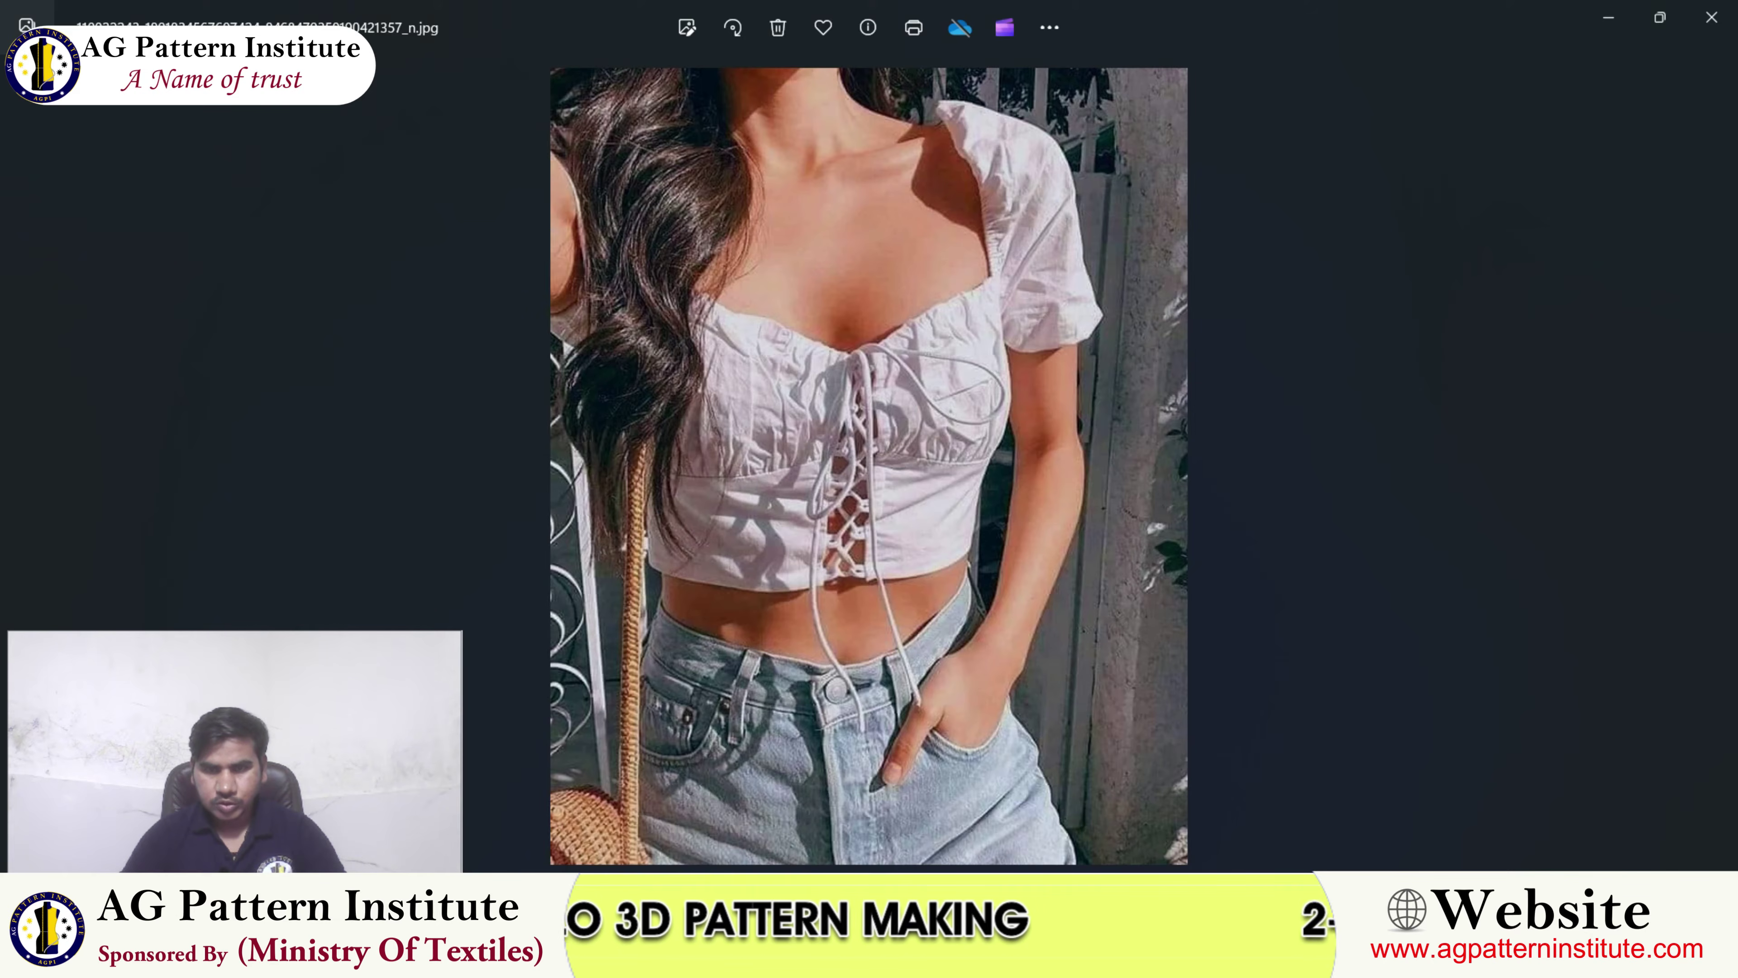
pyautogui.click(1149, 956)
pyautogui.scroll(-3, 1041, 509)
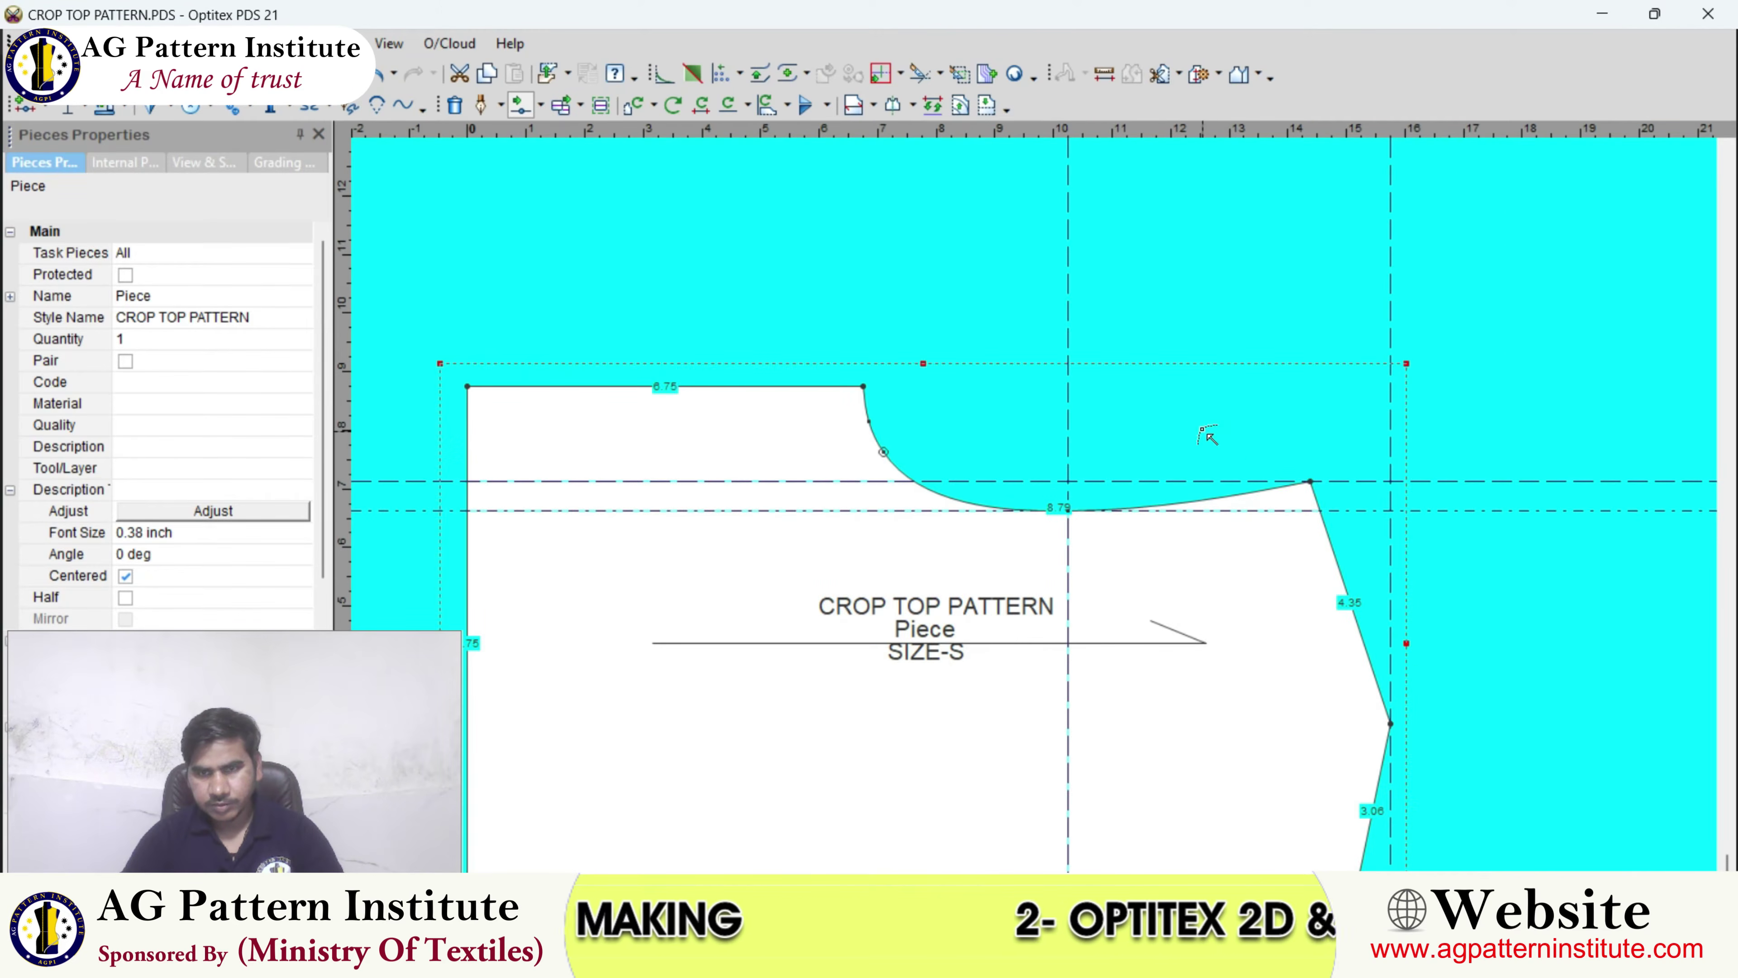
pyautogui.scroll(-3, 1208, 436)
pyautogui.scroll(1, 1047, 516)
pyautogui.scroll(2, 1040, 513)
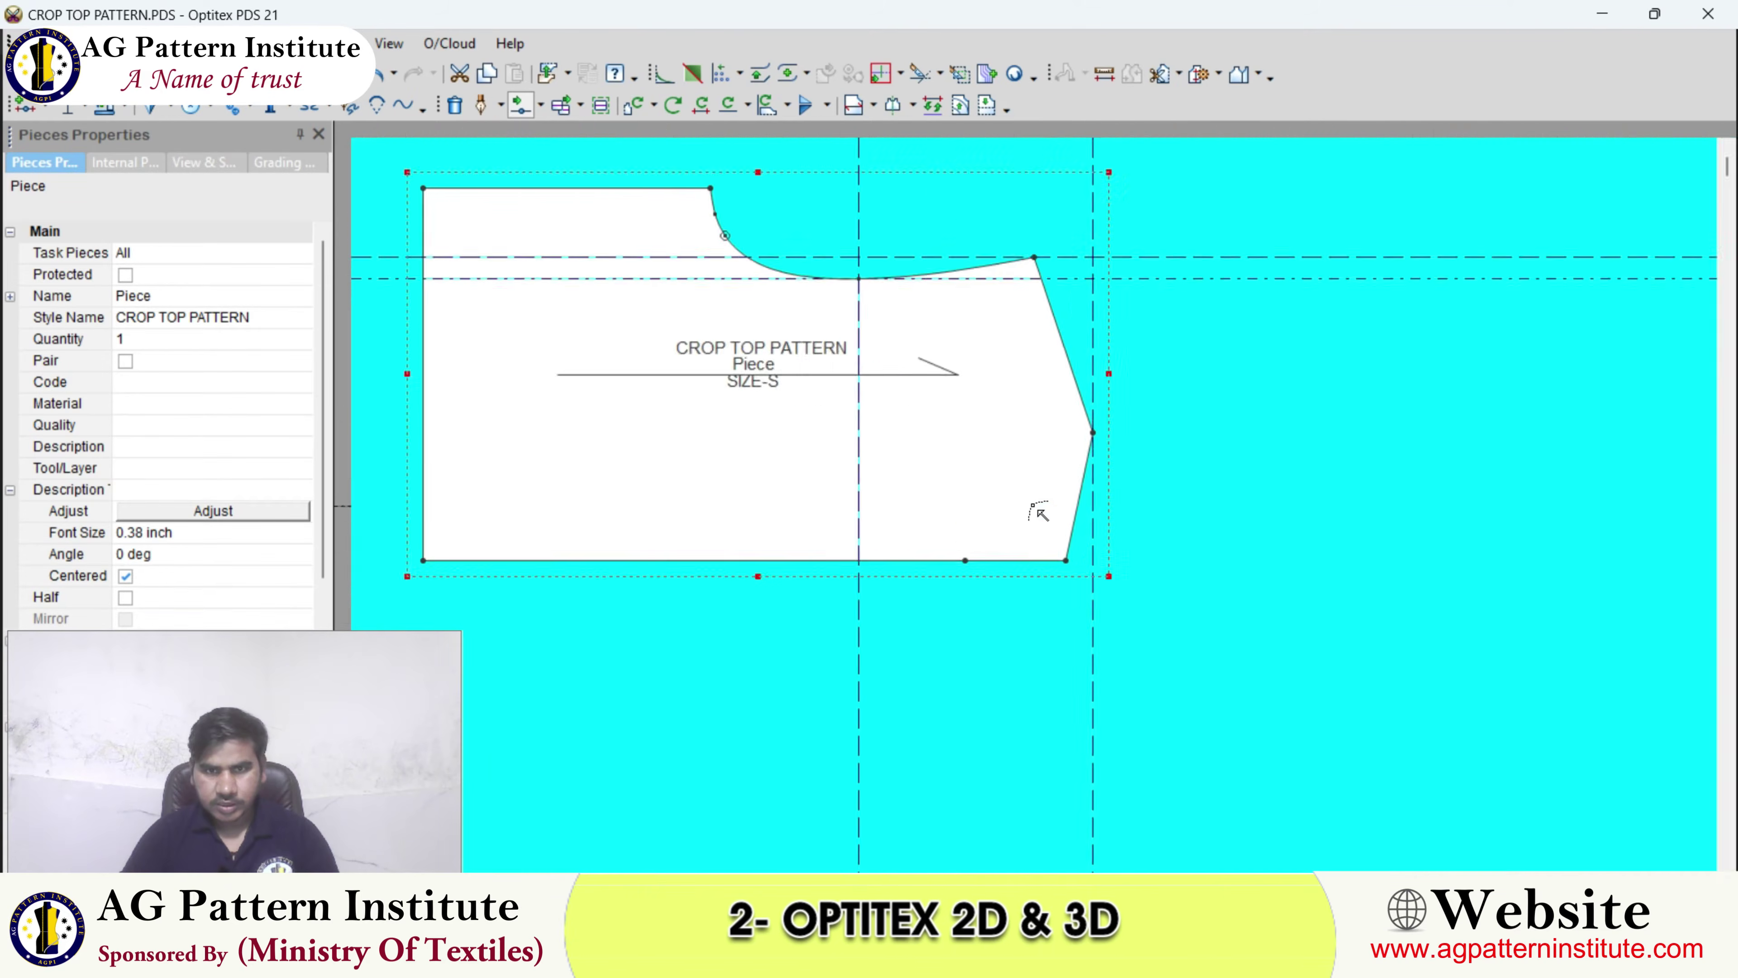
# - Draw a straight internal line from the bottom-edge point 3 inches from the former corner to the piece's rightmost point
pyautogui.scroll(1, 1037, 508)
pyautogui.scroll(1, 1039, 510)
pyautogui.click(1030, 526)
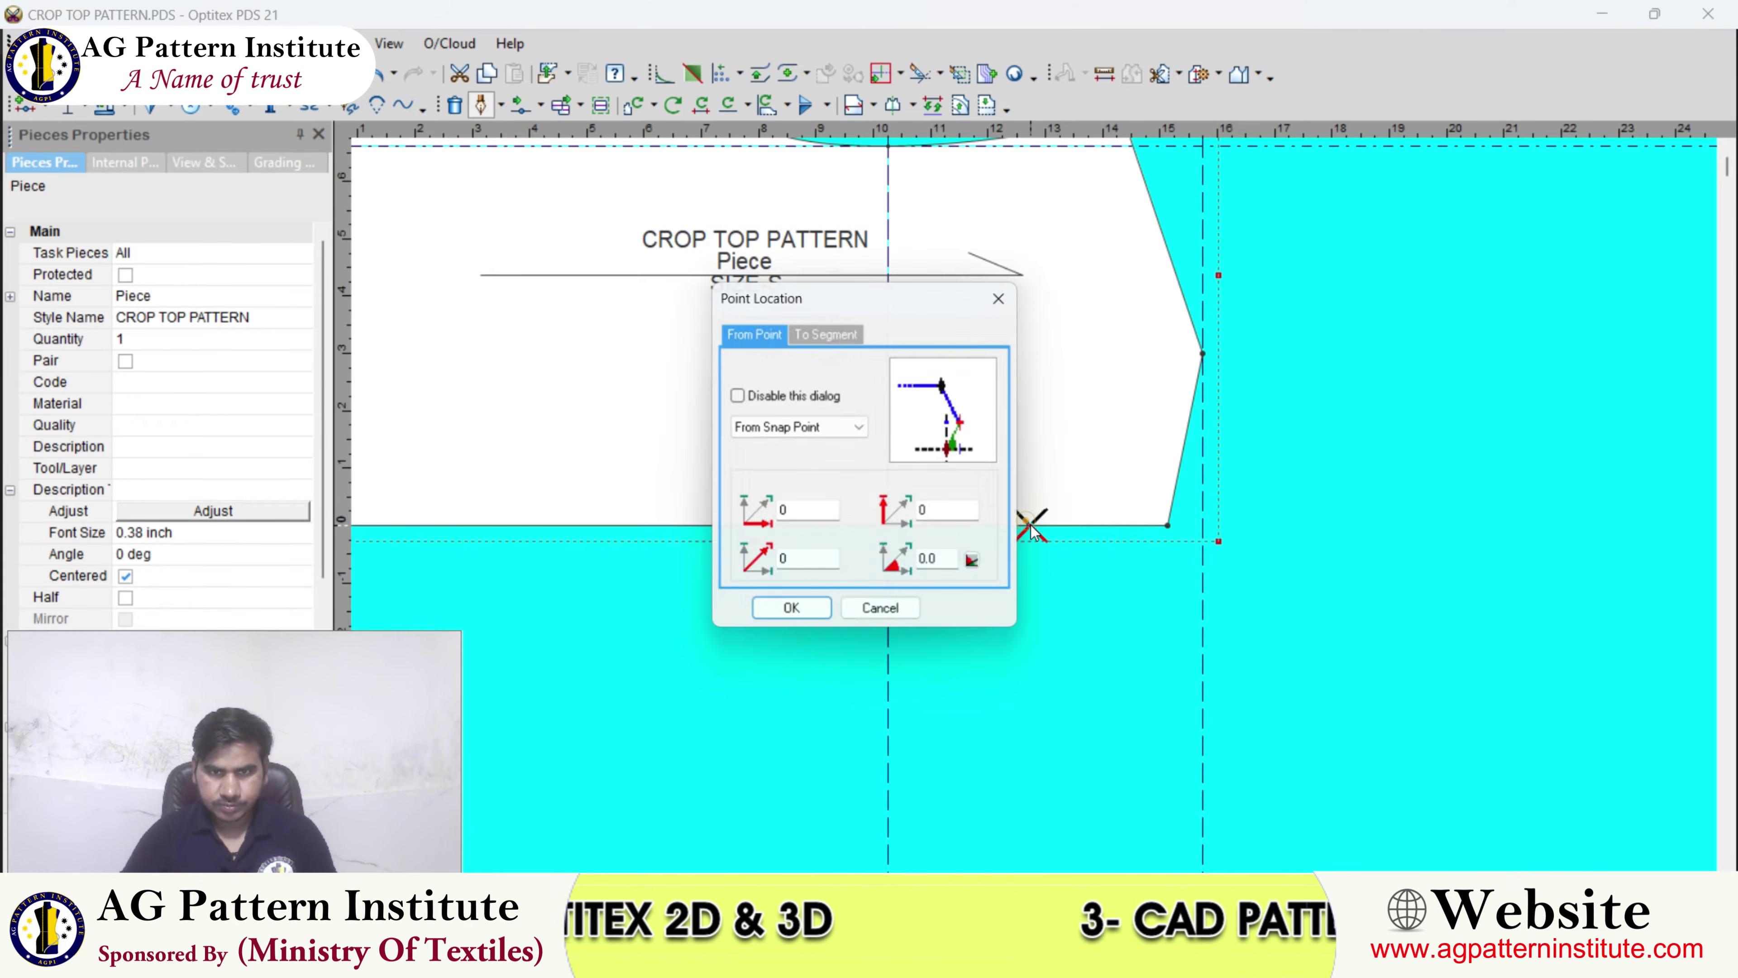
pyautogui.click(789, 609)
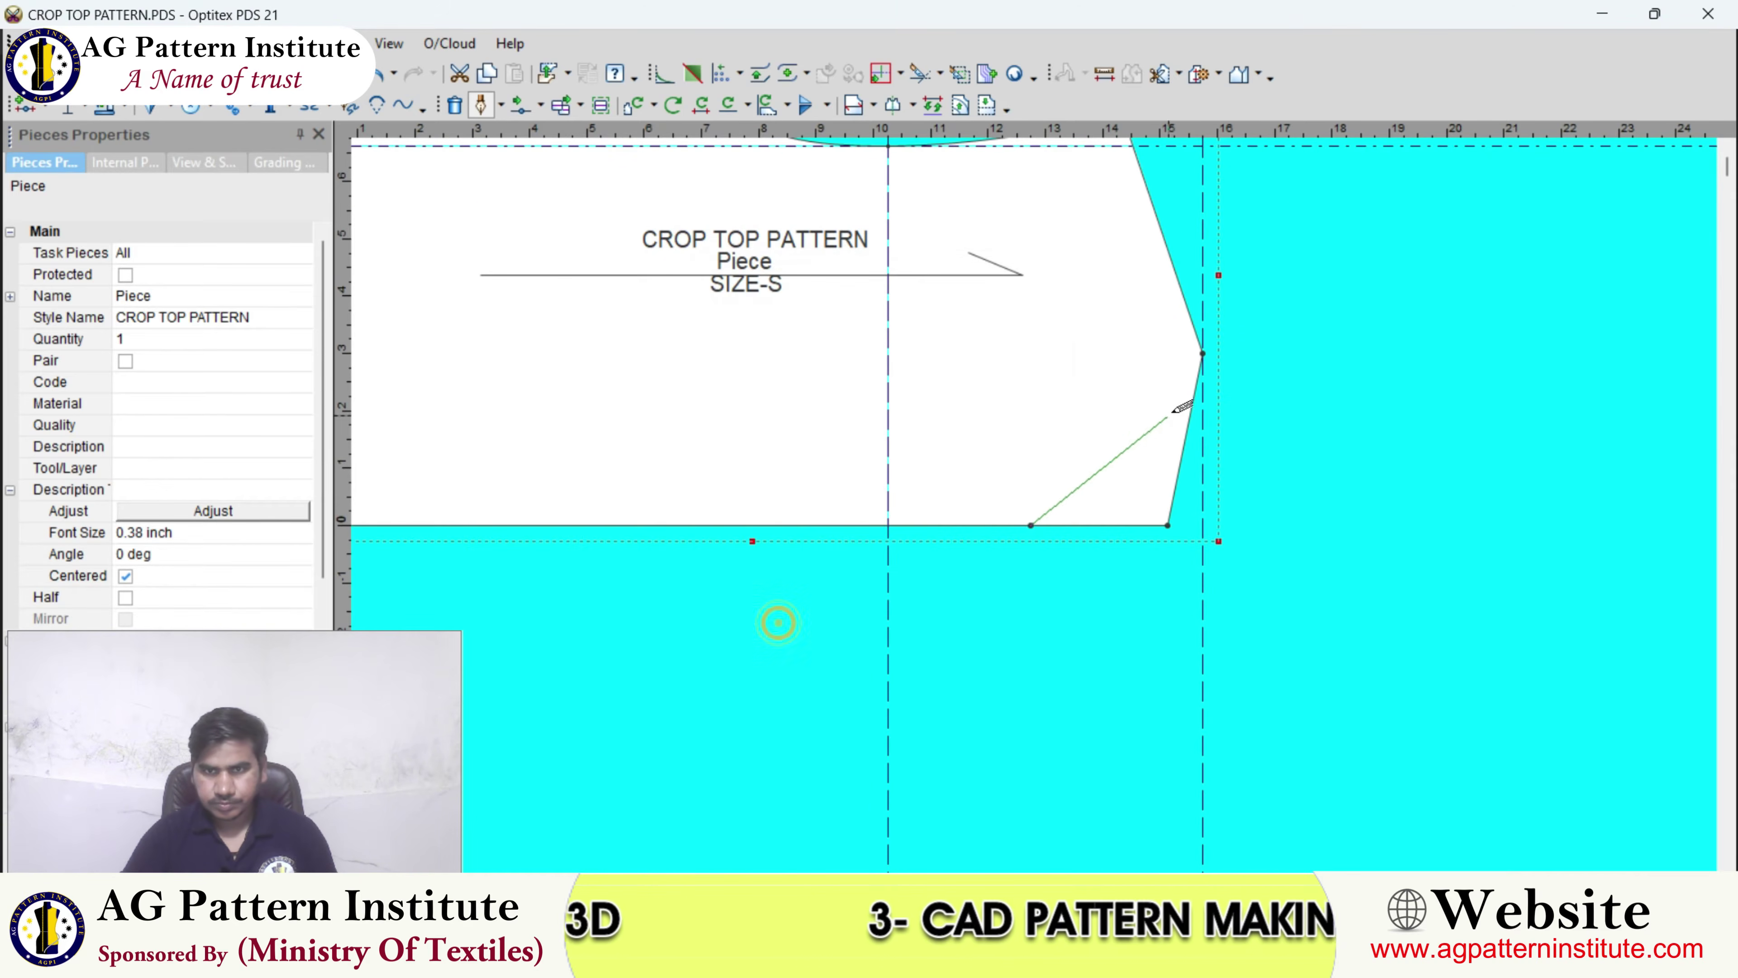
pyautogui.click(1203, 355)
pyautogui.click(540, 569)
pyautogui.rightClick(1107, 302)
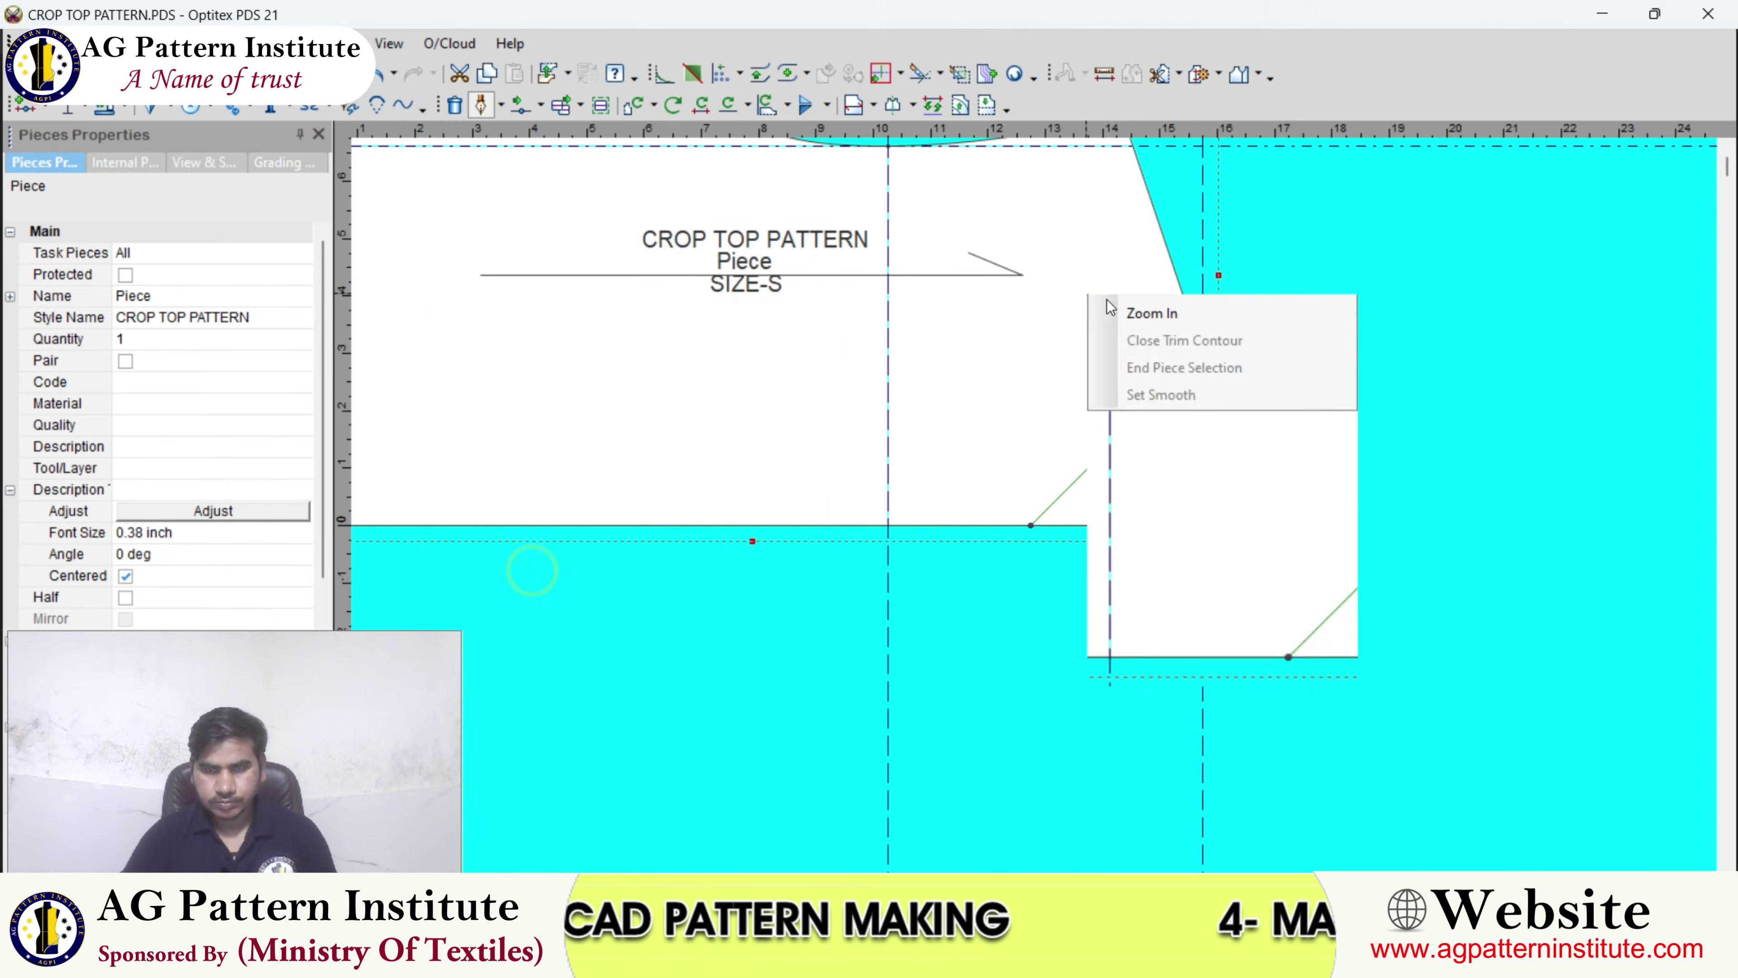
pyautogui.press('Escape')
# - Bend the straight internal front neckline into a concave curve, pulling it inward near its bottom-edge end and at its middle
pyautogui.scroll(1, 1046, 452)
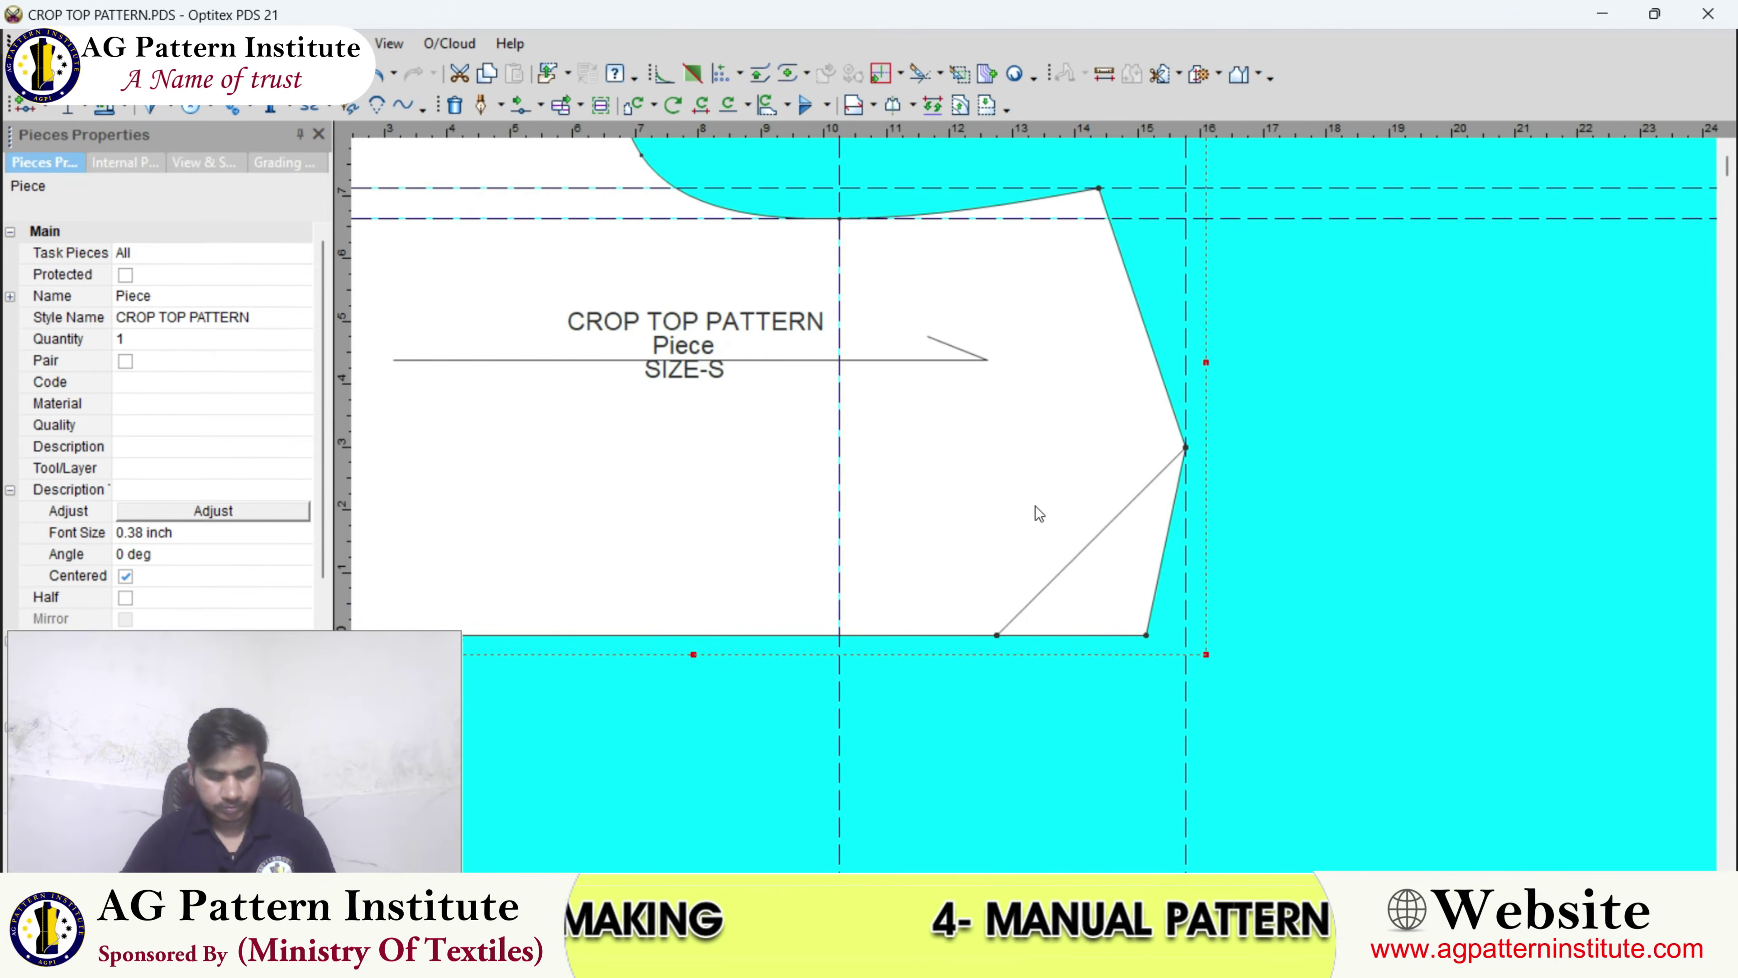
pyautogui.scroll(3, 1037, 555)
pyautogui.click(1049, 564)
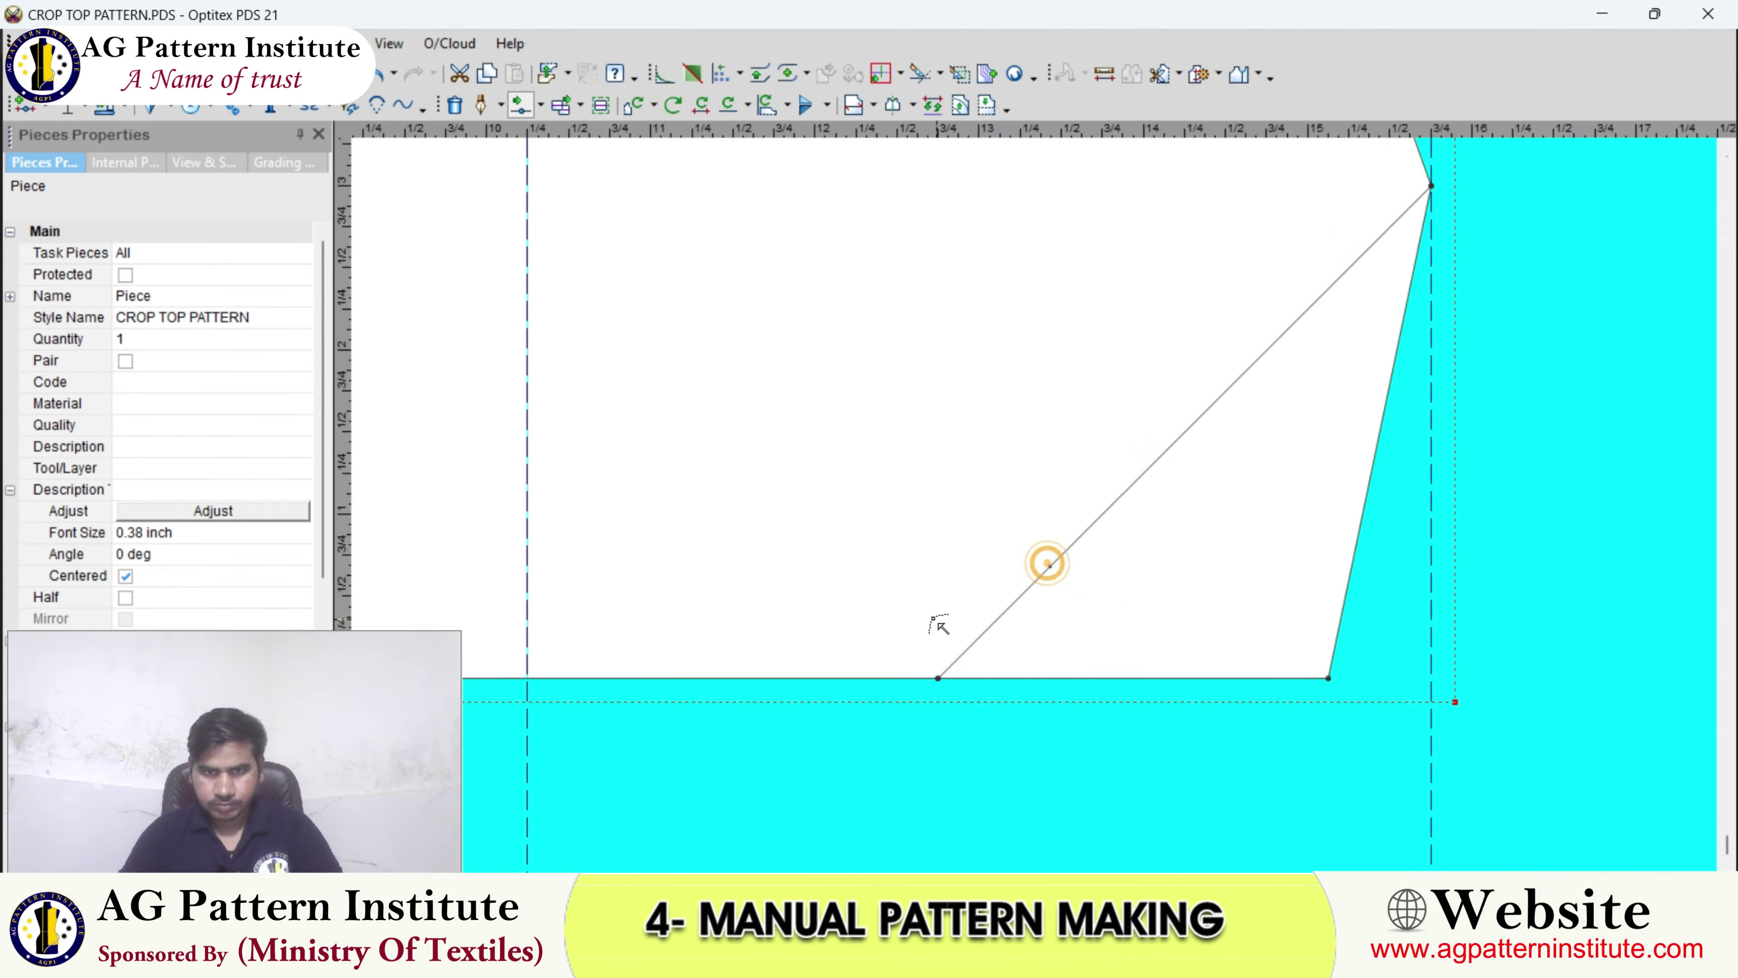
pyautogui.click(945, 612)
pyautogui.press('Return')
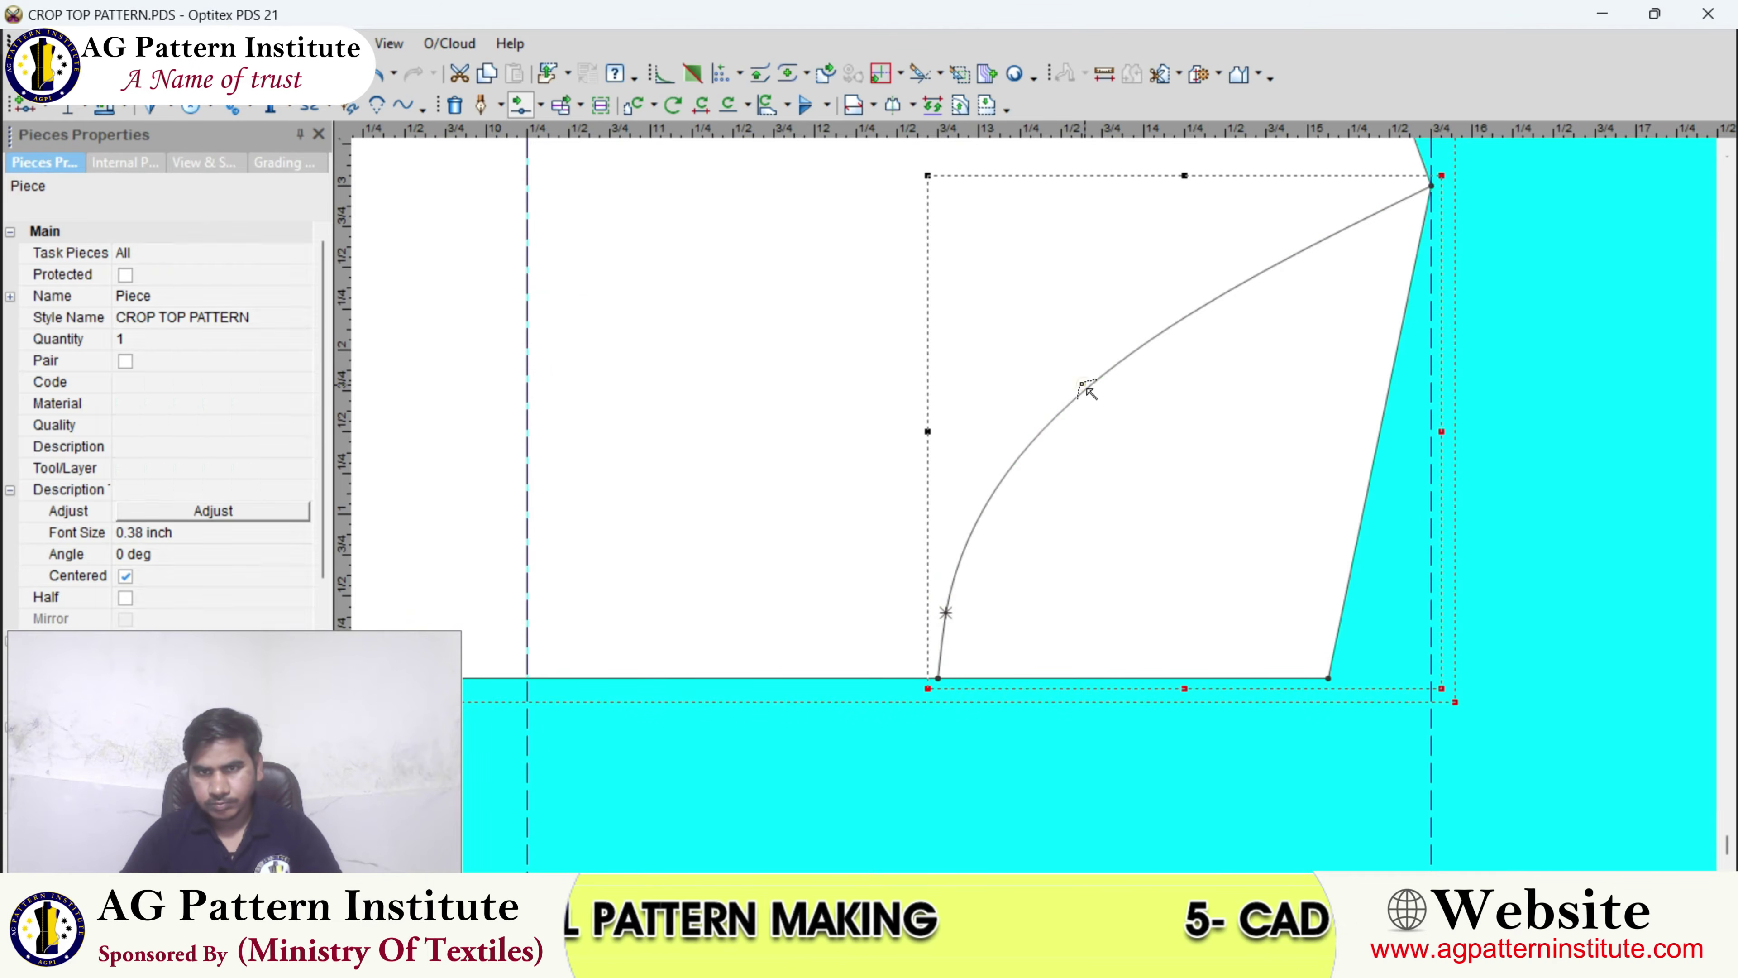
pyautogui.click(1085, 386)
pyautogui.click(1046, 365)
# - Refine the front neckline curve just above its bottom-edge point with a slight inward adjustment
pyautogui.scroll(1, 1019, 526)
pyautogui.scroll(1, 1019, 526)
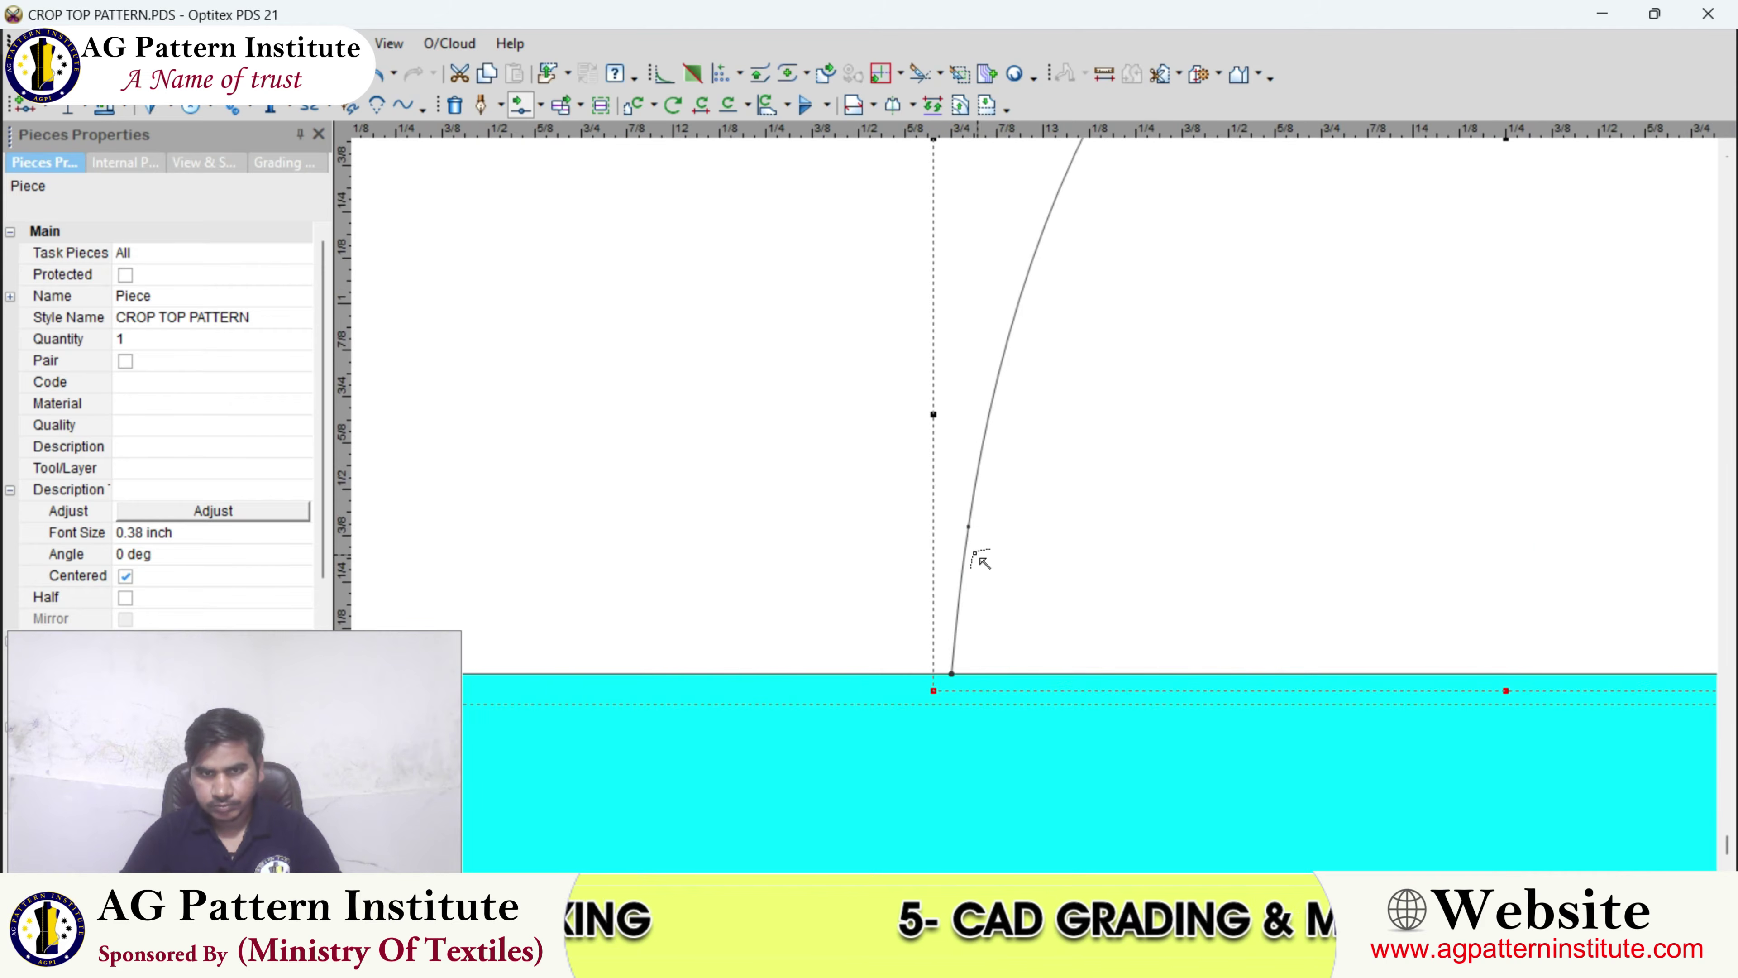
pyautogui.click(971, 527)
pyautogui.click(966, 526)
pyautogui.press('Return')
pyautogui.scroll(-3, 1036, 509)
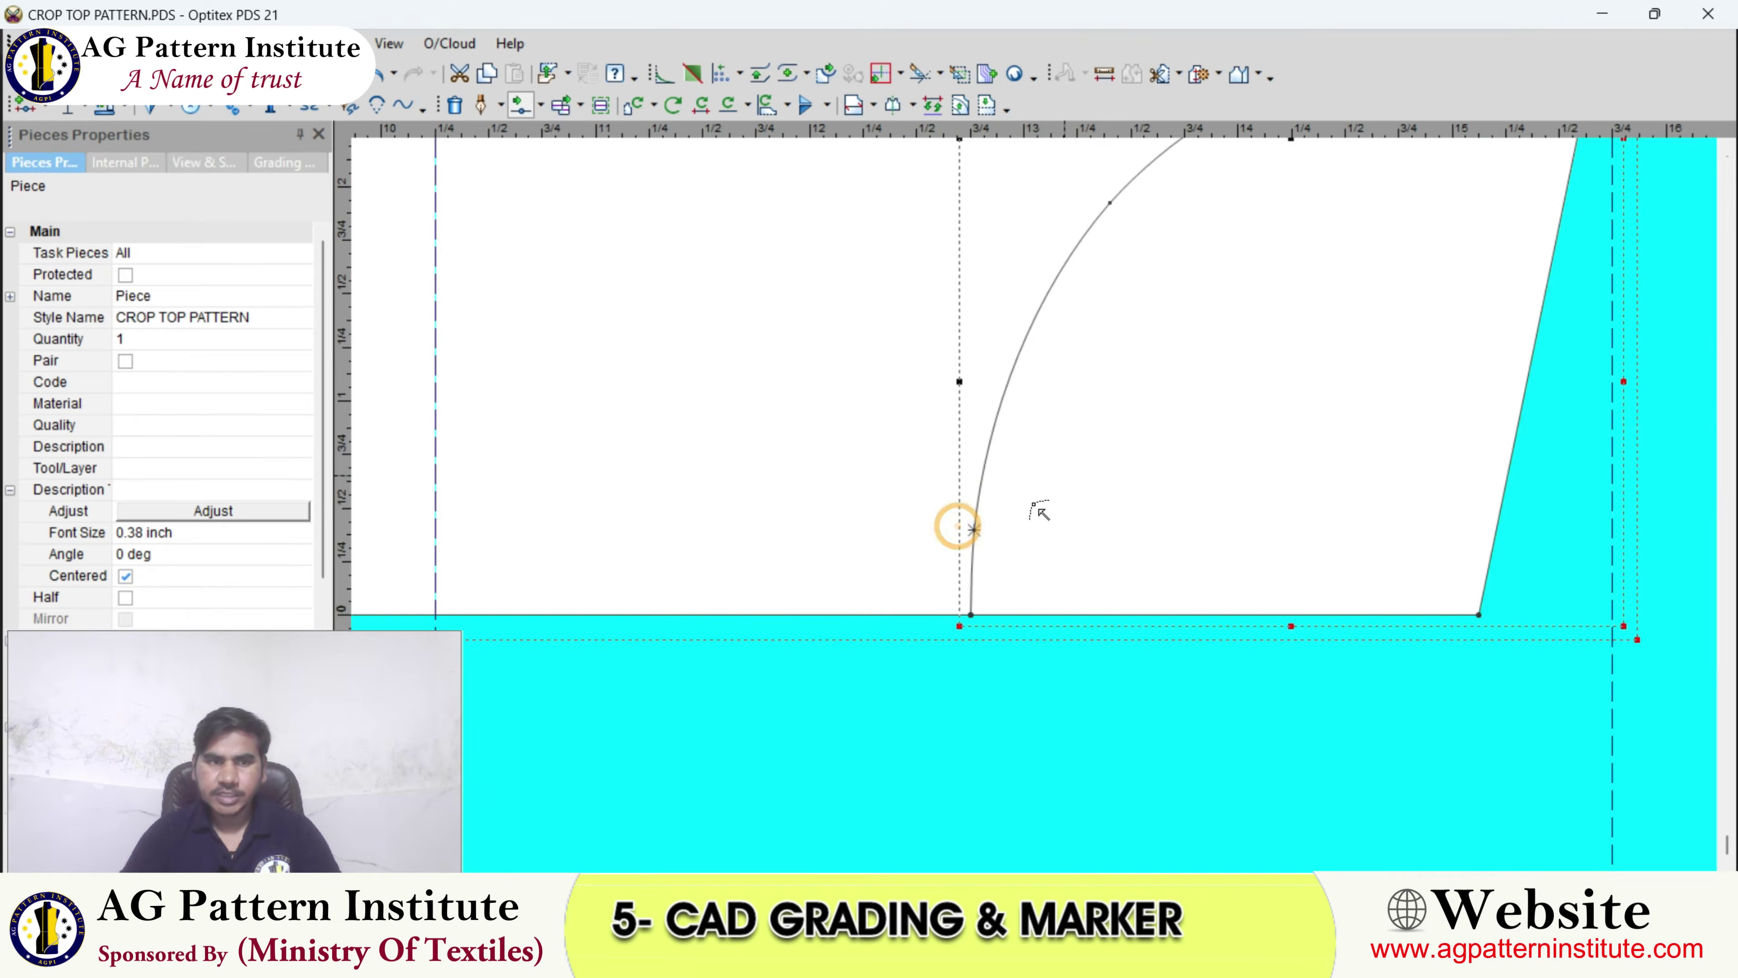
pyautogui.click(1168, 400)
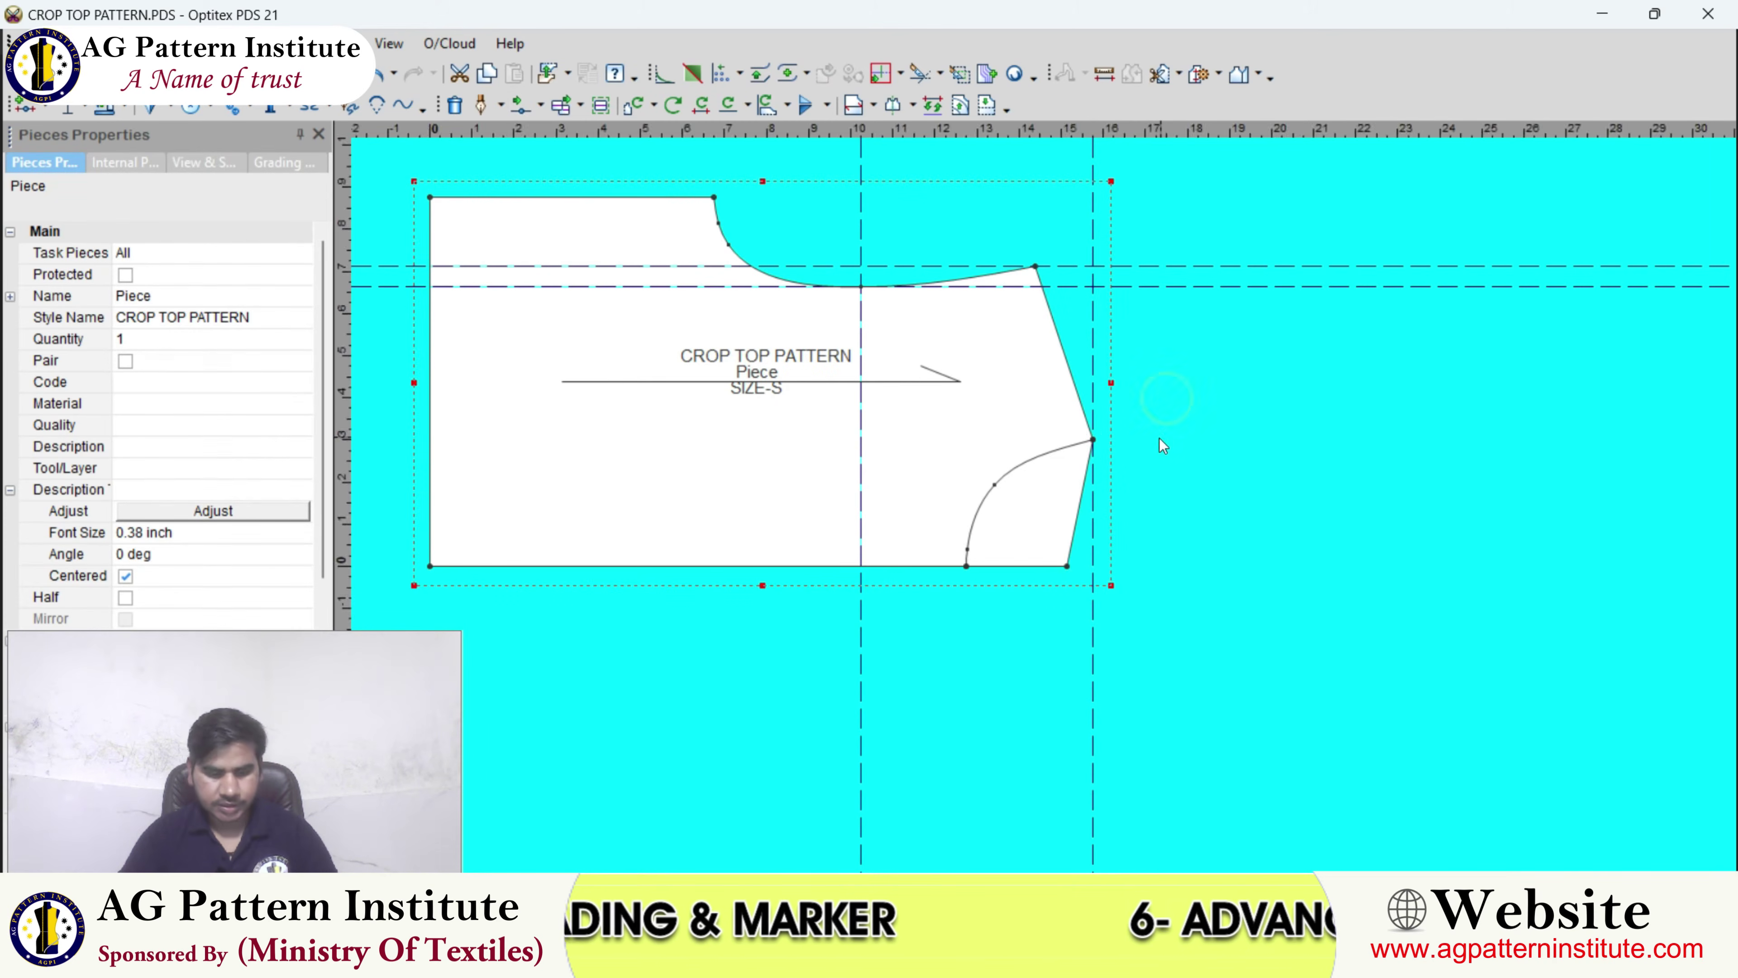
# - Set the piece as a half piece mirrored across its long lower edge, picking both end corners of that edge
pyautogui.press('h')
pyautogui.click(1064, 565)
pyautogui.scroll(-2, 1058, 554)
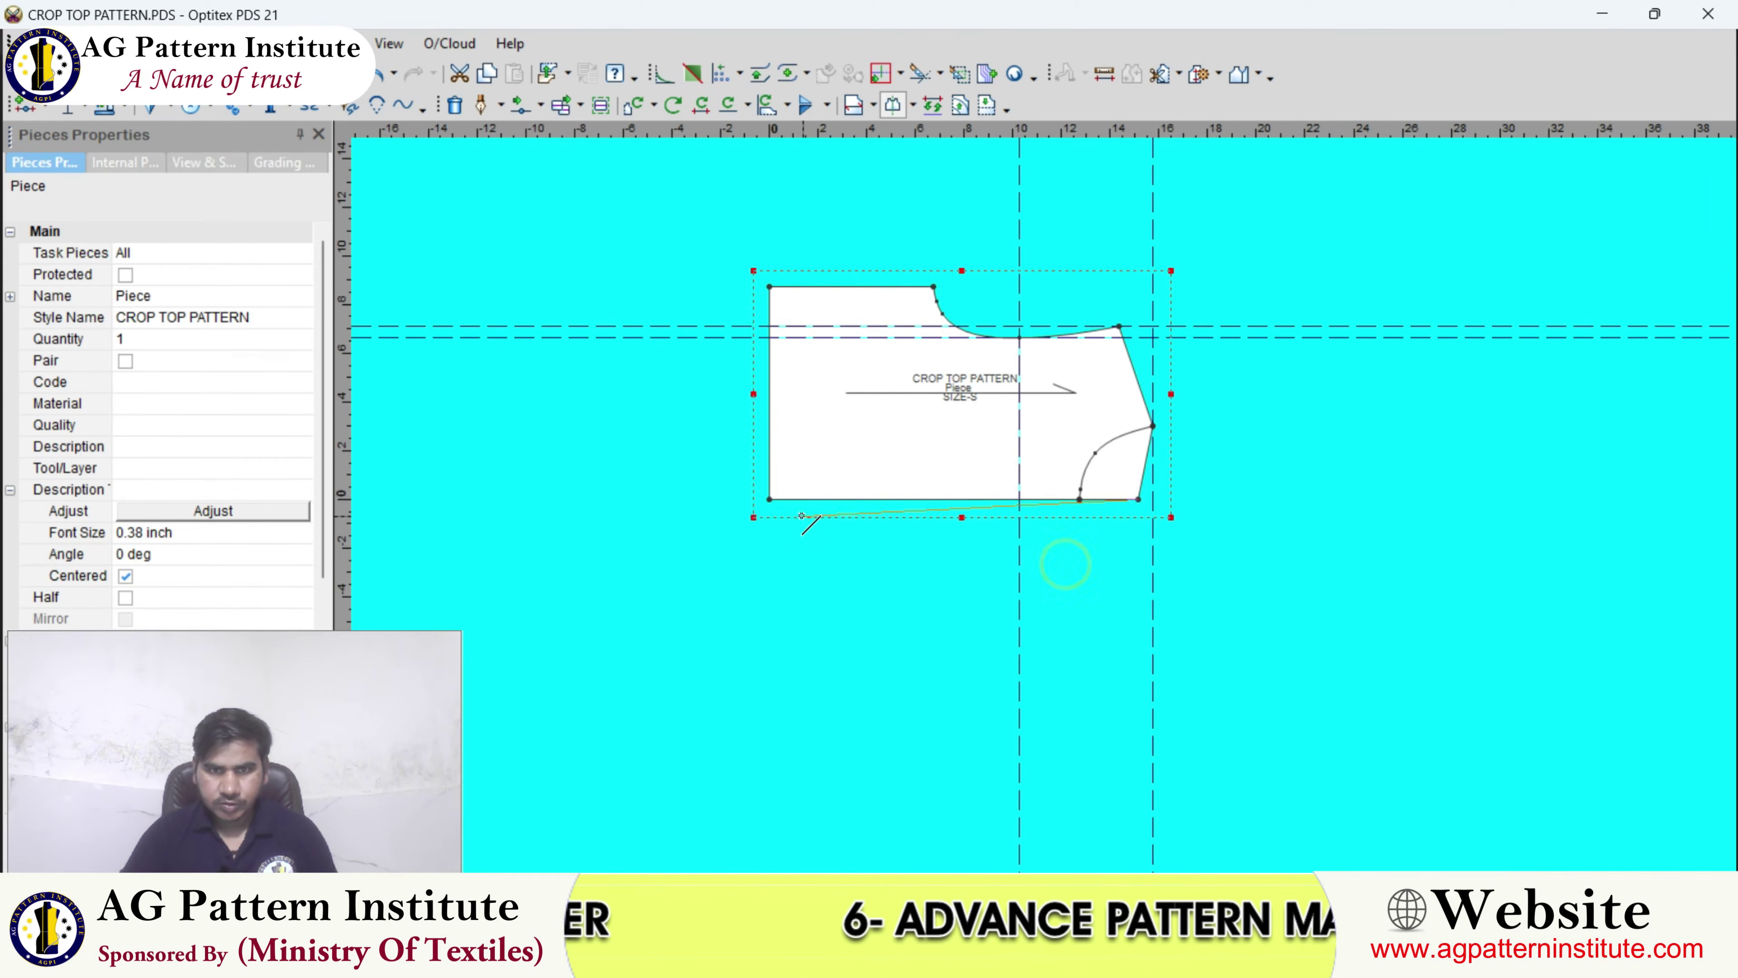
pyautogui.click(769, 501)
pyautogui.scroll(-3, 1109, 526)
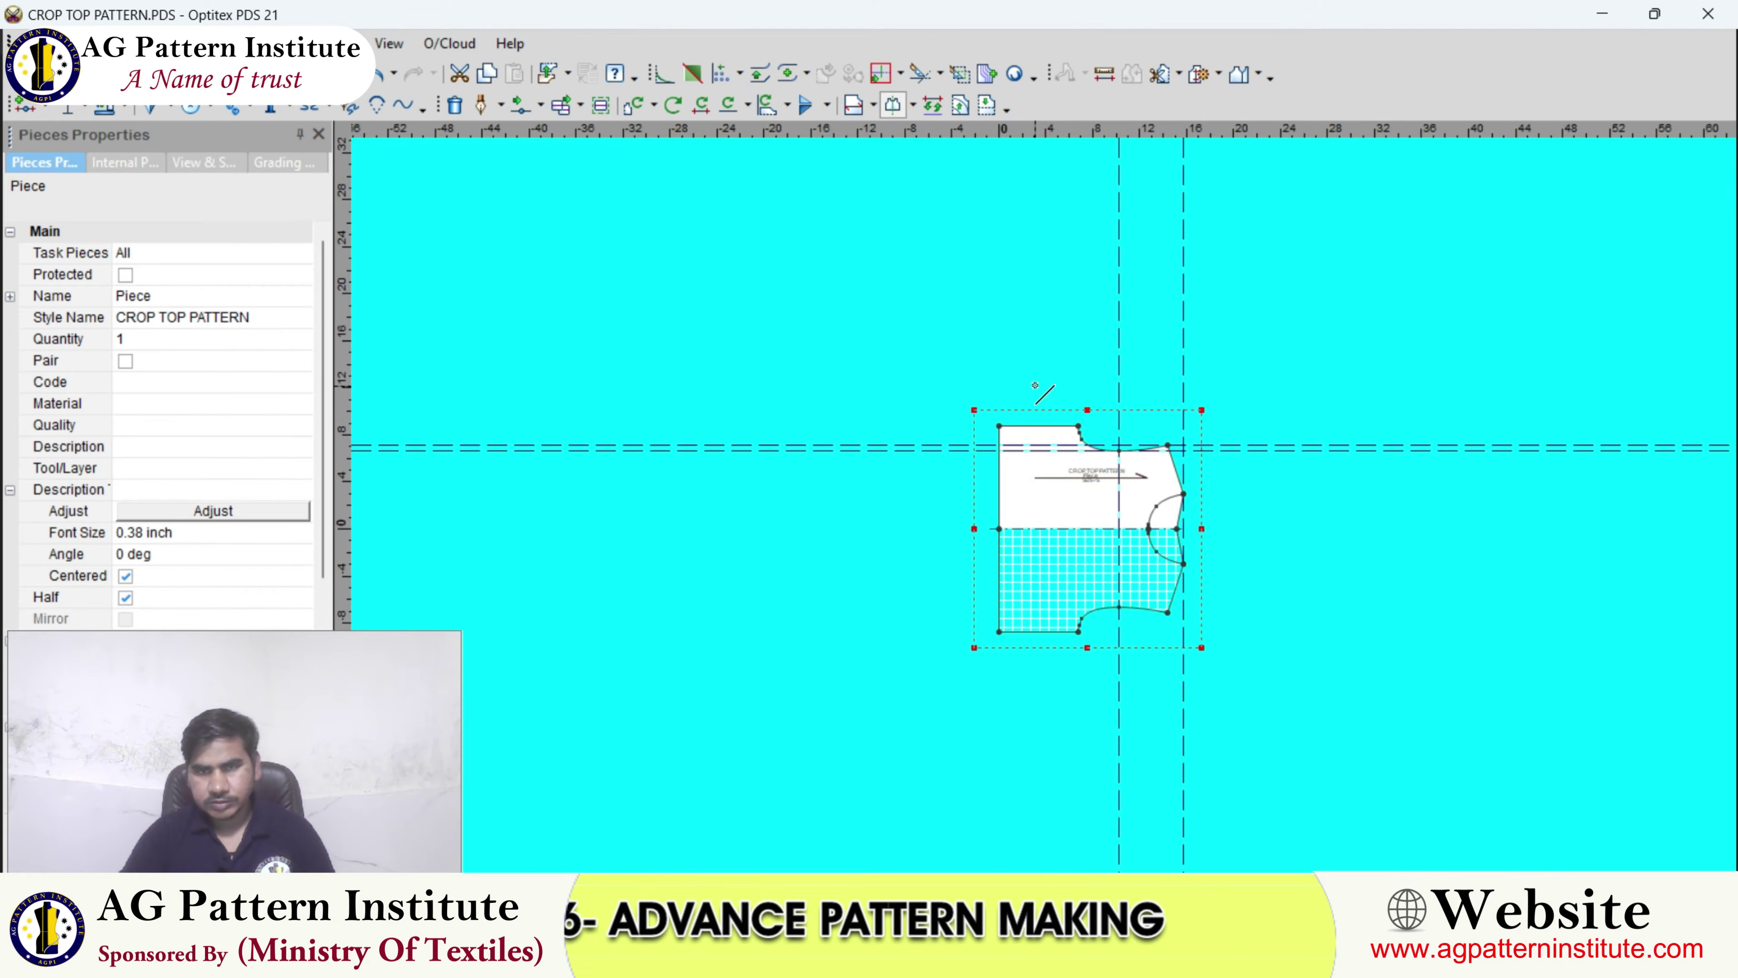
pyautogui.scroll(4, 1054, 504)
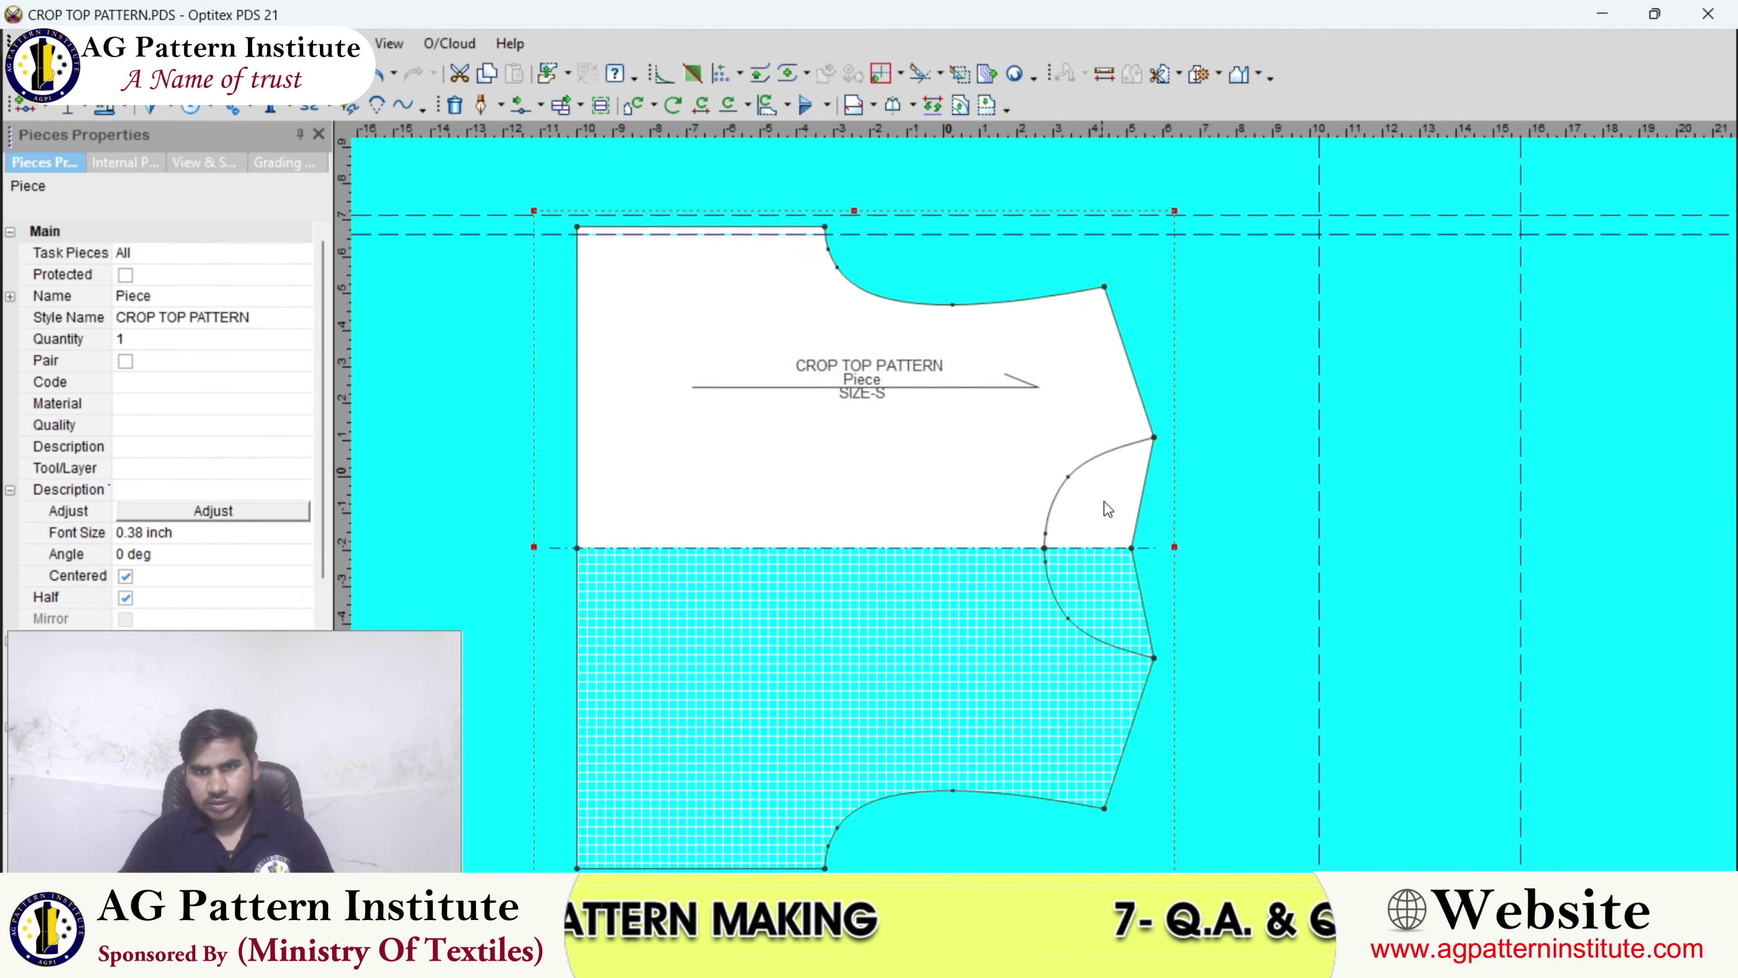
# - Place a vertical guide at the neck-end corner on the fold line and bend the slanted back neck edge inward onto it
pyautogui.moveTo(341, 560); pyautogui.dragTo(1052, 541)
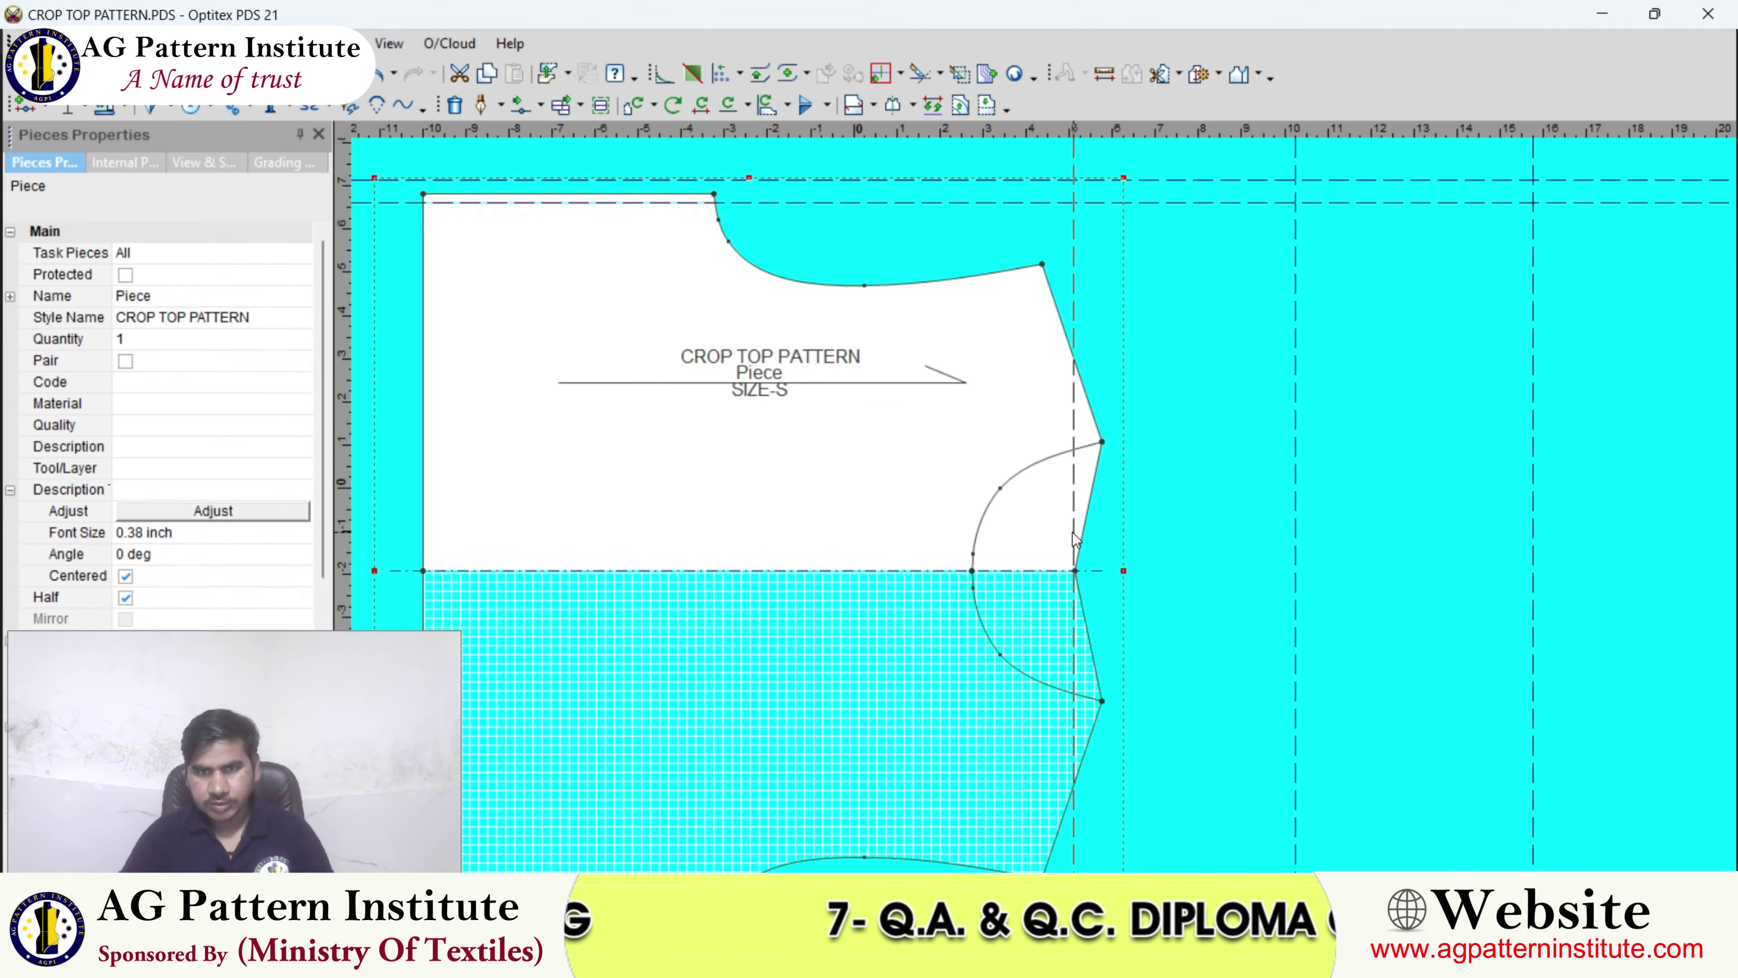
pyautogui.scroll(5, 1073, 537)
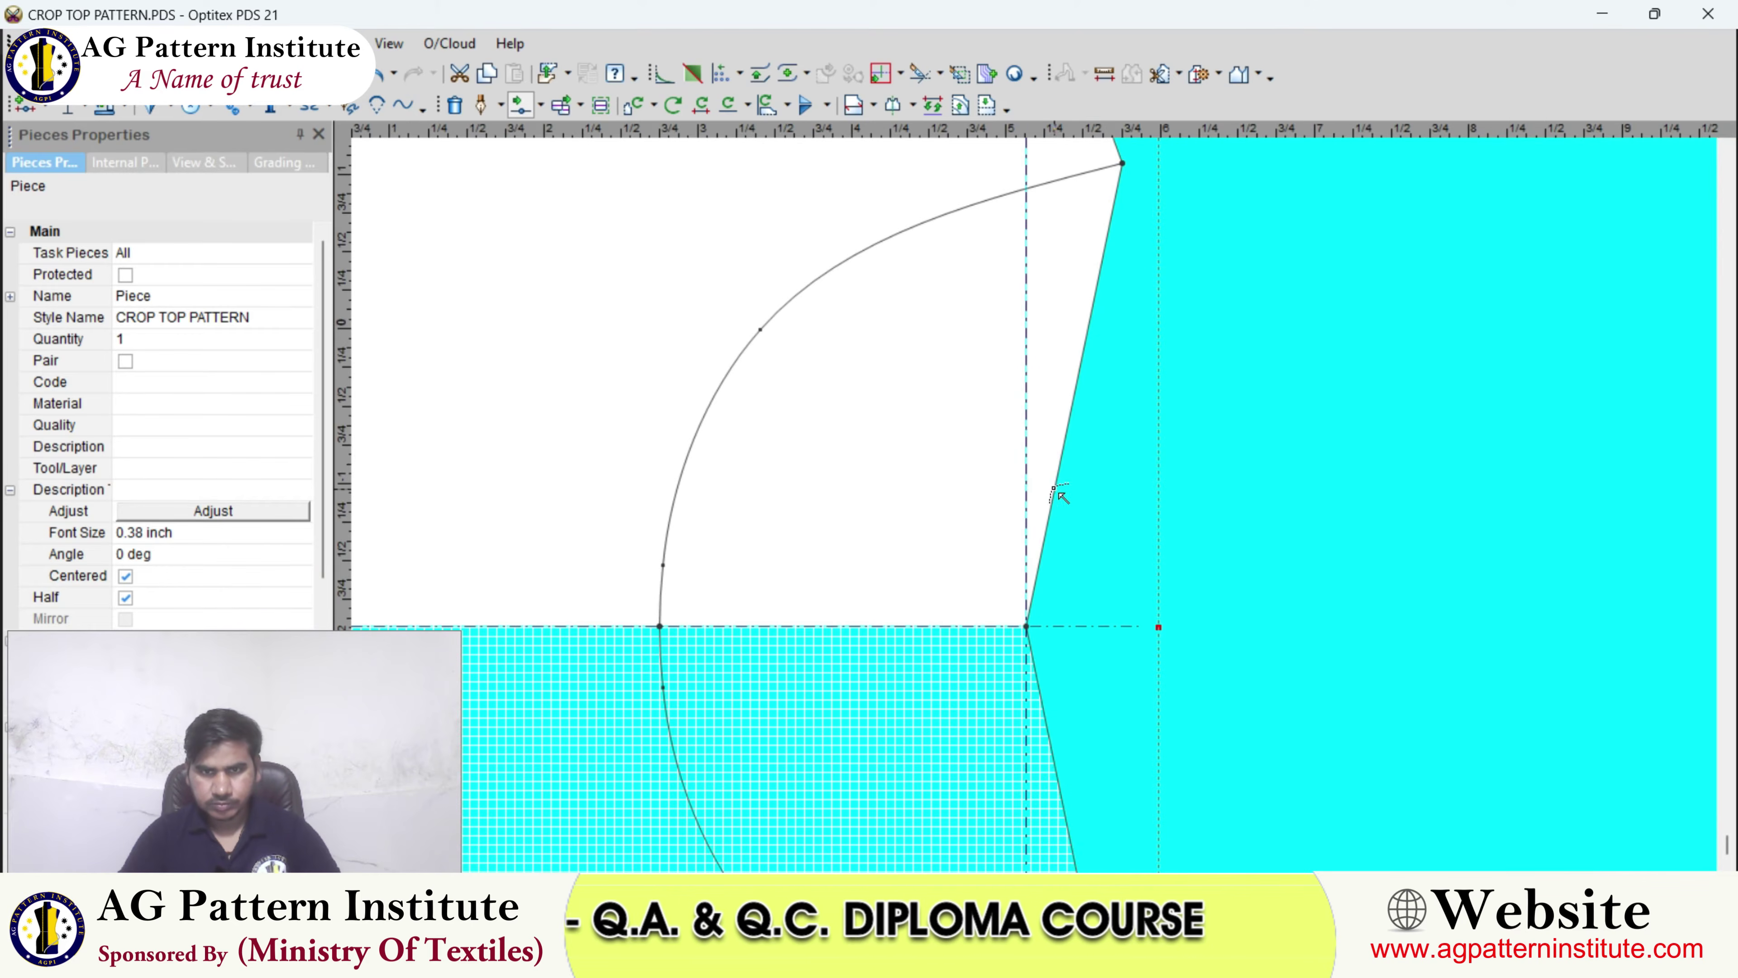
pyautogui.moveTo(1055, 490); pyautogui.dragTo(1030, 488)
pyautogui.press('Return')
pyautogui.scroll(-2, 1041, 500)
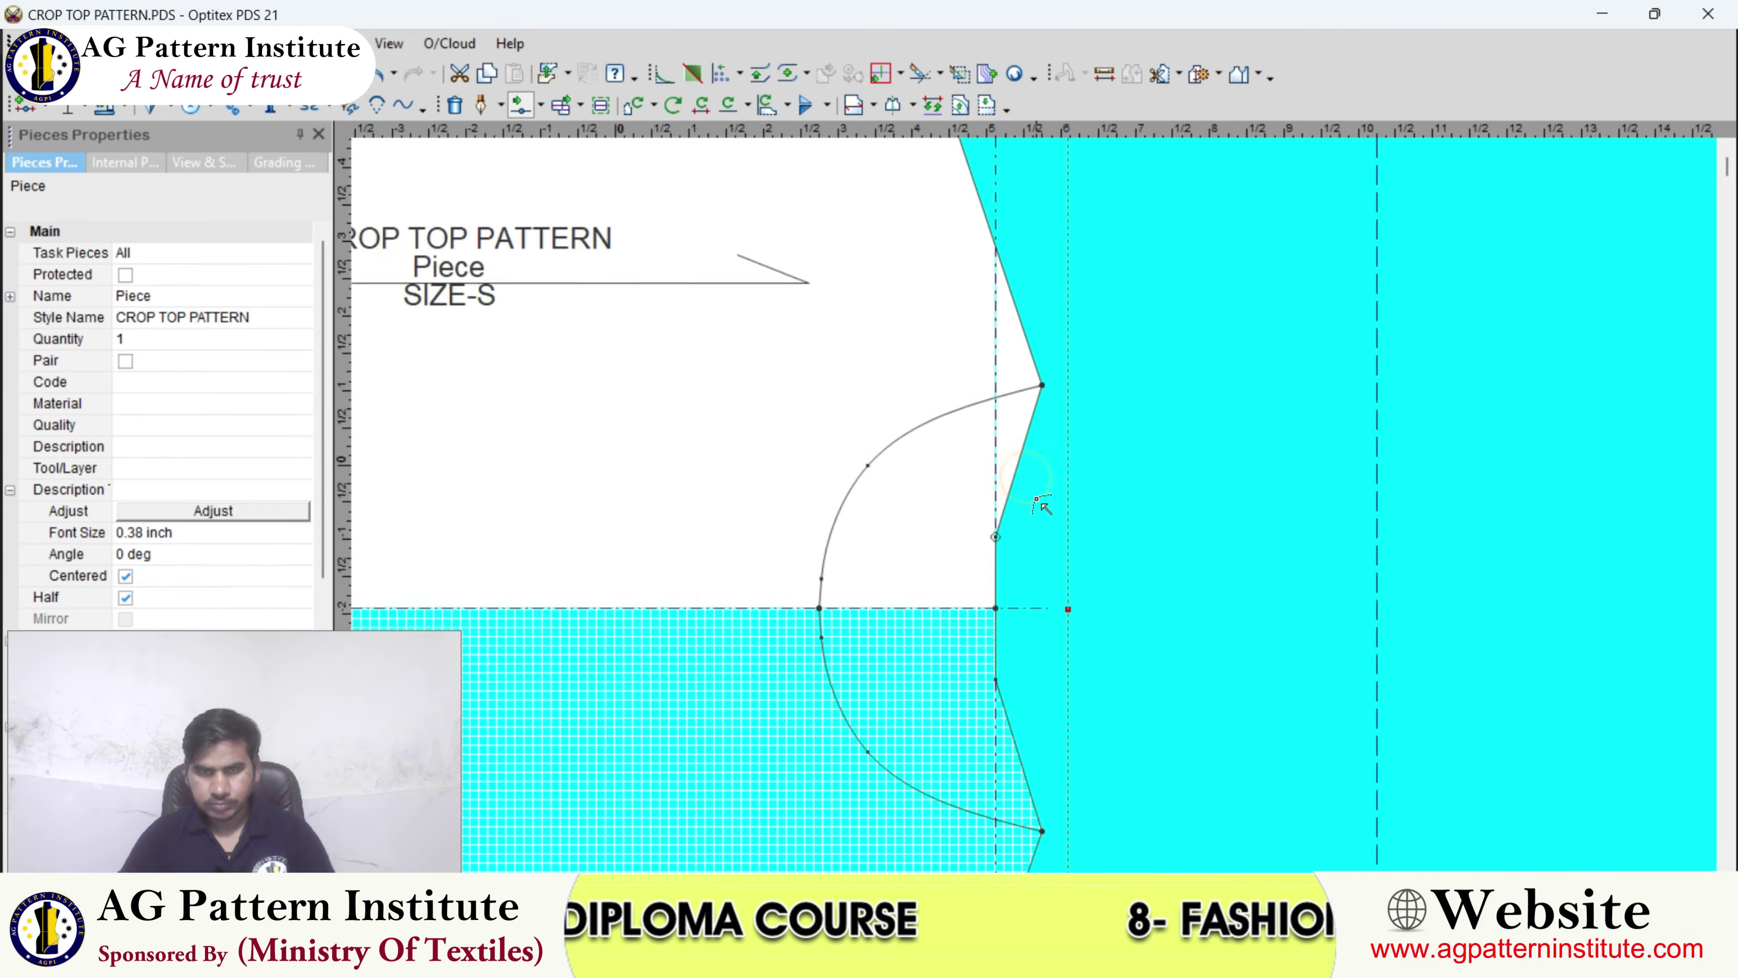
# - Curve the slanted back neck edge between the new point on the guide and the neck-shoulder point, and end the curve editing
pyautogui.scroll(4, 1040, 508)
pyautogui.click(1012, 397)
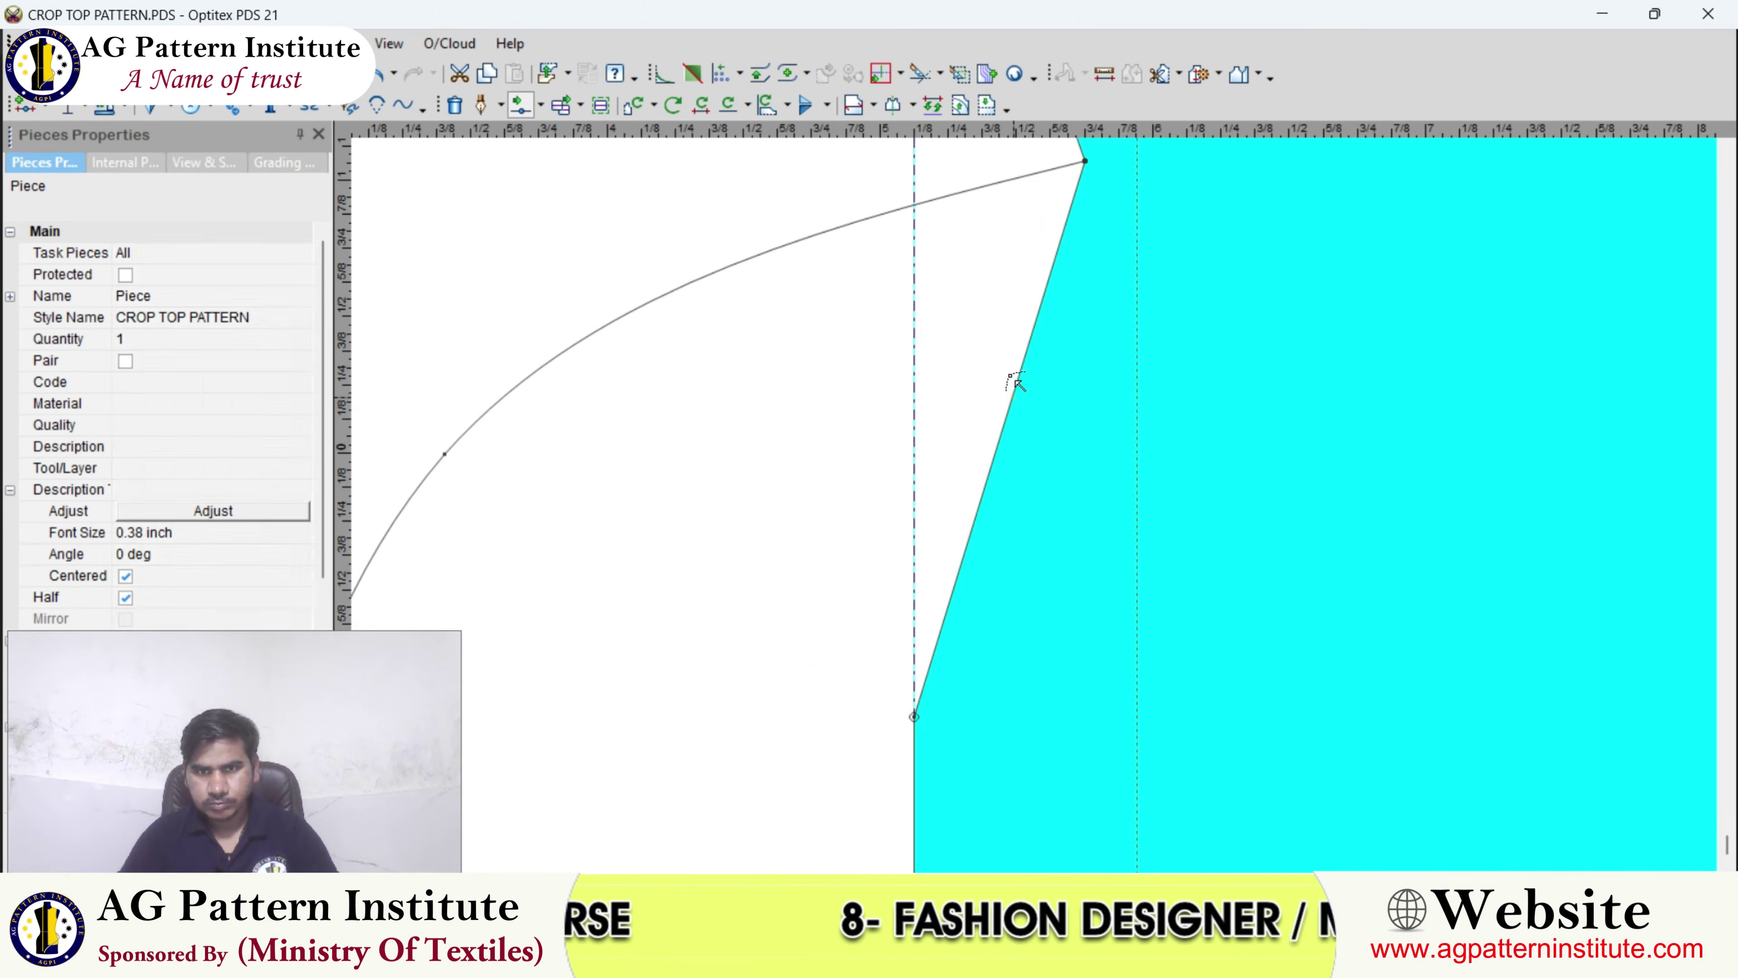
pyautogui.click(1031, 212)
pyautogui.press('Return')
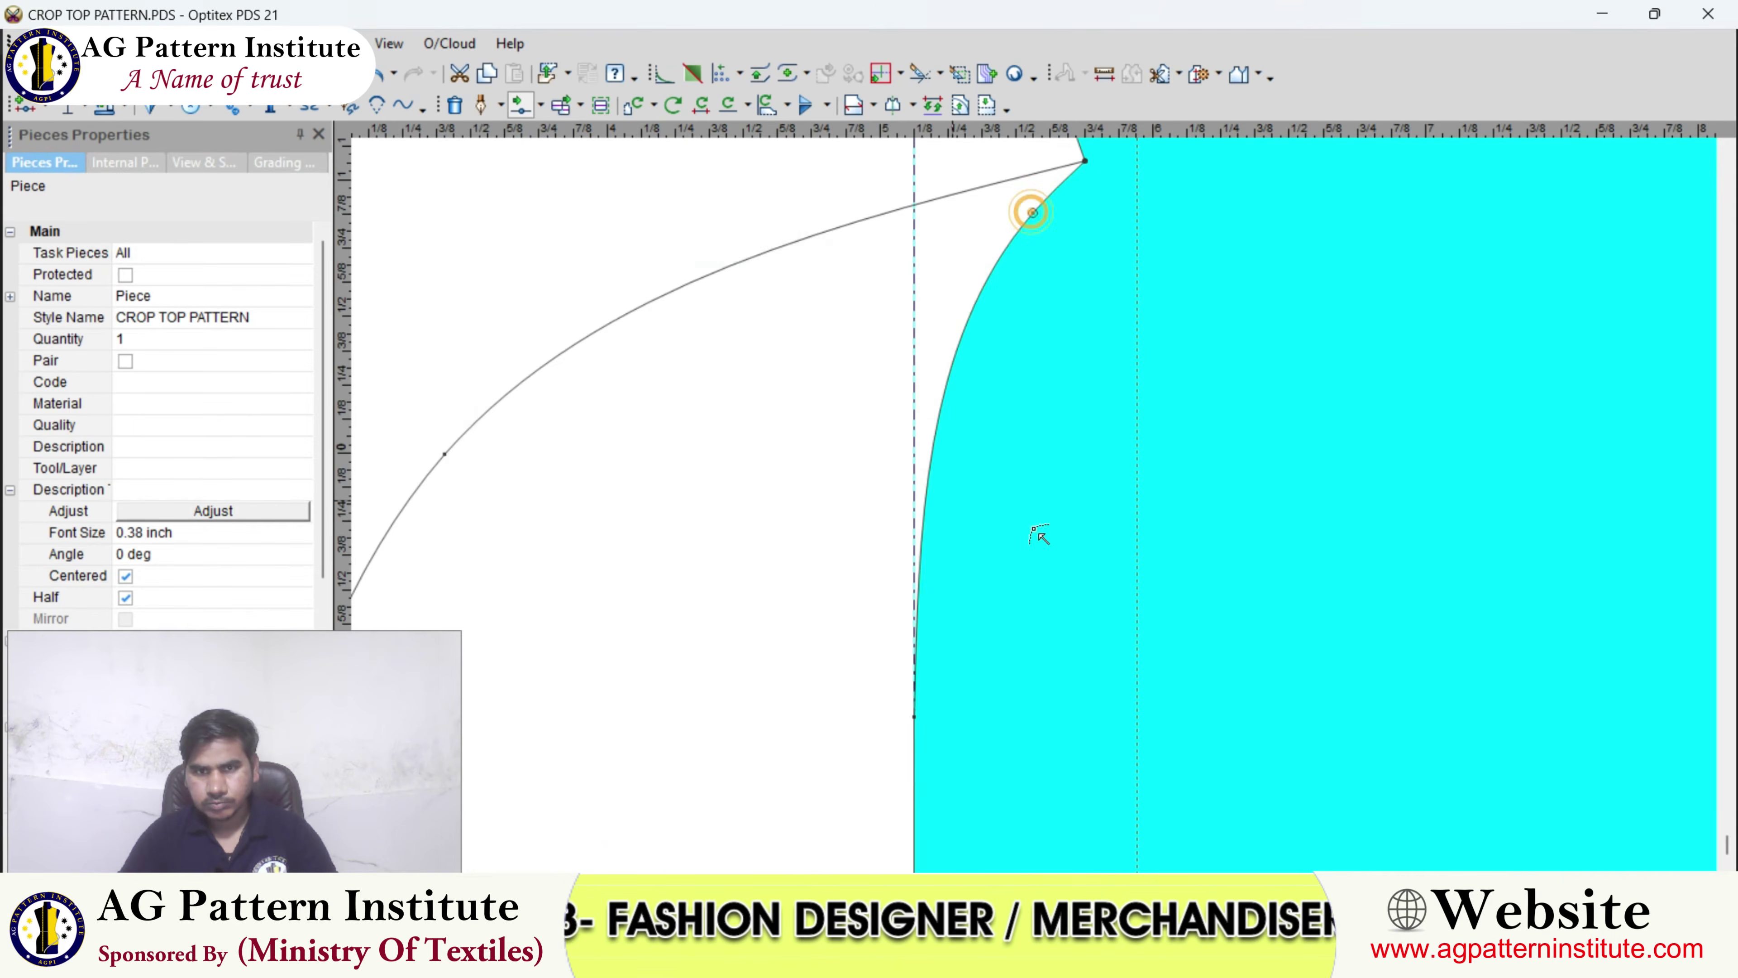
pyautogui.scroll(-5, 1038, 526)
pyautogui.rightClick(1116, 370)
pyautogui.click(1136, 384)
# - Move the vertical guide to the neck-shoulder point and create parallel vertical guides at distances of -12.5 and -10 inches from it
pyautogui.scroll(-2, 1044, 516)
pyautogui.scroll(-2, 1044, 516)
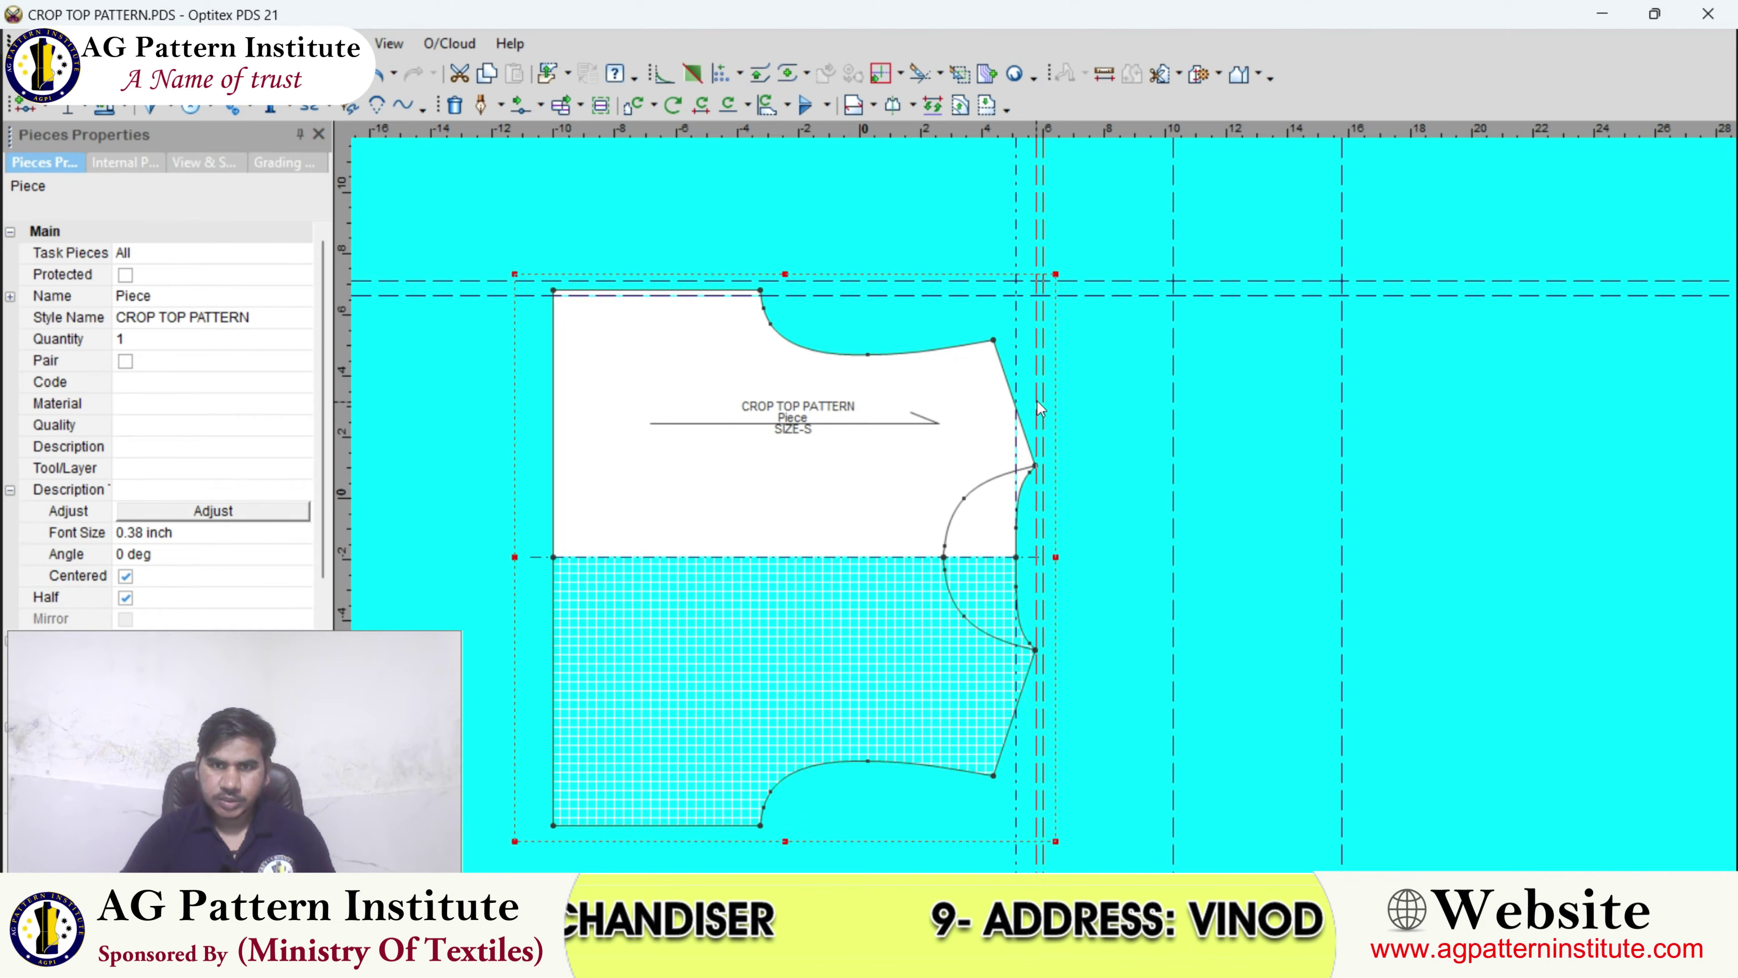
pyautogui.scroll(1, 1037, 401)
pyautogui.doubleClick(1043, 496)
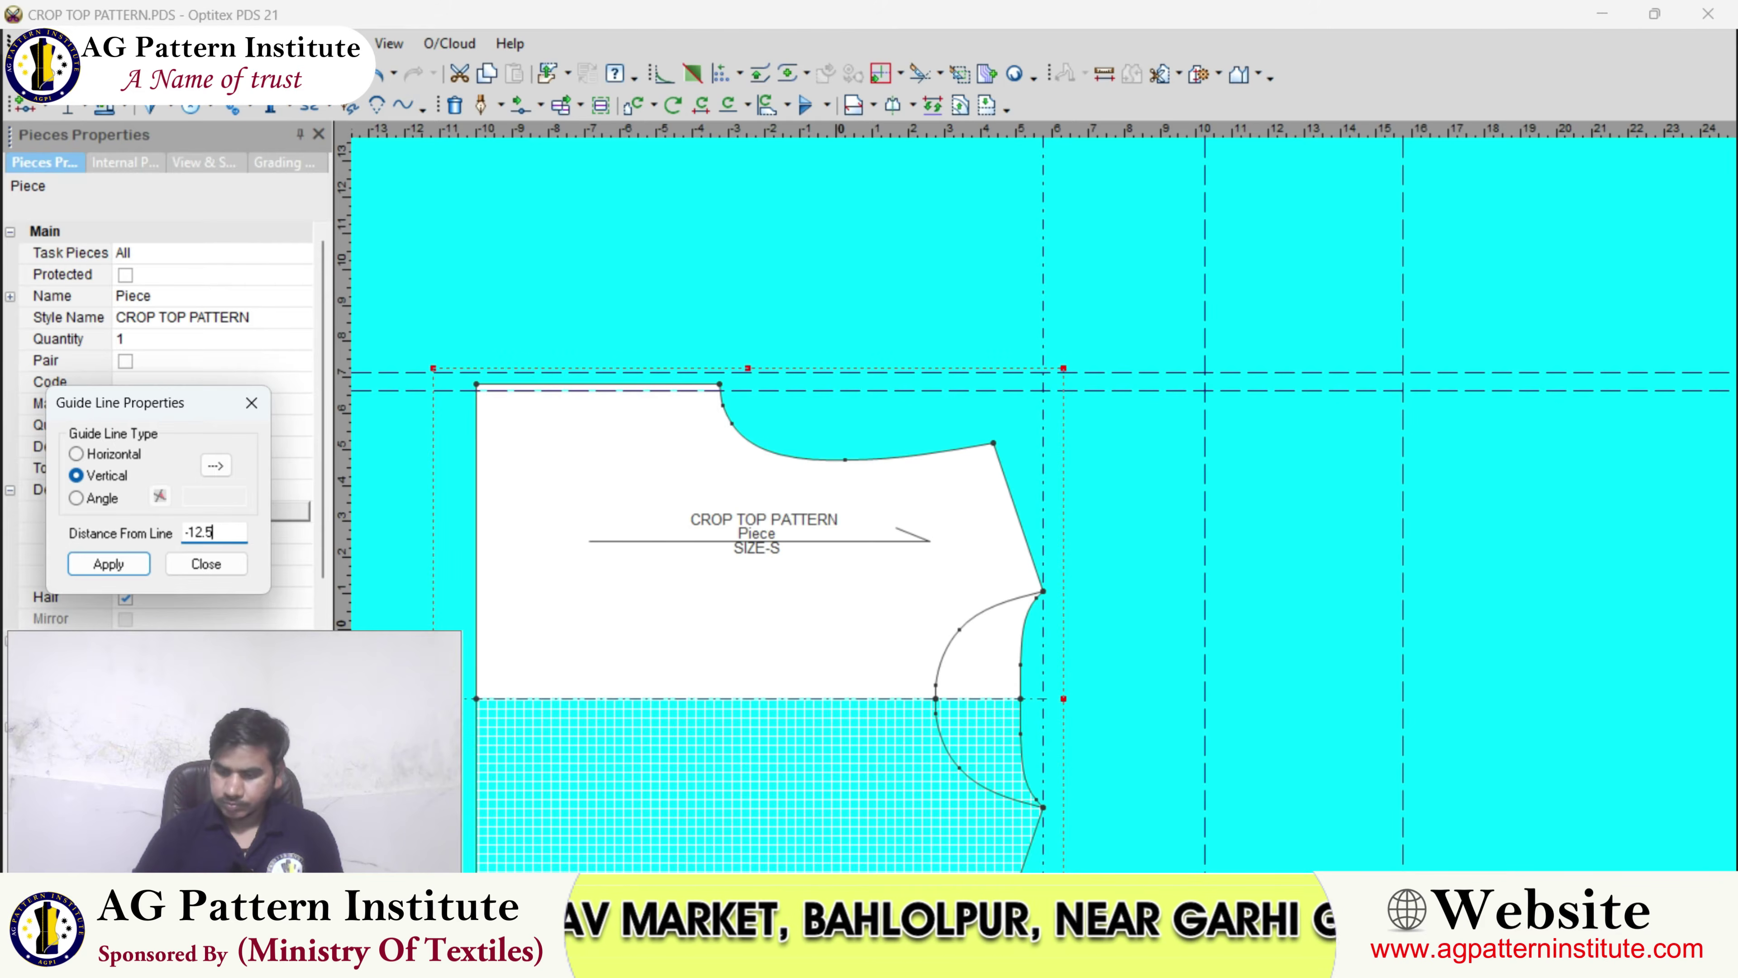
pyautogui.press('Return')
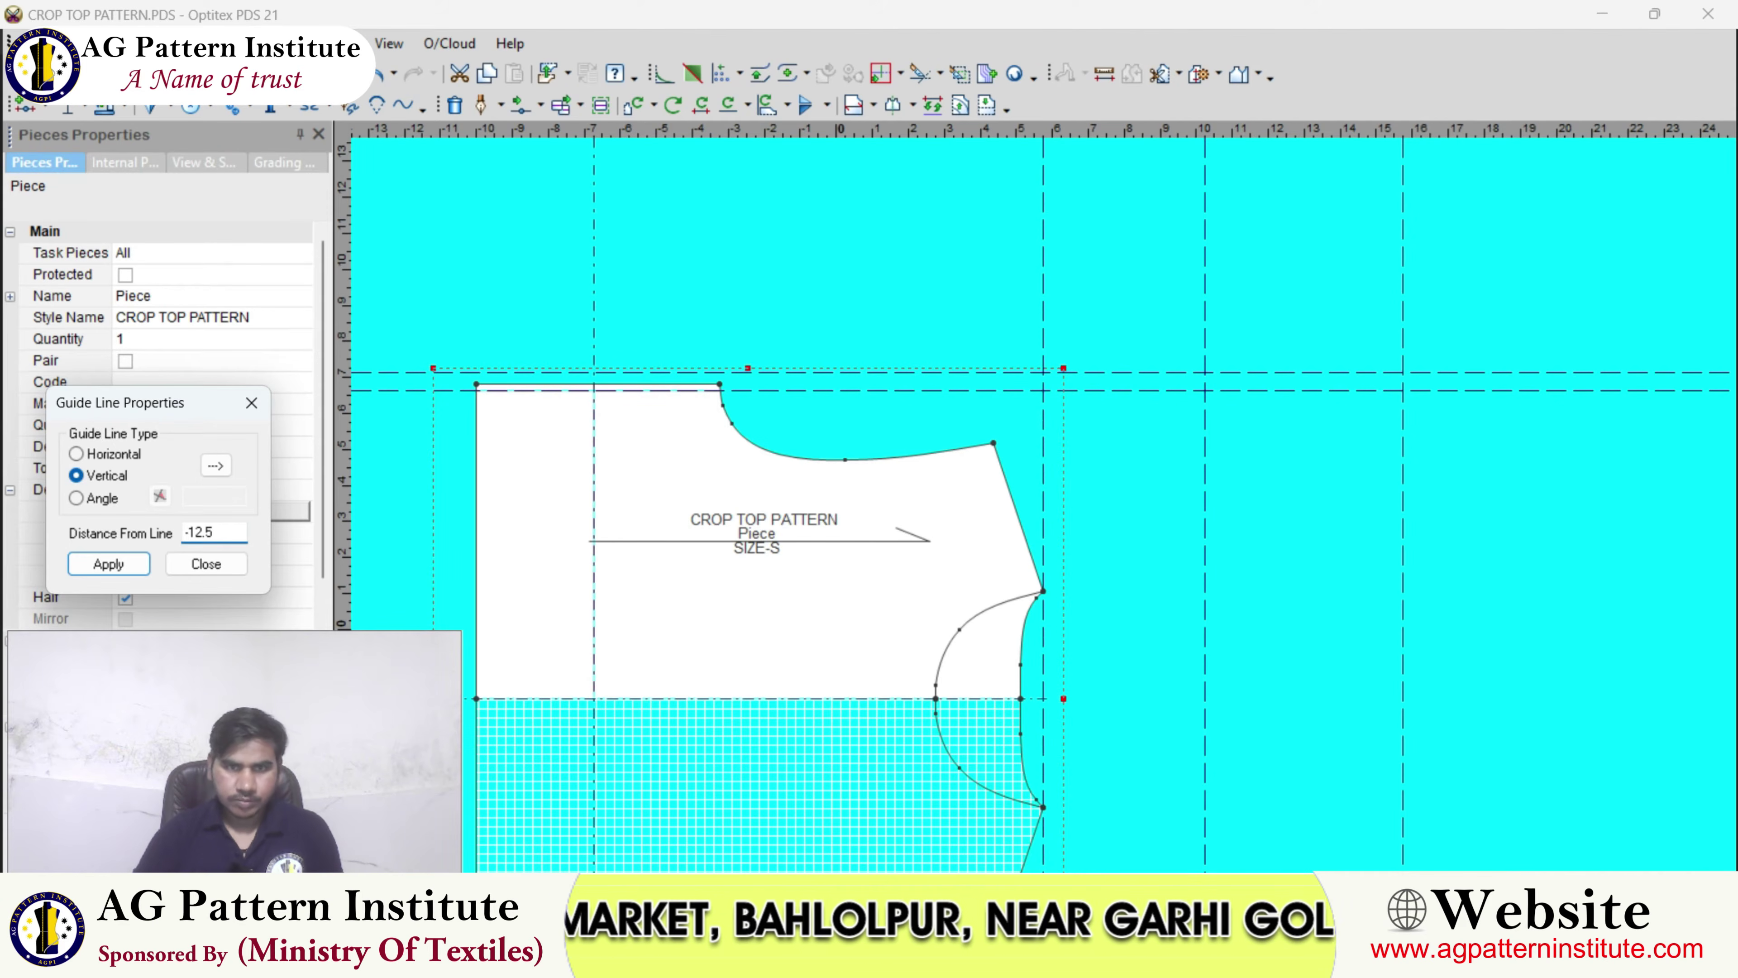
pyautogui.click(206, 564)
pyautogui.doubleClick(1043, 424)
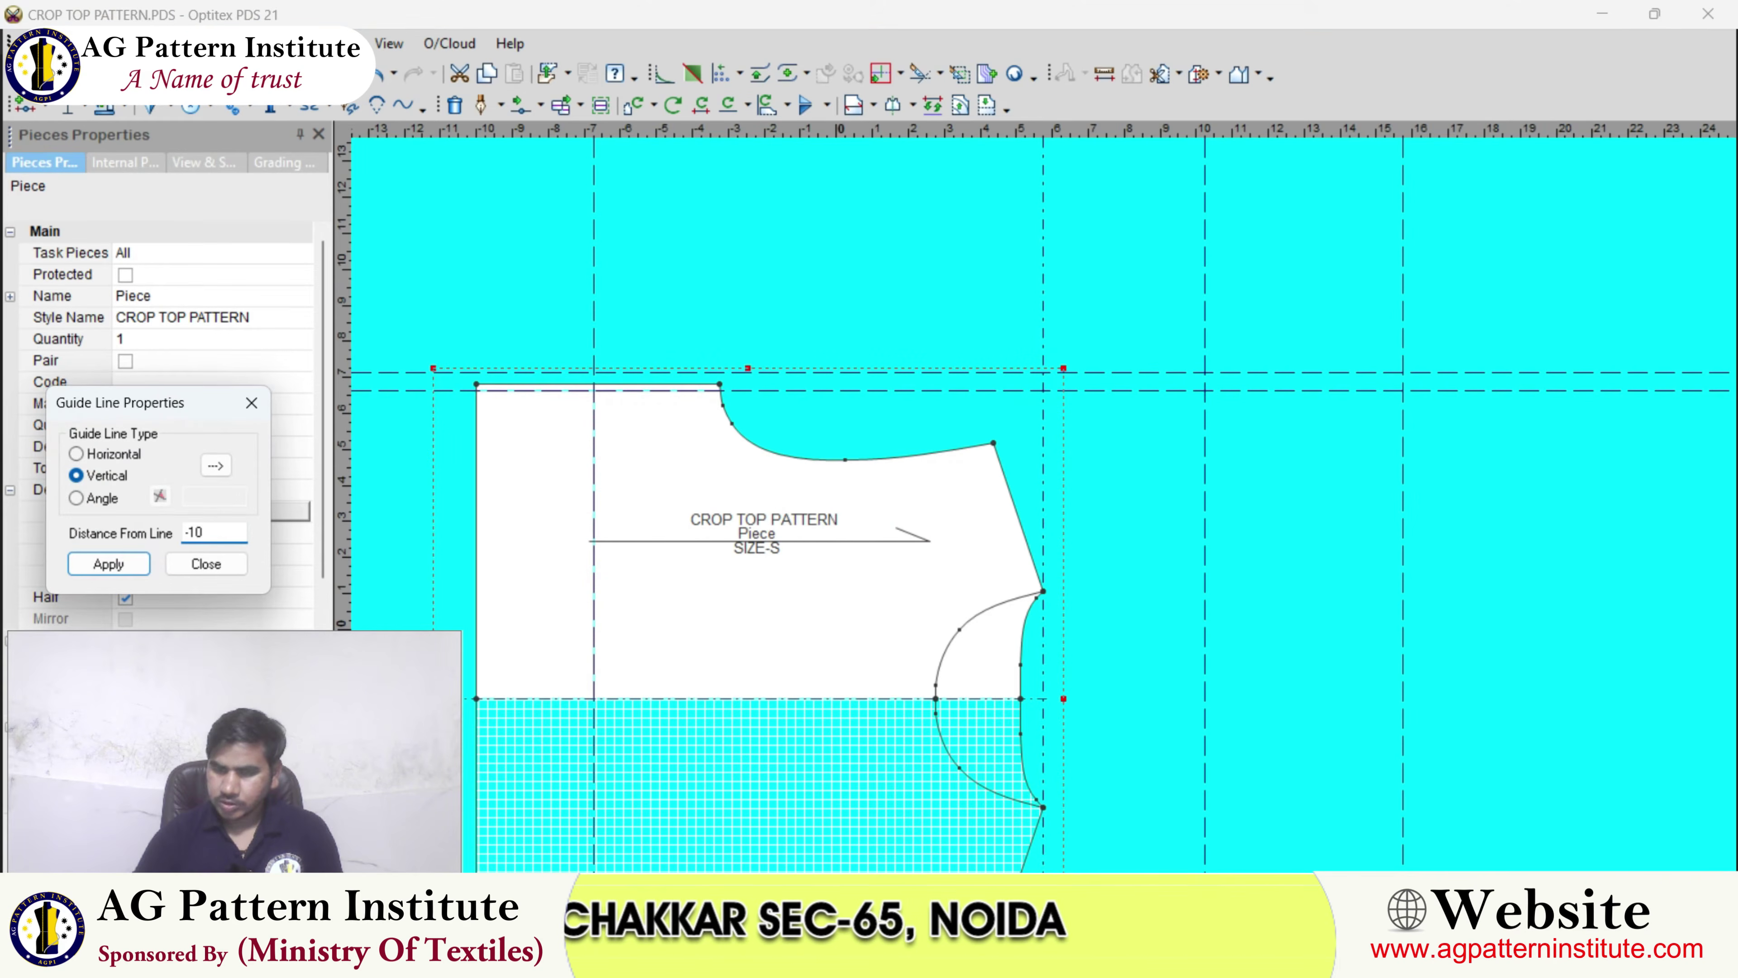
pyautogui.click(223, 563)
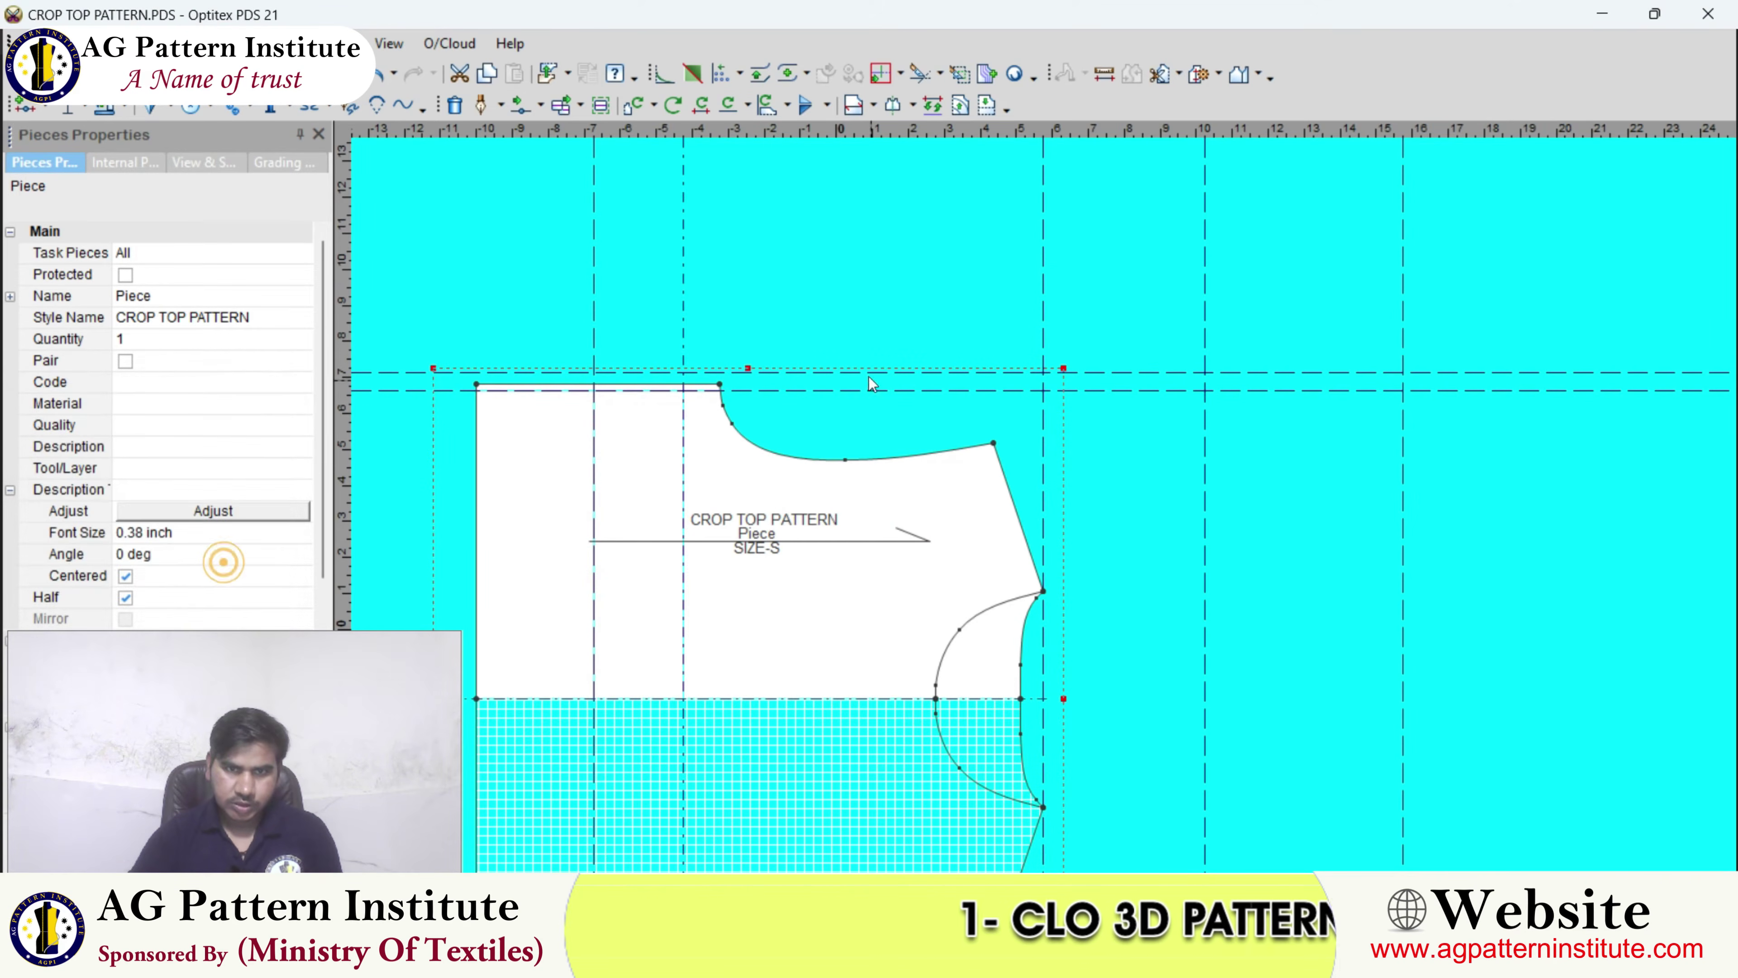
# - Place a horizontal guide on the fold line and create a parallel horizontal guide 4 inches from it
pyautogui.moveTo(761, 130); pyautogui.dragTo(756, 697)
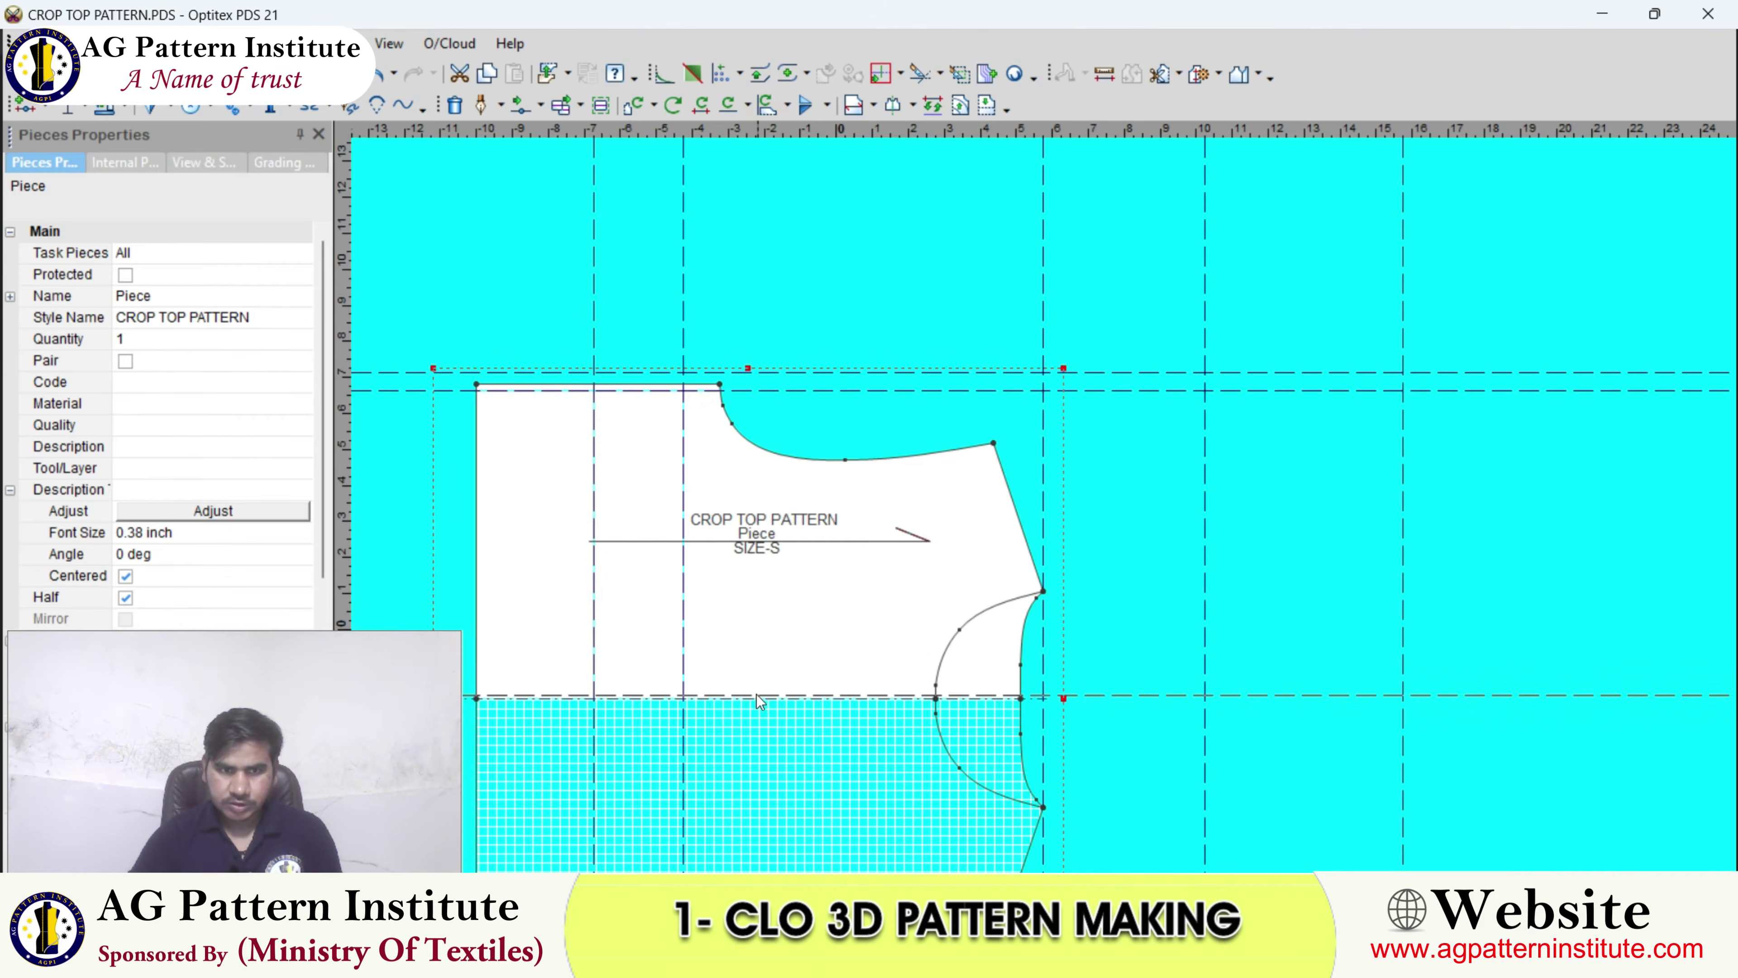
pyautogui.doubleClick(1163, 697)
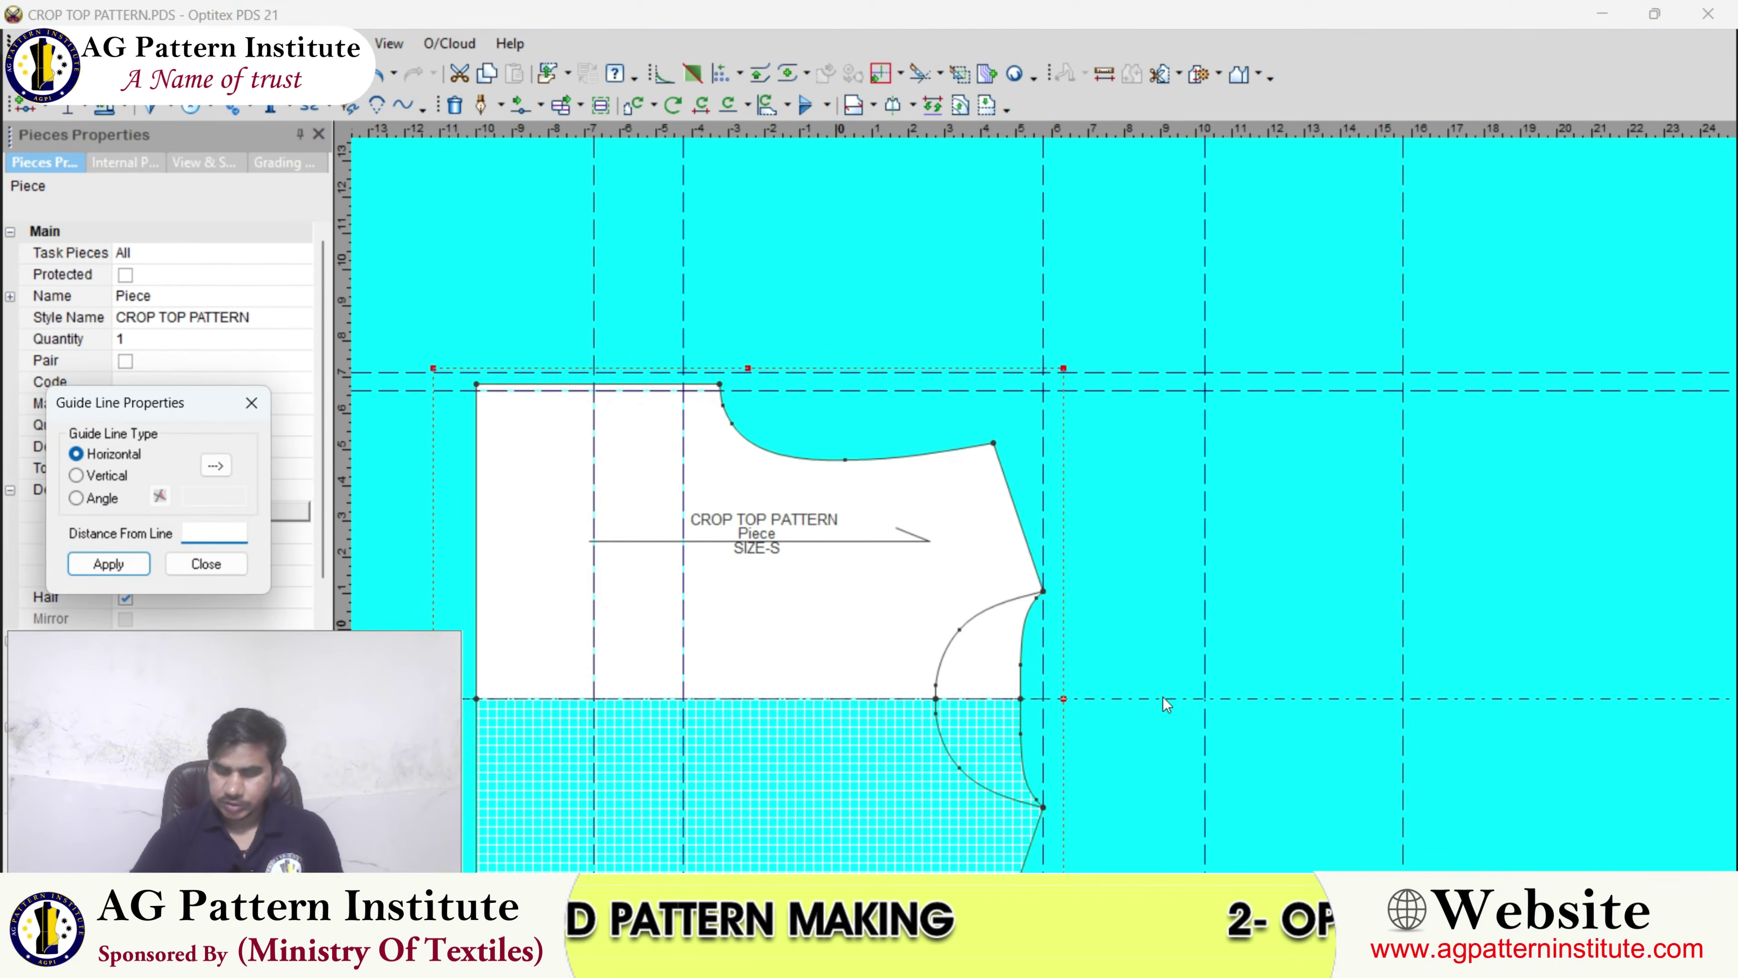
pyautogui.write('4')
pyautogui.press('Return')
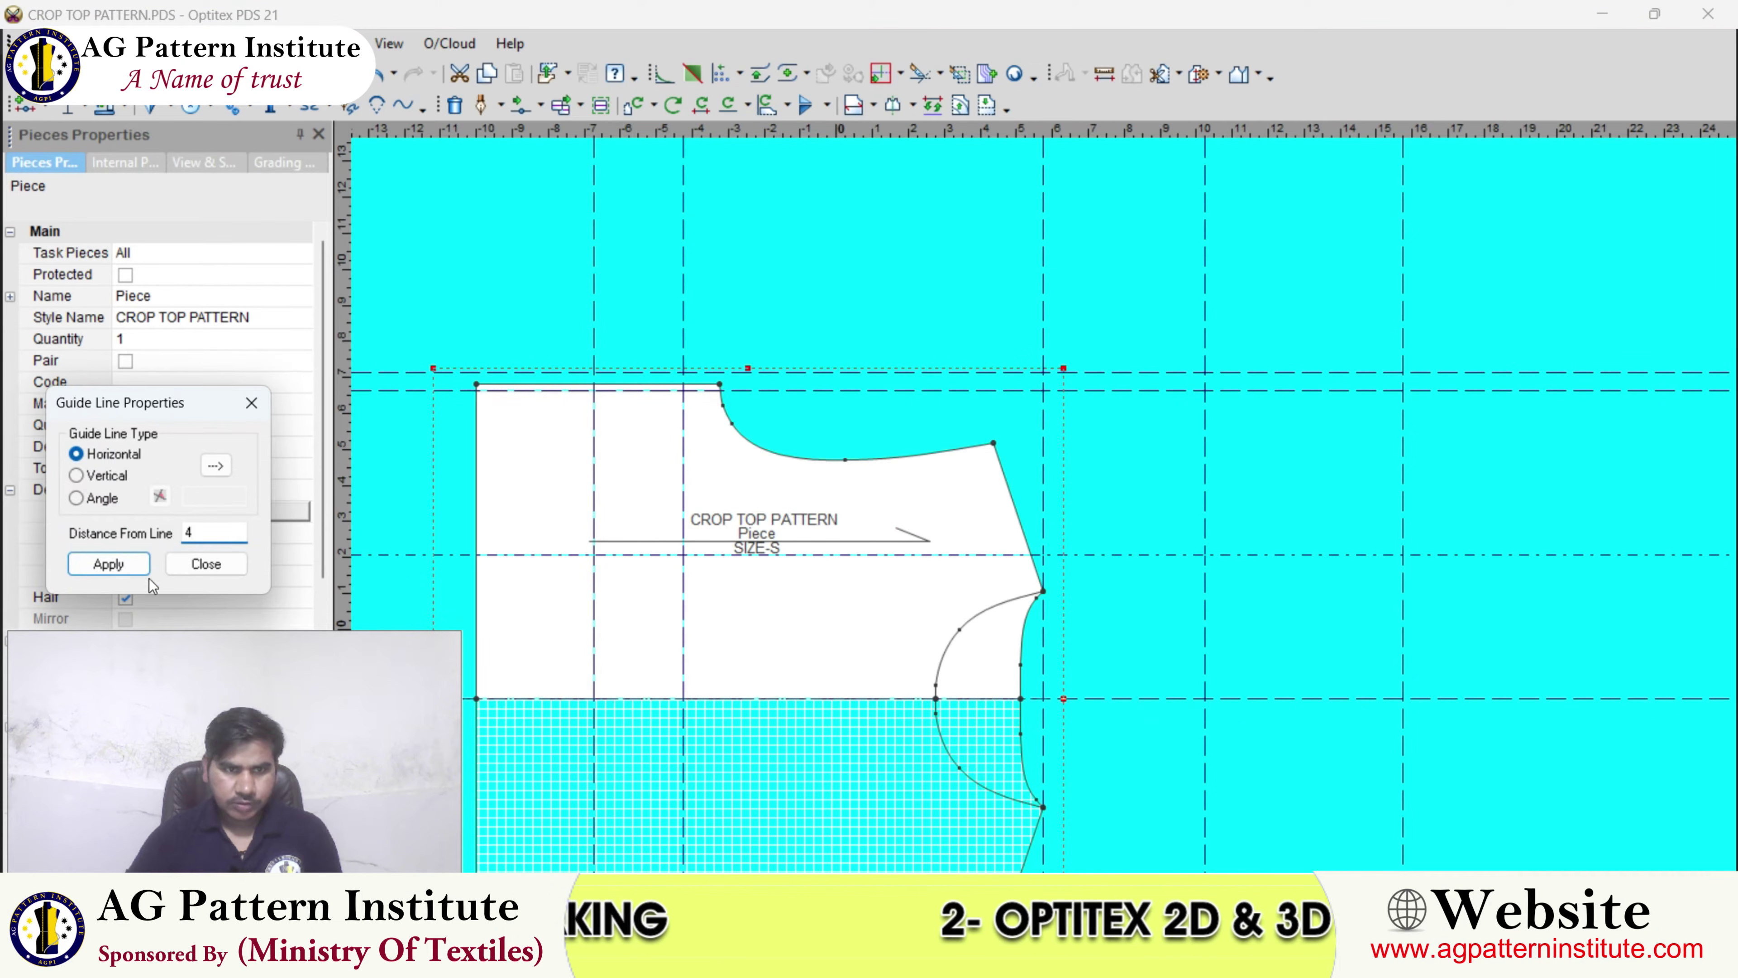
pyautogui.click(196, 565)
# - Move the grainline with its piece label down close to the fold line
pyautogui.scroll(-2, 717, 550)
pyautogui.scroll(1, 1044, 516)
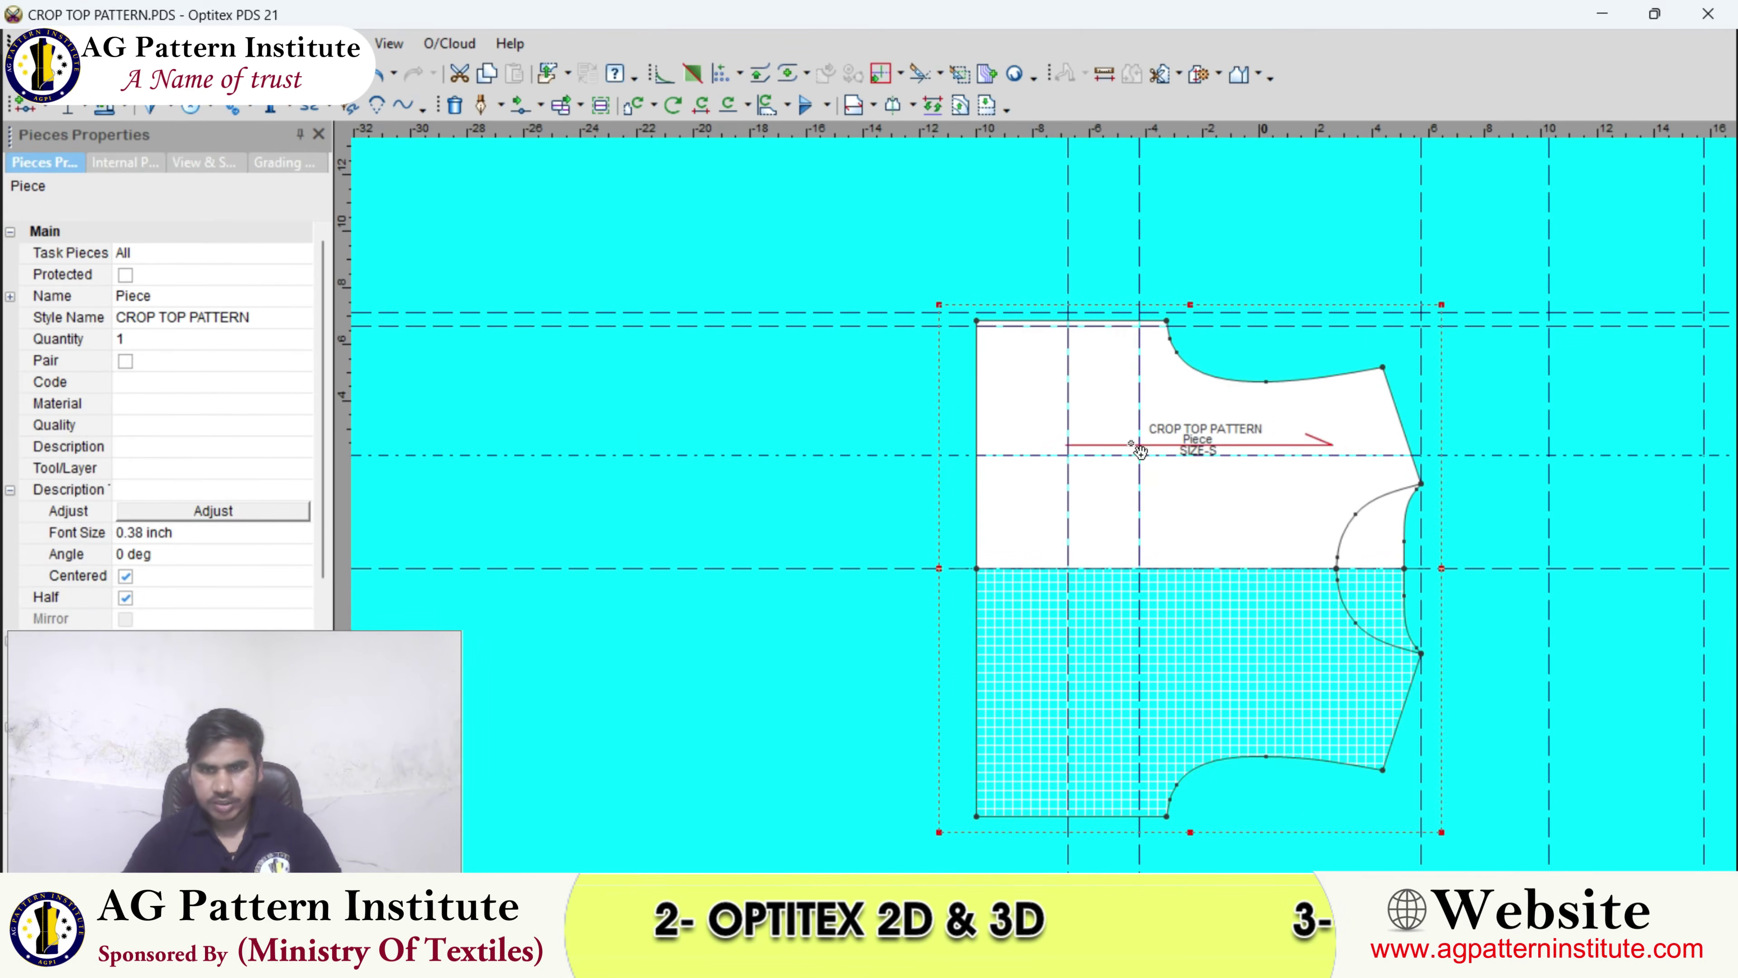
pyautogui.click(1234, 445)
pyautogui.click(1335, 558)
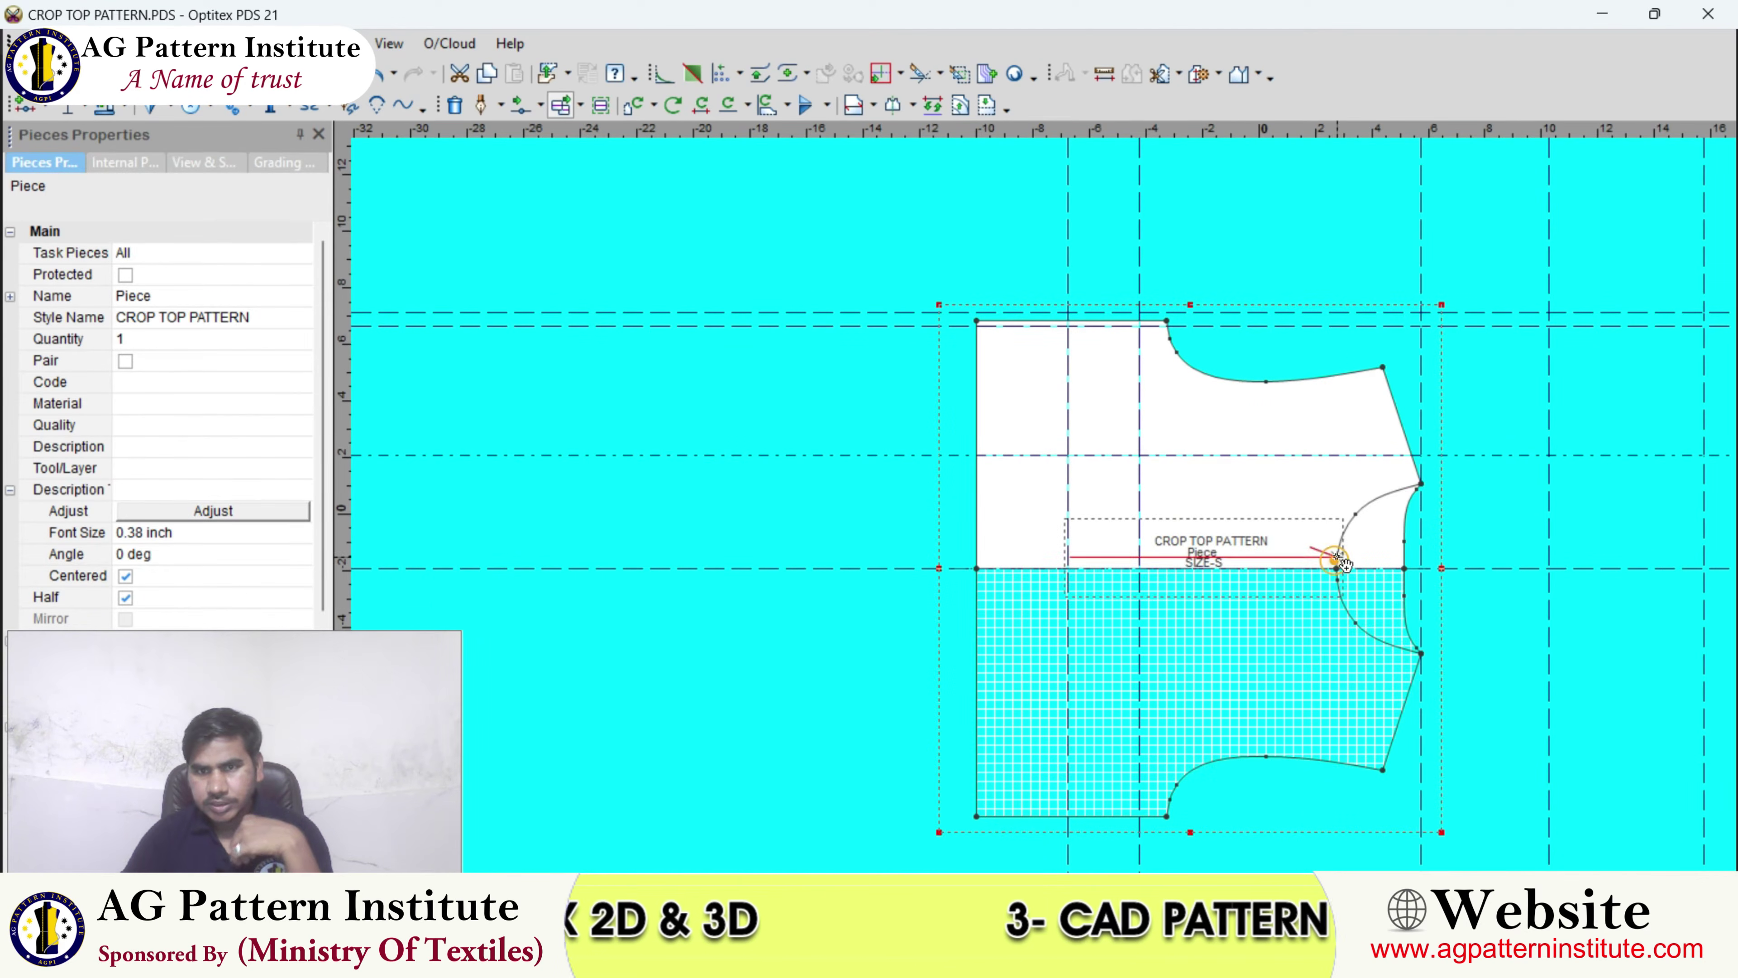
# - Draw a bust circle of about 2.49 inch radius, centred where the -10 inch vertical and 4 inch horizontal guides cross, reaching the -12.5 inch guide
pyautogui.scroll(-2, 1253, 493)
pyautogui.scroll(2, 1055, 512)
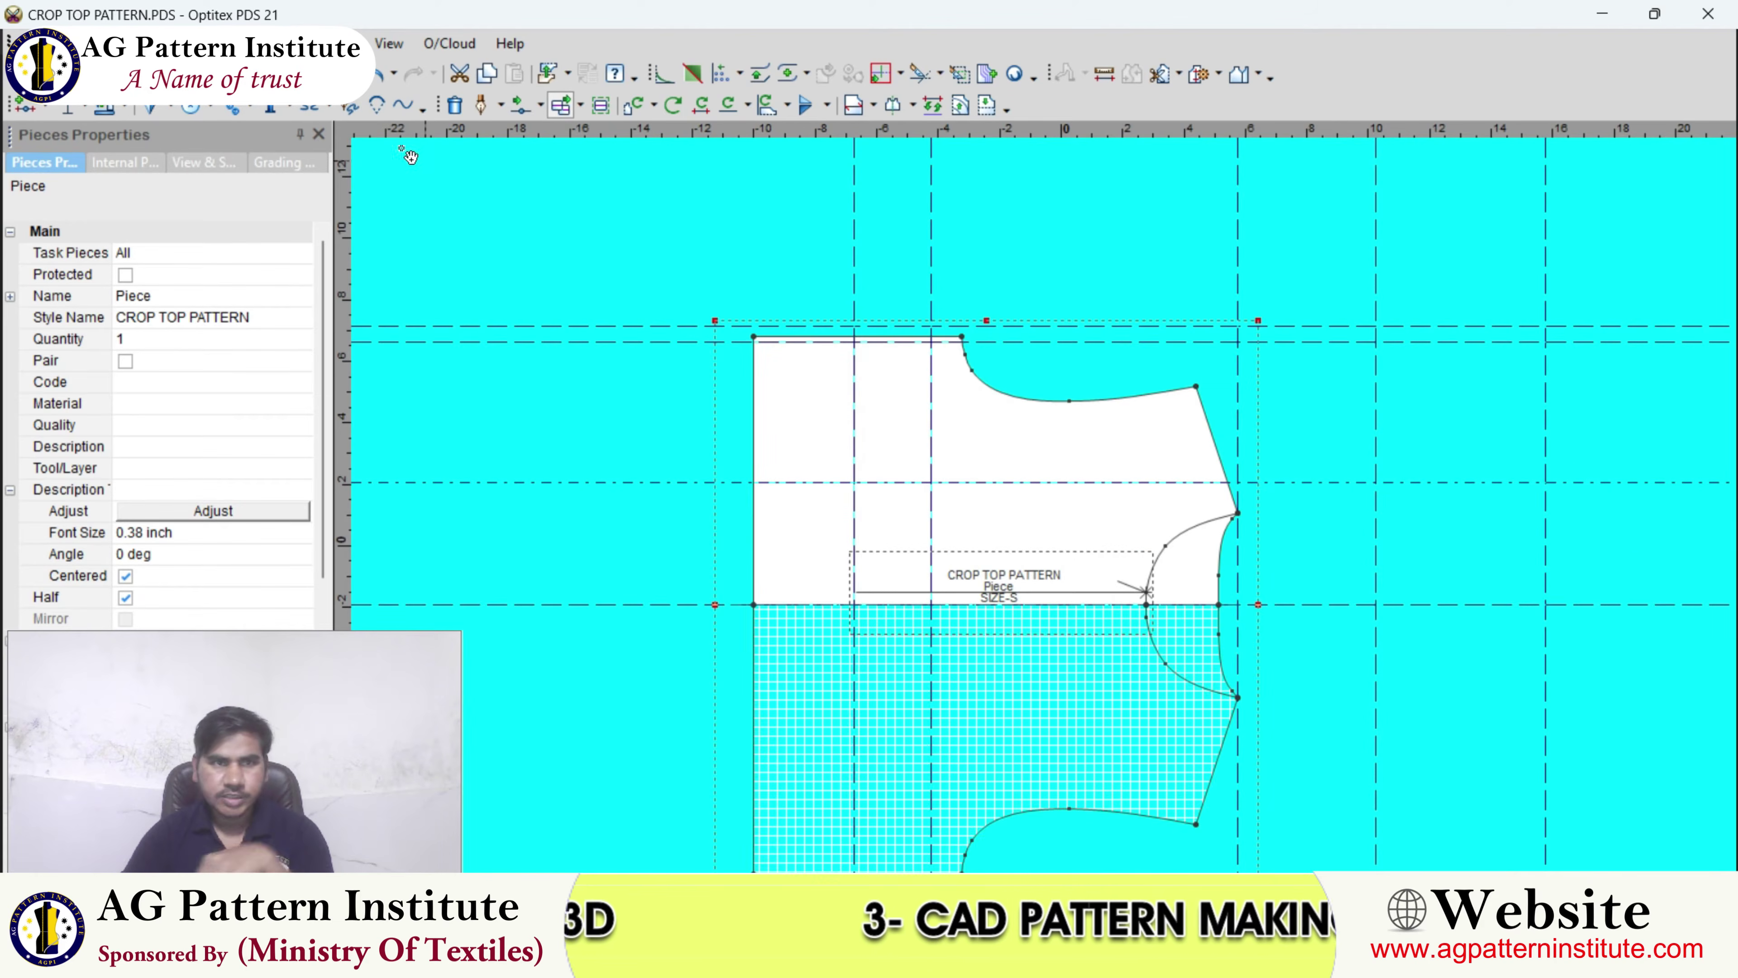
pyautogui.click(209, 107)
pyautogui.click(227, 142)
pyautogui.scroll(1, 881, 550)
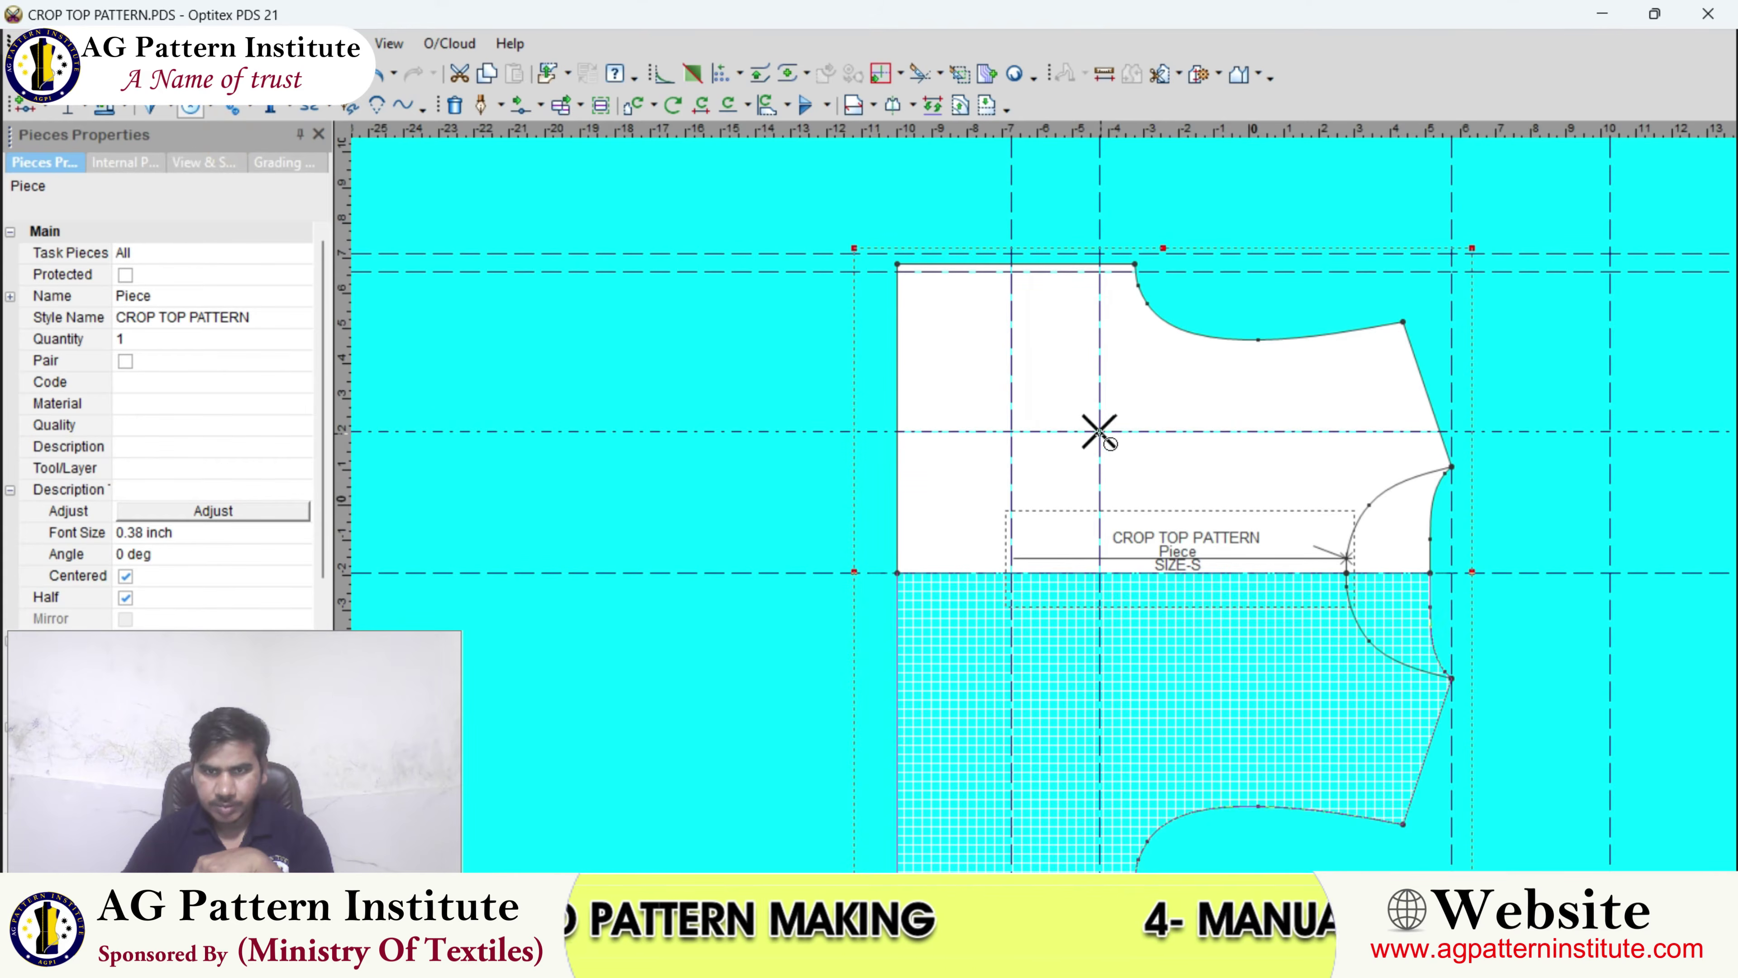
pyautogui.click(1098, 431)
pyautogui.click(243, 448)
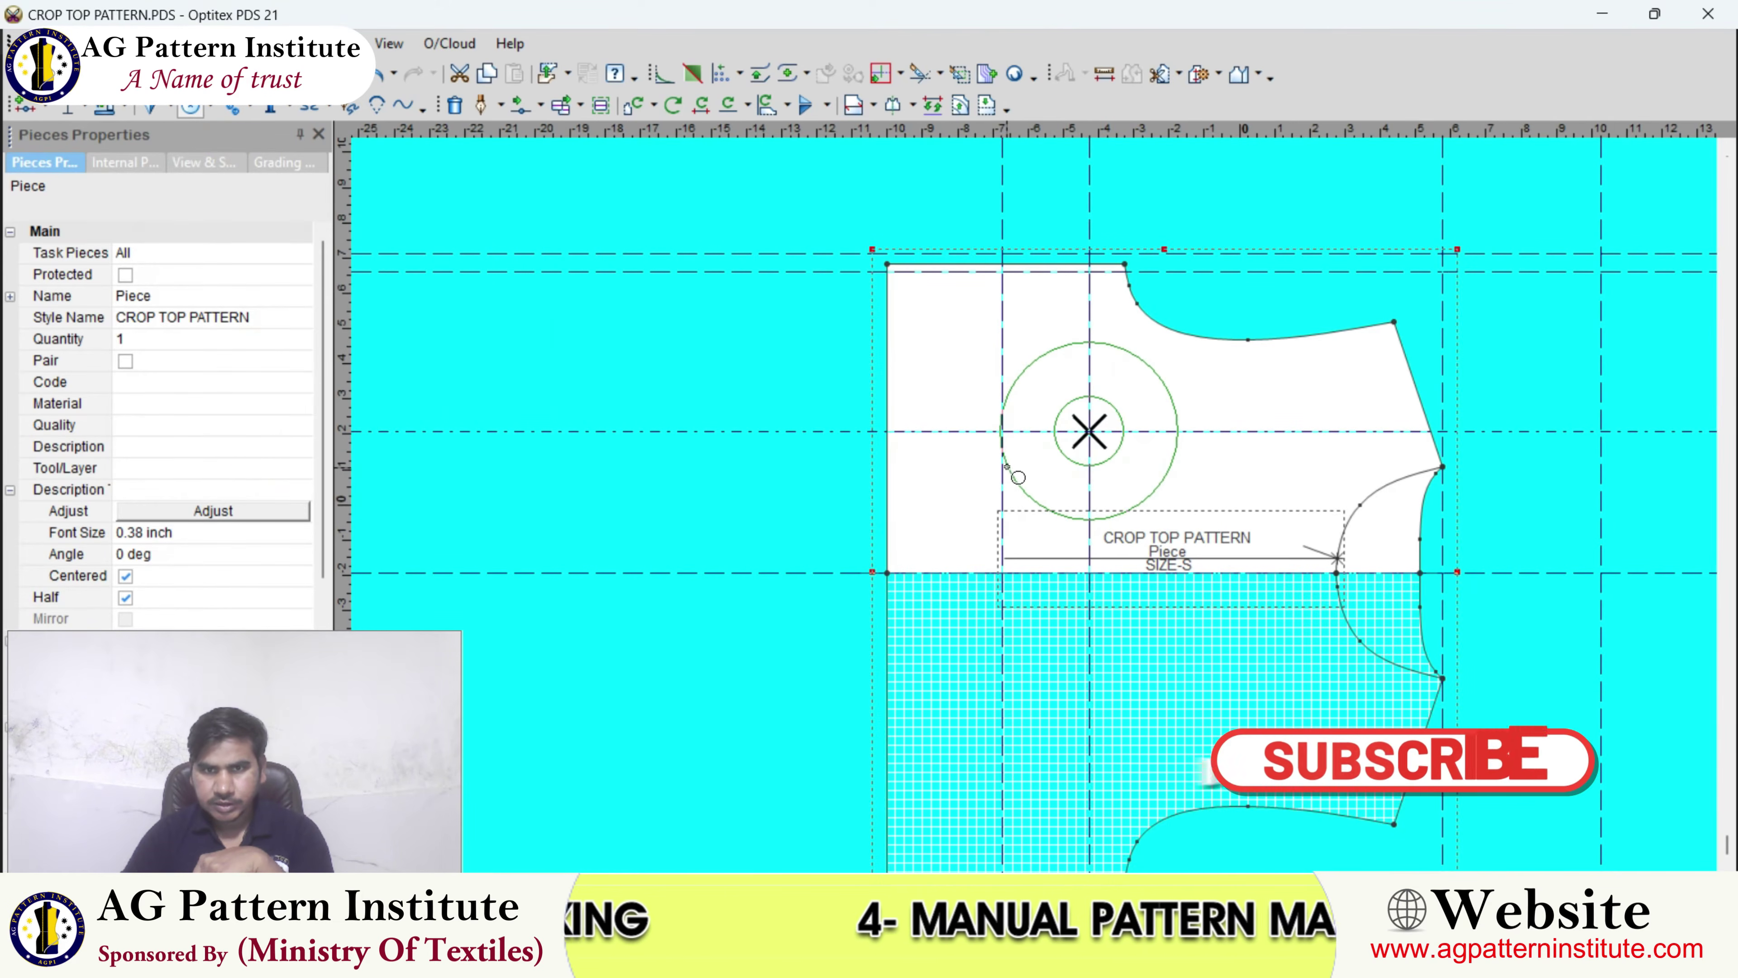
pyautogui.scroll(3, 1030, 496)
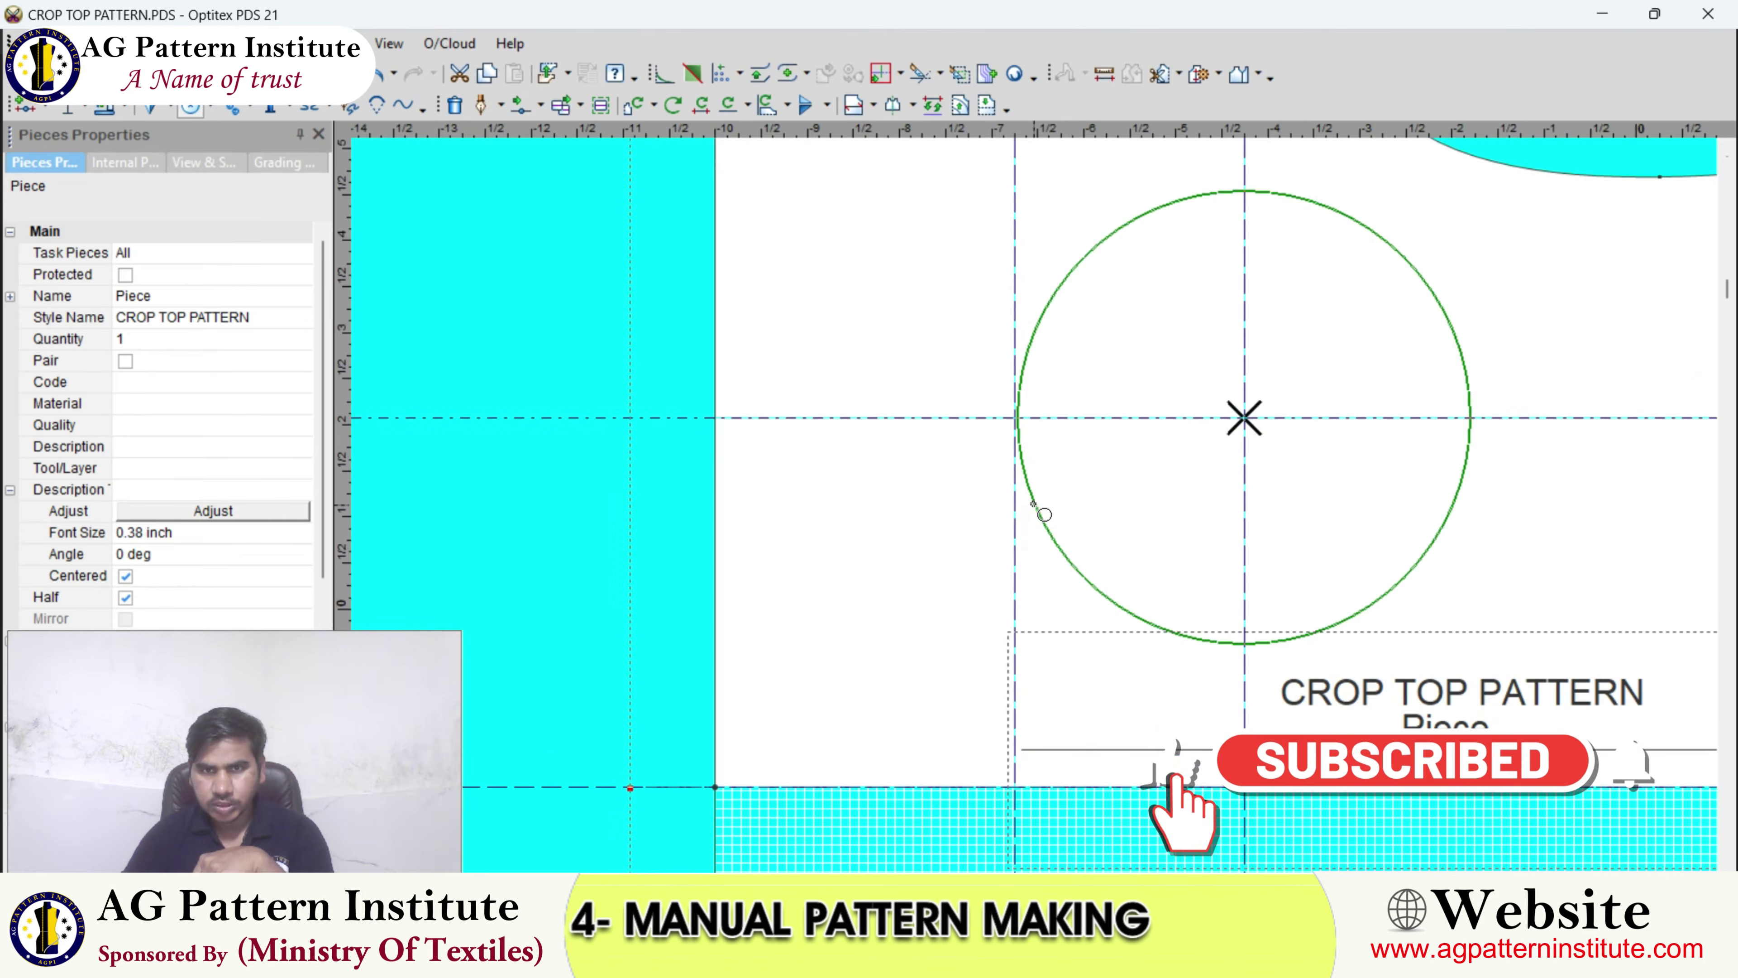
pyautogui.click(1033, 503)
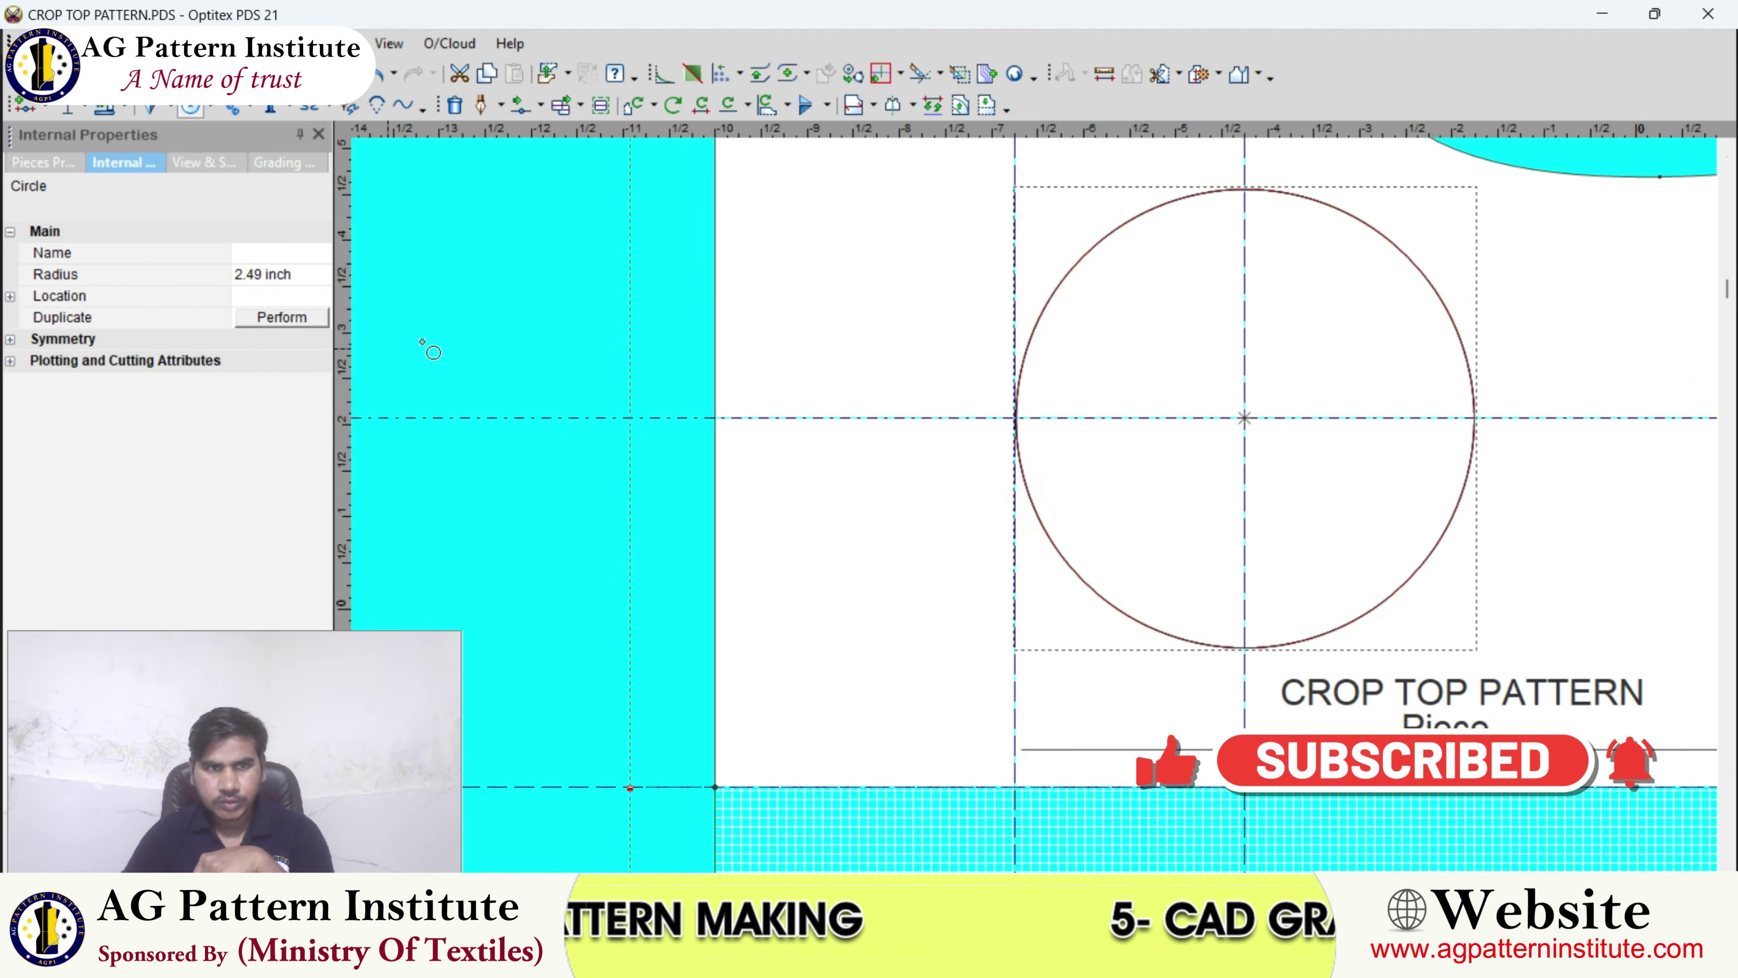
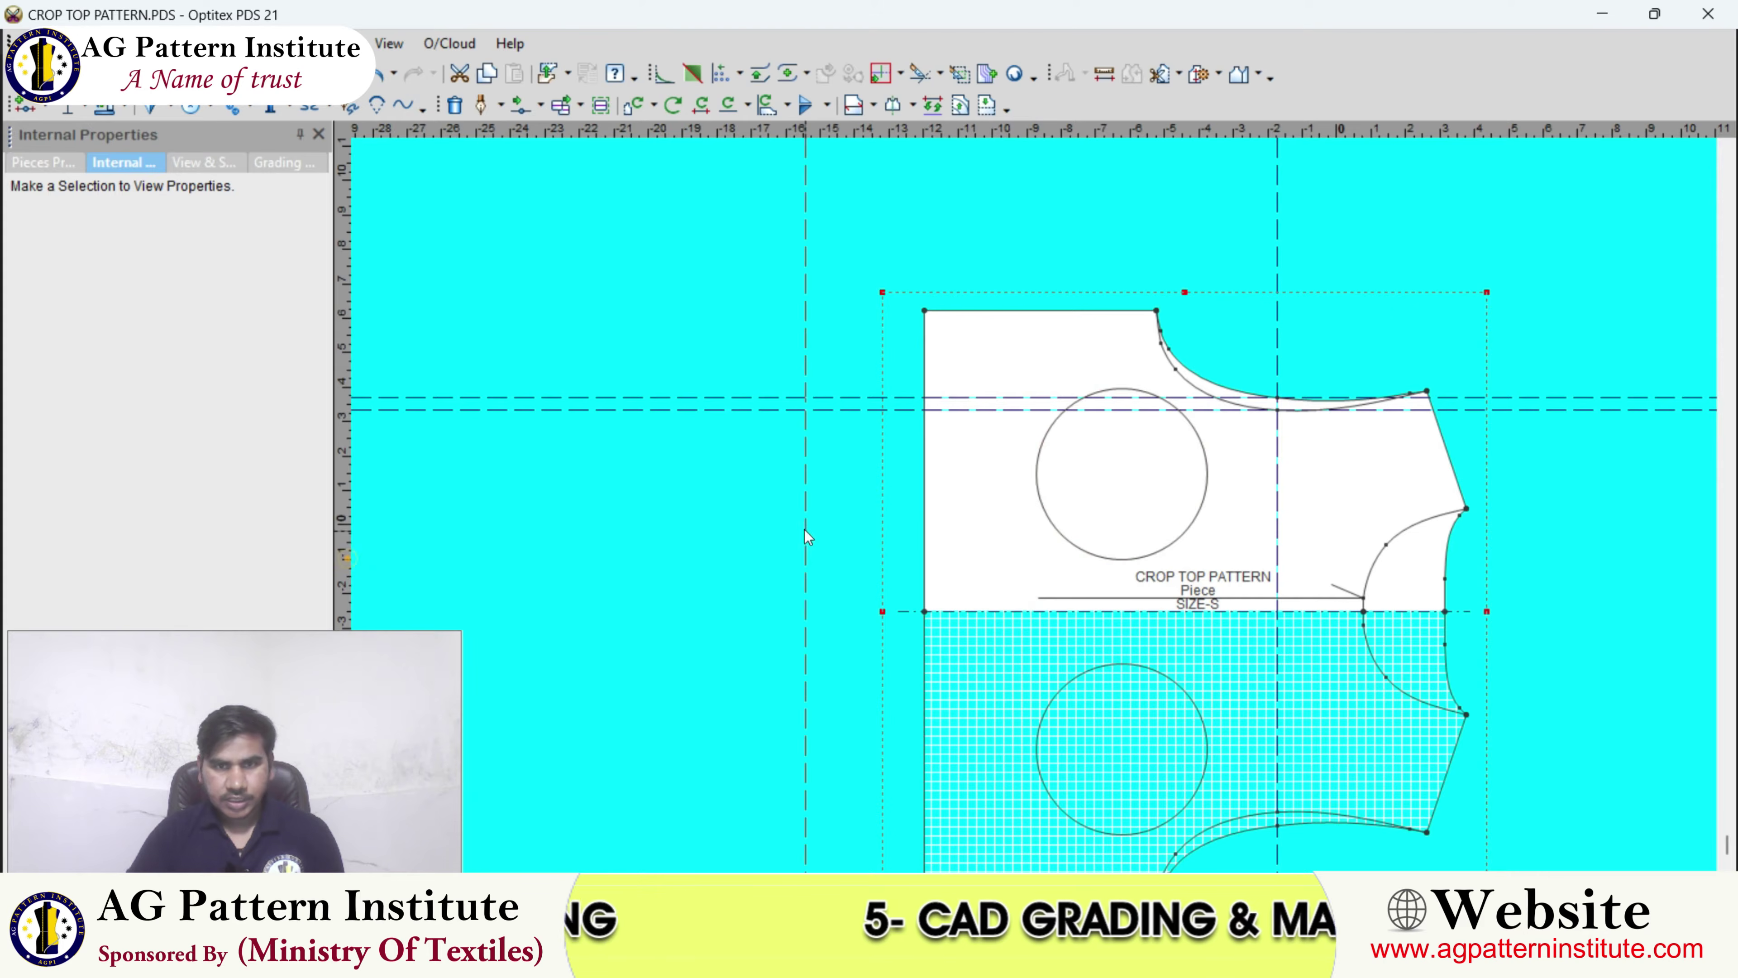
# - Align the vertical guide with the piece's hem edge and add a grading point on that edge 7 inches from the previous point
pyautogui.scroll(2, 922, 507)
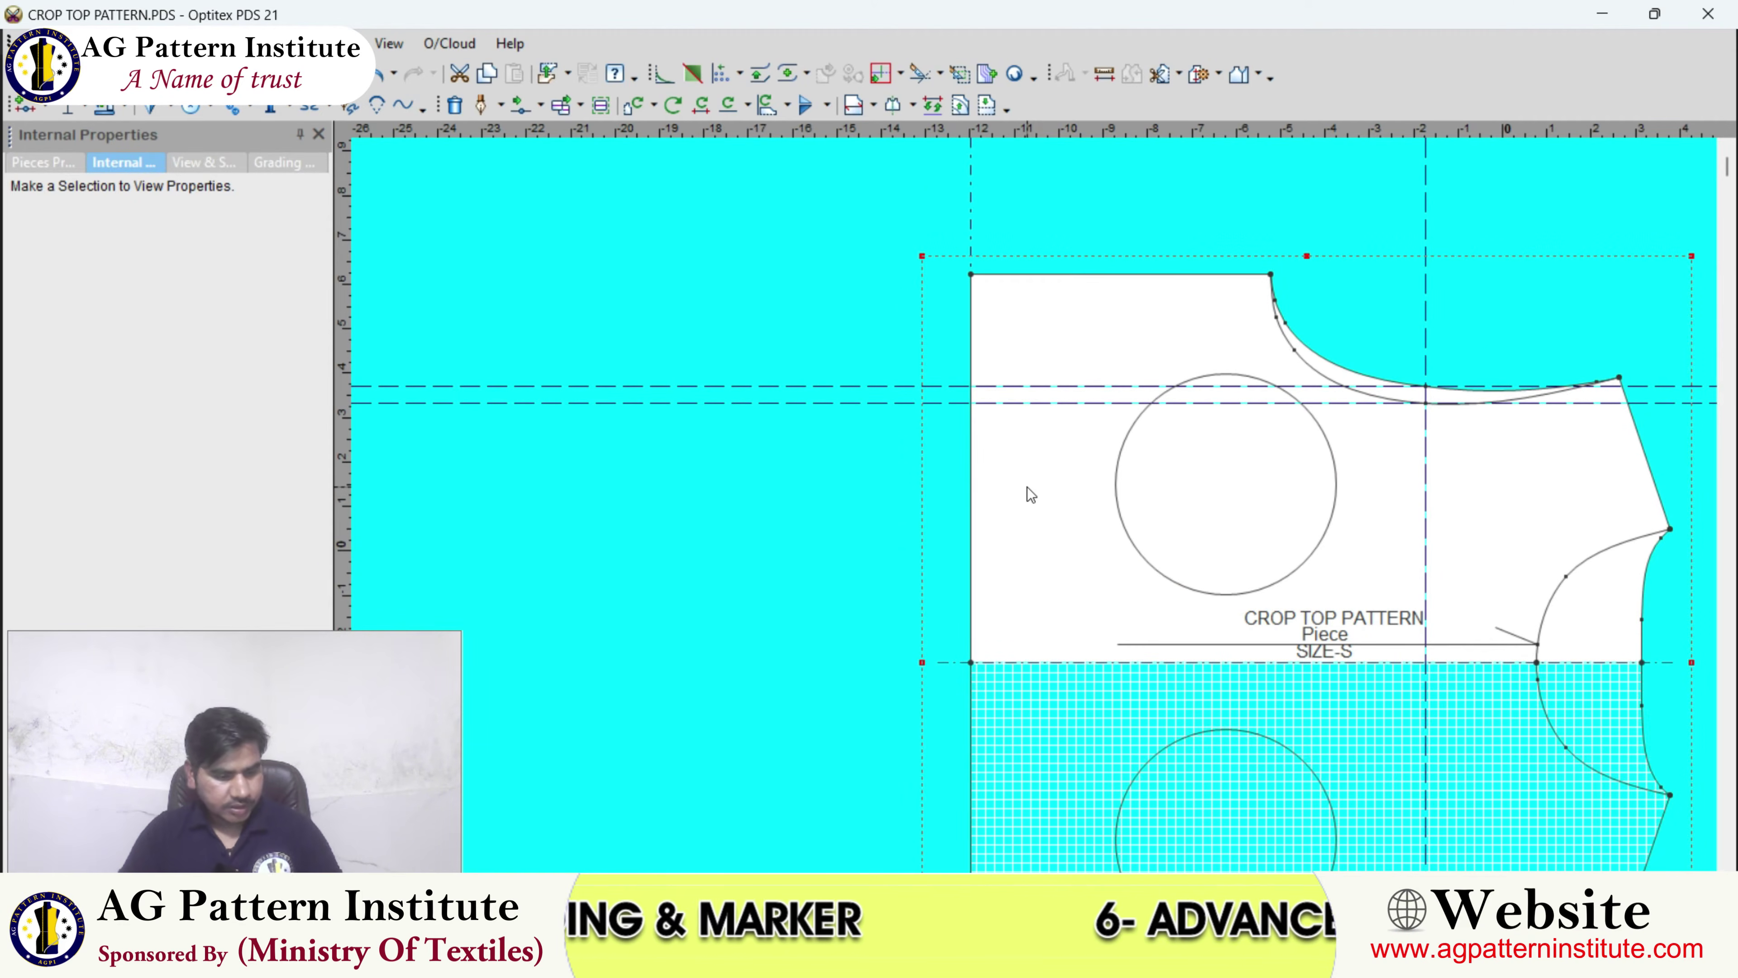
pyautogui.scroll(2, 1019, 485)
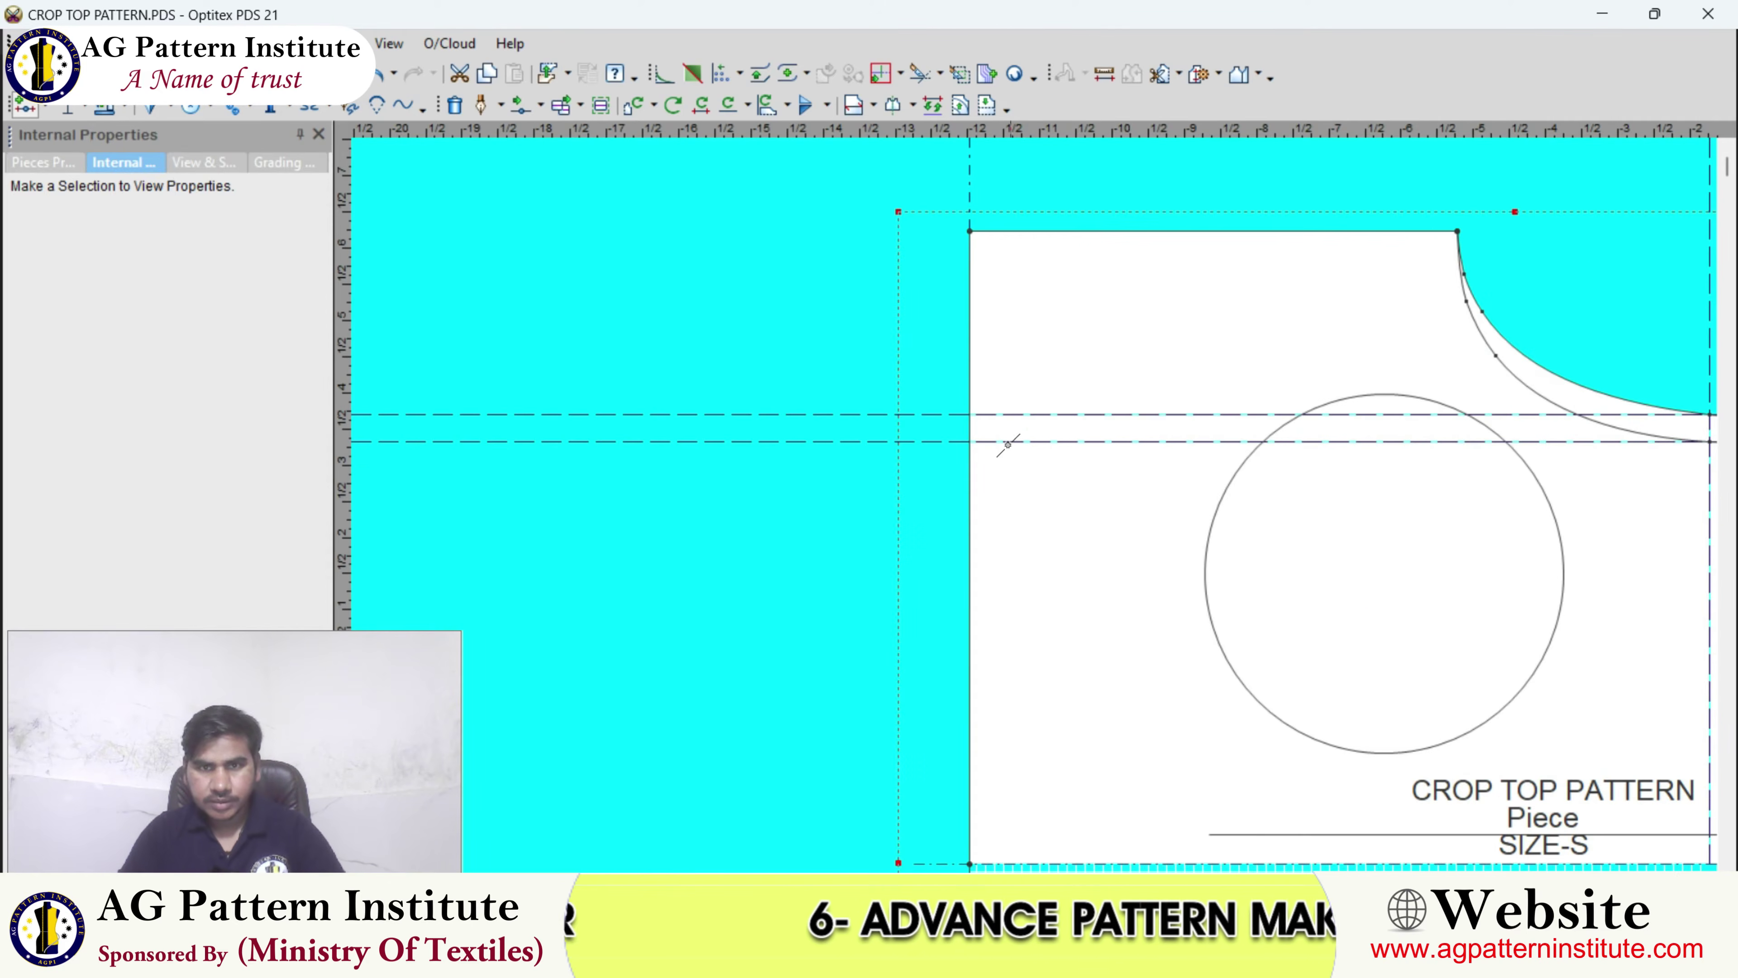
pyautogui.click(971, 359)
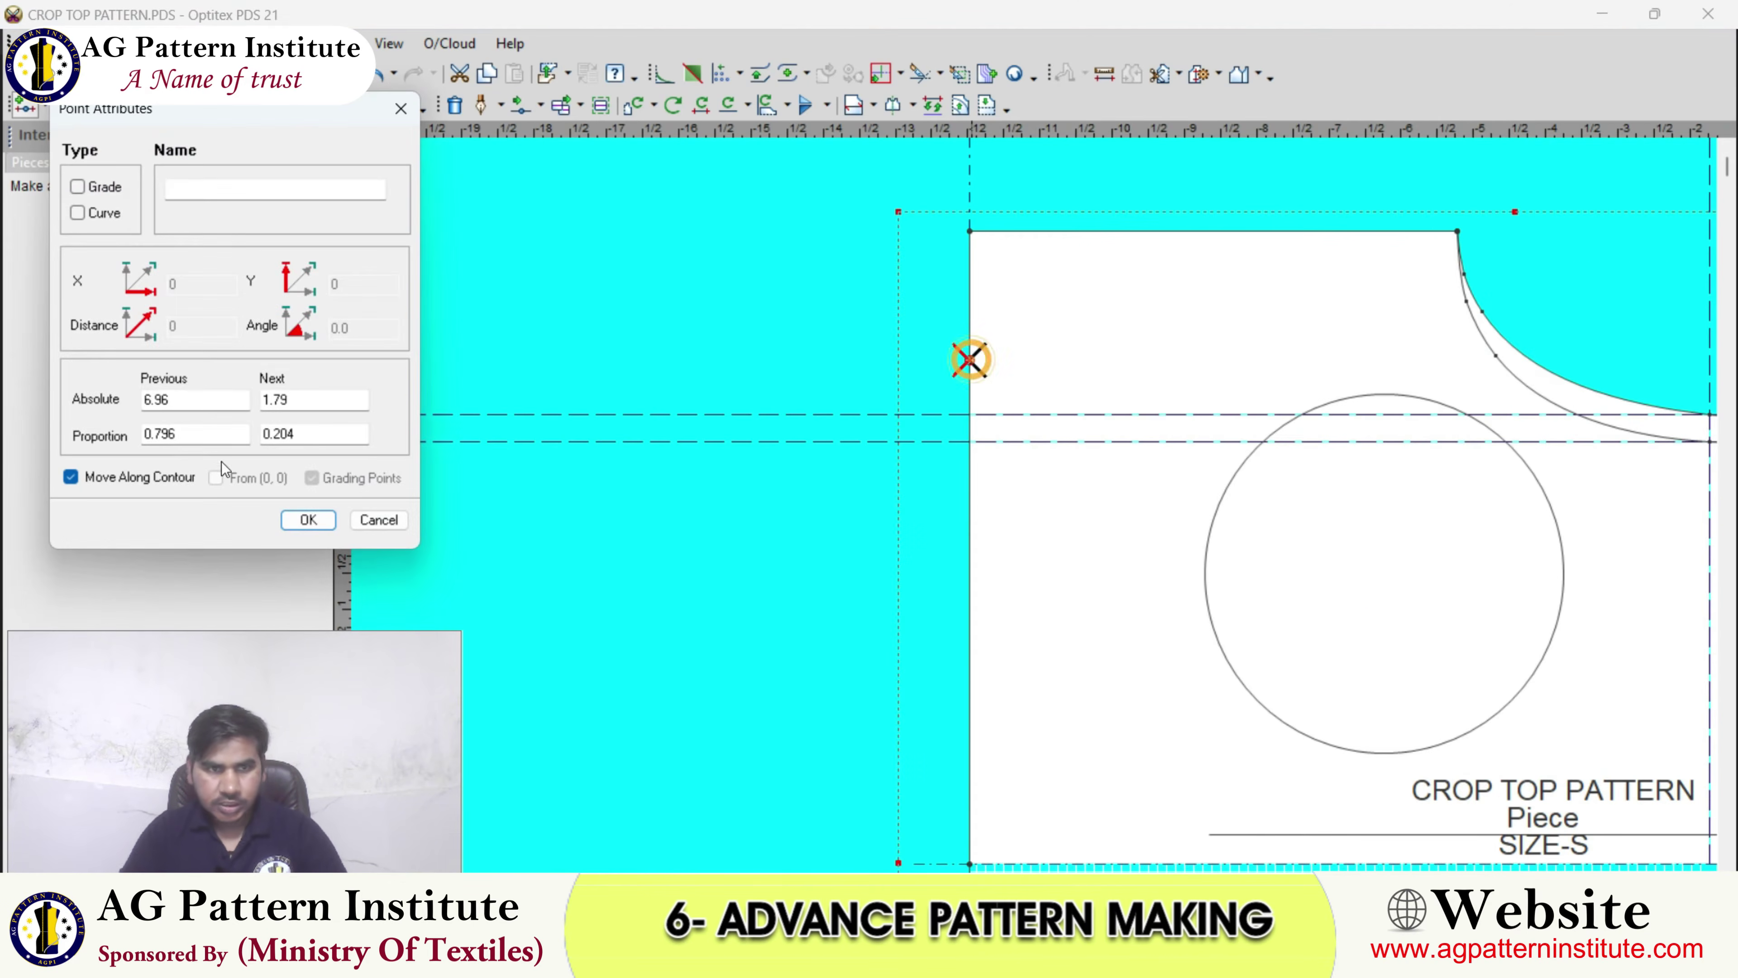
pyautogui.doubleClick(215, 404)
pyautogui.write('7')
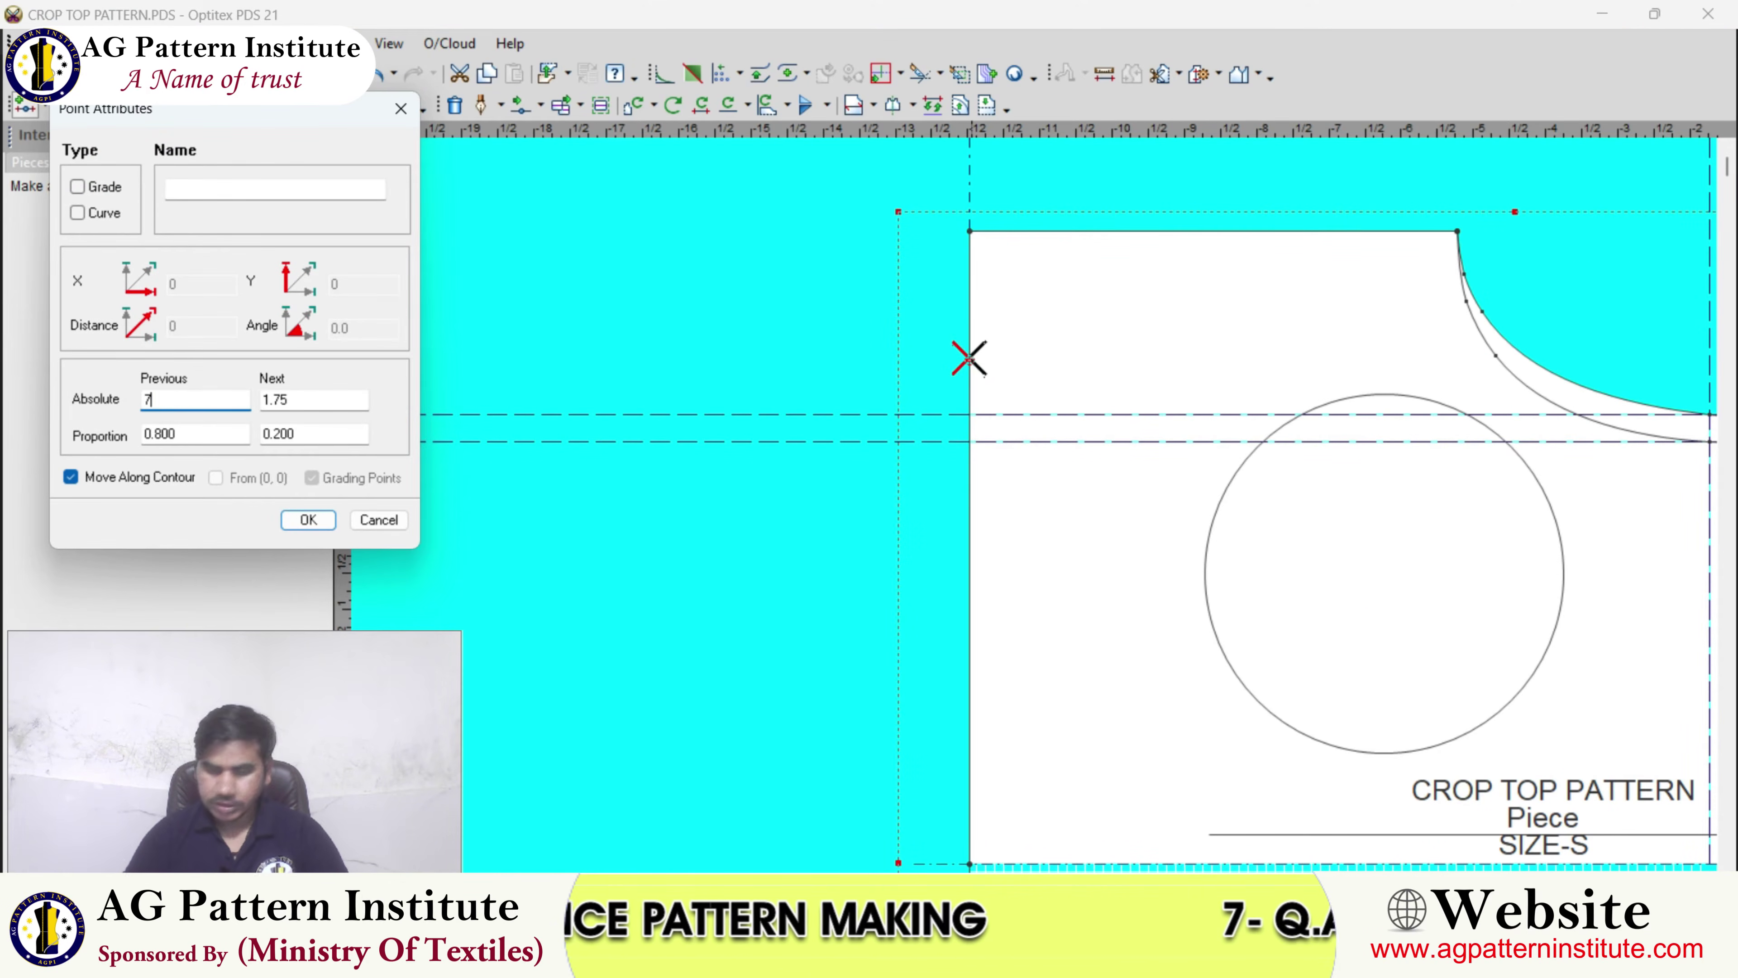
pyautogui.click(112, 191)
pyautogui.click(308, 519)
pyautogui.scroll(-4, 924, 386)
pyautogui.rightClick(924, 386)
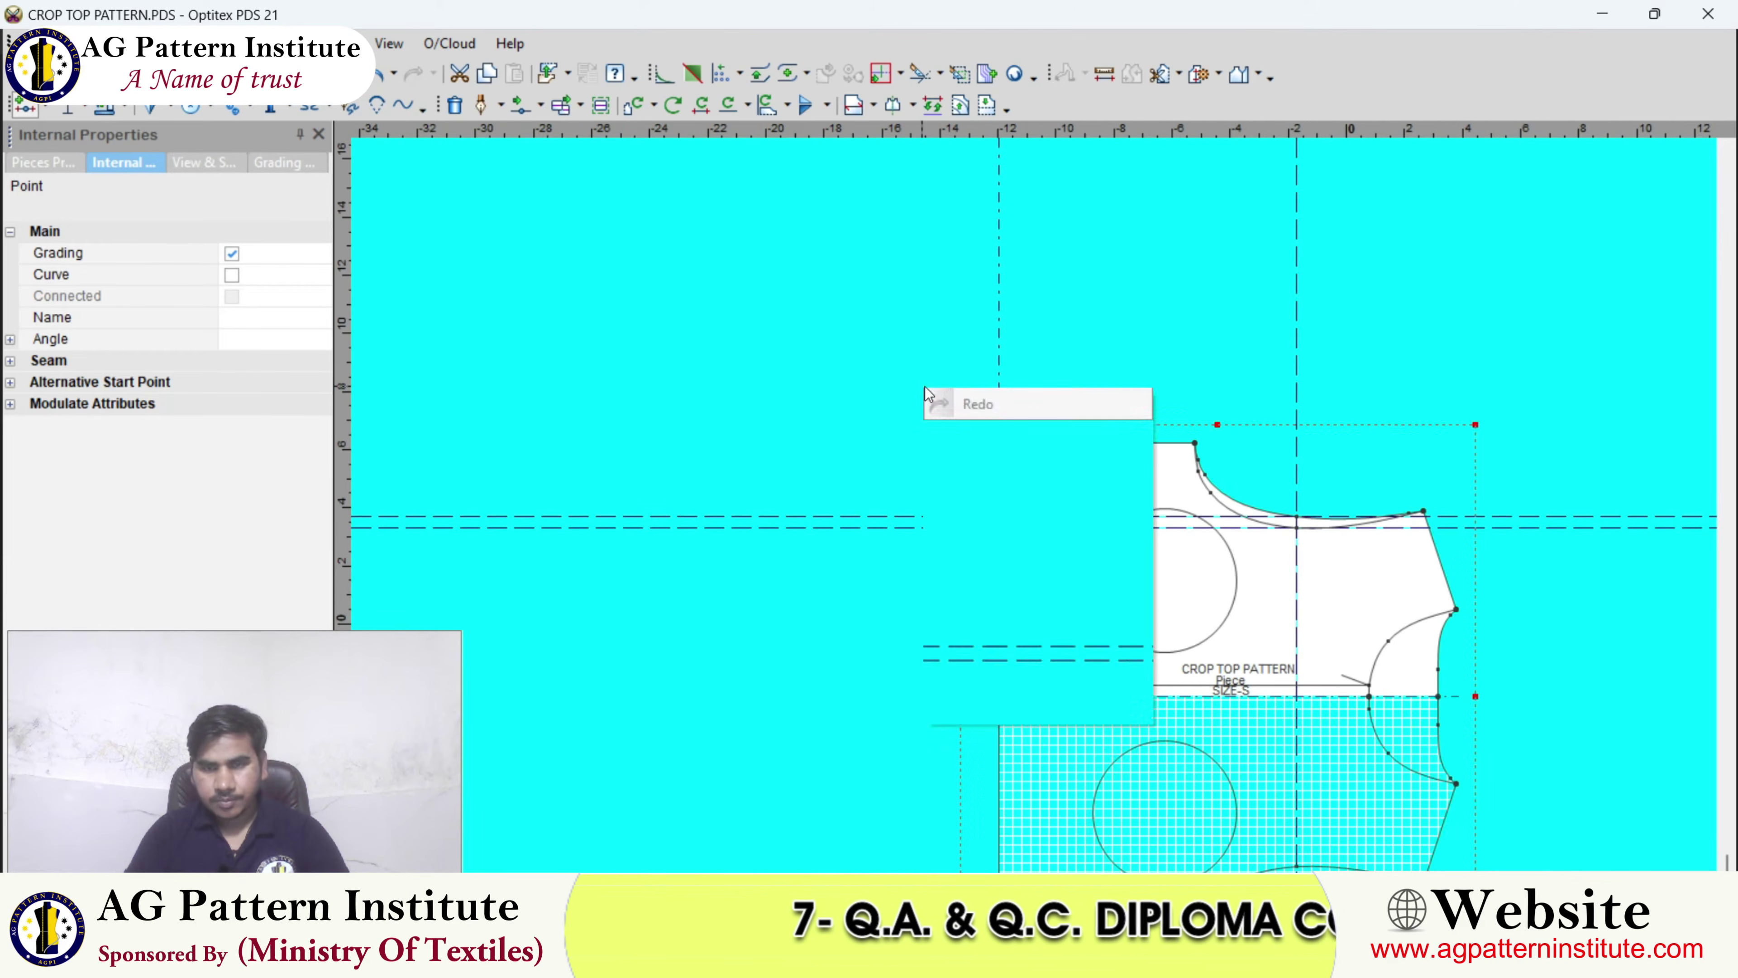
# - Switch to the lace-up reference photo to examine the crop top's under-bust seam and hem, and return to the pattern
pyautogui.scroll(4, 924, 386)
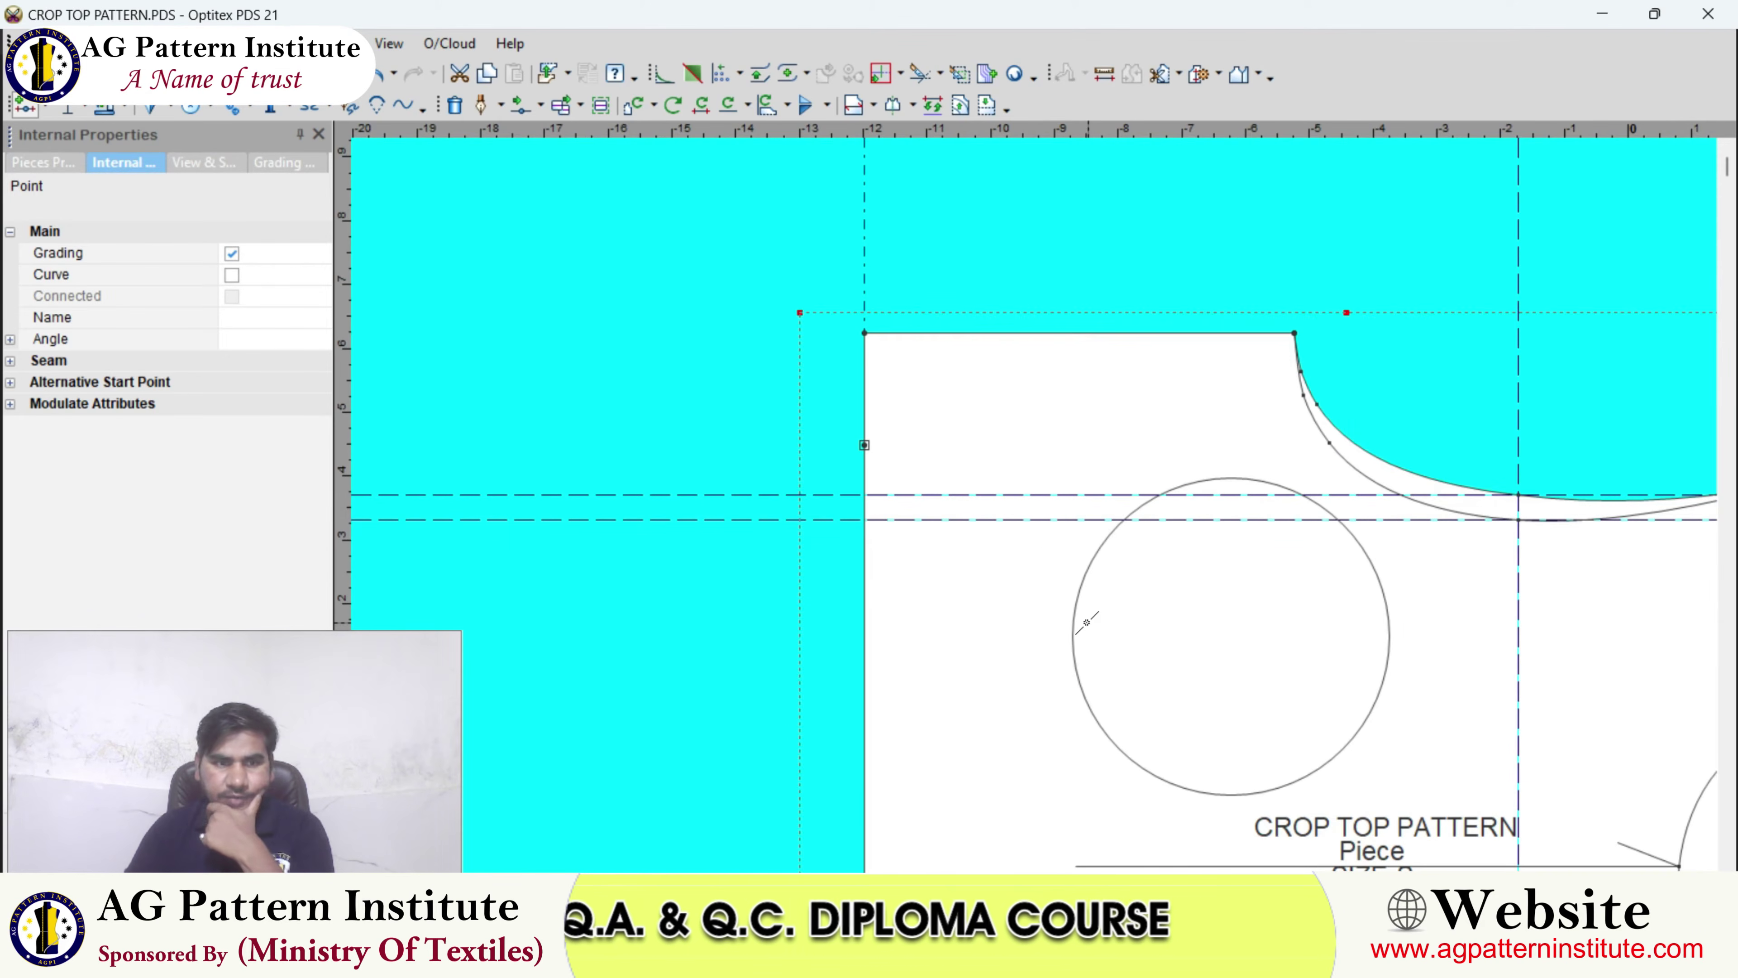
pyautogui.click(1087, 622)
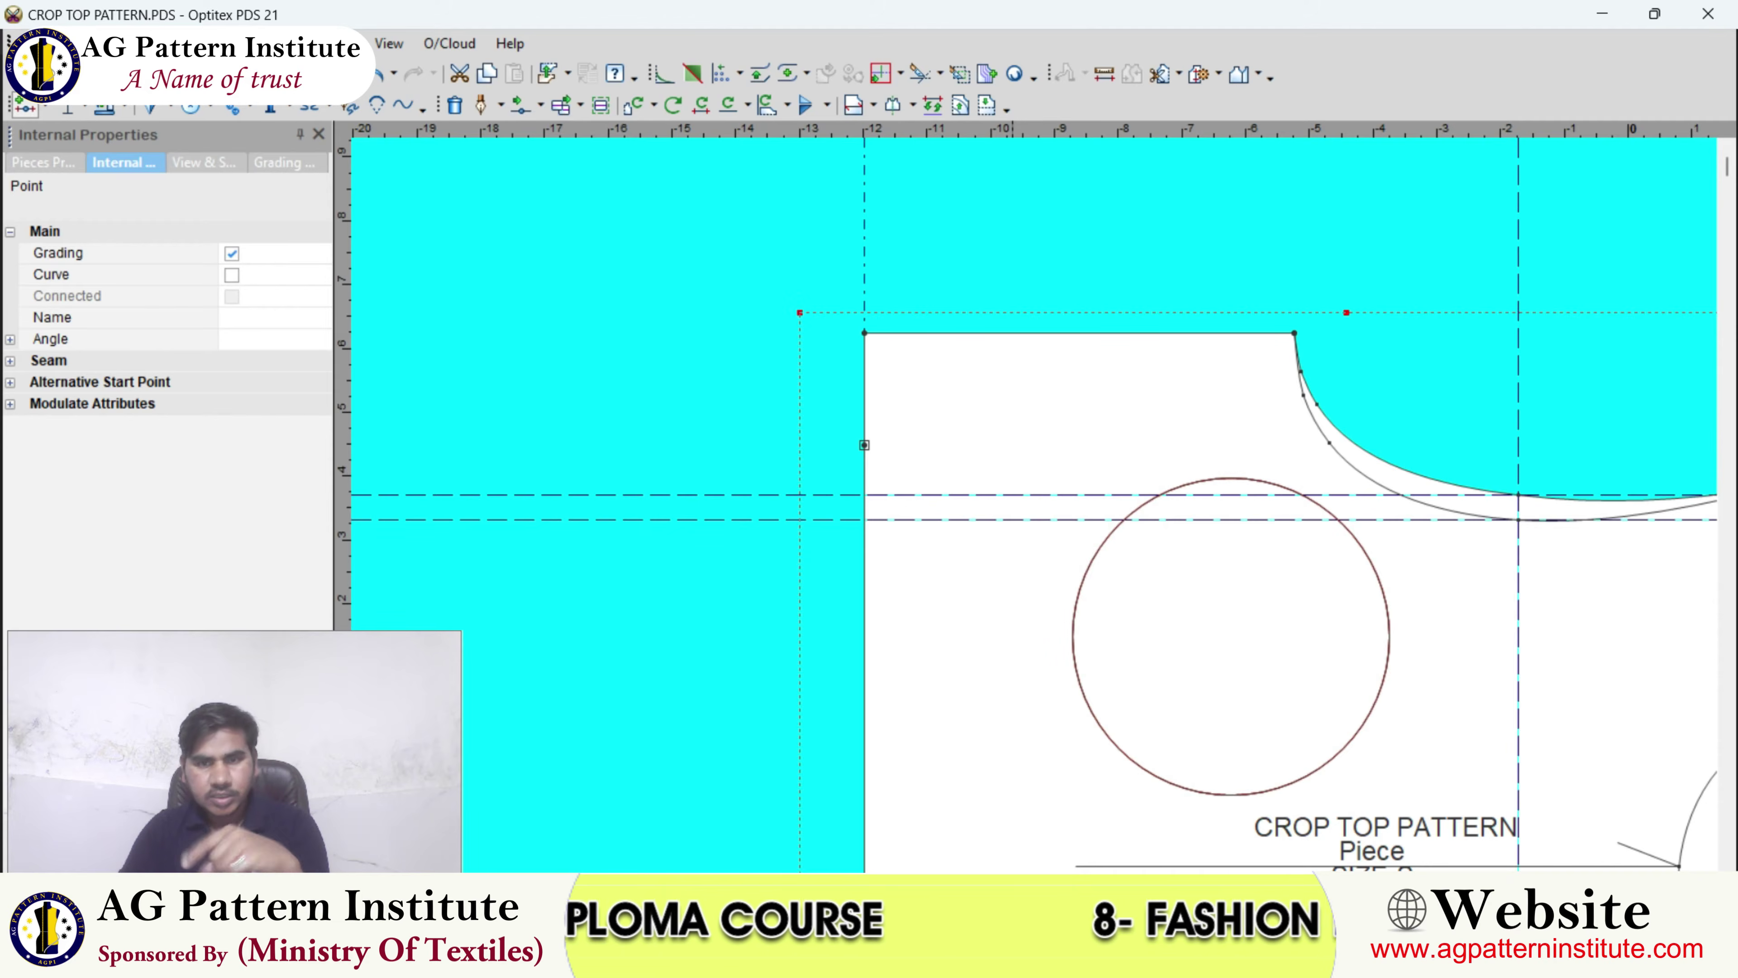
pyautogui.hotkey('alt', 'Tab')
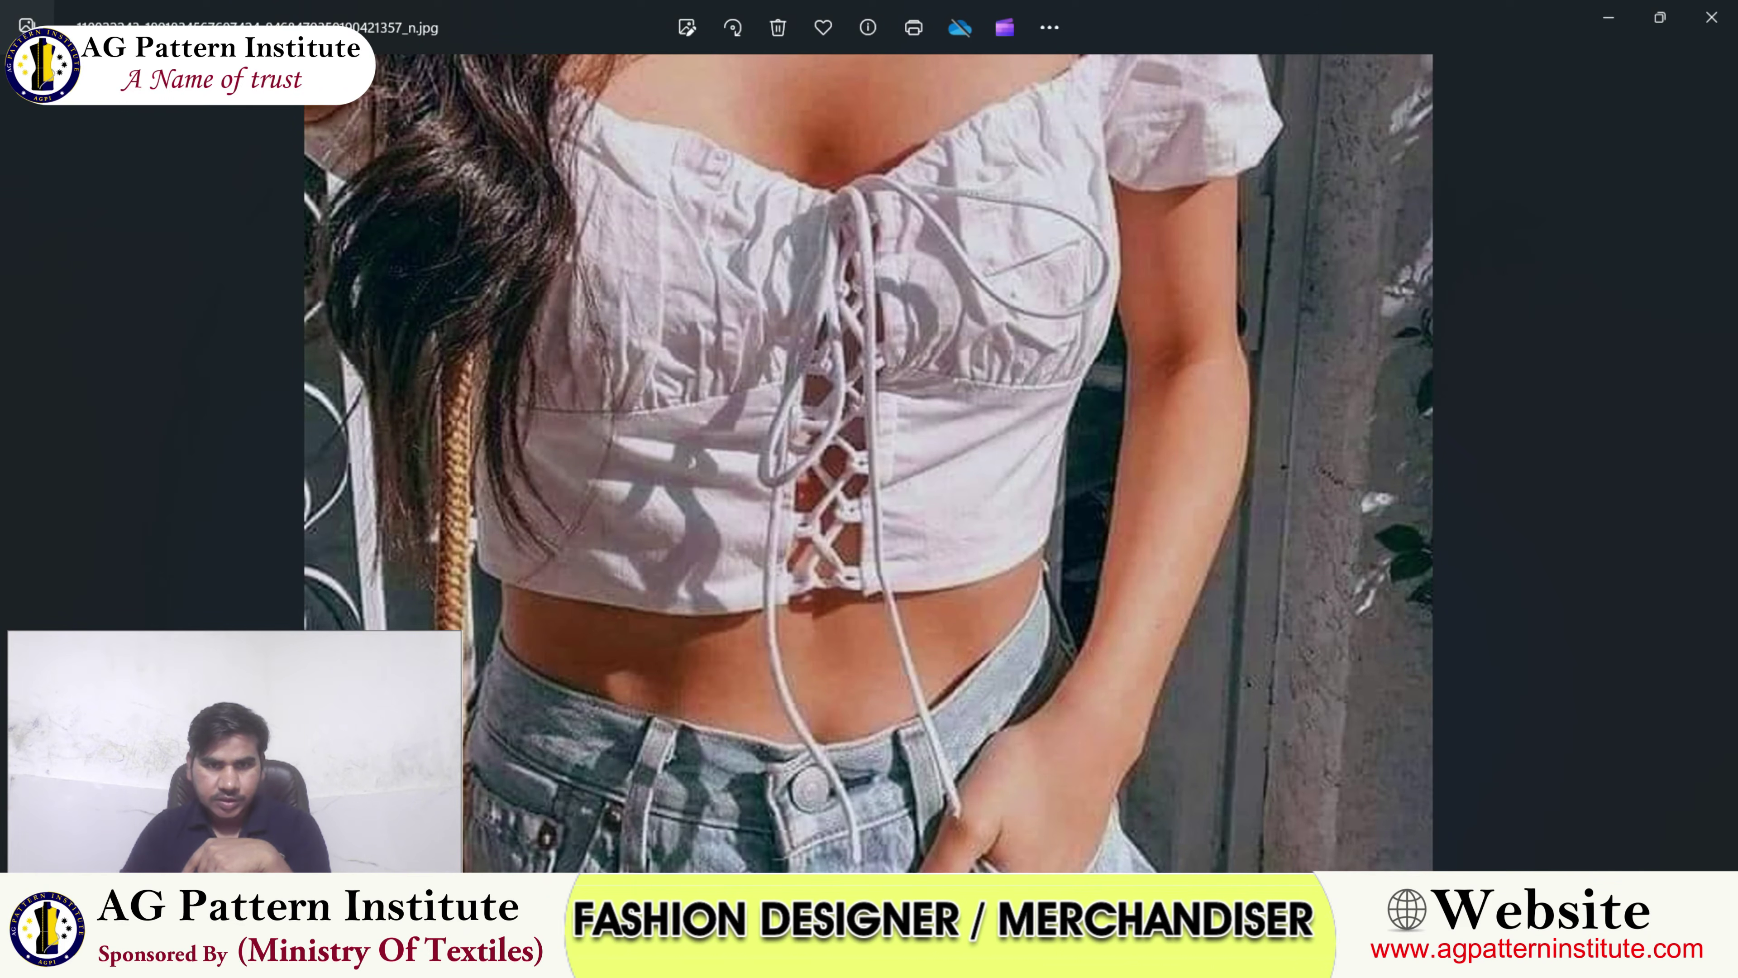
pyautogui.hotkey('alt', 'Tab')
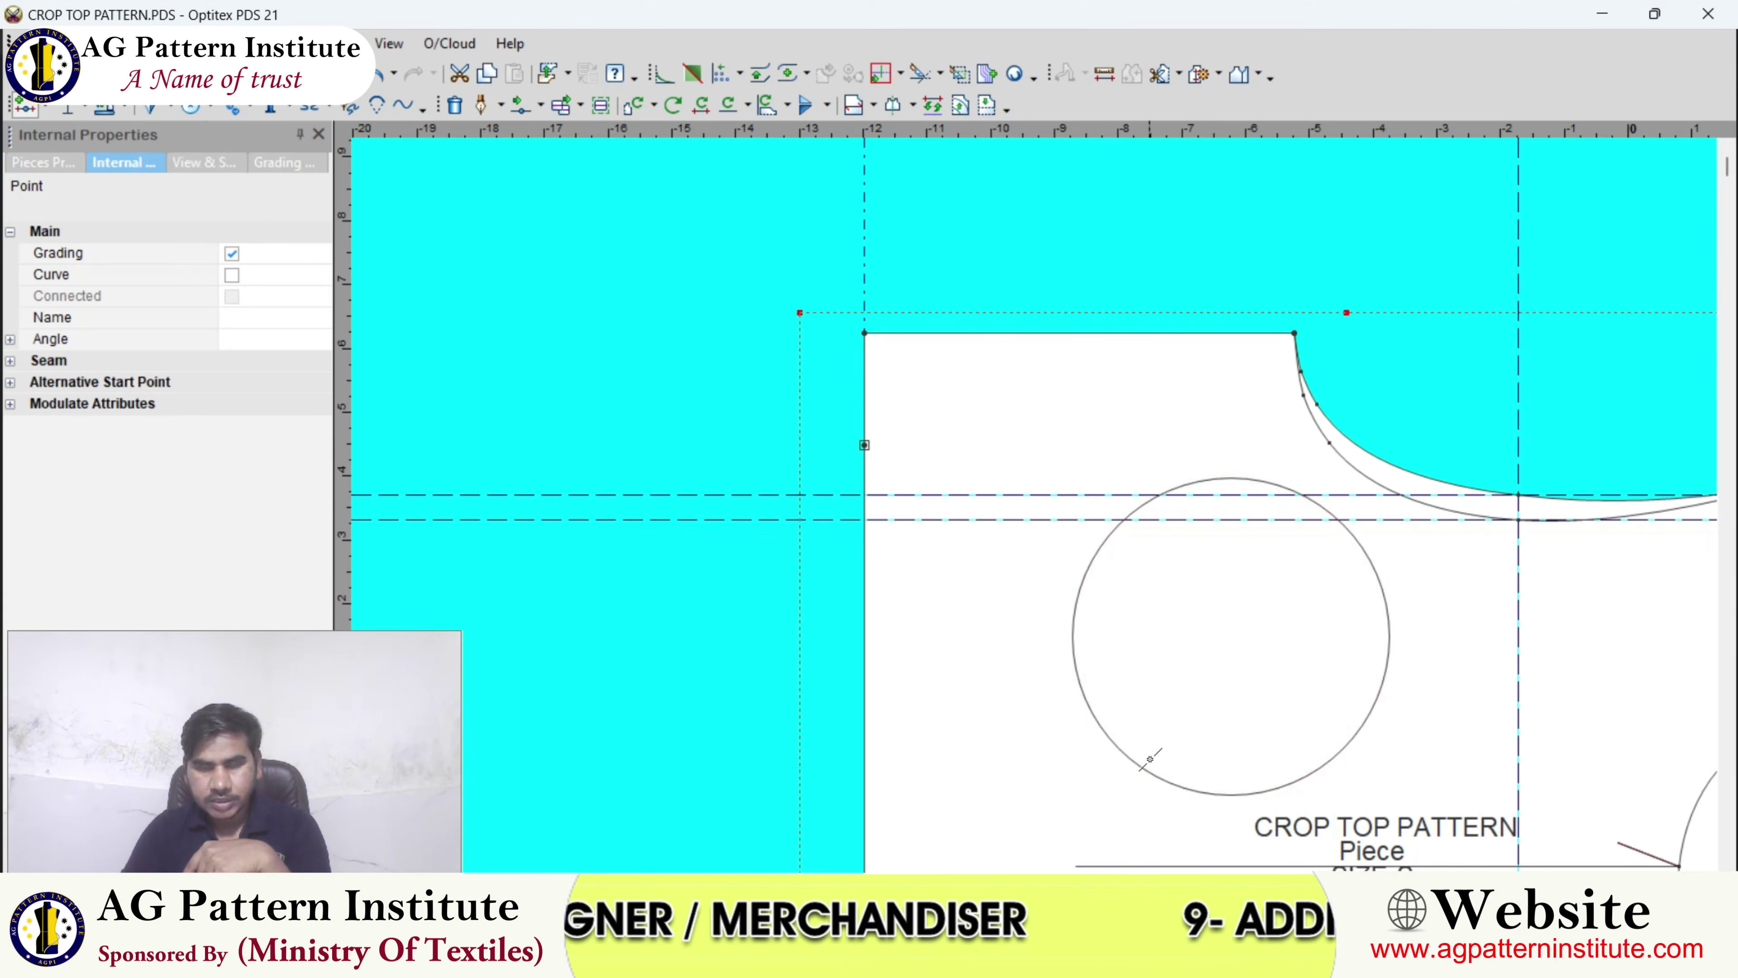
pyautogui.scroll(-3, 1040, 518)
pyautogui.scroll(2, 1041, 517)
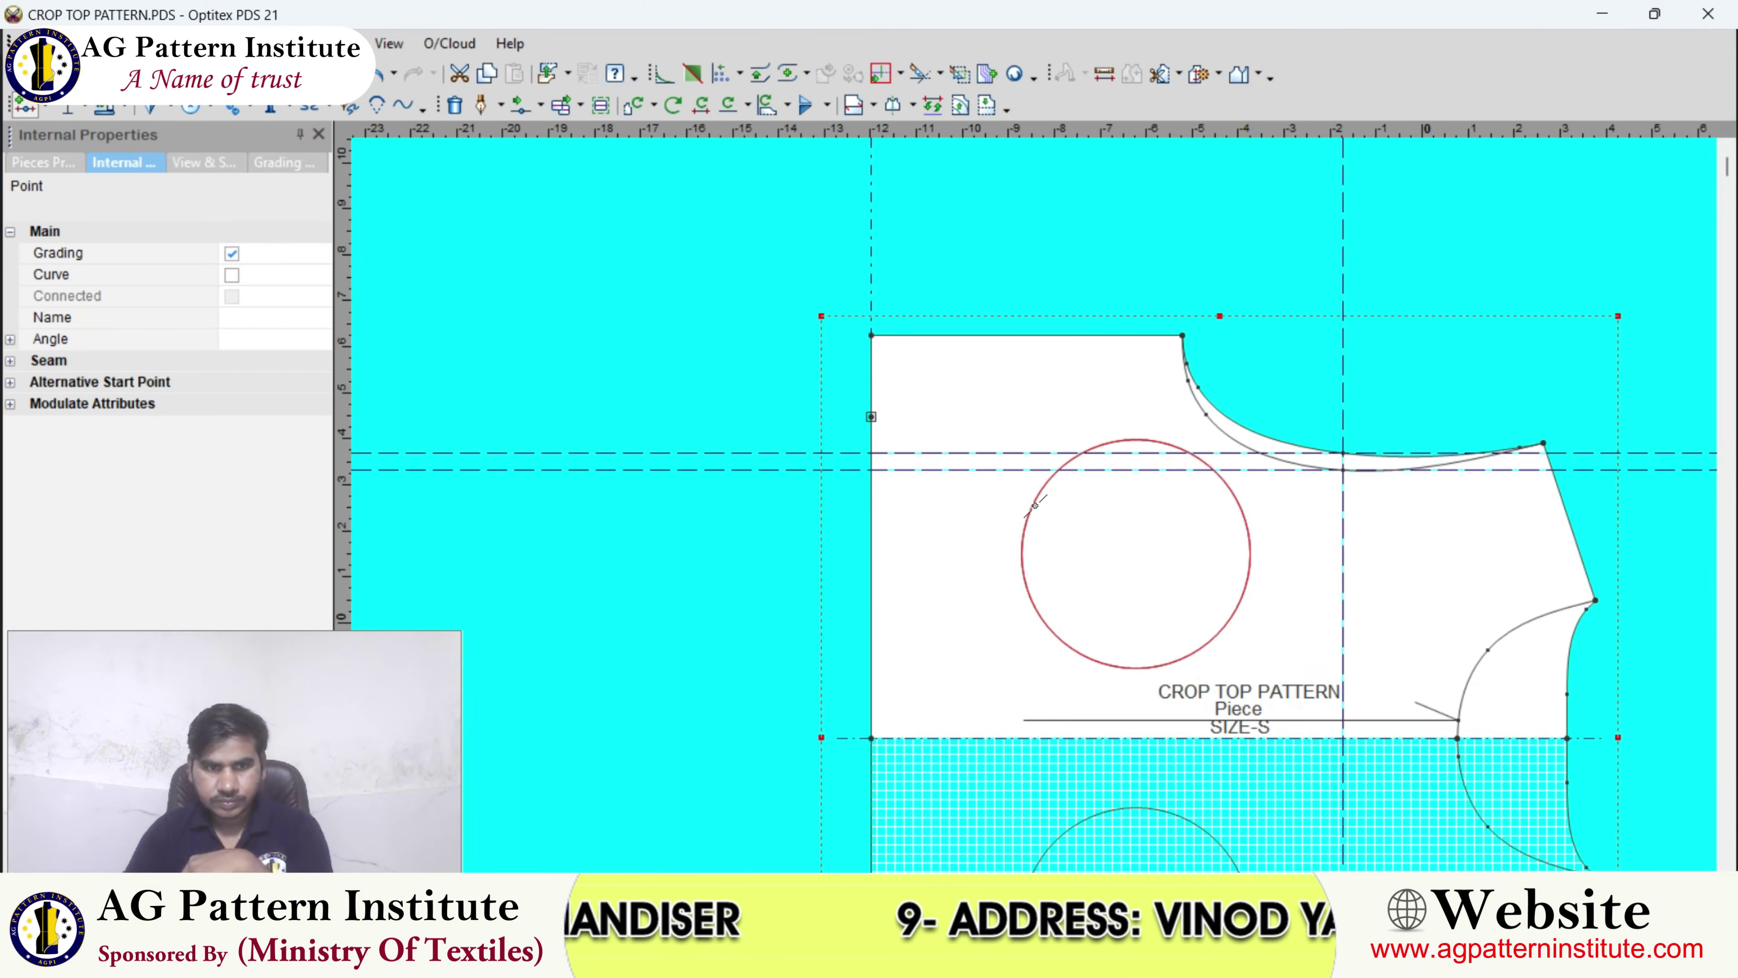
# - Add a grading point on the hem edge near its side-seam corner, 3/4 inch from the previous point
pyautogui.scroll(3, 930, 432)
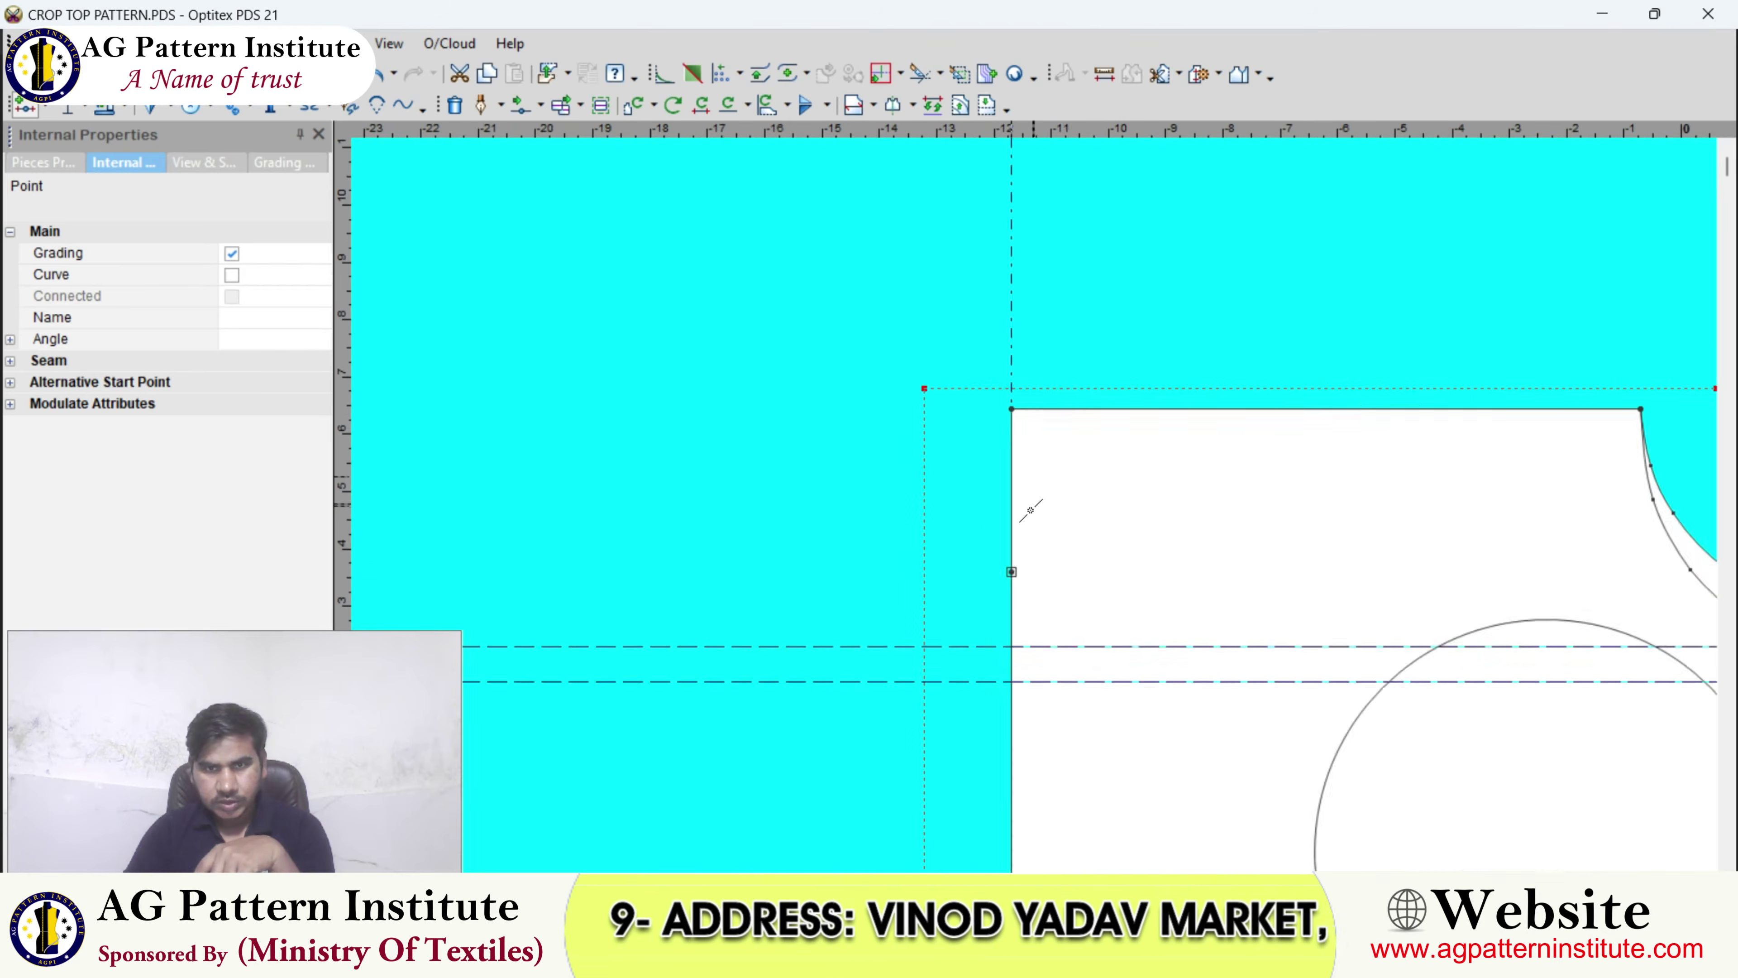
pyautogui.click(872, 383)
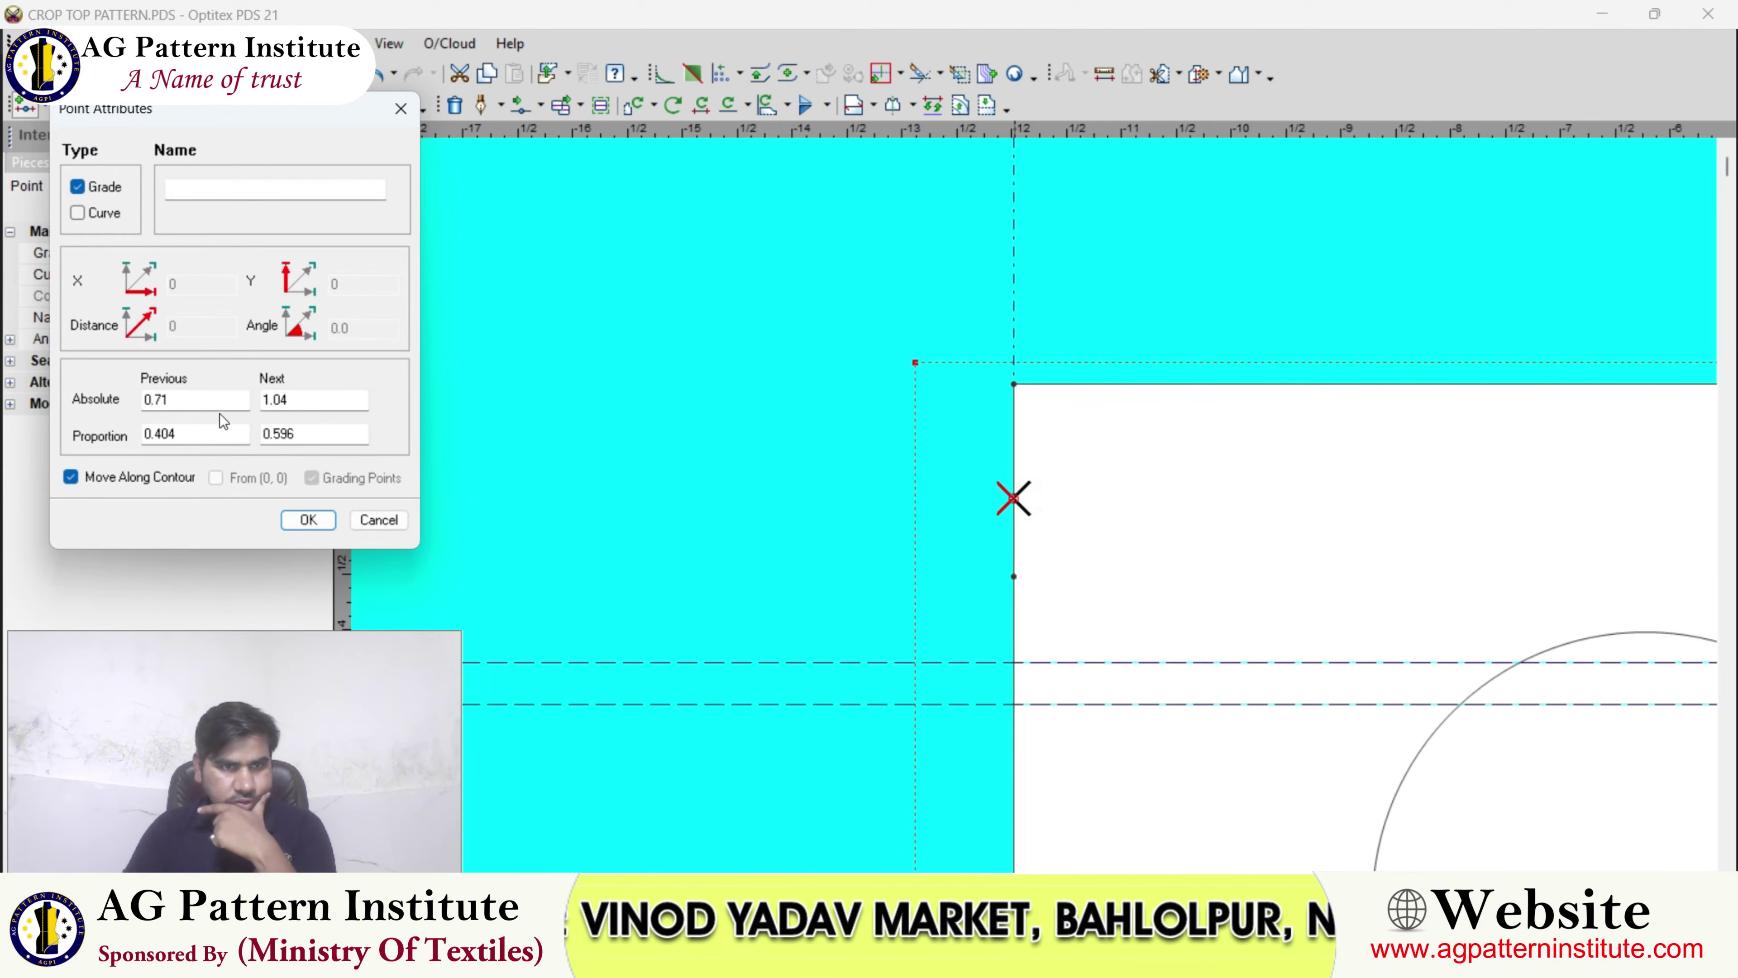
pyautogui.moveTo(211, 408); pyautogui.dragTo(51, 417)
pyautogui.write('3/4')
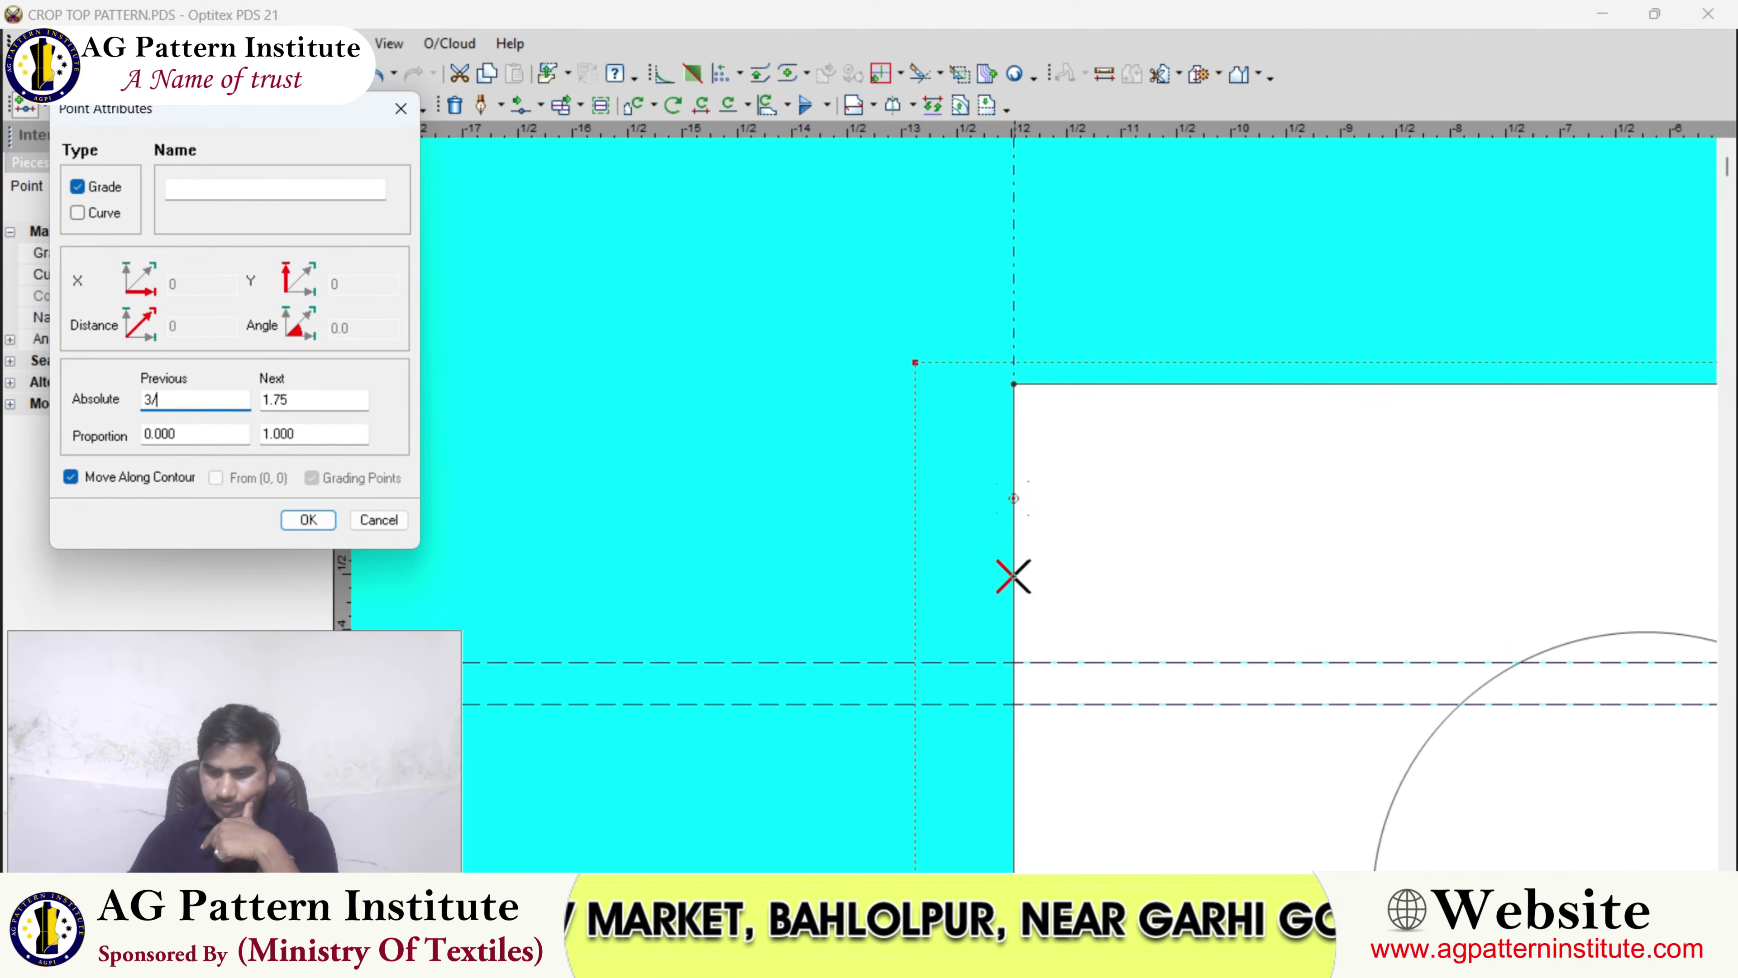
pyautogui.click(308, 521)
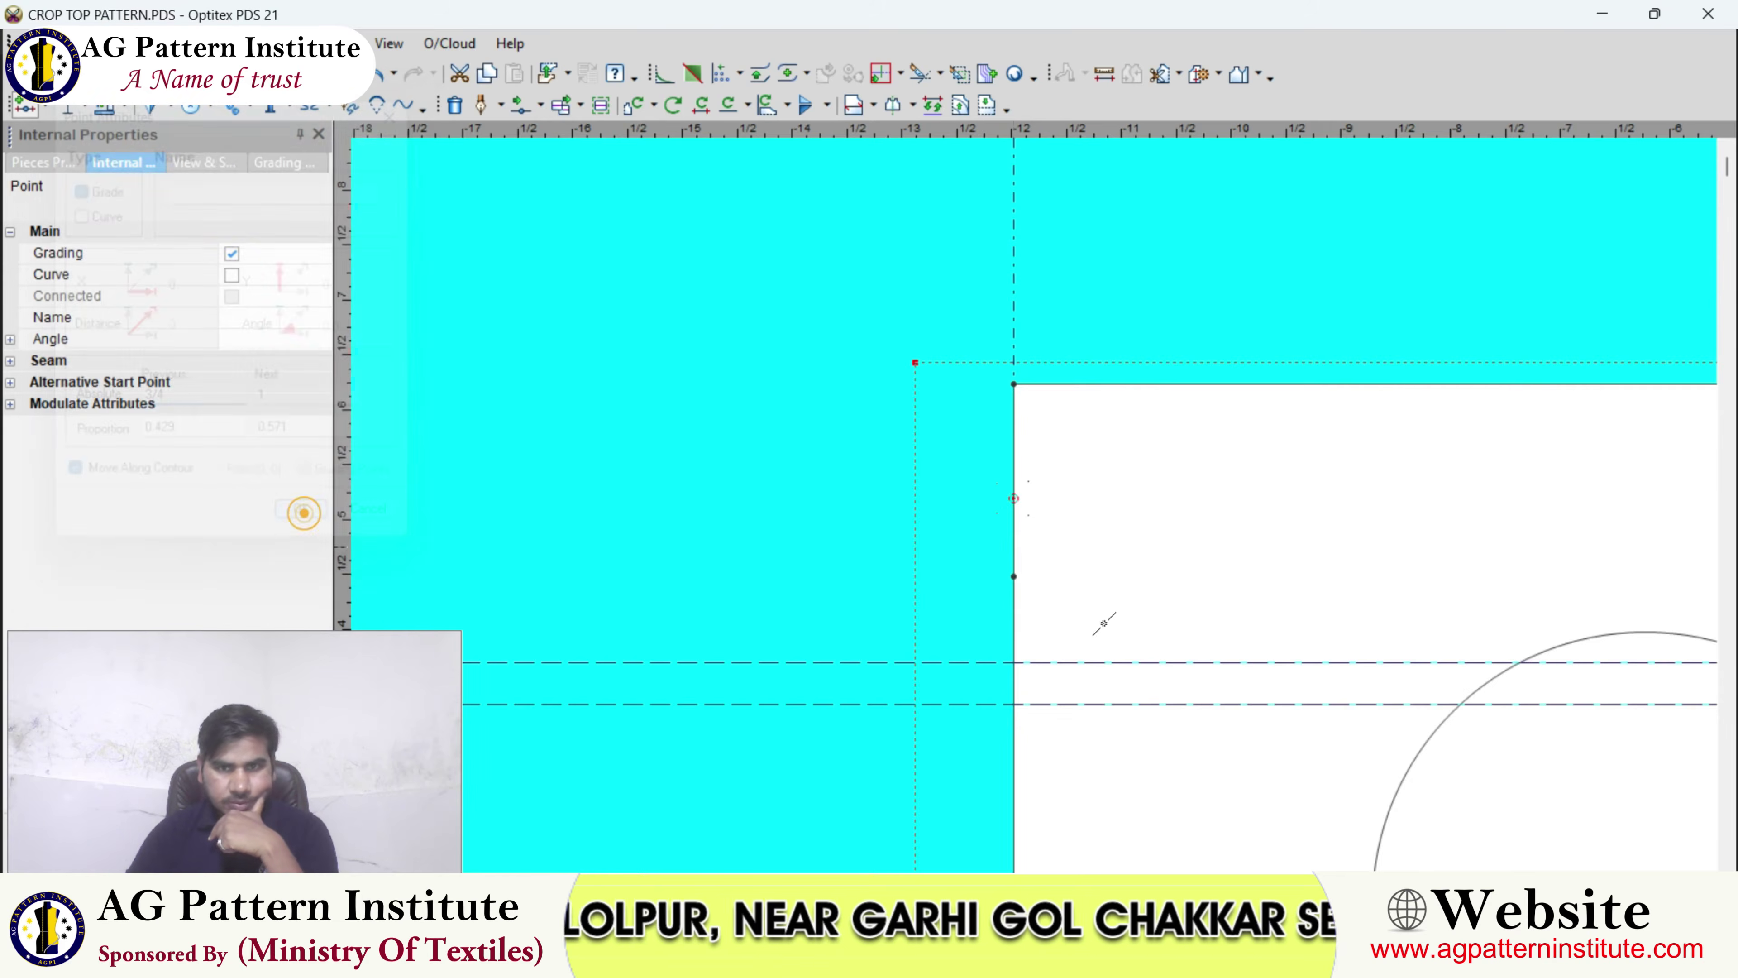
# - Delete the hem's outer corner point to taper the side seam to the newly added hem point
pyautogui.scroll(-2, 860, 322)
pyautogui.rightClick(864, 367)
pyautogui.click(920, 383)
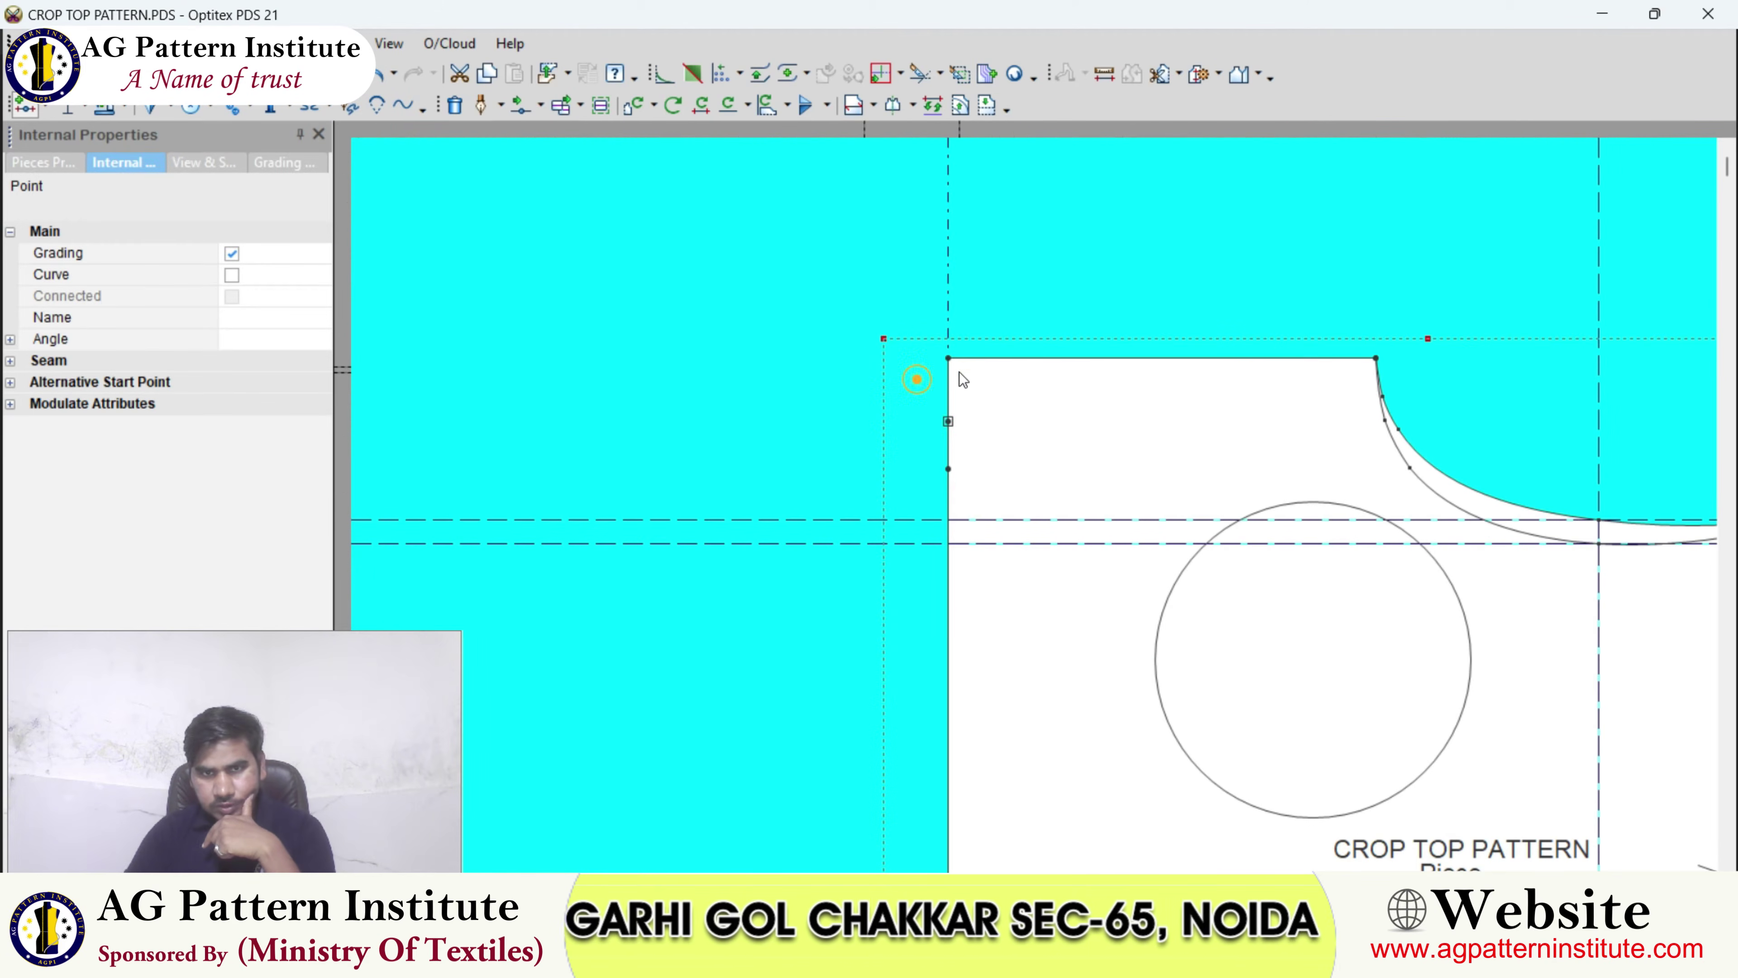
pyautogui.click(948, 358)
pyautogui.press('Delete')
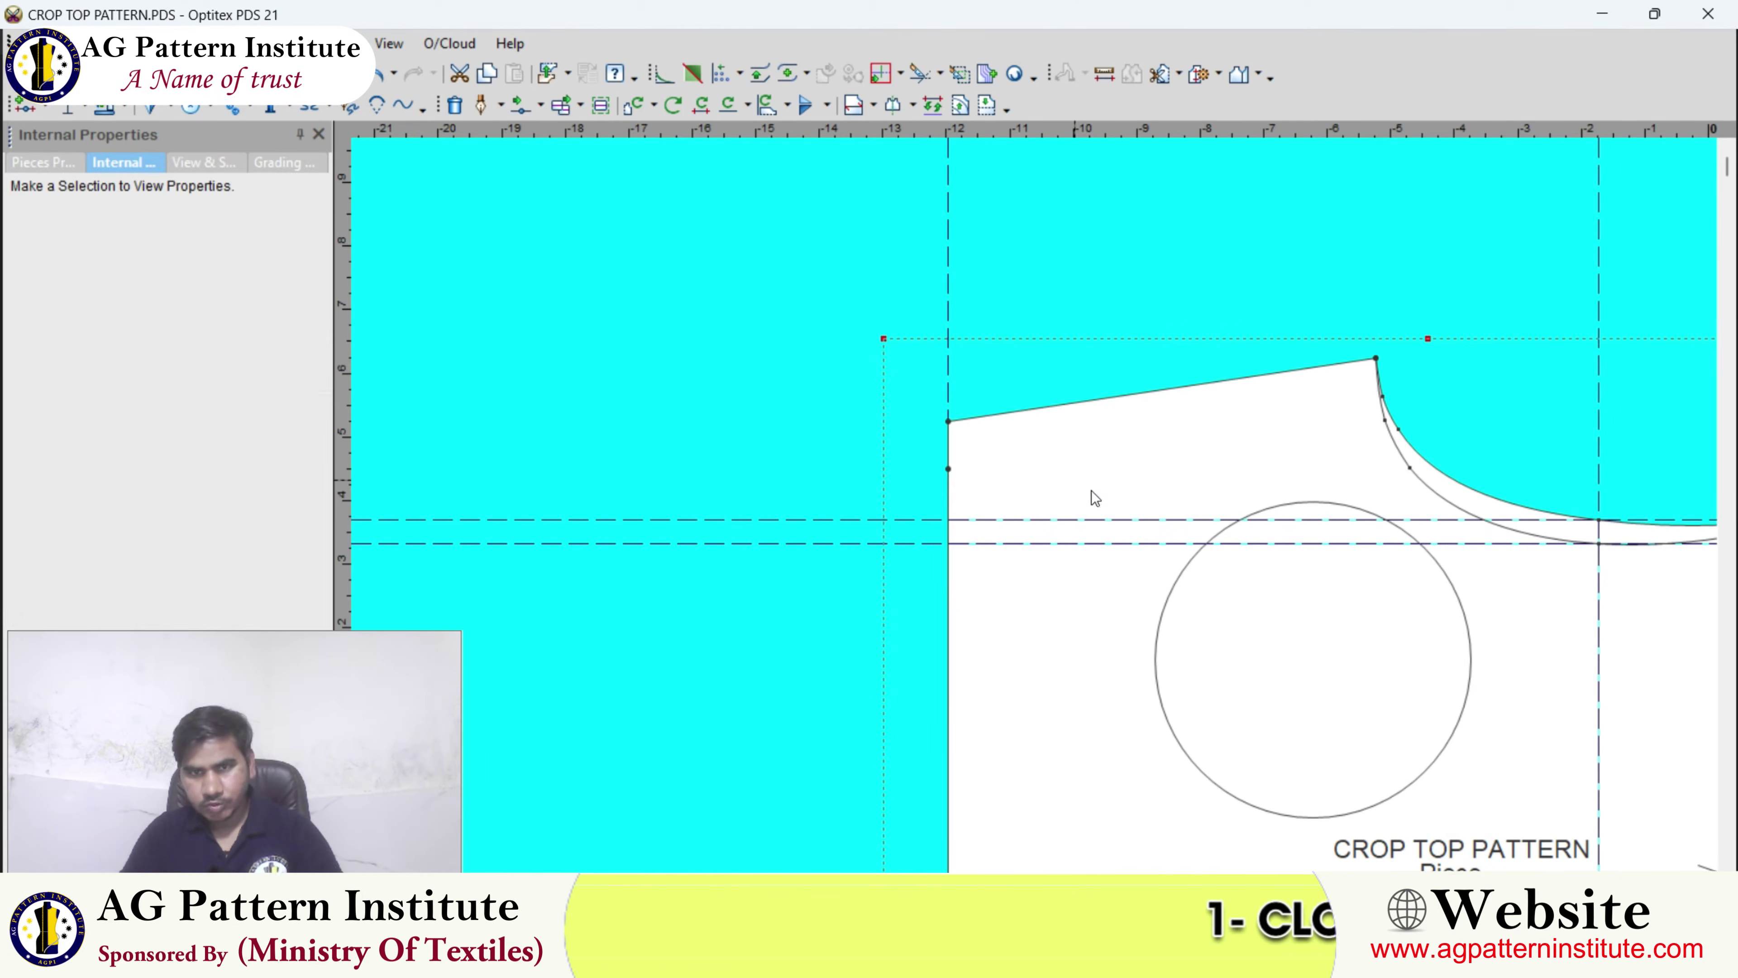
# - Delete the leftover grading point on the hem edge just inside the new side-seam corner
pyautogui.scroll(-7, 1026, 473)
pyautogui.scroll(5, 1038, 527)
pyautogui.click(916, 324)
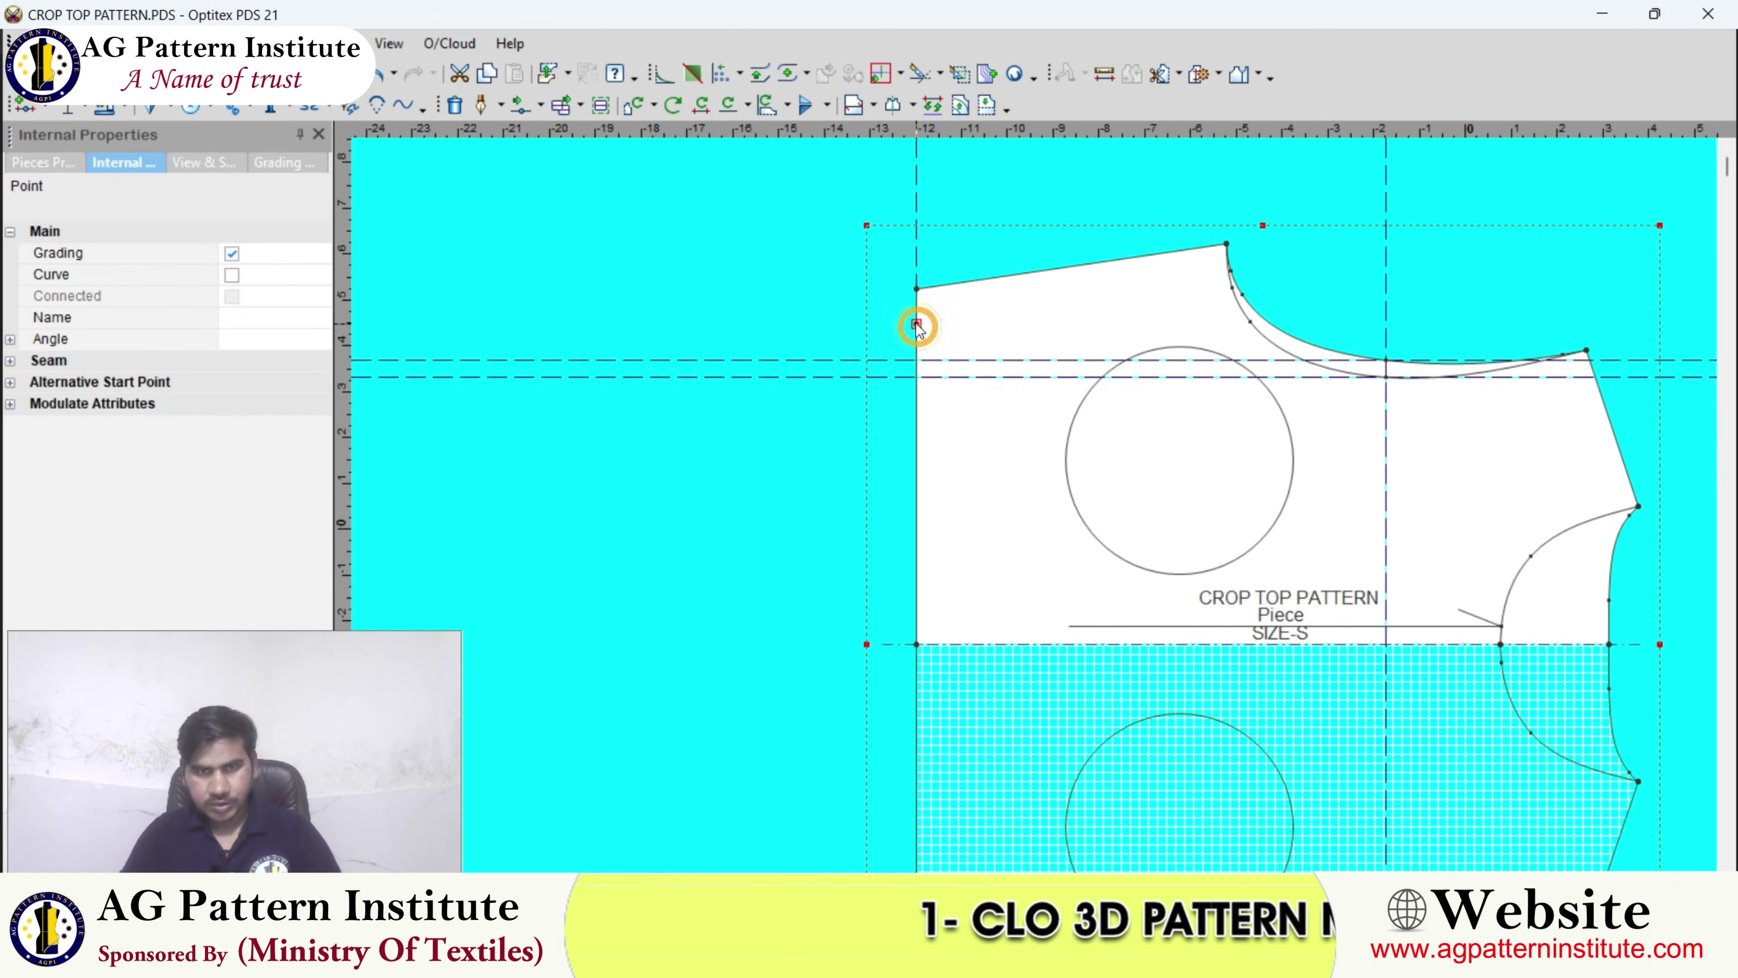
pyautogui.press('Delete')
pyautogui.scroll(-5, 1048, 519)
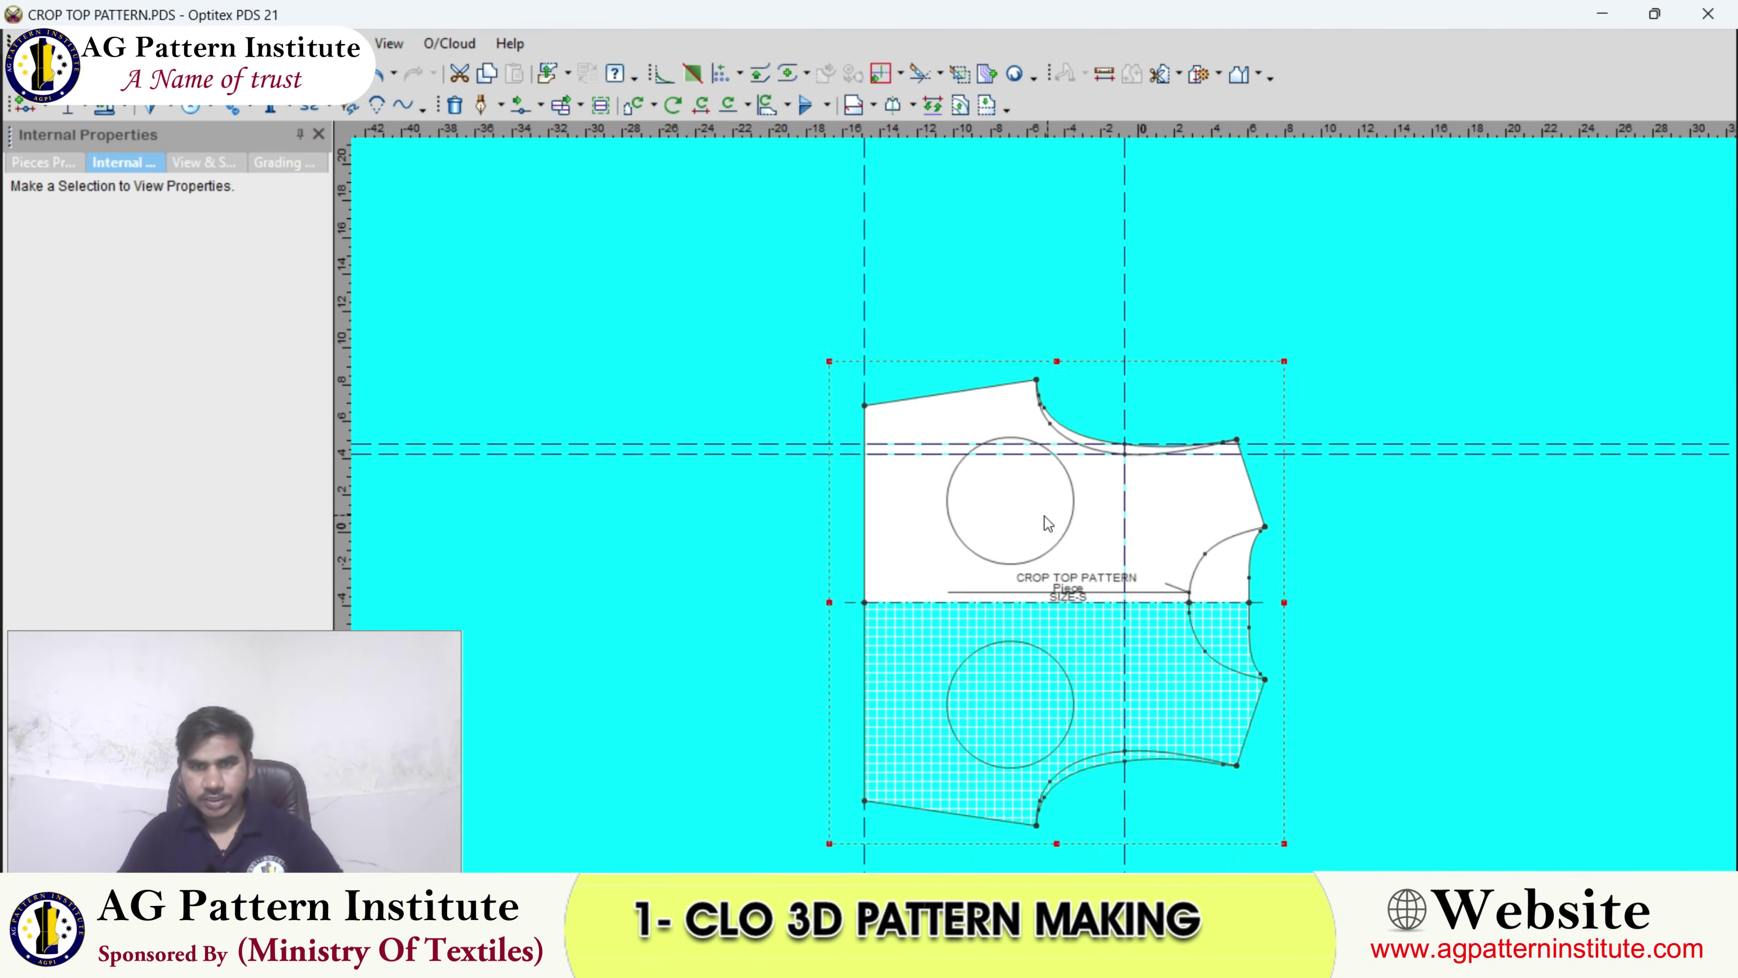
# - Place a vertical guide on the neck point of the shoulder and create a parallel vertical guide at -12.5 inches from it
pyautogui.scroll(5, 1044, 517)
pyautogui.click(1033, 505)
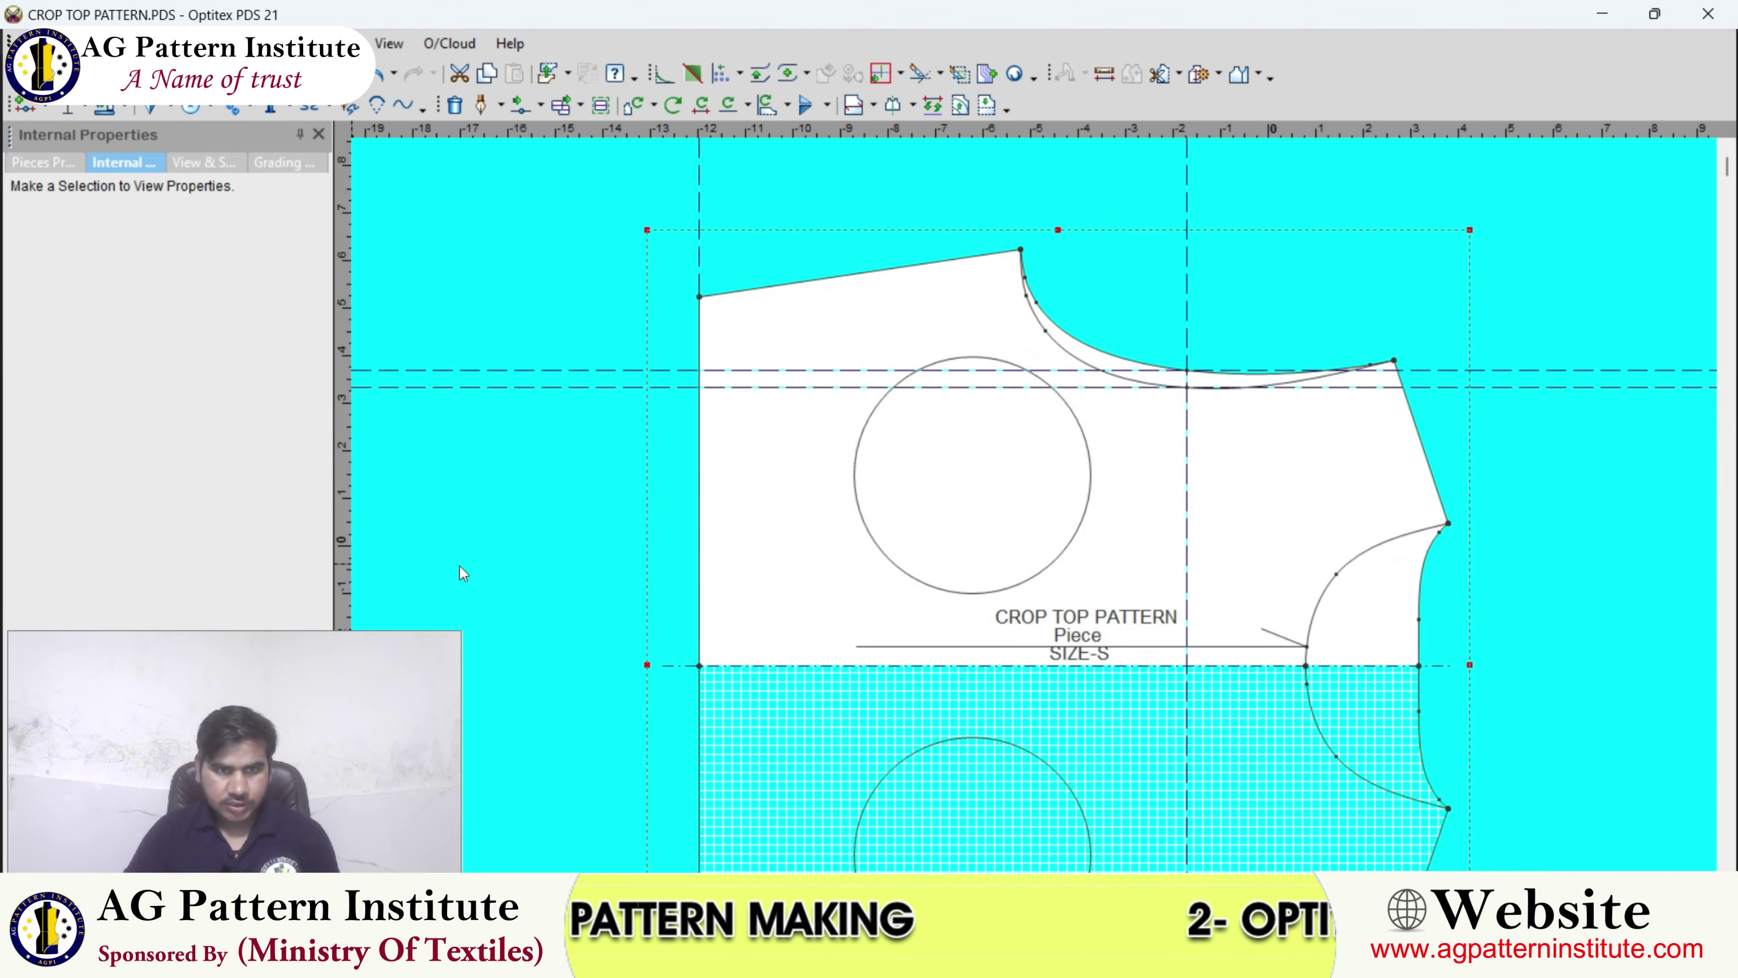
pyautogui.moveTo(1453, 527); pyautogui.dragTo(1449, 524)
pyautogui.doubleClick(1447, 451)
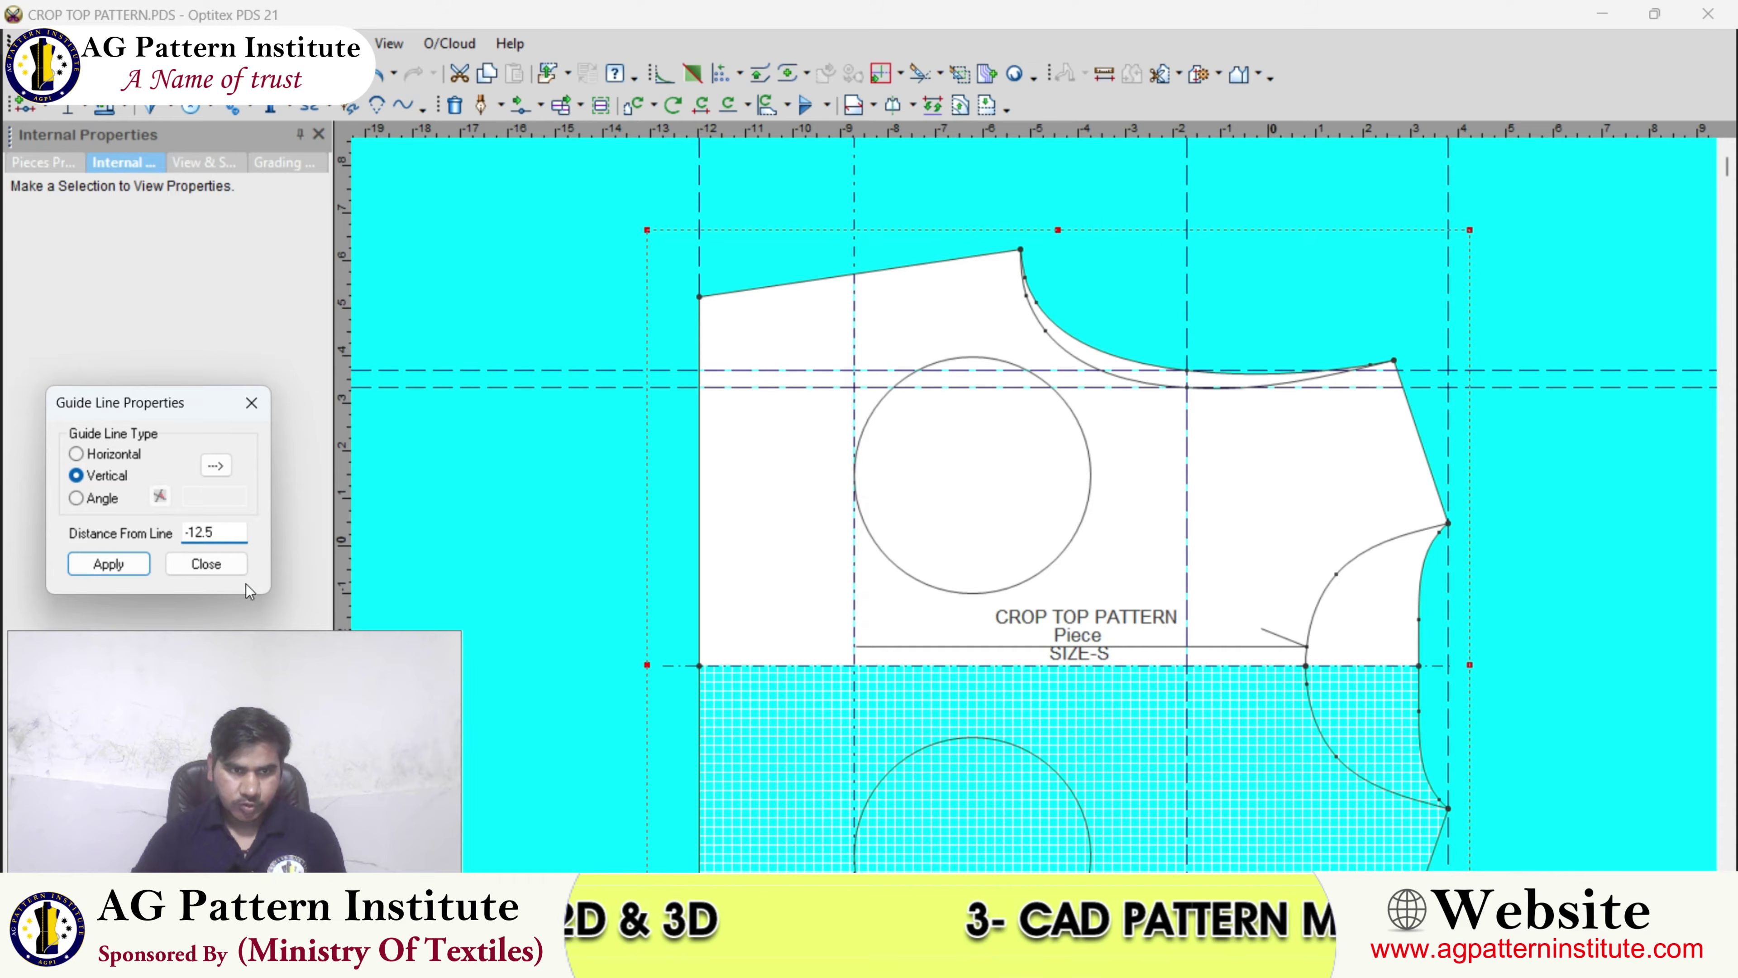
pyautogui.click(197, 568)
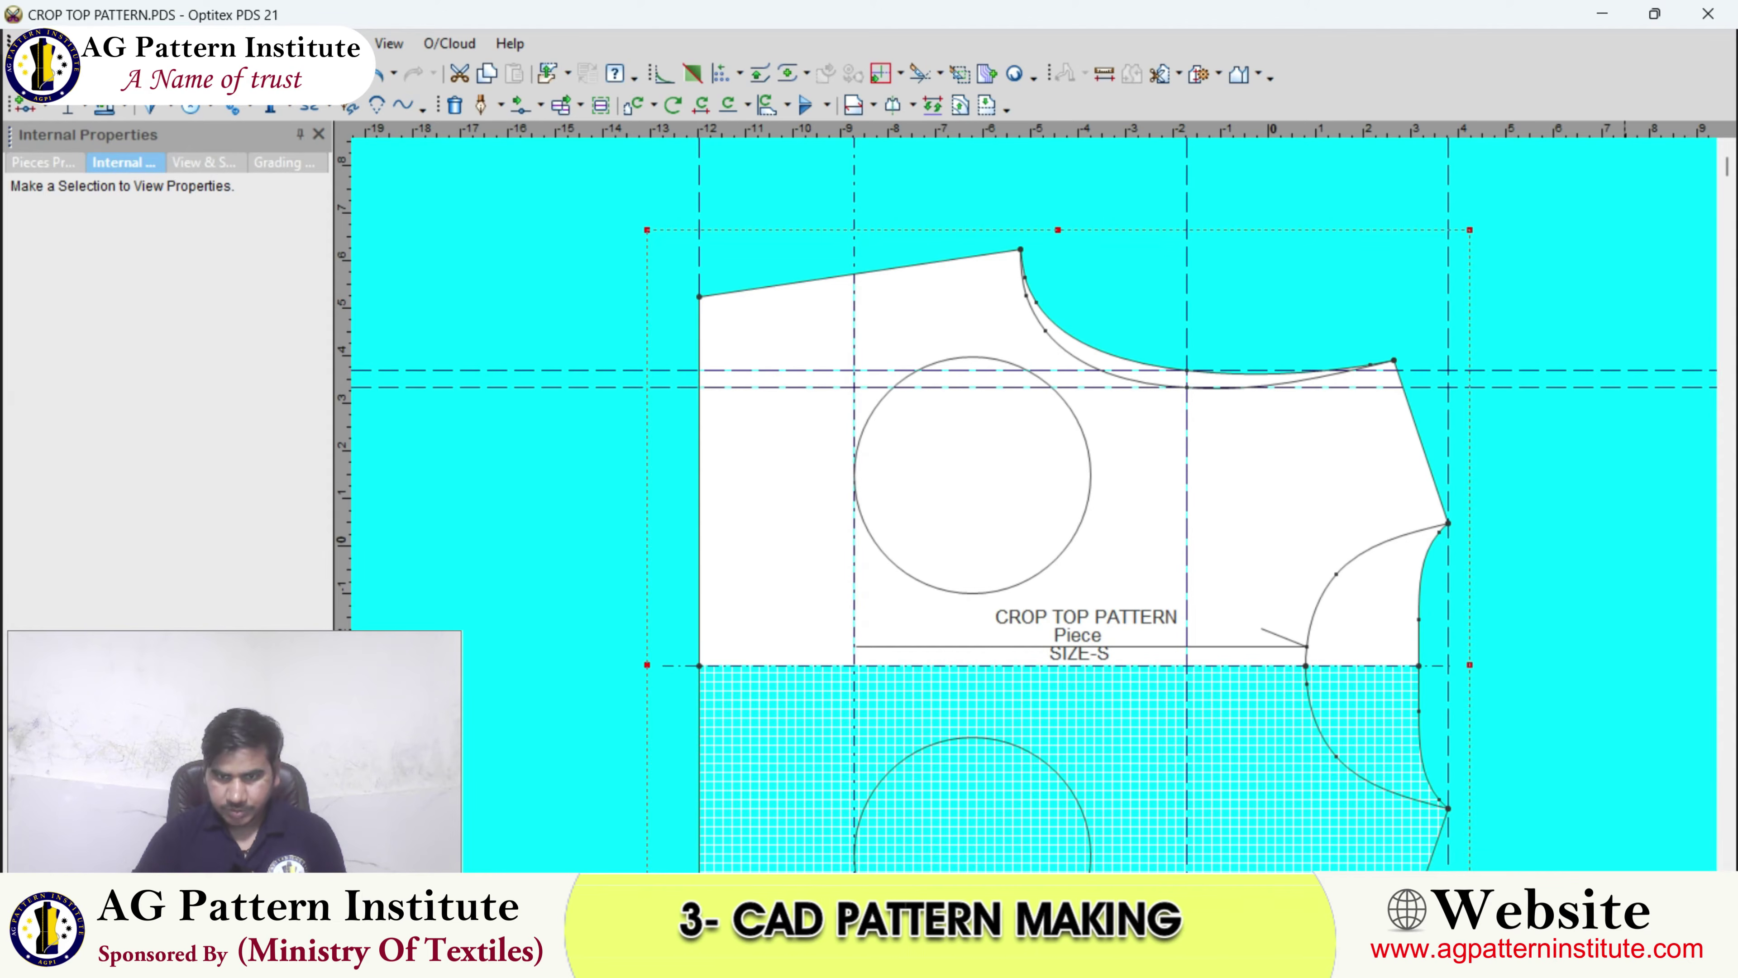
# - Check the reference photo and create a parallel vertical guide 1.25 inches from the -12.5 inch guide
pyautogui.hotkey('alt', 'Tab')
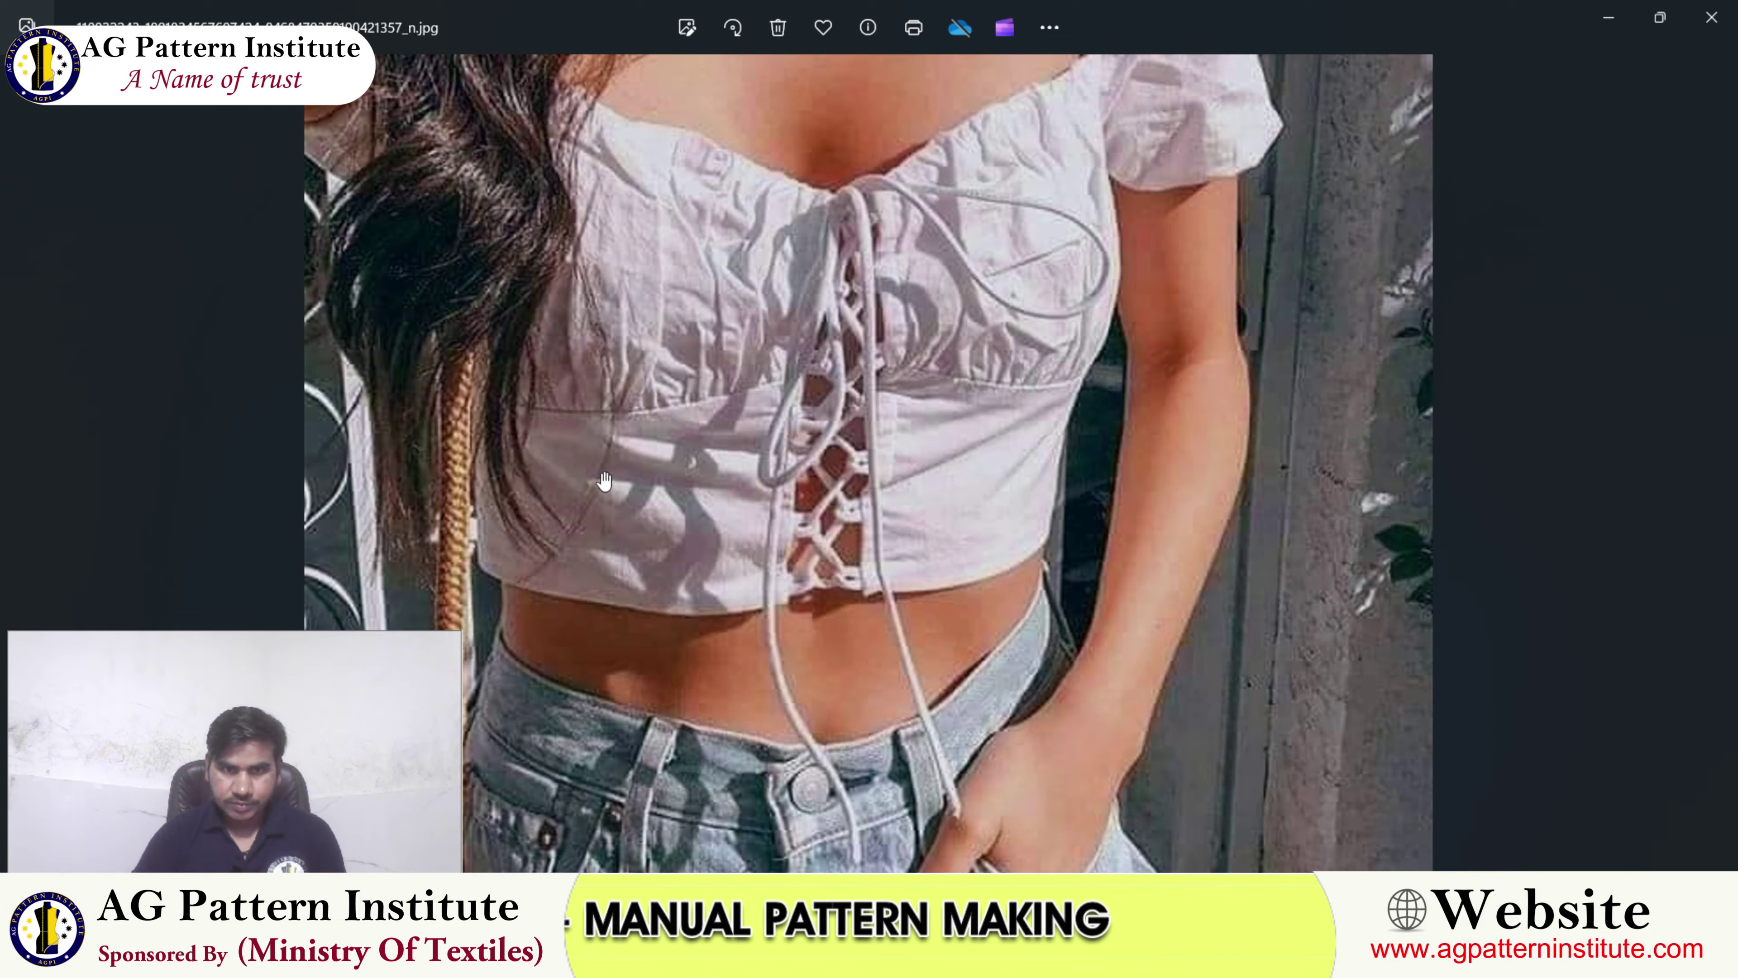
pyautogui.hotkey('alt', 'Tab')
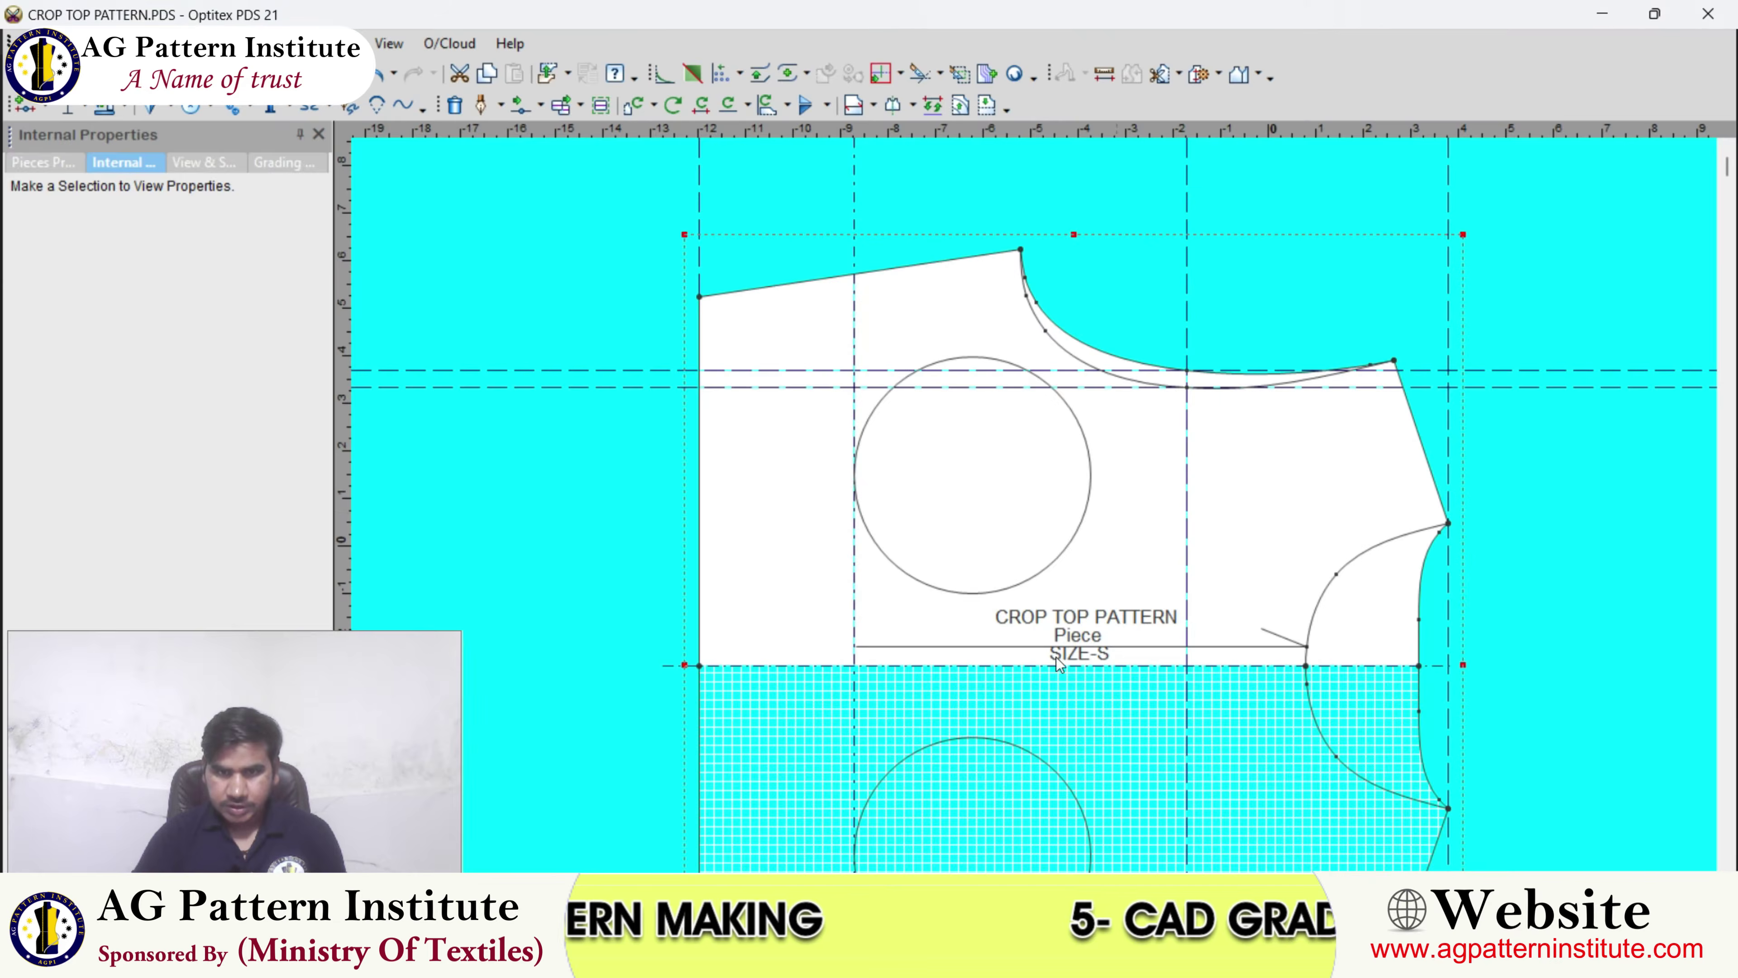
pyautogui.doubleClick(854, 558)
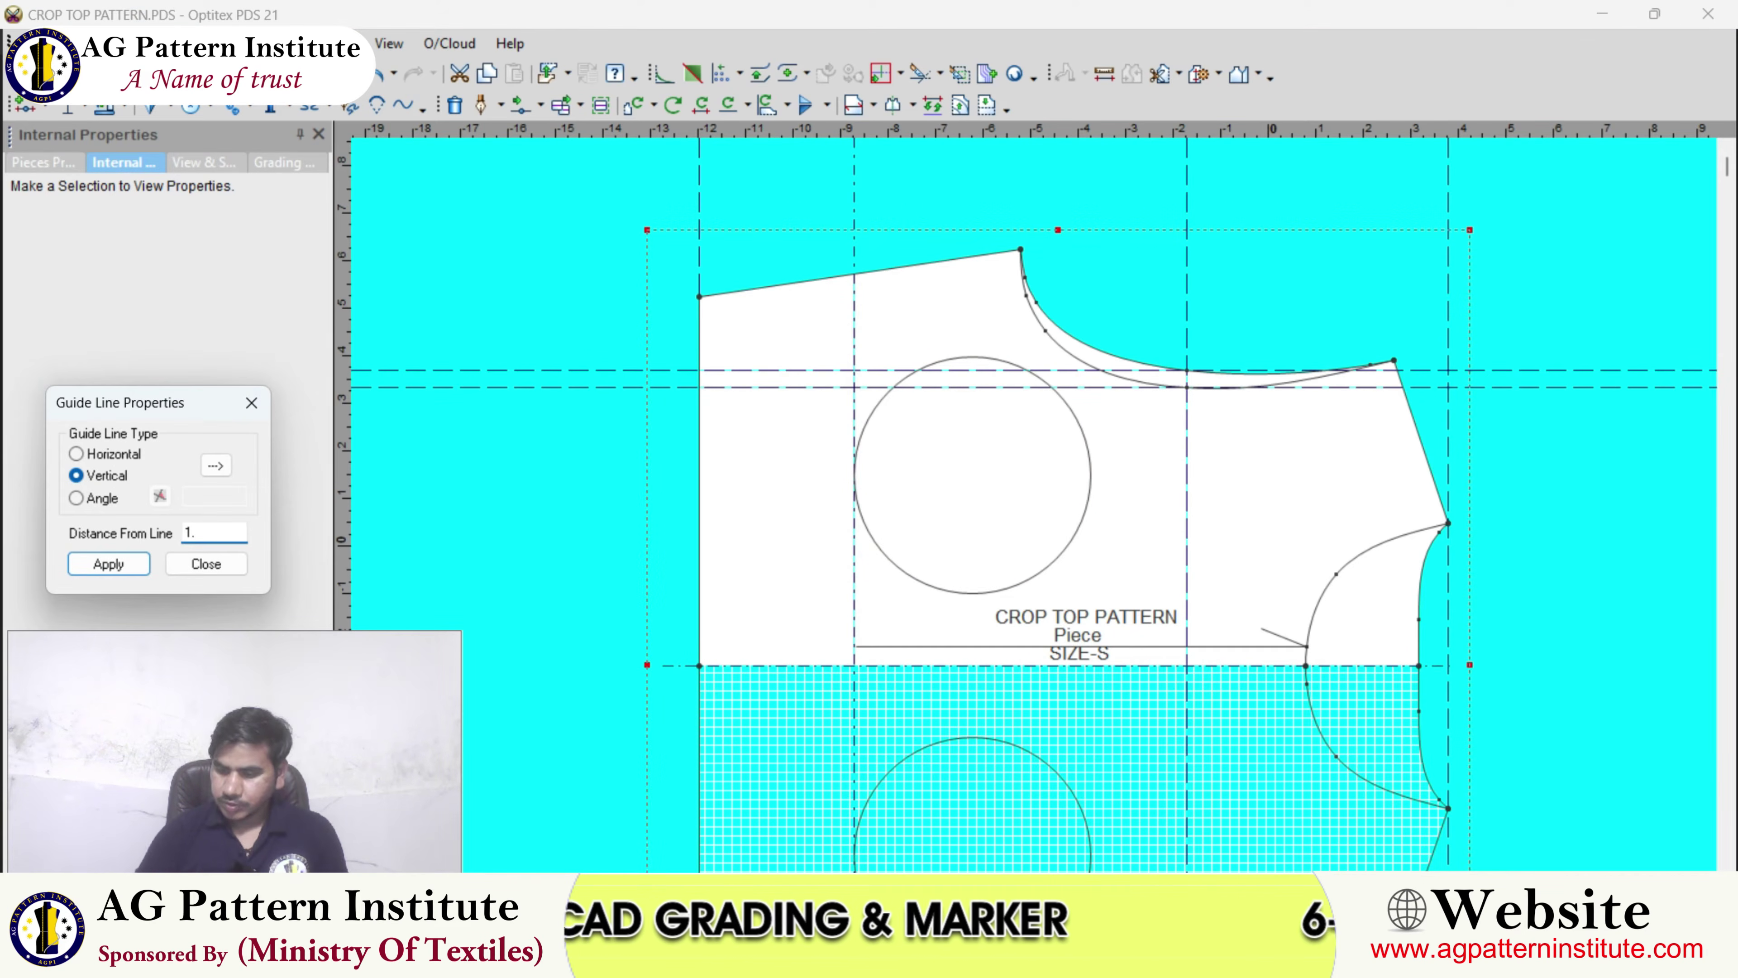
pyautogui.press('Return')
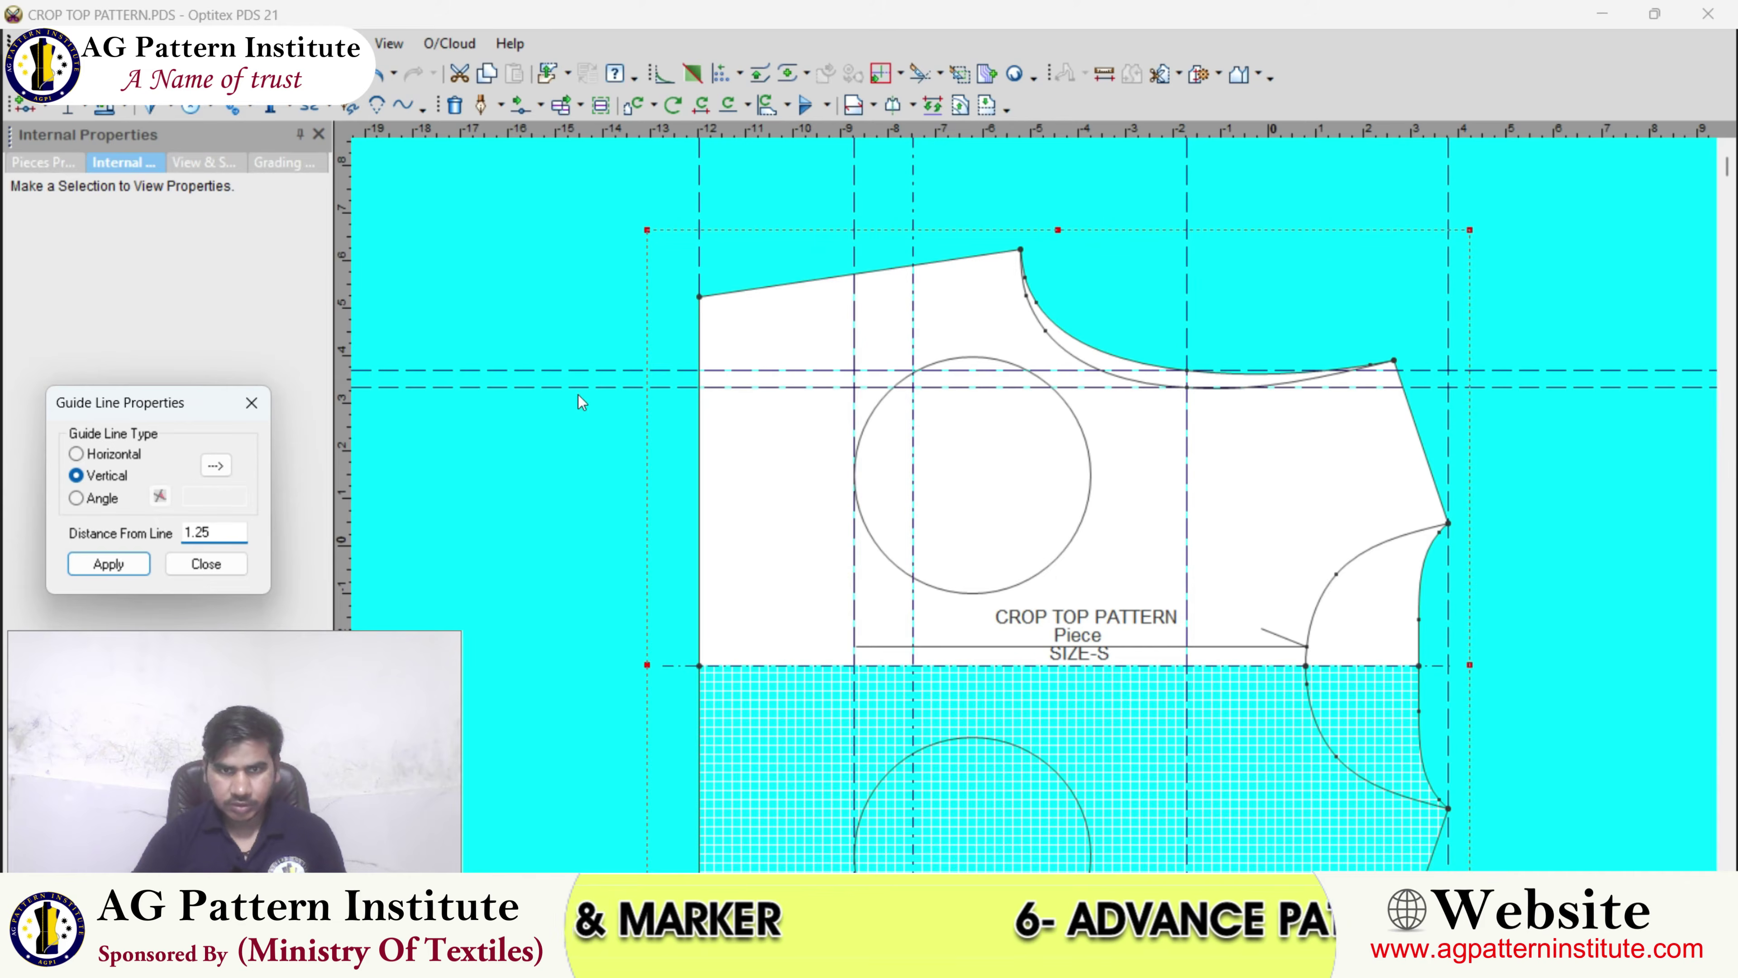
pyautogui.click(208, 554)
# - Draw an internal line from the fold at the 1.25 inch guide to the side seam at the -12.5 inch guide
pyautogui.press('d')
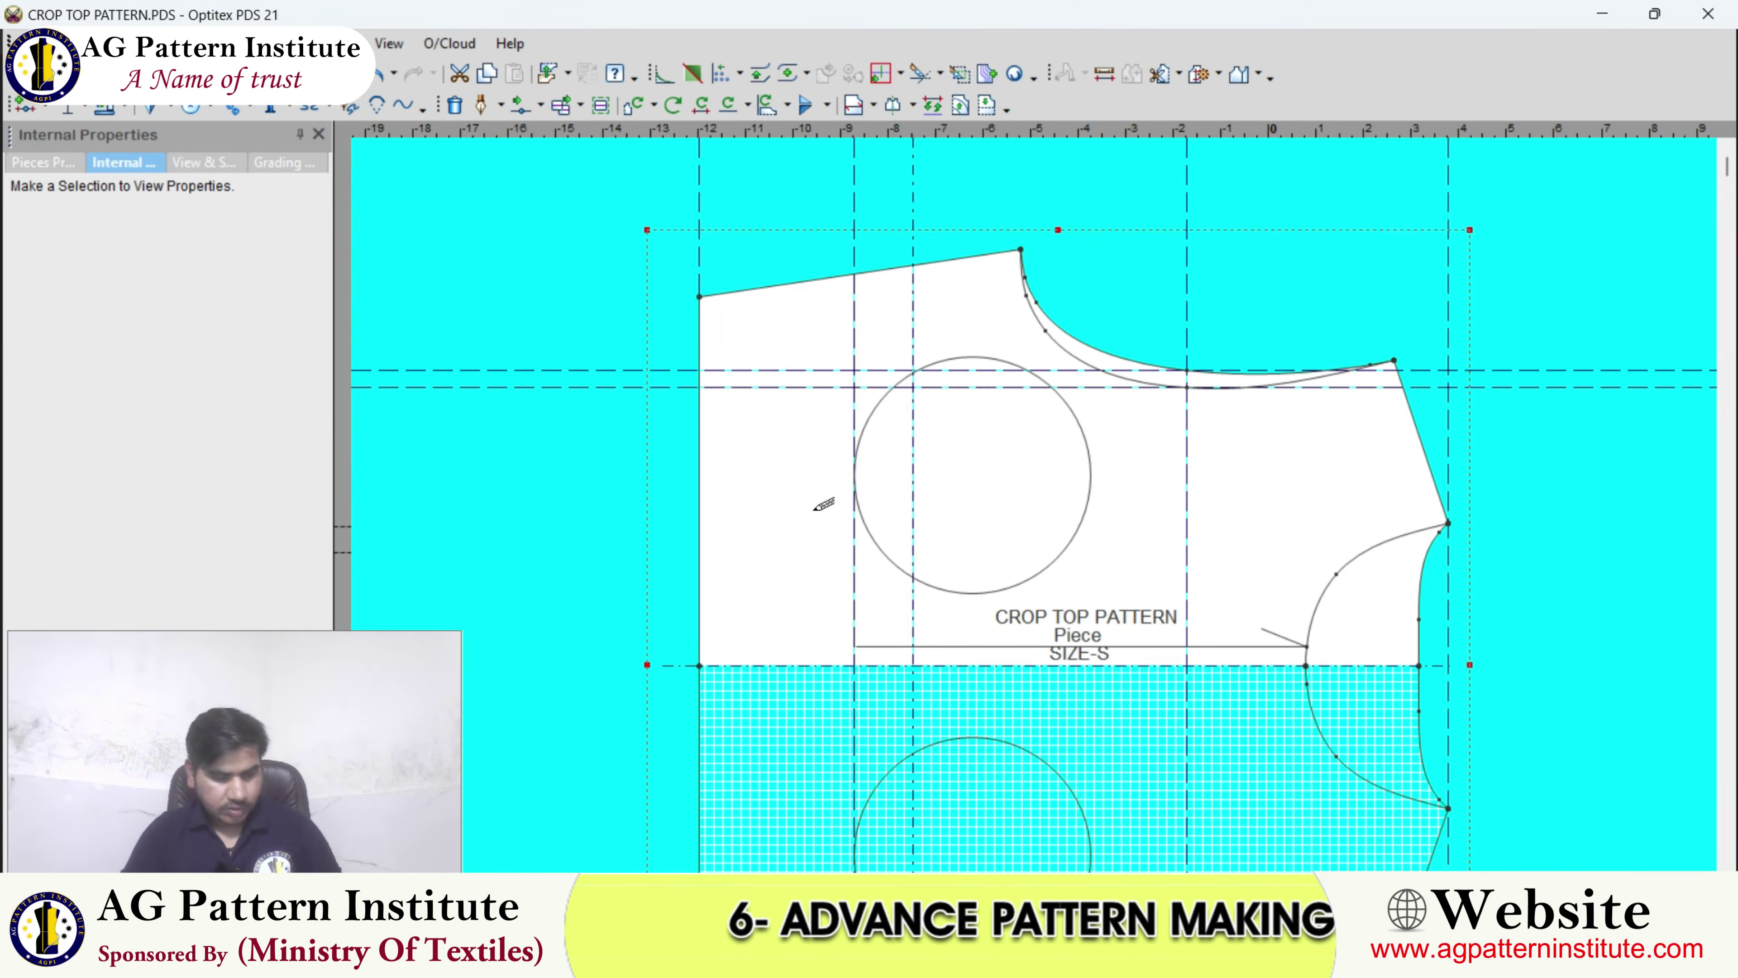
pyautogui.scroll(1, 942, 666)
pyautogui.scroll(1, 1035, 504)
pyautogui.click(981, 489)
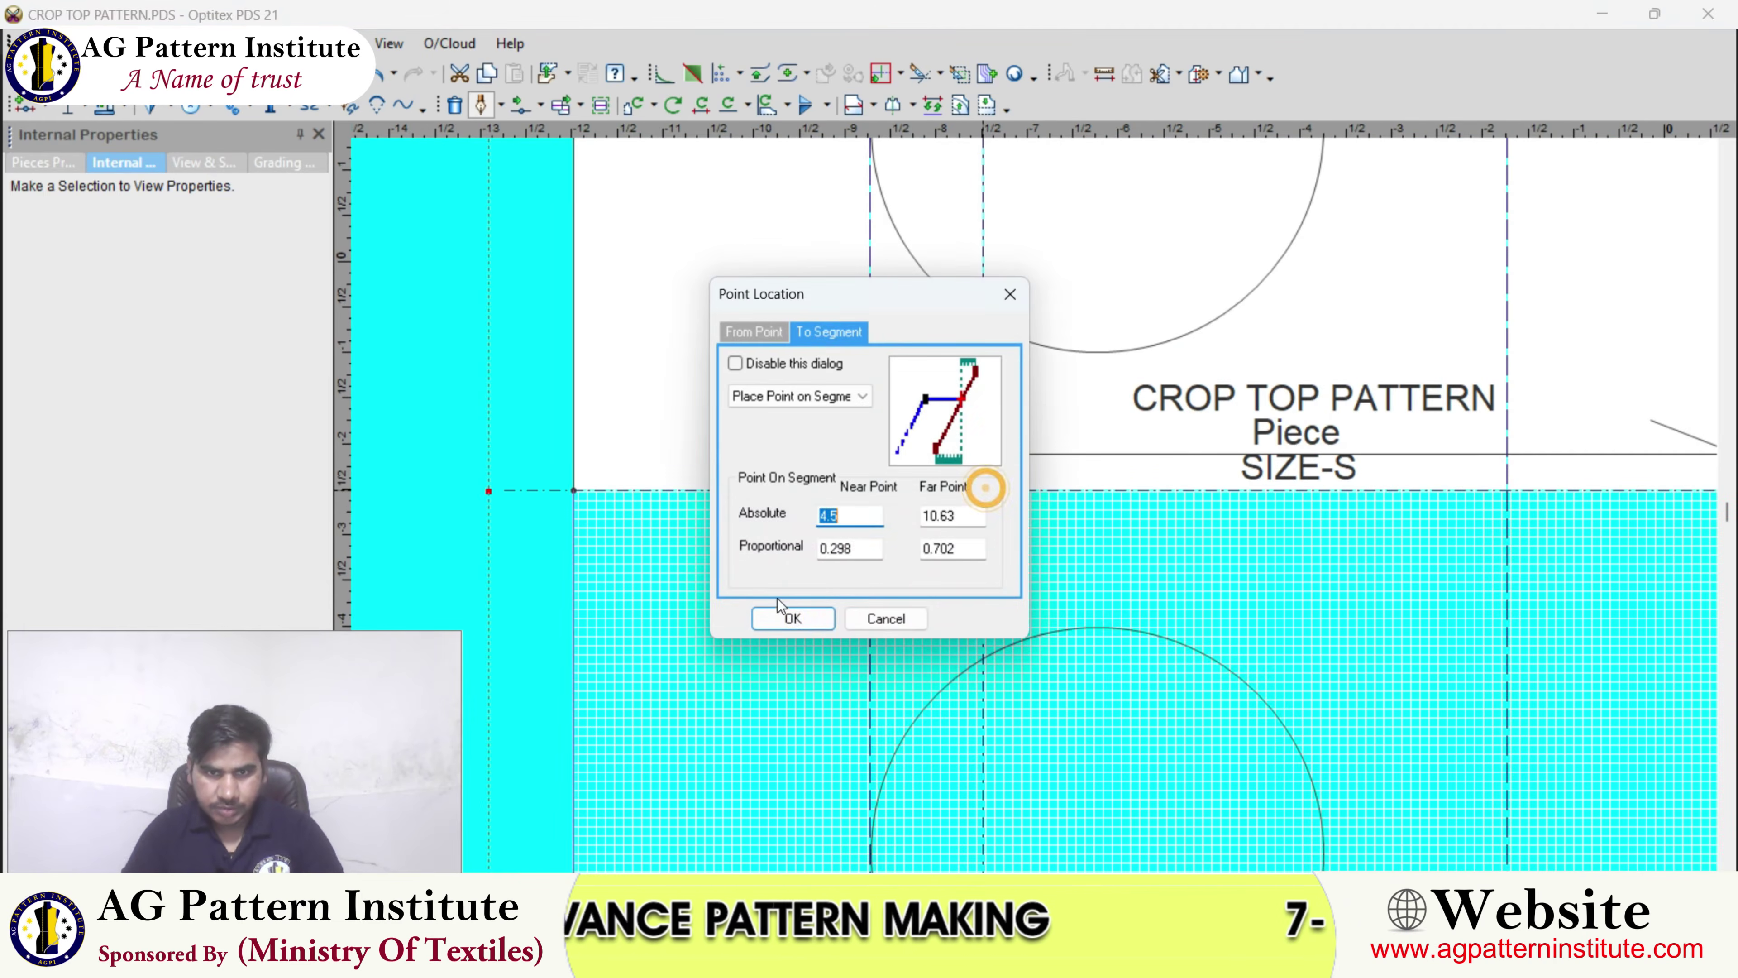
pyautogui.scroll(-1, 984, 356)
pyautogui.scroll(1, 952, 381)
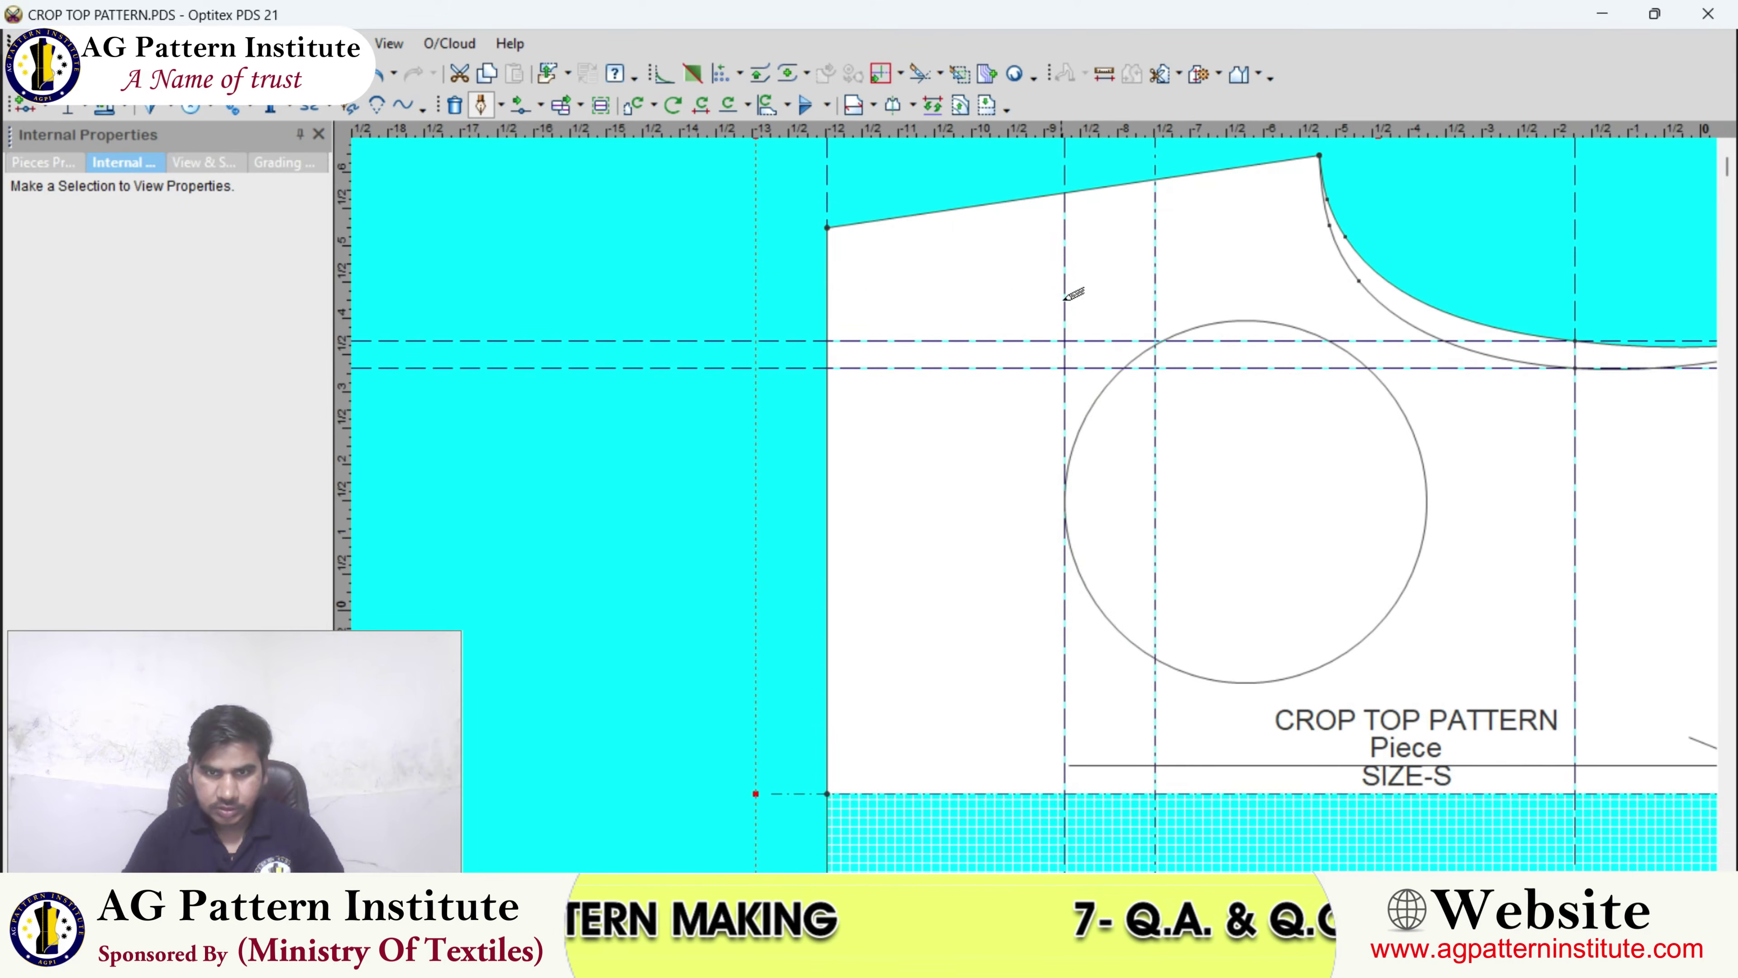
pyautogui.click(1064, 192)
pyautogui.click(559, 566)
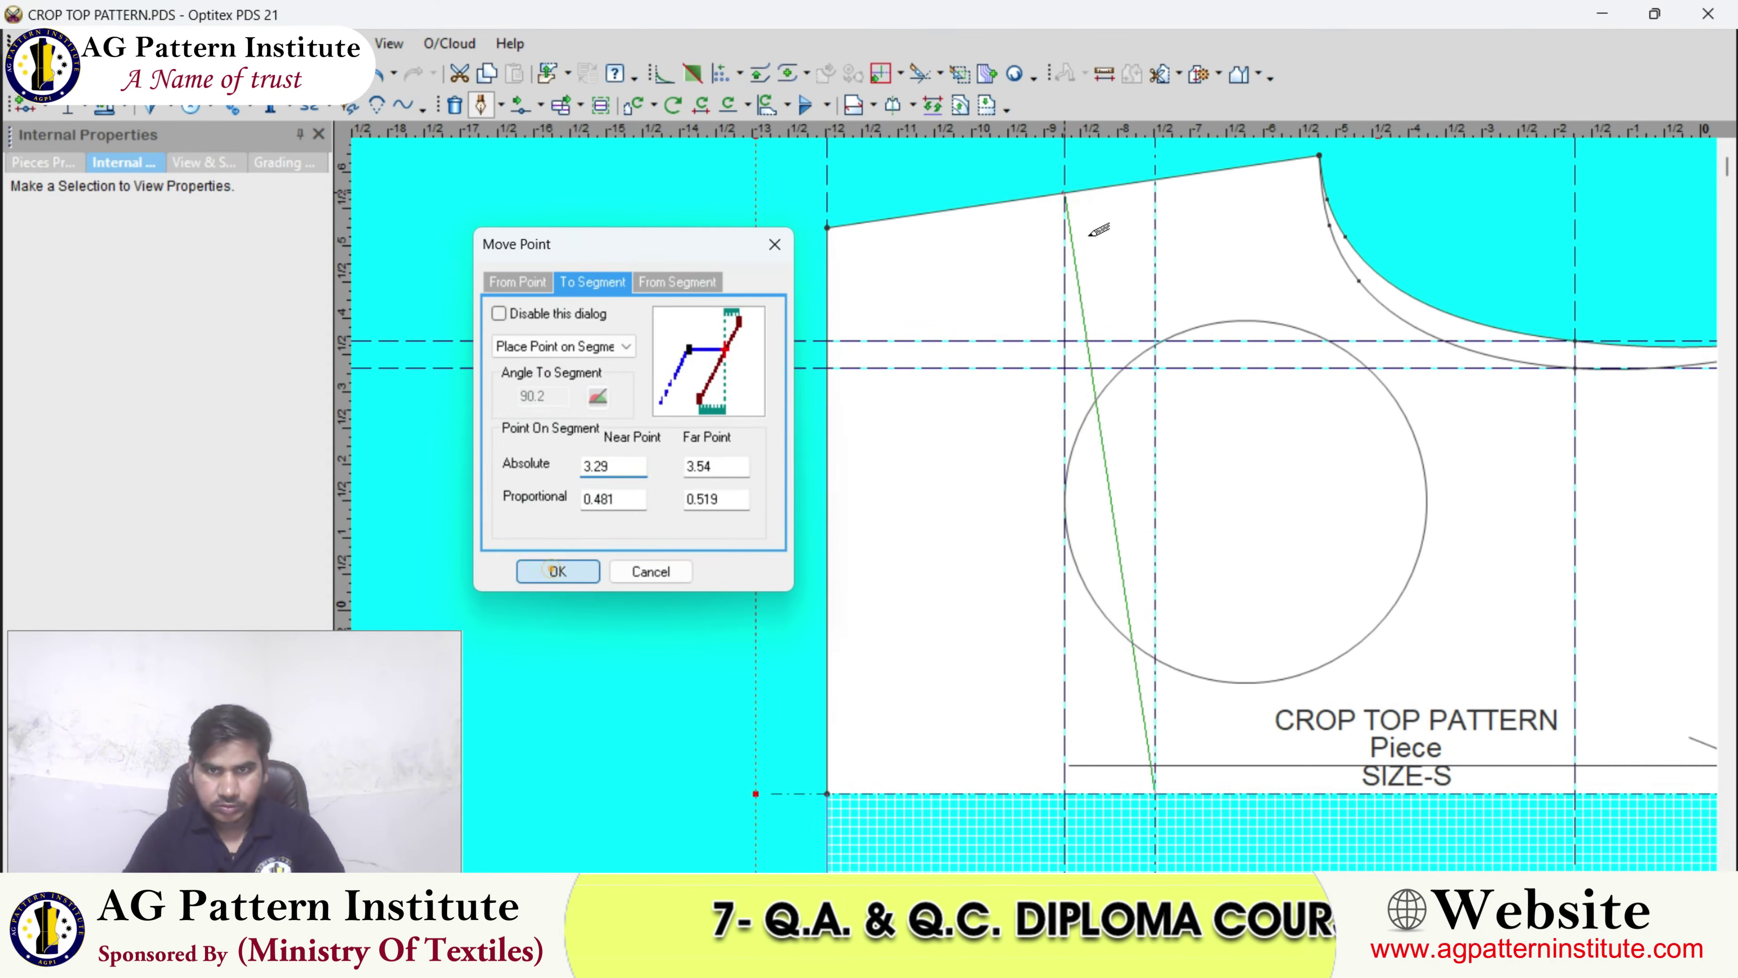
pyautogui.rightClick(1001, 158)
pyautogui.click(1034, 169)
pyautogui.scroll(-1, 1079, 307)
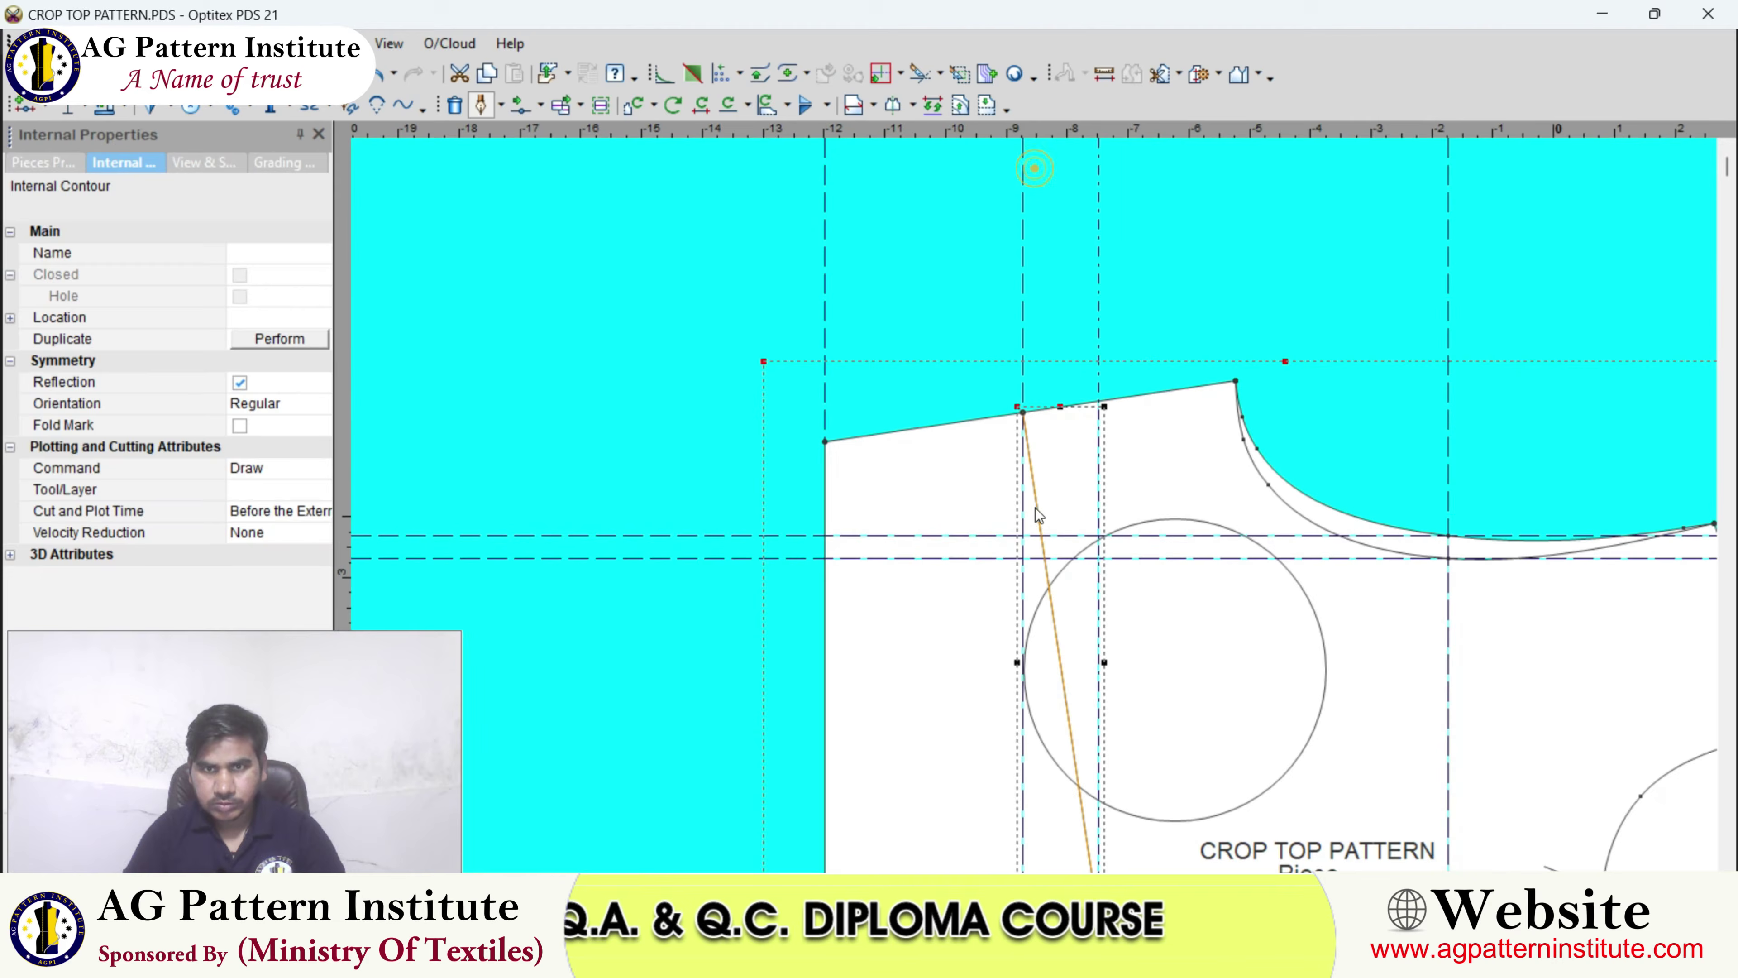
pyautogui.click(981, 474)
# - Bend the internal line with a curve point placed on the hem-side edge of the bust circle
pyautogui.scroll(1, 1035, 508)
pyautogui.press('m')
pyautogui.scroll(3, 1041, 520)
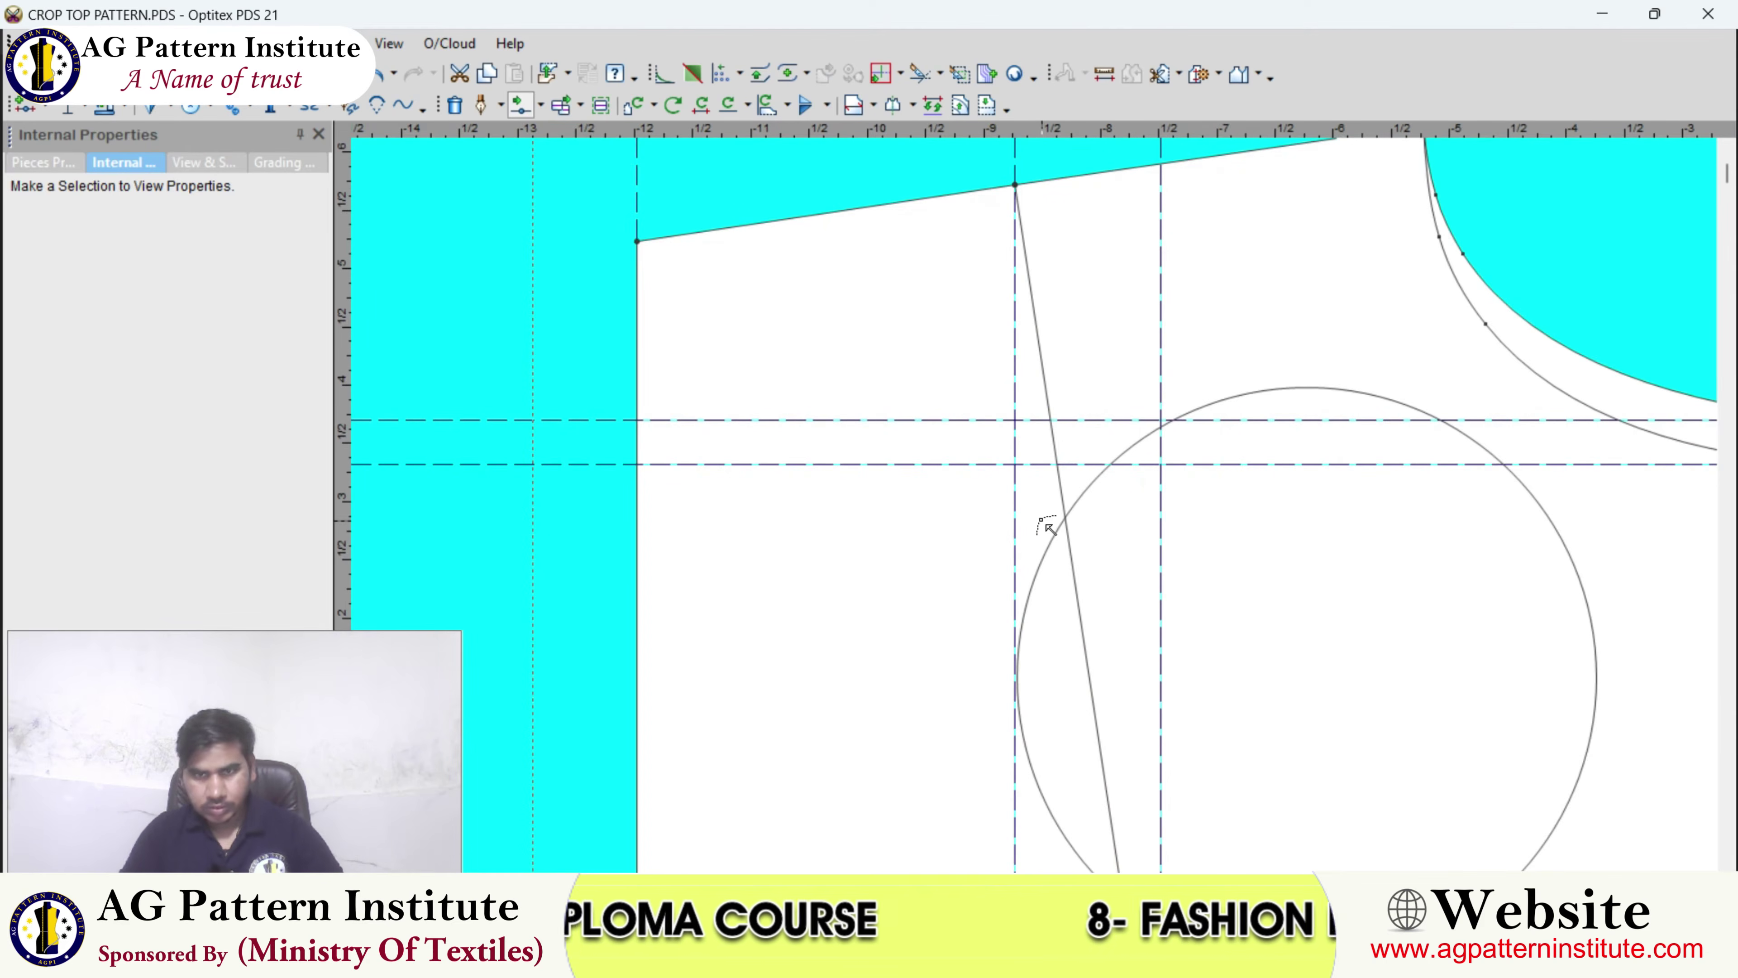
pyautogui.click(1065, 510)
pyautogui.scroll(-3, 1039, 509)
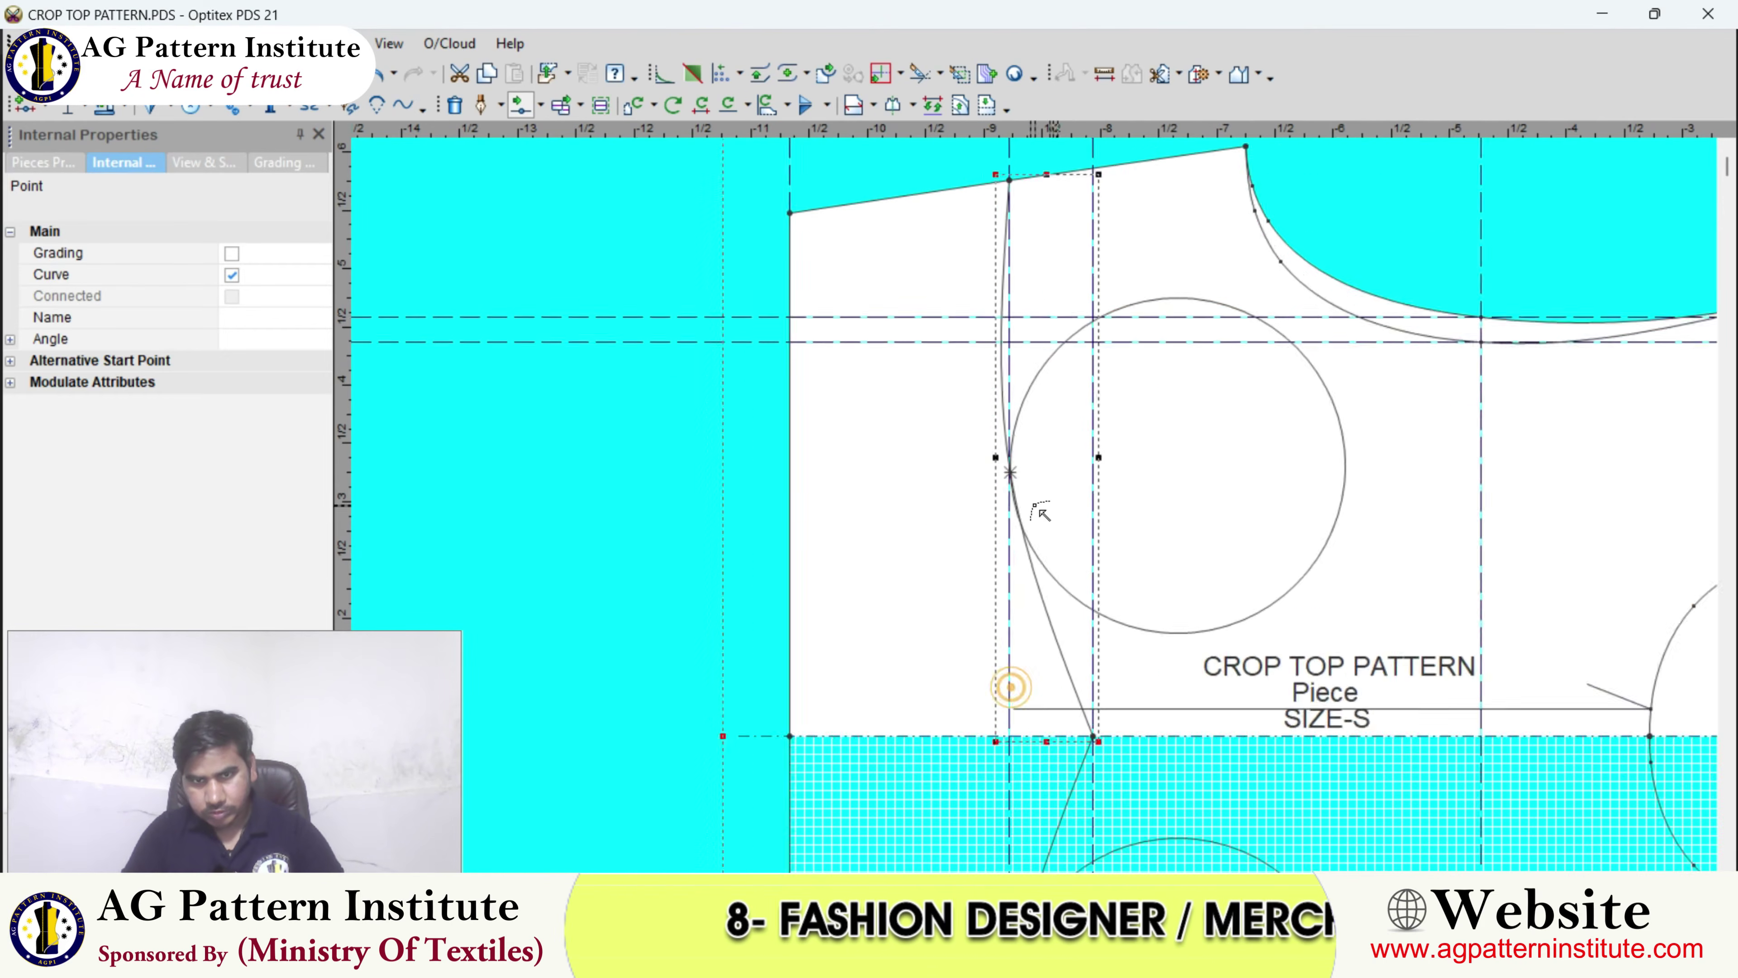
# - Add a second curve point to the under-bust line near the fold and pull it outward to round the curve
pyautogui.scroll(6, 1039, 524)
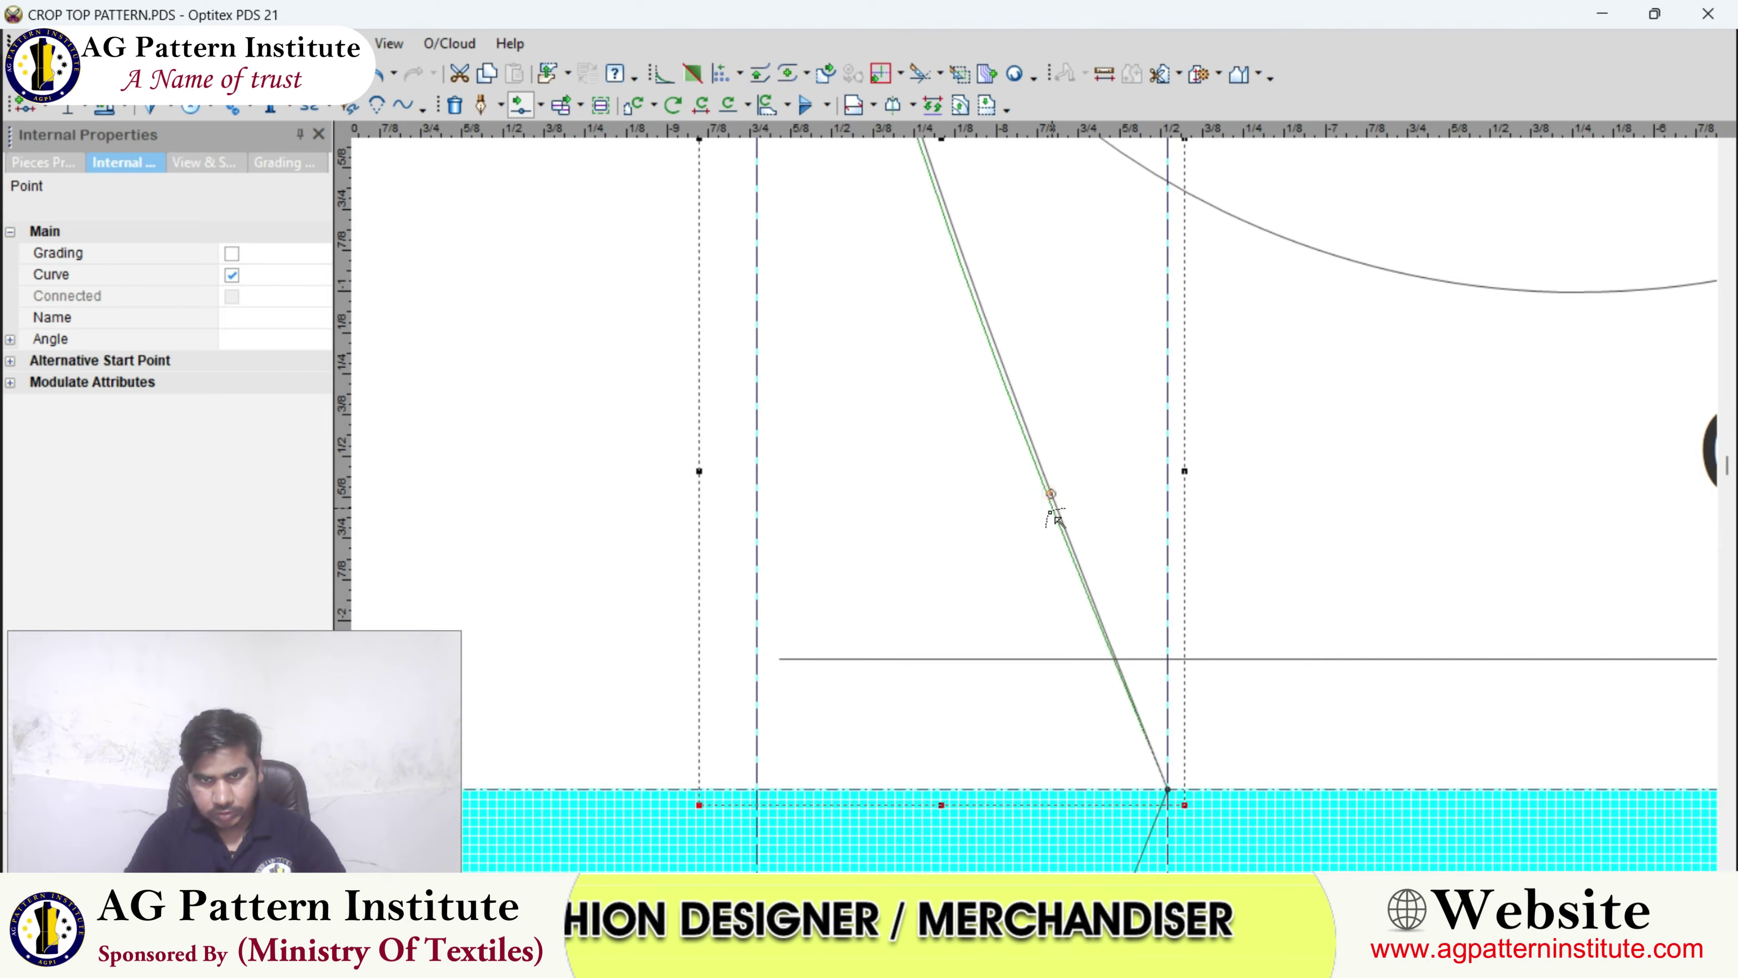
pyautogui.click(1048, 495)
pyautogui.click(1059, 594)
pyautogui.scroll(-2, 1051, 482)
pyautogui.scroll(-2, 1049, 481)
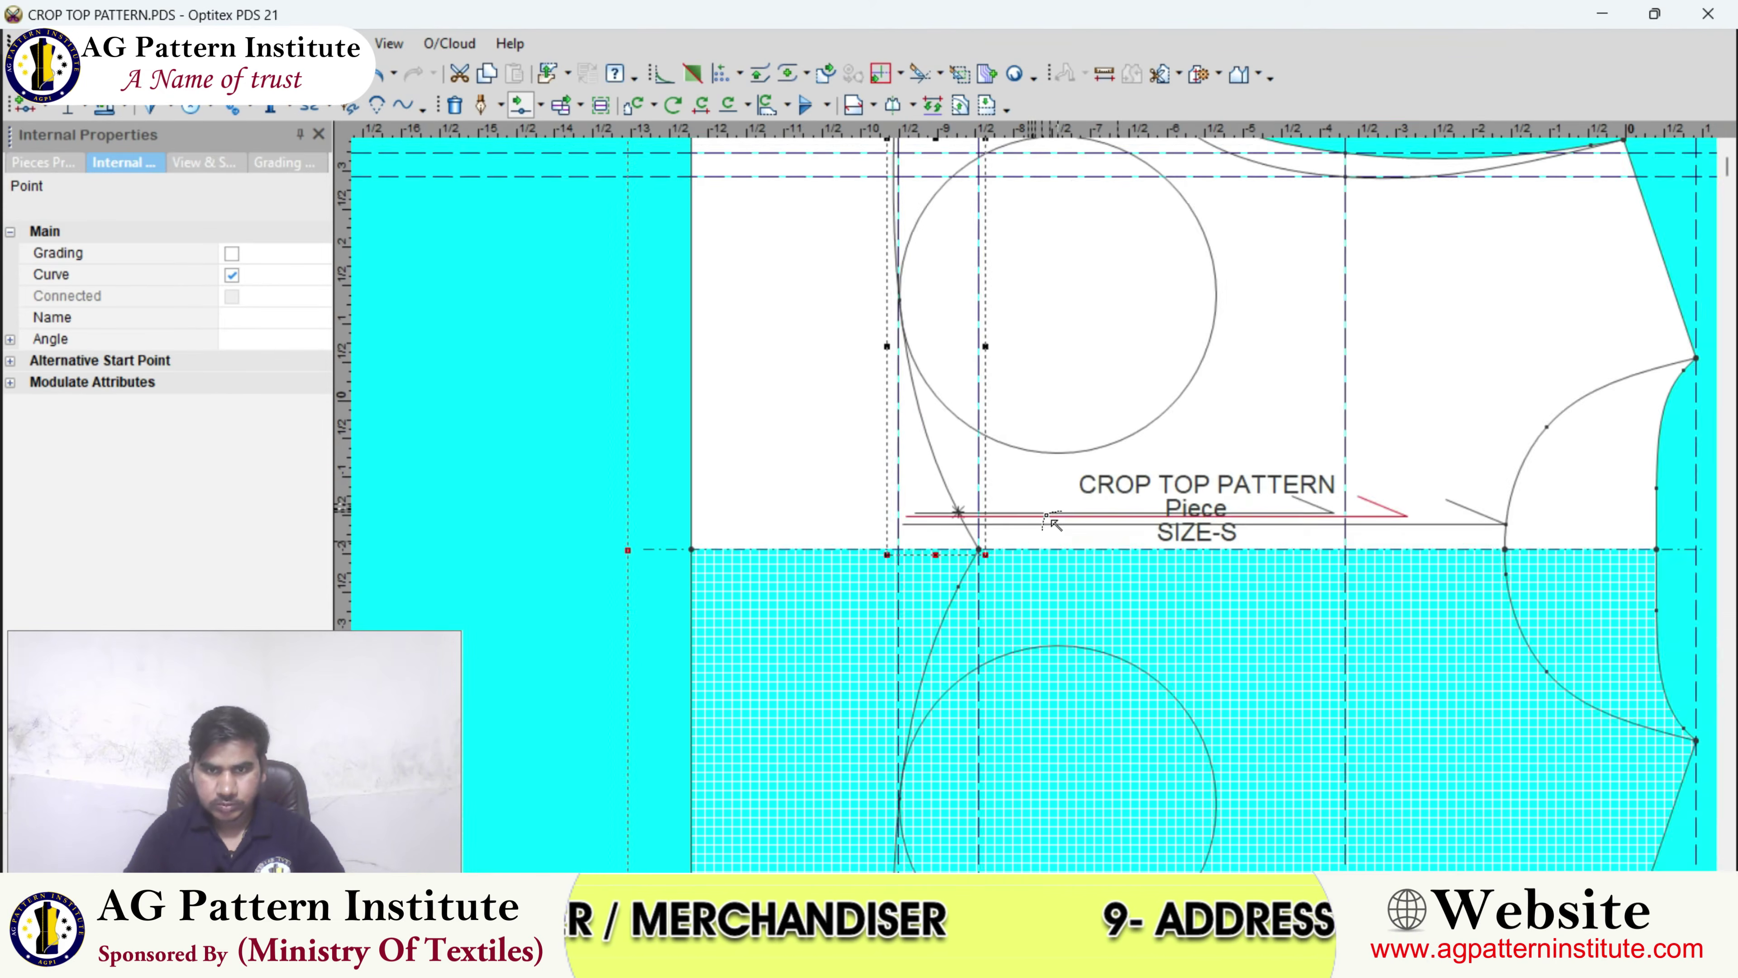
# - Move the under-bust curve's side-seam end about 1/4 inch along the seam towards the hem
pyautogui.click(1156, 435)
pyautogui.scroll(3, 1036, 505)
pyautogui.scroll(2, 1040, 459)
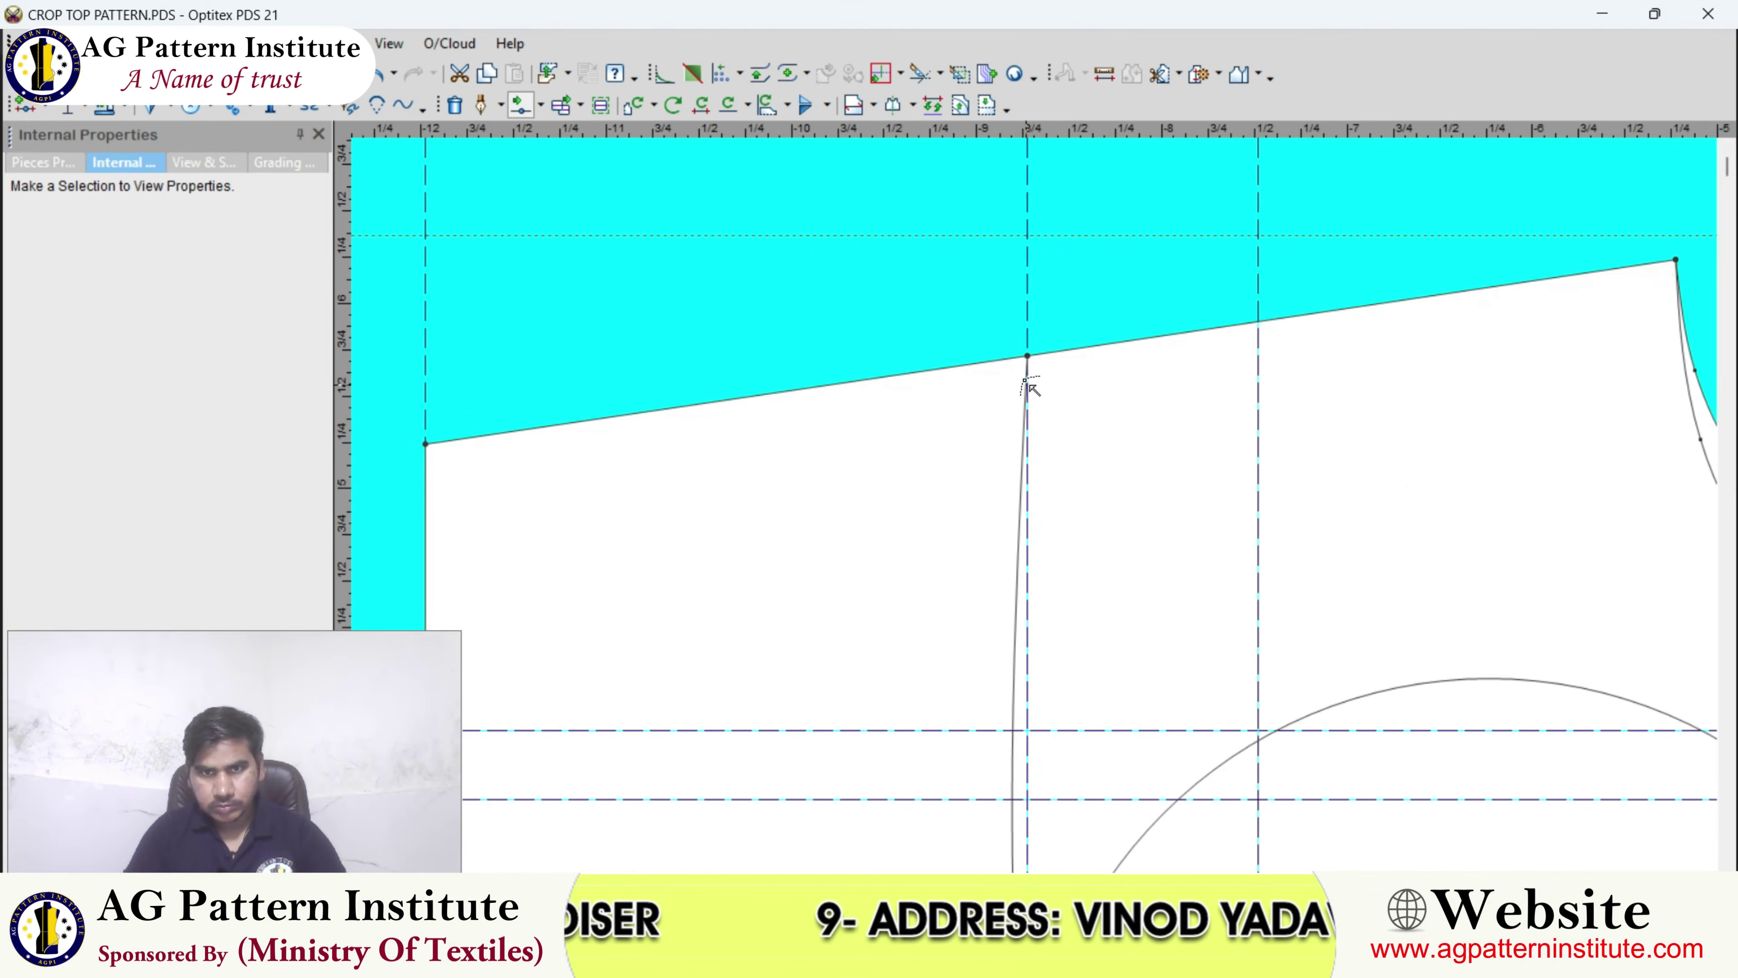
pyautogui.click(1027, 356)
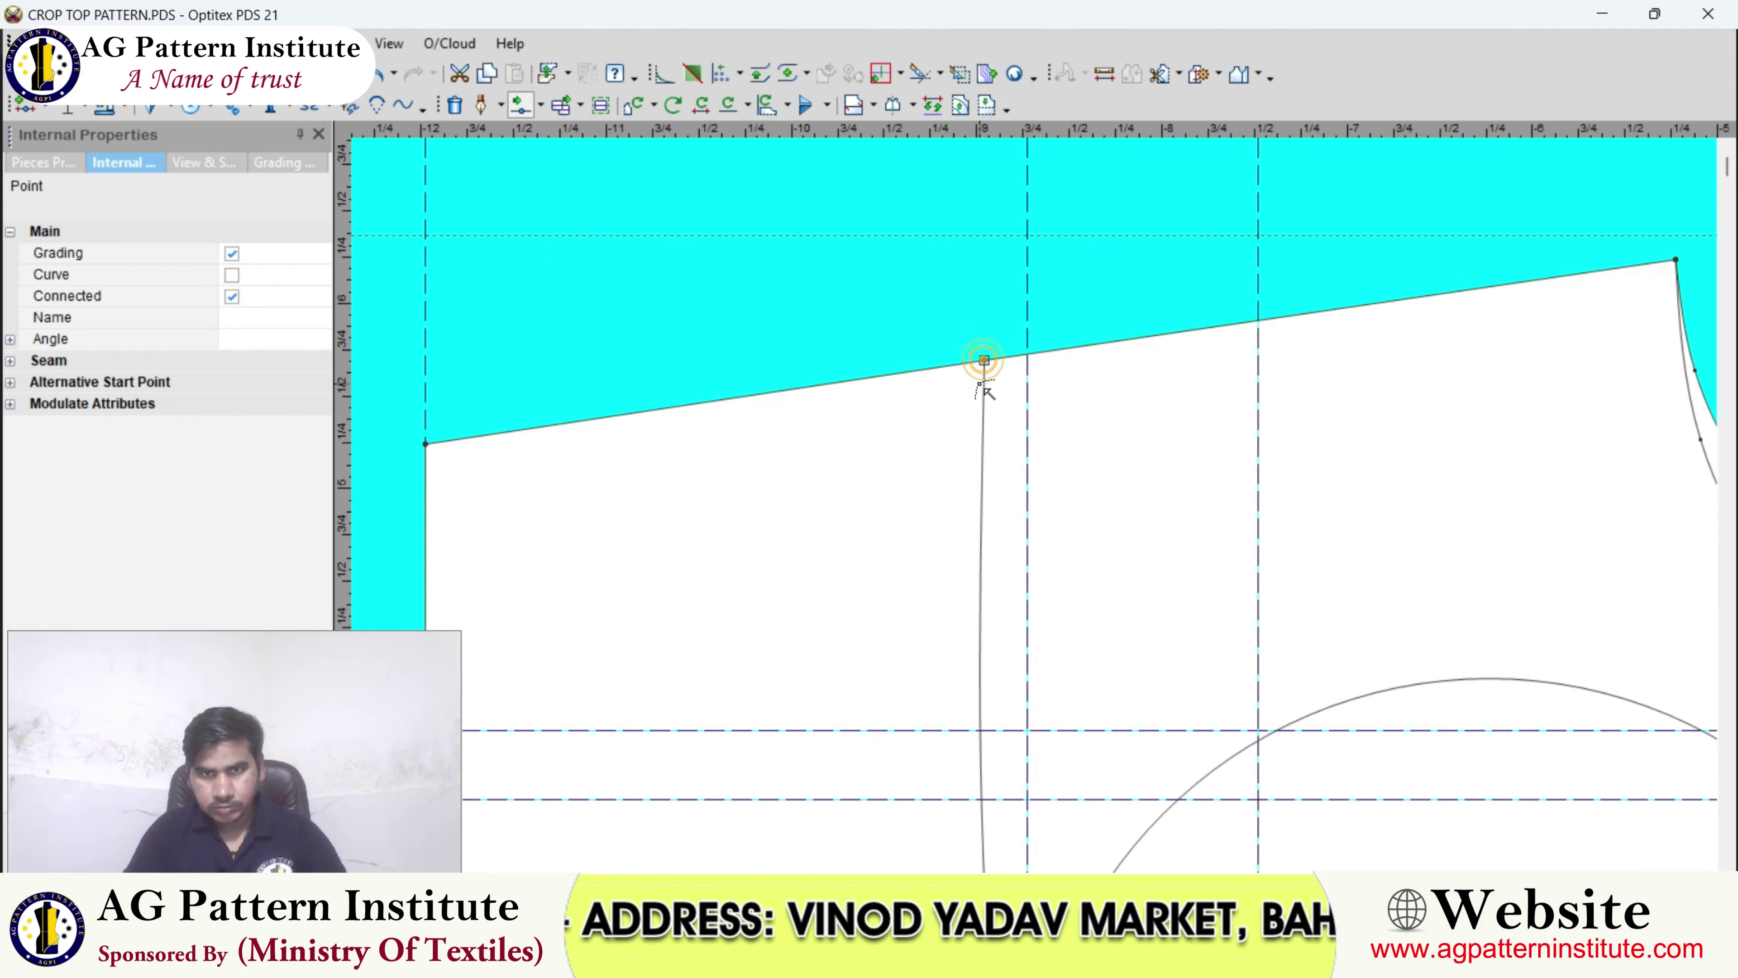
pyautogui.scroll(-4, 1048, 517)
# - Readjust the under-bust curve's middle point so it touches the hem-side edge of the bust circle
pyautogui.scroll(6, 1050, 522)
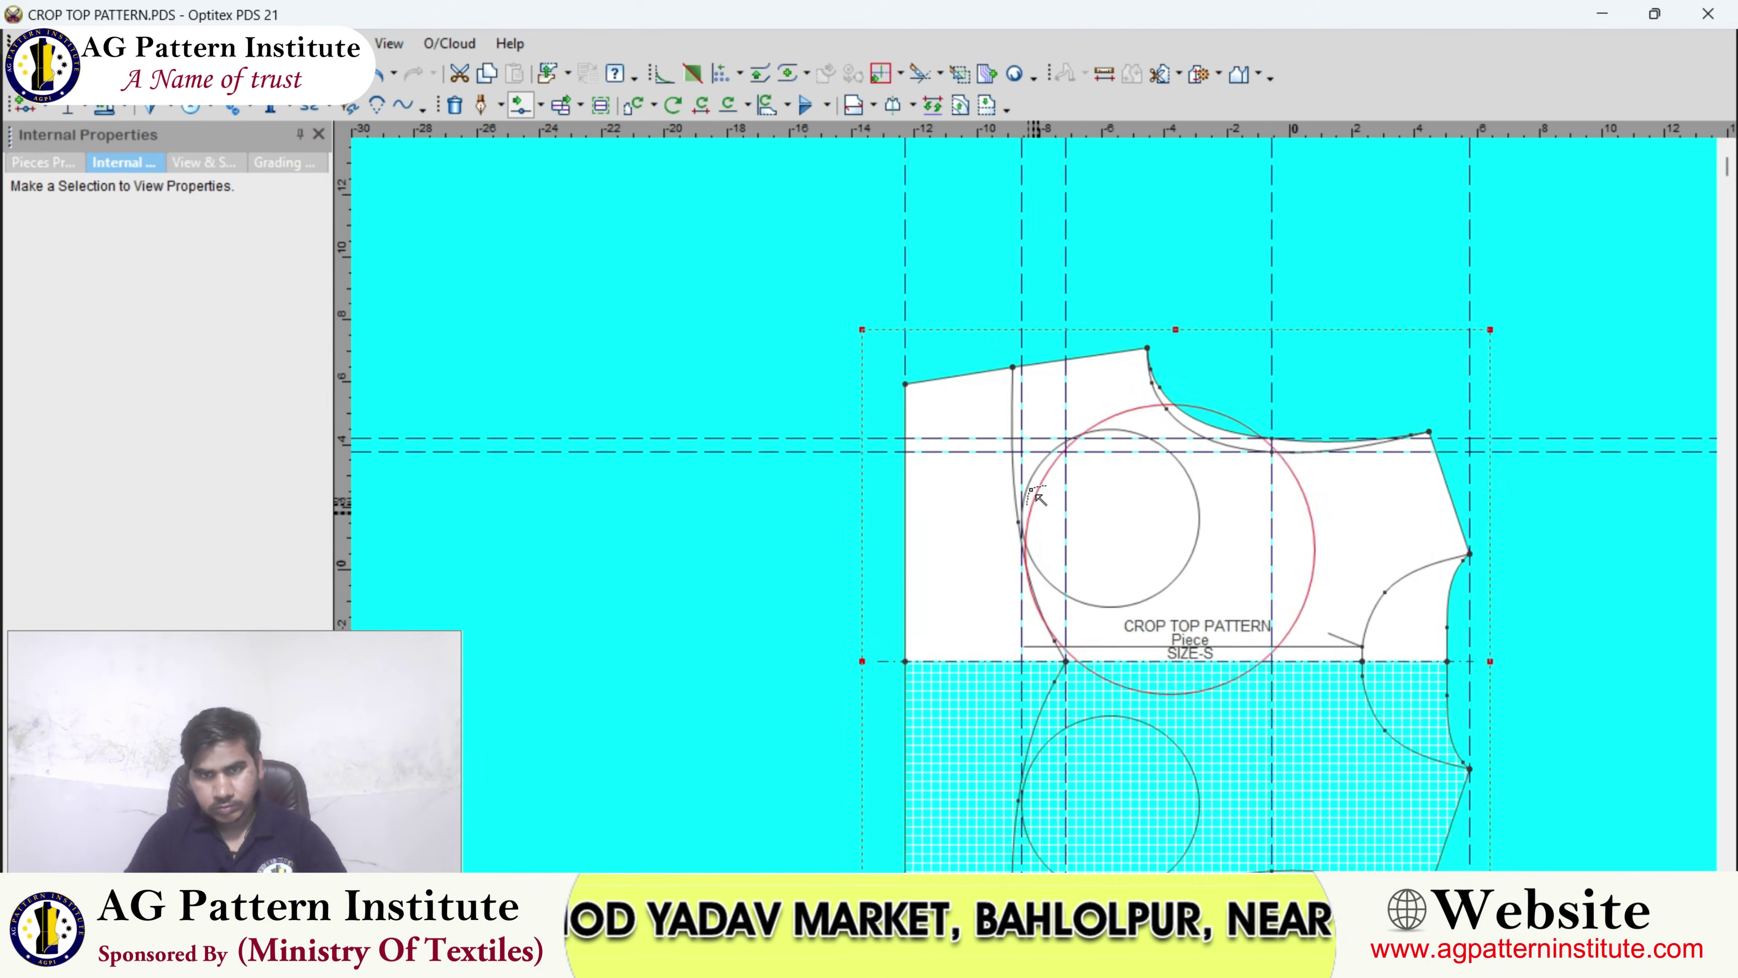
pyautogui.moveTo(1004, 469); pyautogui.dragTo(1032, 505)
pyautogui.scroll(-3, 1030, 505)
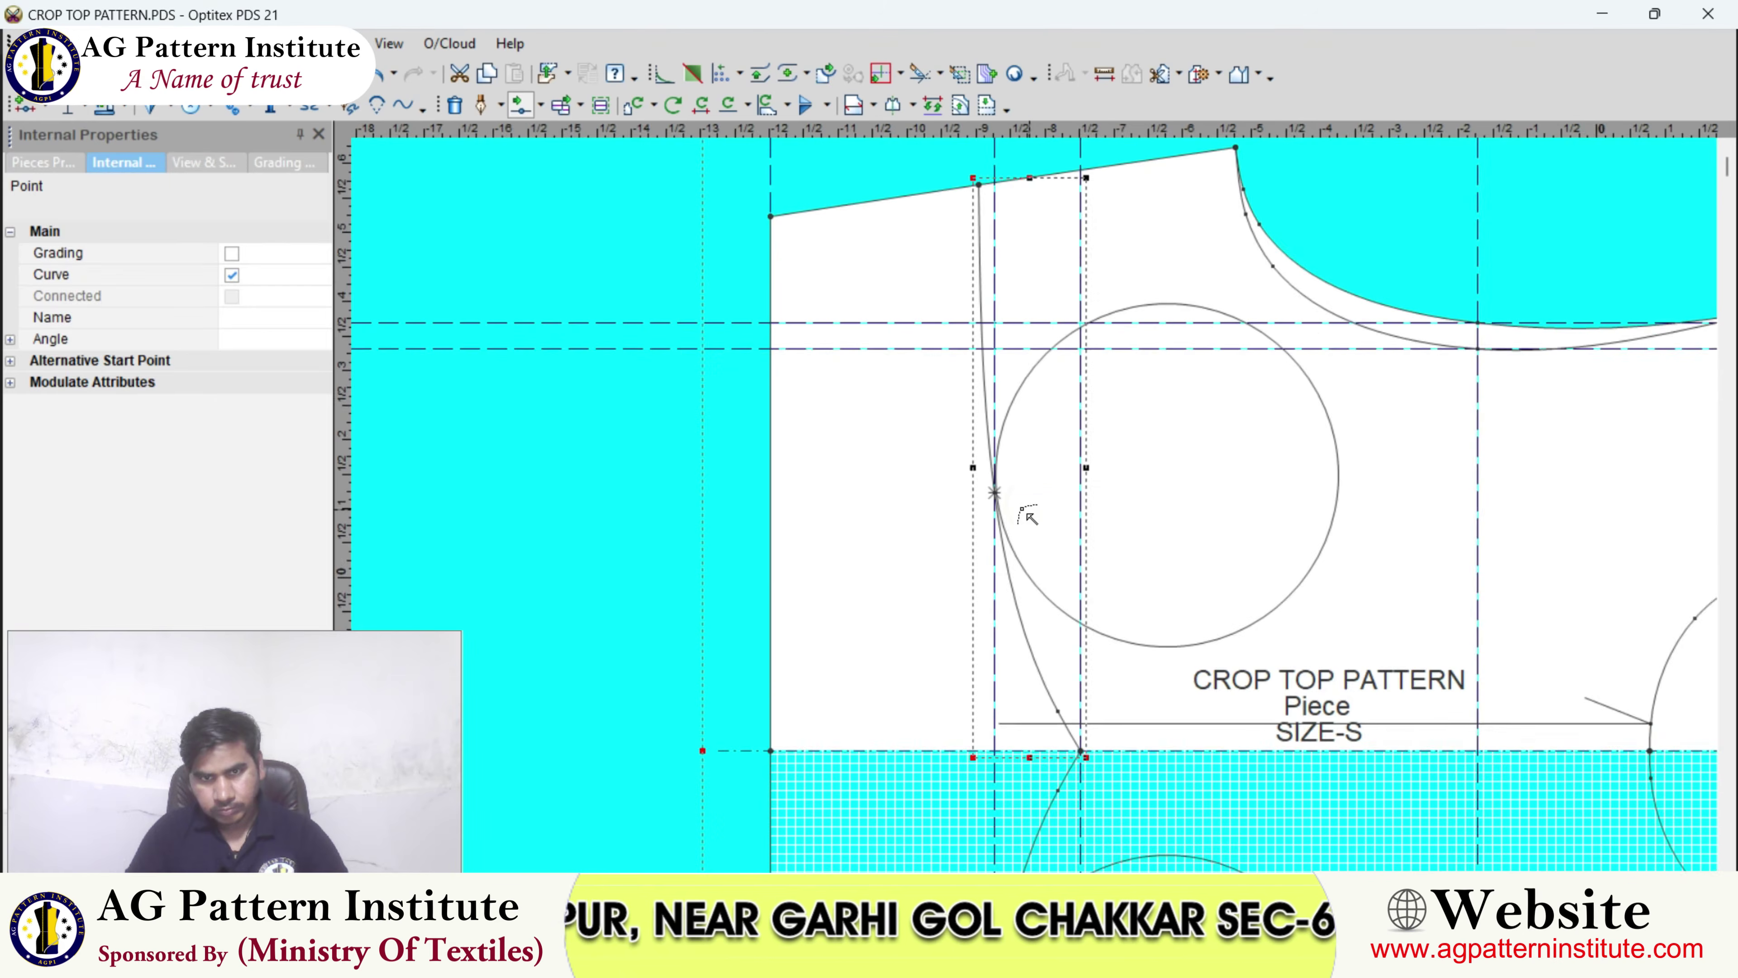
# - Nudge the under-bust curve's point near the fold slightly to smooth the line
pyautogui.click(989, 466)
pyautogui.scroll(5, 989, 466)
pyautogui.scroll(4, 1039, 511)
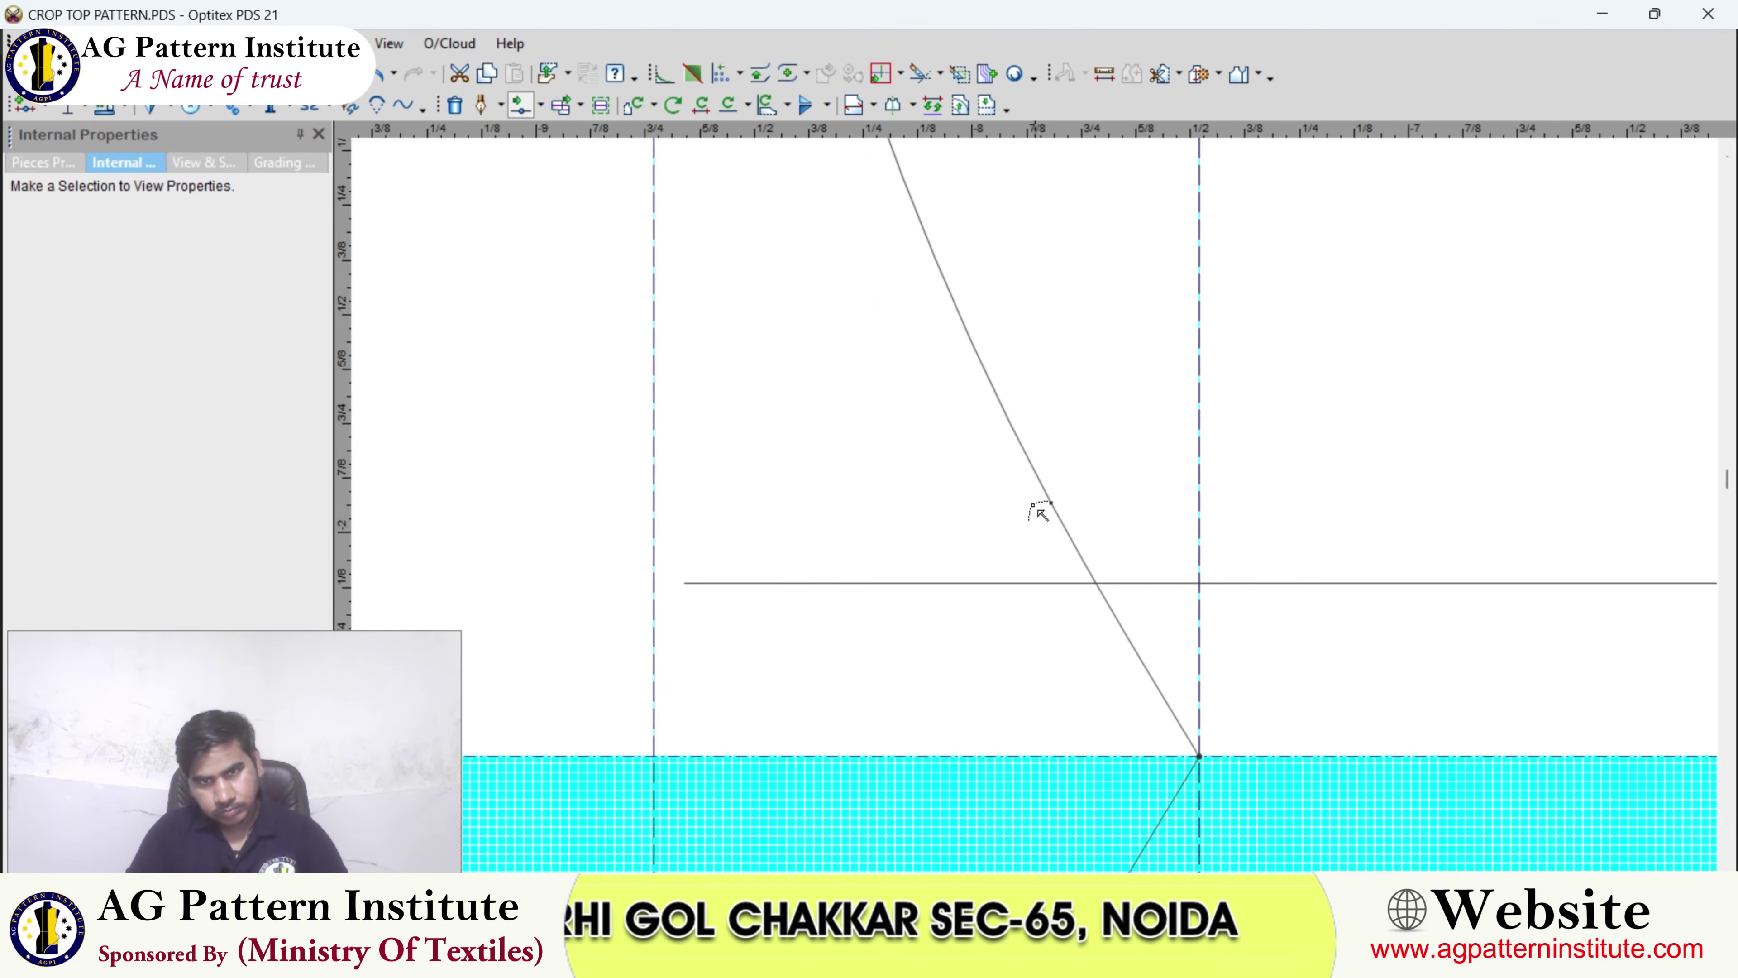
pyautogui.click(1055, 500)
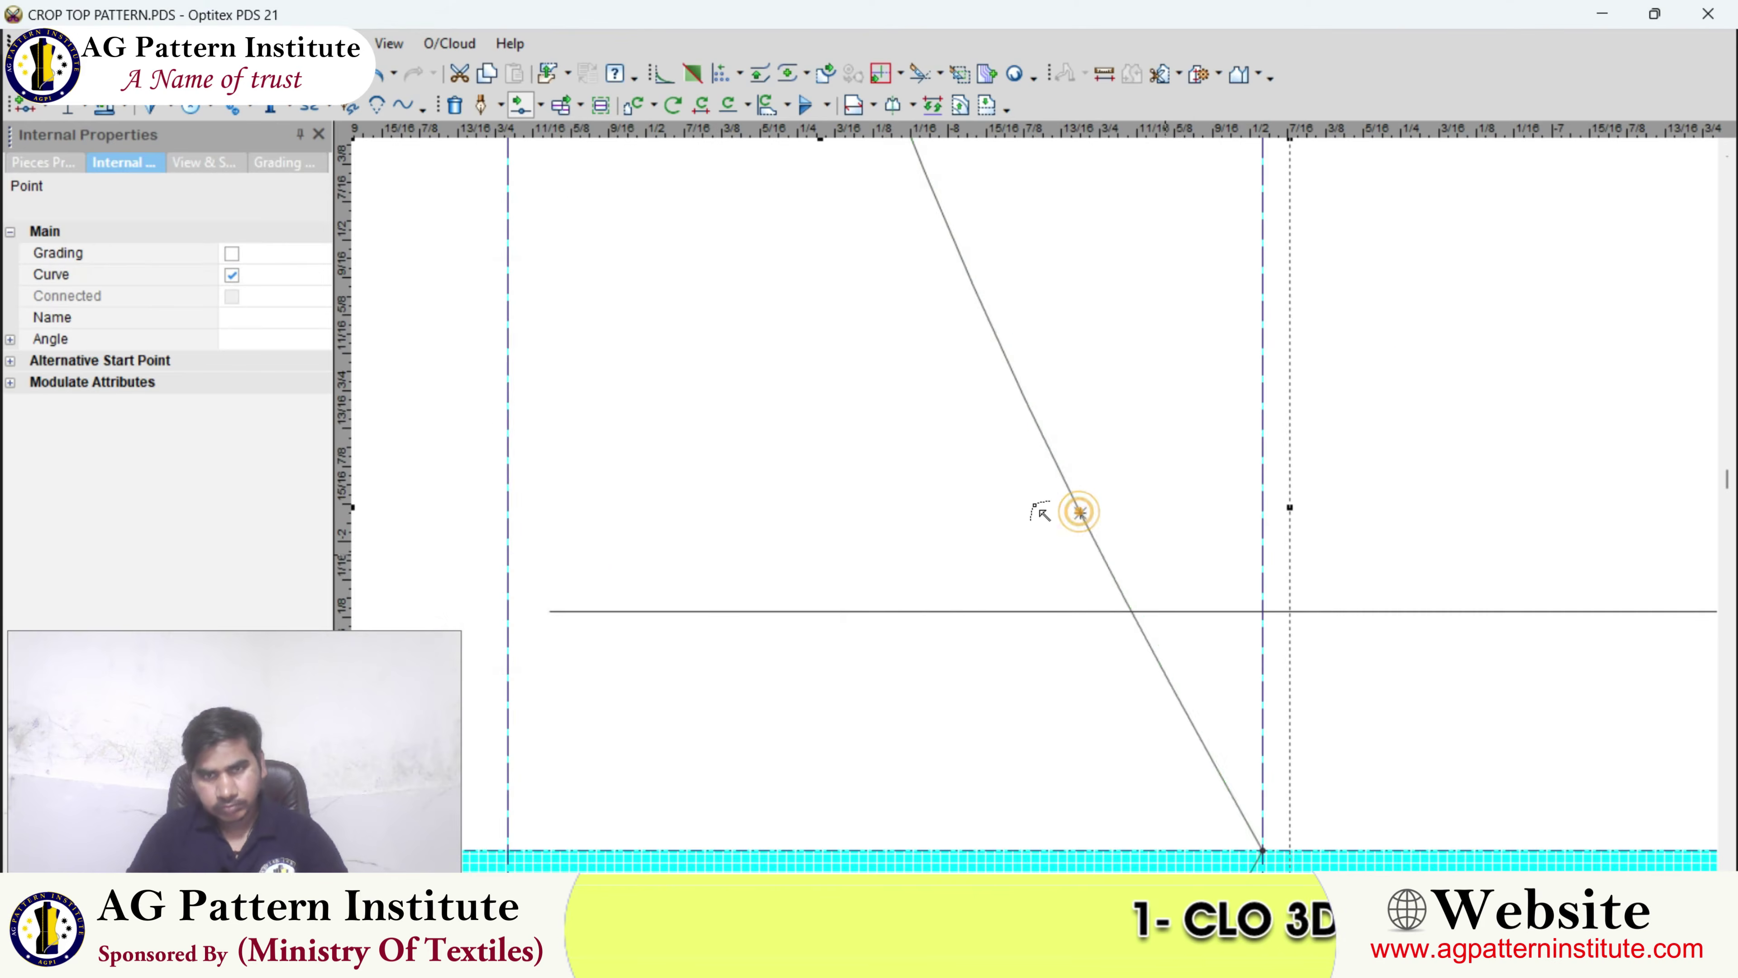
# - Move the under-bust curve's side-seam end about 0.11 inch along the seam towards the hem
pyautogui.scroll(-5, 1039, 504)
pyautogui.click(1082, 493)
pyautogui.scroll(2, 1053, 523)
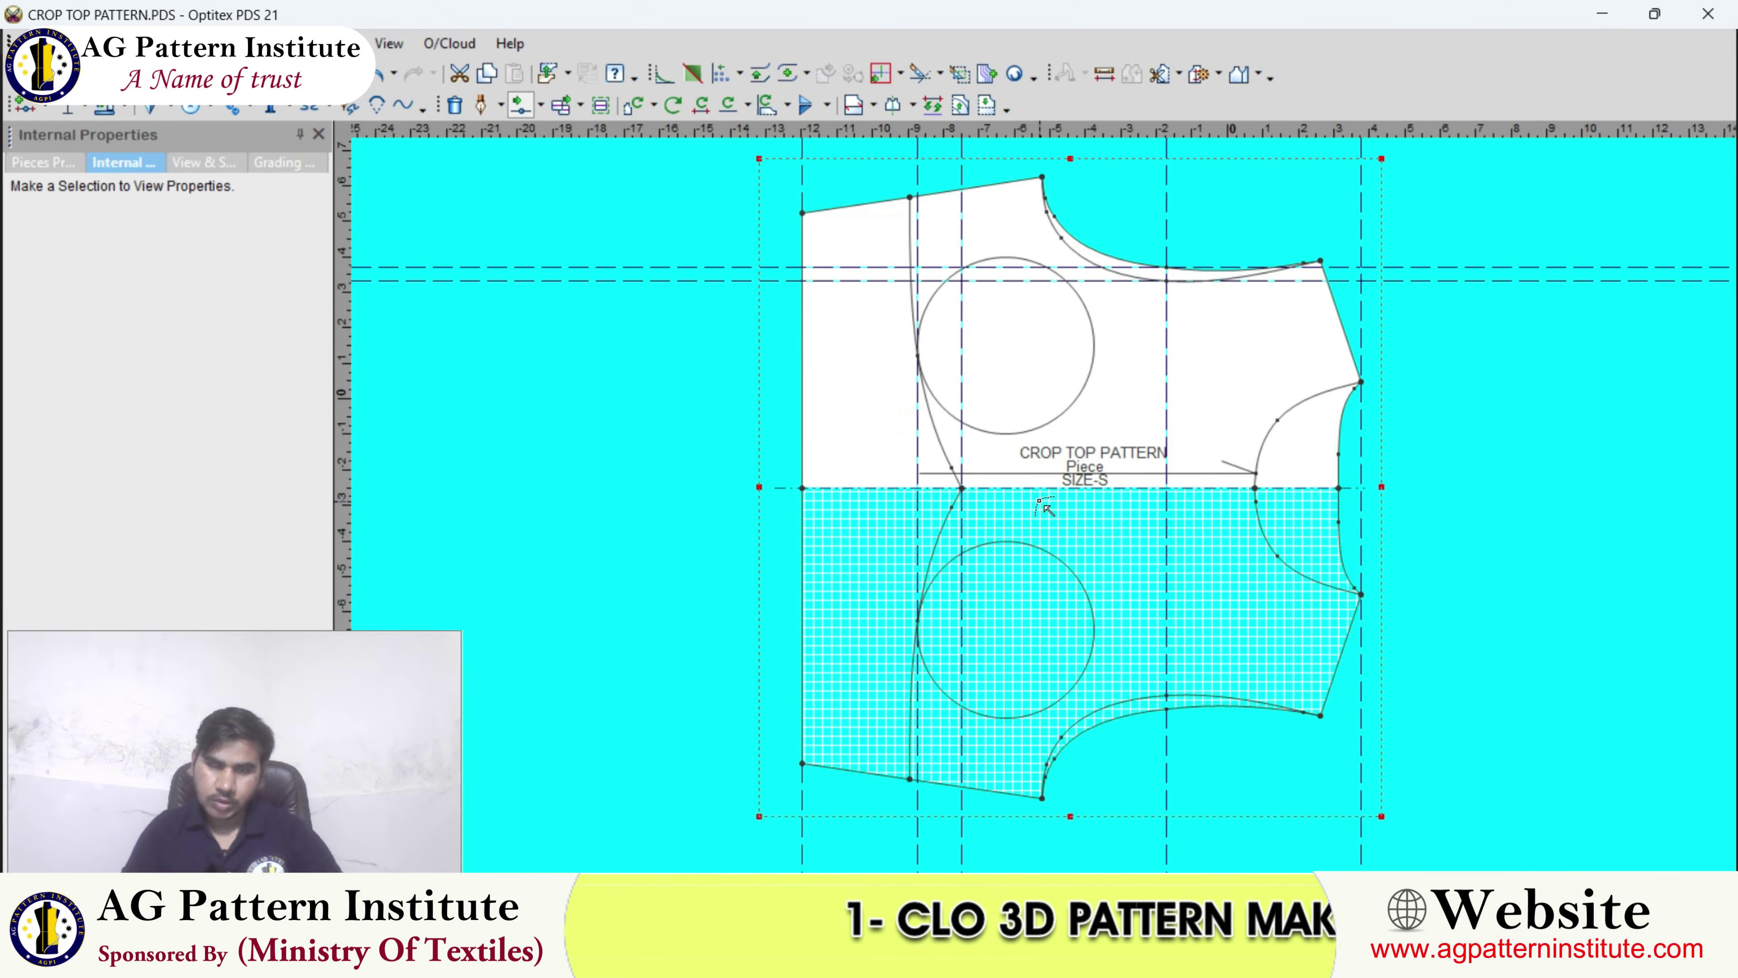
pyautogui.scroll(3, 1041, 503)
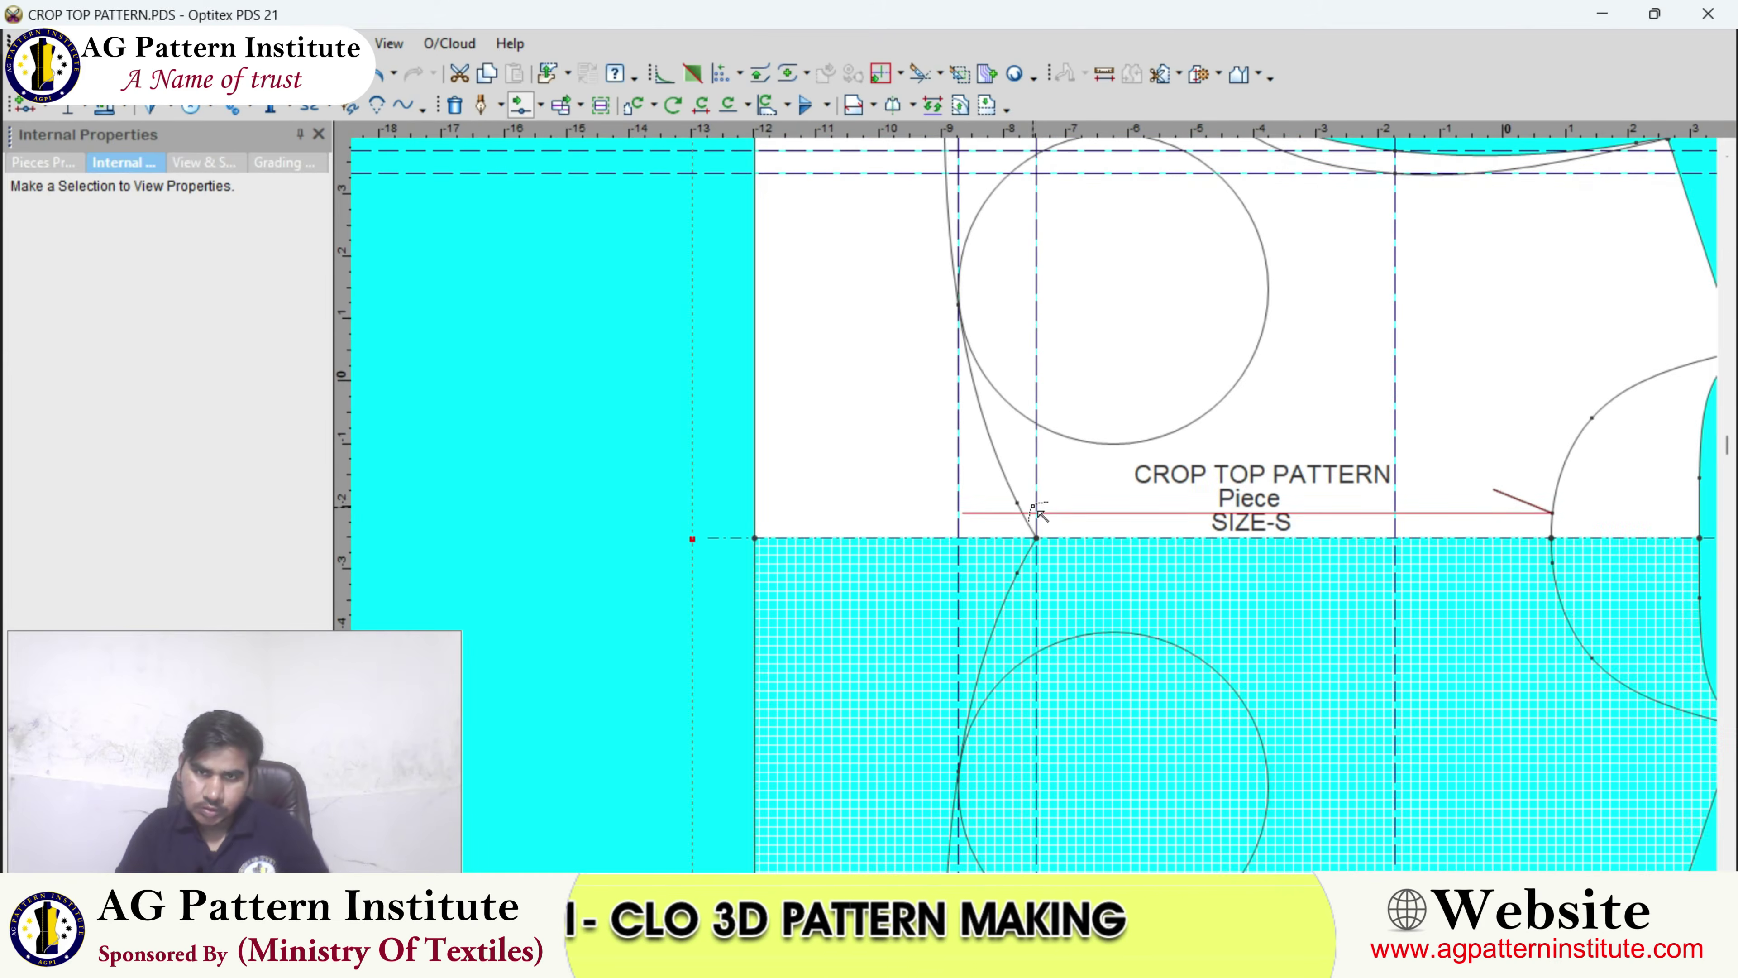
pyautogui.scroll(3, 1043, 458)
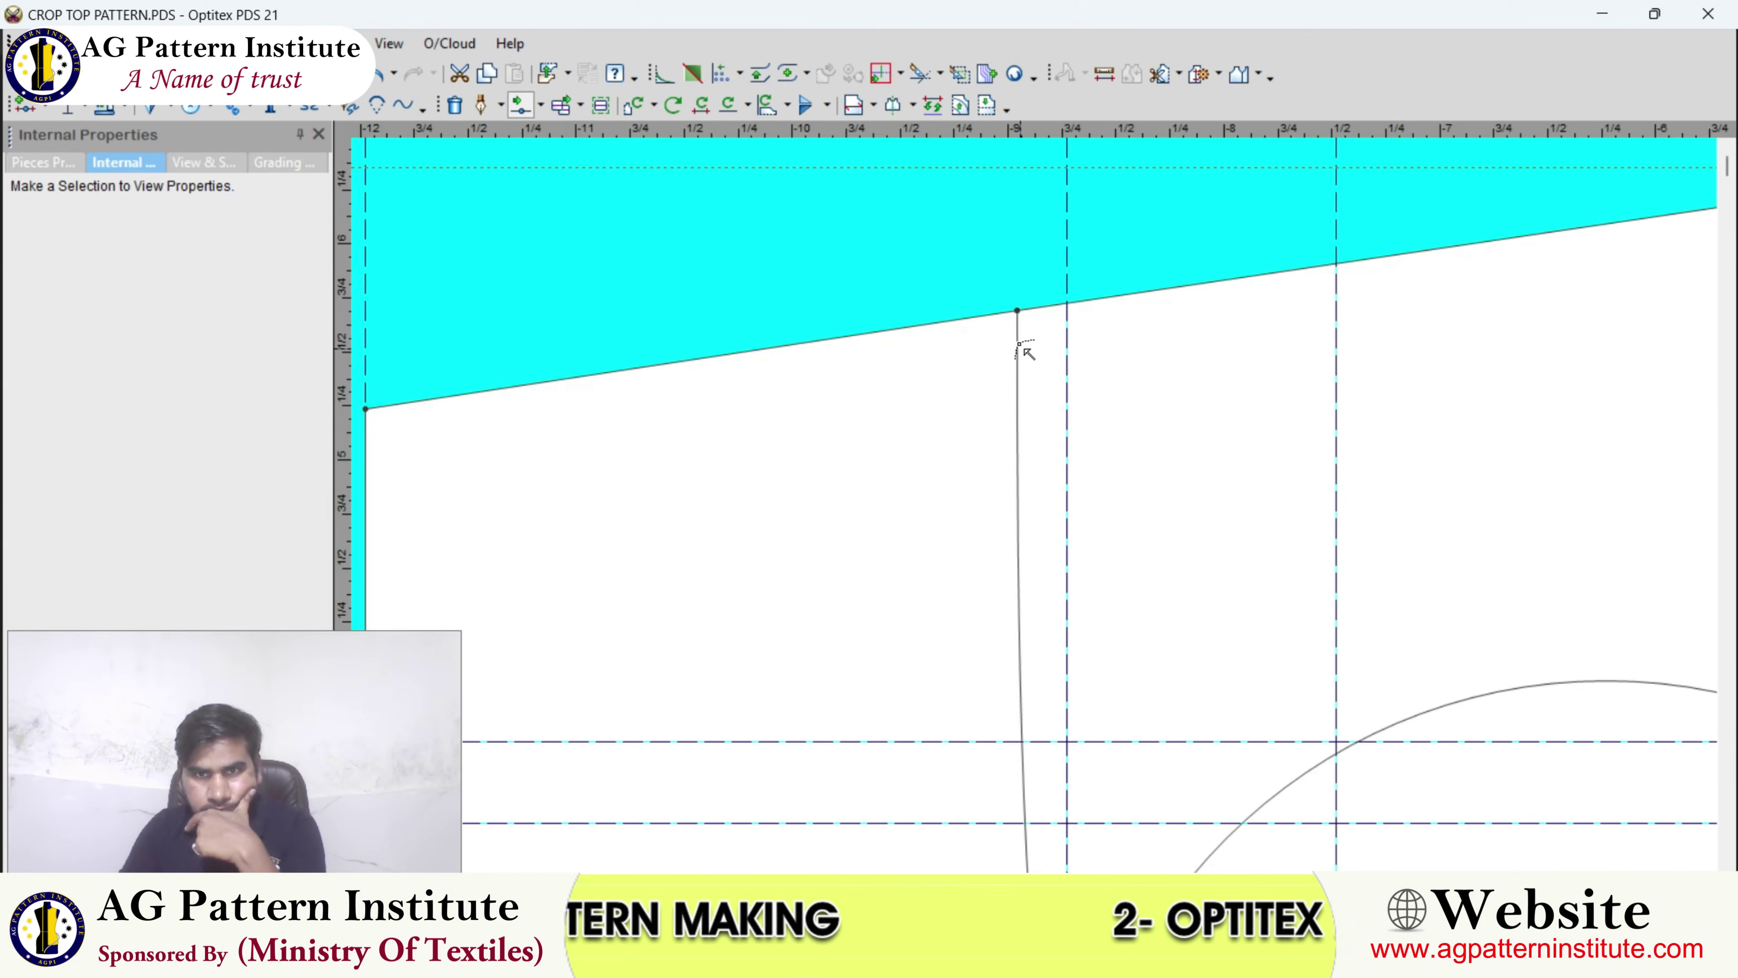
pyautogui.click(1017, 310)
pyautogui.moveTo(1017, 310); pyautogui.dragTo(991, 311)
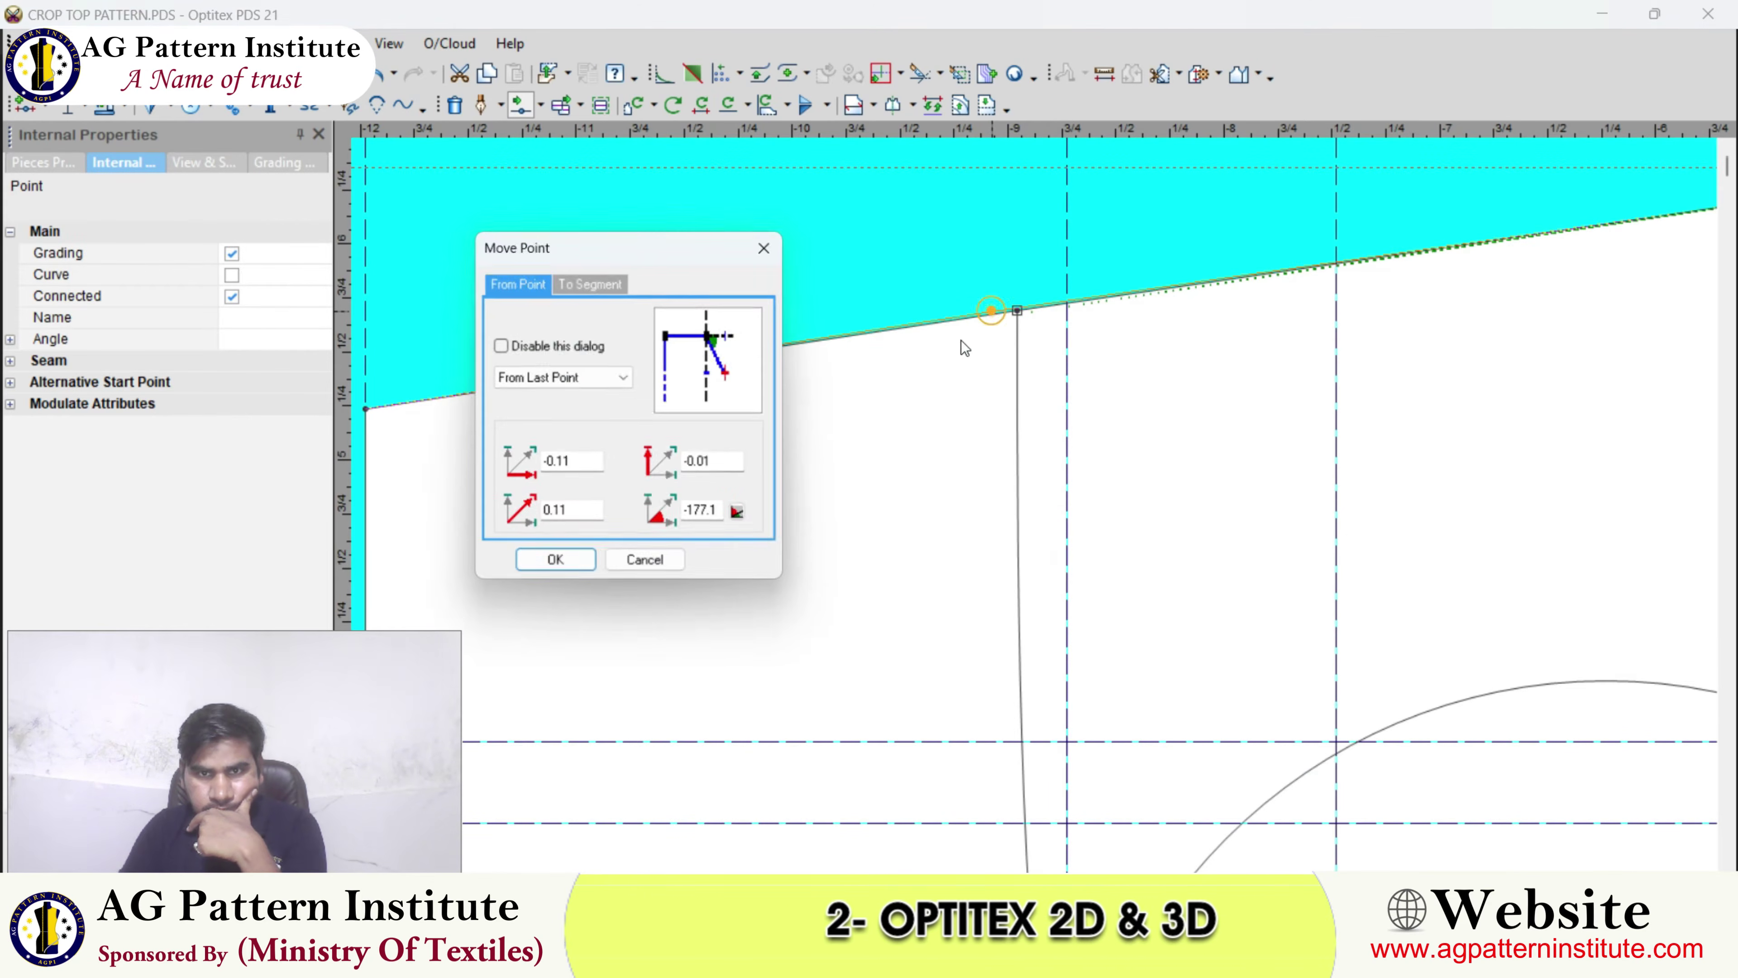
pyautogui.click(557, 568)
pyautogui.scroll(-3, 563, 570)
pyautogui.scroll(3, 1046, 493)
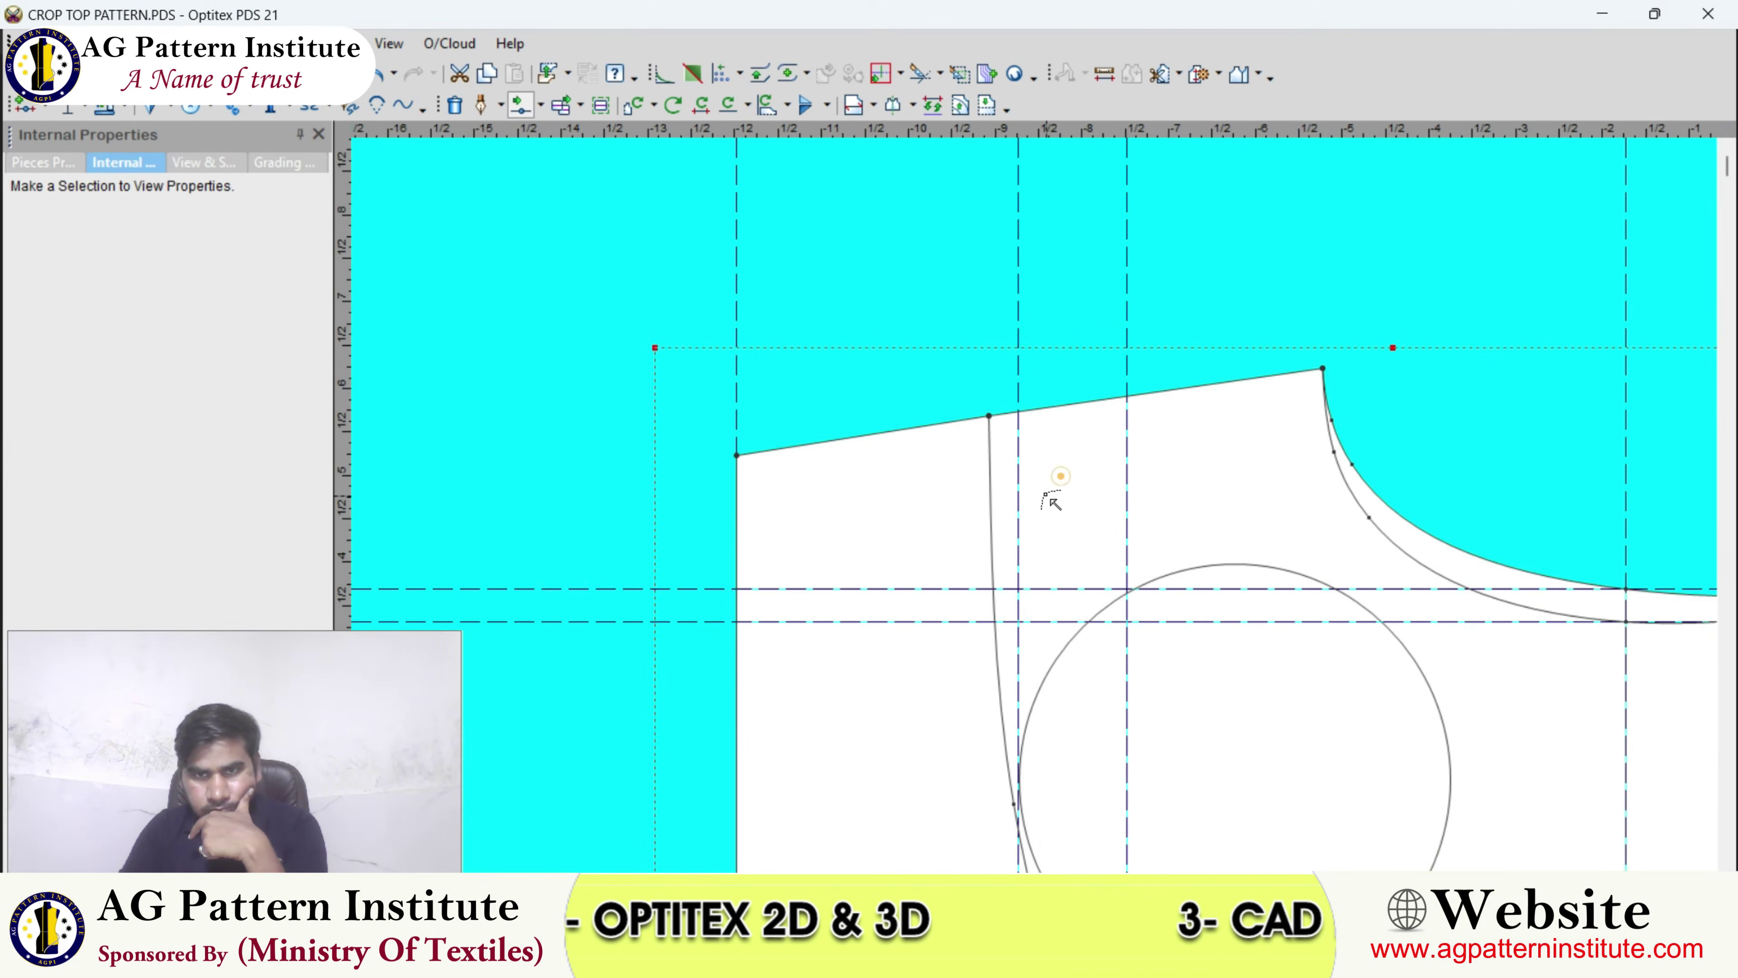
pyautogui.click(933, 363)
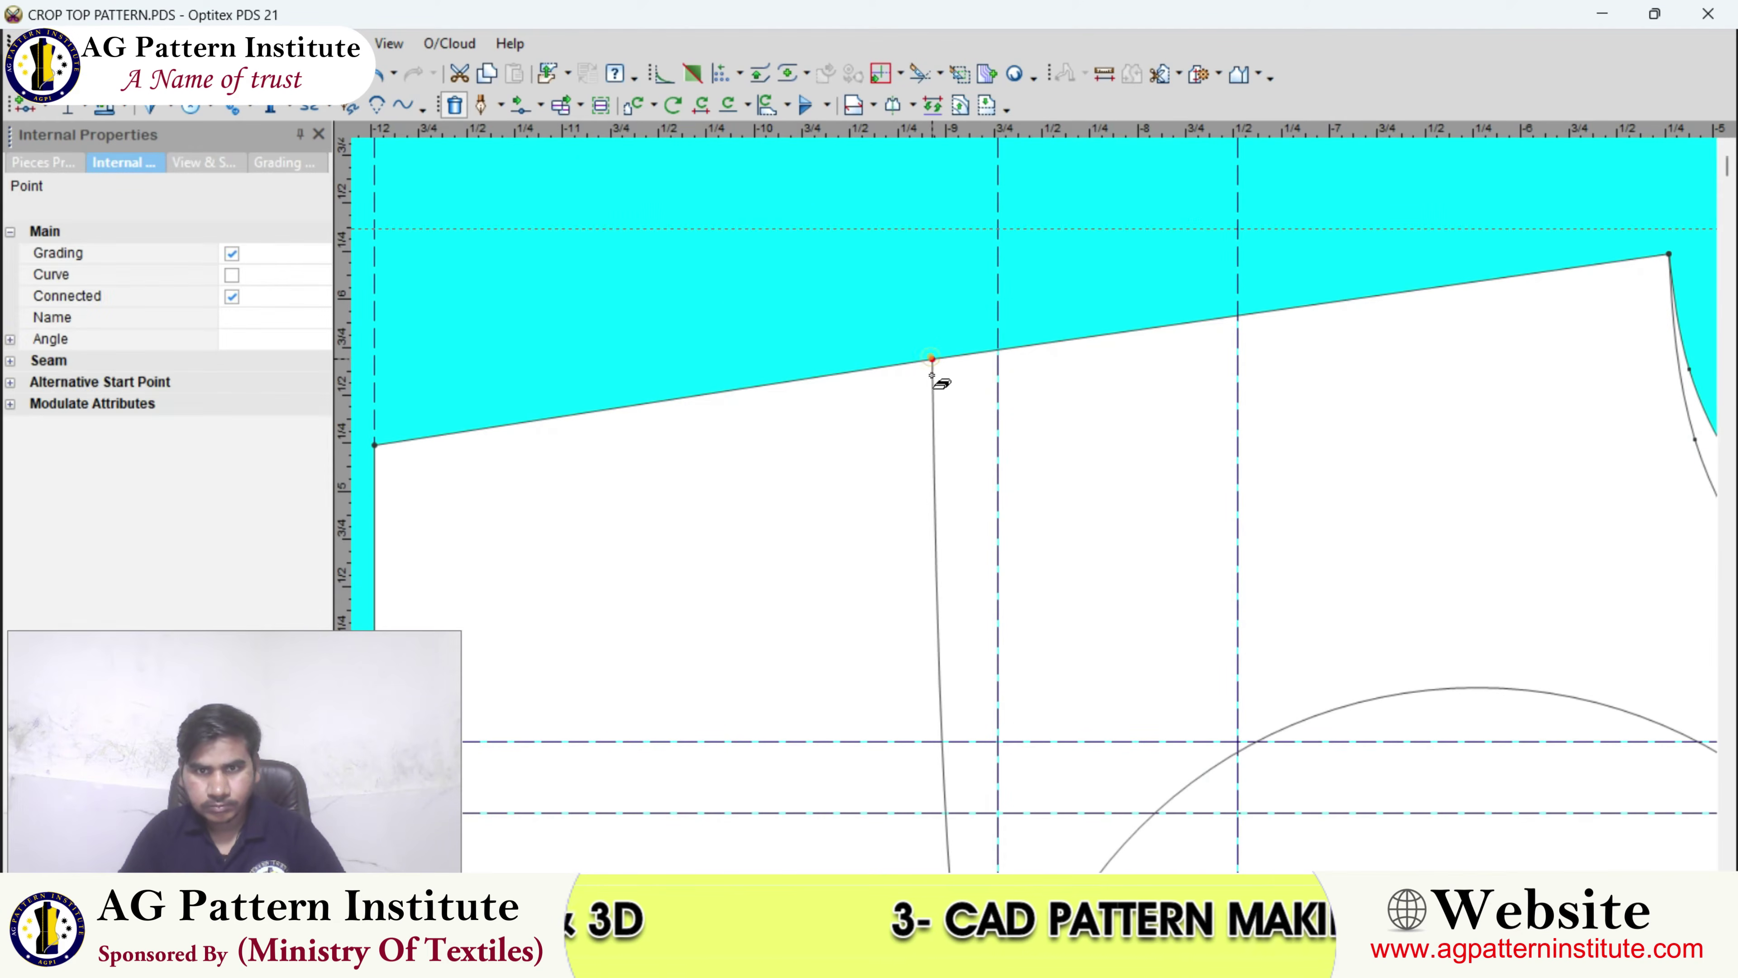
pyautogui.scroll(-3, 1040, 505)
pyautogui.scroll(-3, 1033, 510)
pyautogui.scroll(3, 1037, 507)
pyautogui.scroll(-3, 1067, 541)
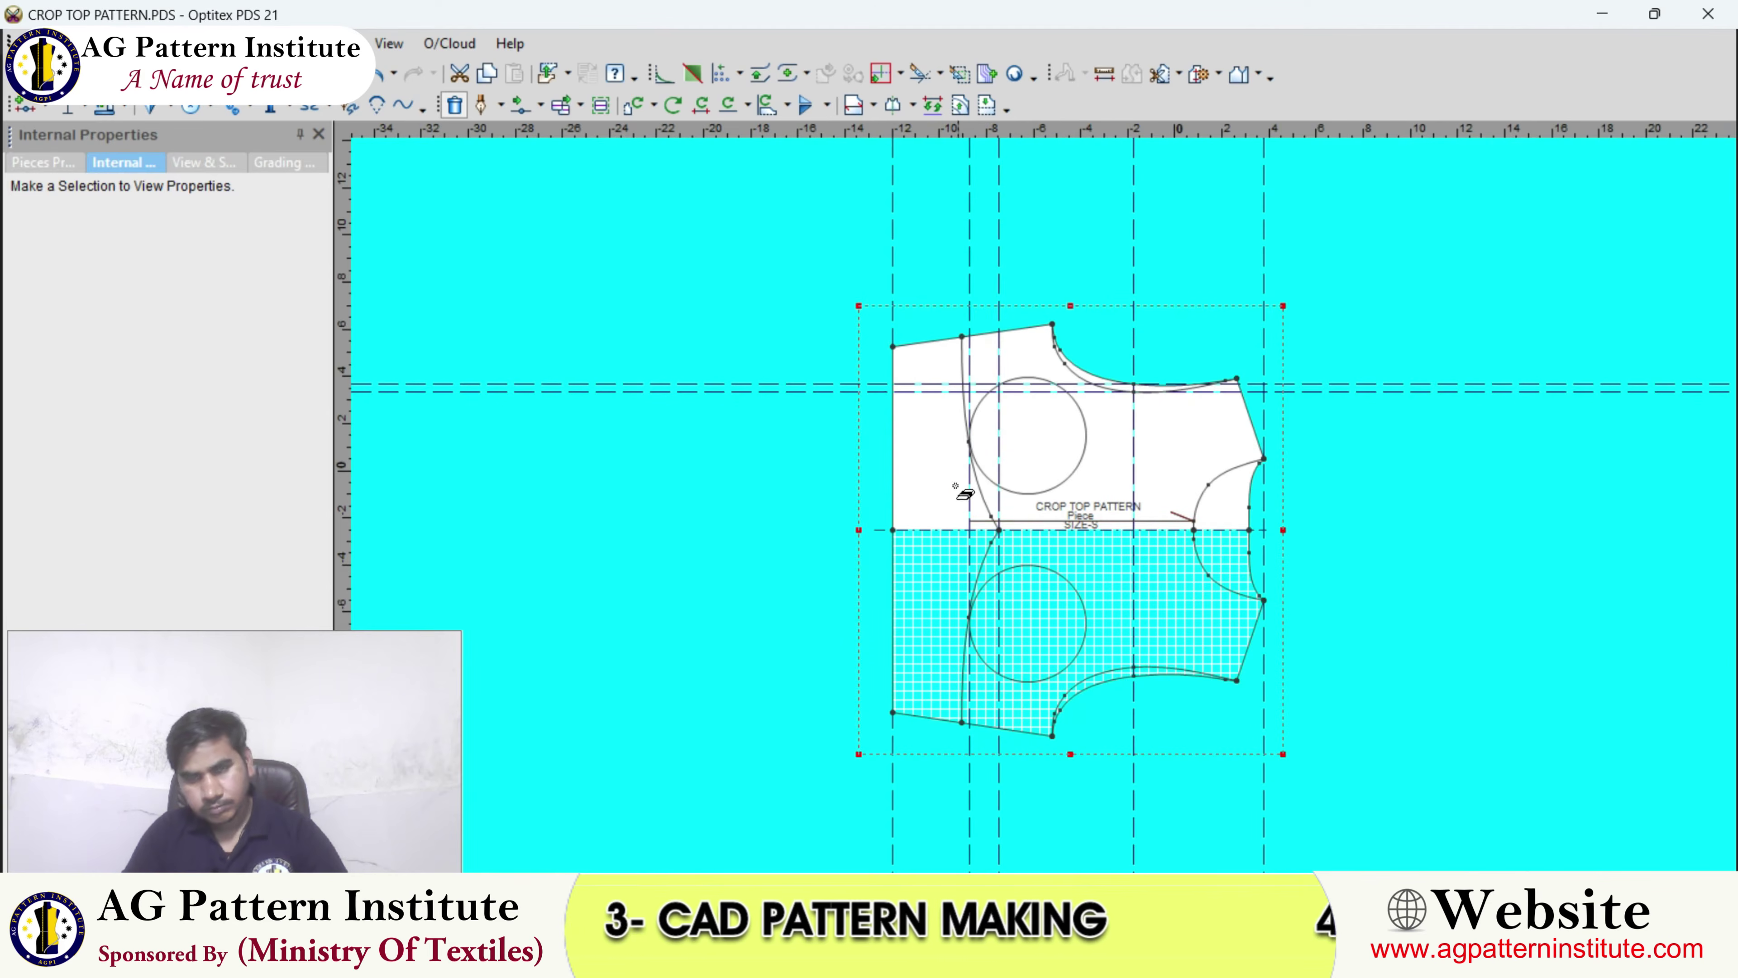
pyautogui.rightClick(830, 298)
pyautogui.click(850, 313)
# - Rotate the crop top piece 90 degrees so it stands upright with the neckline facing up
pyautogui.scroll(2, 1089, 493)
pyautogui.scroll(-3, 1089, 487)
pyautogui.click(1087, 485)
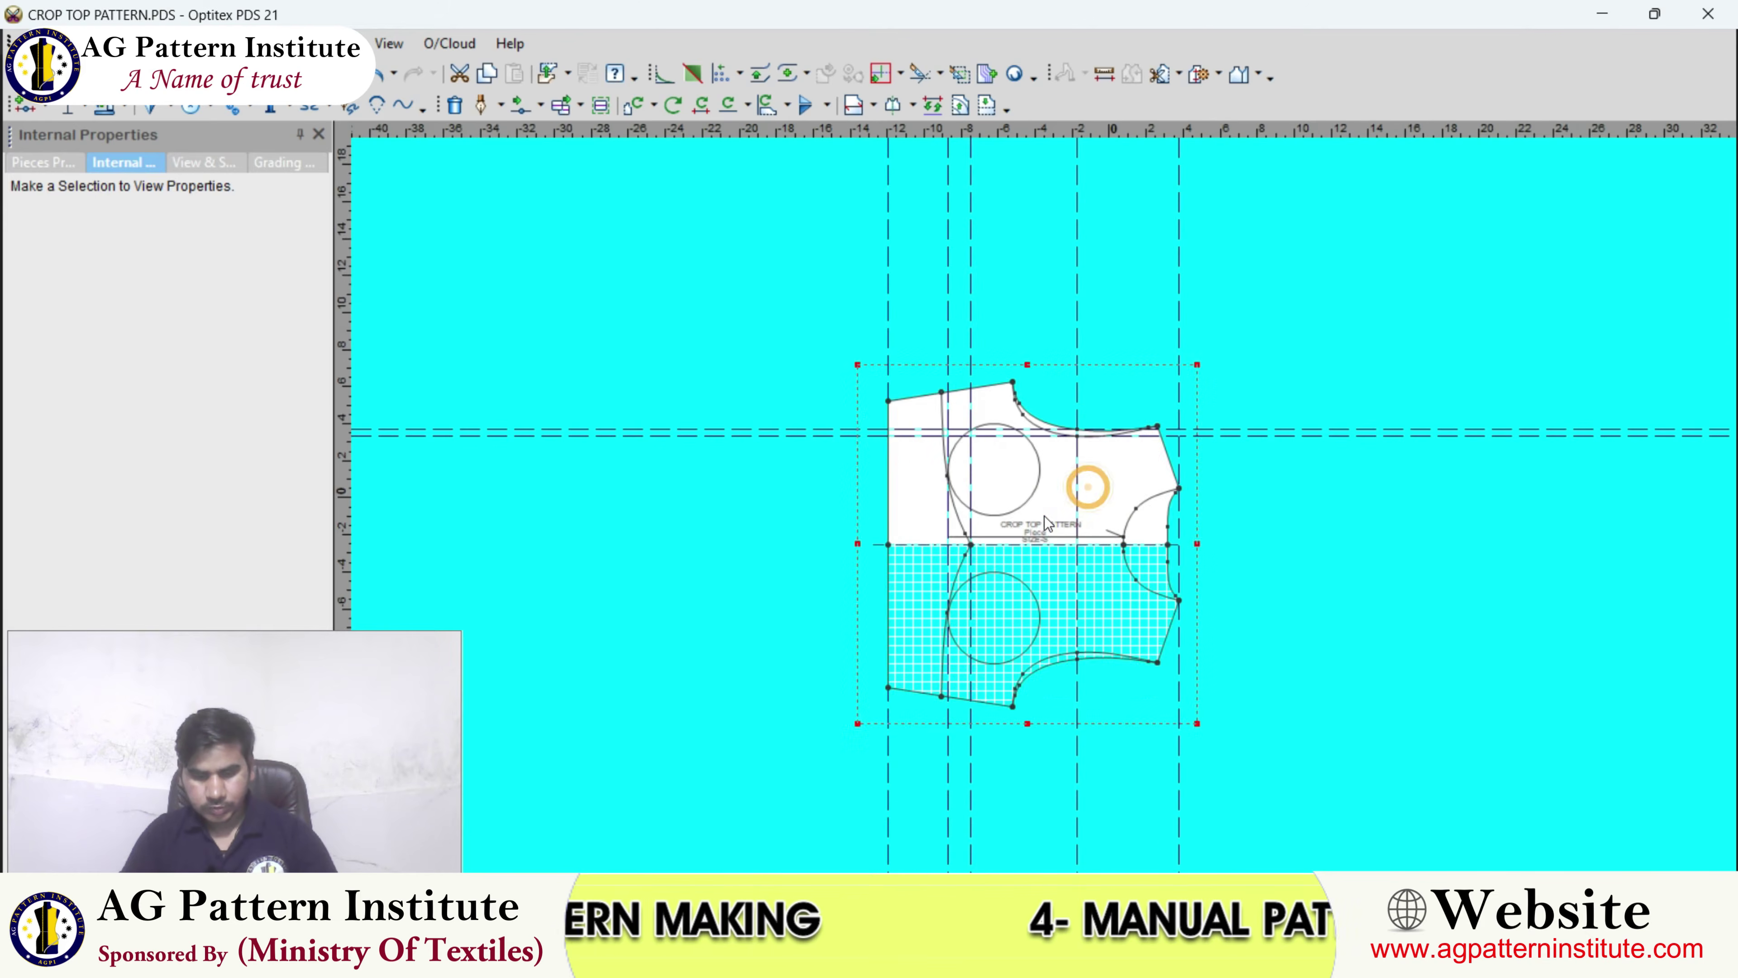
pyautogui.press('[')
pyautogui.press('space')
pyautogui.click(699, 563)
pyautogui.scroll(5, 703, 616)
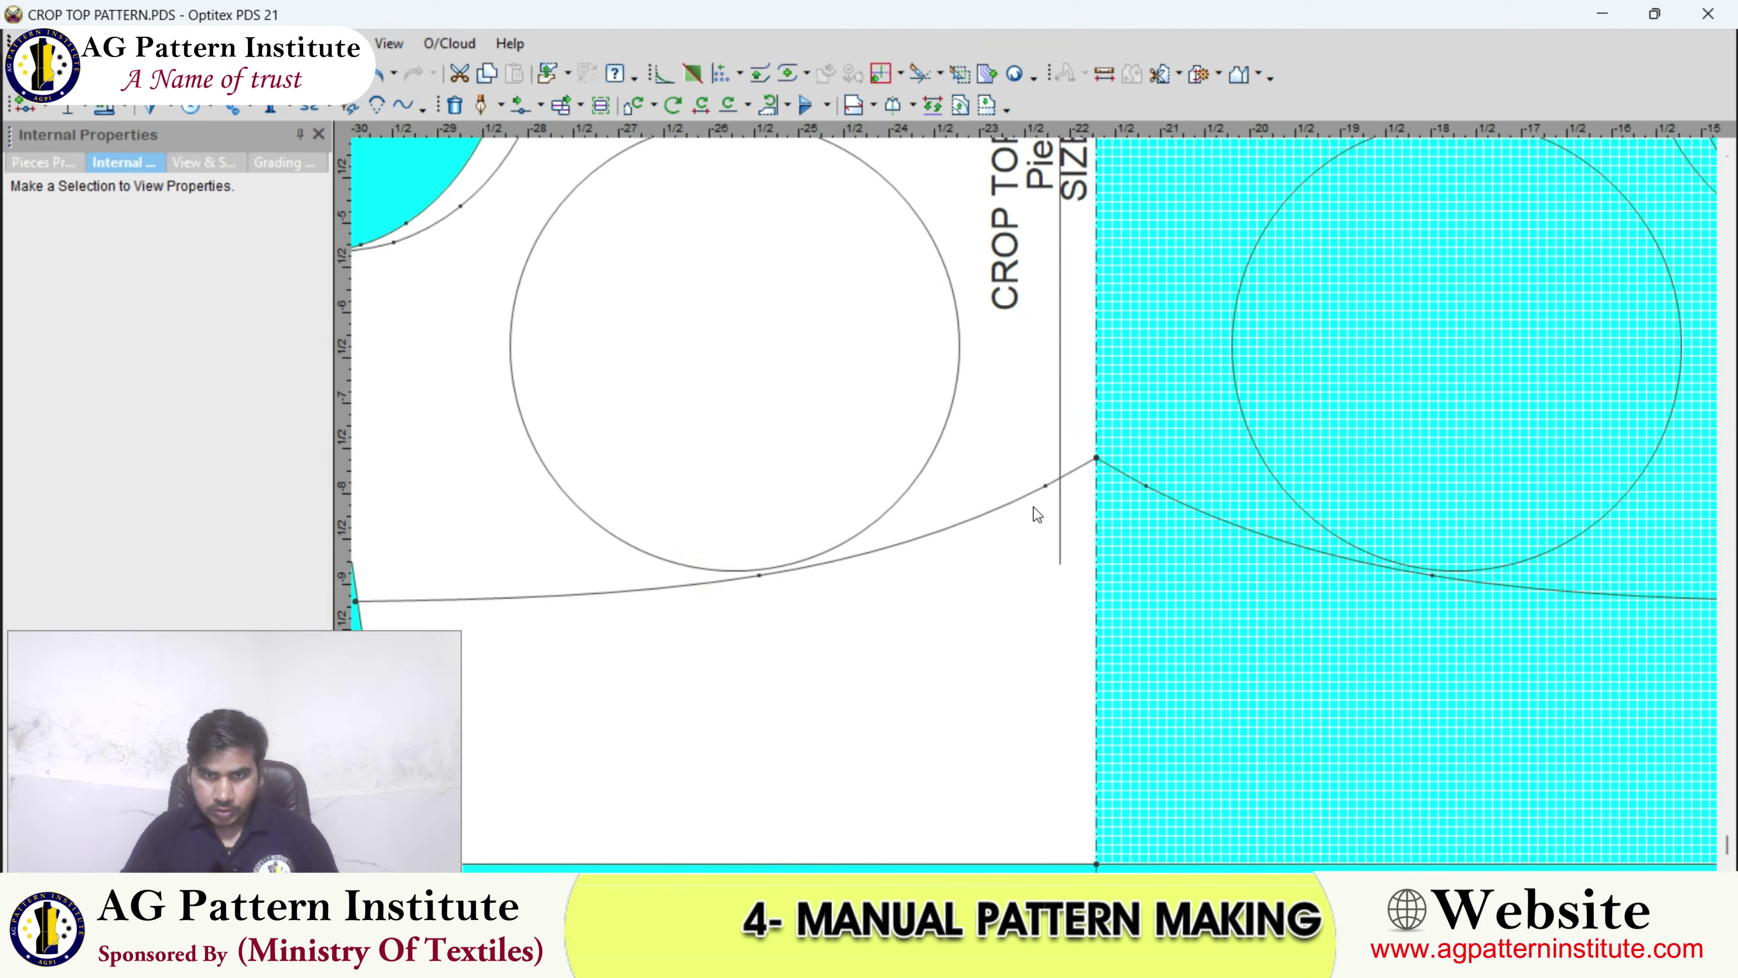
pyautogui.scroll(-2, 951, 773)
pyautogui.scroll(1, 1027, 483)
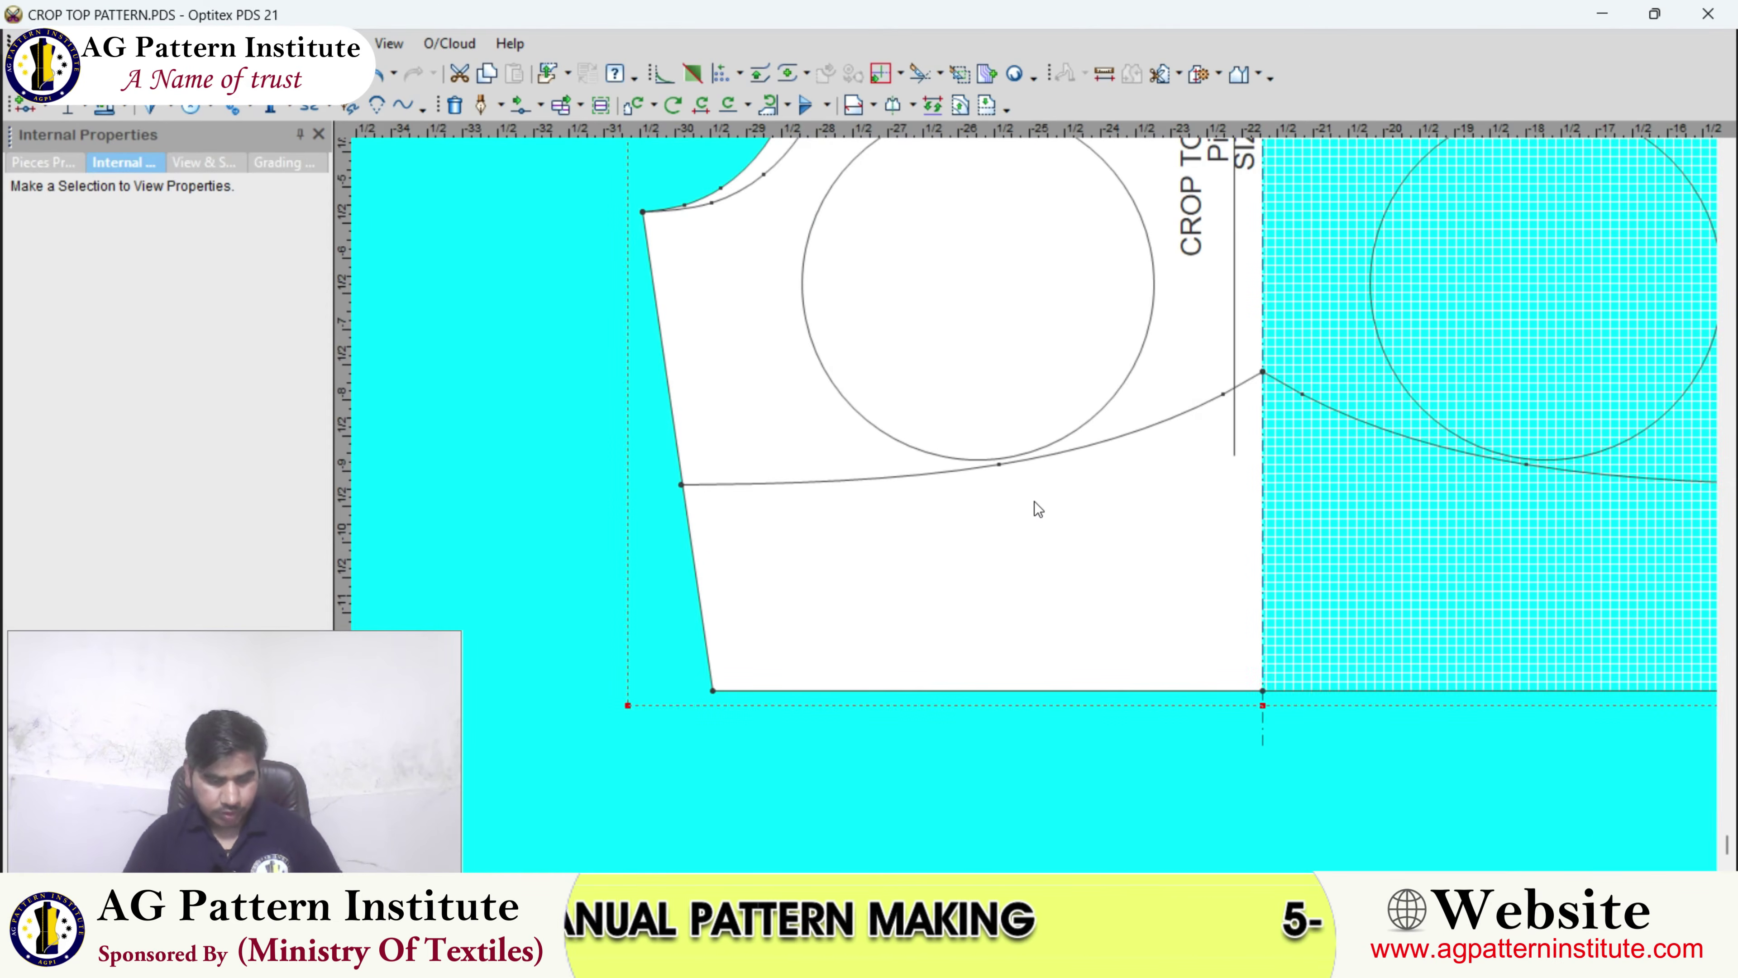
# - Move the whole under-bust line about 1/8 inch up along the fold towards the neckline
pyautogui.press('p')
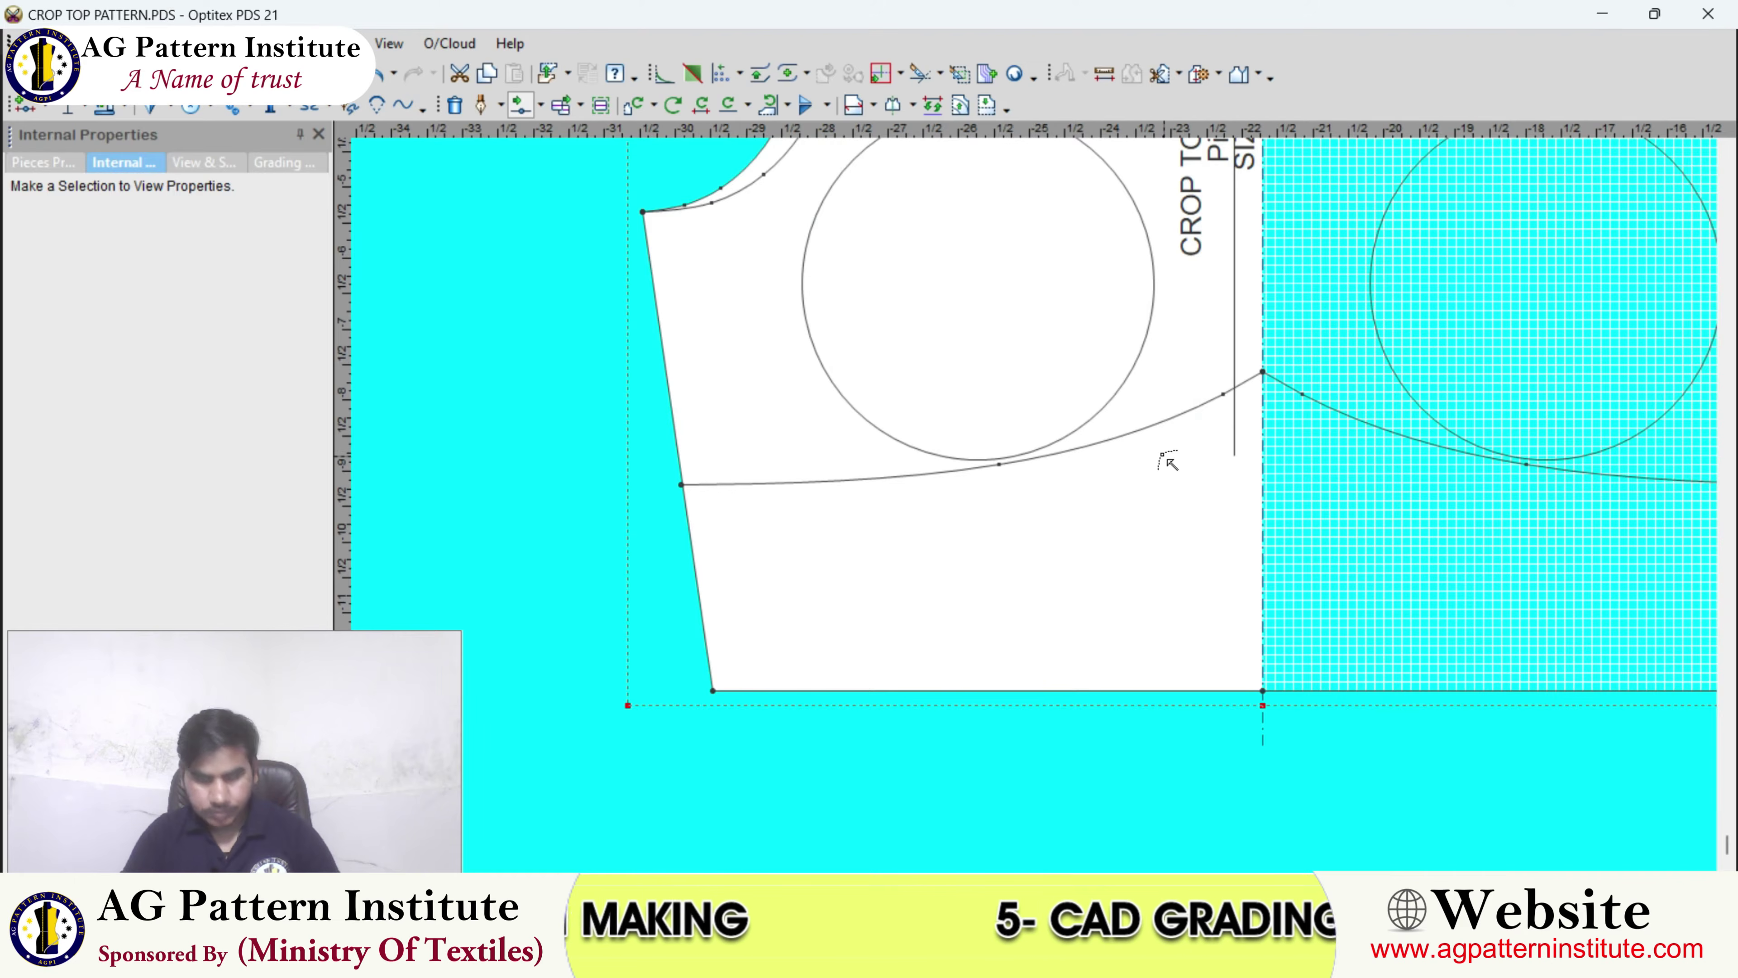
pyautogui.press('Escape')
pyautogui.scroll(3, 1272, 427)
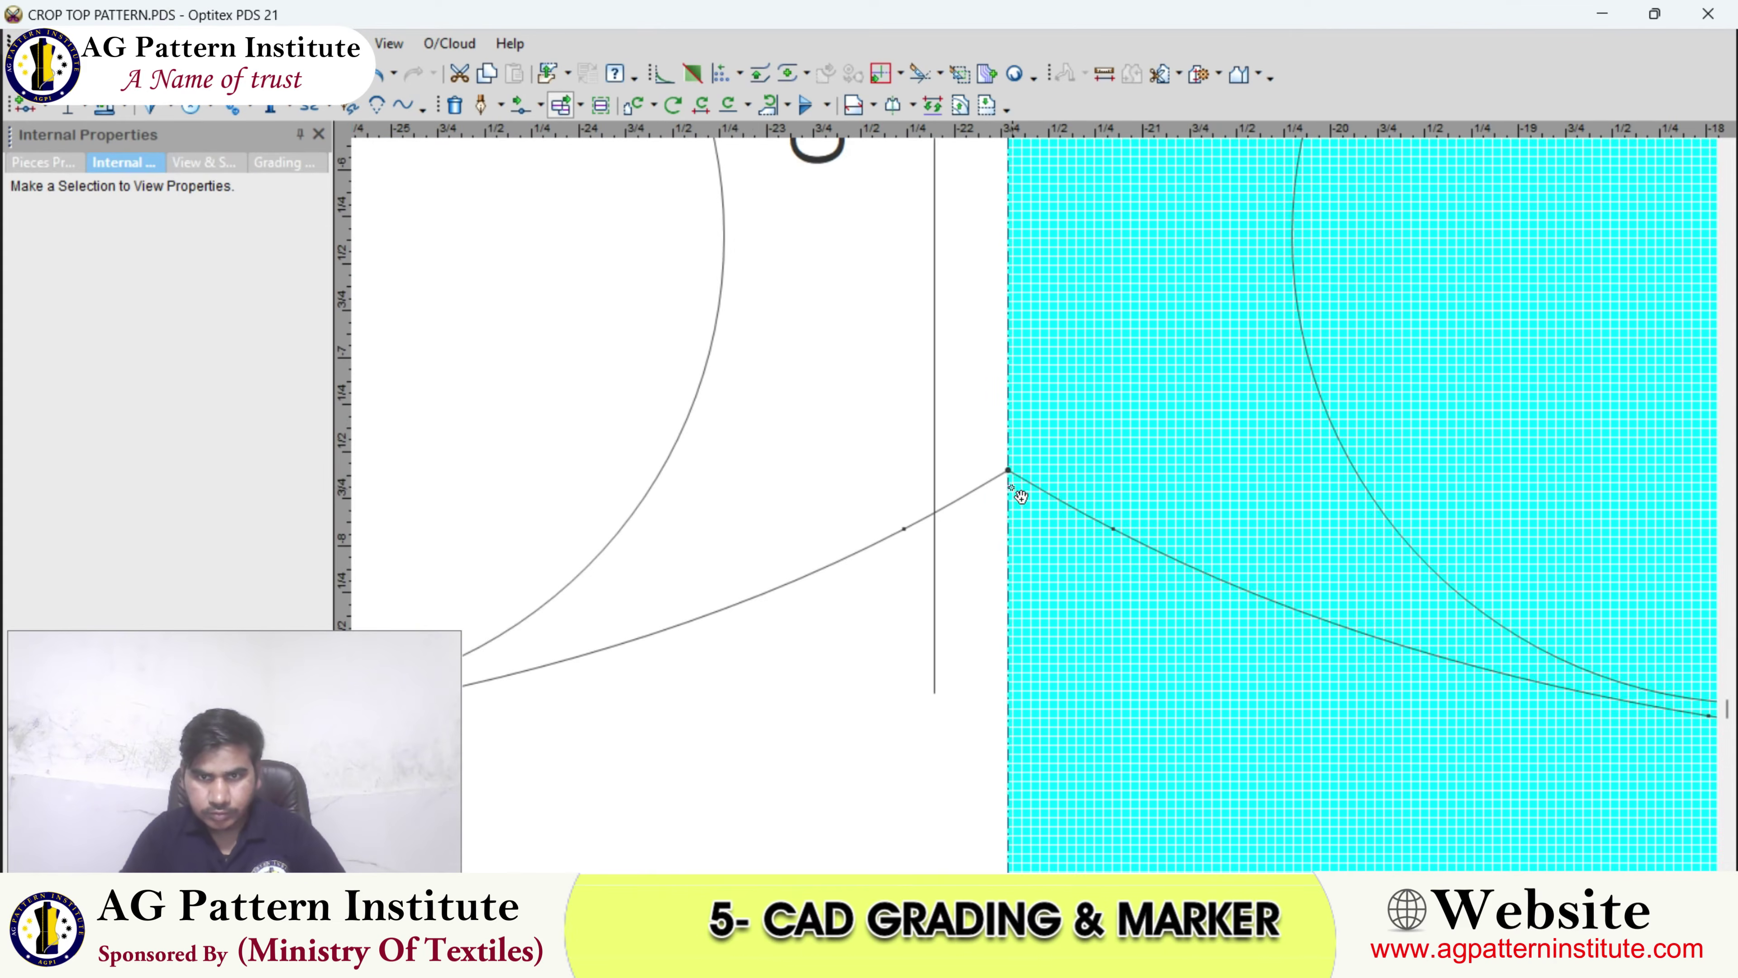
pyautogui.click(1017, 477)
pyautogui.click(1008, 448)
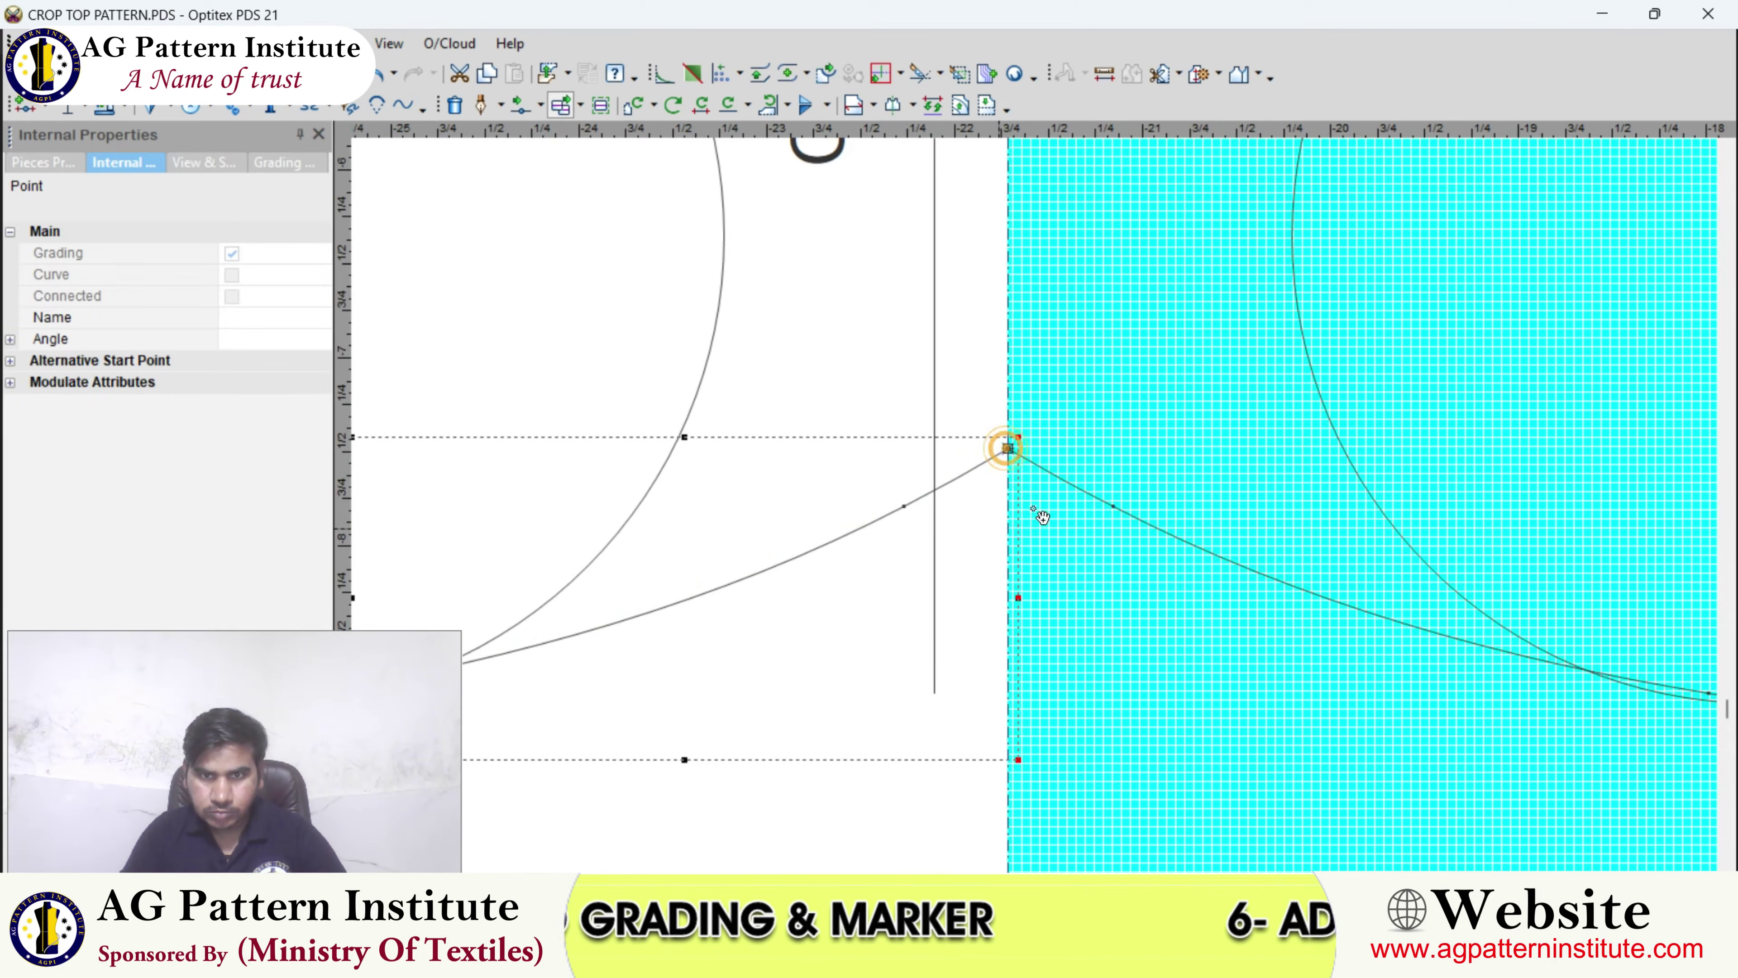
pyautogui.scroll(-4, 1031, 509)
# - Lower the under-bust curve's middle point so the line touches the lower edge of the bust circle
pyautogui.scroll(5, 1037, 516)
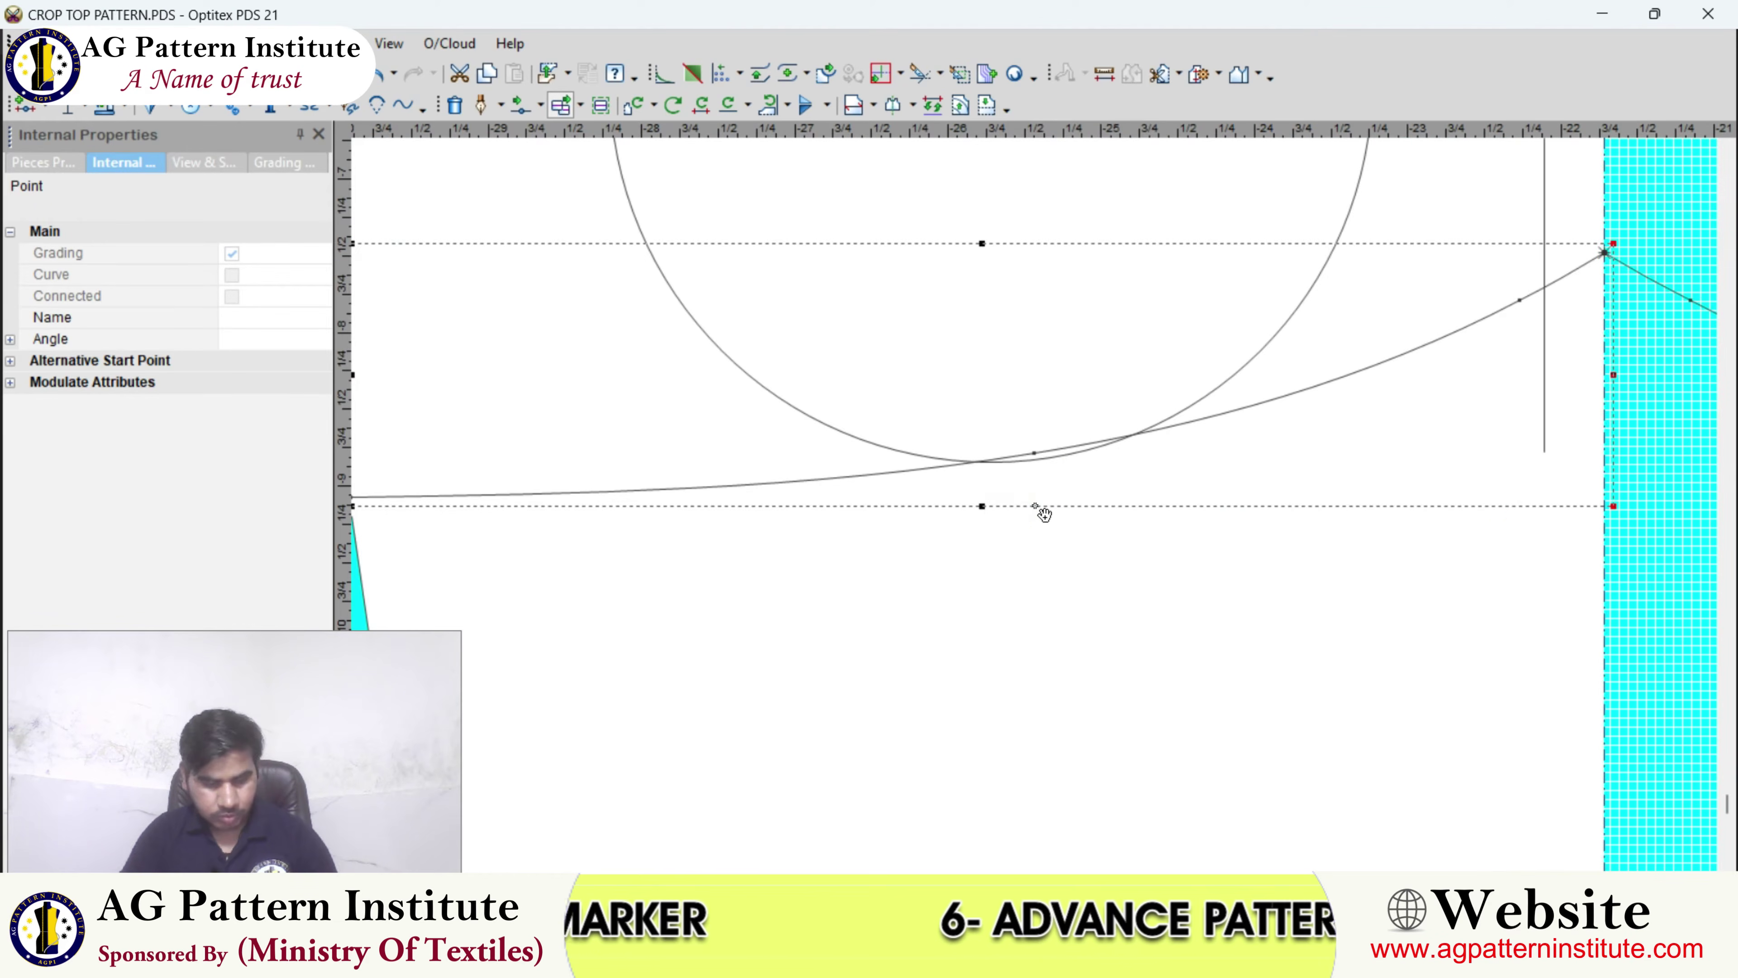
pyautogui.scroll(4, 1044, 512)
pyautogui.click(1060, 474)
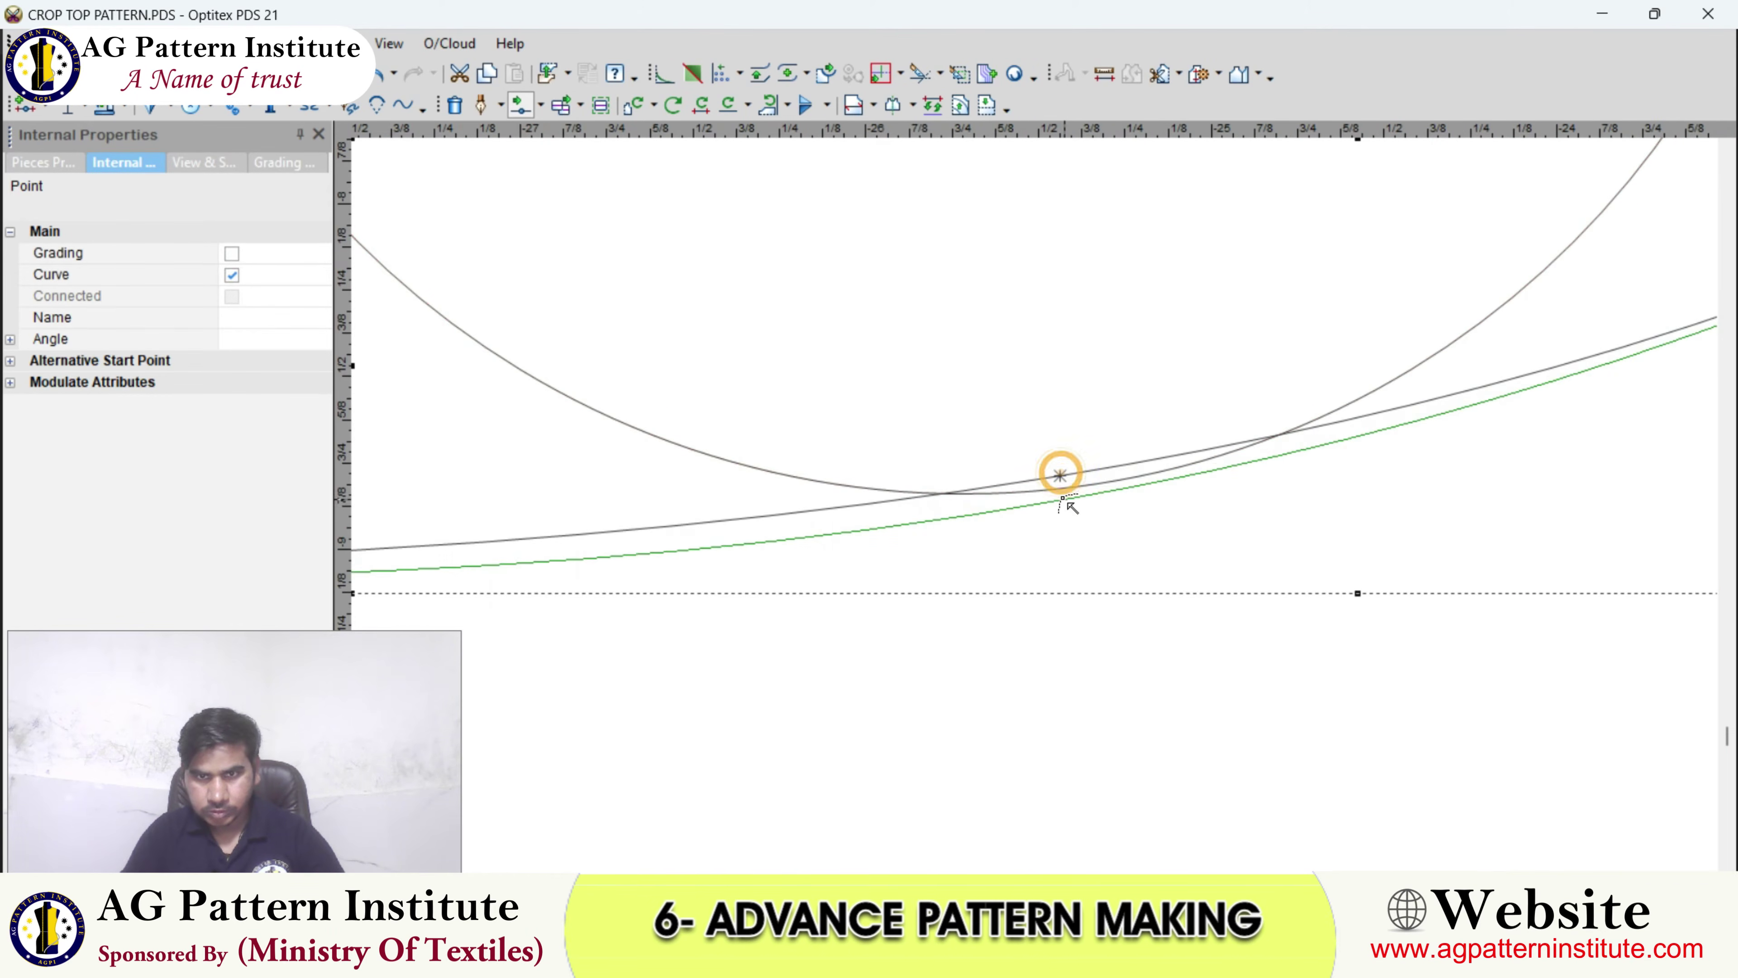
pyautogui.click(1063, 498)
pyautogui.press('Return')
pyautogui.scroll(-4, 1086, 527)
pyautogui.click(1048, 505)
pyautogui.scroll(-2, 1067, 506)
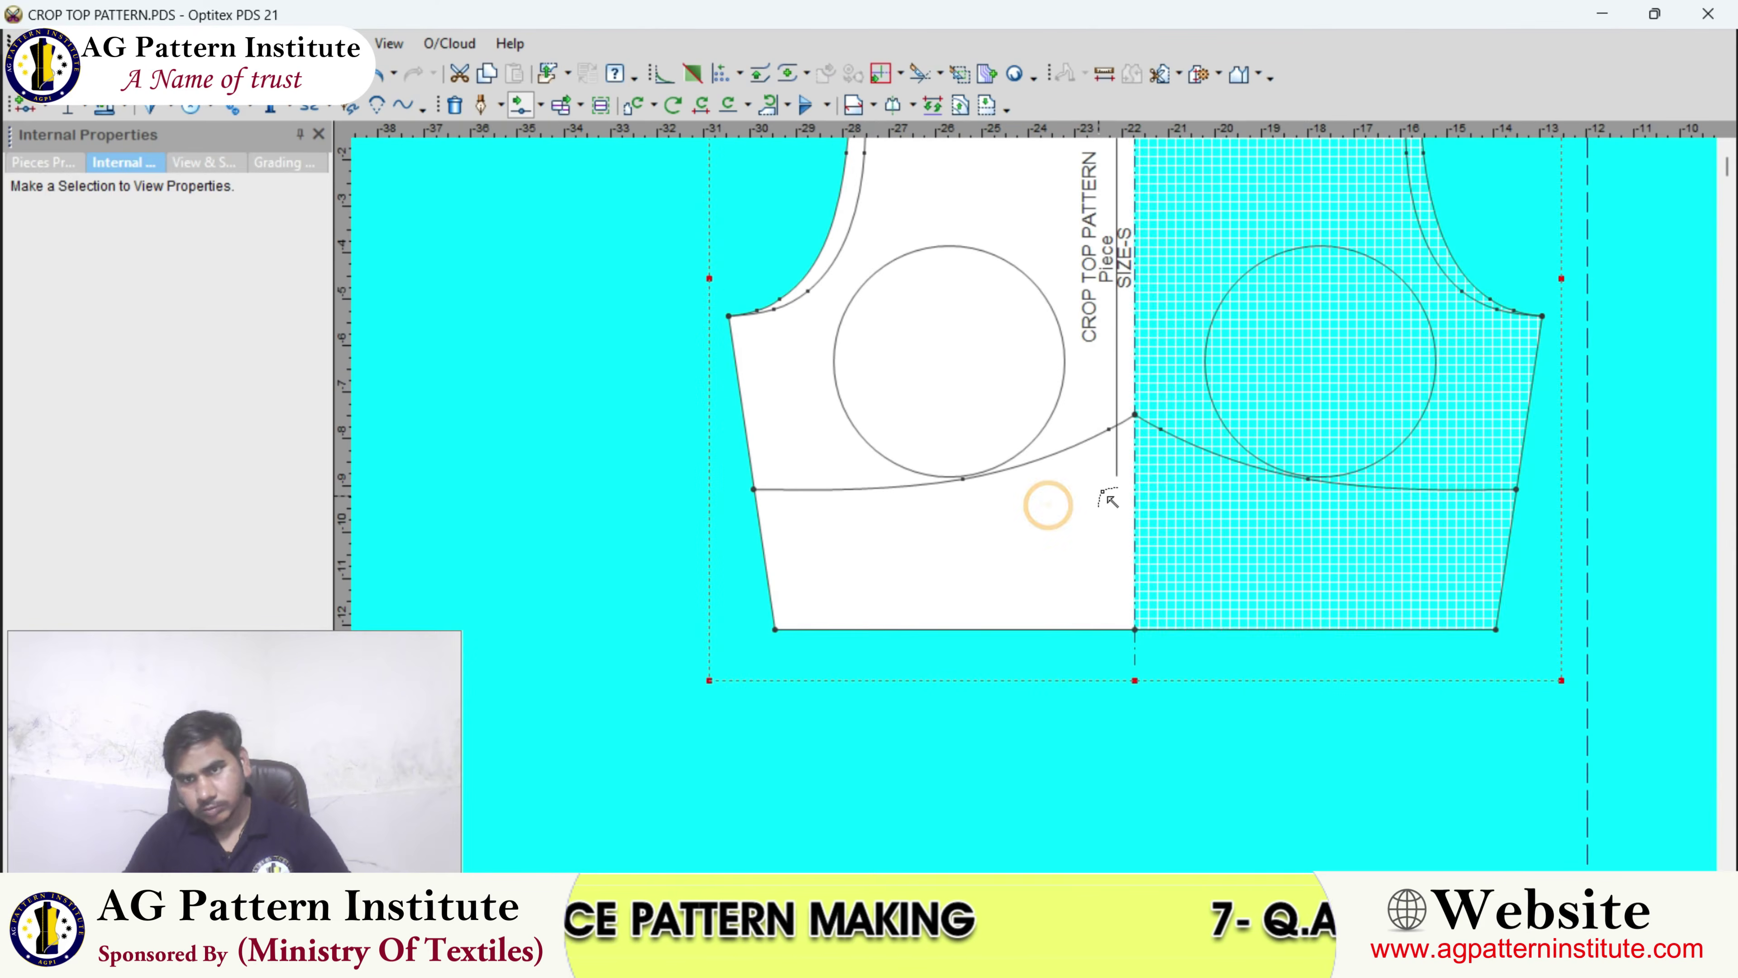
# - Add a curve point to the under-bust line between the side seam and the bust circle, moving it 0.08 inch horizontally and 0.04 inch vertically
pyautogui.scroll(3, 1001, 493)
pyautogui.click(1006, 466)
pyautogui.scroll(2, 950, 514)
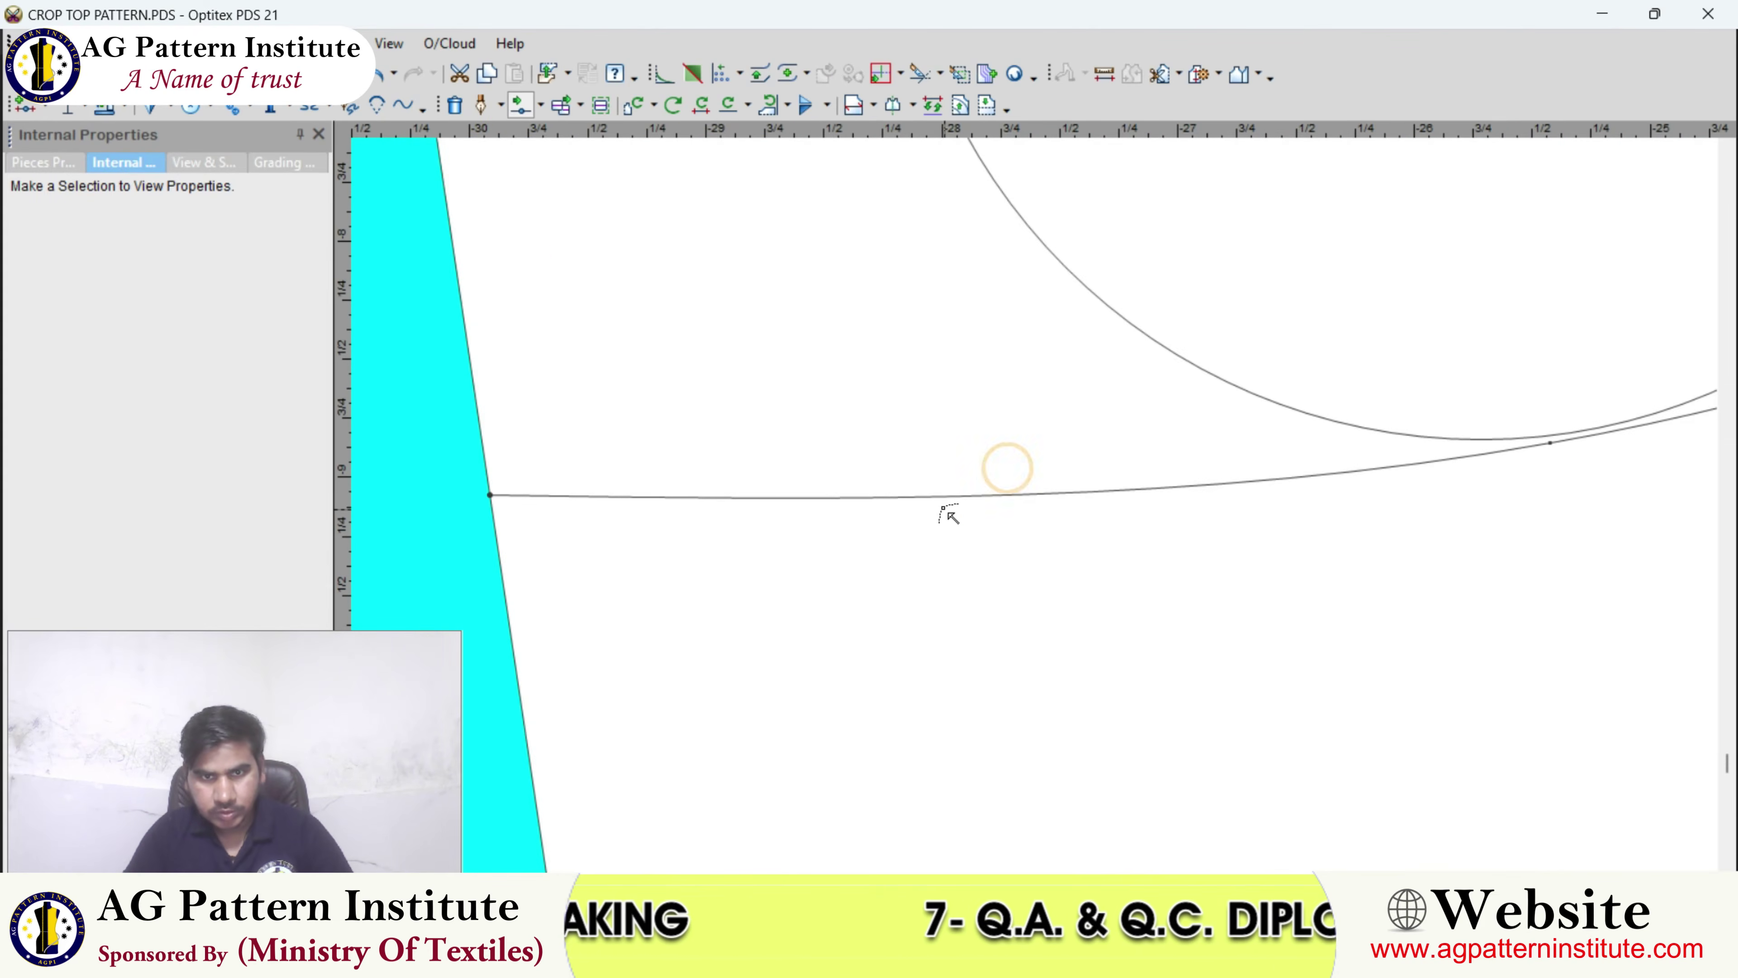
pyautogui.click(1087, 490)
pyautogui.click(1106, 484)
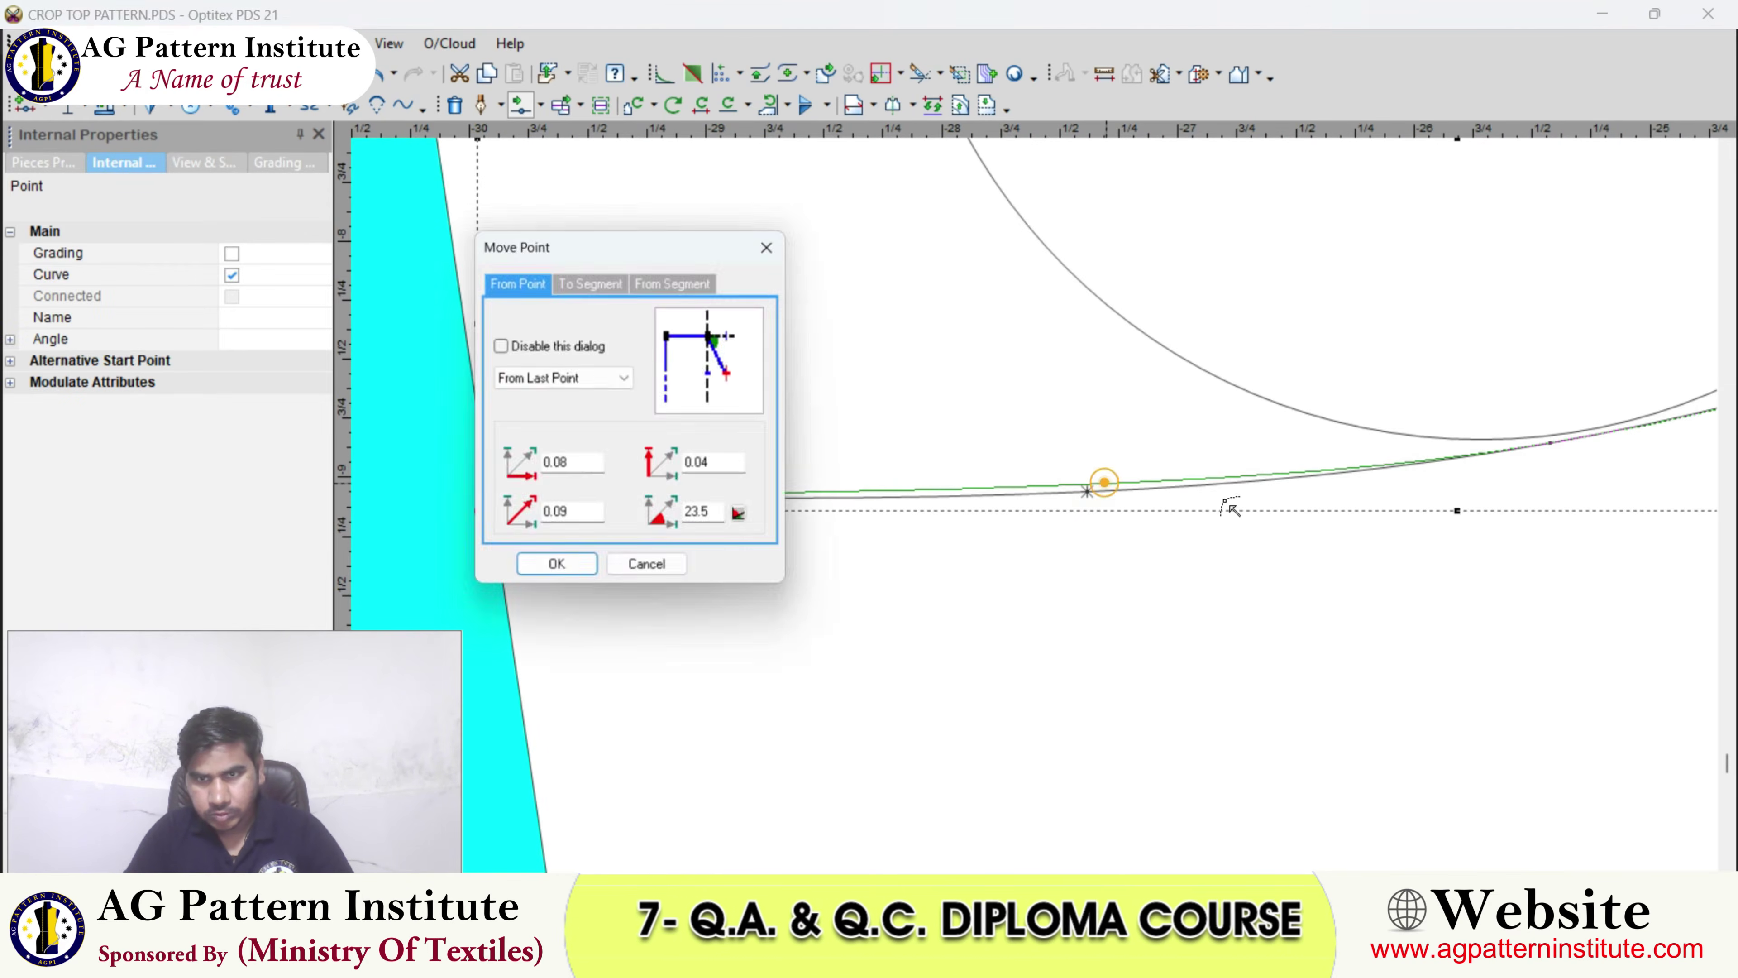
pyautogui.press('Return')
pyautogui.click(1346, 514)
pyautogui.scroll(-3, 1052, 511)
pyautogui.scroll(3, 1048, 497)
# - Shift the under-bust curve's point near the fold slightly down towards the hem to smooth the line
pyautogui.click(1048, 499)
pyautogui.scroll(2, 1047, 502)
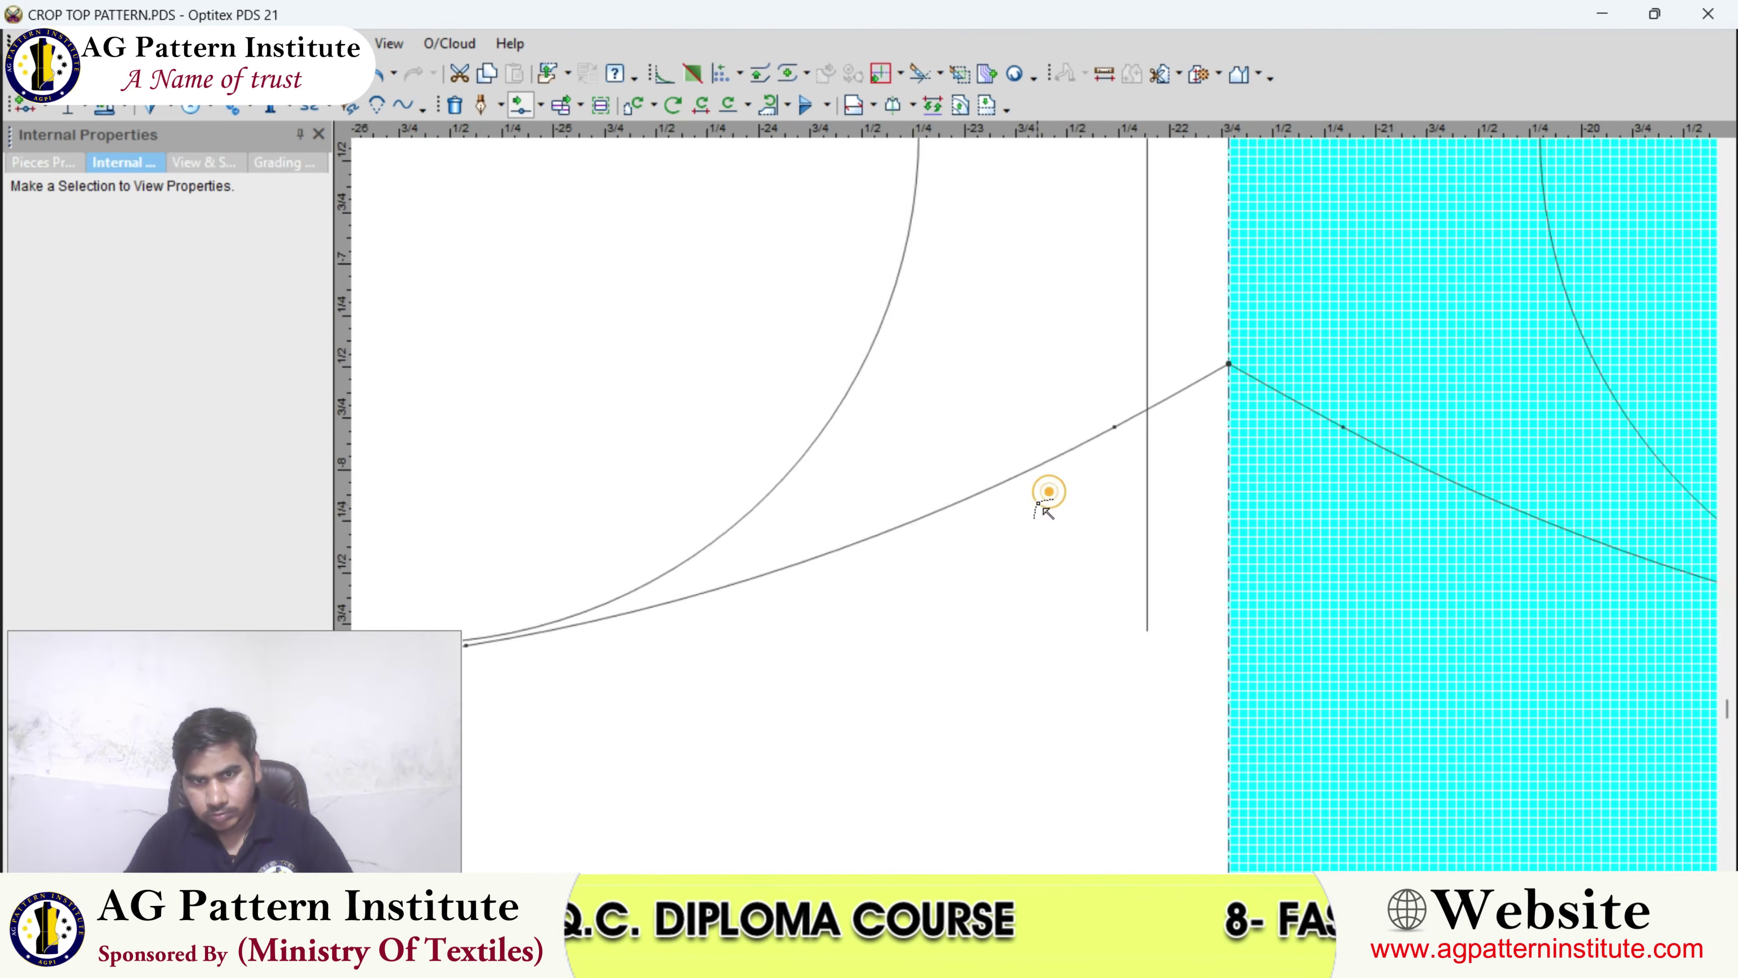
pyautogui.scroll(2, 1033, 489)
pyautogui.click(1005, 459)
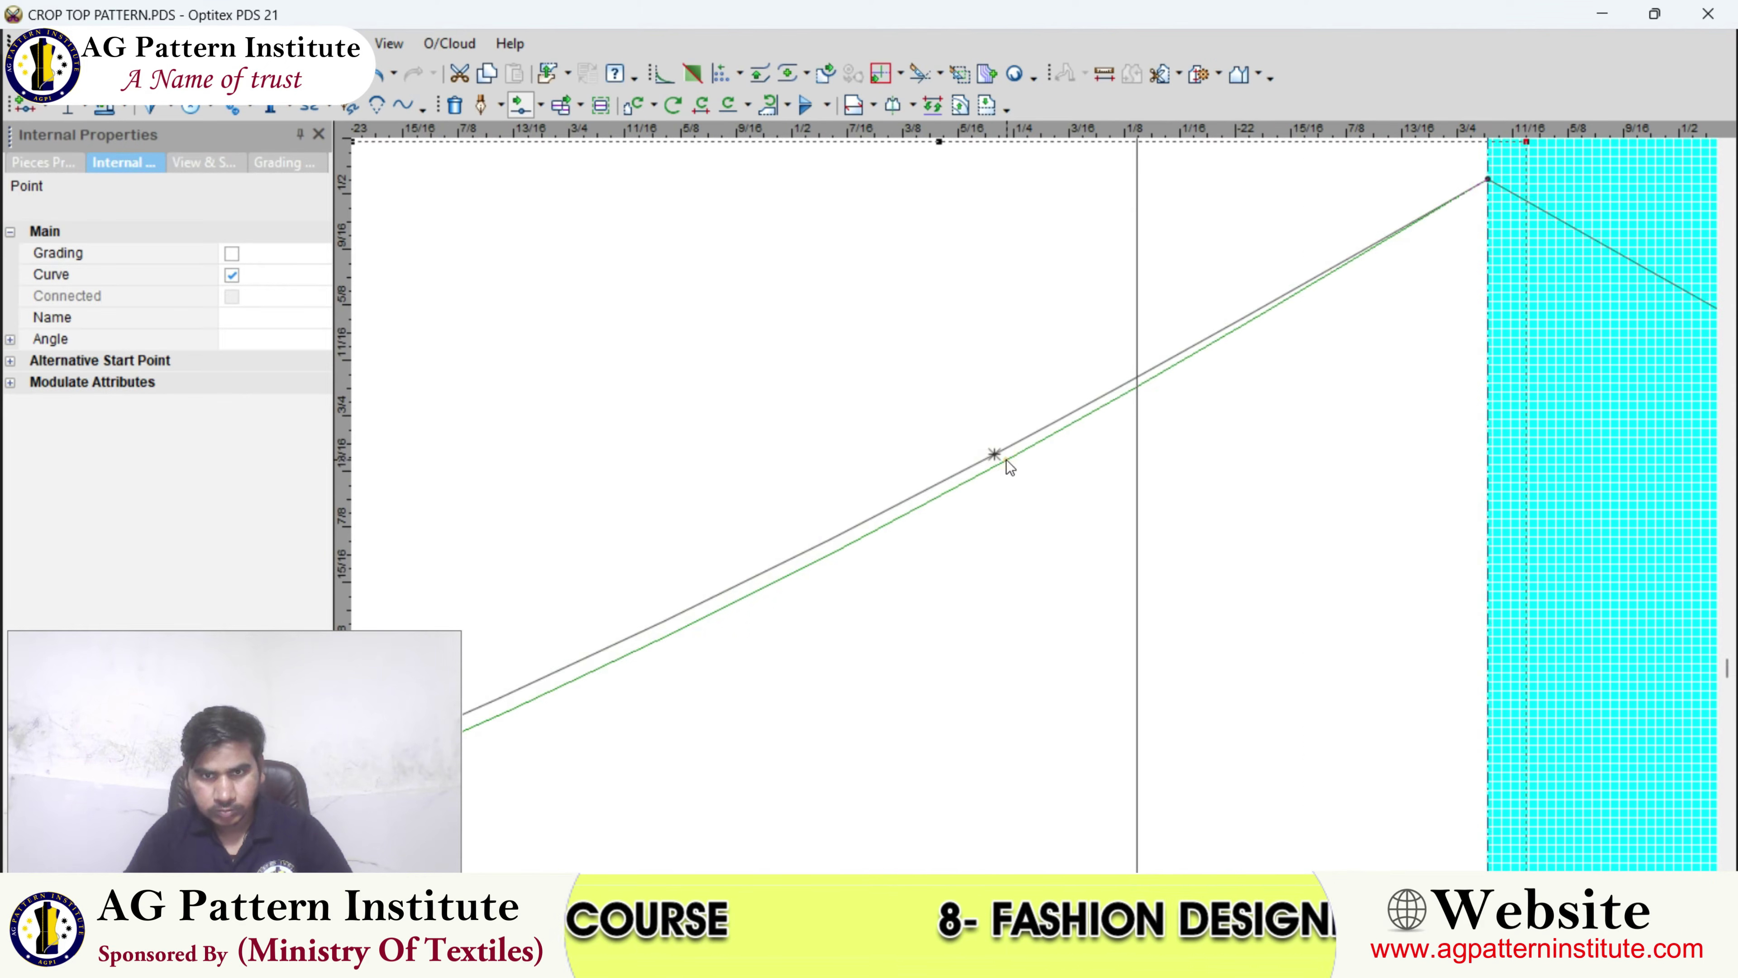
pyautogui.scroll(2, 1023, 507)
pyautogui.scroll(-3, 1027, 523)
pyautogui.click(1019, 517)
pyautogui.scroll(-4, 1024, 510)
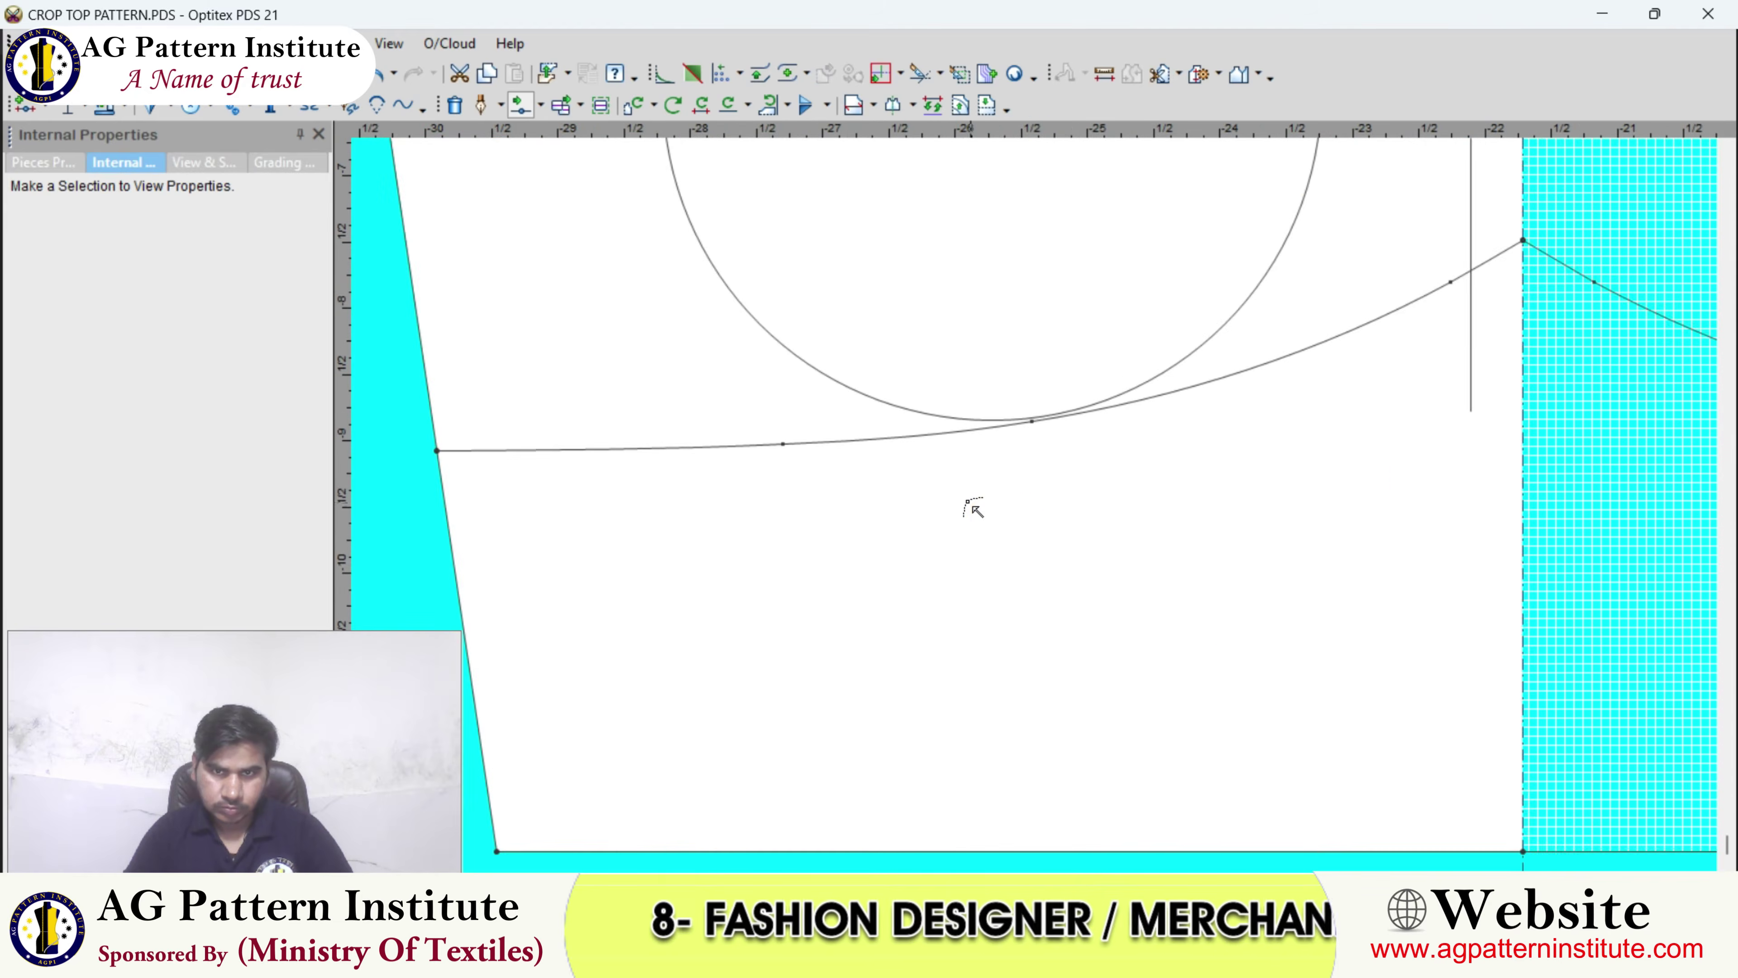
pyautogui.rightClick(878, 392)
pyautogui.click(907, 412)
# - Review the under-bust line, then switch to the reference photo and examine the top's neckline, bust panel and lacing
pyautogui.scroll(4, 1047, 508)
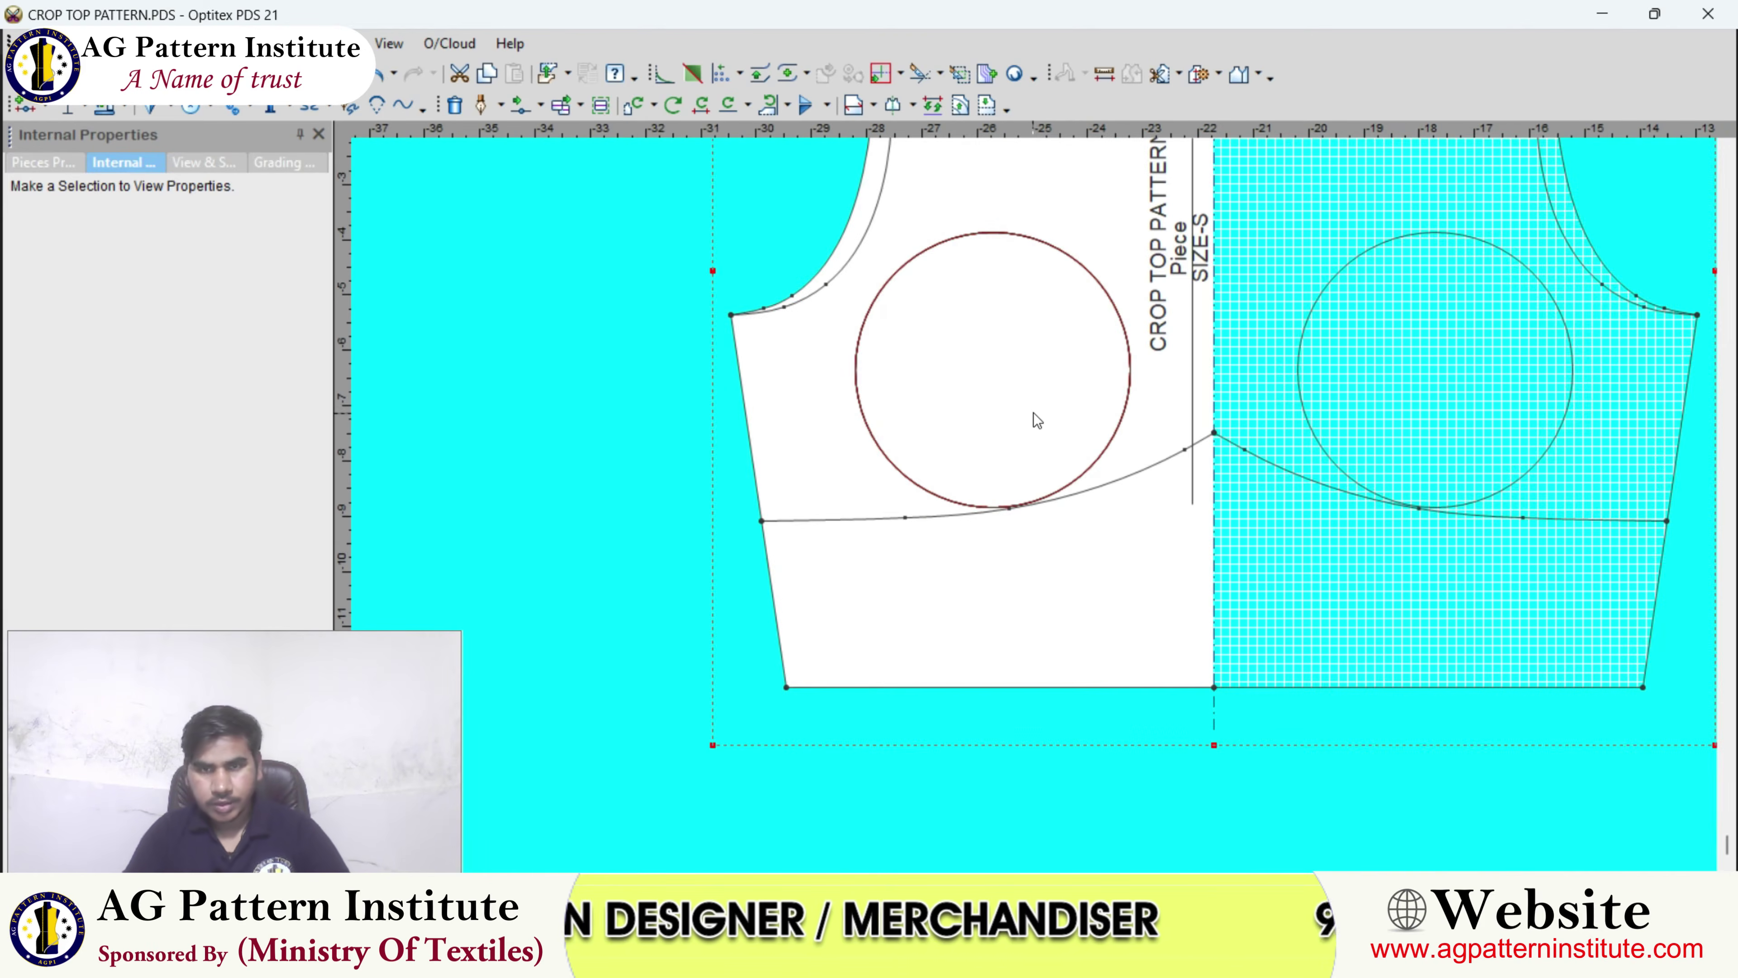
pyautogui.scroll(-1, 1051, 507)
pyautogui.scroll(-2, 1051, 508)
pyautogui.scroll(1, 1067, 485)
pyautogui.scroll(1, 931, 620)
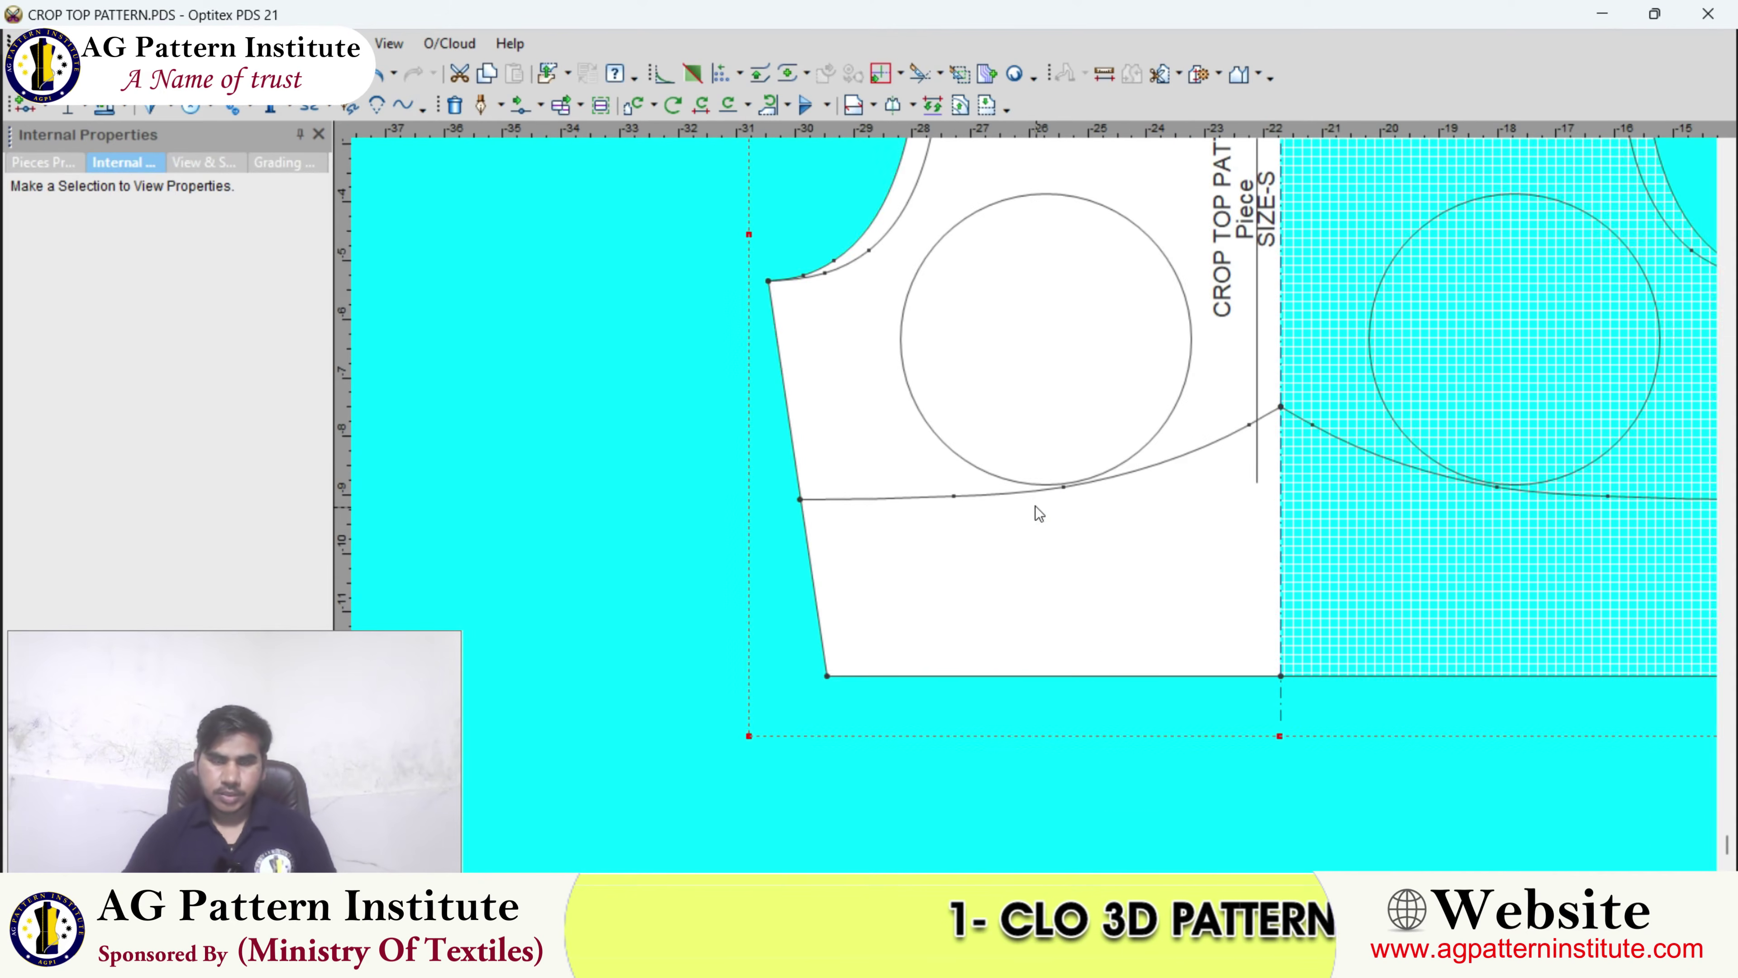
pyautogui.click(1035, 505)
pyautogui.scroll(-2, 1047, 506)
pyautogui.scroll(1, 1047, 506)
pyautogui.click(1051, 451)
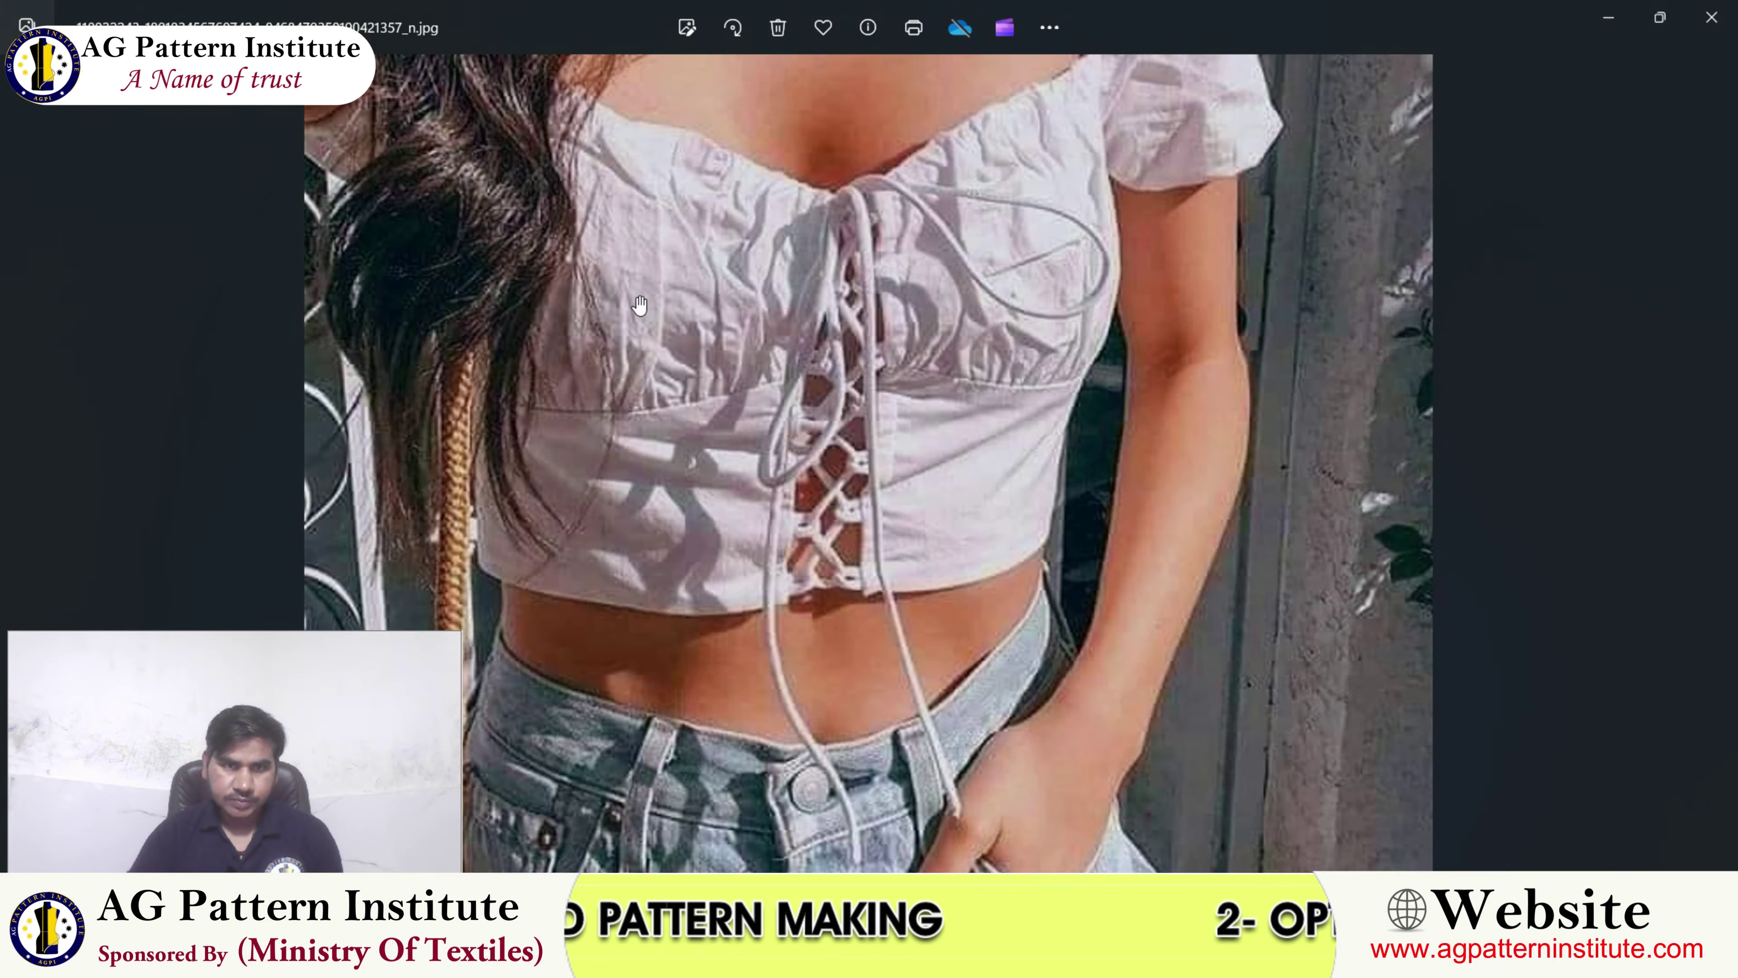
pyautogui.scroll(-4, 673, 358)
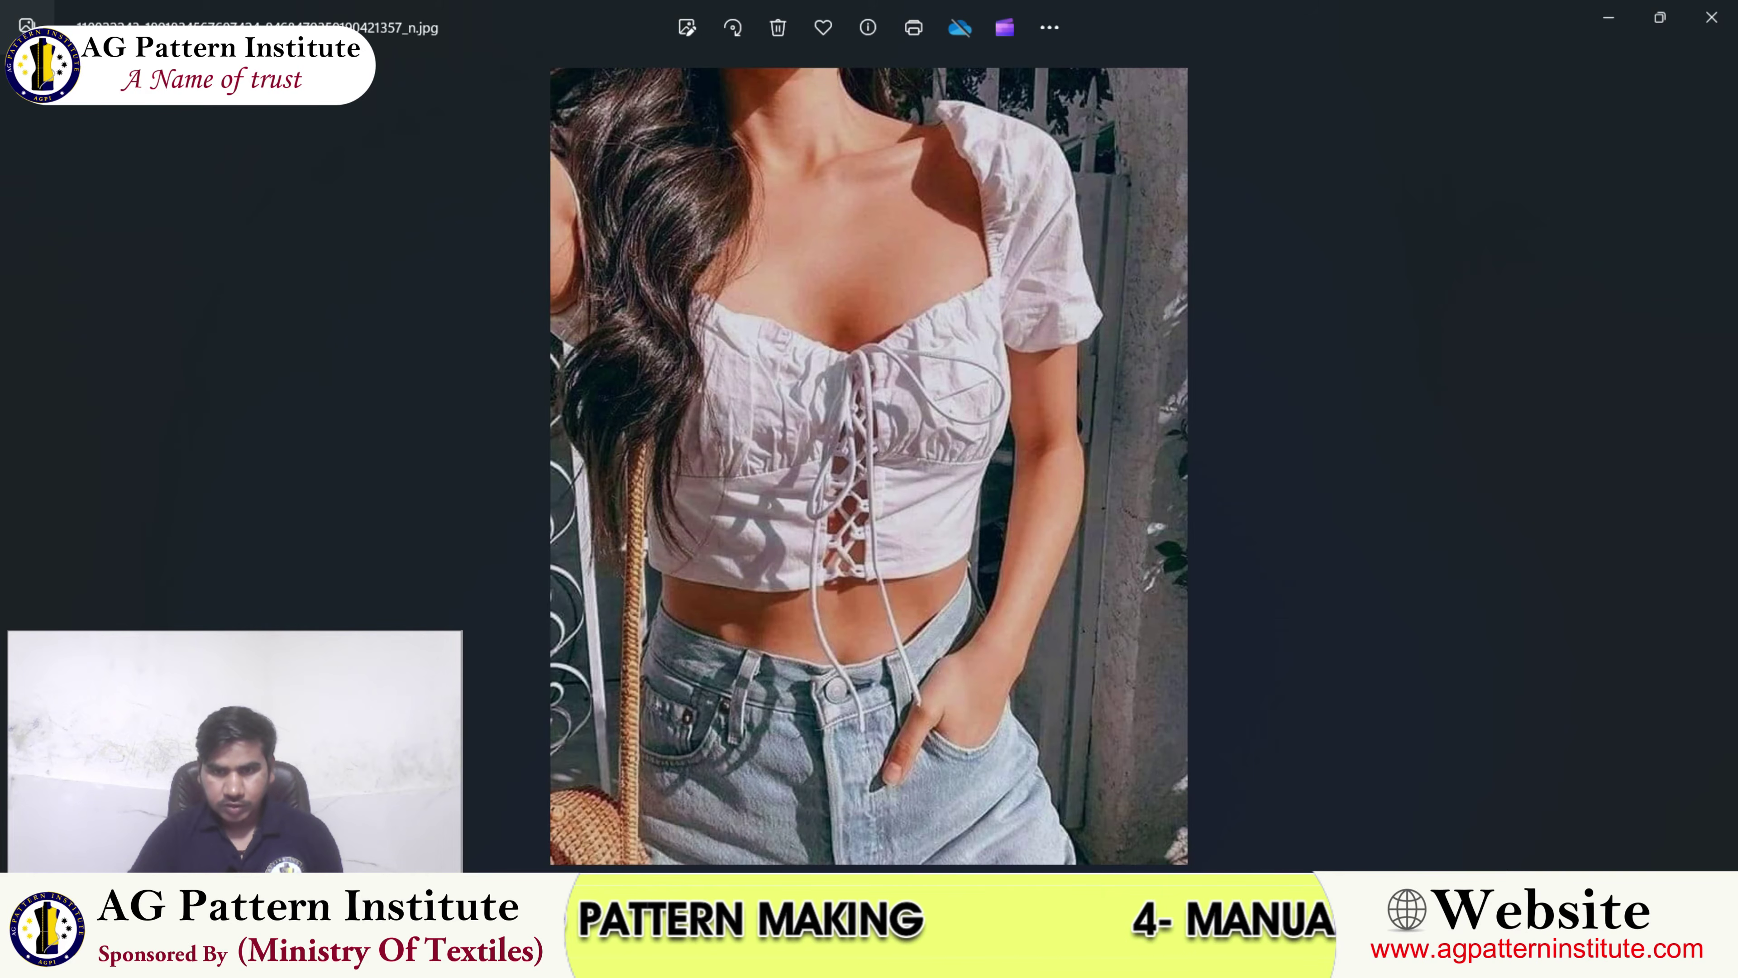
# - Return to Optitex PDS and add a horizontal guide line at -7.5 from the guide through the high shoulder point
pyautogui.hotkey('alt', 'Tab')
pyautogui.scroll(1, 1092, 419)
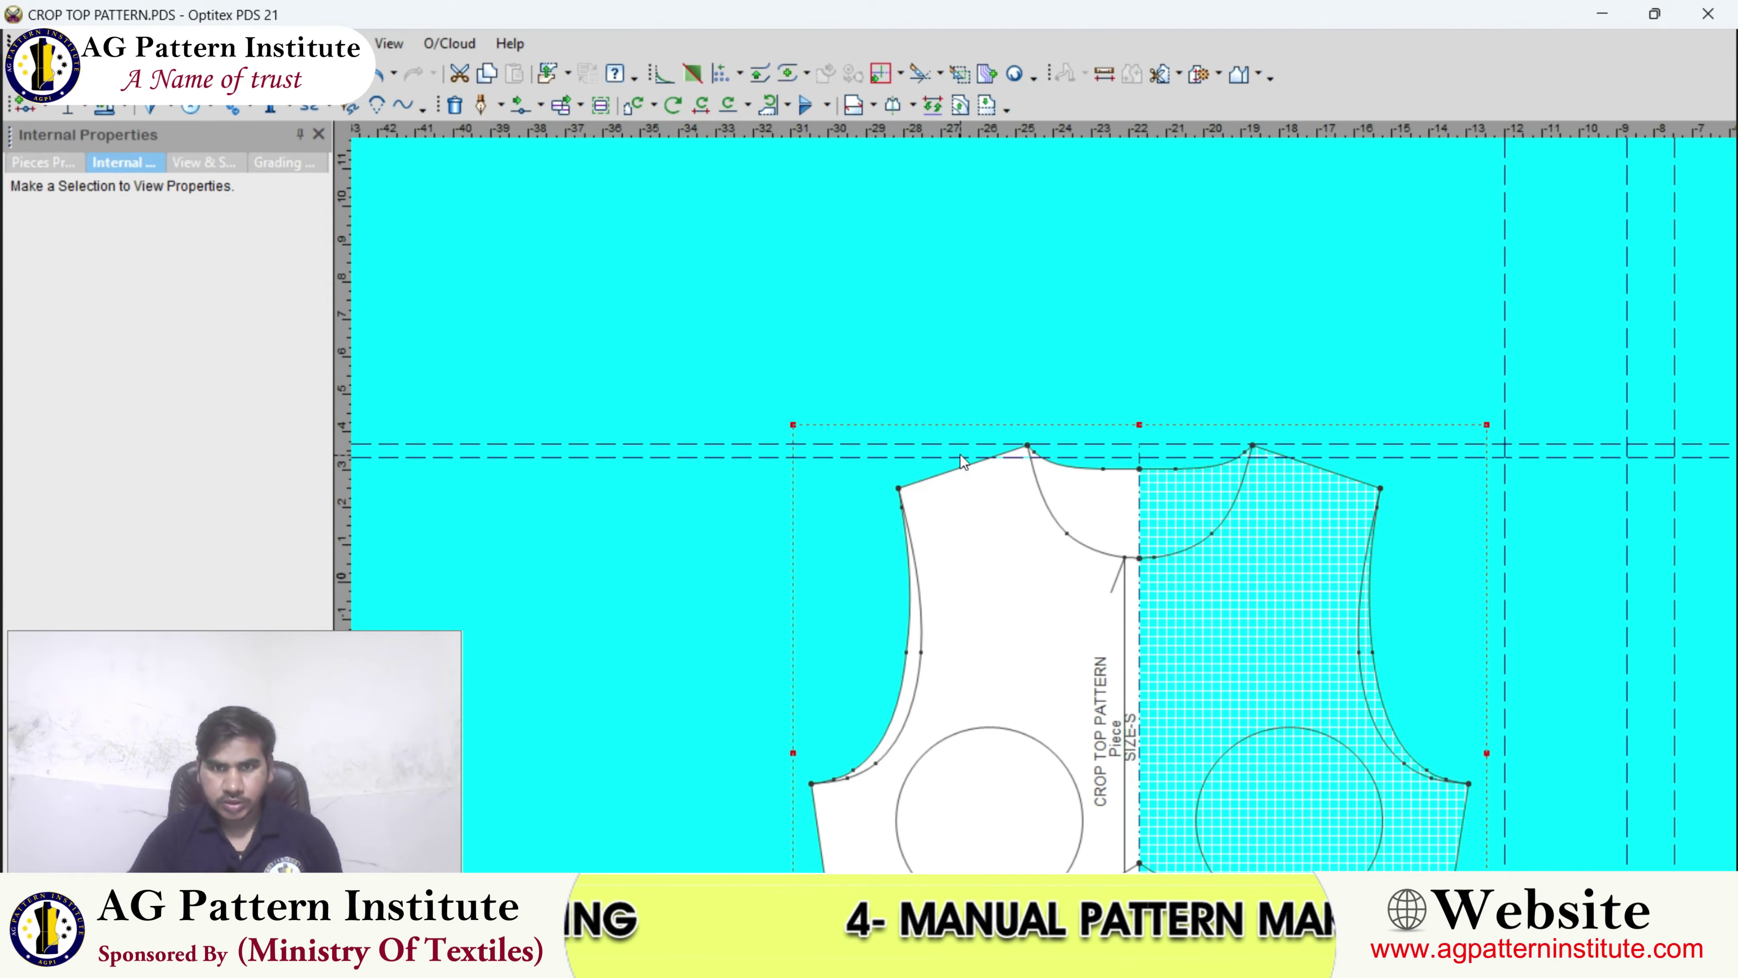
pyautogui.doubleClick(982, 443)
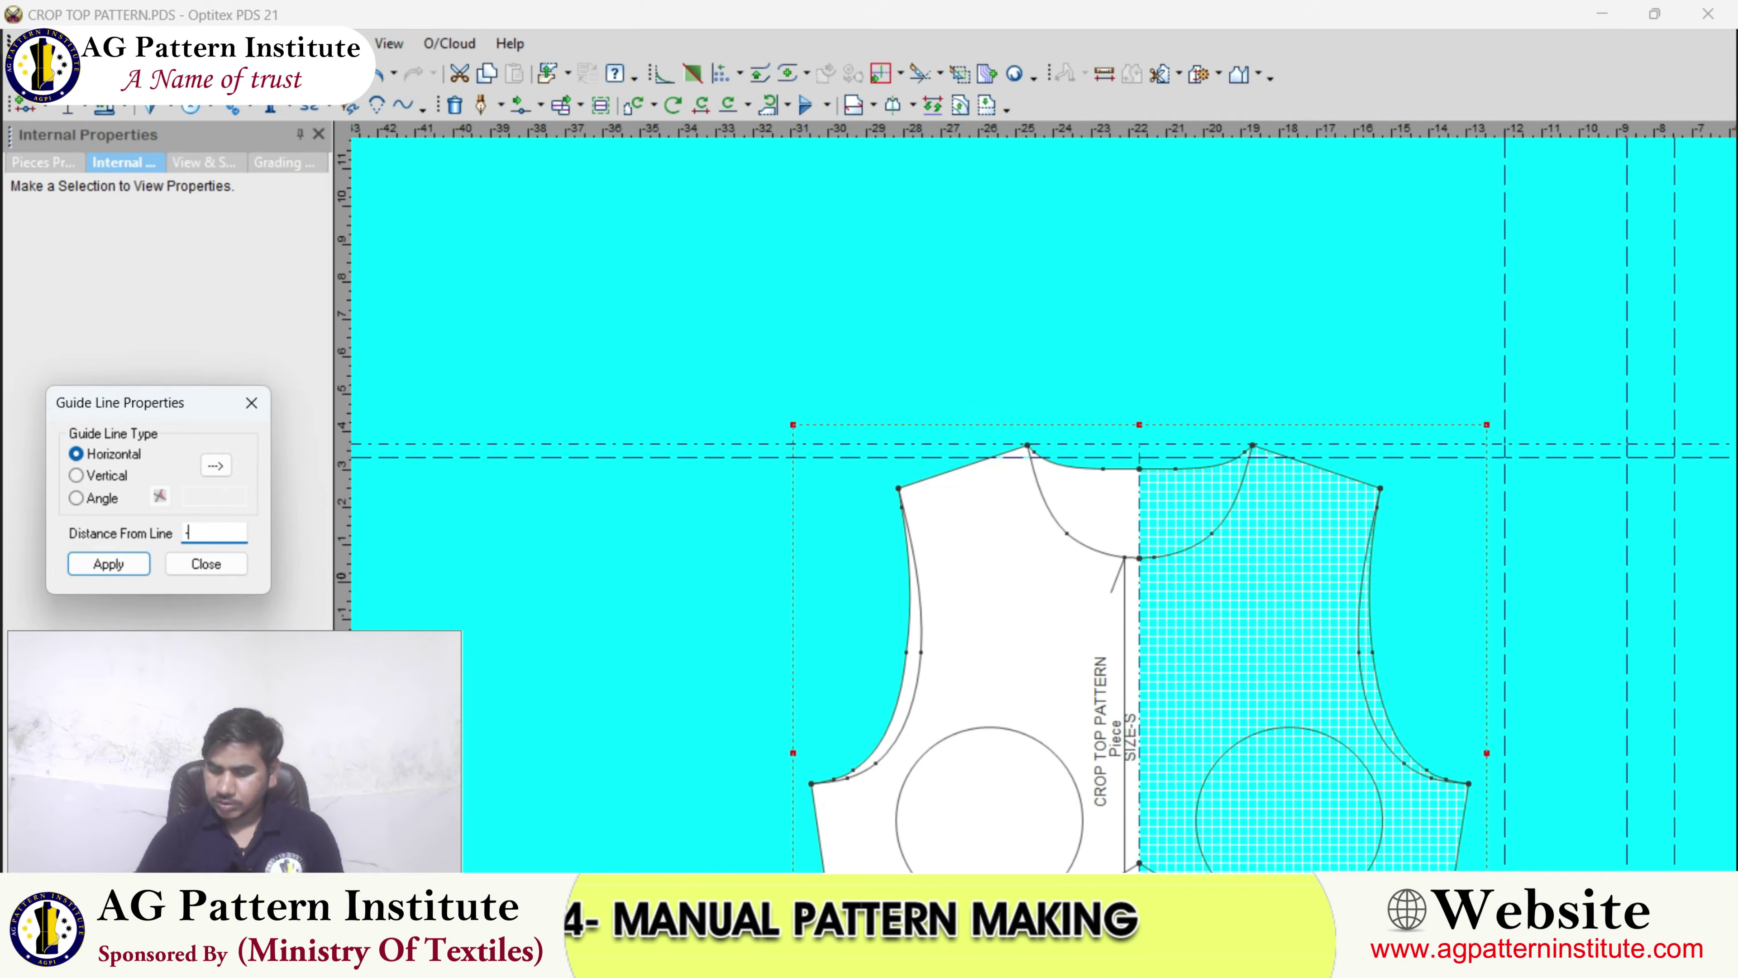
pyautogui.write('-7.5')
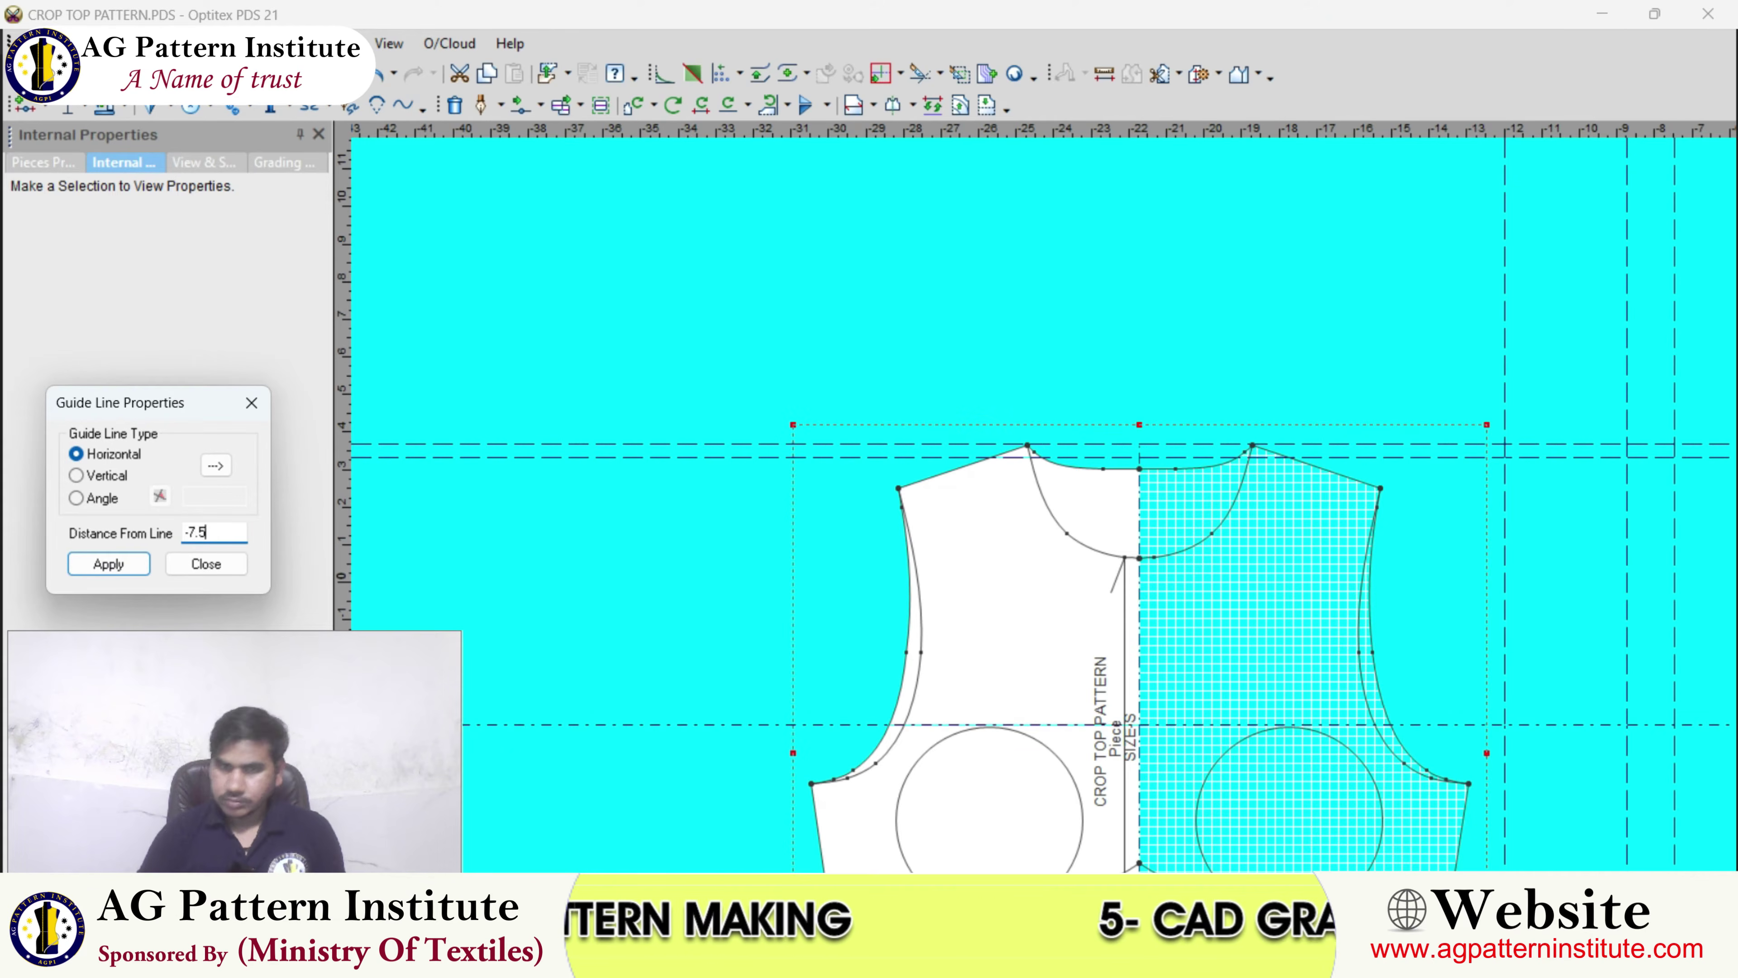
pyautogui.click(218, 566)
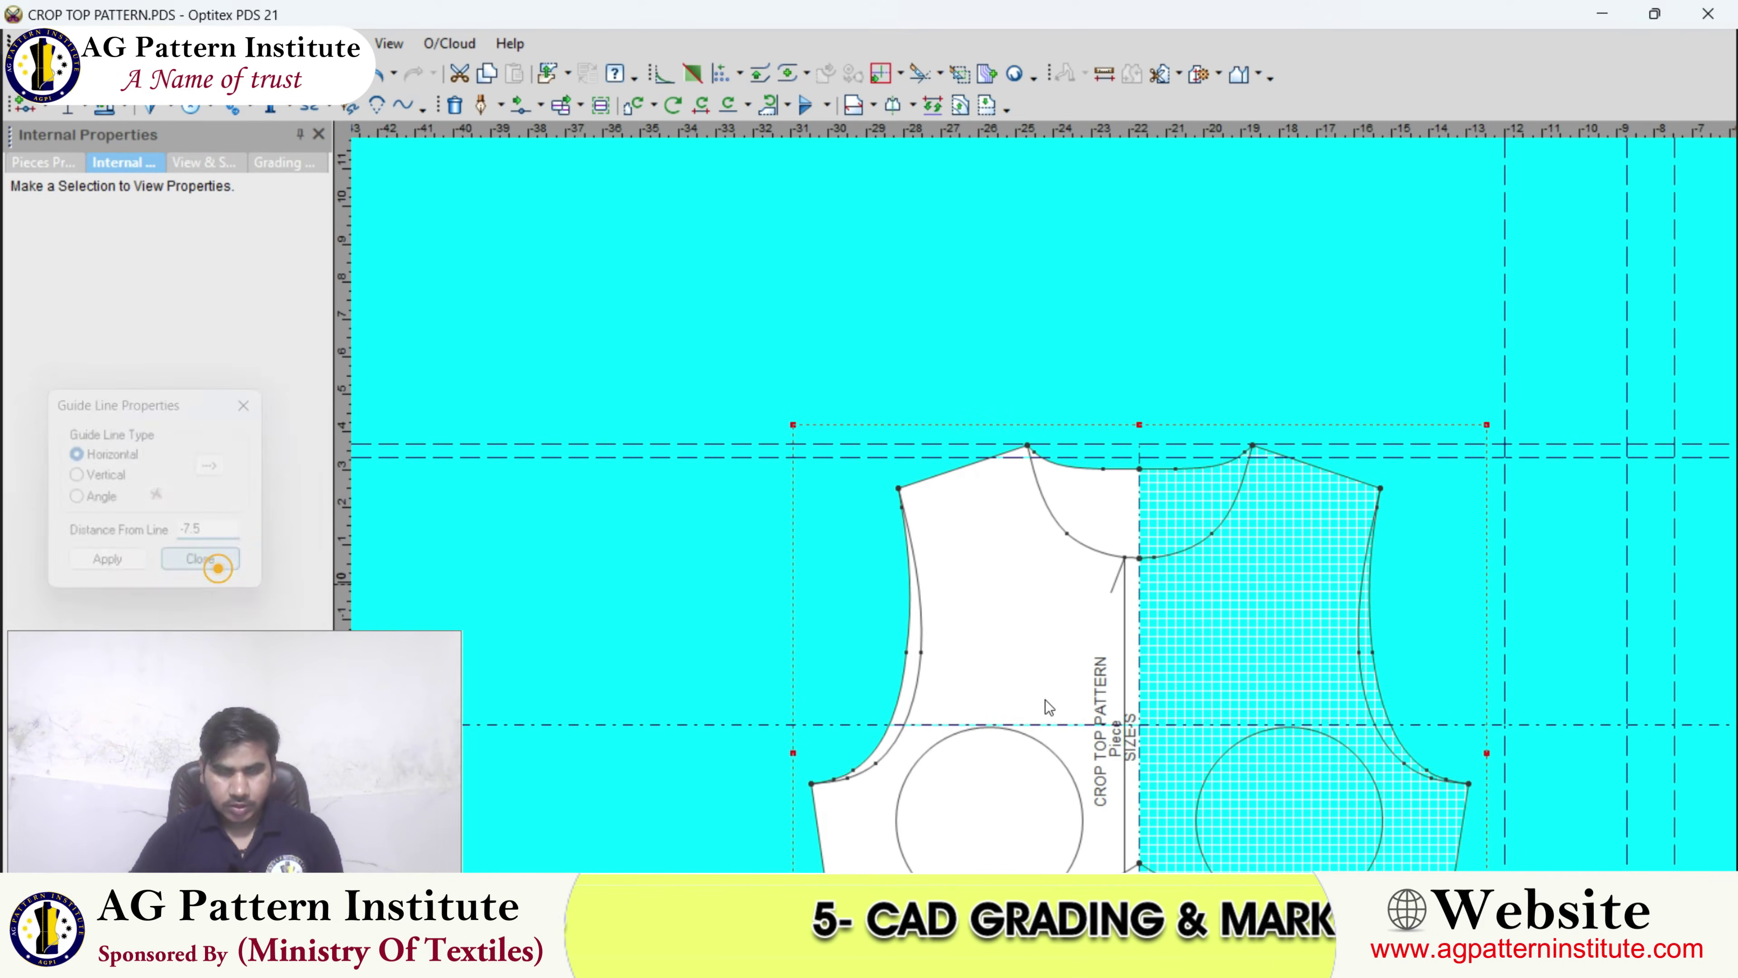
# - Recheck the reference photo and draw a straight bust neckline from the inner armhole curve to the fold, about 7.15 inches above the hem
pyautogui.hotkey('alt', 'Tab')
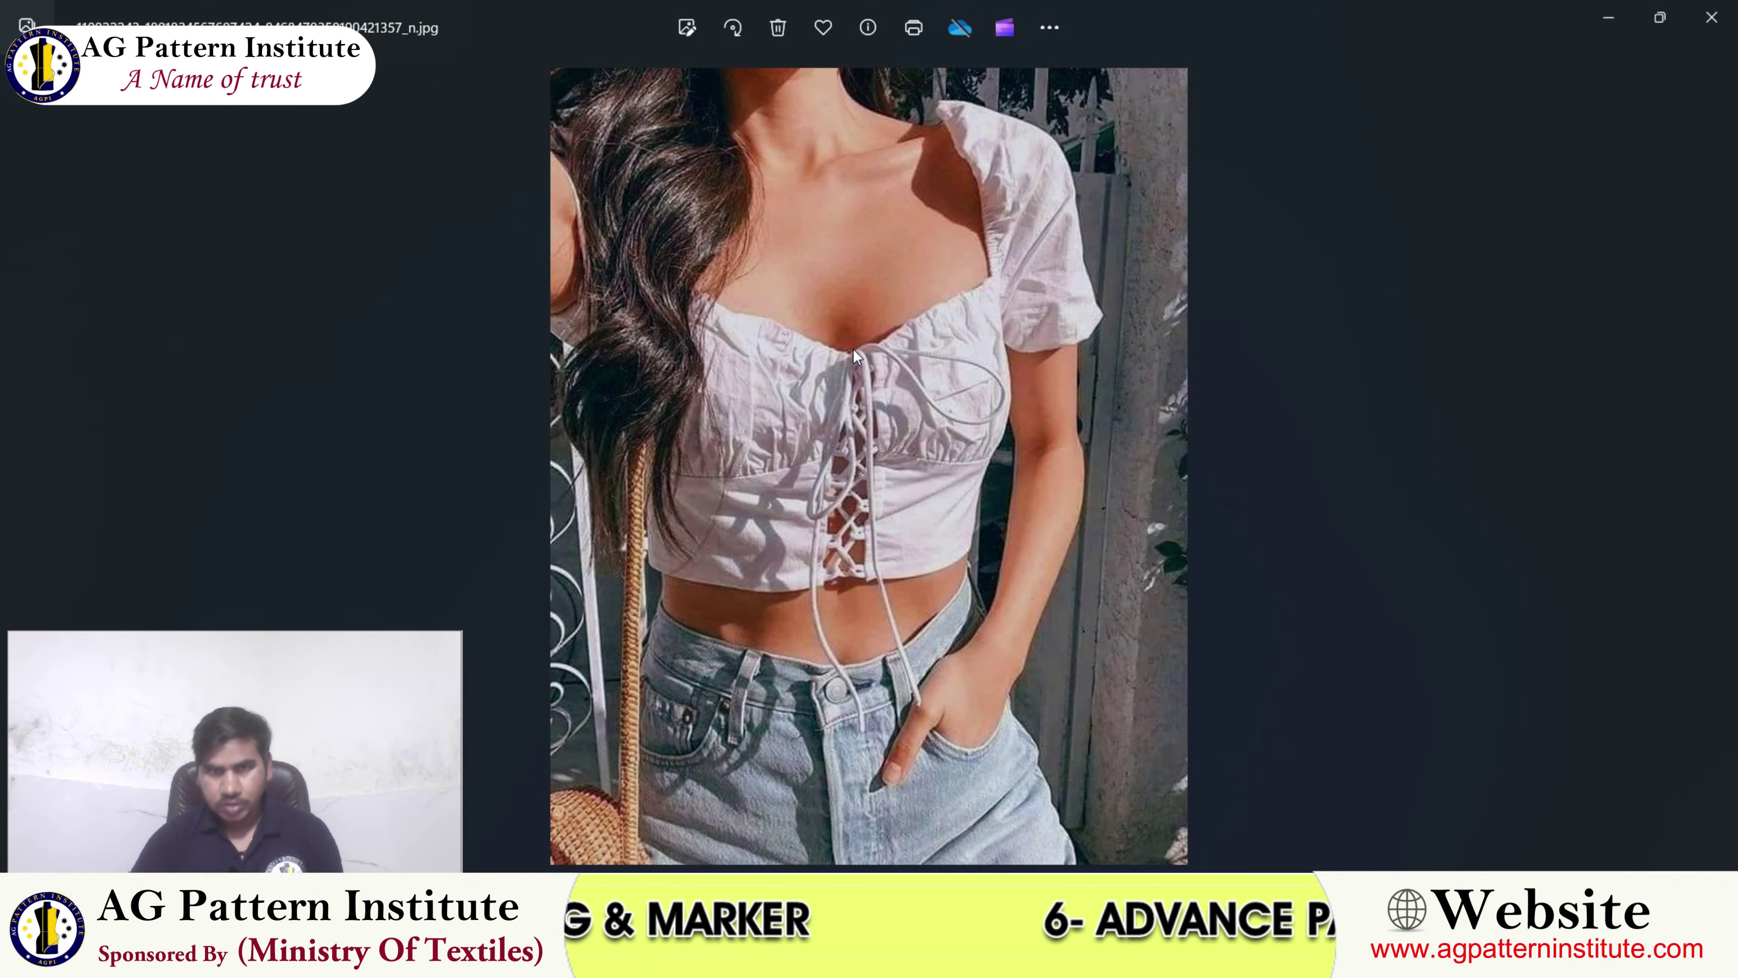
pyautogui.hotkey('alt', 'Tab')
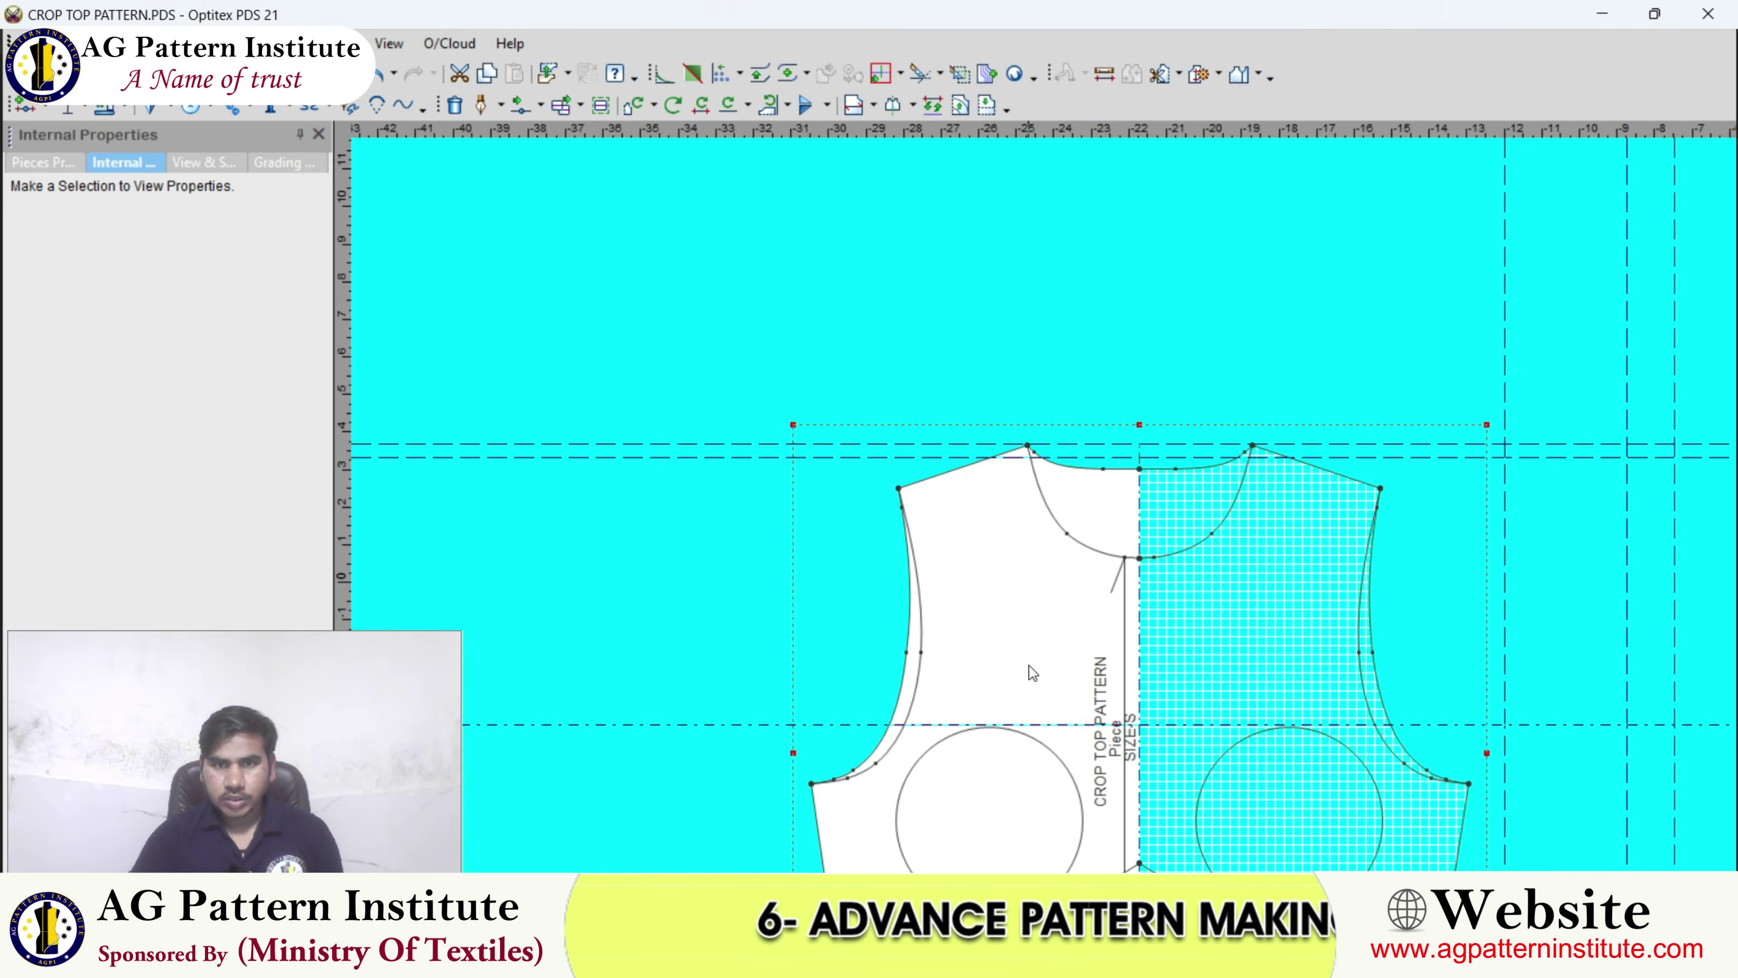
pyautogui.scroll(4, 1028, 668)
pyautogui.scroll(3, 1035, 504)
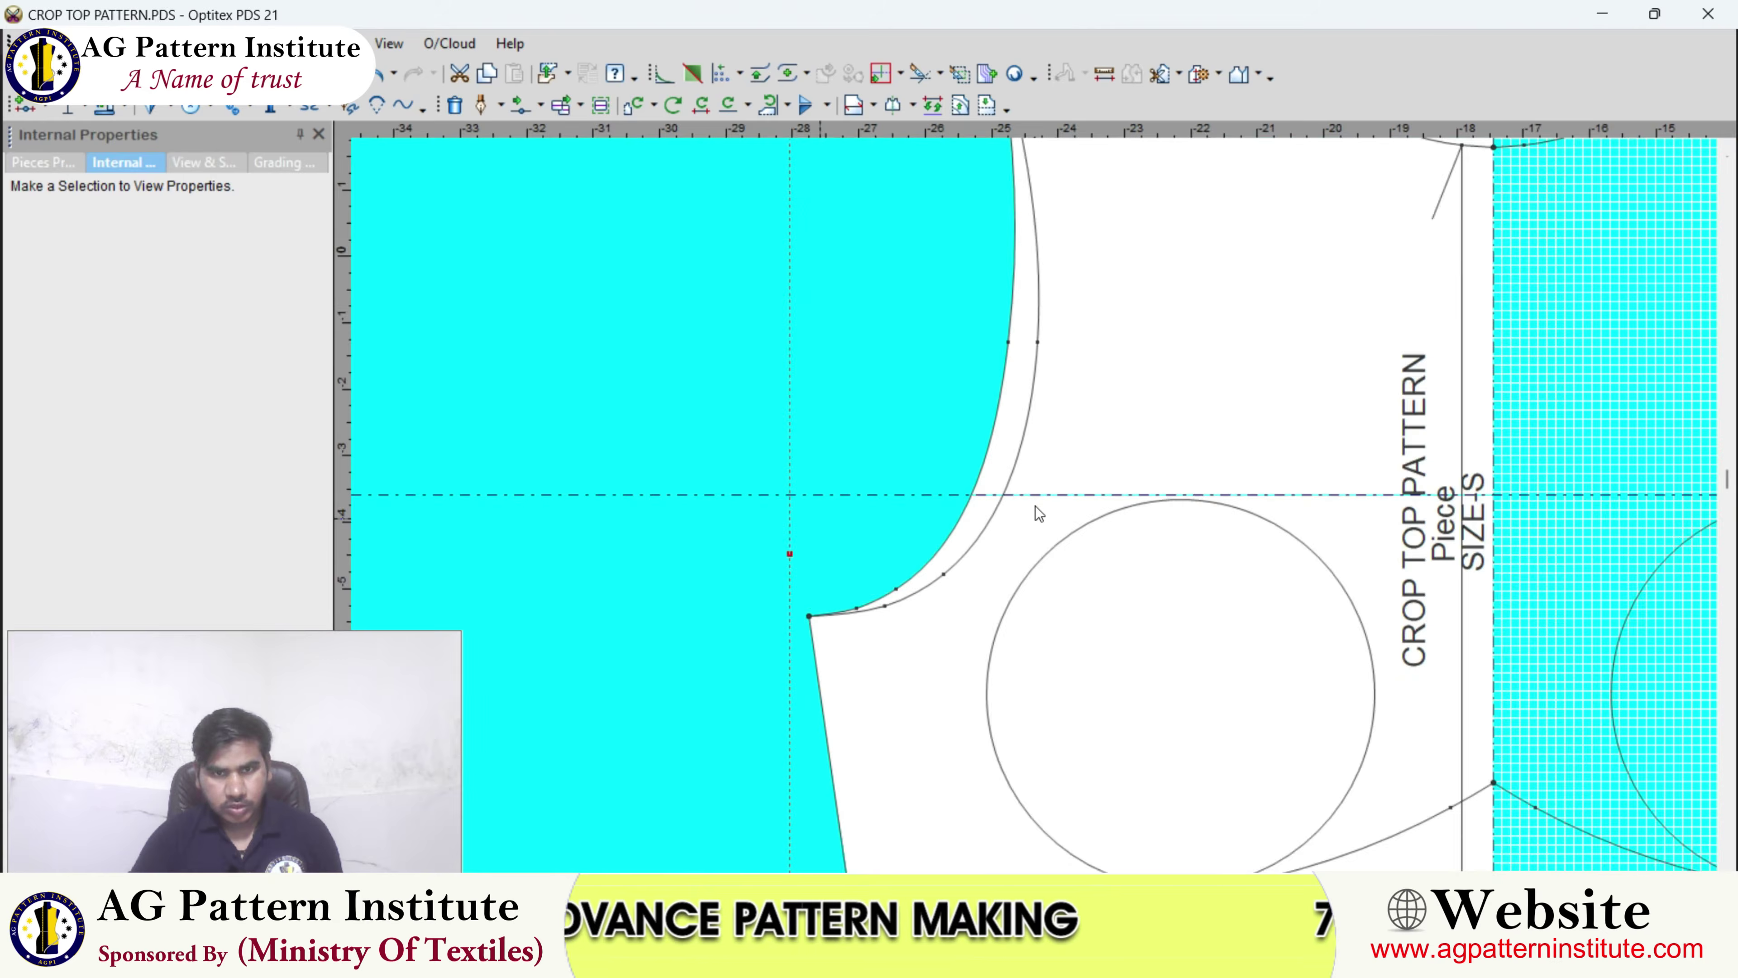
pyautogui.click(470, 102)
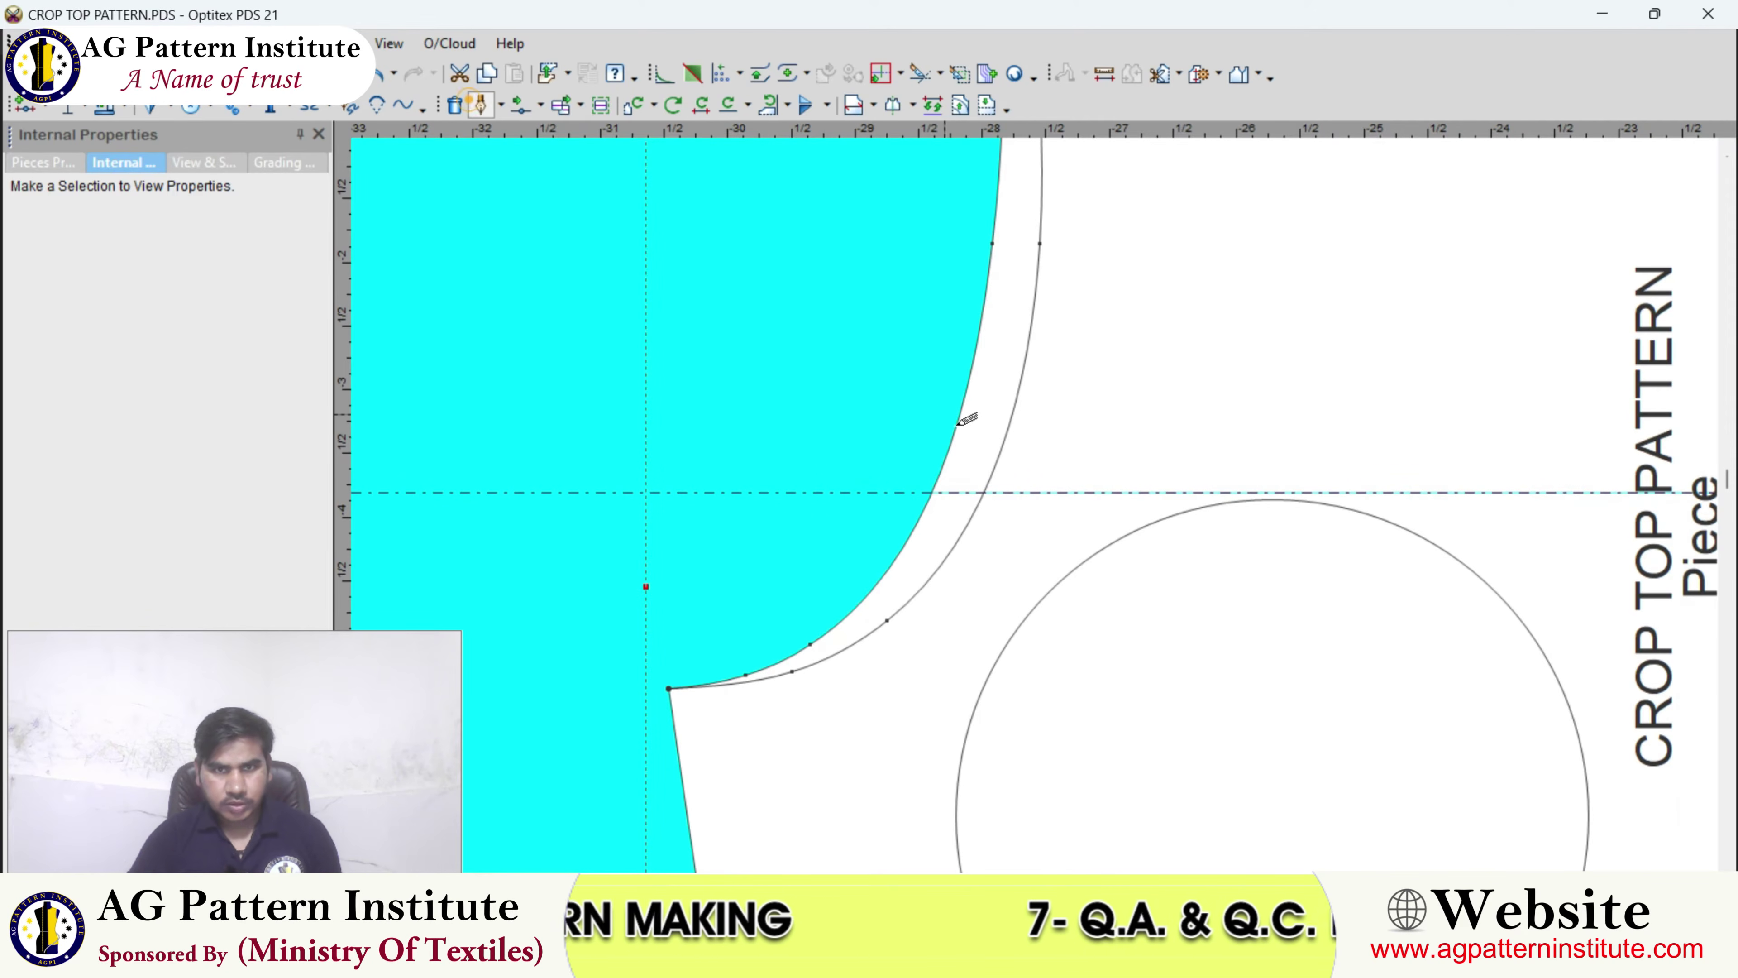
pyautogui.click(1010, 430)
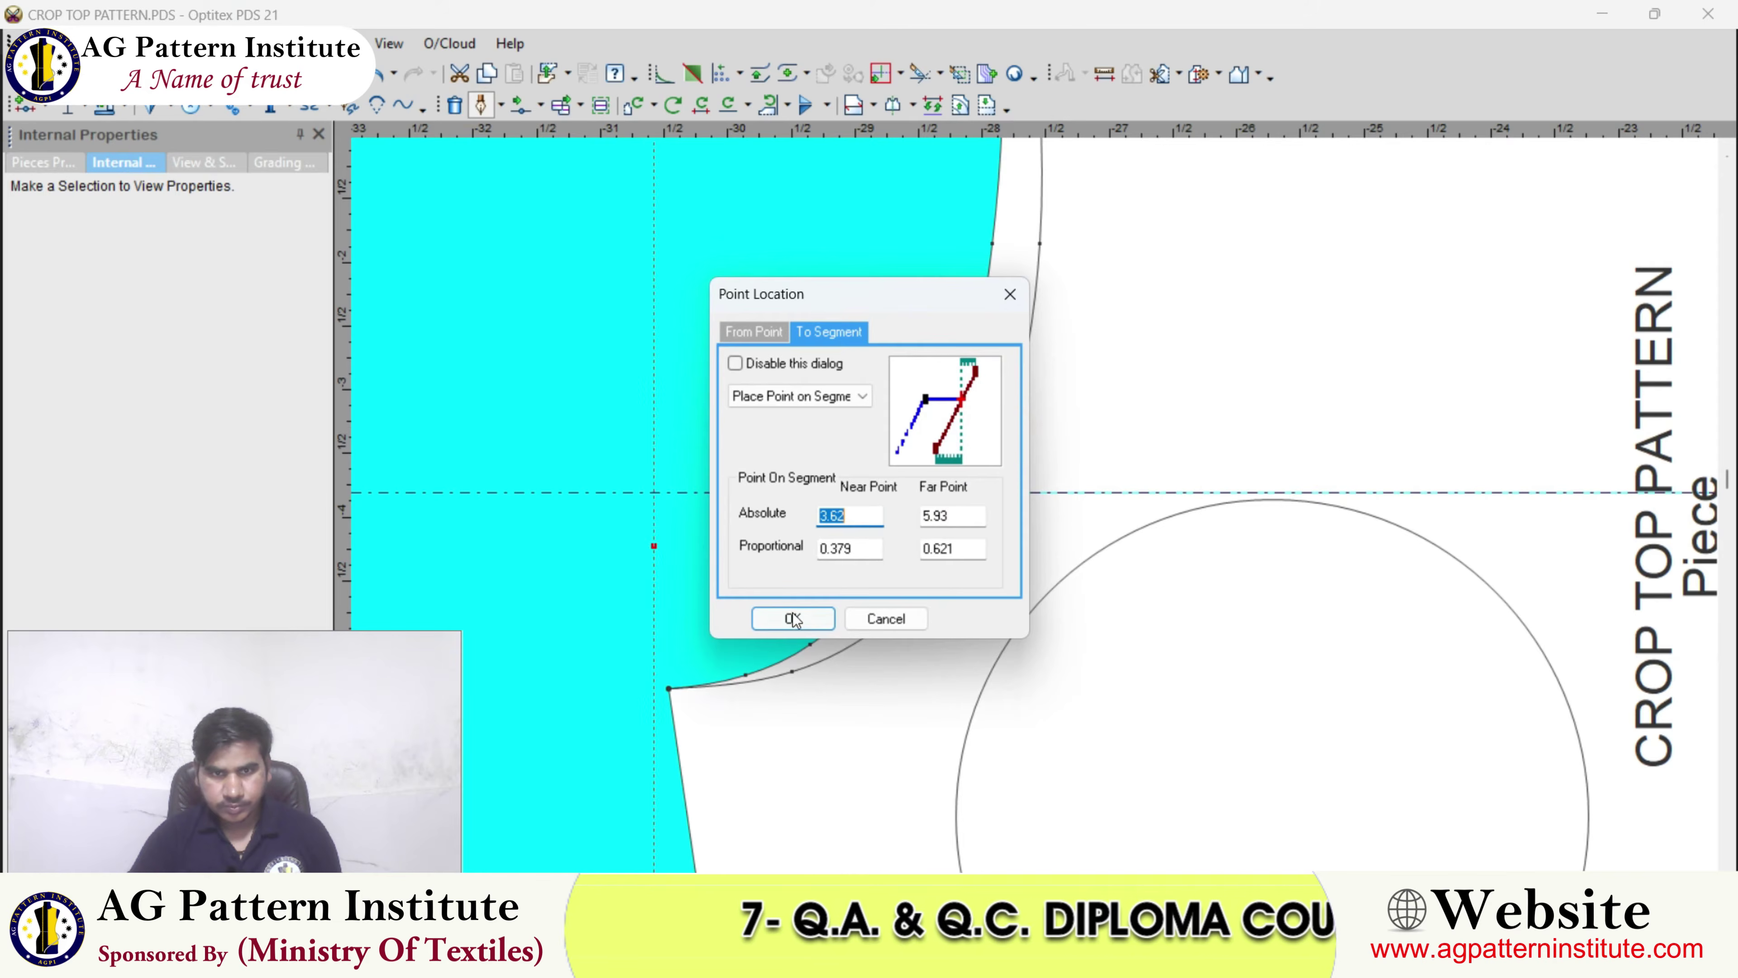
pyautogui.click(792, 618)
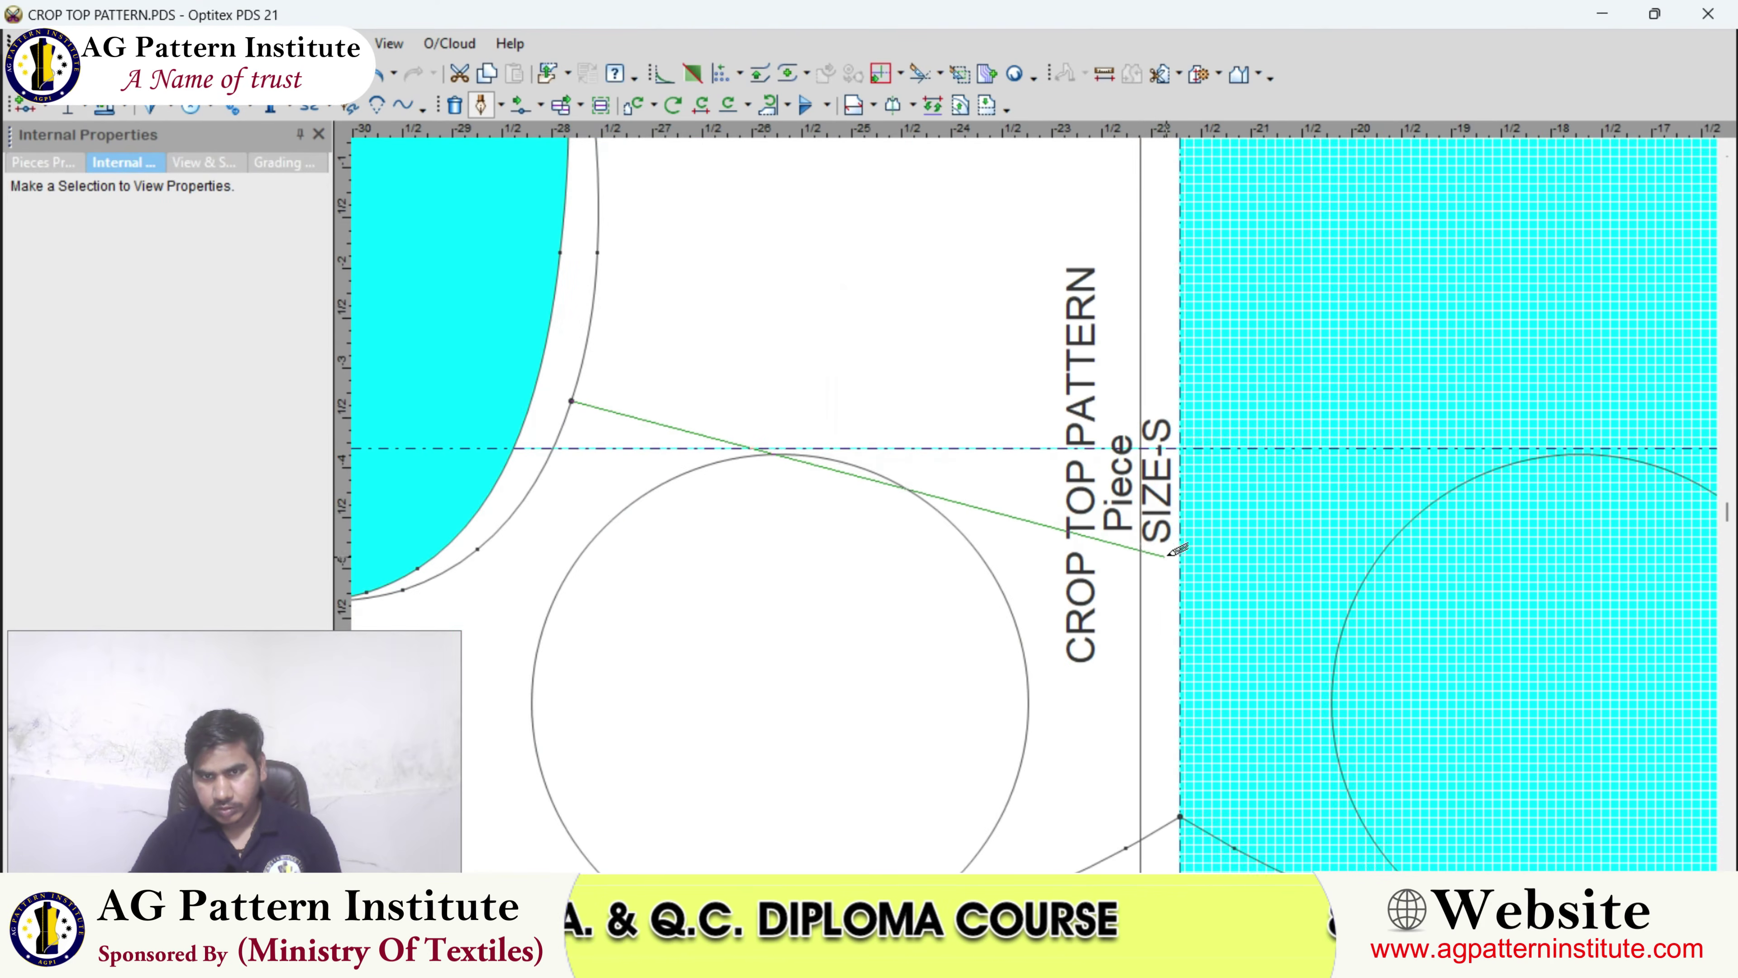
pyautogui.click(1178, 558)
pyautogui.click(558, 570)
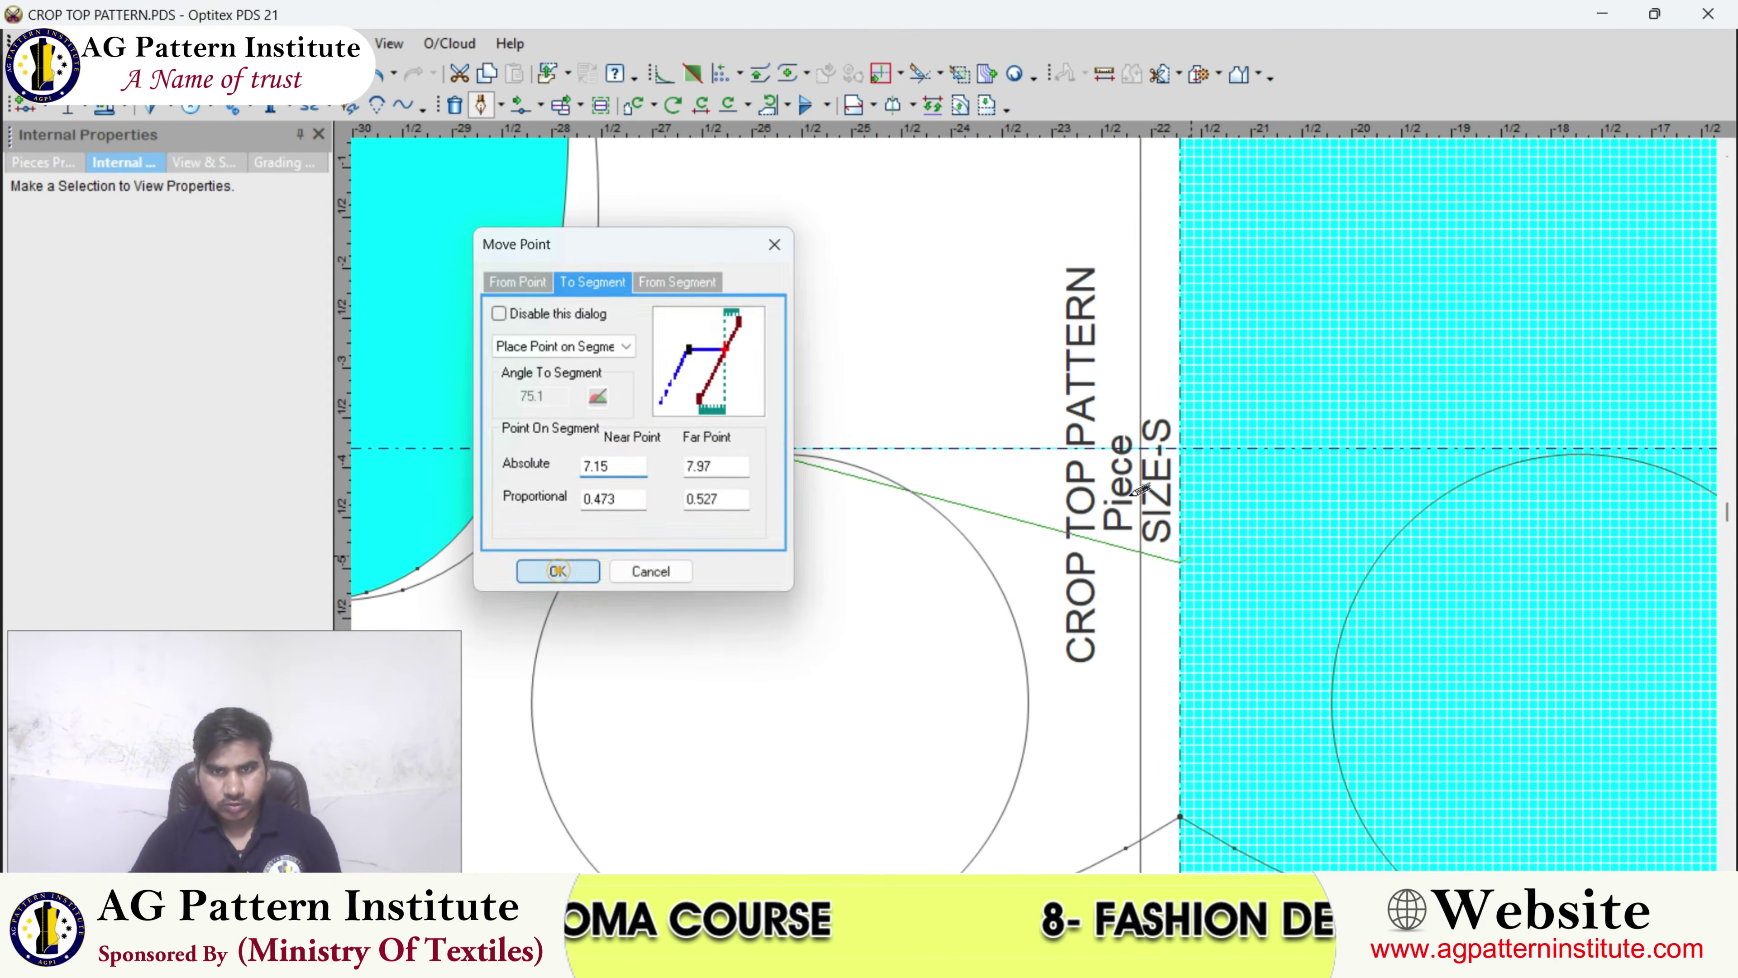
pyautogui.rightClick(980, 356)
pyautogui.click(987, 359)
# - Add a curve point near the middle of the bust neckline and raise it to arch the line above the bust circle
pyautogui.scroll(2, 951, 493)
pyautogui.click(986, 502)
pyautogui.press('m')
pyautogui.scroll(-1, 987, 502)
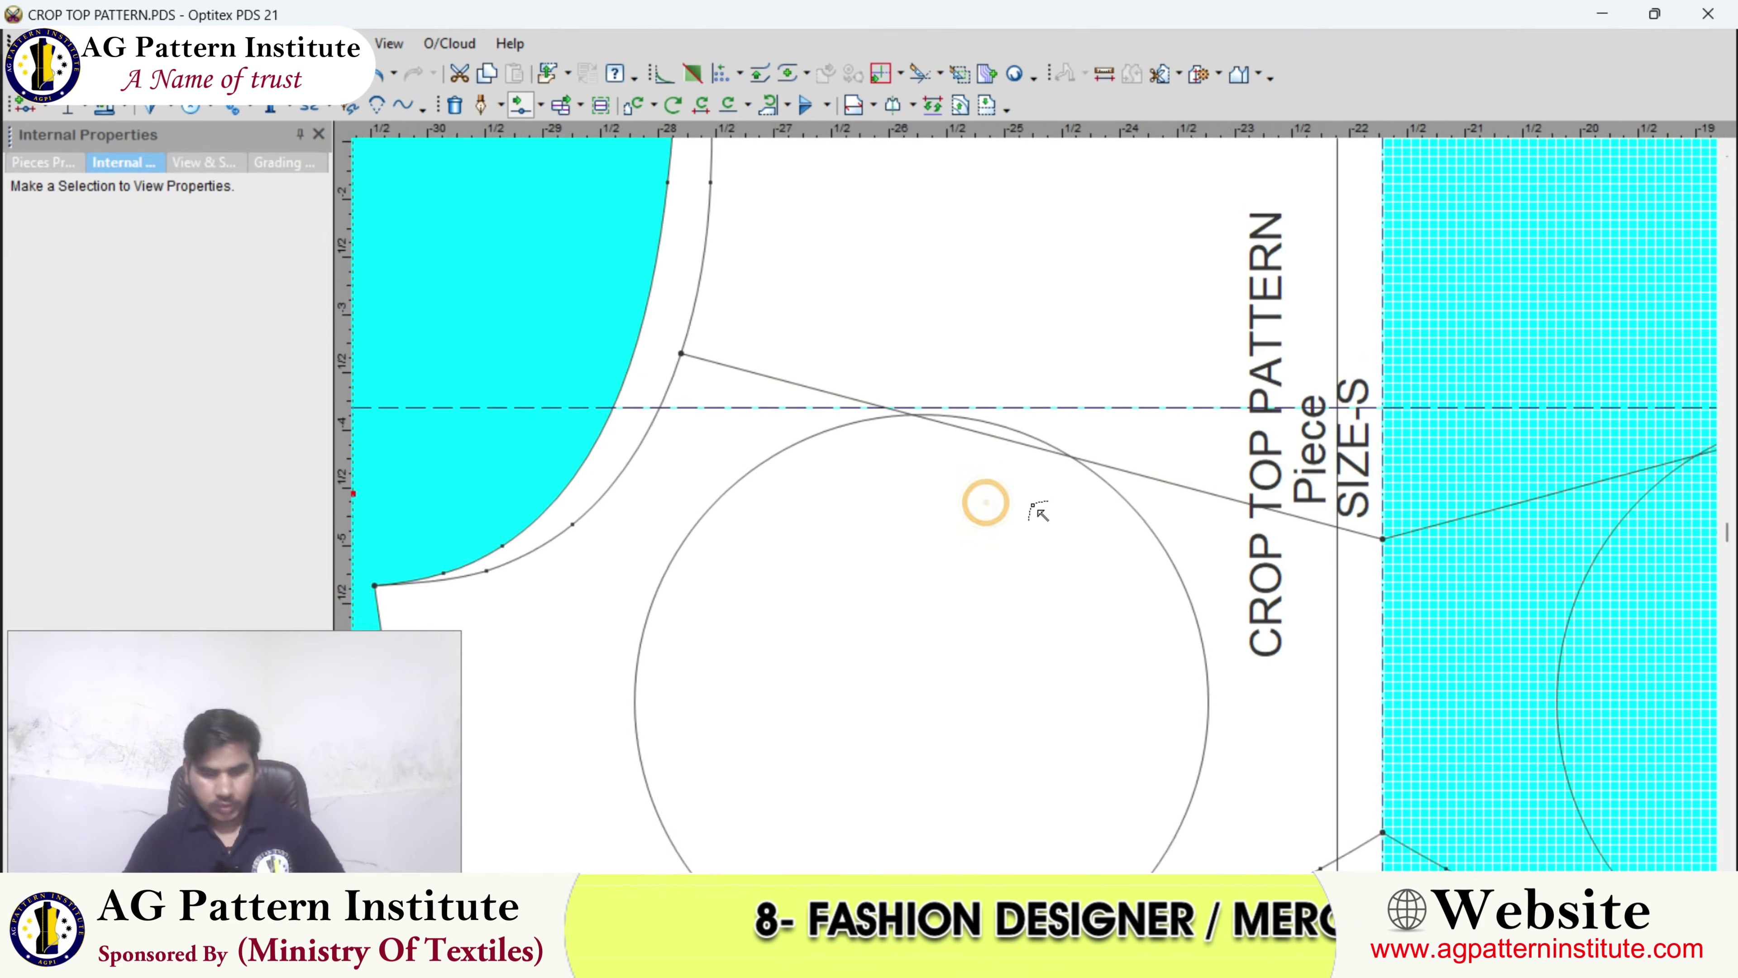
pyautogui.scroll(1, 1039, 512)
pyautogui.click(968, 406)
pyautogui.moveTo(969, 407); pyautogui.dragTo(992, 369)
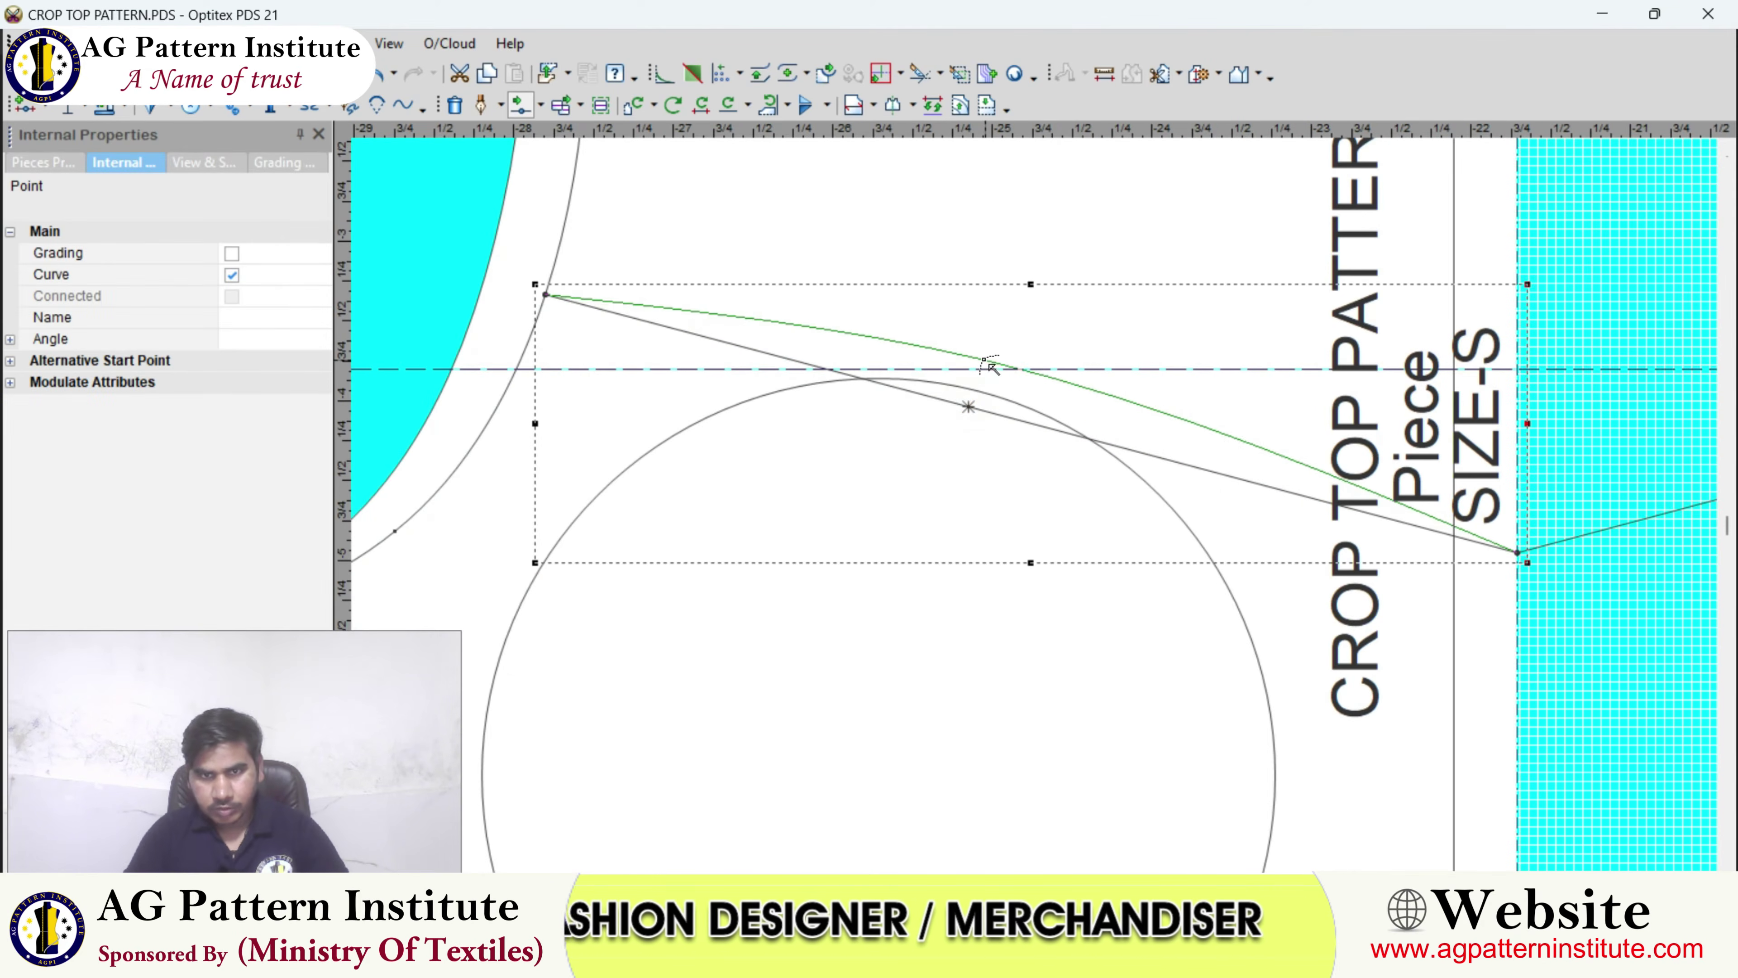
pyautogui.click(985, 357)
pyautogui.press('Return')
# - Lower the bust neckline's end point slightly along the centre fold
pyautogui.scroll(-2, 1300, 554)
pyautogui.click(1092, 552)
pyautogui.scroll(3, 1133, 528)
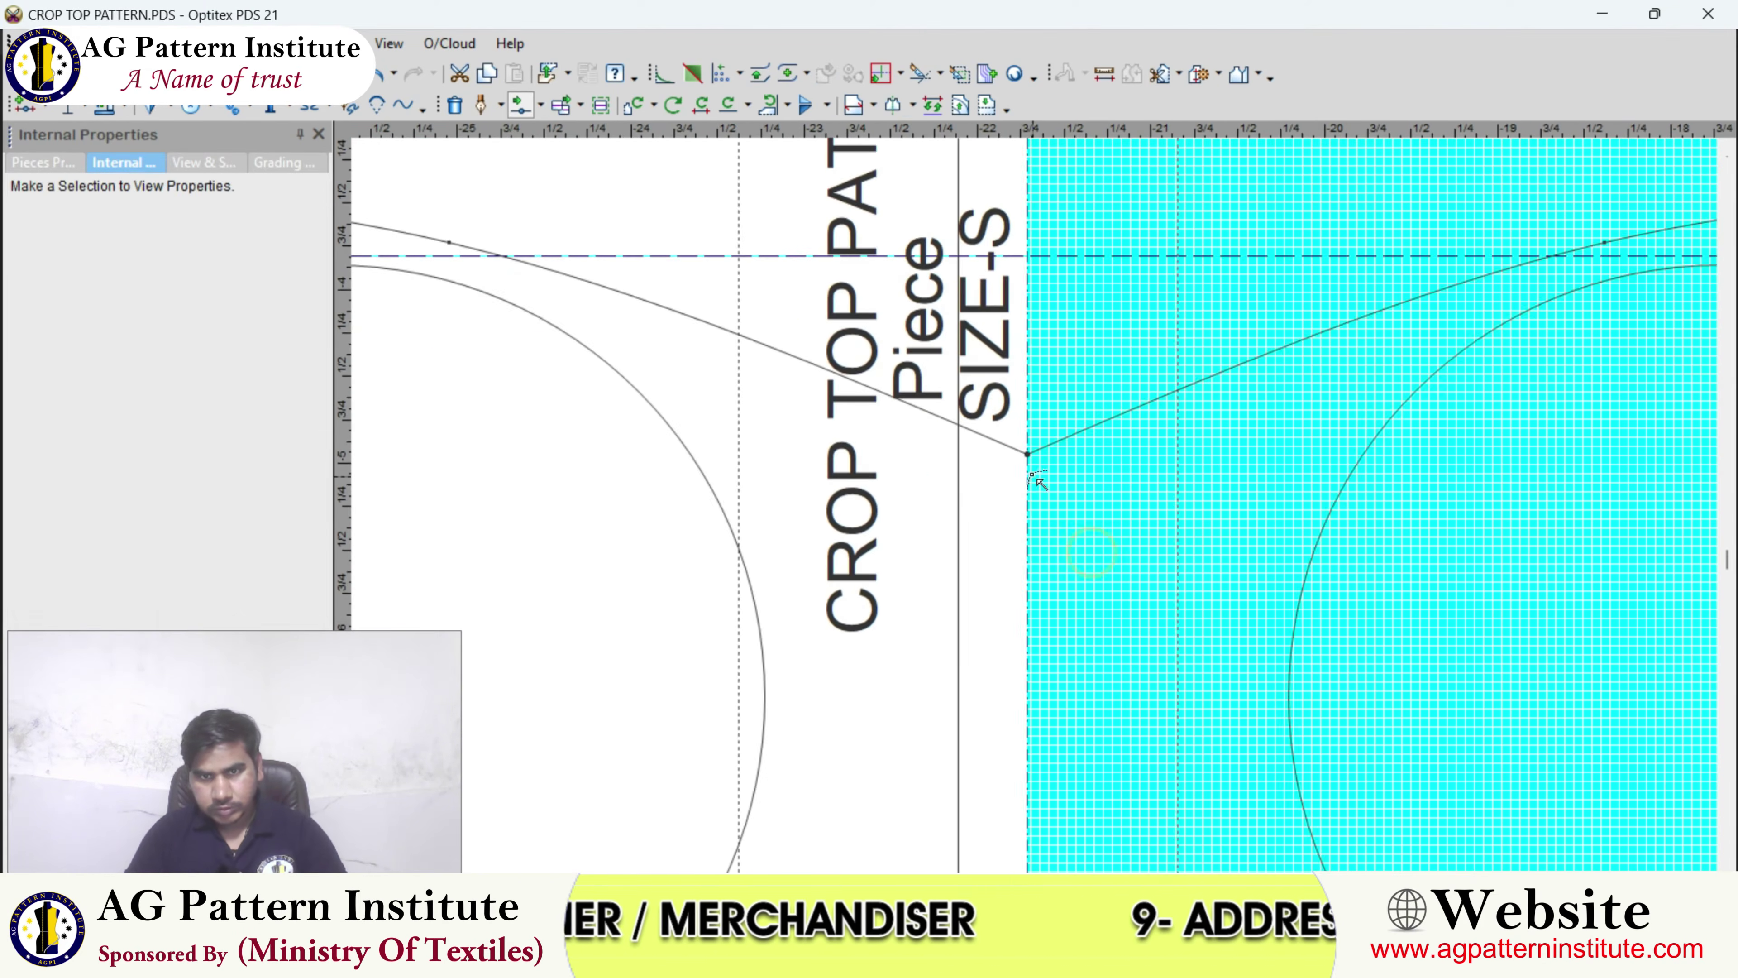
pyautogui.click(1028, 455)
pyautogui.click(1028, 466)
pyautogui.press('Return')
pyautogui.scroll(-3, 972, 534)
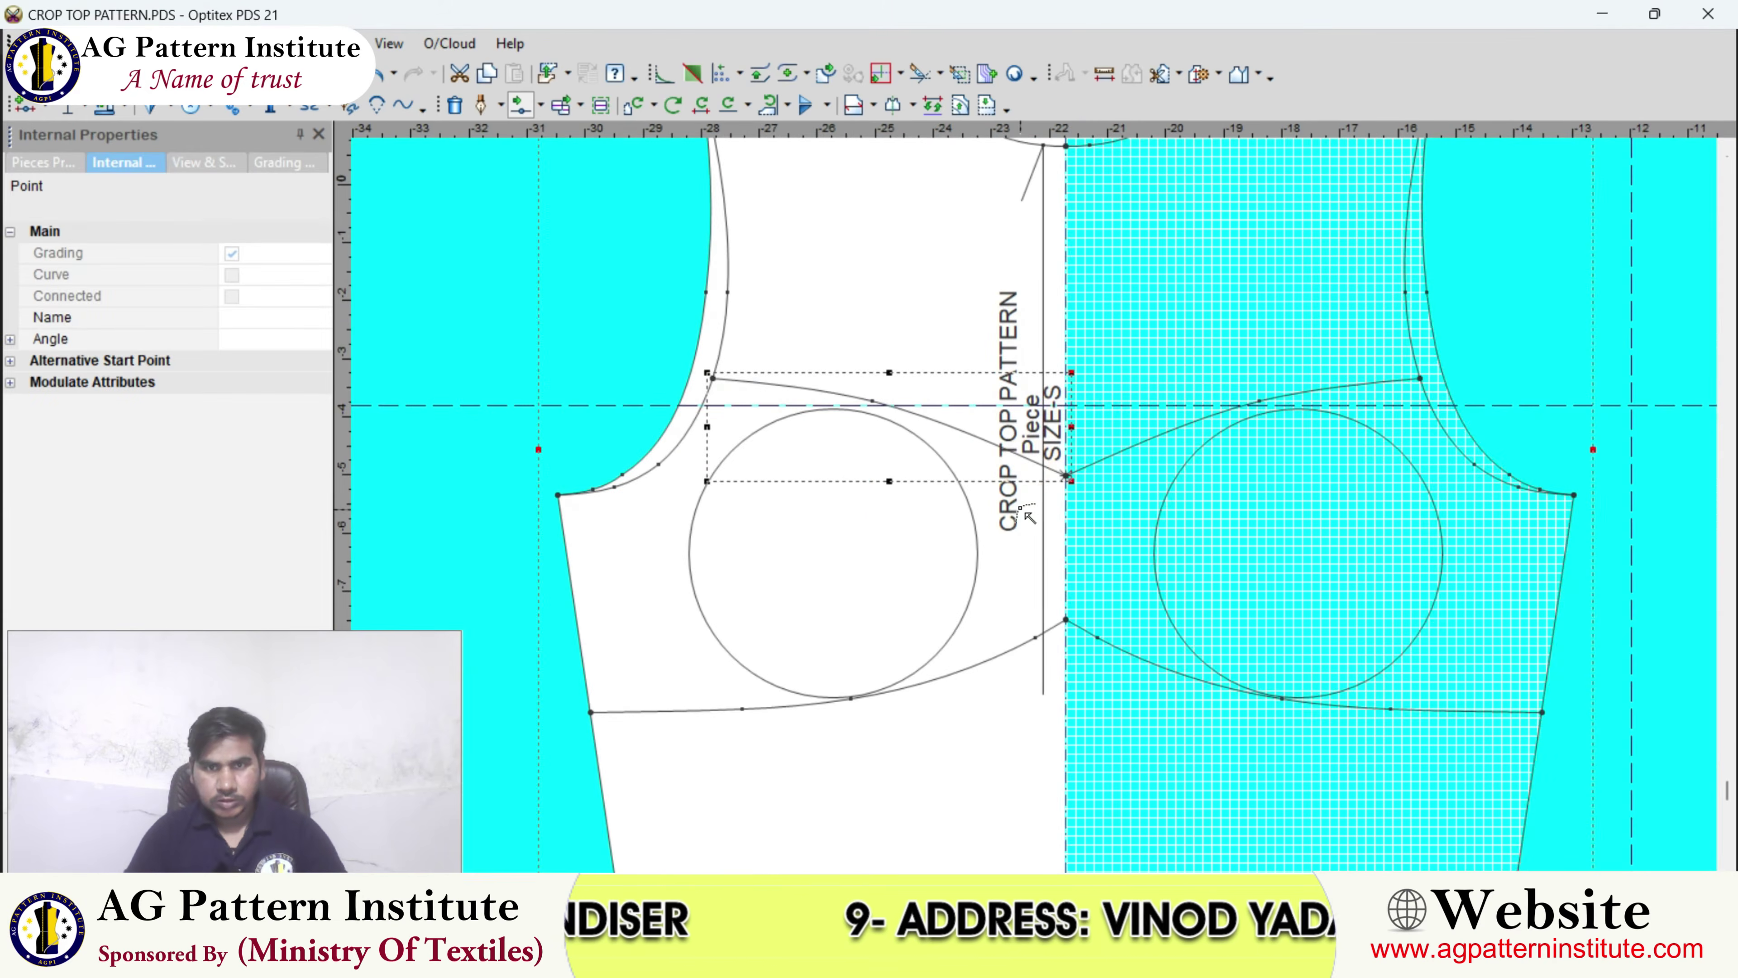
# - Add a second curve point between the armhole and the middle of the bust neckline, raising the curve slightly
pyautogui.click(1028, 517)
pyautogui.scroll(5, 1023, 507)
pyautogui.click(1006, 488)
pyautogui.click(1005, 486)
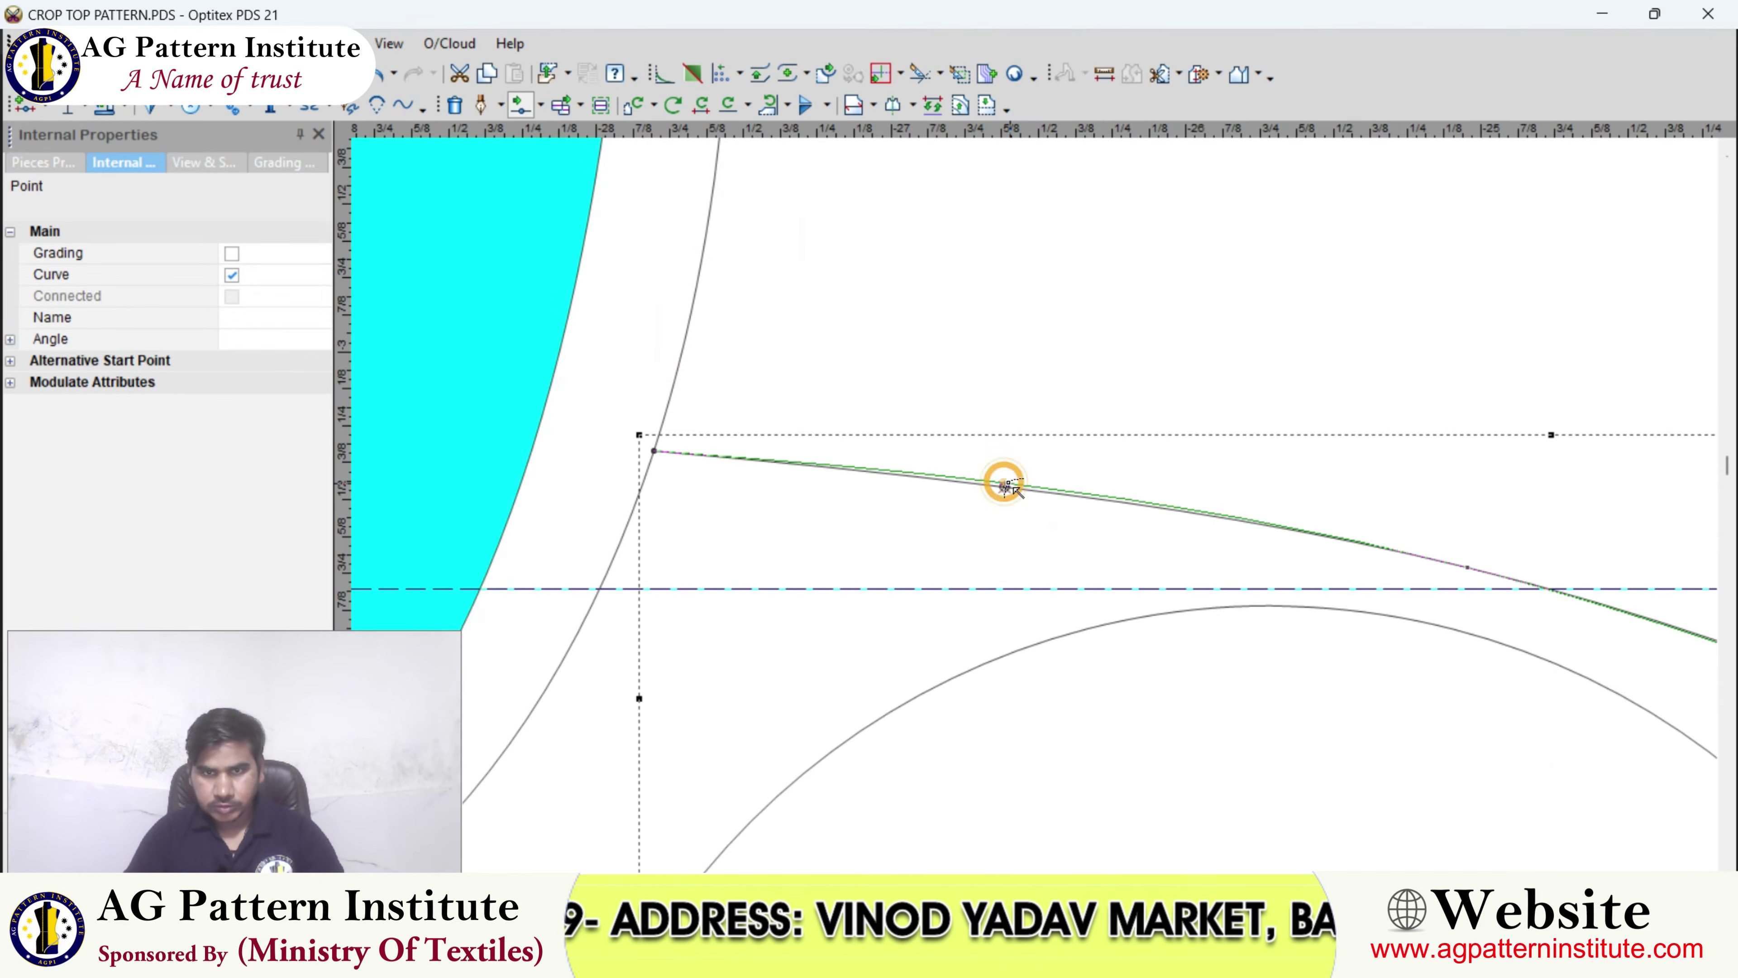
pyautogui.press('Return')
pyautogui.scroll(-4, 958, 507)
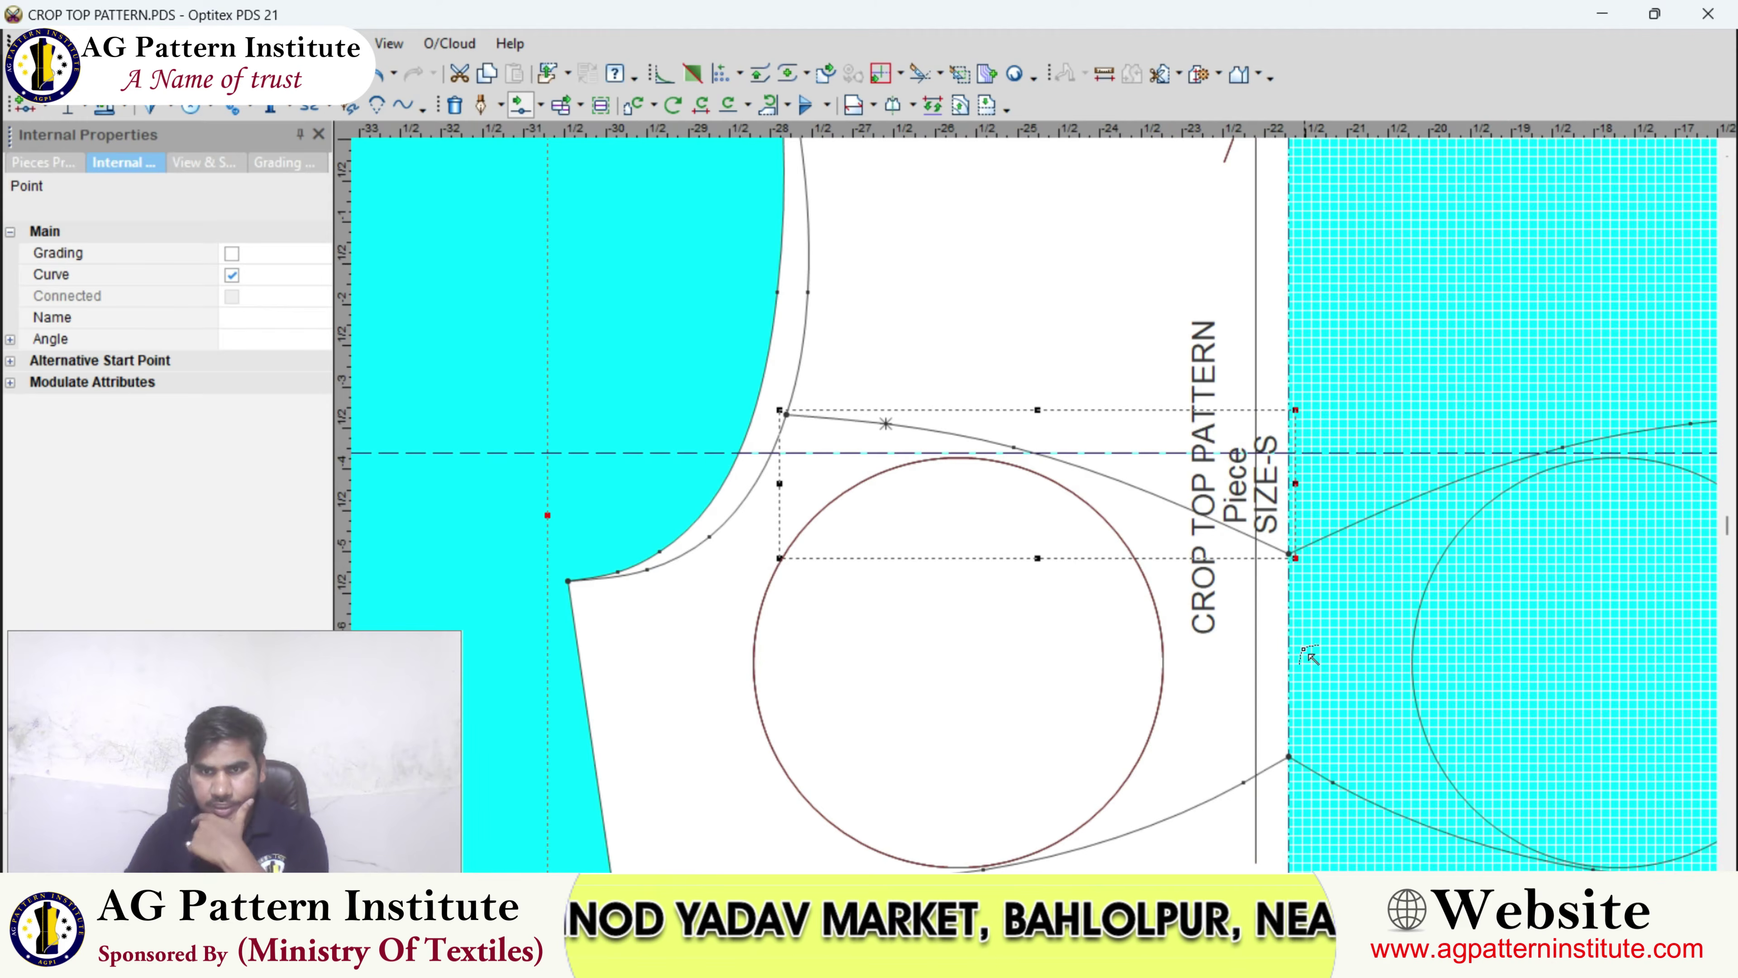
# - Check the reference photo's neckline up close and raise the bust neckline's armhole end slightly along the inner armhole curve
pyautogui.click(1095, 956)
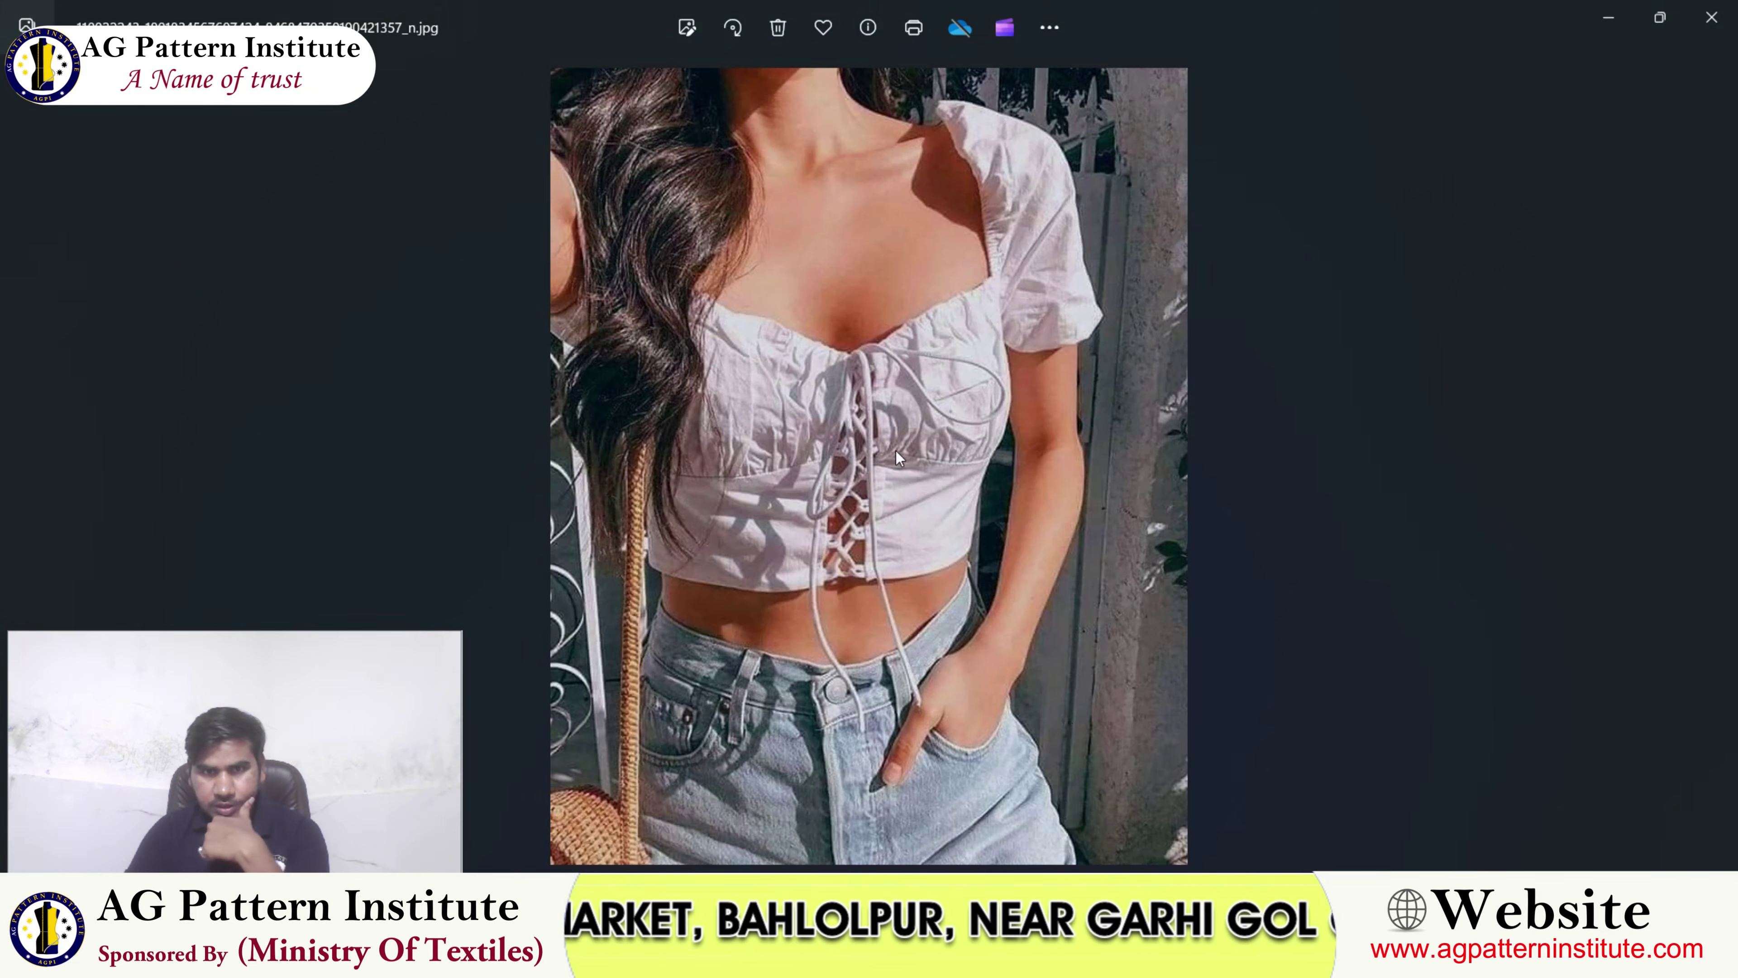
pyautogui.scroll(3, 896, 452)
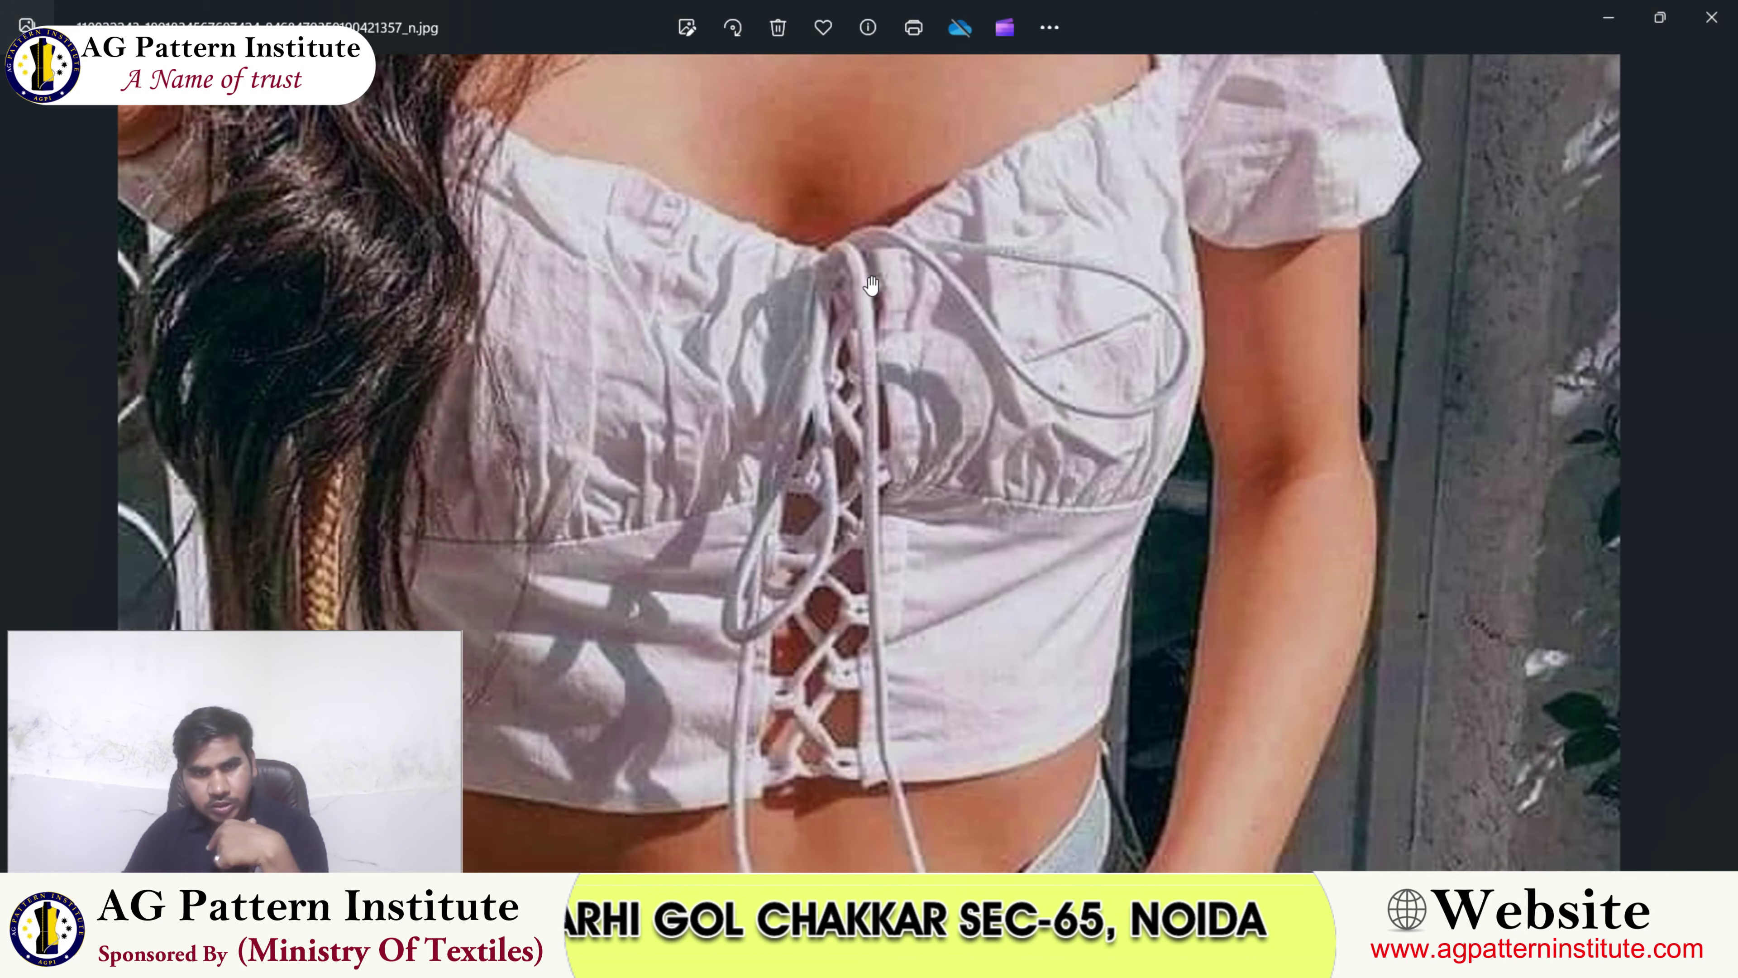
pyautogui.click(1119, 956)
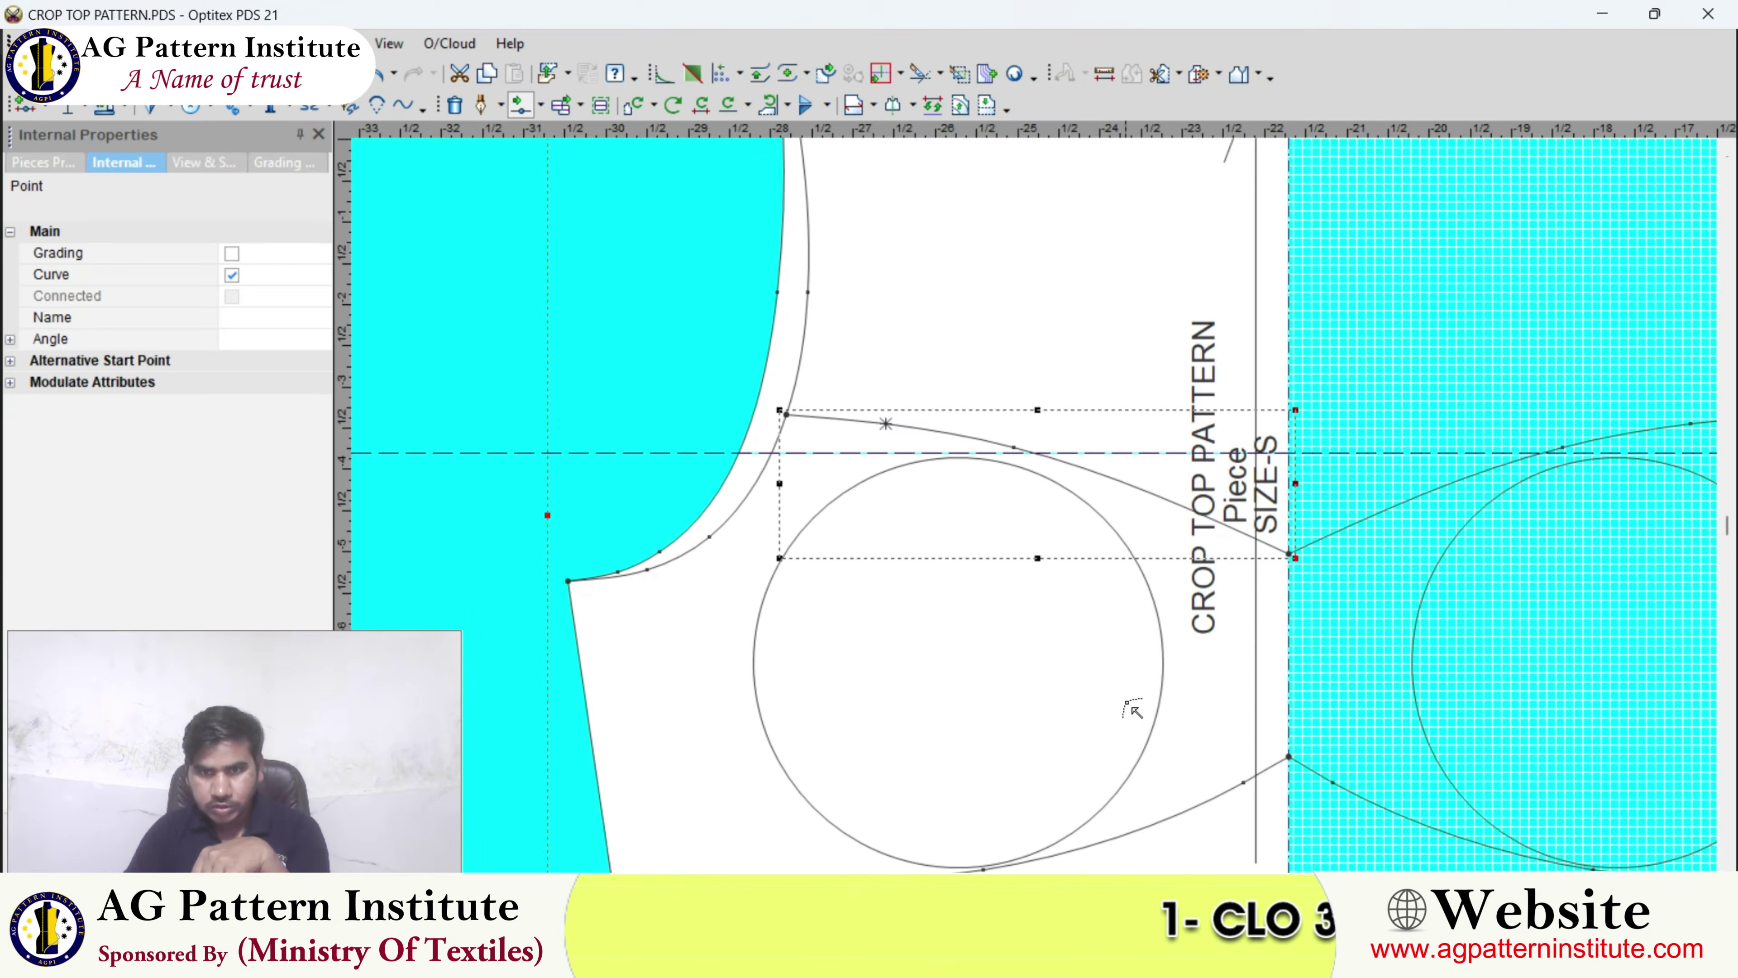
pyautogui.click(1311, 642)
pyautogui.scroll(-2, 1311, 642)
pyautogui.scroll(4, 1059, 519)
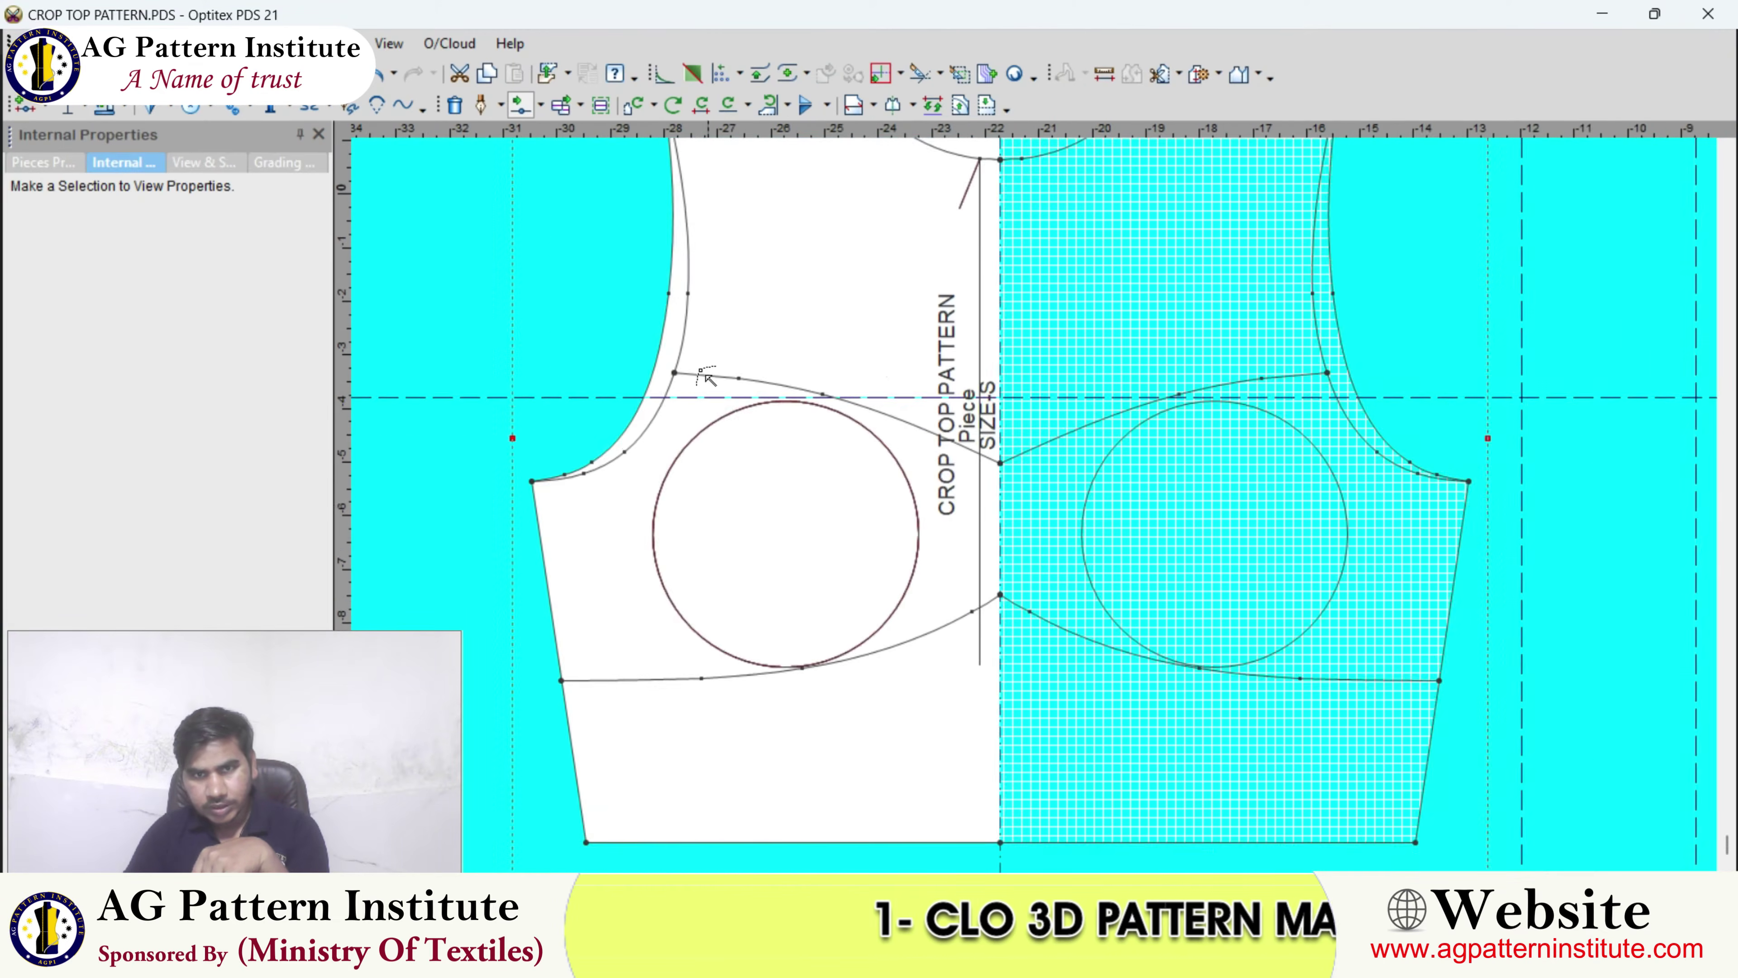
pyautogui.moveTo(941, 521); pyautogui.dragTo(951, 477)
pyautogui.click(556, 572)
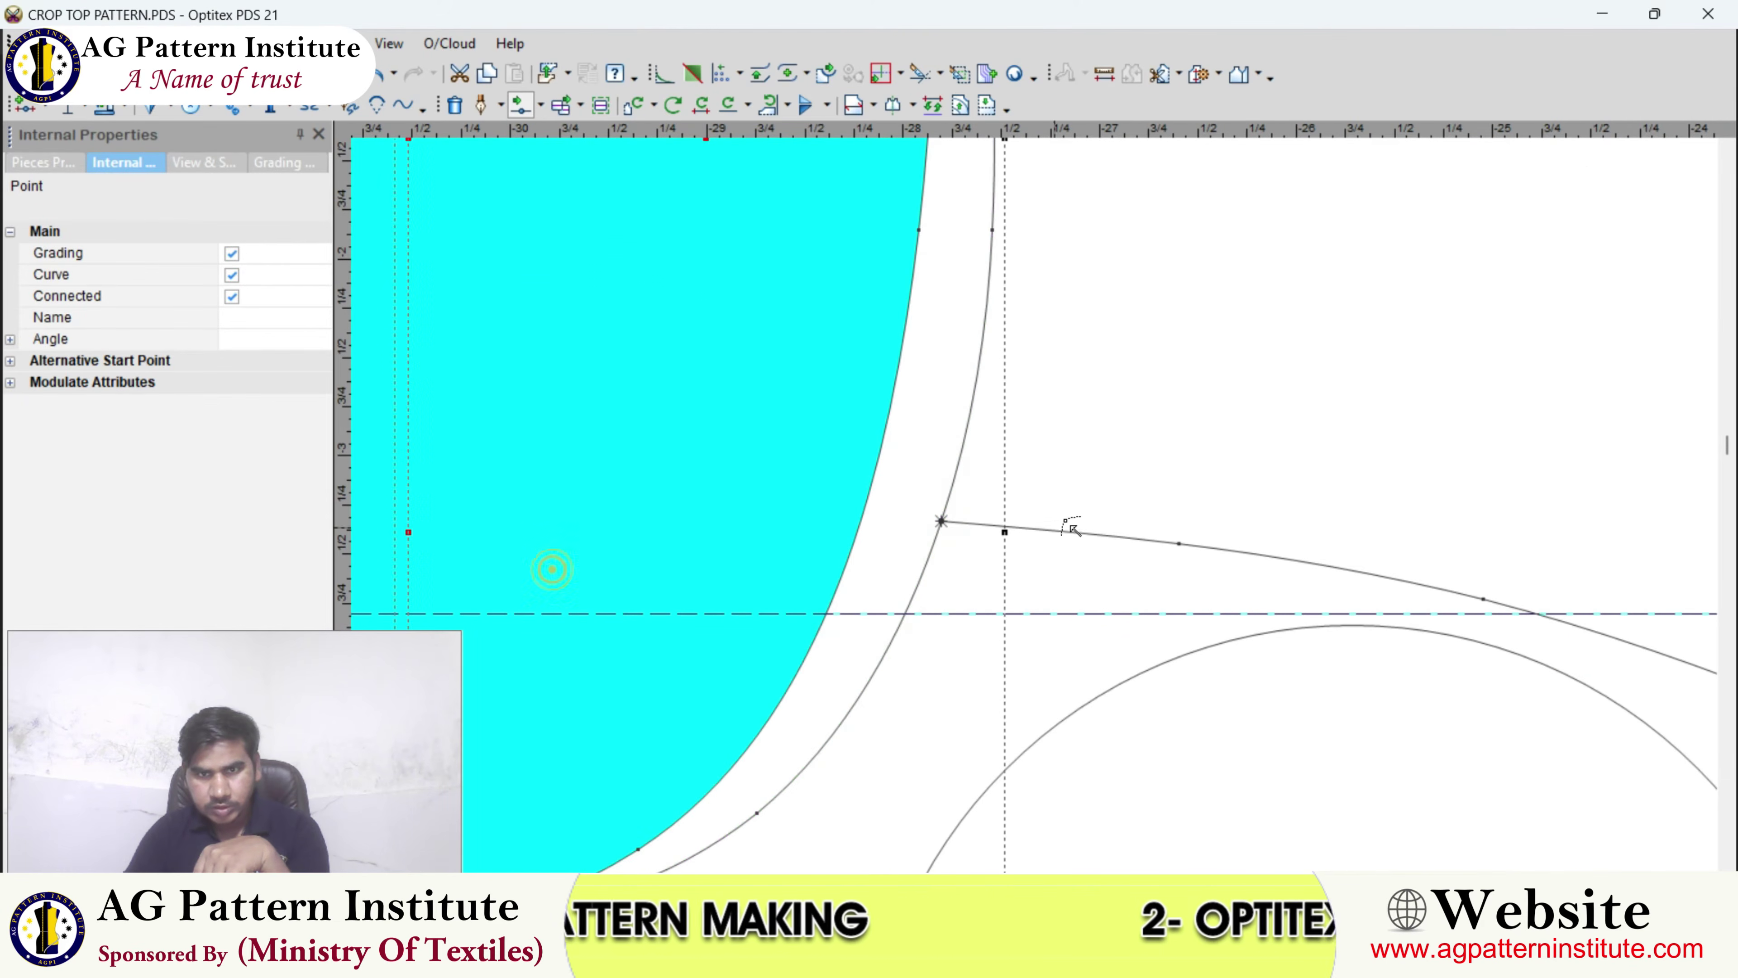
pyautogui.click(1088, 467)
pyautogui.scroll(-2, 1169, 550)
# - Move the bust neckline's middle curve point 0.75 horizontally towards the fold and -0.29 vertically
pyautogui.scroll(3, 1201, 568)
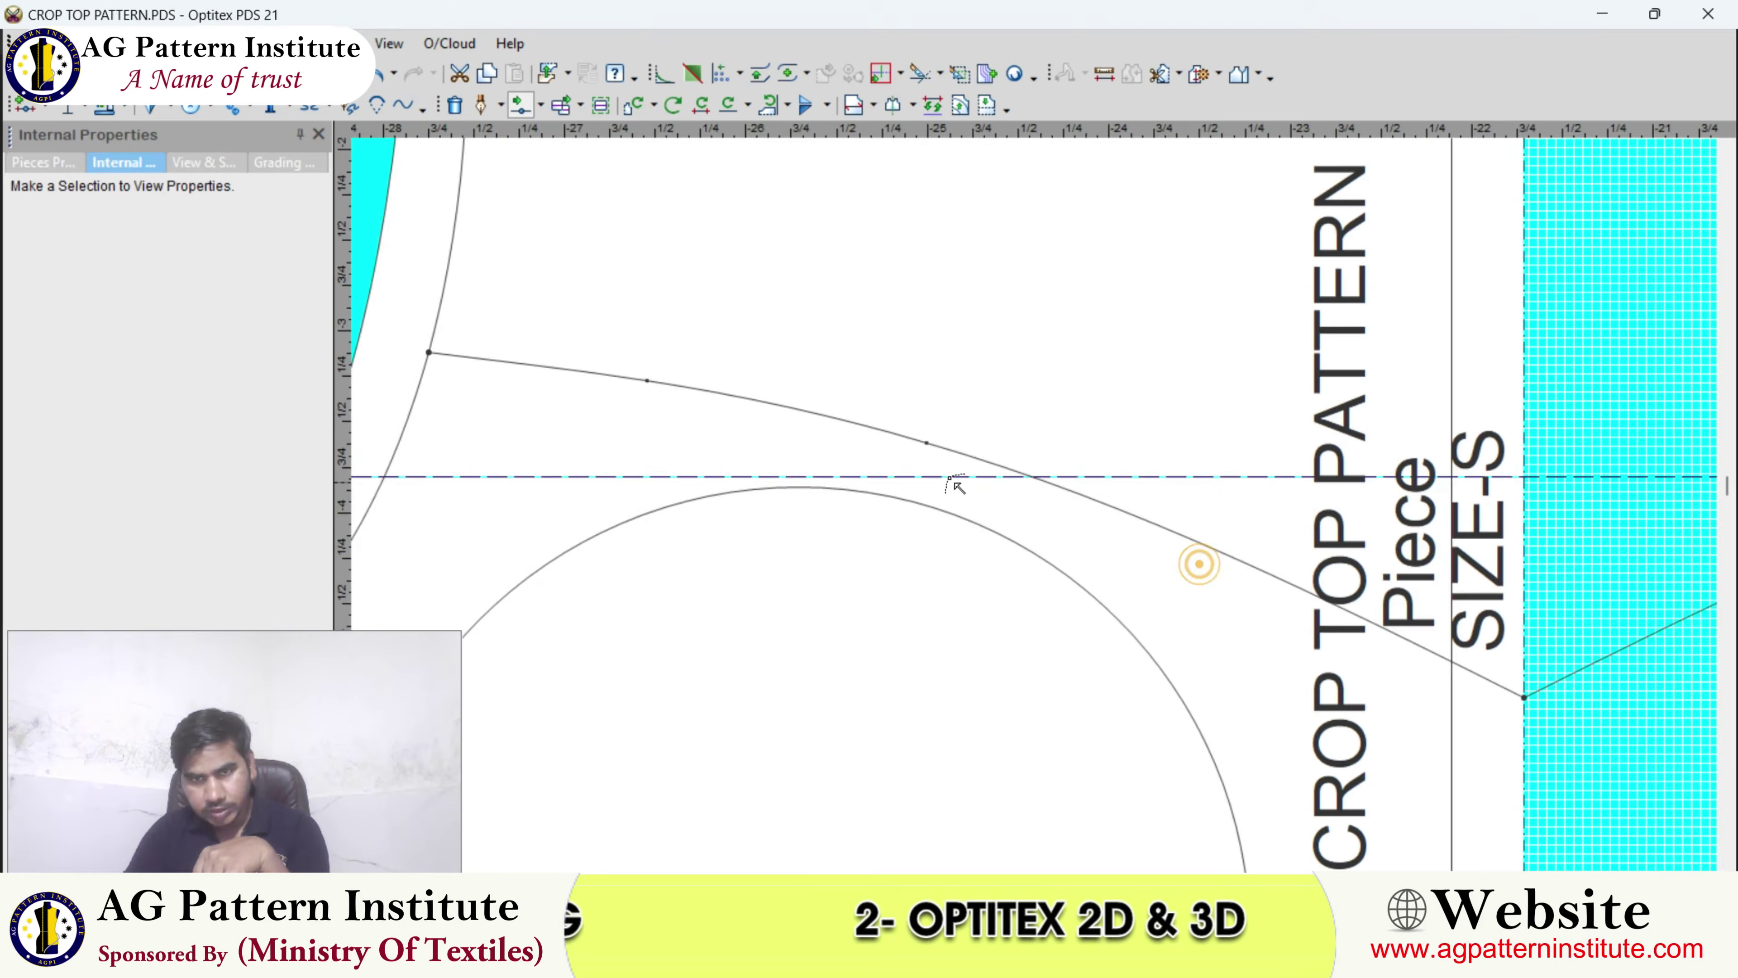
pyautogui.moveTo(1031, 461); pyautogui.dragTo(1251, 548)
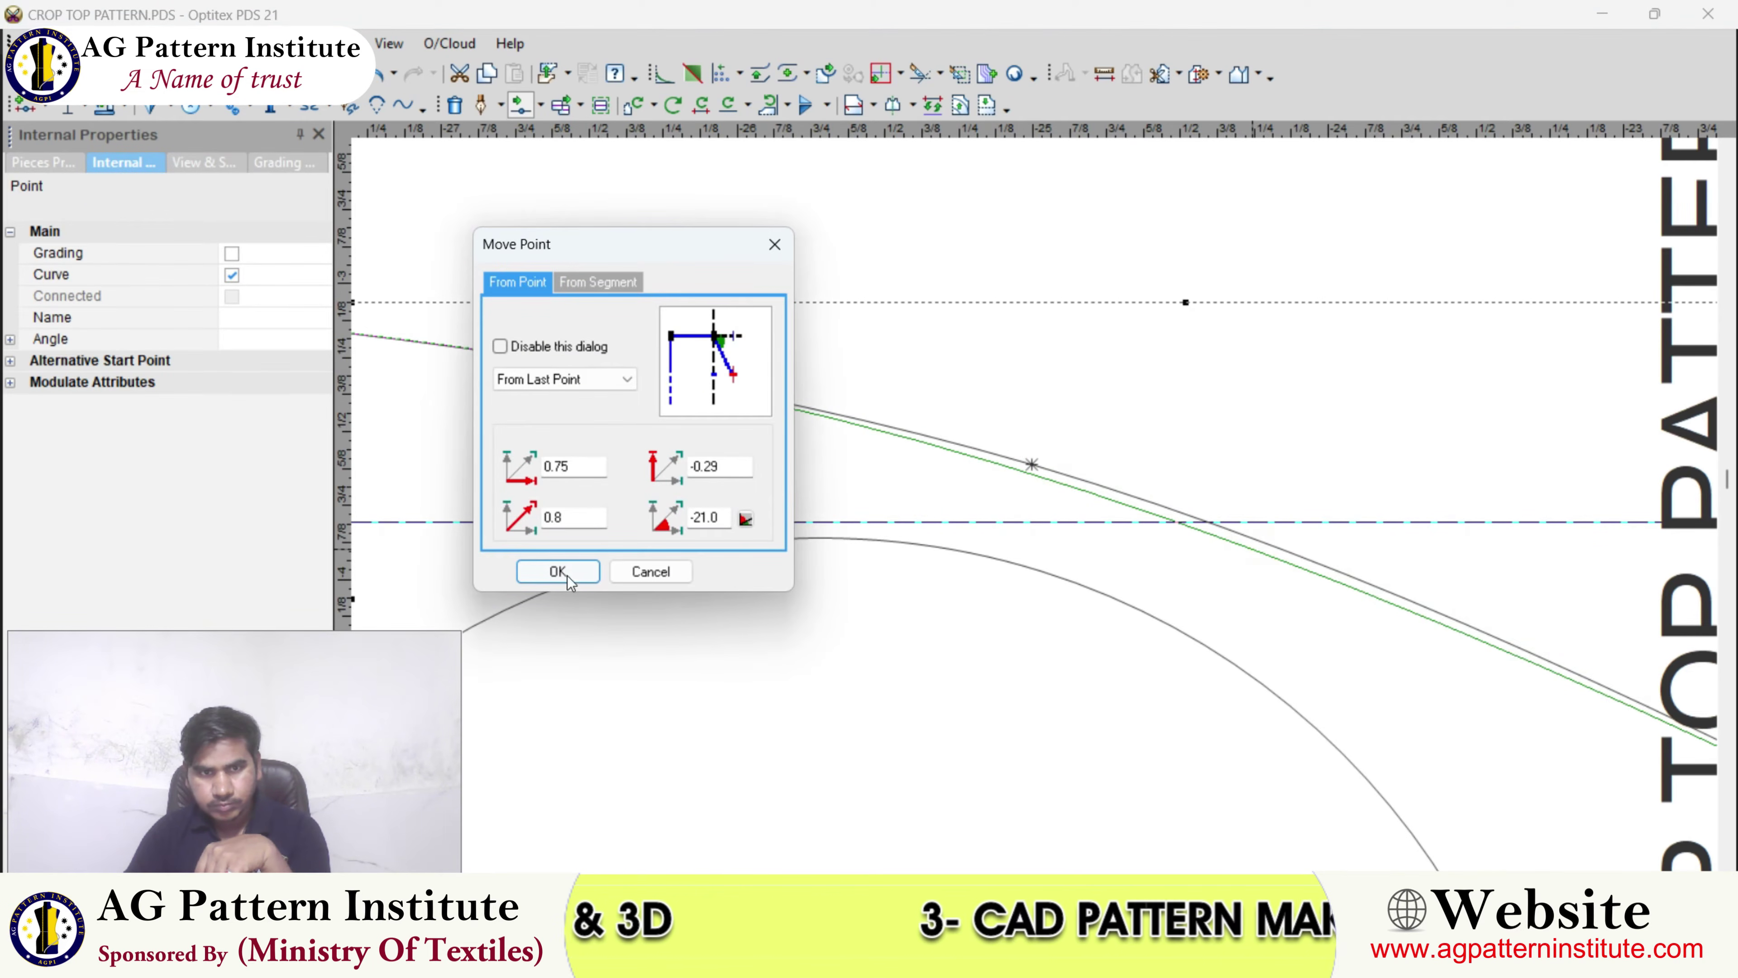
pyautogui.click(567, 577)
pyautogui.scroll(-10, 1039, 511)
pyautogui.click(1103, 518)
# - Review the reshaped bust neckline against the bust circle, armhole and the rest of the piece
pyautogui.scroll(1, 1103, 518)
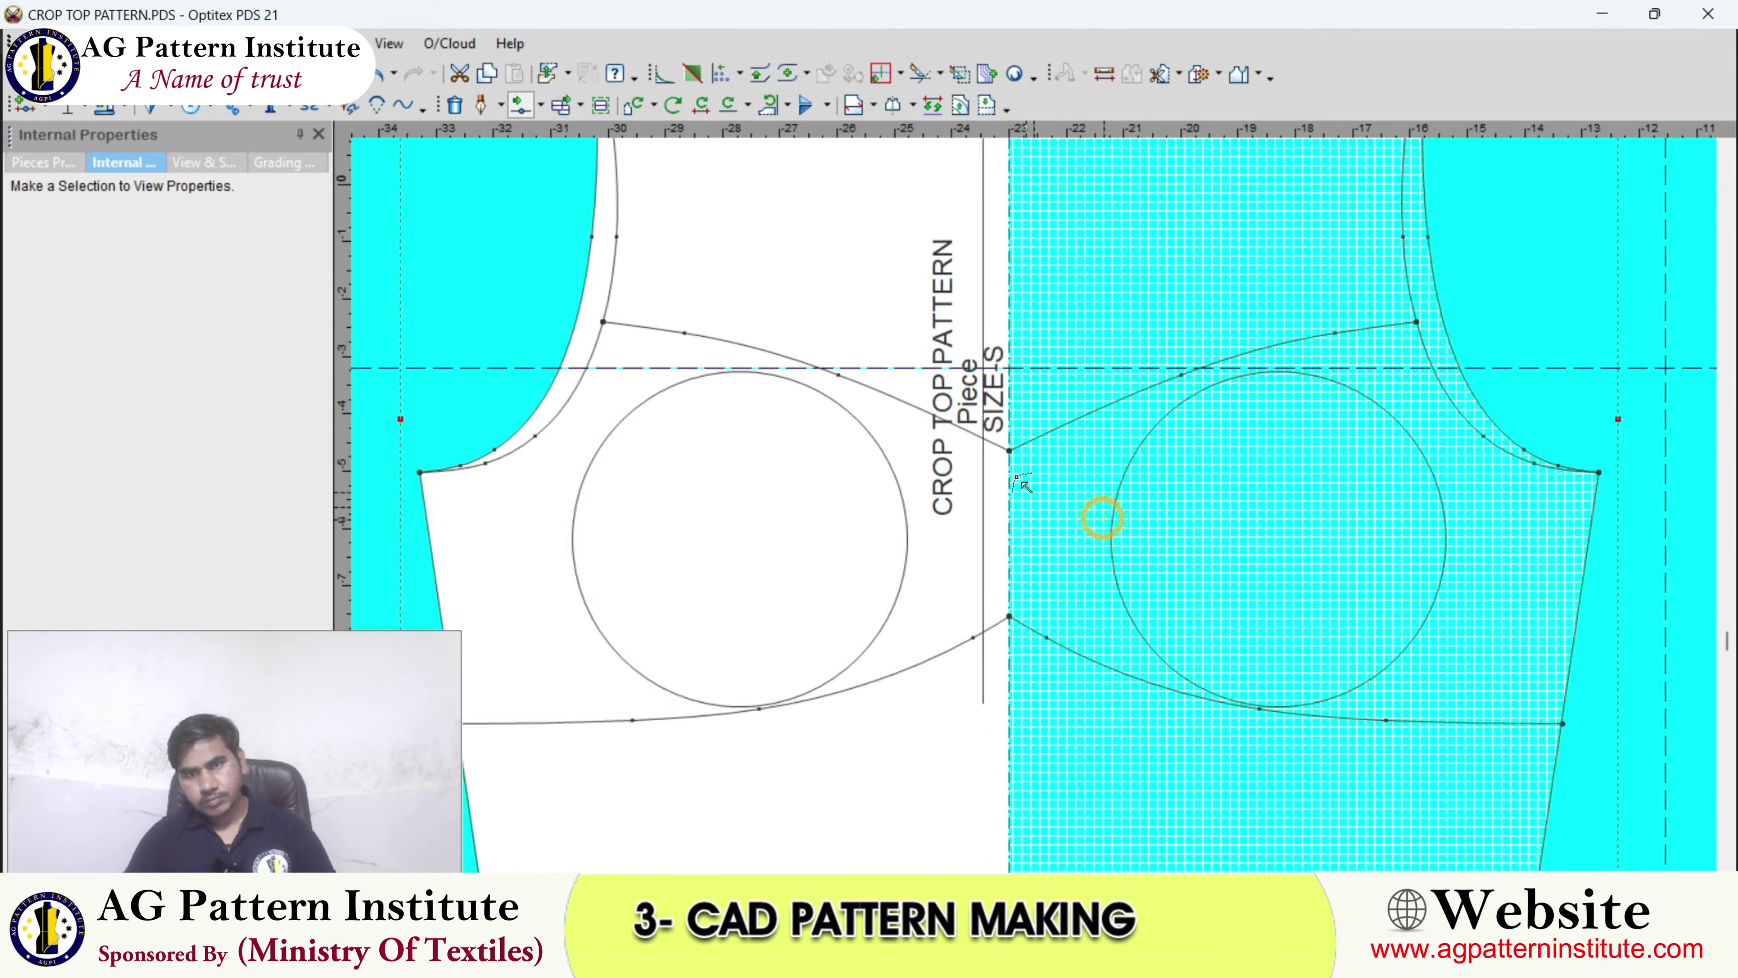
pyautogui.scroll(2, 1023, 484)
pyautogui.scroll(-4, 1029, 500)
pyautogui.scroll(2, 1040, 506)
pyautogui.scroll(-1, 1041, 512)
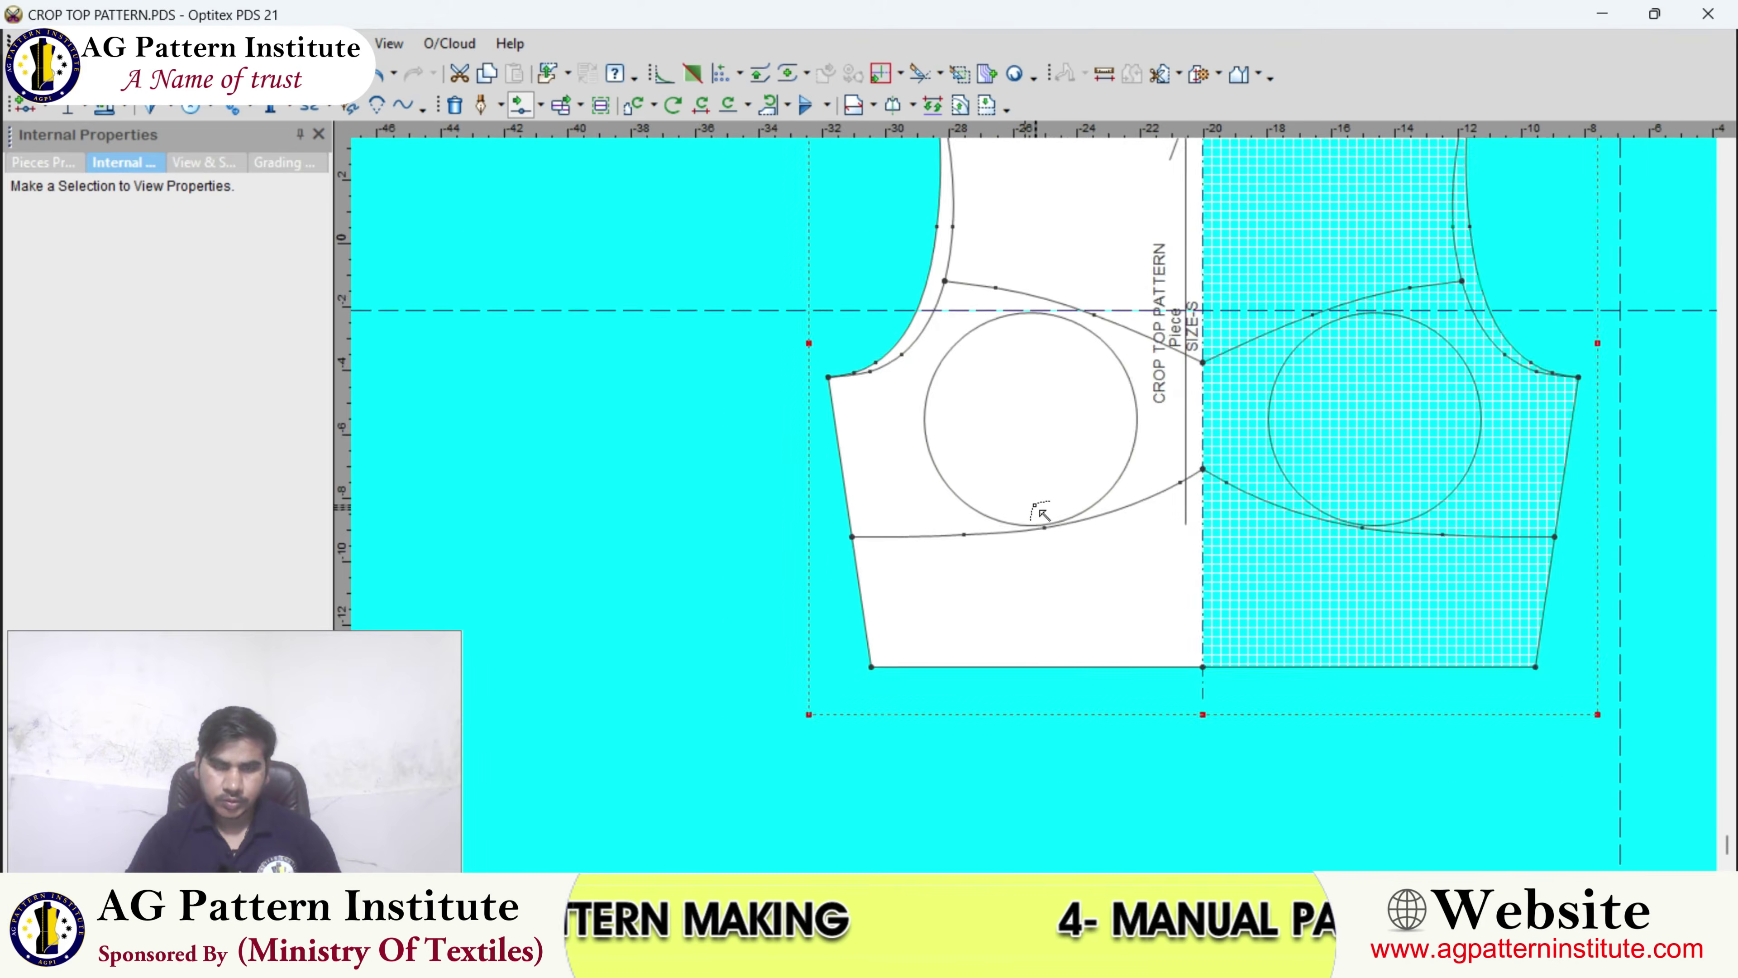
pyautogui.scroll(2, 1034, 505)
pyautogui.scroll(-5, 1011, 493)
pyautogui.click(995, 428)
pyautogui.scroll(3, 1045, 504)
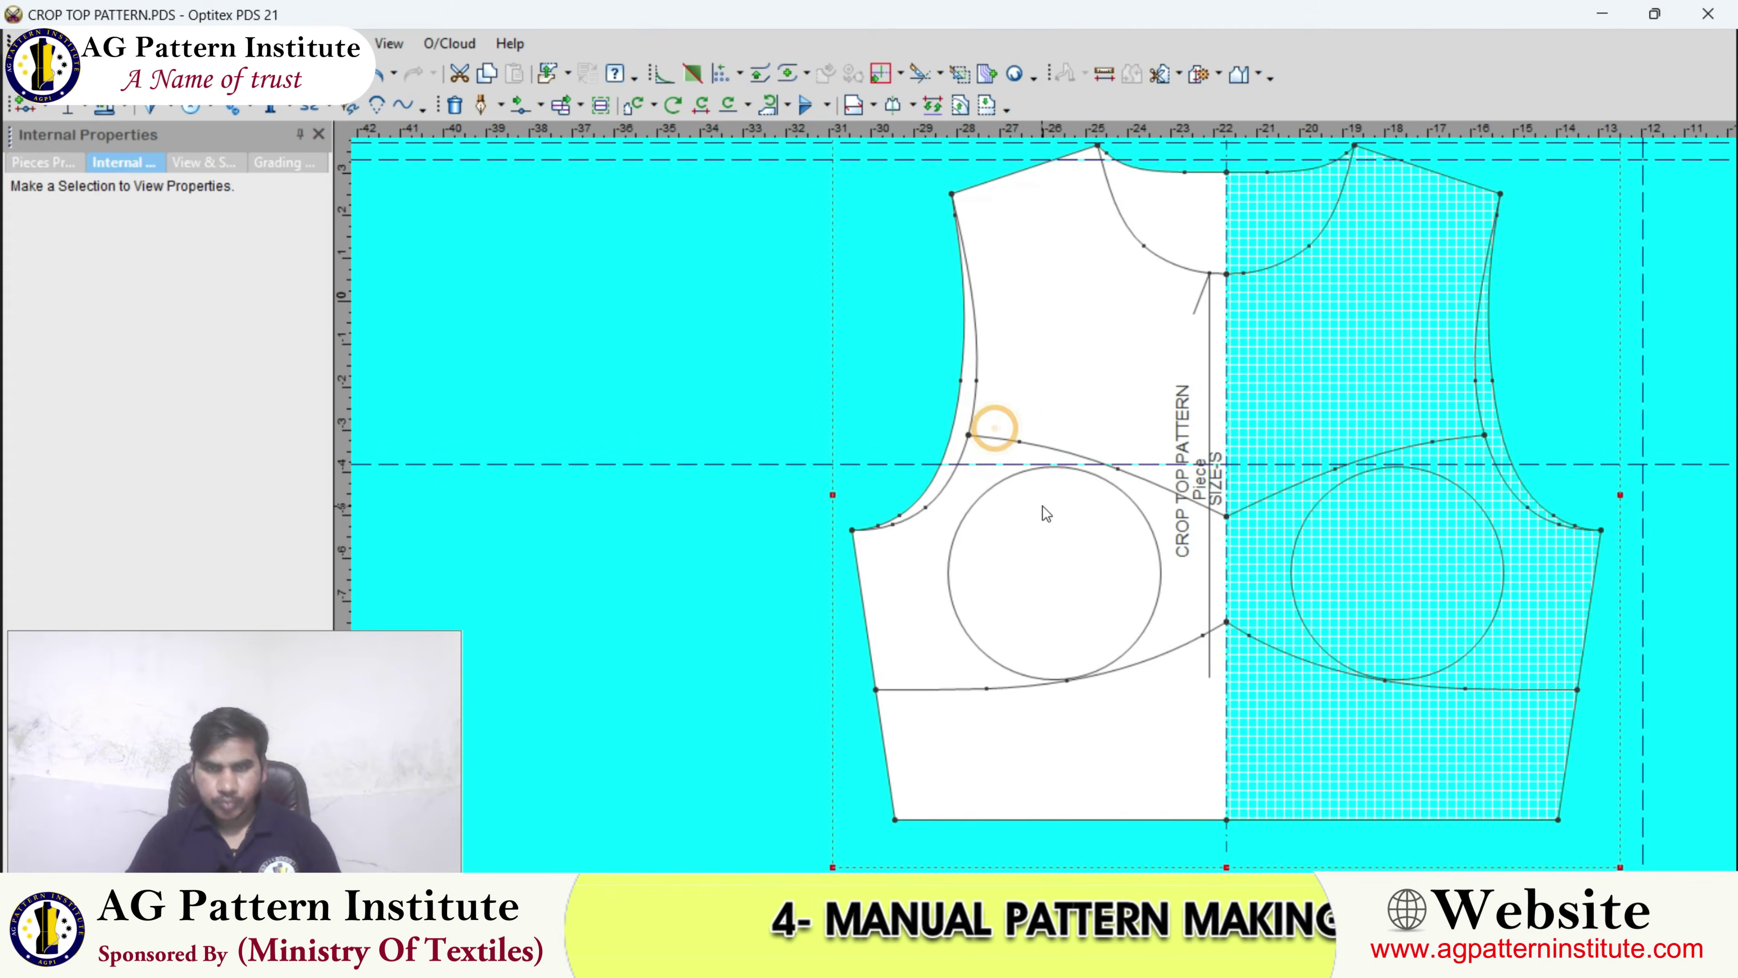
# - Draw a horizontal internal line from the outer armhole edge to the centre fold, 5.37 inches below the upper neck edge
pyautogui.press('d')
pyautogui.scroll(5, 1043, 498)
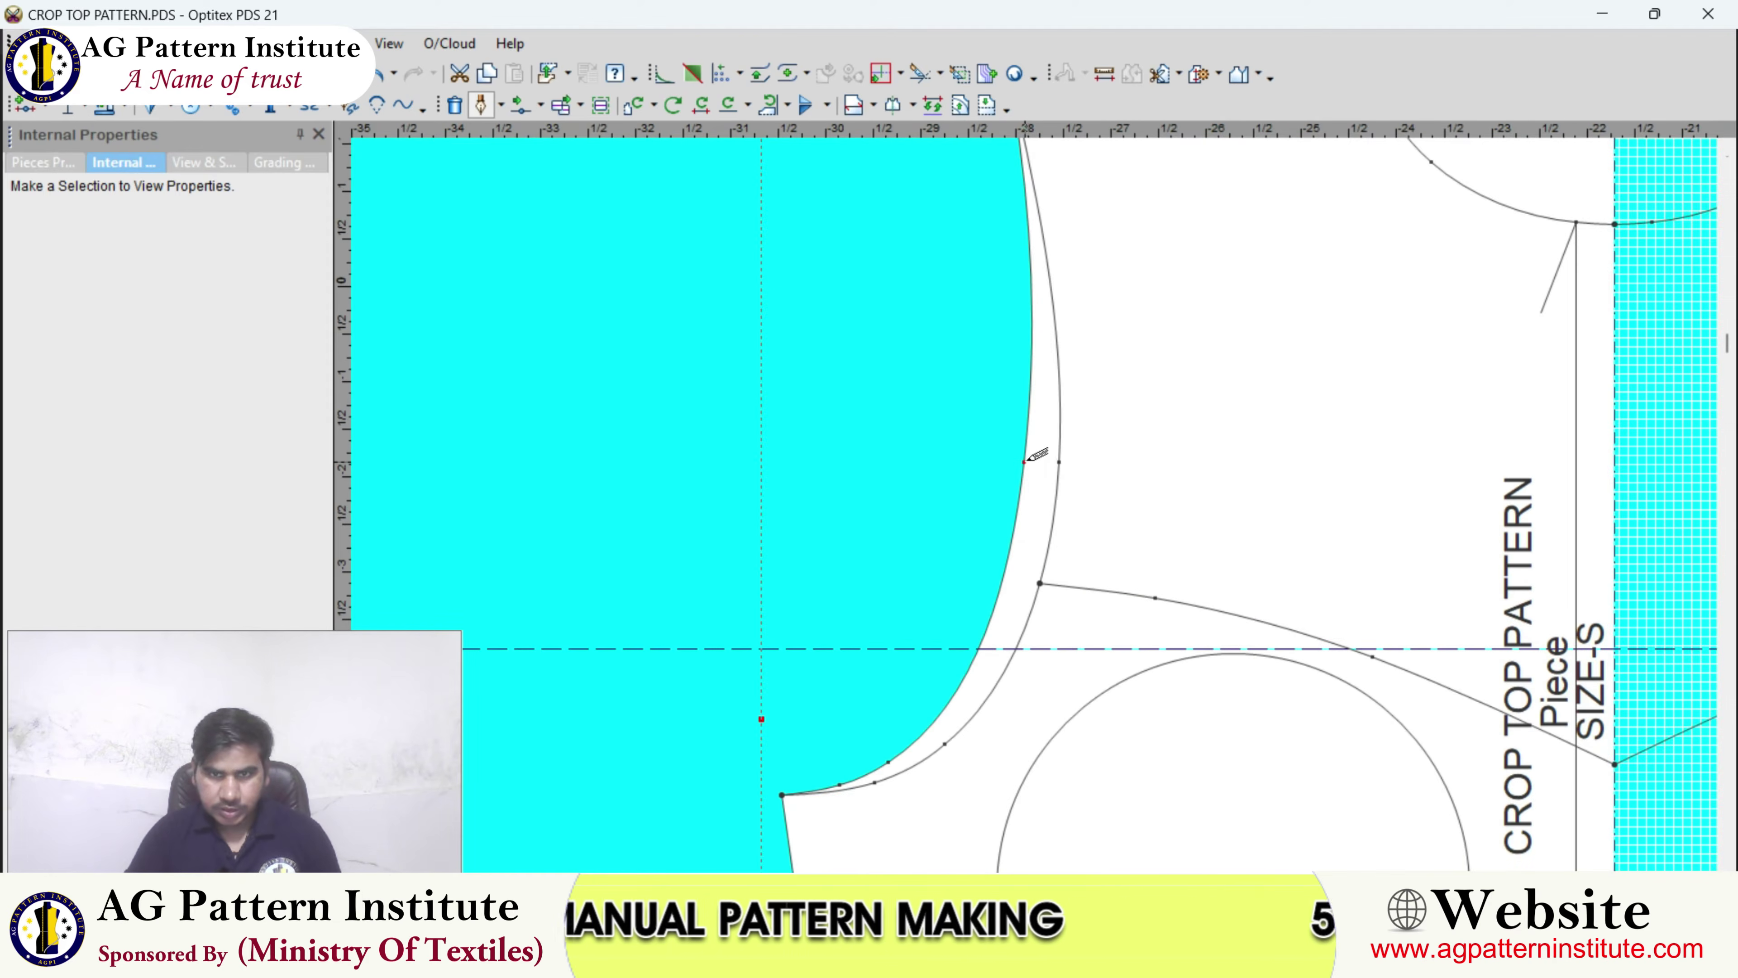
pyautogui.click(1025, 459)
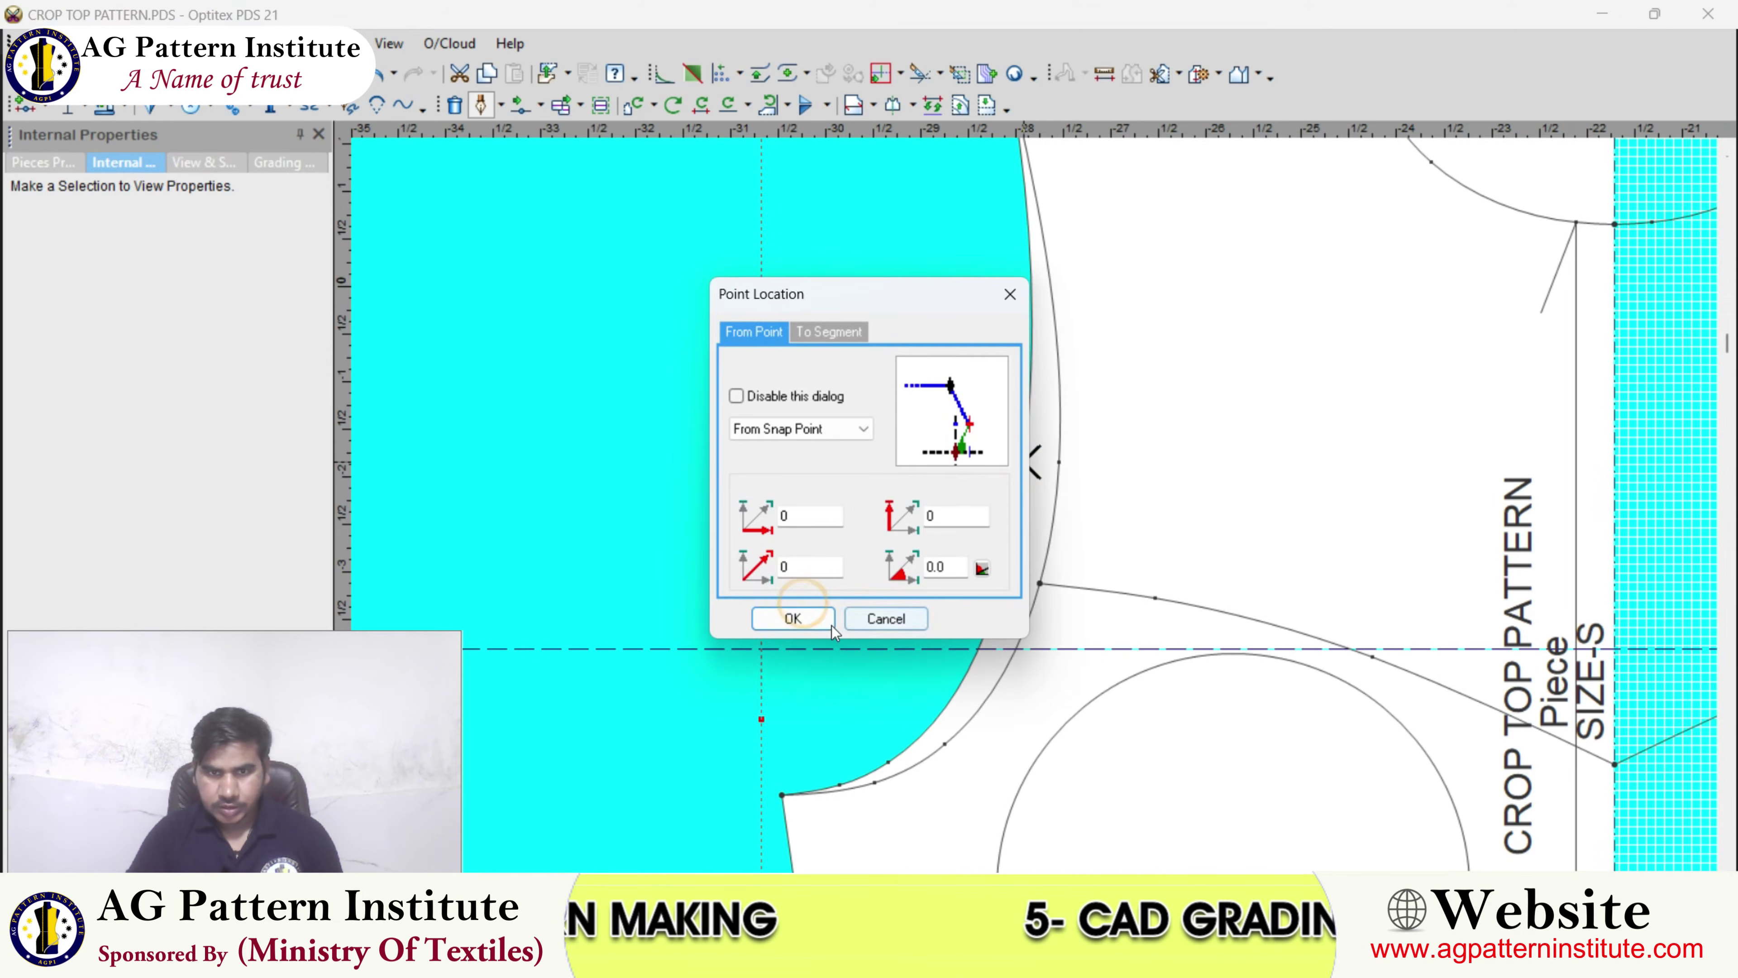
pyautogui.click(890, 618)
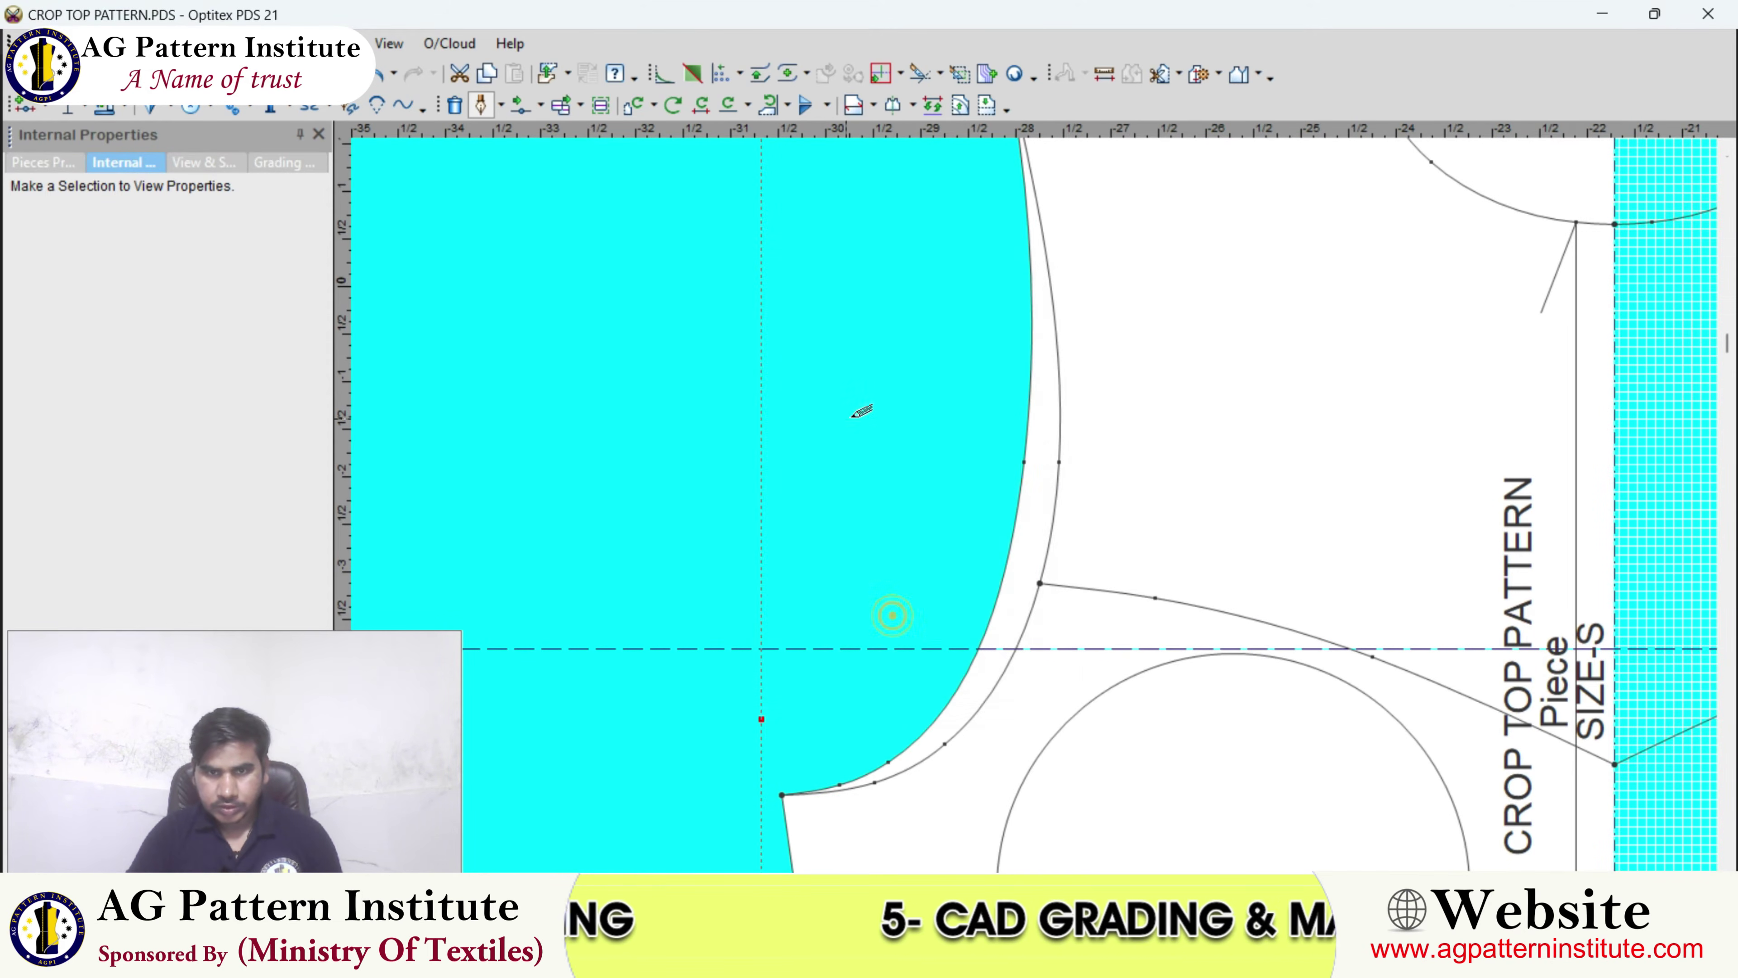
pyautogui.click(1017, 510)
pyautogui.click(801, 616)
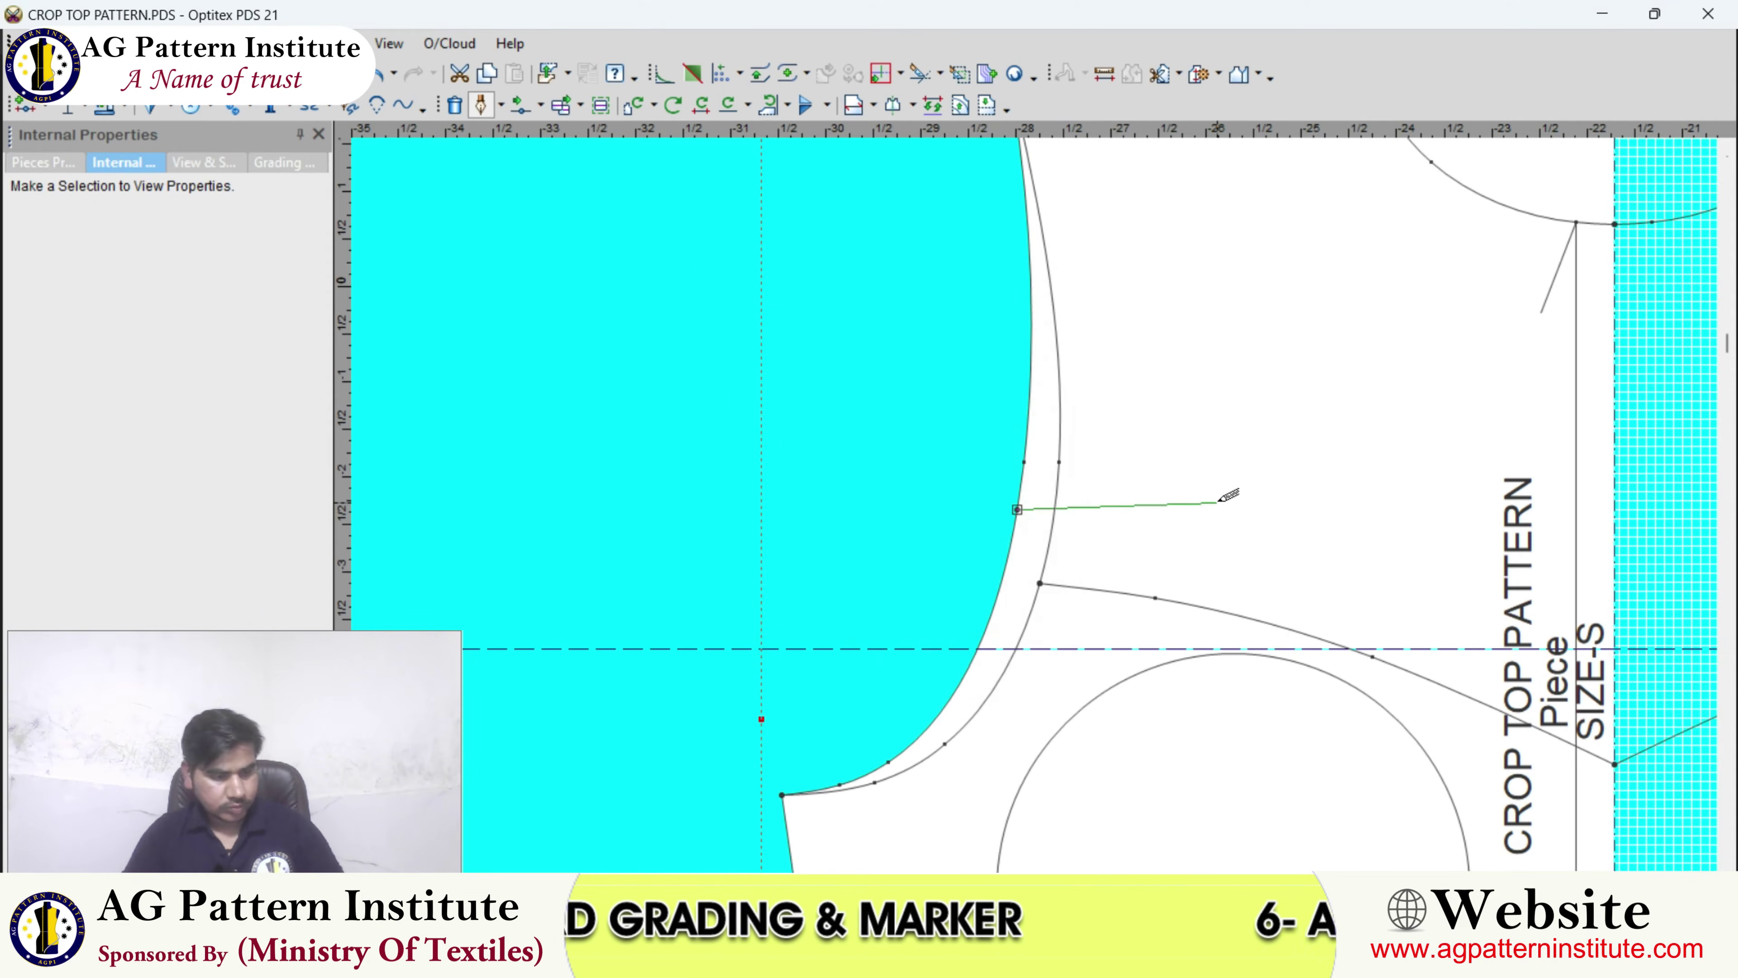
pyautogui.press('d')
pyautogui.click(607, 409)
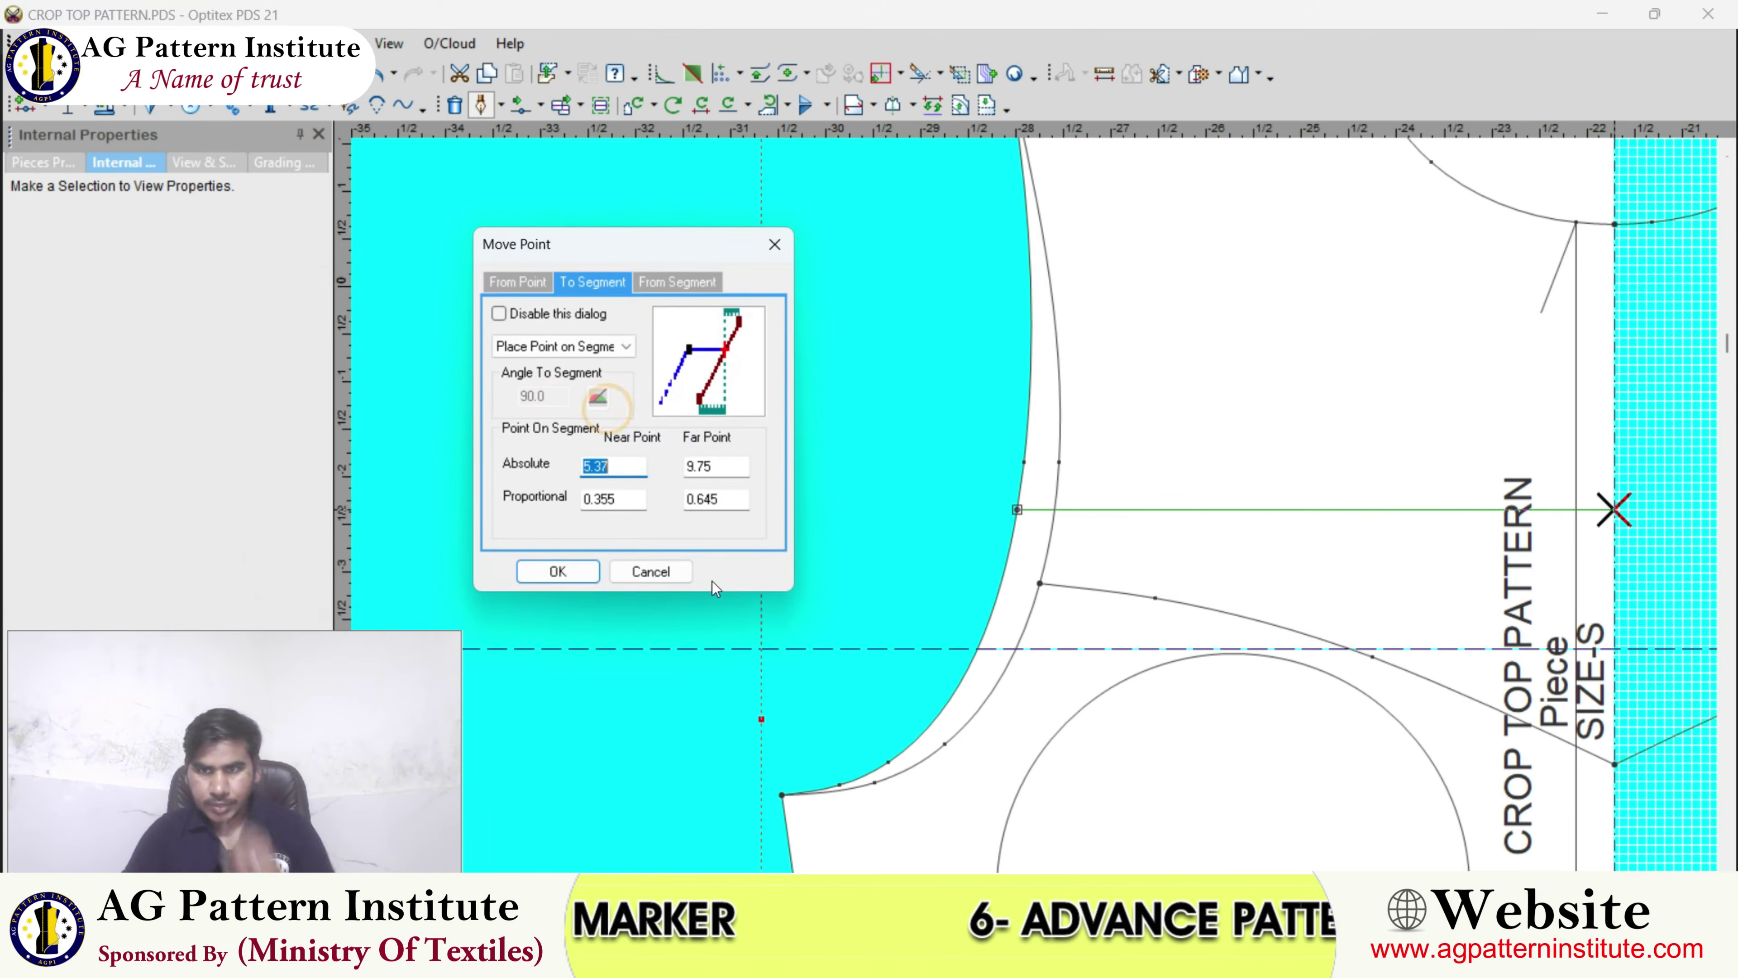
pyautogui.click(556, 571)
pyautogui.scroll(-2, 1075, 548)
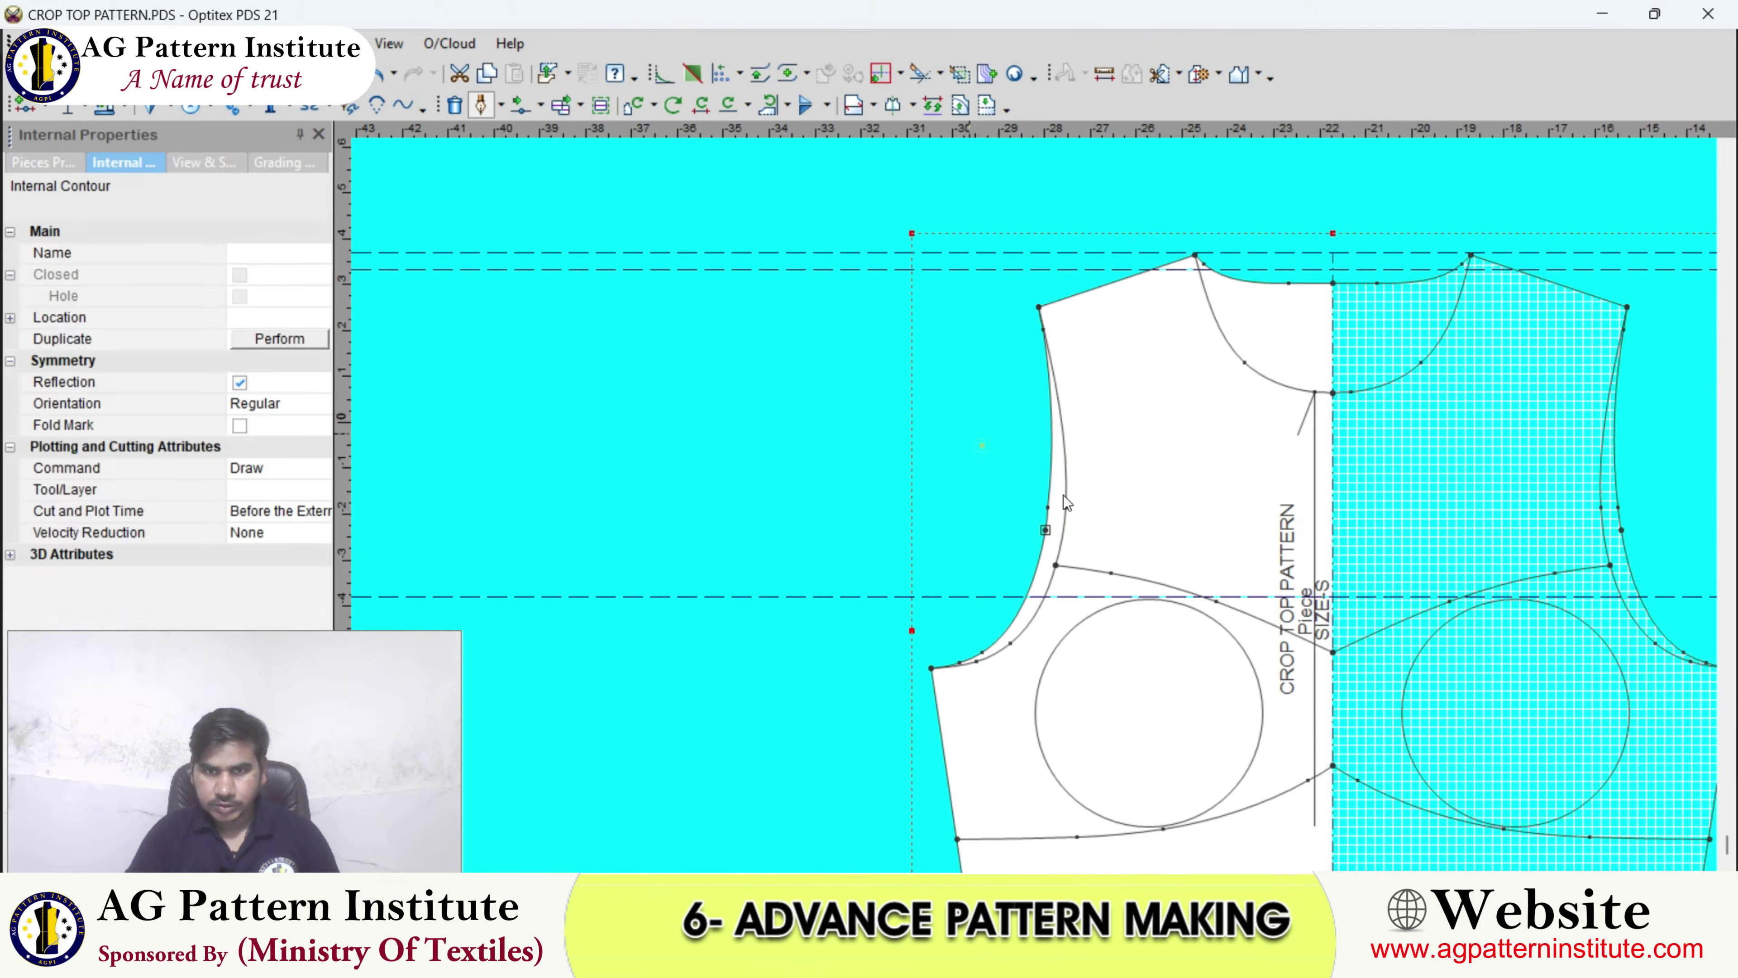
# - Examine the horizontal line's armhole end point and the proportions of the whole crop top piece
pyautogui.scroll(3, 1095, 486)
pyautogui.scroll(-3, 1047, 493)
pyautogui.scroll(3, 1035, 506)
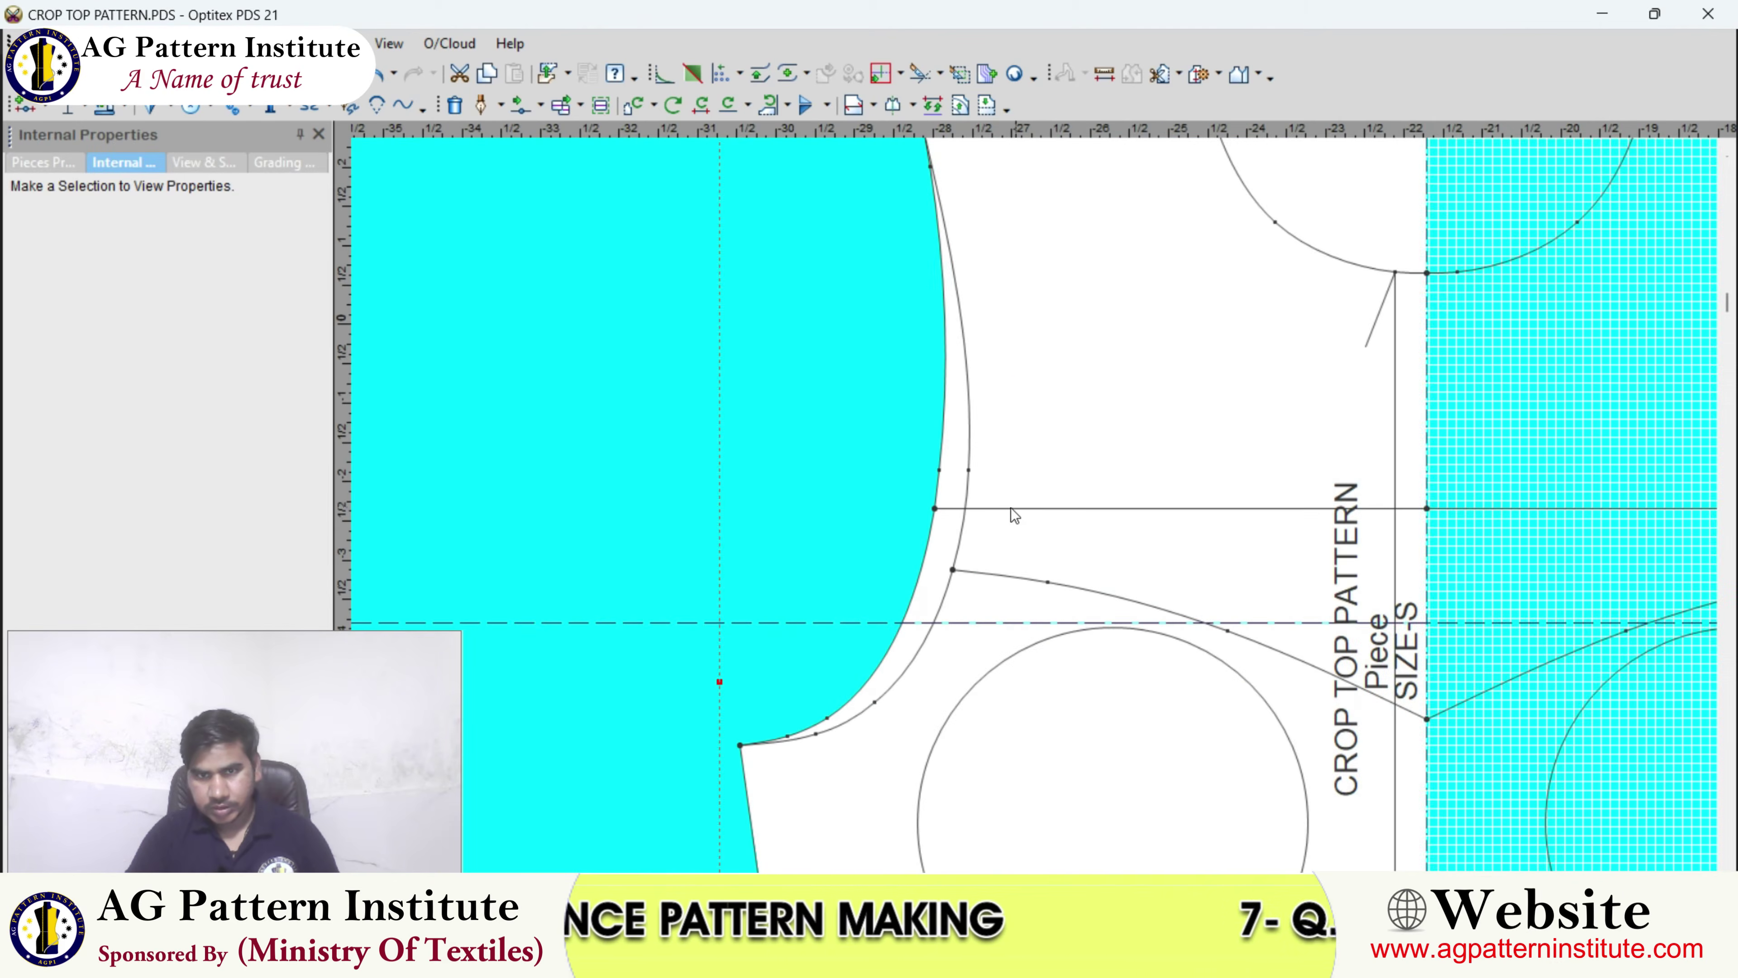
pyautogui.scroll(3, 1012, 504)
pyautogui.click(1010, 473)
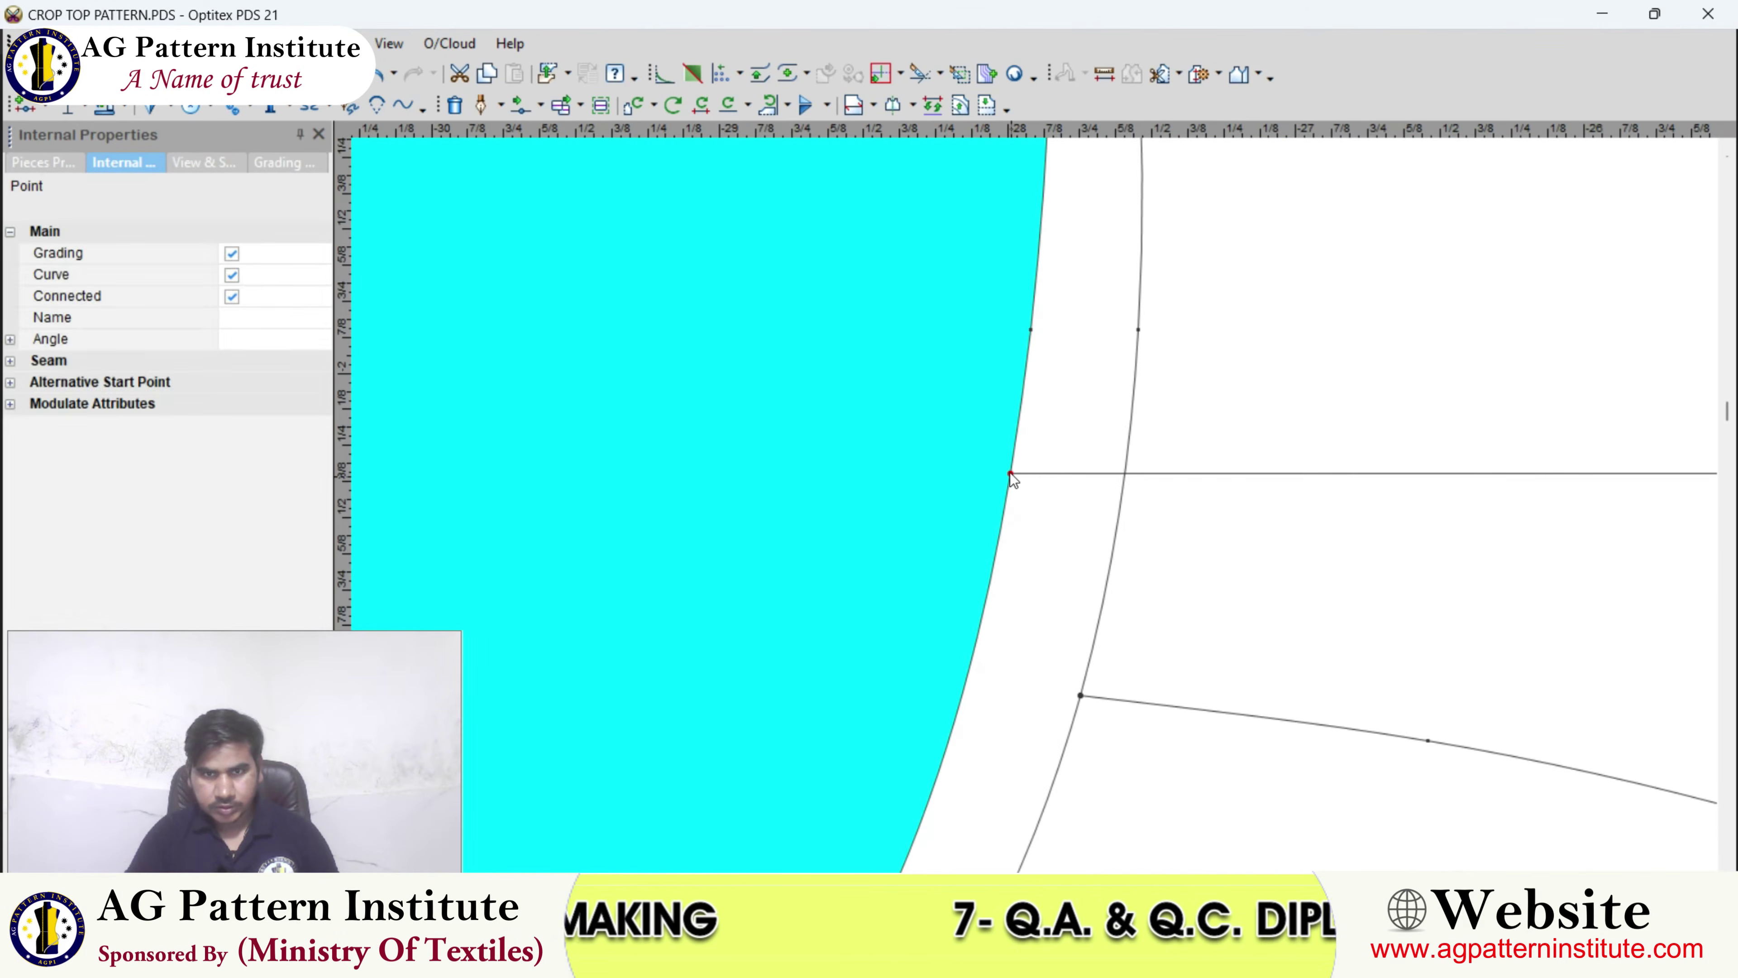
pyautogui.scroll(-3, 1043, 499)
pyautogui.scroll(-3, 1051, 512)
pyautogui.scroll(2, 1055, 524)
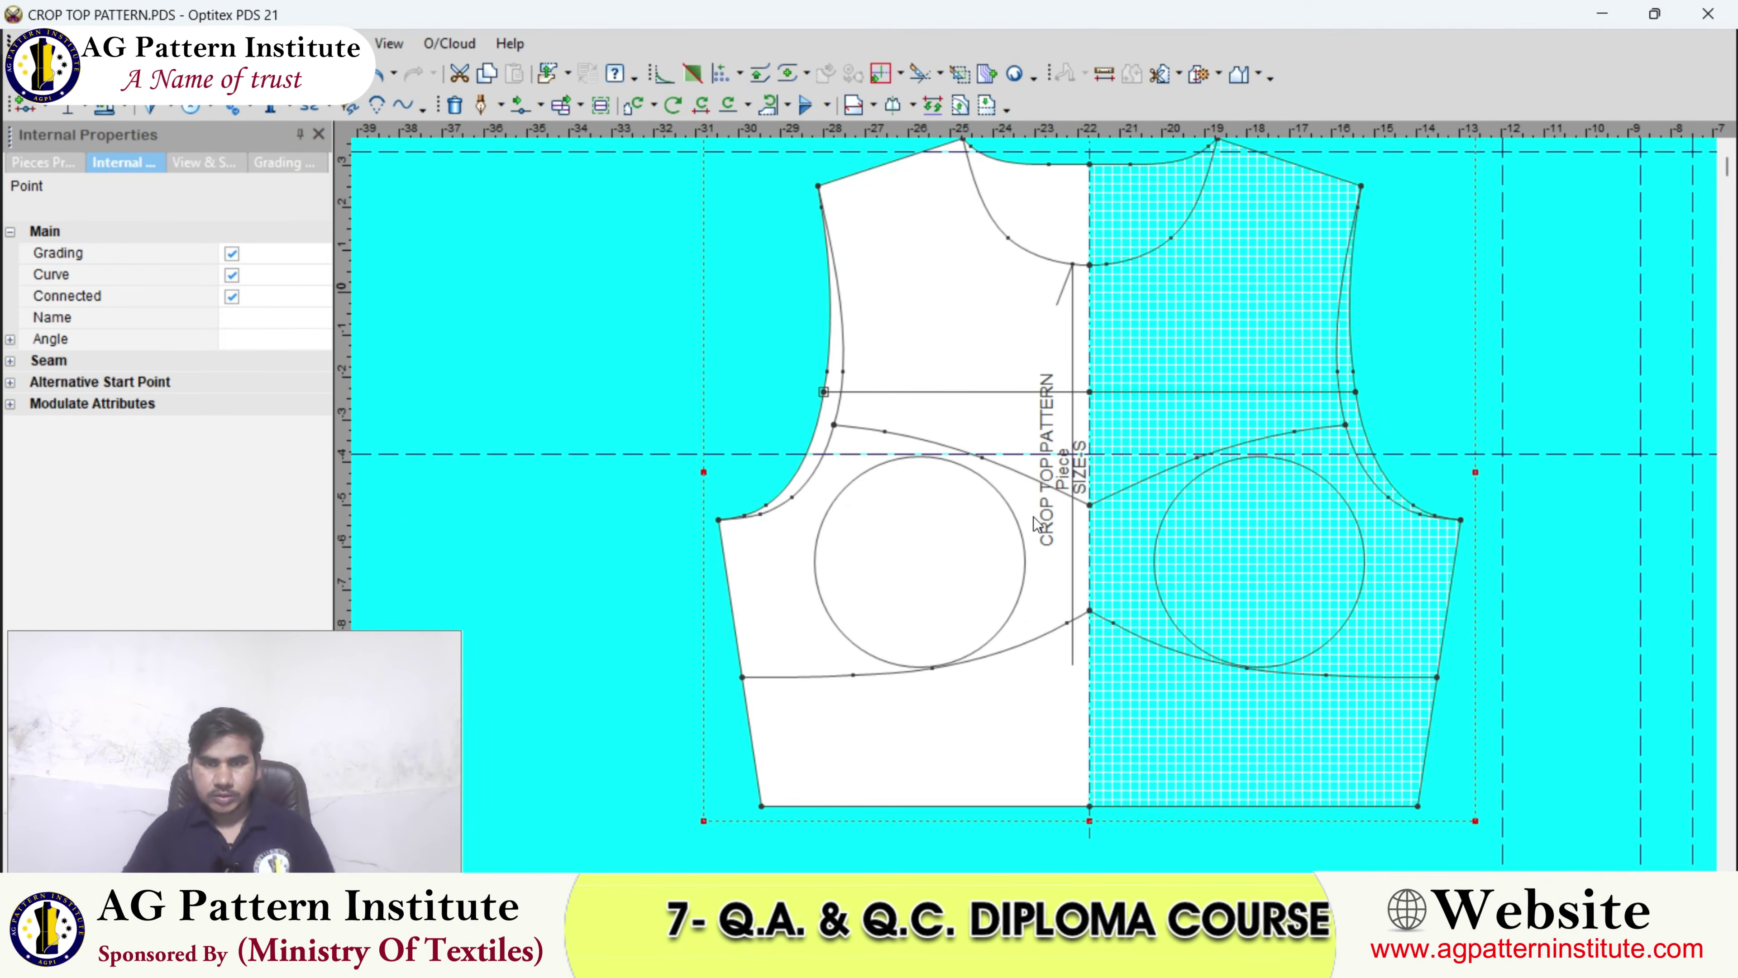
pyautogui.scroll(-2, 944, 667)
pyautogui.scroll(3, 1039, 511)
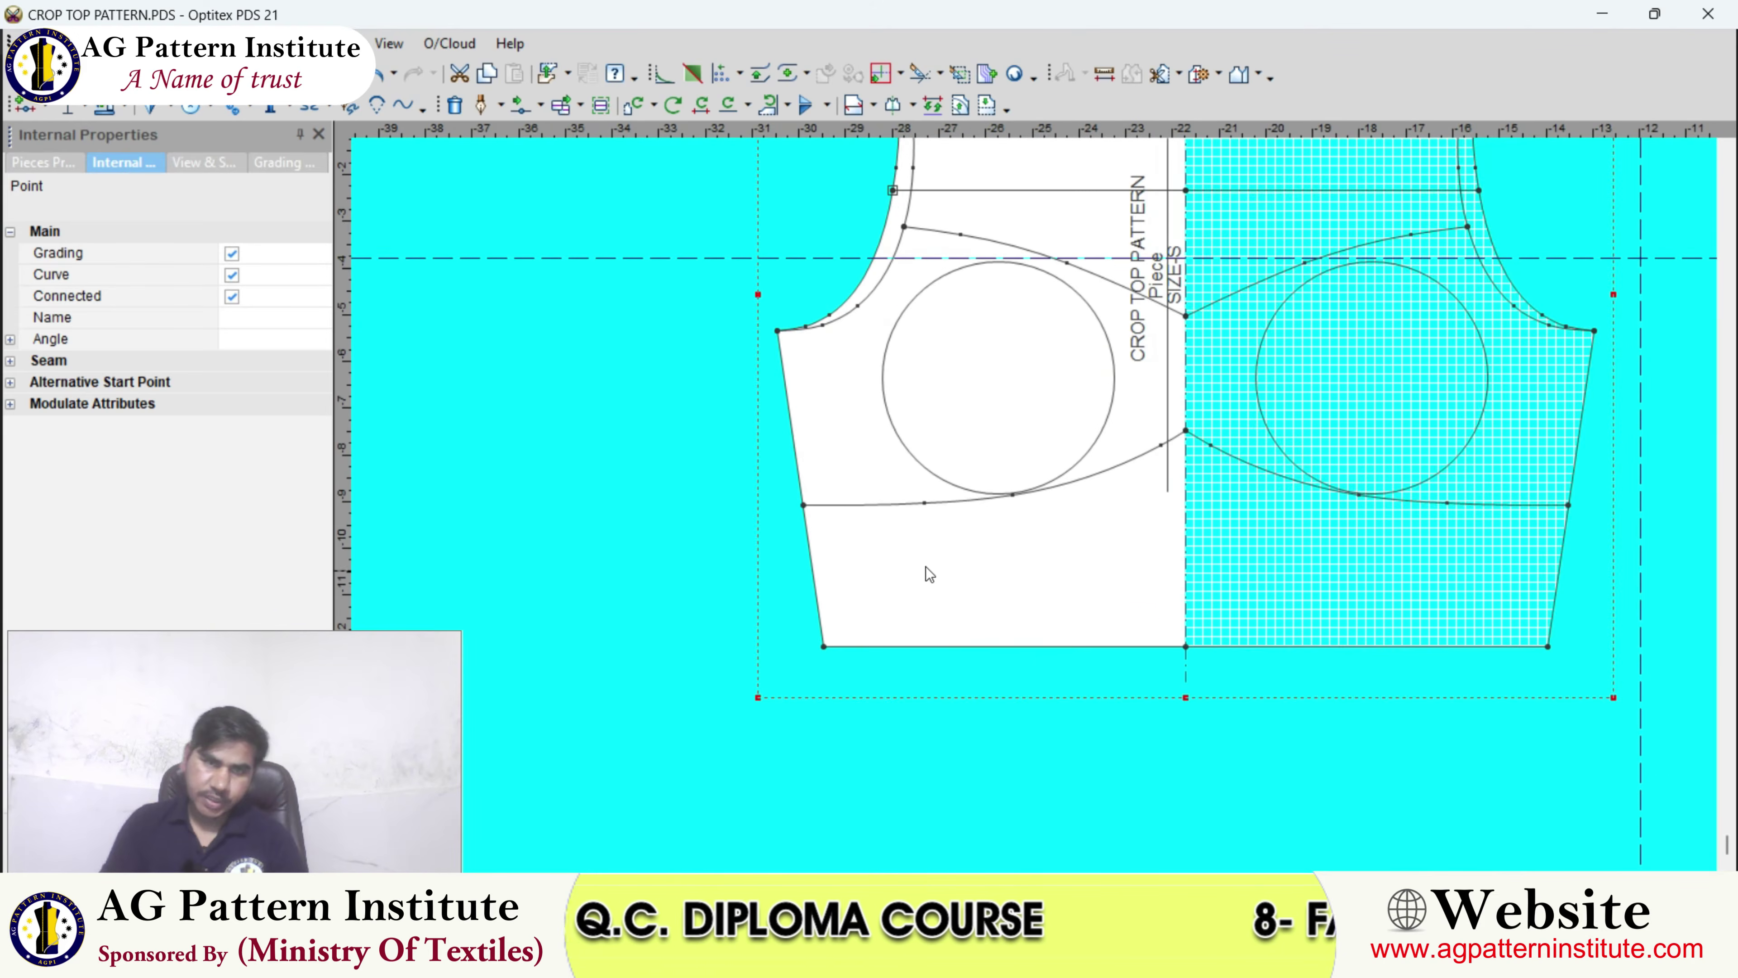
pyautogui.scroll(-1, 1036, 505)
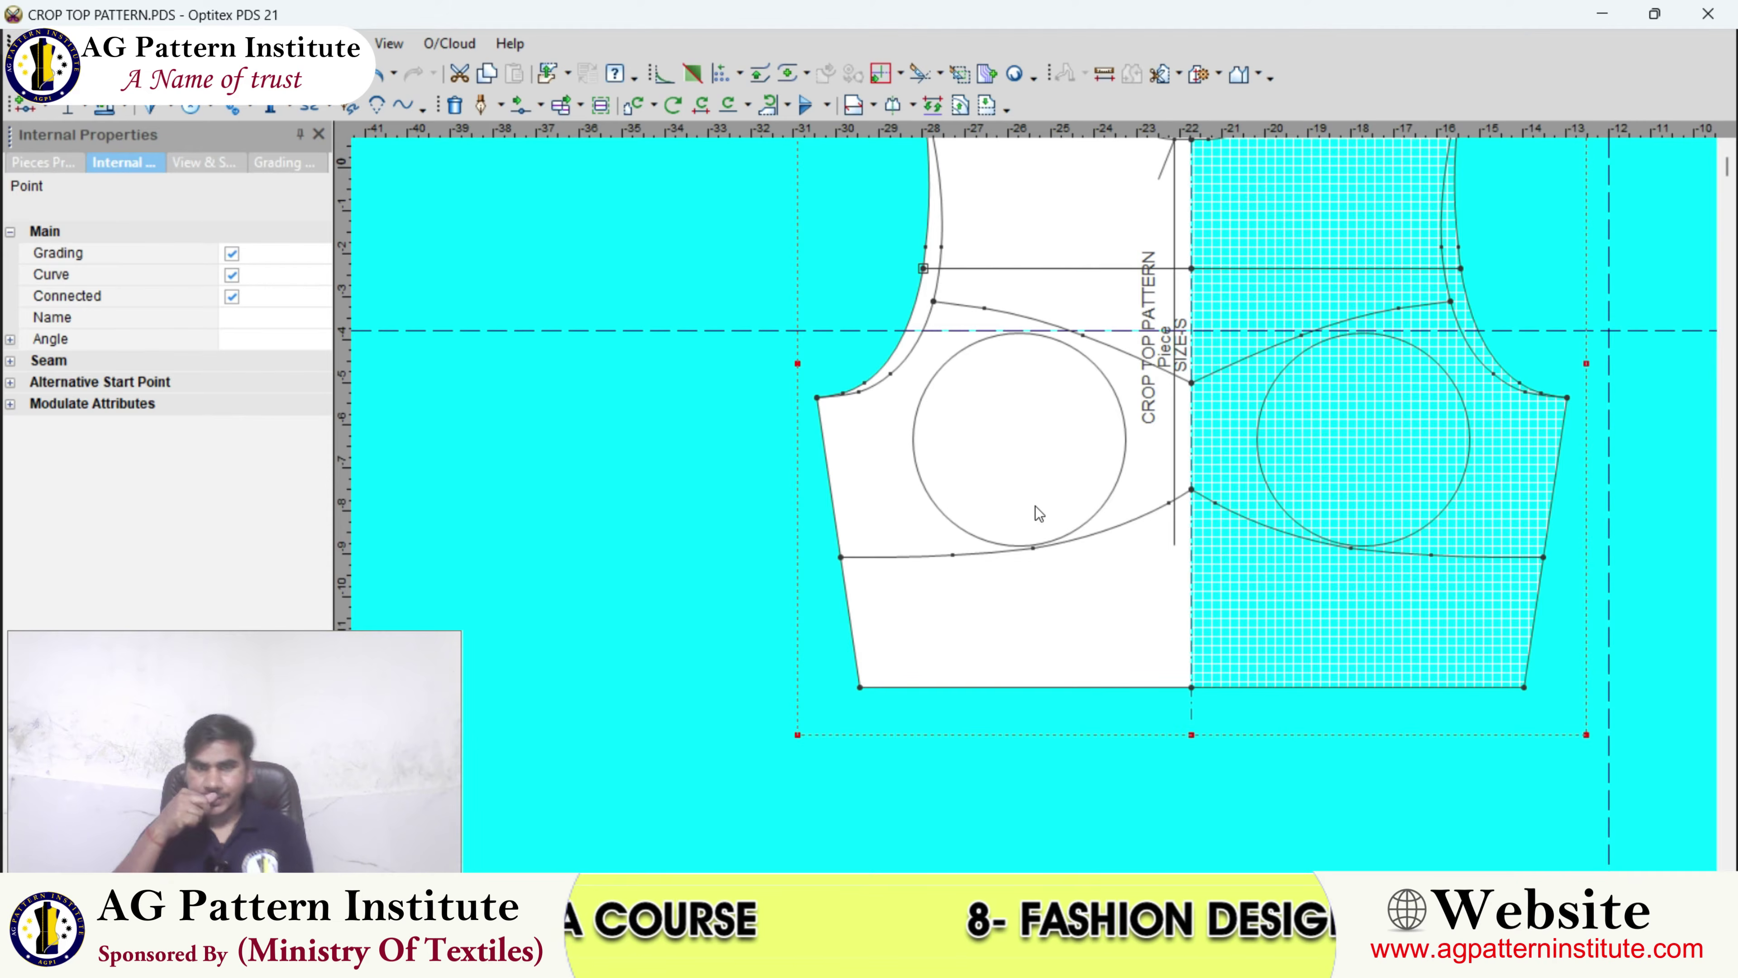
pyautogui.scroll(-2, 1034, 505)
pyautogui.scroll(1, 1044, 516)
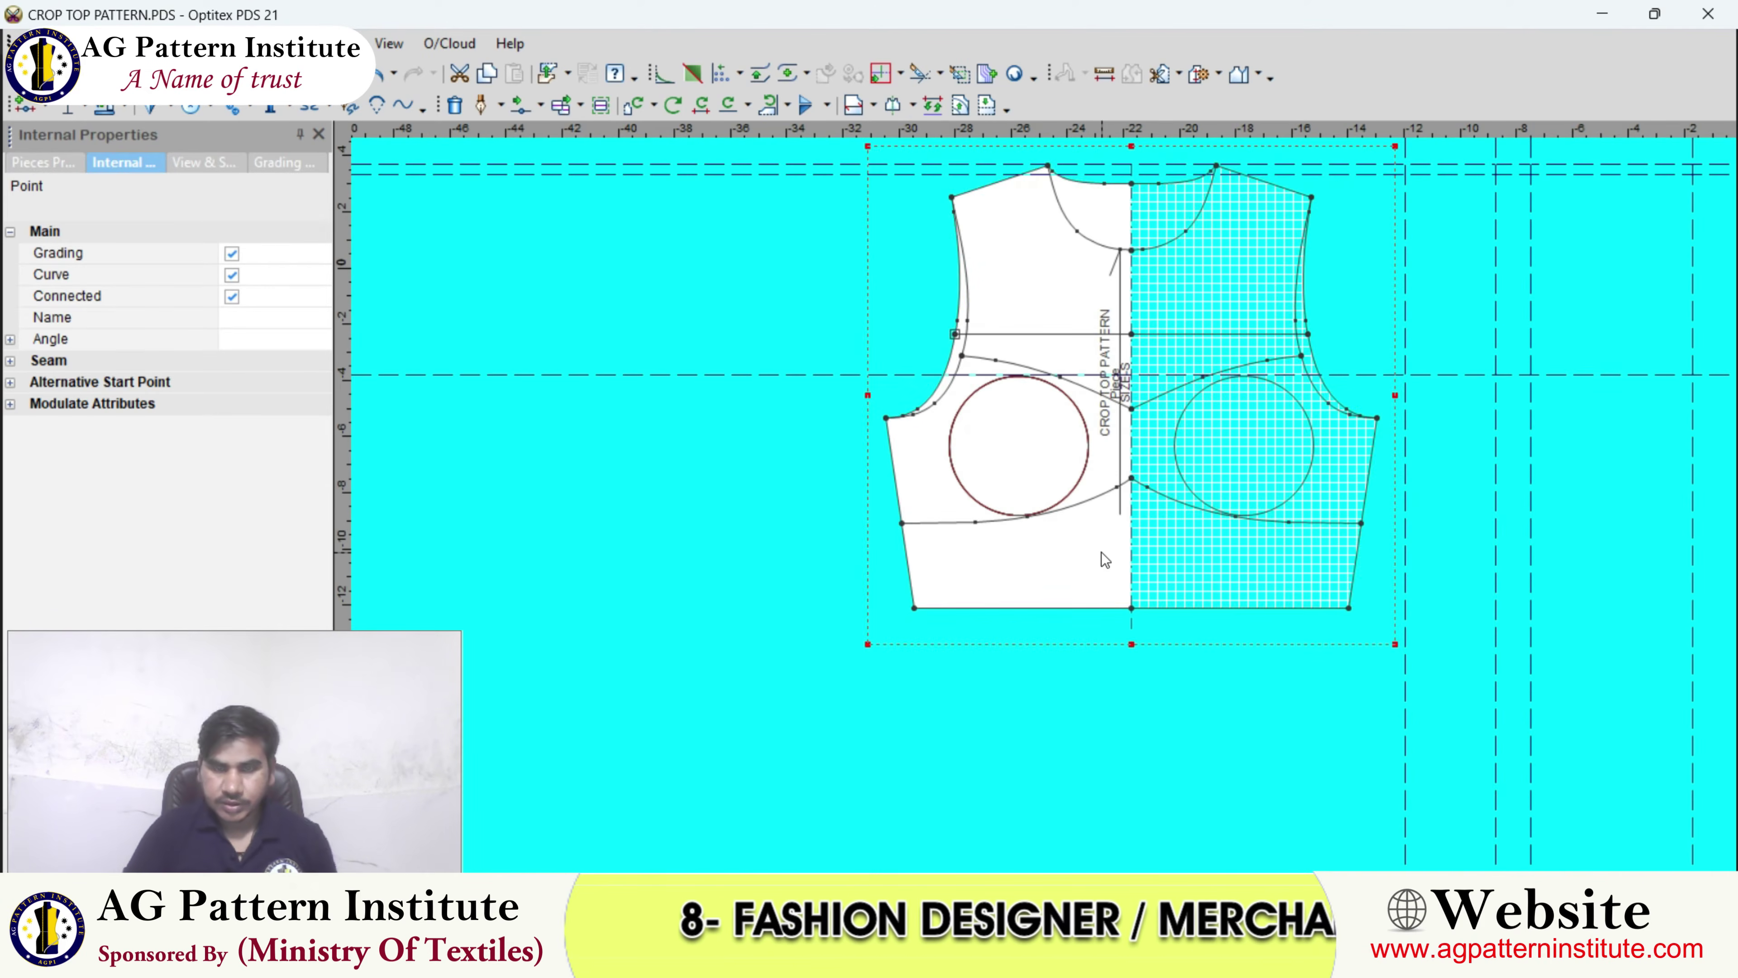
# - Duplicate the crop top piece, place the copy beside the original, and reposition the original for tracing
pyautogui.moveTo(1101, 552); pyautogui.dragTo(828, 638)
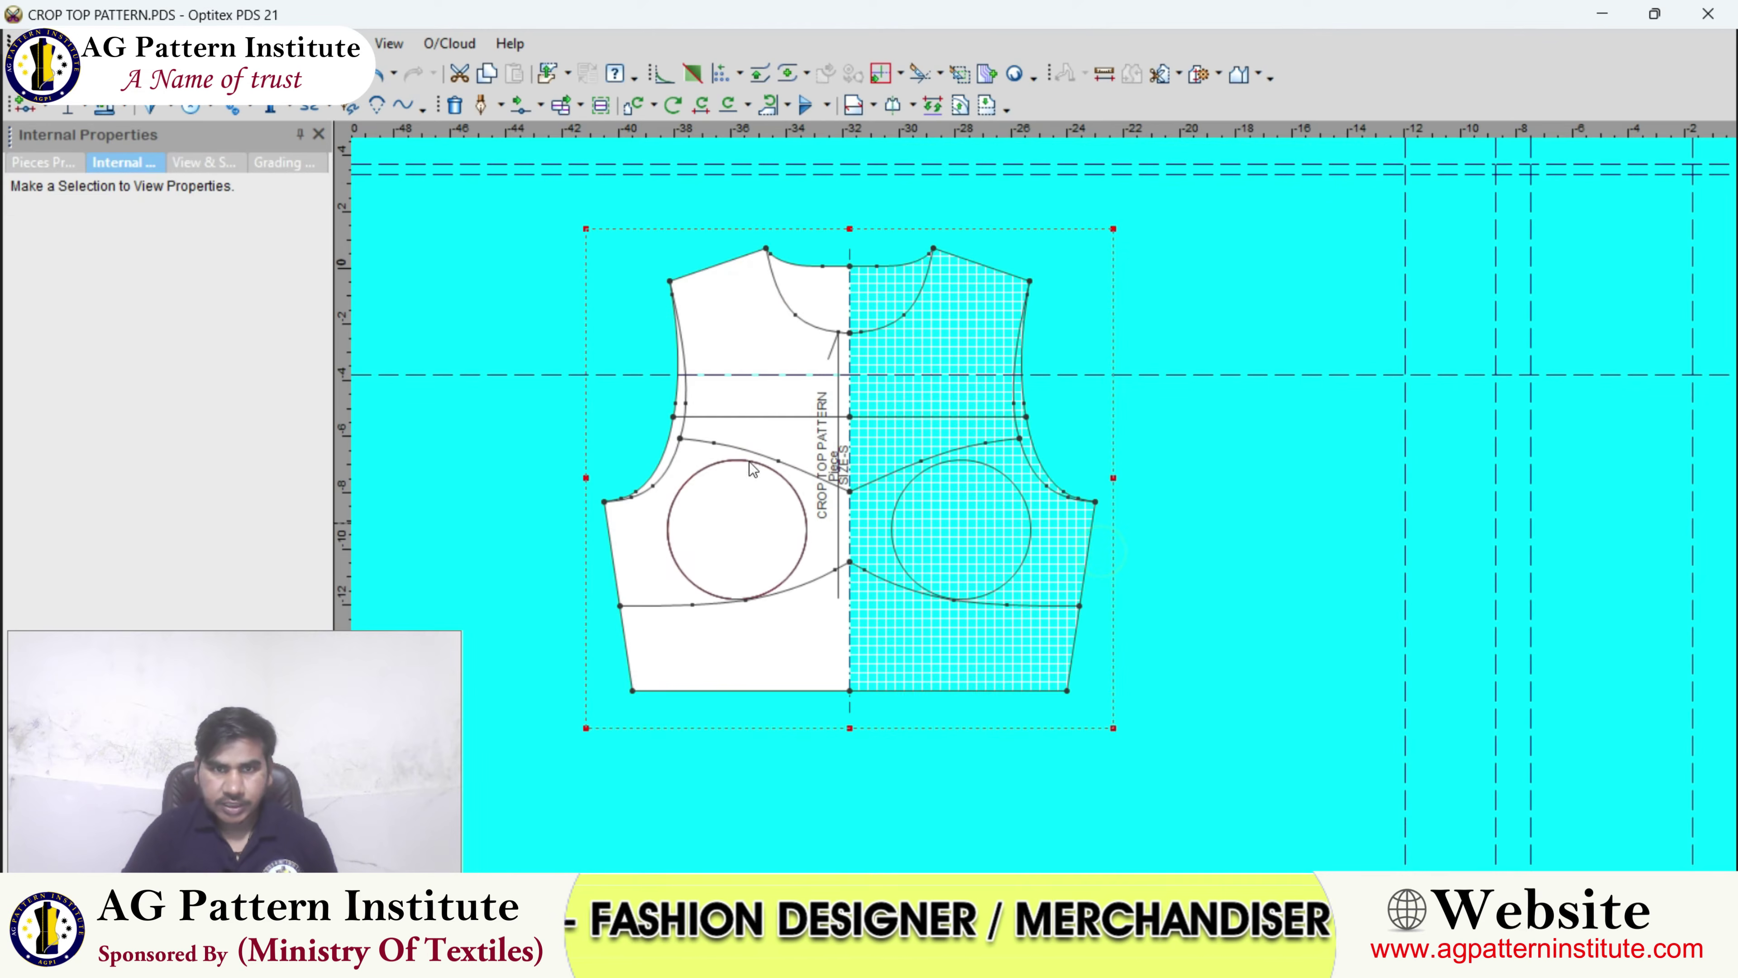
pyautogui.click(485, 70)
pyautogui.click(512, 72)
pyautogui.moveTo(826, 238); pyautogui.dragTo(1393, 352)
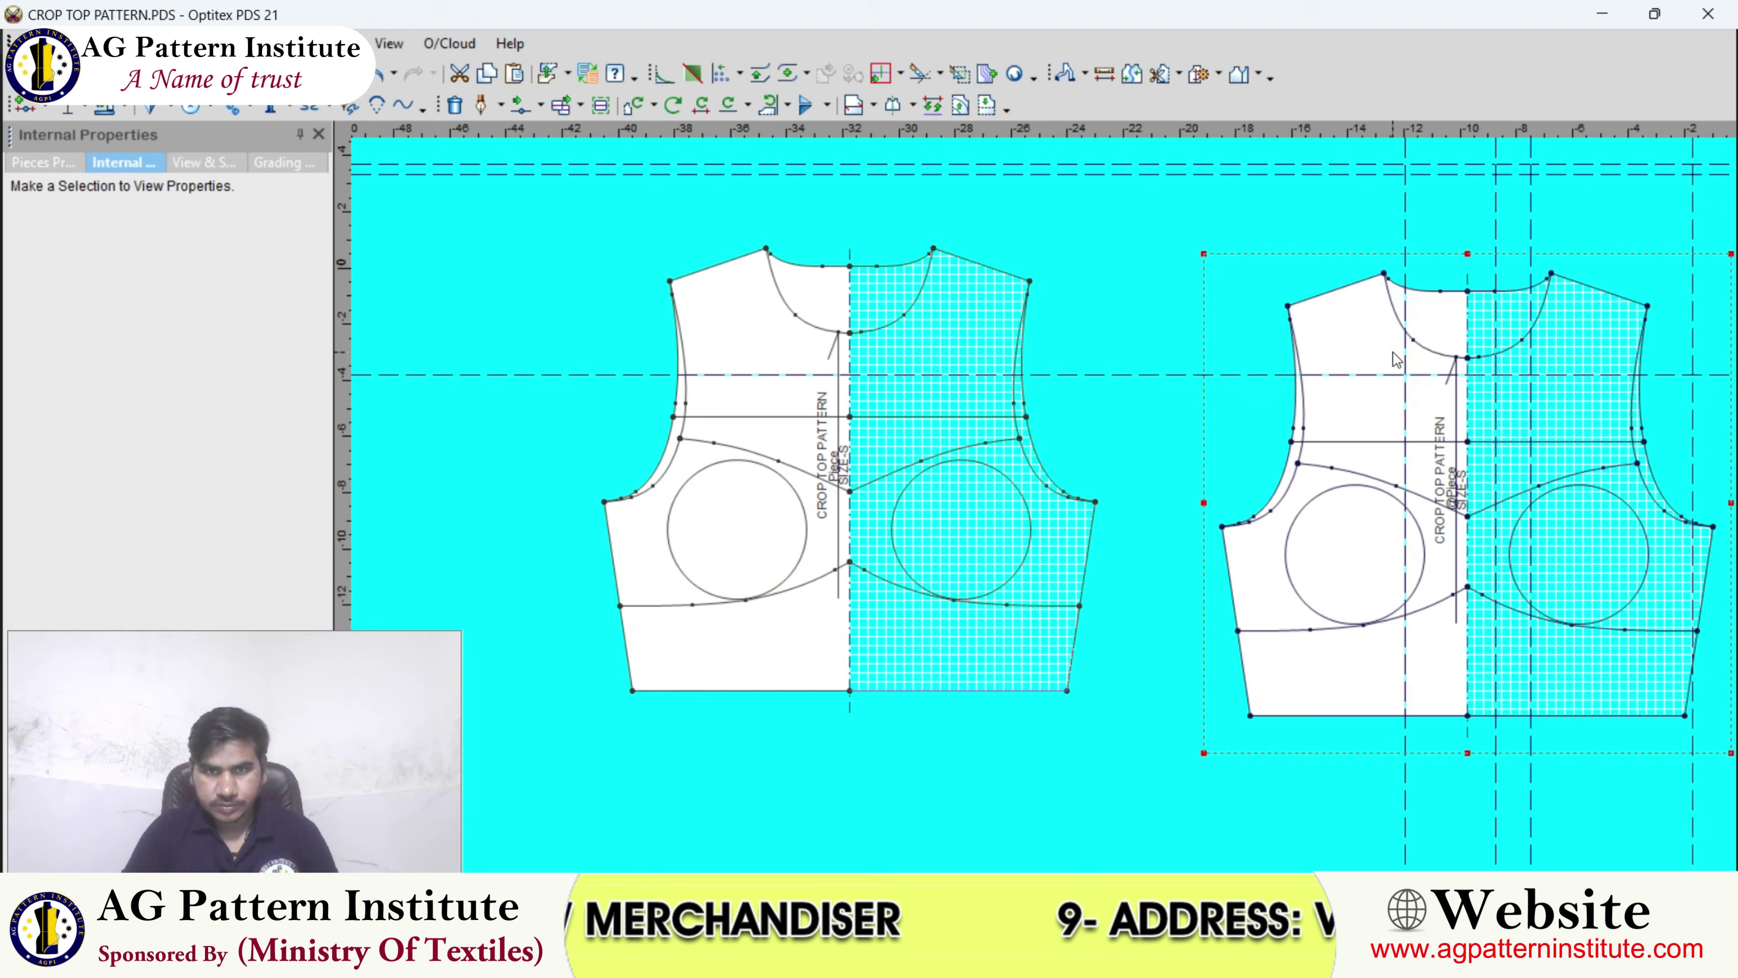
pyautogui.moveTo(935, 530); pyautogui.dragTo(846, 585)
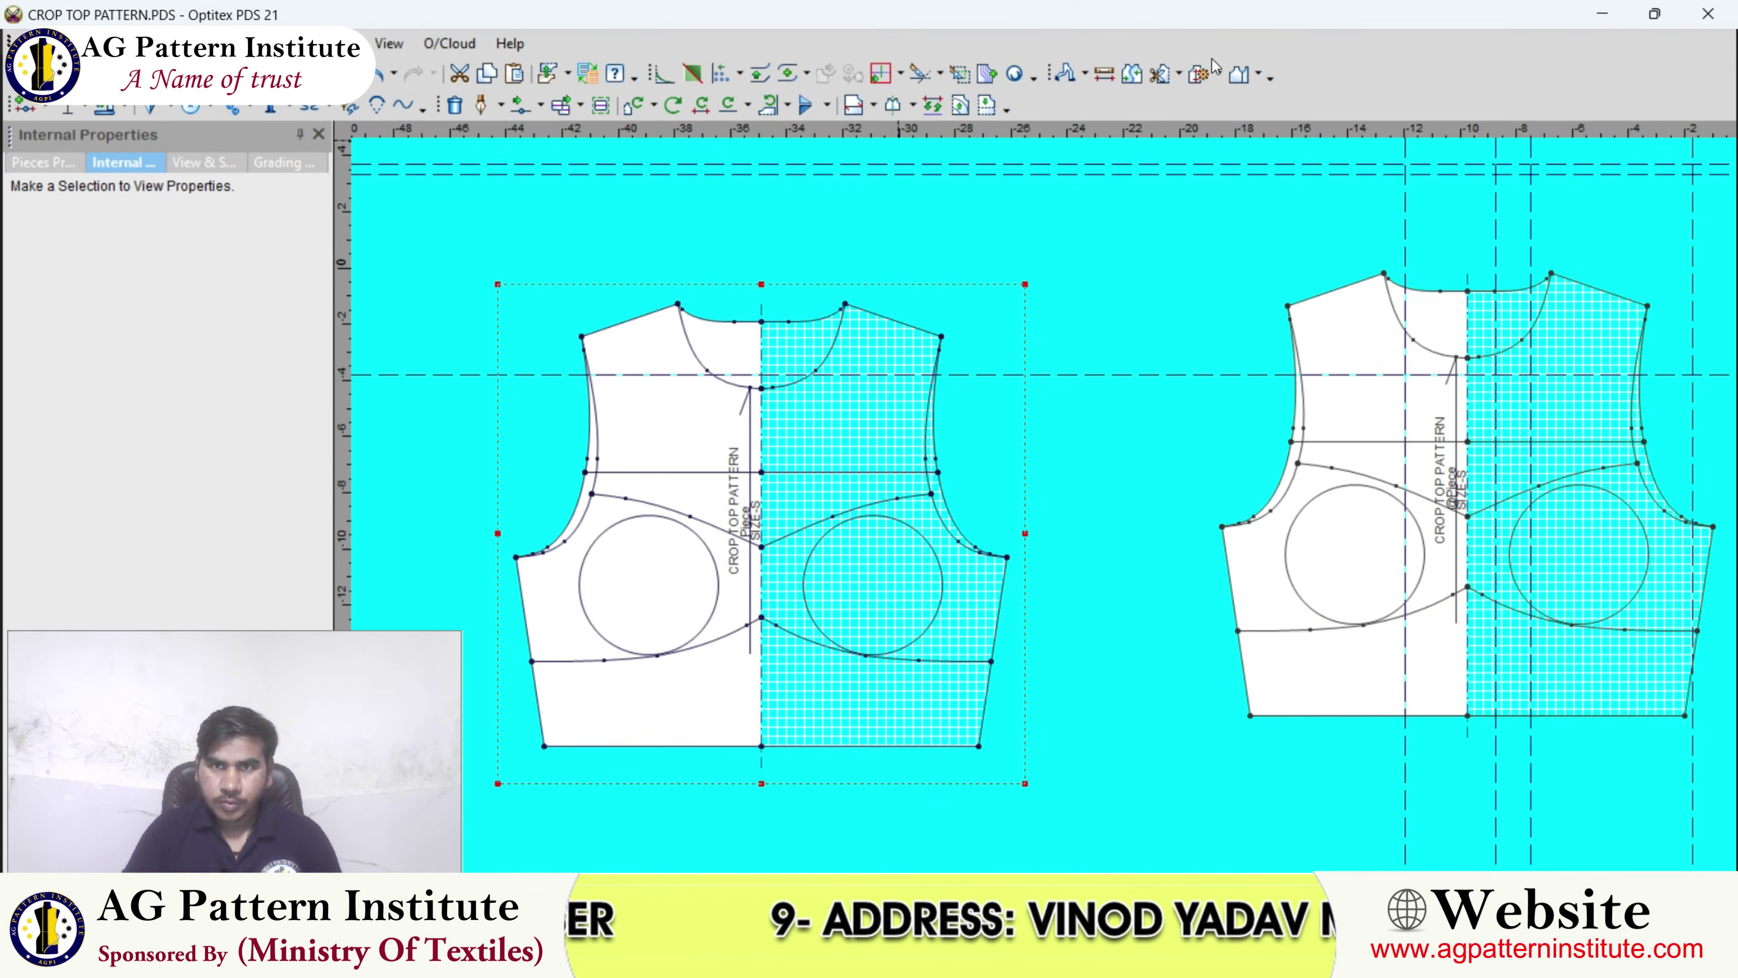
# - Build a new front piece from the original's hem, side, inner armhole, shoulder, deeper neckline and centre fold contours
pyautogui.click(1199, 74)
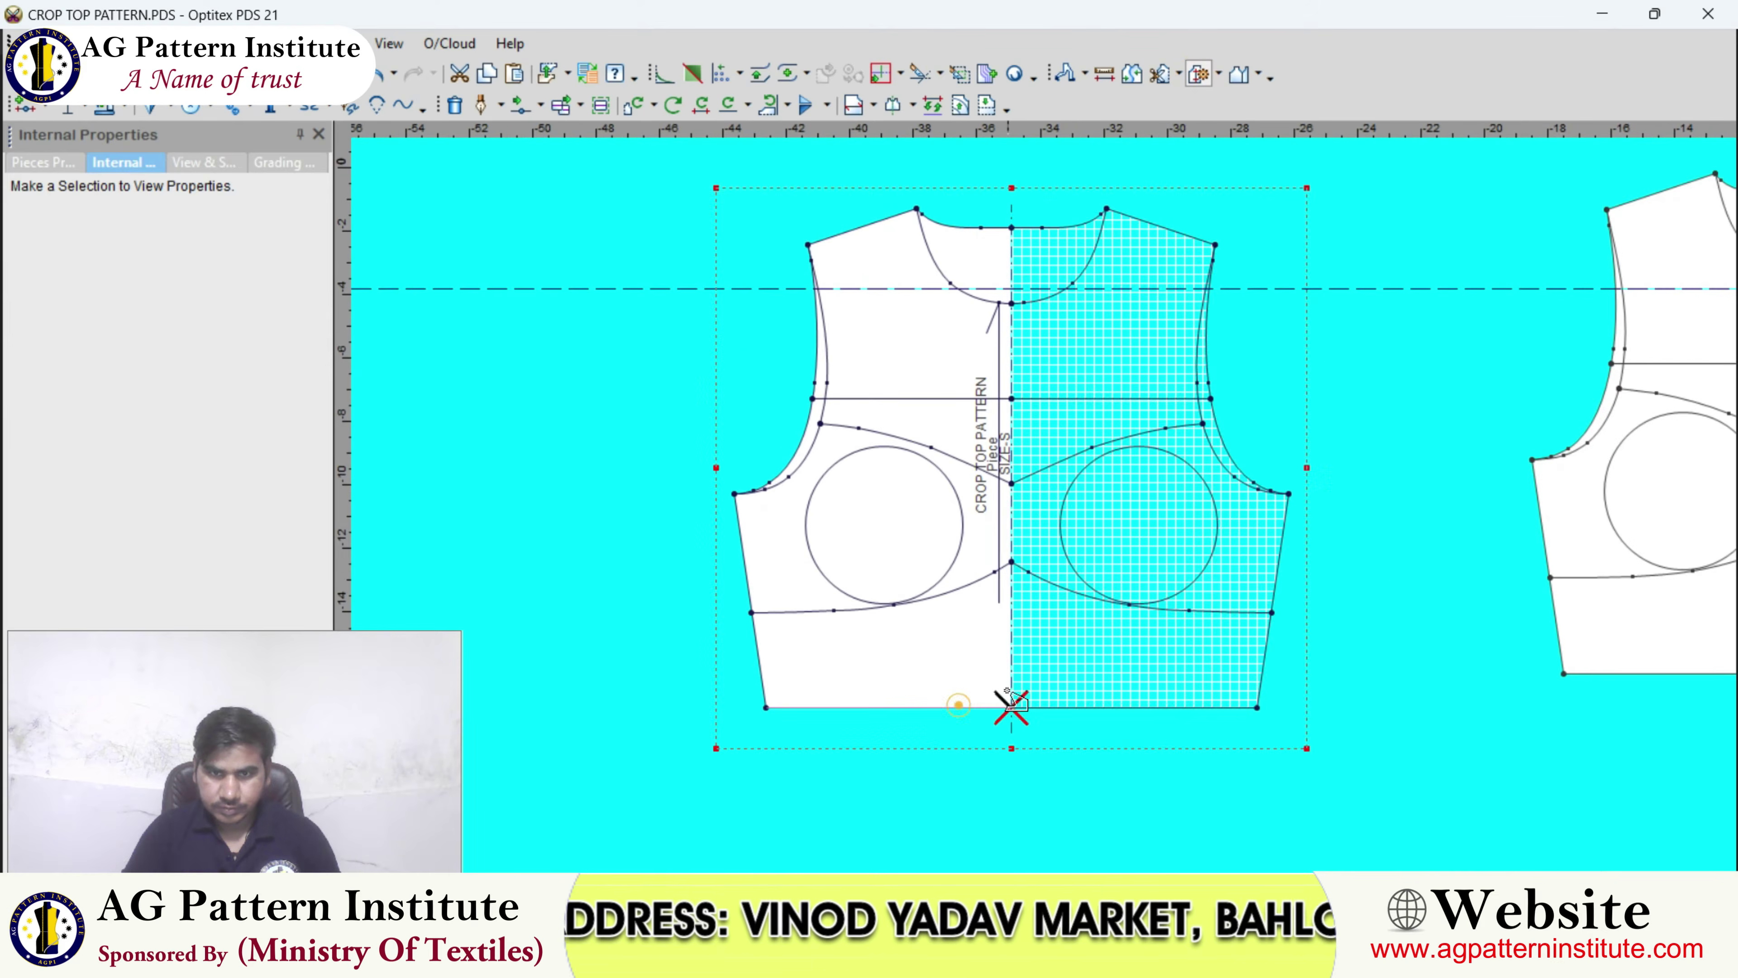
pyautogui.click(1016, 662)
pyautogui.click(849, 235)
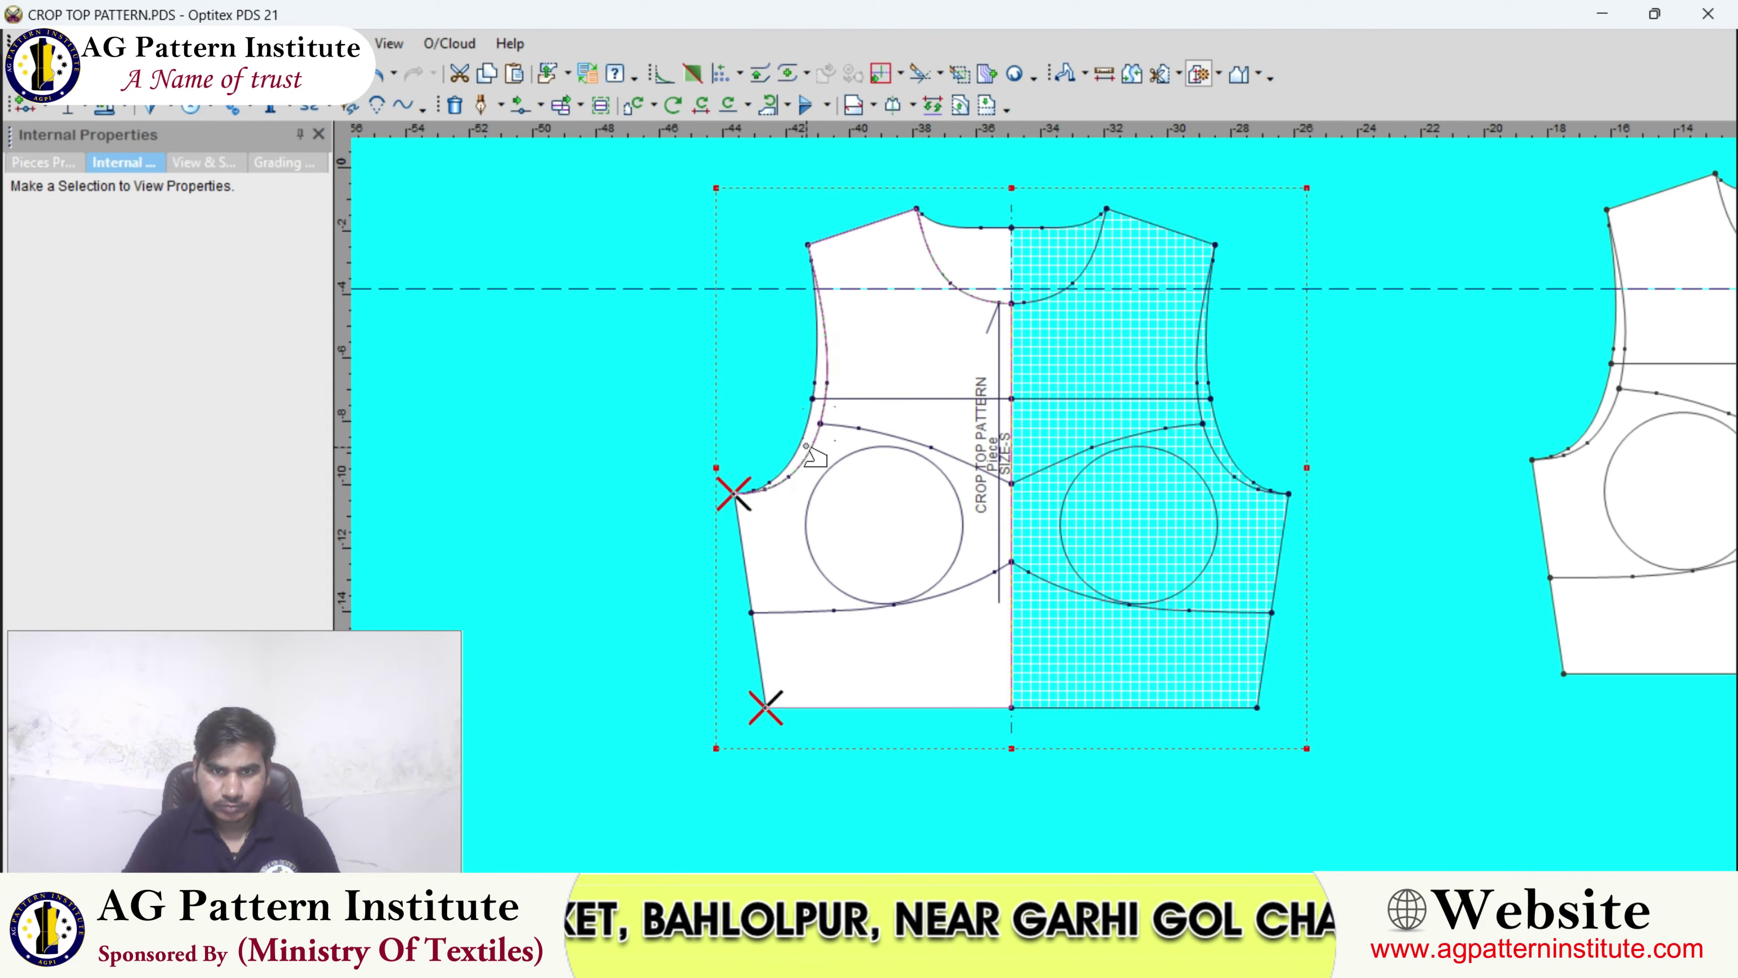
pyautogui.click(749, 545)
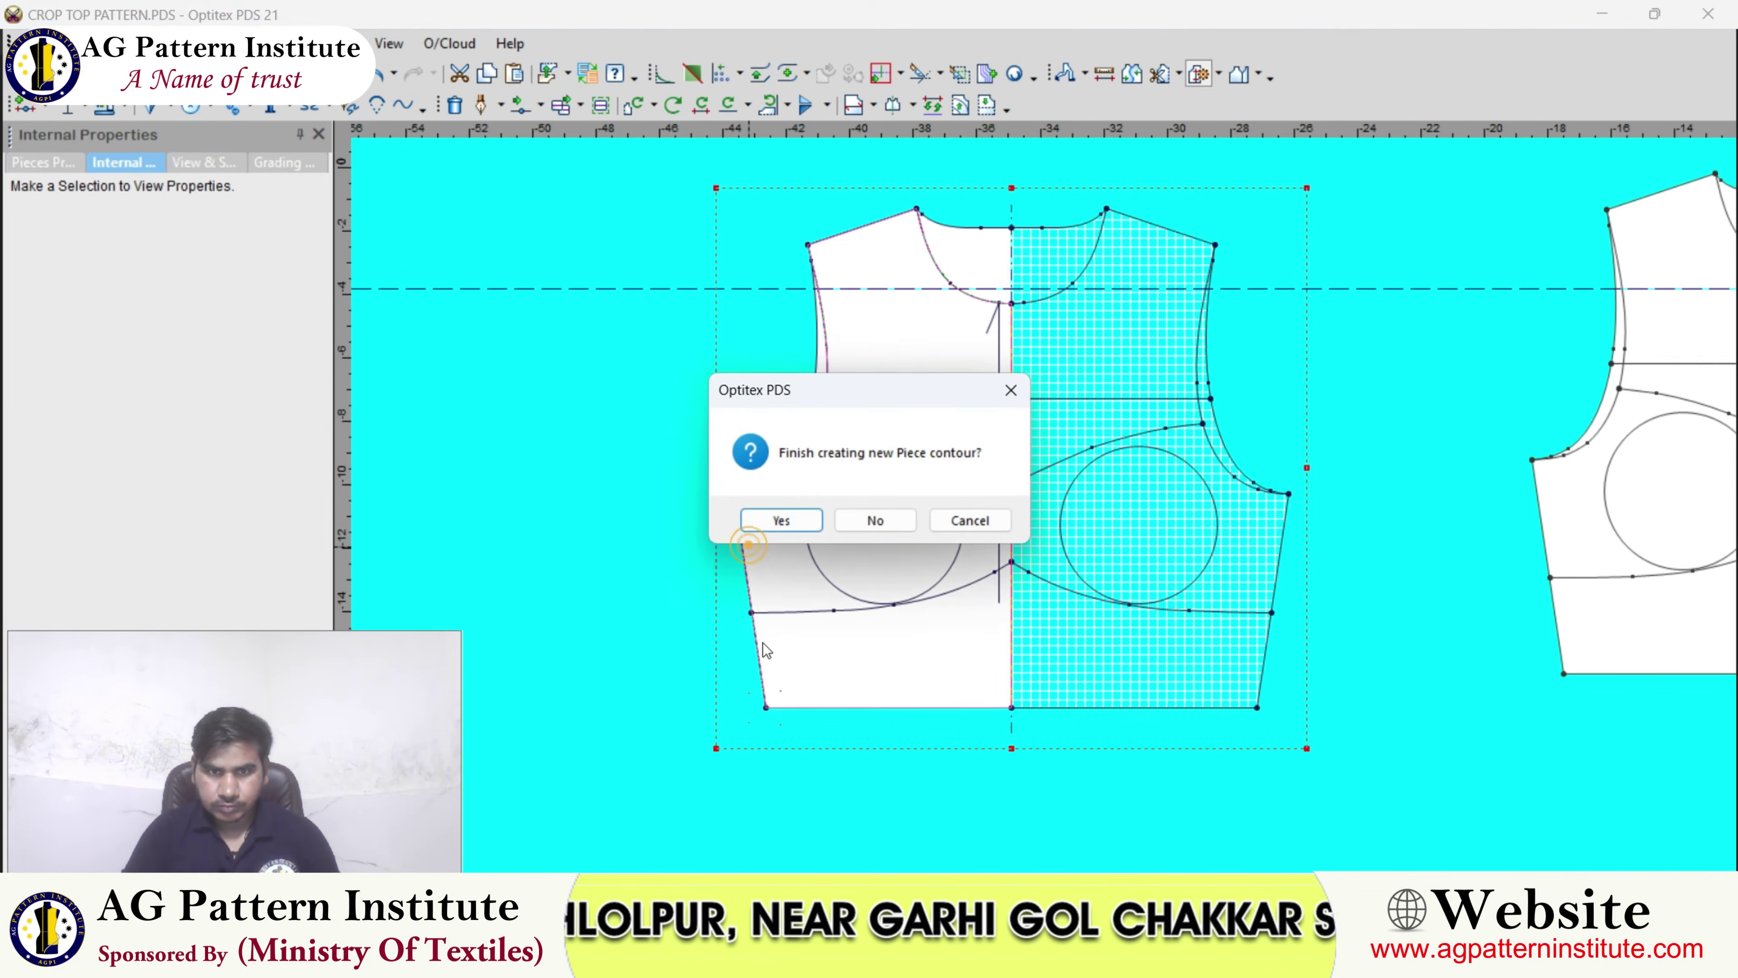
pyautogui.click(770, 531)
# - Lay out the original piece and the new front piece side by side with a gap between them
pyautogui.rightClick(980, 396)
pyautogui.click(1001, 408)
pyautogui.press('space')
pyautogui.click(804, 437)
pyautogui.scroll(3, 804, 437)
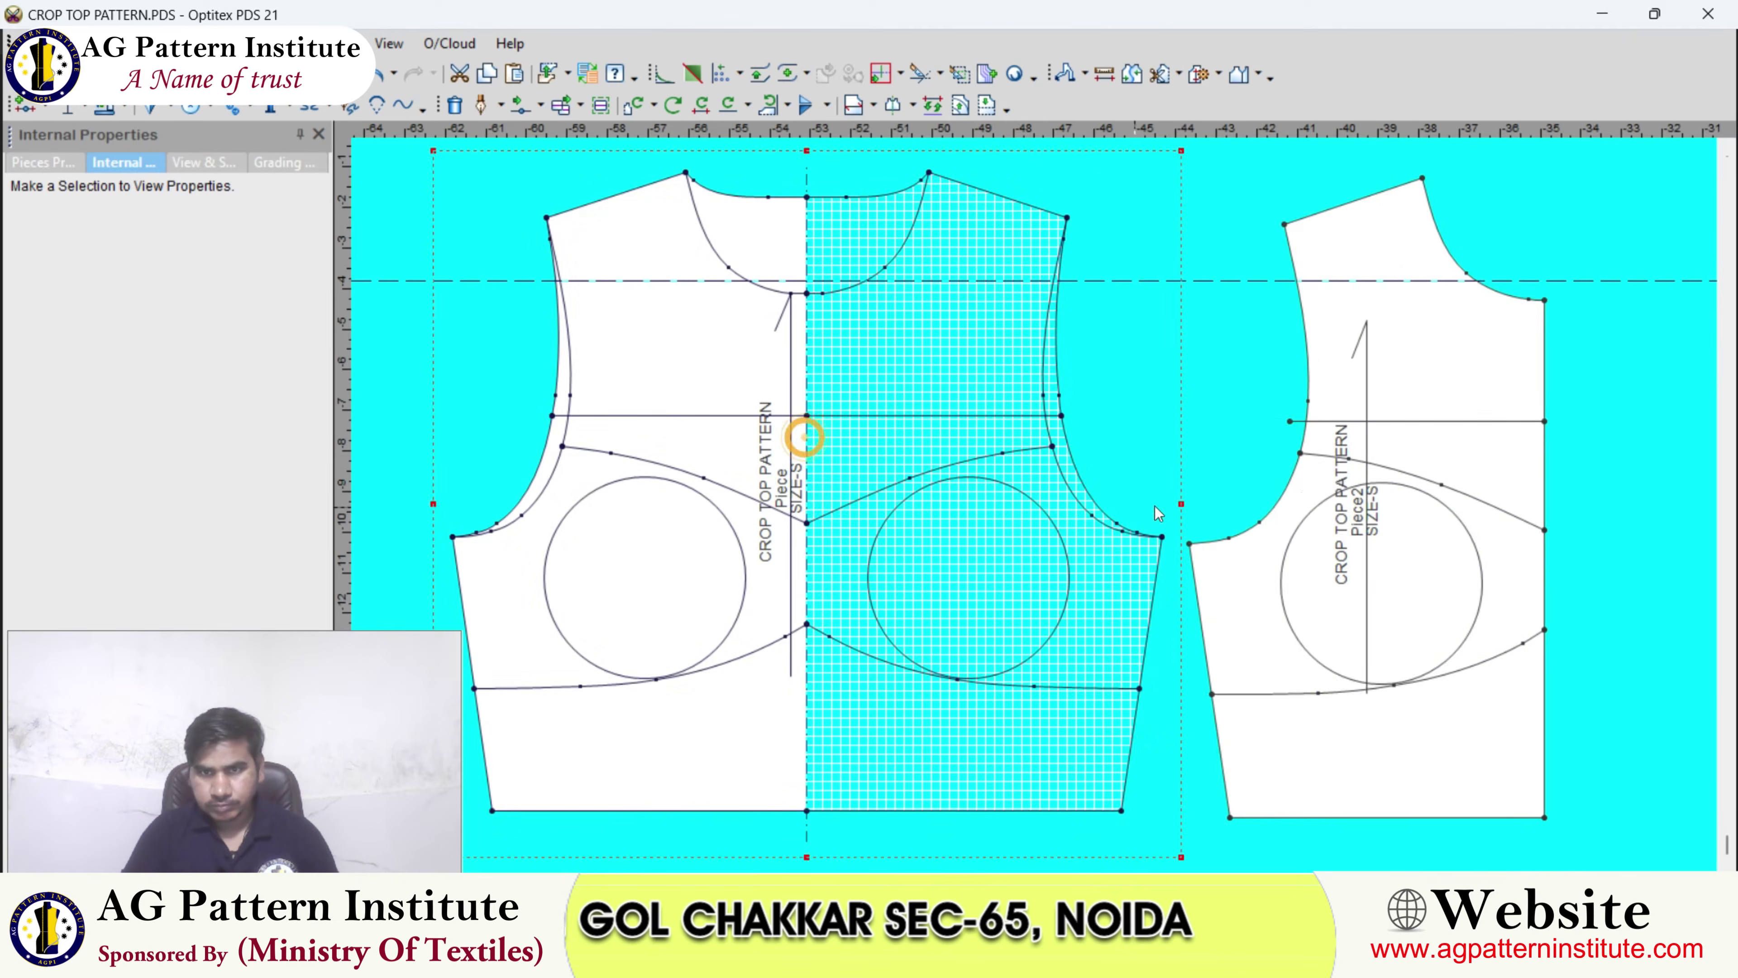
pyautogui.press('space')
pyautogui.click(1404, 458)
# - Delete the bust circle, bust neckline, under-bust curve, inner armhole and deeper neckline from the original piece, leaving the back
pyautogui.scroll(-2, 1416, 466)
pyautogui.scroll(3, 596, 547)
pyautogui.press('Delete')
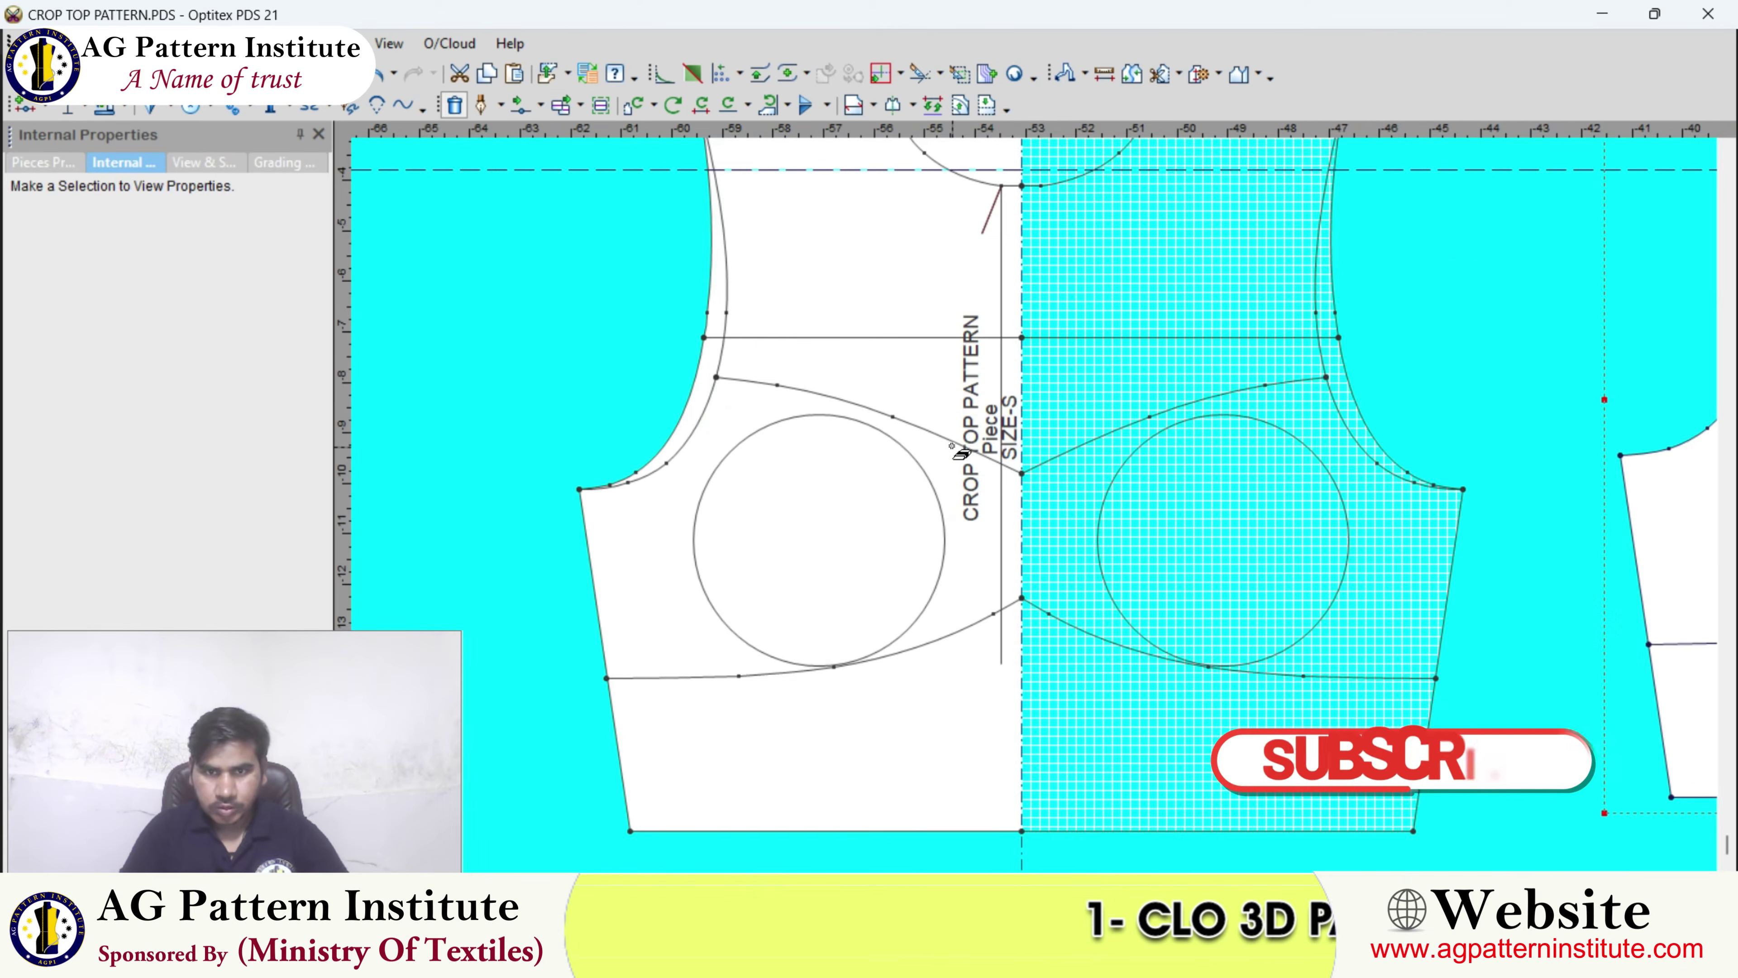
pyautogui.click(952, 447)
pyautogui.click(986, 617)
pyautogui.click(924, 605)
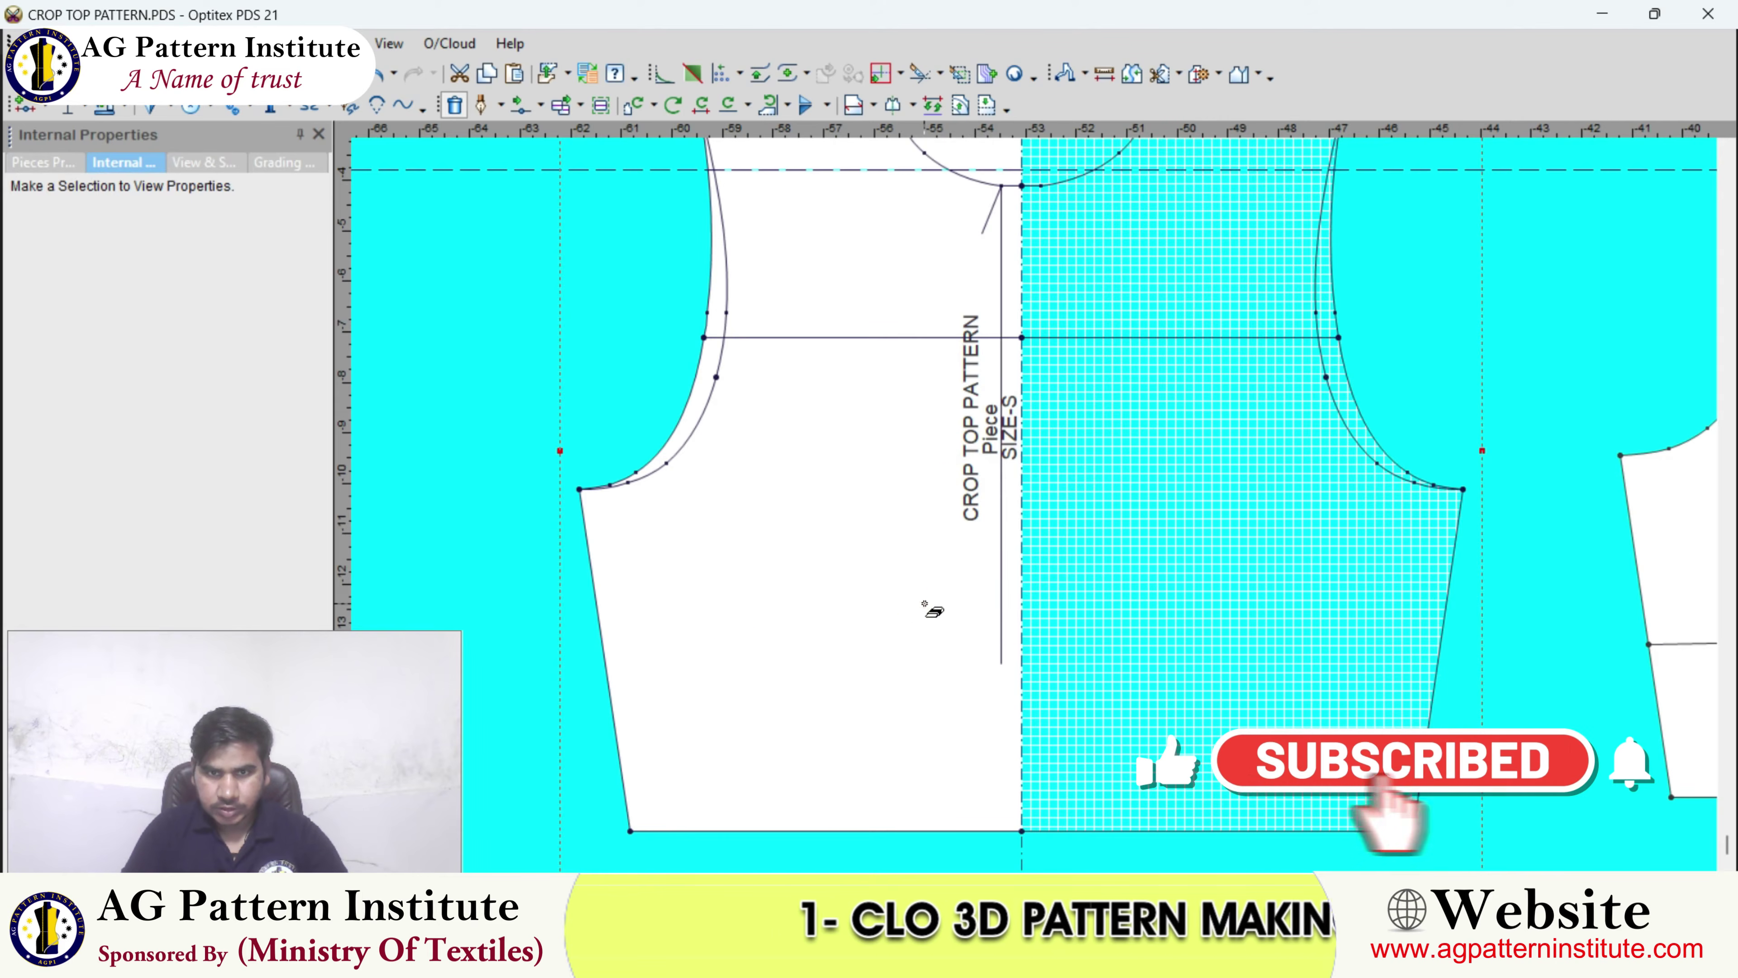
pyautogui.click(723, 350)
pyautogui.scroll(-3, 1184, 524)
pyautogui.scroll(3, 1076, 366)
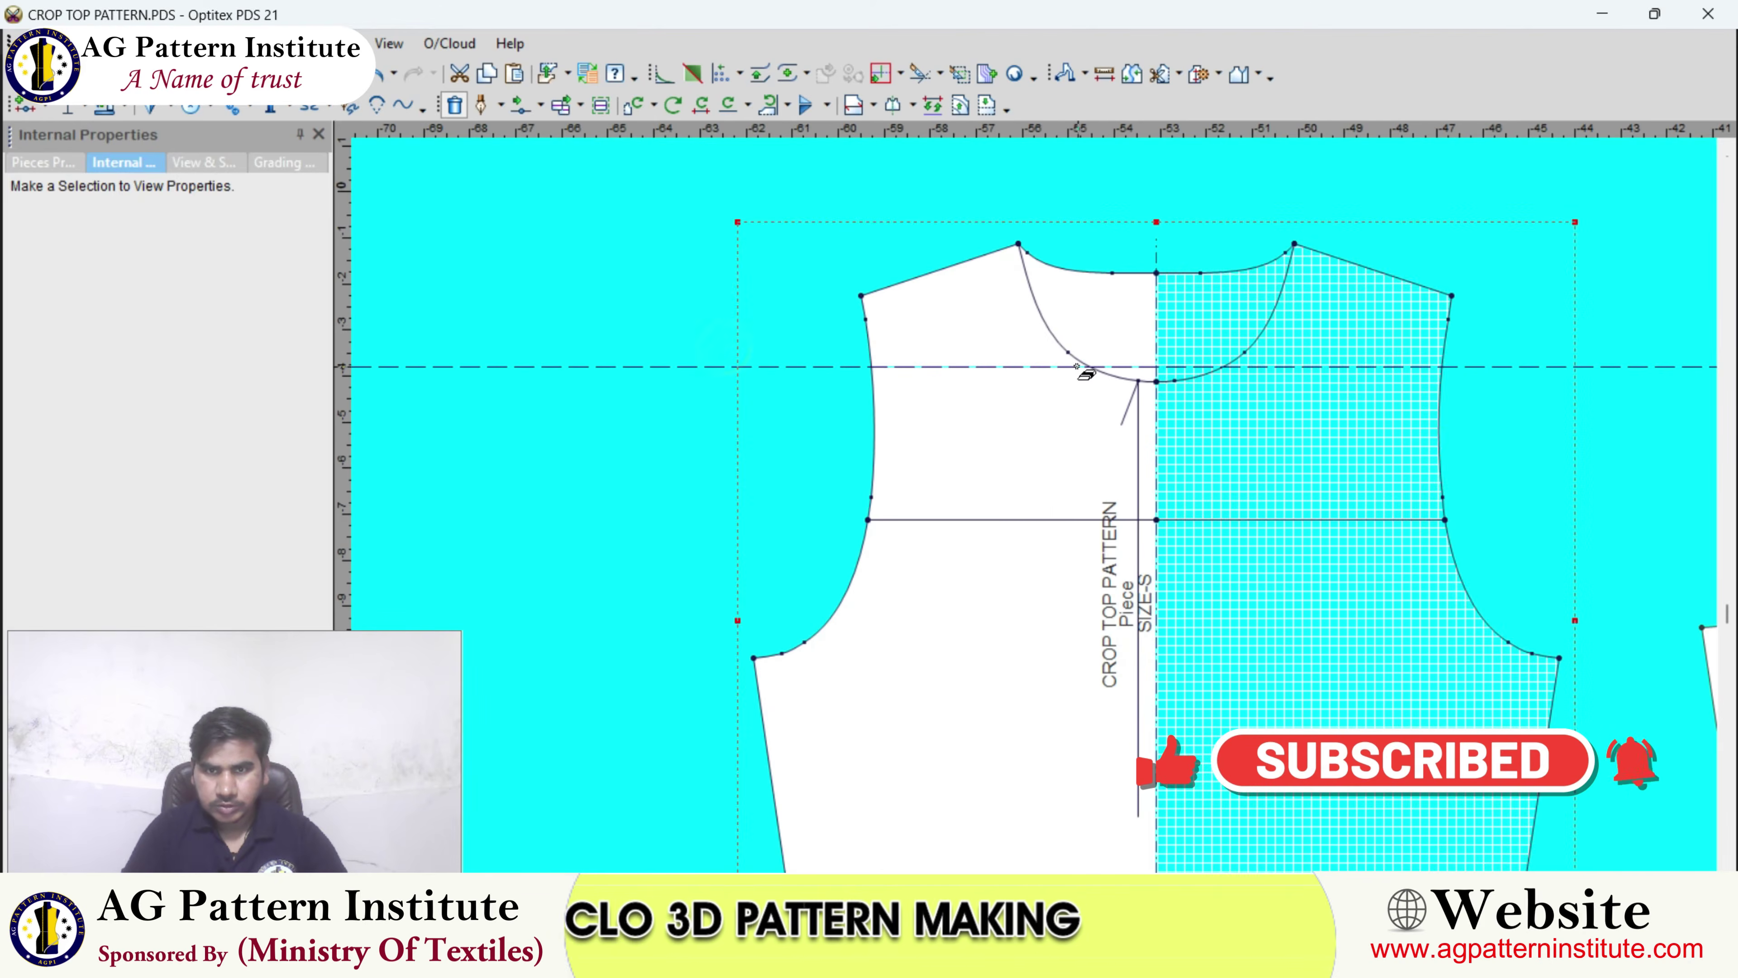
pyautogui.click(1045, 323)
pyautogui.scroll(-3, 1101, 343)
pyautogui.rightClick(1028, 356)
pyautogui.click(1044, 368)
# - Reposition the cleaned back piece and the front piece apart from each other on the work area
pyautogui.press('space')
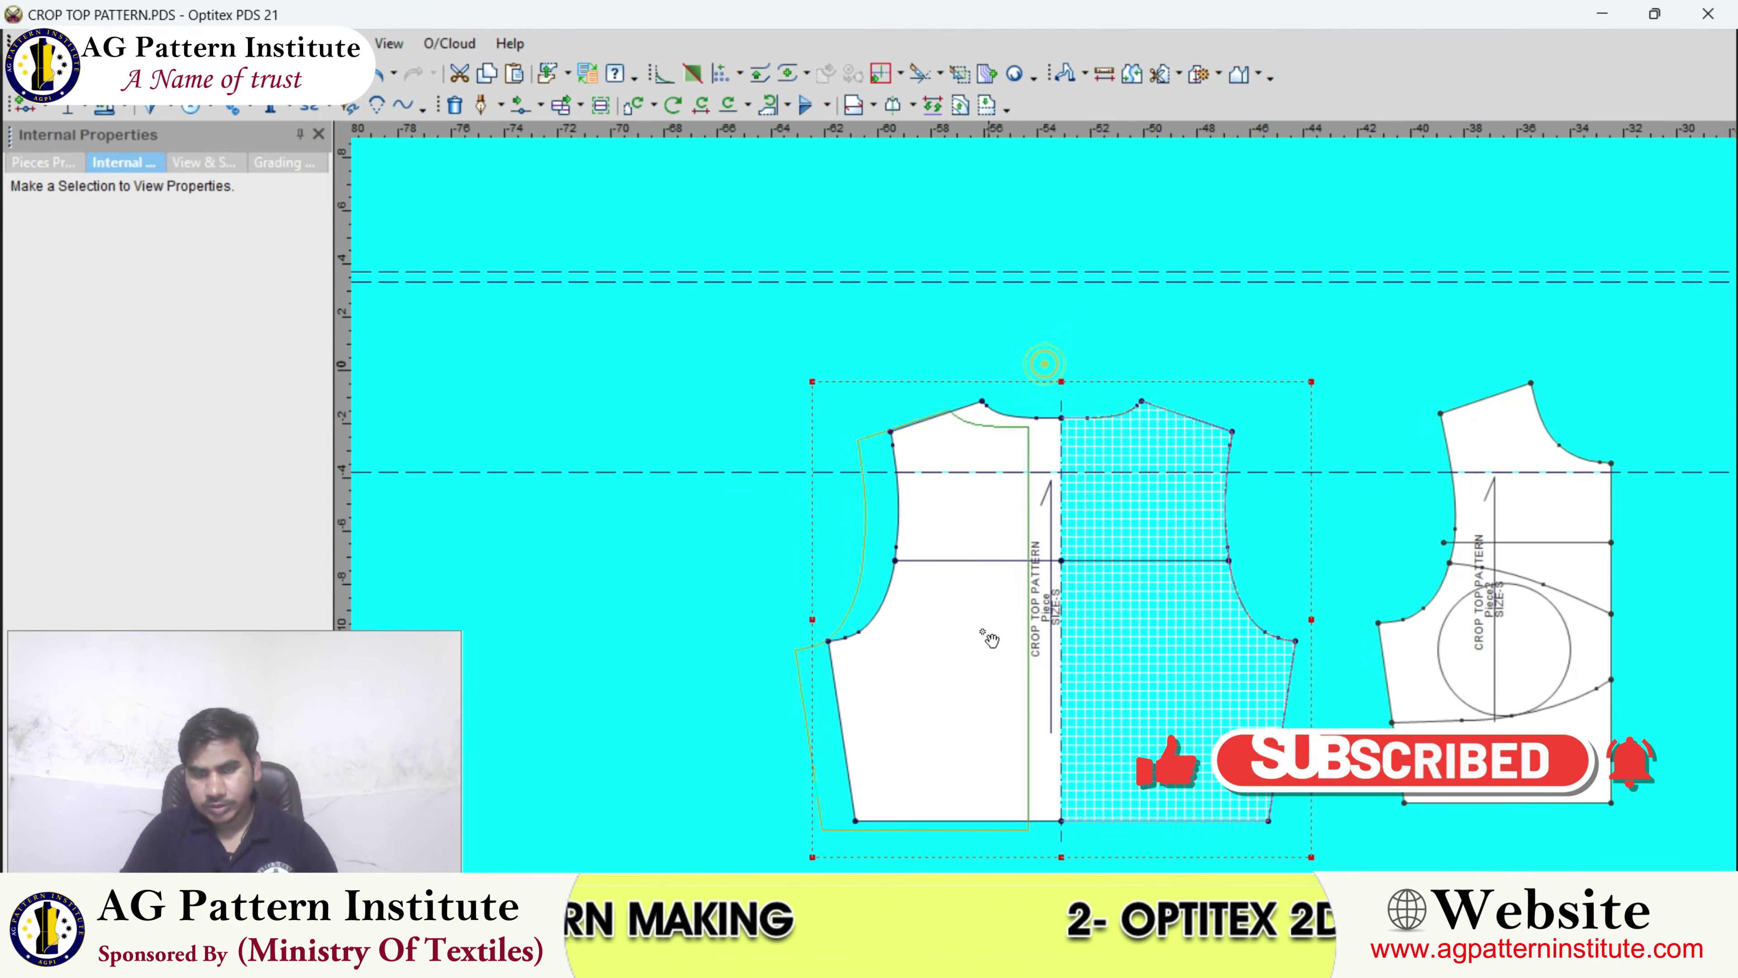
pyautogui.click(946, 598)
pyautogui.scroll(-4, 951, 594)
pyautogui.scroll(2, 1052, 518)
pyautogui.press('space')
pyautogui.click(1346, 531)
pyautogui.scroll(4, 1347, 532)
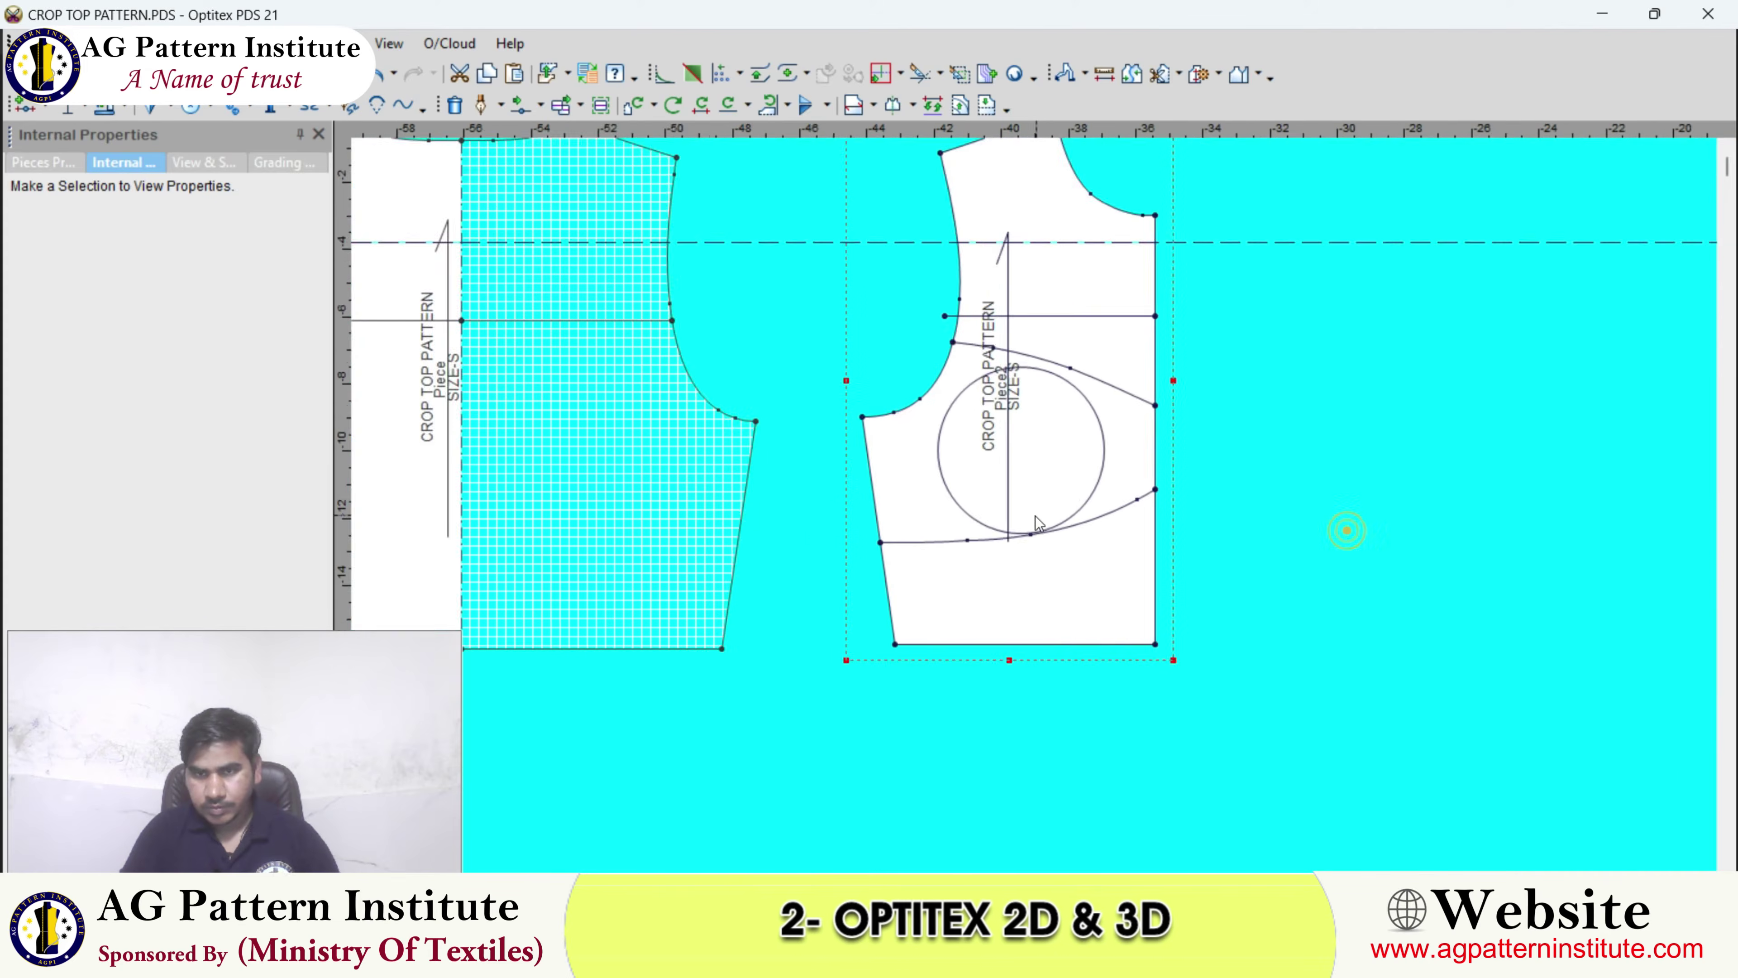
pyautogui.scroll(1, 1068, 486)
pyautogui.press('Delete')
pyautogui.click(1059, 466)
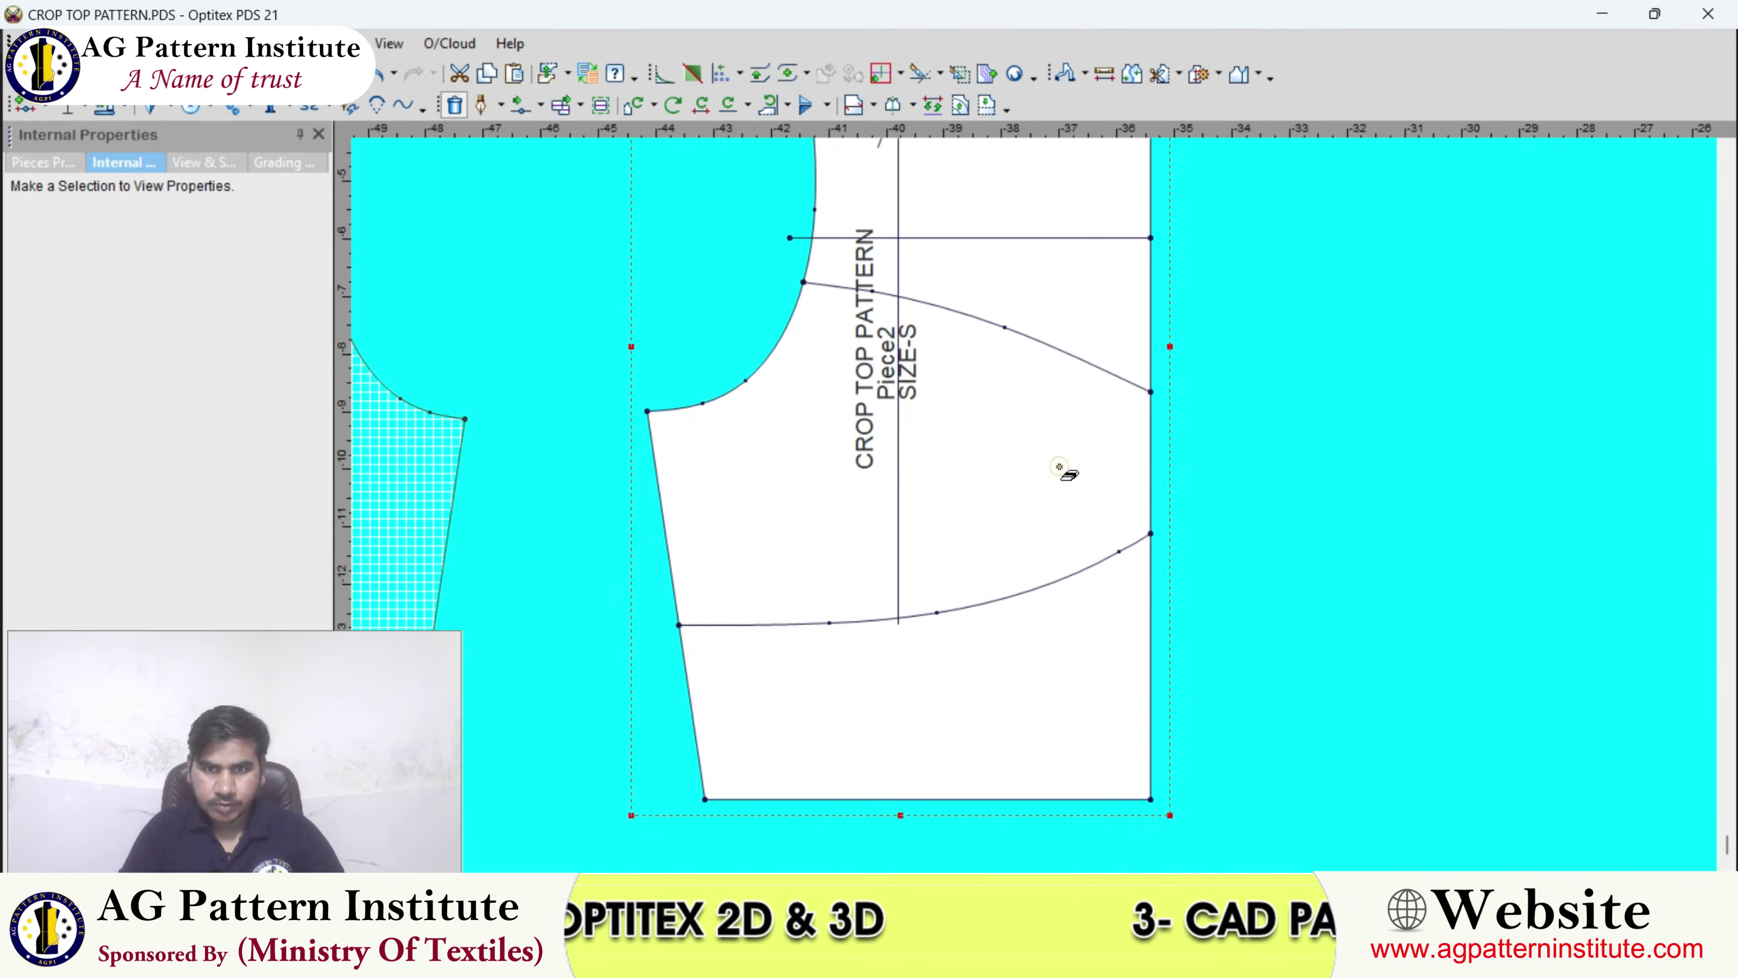
pyautogui.click(376, 78)
pyautogui.scroll(-4, 1037, 505)
pyautogui.rightClick(868, 370)
pyautogui.click(881, 381)
# - Place a horizontal guide line at the lowest point of the front piece's bust circle
pyautogui.scroll(2, 1034, 505)
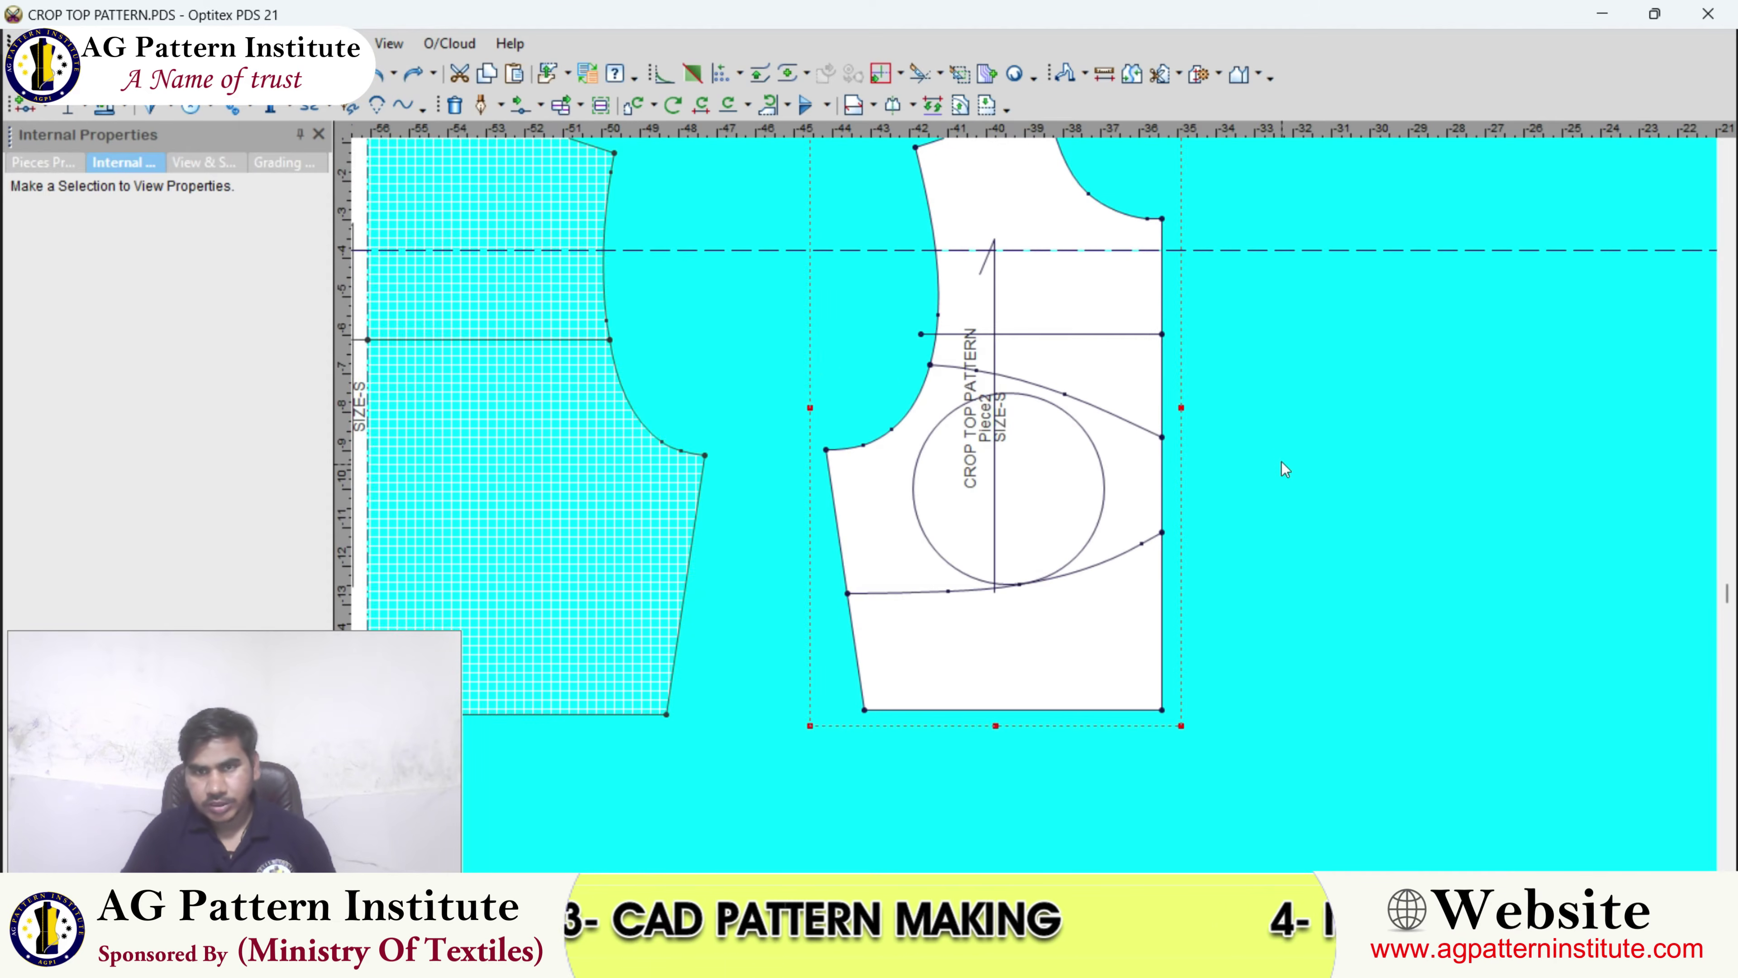
pyautogui.moveTo(1143, 256); pyautogui.dragTo(995, 584)
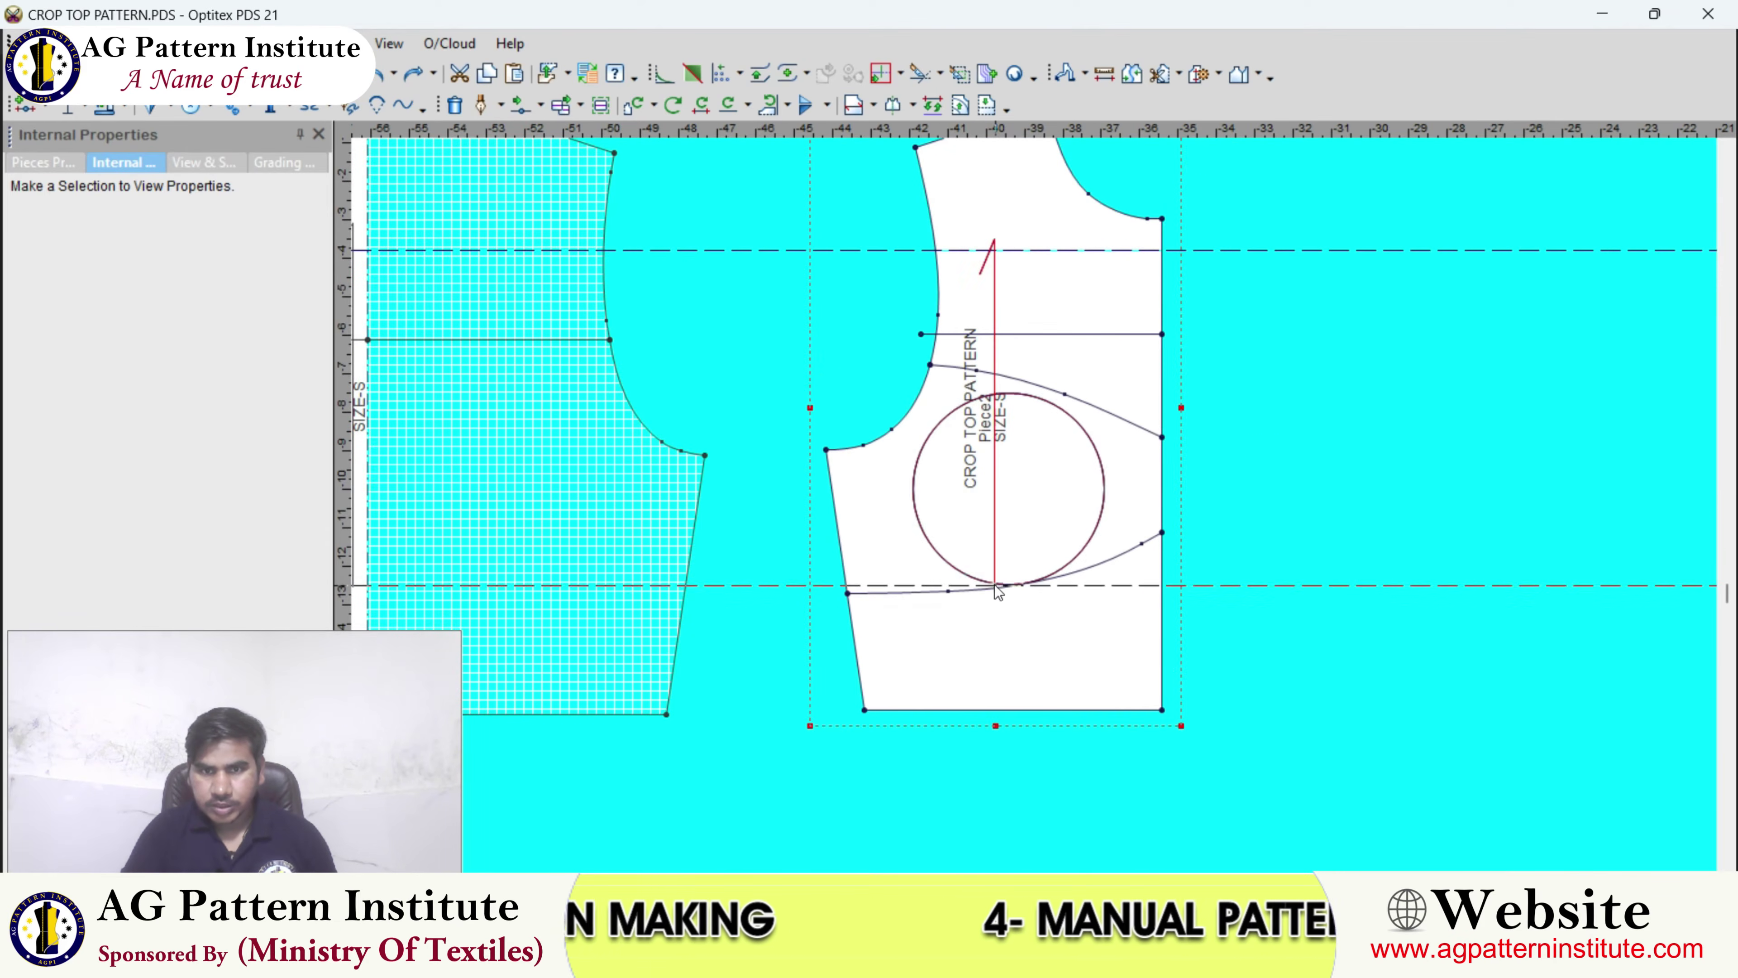
pyautogui.scroll(-2, 1071, 426)
pyautogui.scroll(-1, 1035, 477)
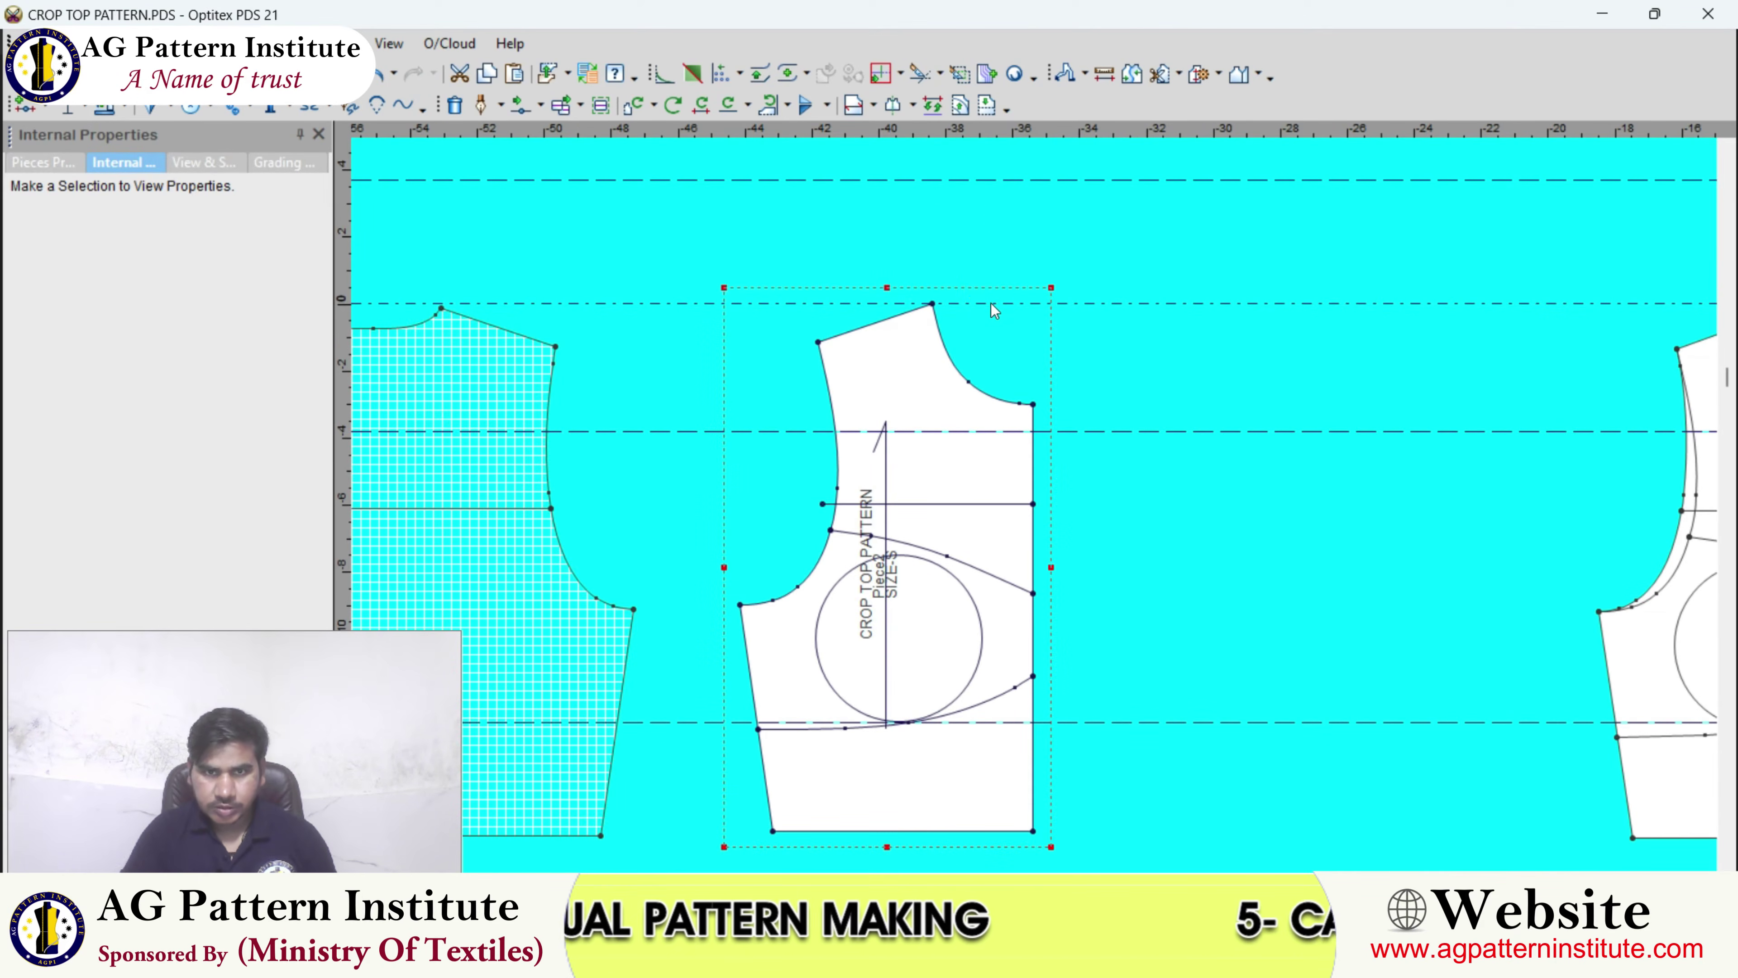
# - Add a horizontal guide line at a distance of -12.5 from the guide at the front's high neck point
pyautogui.click(992, 303)
pyautogui.doubleClick(991, 304)
pyautogui.write('-12')
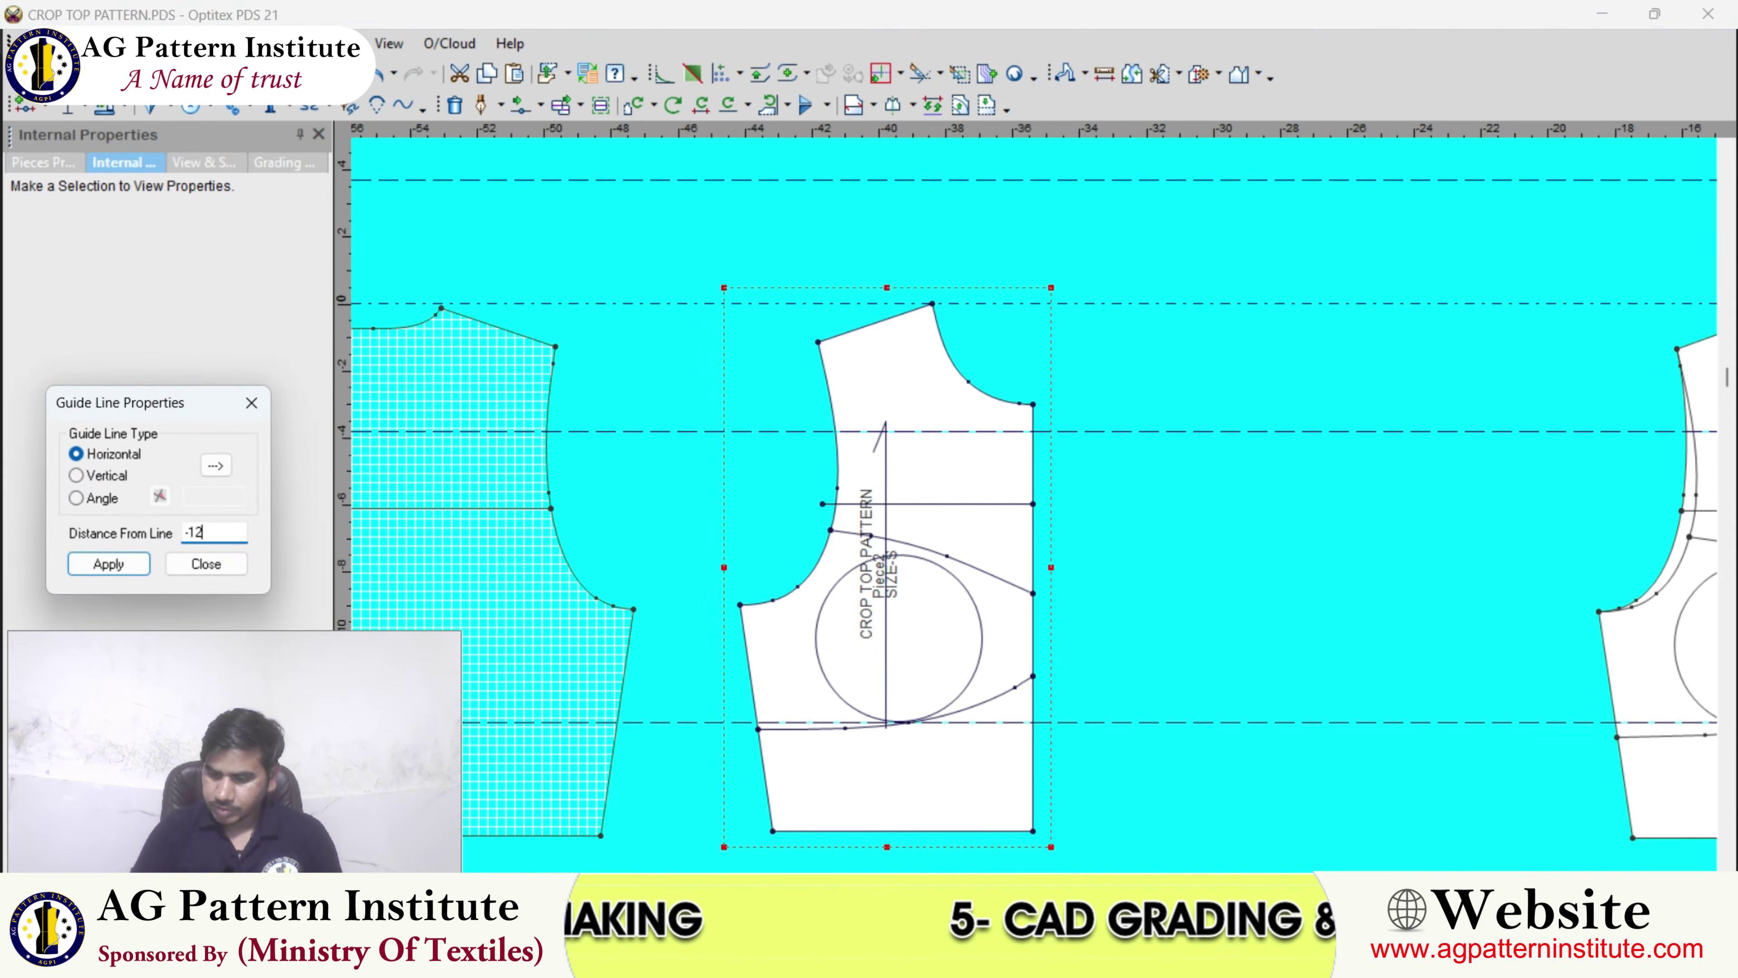
pyautogui.write('.5')
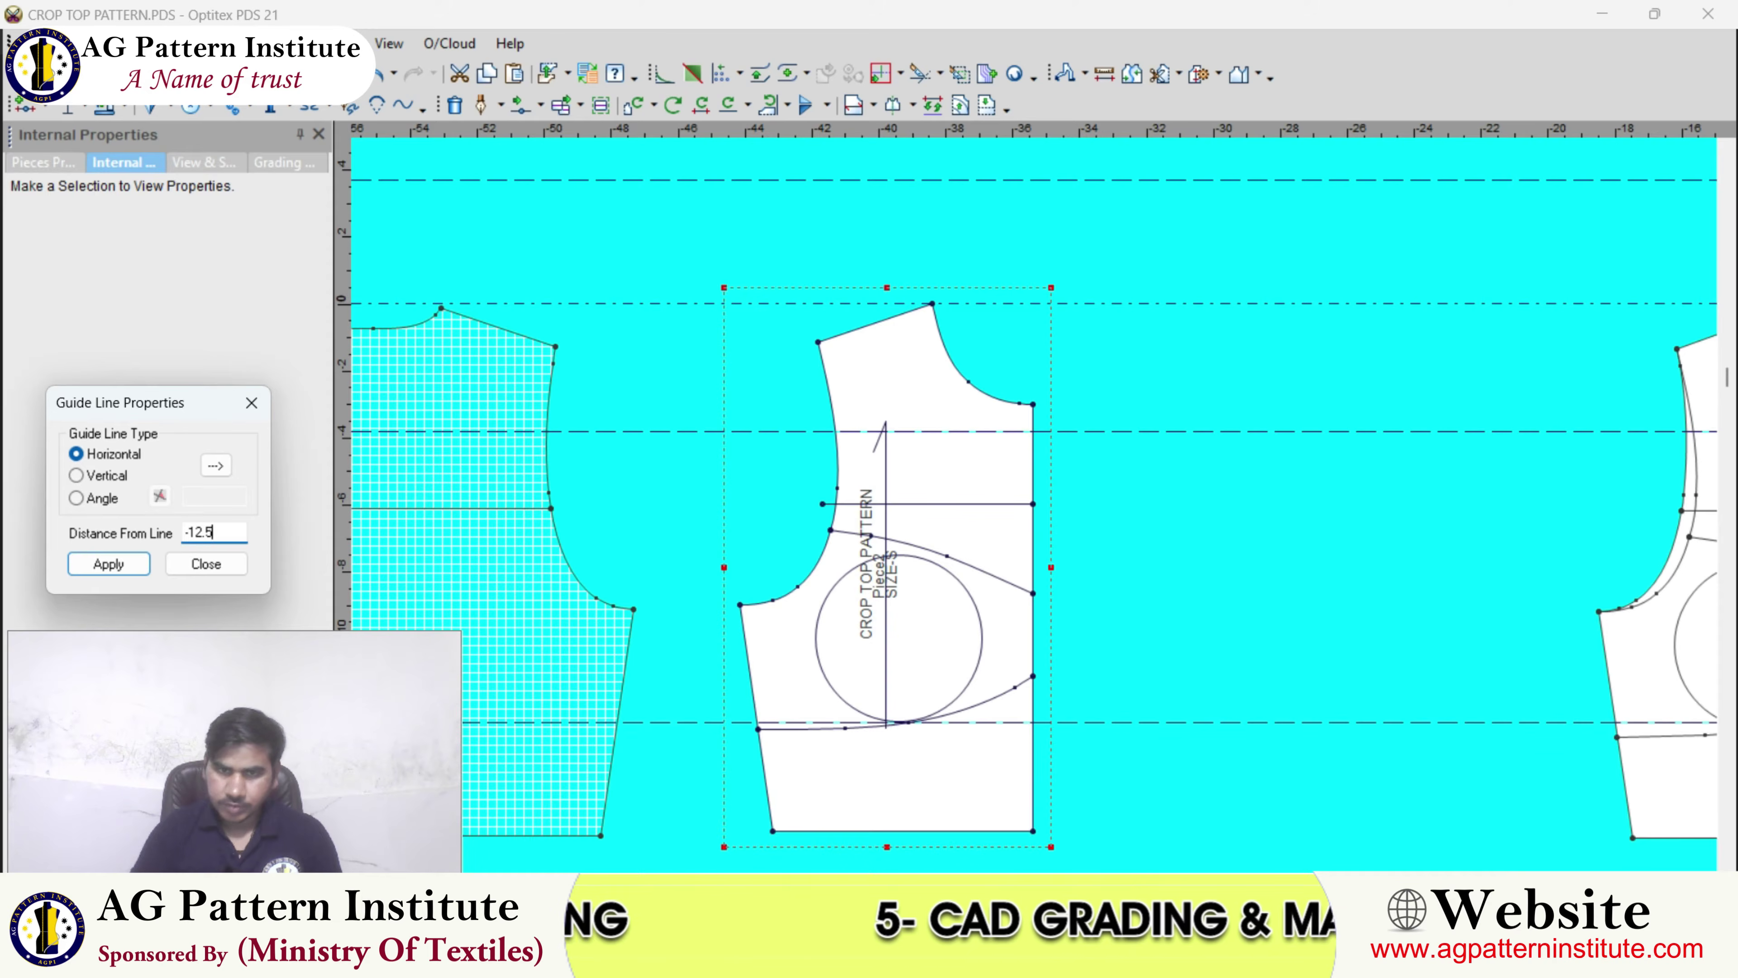
pyautogui.click(210, 564)
# - Add a grade point at the middle of the front piece's hem, using a proportion of .50
pyautogui.scroll(2, 1034, 505)
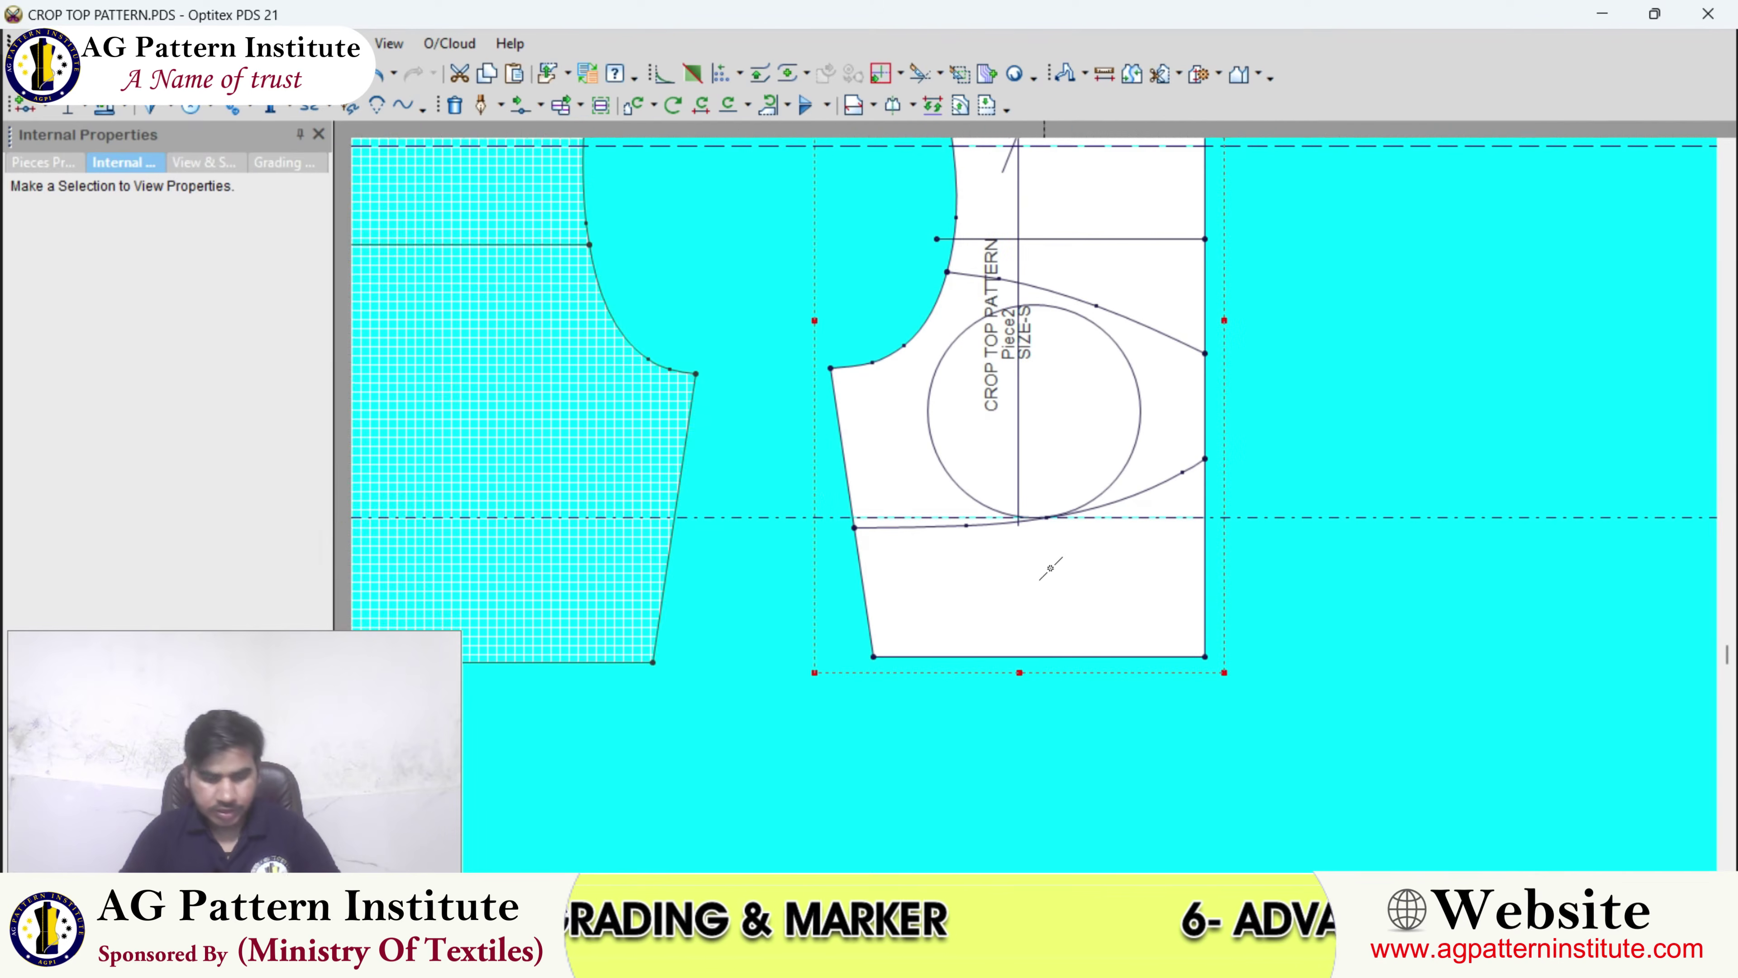
pyautogui.click(1047, 655)
pyautogui.doubleClick(312, 433)
pyautogui.write('.')
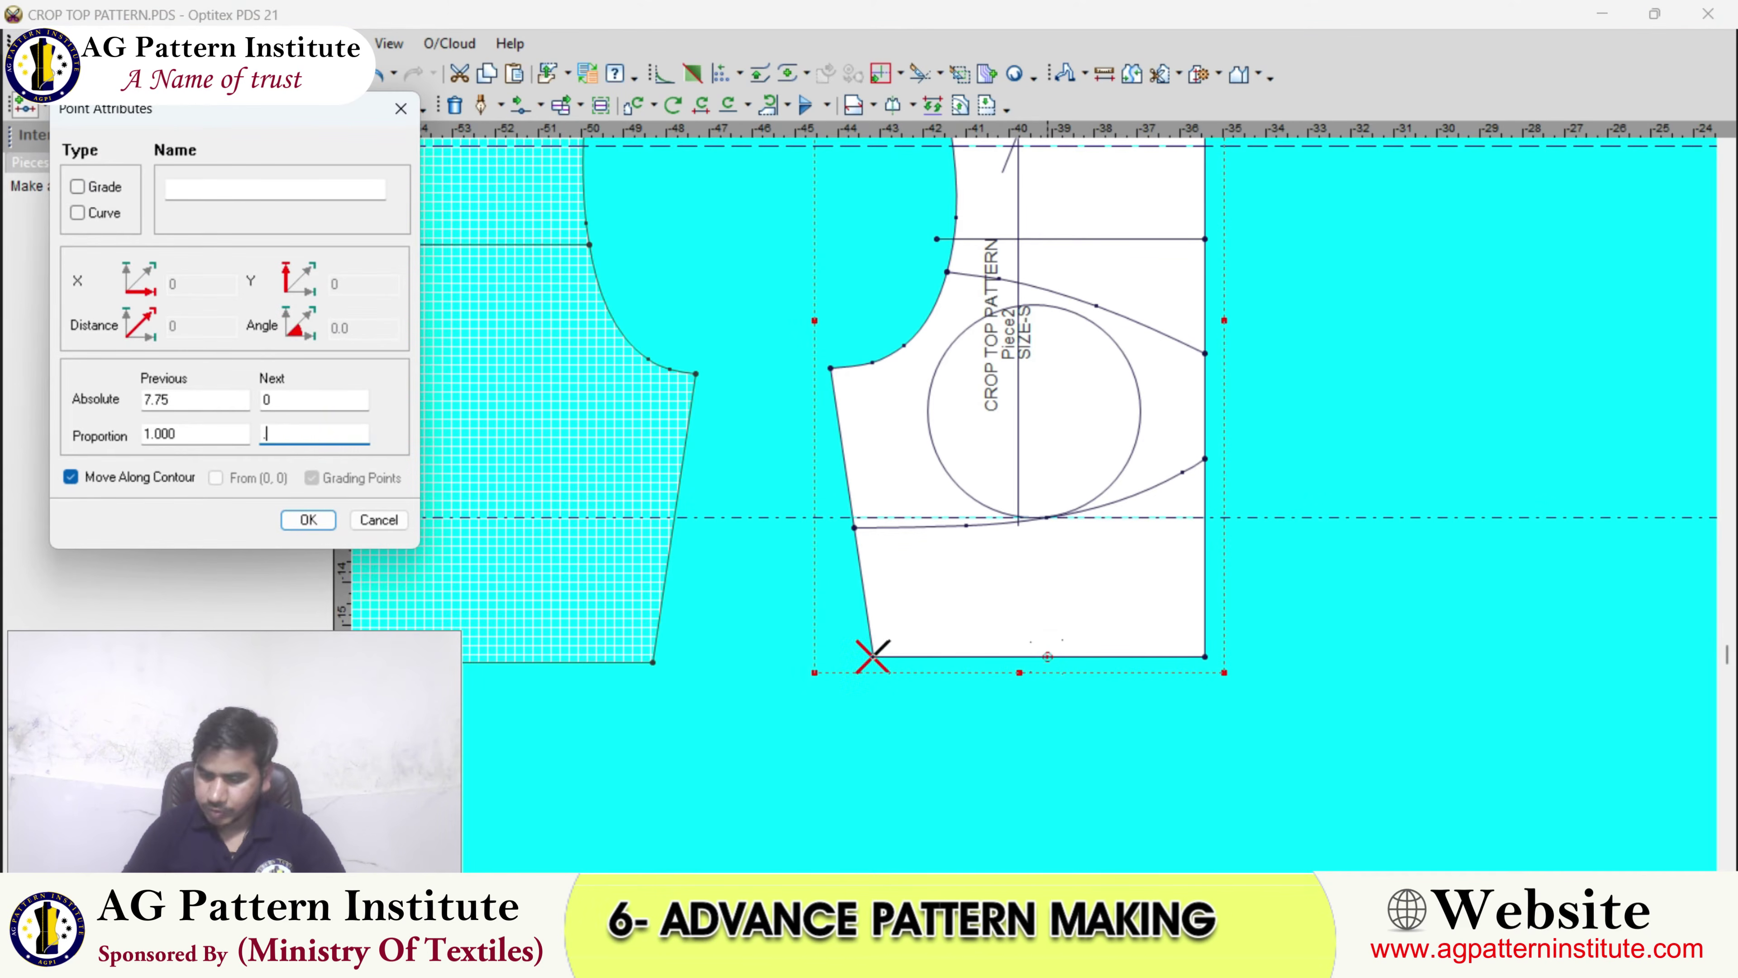
pyautogui.write('50')
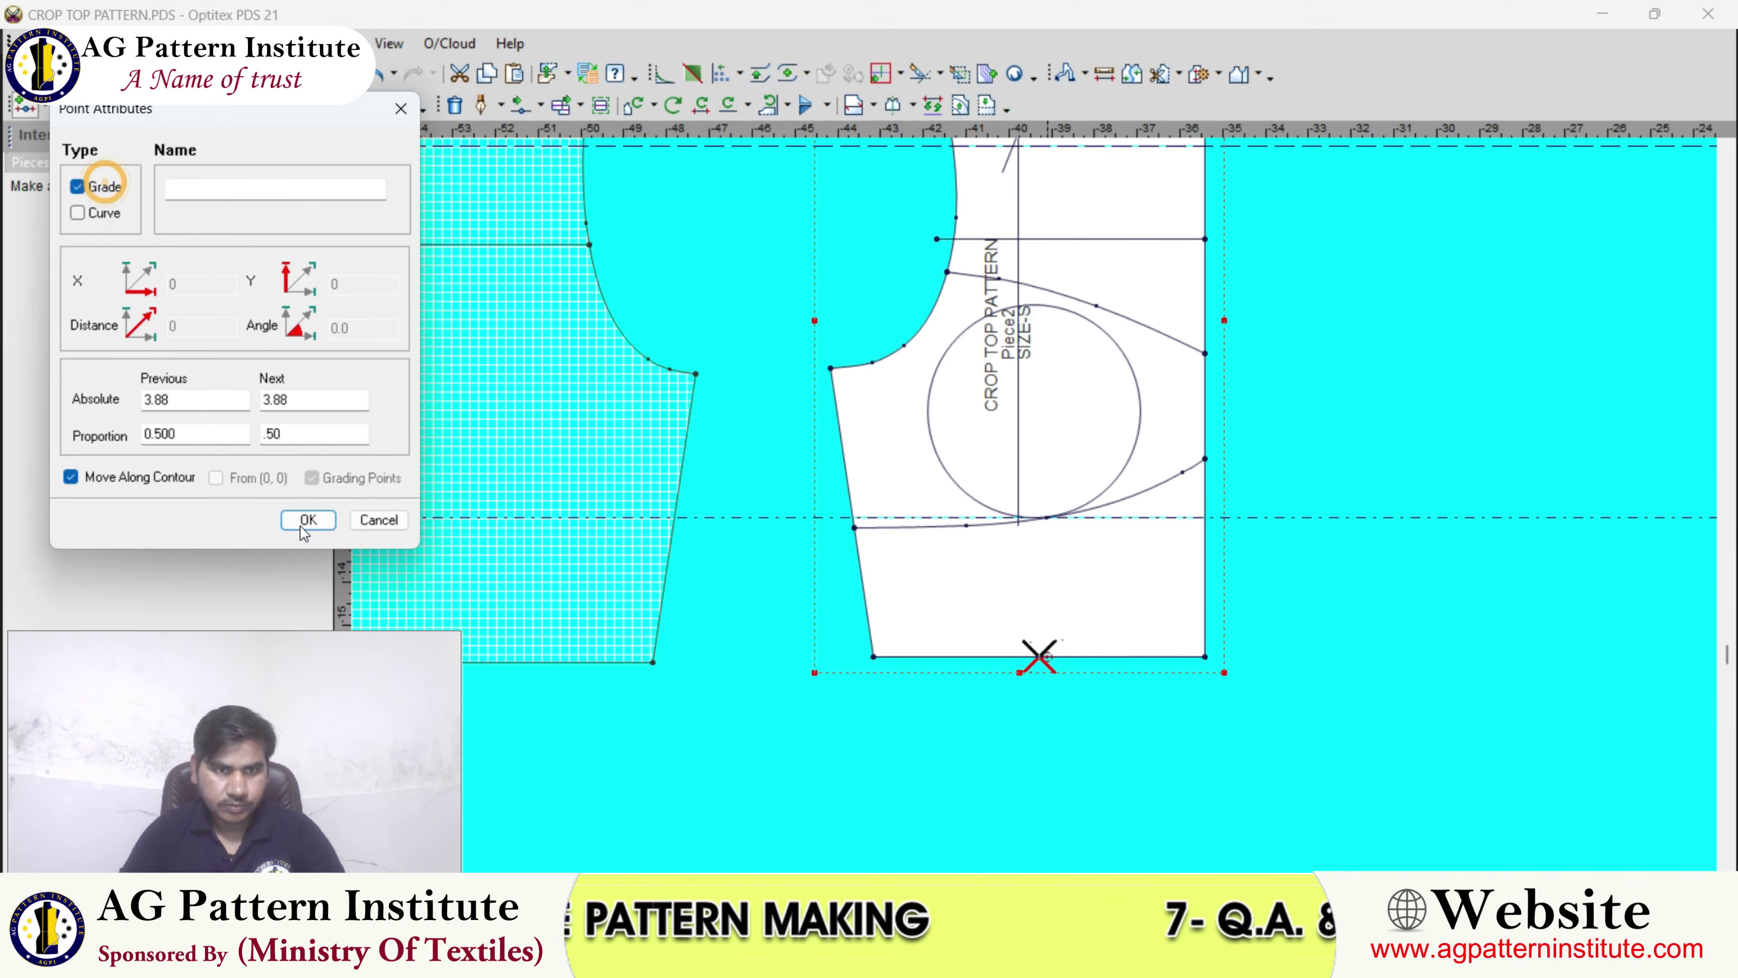
pyautogui.click(308, 519)
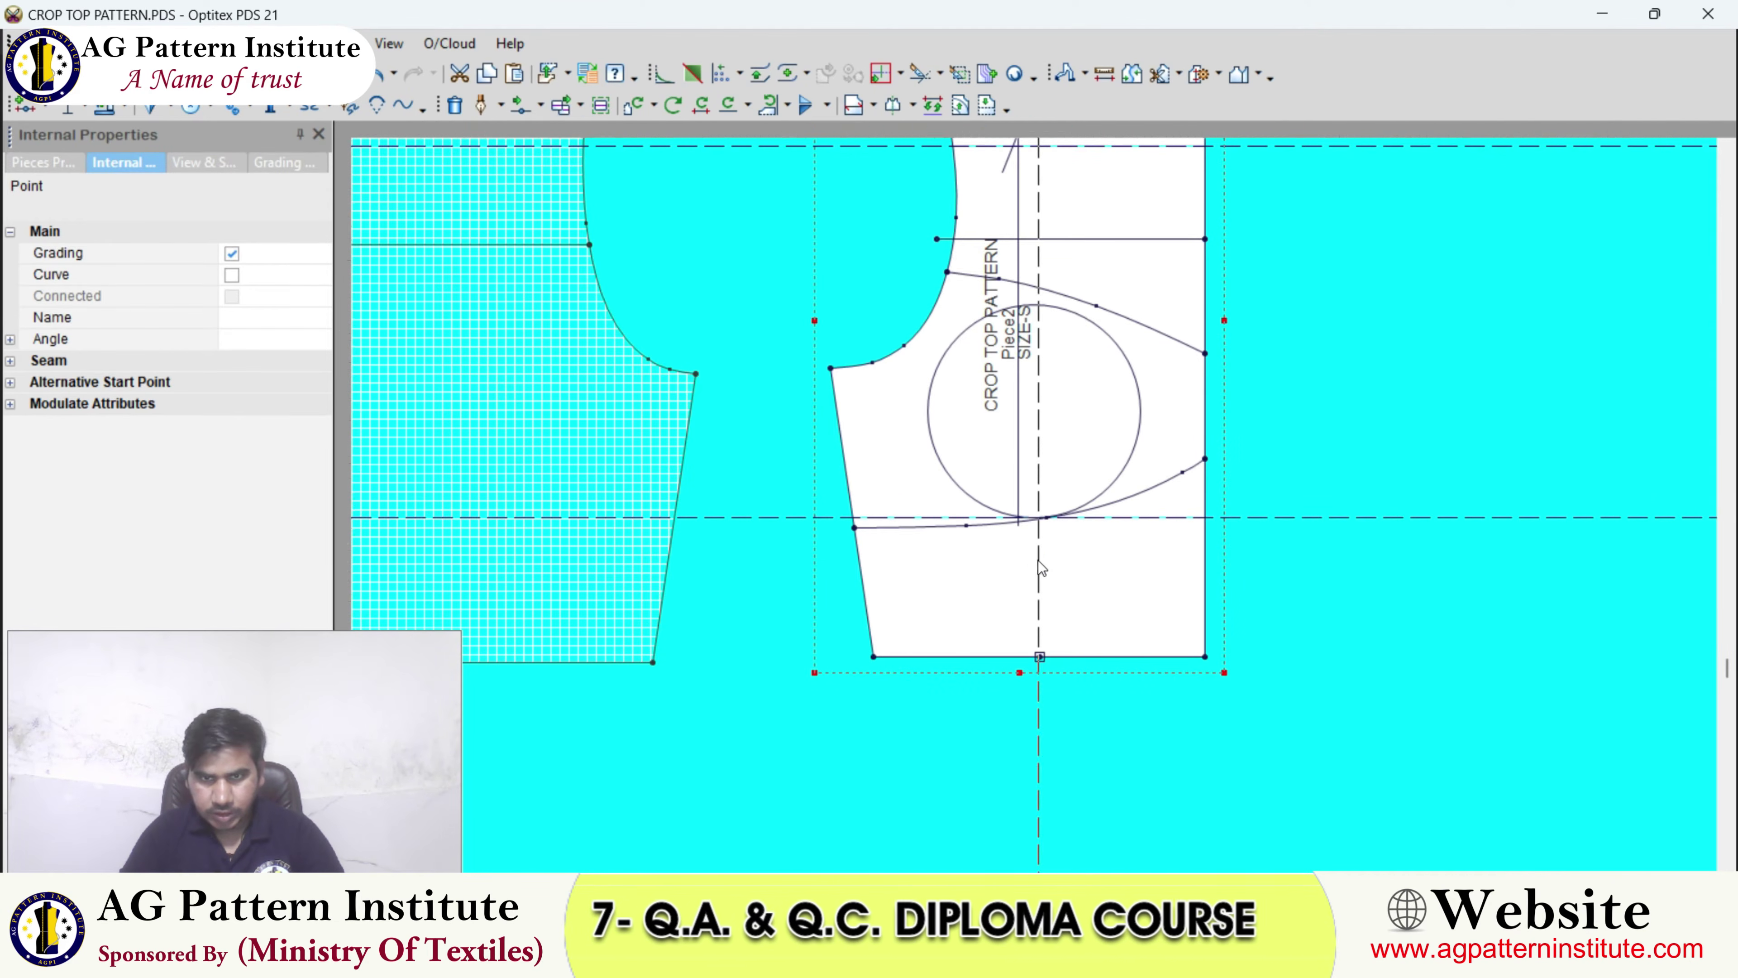
# - Add vertical guide lines at -3/8 and 3/8 from the vertical guide through the front hem's midpoint
pyautogui.scroll(2, 1036, 541)
pyautogui.scroll(1, 1033, 505)
pyautogui.scroll(-2, 1033, 505)
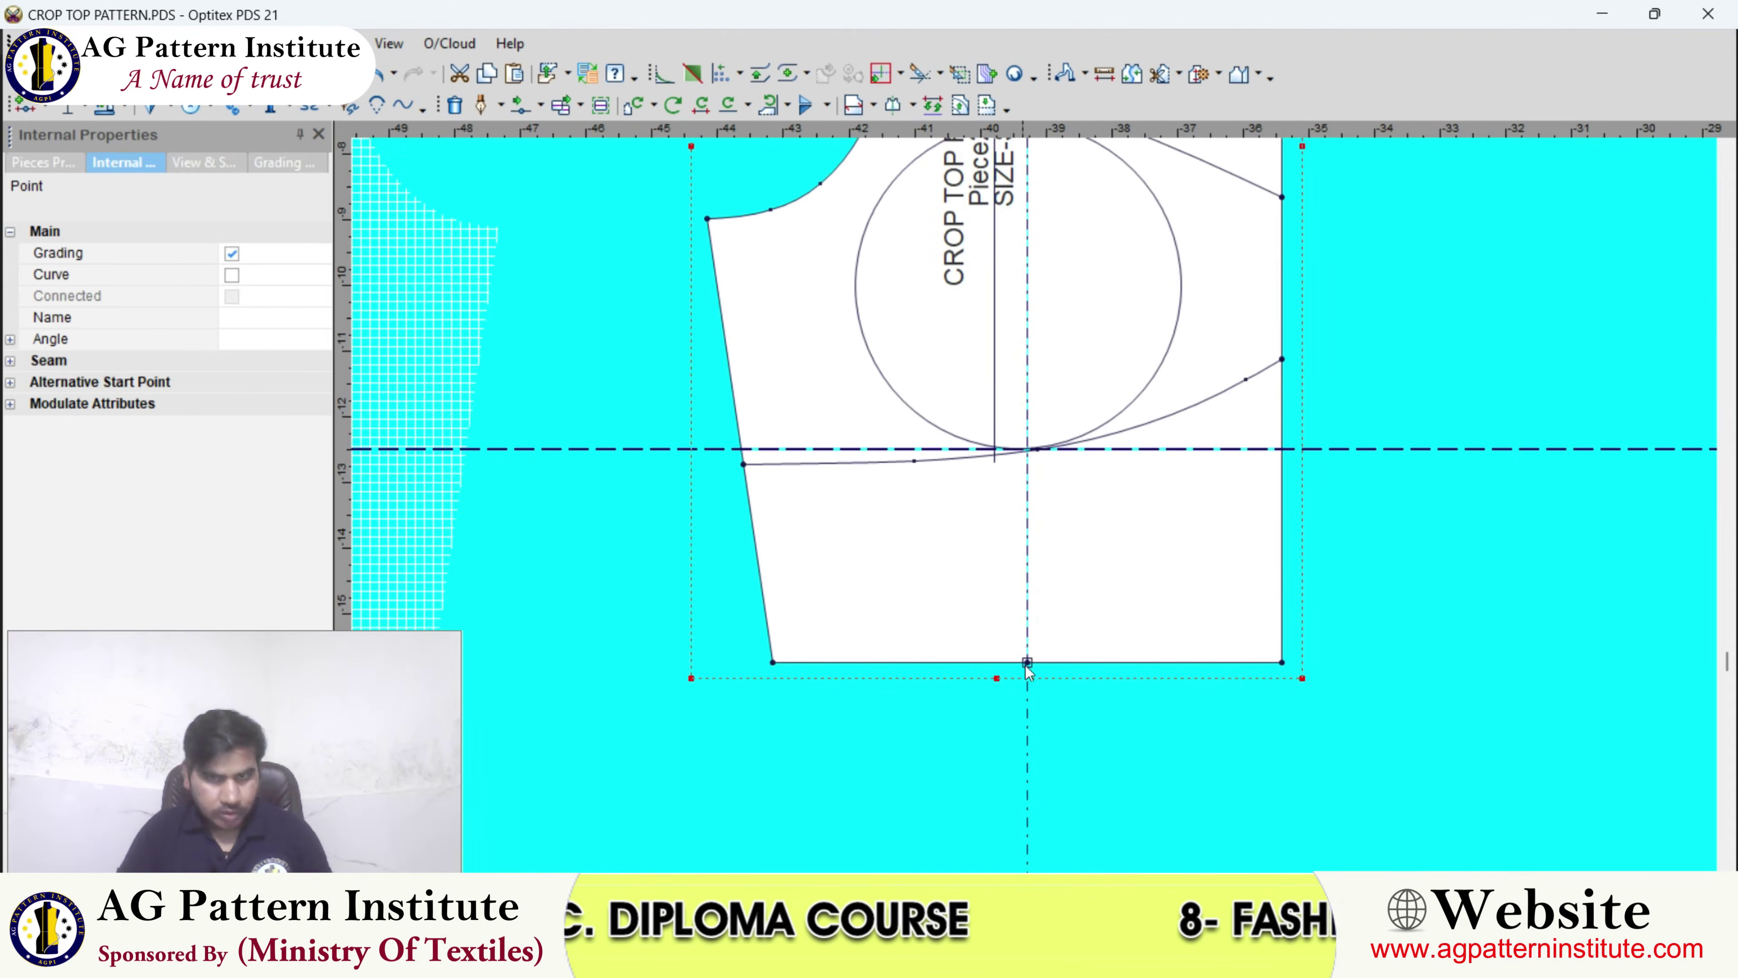
pyautogui.doubleClick(1027, 737)
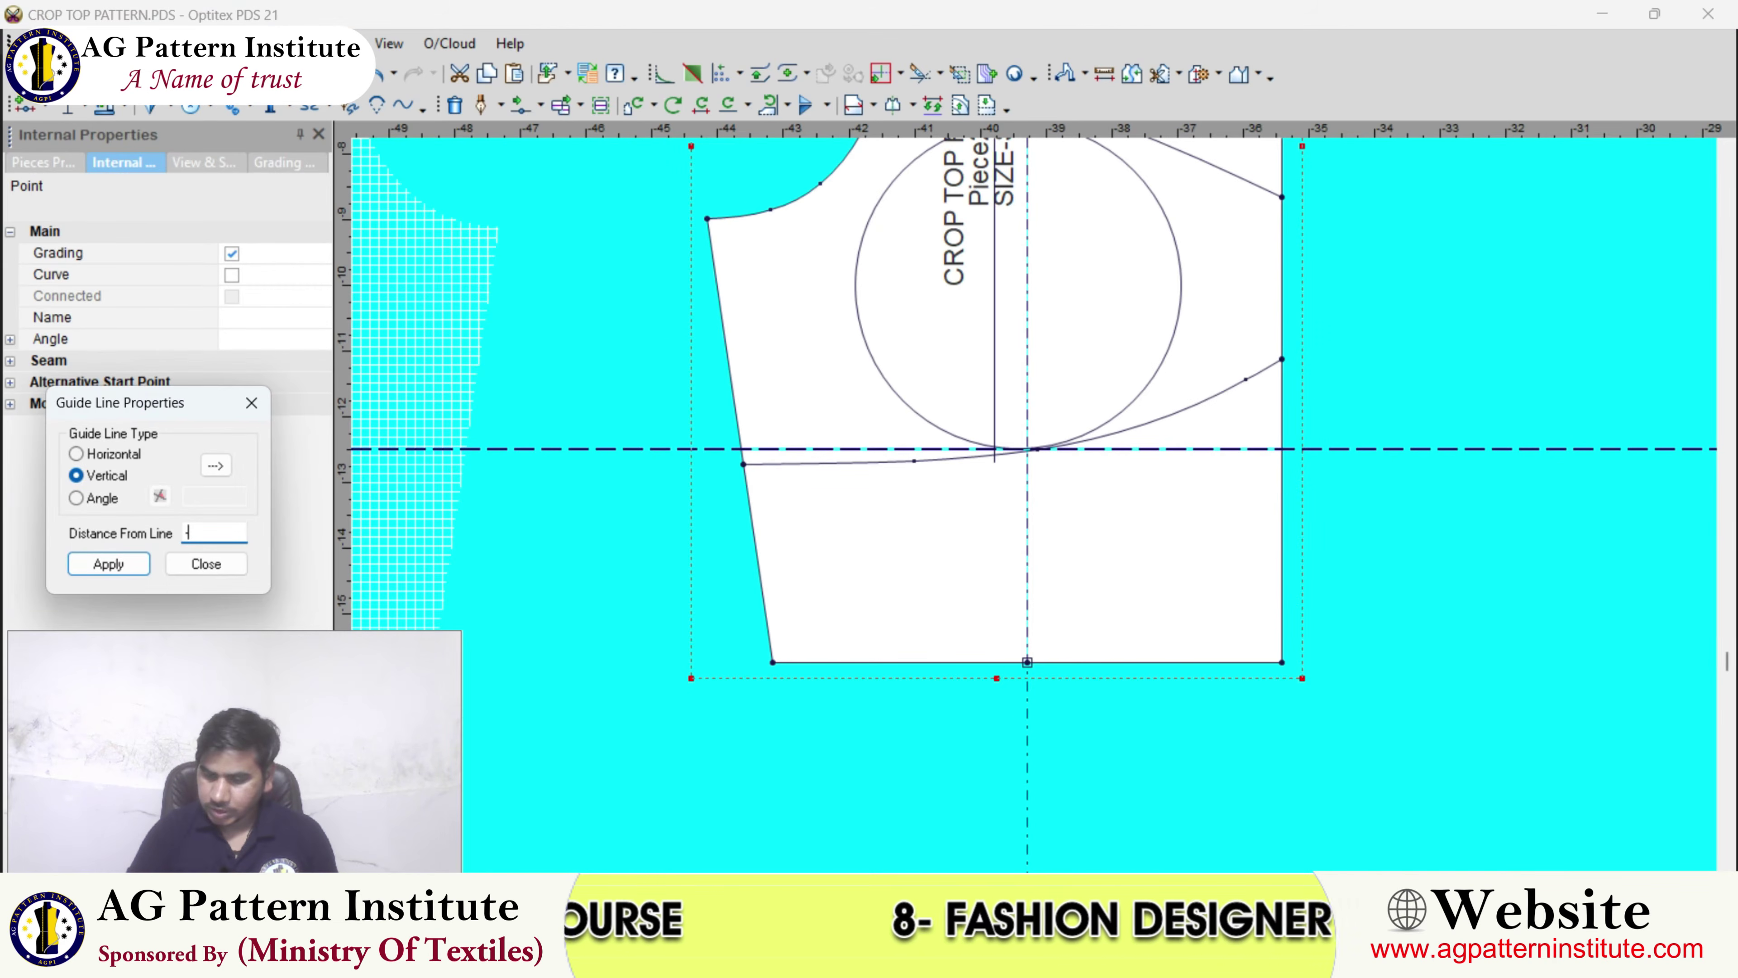
pyautogui.press('Return')
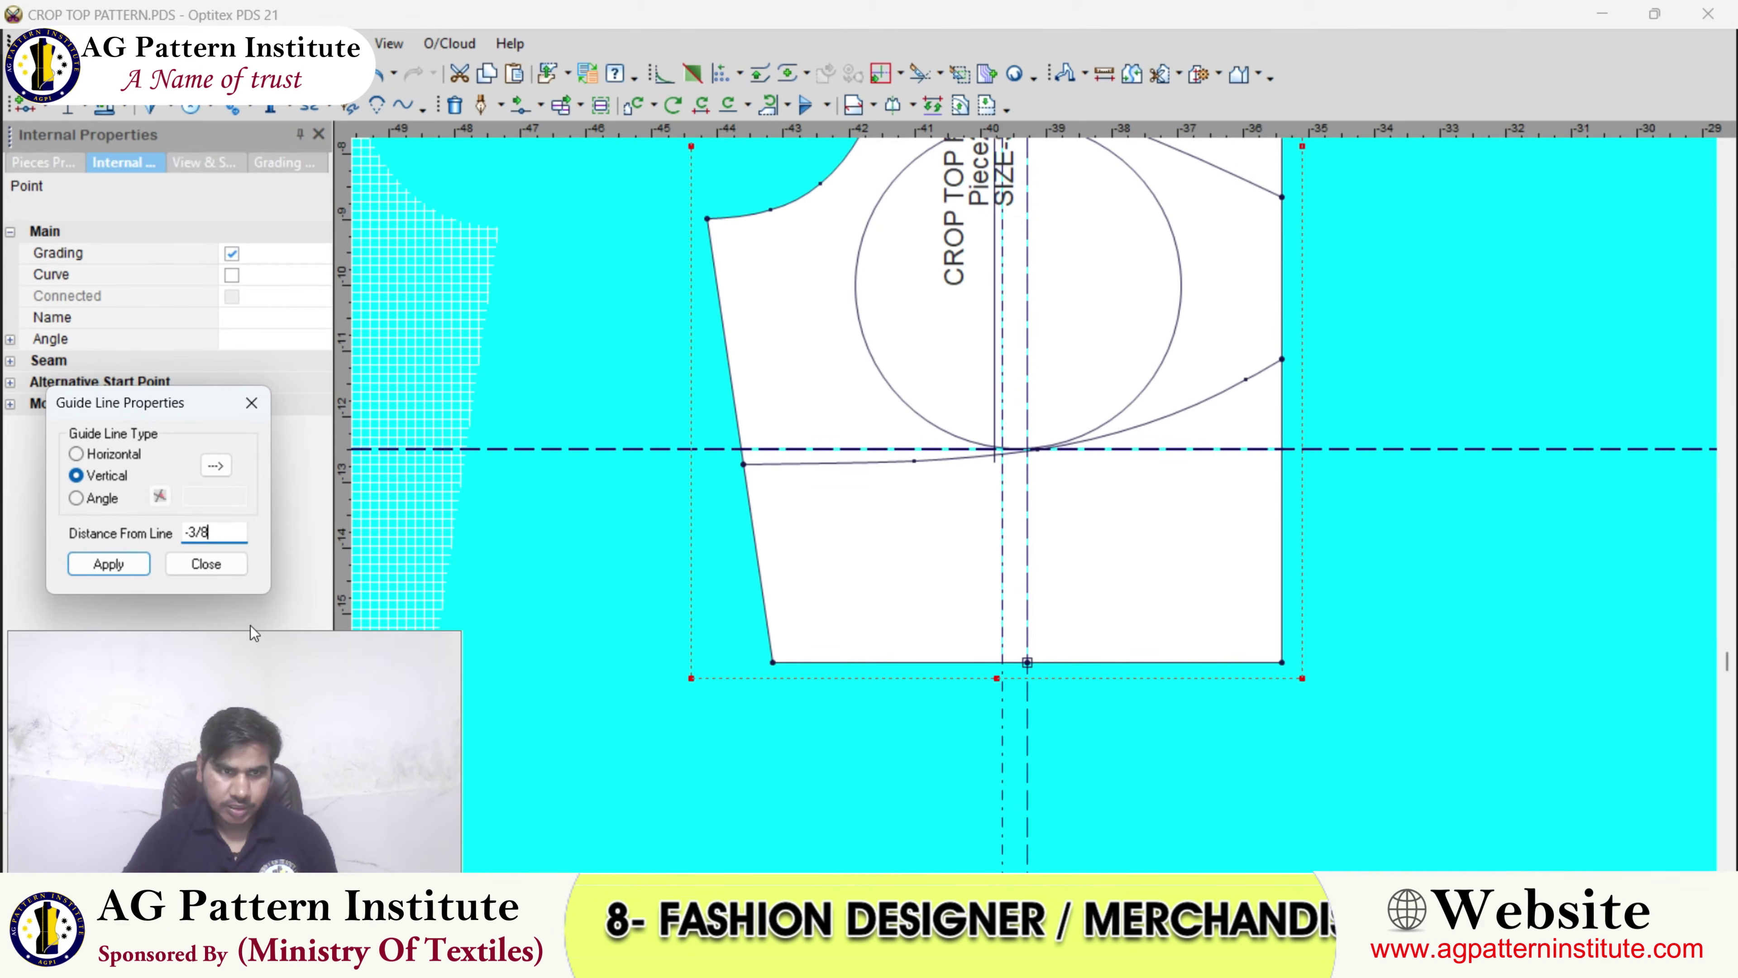
pyautogui.click(206, 563)
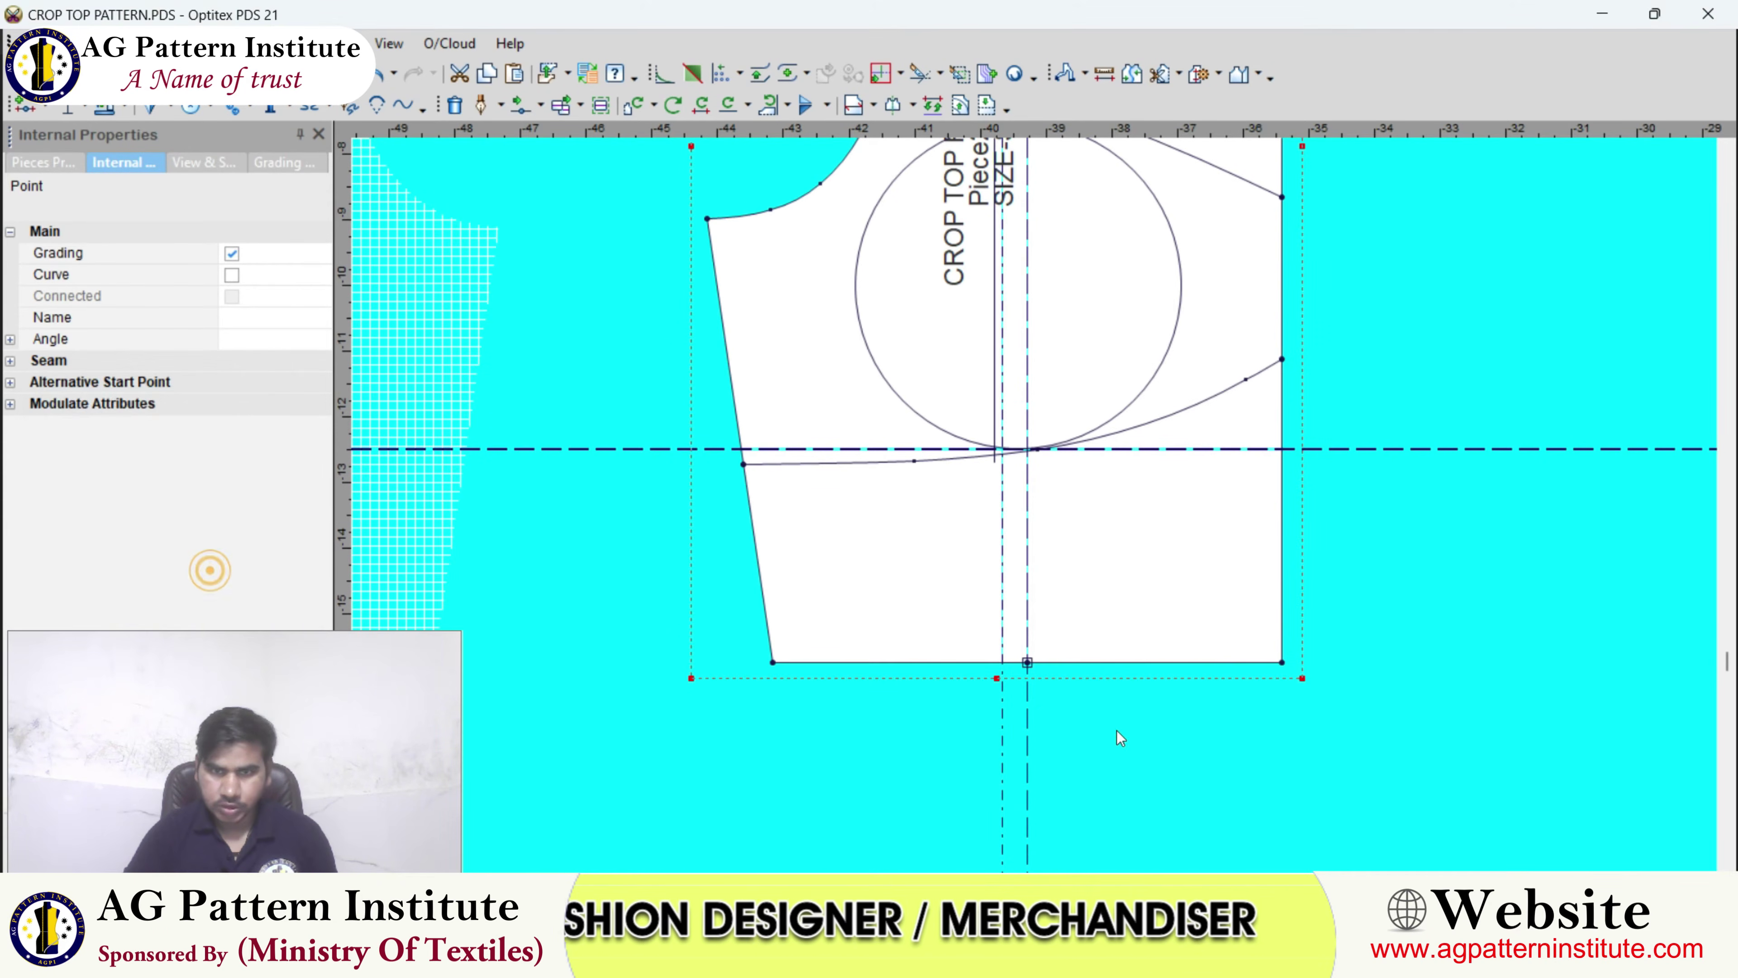
pyautogui.doubleClick(1027, 714)
pyautogui.write('3/8')
pyautogui.press('Return')
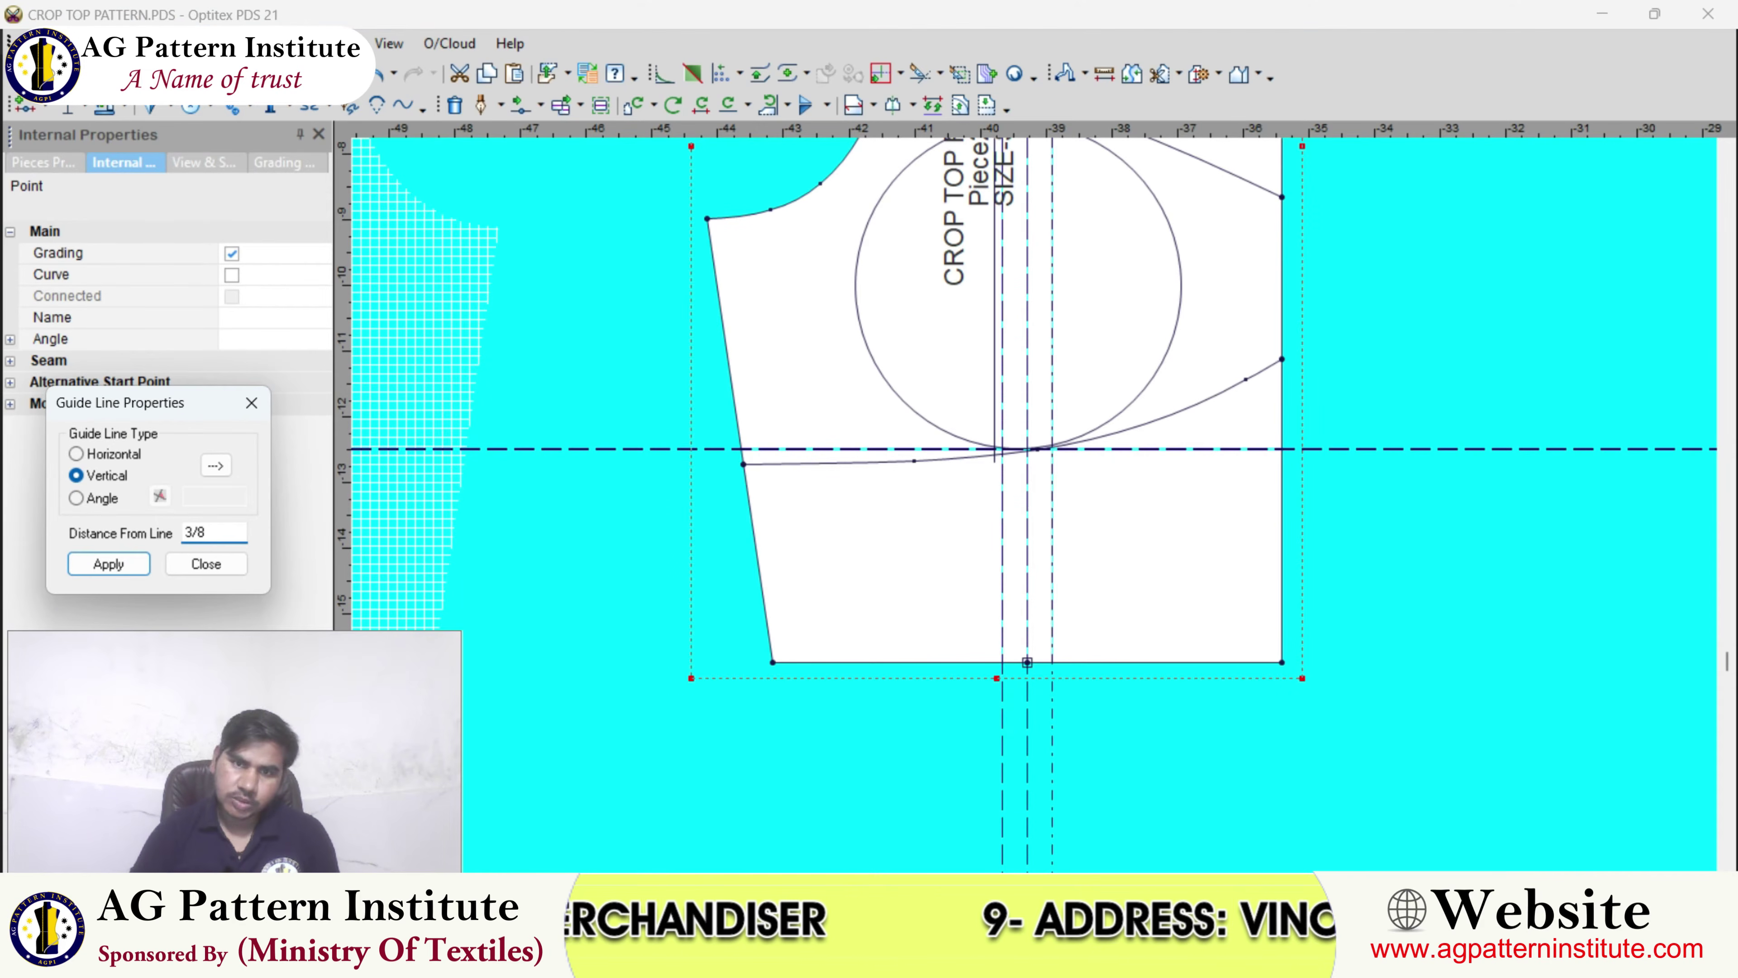
pyautogui.click(235, 558)
# - Add a horizontal guide line at a distance of -10 from the guide at the front's high neck point
pyautogui.scroll(-3, 1045, 329)
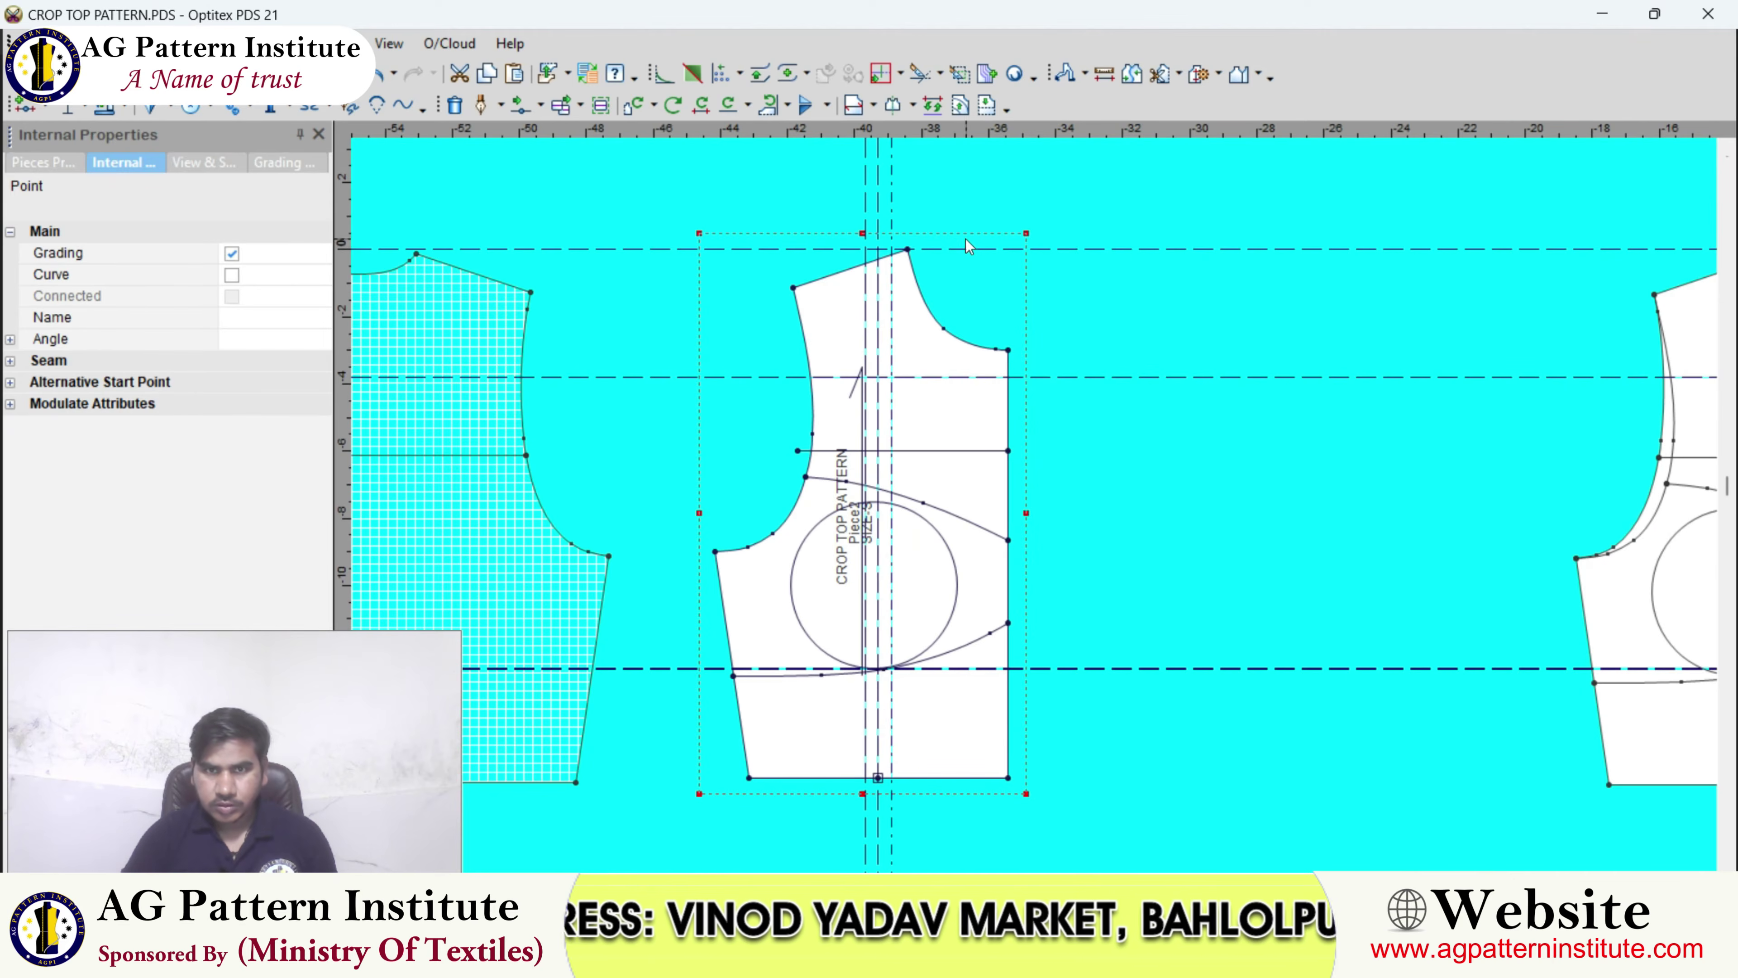
pyautogui.doubleClick(978, 248)
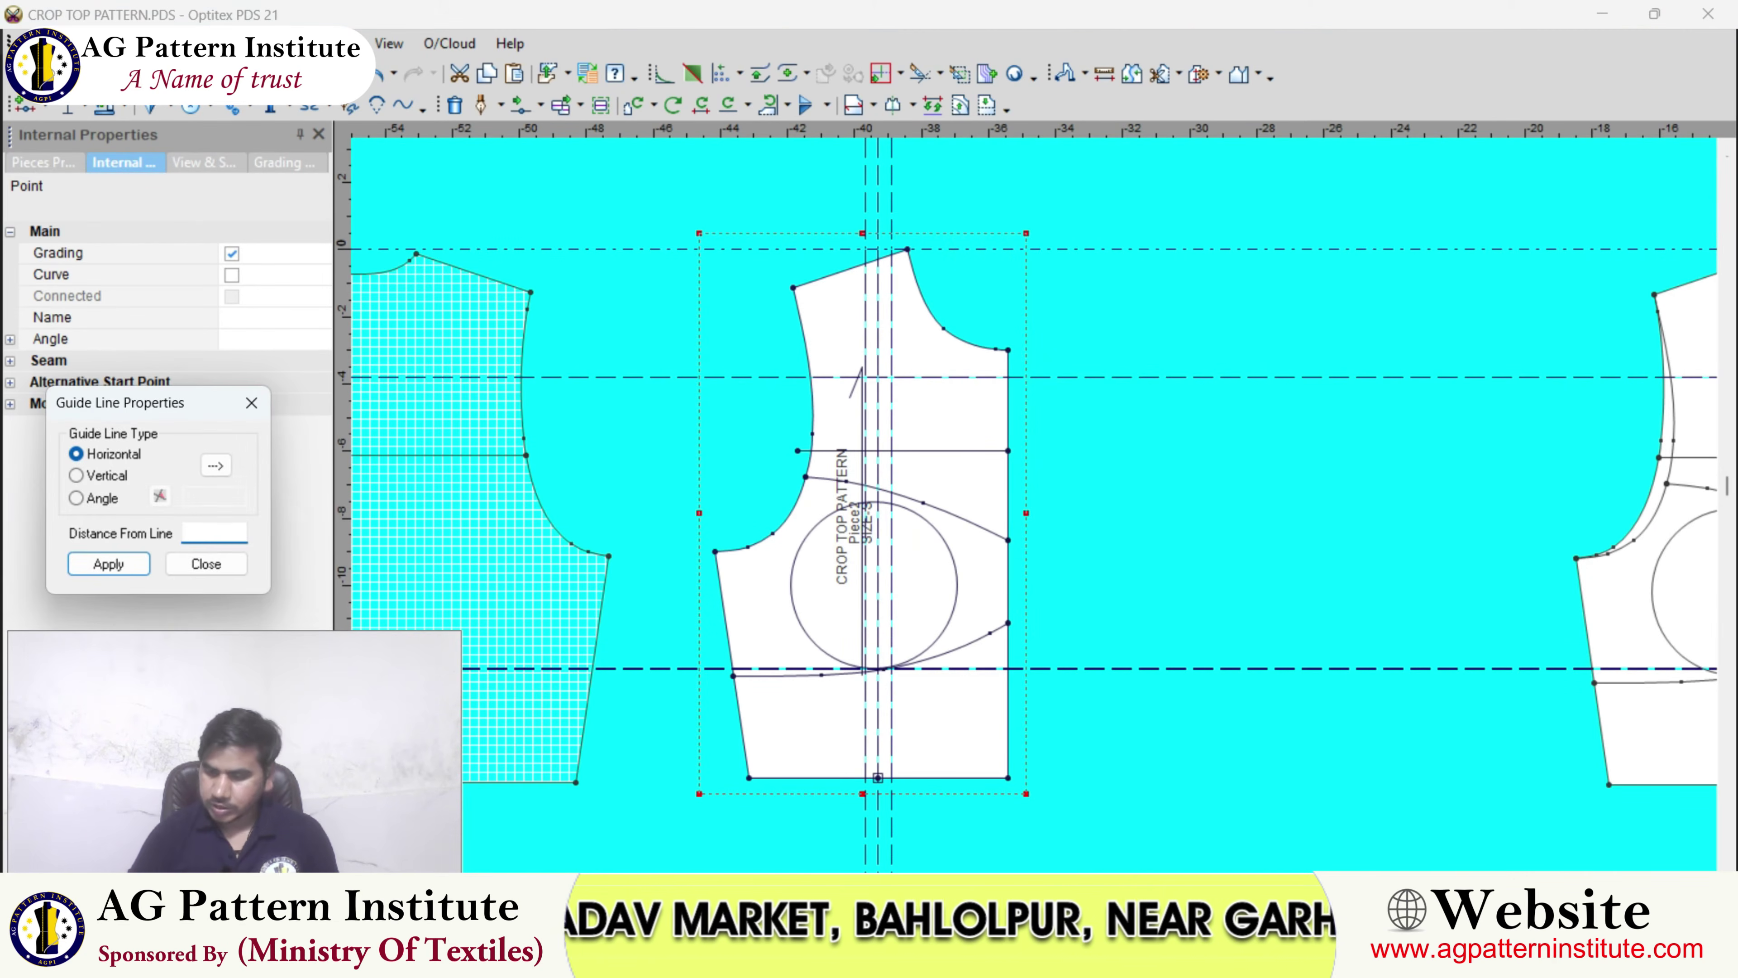
pyautogui.press('Return')
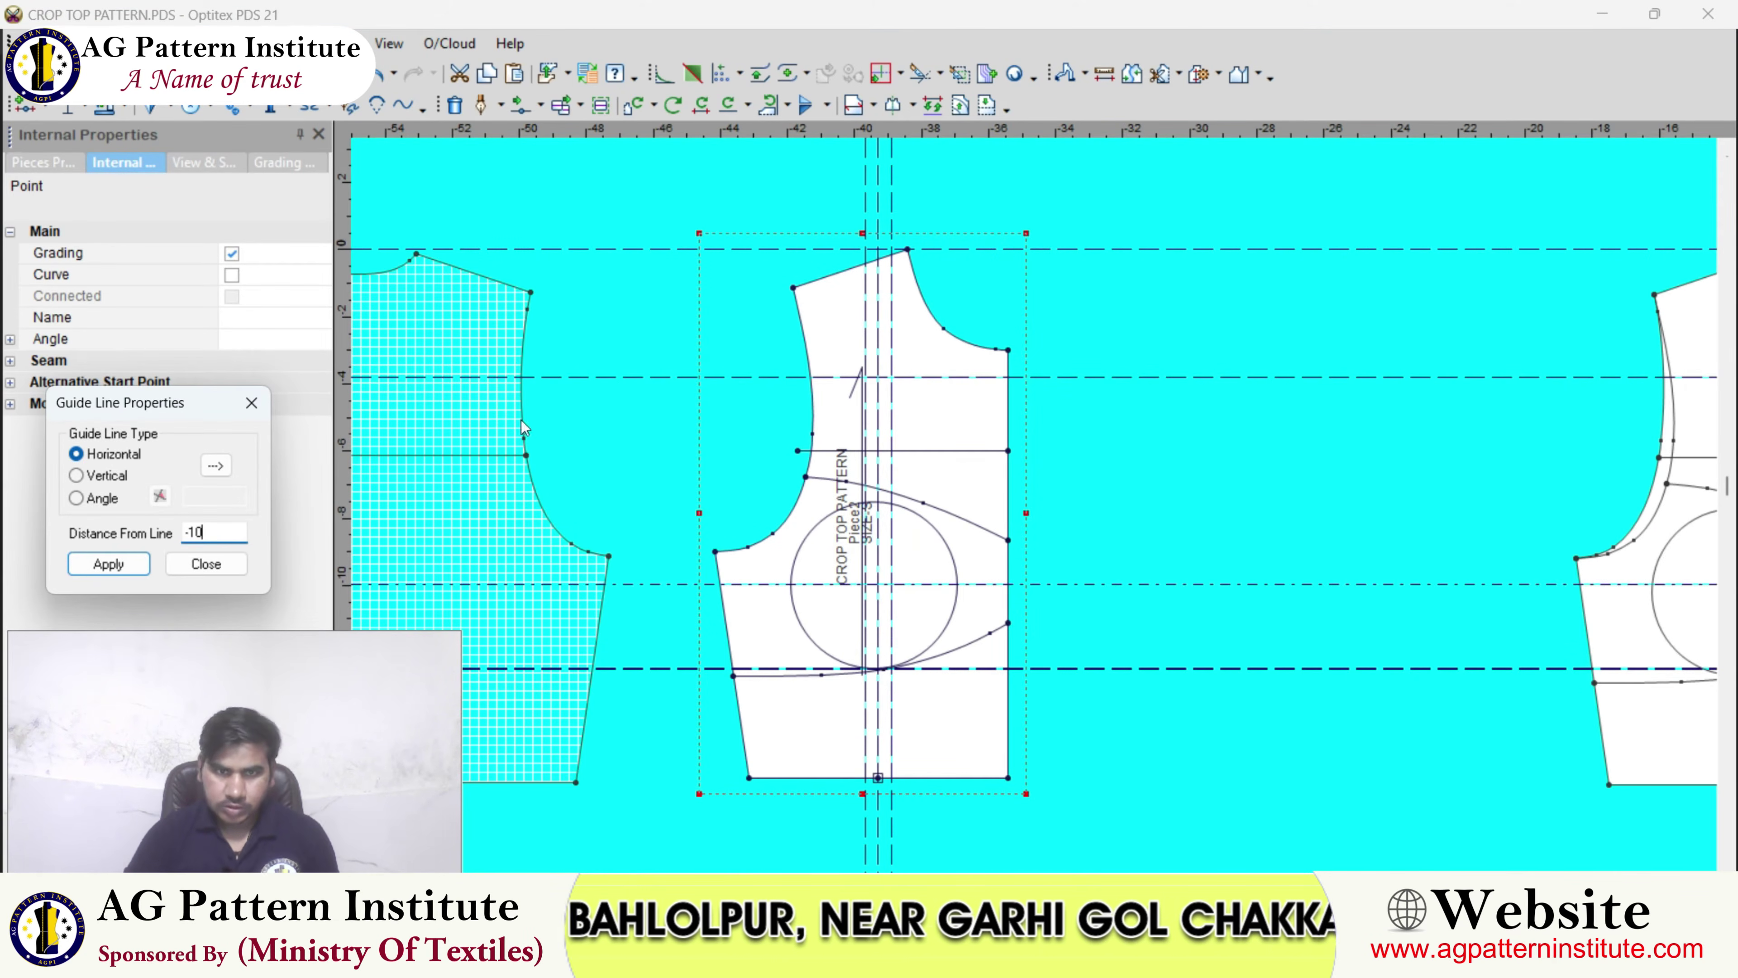
pyautogui.click(206, 563)
# - Delete the horizontal internal line between the neckline and the bust circle on the front piece
pyautogui.scroll(2, 1067, 500)
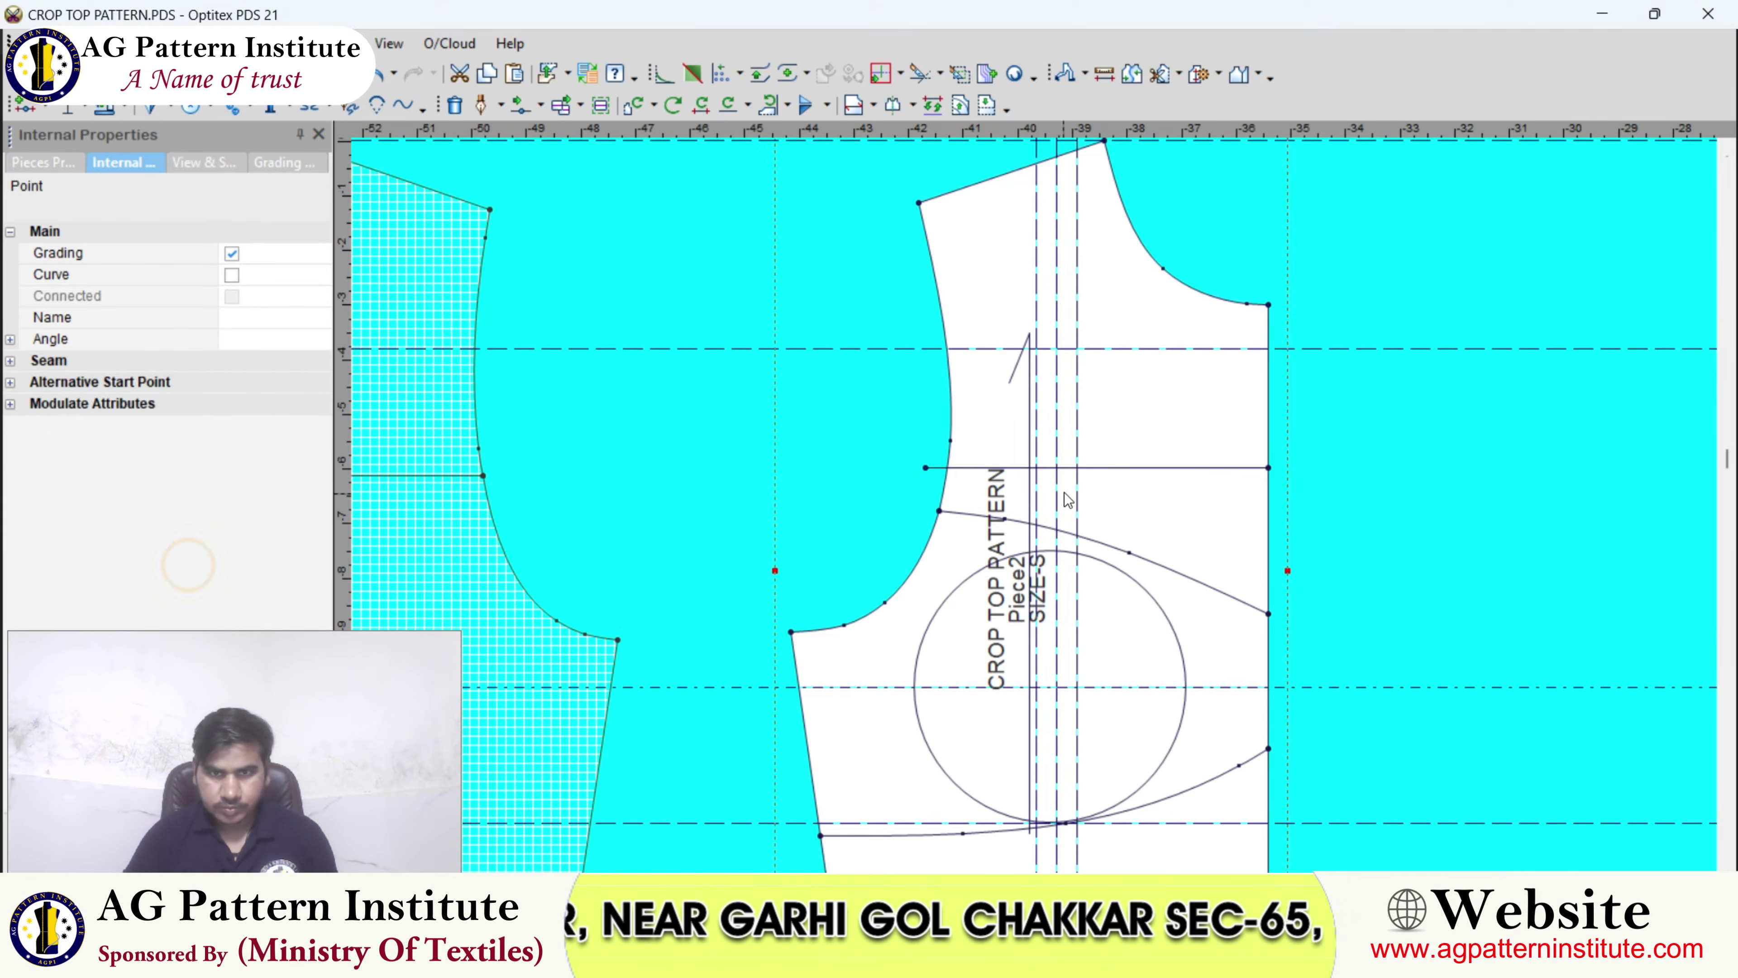
pyautogui.click(1132, 465)
pyautogui.press('Delete')
pyautogui.scroll(-3, 1081, 493)
pyautogui.scroll(3, 1030, 507)
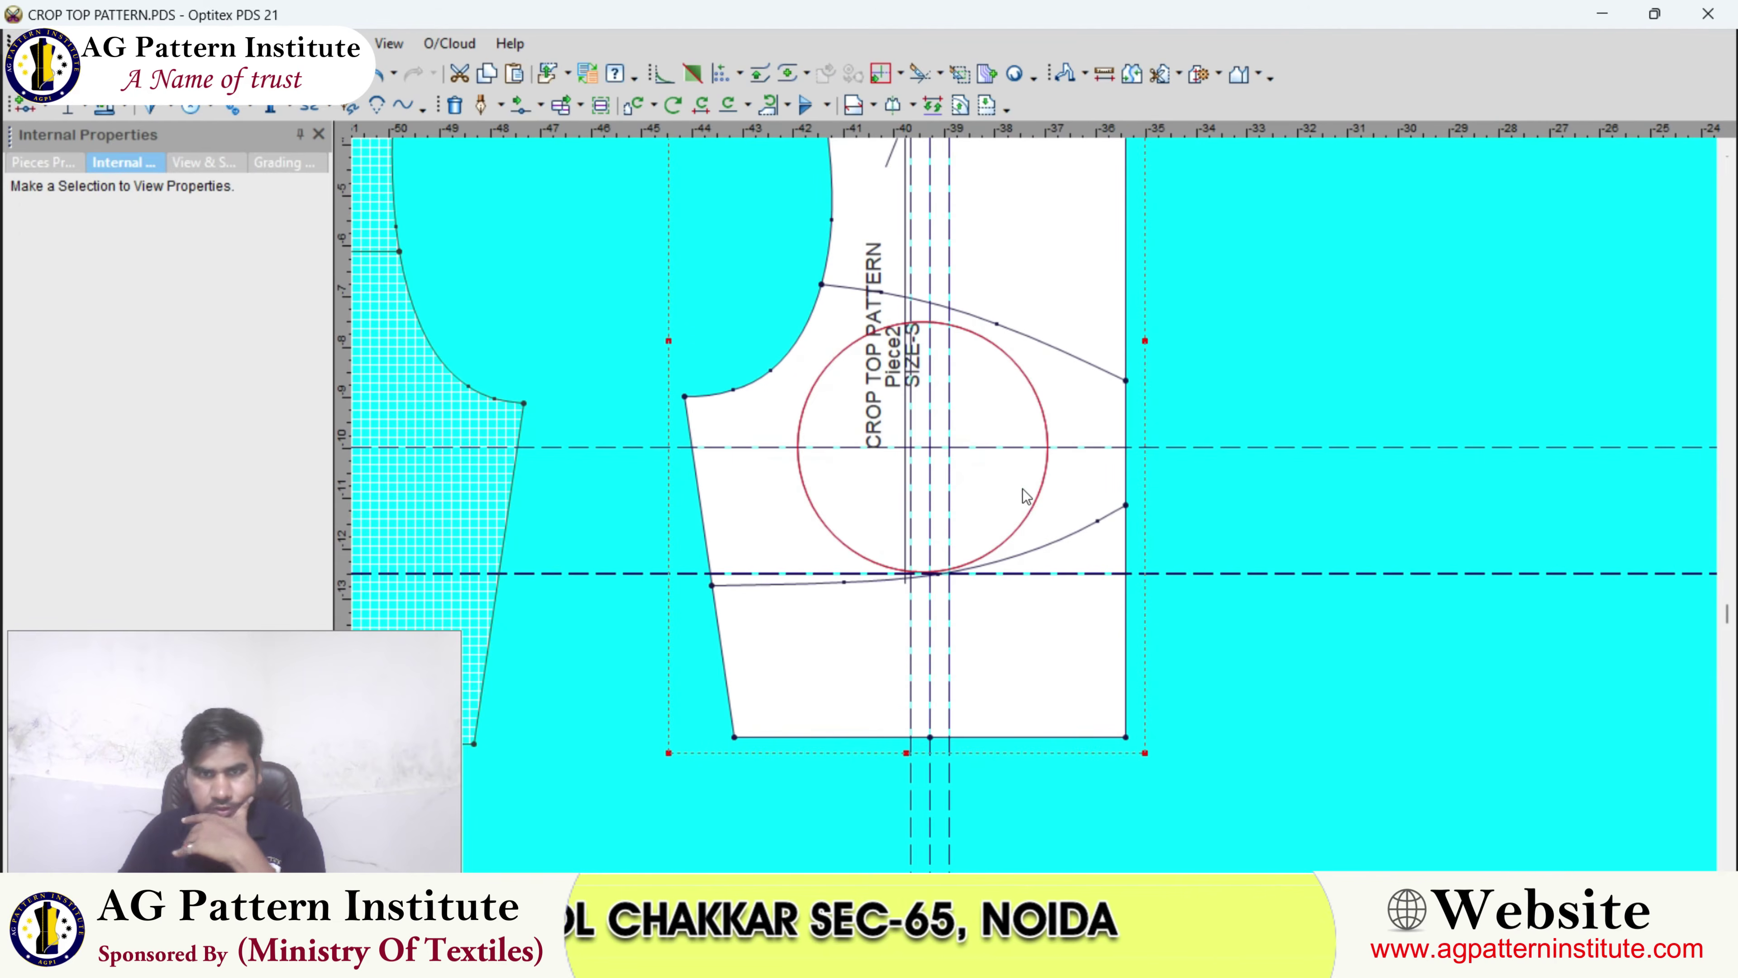
# - Draft the dart's first side from the hem up the side-seam guide to the under-bust curve, continuing to the guide intersection at the bust apex
pyautogui.click(482, 112)
pyautogui.scroll(2, 960, 626)
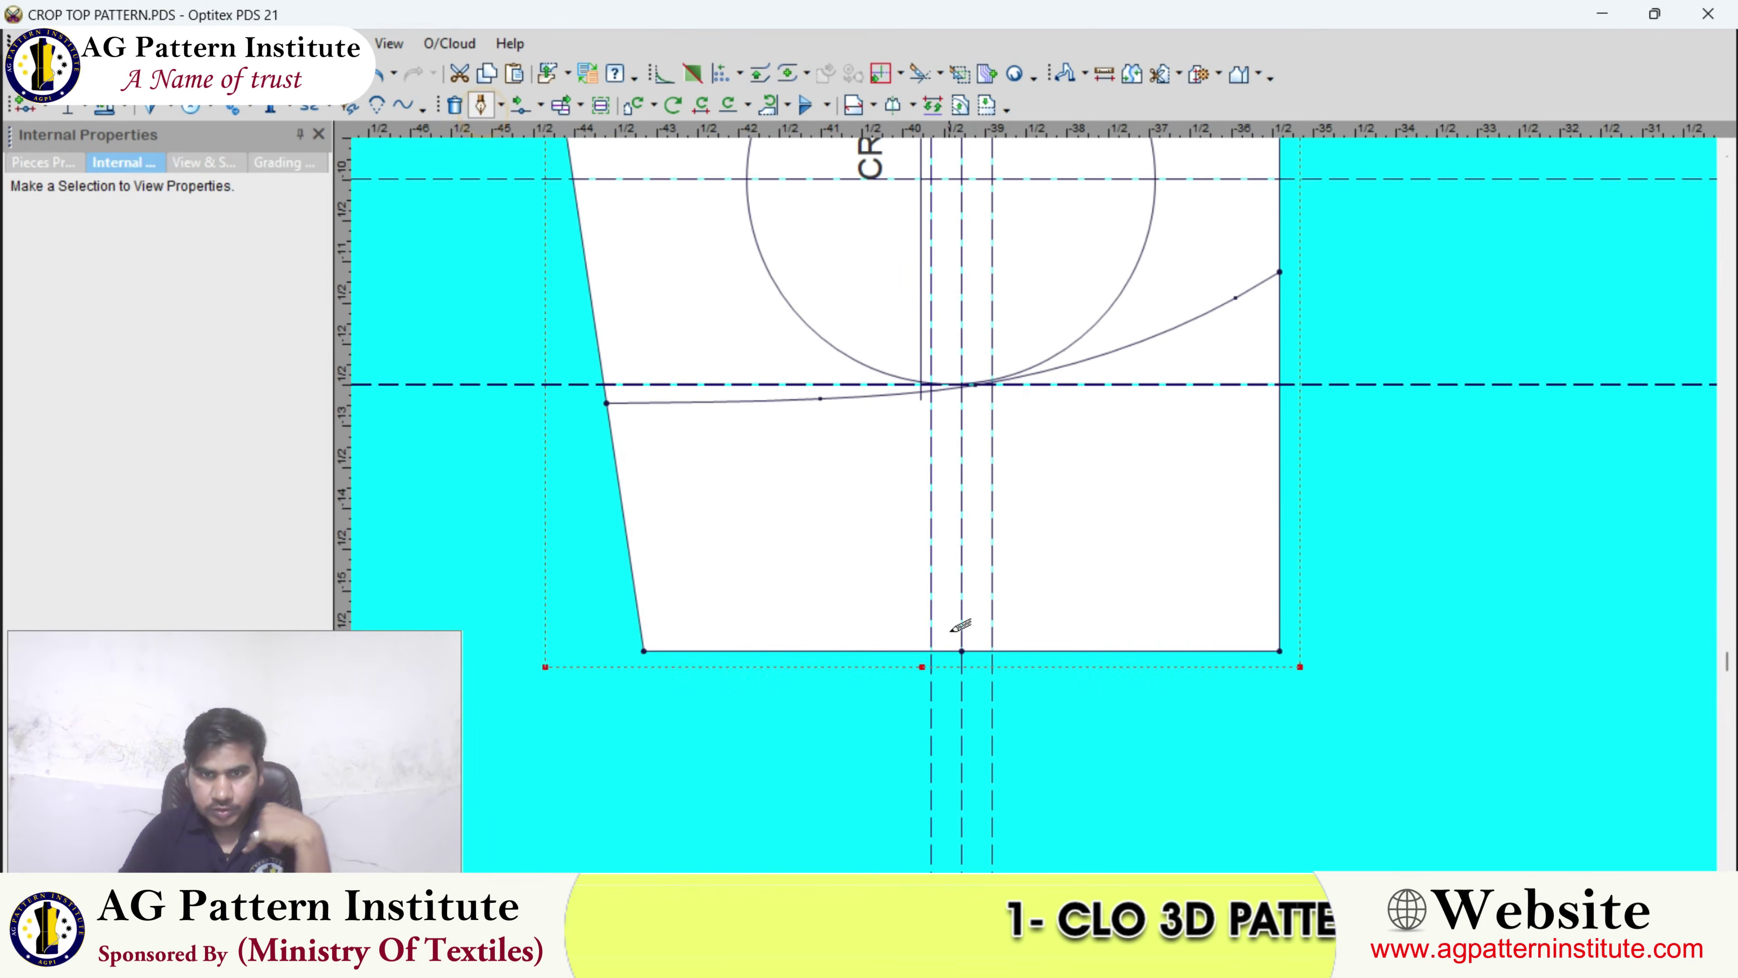
pyautogui.click(934, 648)
pyautogui.click(794, 613)
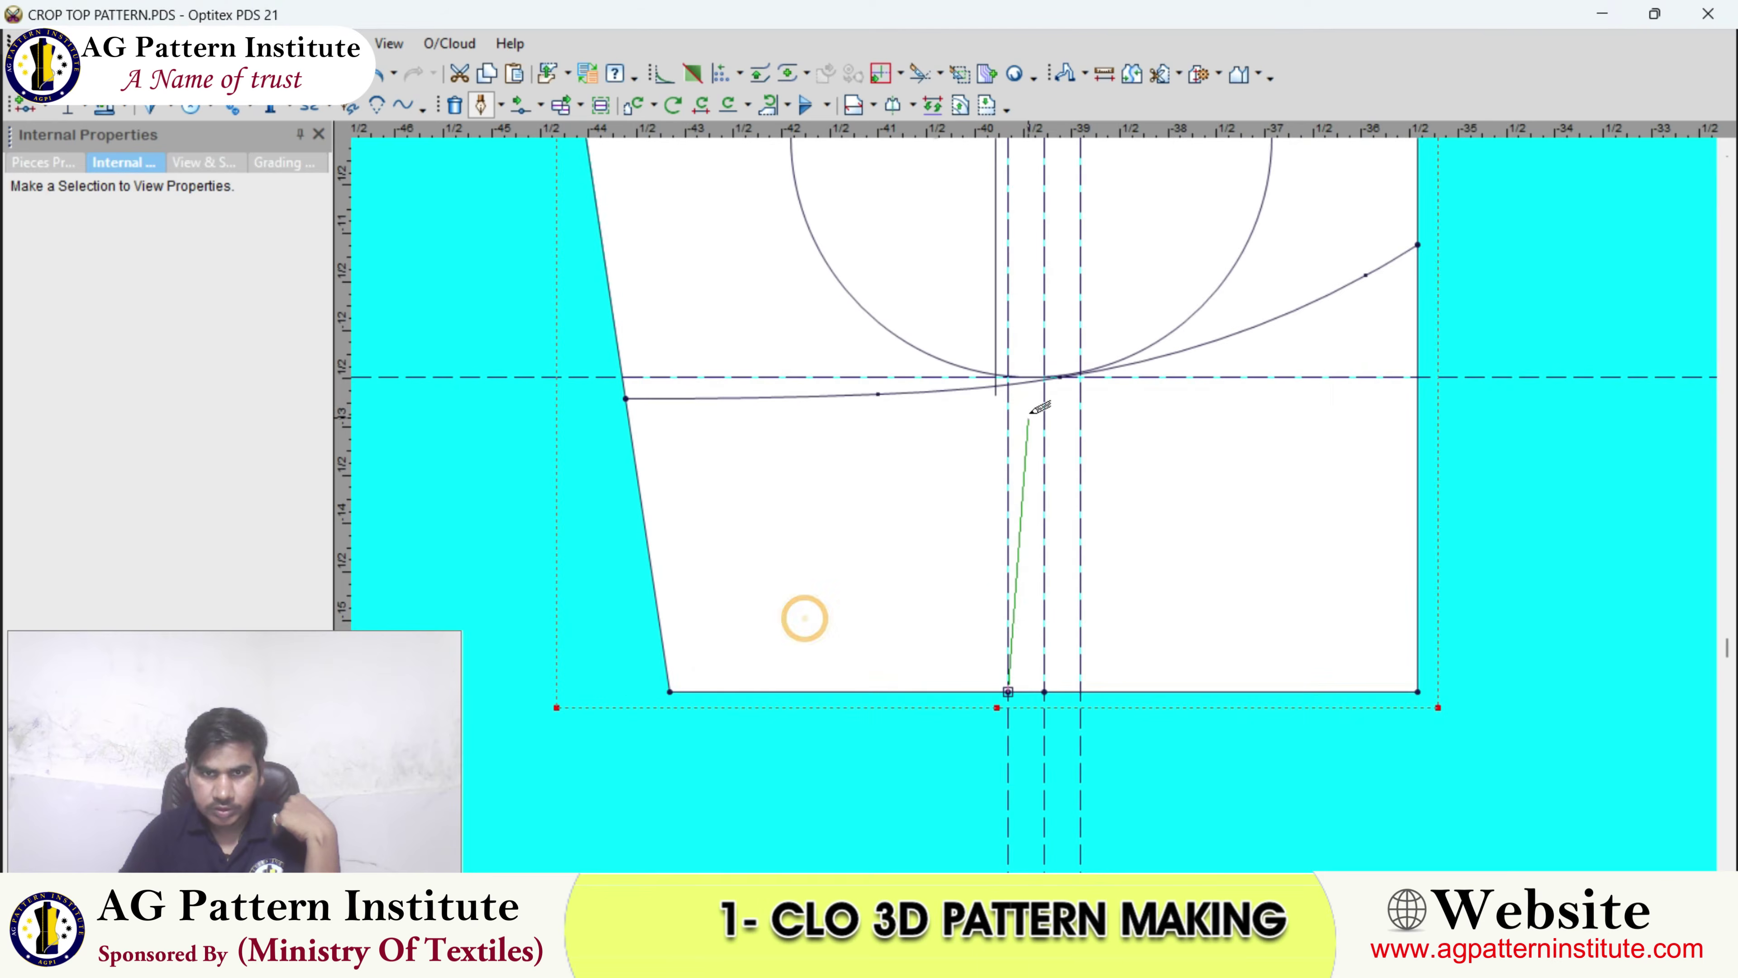
pyautogui.scroll(1, 1027, 373)
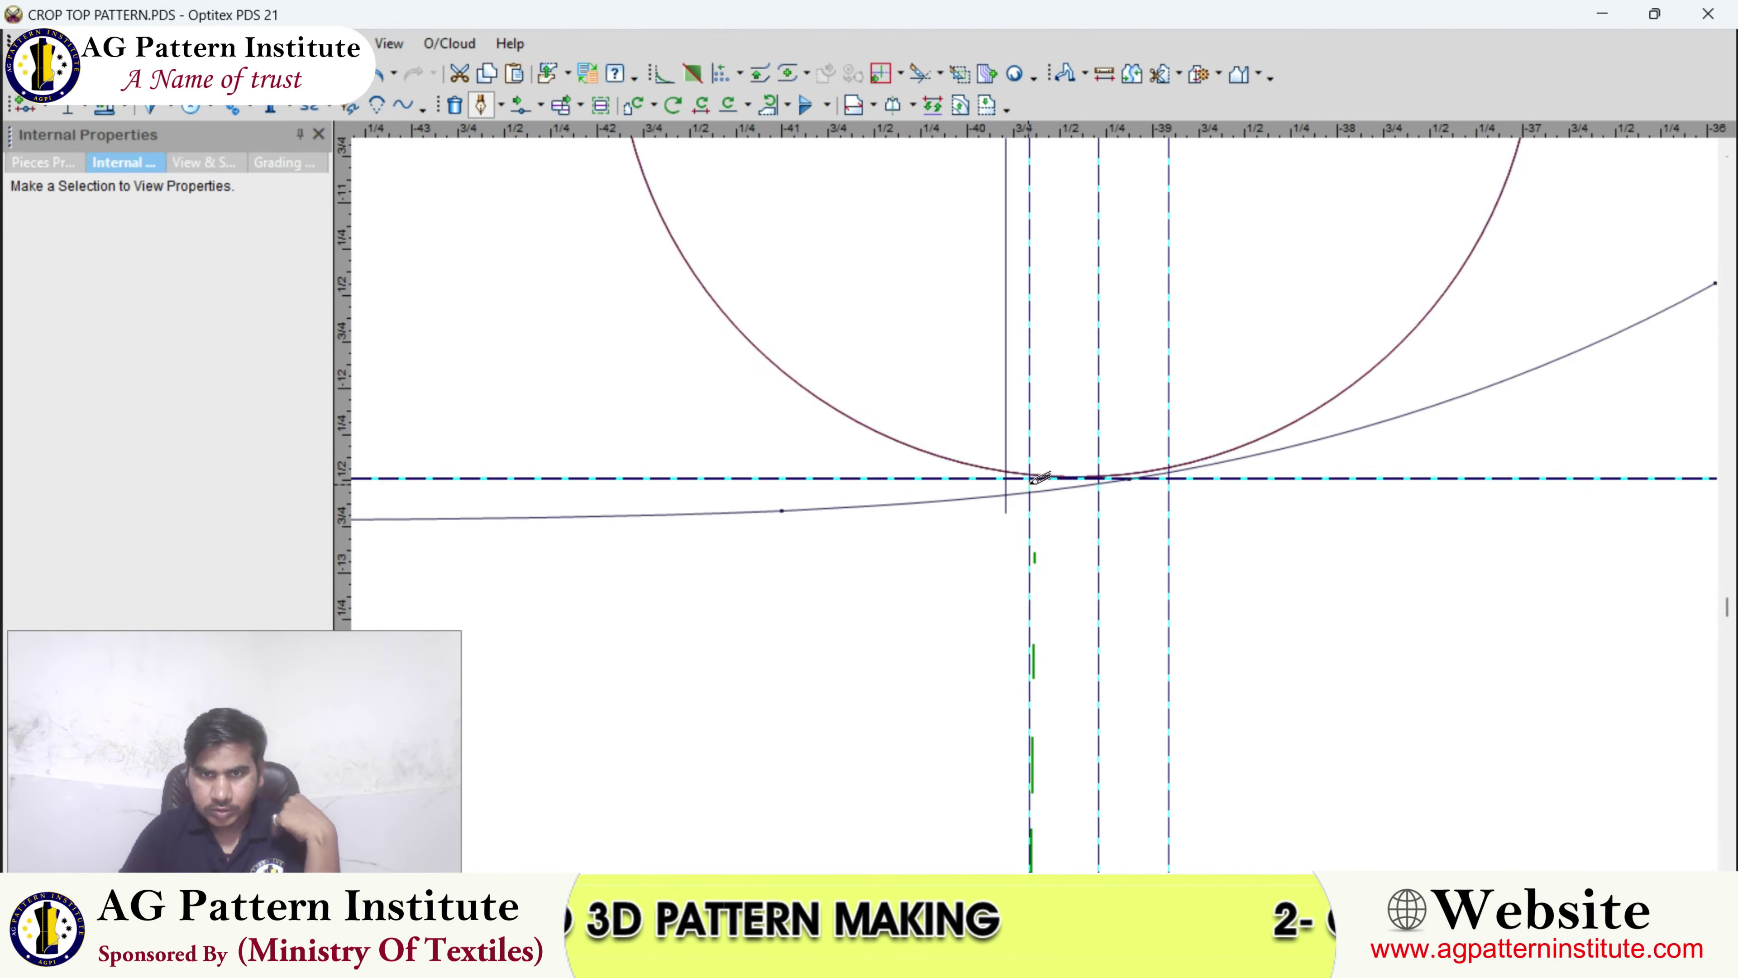
pyautogui.click(1029, 488)
pyautogui.click(587, 579)
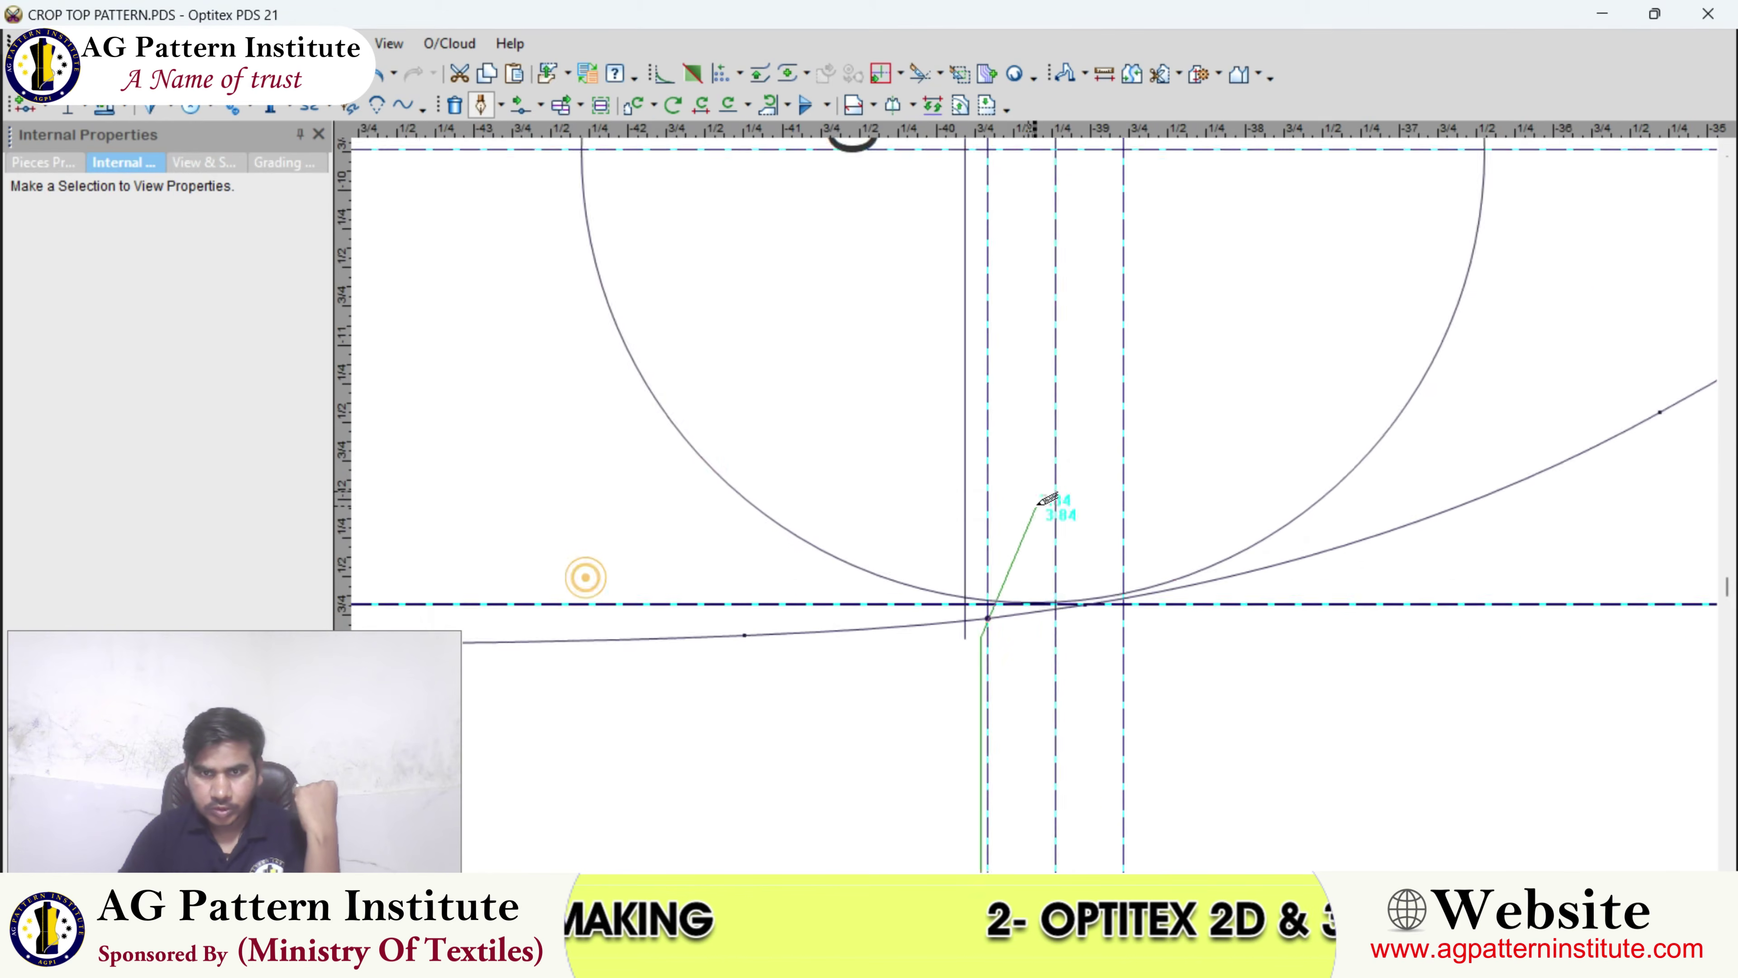
pyautogui.scroll(-3, 1040, 493)
pyautogui.click(1054, 259)
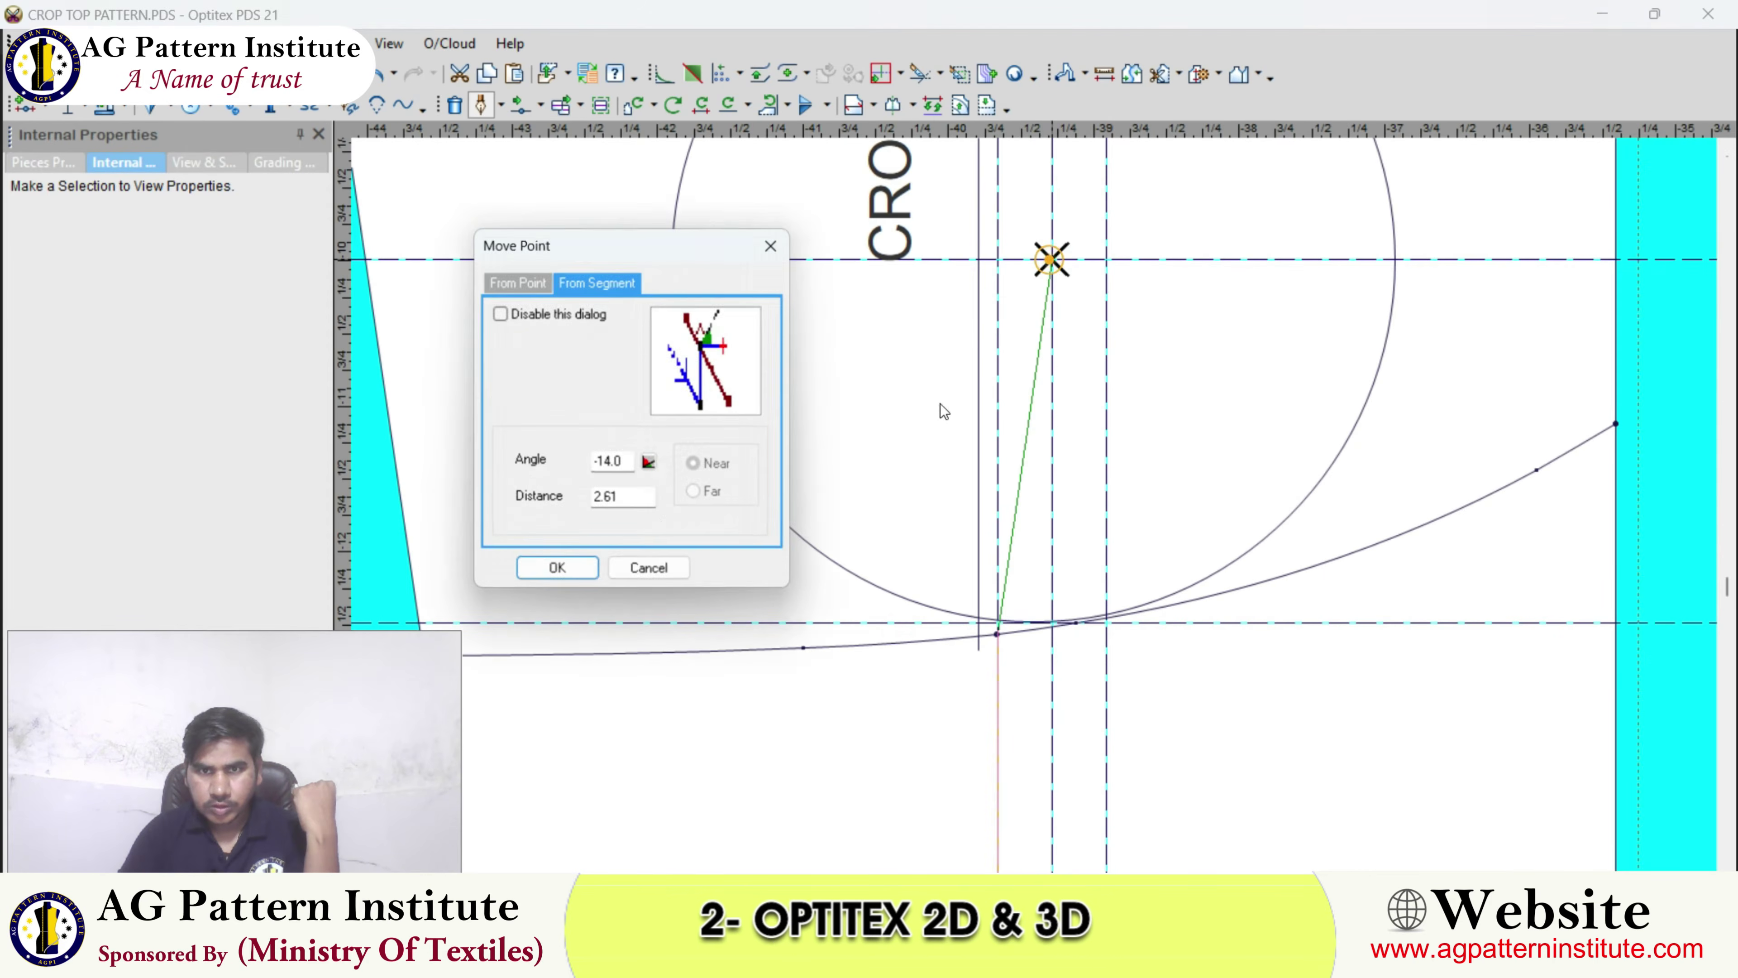
pyautogui.click(574, 573)
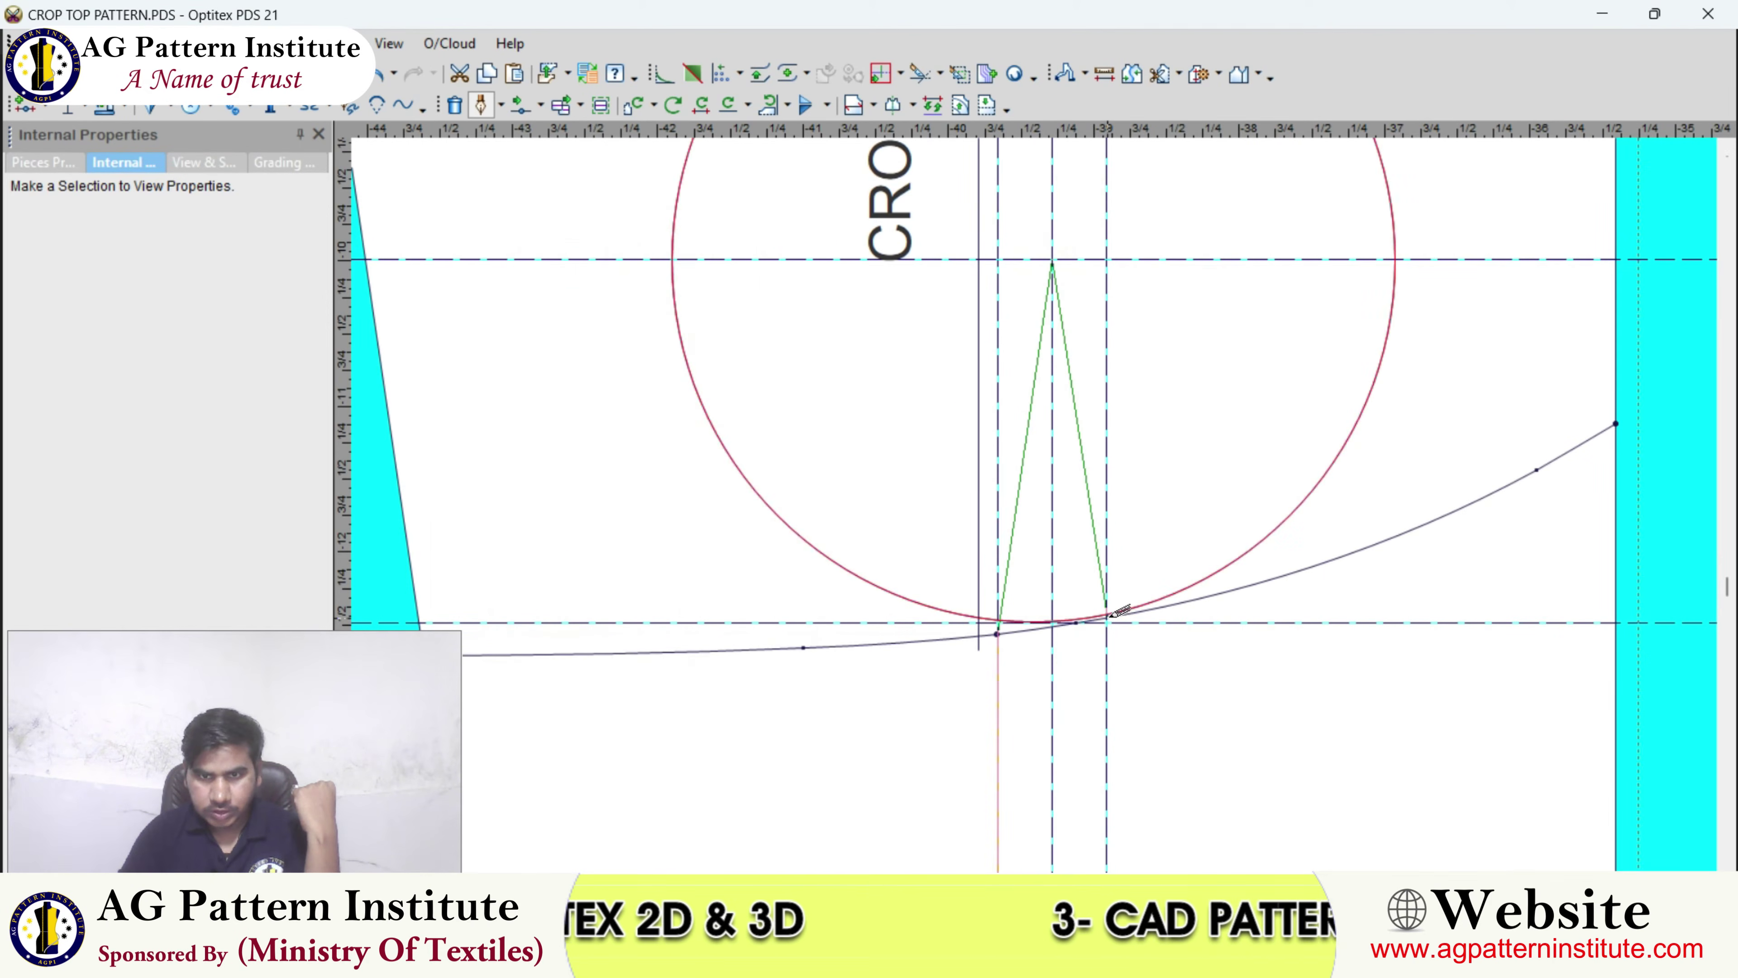
# - Draft the dart's second side from the apex to the under-bust curve and down the centre-front guide to the hem, 0.38 from its midpoint
pyautogui.click(1107, 620)
pyautogui.click(577, 568)
pyautogui.scroll(-2, 1044, 513)
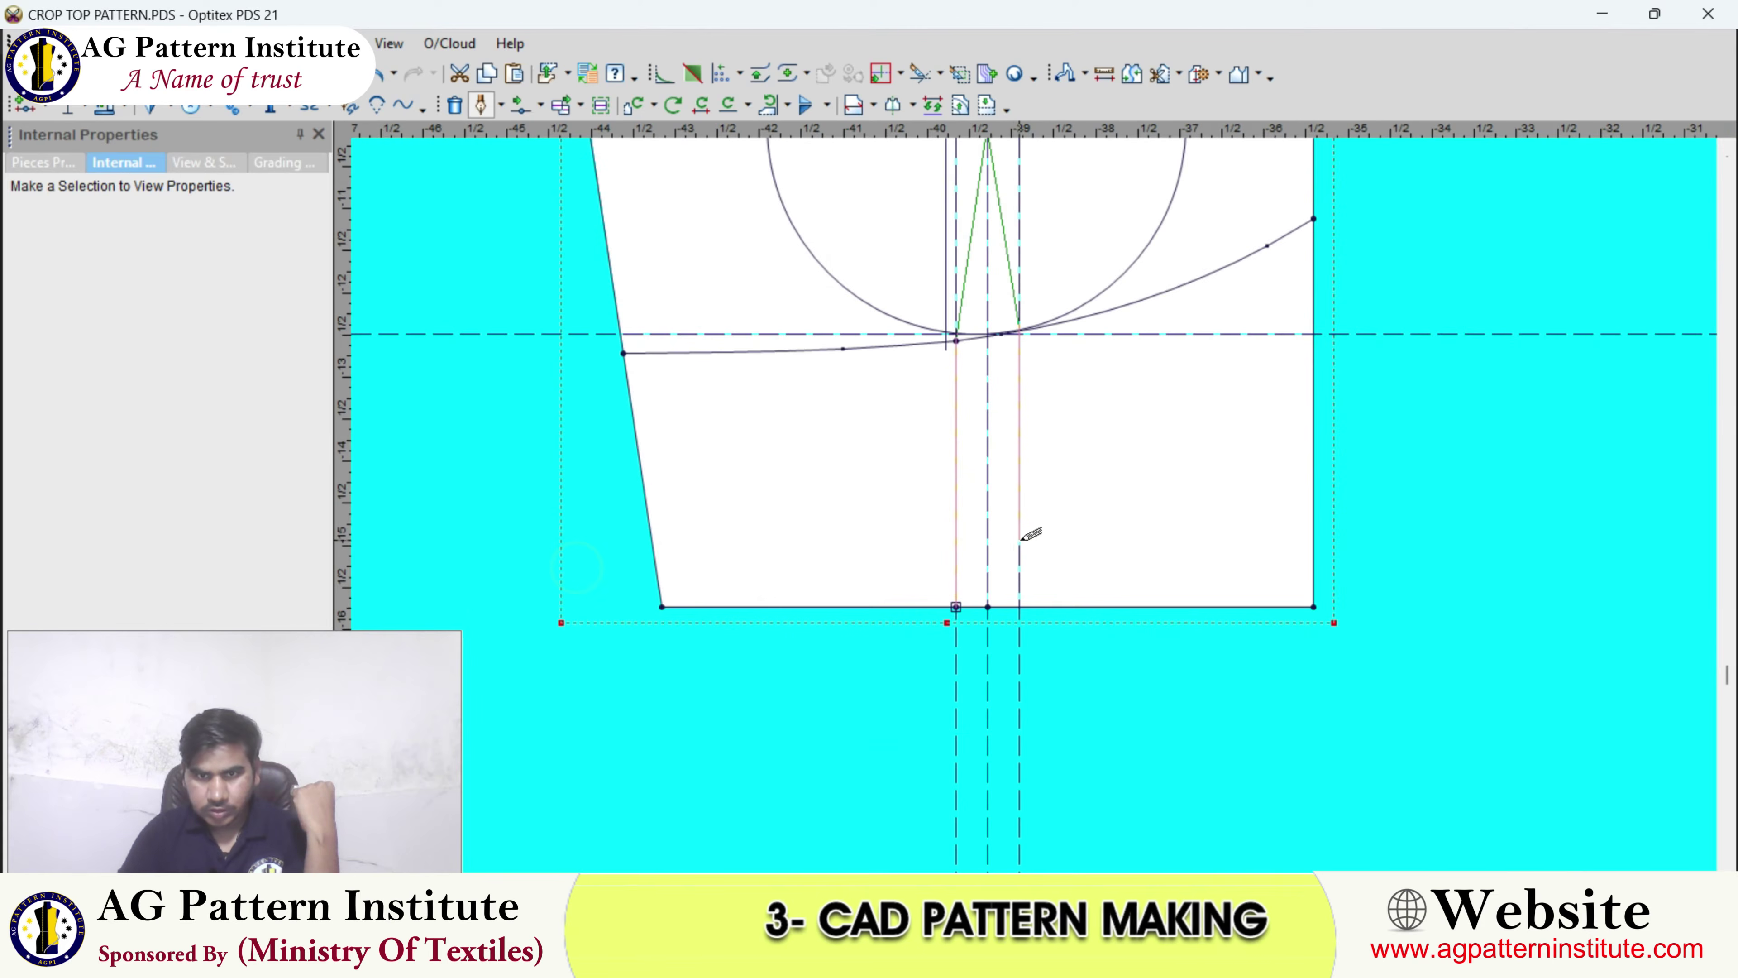
pyautogui.click(1020, 606)
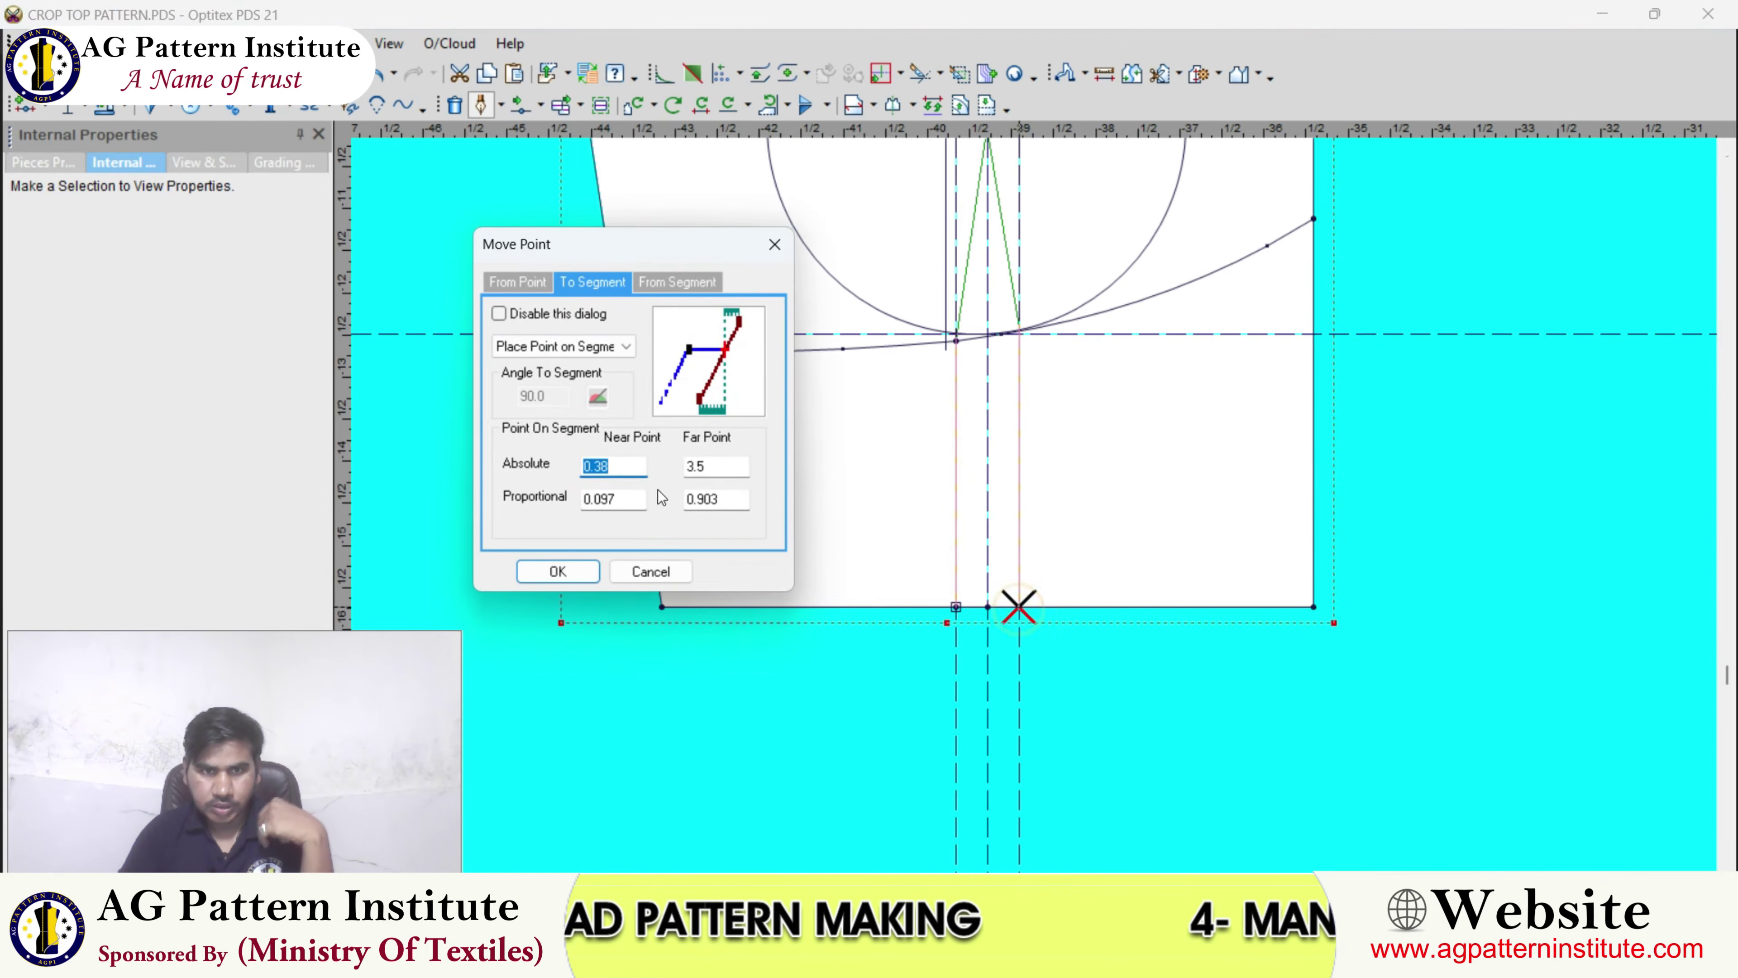
pyautogui.click(558, 571)
pyautogui.scroll(-1, 958, 397)
pyautogui.rightClick(984, 414)
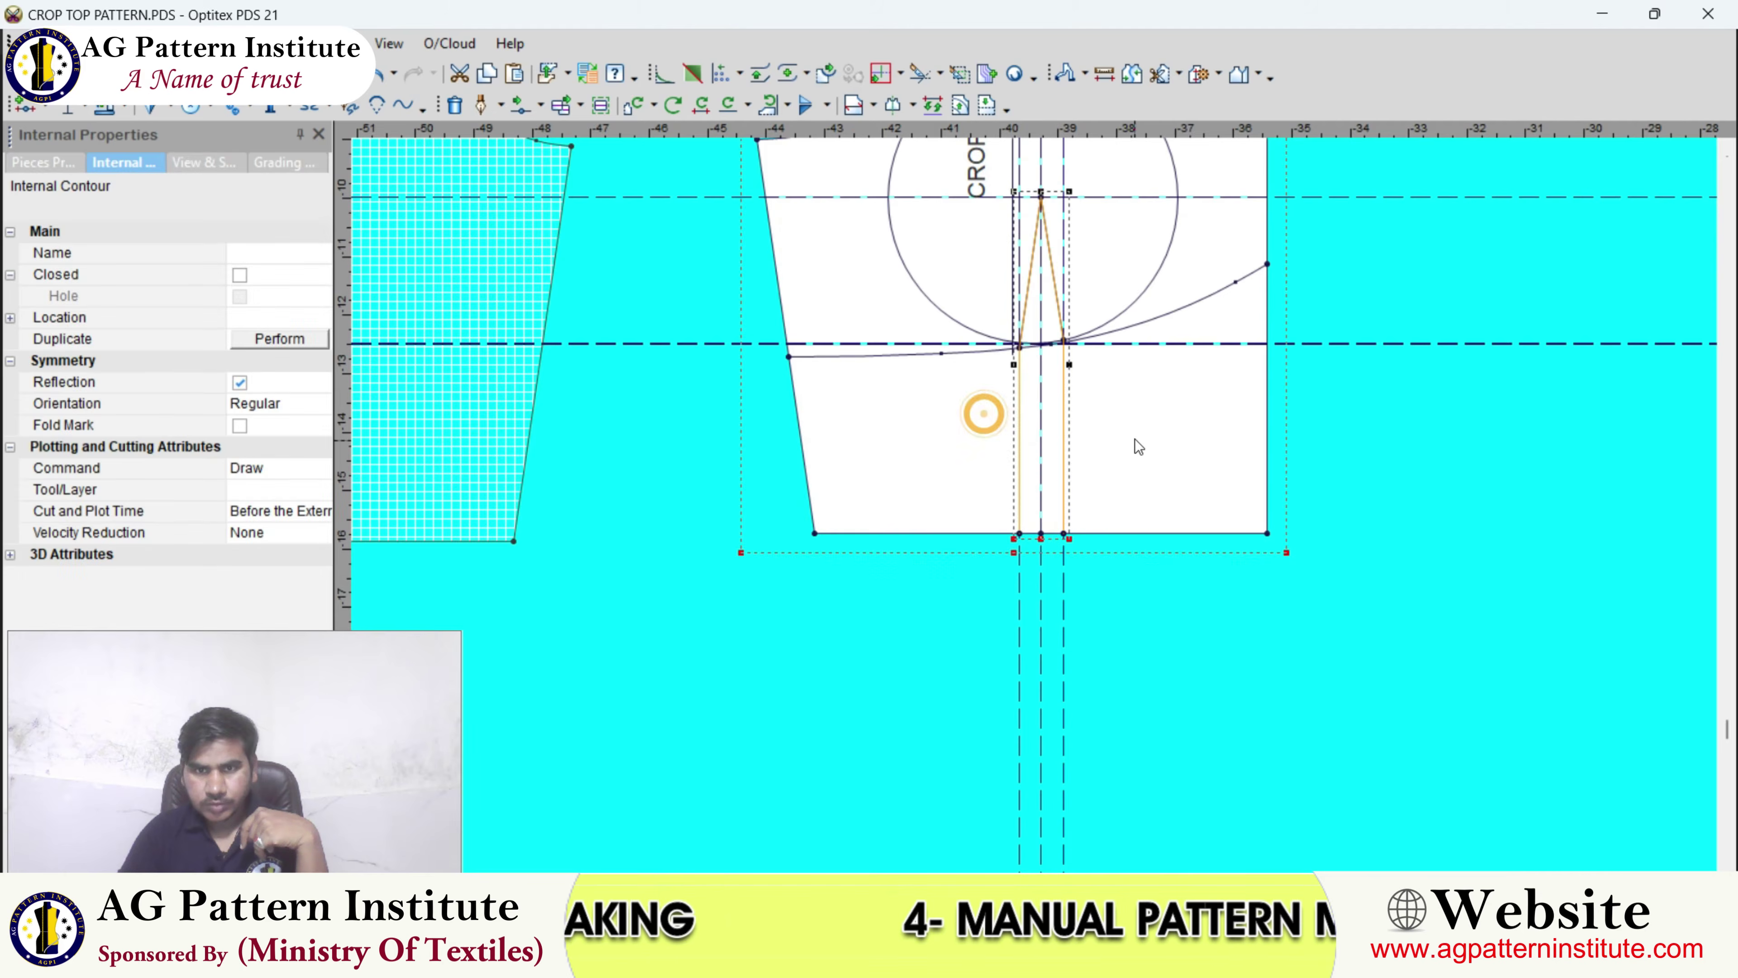
pyautogui.click(1137, 439)
# - Delete all guide lines from the workspace
pyautogui.scroll(-5, 1035, 495)
pyautogui.click(388, 44)
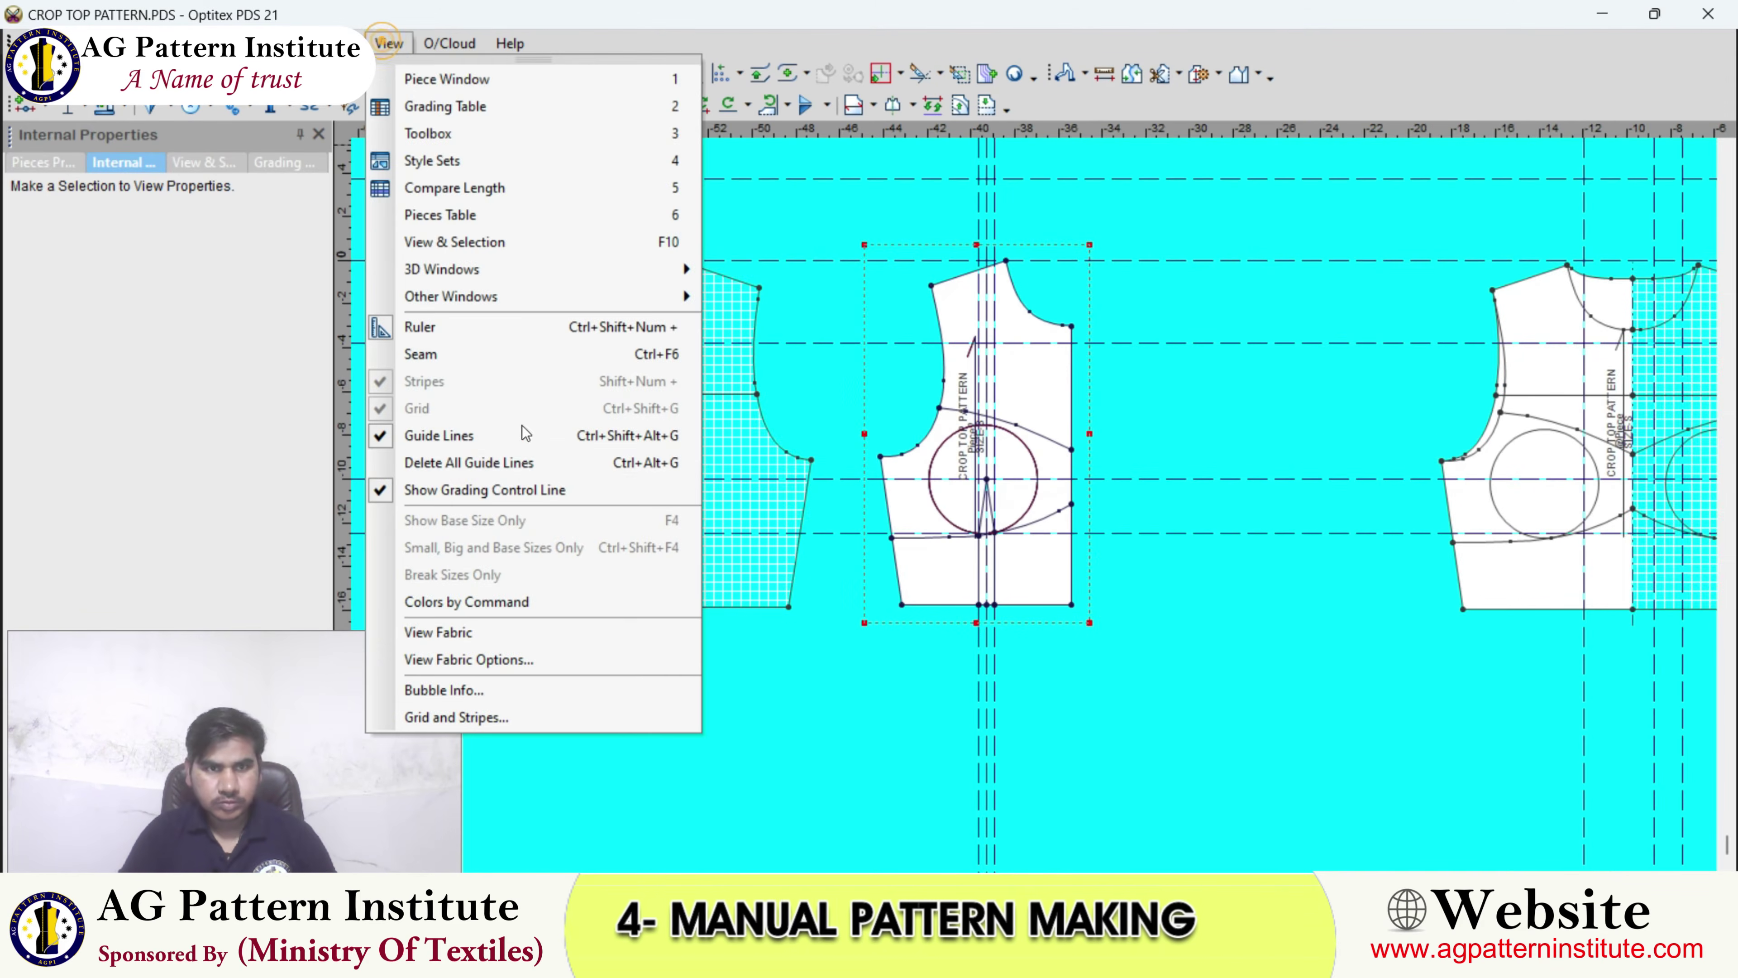
pyautogui.click(479, 464)
pyautogui.scroll(2, 516, 465)
pyautogui.scroll(2, 1107, 426)
pyautogui.click(1098, 419)
pyautogui.scroll(1, 1098, 419)
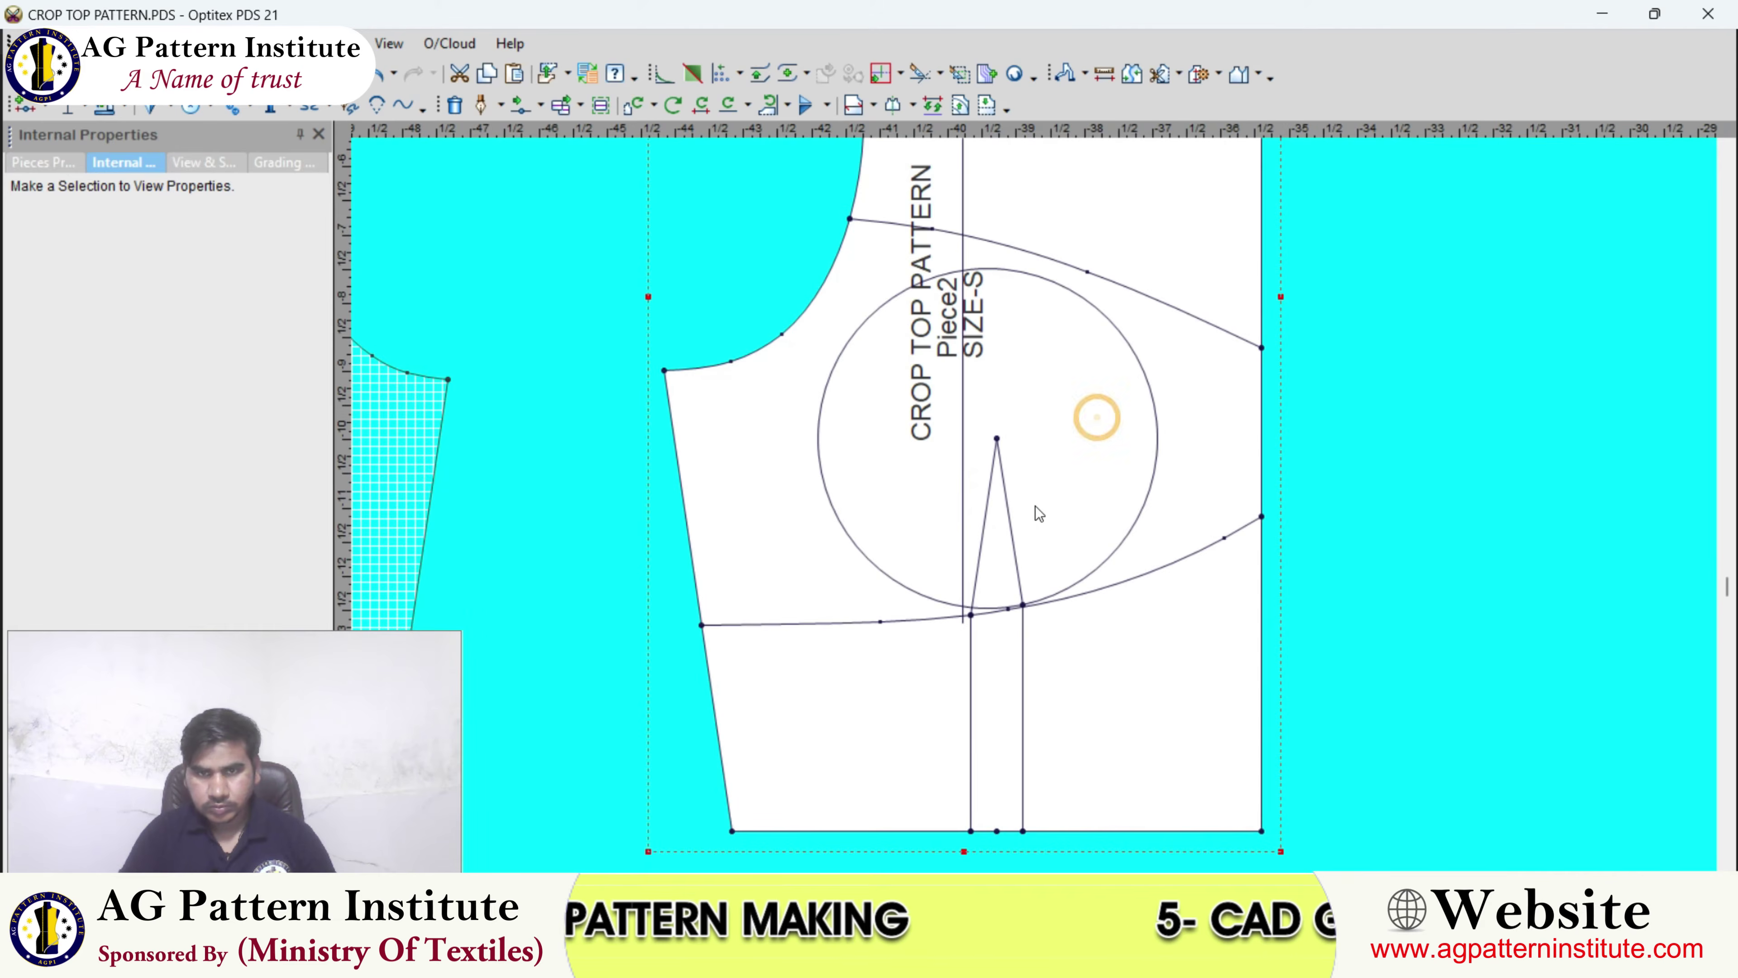
pyautogui.click(1155, 432)
pyautogui.click(1074, 377)
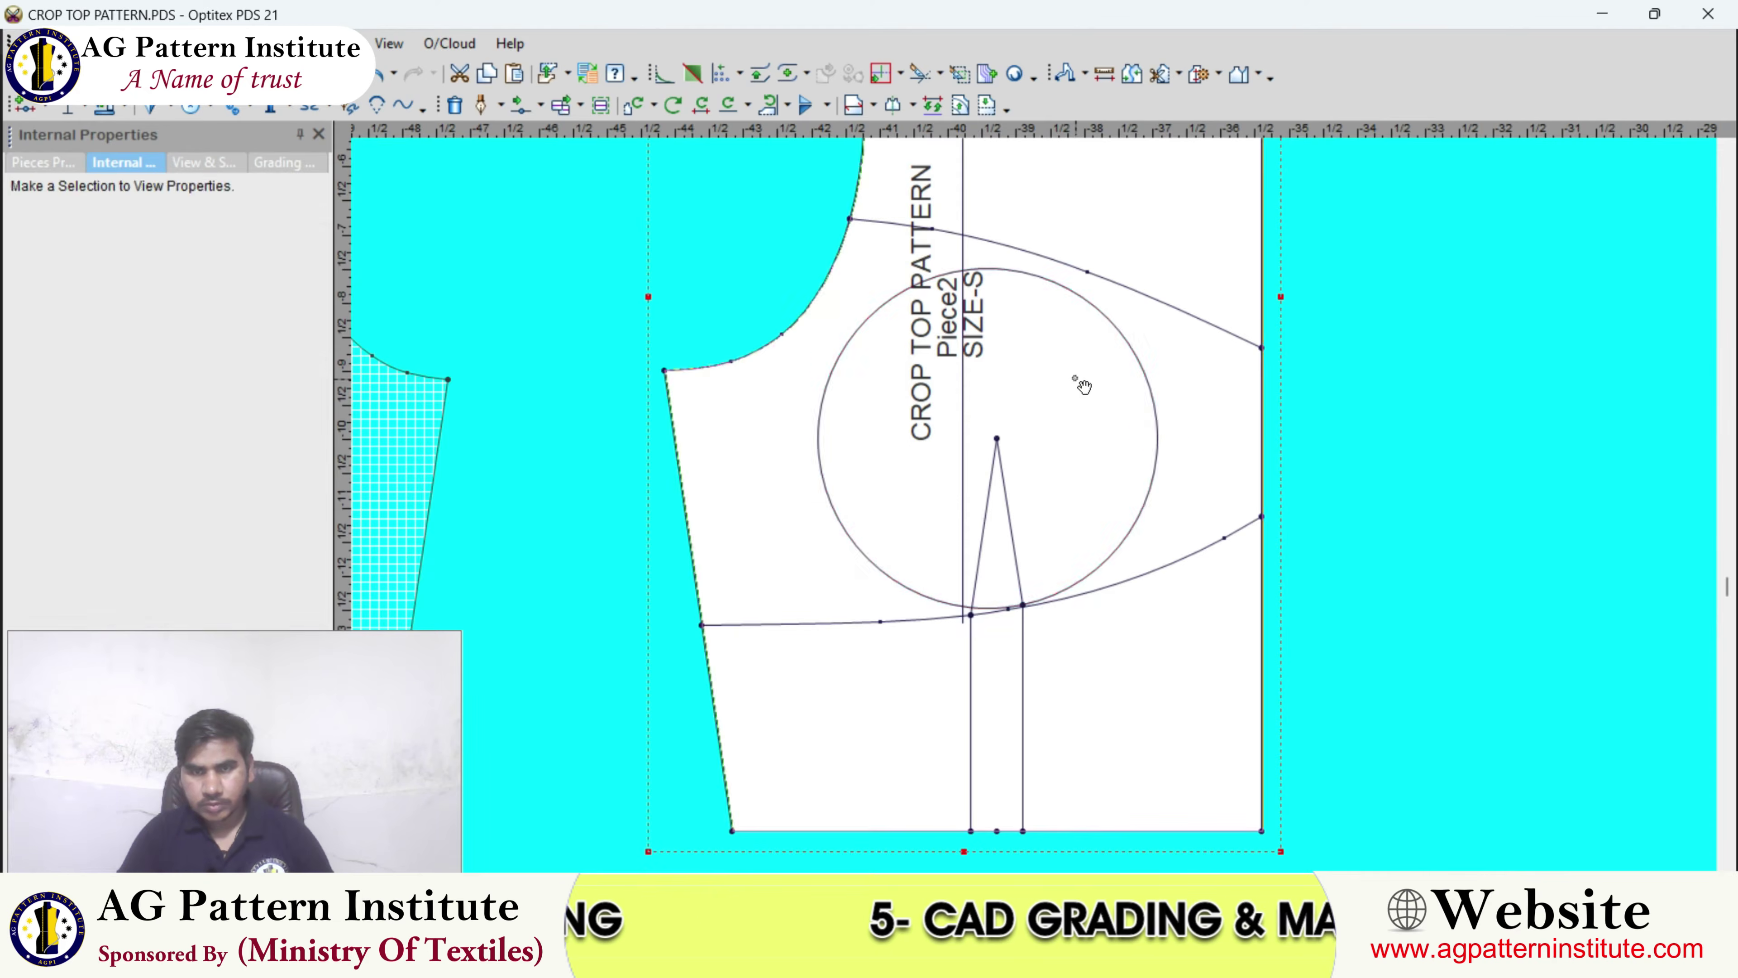
pyautogui.scroll(-2, 1075, 377)
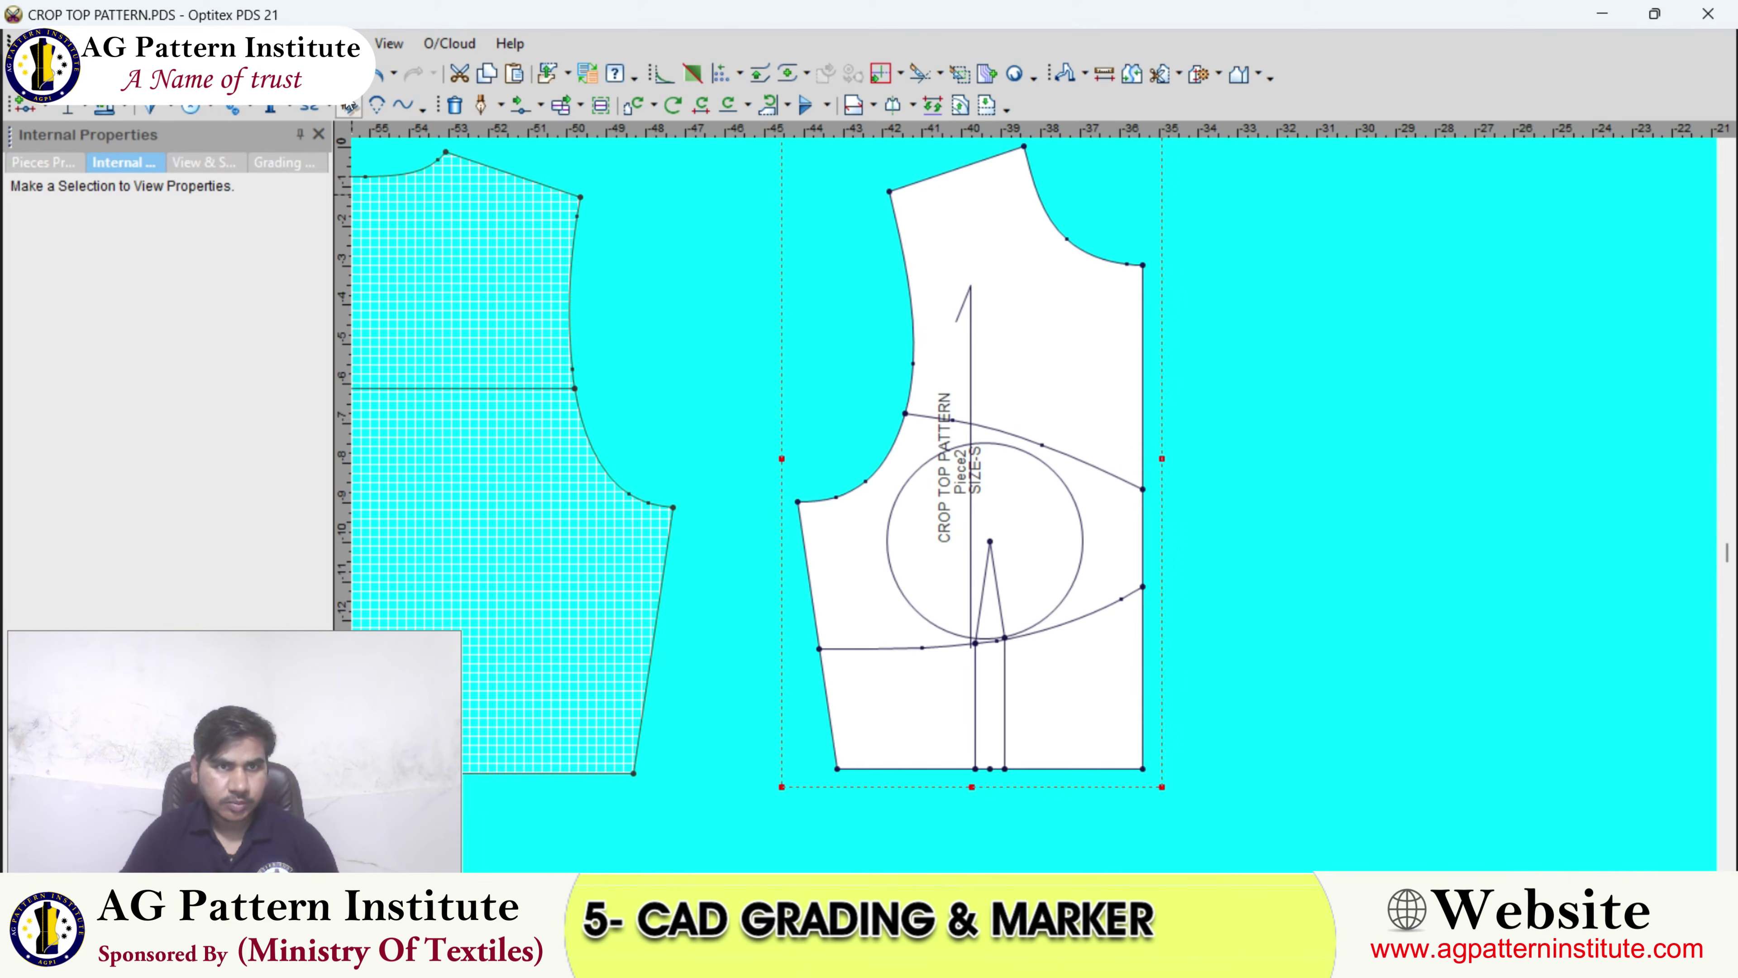
# - Try to draft an internal line from the dart apex up to the upper bust curve, meeting it 2.15 from the curve's near point
pyautogui.click(478, 106)
pyautogui.scroll(2, 929, 480)
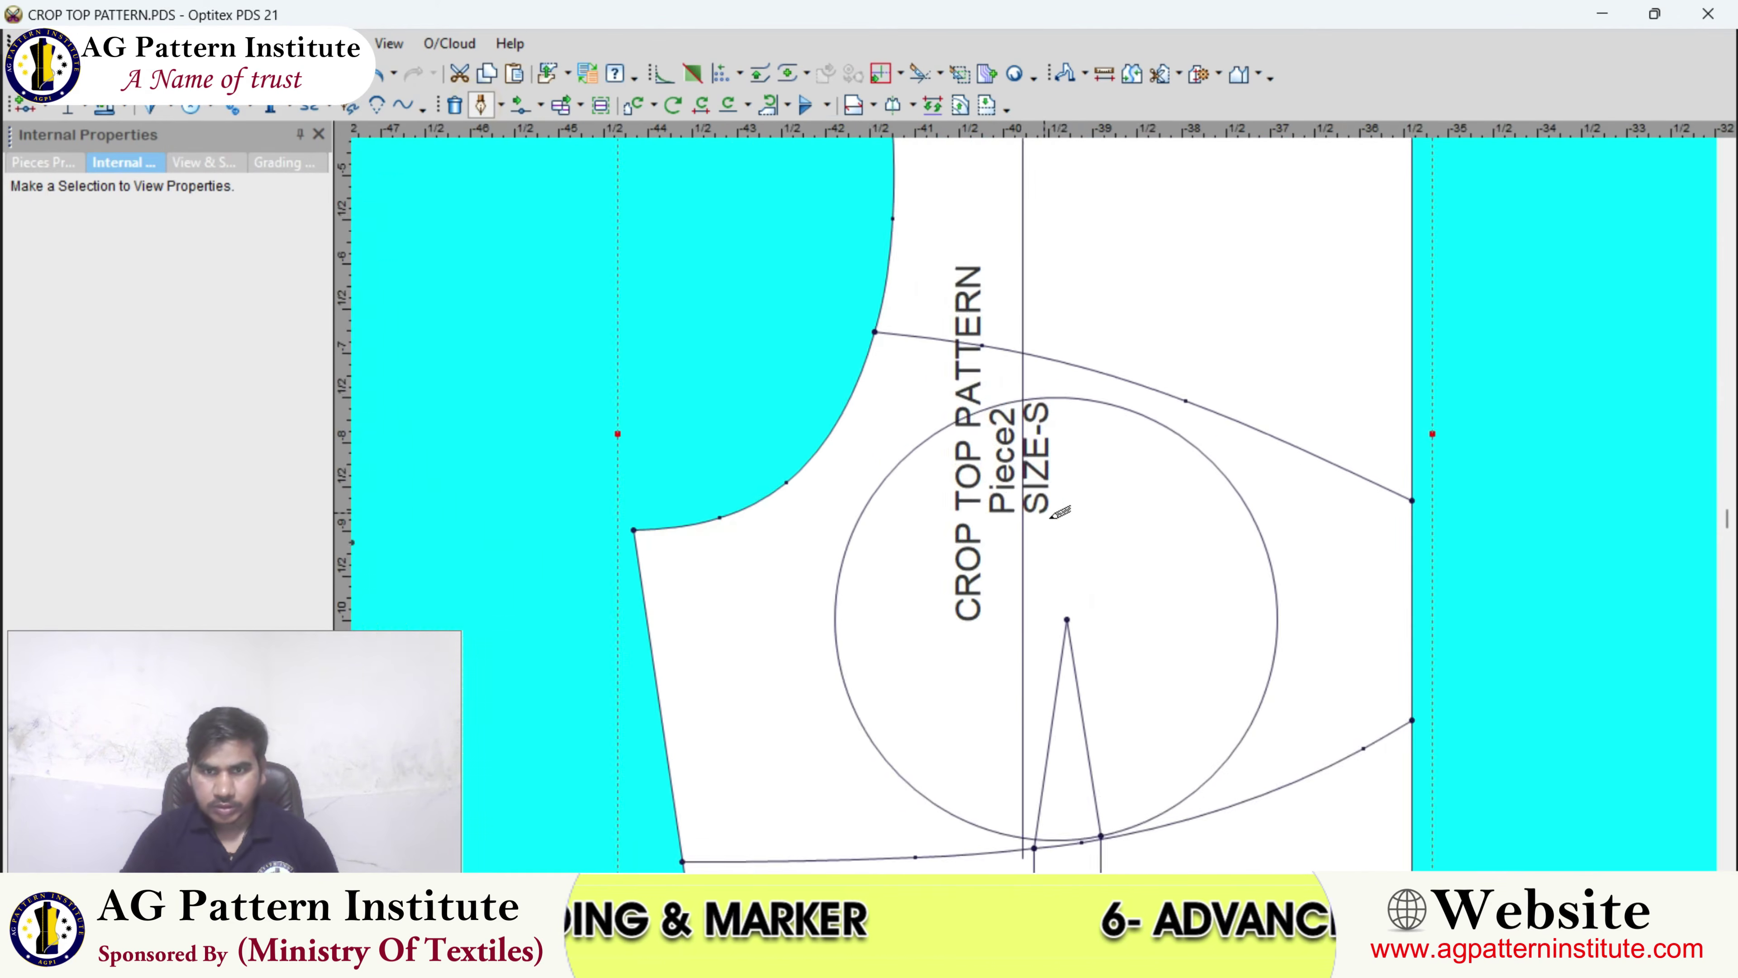
pyautogui.click(1066, 616)
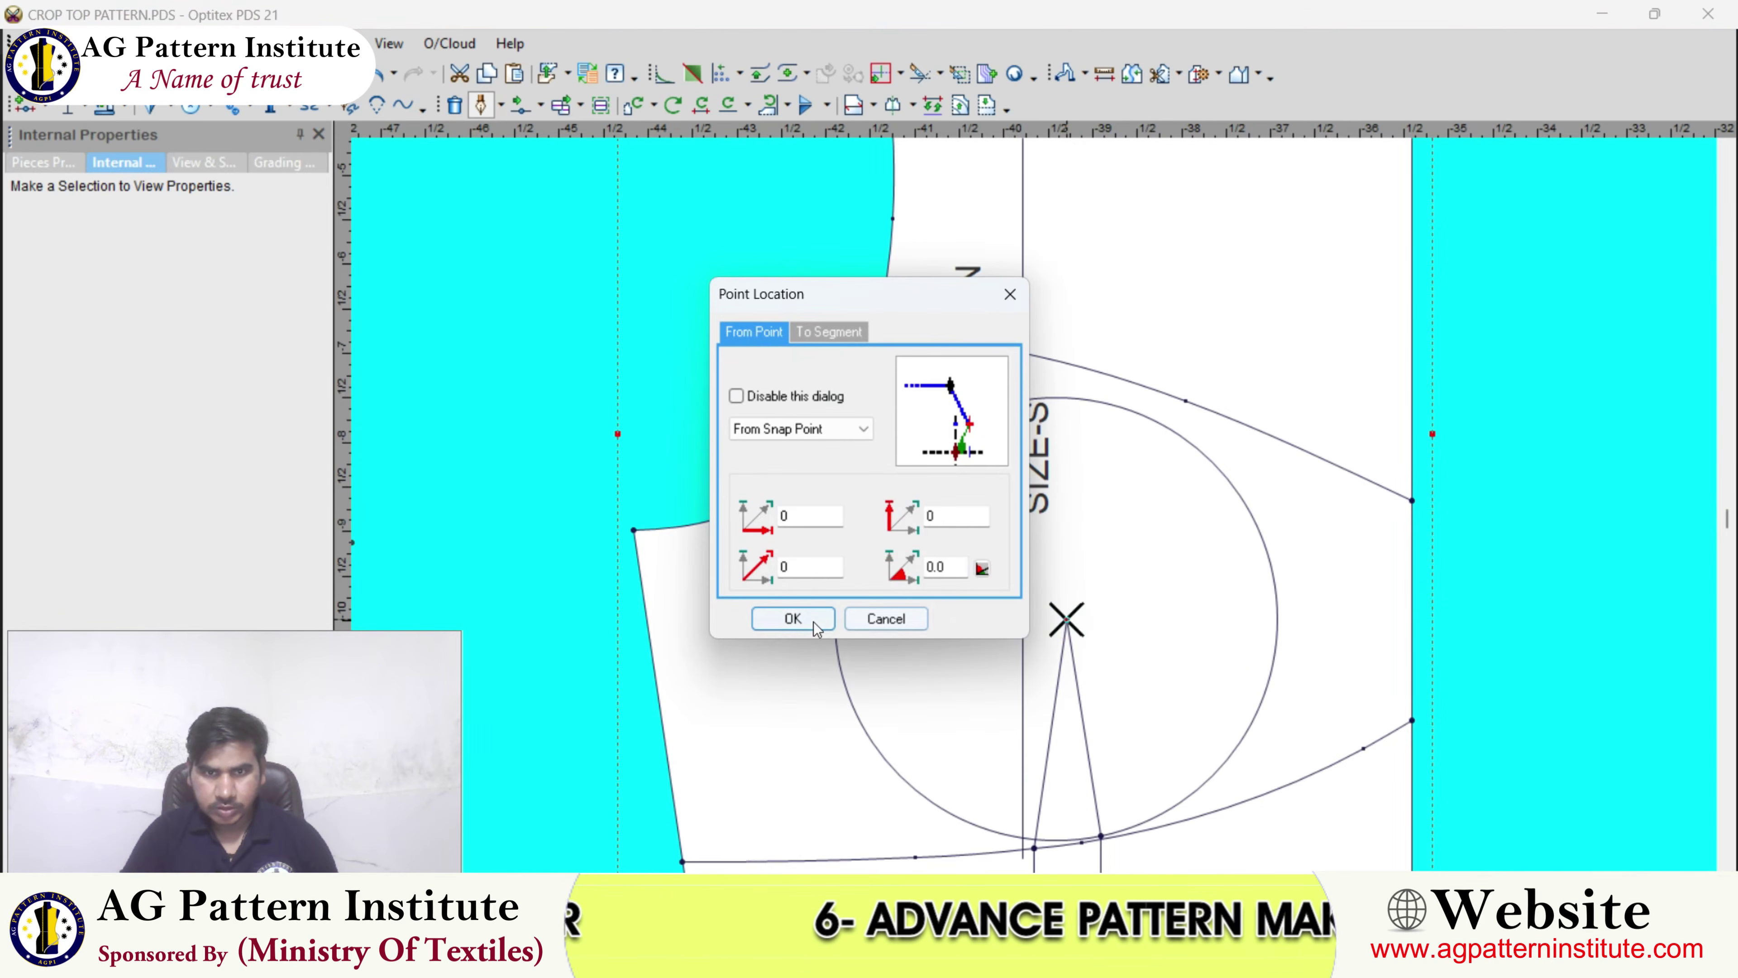
pyautogui.click(794, 618)
pyautogui.click(1063, 363)
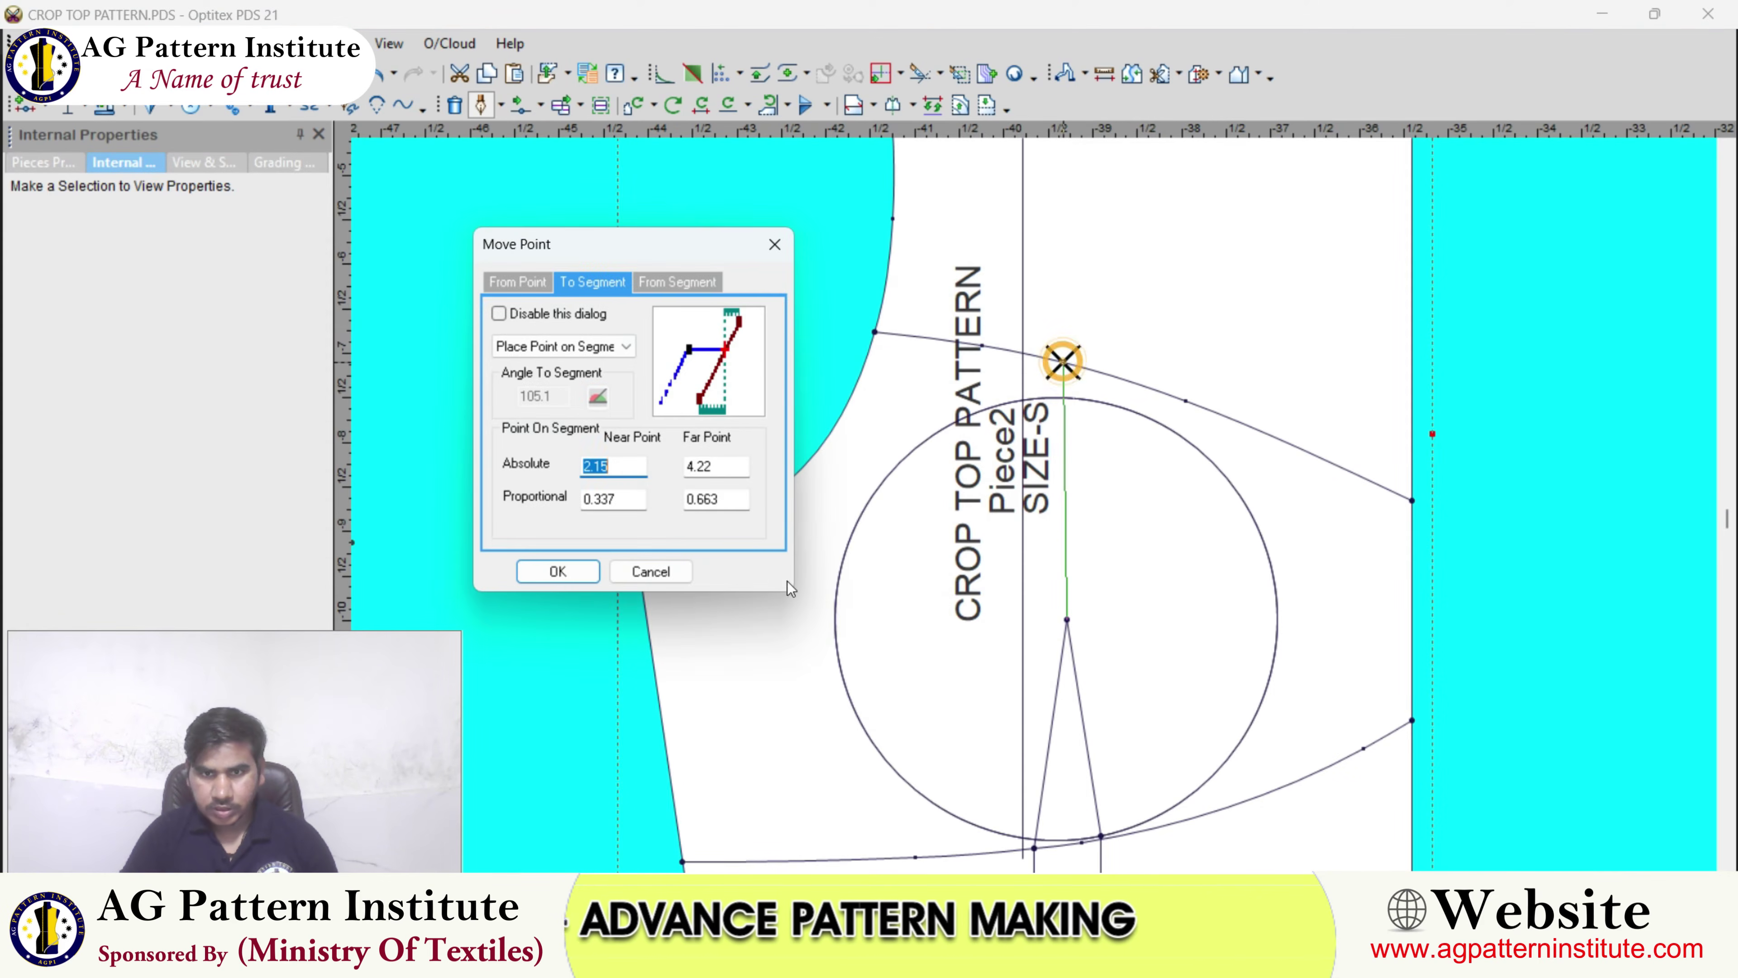
pyautogui.click(544, 571)
pyautogui.rightClick(1064, 307)
pyautogui.click(1089, 325)
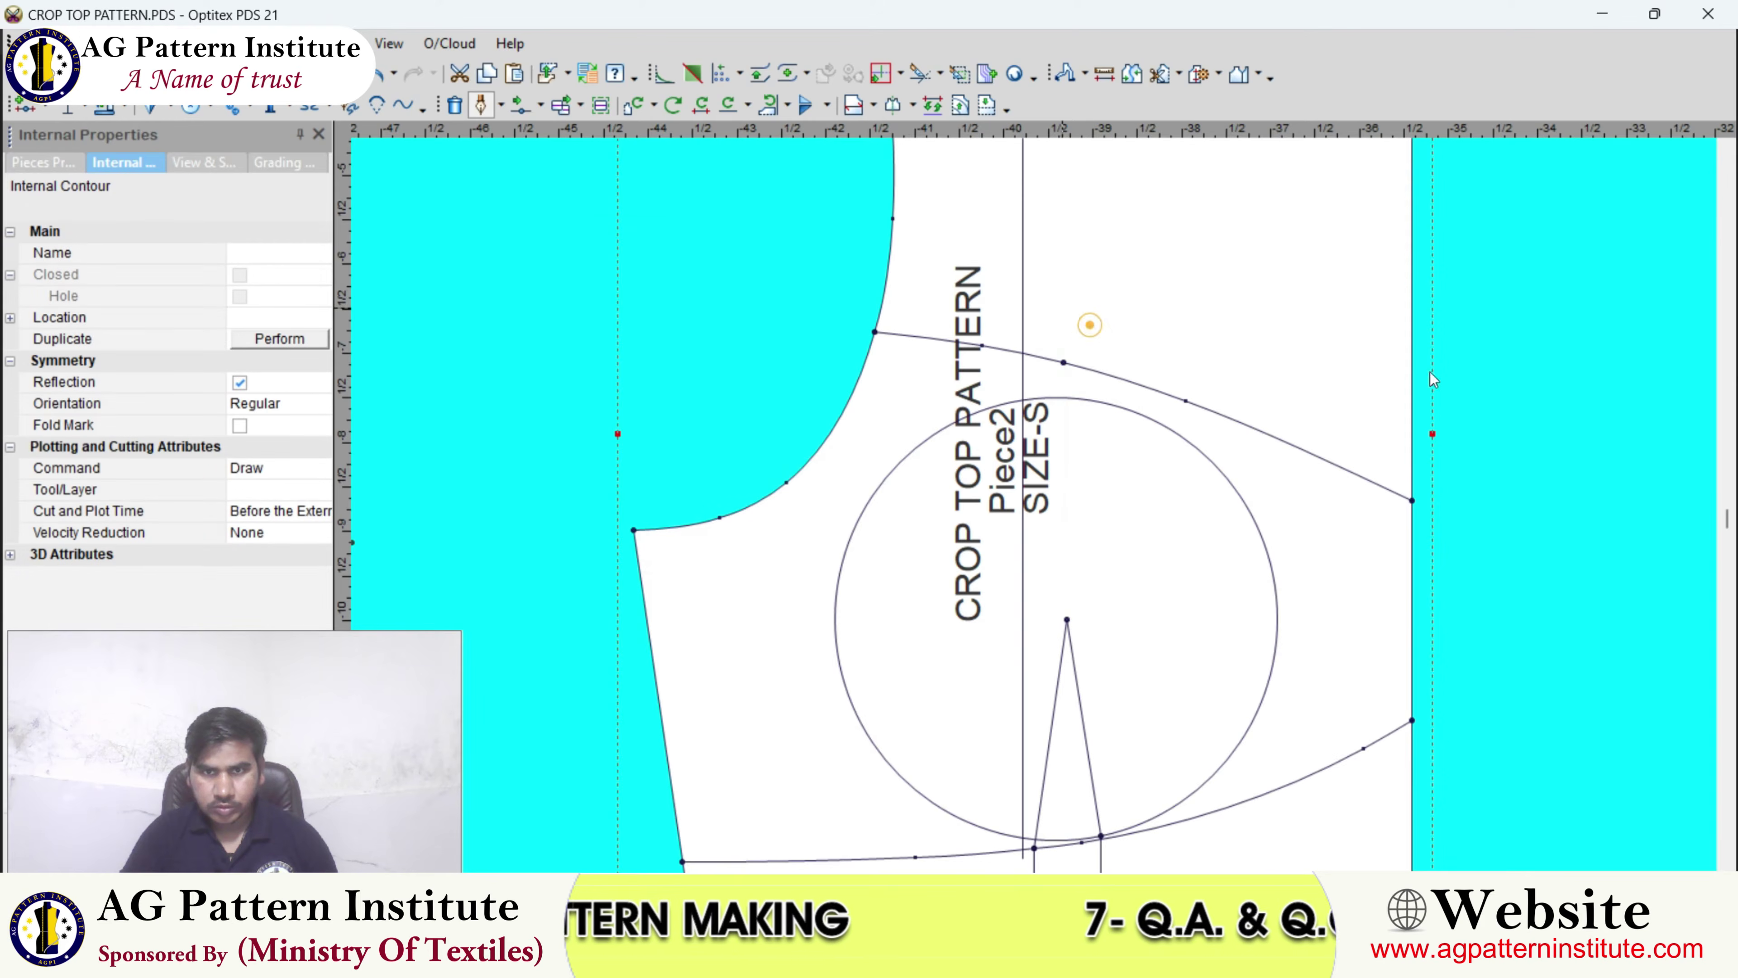
pyautogui.click(379, 74)
# - Draft a V-shaped dart from the upper bust curve down to the apex and back to the curve, 0.37 from its starting point
pyautogui.click(479, 104)
pyautogui.click(1062, 362)
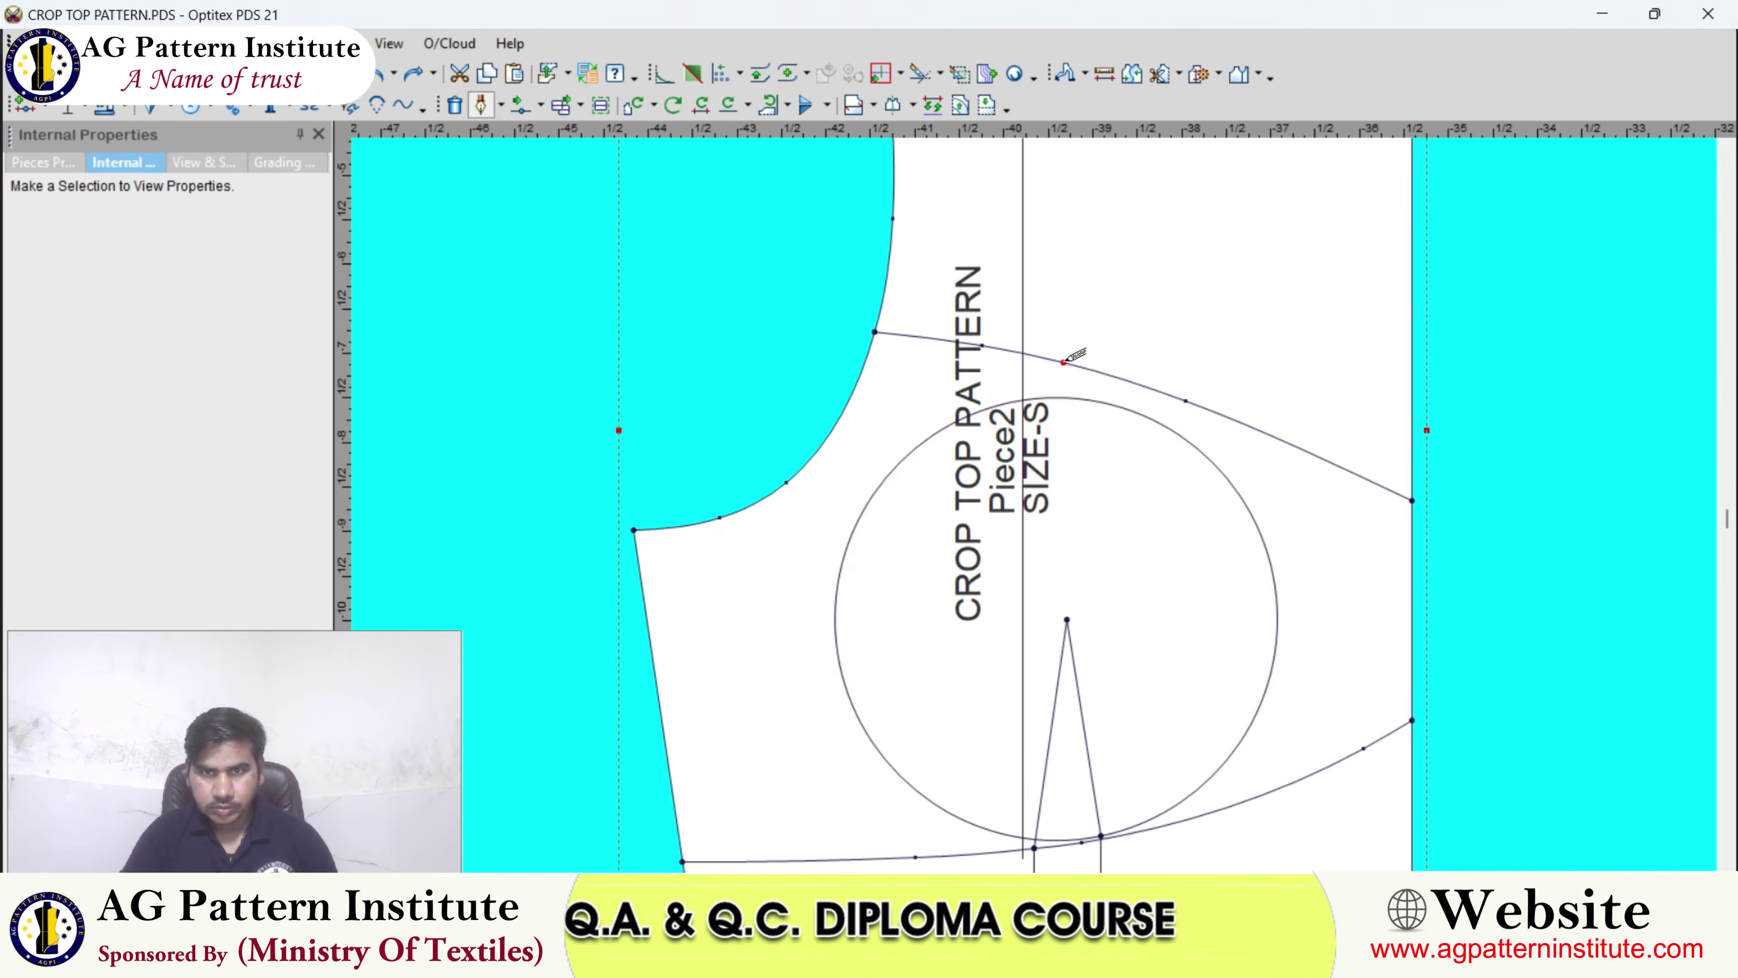
pyautogui.click(793, 618)
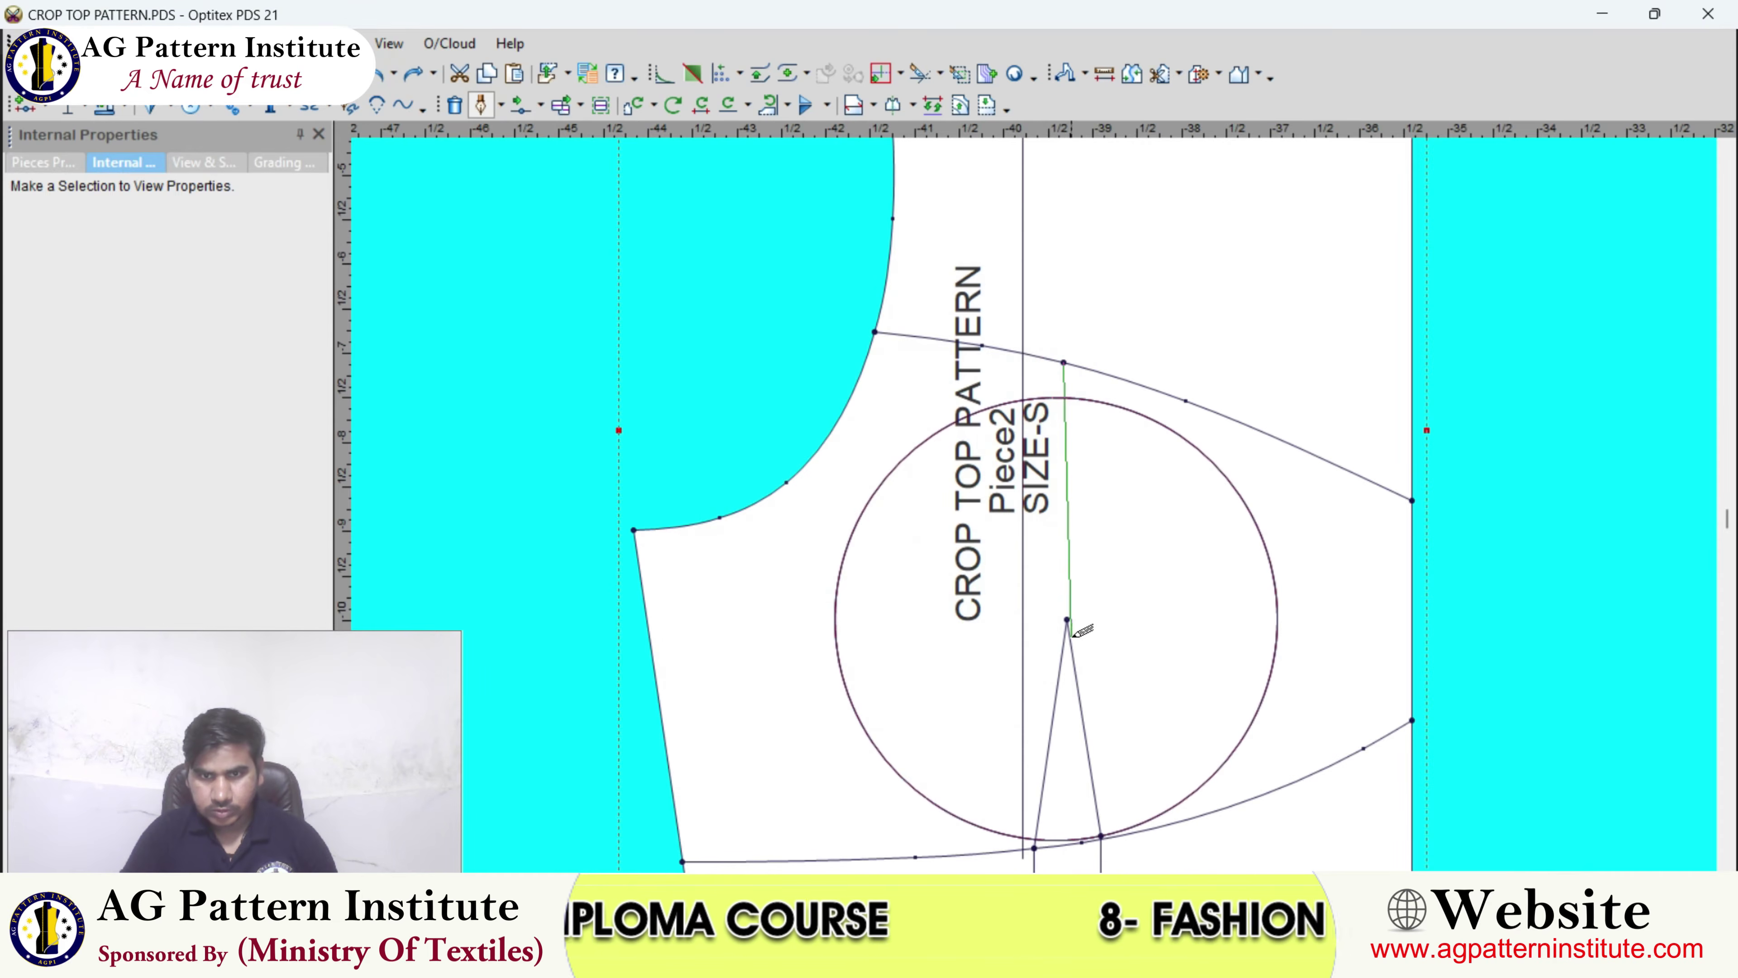
pyautogui.click(1067, 619)
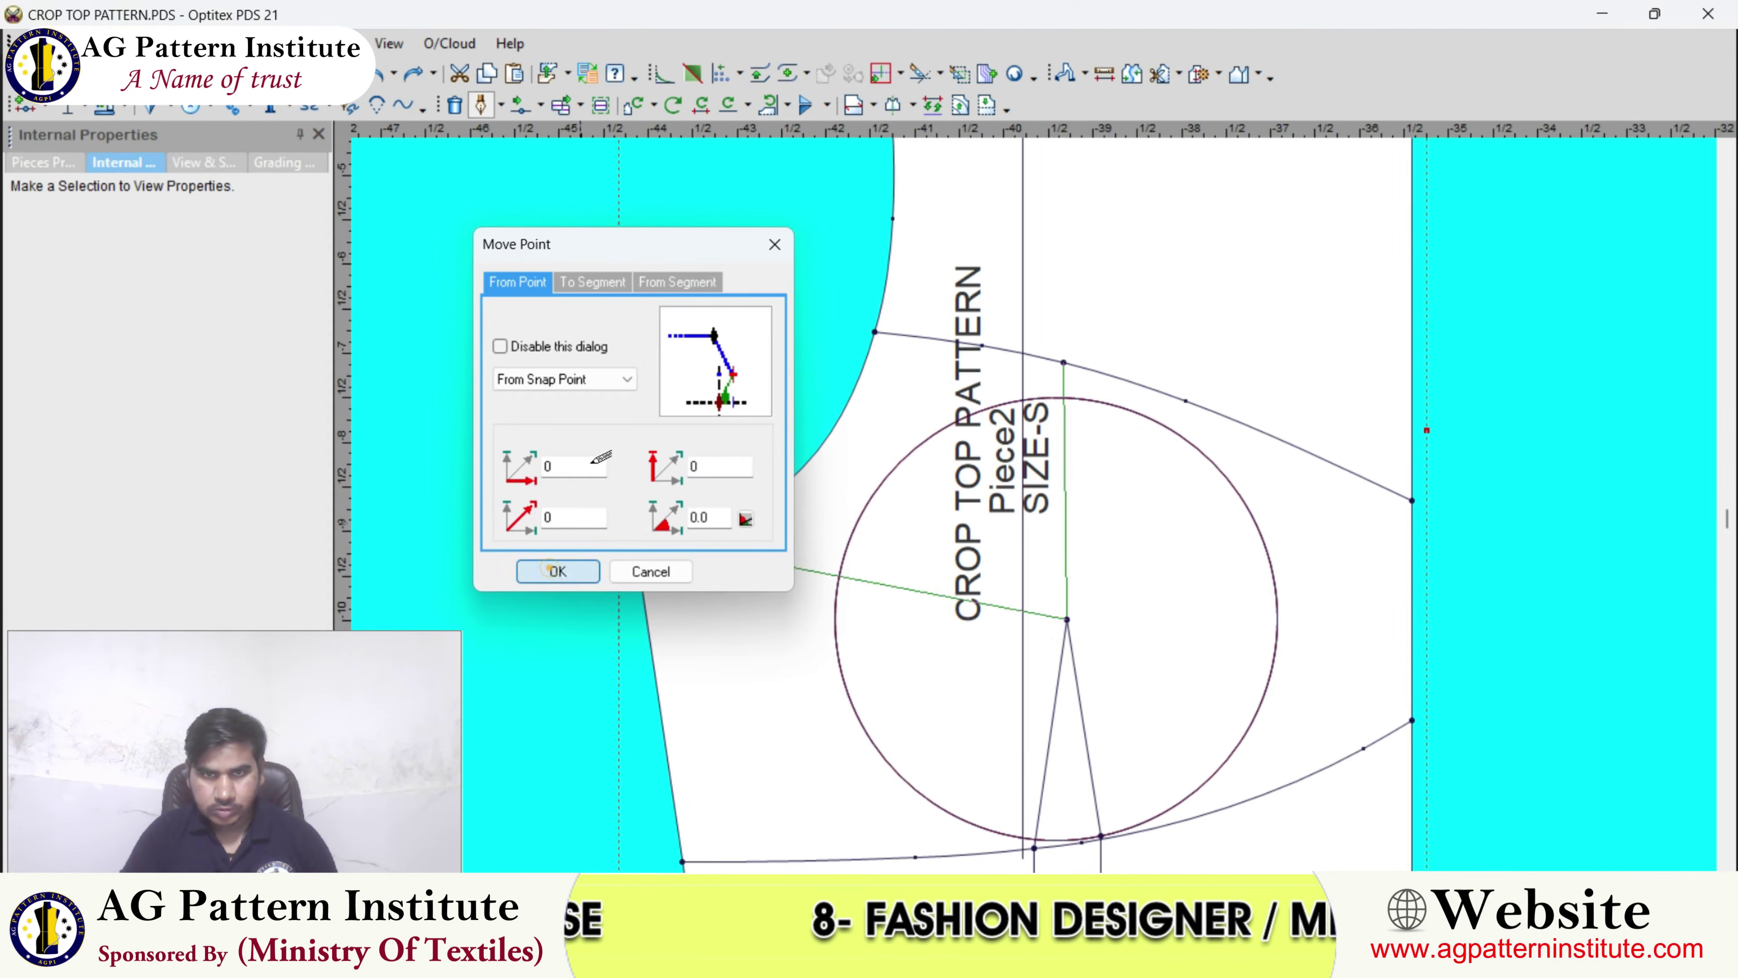
pyautogui.click(549, 566)
pyautogui.scroll(3, 1097, 383)
pyautogui.click(1031, 492)
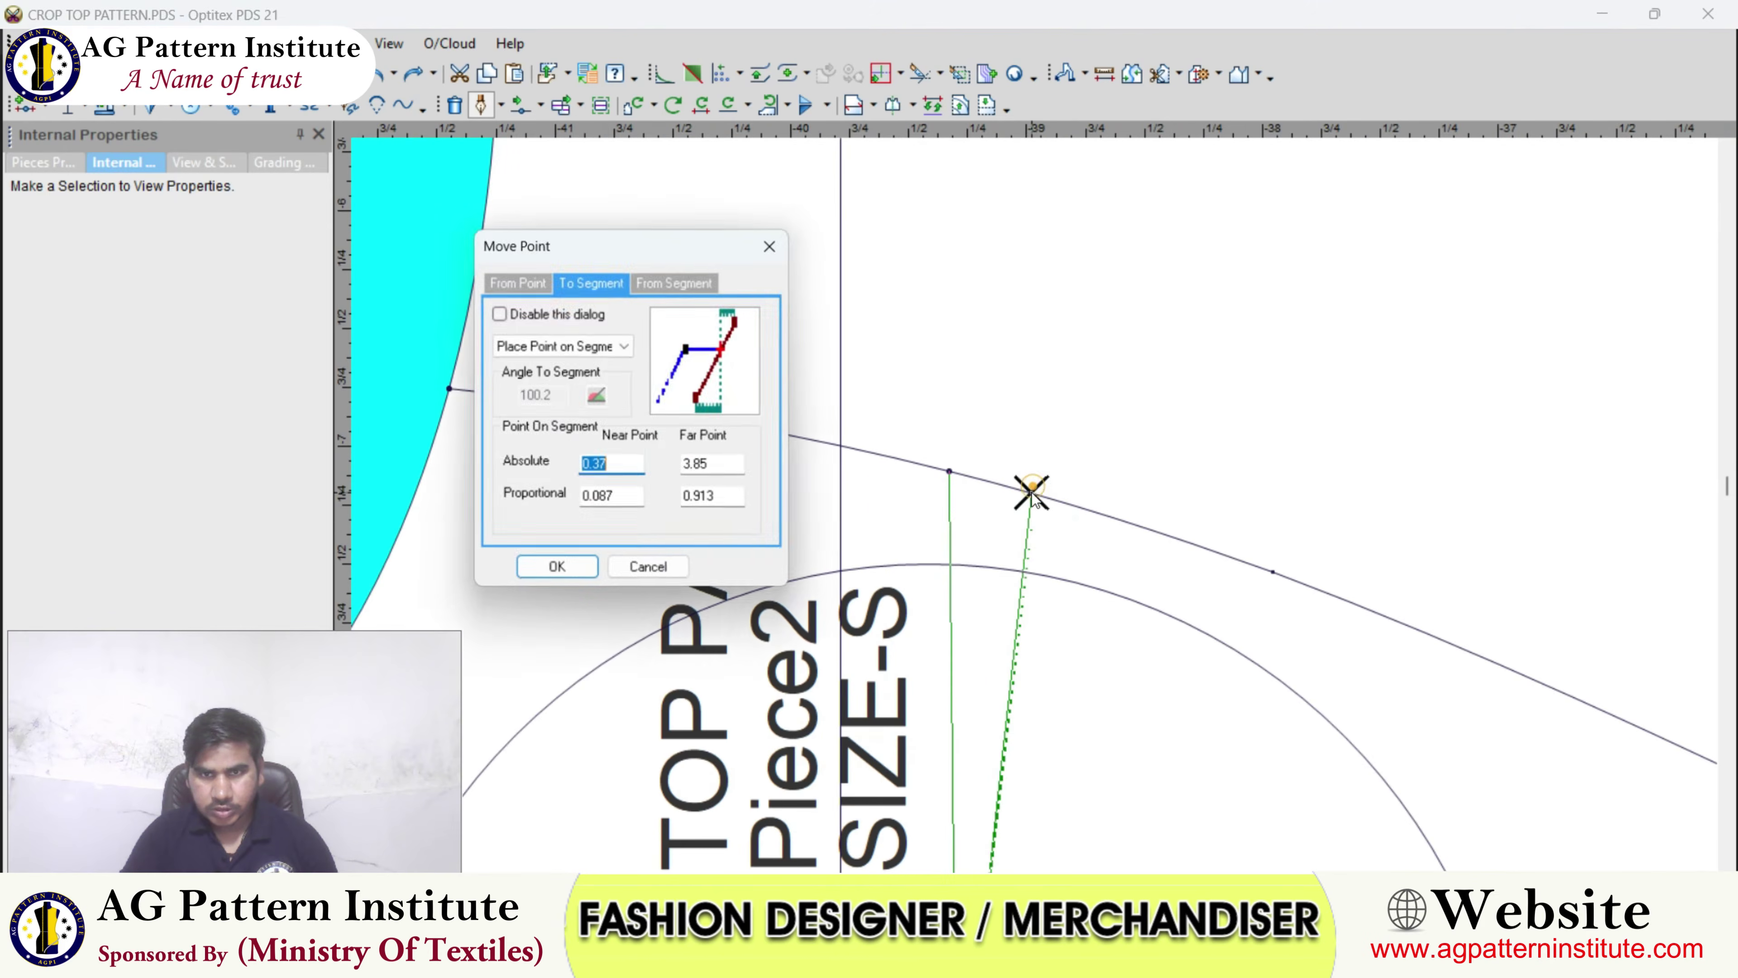
pyautogui.click(556, 569)
pyautogui.rightClick(993, 425)
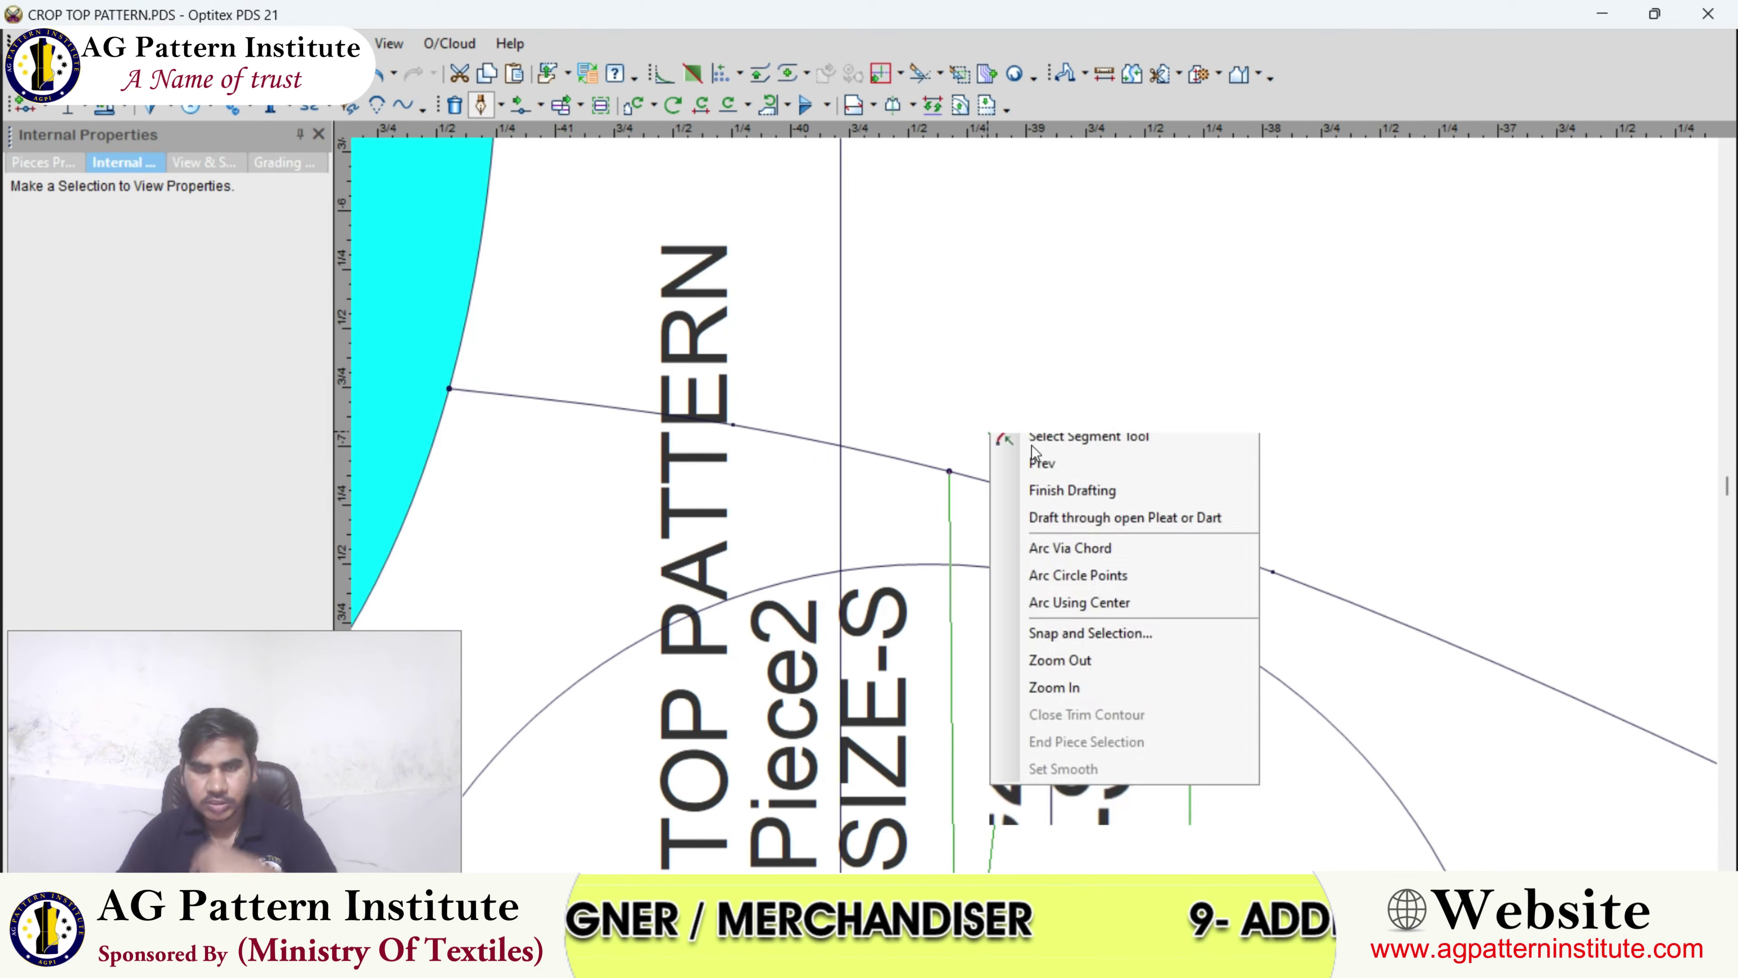
pyautogui.click(1033, 489)
pyautogui.scroll(-3, 1035, 506)
pyautogui.click(1035, 505)
pyautogui.scroll(2, 1035, 505)
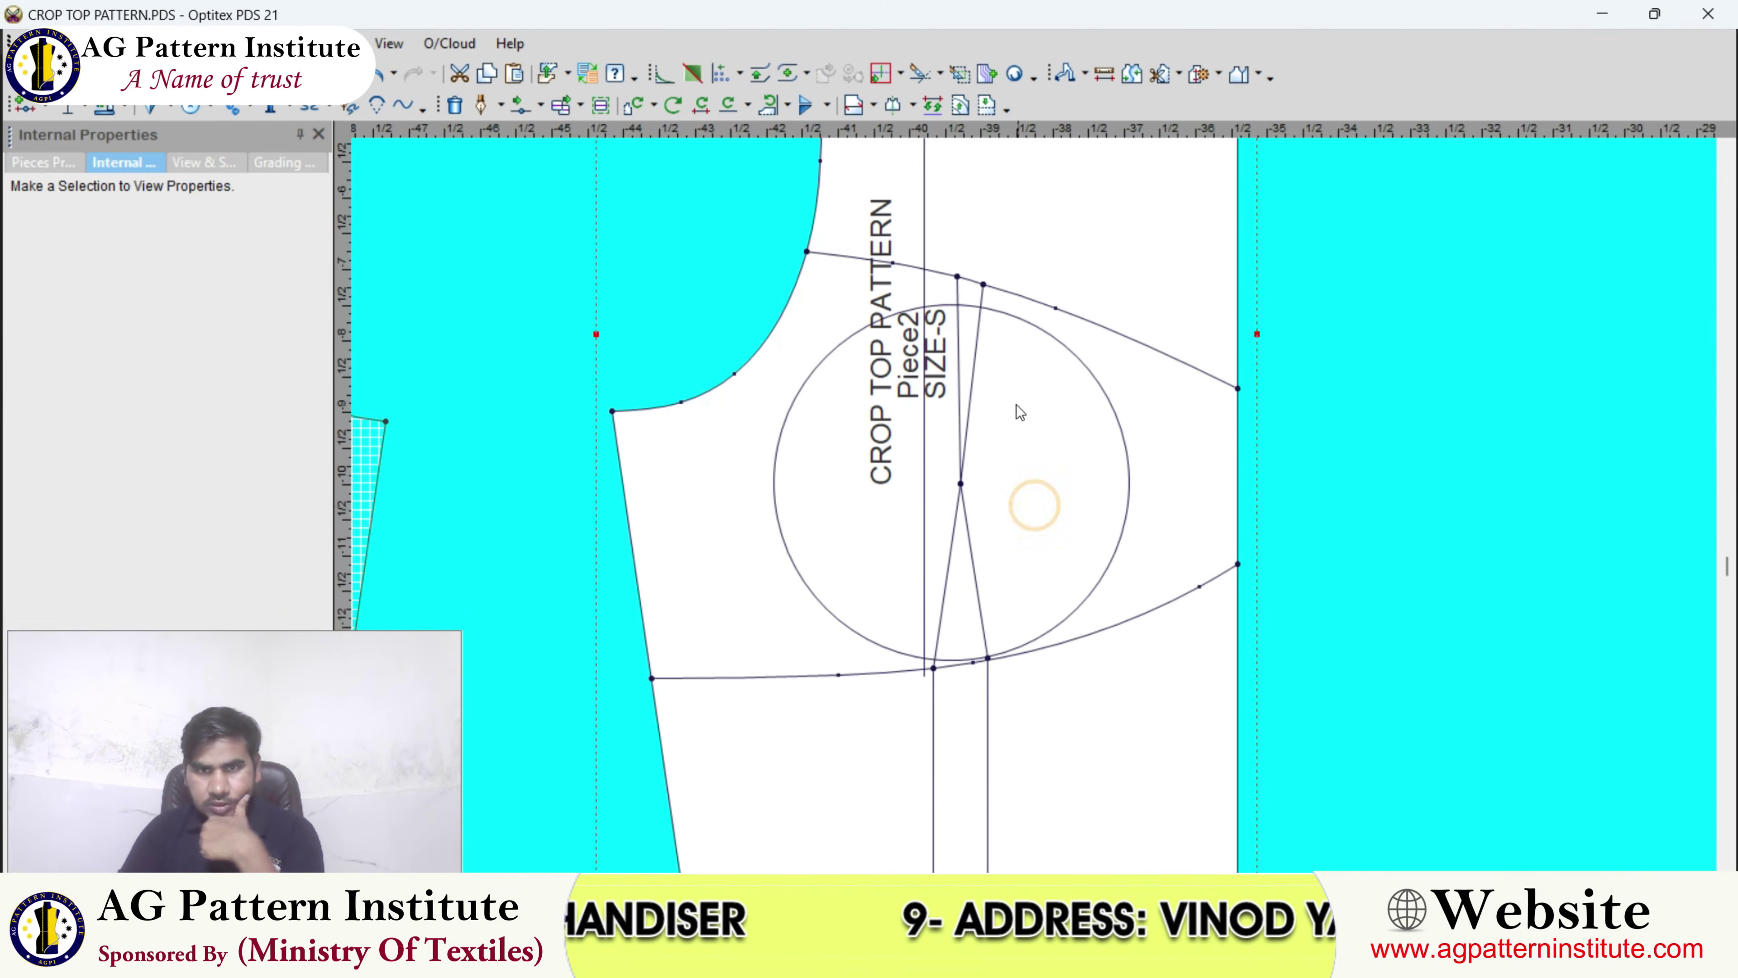
pyautogui.scroll(-3, 1015, 500)
pyautogui.scroll(3, 987, 515)
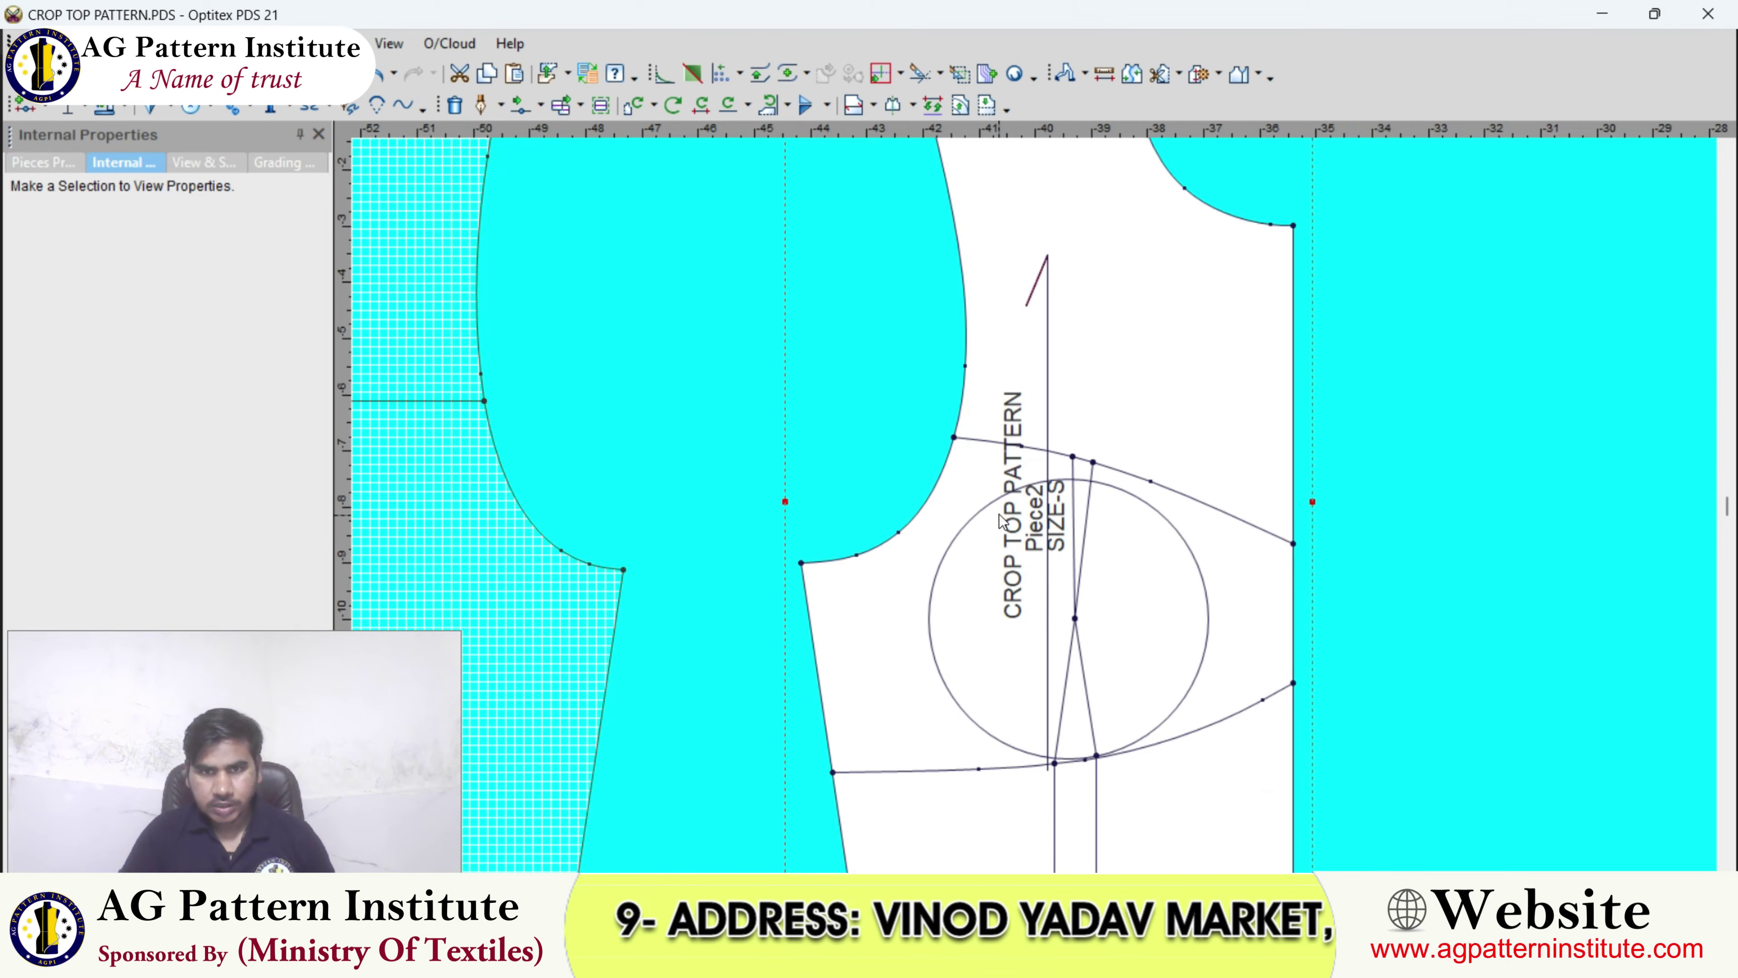
pyautogui.click(999, 497)
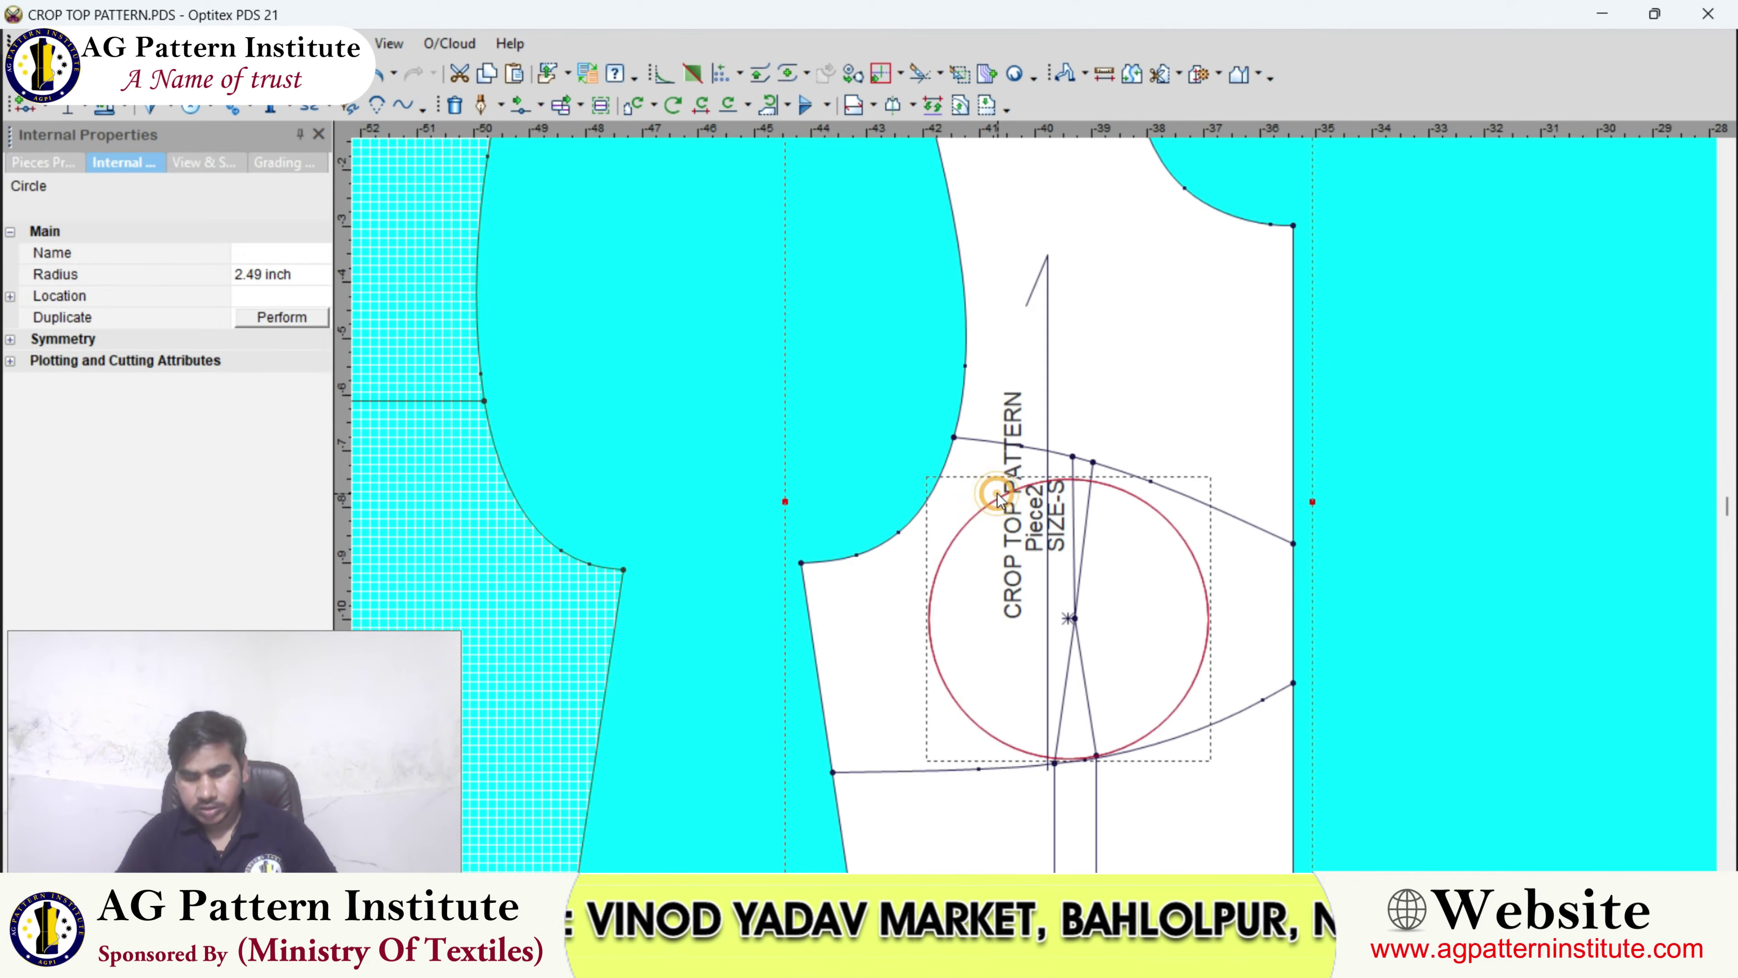
pyautogui.scroll(-1, 999, 497)
# - Duplicate the front piece and place the copy in the empty area beside the back piece's unshaded half
pyautogui.click(1101, 355)
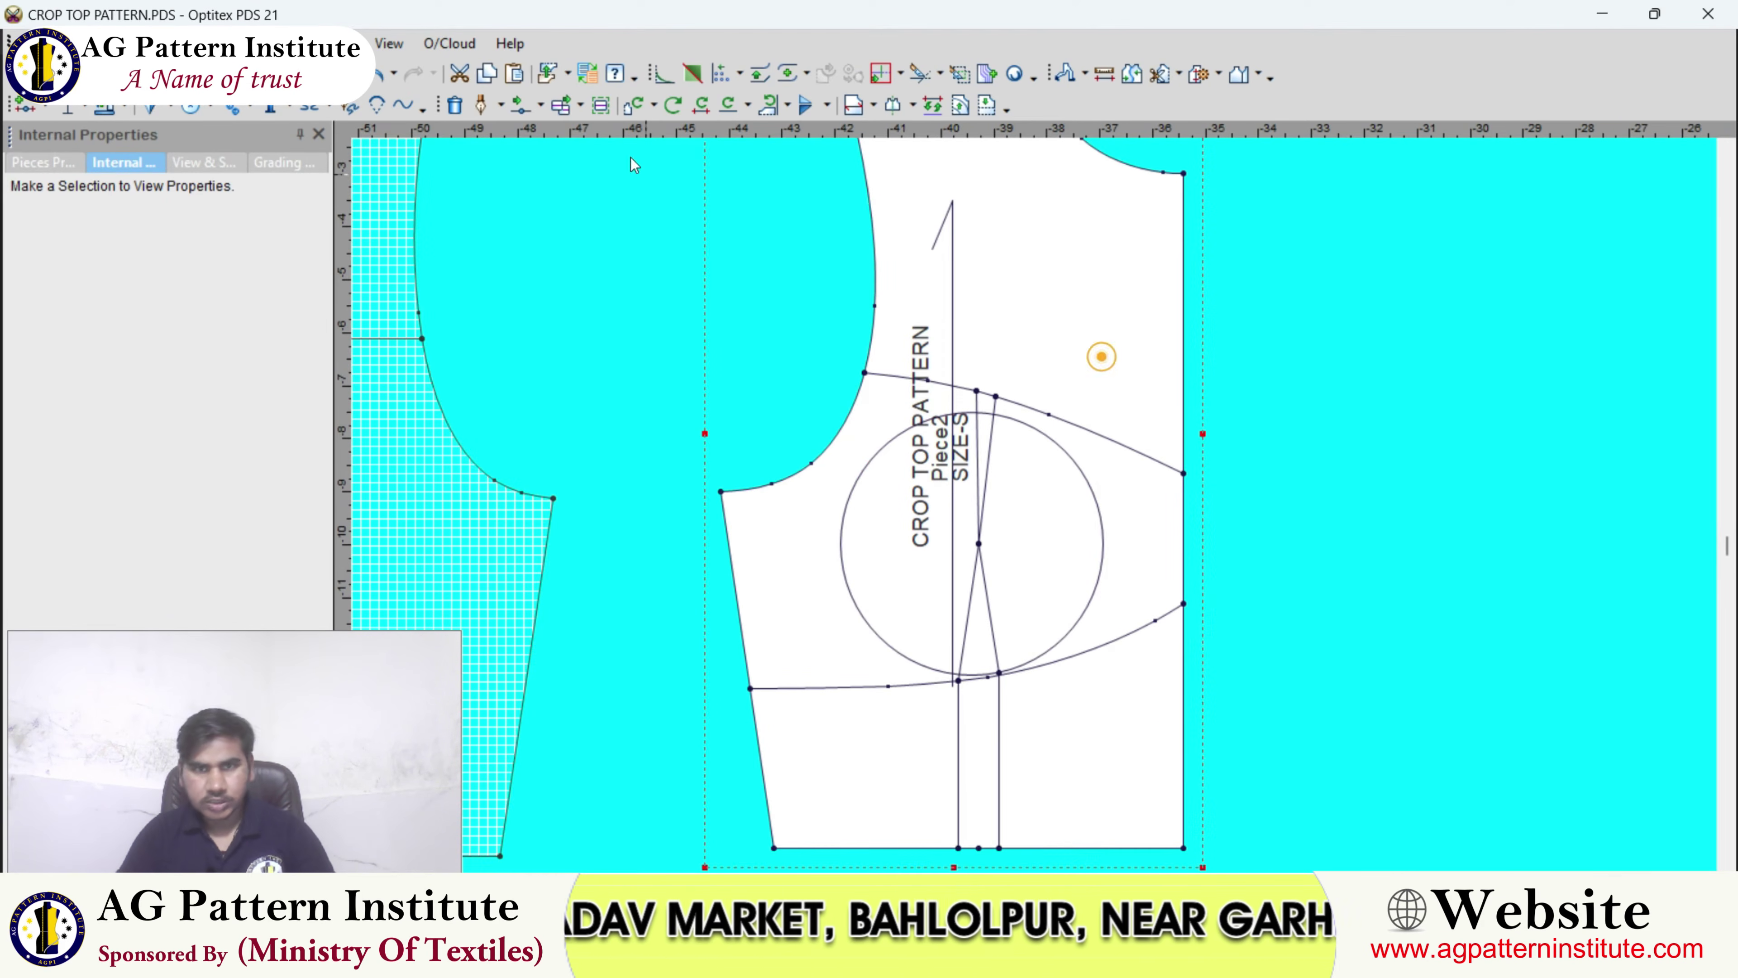
pyautogui.click(511, 79)
pyautogui.scroll(-4, 1040, 510)
pyautogui.press('space')
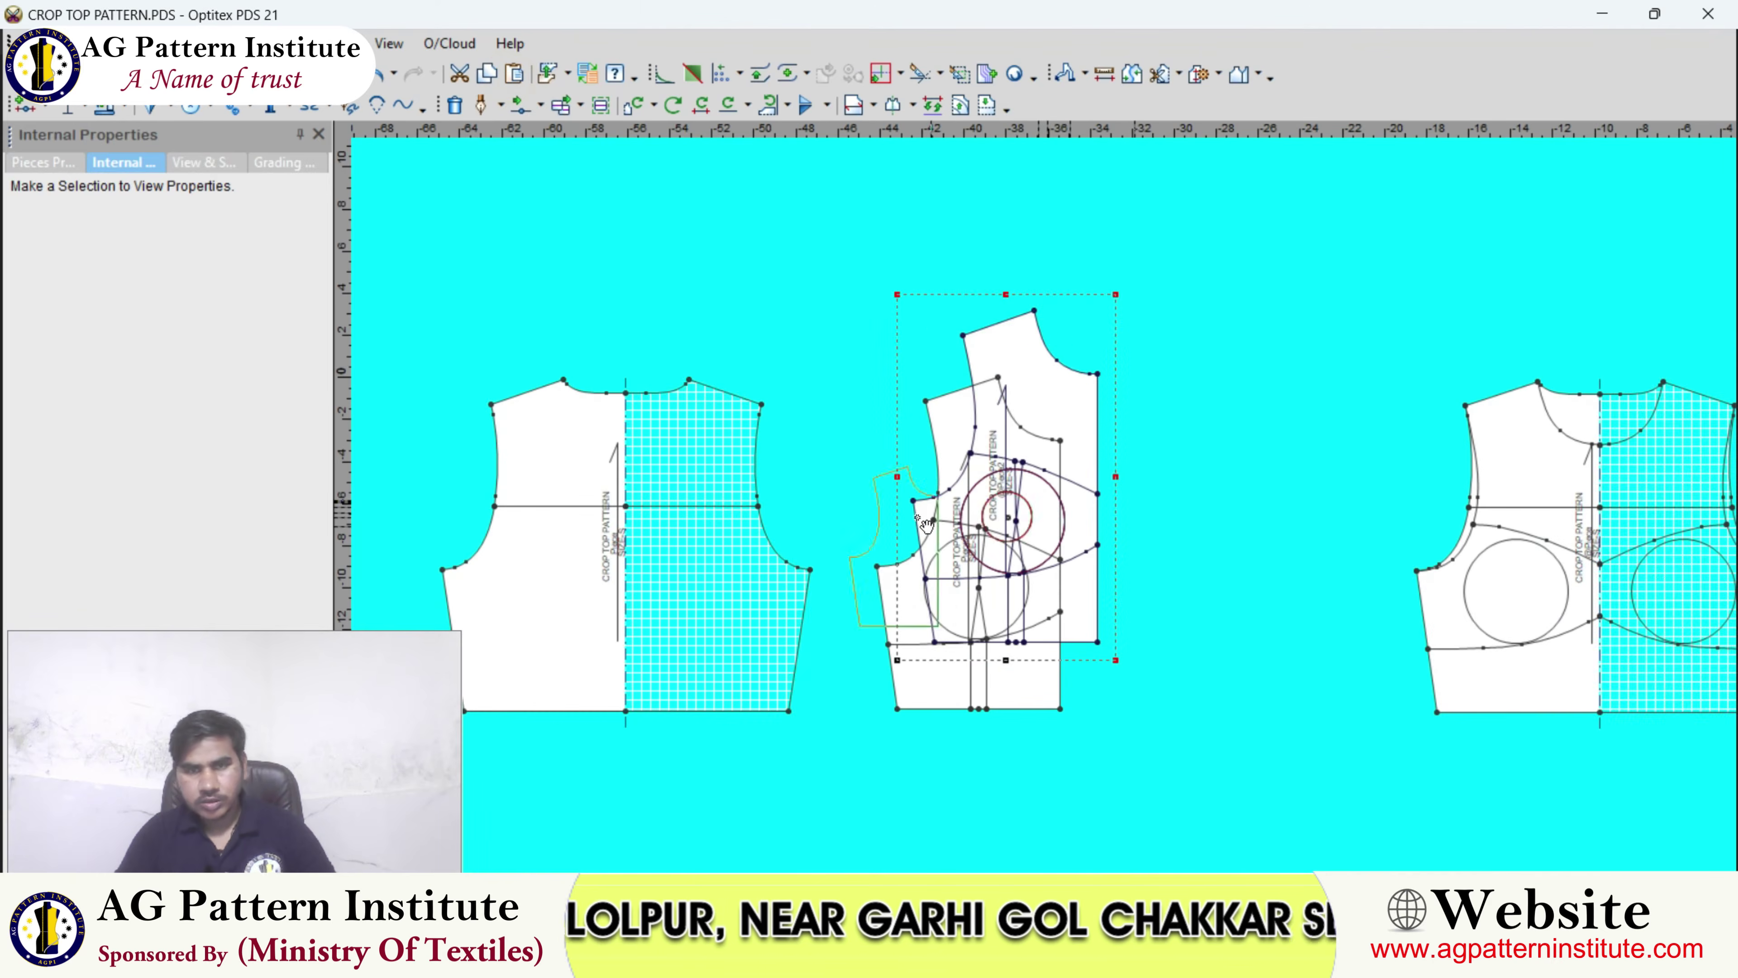
pyautogui.scroll(-3, 1027, 457)
pyautogui.click(688, 510)
pyautogui.scroll(5, 689, 511)
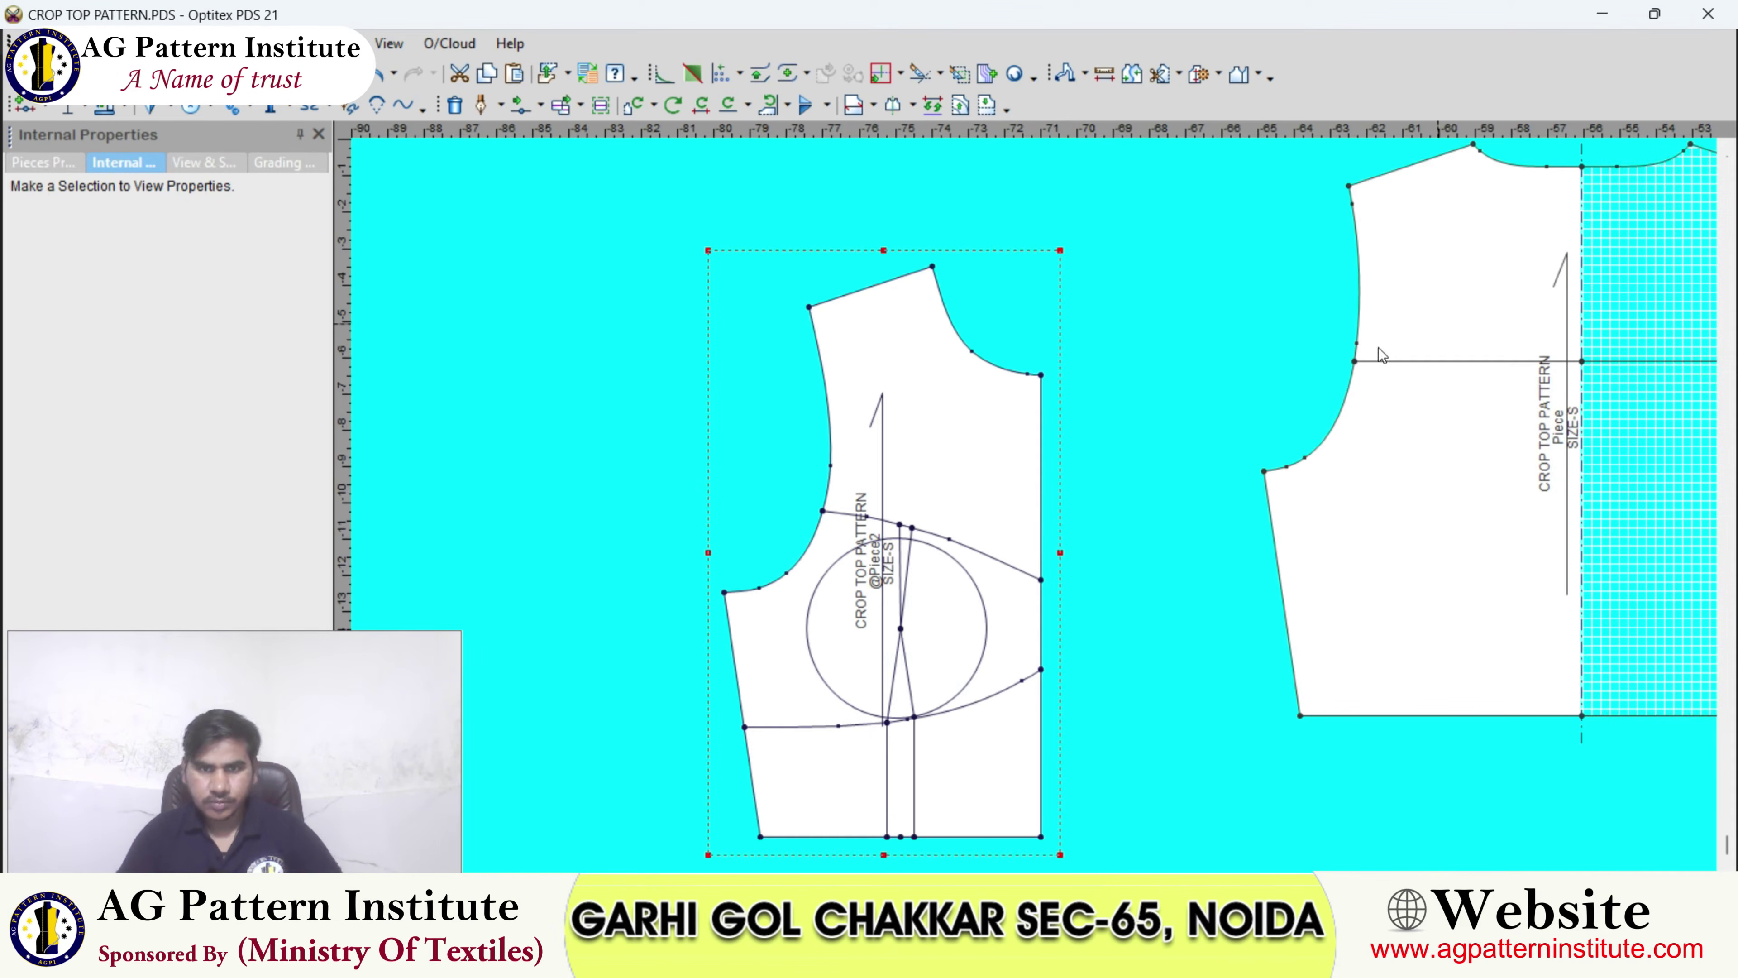
pyautogui.click(1202, 81)
pyautogui.scroll(-3, 1040, 489)
pyautogui.scroll(4, 1020, 547)
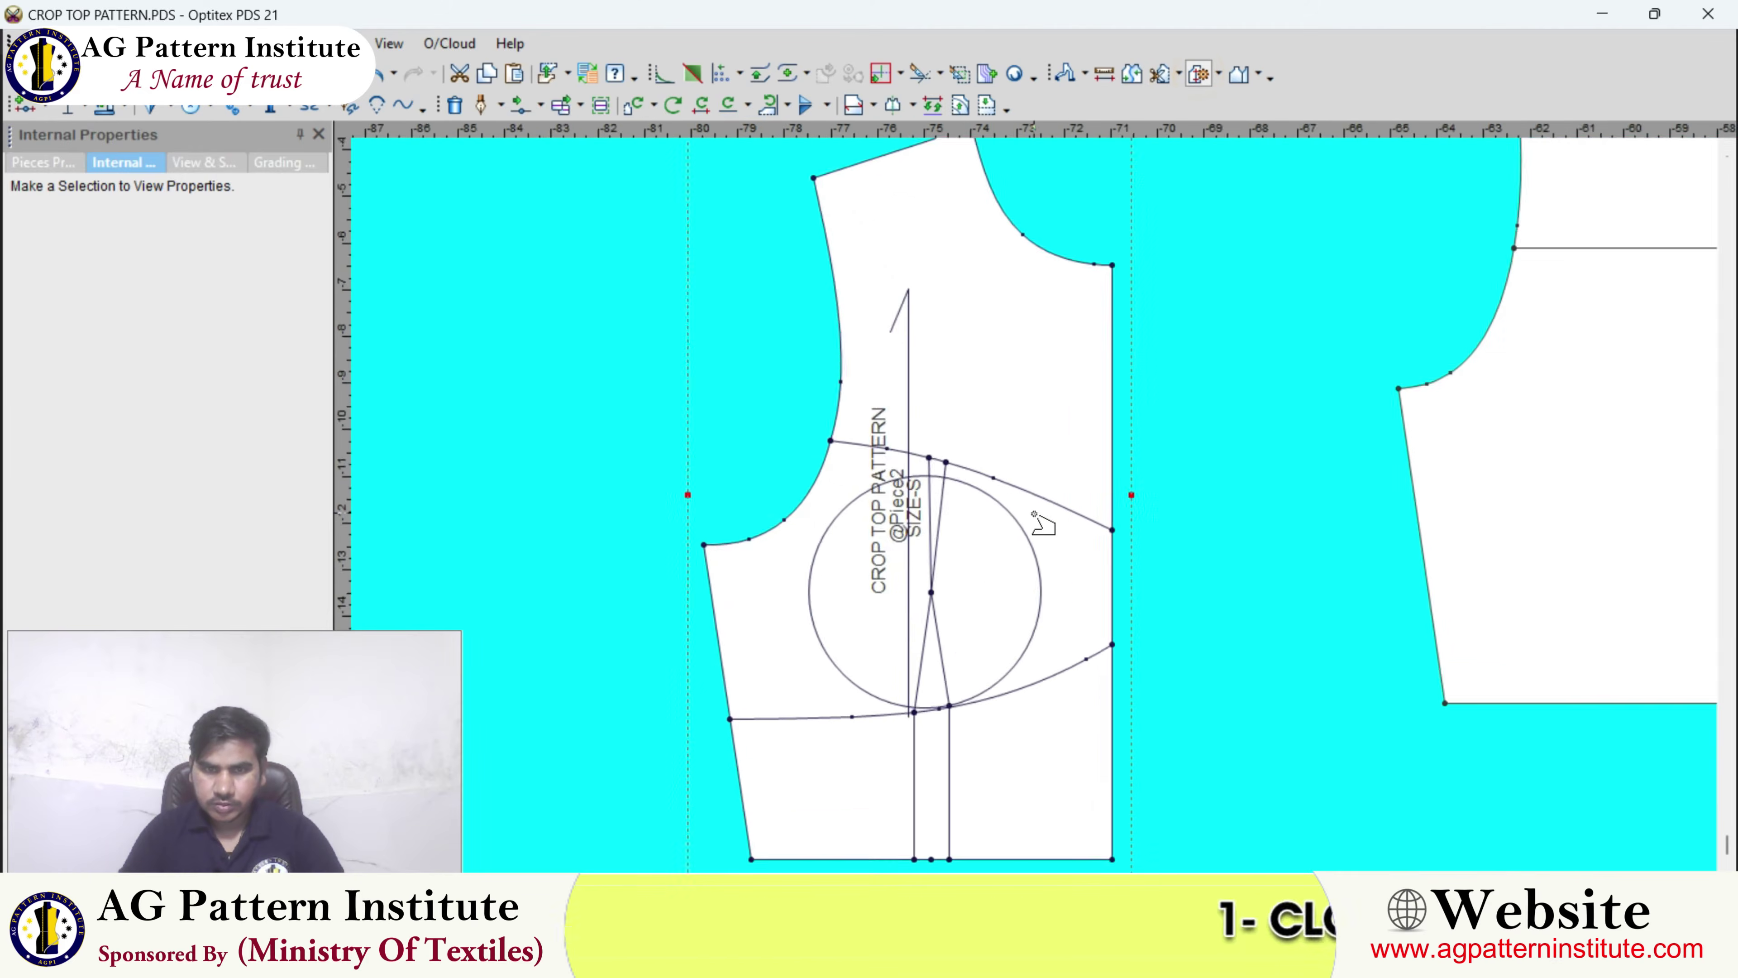
pyautogui.scroll(-1, 1069, 698)
pyautogui.click(1059, 538)
pyautogui.scroll(2, 1047, 507)
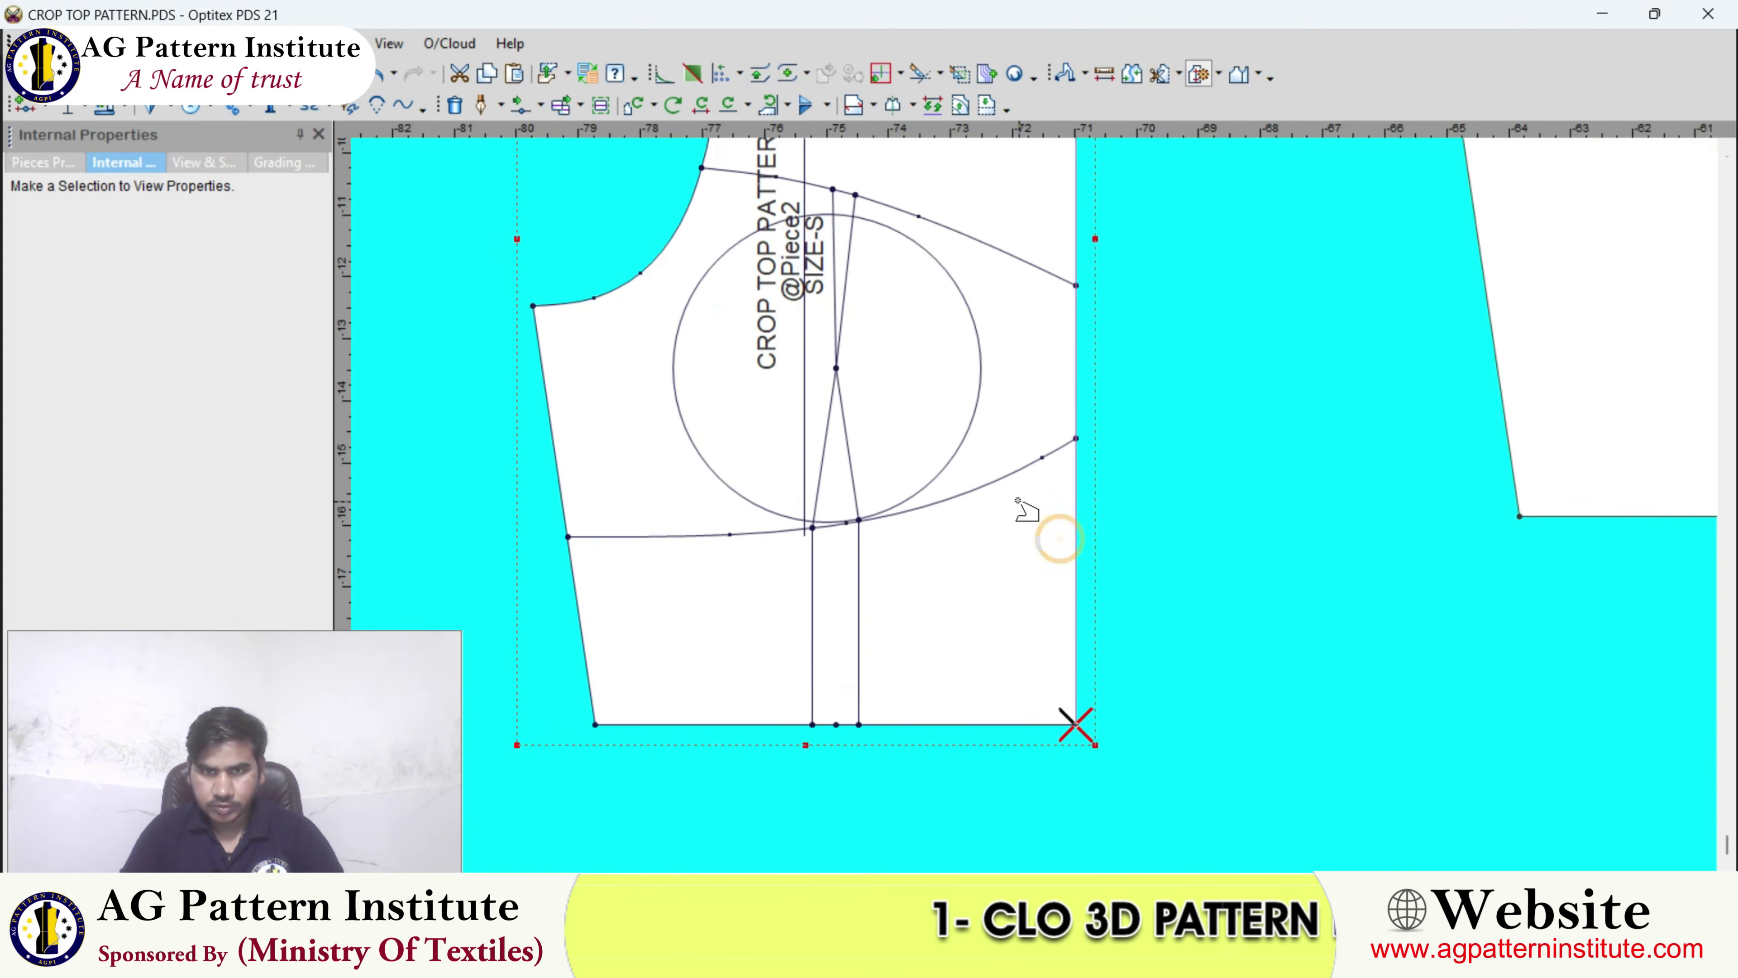
pyautogui.click(982, 486)
pyautogui.scroll(2, 985, 488)
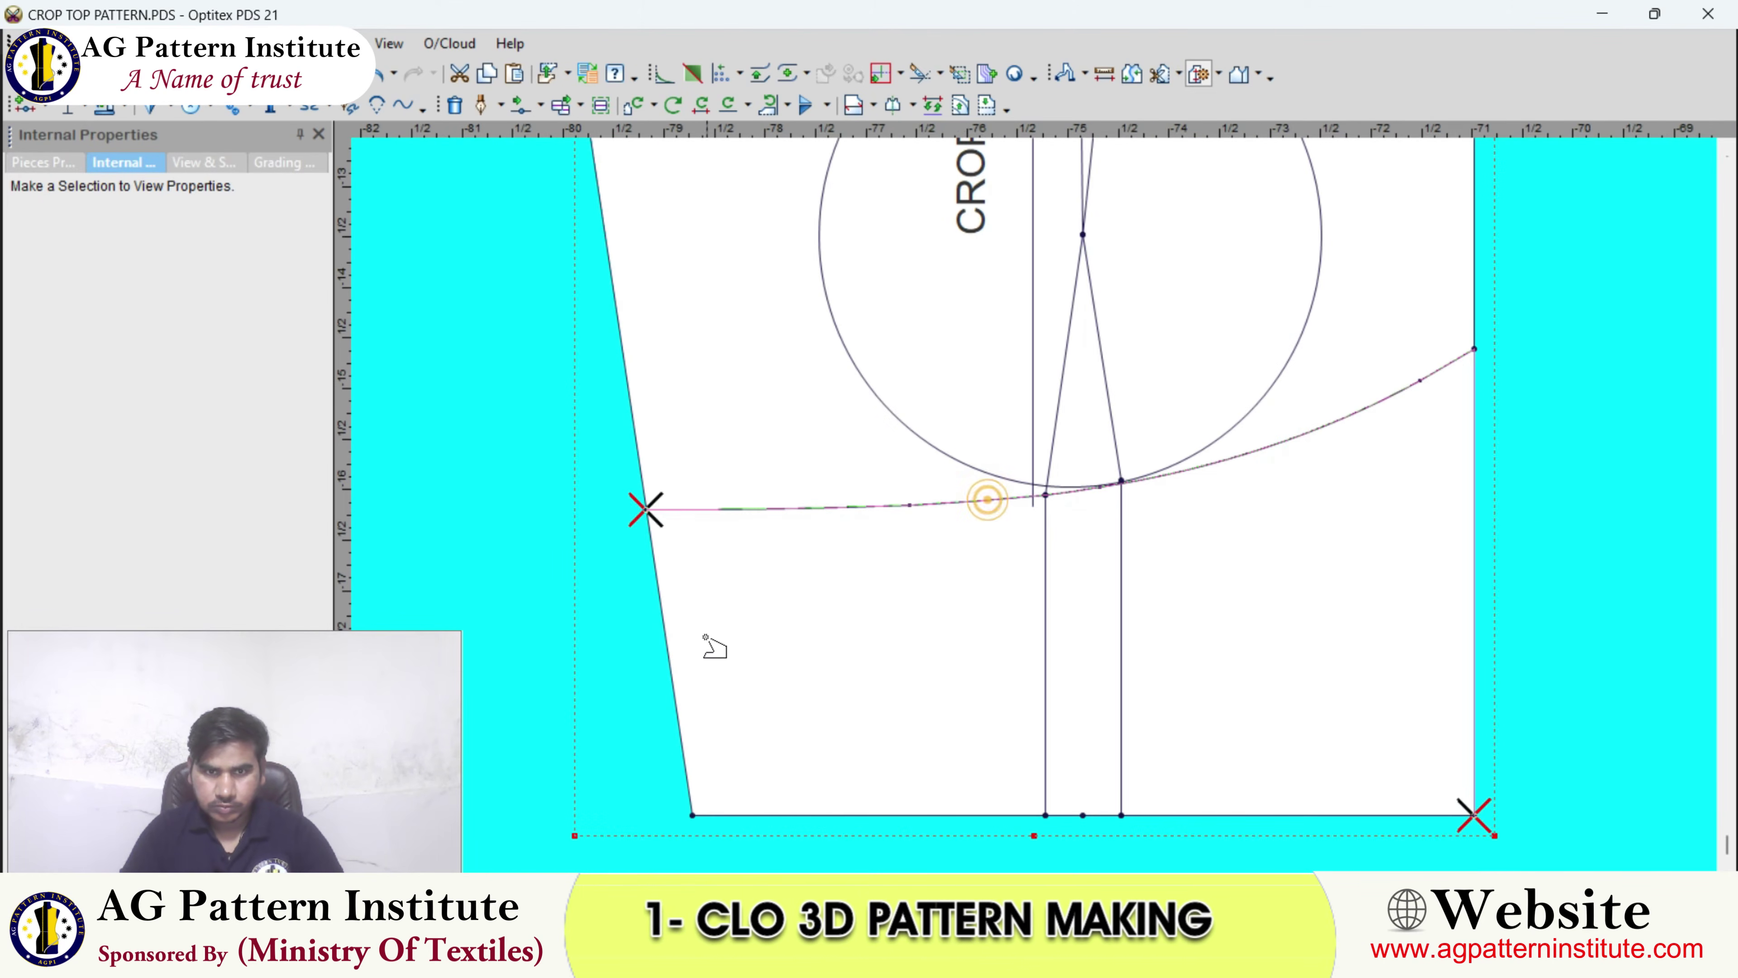
pyautogui.click(672, 670)
pyautogui.click(917, 815)
pyautogui.scroll(2, 998, 503)
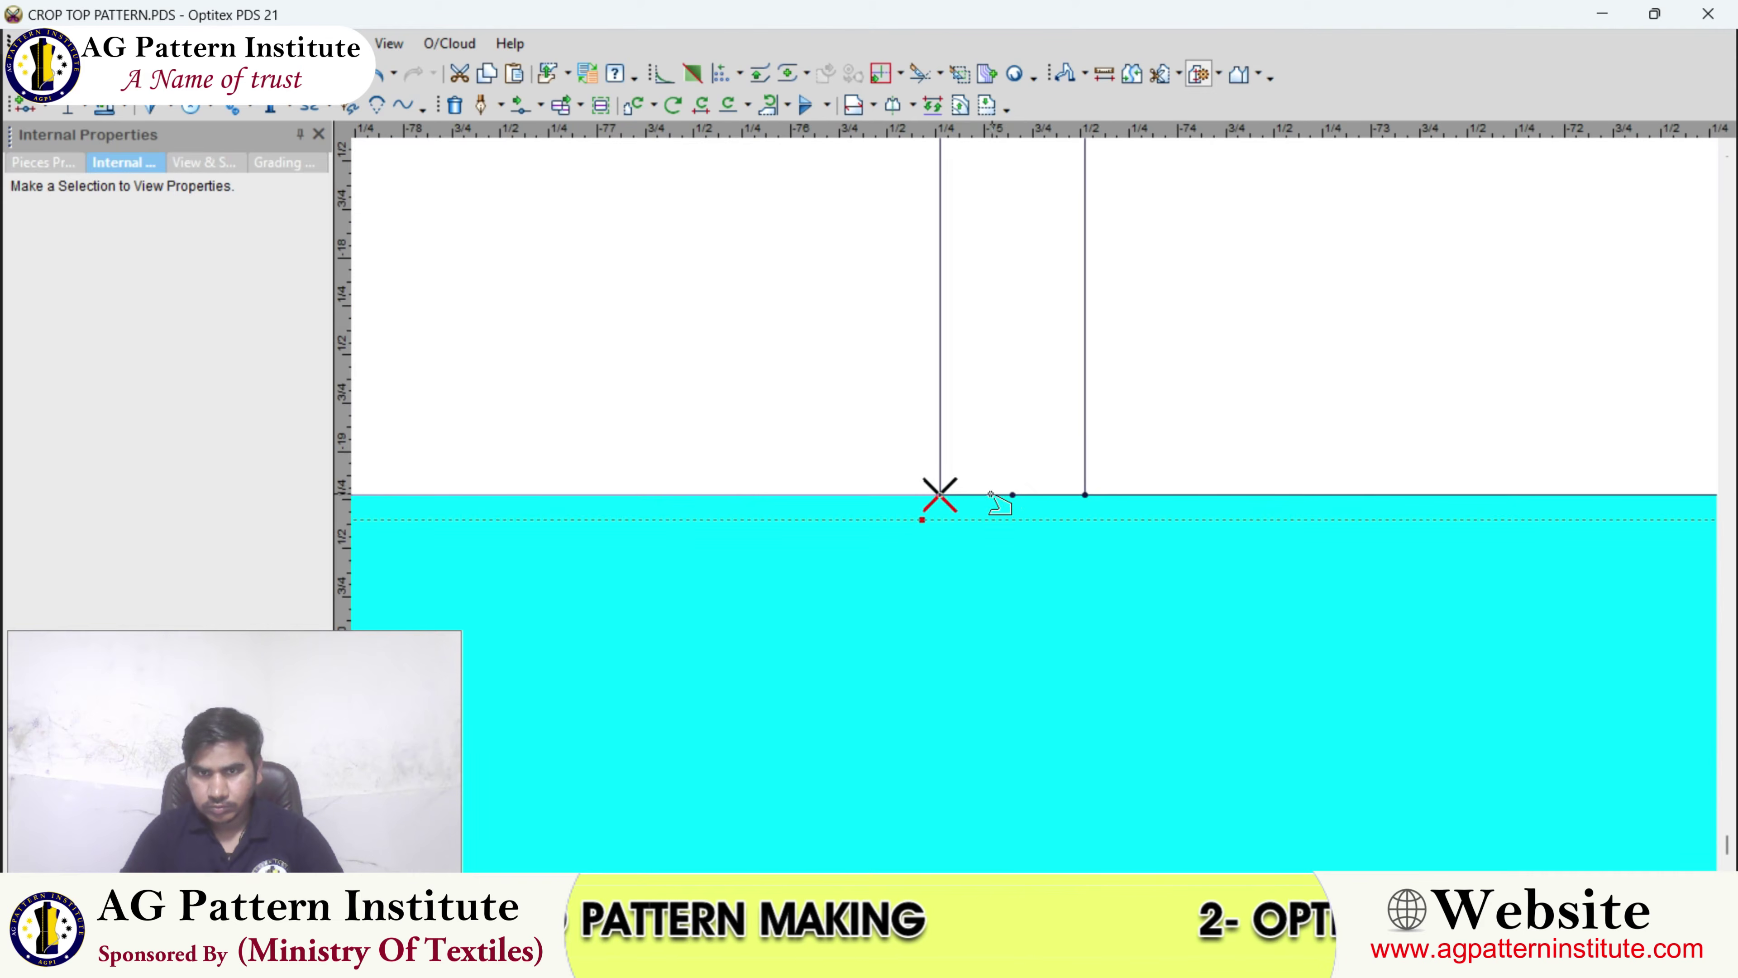
pyautogui.click(1085, 453)
pyautogui.scroll(-2, 1212, 476)
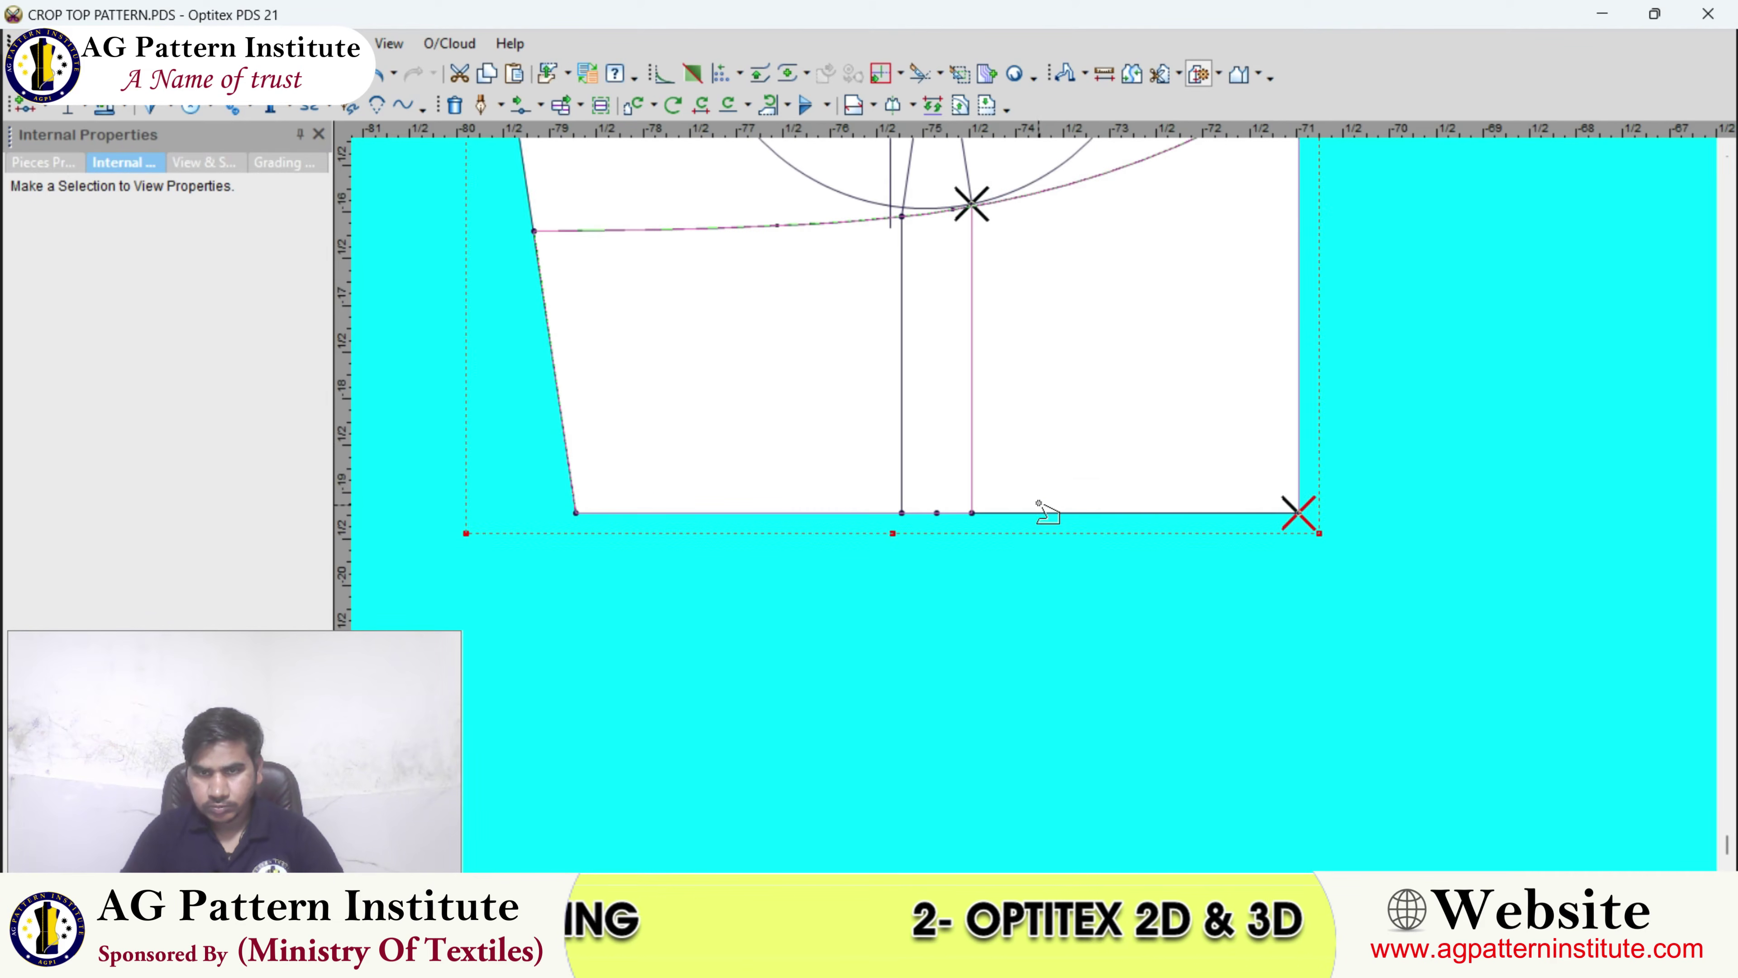
pyautogui.rightClick(1066, 335)
pyautogui.click(1081, 342)
pyautogui.click(1198, 69)
pyautogui.scroll(1, 948, 268)
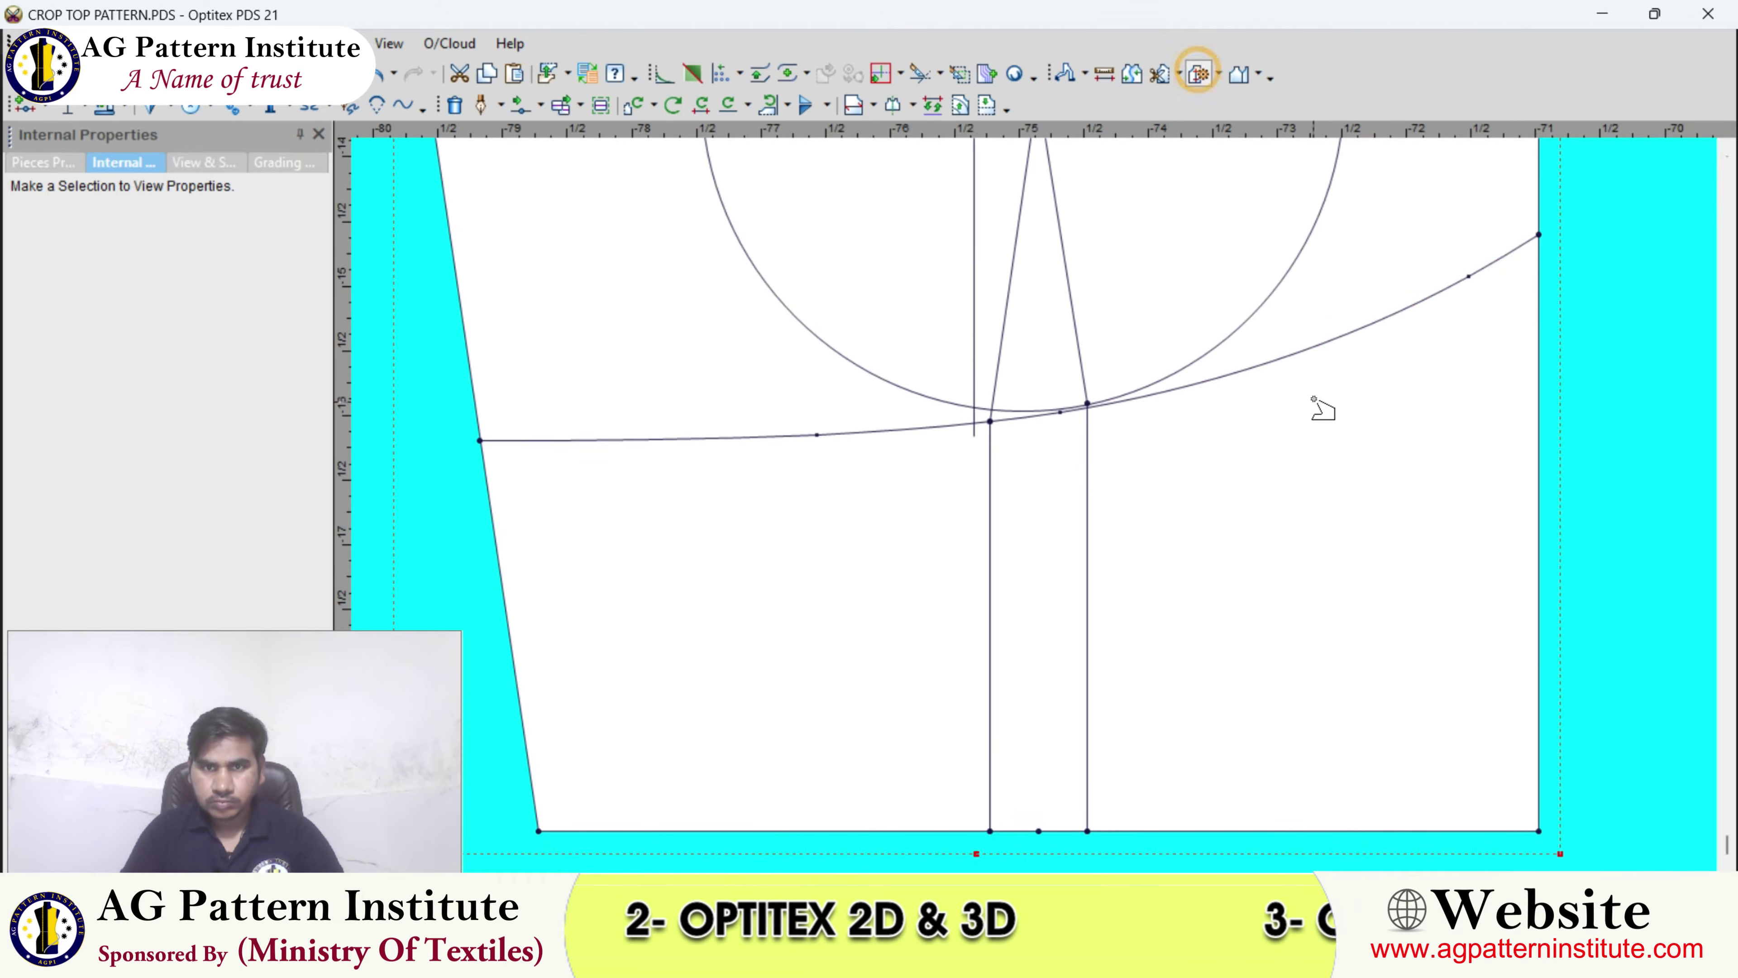
pyautogui.scroll(2, 1081, 403)
pyautogui.click(864, 469)
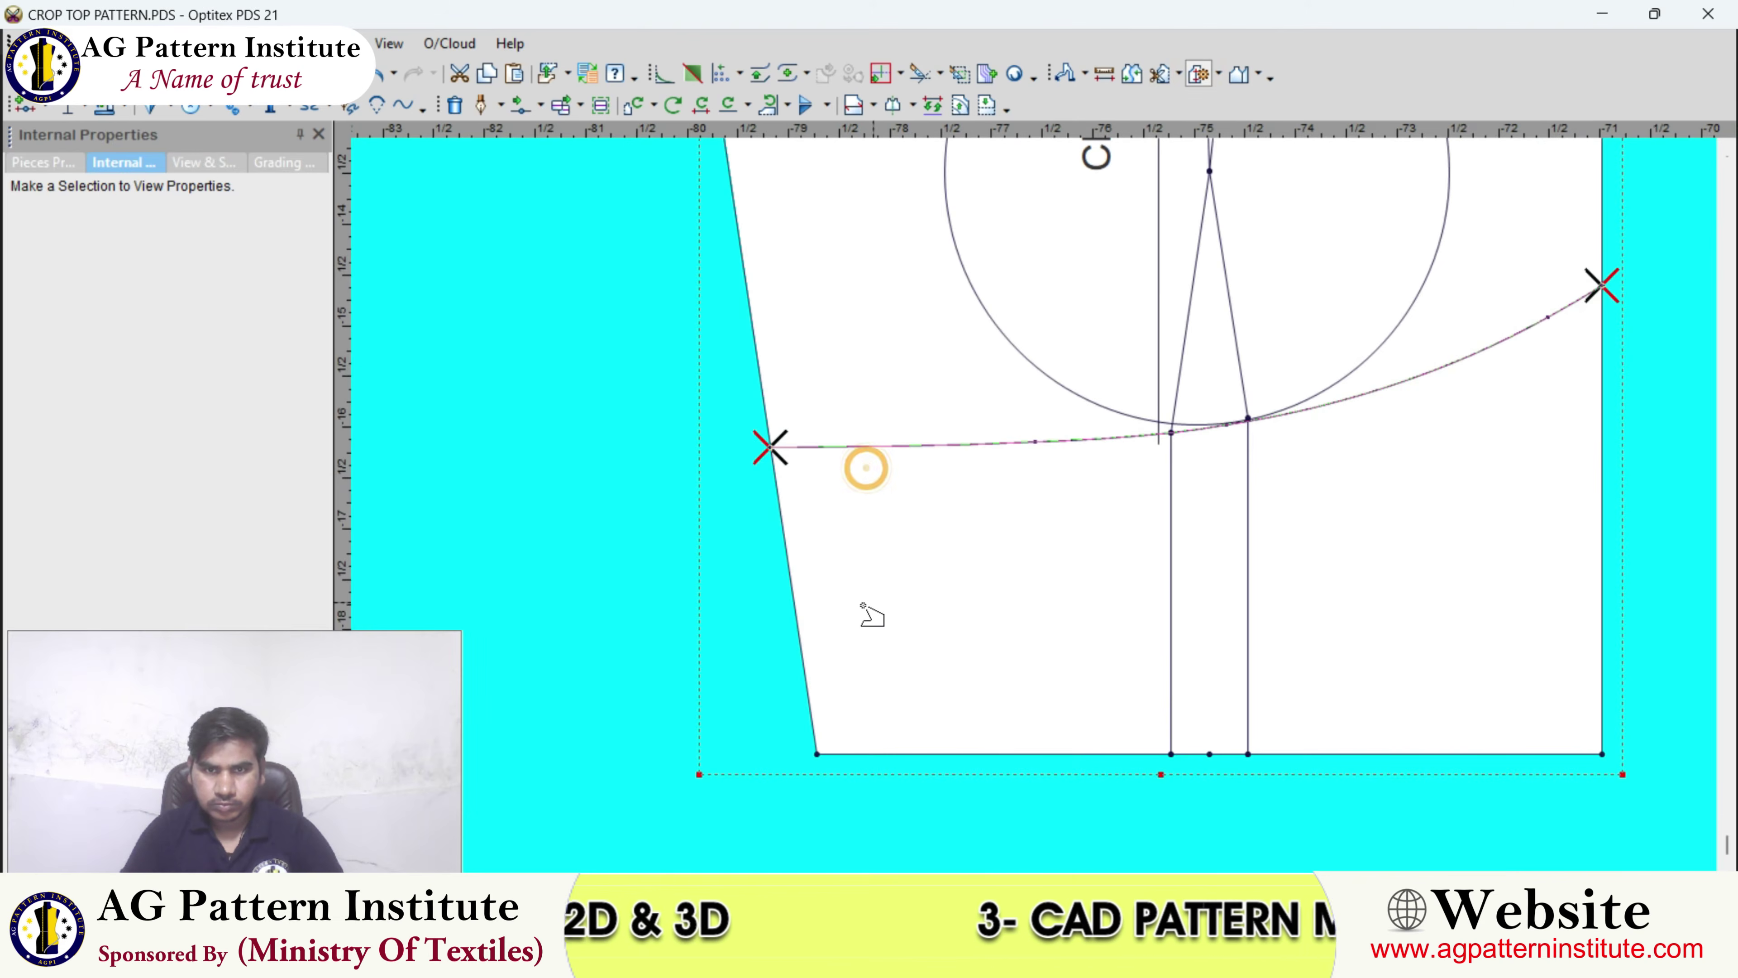
pyautogui.scroll(2, 1278, 774)
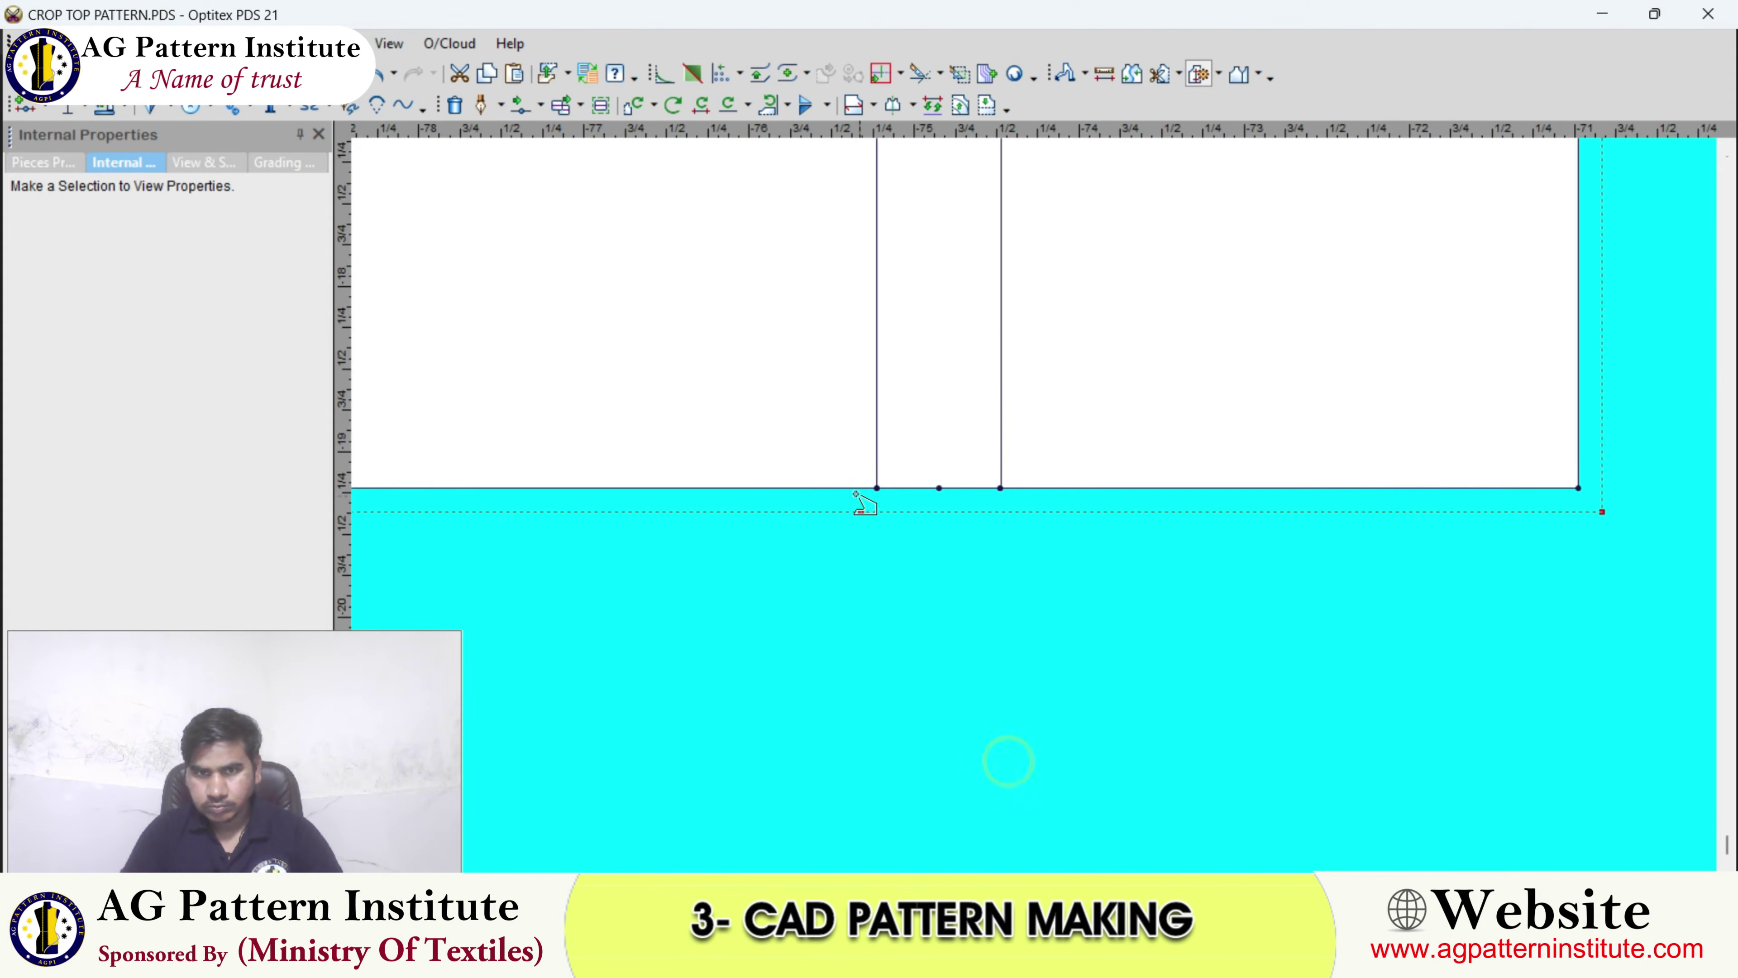
pyautogui.click(1100, 484)
pyautogui.scroll(-4, 1036, 505)
pyautogui.click(1127, 437)
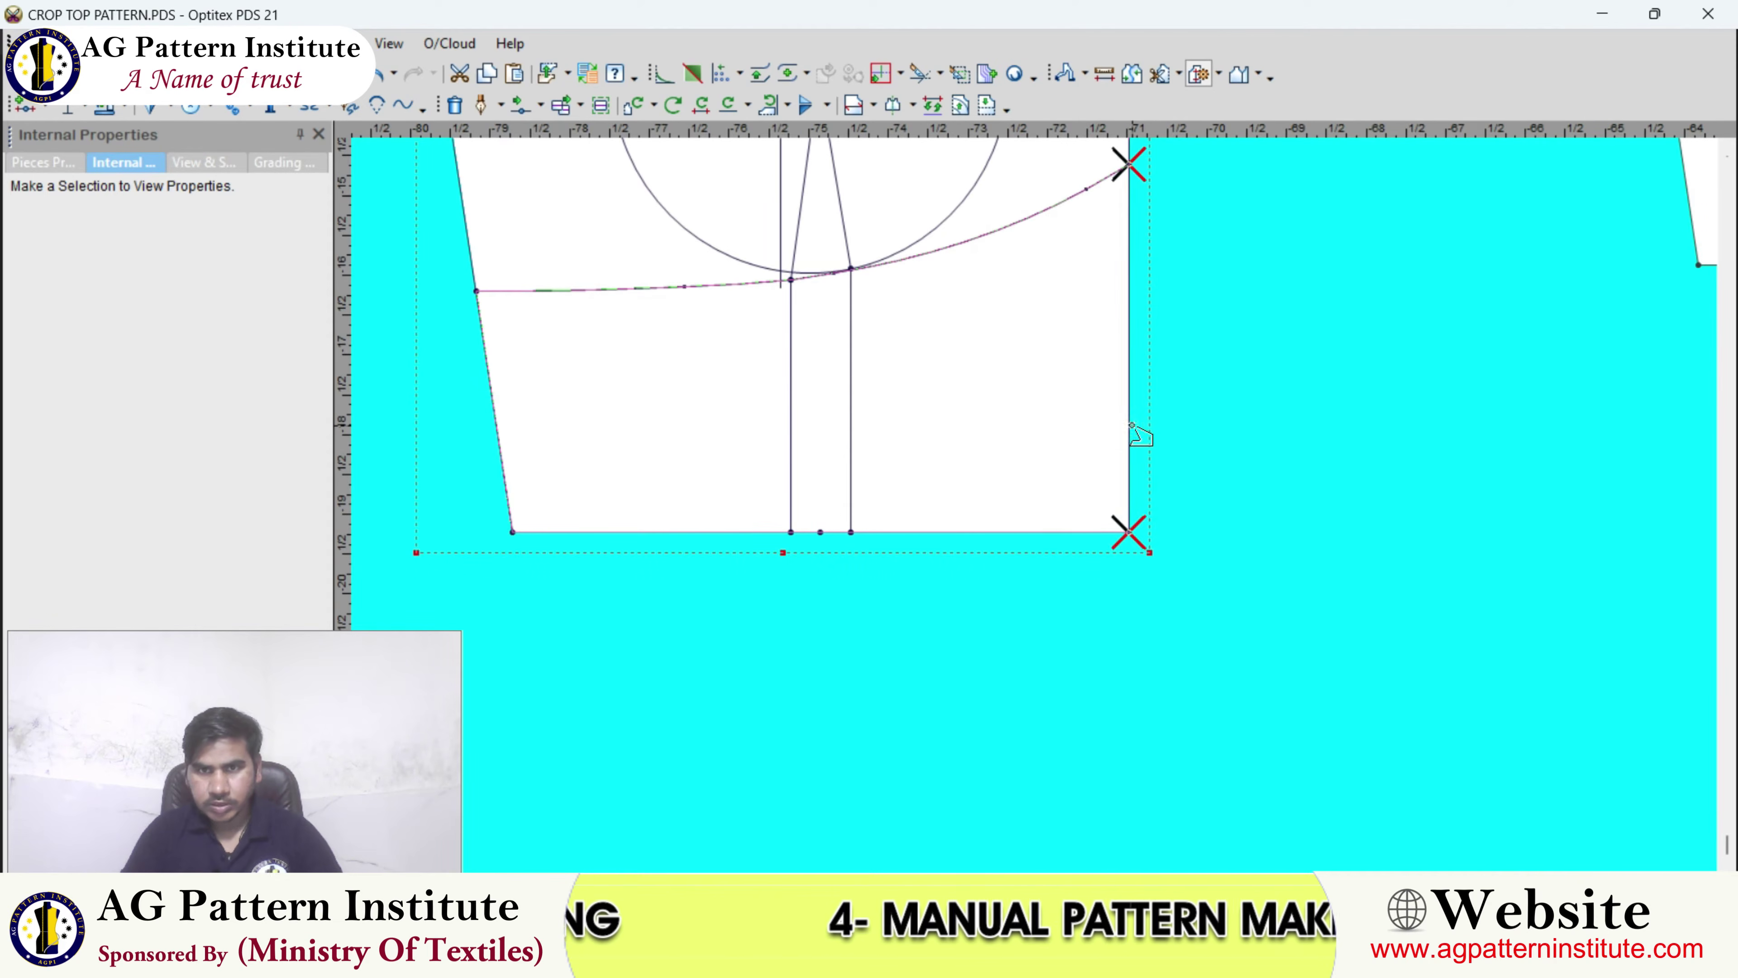
pyautogui.scroll(-3, 1128, 424)
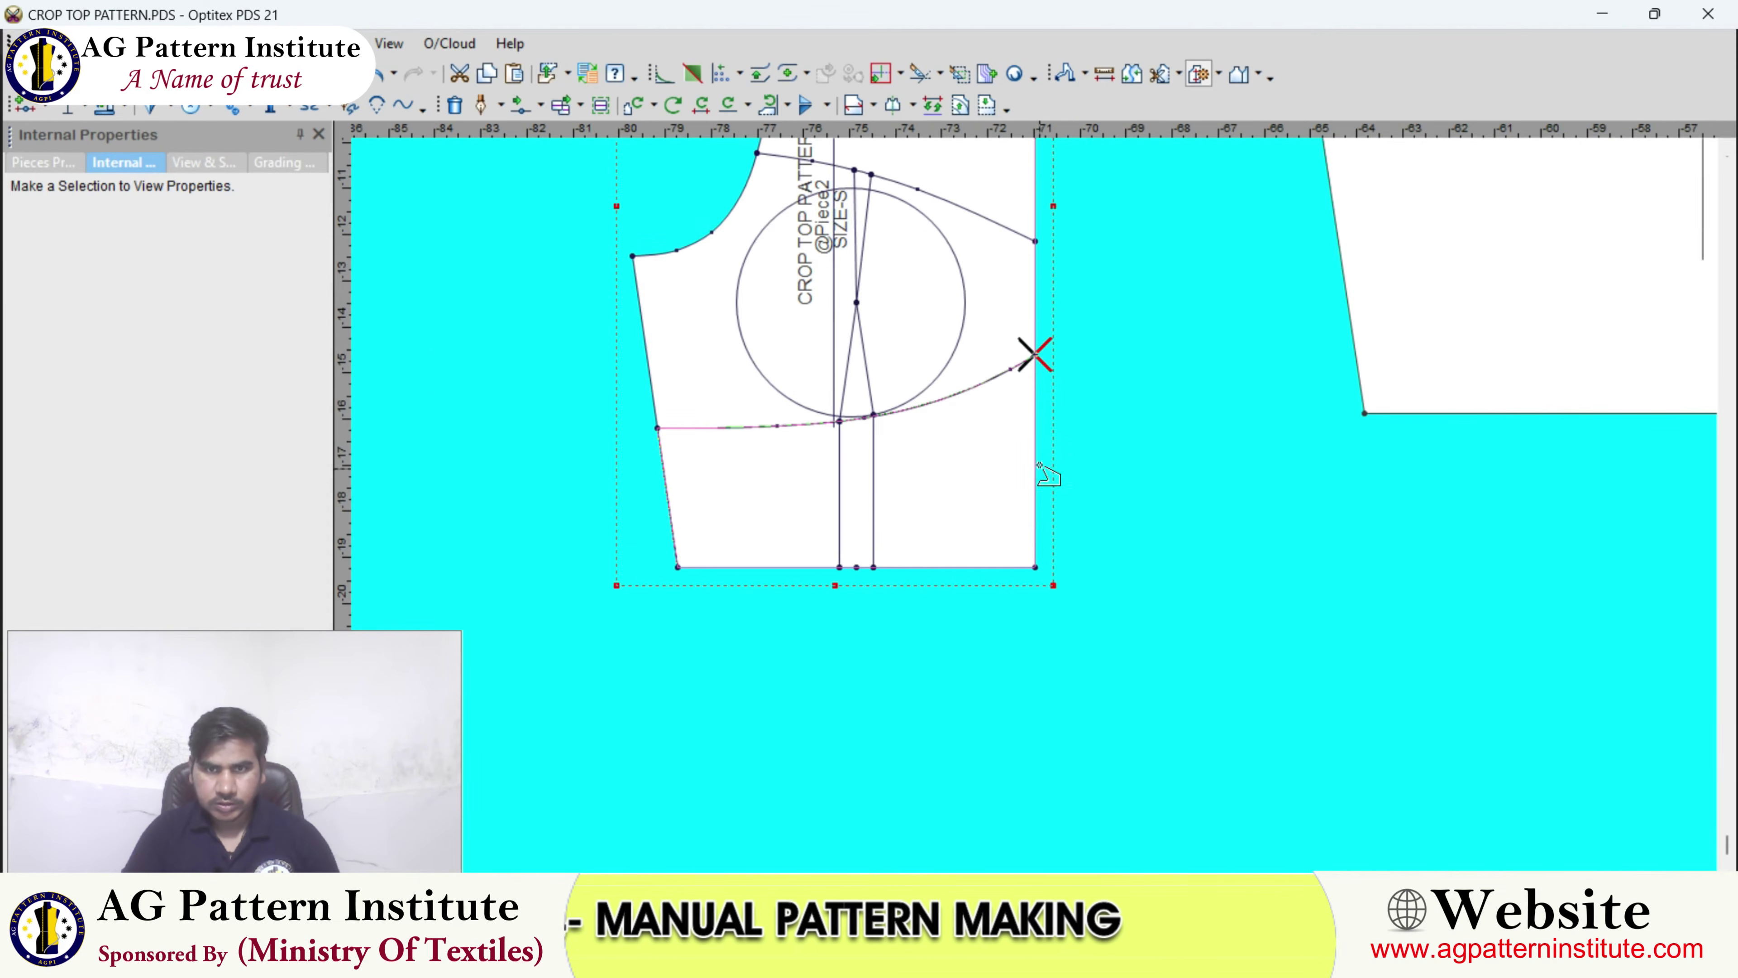
pyautogui.rightClick(1075, 339)
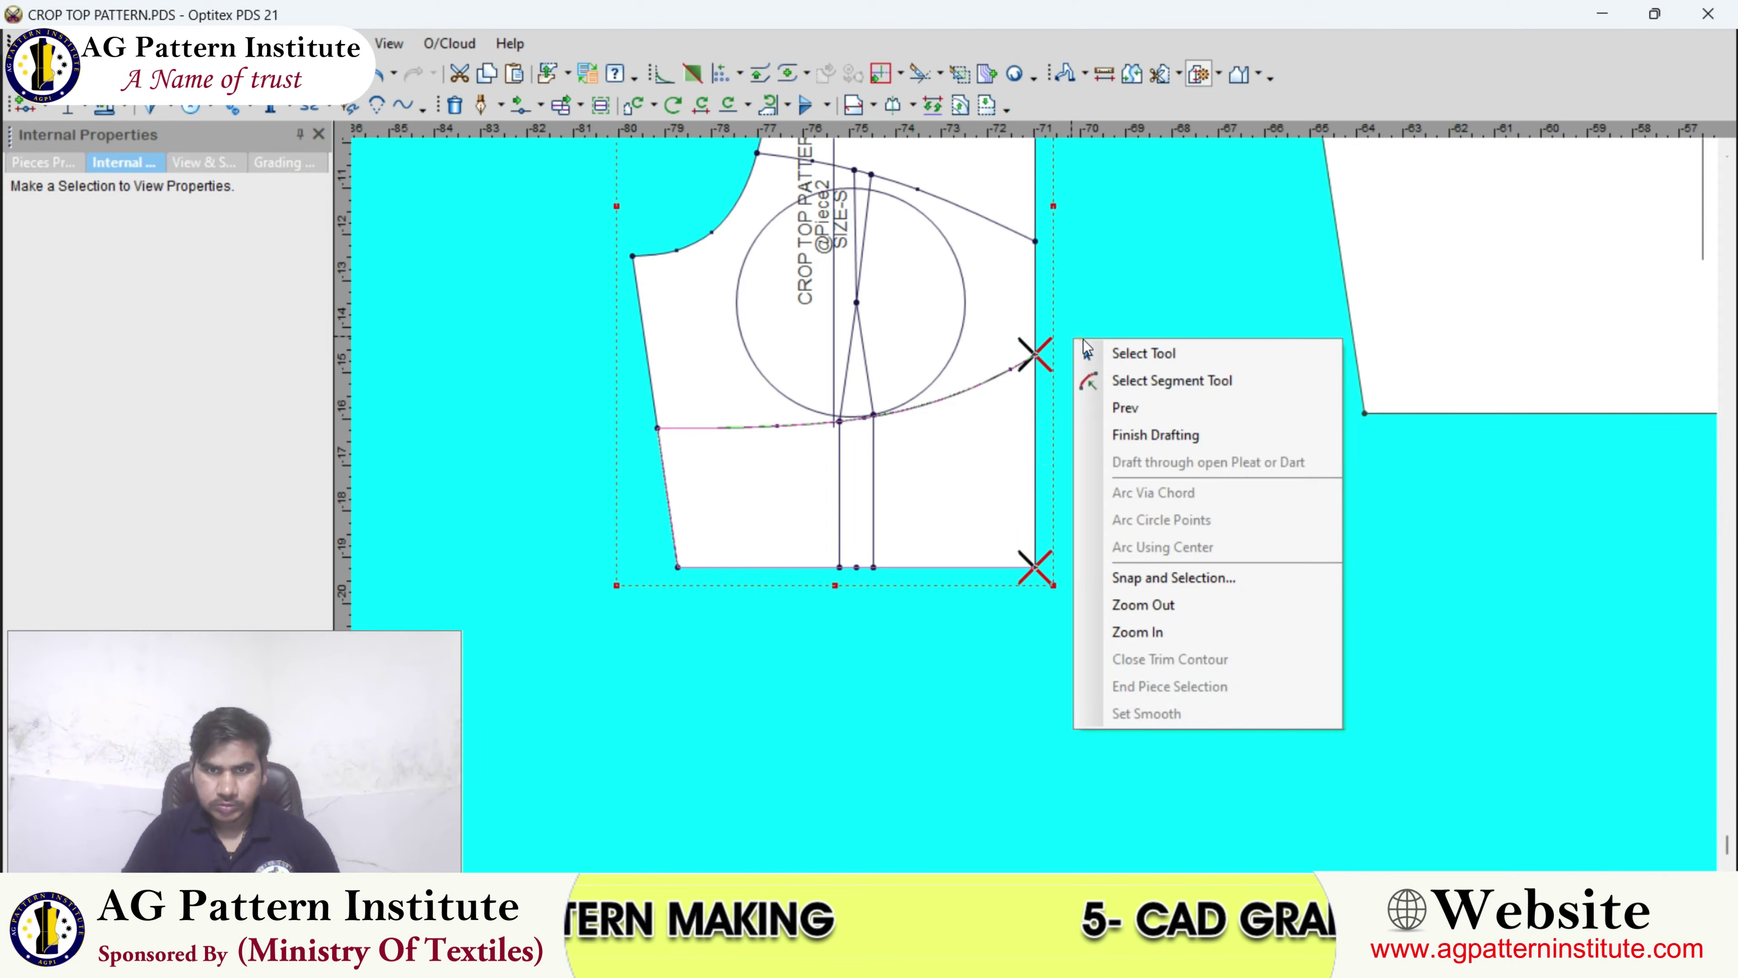
# - Build a lower front panel piece from the centre front, hem, side seam and lower bust curve of the front copy
pyautogui.click(1202, 71)
pyautogui.scroll(3, 1044, 508)
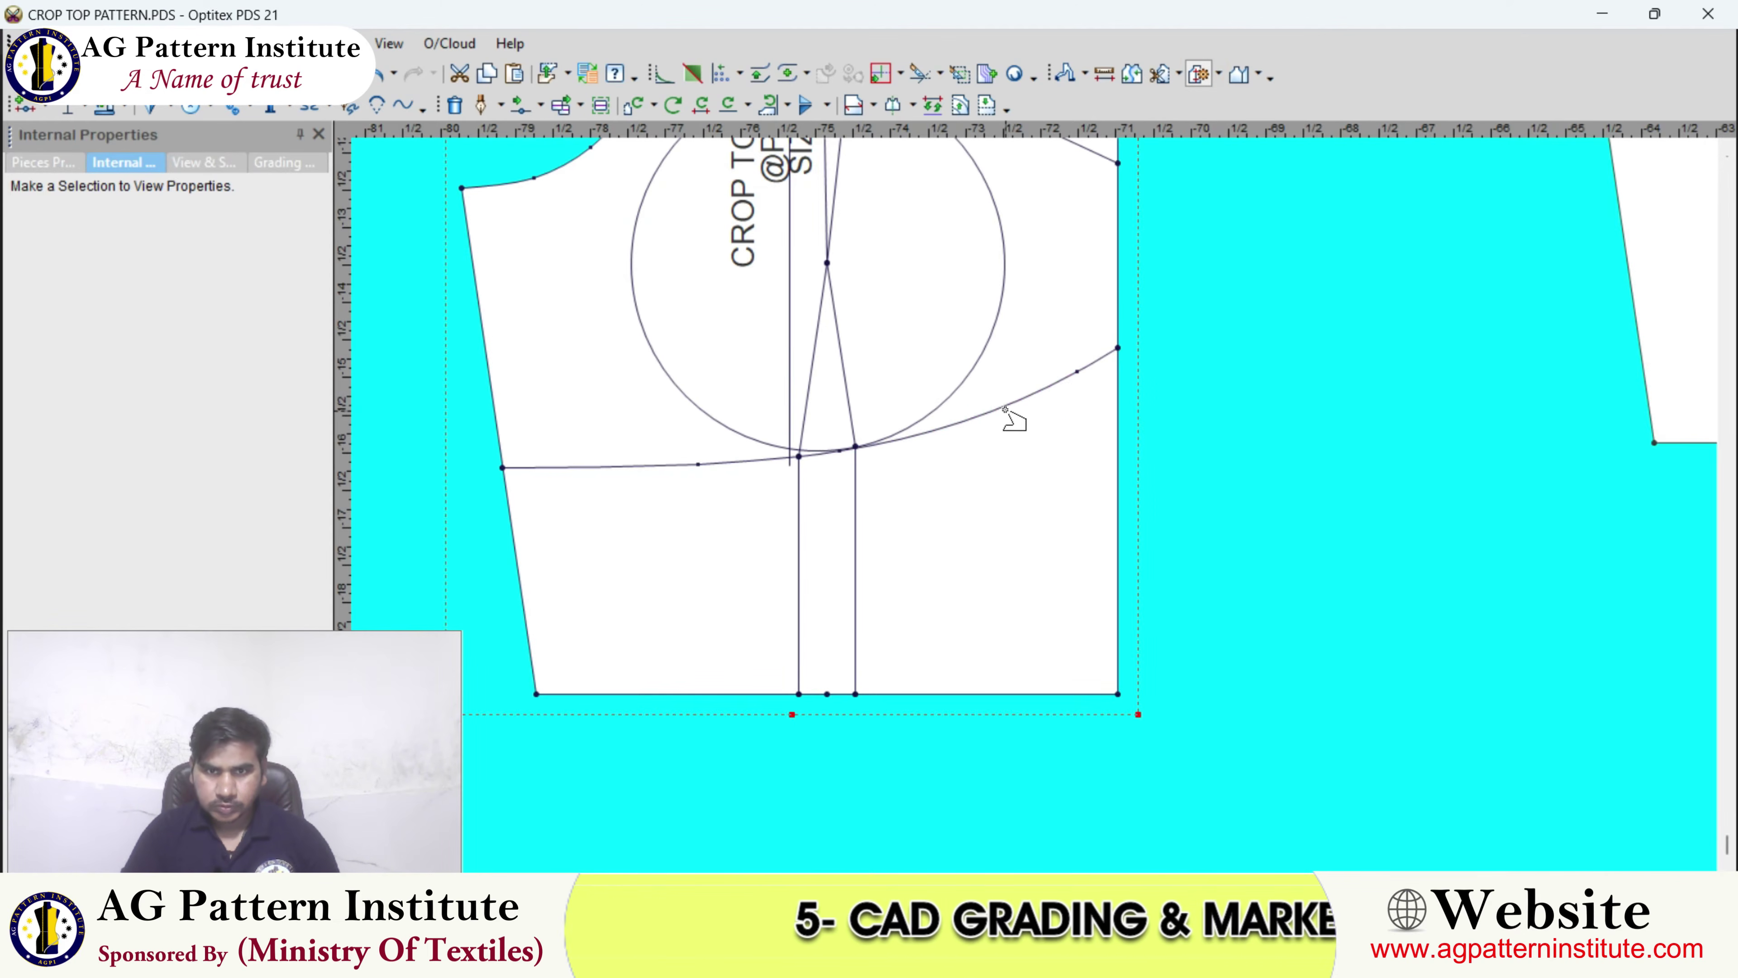
pyautogui.click(1103, 524)
pyautogui.click(1019, 697)
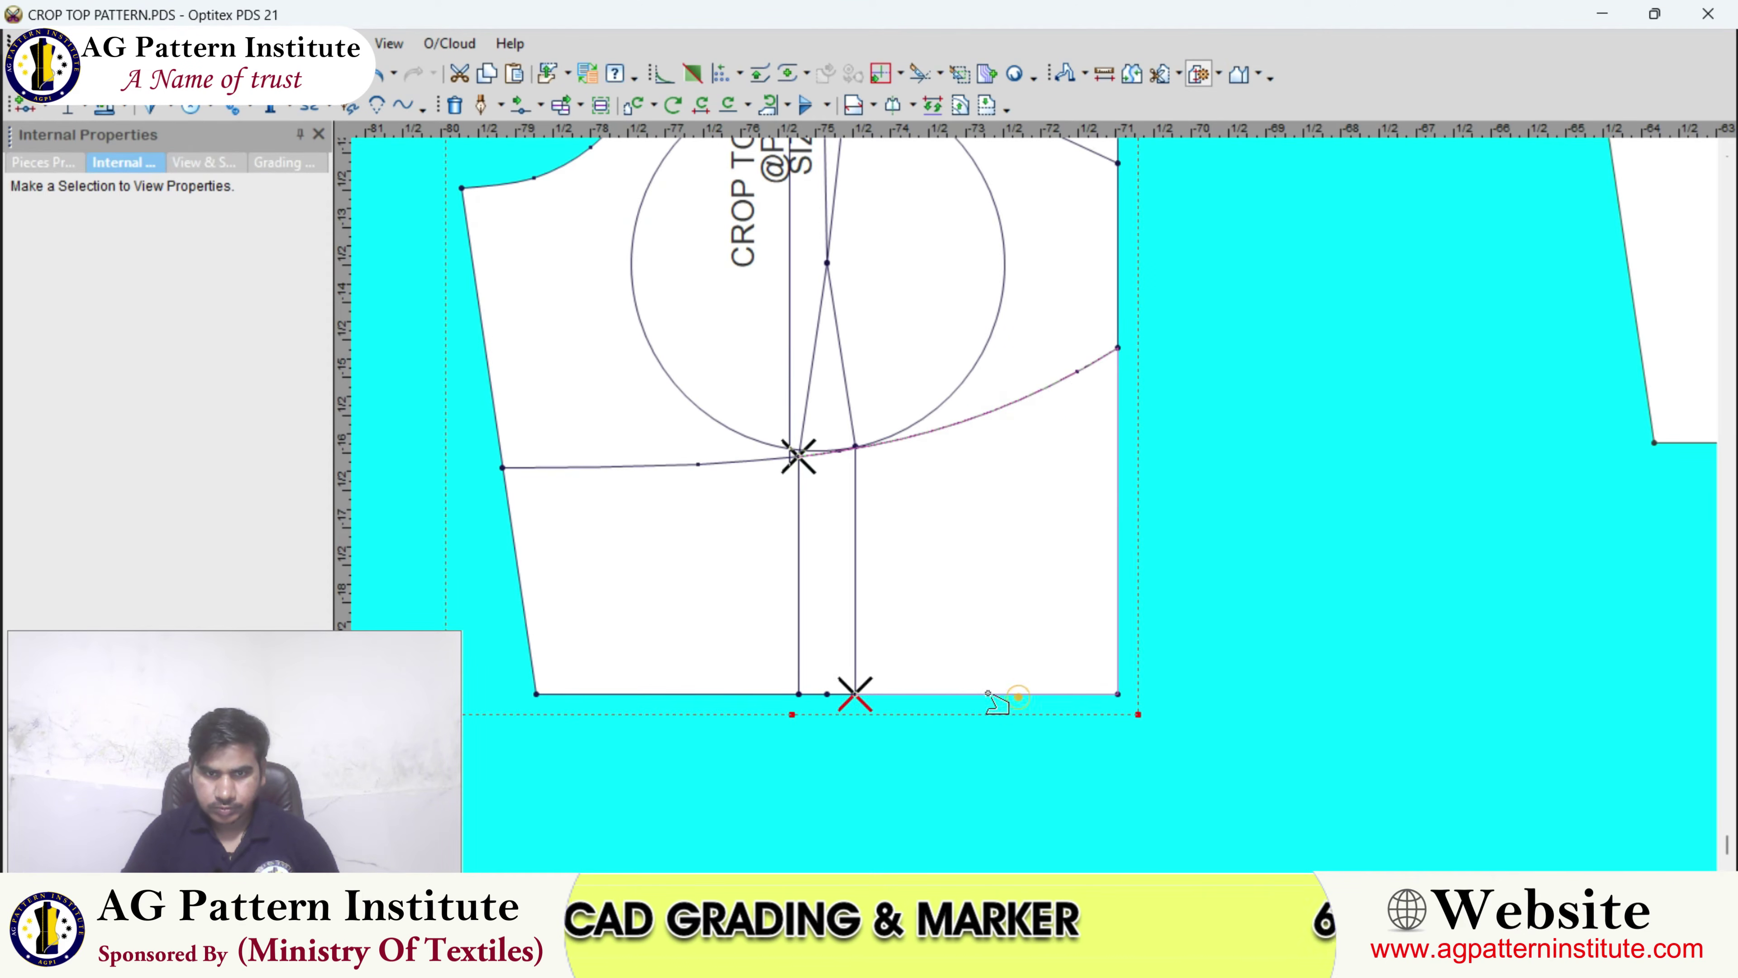
pyautogui.scroll(2, 1019, 698)
pyautogui.click(849, 474)
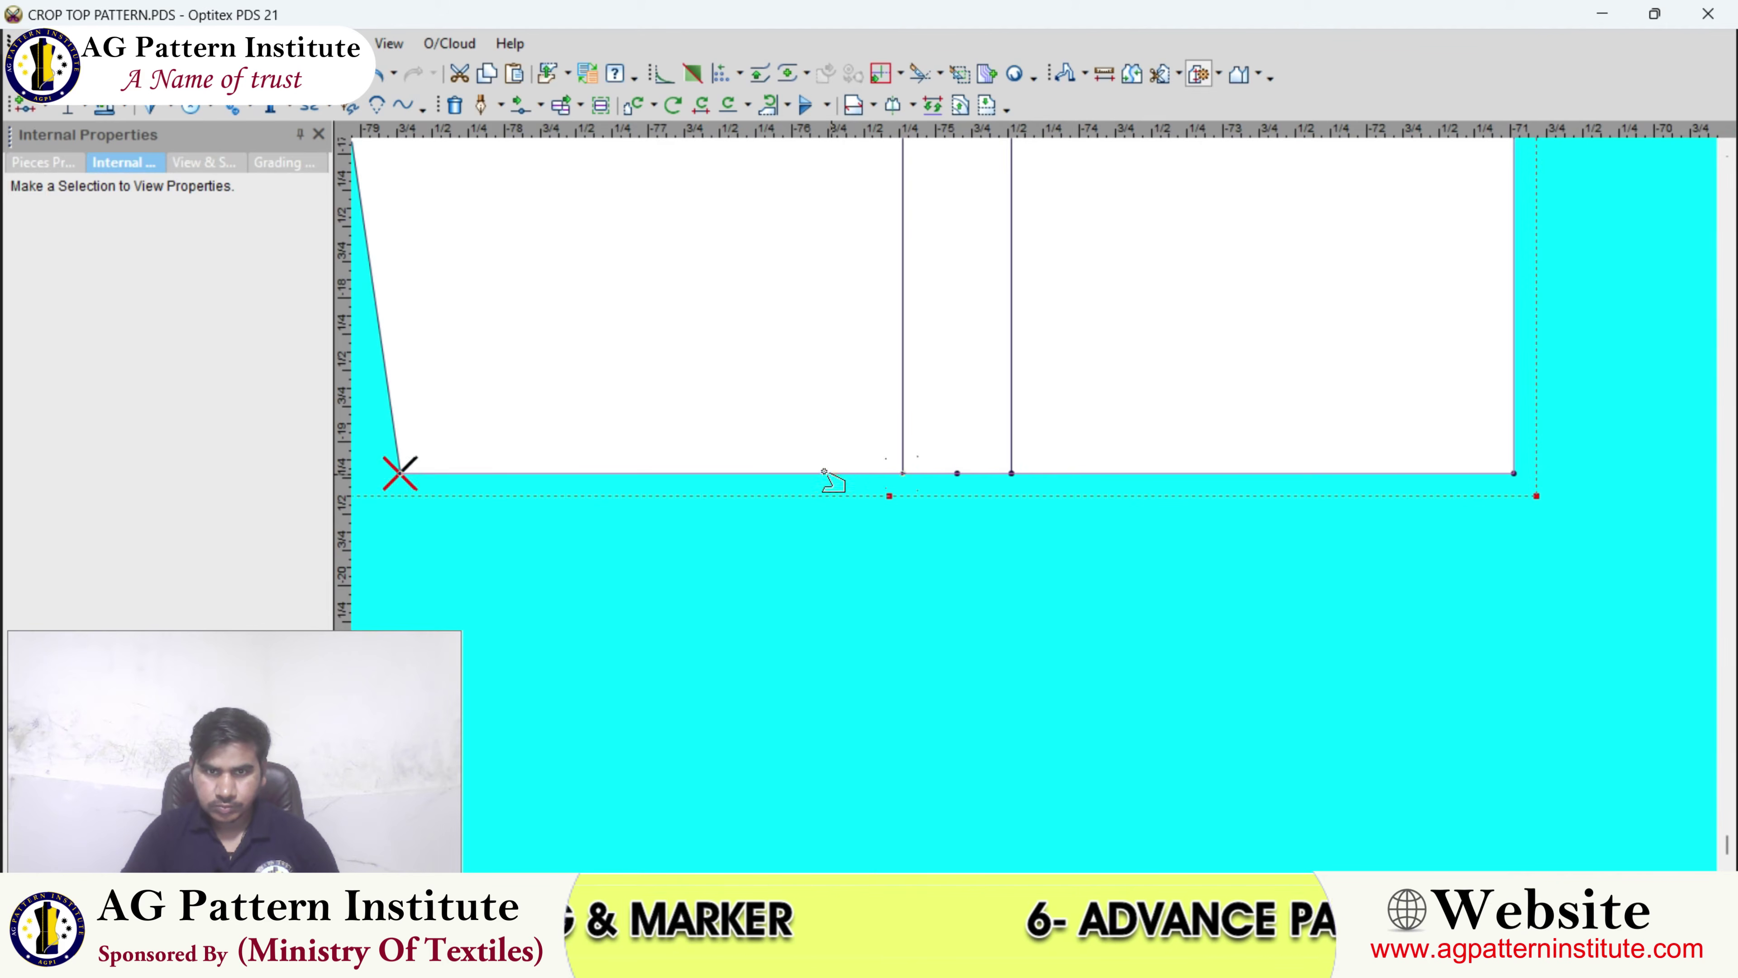
pyautogui.scroll(-2, 828, 477)
pyautogui.click(836, 473)
pyautogui.click(882, 301)
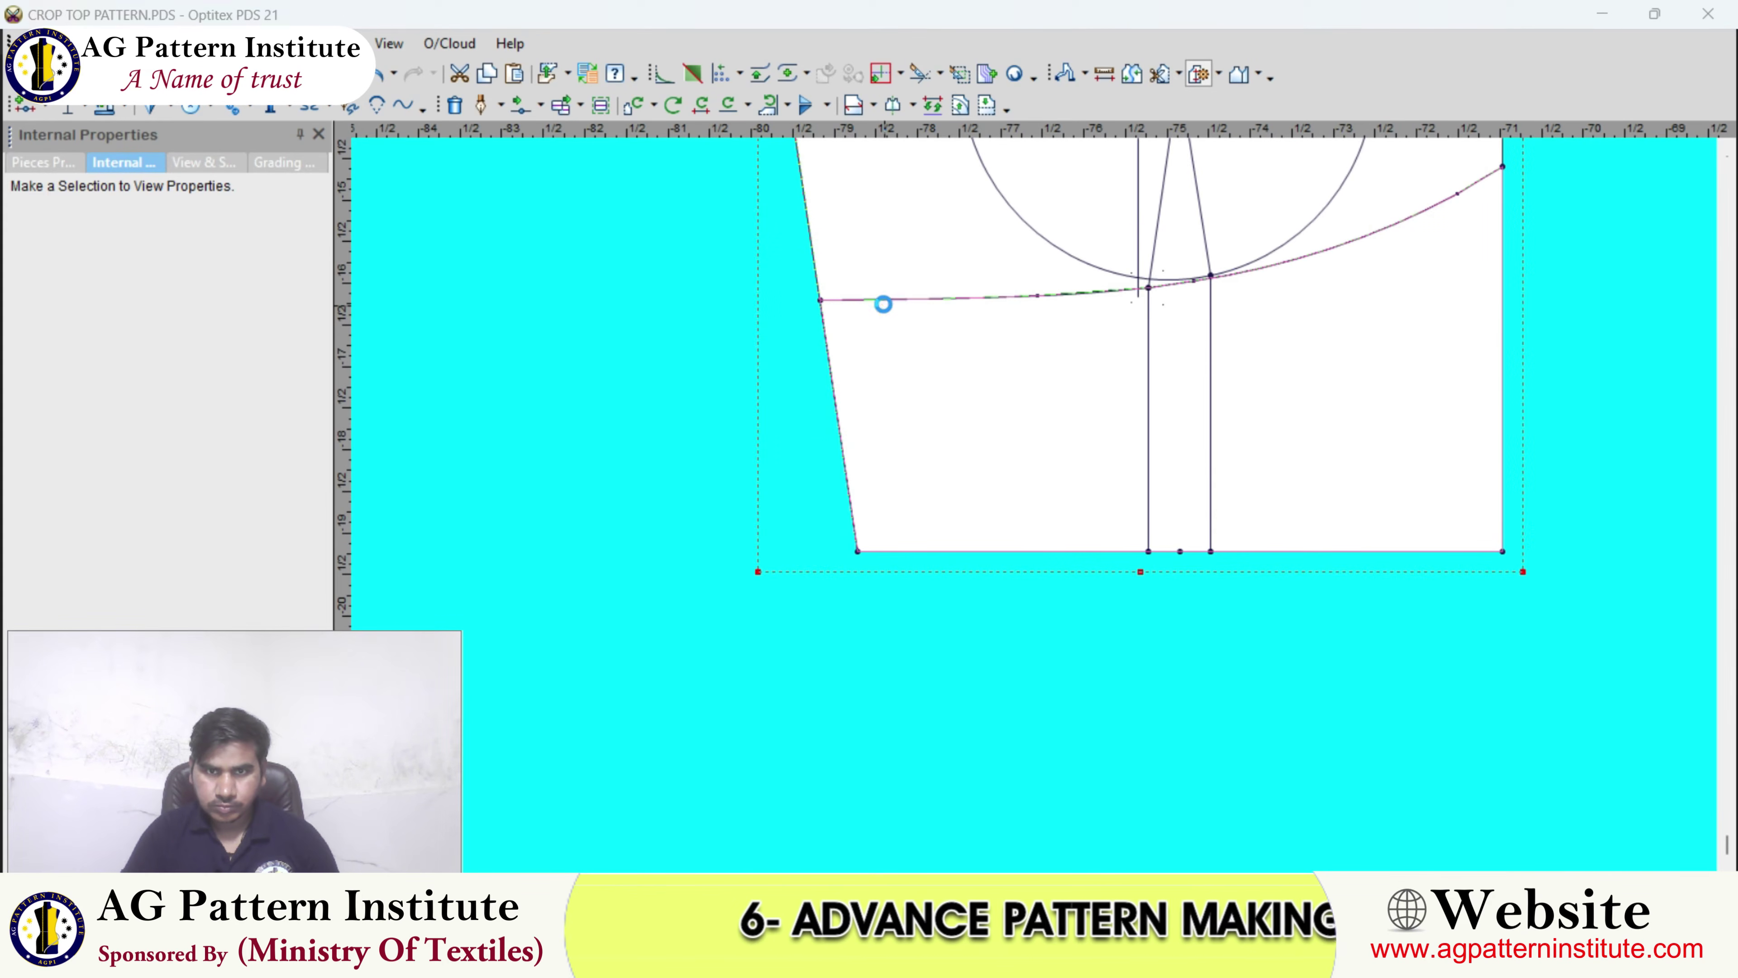
pyautogui.click(899, 300)
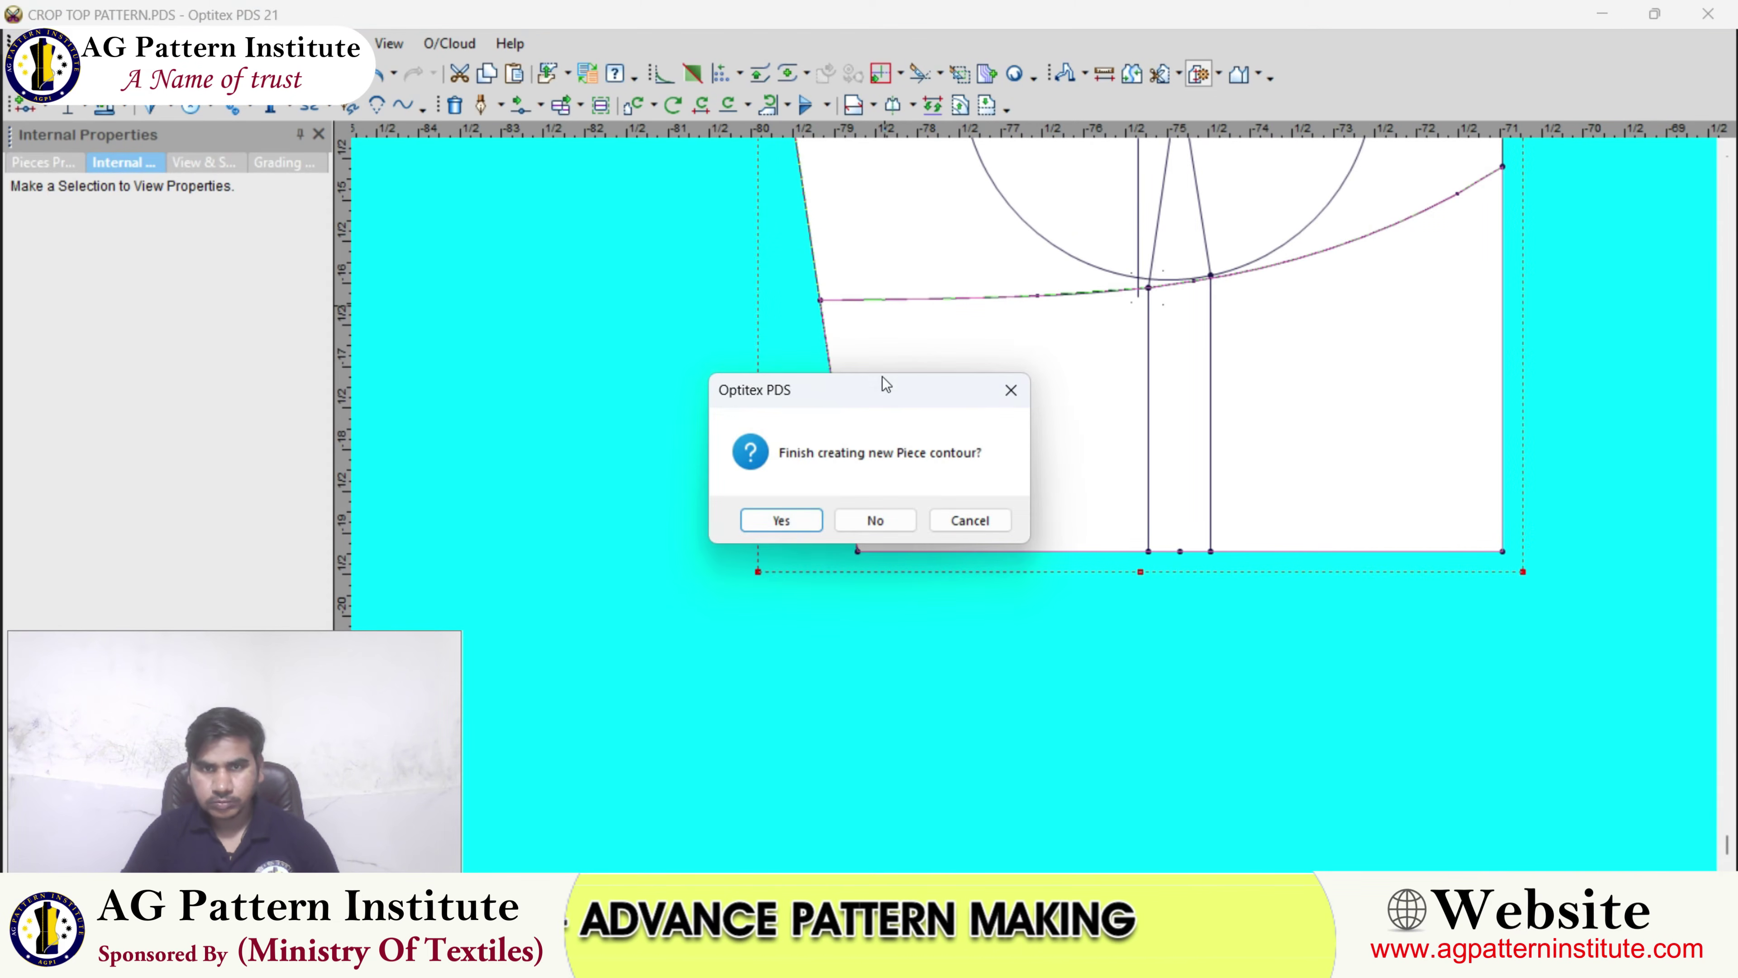
pyautogui.click(784, 524)
# - Place the new lower panel piece in the empty area beside the side seam of the front copy
pyautogui.scroll(-3, 992, 480)
pyautogui.scroll(-3, 1245, 483)
pyautogui.moveTo(1226, 472); pyautogui.dragTo(915, 485)
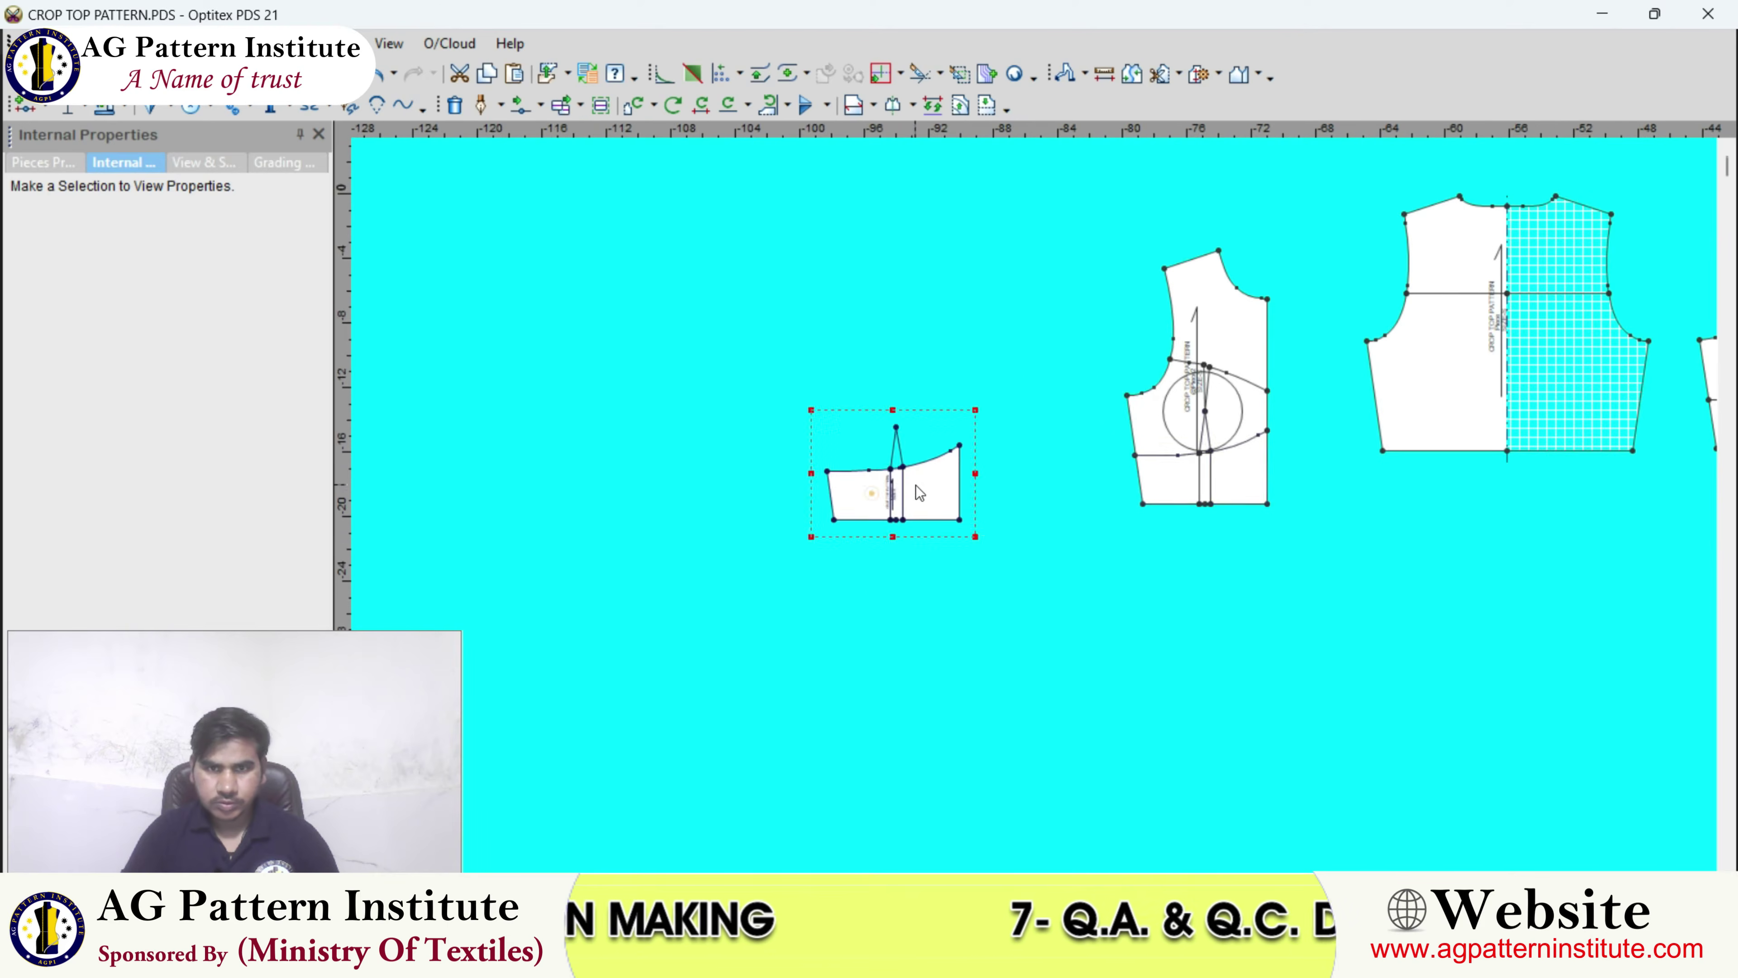
# - Trim away the dart lines that stick out above the upper curve of the lower panel piece
pyautogui.scroll(4, 872, 489)
pyautogui.click(920, 73)
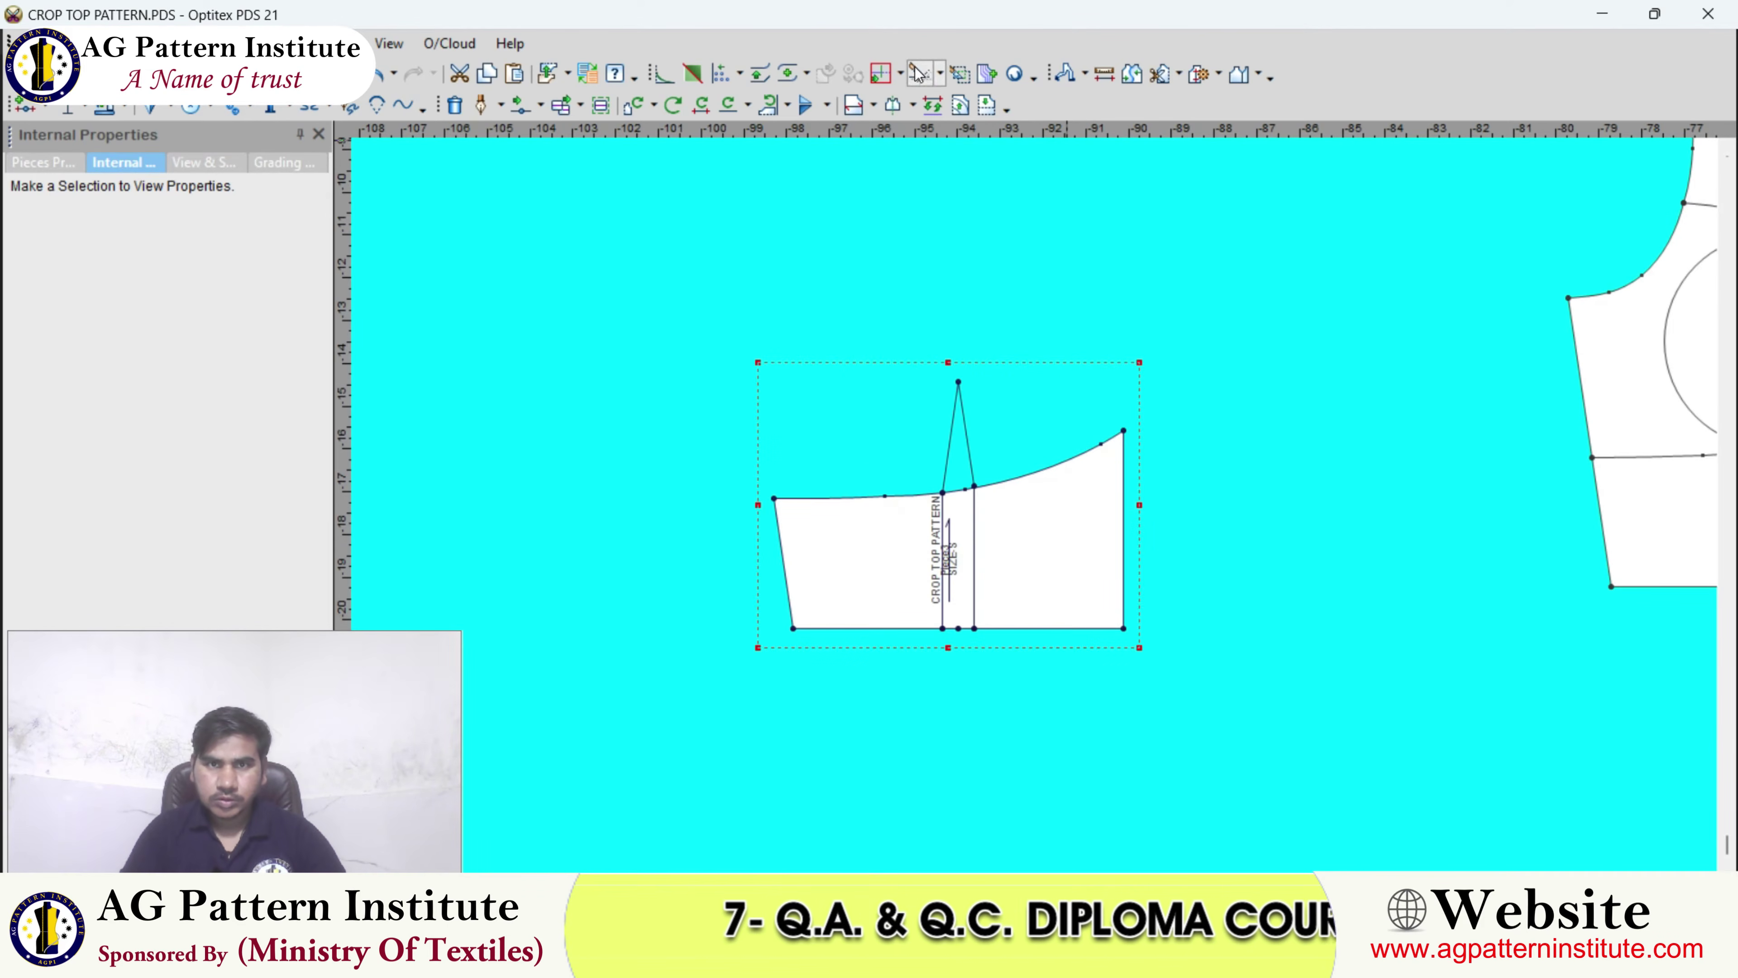
pyautogui.scroll(2, 1040, 480)
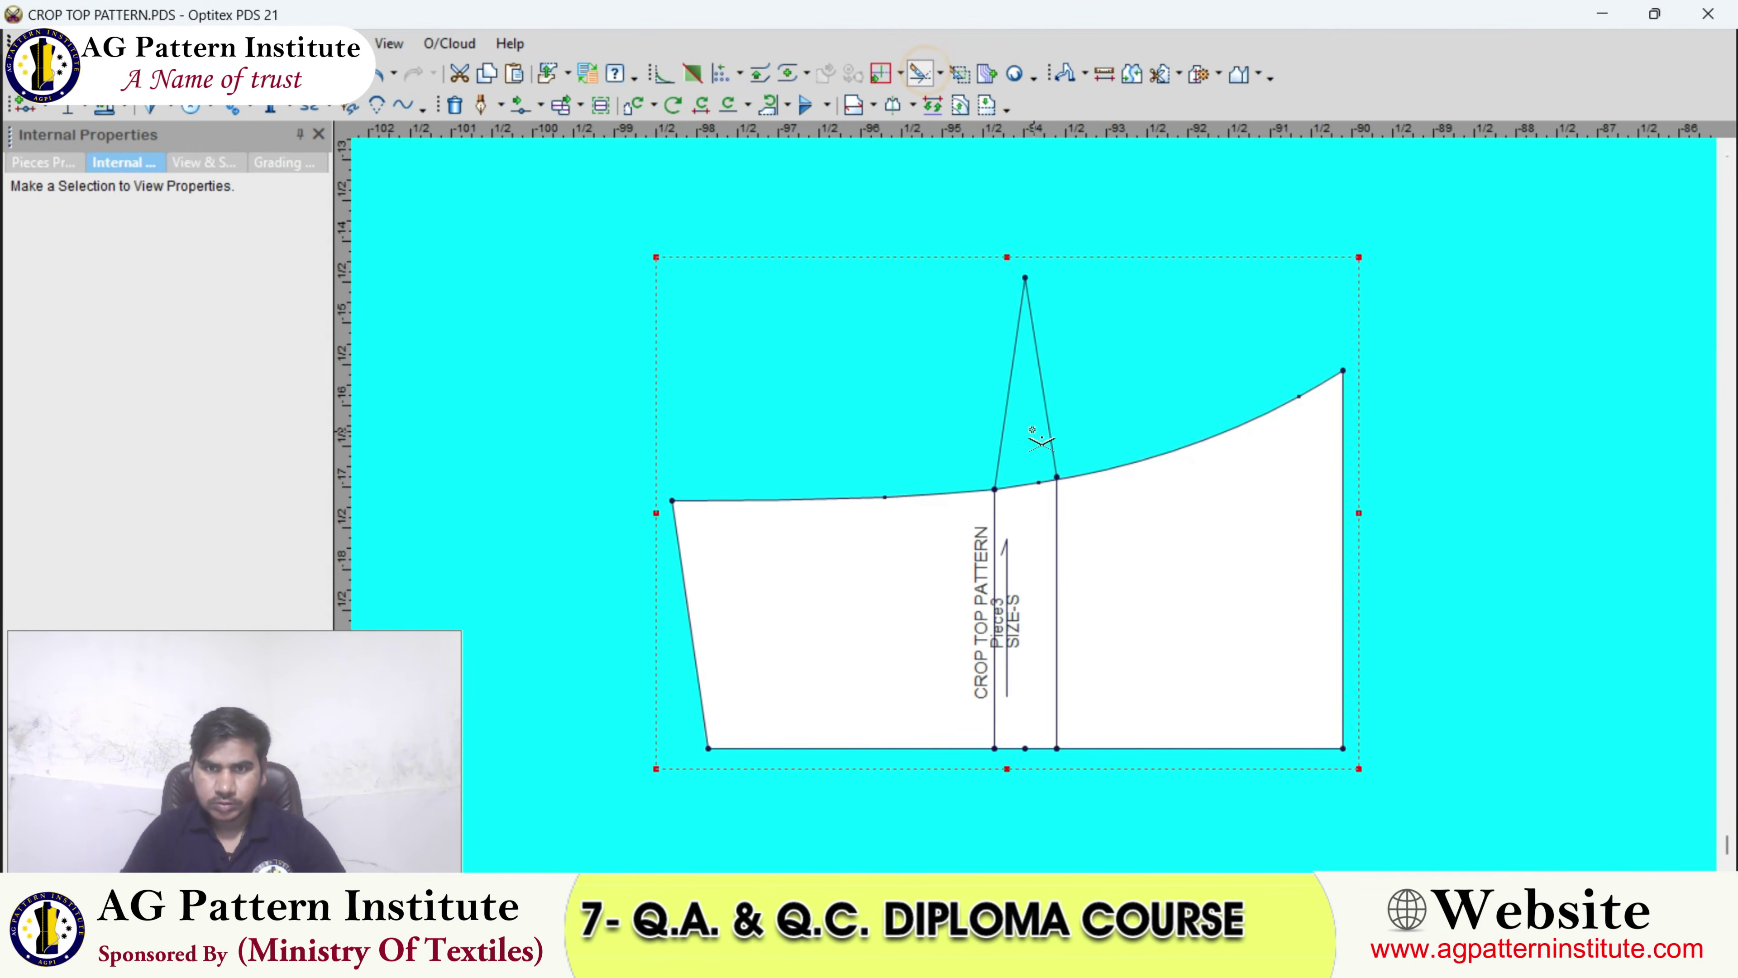
pyautogui.click(1005, 411)
pyautogui.rightClick(1052, 324)
pyautogui.click(1067, 338)
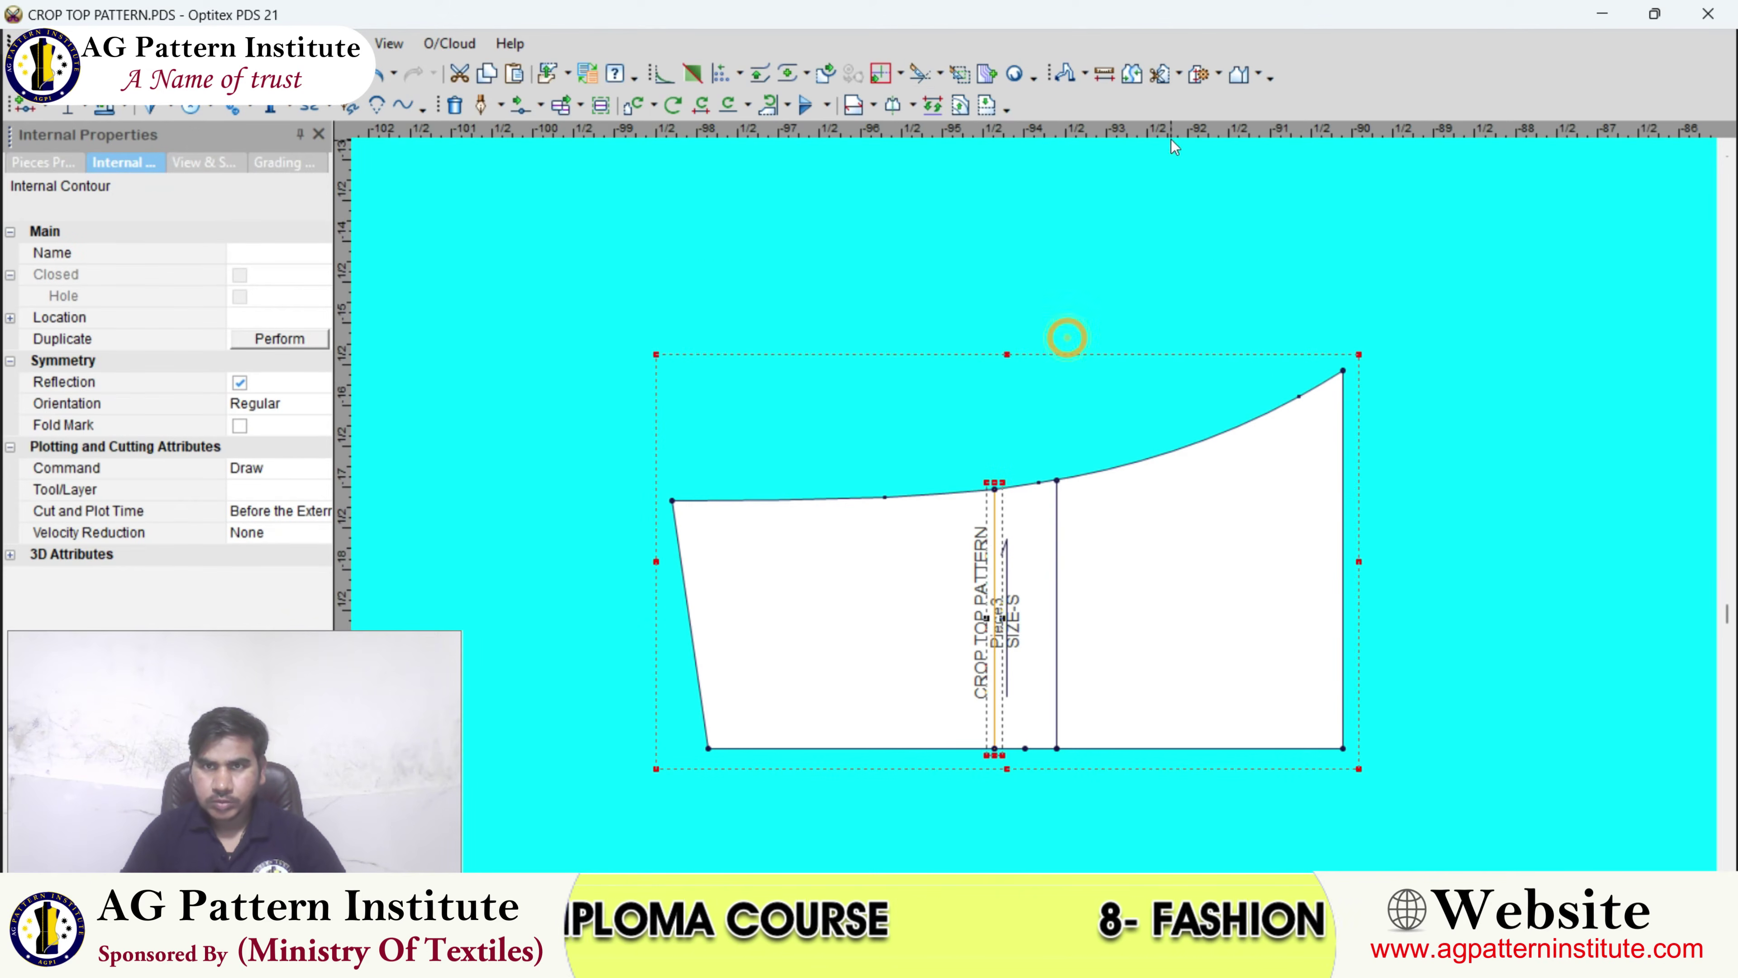
pyautogui.click(1177, 77)
pyautogui.click(1197, 221)
pyautogui.scroll(-4, 1217, 266)
pyautogui.scroll(3, 1191, 492)
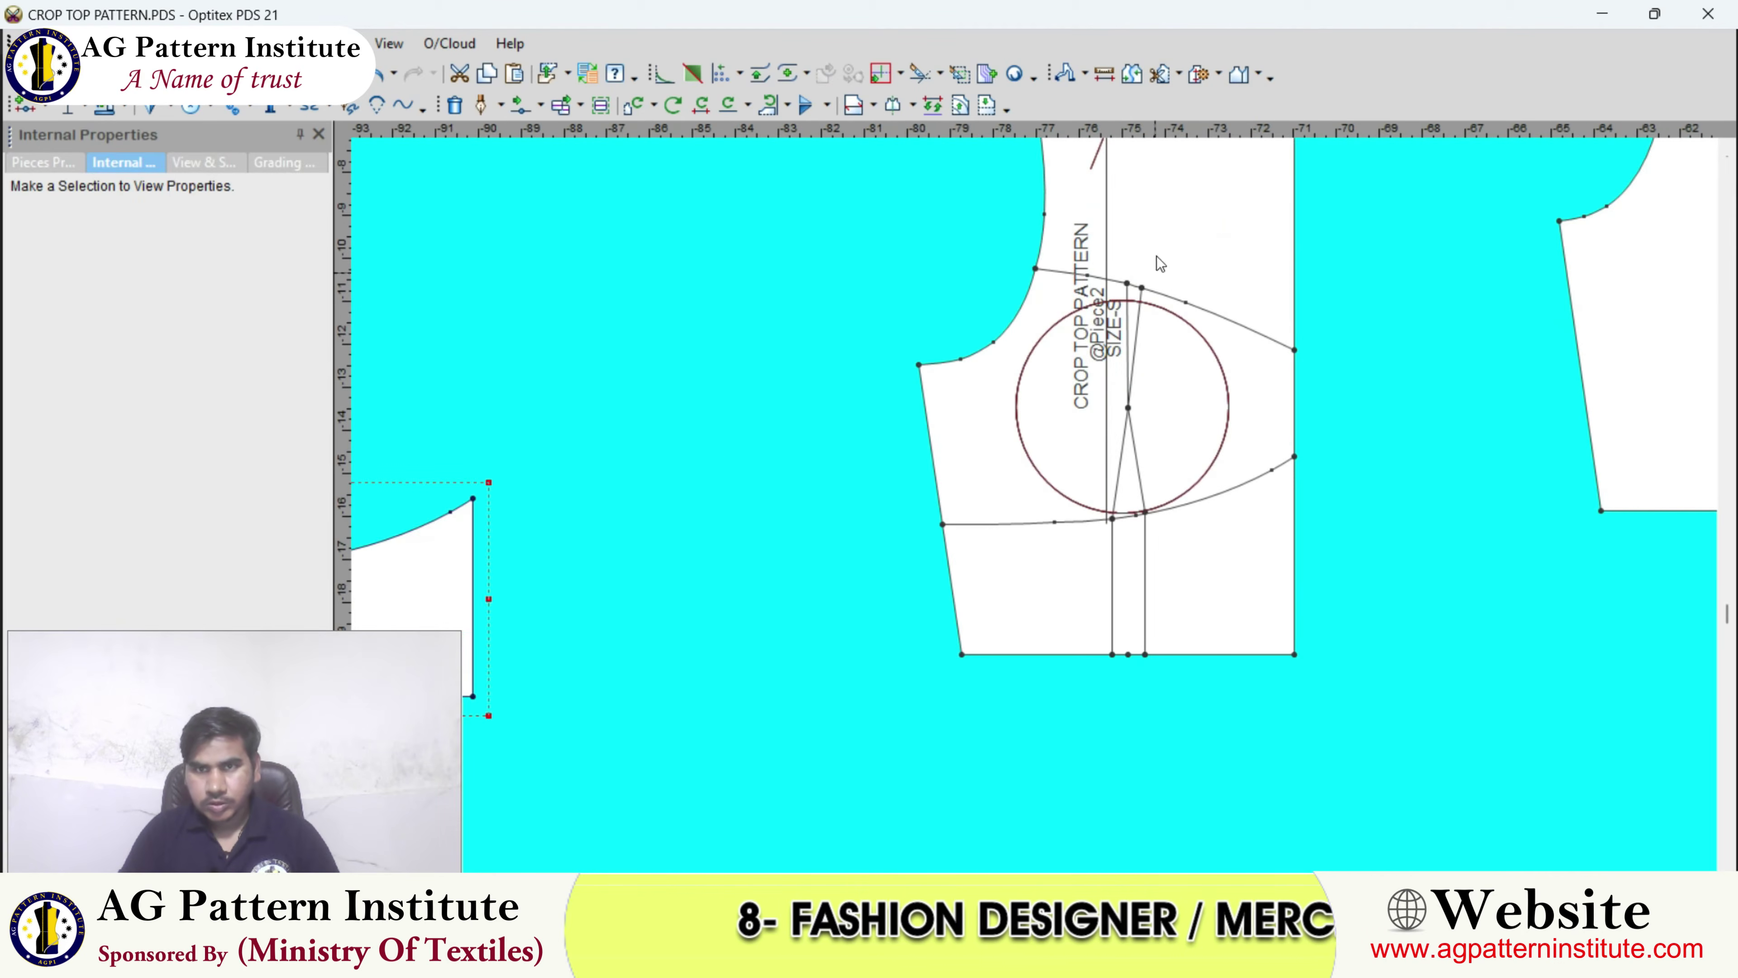
pyautogui.click(1197, 73)
pyautogui.scroll(3, 1039, 505)
pyautogui.click(943, 566)
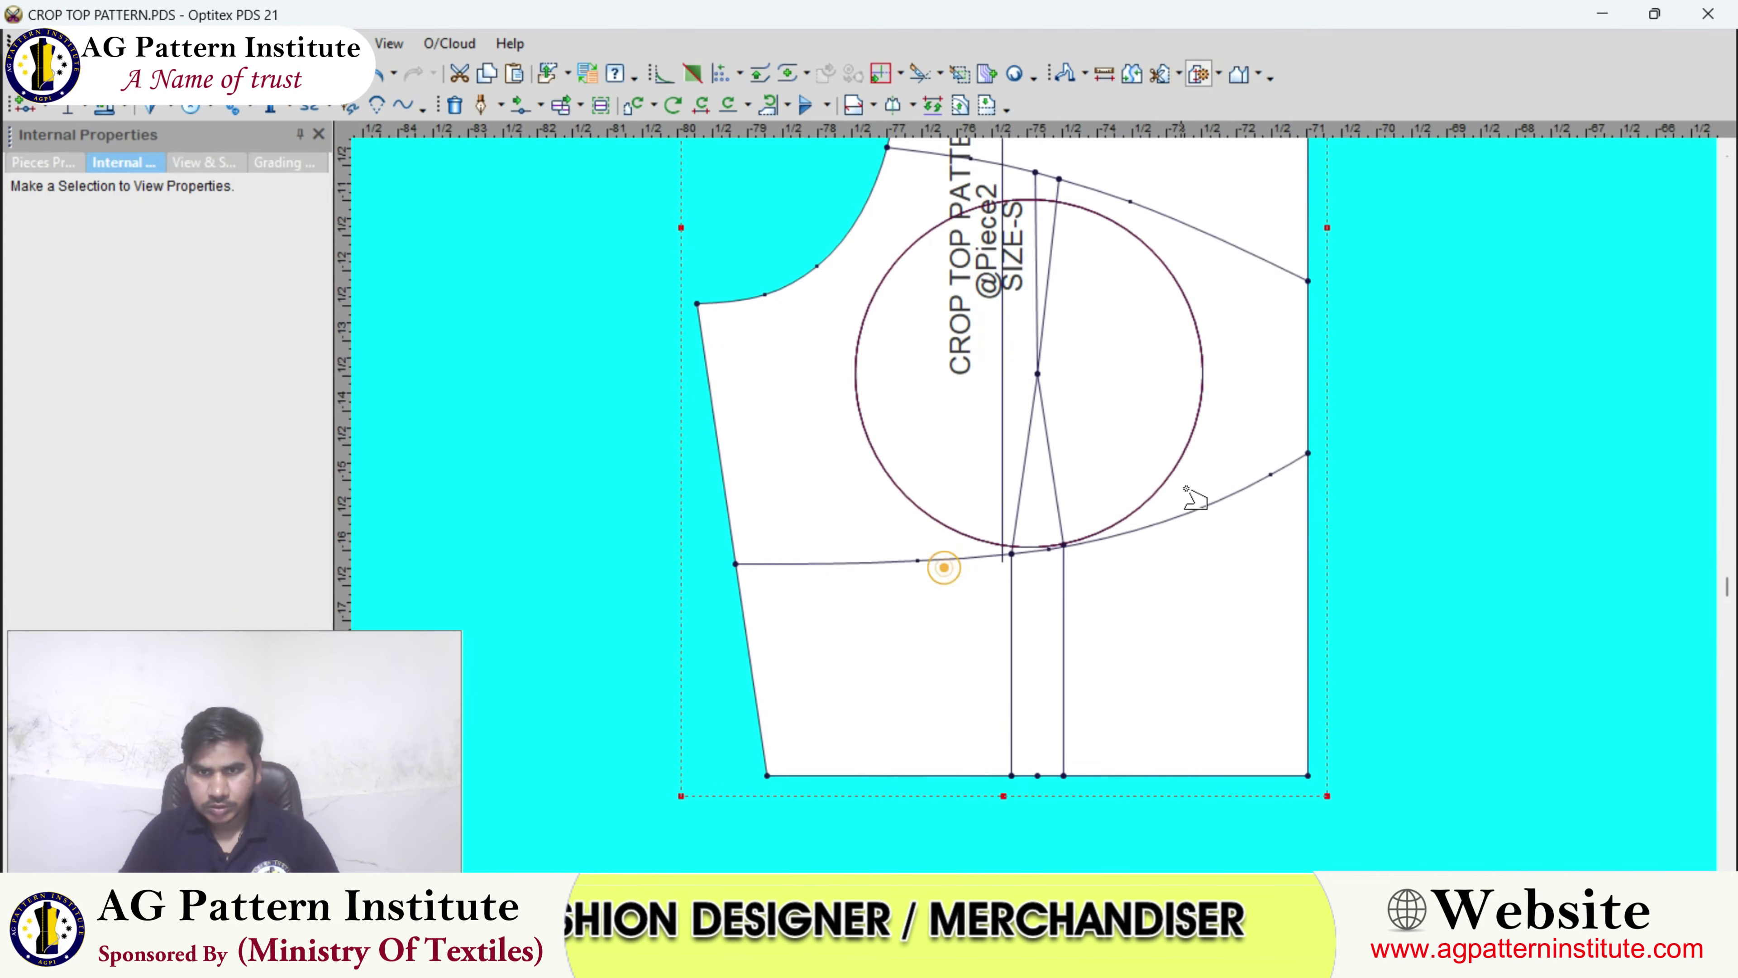
pyautogui.click(1215, 500)
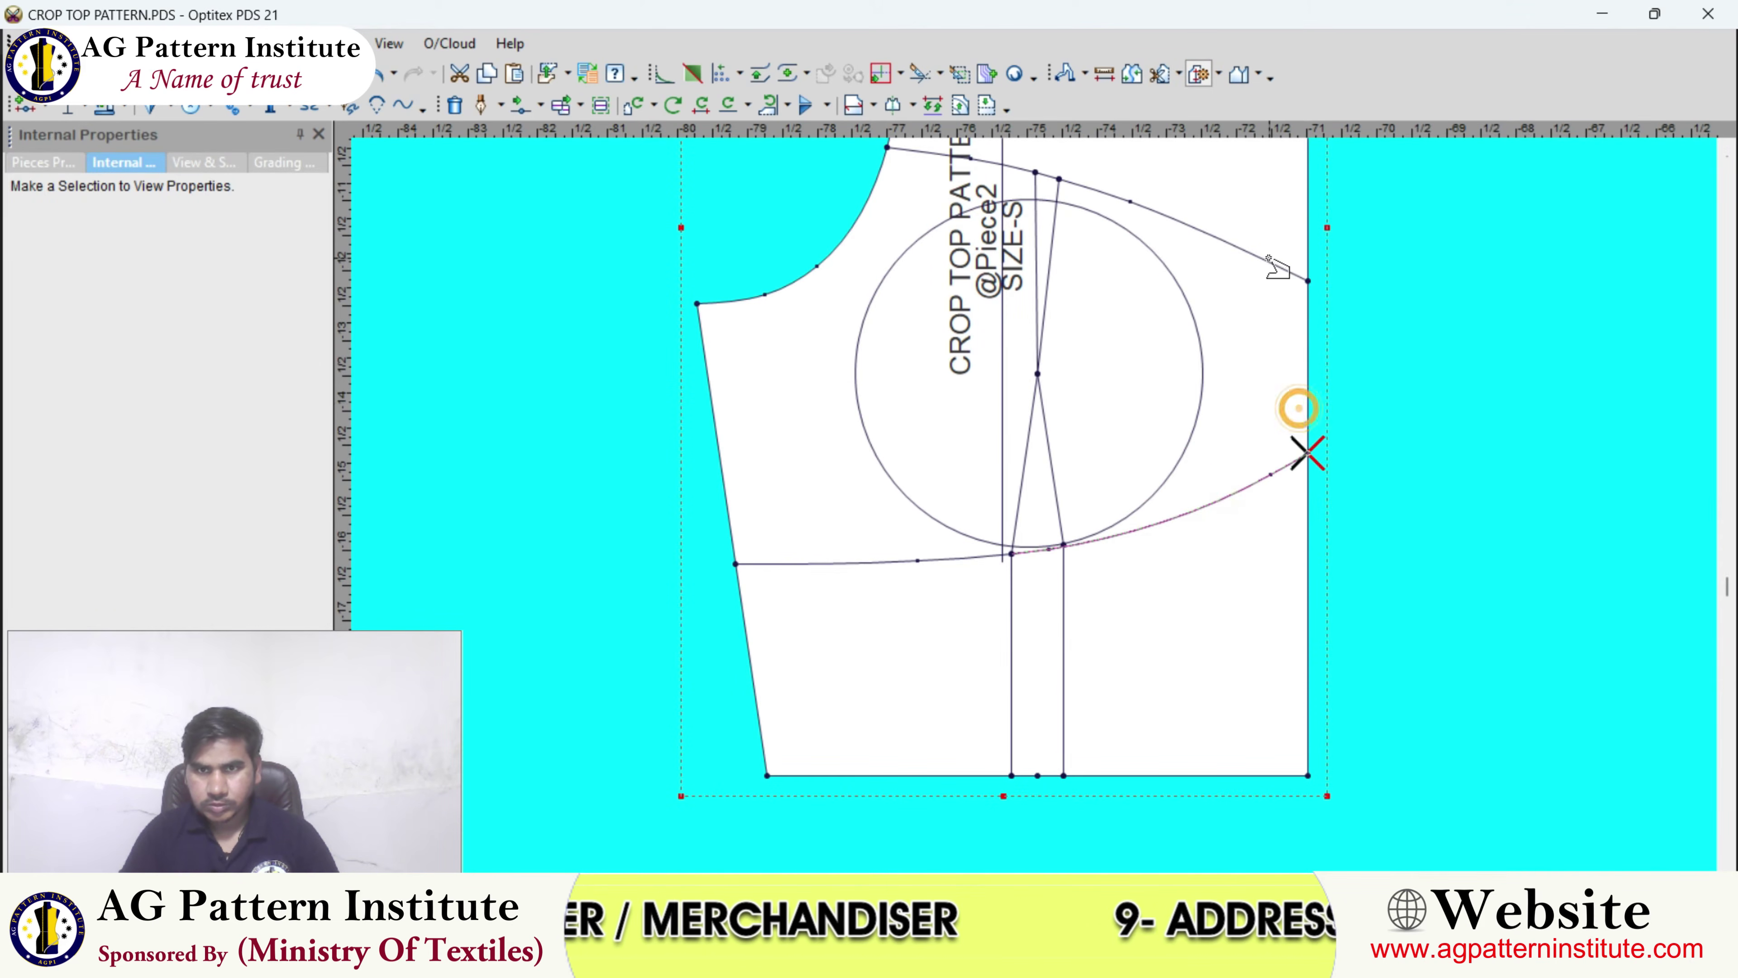
pyautogui.scroll(-3, 1271, 265)
pyautogui.scroll(3, 1074, 388)
pyautogui.click(1086, 395)
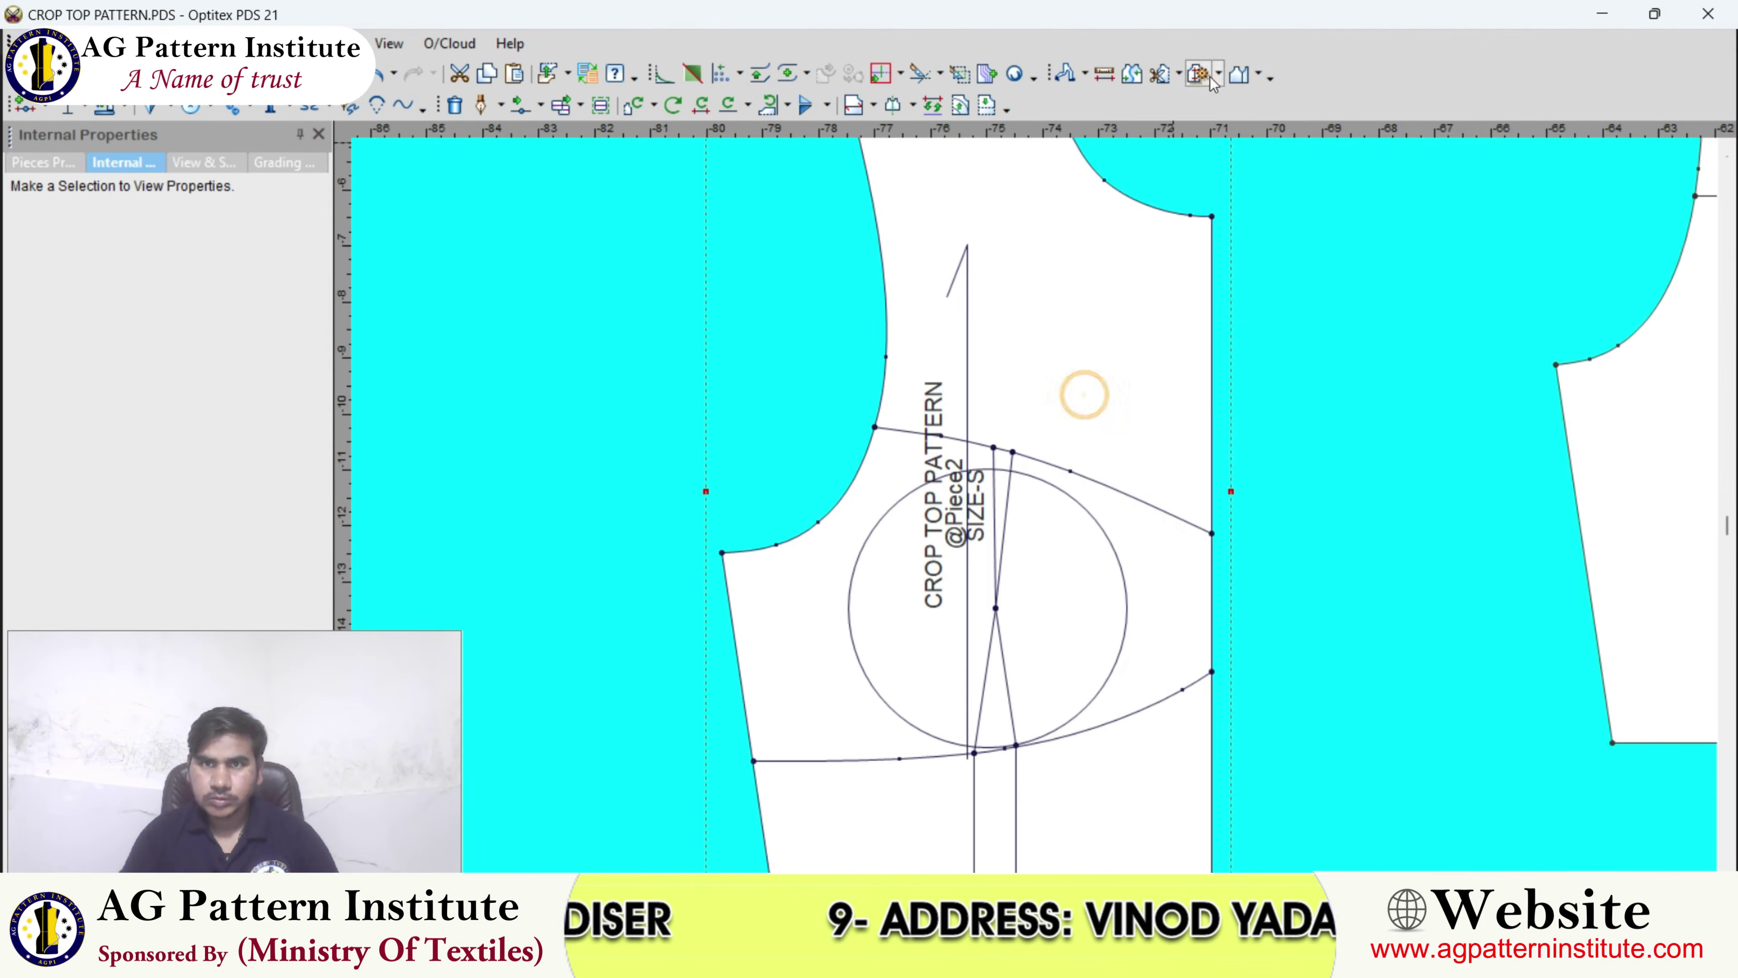
# - Try to build a bust panel piece from the lower bust curve, centre front, upper bust curve and side seam of the front copy
pyautogui.click(850, 754)
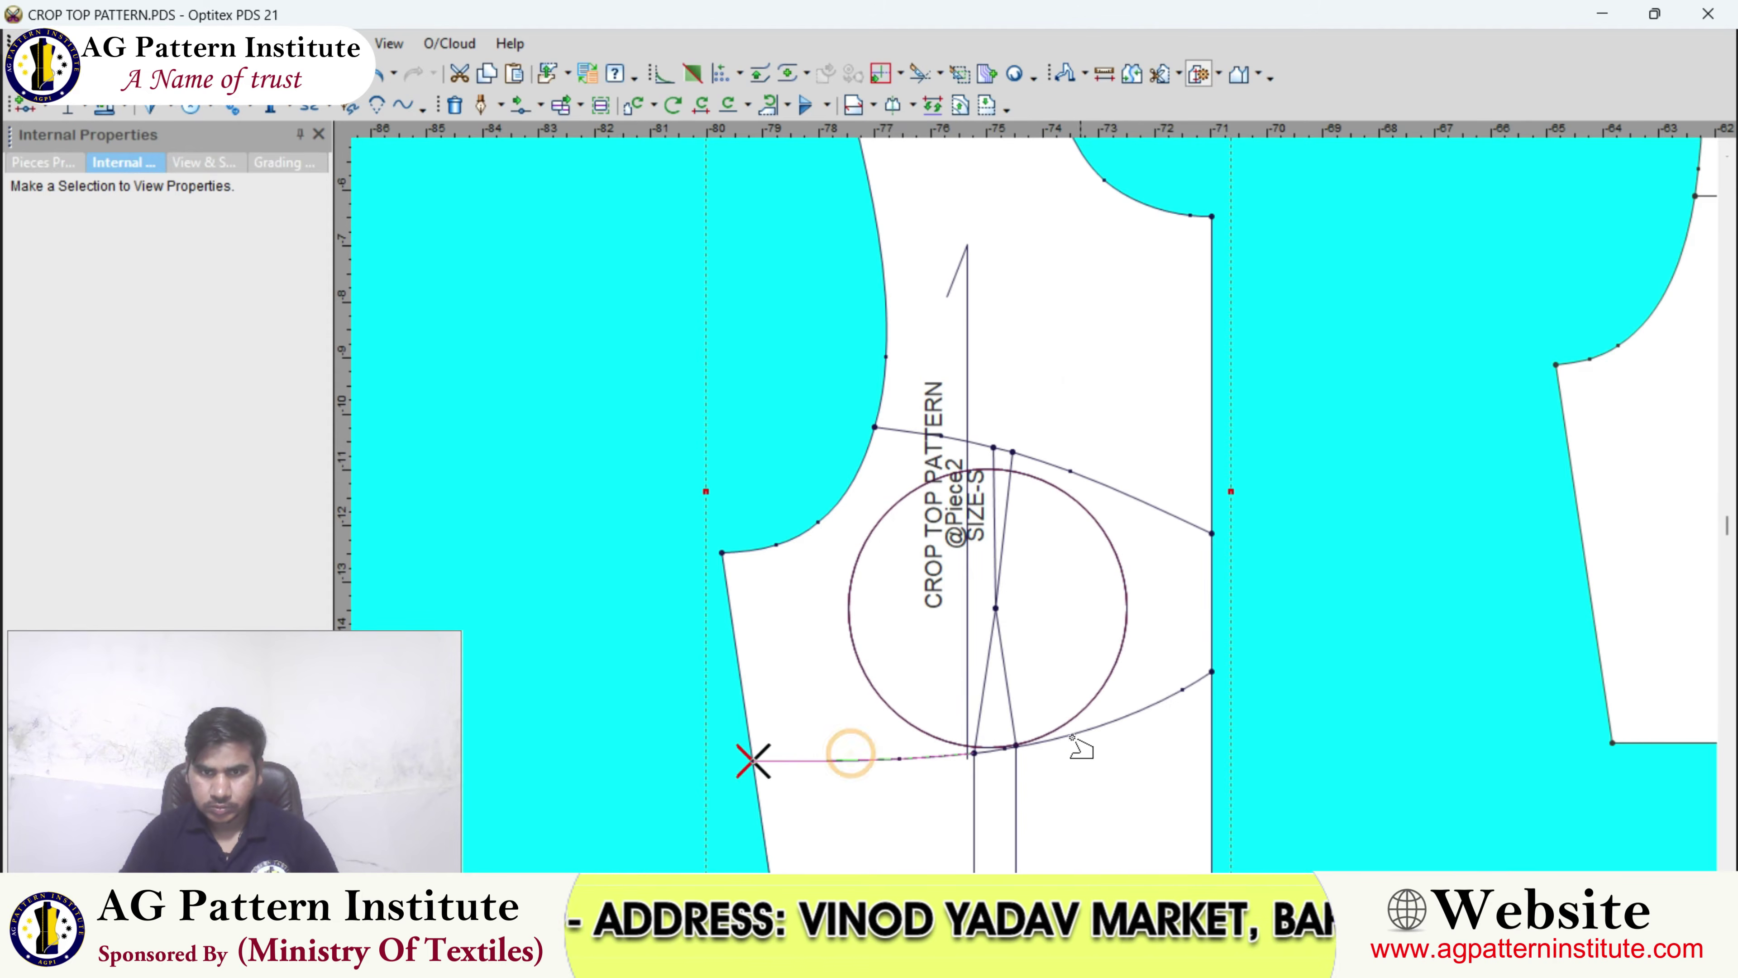
pyautogui.scroll(3, 1002, 760)
pyautogui.scroll(2, 1035, 505)
pyautogui.click(998, 467)
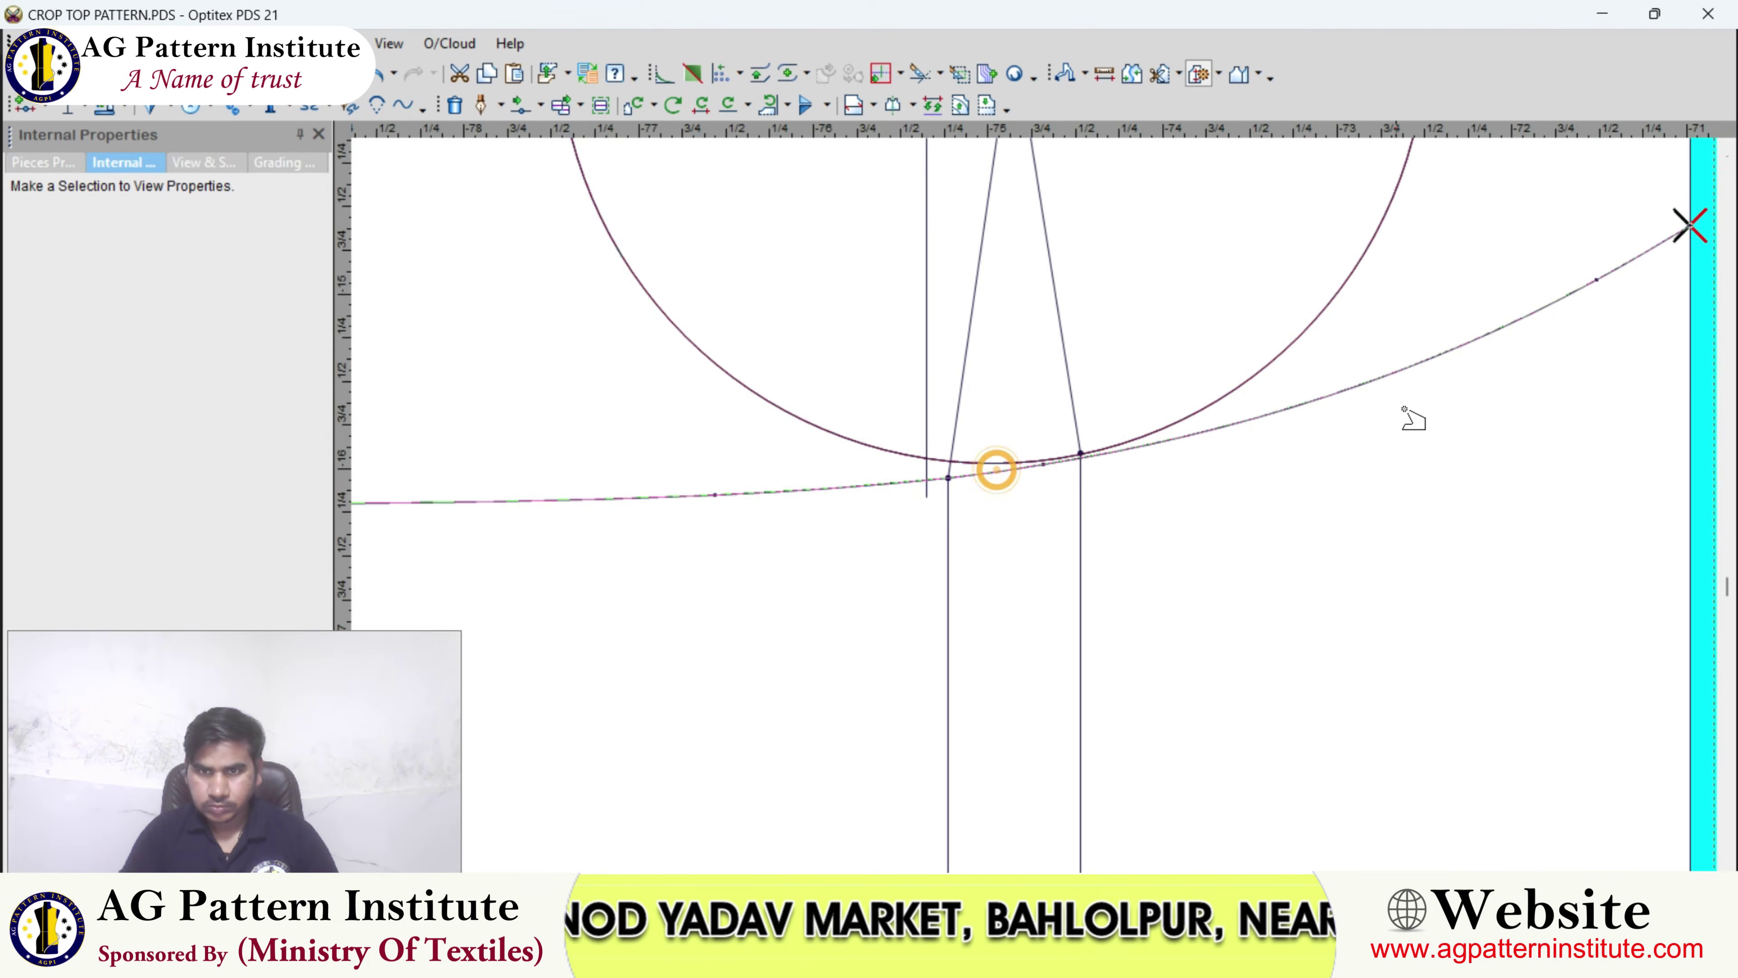
pyautogui.scroll(-3, 1128, 413)
pyautogui.click(1116, 398)
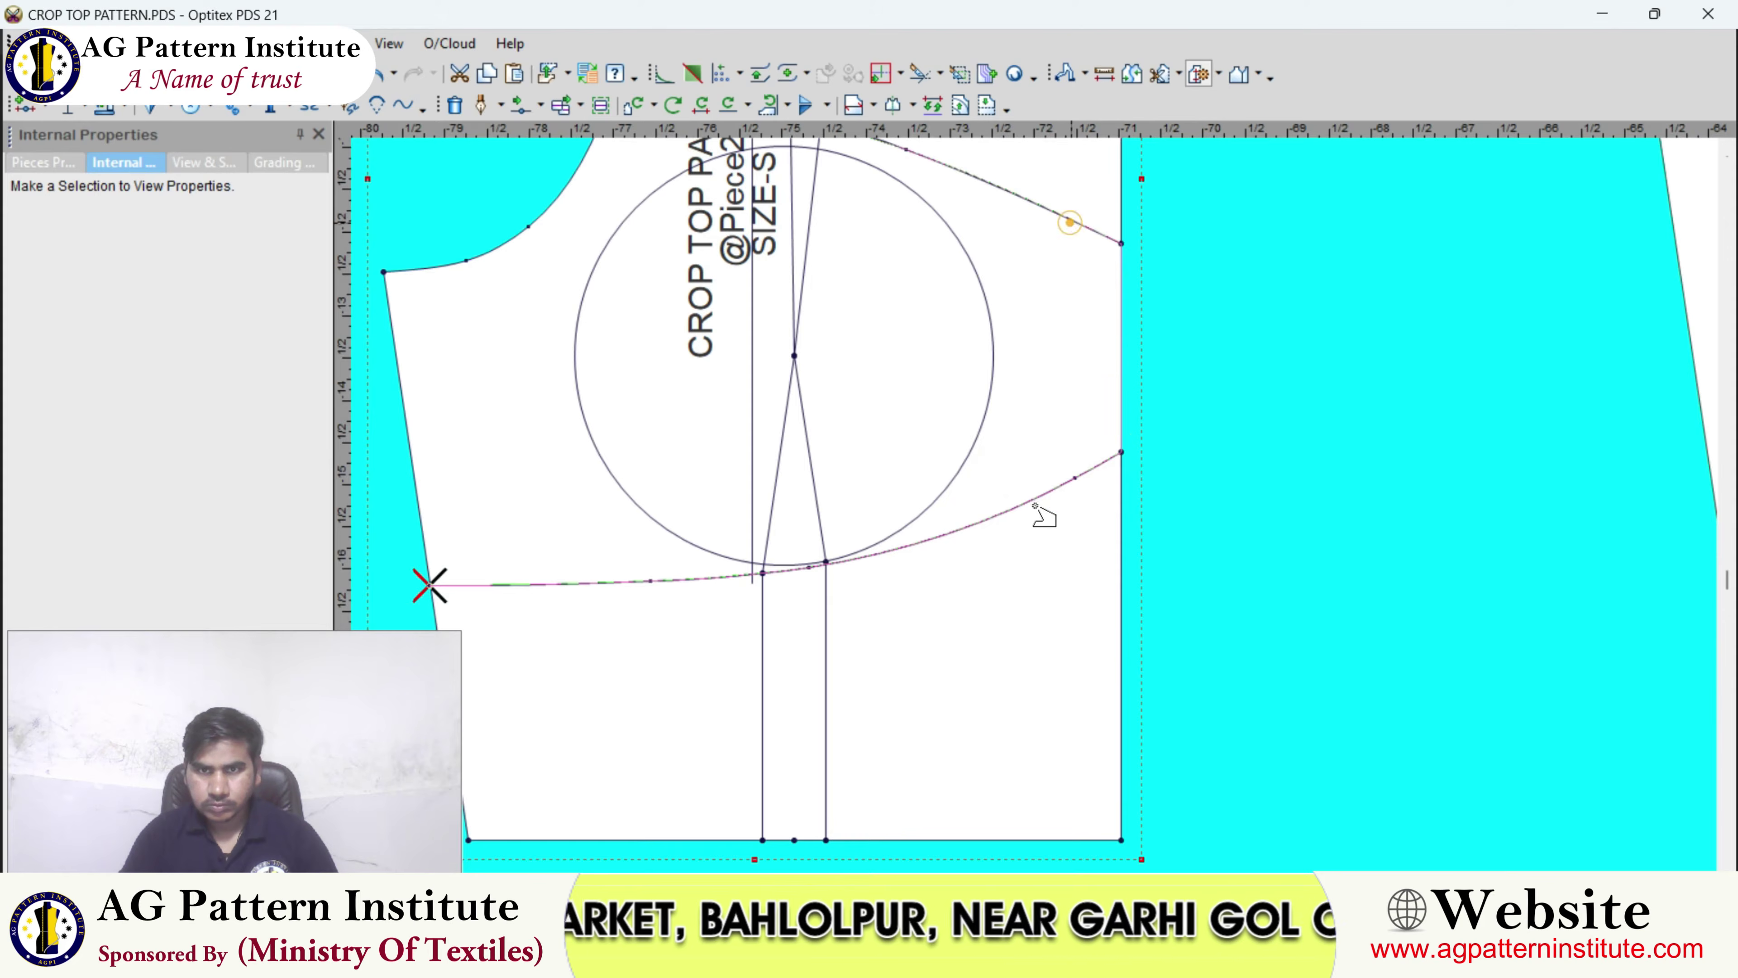
pyautogui.scroll(-4, 1035, 506)
pyautogui.scroll(6, 1035, 505)
pyautogui.click(1049, 427)
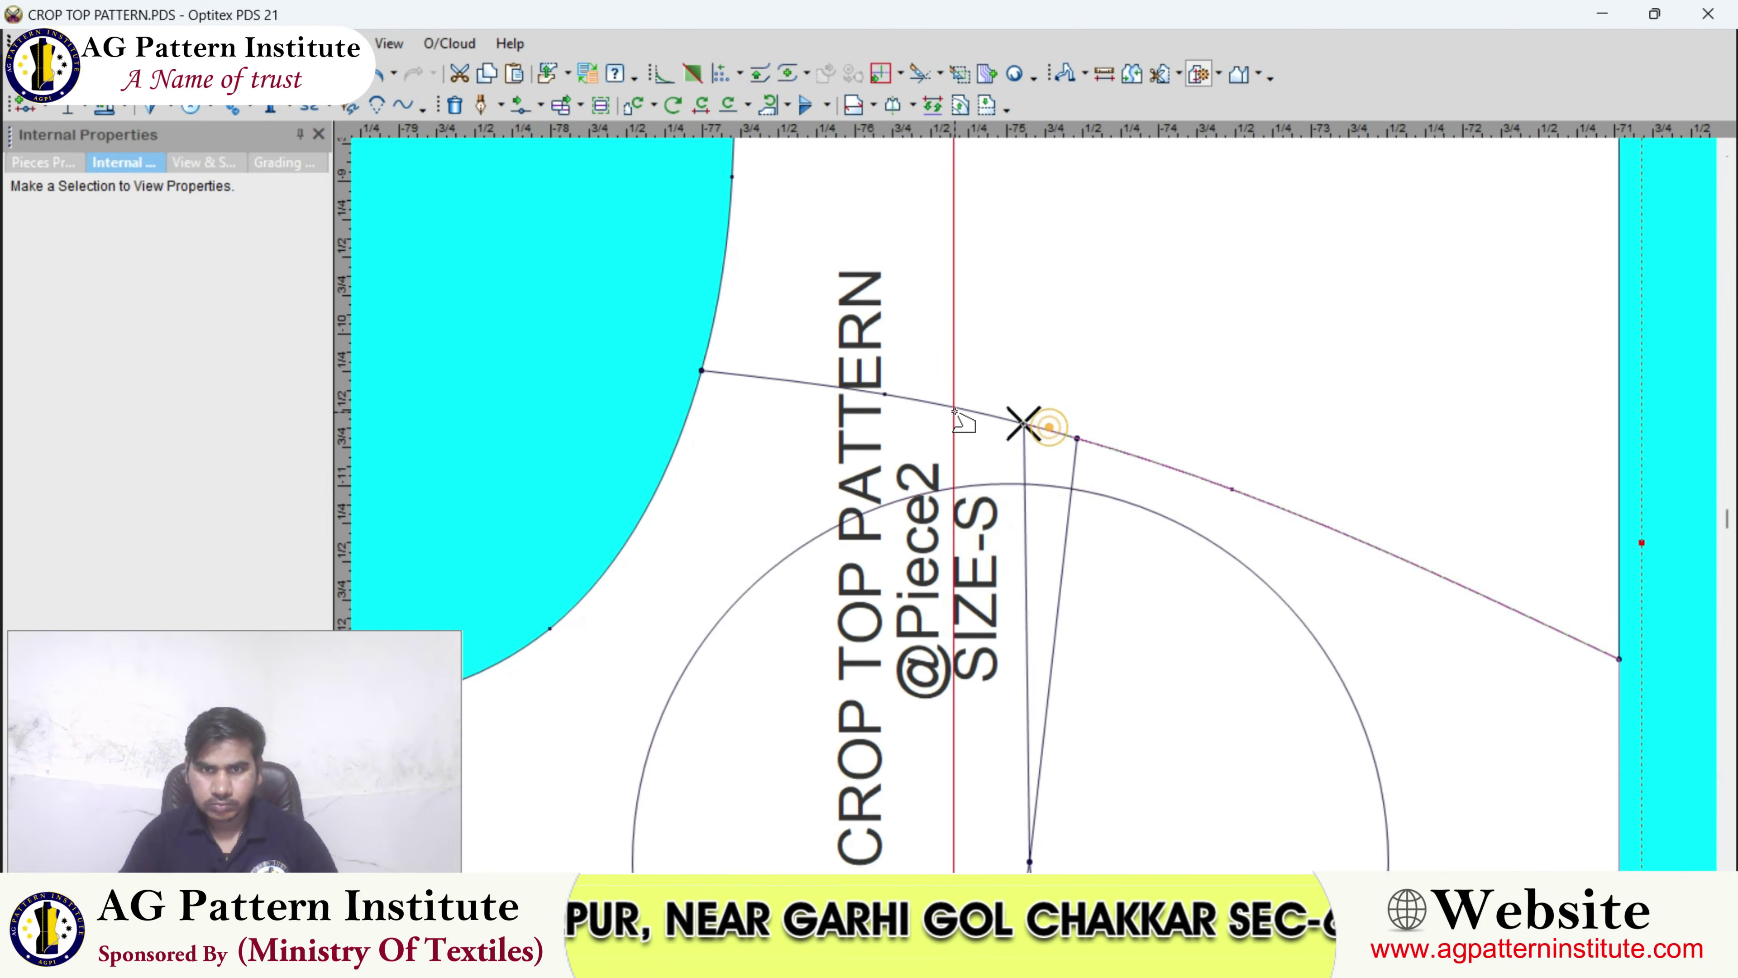
pyautogui.click(955, 411)
pyautogui.scroll(-2, 948, 479)
pyautogui.scroll(-2, 973, 534)
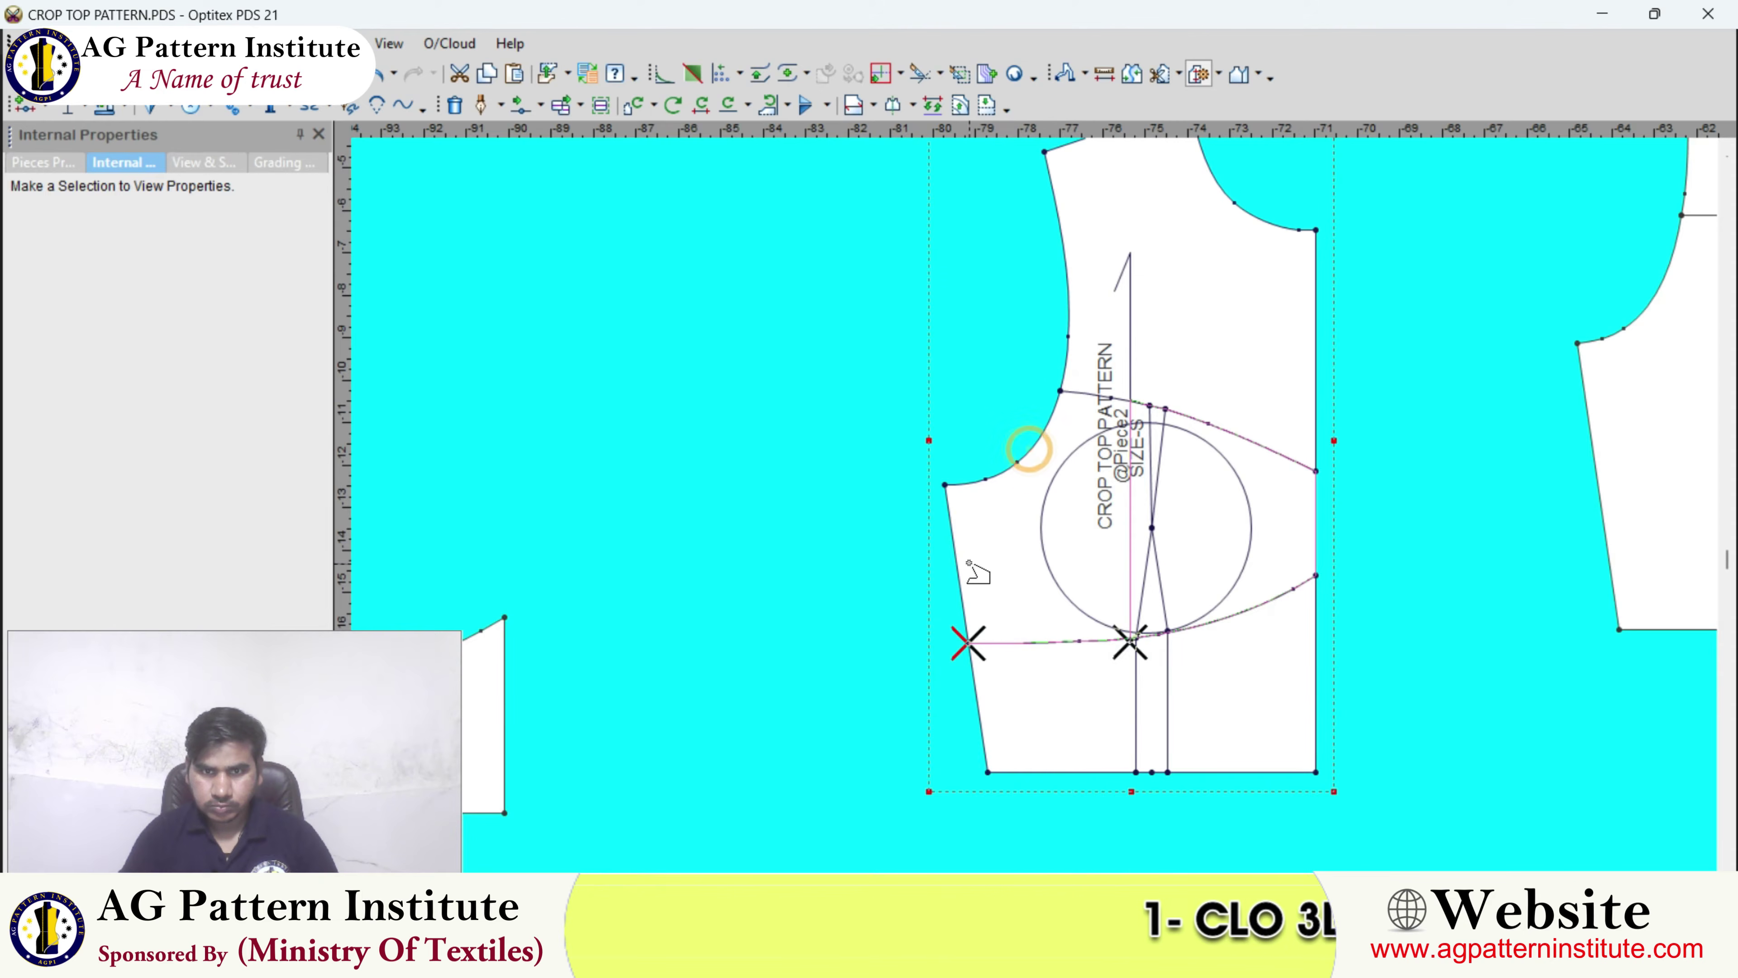
pyautogui.click(962, 578)
pyautogui.click(990, 641)
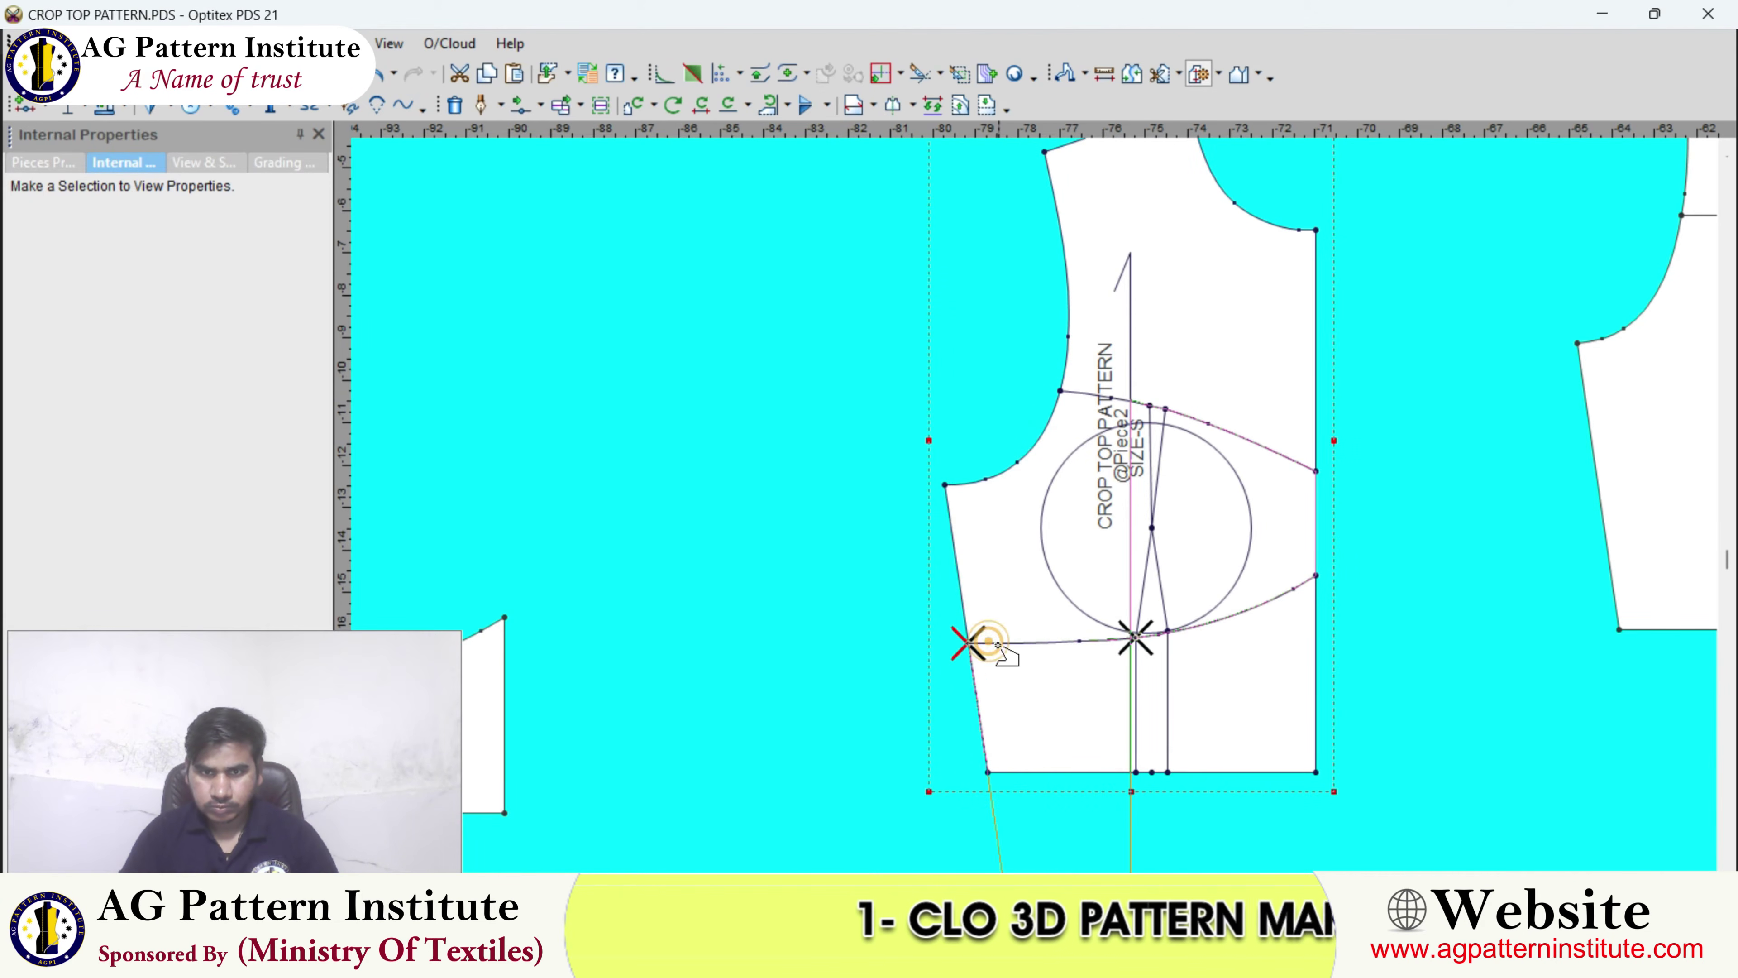
pyautogui.click(998, 644)
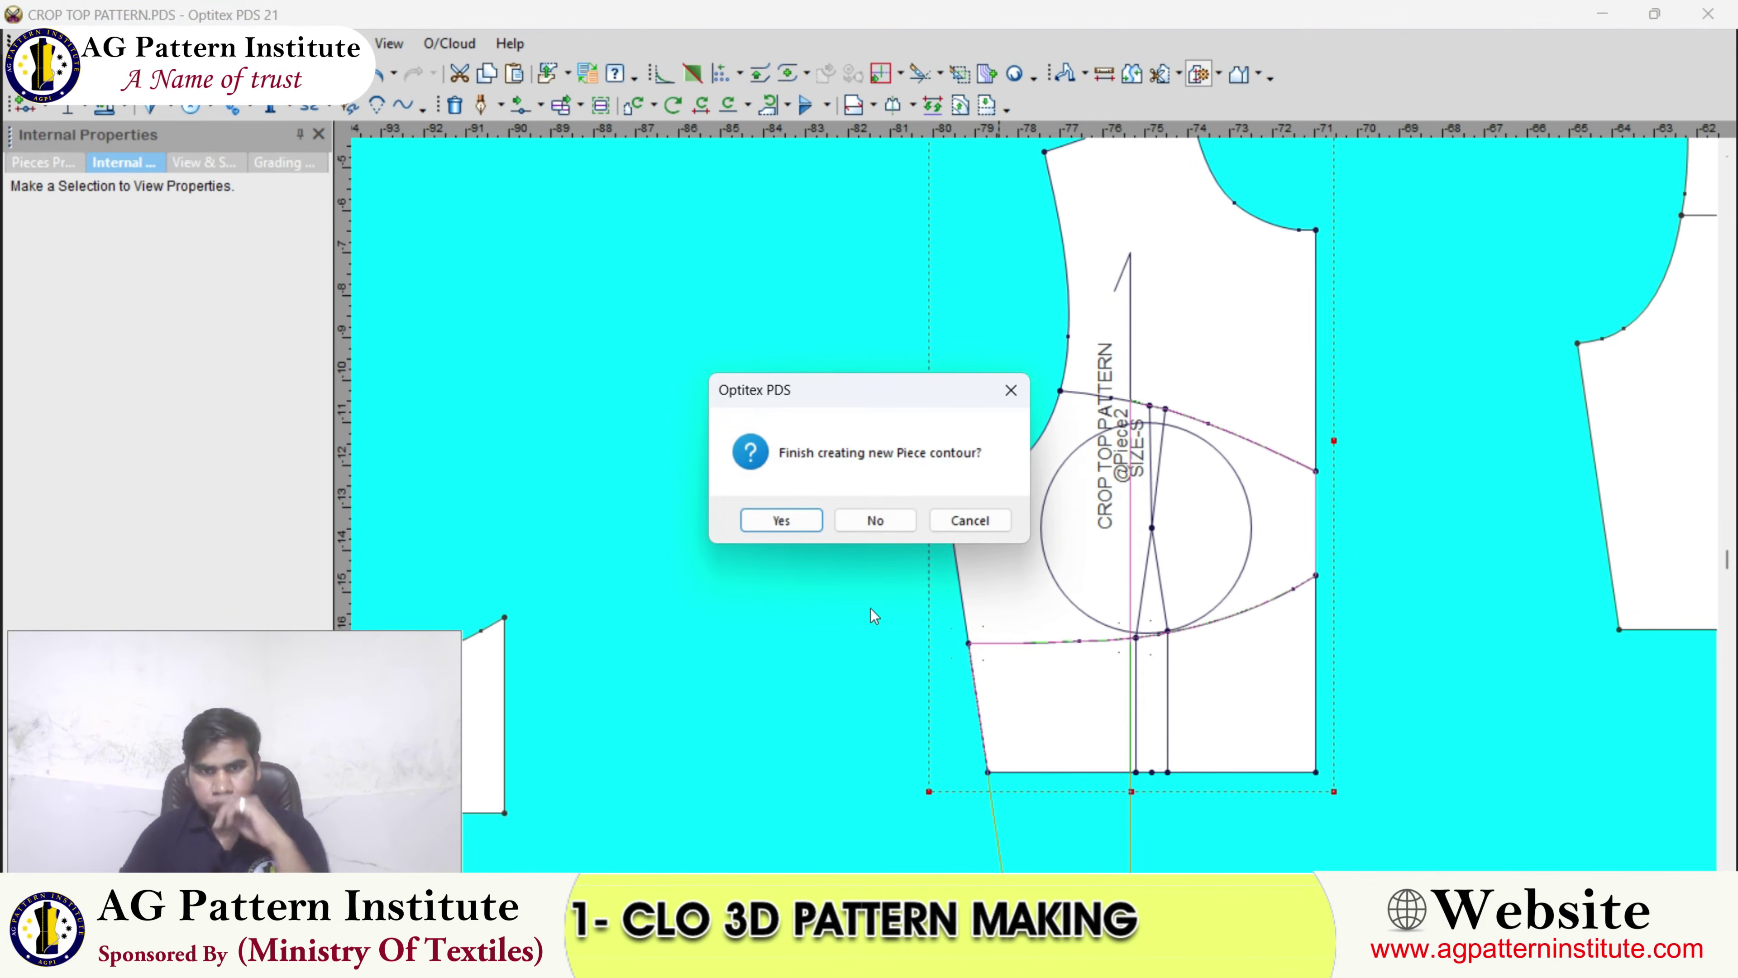
pyautogui.click(782, 521)
# - Move the distorted new piece away from the front copy and remove it from the workspace
pyautogui.scroll(-2, 1121, 418)
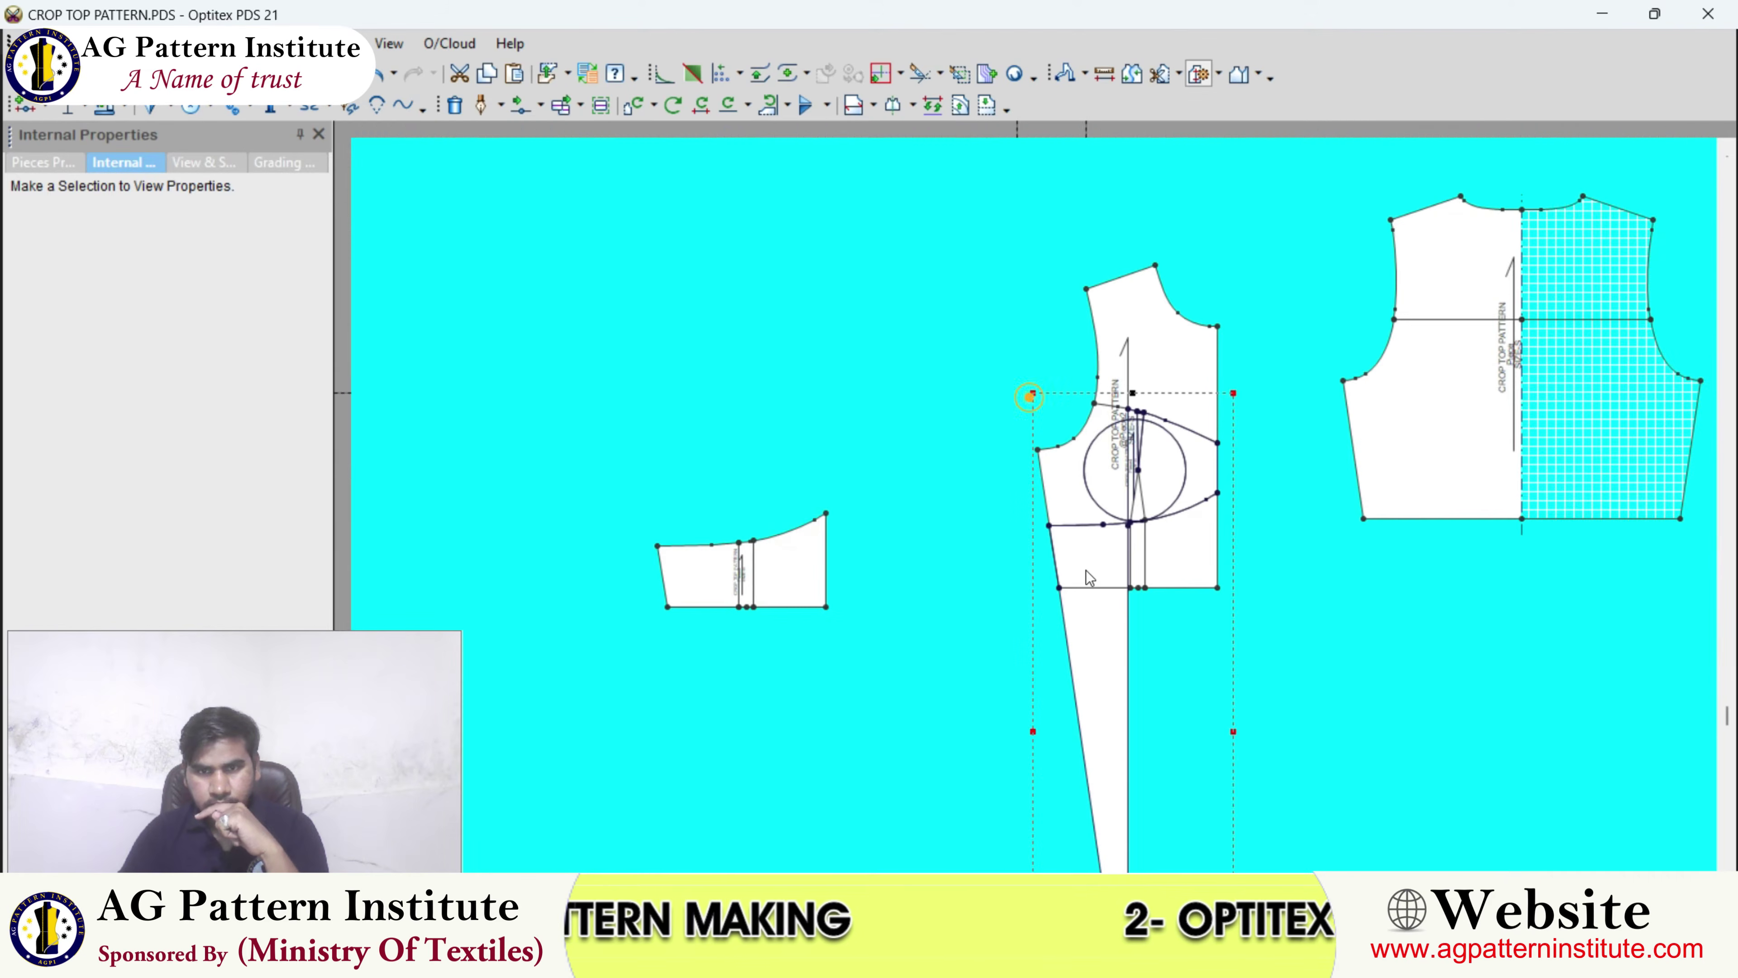
pyautogui.moveTo(943, 671); pyautogui.dragTo(609, 614)
pyautogui.scroll(2, 610, 614)
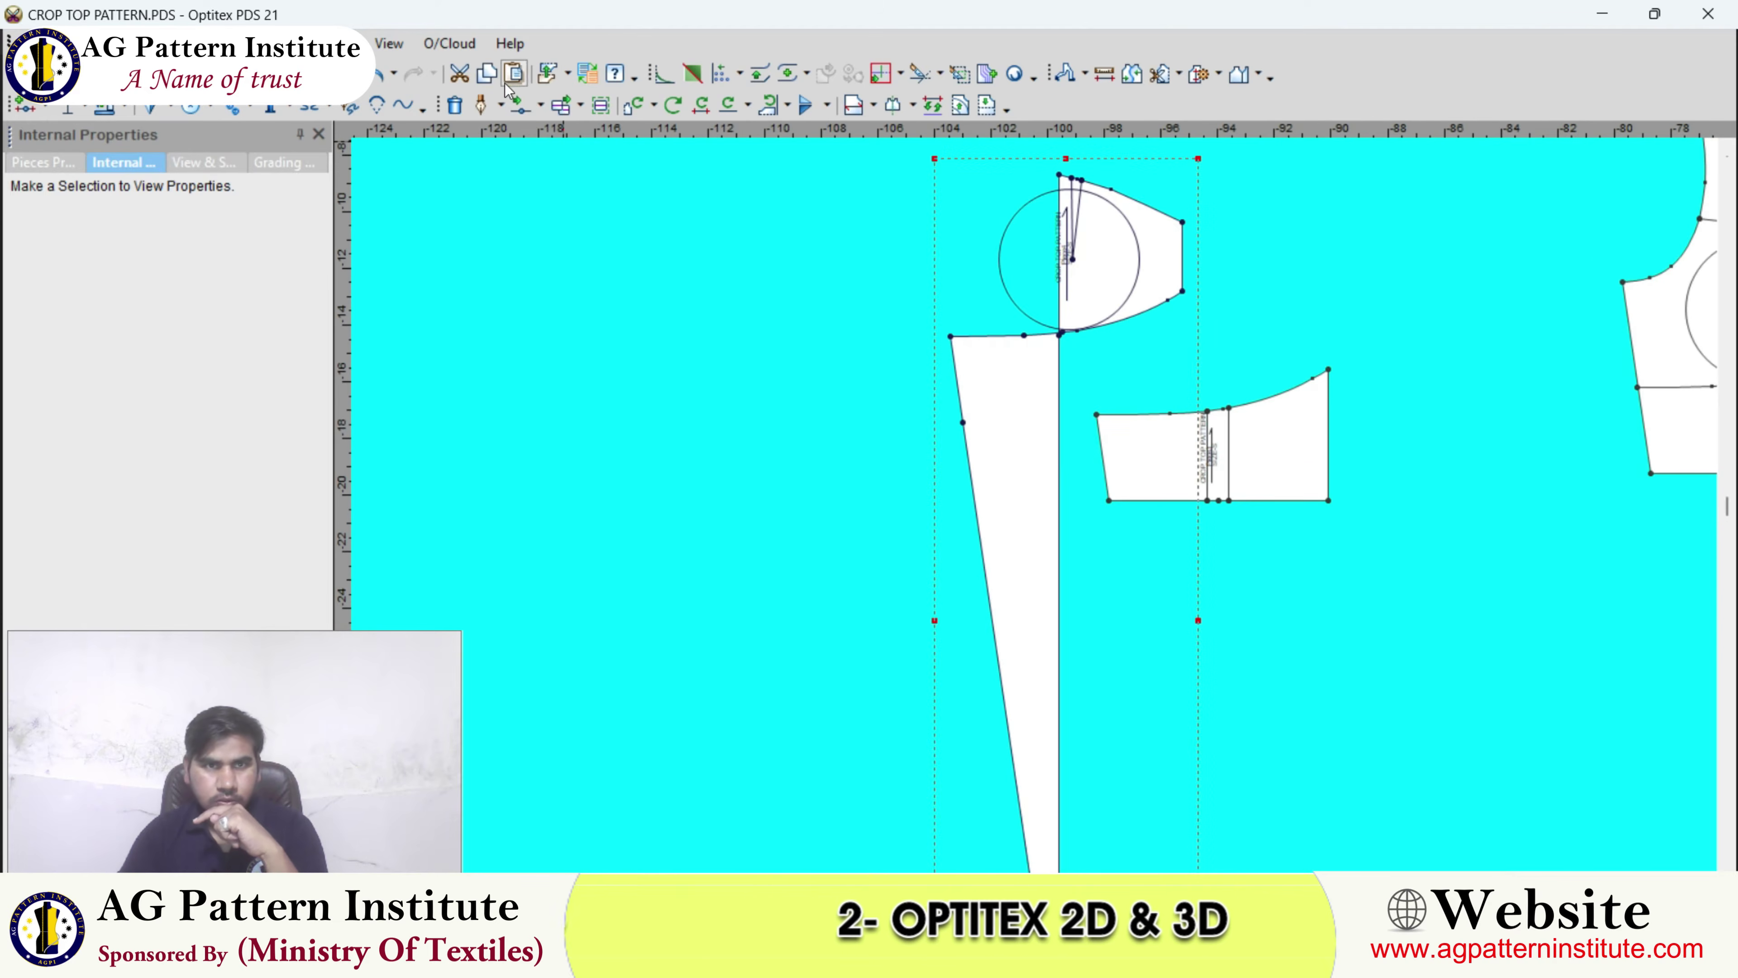
pyautogui.click(459, 74)
# - Move the front copy's grain line with its label off the piece into the empty area beside the centre front
pyautogui.scroll(-1, 1446, 395)
pyautogui.scroll(2, 1235, 484)
pyautogui.moveTo(1024, 441); pyautogui.dragTo(1001, 454)
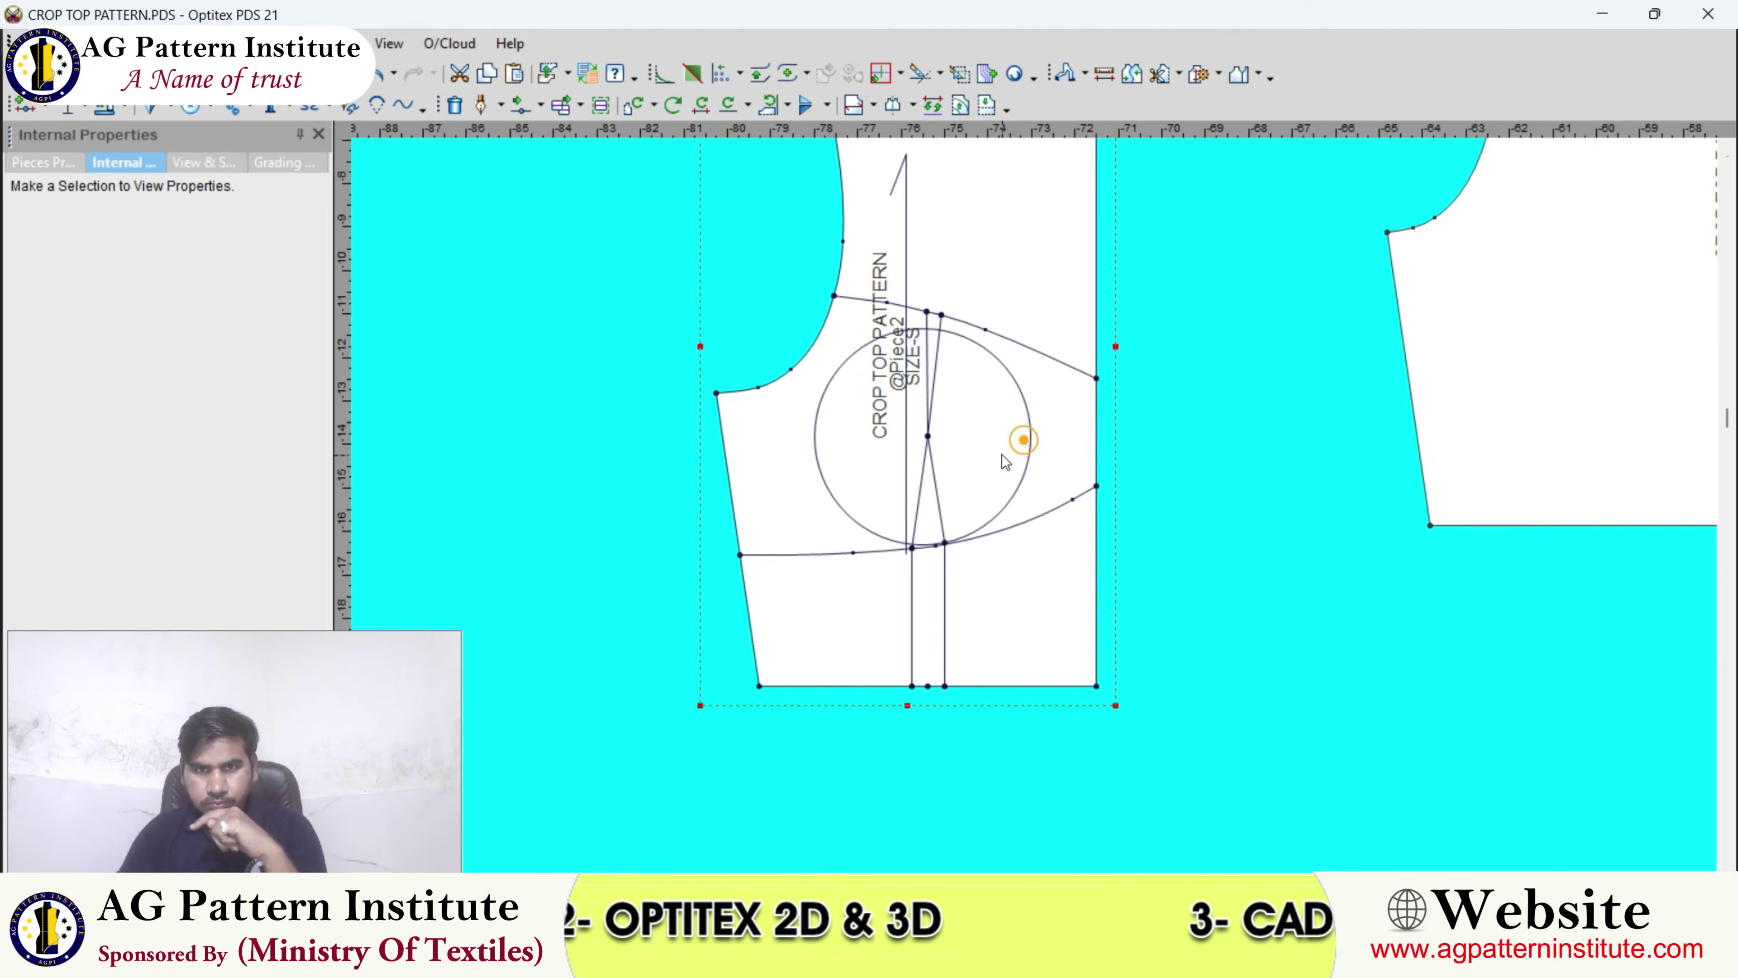
pyautogui.scroll(-1, 1001, 454)
pyautogui.click(987, 466)
pyautogui.moveTo(980, 339); pyautogui.dragTo(1194, 445)
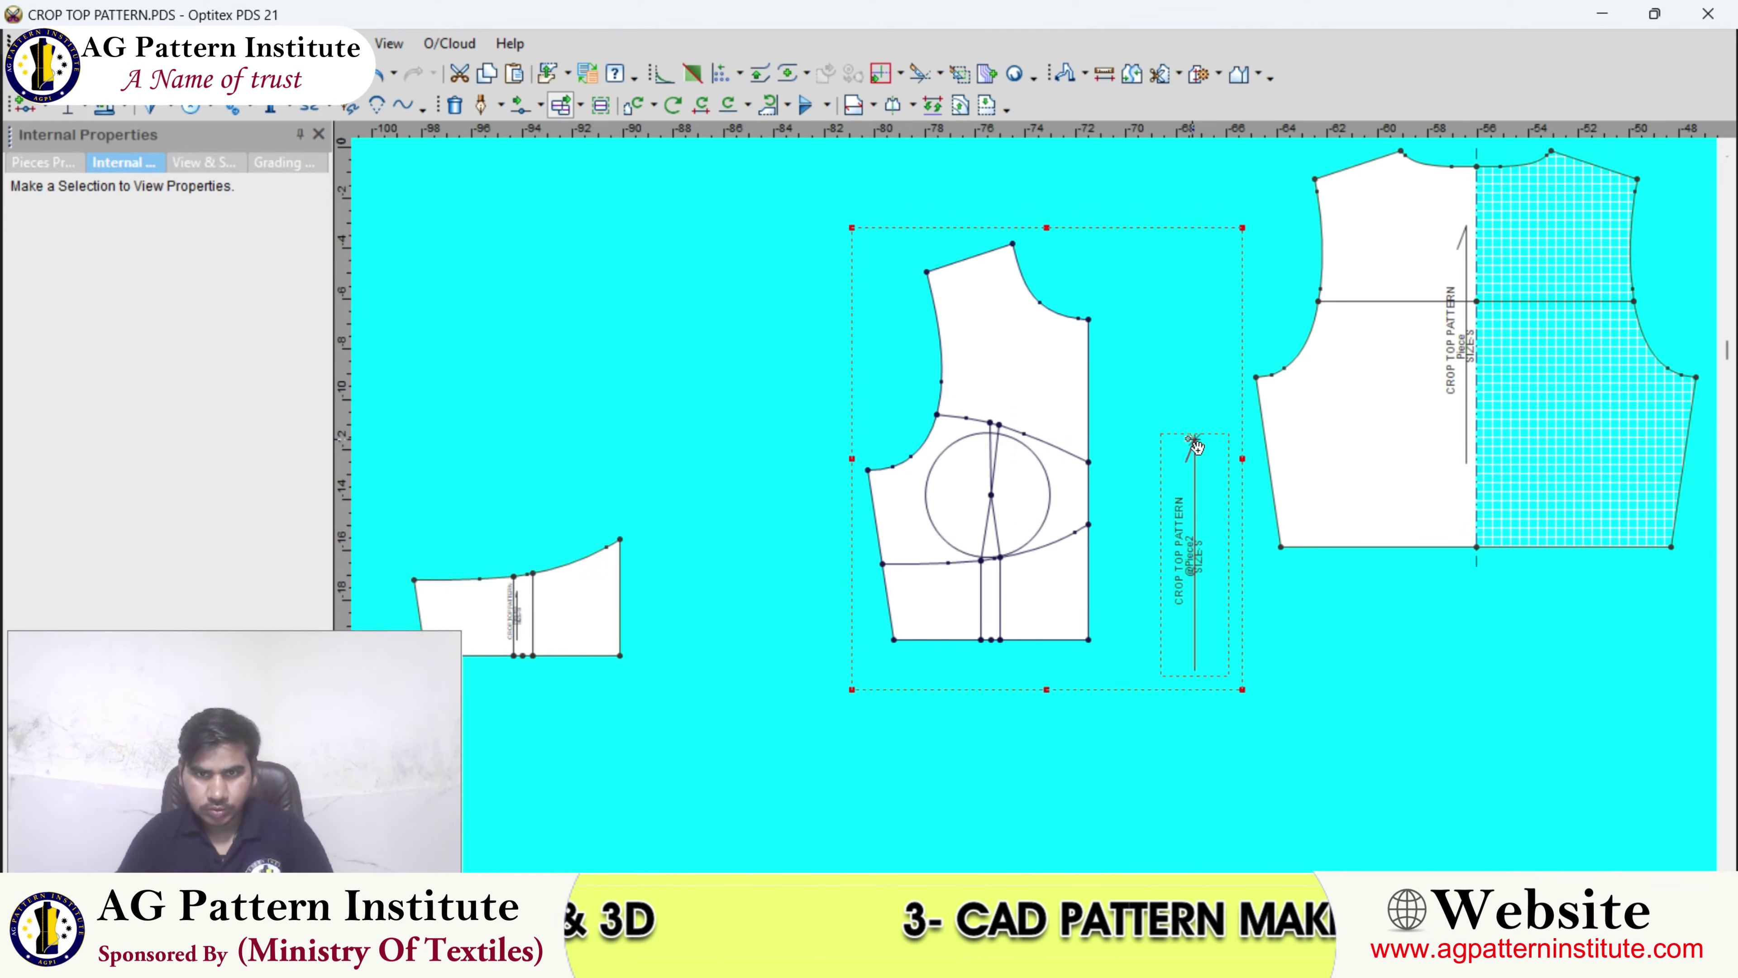
# - Build a bust panel piece from the front copy's armhole, upper bust curve, centre front, lower bust curve and side seam
pyautogui.click(1196, 74)
pyautogui.scroll(3, 1027, 517)
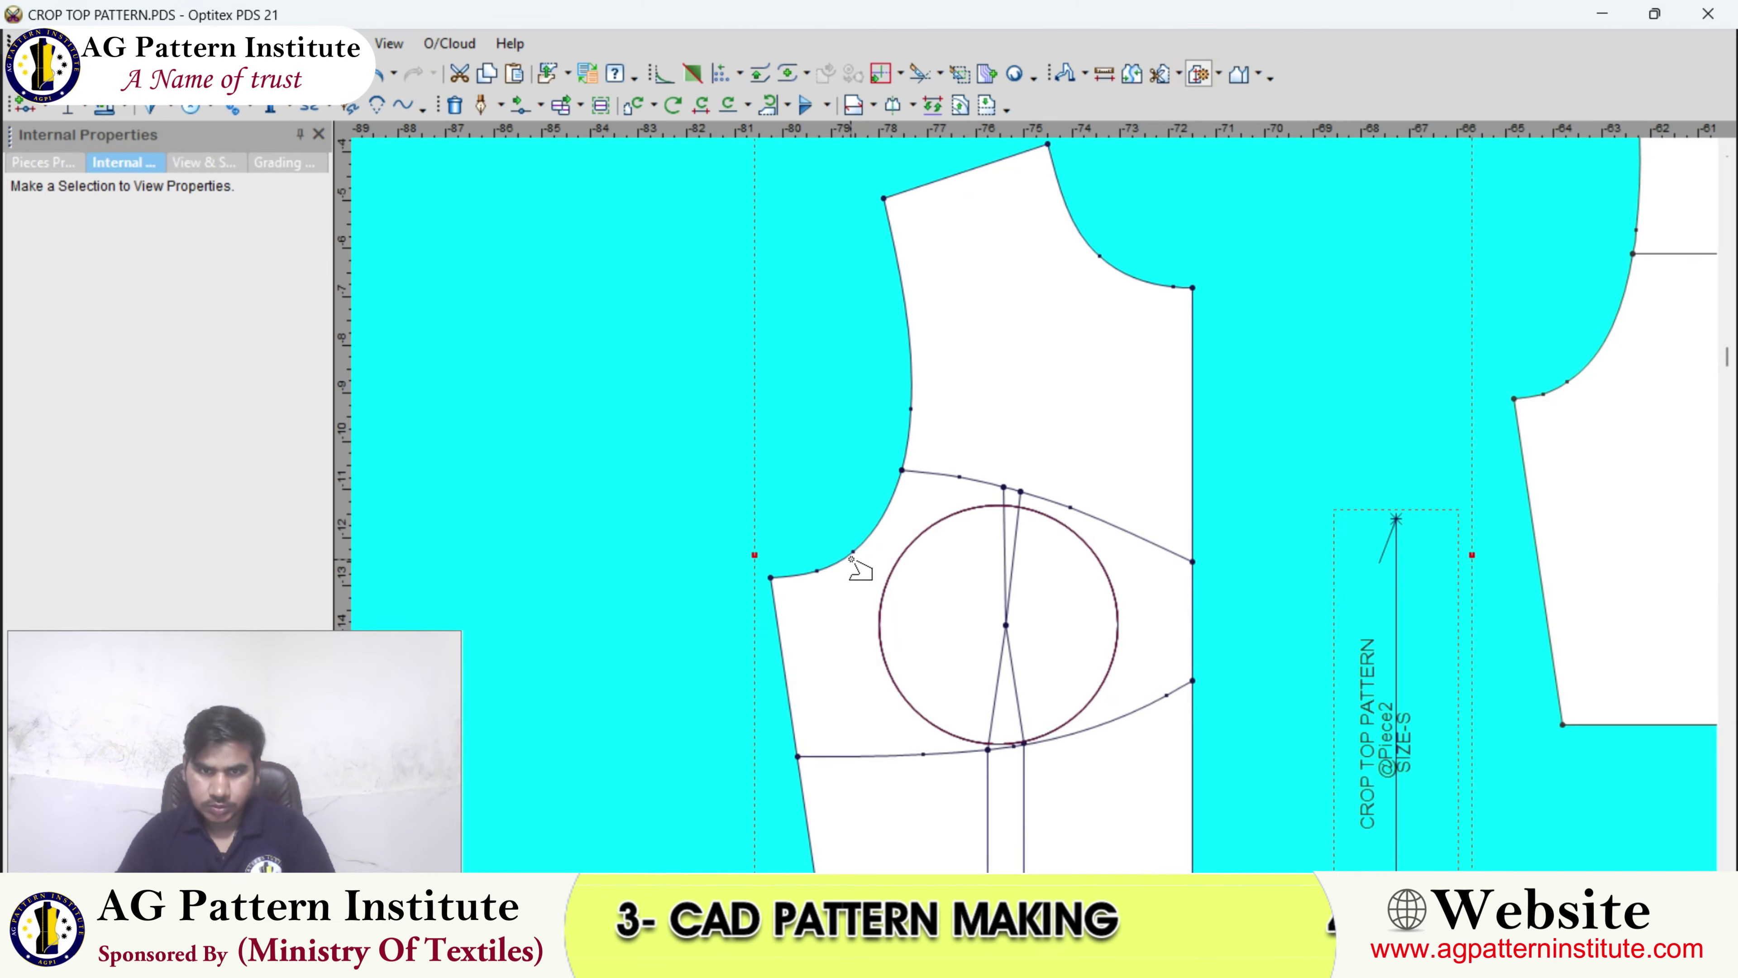
pyautogui.click(872, 534)
pyautogui.click(1003, 486)
pyautogui.scroll(2, 1012, 491)
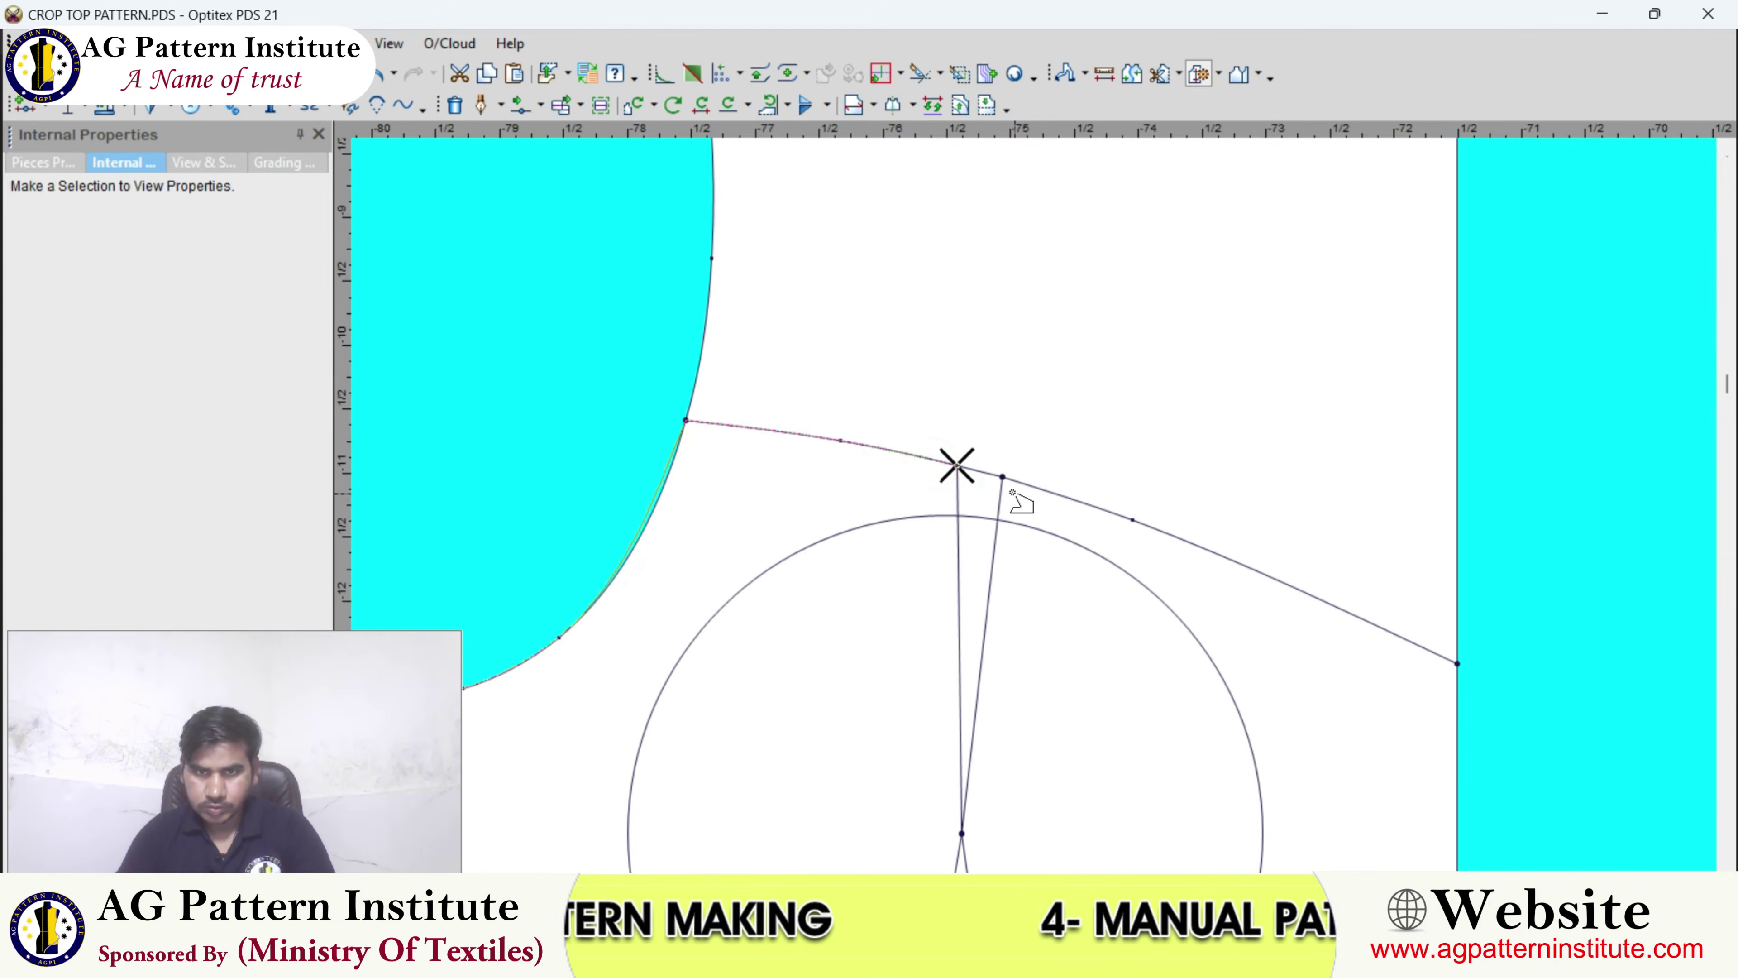
pyautogui.click(1036, 485)
pyautogui.scroll(-2, 1090, 565)
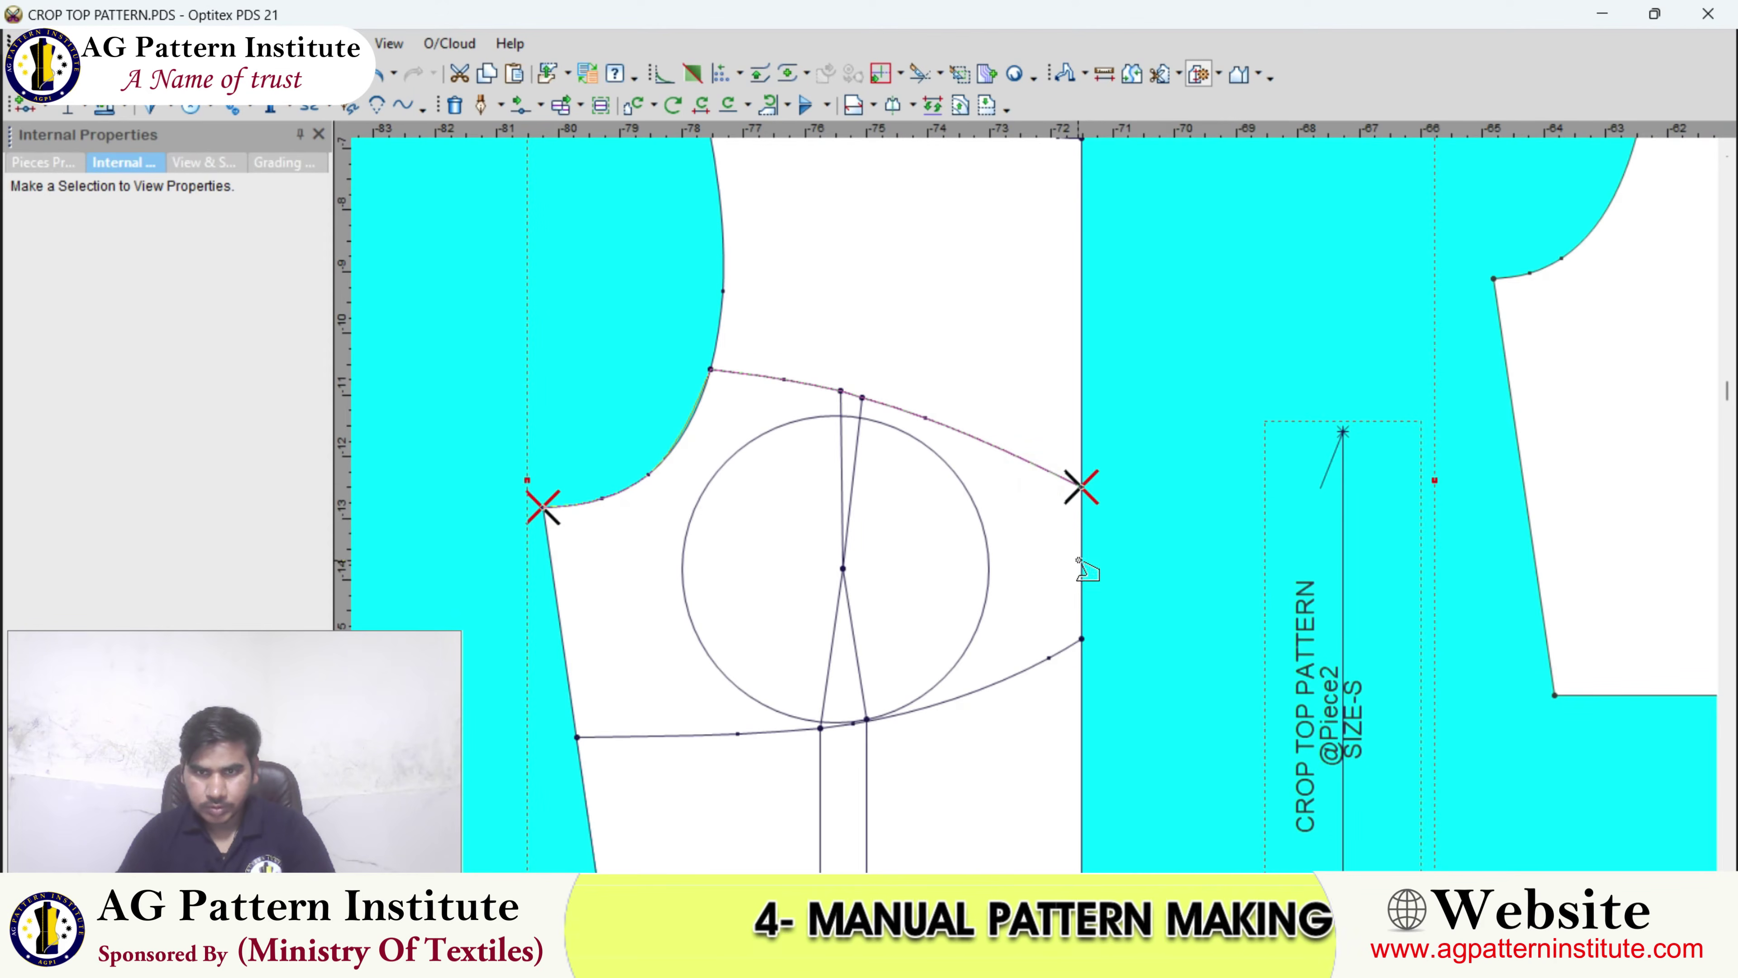
pyautogui.click(1079, 560)
pyautogui.click(1017, 674)
pyautogui.scroll(2, 821, 736)
pyautogui.click(970, 492)
pyautogui.scroll(-1, 796, 473)
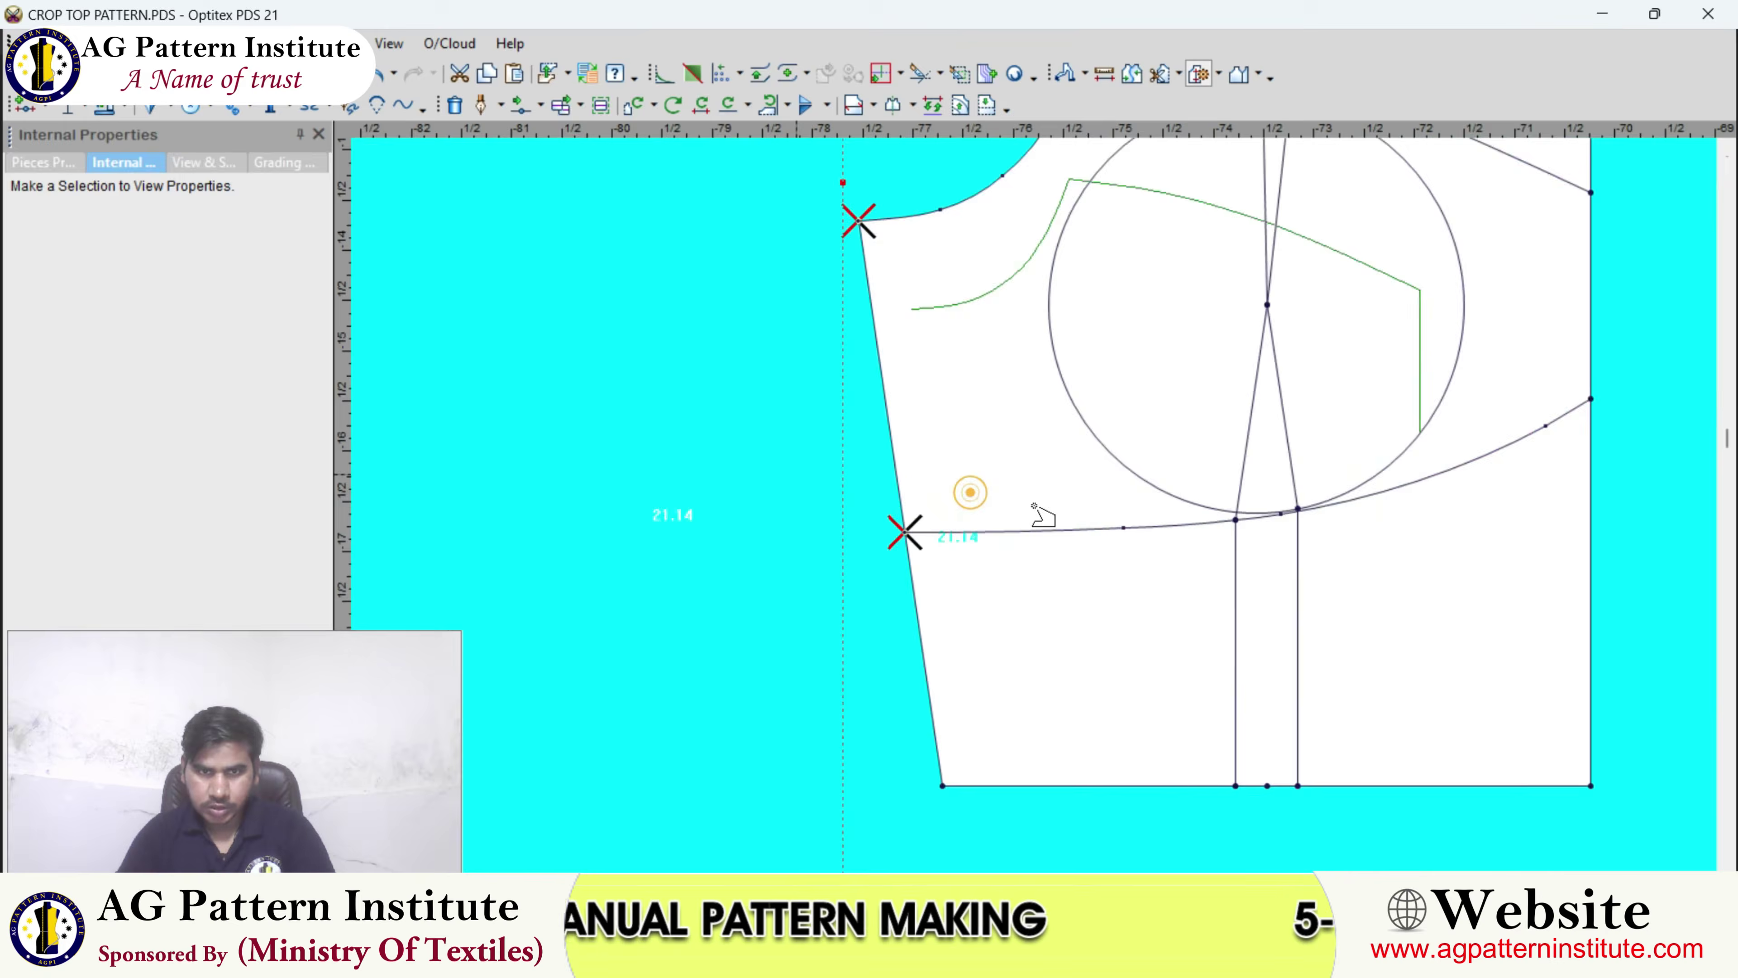
pyautogui.scroll(-2, 978, 450)
pyautogui.click(950, 438)
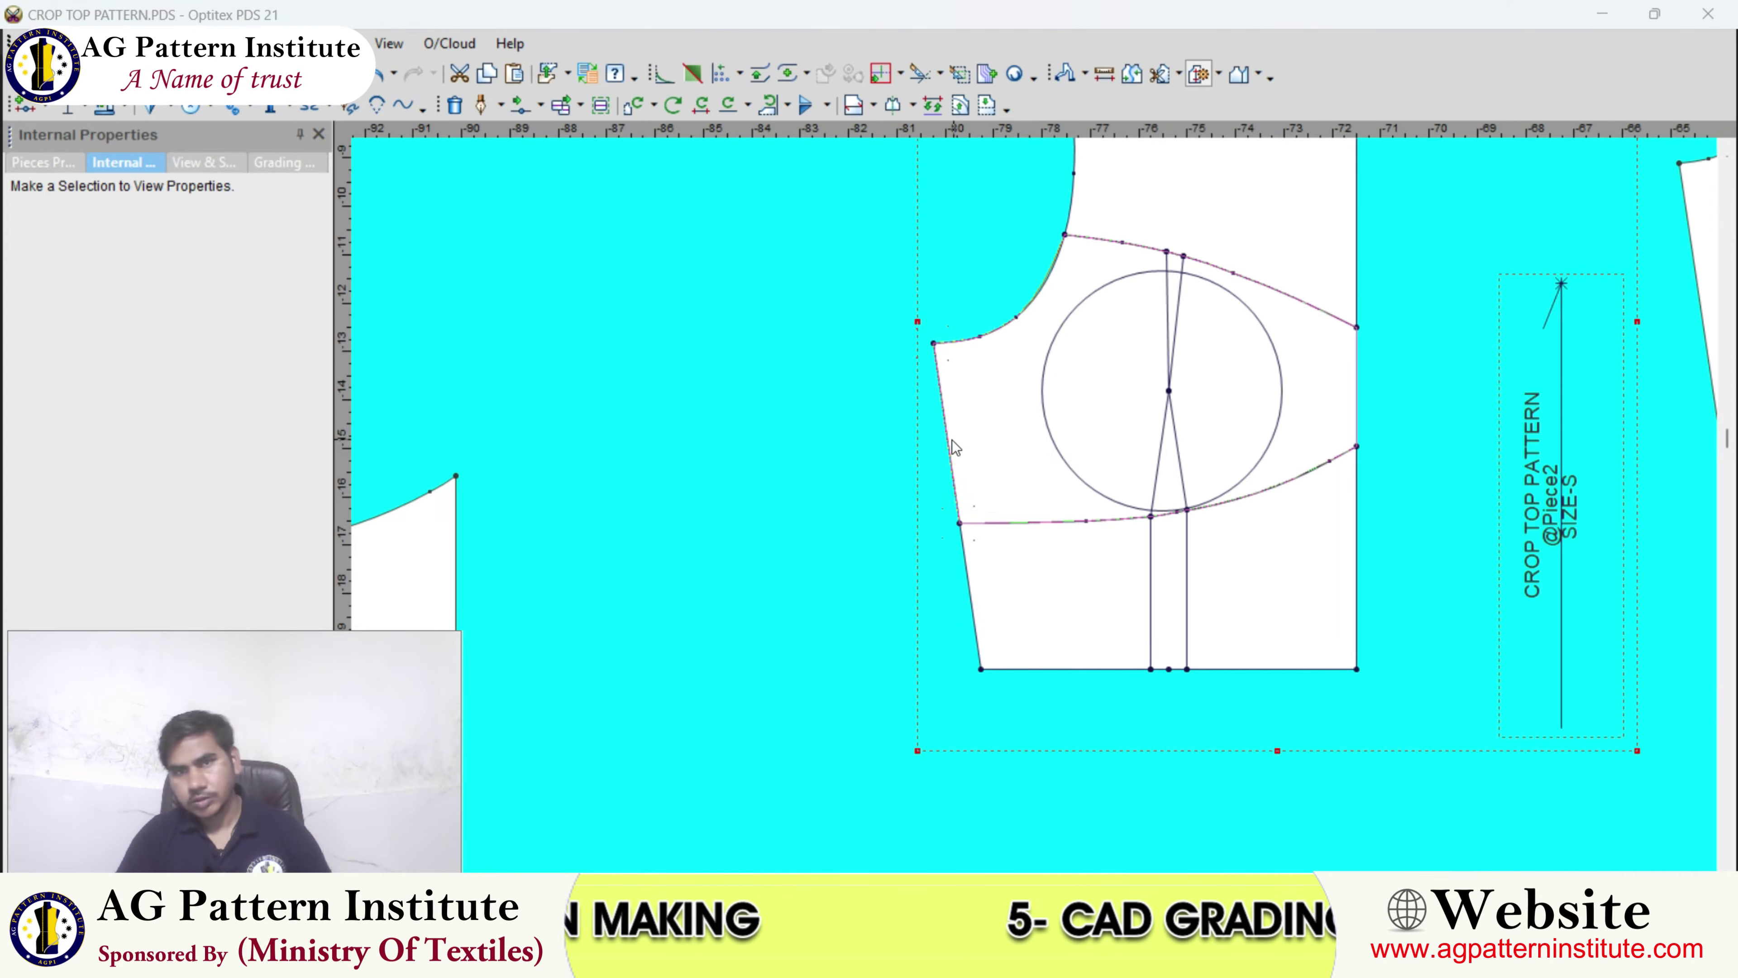
pyautogui.click(780, 520)
pyautogui.scroll(-2, 981, 415)
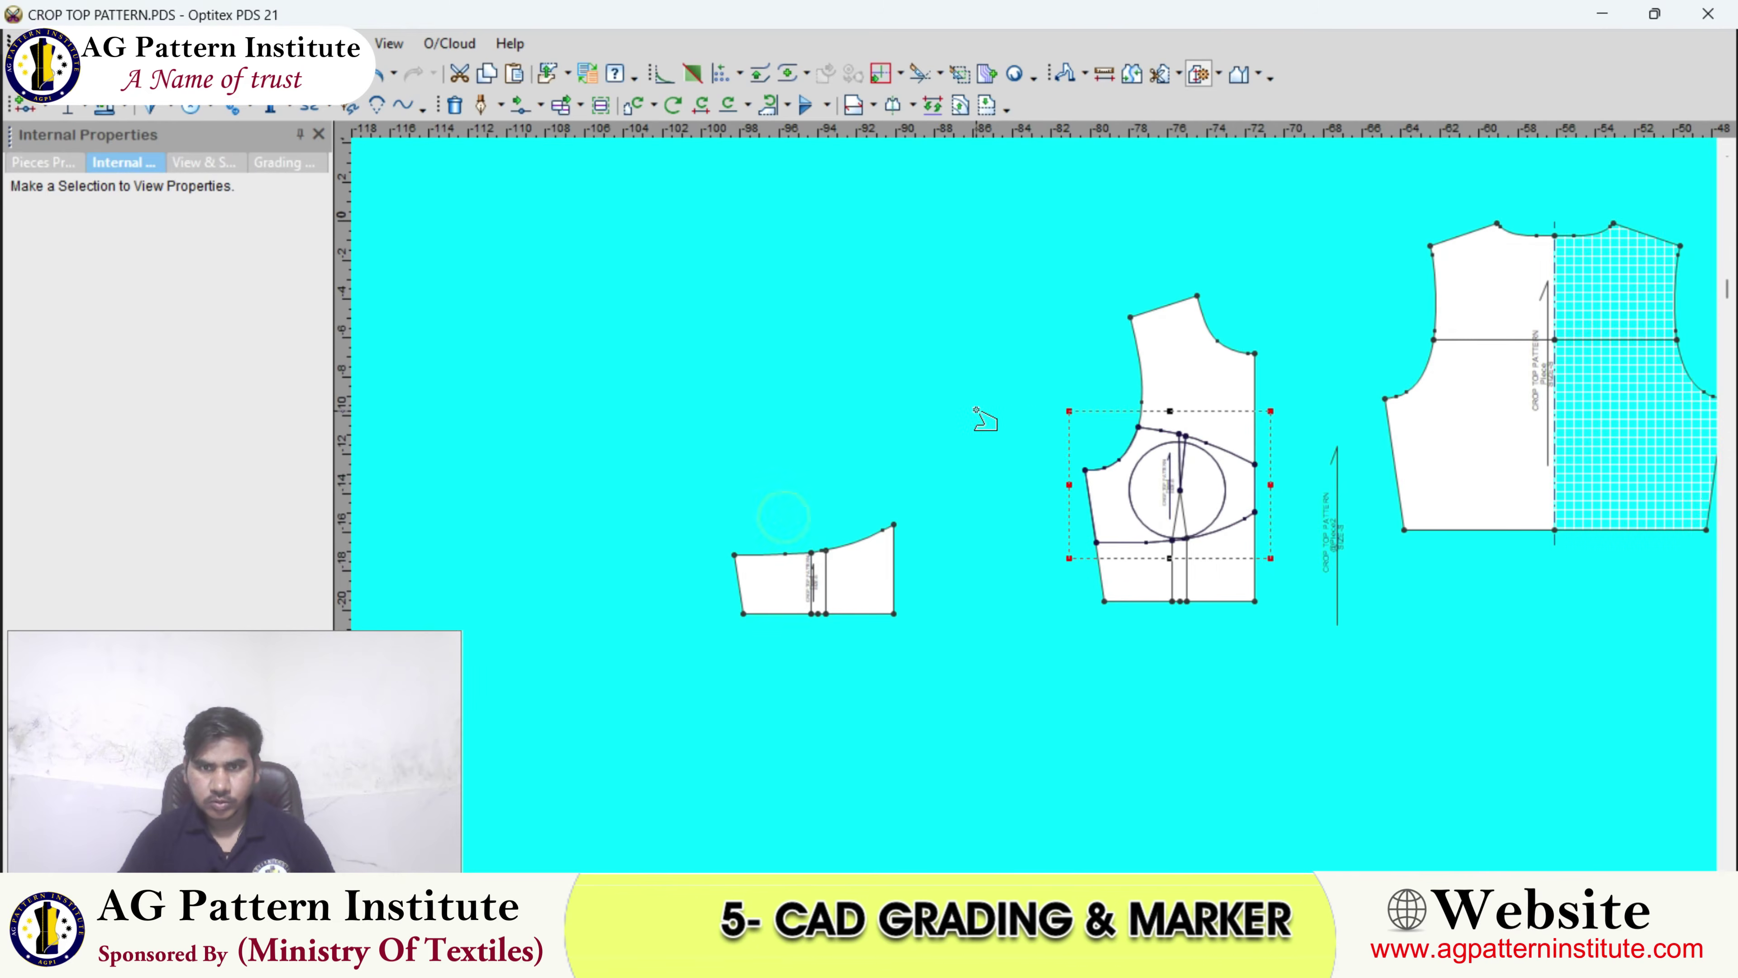
# - Place the new bust panel piece directly above the lower panel piece, clear of the front copy
pyautogui.click(785, 458)
pyautogui.scroll(2, 841, 482)
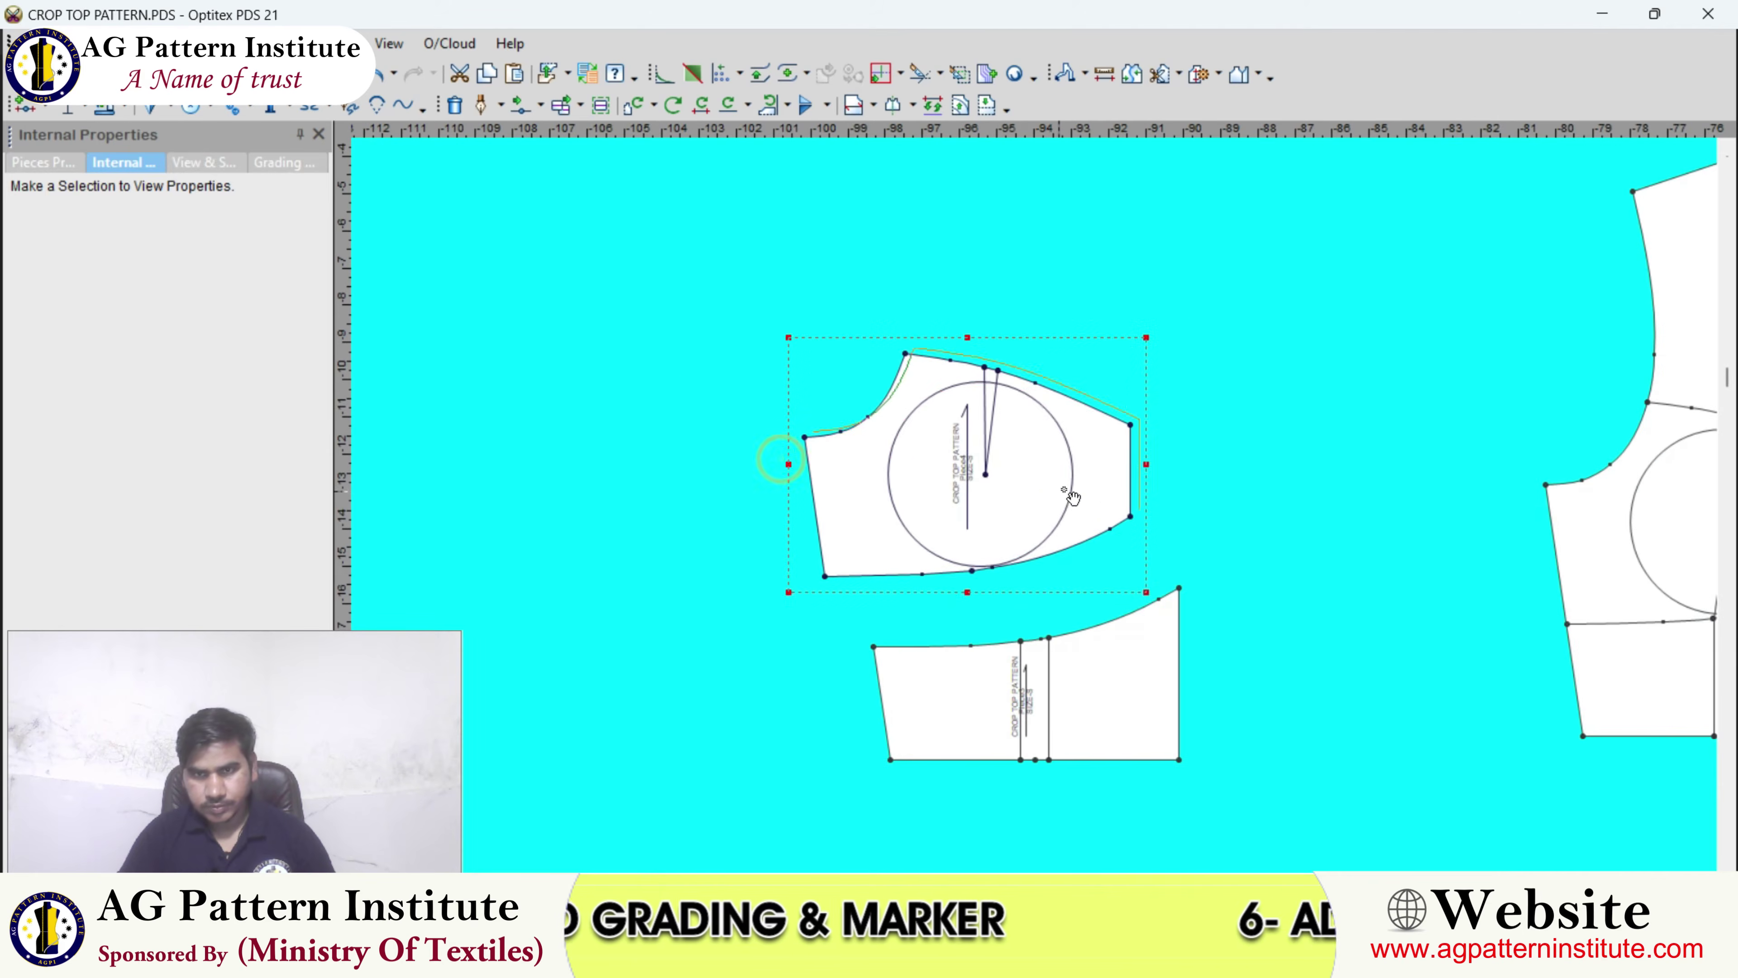
pyautogui.scroll(-2, 1094, 486)
pyautogui.scroll(2, 1136, 492)
pyautogui.scroll(-2, 633, 494)
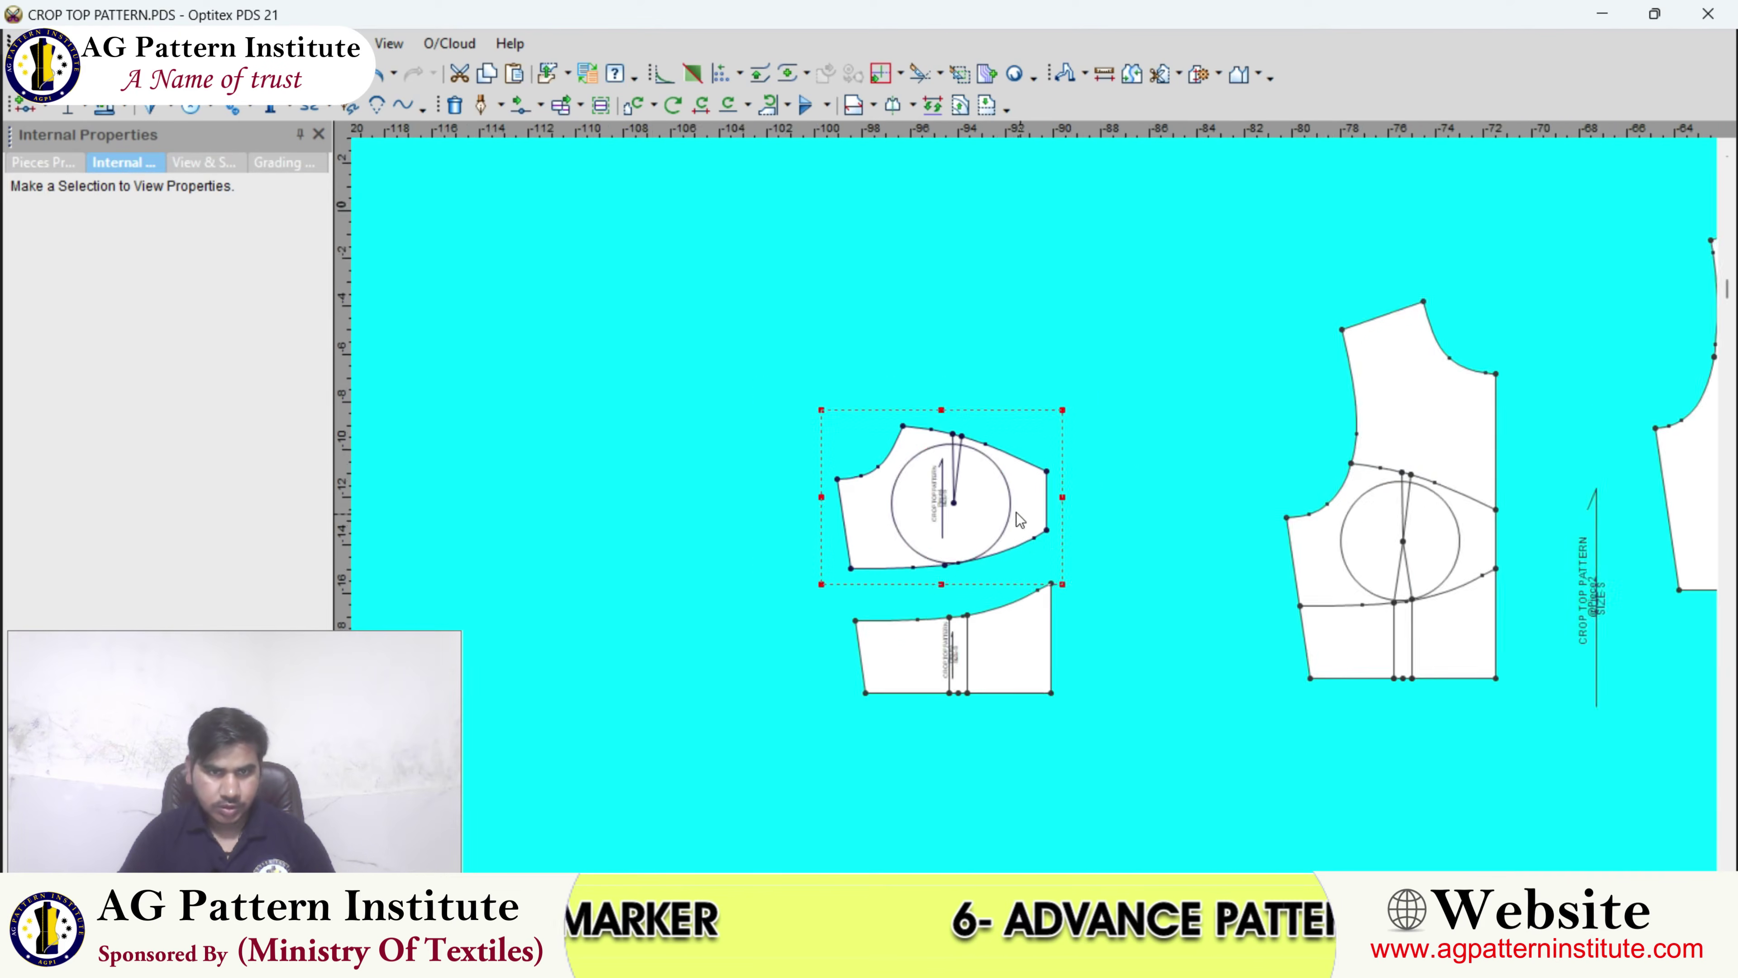
pyautogui.scroll(2, 1015, 526)
pyautogui.moveTo(1046, 502); pyautogui.dragTo(1060, 536)
pyautogui.scroll(-3, 1338, 544)
pyautogui.moveTo(1222, 460); pyautogui.dragTo(1210, 435)
pyautogui.scroll(-2, 1063, 507)
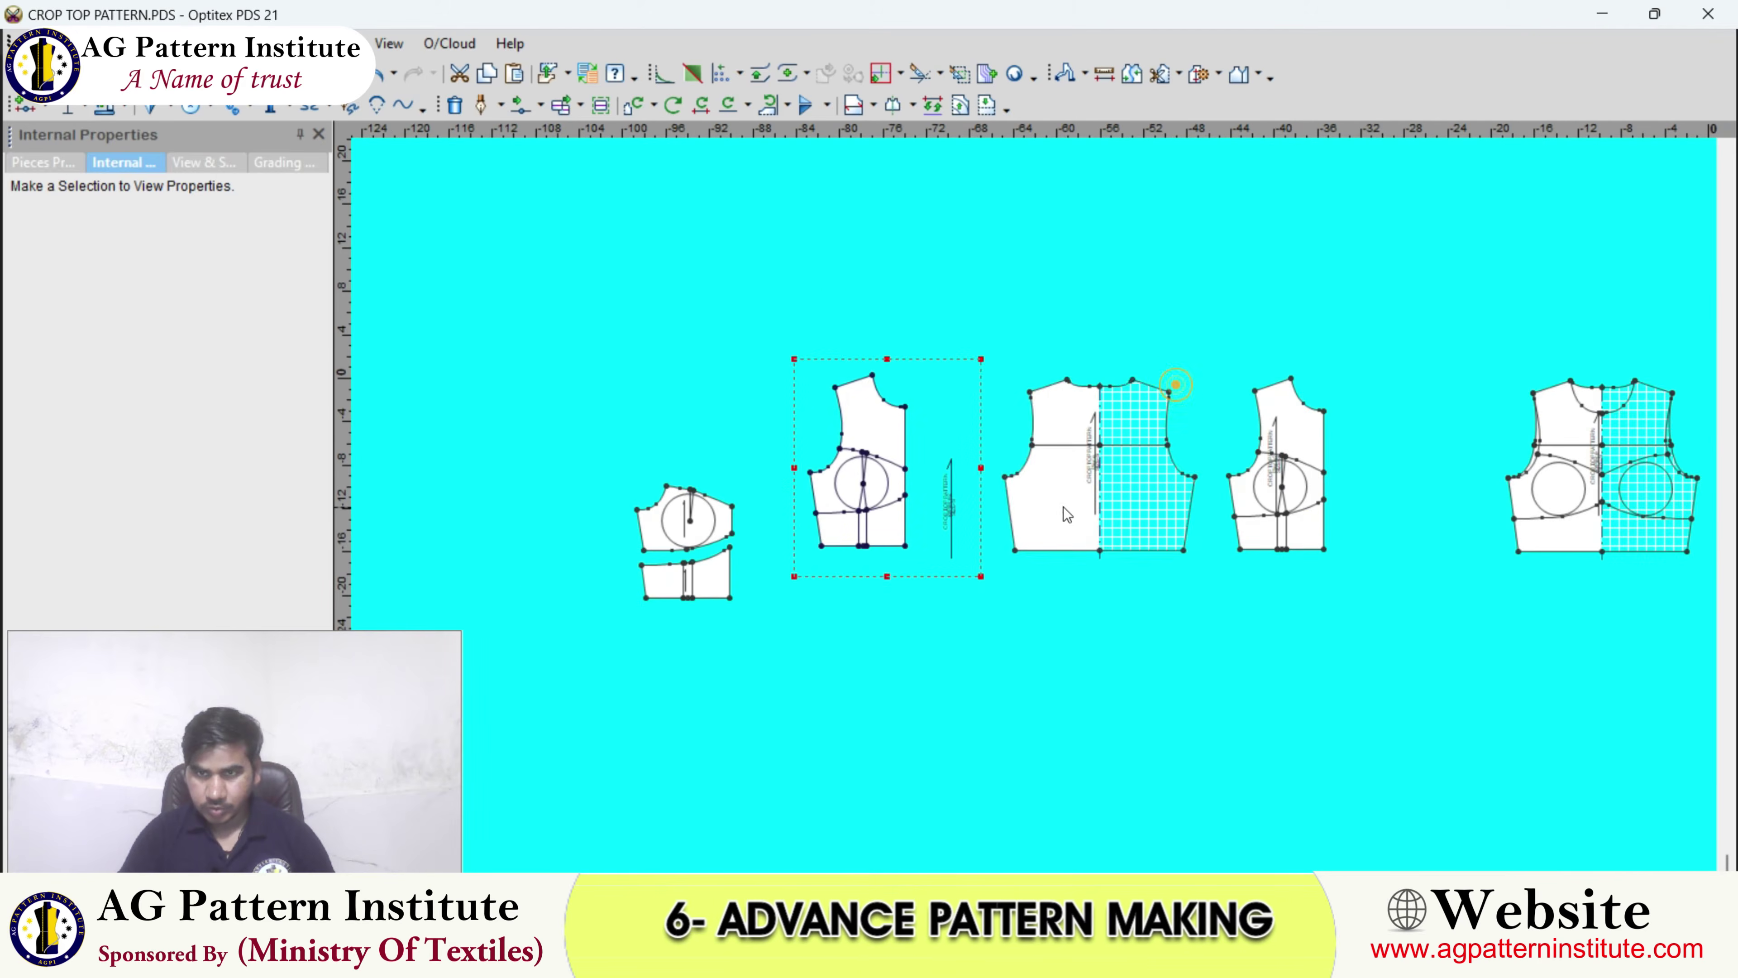
# - Cut the back piece into upper and lower pieces along its horizontal internal line
pyautogui.click(1051, 534)
pyautogui.scroll(2, 1051, 535)
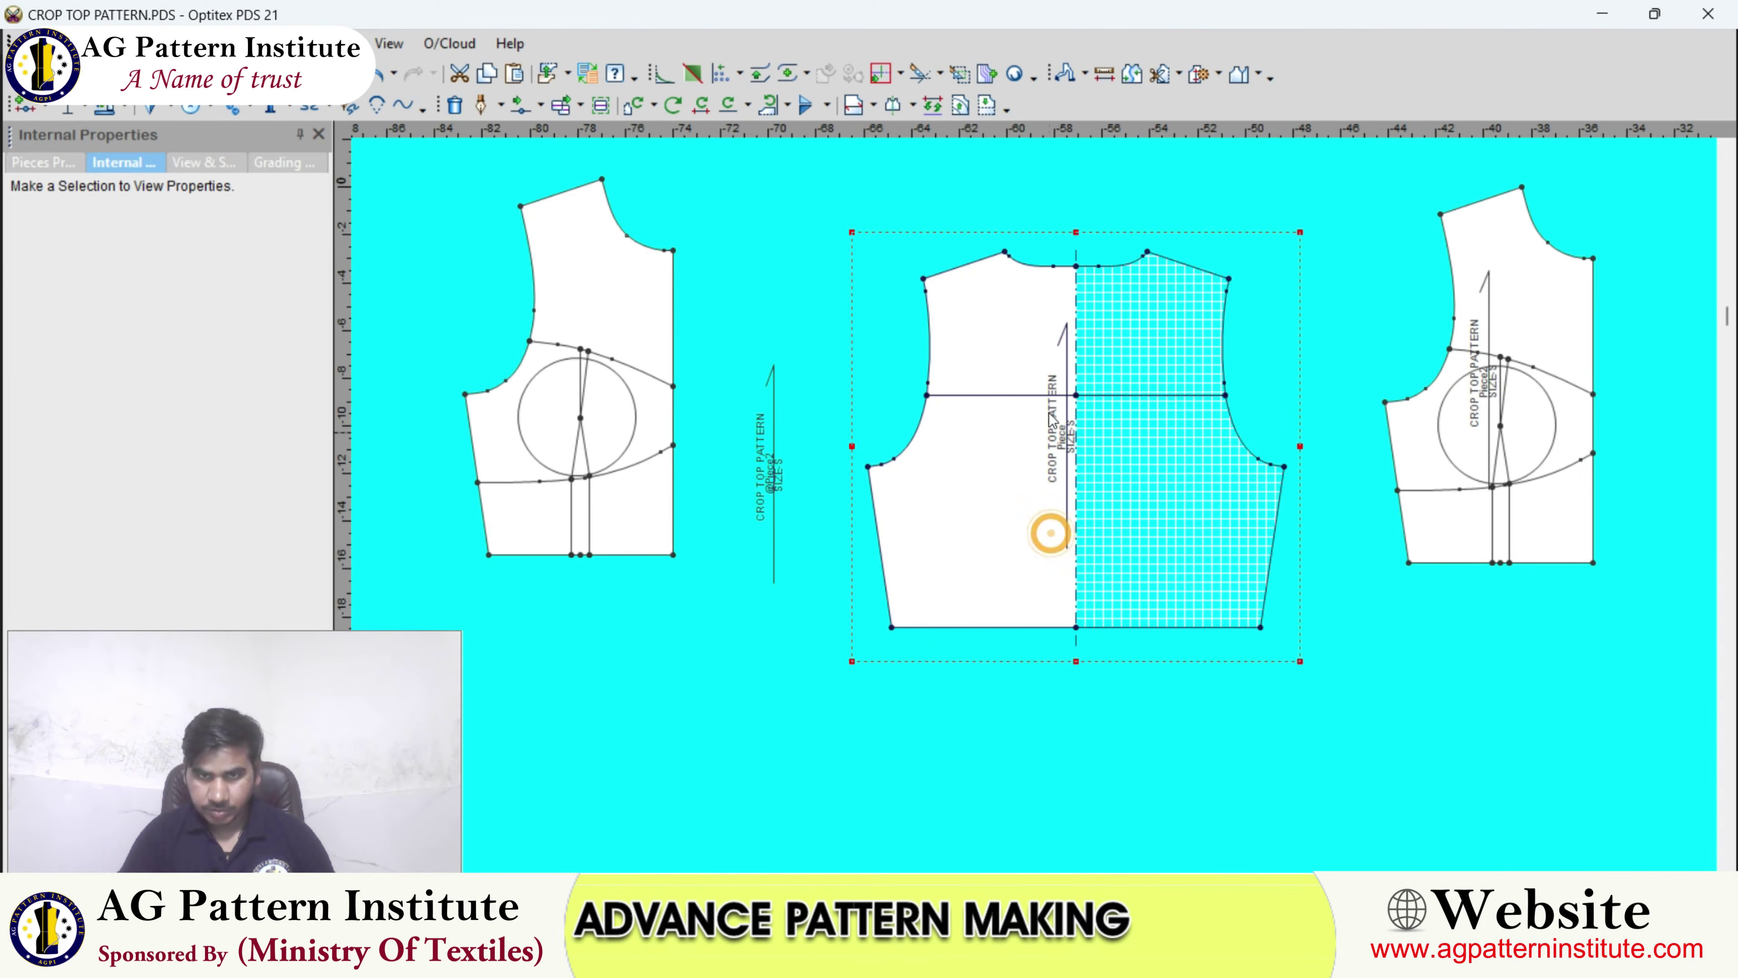
pyautogui.click(1182, 75)
pyautogui.click(1211, 129)
pyautogui.scroll(2, 1015, 551)
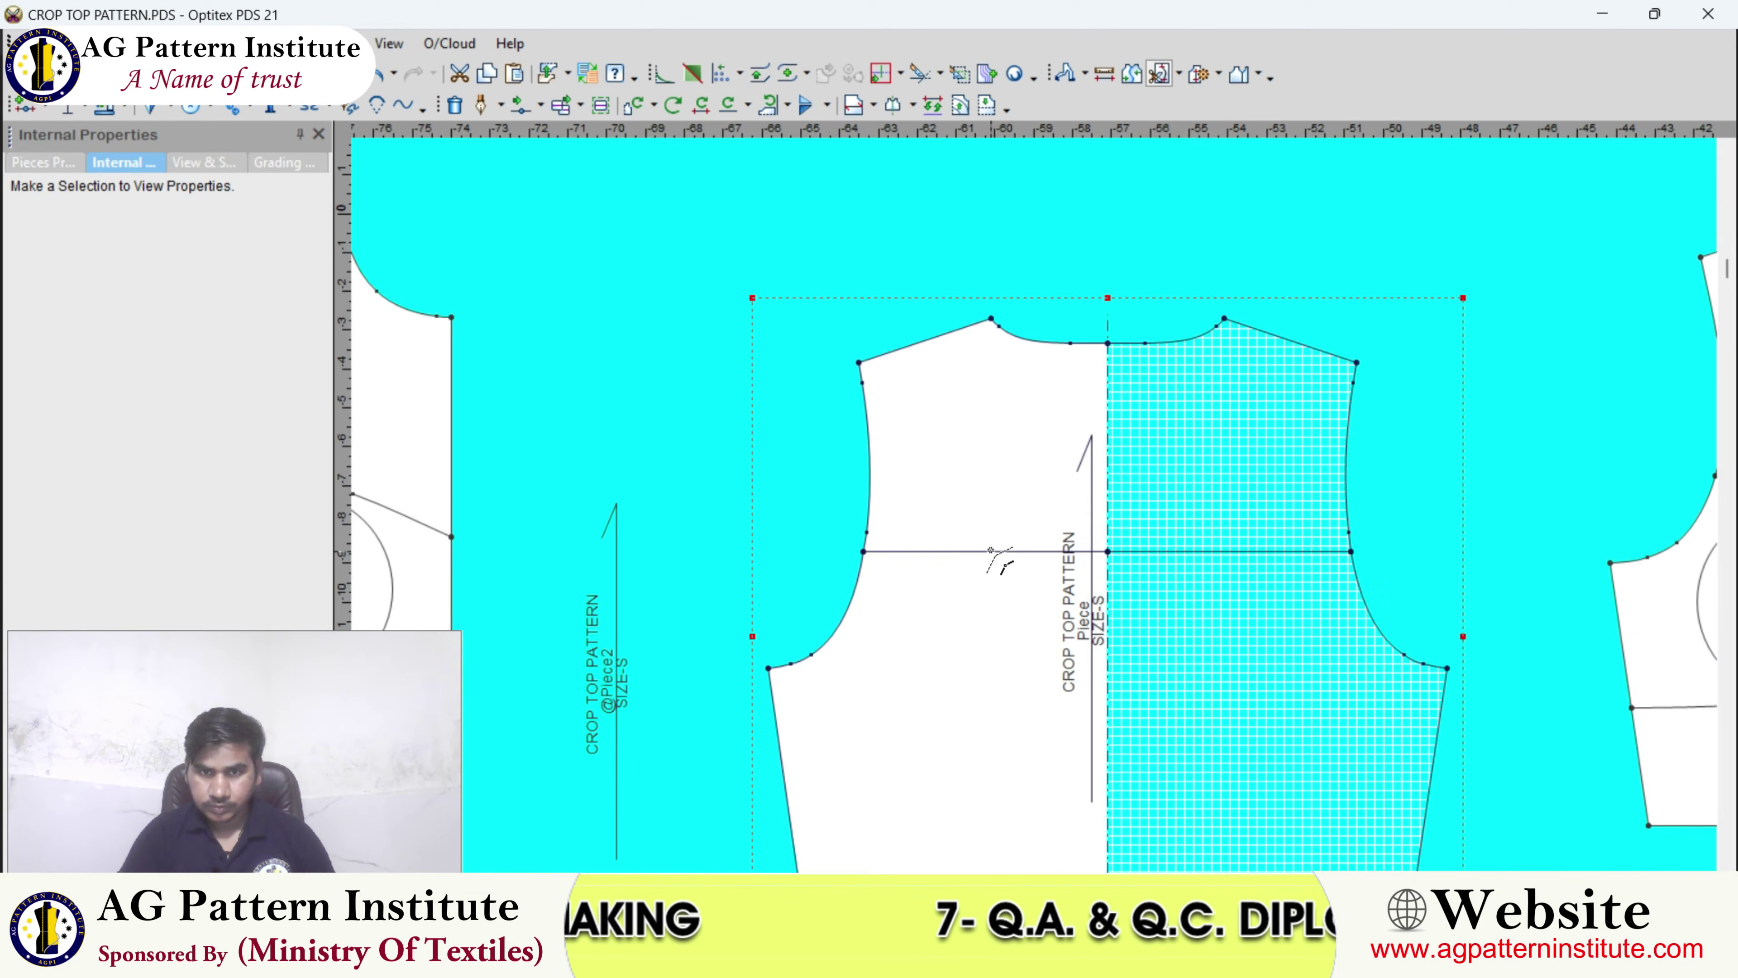
pyautogui.click(991, 550)
pyautogui.click(204, 588)
pyautogui.rightClick(999, 373)
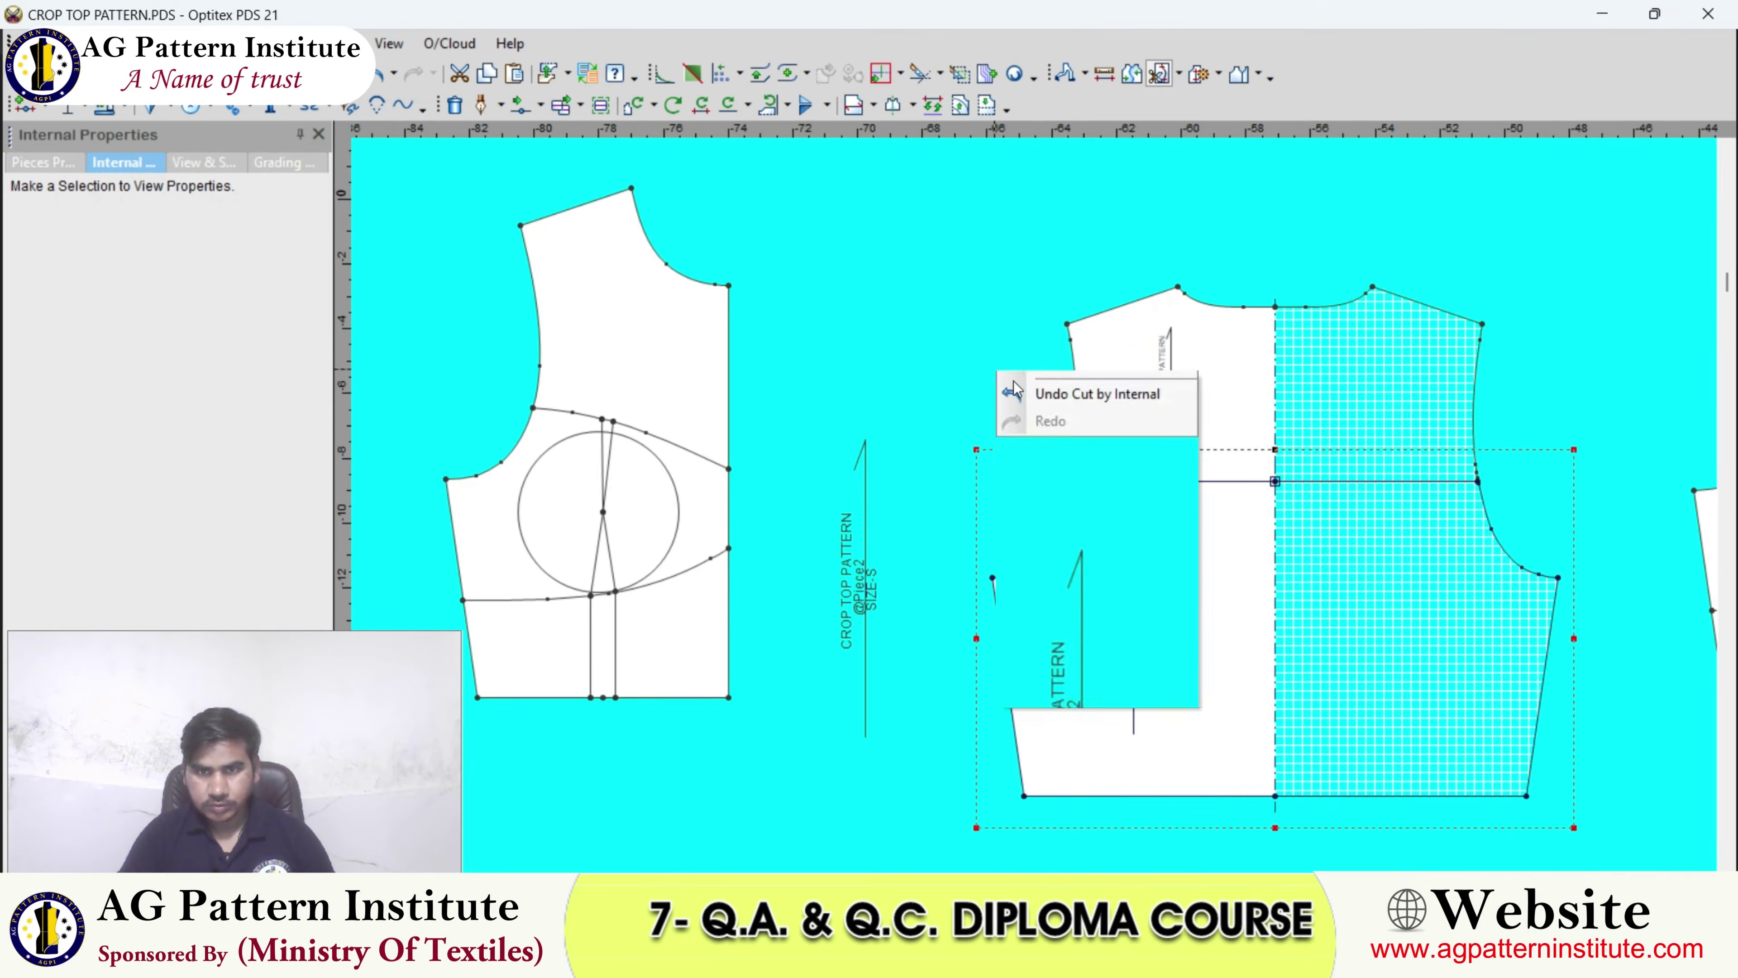
# - Move the upper back piece clear above the lower back piece and line up the front copy beside them
pyautogui.scroll(-3, 1012, 381)
pyautogui.moveTo(1047, 491); pyautogui.dragTo(1018, 349)
pyautogui.click(1017, 349)
pyautogui.press('space')
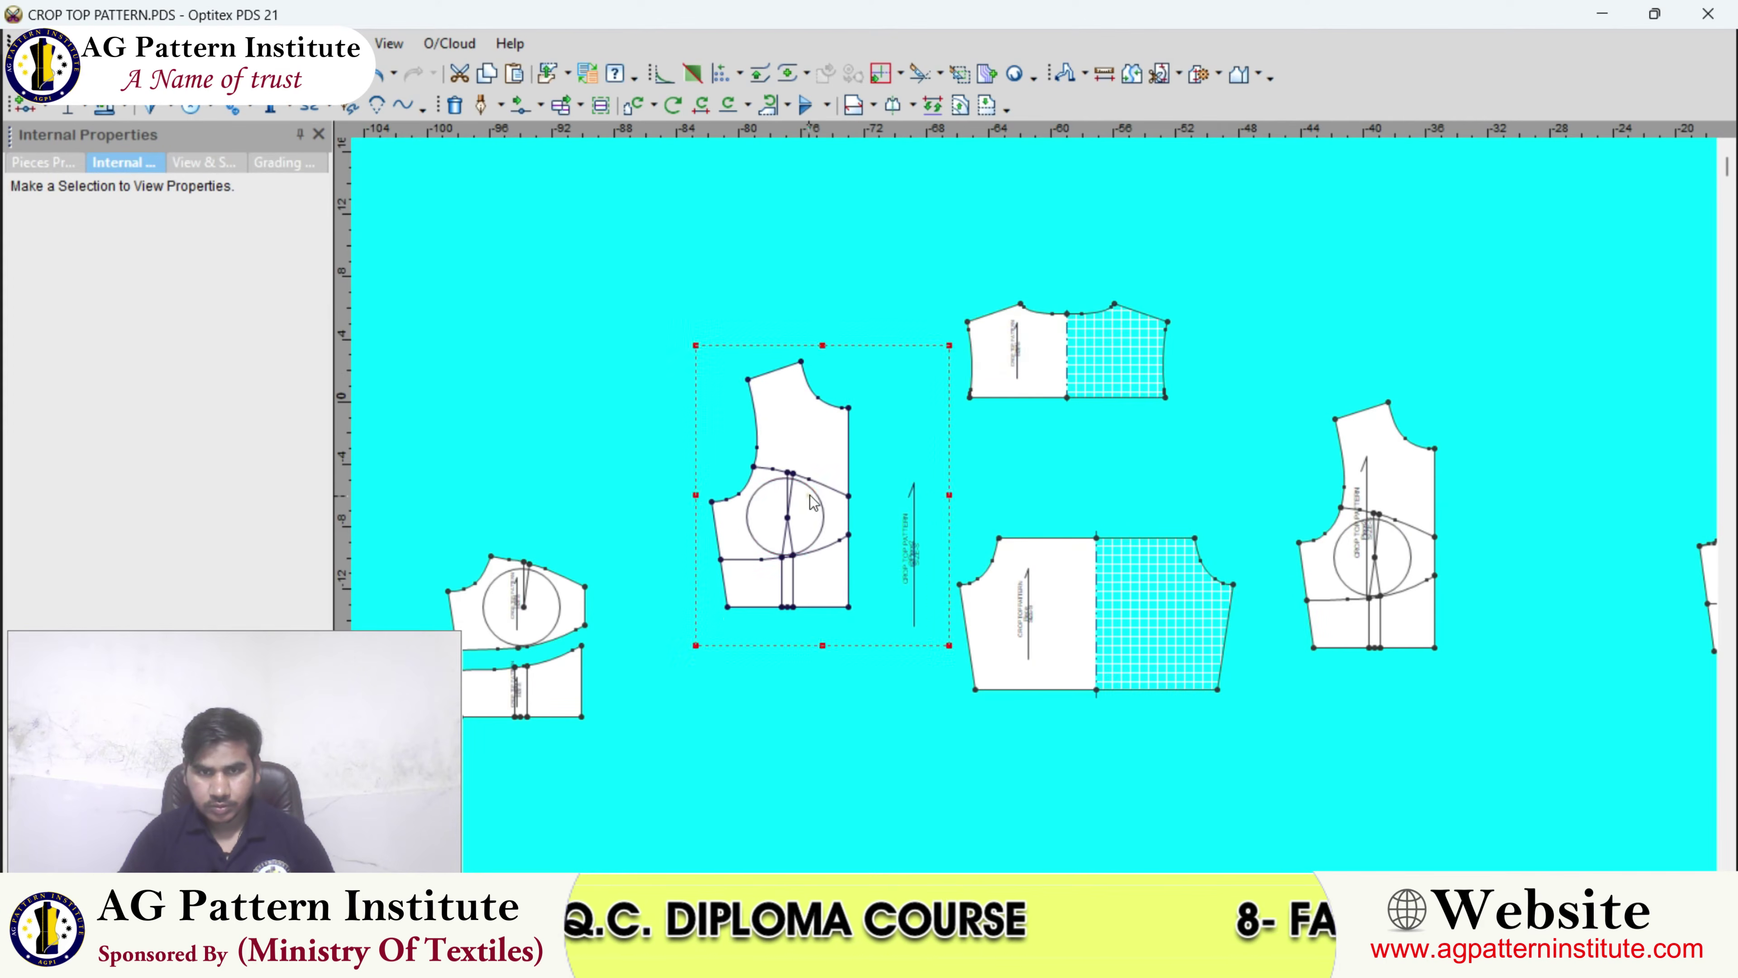
pyautogui.click(804, 499)
pyautogui.press('space')
pyautogui.click(803, 548)
pyautogui.click(1058, 569)
# - Move the hem corner at the lower back piece's side seam inward by 0.25 in X
pyautogui.scroll(4, 1034, 505)
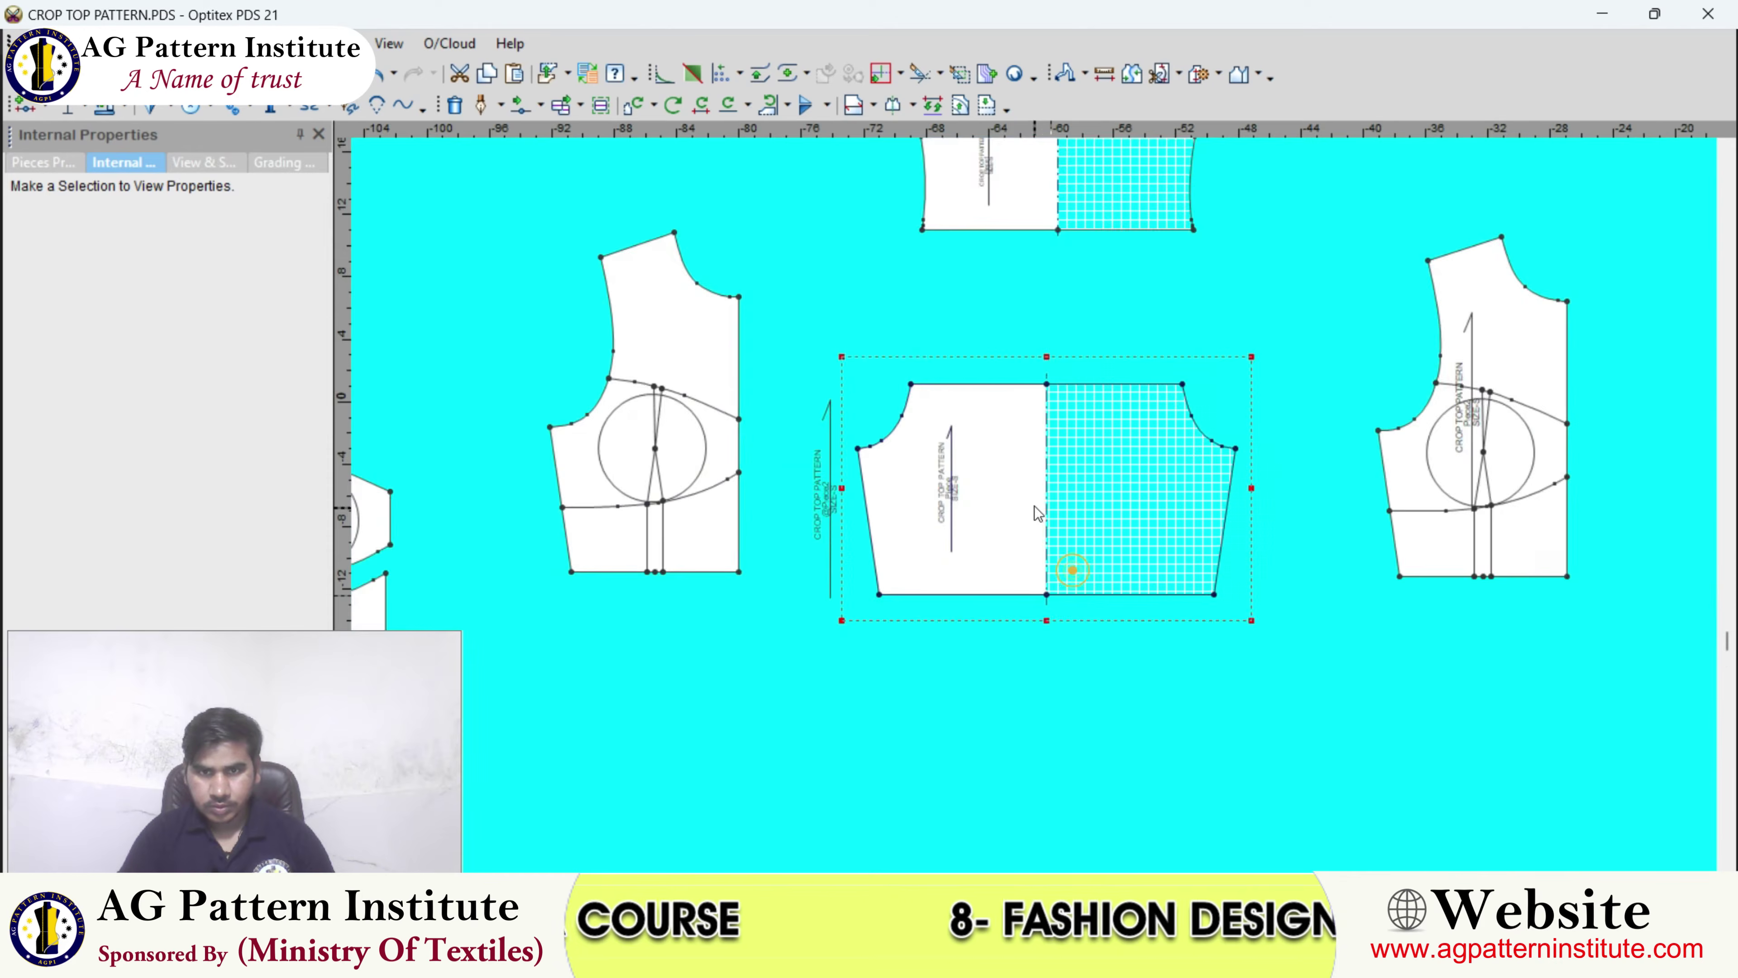
pyautogui.scroll(3, 1034, 505)
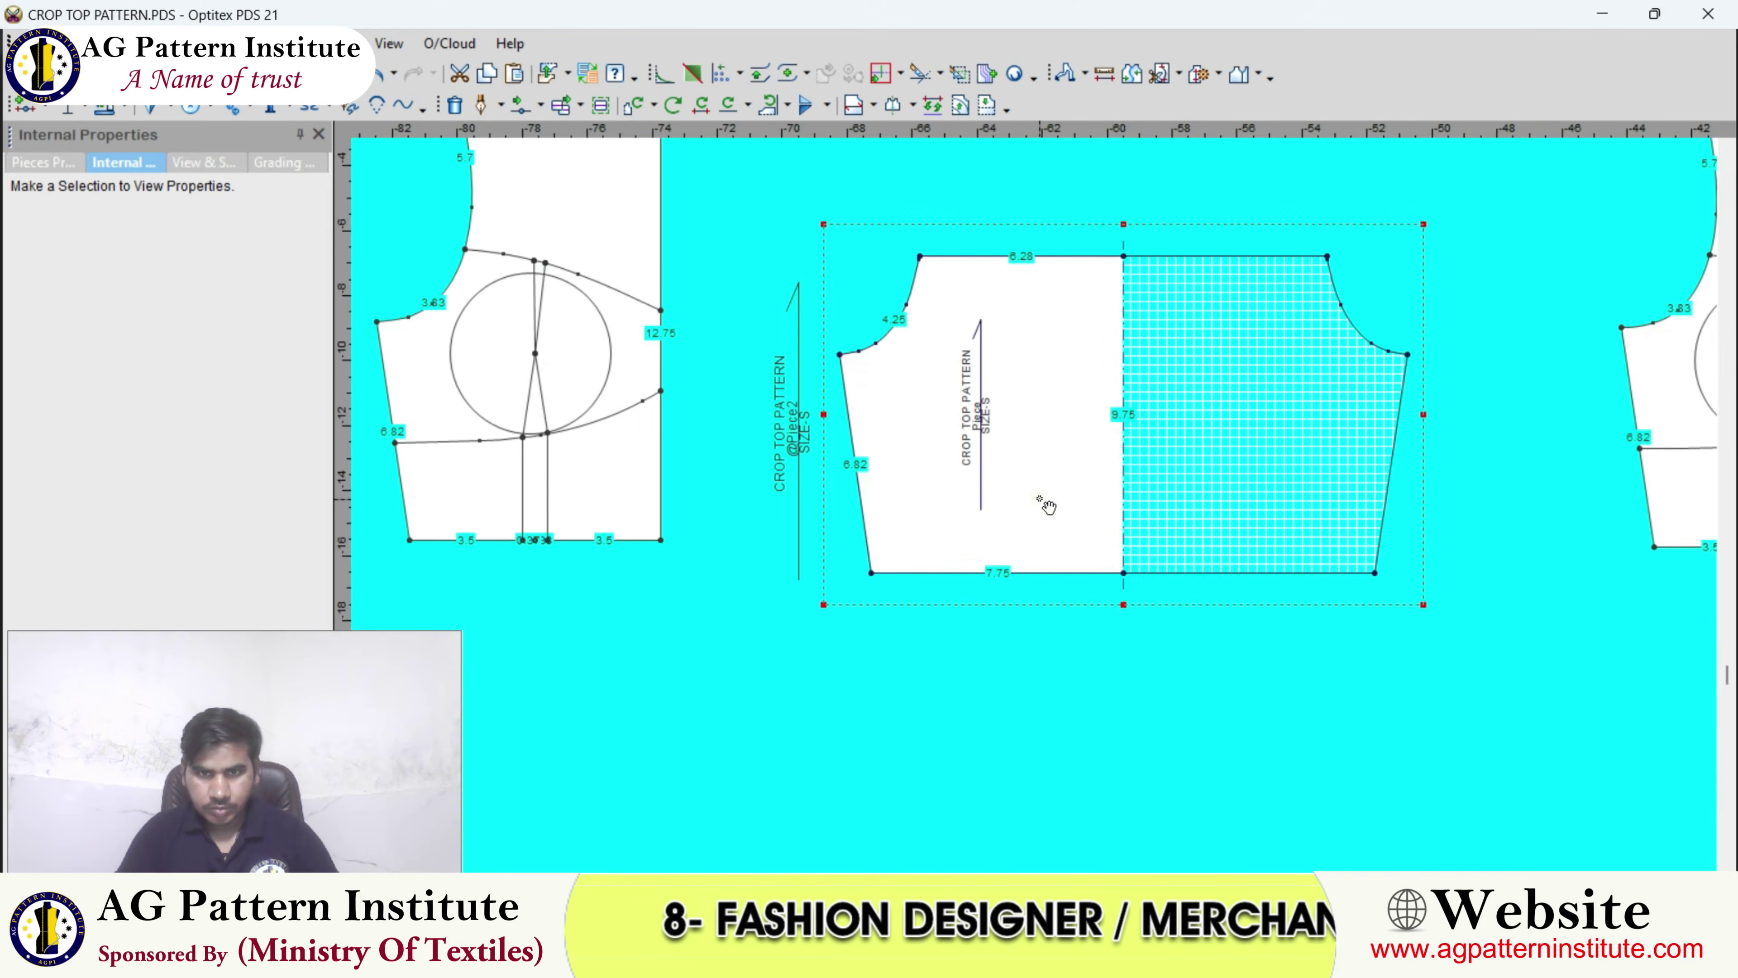
pyautogui.scroll(1, 1033, 514)
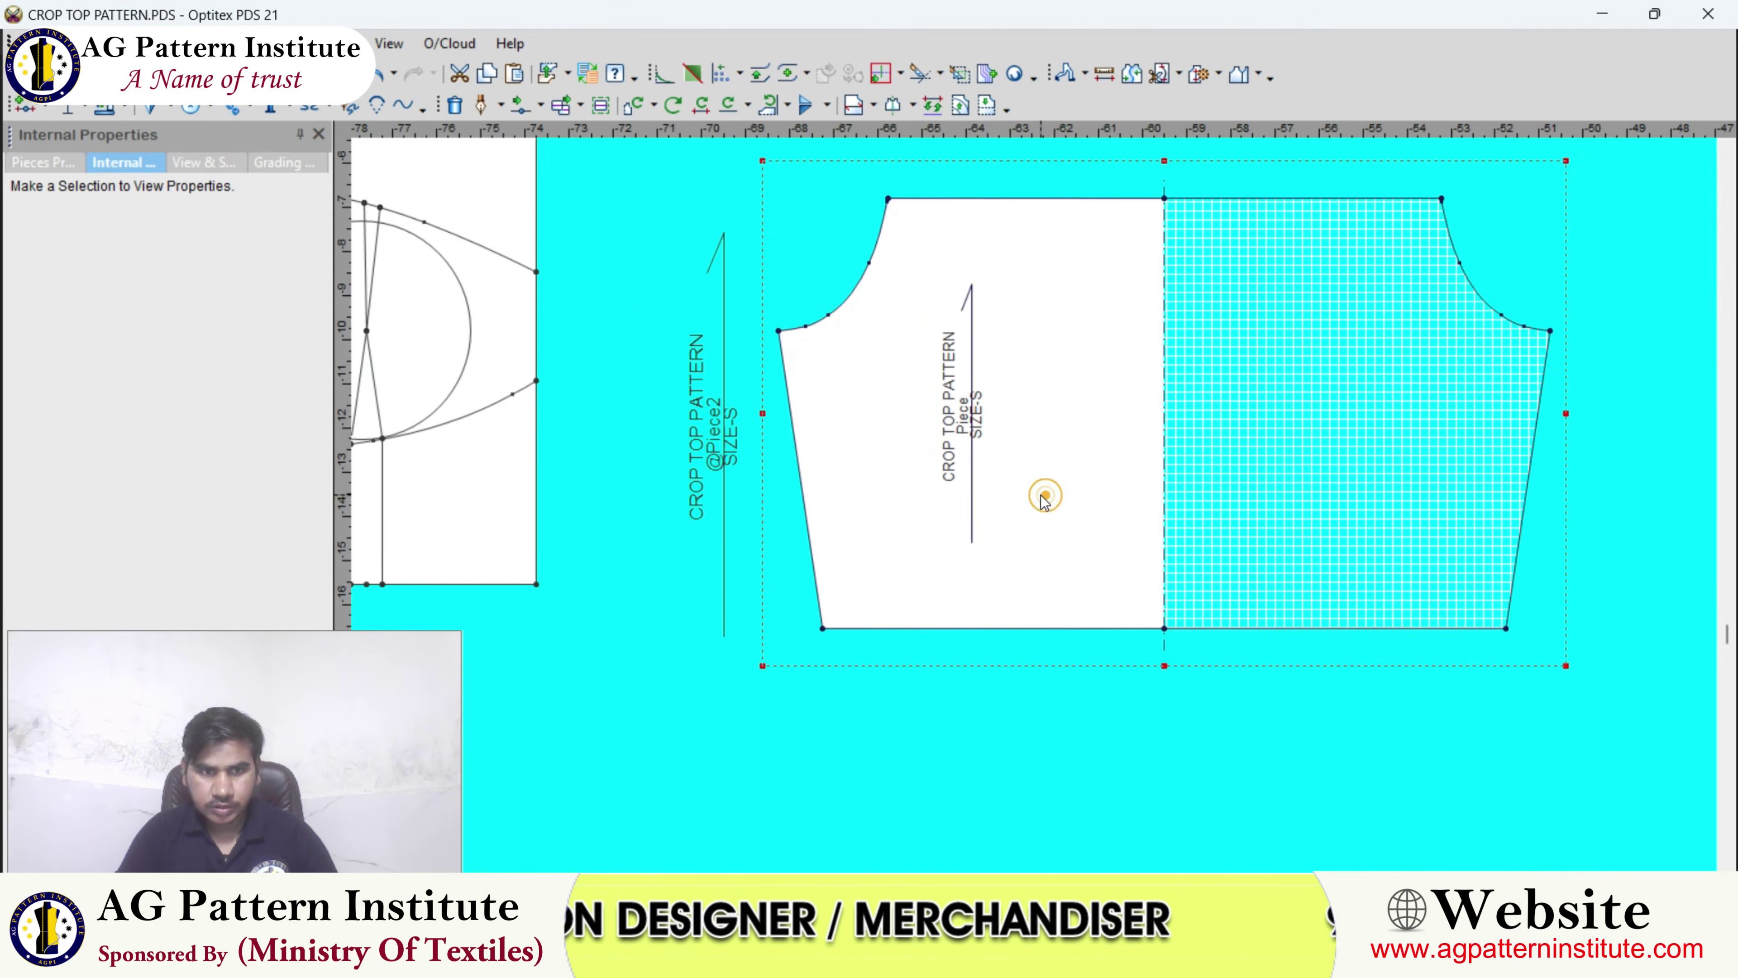
pyautogui.scroll(-2, 1032, 510)
pyautogui.scroll(2, 1020, 508)
pyautogui.scroll(-2, 1036, 523)
pyautogui.press('i')
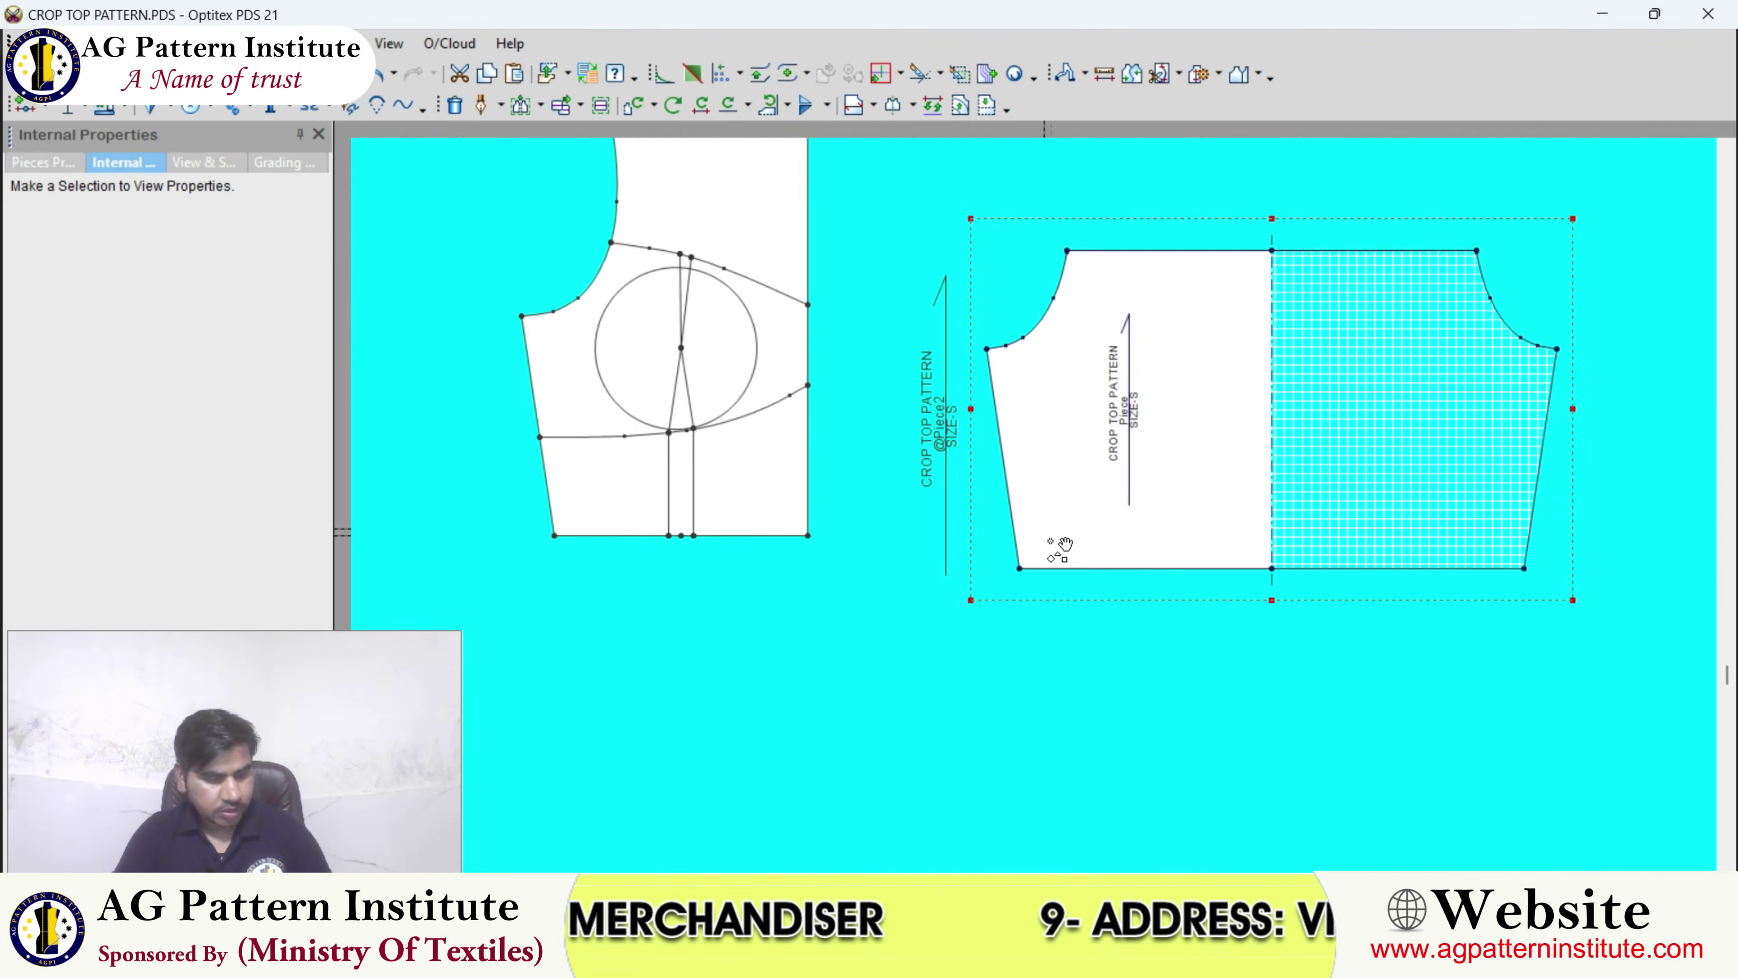
pyautogui.scroll(2, 1050, 530)
pyautogui.scroll(-2, 1042, 512)
pyautogui.scroll(2, 1049, 508)
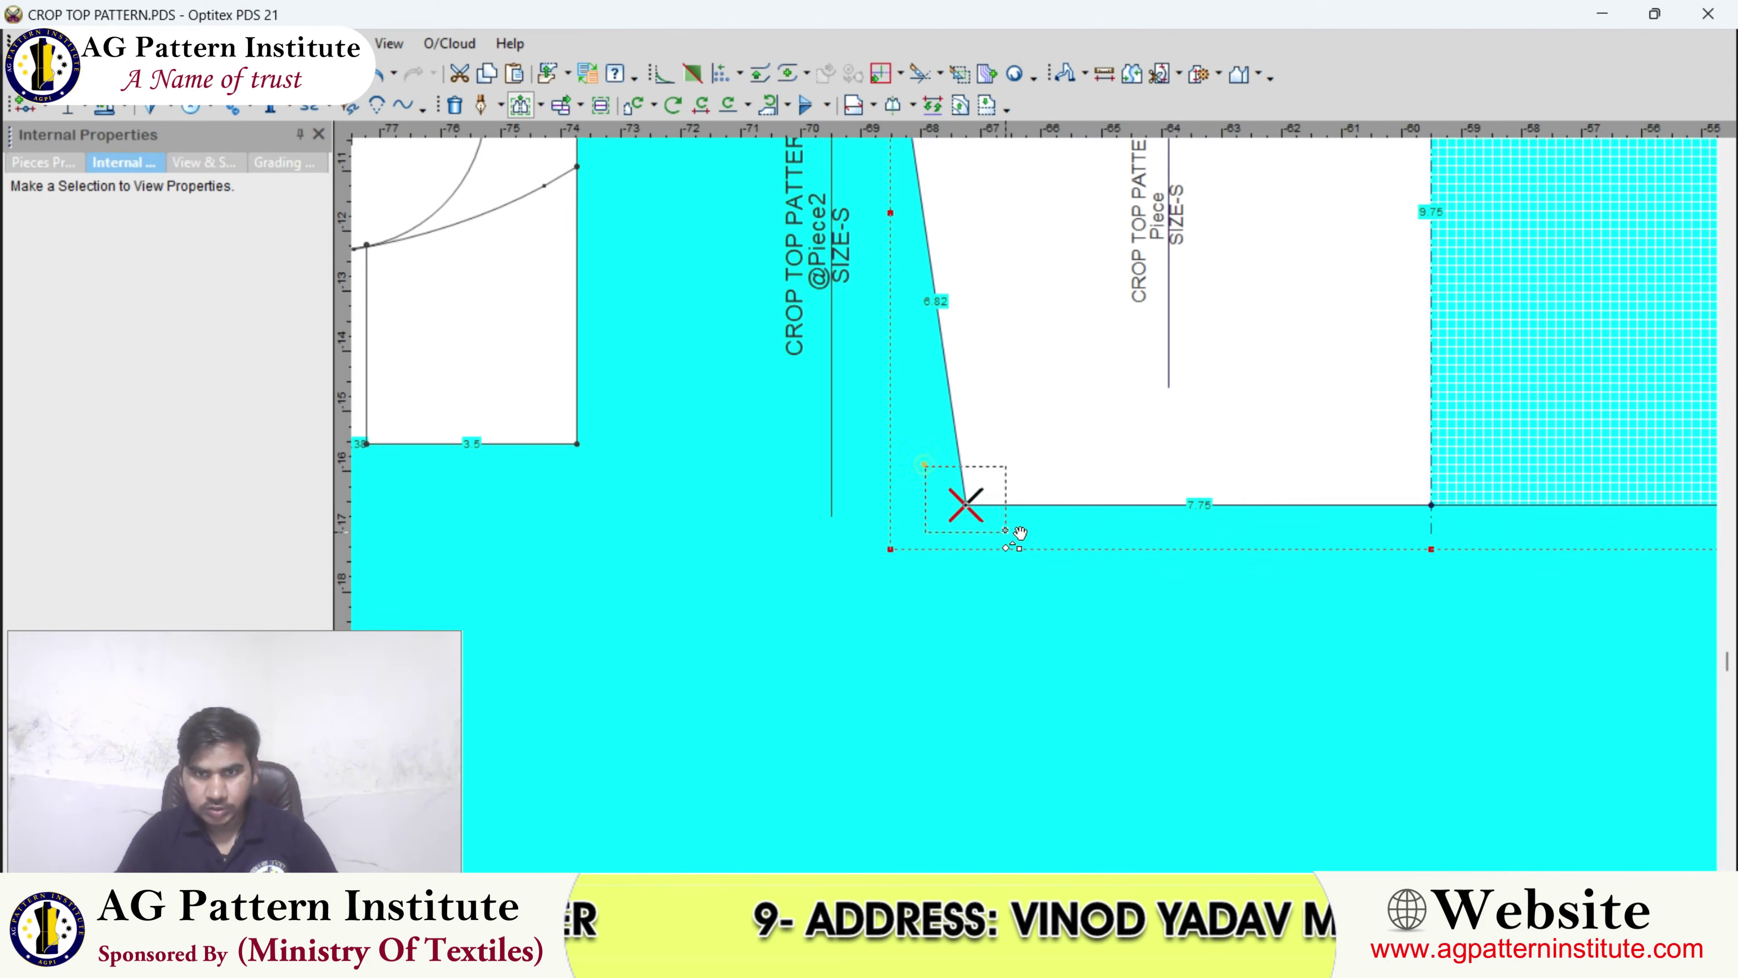
pyautogui.click(984, 504)
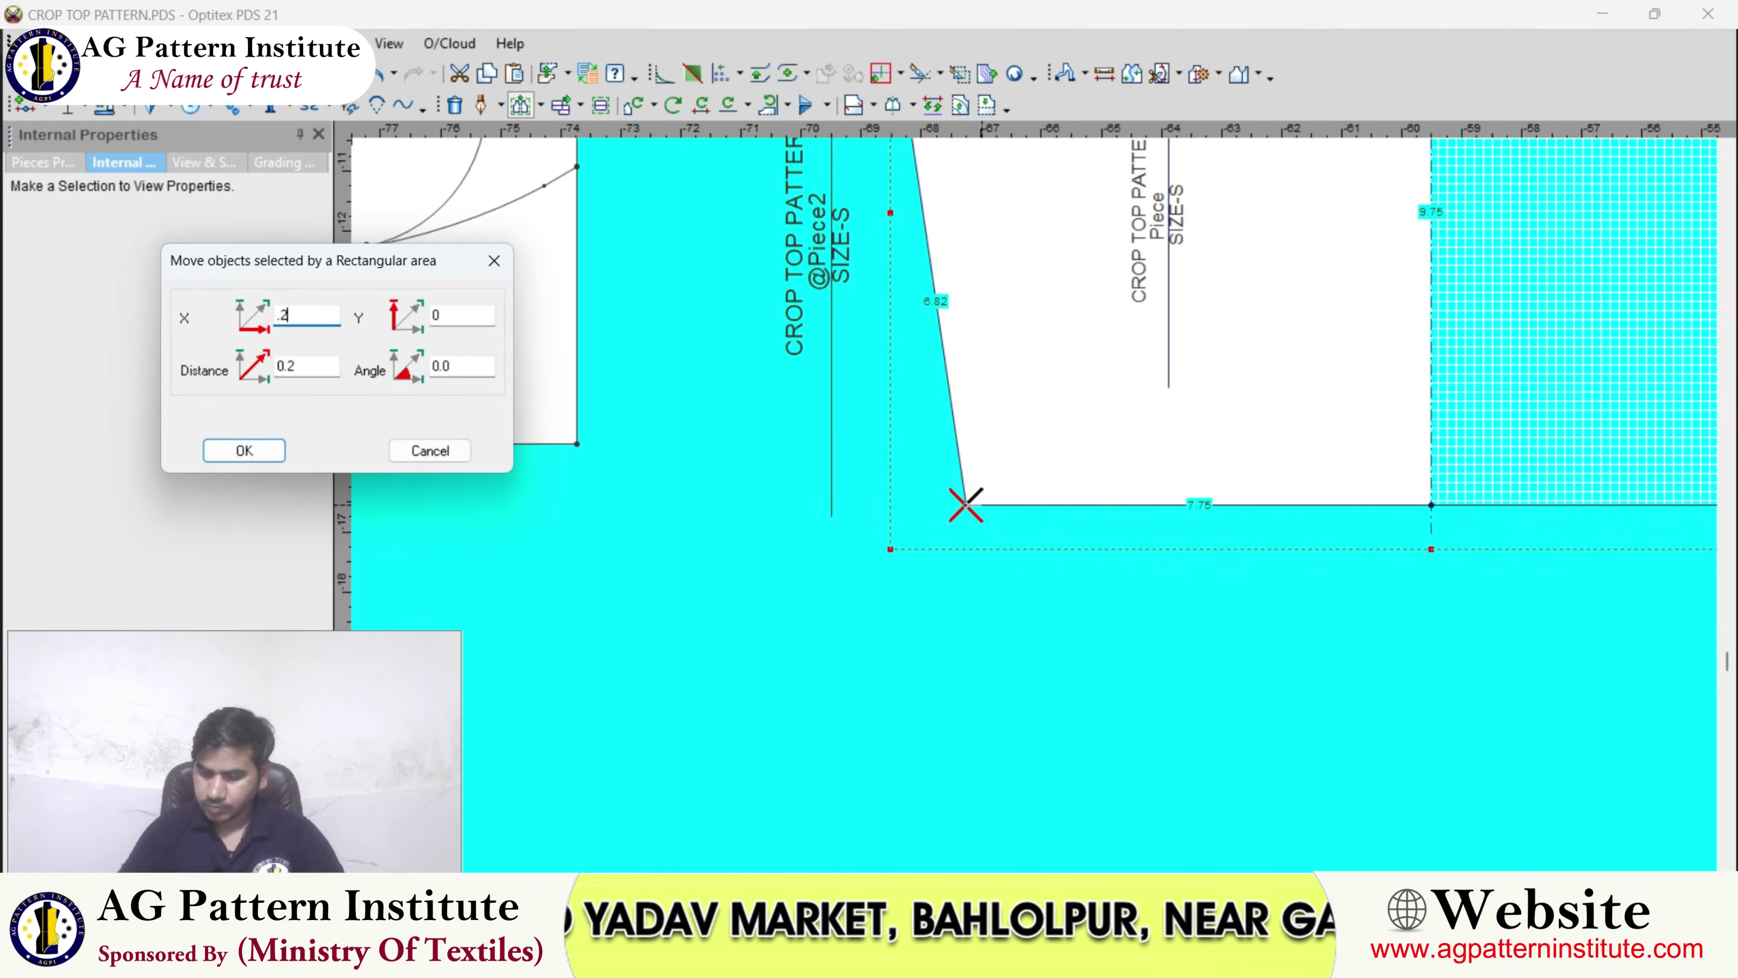
pyautogui.write('.25')
pyautogui.press('Return')
pyautogui.scroll(-2, 1047, 507)
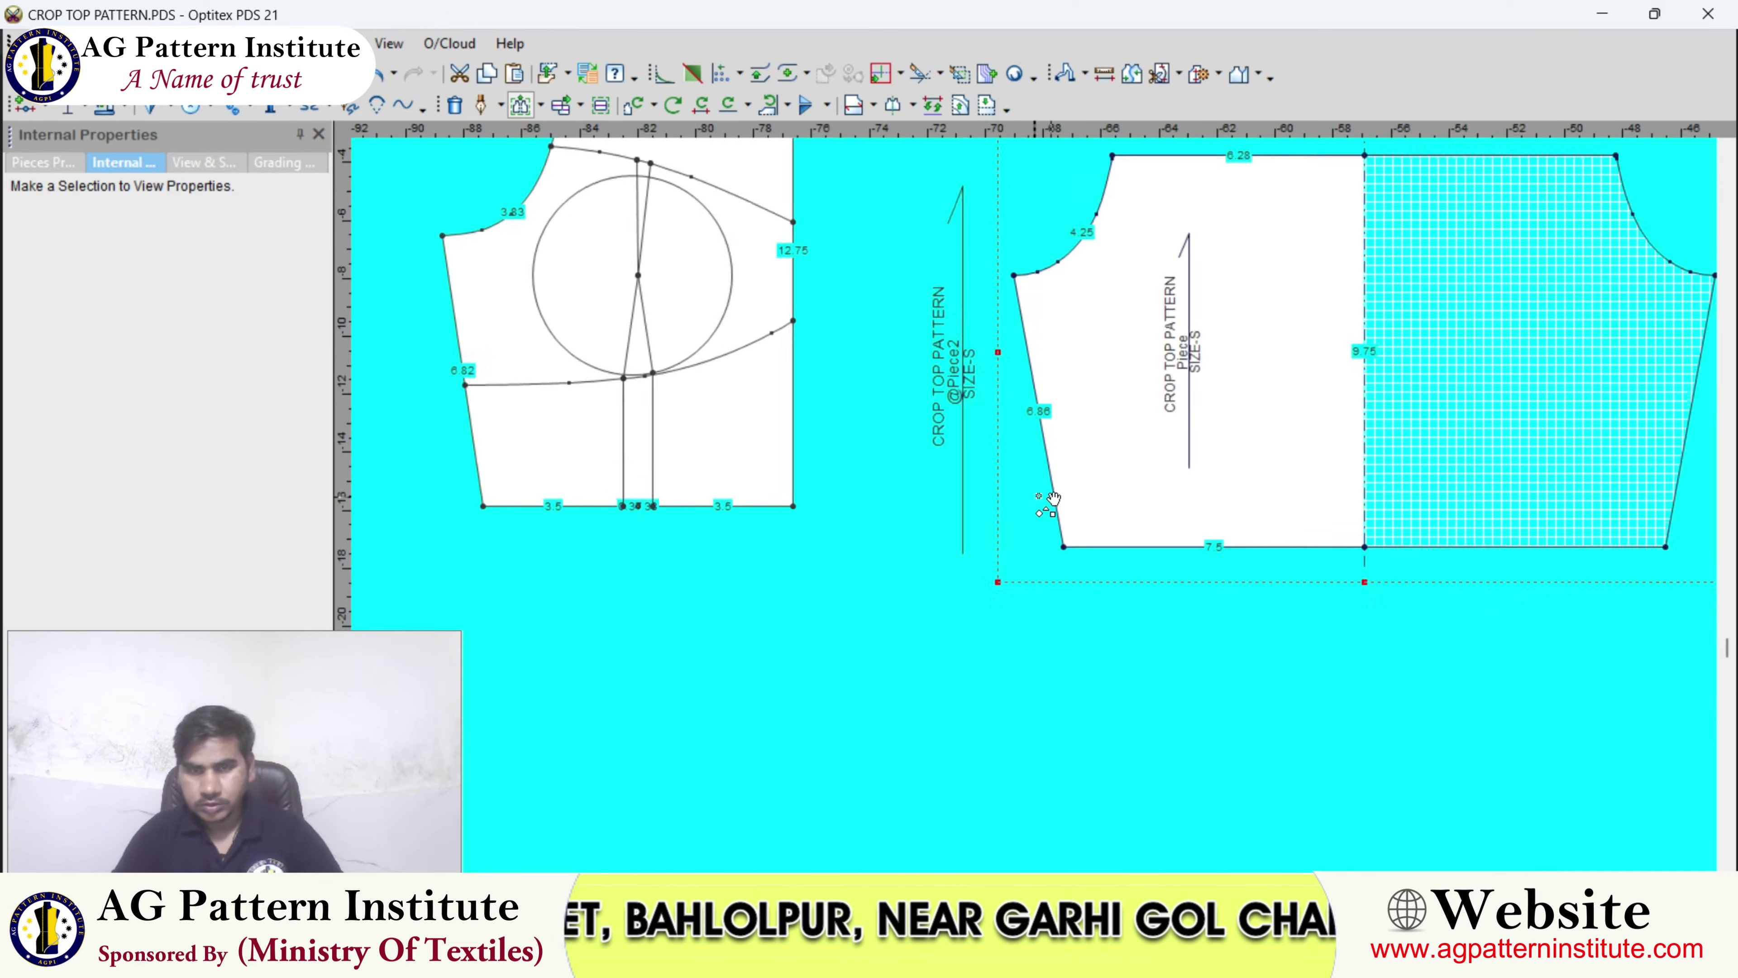
# - Add a point on the lower back piece's hem between side seam and centre back at proportion 0.50
pyautogui.scroll(2, 1047, 507)
pyautogui.scroll(-1, 438, 513)
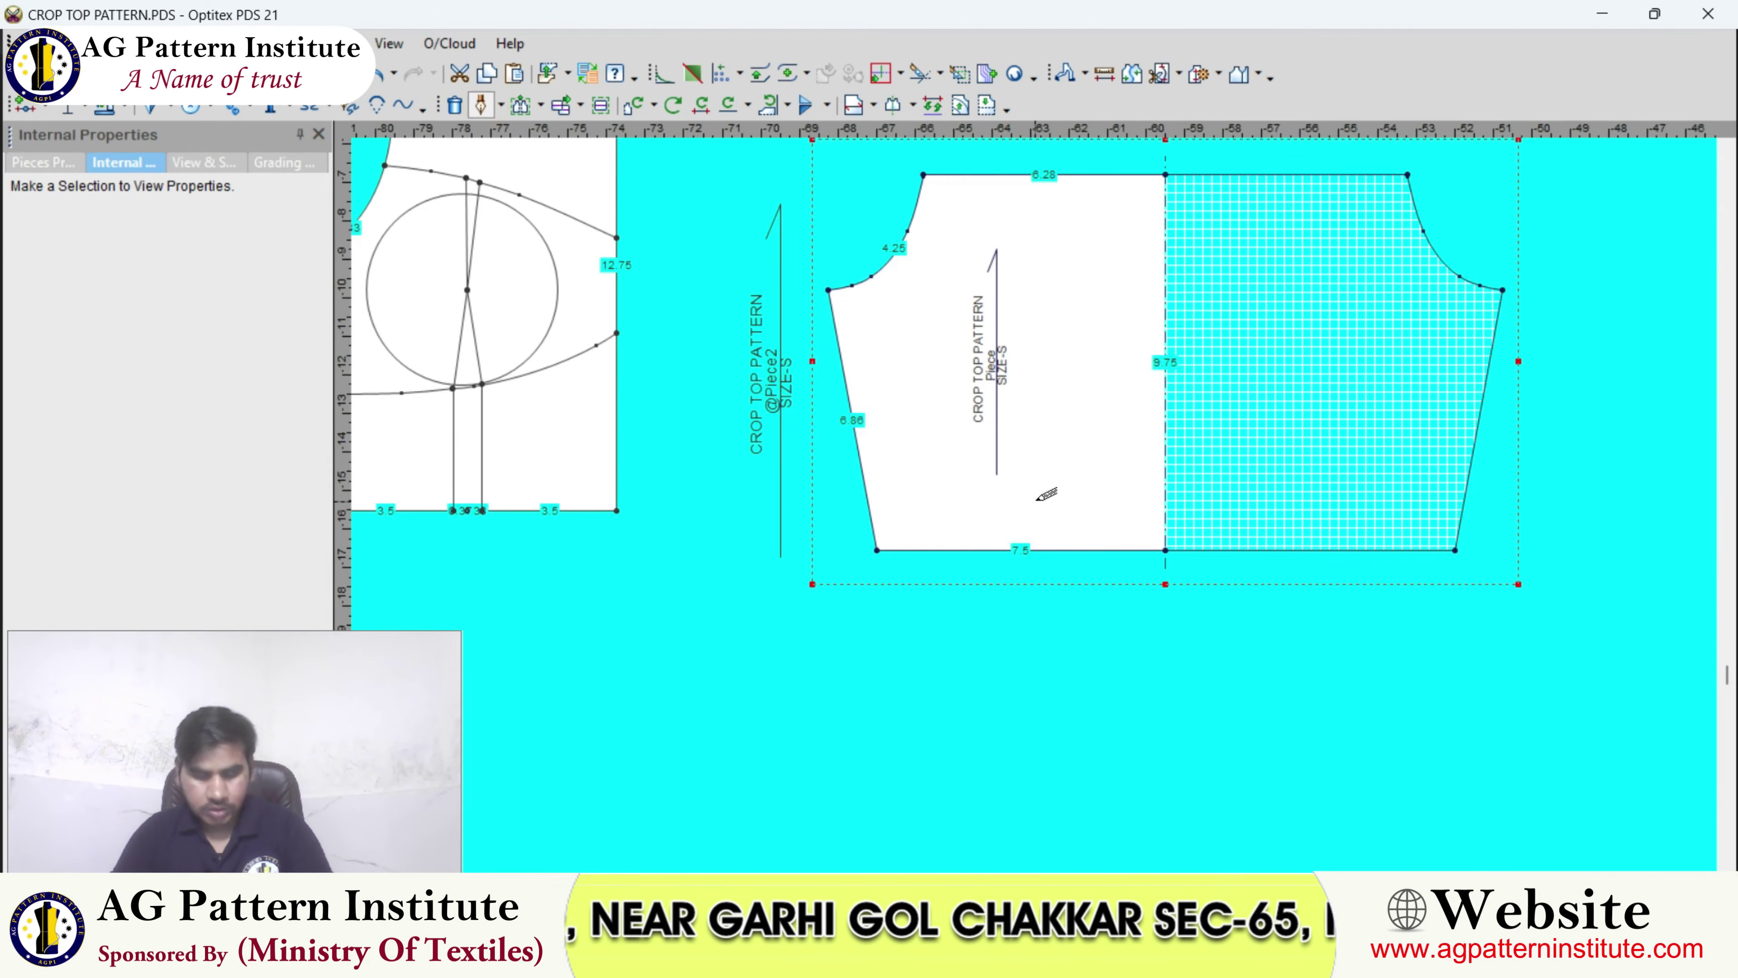
pyautogui.click(1033, 548)
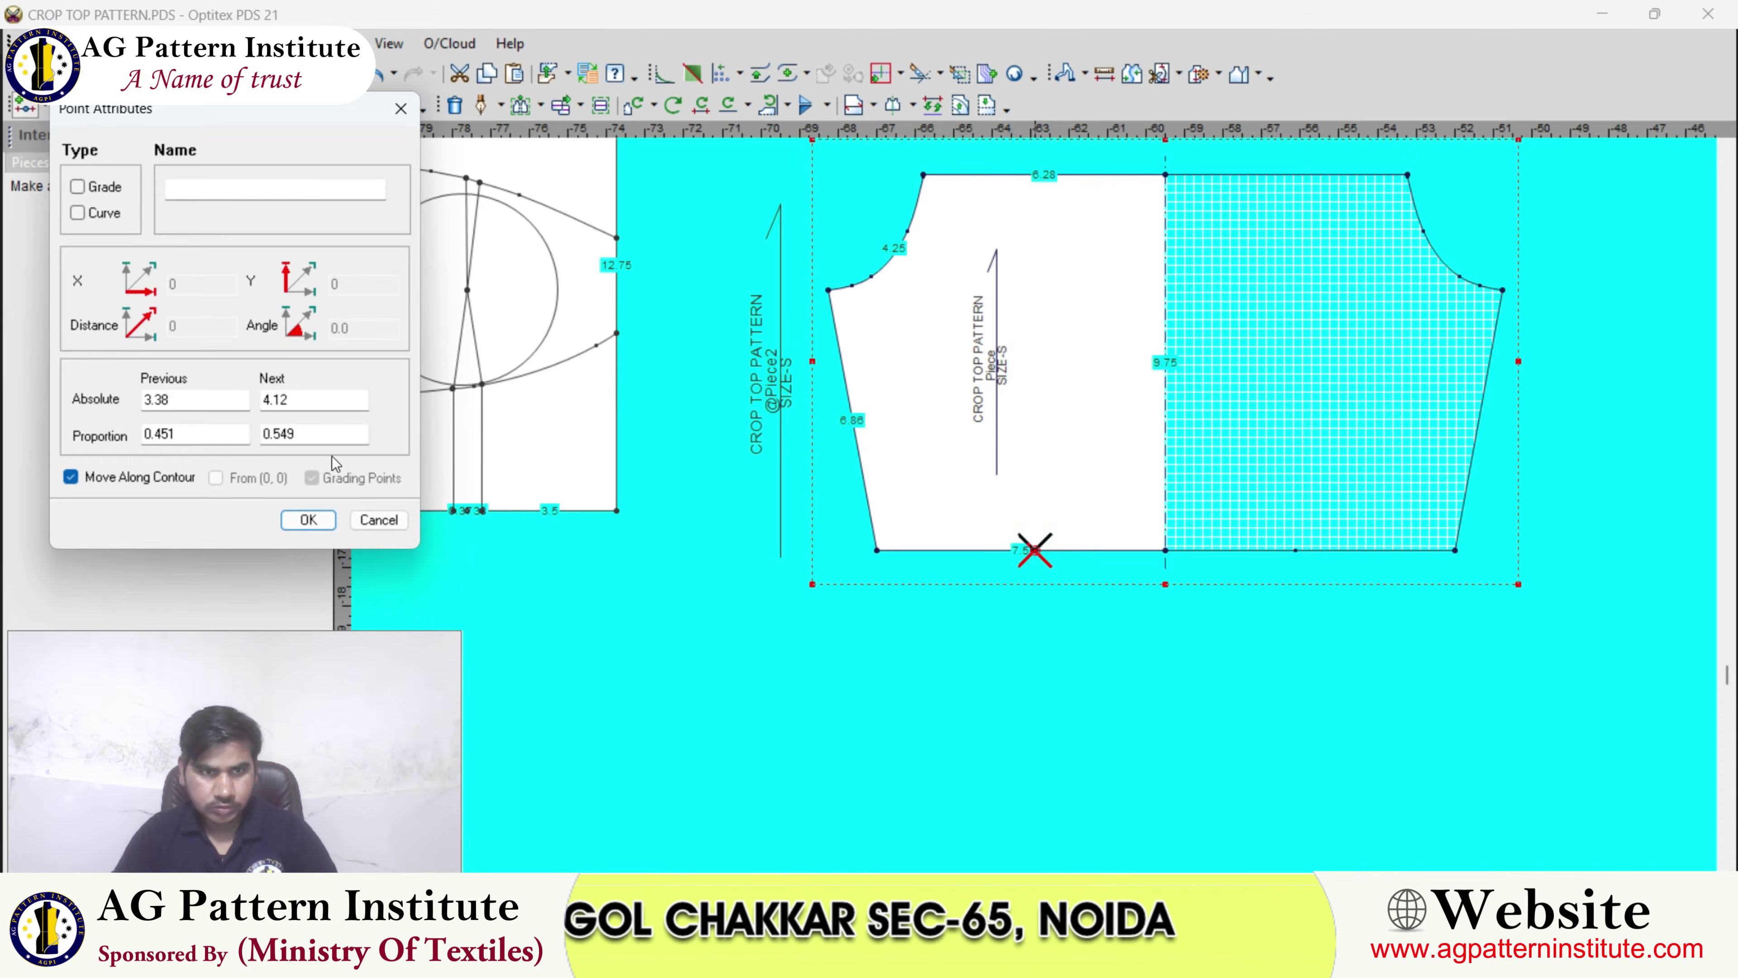
pyautogui.write('.50')
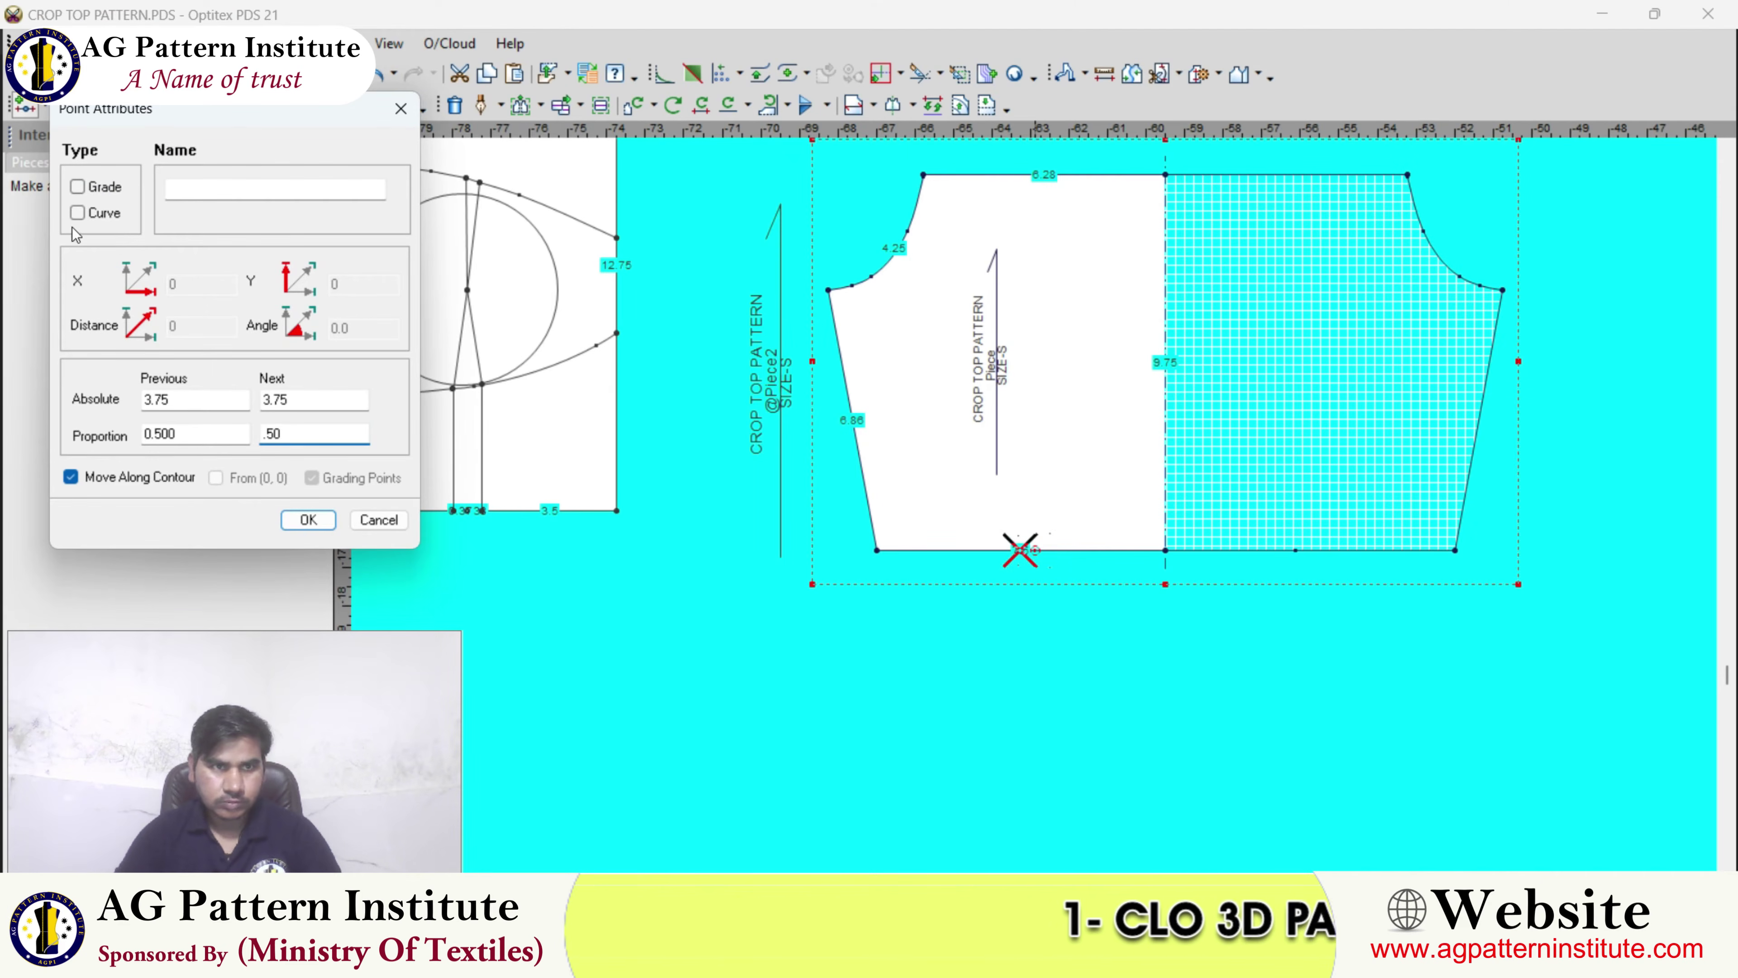
pyautogui.click(308, 519)
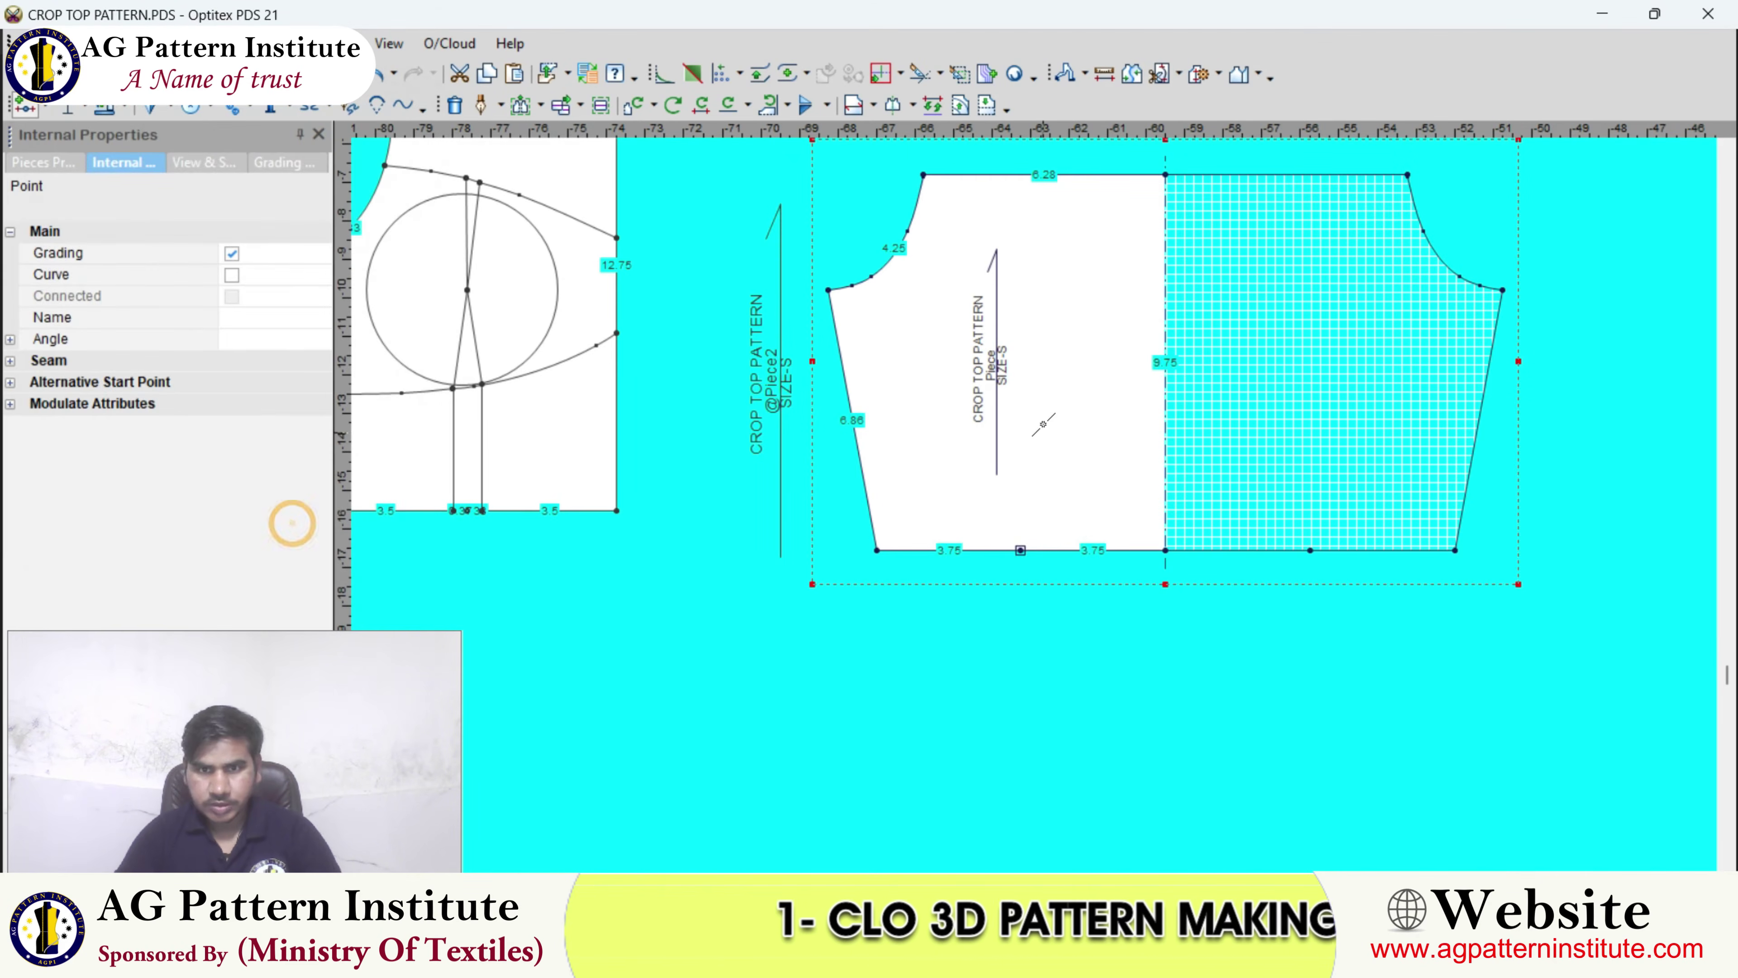
pyautogui.rightClick(1049, 423)
pyautogui.click(1077, 450)
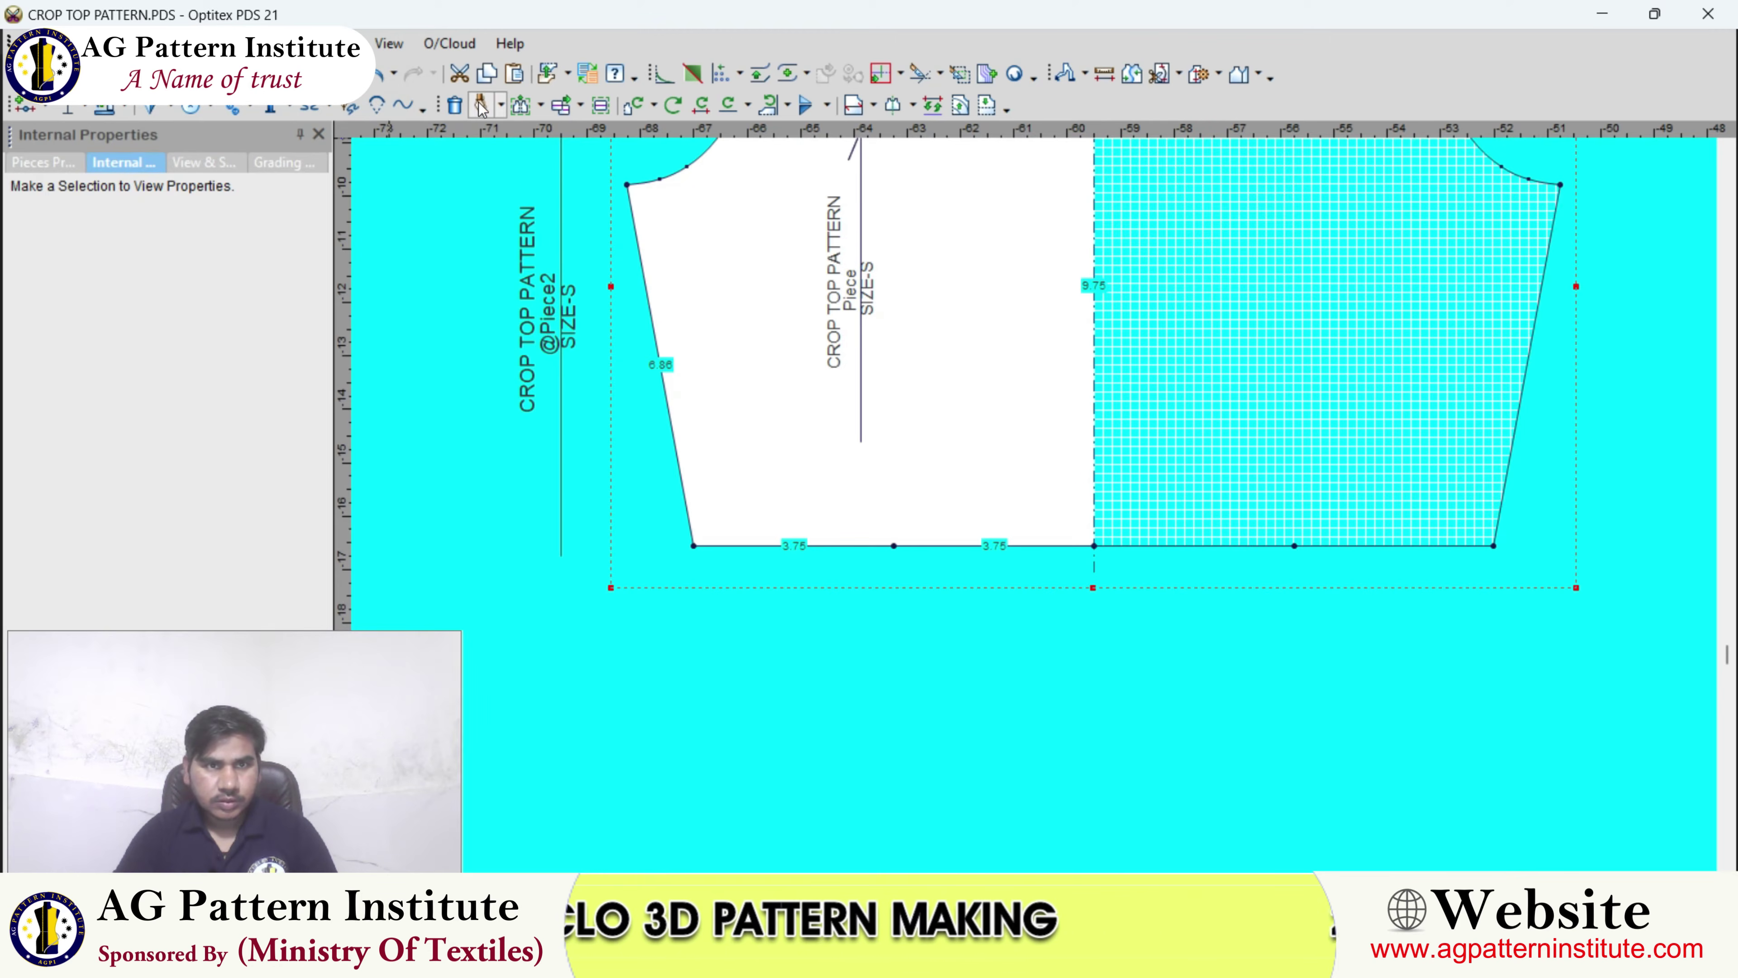
# - Mark dart points 0.25 on either side of the back hem's midpoint and undo the internal contour drawn between them
pyautogui.scroll(2, 1047, 500)
pyautogui.click(927, 643)
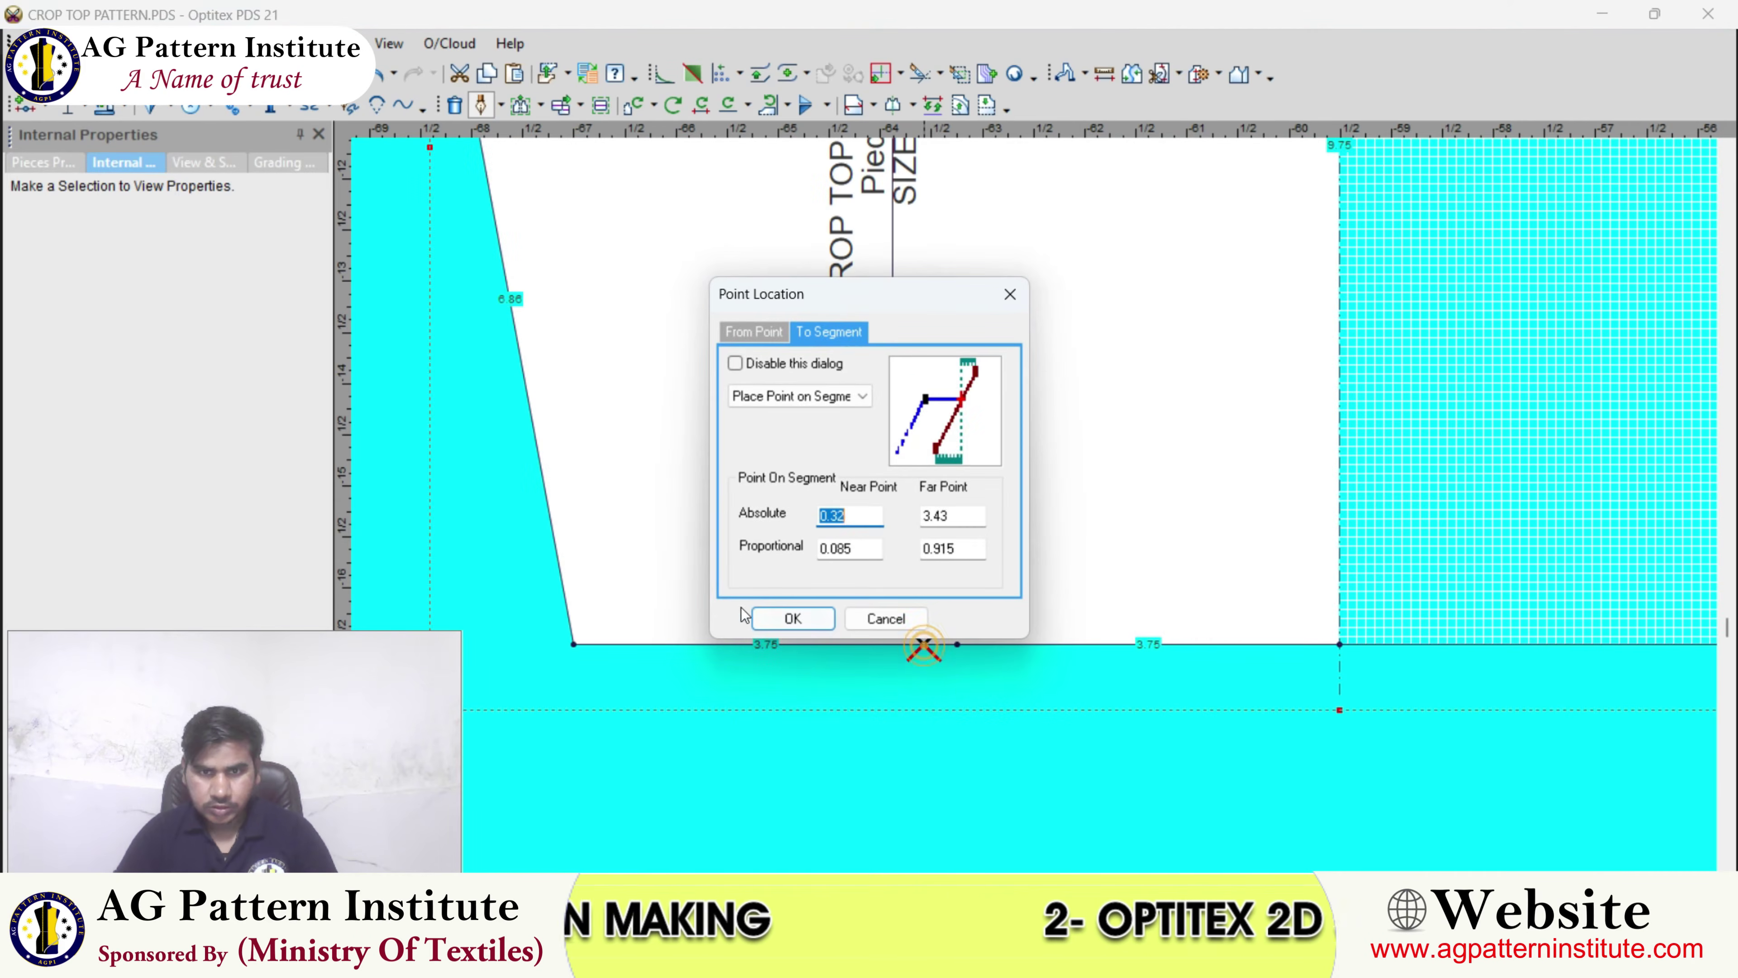
pyautogui.write('.25')
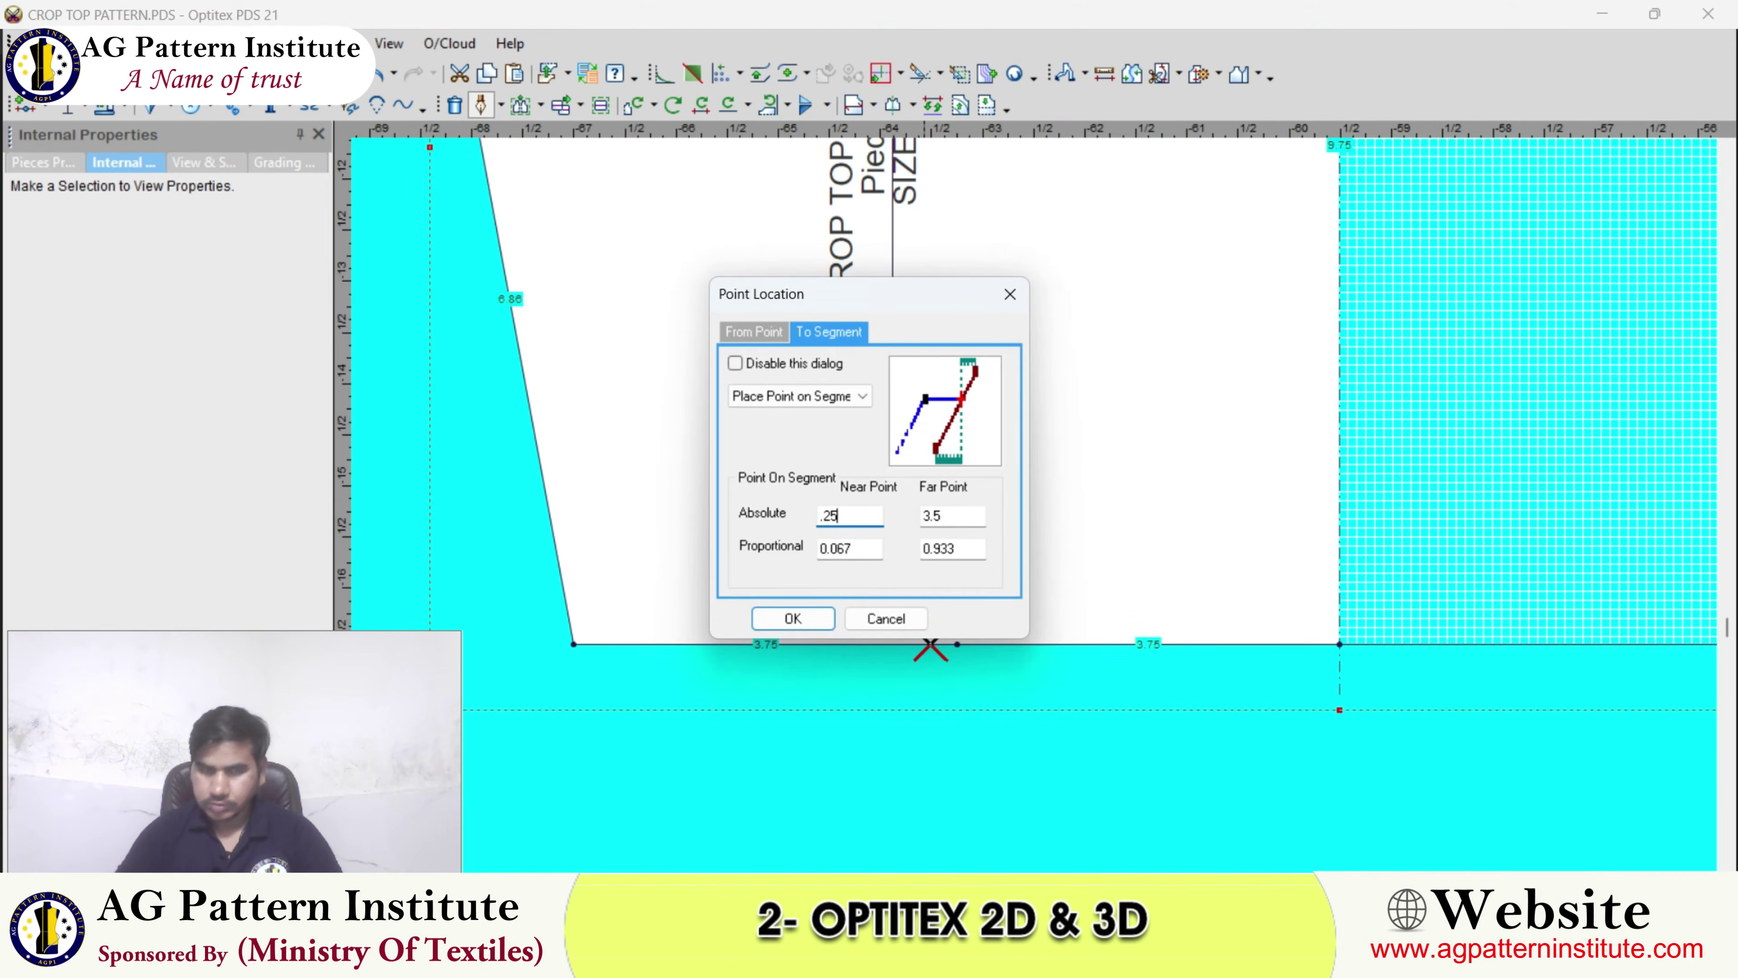
pyautogui.click(794, 618)
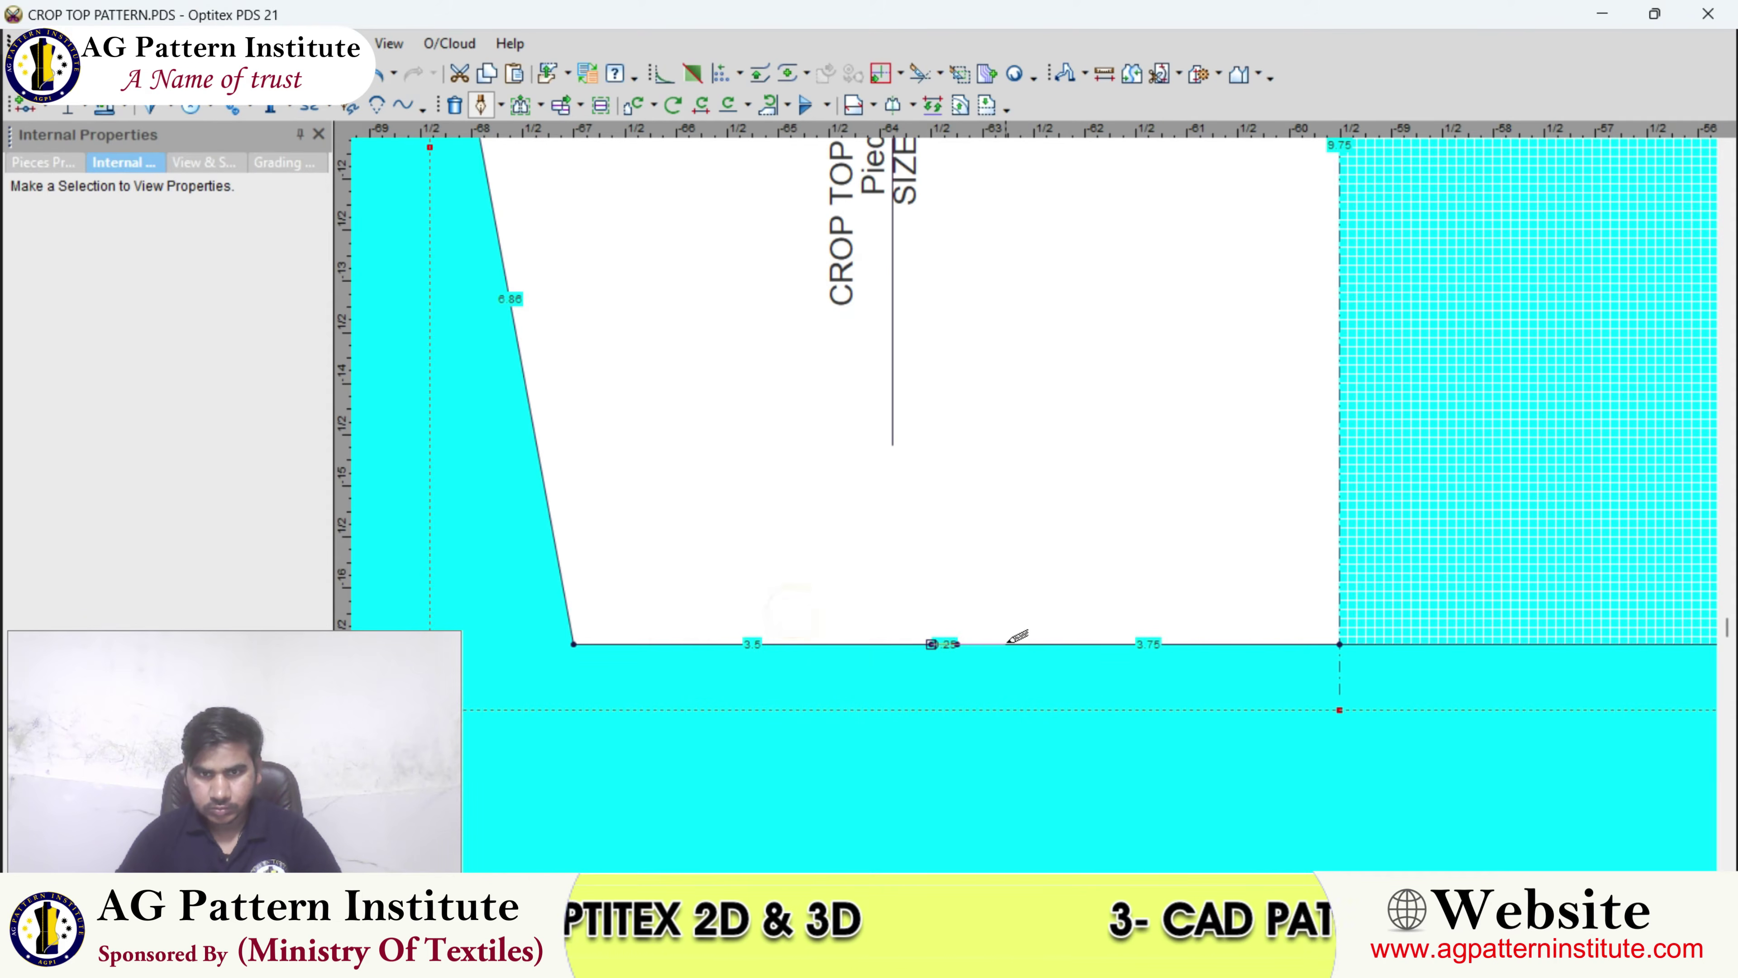
pyautogui.click(1005, 644)
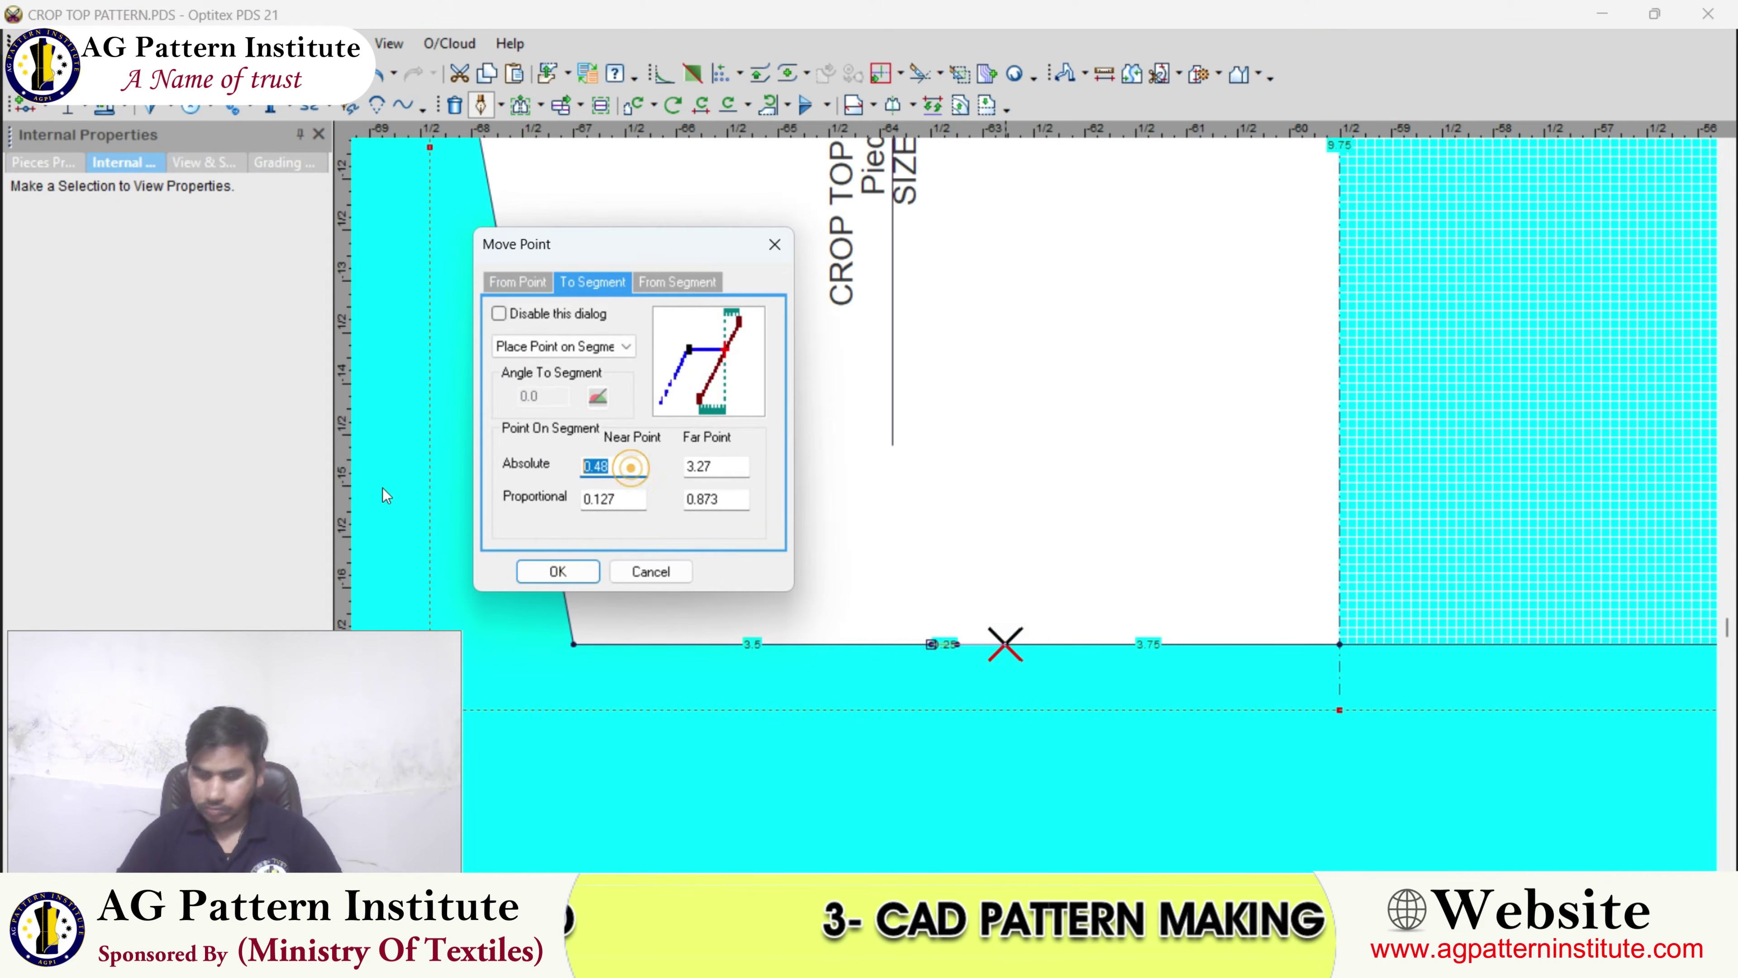
pyautogui.write('.25')
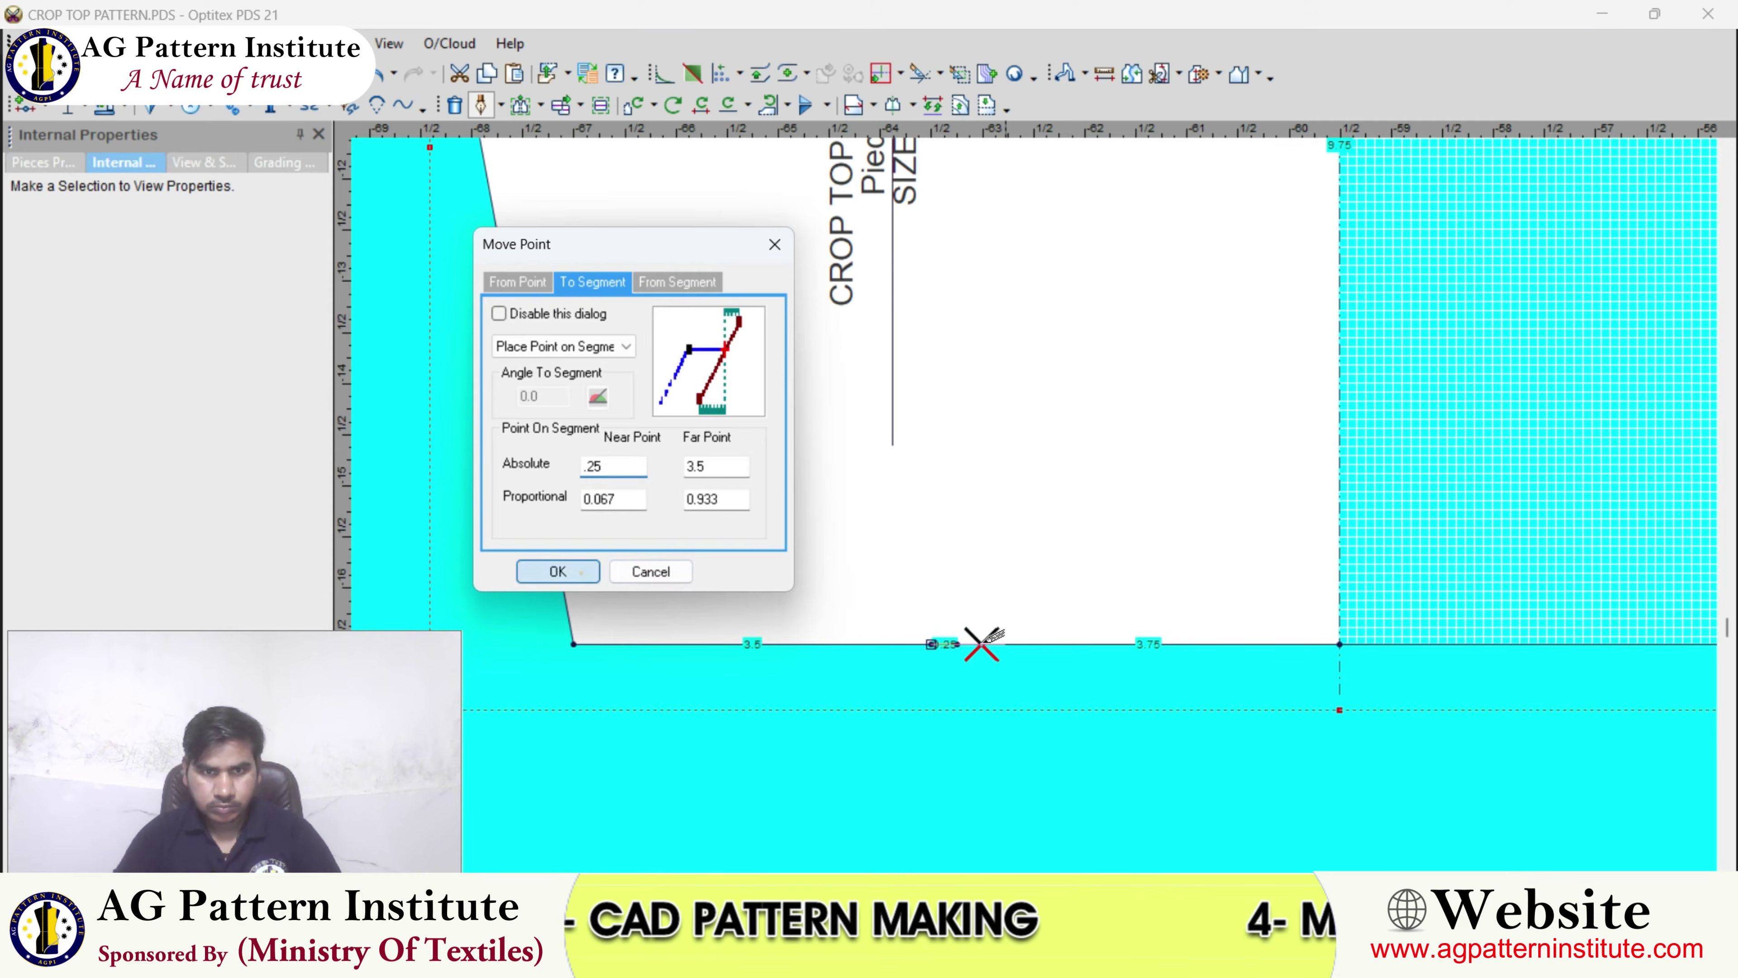
pyautogui.click(558, 571)
pyautogui.click(989, 404)
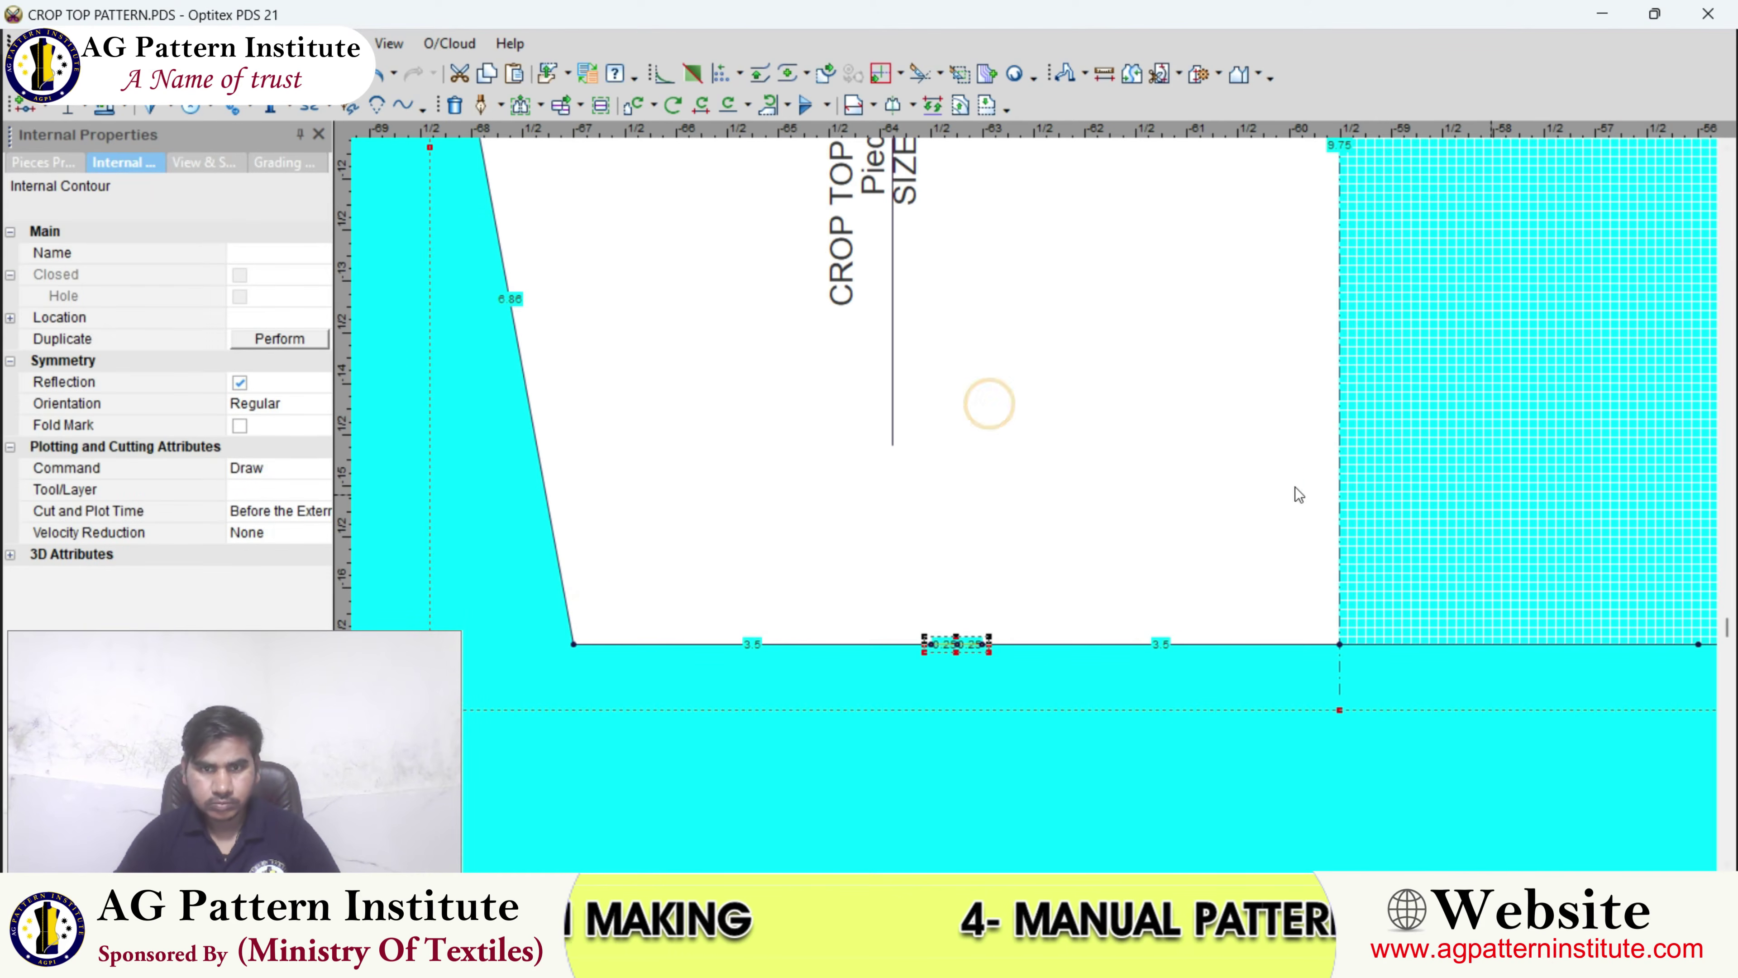
pyautogui.click(381, 75)
pyautogui.scroll(2, 1034, 507)
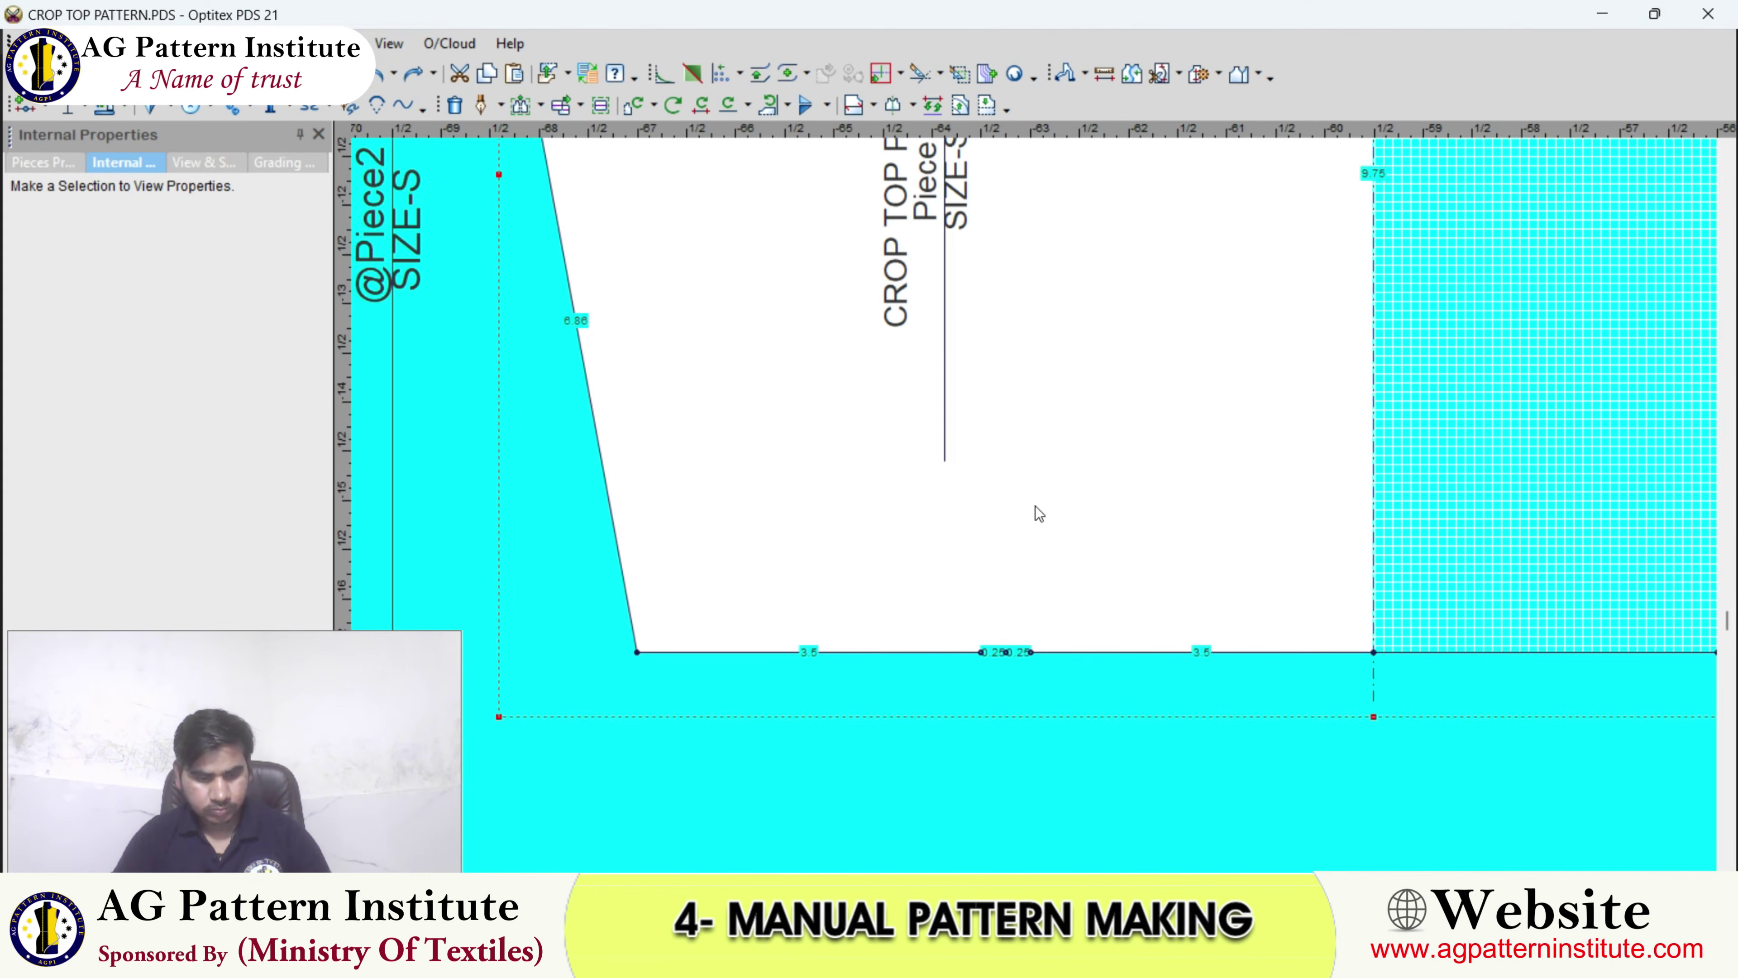
# - Place vertical guidelines through the back hem's midpoint and the two dart points beside it
pyautogui.moveTo(345, 585); pyautogui.dragTo(982, 590)
pyautogui.moveTo(353, 537); pyautogui.dragTo(1032, 647)
pyautogui.scroll(-2, 1035, 493)
pyautogui.scroll(1, 1040, 494)
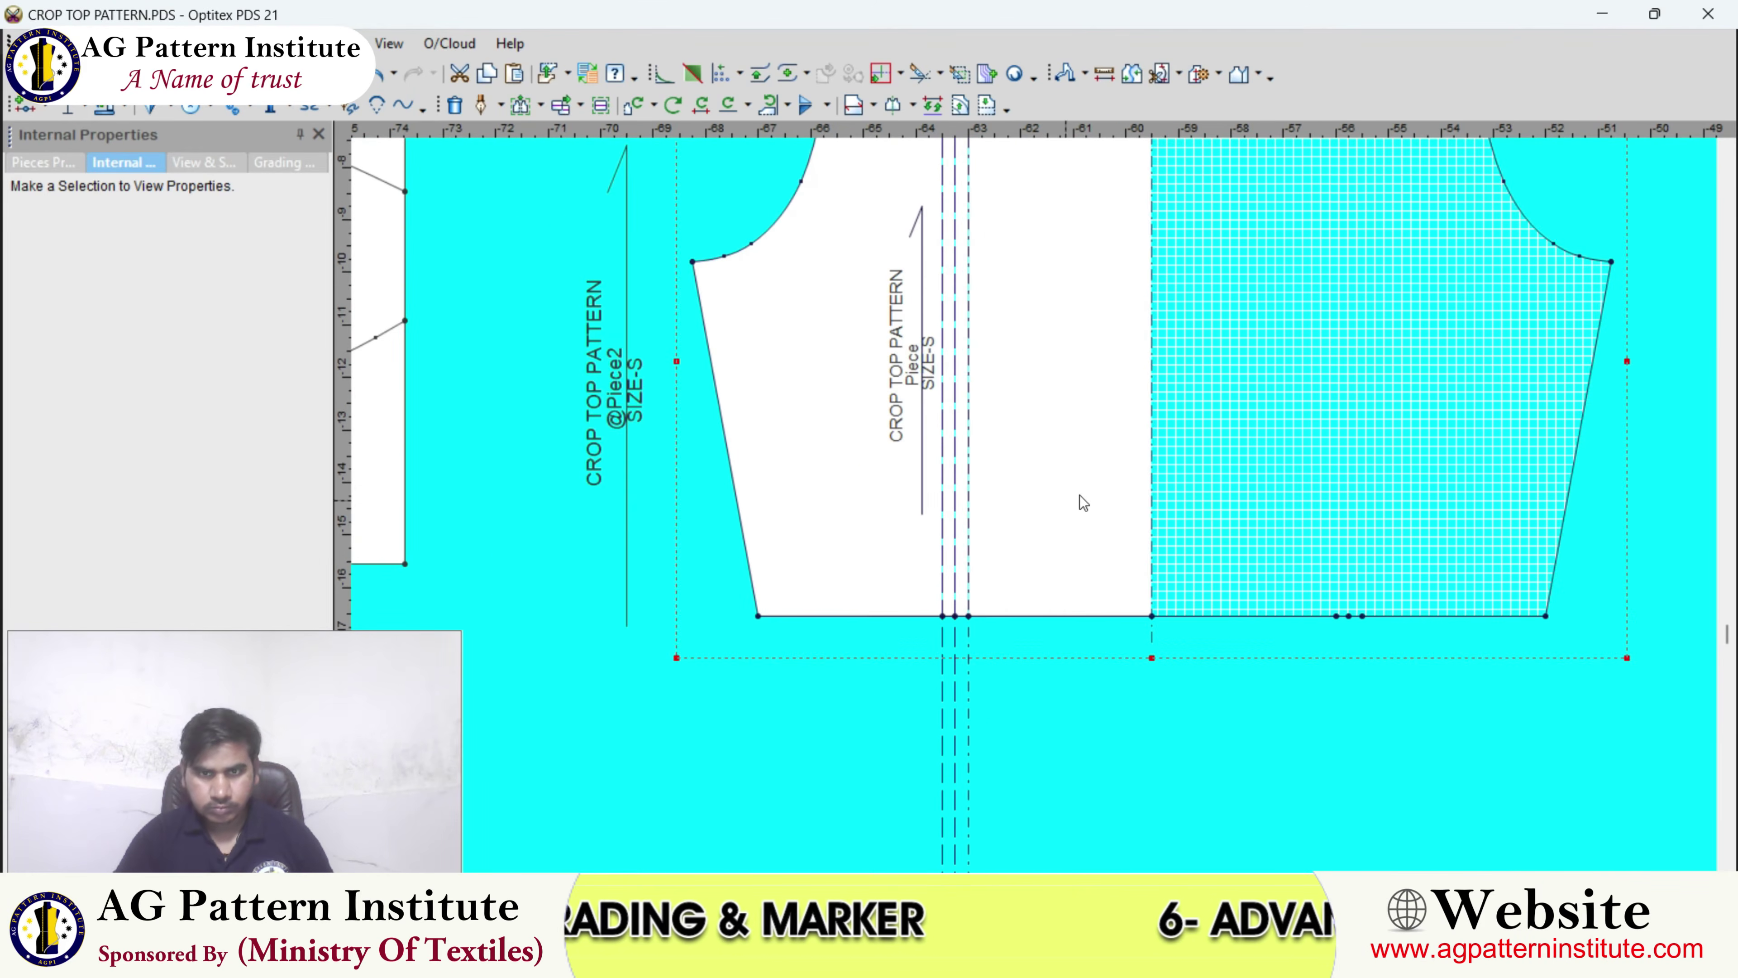
pyautogui.click(481, 105)
pyautogui.scroll(1, 1040, 497)
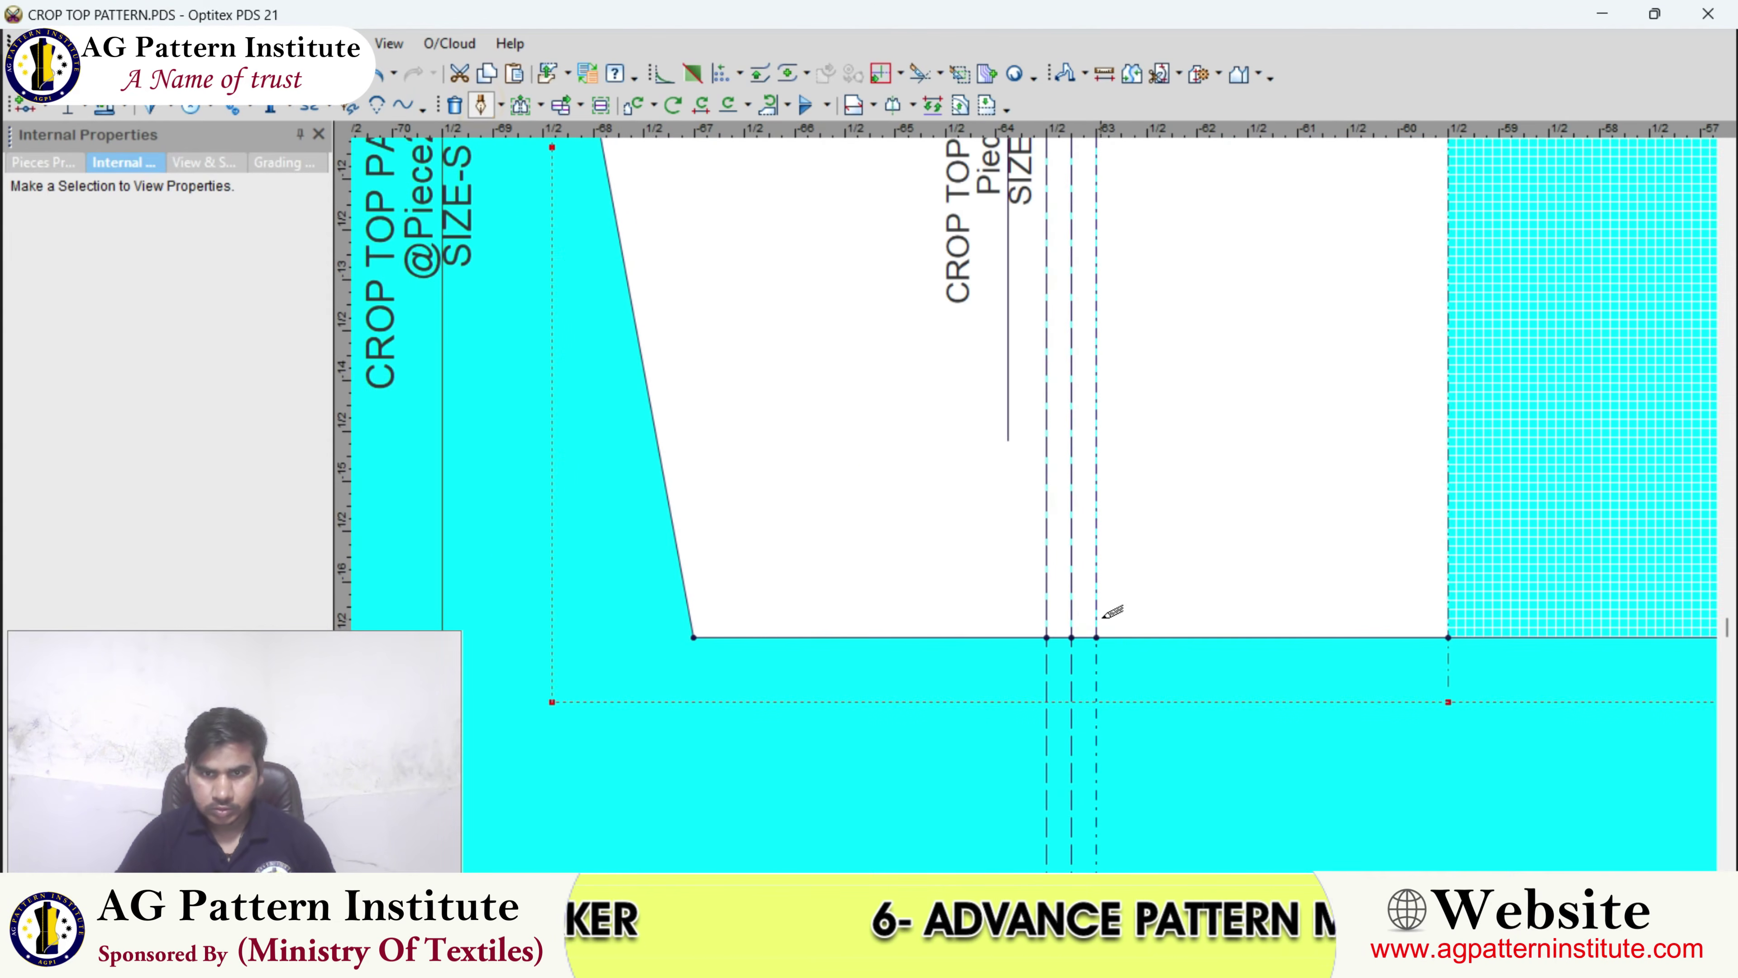
pyautogui.click(1045, 633)
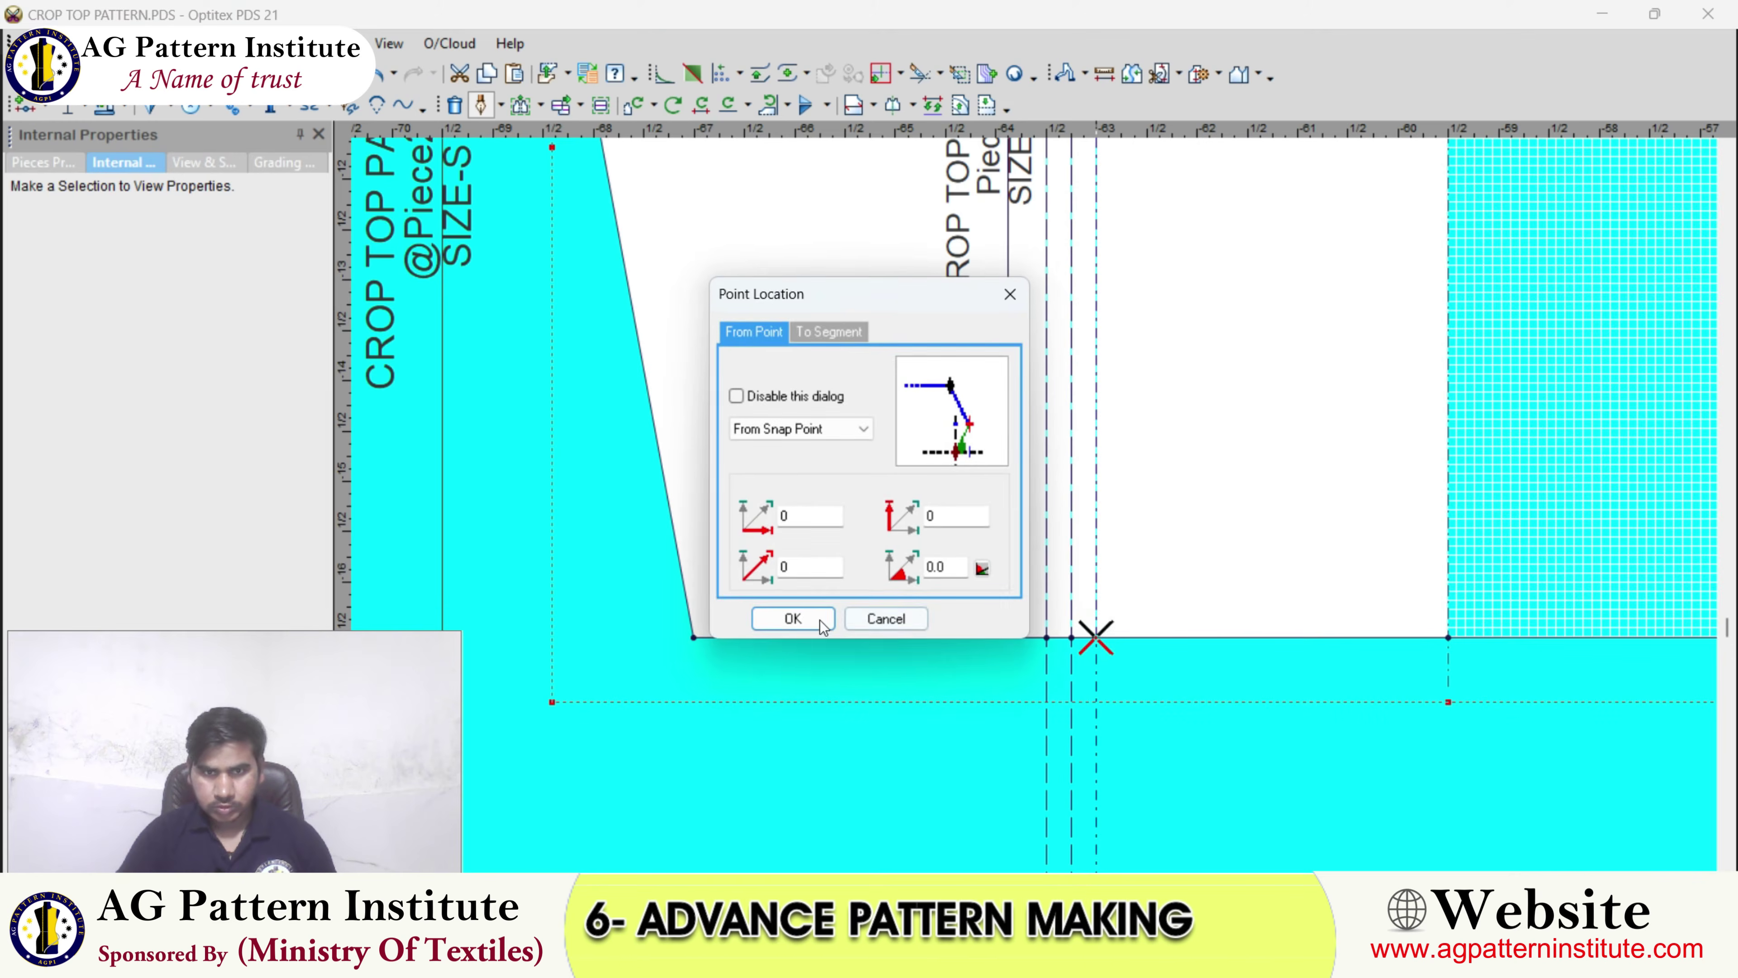
pyautogui.click(789, 614)
pyautogui.click(1047, 635)
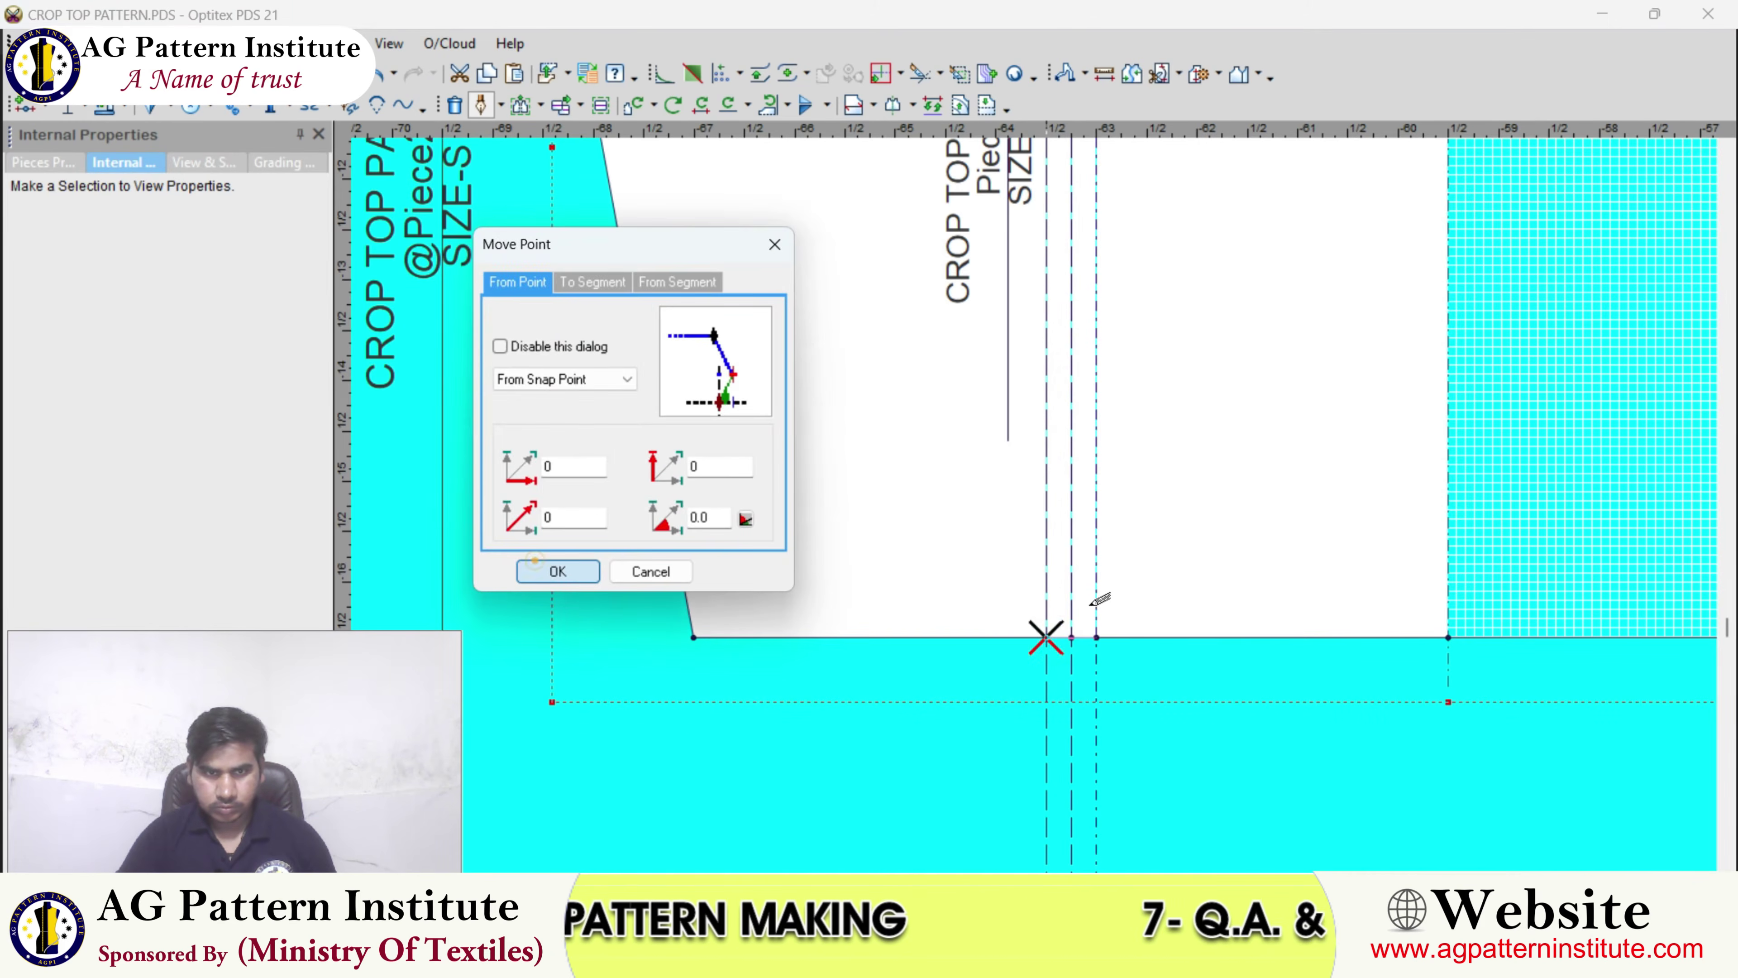
pyautogui.click(535, 560)
pyautogui.scroll(-1, 1026, 455)
pyautogui.rightClick(977, 409)
pyautogui.click(980, 425)
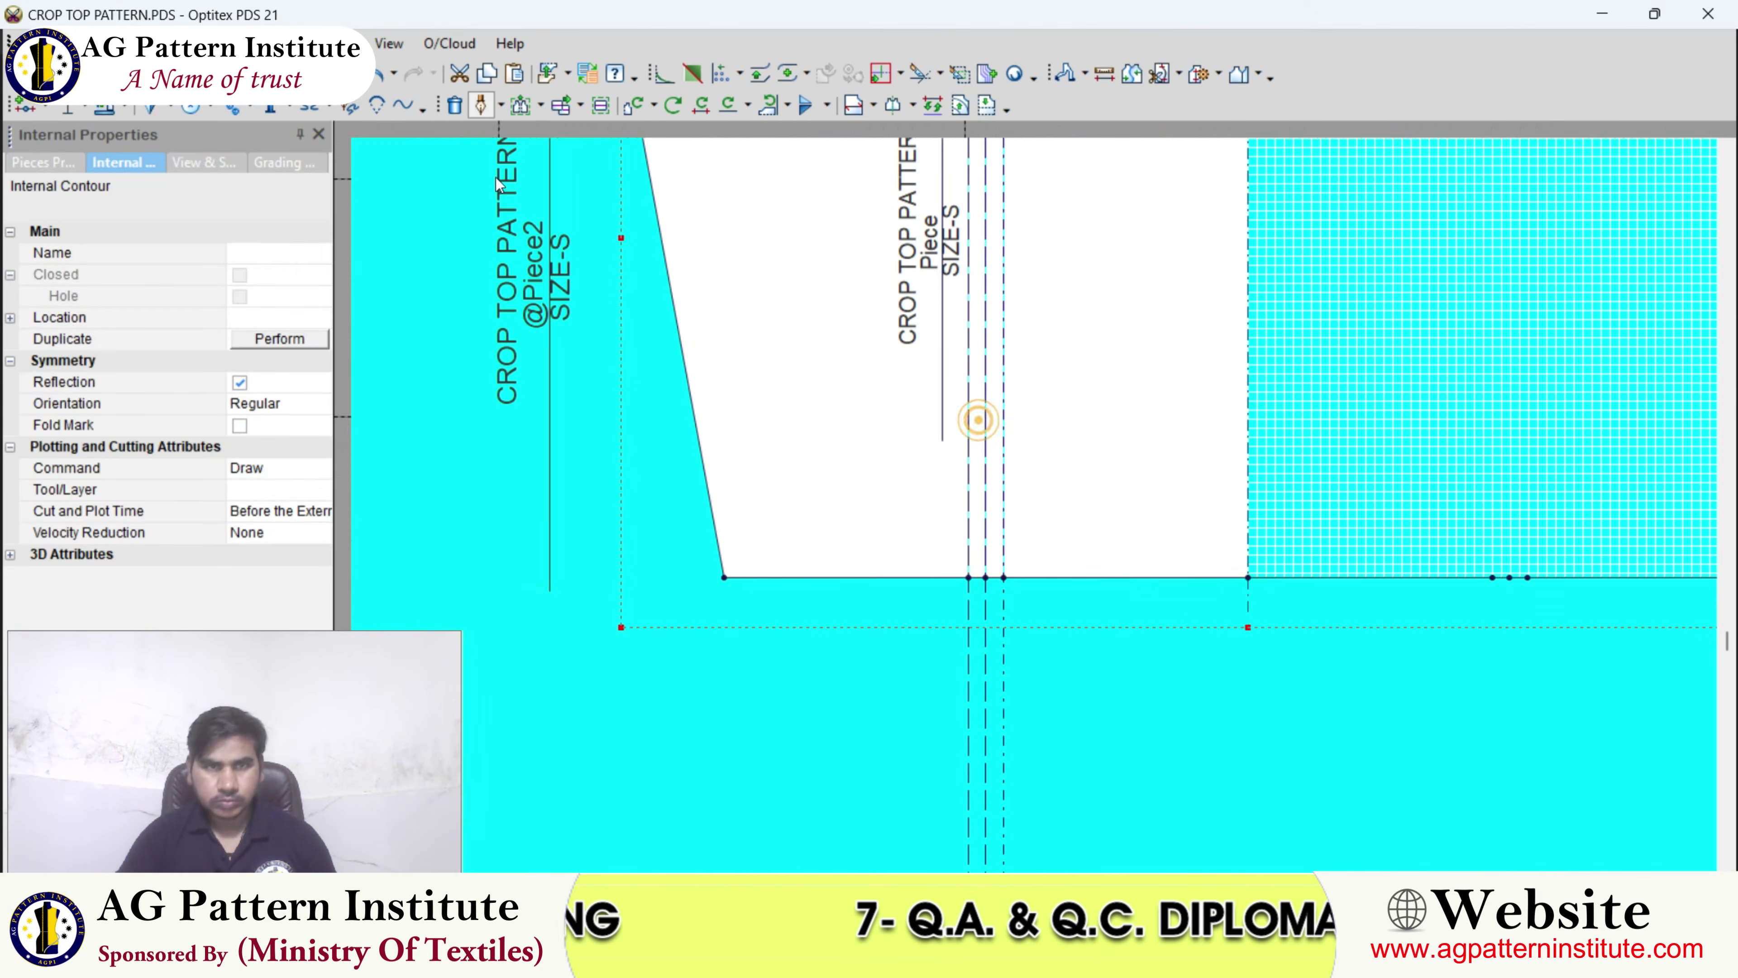
pyautogui.click(378, 76)
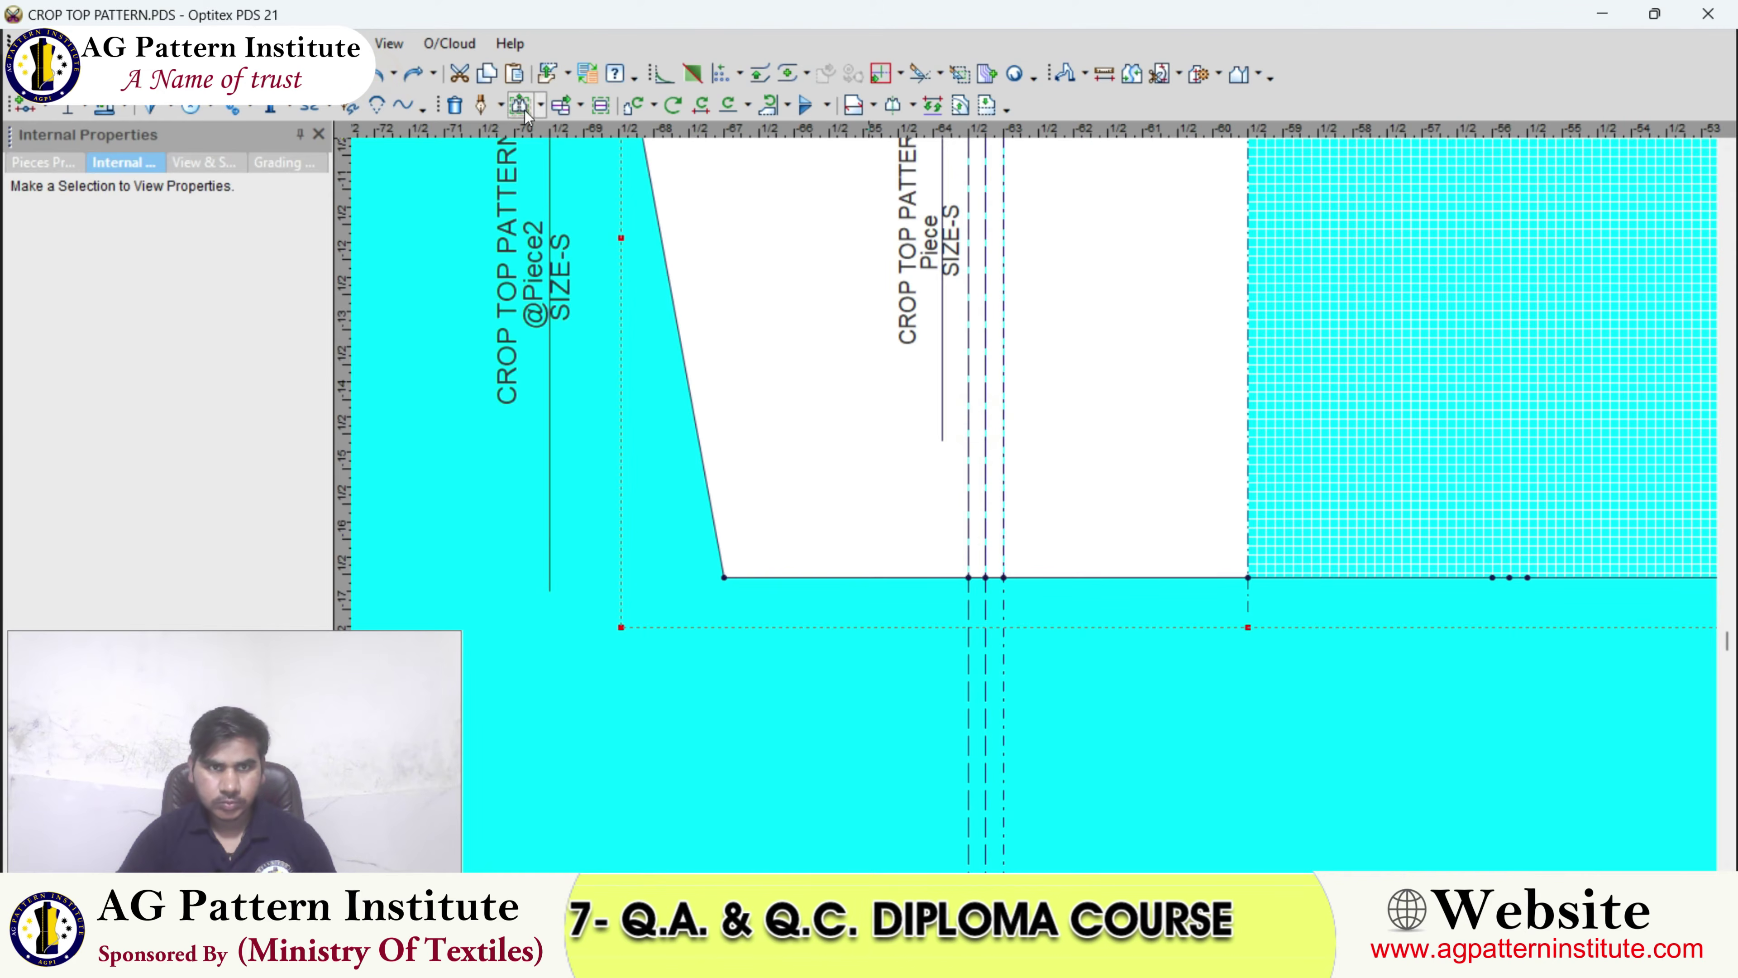
# - Draft a dart on the lower back piece from one hem dart point up to the centre guideline and down to the other dart point
pyautogui.click(482, 106)
pyautogui.scroll(1, 1064, 500)
pyautogui.click(1150, 552)
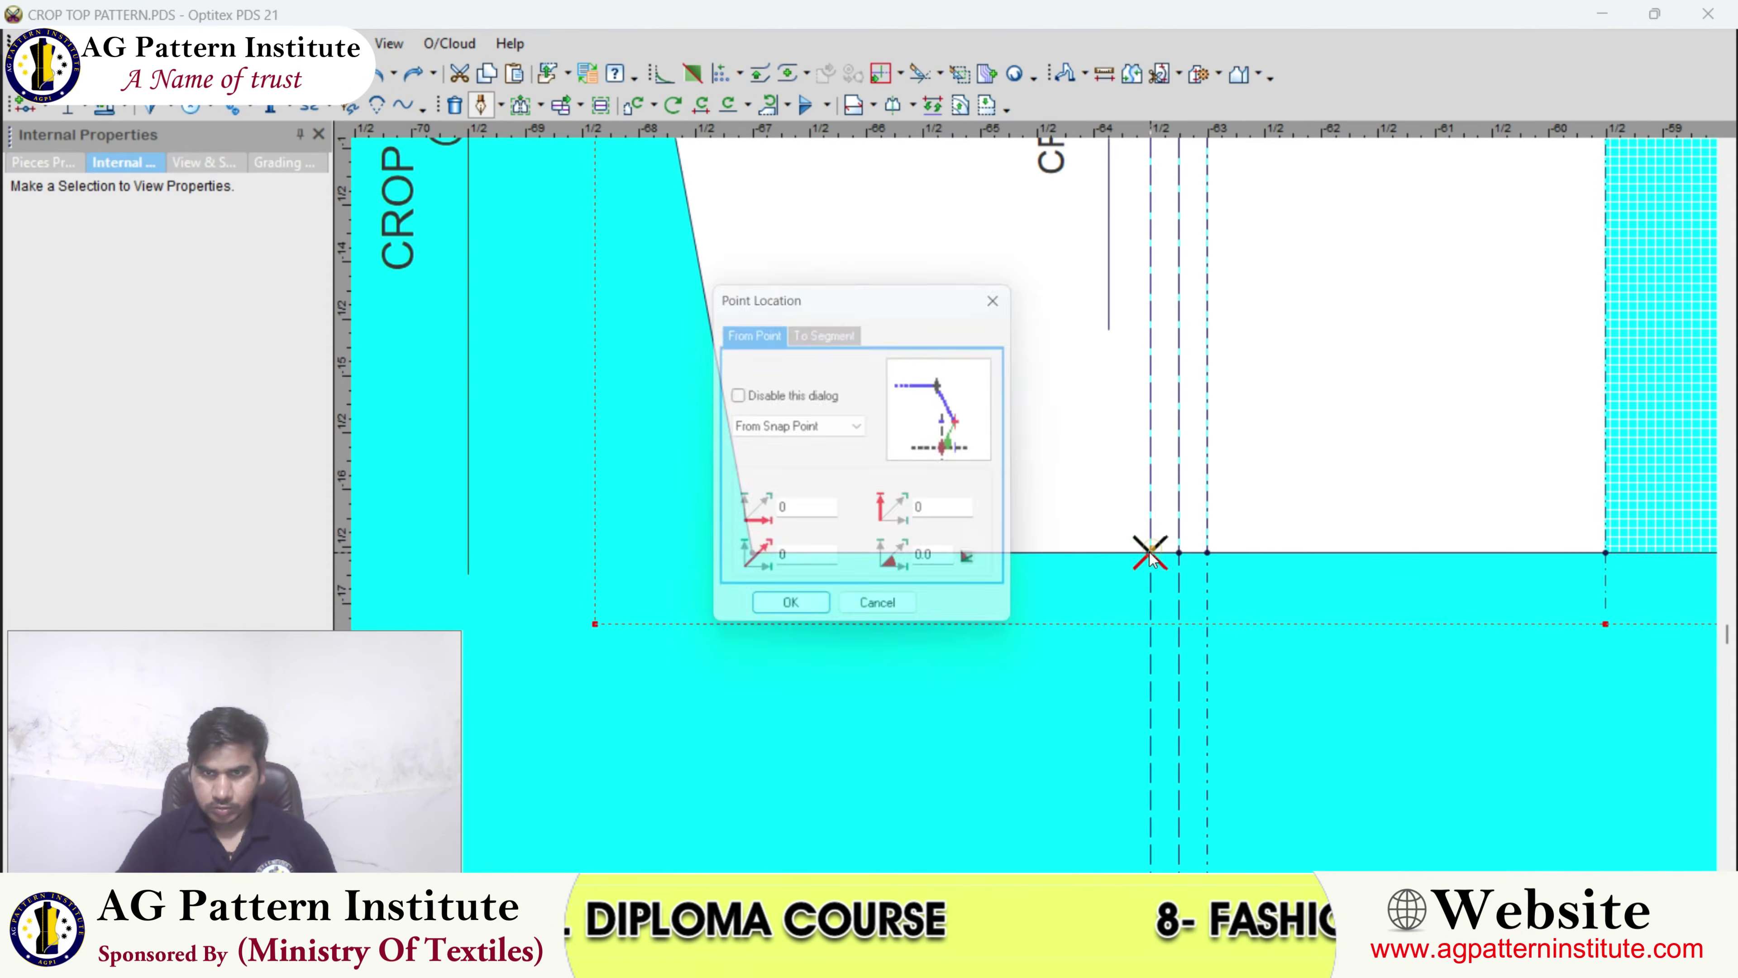
pyautogui.click(791, 614)
pyautogui.scroll(-1, 1013, 363)
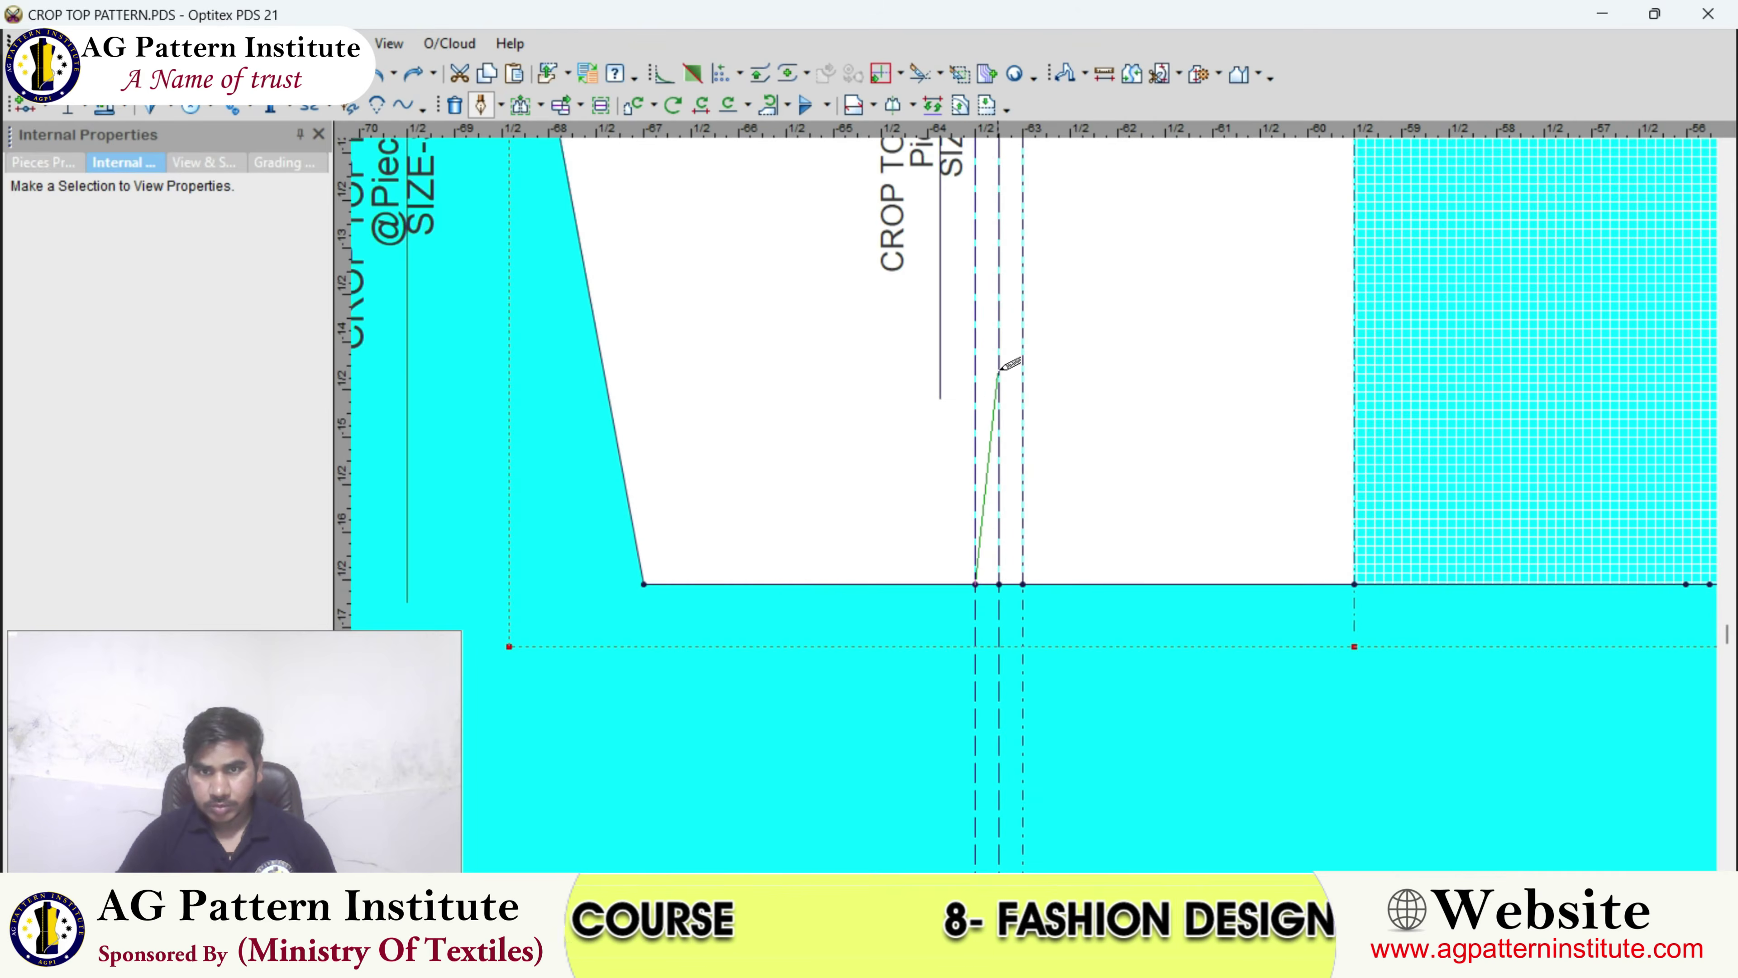
pyautogui.click(999, 304)
pyautogui.click(560, 567)
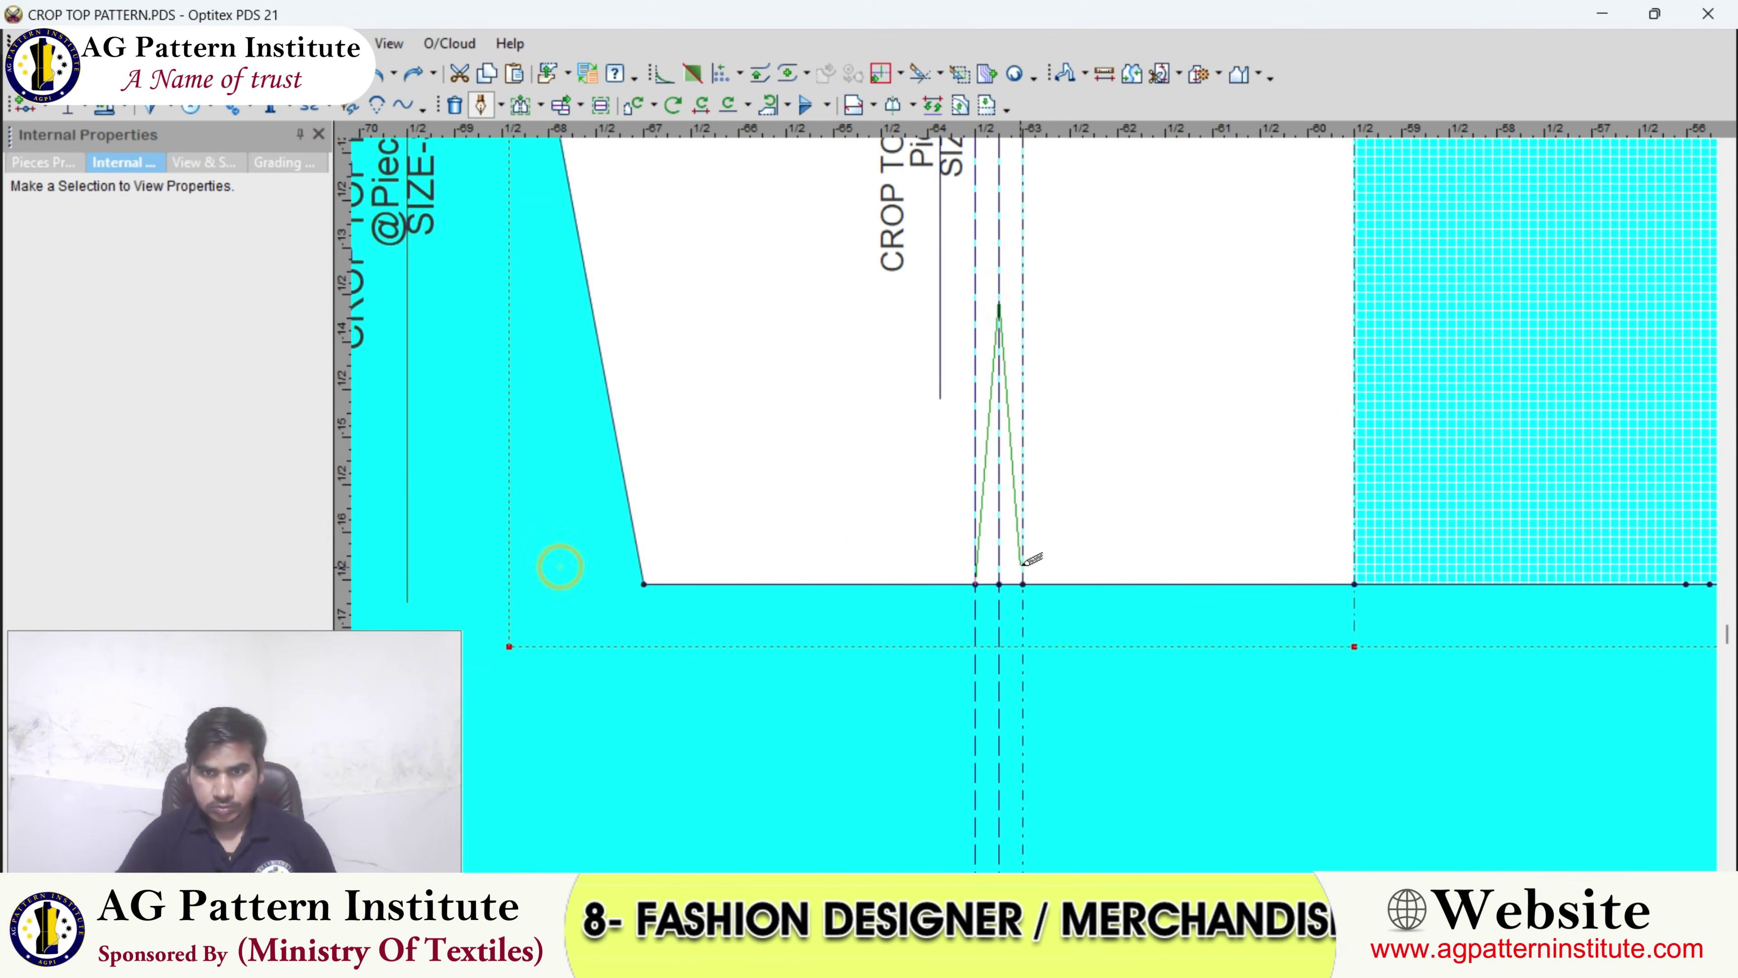
pyautogui.click(1021, 584)
pyautogui.click(560, 568)
pyautogui.rightClick(1008, 409)
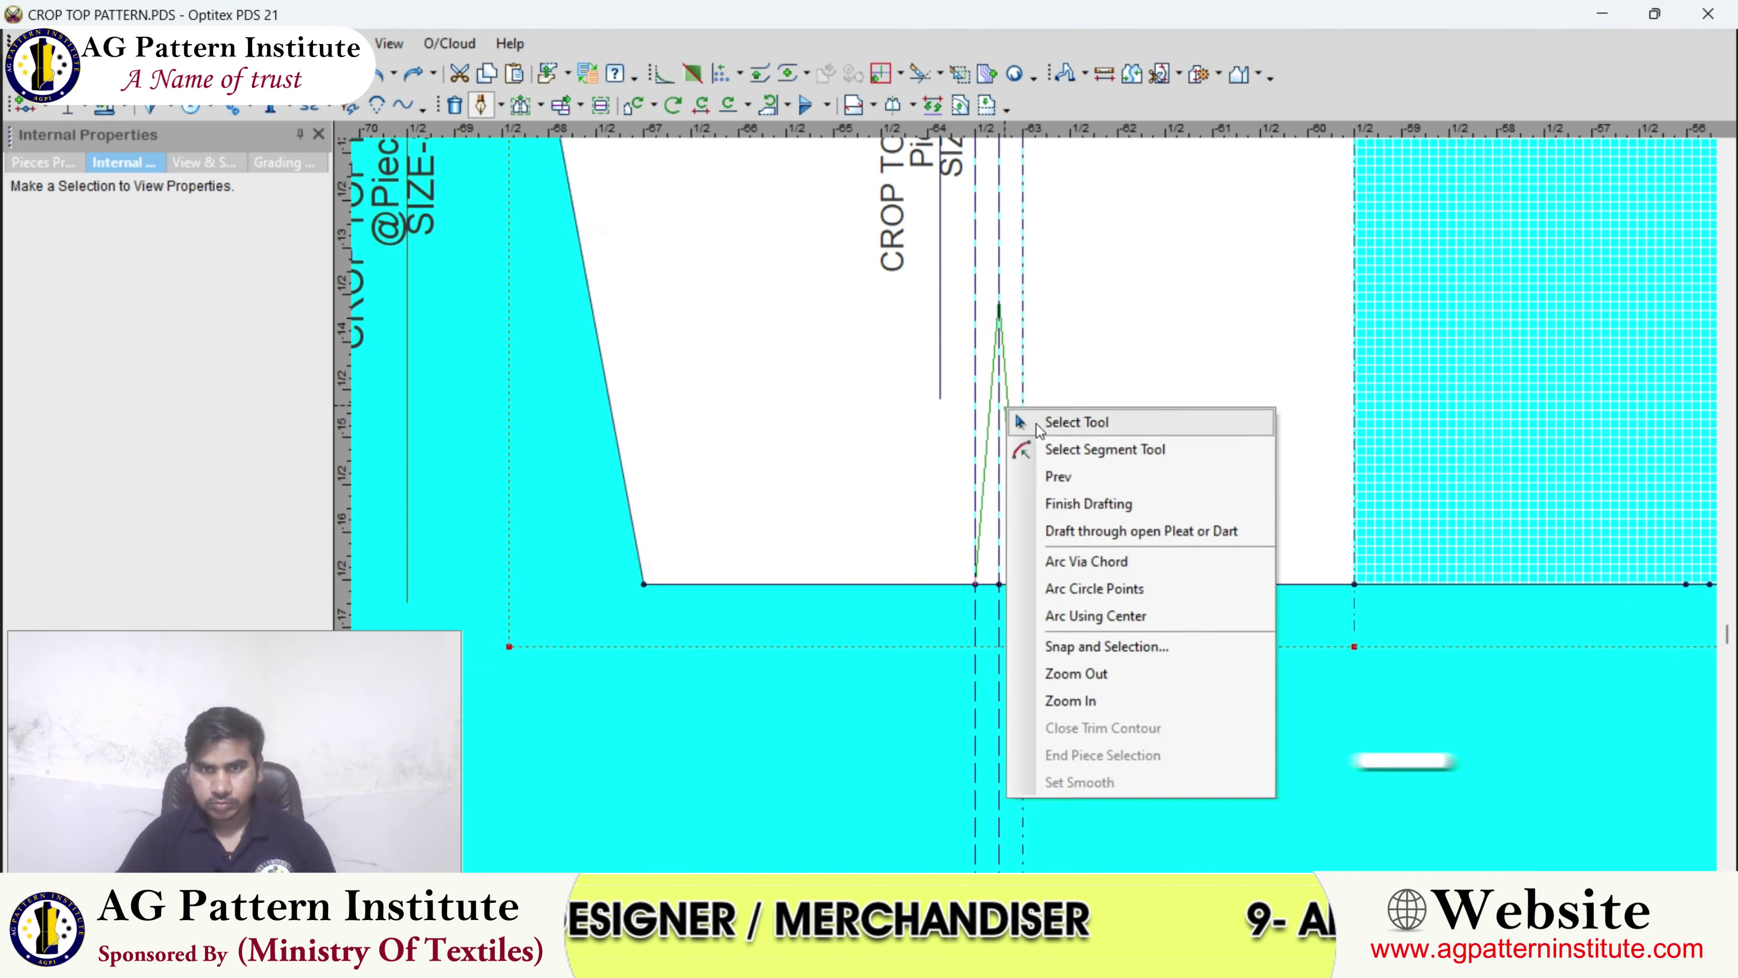
pyautogui.click(1038, 423)
# - Move the apex of the back hem dart higher along the centre guideline
pyautogui.scroll(-2, 1032, 505)
pyautogui.scroll(2, 1028, 471)
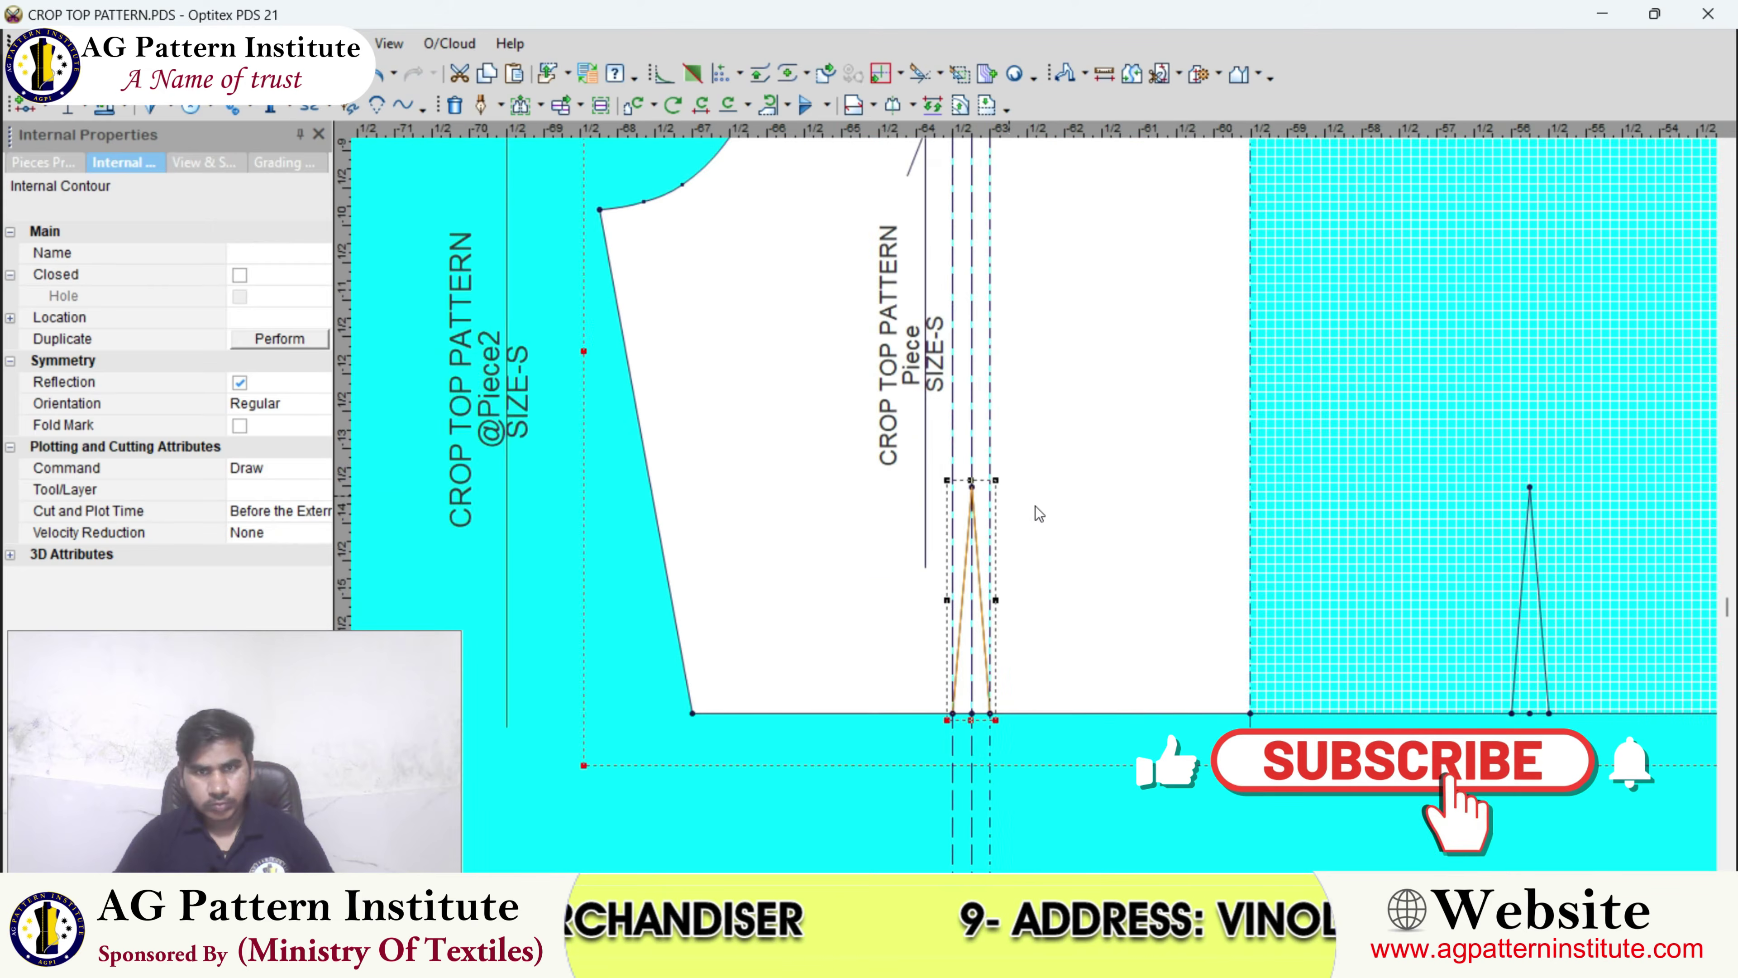
pyautogui.scroll(1, 972, 486)
pyautogui.click(990, 489)
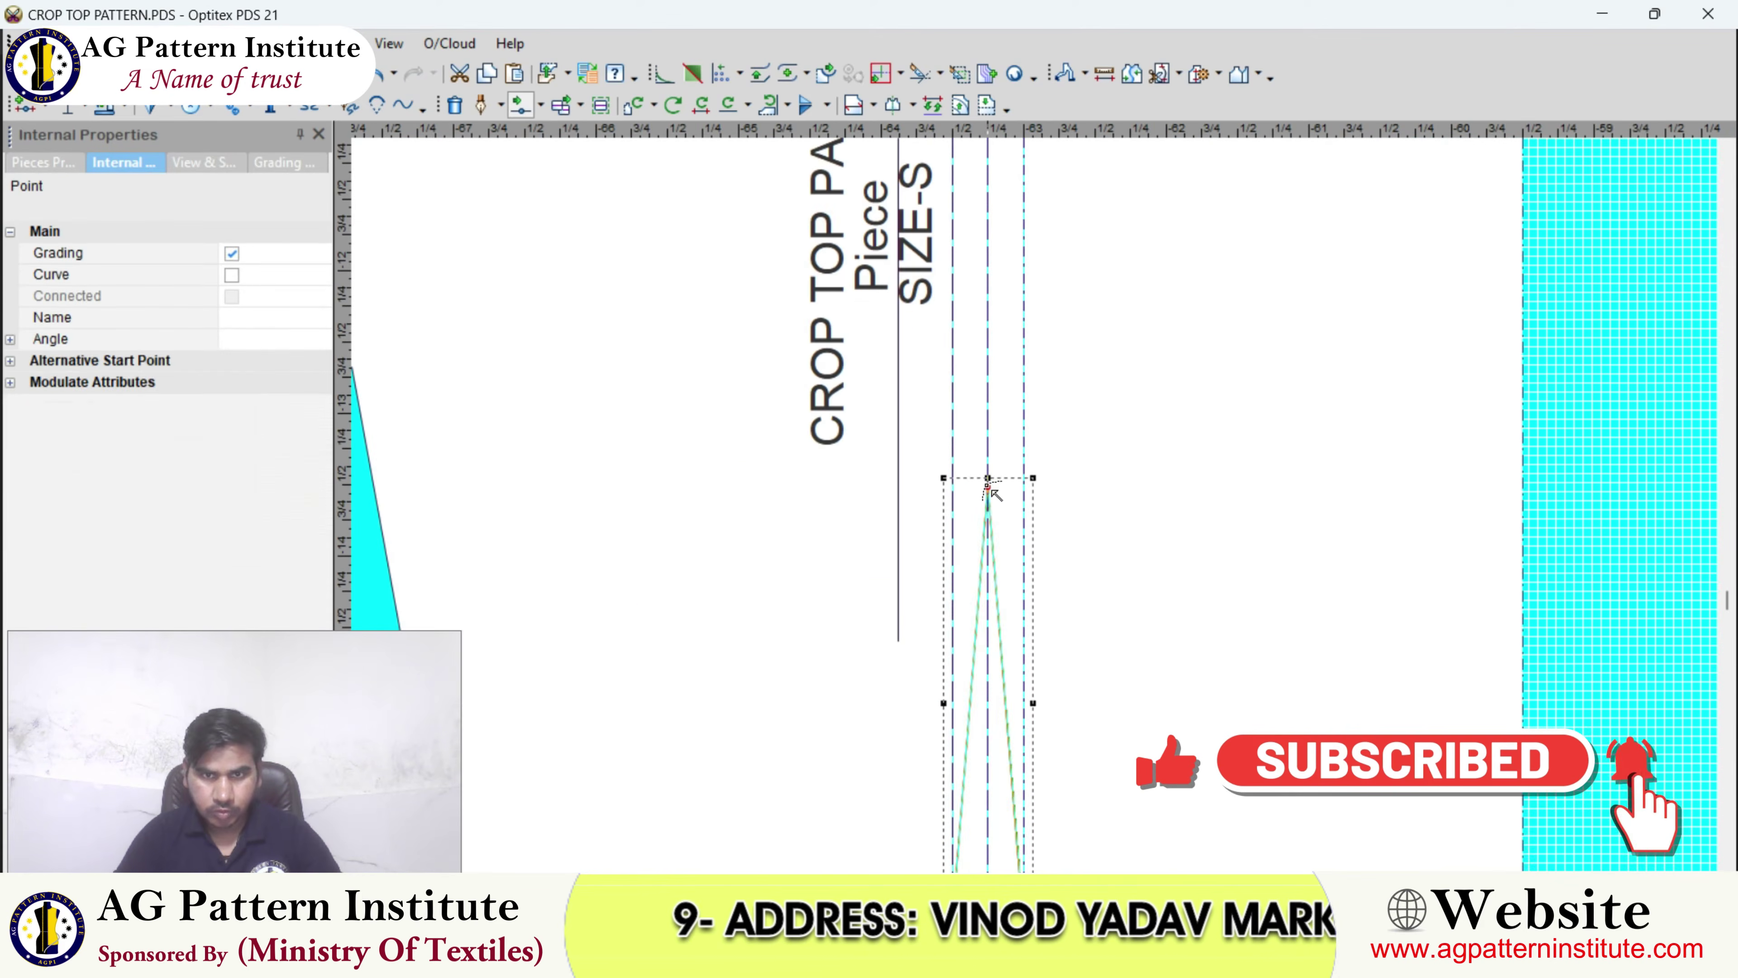
pyautogui.scroll(-2, 1004, 421)
pyautogui.click(1029, 463)
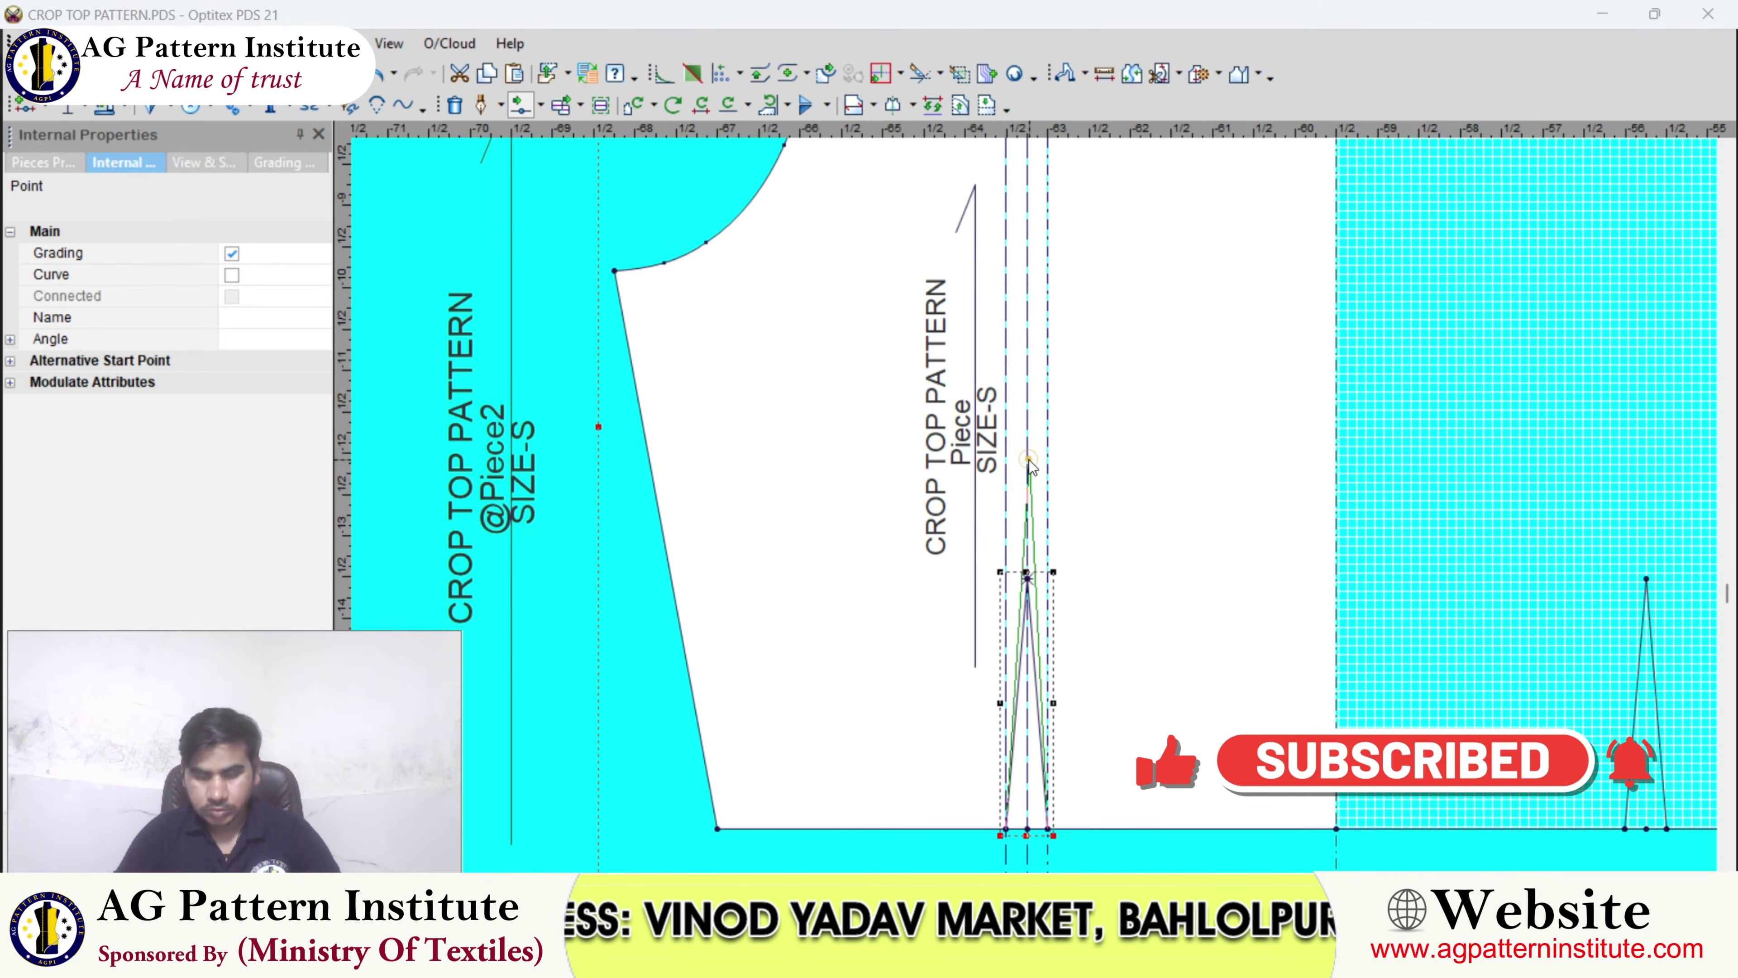
pyautogui.press('Return')
pyautogui.scroll(-3, 1033, 465)
pyautogui.click(1068, 490)
pyautogui.scroll(-1, 1047, 500)
pyautogui.scroll(2, 1034, 507)
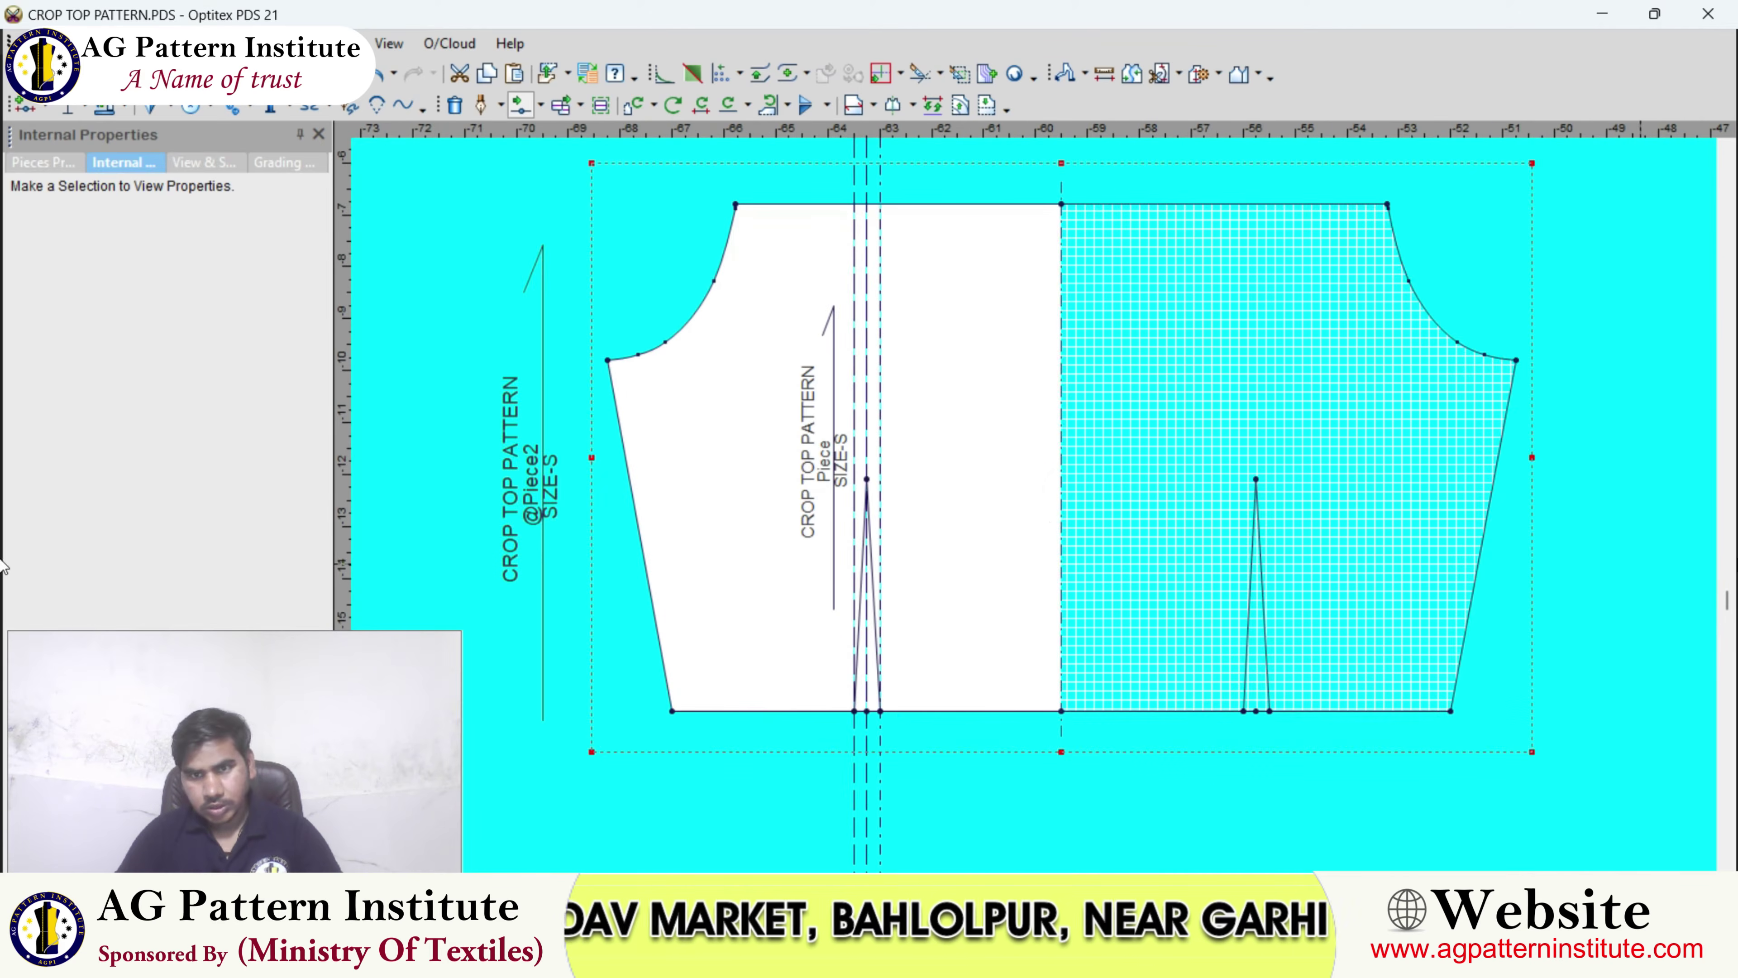
# - Remove the vertical guidelines running through the lower back piece's dart
pyautogui.scroll(-2, 1035, 508)
pyautogui.scroll(1, 920, 403)
pyautogui.rightClick(929, 411)
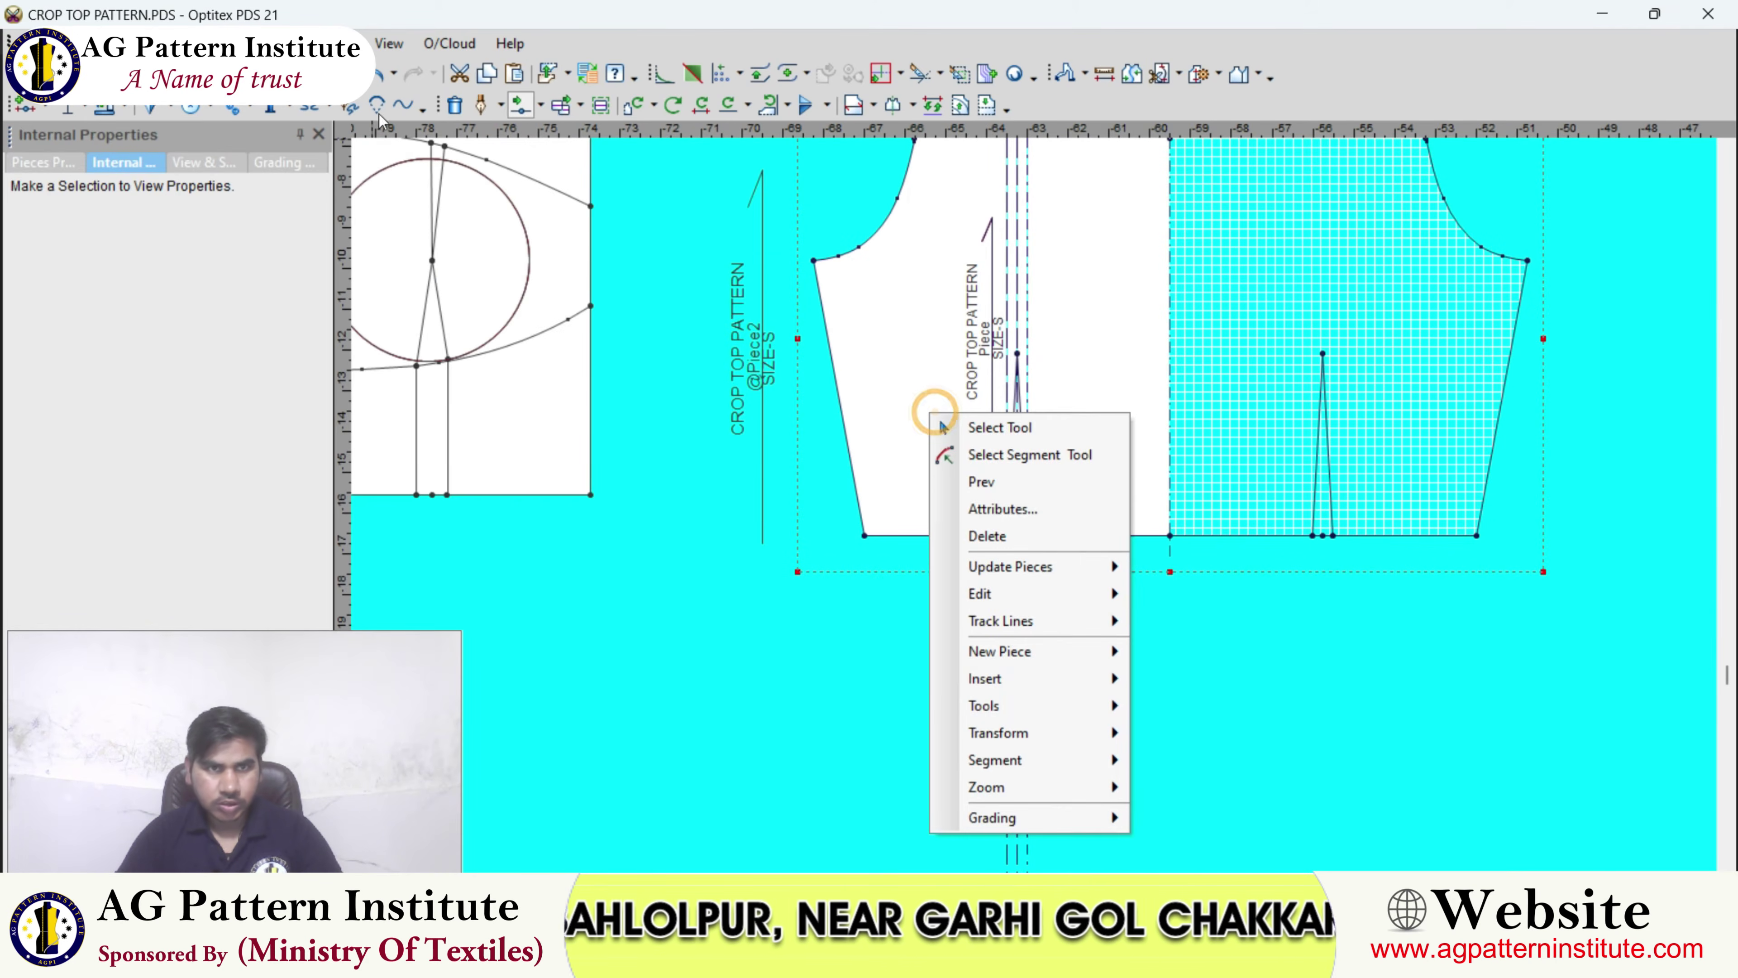
pyautogui.click(389, 43)
pyautogui.click(497, 463)
pyautogui.scroll(-2, 752, 452)
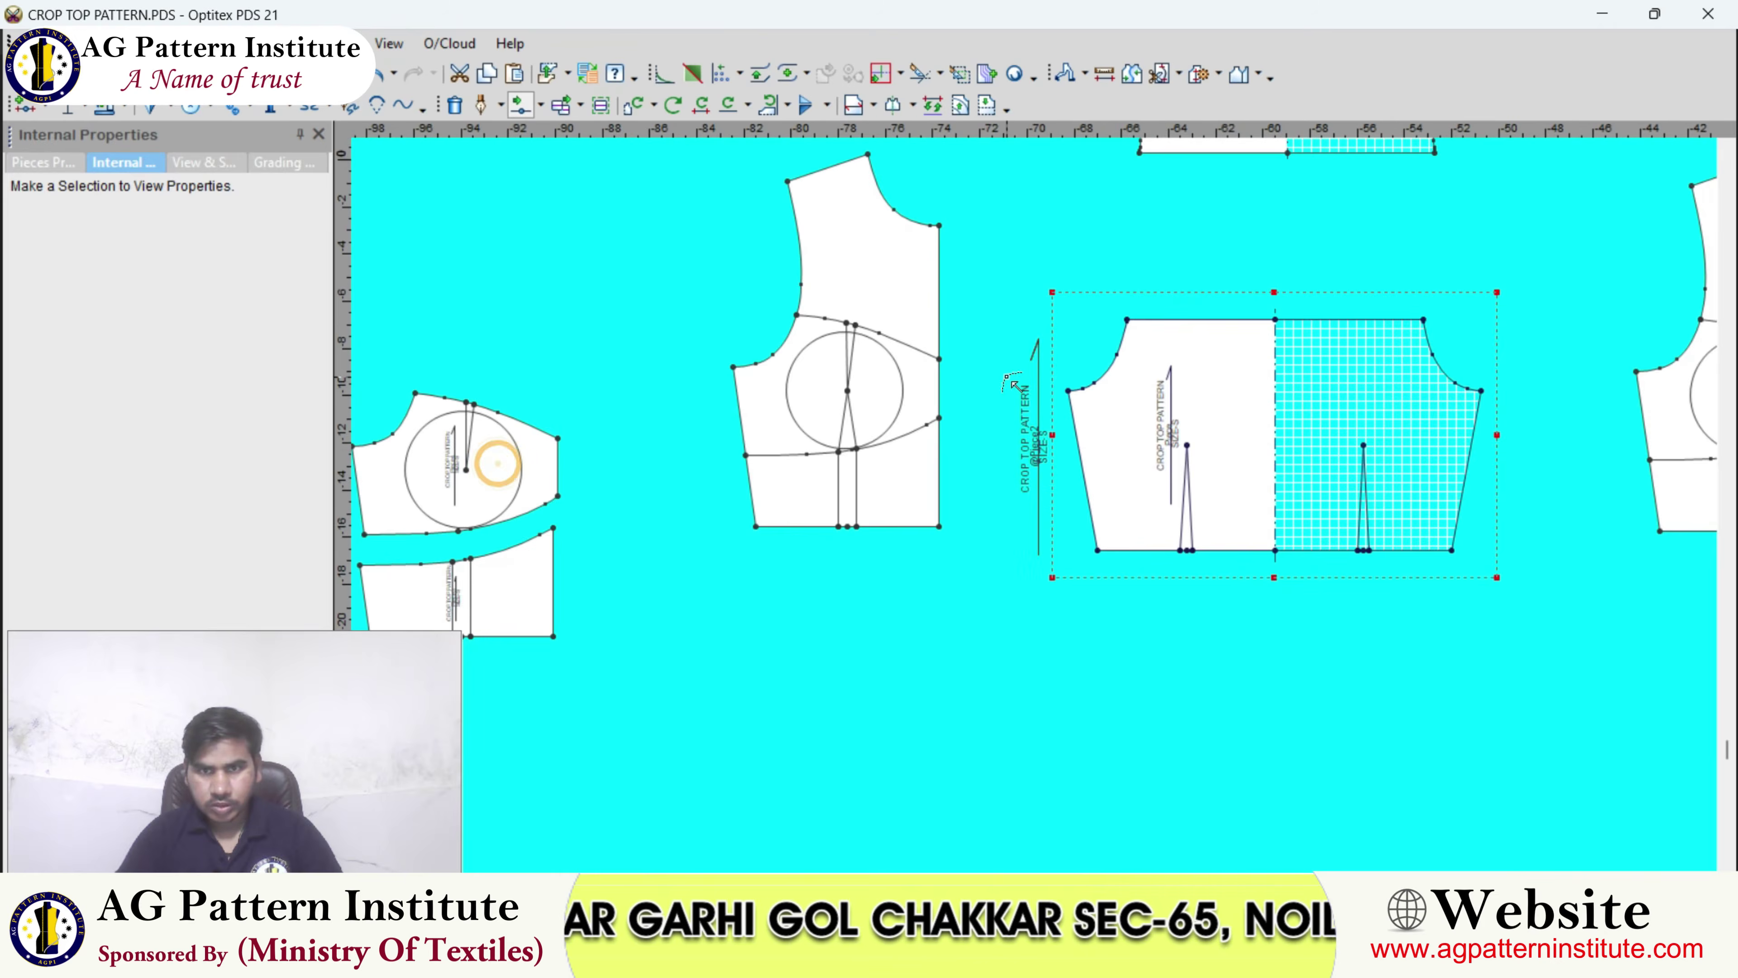
pyautogui.rightClick(1015, 382)
pyautogui.click(1123, 430)
# - Adjust the lower back piece's description text and name the piece BACK
pyautogui.scroll(2, 1032, 508)
pyautogui.scroll(-2, 1028, 518)
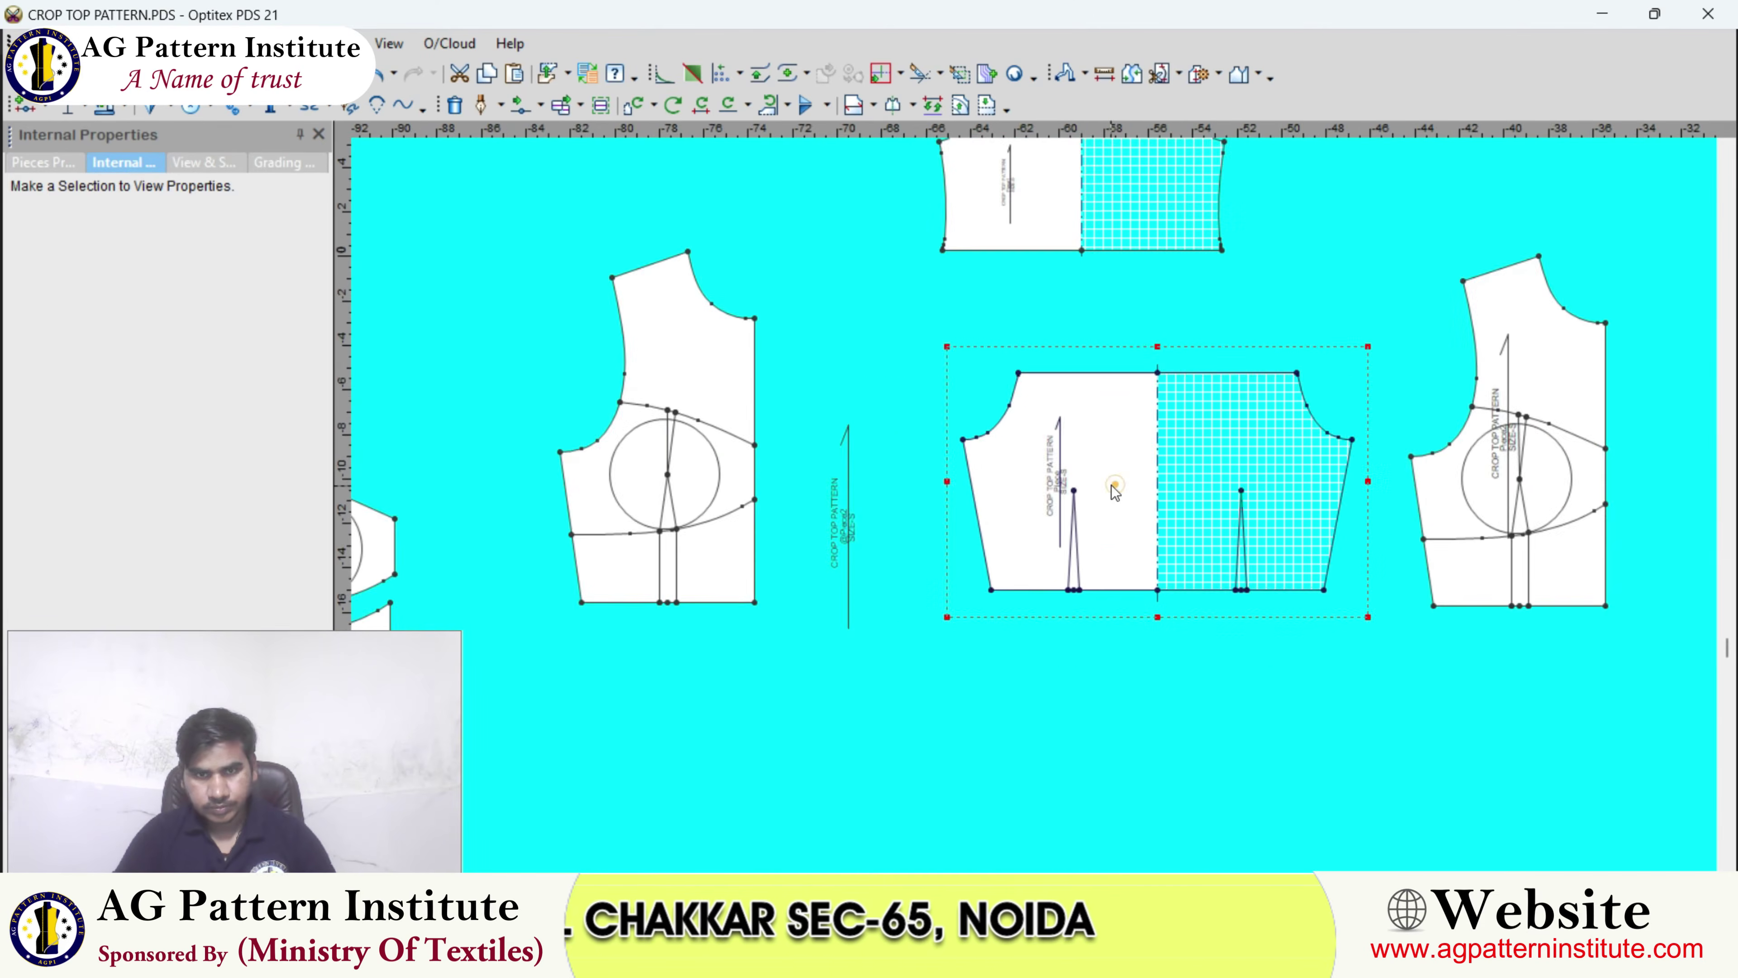
pyautogui.scroll(2, 1034, 510)
pyautogui.click(1090, 472)
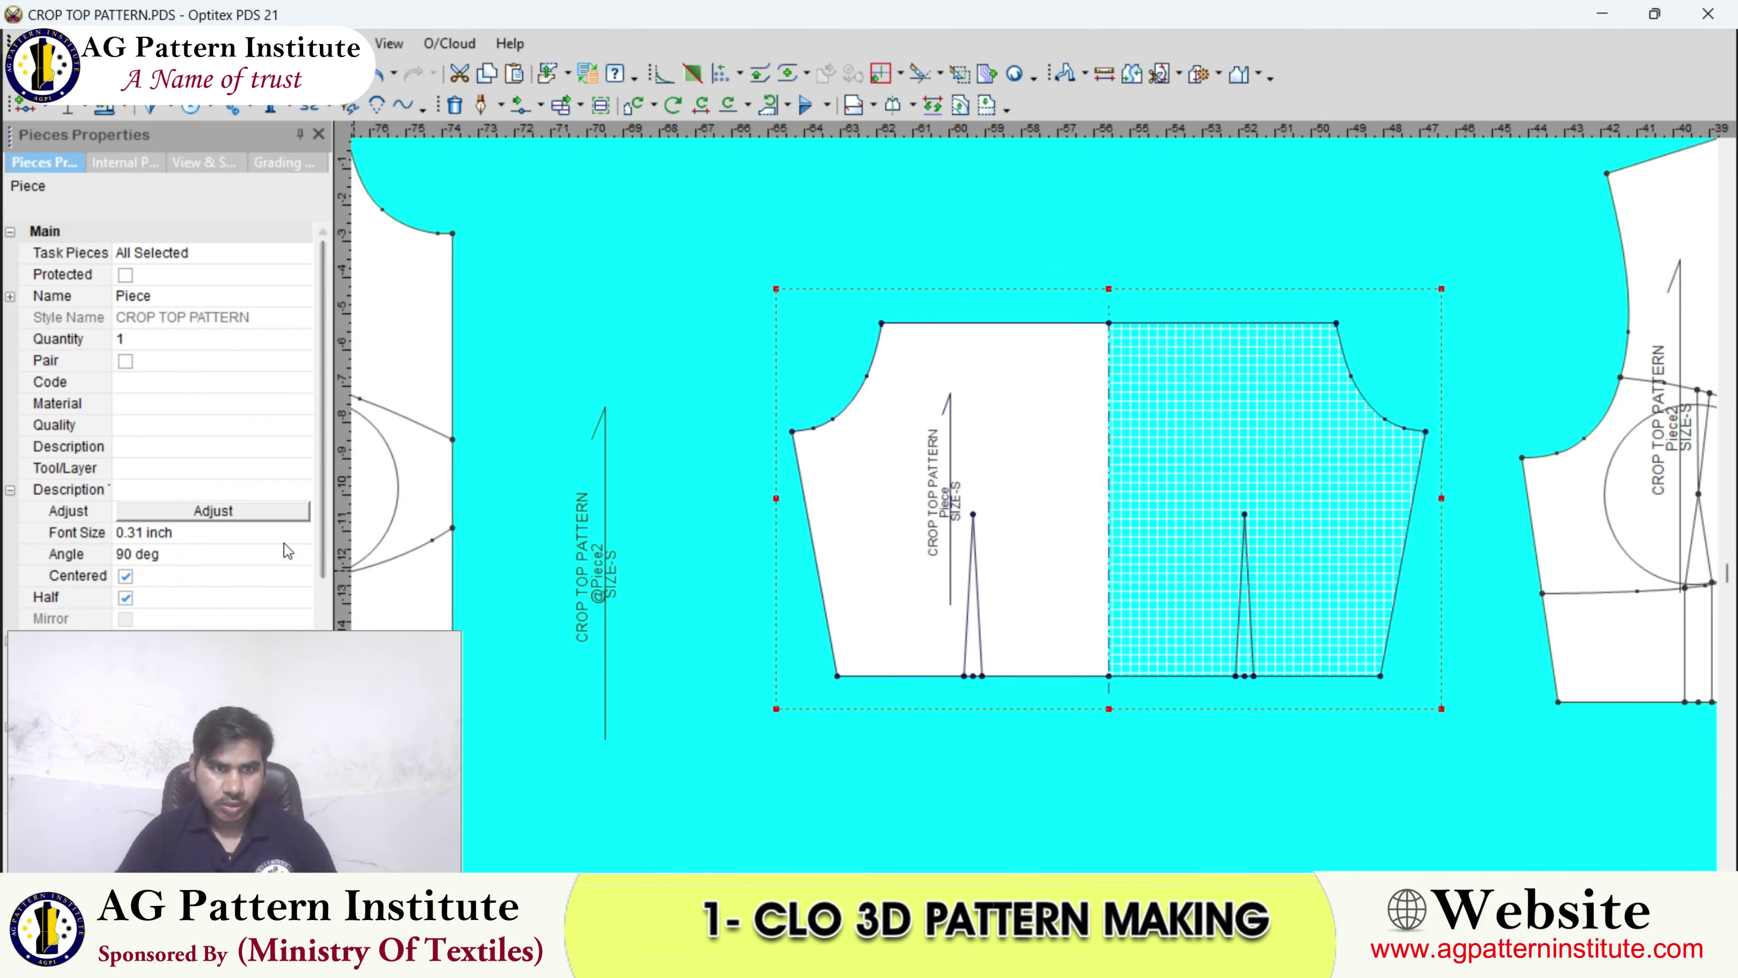
pyautogui.click(214, 511)
pyautogui.click(899, 362)
pyautogui.scroll(-2, 1006, 448)
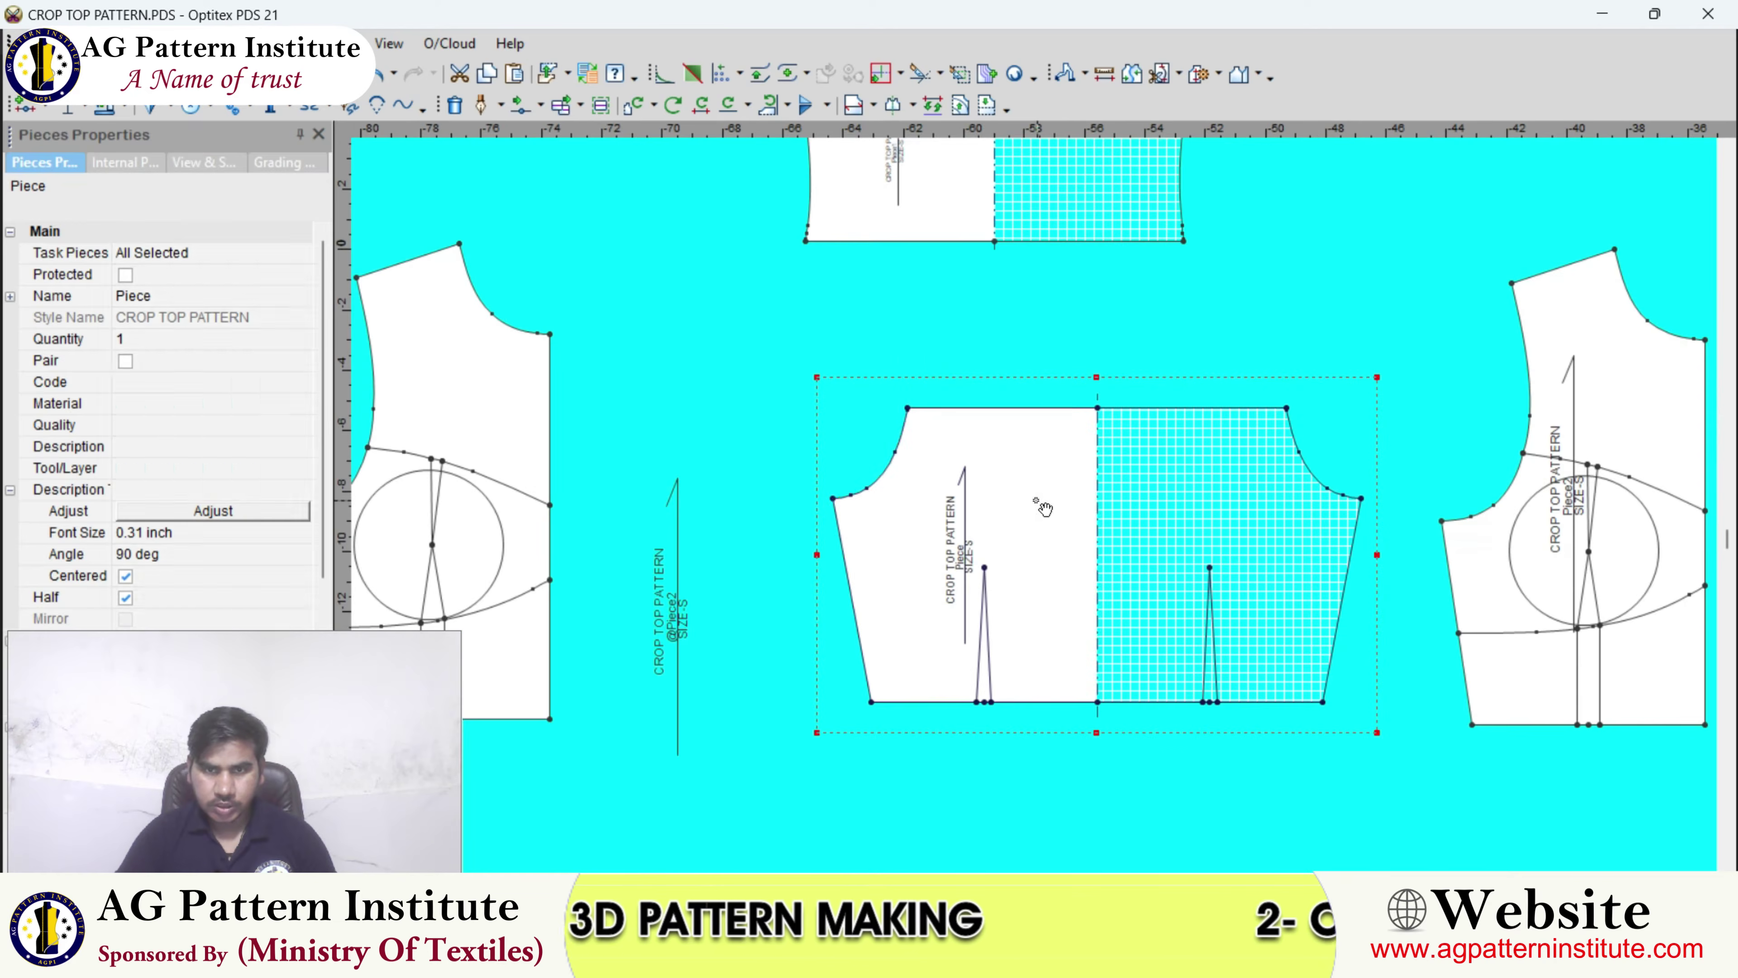
pyautogui.click(1036, 500)
pyautogui.click(171, 295)
pyautogui.write('BACK')
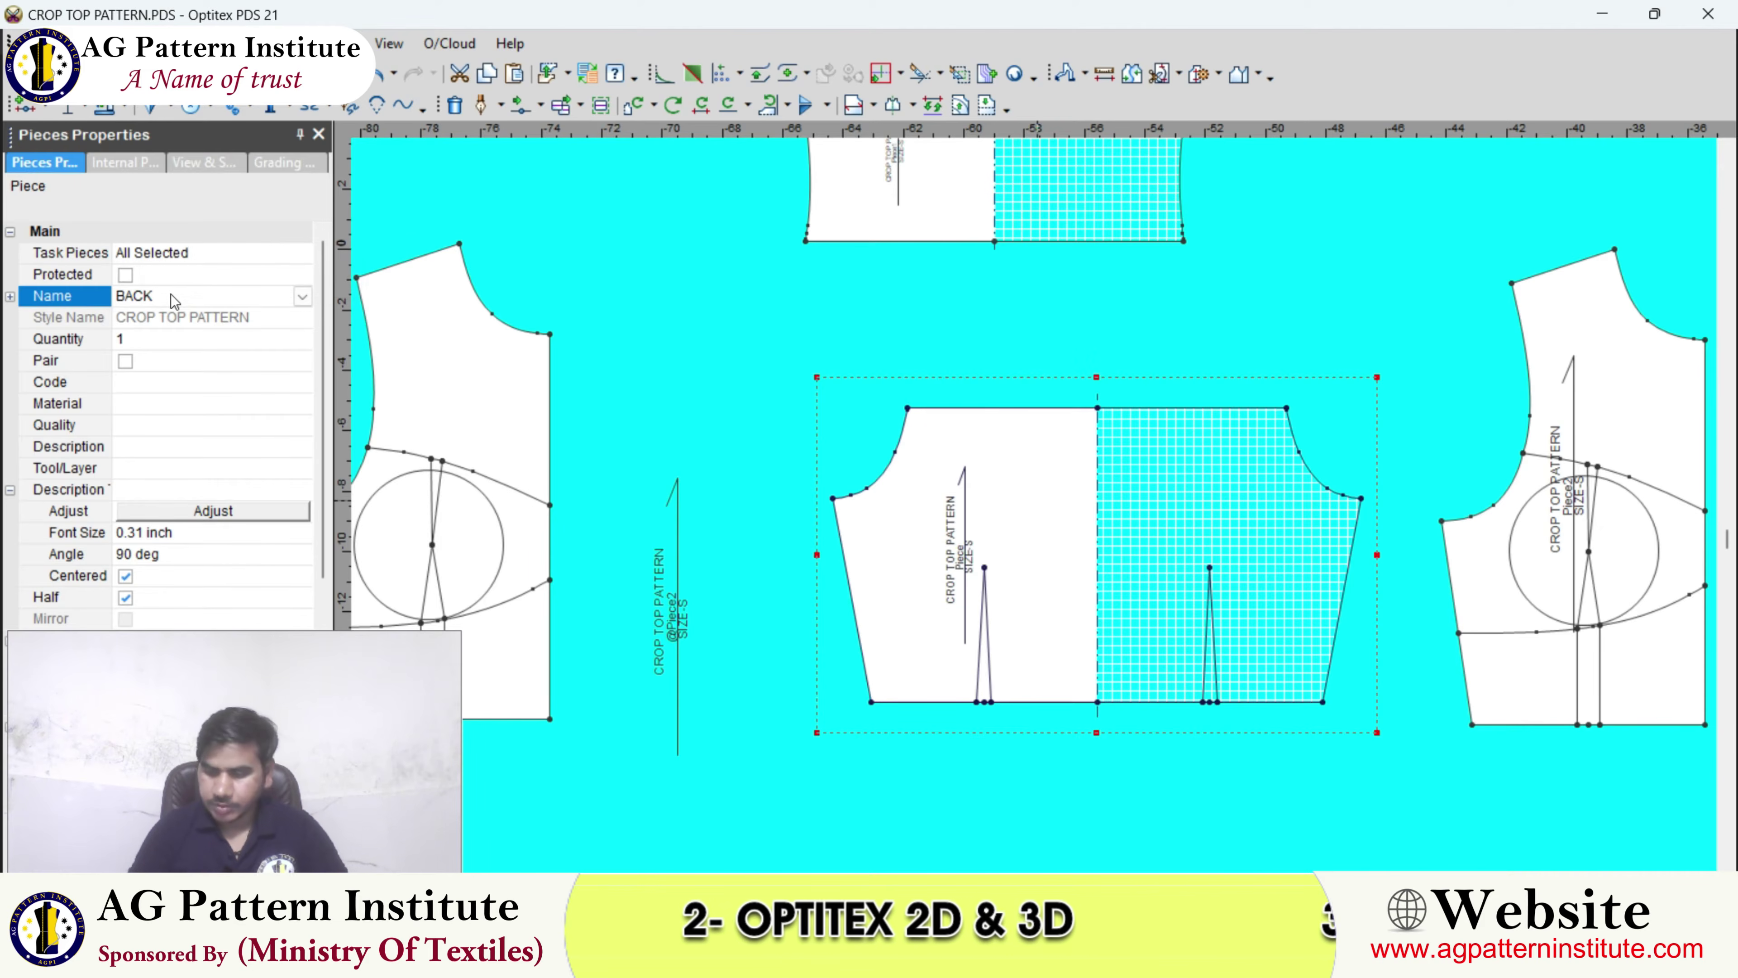
pyautogui.press('Return')
pyautogui.click(164, 379)
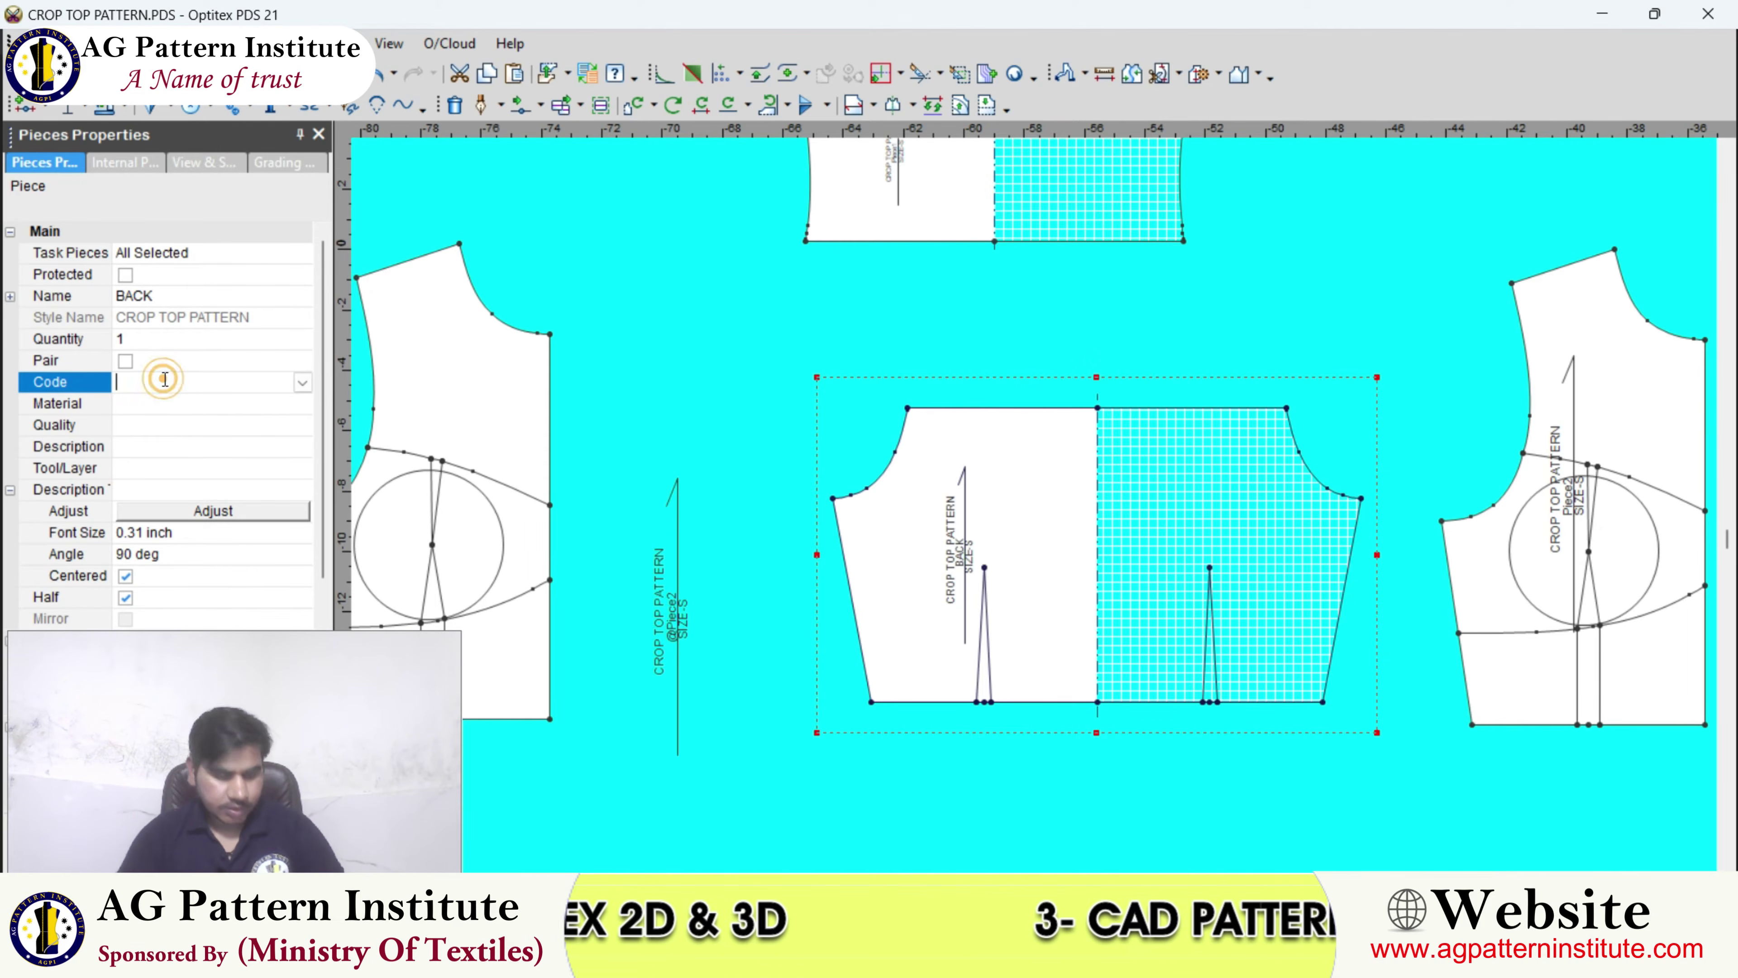
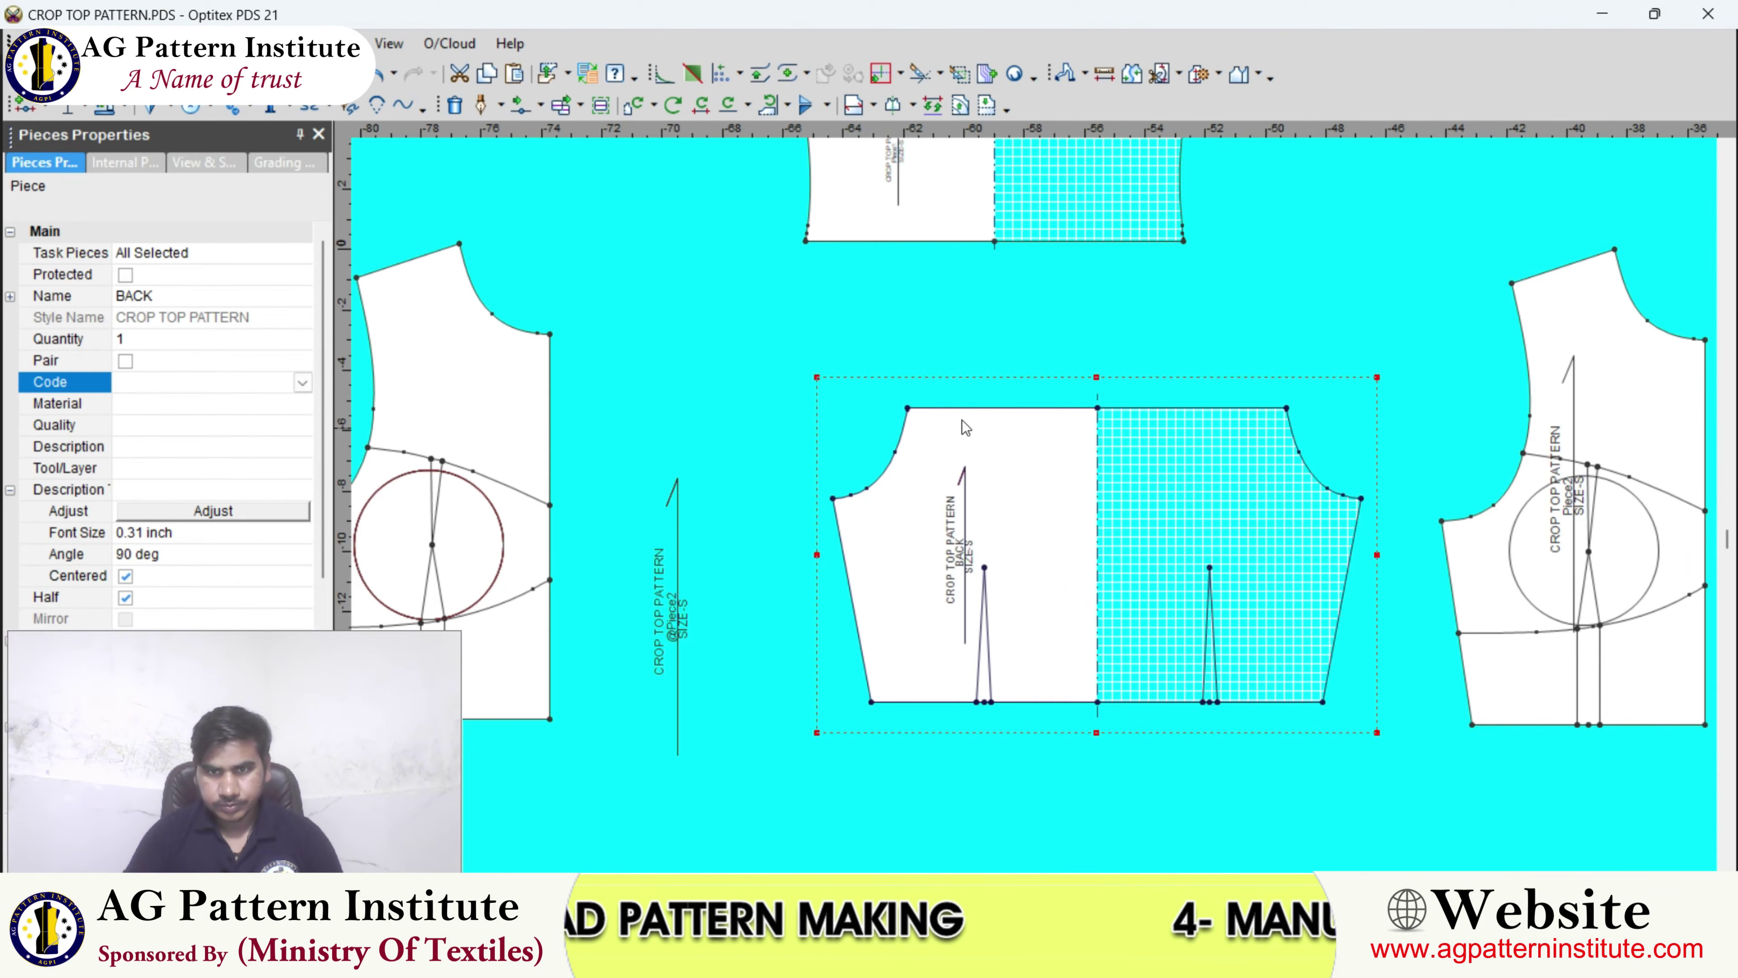
# - Move the separated lower front panel sideways, offsetting it from the bust panel above it
pyautogui.scroll(-1, 1046, 503)
pyautogui.scroll(-1, 1036, 505)
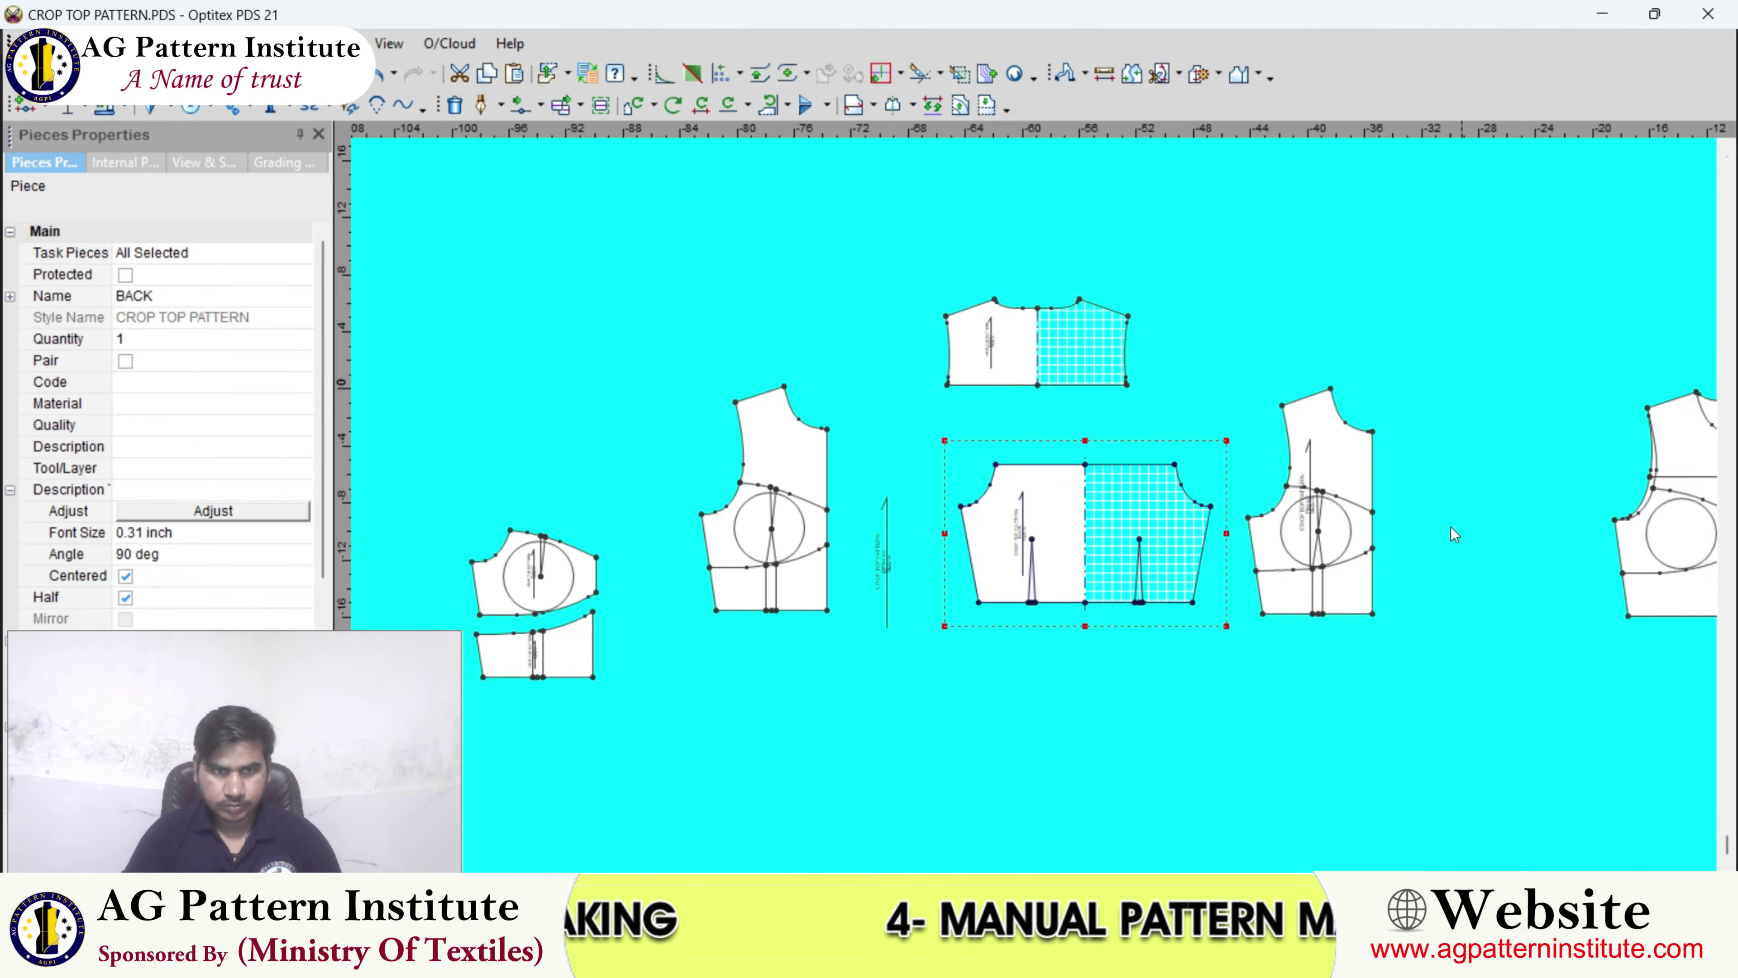
pyautogui.scroll(-1, 1029, 506)
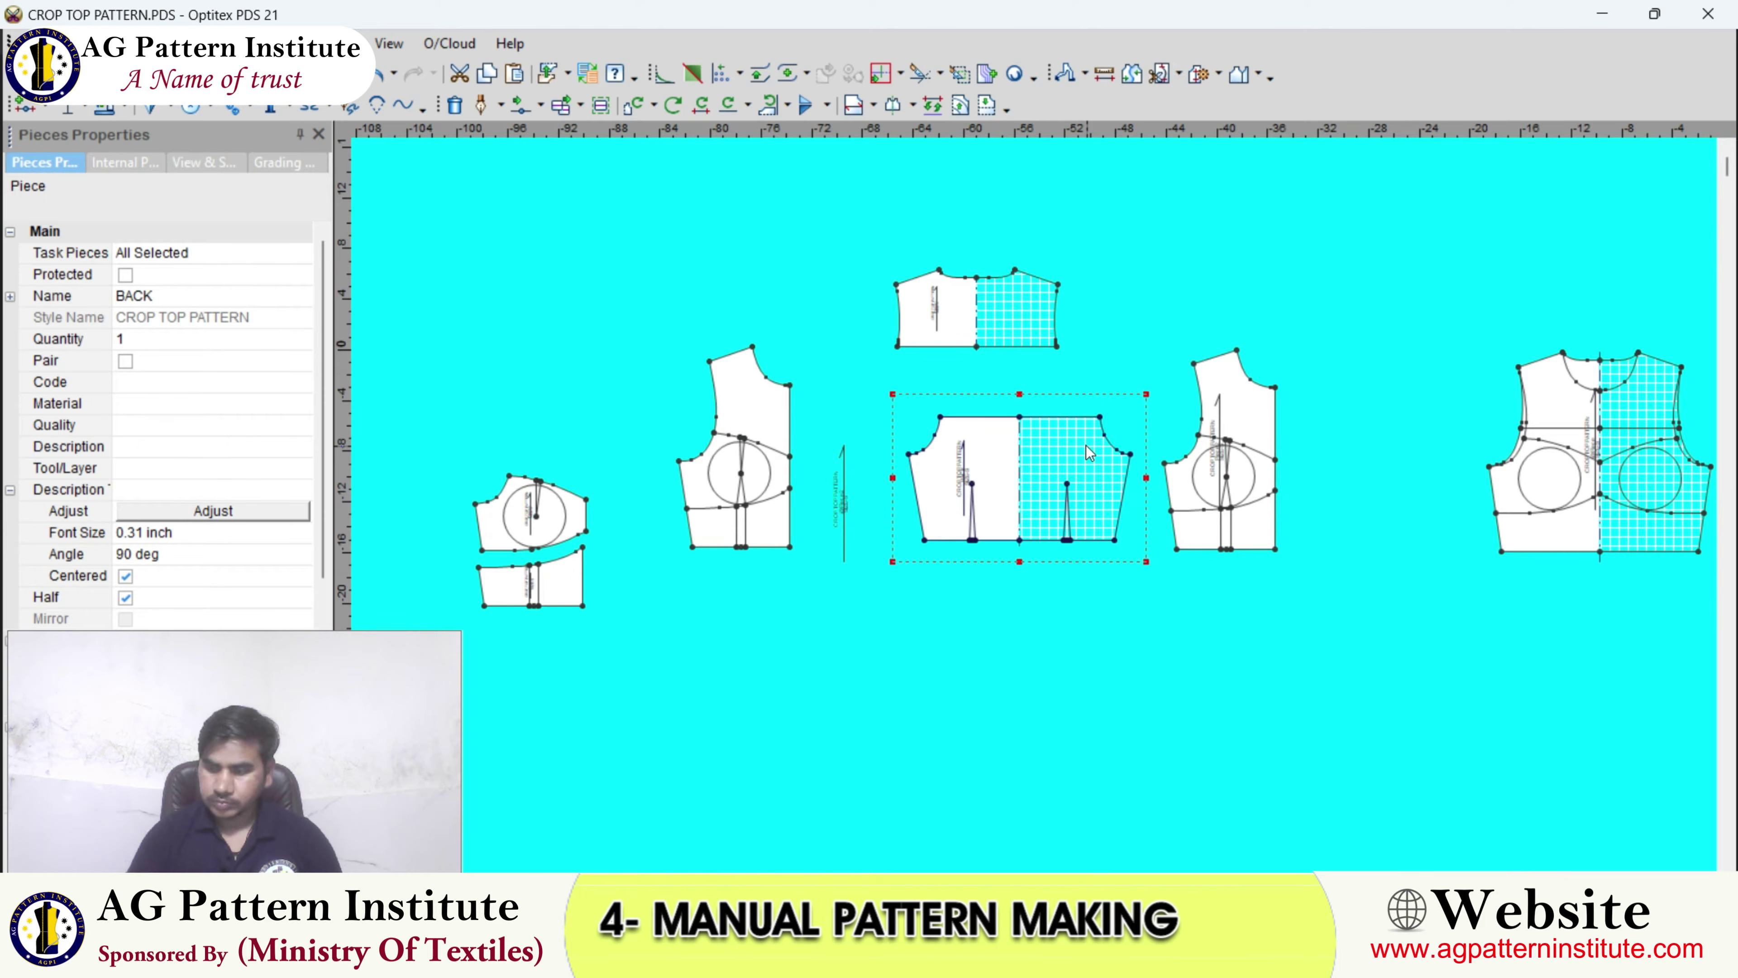
pyautogui.scroll(1, 1025, 515)
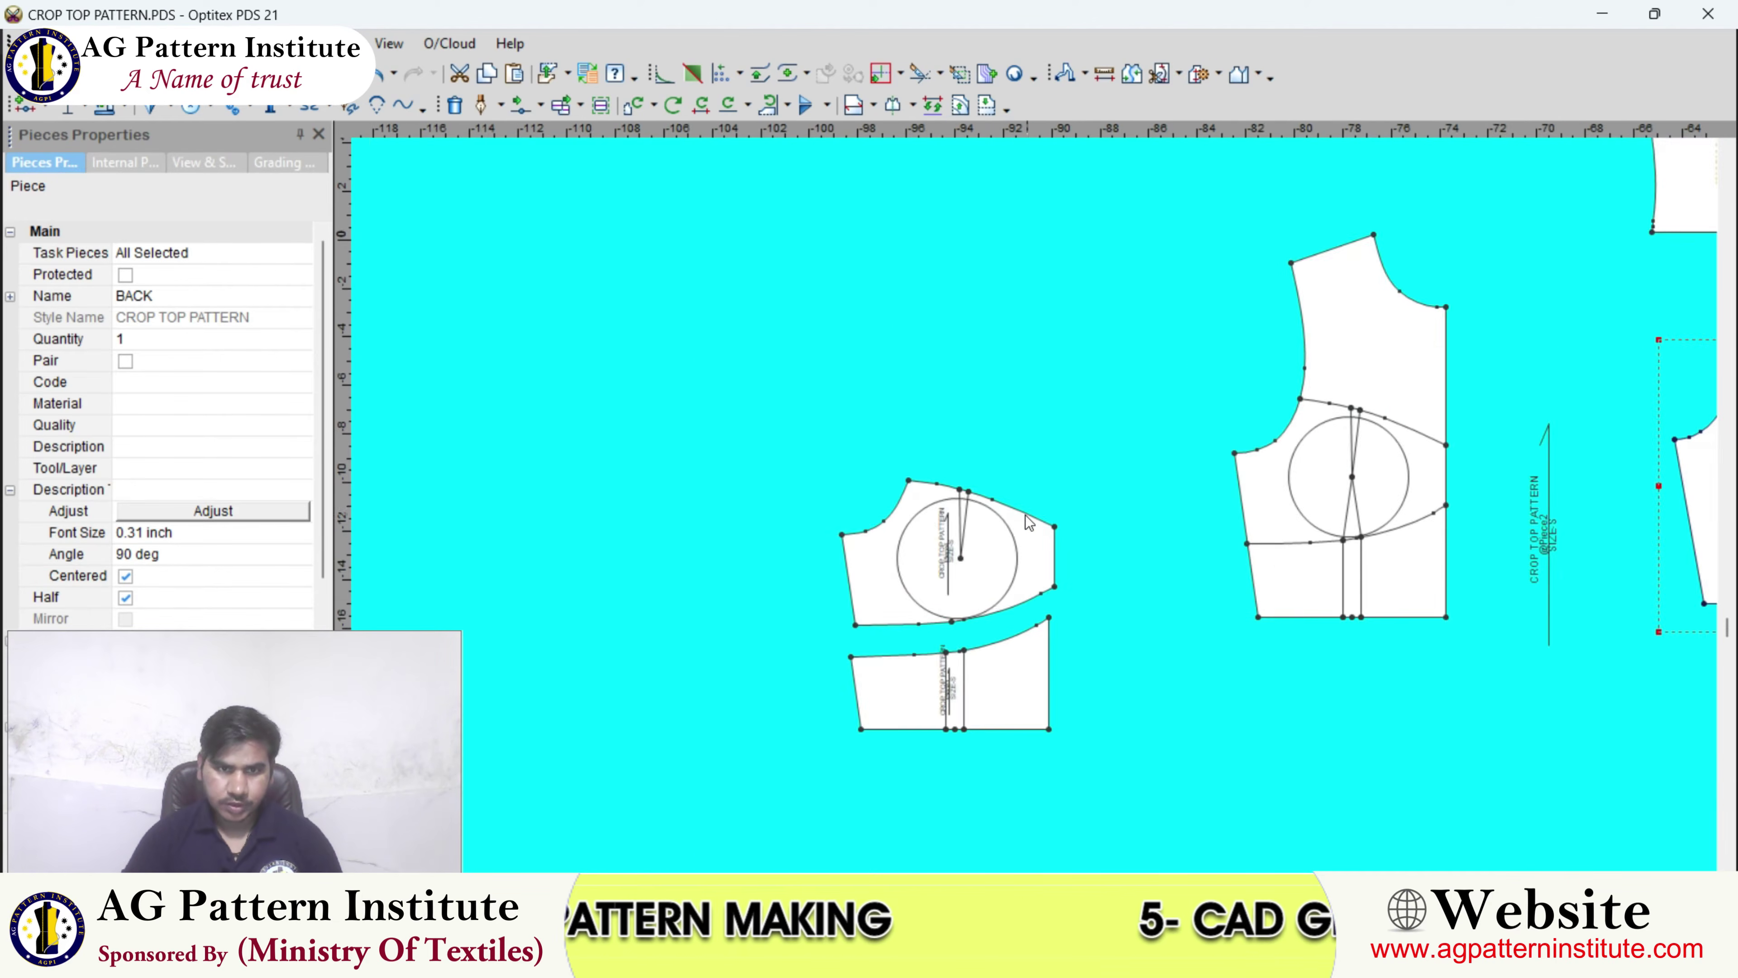
pyautogui.scroll(1, 1035, 508)
pyautogui.click(1032, 468)
pyautogui.click(1020, 586)
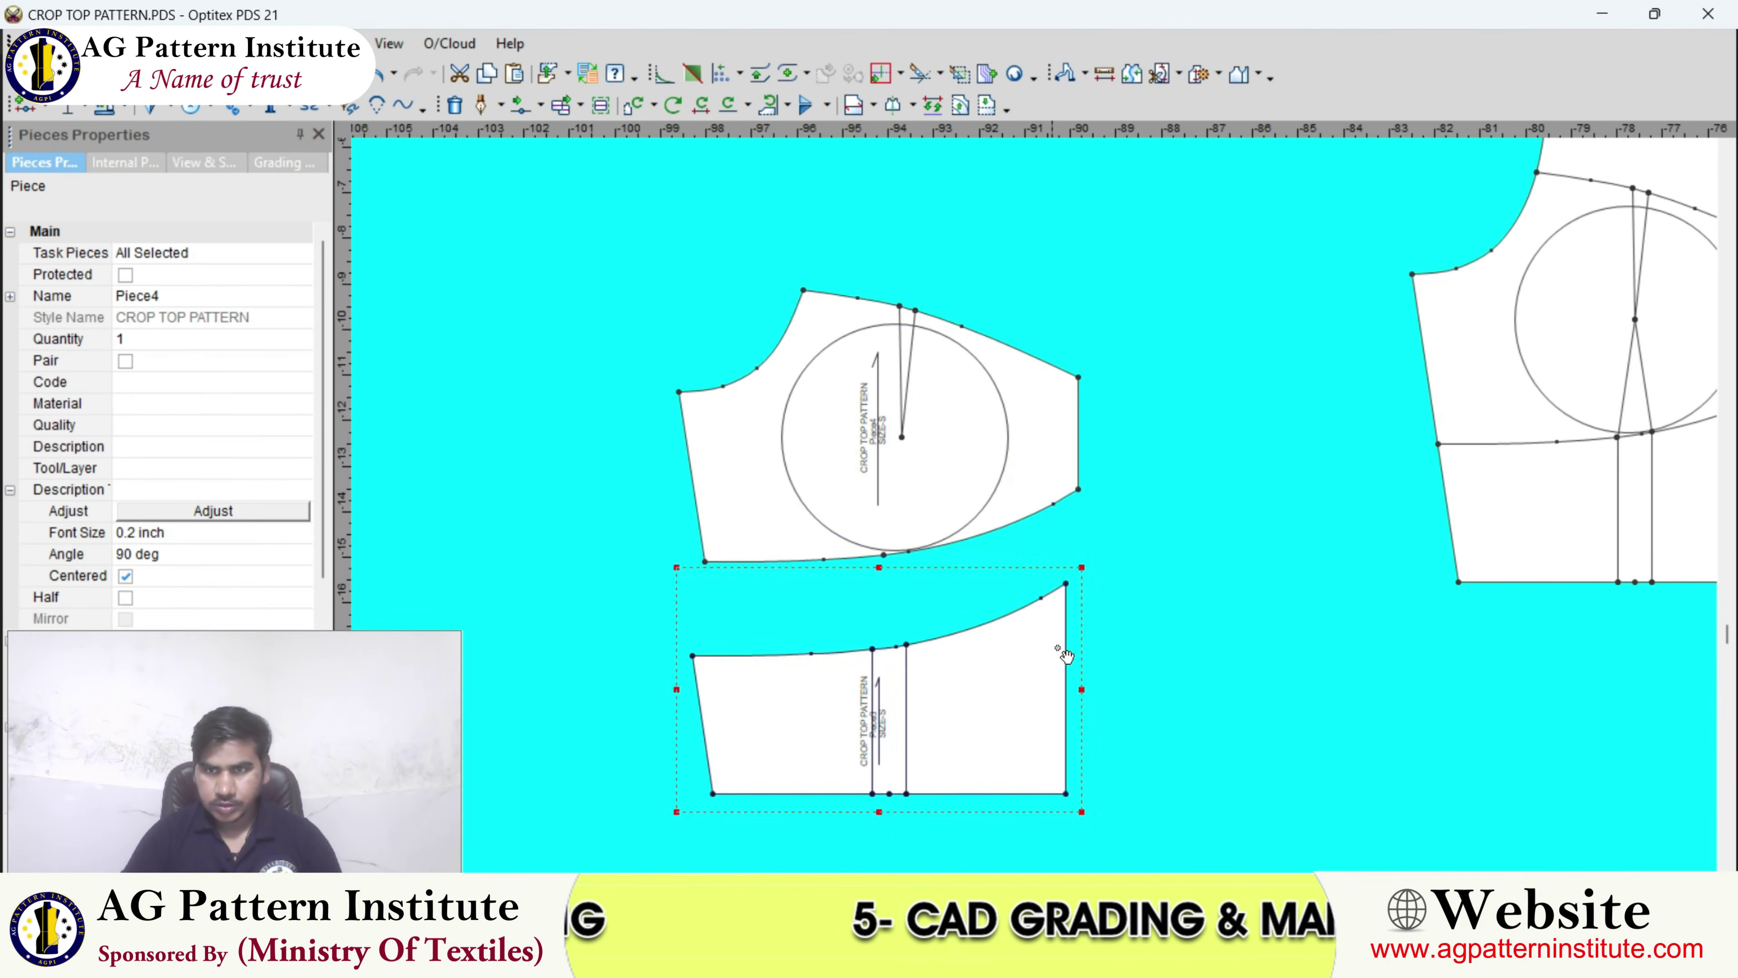
pyautogui.scroll(-2, 1060, 485)
pyautogui.scroll(1, 1132, 454)
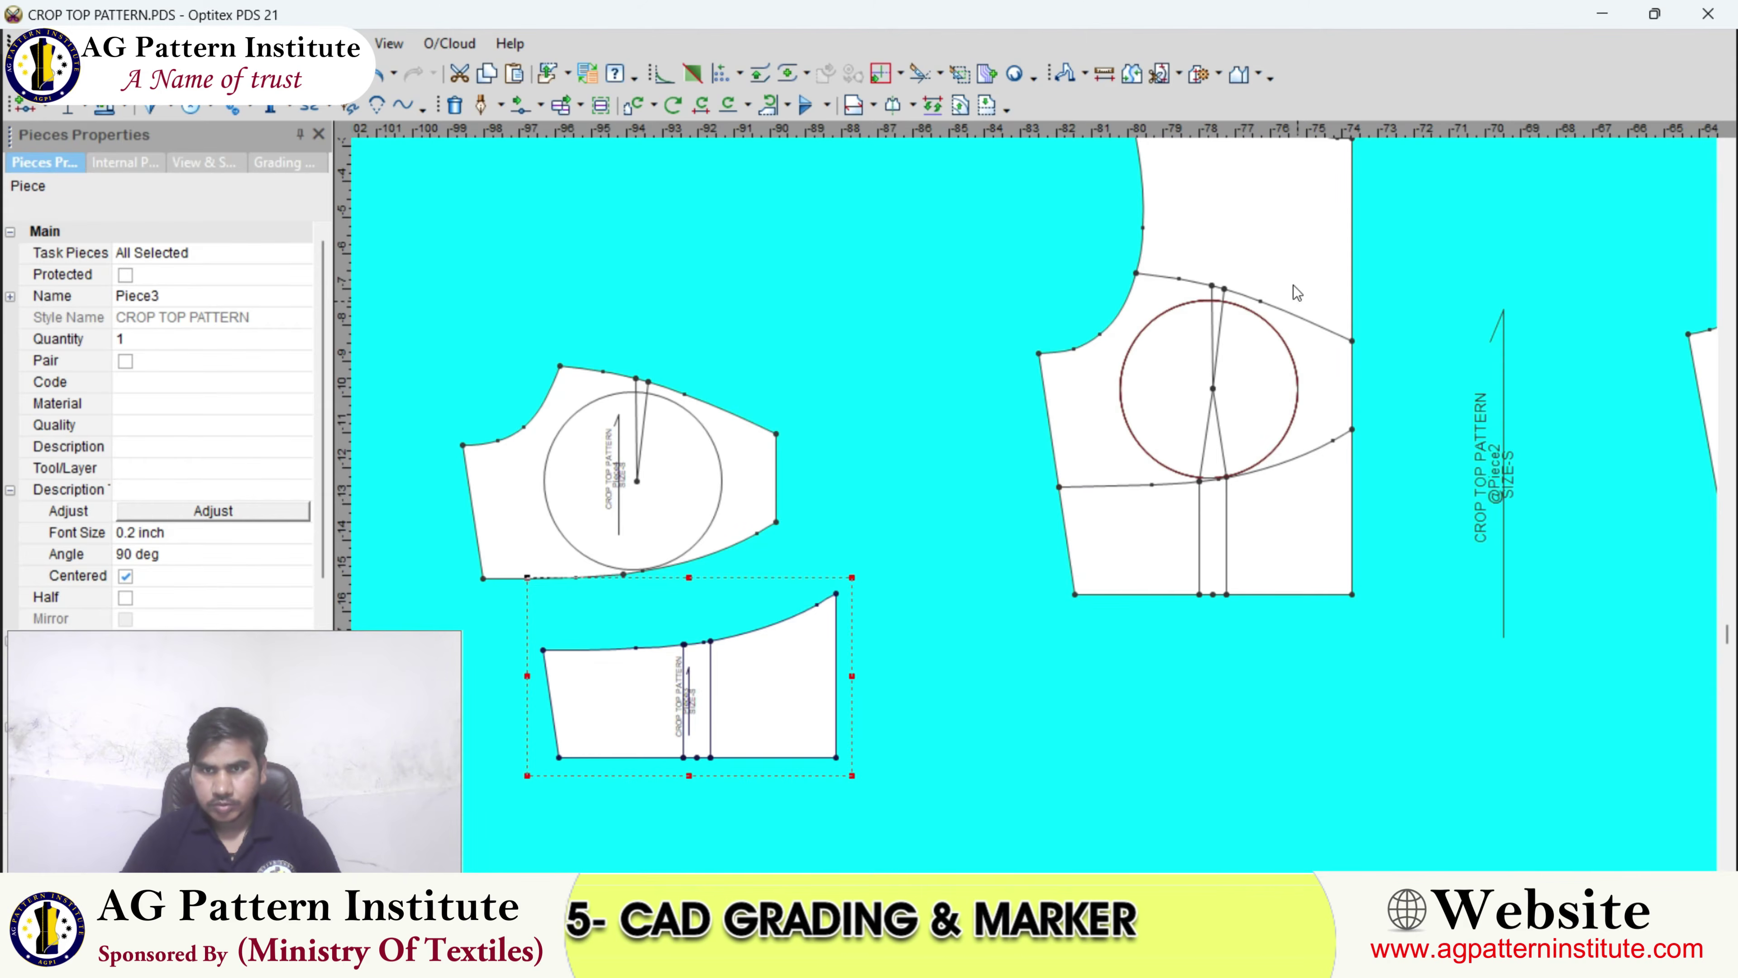
pyautogui.scroll(-2, 1015, 312)
pyautogui.scroll(1, 1022, 482)
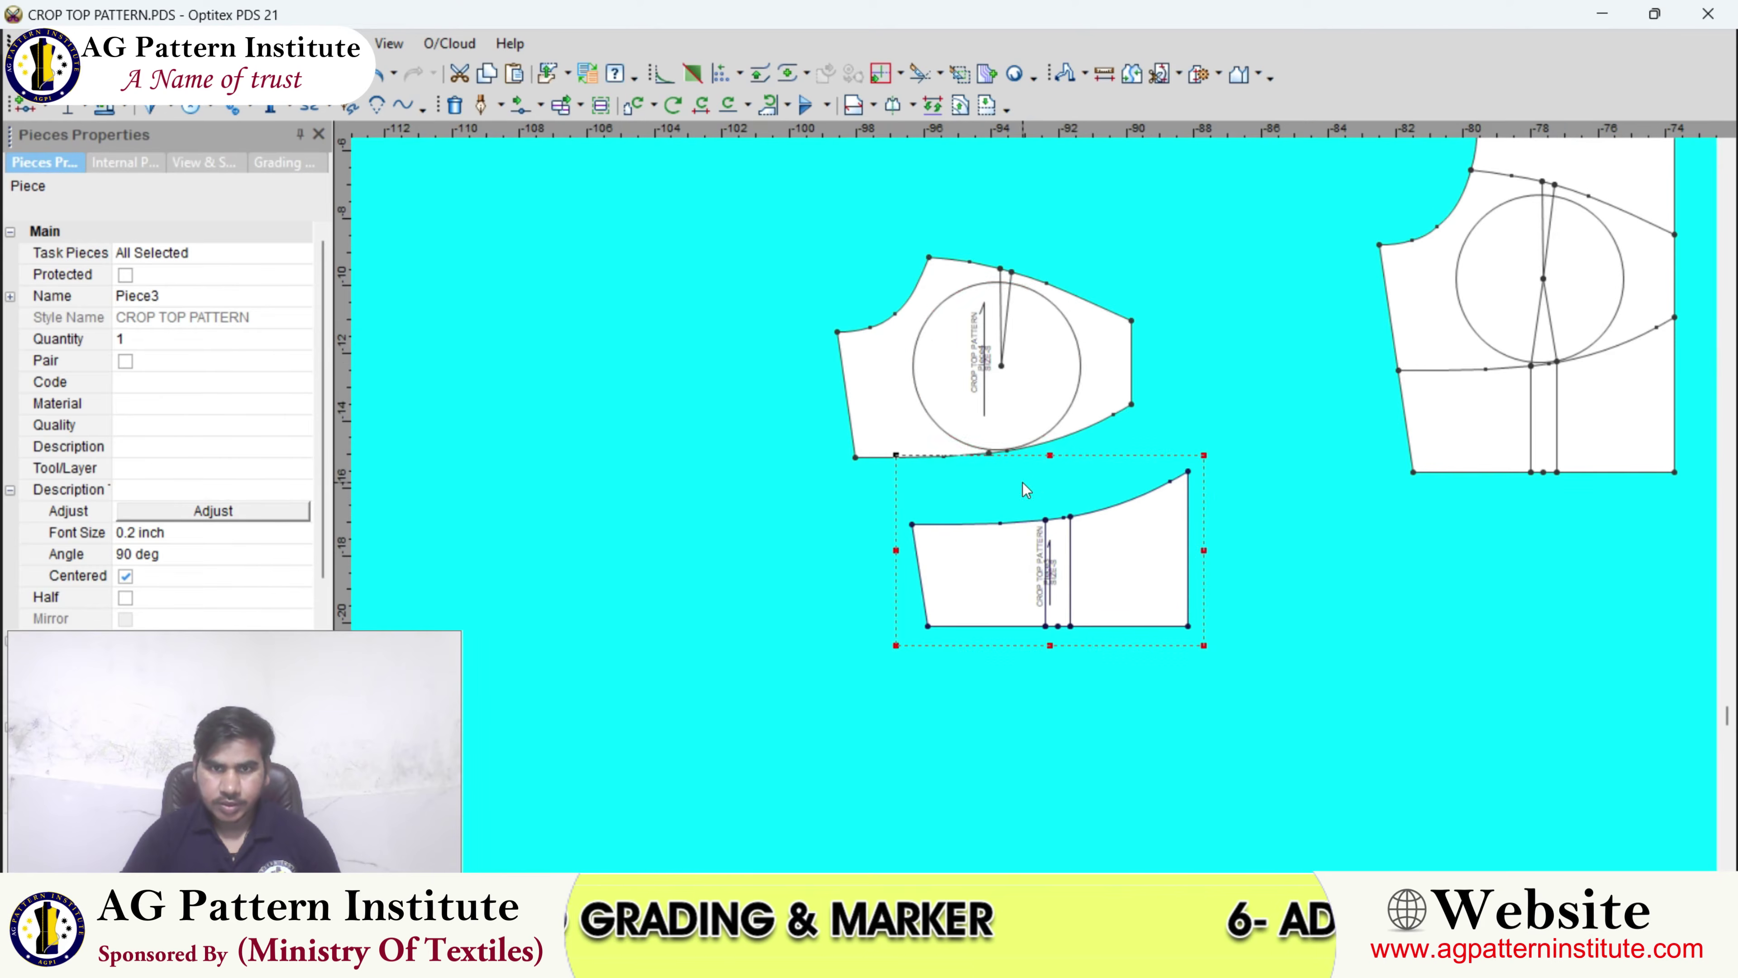
# - Delete the bust circle, the dart lines and the two upper-edge dart points from the separated front bust panel
pyautogui.click(1078, 370)
pyautogui.press('Delete')
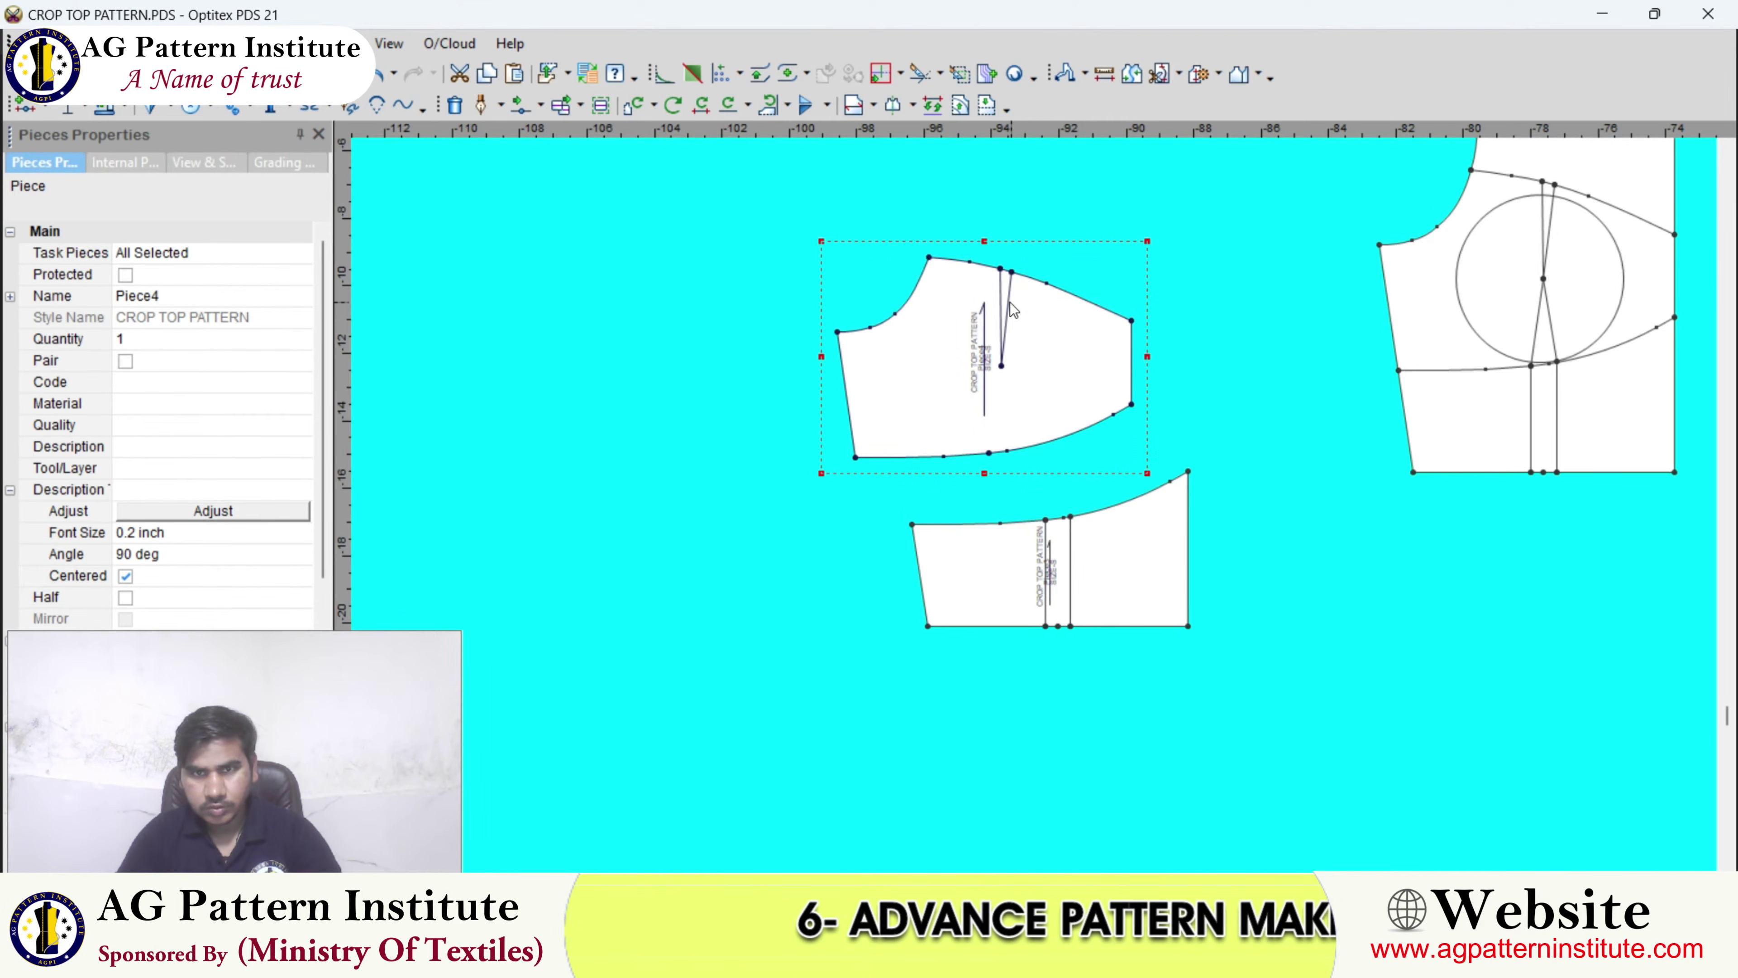
pyautogui.click(1001, 310)
pyautogui.press('Delete')
pyautogui.scroll(2, 1034, 504)
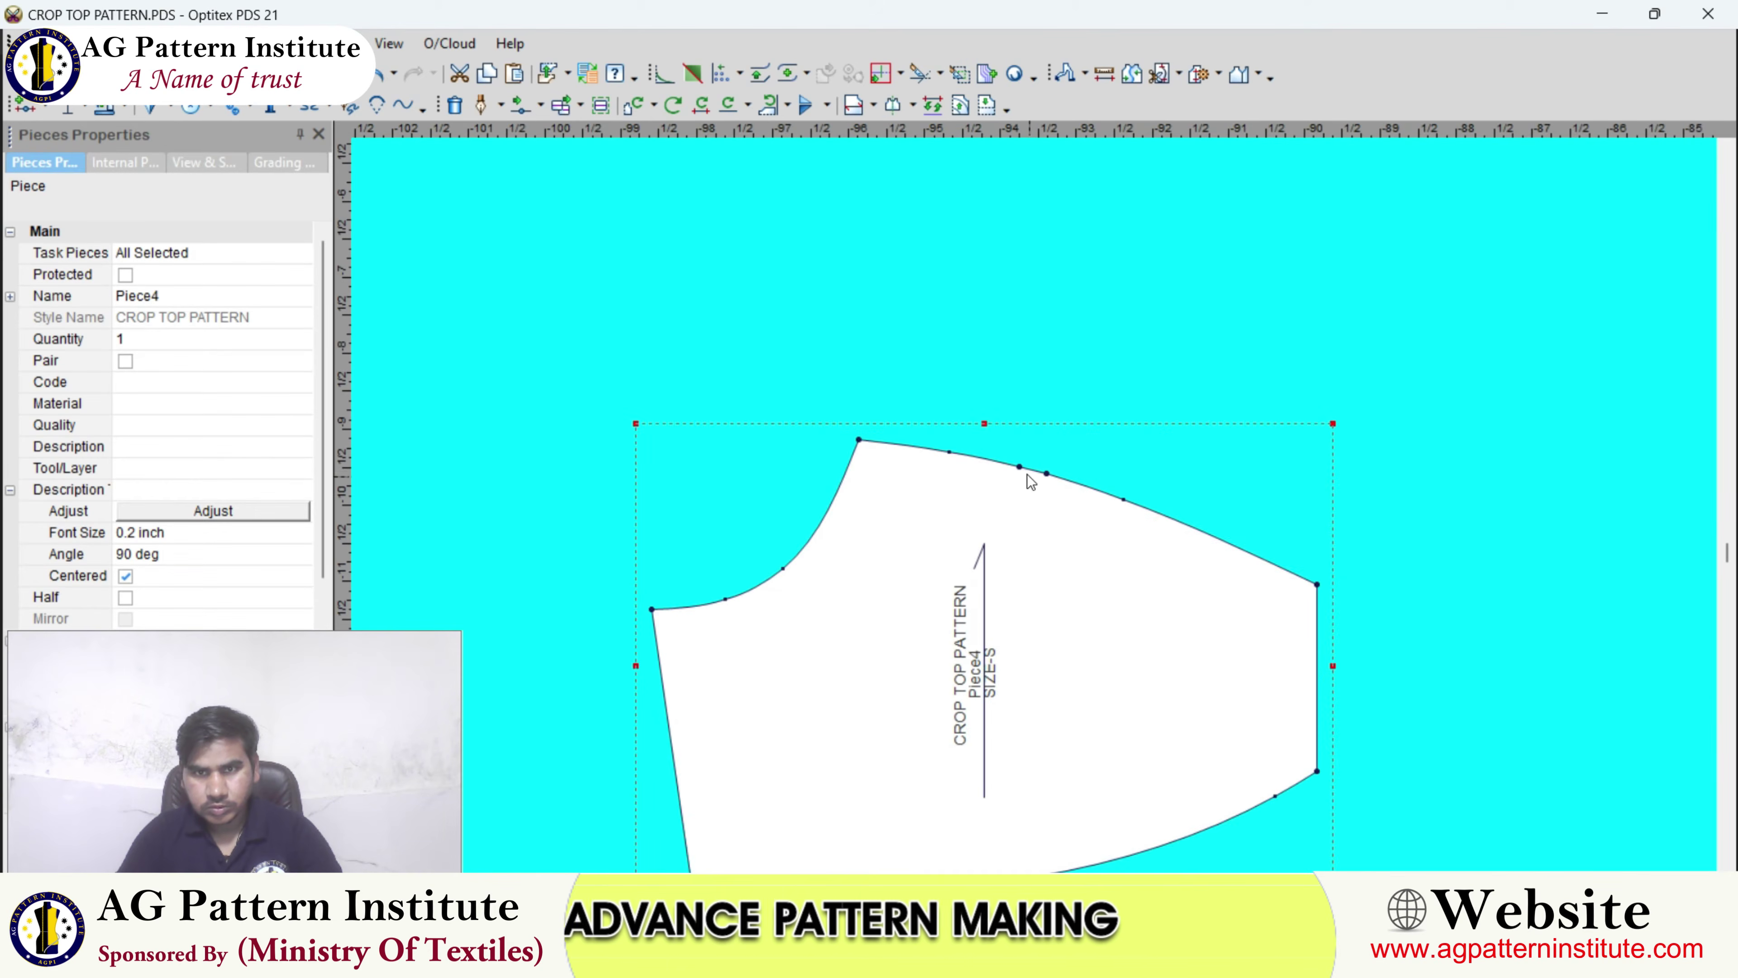
pyautogui.scroll(-2, 1047, 506)
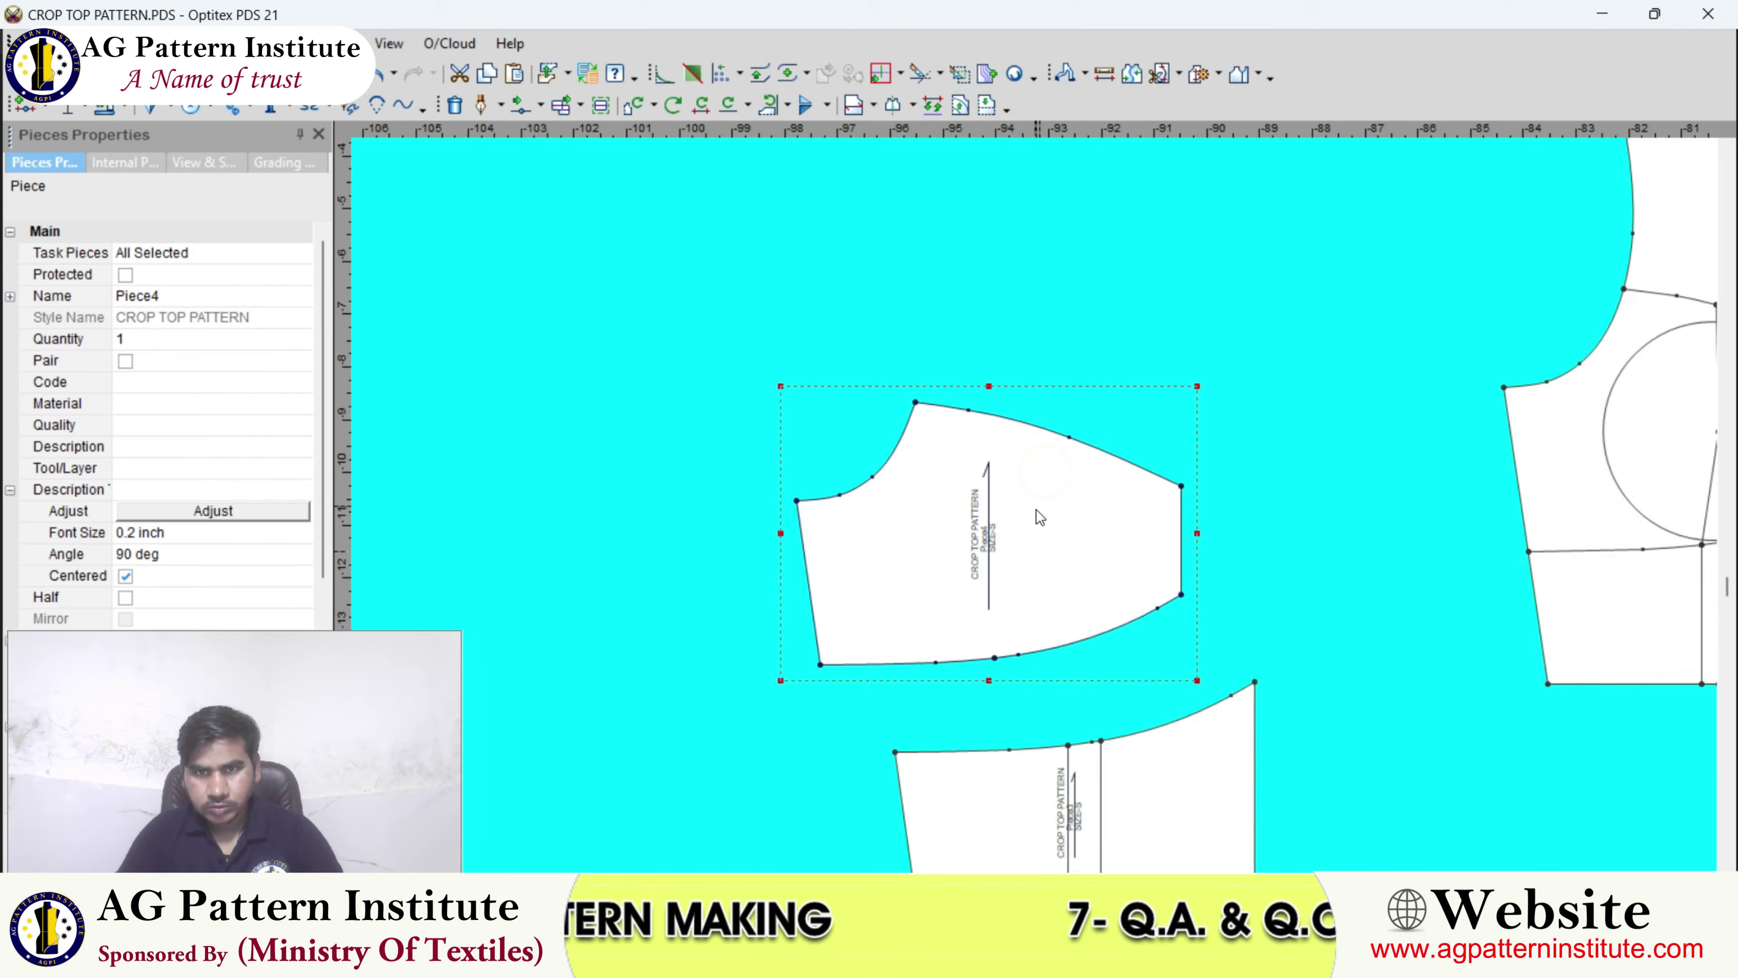
# - Move the separated lower front panel slightly closer to the bust panel above it
pyautogui.scroll(-1, 1038, 514)
pyautogui.moveTo(1040, 518); pyautogui.dragTo(999, 328, button='middle')
pyautogui.scroll(-2, 1036, 517)
pyautogui.scroll(3, 1043, 516)
pyautogui.moveTo(1065, 519); pyautogui.dragTo(1077, 227, button='middle')
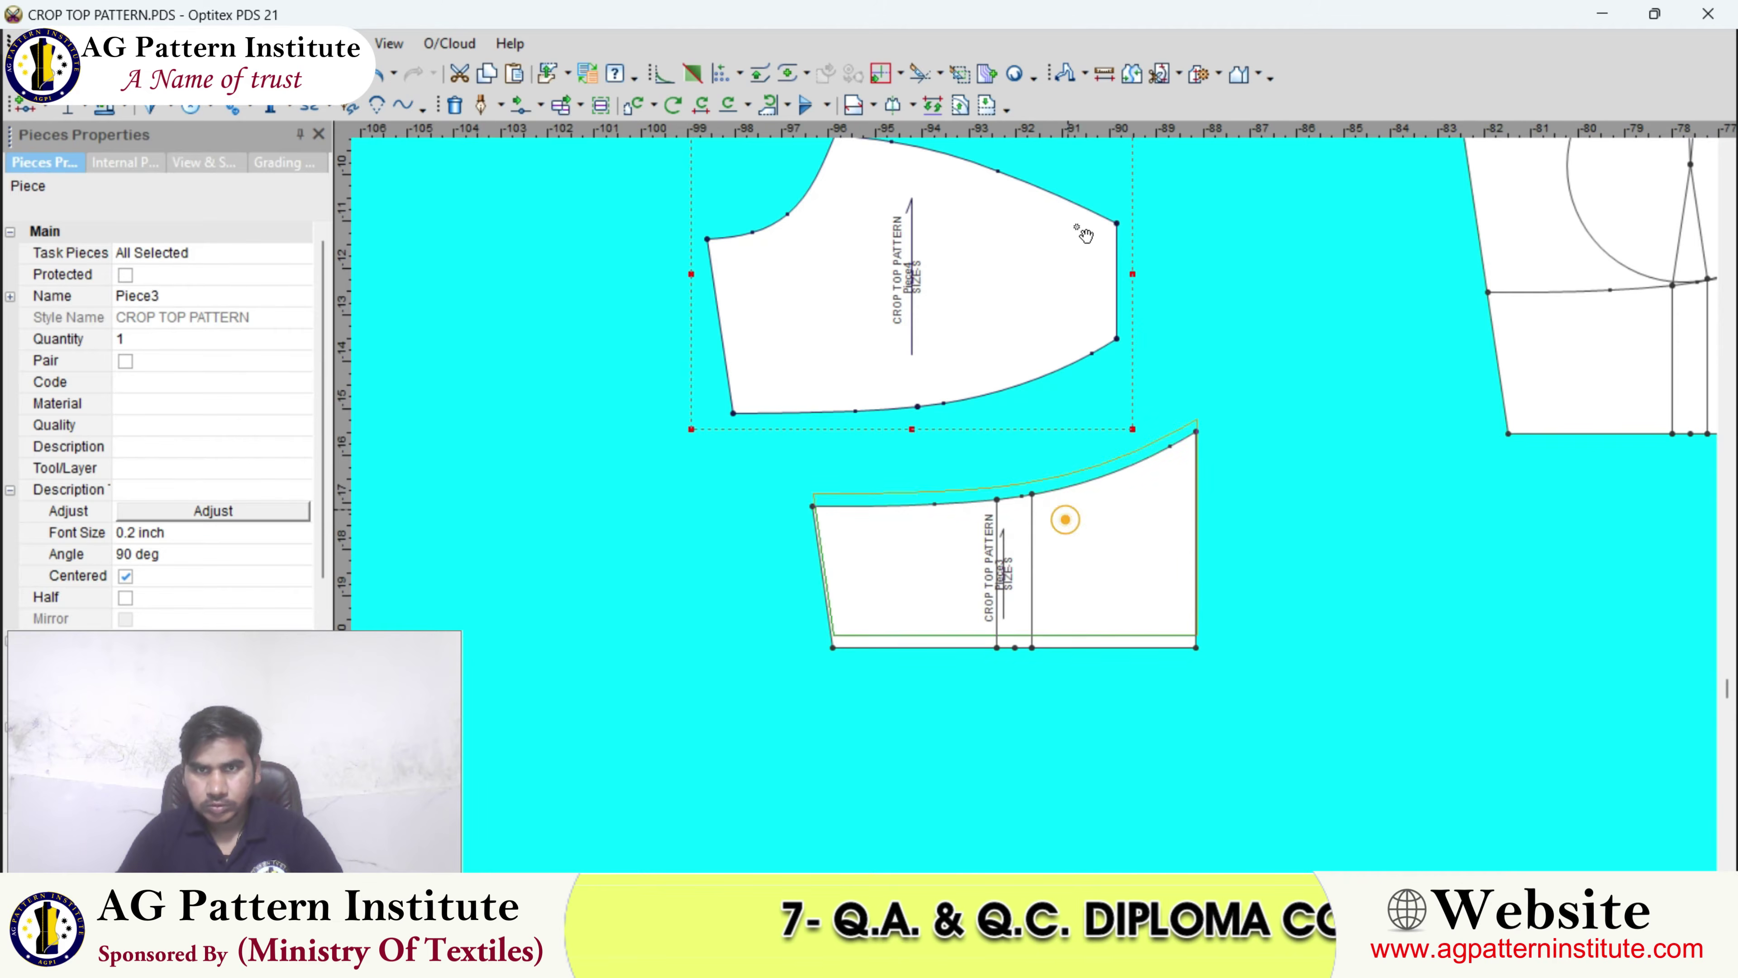
pyautogui.click(1158, 73)
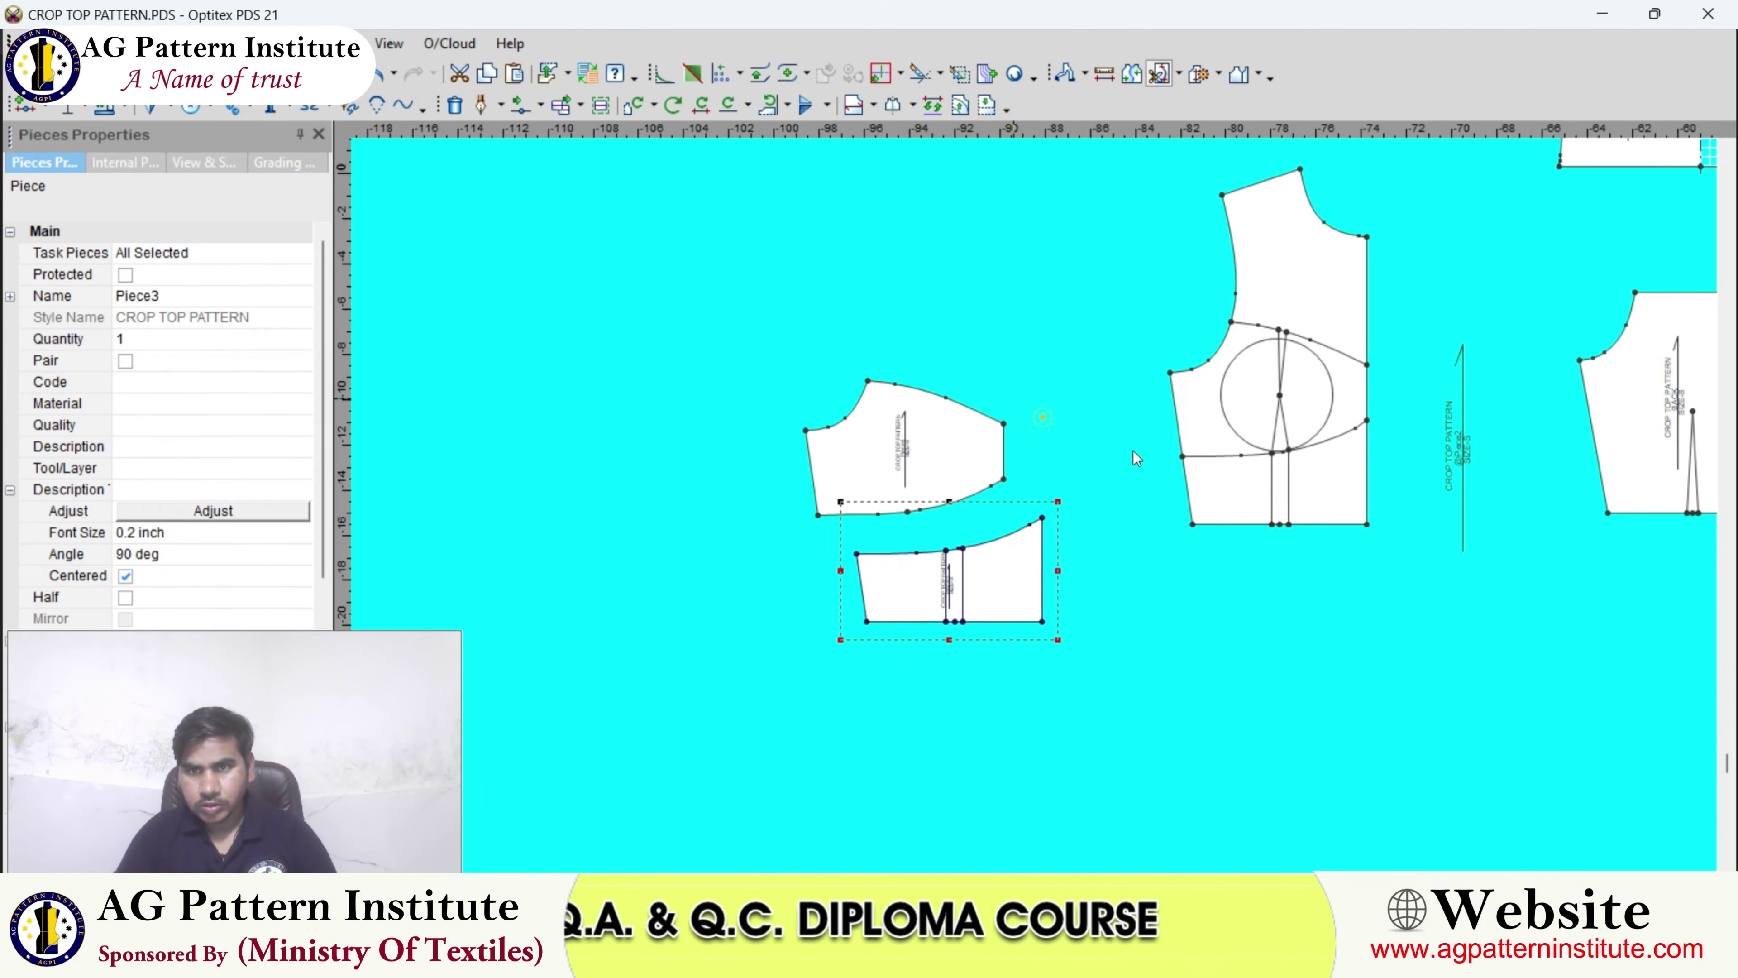
pyautogui.scroll(1, 1224, 450)
# - Build a new side bust panel from the front copy, bounded by the lower bust line, dart legs, upper bust line, armhole and side seam
pyautogui.click(1195, 78)
pyautogui.scroll(4, 1082, 578)
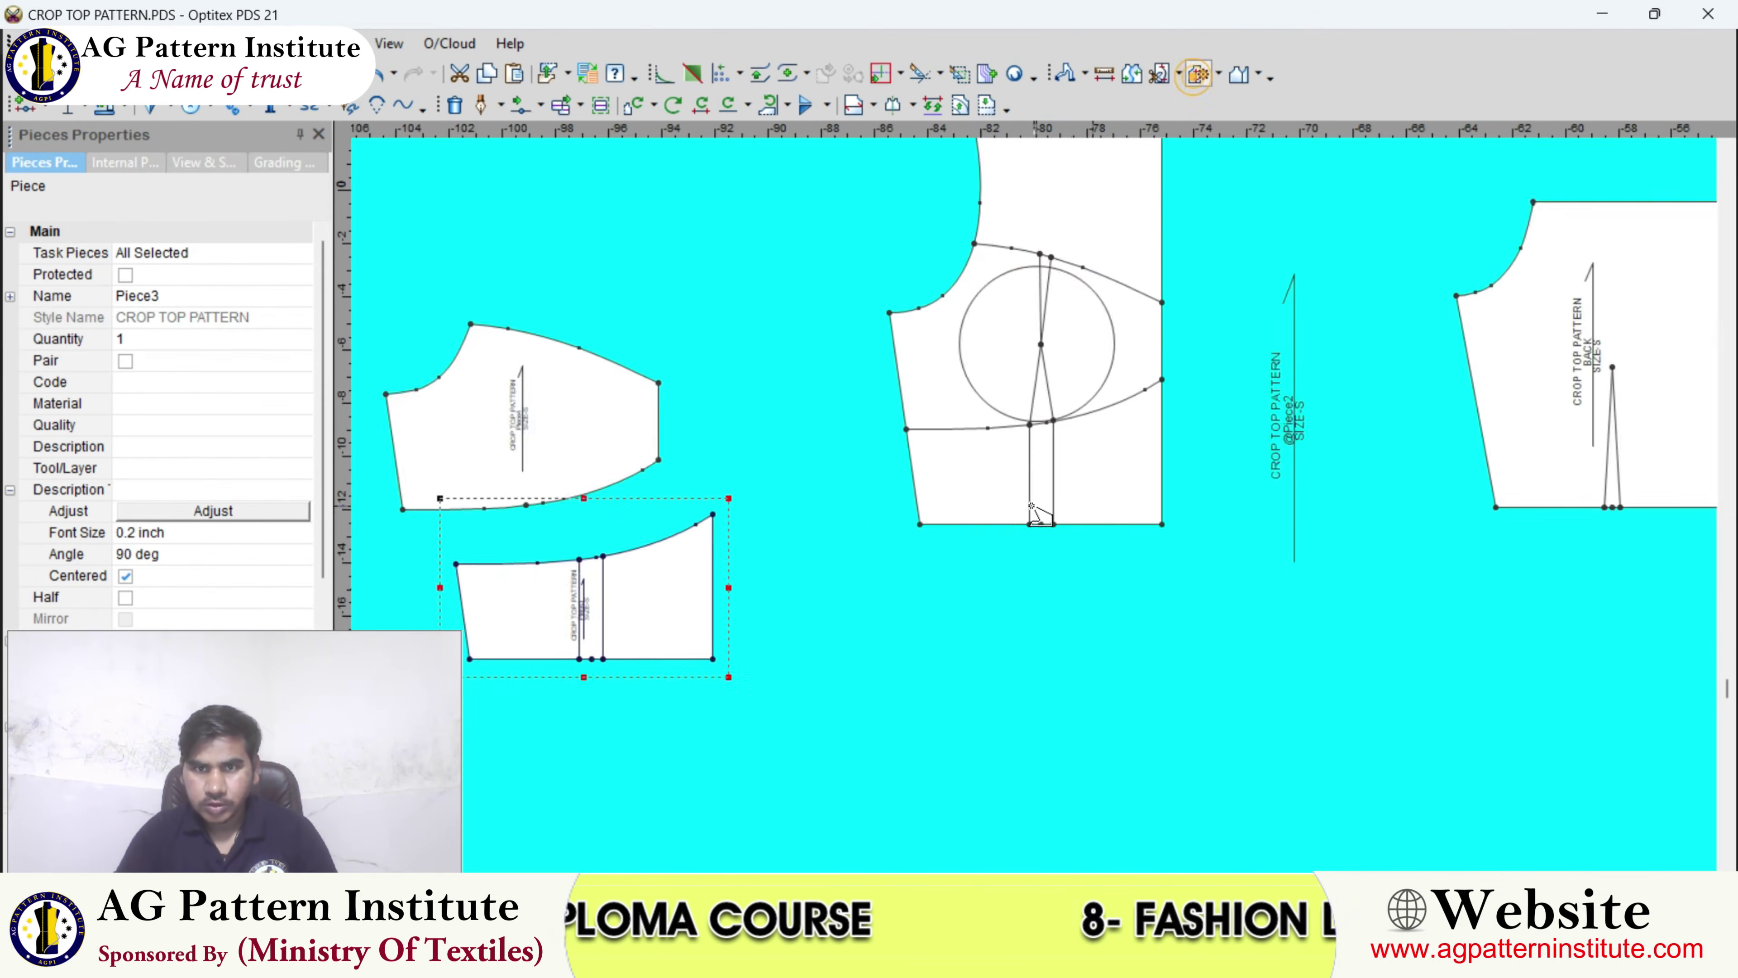
pyautogui.click(958, 402)
pyautogui.scroll(-2, 982, 396)
pyautogui.scroll(2, 1034, 507)
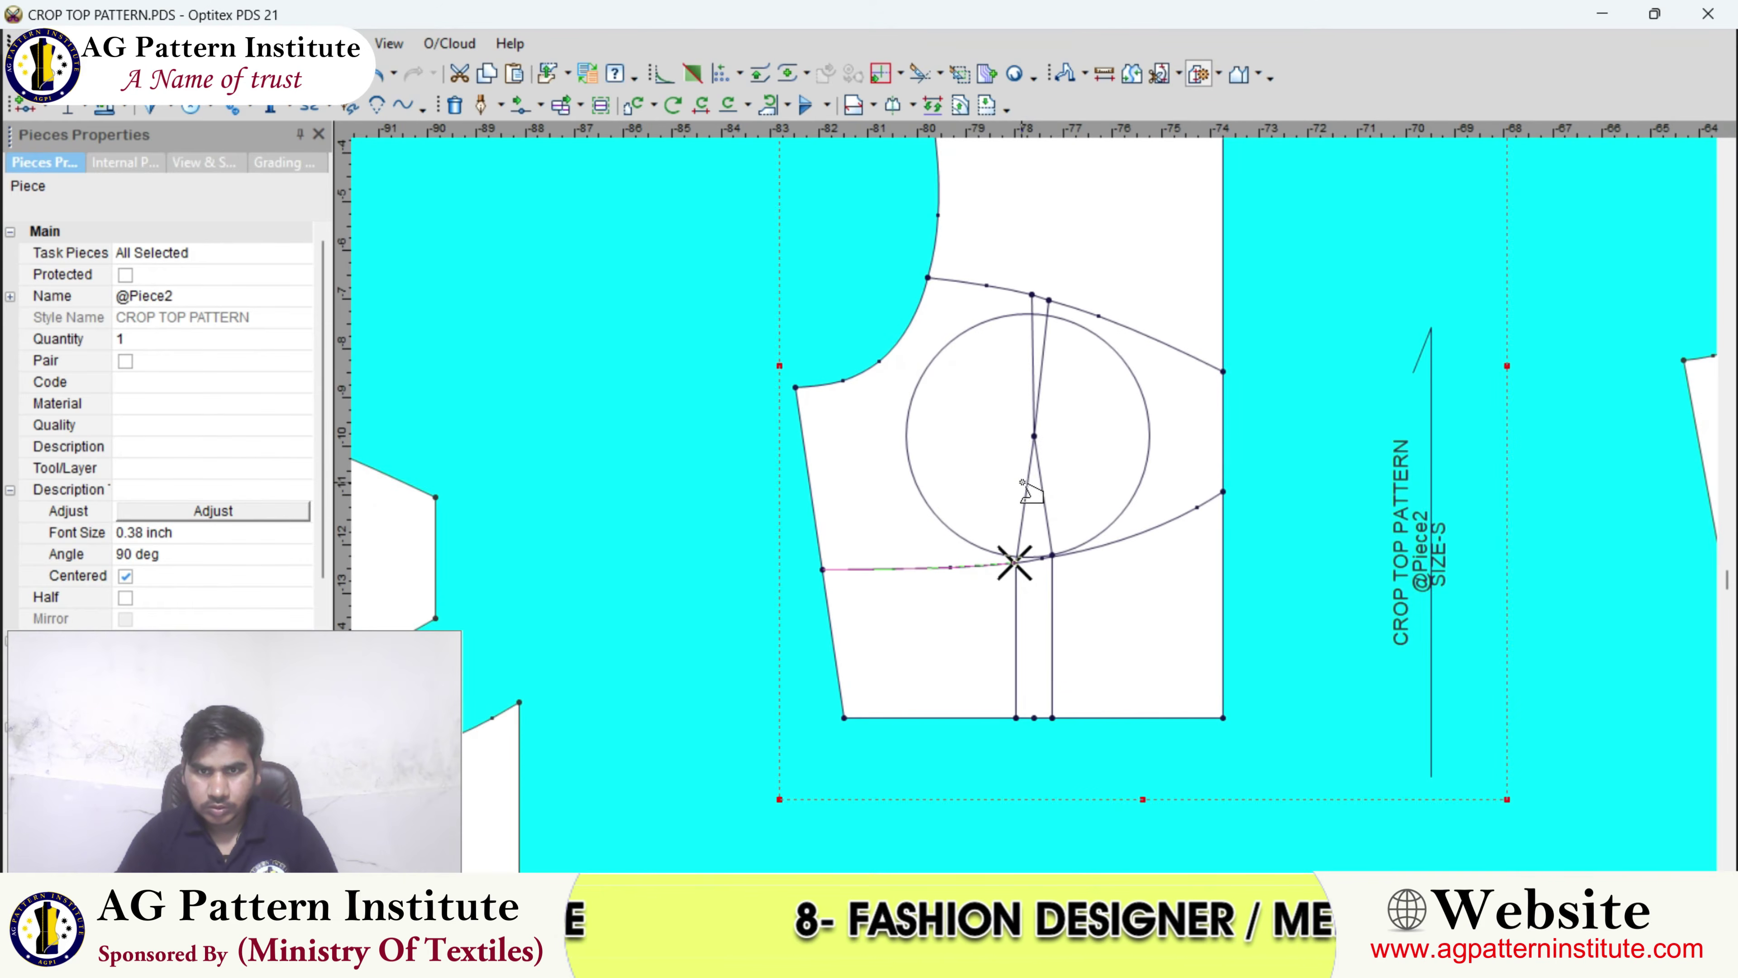
pyautogui.click(1022, 485)
pyautogui.scroll(4, 1023, 394)
pyautogui.click(1027, 327)
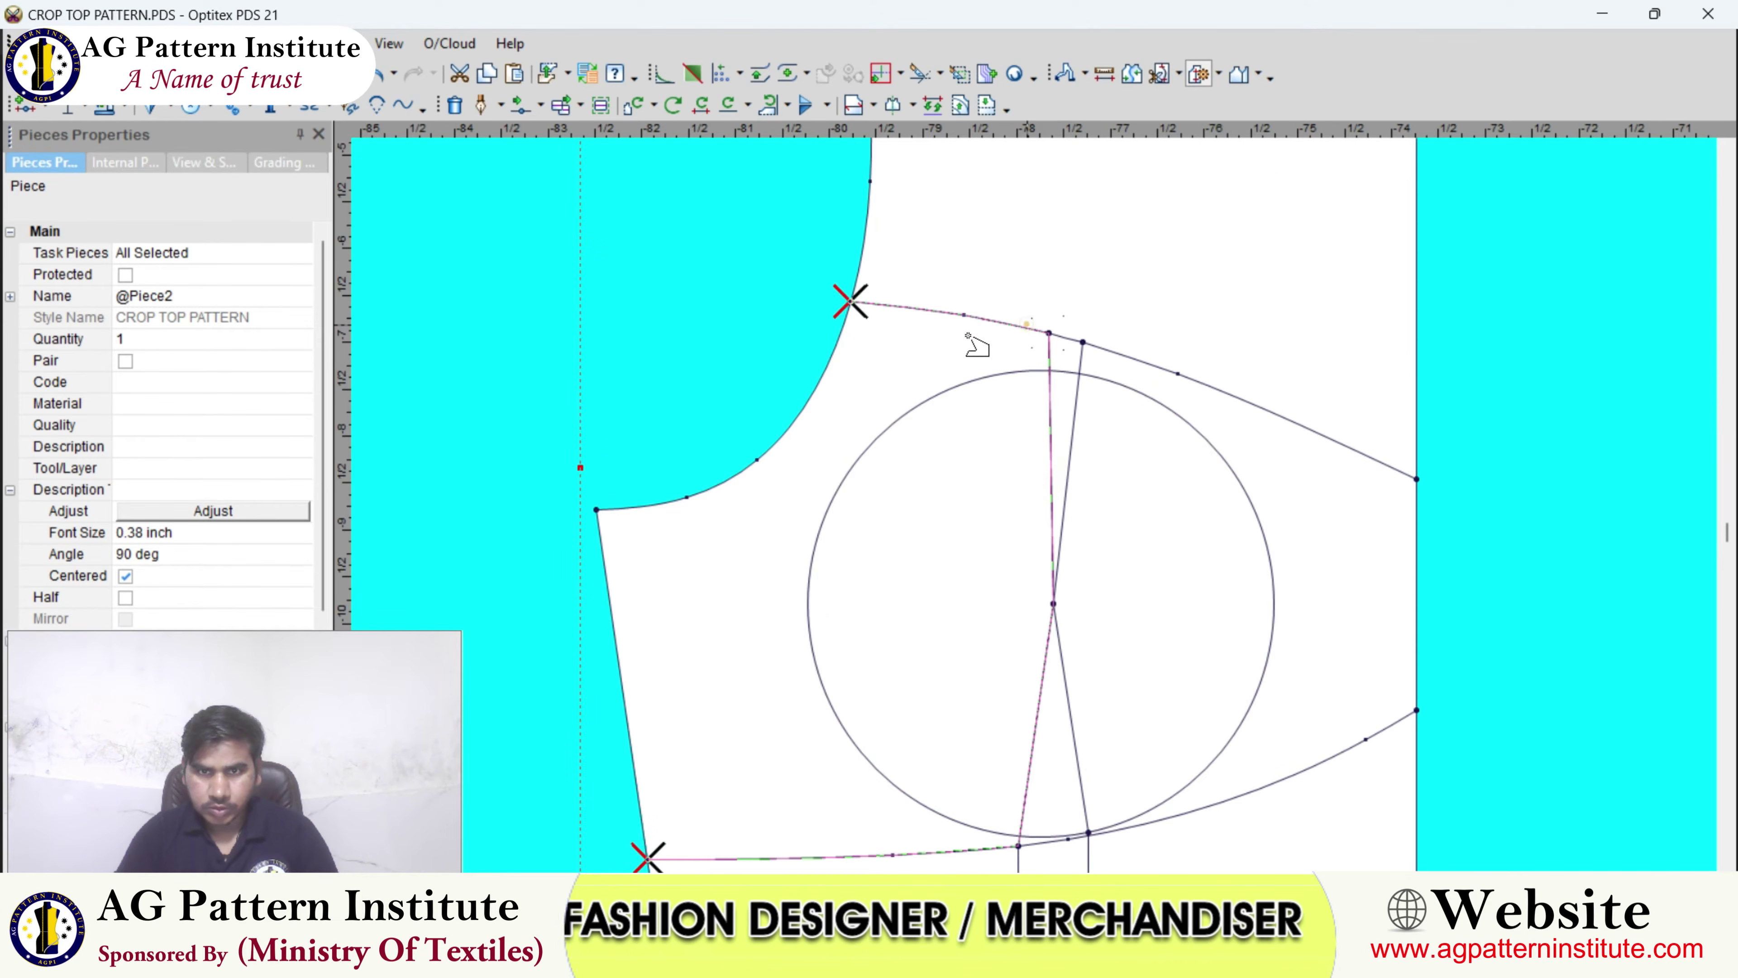
pyautogui.click(831, 354)
pyautogui.scroll(-2, 794, 537)
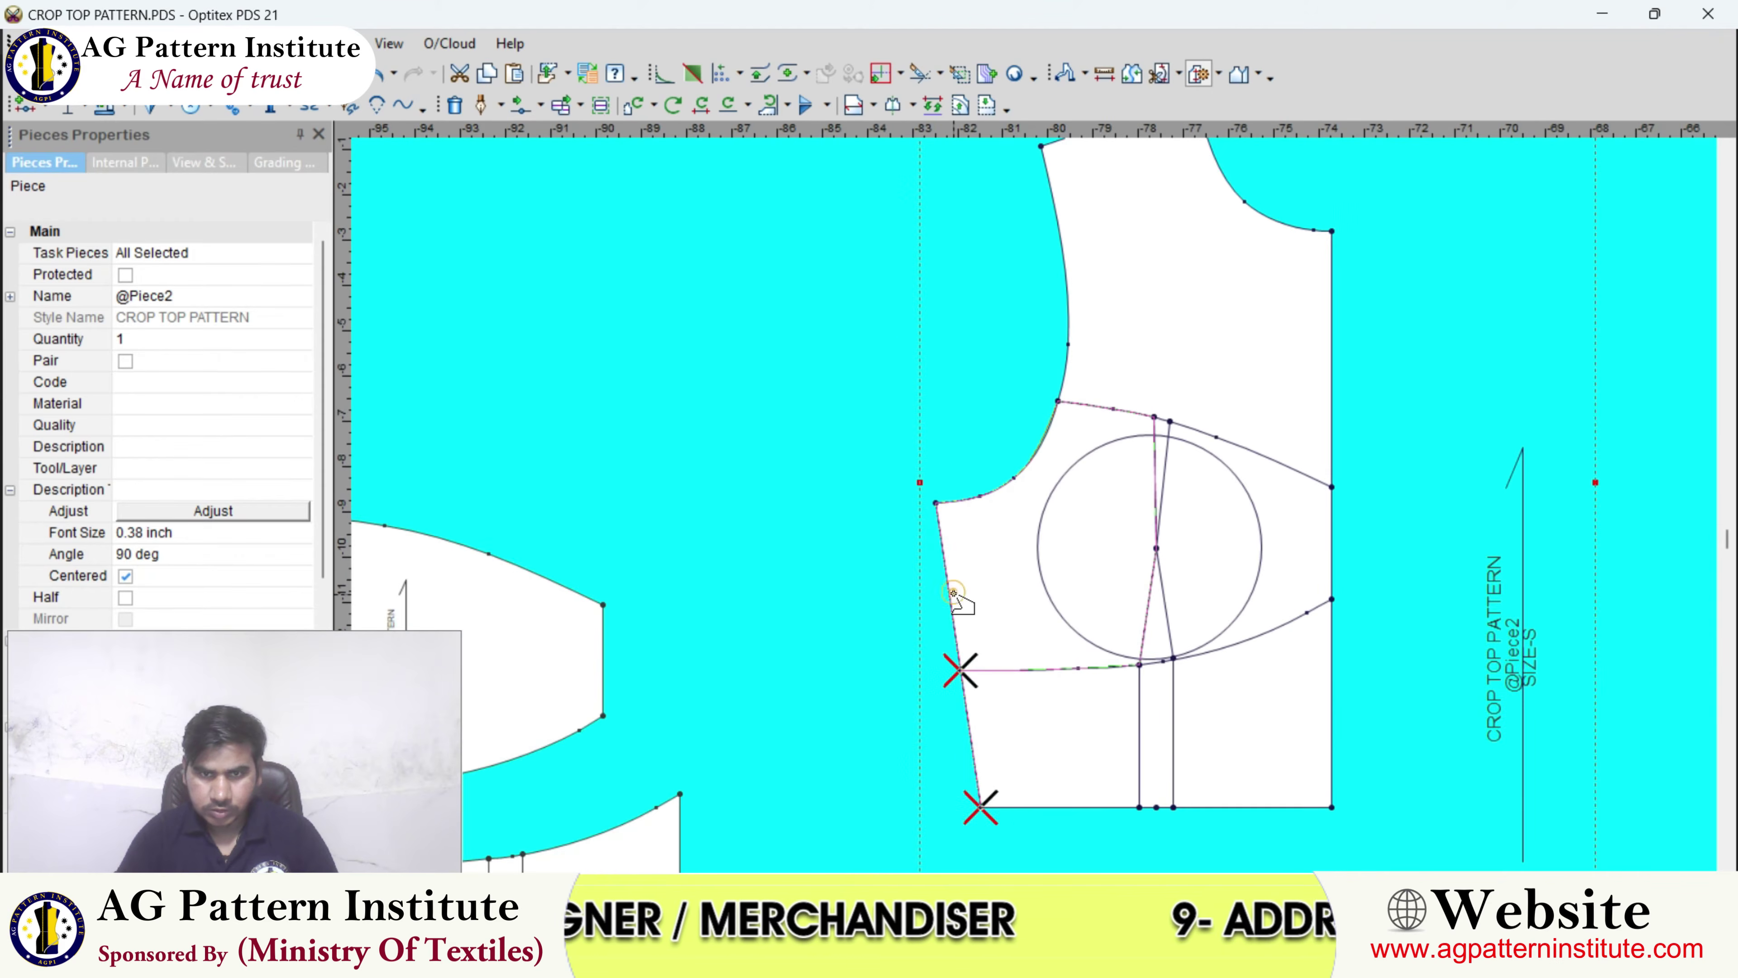
pyautogui.click(1013, 671)
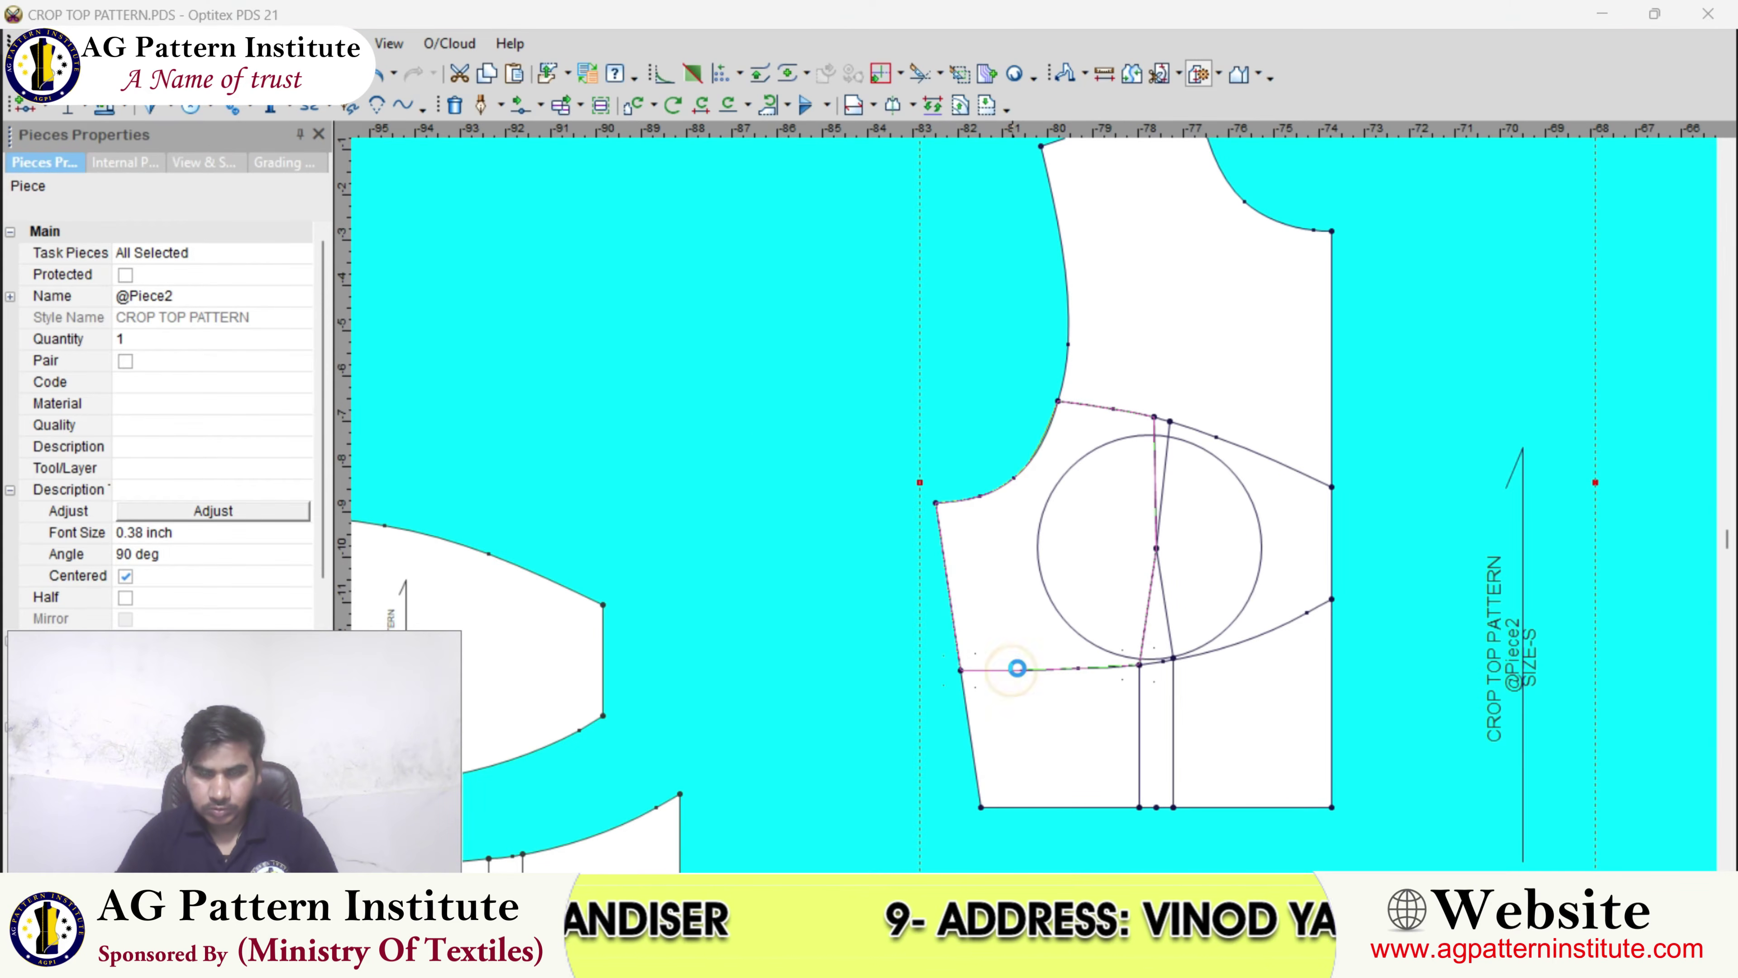
pyautogui.click(782, 522)
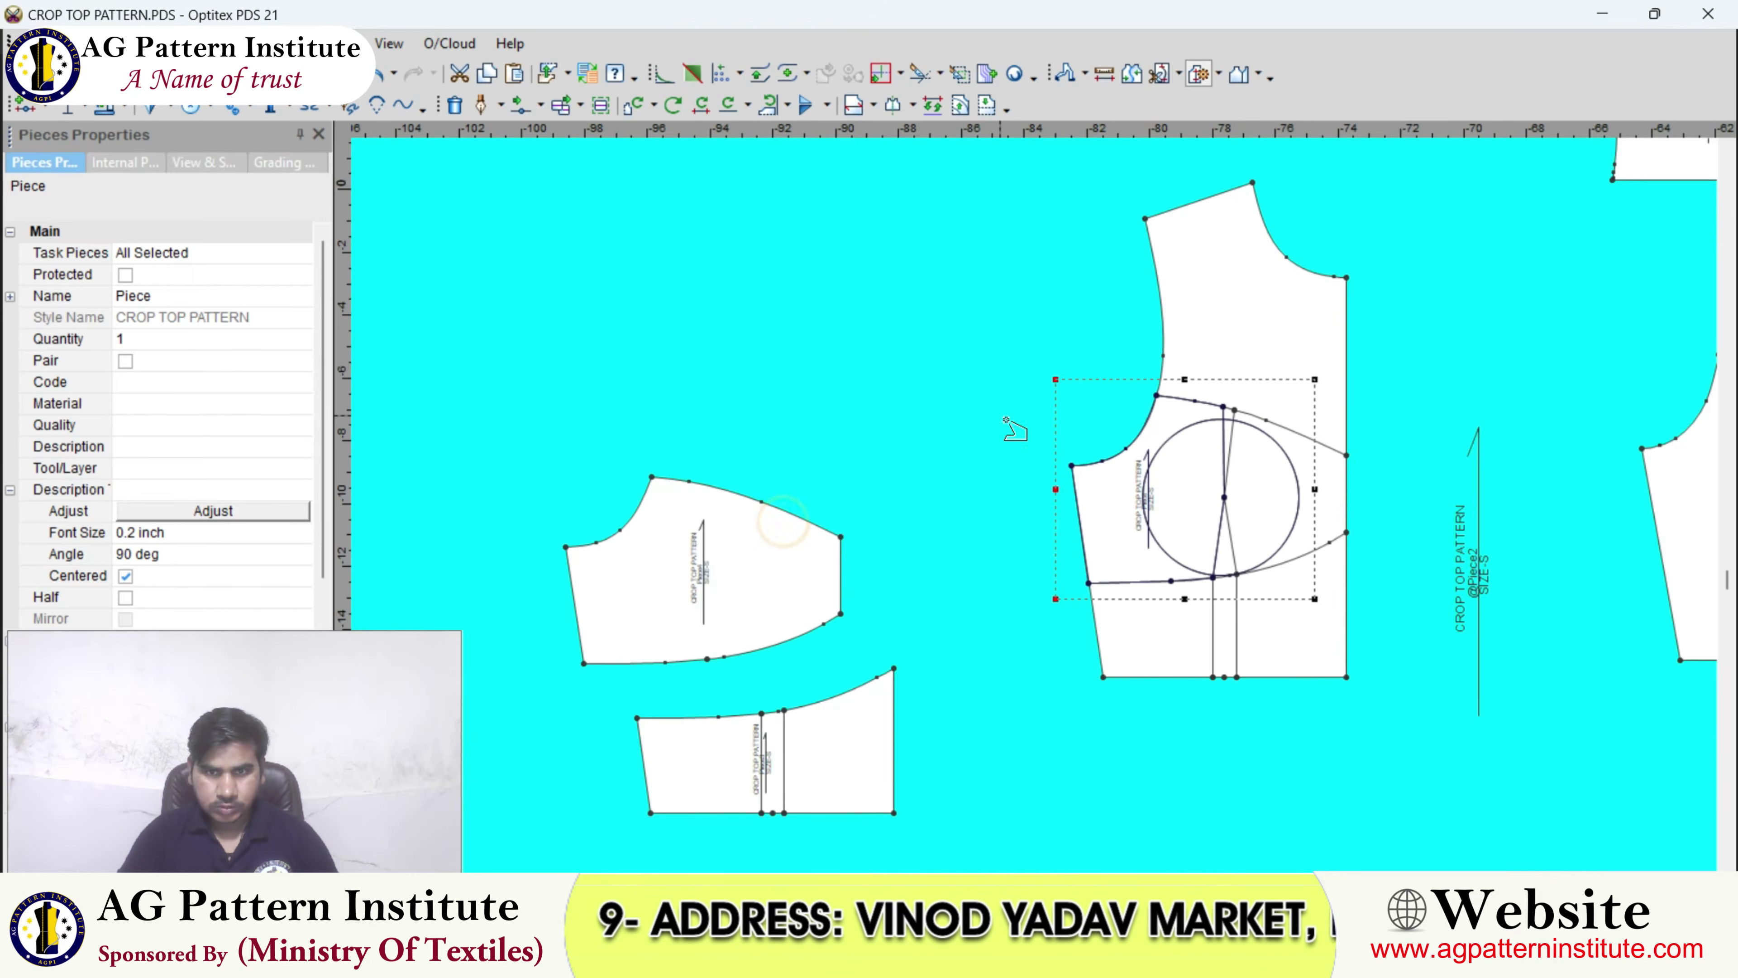
# - Place the armhole-side cup piece beside the front bodice and trace the centre-front cup section's contour as a new piece
pyautogui.click(730, 395)
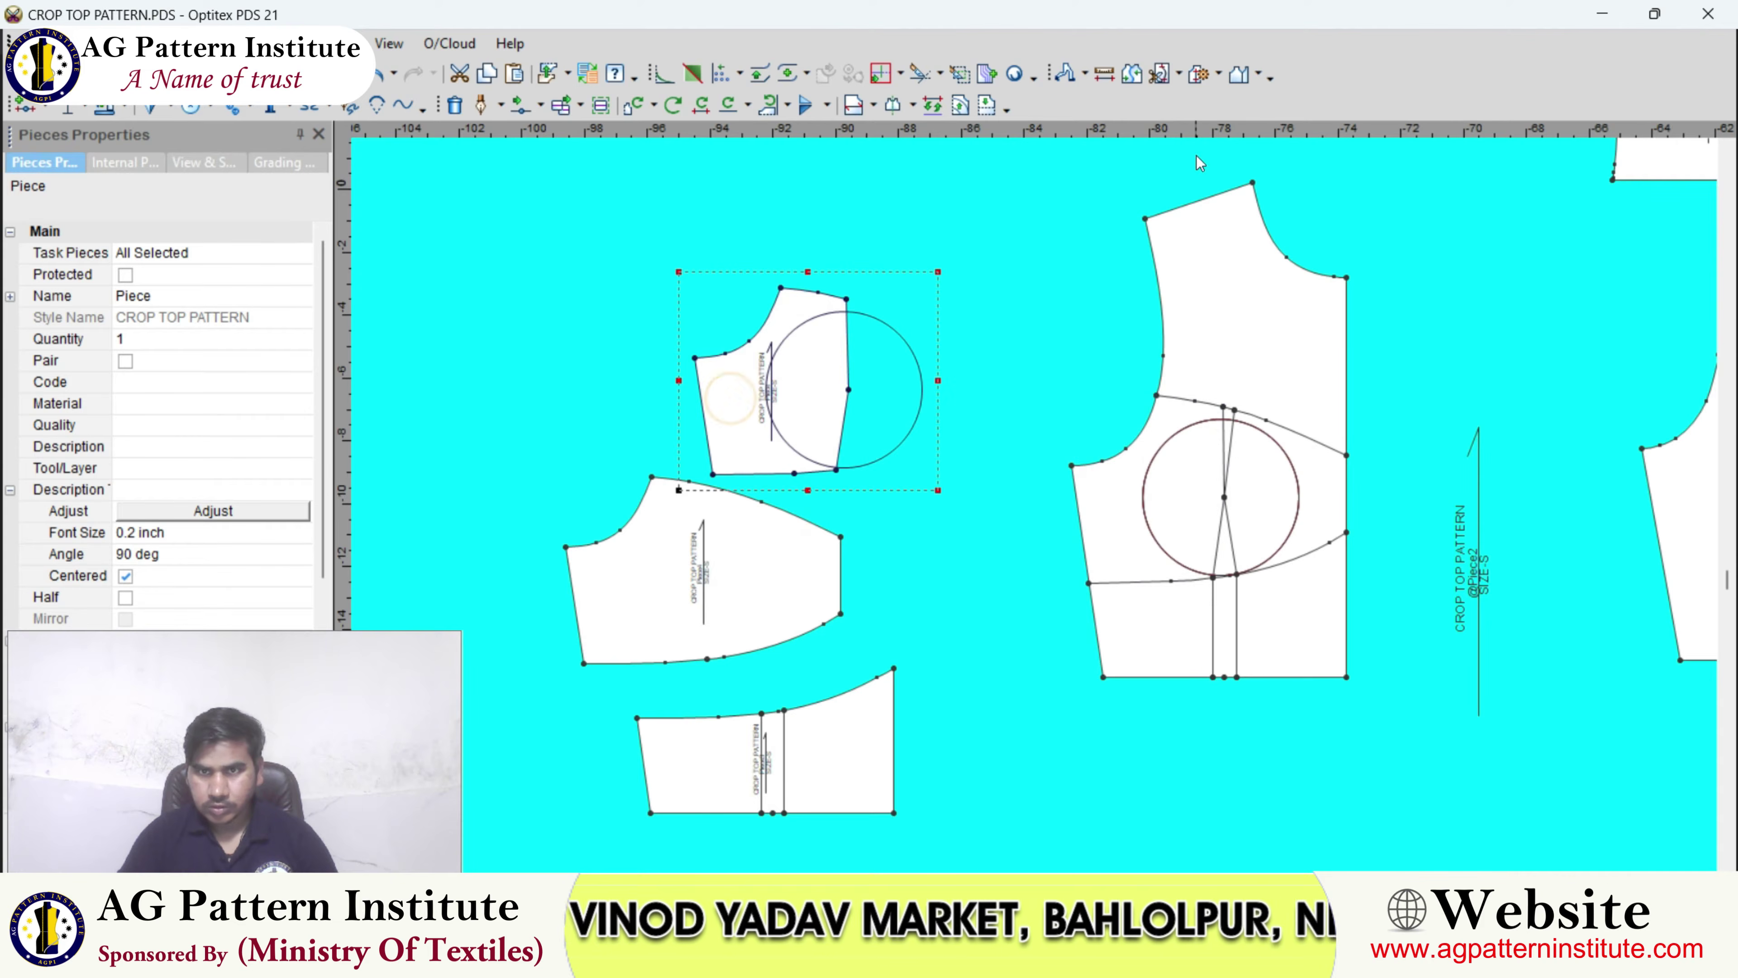
pyautogui.click(1197, 76)
pyautogui.scroll(4, 1308, 597)
pyautogui.click(981, 446)
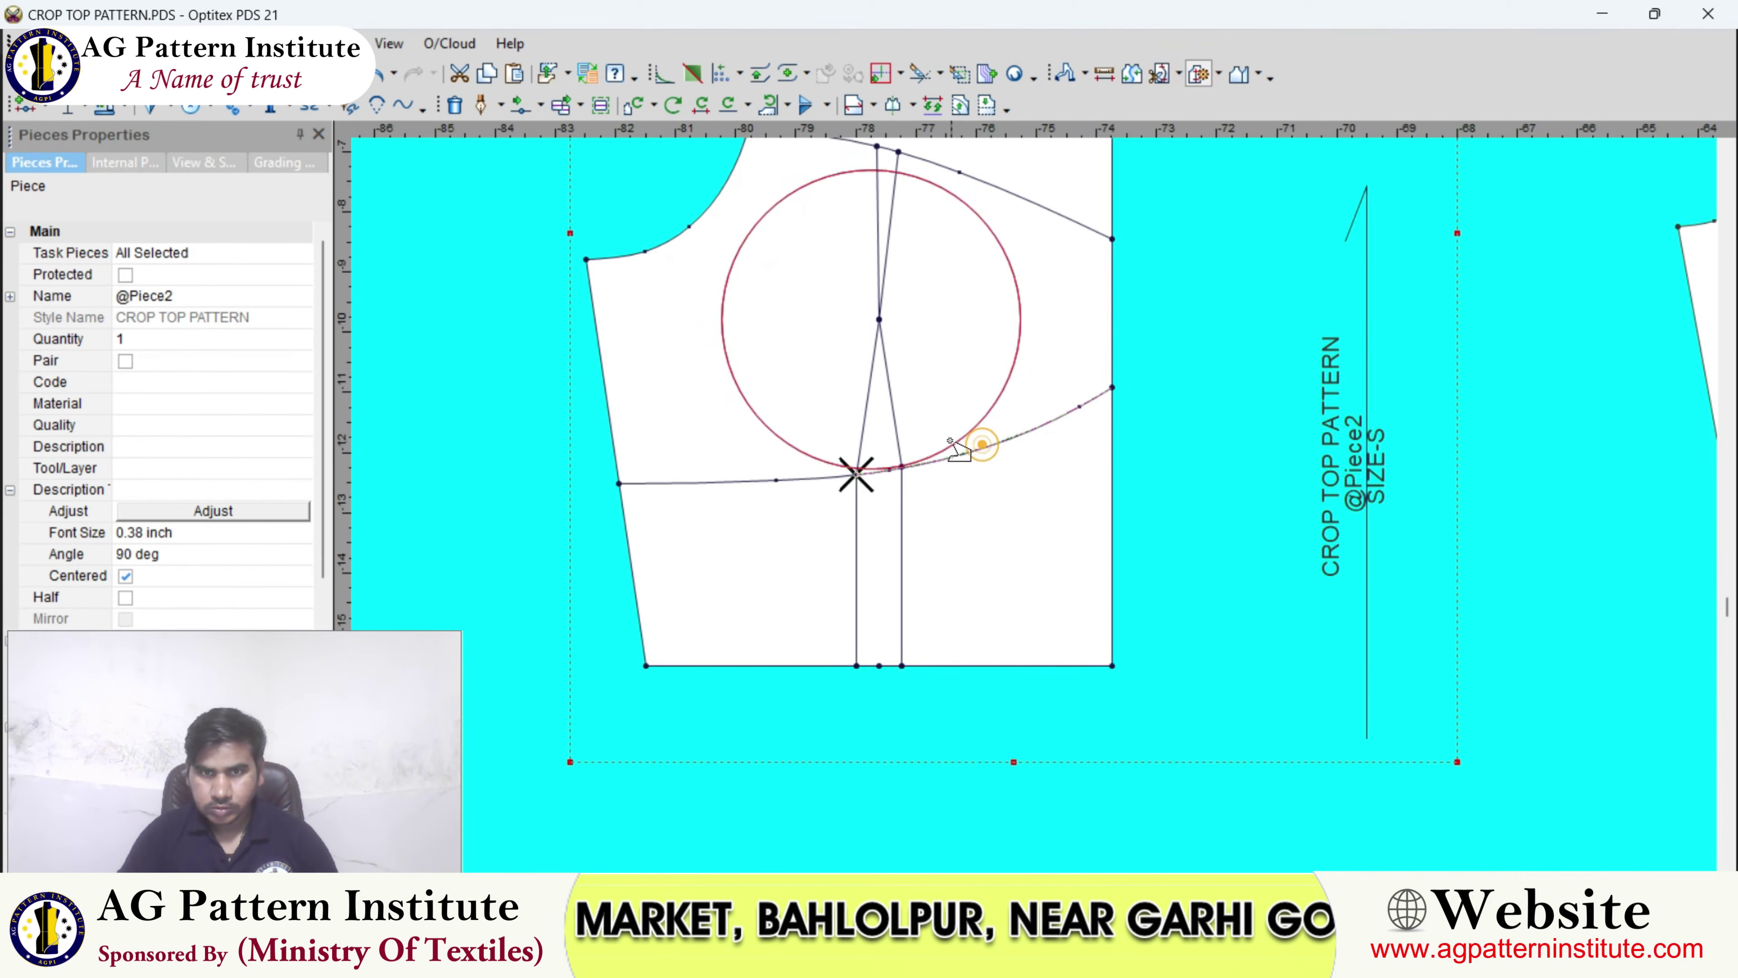
pyautogui.click(894, 414)
pyautogui.scroll(2, 896, 407)
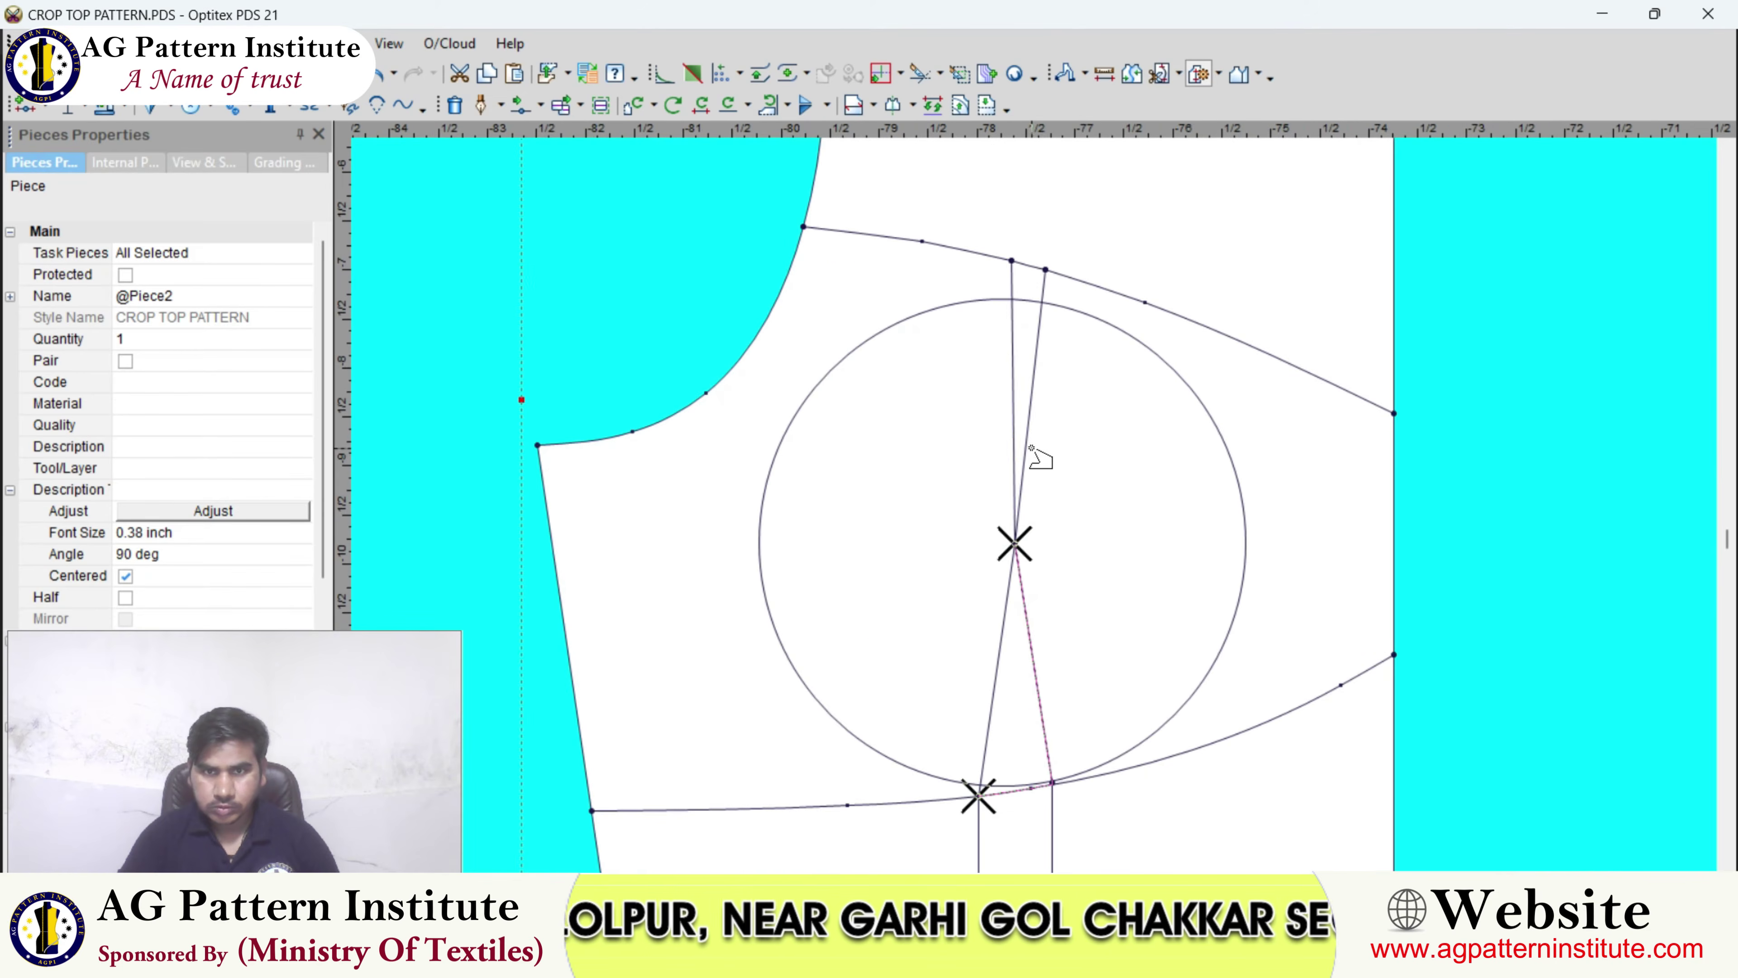
pyautogui.click(1028, 439)
pyautogui.click(1107, 286)
pyautogui.scroll(-1, 1120, 565)
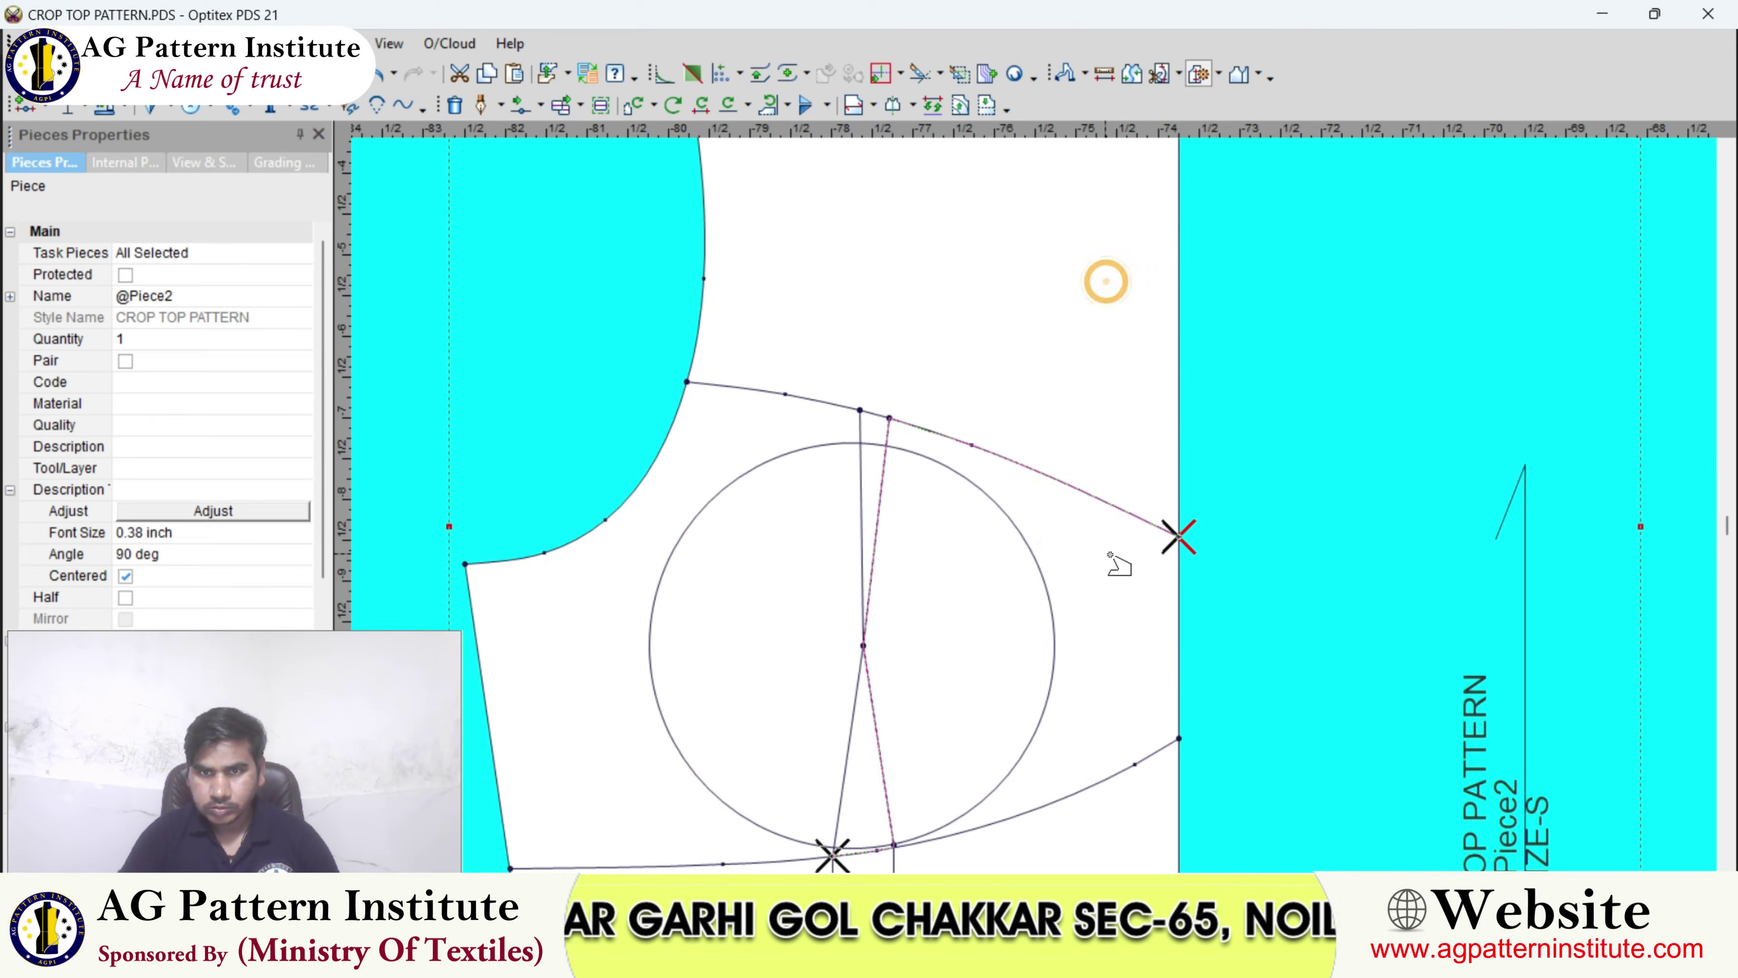
pyautogui.click(1180, 595)
pyautogui.click(1167, 740)
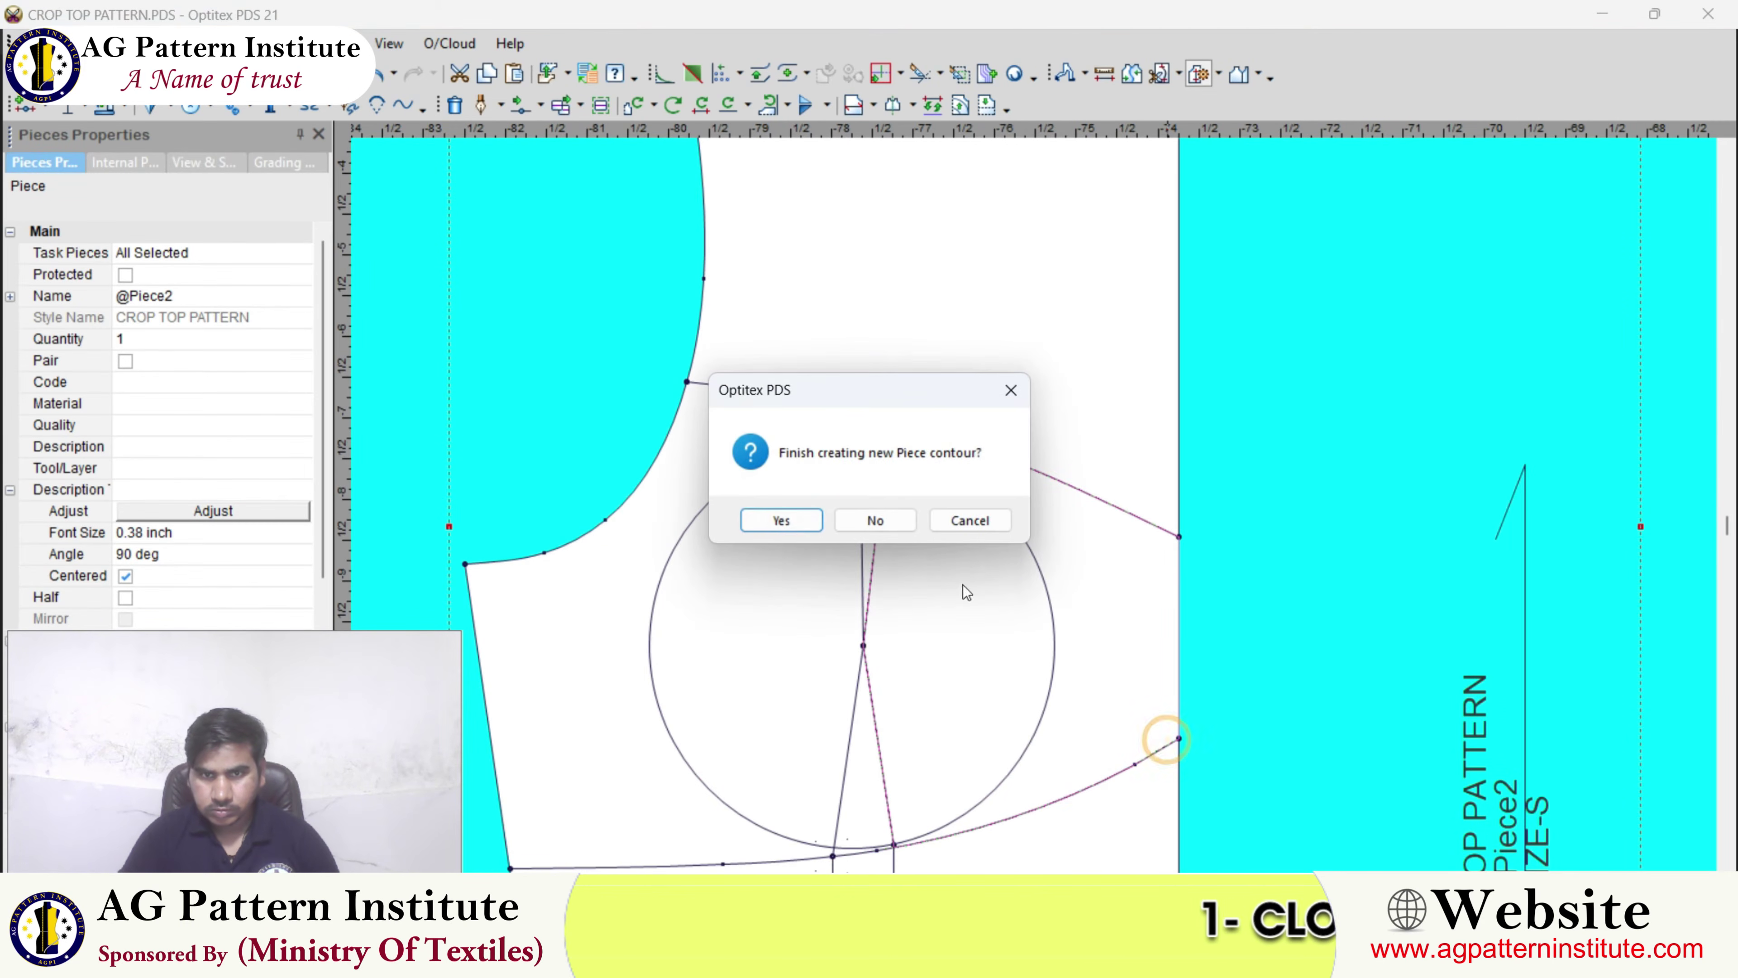
# - Finish the centre-front cup contour and place the new piece between the side cup piece and the bodice
pyautogui.click(799, 525)
pyautogui.rightClick(900, 376)
pyautogui.click(927, 389)
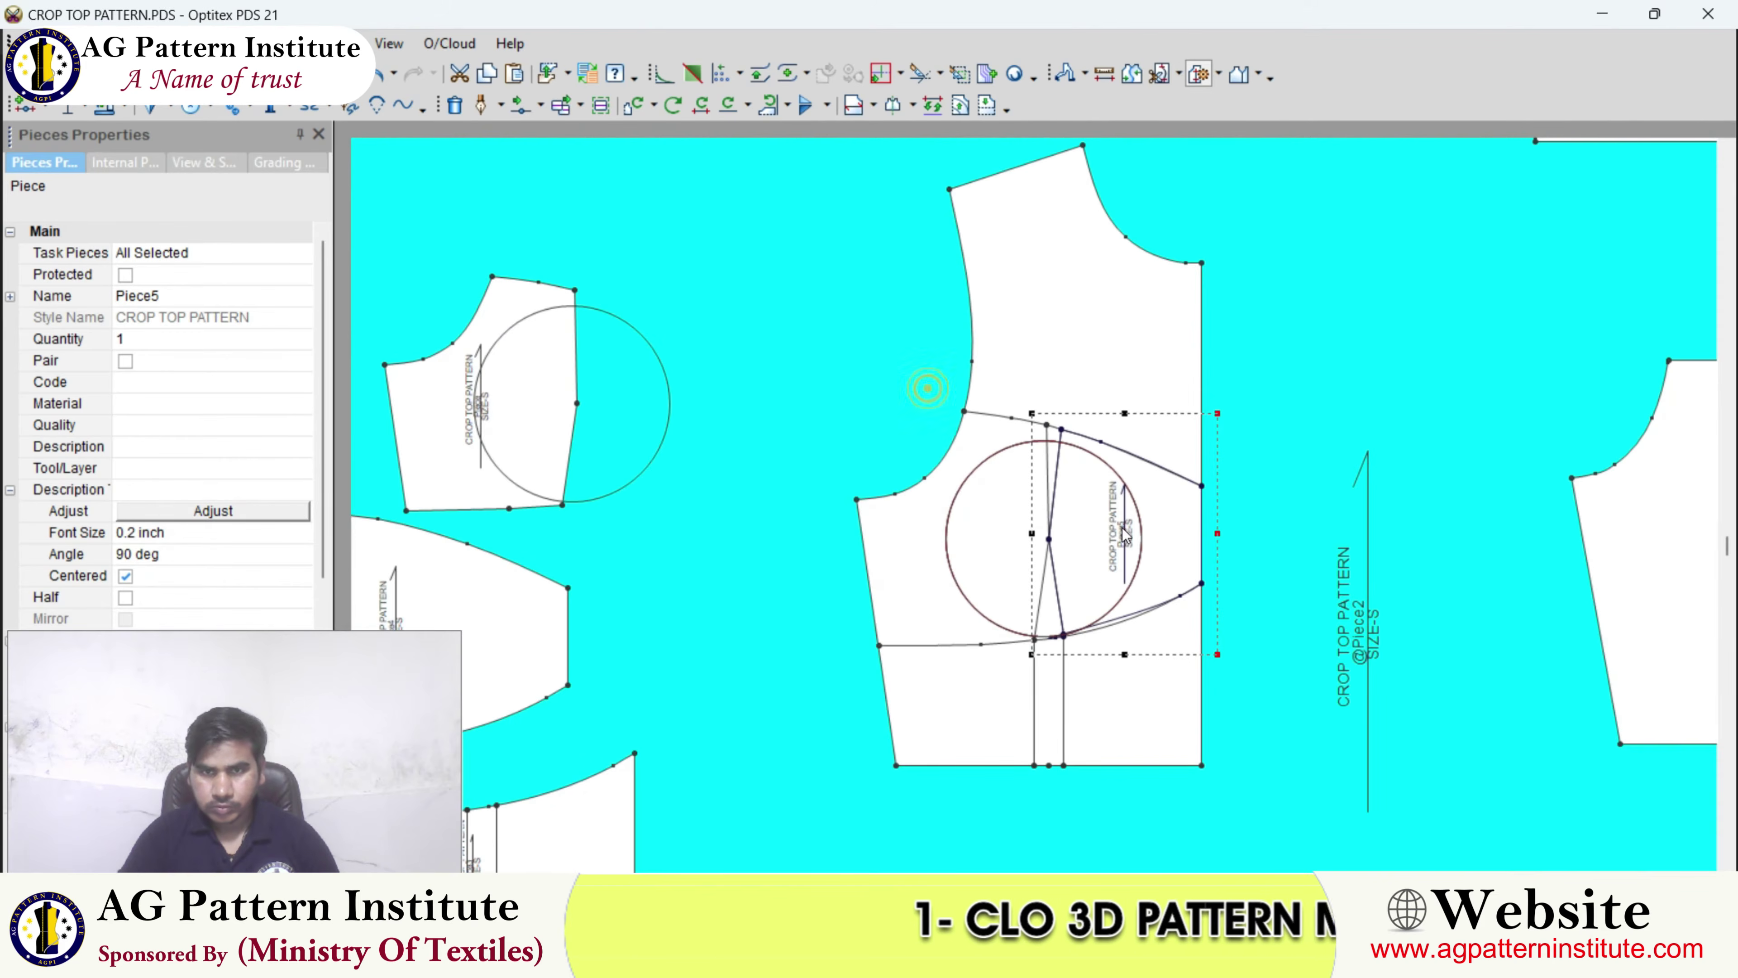
pyautogui.click(760, 366)
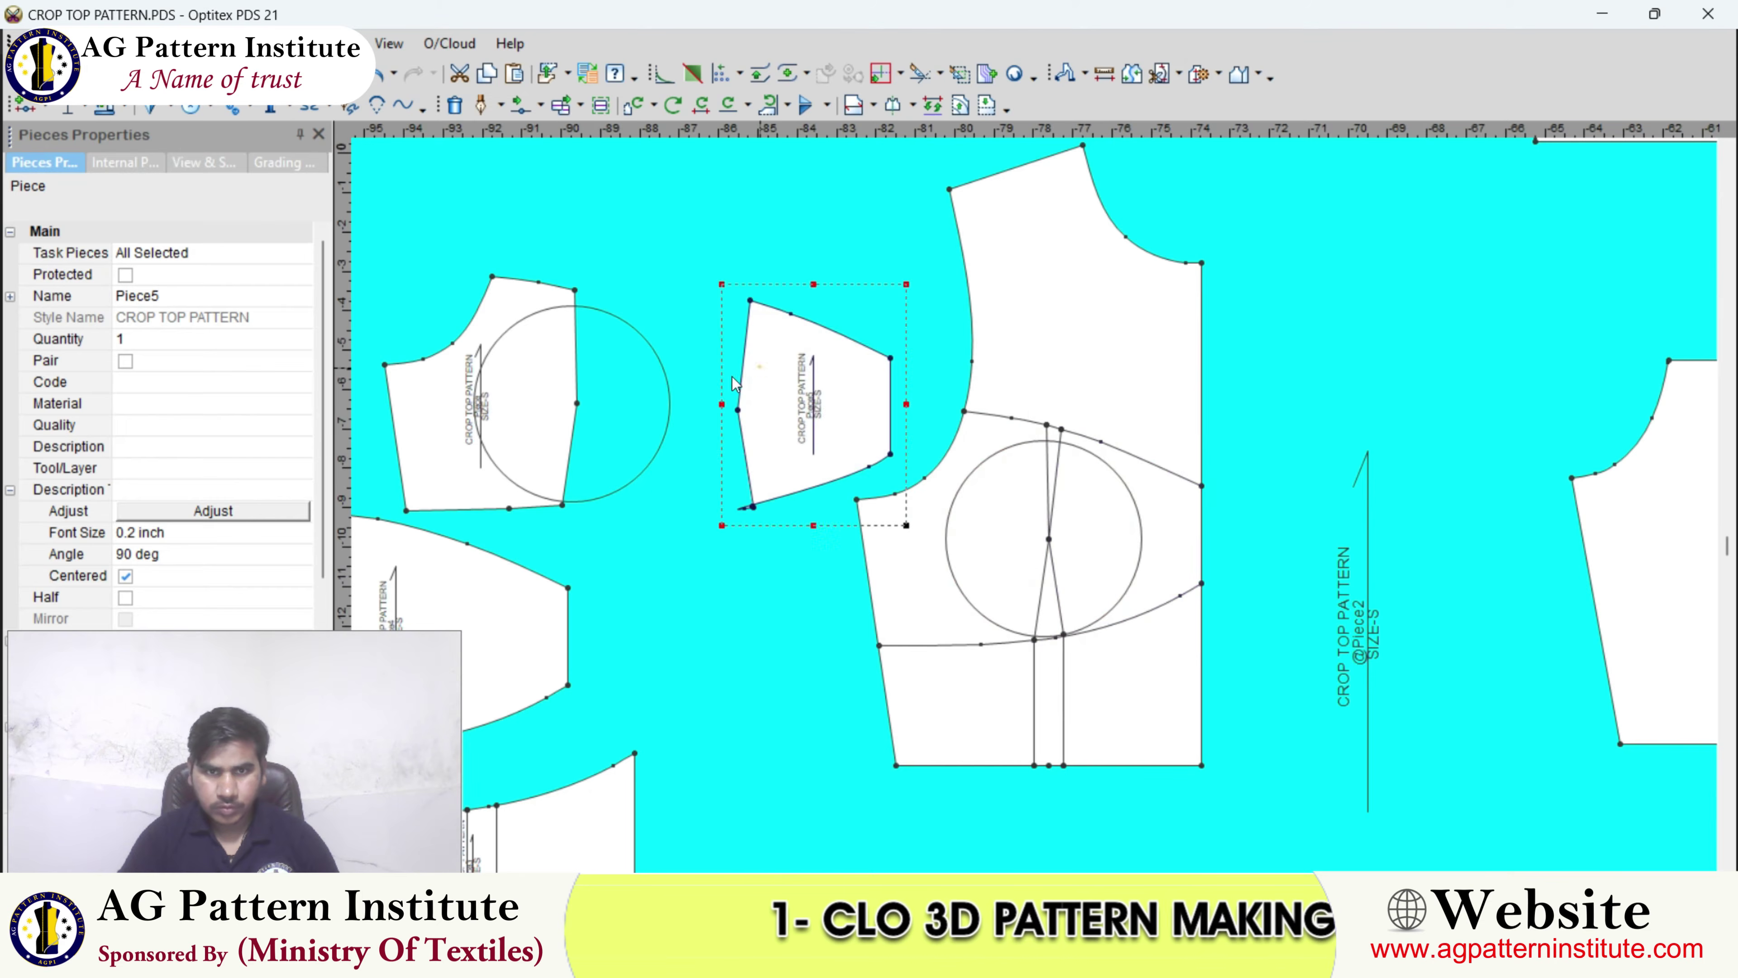
# - Delete the bust circle from the armhole-side cup piece while keeping the piece itself
pyautogui.click(671, 391)
pyautogui.press('Delete')
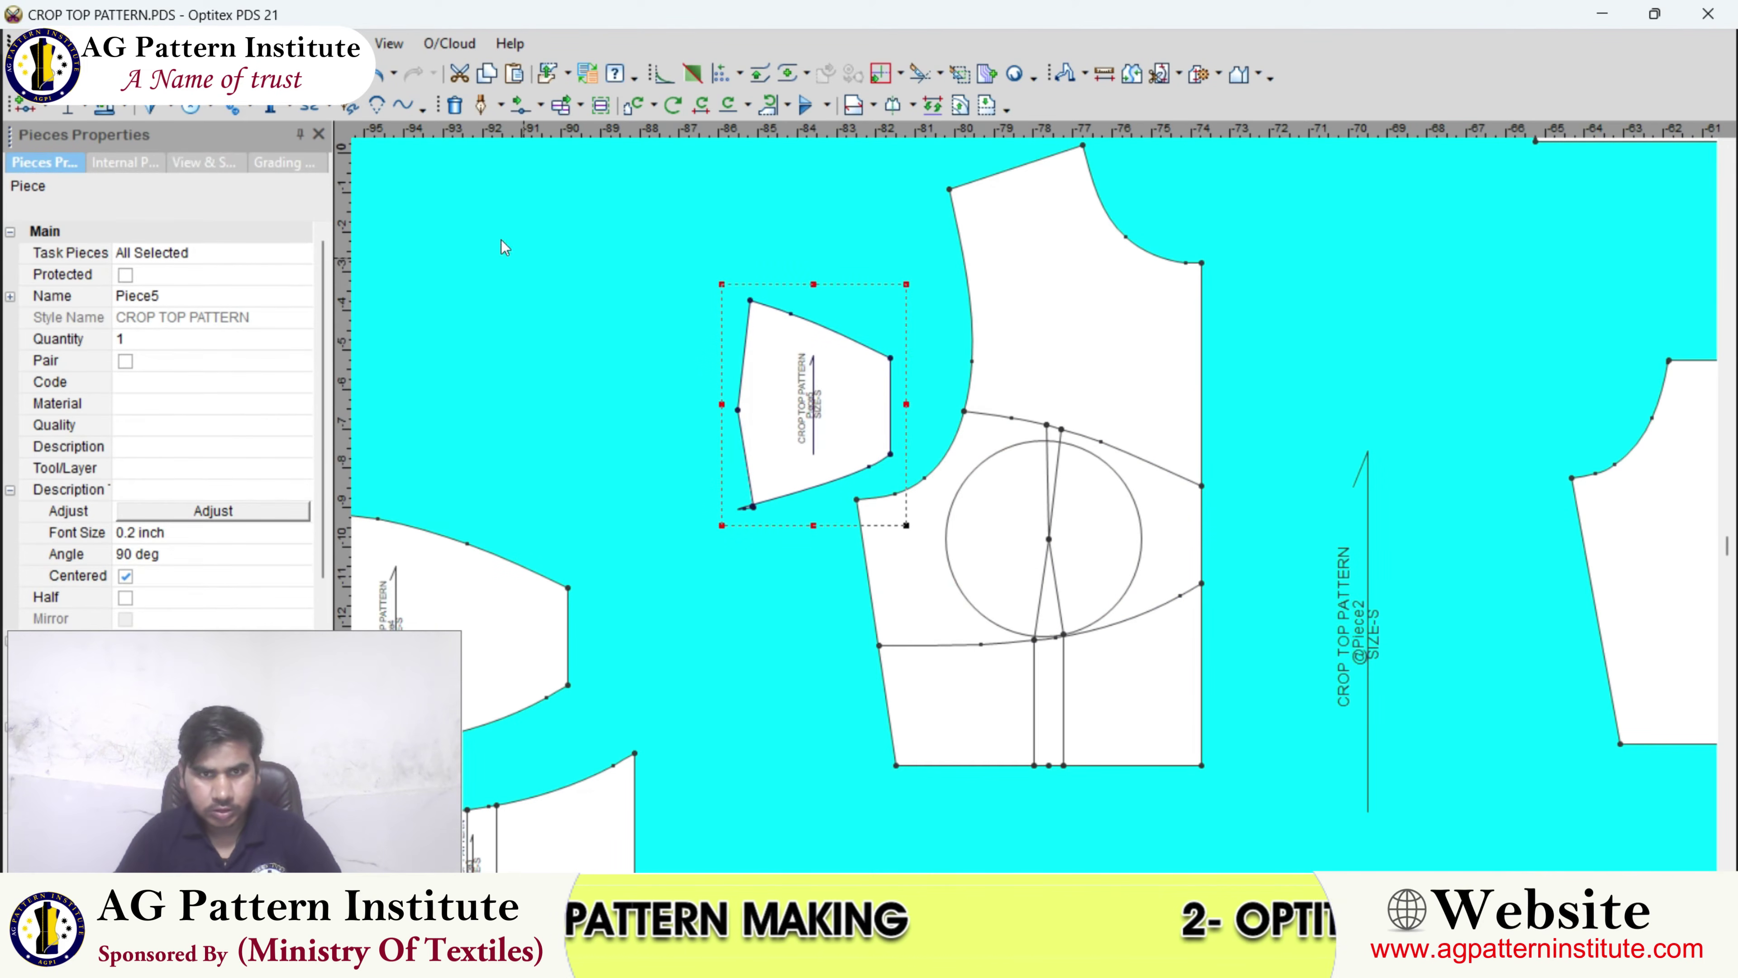
pyautogui.moveTo(626, 442); pyautogui.dragTo(1025, 508, button='middle')
pyautogui.scroll(3, 1025, 508)
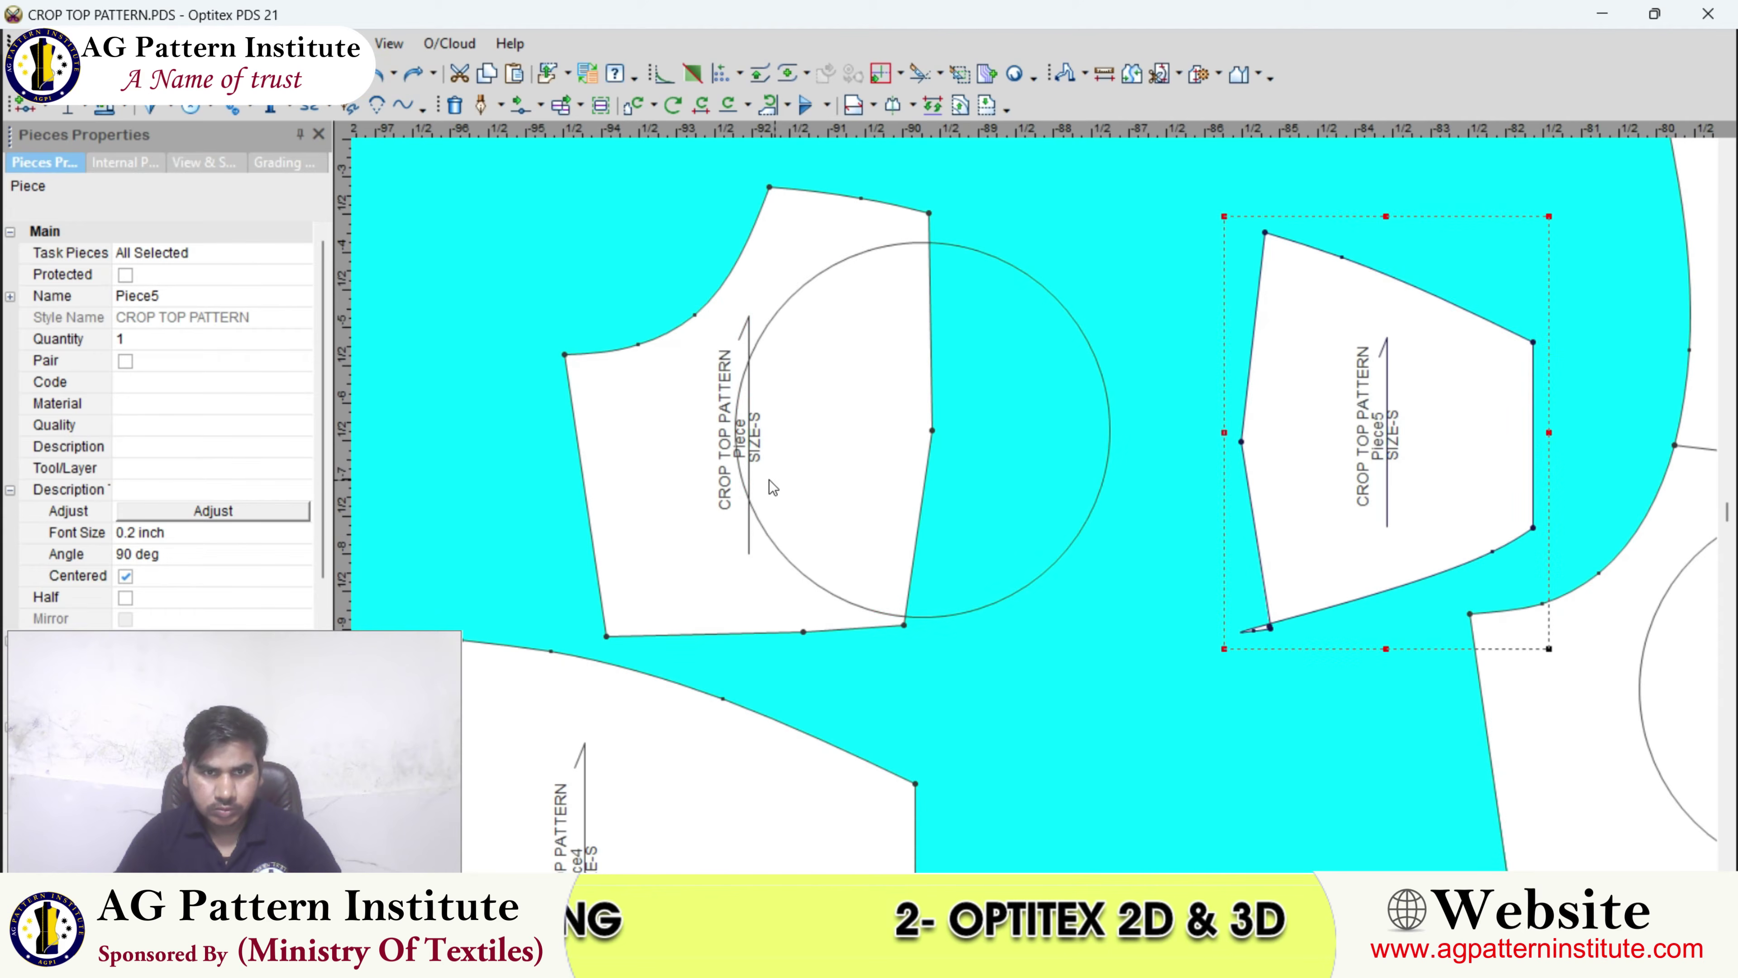
pyautogui.click(734, 438)
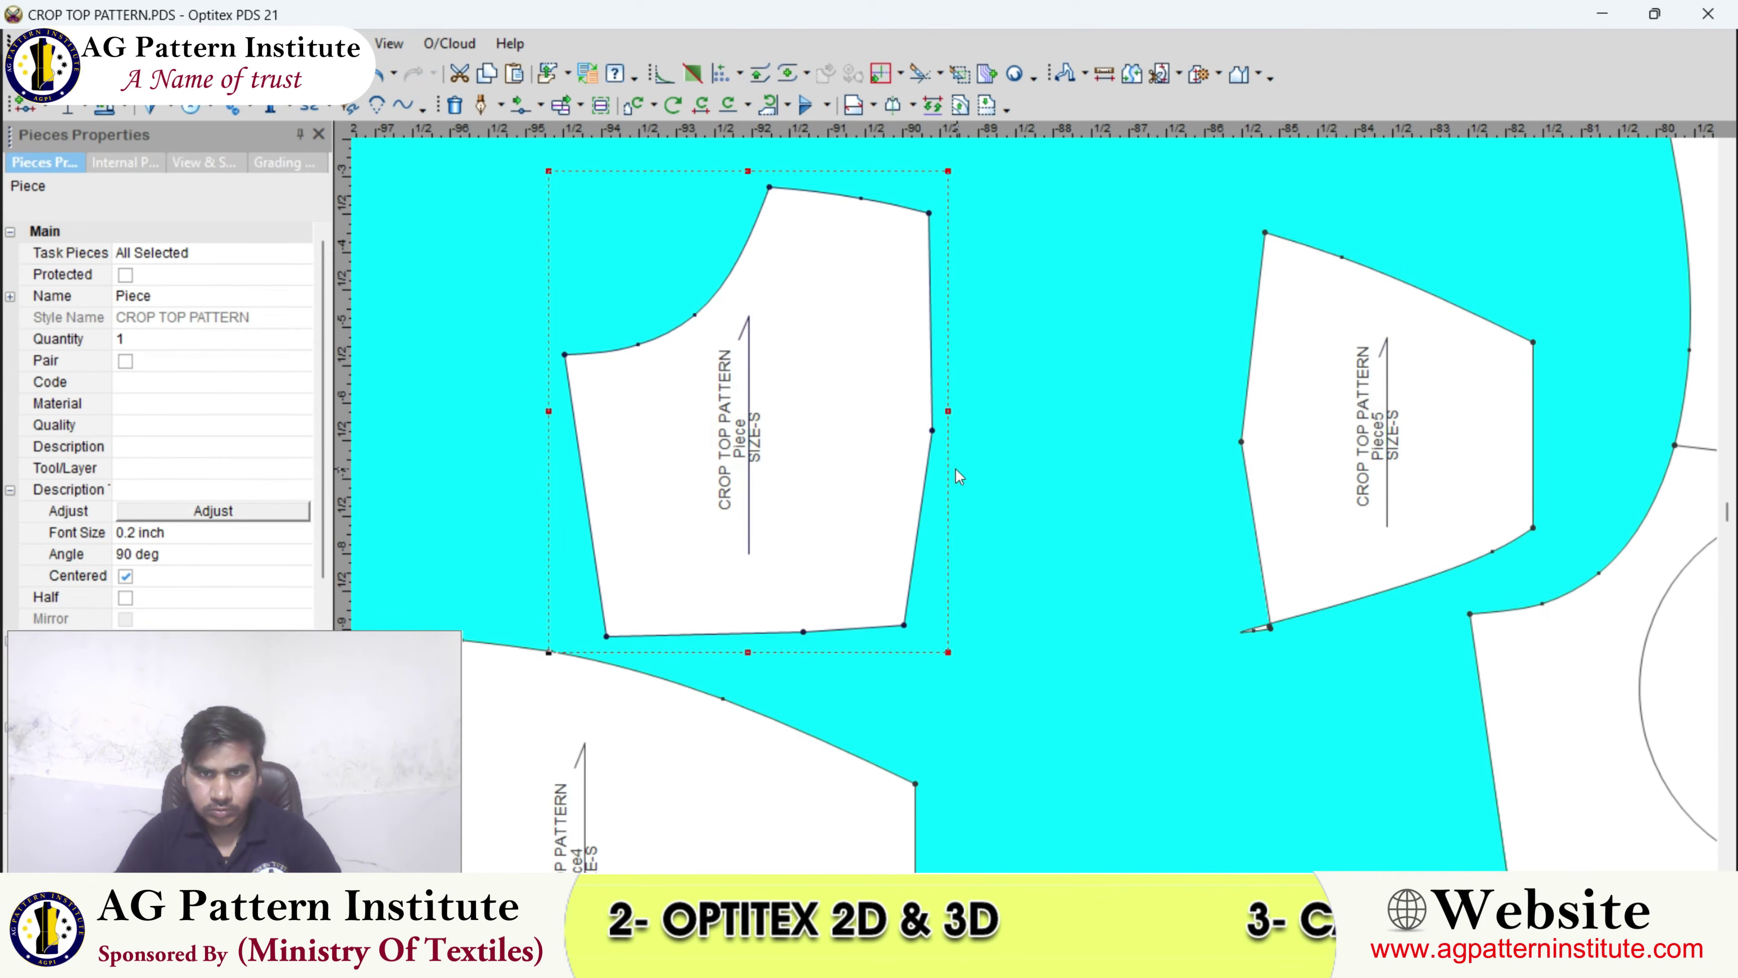
# - Turn on the Curve option for the bust point on the facing edges of both cup pieces
pyautogui.click(931, 430)
pyautogui.click(232, 275)
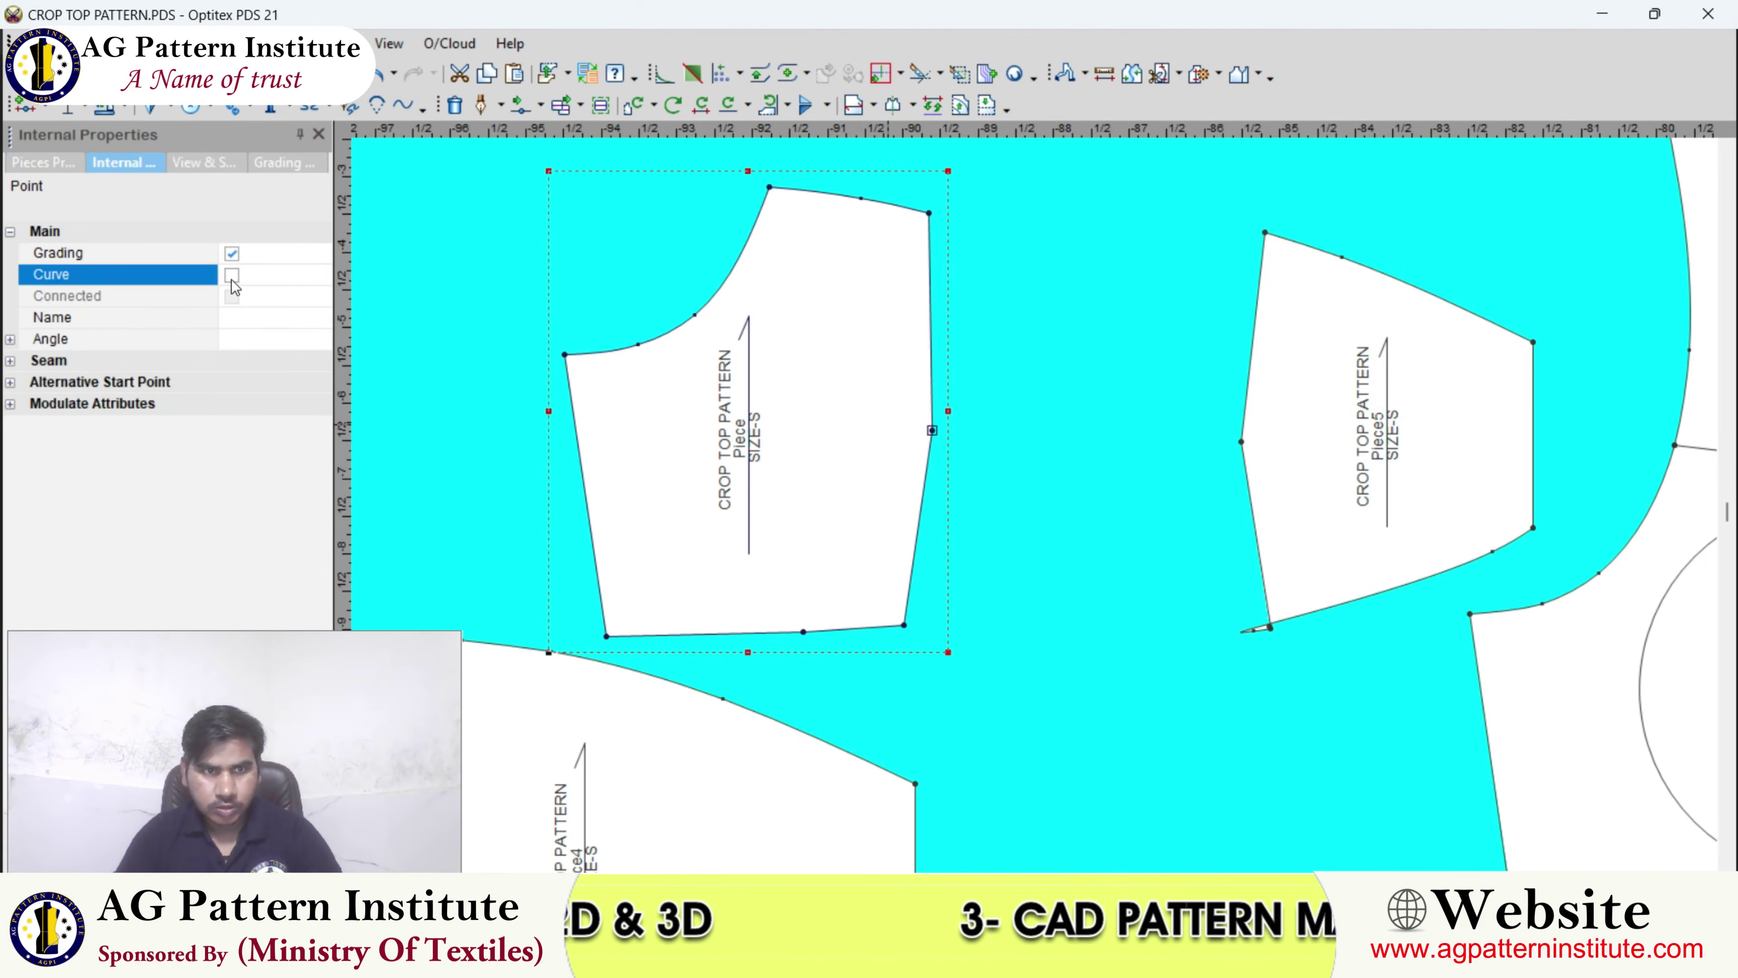
pyautogui.click(1239, 443)
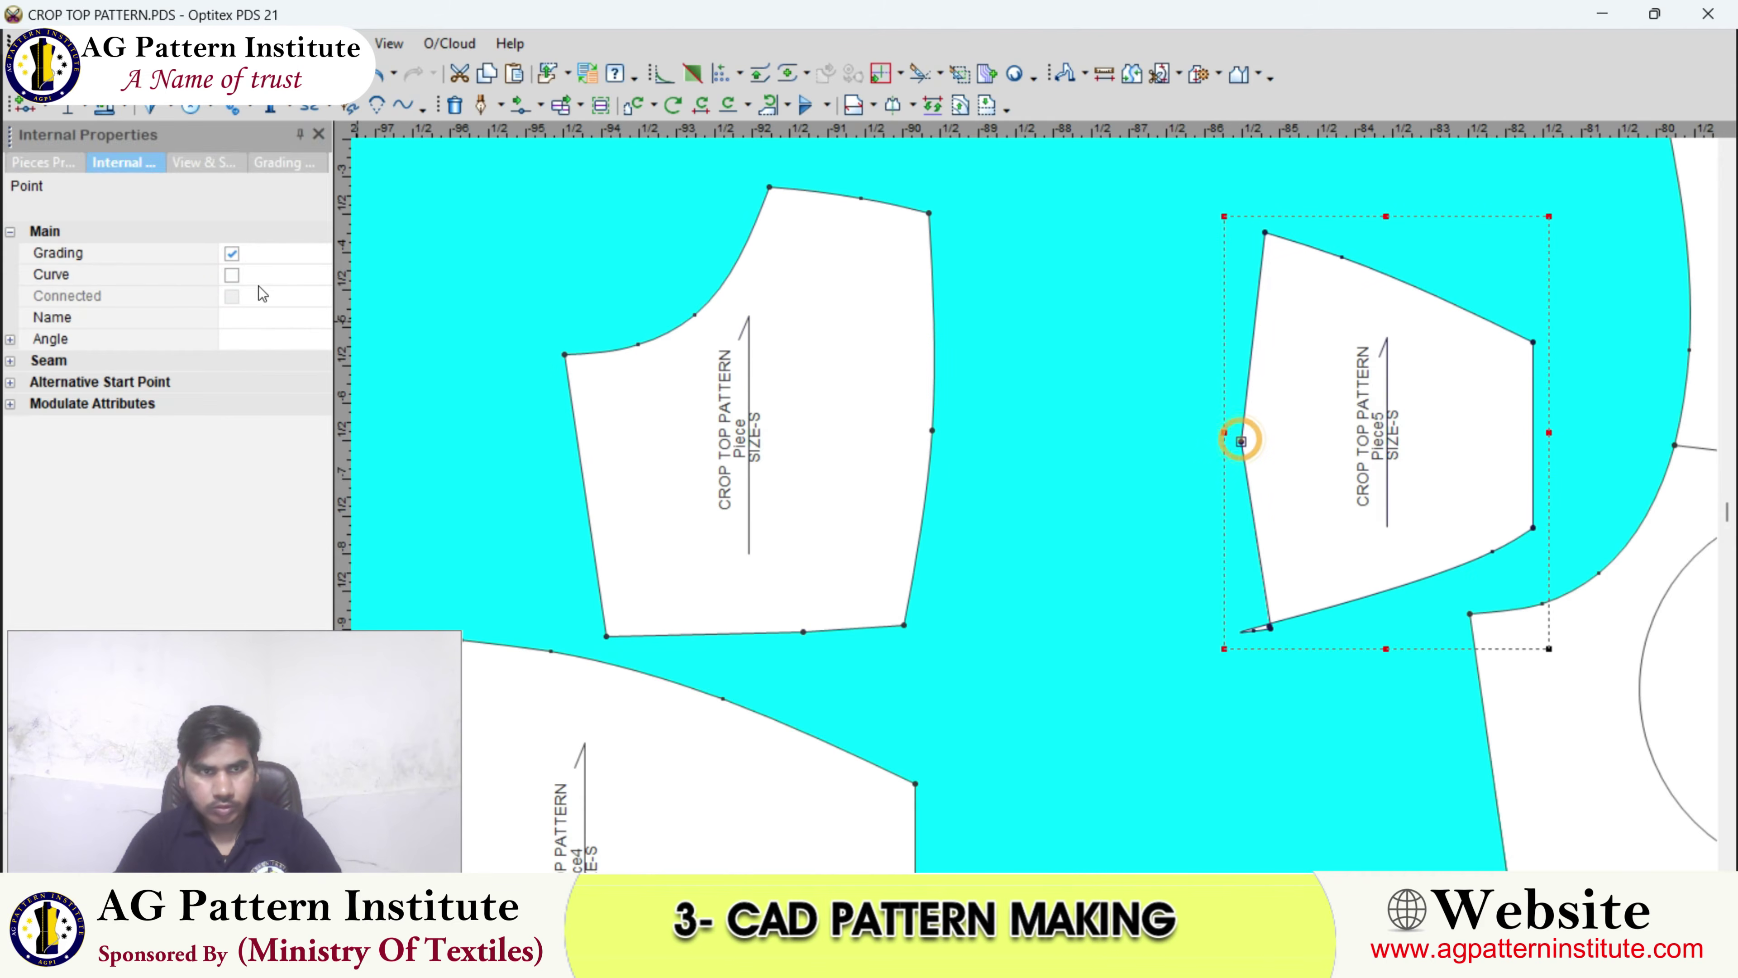
pyautogui.click(231, 275)
# - Delete the stray points at the centre cup piece's lower dart corner and move the piece beside the side cup piece
pyautogui.scroll(3, 1171, 625)
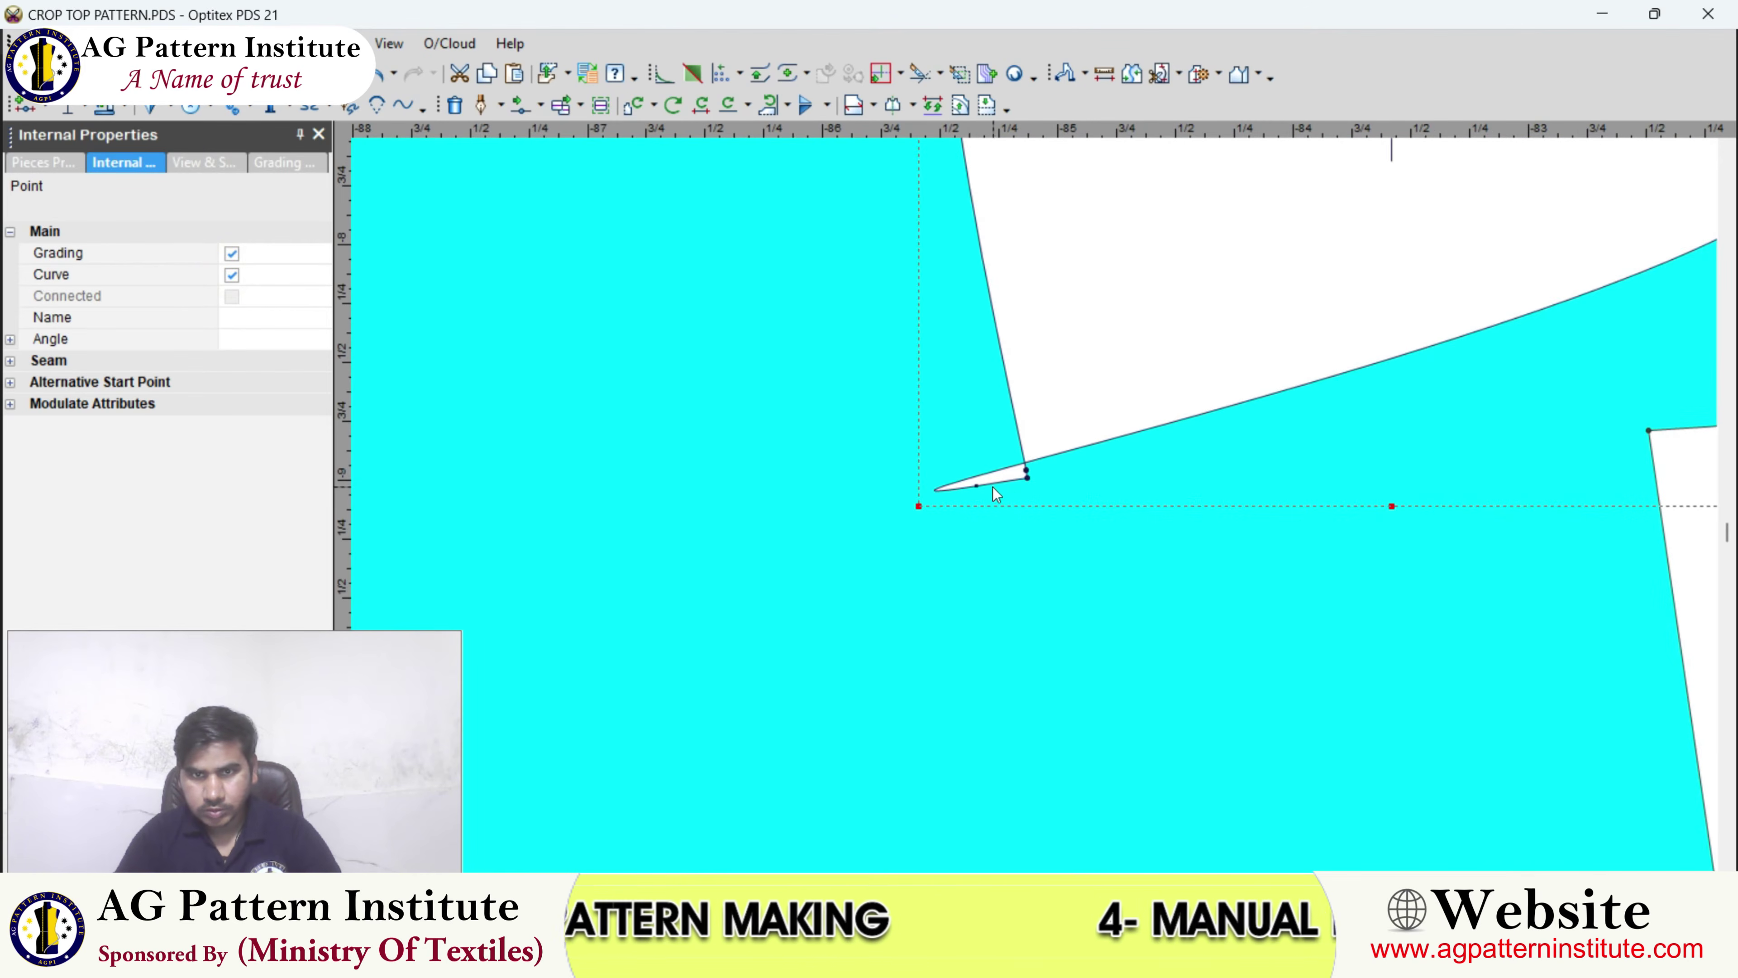
pyautogui.click(976, 484)
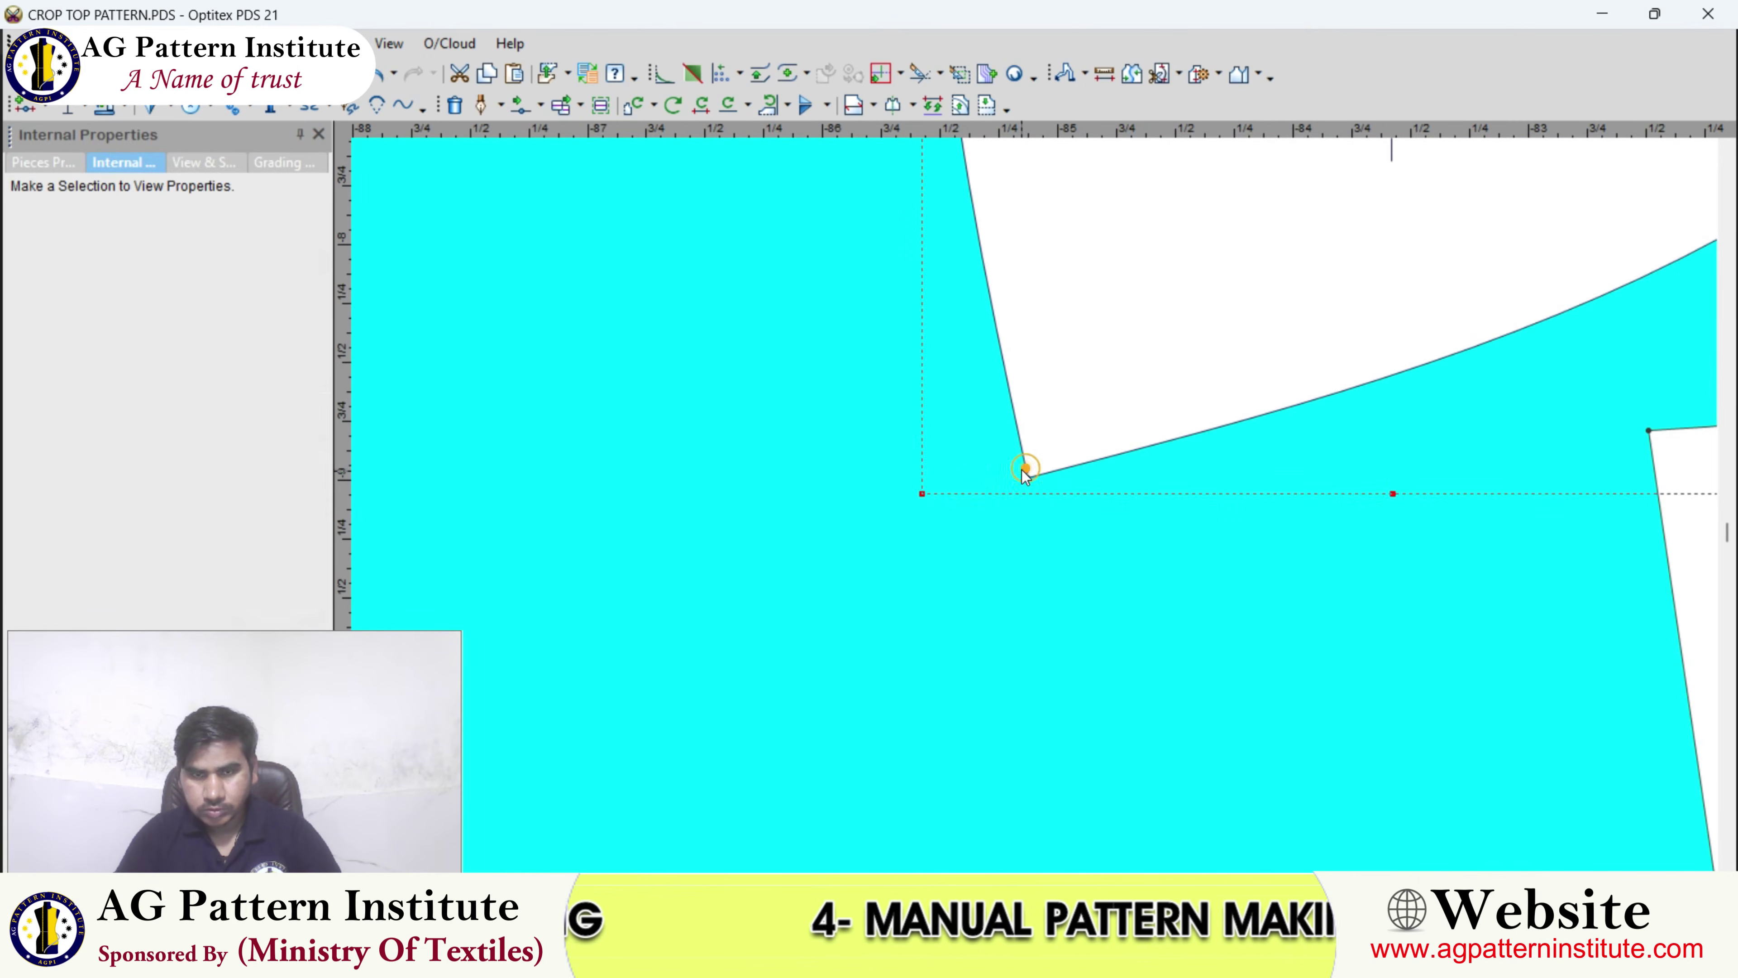
pyautogui.scroll(-5, 1034, 500)
pyautogui.moveTo(1016, 407); pyautogui.dragTo(735, 407)
pyautogui.moveTo(735, 407); pyautogui.dragTo(1035, 505, button='middle')
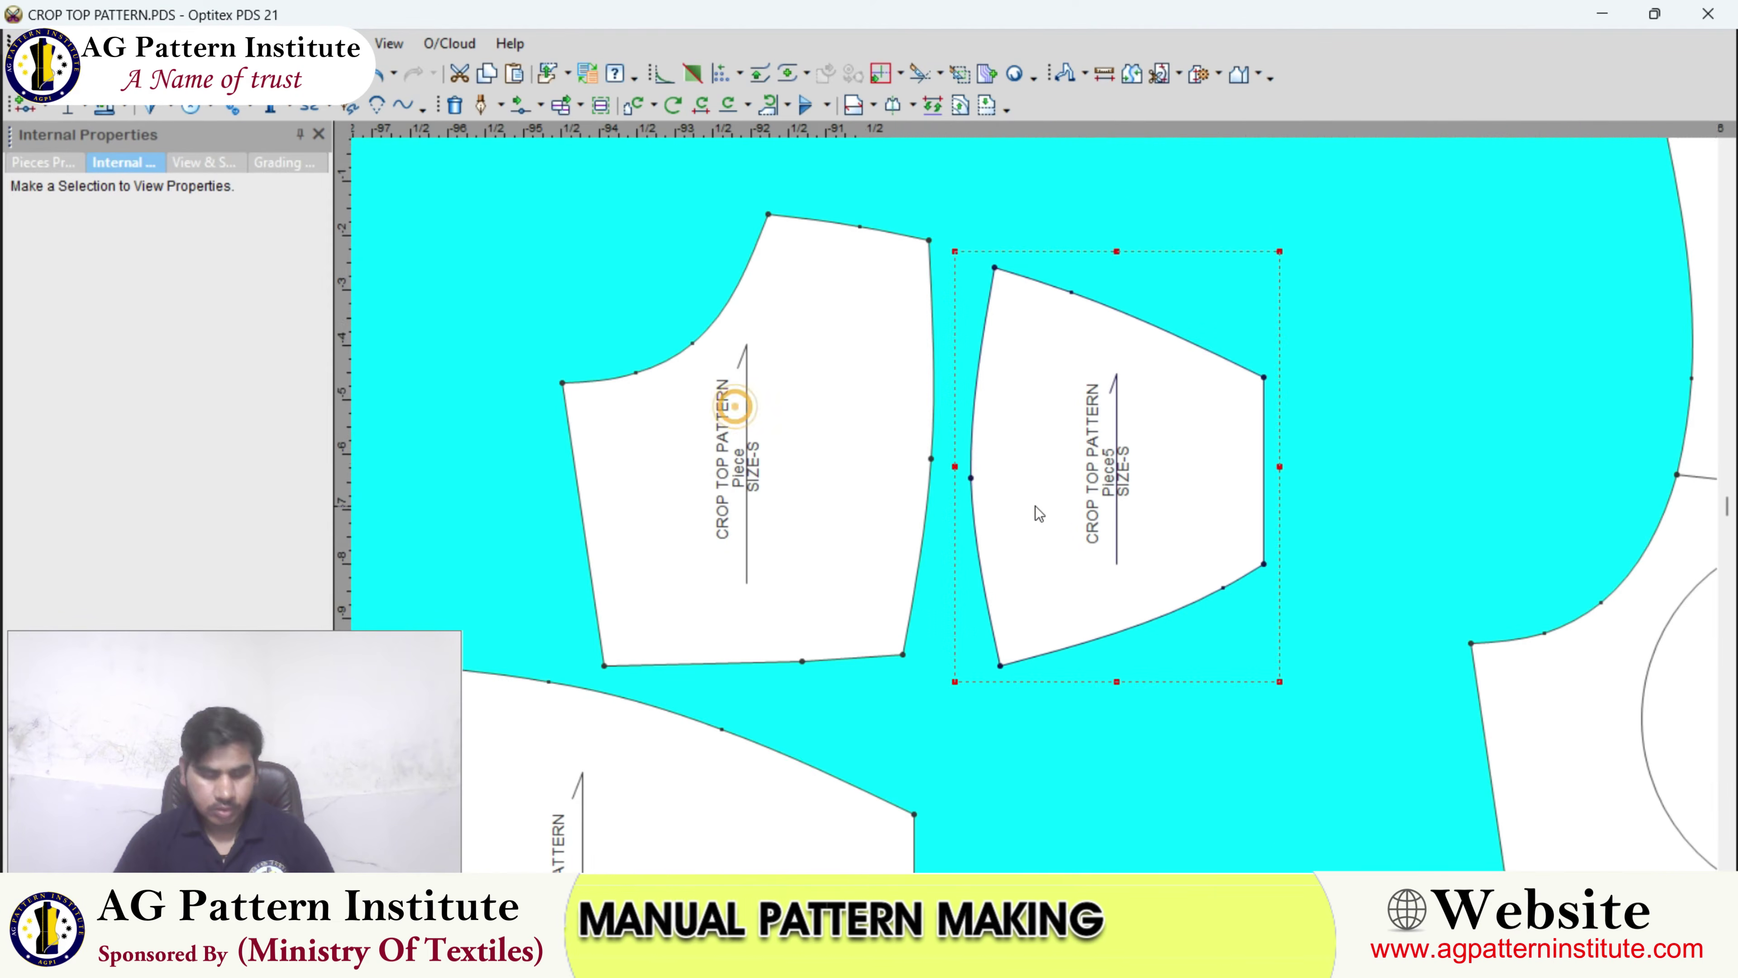
# - Display the segment lengths and compare the facing edges of the two cup pieces
pyautogui.scroll(2, 987, 432)
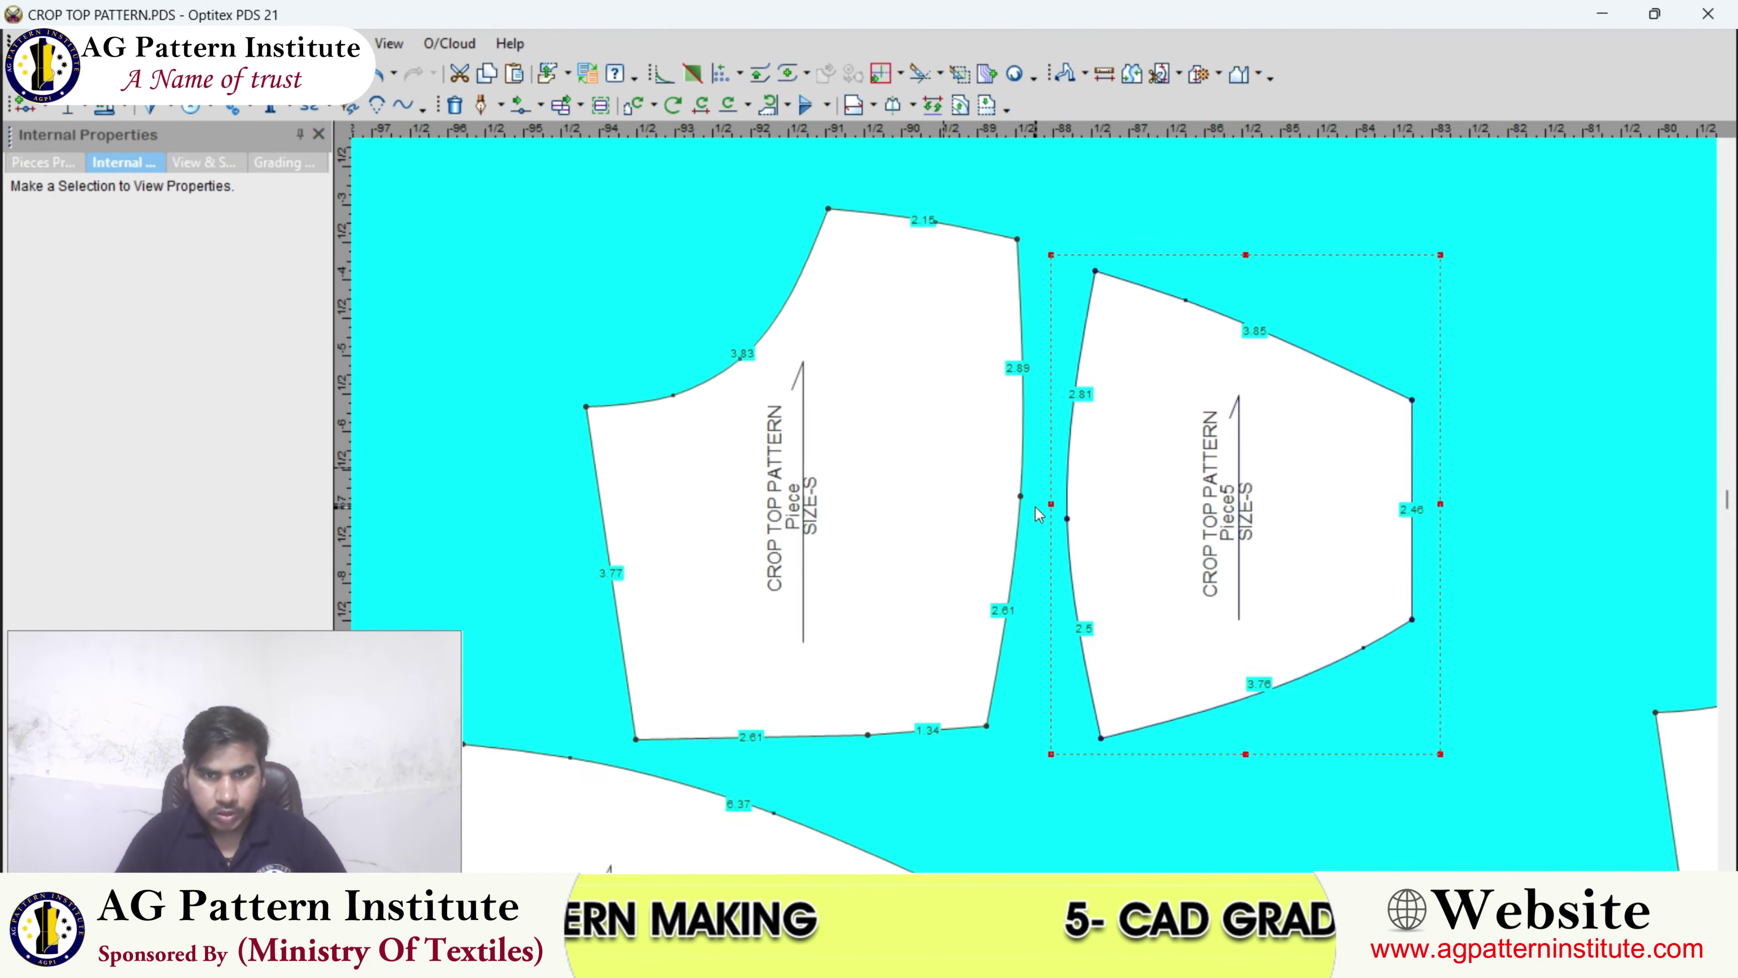
pyautogui.scroll(-3, 1036, 521)
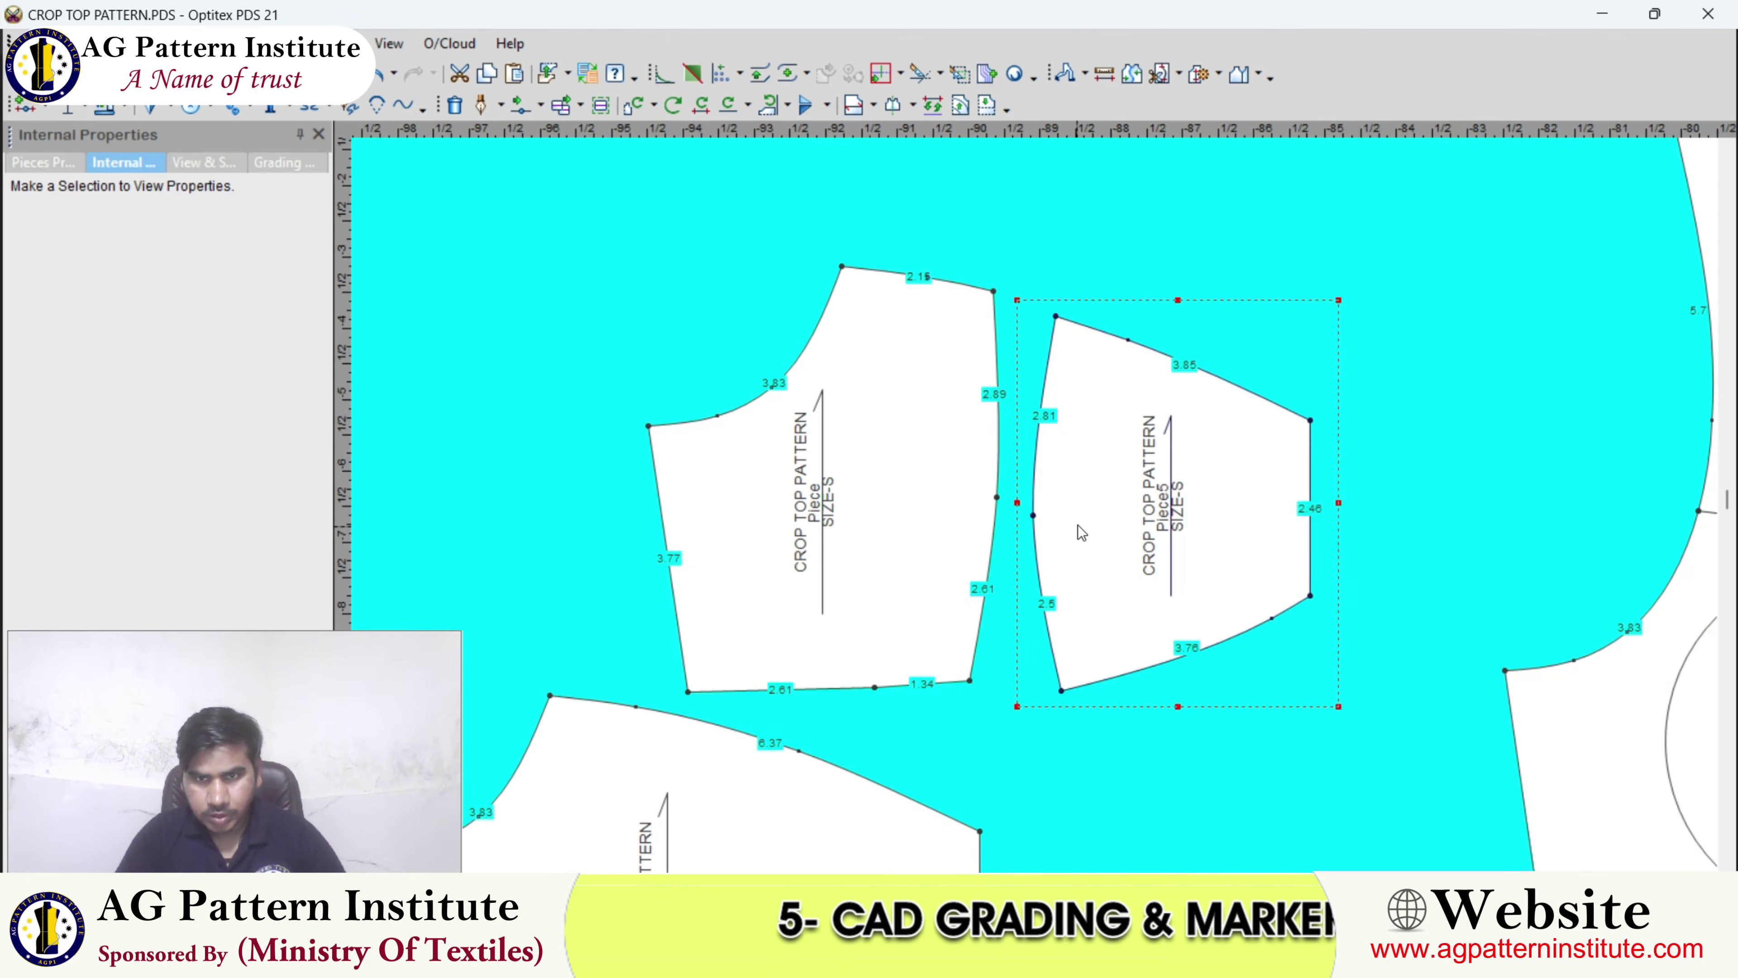
pyautogui.scroll(4, 1045, 518)
# - Move the centre cup piece's lower dart corner slightly downward, lengthening its lower dart edge to about 2.53 inch
pyautogui.click(524, 110)
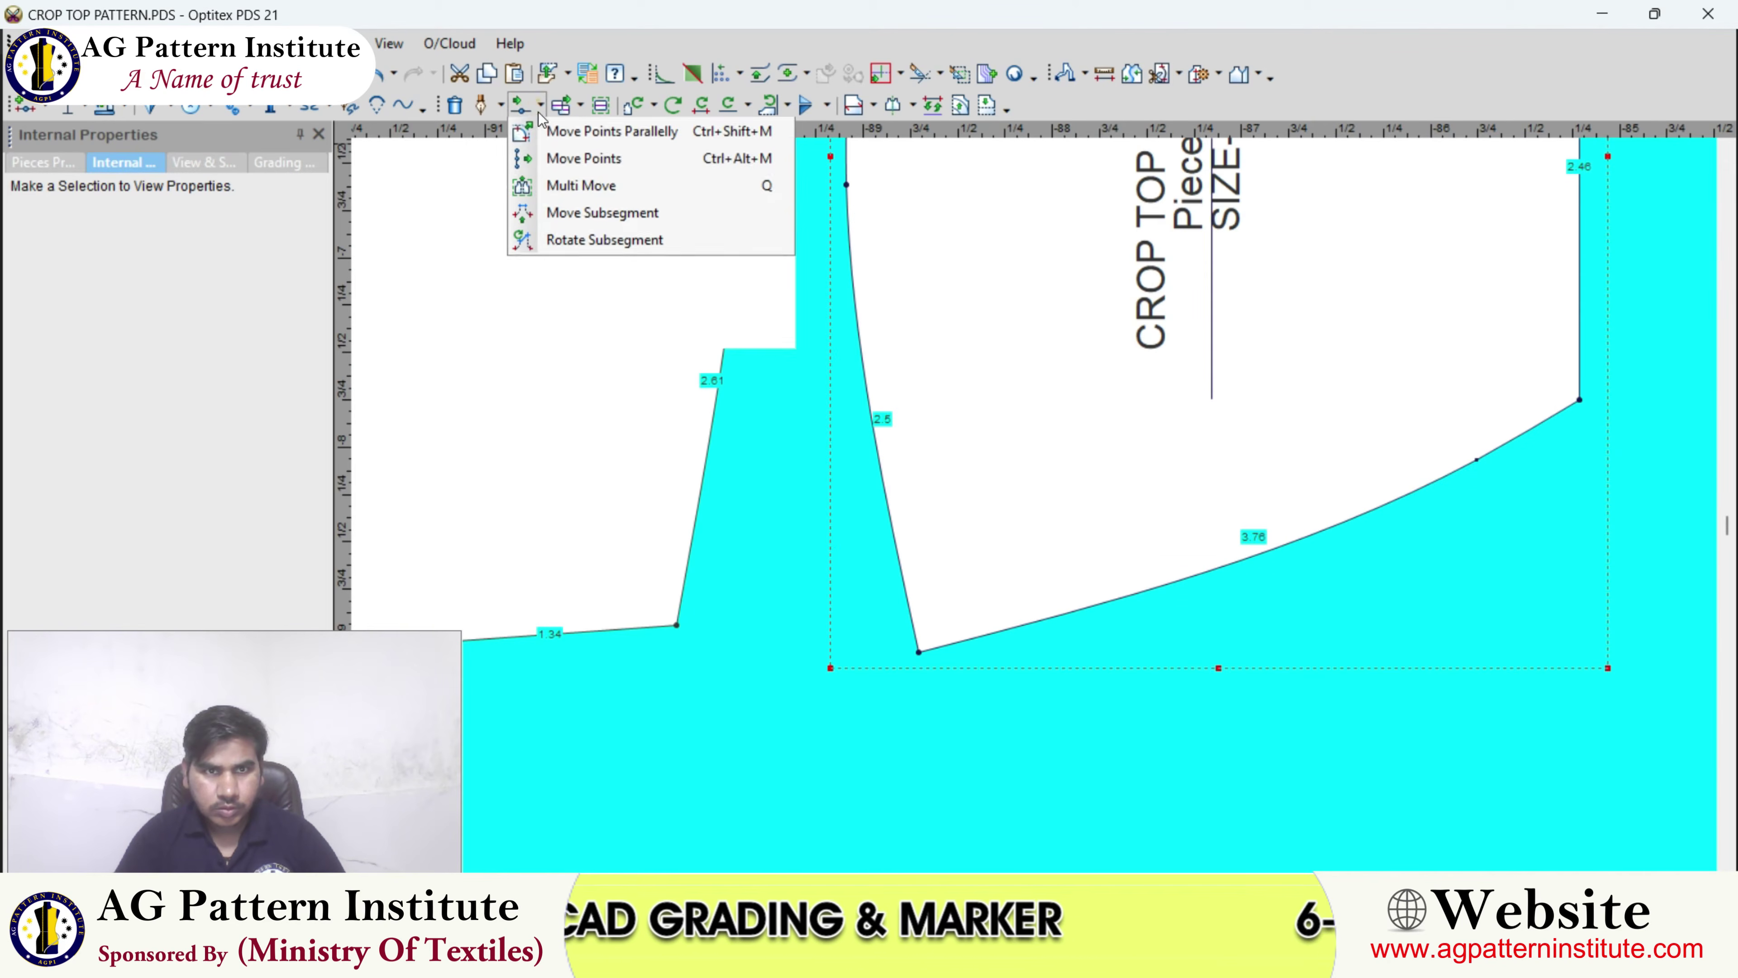
pyautogui.click(587, 204)
pyautogui.scroll(1, 1055, 508)
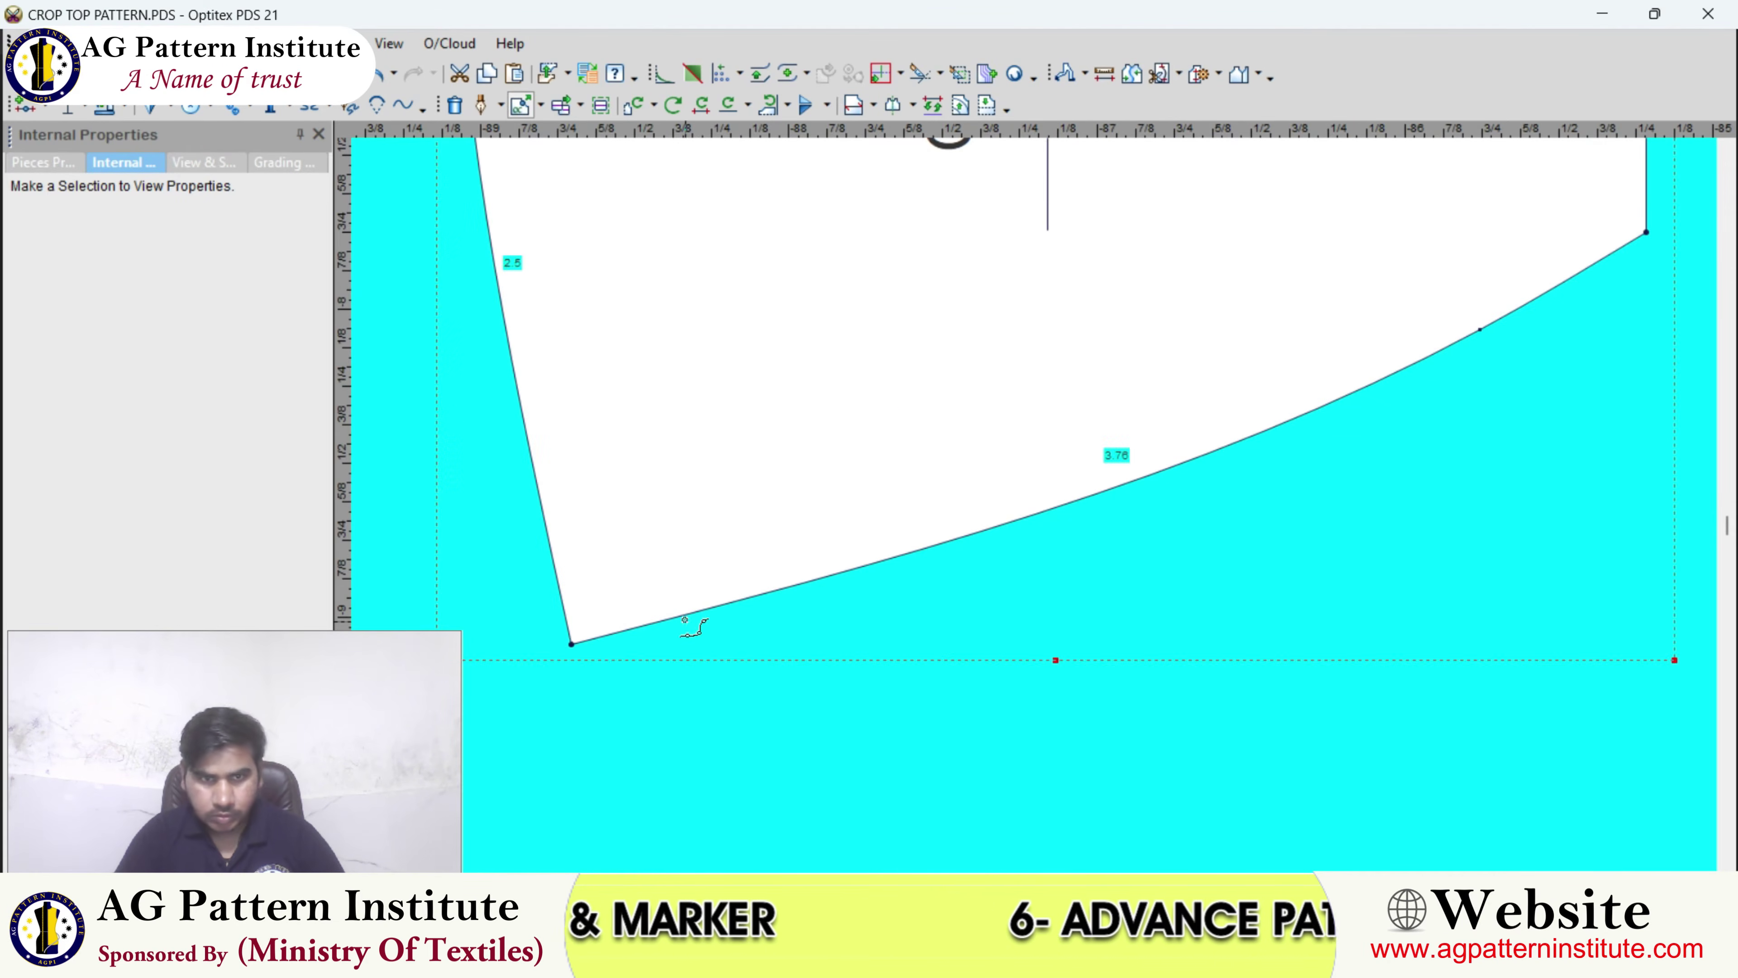
pyautogui.scroll(-3, 1039, 505)
pyautogui.scroll(4, 1032, 512)
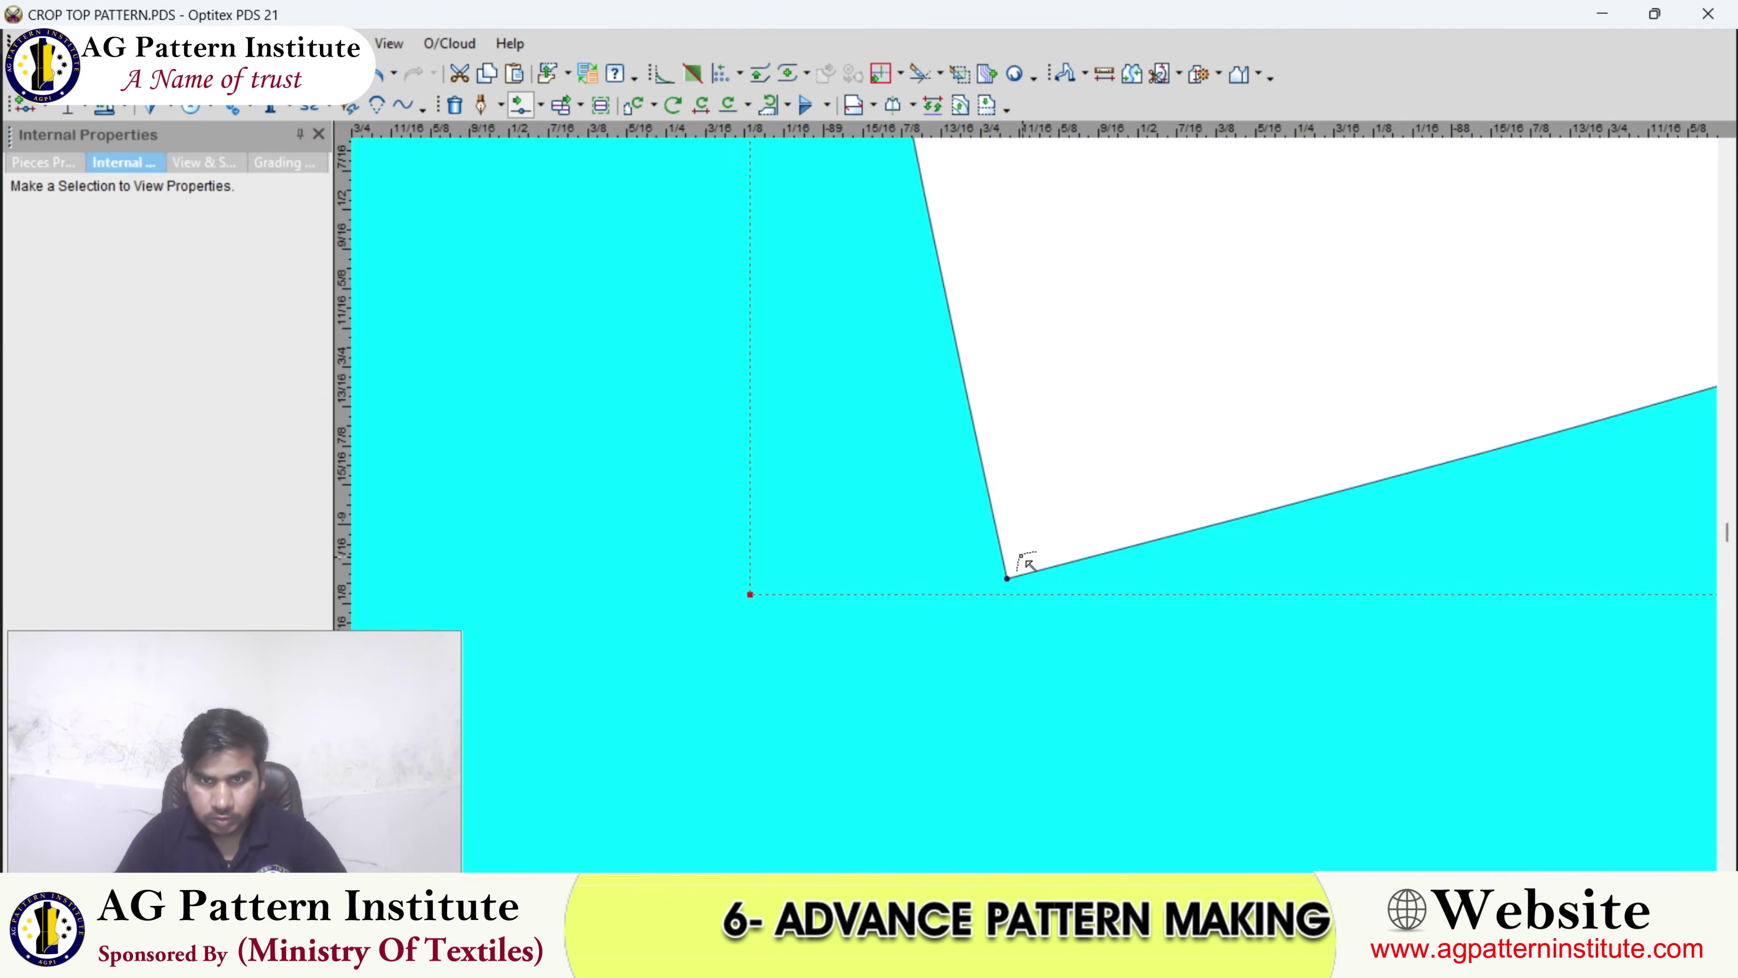
pyautogui.click(1012, 582)
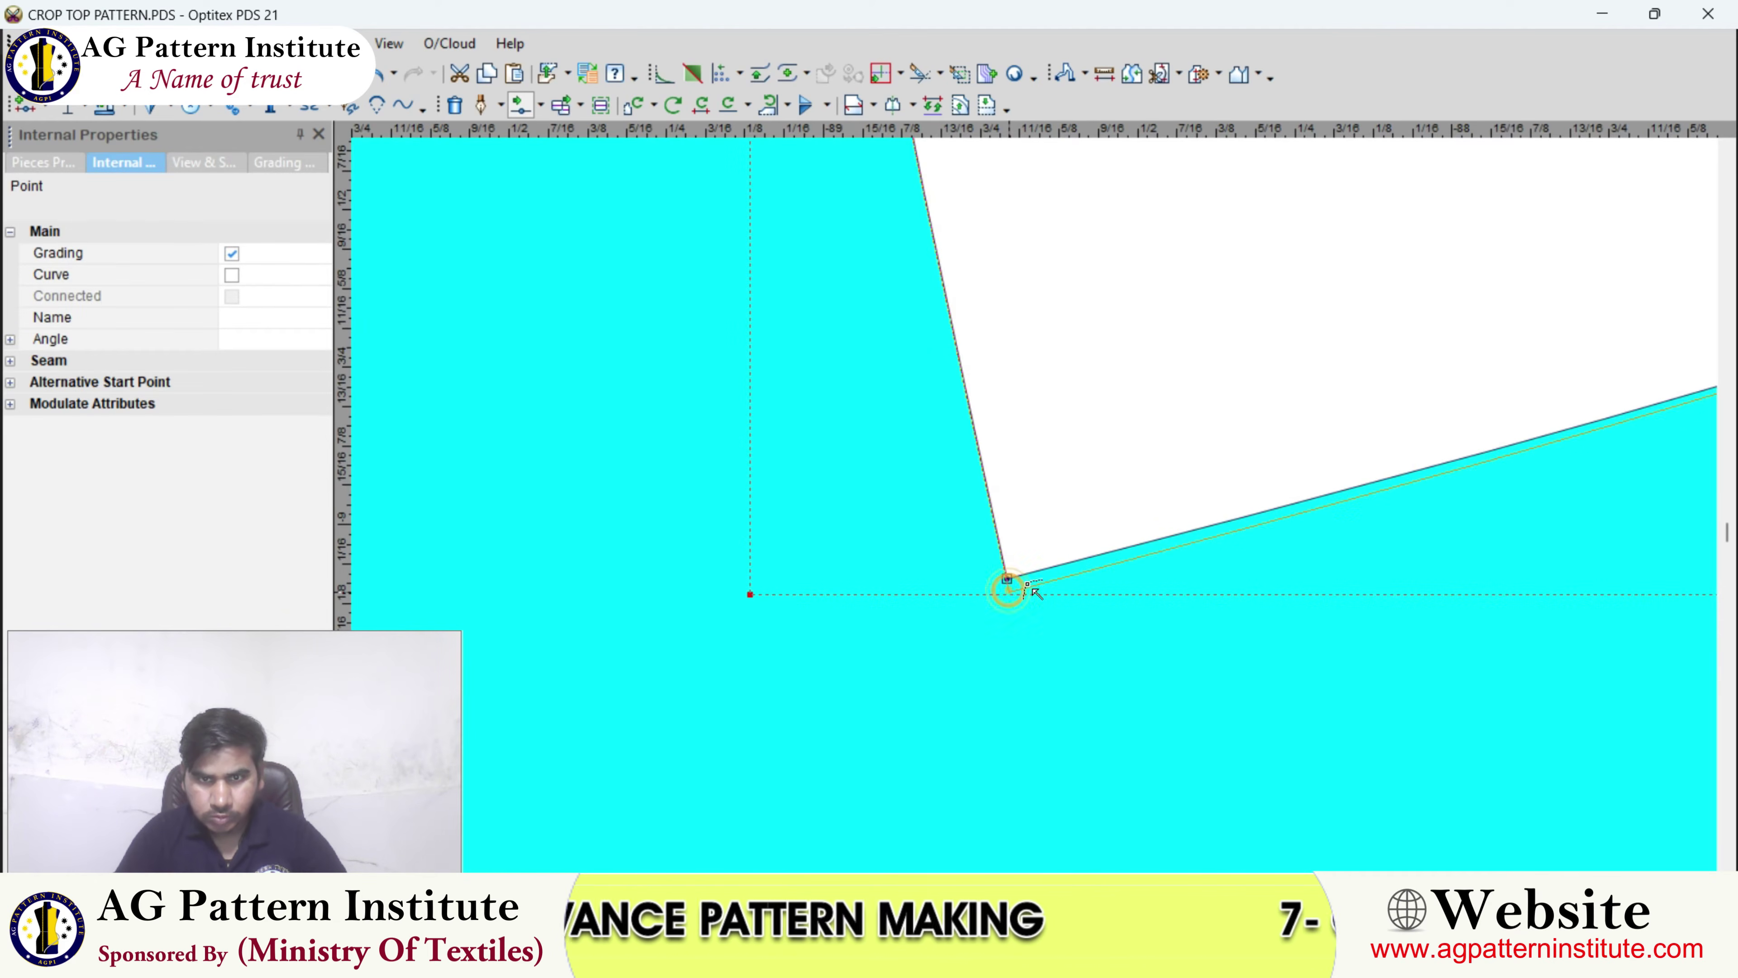
pyautogui.press('Return')
pyautogui.scroll(-4, 1041, 513)
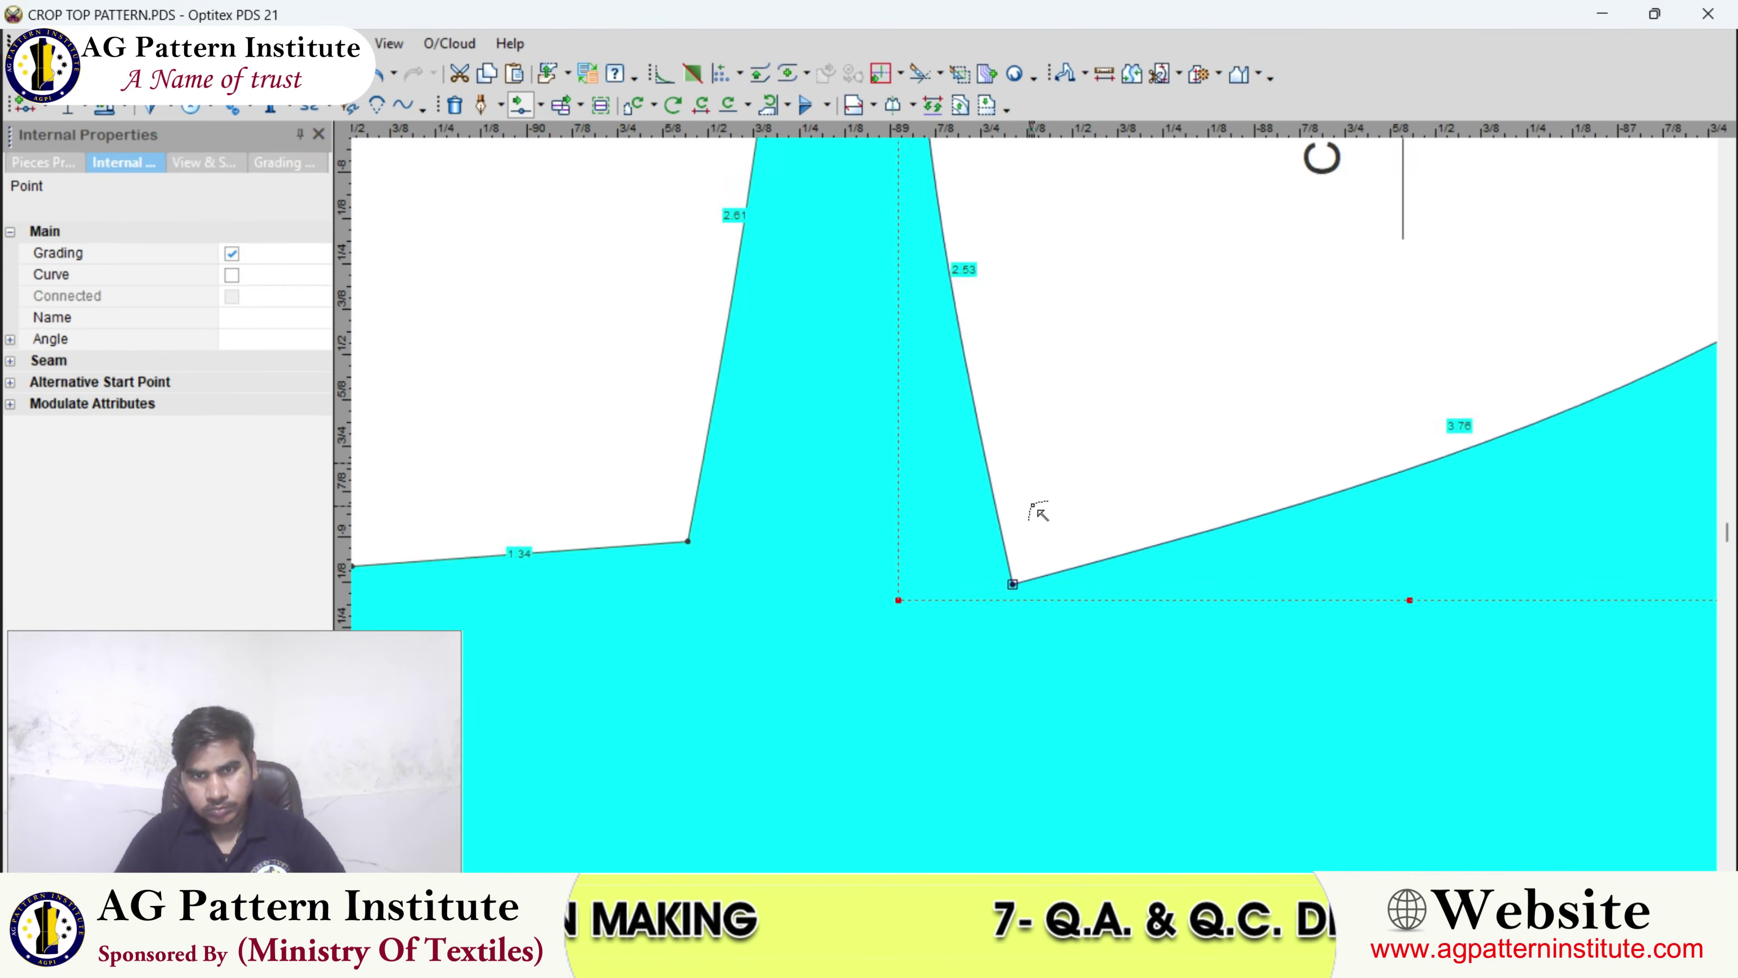
pyautogui.scroll(-1, 946, 379)
pyautogui.scroll(3, 1051, 489)
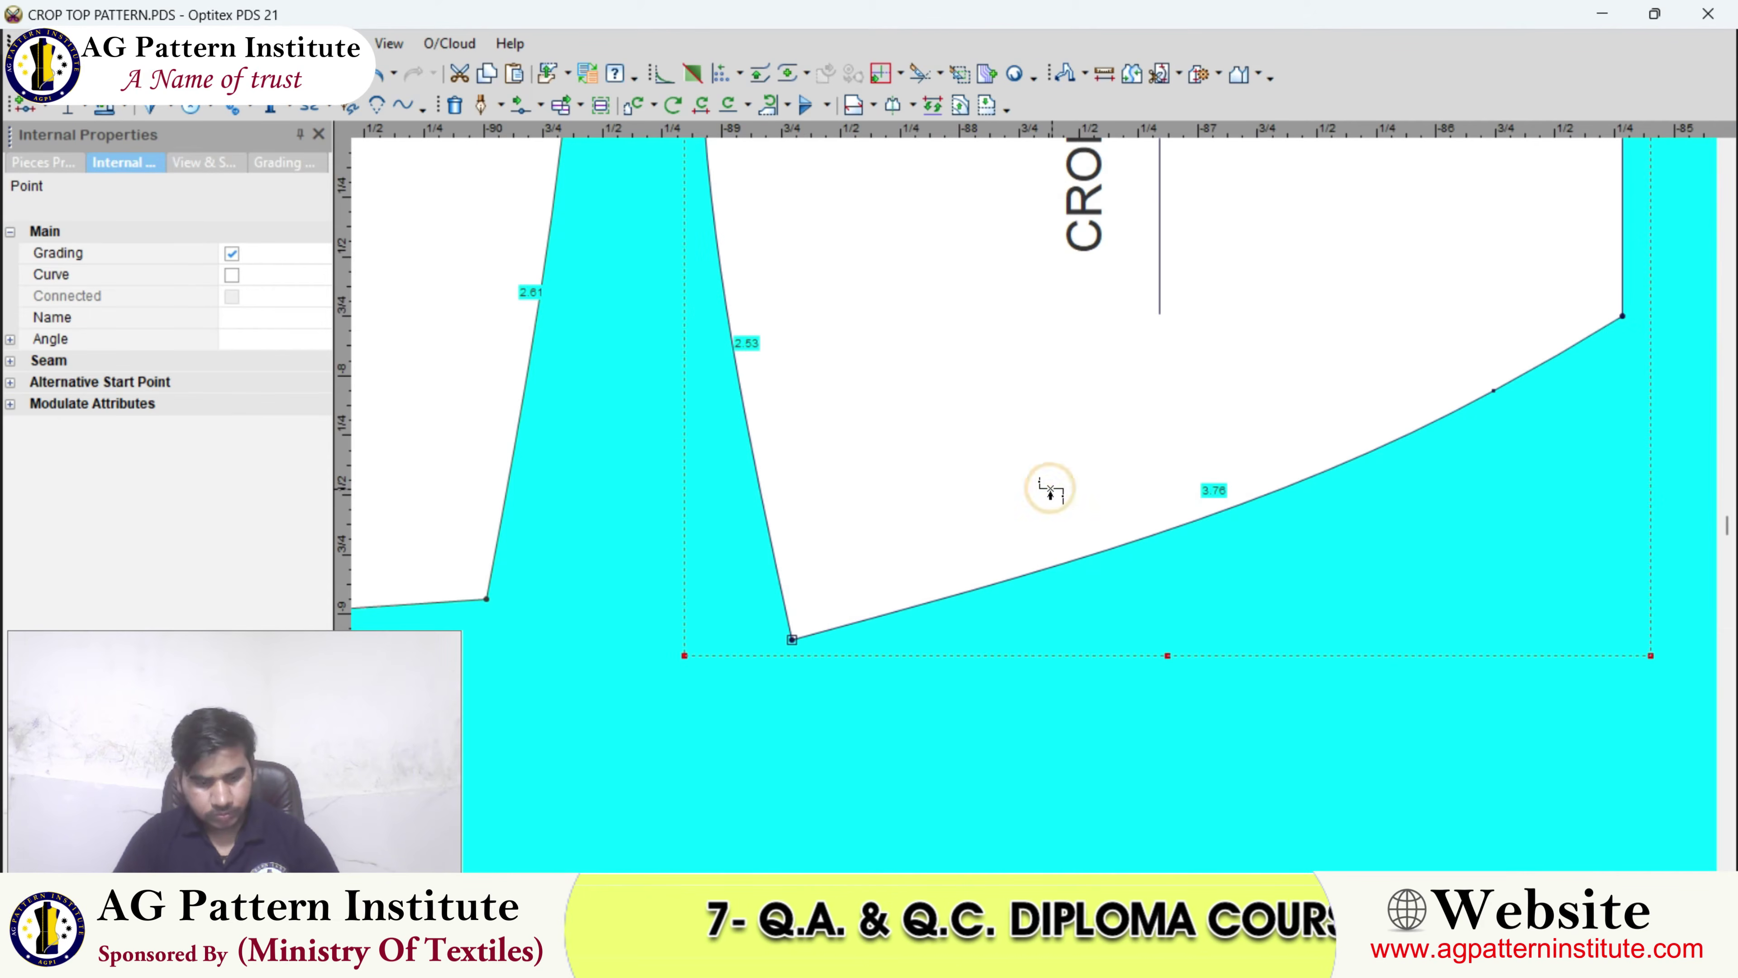
# - Add a curve point on the centre cup piece's lower seam near the dart corner and move it 0.03 inch downward
pyautogui.click(1050, 488)
pyautogui.scroll(2, 1026, 561)
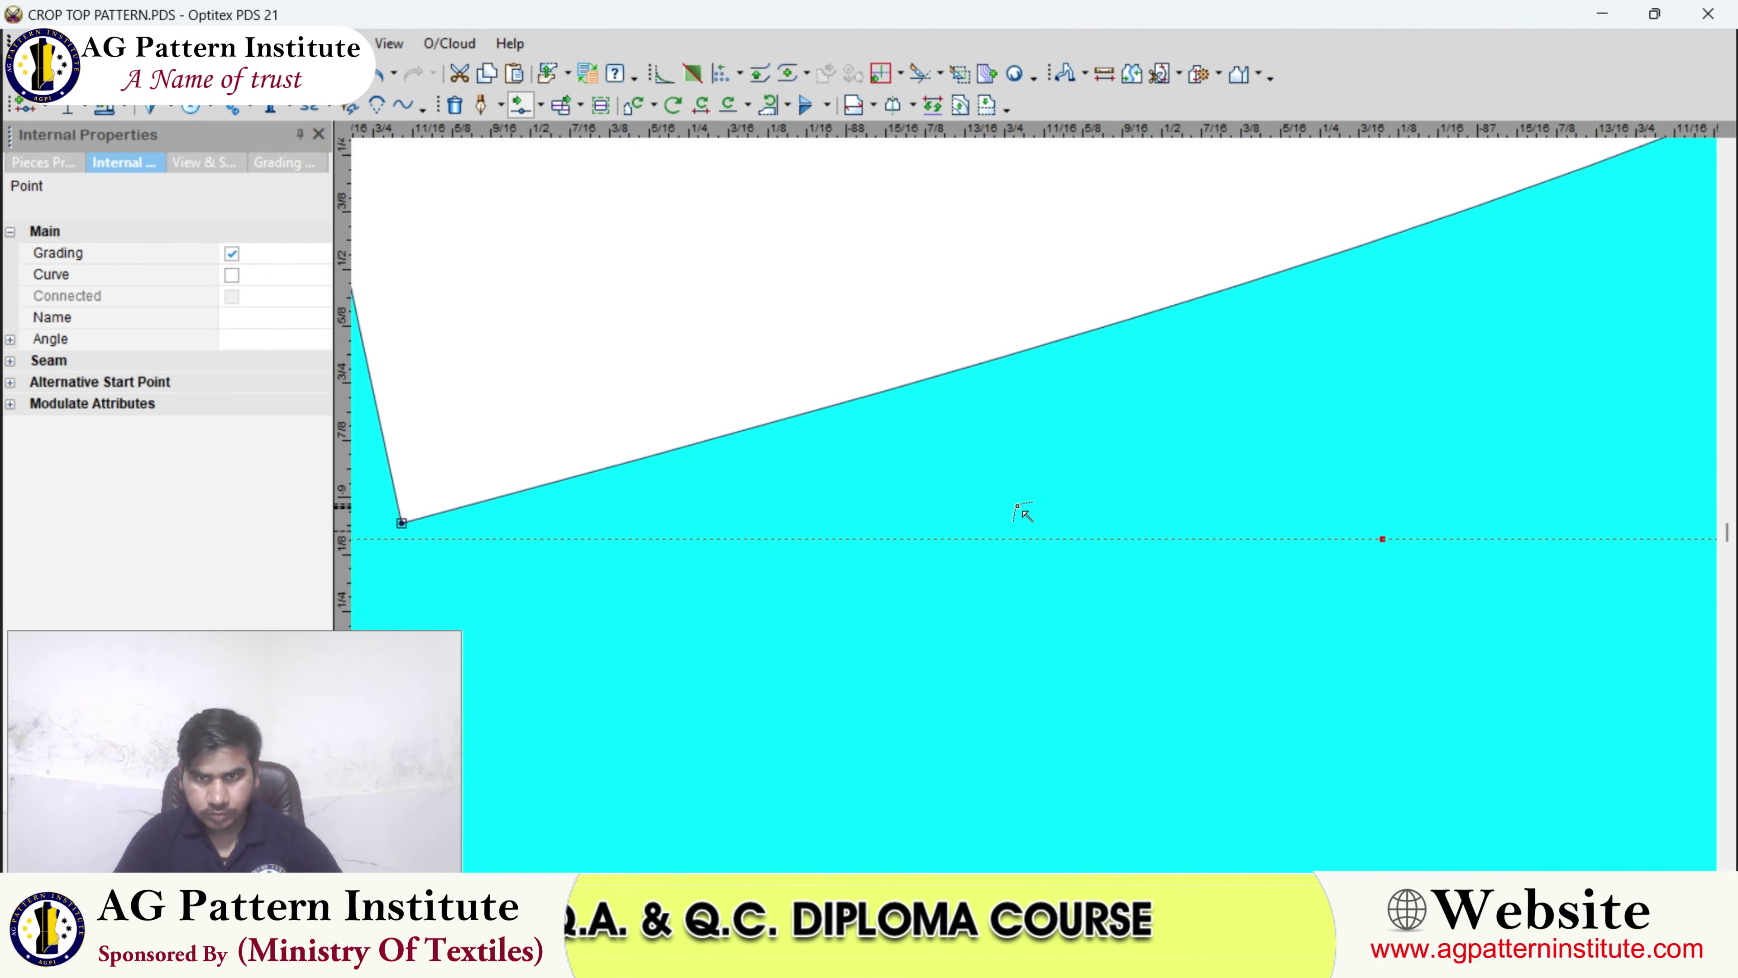
pyautogui.click(777, 434)
pyautogui.click(777, 418)
pyautogui.click(779, 437)
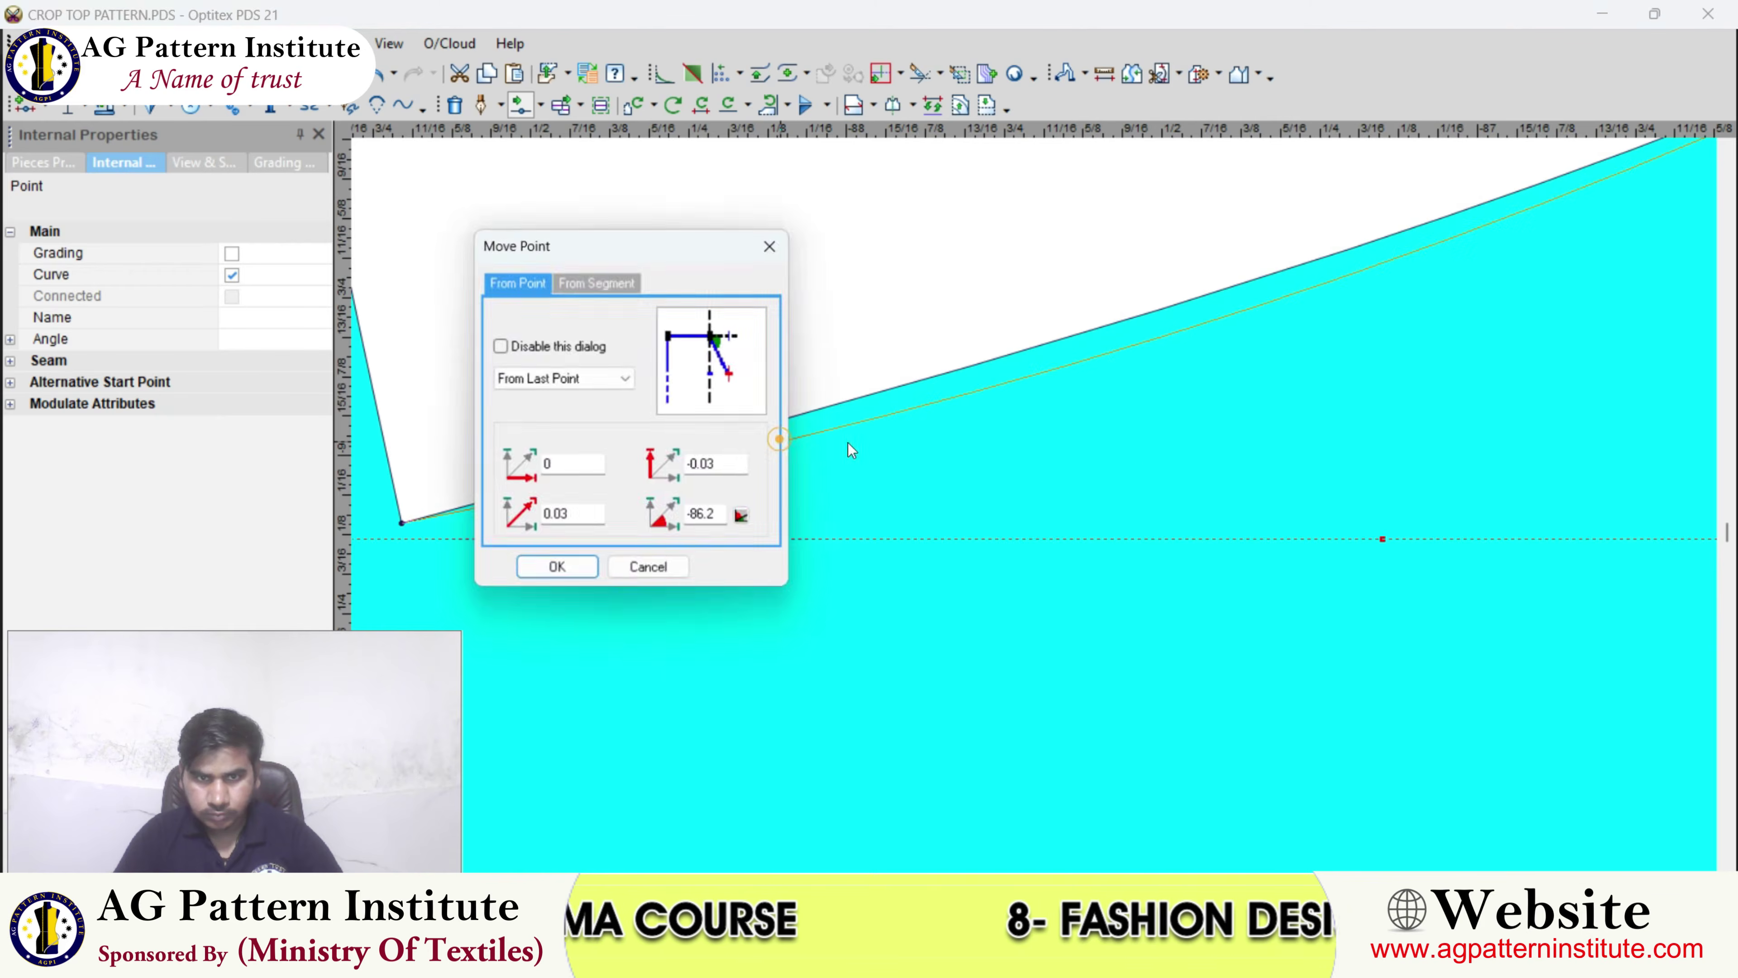
pyautogui.press('Return')
pyautogui.scroll(-5, 1042, 500)
pyautogui.click(1043, 497)
pyautogui.scroll(-3, 1027, 503)
pyautogui.scroll(6, 1020, 508)
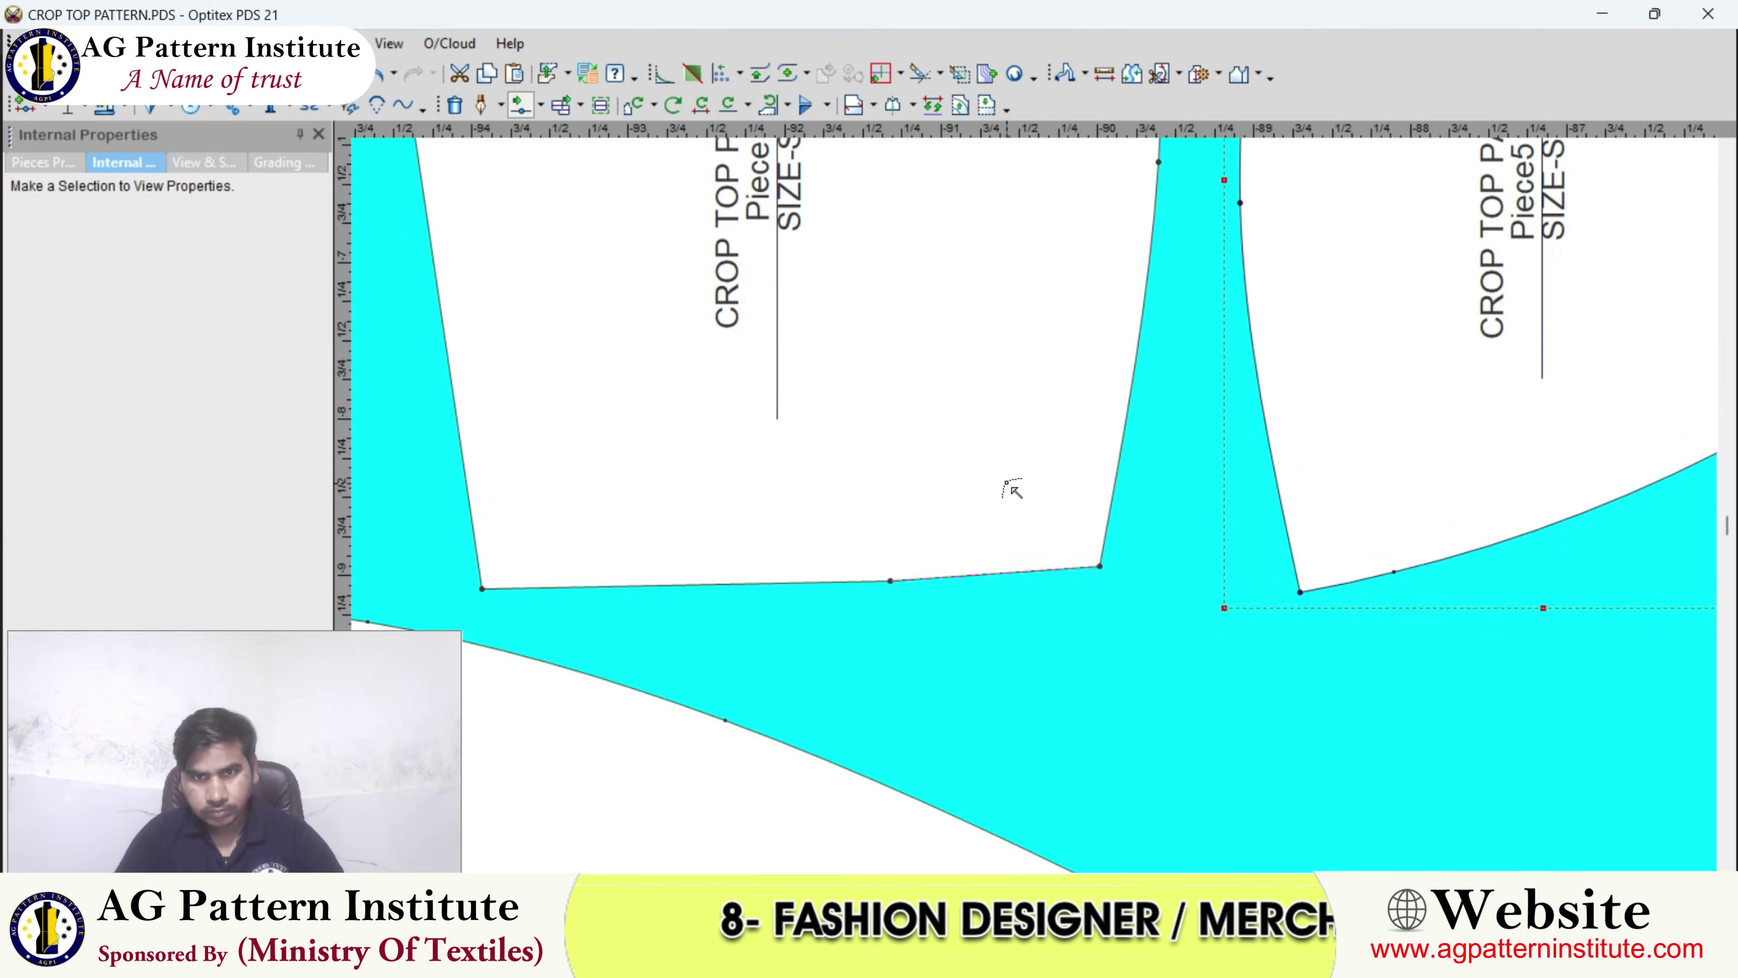
pyautogui.click(1006, 486)
pyautogui.scroll(-4, 1043, 510)
pyautogui.scroll(3, 1027, 508)
pyautogui.rightClick(983, 388)
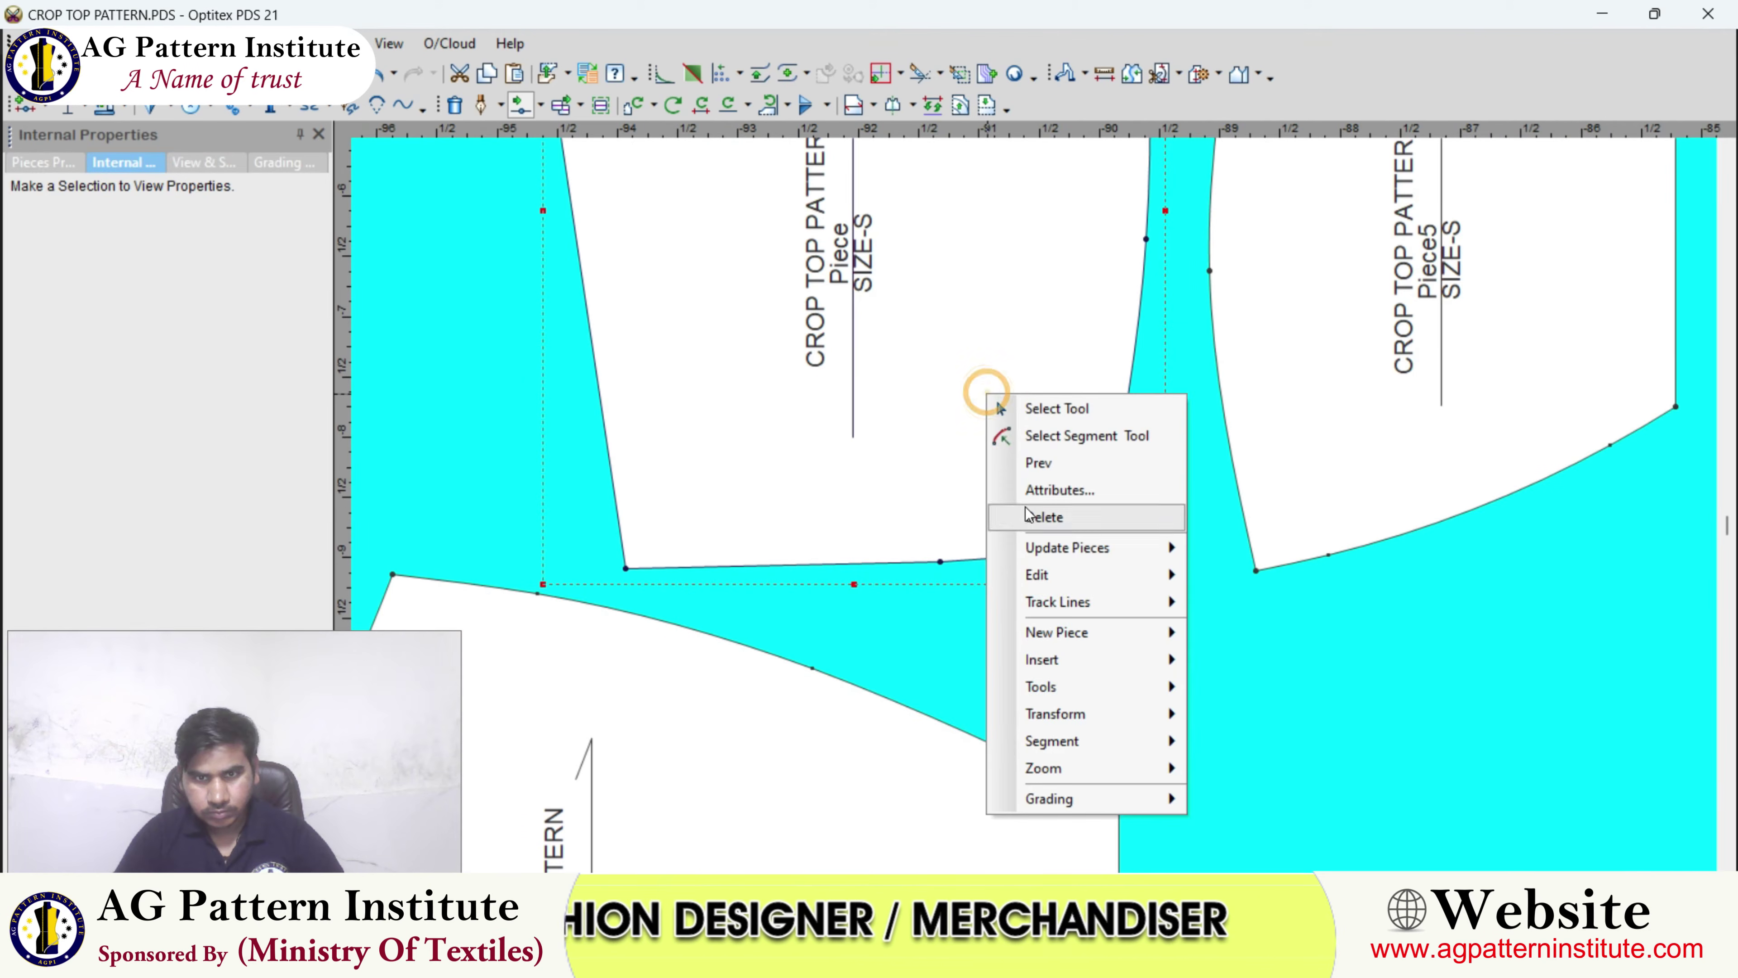
pyautogui.click(1054, 406)
# - Convert the middle point on the side cup piece's lower seam into a smooth curve point
pyautogui.scroll(-3, 1039, 508)
pyautogui.scroll(-2, 1038, 507)
pyautogui.scroll(5, 1029, 519)
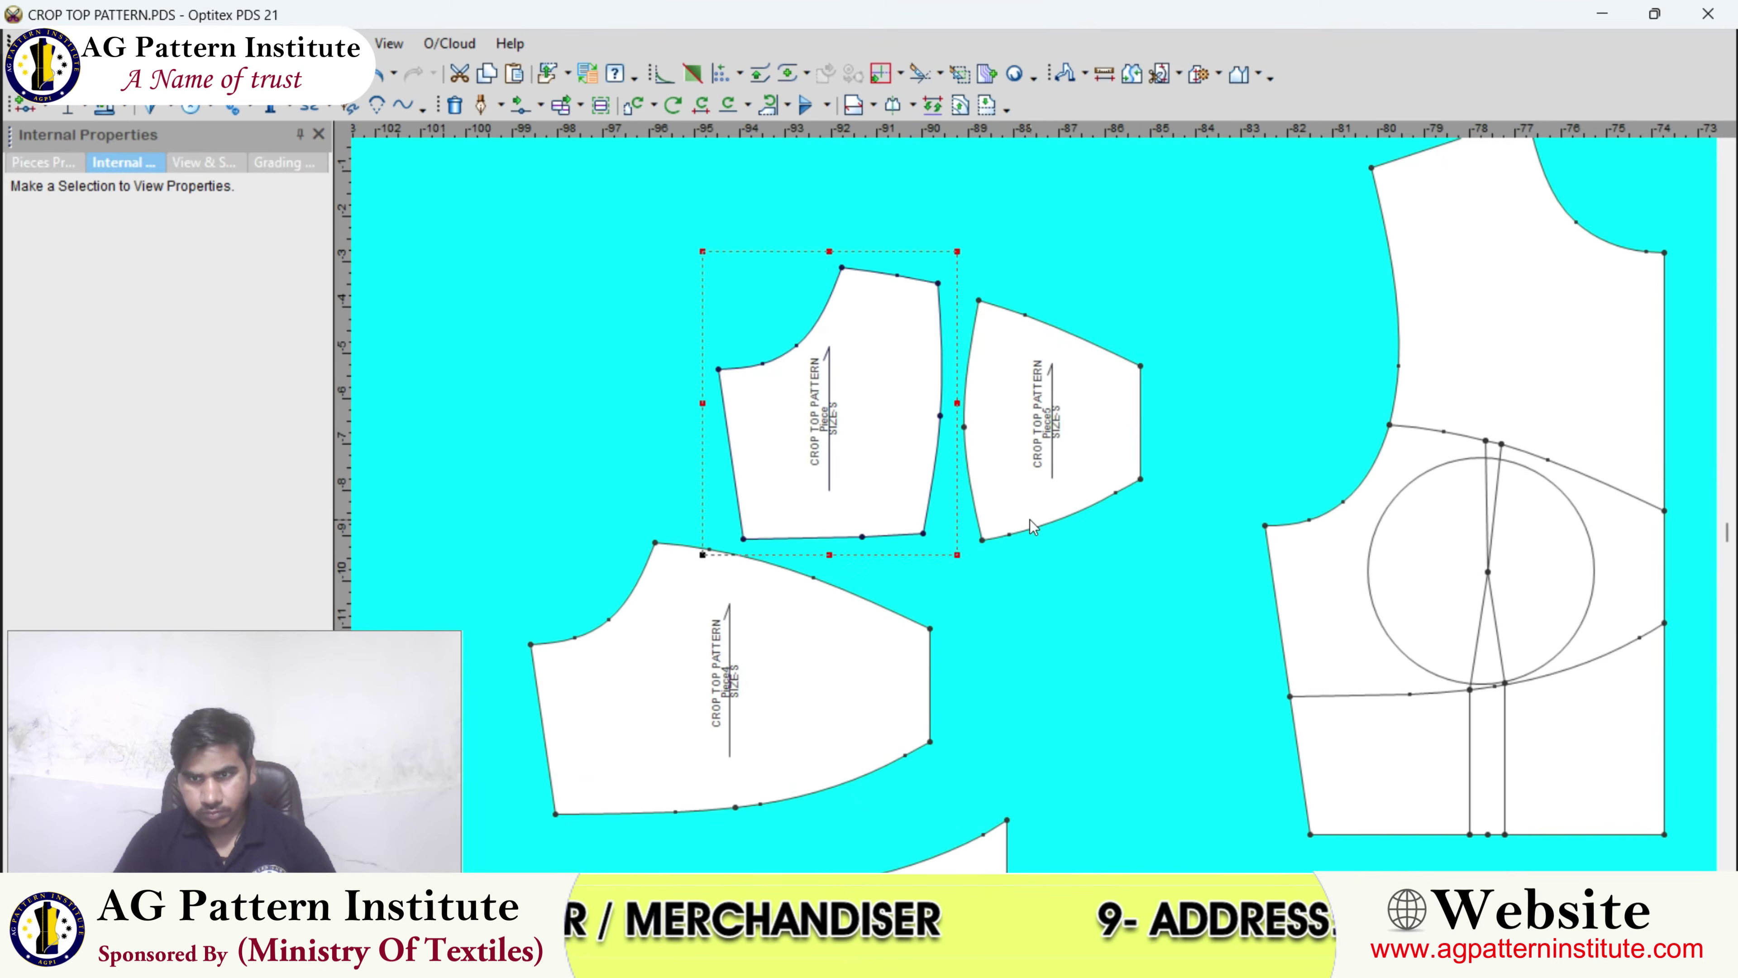
pyautogui.click(845, 449)
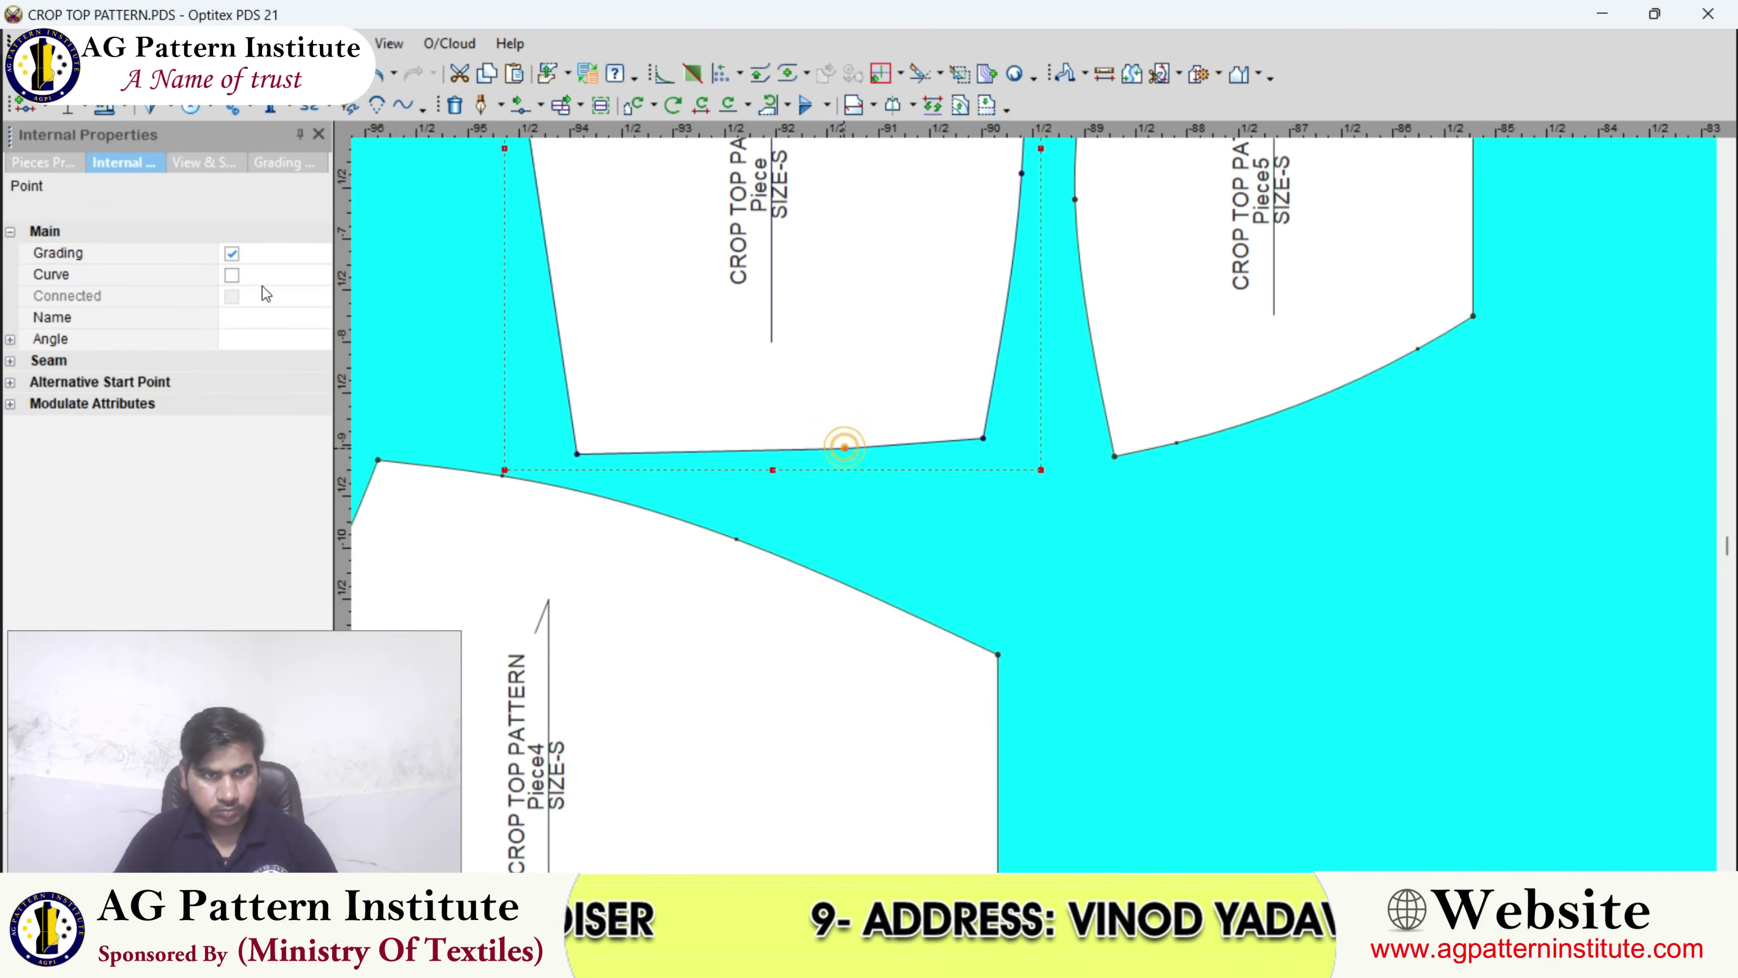
pyautogui.click(891, 343)
pyautogui.scroll(-3, 891, 344)
pyautogui.scroll(2, 891, 344)
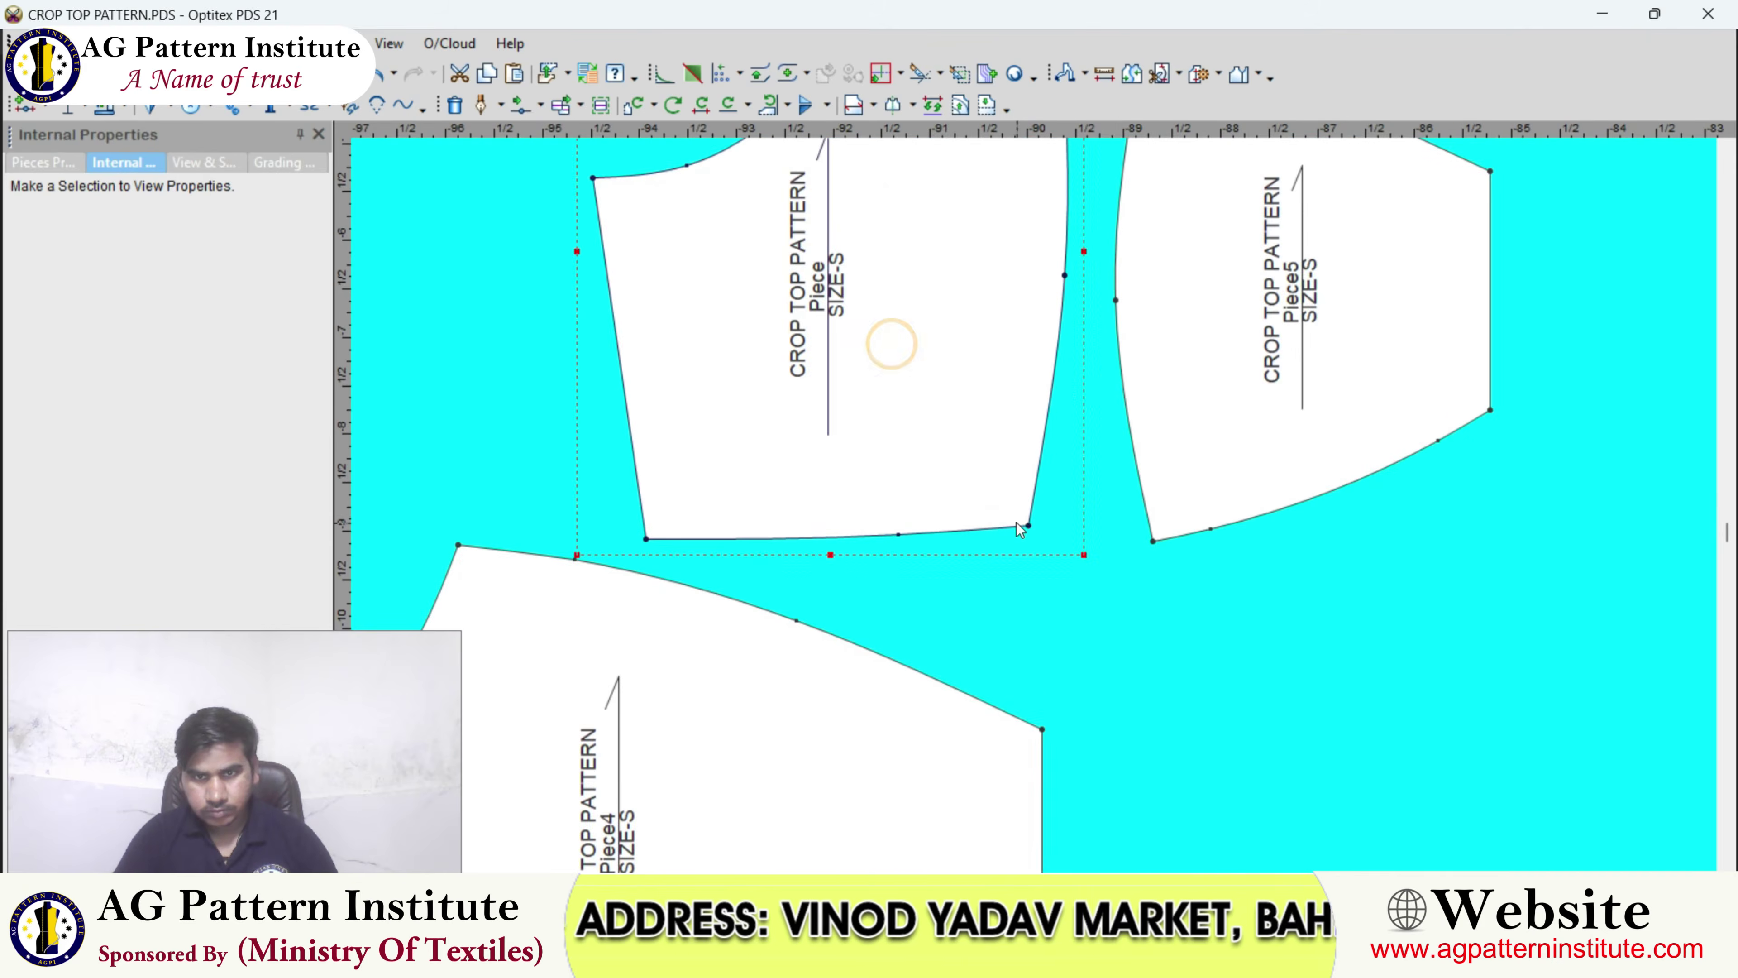
# - Move the side cup piece so its bust point meets the bust point of the centre cup piece
pyautogui.moveTo(1067, 282); pyautogui.dragTo(1108, 301)
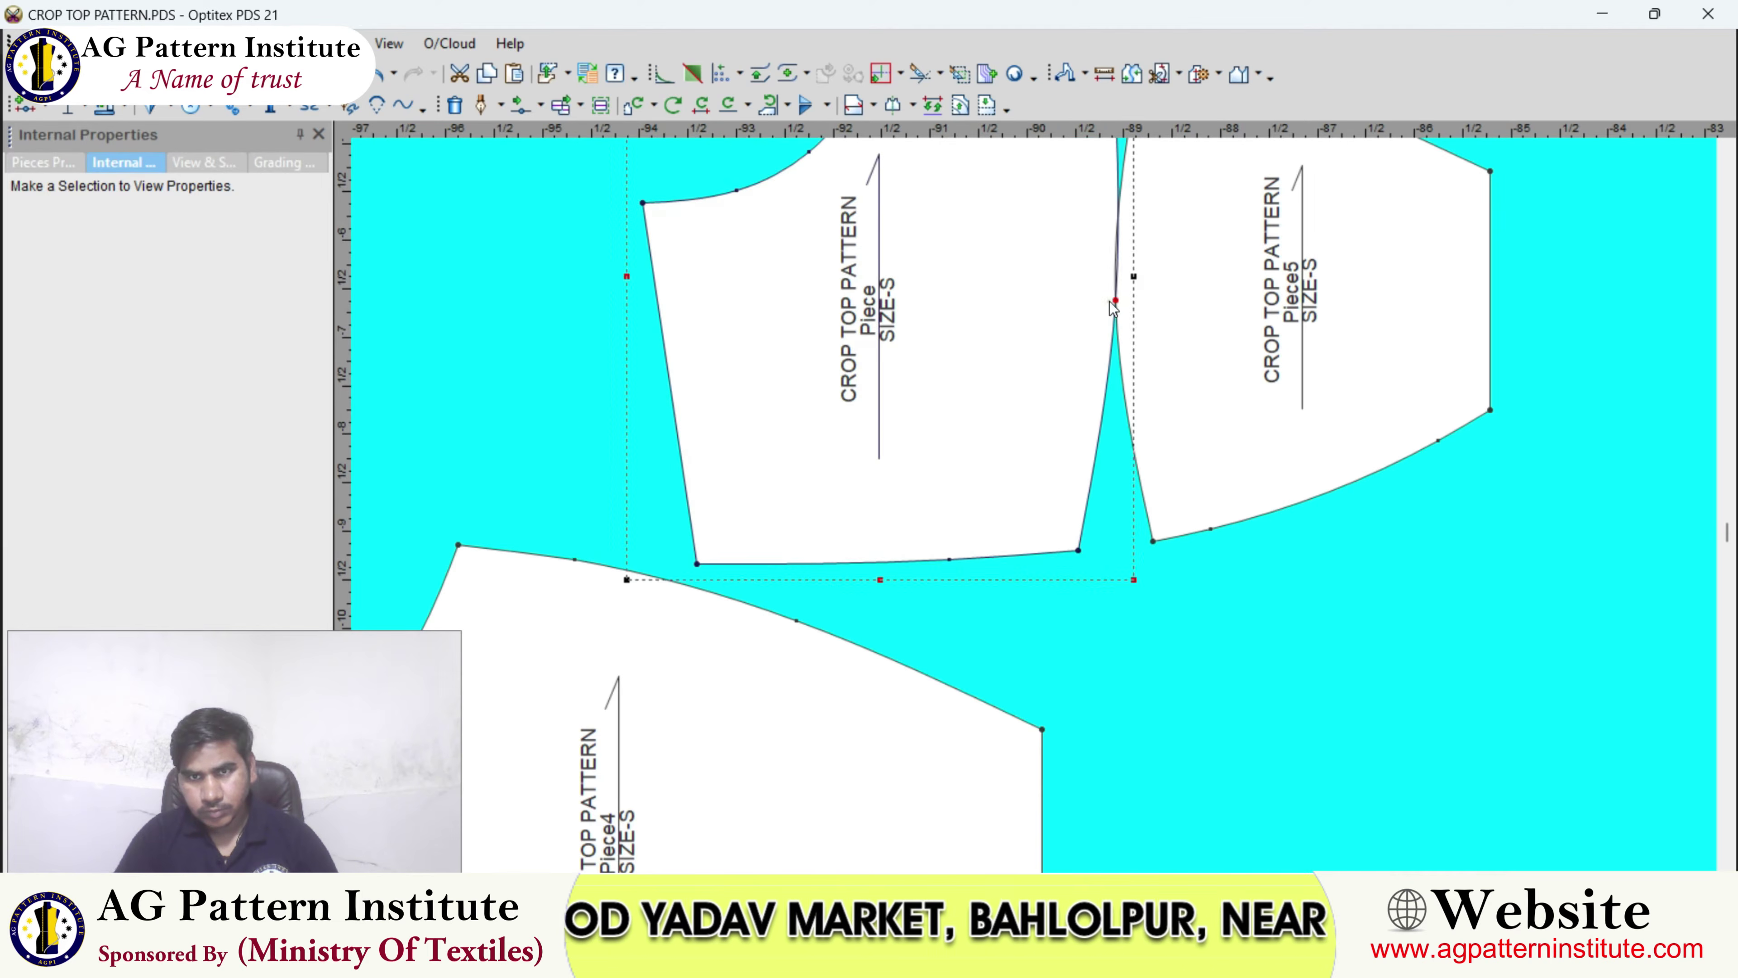
pyautogui.scroll(-2, 1108, 302)
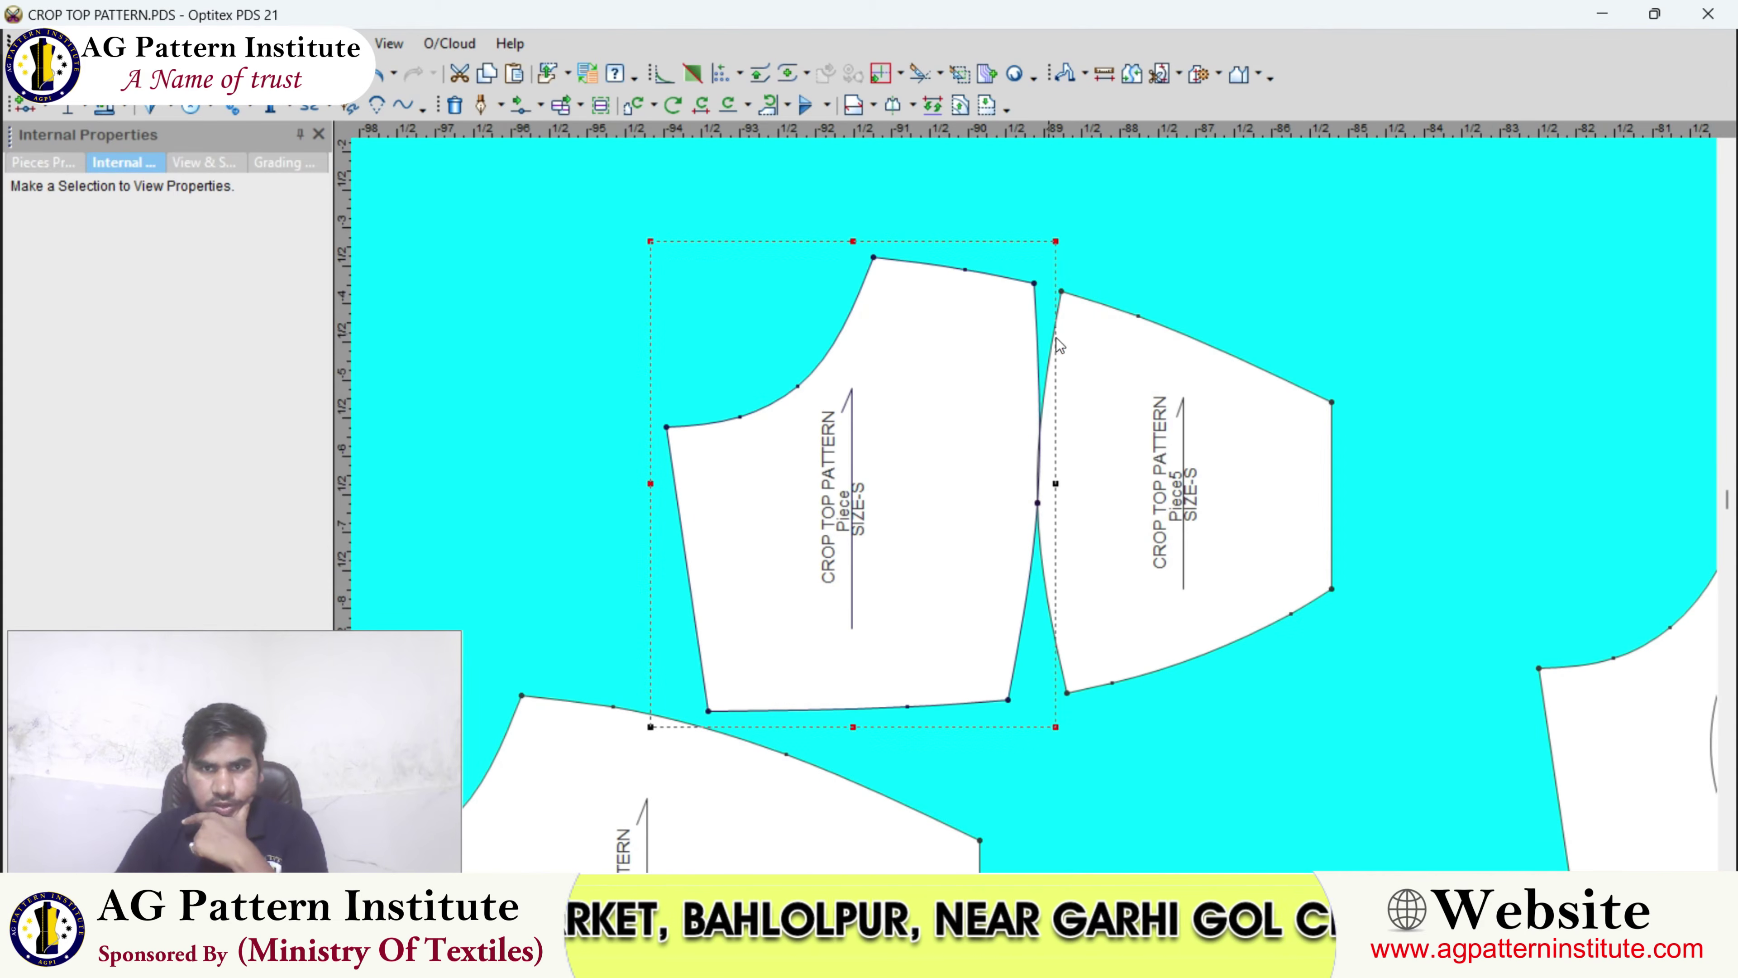
pyautogui.scroll(-2, 1056, 337)
pyautogui.rightClick(1075, 361)
pyautogui.scroll(1, 1017, 512)
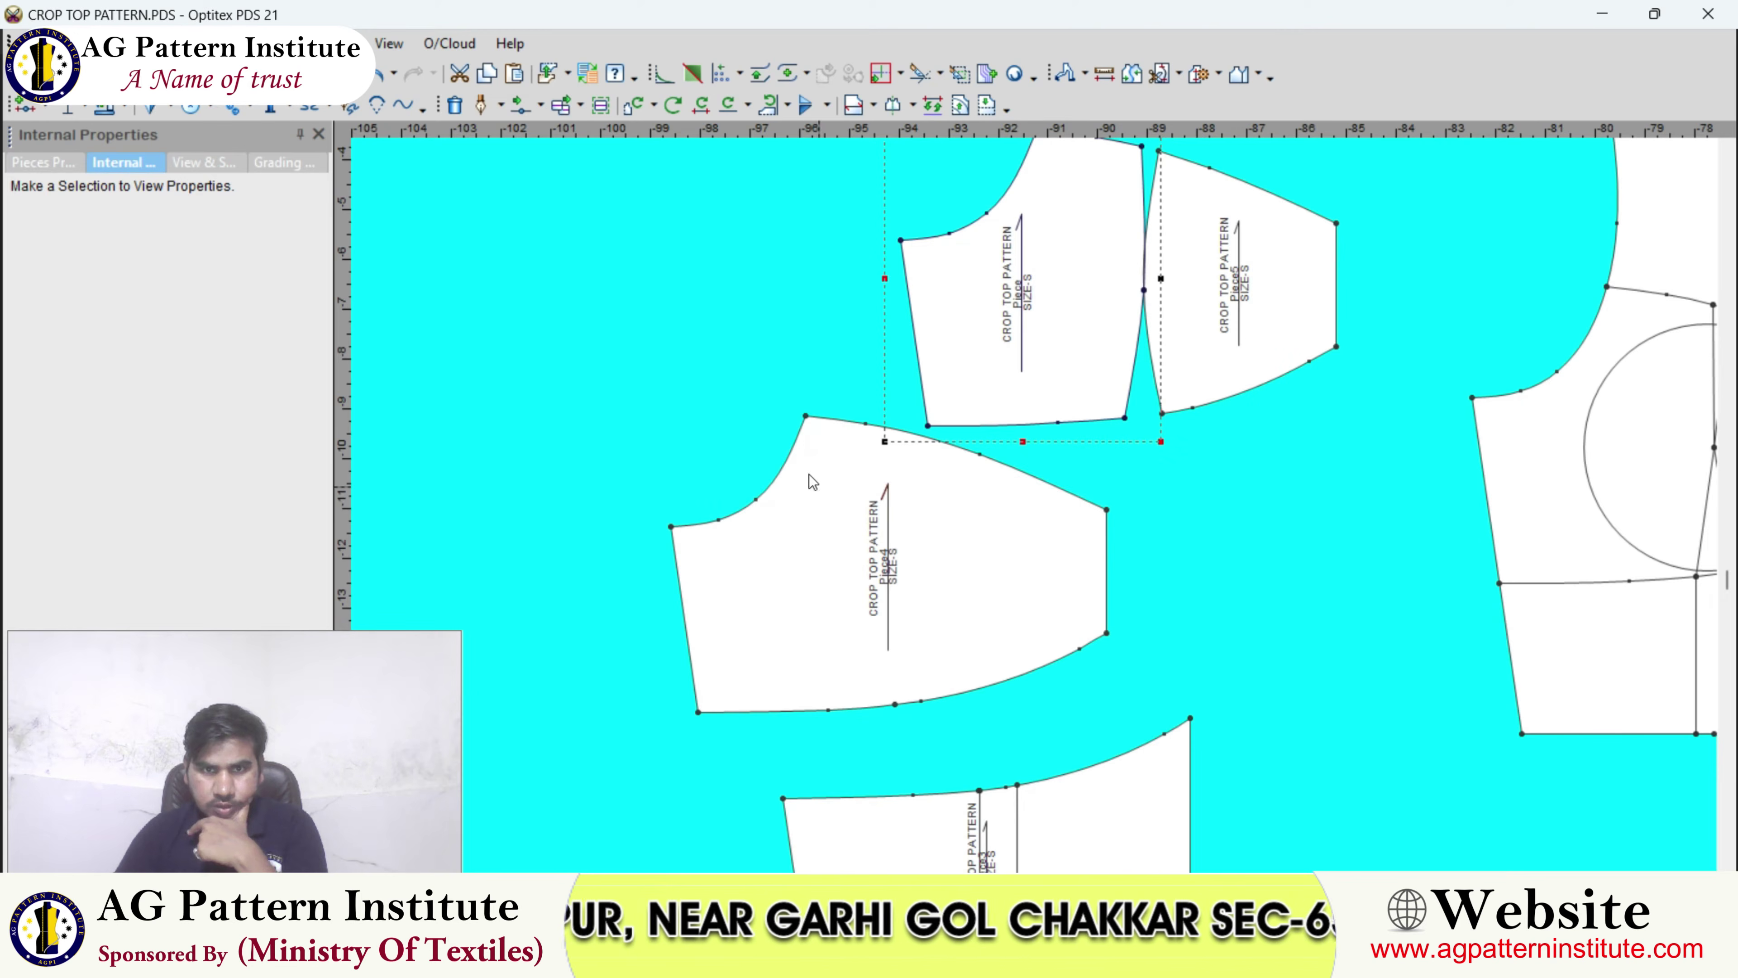
# - Move the undivided cup piece to the empty area above the two split cup pieces
pyautogui.moveTo(805, 416); pyautogui.dragTo(1039, 397)
pyautogui.scroll(1, 1034, 226)
pyautogui.moveTo(1096, 500); pyautogui.dragTo(758, 474)
pyautogui.scroll(-3, 745, 516)
pyautogui.scroll(-2, 1272, 538)
pyautogui.scroll(1, 923, 562)
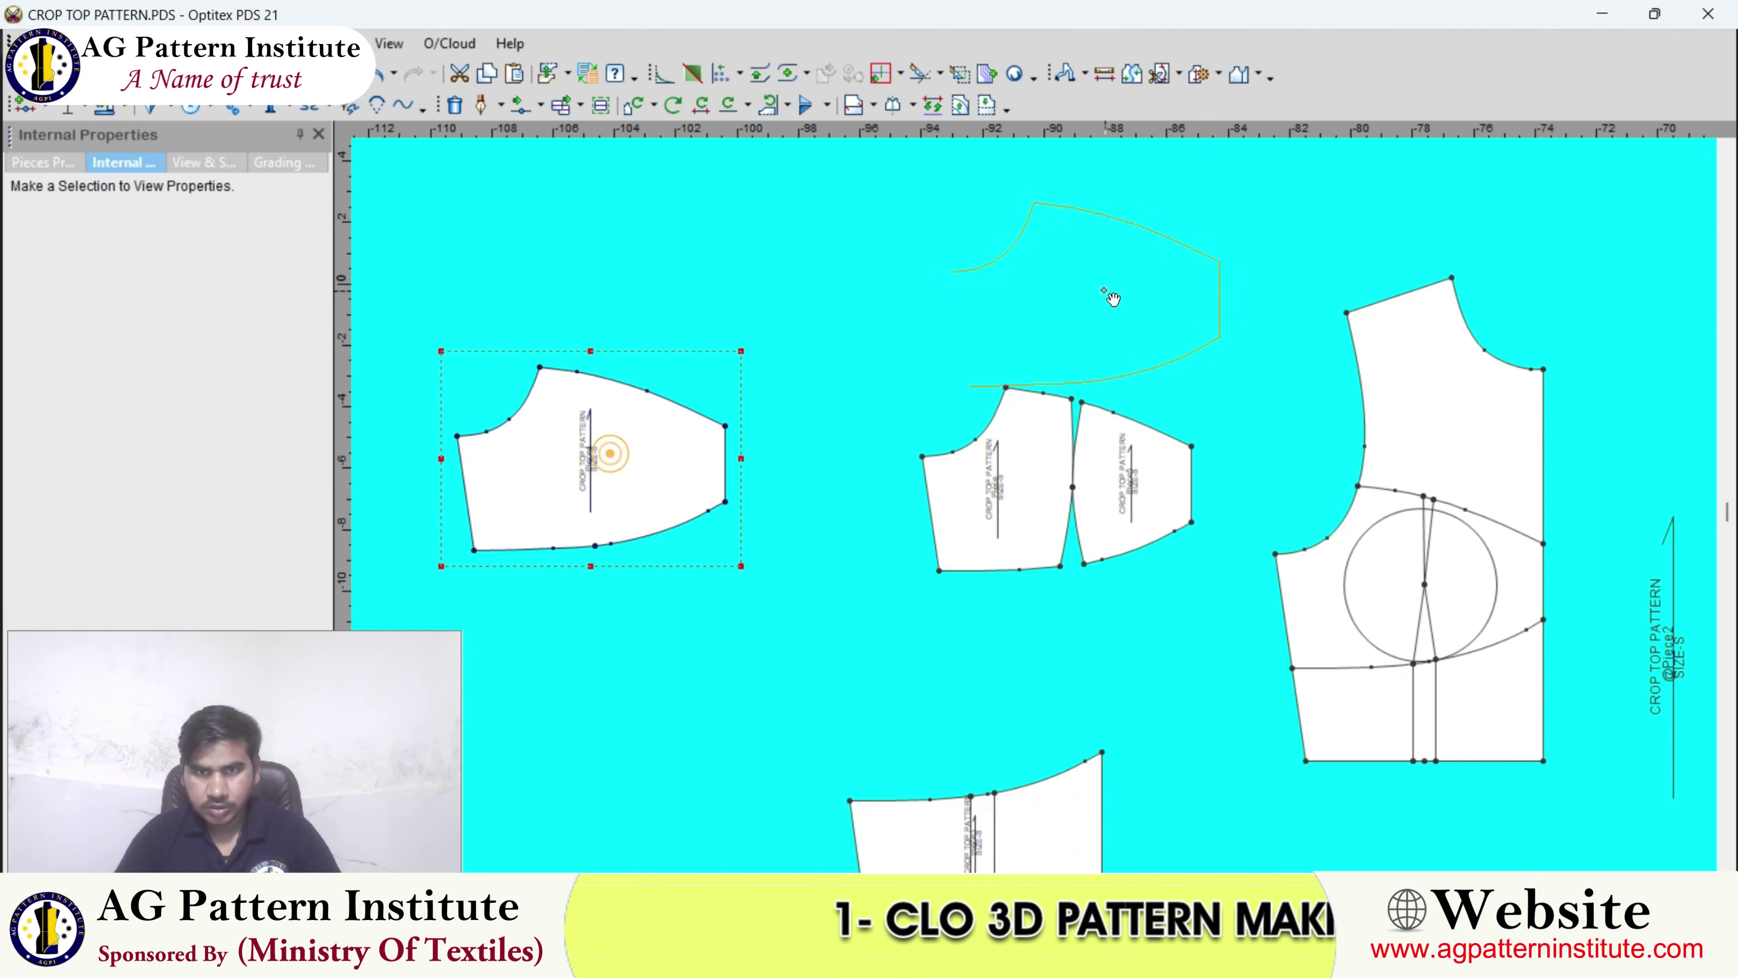
pyautogui.moveTo(1090, 267); pyautogui.dragTo(1090, 268)
pyautogui.scroll(-2, 1026, 527)
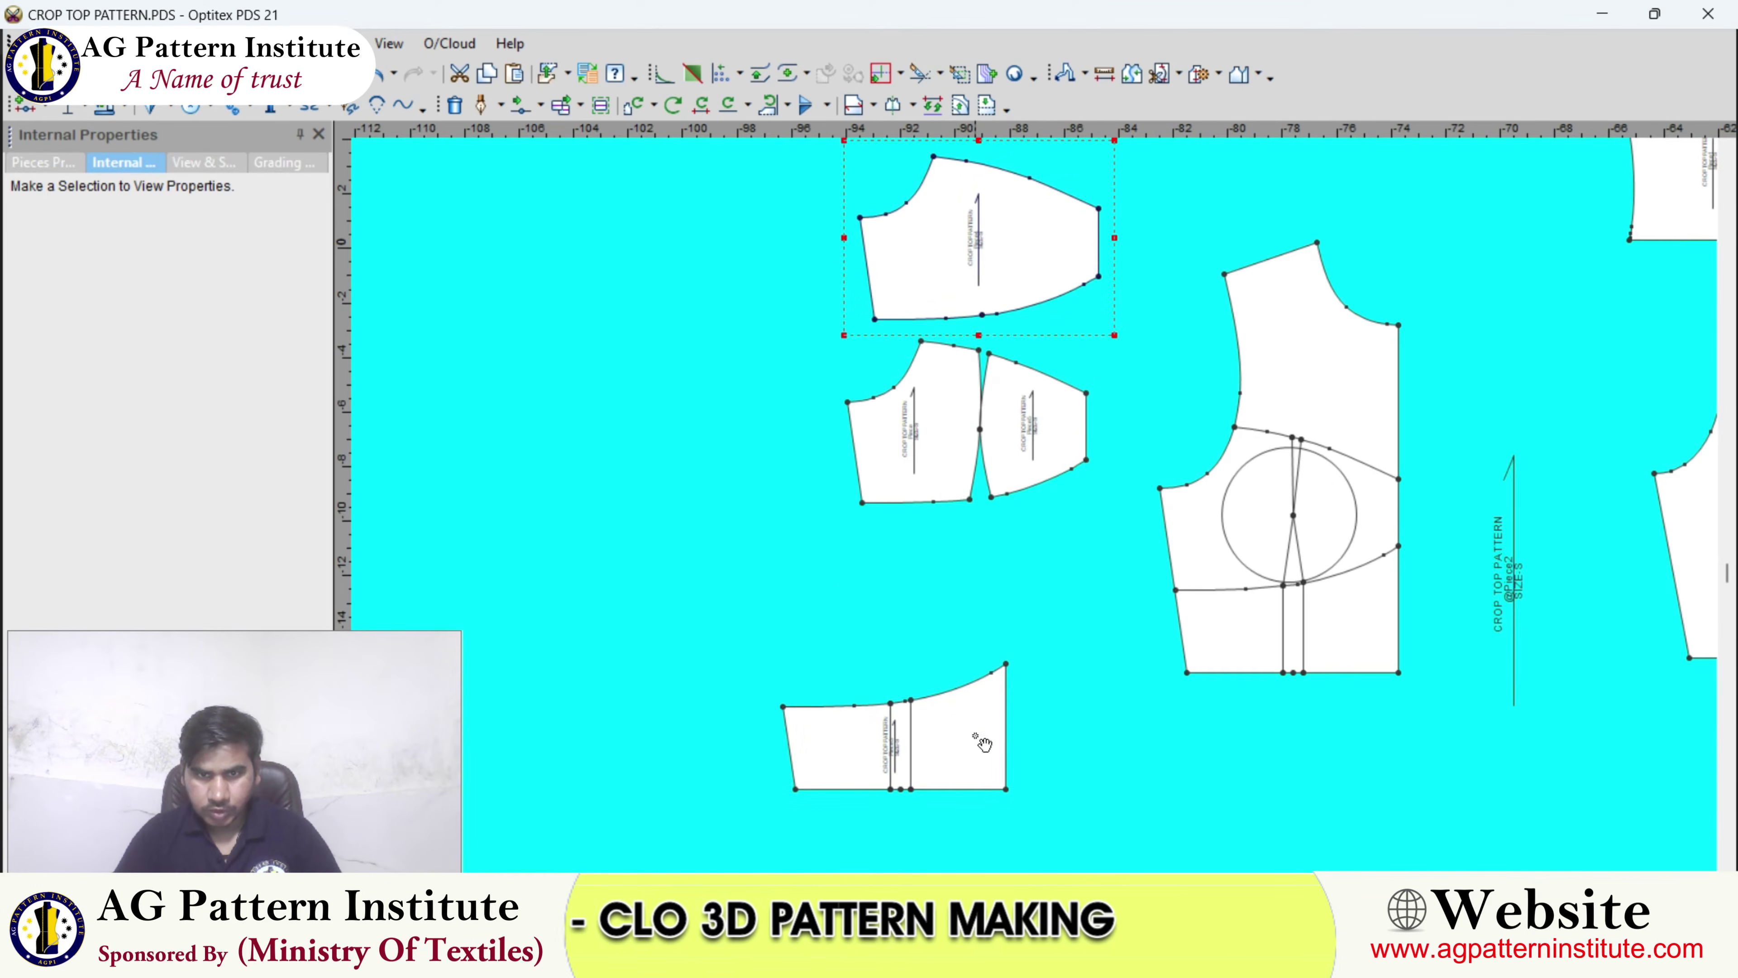
# - Move the waist piece up to just below the split cup pieces and show the segment lengths
pyautogui.moveTo(975, 735); pyautogui.dragTo(1051, 588)
pyautogui.scroll(2, 1019, 603)
pyautogui.click(1040, 470)
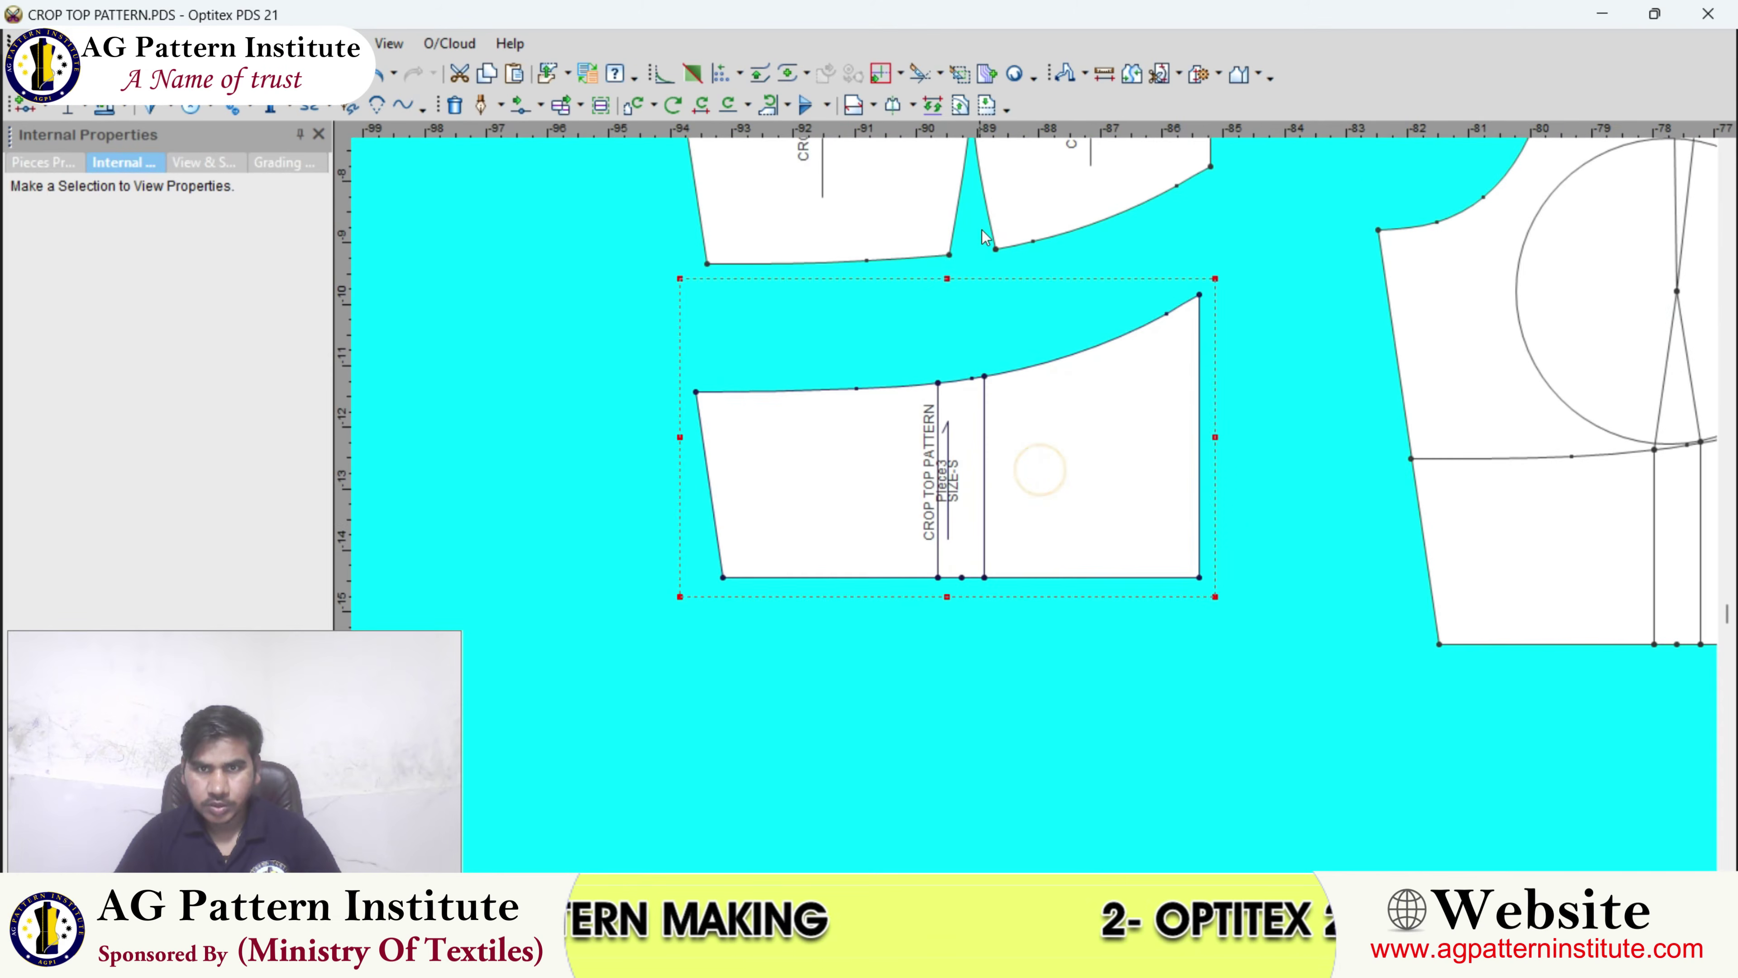
pyautogui.press('F4')
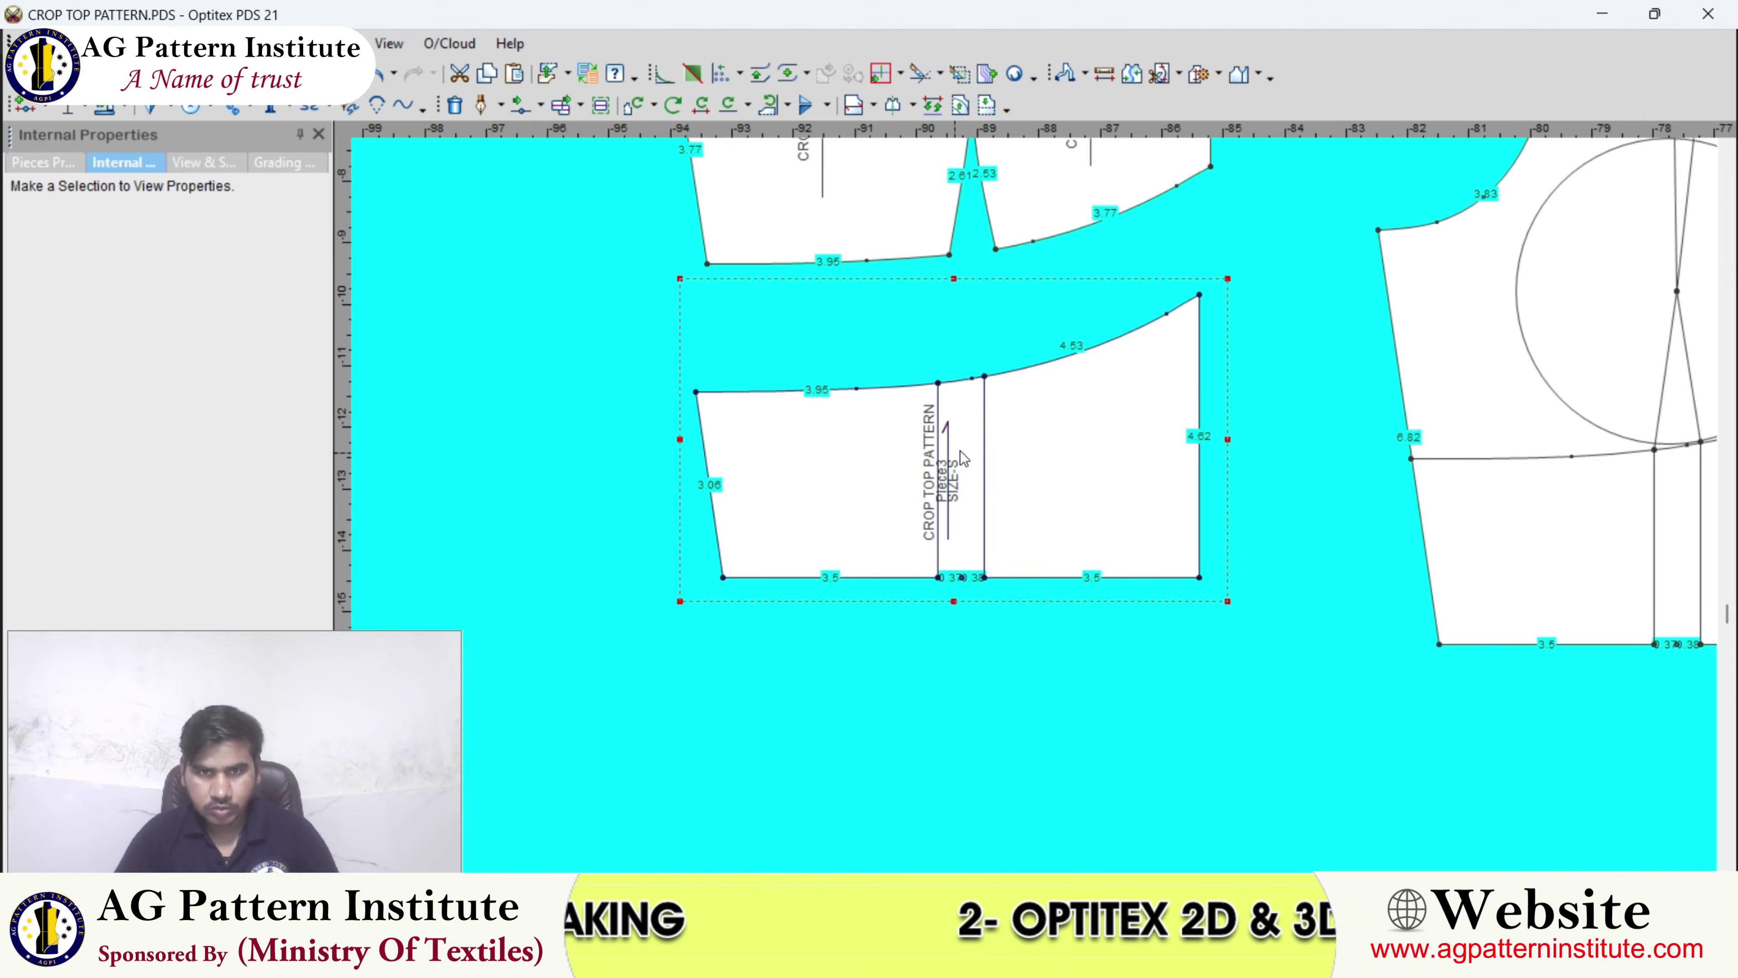
# - Cut the waist piece along both vertical dart lines, keeping a seam width of 0 on each cut
pyautogui.click(1160, 73)
pyautogui.scroll(1, 1028, 509)
pyautogui.click(979, 520)
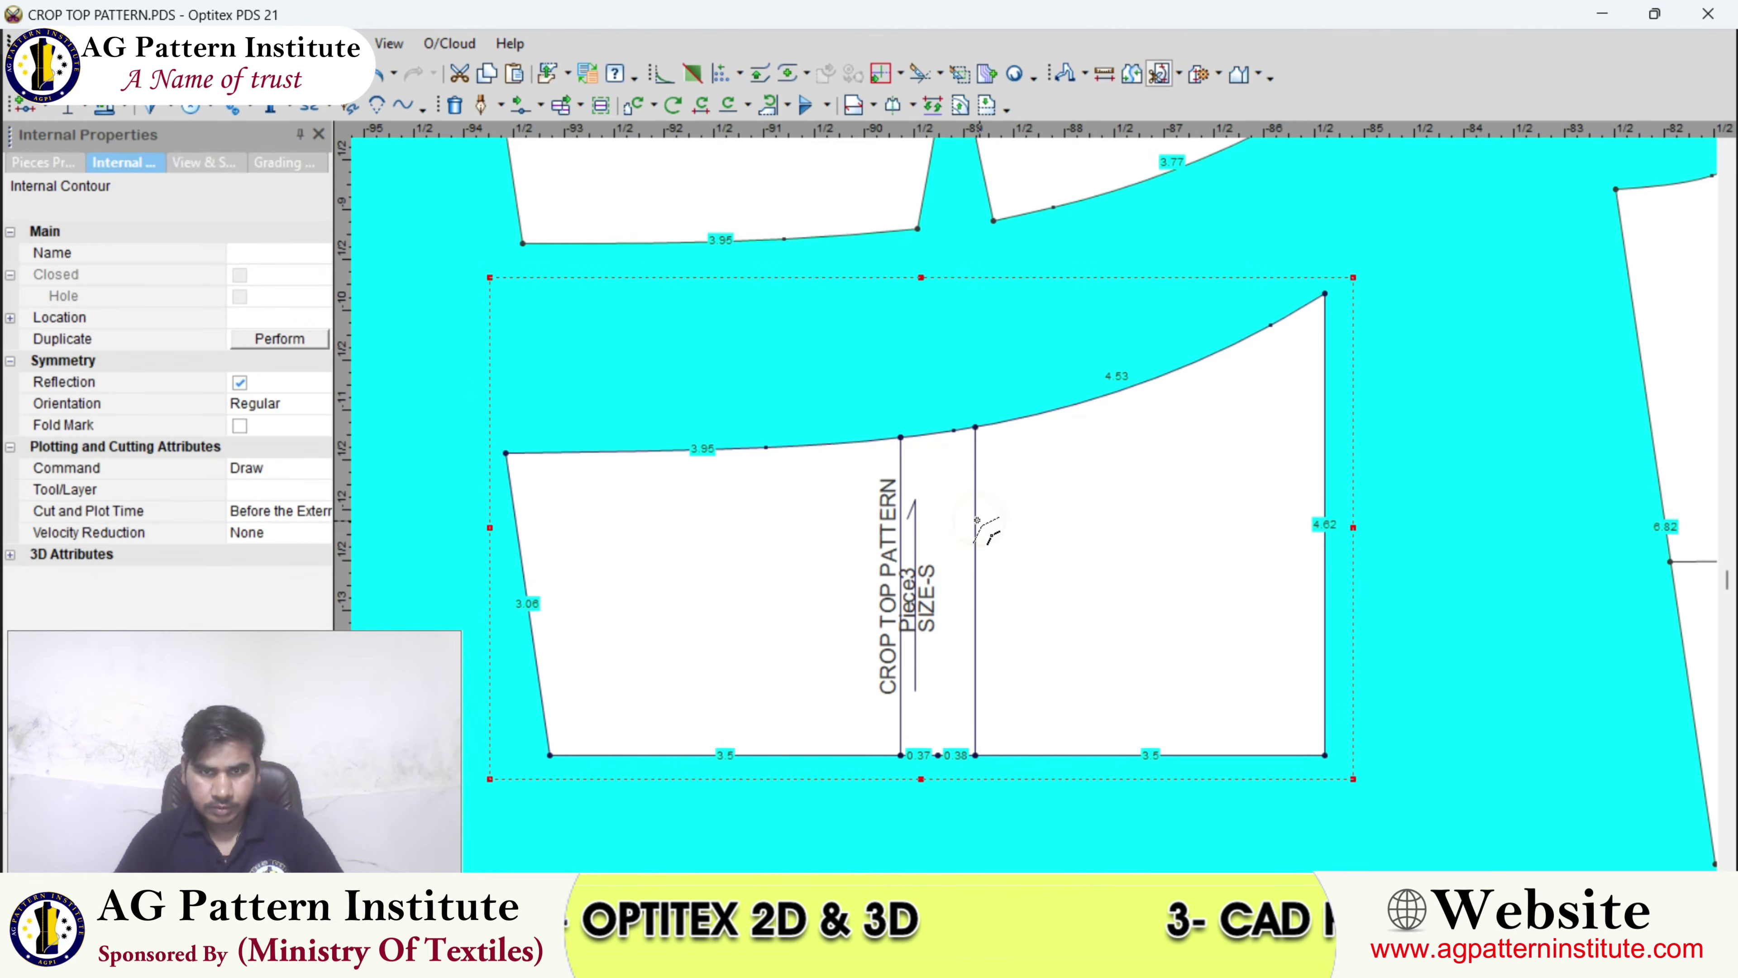
pyautogui.click(986, 531)
pyautogui.click(209, 588)
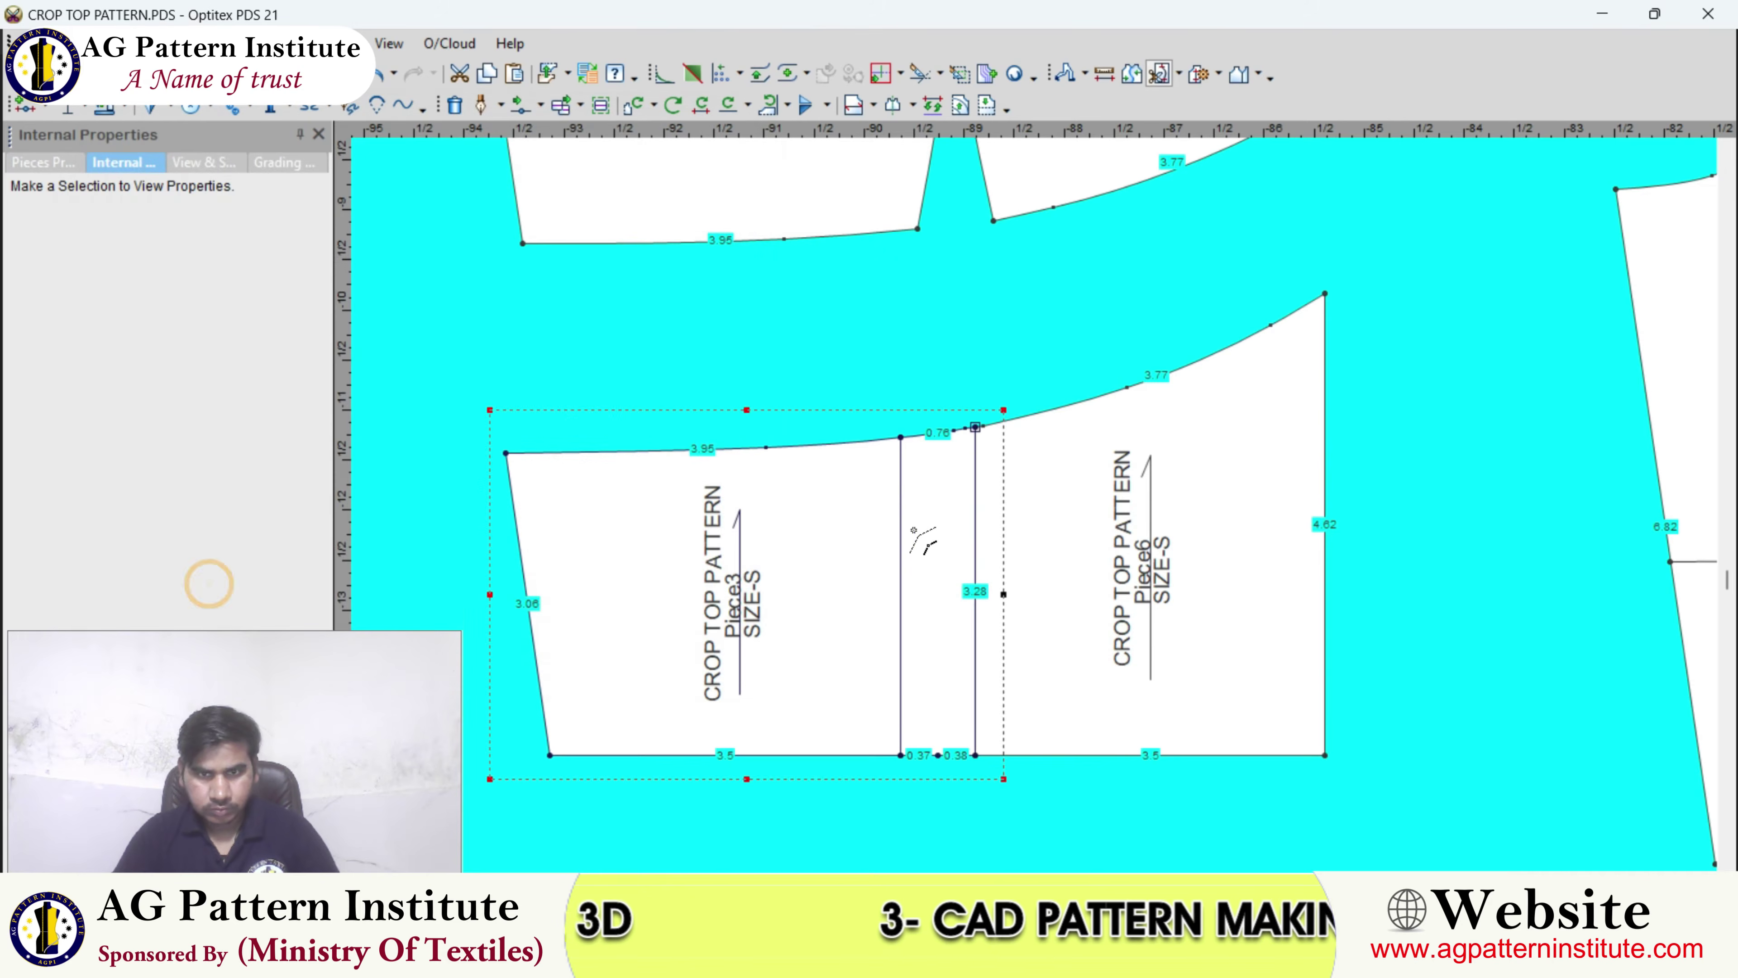
pyautogui.click(900, 537)
pyautogui.click(200, 592)
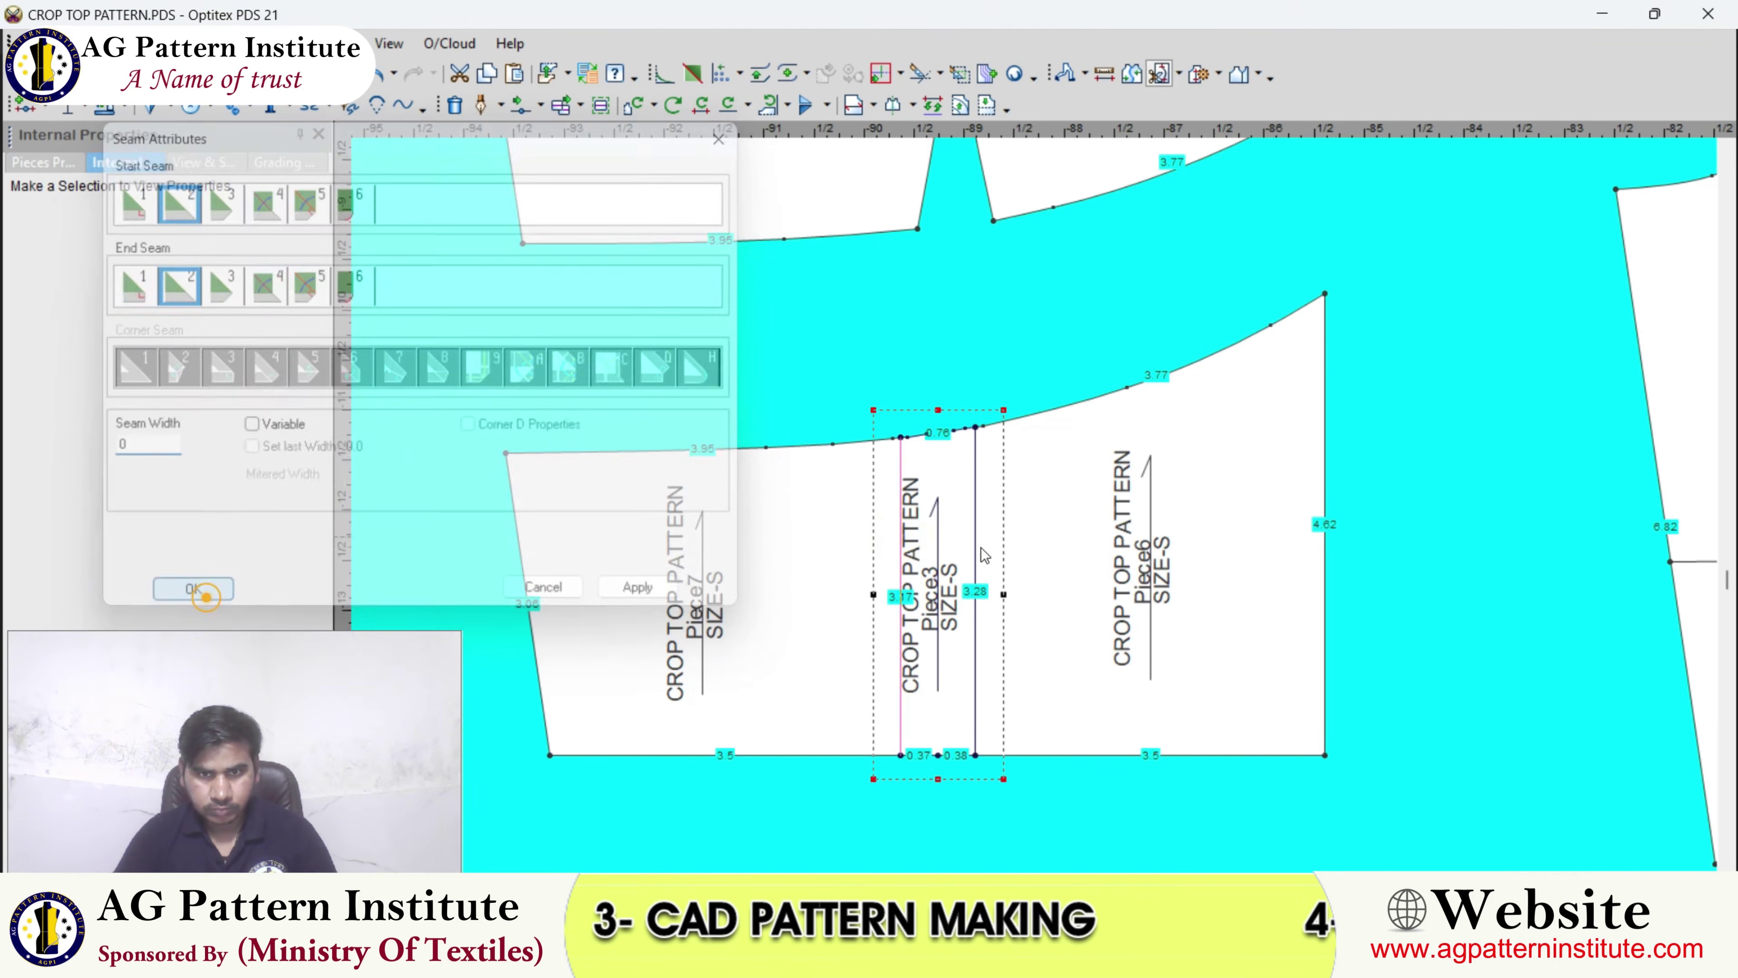
# - Move the two outer waist pieces apart and remove the narrow dart strip between them
pyautogui.scroll(-1, 982, 551)
pyautogui.rightClick(989, 400)
pyautogui.click(1015, 414)
pyautogui.moveTo(1147, 465); pyautogui.dragTo(1331, 461)
pyautogui.moveTo(876, 505); pyautogui.dragTo(801, 514)
pyautogui.click(1023, 480)
pyautogui.click(470, 74)
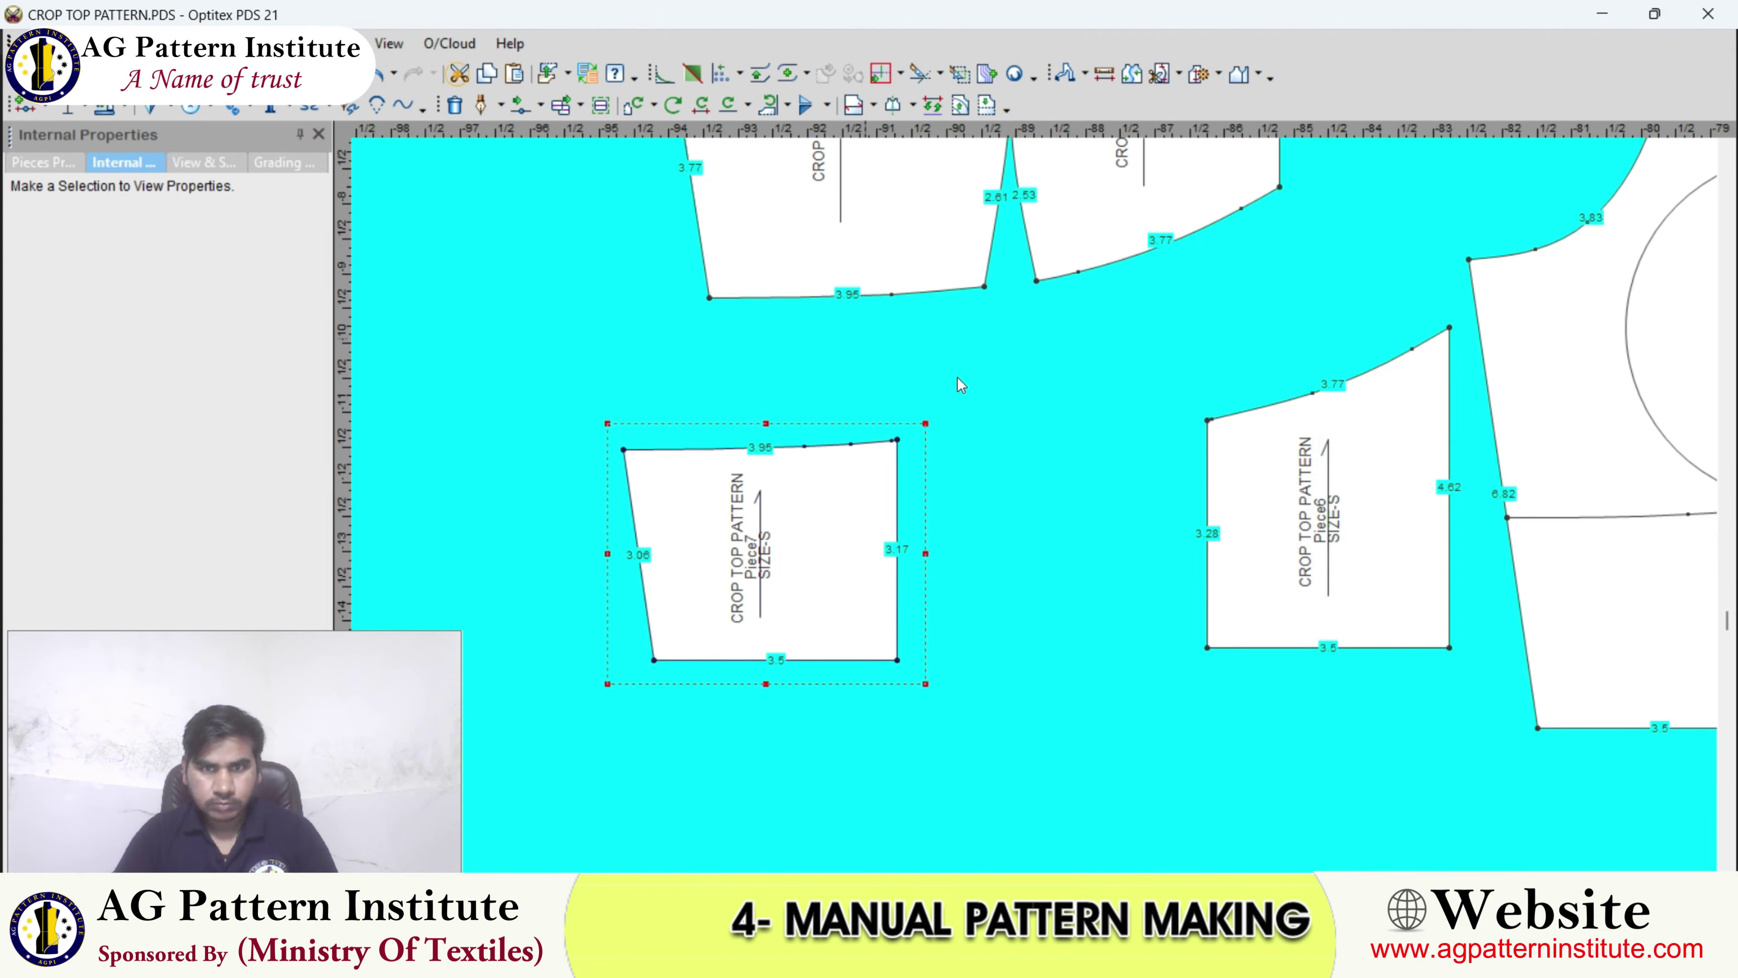
# - Move the centre waist piece against the side waist piece so their lower dart corners meet
pyautogui.click(1327, 500)
pyautogui.moveTo(1326, 499); pyautogui.dragTo(1130, 505)
pyautogui.scroll(2, 1037, 633)
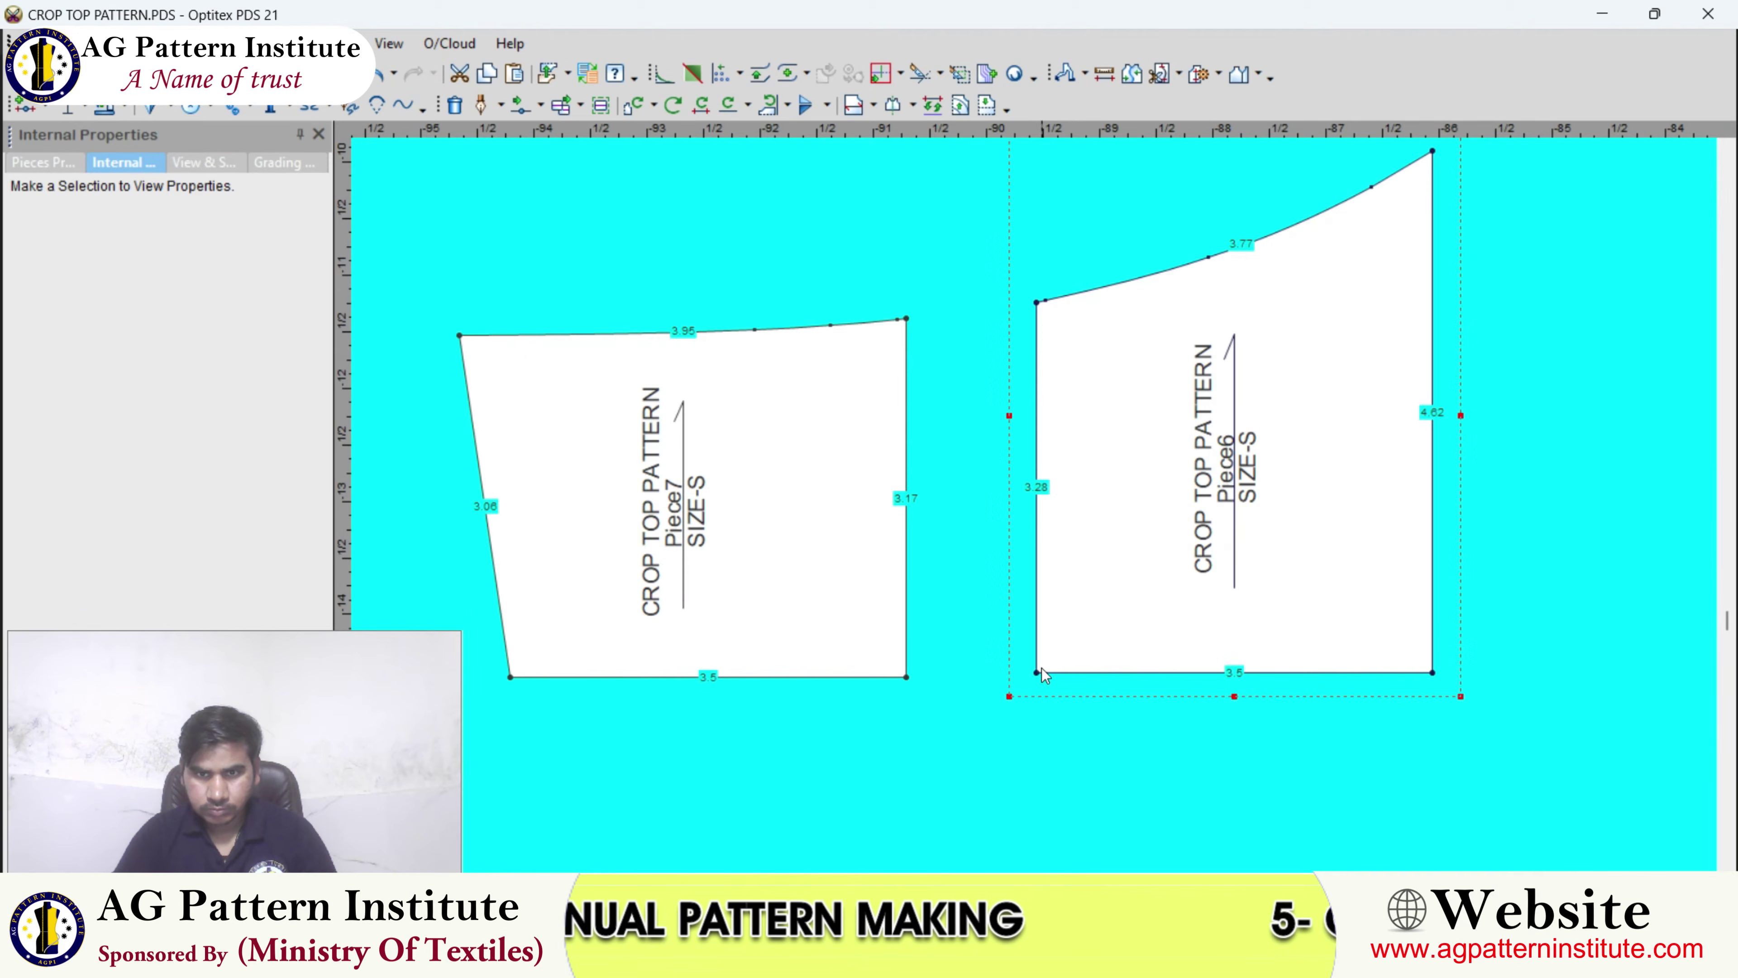
pyautogui.moveTo(932, 686); pyautogui.dragTo(910, 680)
pyautogui.scroll(3, 906, 679)
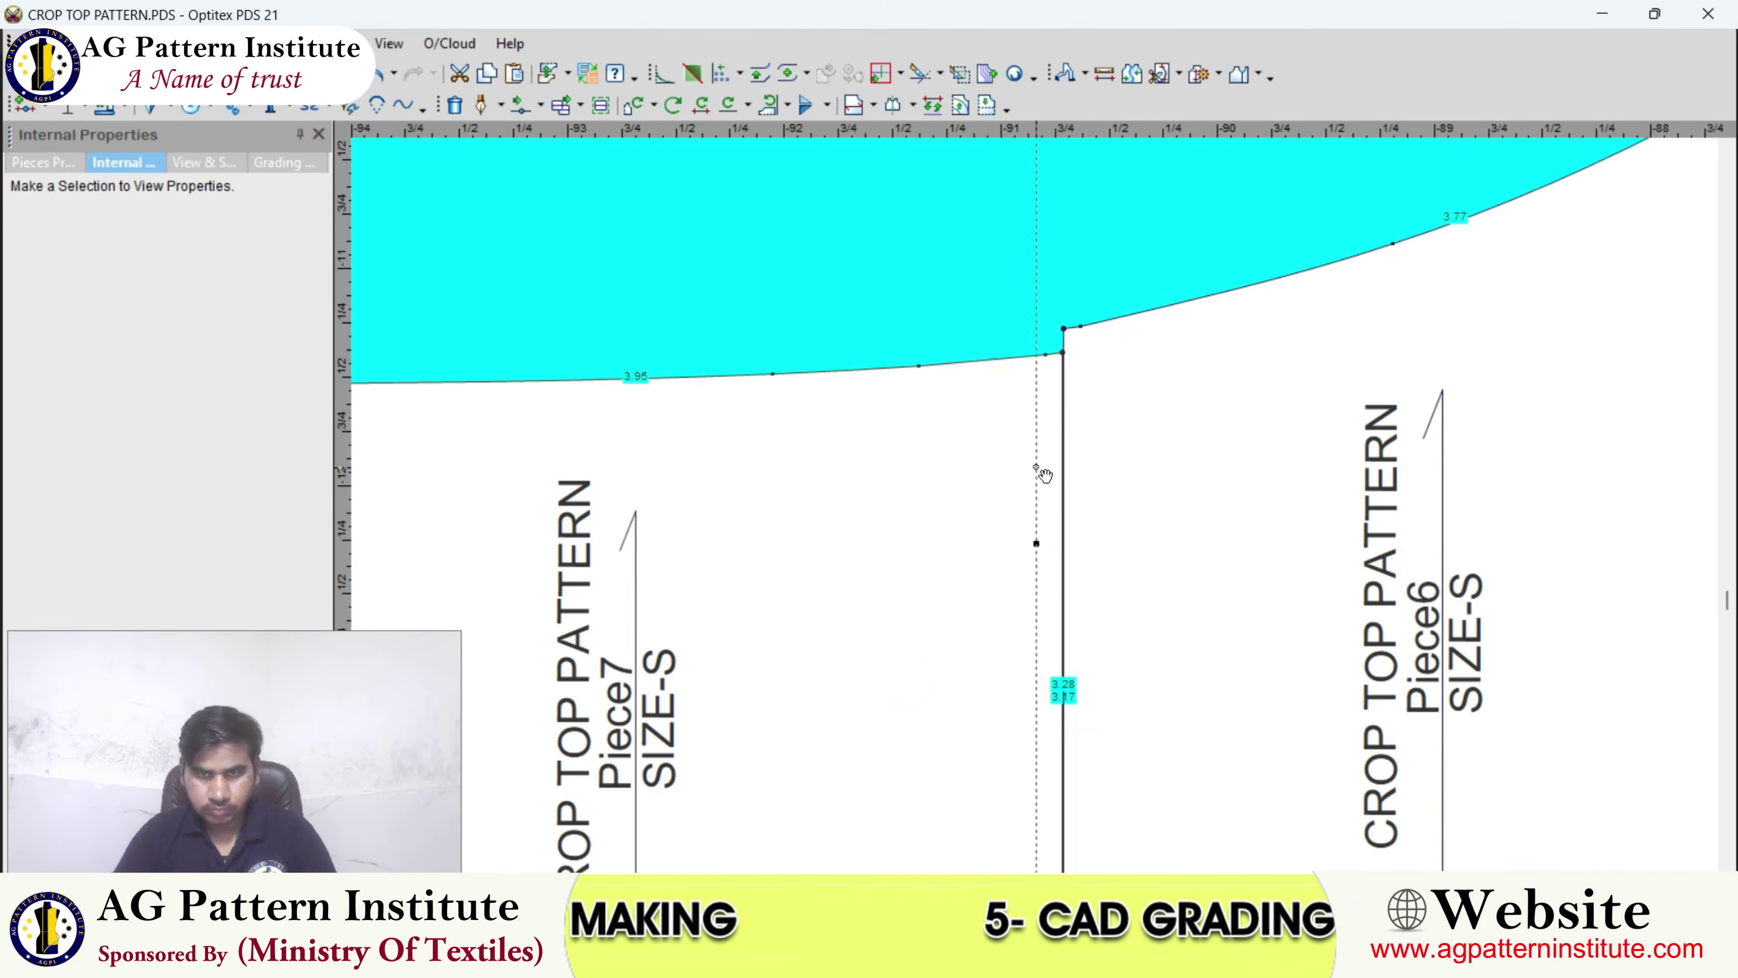
# - Move the side waist piece's upper dart corner proportionally upward, about halfway to the centre waist piece's corner
pyautogui.scroll(2, 1037, 472)
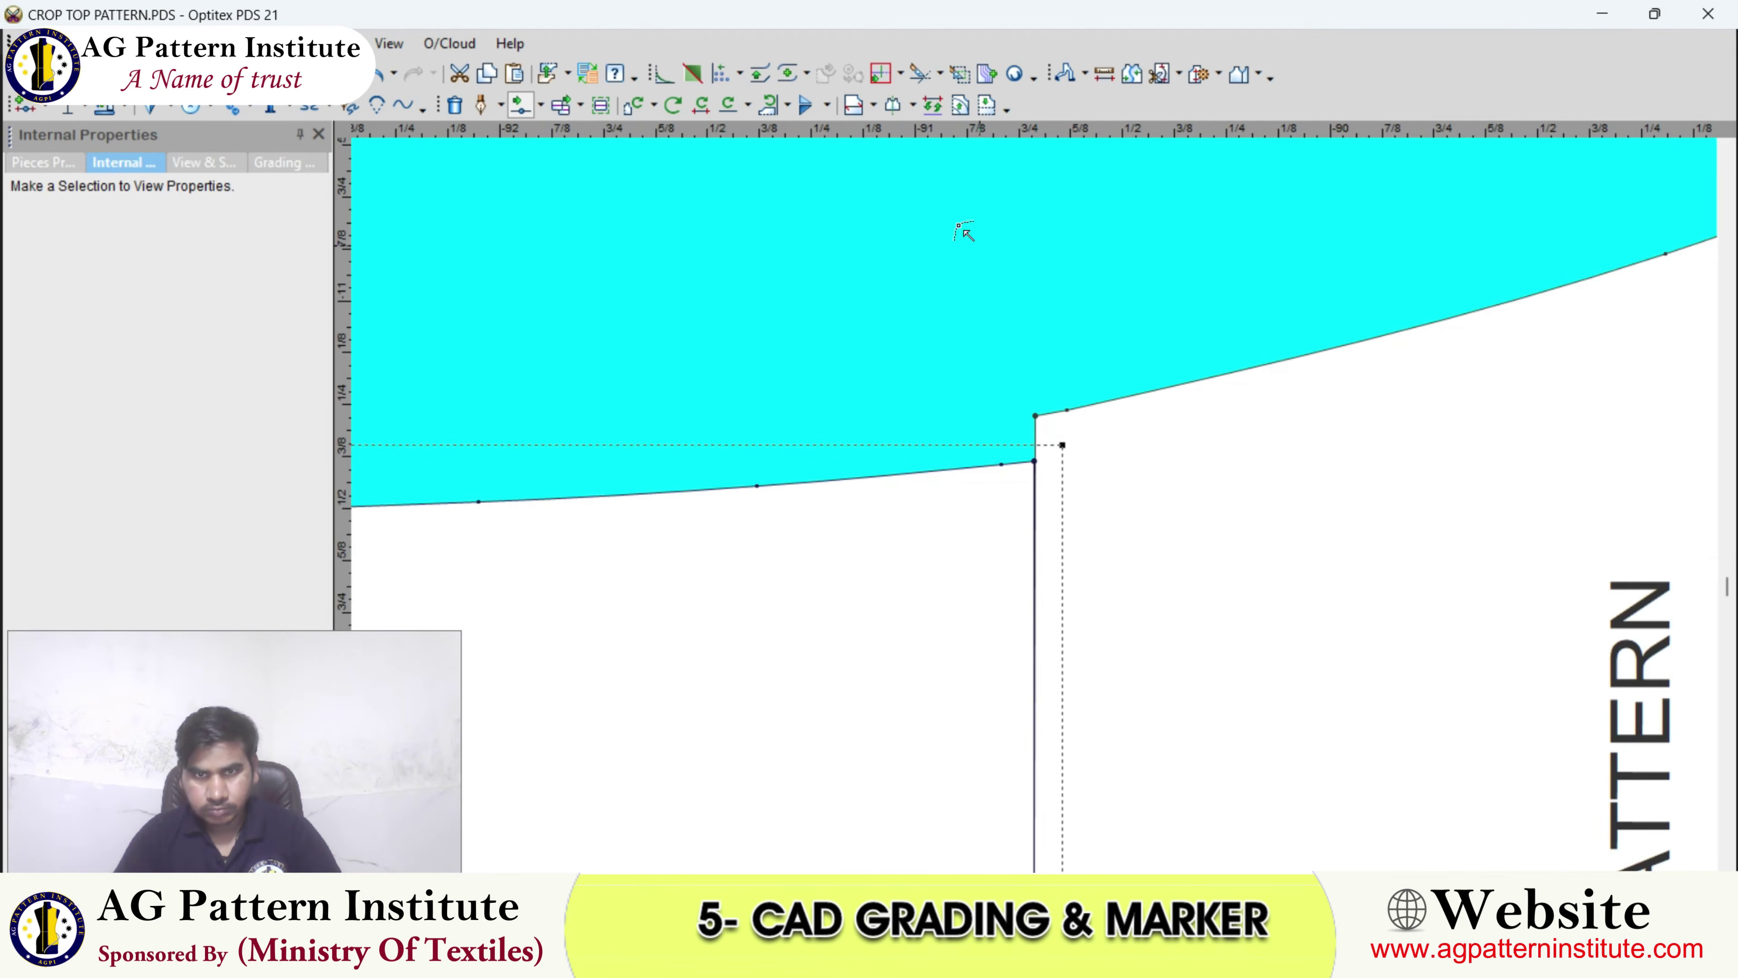
pyautogui.click(540, 104)
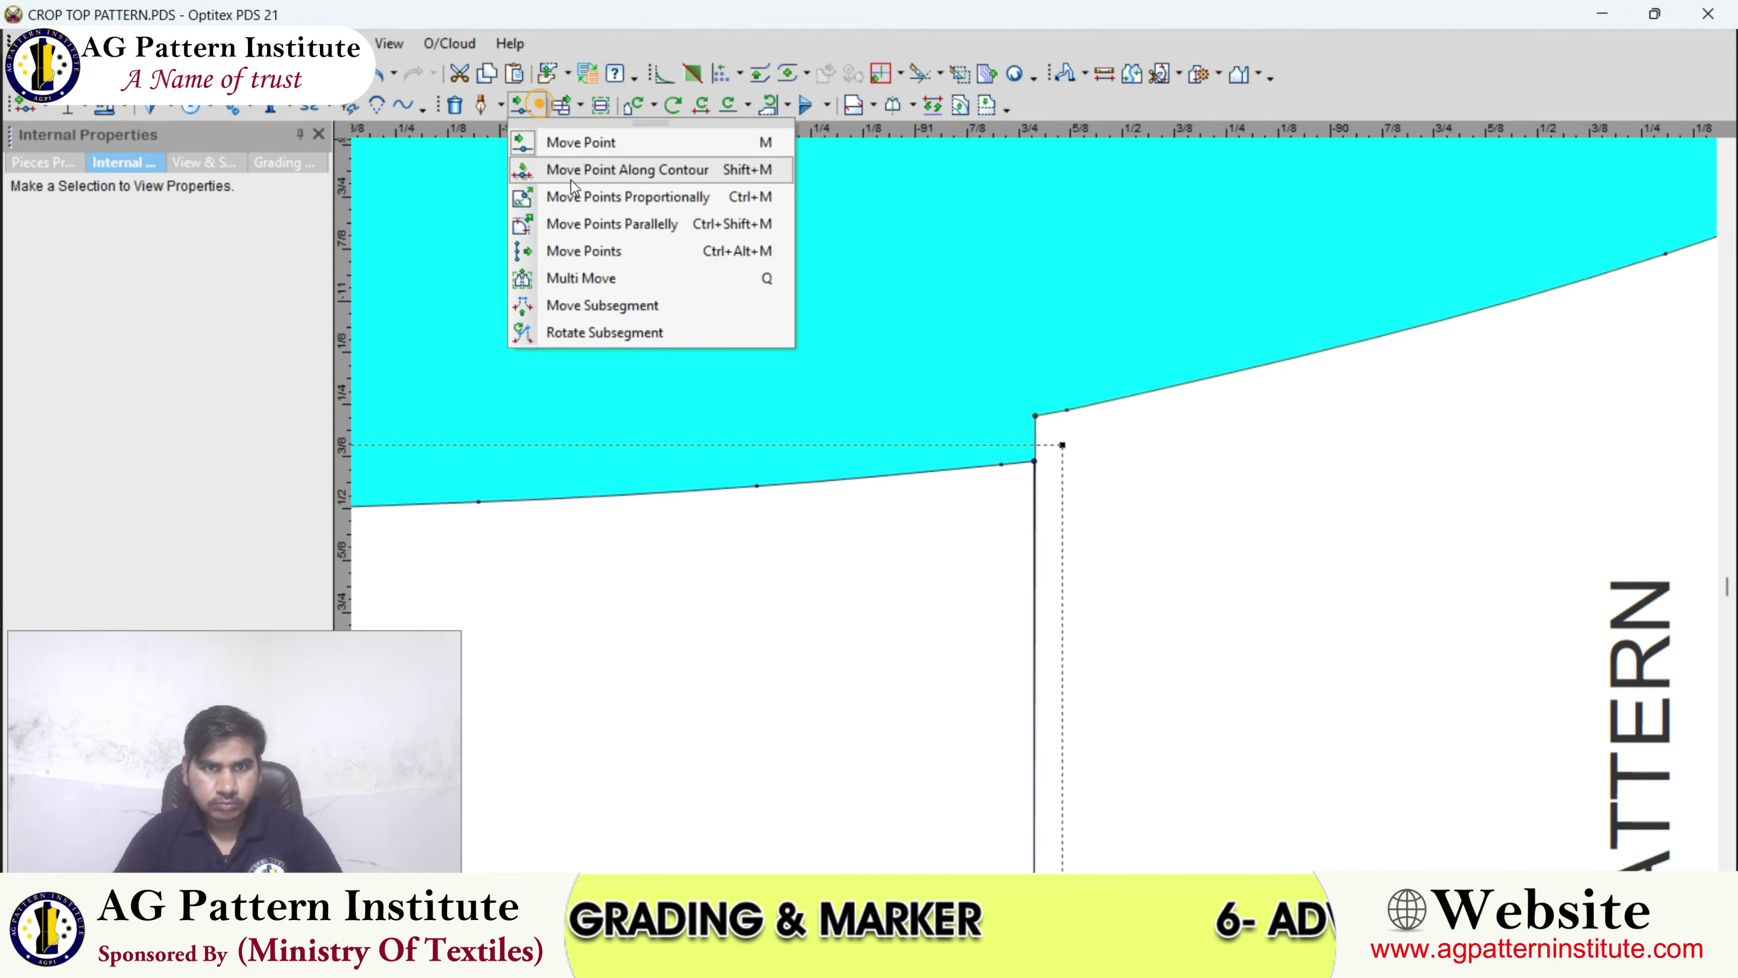
pyautogui.click(575, 186)
pyautogui.scroll(-2, 999, 510)
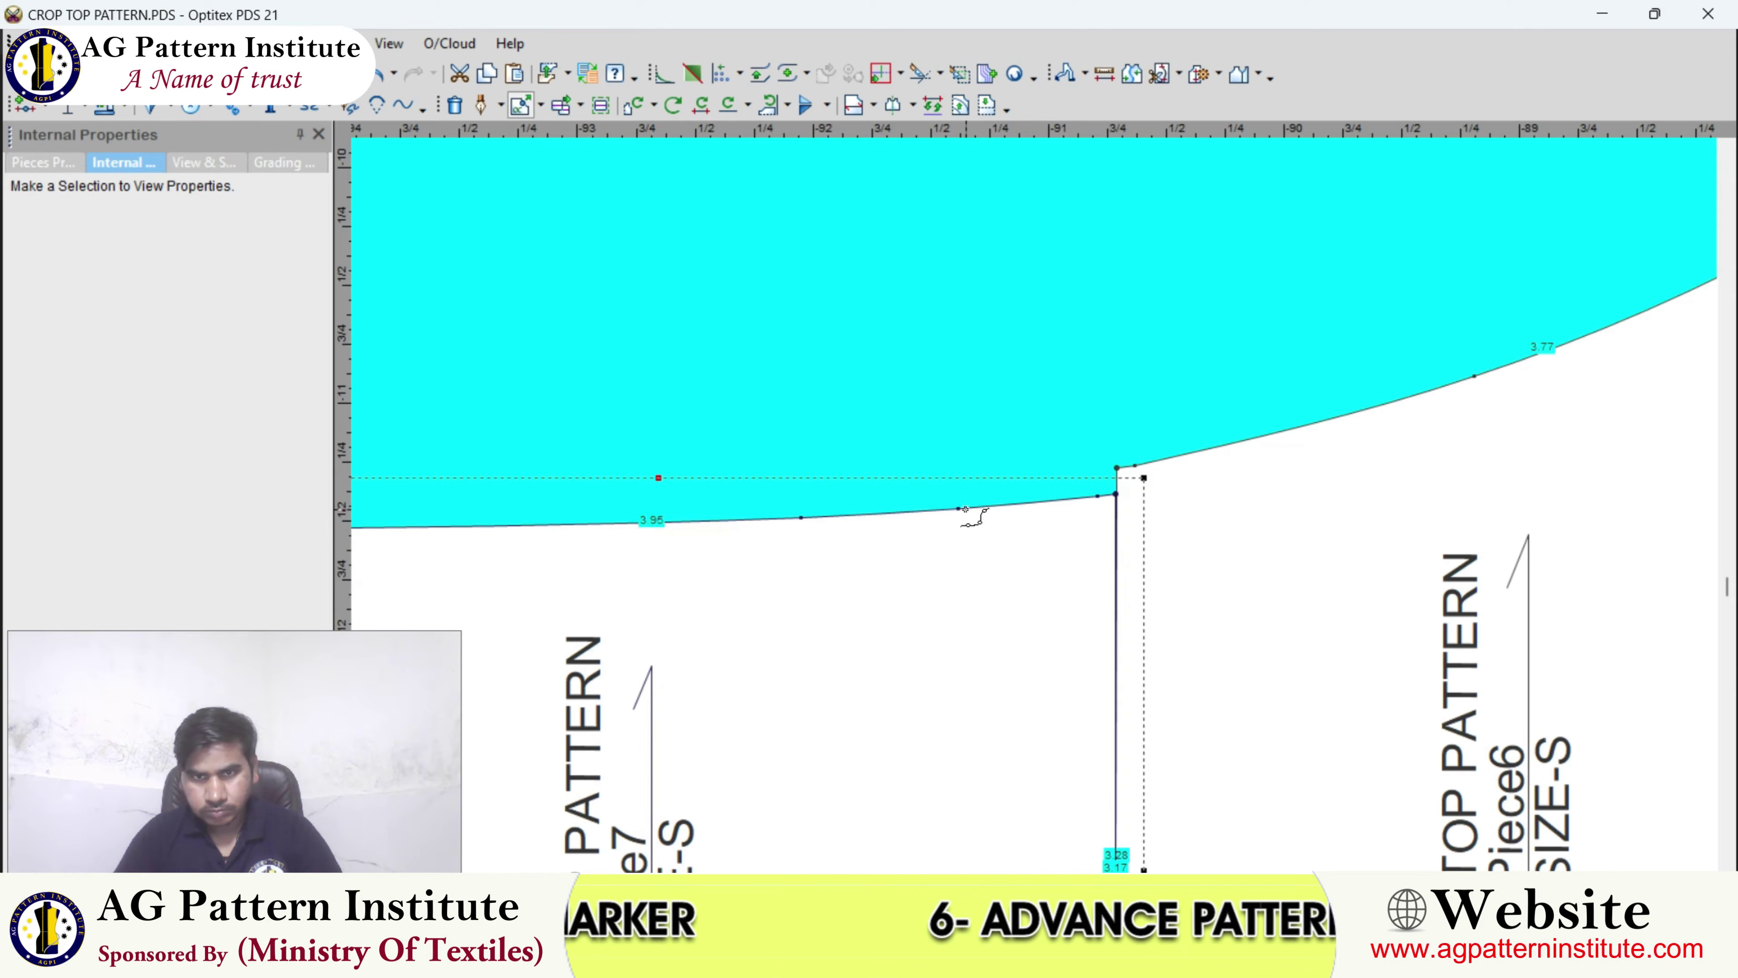
pyautogui.moveTo(961, 509); pyautogui.dragTo(1119, 505)
pyautogui.click(1119, 493)
pyautogui.scroll(2, 1034, 505)
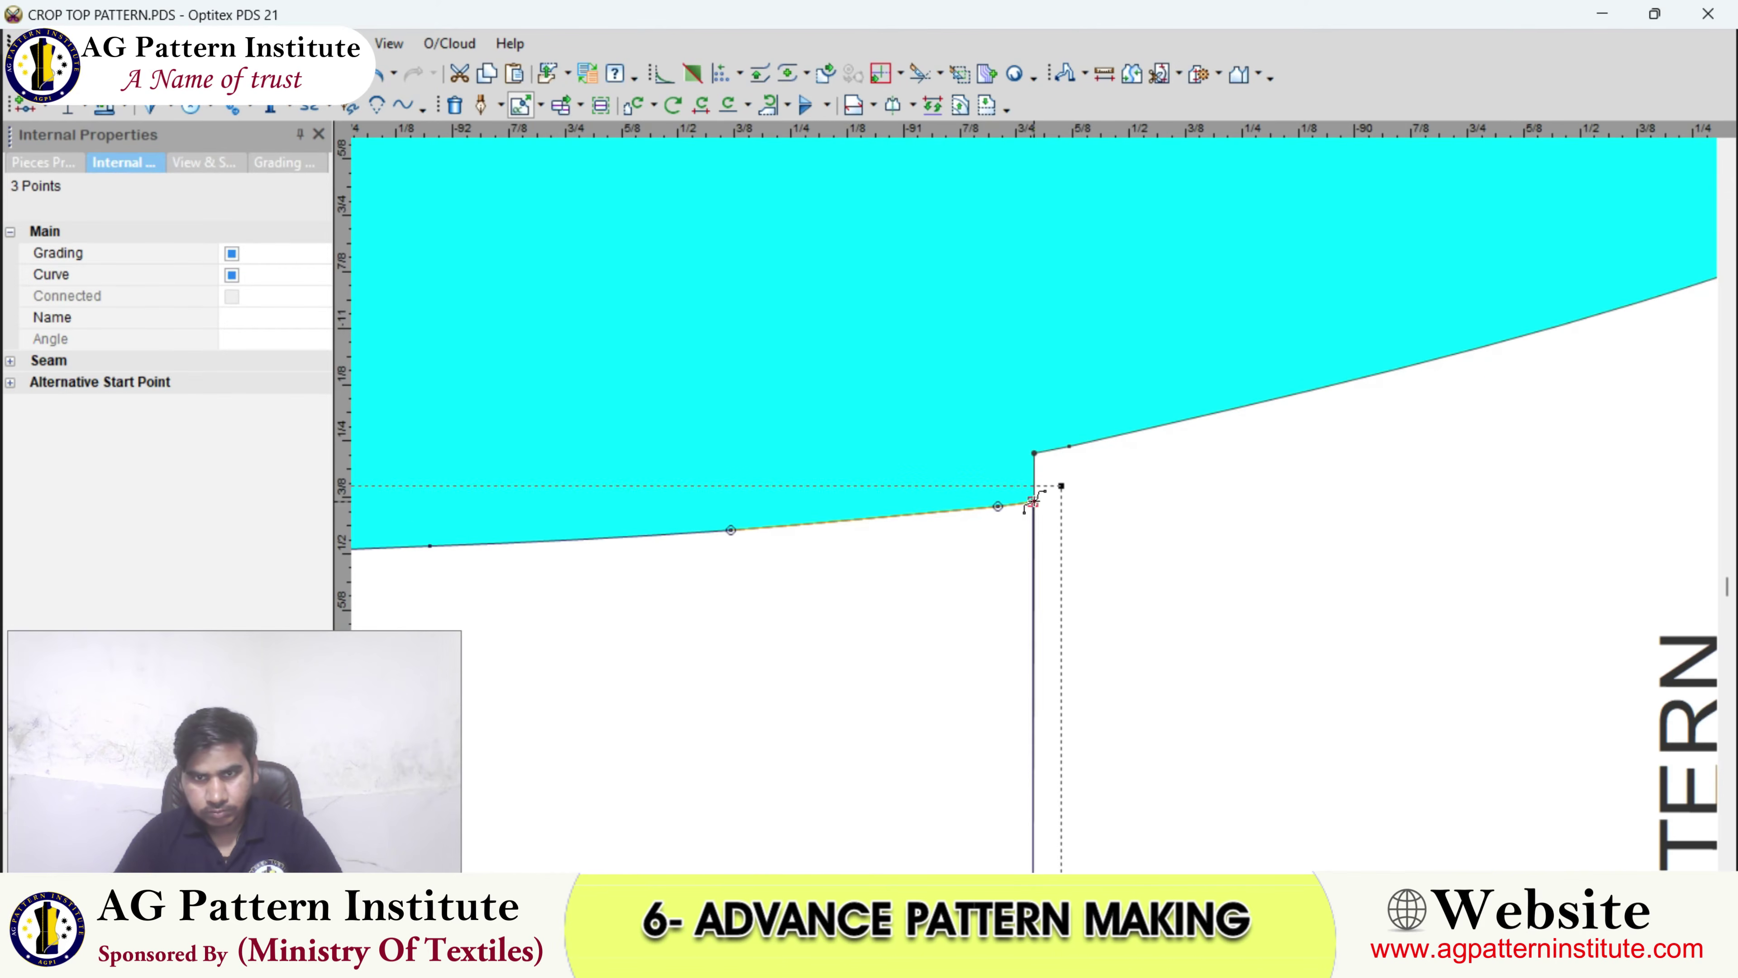
pyautogui.click(1031, 502)
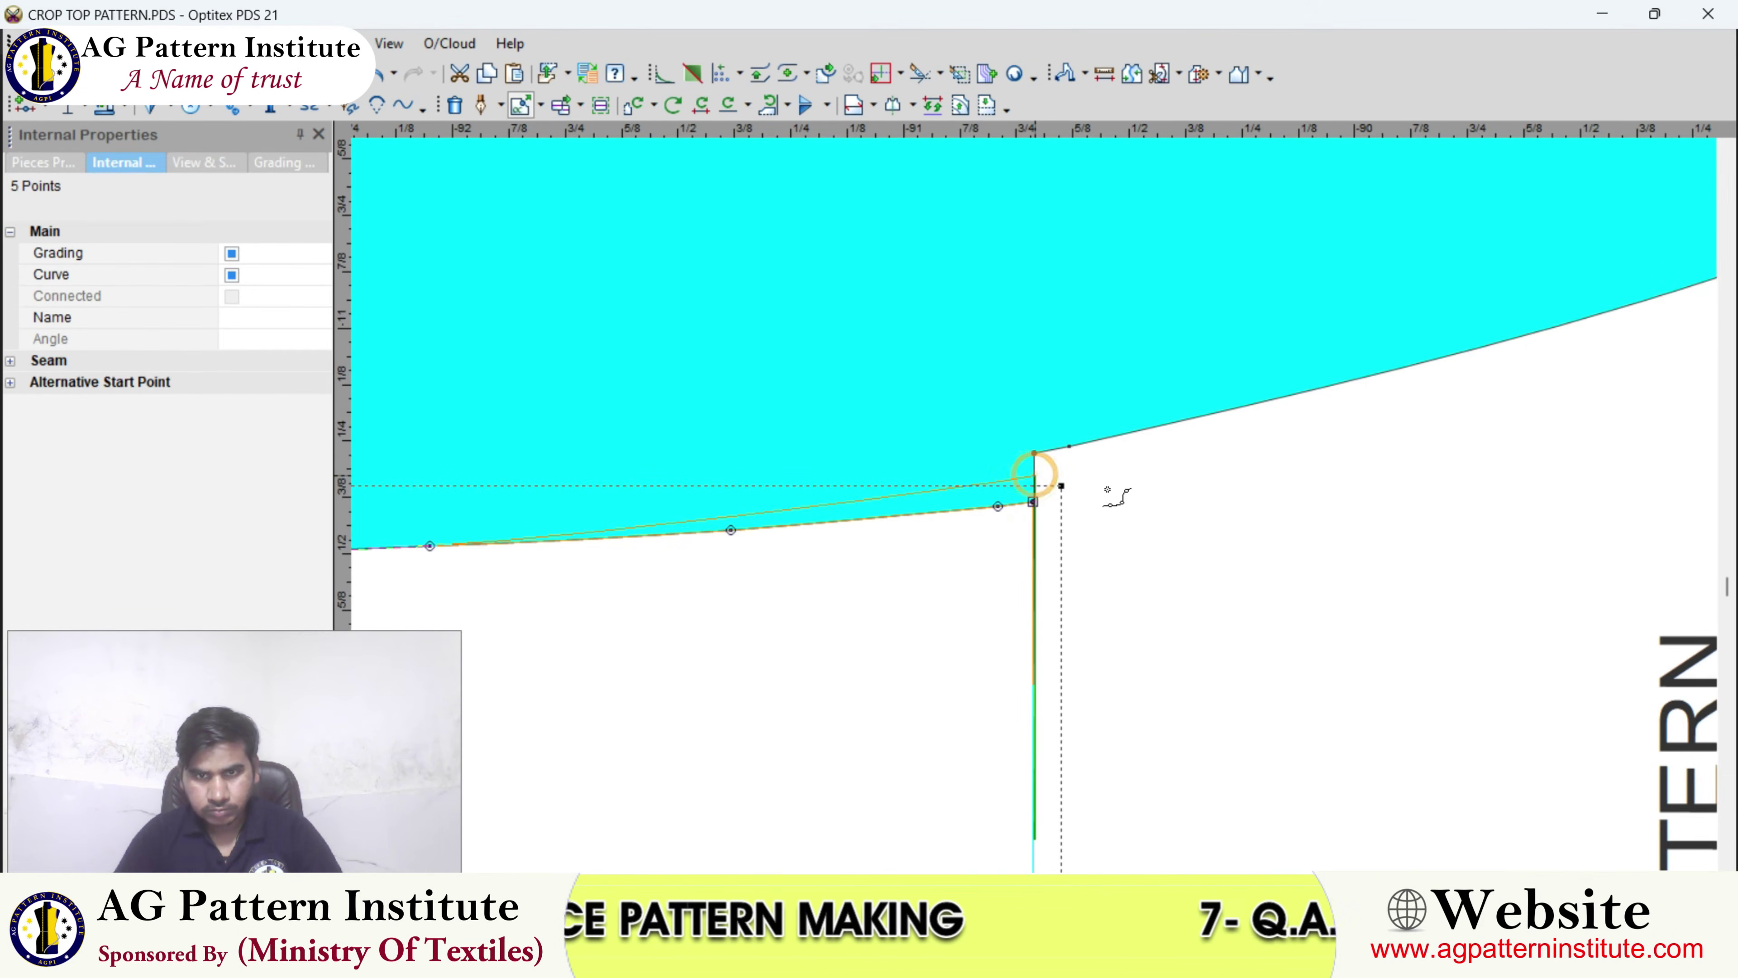
pyautogui.scroll(-2, 1067, 500)
pyautogui.click(1039, 495)
pyautogui.scroll(3, 1039, 494)
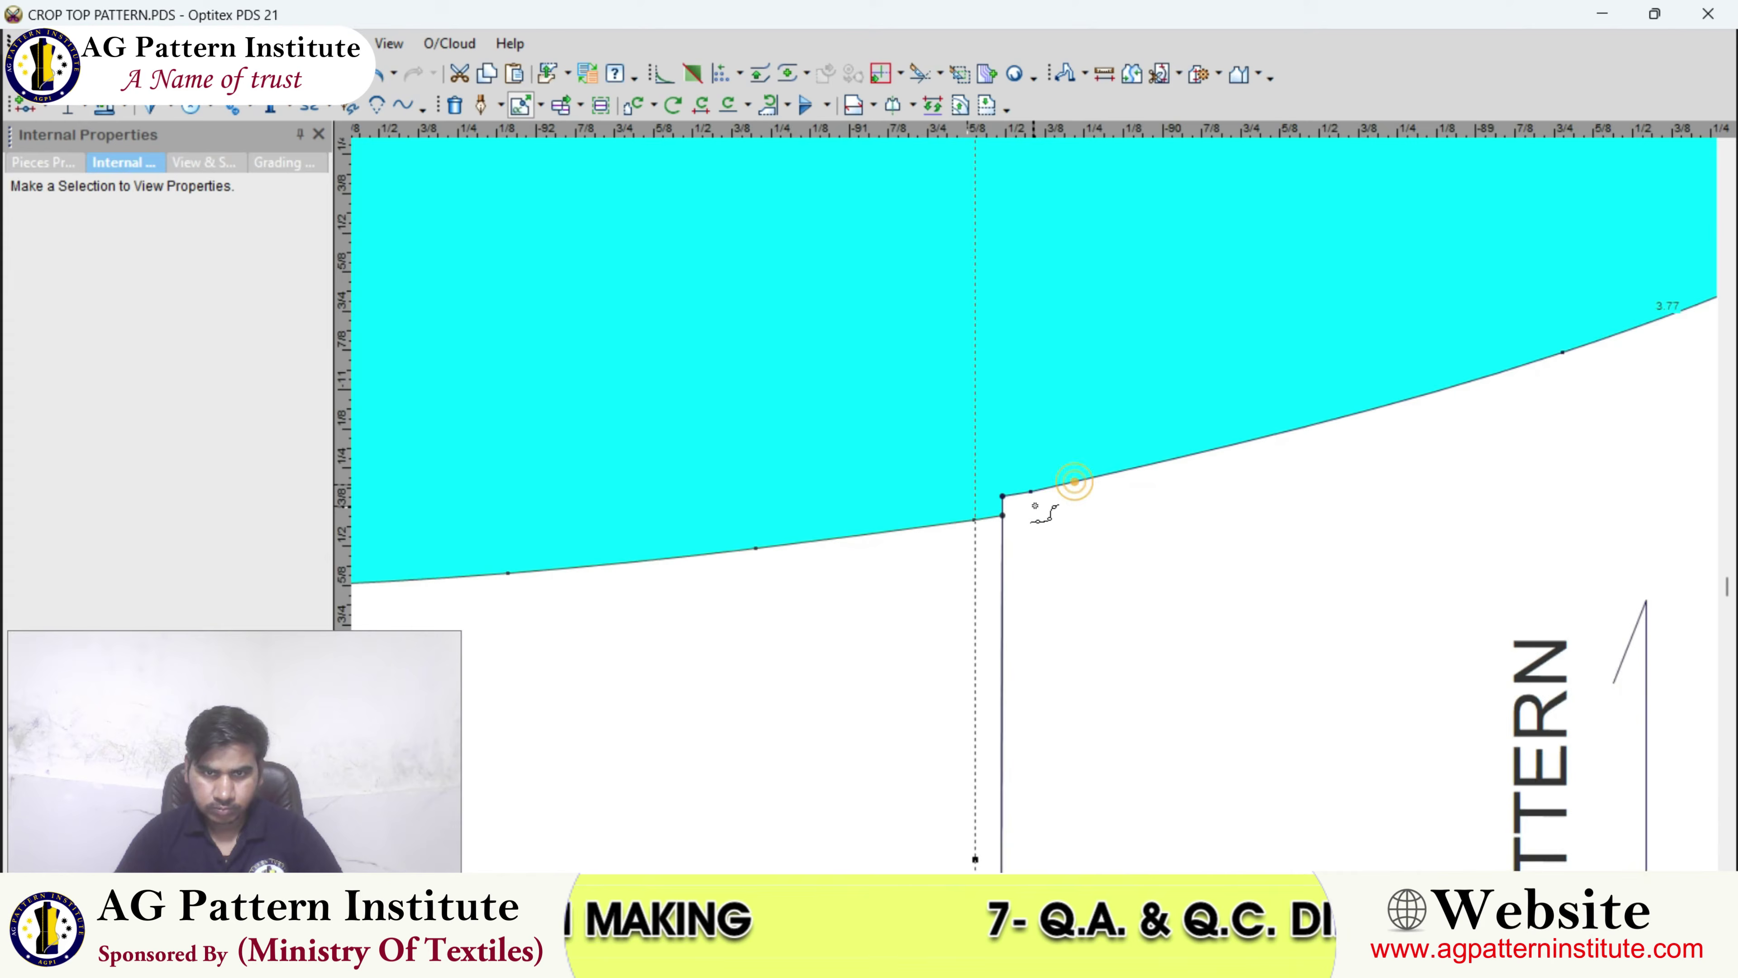
# - Move the centre waist piece's upper dart corner proportionally down onto the side waist piece's upper corner
pyautogui.click(999, 489)
pyautogui.scroll(-1, 1216, 457)
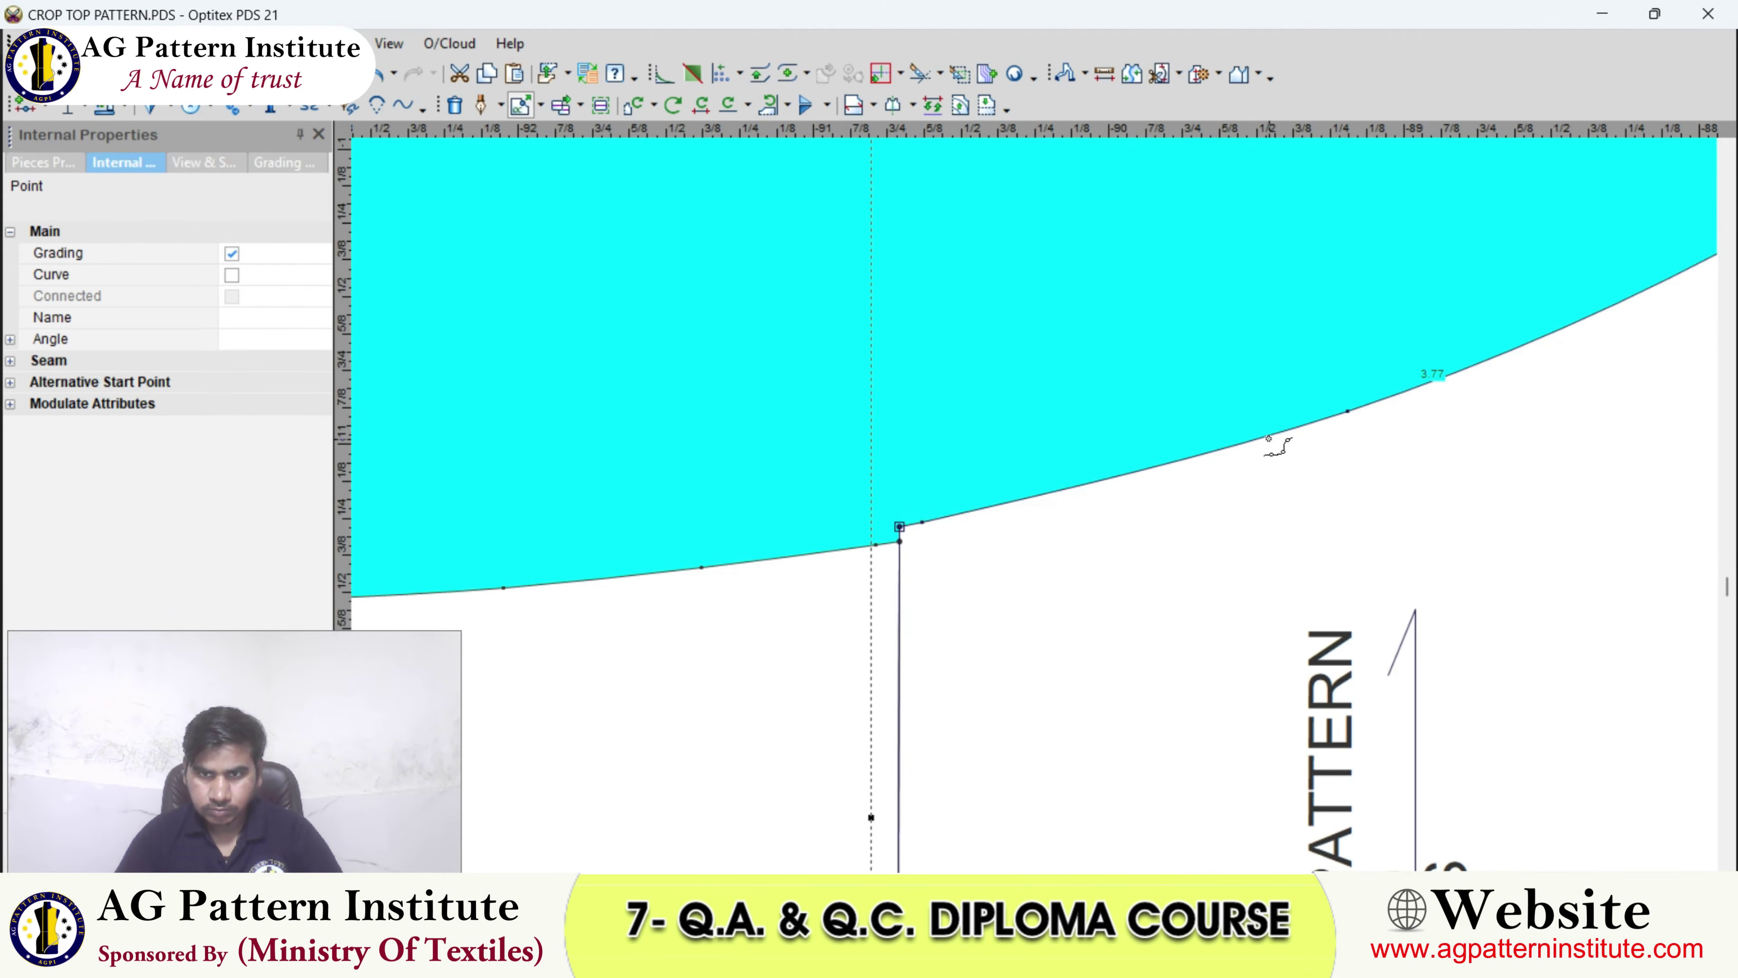
pyautogui.keyDown('shift'); pyautogui.click(1344, 408); pyautogui.keyUp('shift')
pyautogui.scroll(1, 912, 524)
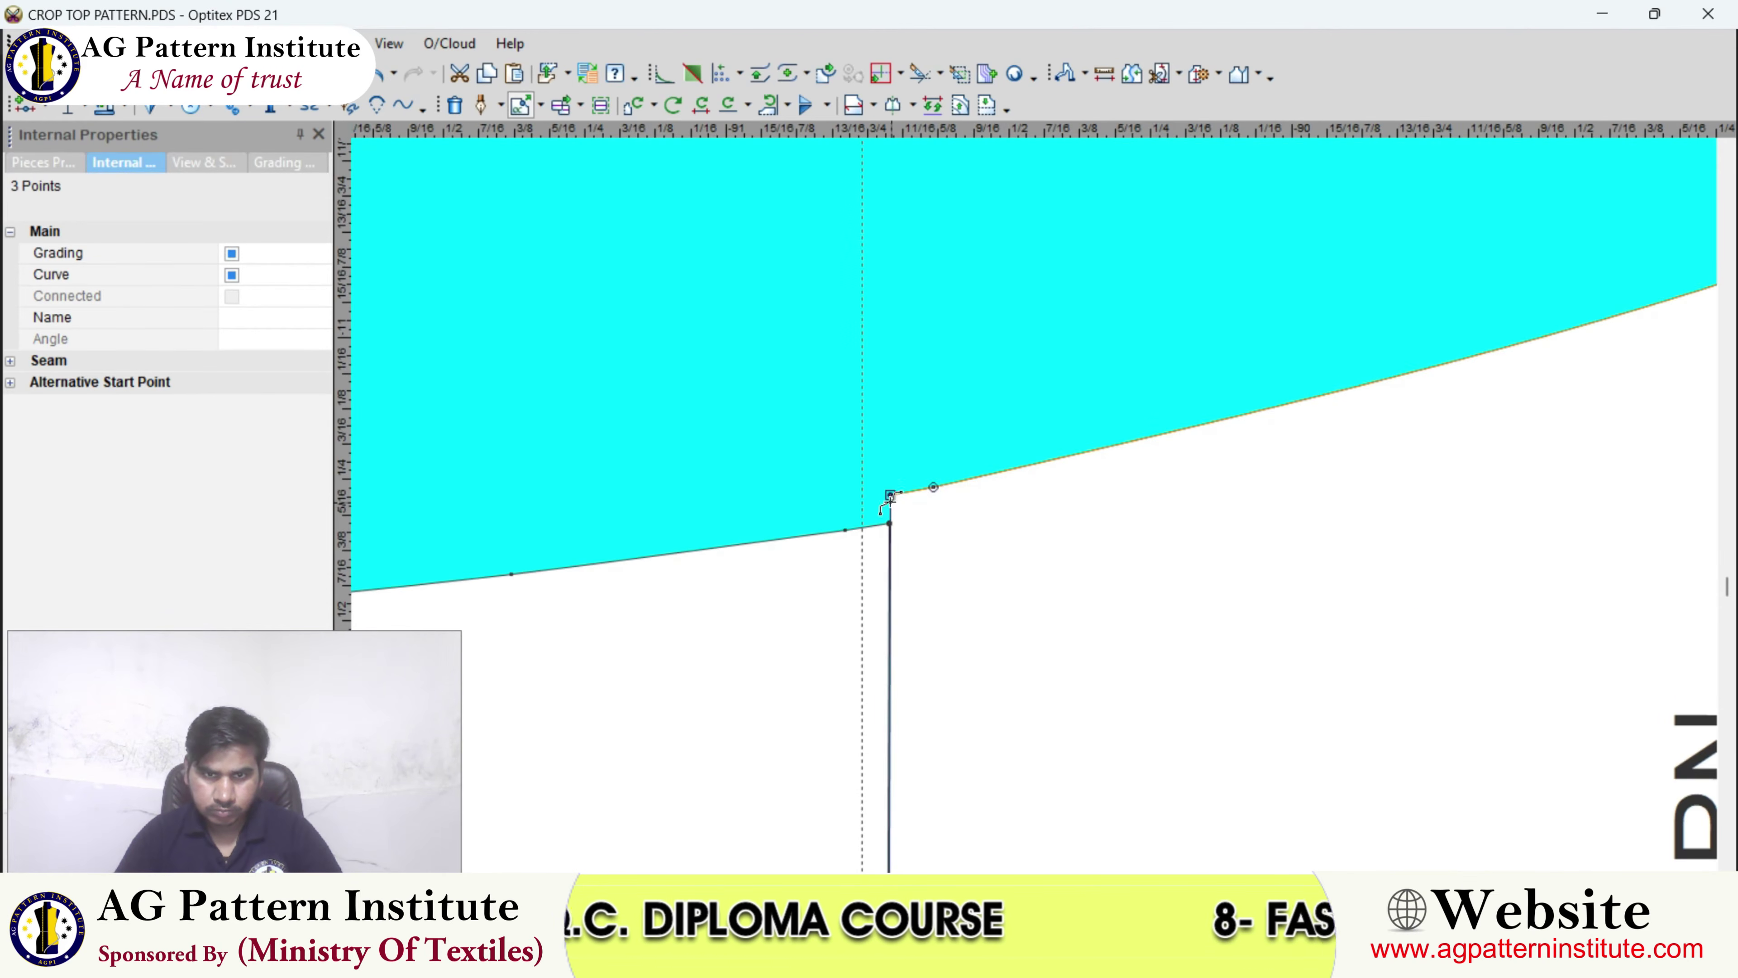
pyautogui.click(890, 521)
pyautogui.press('Return')
pyautogui.scroll(-5, 1029, 492)
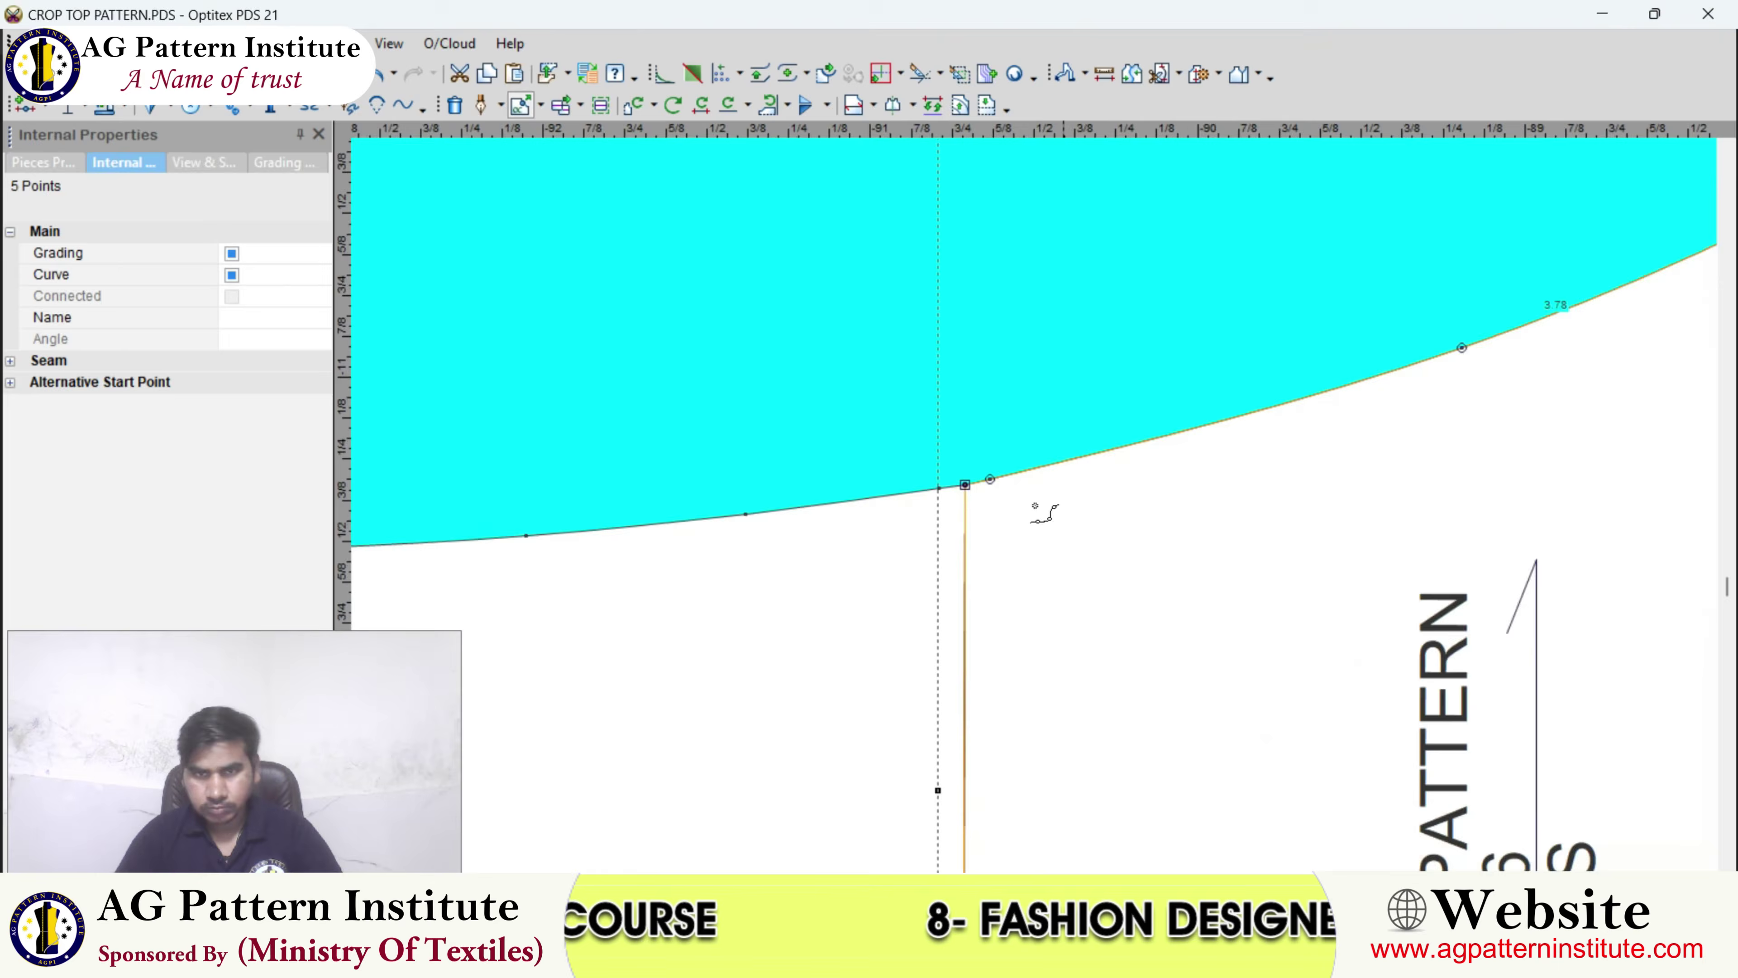
pyautogui.press('Escape')
# - Join the centre and side waist pieces along their matching vertical edges into one piece
pyautogui.scroll(2, 1050, 534)
pyautogui.press('j')
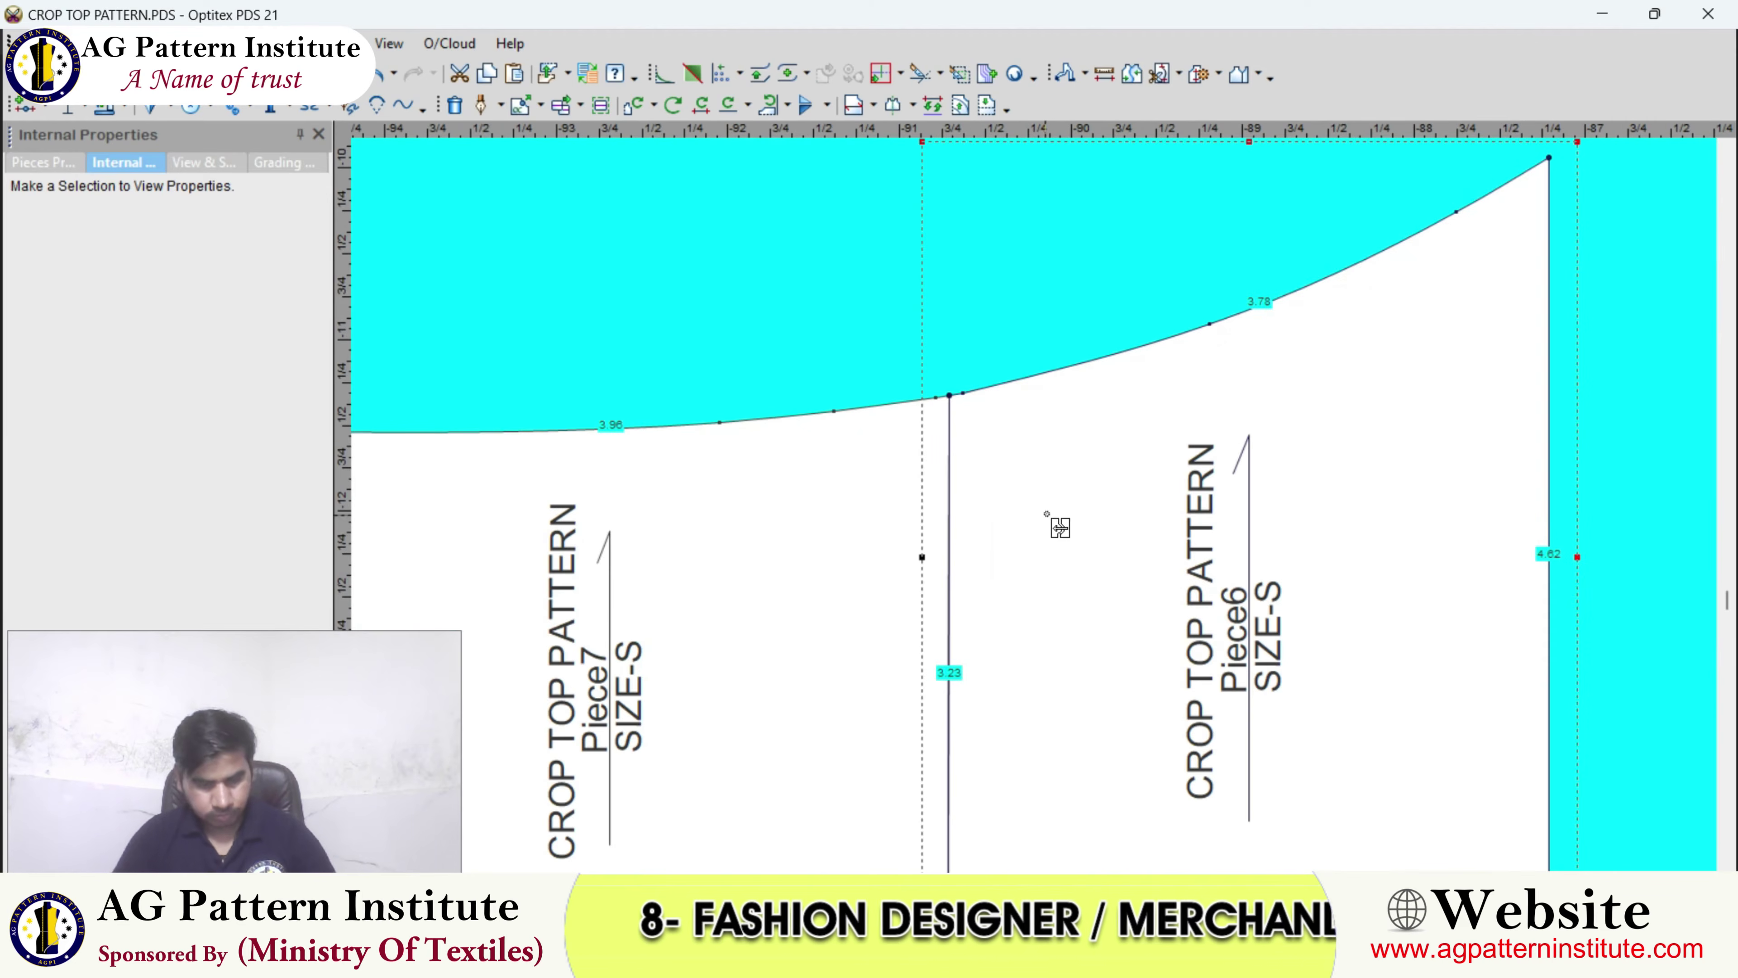
pyautogui.click(1068, 514)
pyautogui.click(896, 548)
pyautogui.press('Return')
pyautogui.scroll(-3, 1027, 521)
pyautogui.rightClick(910, 388)
pyautogui.click(918, 389)
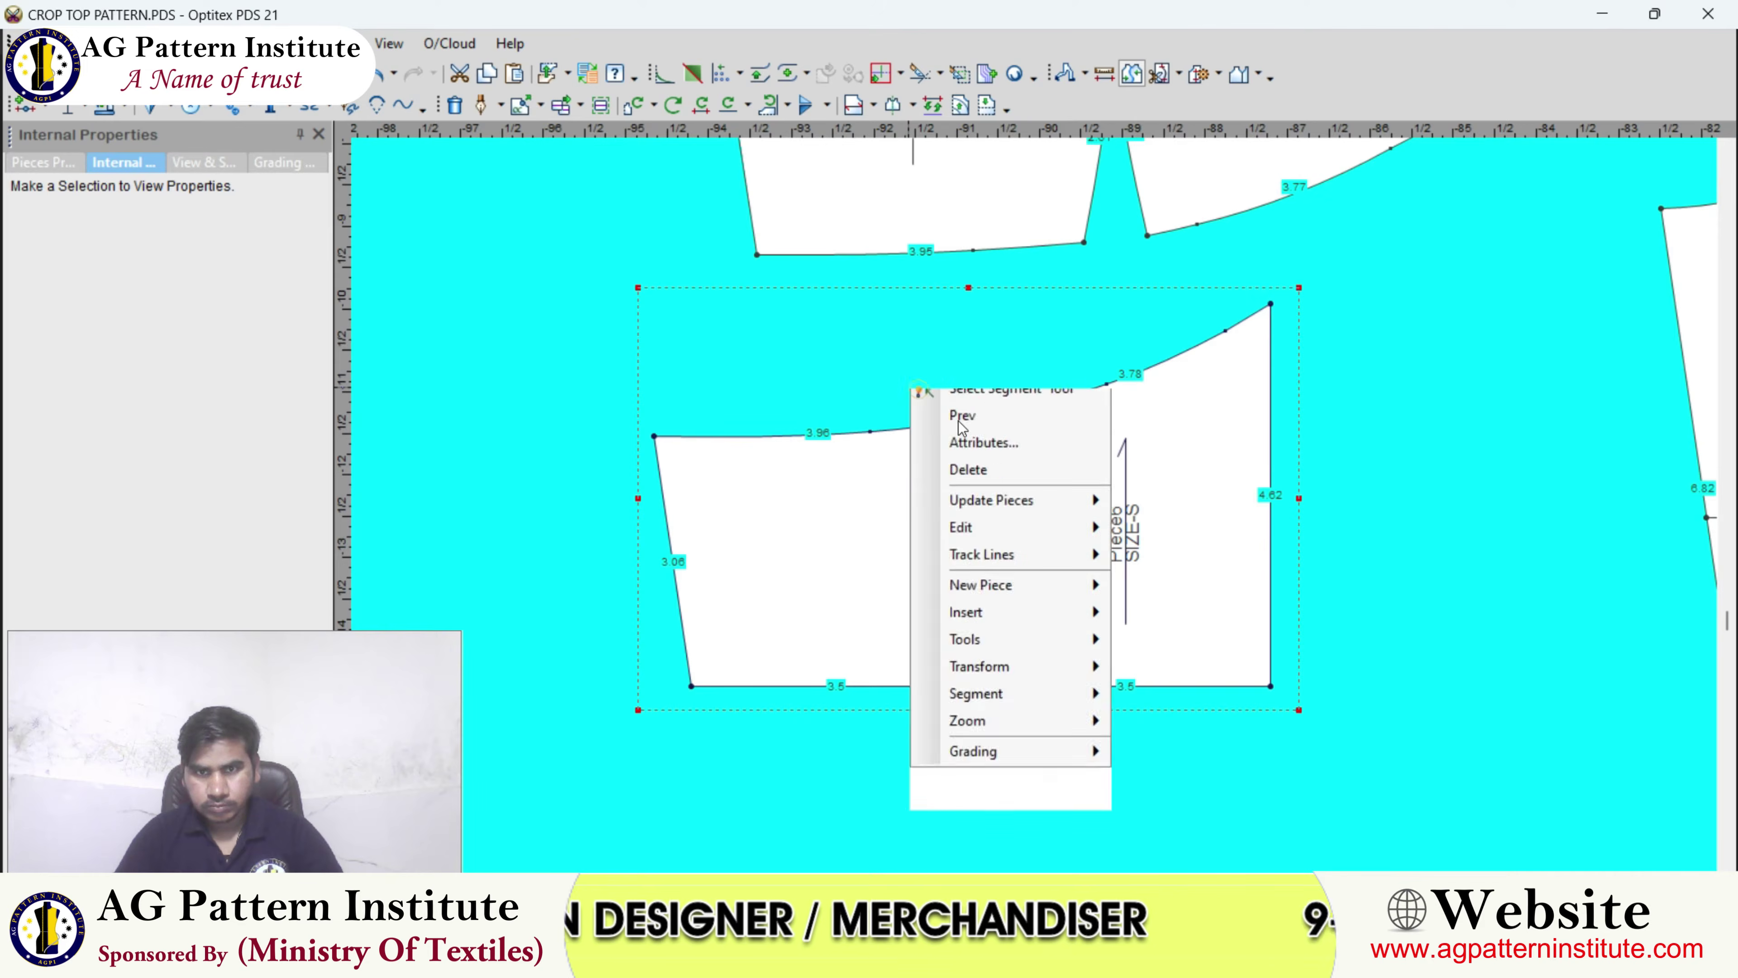
# - Delete the surplus points around the former join on the waist piece's upper seam
pyautogui.scroll(4, 1036, 507)
pyautogui.scroll(2, 1036, 506)
pyautogui.press('Delete')
pyautogui.click(1059, 470)
pyautogui.click(1114, 463)
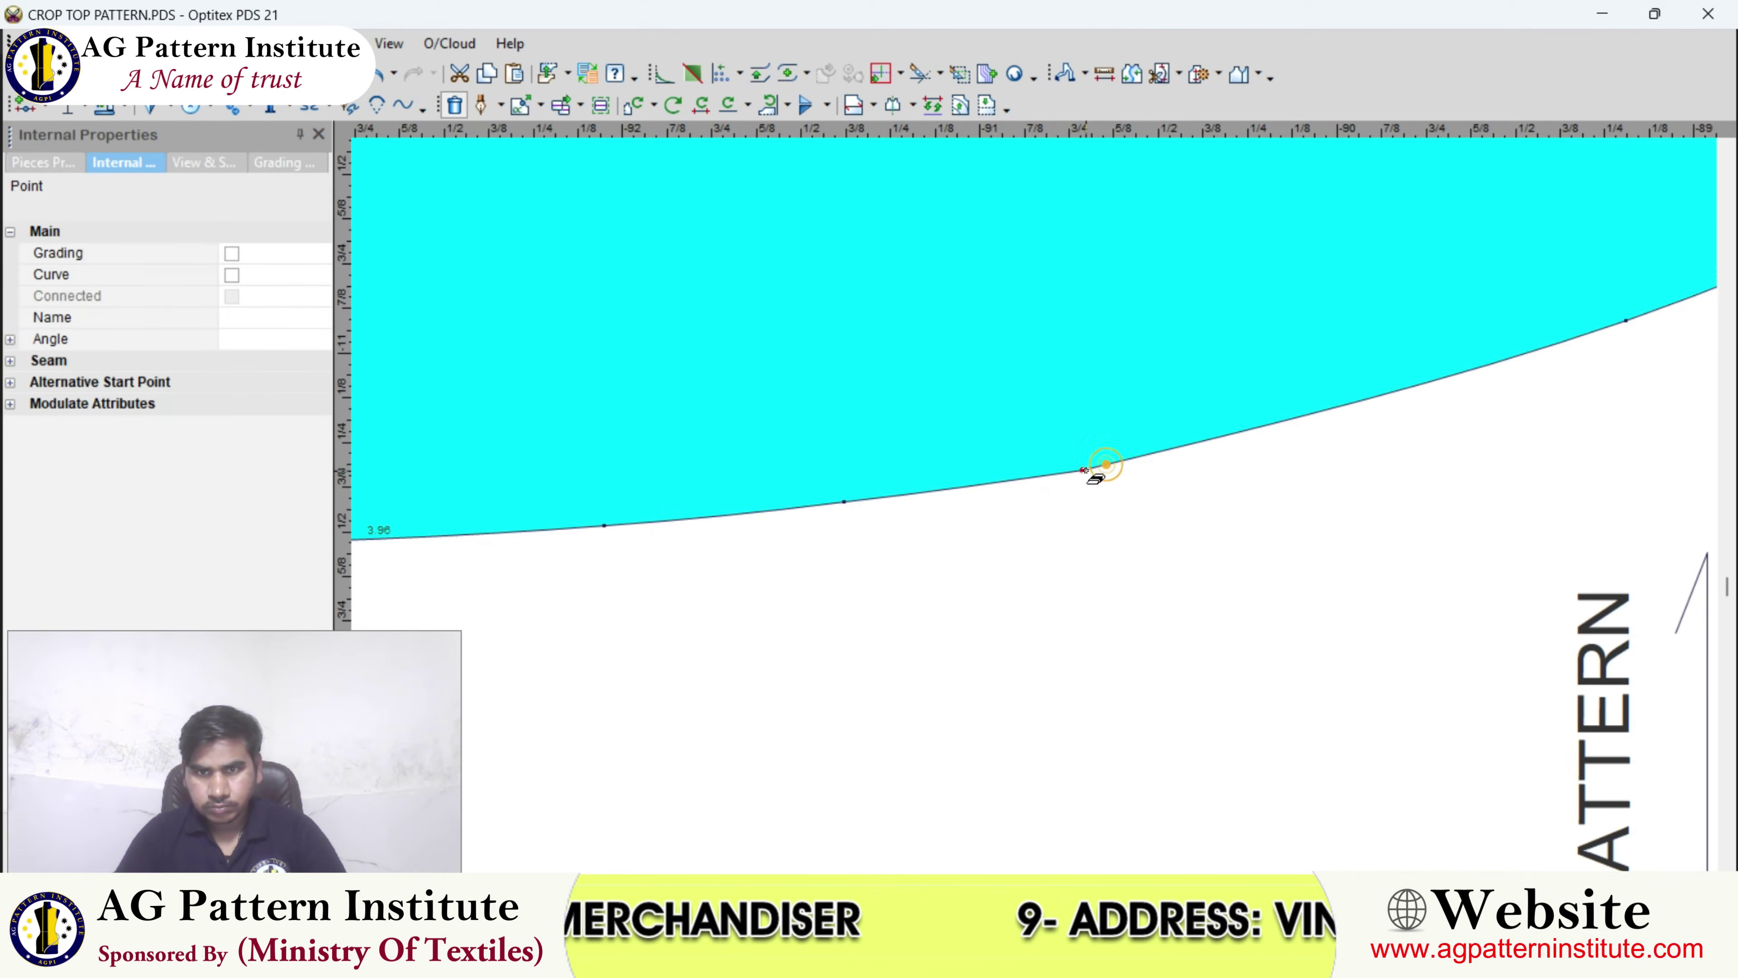
pyautogui.click(1086, 470)
pyautogui.scroll(-1, 1036, 506)
pyautogui.scroll(-2, 1036, 506)
pyautogui.scroll(-4, 1036, 504)
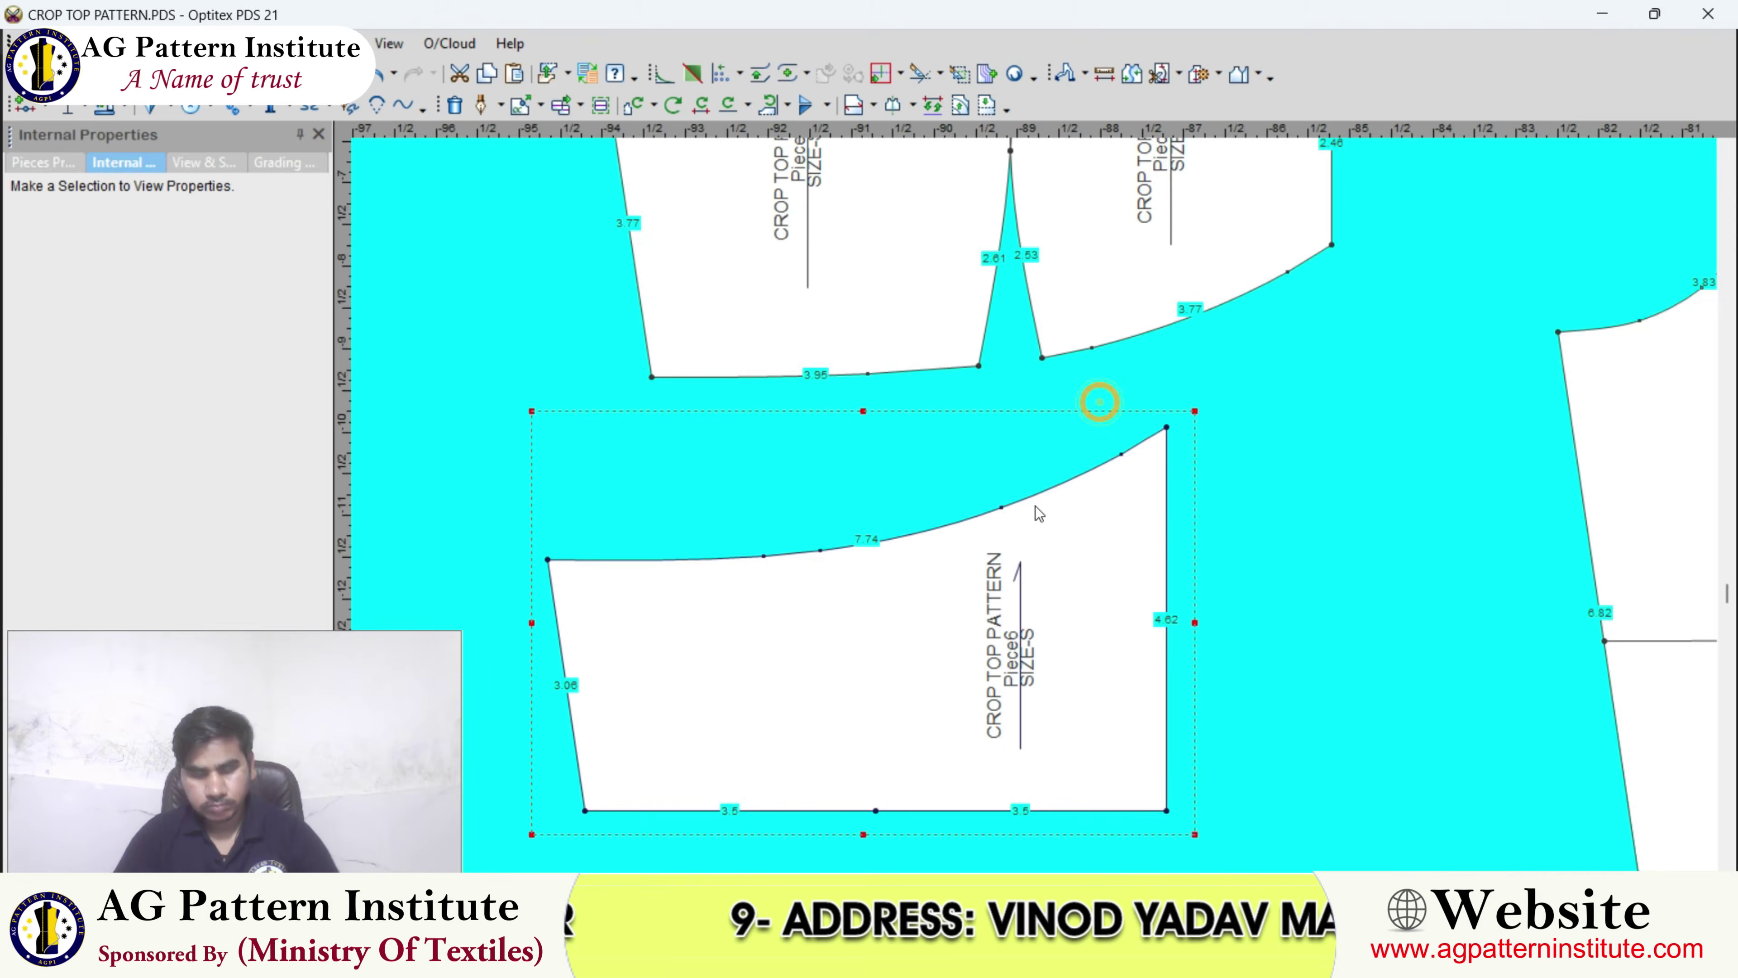
pyautogui.rightClick(997, 503)
pyautogui.press('Escape')
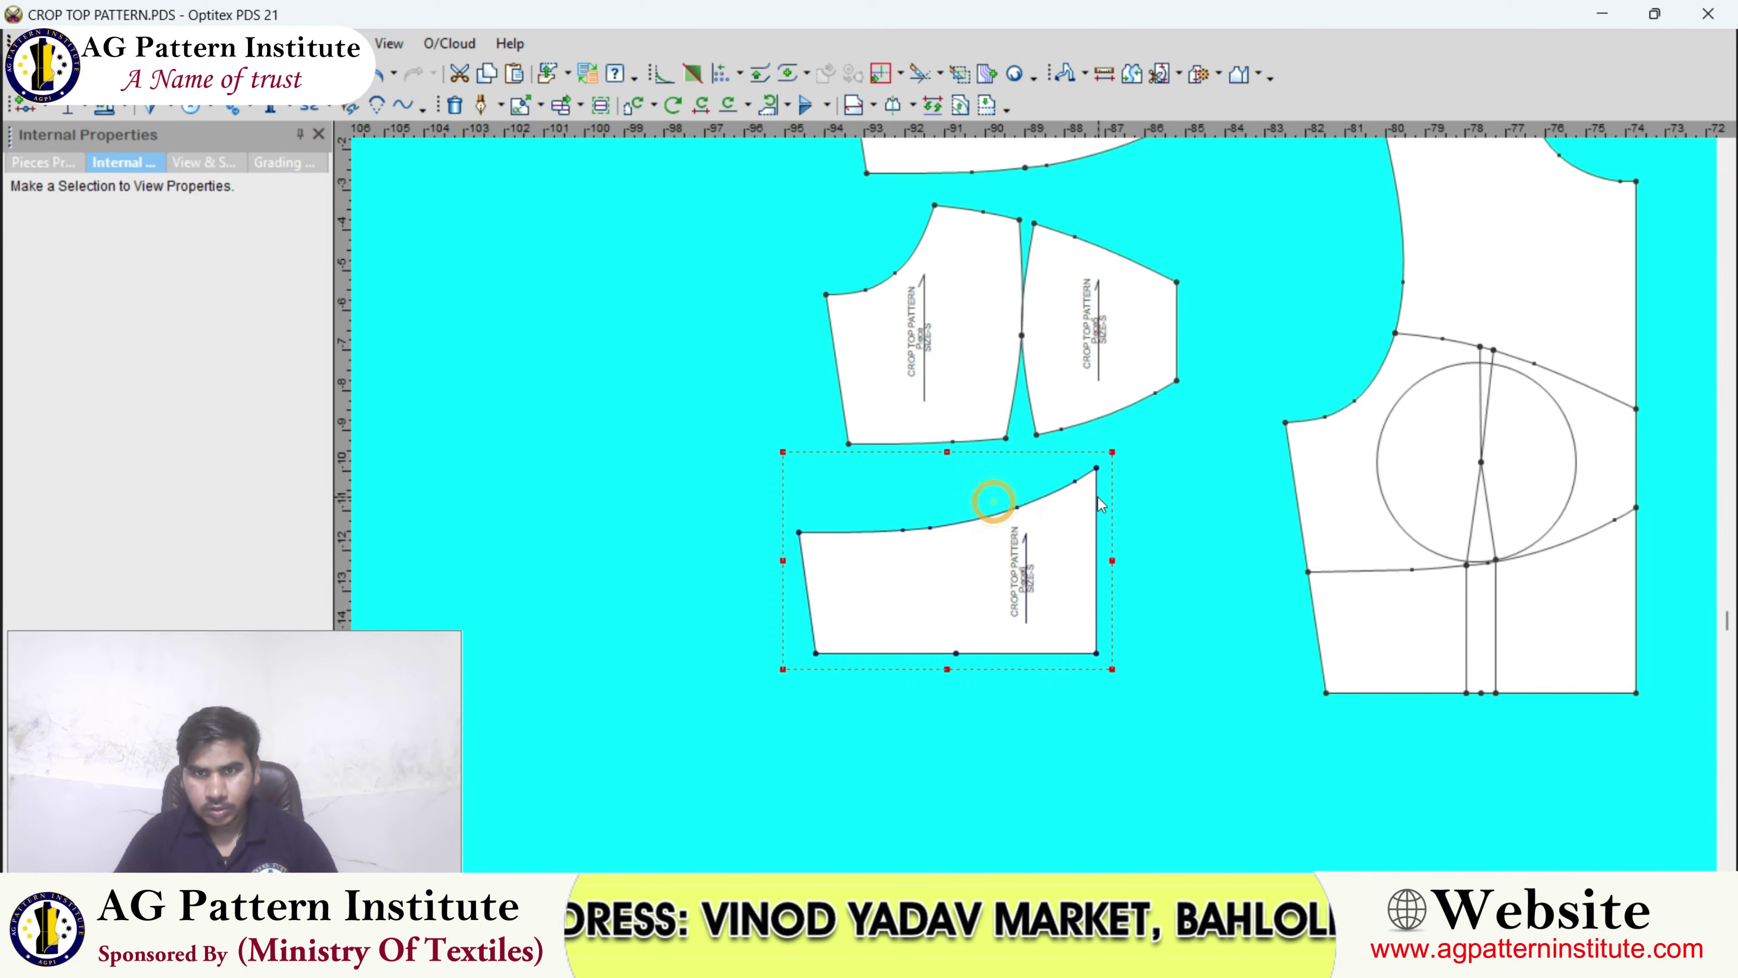
# - Add a notch on the waist piece's upper seam at 3.77 inch from the next point
pyautogui.scroll(2, 1026, 514)
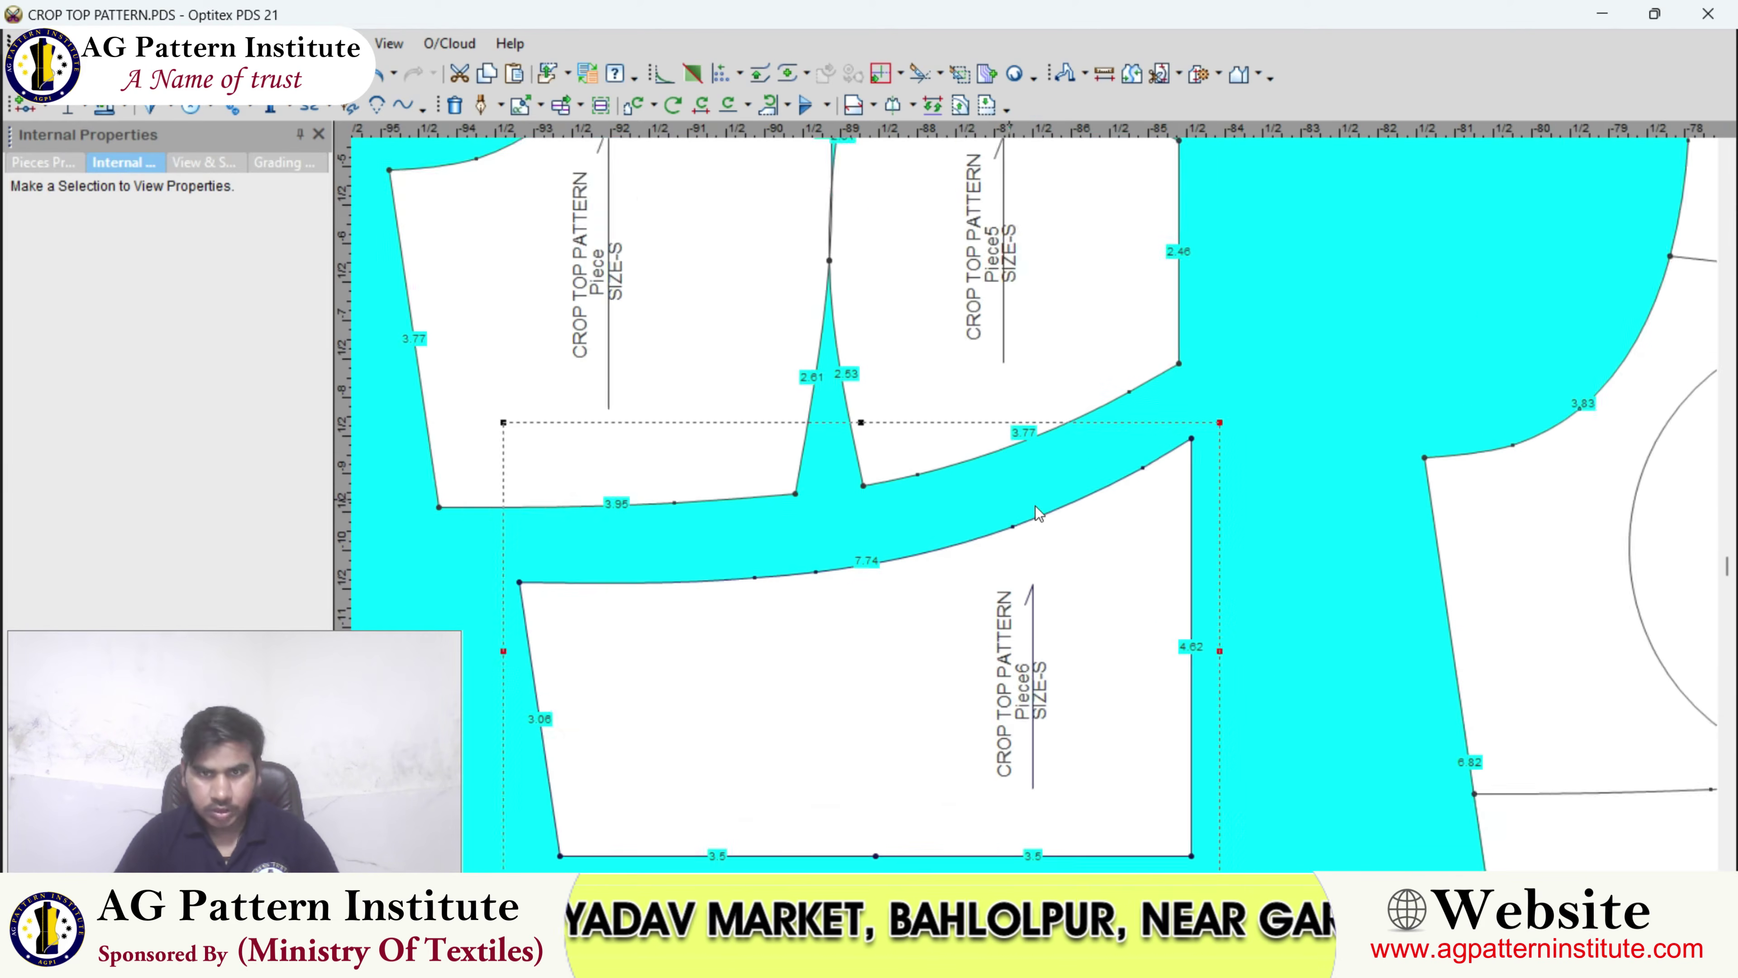
pyautogui.scroll(2, 1026, 510)
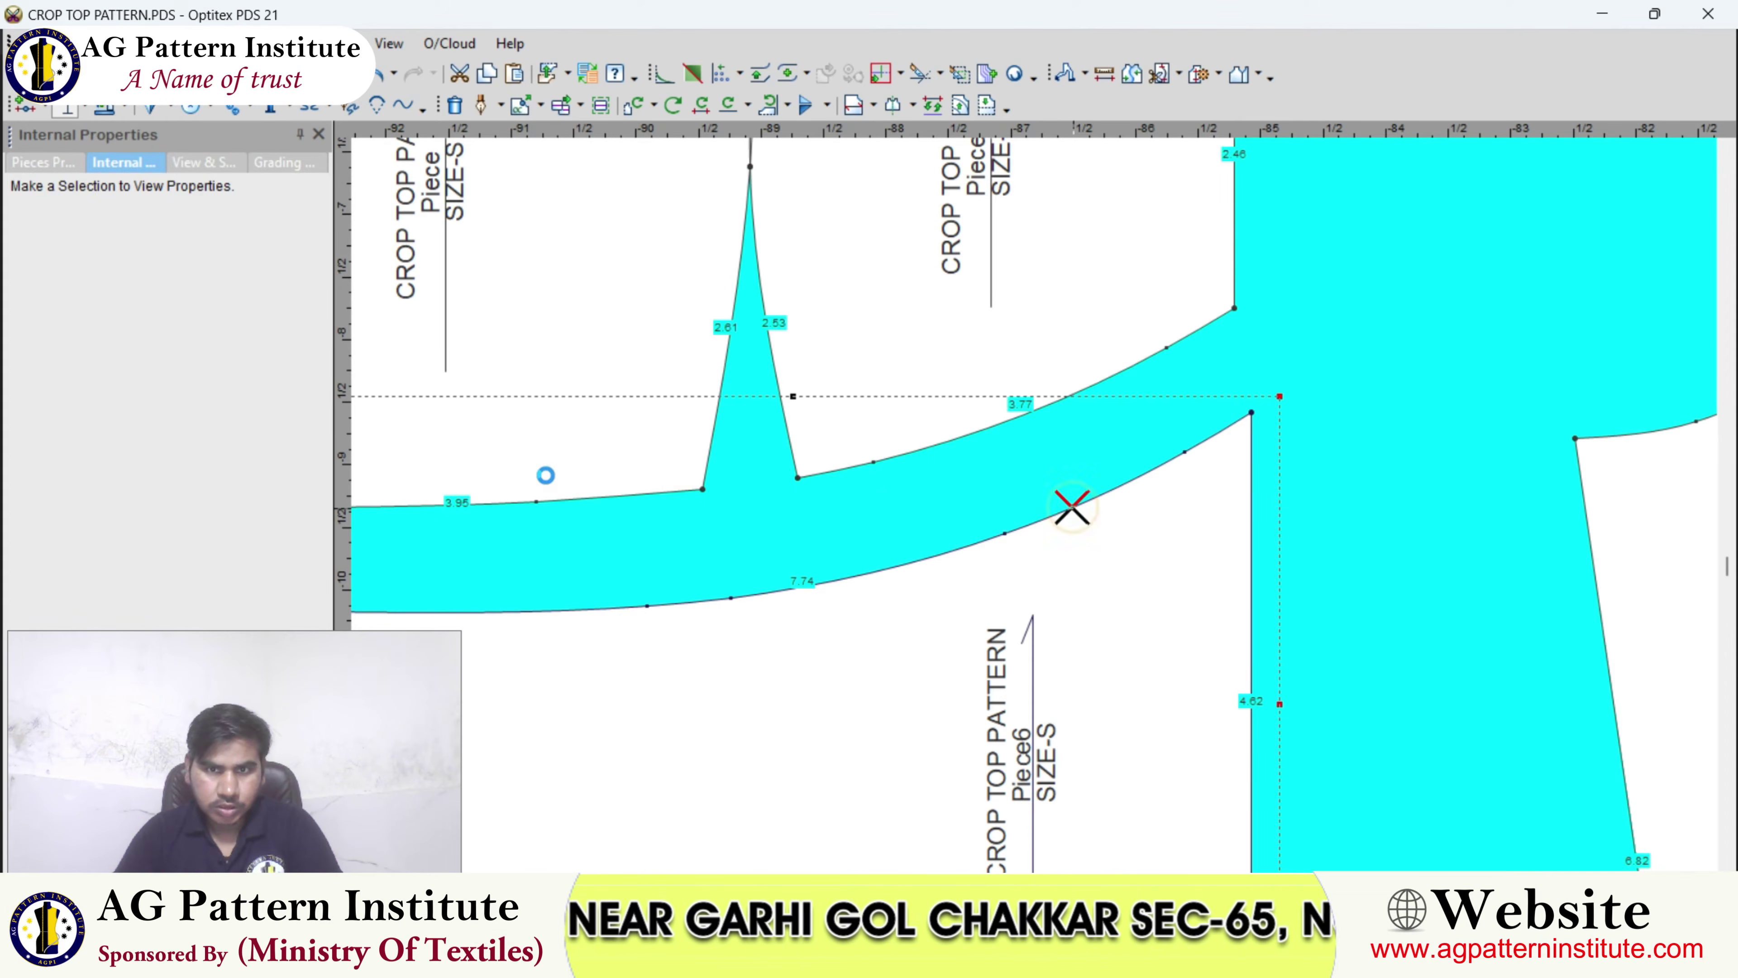
pyautogui.write('3.77')
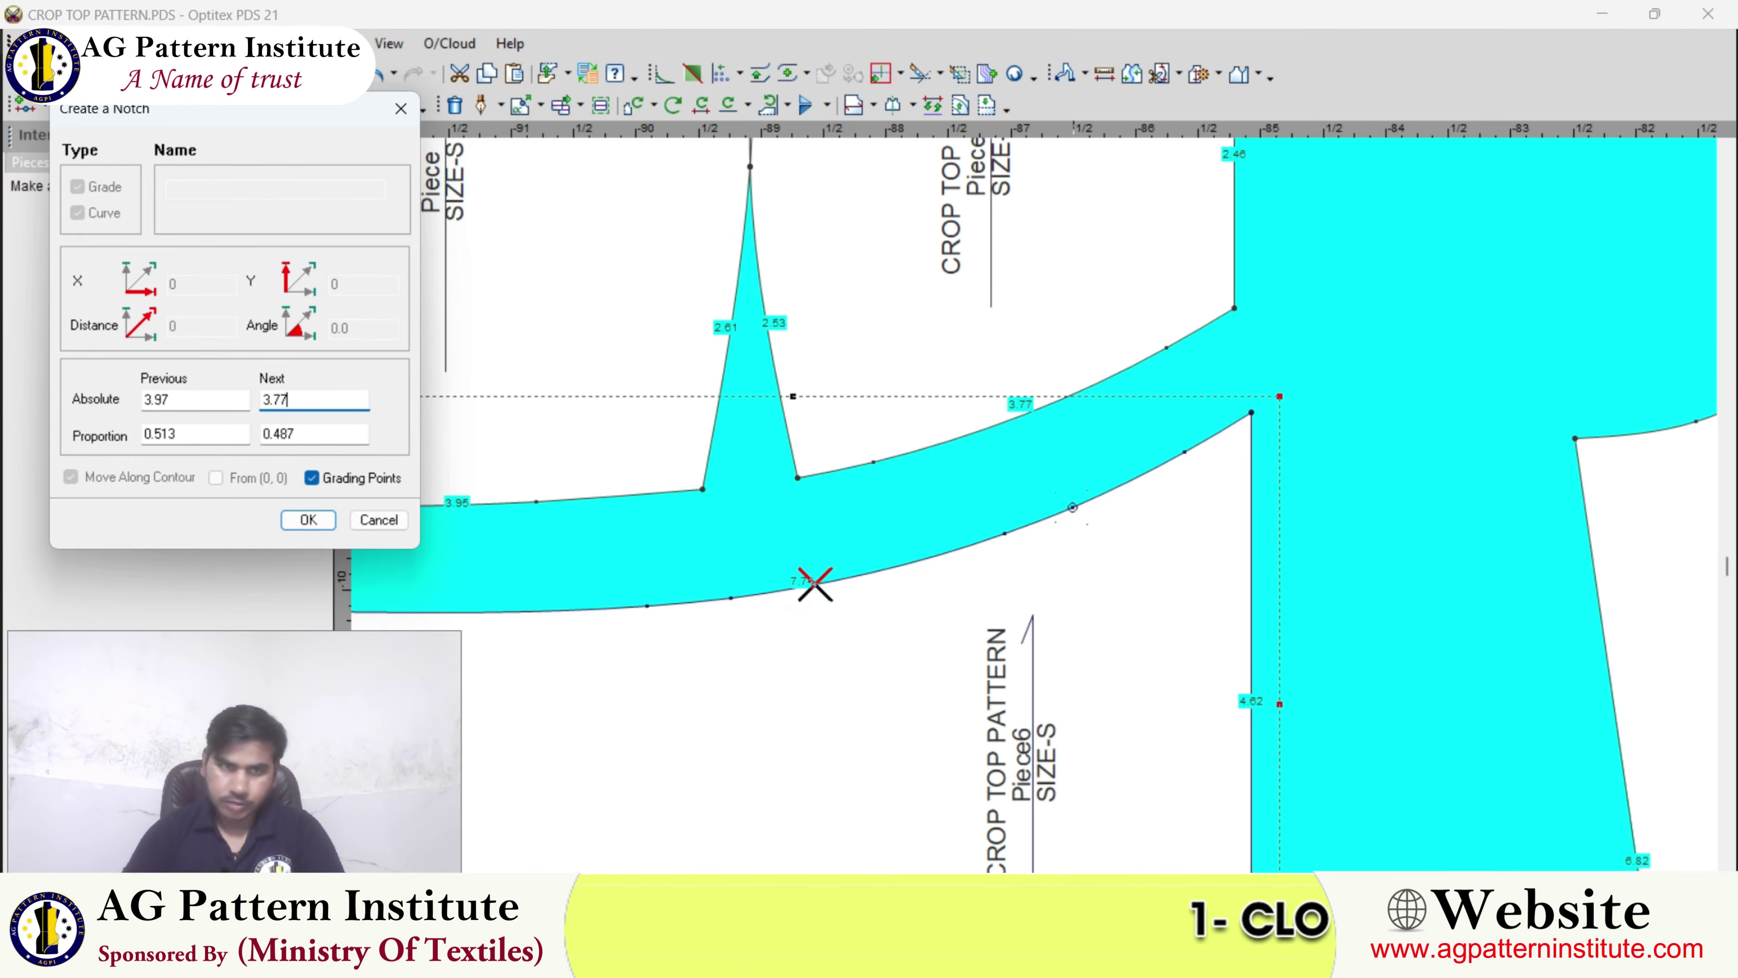
pyautogui.press('Return')
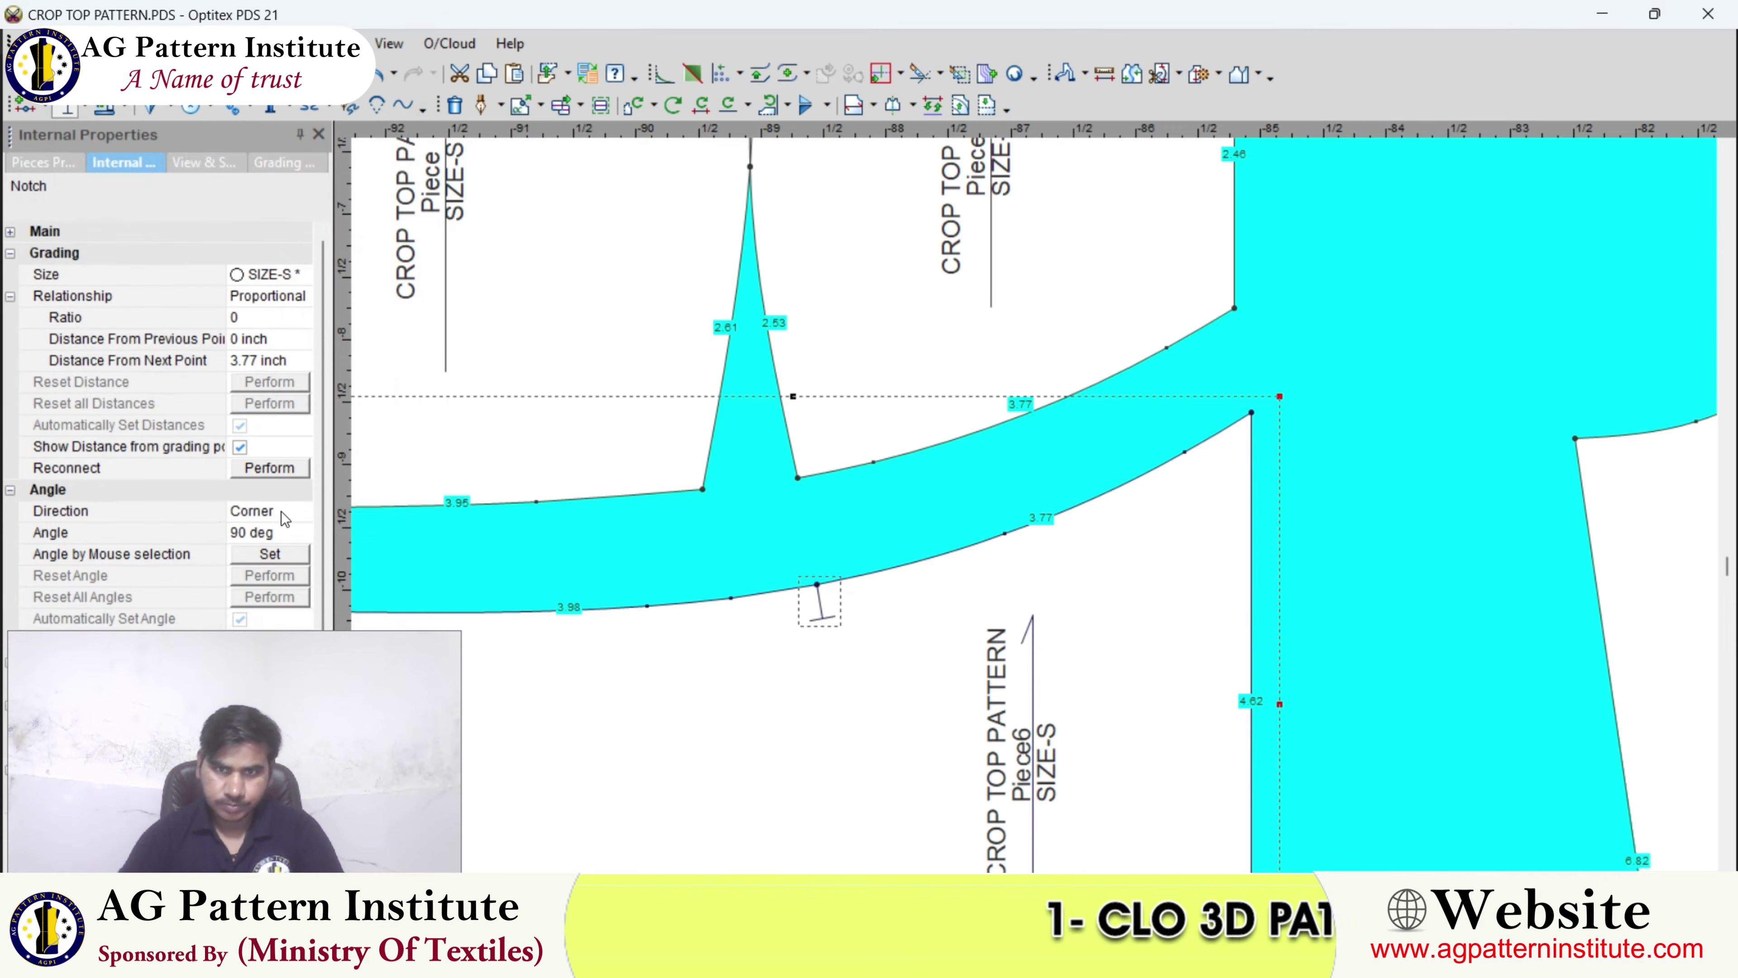
# - Move the side cup piece's lower dart corner 0.02 inch horizontally toward the dart opening
pyautogui.scroll(-3, 1083, 520)
pyautogui.scroll(3, 1083, 520)
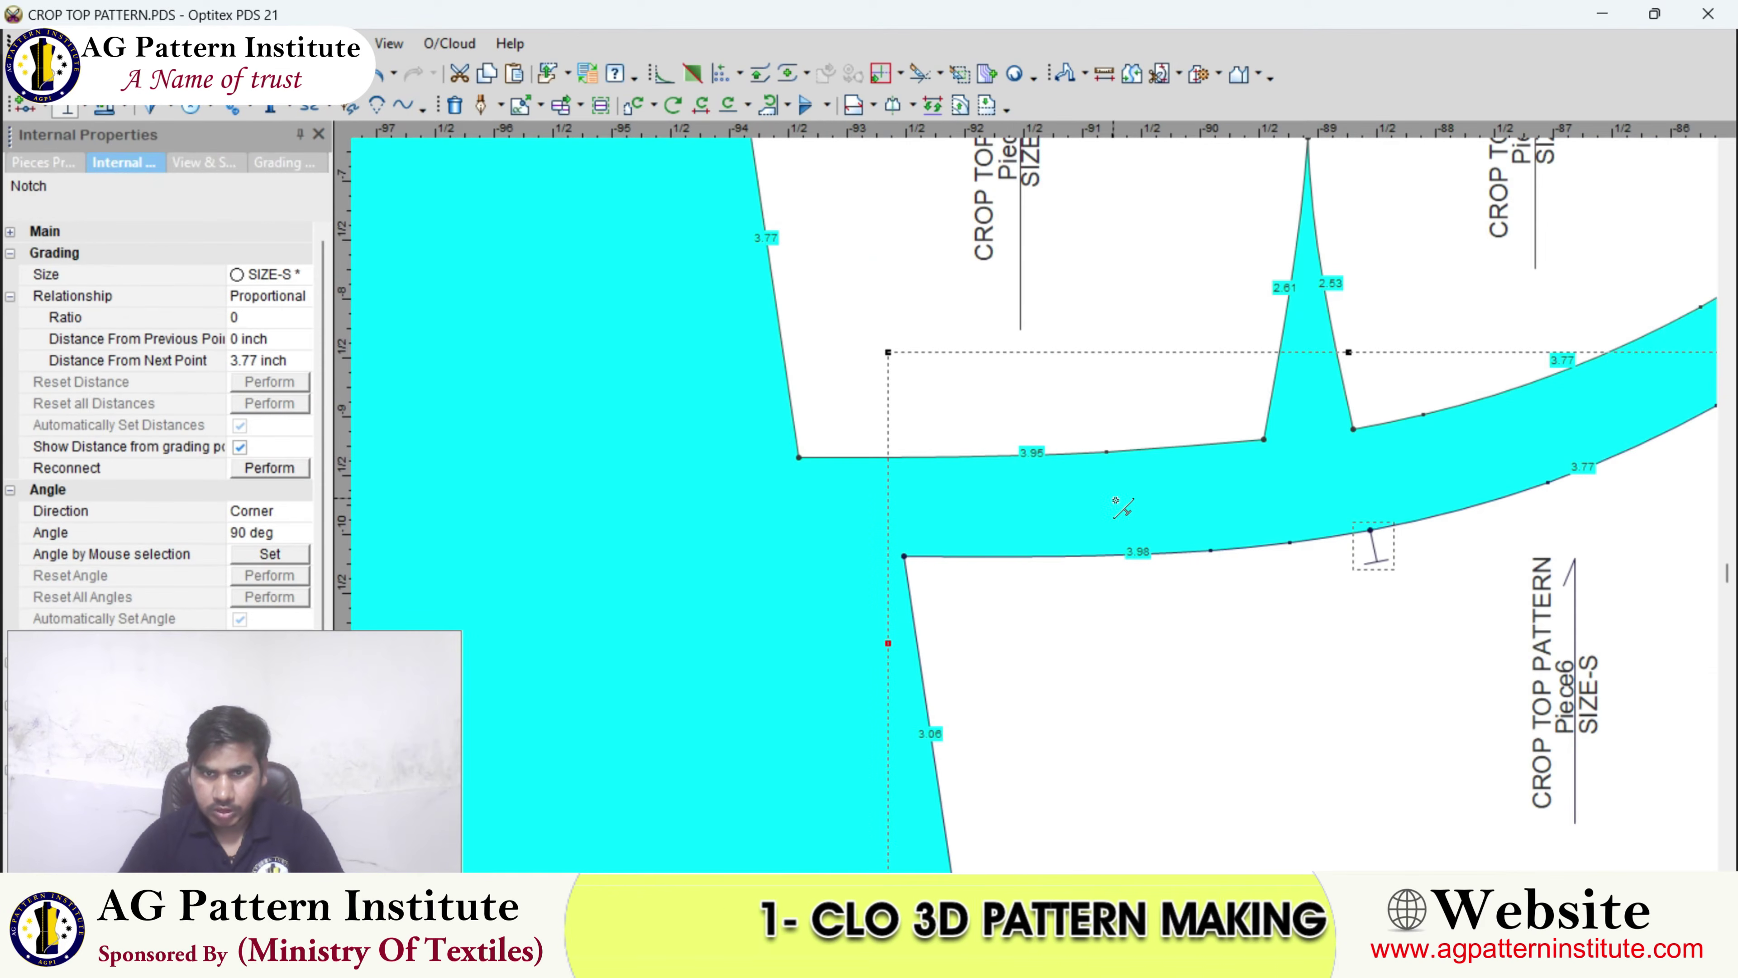
pyautogui.scroll(-2, 1122, 506)
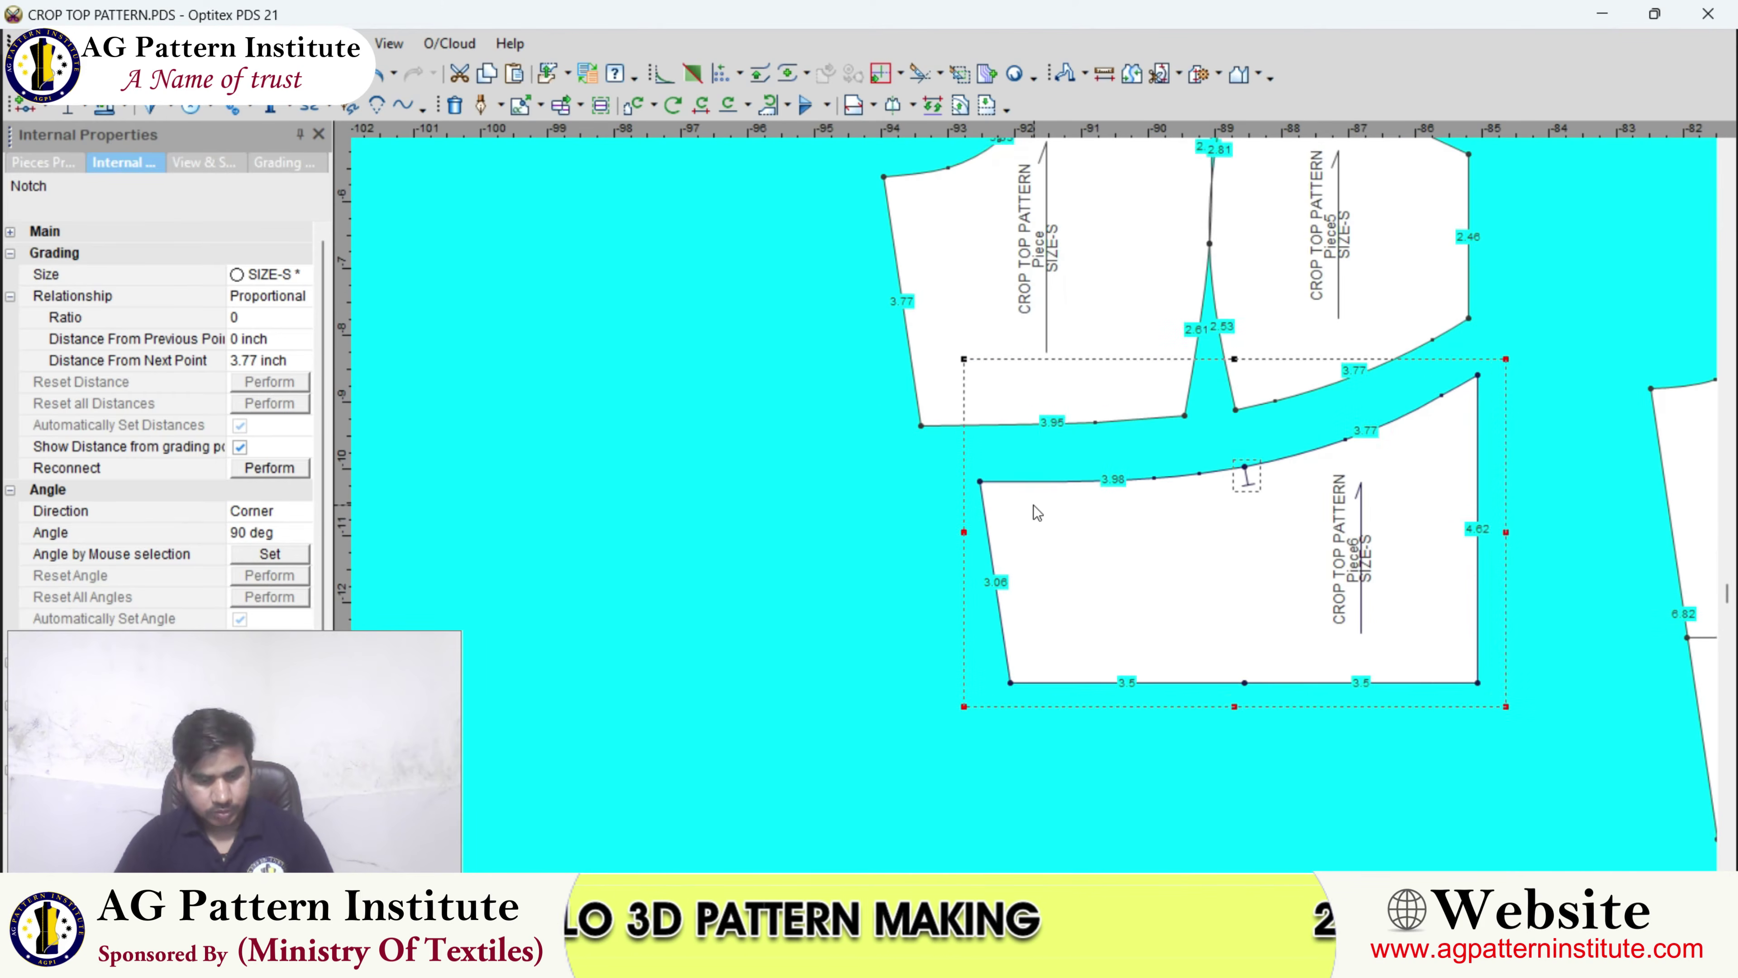
pyautogui.scroll(3, 1035, 505)
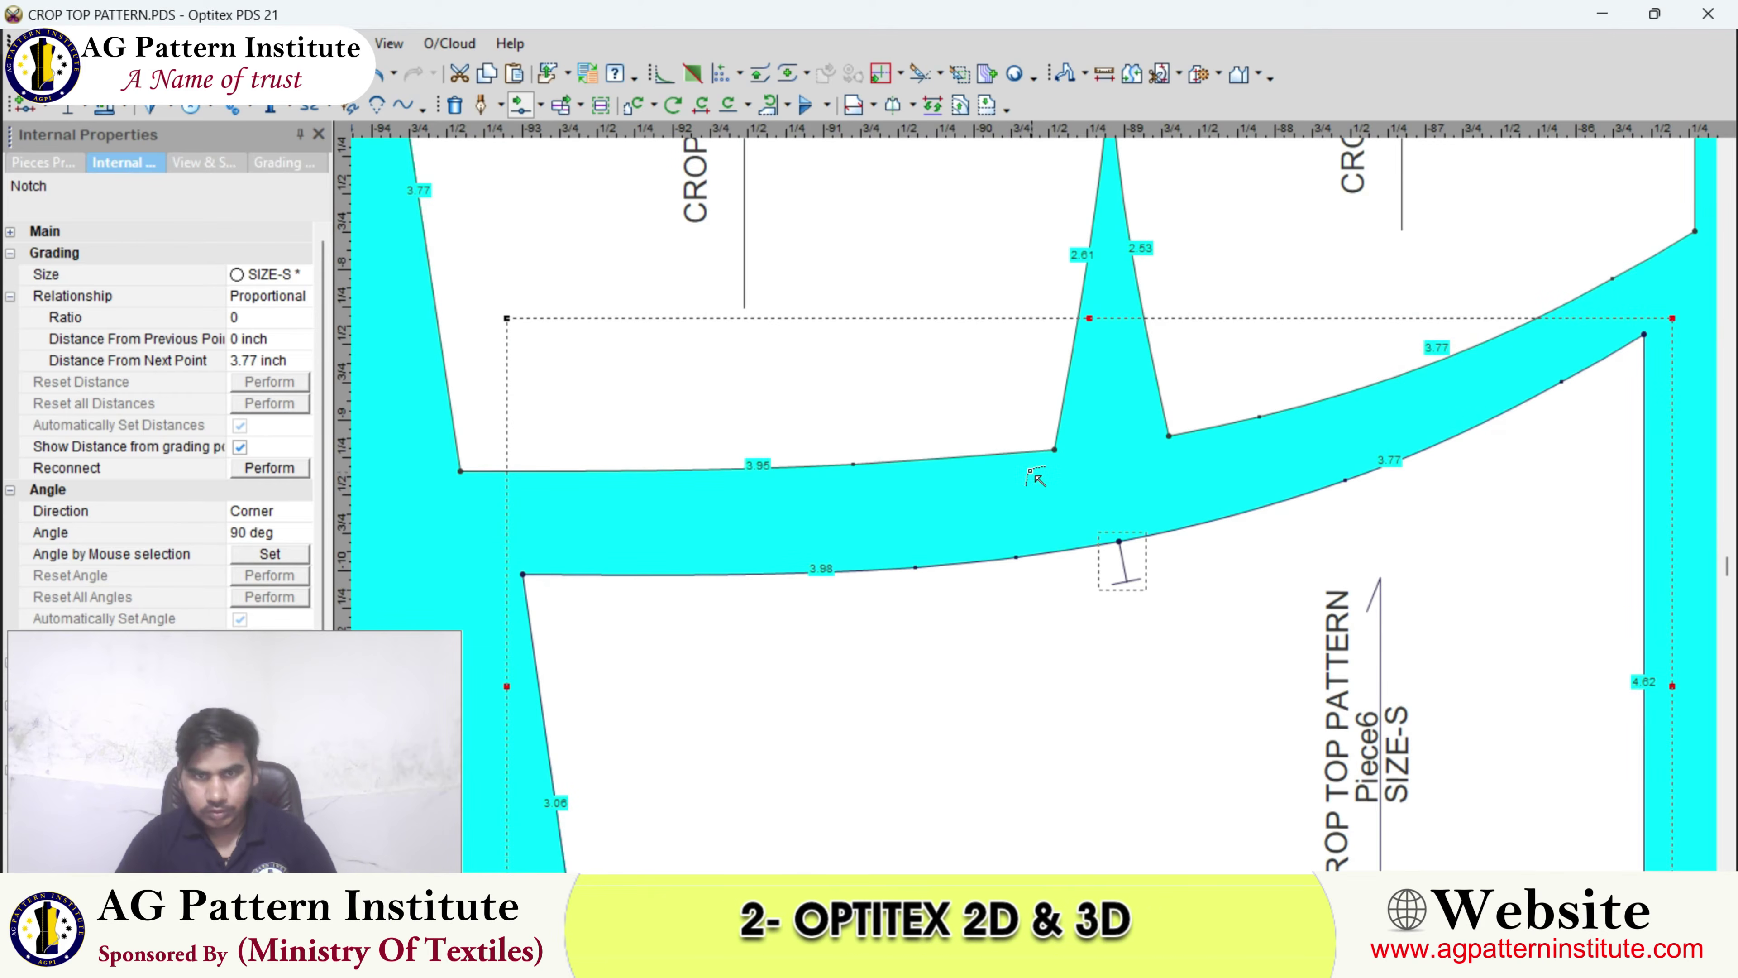
pyautogui.scroll(2, 1034, 504)
pyautogui.scroll(1, 1061, 493)
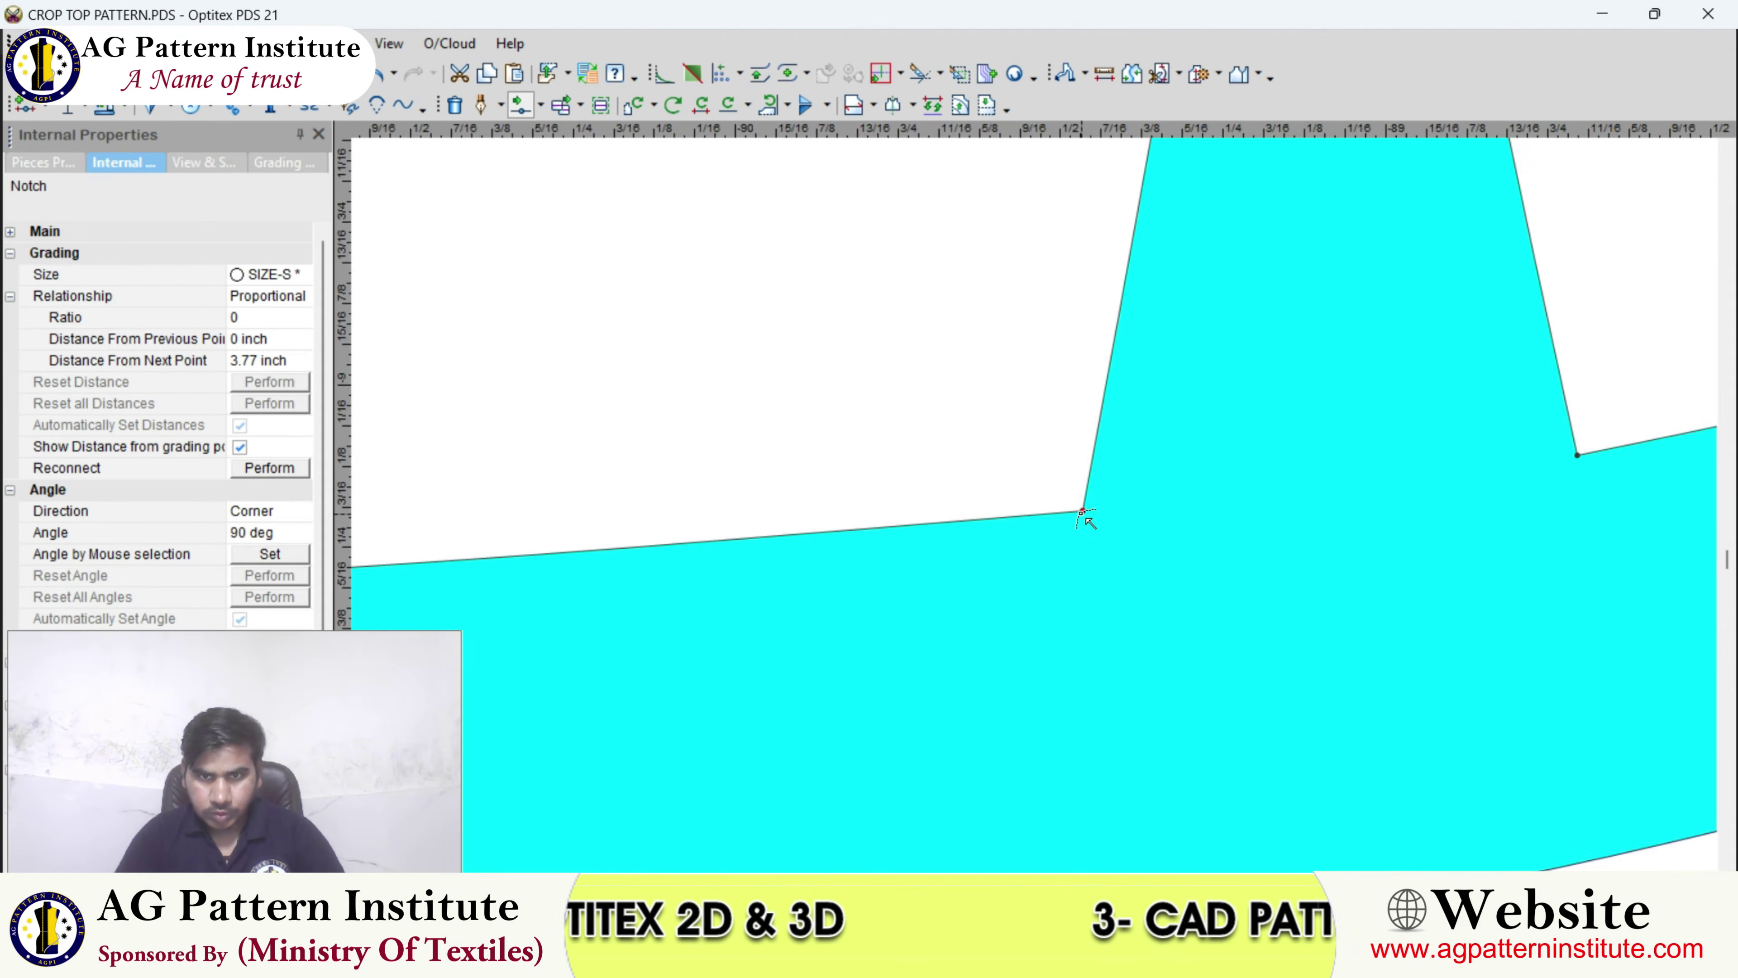
pyautogui.click(1081, 511)
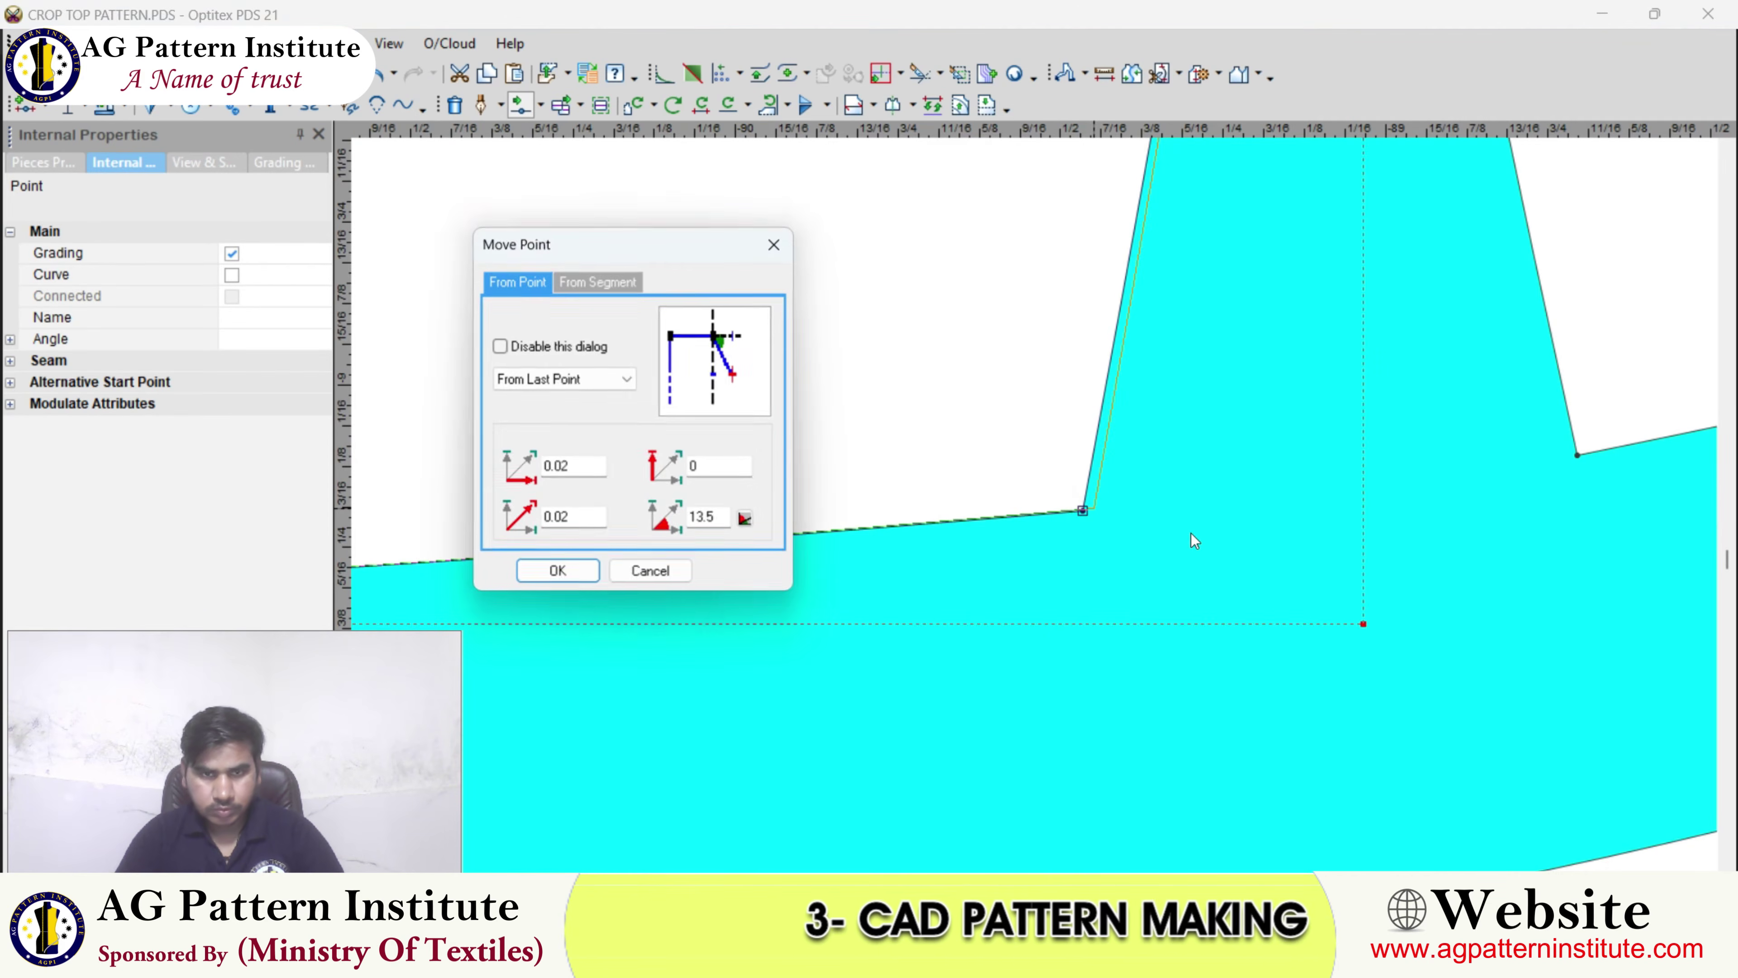
pyautogui.press('Return')
pyautogui.scroll(-8, 1047, 510)
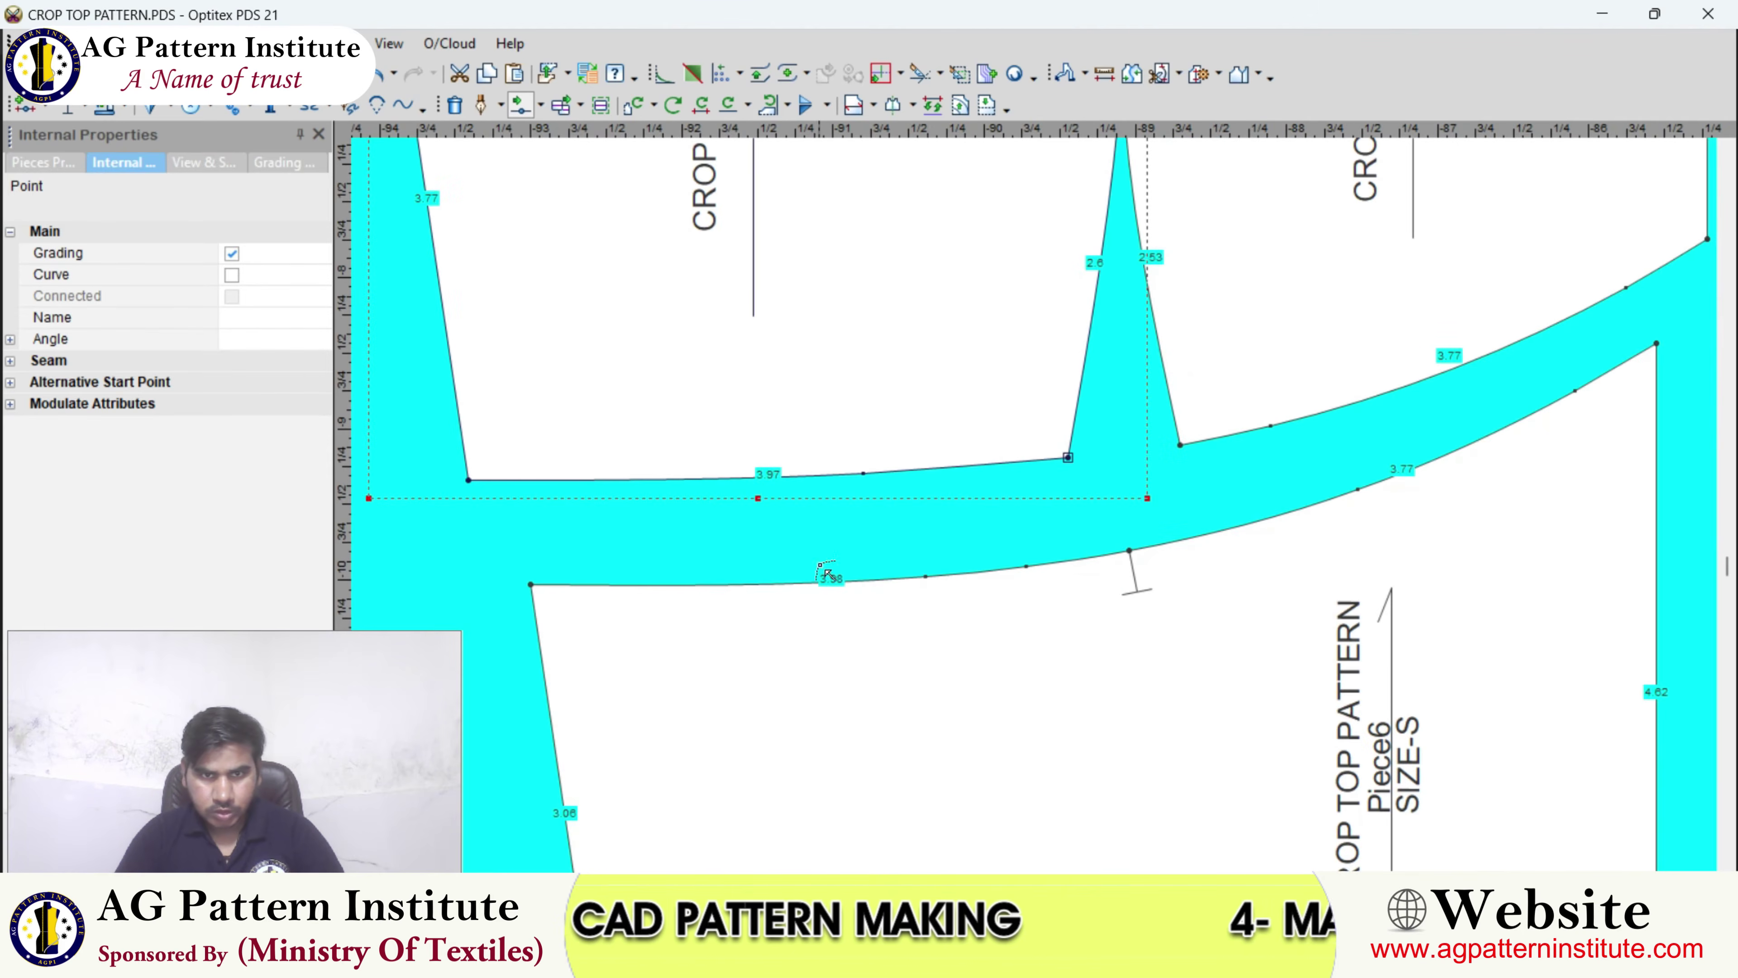
# - Move the waist piece up close beneath the two split cup pieces and hide the segment lengths
pyautogui.scroll(-7, 828, 575)
pyautogui.rightClick(778, 426)
pyautogui.click(792, 442)
pyautogui.scroll(3, 928, 553)
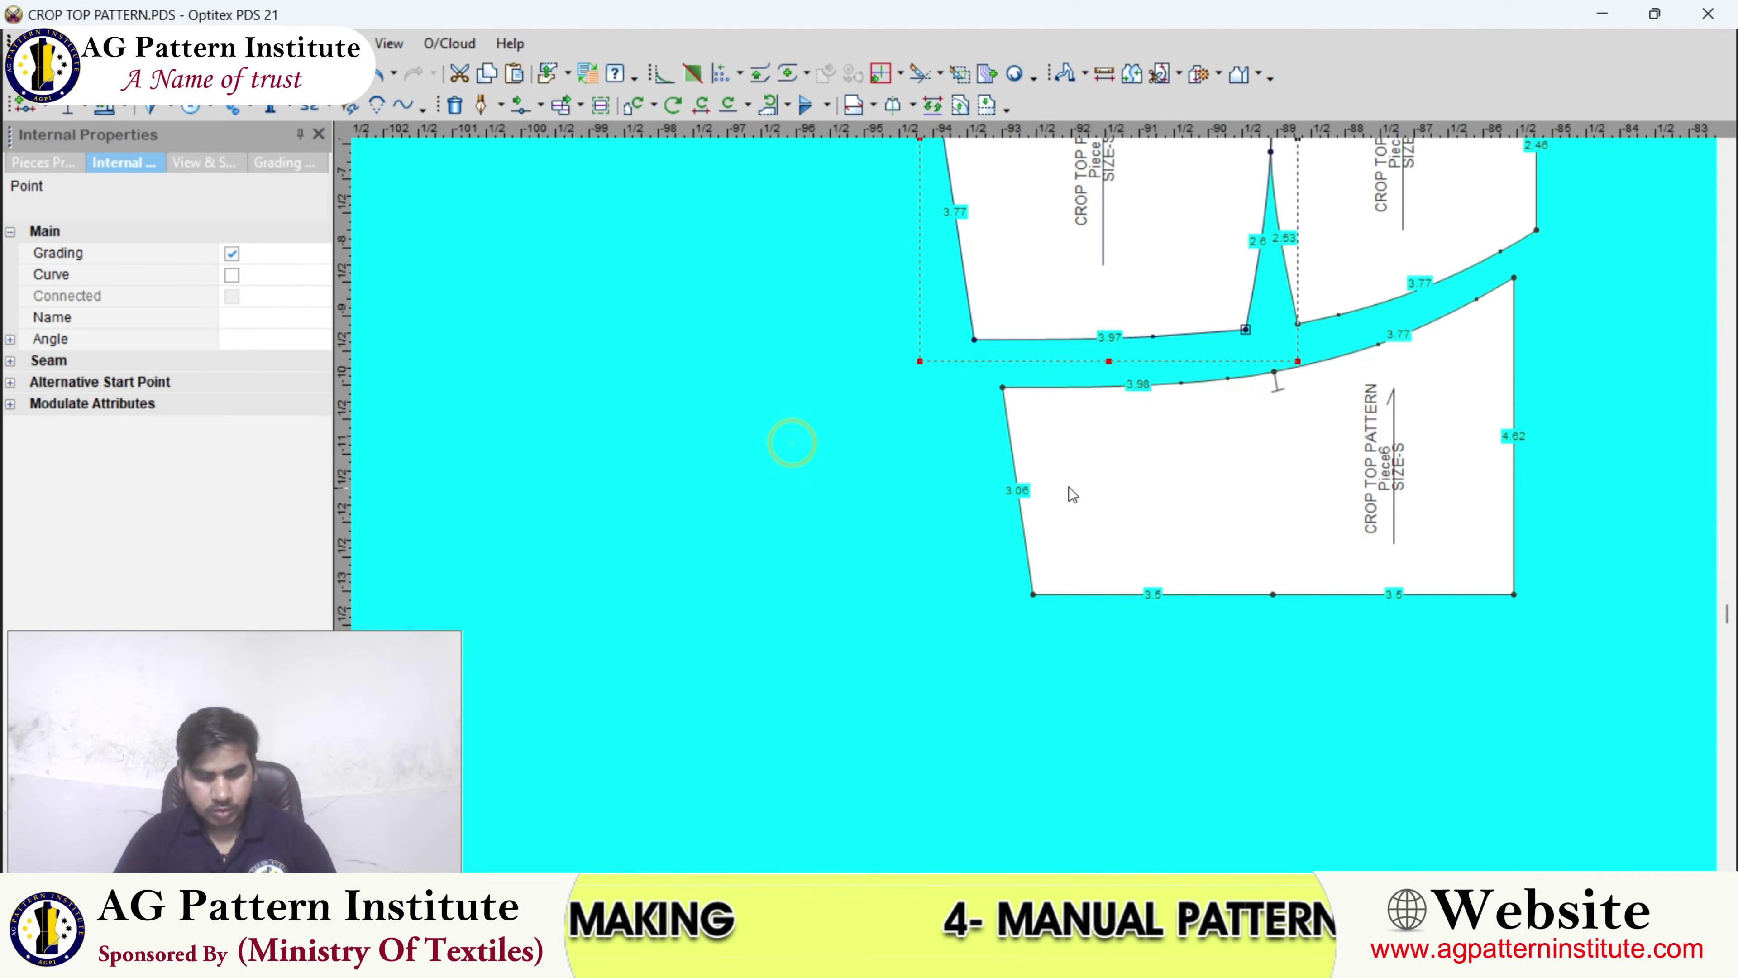
pyautogui.scroll(-3, 1190, 435)
pyautogui.scroll(3, 1011, 529)
pyautogui.click(1011, 529)
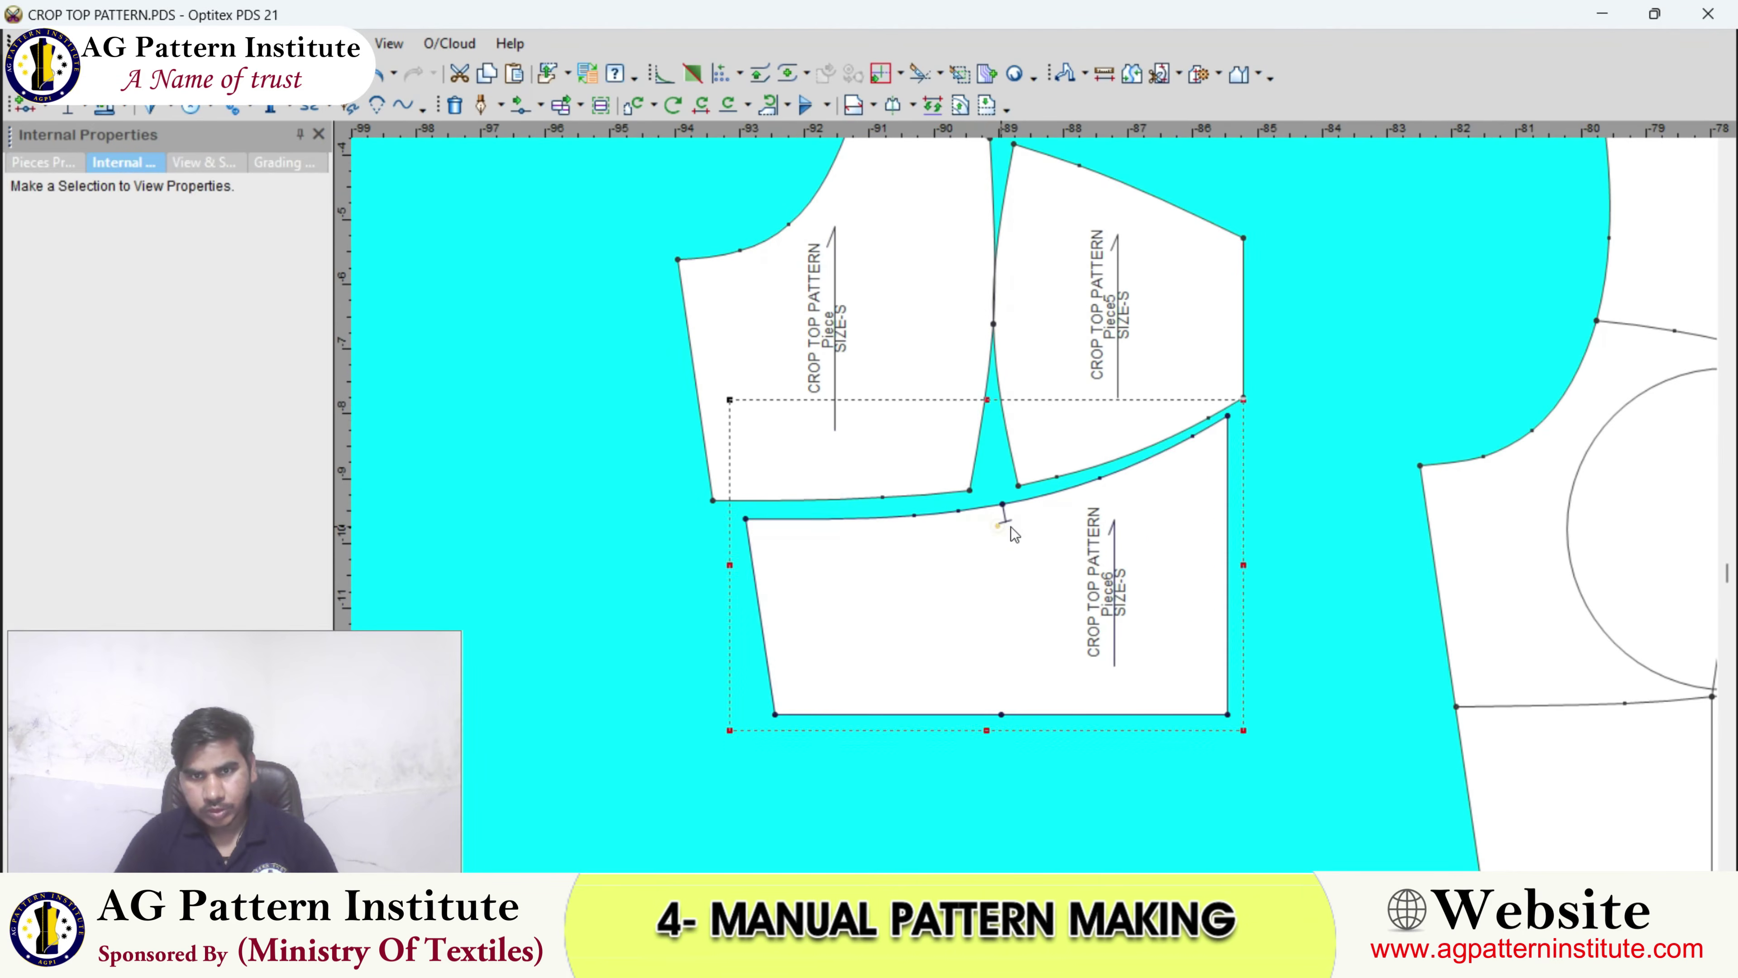
pyautogui.scroll(-4, 1014, 532)
pyautogui.click(992, 520)
pyautogui.scroll(1, 1056, 425)
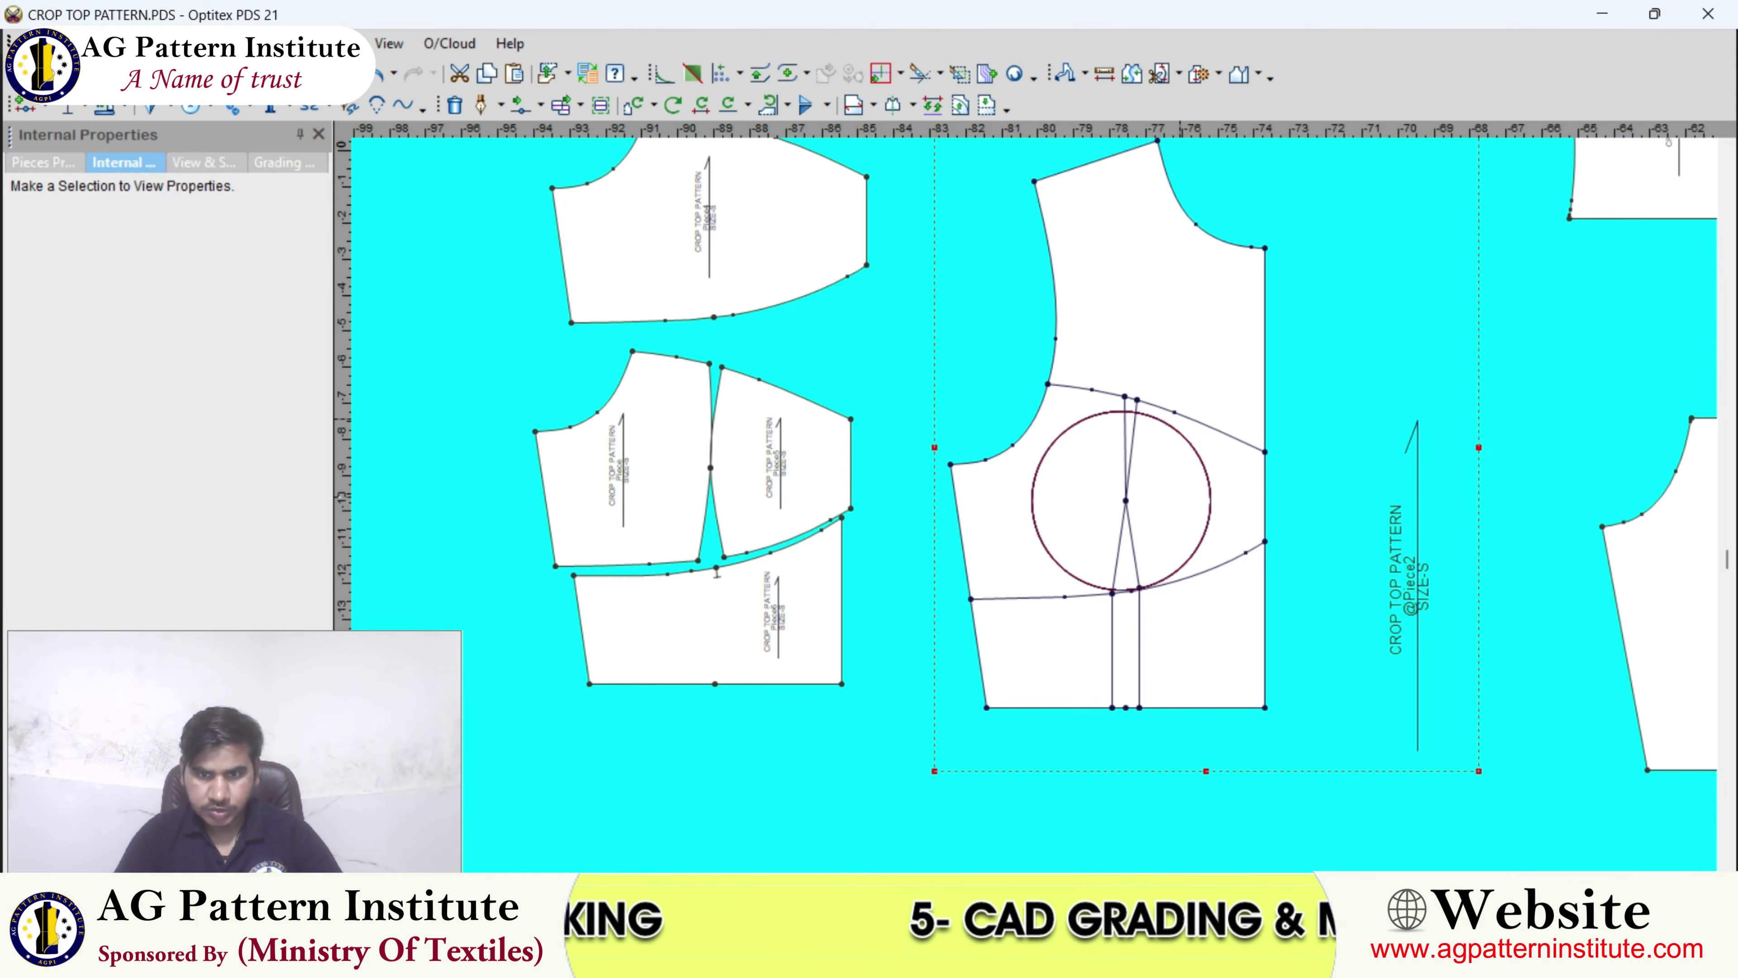
# - Check the crop top reference photo for the seam between the gathered cups and the waist section, and return to the pattern
pyautogui.hotkey('alt', 'Tab')
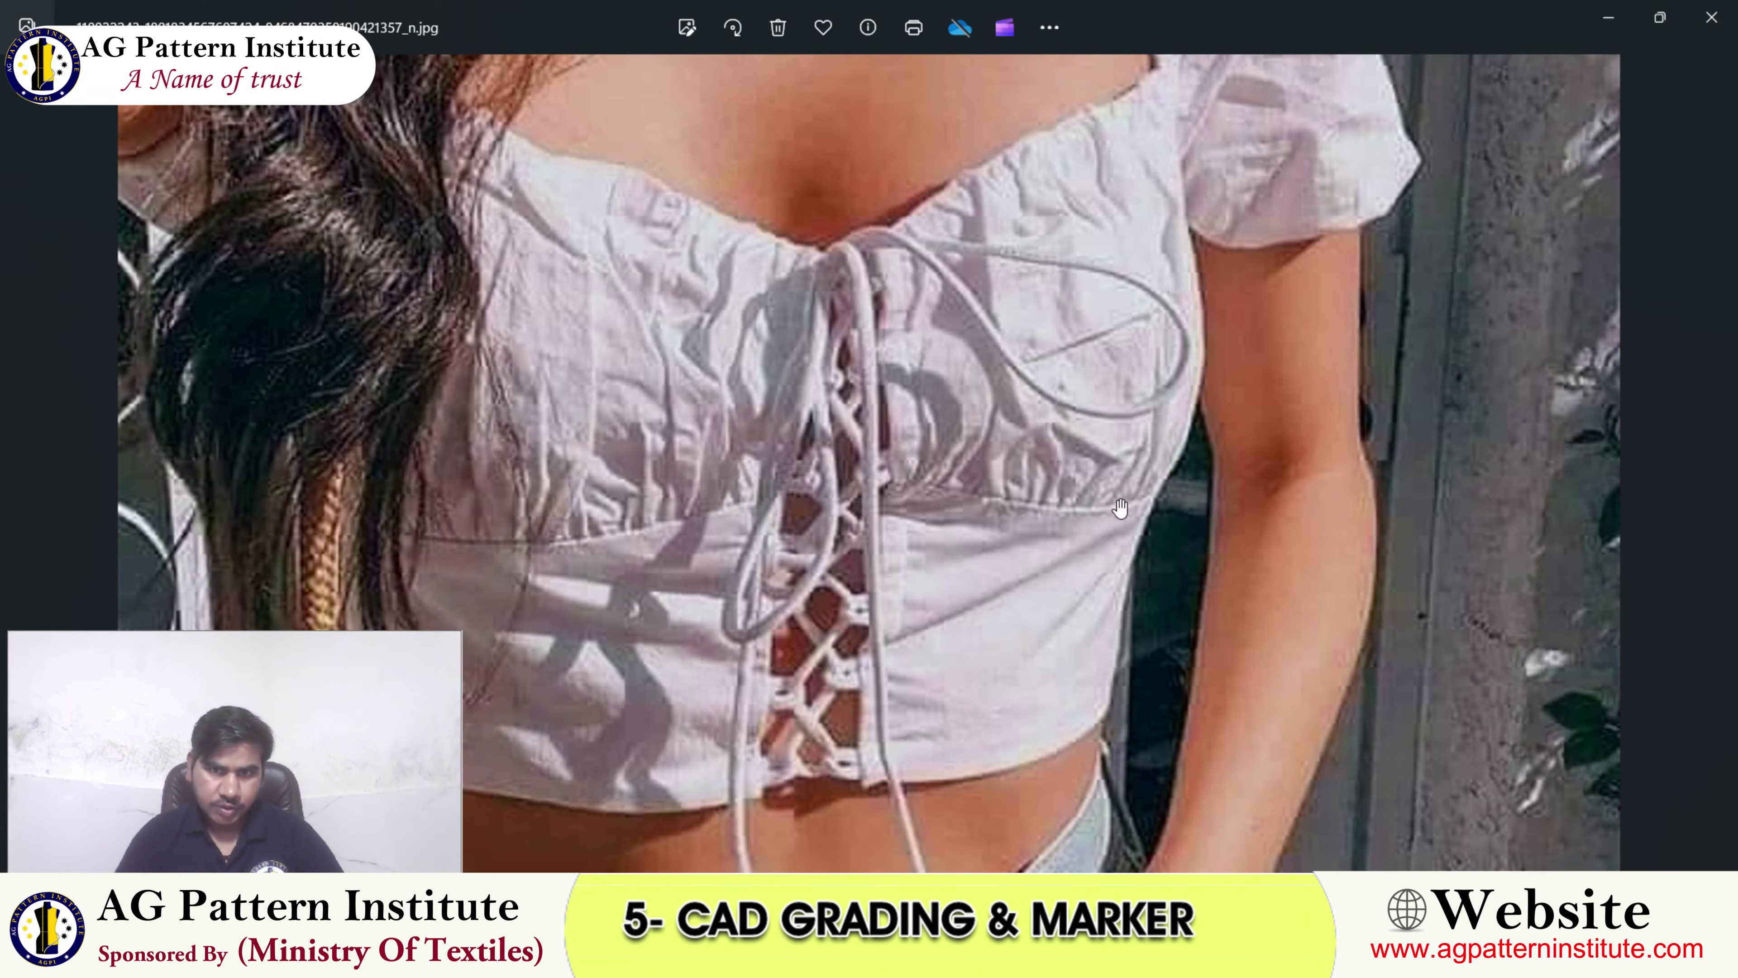
pyautogui.hotkey('alt', 'Tab')
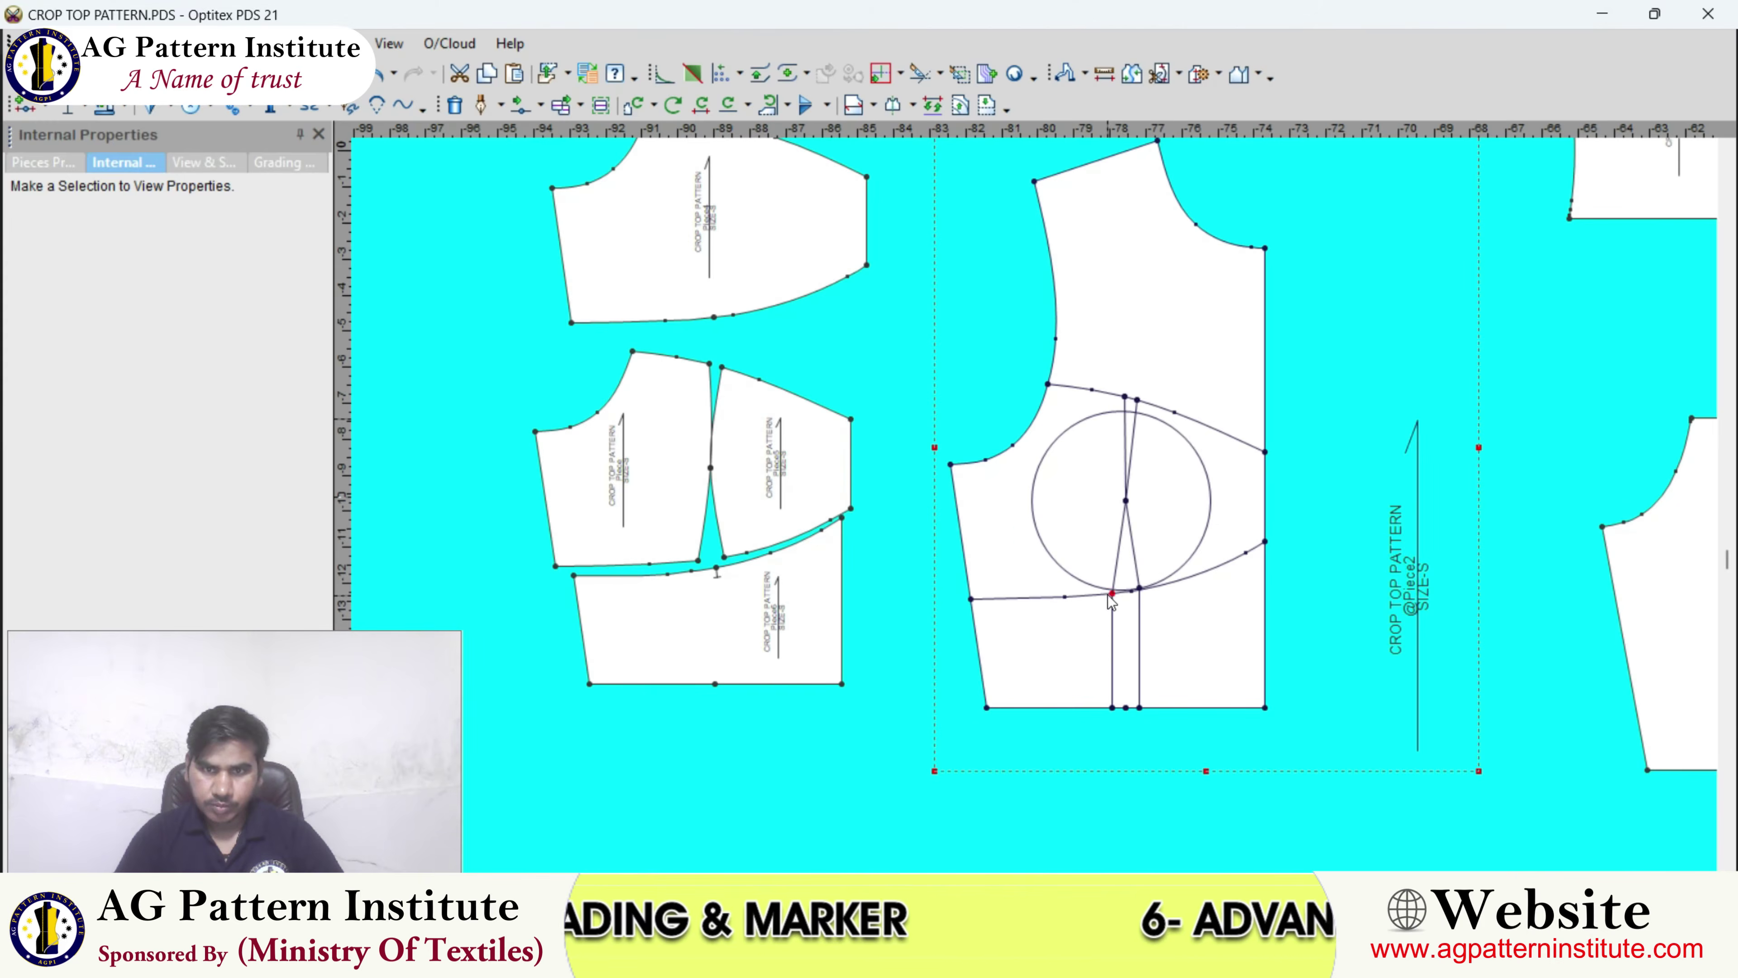
pyautogui.scroll(-2, 1051, 512)
pyautogui.scroll(1, 1027, 506)
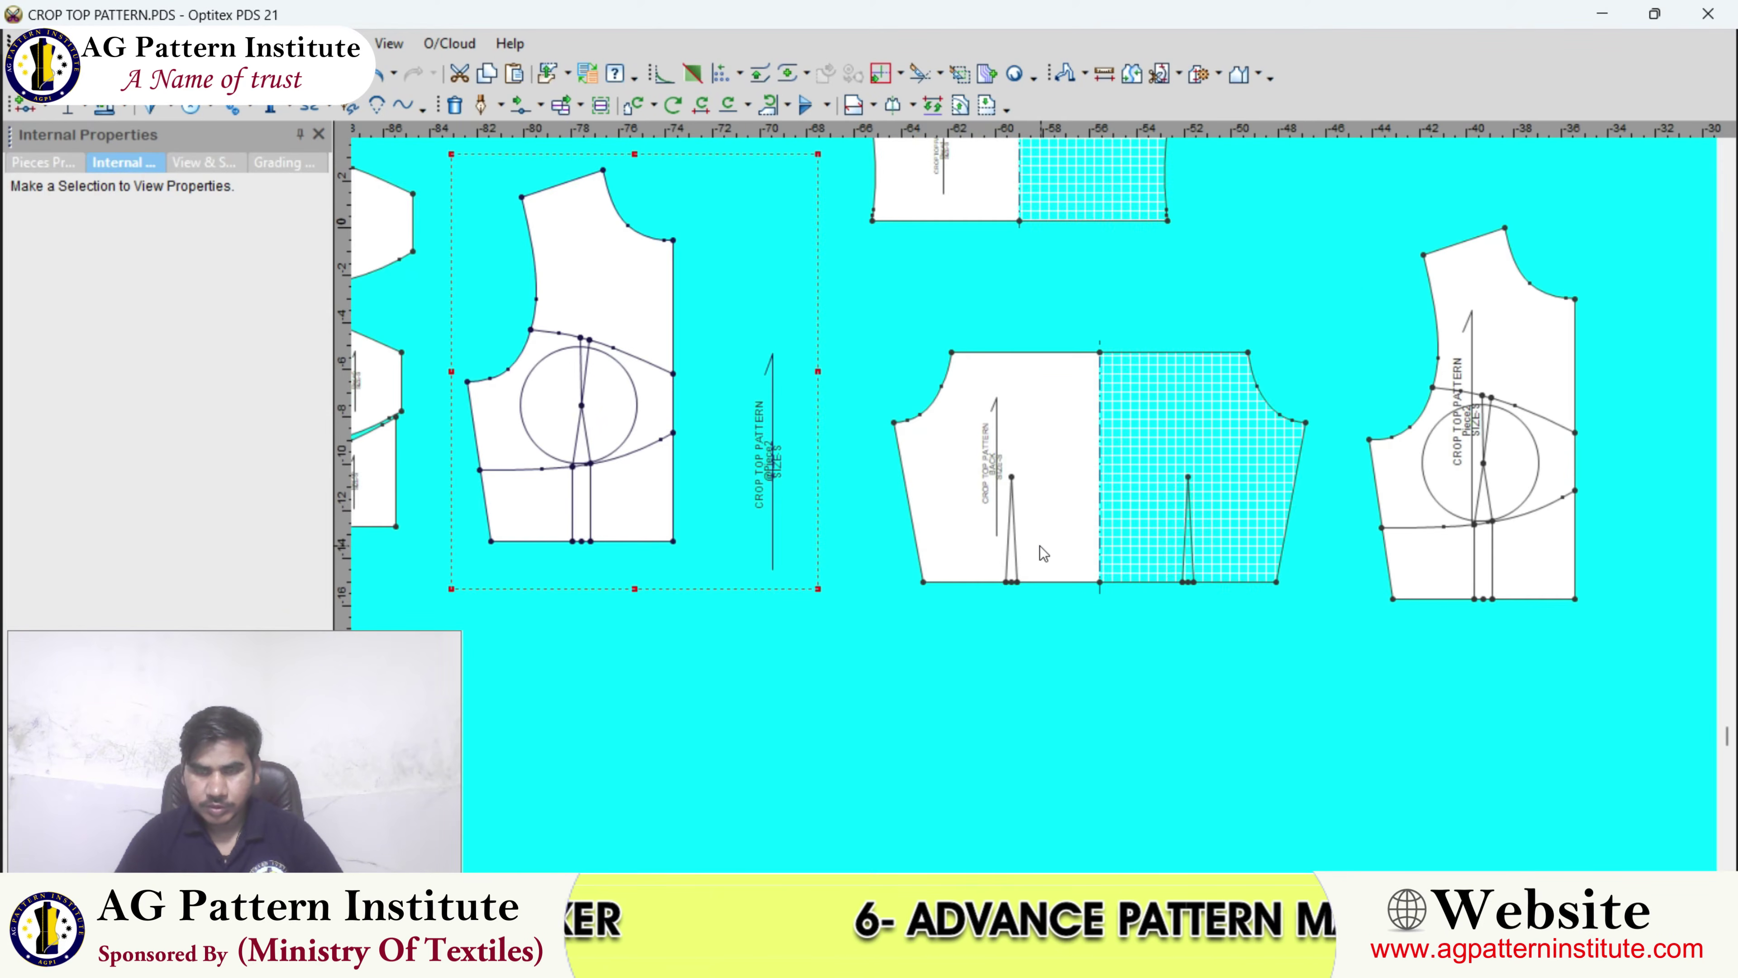
# - Lay the back piece over the split cup and waist pieces with the lower side corners matched to compare the side seams
pyautogui.scroll(-4, 1033, 507)
pyautogui.moveTo(1032, 509); pyautogui.dragTo(972, 475)
pyautogui.scroll(-1, 657, 516)
pyautogui.scroll(2, 987, 481)
pyautogui.scroll(4, 1035, 504)
pyautogui.scroll(-2, 1035, 505)
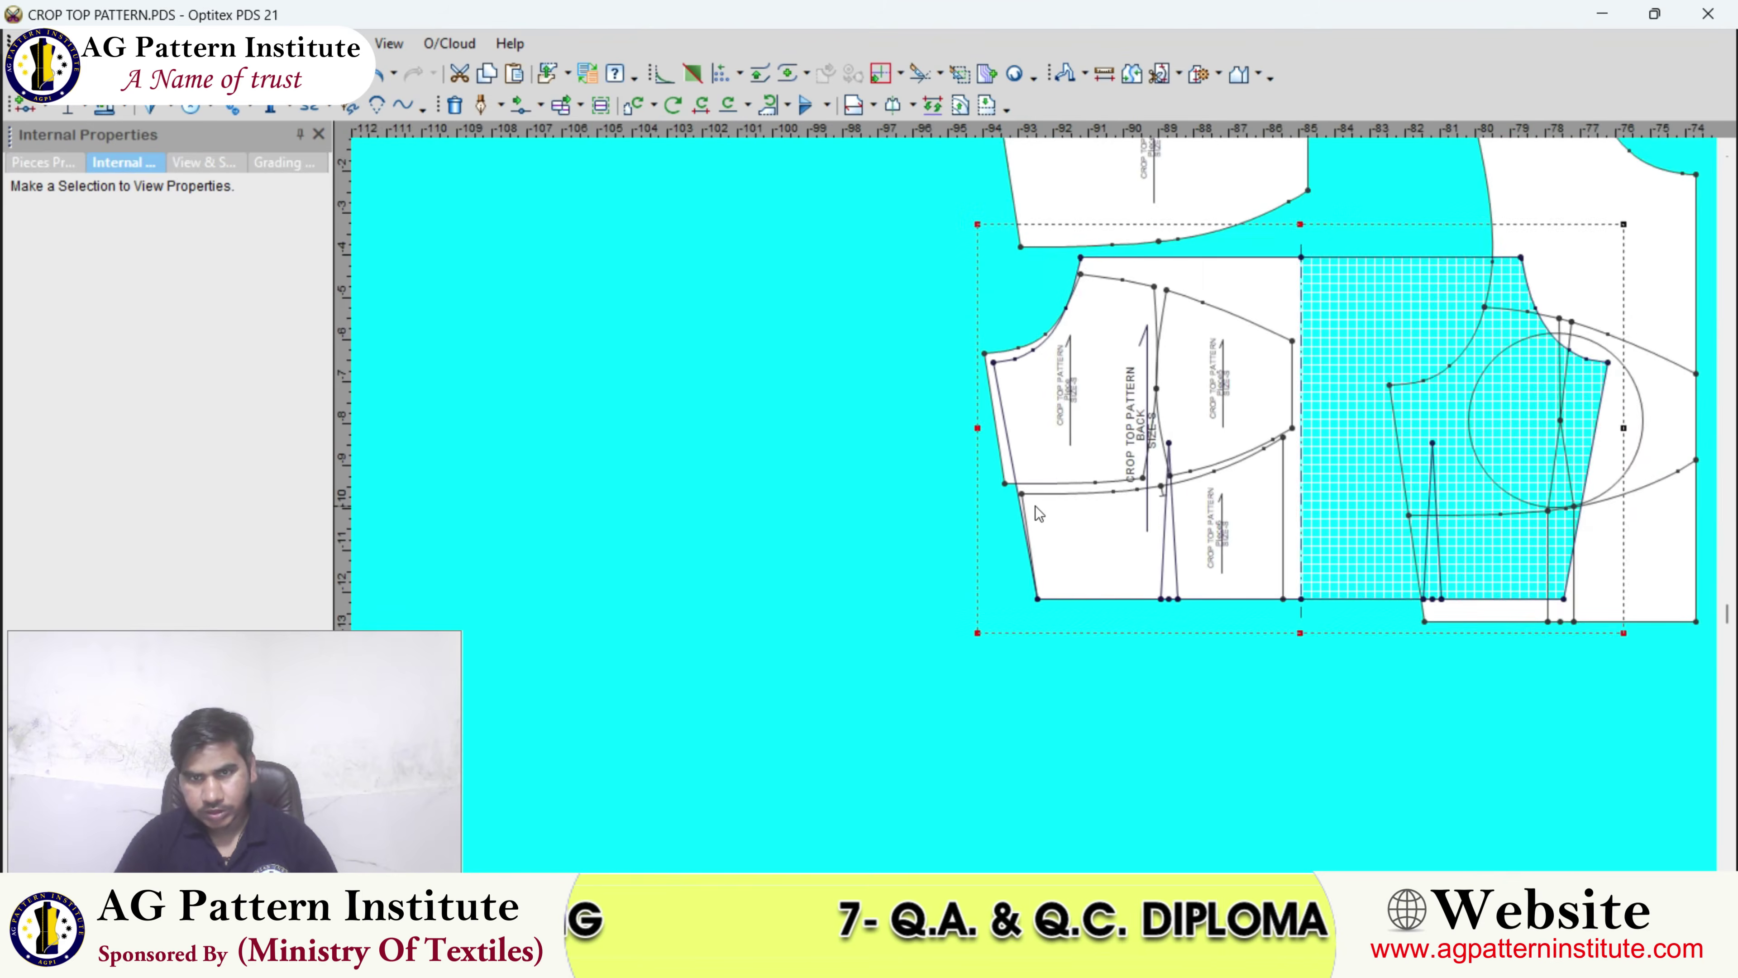
# - Align the side cup piece's underarm corner with the back piece's underarm corner to compare the side lines
pyautogui.scroll(2, 1035, 478)
pyautogui.moveTo(952, 334); pyautogui.dragTo(975, 356)
pyautogui.scroll(-2, 1035, 516)
pyautogui.scroll(3, 1035, 517)
pyautogui.scroll(-4, 1034, 517)
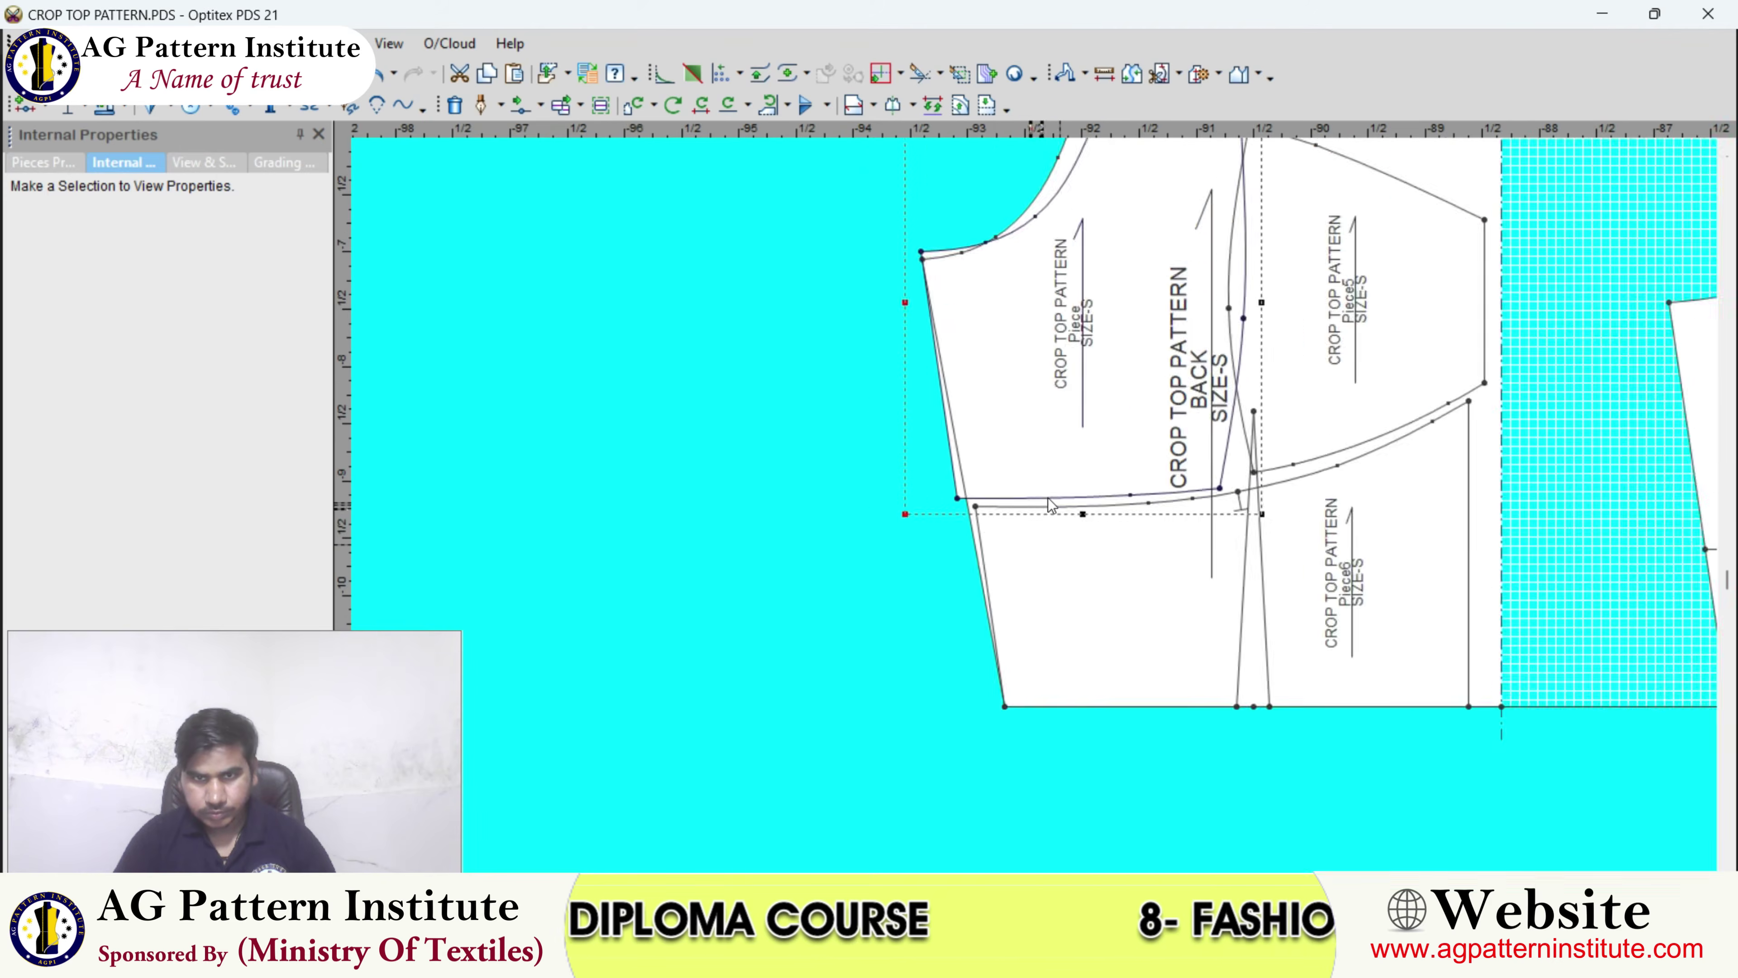
# - Move the two split cup pieces apart above the waist piece and pull the back piece away from them
pyautogui.moveTo(1038, 425); pyautogui.dragTo(1408, 371)
pyautogui.scroll(2, 852, 547)
pyautogui.moveTo(1031, 497); pyautogui.dragTo(1083, 420)
pyautogui.scroll(-2, 1183, 516)
pyautogui.scroll(-3, 1120, 424)
pyautogui.moveTo(1151, 491); pyautogui.dragTo(1222, 580)
pyautogui.scroll(3, 1028, 510)
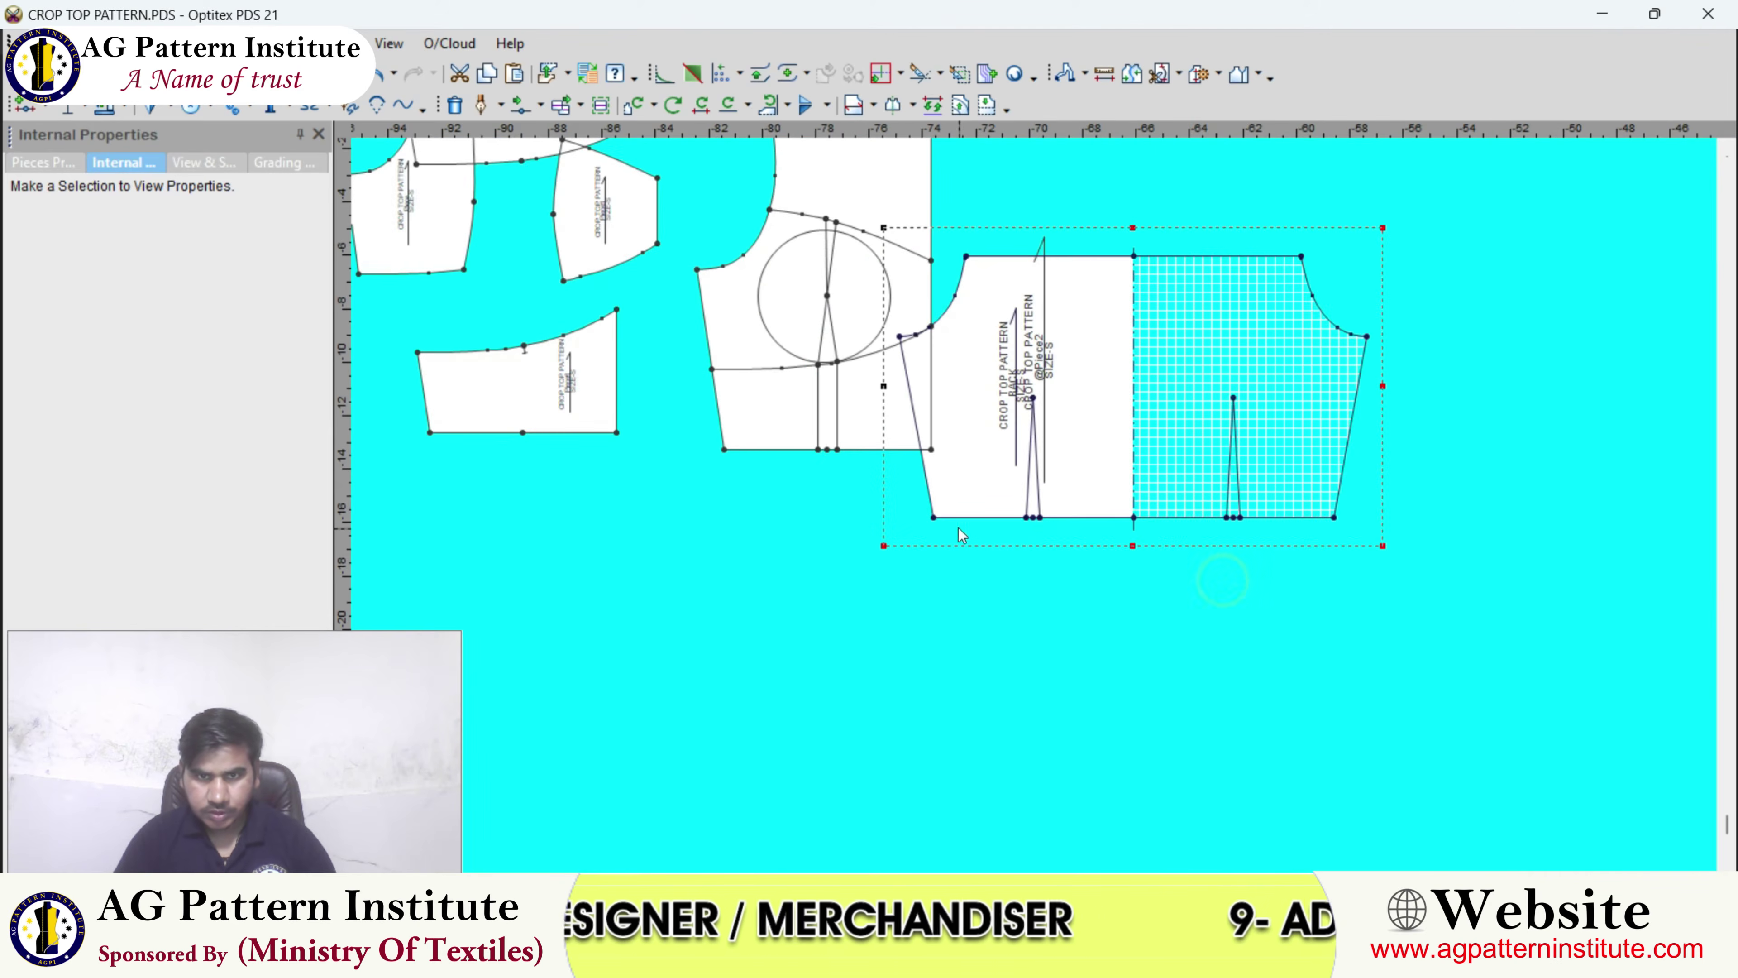
# - Place the back piece over the waist piece with their lower side corners matched
pyautogui.moveTo(933, 517)
pyautogui.mouseDown()
pyautogui.moveTo(896, 518)
pyautogui.moveTo(936, 498)
pyautogui.moveTo(829, 453)
pyautogui.mouseUp()
pyautogui.scroll(2, 577, 477)
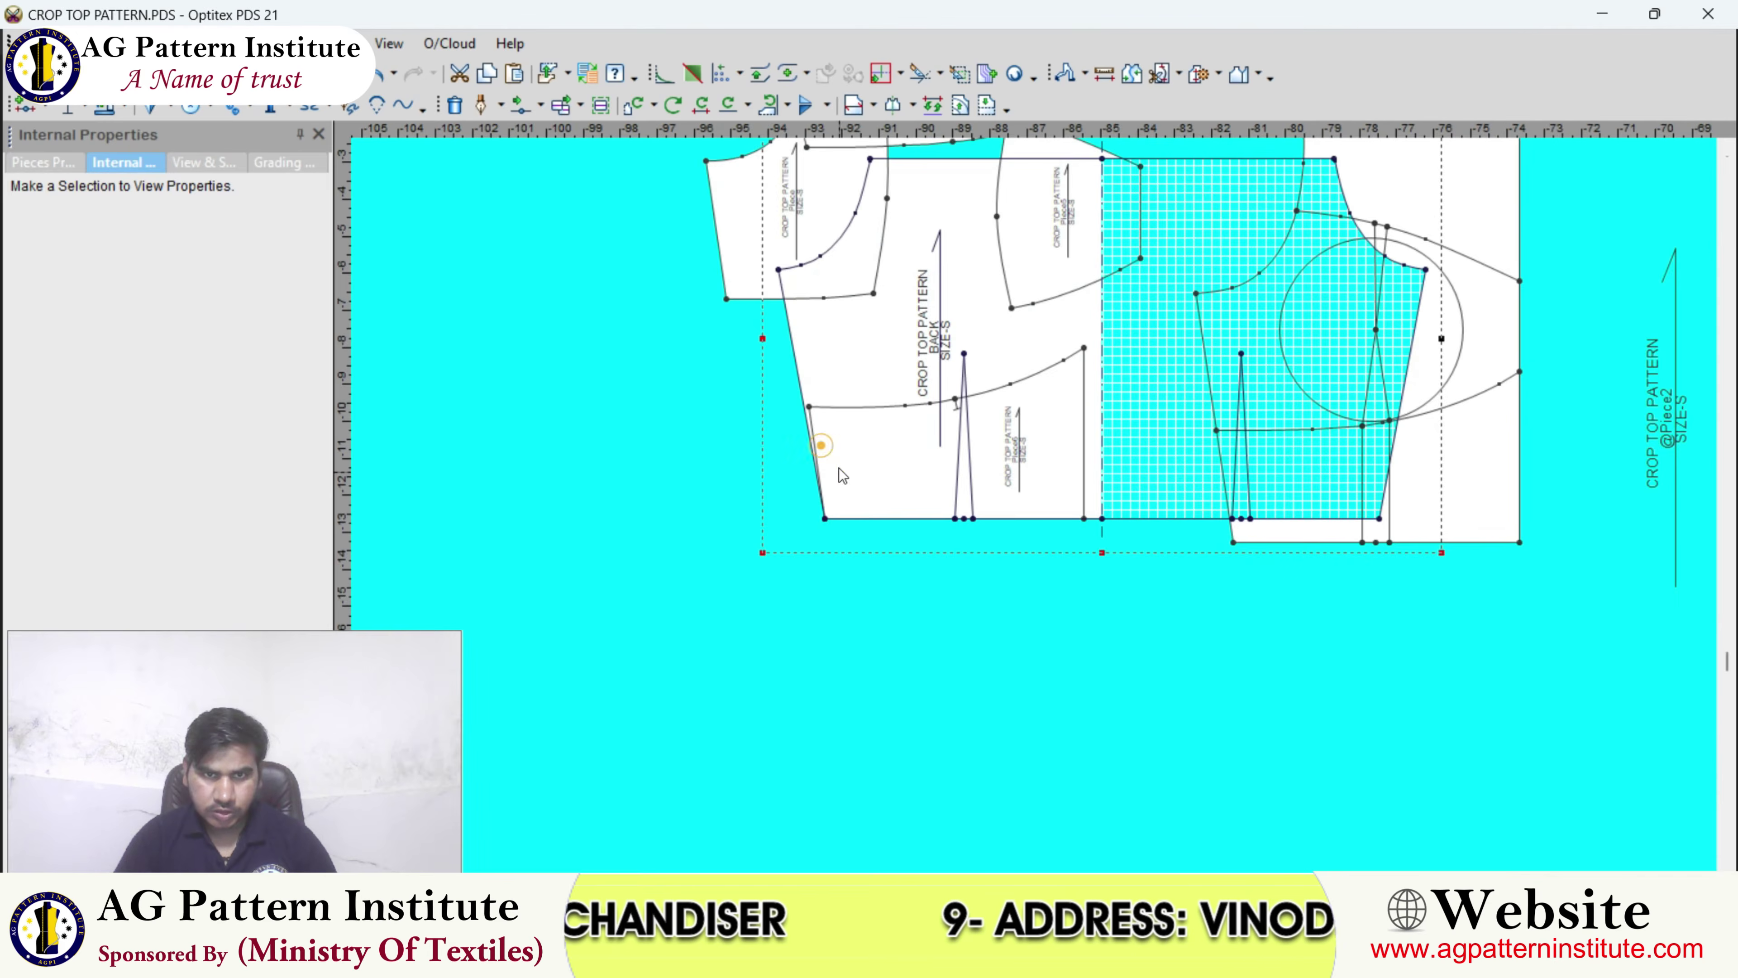
pyautogui.scroll(3, 1034, 505)
pyautogui.scroll(-3, 1032, 506)
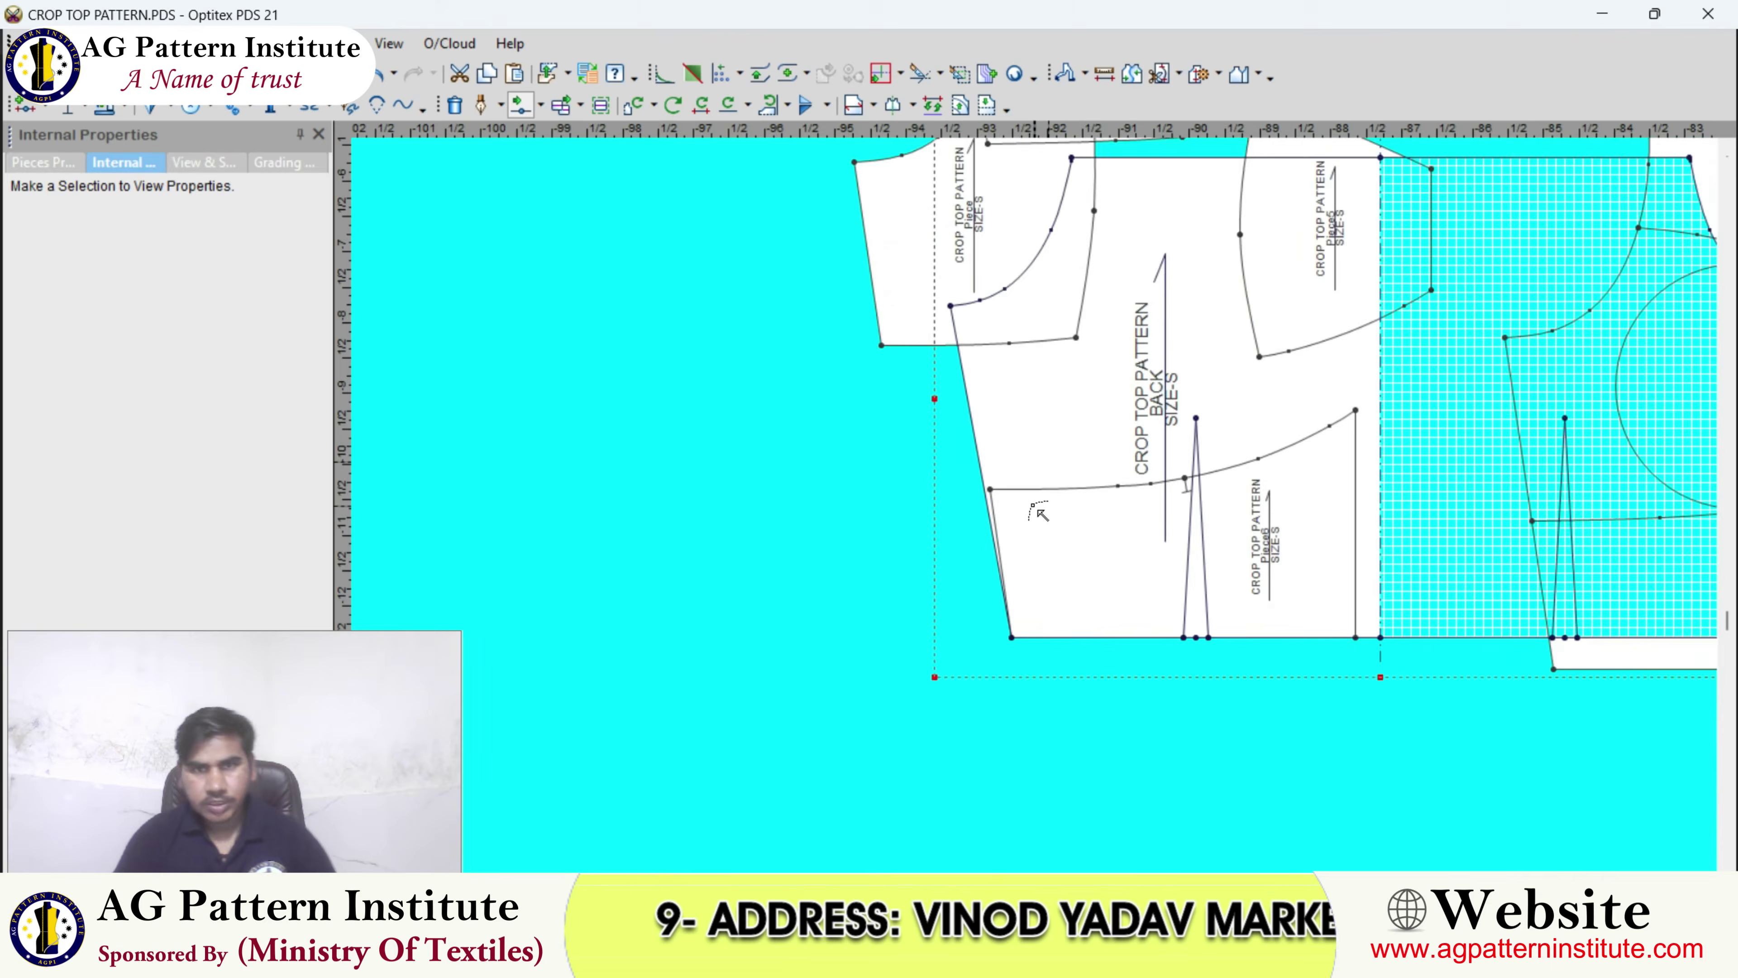
# - Move the waist piece's upper side corner outward onto the back piece's side seam line
pyautogui.scroll(2, 1037, 508)
pyautogui.scroll(4, 1033, 511)
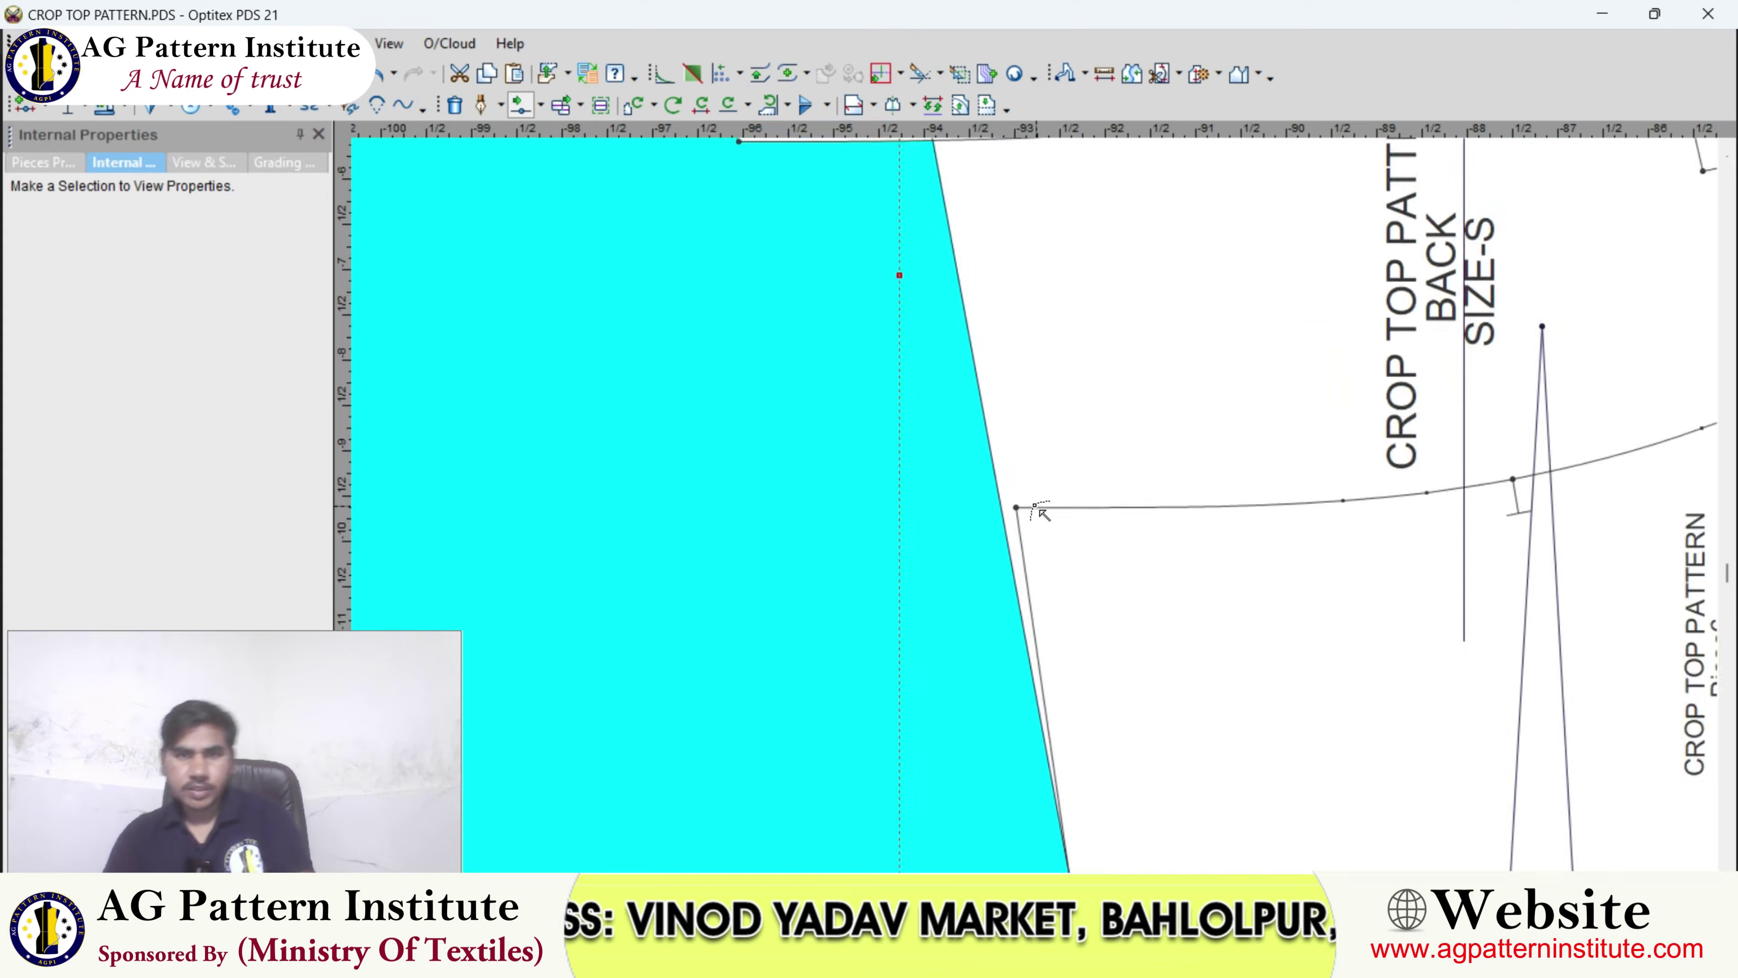
pyautogui.click(1008, 485)
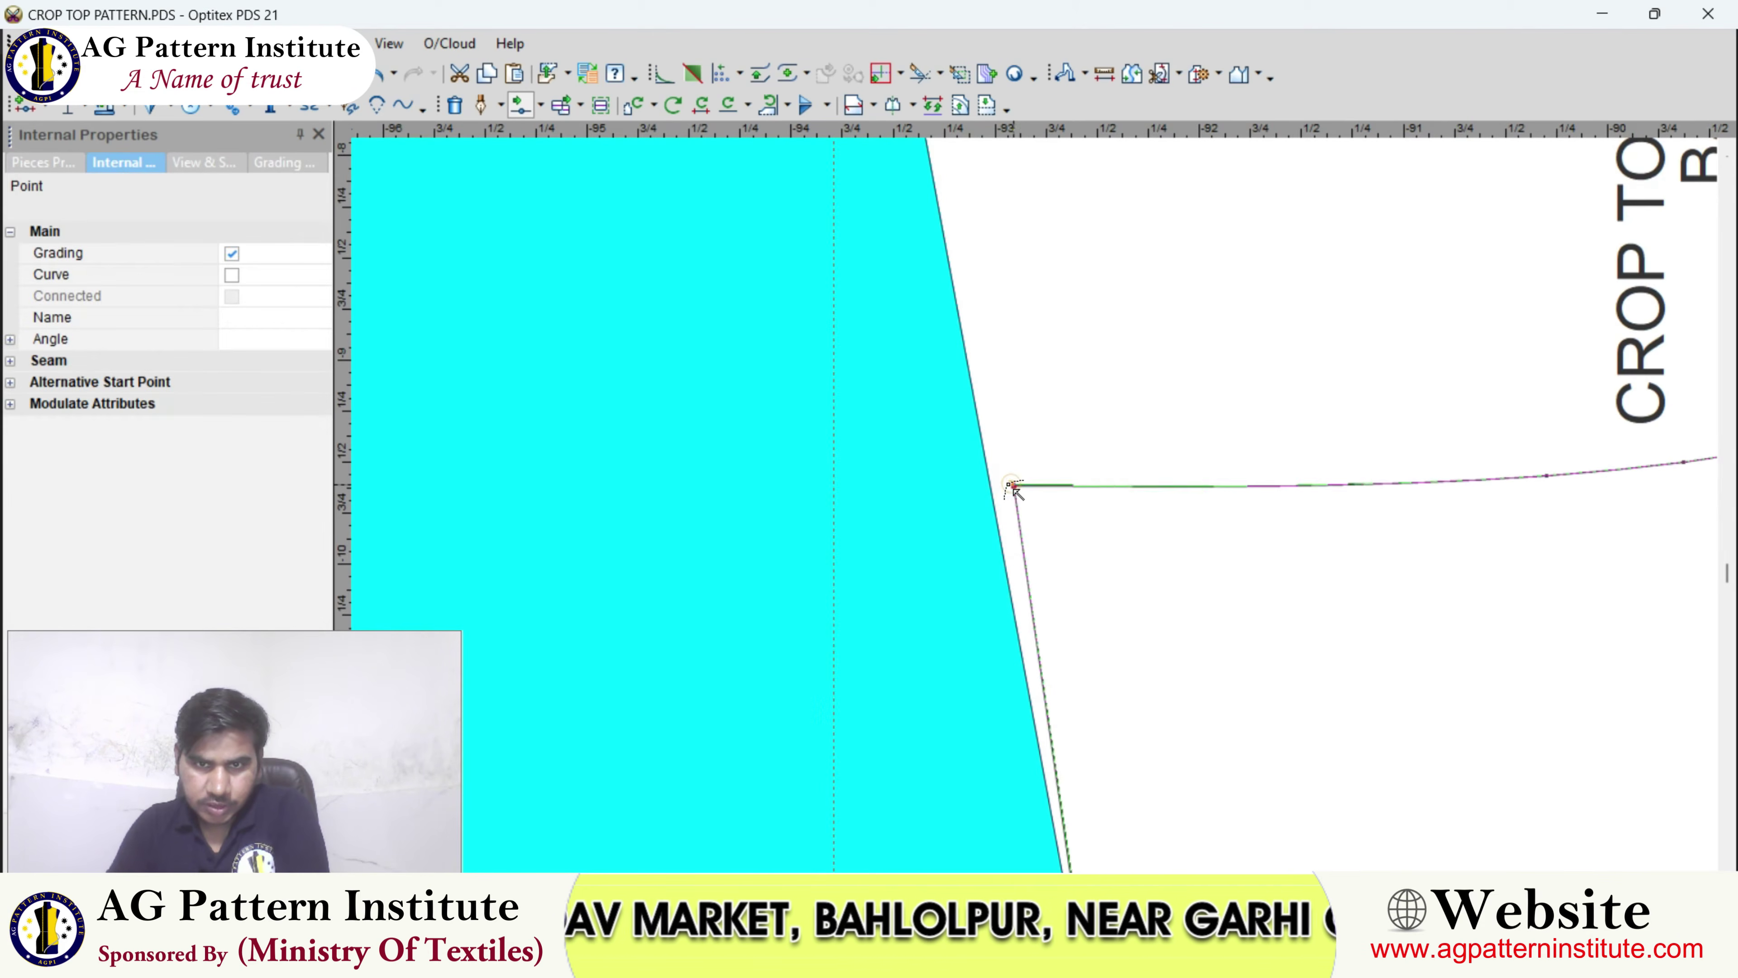
pyautogui.click(994, 485)
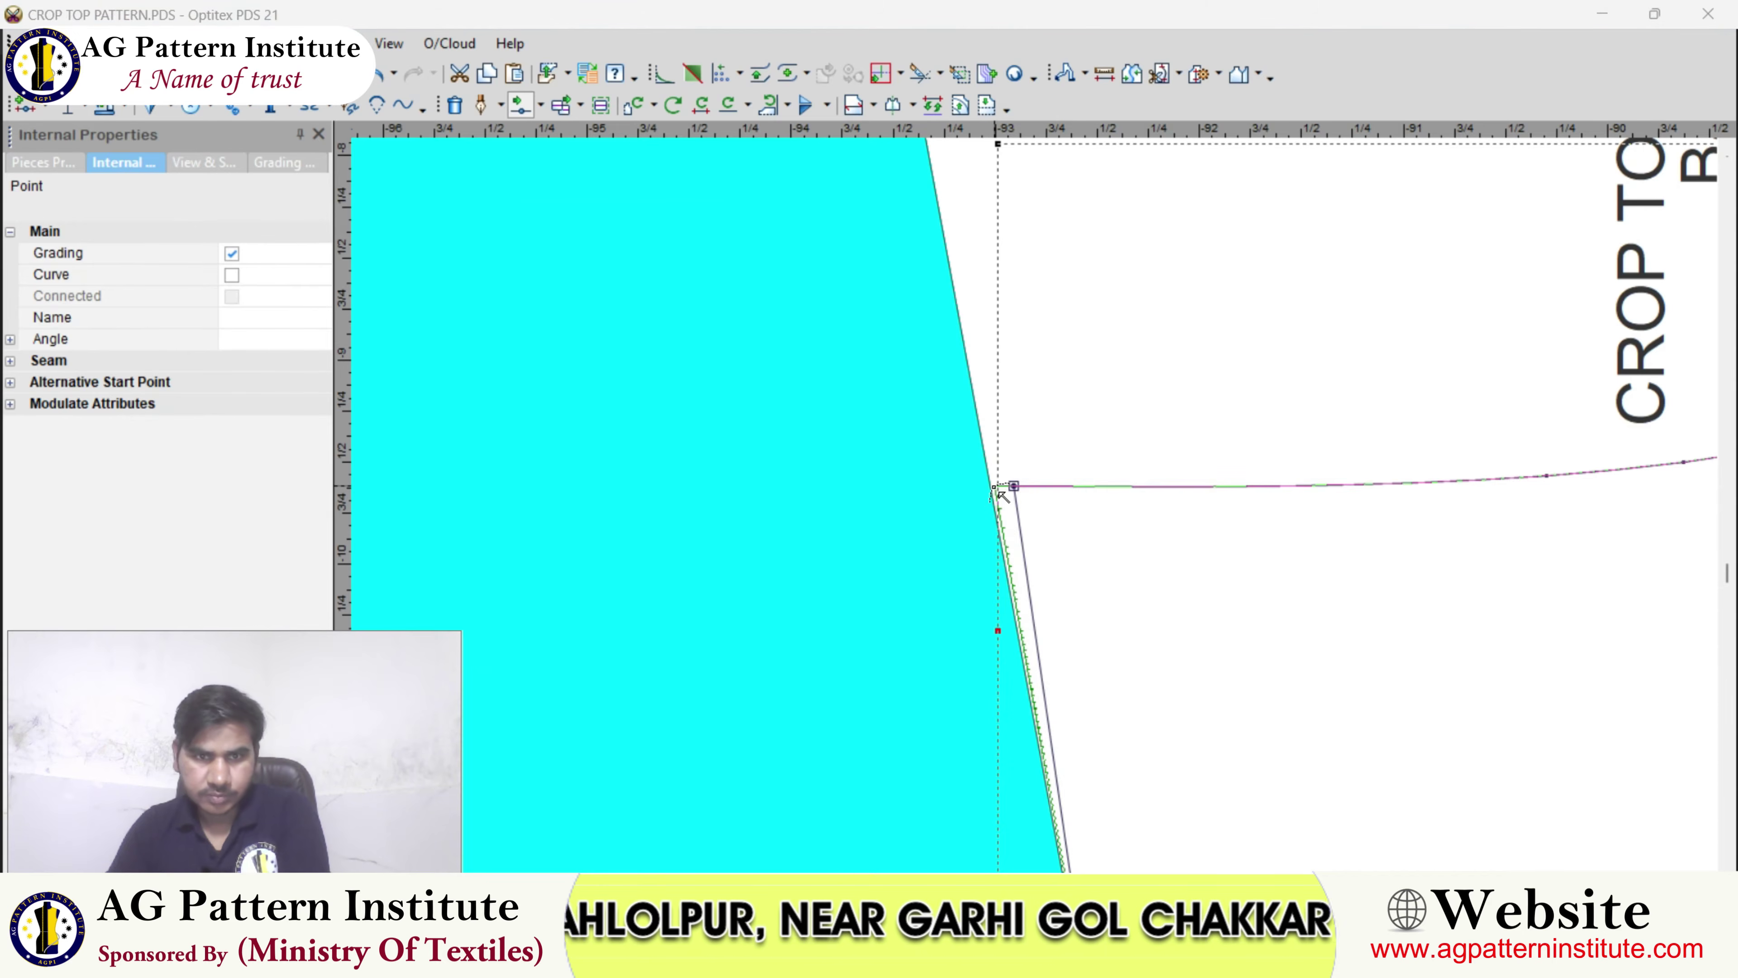
pyautogui.click(557, 571)
pyautogui.scroll(-4, 980, 467)
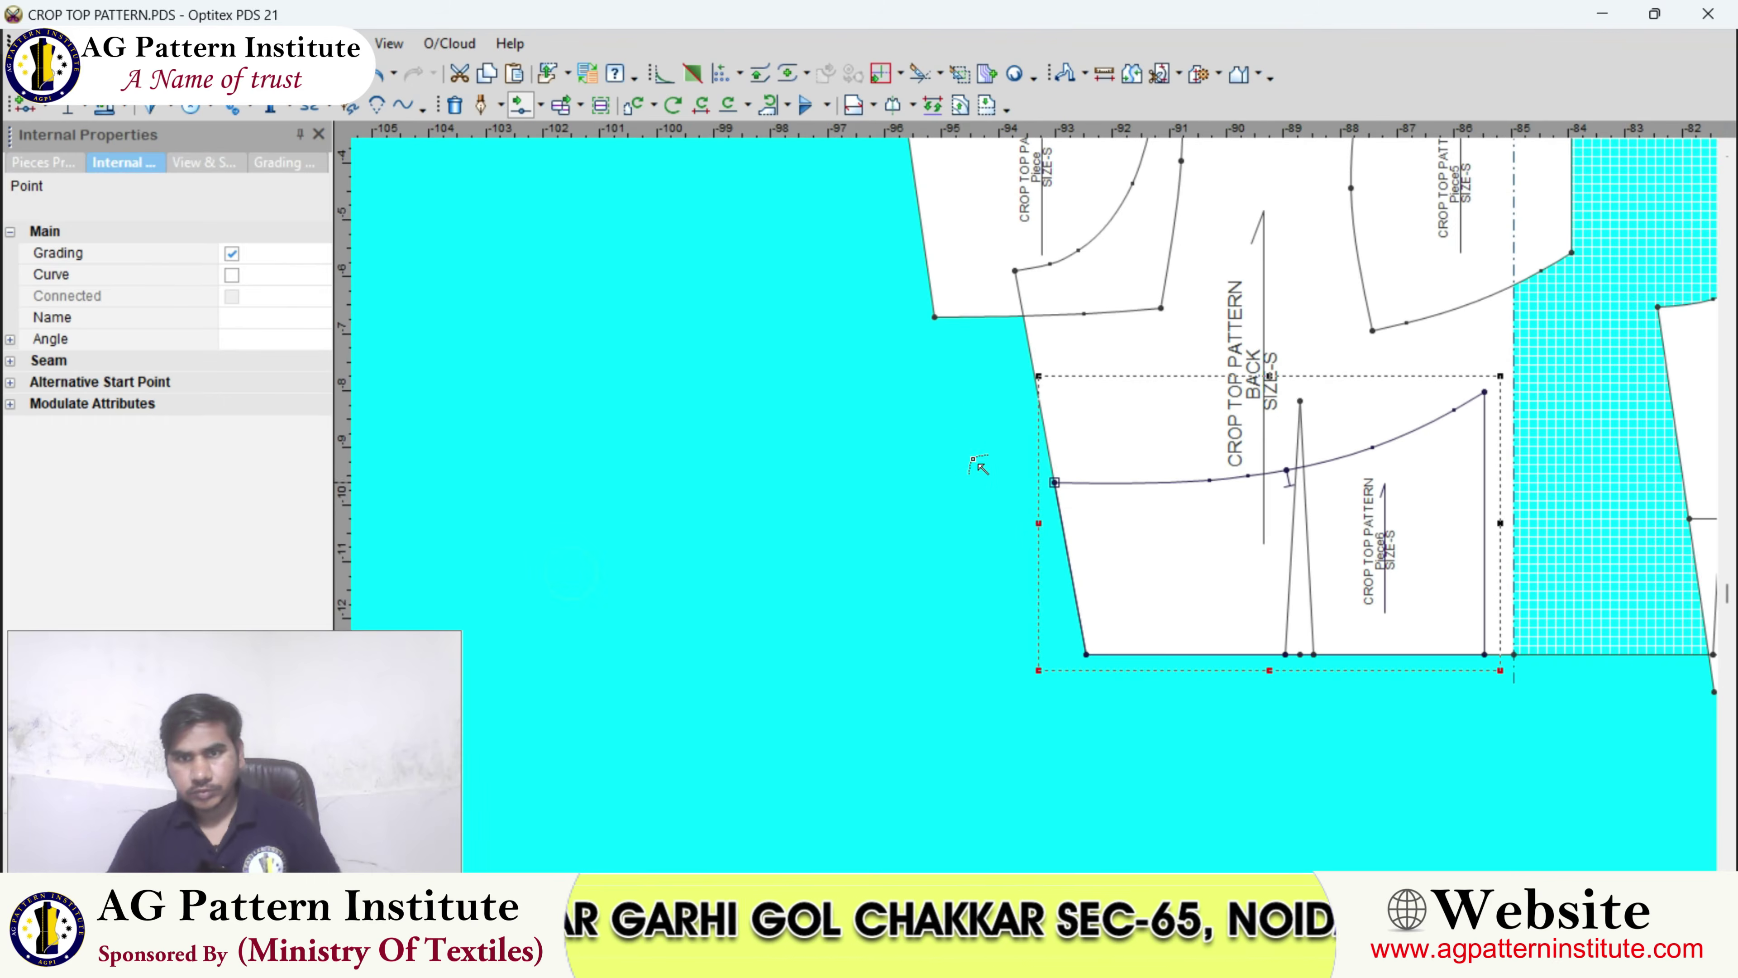
# - Move the back piece off the waist piece to the free area beside the front draft
pyautogui.click(976, 447)
pyautogui.scroll(-3, 976, 447)
pyautogui.press('space')
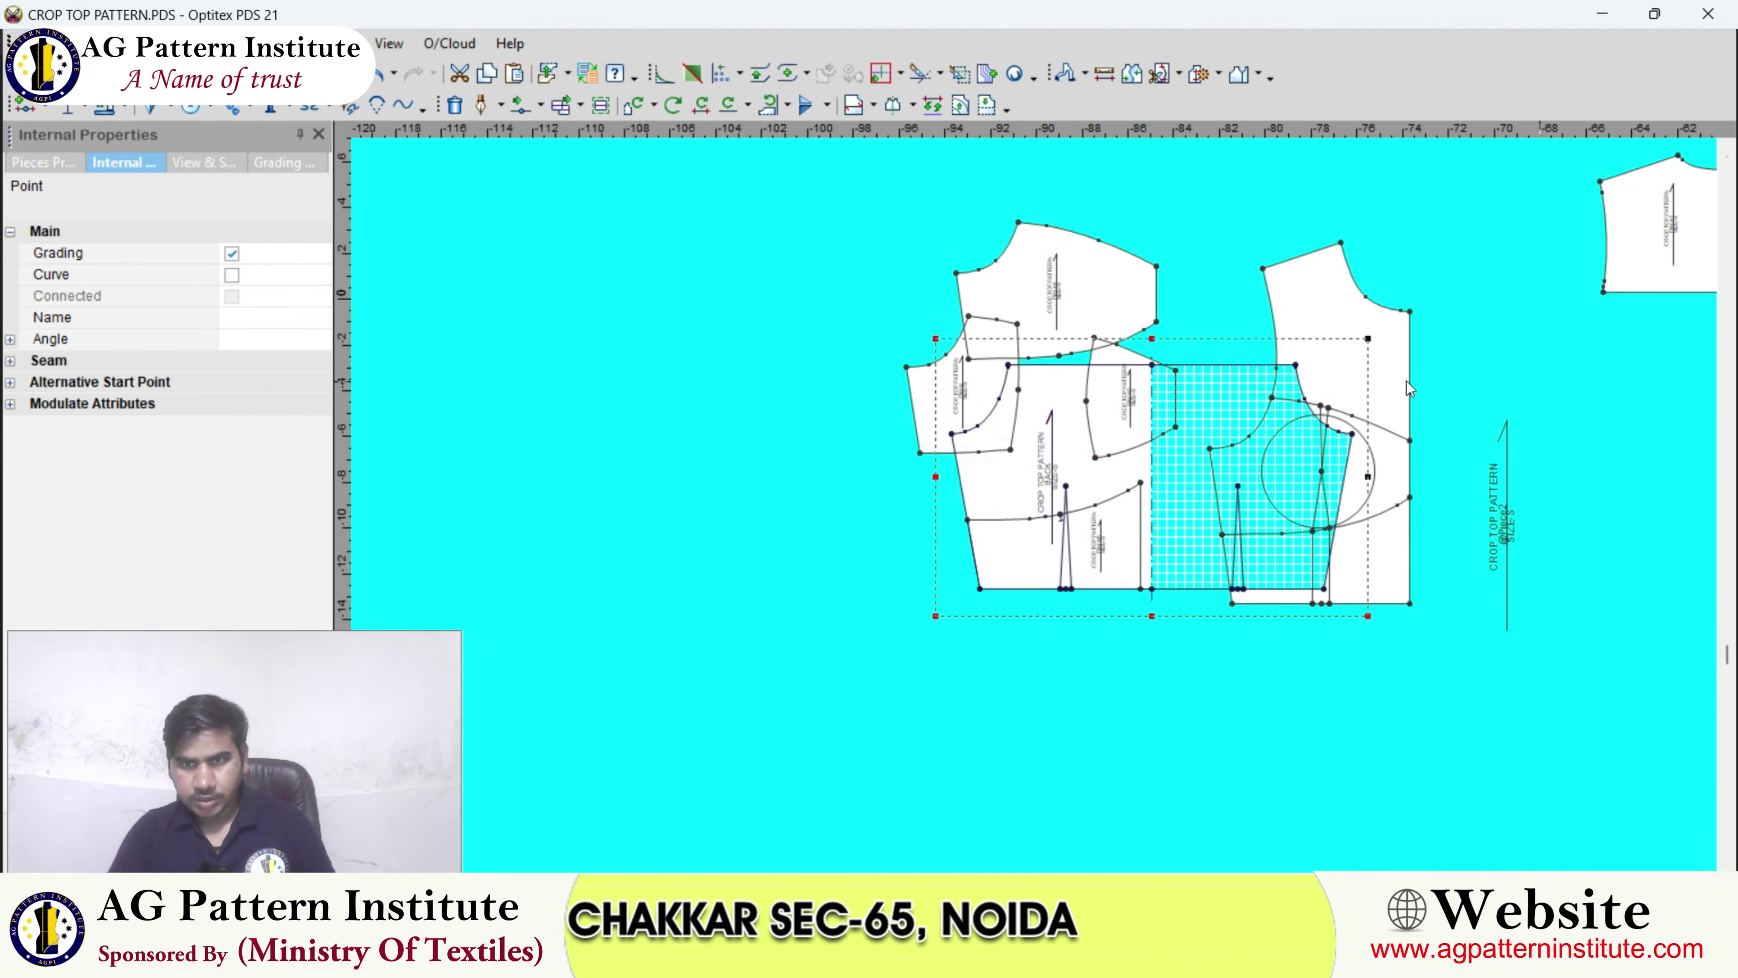
pyautogui.click(1538, 381)
# - Move the side cup piece against the center cup piece so their dart seams meet at the bust point
pyautogui.scroll(3, 973, 513)
pyautogui.scroll(2, 972, 514)
pyautogui.click(866, 507)
pyautogui.scroll(2, 1026, 447)
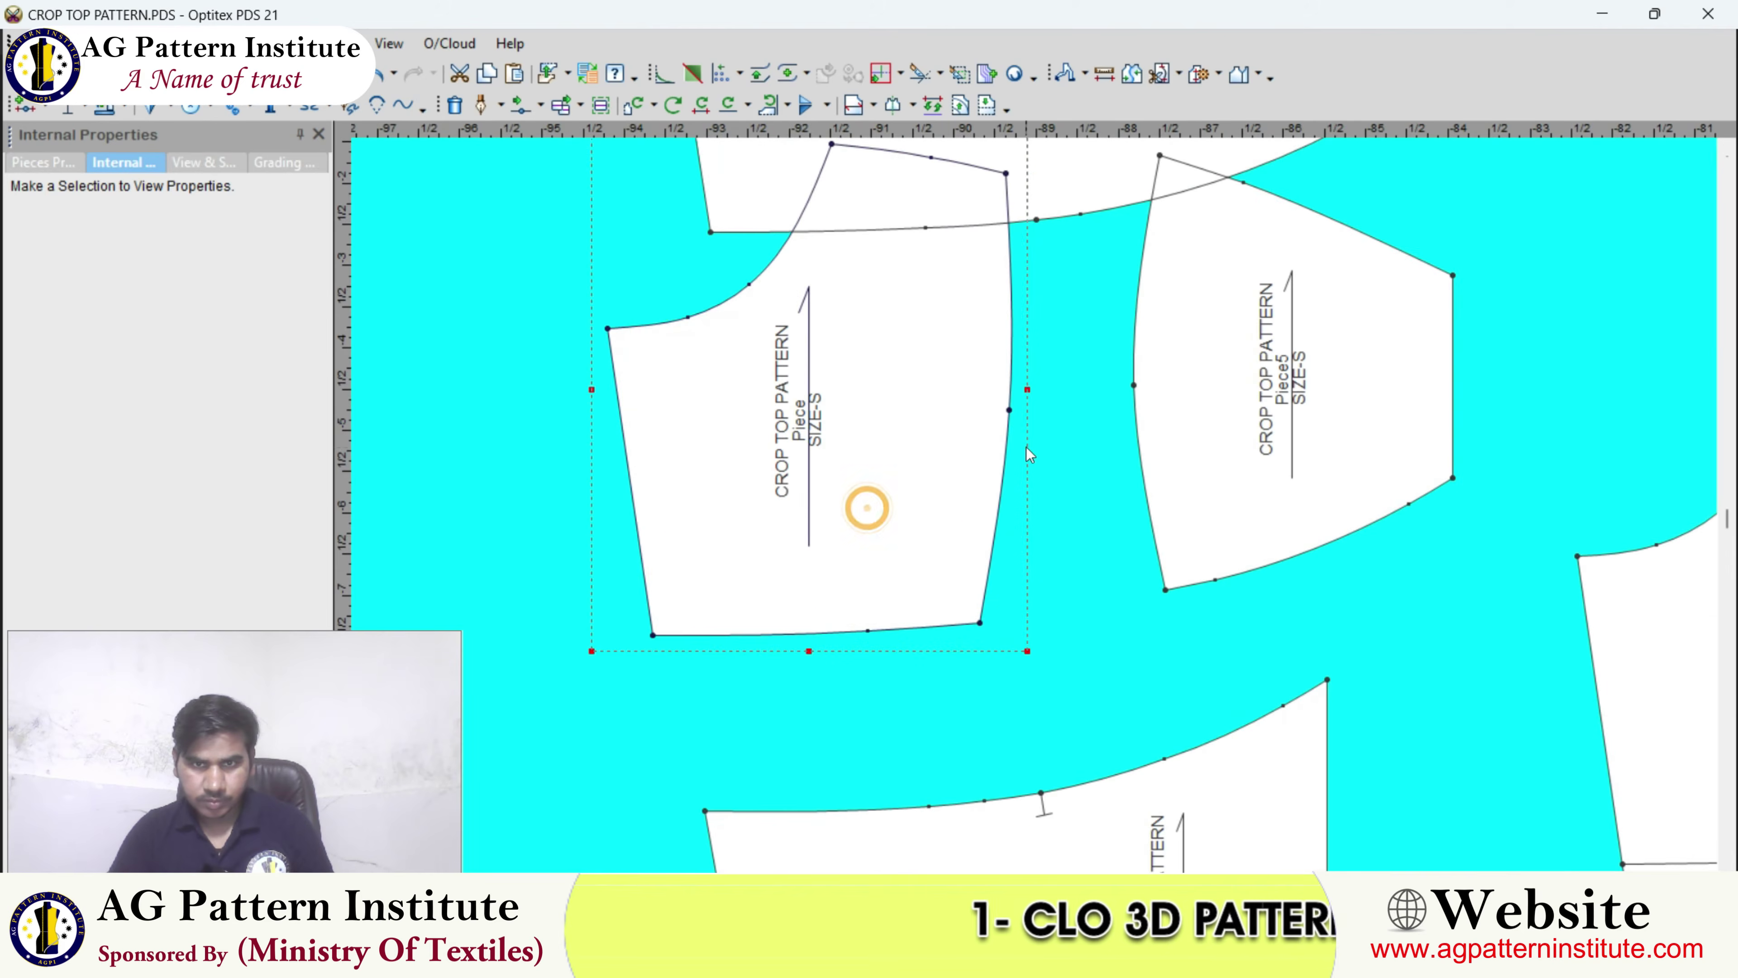
pyautogui.press('space')
pyautogui.click(1130, 383)
pyautogui.scroll(-2, 1129, 410)
pyautogui.scroll(2, 1032, 513)
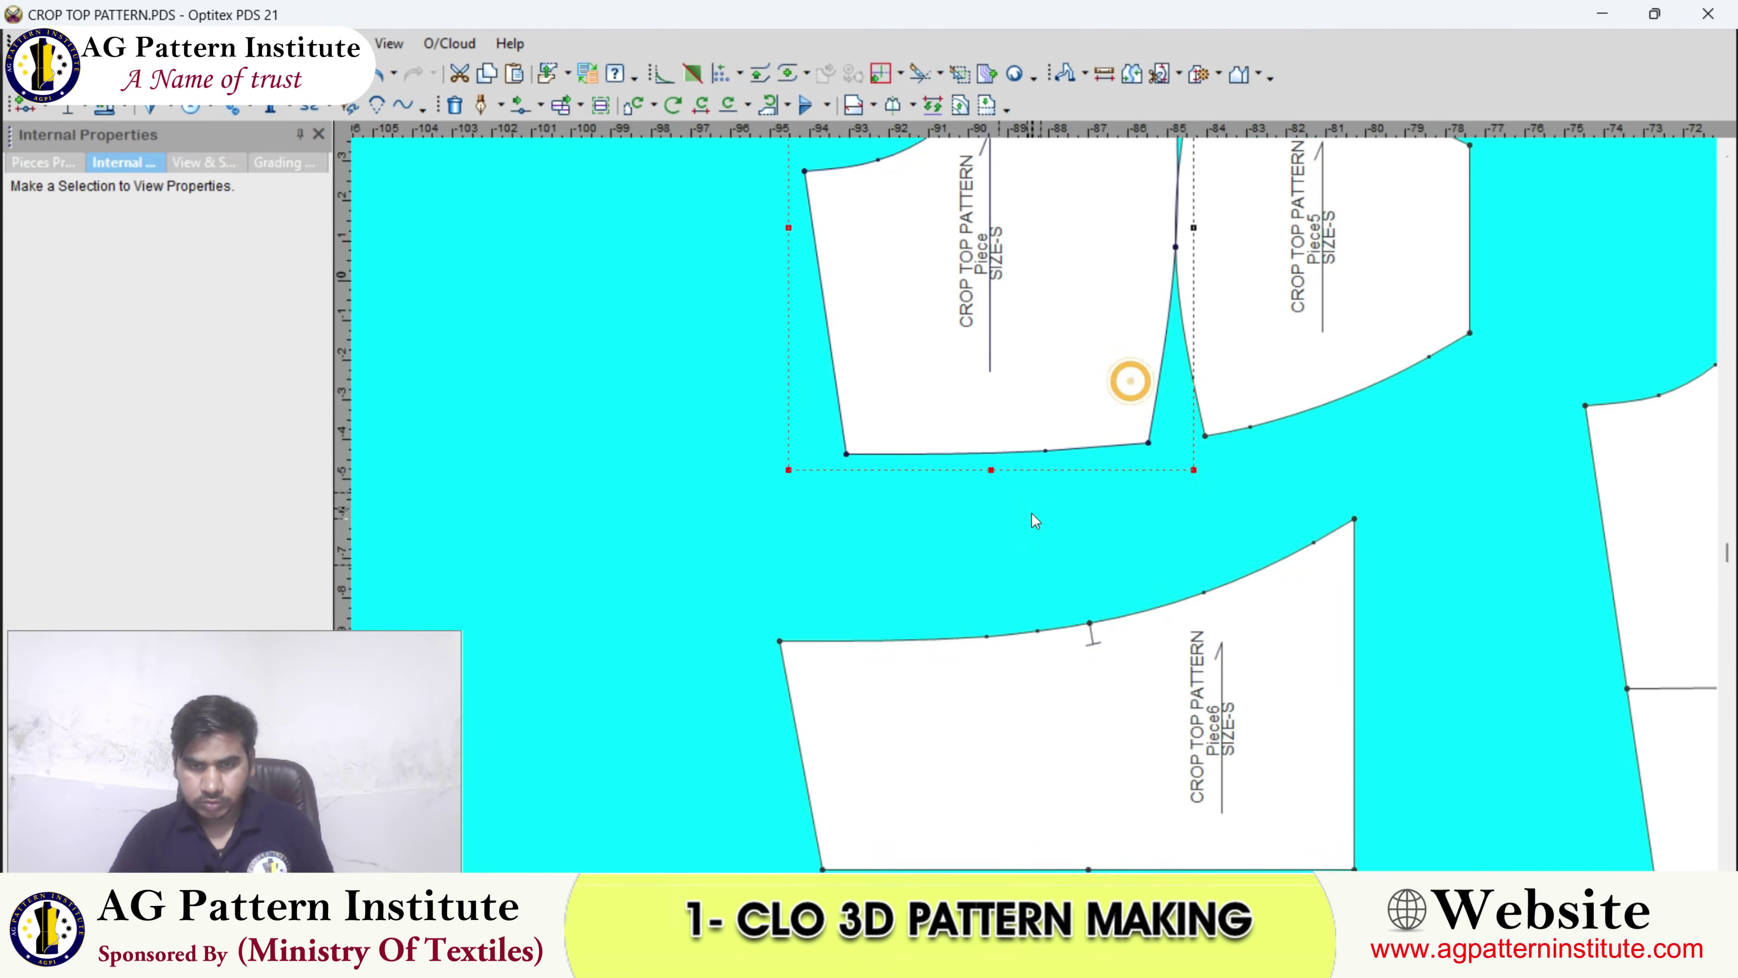
# - Position the waist piece directly beneath the two split cup pieces
pyautogui.press('space')
pyautogui.click(1154, 558)
pyautogui.click(996, 503)
pyautogui.scroll(1, 996, 503)
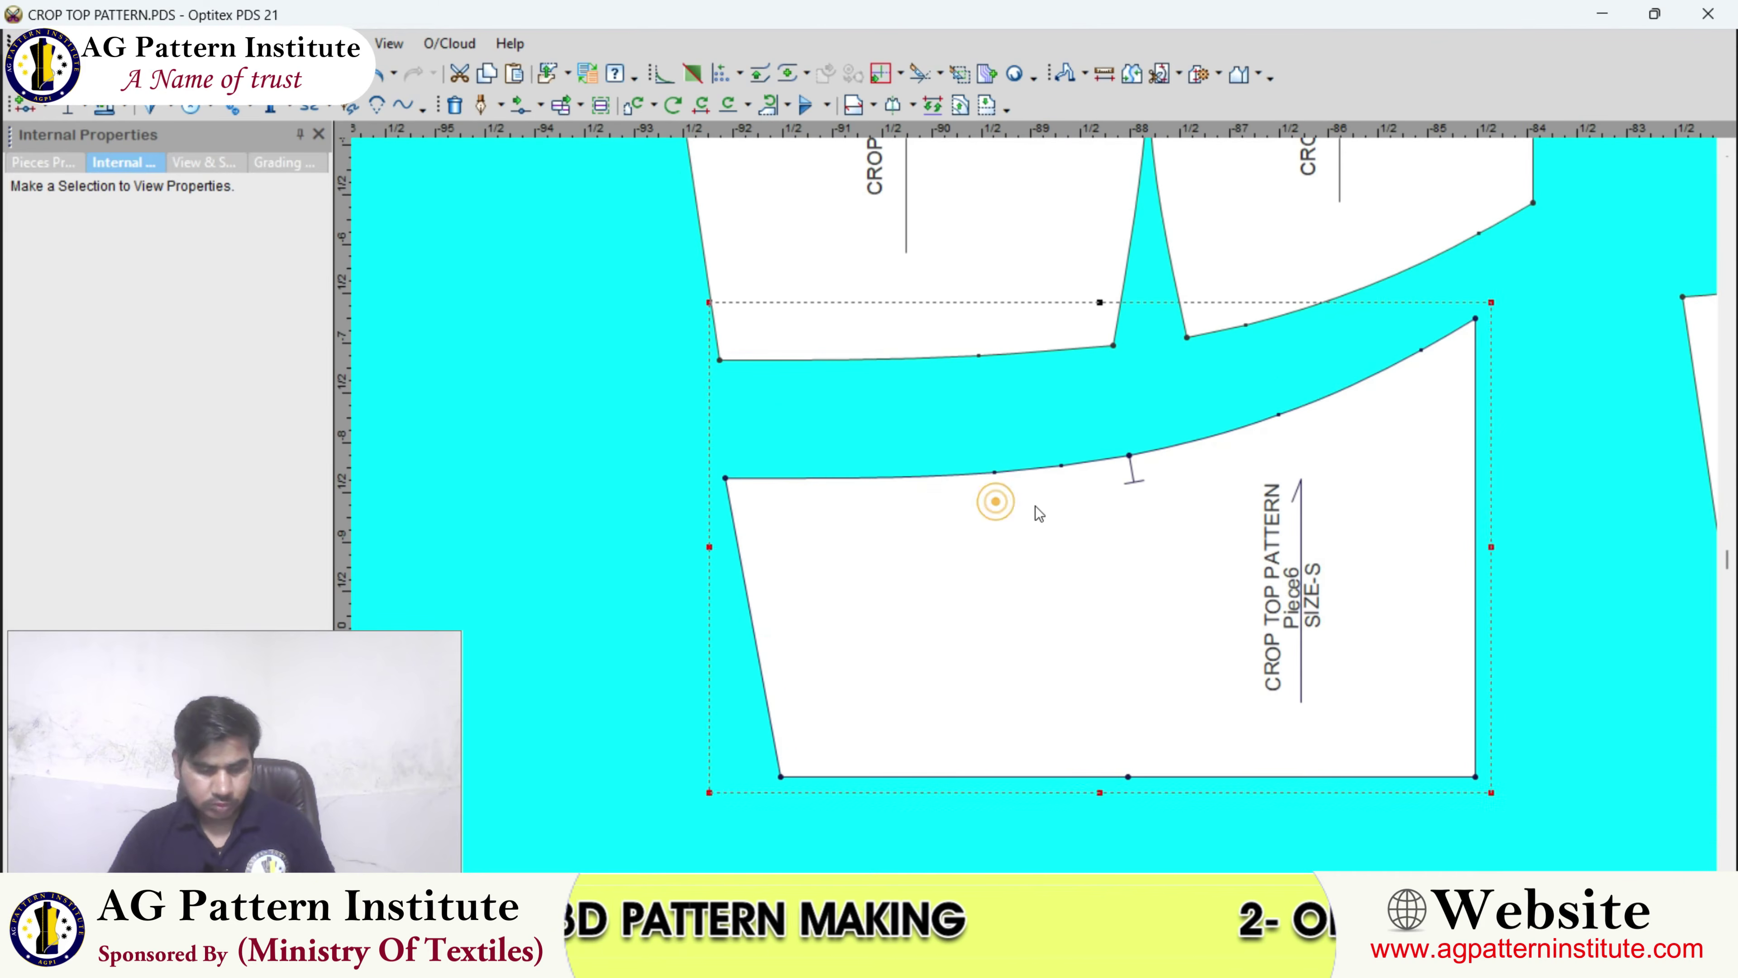
# - Show the segment lengths and move the side cup piece's lower side corner 0.13 inch horizontally outward
pyautogui.press('F11')
pyautogui.press('m')
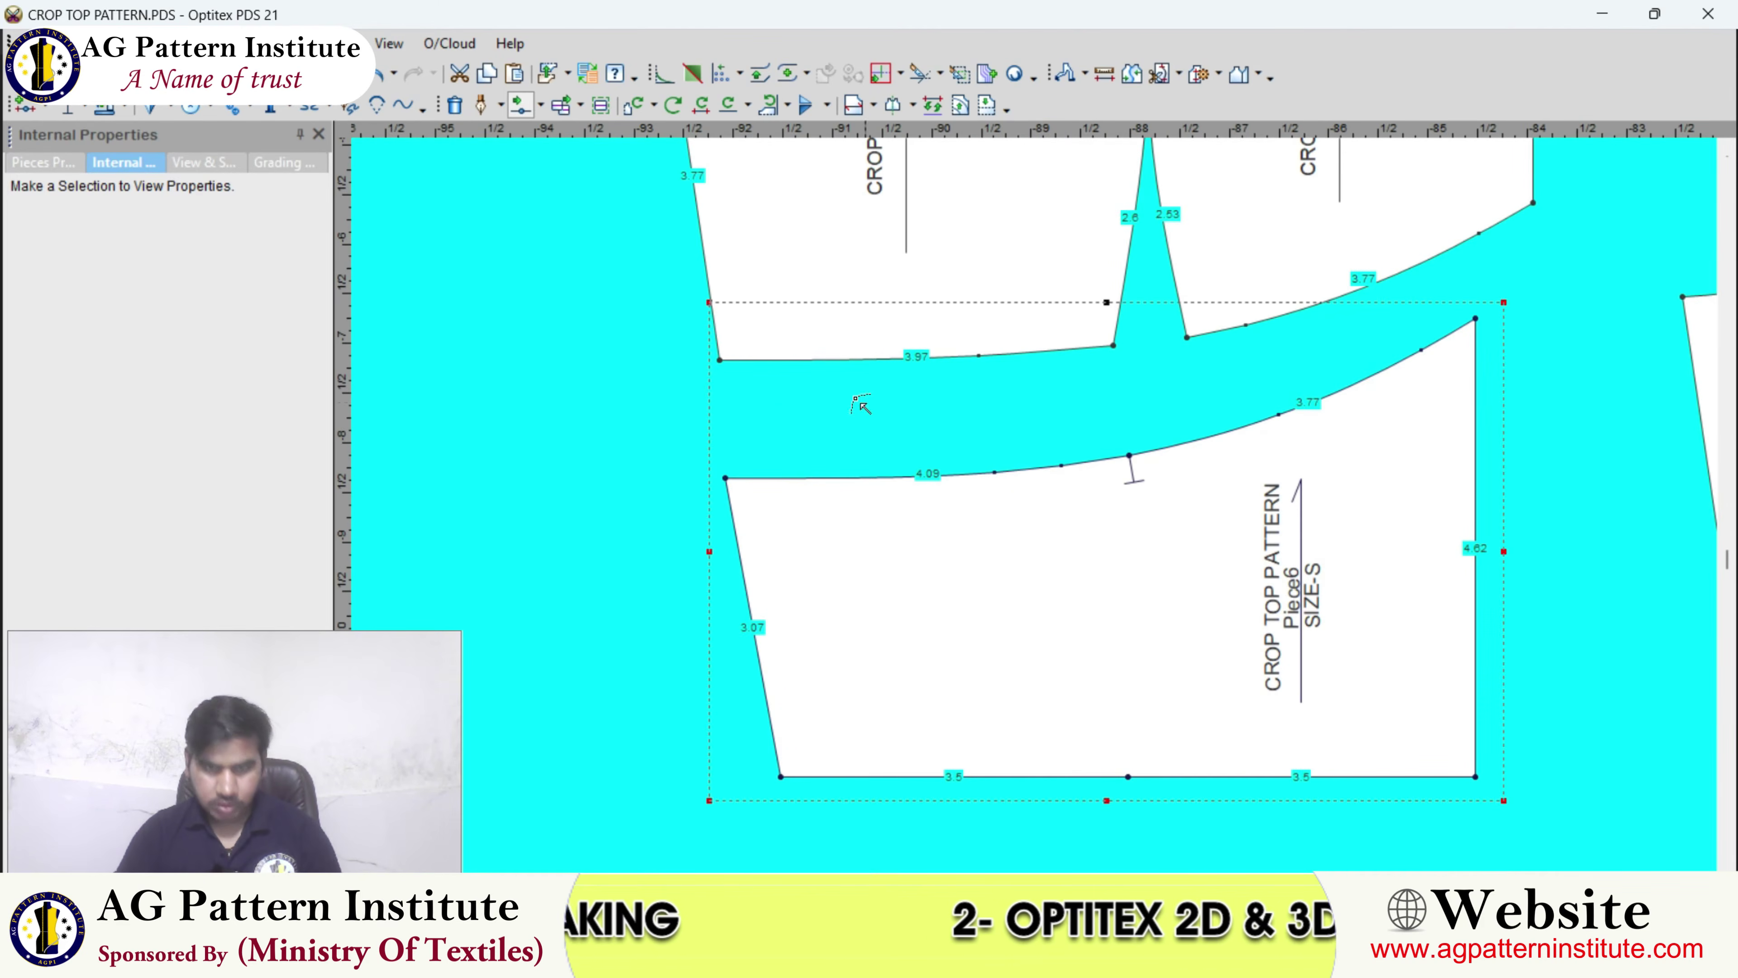
pyautogui.scroll(2, 769, 373)
pyautogui.click(938, 486)
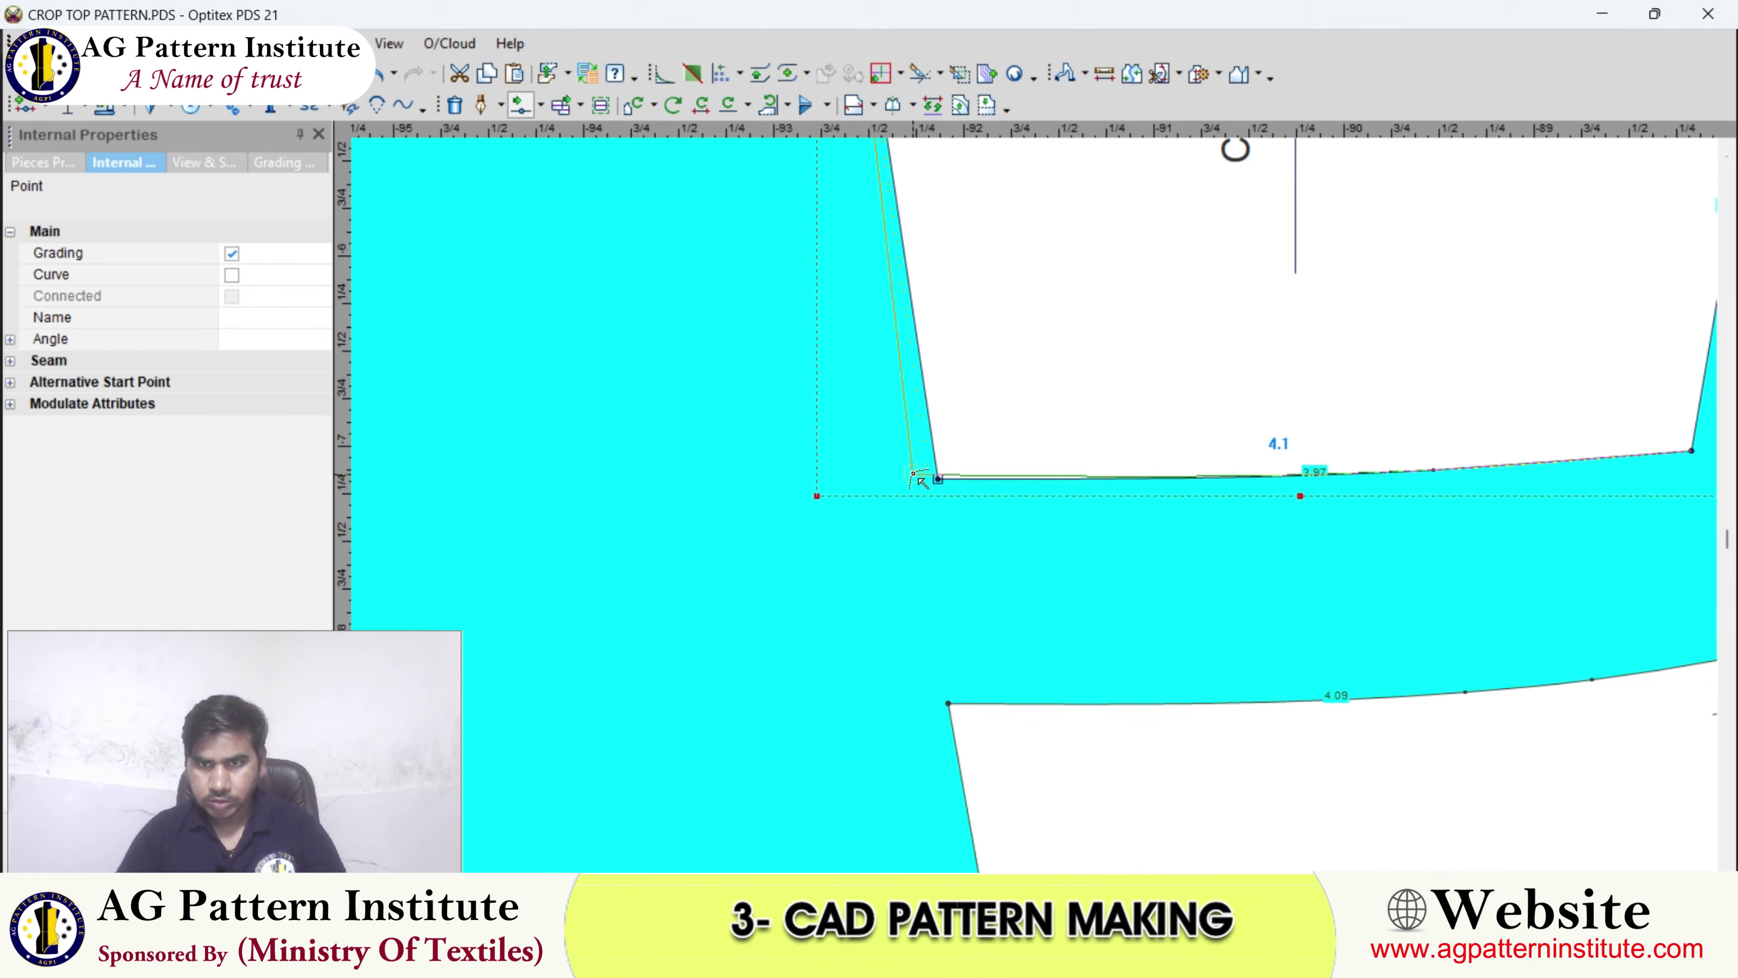
pyautogui.press('Return')
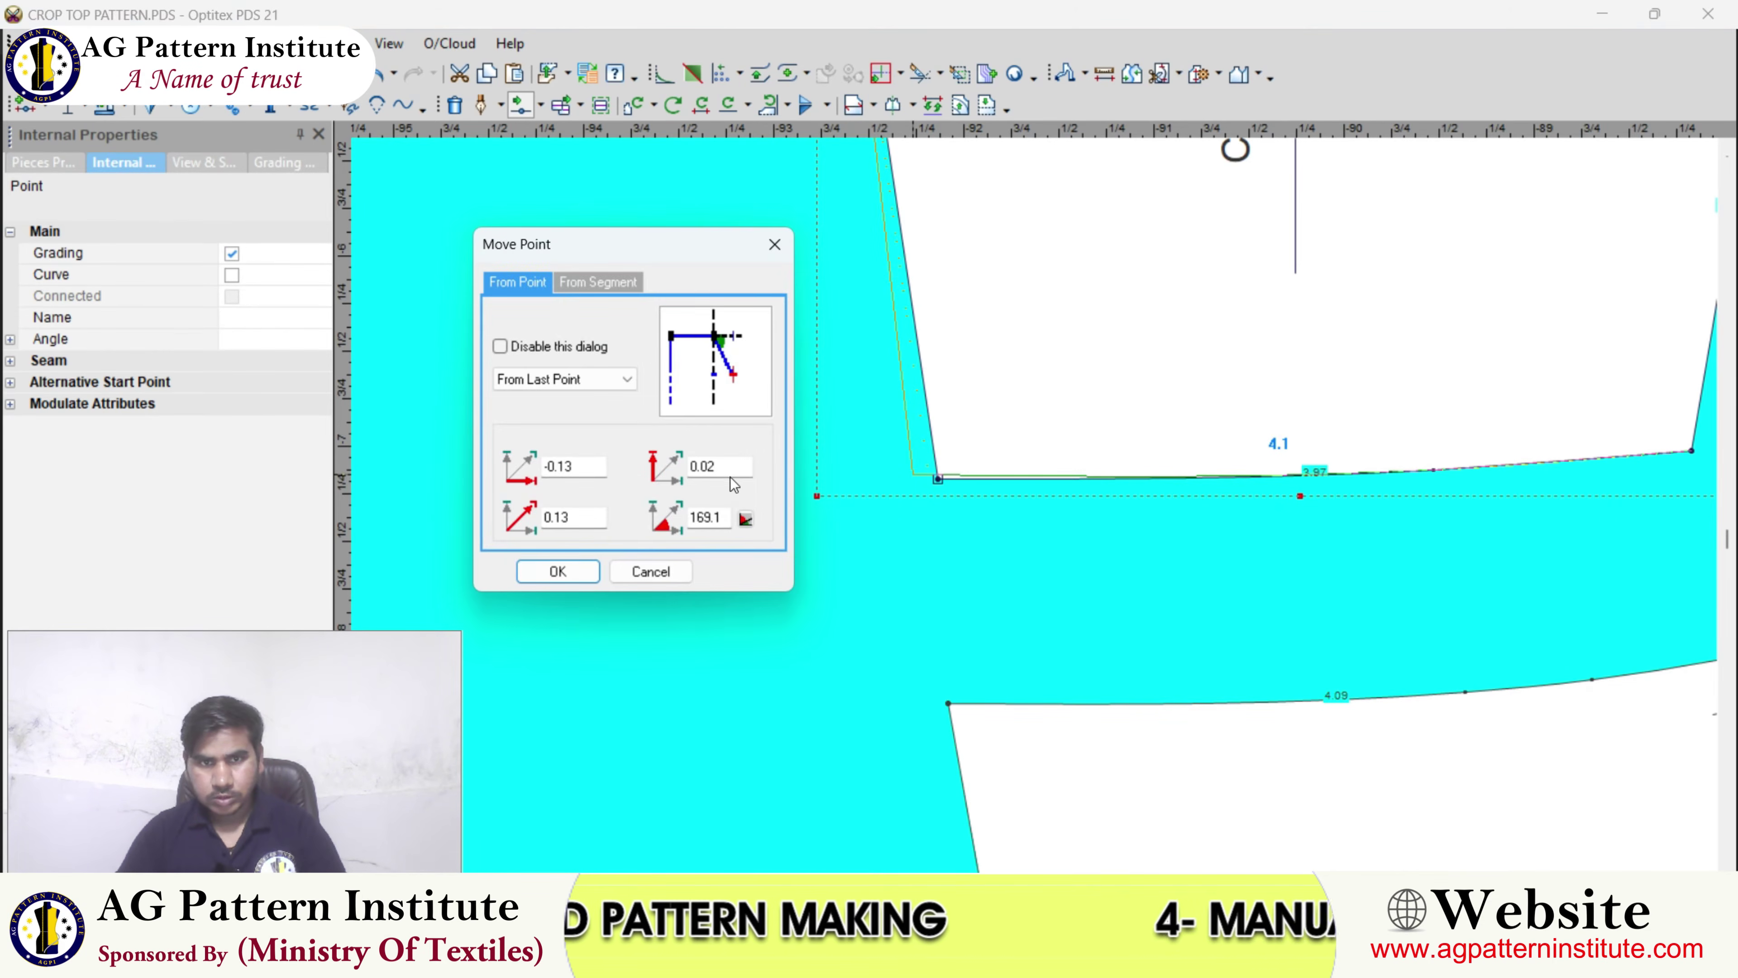
pyautogui.press('Return')
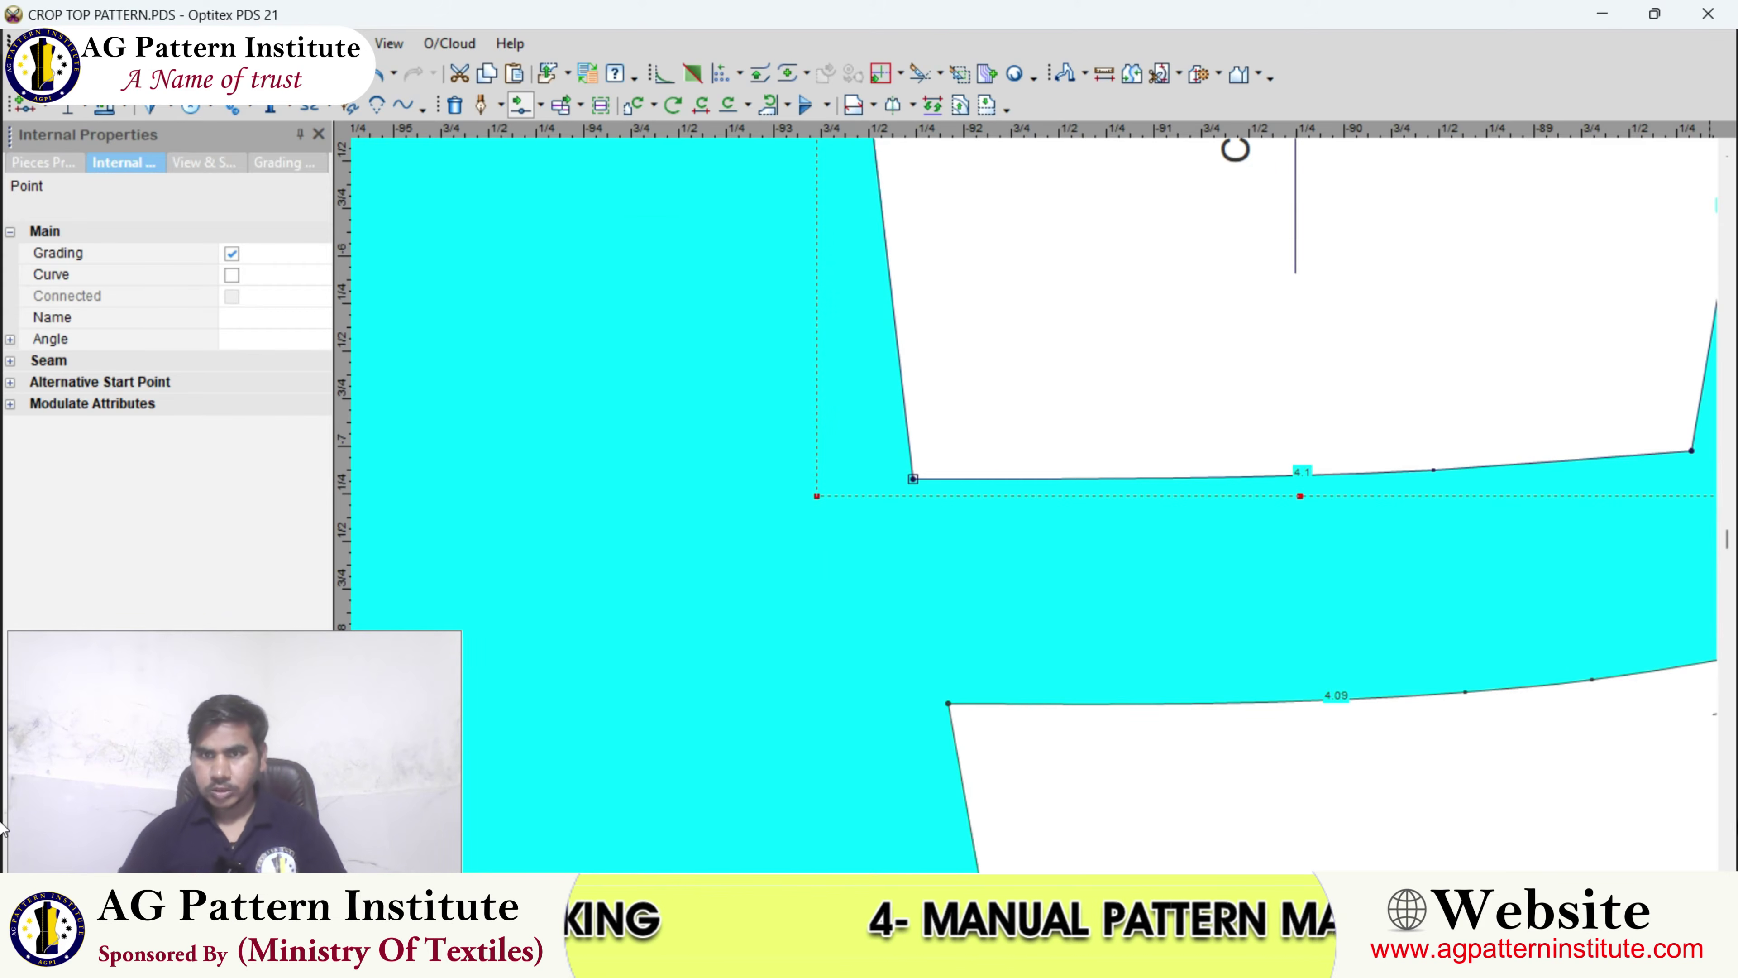
pyautogui.scroll(-5, 997, 497)
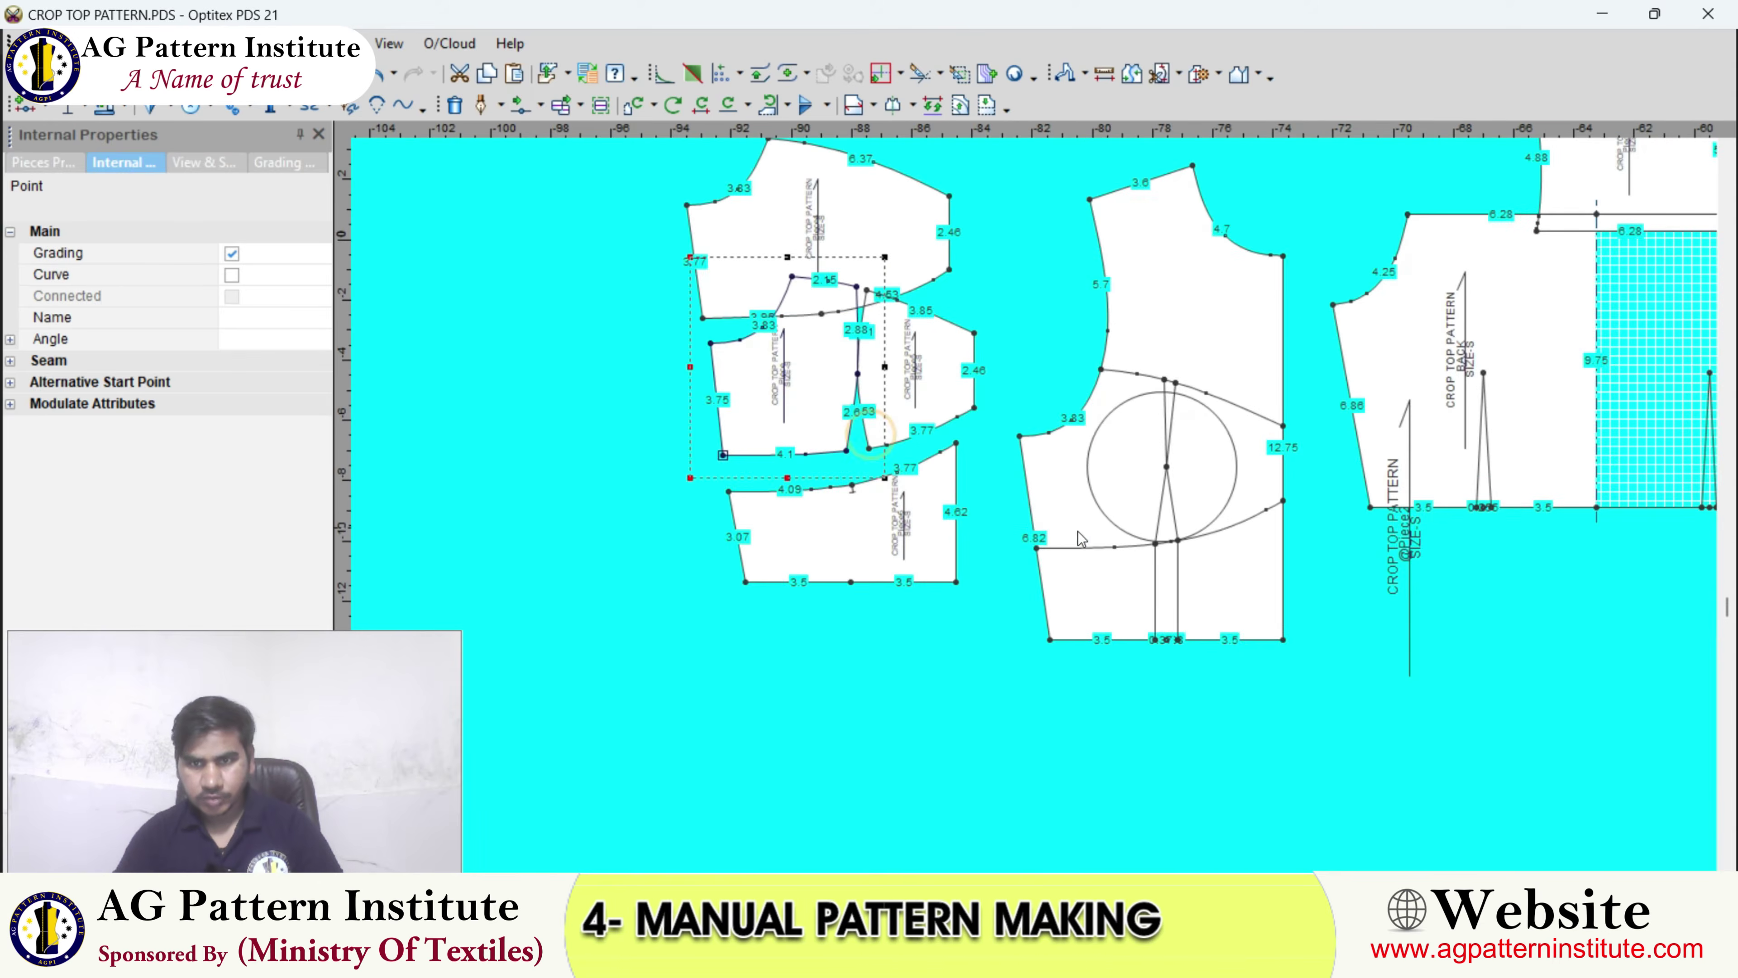
# - Overlay the back piece on the cup and waist pieces with the lower side corners matched to recheck the side seams
pyautogui.scroll(-1, 1078, 539)
pyautogui.press('space')
pyautogui.click(613, 562)
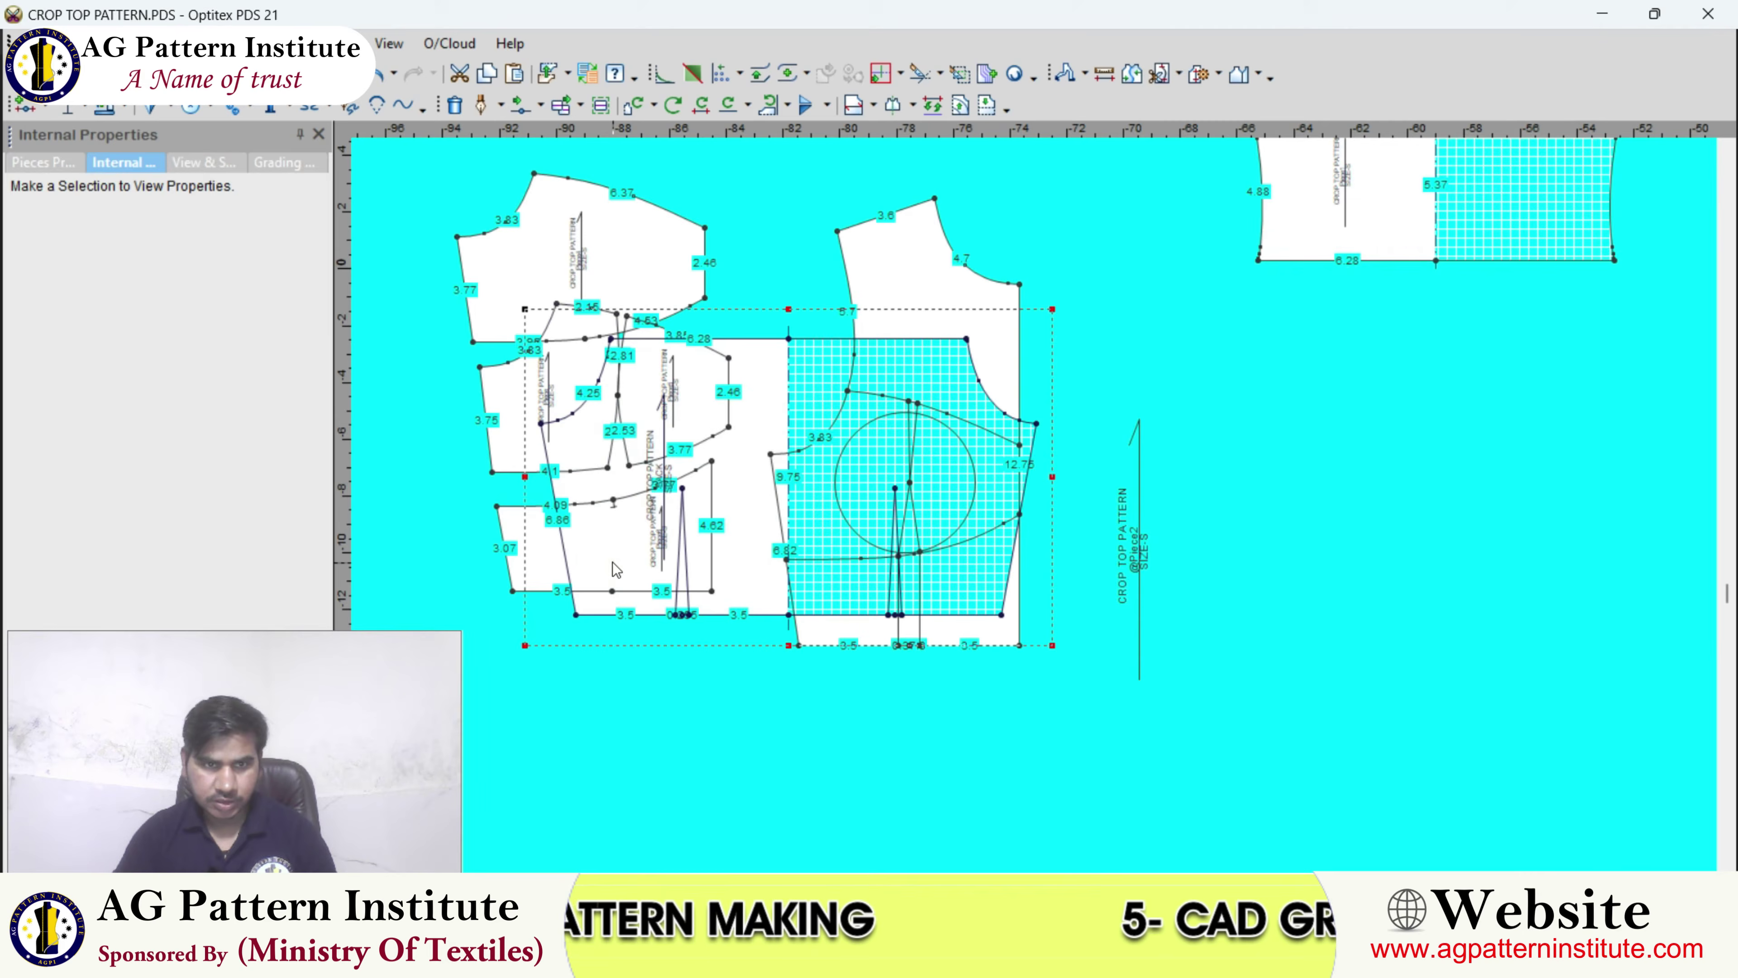
pyautogui.scroll(2, 551, 485)
pyautogui.scroll(-2, 1061, 442)
pyautogui.press('space')
pyautogui.click(676, 547)
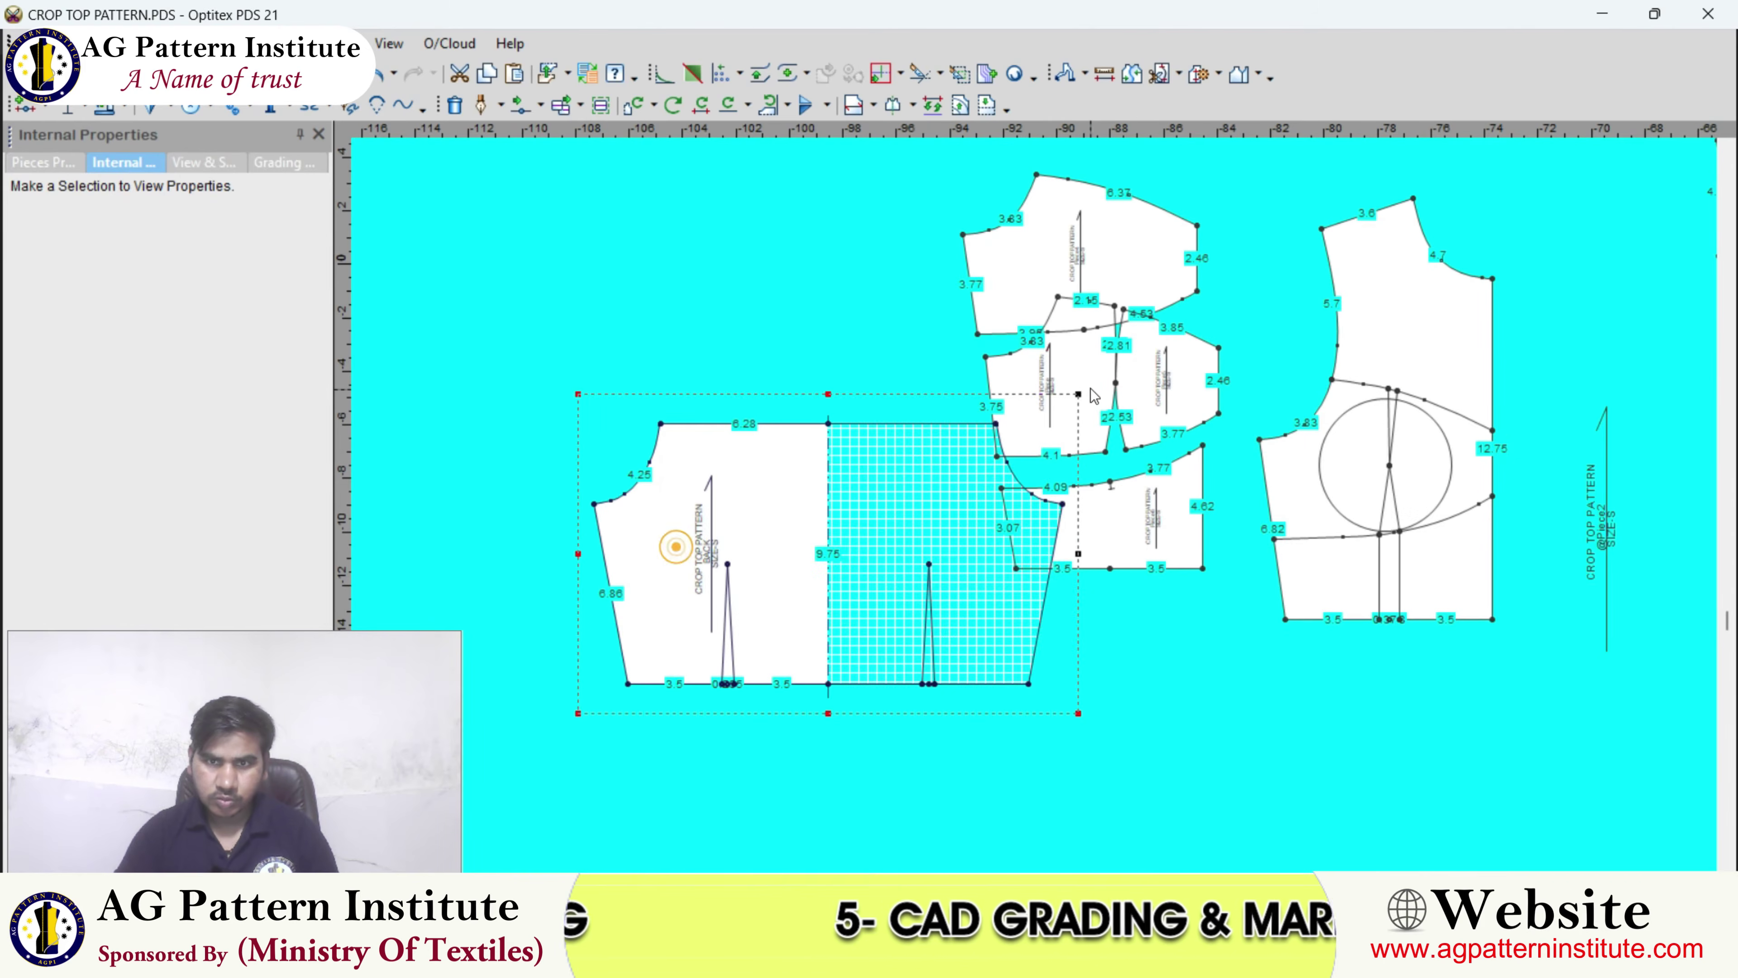
pyautogui.press('space')
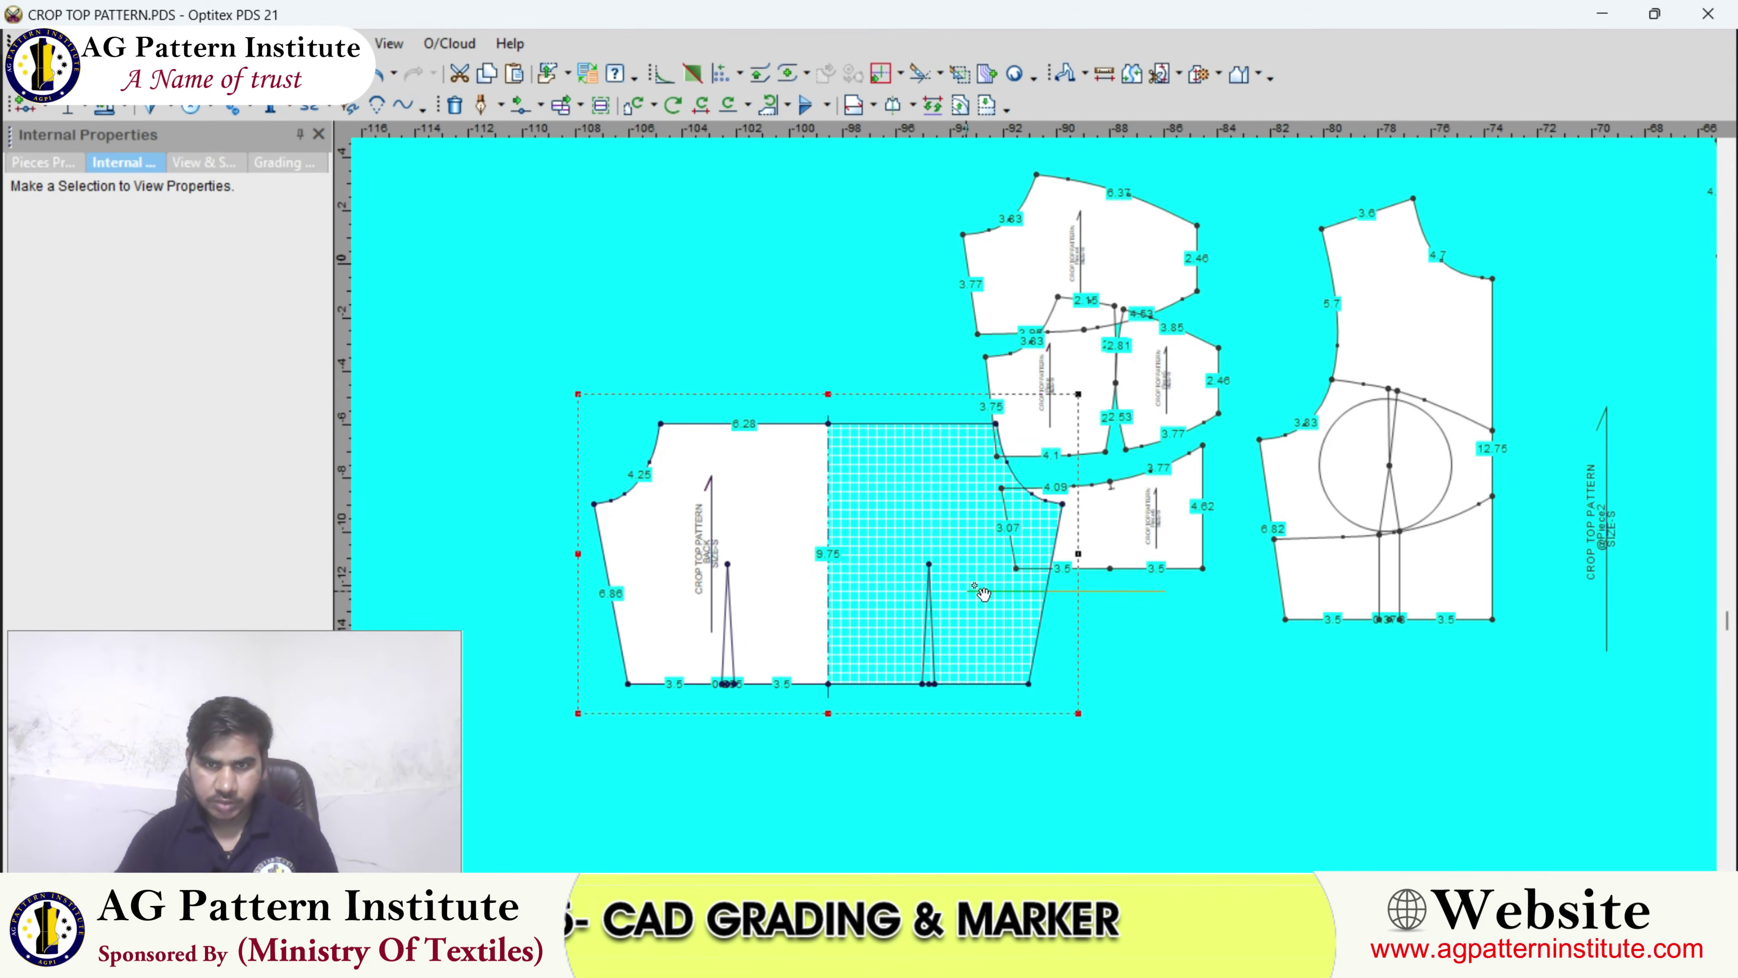
pyautogui.click(1011, 566)
pyautogui.scroll(2, 1002, 569)
pyautogui.scroll(-3, 1048, 455)
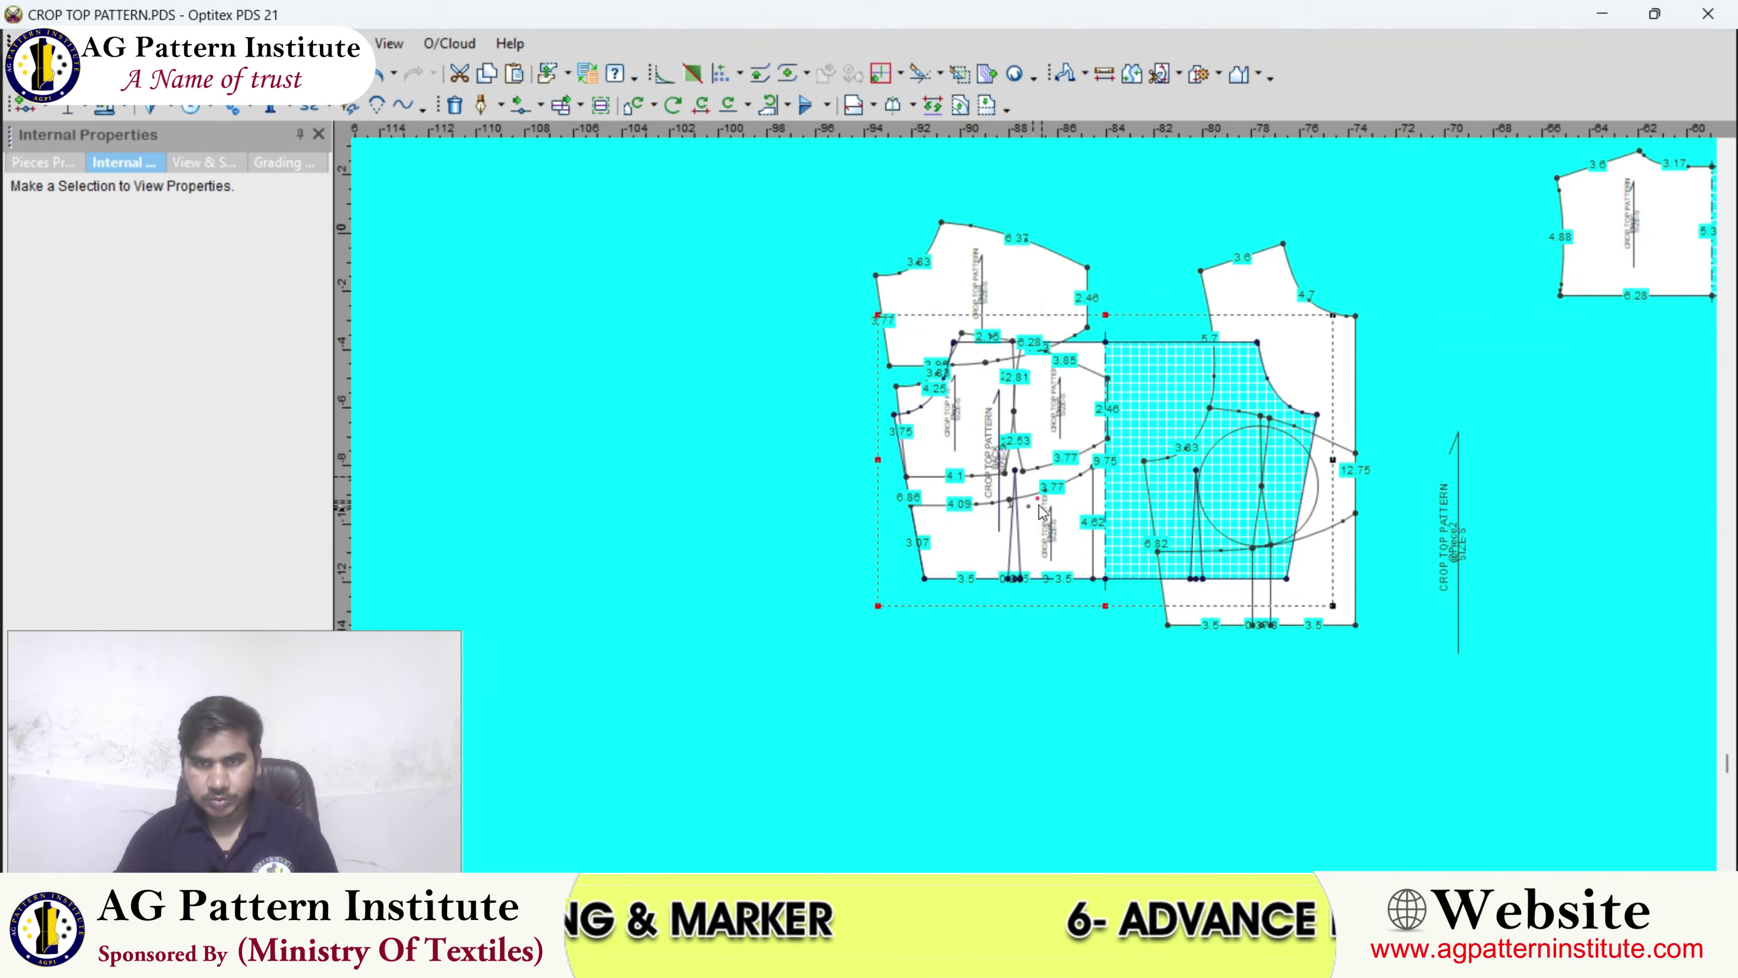
# - Move the center cup piece clear of the overlapped pieces to just above the back piece and hide the segment lengths
pyautogui.press('space')
pyautogui.click(1498, 475)
pyautogui.scroll(2, 1499, 474)
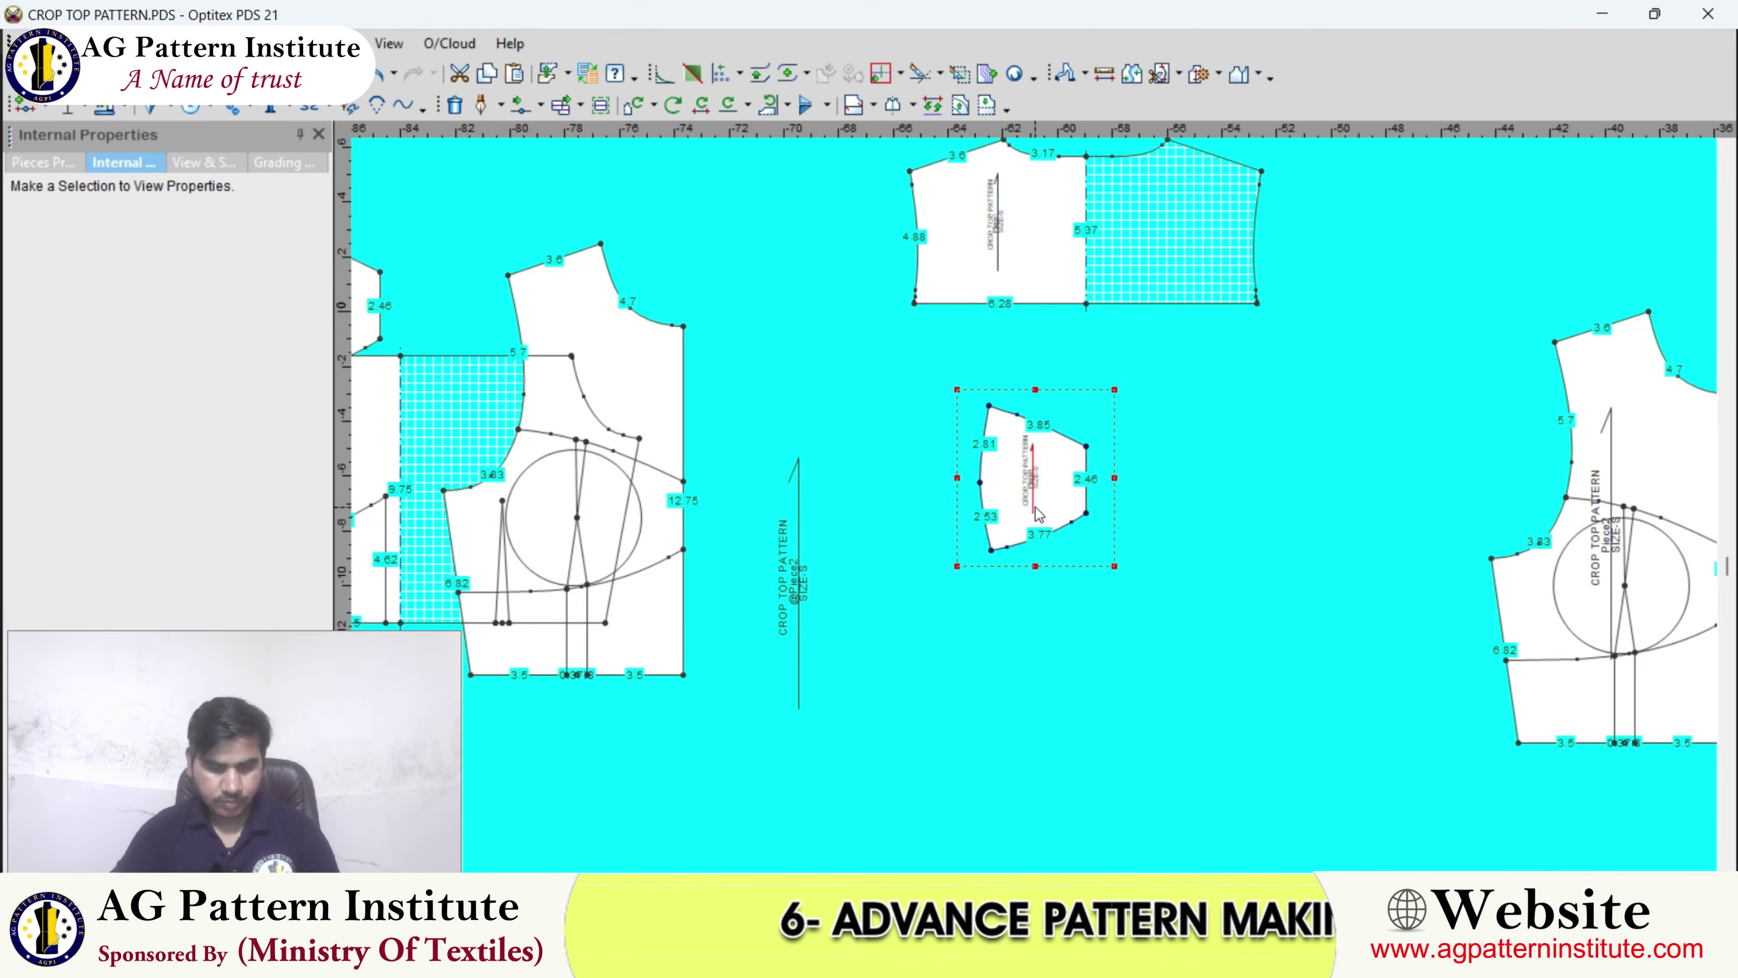
pyautogui.scroll(-2, 904, 500)
pyautogui.scroll(-1, 1111, 490)
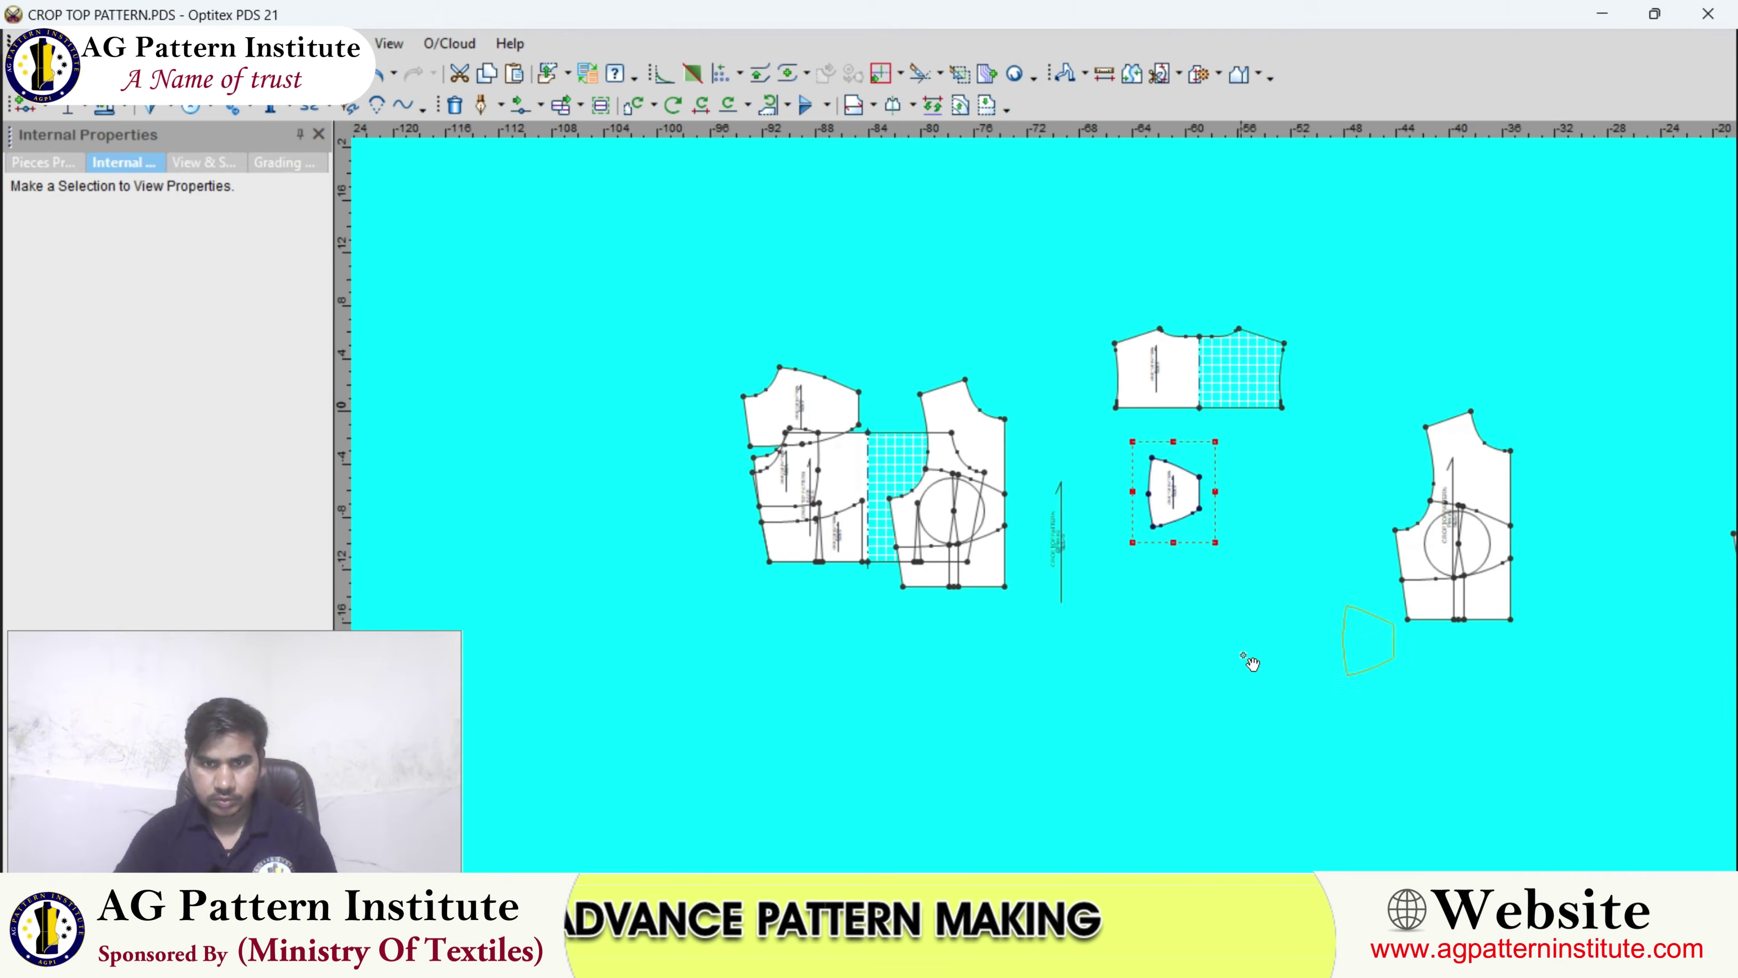
pyautogui.click(1109, 597)
pyautogui.click(1229, 593)
pyautogui.click(898, 408)
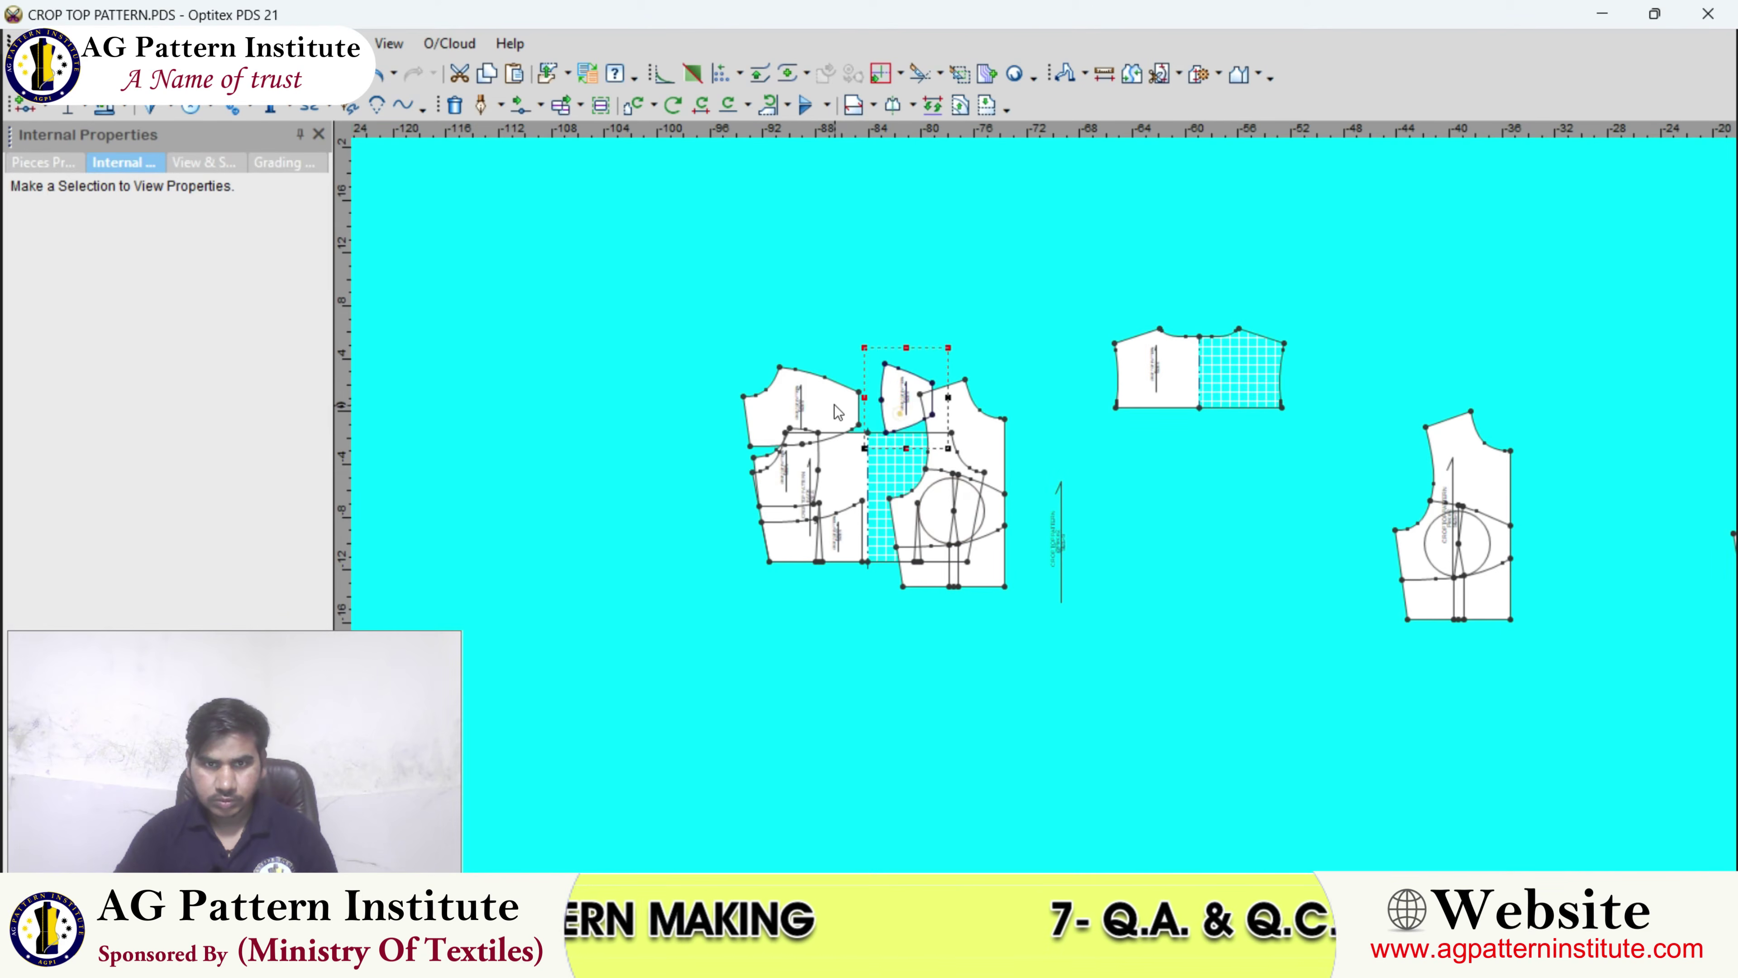
# - Spread out the unsplit cup piece, the front draft and the back piece away from the split cup pieces
pyautogui.click(826, 402)
pyautogui.click(702, 339)
pyautogui.scroll(3, 702, 339)
pyautogui.press('space')
pyautogui.click(1430, 459)
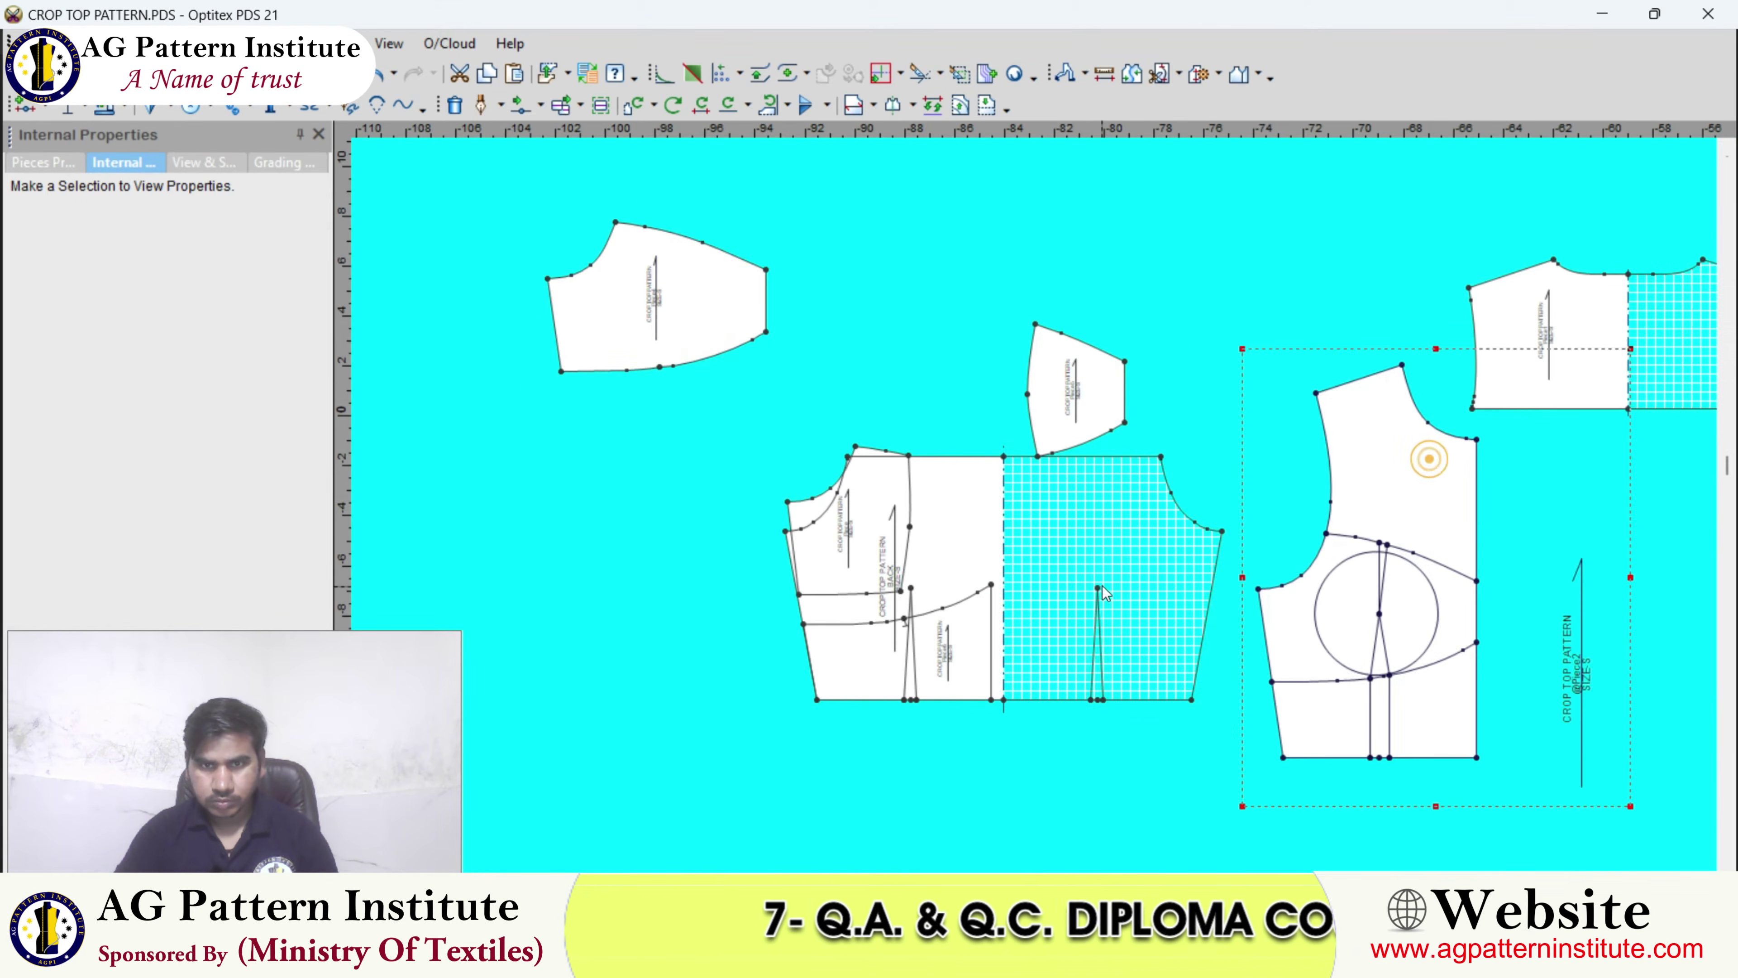
pyautogui.press('space')
pyautogui.click(1127, 802)
pyautogui.scroll(2, 970, 554)
# - Place the center cup piece against the side cup piece at the bust point and bring the waist piece close beneath them
pyautogui.press('space')
pyautogui.click(1122, 395)
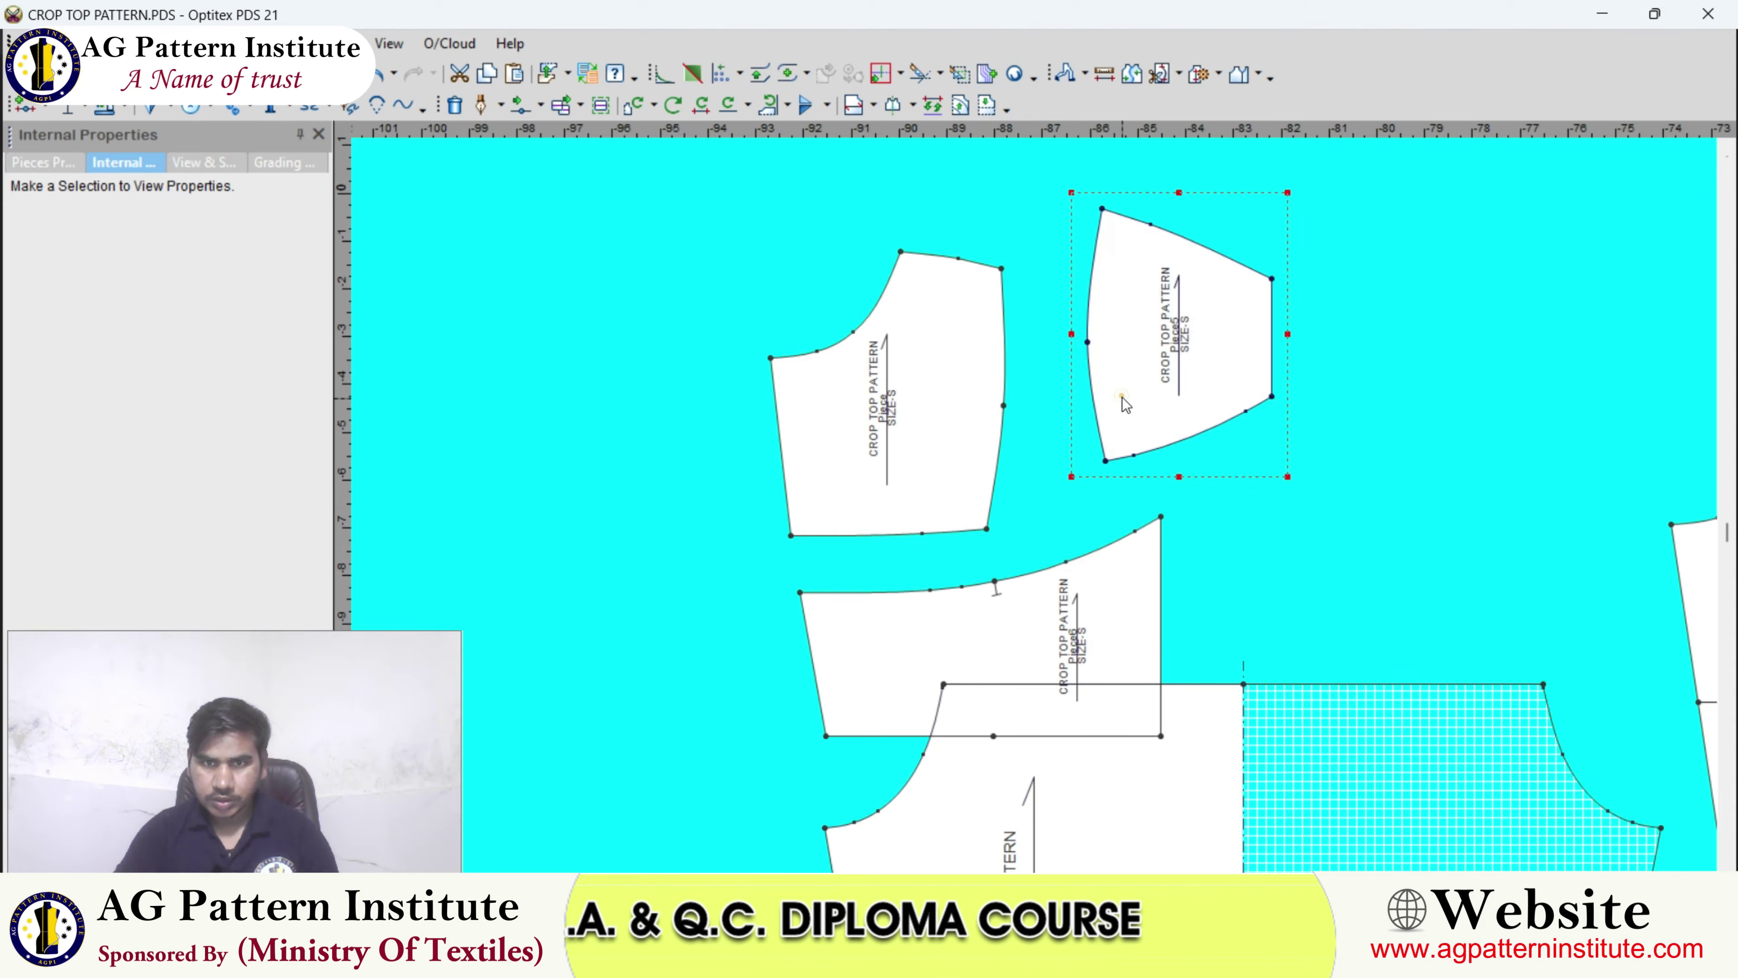
pyautogui.scroll(2, 1095, 394)
pyautogui.press('space')
pyautogui.click(850, 498)
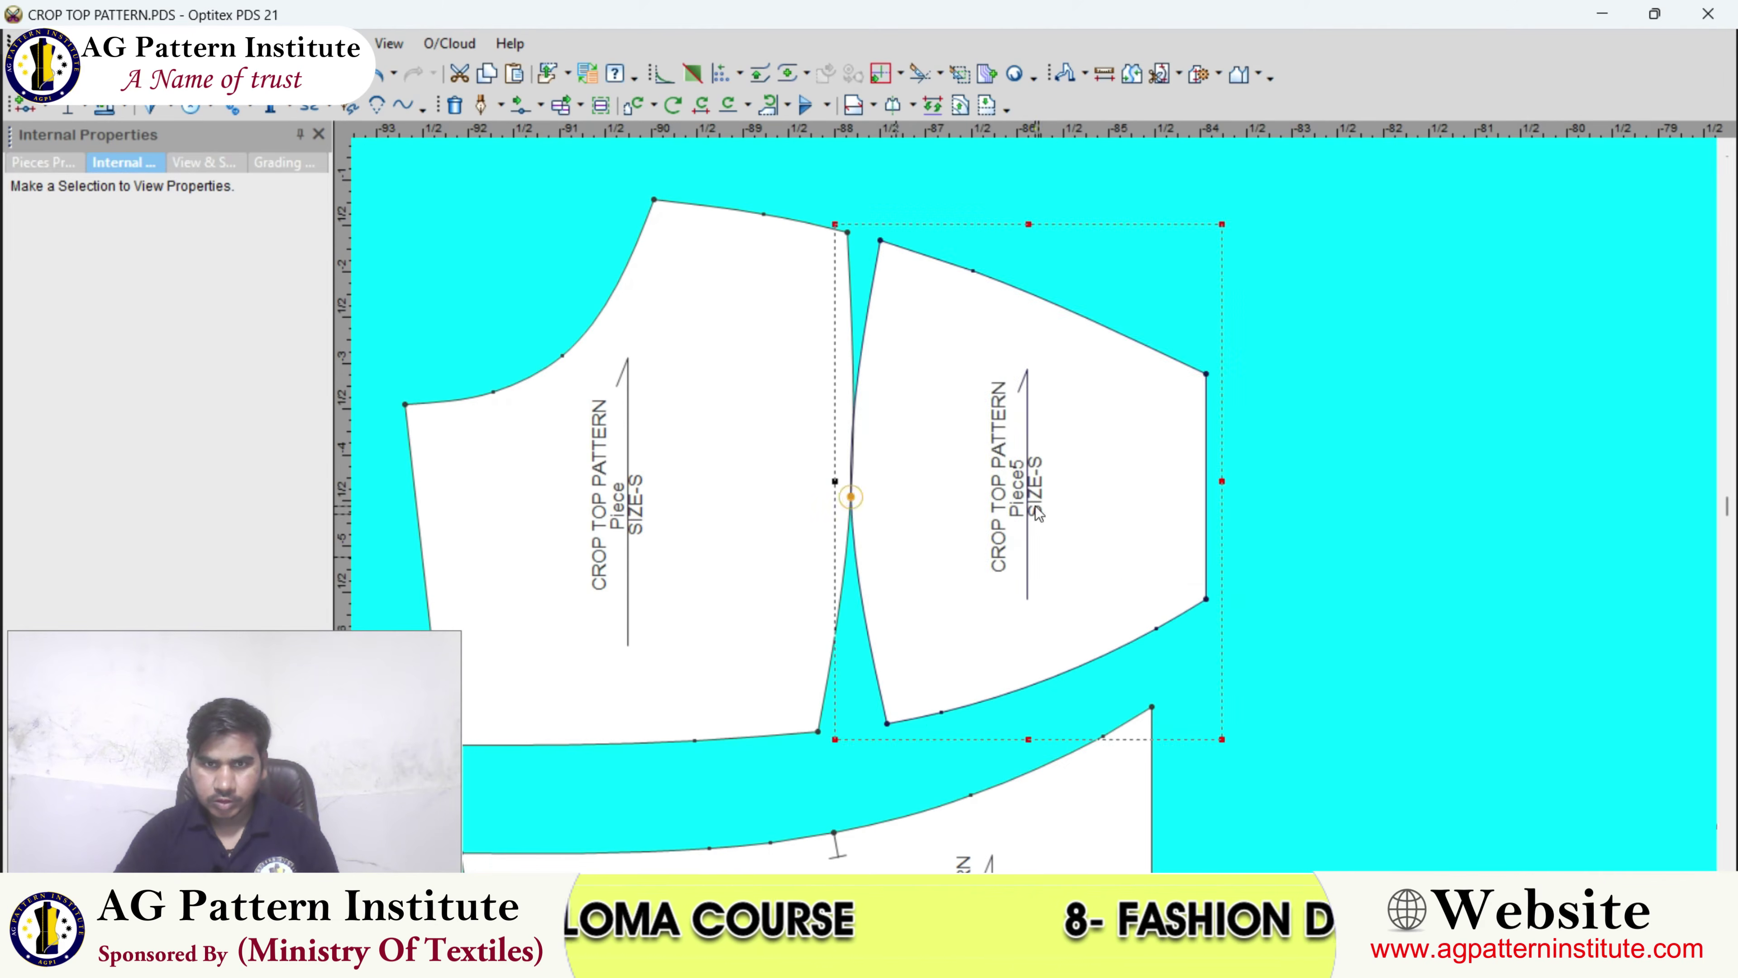
pyautogui.scroll(-2, 1034, 513)
pyautogui.press('space')
pyautogui.click(1025, 475)
# - Arrange the back piece beside the split cup and waist pieces, with the front draft on the back piece's far side
pyautogui.scroll(-7, 1036, 507)
pyautogui.press('space')
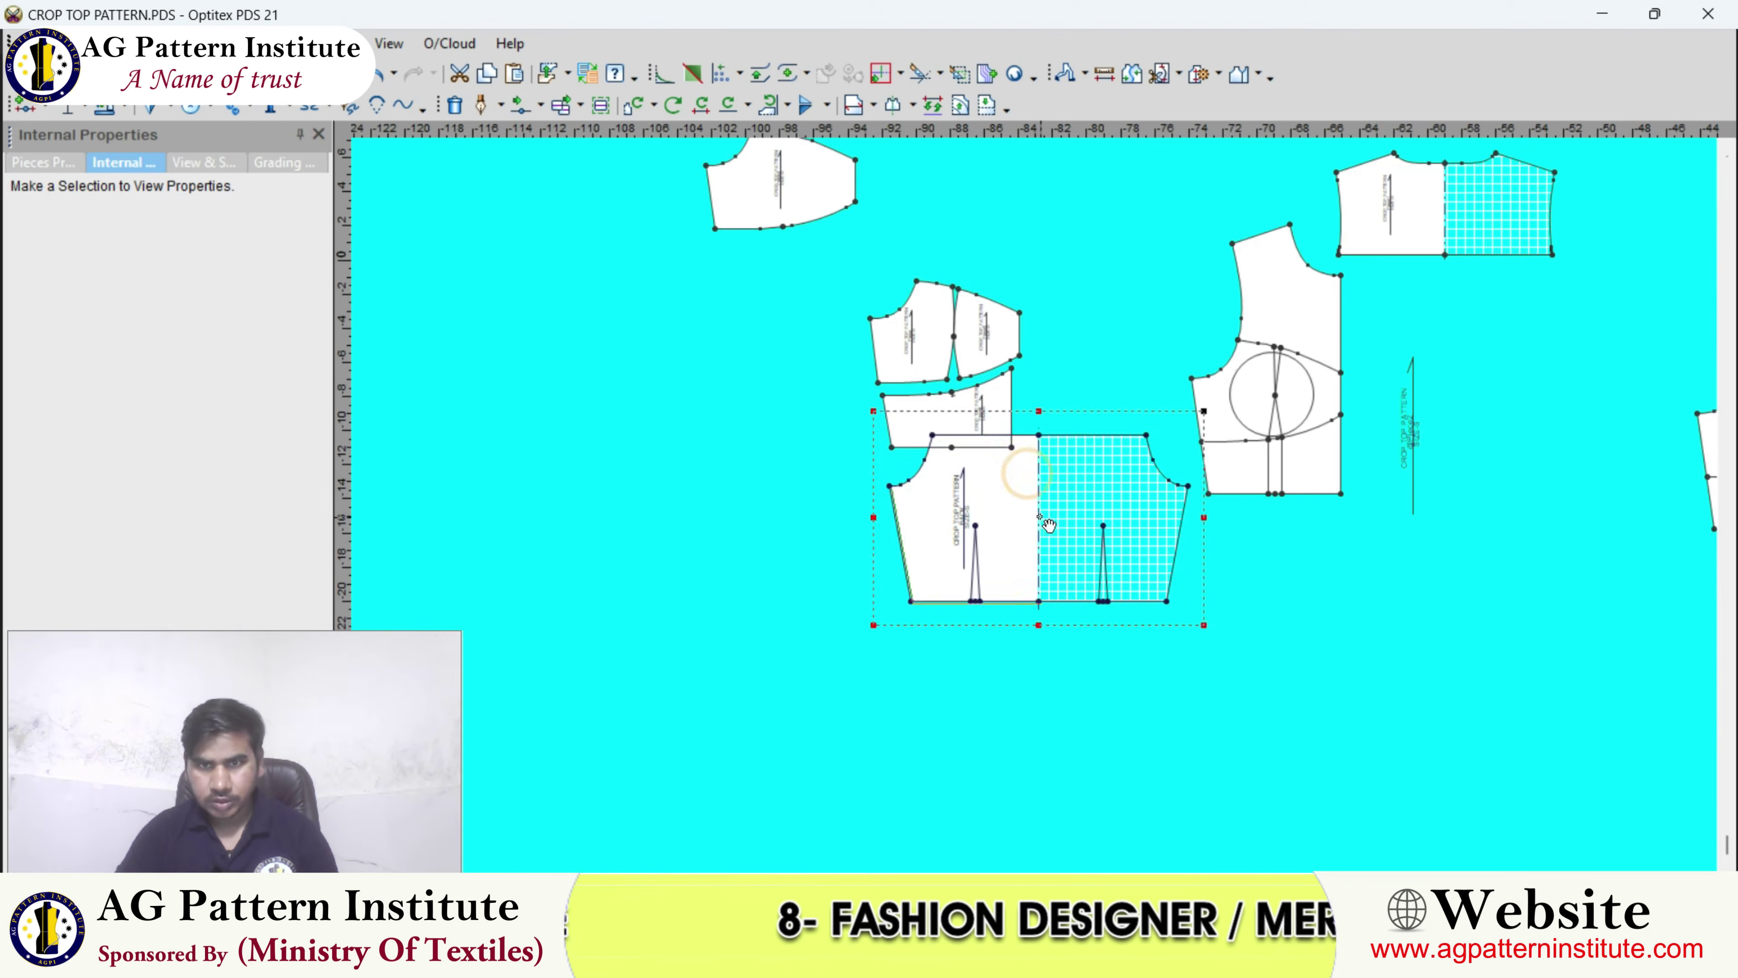
pyautogui.click(1048, 512)
pyautogui.press('space')
pyautogui.click(1444, 370)
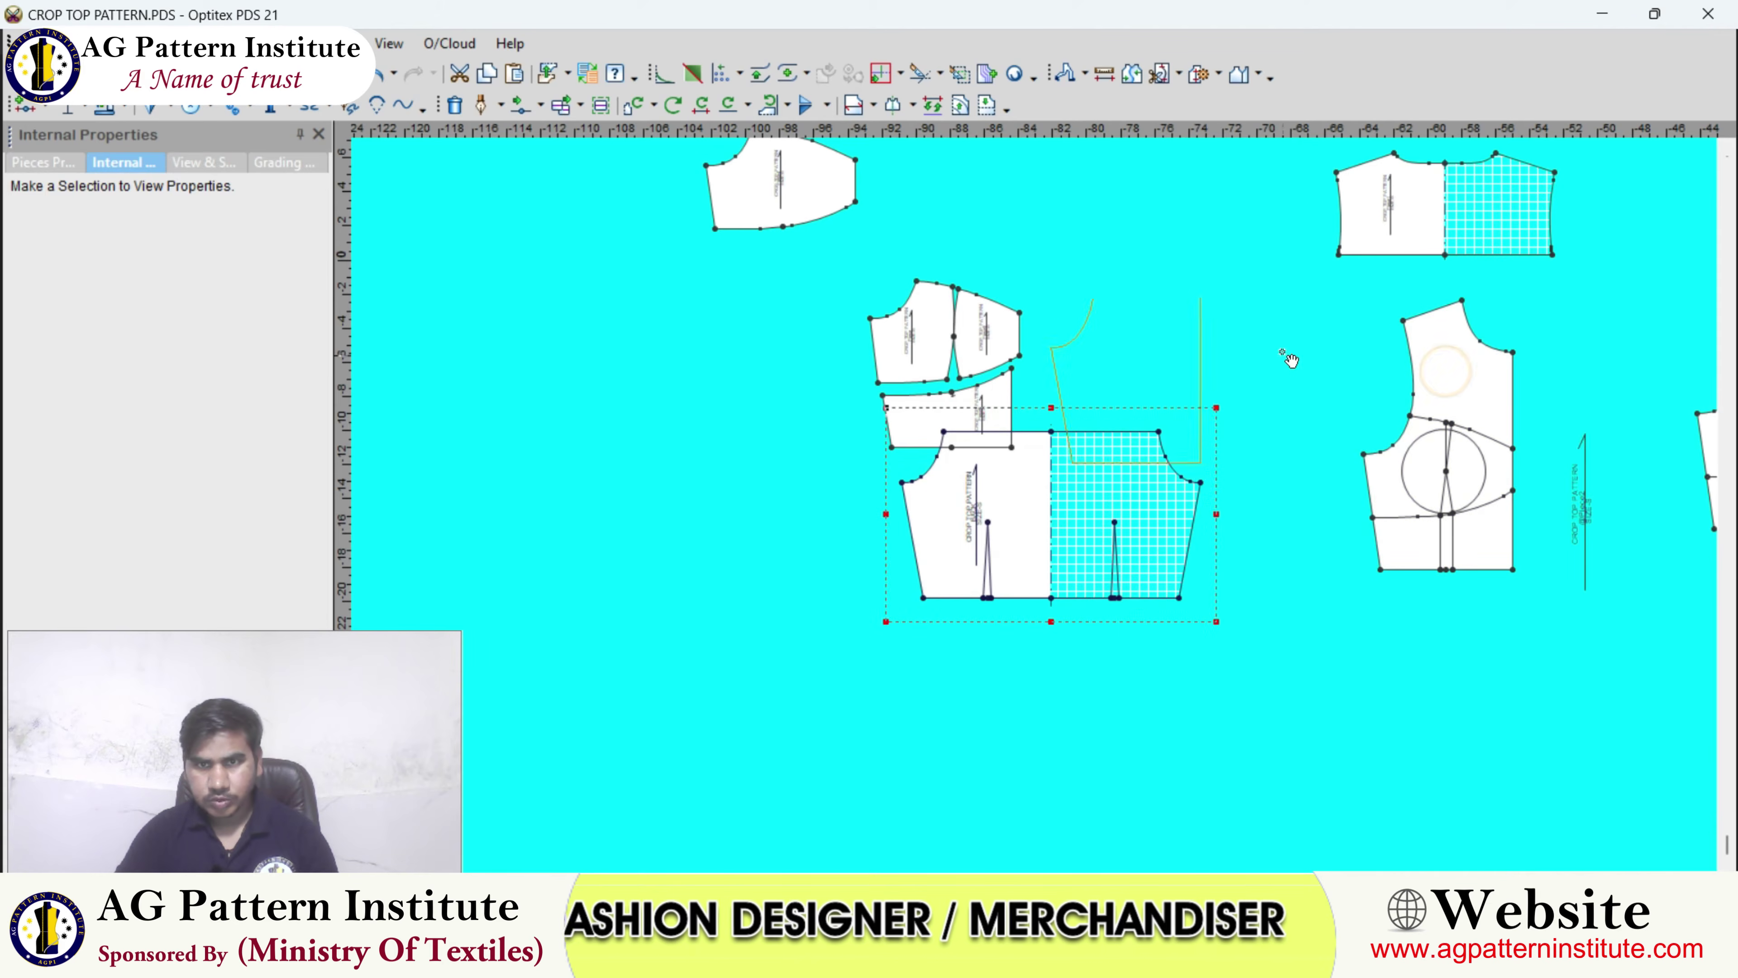
pyautogui.press('space')
pyautogui.click(1293, 334)
pyautogui.scroll(3, 1218, 348)
pyautogui.press('space')
pyautogui.click(1017, 503)
# - Move the unsplit cup piece directly above the two split cup pieces
pyautogui.scroll(-4, 883, 507)
pyautogui.press('space')
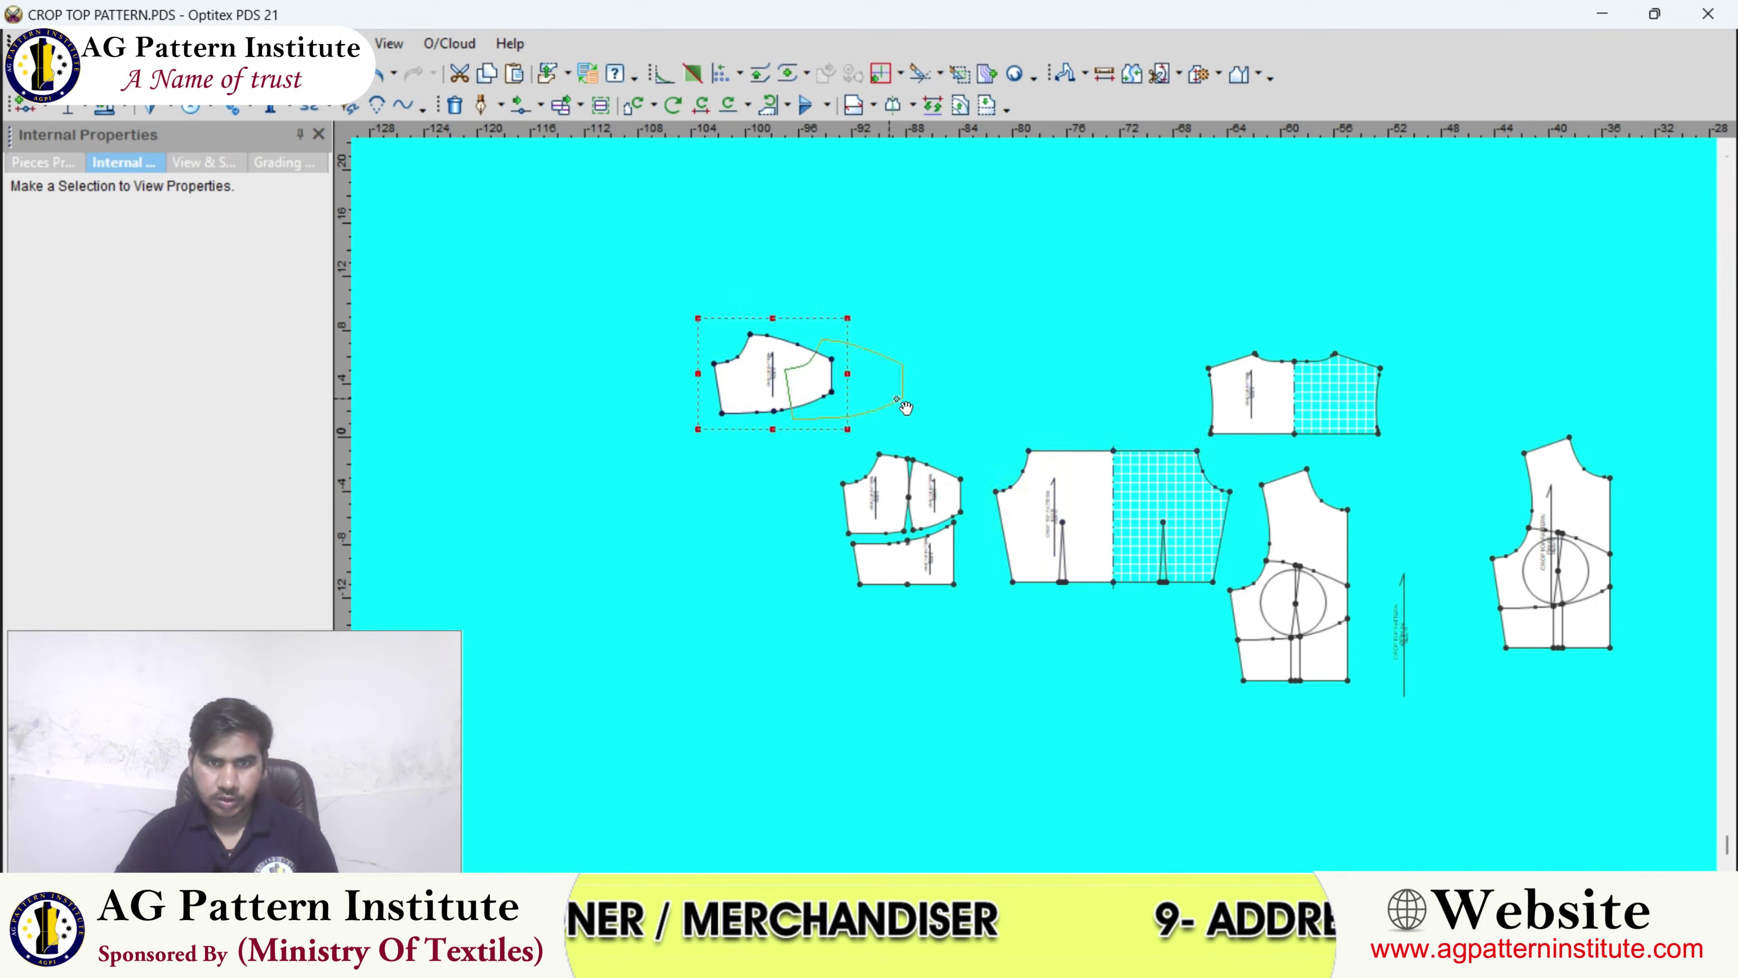
pyautogui.scroll(4, 948, 409)
pyautogui.click(1008, 504)
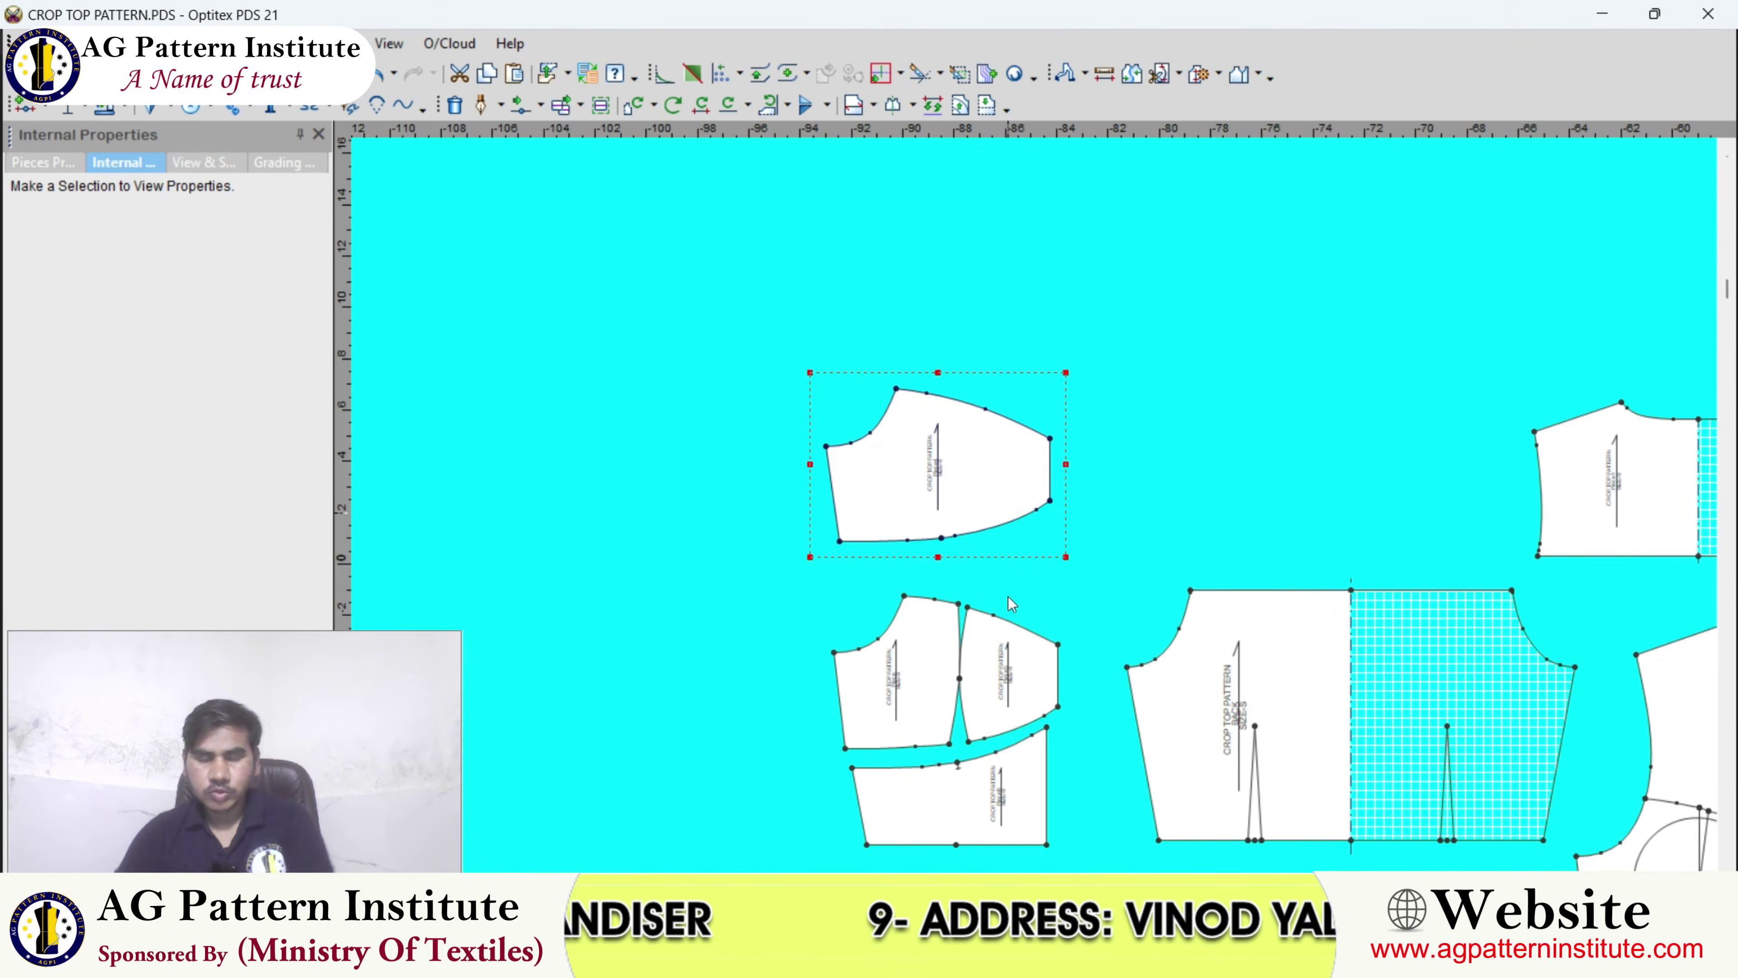
# - Examine the split cup and waist seams, and compare them with the gathered cups in the crop top reference photo
pyautogui.scroll(4, 1034, 505)
pyautogui.scroll(1, 1160, 530)
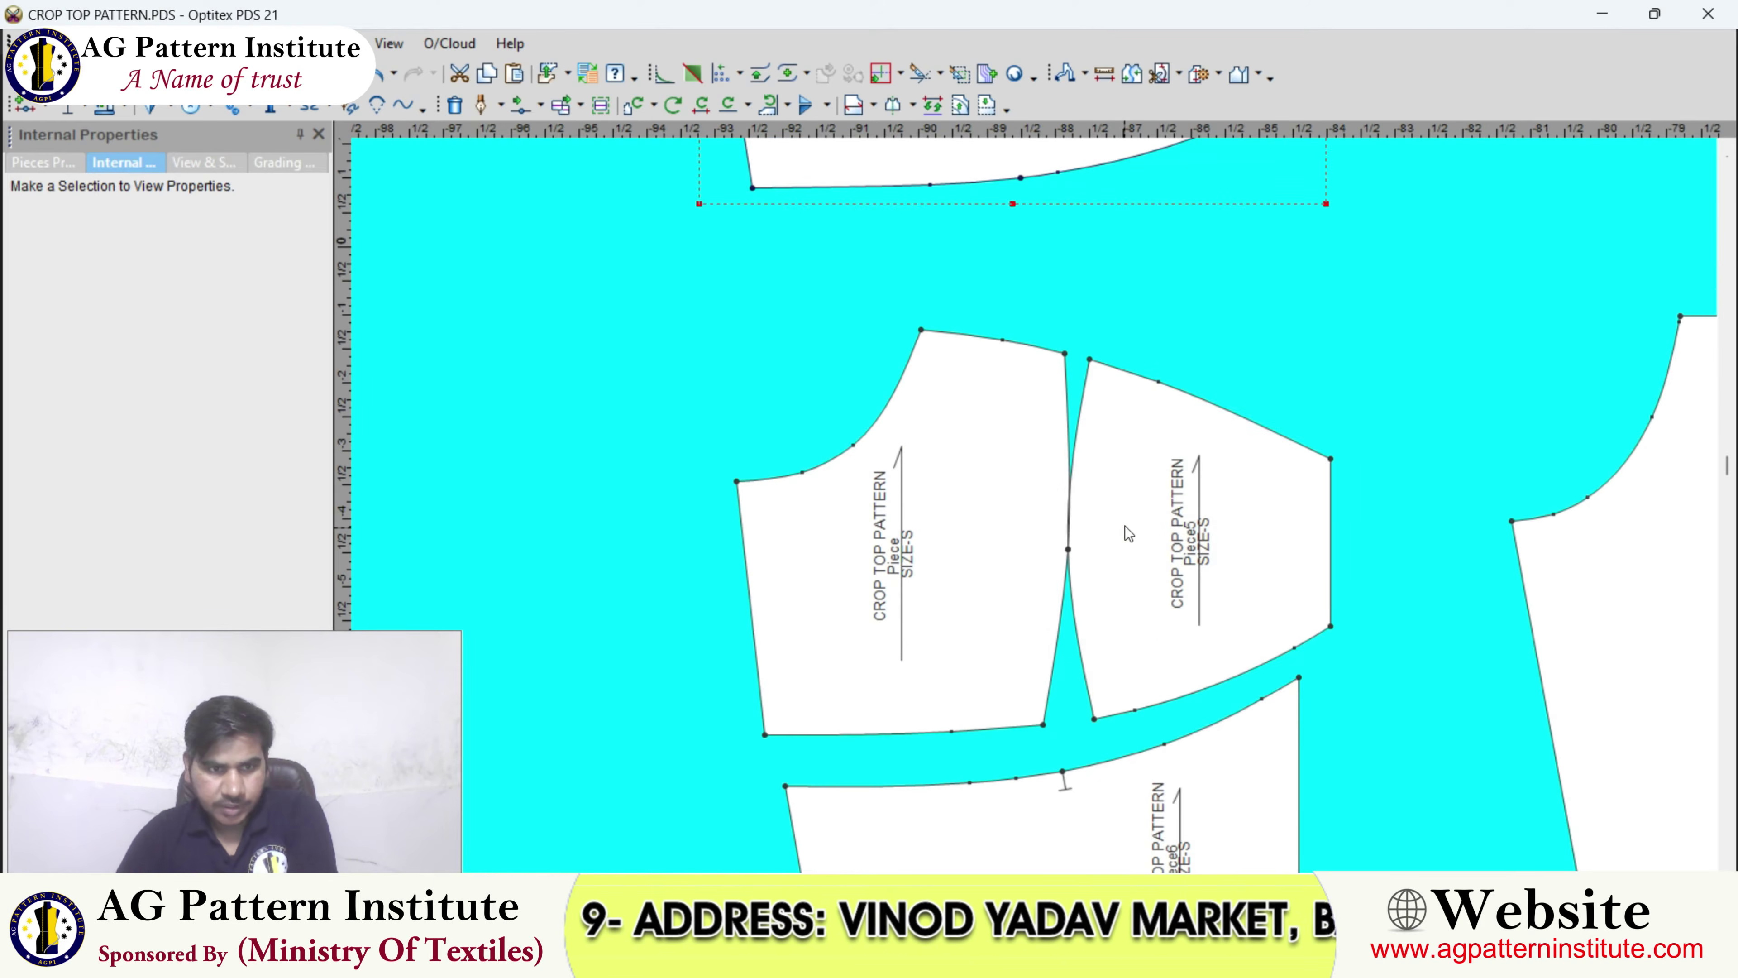
pyautogui.scroll(-4, 1035, 491)
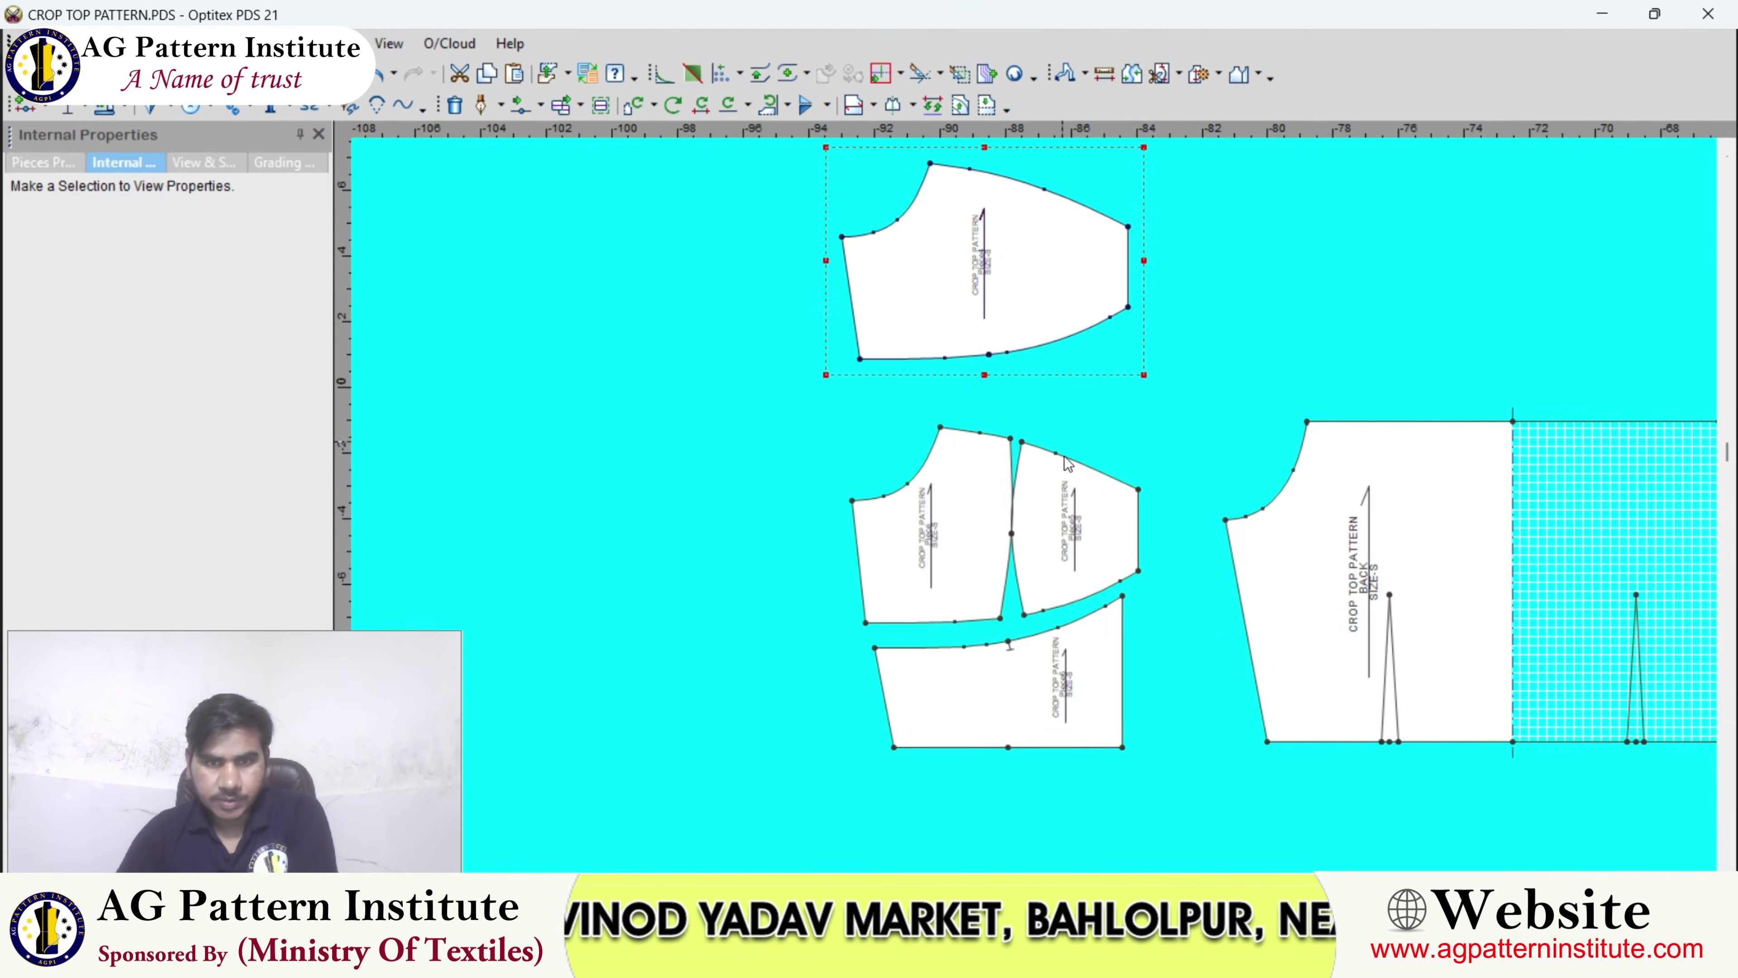
pyautogui.moveTo(1119, 957)
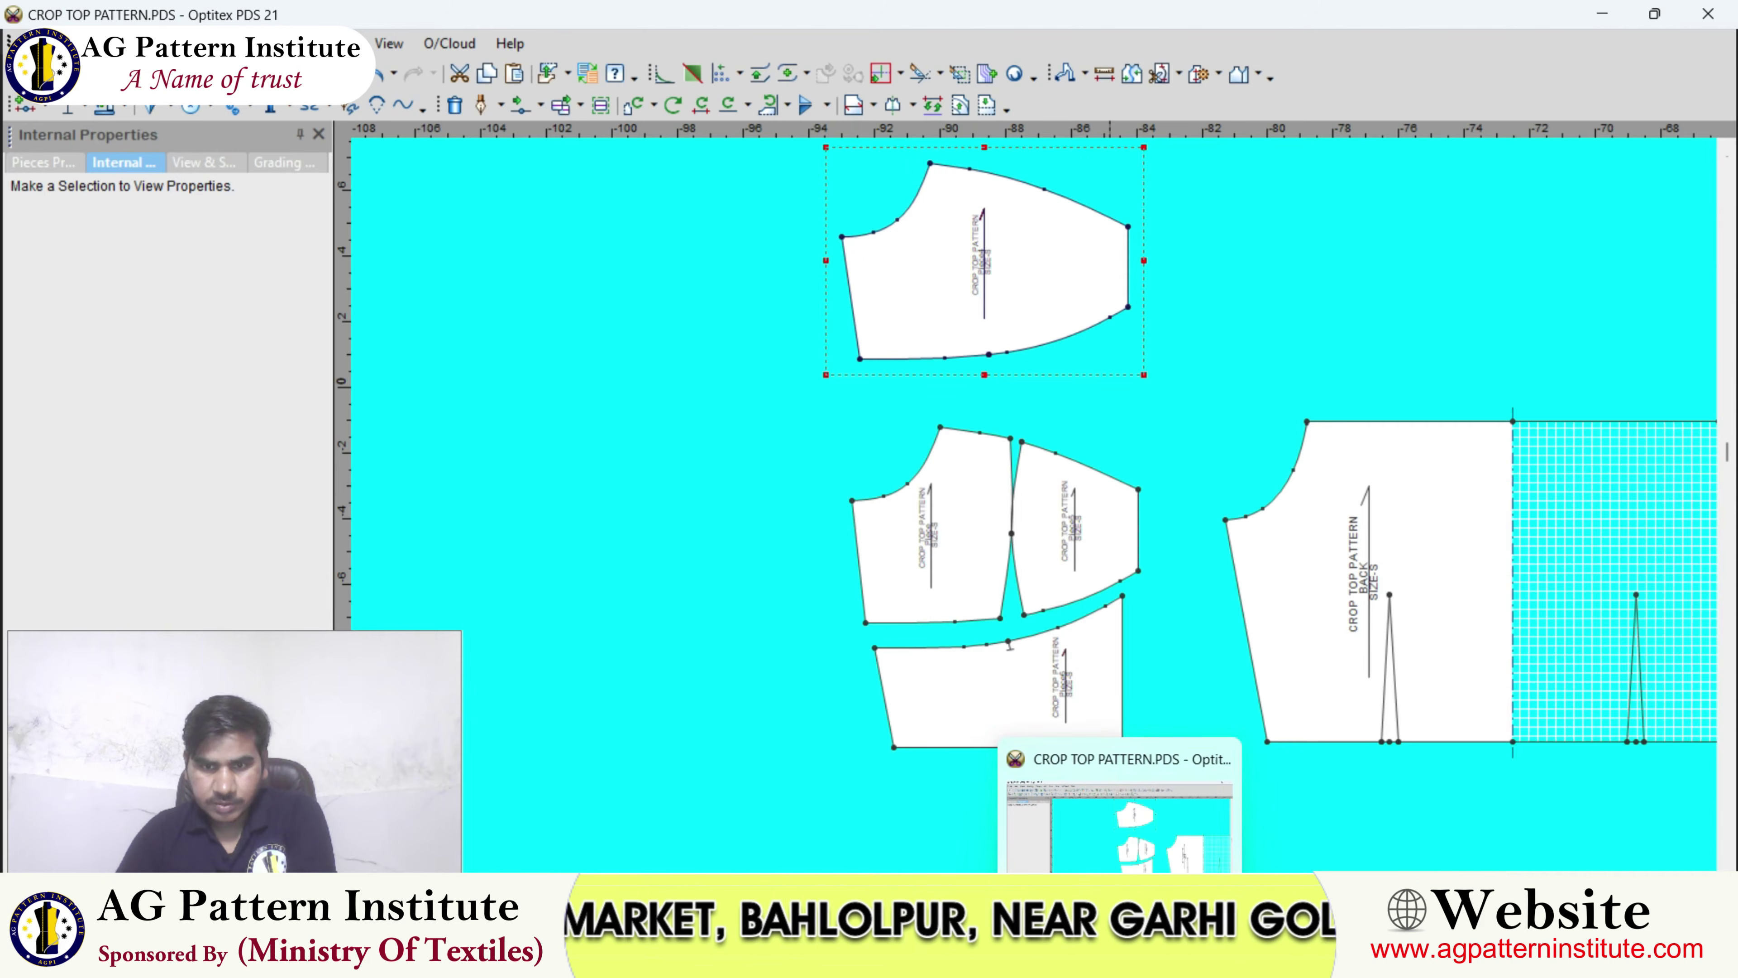
pyautogui.click(1119, 958)
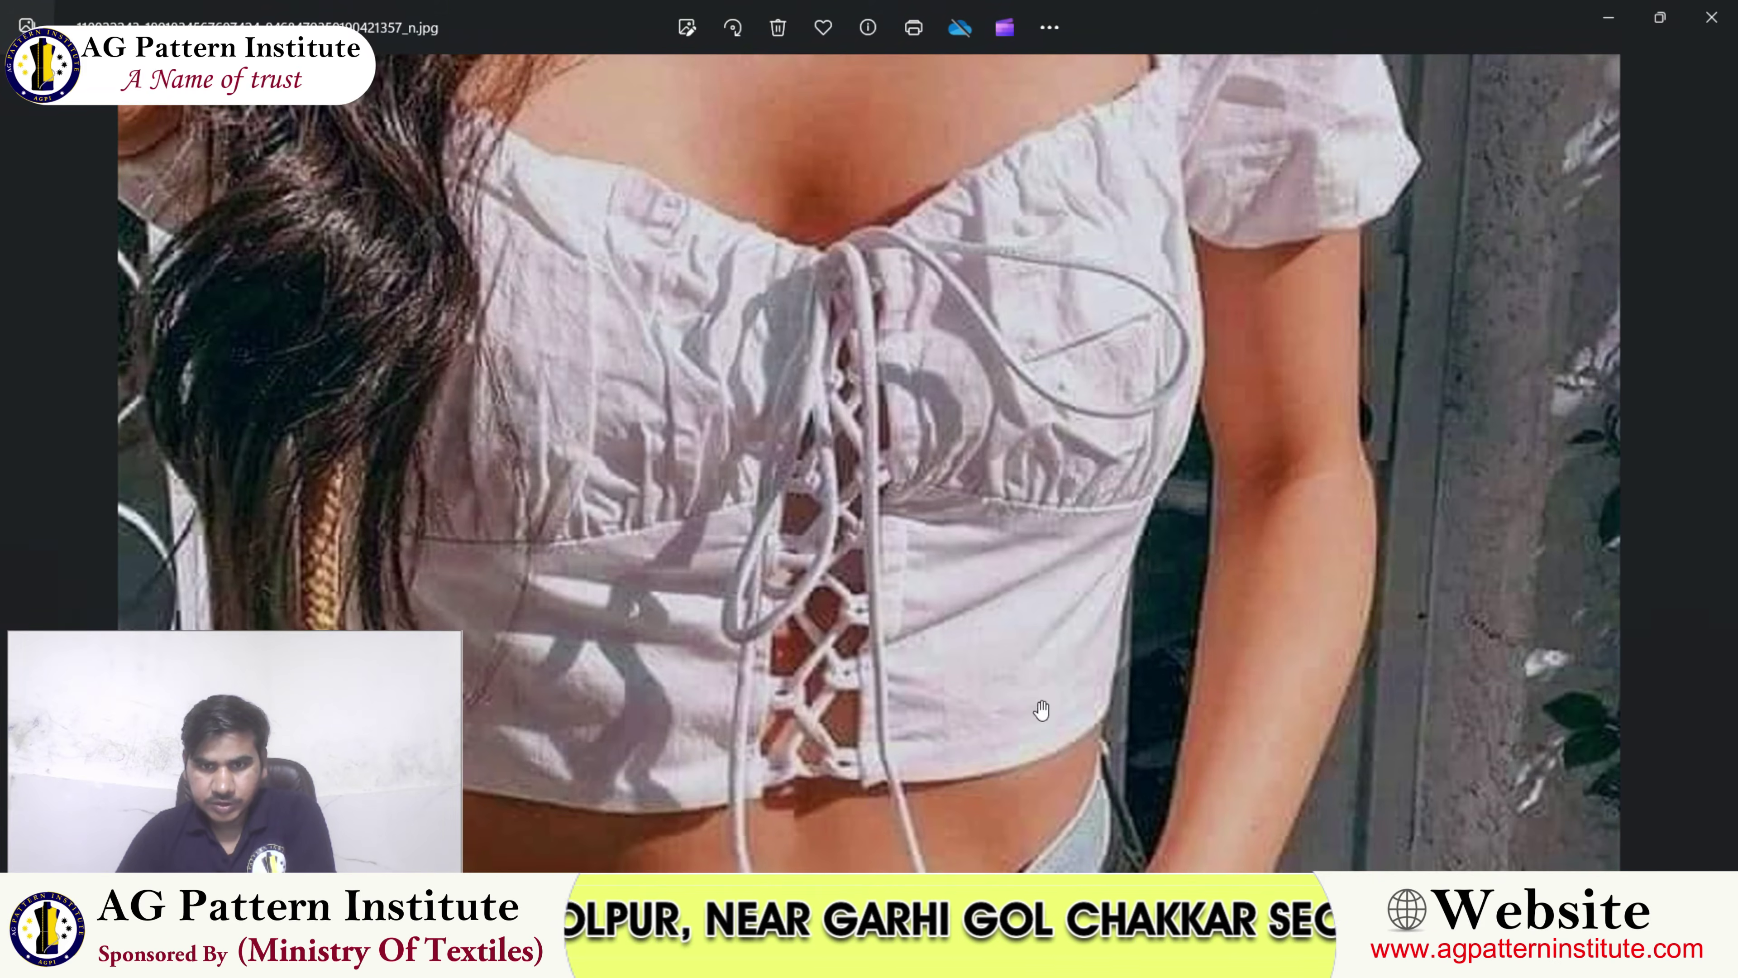
pyautogui.scroll(3, 975, 451)
pyautogui.scroll(-3, 1033, 363)
pyautogui.scroll(-1, 1065, 316)
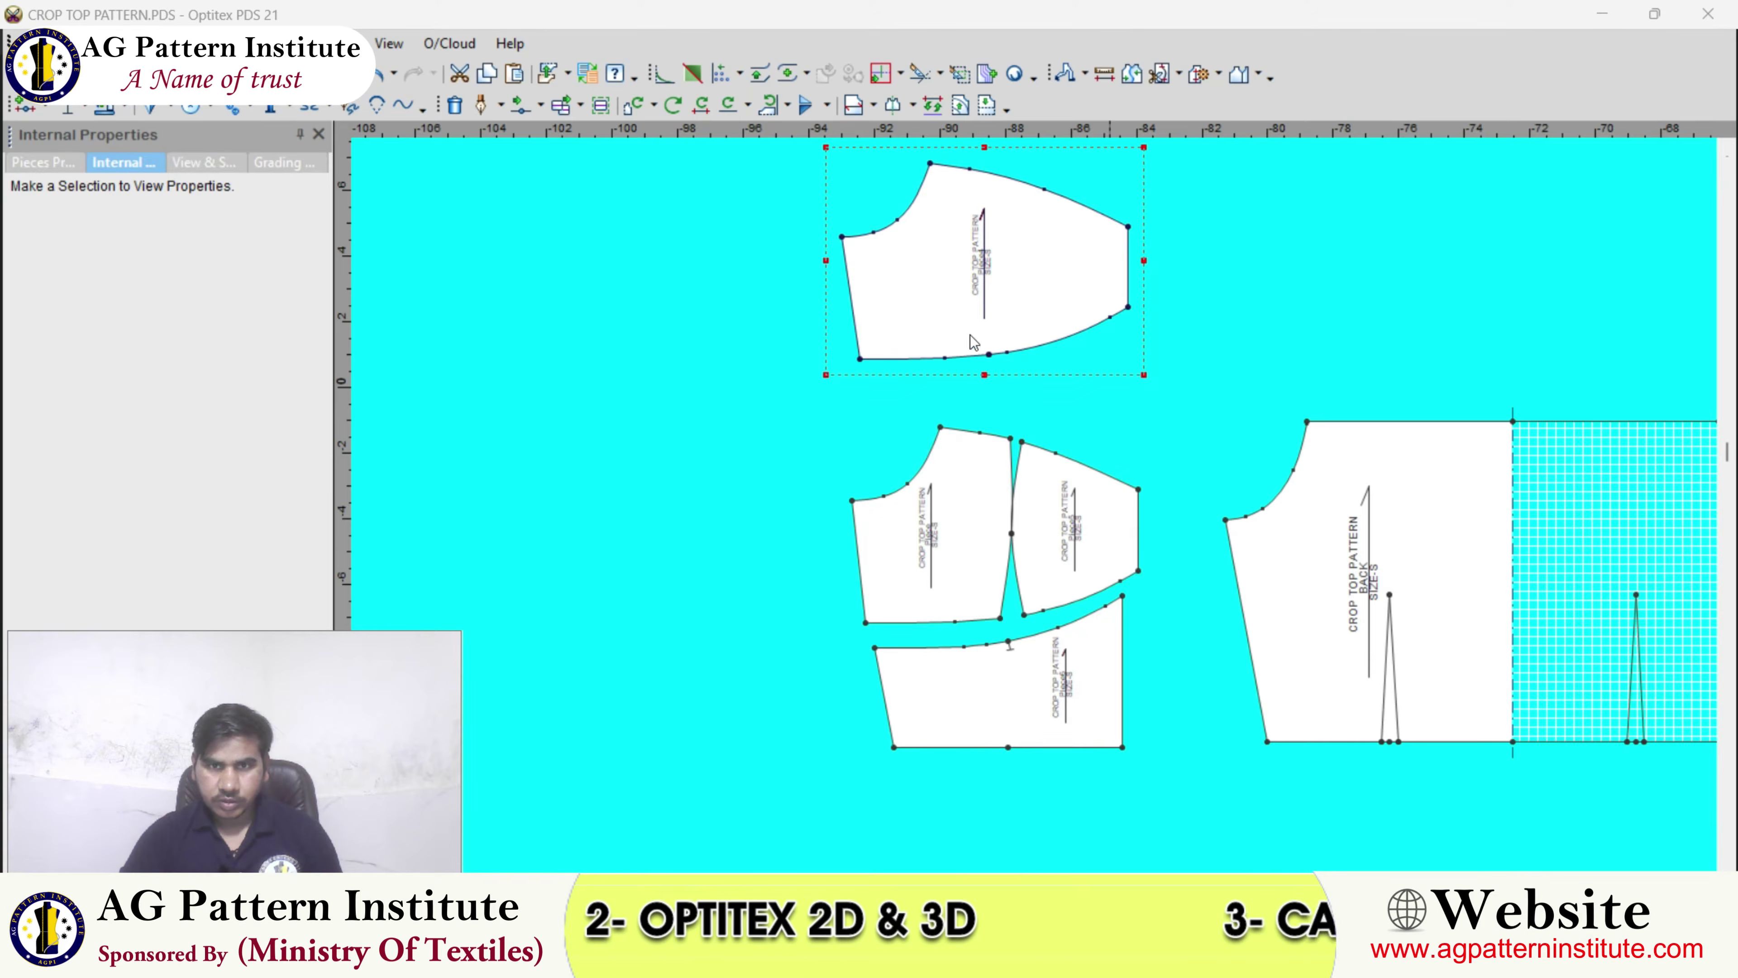
# - Place vertical guides at both side extremes of the unsplit cup piece and measure the width between them
pyautogui.scroll(2, 970, 334)
pyautogui.click(1006, 439)
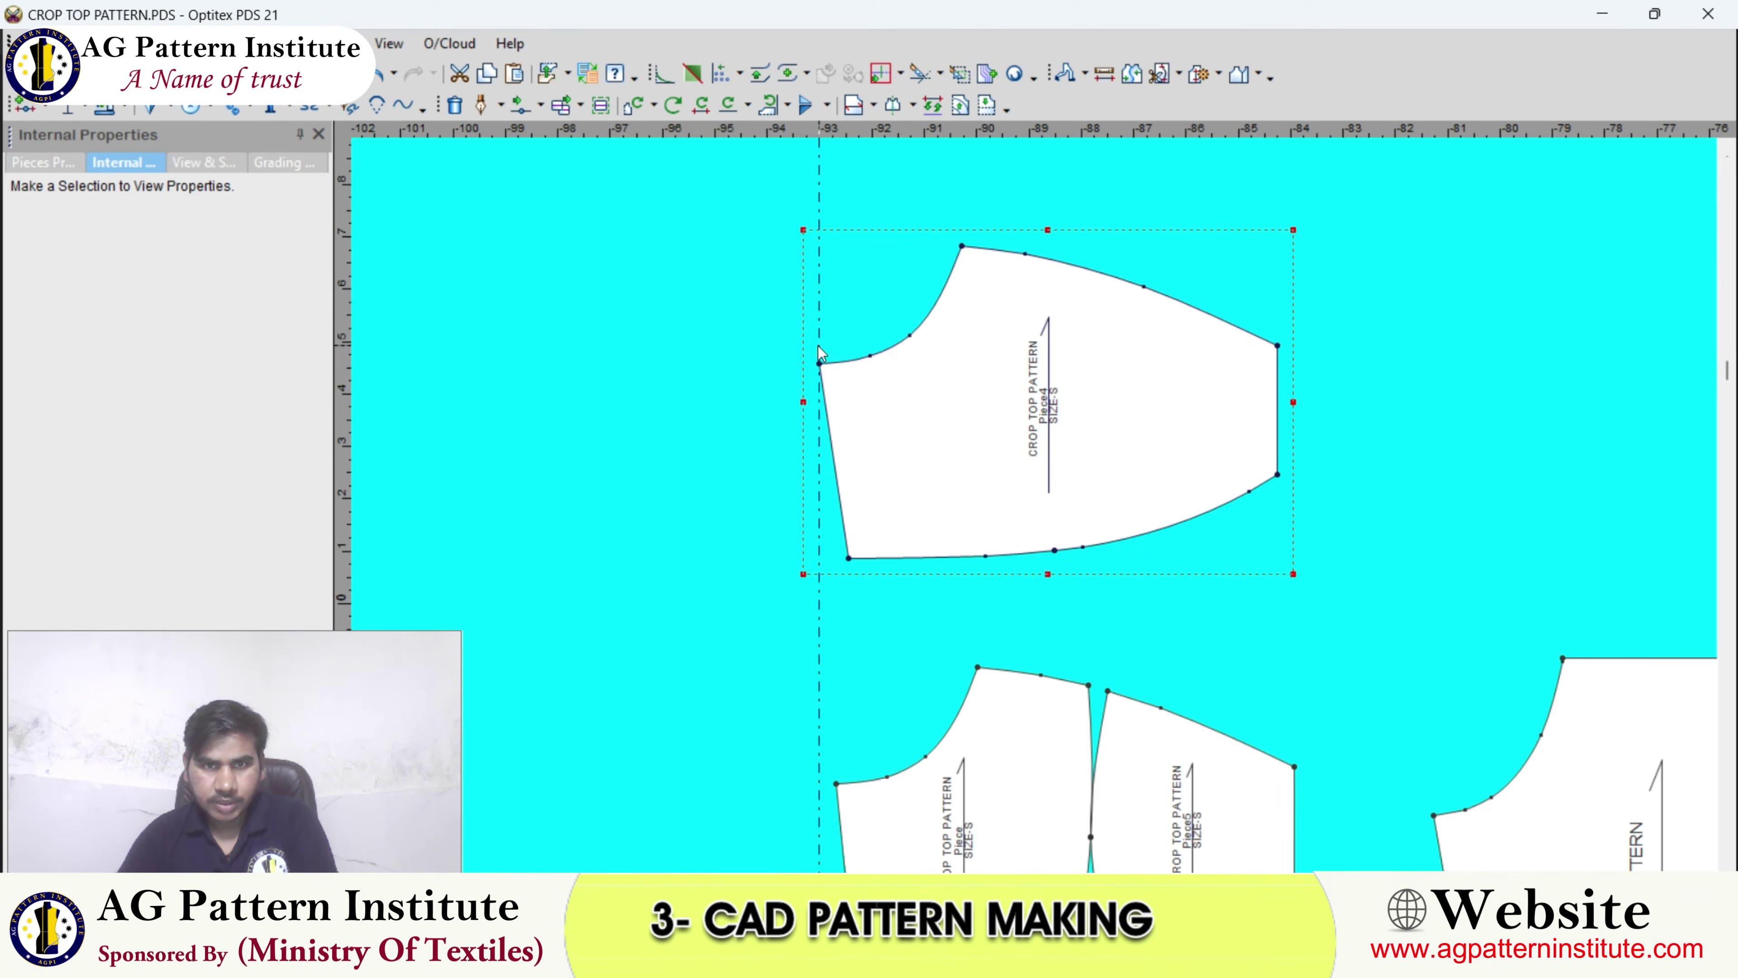
pyautogui.moveTo(1367, 307); pyautogui.dragTo(1277, 307)
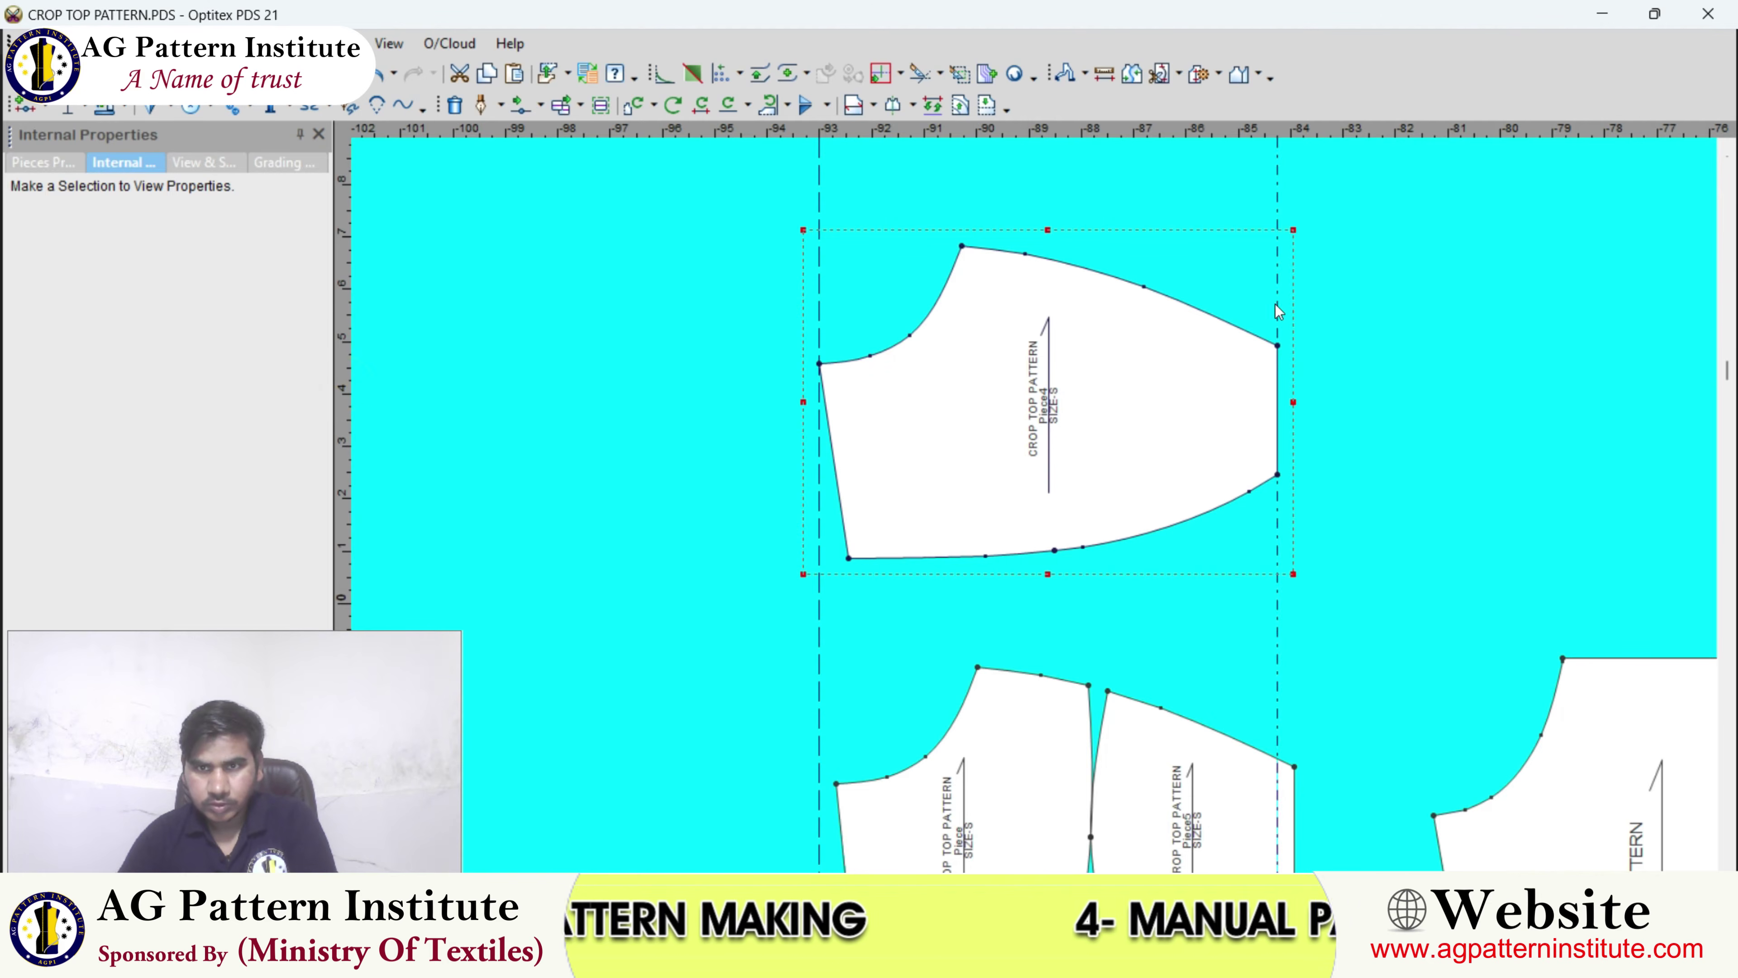
pyautogui.scroll(-2, 1278, 308)
pyautogui.scroll(2, 1034, 520)
pyautogui.click(1104, 75)
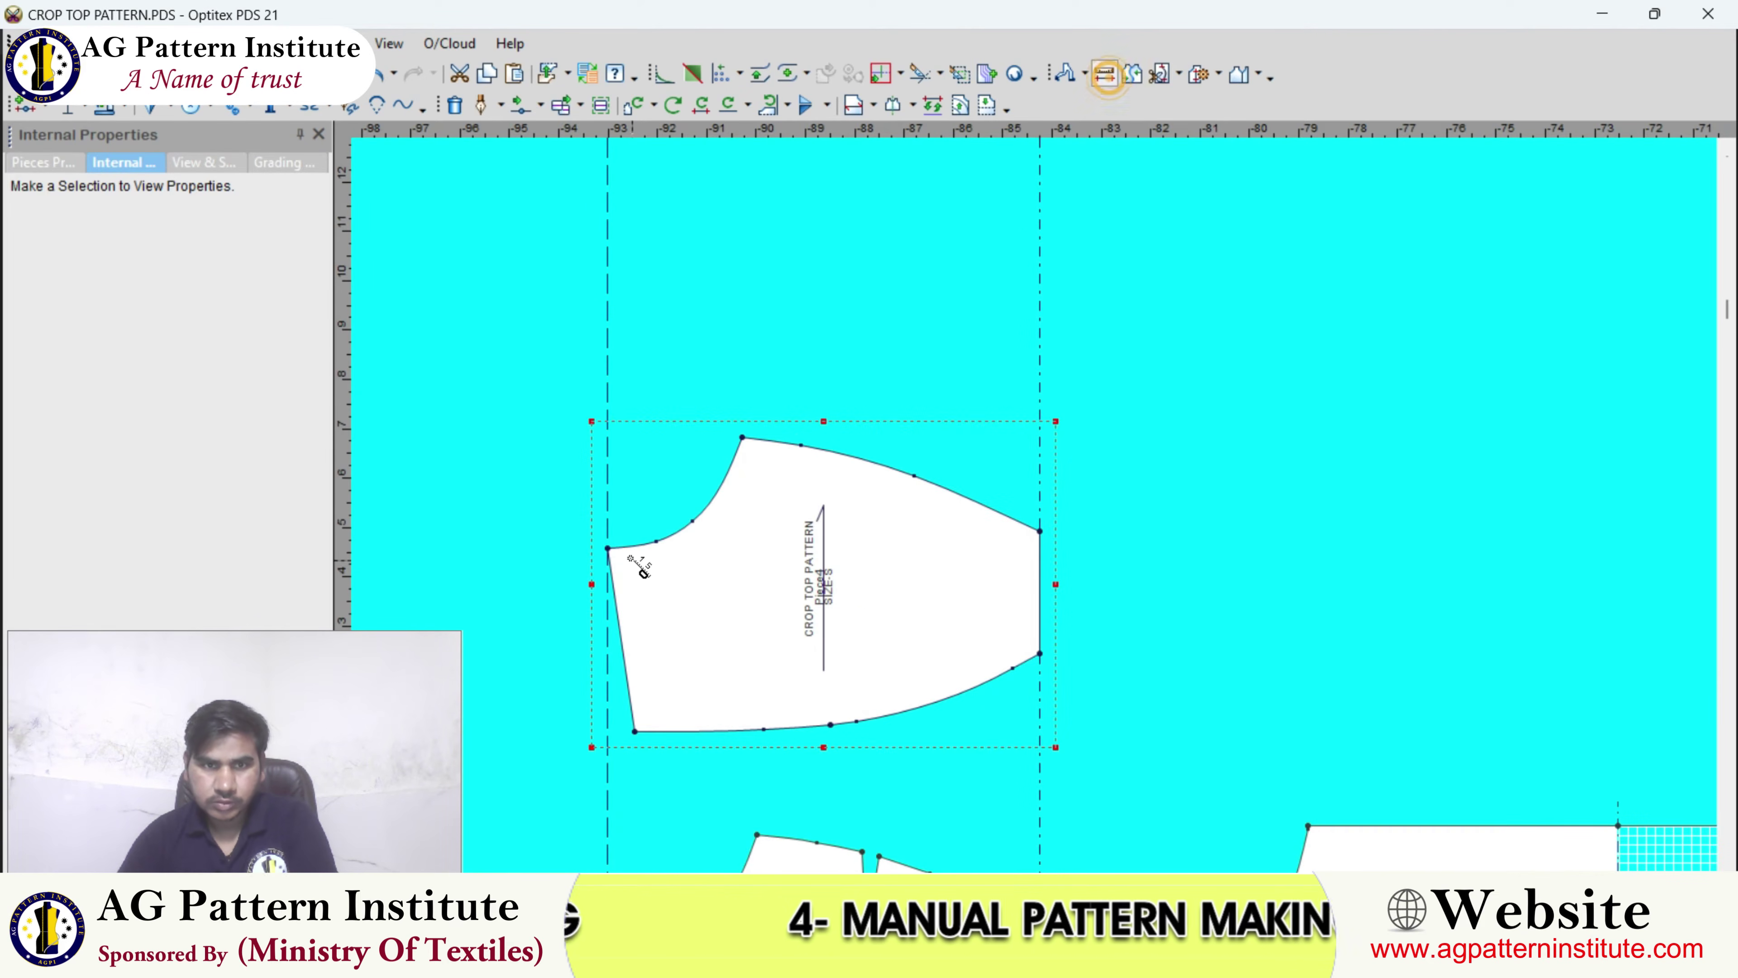
pyautogui.moveTo(607, 548); pyautogui.dragTo(1034, 566)
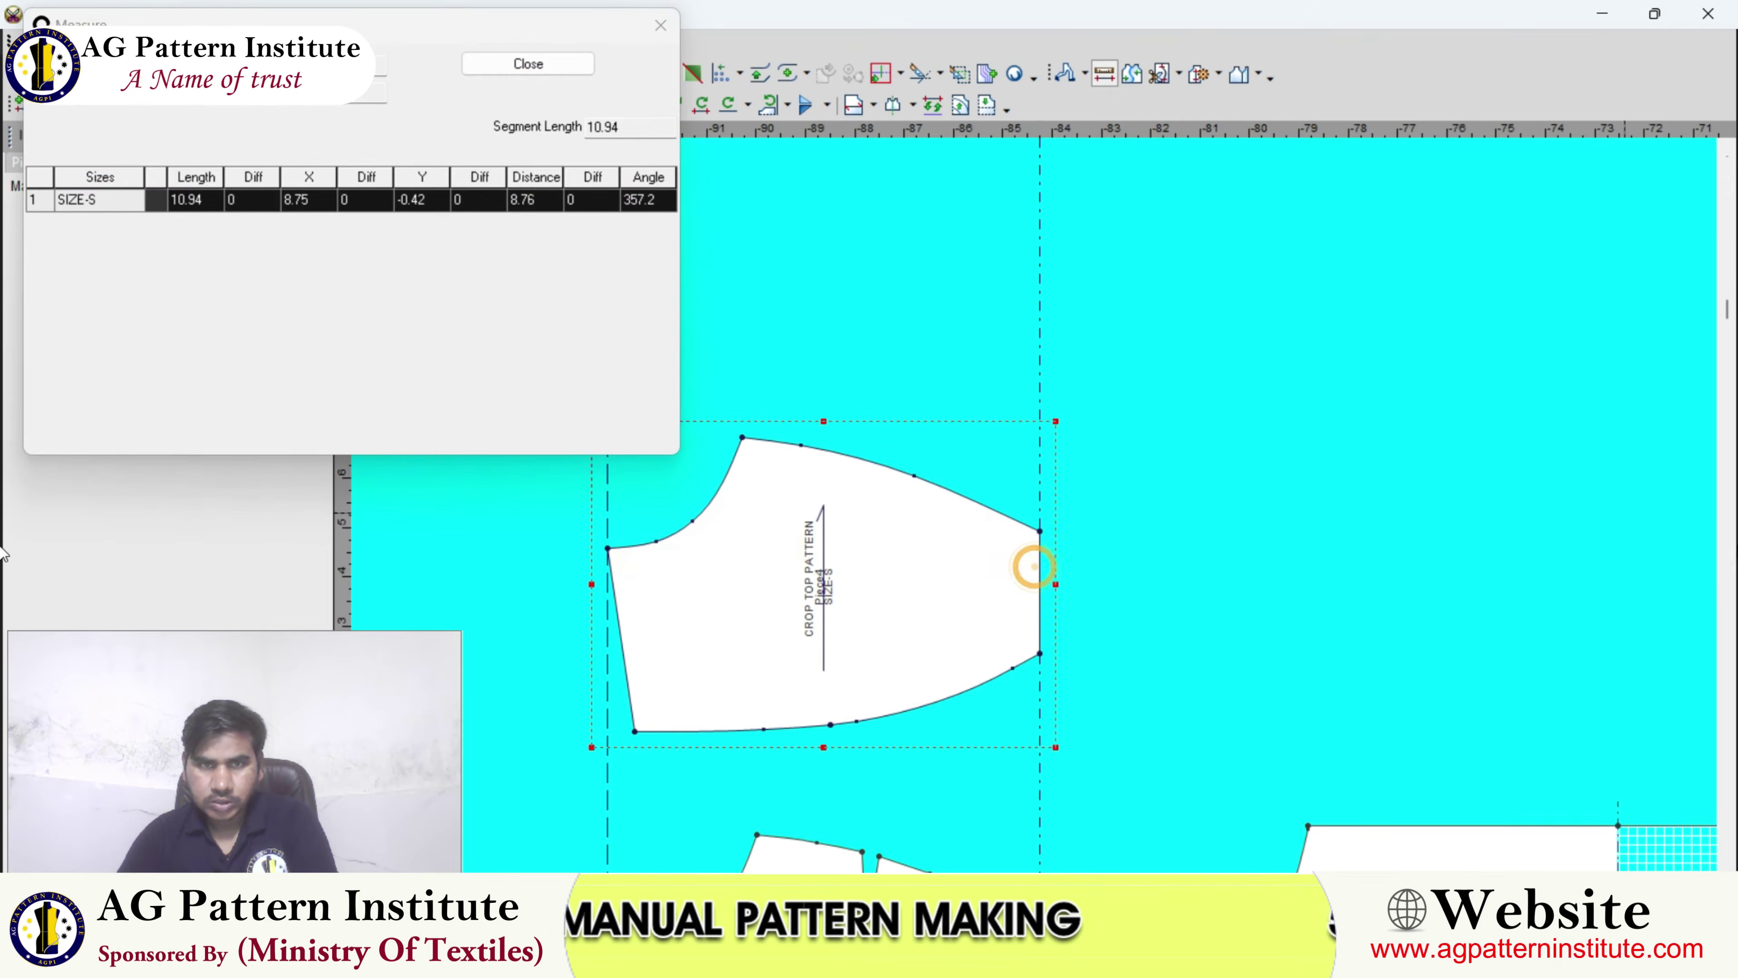
pyautogui.click(517, 72)
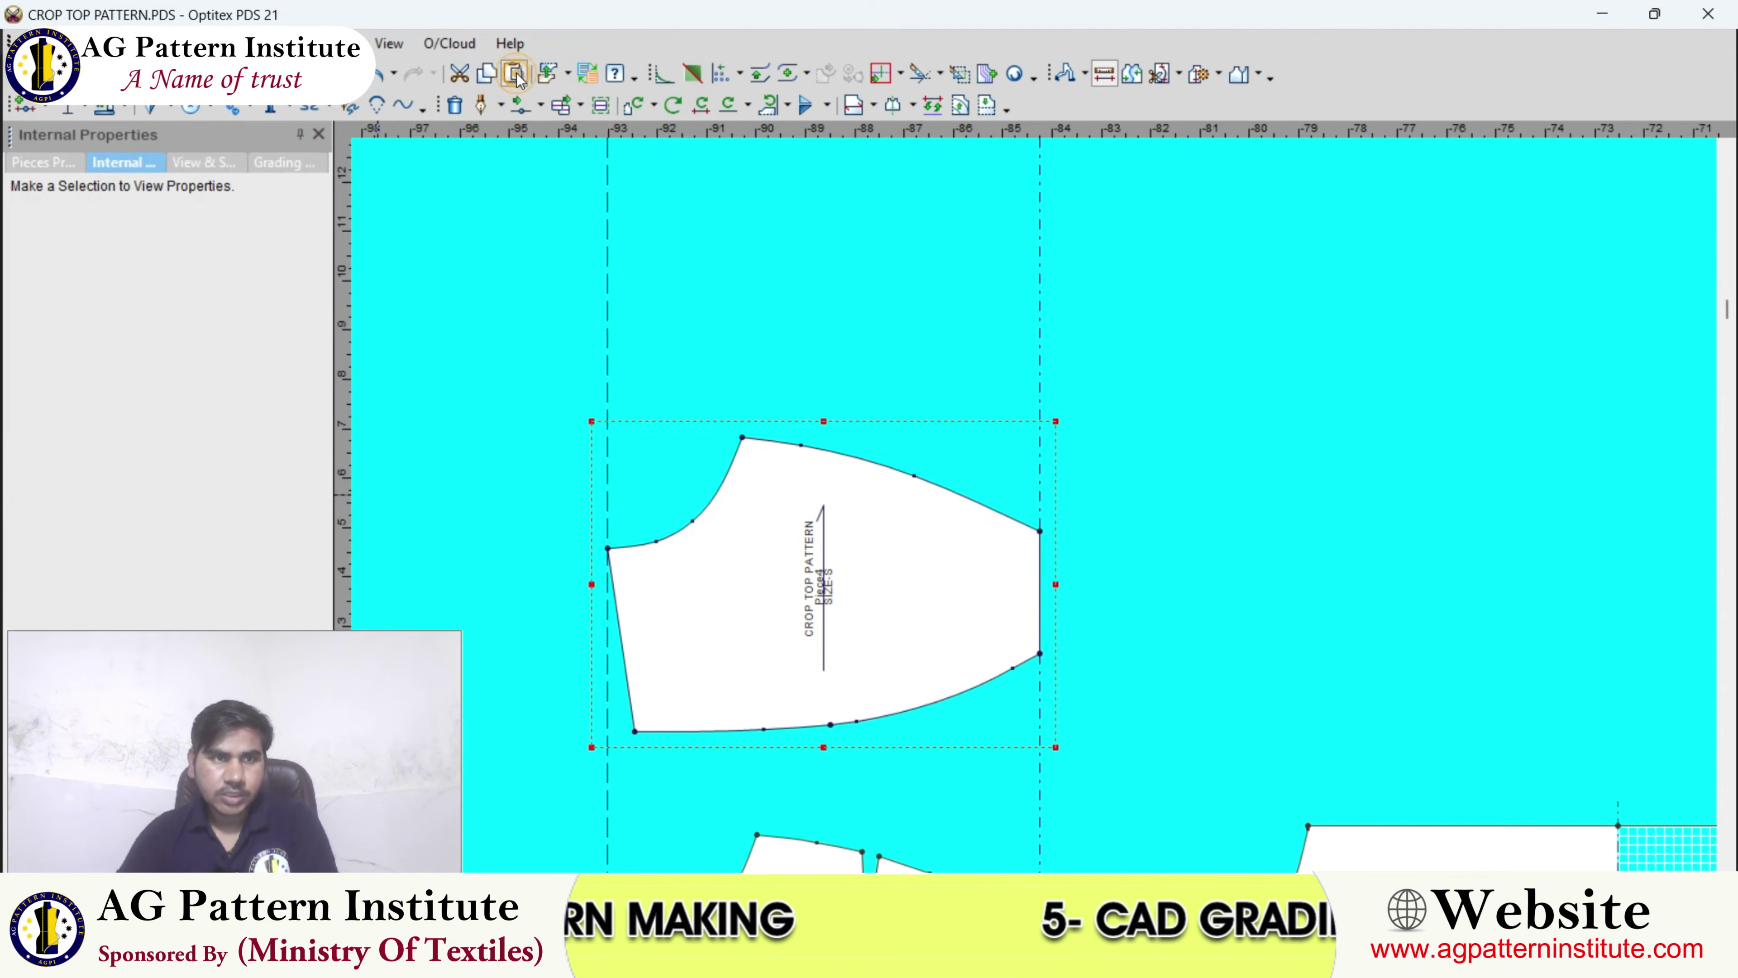
# - Scale the unsplit cup piece to a width of 17.5, keeping its height at 5.96
pyautogui.scroll(-2, 611, 467)
pyautogui.rightClick(1055, 360)
pyautogui.click(1067, 377)
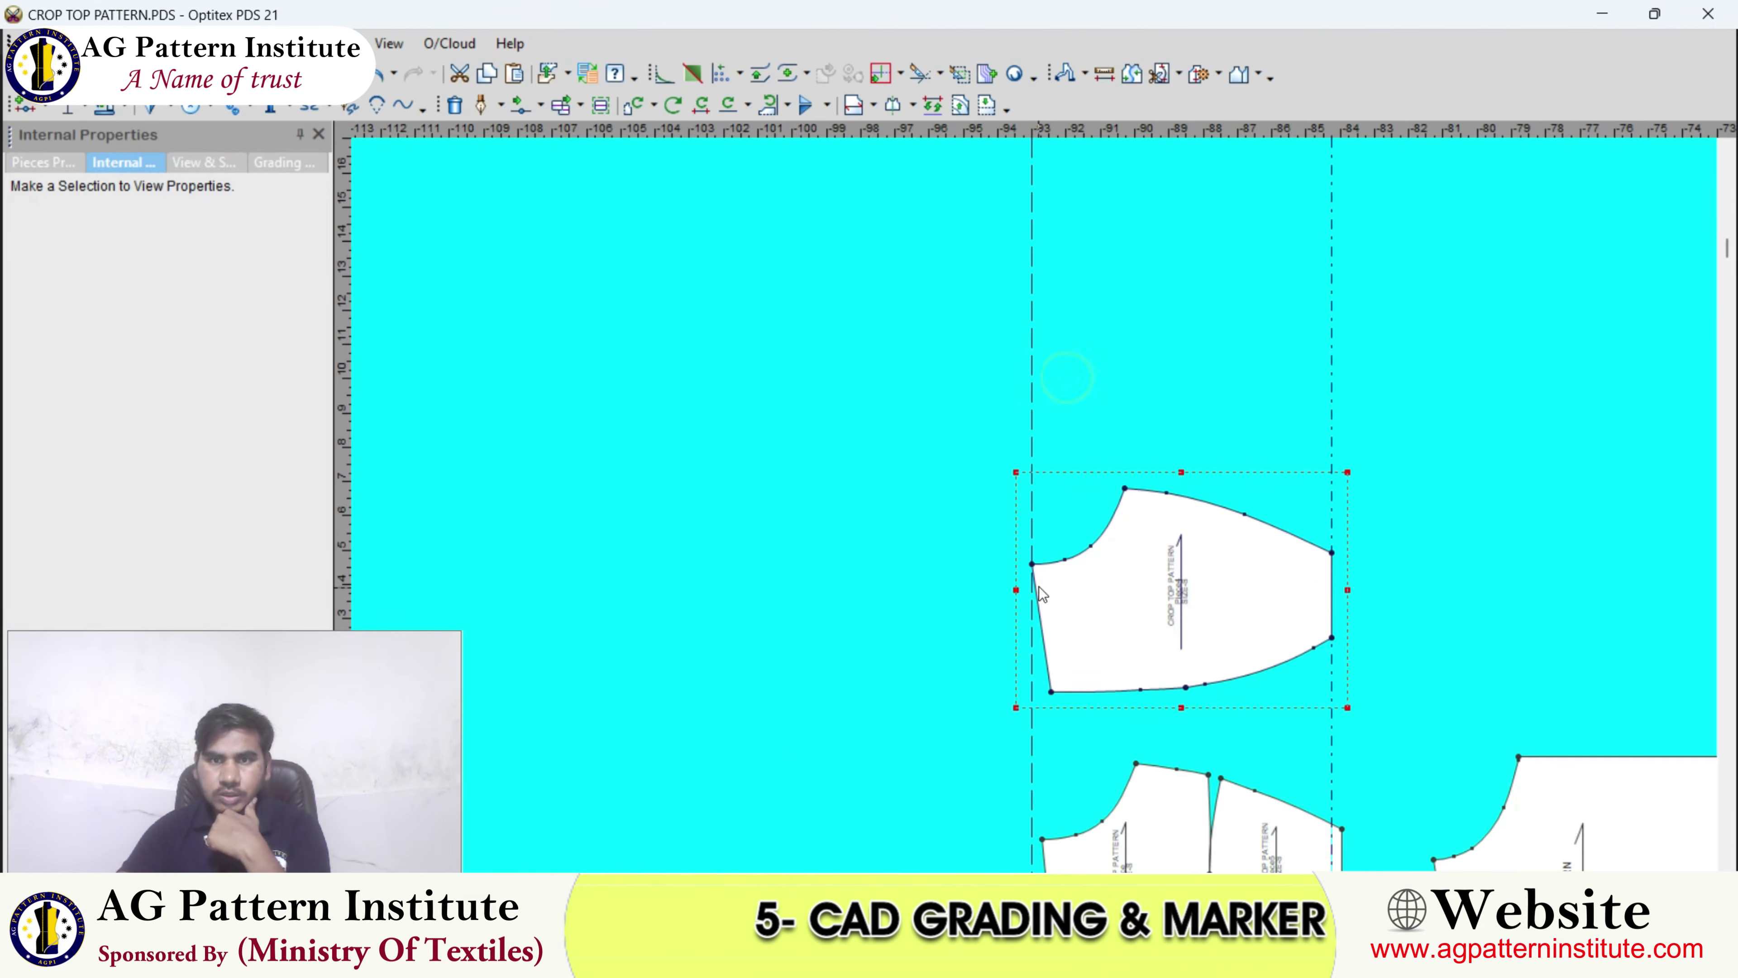
pyautogui.click(1015, 589)
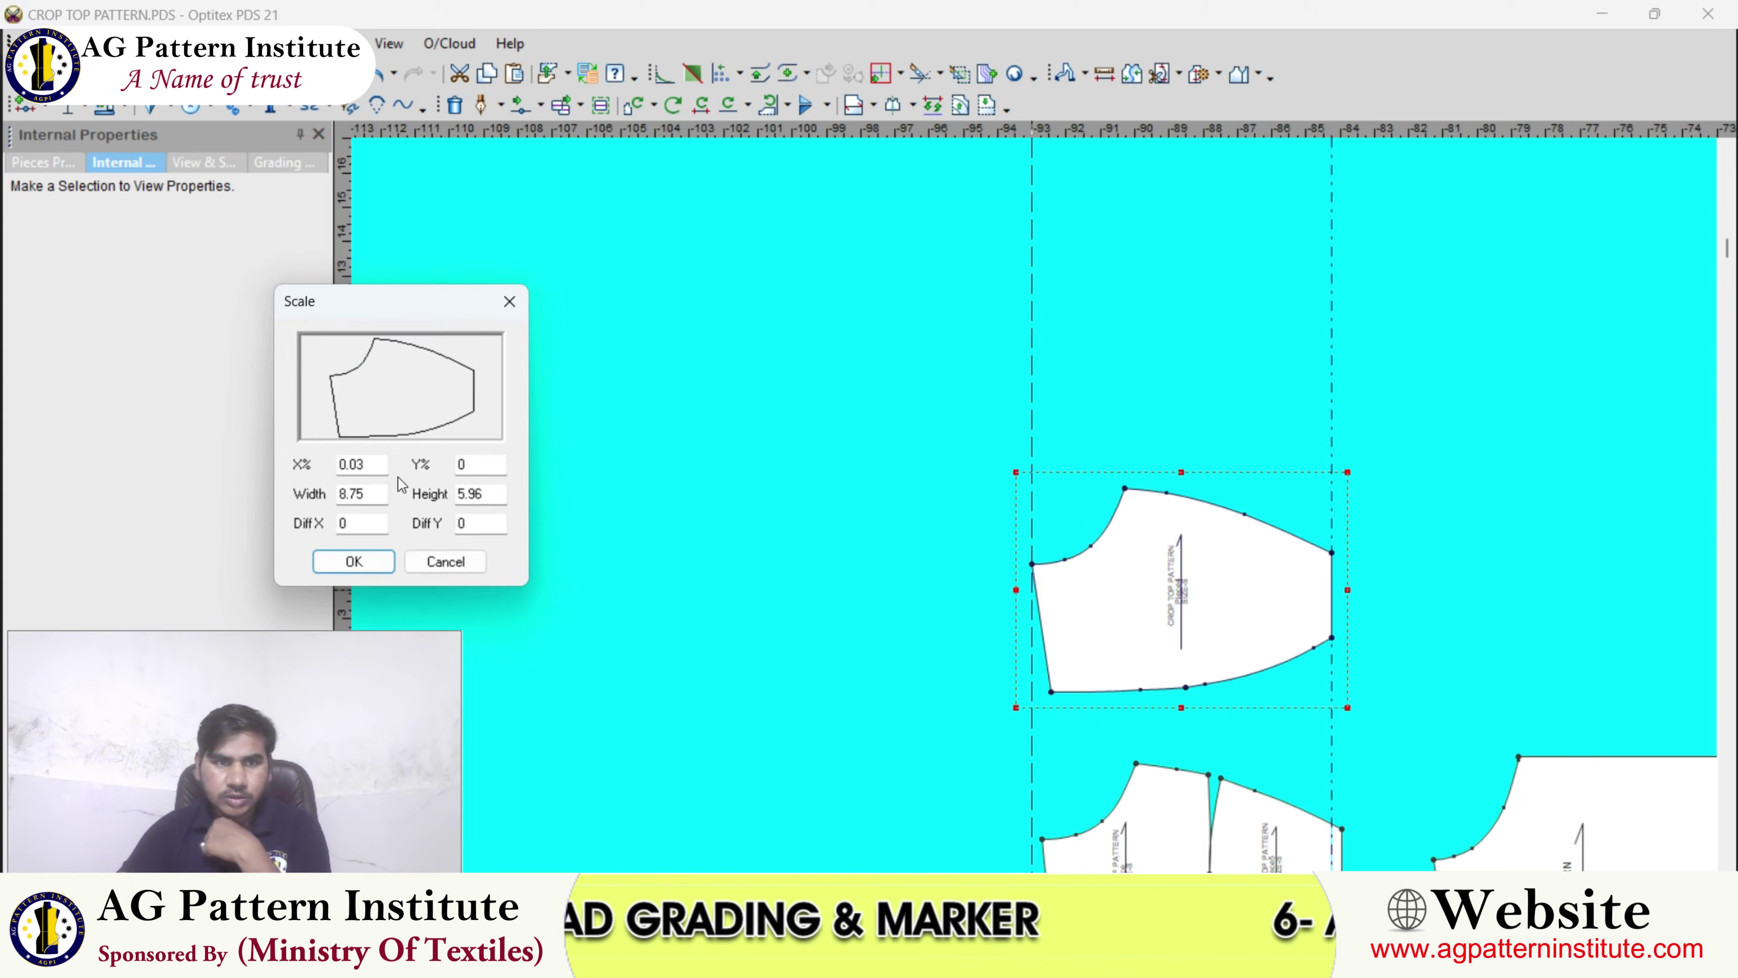
pyautogui.doubleClick(365, 496)
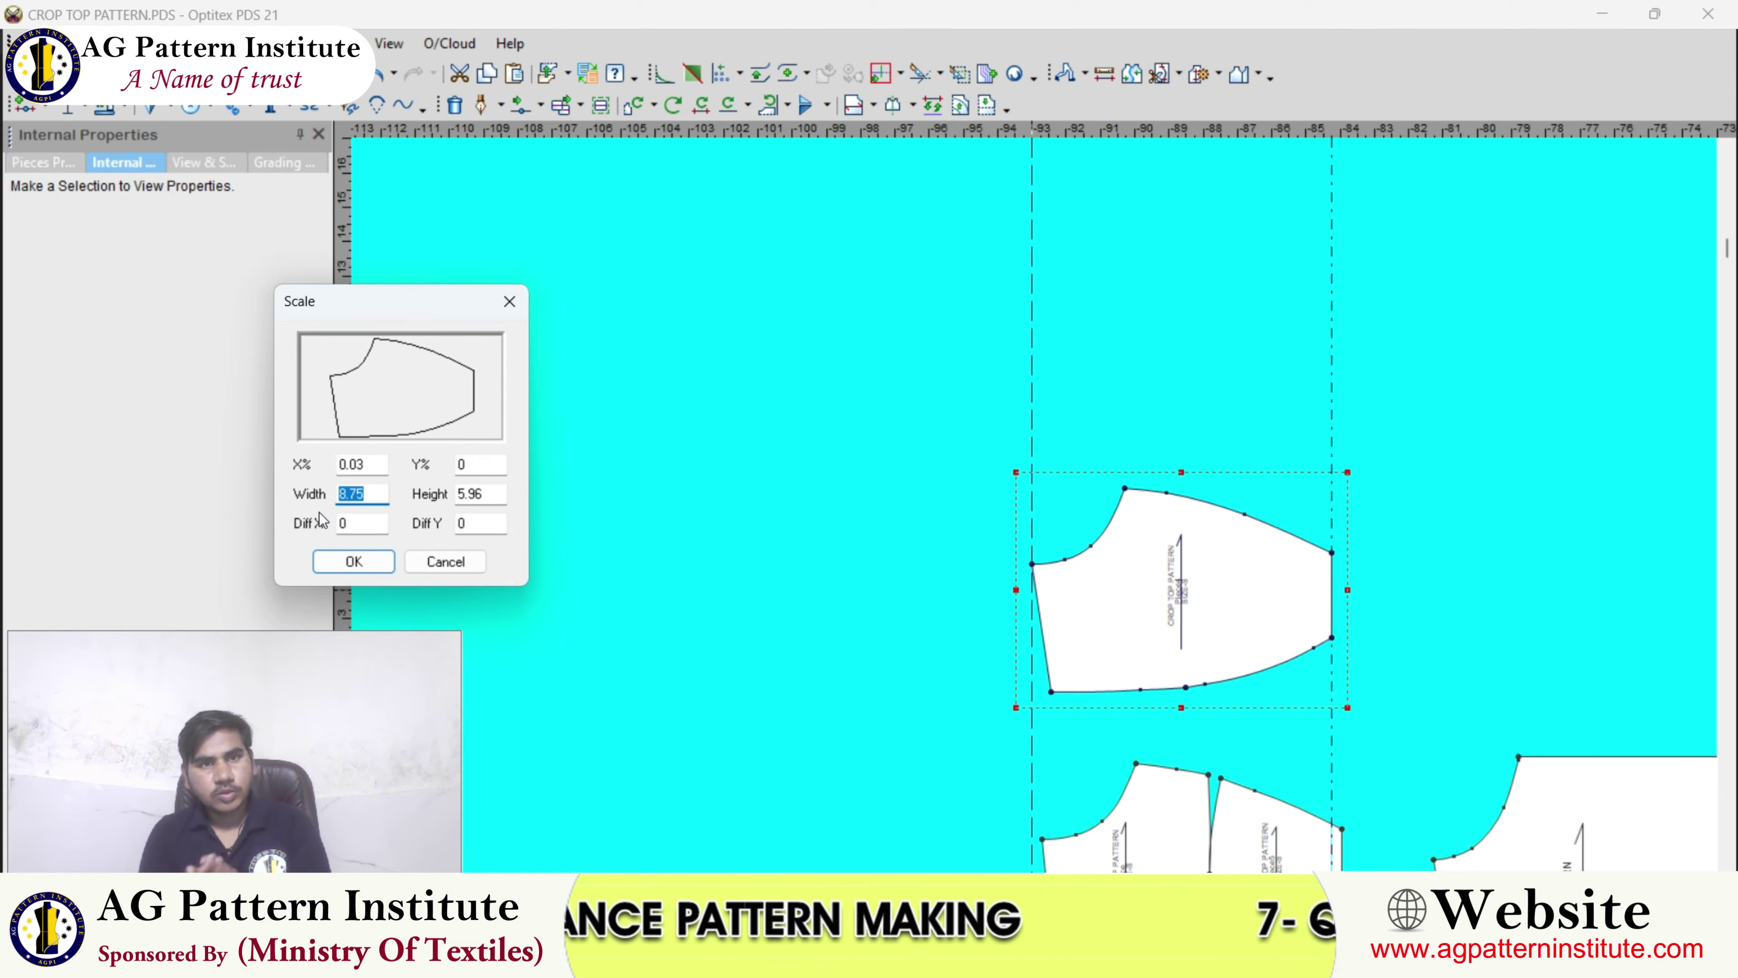
pyautogui.write('17.5')
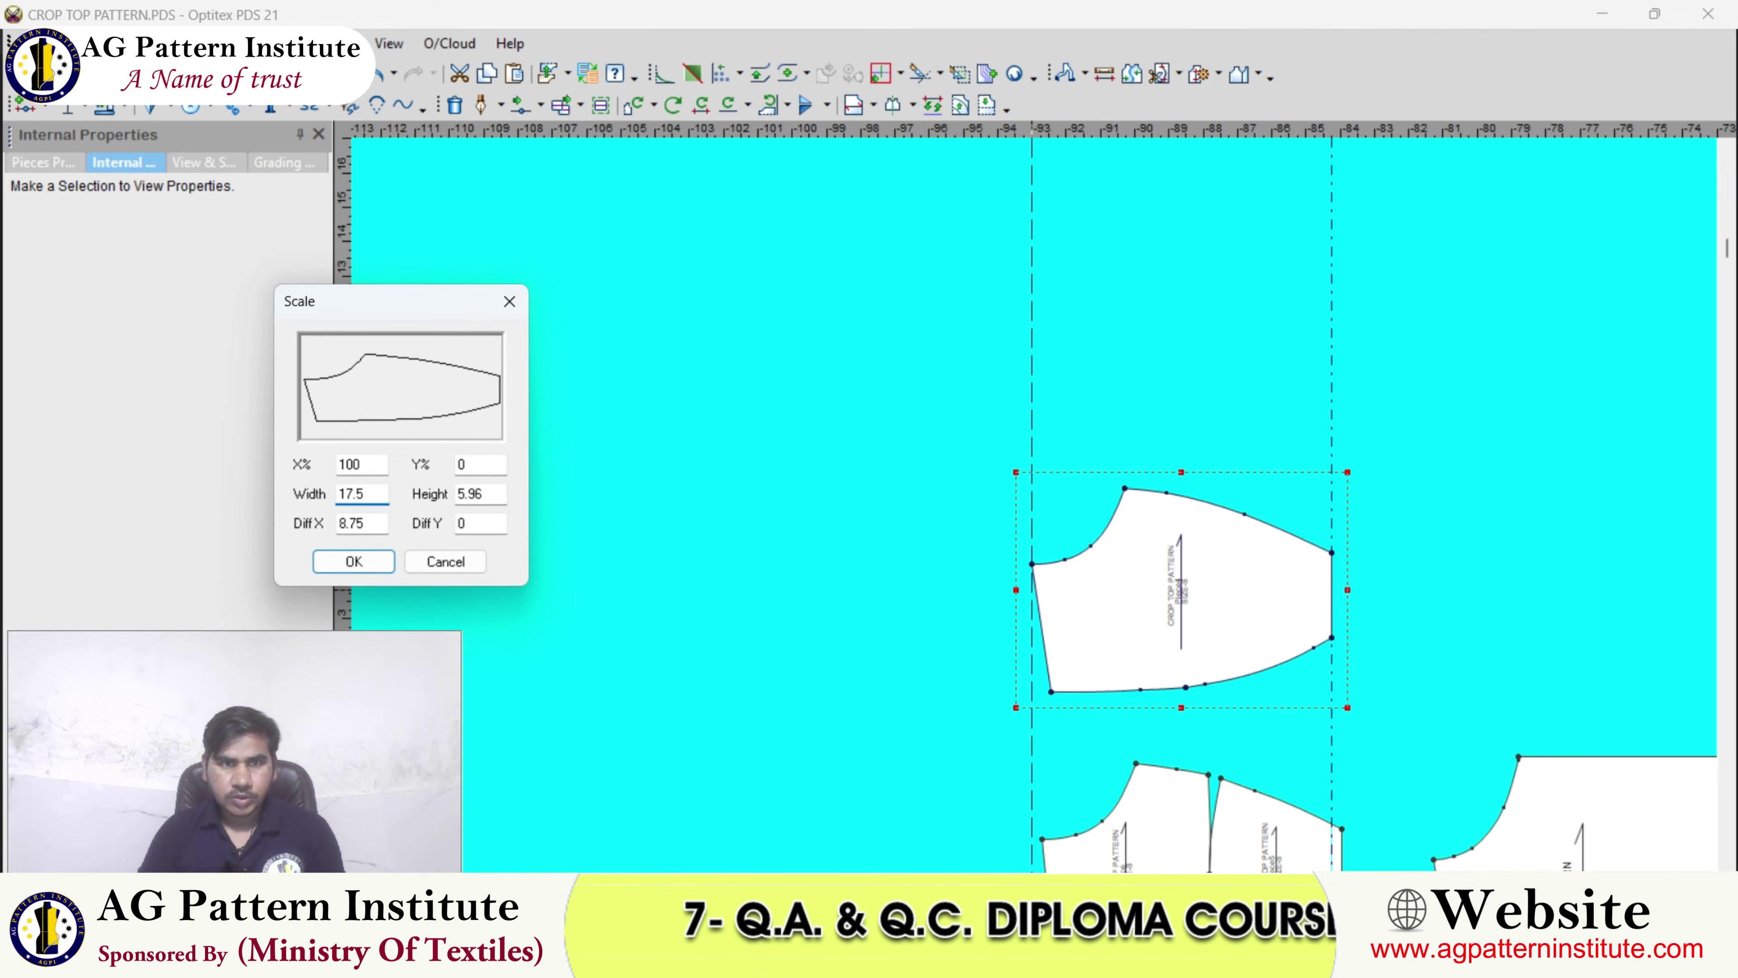
pyautogui.press('Return')
# - Overlay the widened cup piece on the split cups at the armhole's top point to compare them, and move it back above
pyautogui.scroll(-3, 973, 346)
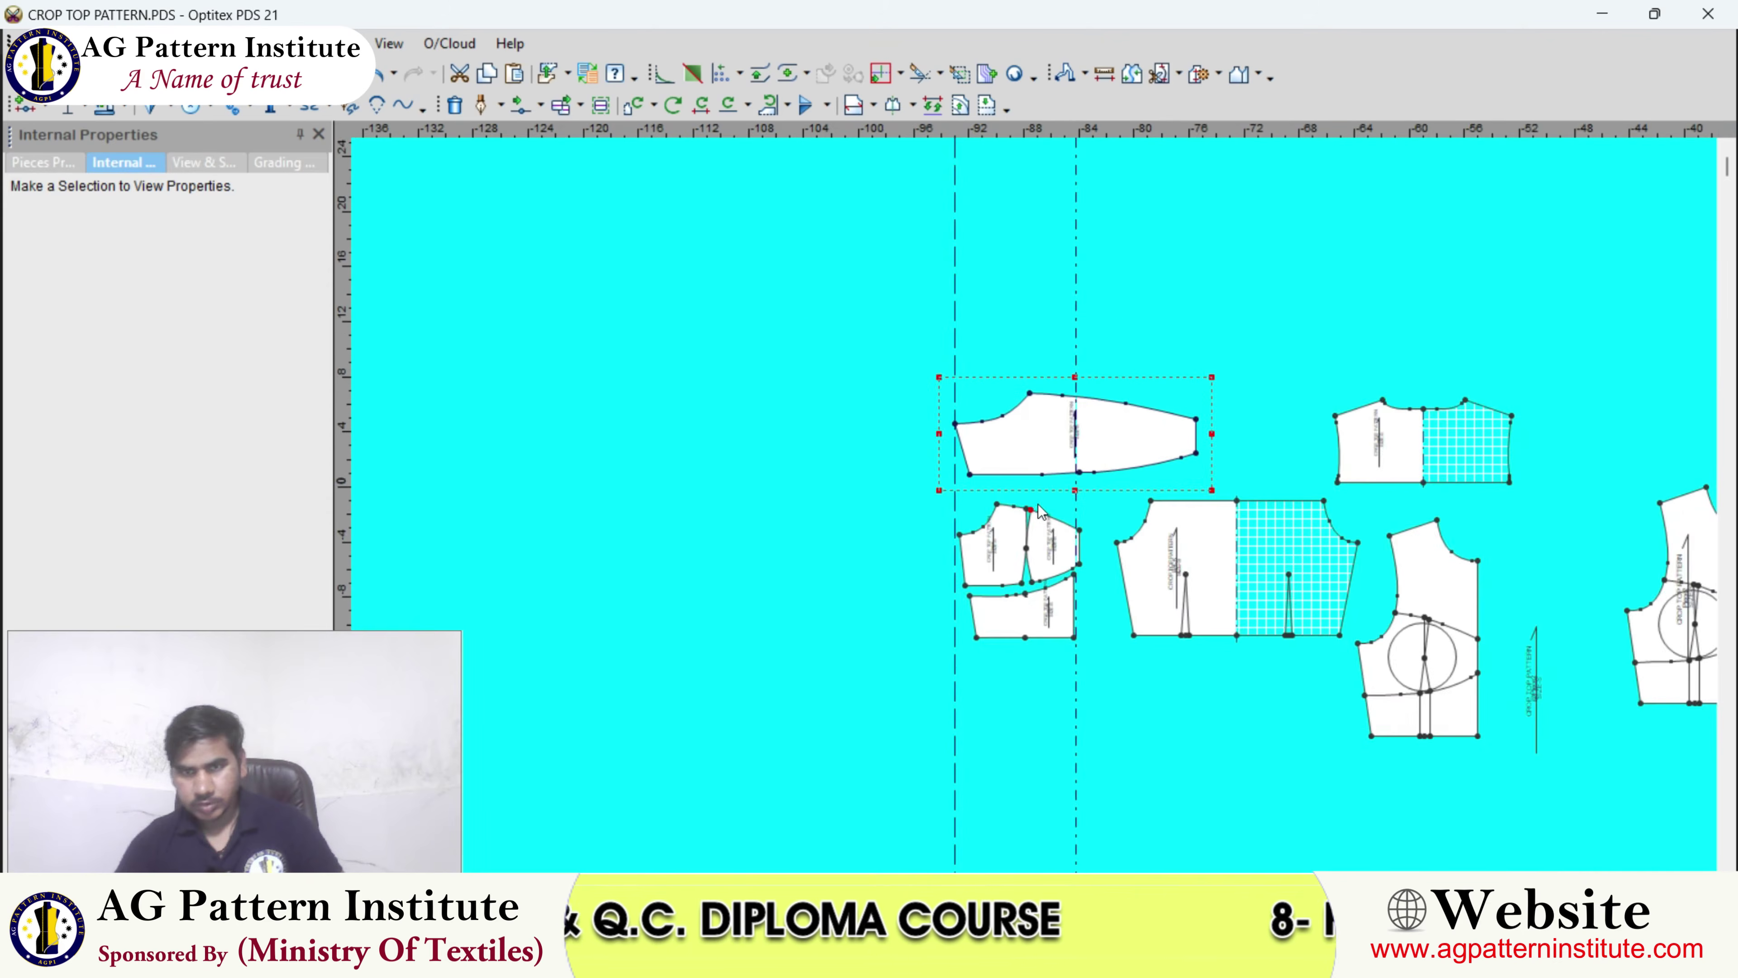
pyautogui.scroll(2, 973, 346)
pyautogui.moveTo(975, 347); pyautogui.dragTo(902, 555)
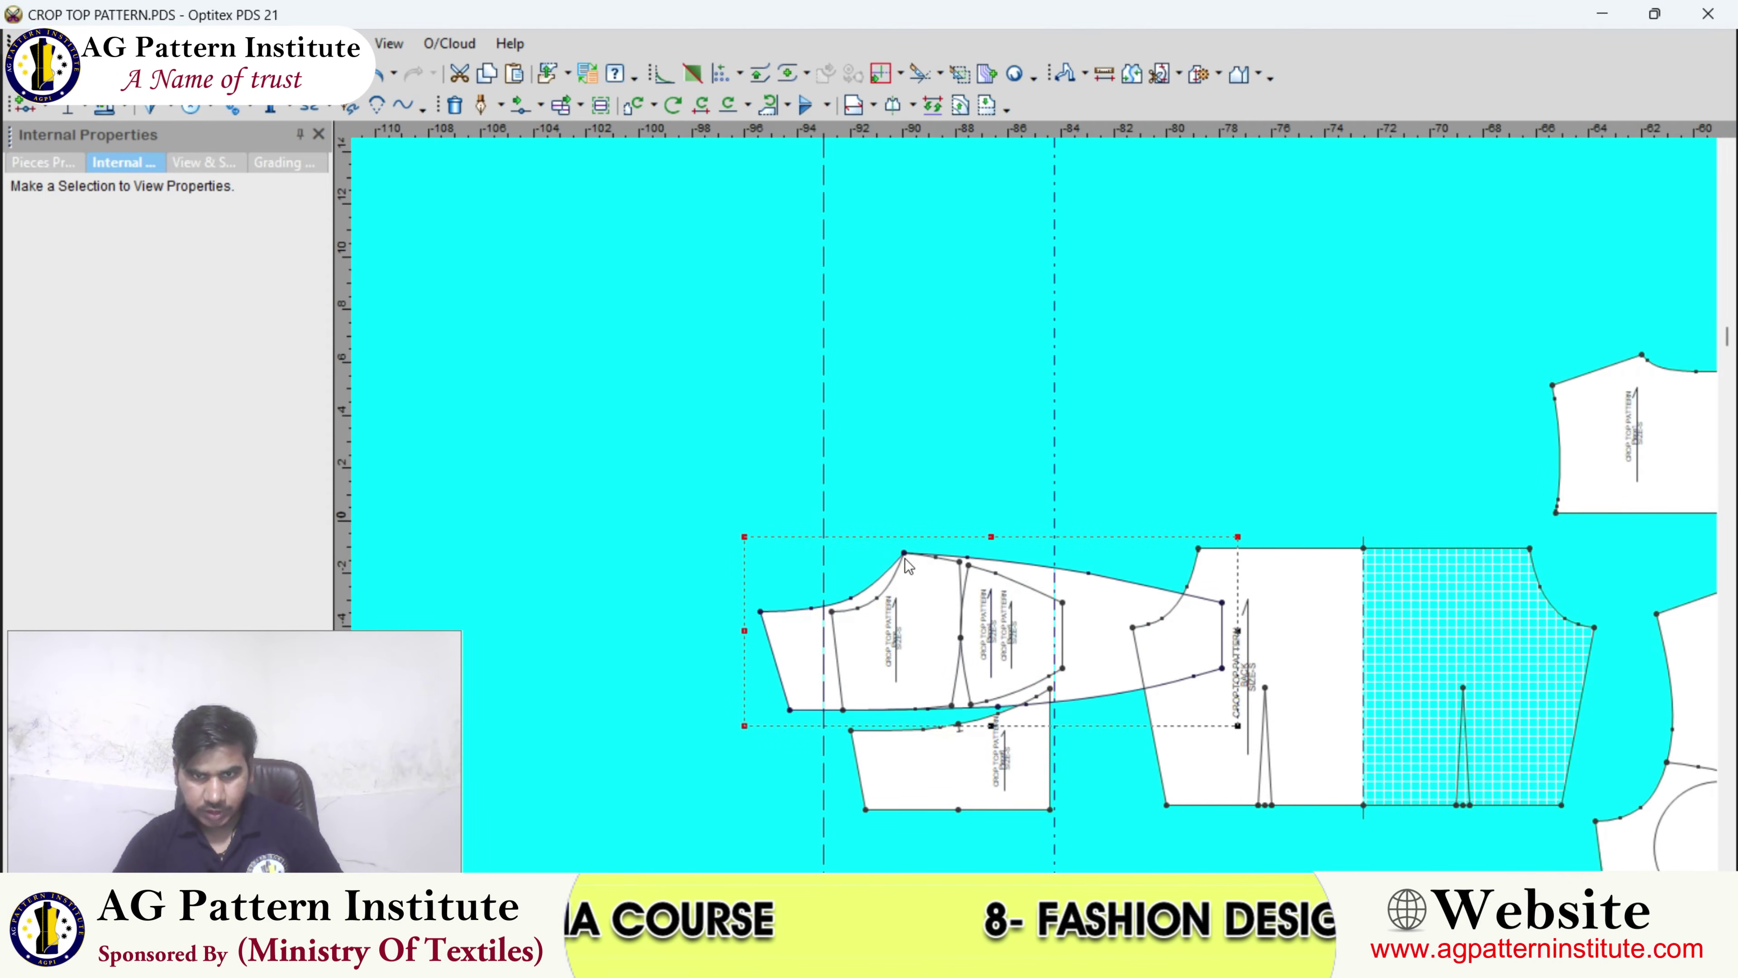
pyautogui.moveTo(1078, 595); pyautogui.dragTo(1055, 233)
pyautogui.scroll(-3, 1031, 505)
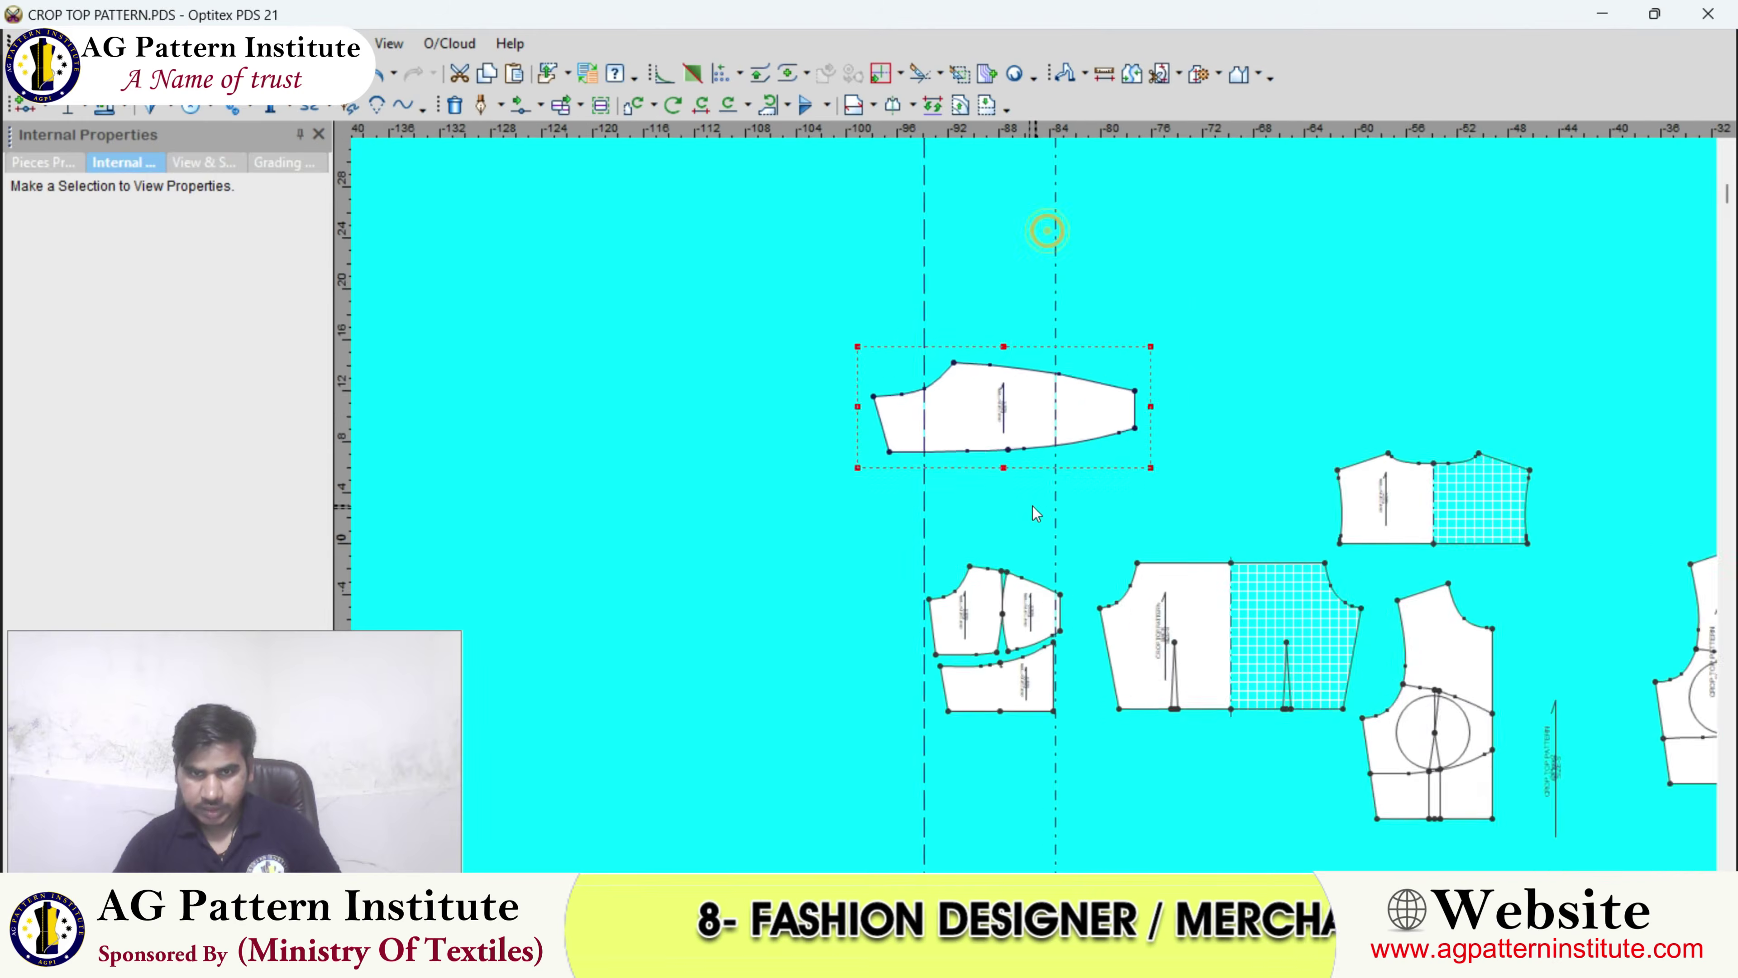
pyautogui.scroll(3, 1040, 500)
# - Deepen the widened cup piece's armhole curve slightly by moving the curve point nearest its top corner inward
pyautogui.click(404, 104)
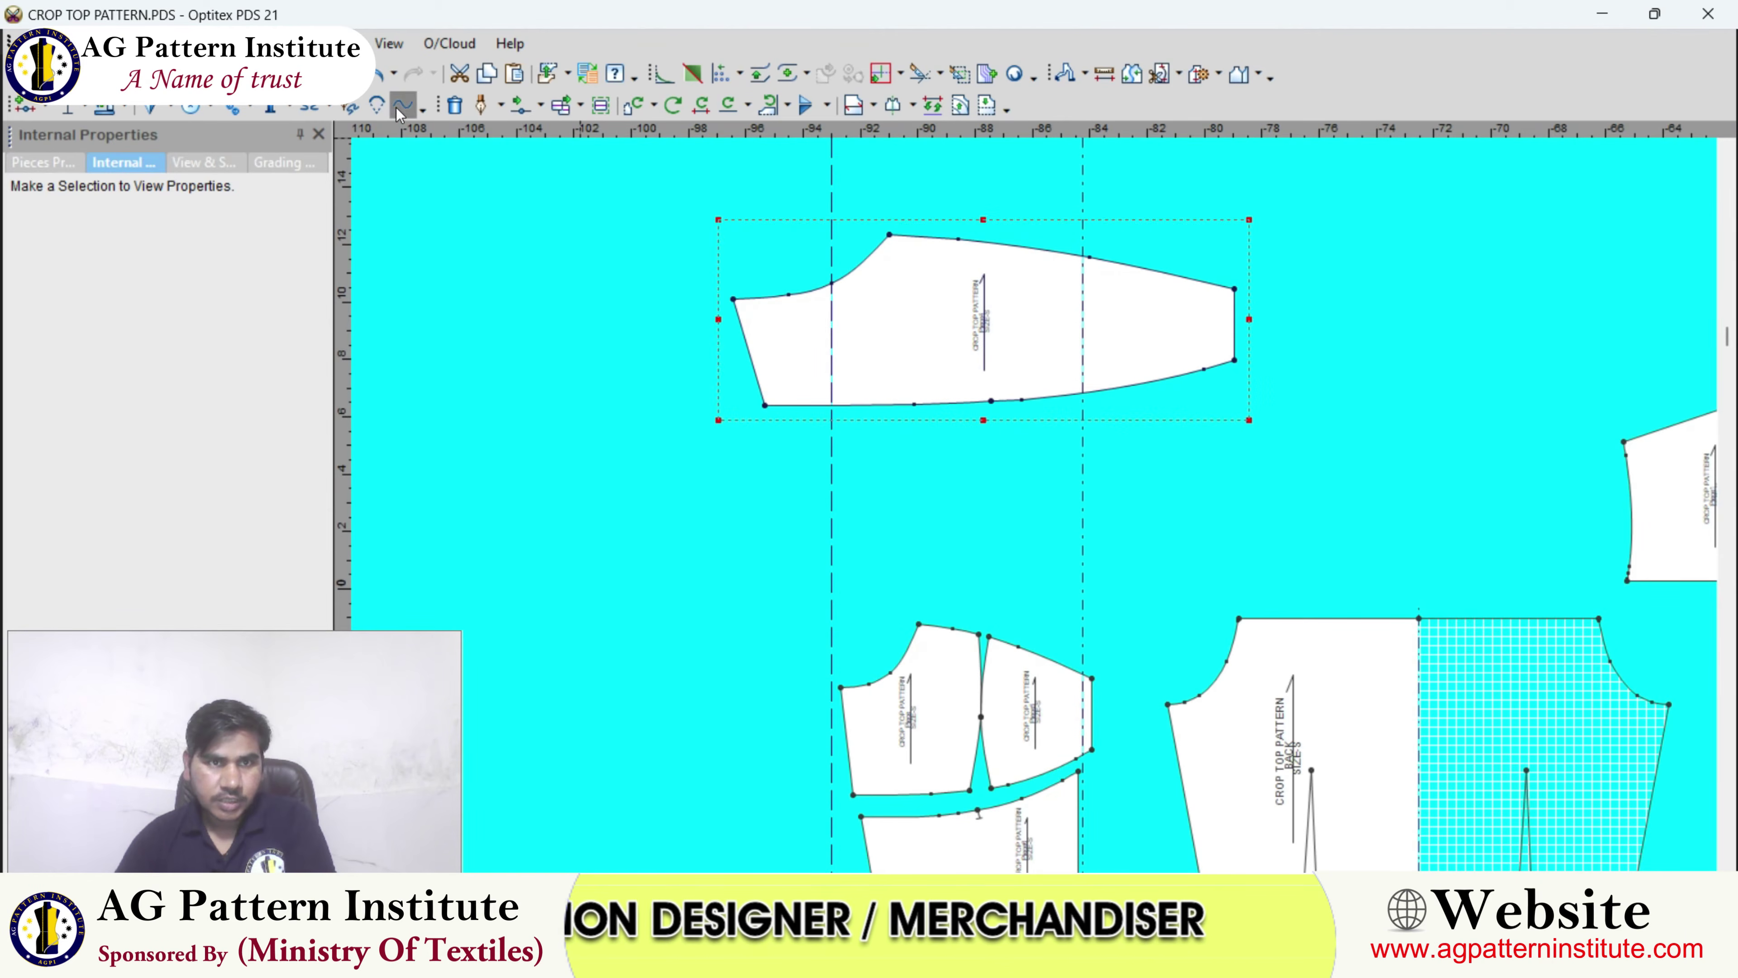
pyautogui.scroll(3, 979, 517)
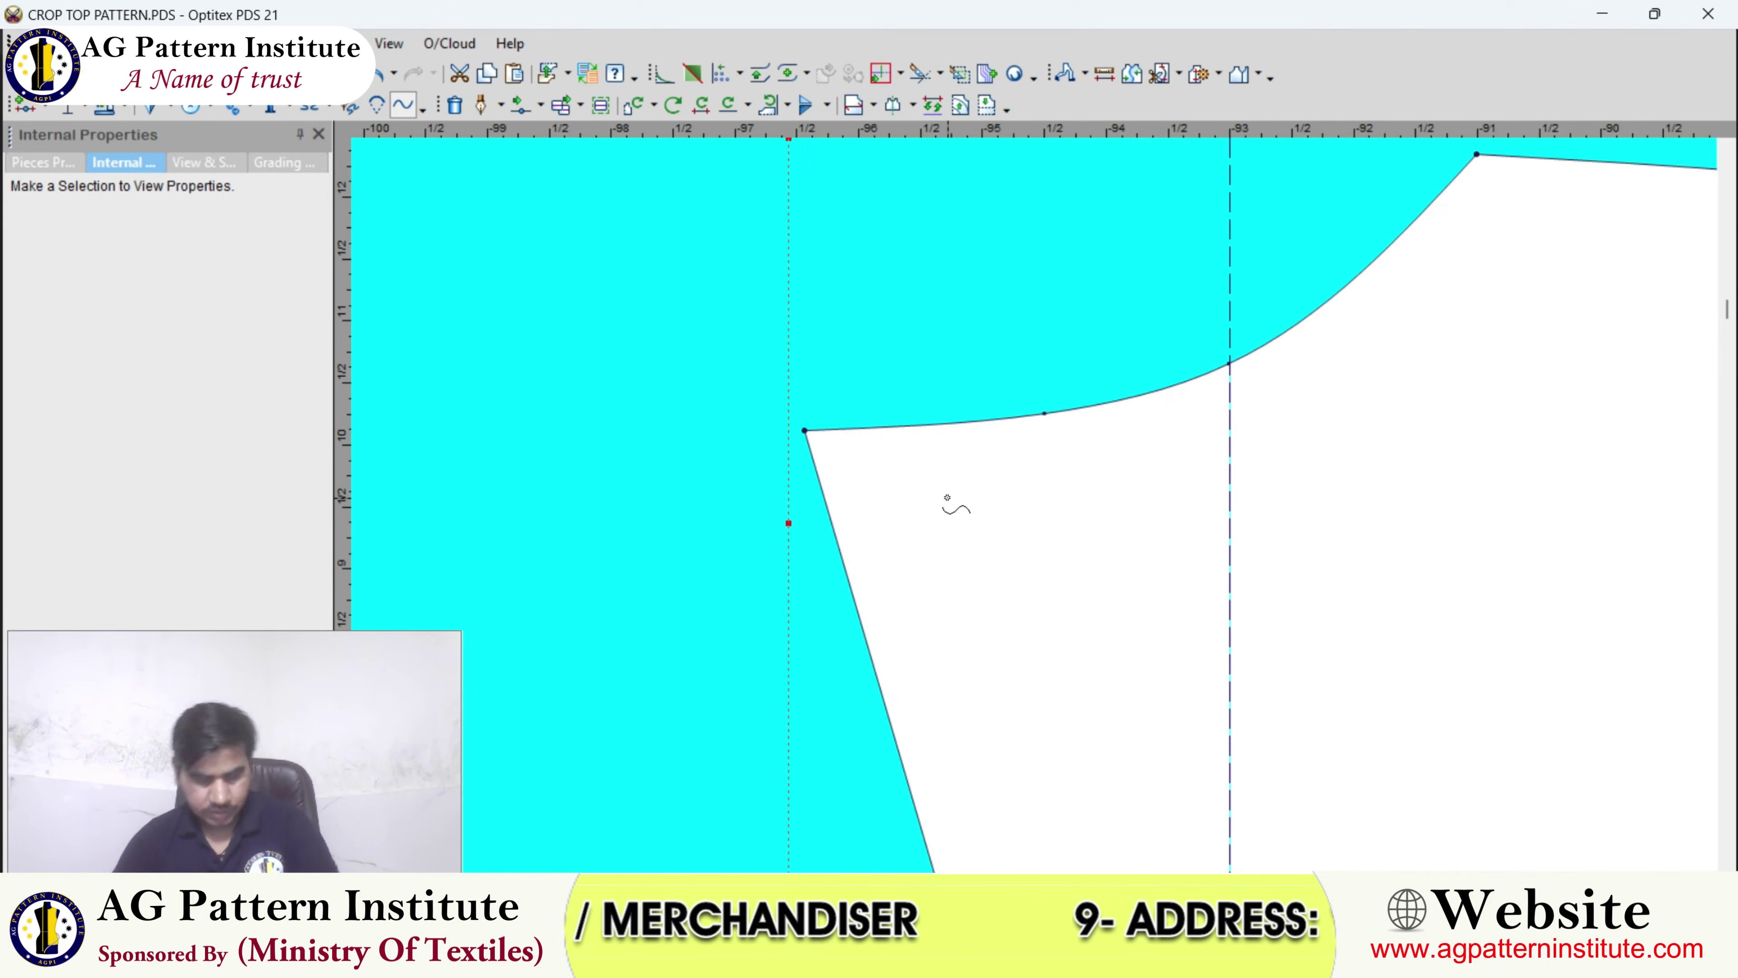
pyautogui.press('Escape')
pyautogui.scroll(-2, 1039, 509)
pyautogui.scroll(3, 1187, 395)
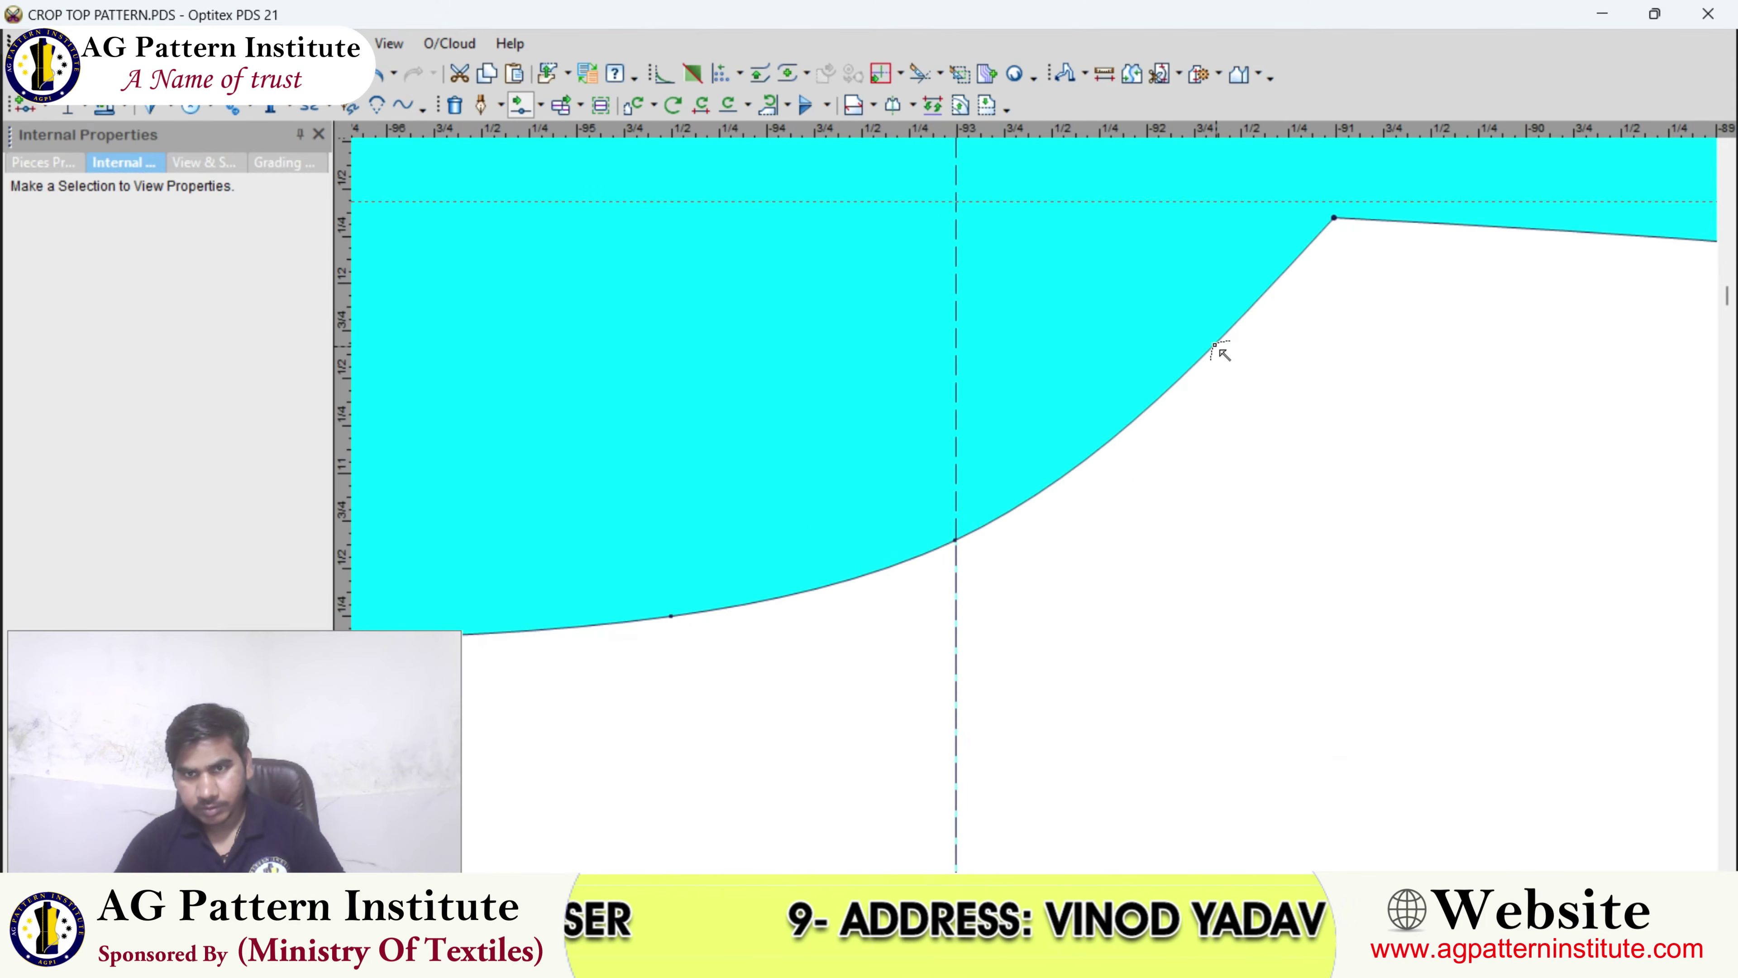
pyautogui.moveTo(1217, 346); pyautogui.dragTo(1231, 372)
pyautogui.scroll(-5, 1040, 513)
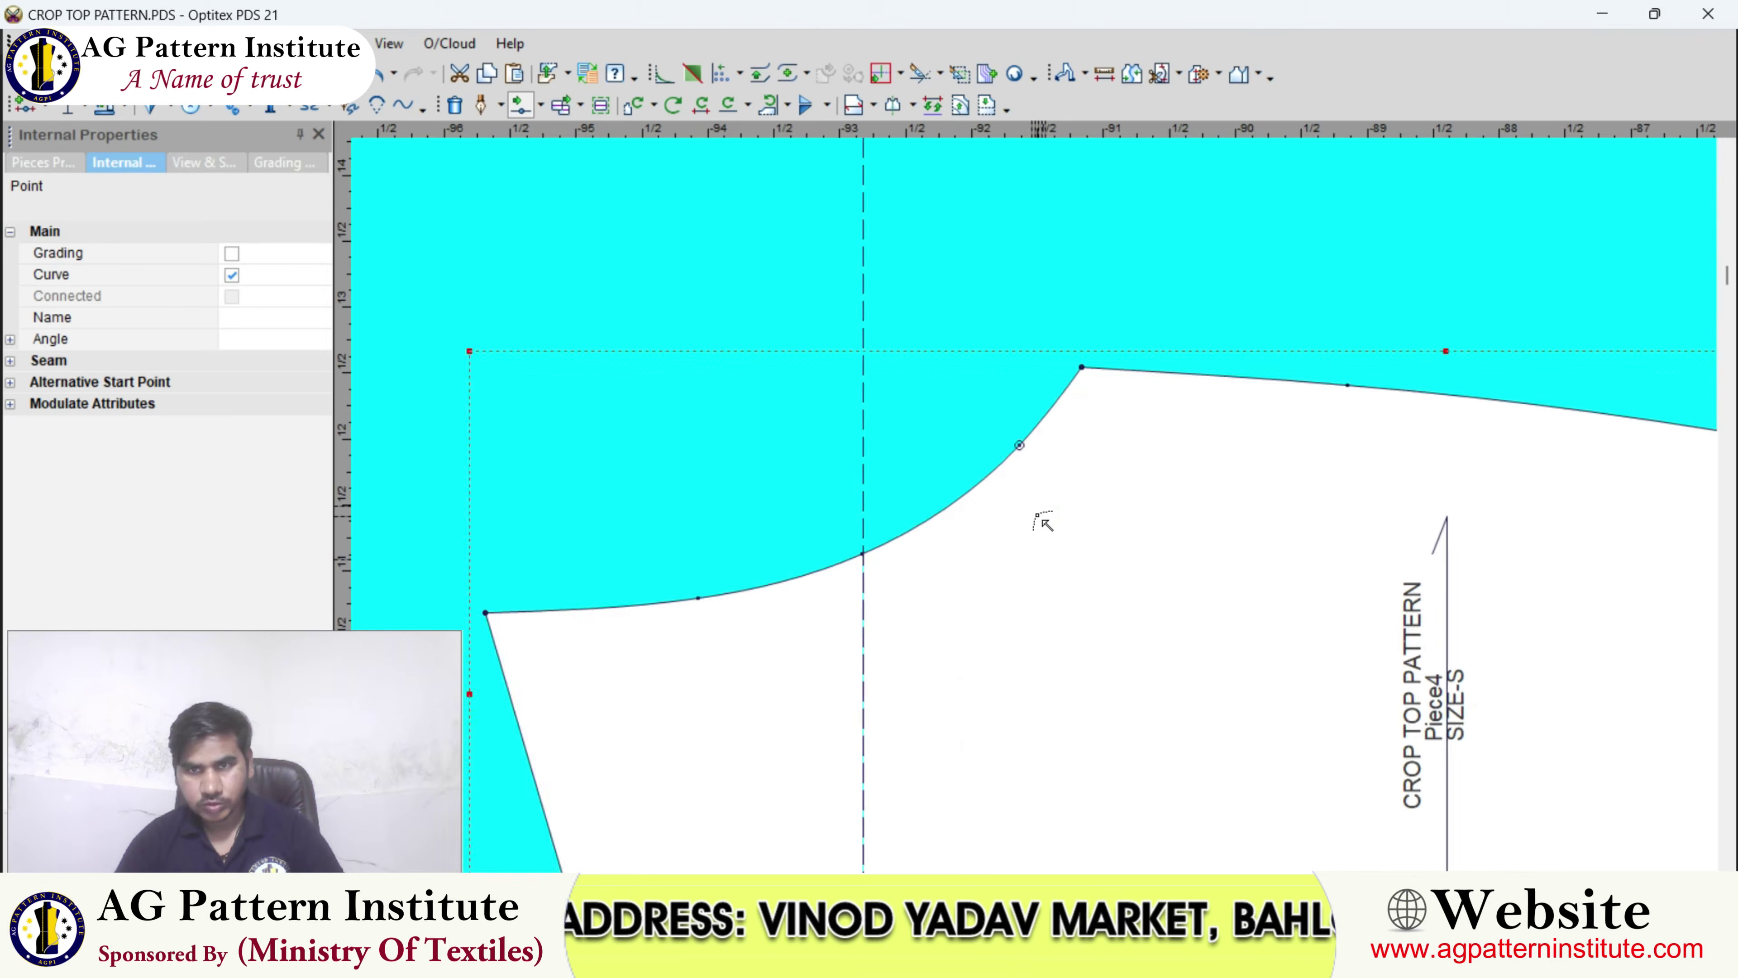
pyautogui.rightClick(1087, 329)
pyautogui.press('Escape')
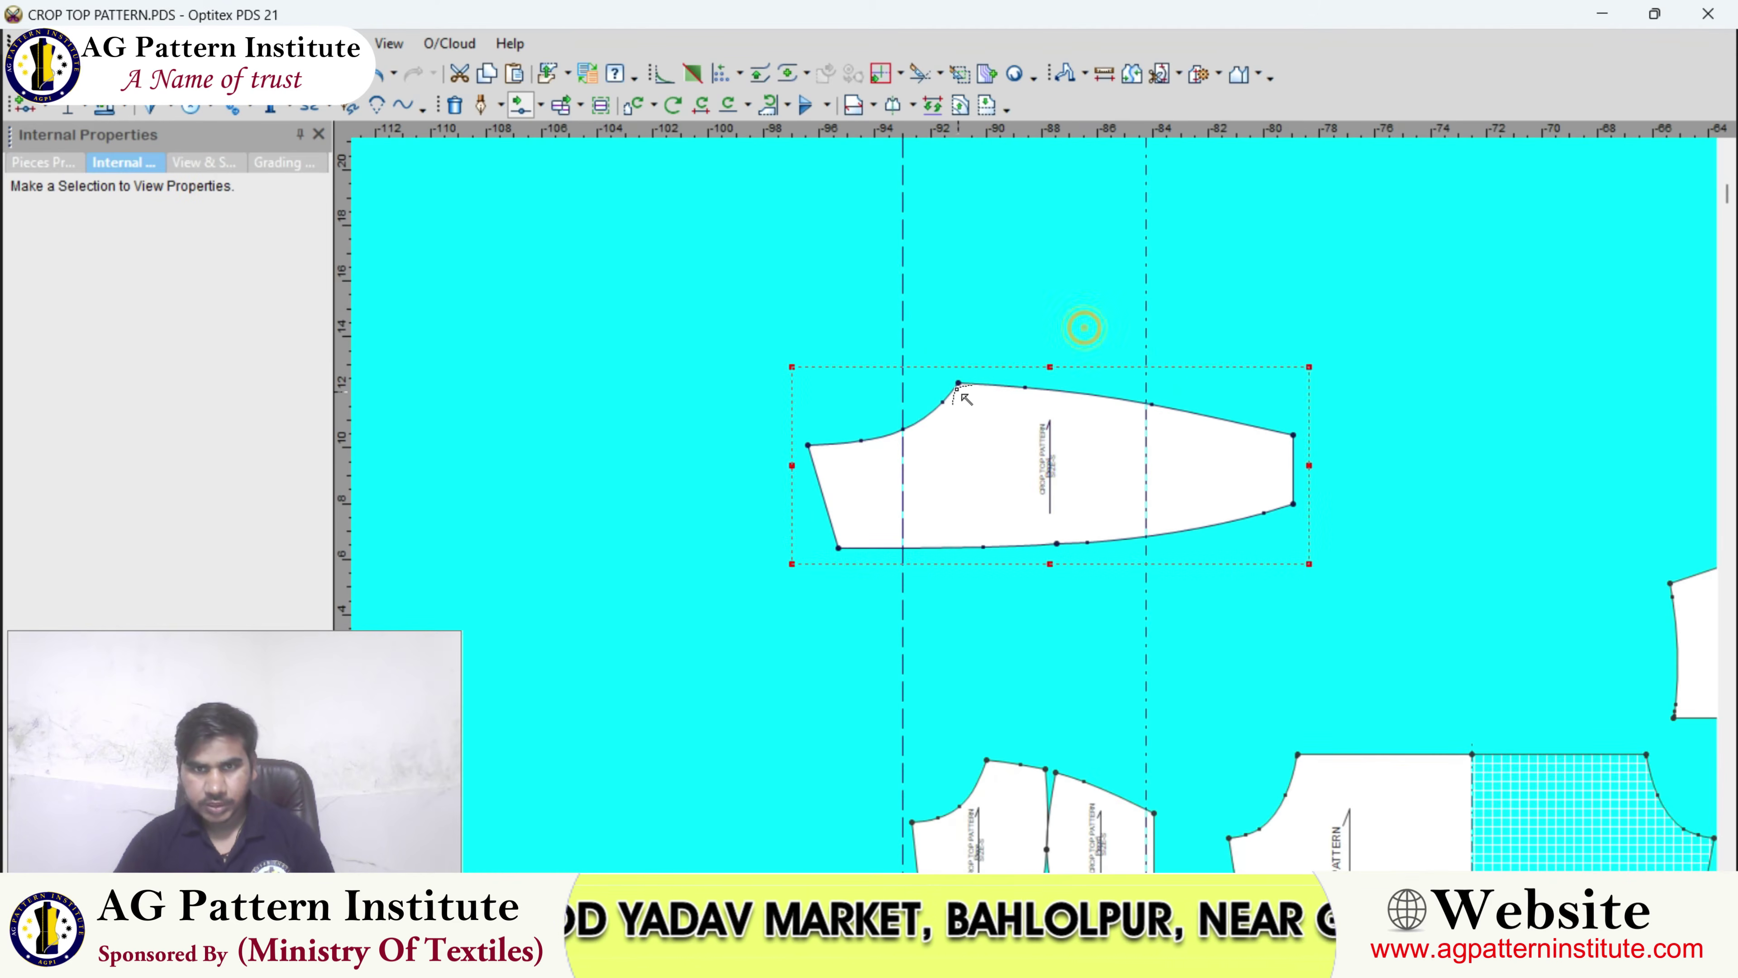
pyautogui.rightClick(972, 321)
pyautogui.press('Escape')
pyautogui.press('Escape')
# - Compare the reshaped armhole against the side cup piece, check the reference photo, and move the widened cup clear above the split pieces
pyautogui.scroll(-3, 1033, 506)
pyautogui.moveTo(960, 384); pyautogui.dragTo(1035, 542)
pyautogui.scroll(2, 1037, 537)
pyautogui.scroll(2, 1034, 544)
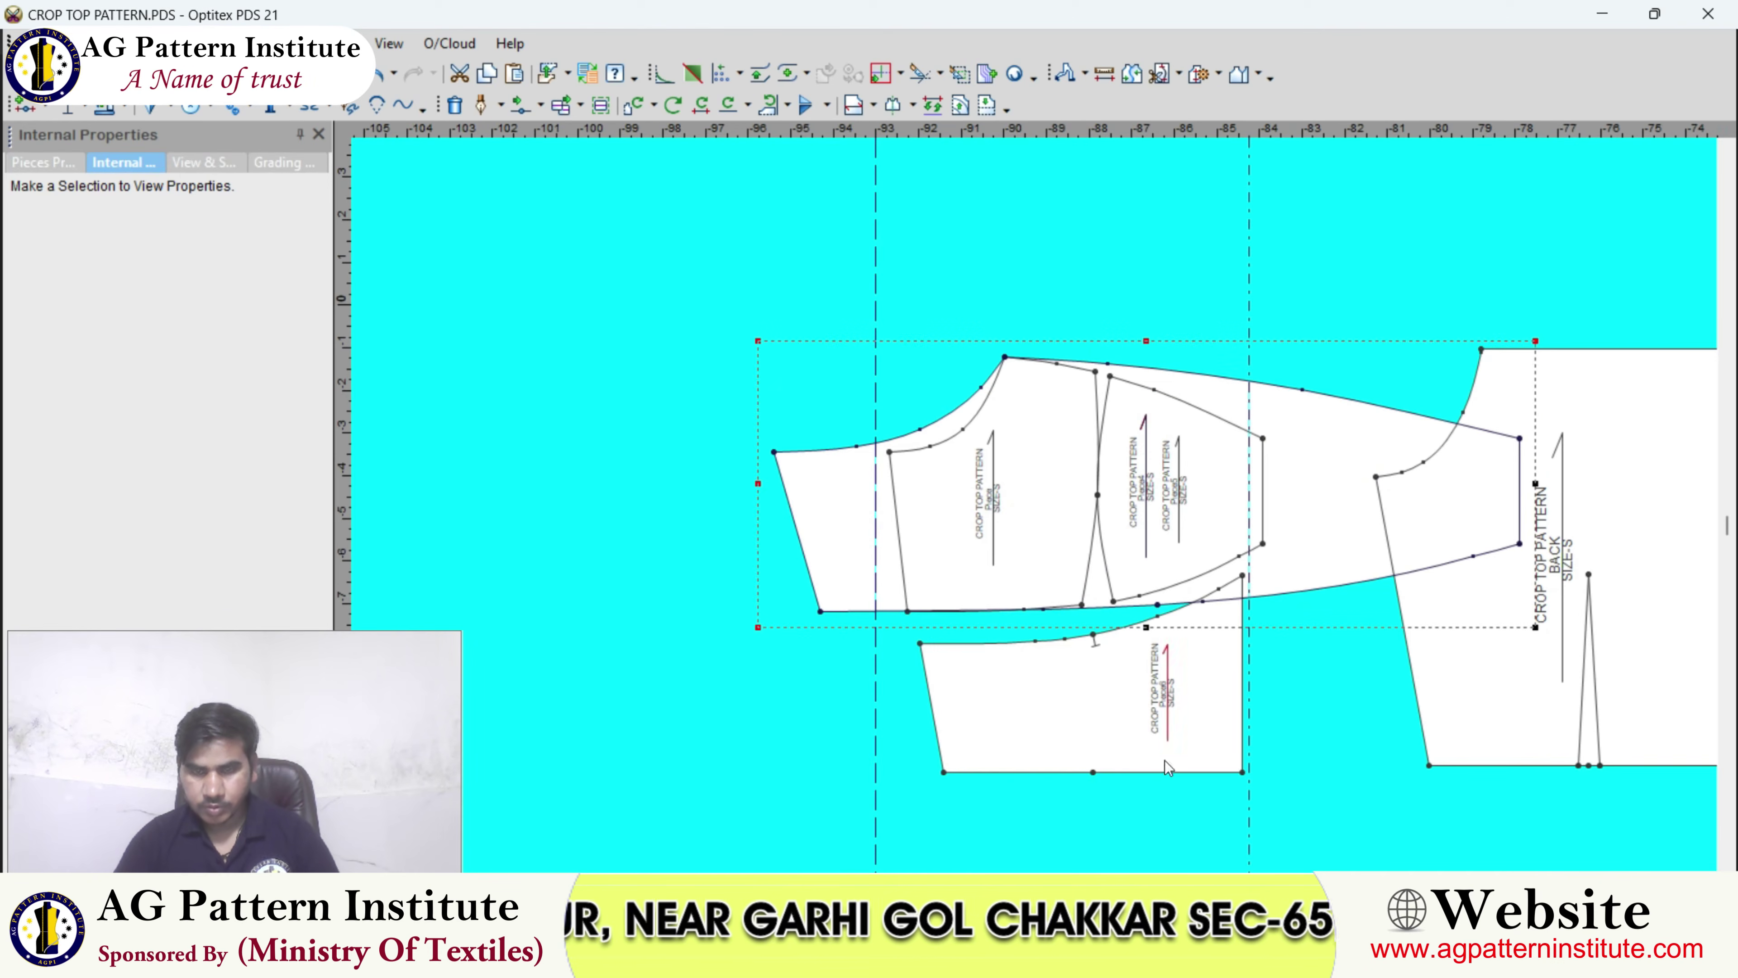
pyautogui.hotkey('alt', 'Tab')
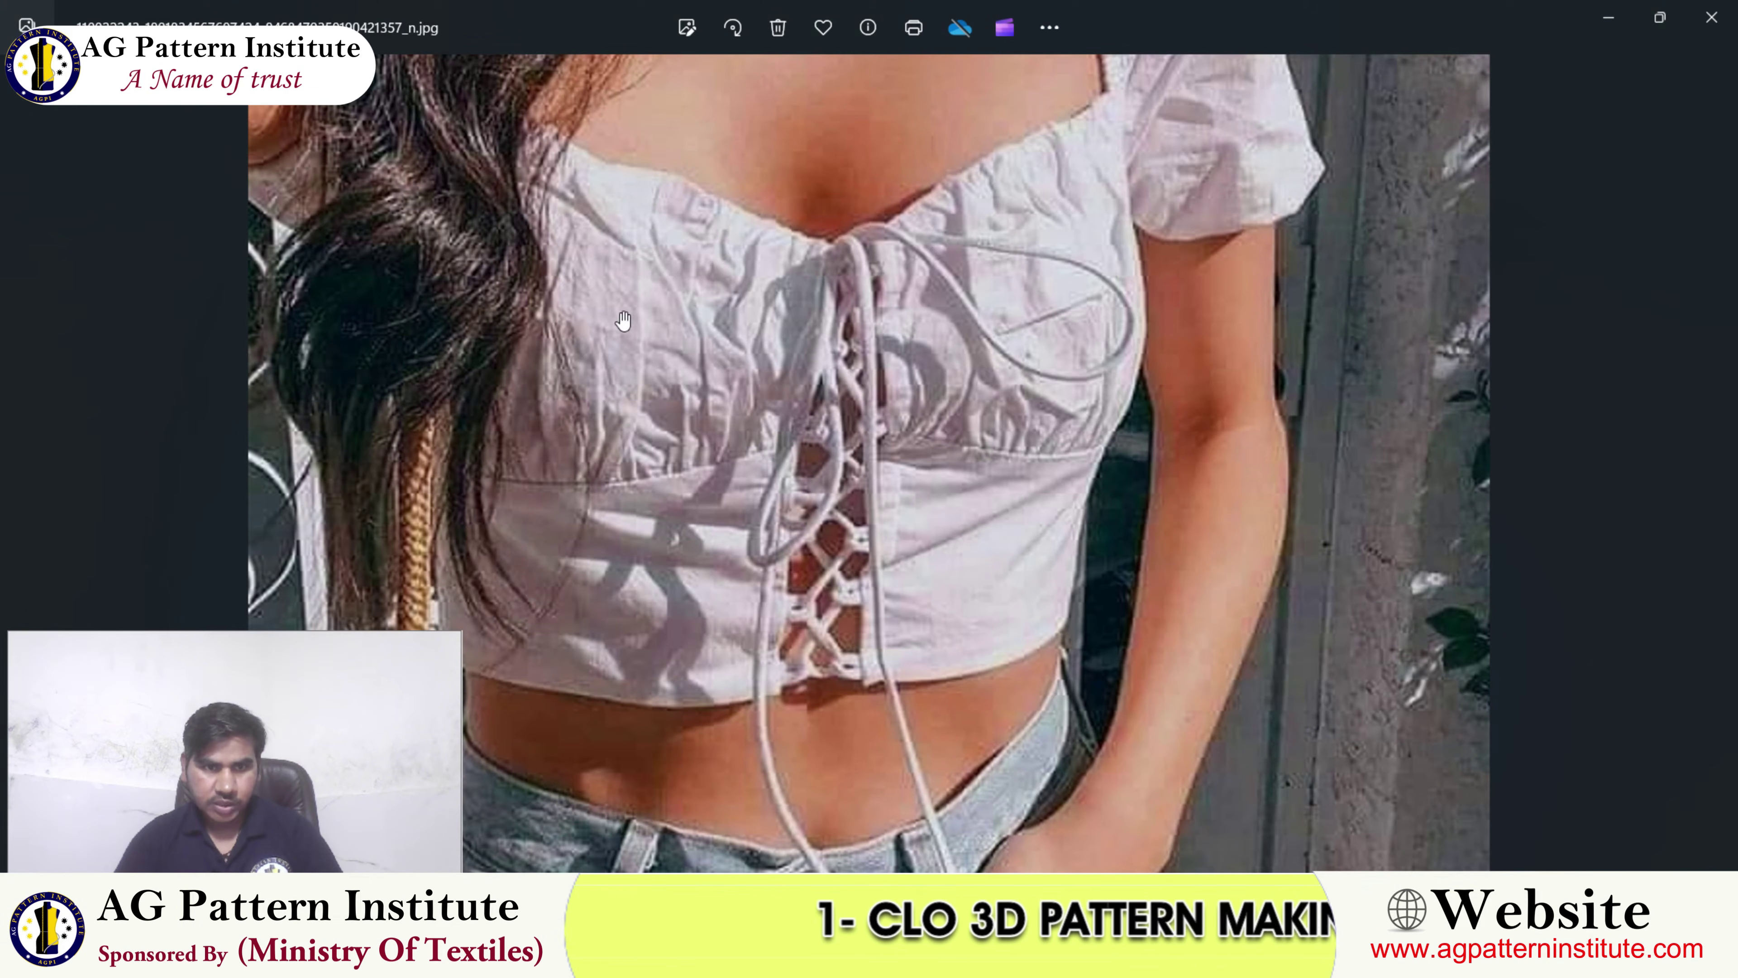
pyautogui.hotkey('alt', 'Tab')
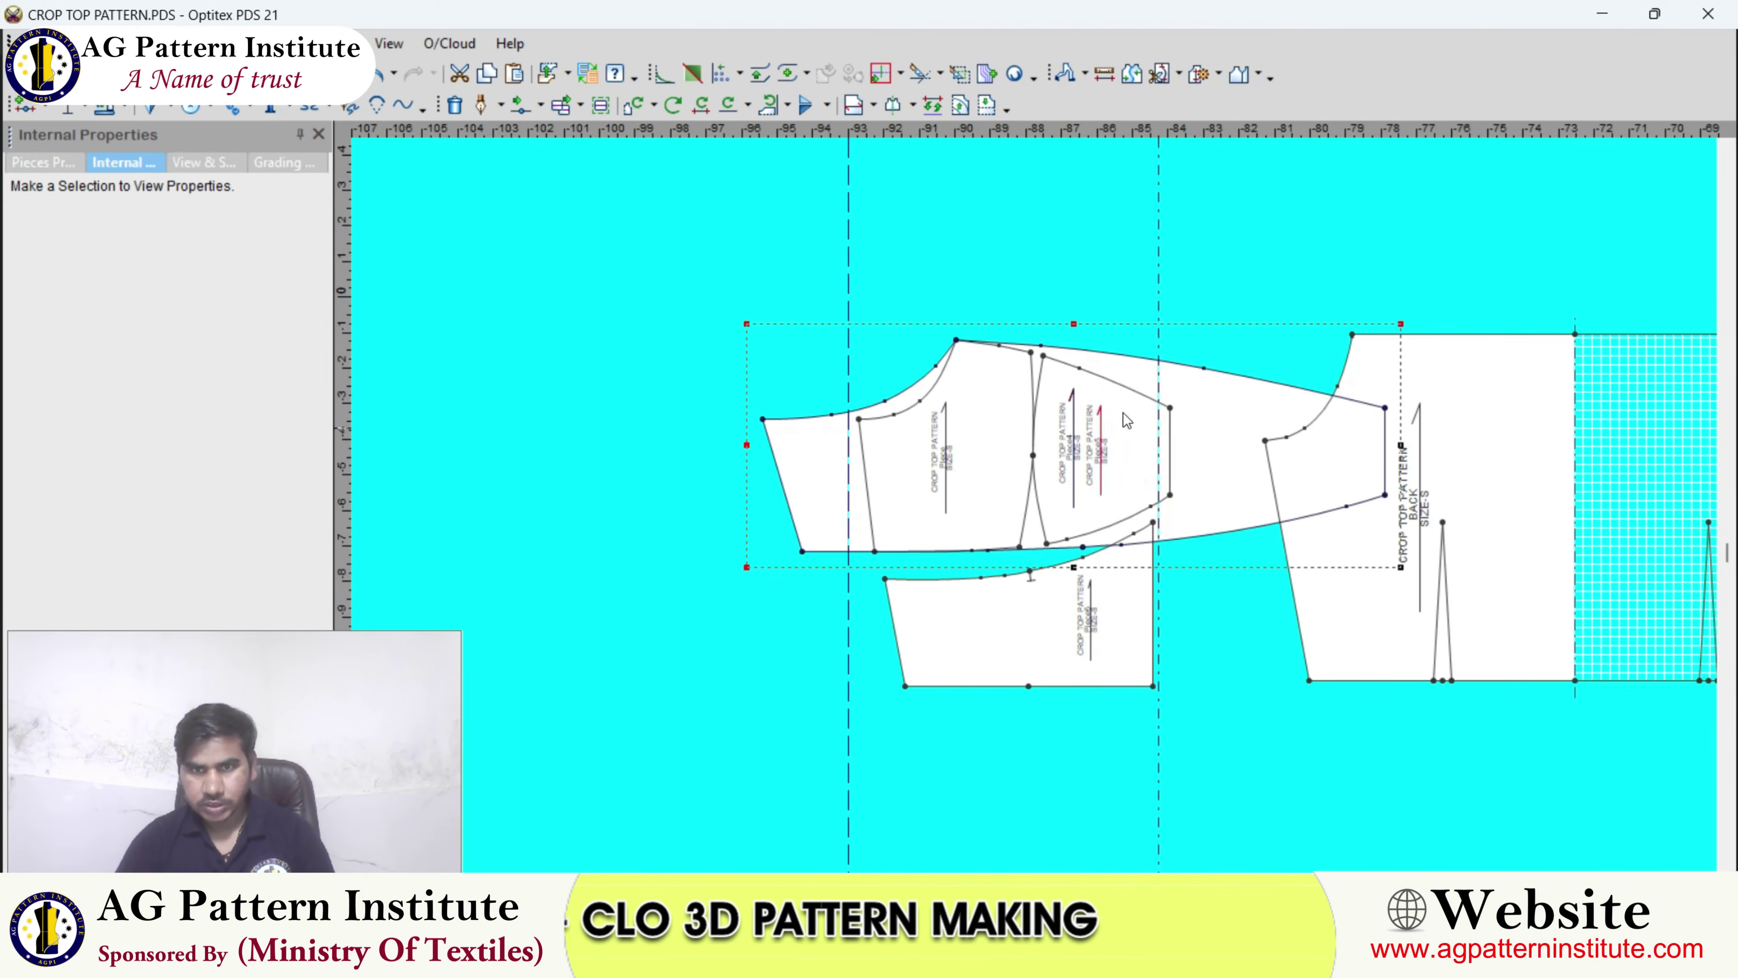
pyautogui.moveTo(1175, 387); pyautogui.dragTo(1130, 199)
# - Lower the widened cup piece's underbust seam at its middle point with a proportional segment move of 0 horizontally and -0.30 vertically
pyautogui.moveTo(1041, 325); pyautogui.dragTo(1031, 508, button='middle')
pyautogui.scroll(3, 1029, 511)
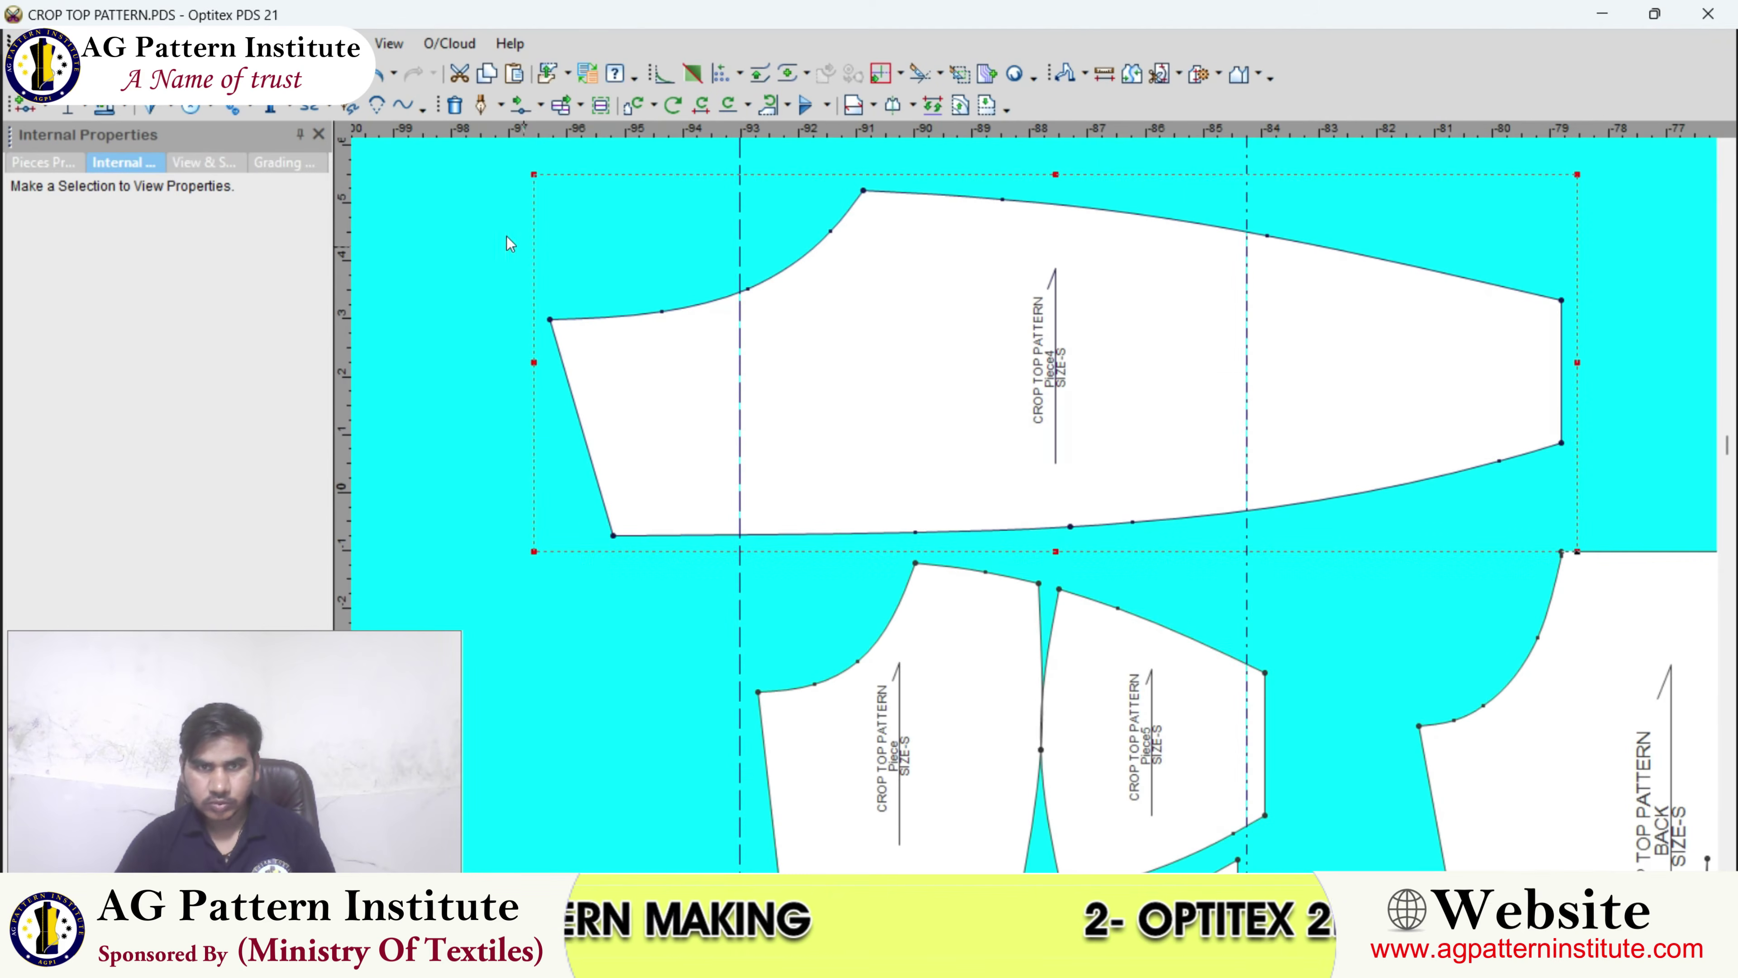
pyautogui.click(541, 105)
pyautogui.click(603, 198)
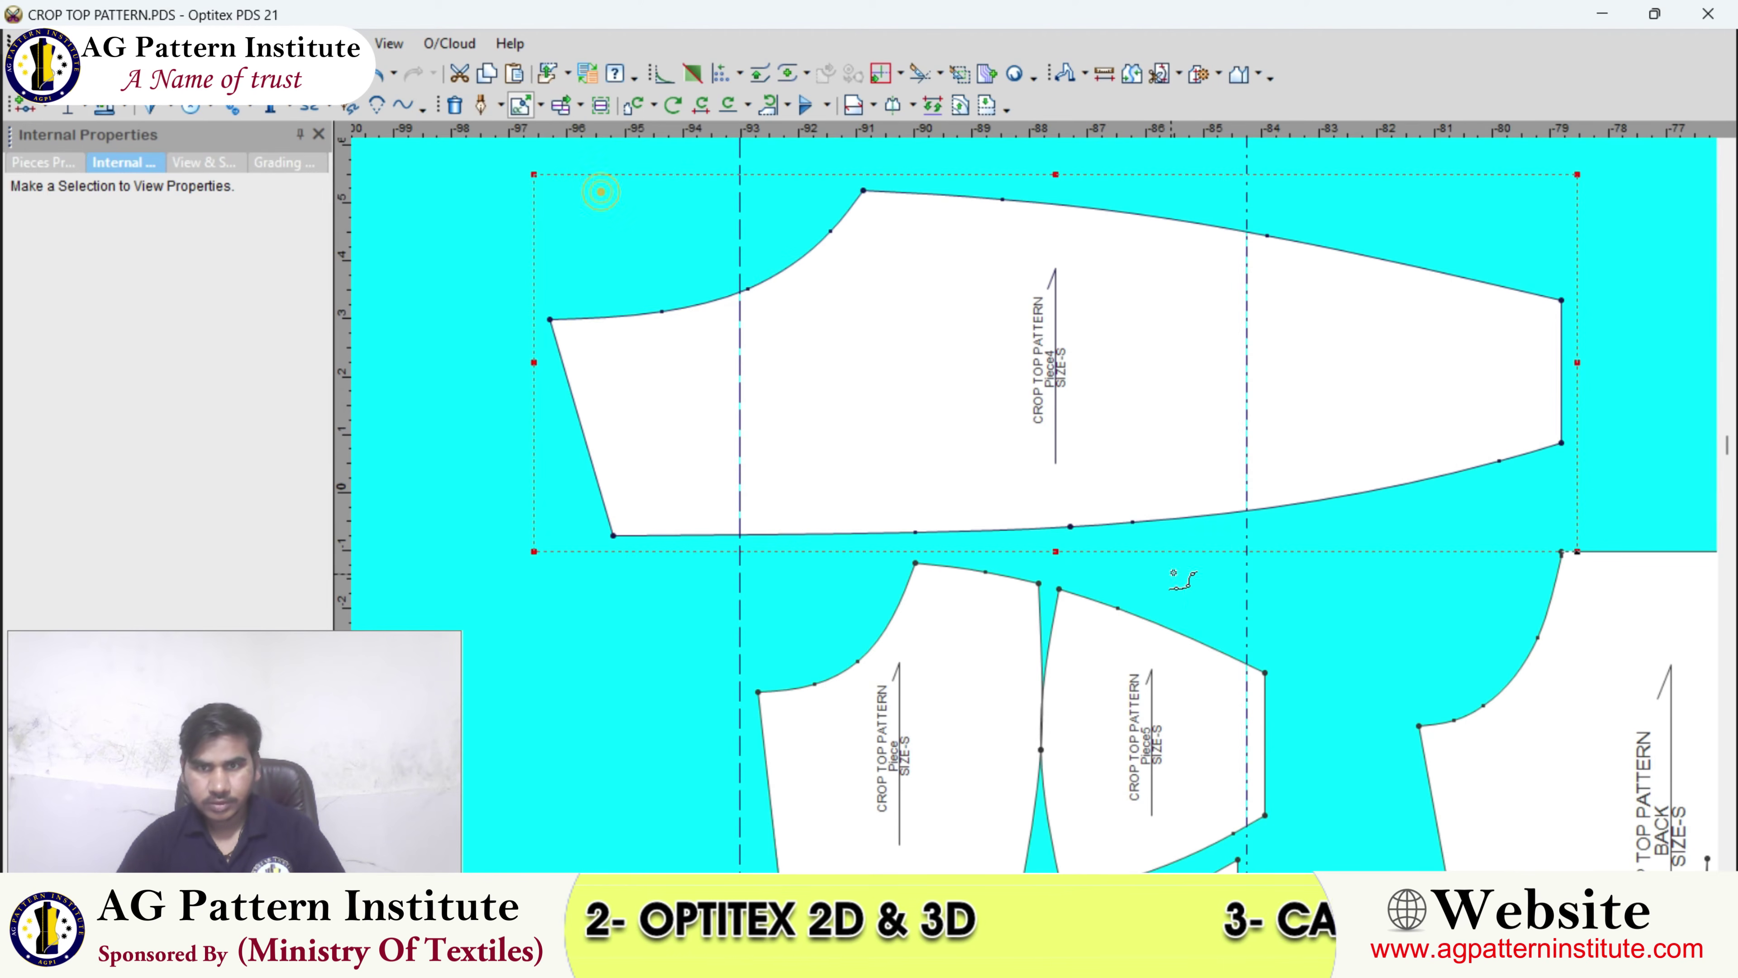
pyautogui.click(1131, 525)
pyautogui.scroll(2, 910, 533)
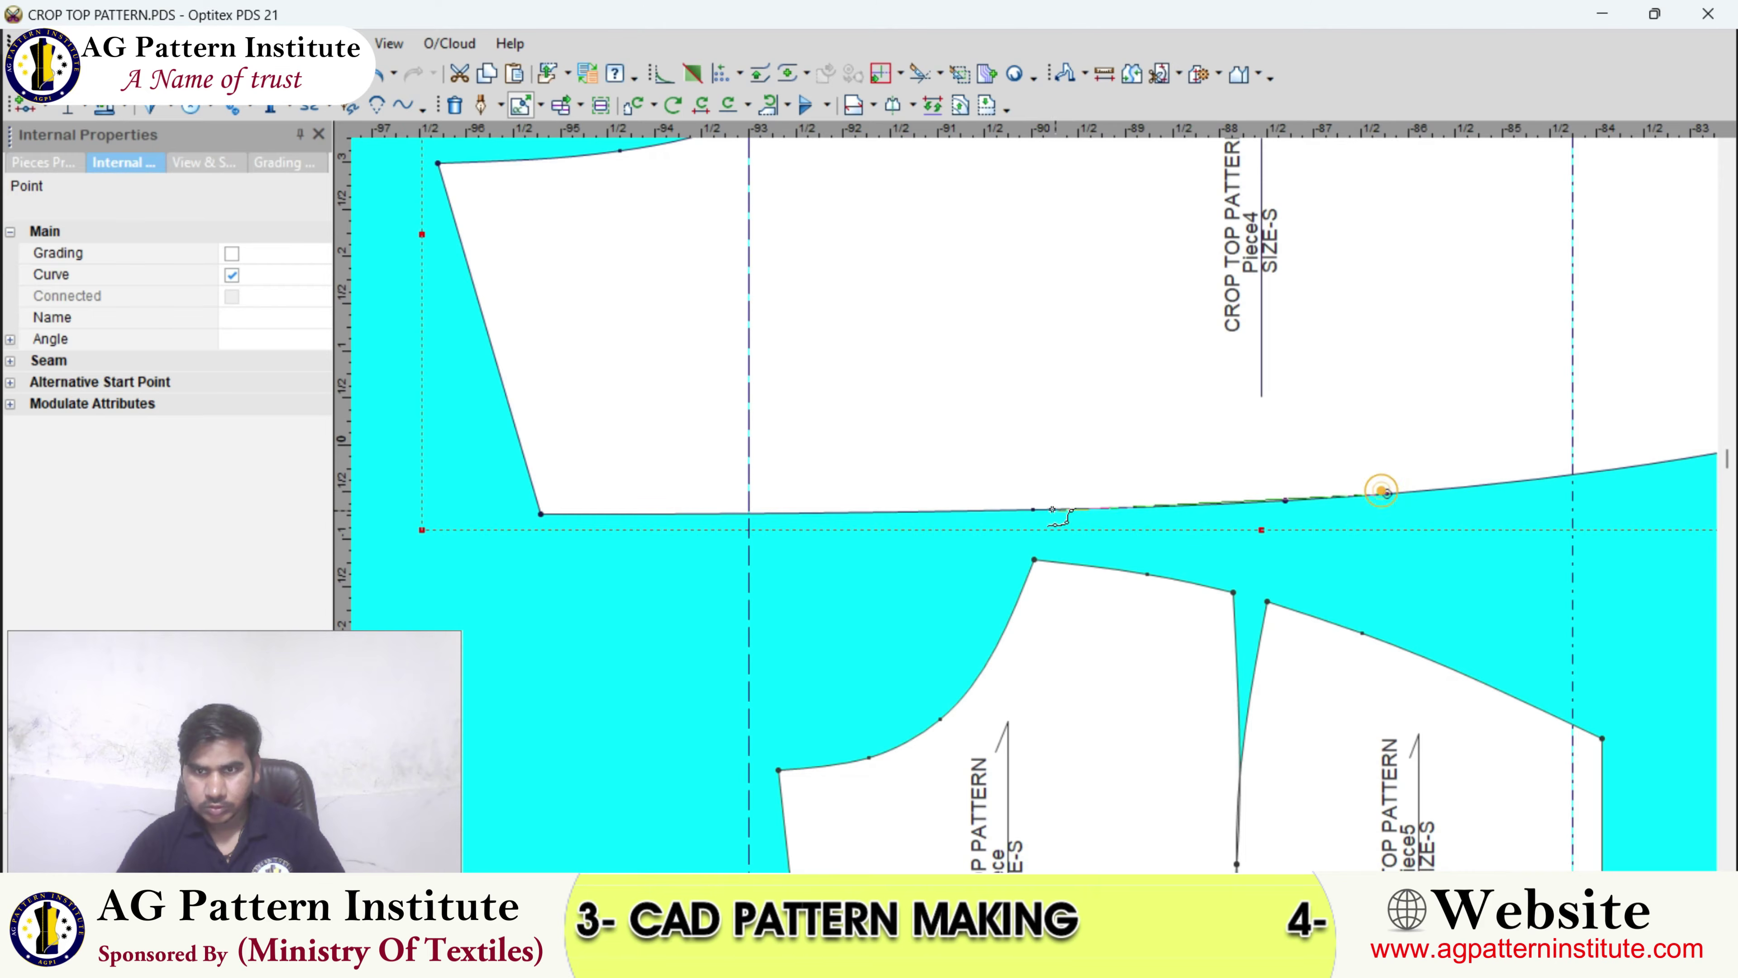
pyautogui.click(1032, 508)
pyautogui.scroll(2, 1271, 490)
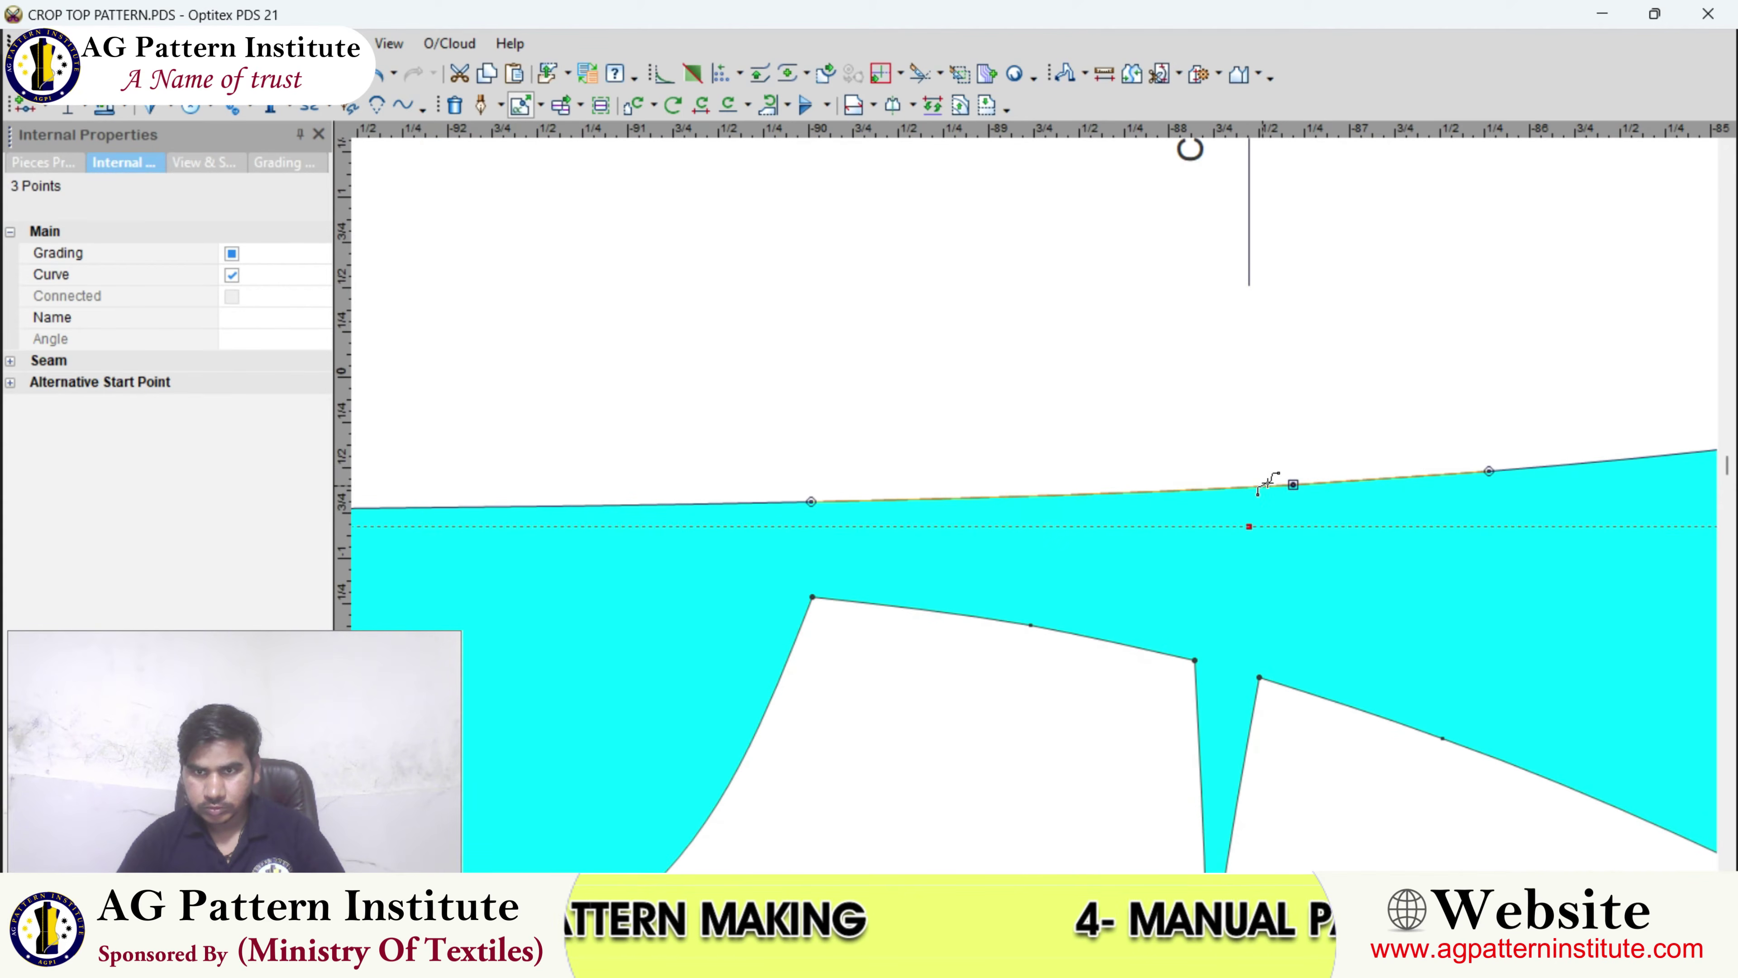
pyautogui.click(1291, 485)
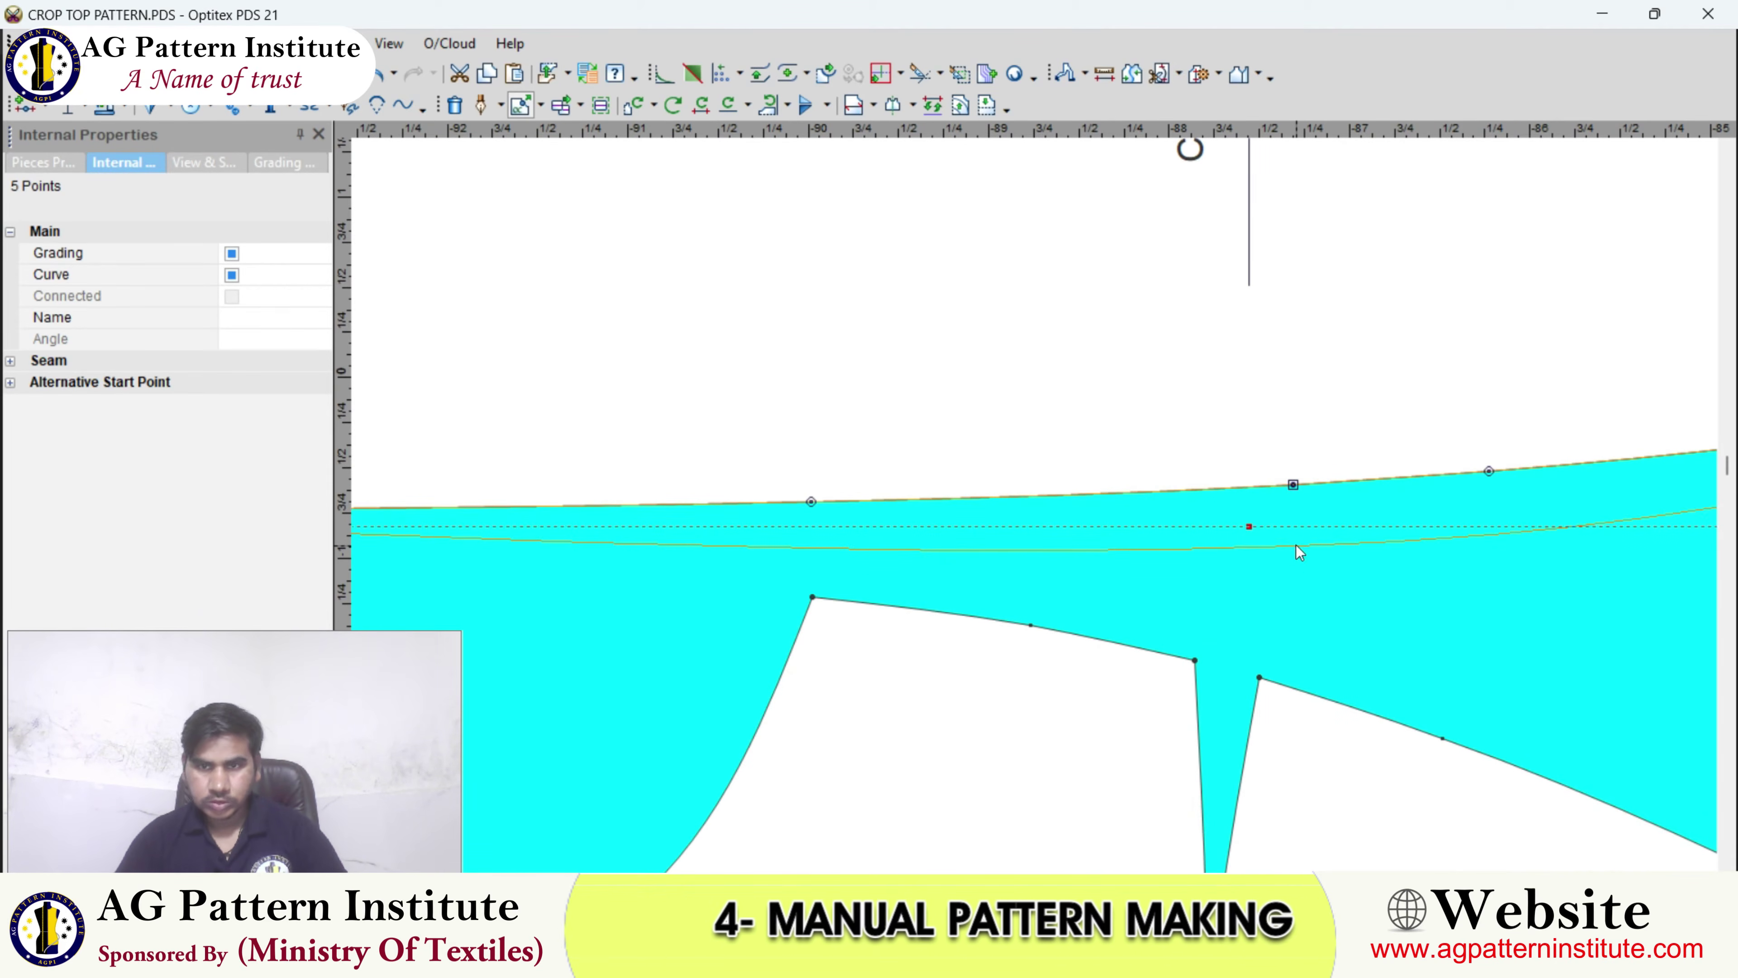
pyautogui.click(1296, 545)
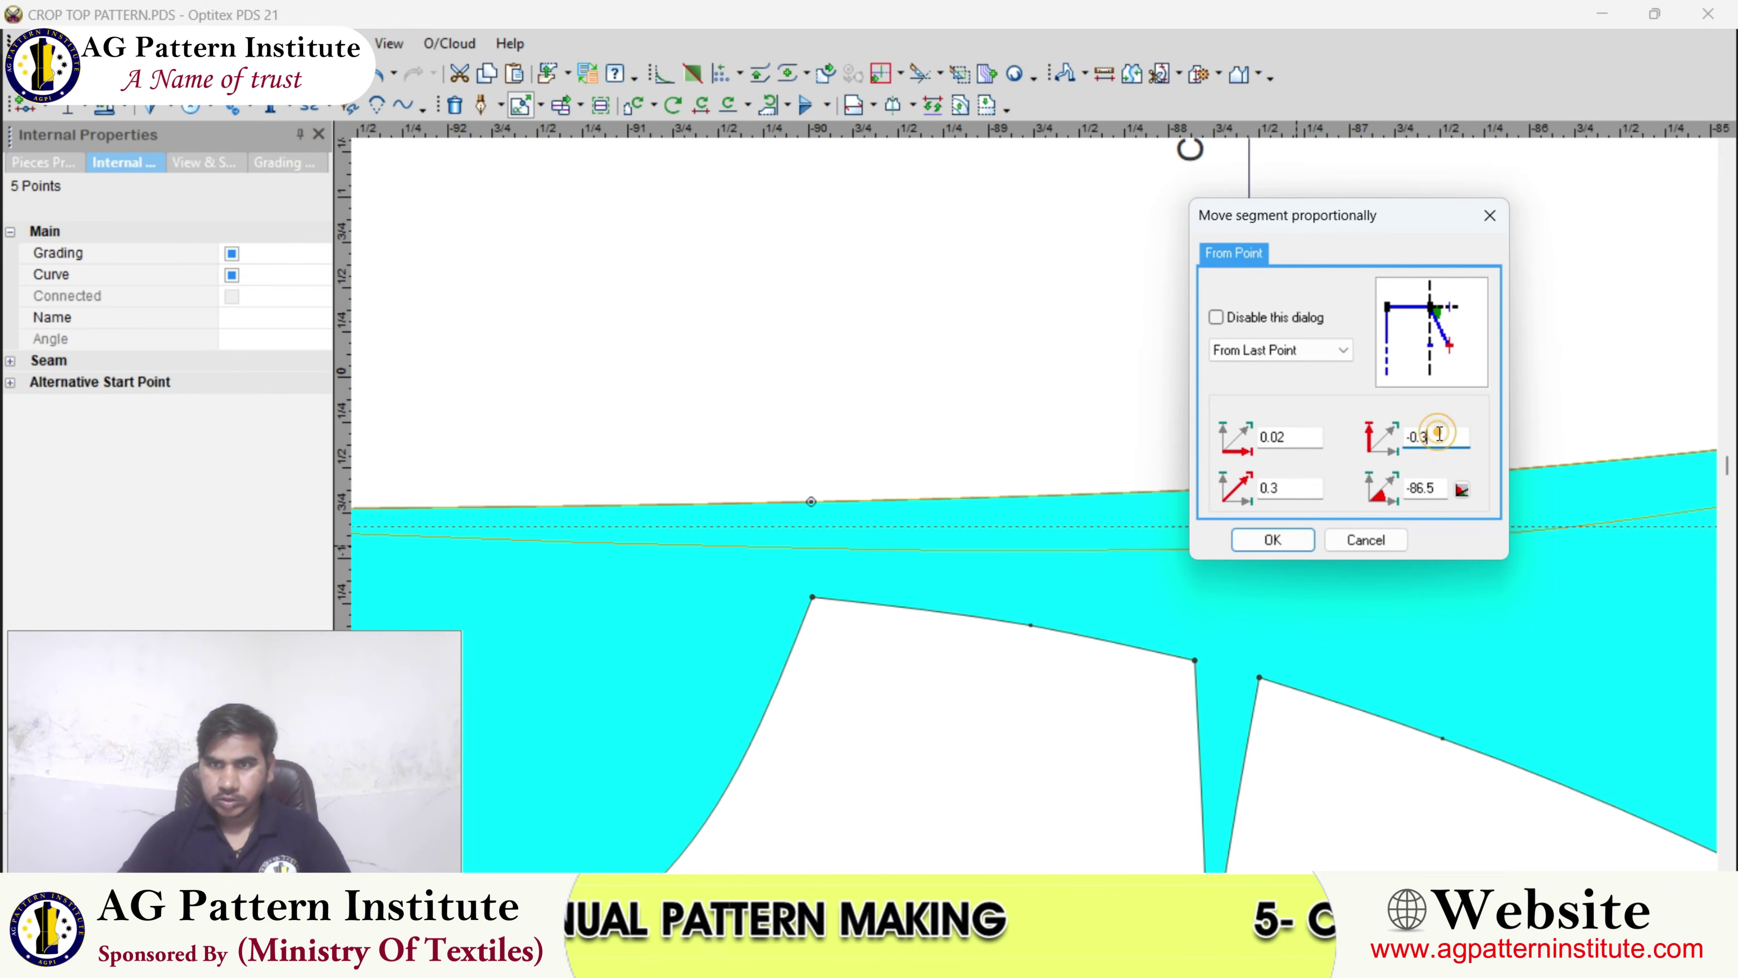
pyautogui.press('BackSpace')
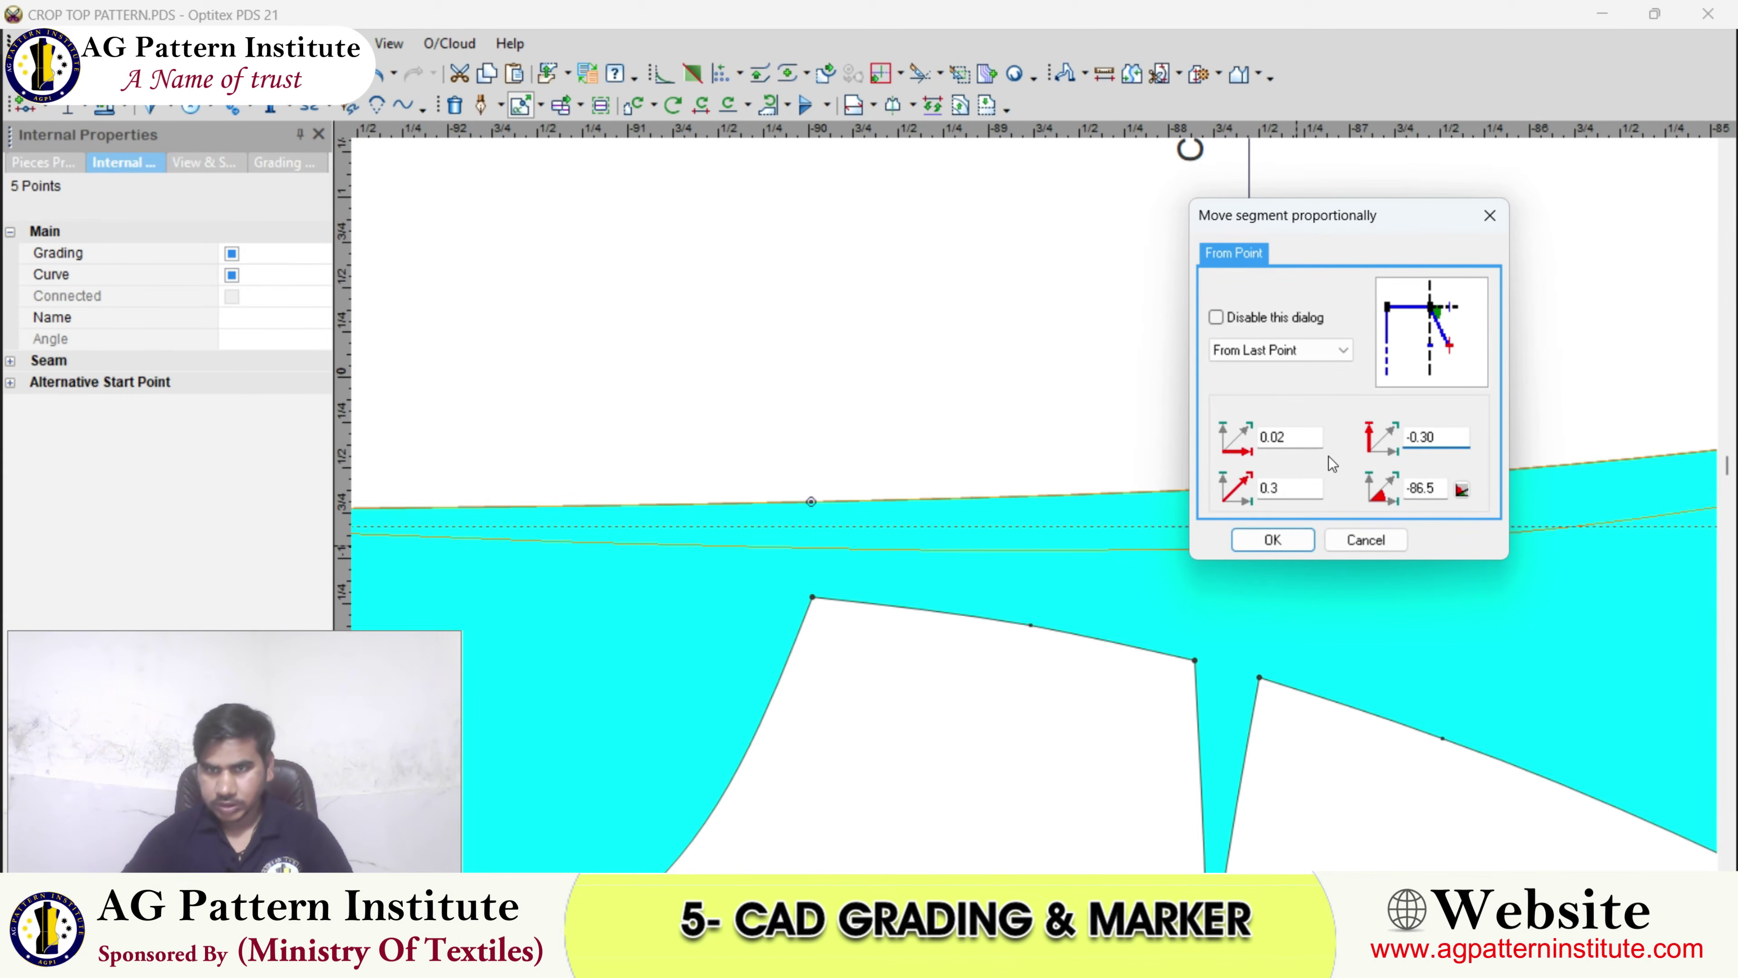
pyautogui.hotkey('shift', 'Tab')
pyautogui.write('0')
pyautogui.press('Return')
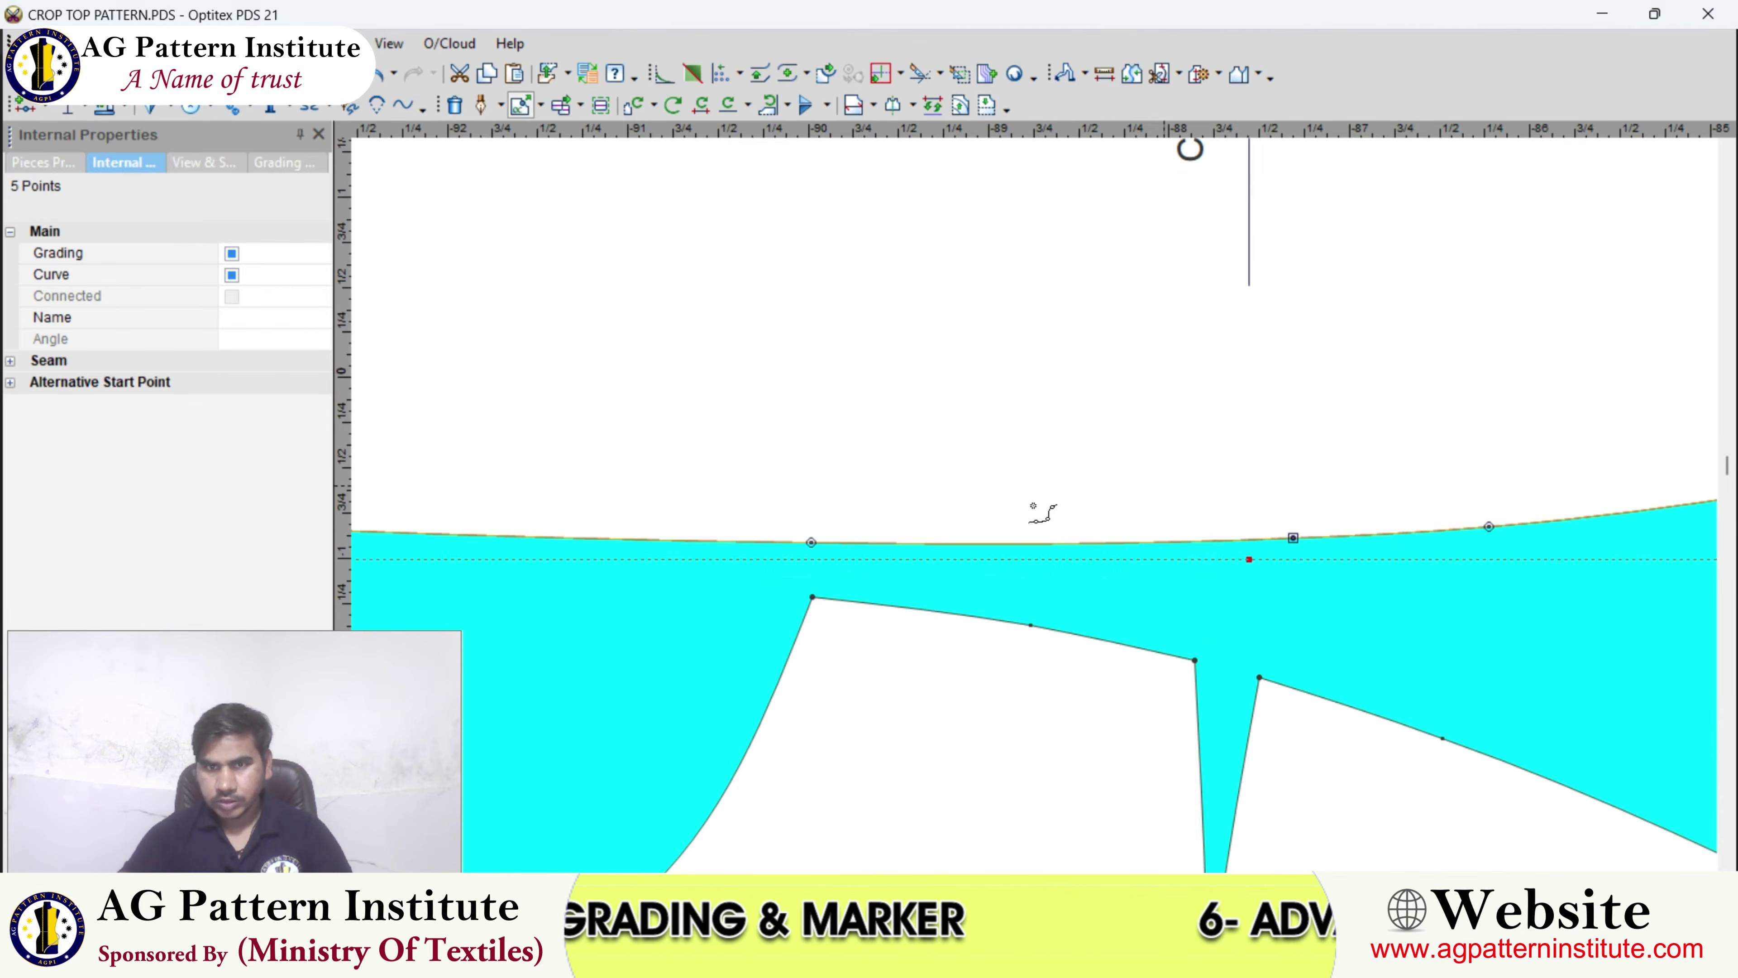
# - Overlay the widened cup piece on the split cups at the armhole's top point to compare the lowered underbust seam
pyautogui.scroll(-5, 1033, 506)
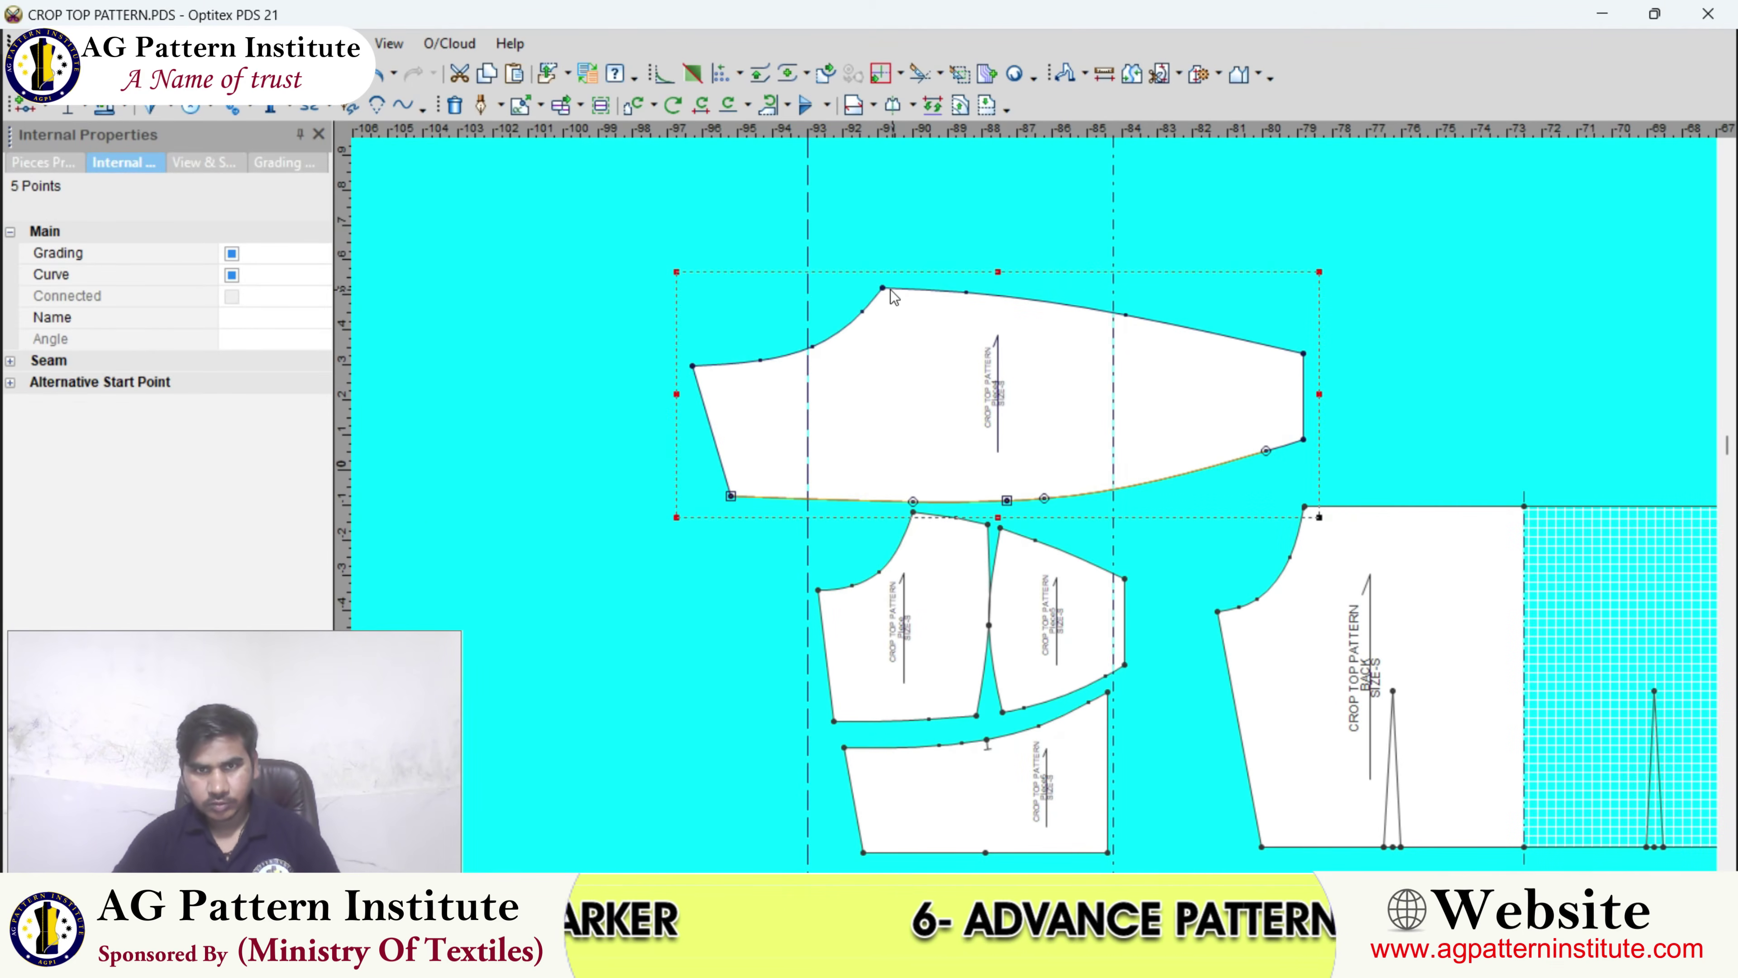
pyautogui.moveTo(893, 299); pyautogui.dragTo(924, 524)
pyautogui.scroll(2, 1035, 506)
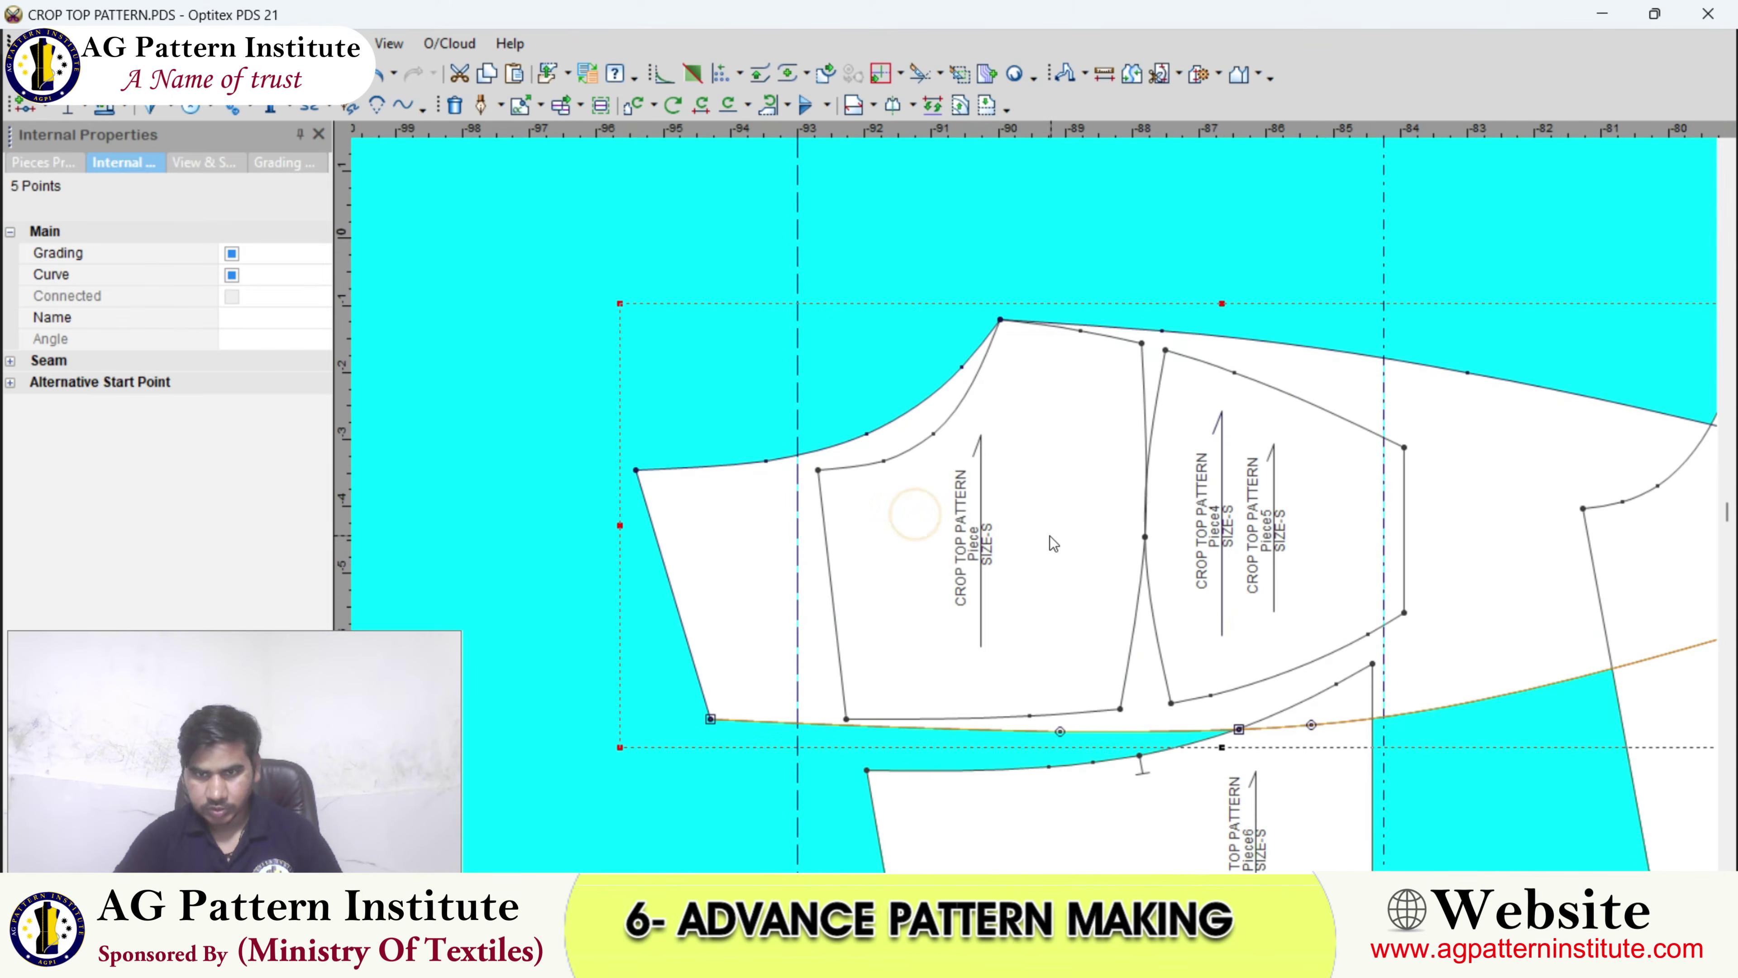
# - Move the widened cup piece clear of the split cup pieces and clear the selection
pyautogui.scroll(2, 1038, 506)
pyautogui.scroll(-4, 1038, 501)
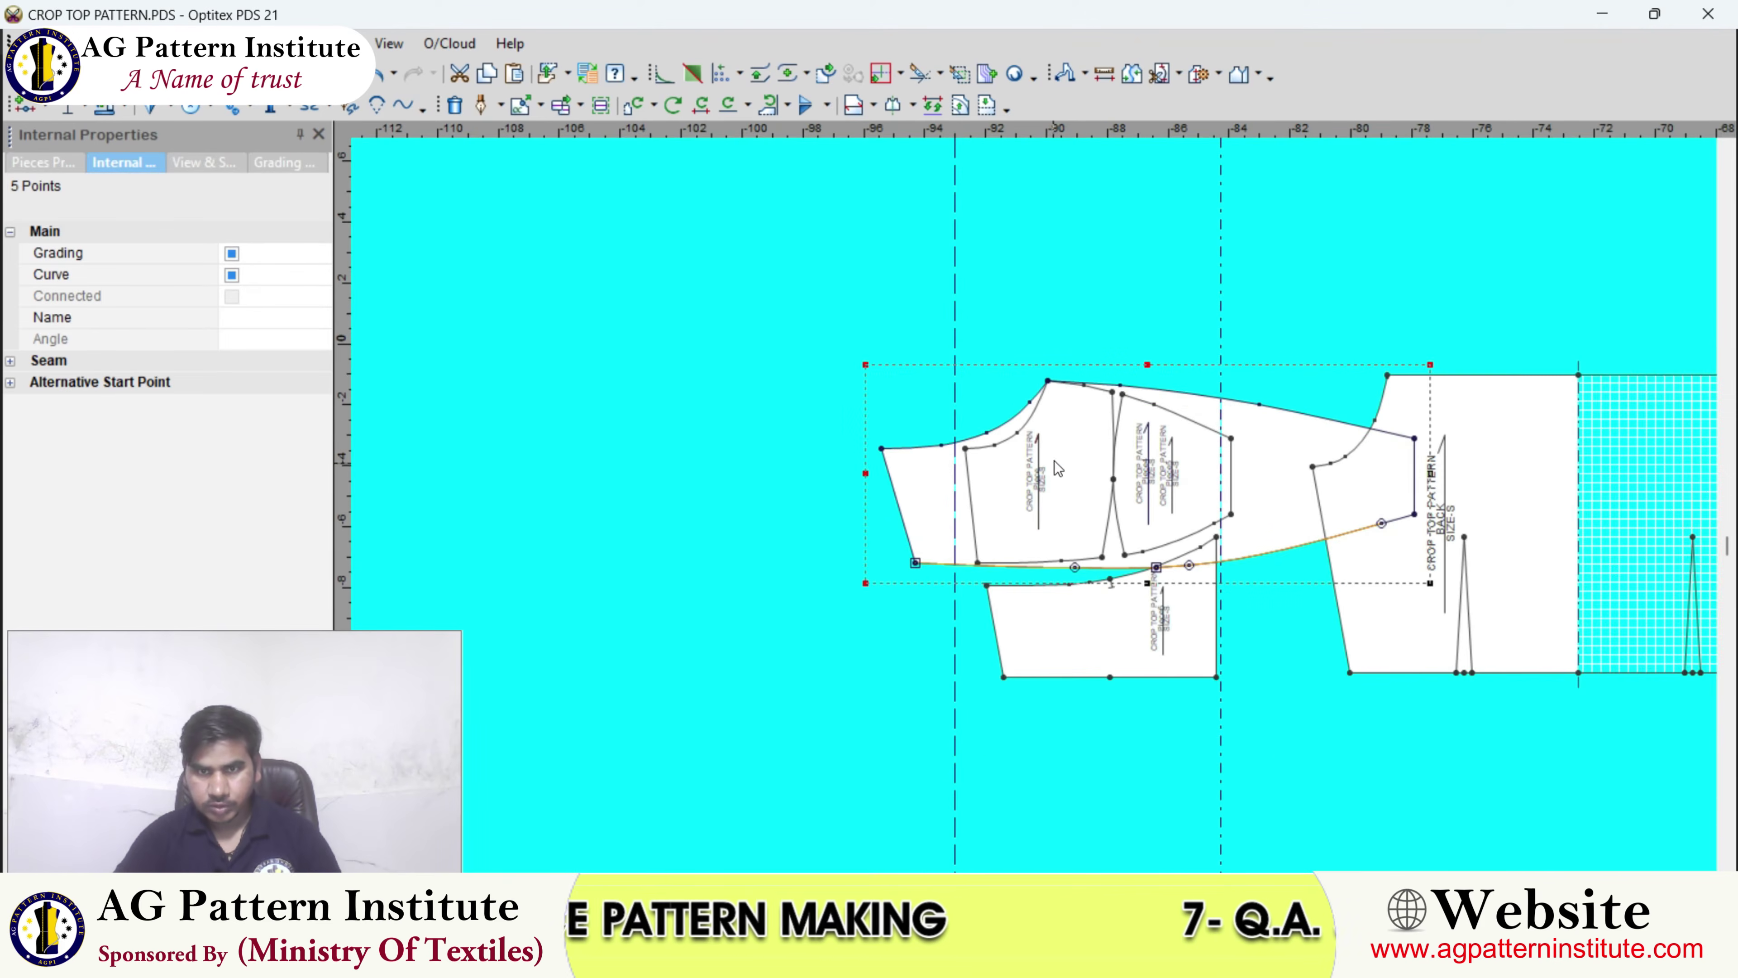
pyautogui.scroll(2, 773, 285)
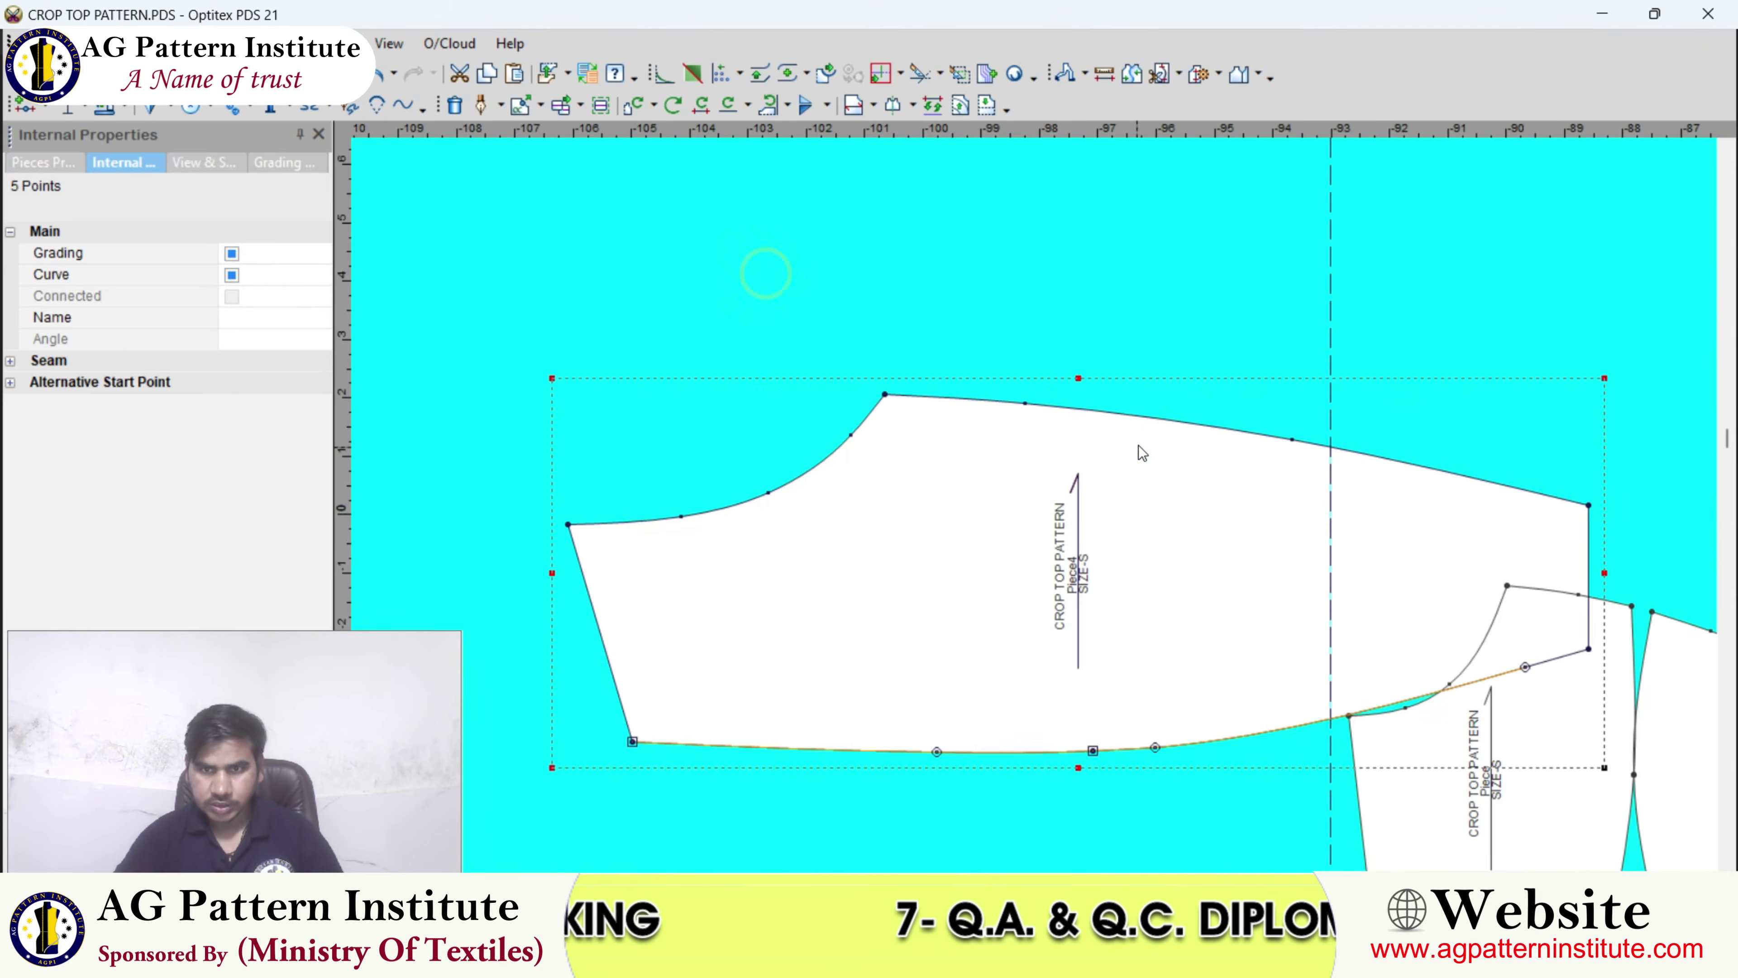
pyautogui.click(1144, 435)
pyautogui.scroll(-3, 1038, 506)
pyautogui.scroll(1, 1037, 507)
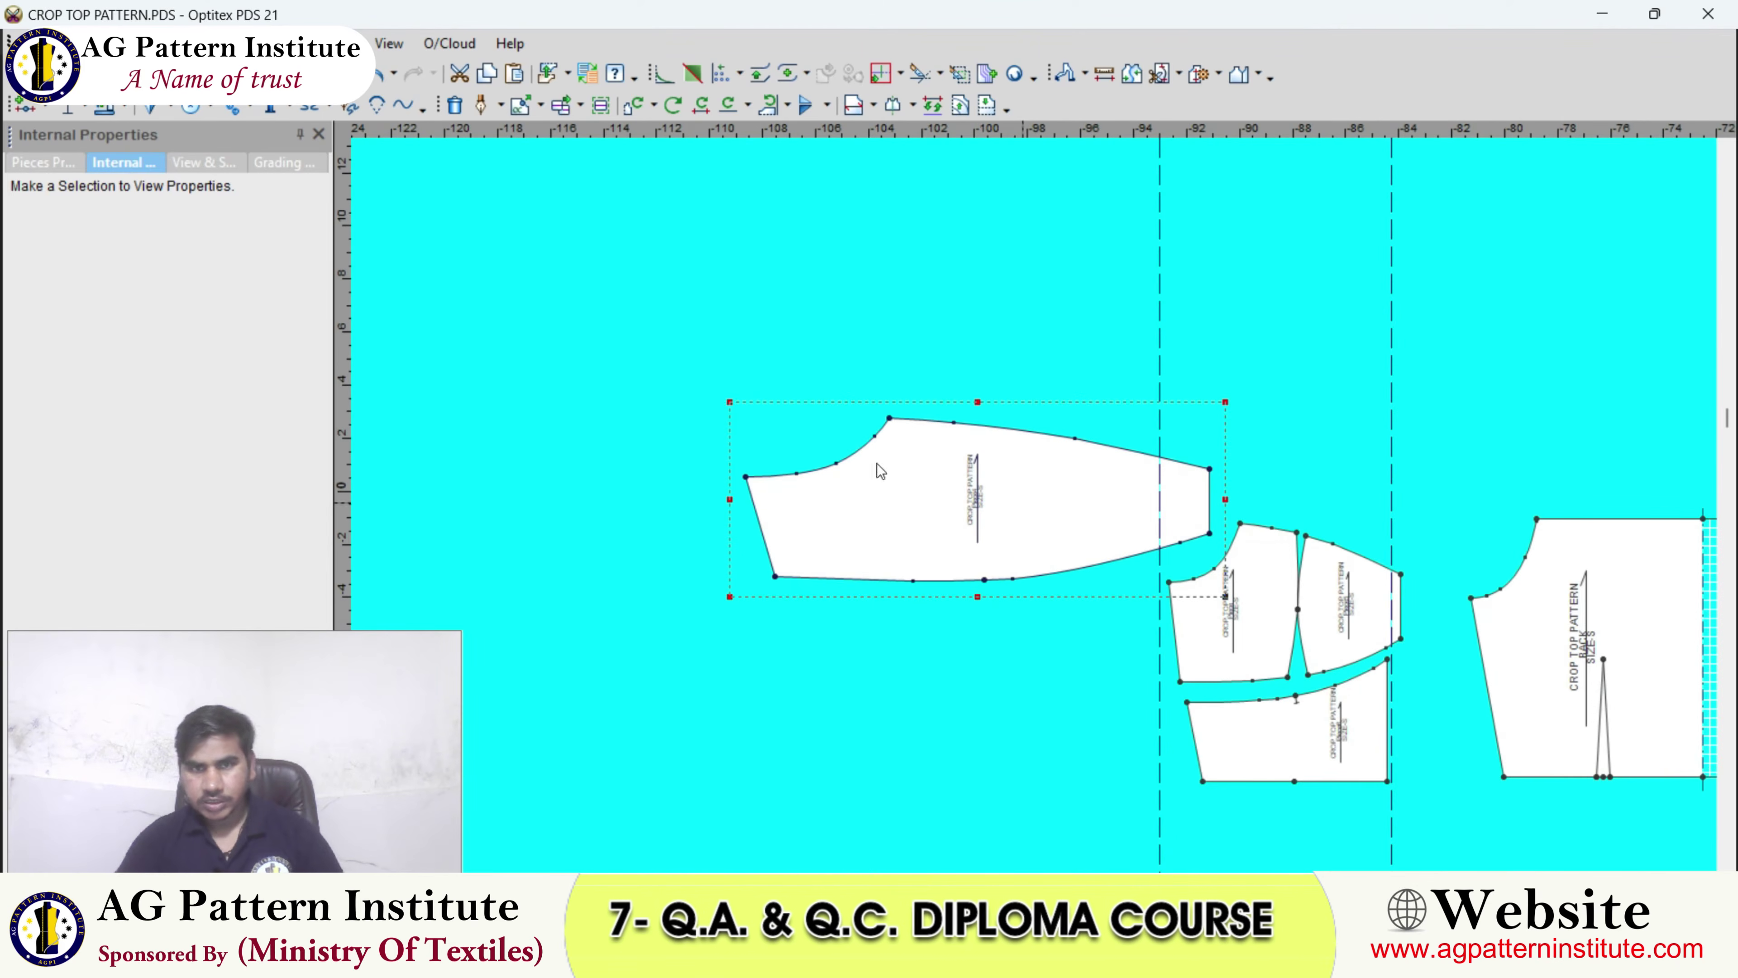
pyautogui.scroll(1, 1033, 506)
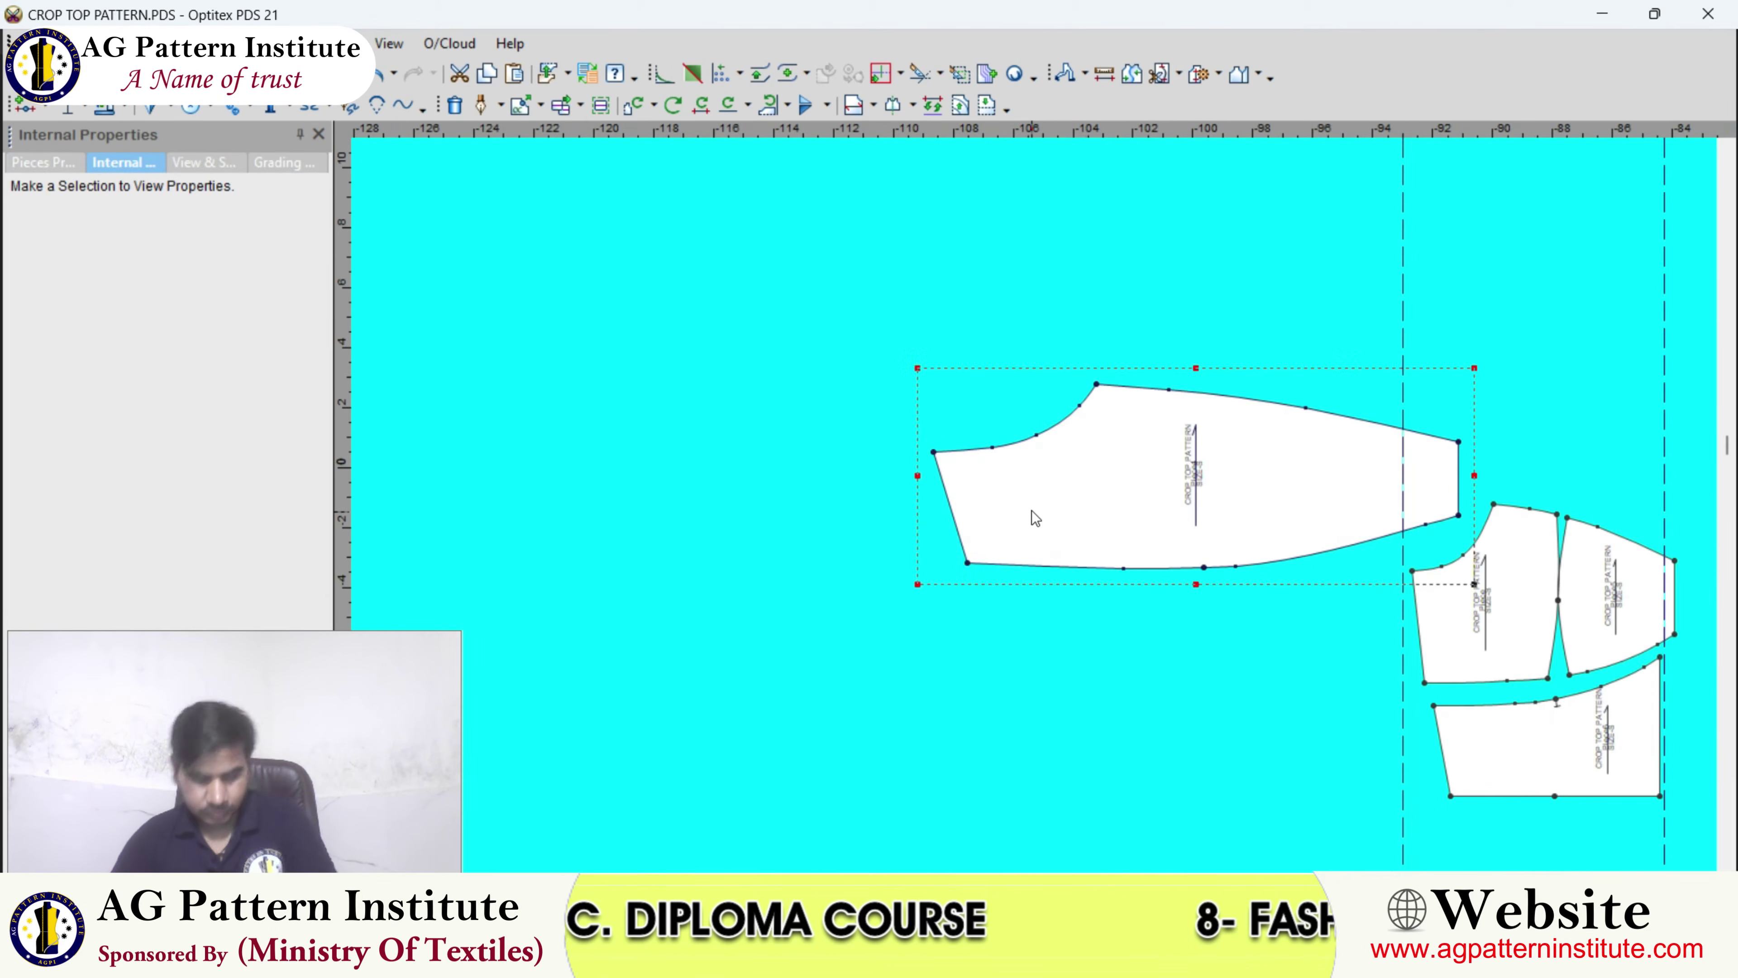
# - Move the widened cup piece's lower side-seam corner point outward to make the side edge steeper
pyautogui.scroll(1, 1036, 510)
pyautogui.scroll(-2, 1039, 510)
pyautogui.scroll(2, 1027, 513)
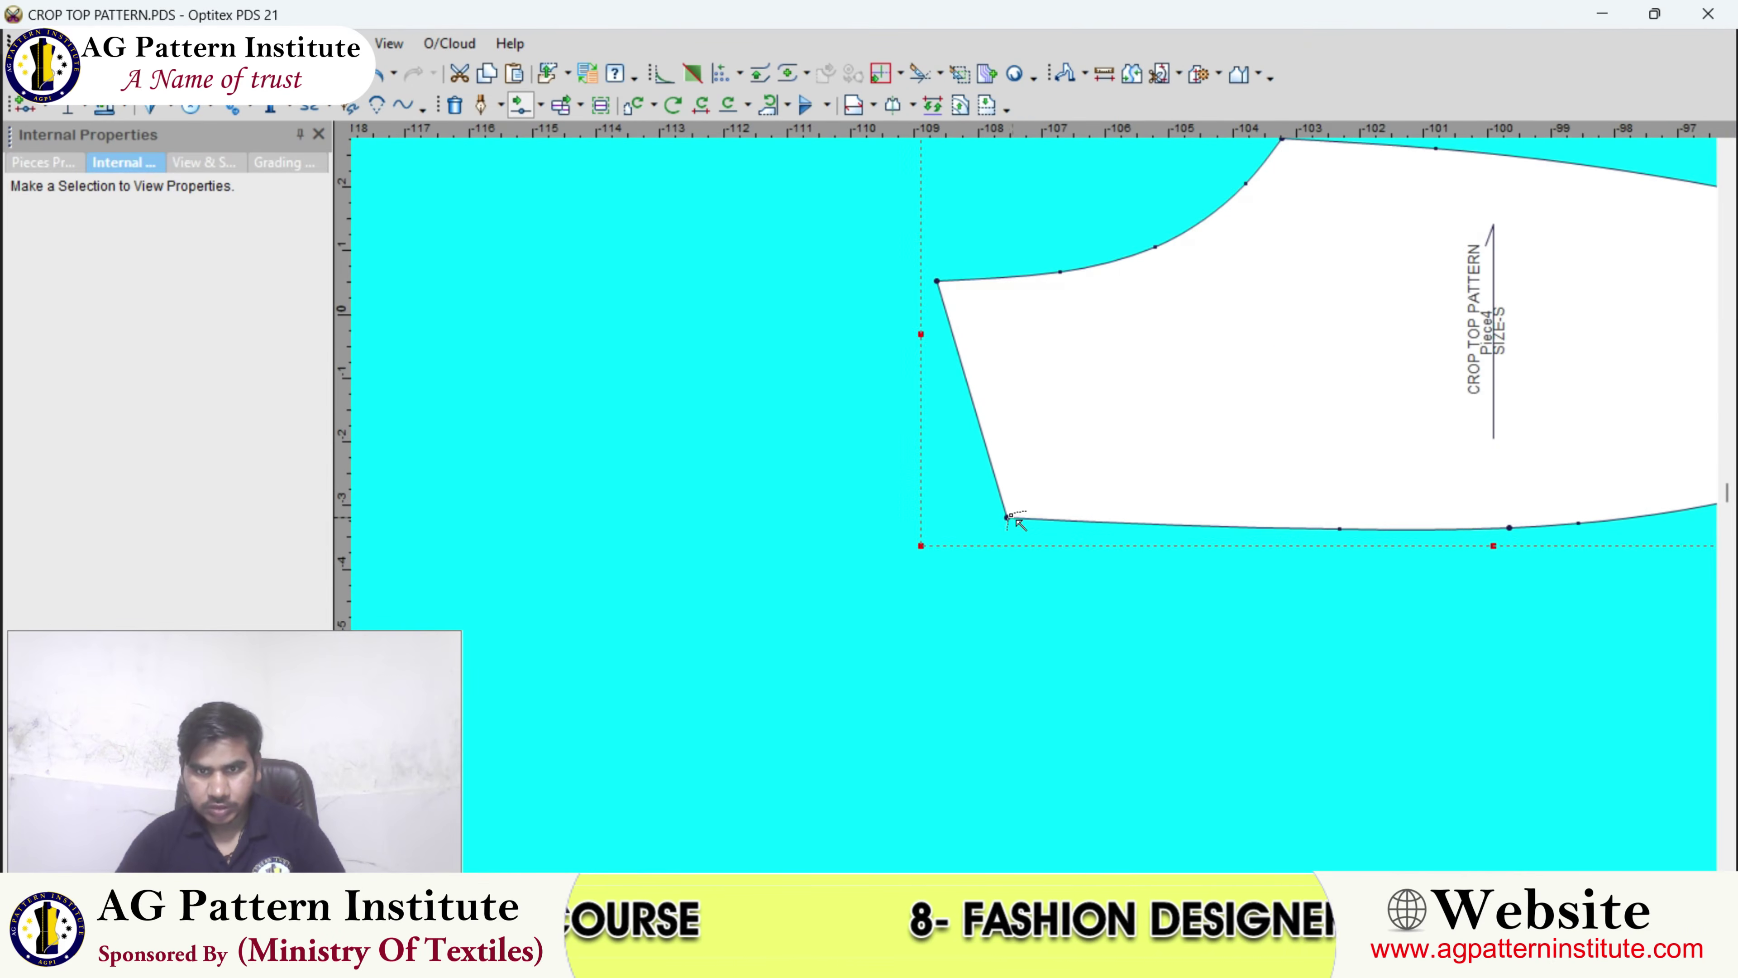
pyautogui.click(999, 522)
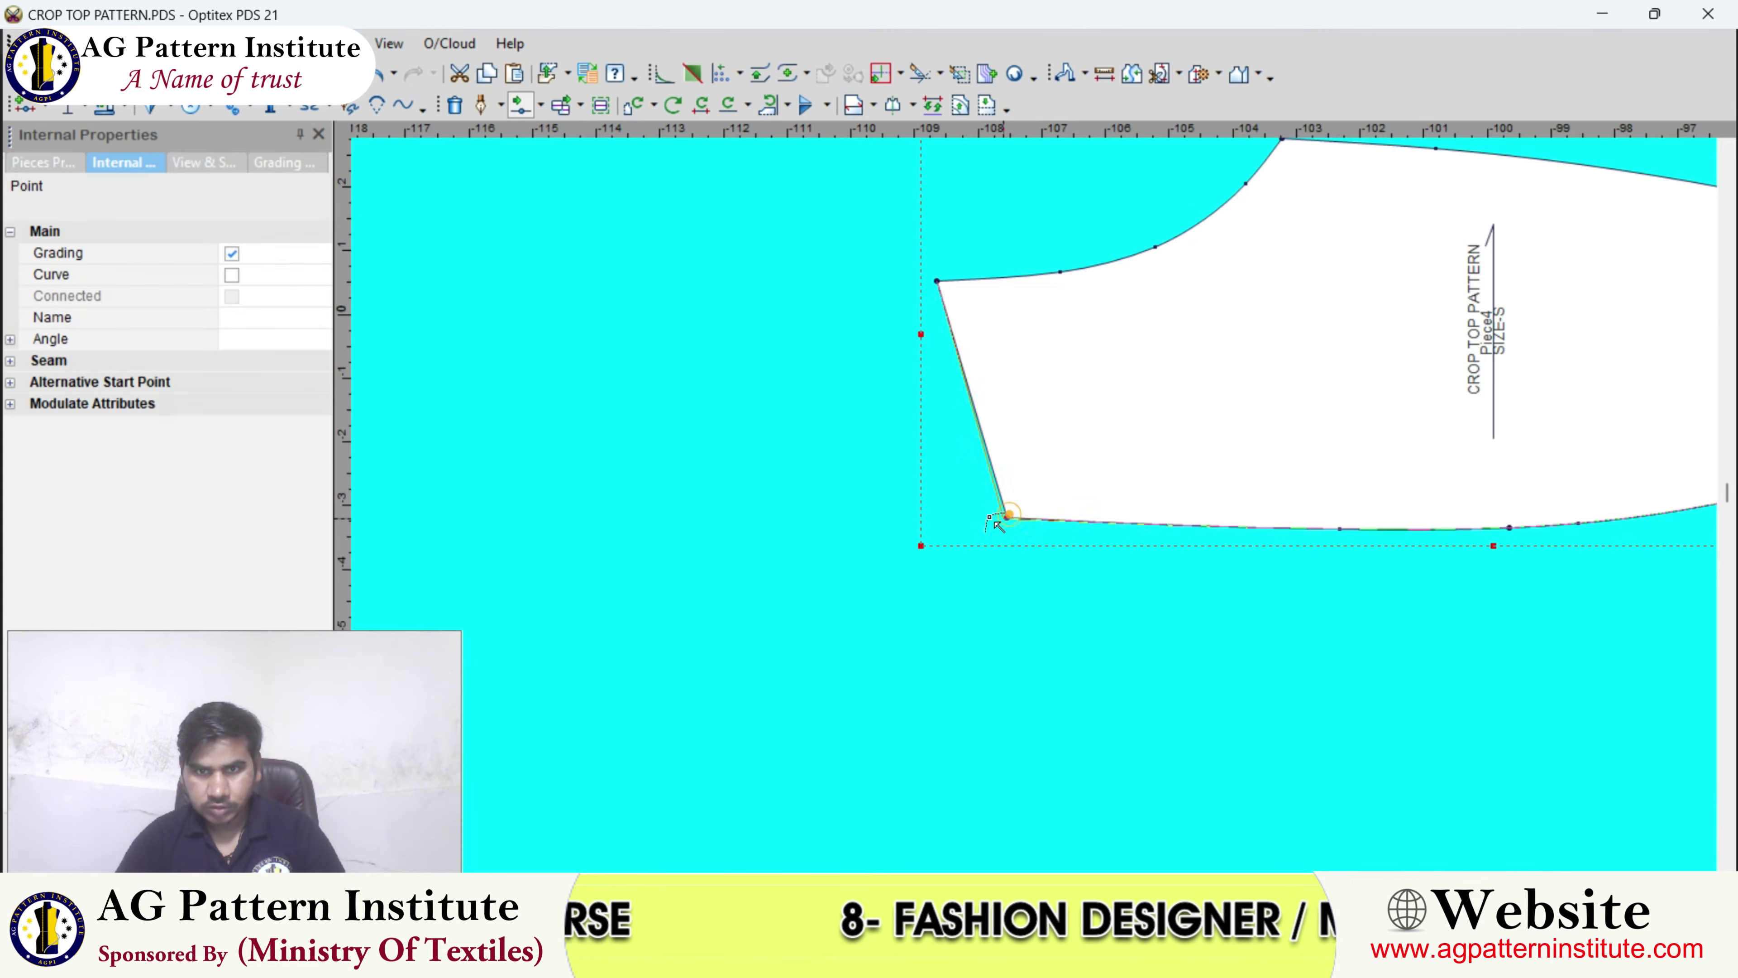
pyautogui.click(968, 514)
pyautogui.press('Return')
pyautogui.scroll(-2, 1064, 479)
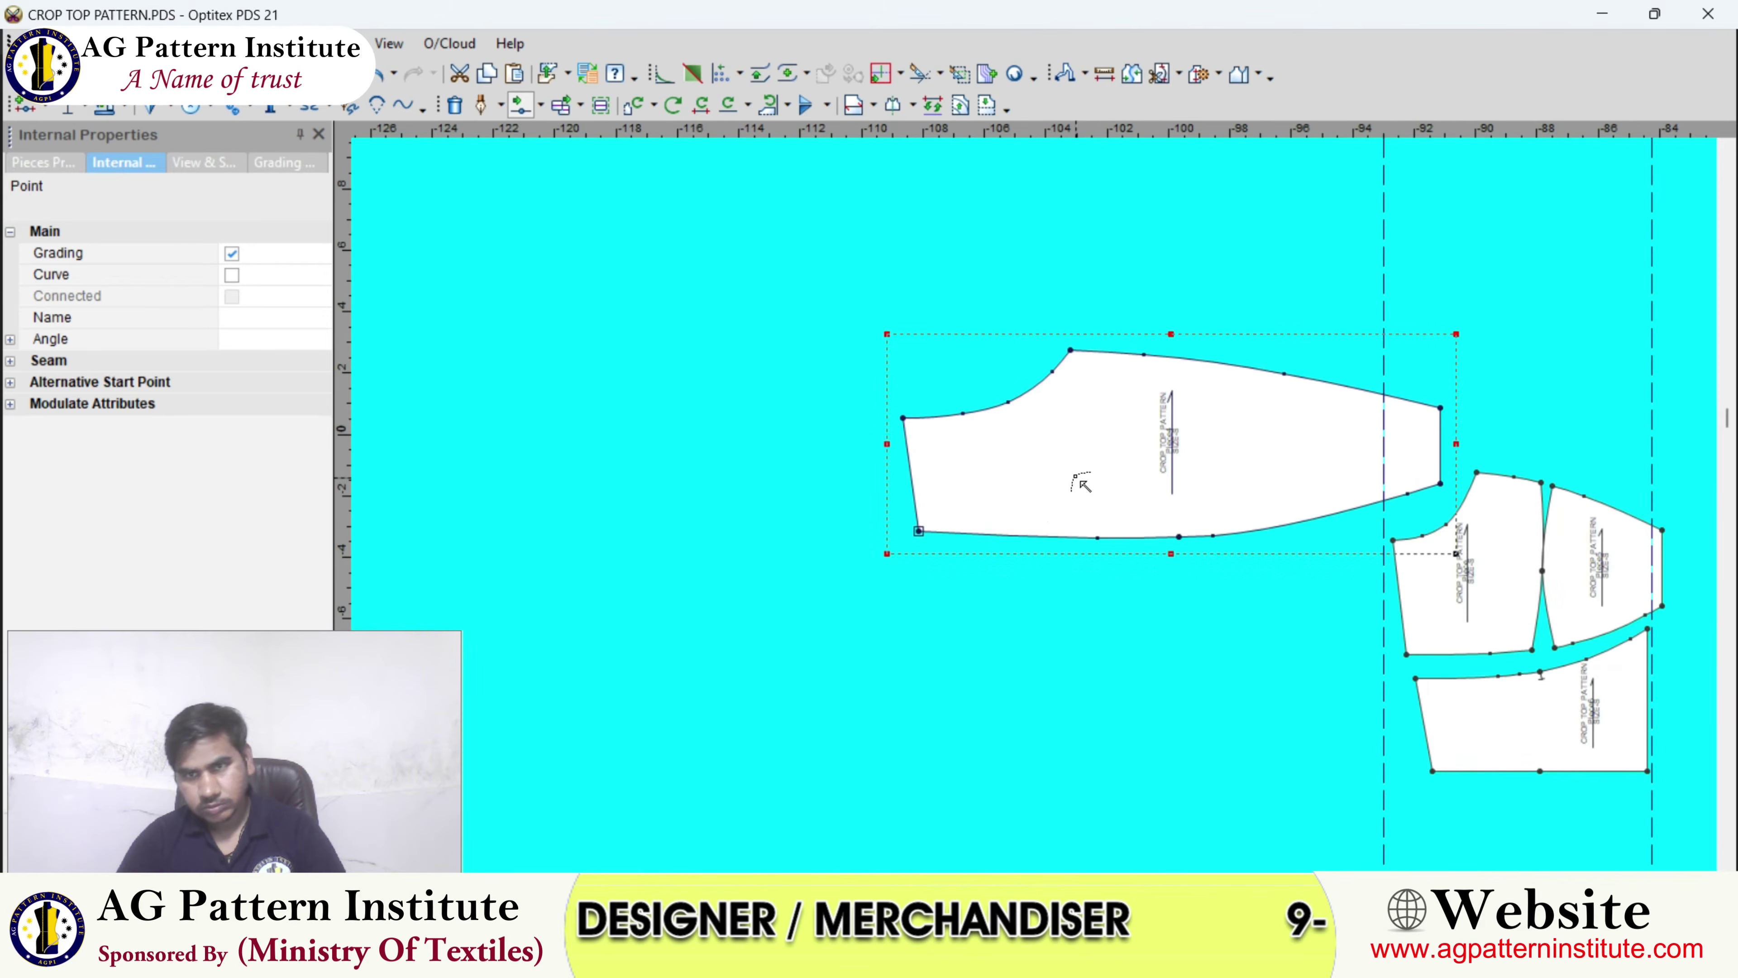
# - Draw an internal gathering wave below the widened cup's upper edge with 13 waves, 3 internal points per wave, height 0.24 and angle 0.0
pyautogui.scroll(1, 1017, 511)
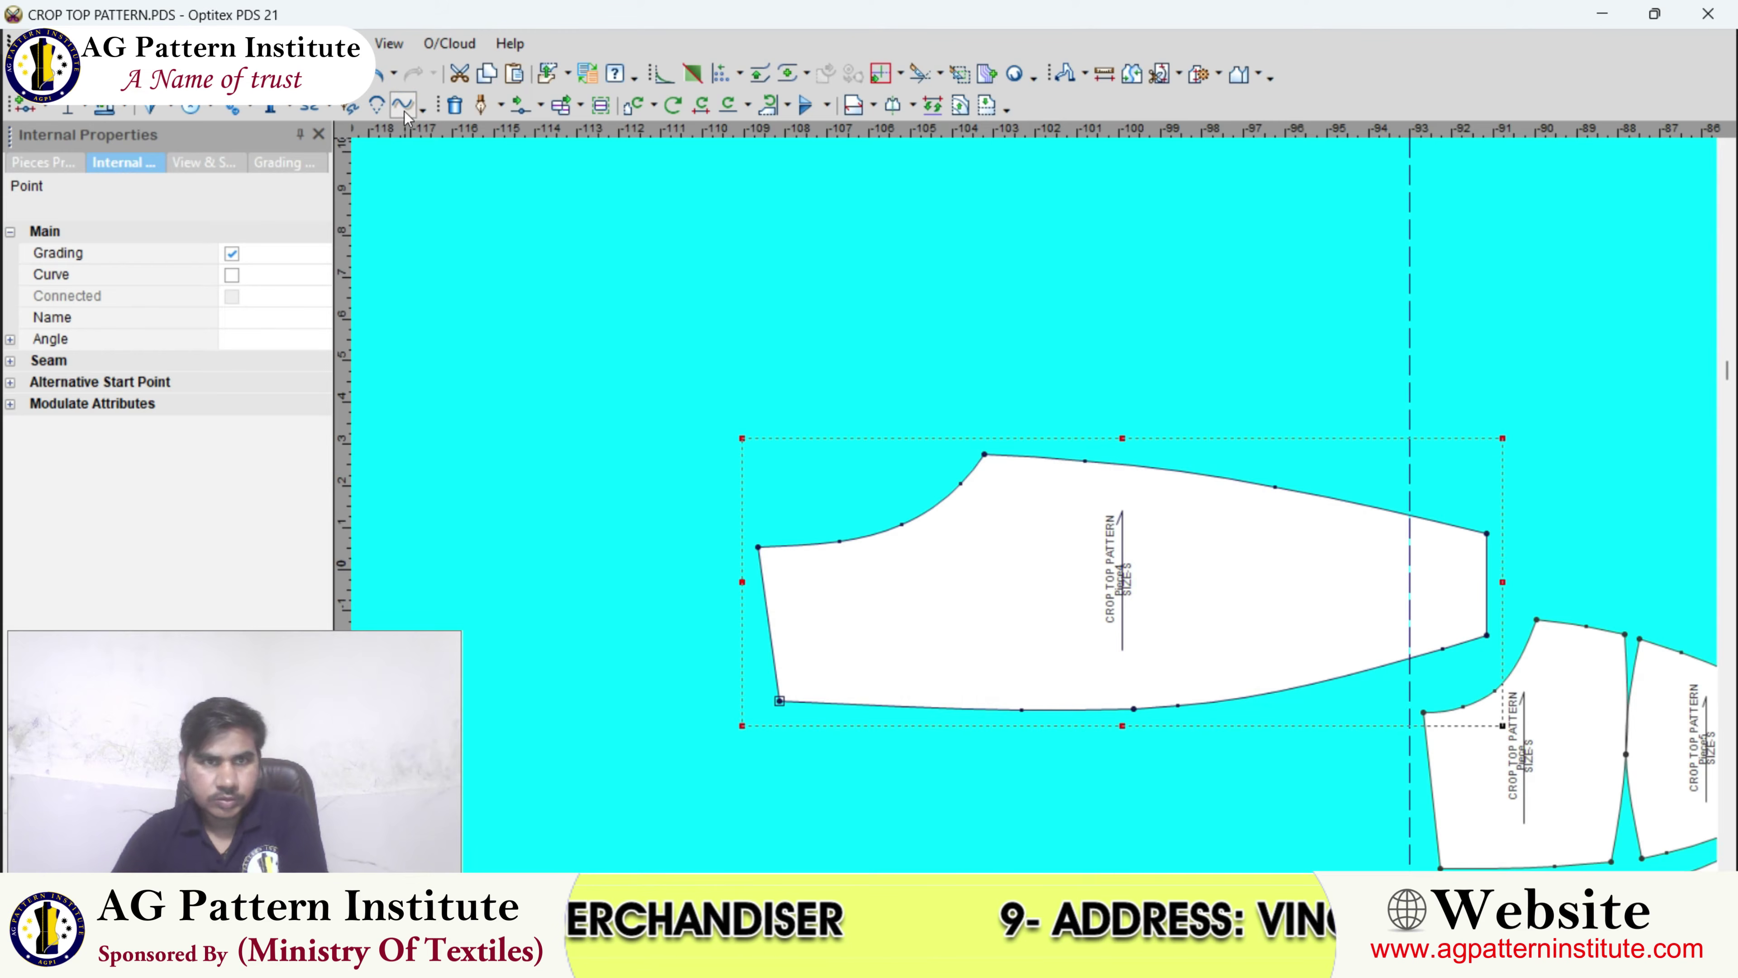
pyautogui.scroll(1, 920, 409)
pyautogui.click(1064, 537)
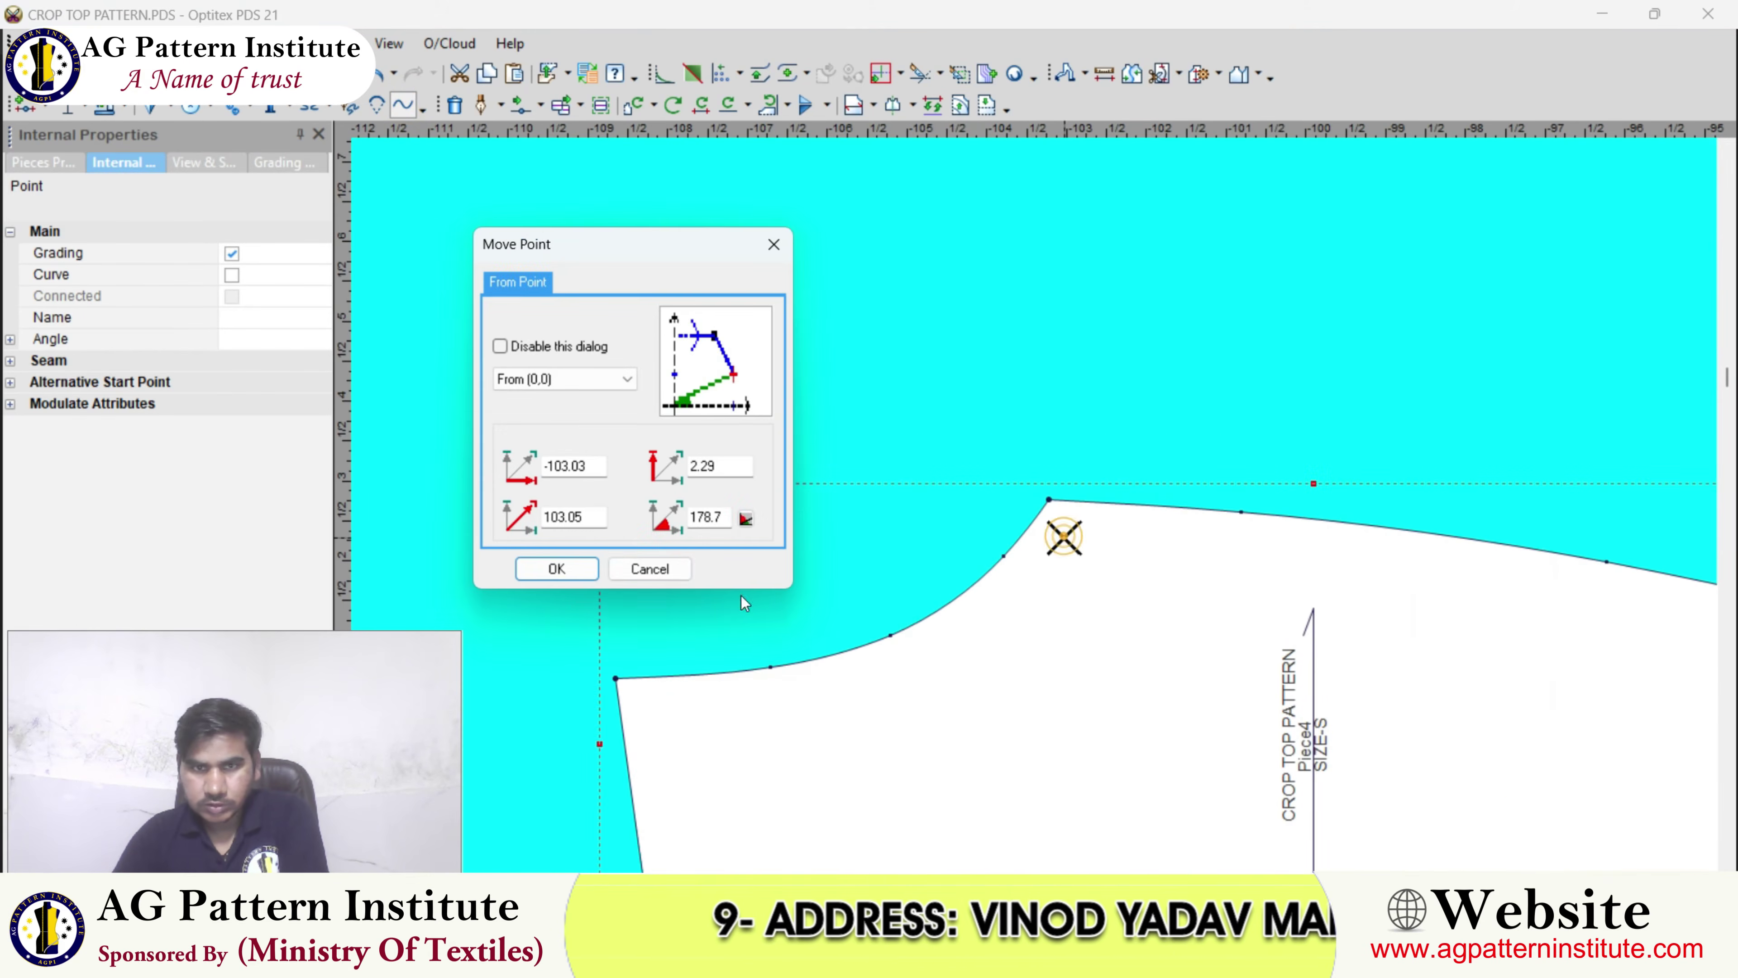
pyautogui.click(582, 572)
pyautogui.scroll(1, 1354, 616)
pyautogui.scroll(-2, 1331, 508)
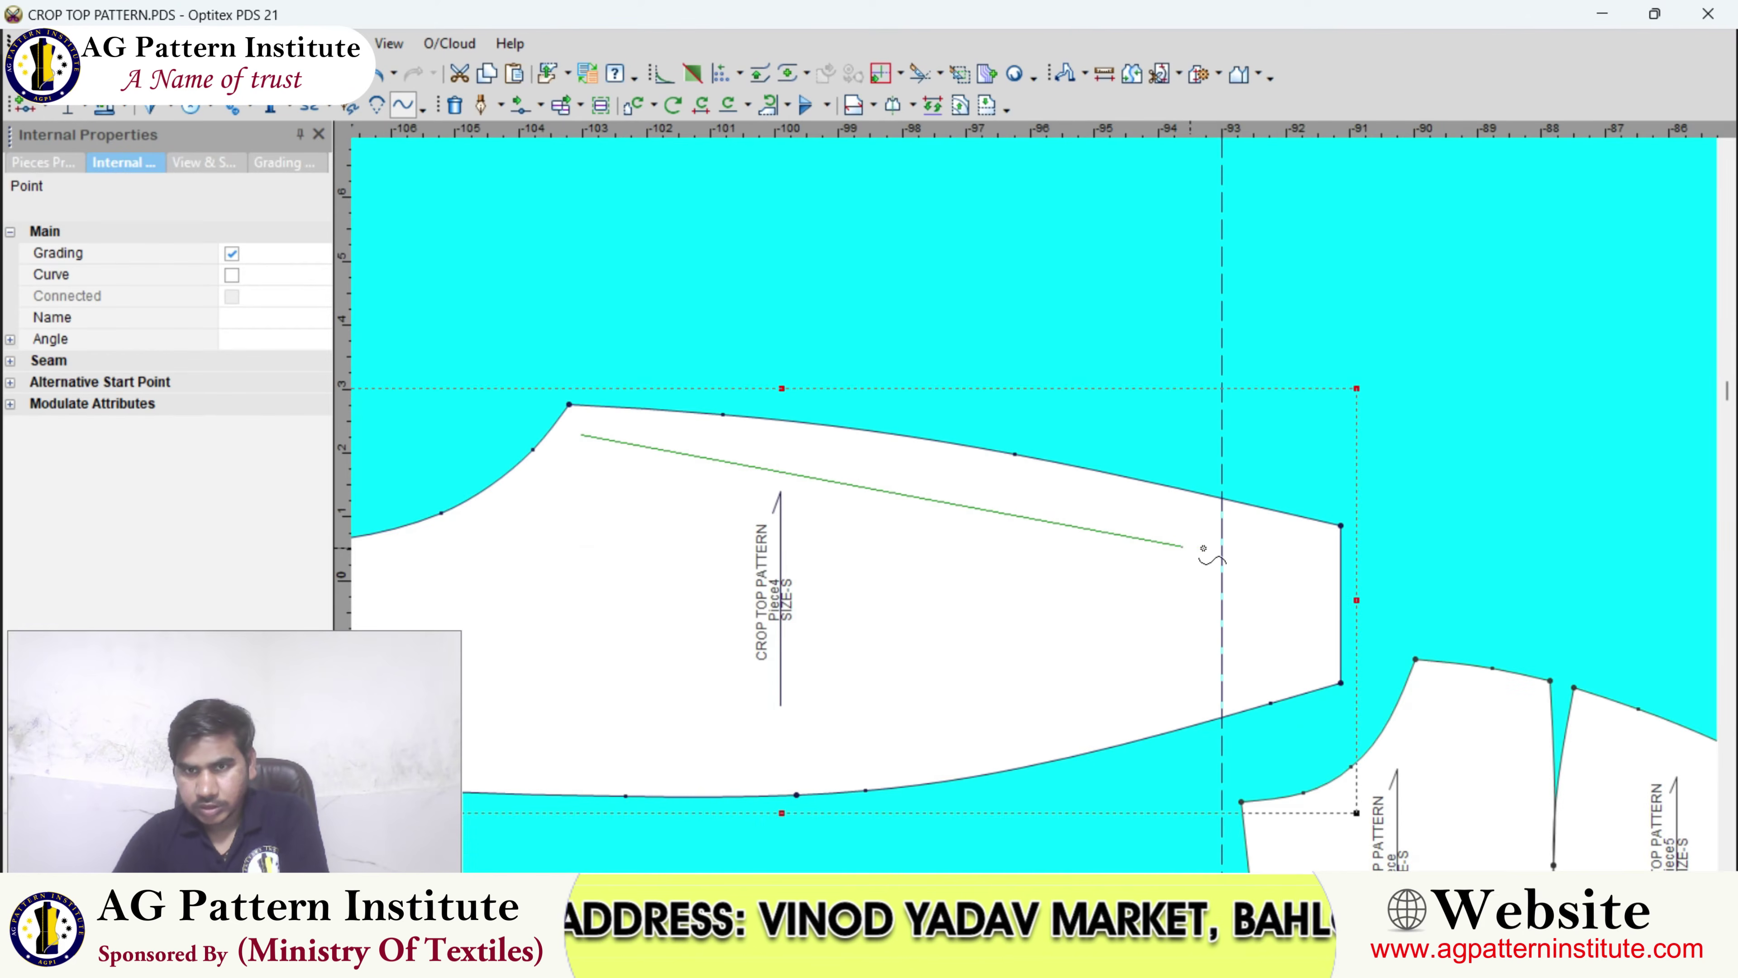
pyautogui.click(1306, 552)
pyautogui.click(554, 572)
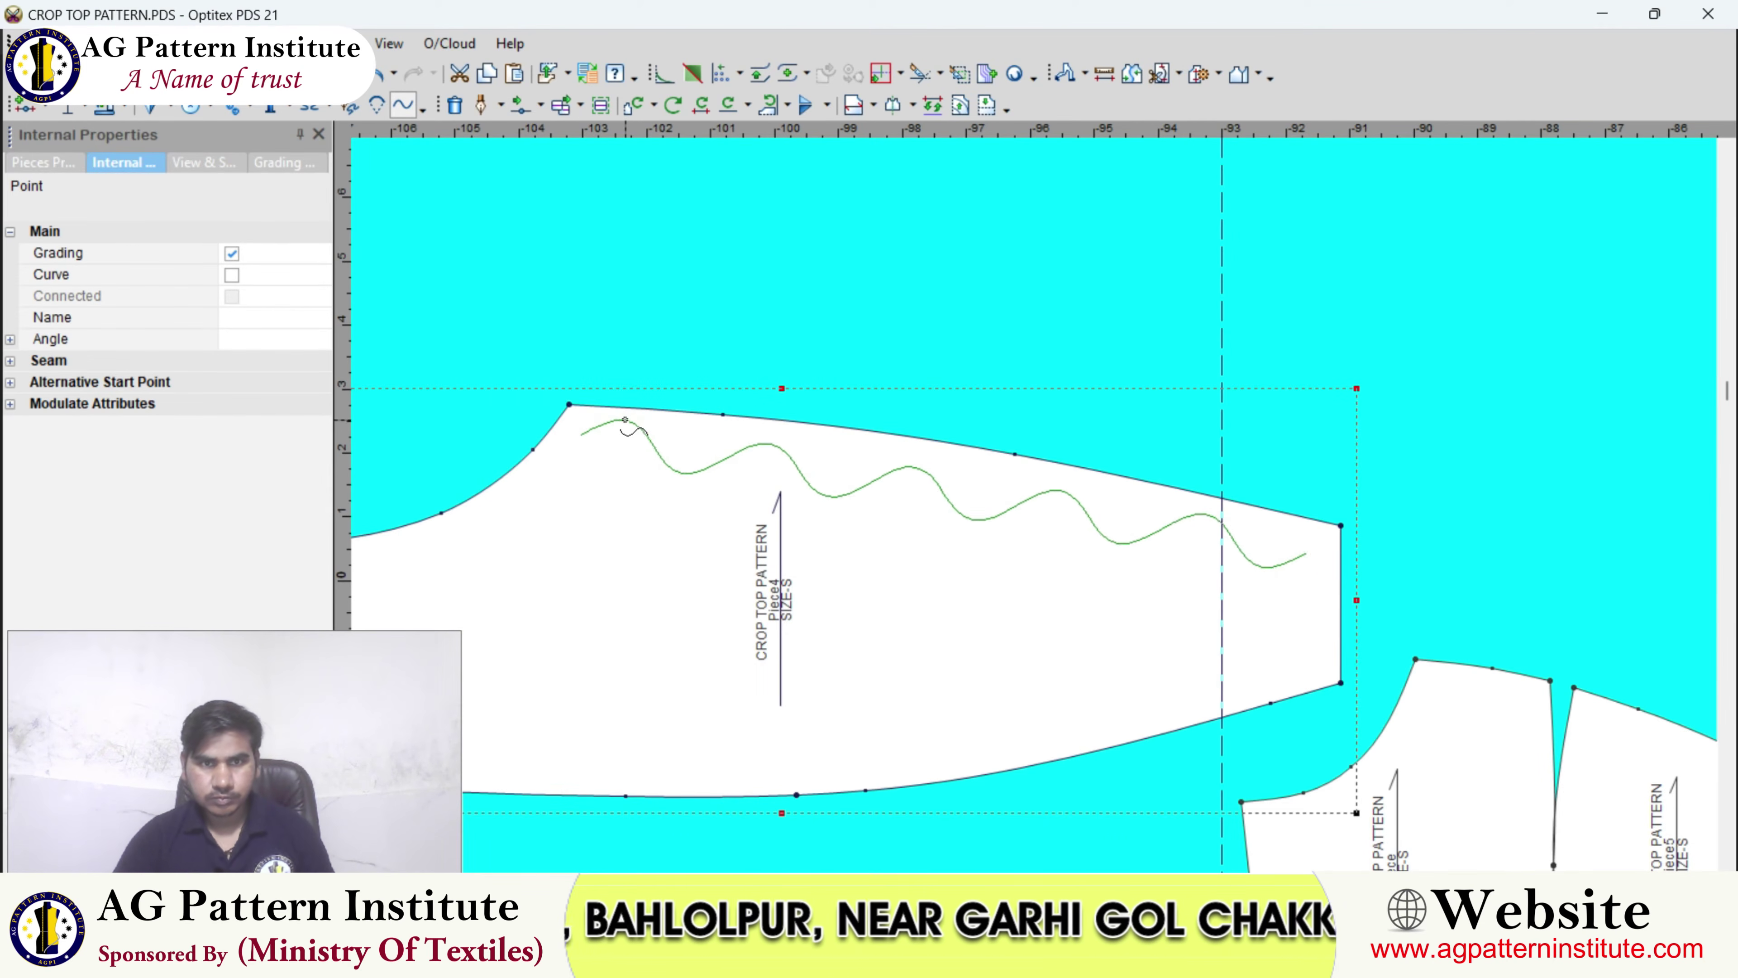
pyautogui.click(611, 423)
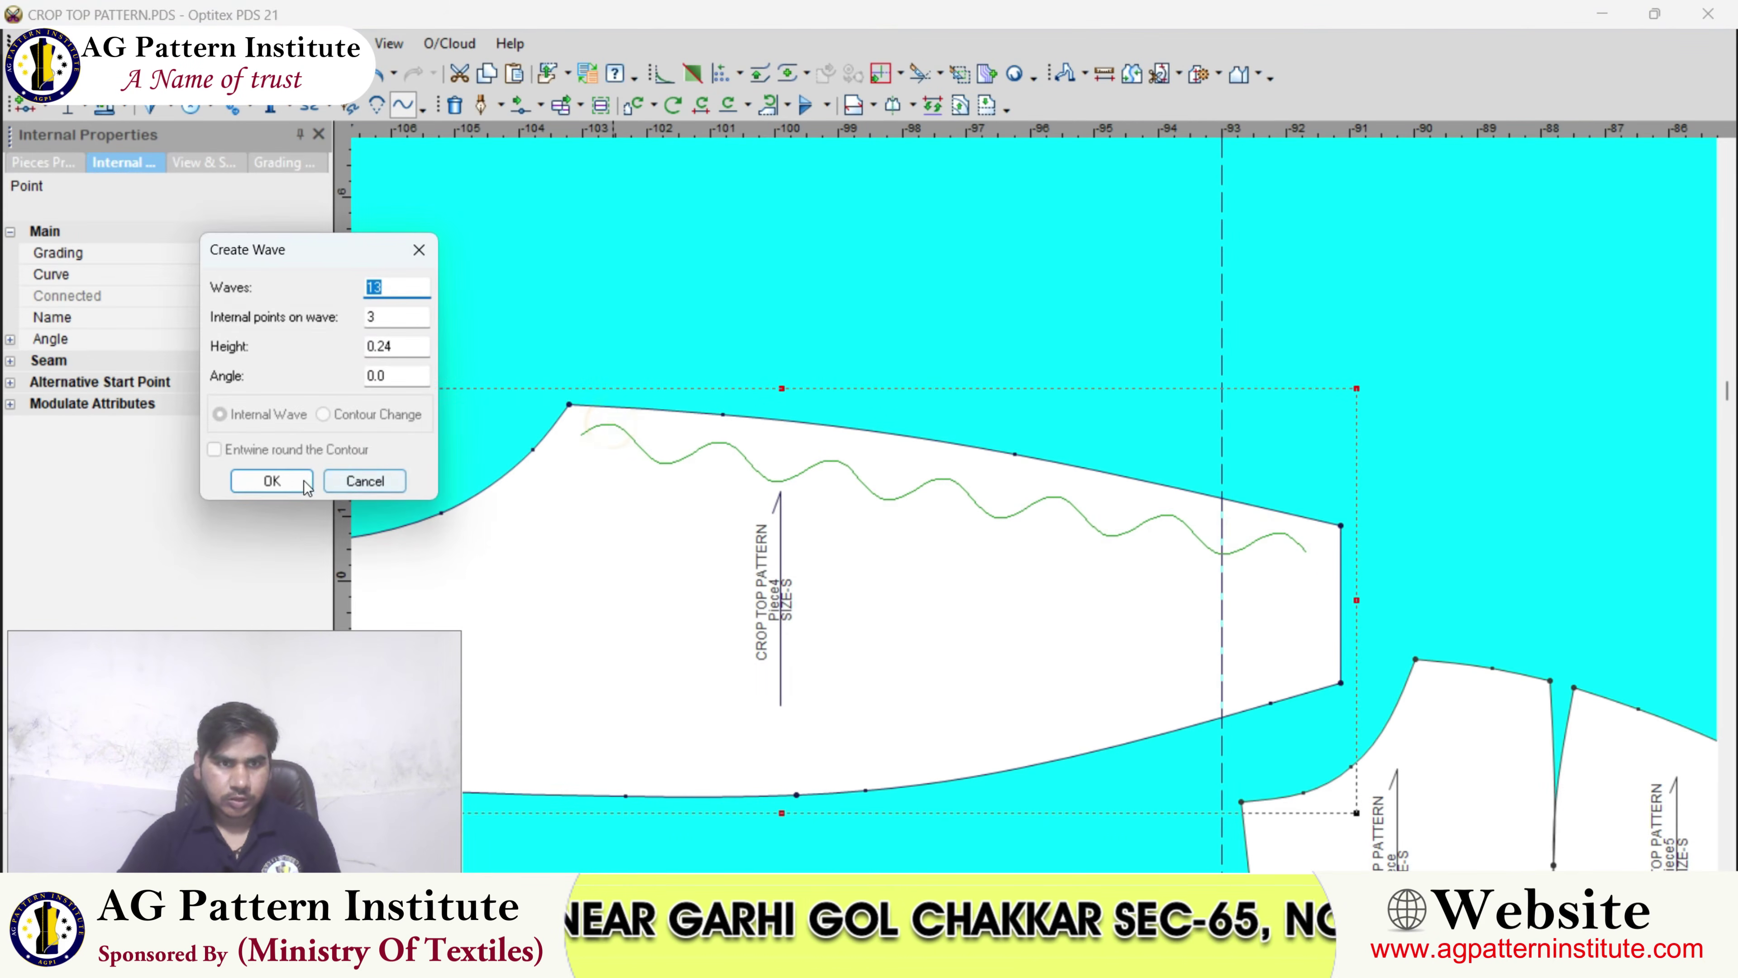
pyautogui.click(272, 481)
pyautogui.scroll(-2, 691, 549)
pyautogui.scroll(1, 691, 549)
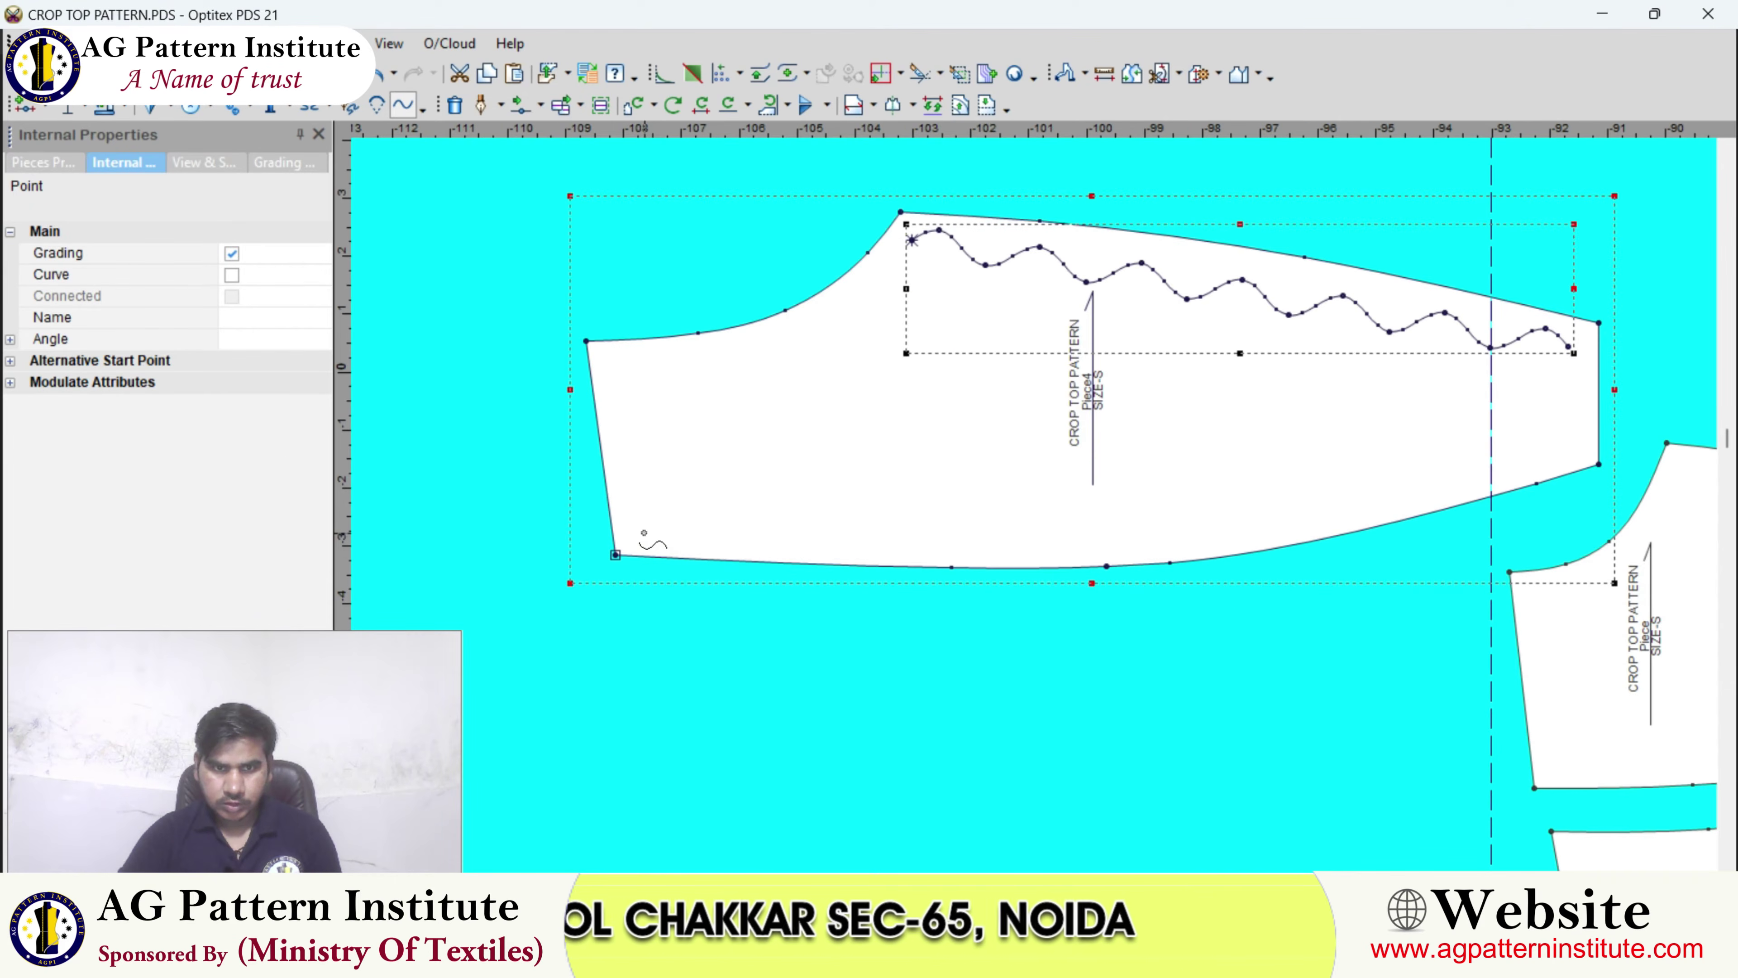
# - Draw an internal gathering wave above the widened cup's underbust seam with 15 waves, 3 internal points per wave, height 0.35 and angle 0.0
pyautogui.click(624, 533)
pyautogui.click(565, 577)
pyautogui.scroll(-1, 1095, 497)
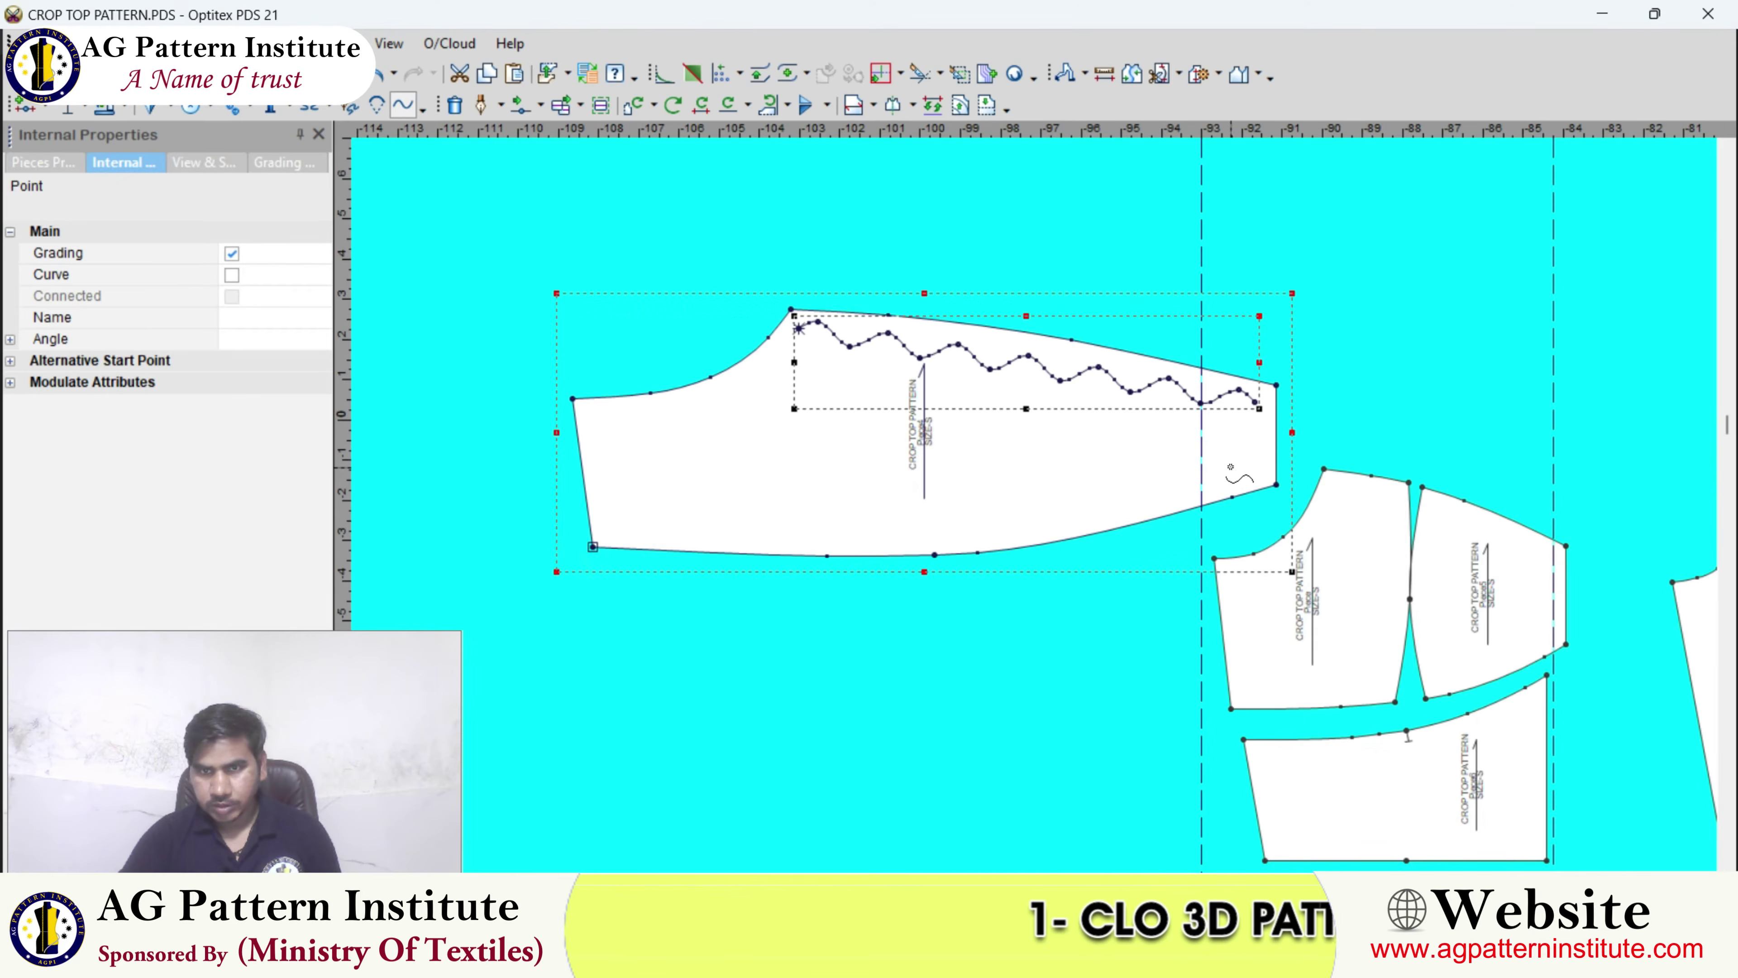
pyautogui.click(1246, 466)
pyautogui.click(580, 565)
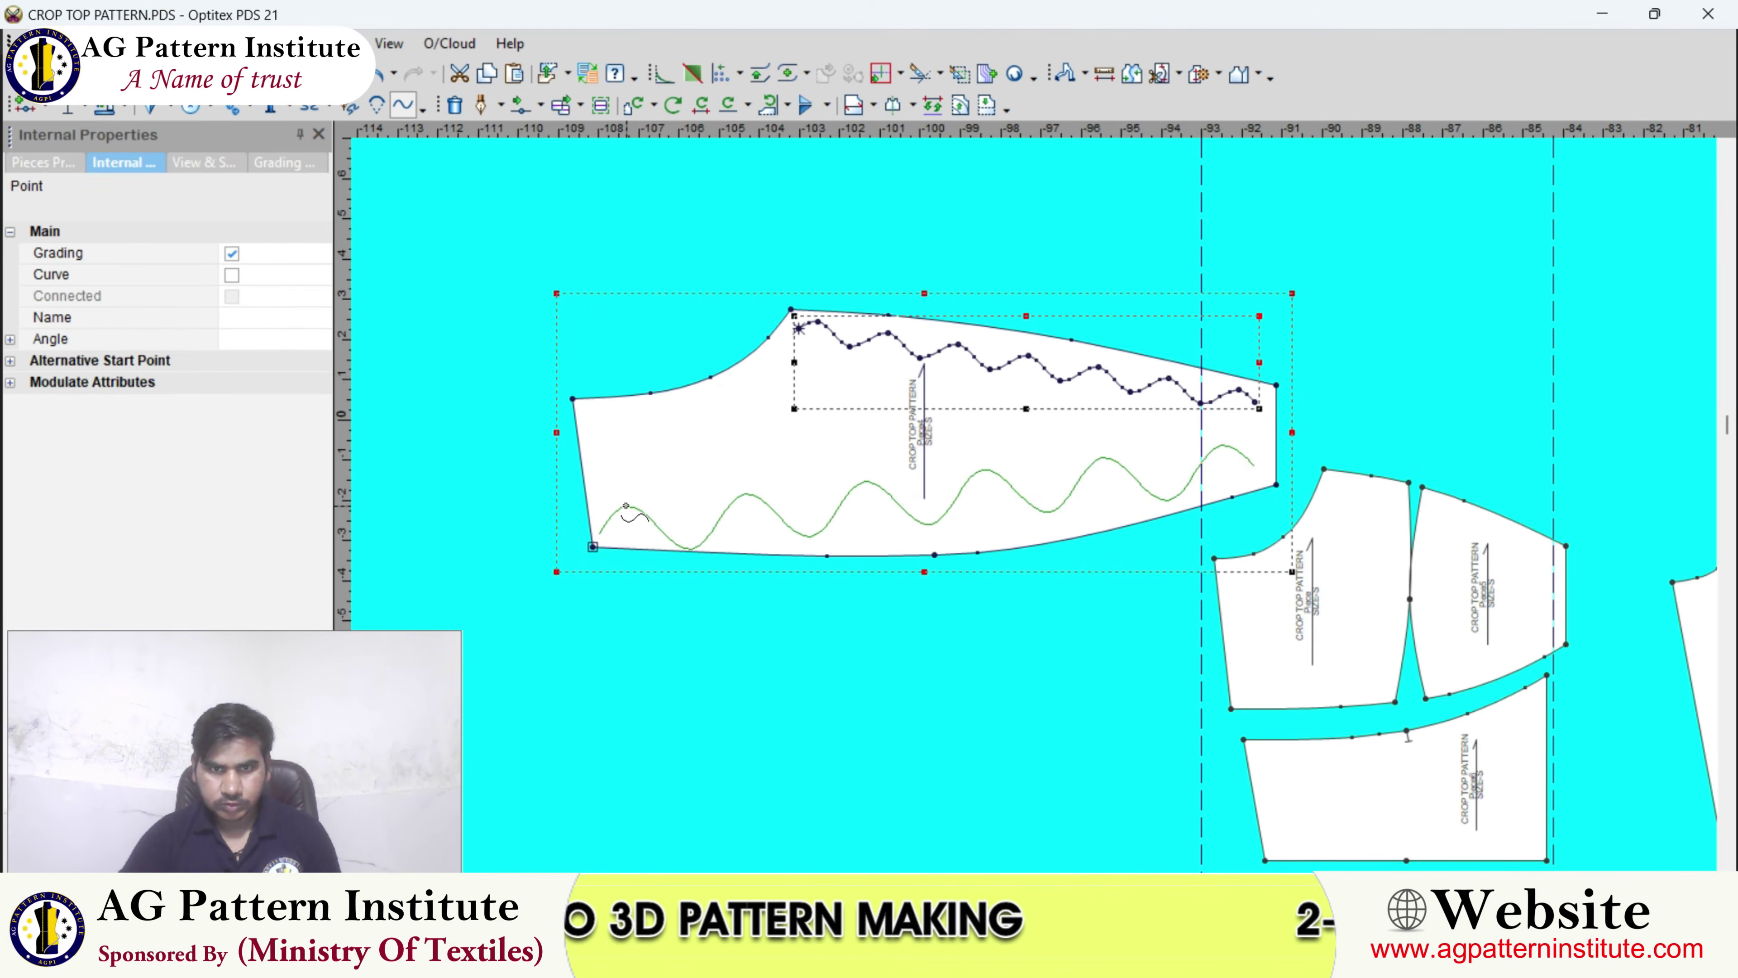
pyautogui.click(623, 515)
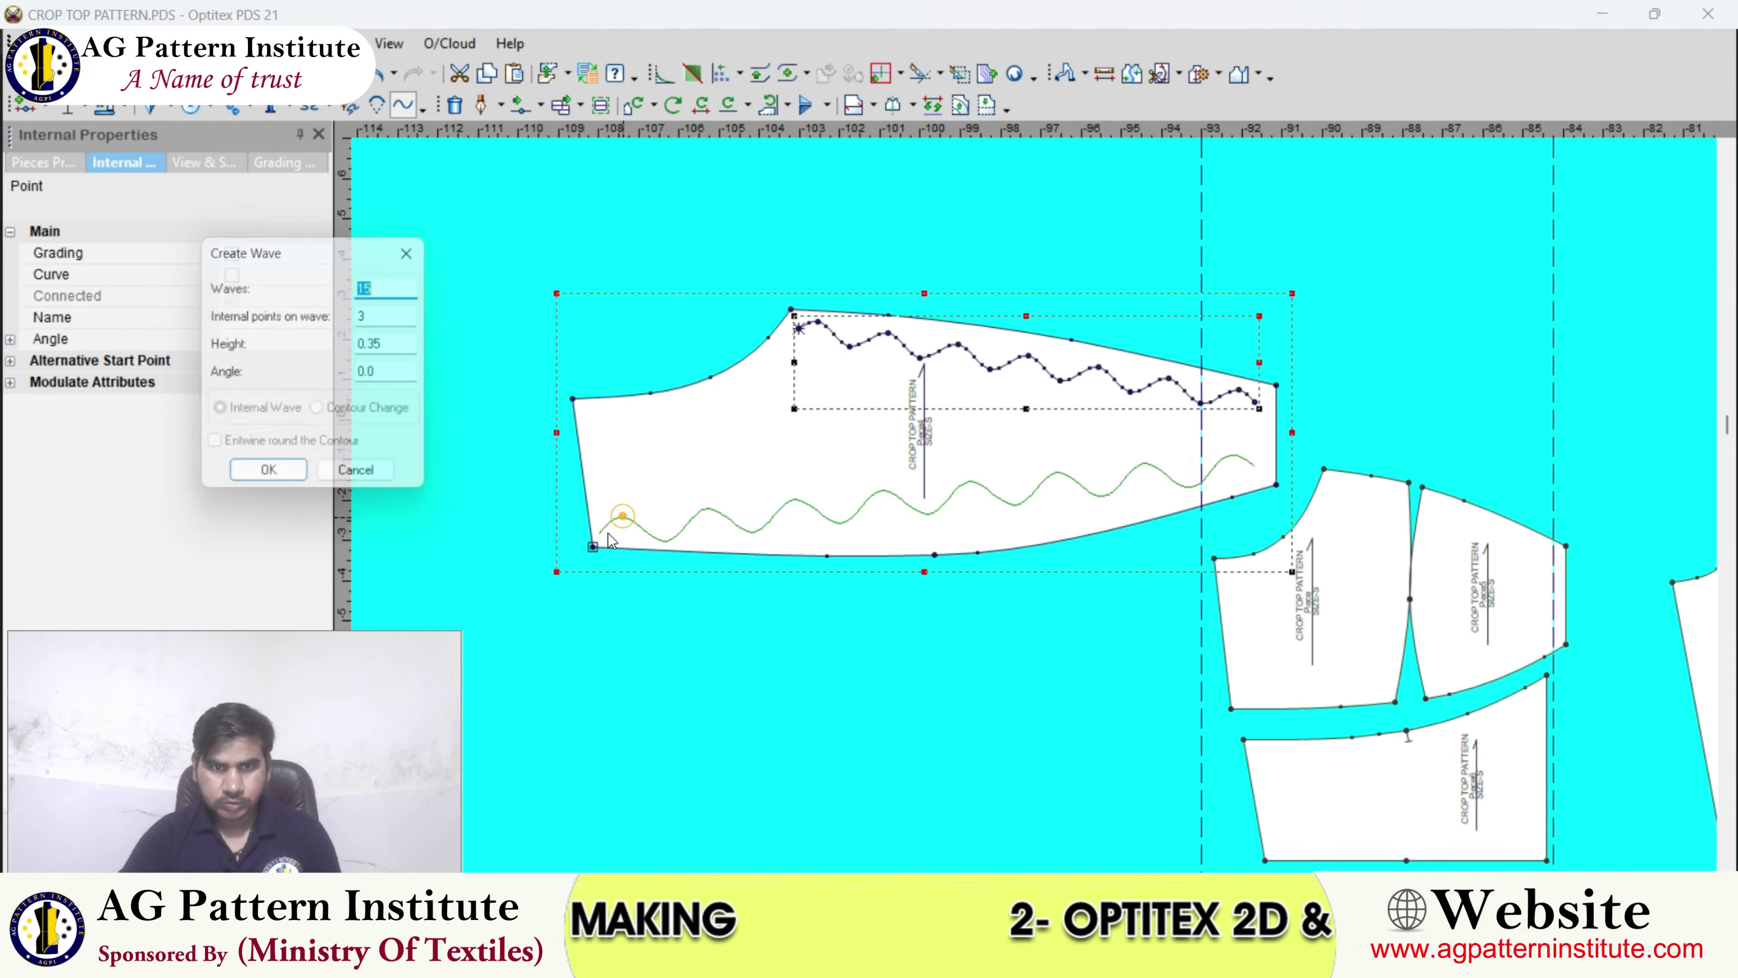
pyautogui.click(268, 470)
pyautogui.scroll(3, 935, 515)
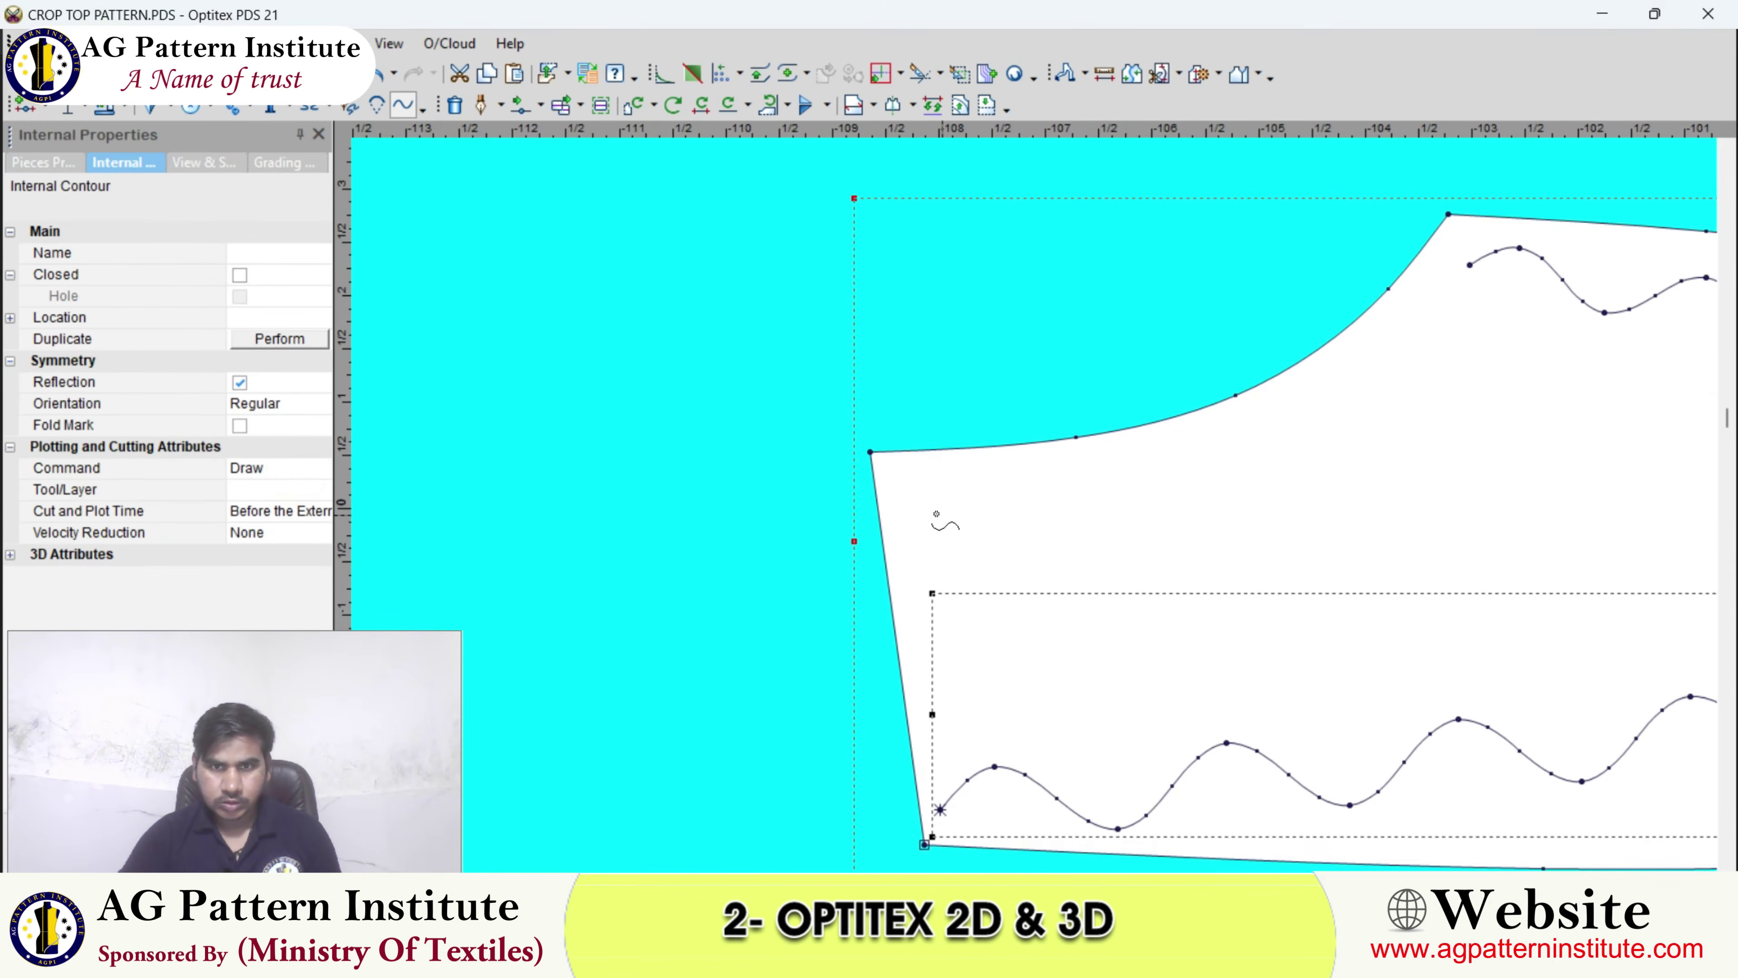
pyautogui.click(917, 510)
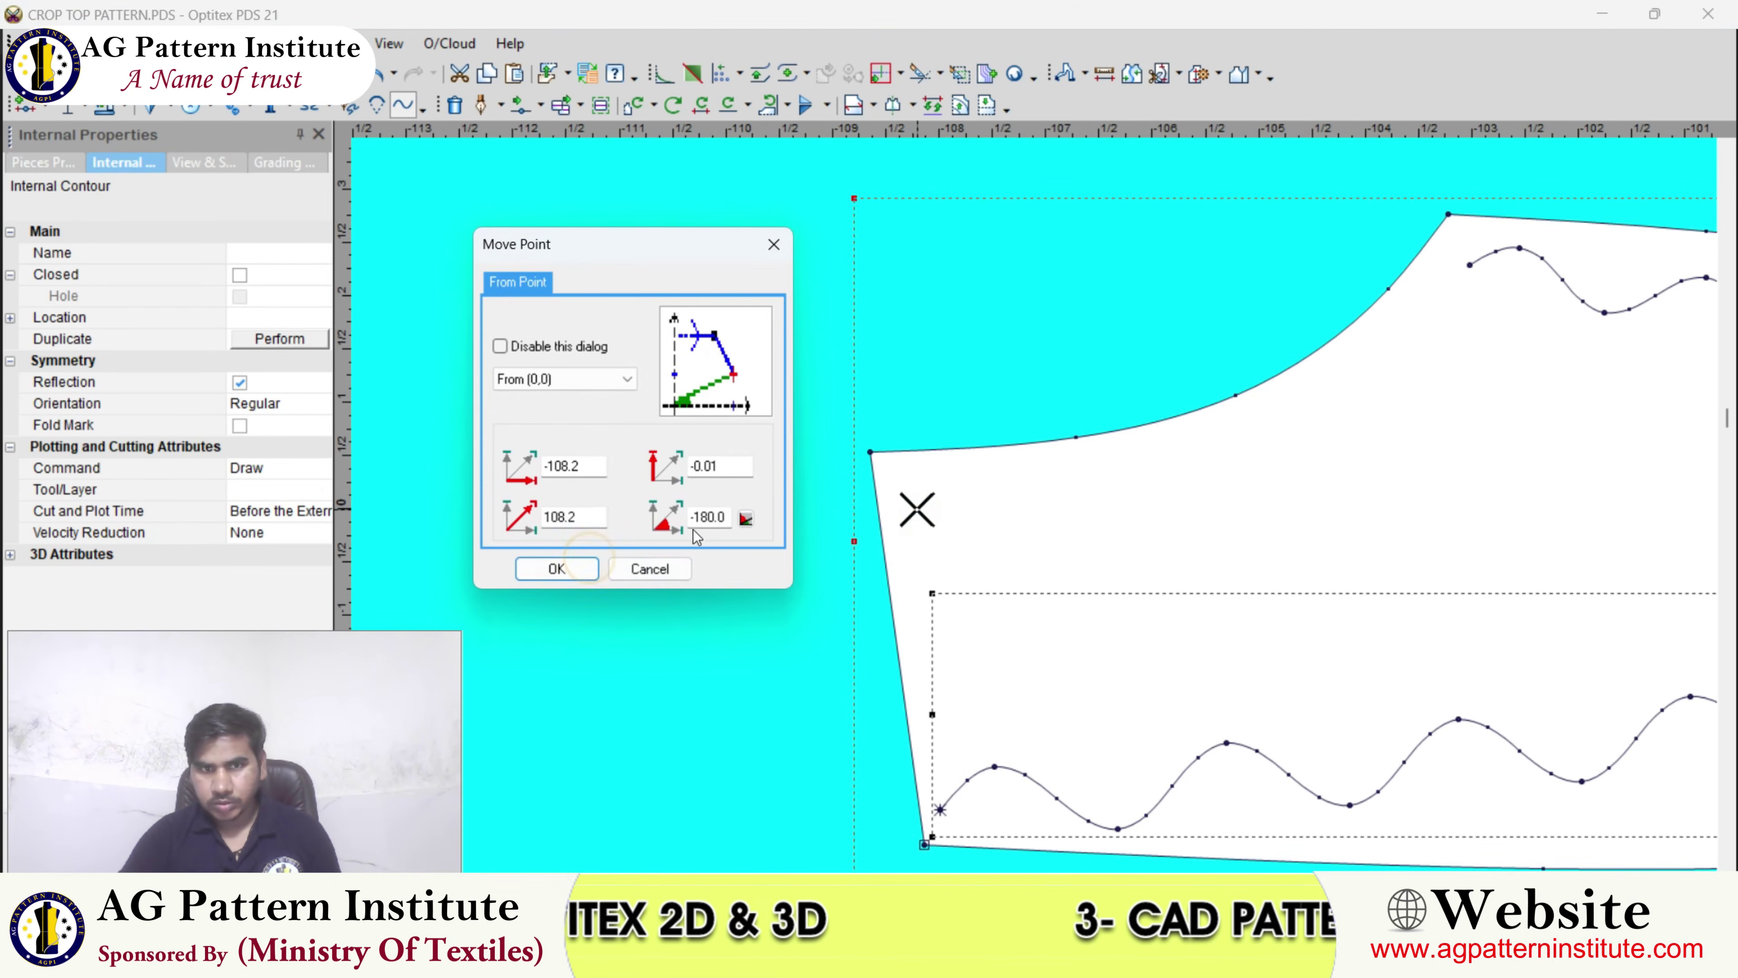
pyautogui.click(551, 568)
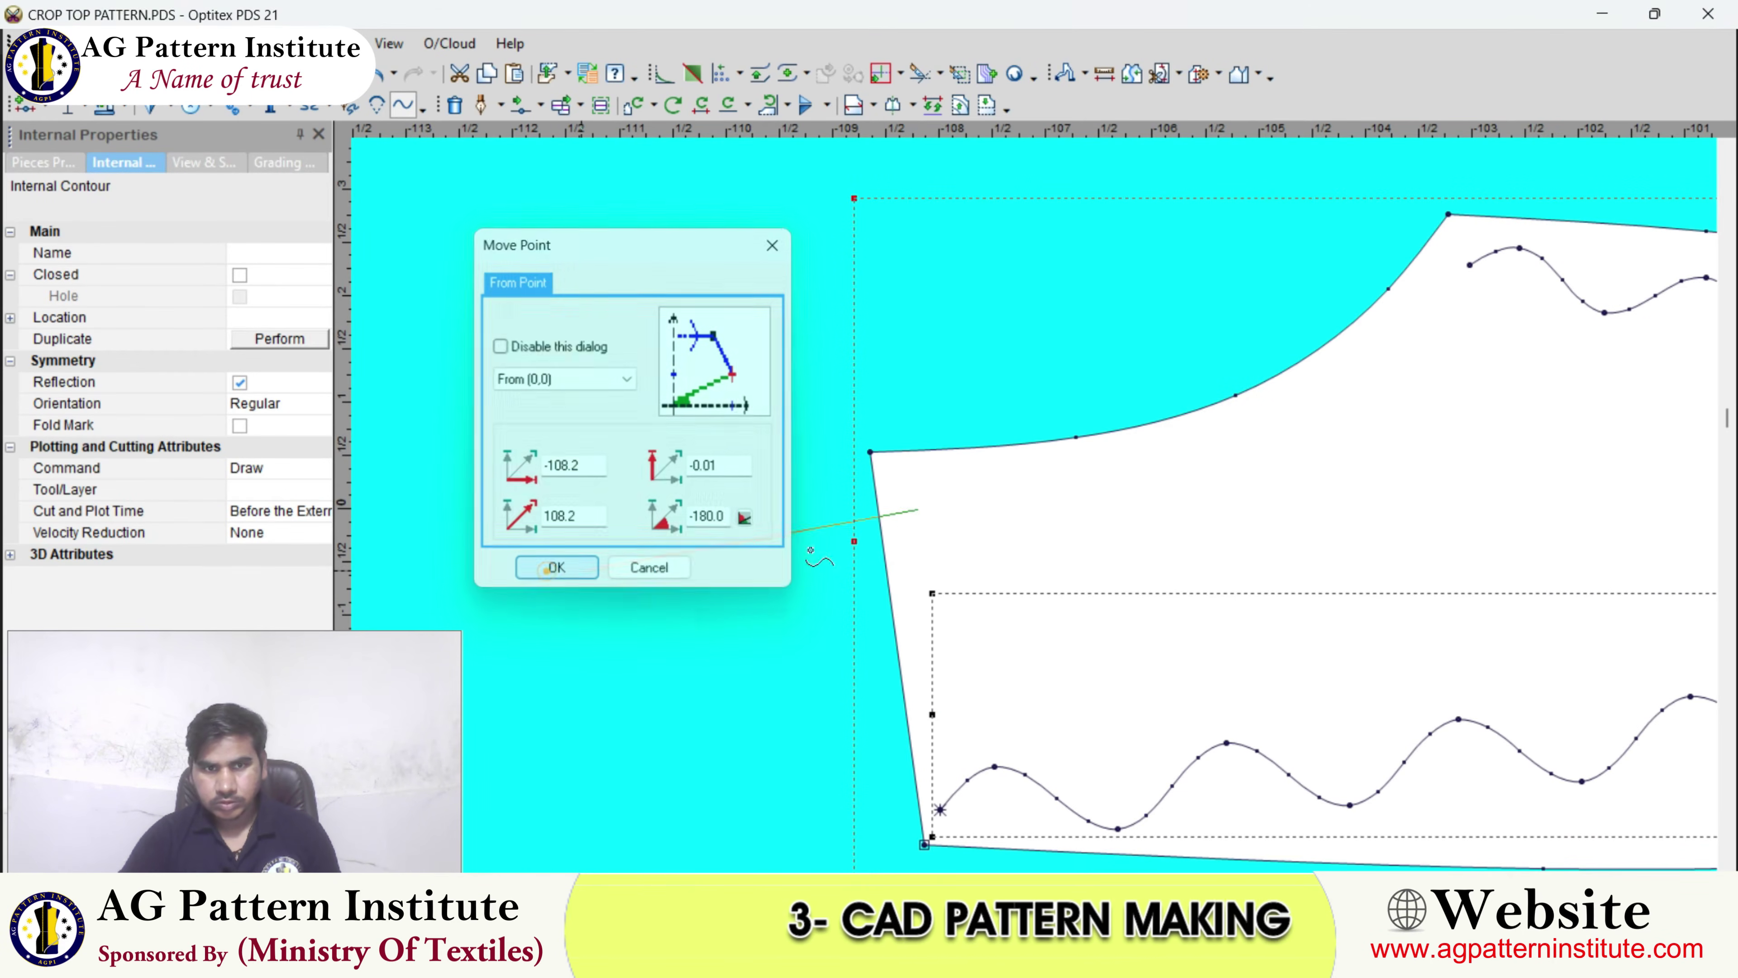
pyautogui.click(1454, 370)
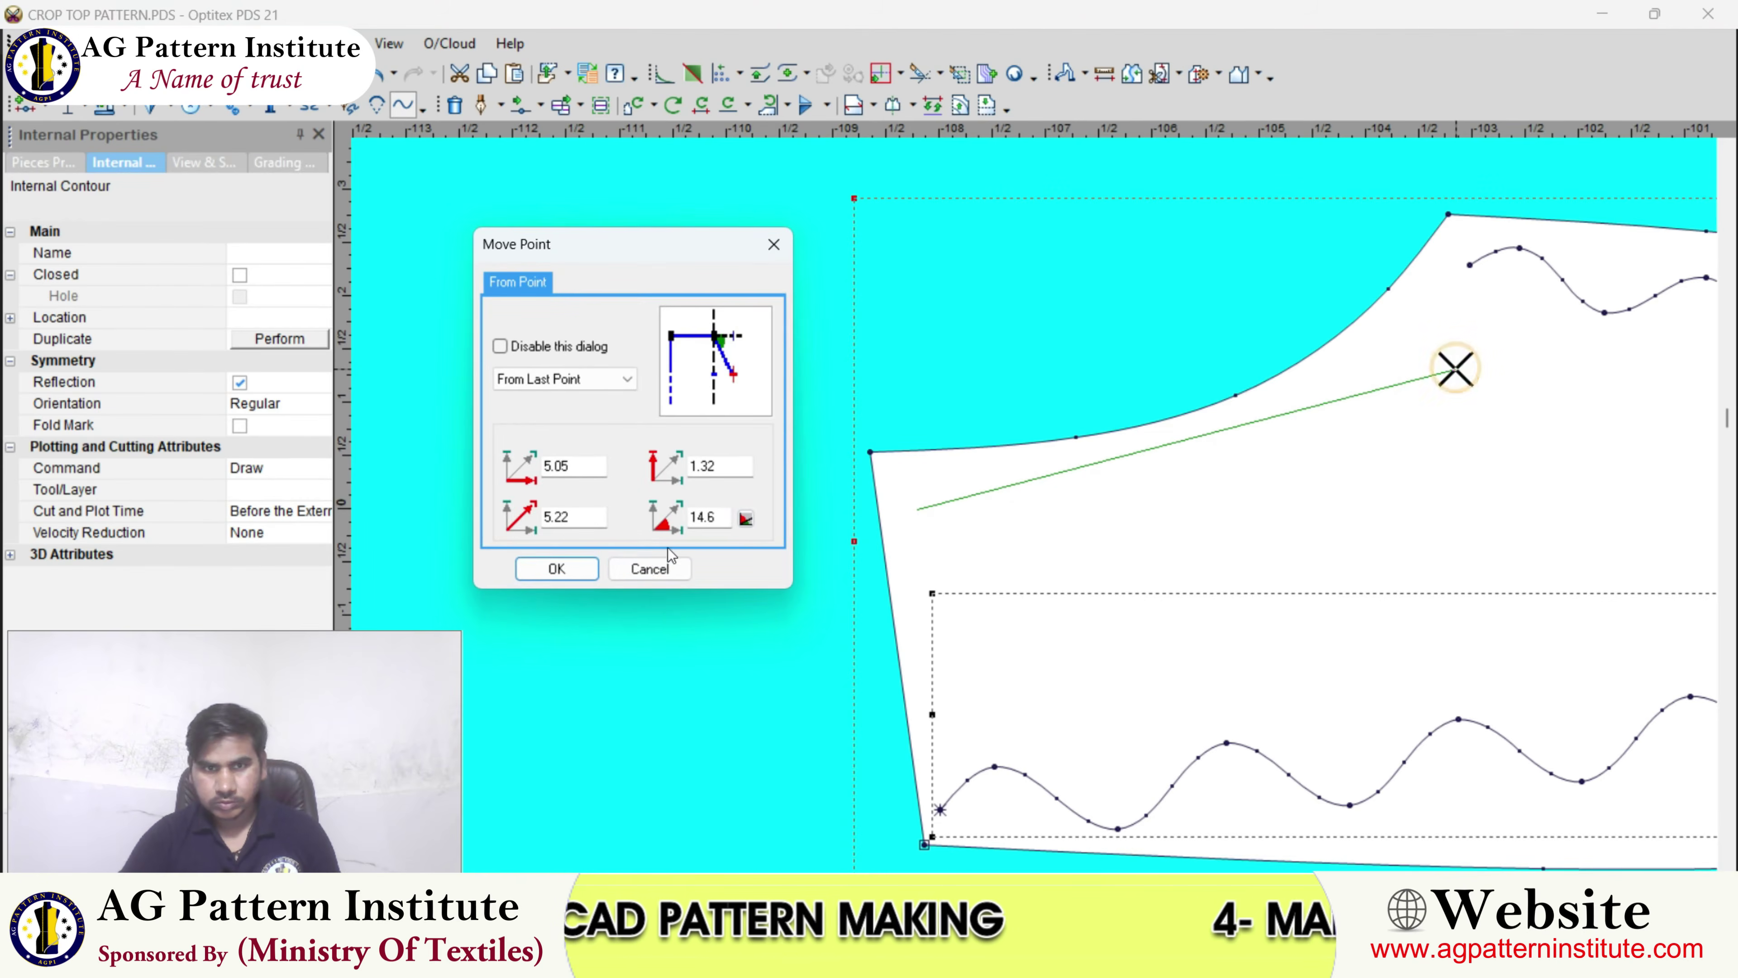
pyautogui.click(650, 568)
pyautogui.scroll(-2, 1033, 508)
pyautogui.rightClick(973, 359)
pyautogui.click(1005, 371)
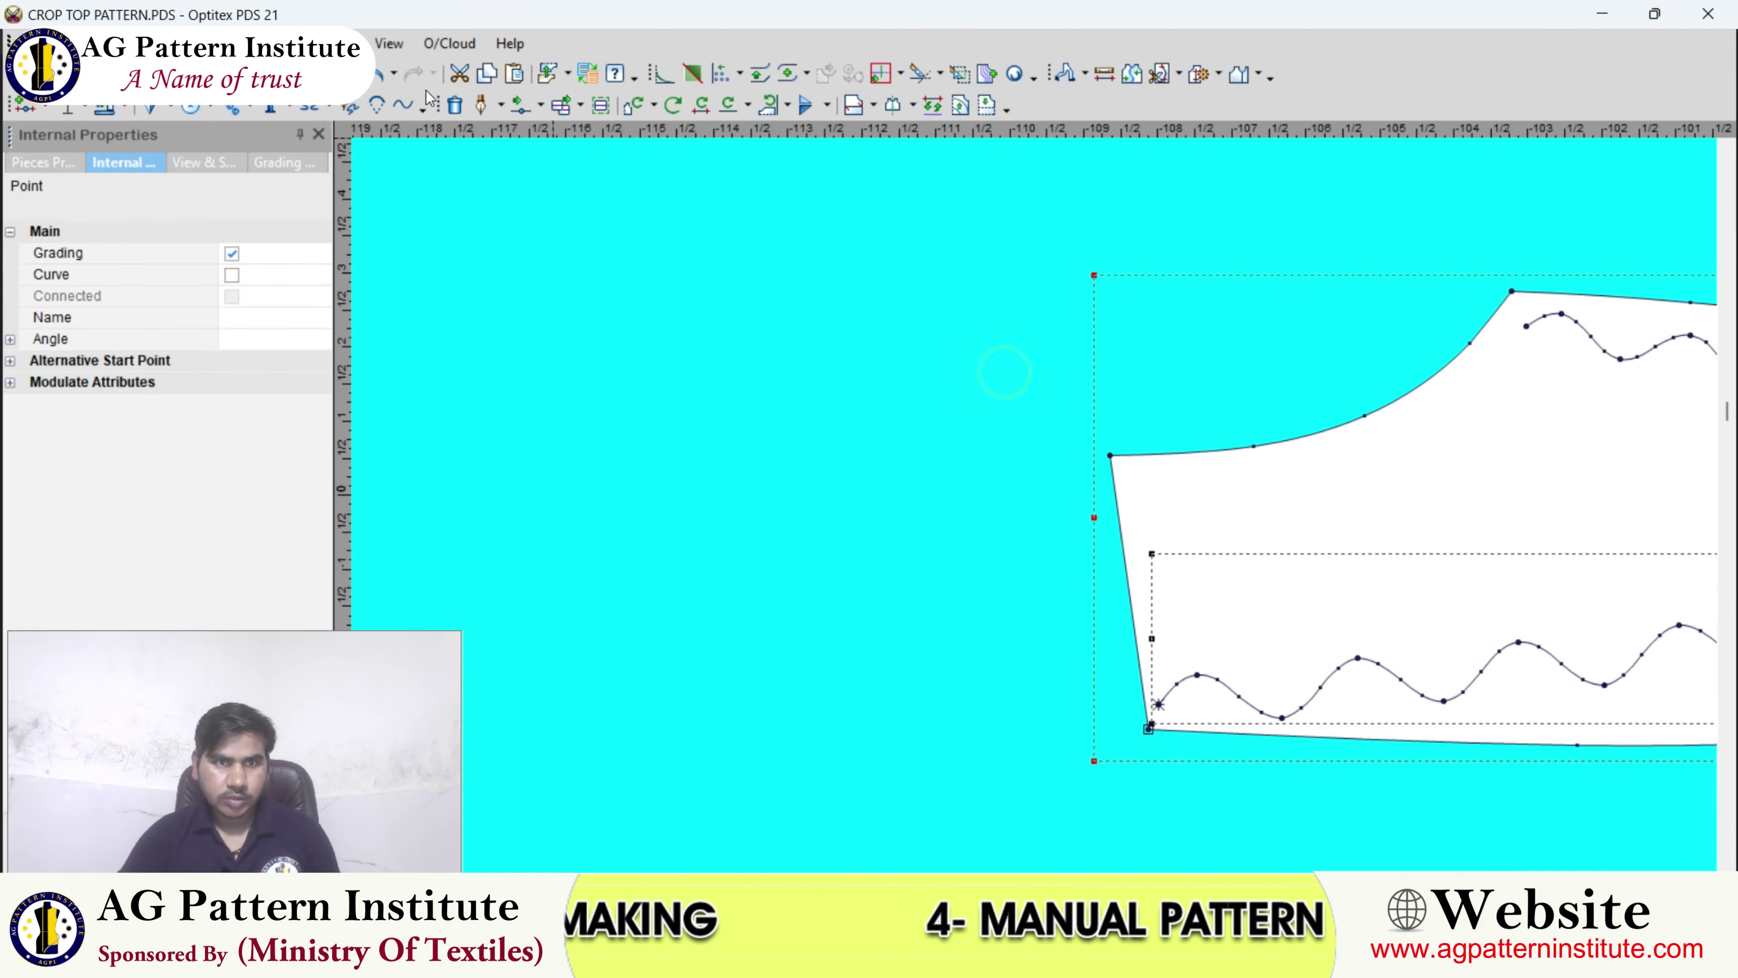
# - Draw a straight internal line about 5.45 inches long near the armhole, from the side seam to the top corner
pyautogui.click(481, 104)
pyautogui.click(1137, 488)
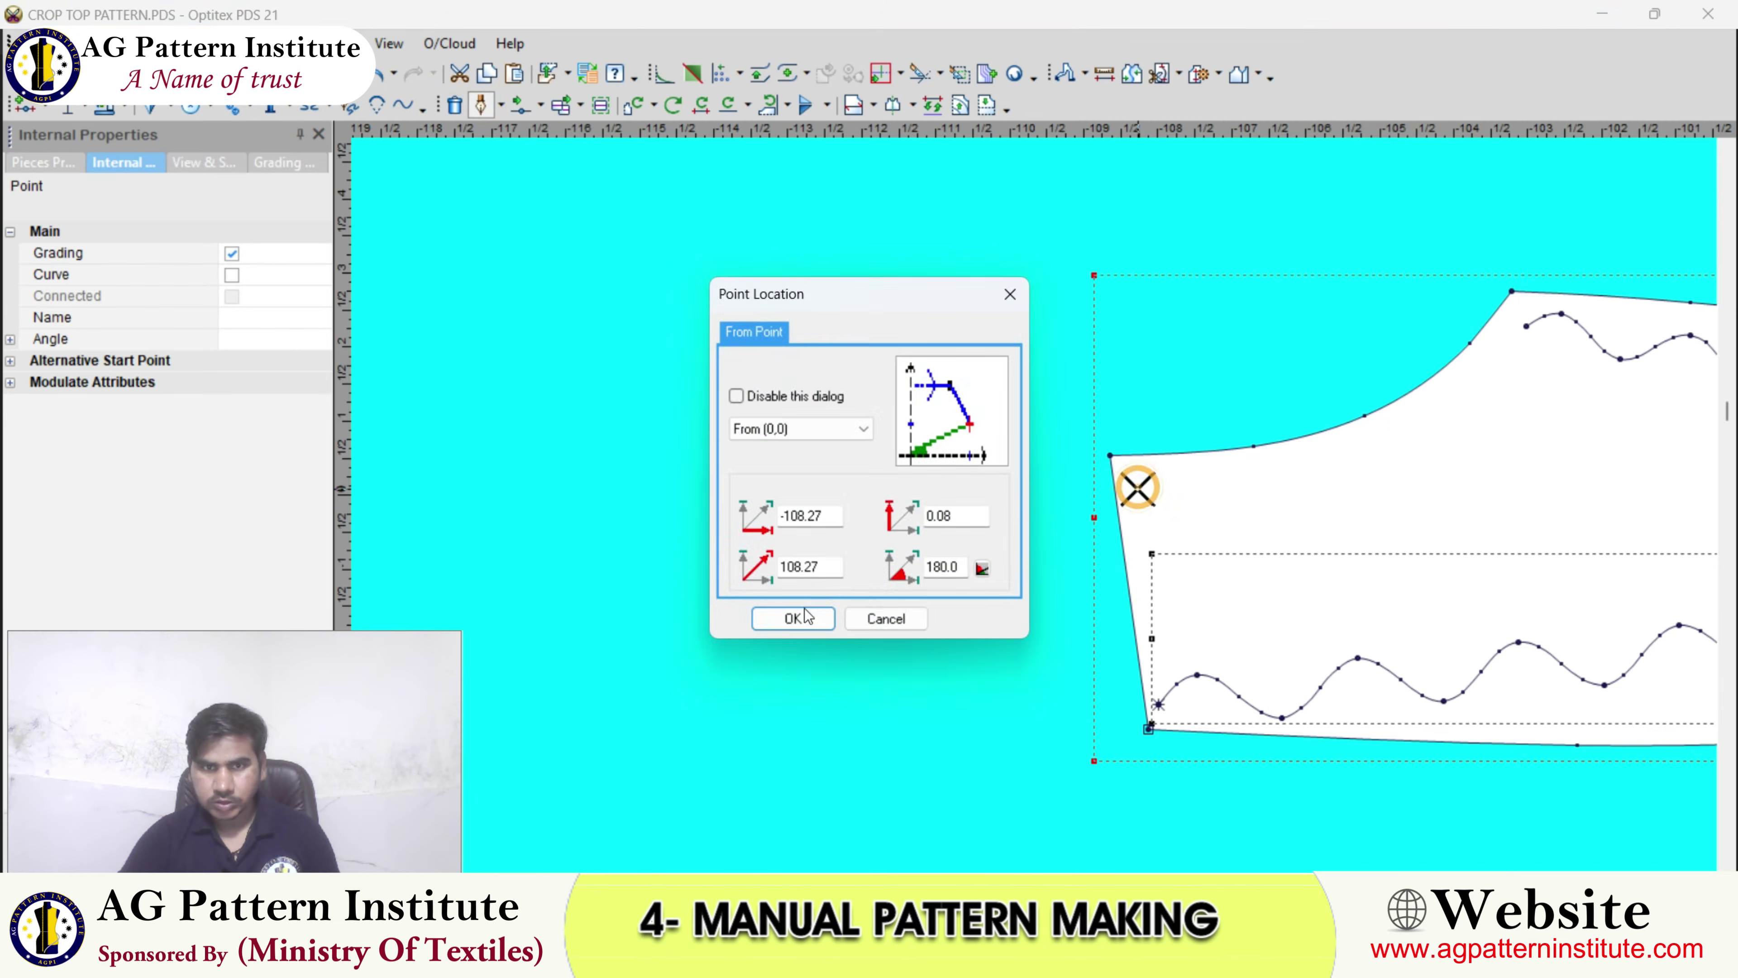
pyautogui.click(794, 617)
pyautogui.click(1516, 354)
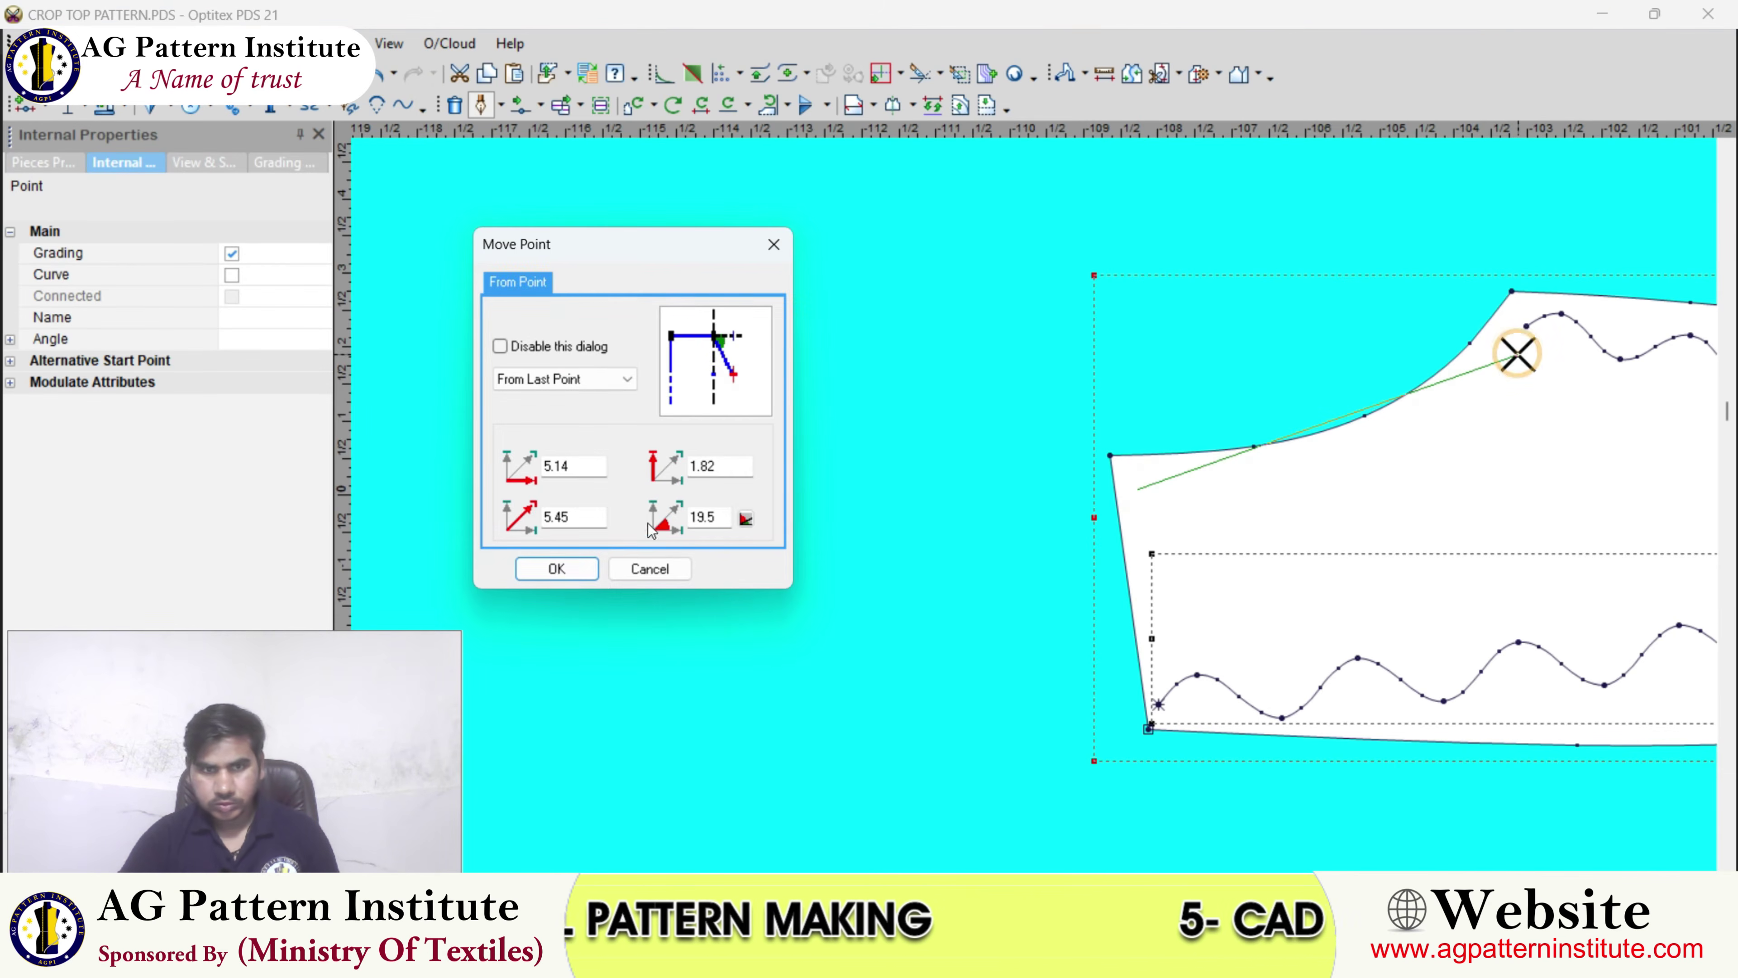
pyautogui.click(556, 568)
pyautogui.rightClick(1456, 305)
pyautogui.click(1478, 309)
pyautogui.scroll(-2, 1034, 505)
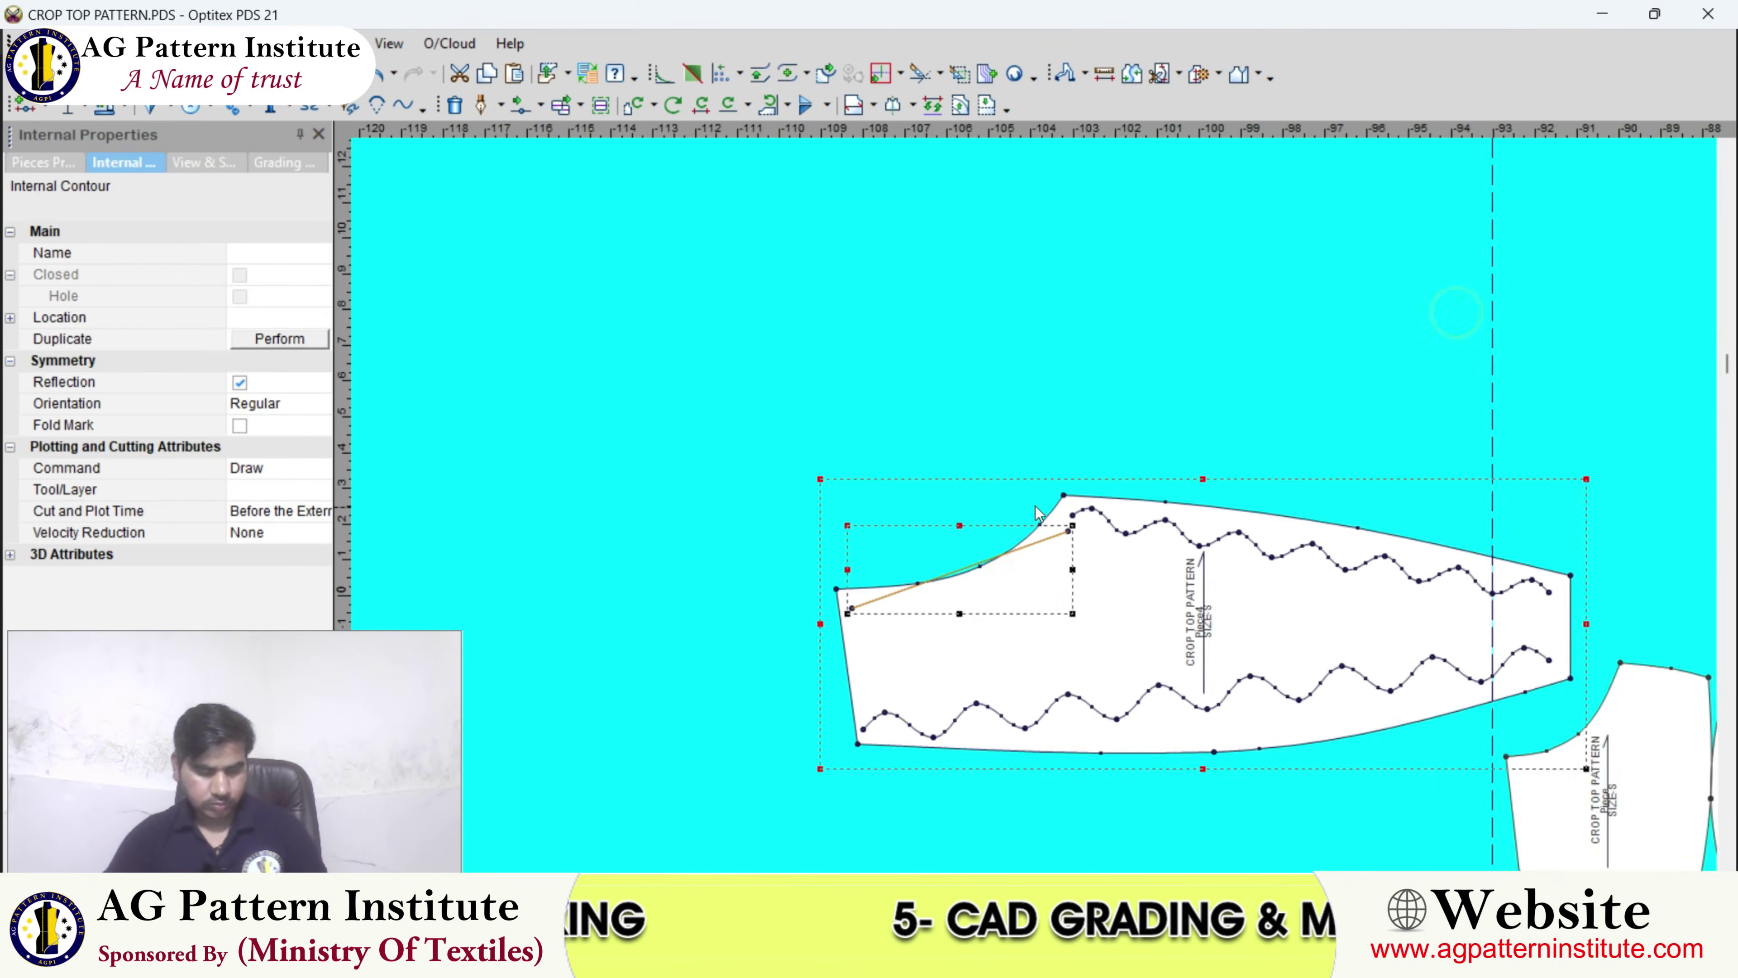
# - Bend the internal armhole line into a curve following the armhole by moving its middle 0.19 horizontally and -0.65 vertically
pyautogui.scroll(5, 1035, 505)
pyautogui.click(1026, 465)
pyautogui.scroll(-1, 1026, 480)
pyautogui.press('m')
pyautogui.scroll(2, 1032, 524)
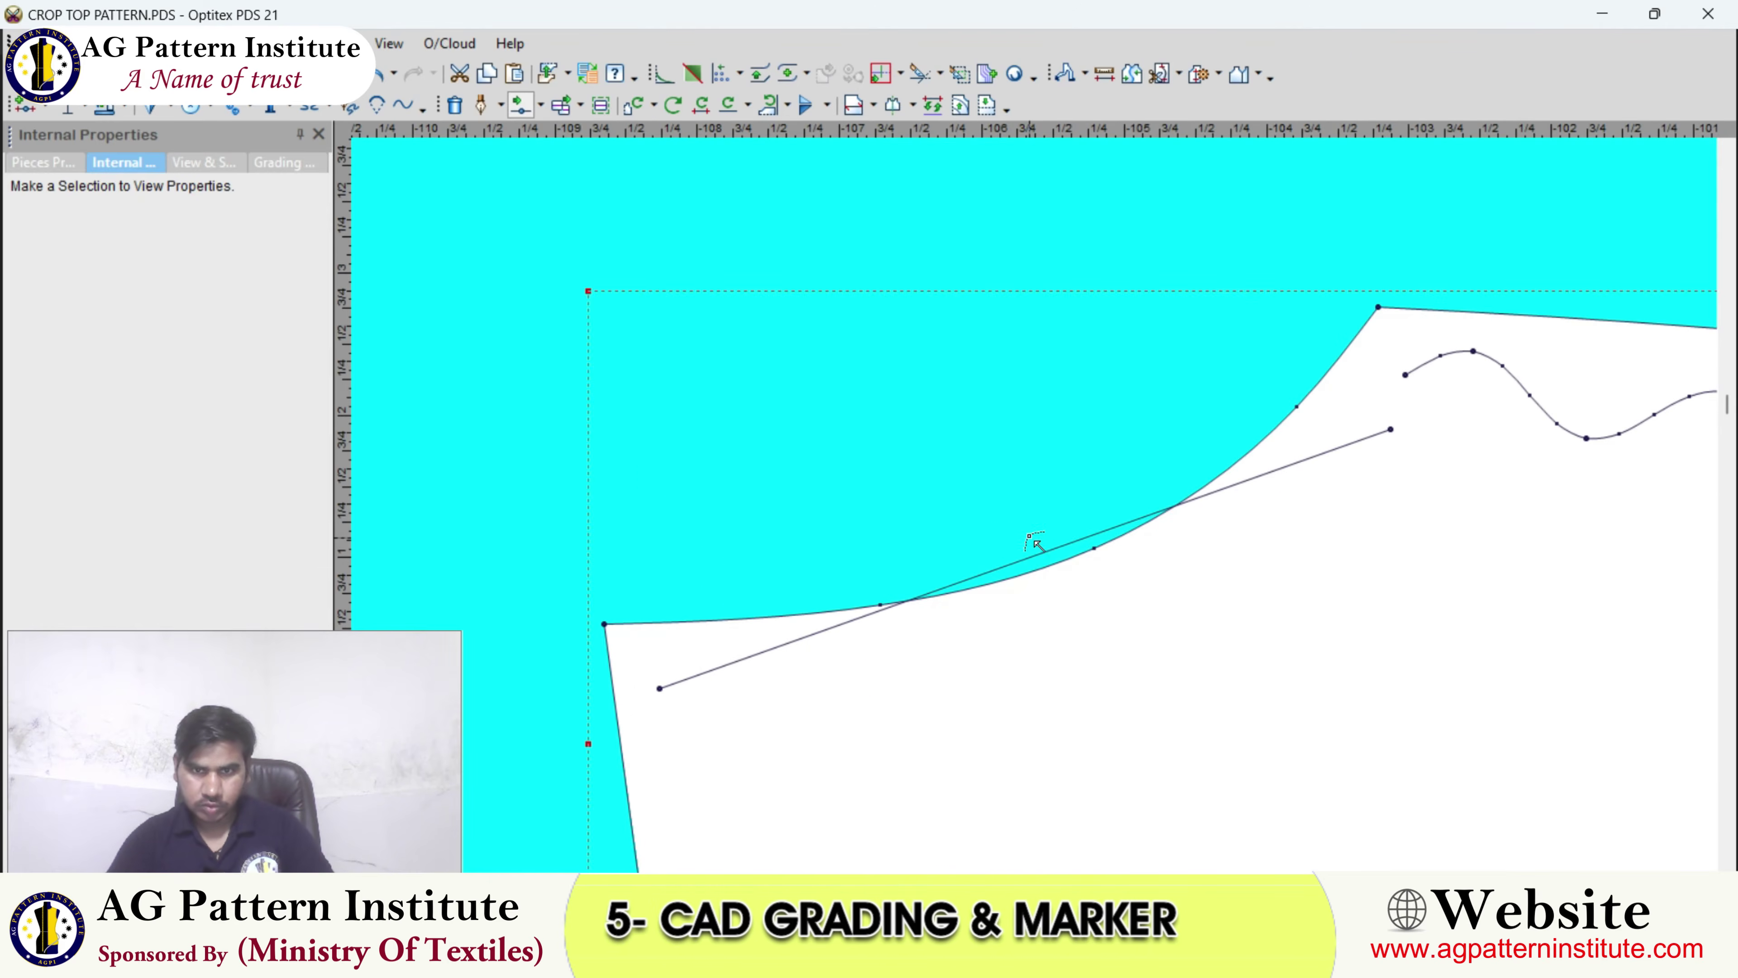
pyautogui.moveTo(1043, 552); pyautogui.dragTo(1062, 641)
pyautogui.click(1070, 644)
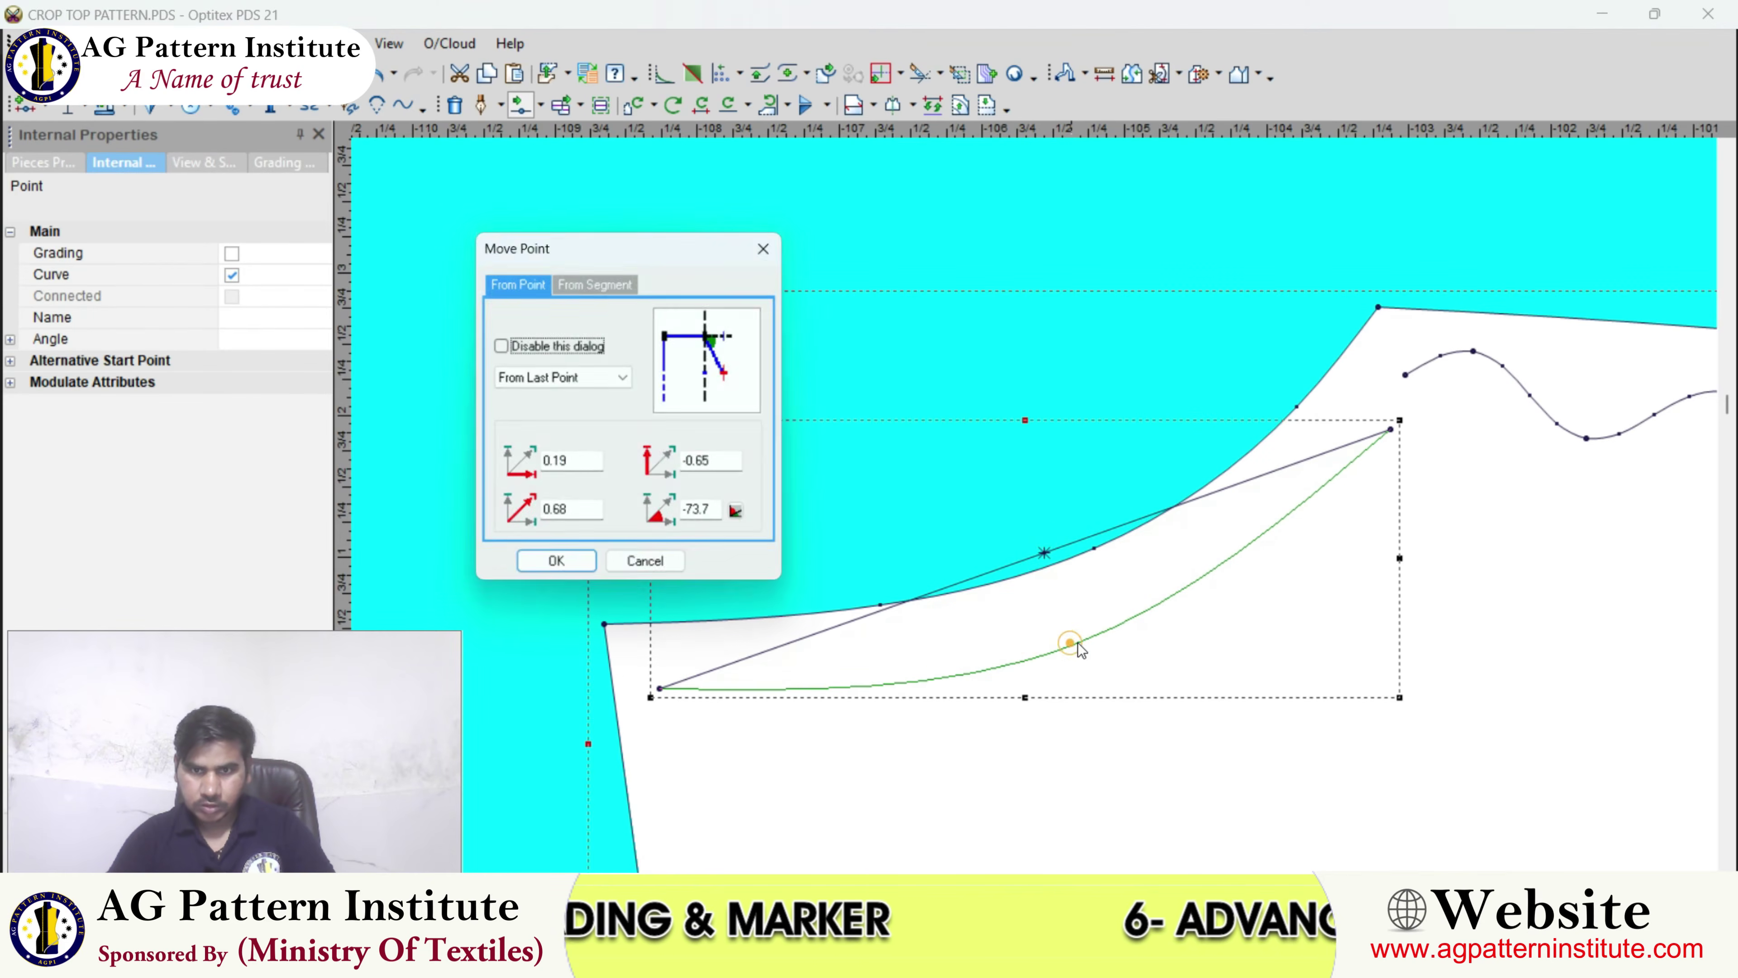
pyautogui.press('Return')
pyautogui.scroll(-4, 1070, 643)
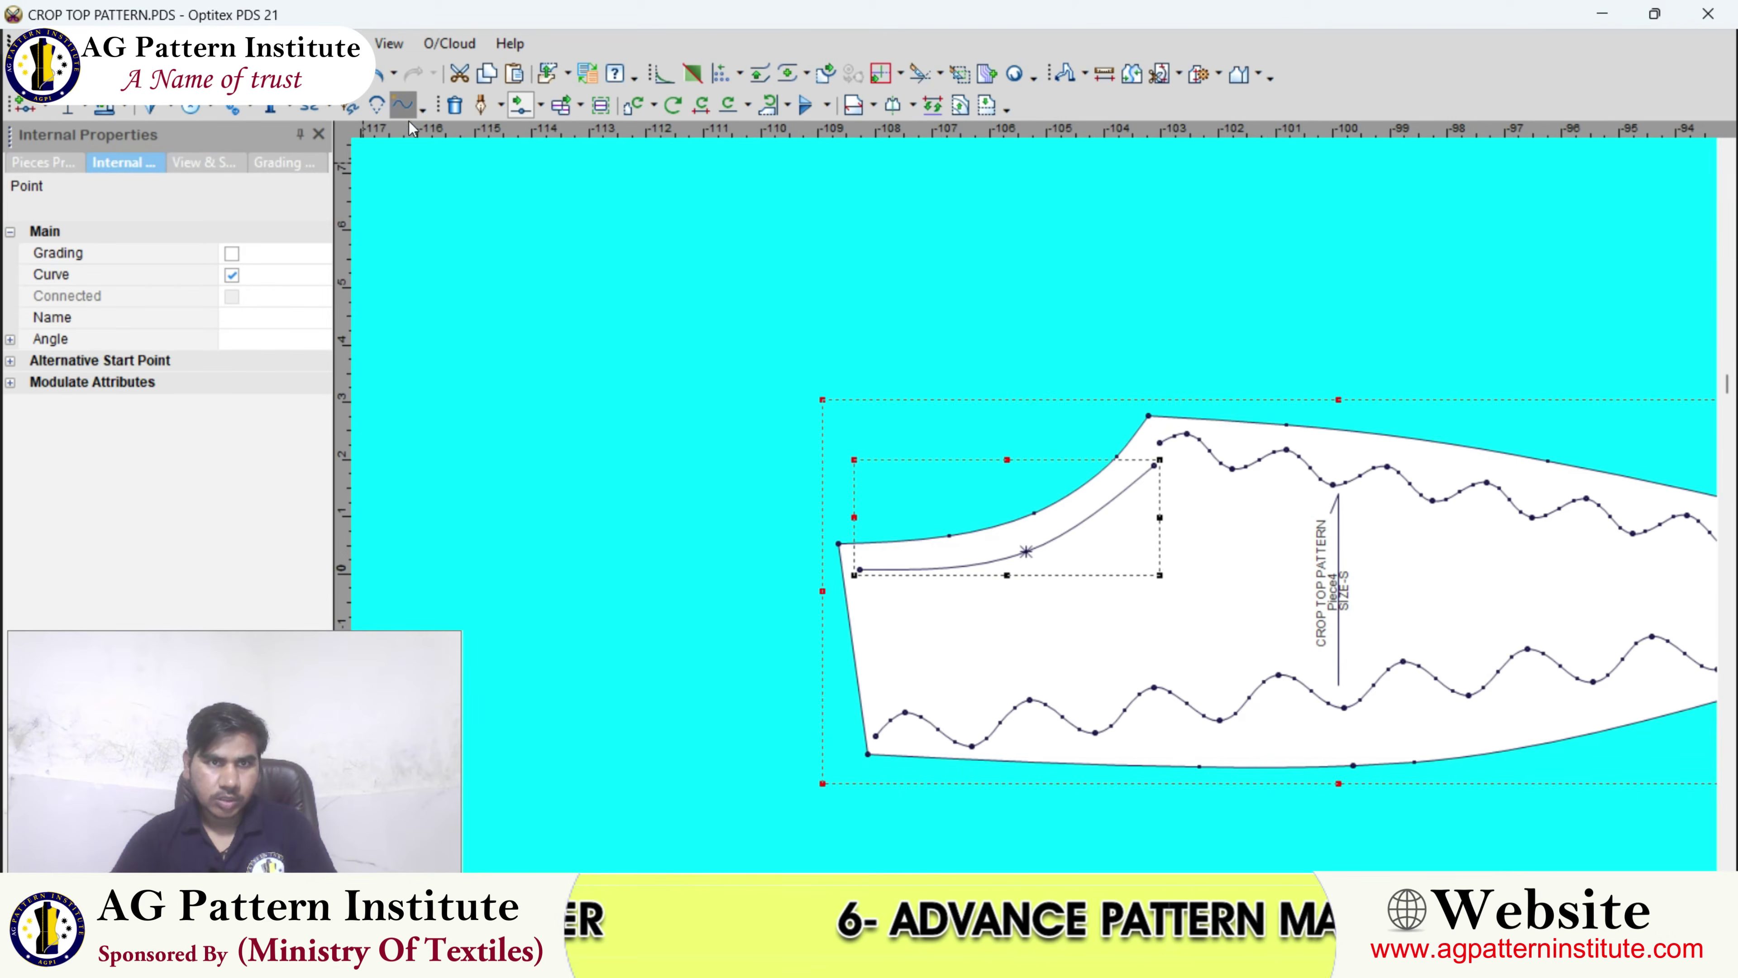
# - Turn the curved armhole line into a gathering wave by Contour Change, with 10 waves, 3 internal points, height 0.18 and angle 0.0
pyautogui.click(397, 100)
pyautogui.scroll(2, 992, 509)
pyautogui.click(838, 504)
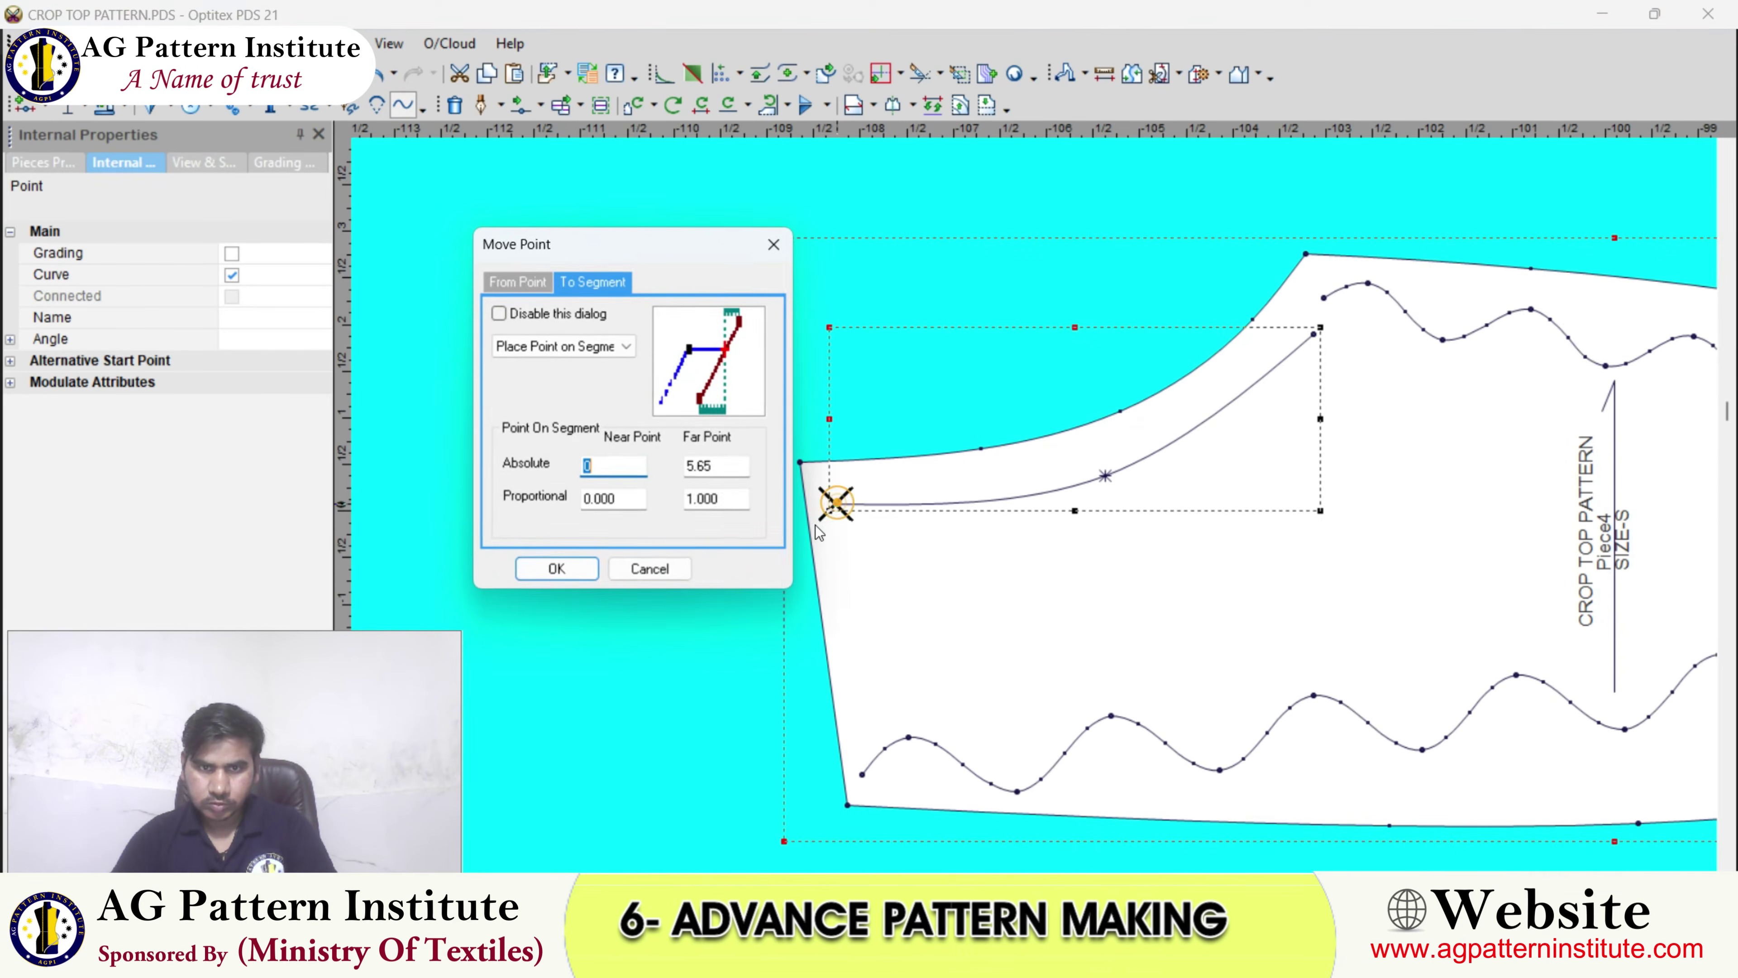
pyautogui.click(551, 570)
pyautogui.click(1310, 336)
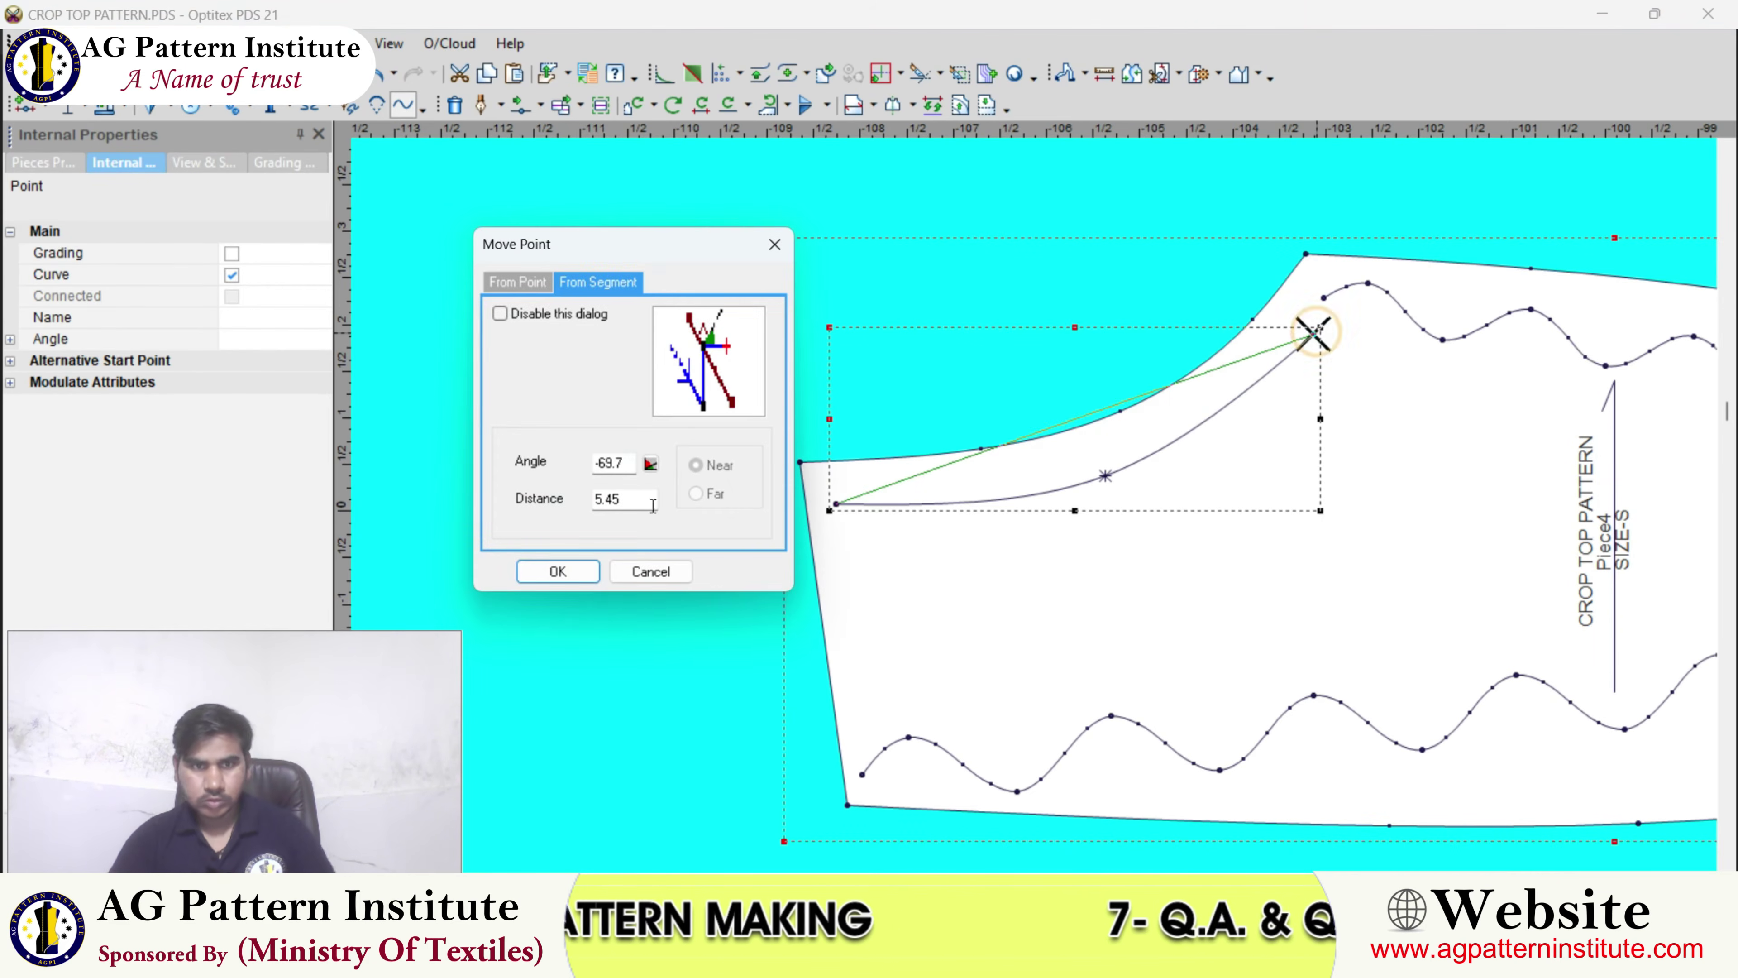
pyautogui.click(574, 568)
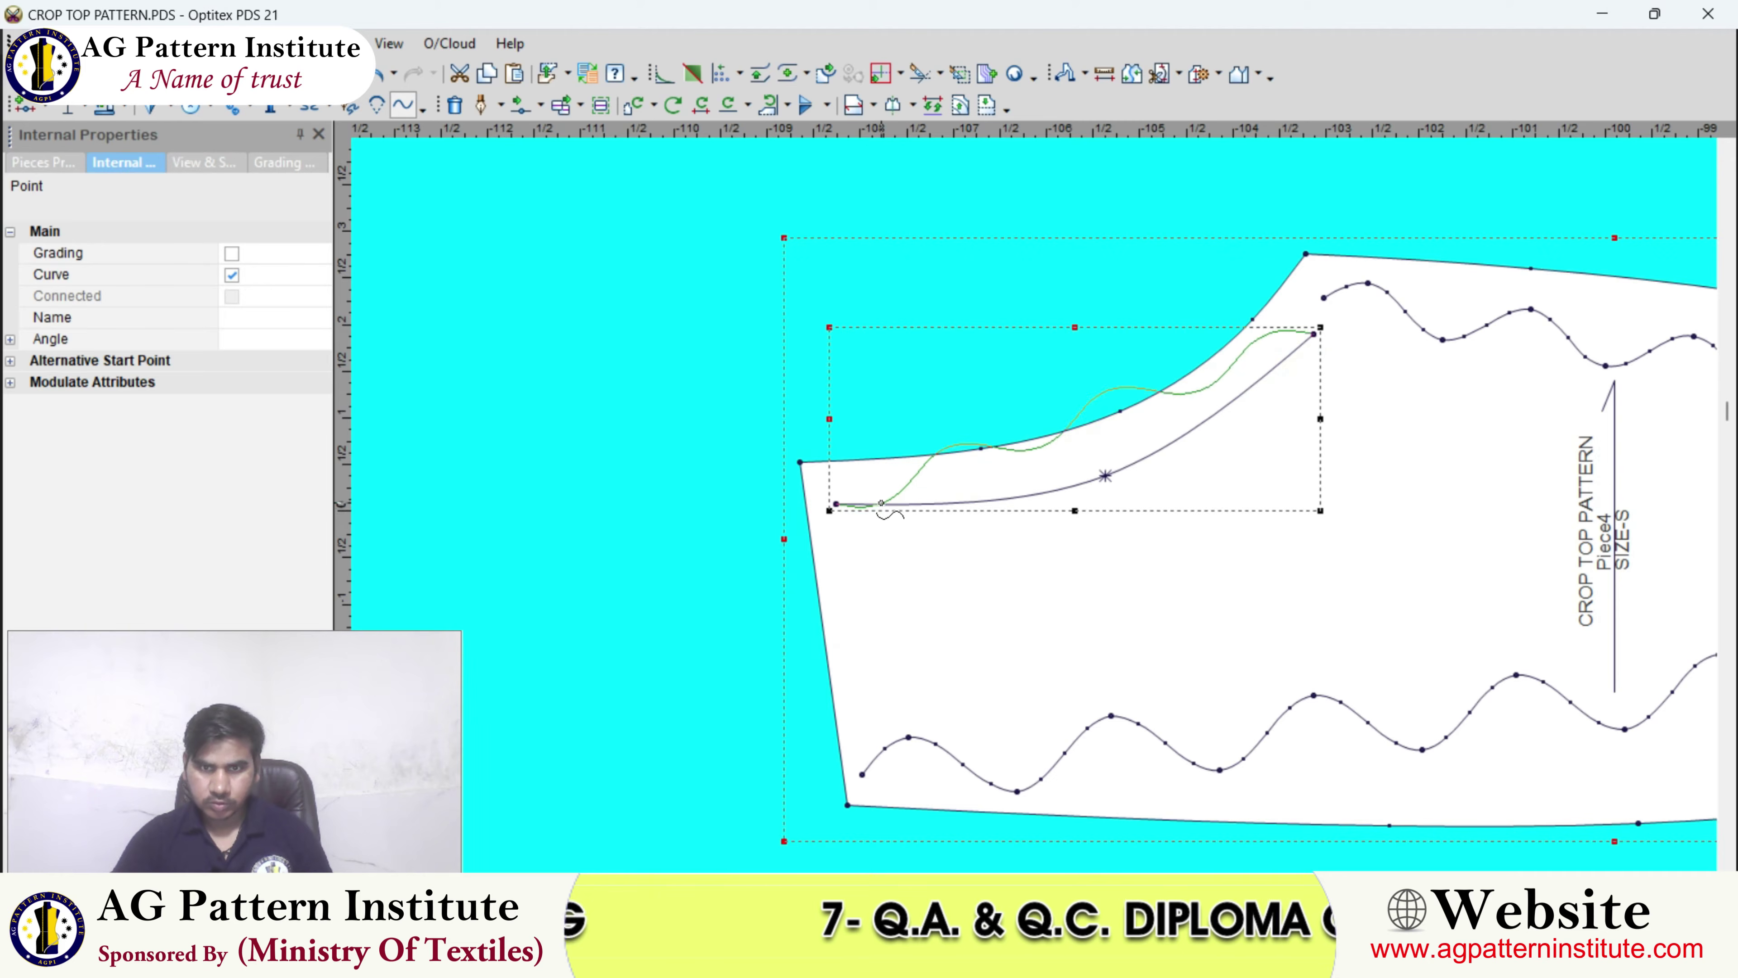
pyautogui.click(865, 509)
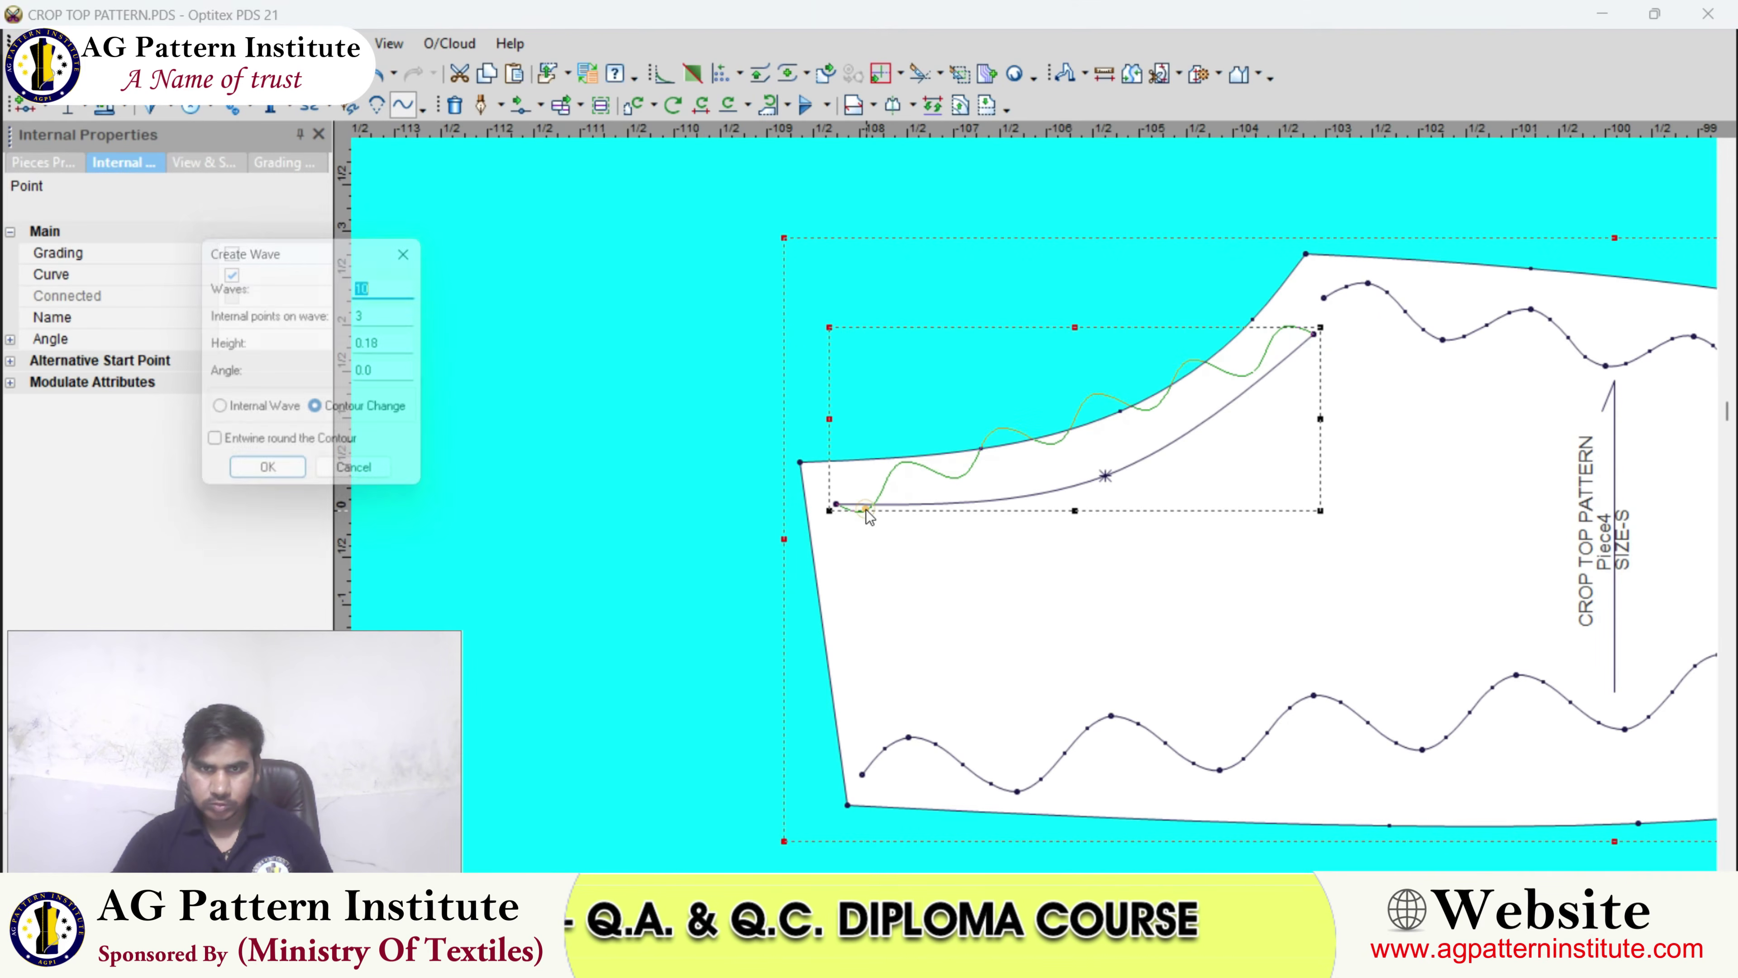
pyautogui.click(279, 481)
pyautogui.click(968, 350)
# - Place a notch on the widened cup's top armhole corner and add a vertical guide line just beyond it
pyautogui.scroll(5, 1292, 376)
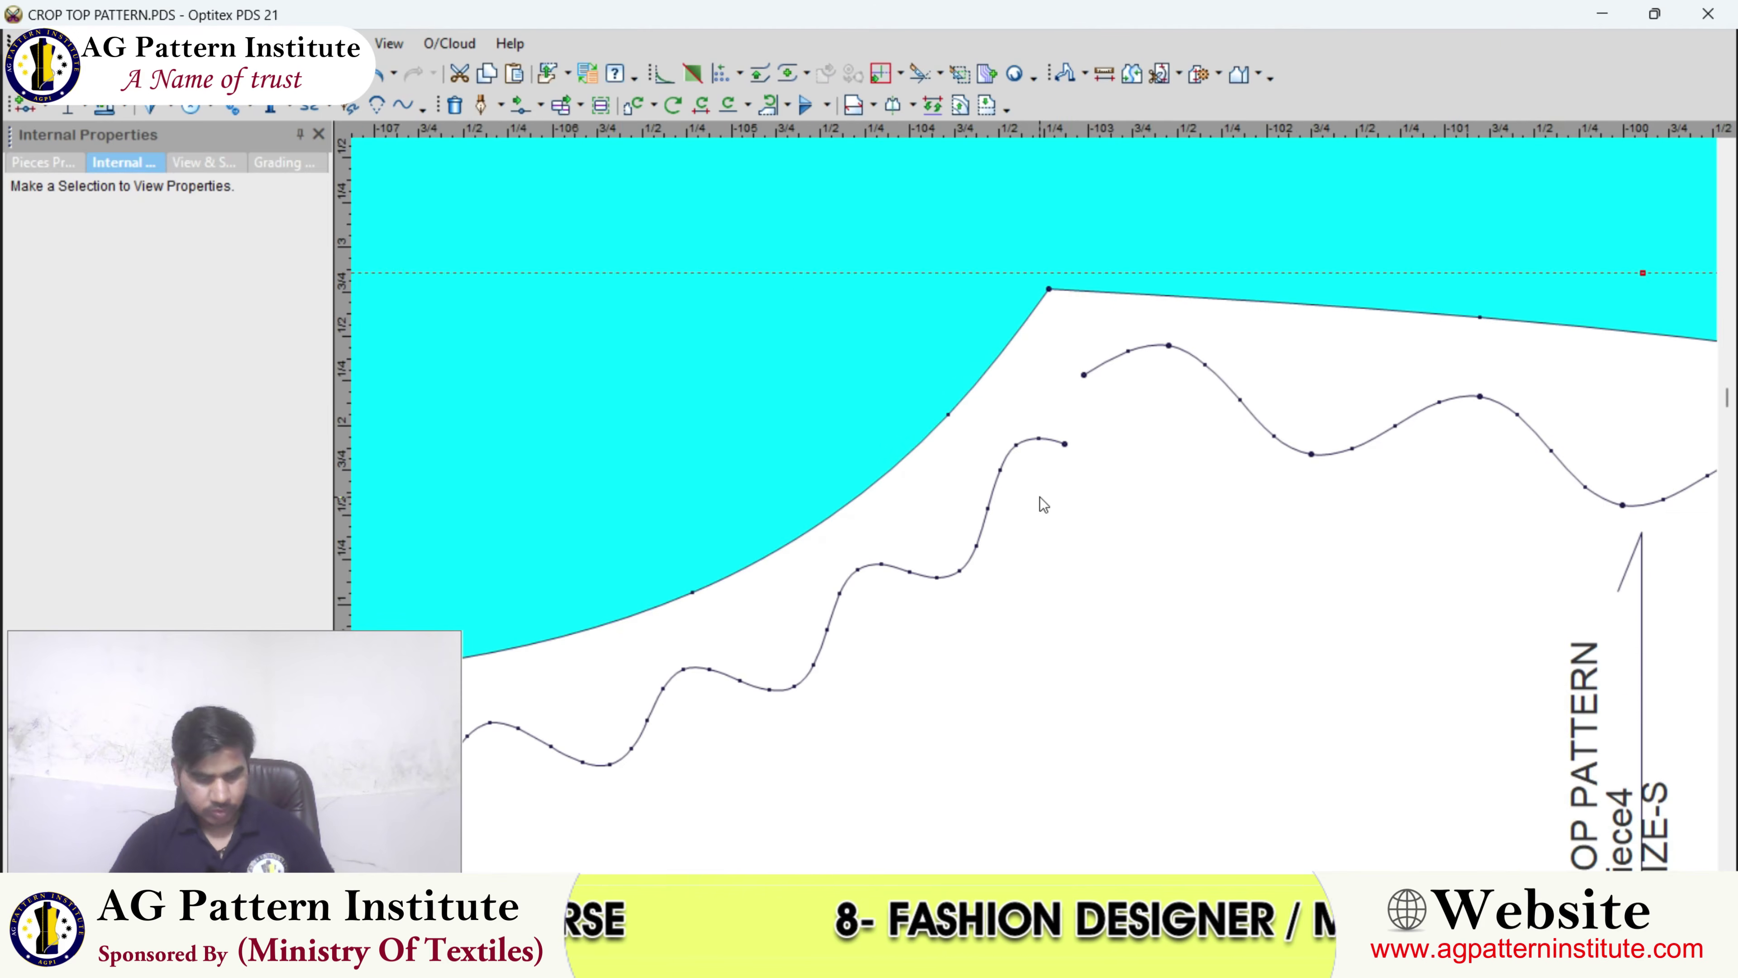
pyautogui.press('n')
pyautogui.scroll(3, 1029, 397)
pyautogui.click(1064, 366)
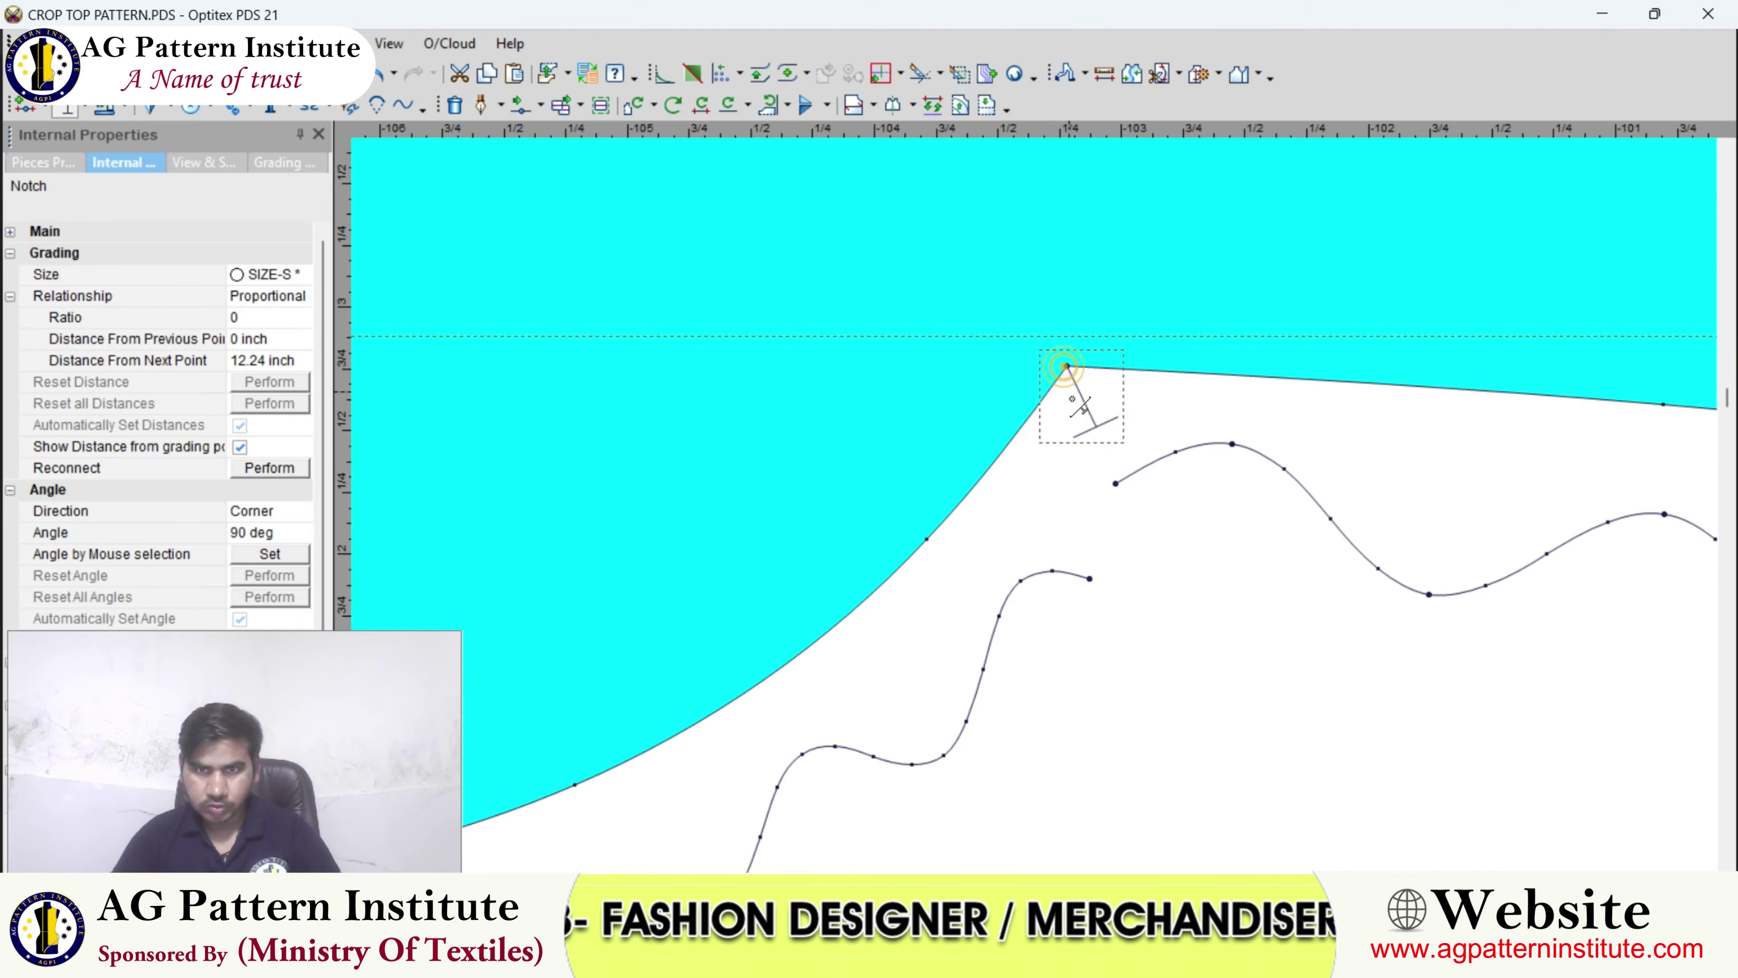
pyautogui.rightClick(1049, 324)
pyautogui.press('Escape')
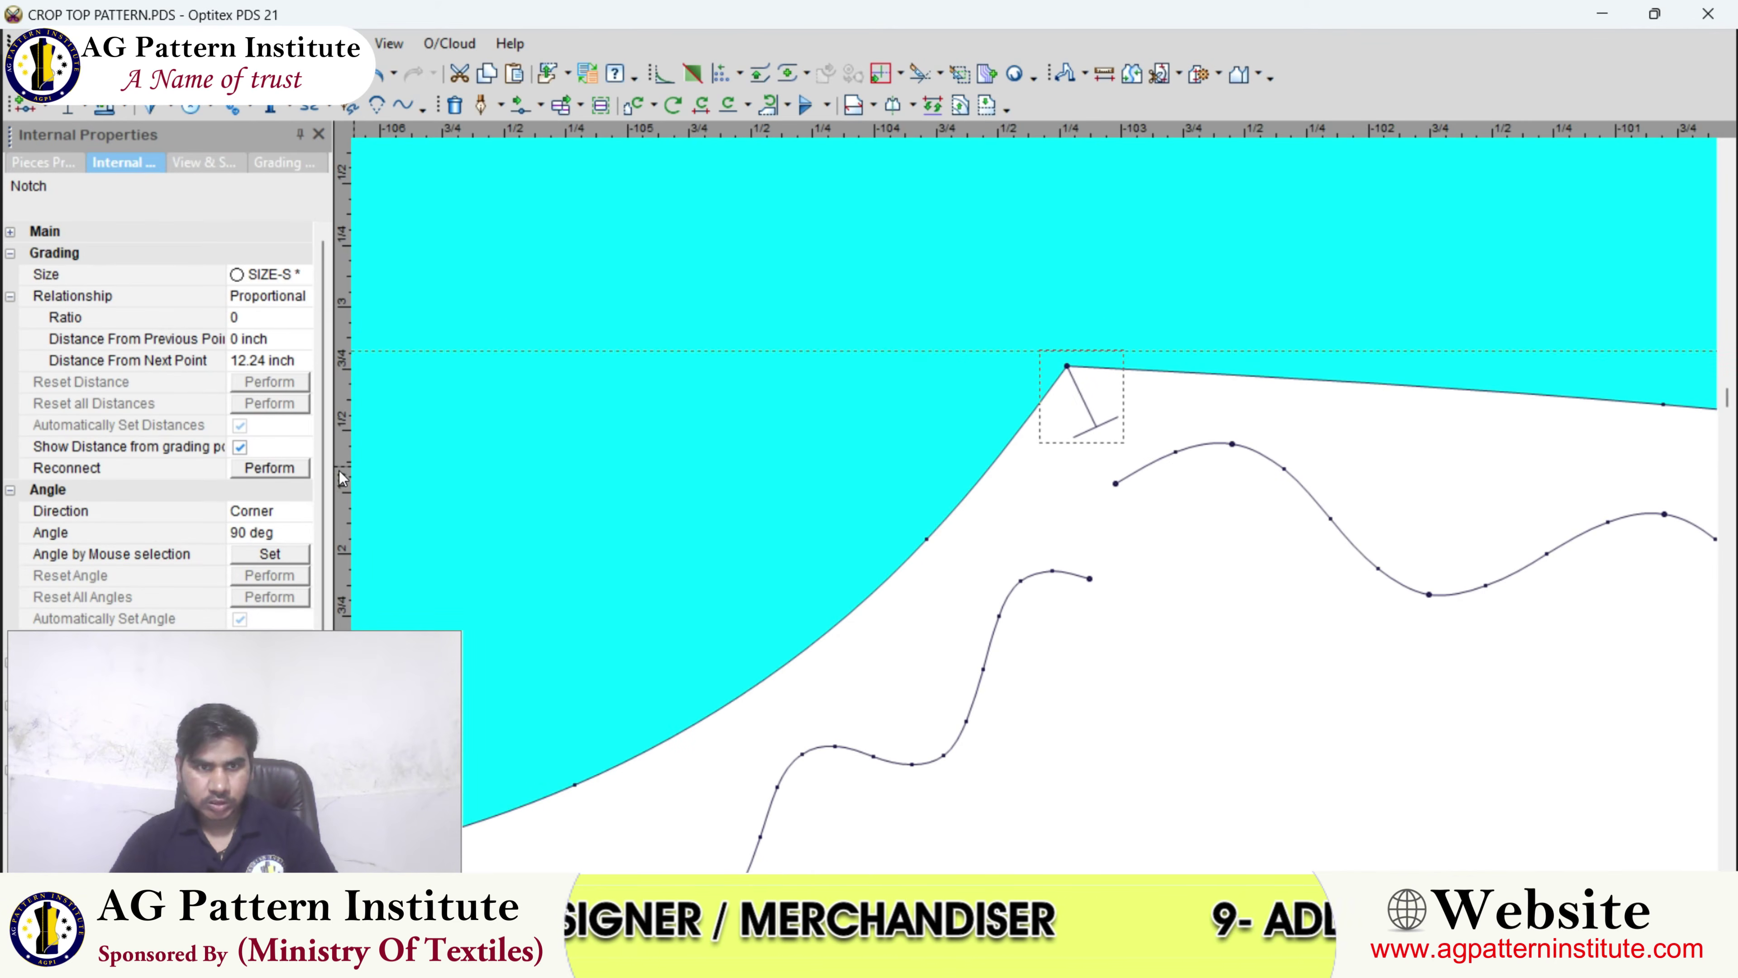
pyautogui.moveTo(342, 478); pyautogui.dragTo(1202, 404)
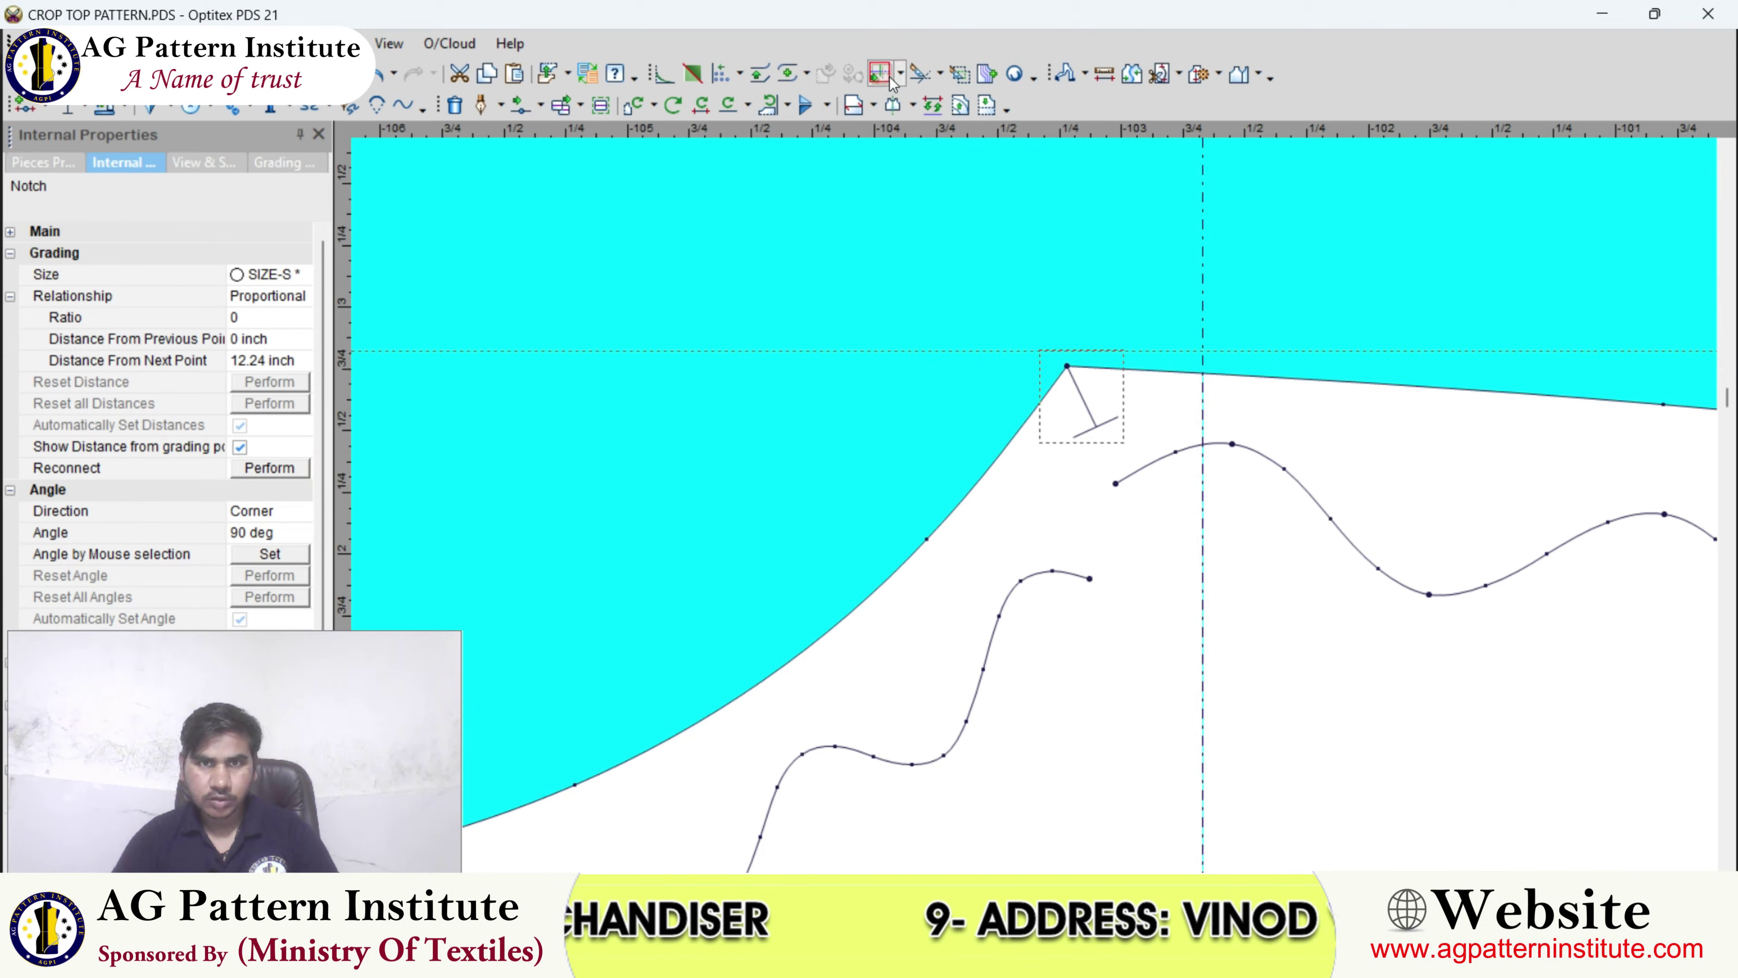
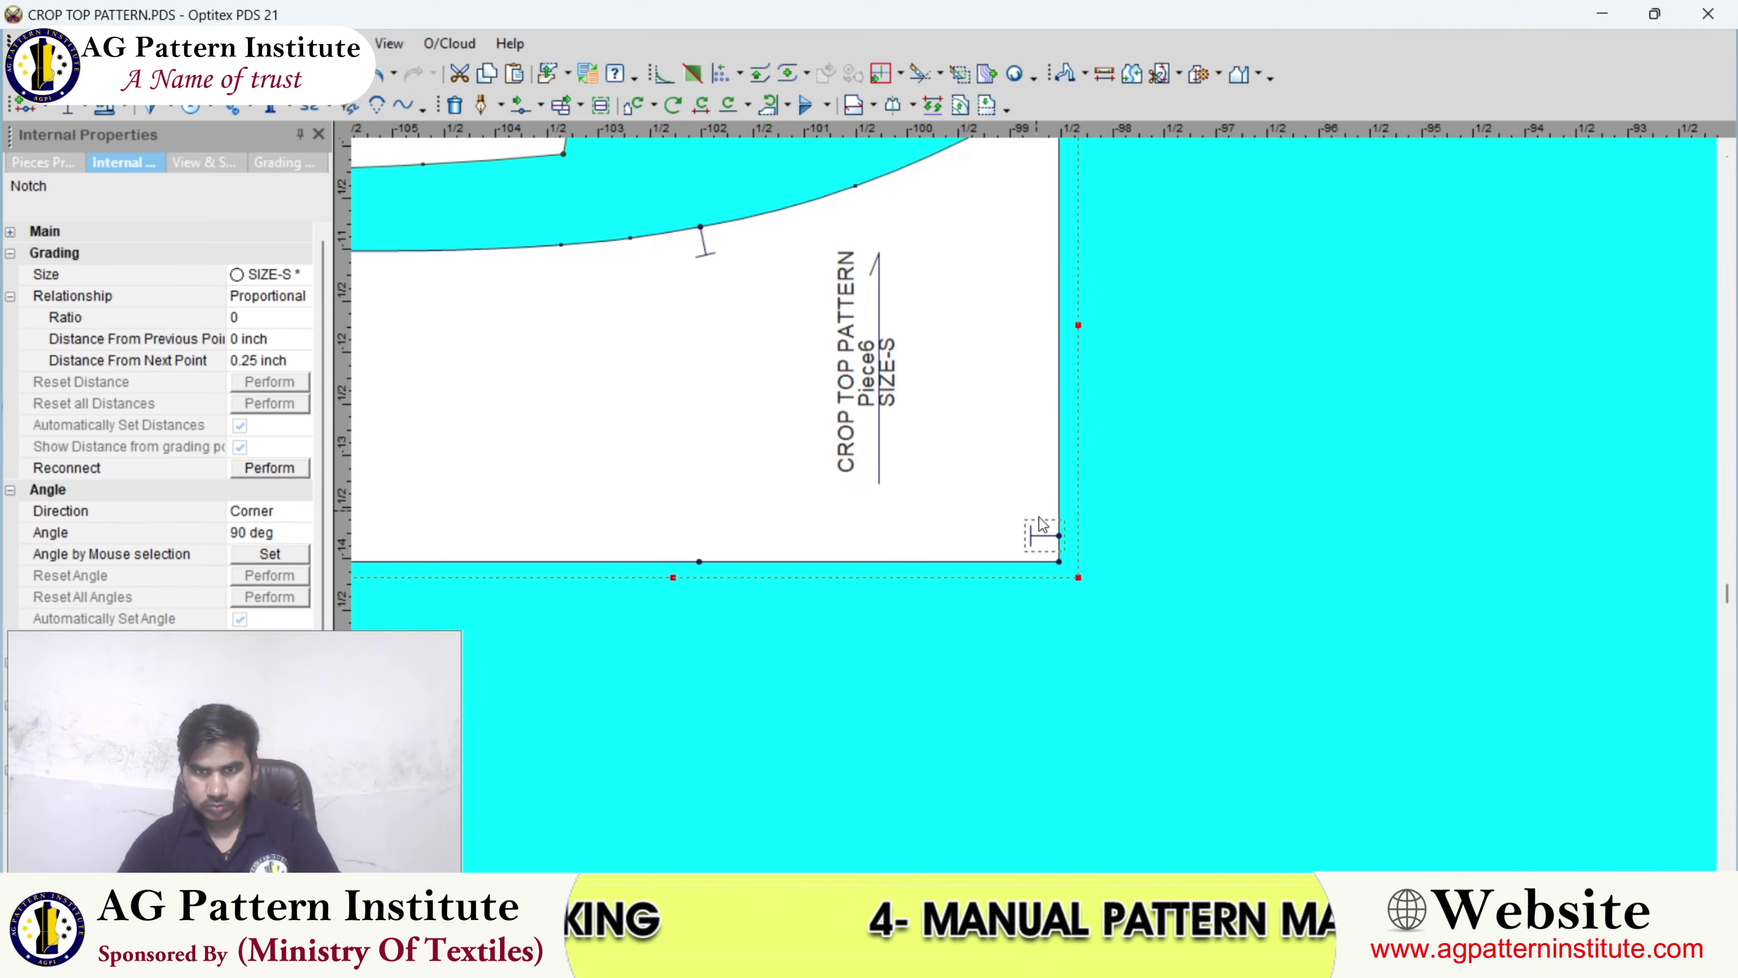
# - Add a horizontal guide line across the waist piece and a point where it crosses the front edge, 0.9 inch below the top corner
pyautogui.scroll(-1, 1054, 541)
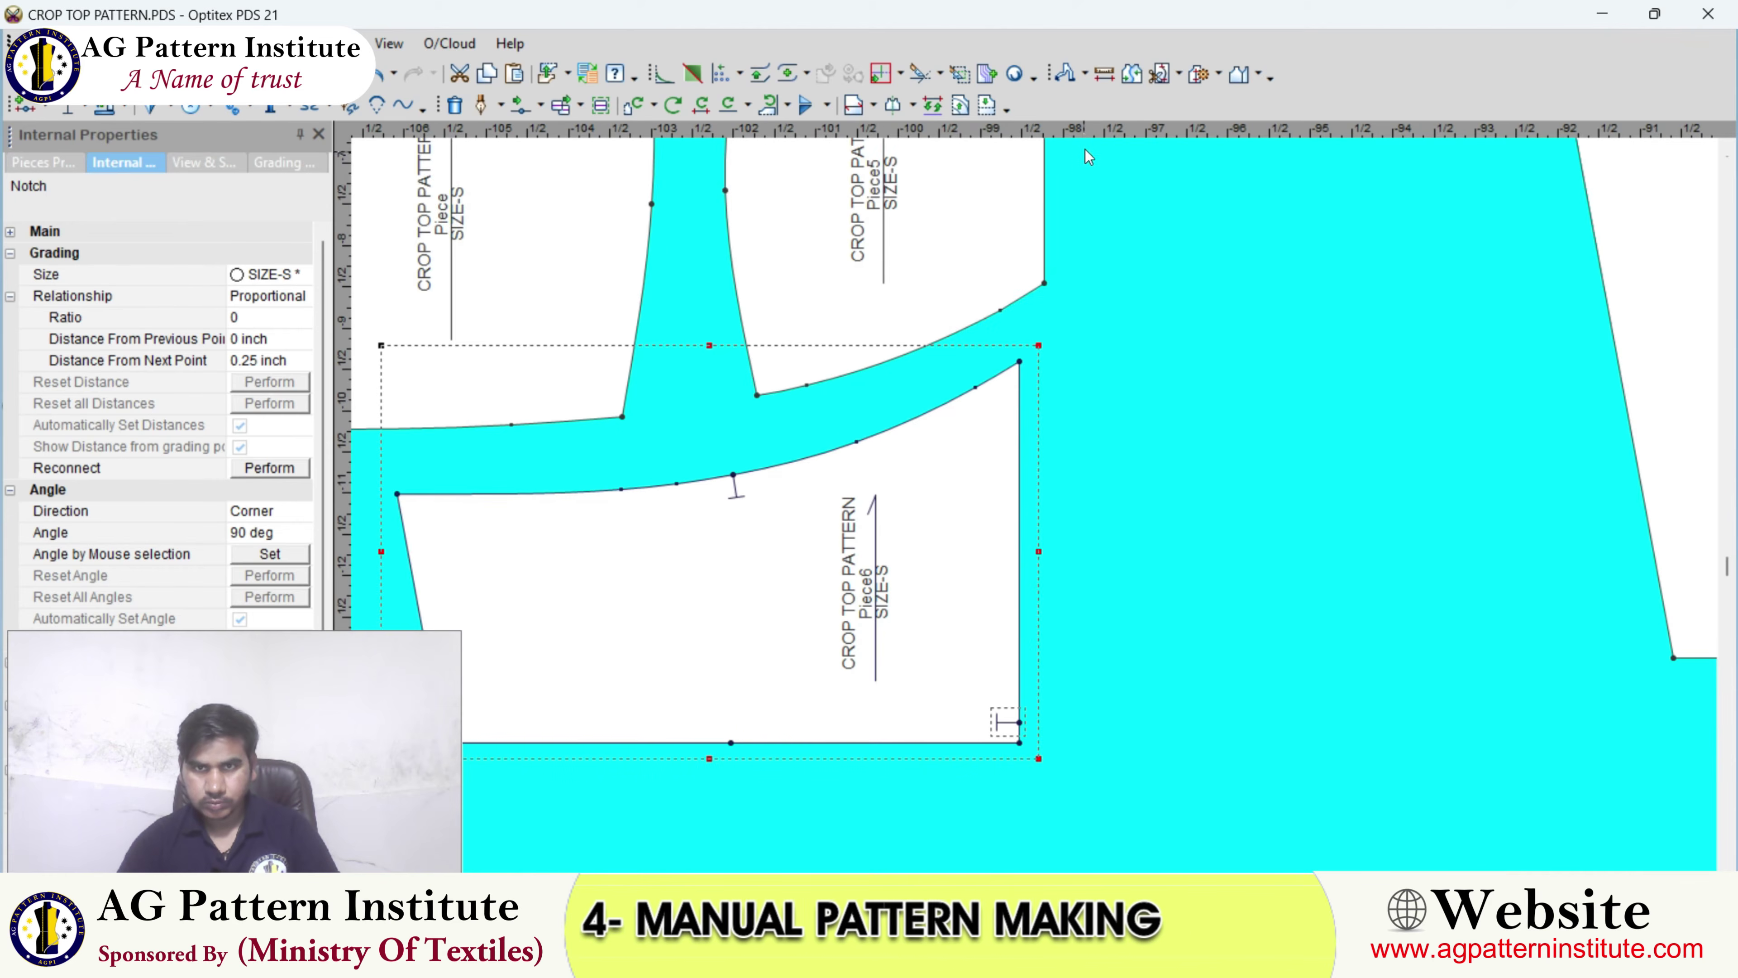
pyautogui.moveTo(1094, 130); pyautogui.dragTo(1034, 442)
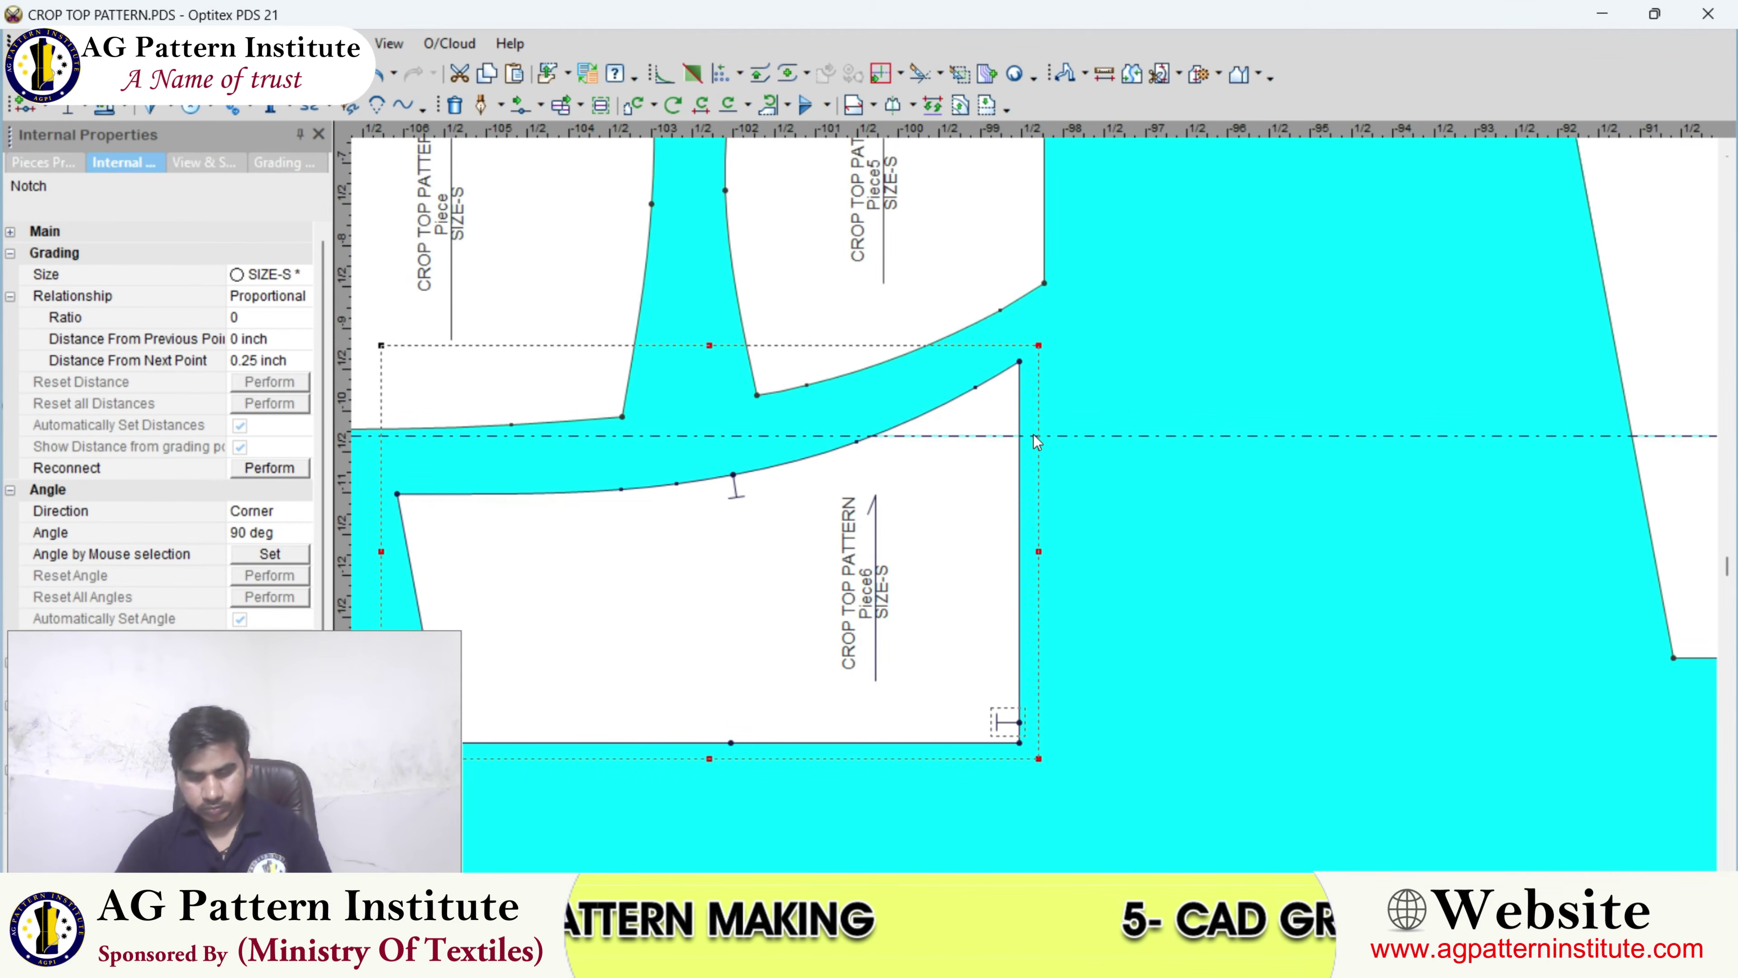
pyautogui.click(1020, 436)
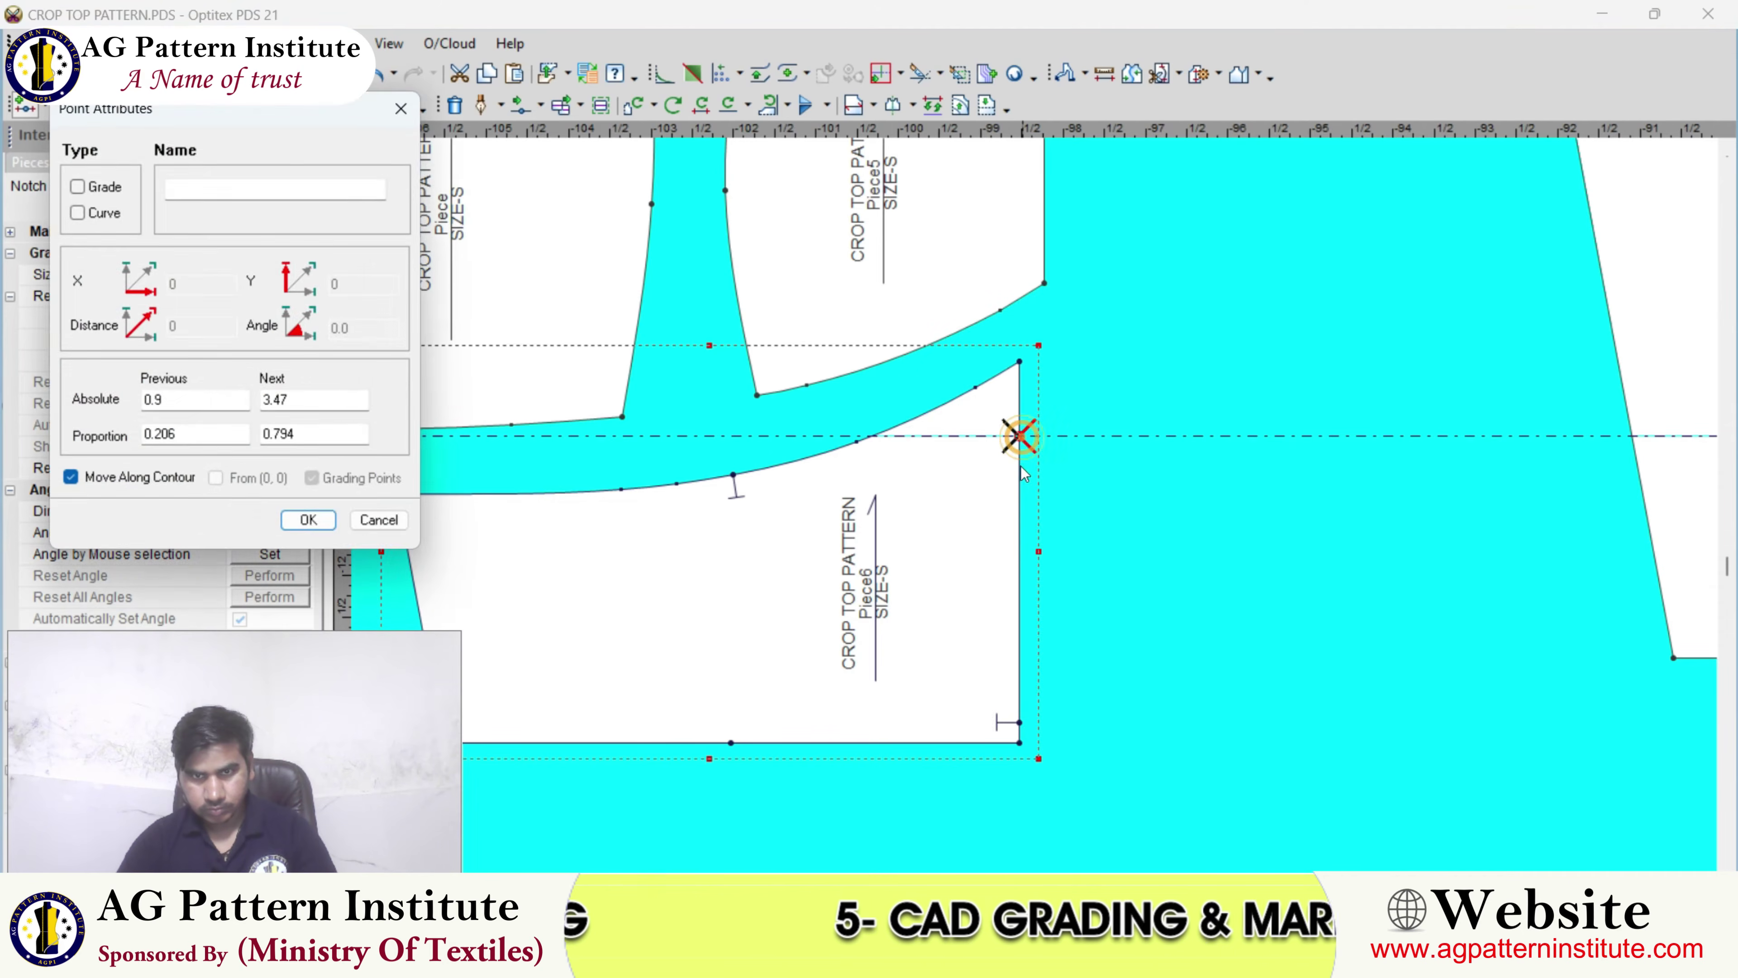
pyautogui.press('Return')
pyautogui.rightClick(1077, 352)
pyautogui.click(1096, 368)
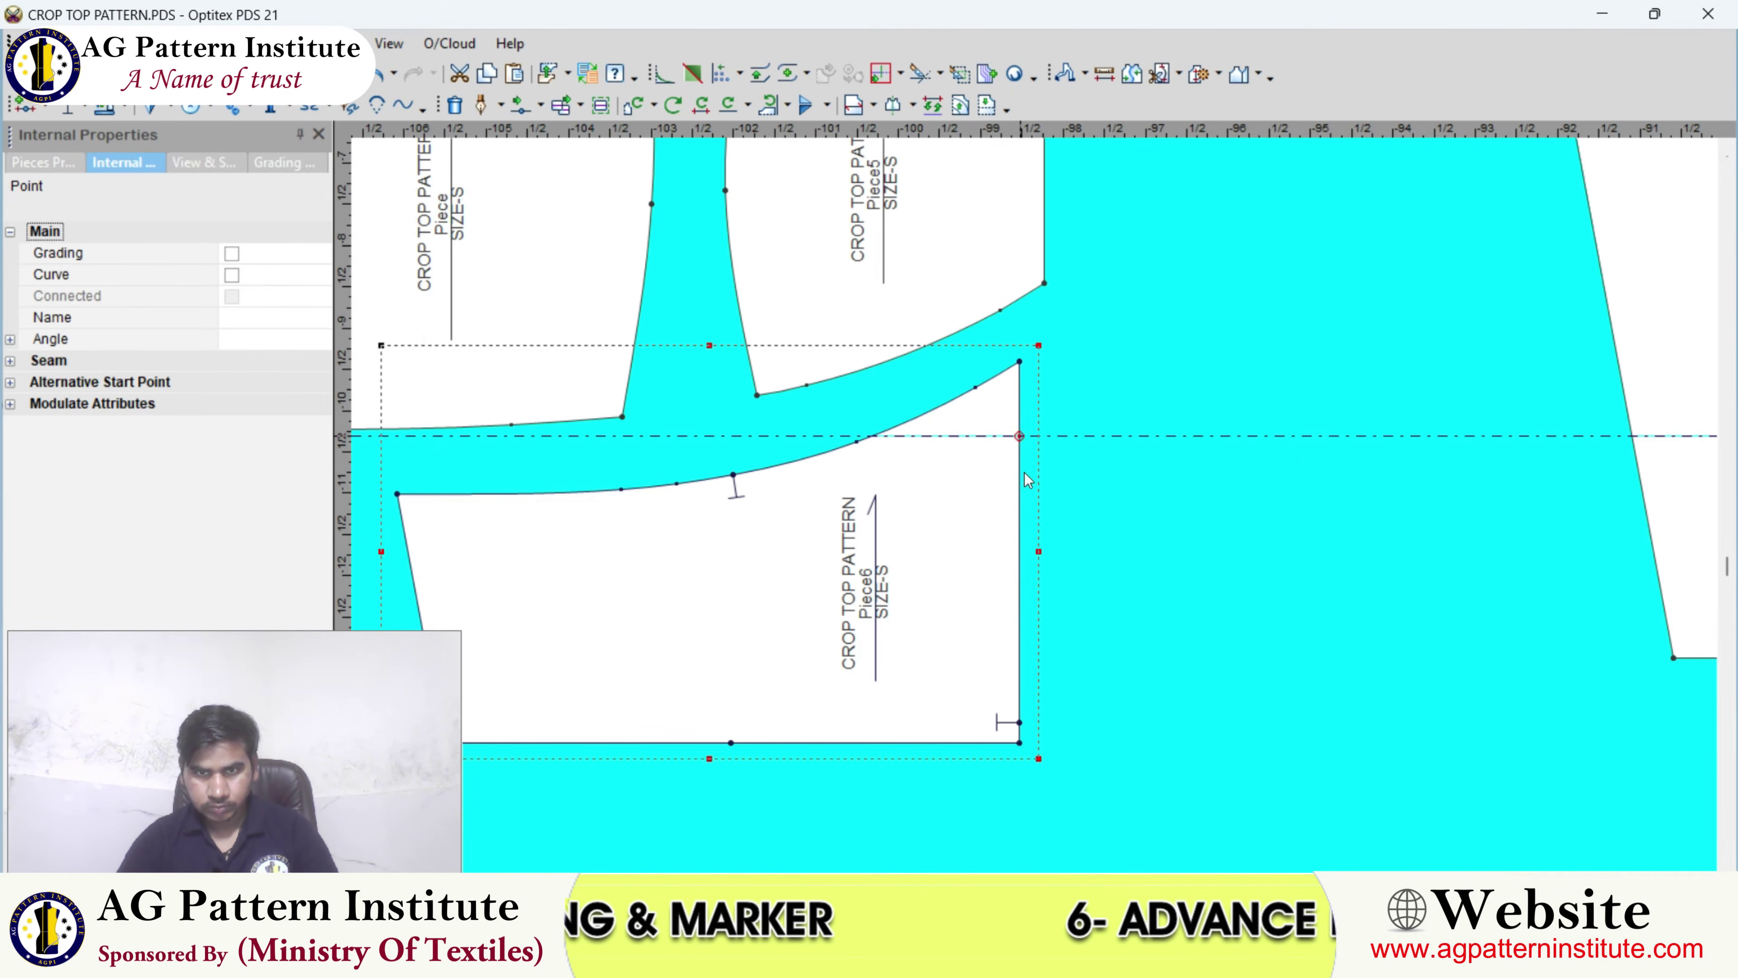
# - Add three equally spaced notches along the waist piece's front edge between the guide-line point and the lower notch
pyautogui.click(1020, 437)
pyautogui.keyDown('shift'); pyautogui.click(1020, 722); pyautogui.keyUp('shift')
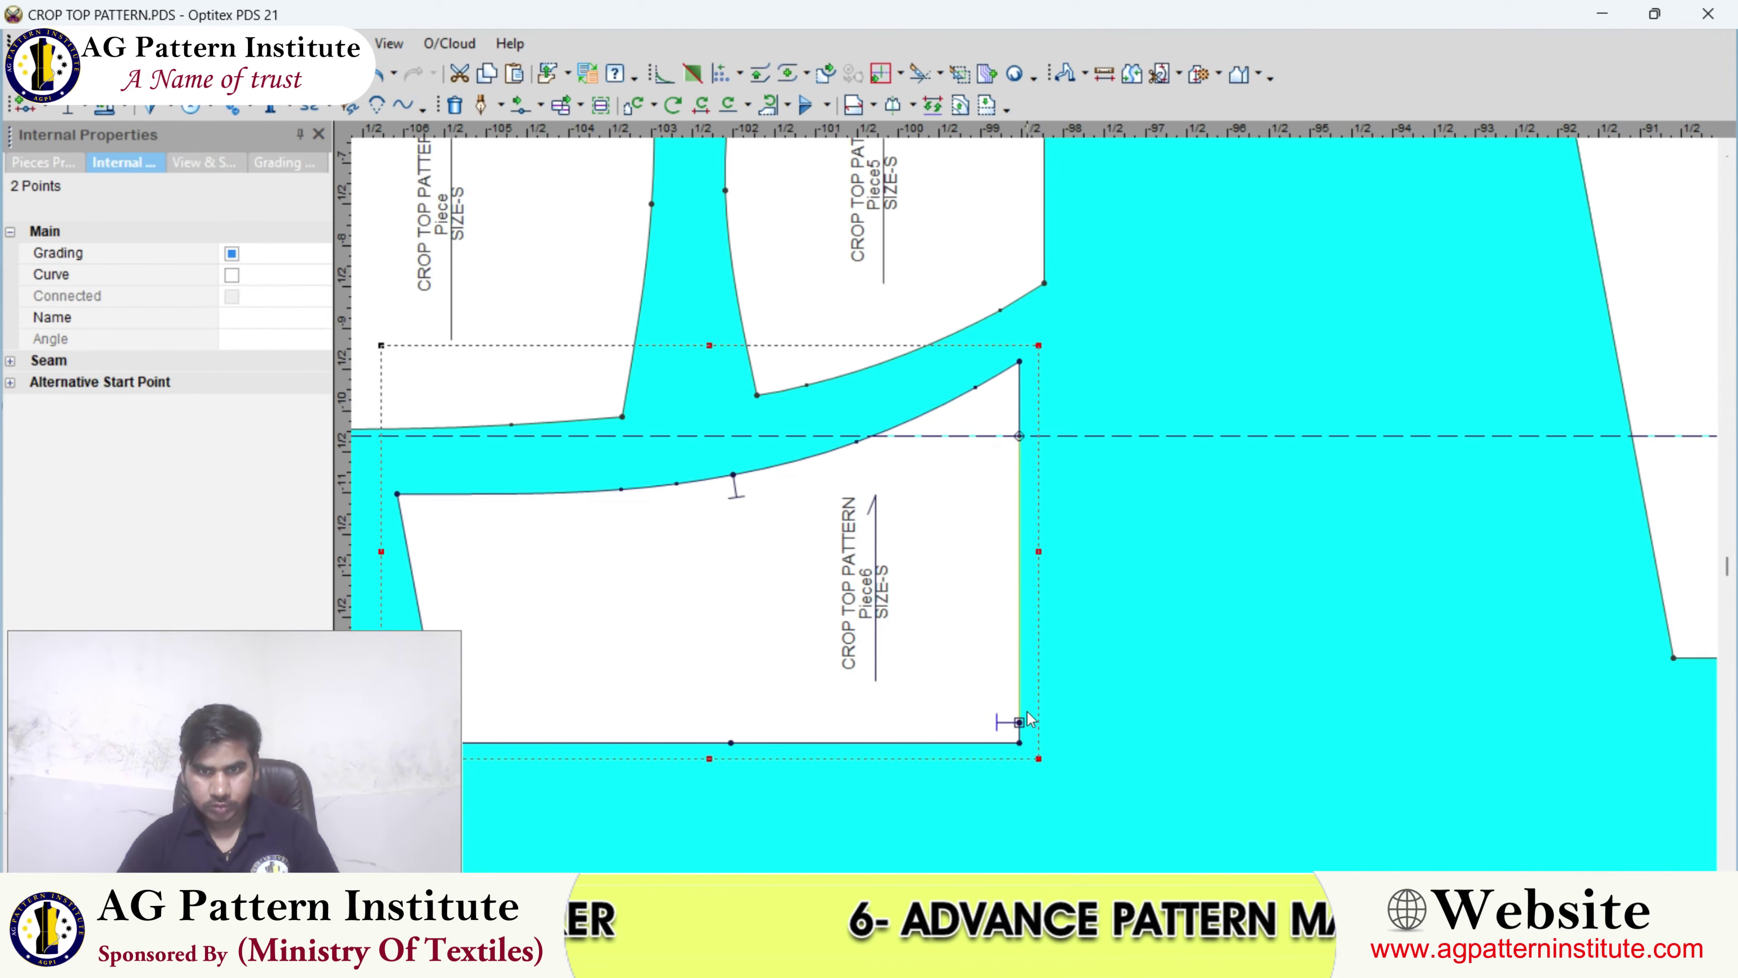
pyautogui.click(232, 107)
pyautogui.click(295, 109)
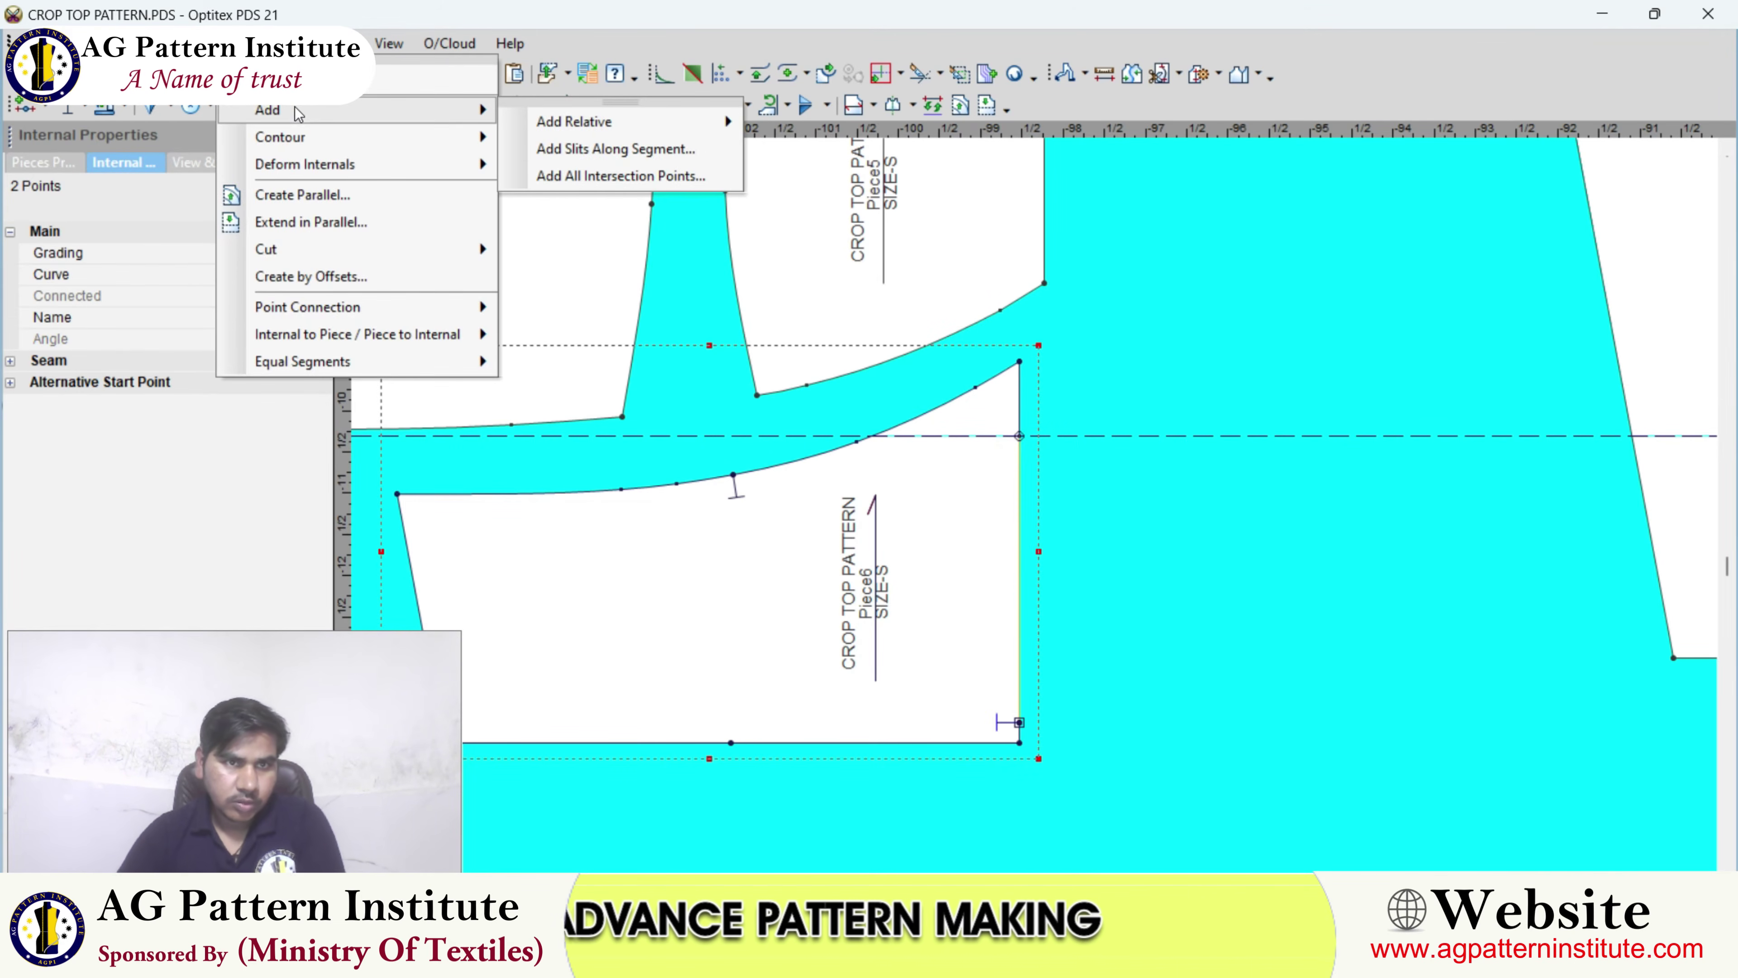
pyautogui.click(676, 157)
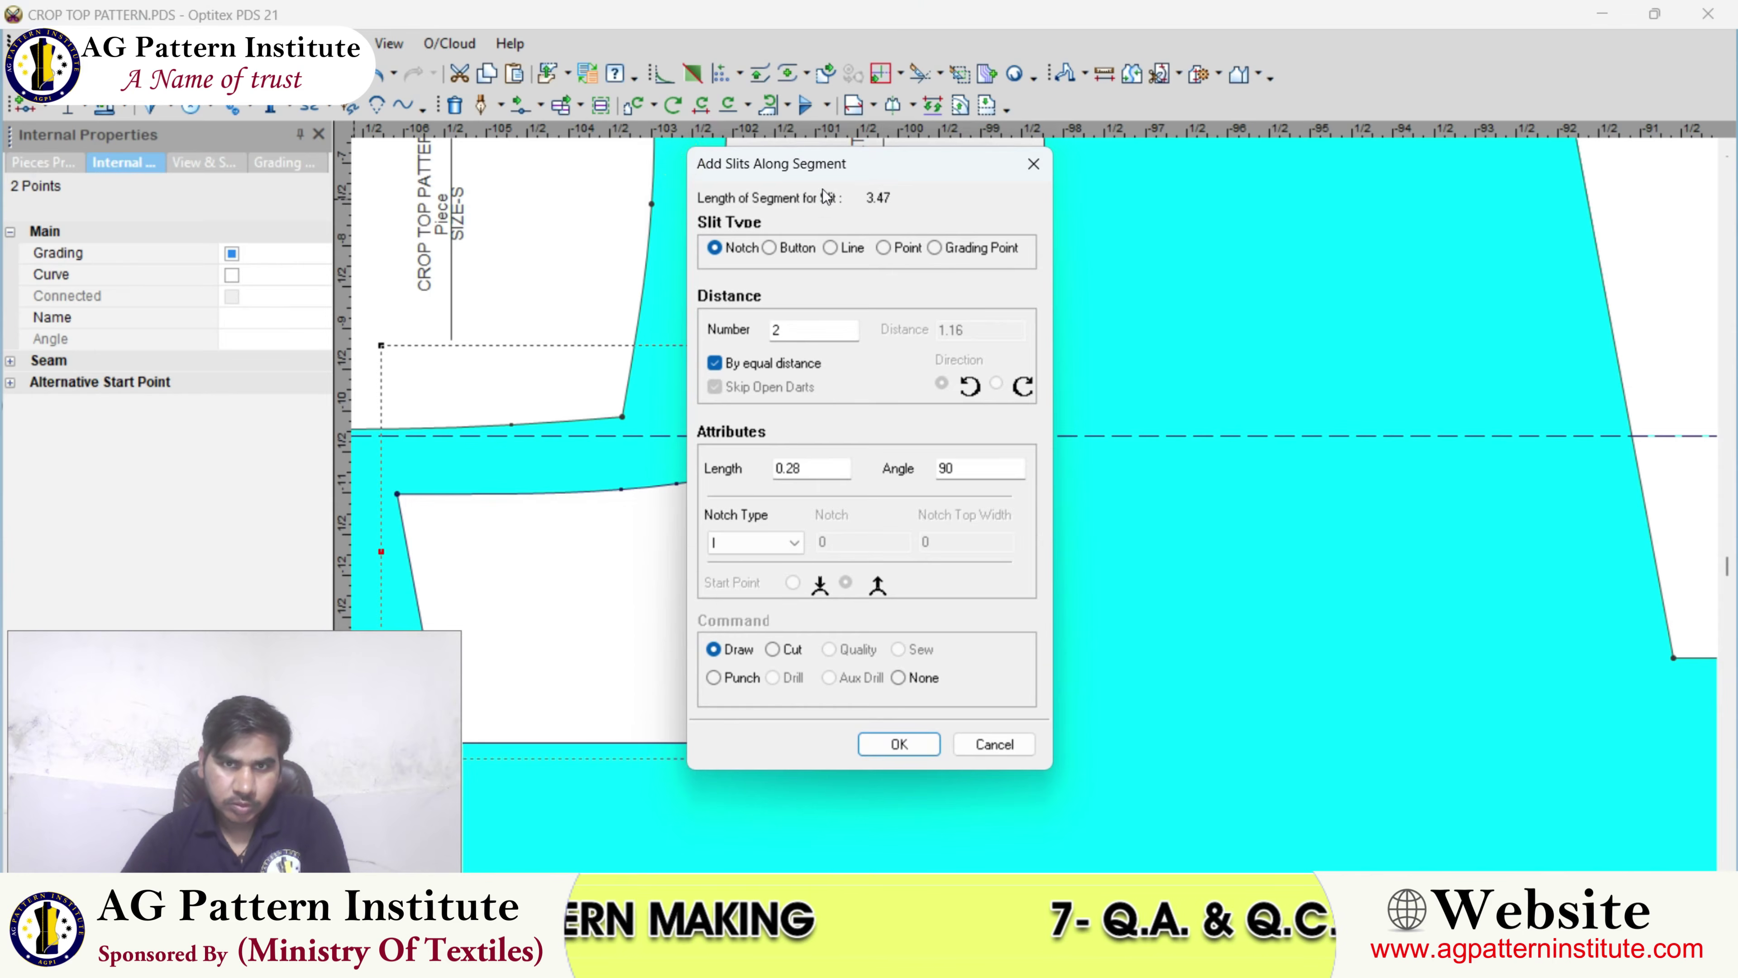
pyautogui.moveTo(849, 168); pyautogui.dragTo(356, 224)
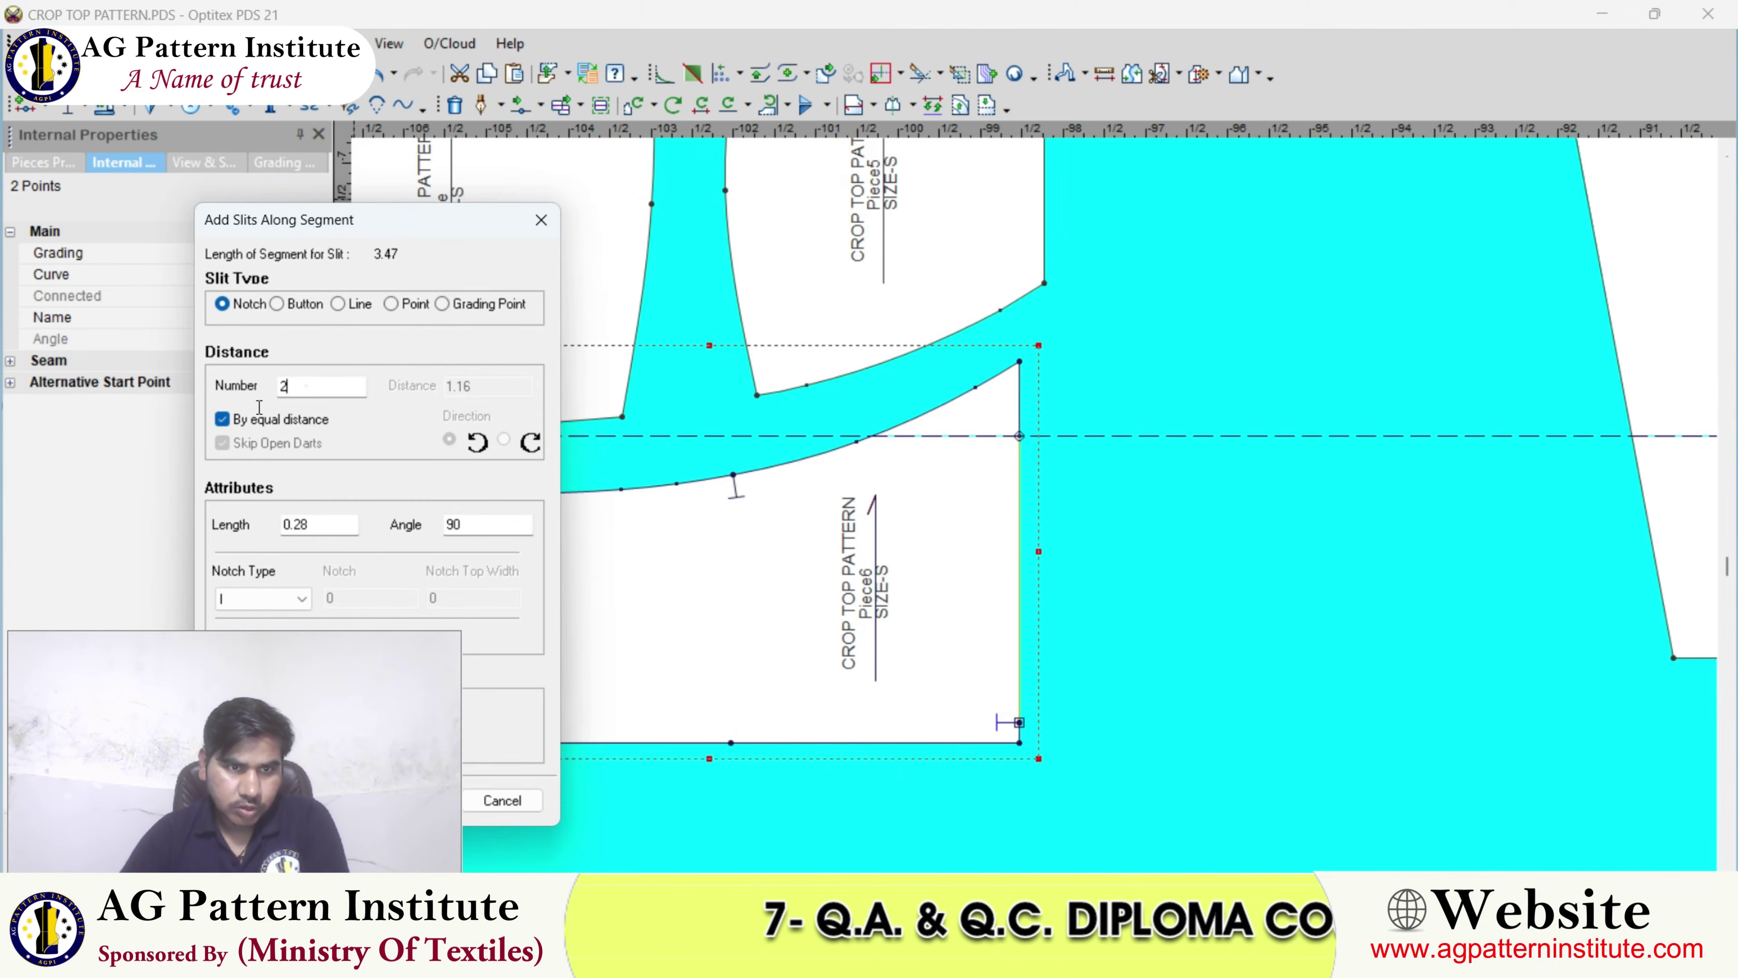
pyautogui.doubleClick(309, 385)
pyautogui.moveTo(346, 219); pyautogui.dragTo(258, 71)
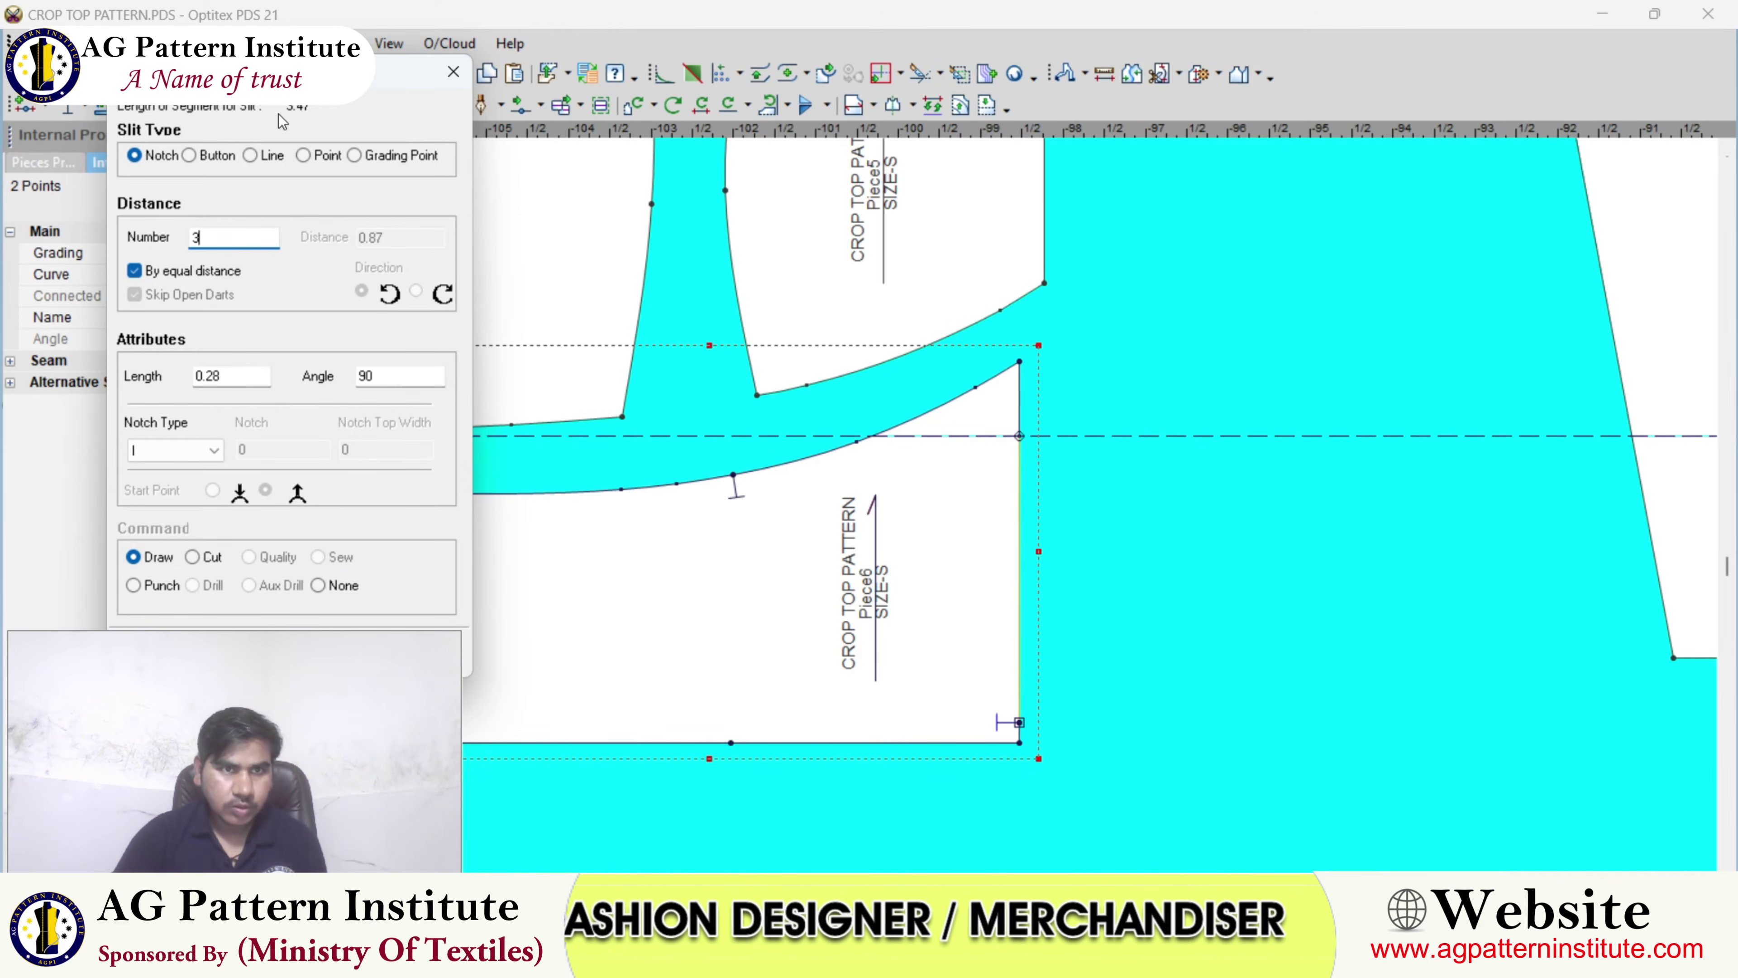
pyautogui.moveTo(258, 71); pyautogui.dragTo(605, 27)
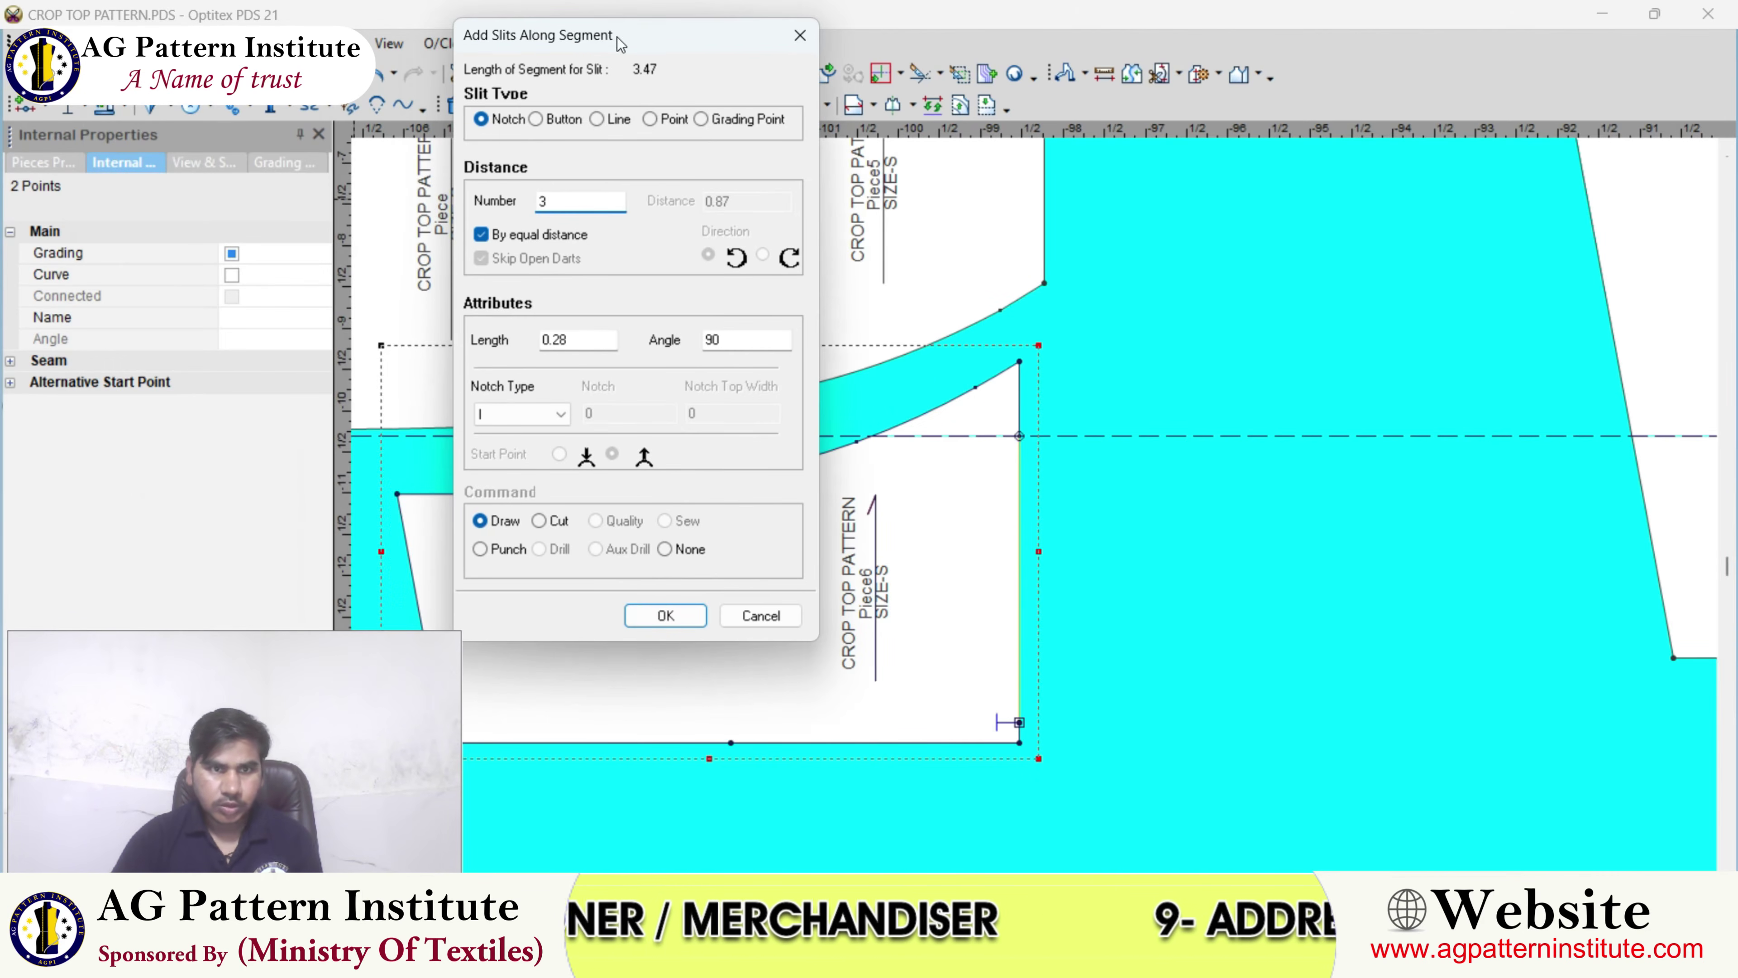
pyautogui.click(659, 609)
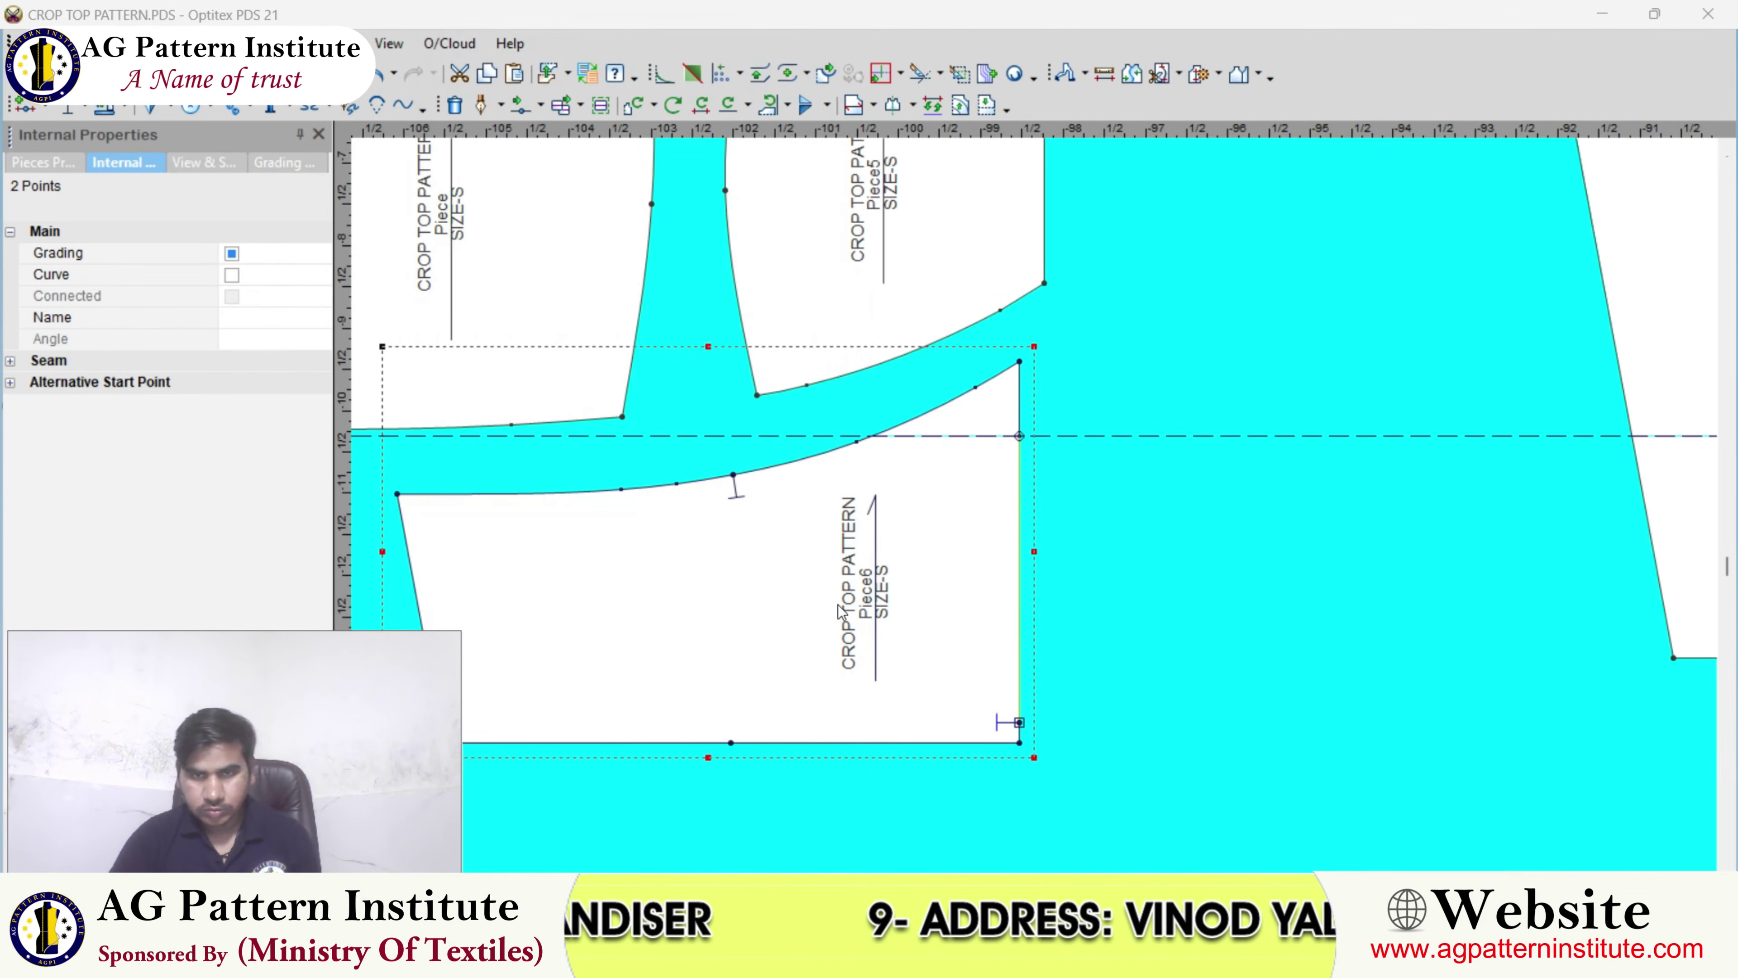
pyautogui.scroll(-3, 833, 603)
pyautogui.scroll(4, 1128, 498)
pyautogui.press('space')
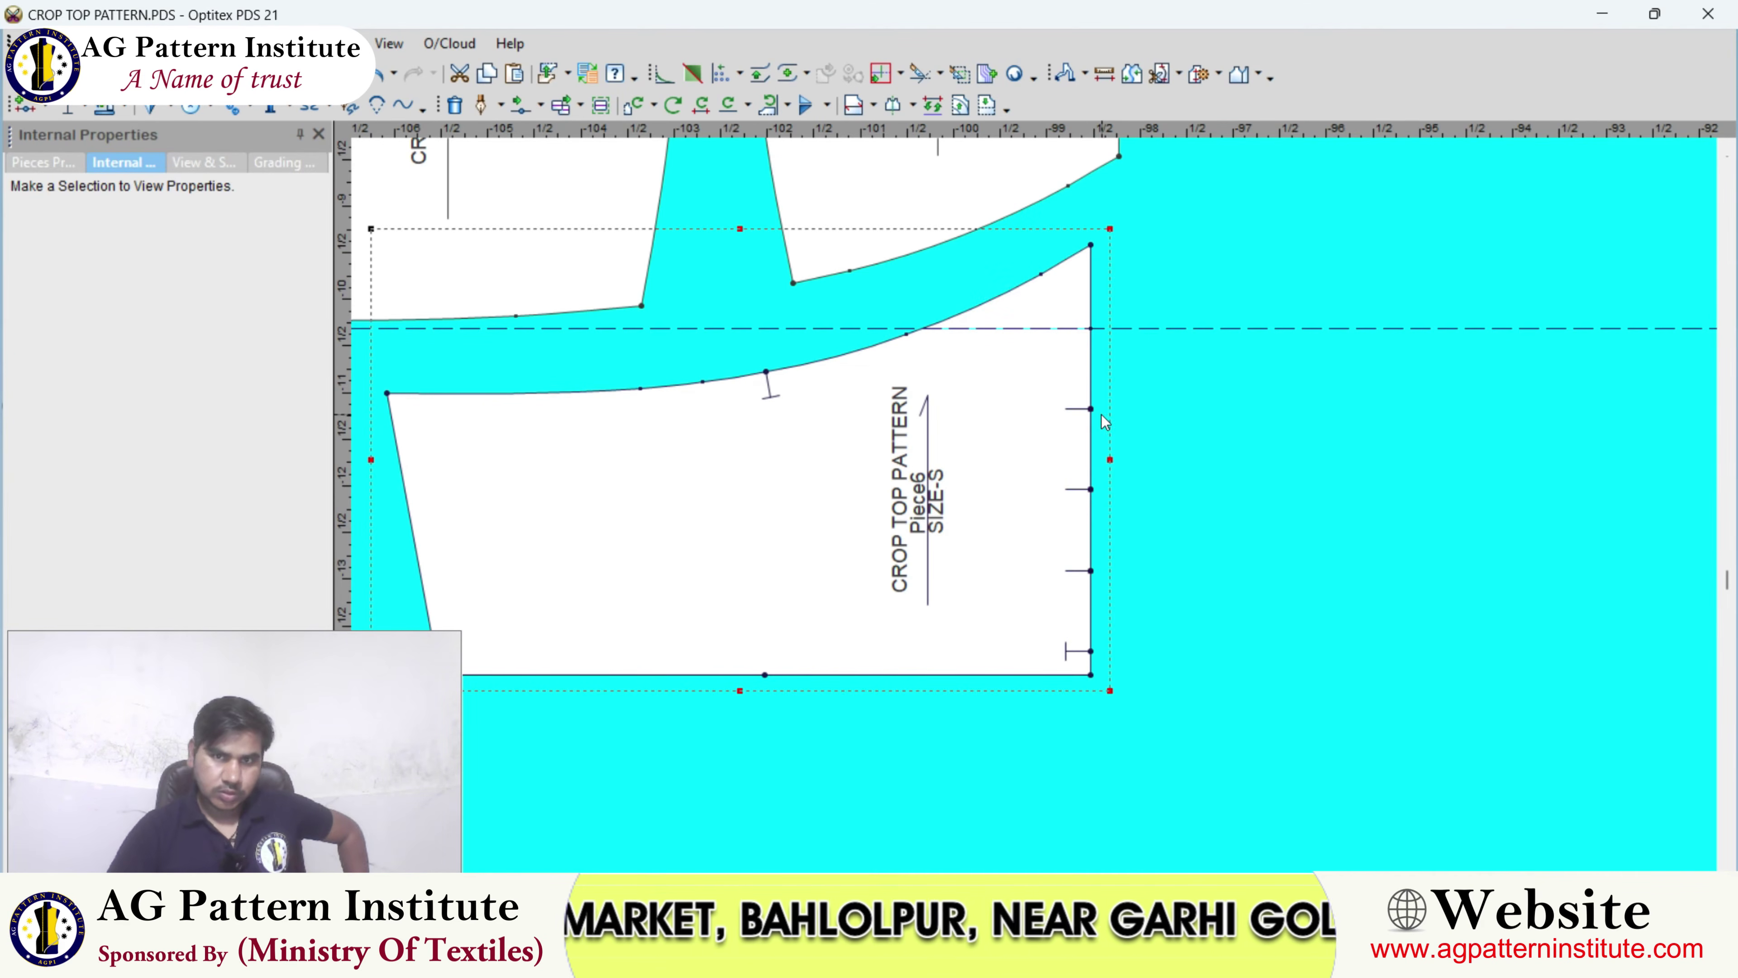
# - Switch to the crop top's reference photo, examine the spacing of the front lacing, and return to the pattern
pyautogui.click(1054, 959)
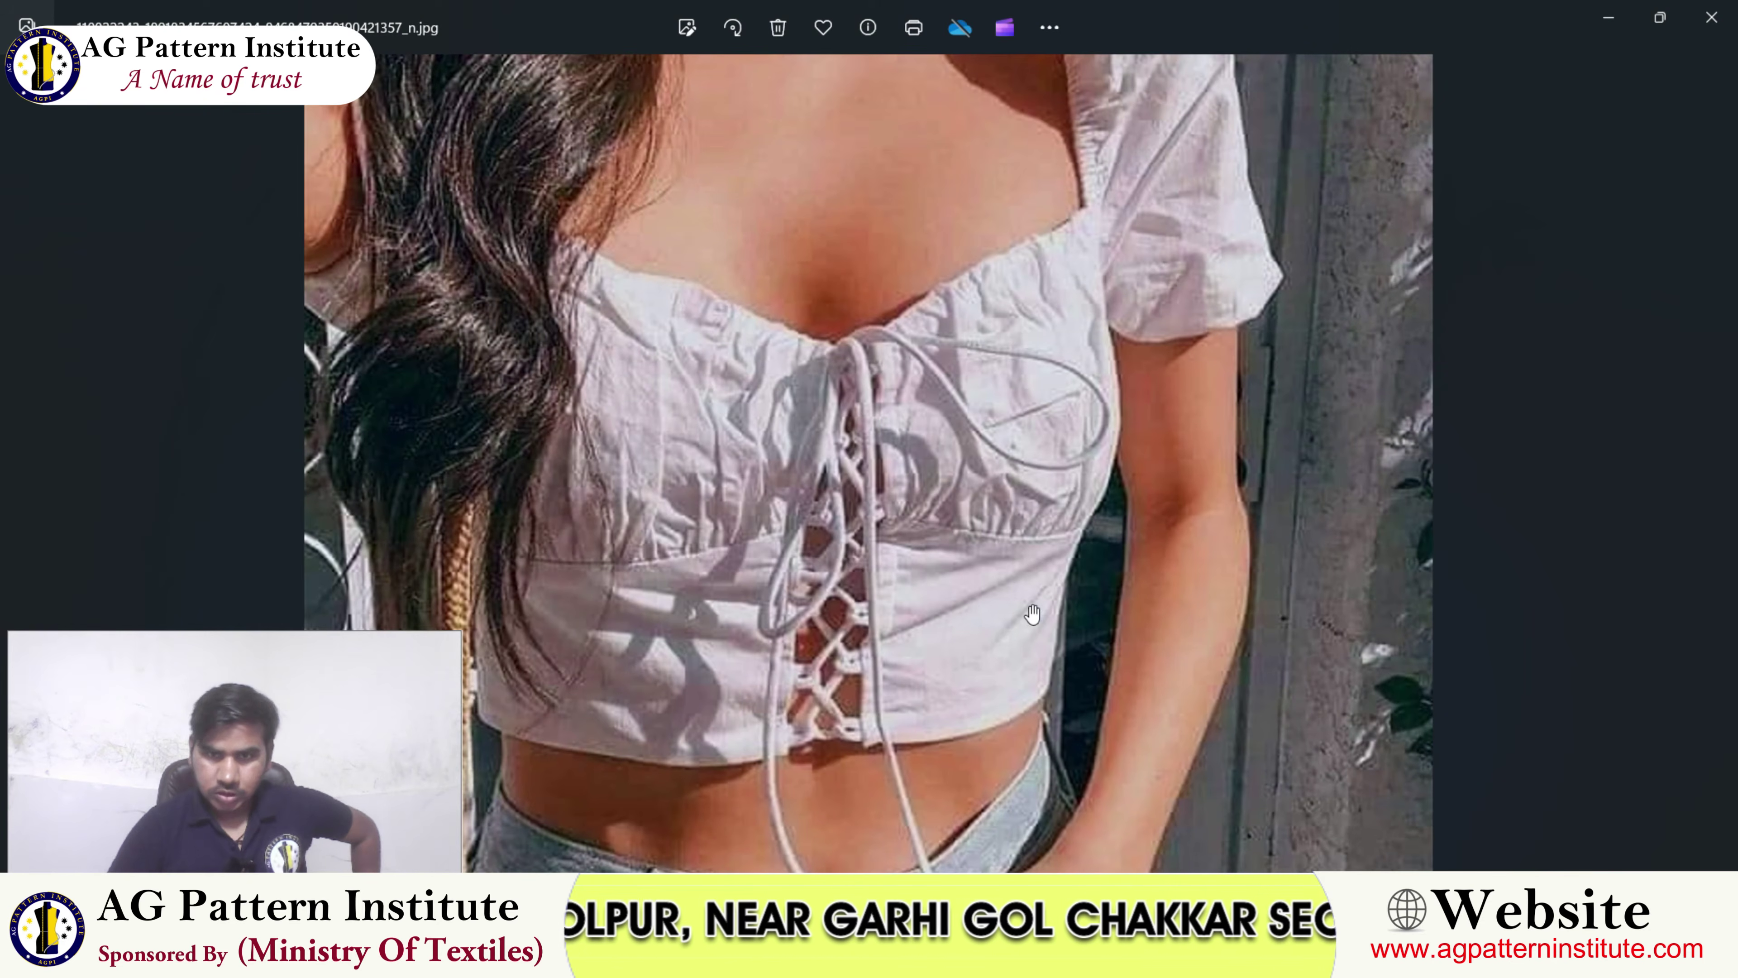
pyautogui.scroll(3, 928, 625)
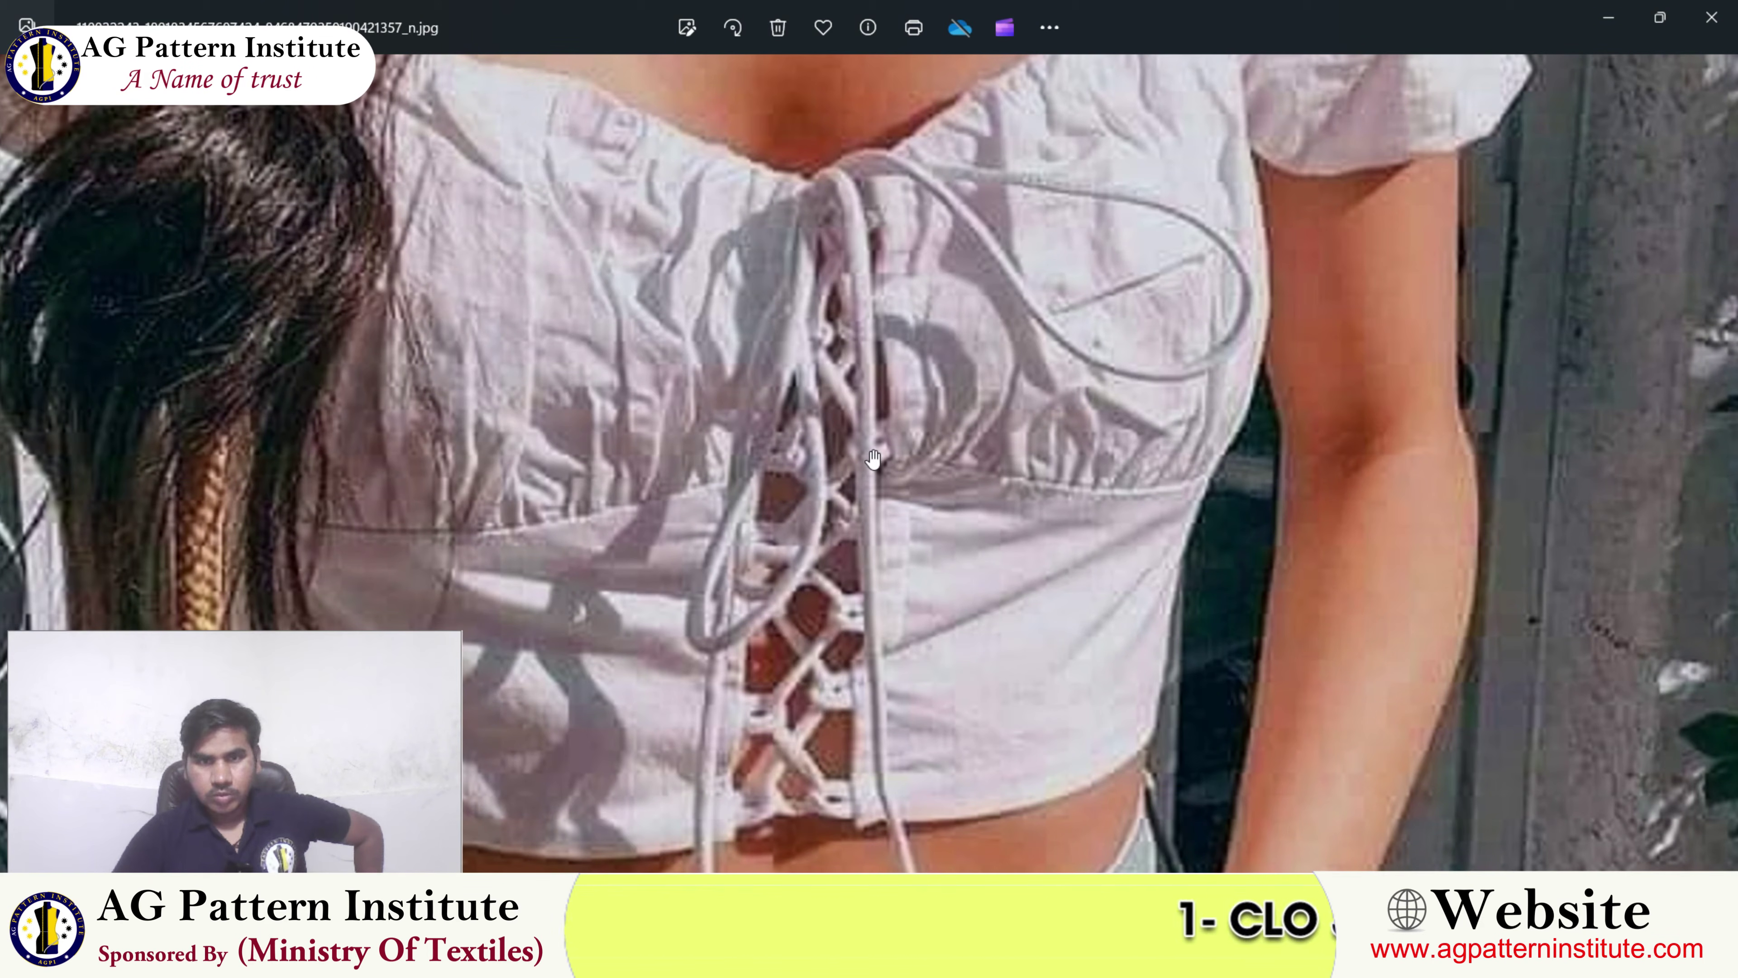
pyautogui.click(1054, 958)
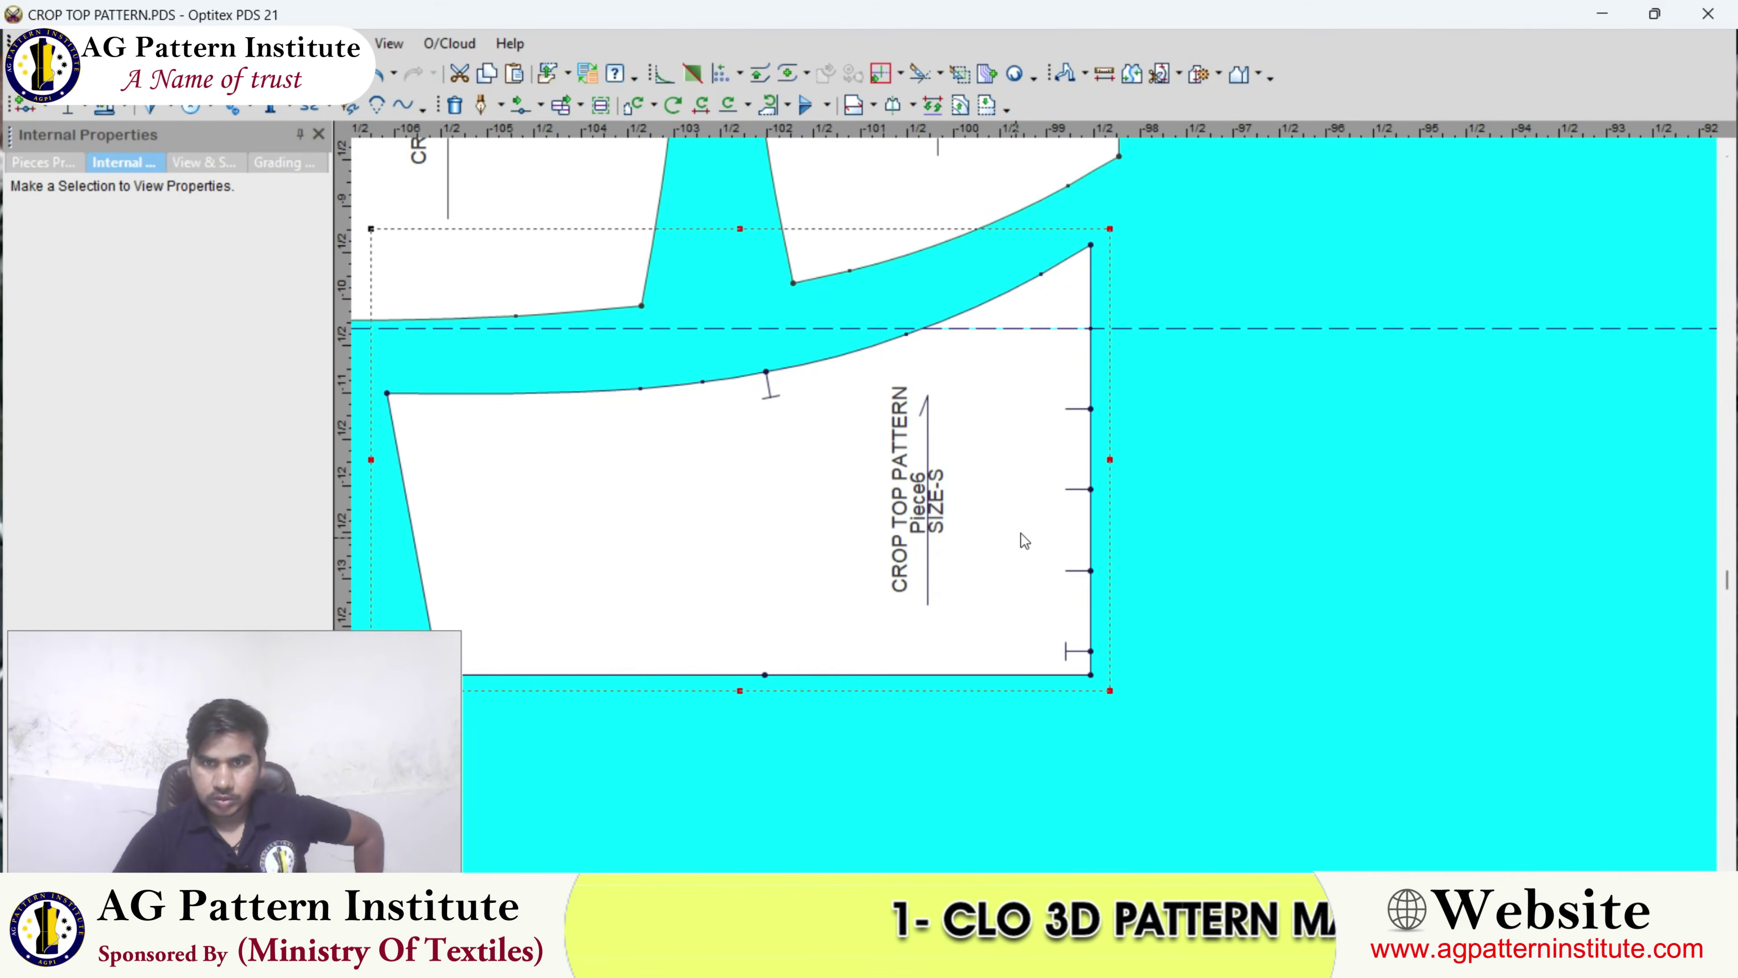
# - Delete the three evenly spaced notches from the waist piece's front edge, keeping the lower notch
pyautogui.click(1092, 410)
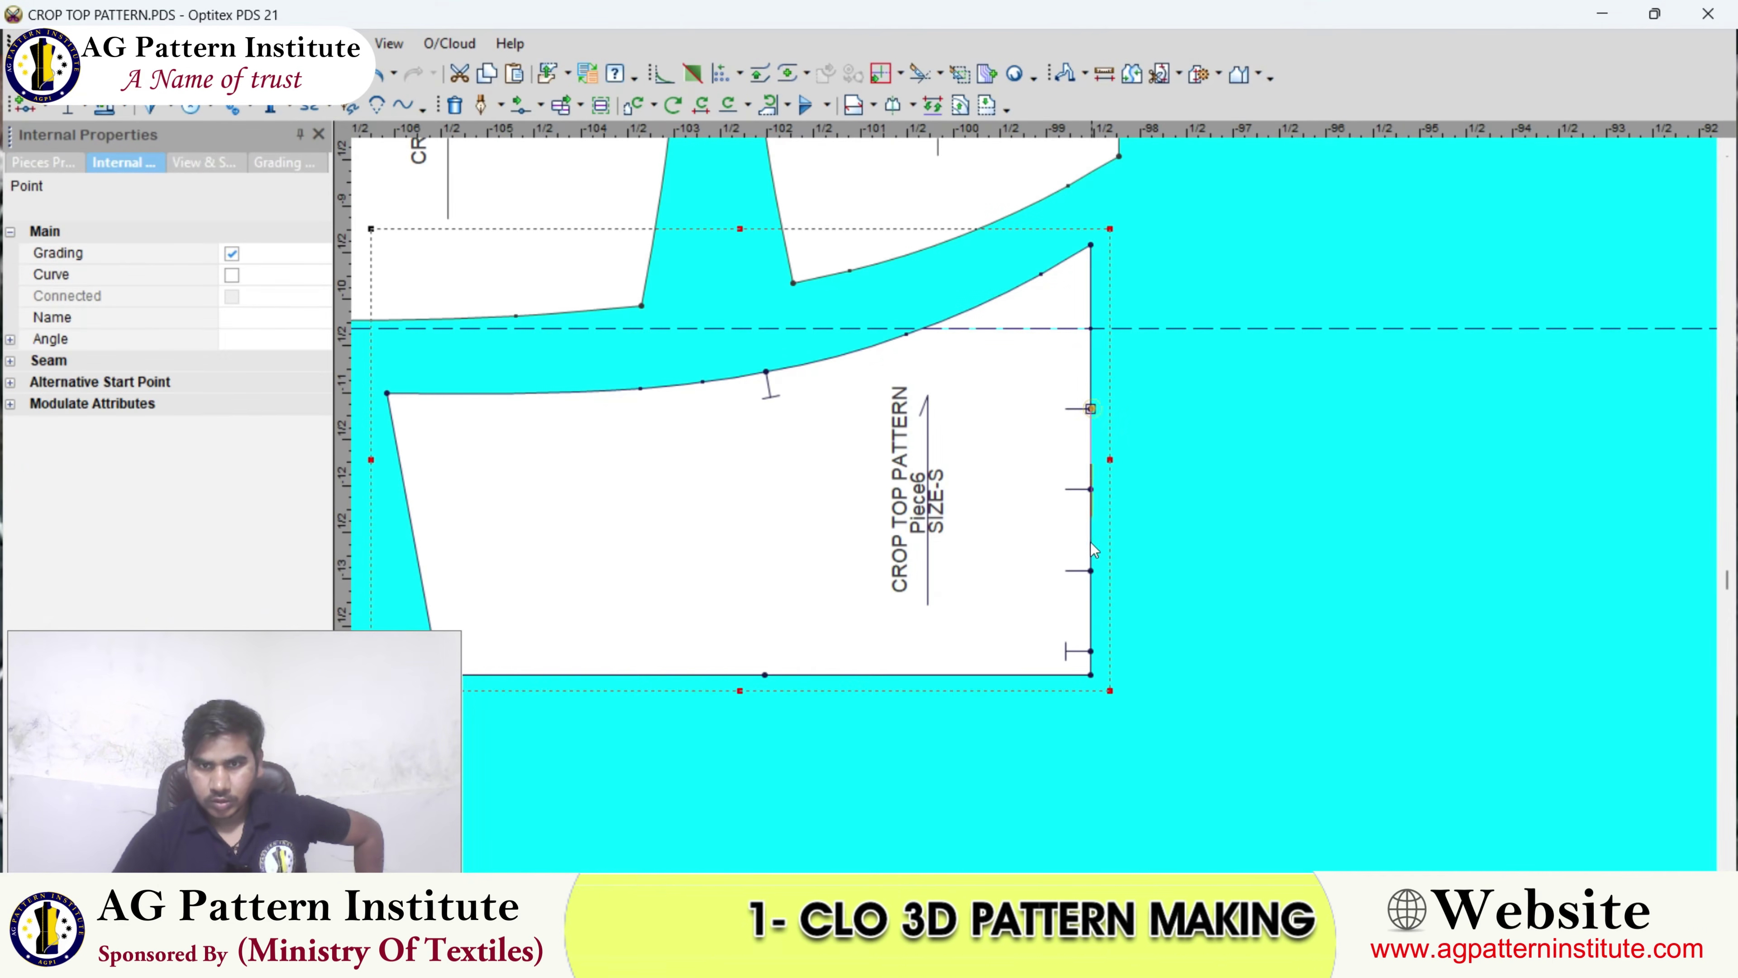
pyautogui.keyDown('shift'); pyautogui.click(1089, 571); pyautogui.keyUp('shift')
pyautogui.press('Delete')
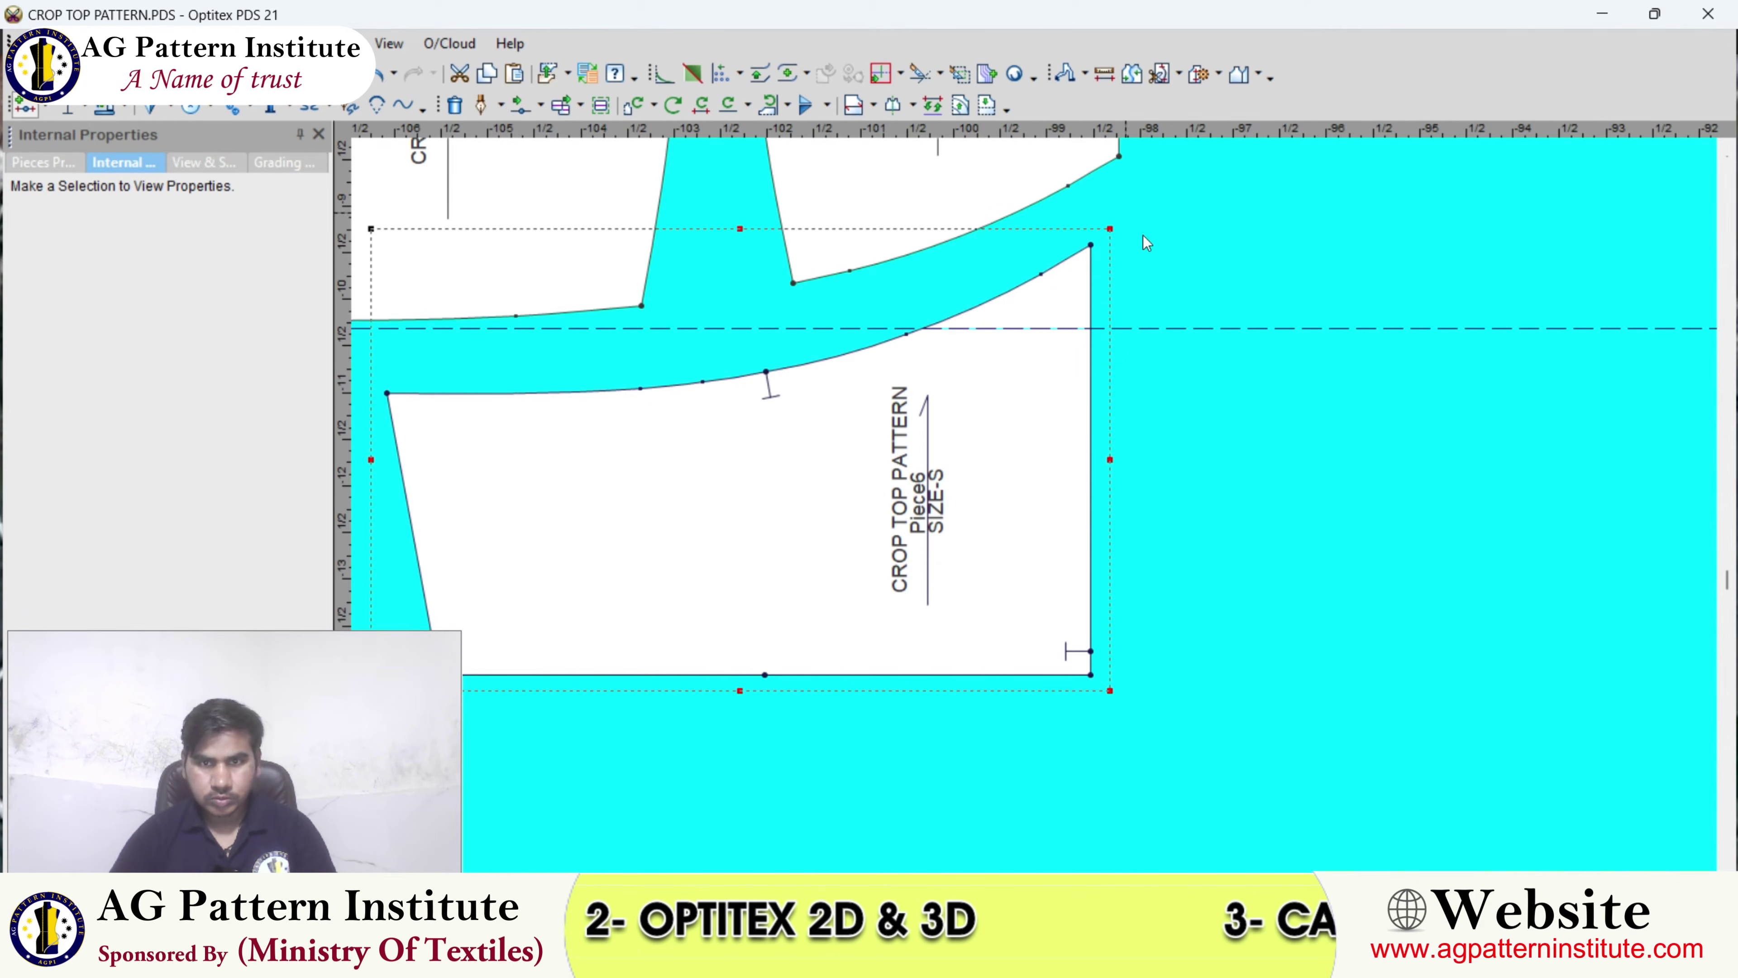
# - Try four equally spaced notches between the waist piece's top front corner and the lower notch, and undo them
pyautogui.click(1091, 245)
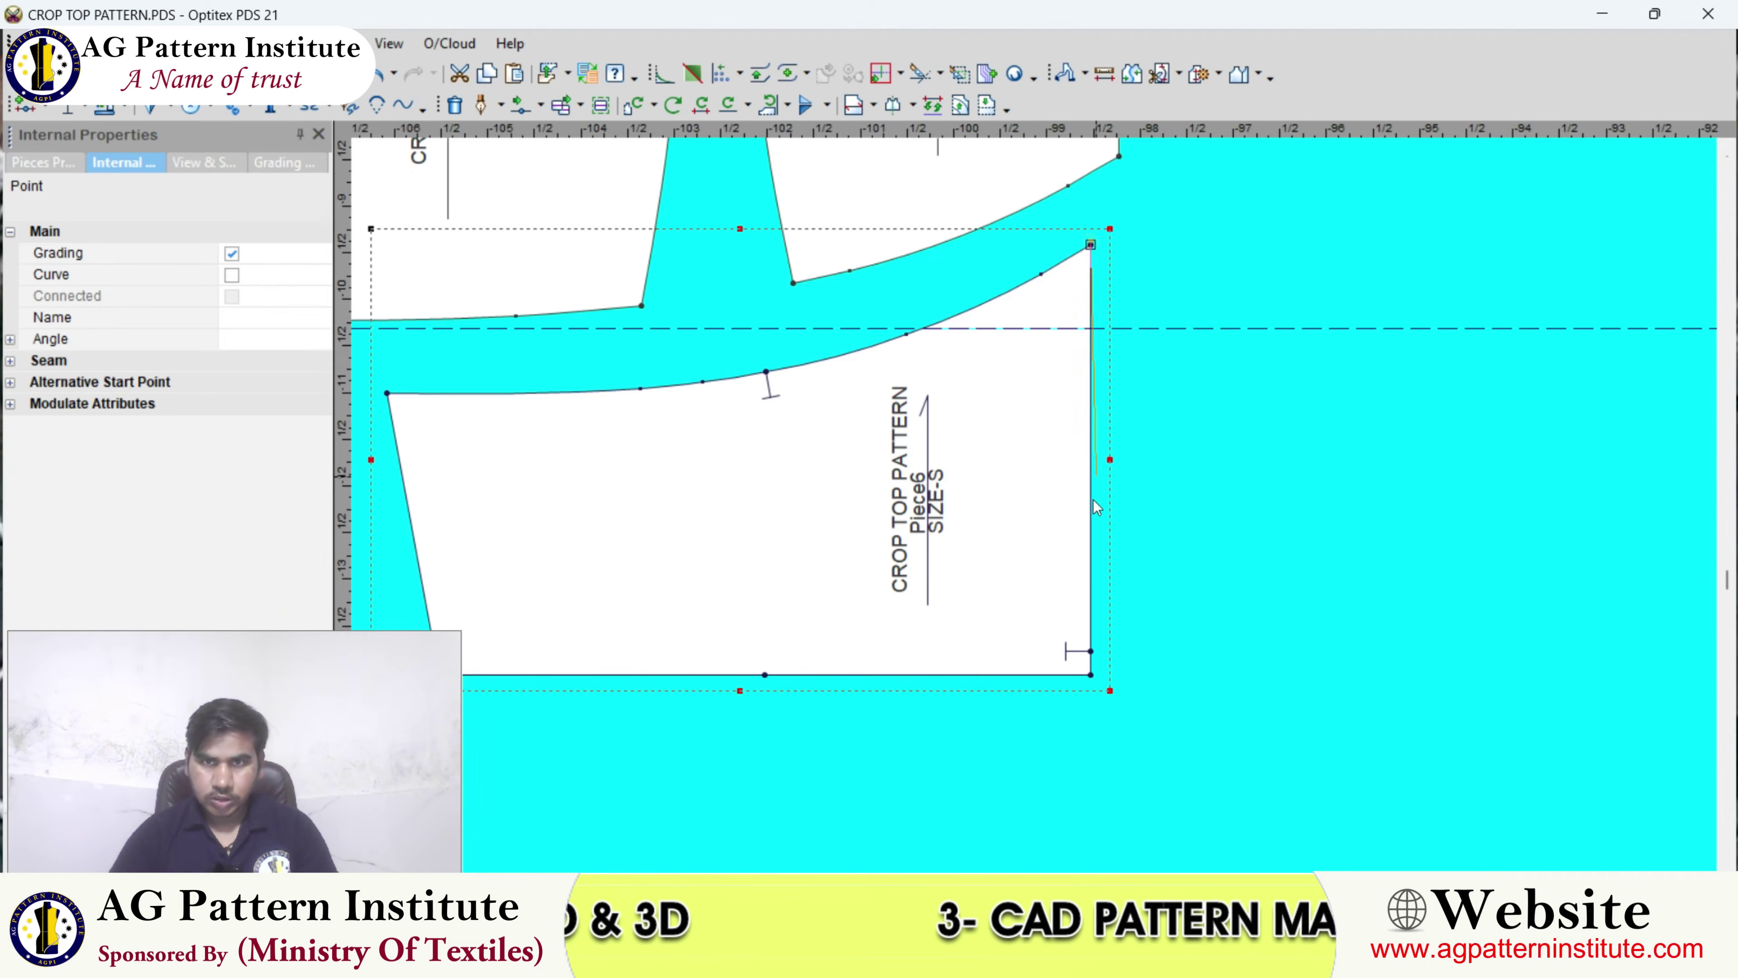
pyautogui.keyDown('shift'); pyautogui.click(1091, 651); pyautogui.keyUp('shift')
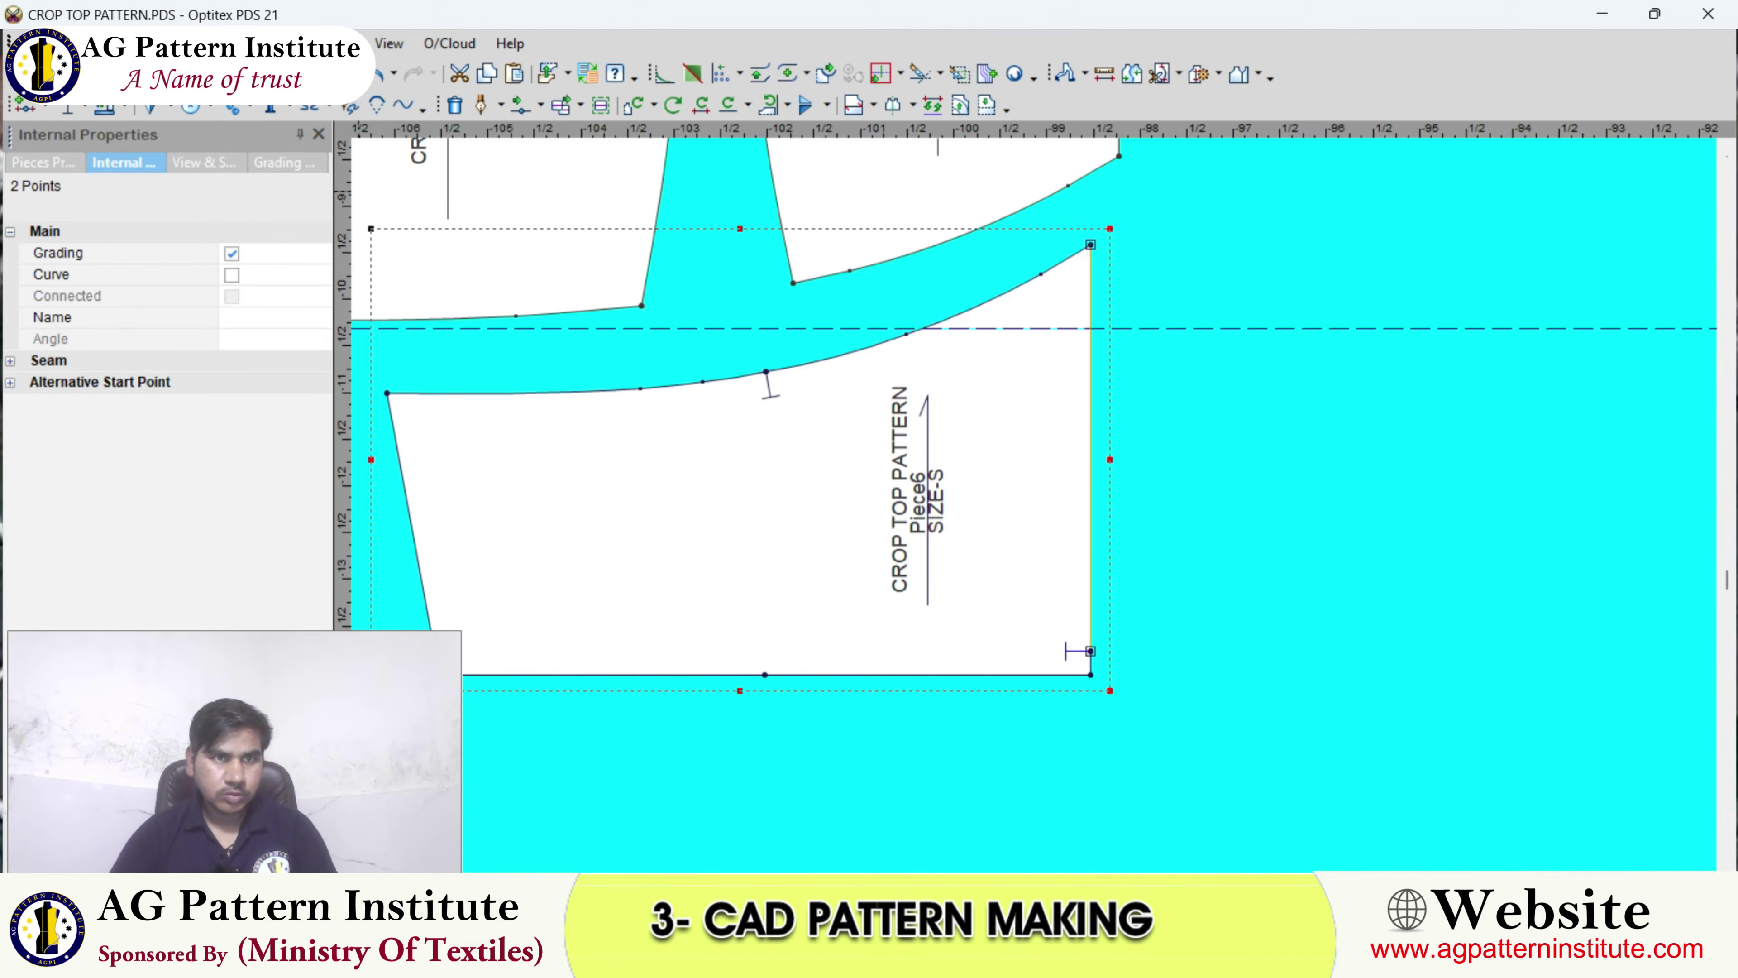
pyautogui.click(238, 41)
pyautogui.moveTo(284, 108)
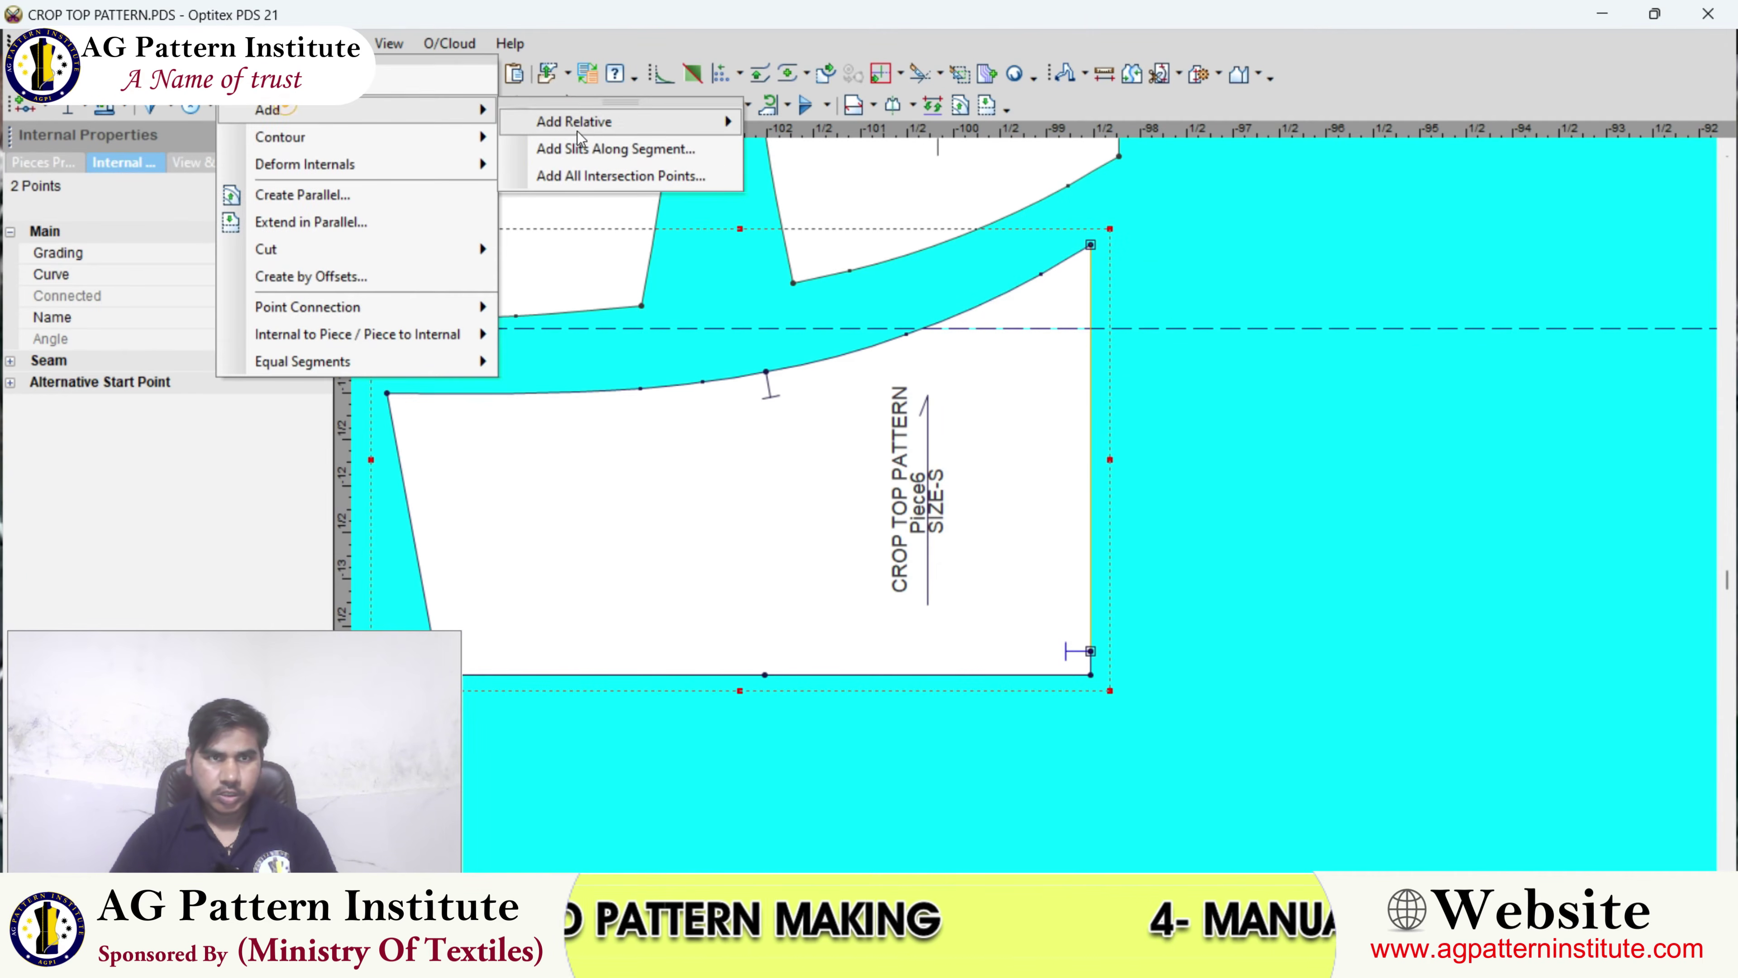
pyautogui.click(609, 148)
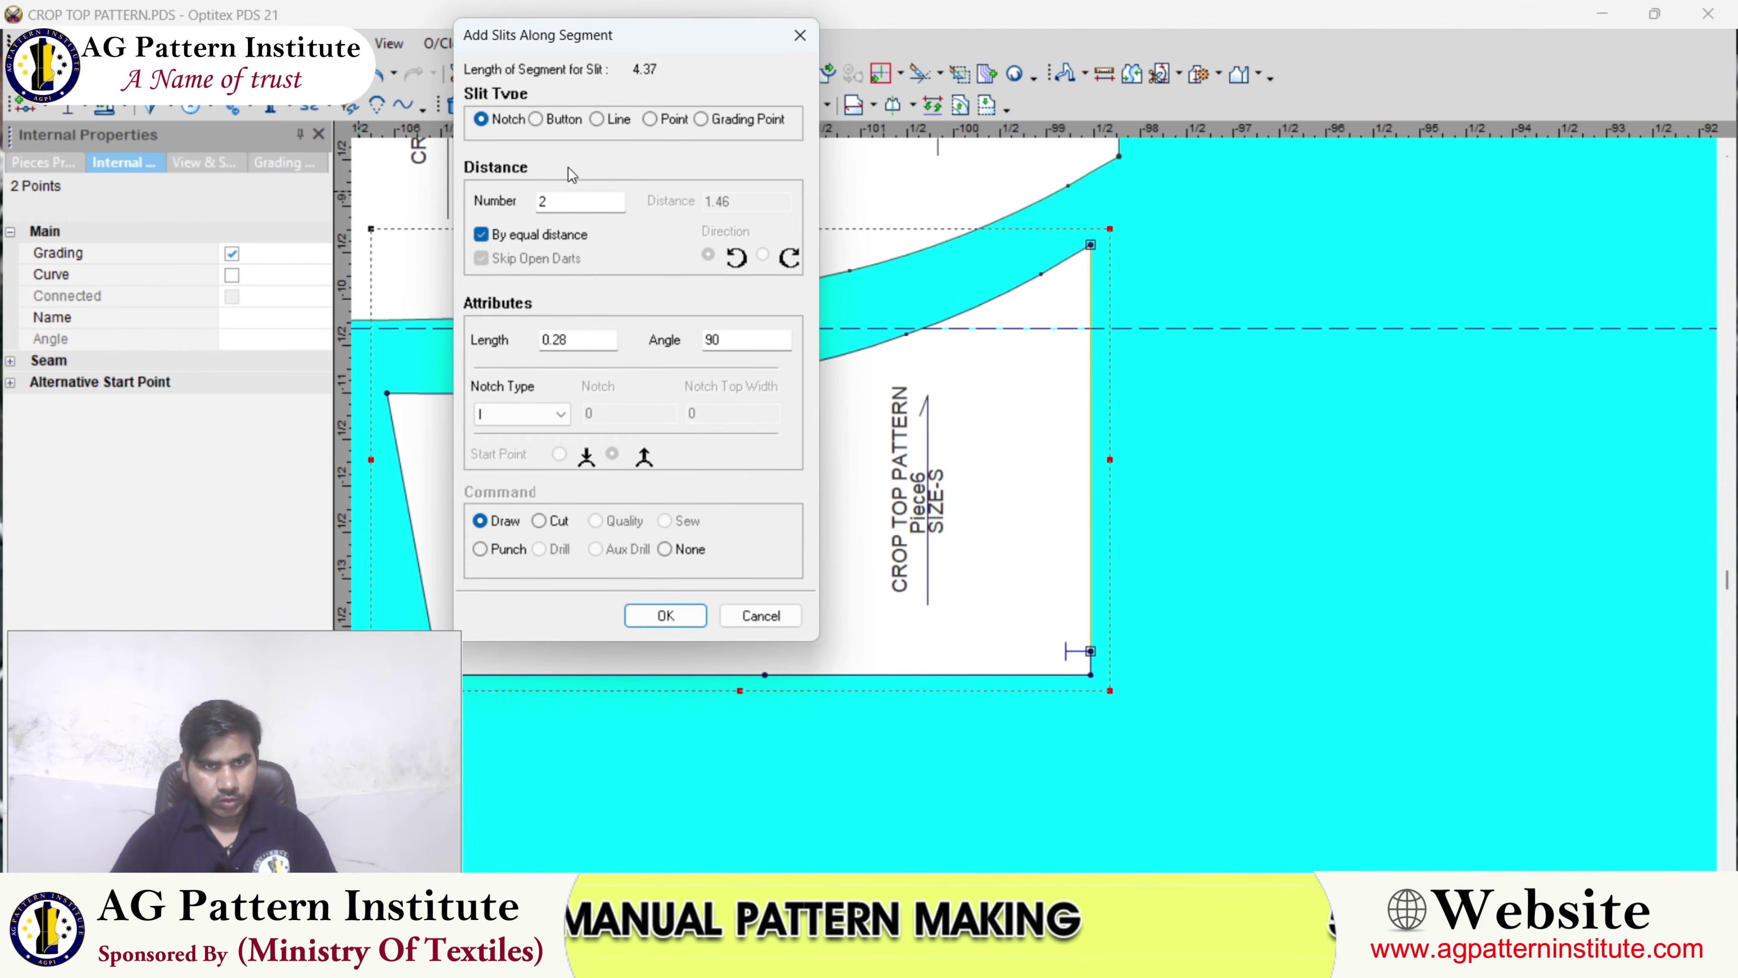
pyautogui.doubleClick(577, 202)
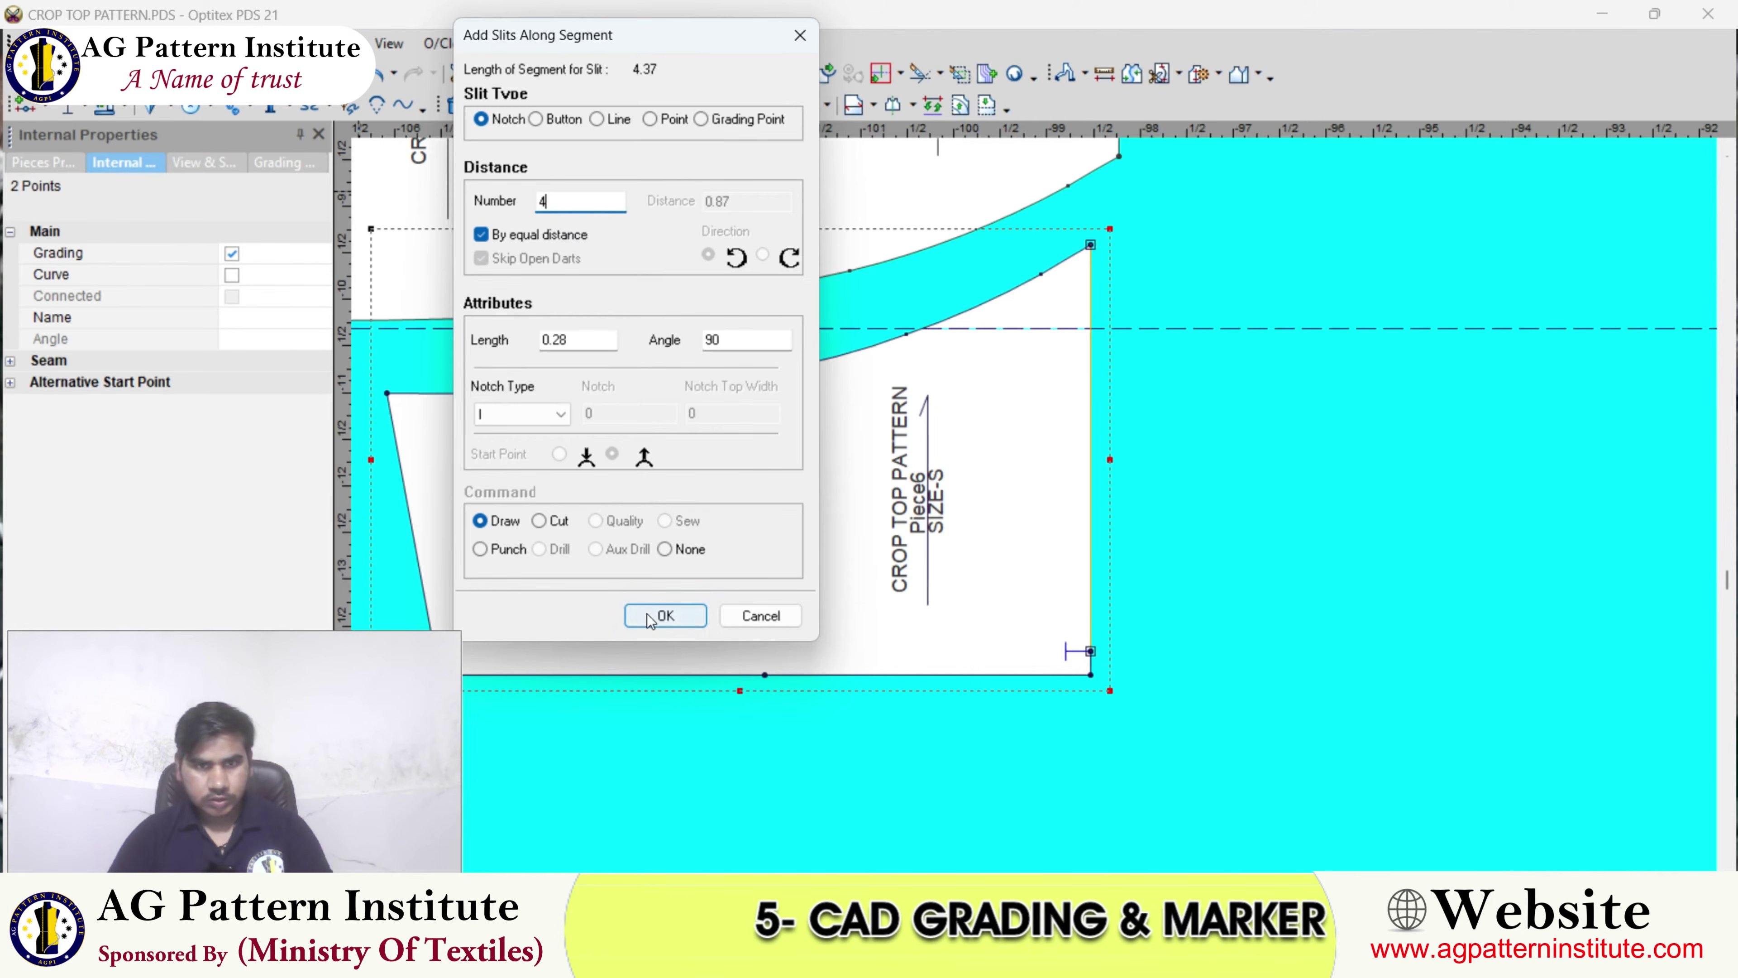
pyautogui.click(663, 615)
pyautogui.scroll(1, 1019, 472)
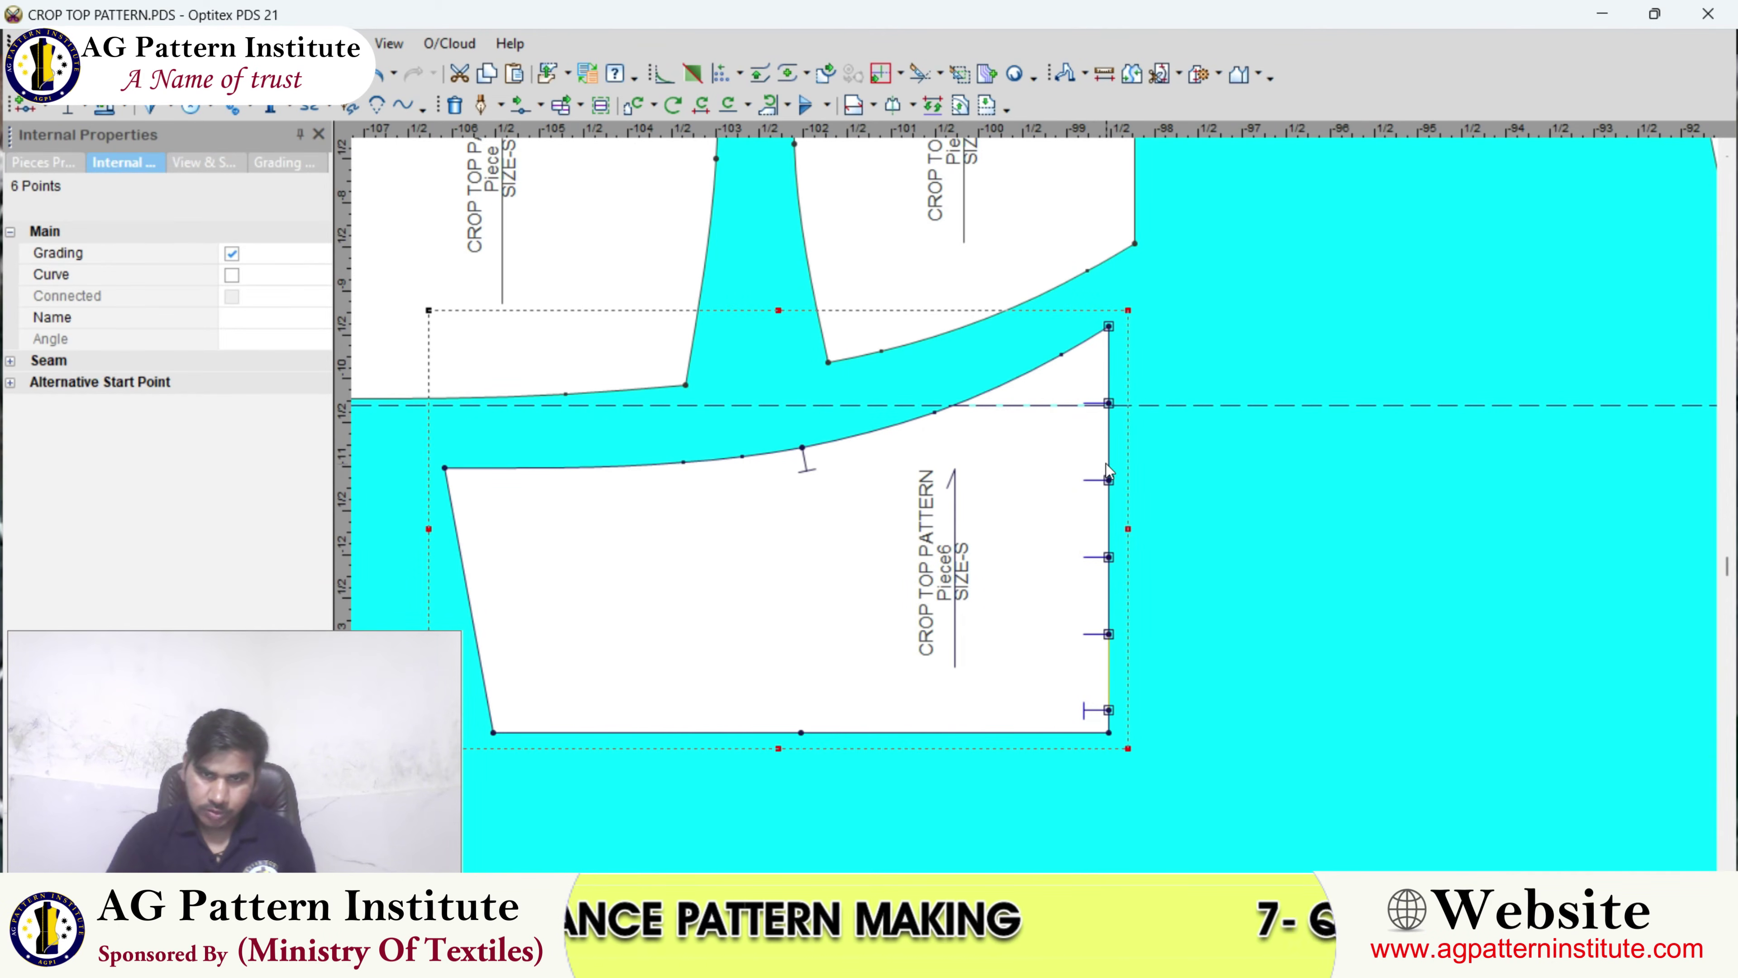
pyautogui.click(378, 74)
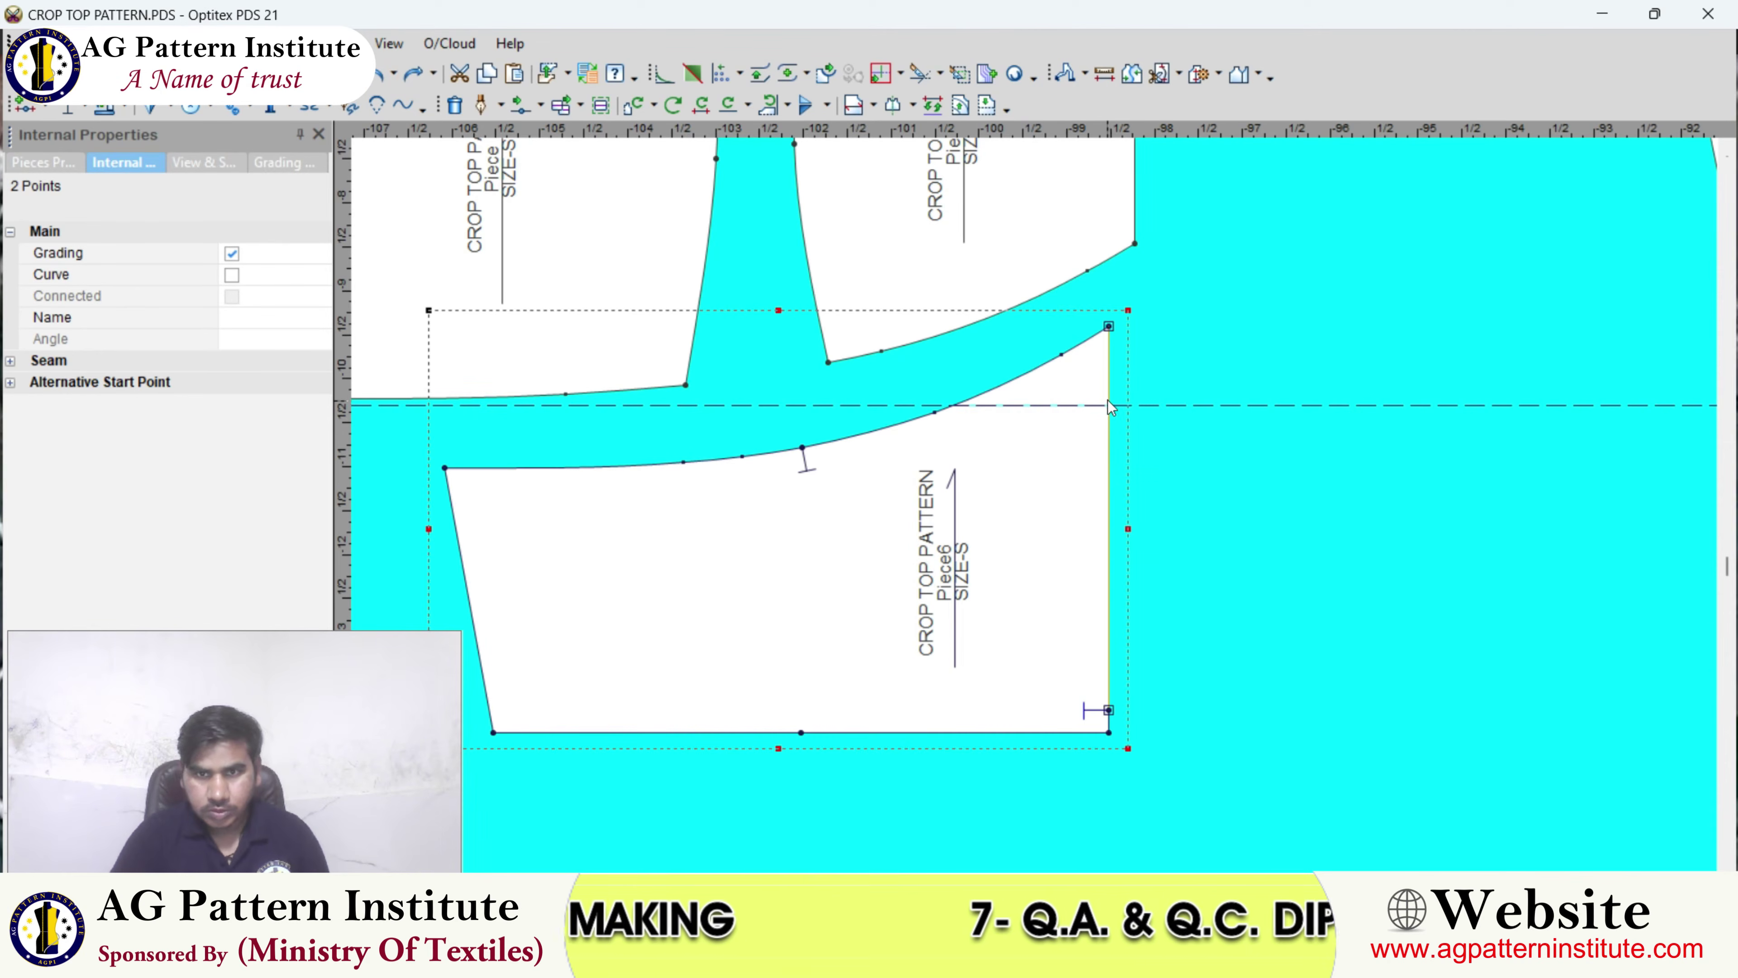
# - Add three equally spaced notches, length 0.28 and angle 90, between the waist piece's top front corner and its lower notch
pyautogui.click(1108, 327)
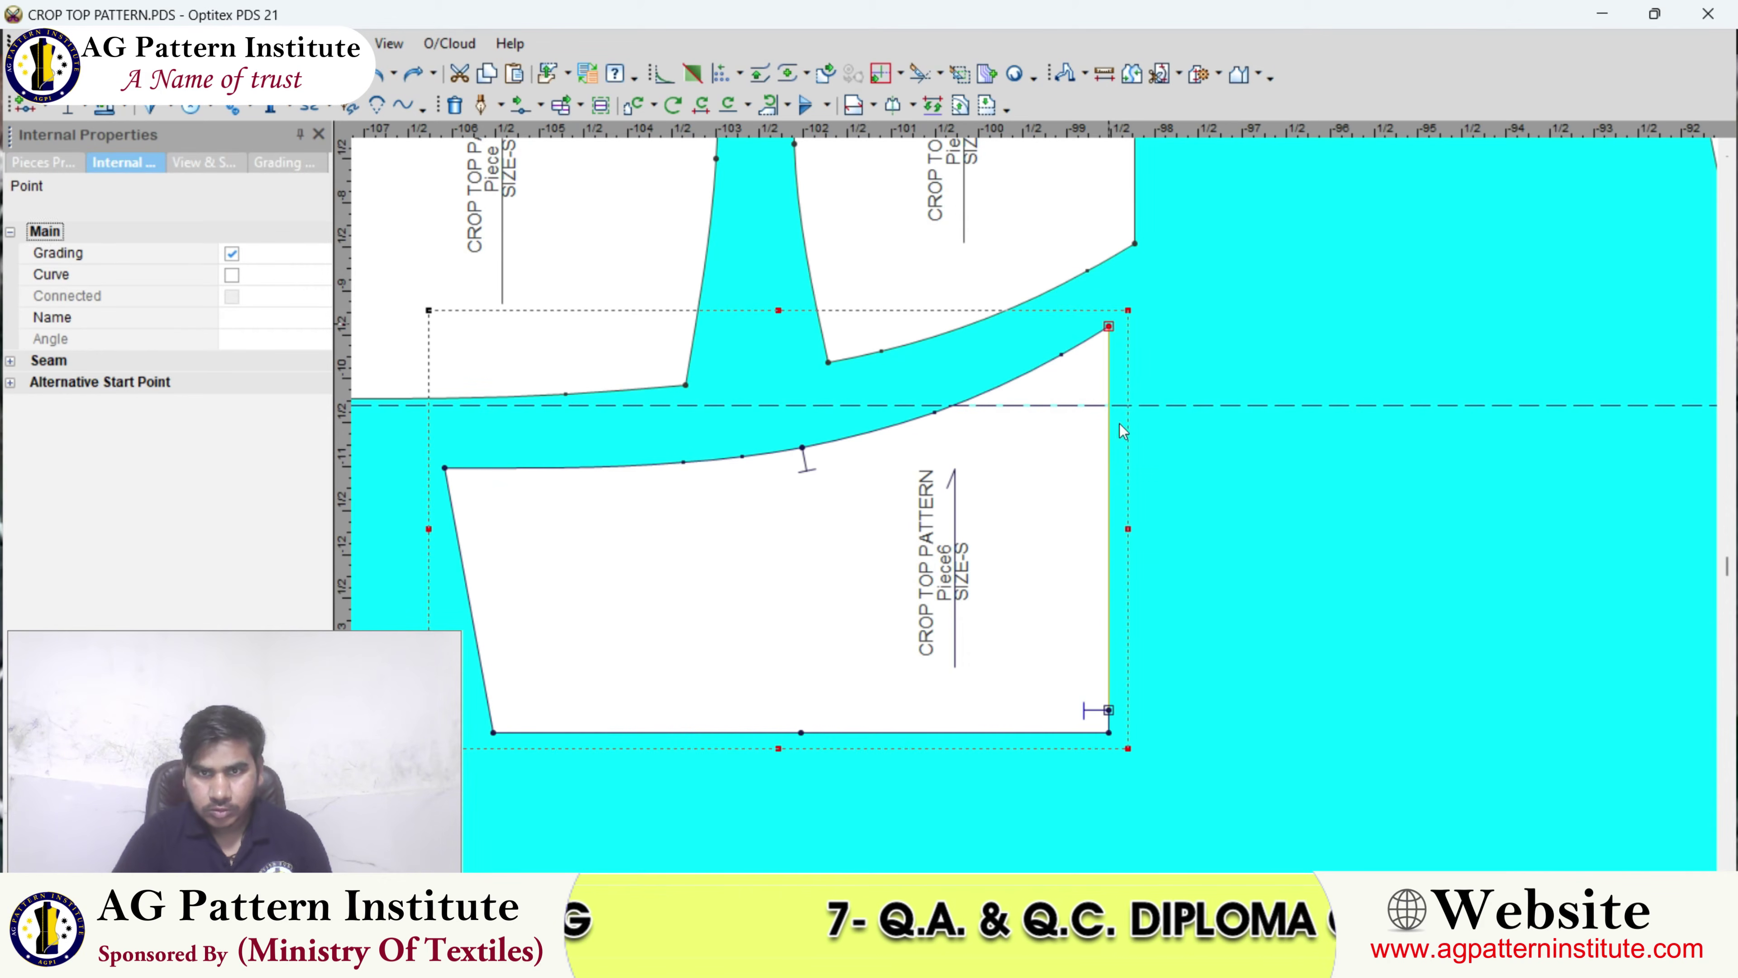
pyautogui.keyDown('shift'); pyautogui.click(1108, 710); pyautogui.keyUp('shift')
pyautogui.click(239, 44)
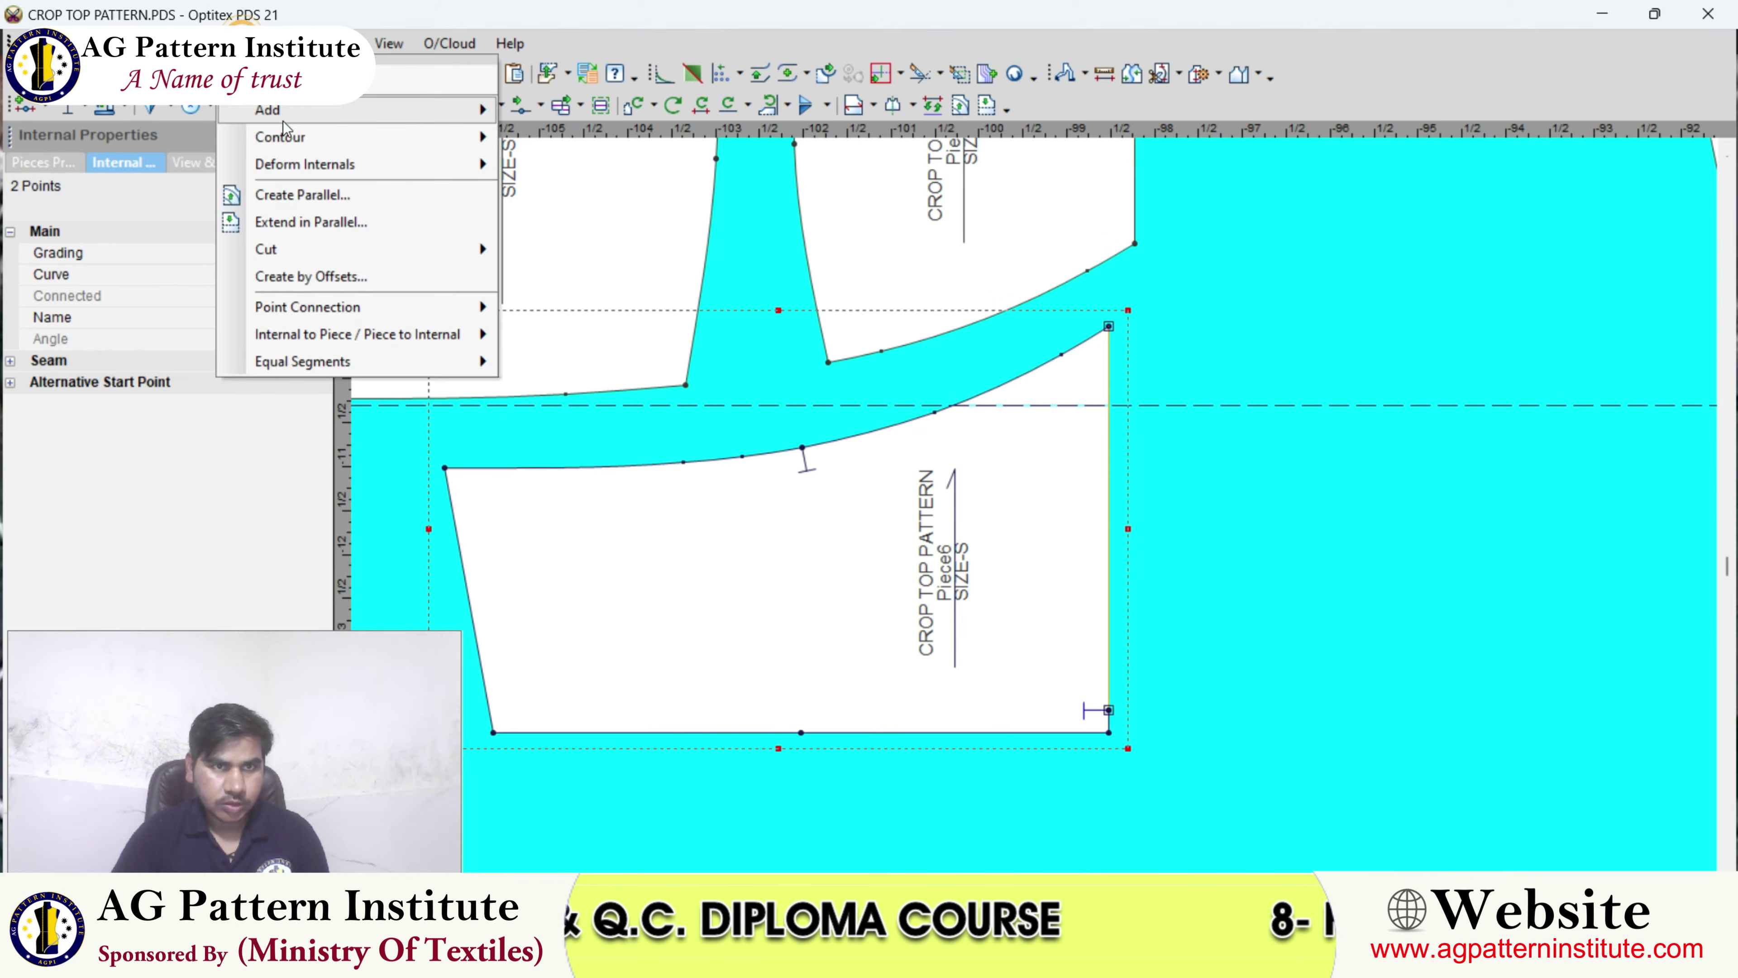
pyautogui.moveTo(292, 111)
pyautogui.click(643, 147)
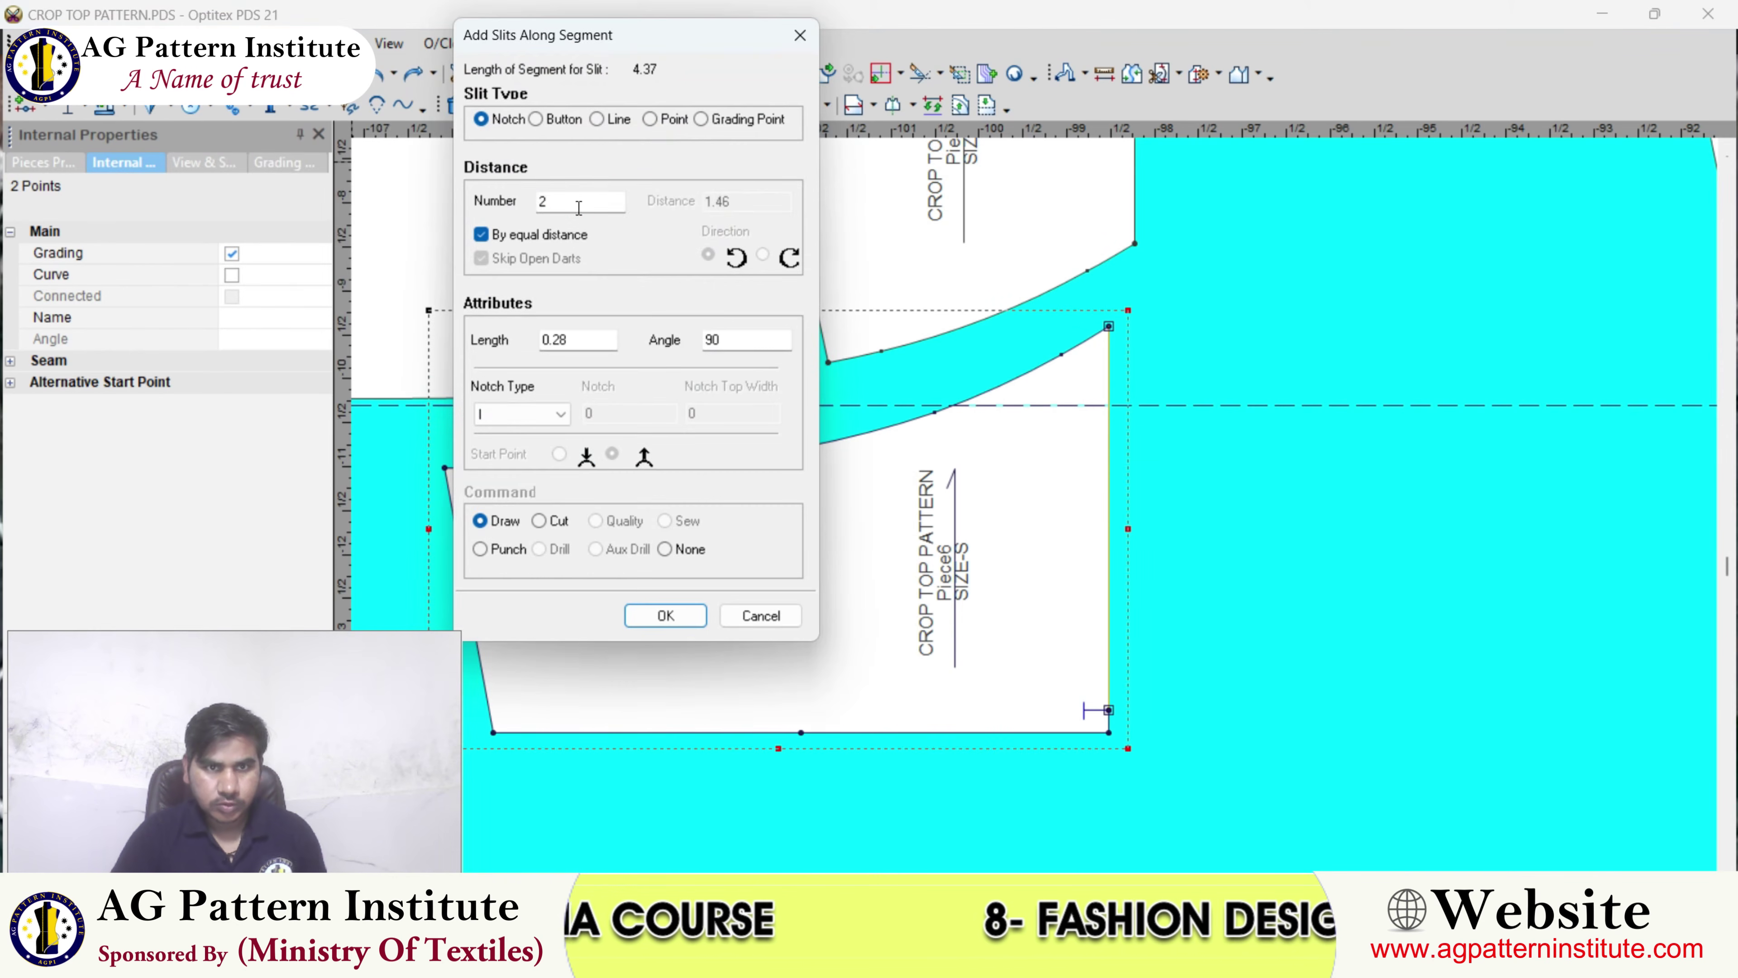
pyautogui.moveTo(577, 204); pyautogui.dragTo(465, 224)
pyautogui.write('3')
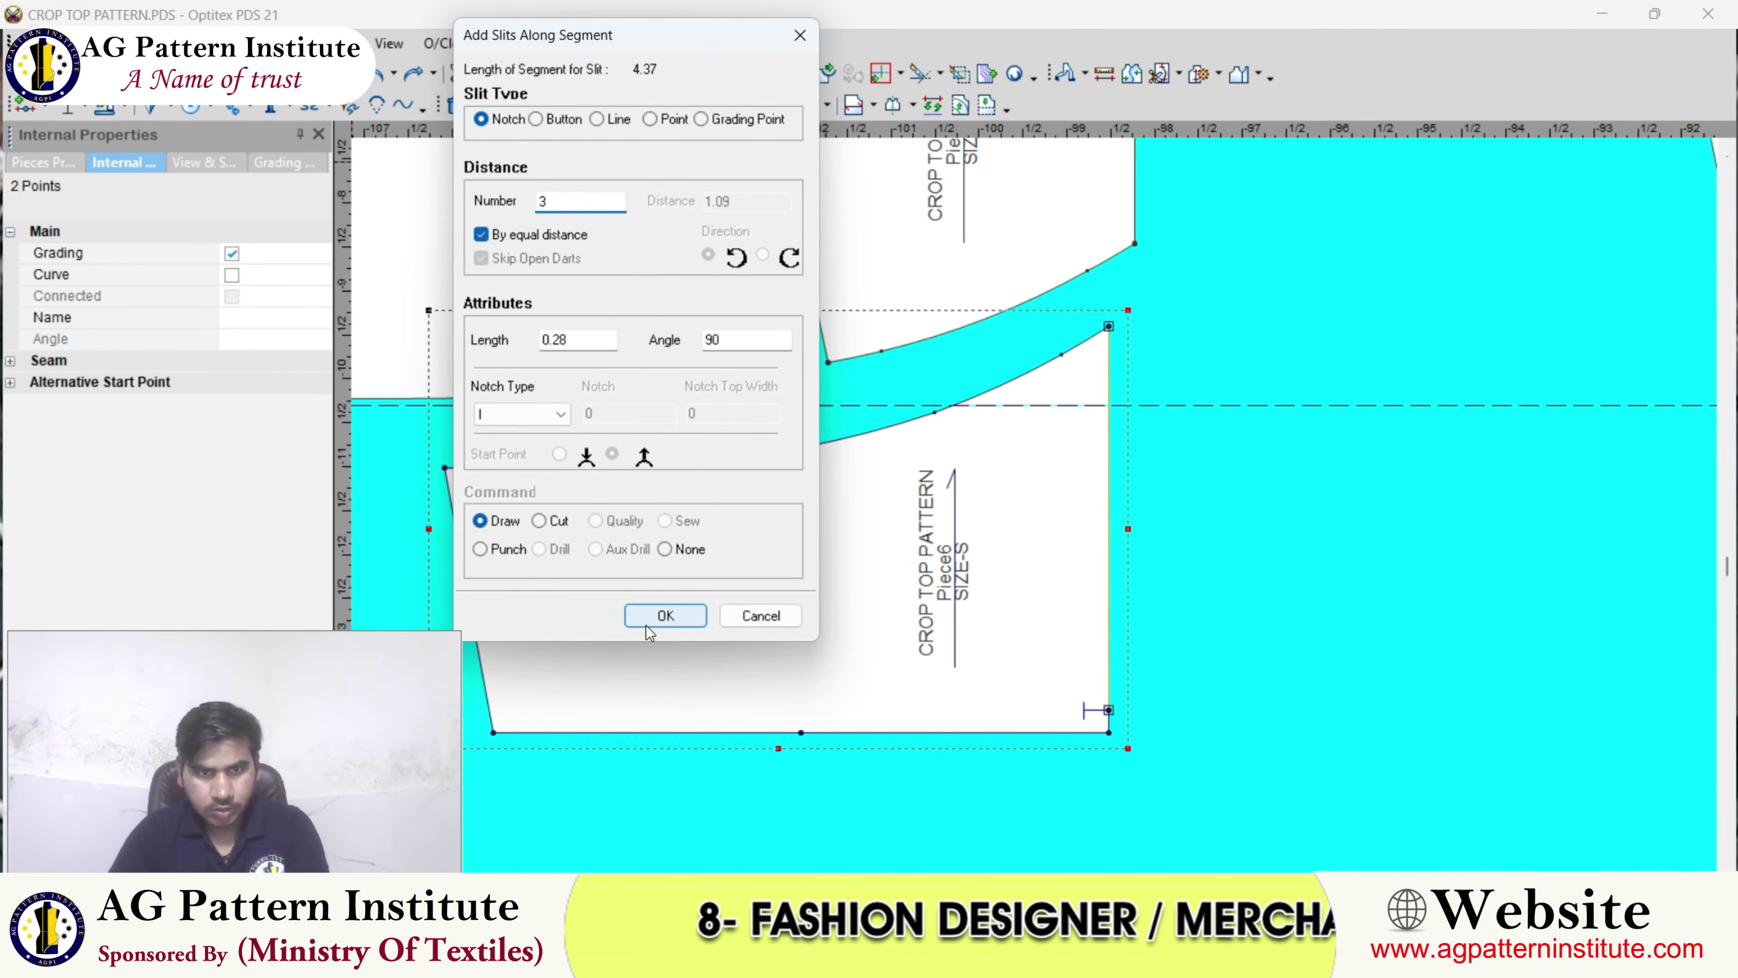
pyautogui.click(635, 613)
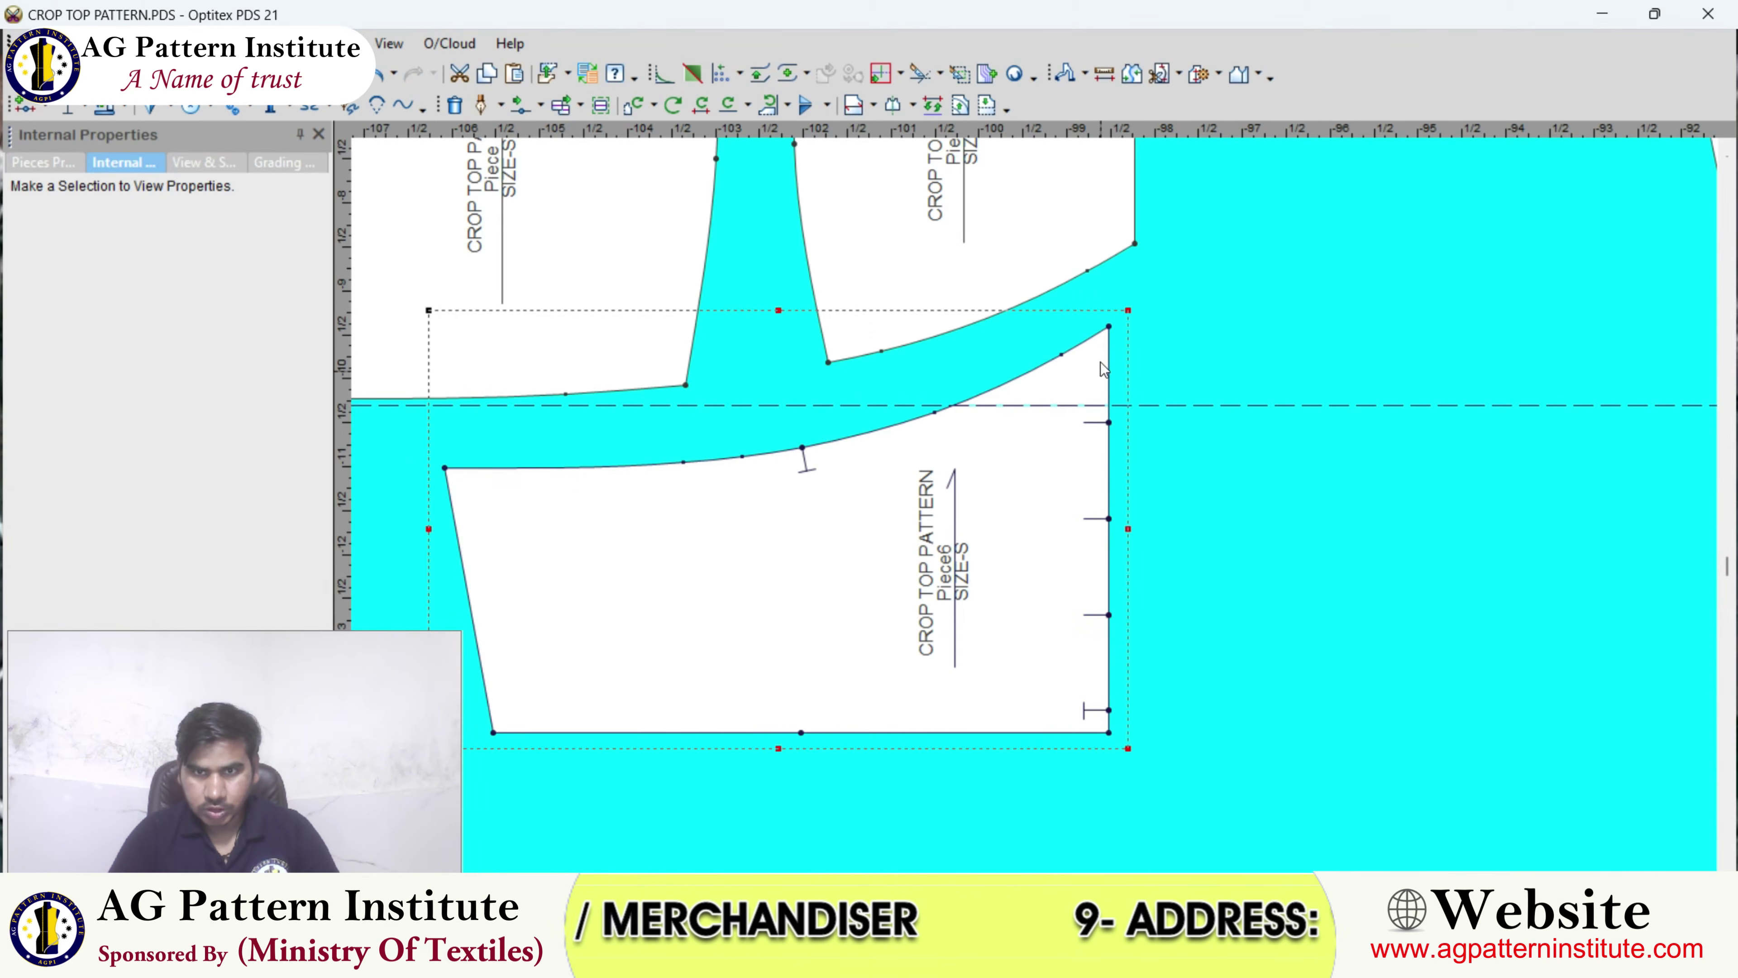
# - Place a notch on the front edge of the center cup panel, 0.25 inch above its lower front corner
pyautogui.scroll(-3, 1087, 473)
pyautogui.scroll(3, 1034, 505)
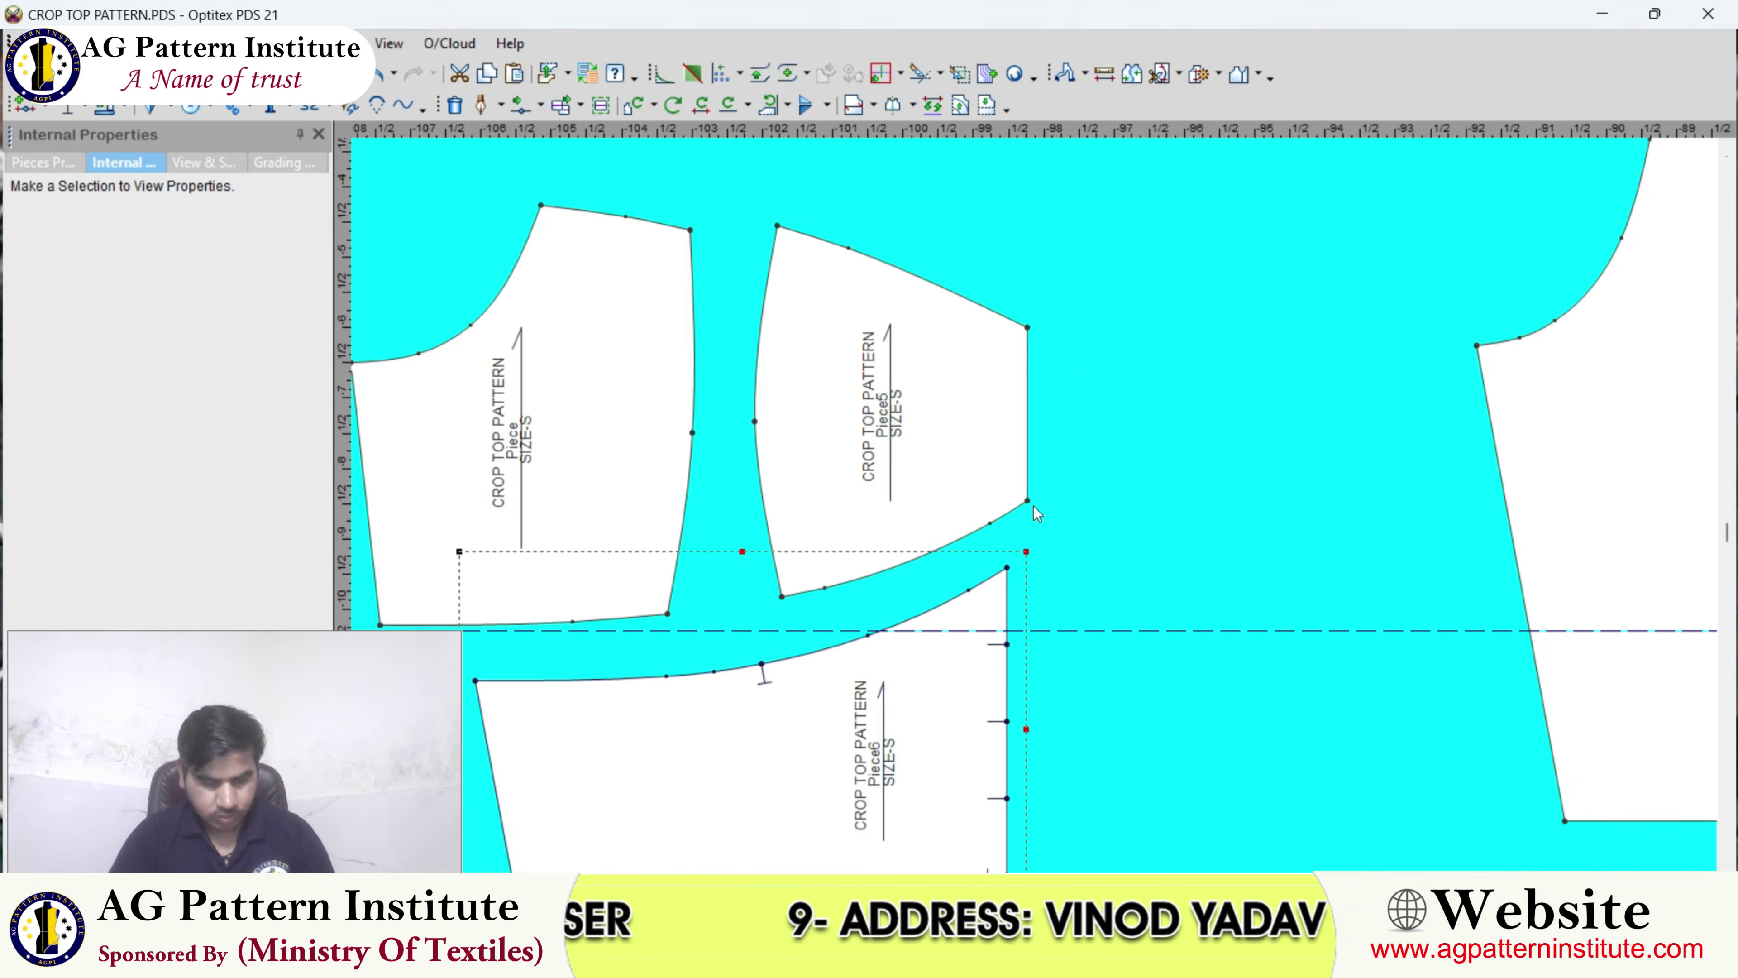
pyautogui.scroll(1, 1034, 505)
pyautogui.click(1025, 477)
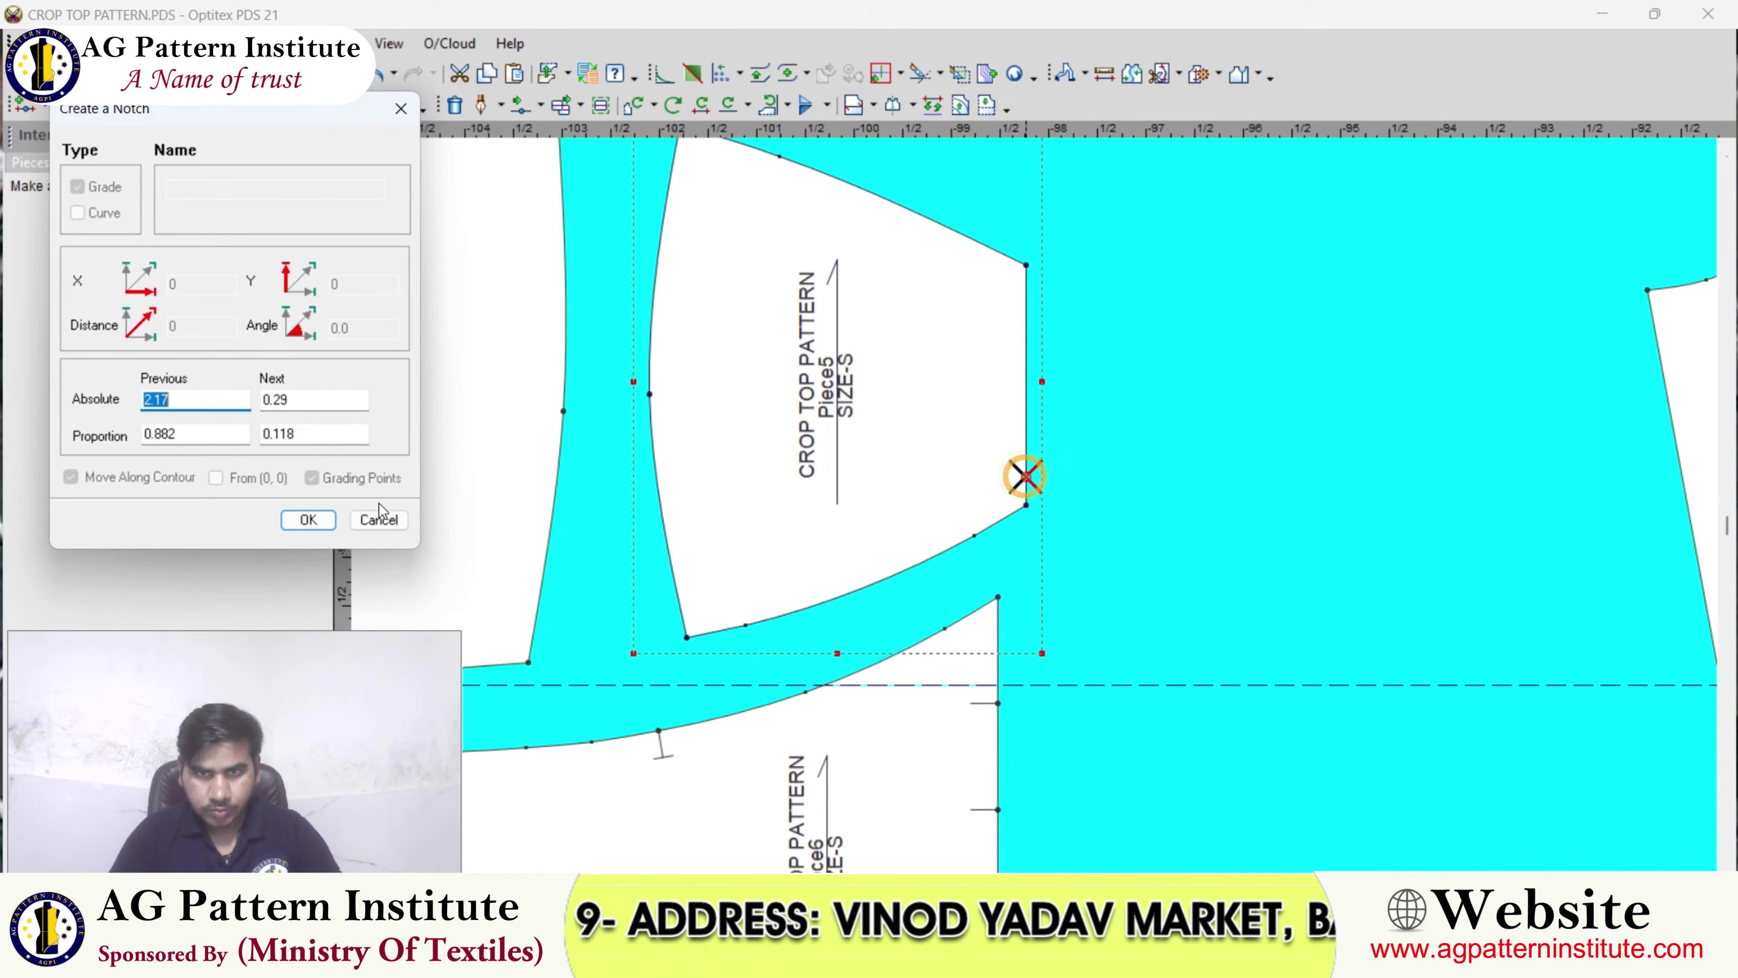
pyautogui.click(319, 433)
pyautogui.click(291, 404)
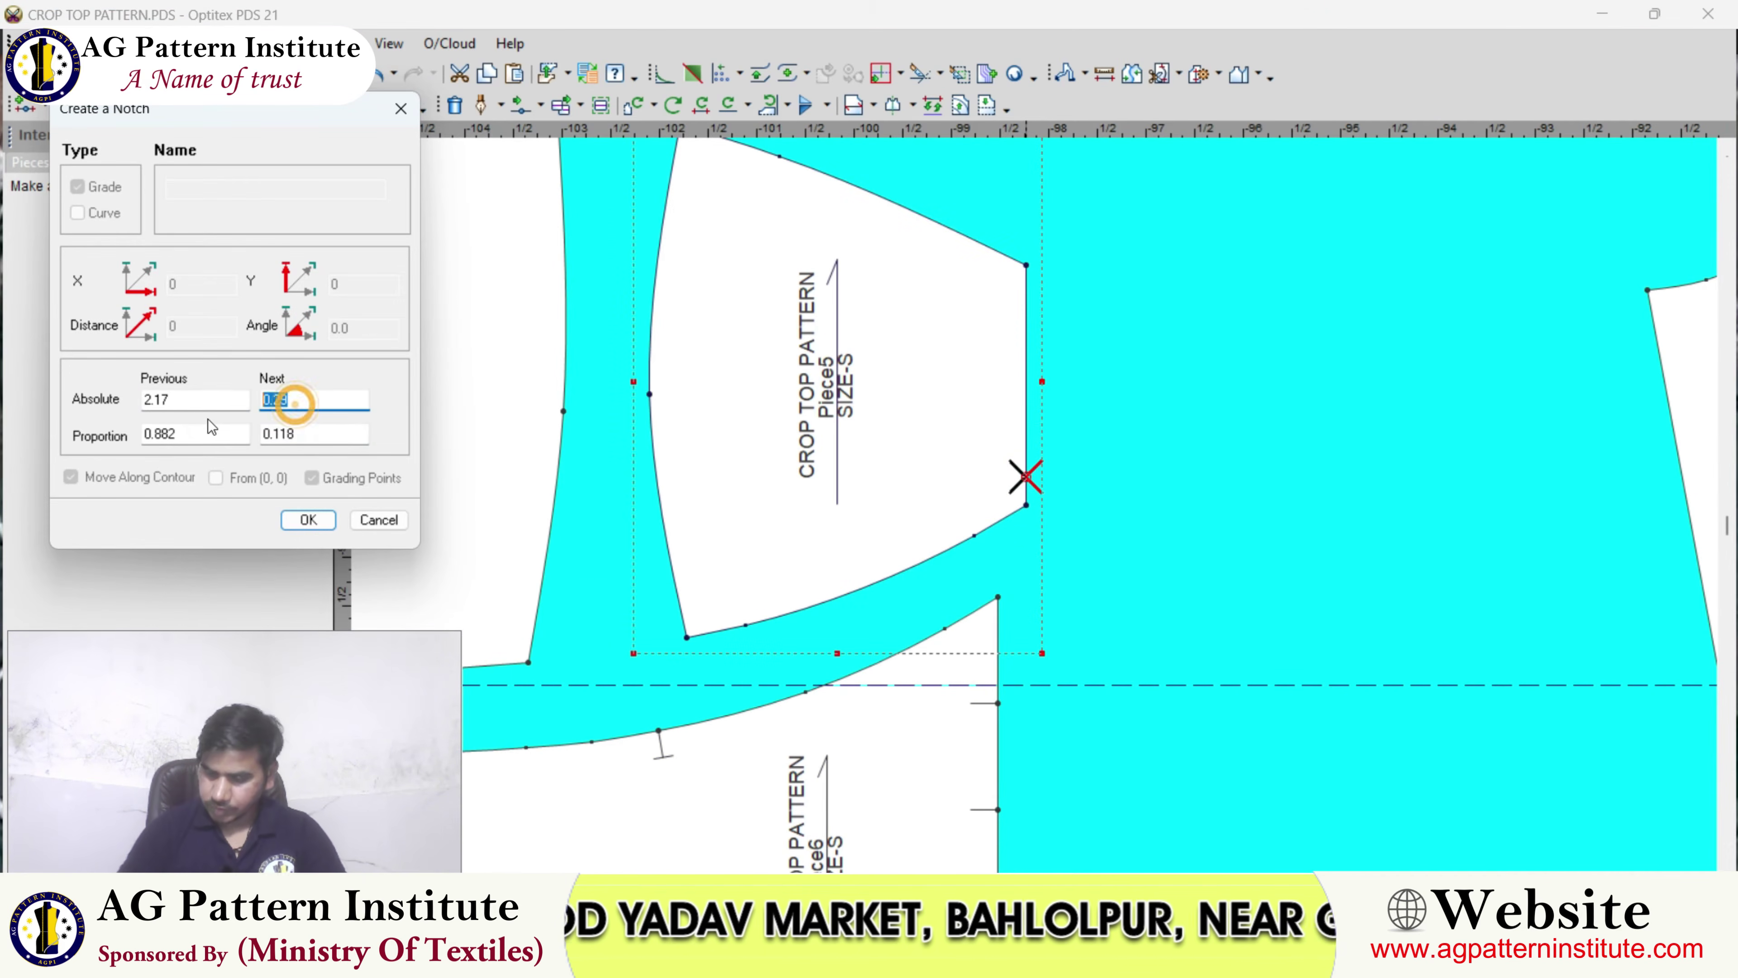
pyautogui.write('.25')
pyautogui.press('Return')
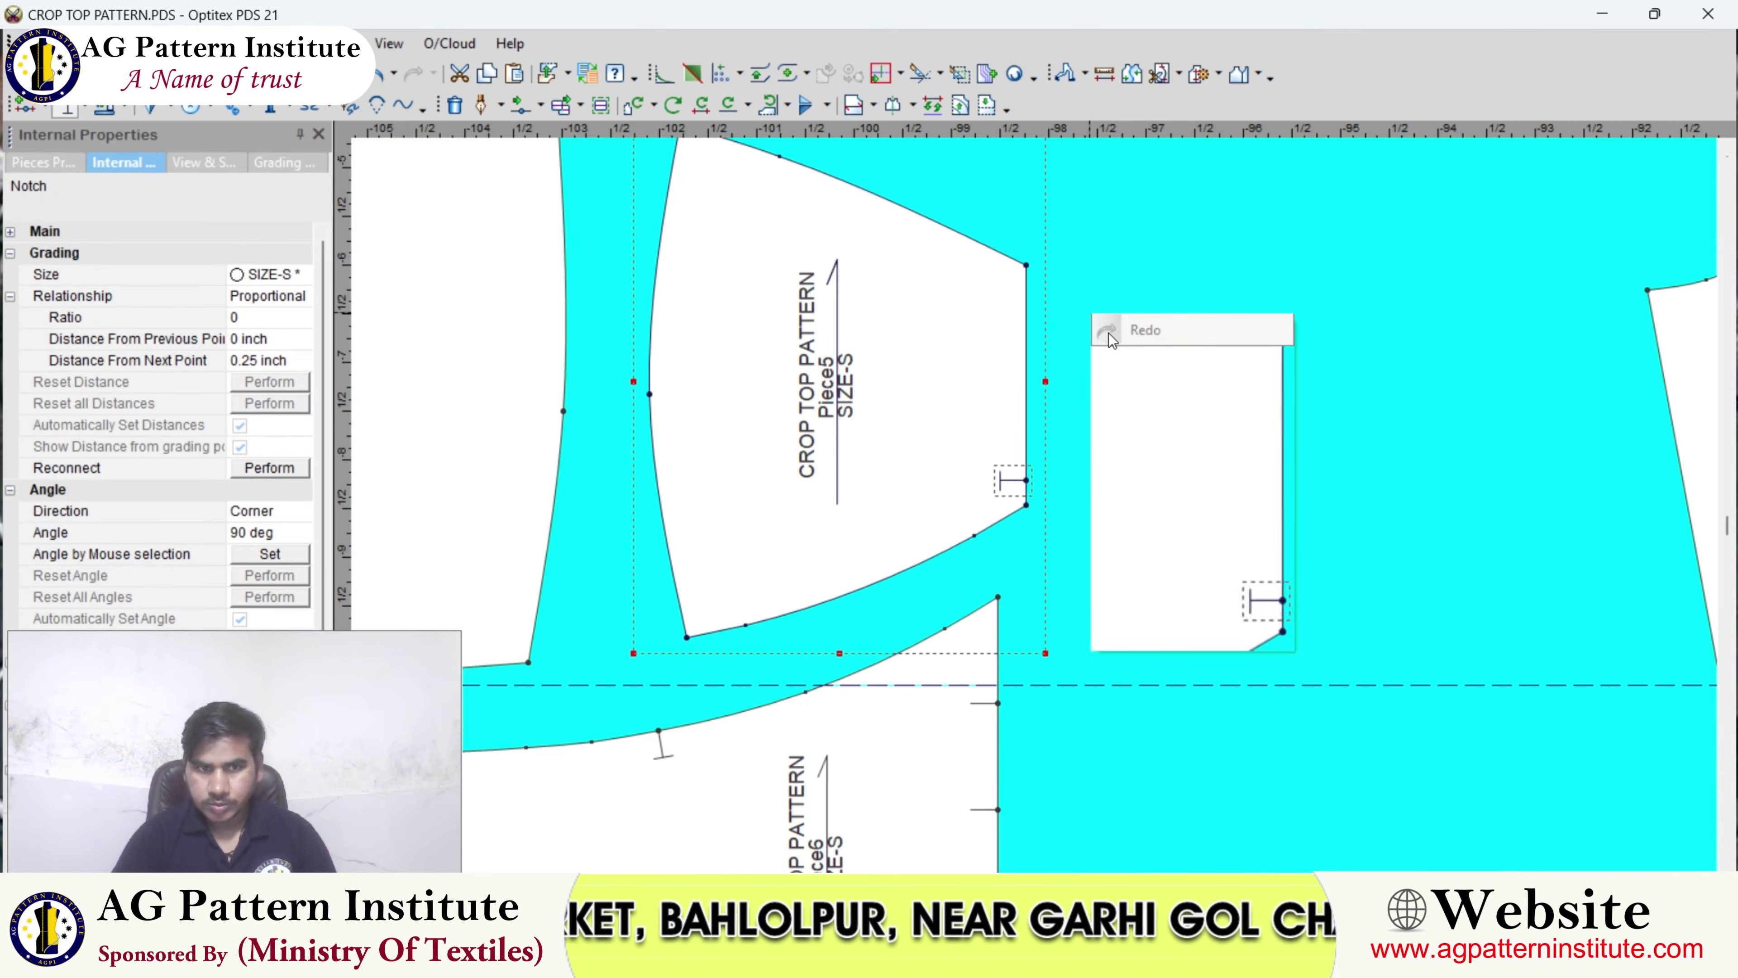
# - Move the waist piece so its top front corner meets the center cup panel's lower front corner
pyautogui.click(1027, 505)
pyautogui.scroll(-1, 1030, 506)
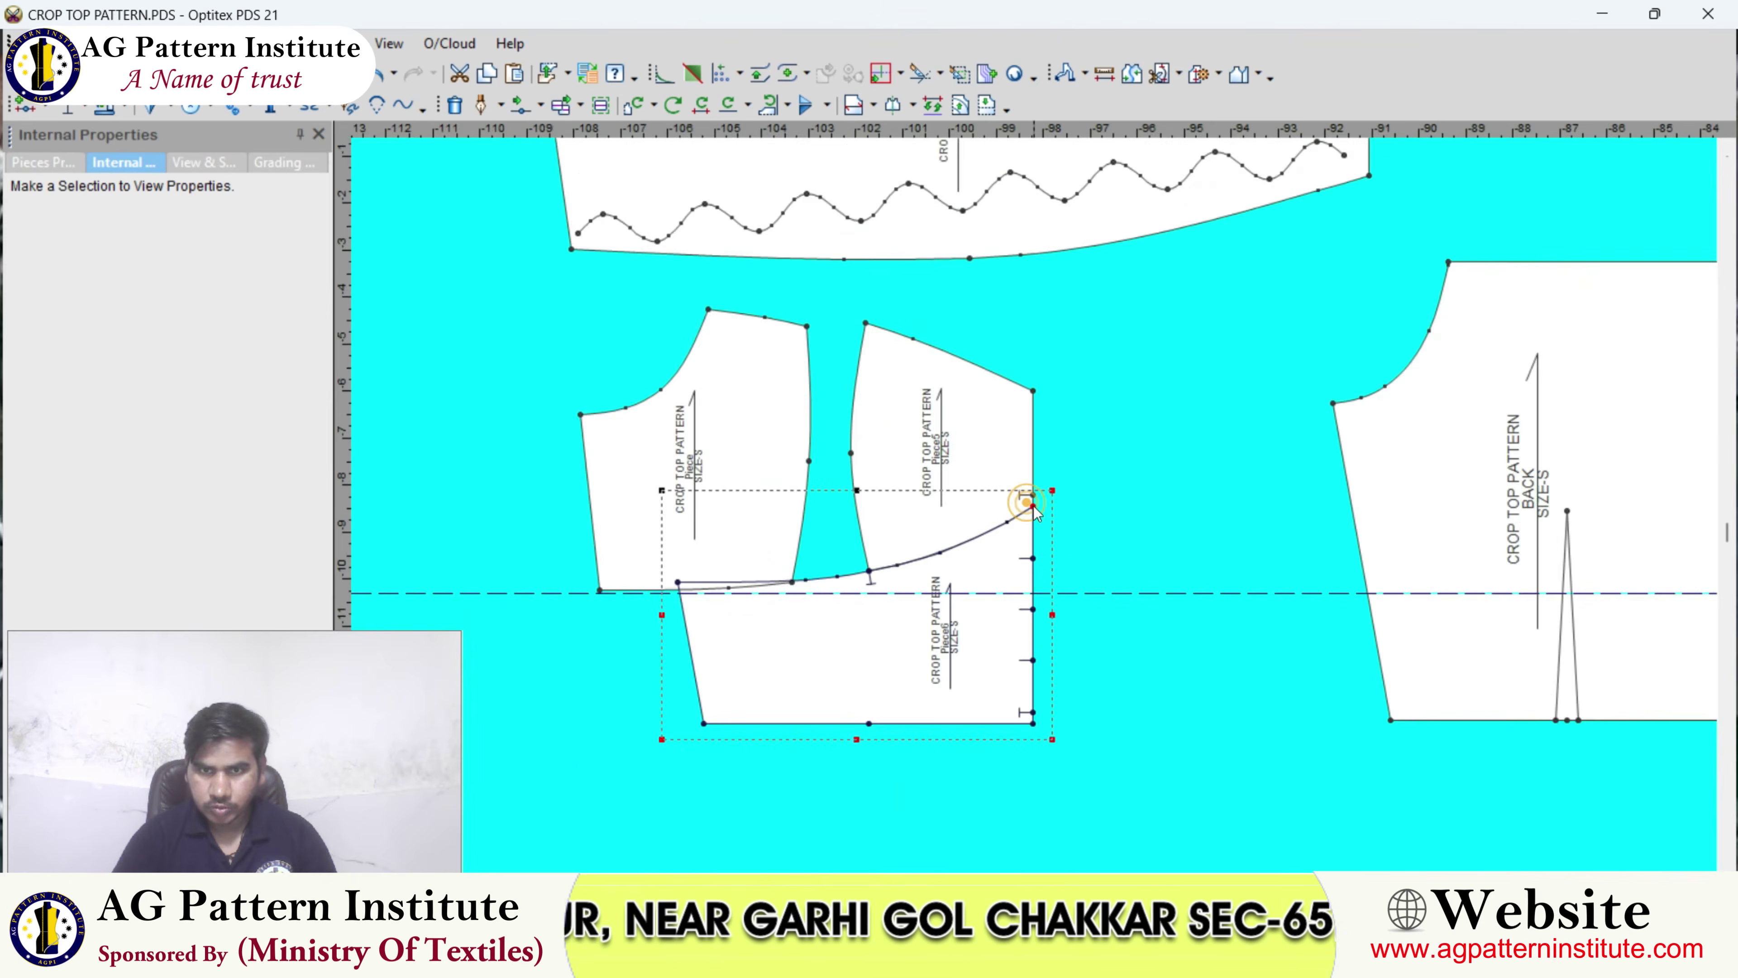
# - Show the segment lengths on all pieces and close the internal, grading and piece properties windows
pyautogui.scroll(2, 1032, 506)
pyautogui.scroll(-1, 1035, 505)
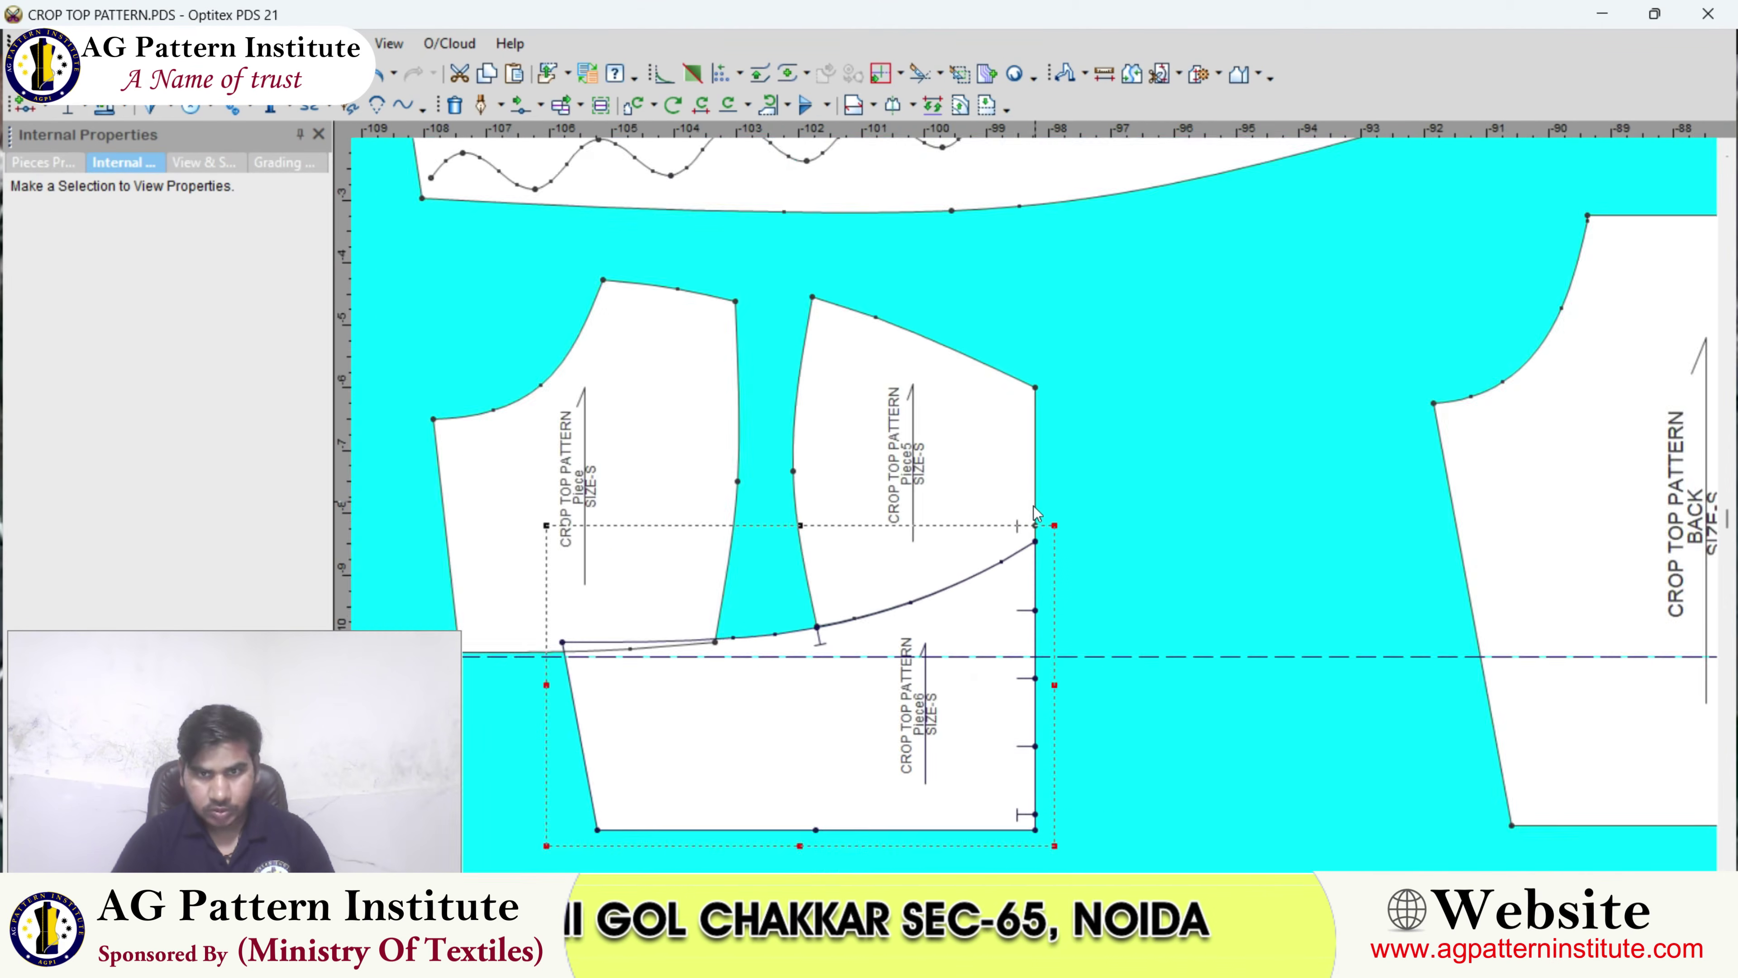
pyautogui.scroll(2, 1033, 506)
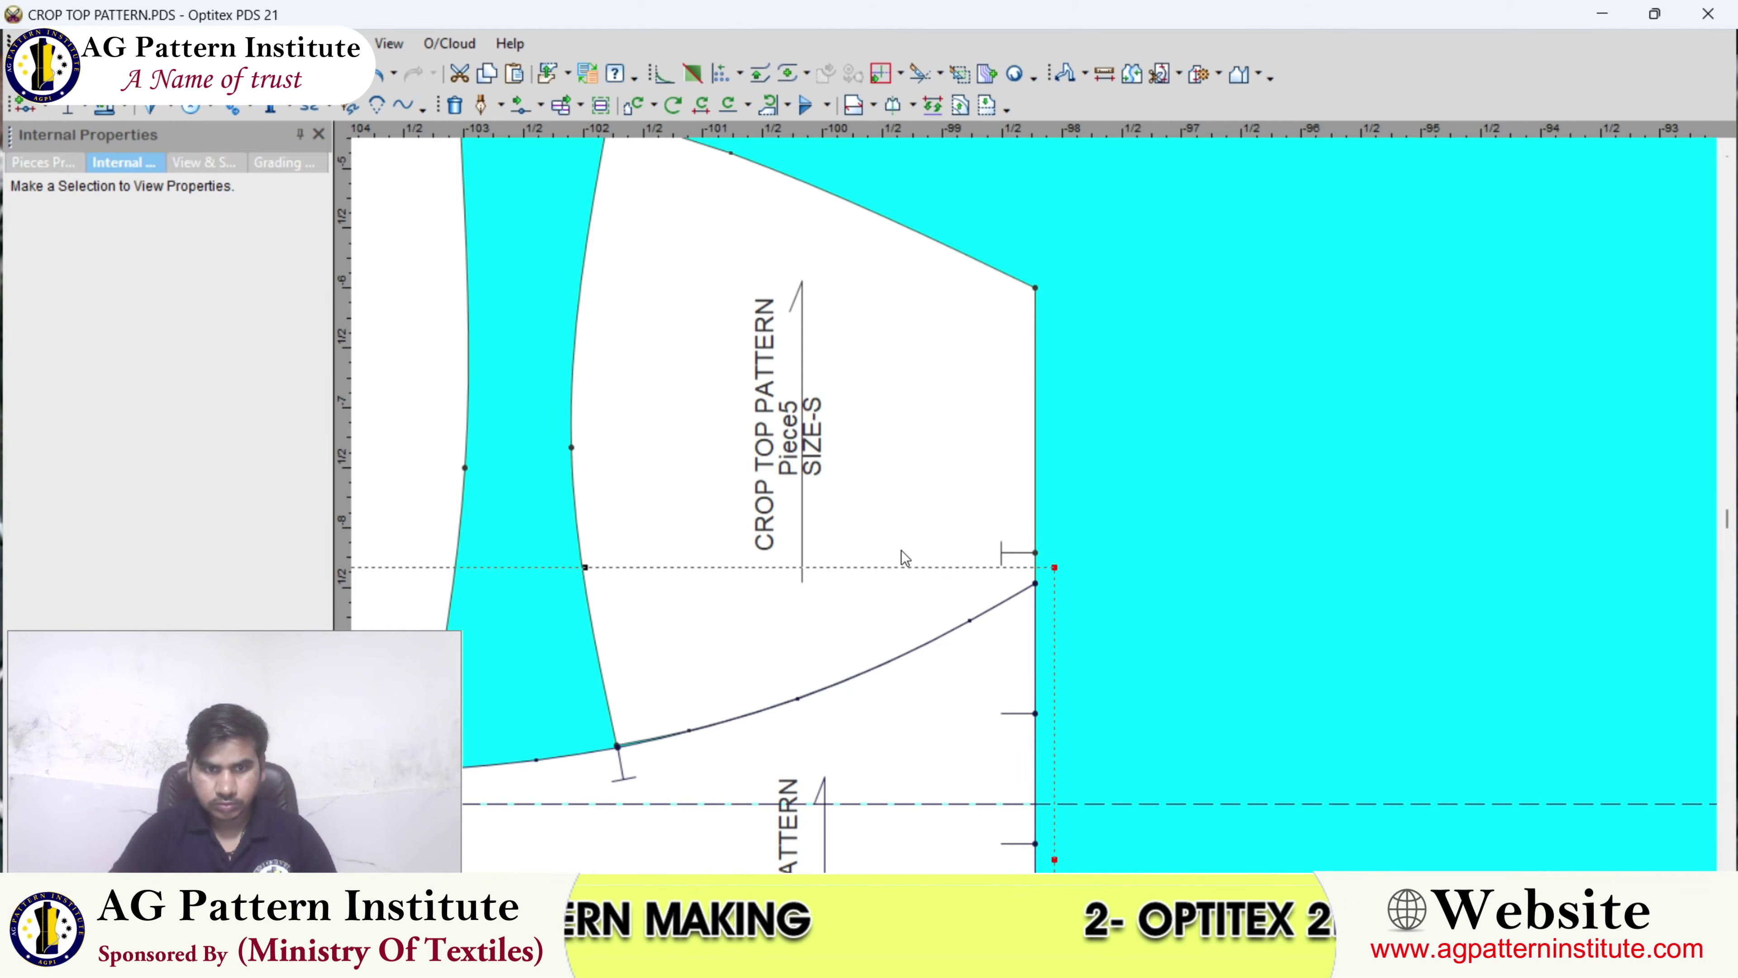
pyautogui.click(912, 598)
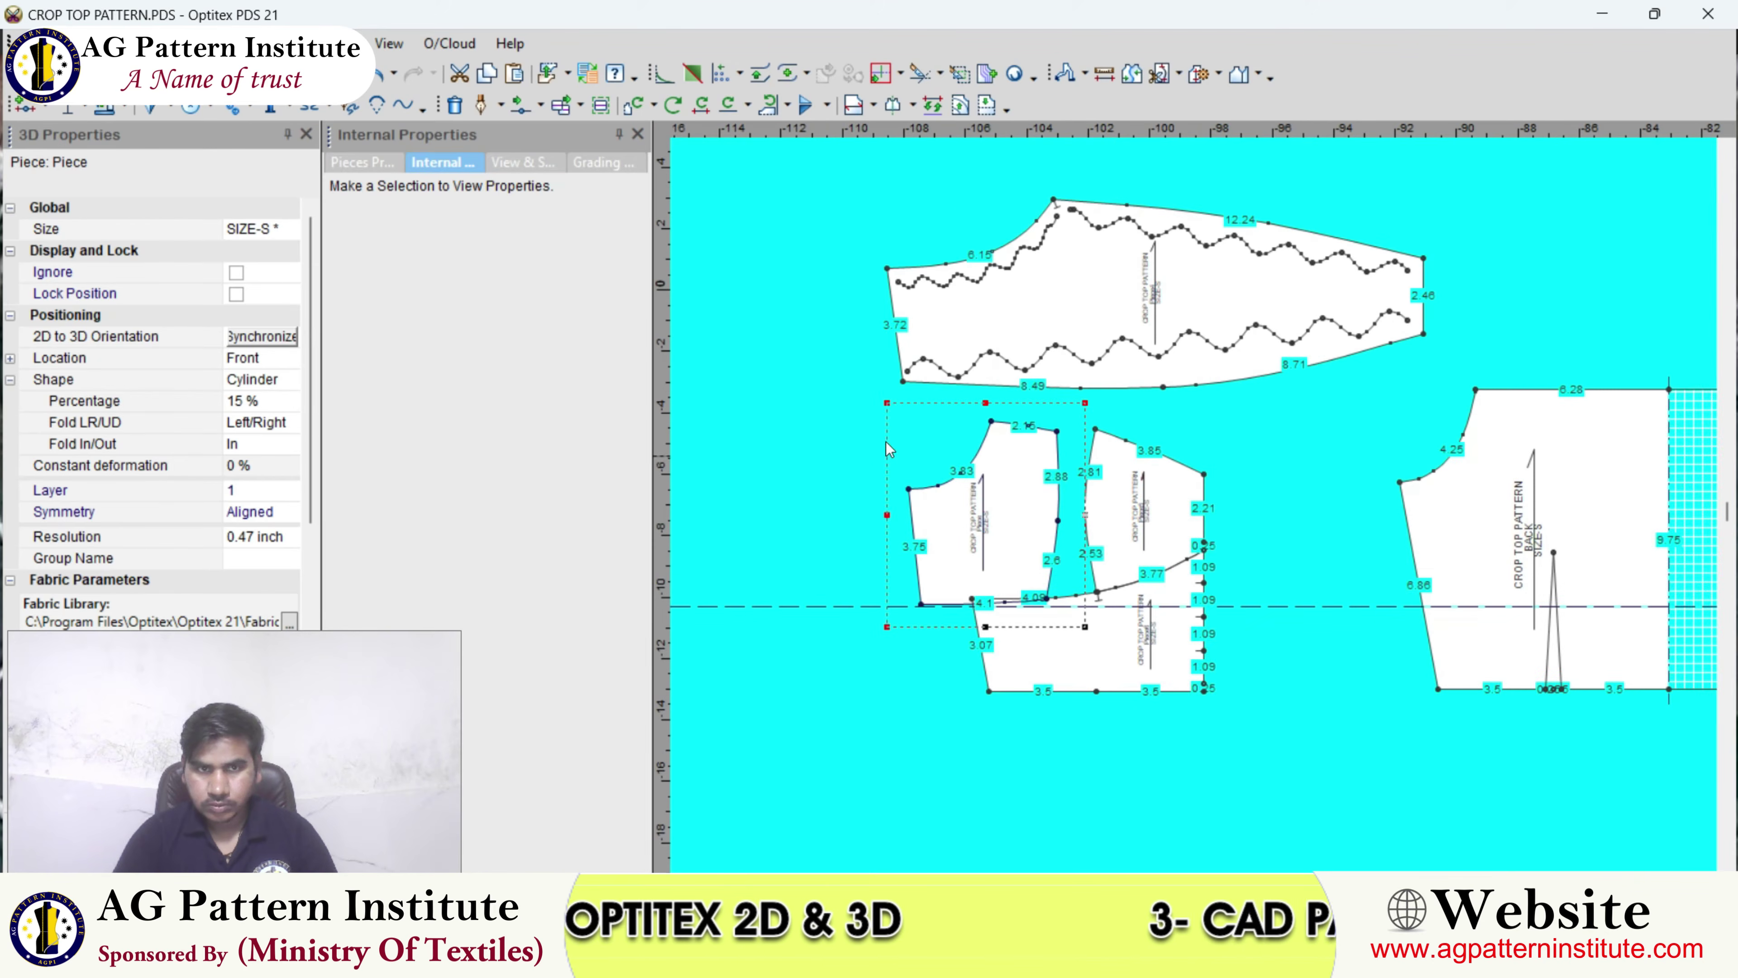
pyautogui.click(612, 161)
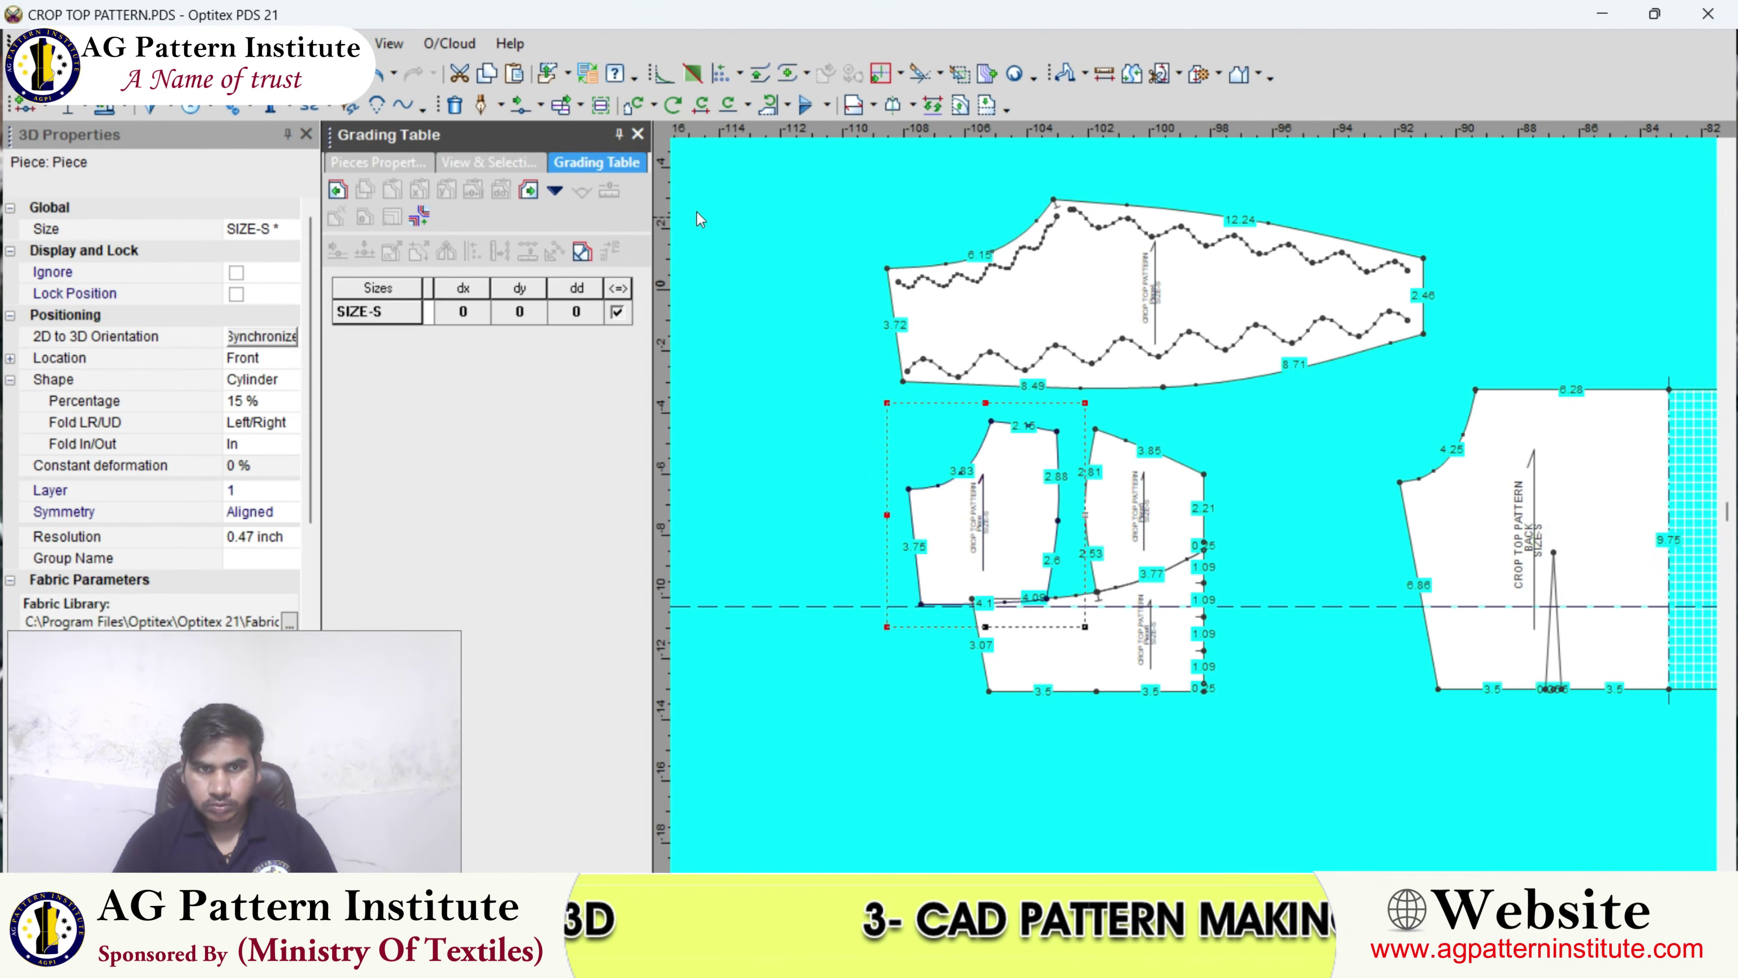
pyautogui.click(637, 135)
pyautogui.click(637, 135)
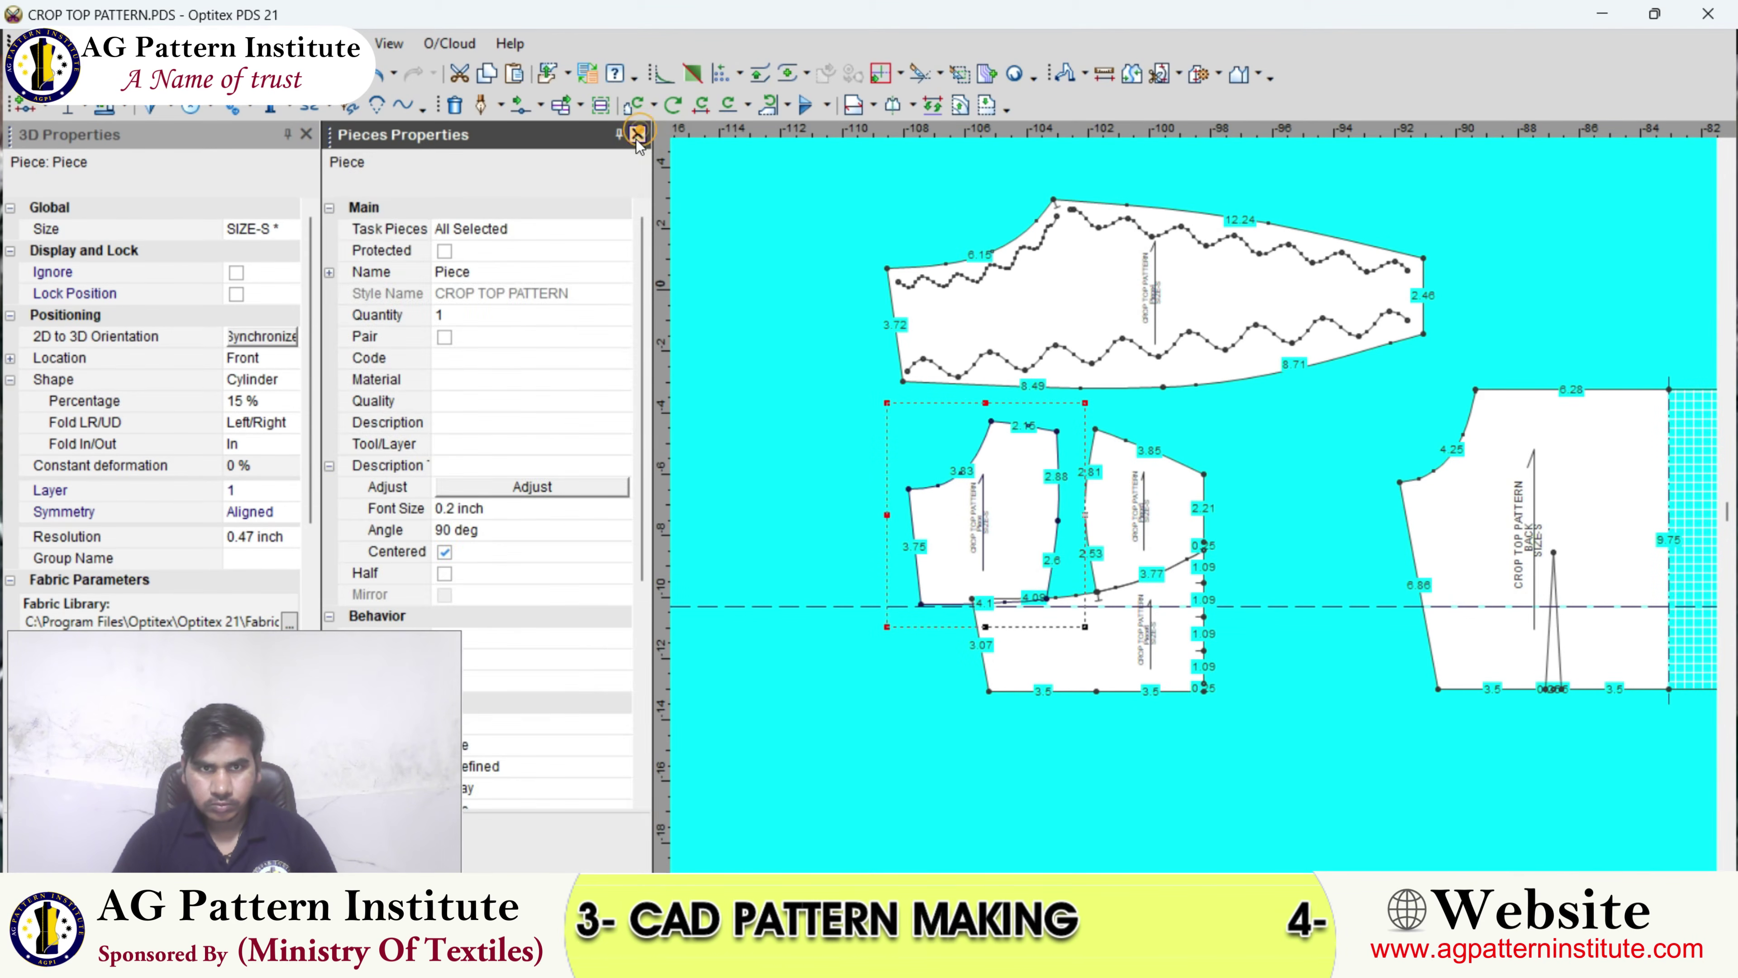
pyautogui.click(636, 134)
# - Place a notch on the front edge of the center cup panel, 0.25 inch below its upper front corner
pyautogui.scroll(3, 1026, 510)
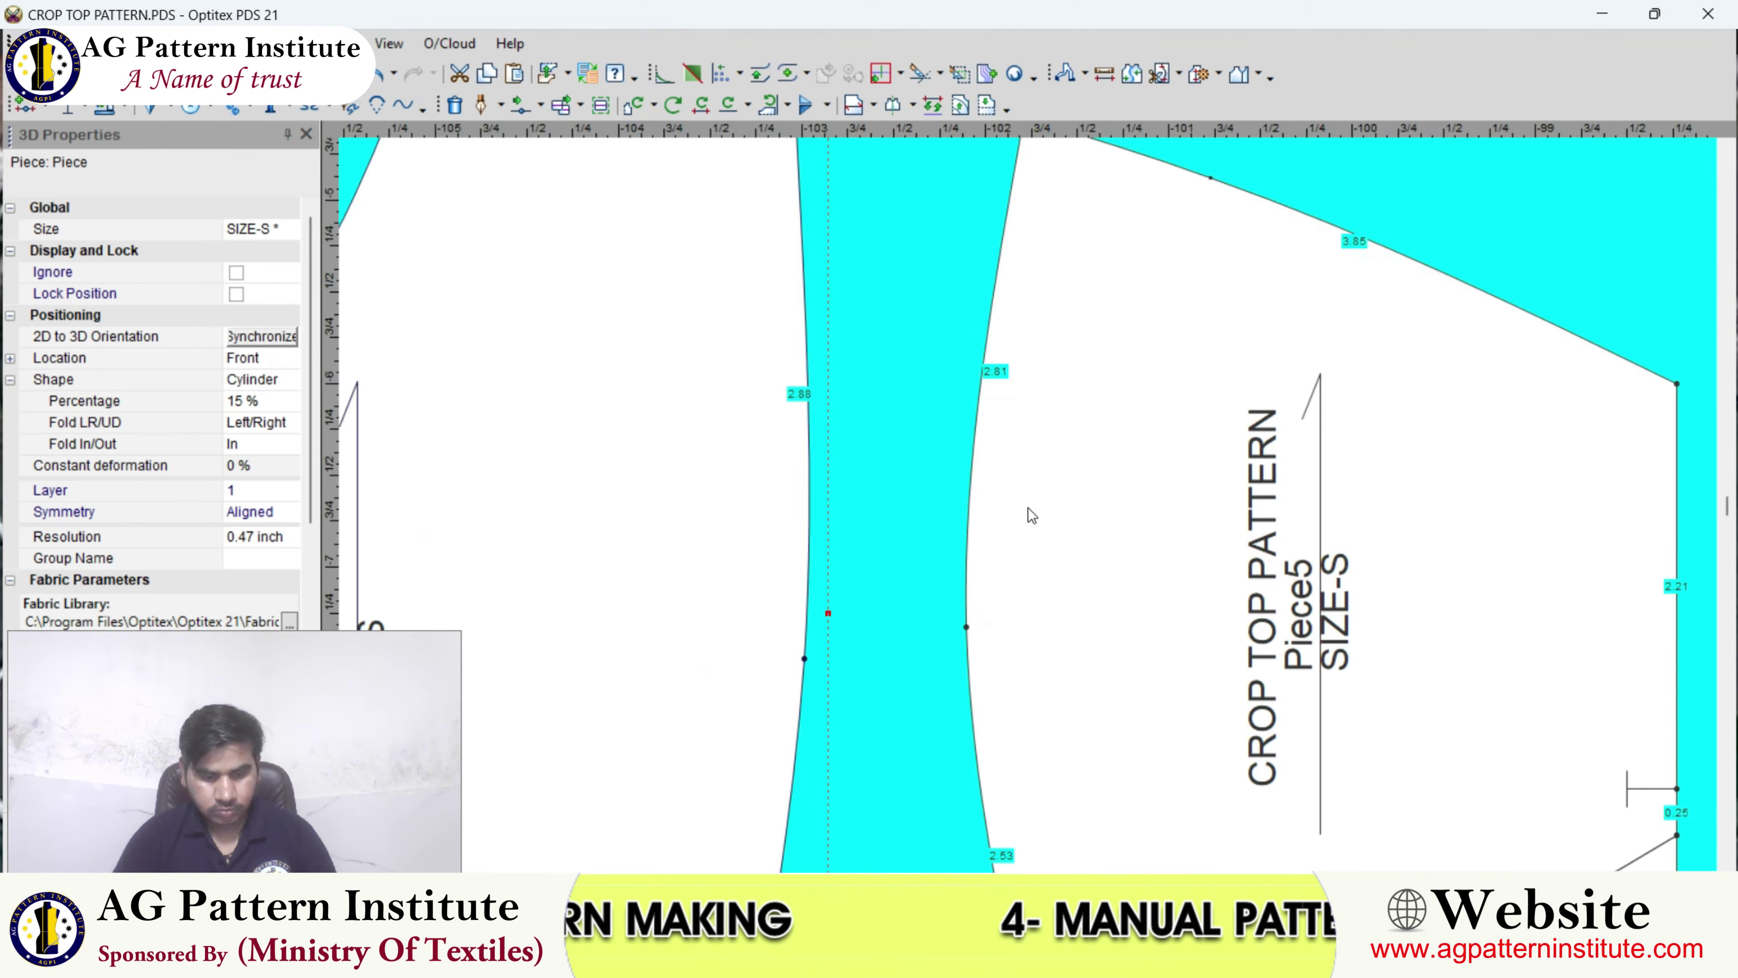
pyautogui.scroll(2, 1029, 506)
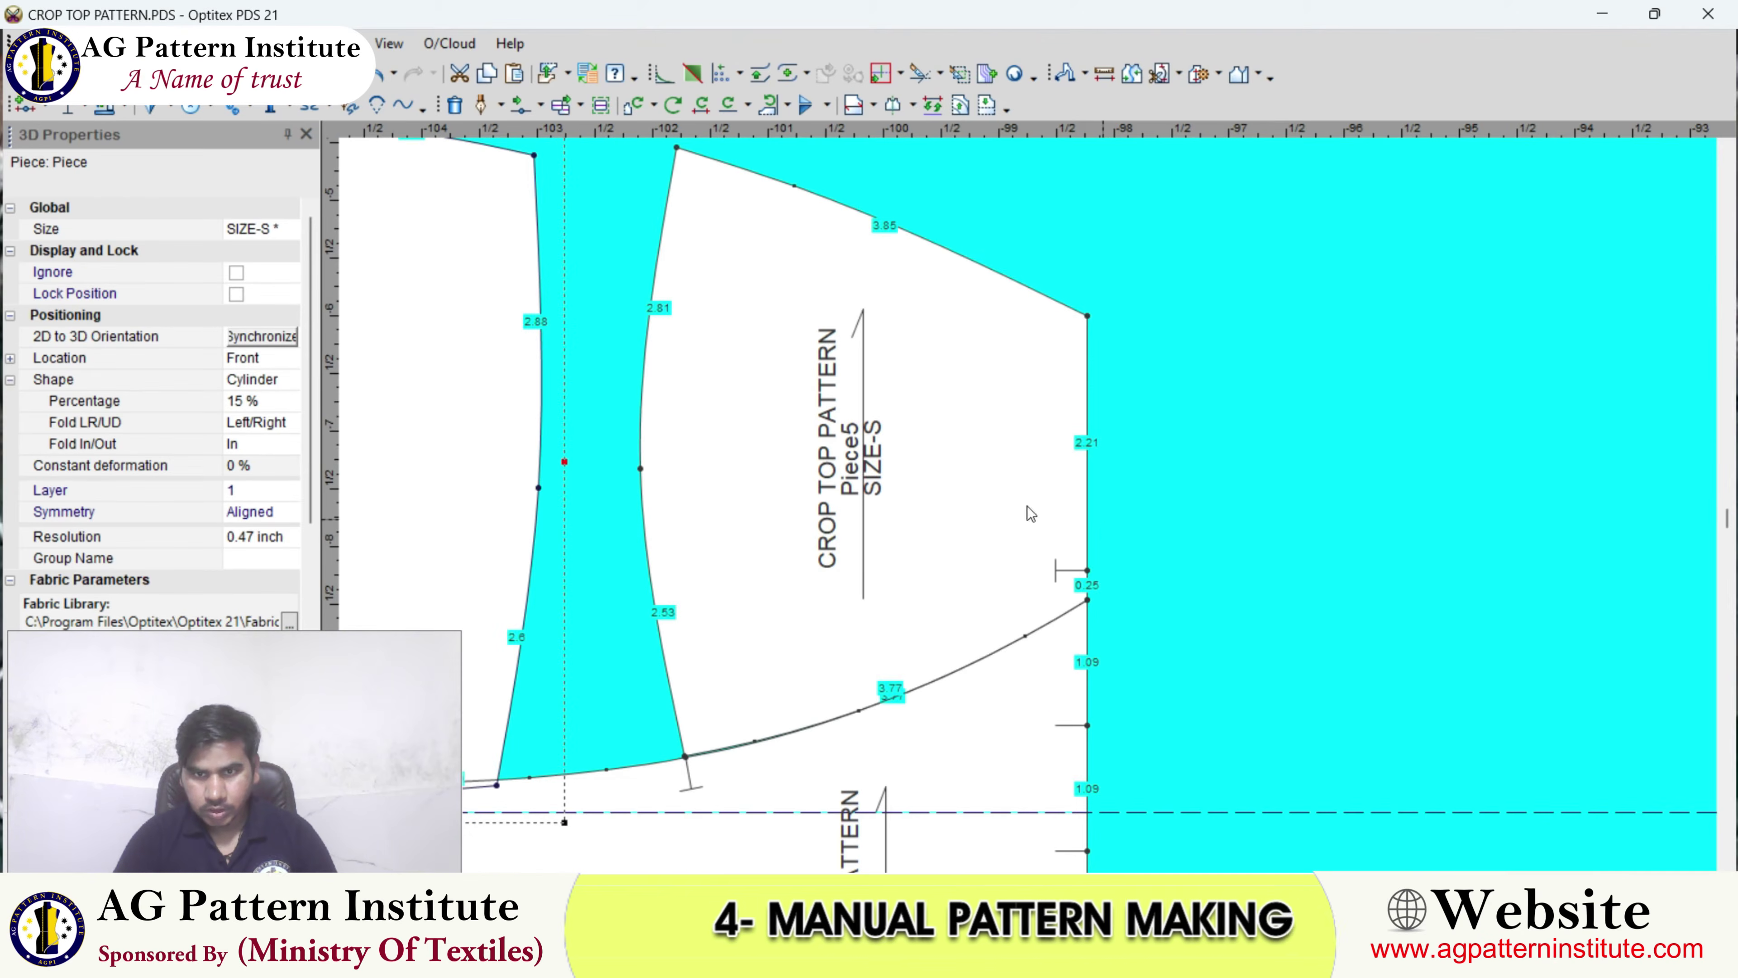
pyautogui.scroll(2, 1027, 505)
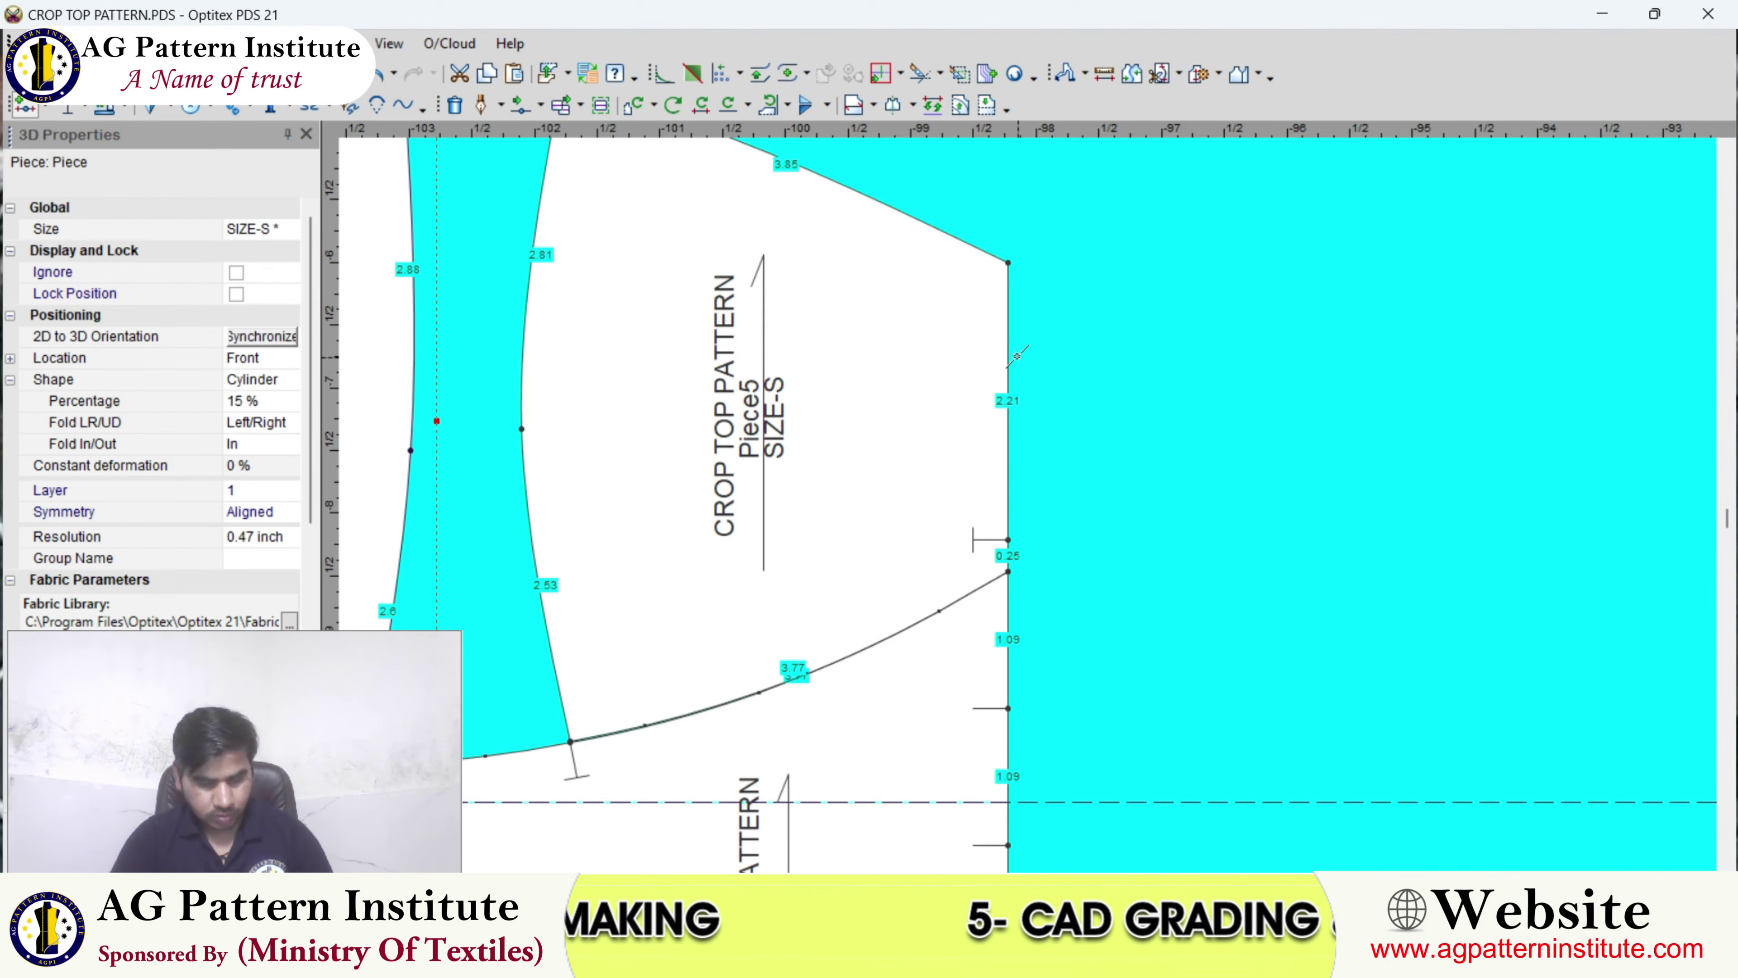
pyautogui.click(1007, 298)
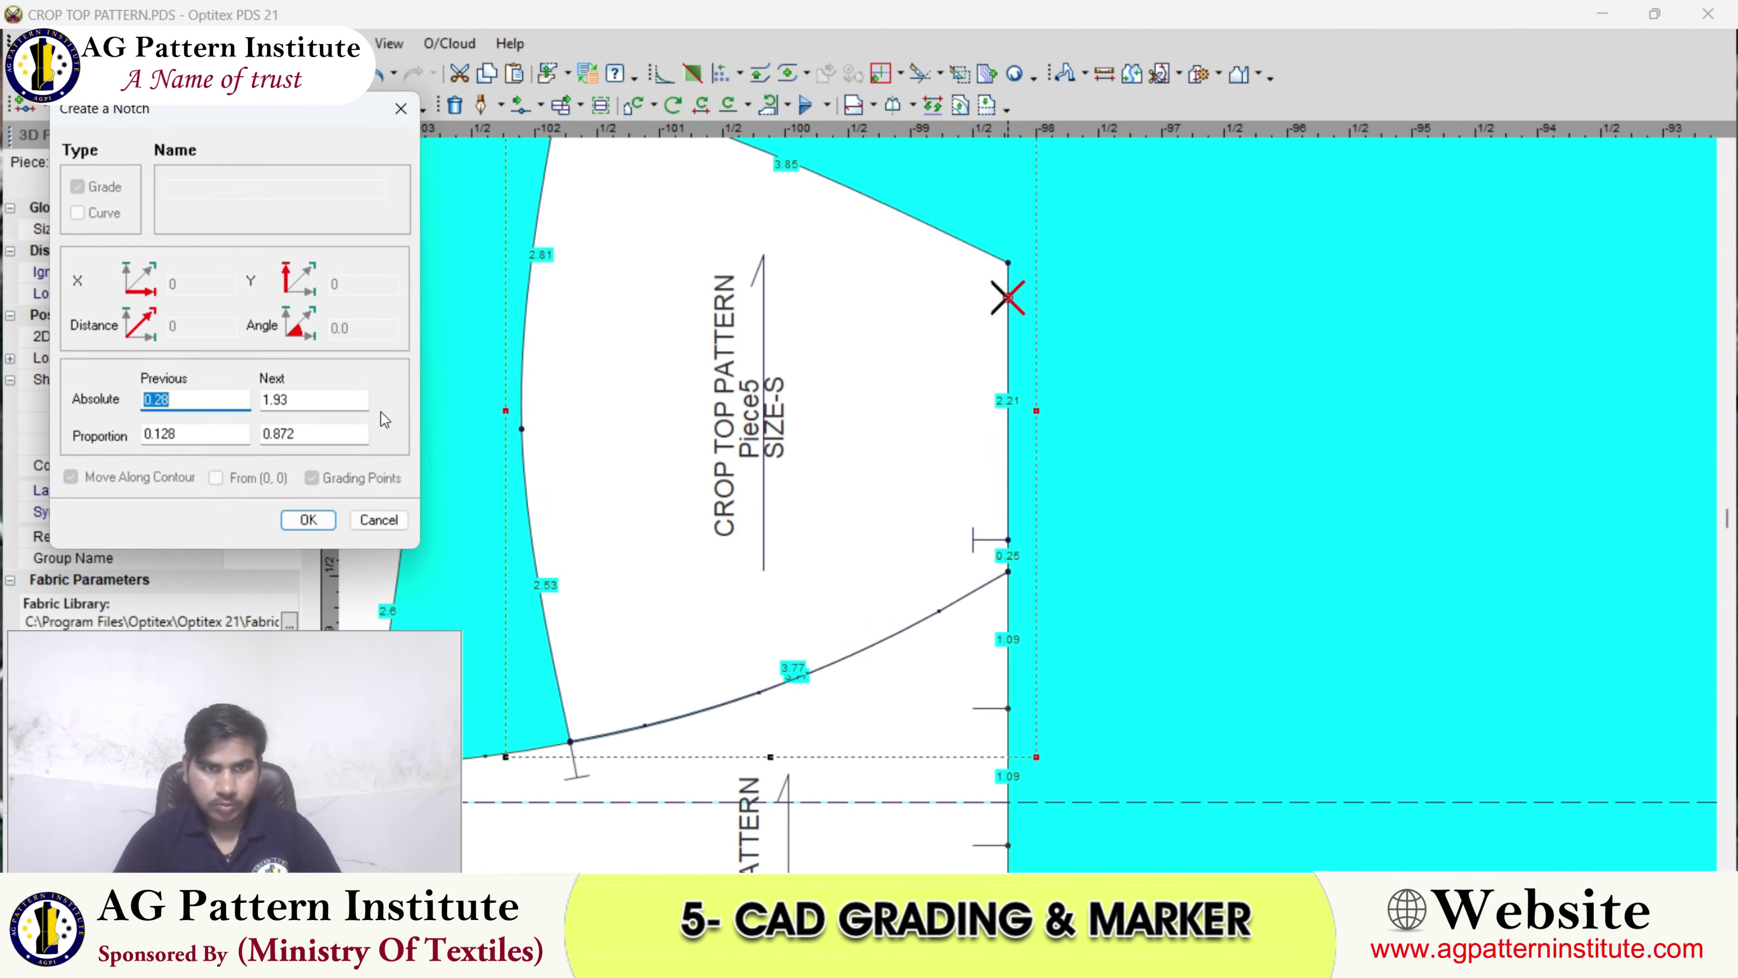
pyautogui.write('0.25')
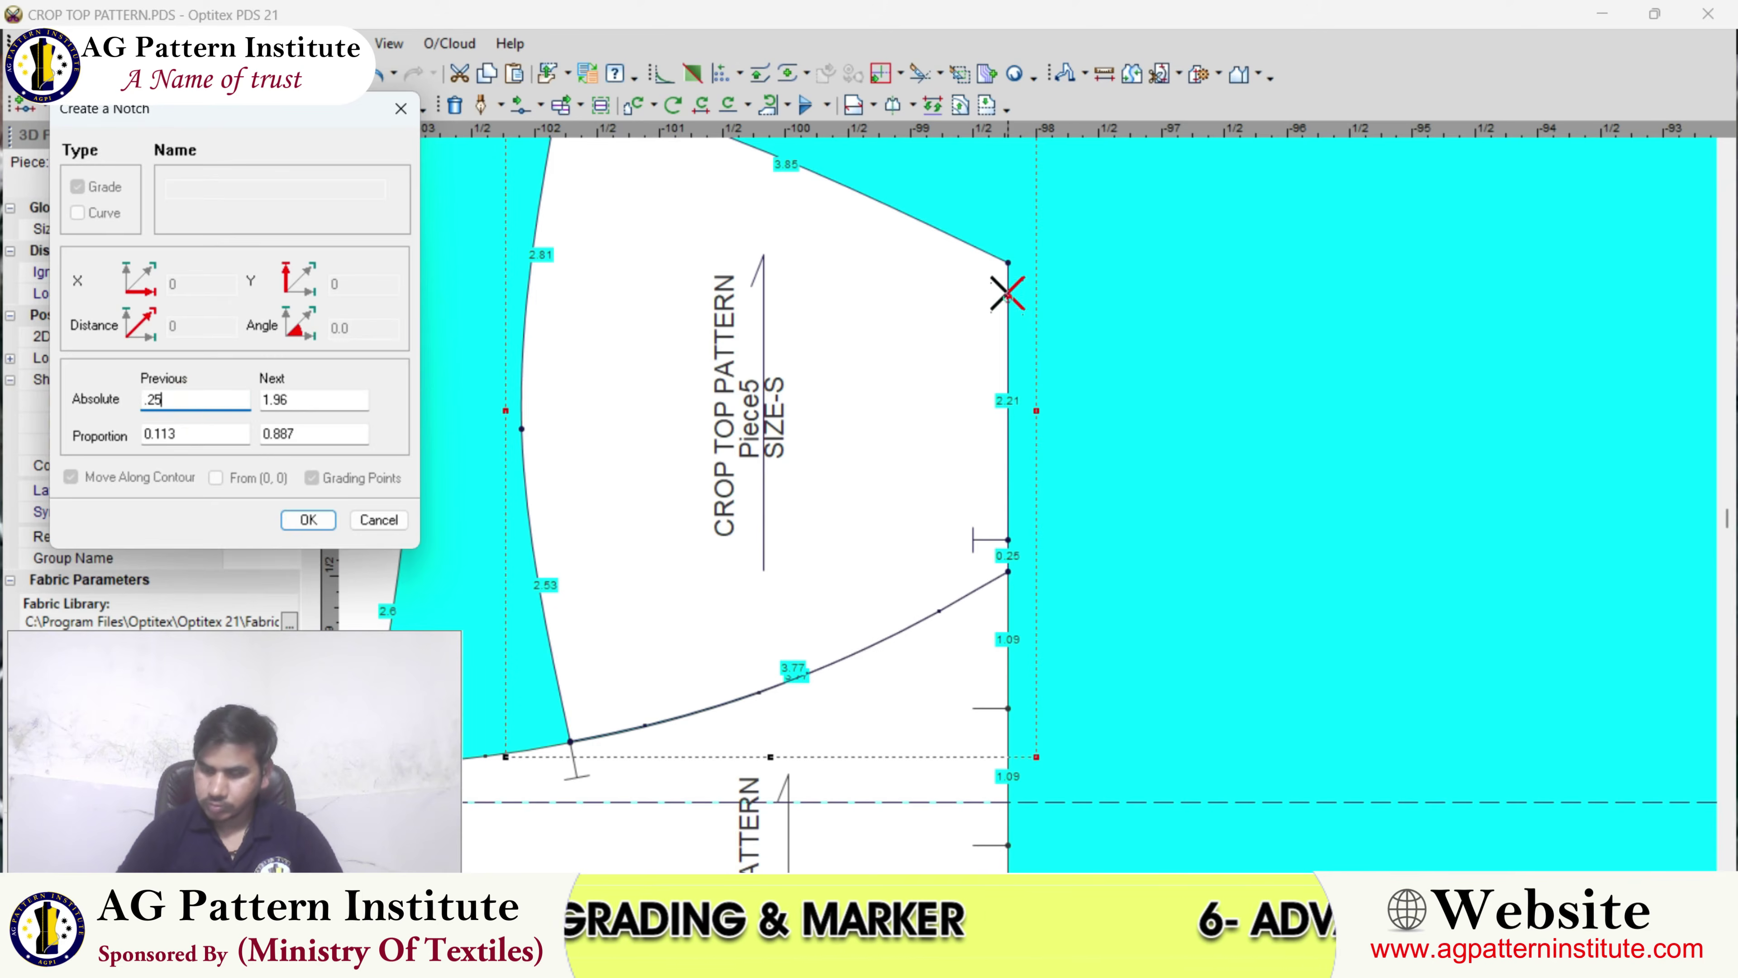
pyautogui.press('Return')
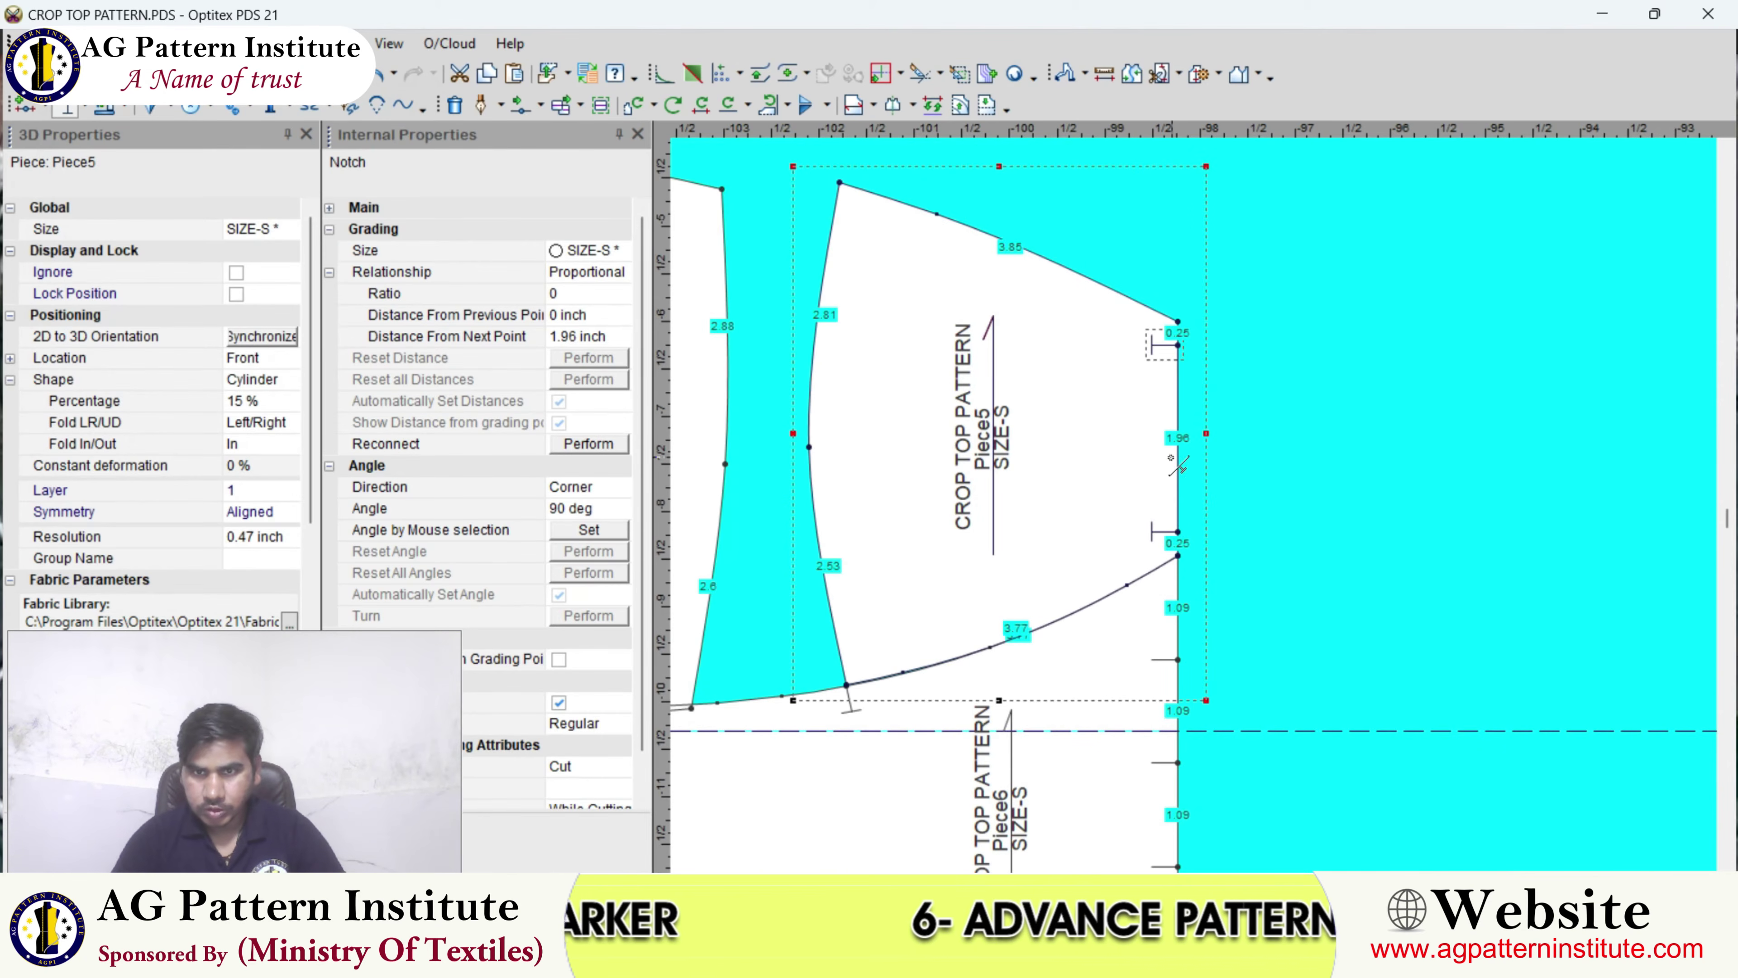
# - Add a notch at proportion 0.5 between the upper and lower notches on the center cup panel's front edge
pyautogui.click(1176, 453)
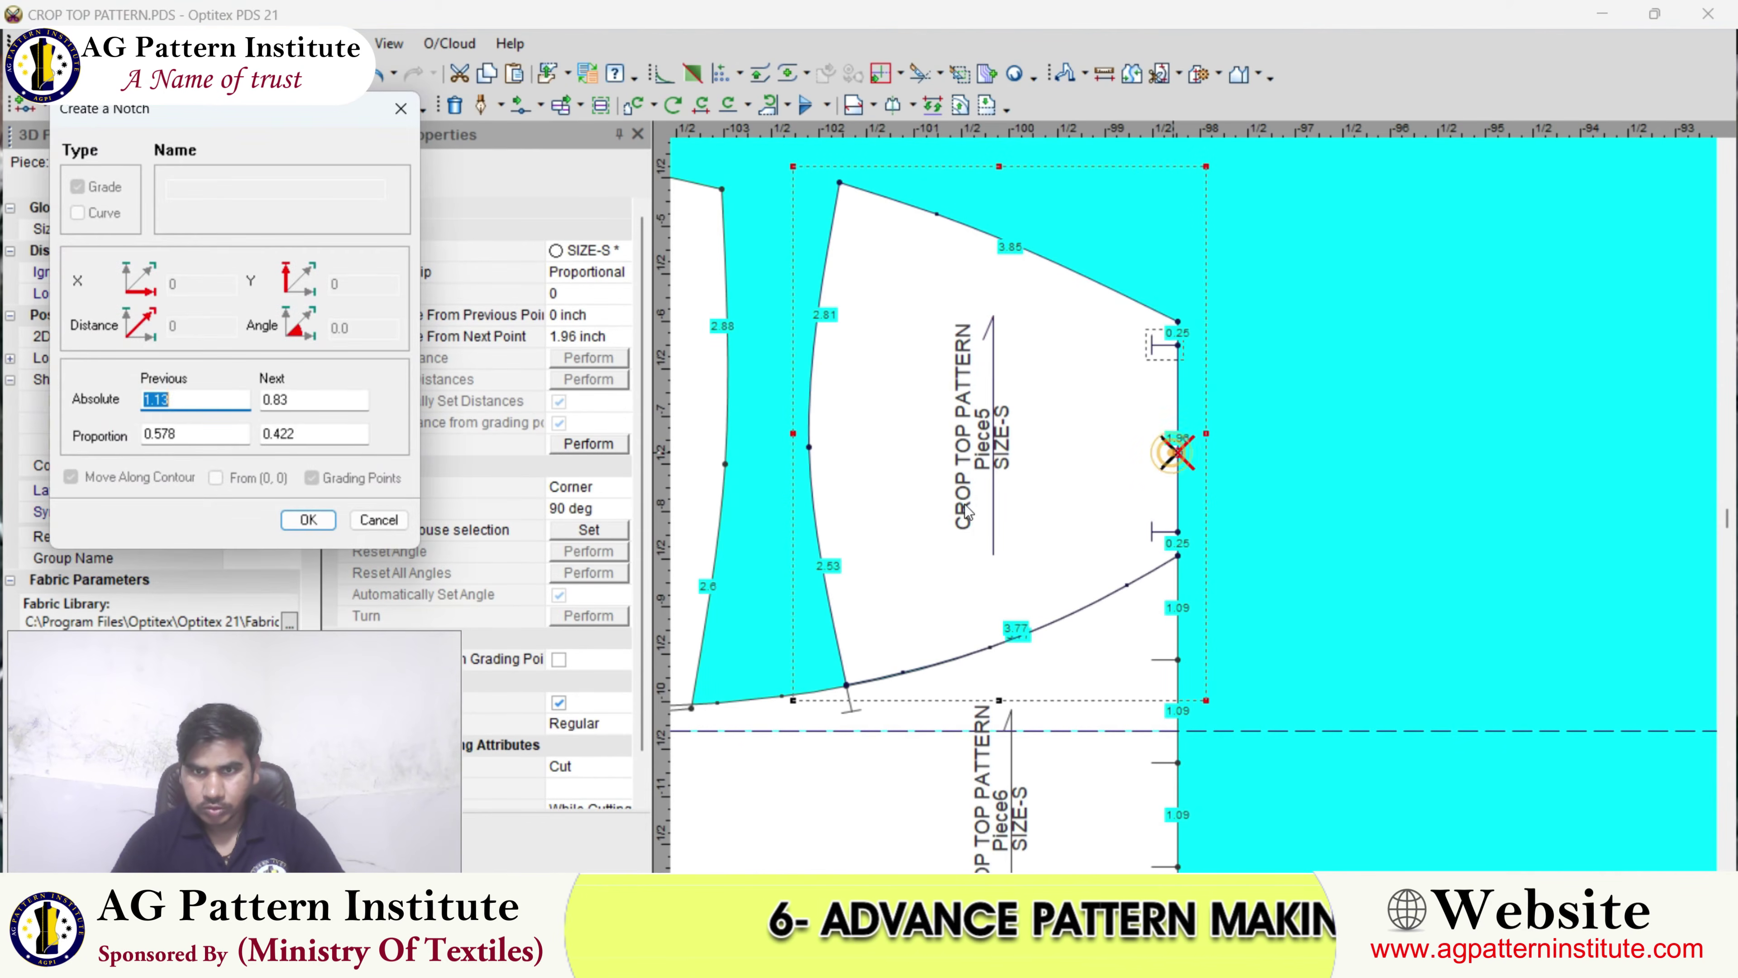
pyautogui.doubleClick(314, 438)
pyautogui.write('0.5')
pyautogui.press('Return')
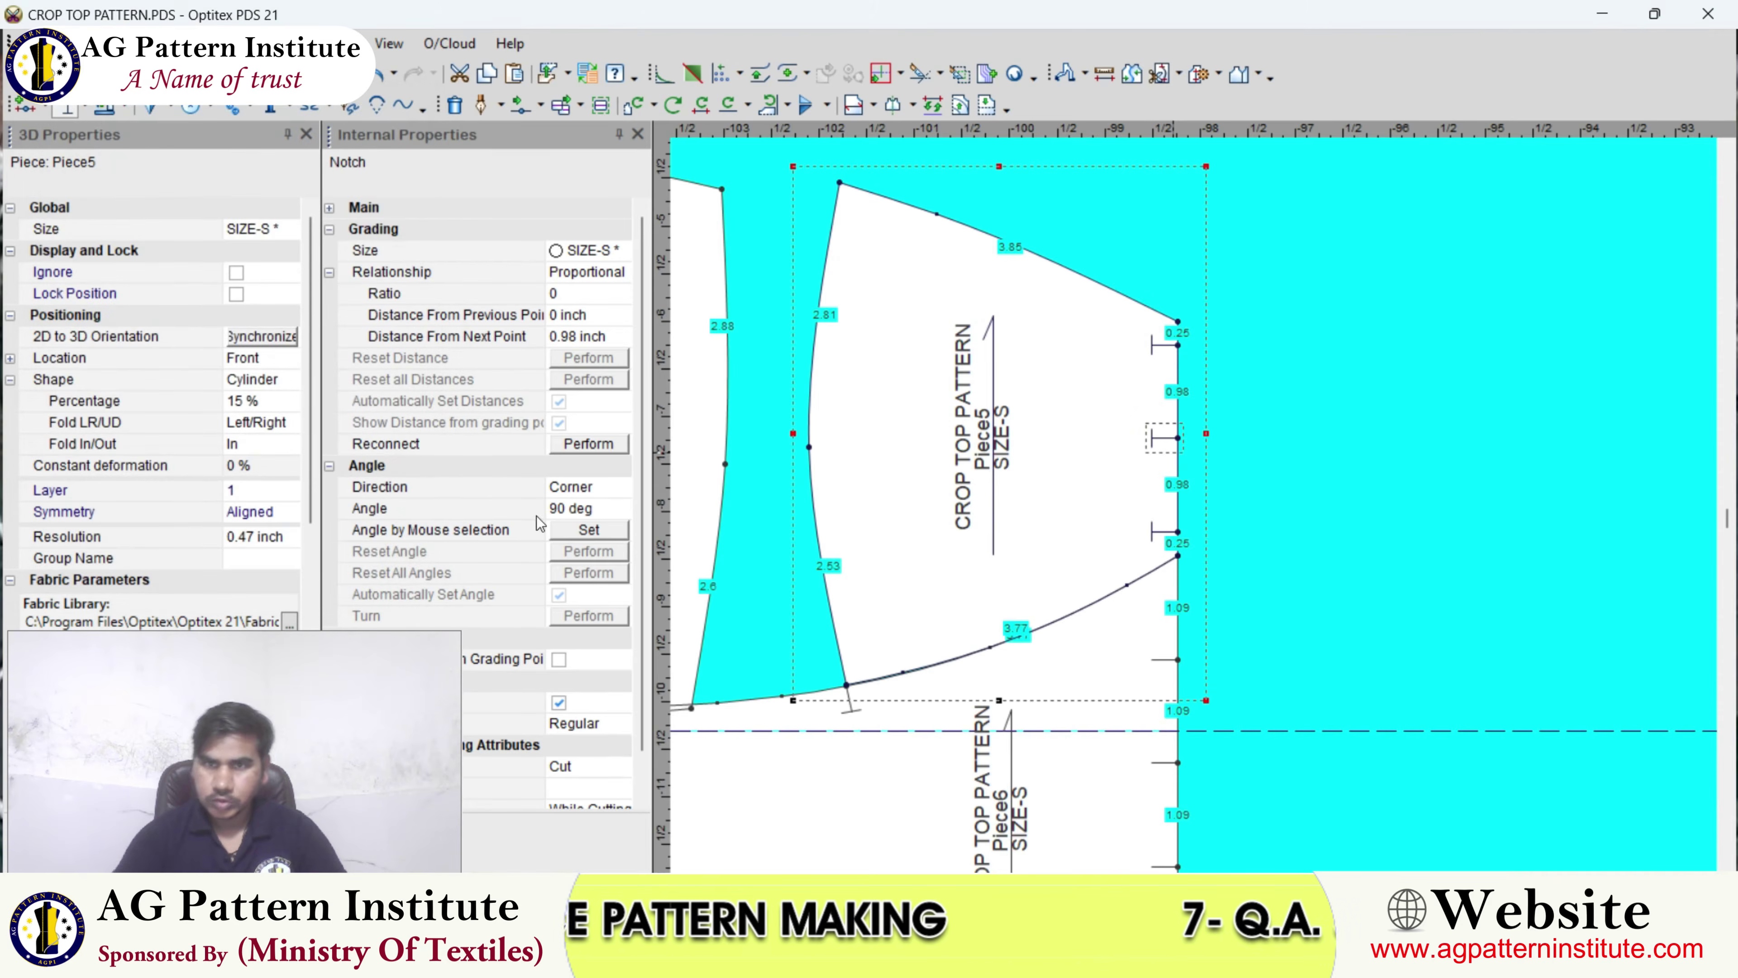
# - Compare the notch distances along the front edges of the center cup panel and the waist piece
pyautogui.scroll(-4, 1205, 507)
pyautogui.scroll(3, 1311, 606)
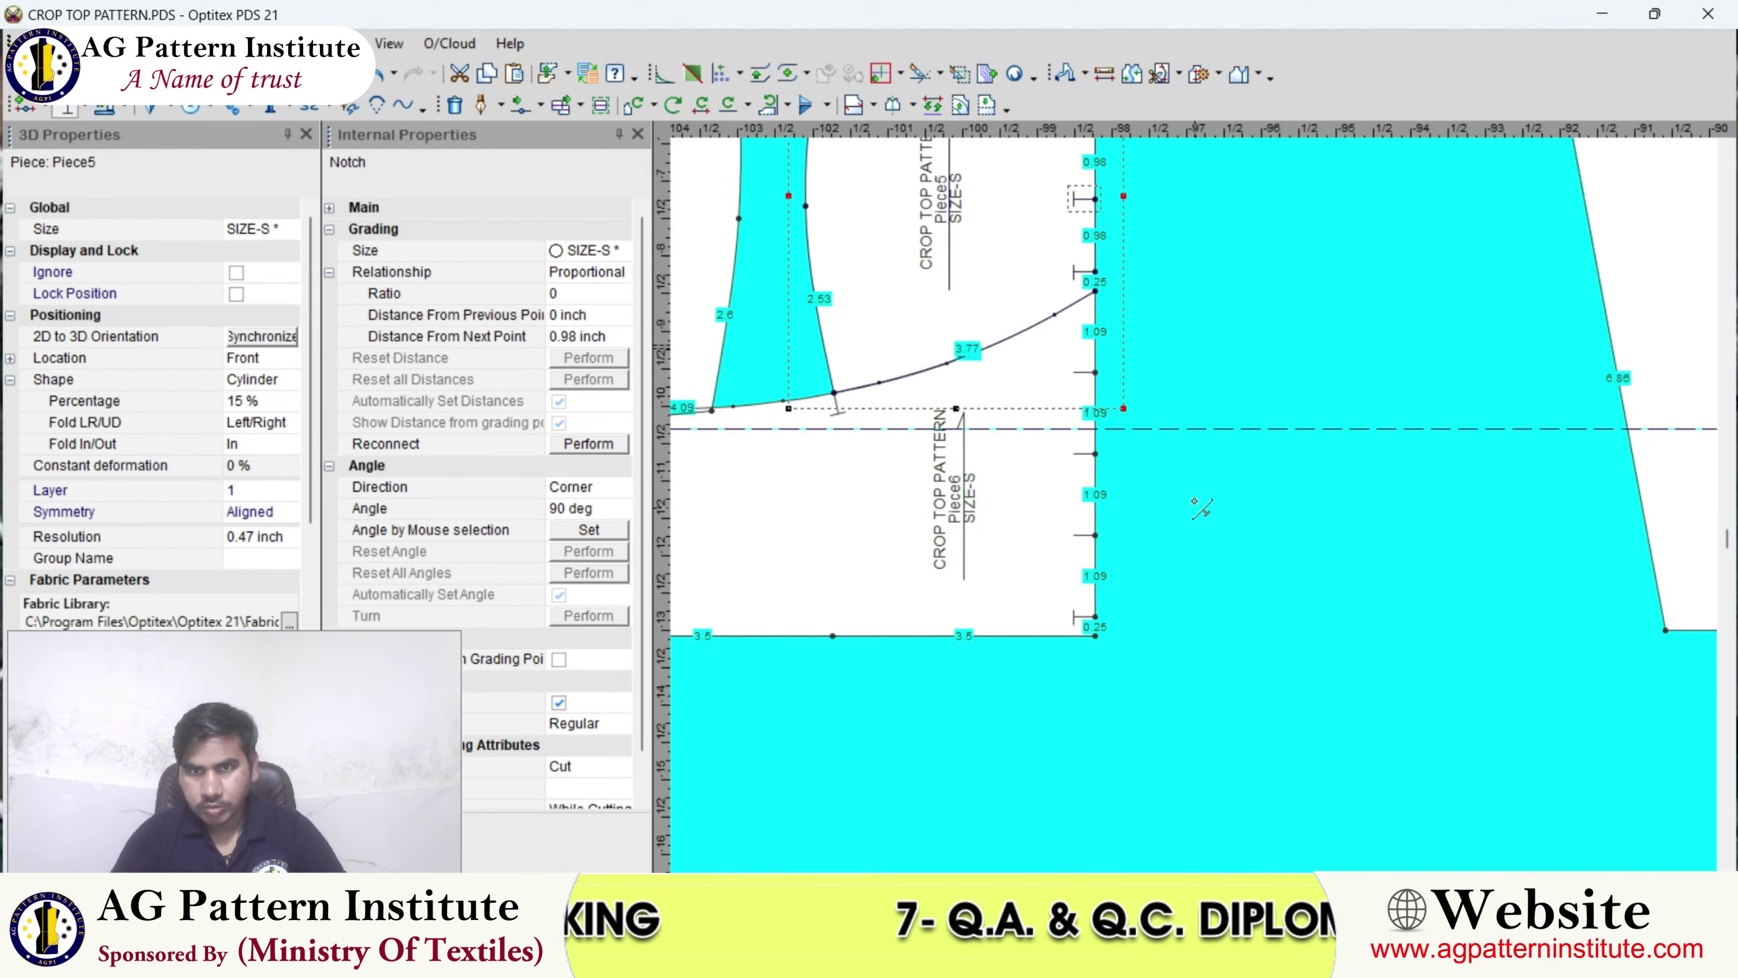
pyautogui.scroll(2, 1182, 500)
pyautogui.scroll(3, 1182, 500)
pyautogui.scroll(-2, 1190, 527)
pyautogui.scroll(1, 1197, 509)
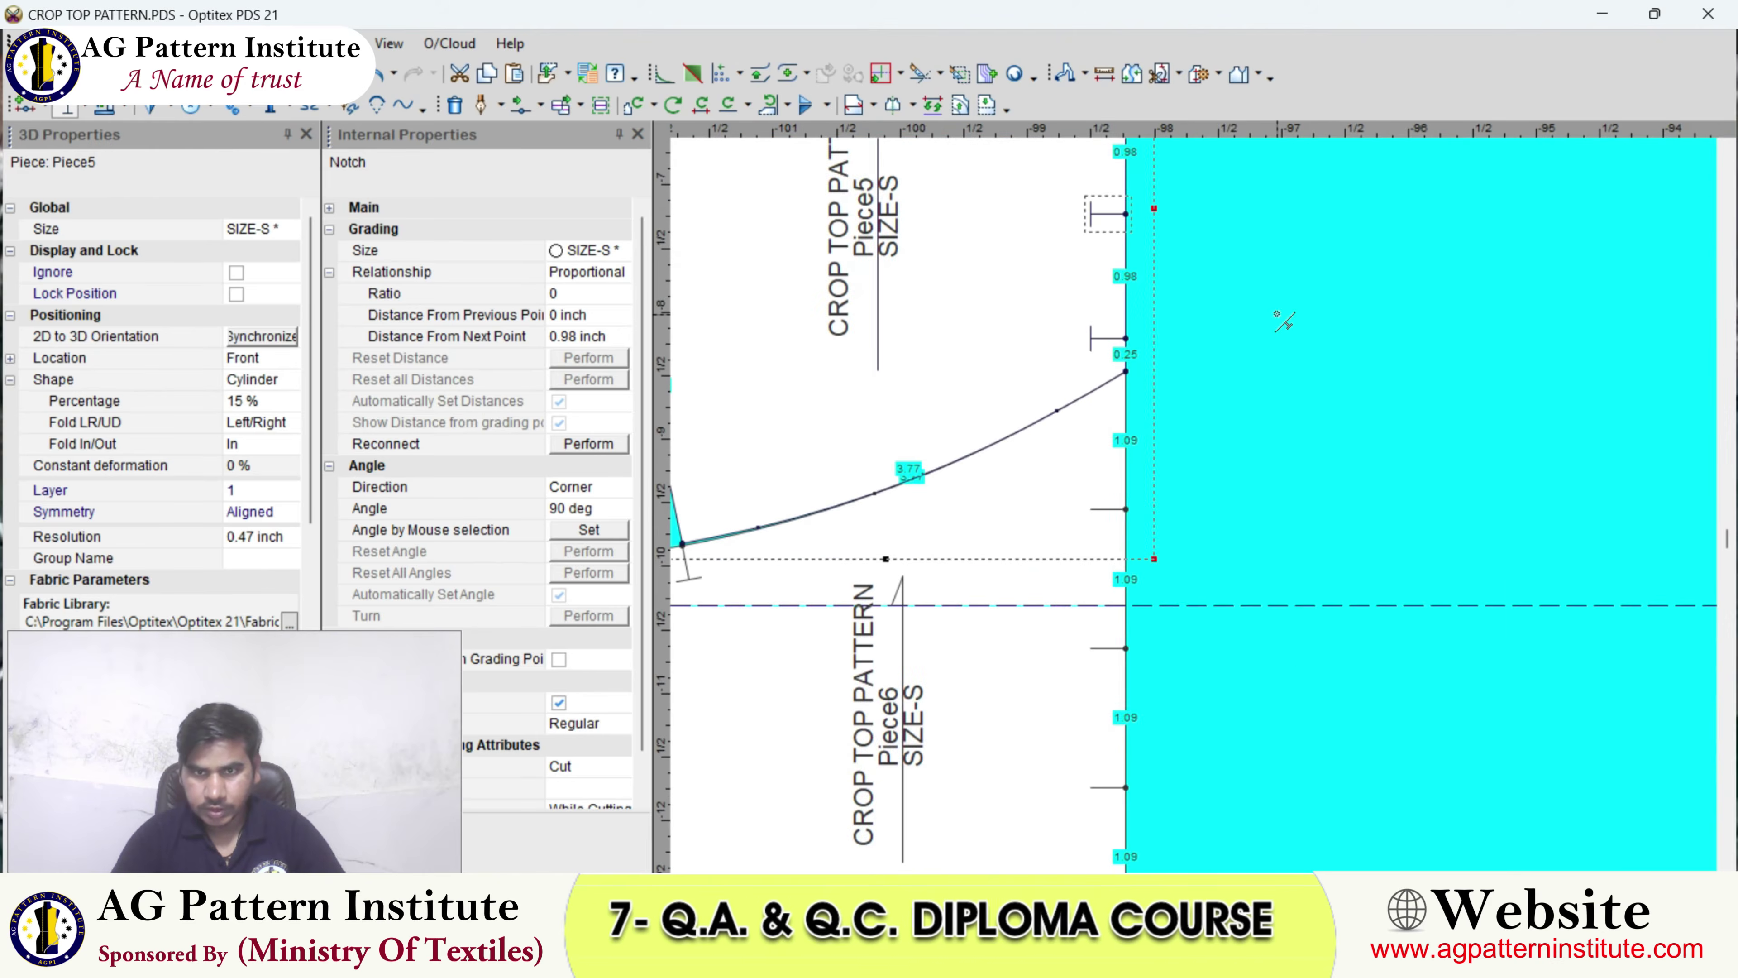
pyautogui.rightClick(1286, 325)
pyautogui.click(1303, 338)
pyautogui.scroll(-1, 1265, 417)
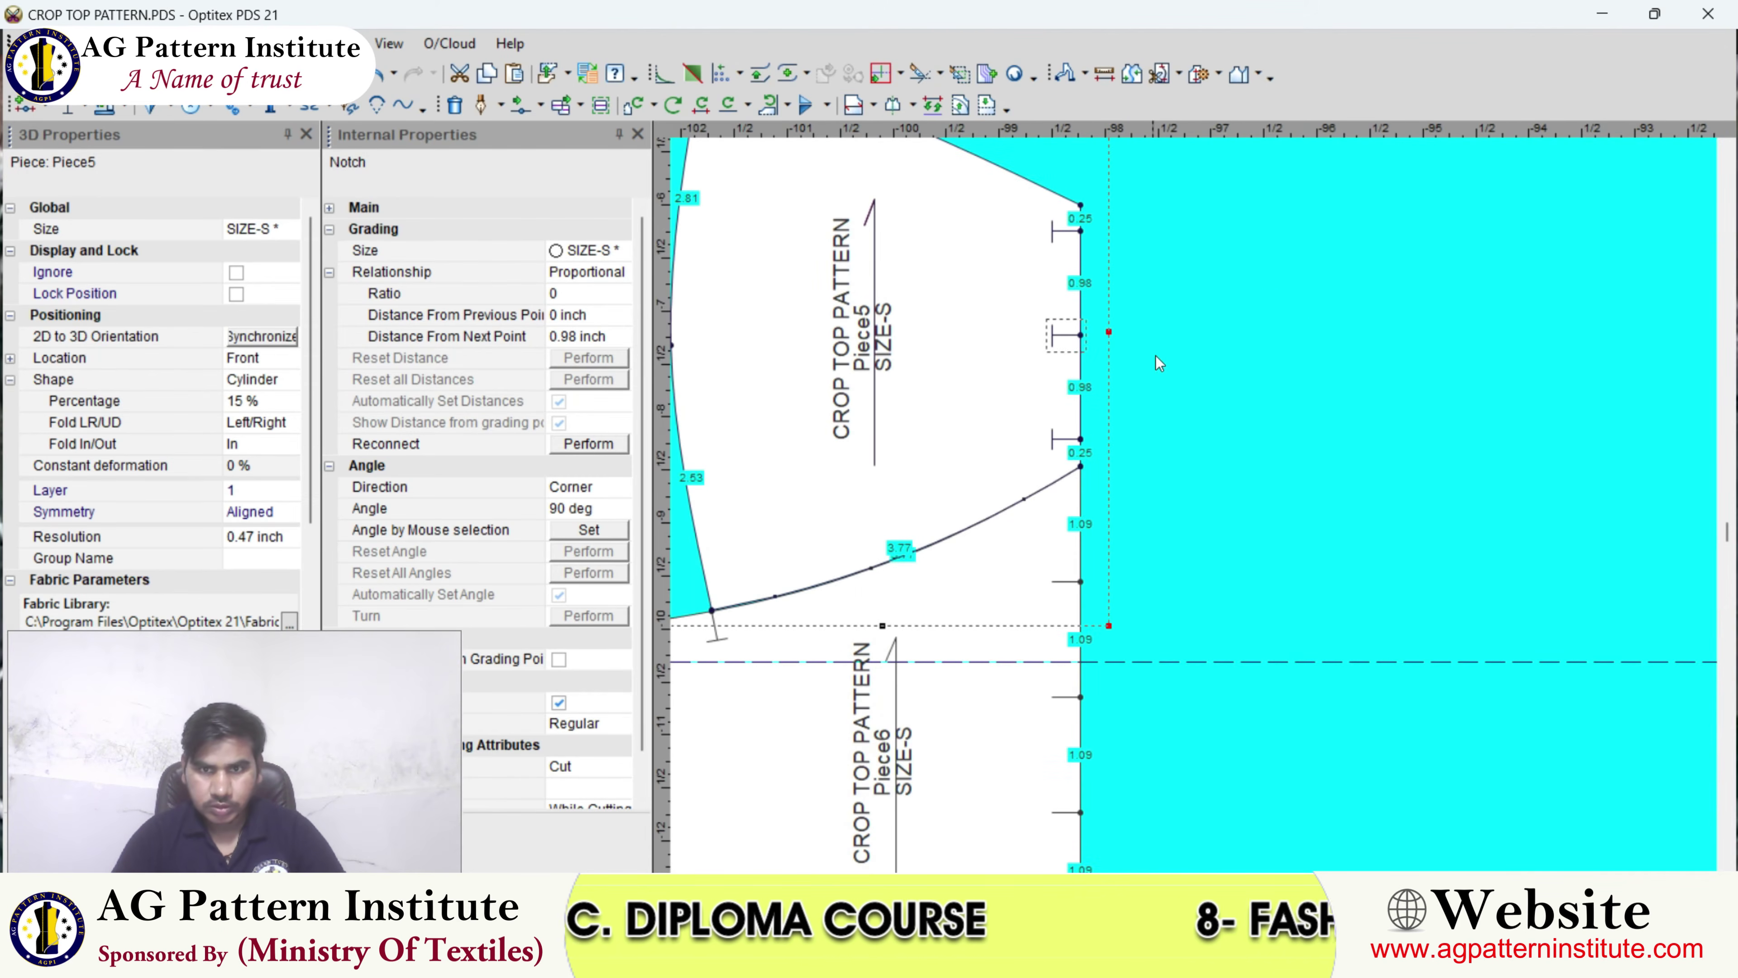
pyautogui.scroll(-1, 1163, 473)
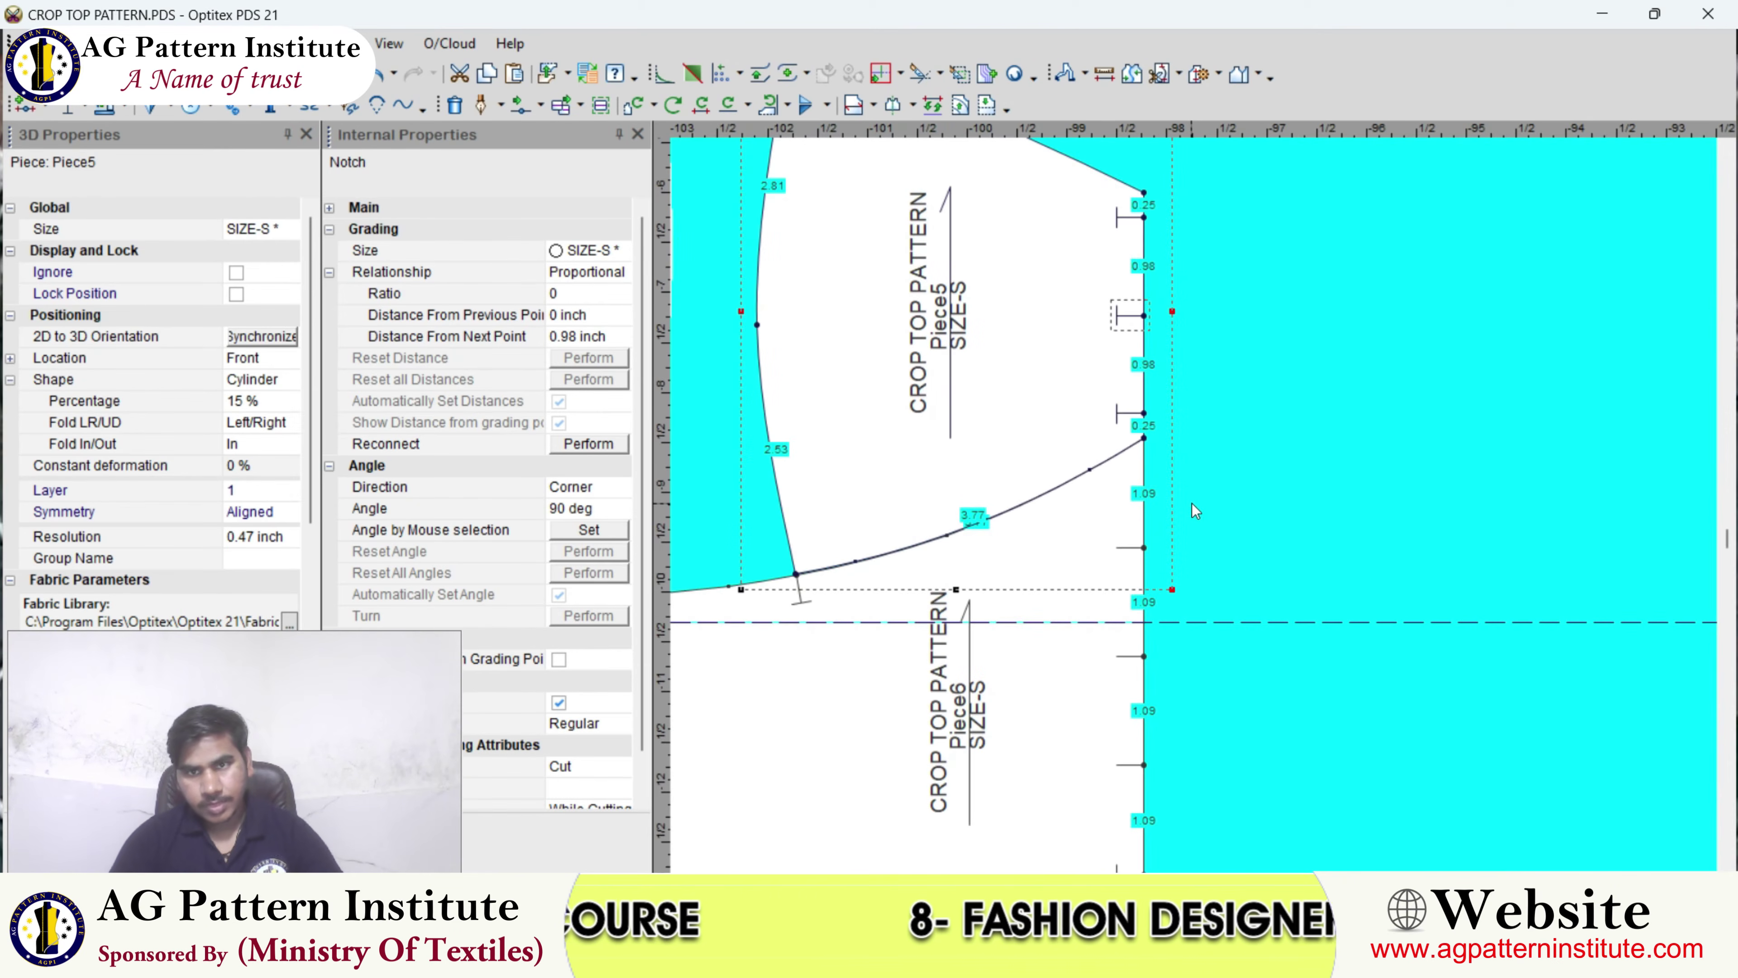
# - Close the notch properties and hide the segment lengths on the pieces
pyautogui.click(636, 133)
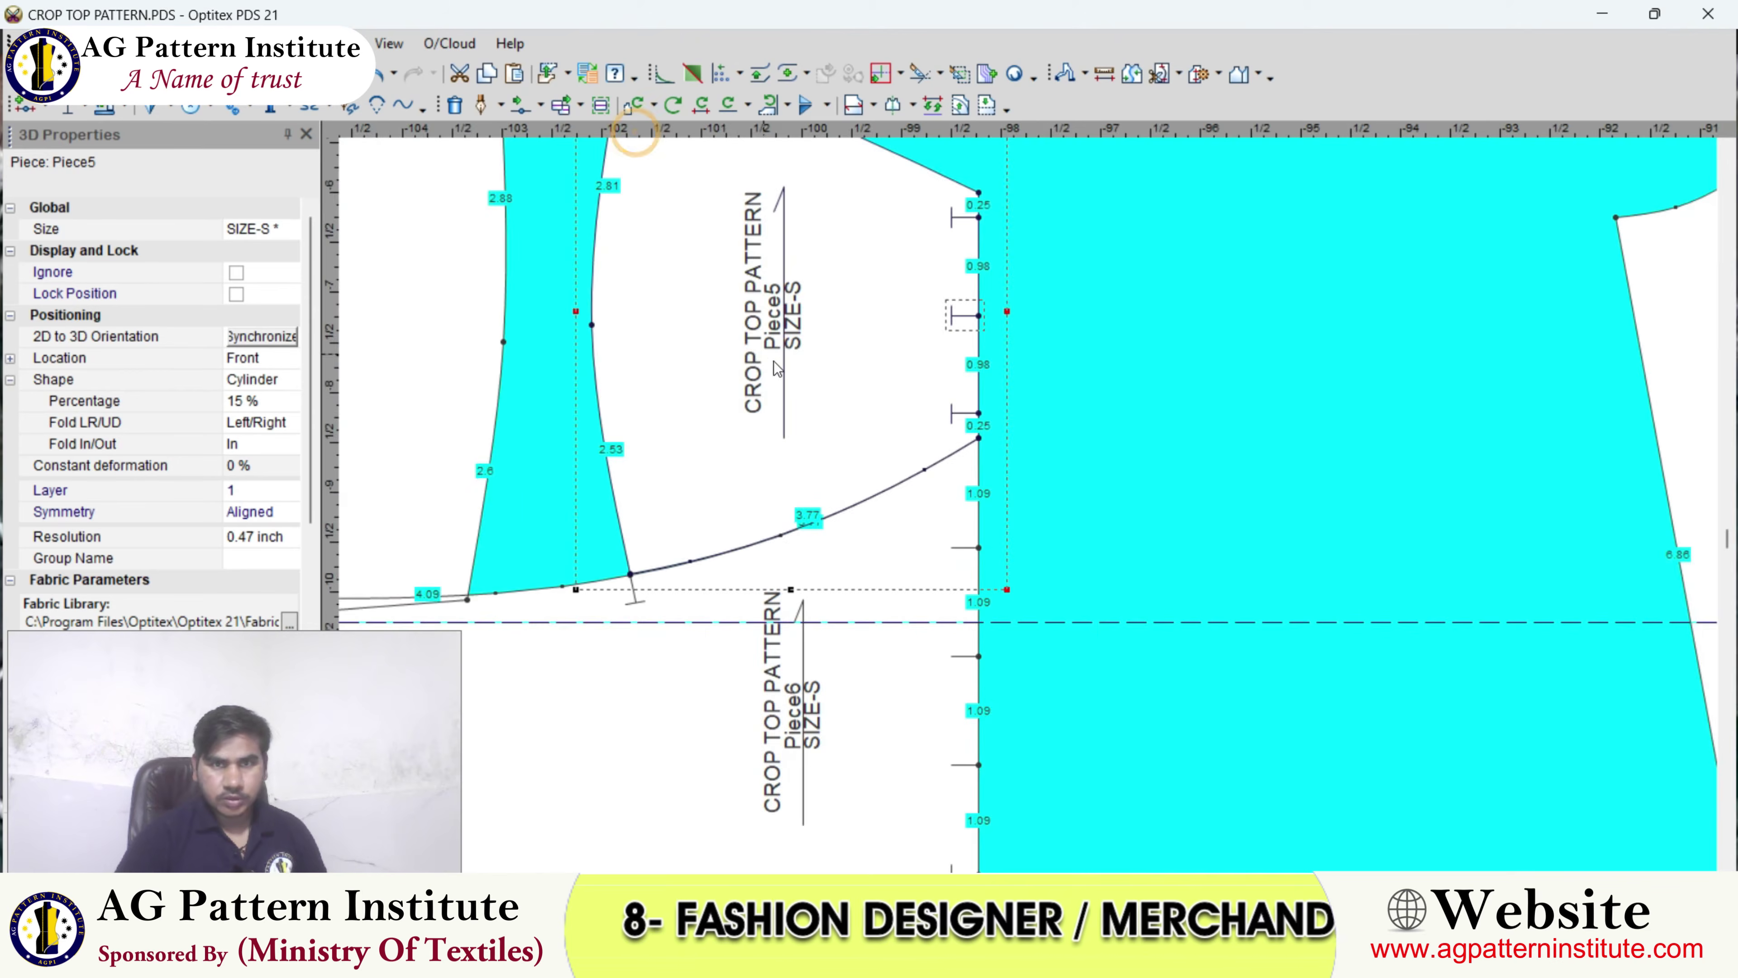
pyautogui.scroll(-1, 813, 399)
pyautogui.scroll(1, 1029, 506)
pyautogui.press('F3')
pyautogui.scroll(-3, 1028, 506)
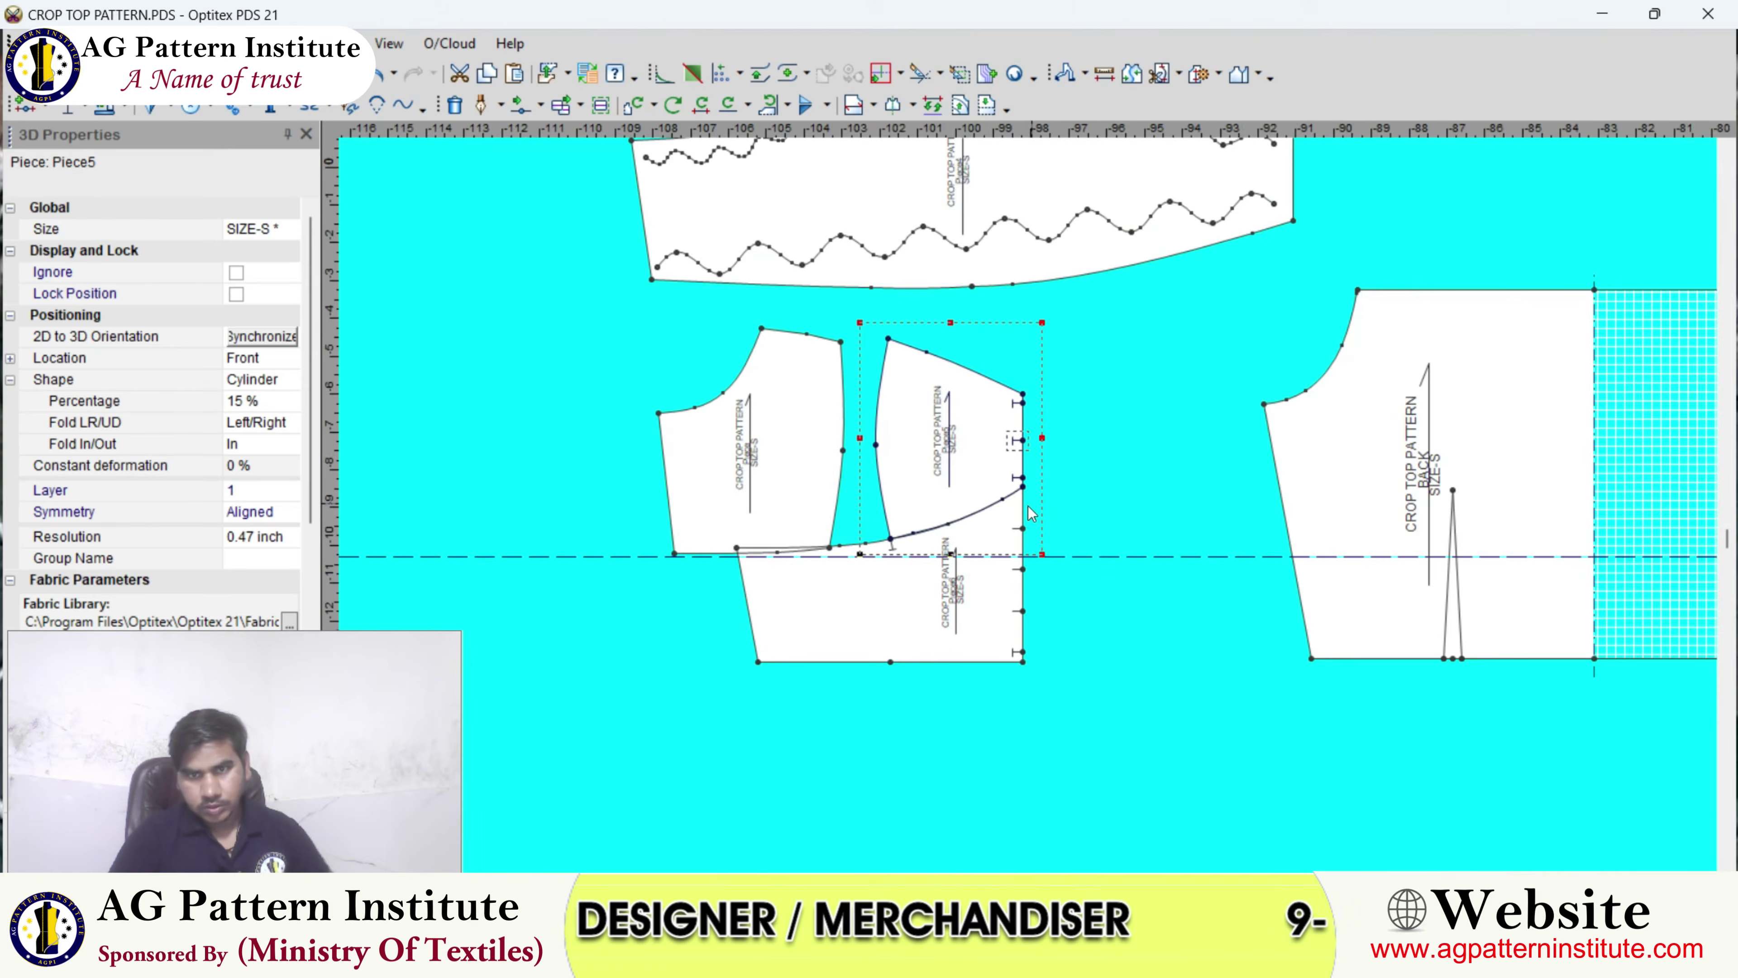
# - Move the middle and lower front notches of the center cup panel down together by 1/8 inch
pyautogui.scroll(1, 1029, 506)
pyautogui.scroll(2, 1031, 514)
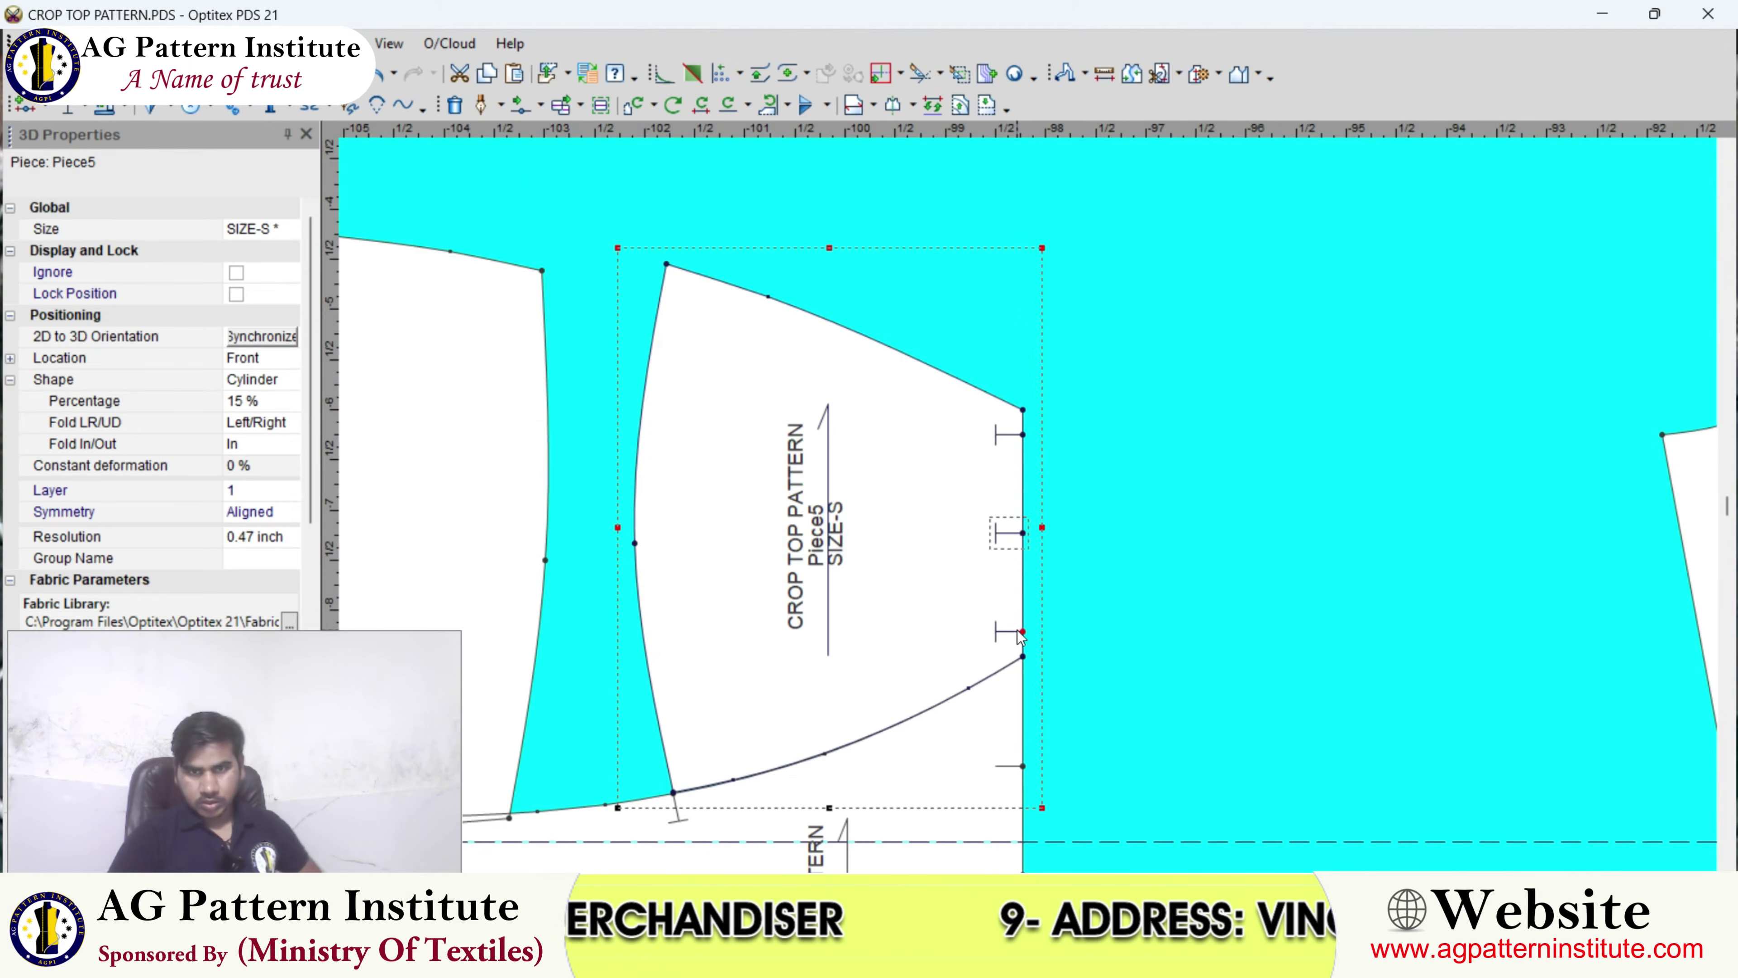
pyautogui.scroll(-1, 1028, 507)
pyautogui.scroll(1, 1028, 508)
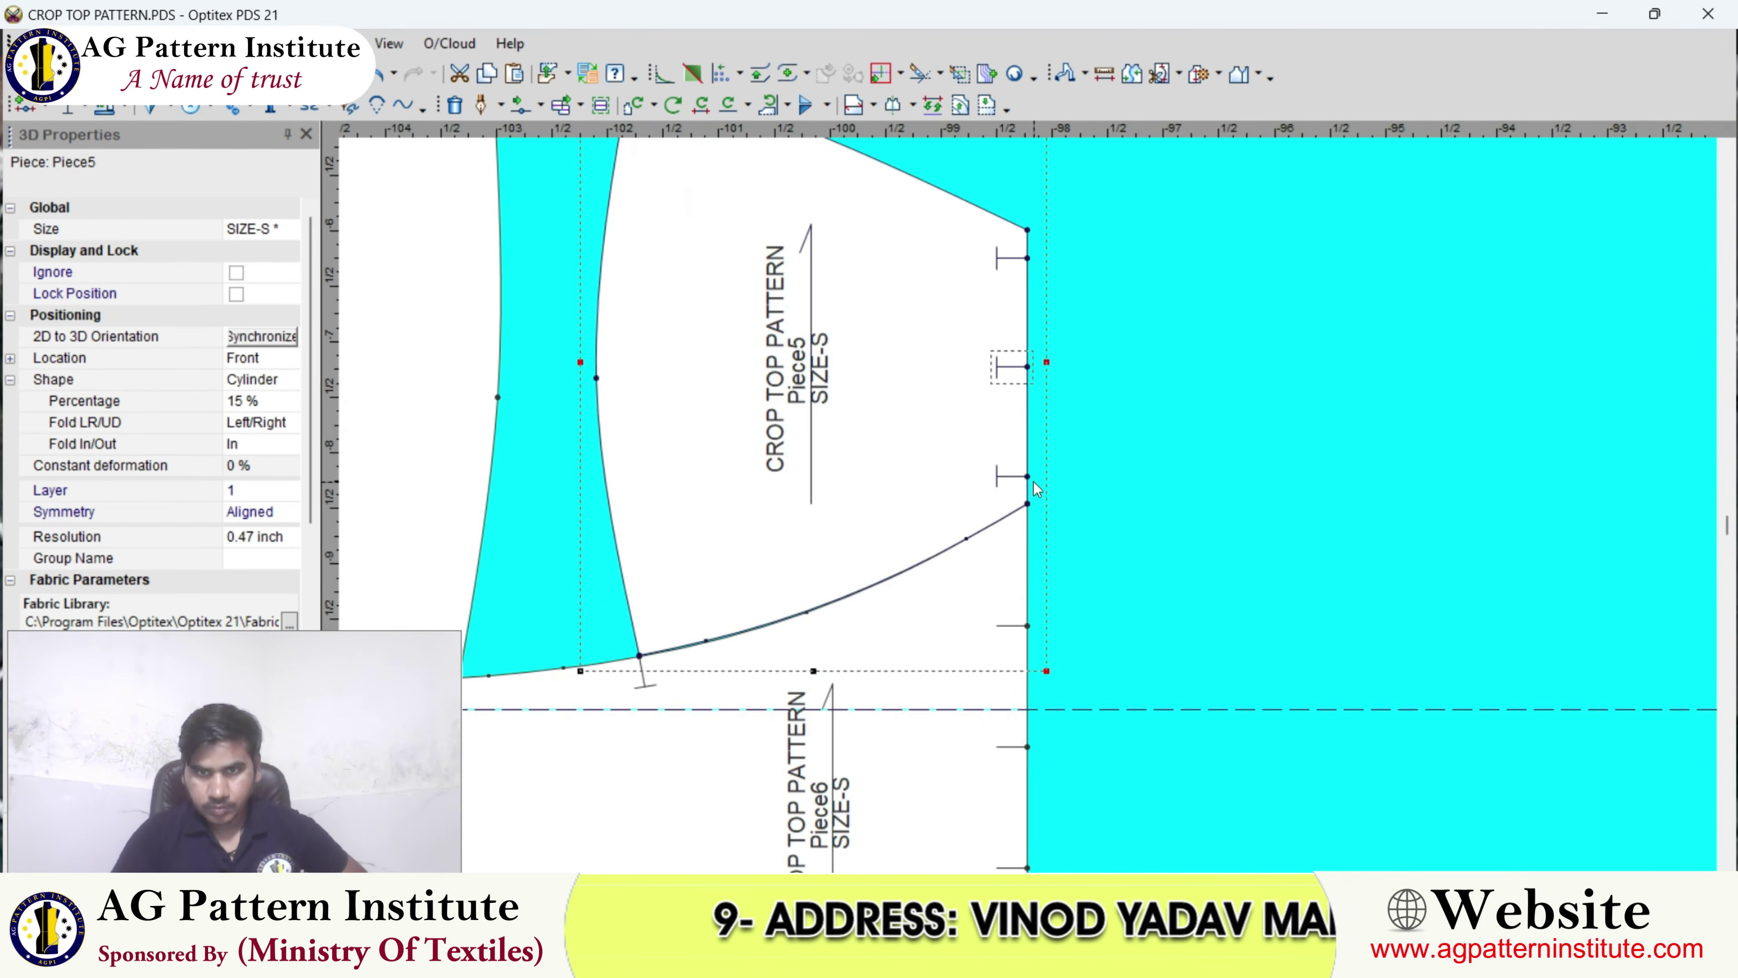
pyautogui.scroll(2, 1028, 503)
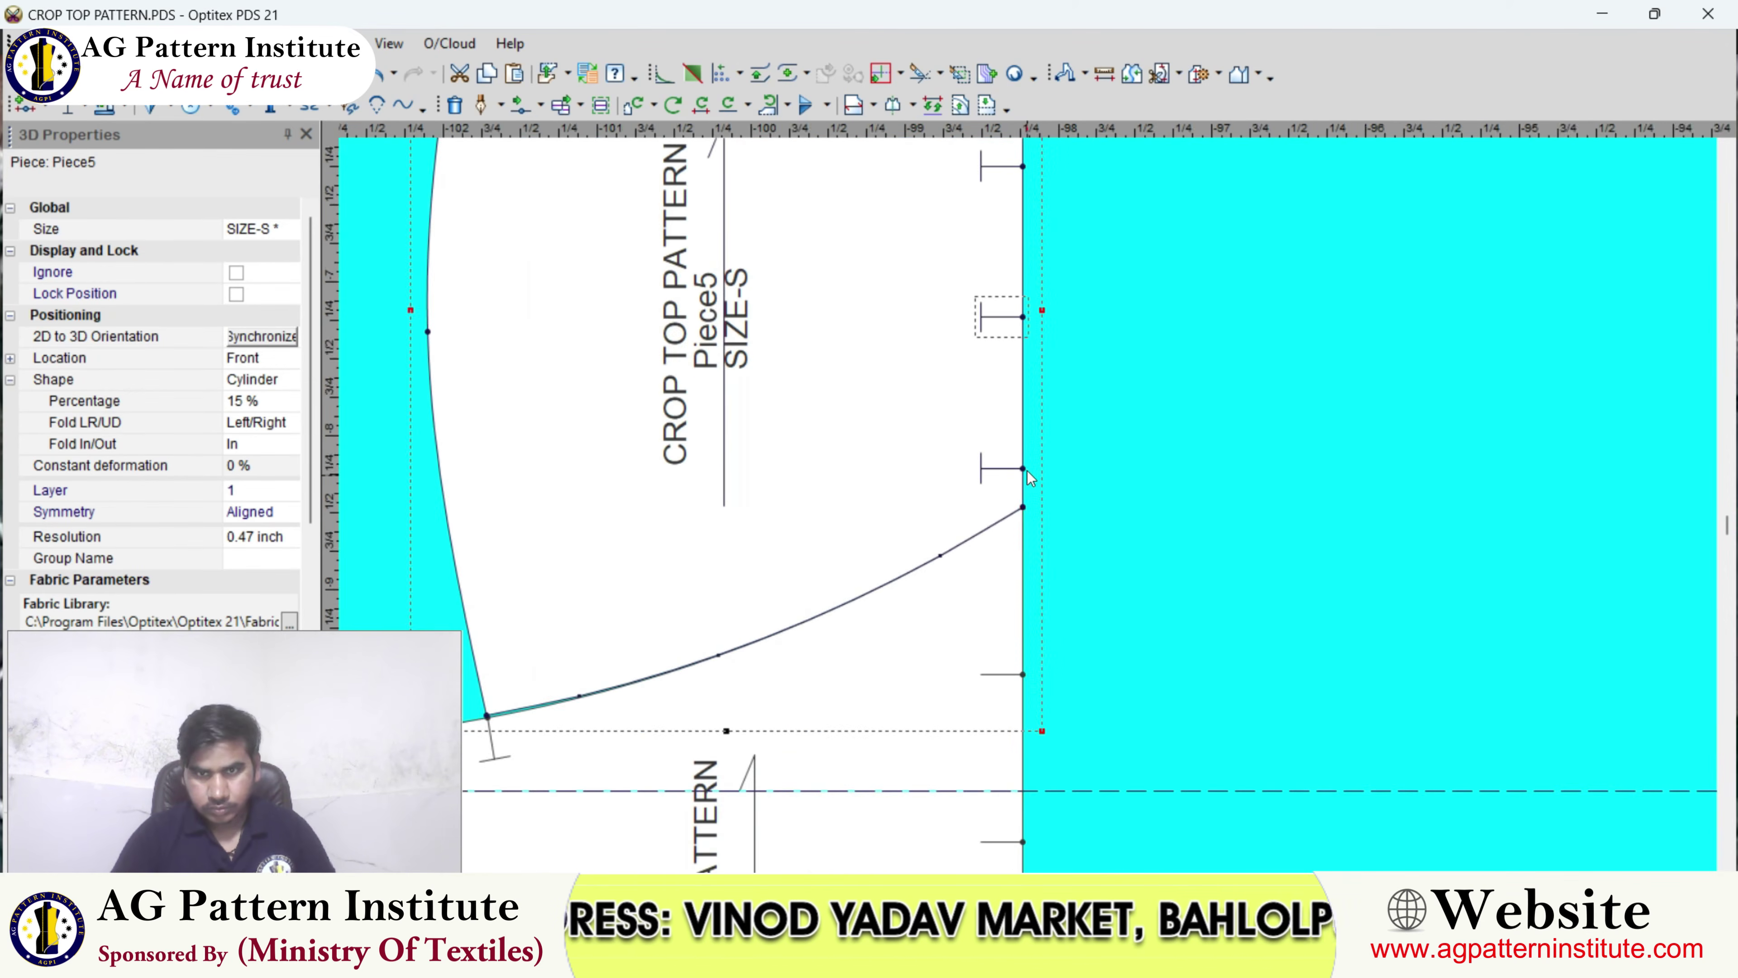
pyautogui.scroll(-2, 1027, 503)
pyautogui.scroll(3, 1012, 484)
pyautogui.press('i')
pyautogui.moveTo(922, 316); pyautogui.dragTo(1078, 553)
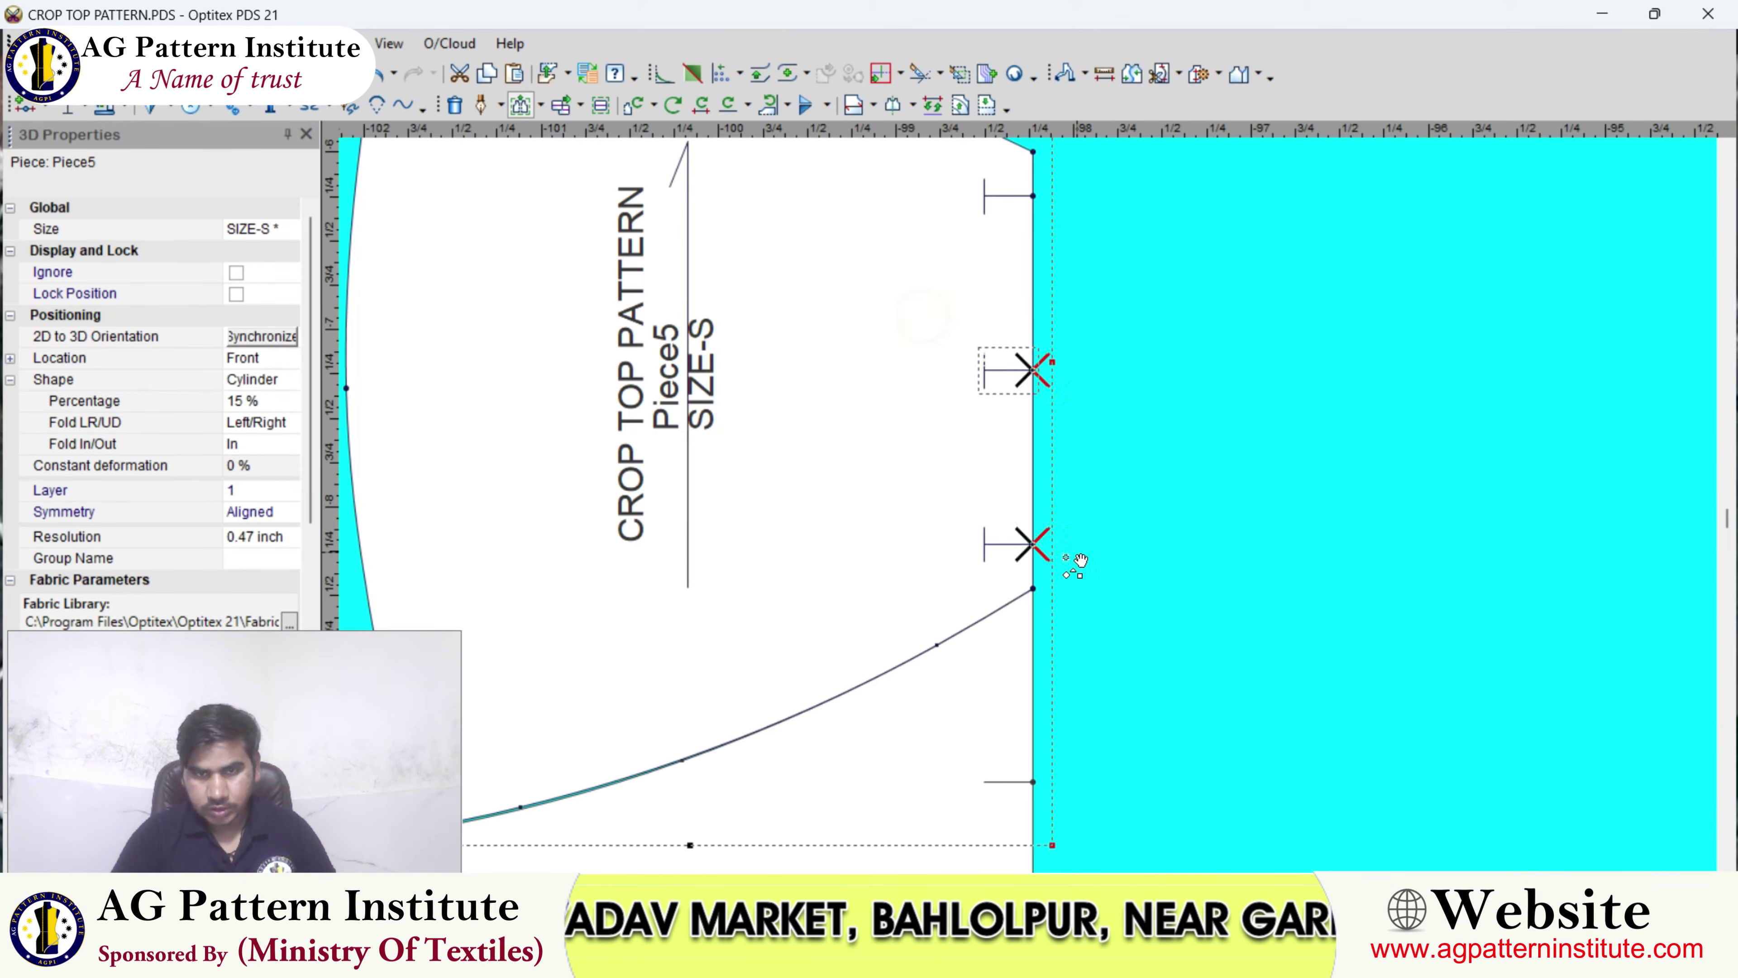
pyautogui.scroll(3, 1038, 547)
pyautogui.click(1013, 494)
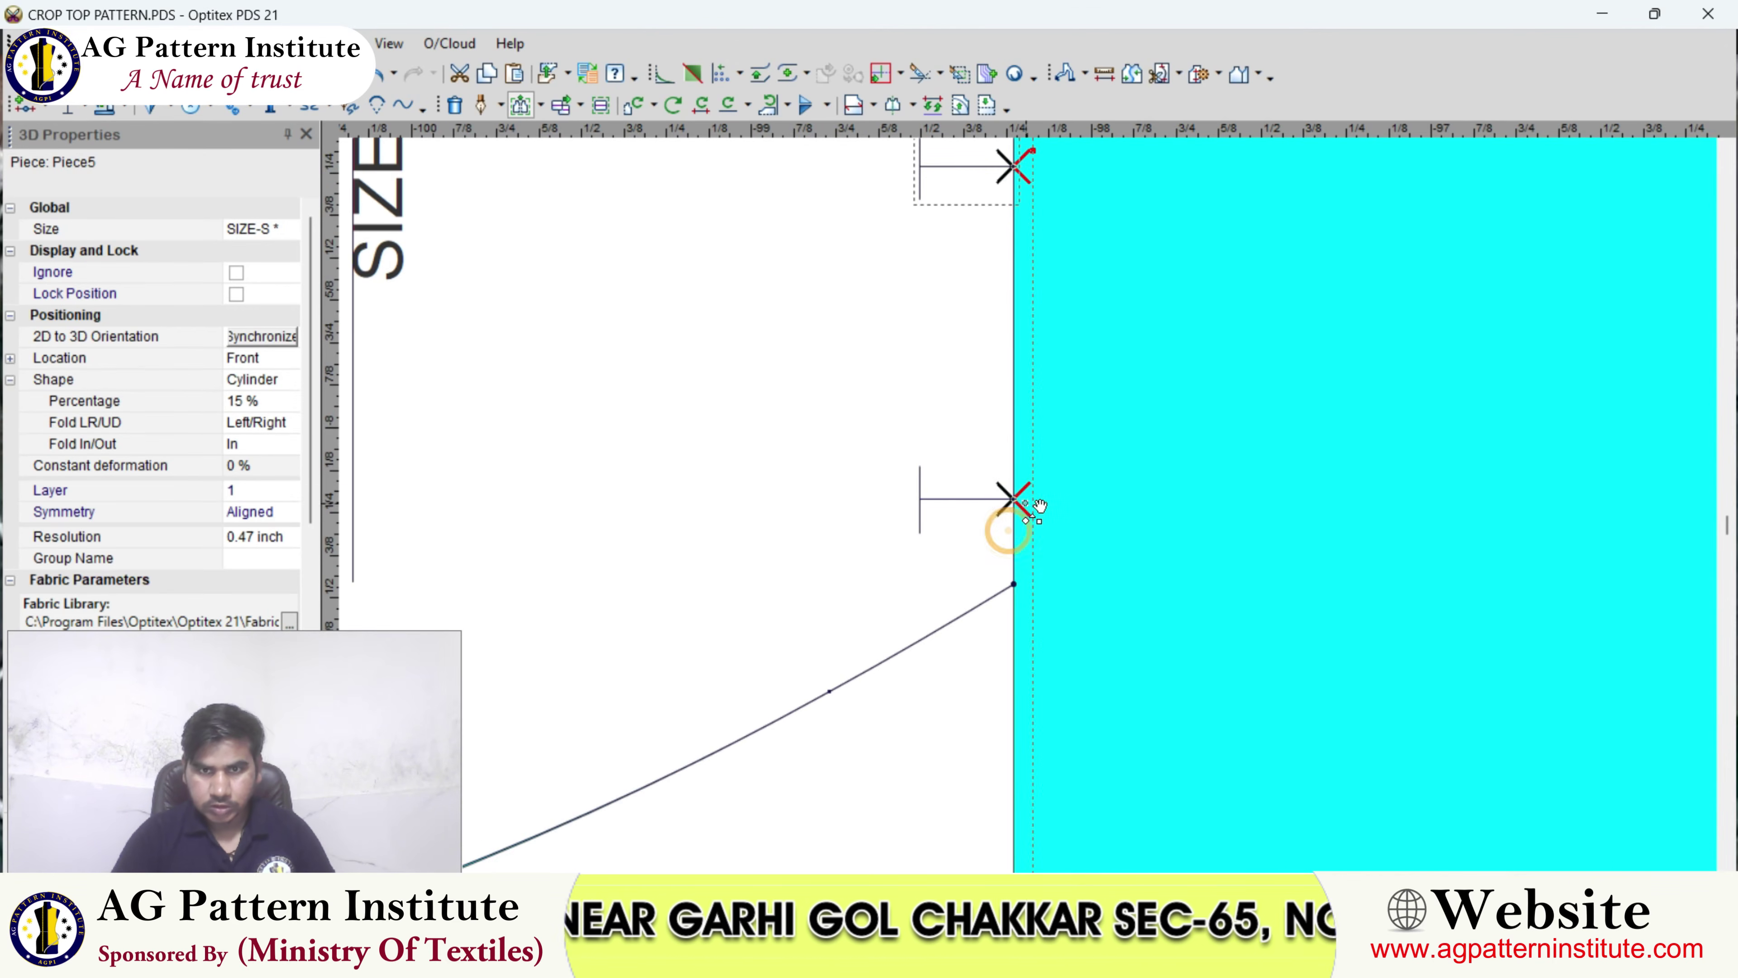
pyautogui.click(1011, 529)
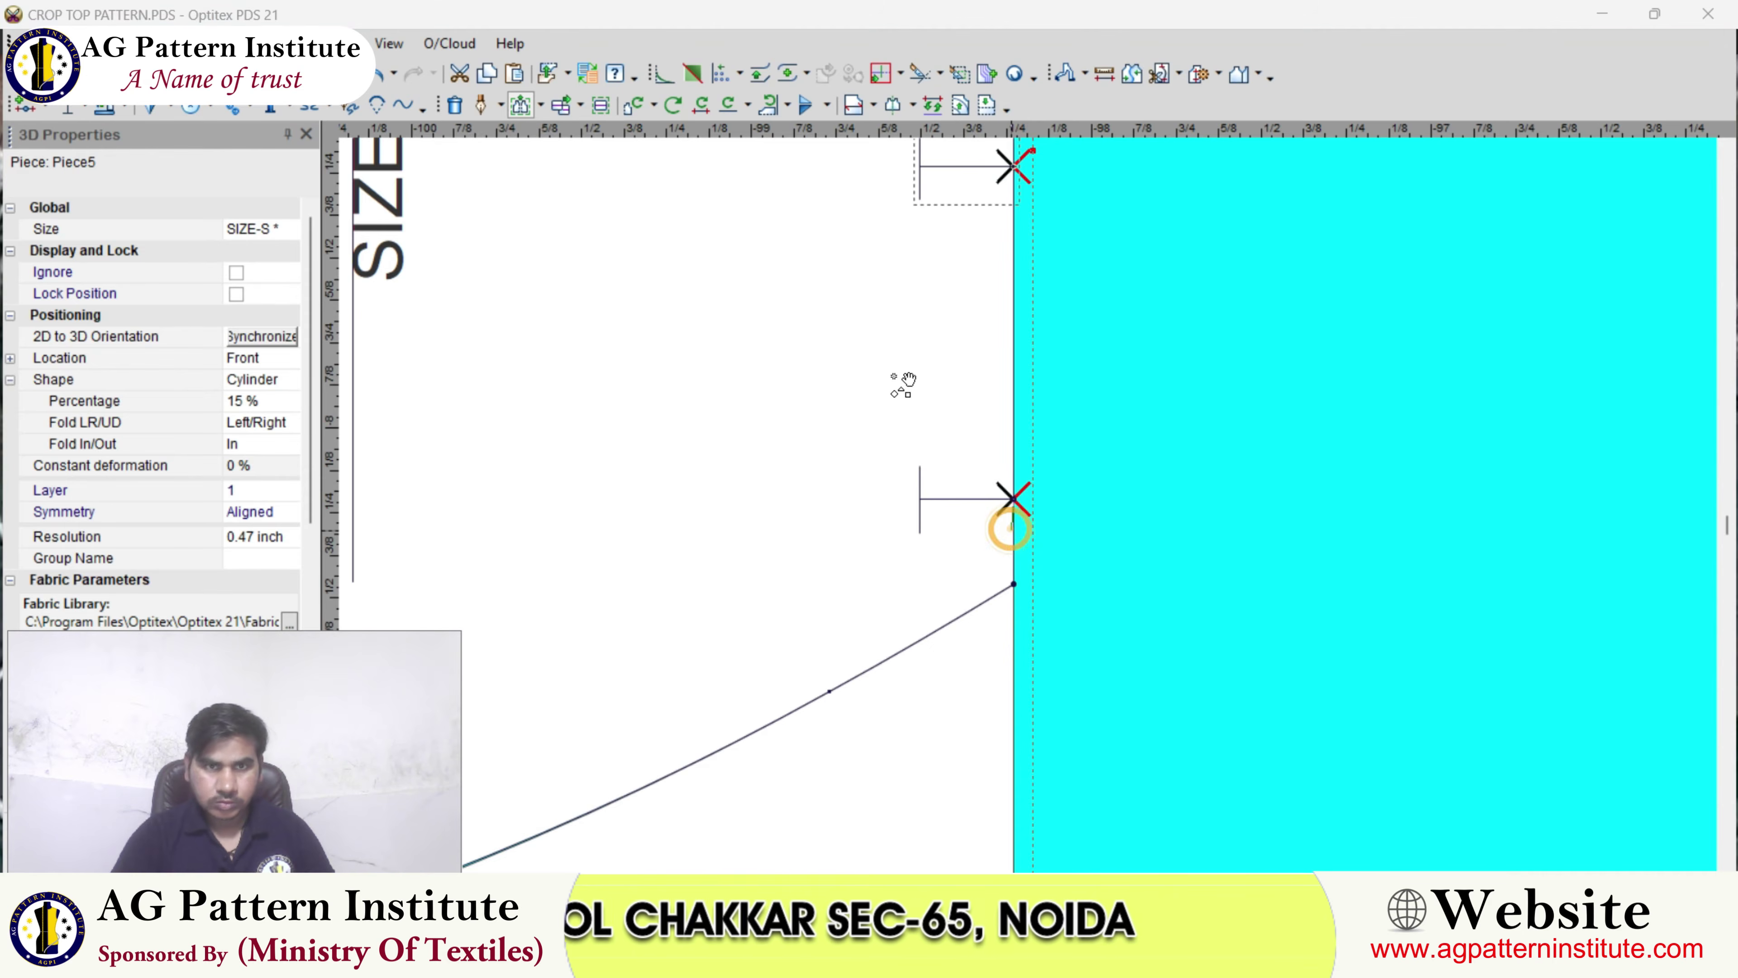
pyautogui.doubleClick(480, 320)
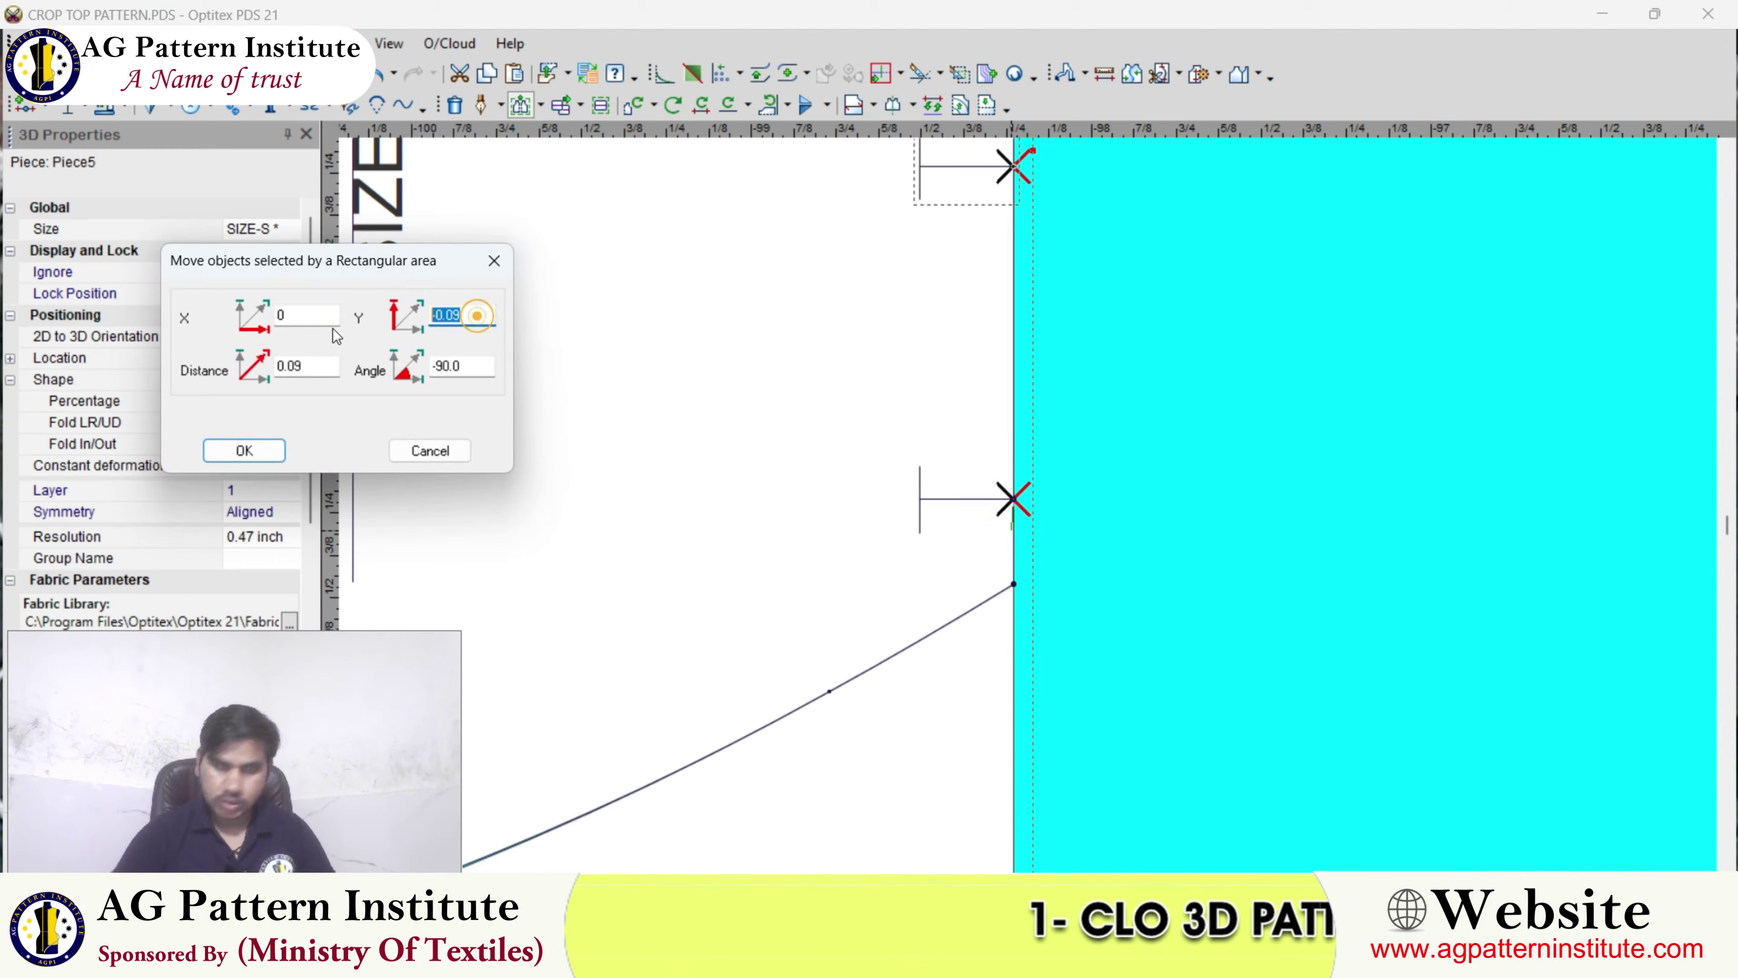
pyautogui.press('BackSpace')
pyautogui.write('-1/8')
pyautogui.press('Return')
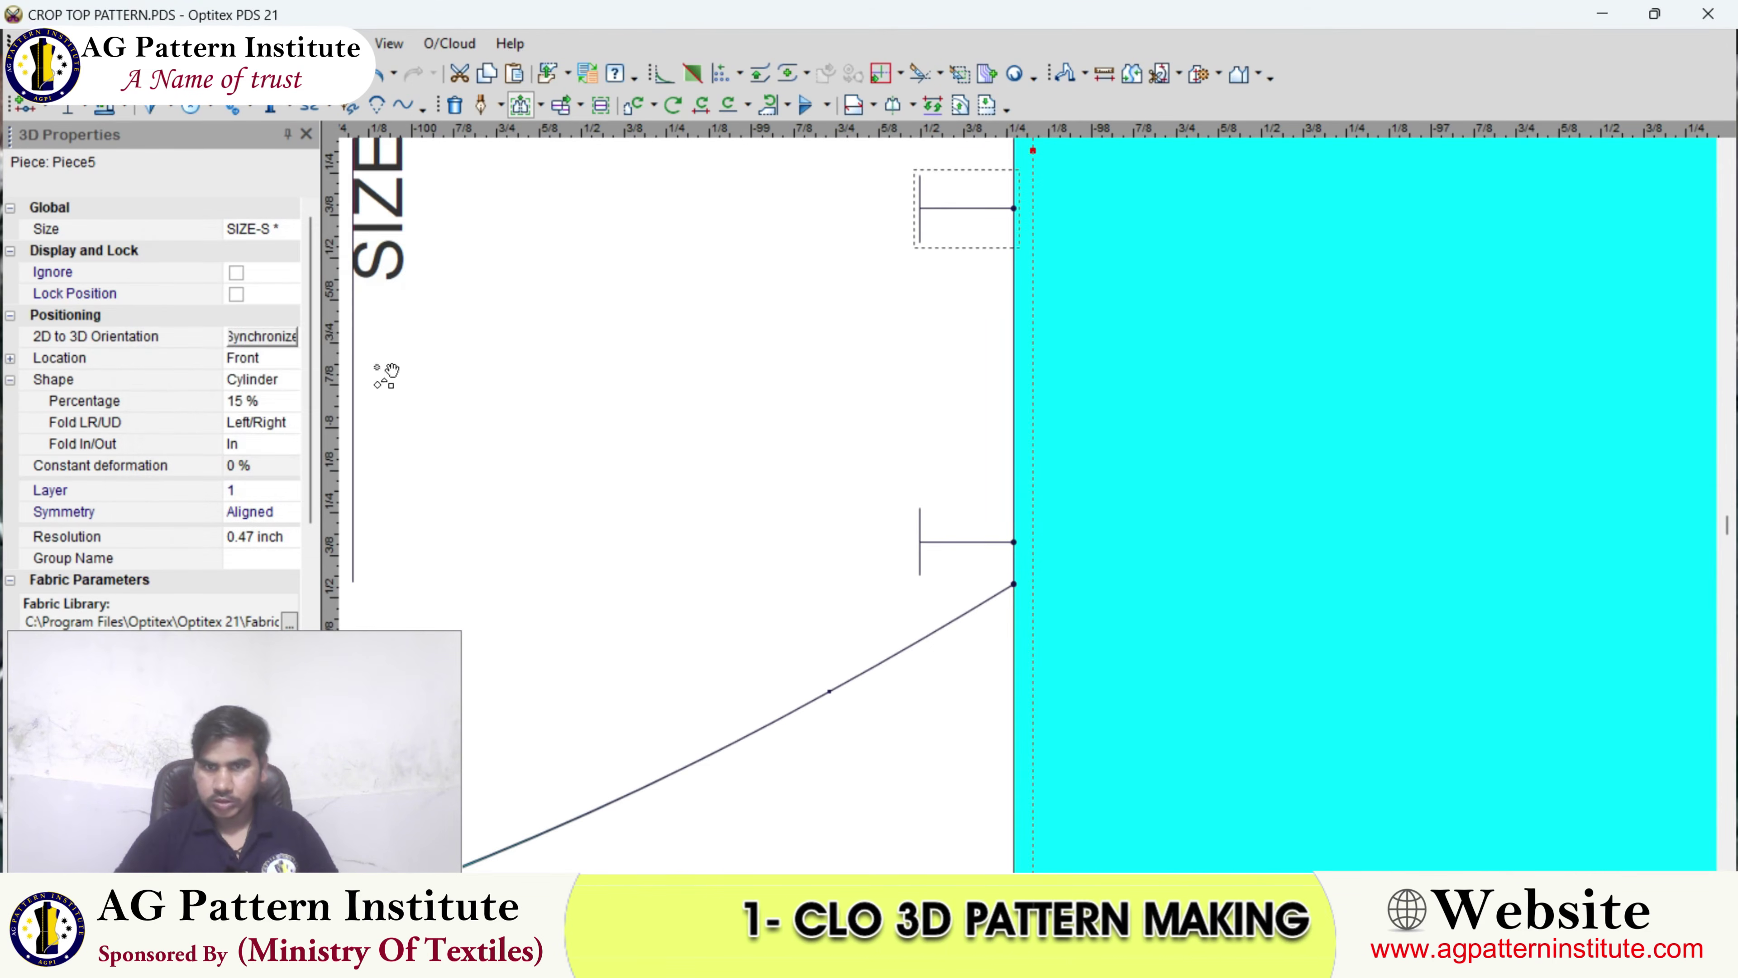
# - Show the segment lengths and move the center cup panel's middle front notch up 0.06 inch
pyautogui.scroll(-4, 1027, 520)
pyautogui.scroll(1, 1040, 509)
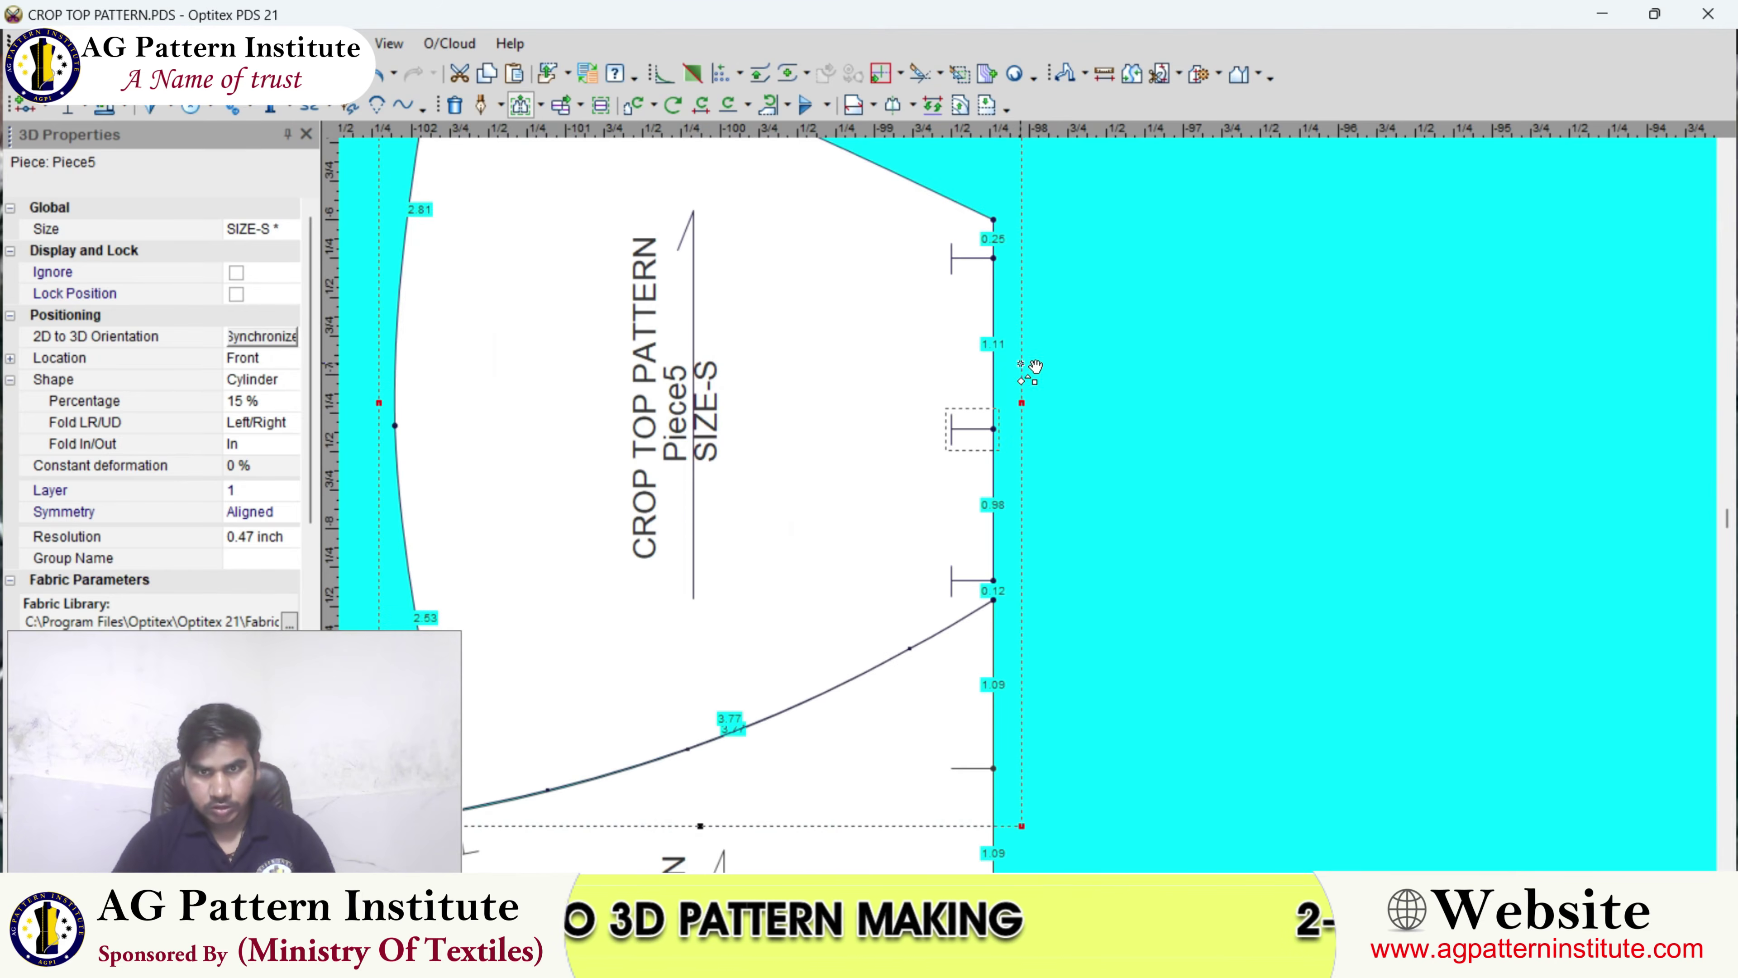
pyautogui.scroll(1, 1028, 427)
pyautogui.moveTo(925, 446); pyautogui.dragTo(1160, 564)
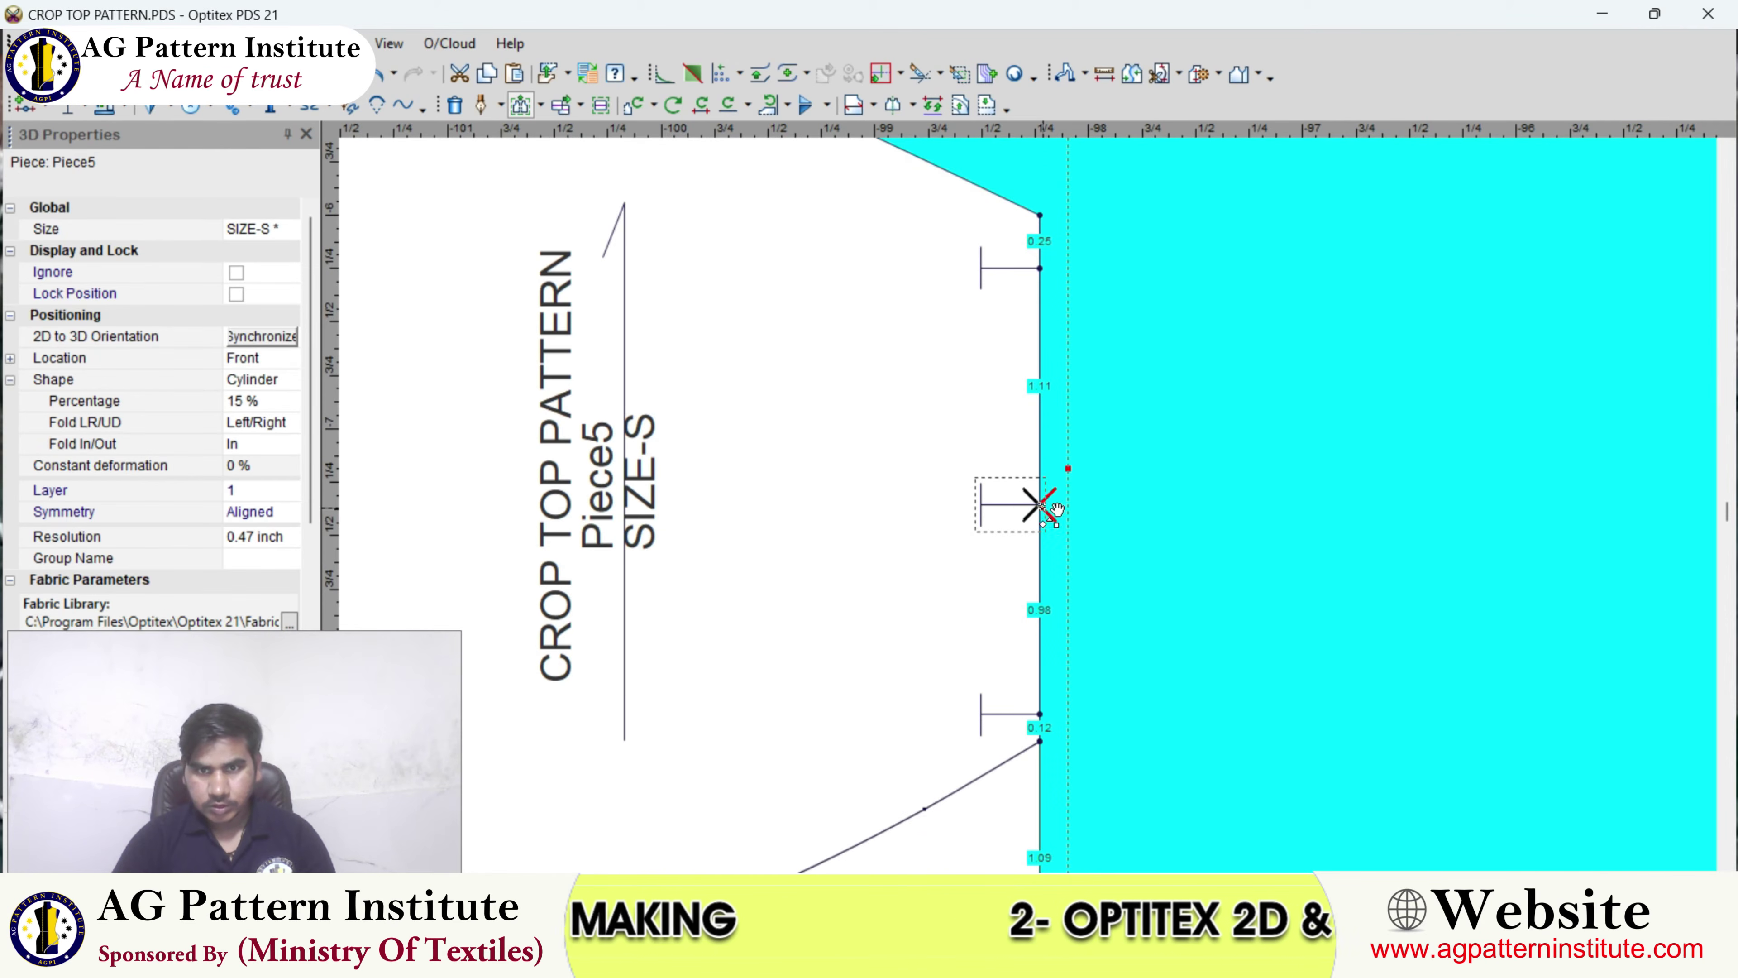
pyautogui.click(1039, 505)
pyautogui.click(1041, 481)
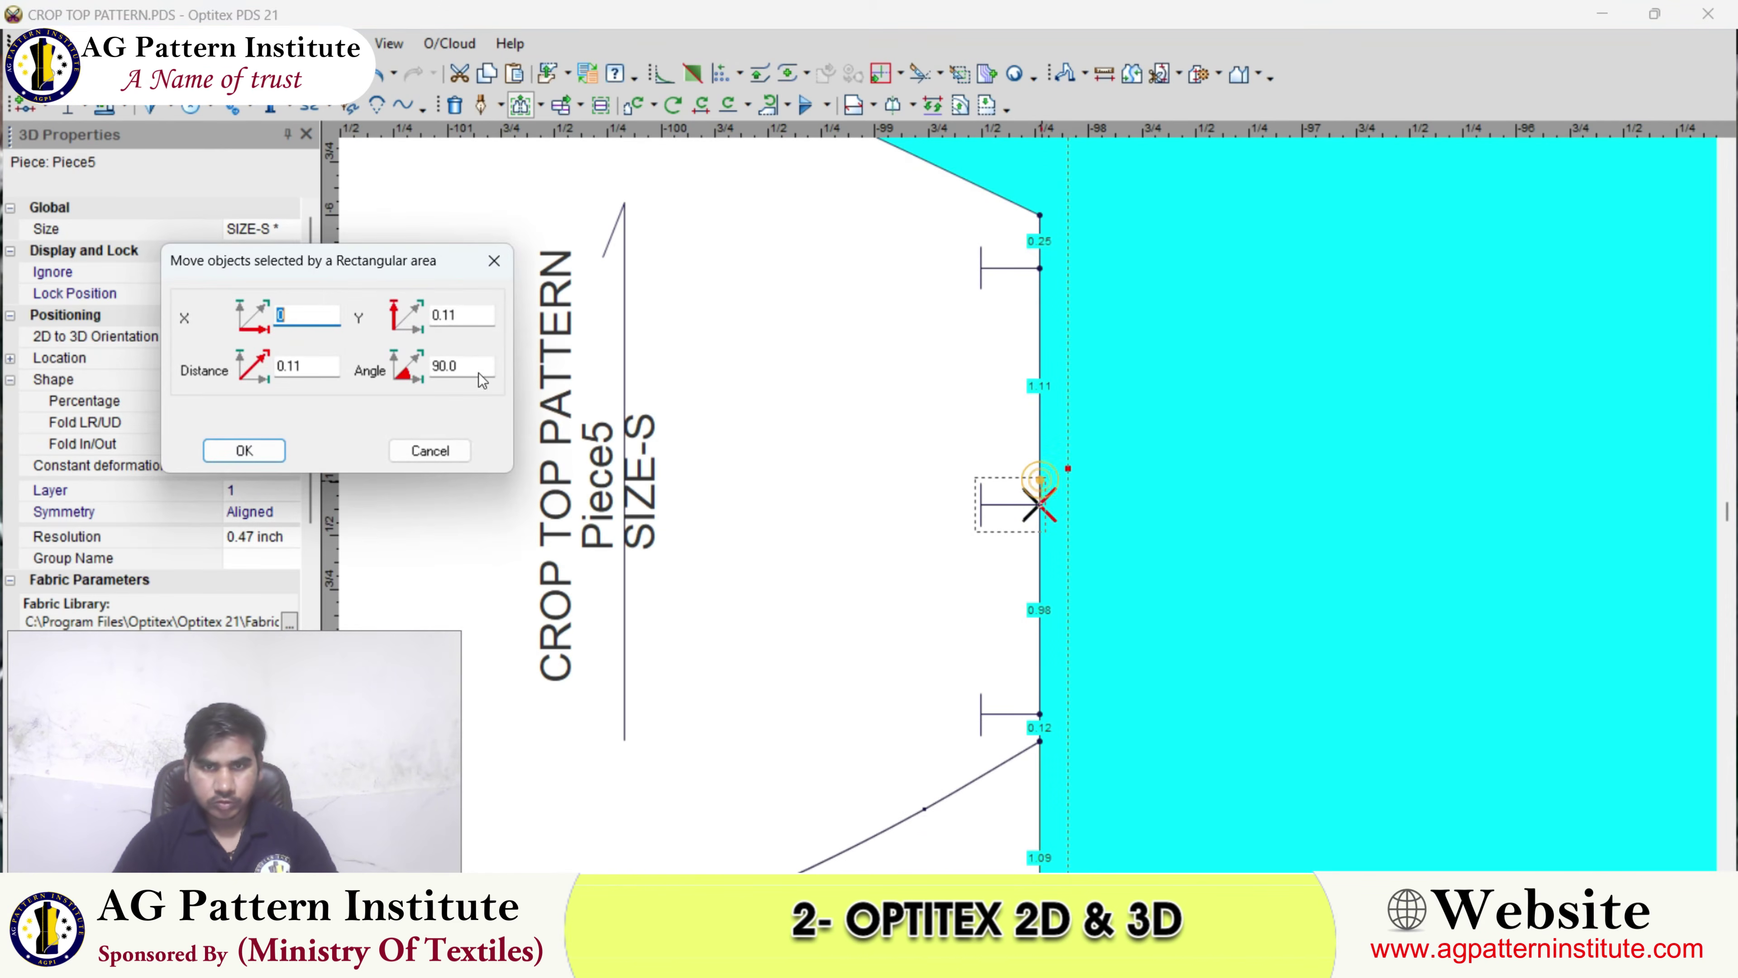
pyautogui.doubleClick(461, 310)
pyautogui.write('0.06')
pyautogui.press('Return')
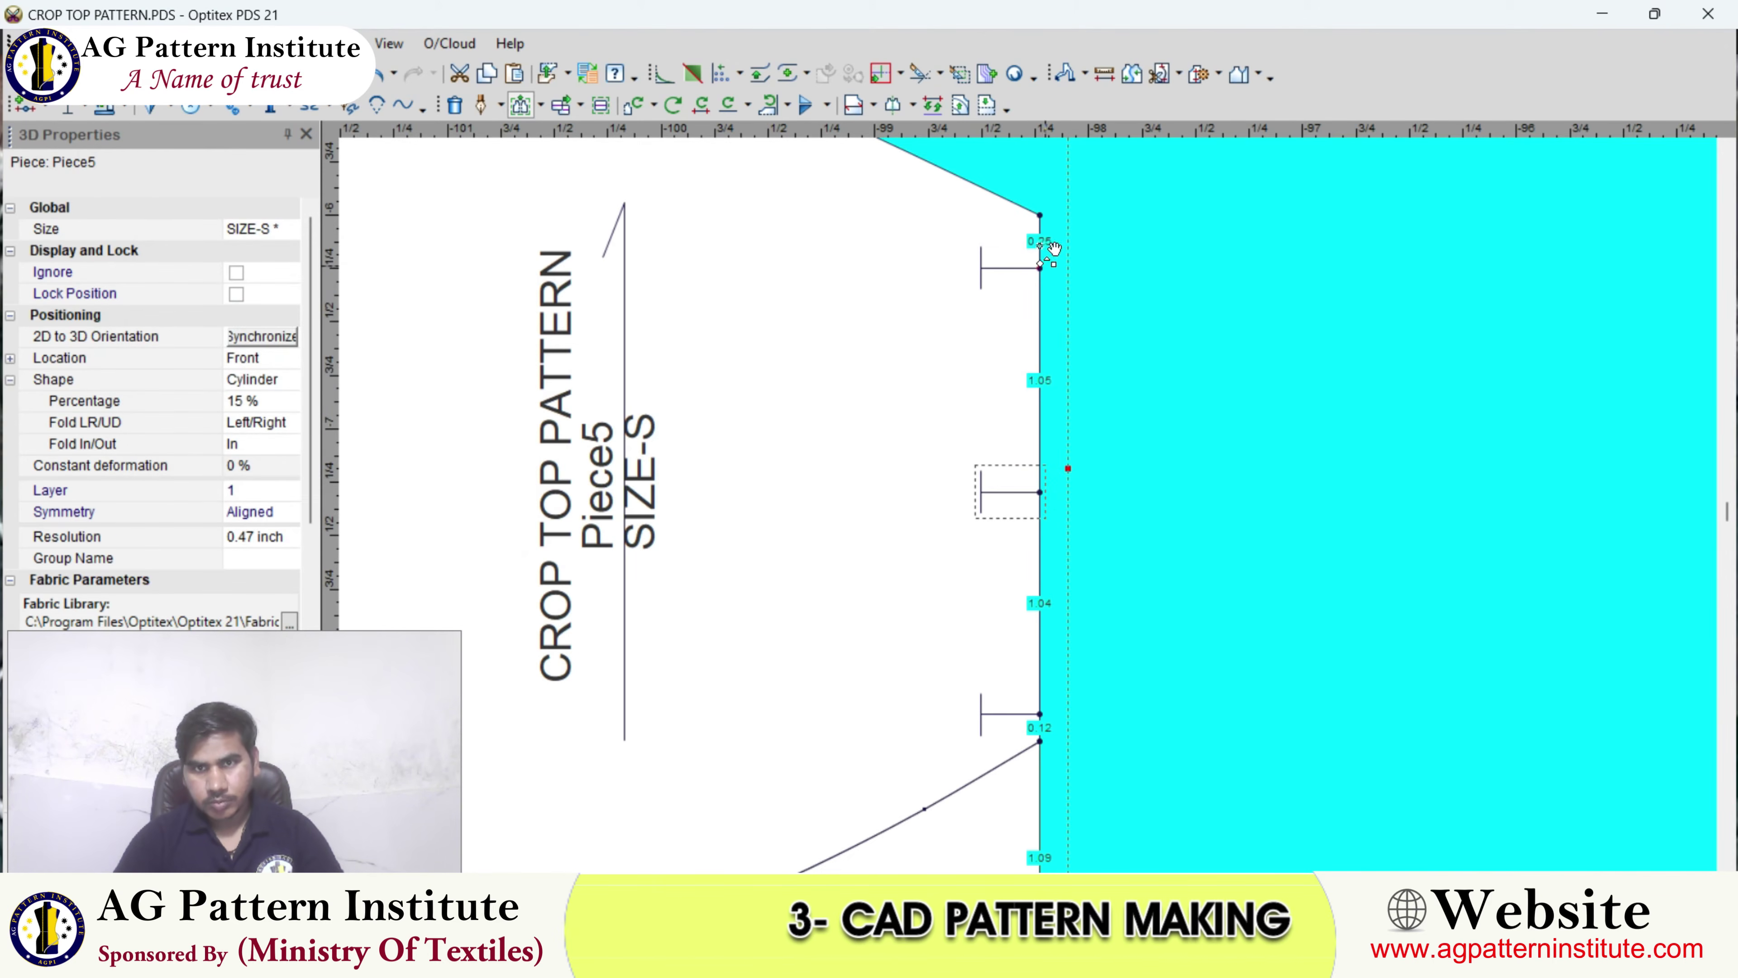
# - Examine the spacing of the lacing notches where the center cup panel's front edge meets the waist piece
pyautogui.scroll(-2, 1028, 506)
pyautogui.scroll(-1, 1035, 510)
pyautogui.scroll(-2, 1039, 507)
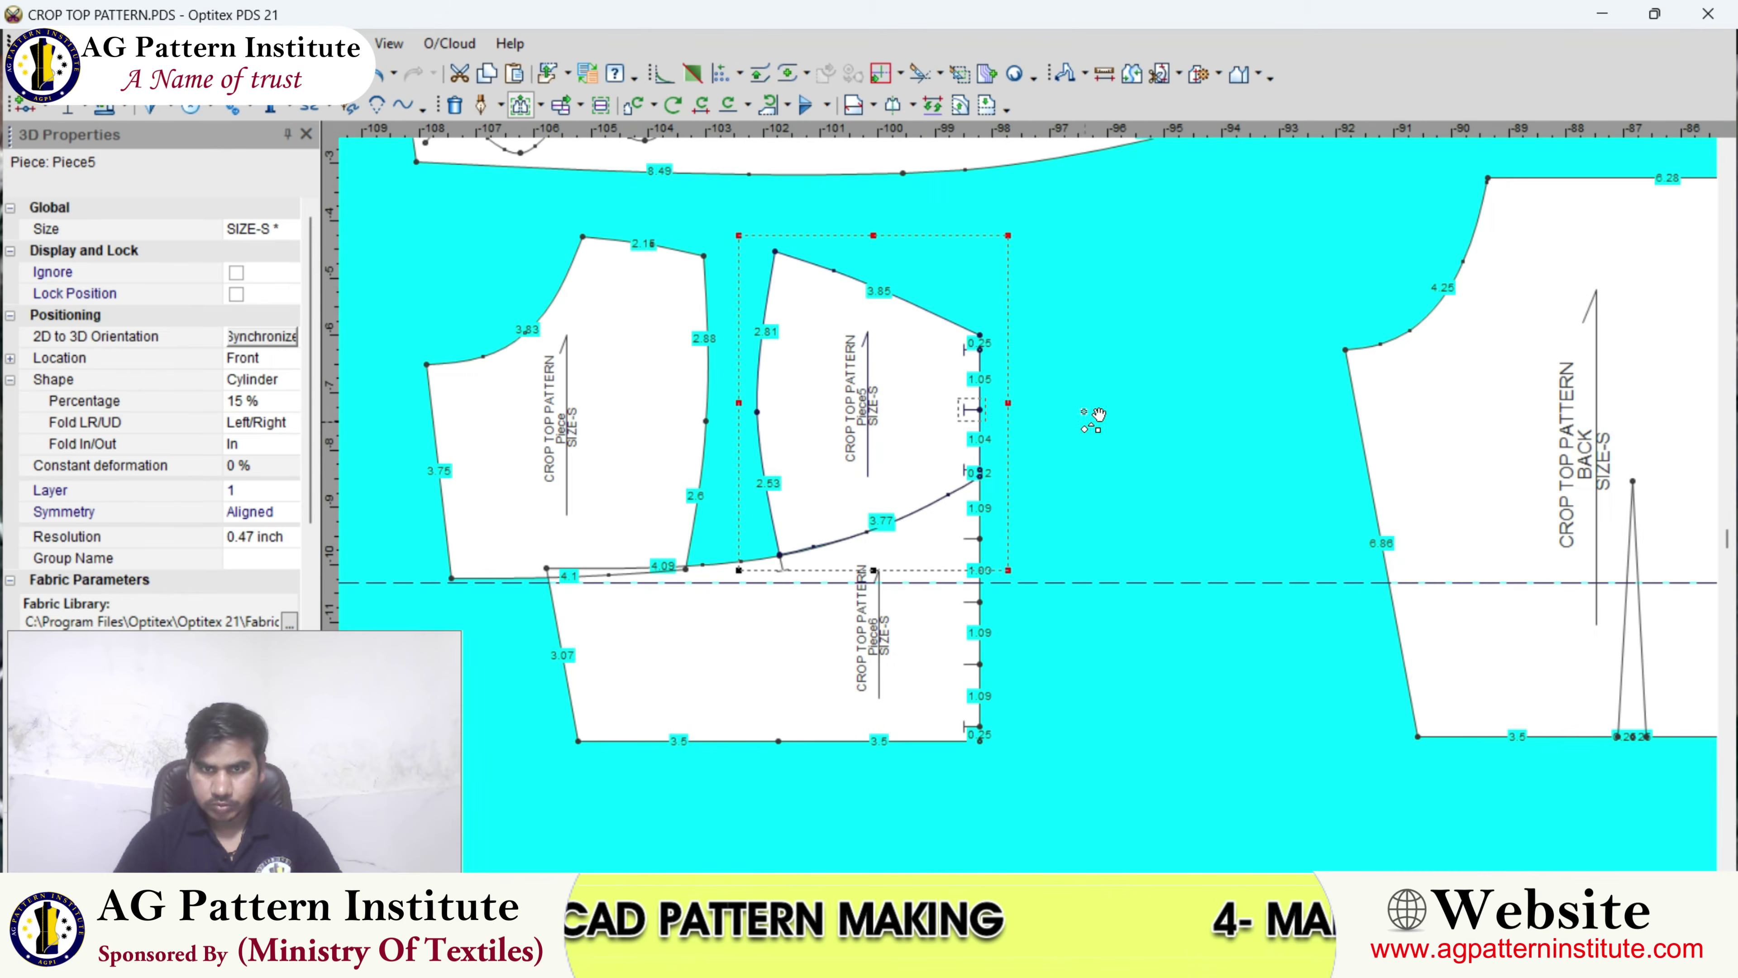
pyautogui.scroll(2, 1028, 507)
pyautogui.scroll(-1, 1028, 506)
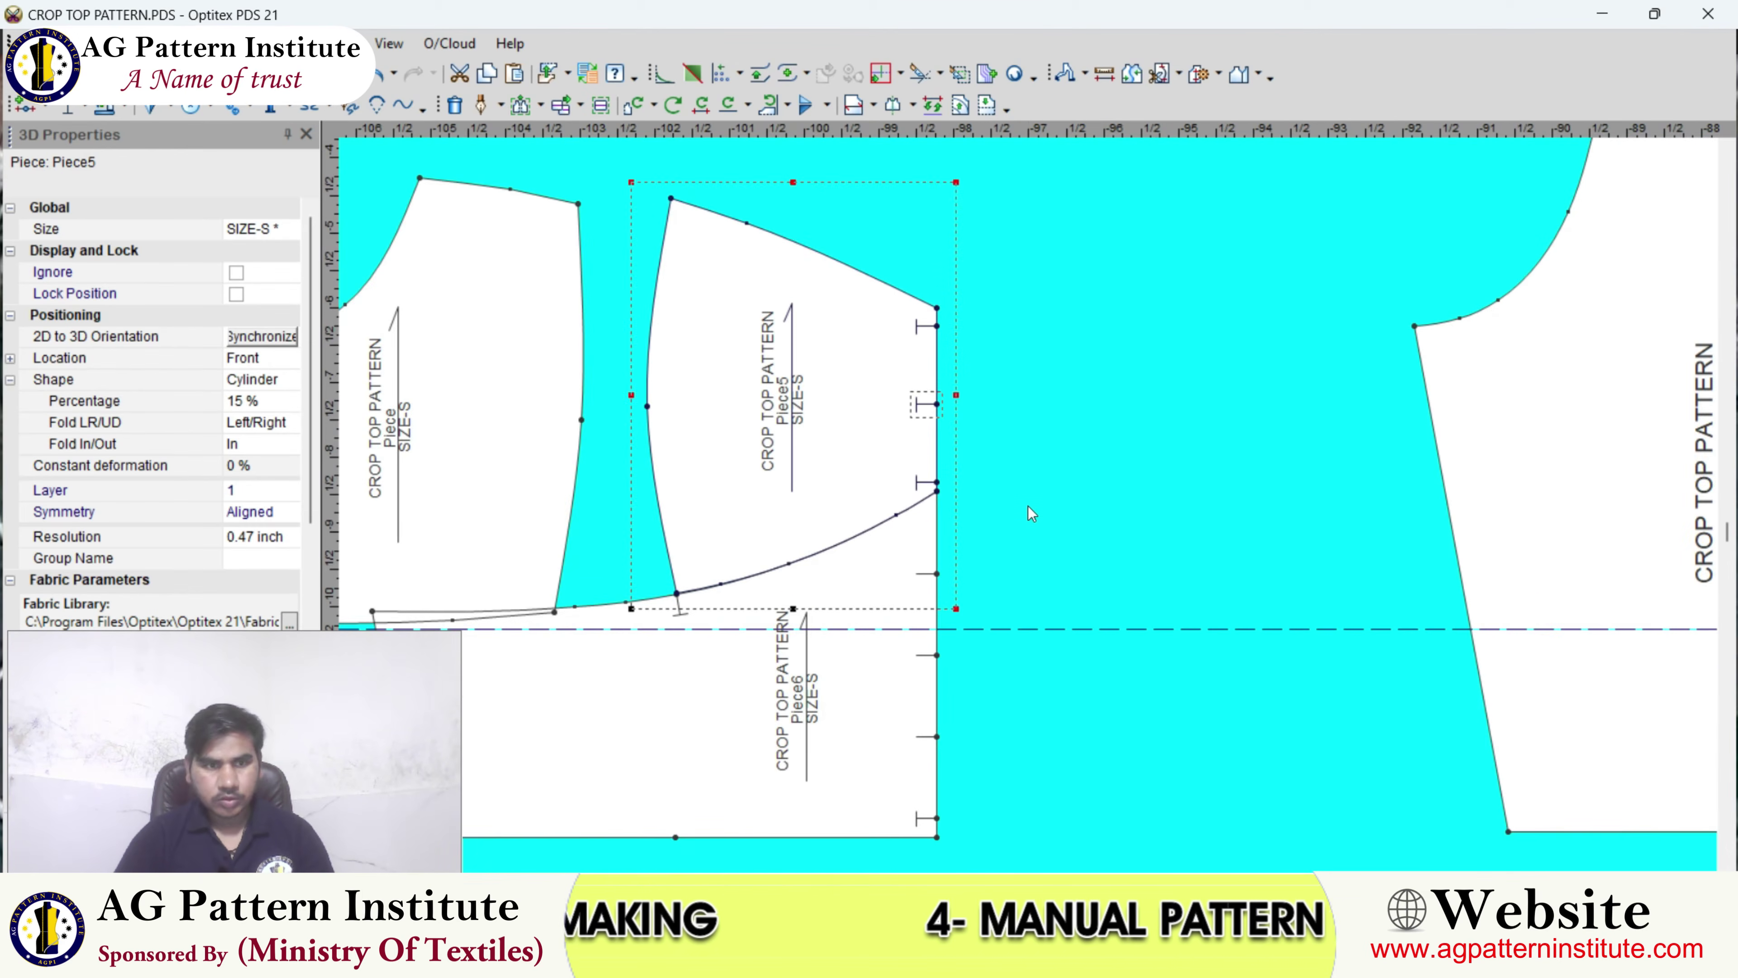
pyautogui.scroll(-2, 1028, 507)
pyautogui.scroll(1, 1021, 501)
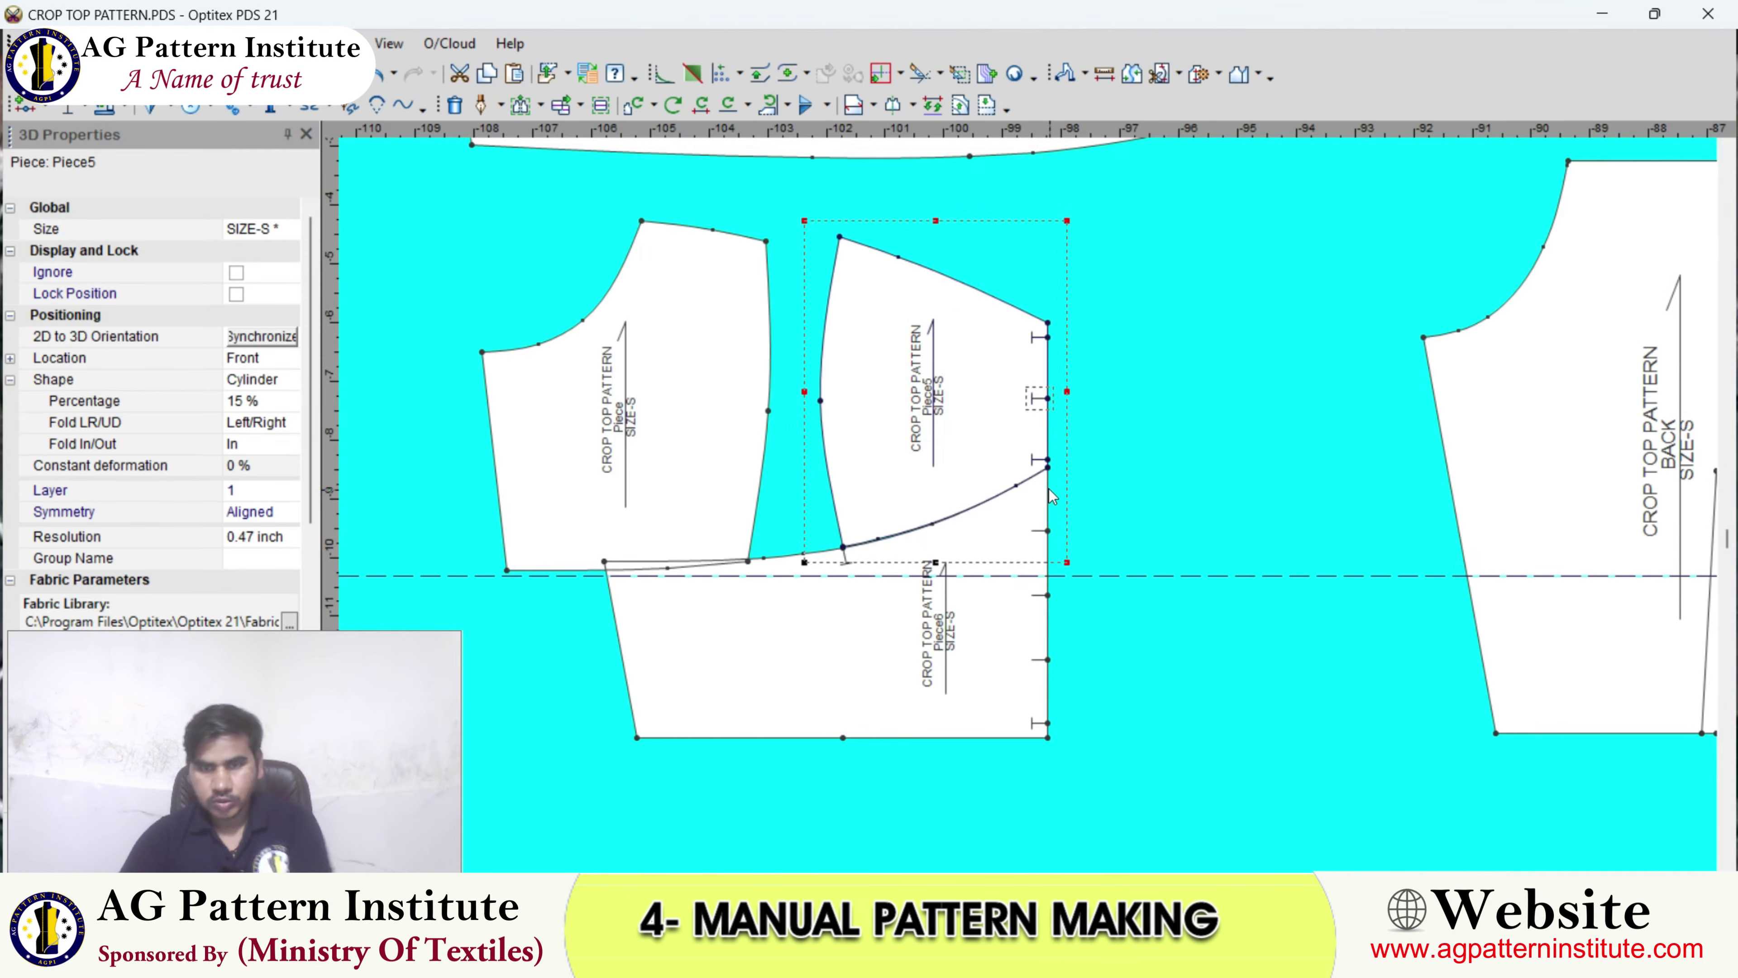
pyautogui.scroll(2, 1061, 525)
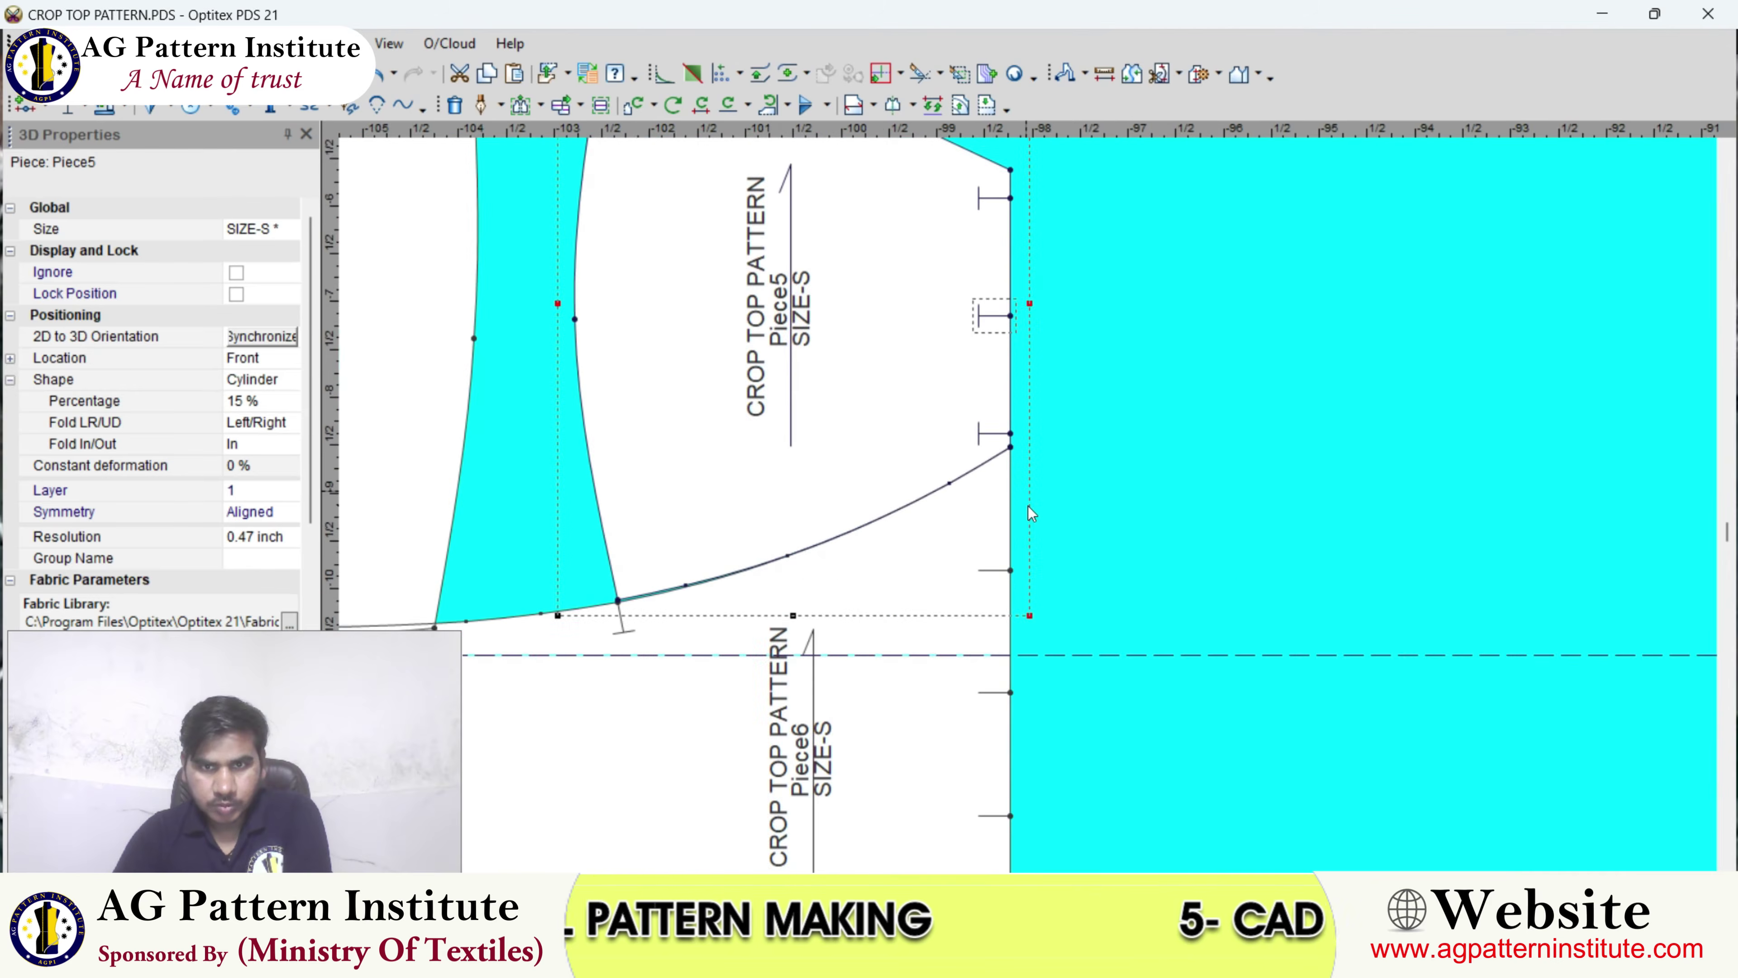
# - Move the side cup panel against the center cup panel's side edge, and place the waist piece just below both cups
pyautogui.scroll(-3, 1028, 505)
pyautogui.scroll(1, 806, 471)
pyautogui.scroll(2, 855, 465)
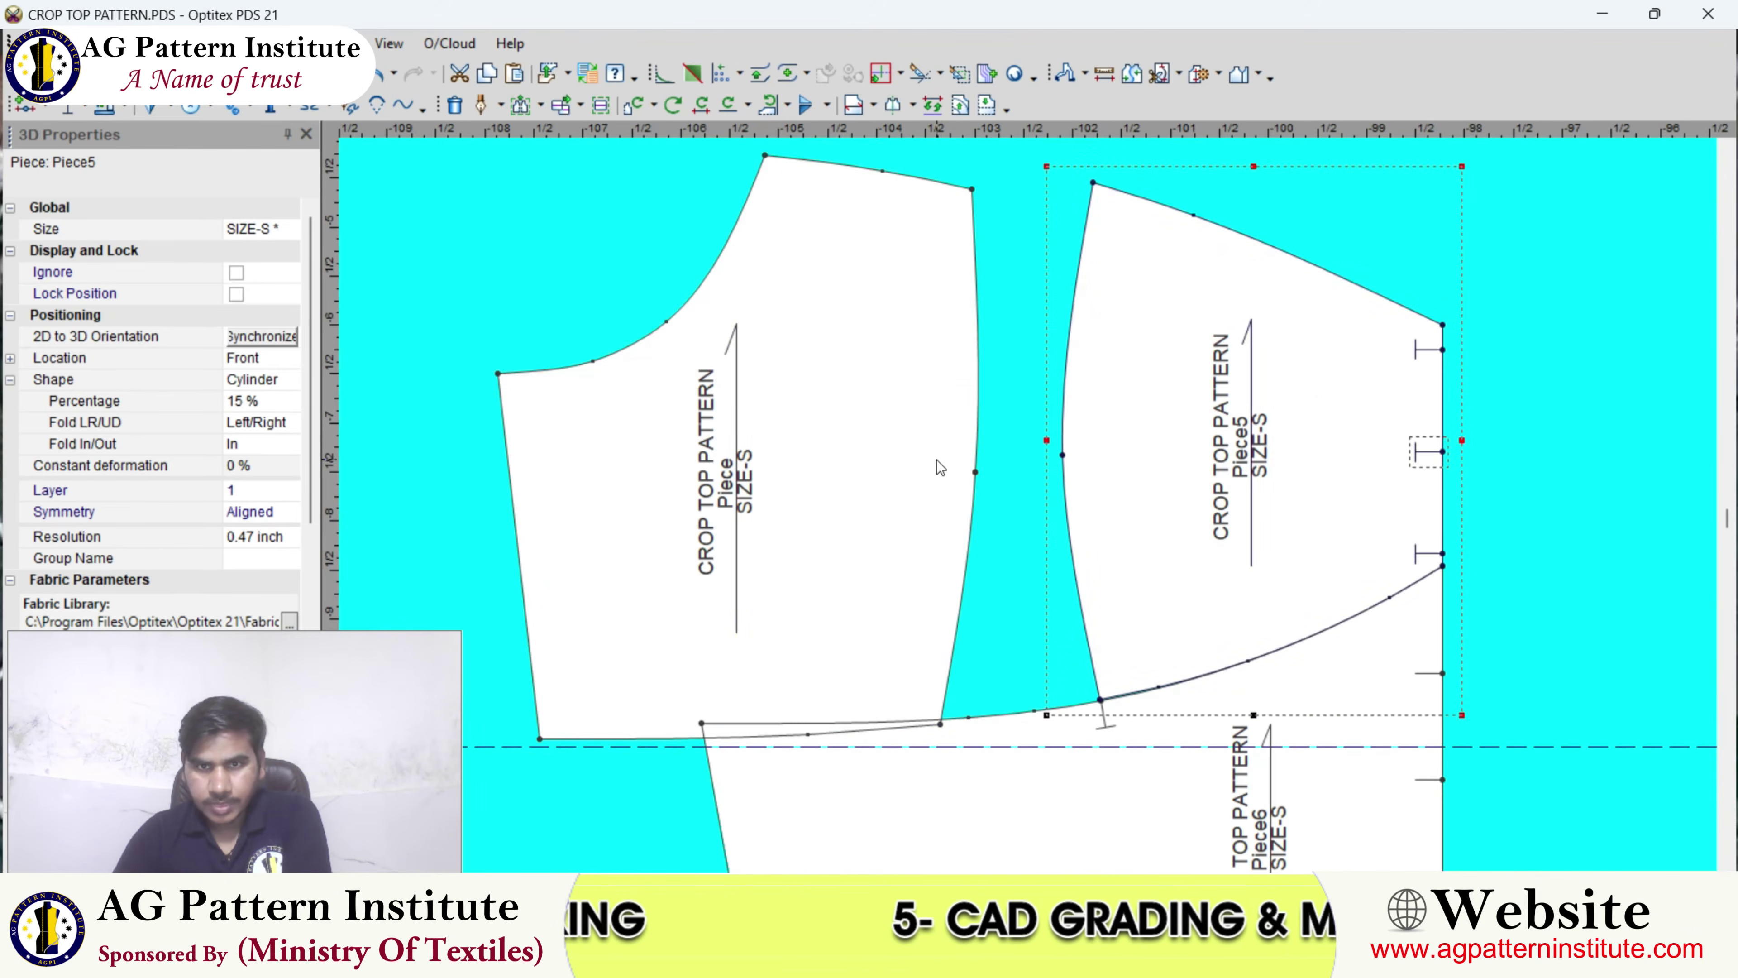
pyautogui.click(936, 460)
pyautogui.scroll(-1, 1028, 505)
pyautogui.scroll(1, 1001, 511)
pyautogui.press('space')
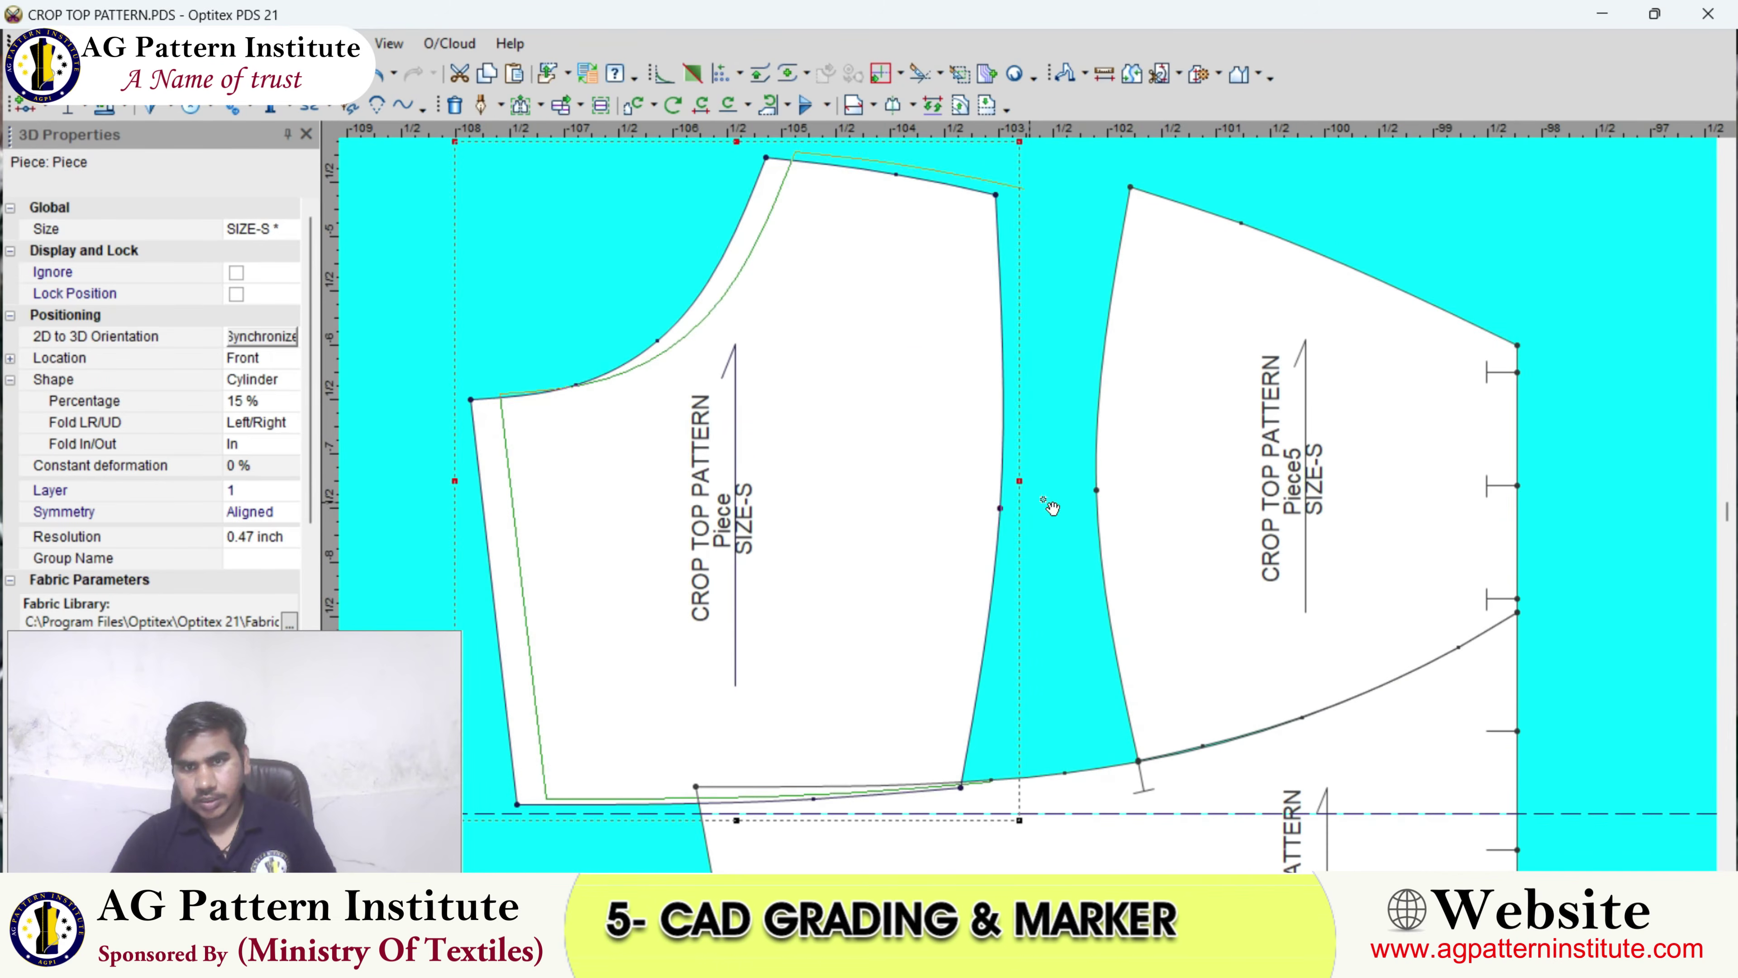
pyautogui.click(1098, 490)
pyautogui.scroll(-2, 1036, 616)
pyautogui.press('space')
pyautogui.click(1031, 588)
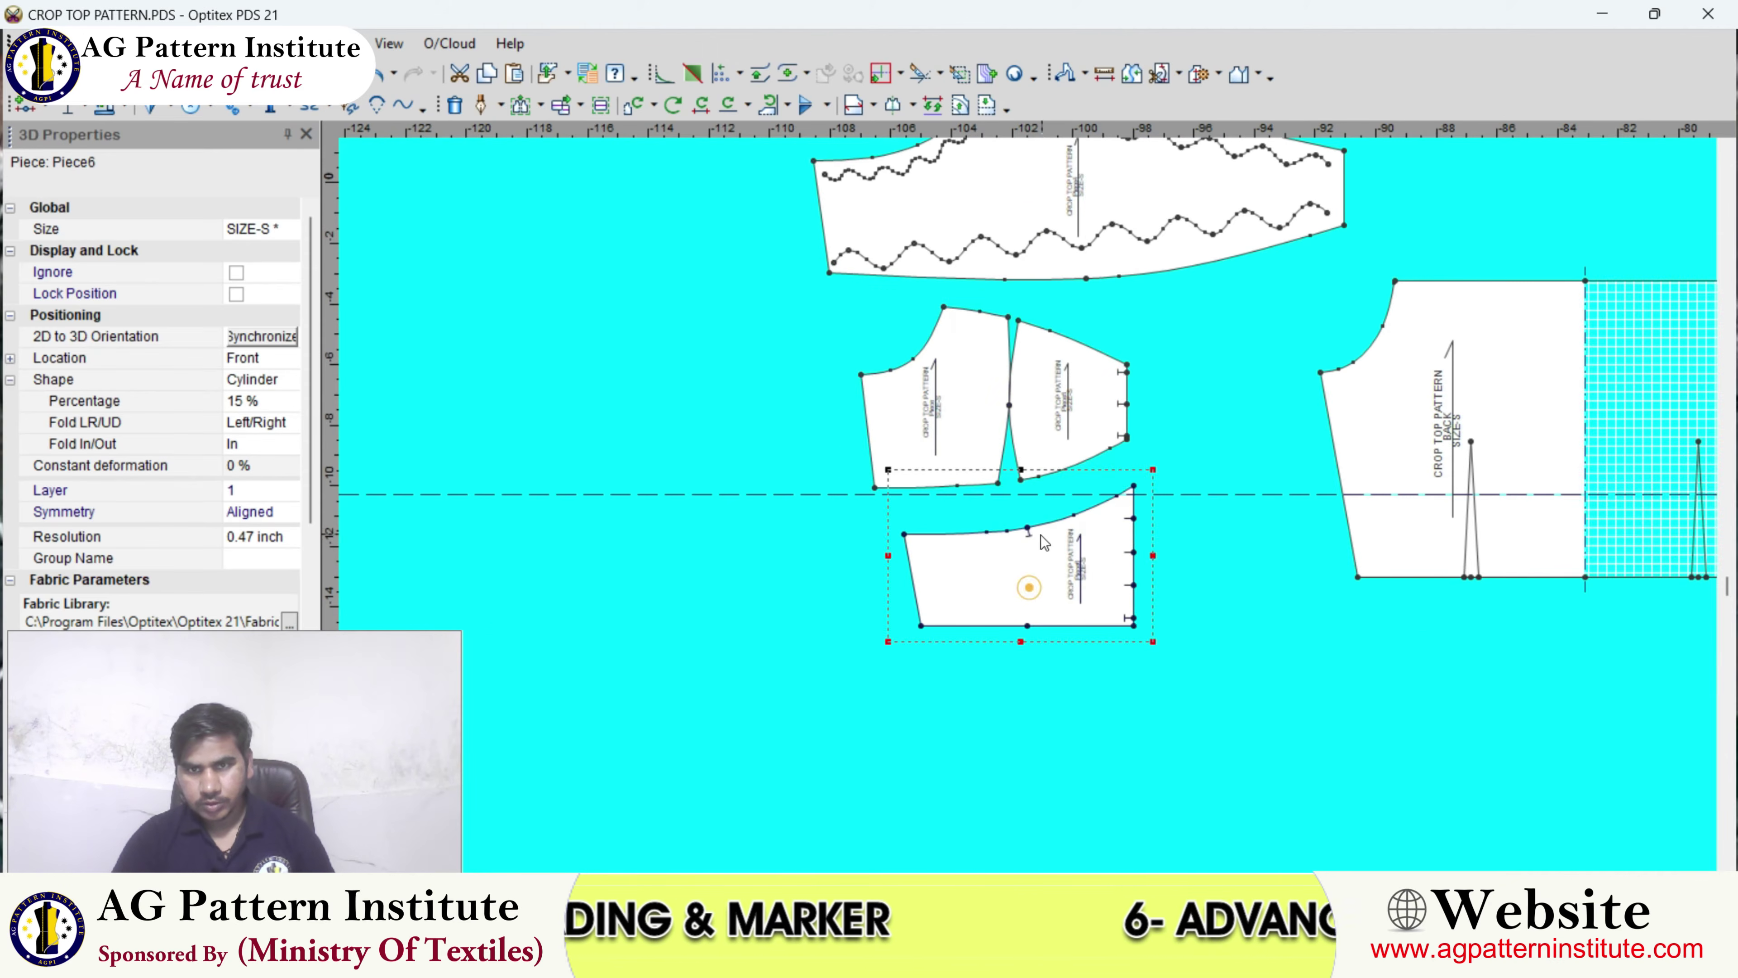
# - Flip the back bodice piece horizontally and place it beside the side seams of the cup and waist pieces
pyautogui.scroll(2, 1032, 582)
pyautogui.scroll(-2, 1047, 498)
pyautogui.scroll(-2, 1343, 530)
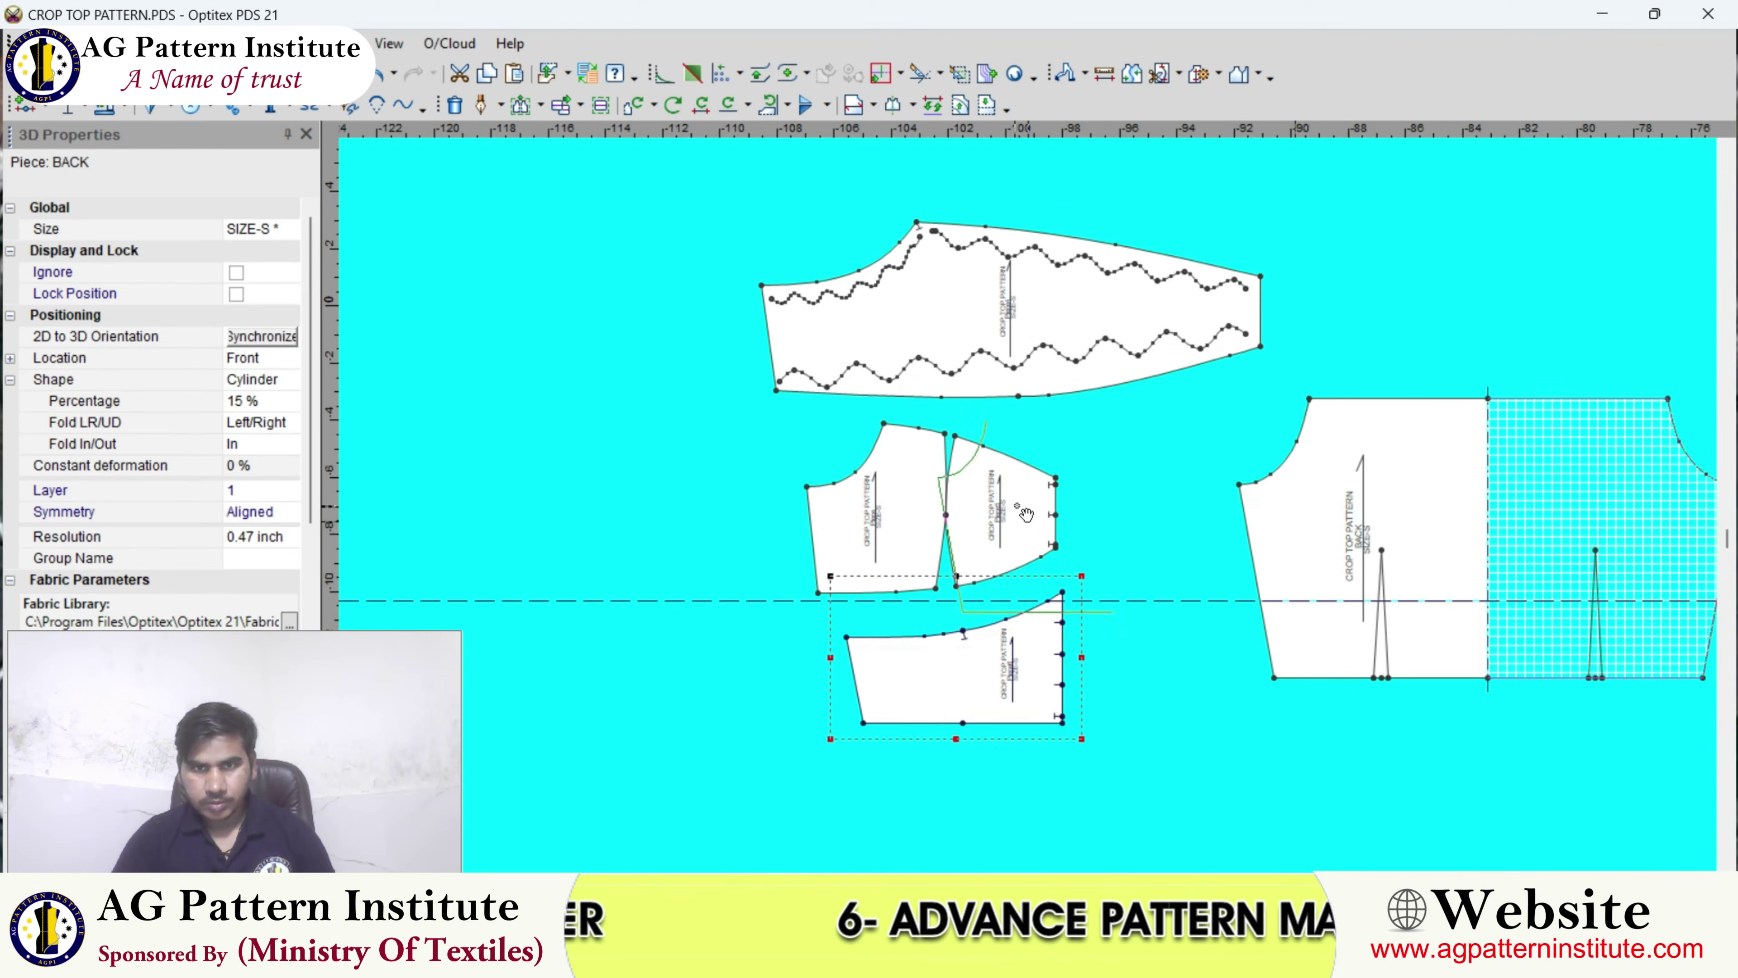
pyautogui.scroll(-1, 721, 517)
pyautogui.click(750, 507)
pyautogui.scroll(3, 904, 494)
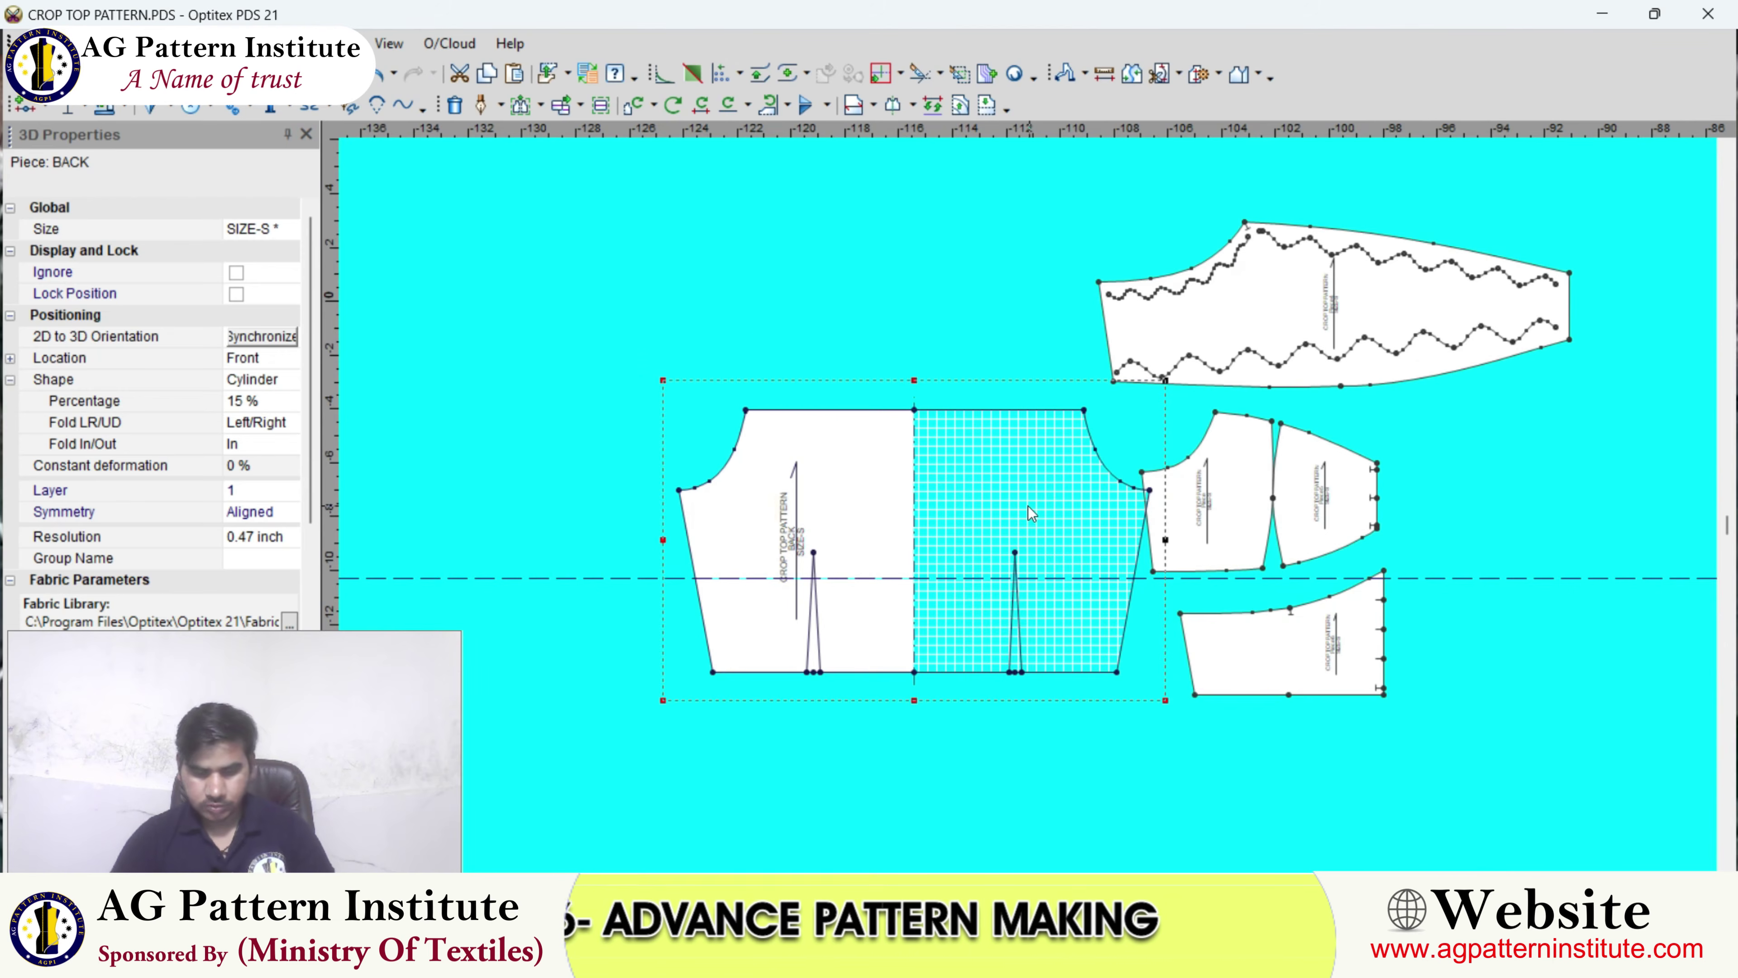
pyautogui.press(']')
pyautogui.press(']')
pyautogui.press('space')
pyautogui.click(973, 511)
pyautogui.scroll(-2, 1368, 411)
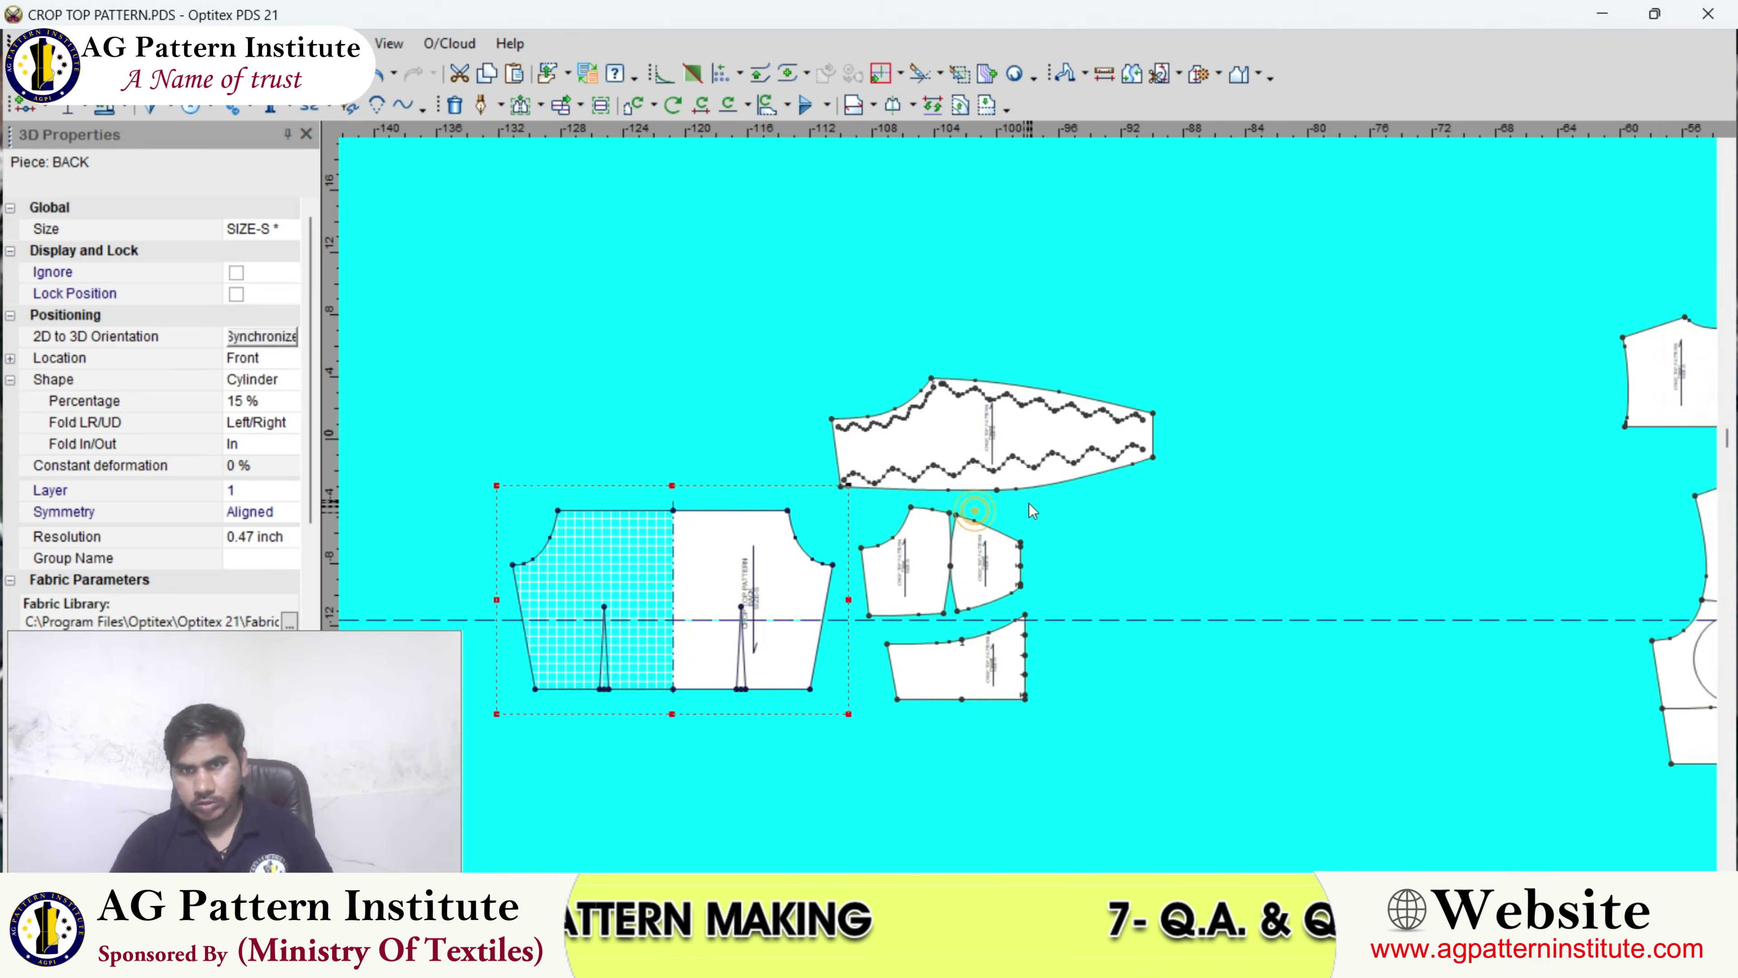
# - Reposition the gathered cup piece just above the two cup panels
pyautogui.scroll(3, 1030, 501)
pyautogui.click(1017, 449)
pyautogui.click(981, 444)
pyautogui.scroll(-4, 1045, 472)
pyautogui.scroll(-3, 1042, 508)
pyautogui.scroll(3, 1141, 510)
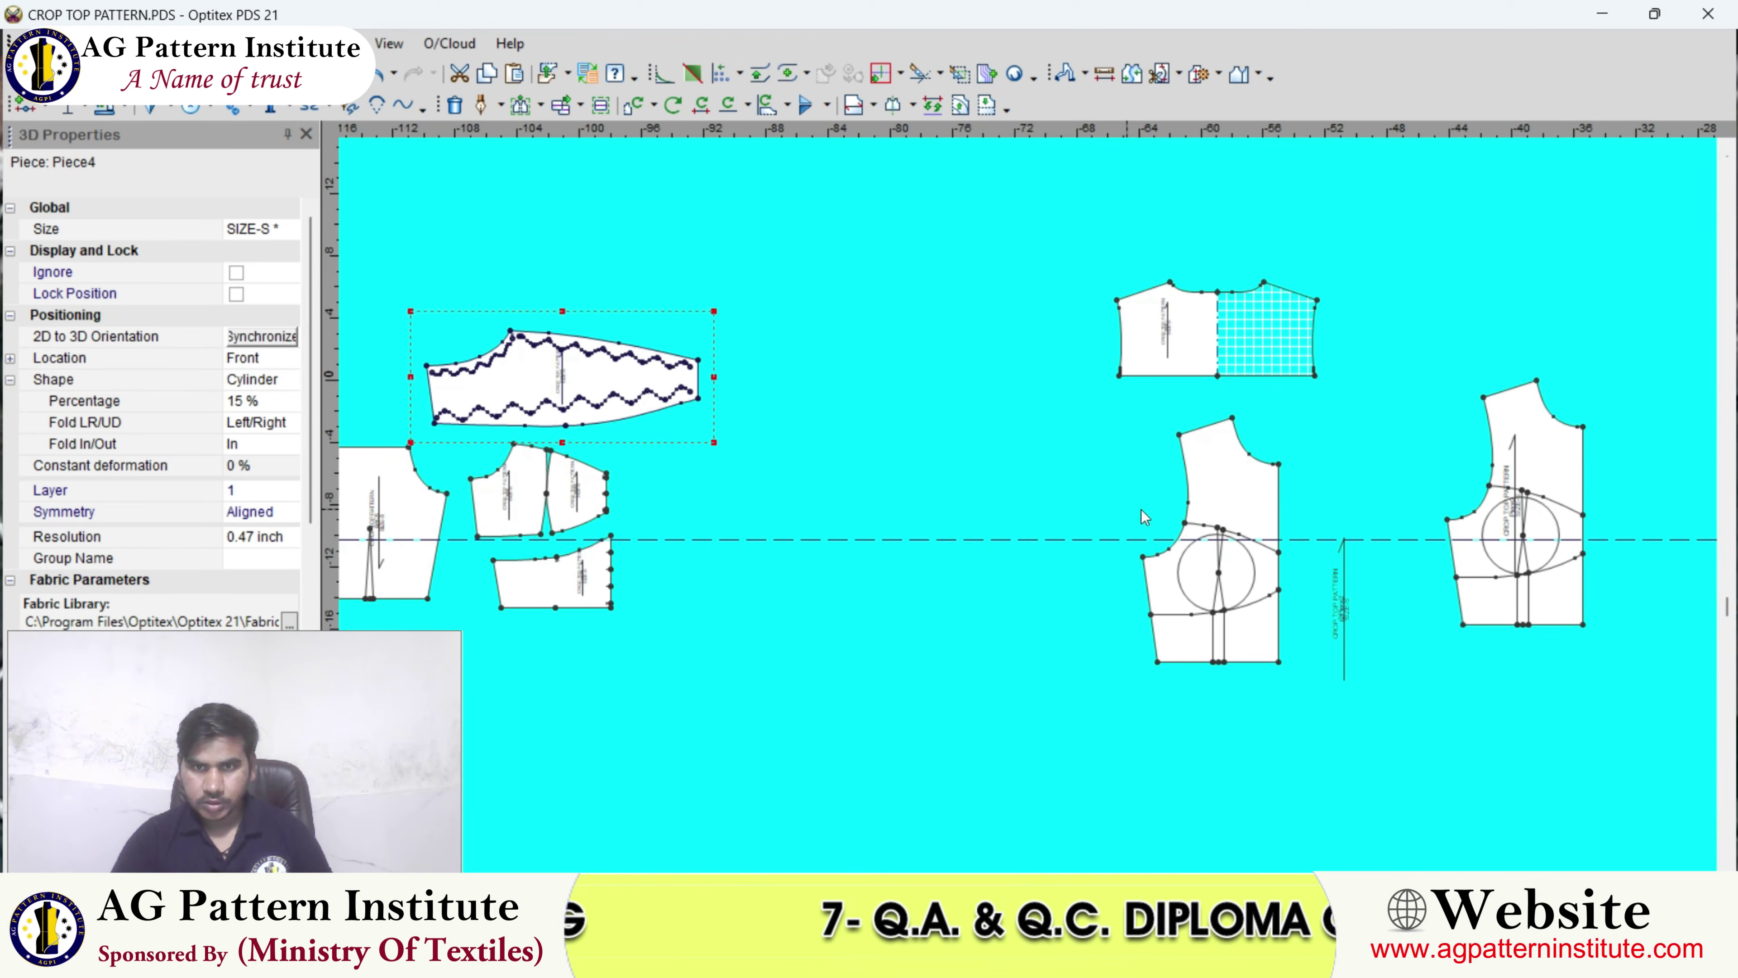
# - Switch to the reference photo and examine the crop top's sleeve and where it joins the bodice
pyautogui.click(1006, 958)
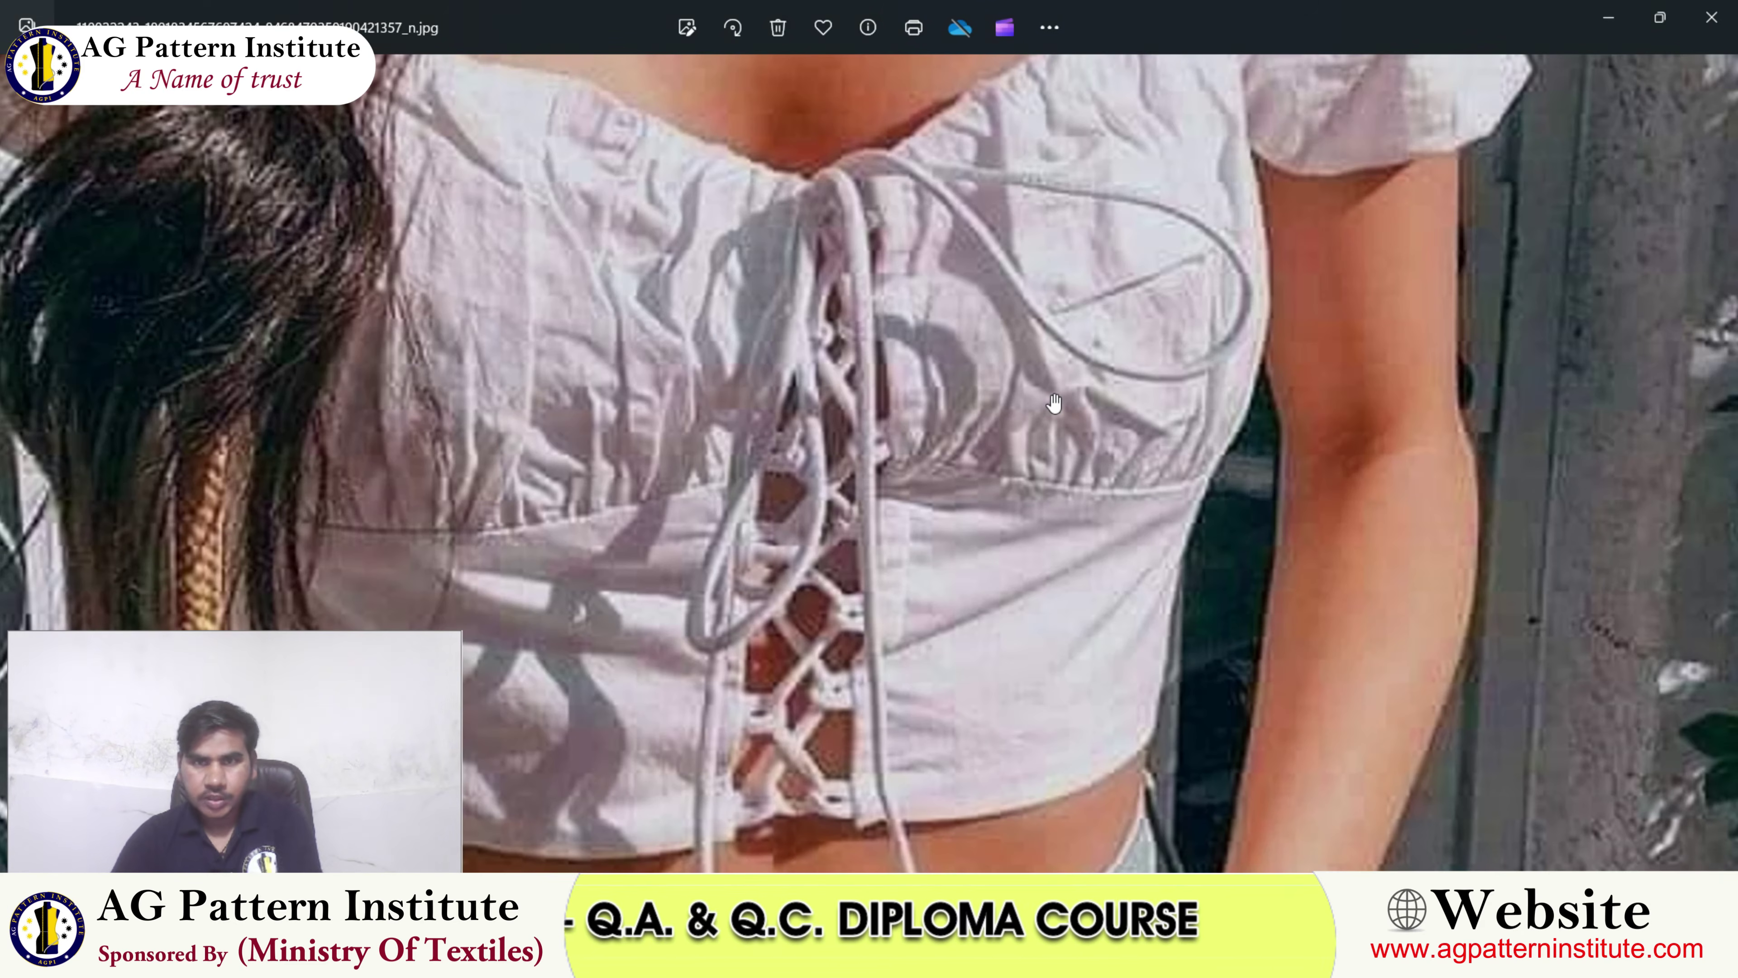
pyautogui.scroll(-5, 1095, 372)
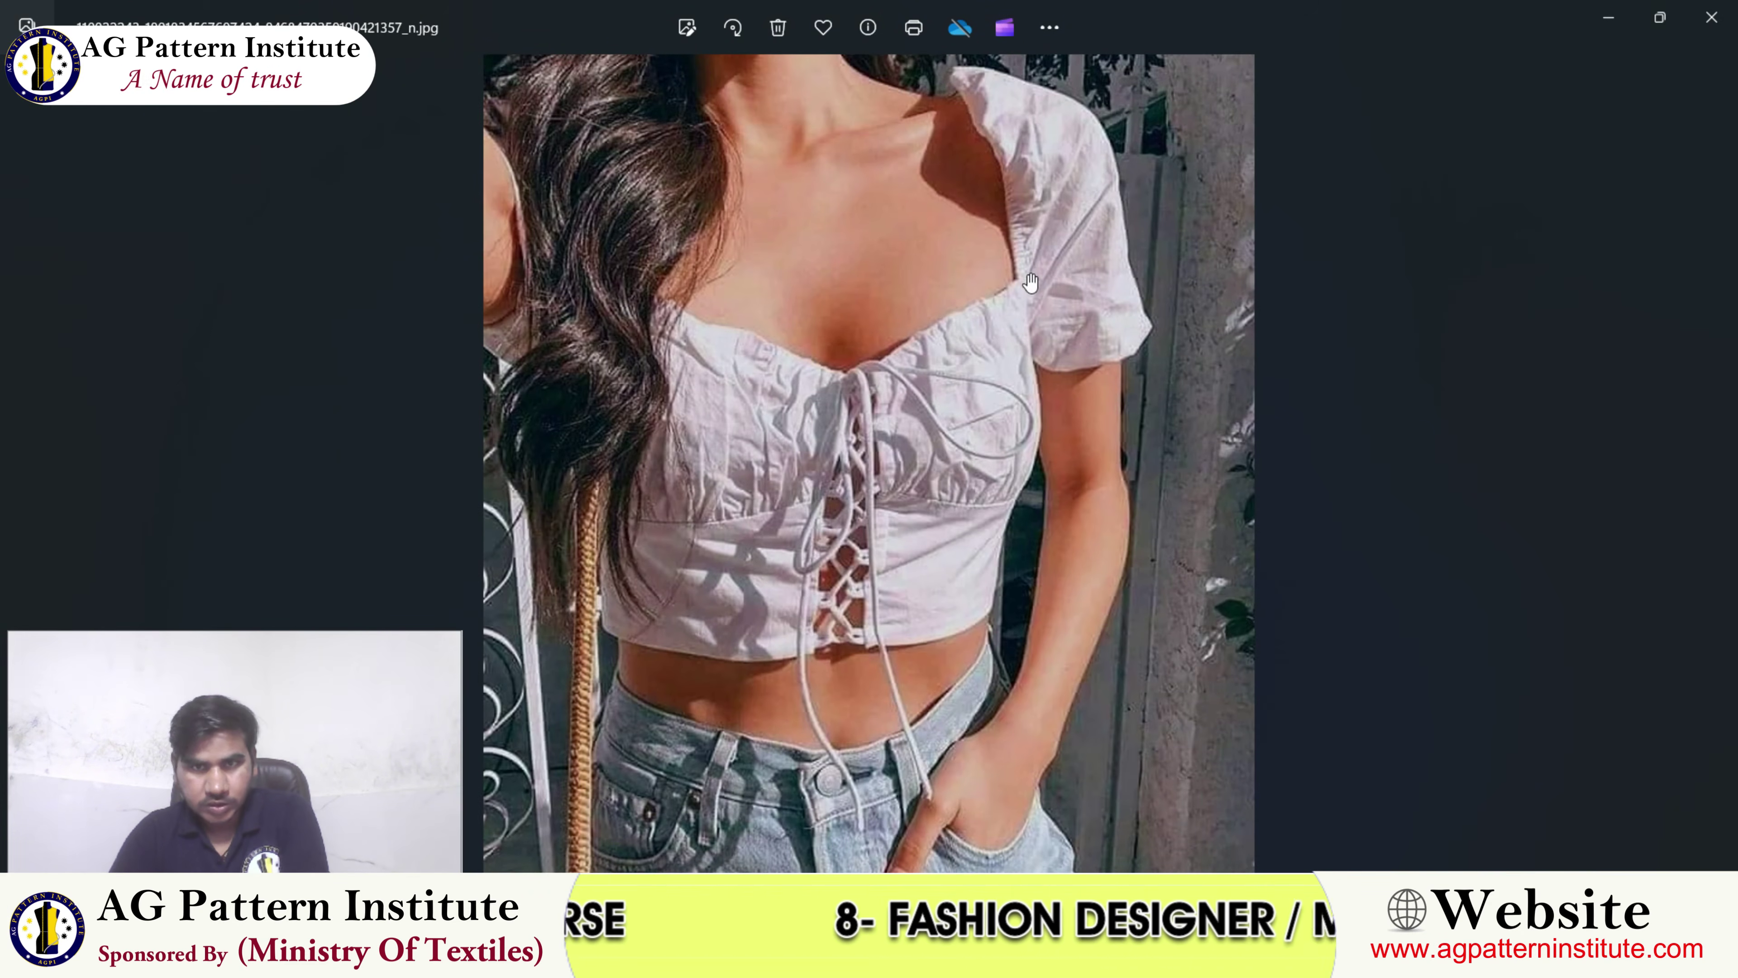
pyautogui.scroll(3, 1095, 370)
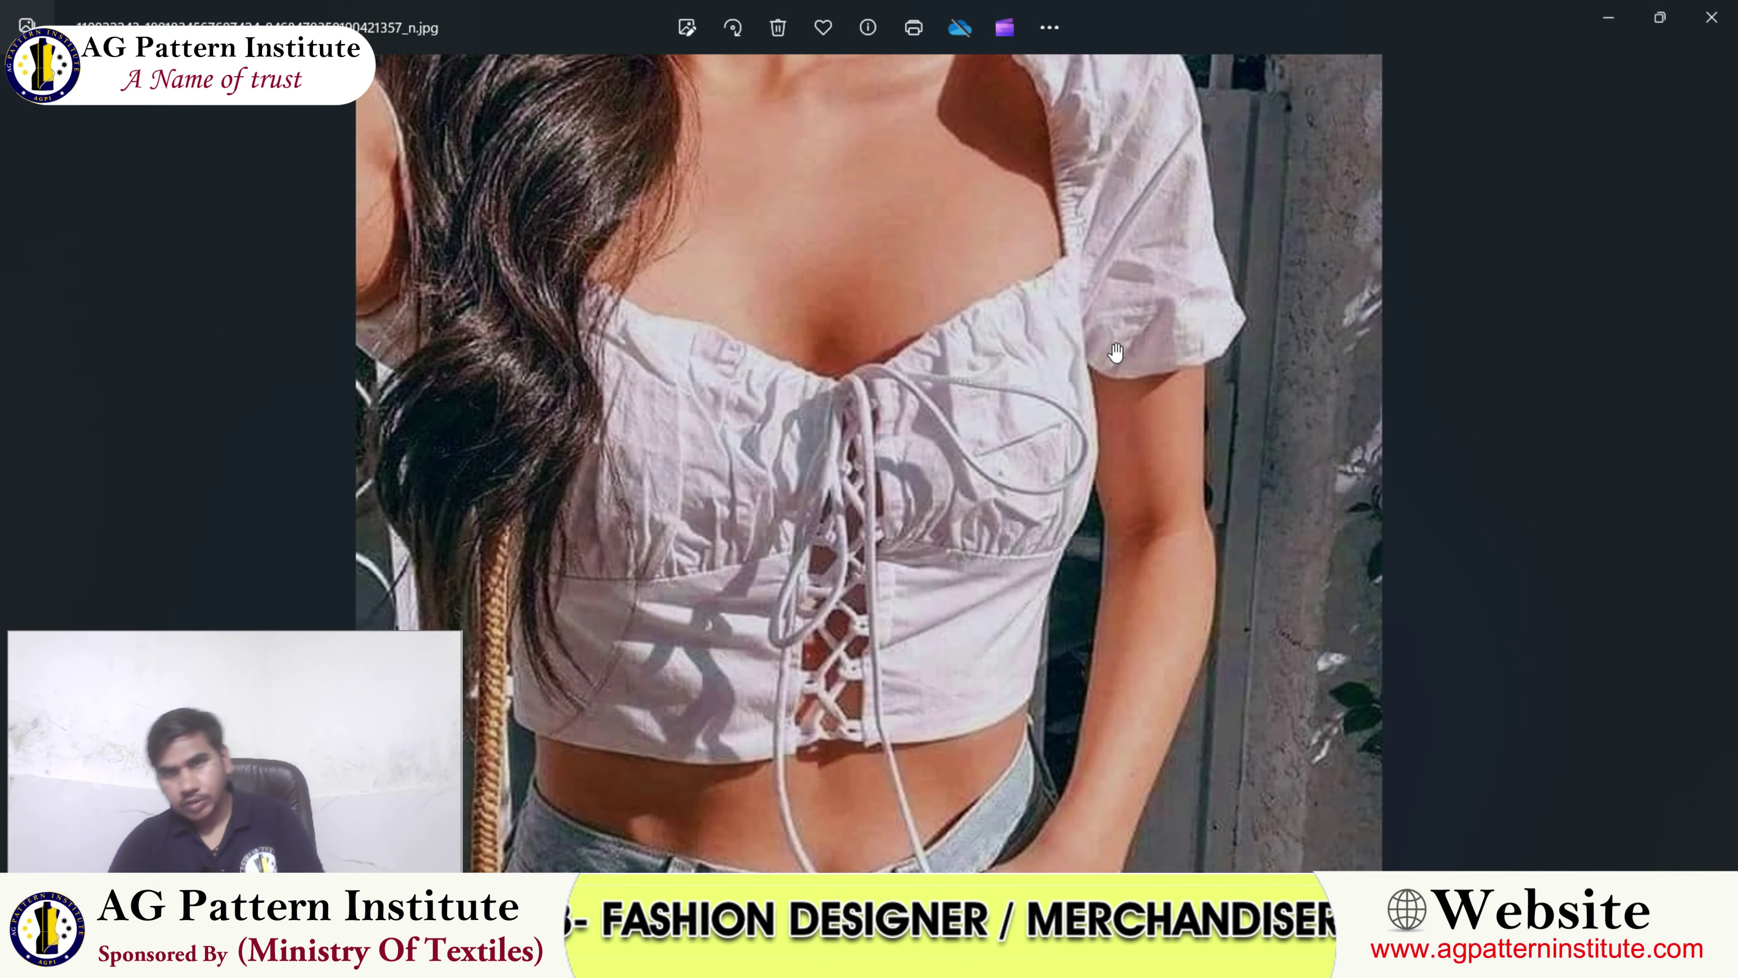
pyautogui.scroll(-3, 1102, 363)
pyautogui.scroll(3, 1206, 629)
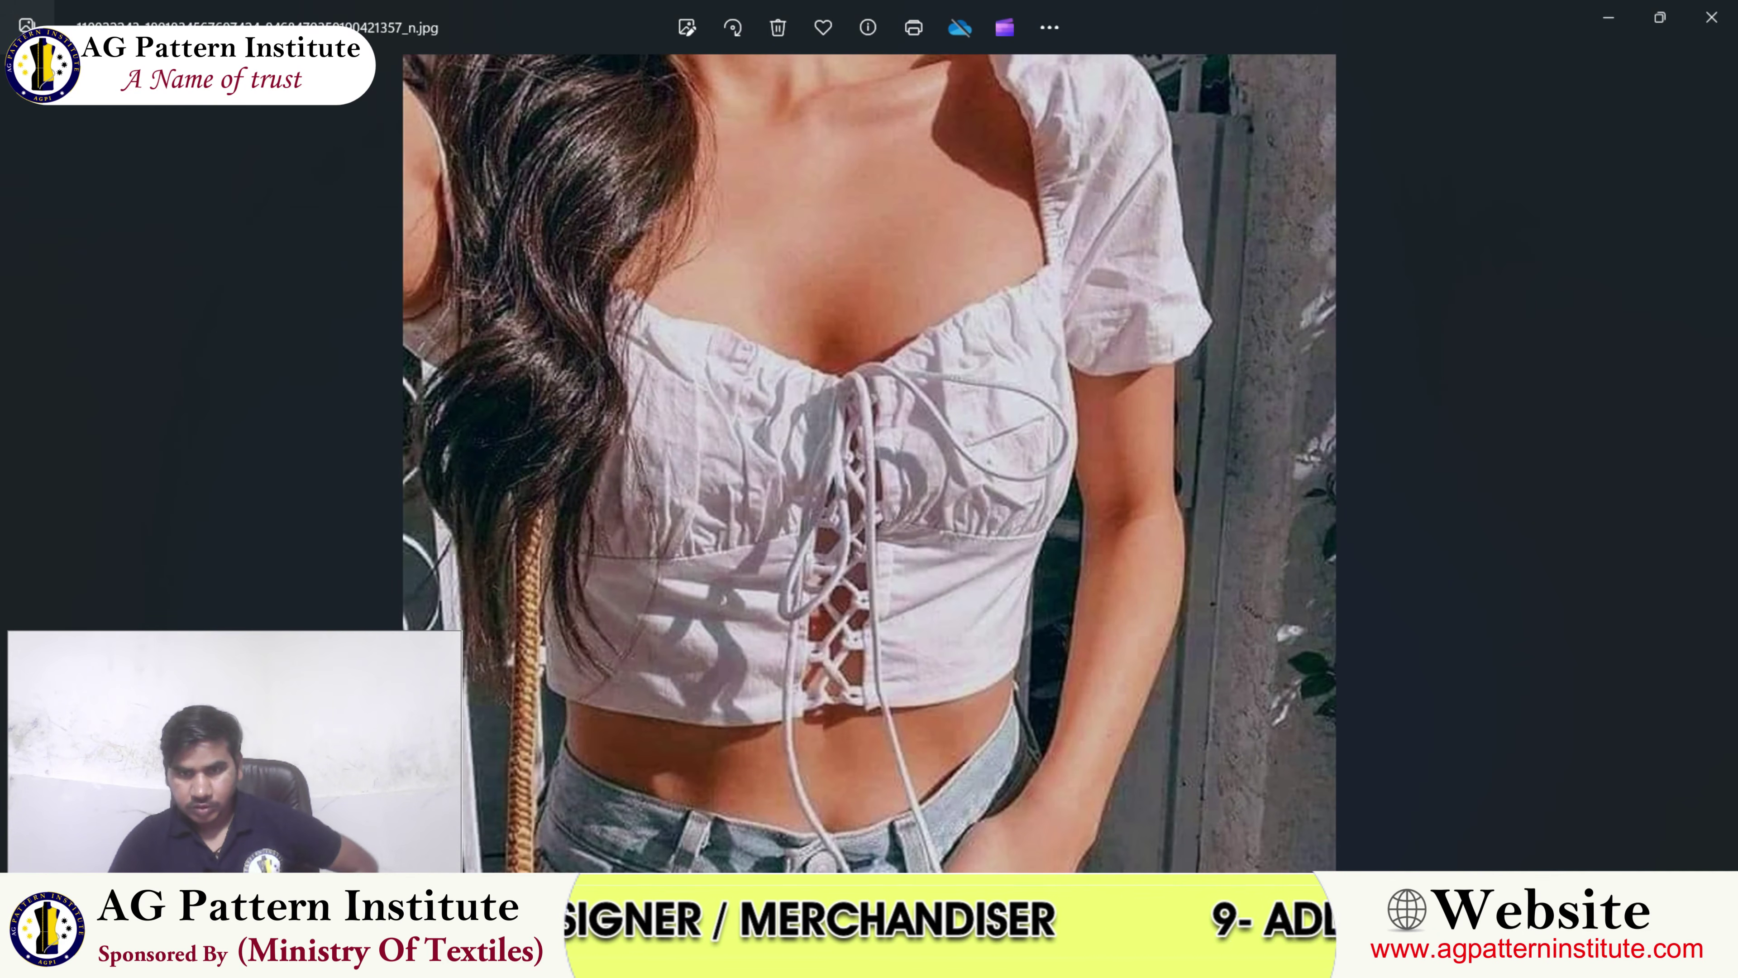
# - Switch back to Optitex PDS, show segment lengths, and measure the base draft's back armhole along the contour with Compare Length
pyautogui.hotkey('alt', 'Tab')
pyautogui.scroll(-2, 1103, 495)
pyautogui.scroll(4, 1002, 513)
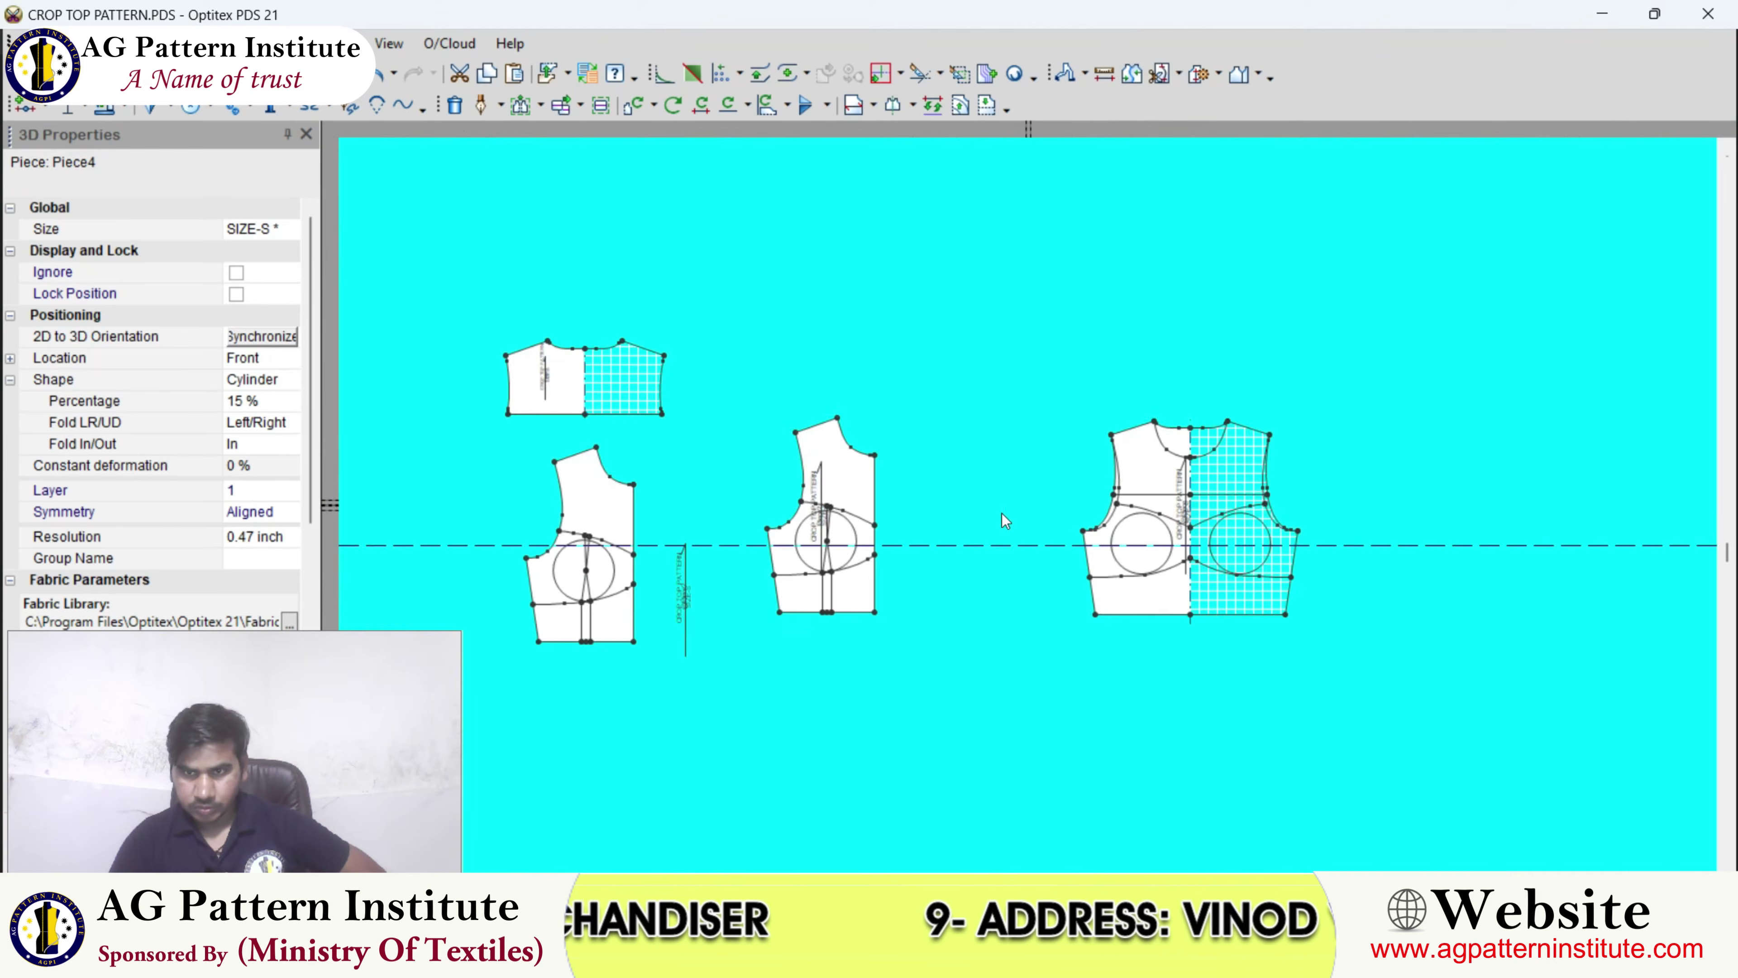
pyautogui.scroll(-1, 1026, 505)
pyautogui.scroll(5, 1027, 505)
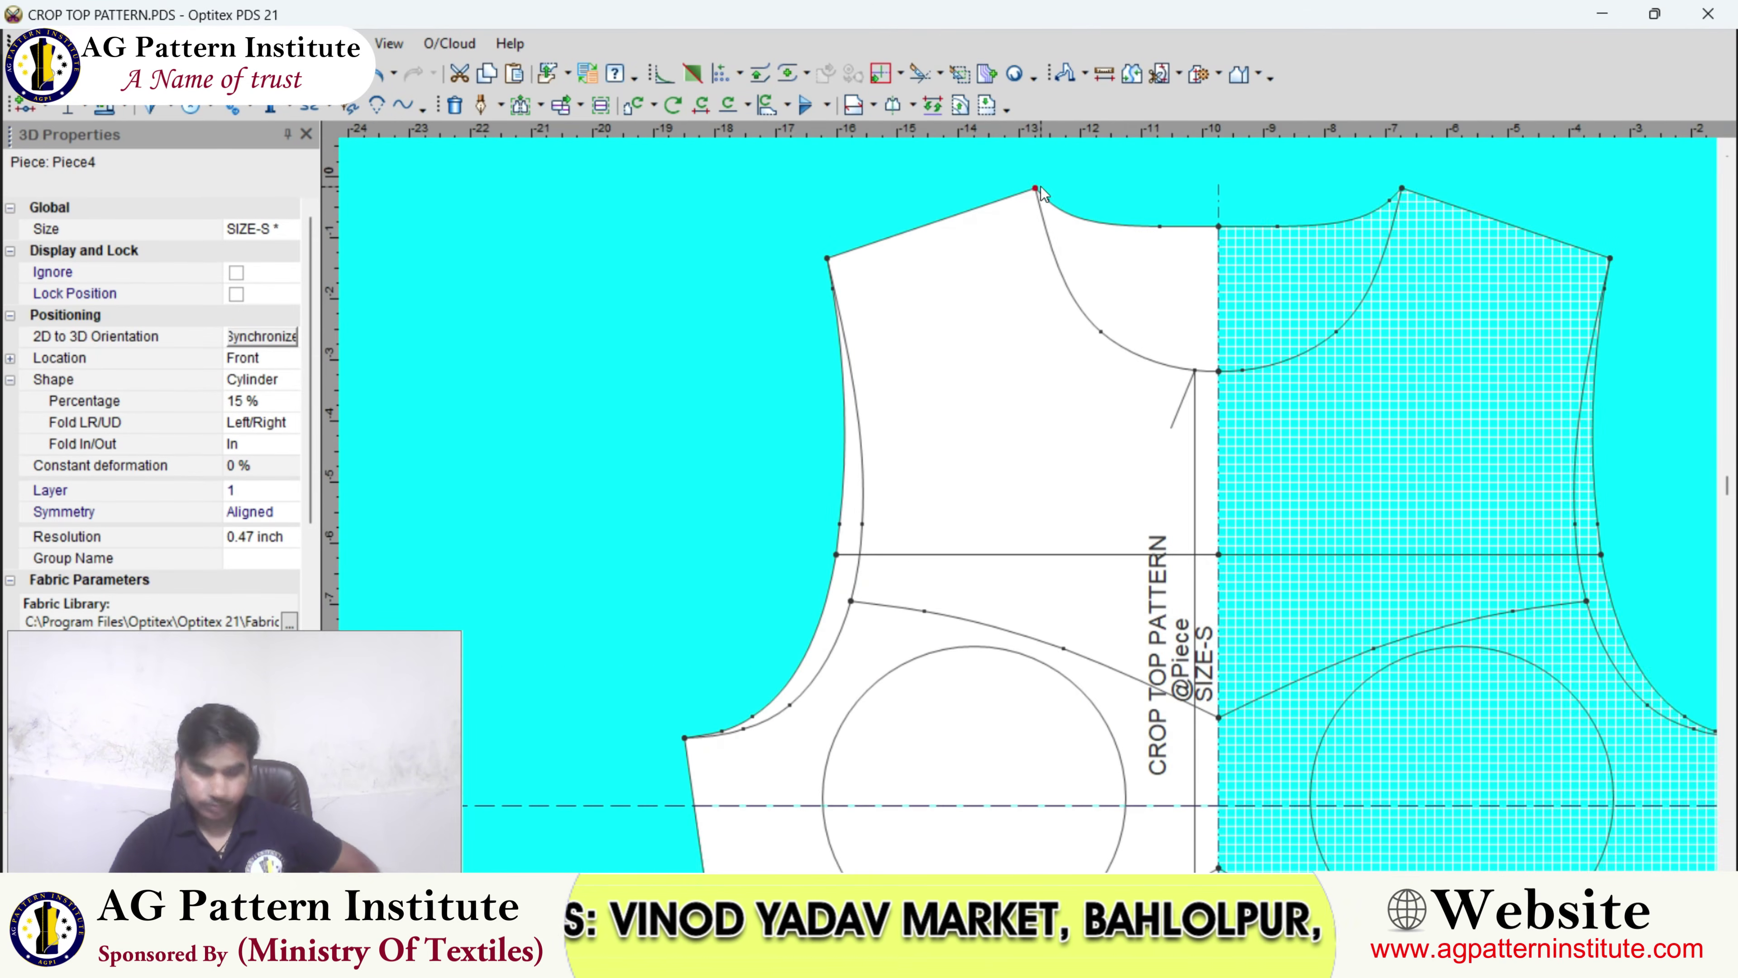
pyautogui.moveTo(1040, 204)
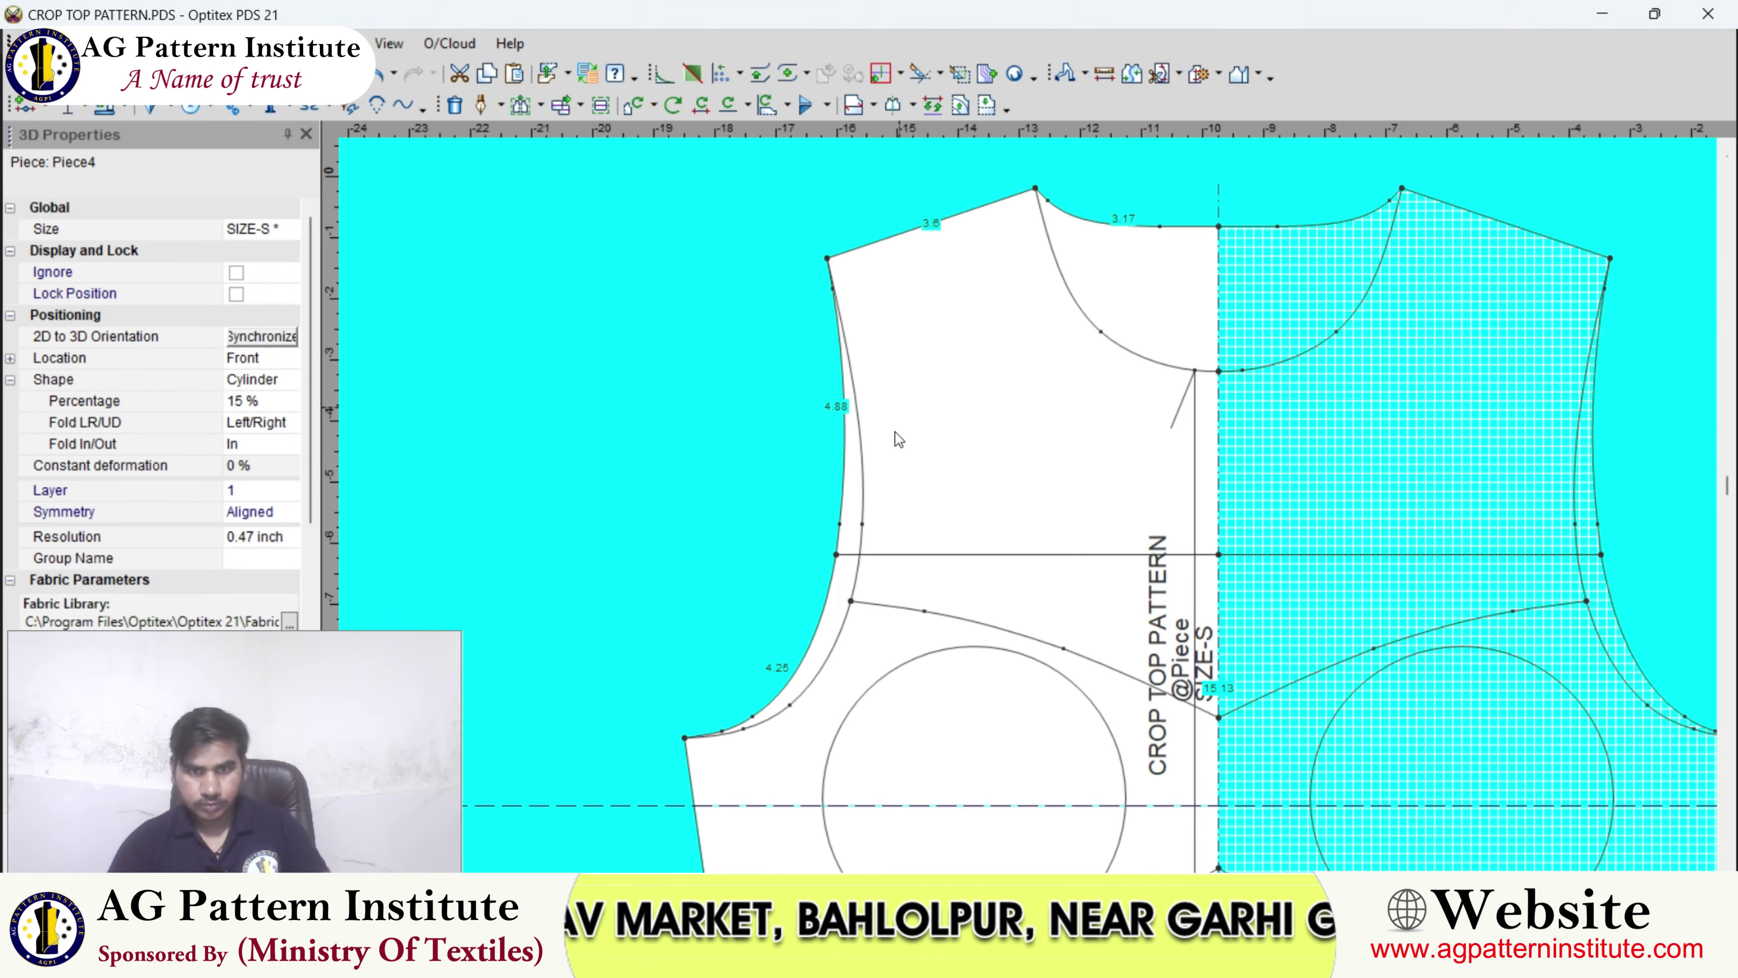
pyautogui.scroll(-2, 942, 404)
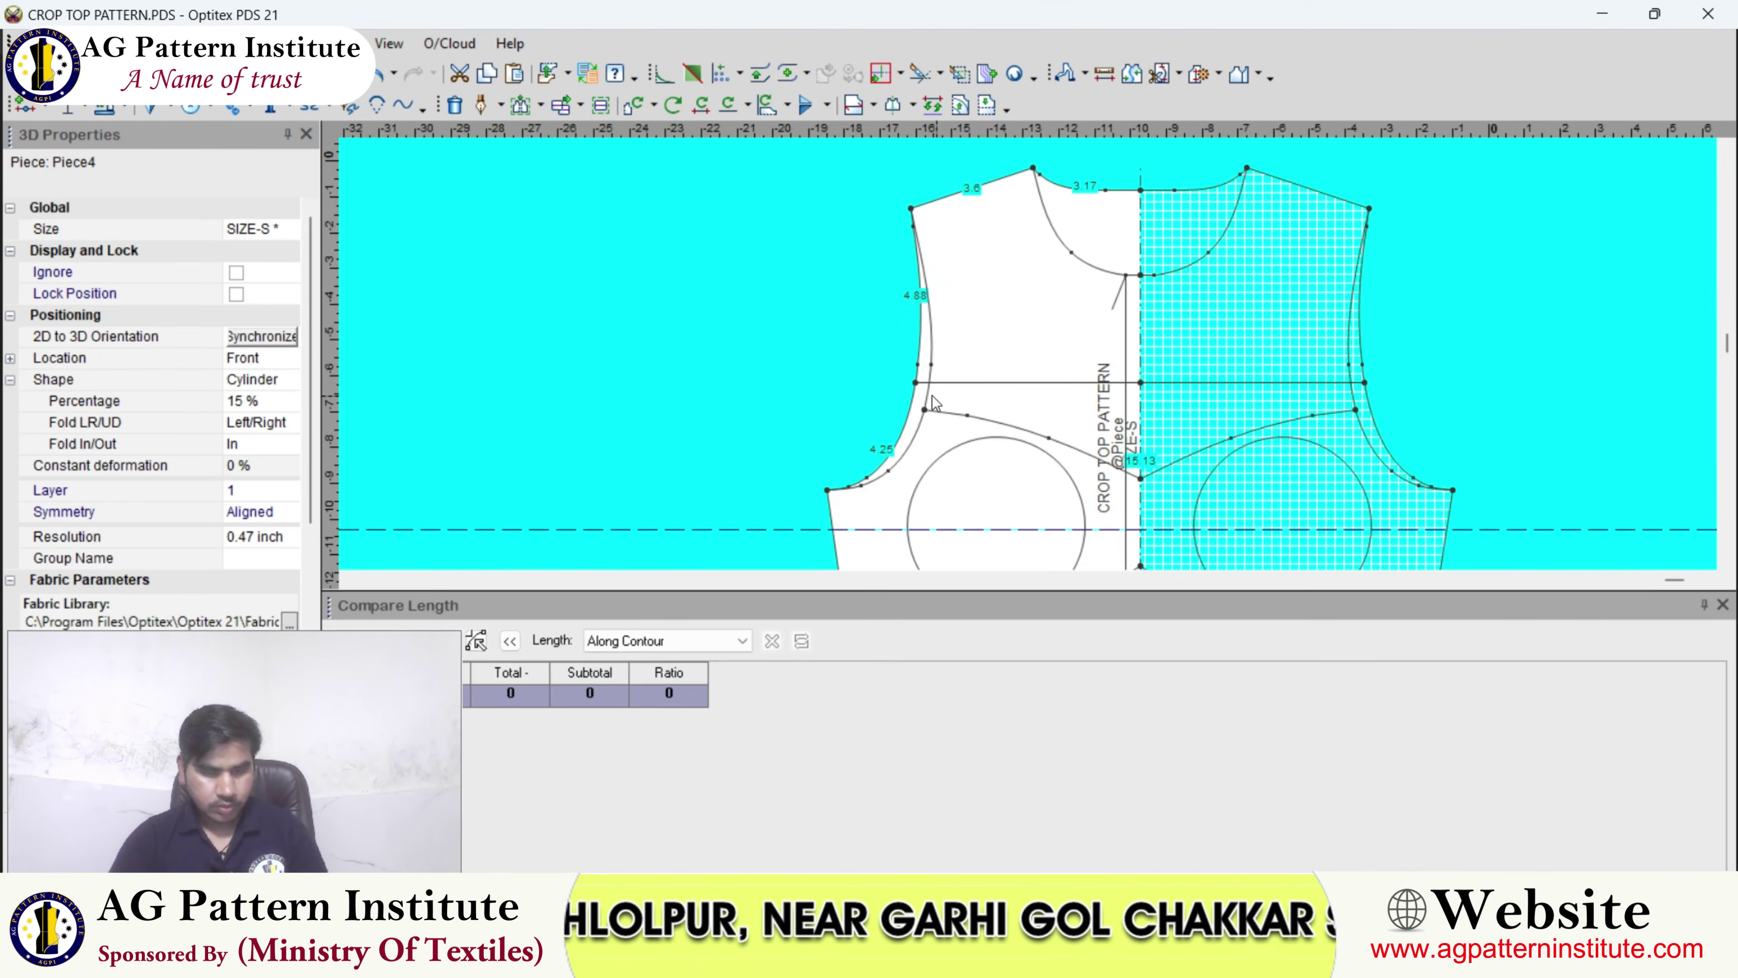
pyautogui.scroll(2, 992, 424)
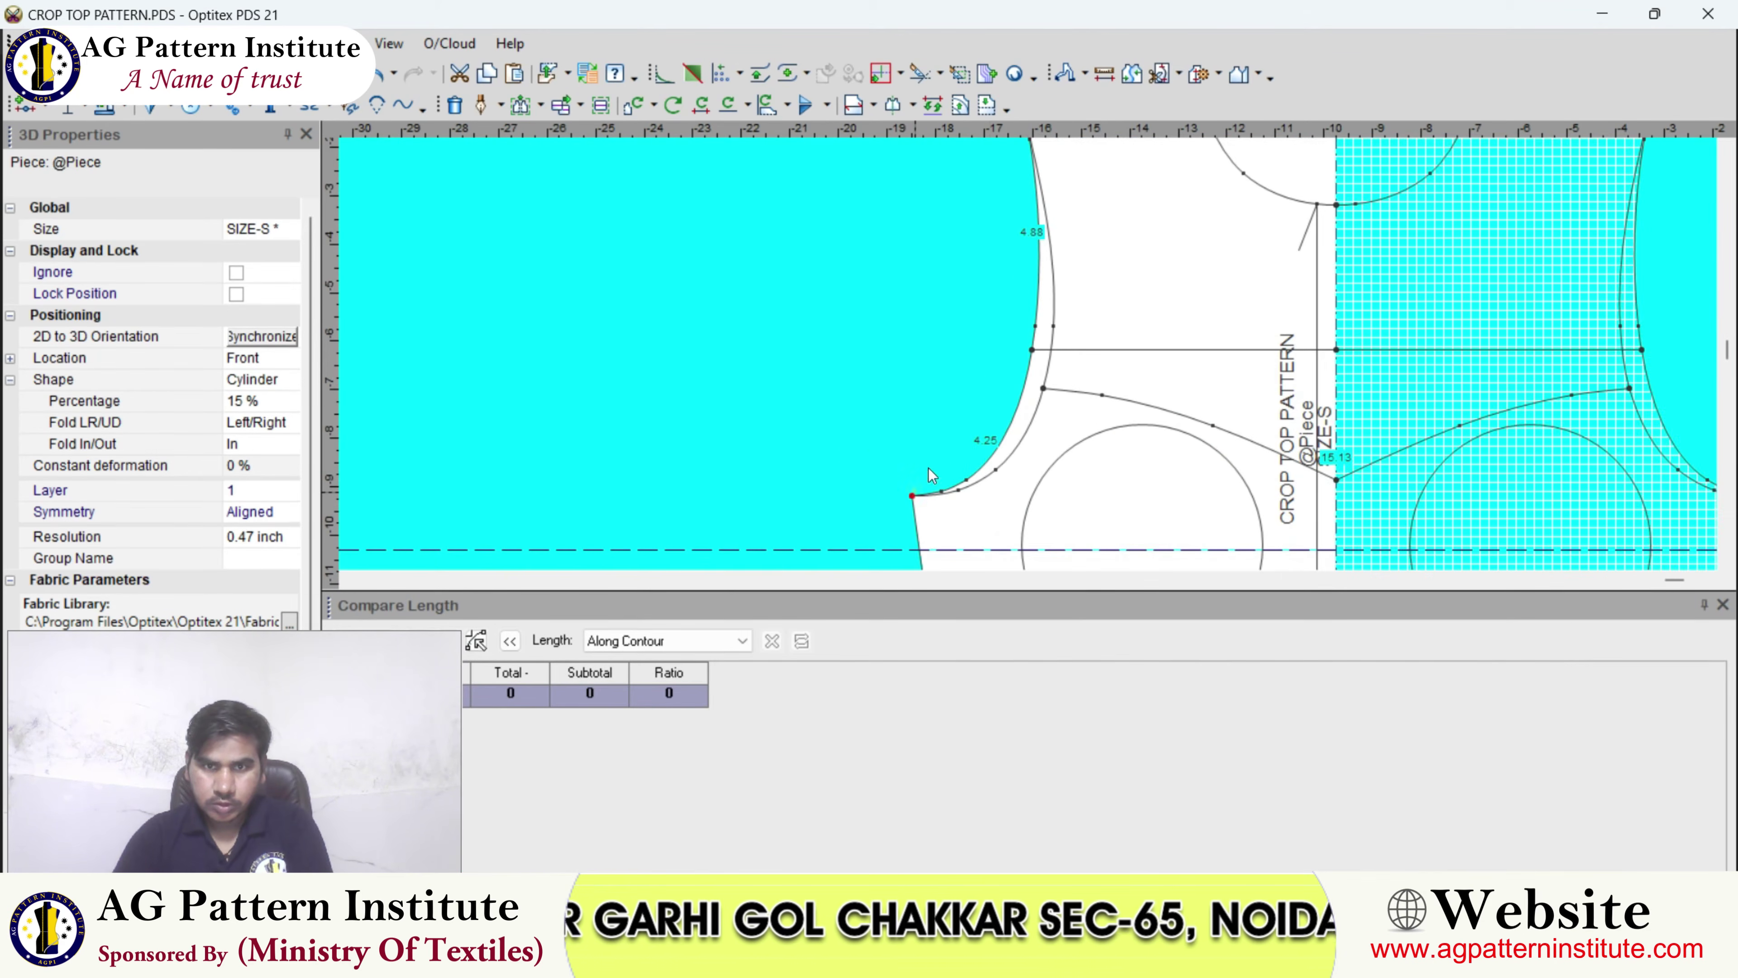
pyautogui.scroll(-3, 931, 474)
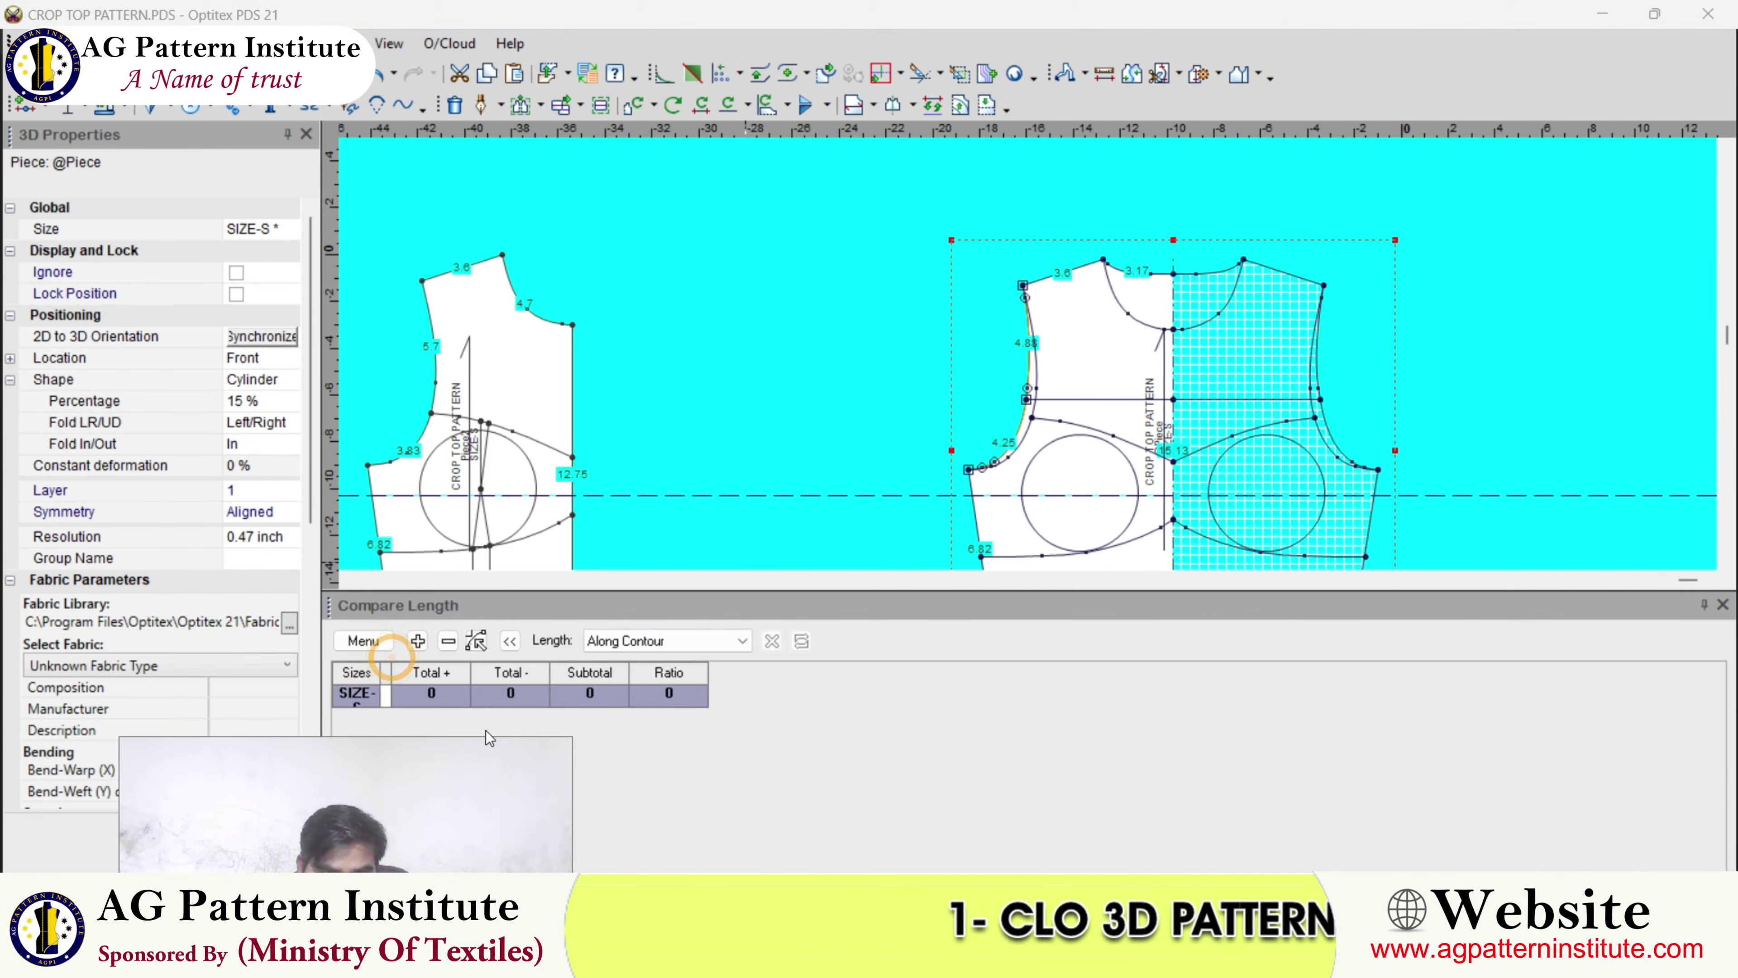
pyautogui.click(418, 641)
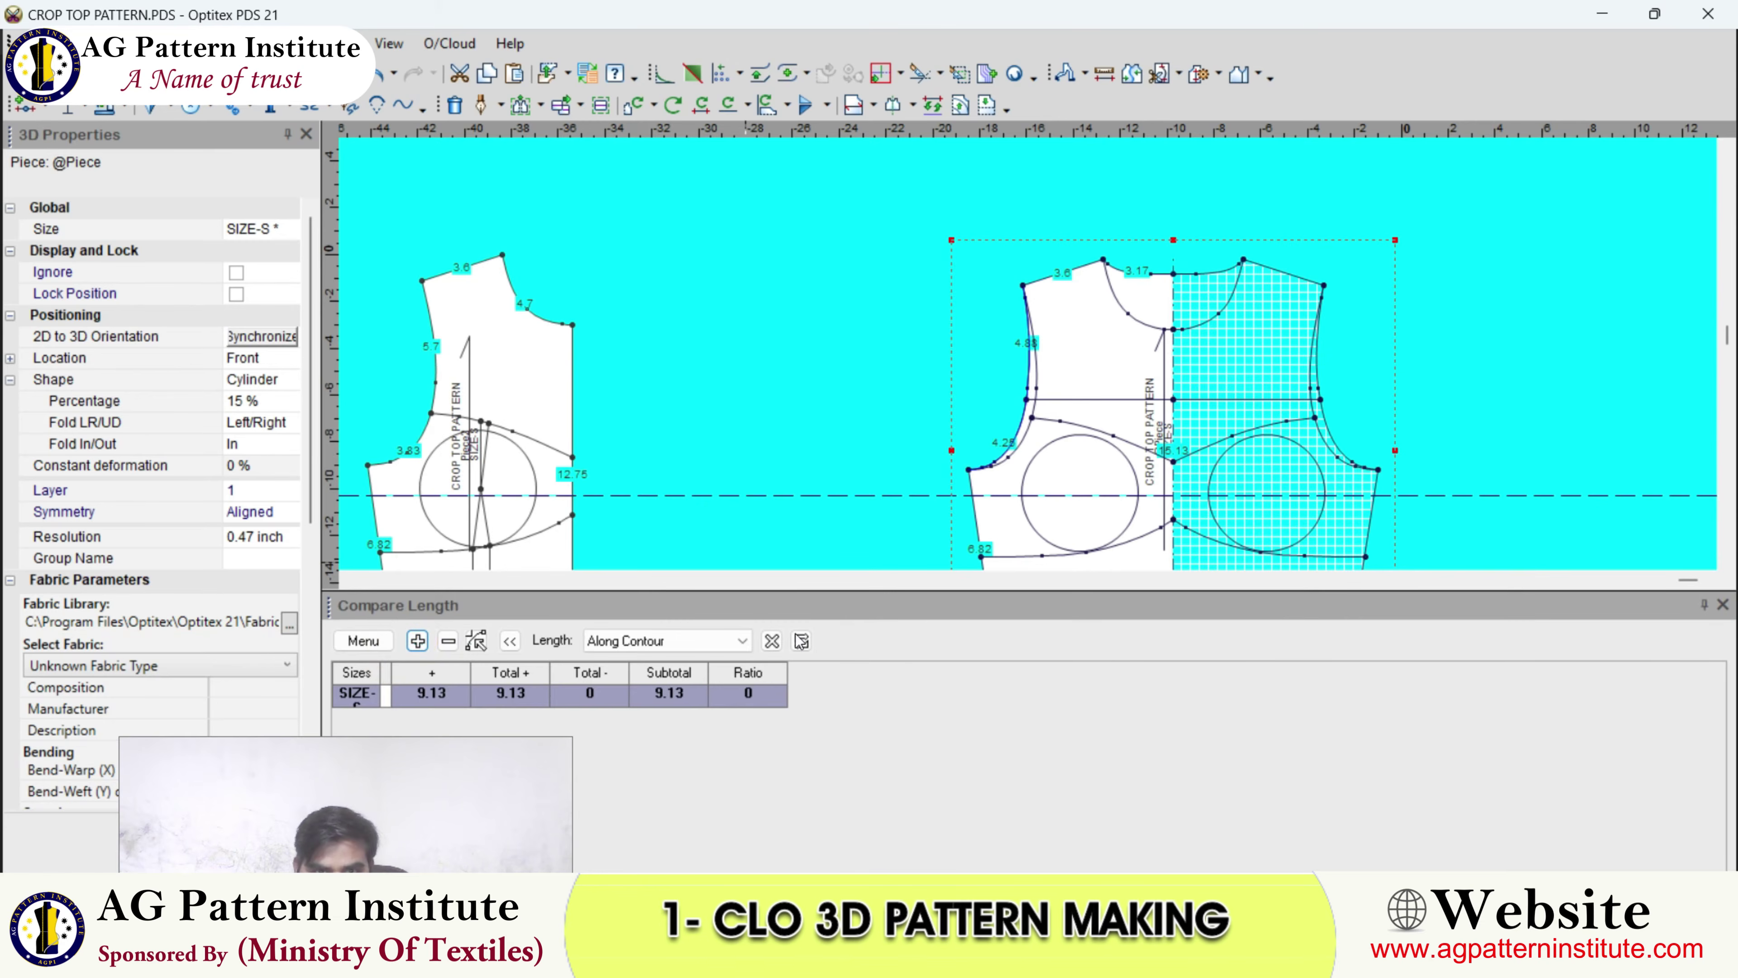
# - Add the front bodice draft's full armhole to the length comparison, and close Compare Length
pyautogui.scroll(-2, 1030, 362)
pyautogui.scroll(3, 889, 283)
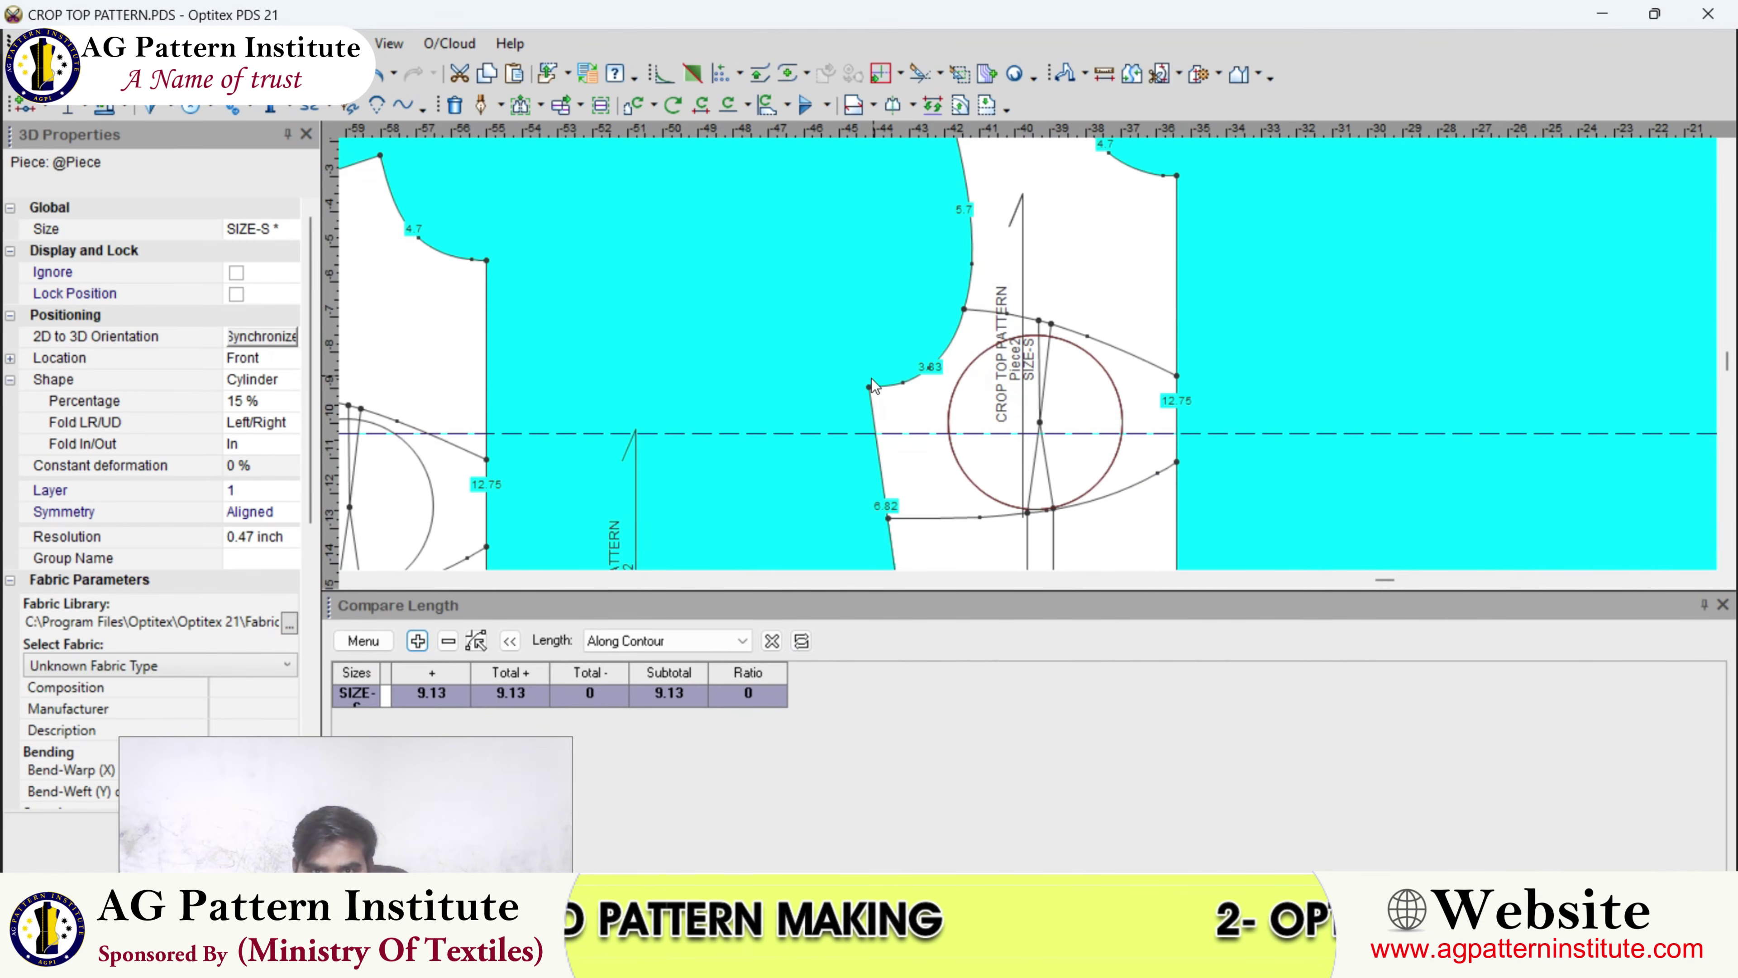
pyautogui.scroll(2, 1030, 332)
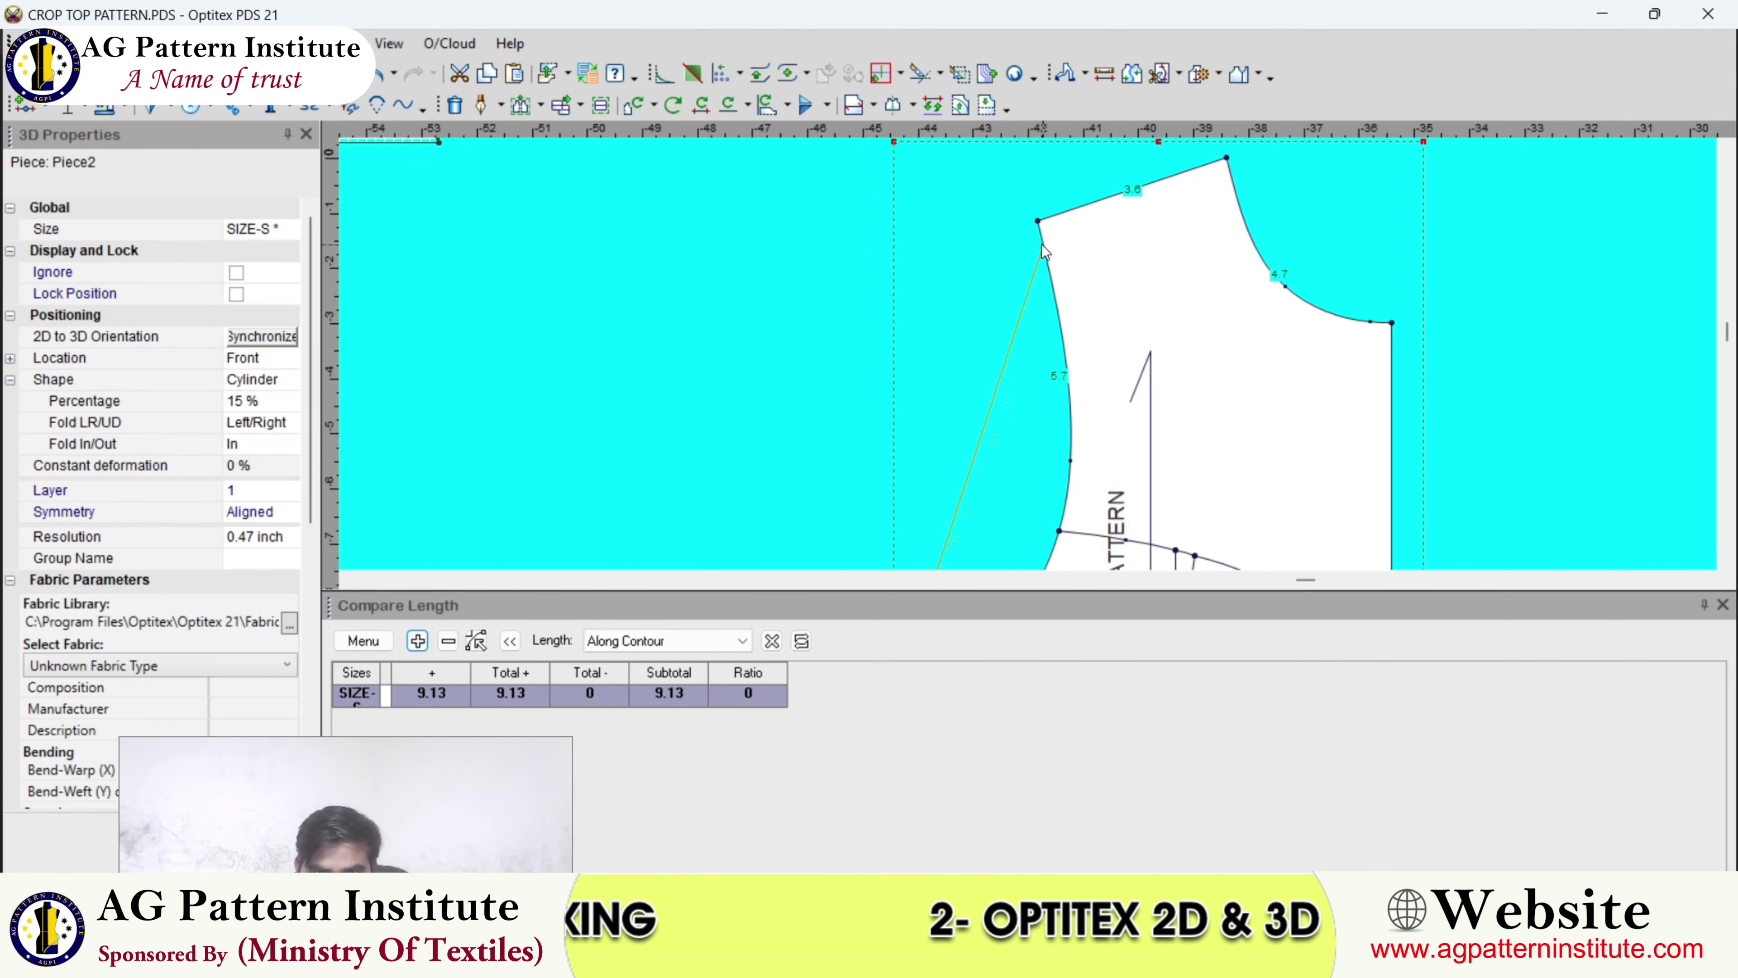
pyautogui.click(417, 641)
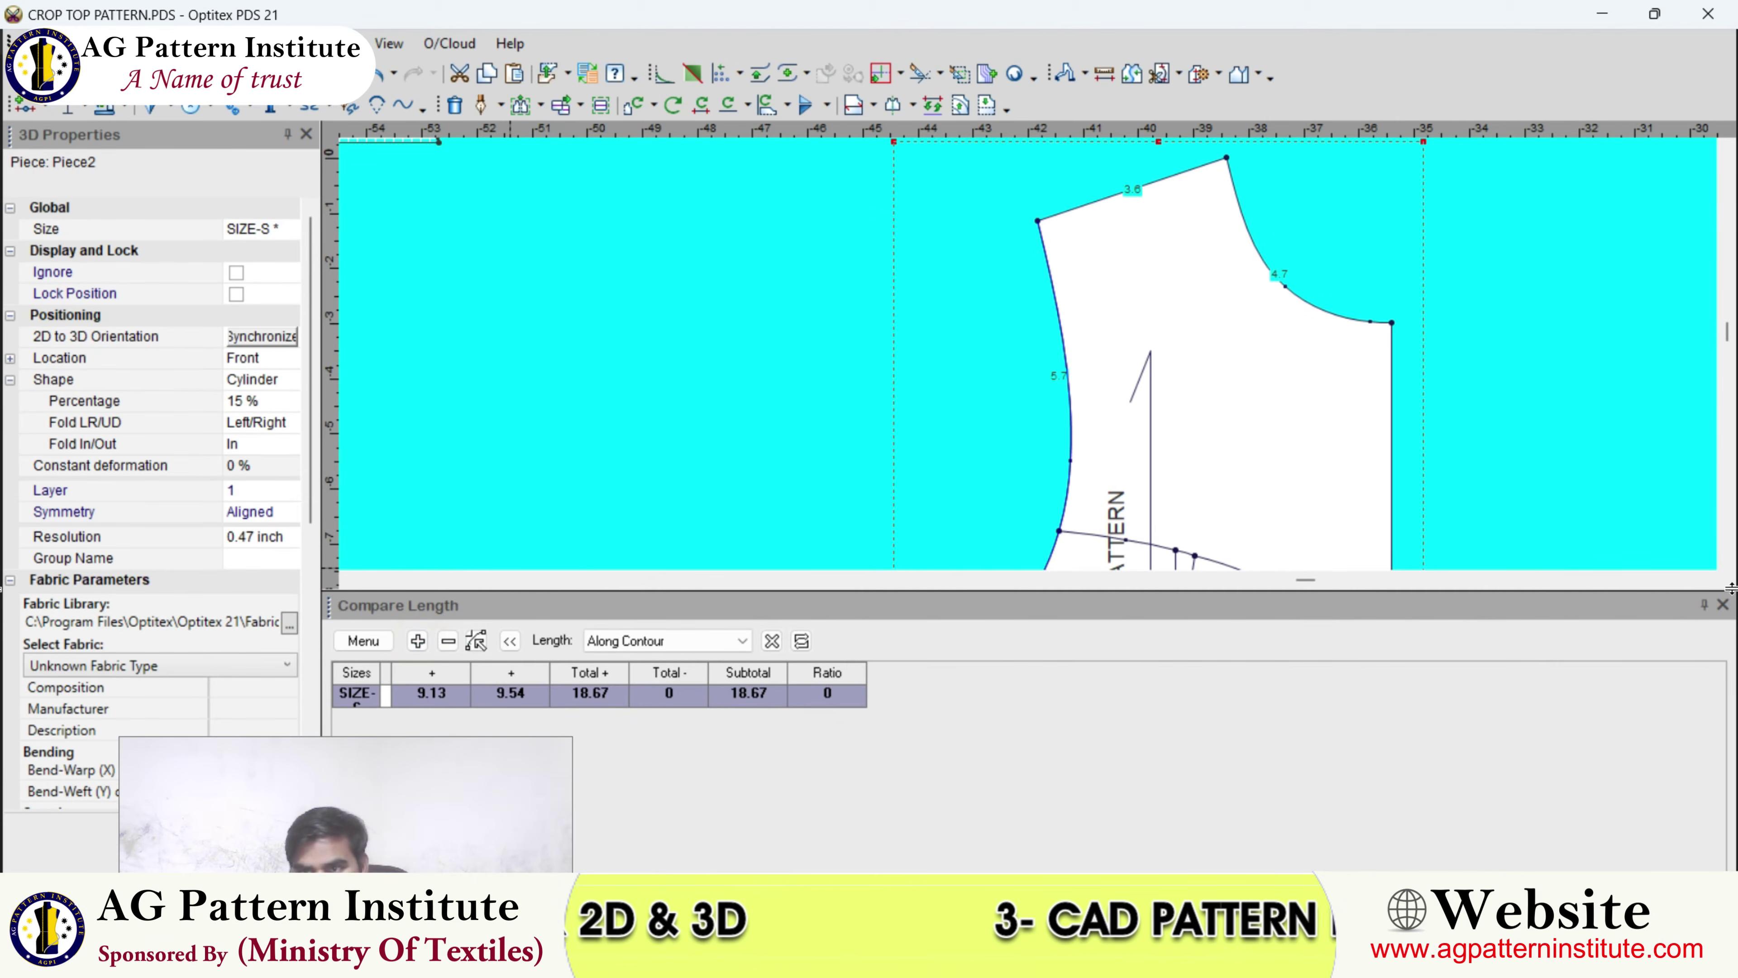
pyautogui.click(1722, 605)
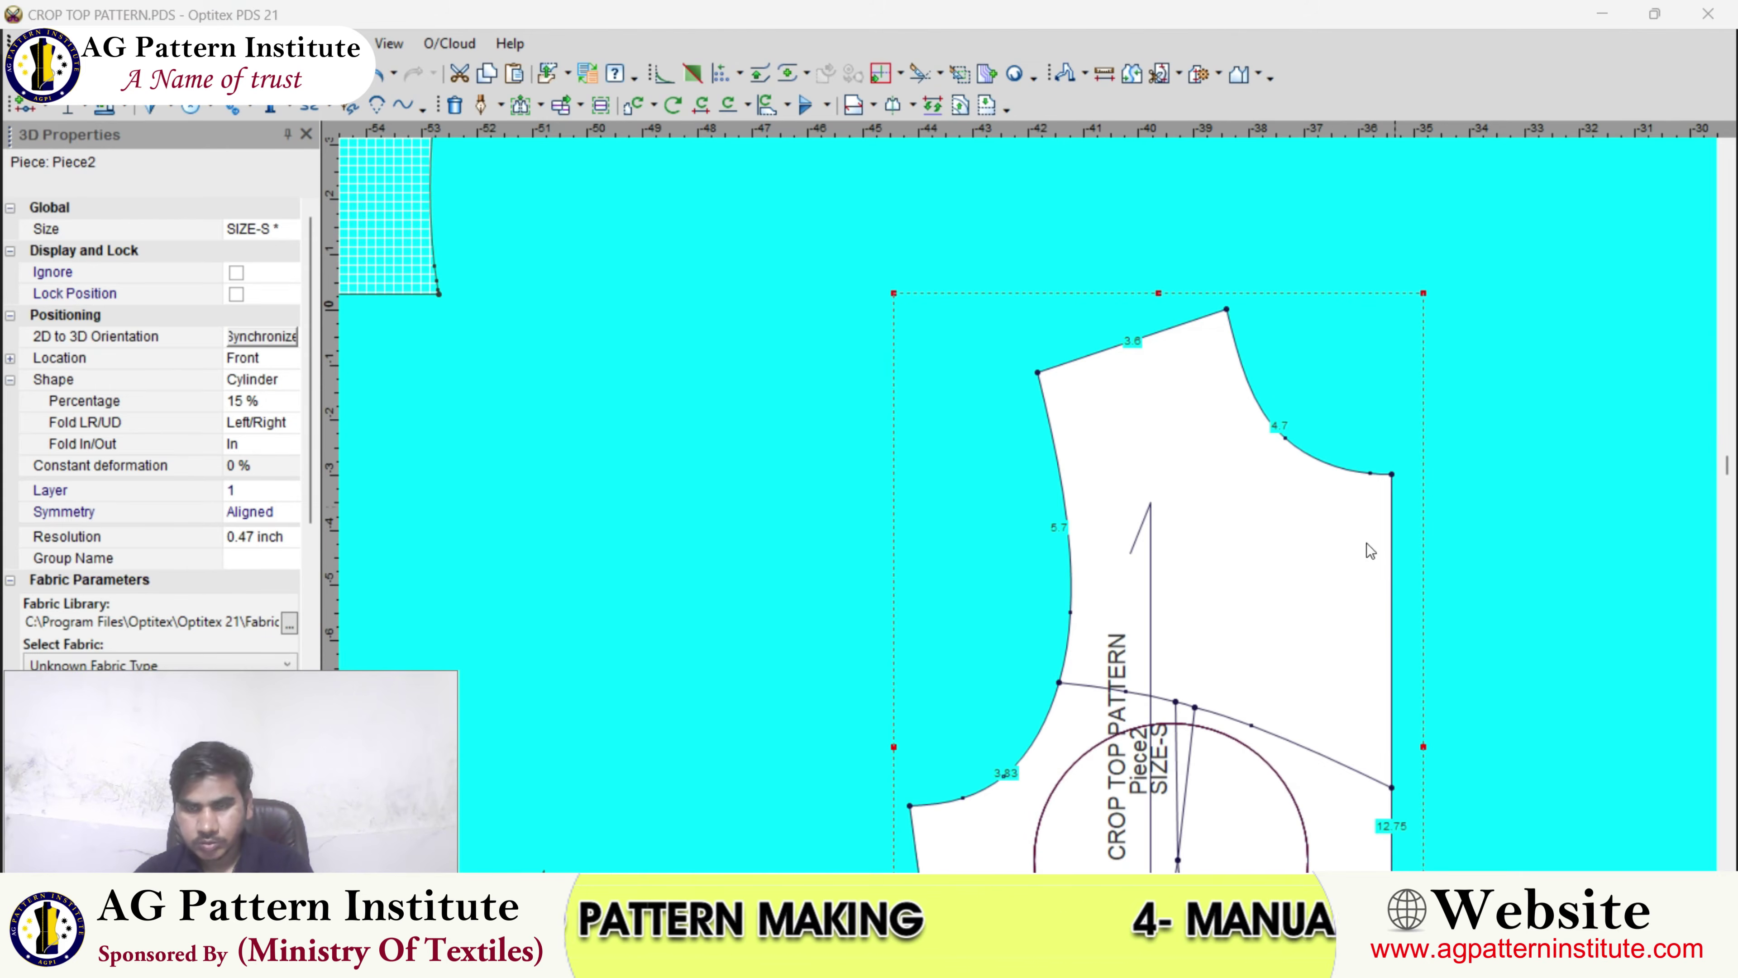
# - Switch to the reference photo to examine the puff sleeve's length and fullness
pyautogui.scroll(-2, 938, 843)
pyautogui.hotkey('alt', 'Tab')
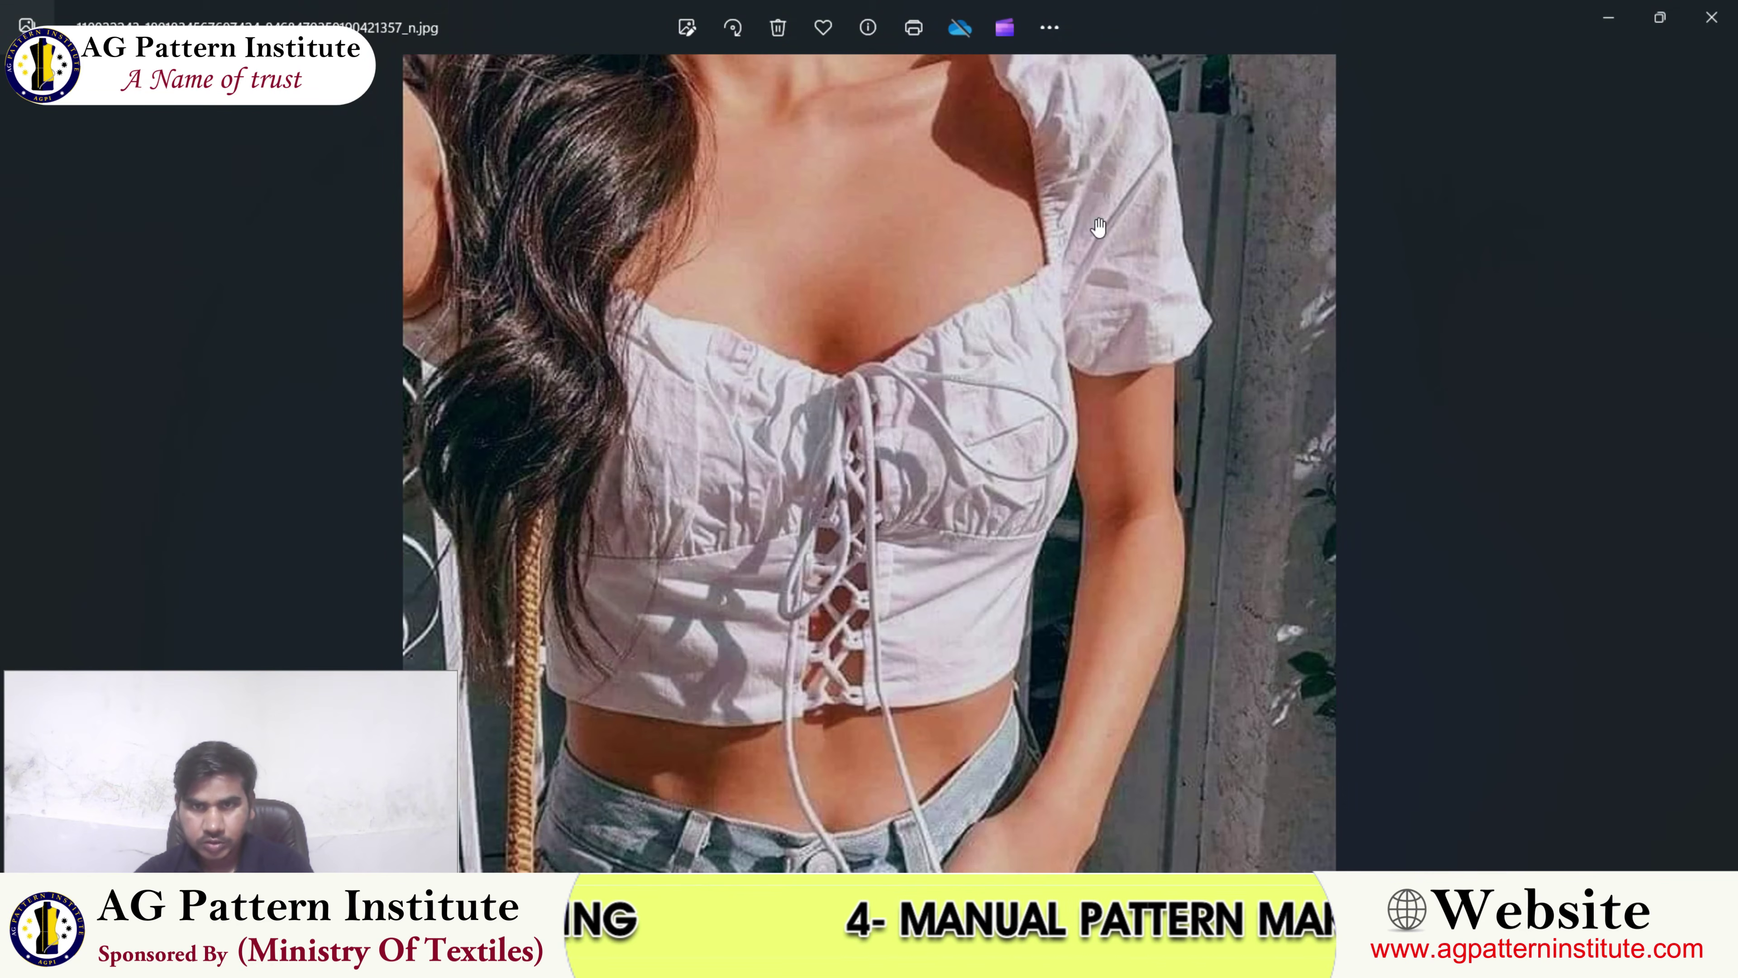
pyautogui.scroll(2, 1011, 553)
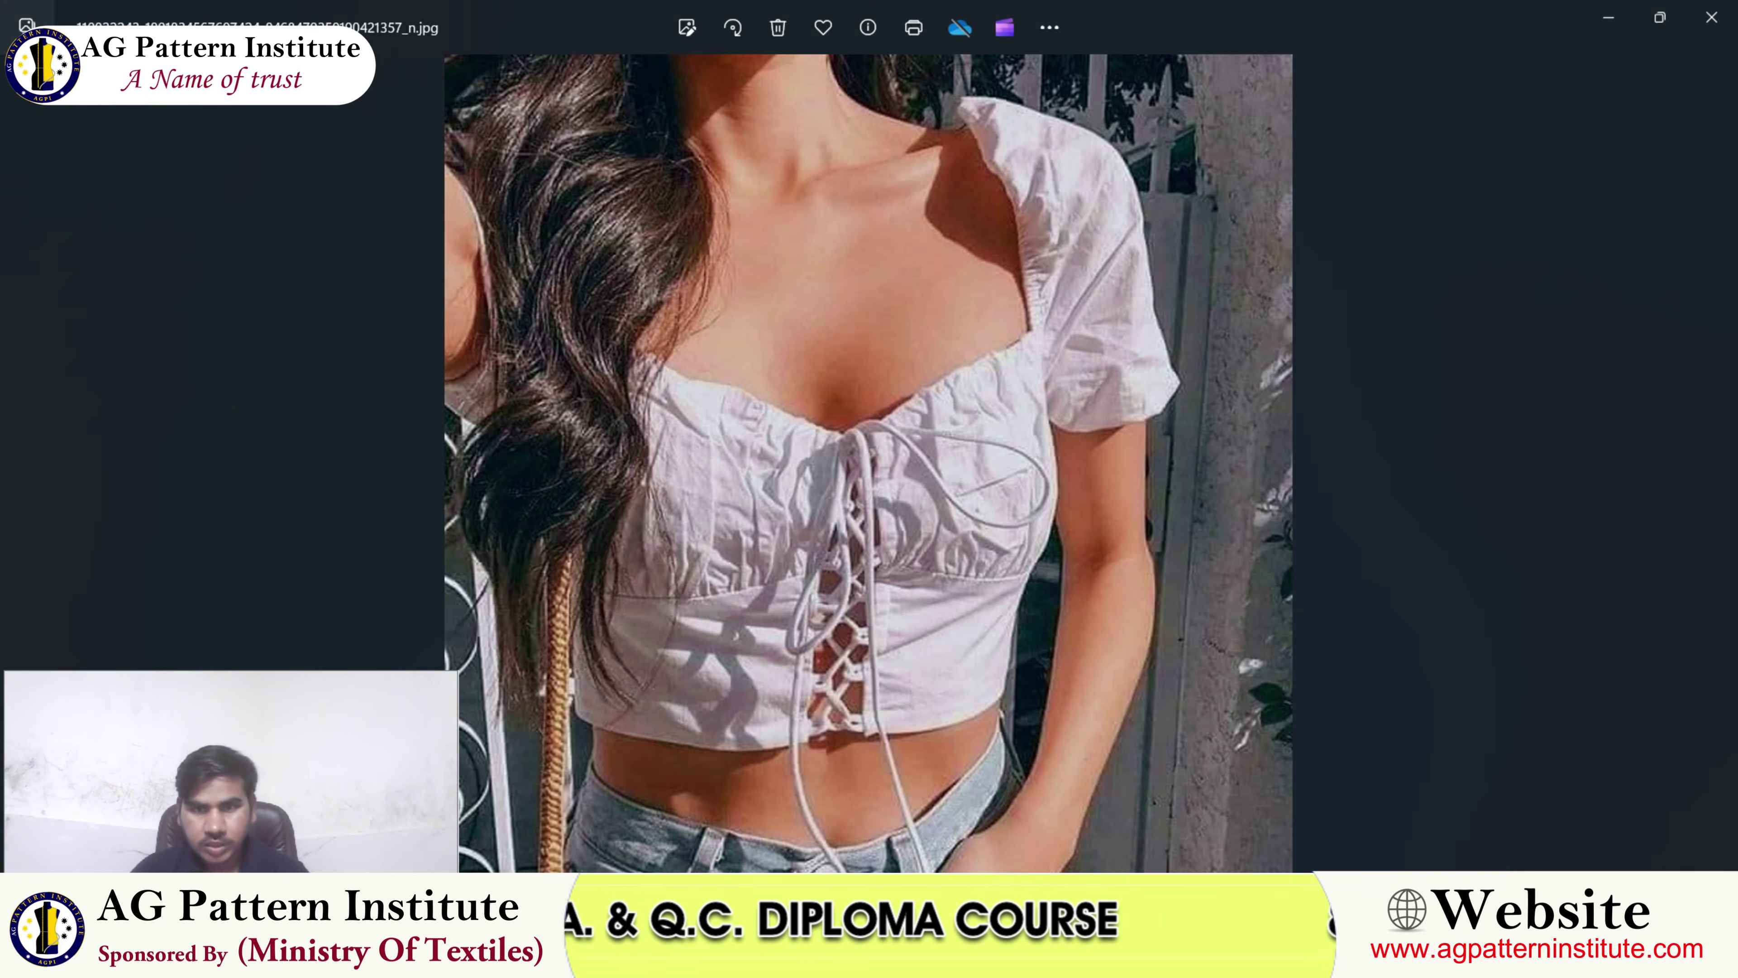
# - Return to Optitex PDS, hide the segment lengths, and start a new rectangular piece with length 7.5 and width 6.5
pyautogui.hotkey('alt', 'Tab')
pyautogui.scroll(-6, 938, 465)
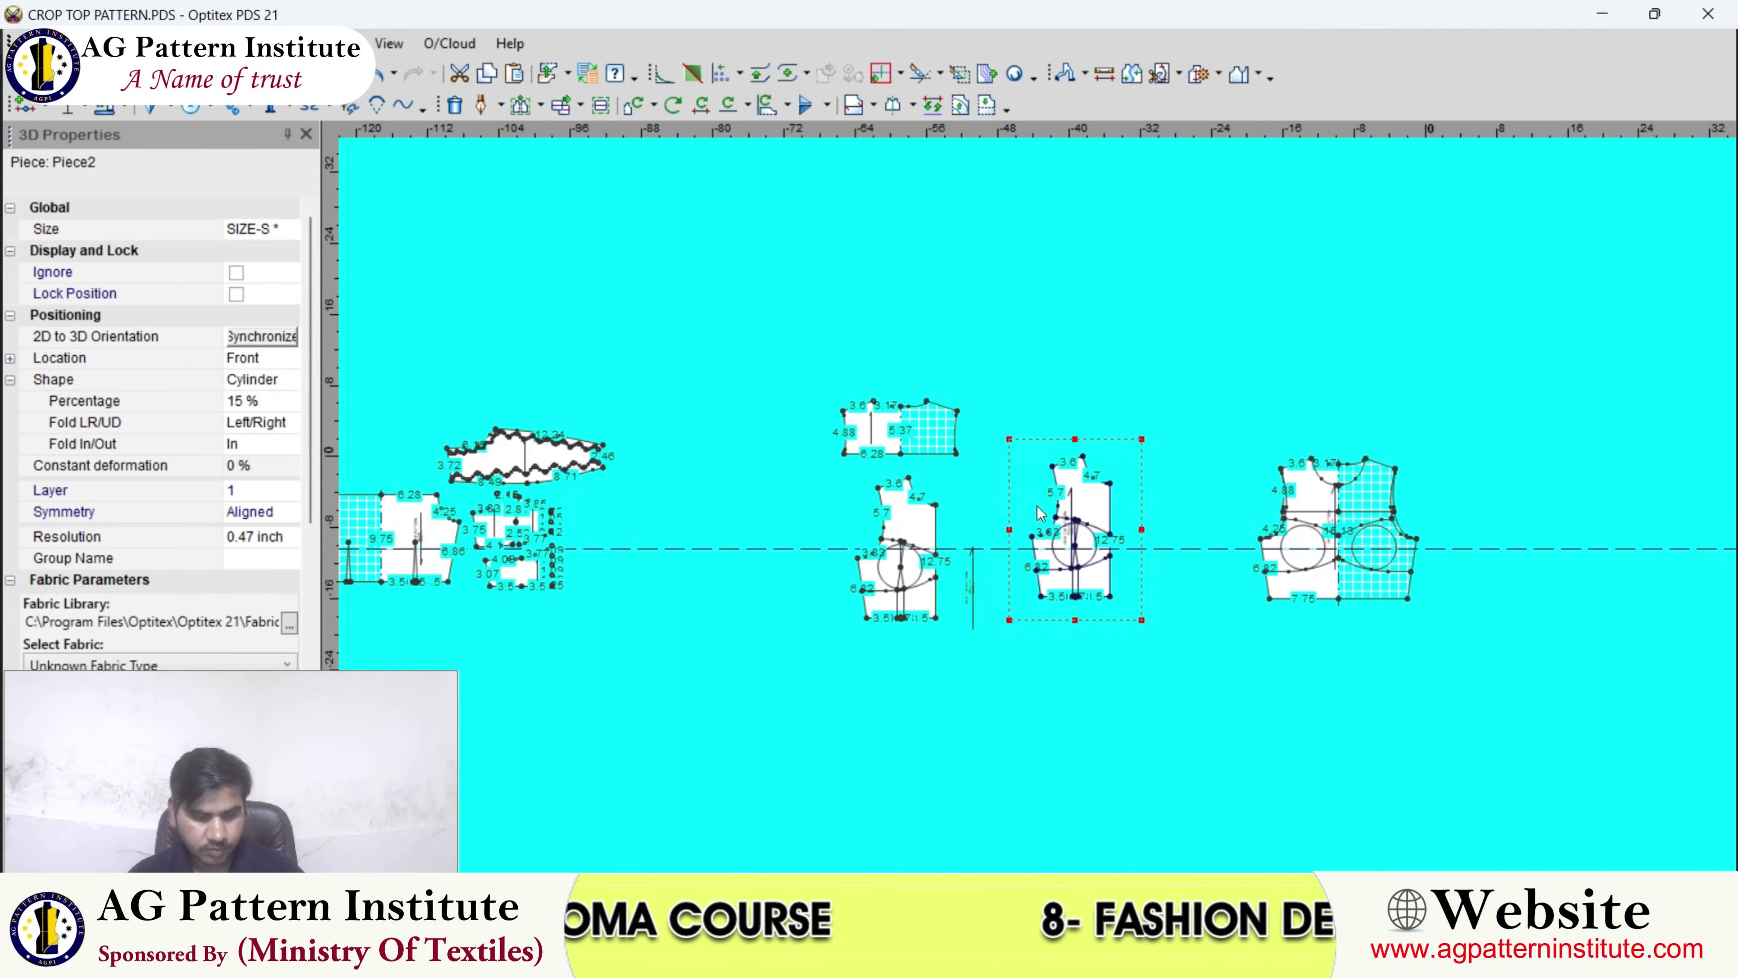
pyautogui.scroll(6, 1033, 511)
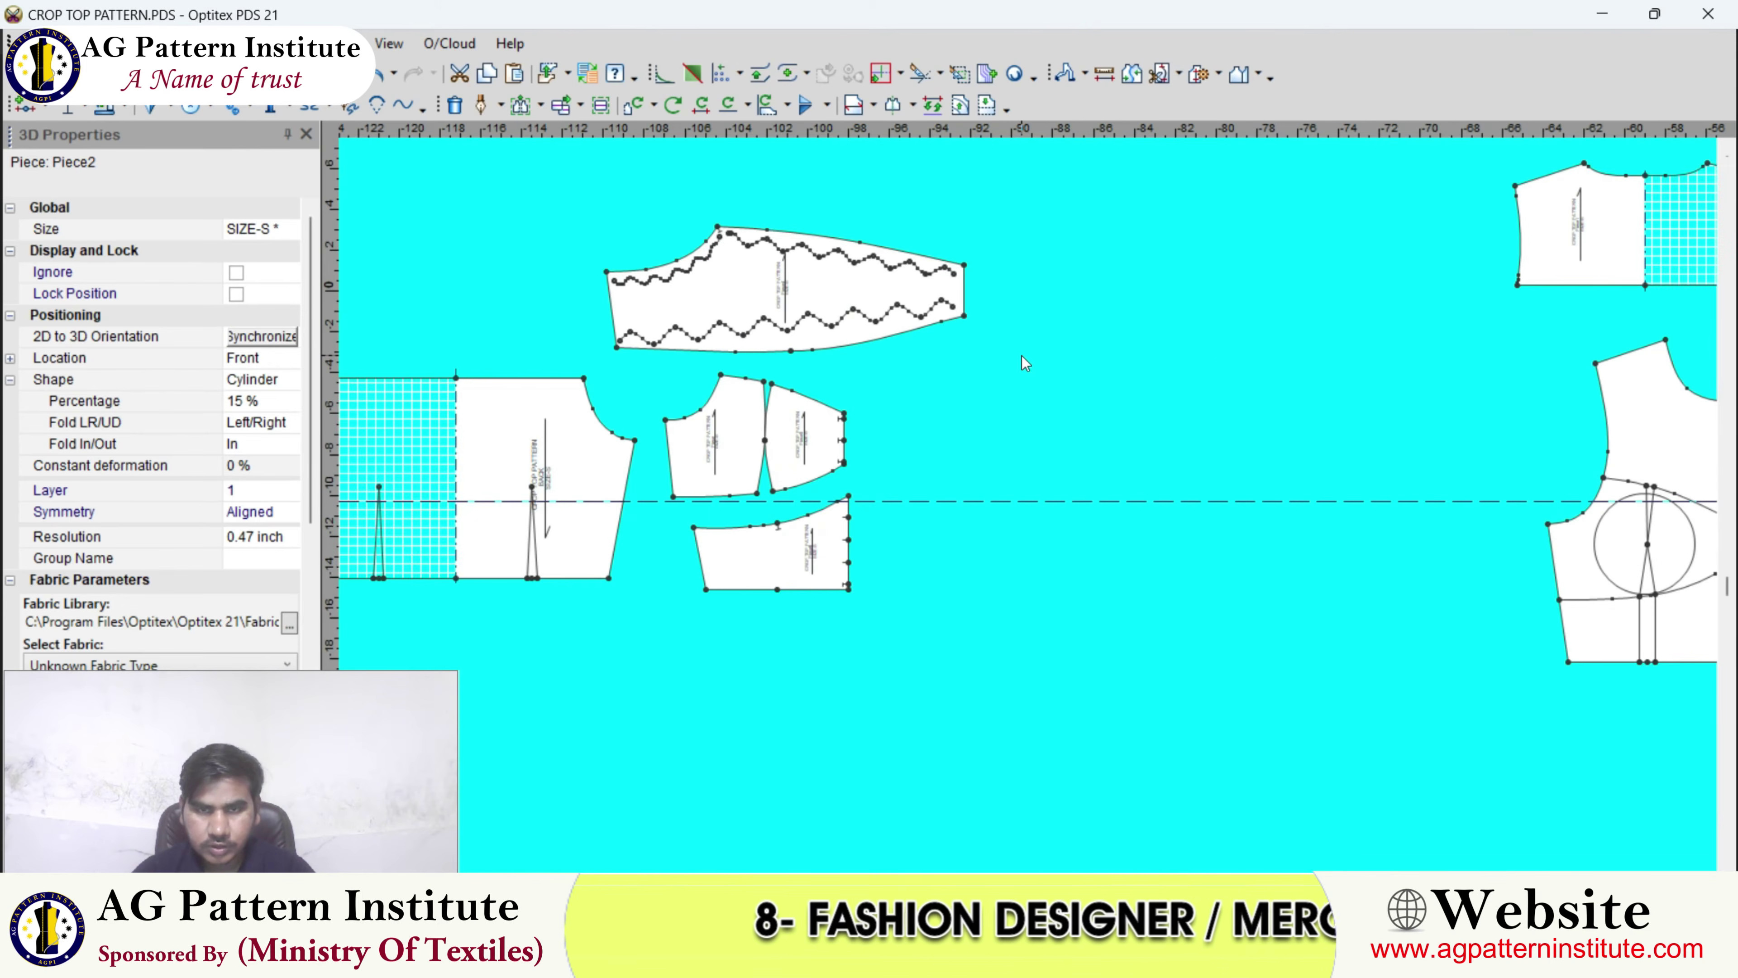
pyautogui.rightClick(1021, 358)
pyautogui.moveTo(1121, 515)
pyautogui.click(1342, 527)
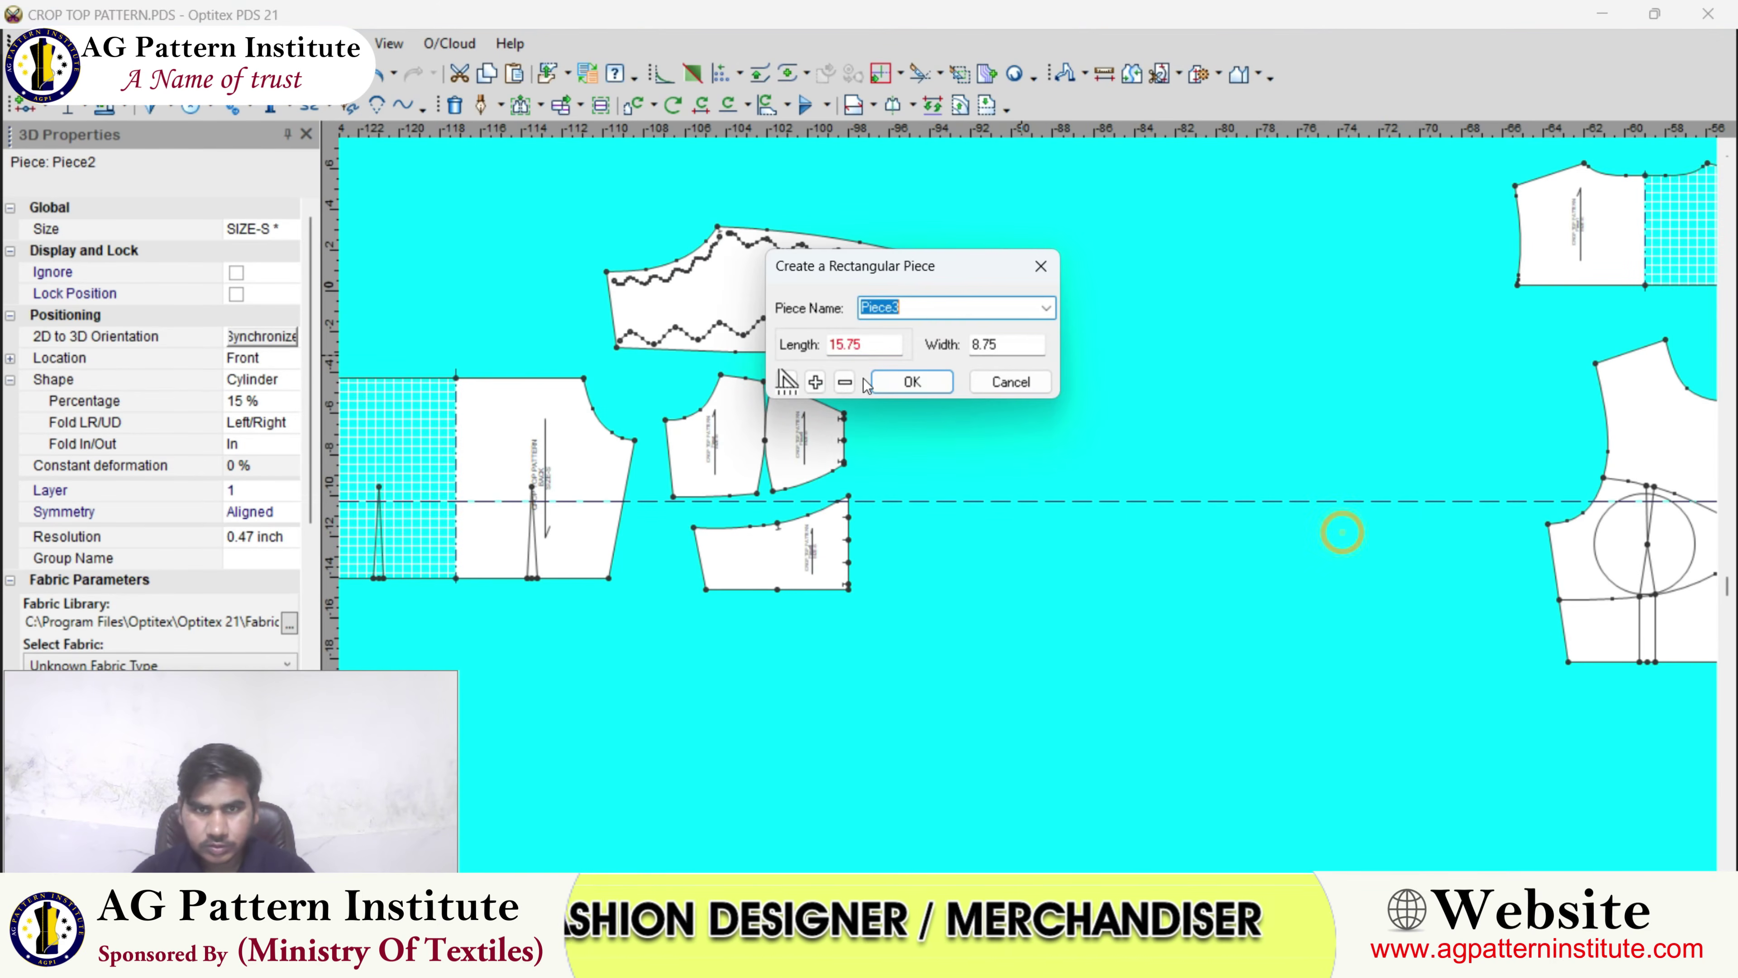
pyautogui.press('BackSpace')
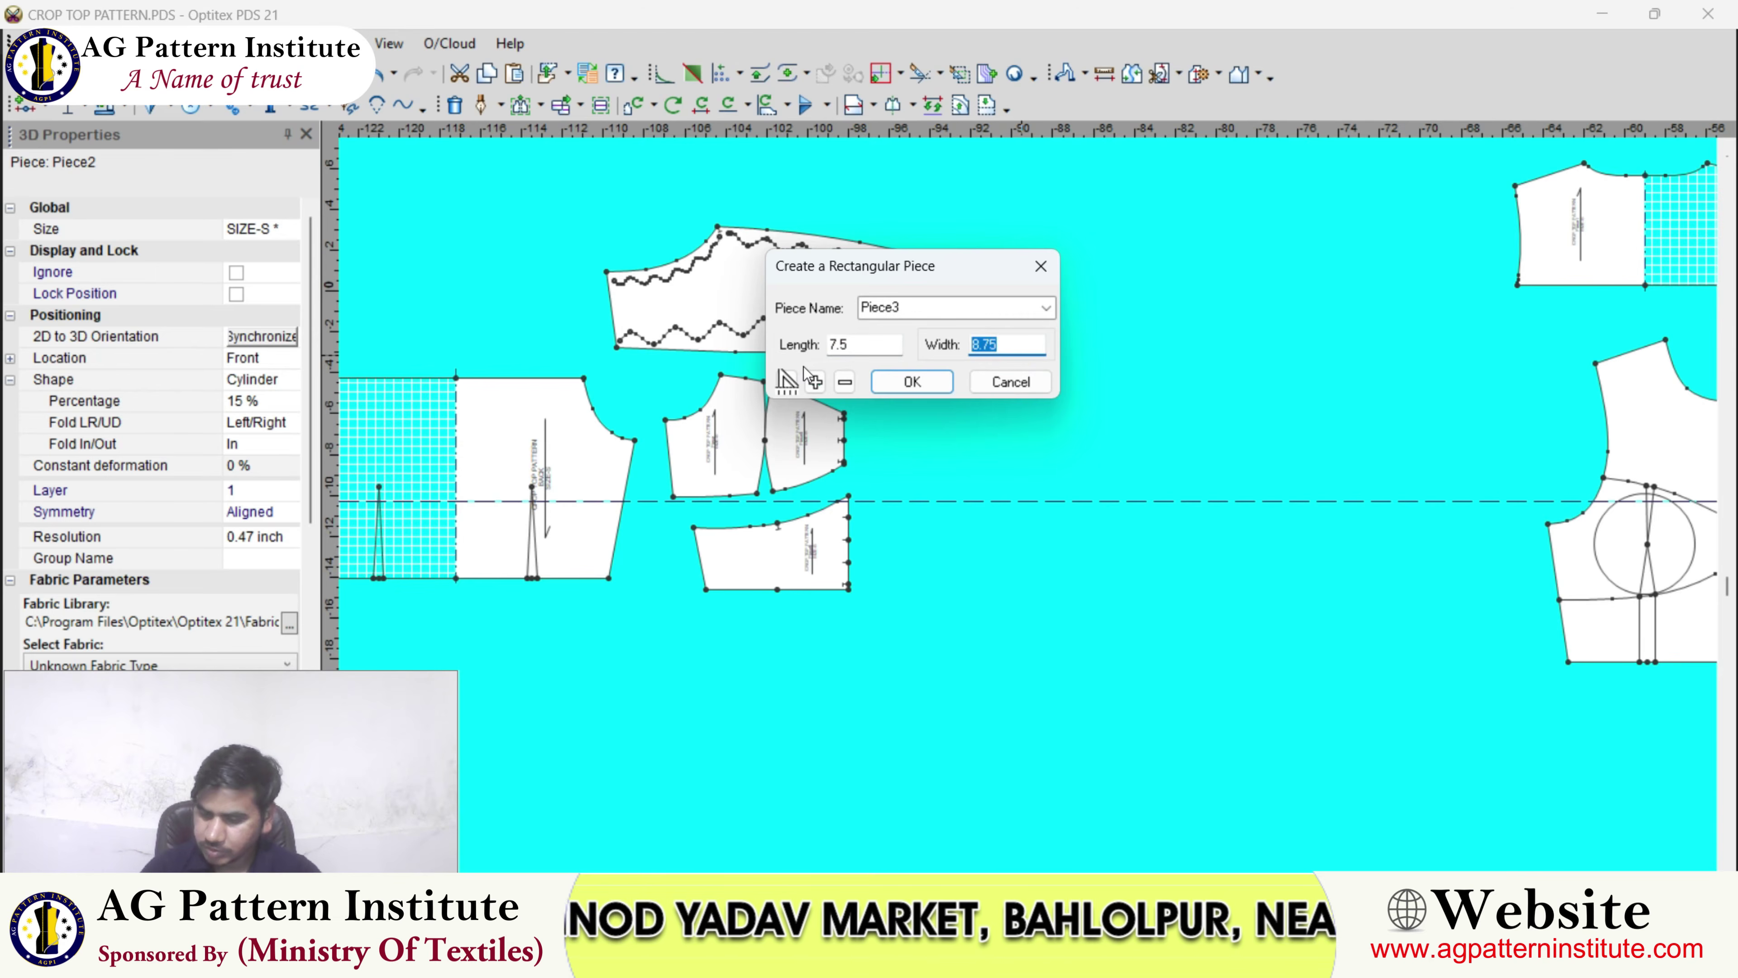
pyautogui.write('6.5')
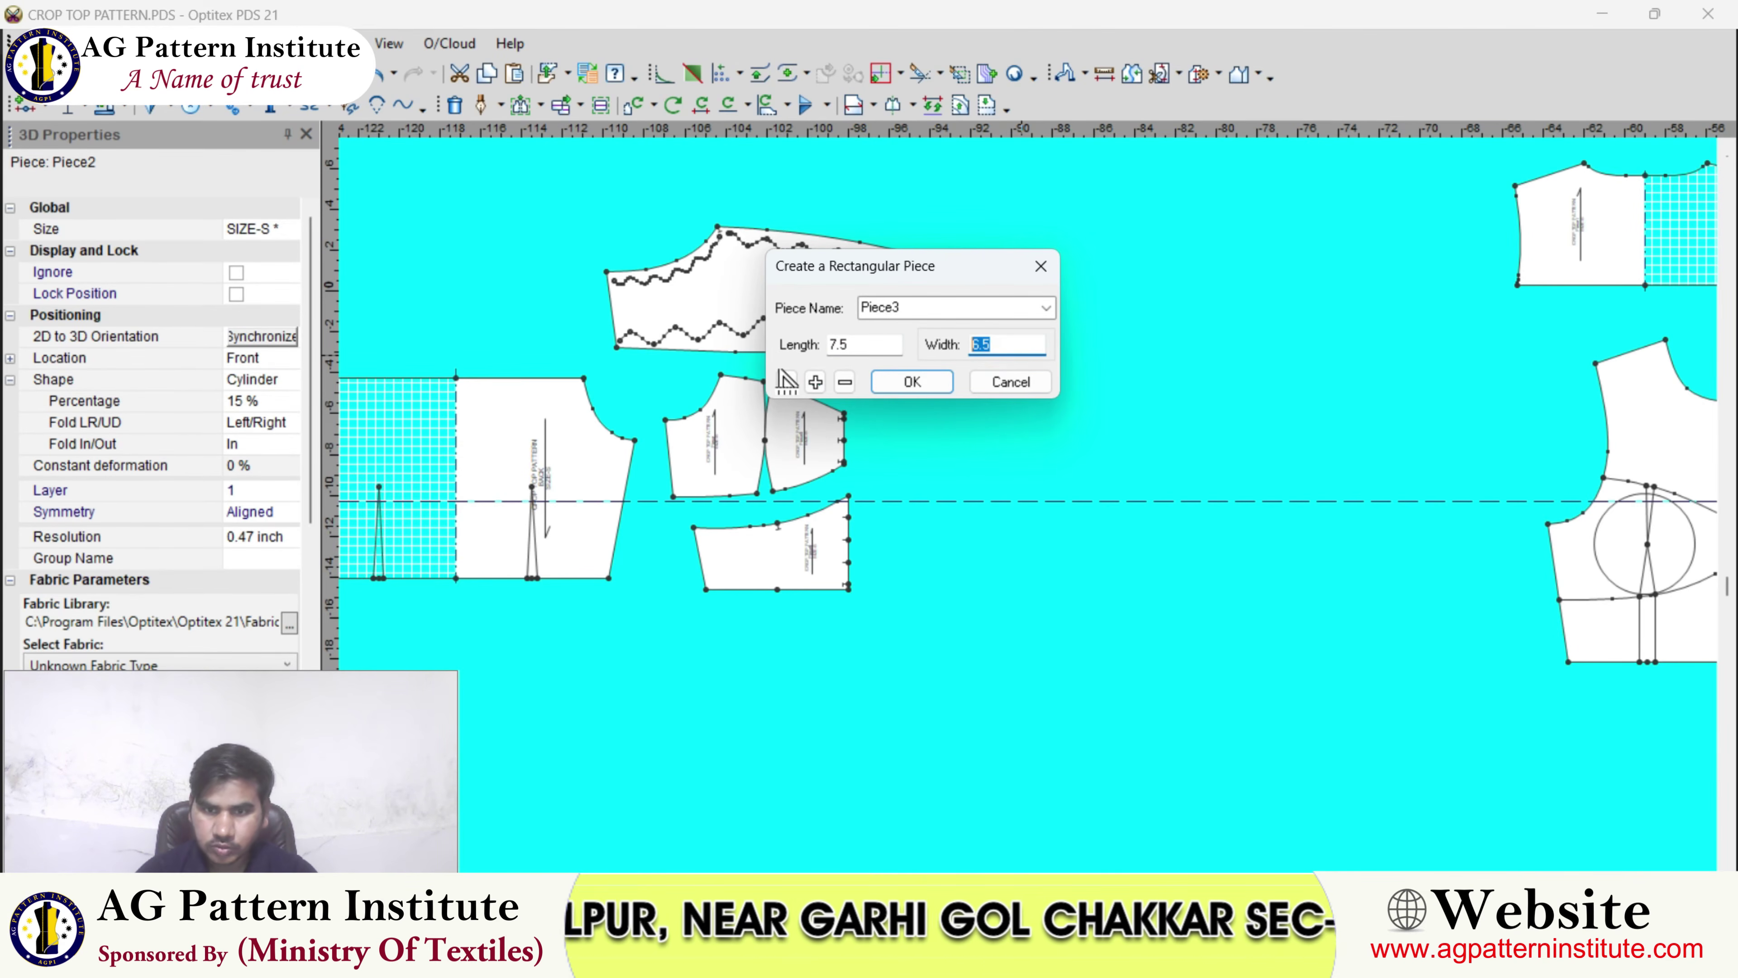
# - Check the sleeve in the reference photo, set the rectangle's width to 6, and create the piece with the name SLEEVE
pyautogui.hotkey('alt', 'Tab')
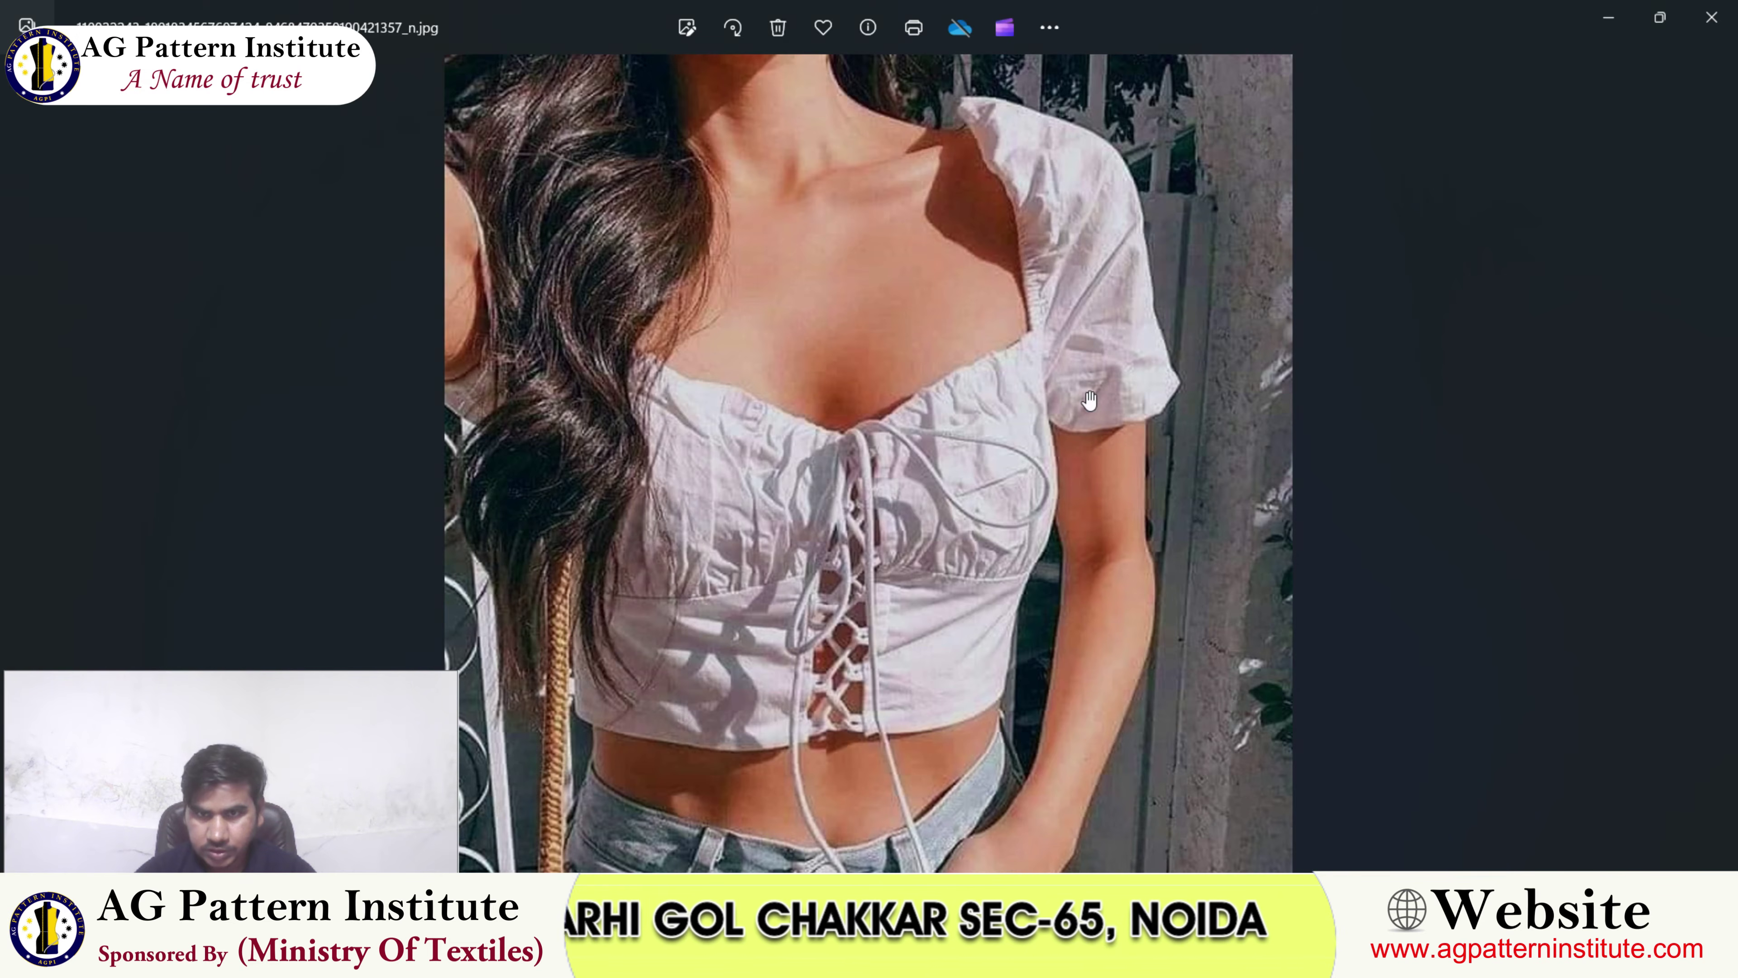
pyautogui.hotkey('alt', 'Tab')
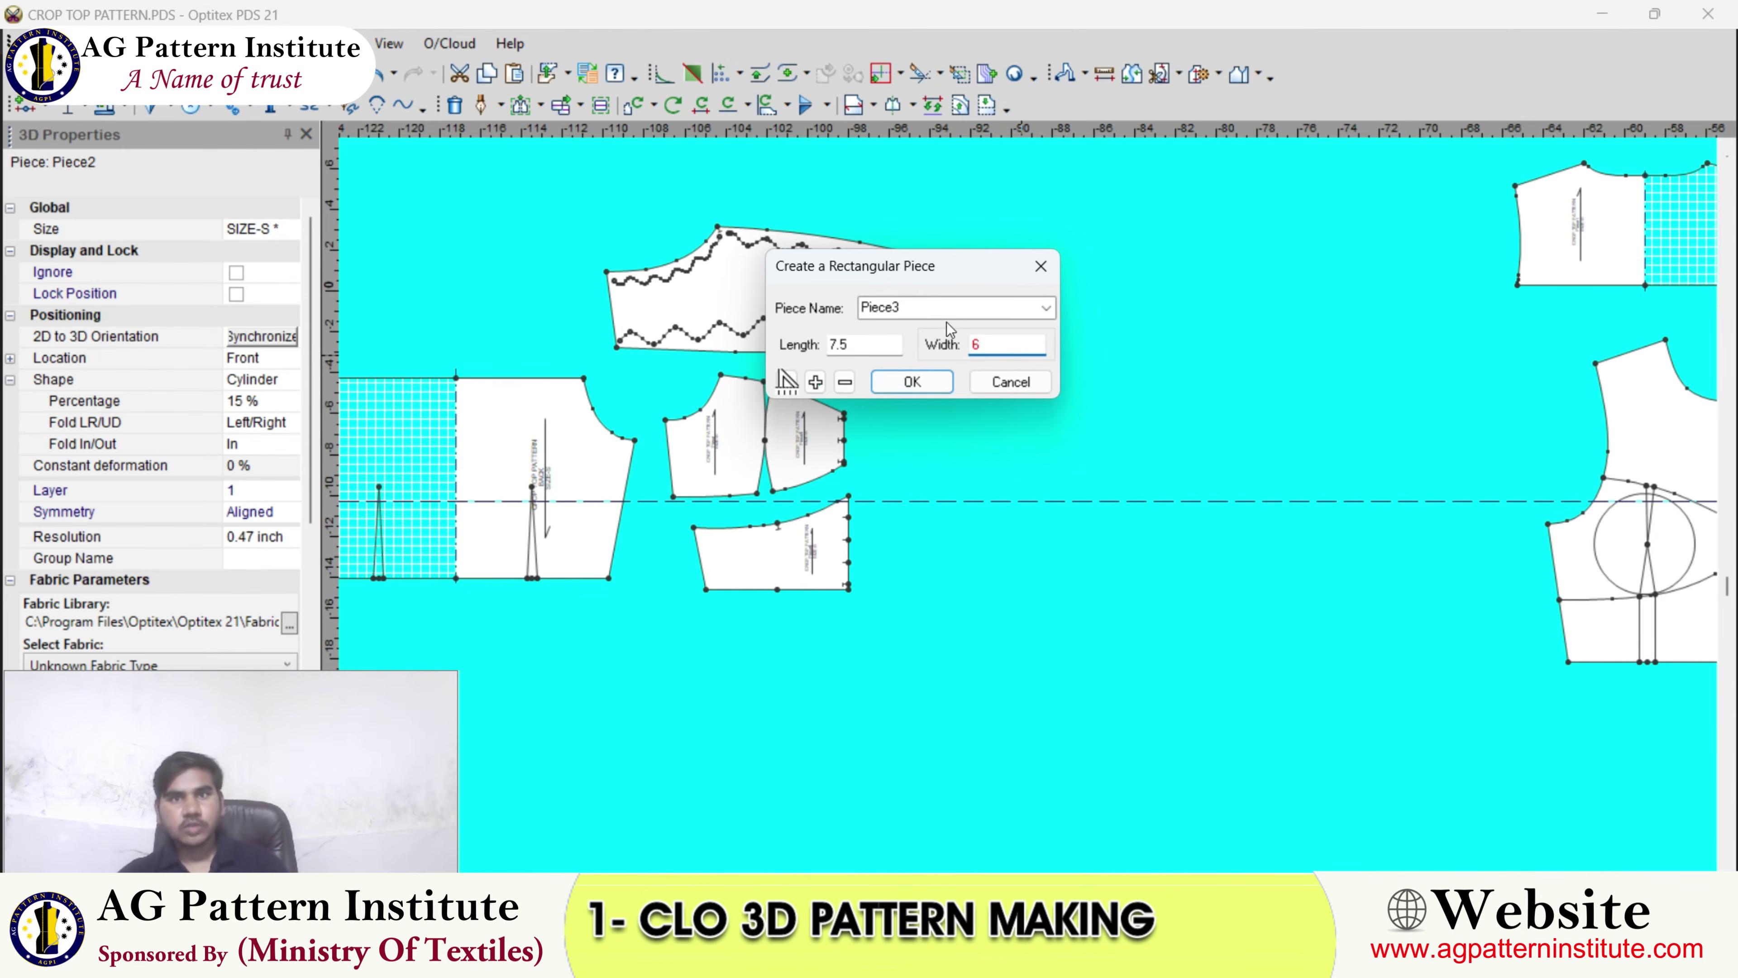
pyautogui.click(890, 319)
pyautogui.write('S')
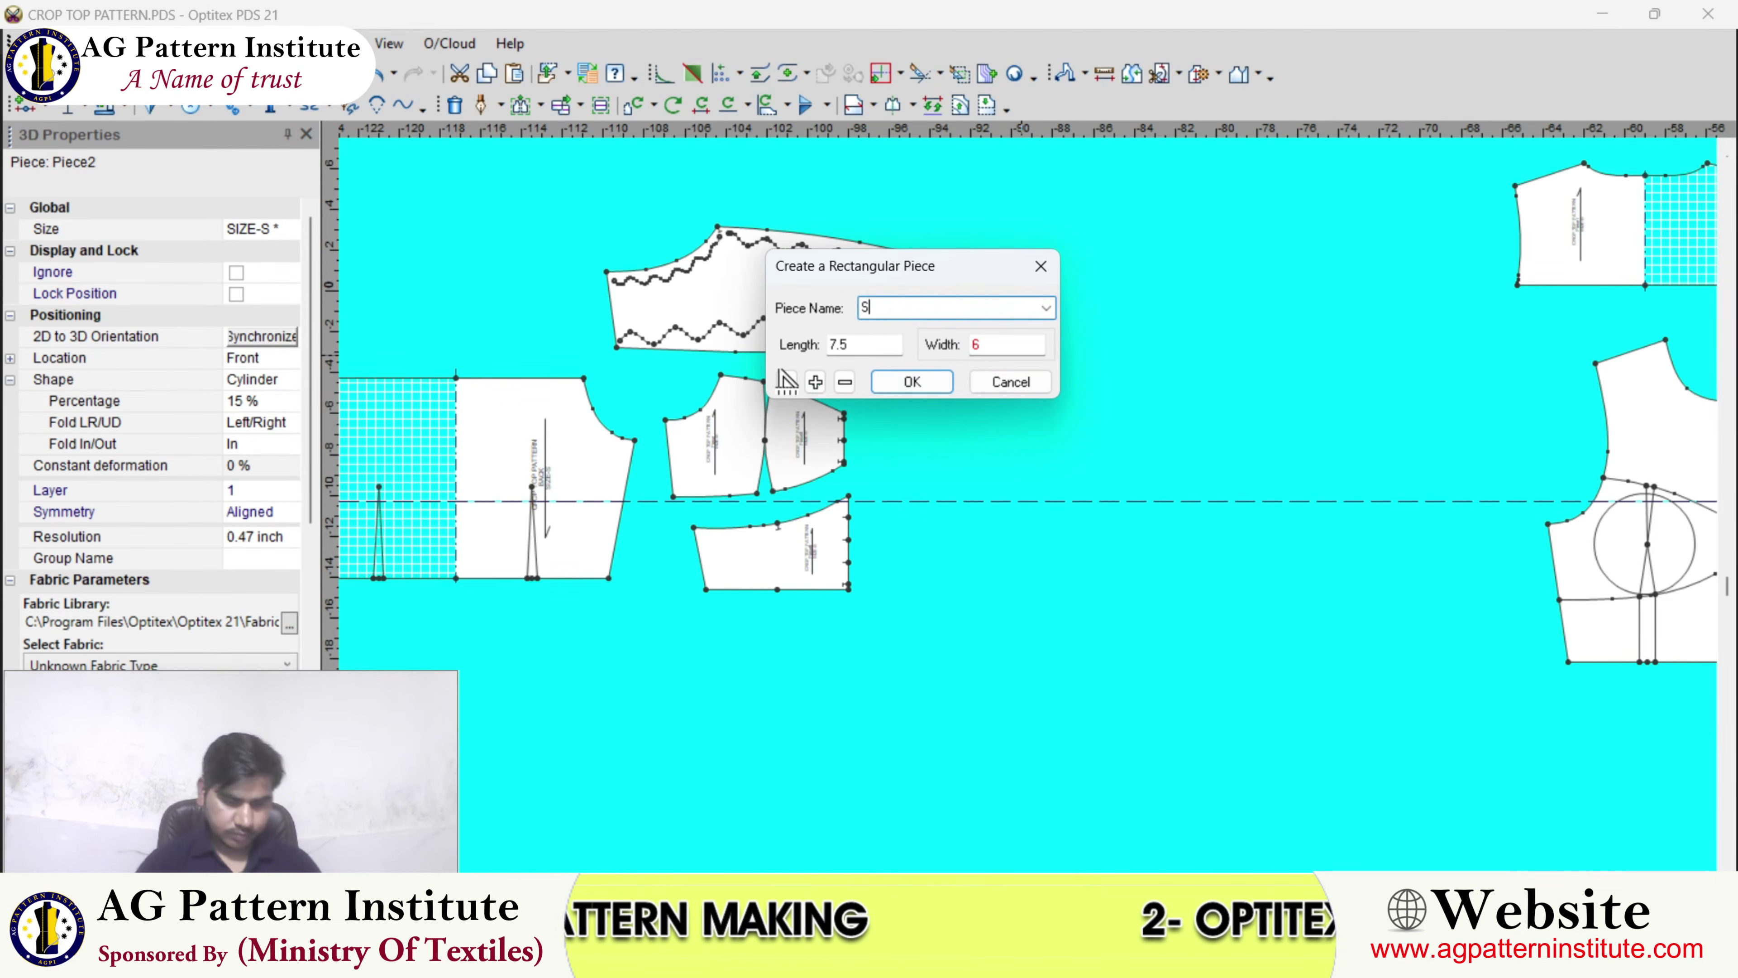
pyautogui.write('LEEVE')
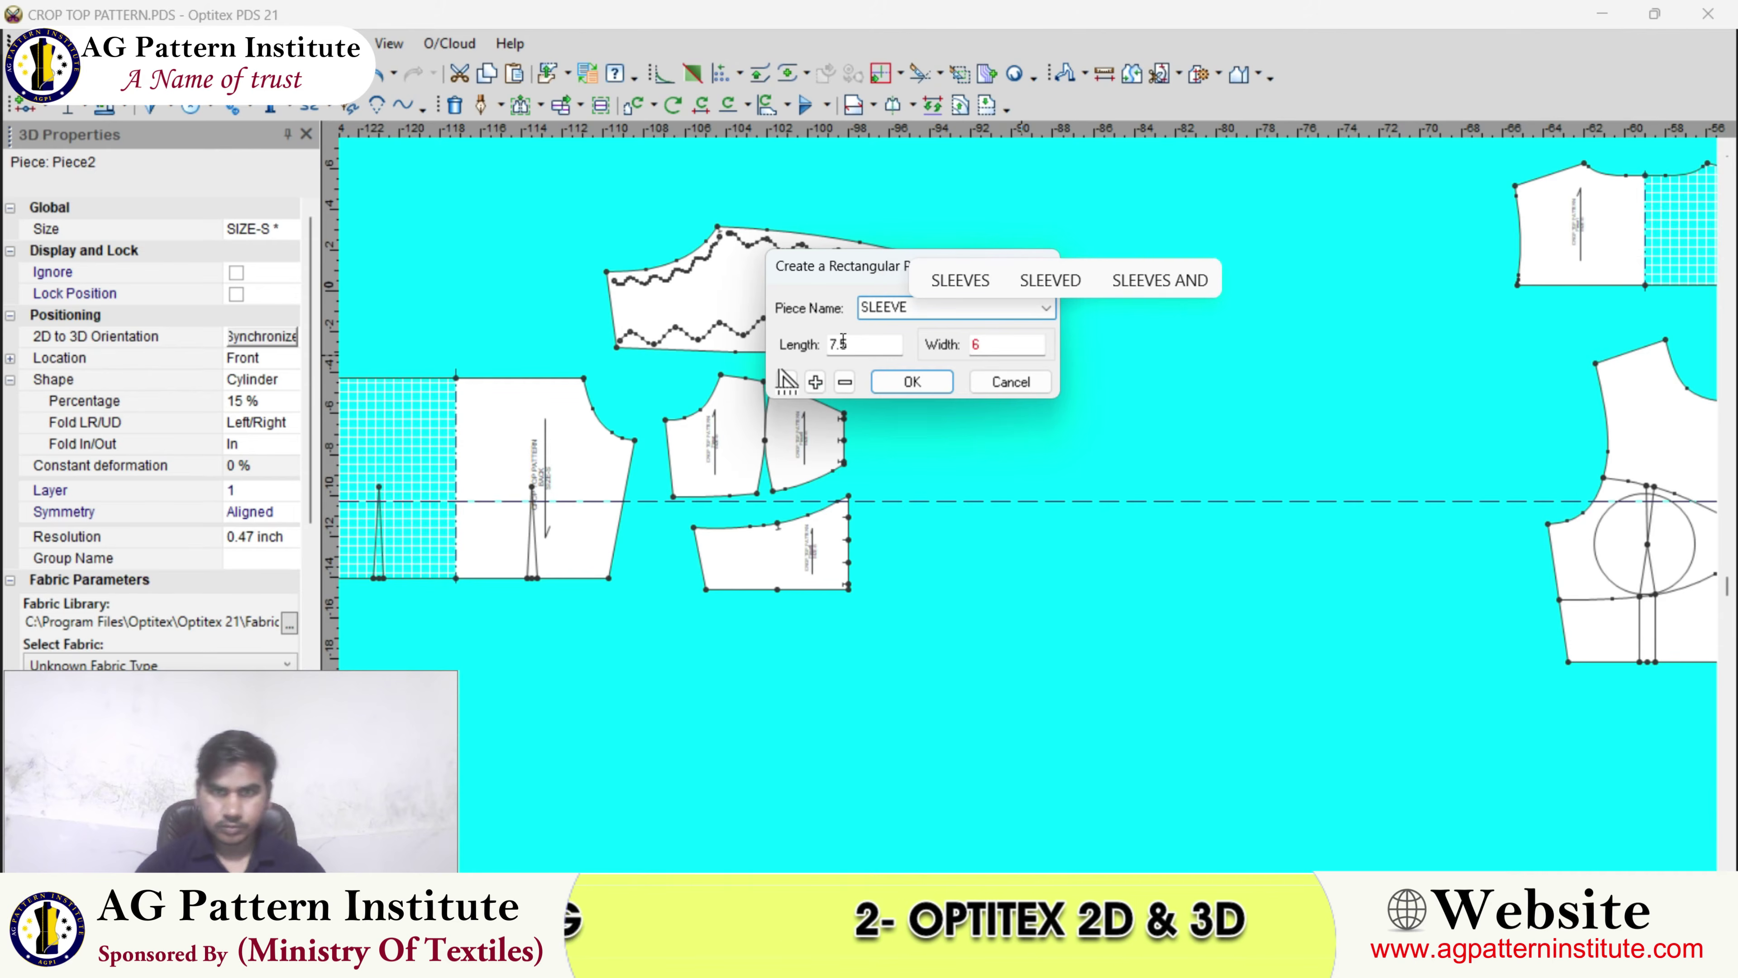
pyautogui.click(912, 382)
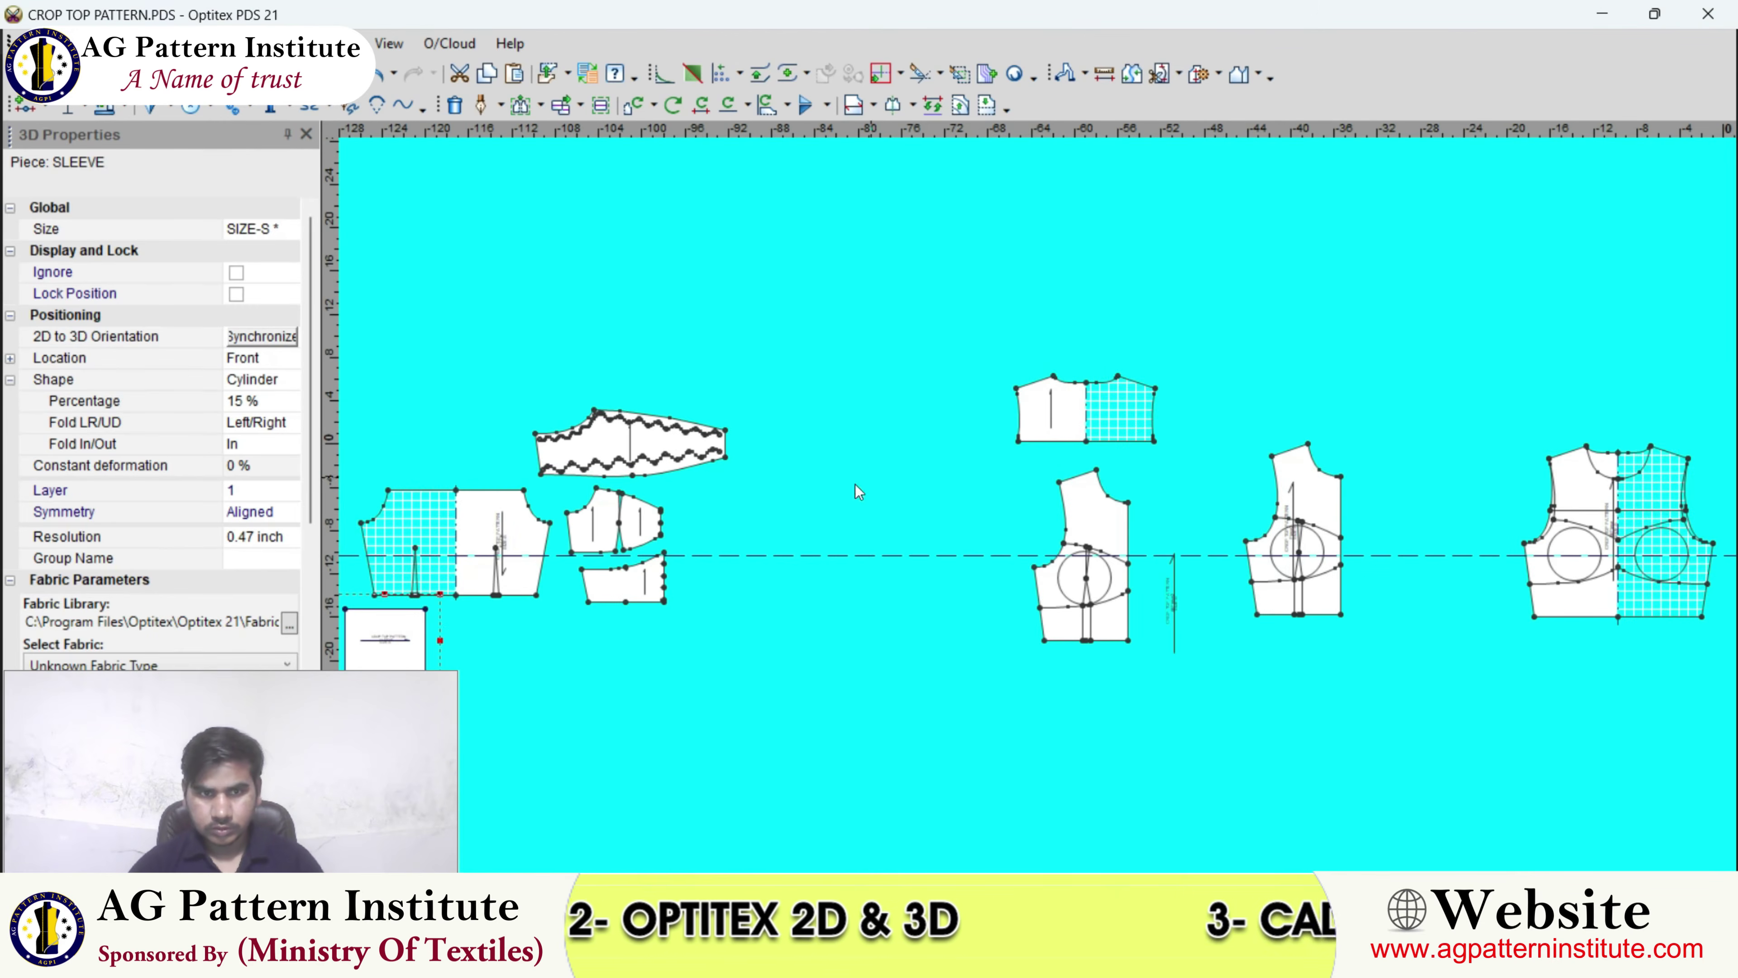
# - Place the SLEEVE rectangle in the open space below the back bodice piece
pyautogui.scroll(-4, 494, 669)
pyautogui.scroll(7, 1029, 508)
pyautogui.moveTo(1028, 505); pyautogui.dragTo(1078, 576)
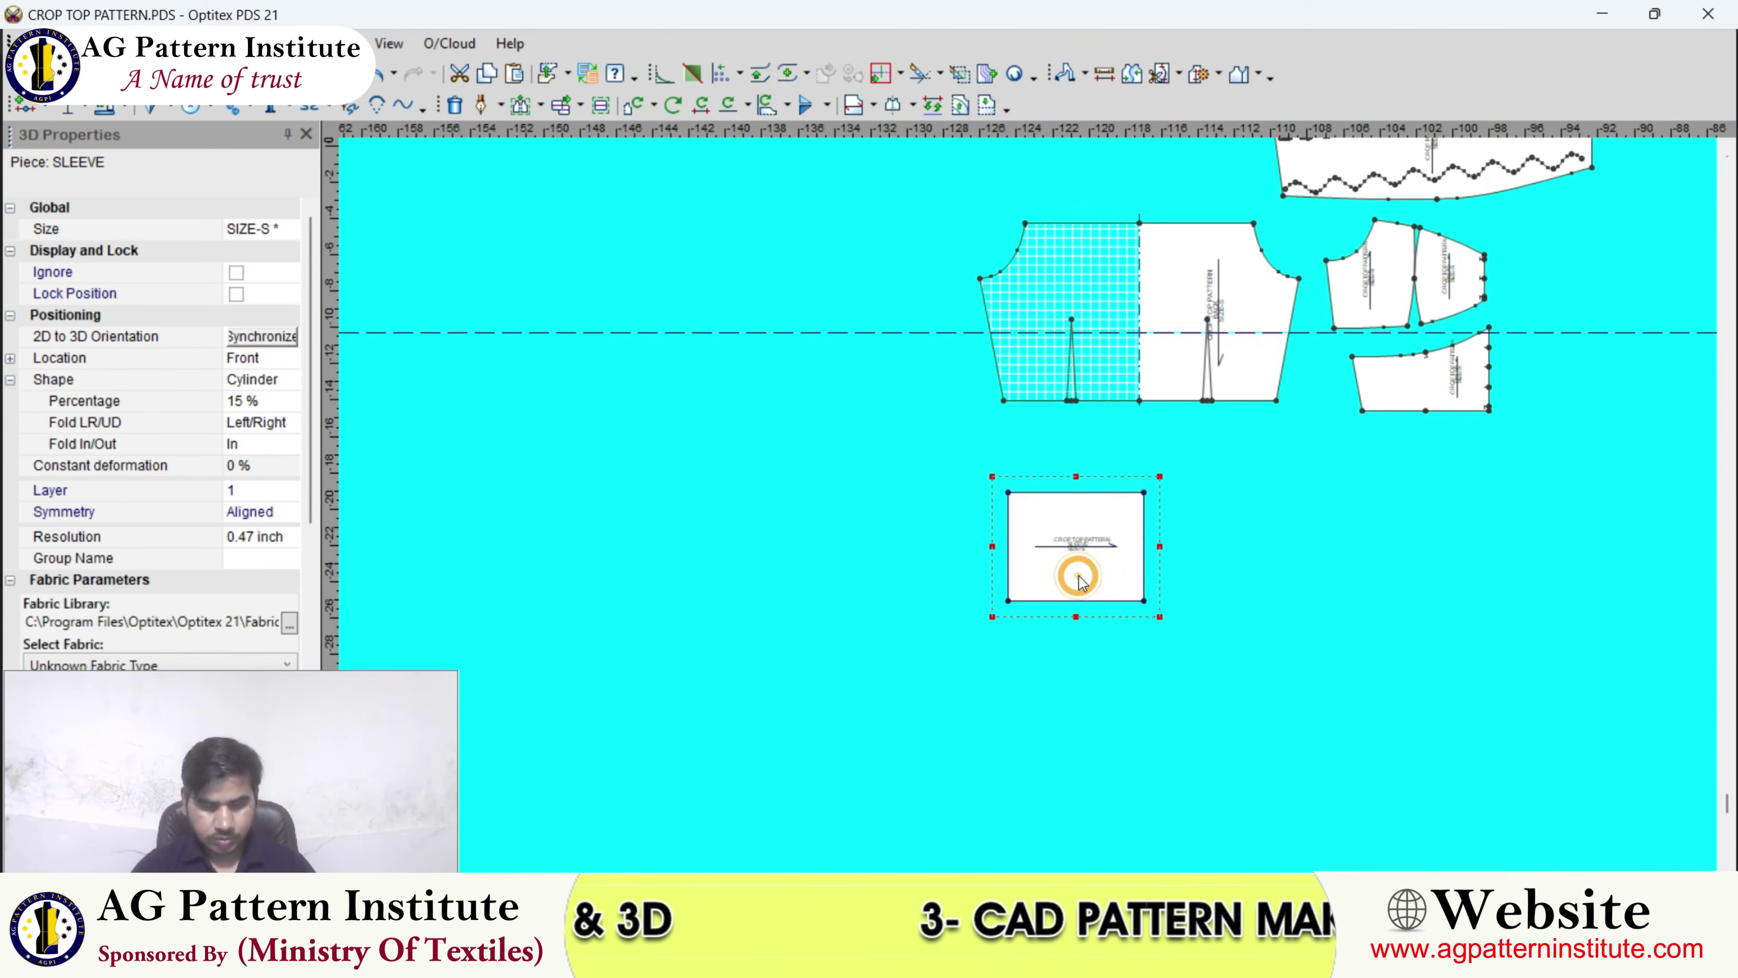
# - Add a grade point on the SLEEVE rectangle's upper edge, 2 from the previous corner and 5.5 from the next
pyautogui.scroll(2, 1080, 581)
pyautogui.click(879, 390)
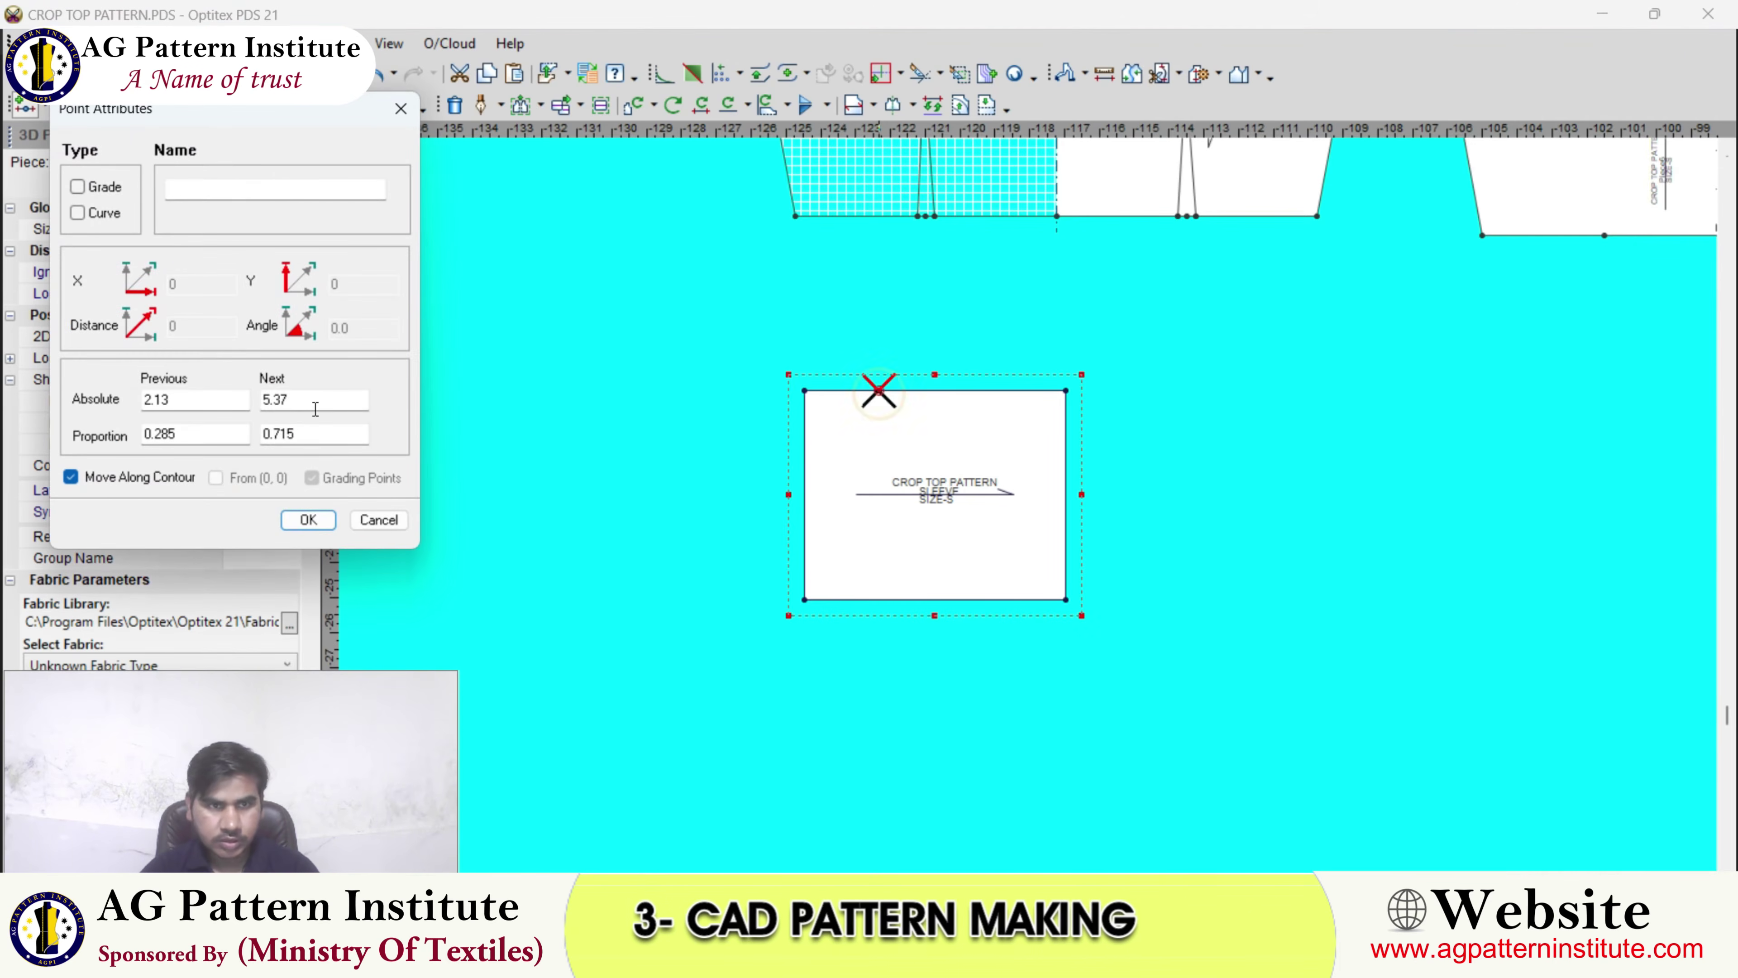
pyautogui.write('5.5')
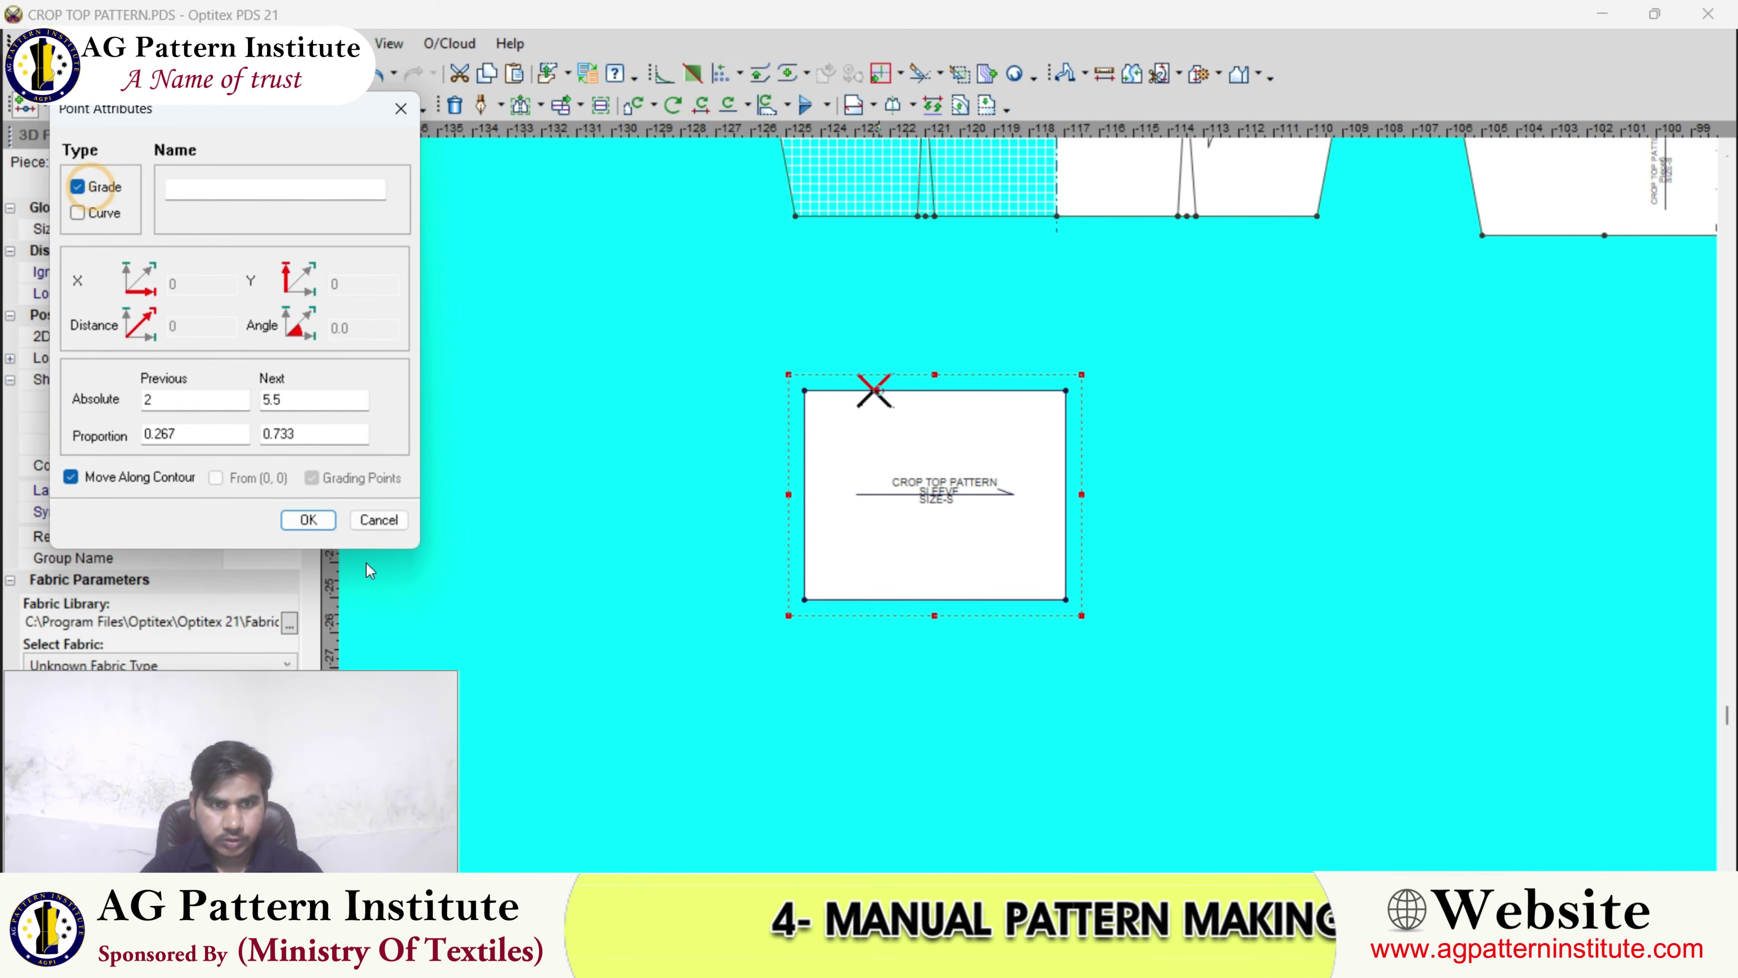
pyautogui.click(308, 519)
pyautogui.scroll(1, 1067, 489)
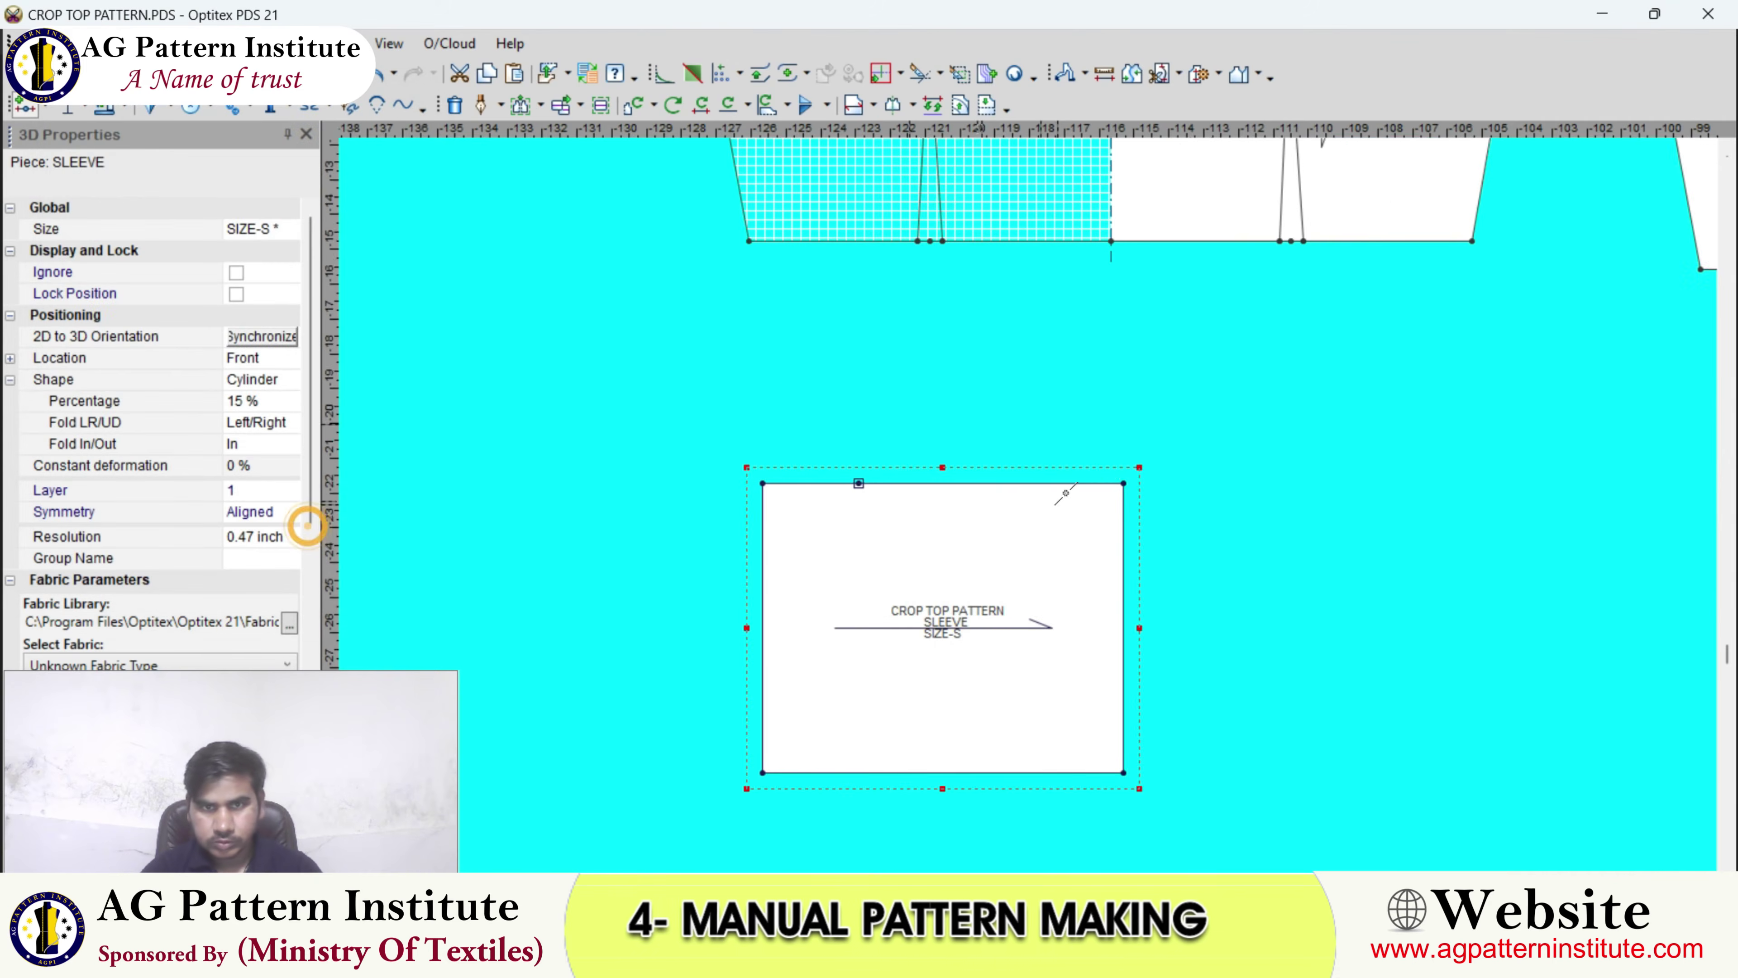
# - Delete the rectangle's upper-right corner point so a slanted edge runs from the new point to the lower-right corner
pyautogui.click(1123, 482)
pyautogui.scroll(-1, 1124, 482)
pyautogui.rightClick(987, 459)
pyautogui.click(993, 474)
# - Move a point on the lower half of the sleeve's slanted edge outward to bow it into a convex cap curve
pyautogui.scroll(1, 994, 474)
pyautogui.press('m')
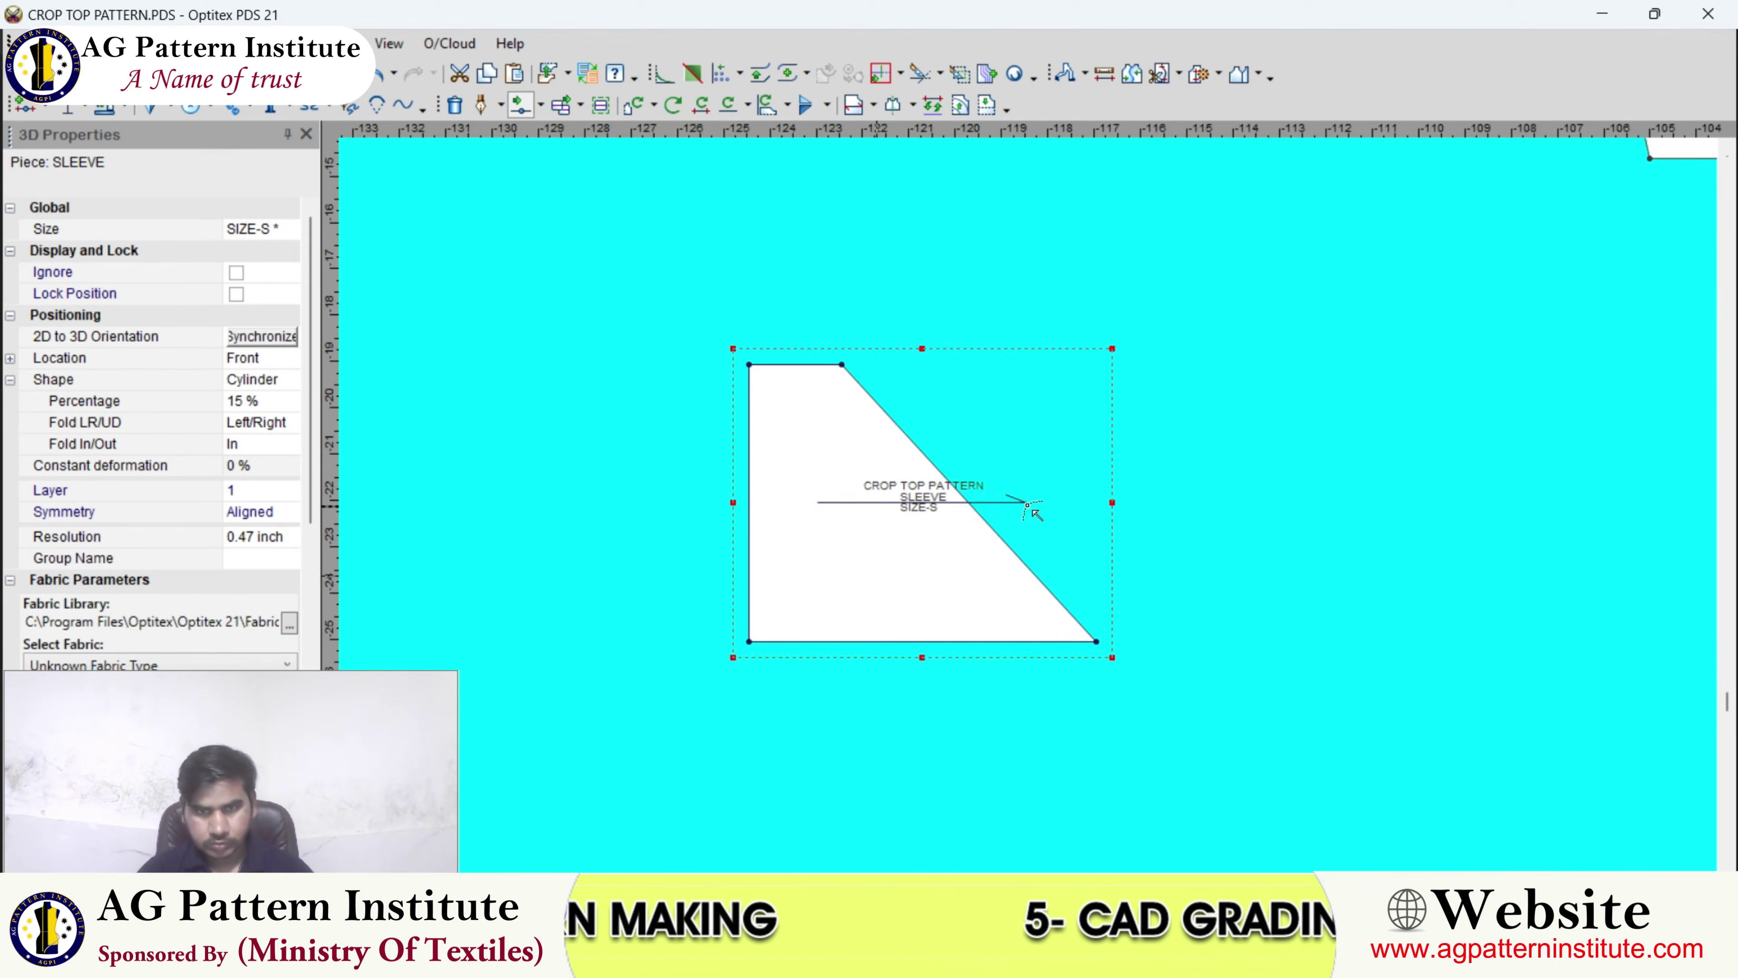
pyautogui.scroll(1, 1033, 512)
pyautogui.click(1171, 424)
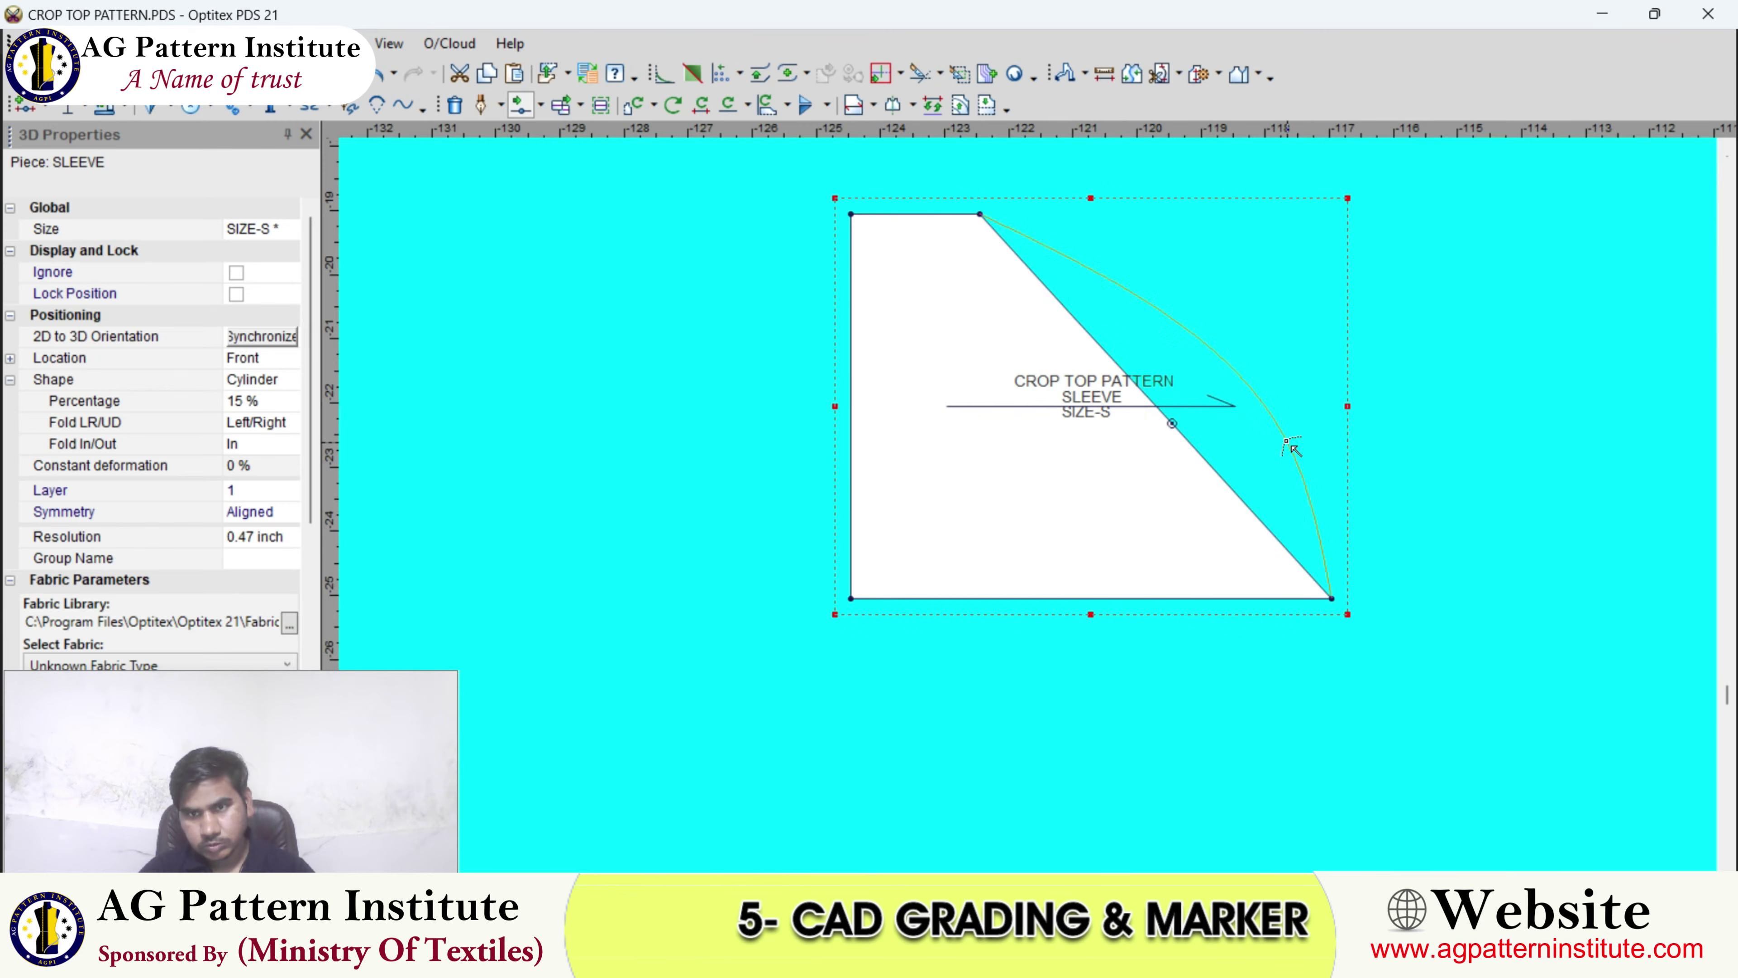
pyautogui.click(1301, 444)
pyautogui.press('Return')
pyautogui.scroll(1, 1127, 305)
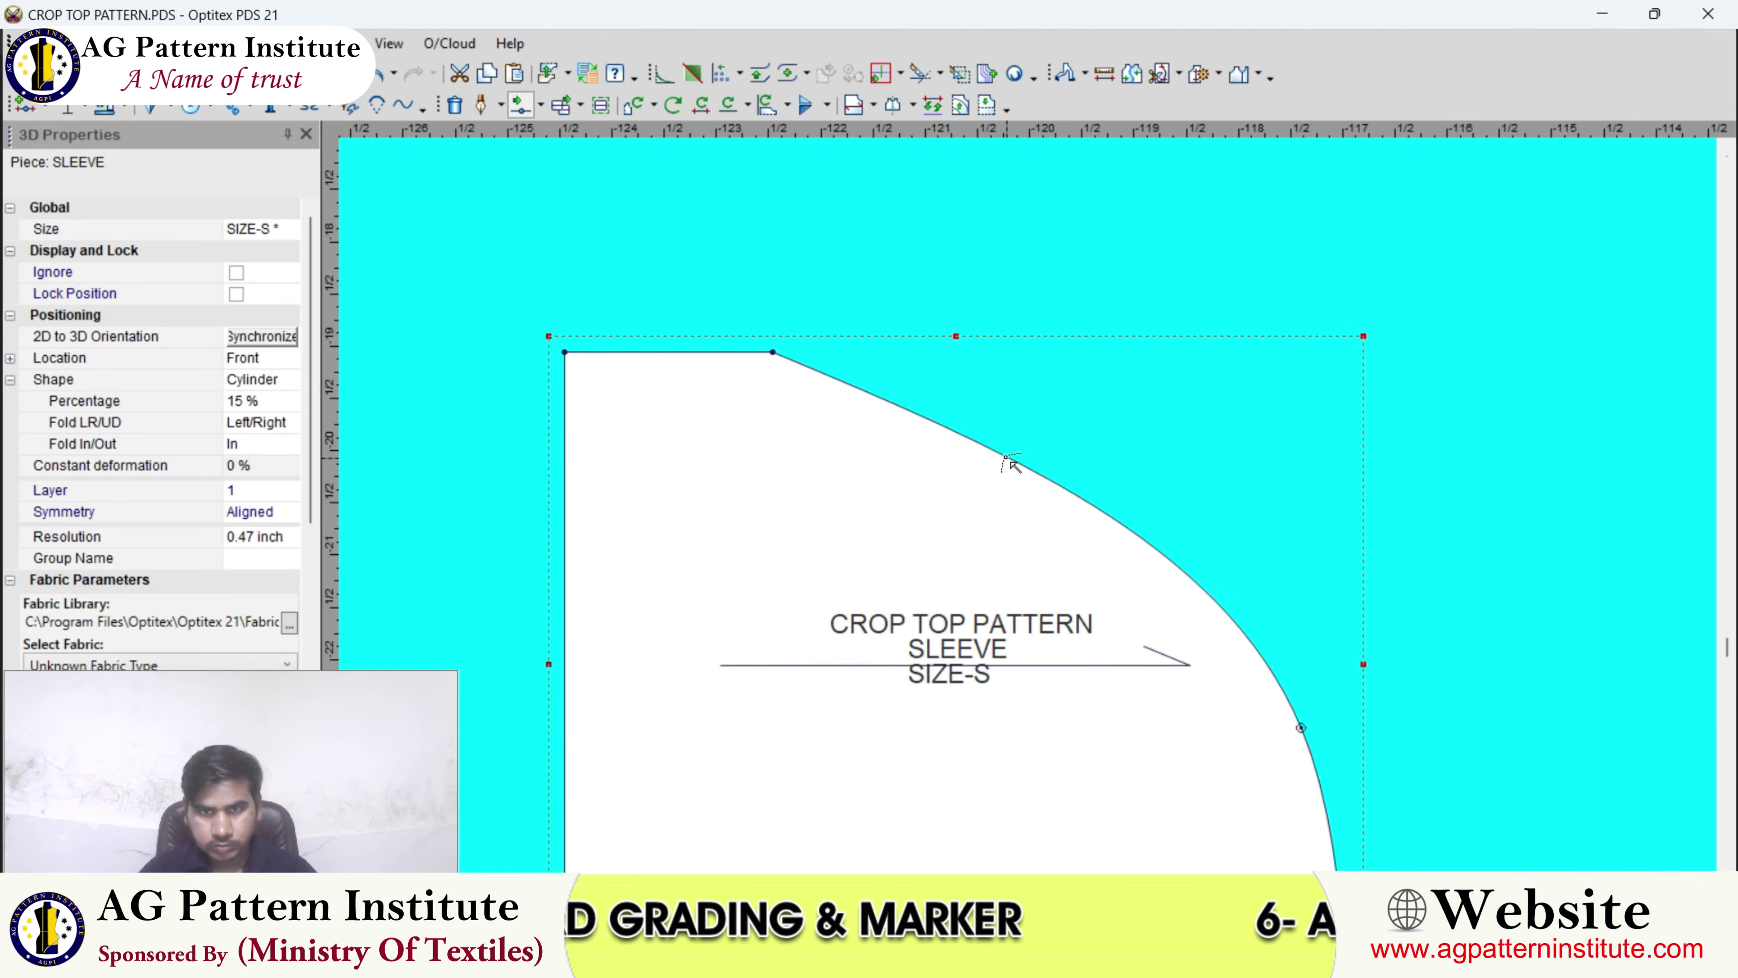
# - Pull a point on the upper part of the cap curve inward, just below the underarm corner, to form an S-shape
pyautogui.click(1006, 456)
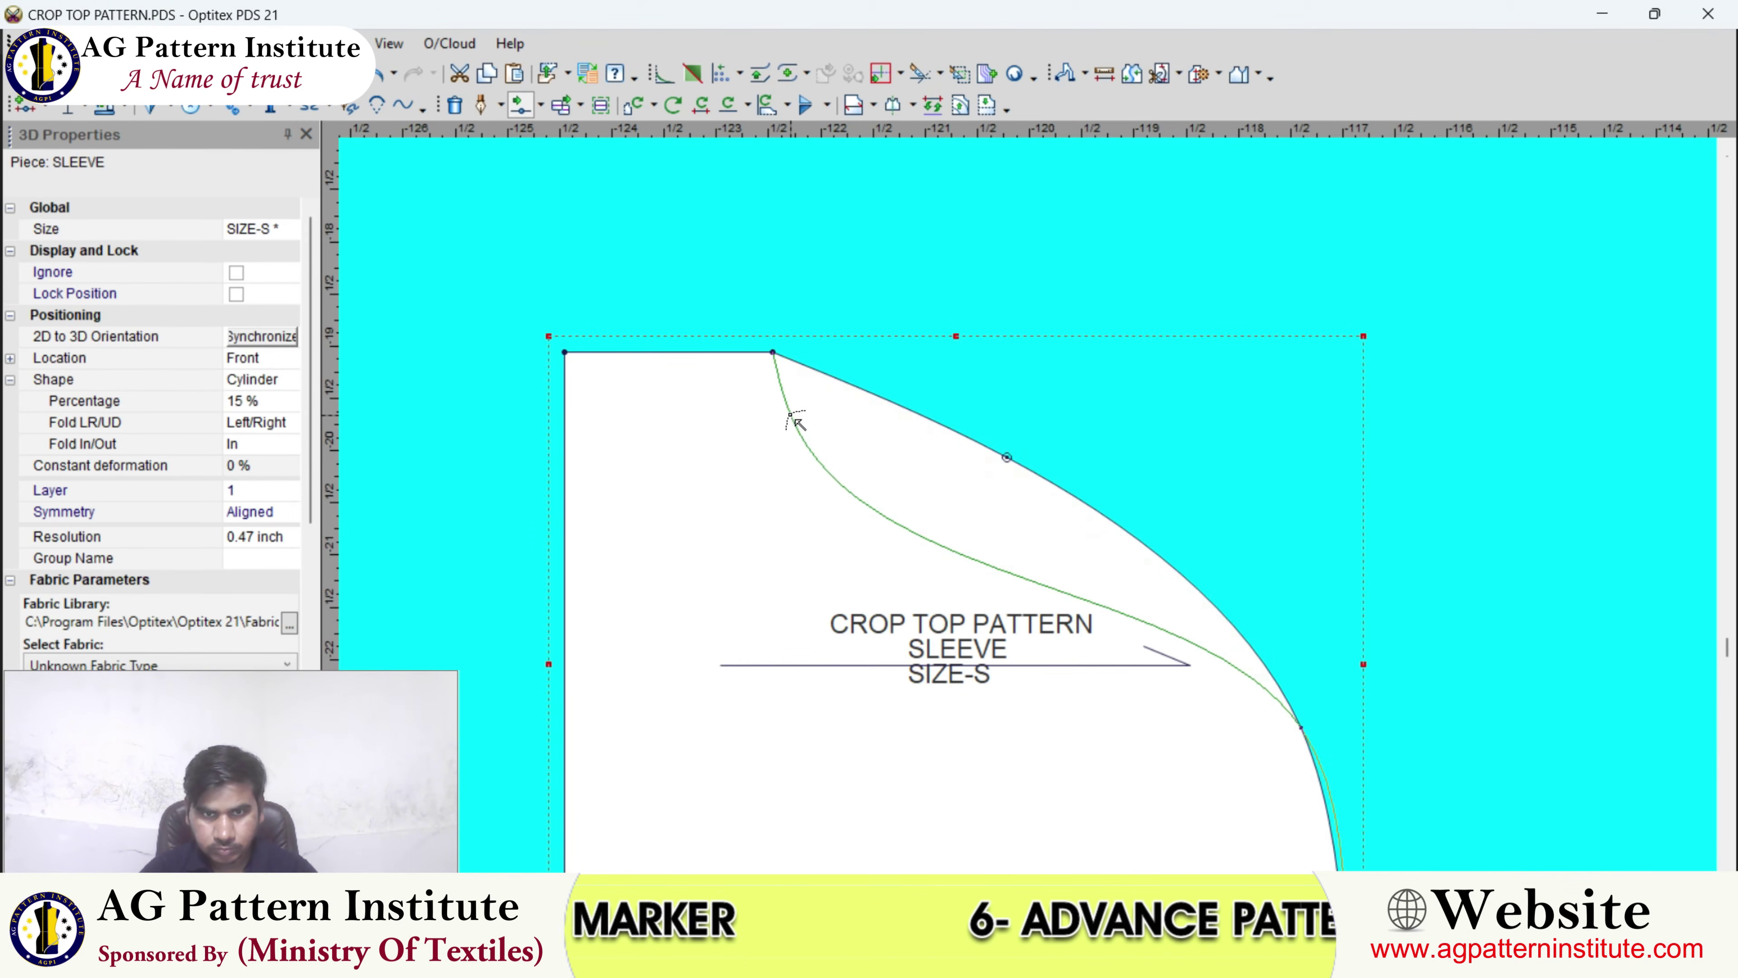
pyautogui.click(790, 416)
pyautogui.press('Return')
pyautogui.scroll(-1, 787, 411)
pyautogui.scroll(1, 1039, 484)
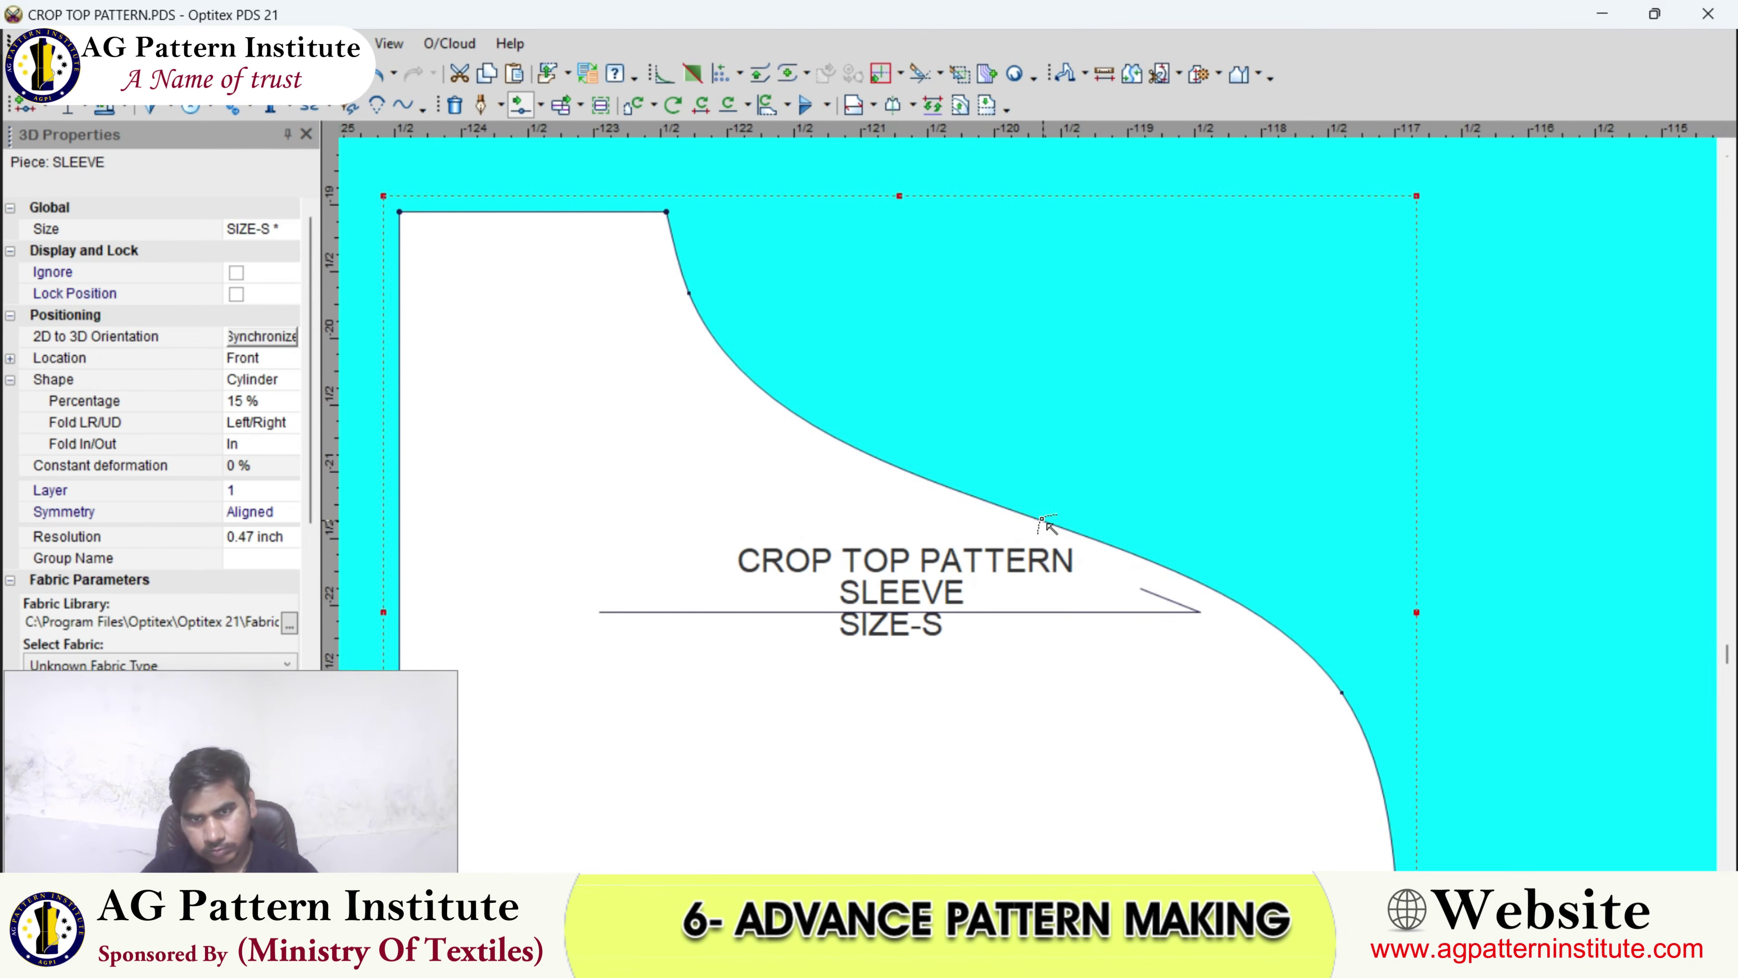
# - Move a point on the middle of the cap curve outward by 0.17 in X and 0.21 in Y
pyautogui.click(1065, 495)
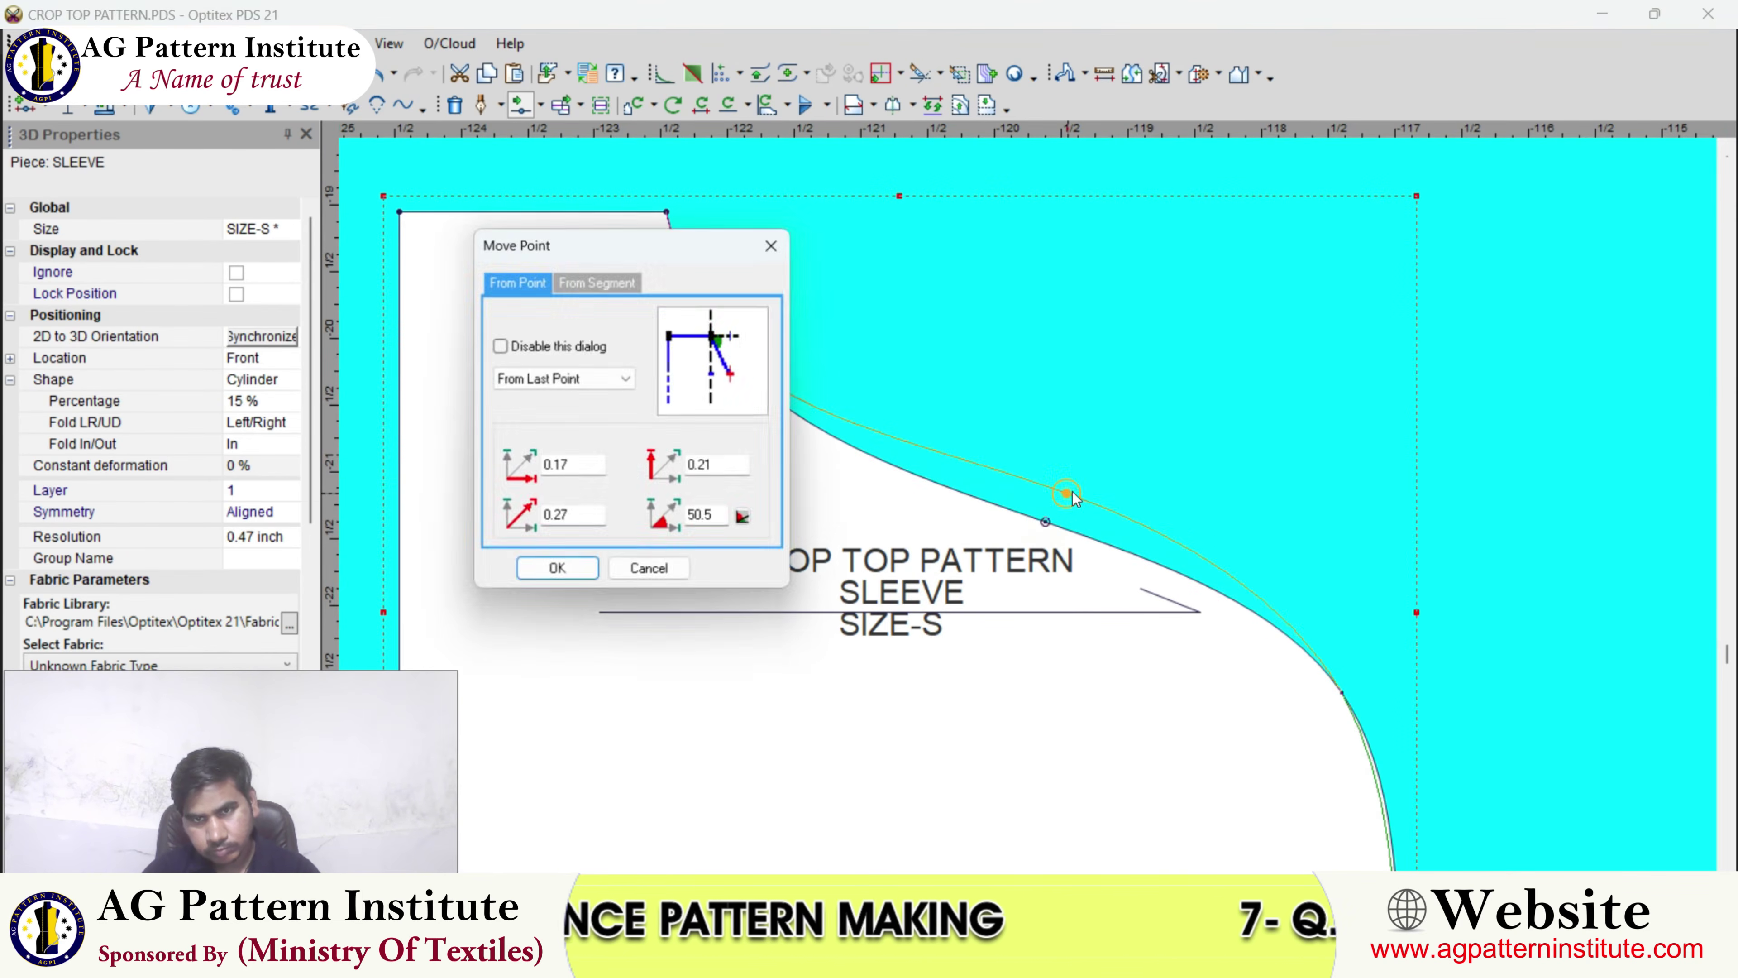
pyautogui.press('Return')
pyautogui.scroll(-1, 970, 499)
pyautogui.scroll(1, 859, 375)
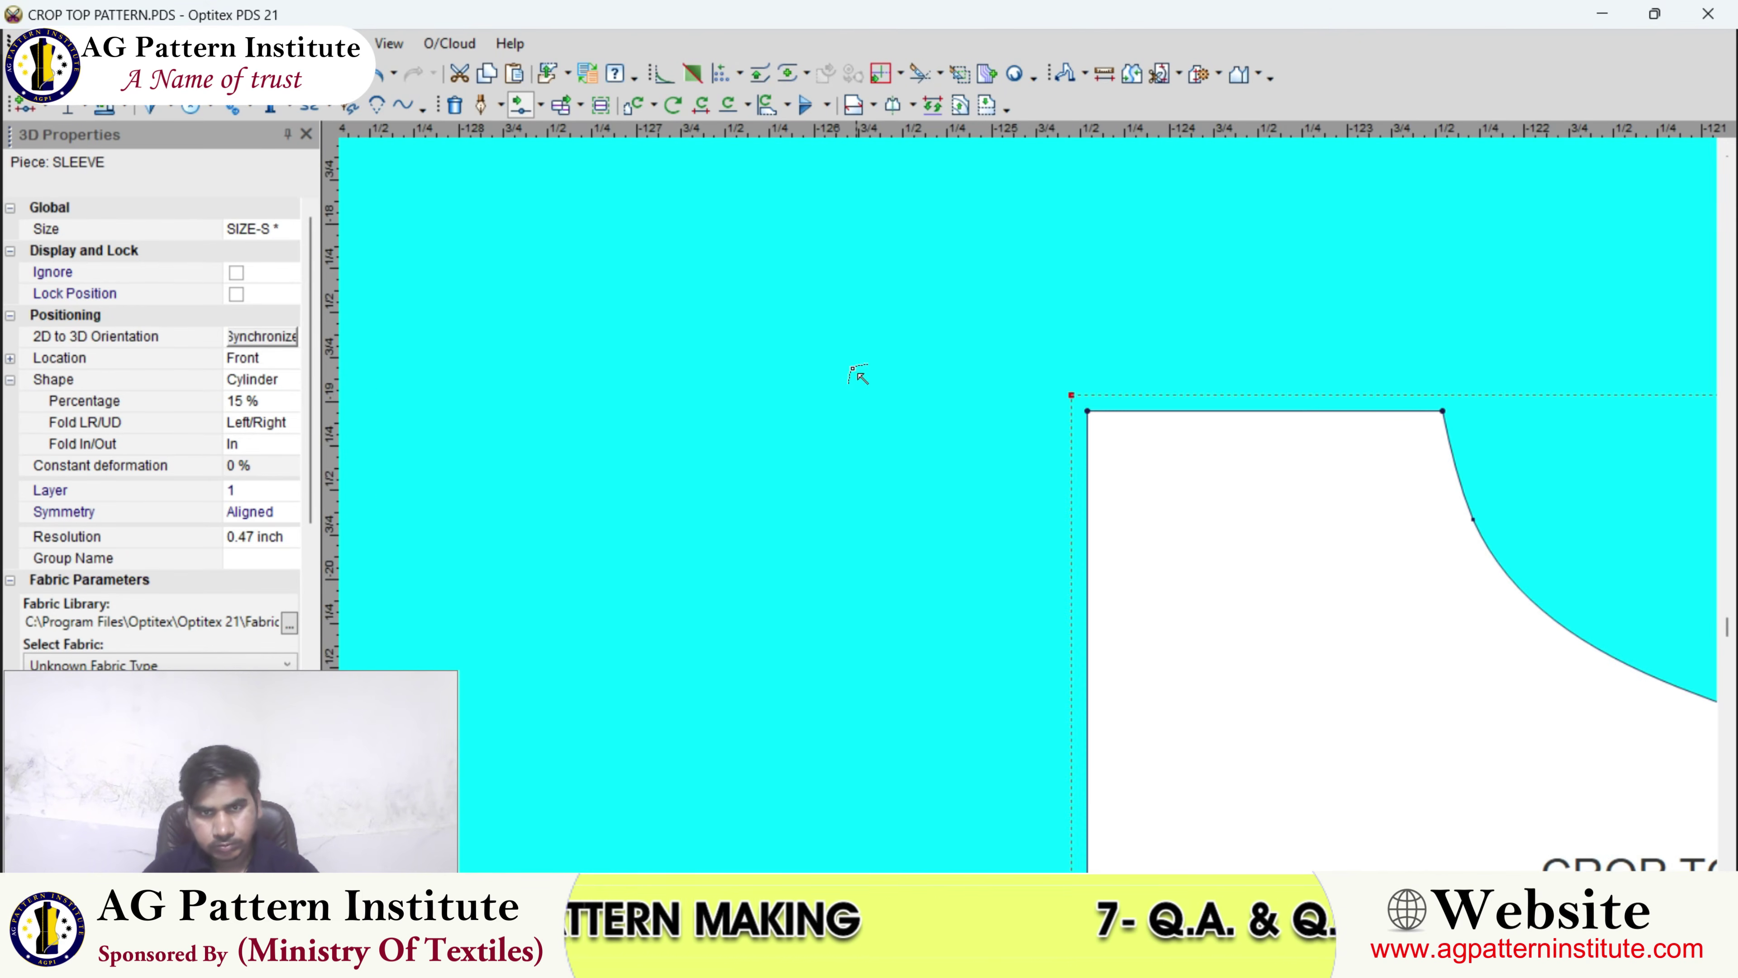
# - Lower the hem end of the short underarm edge by 0.16, with an X shift of -0.01
pyautogui.click(1088, 411)
pyautogui.click(1085, 439)
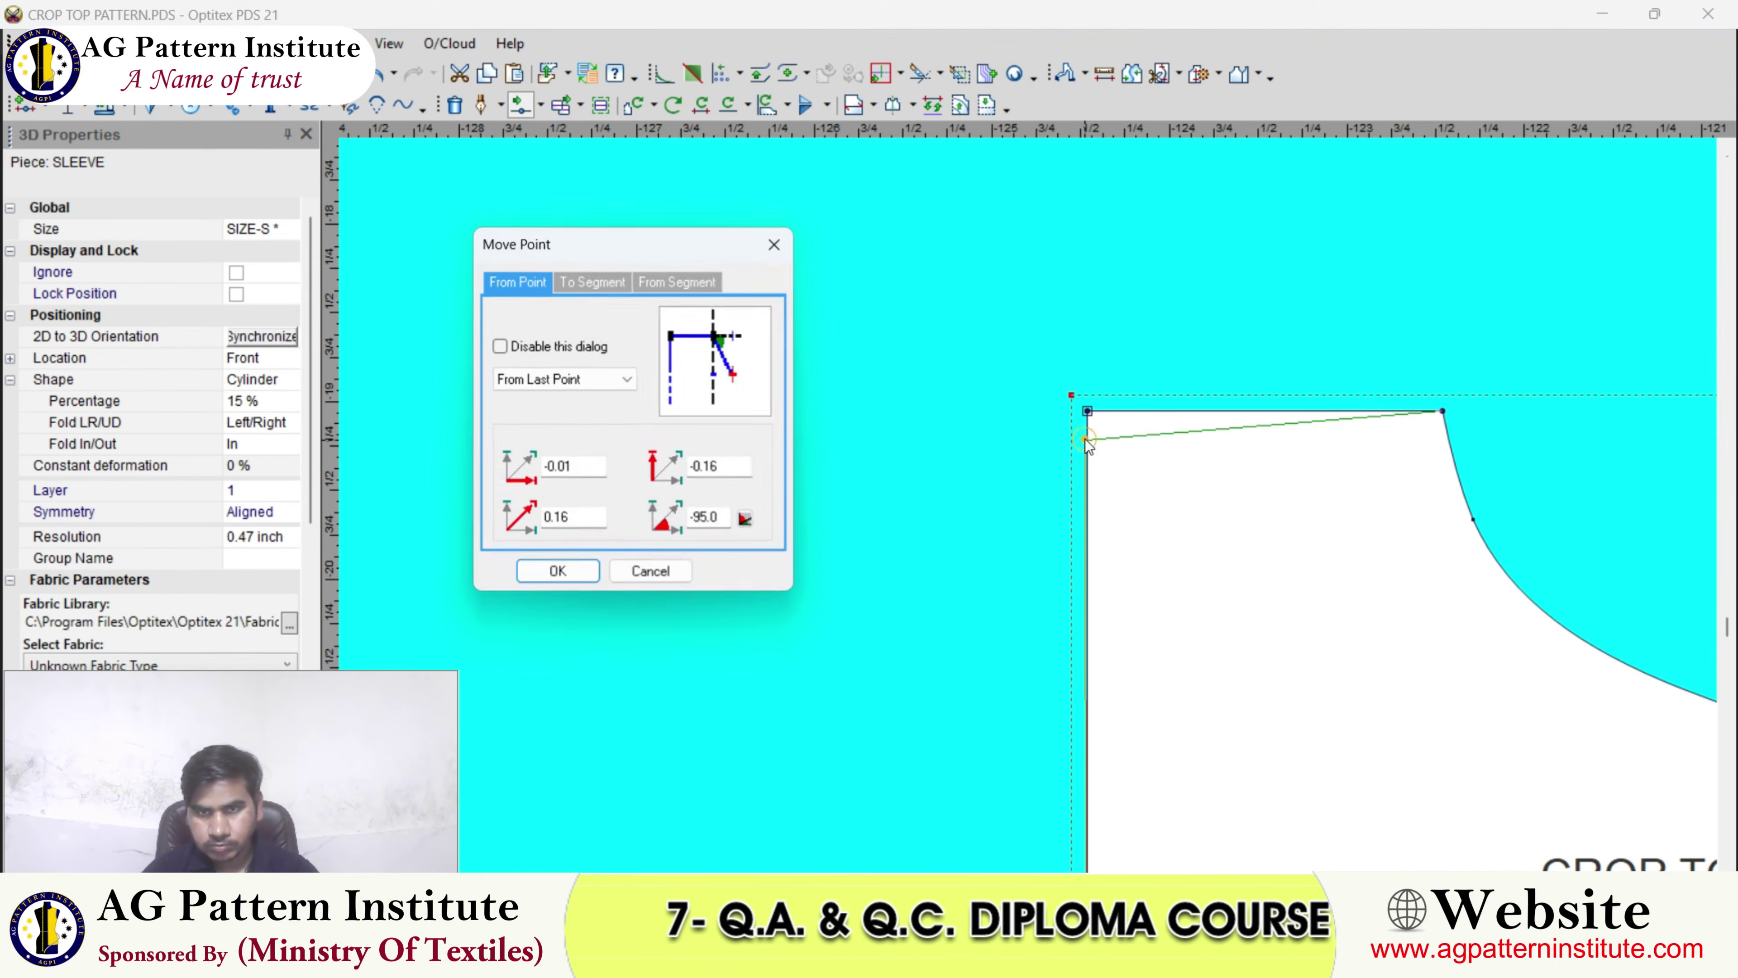
pyautogui.press('Return')
pyautogui.scroll(-1, 1030, 493)
pyautogui.scroll(1, 1060, 527)
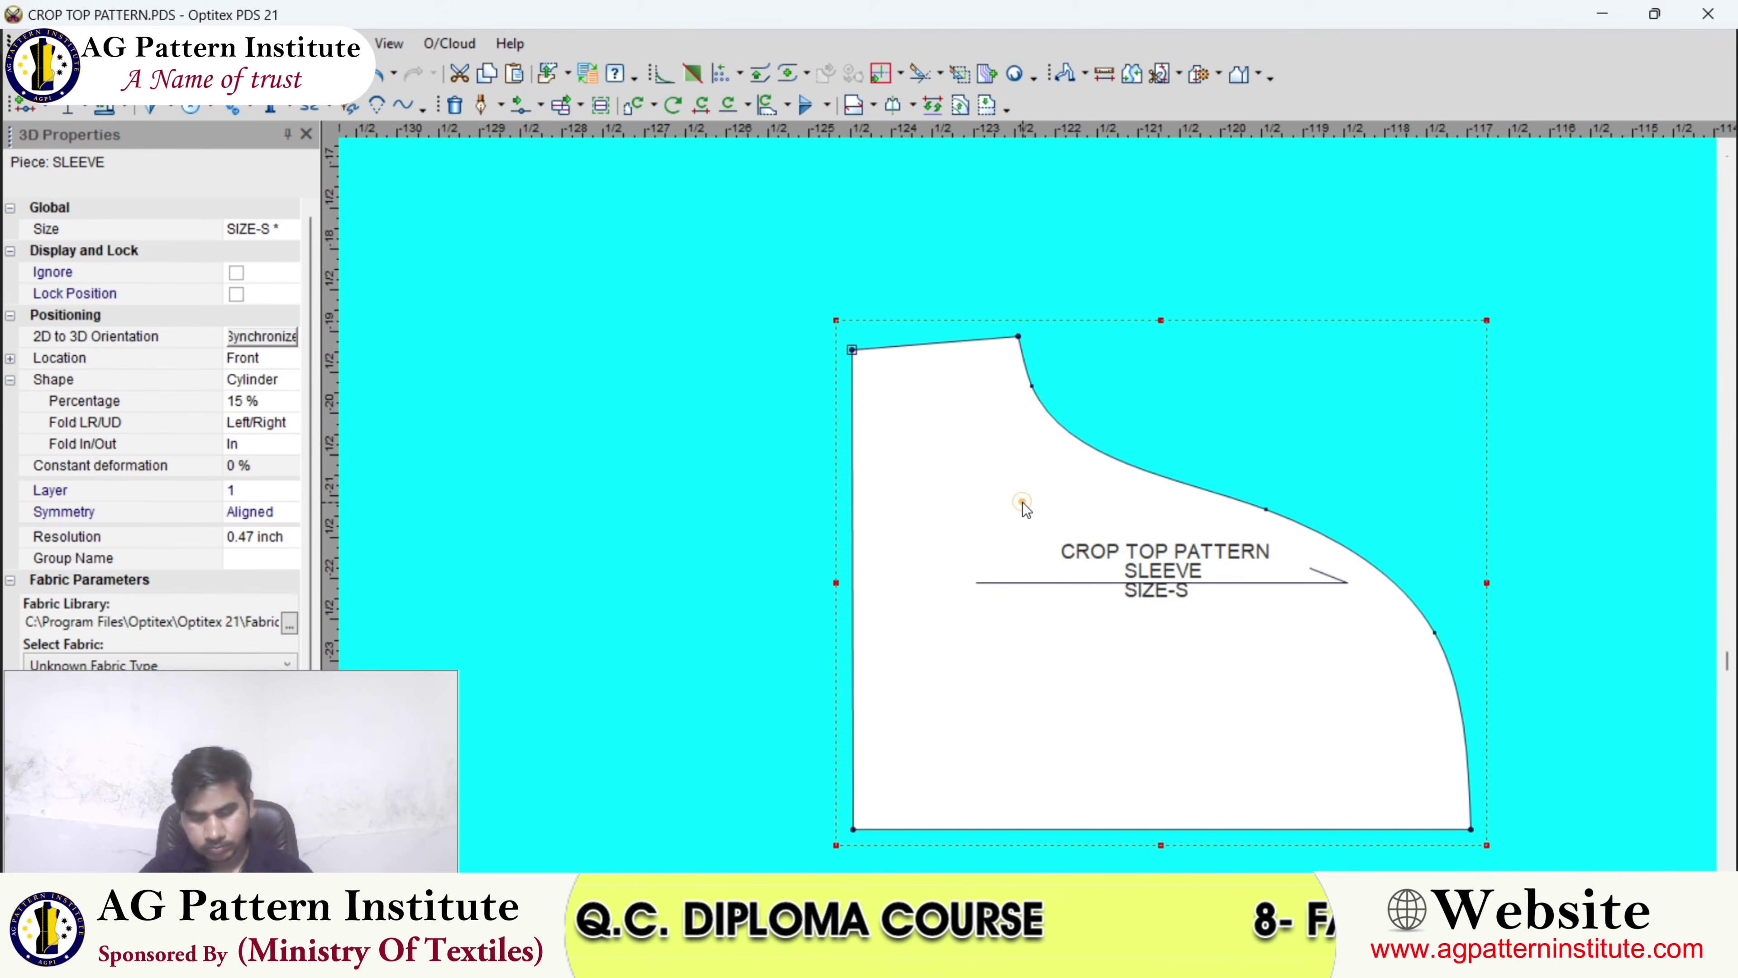
# - Rotate the sleeve piece upright with its cap at the top and check its segment lengths
pyautogui.click(1021, 502)
pyautogui.press('v')
pyautogui.scroll(-2, 1065, 490)
pyautogui.scroll(-2, 1028, 505)
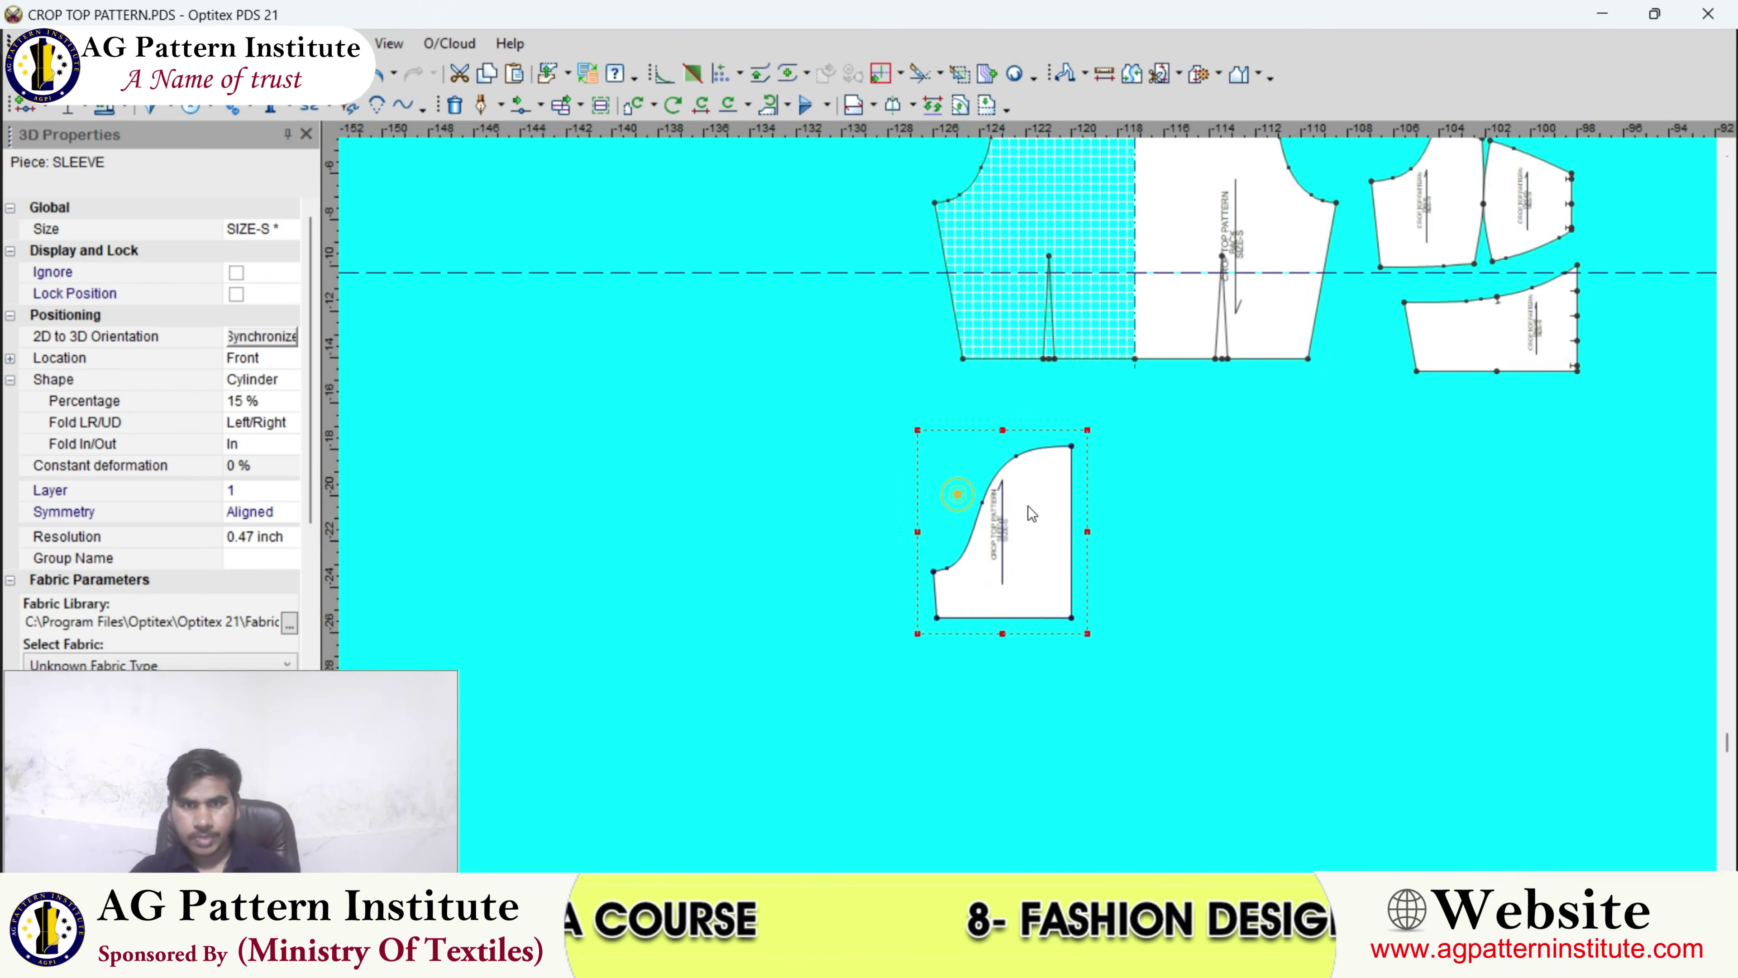
pyautogui.scroll(1, 1047, 472)
pyautogui.press('l')
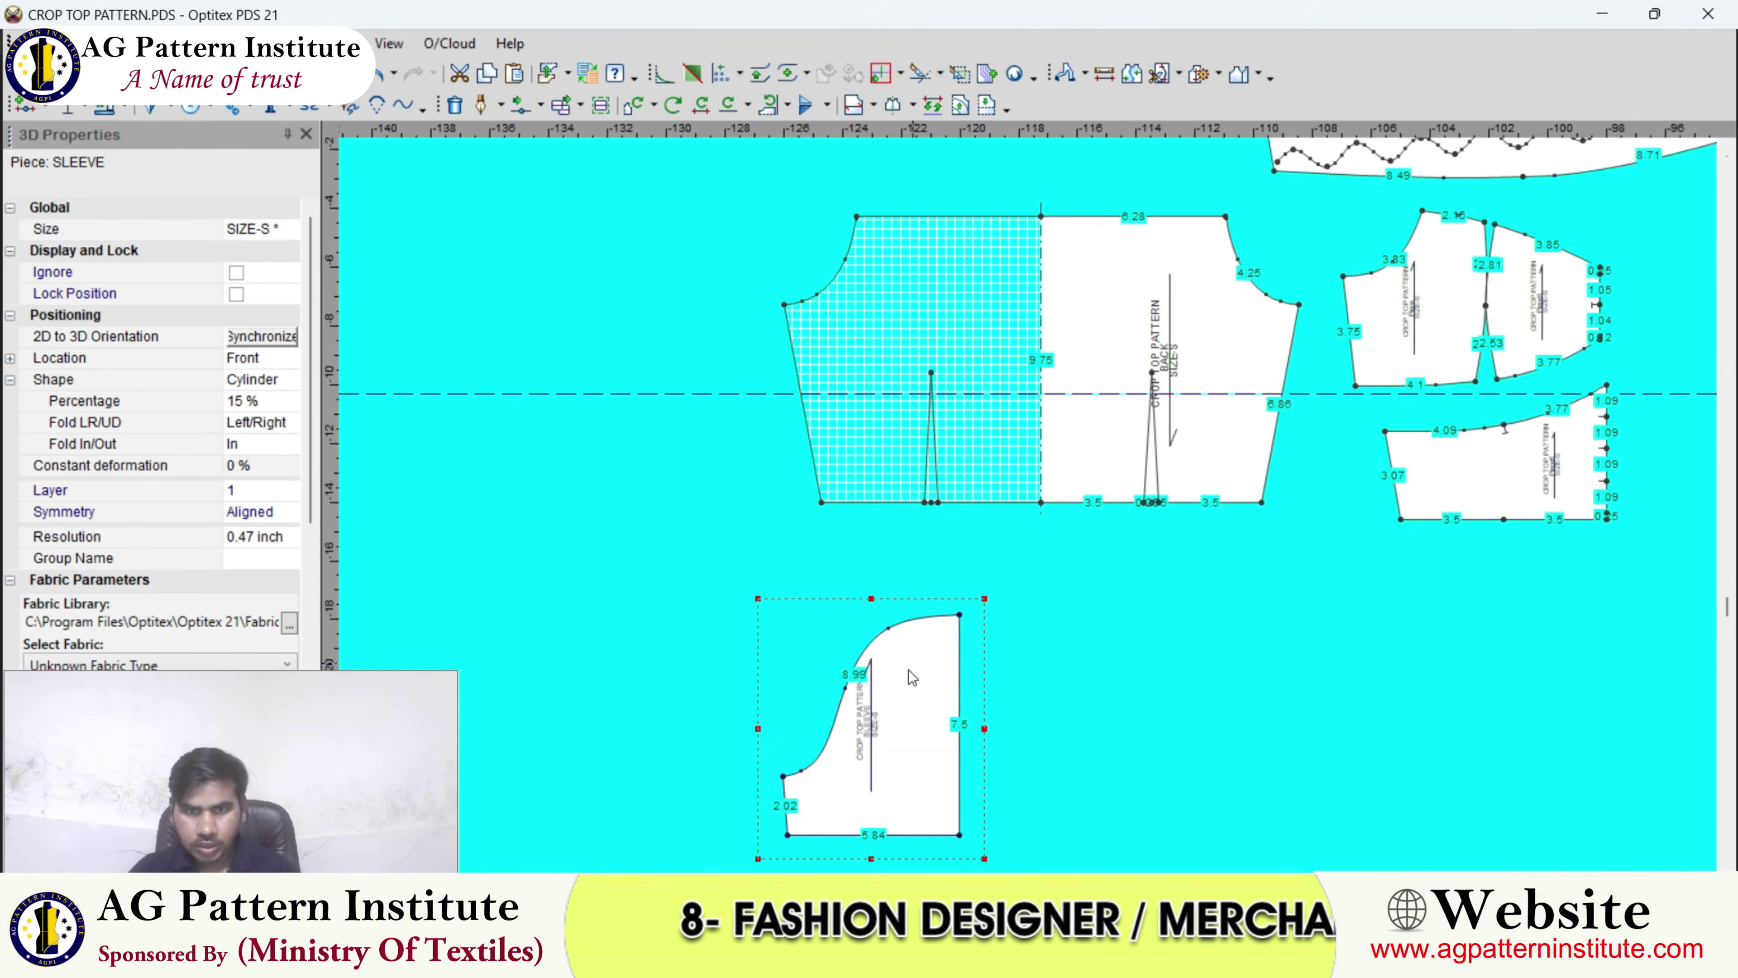
pyautogui.scroll(2, 896, 691)
pyautogui.hotkey('ctrl', 'l')
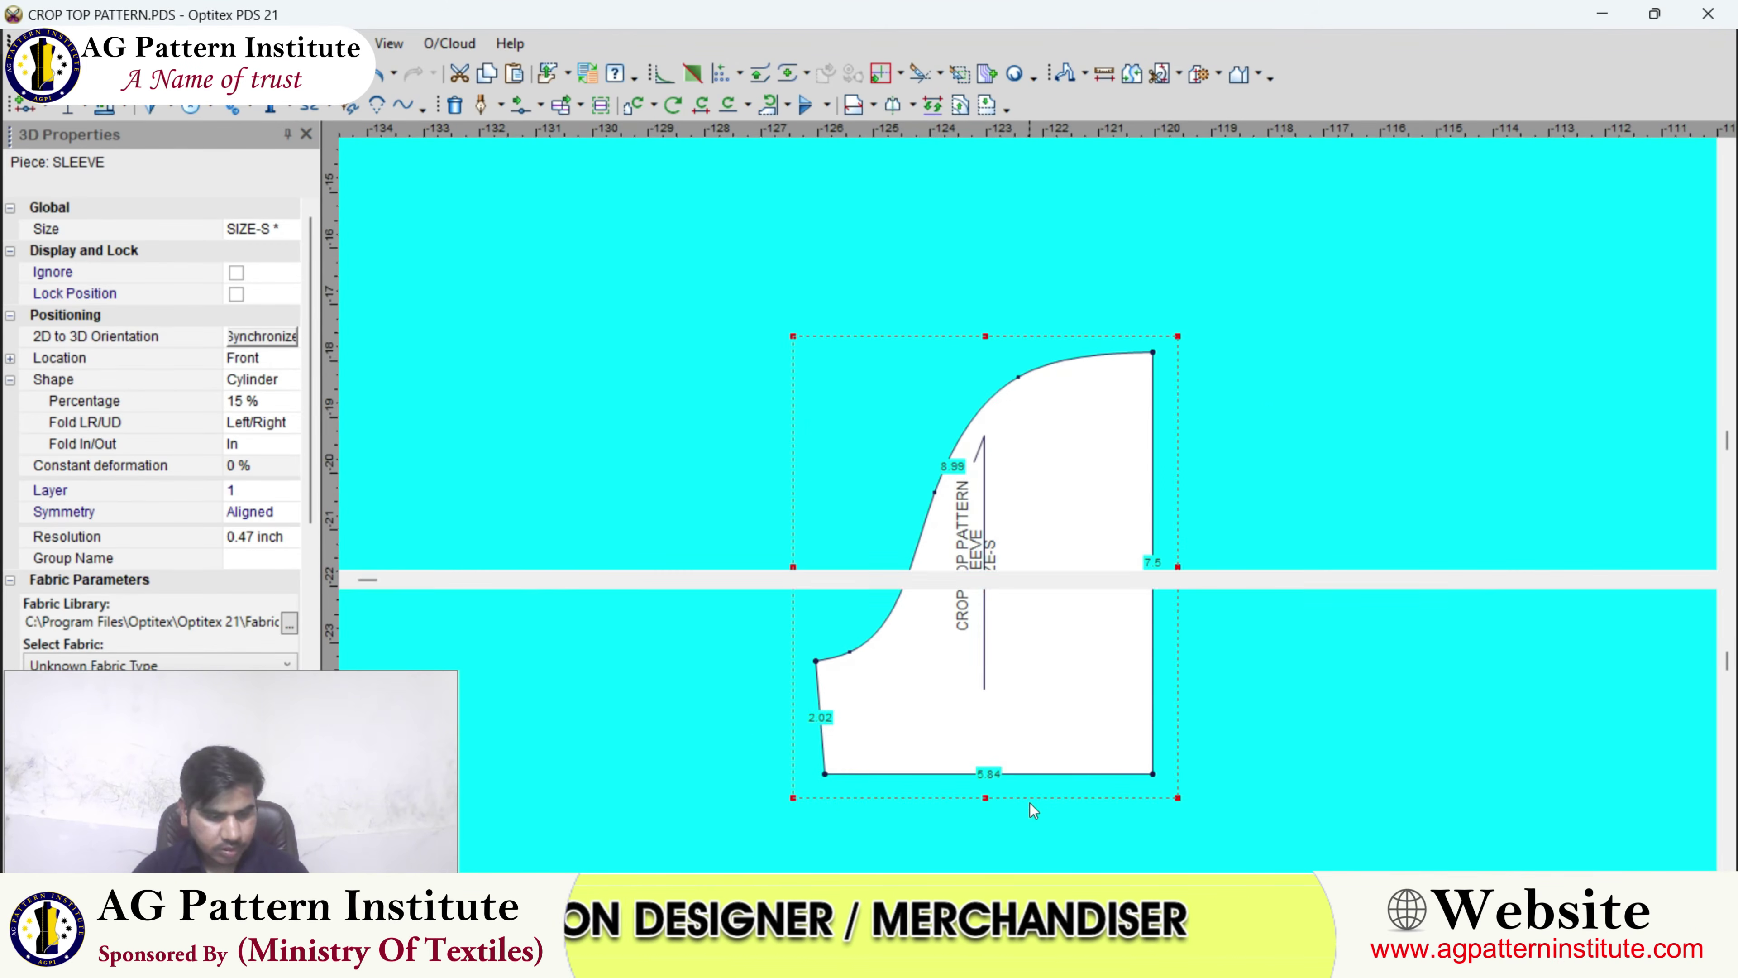
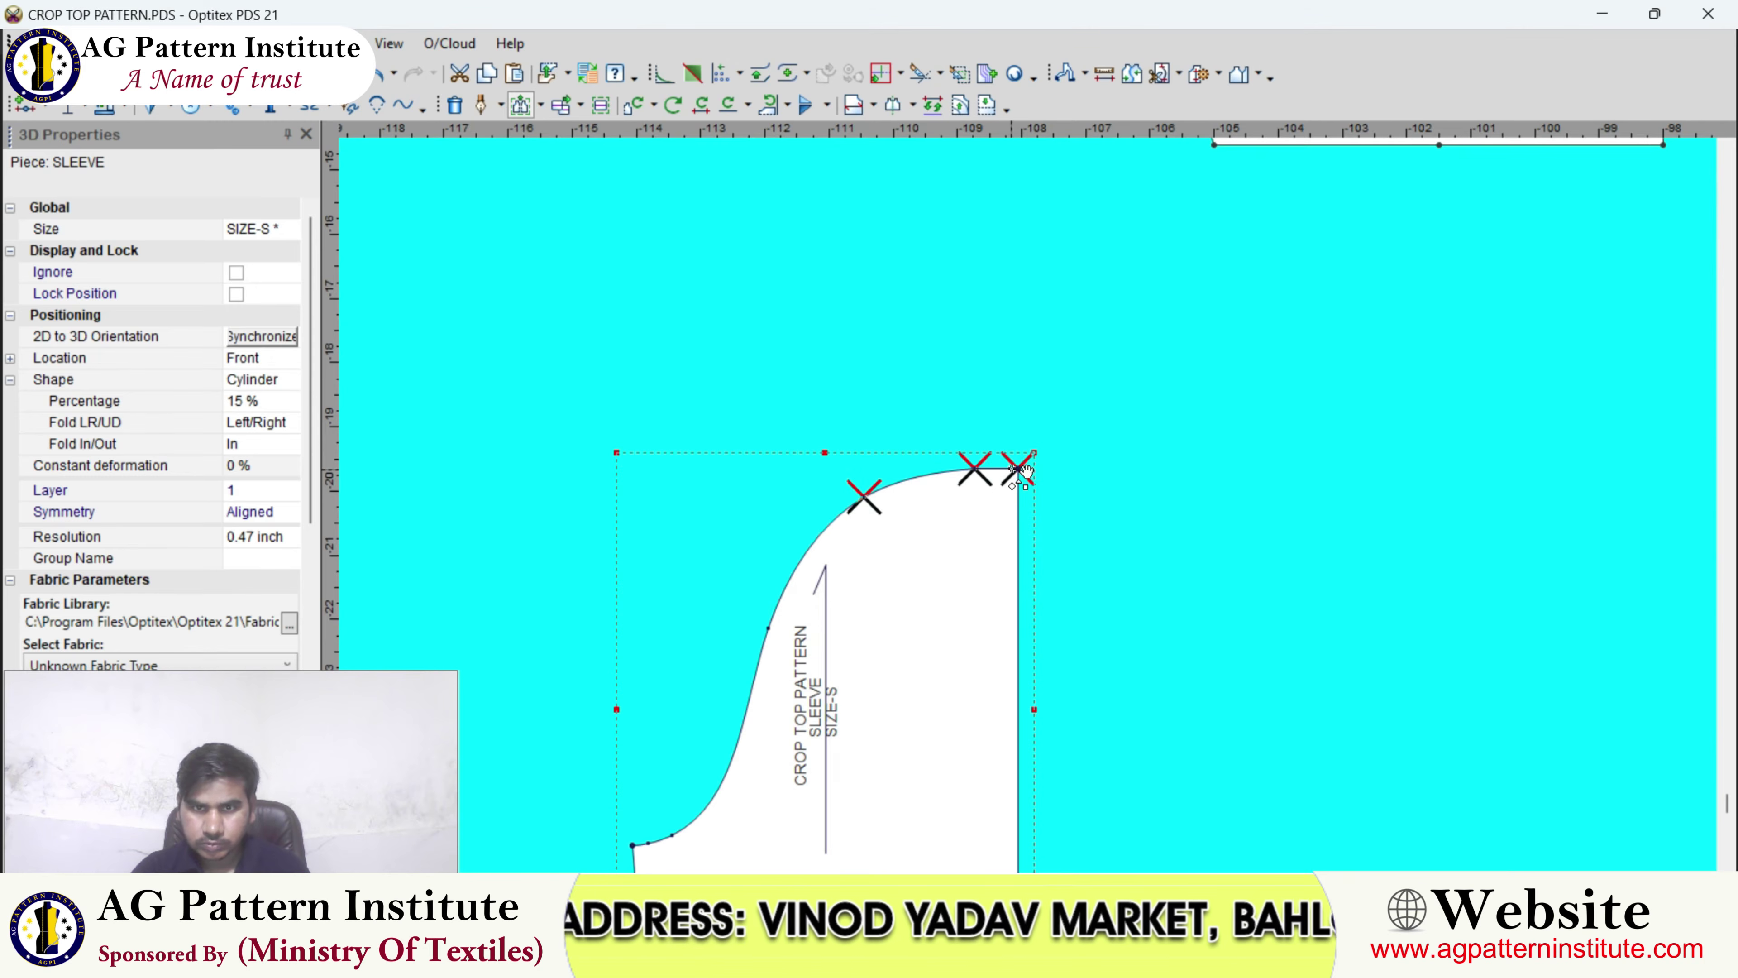
# - Move the three selected points at the top of the sleeve cap by 0 in X and 2.5 in Y
pyautogui.click(1012, 363)
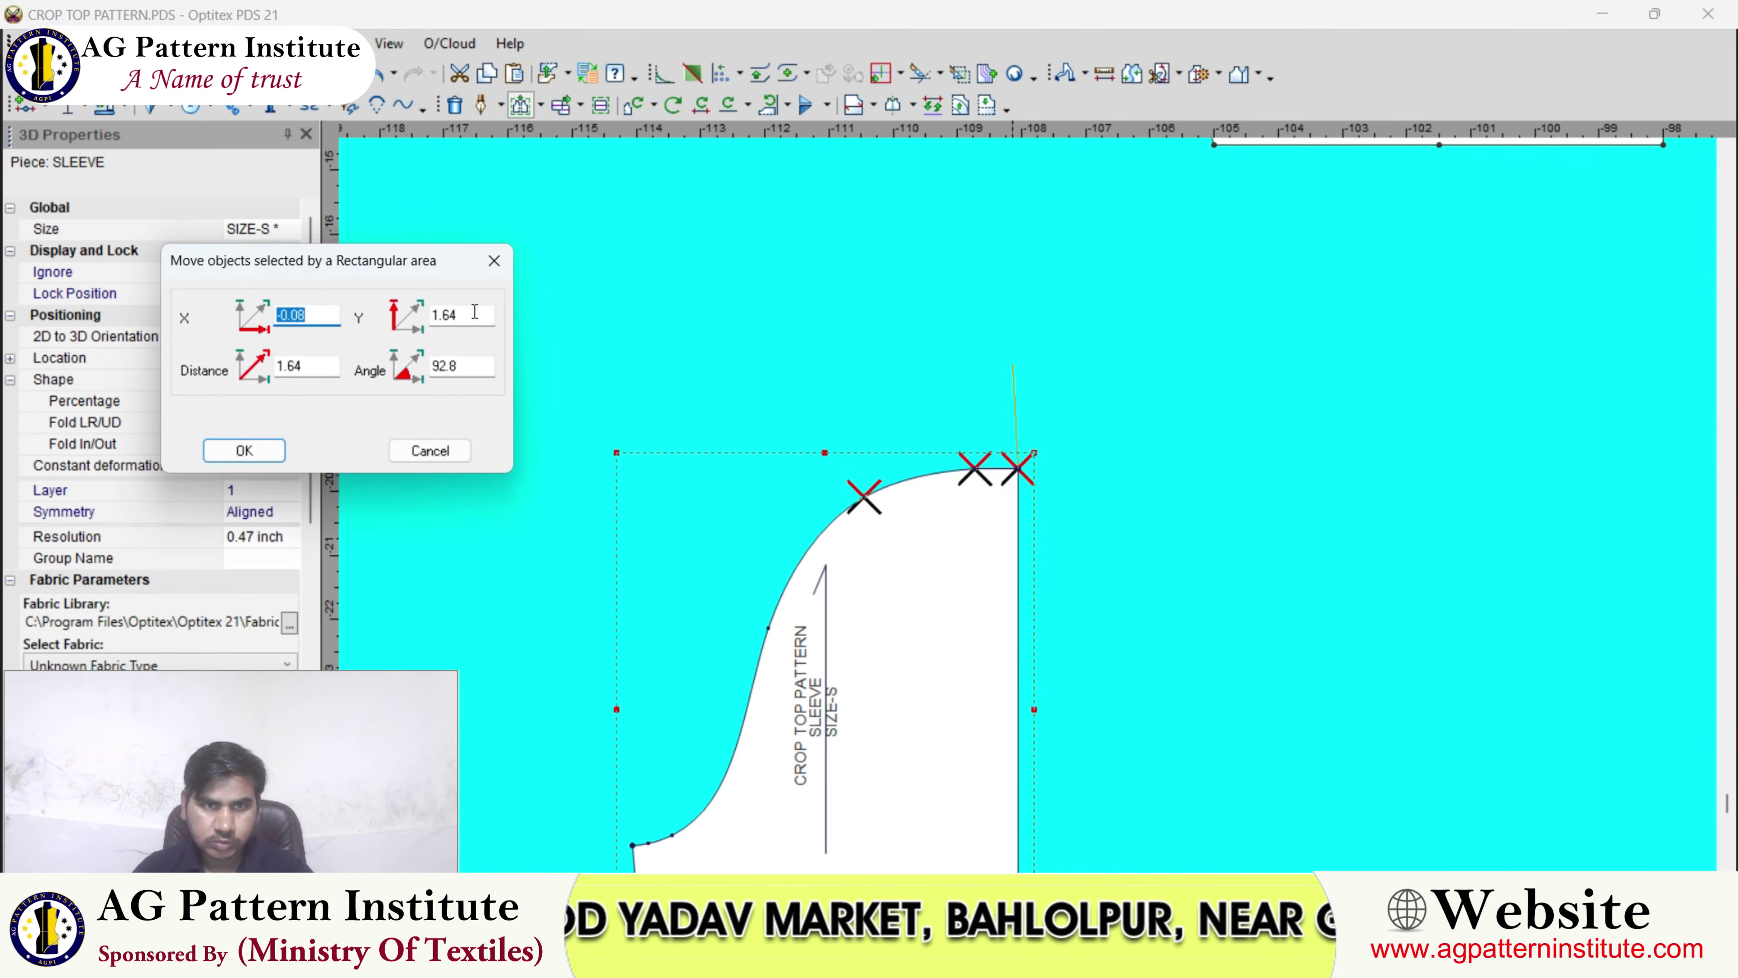
pyautogui.press('Tab')
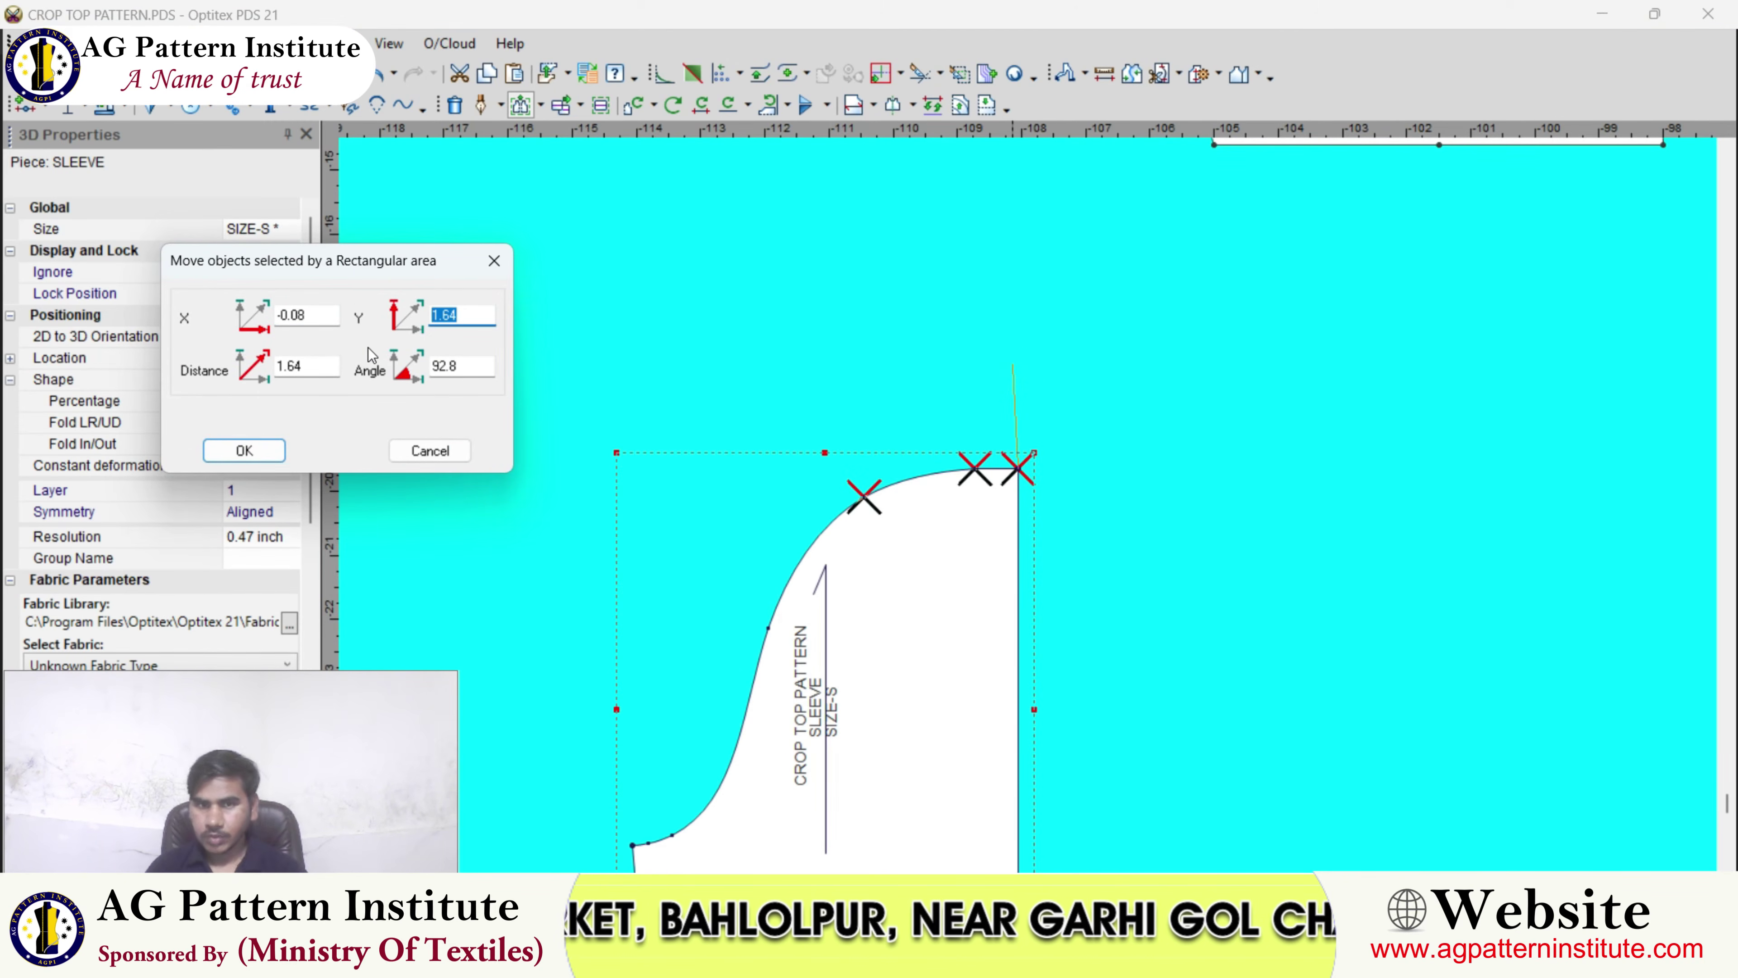
pyautogui.write('2.5')
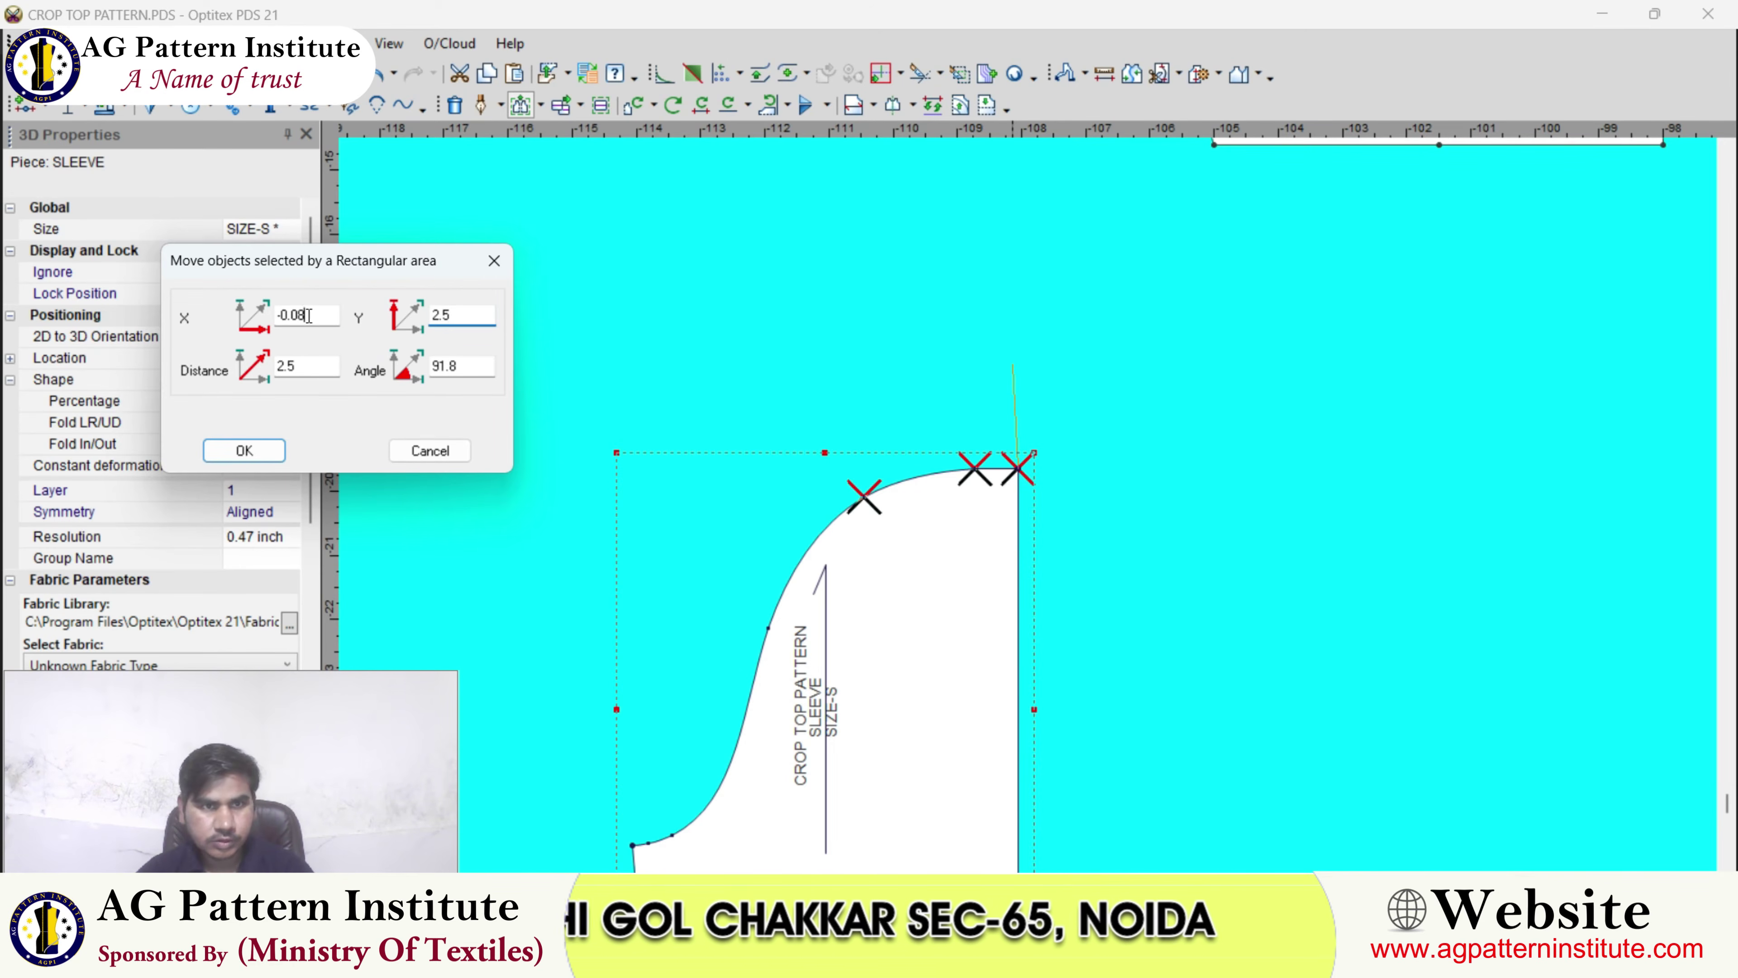
pyautogui.moveTo(309, 316); pyautogui.dragTo(176, 358)
pyautogui.write('0')
pyautogui.press('Return')
pyautogui.scroll(-4, 953, 360)
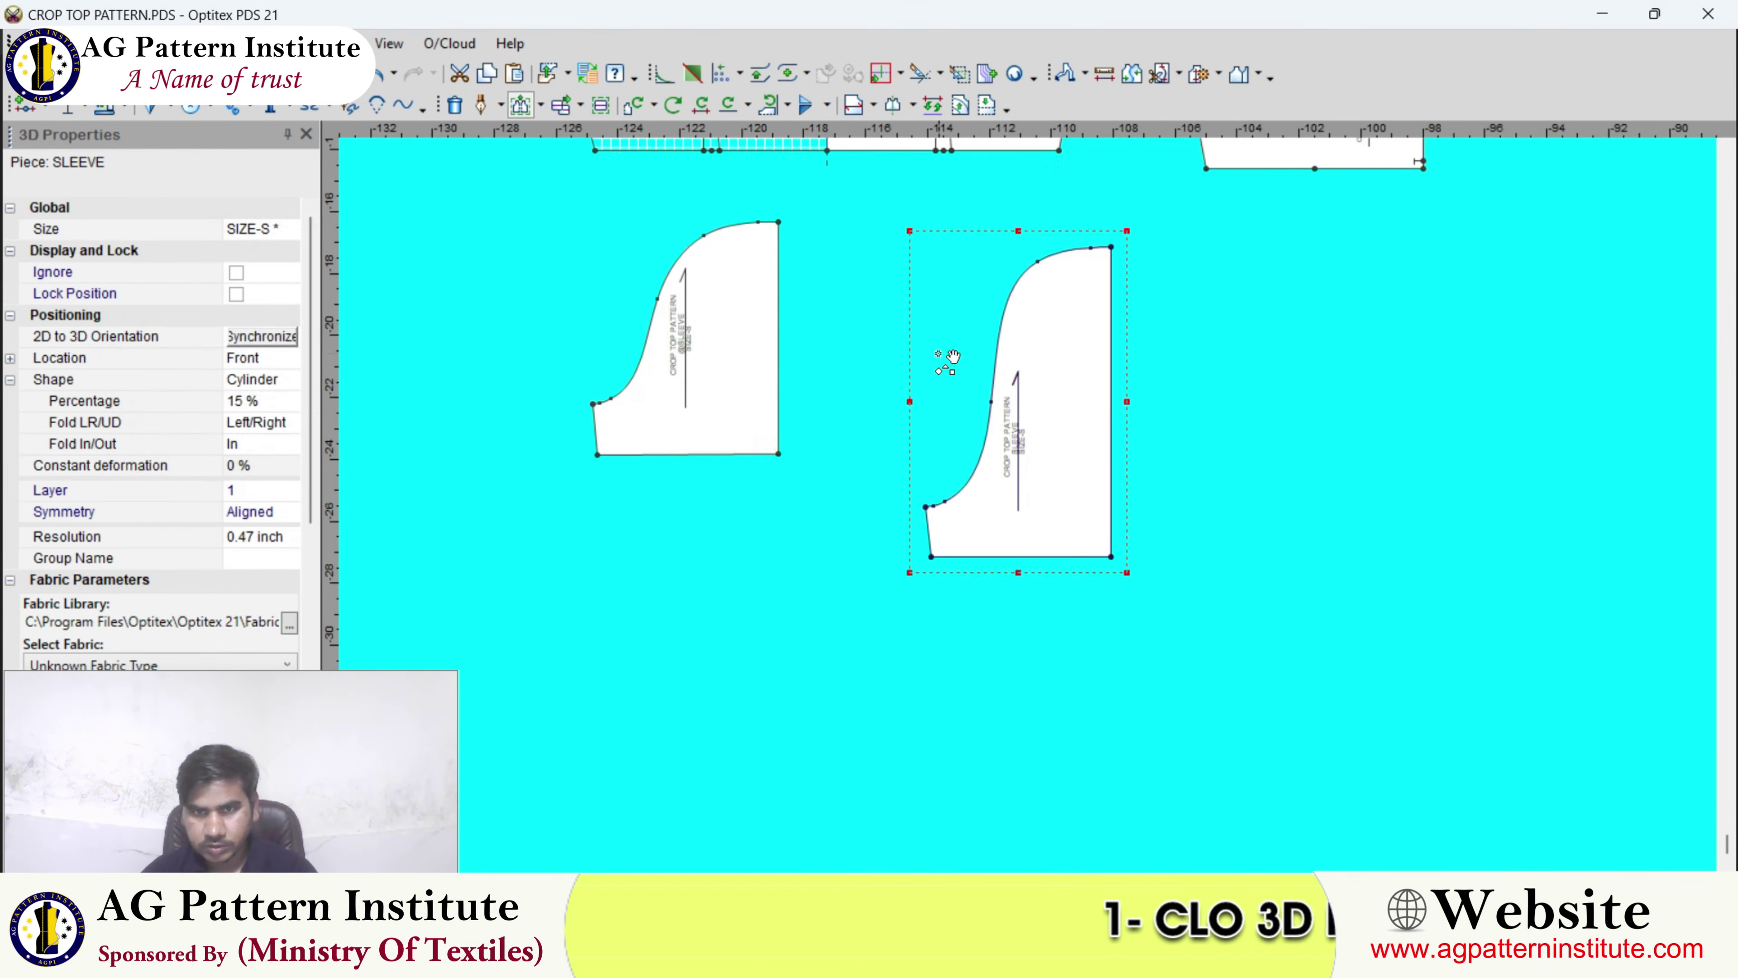
# - Measure the width of the raised sleeve from the middle point of the cap curve straight across to the fold edge
pyautogui.scroll(2, 978, 380)
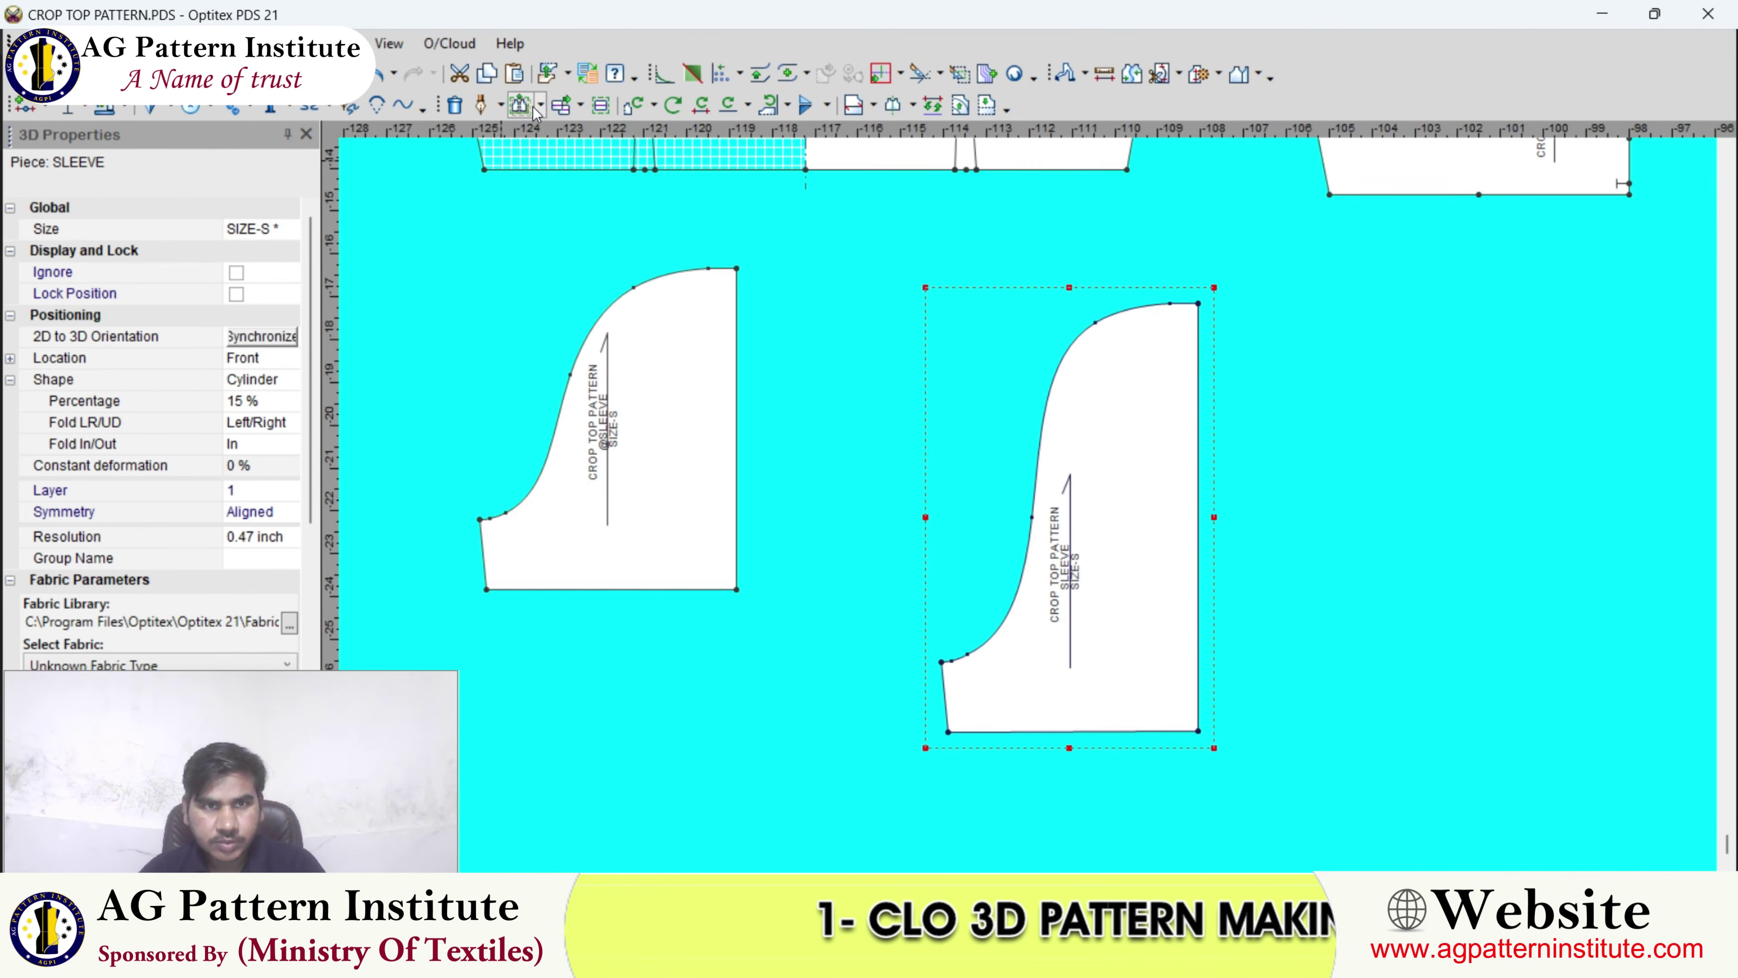
pyautogui.click(1104, 74)
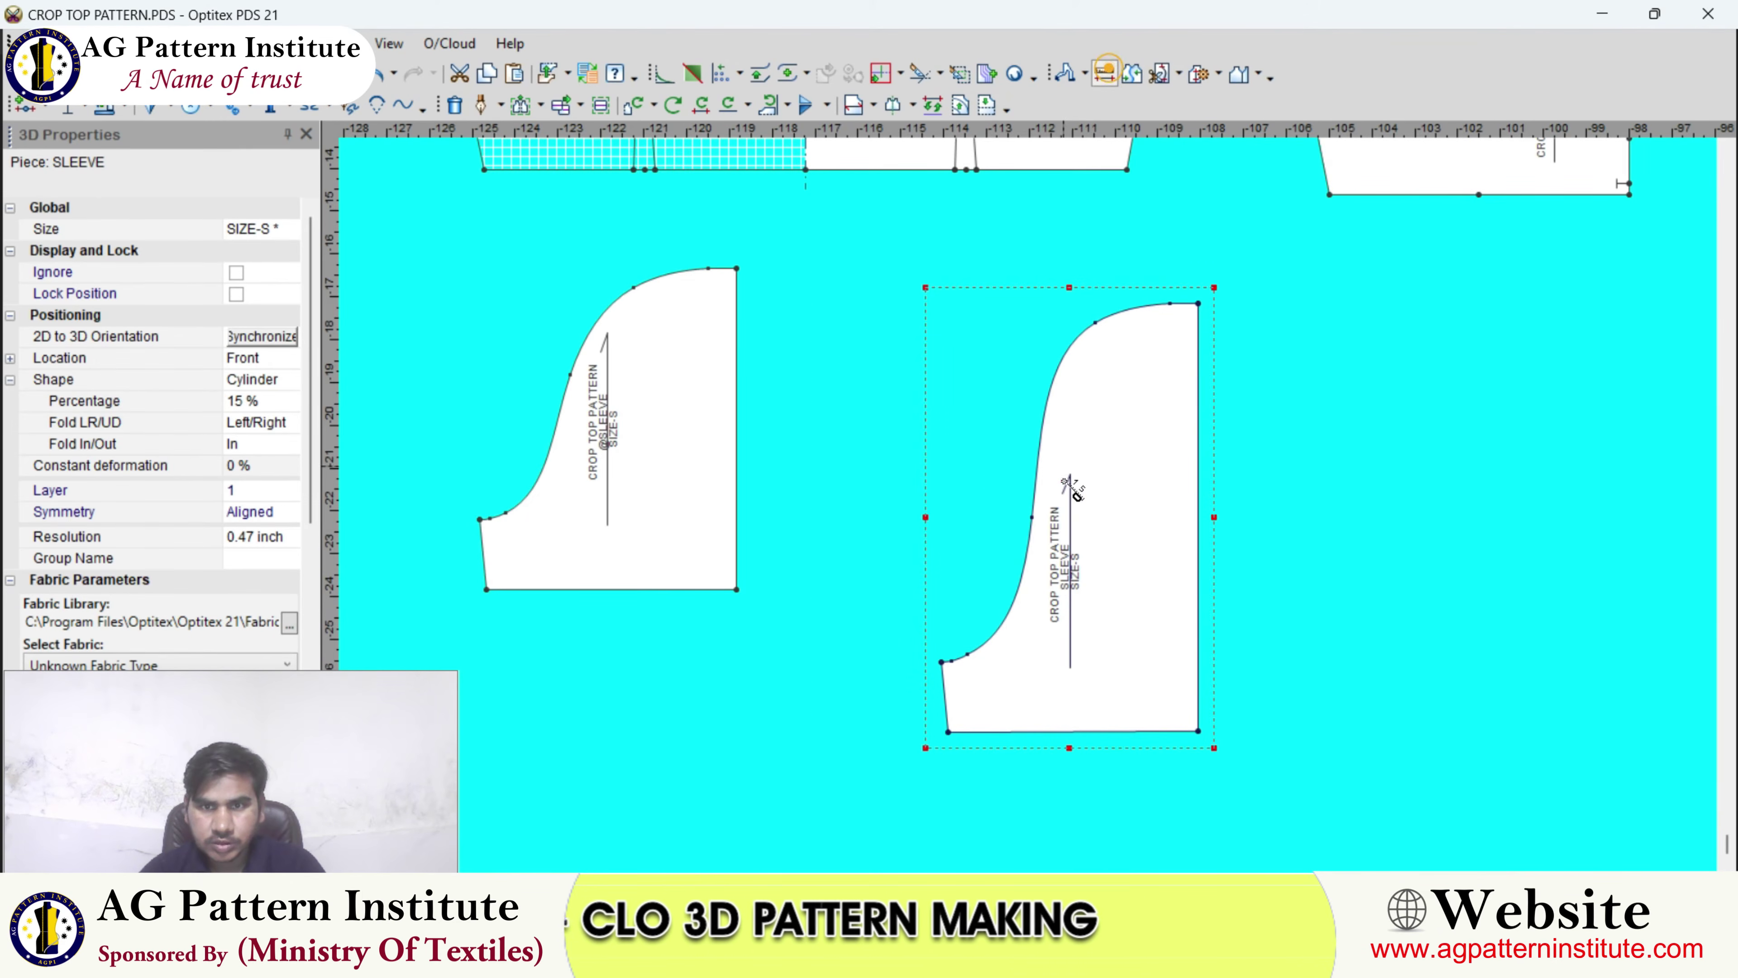
pyautogui.scroll(2, 1071, 462)
pyautogui.rightClick(945, 459)
pyautogui.click(968, 477)
pyautogui.click(1106, 75)
pyautogui.click(973, 538)
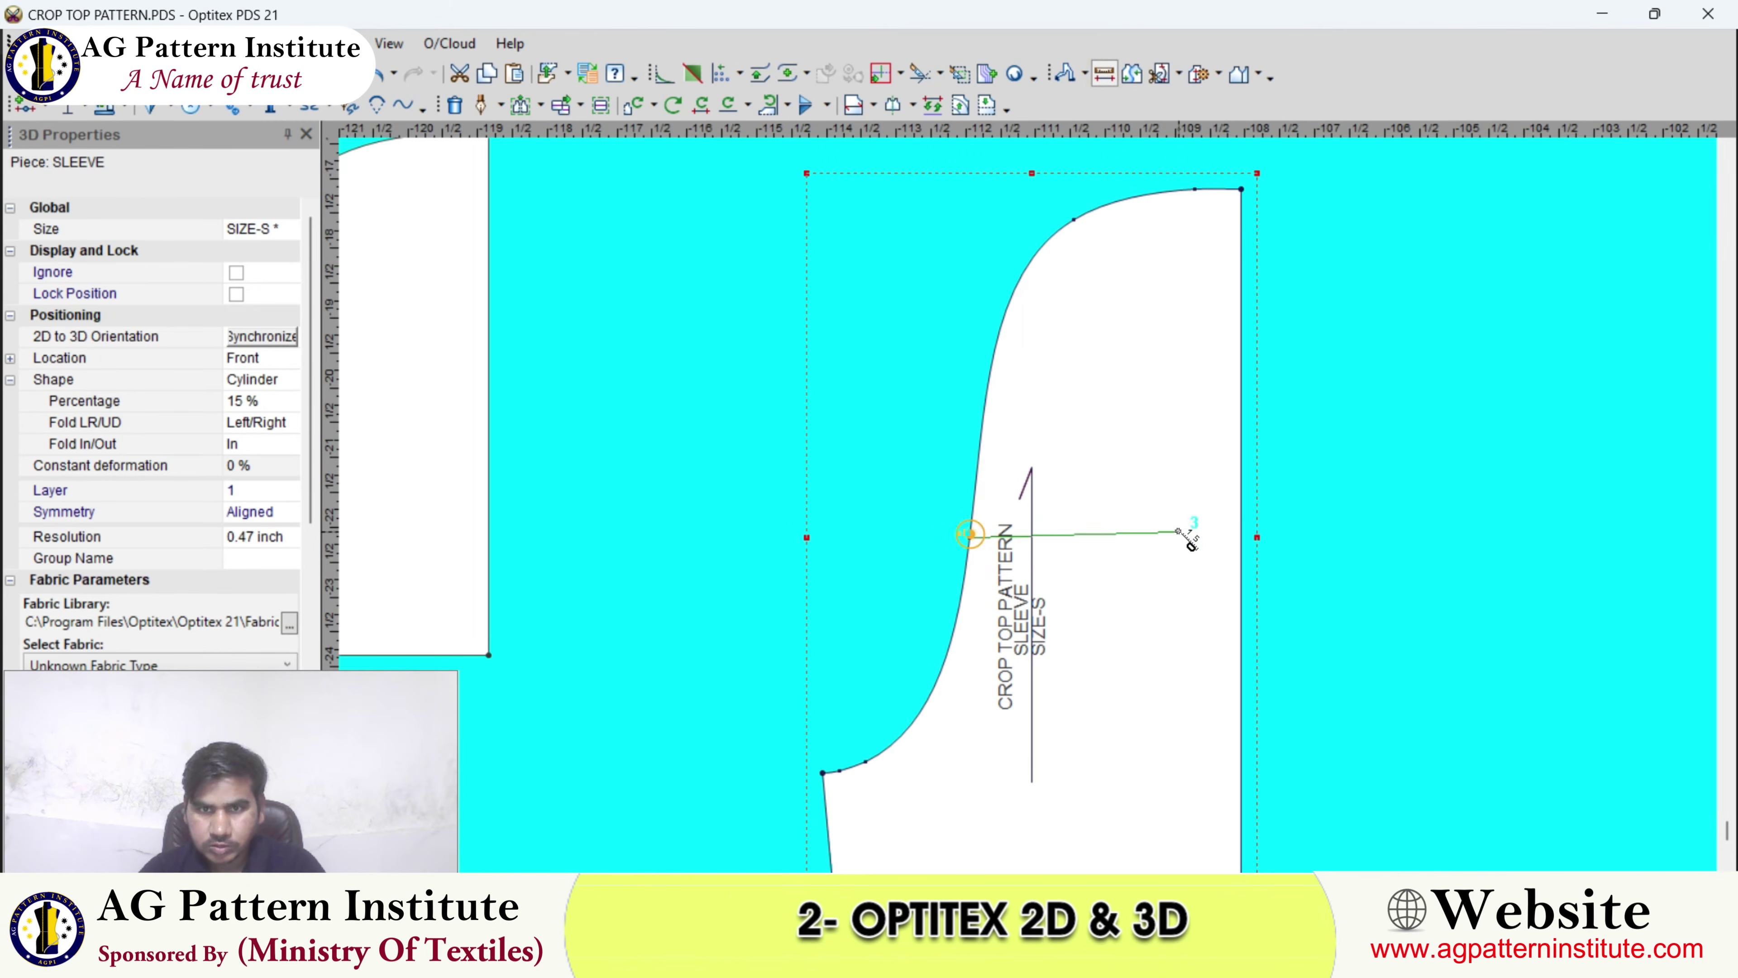
pyautogui.click(1236, 538)
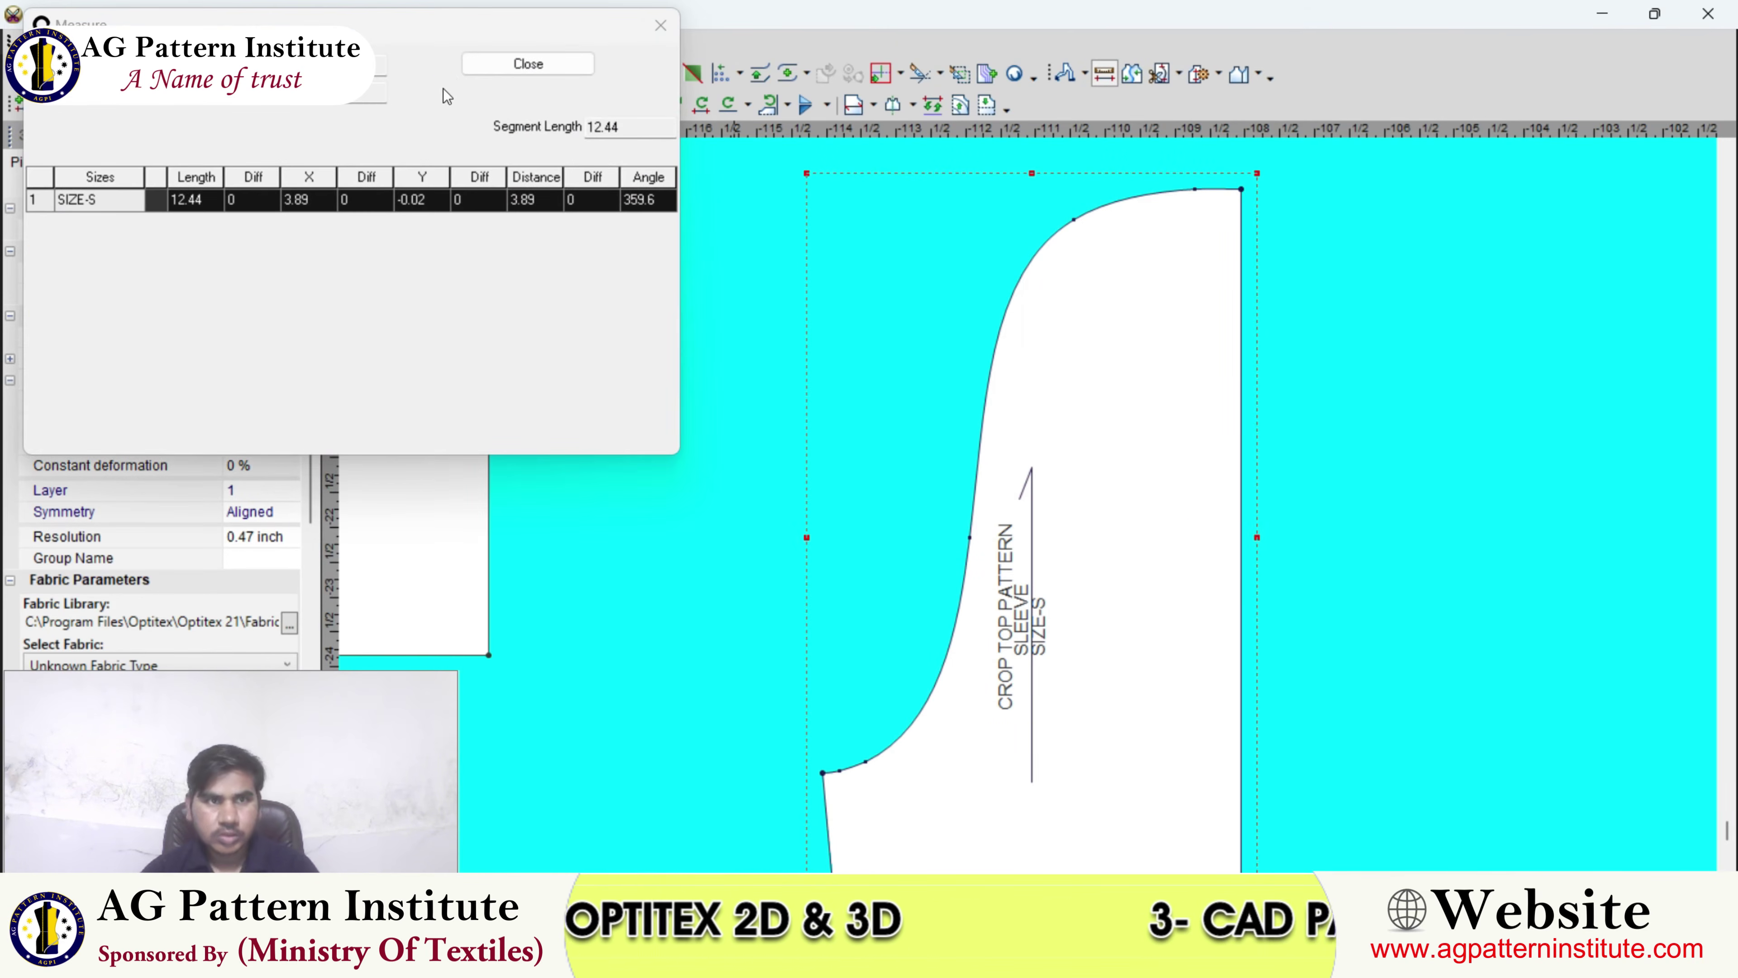
pyautogui.click(512, 64)
pyautogui.scroll(-1, 806, 457)
pyautogui.rightClick(1001, 422)
pyautogui.click(1017, 438)
pyautogui.scroll(-1, 1223, 567)
pyautogui.scroll(1, 1039, 502)
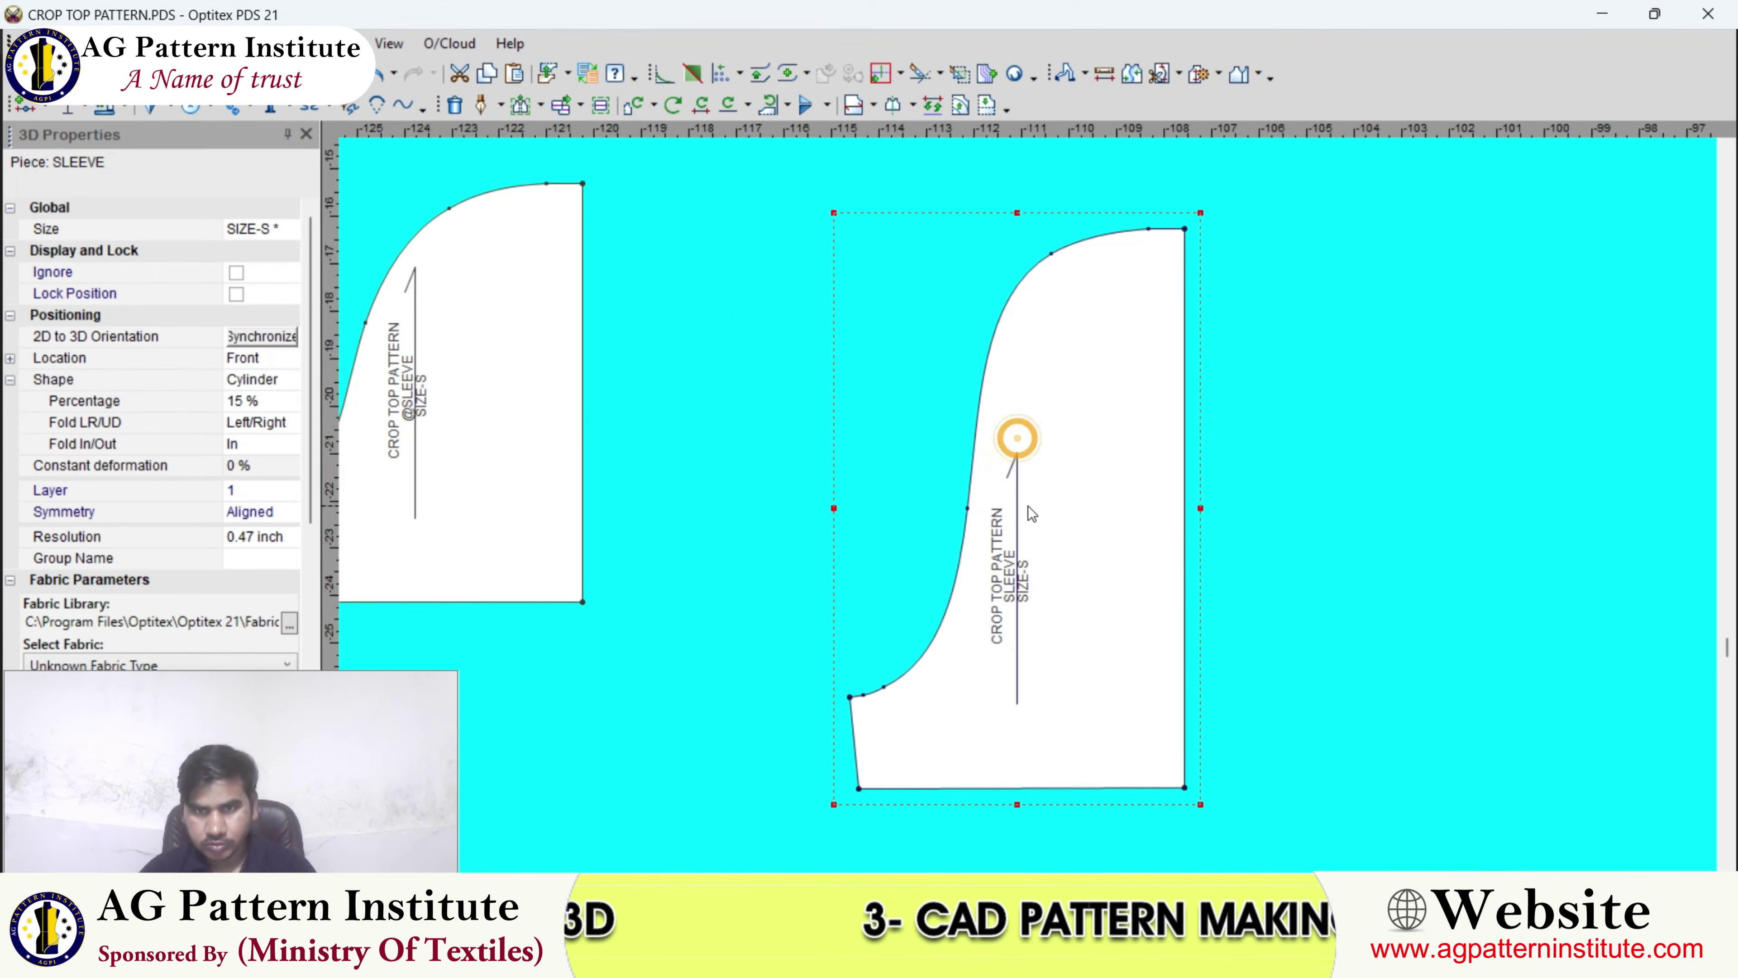
# - Rotate the raised sleeve sideways and move the cap curve's middle point outward by -0.03 in X and 0.58 in Y
pyautogui.click(1039, 502)
pyautogui.press(']')
pyautogui.scroll(-2, 1028, 505)
pyautogui.scroll(1, 1021, 511)
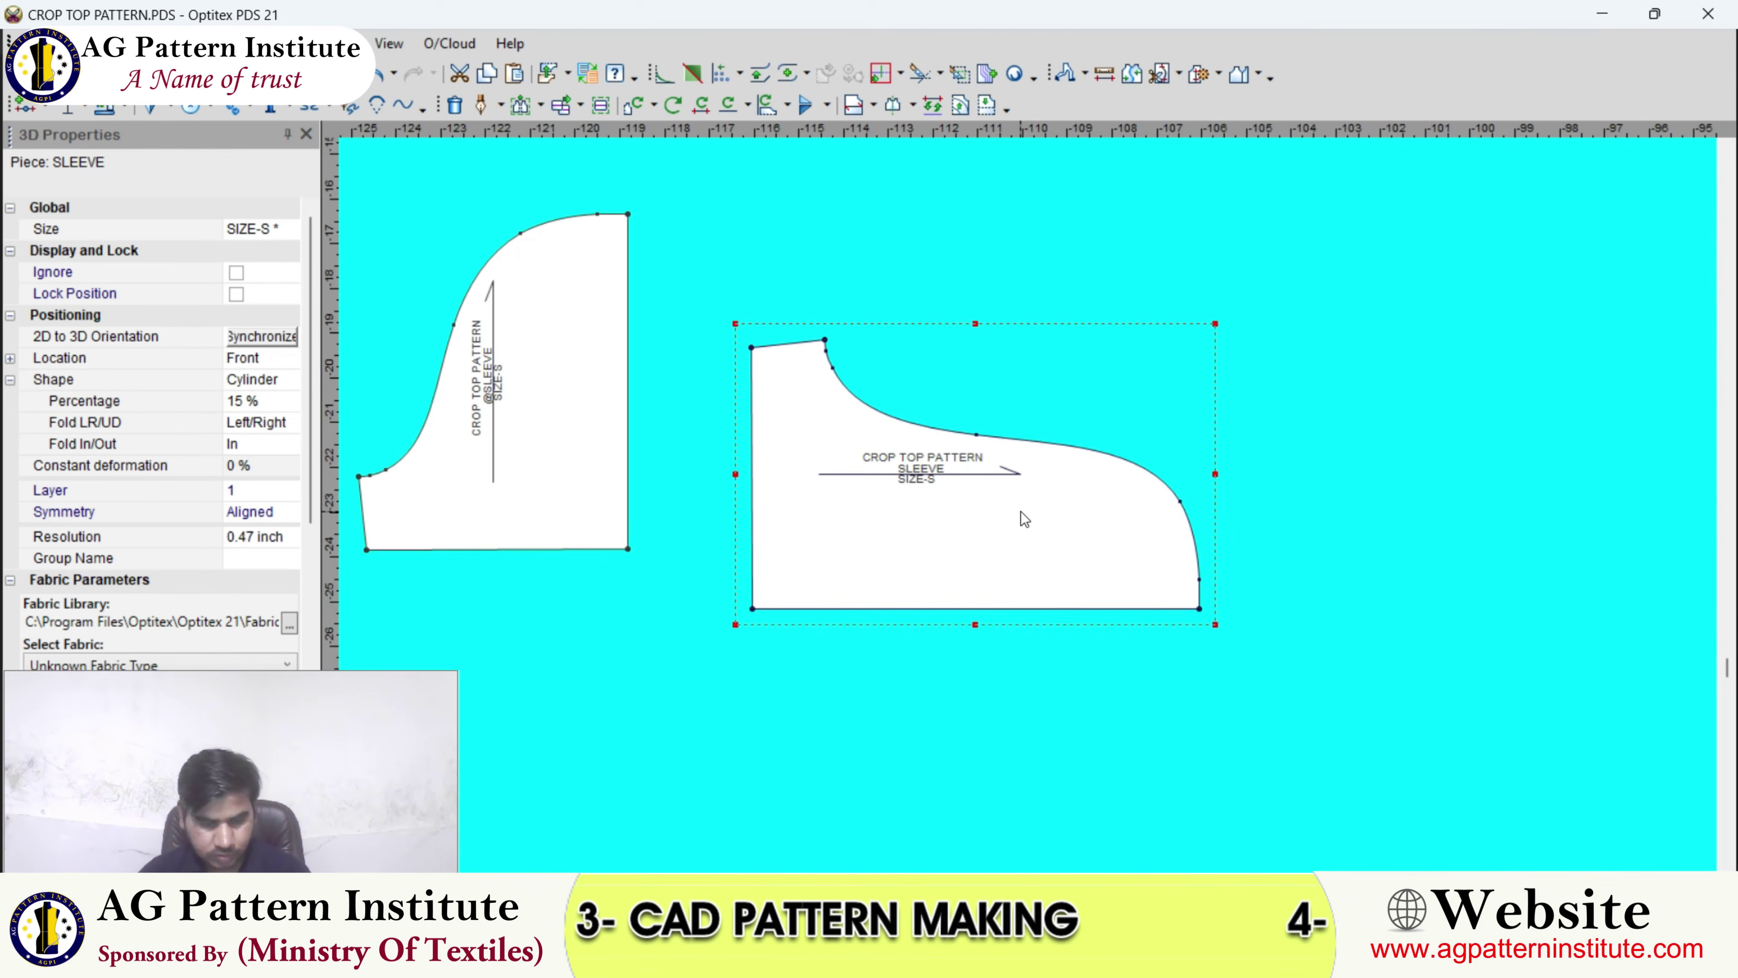
pyautogui.scroll(2, 1021, 511)
pyautogui.click(1088, 457)
pyautogui.click(1085, 404)
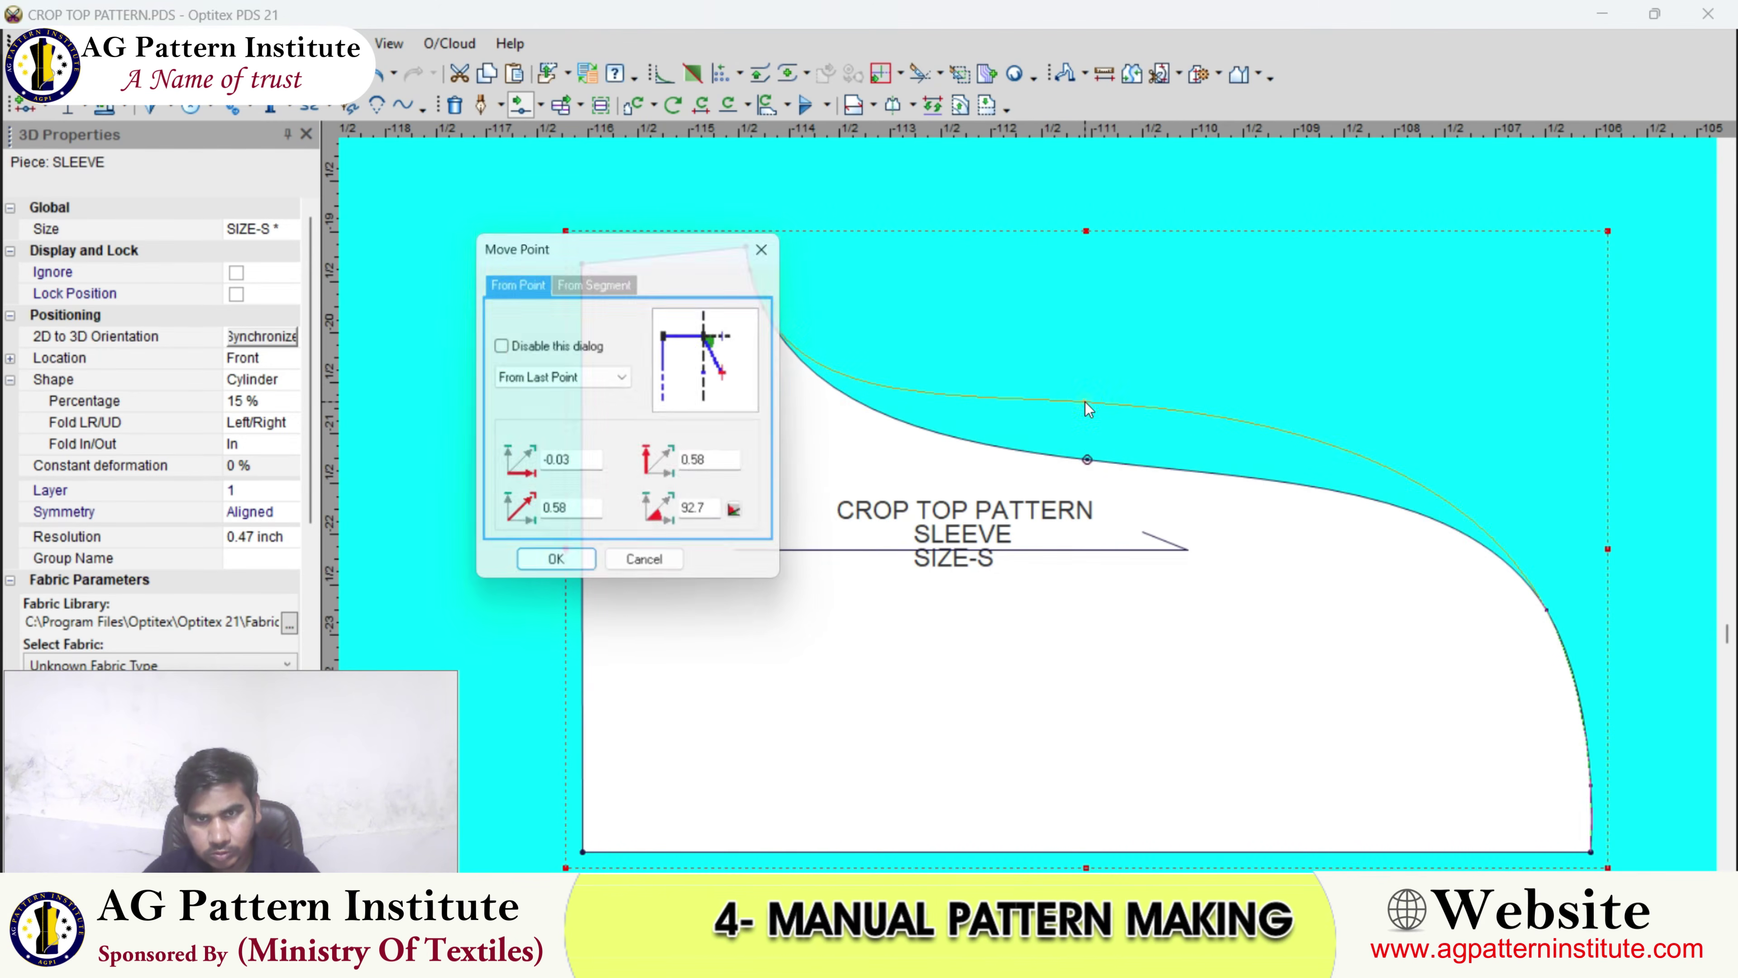
pyautogui.press('Return')
pyautogui.scroll(-1, 1013, 473)
pyautogui.scroll(1, 1024, 494)
# - Move a point on the hollow of the cap curve near the underarm outward to flatten the curve
pyautogui.click(1015, 472)
pyautogui.scroll(1, 989, 447)
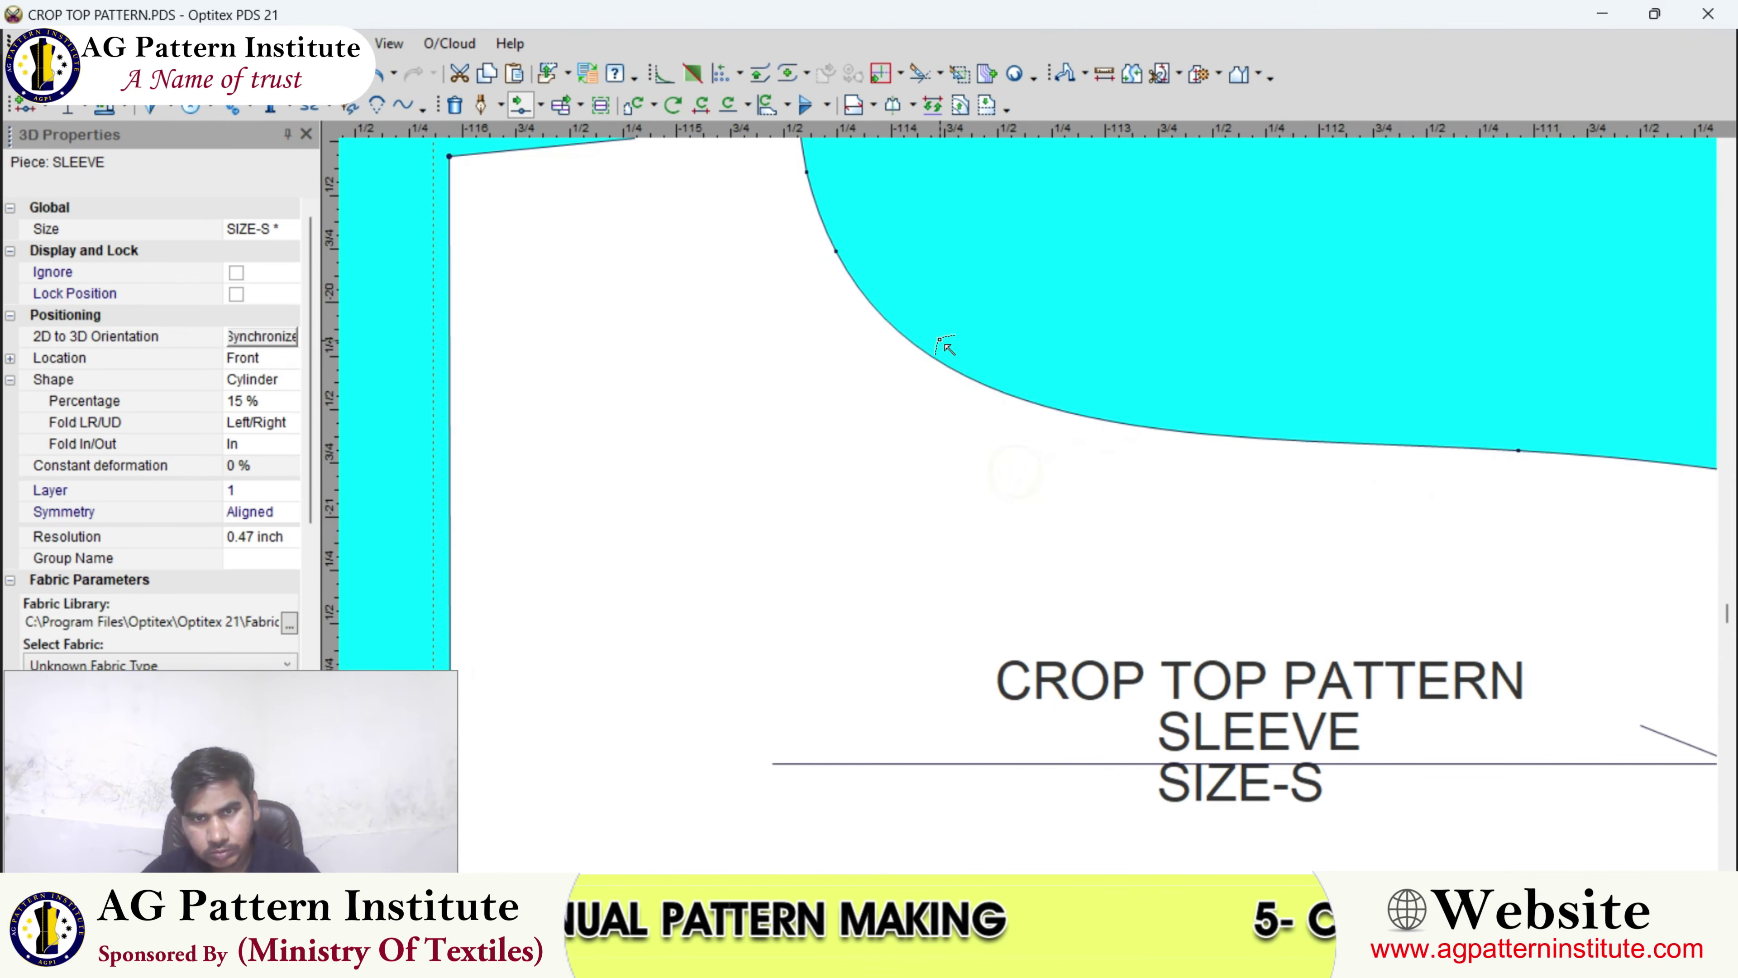
pyautogui.click(975, 363)
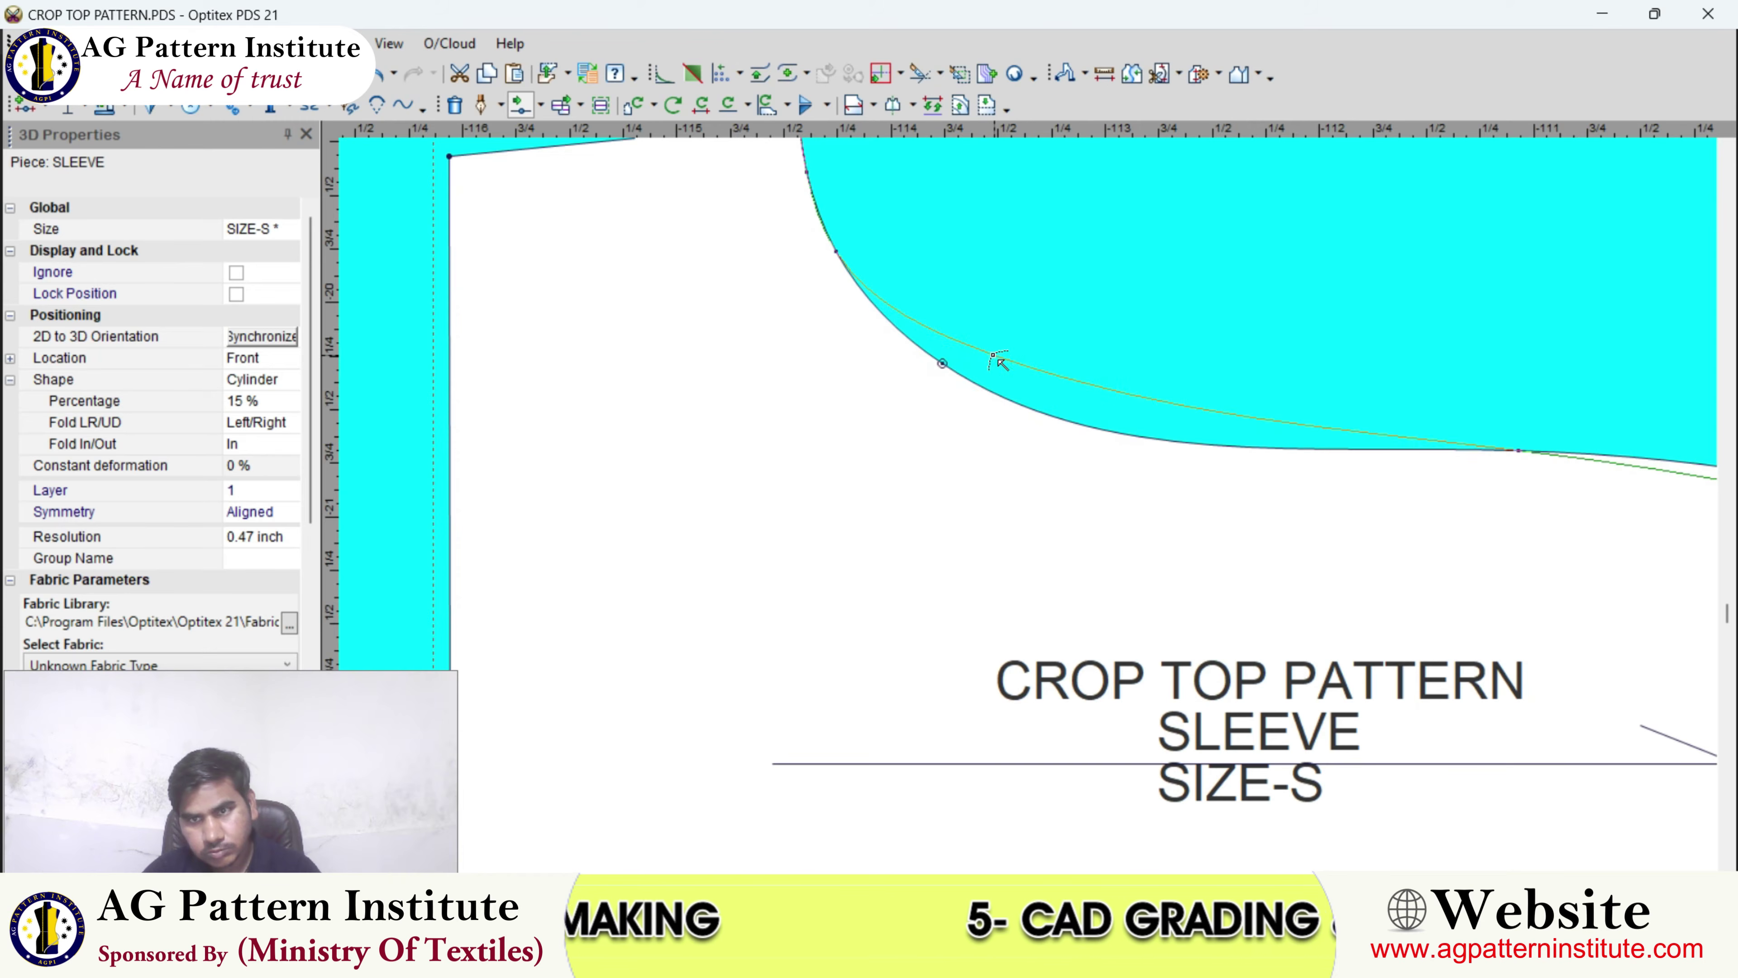
pyautogui.click(993, 356)
pyautogui.press('Return')
pyautogui.scroll(-2, 983, 540)
pyautogui.scroll(2, 985, 541)
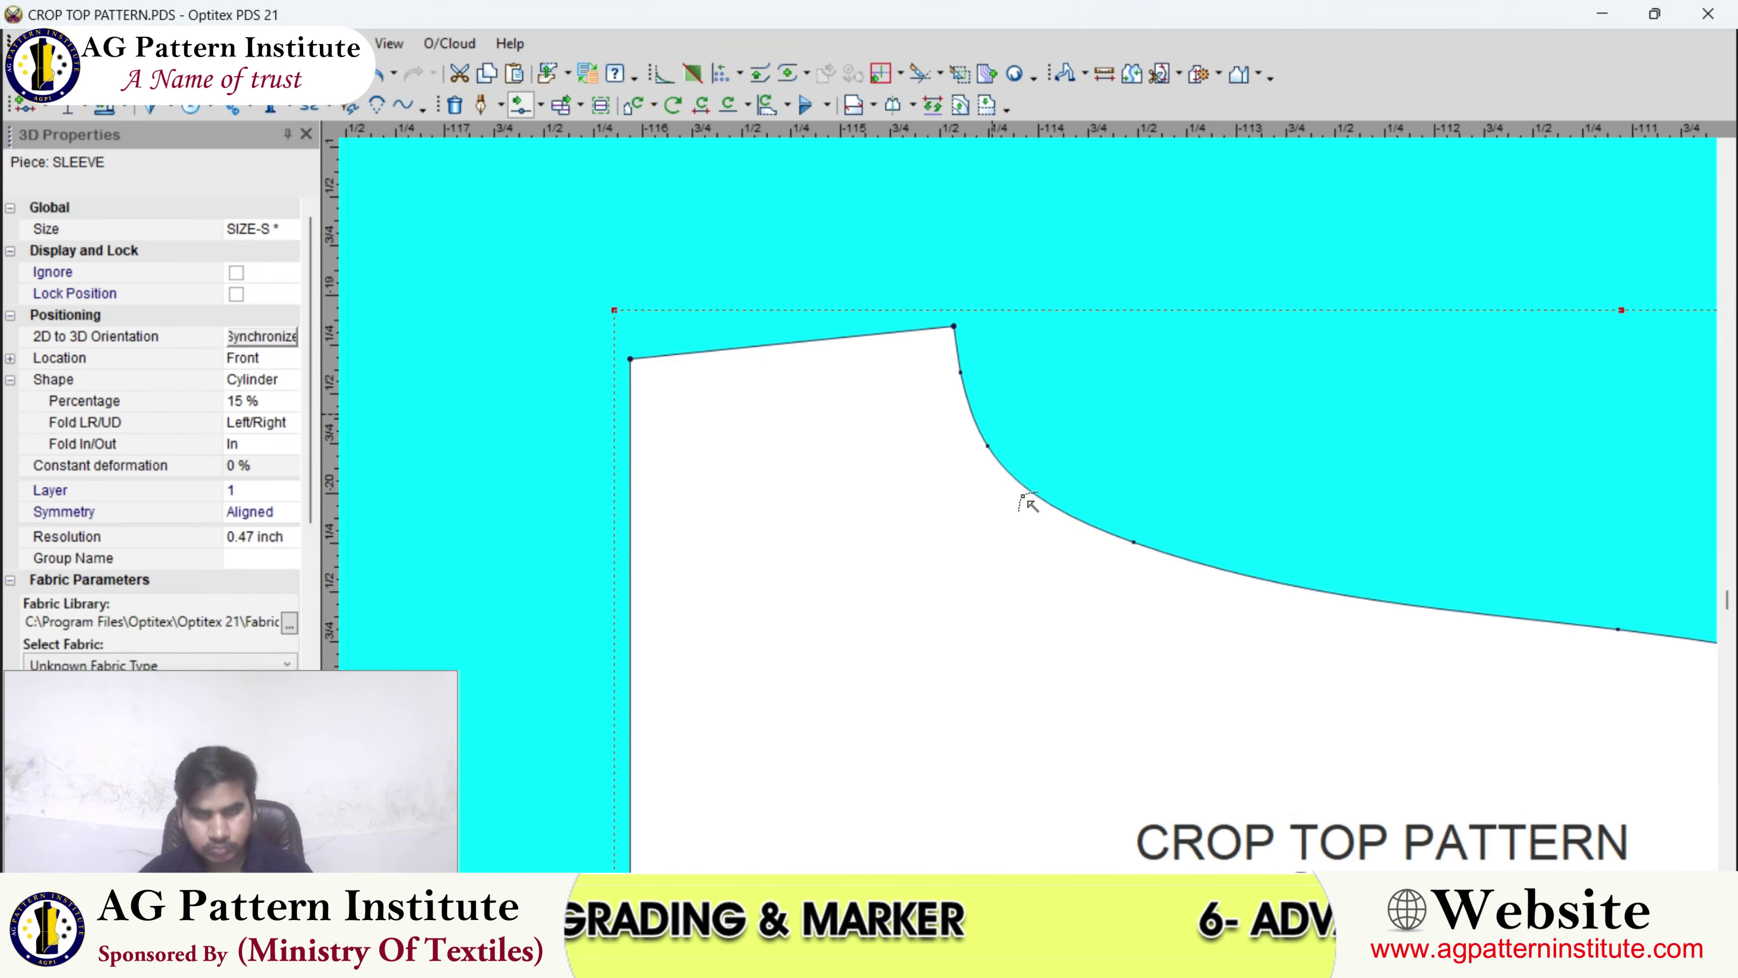
# - Shift the underarm corner point slightly toward the hem and delete the curve point just below it
pyautogui.scroll(2, 1001, 438)
pyautogui.click(982, 391)
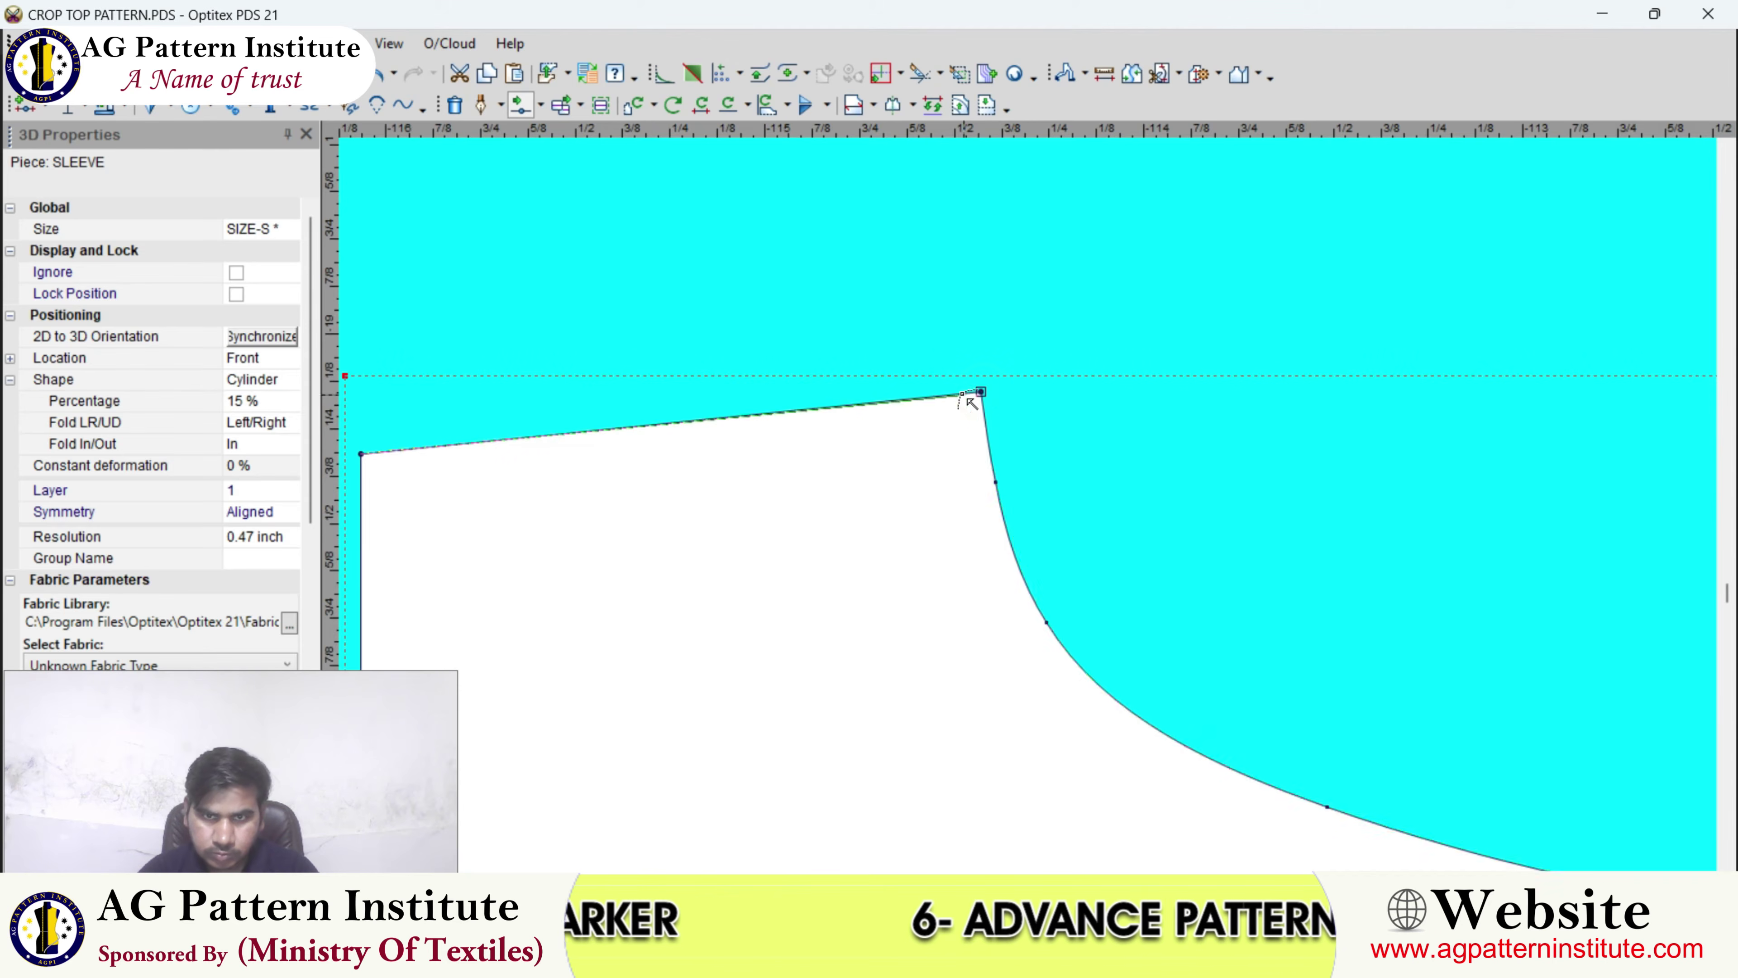
pyautogui.click(959, 392)
pyautogui.press('Return')
pyautogui.scroll(-4, 1014, 477)
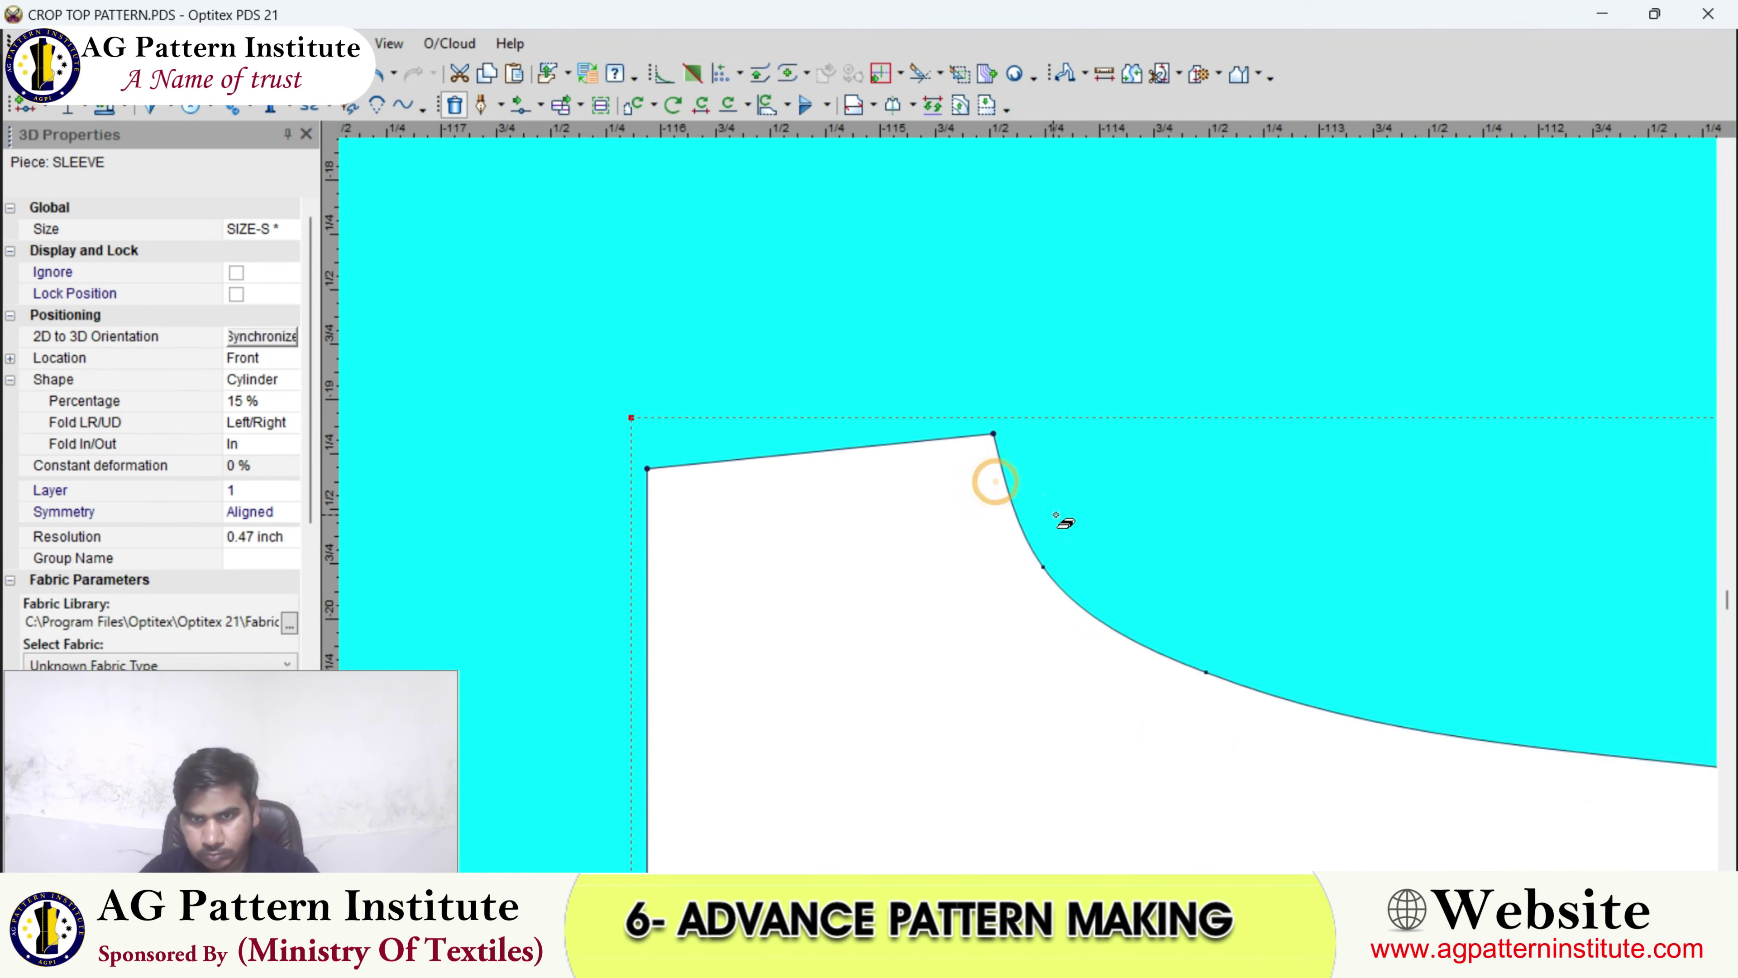
# - Rotate the raised sleeve and move the curve point nearest the underarm corner slightly outward to reshape the hollow
pyautogui.scroll(-3, 1028, 505)
pyautogui.press('[')
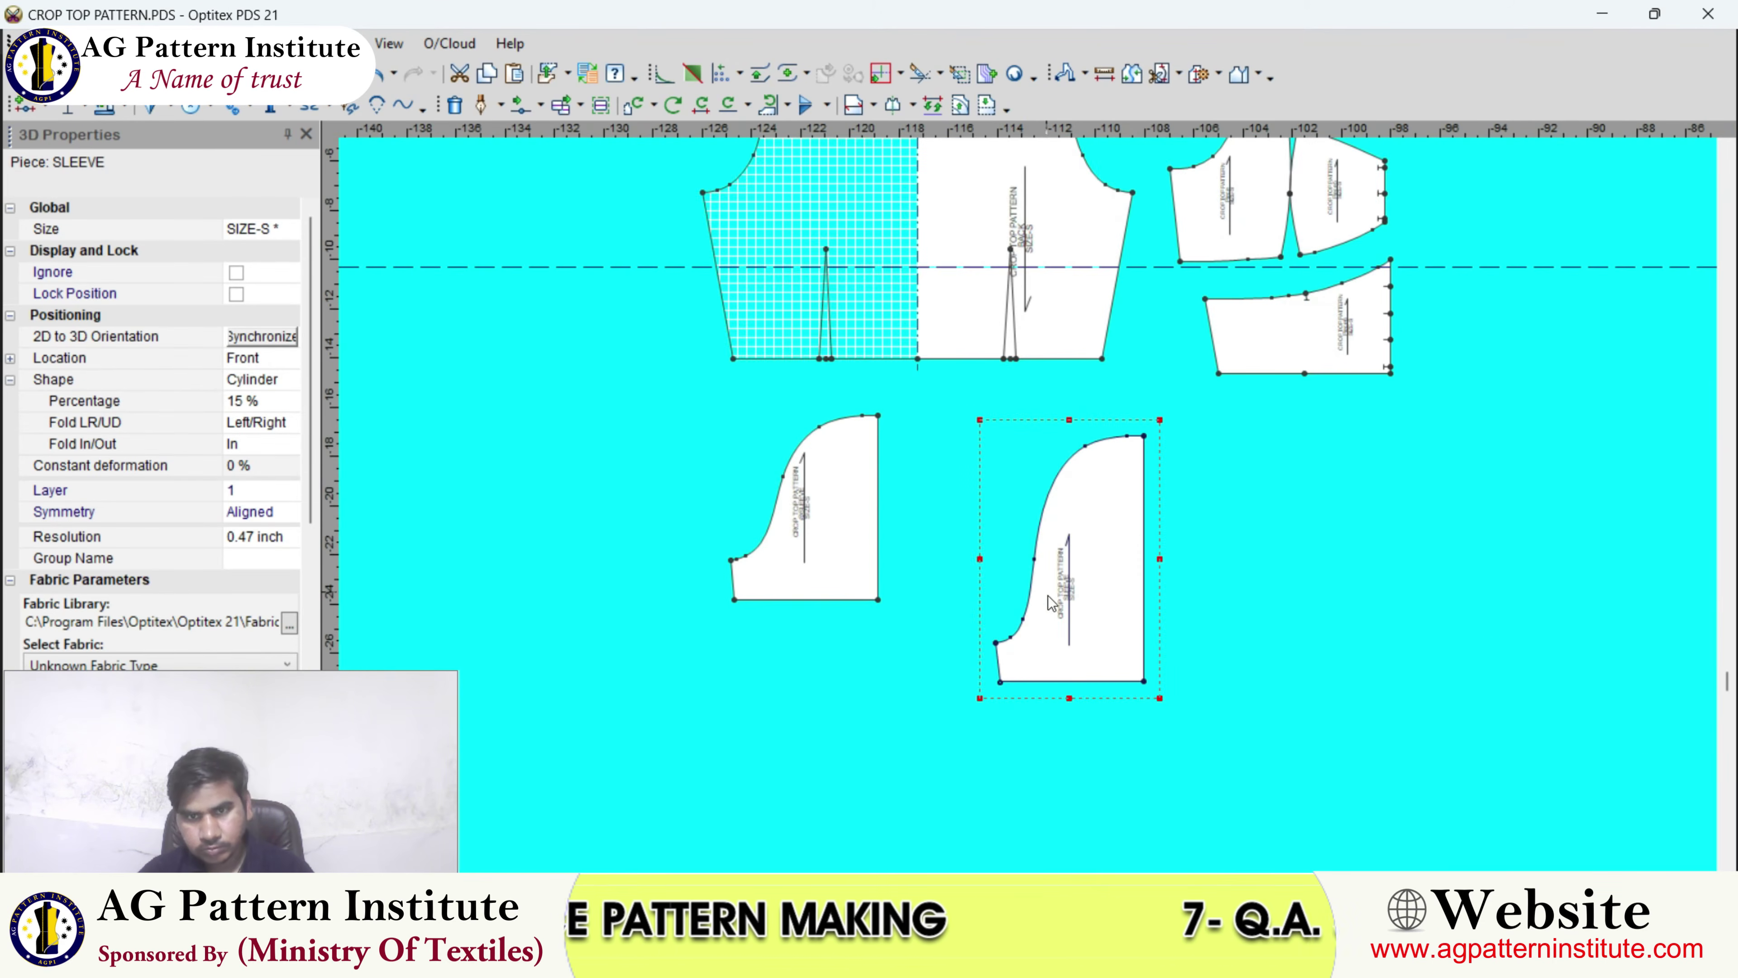
pyautogui.press('[')
pyautogui.scroll(4, 1115, 706)
pyautogui.scroll(3, 1038, 501)
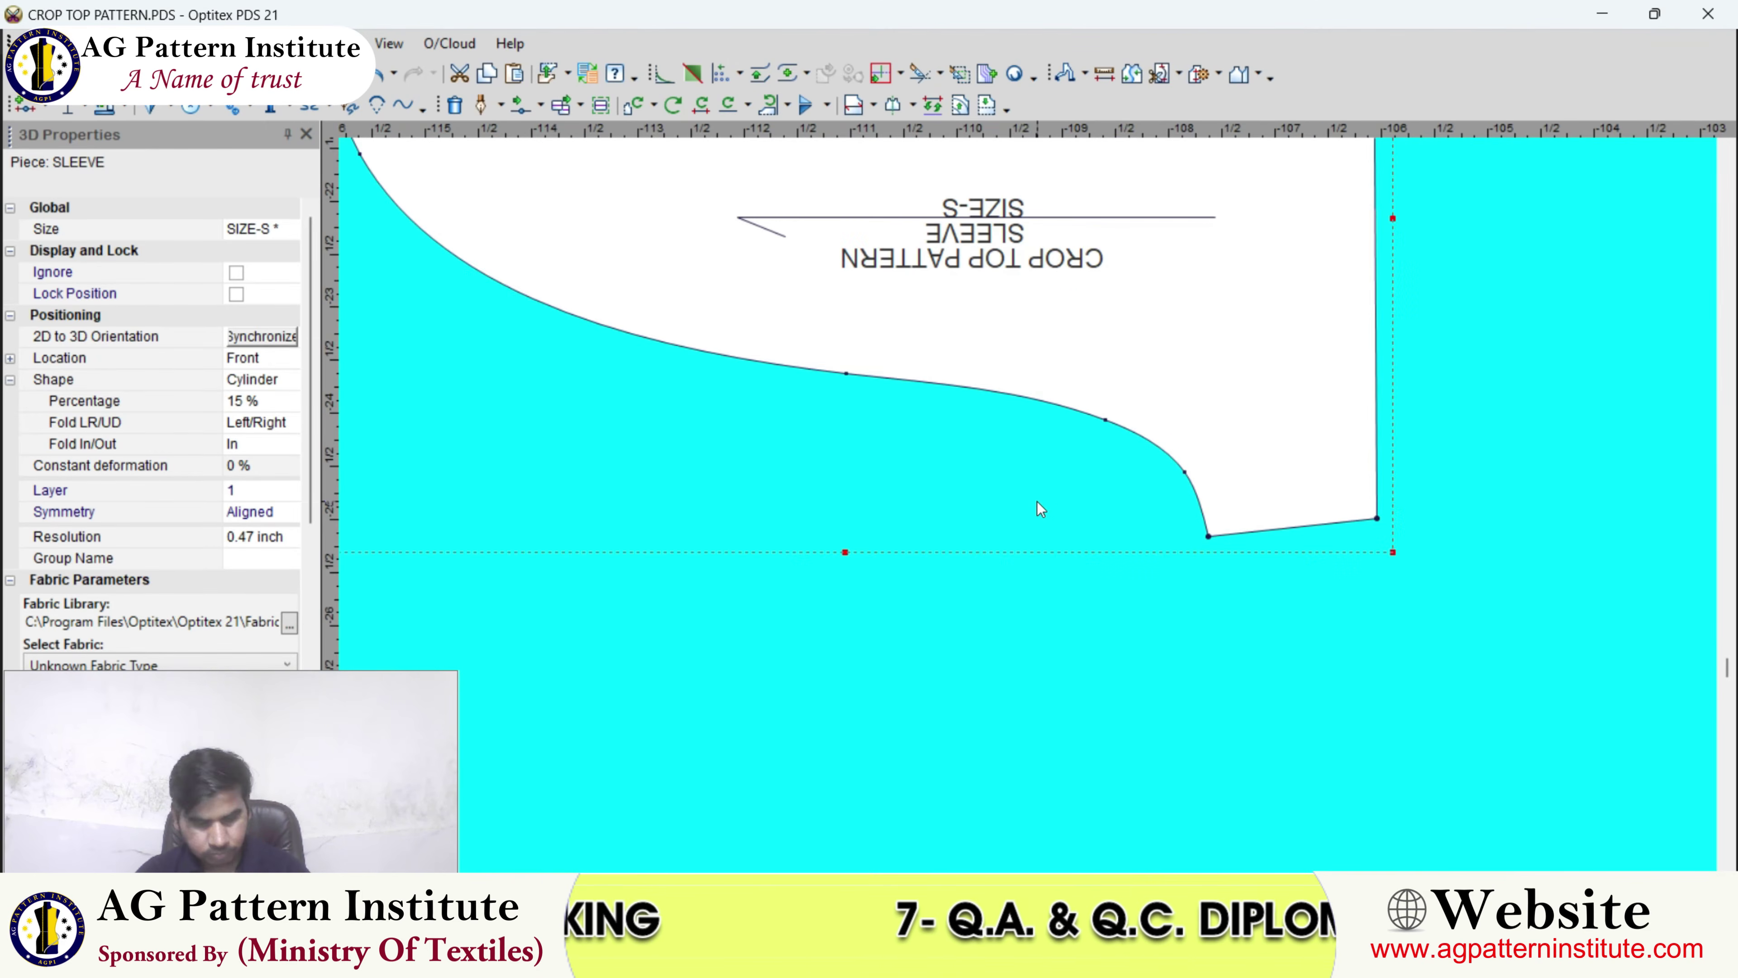
pyautogui.click(1269, 470)
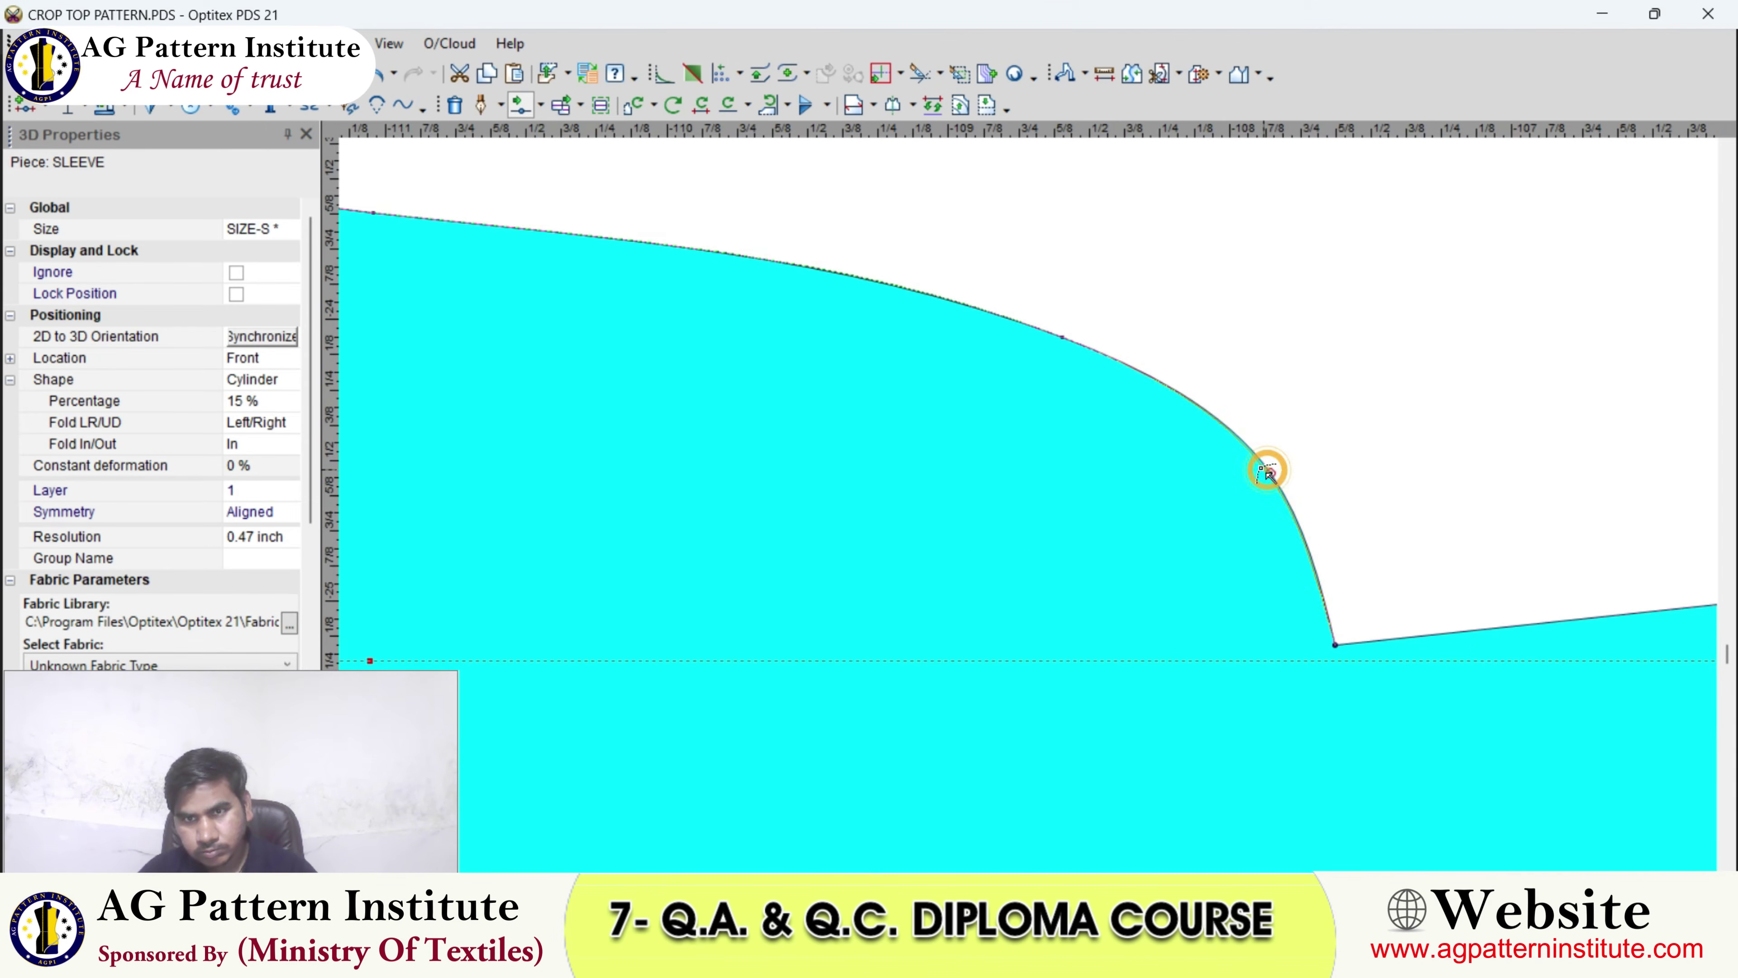
pyautogui.click(1250, 463)
pyautogui.press('Return')
# - Add a curve point just beside the sleeve's underarm corner to round the start of the cap curve
pyautogui.scroll(1, 1319, 599)
pyautogui.scroll(1, 1033, 512)
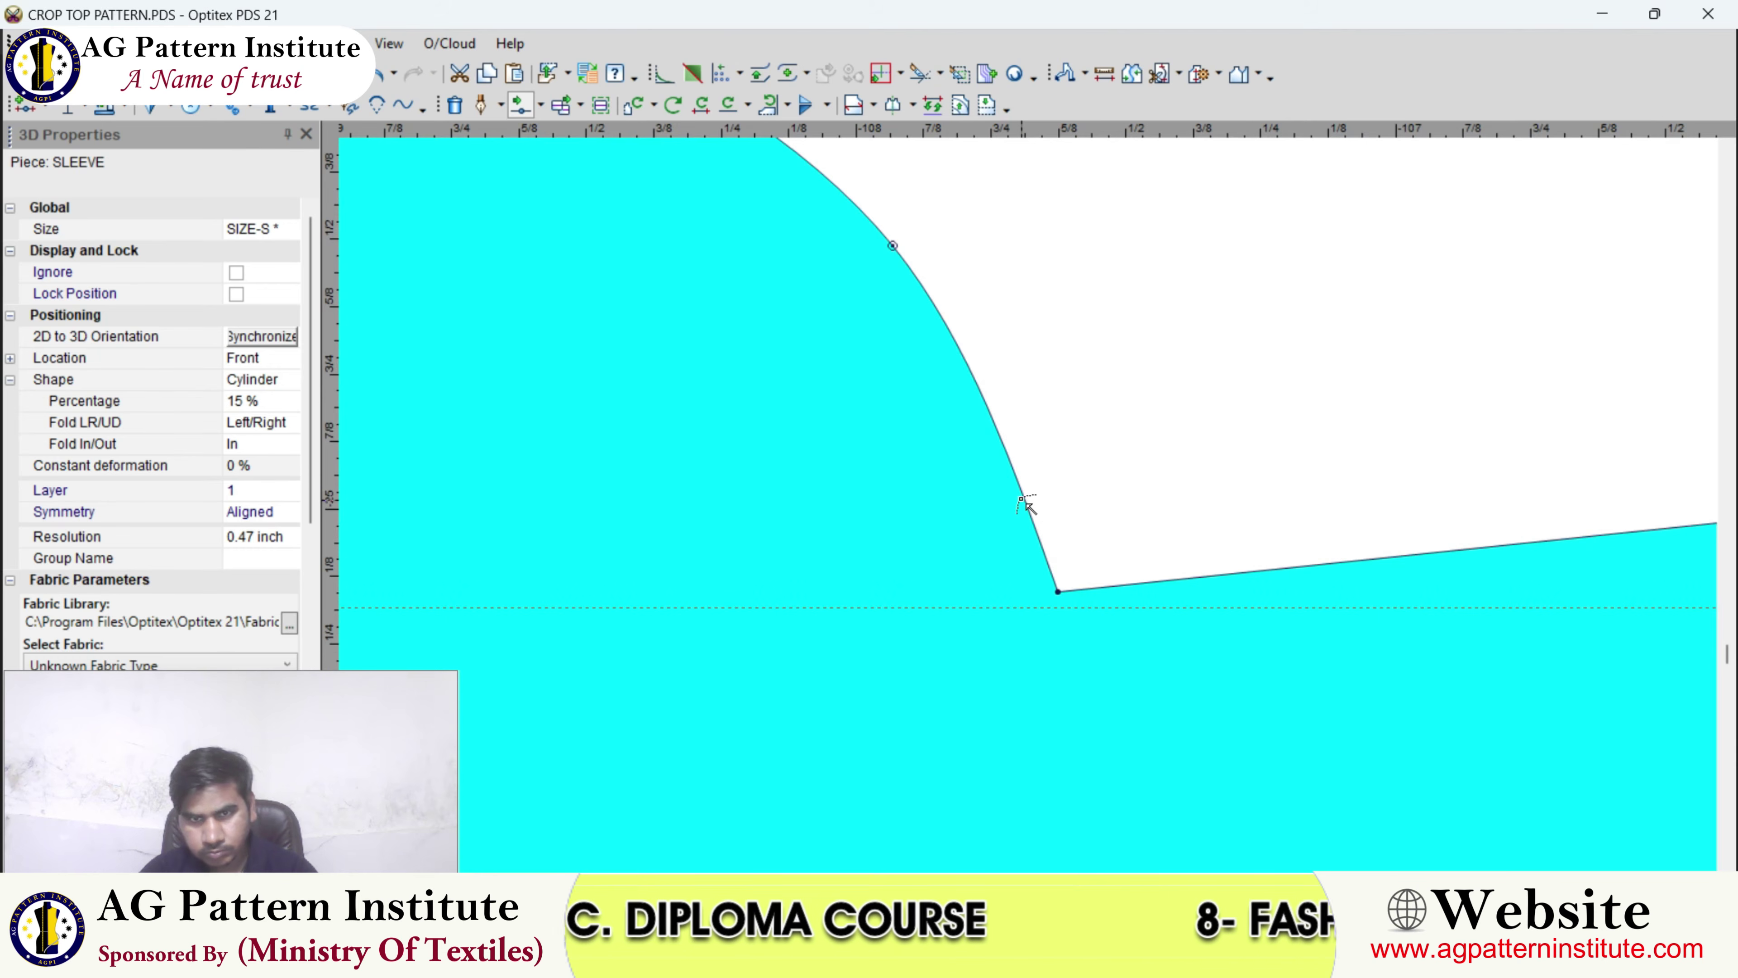
pyautogui.click(1026, 498)
pyautogui.press('Return')
pyautogui.scroll(-5, 1020, 506)
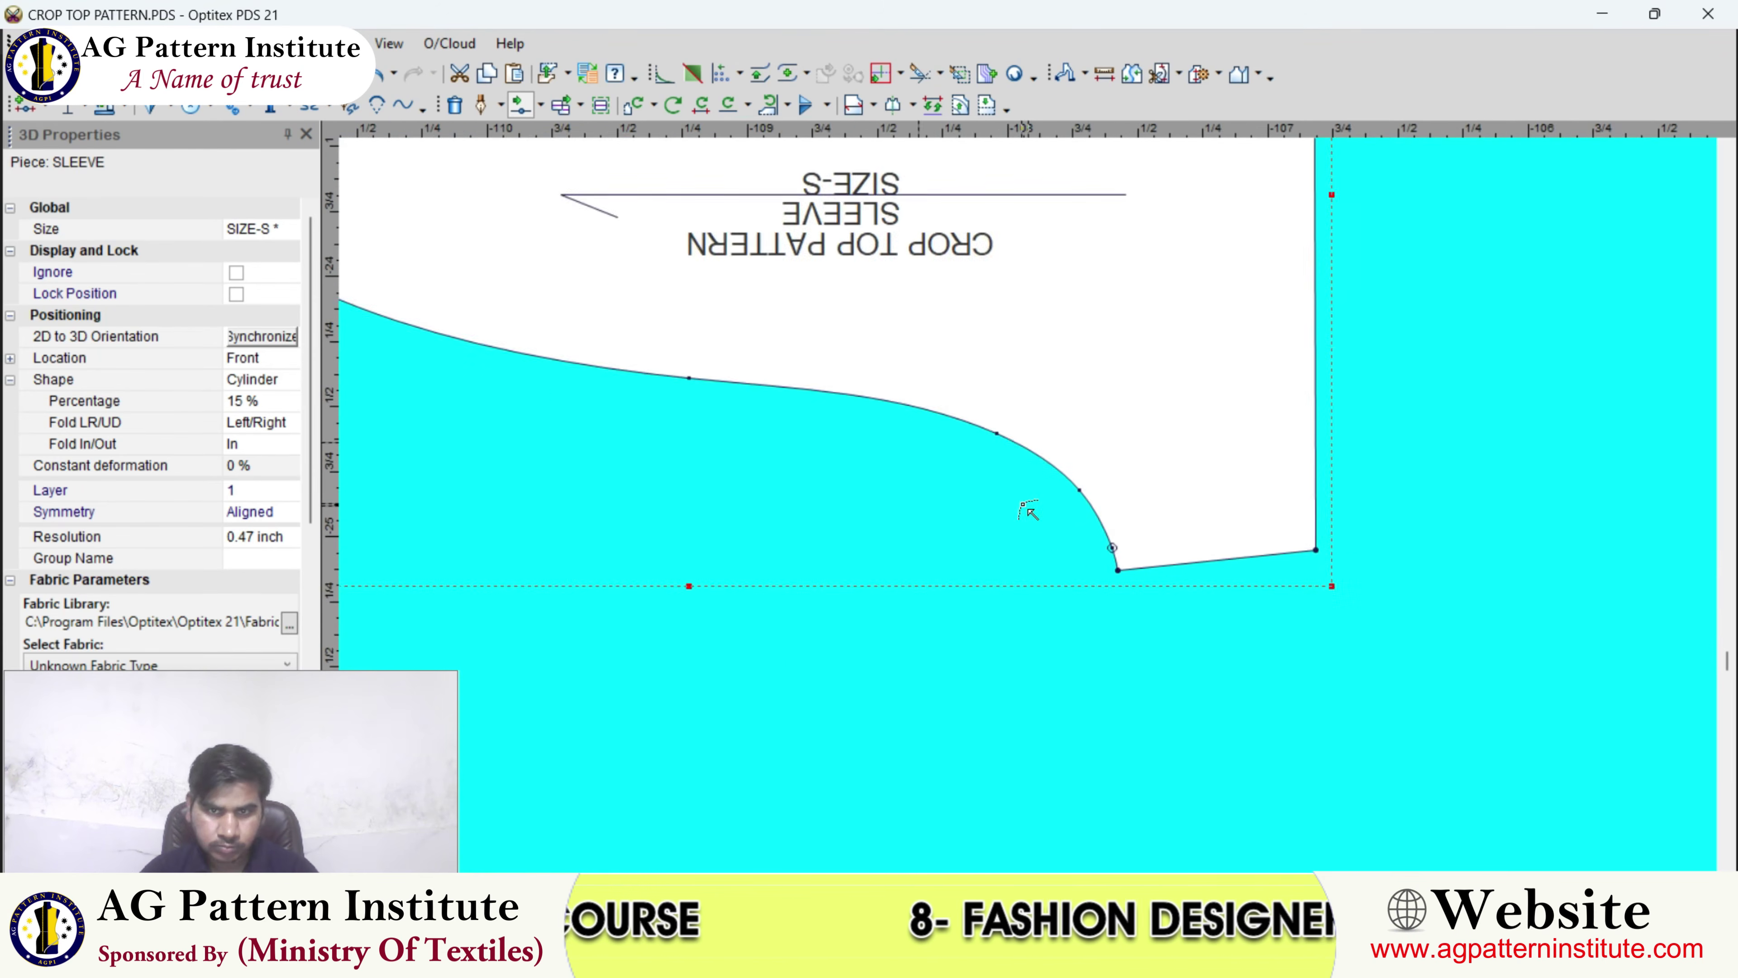
pyautogui.scroll(-4, 1004, 507)
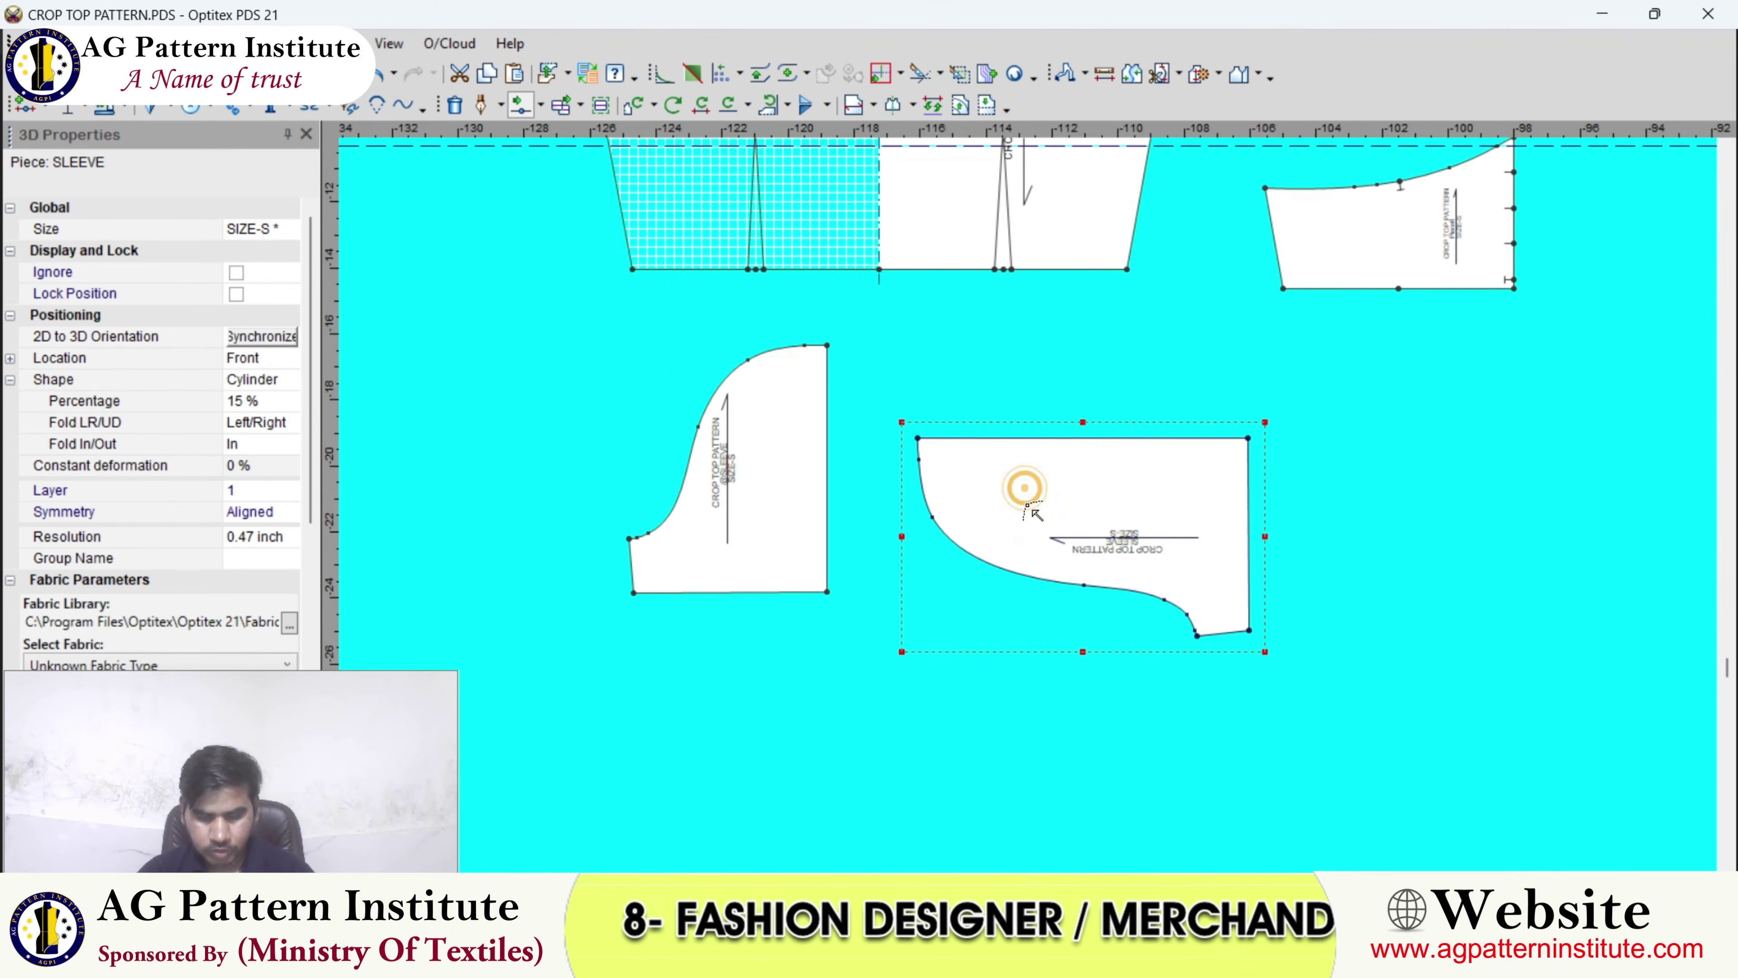
# - Turn the sleeve upright, add a point between the cap's middle and upper points, and move it outward to make the cap fuller
pyautogui.press('F12')
pyautogui.scroll(3, 1030, 503)
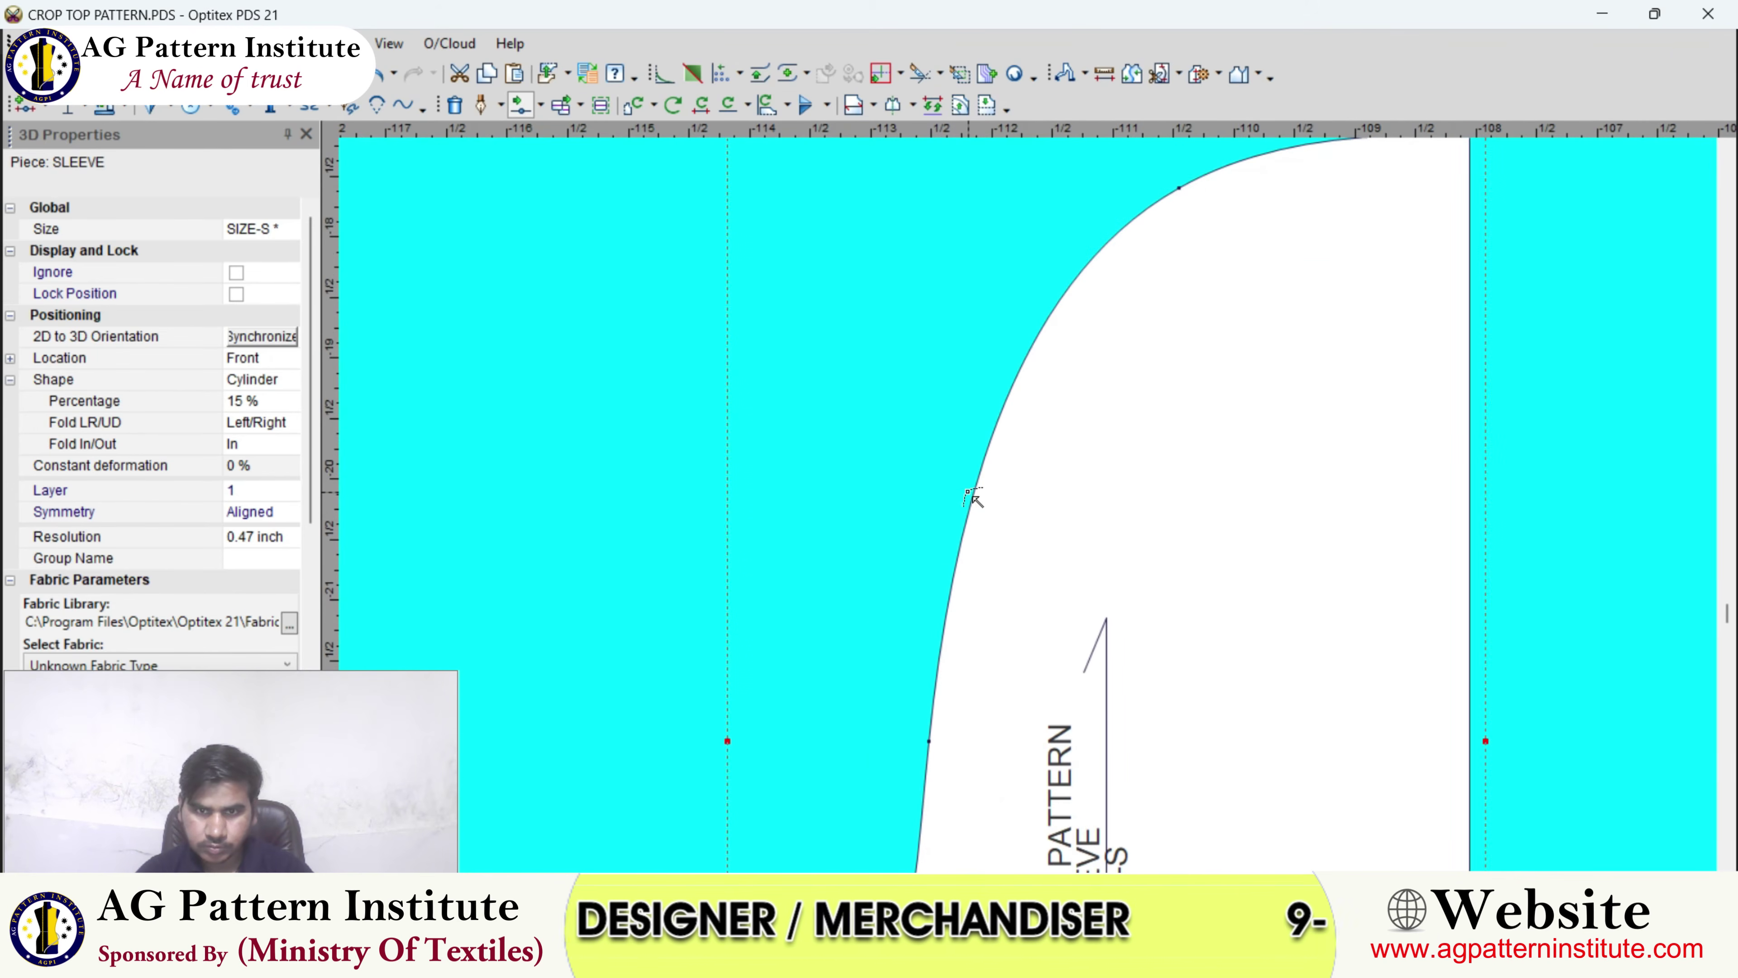
pyautogui.click(976, 475)
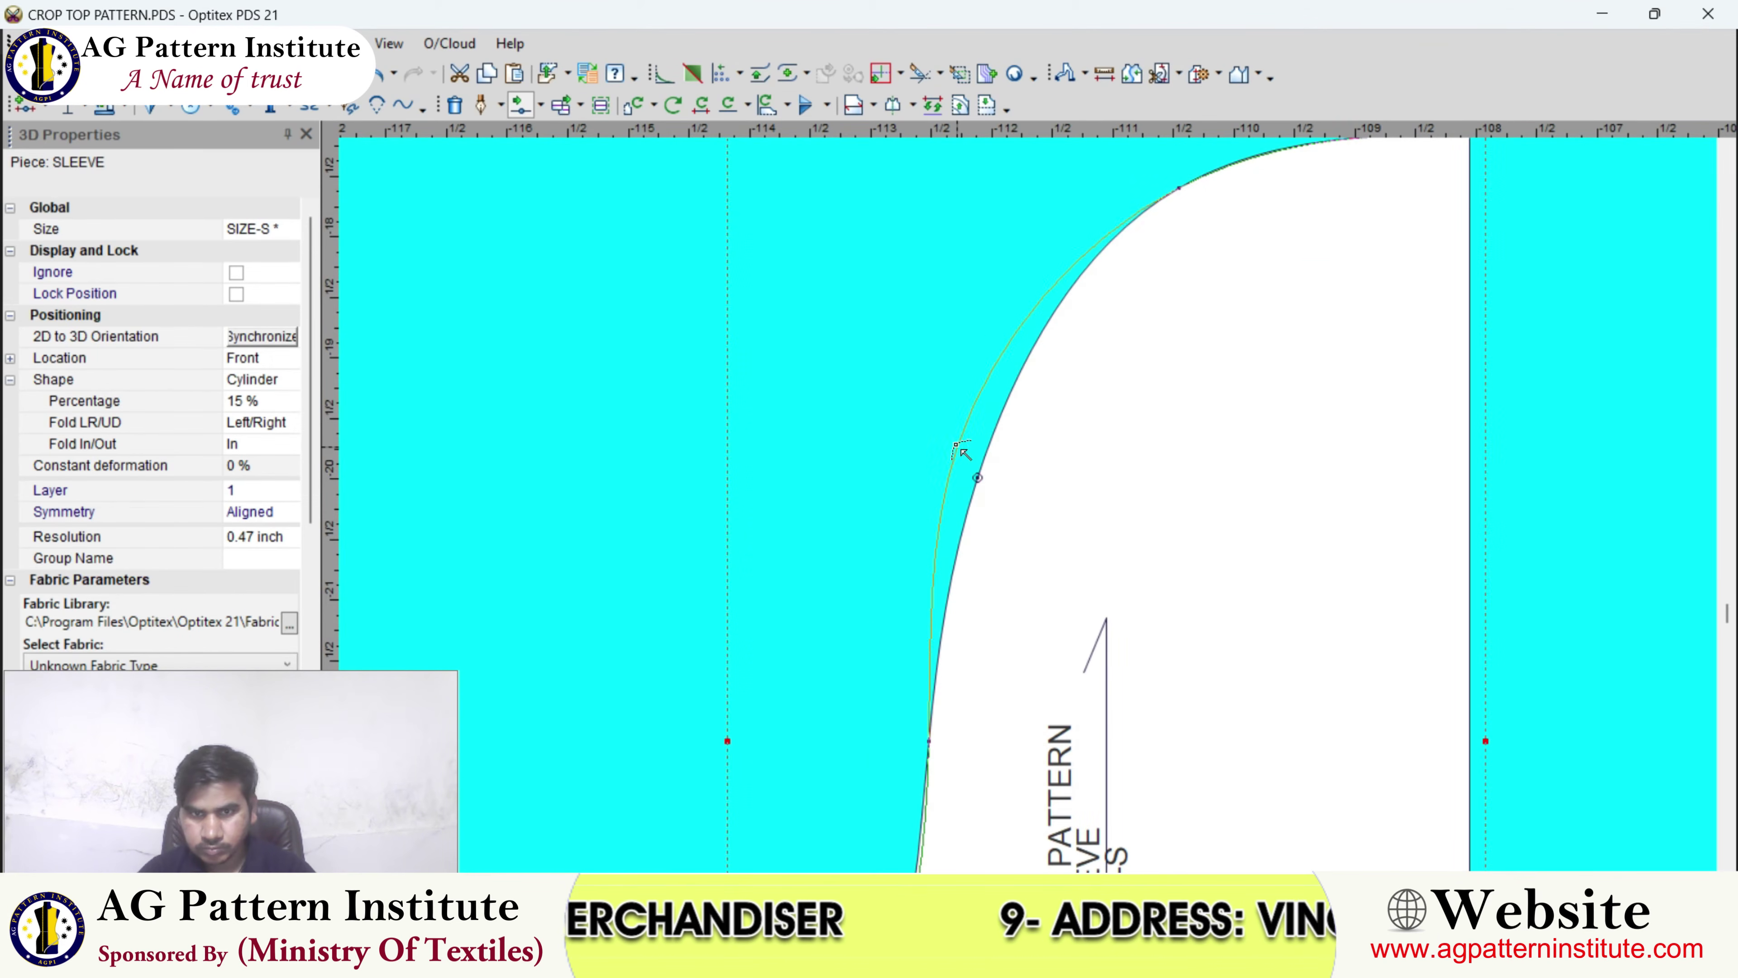
pyautogui.click(949, 436)
pyautogui.press('Return')
pyautogui.scroll(-1, 1059, 477)
pyautogui.scroll(2, 1033, 496)
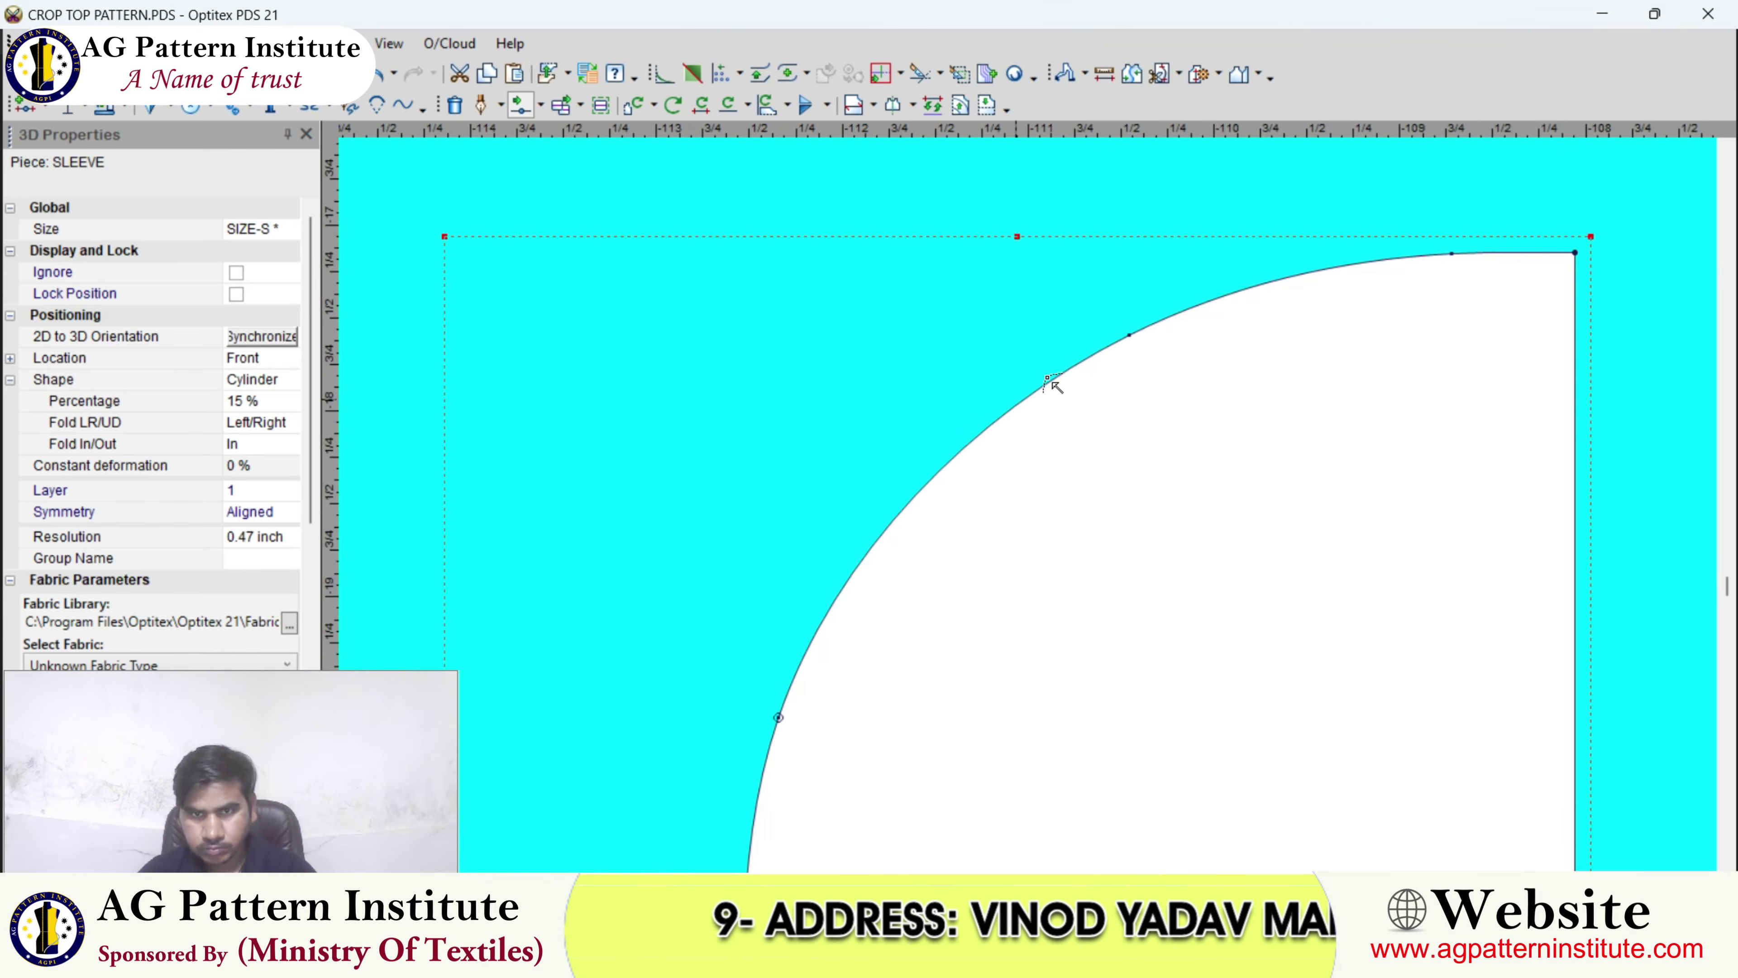
# - Move the upper cap curve point outward and refine its position to round the shoulder of the puff sleeve
pyautogui.click(1127, 334)
pyautogui.click(1092, 328)
pyautogui.press('Return')
pyautogui.scroll(-3, 1033, 510)
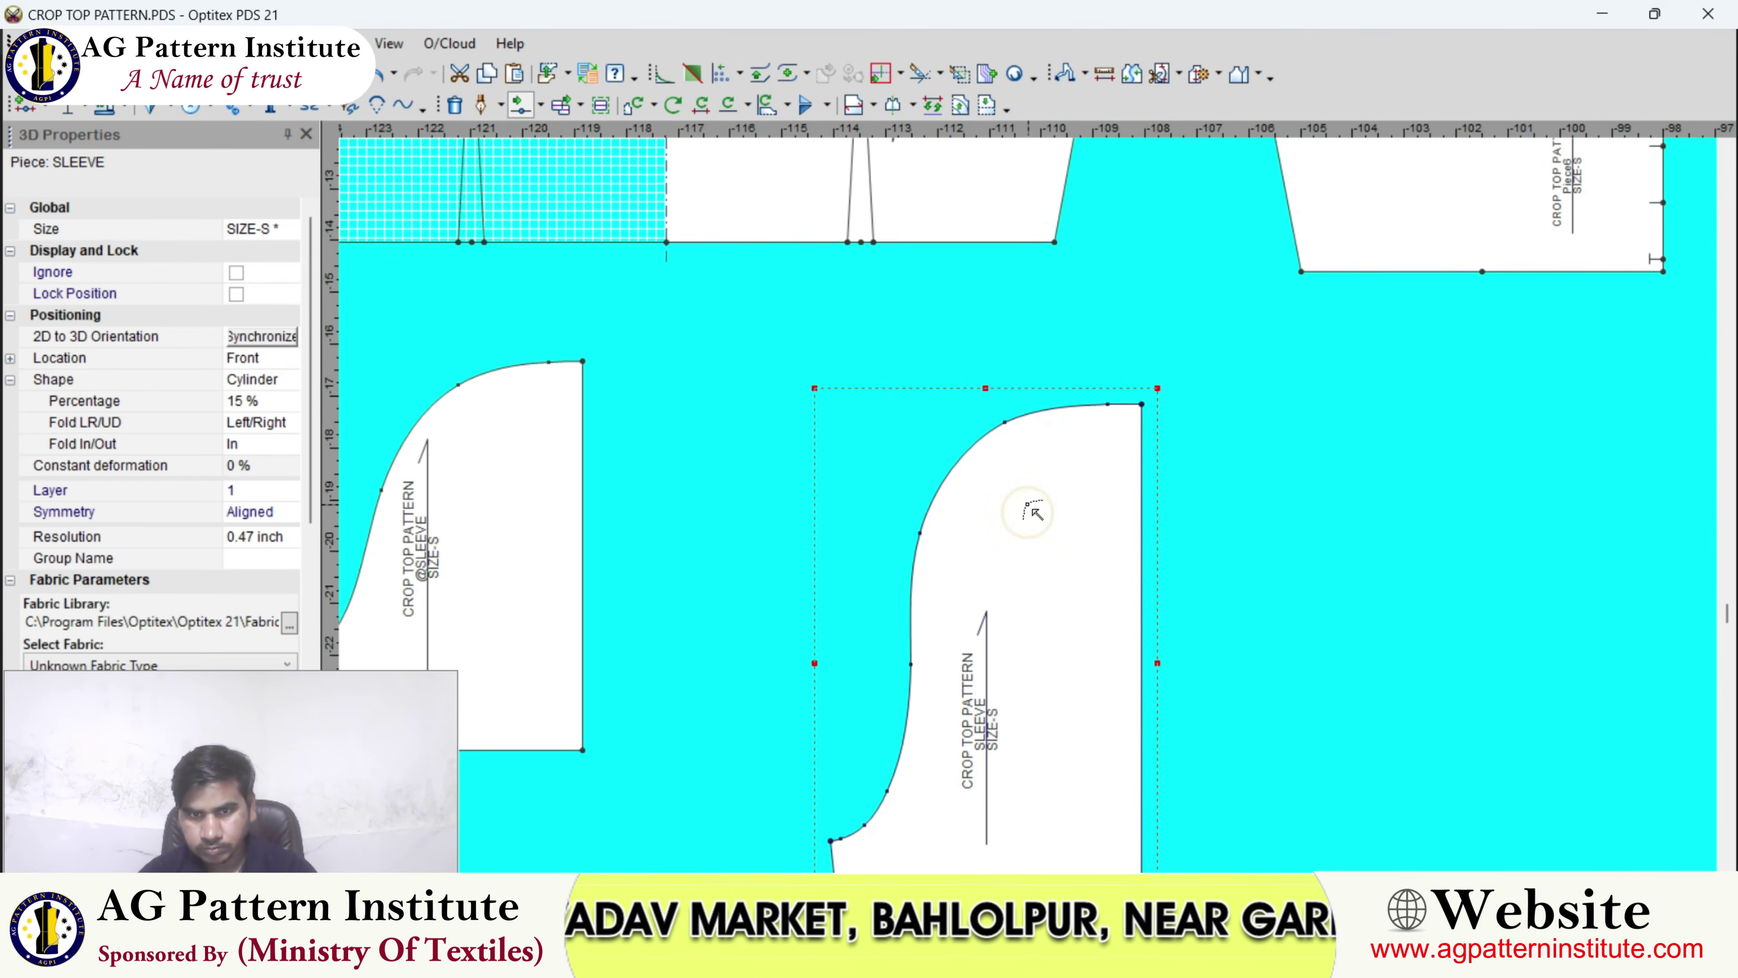
pyautogui.scroll(3, 1033, 510)
pyautogui.click(994, 438)
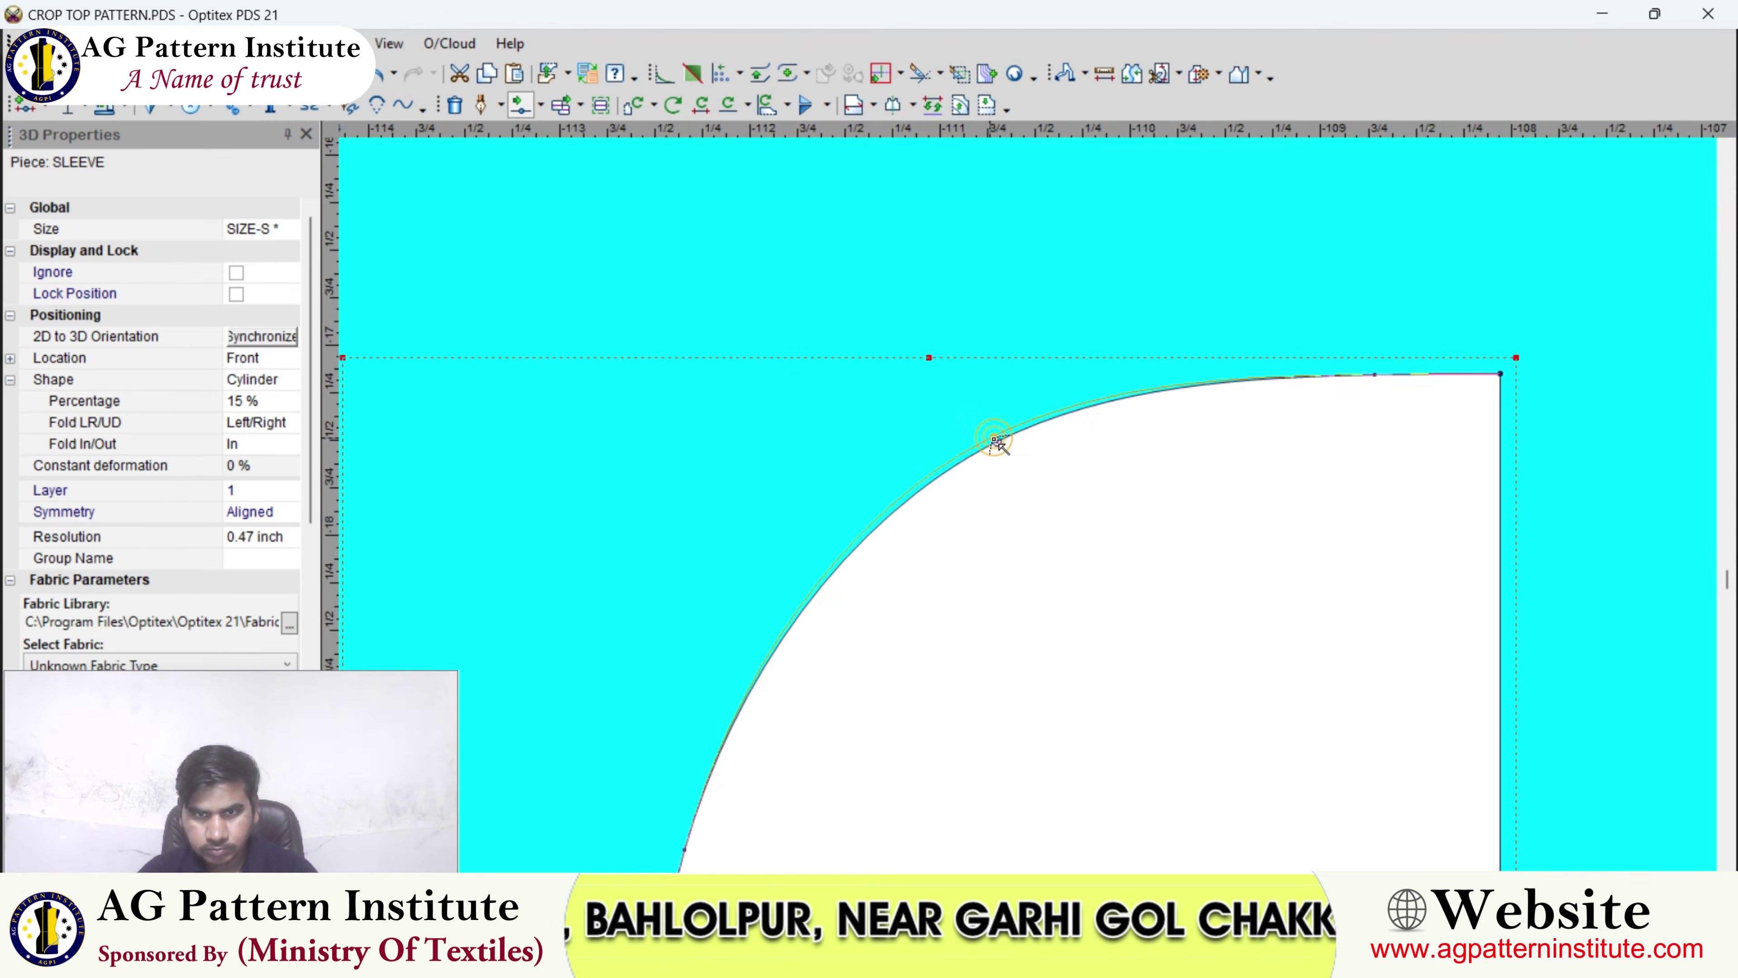
pyautogui.scroll(-4, 1008, 555)
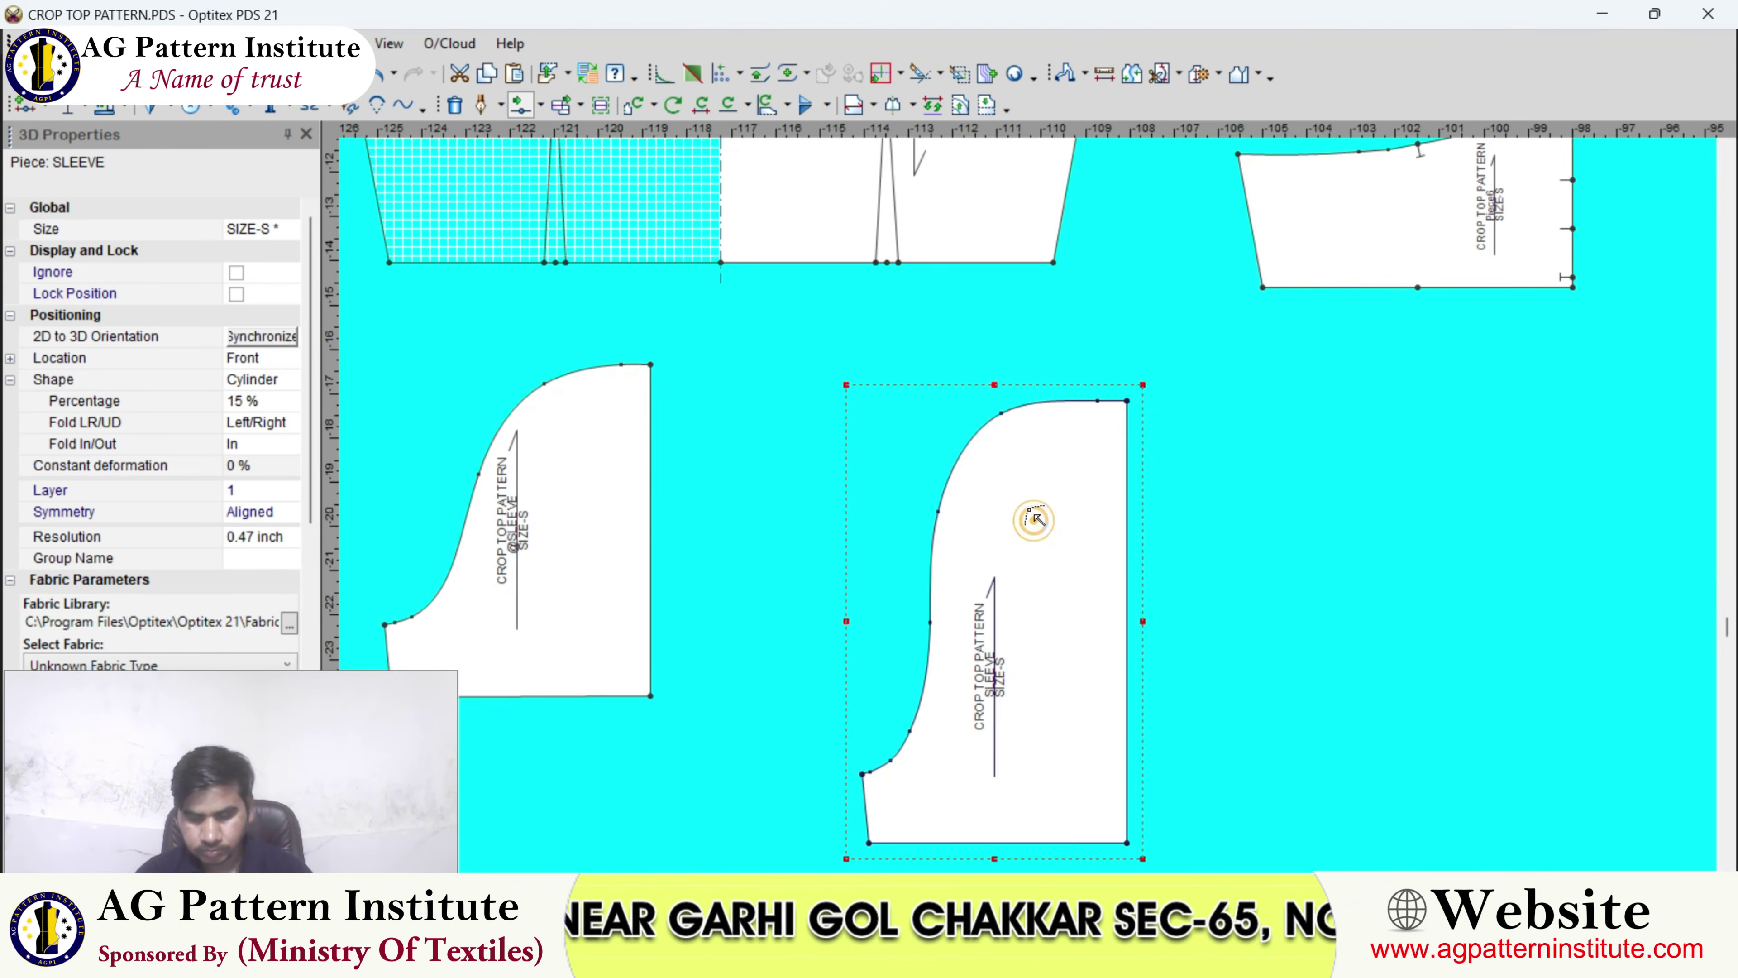
# - Rotate the sleeve sideways and add a point on the upper cap curve between its two neighbouring points
pyautogui.scroll(3, 1134, 598)
pyautogui.click(1034, 501)
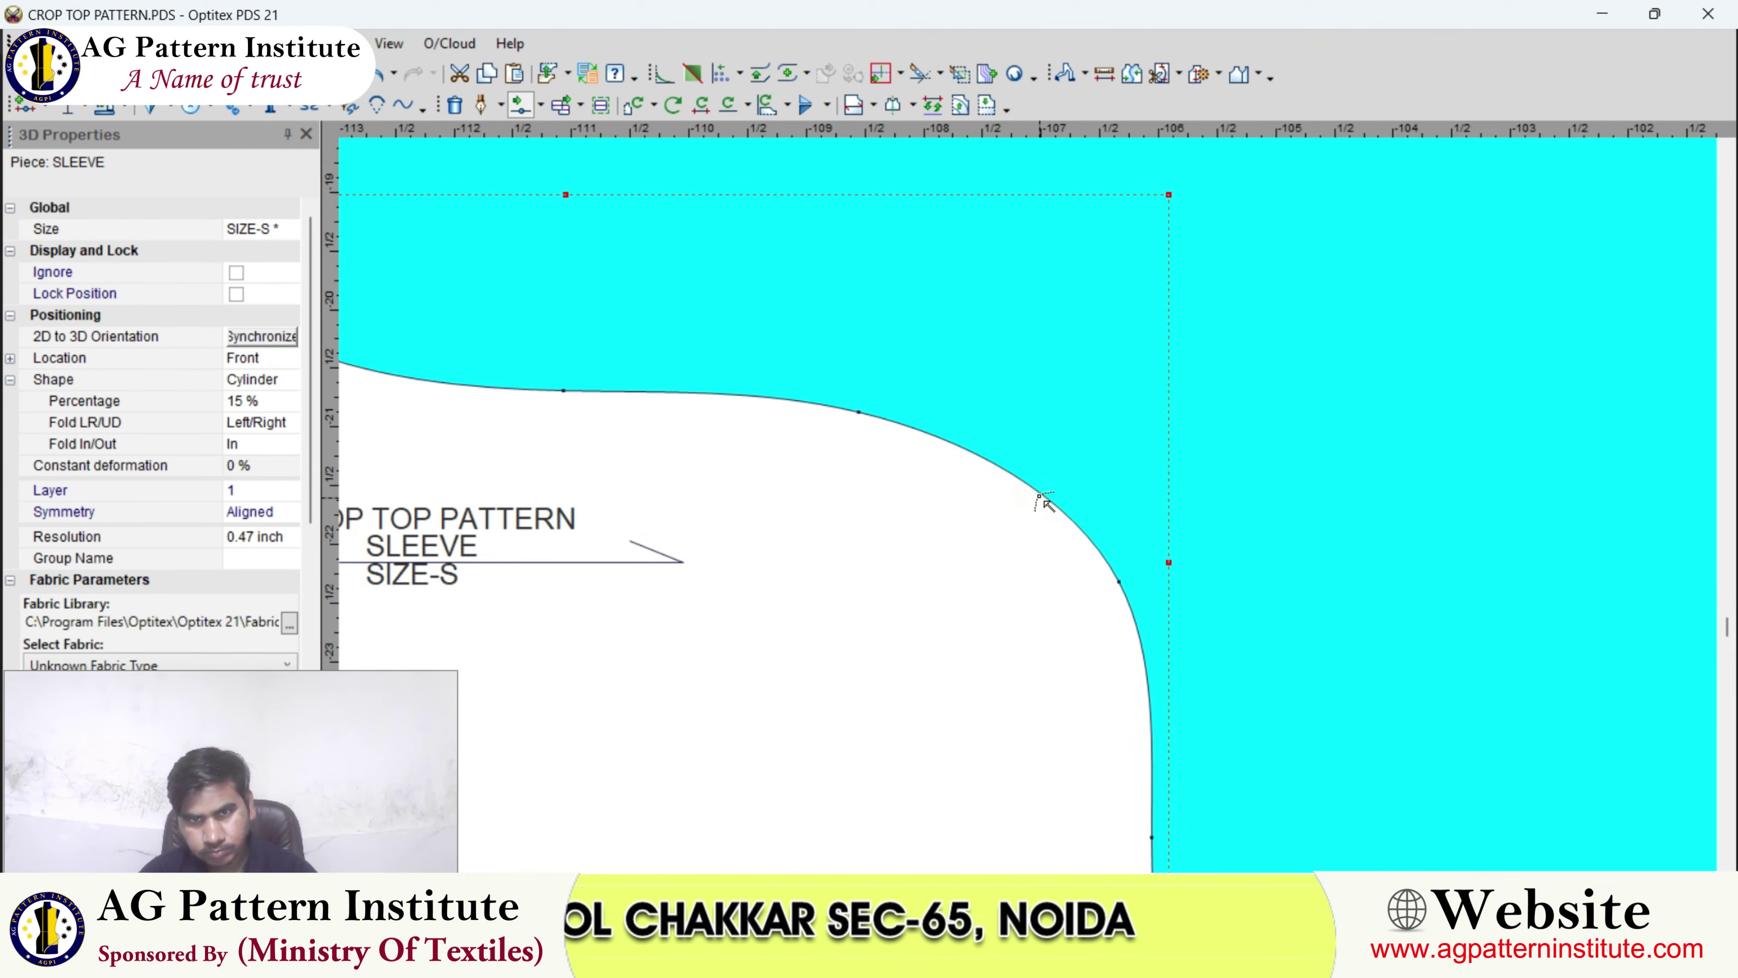
pyautogui.click(1042, 493)
pyautogui.click(1048, 494)
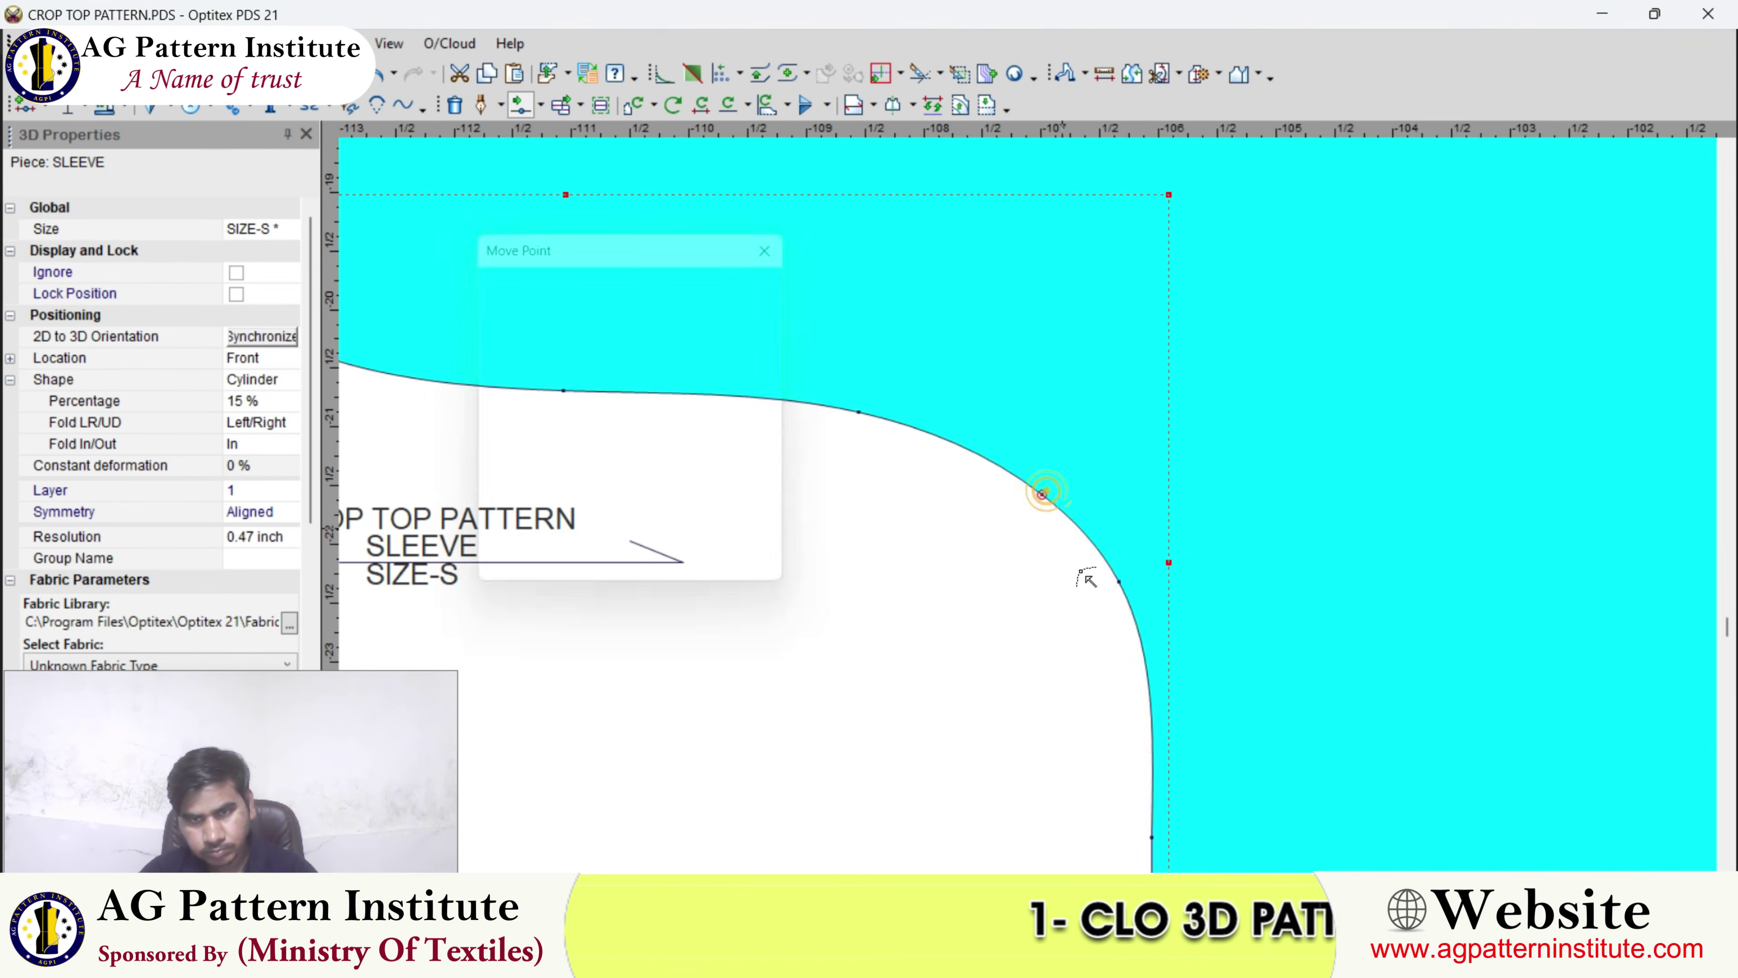
pyautogui.press('Return')
pyautogui.scroll(-4, 1057, 524)
pyautogui.scroll(1, 1034, 515)
# - Raise the two points at the top of the sleeve cap together by 0.39 in X and 0 in Y
pyautogui.moveTo(999, 459); pyautogui.dragTo(1076, 561)
pyautogui.scroll(3, 1012, 510)
pyautogui.click(1049, 539)
pyautogui.click(1088, 538)
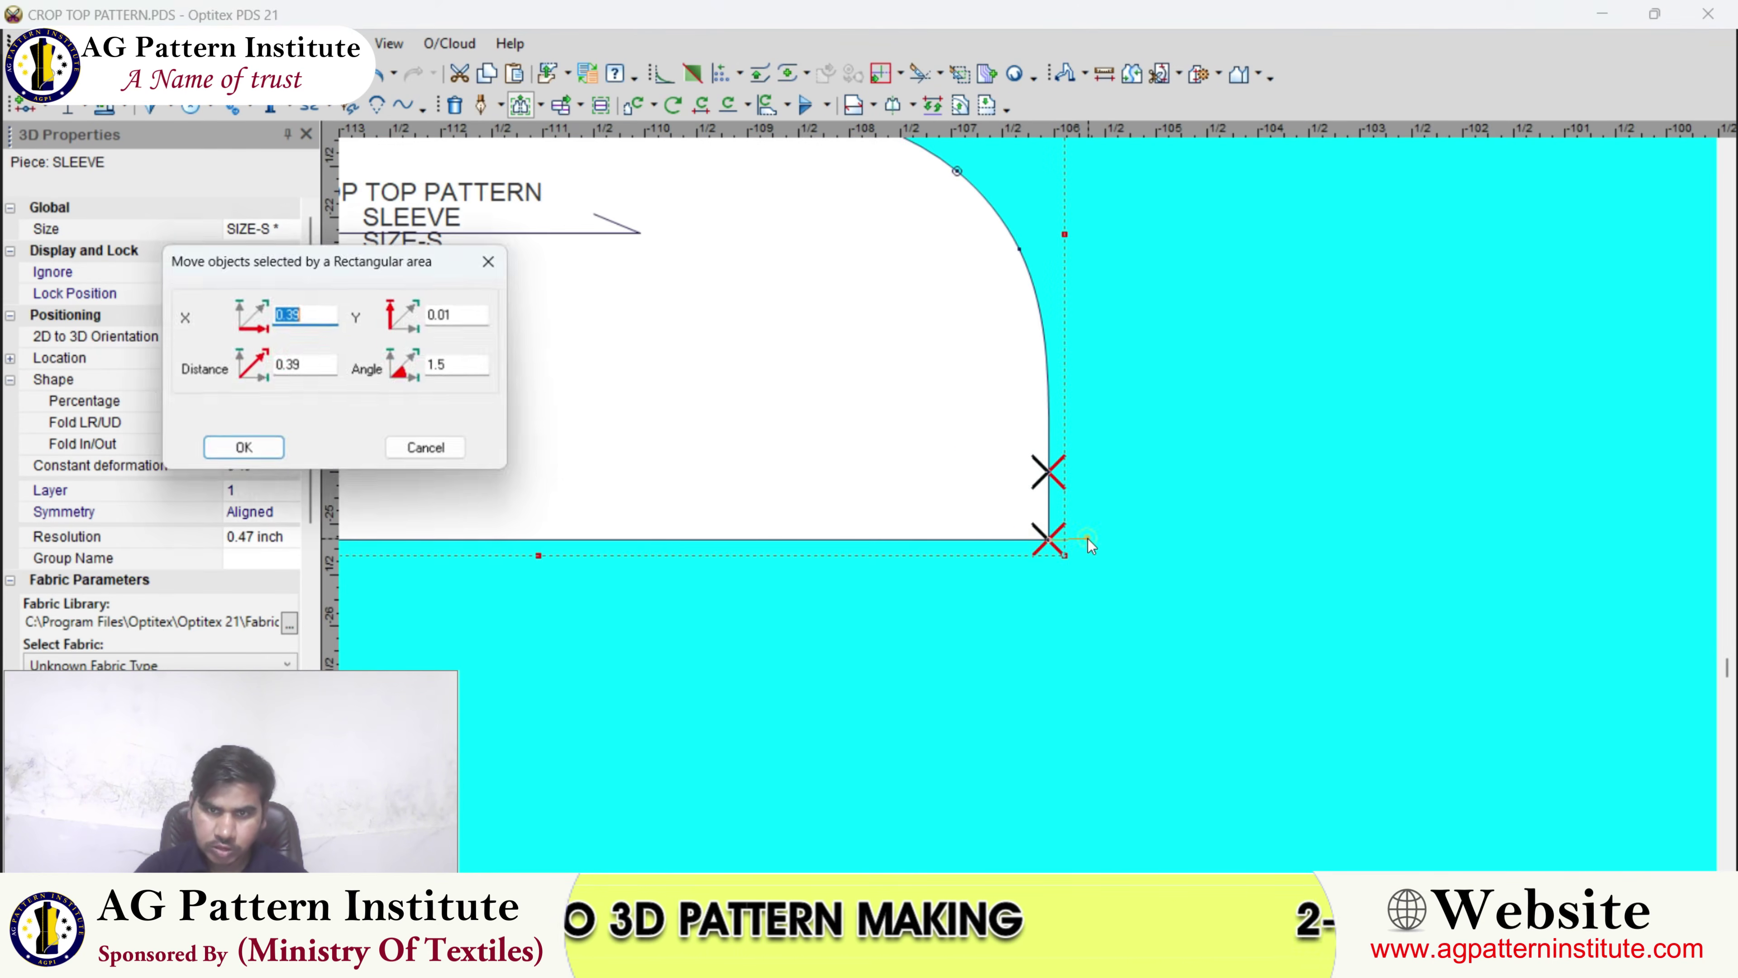
pyautogui.click(469, 321)
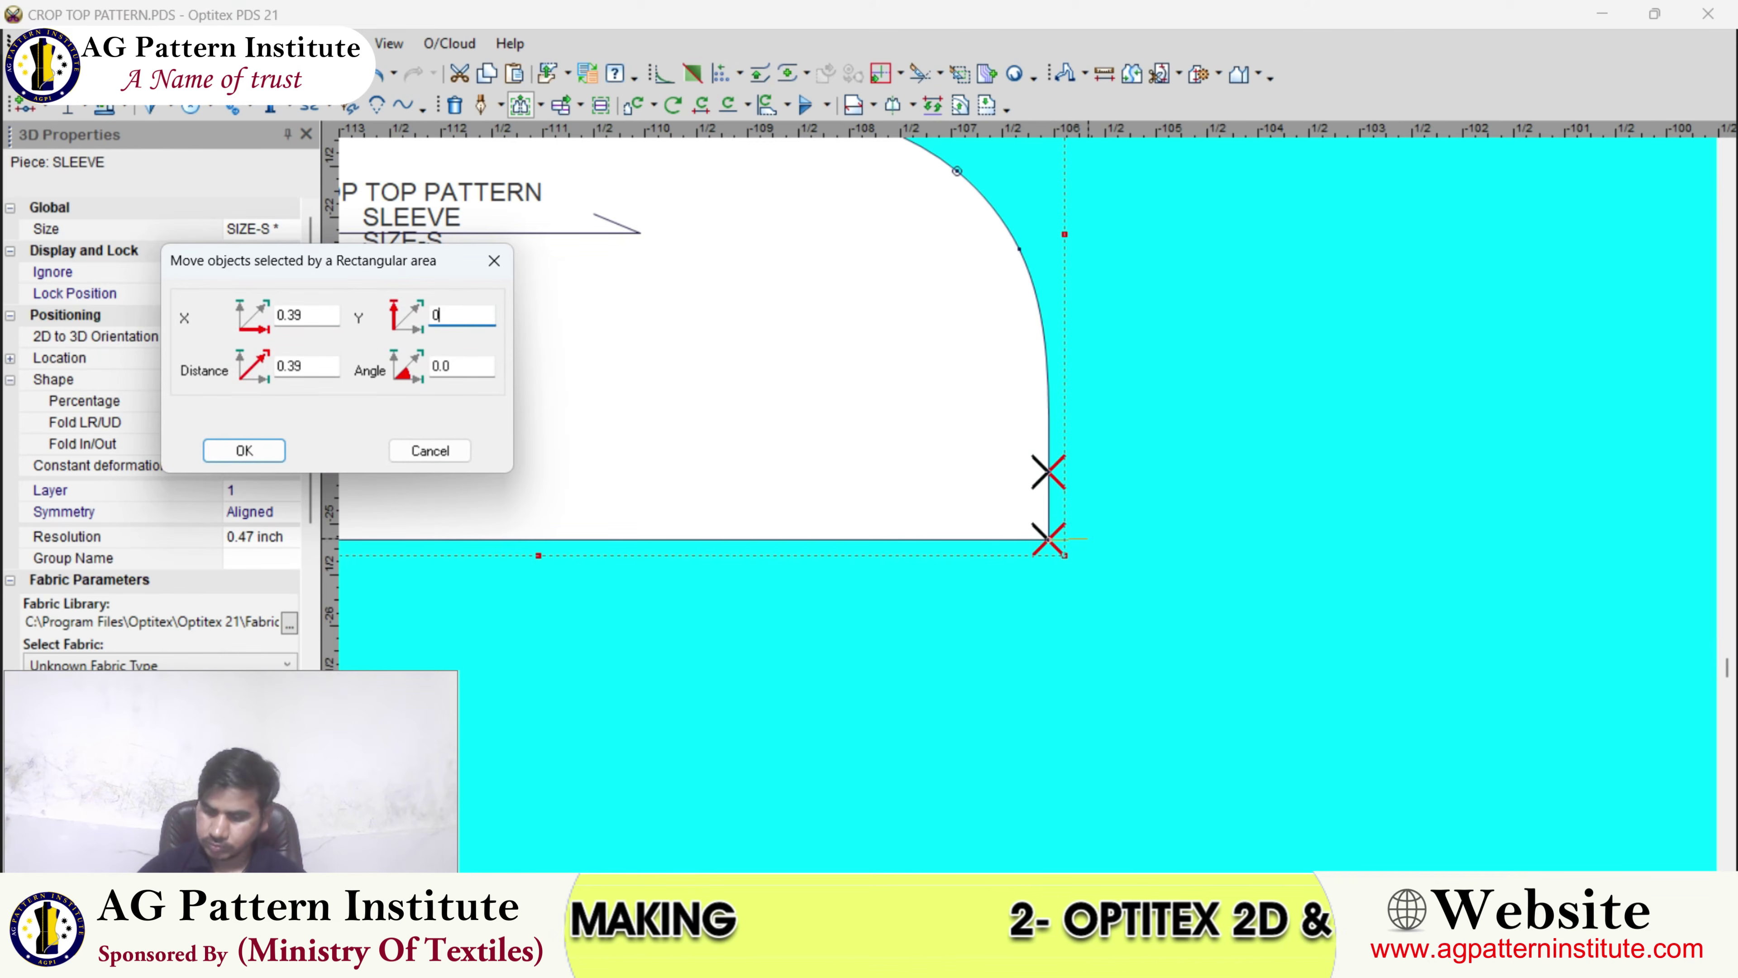
pyautogui.write('0')
pyautogui.press('Return')
pyautogui.scroll(-3, 1125, 509)
pyautogui.scroll(2, 1036, 513)
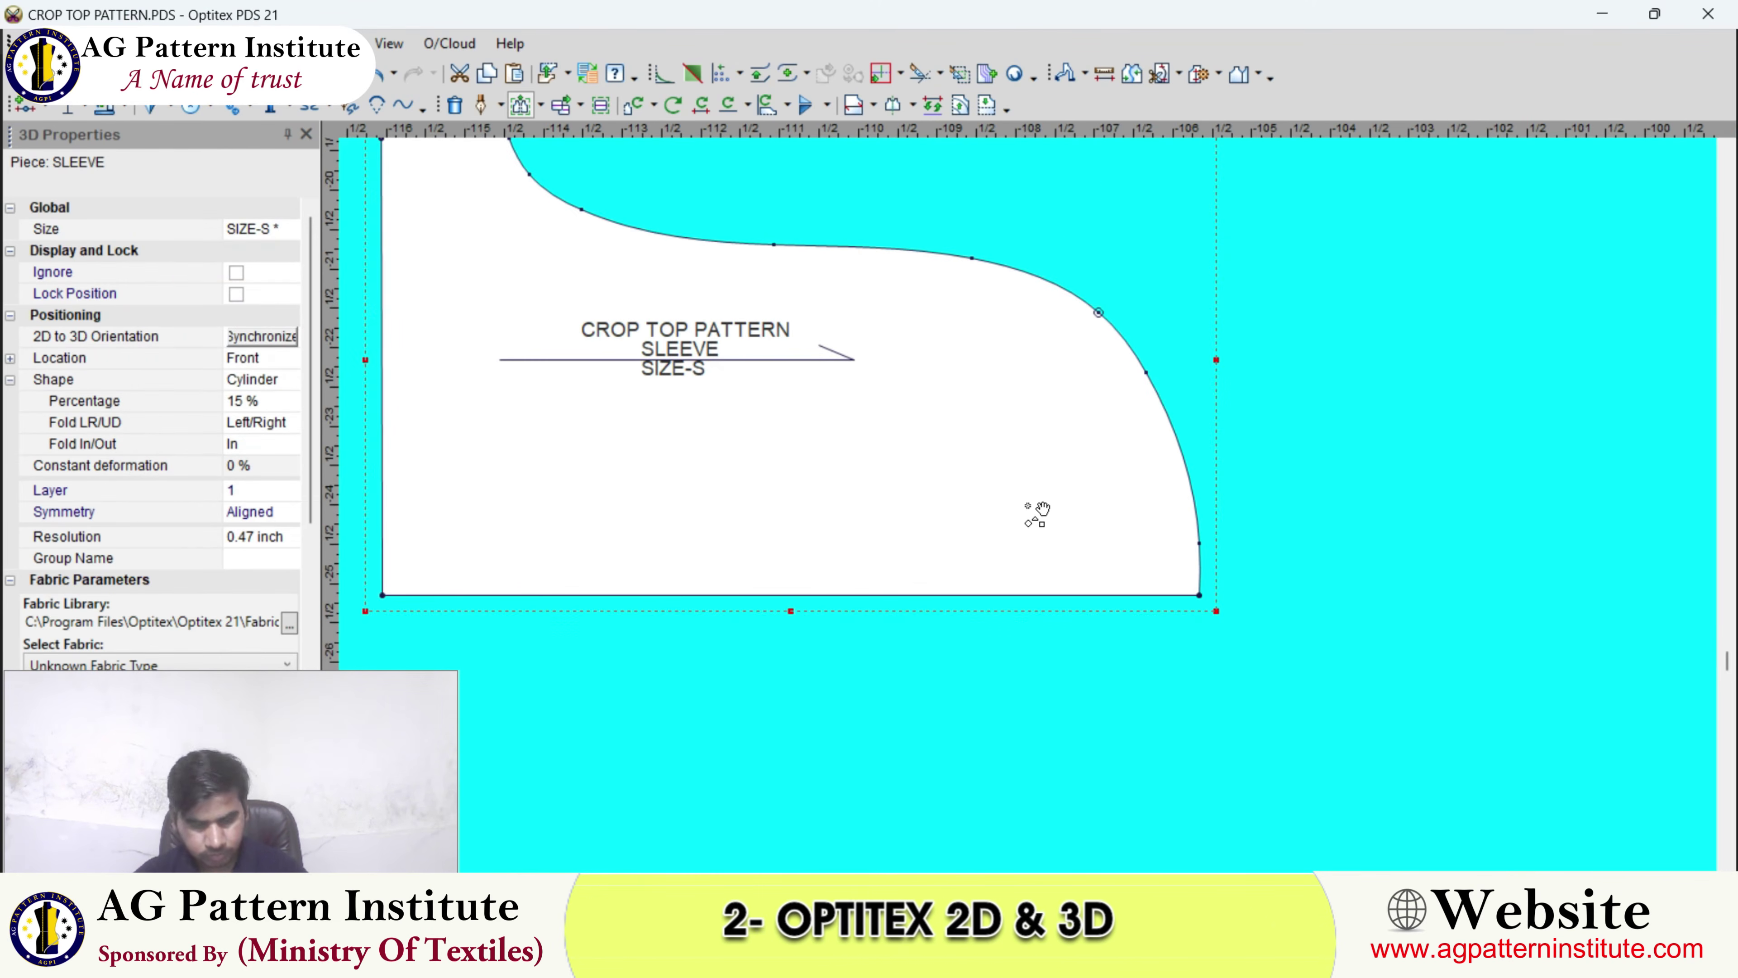
# - Move the cap curve point below the raised top slightly outward and turn the sleeve upright
pyautogui.scroll(4, 1040, 493)
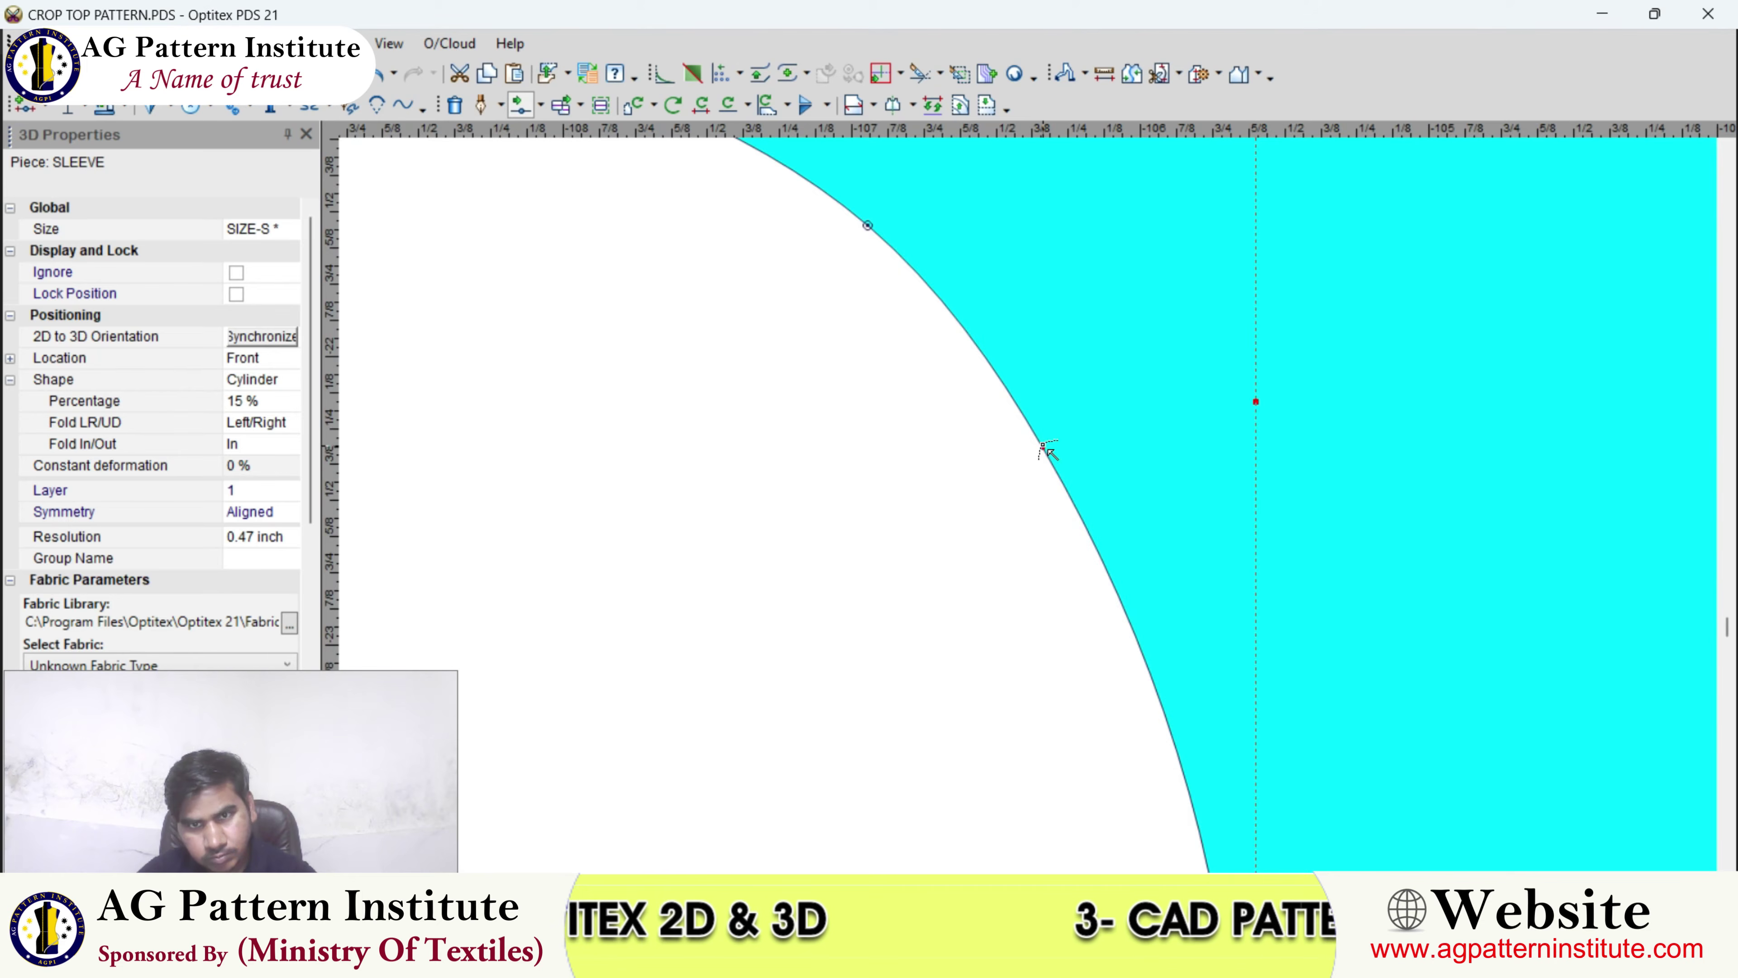
pyautogui.click(1041, 447)
pyautogui.doubleClick(1058, 452)
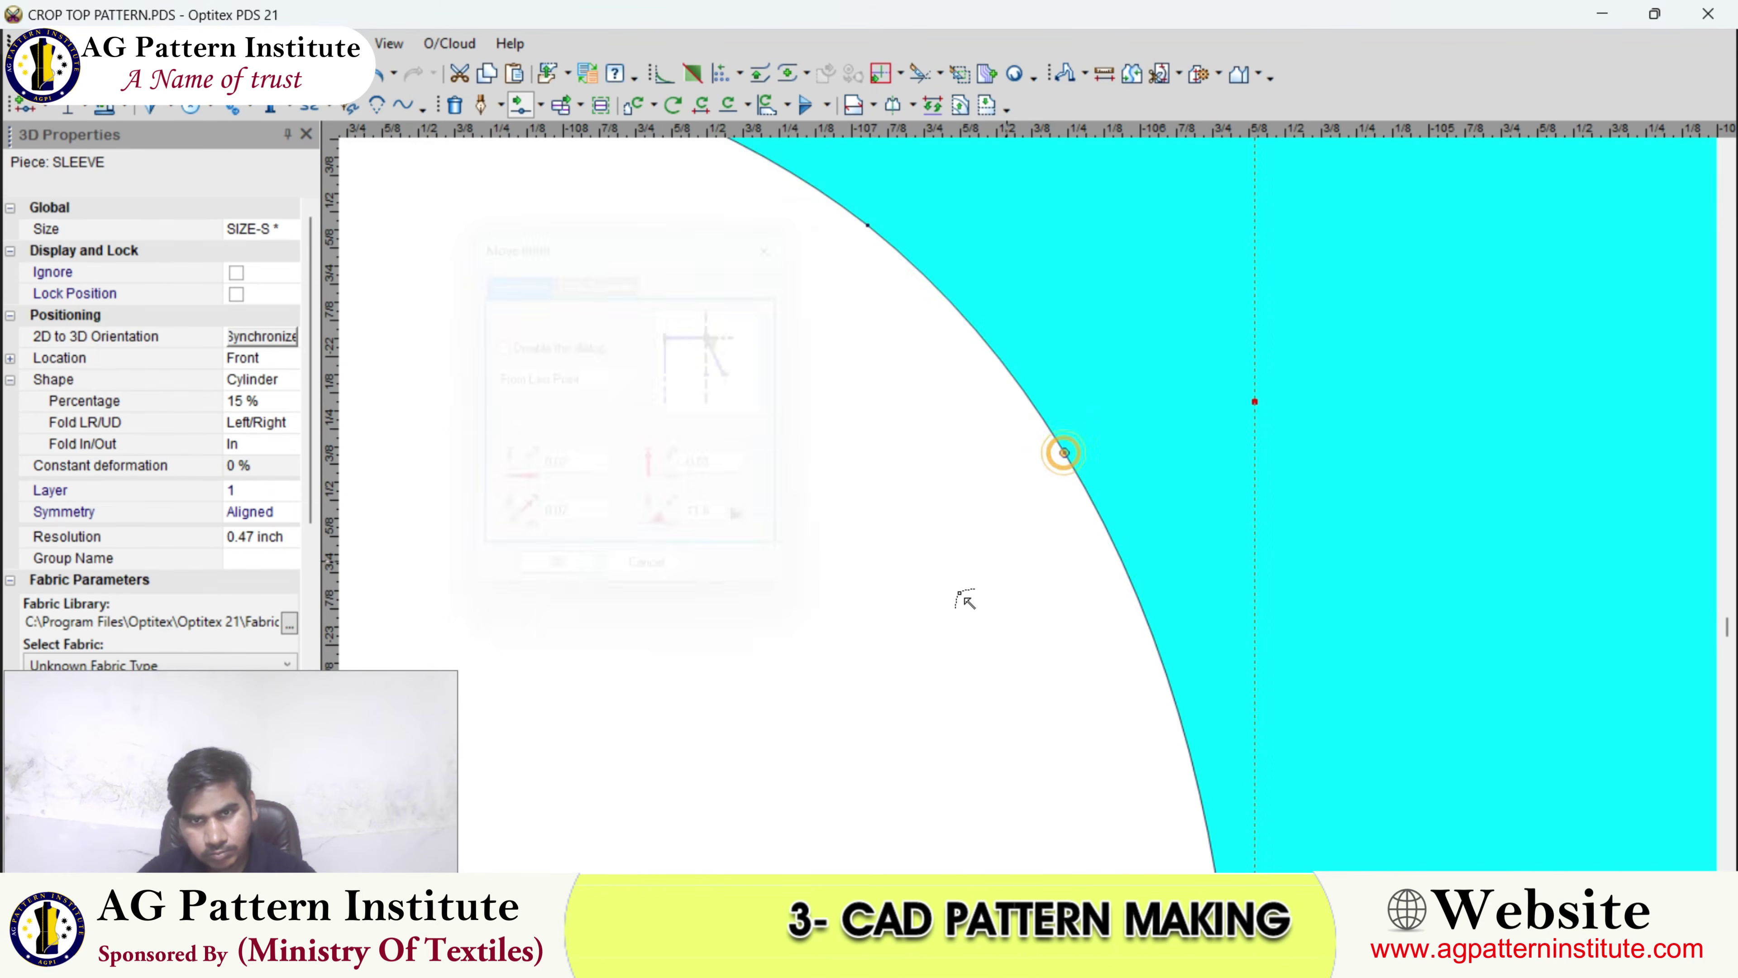
pyautogui.press('Escape')
pyautogui.scroll(-5, 1027, 493)
pyautogui.hotkey('ctrl', 'r')
pyautogui.scroll(4, 1006, 500)
pyautogui.scroll(-3, 1035, 513)
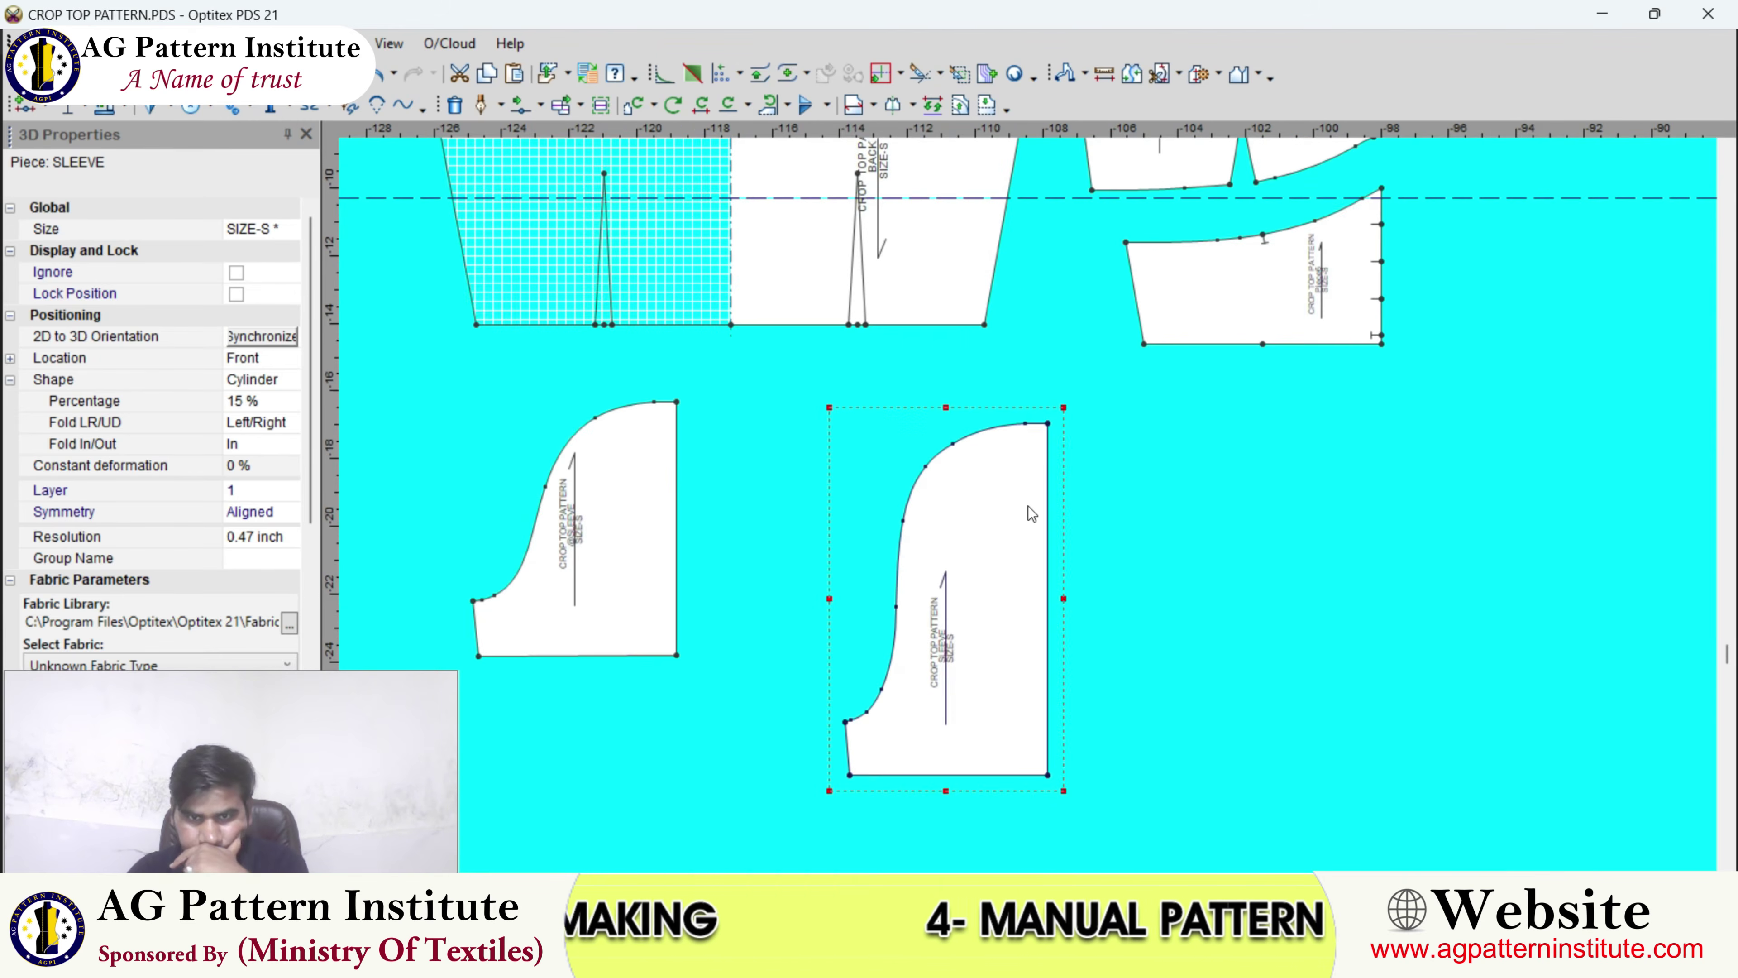
# - Measure the reshaped sleeve's width from the cap curve's middle point across to the fold edge
pyautogui.scroll(1, 1030, 512)
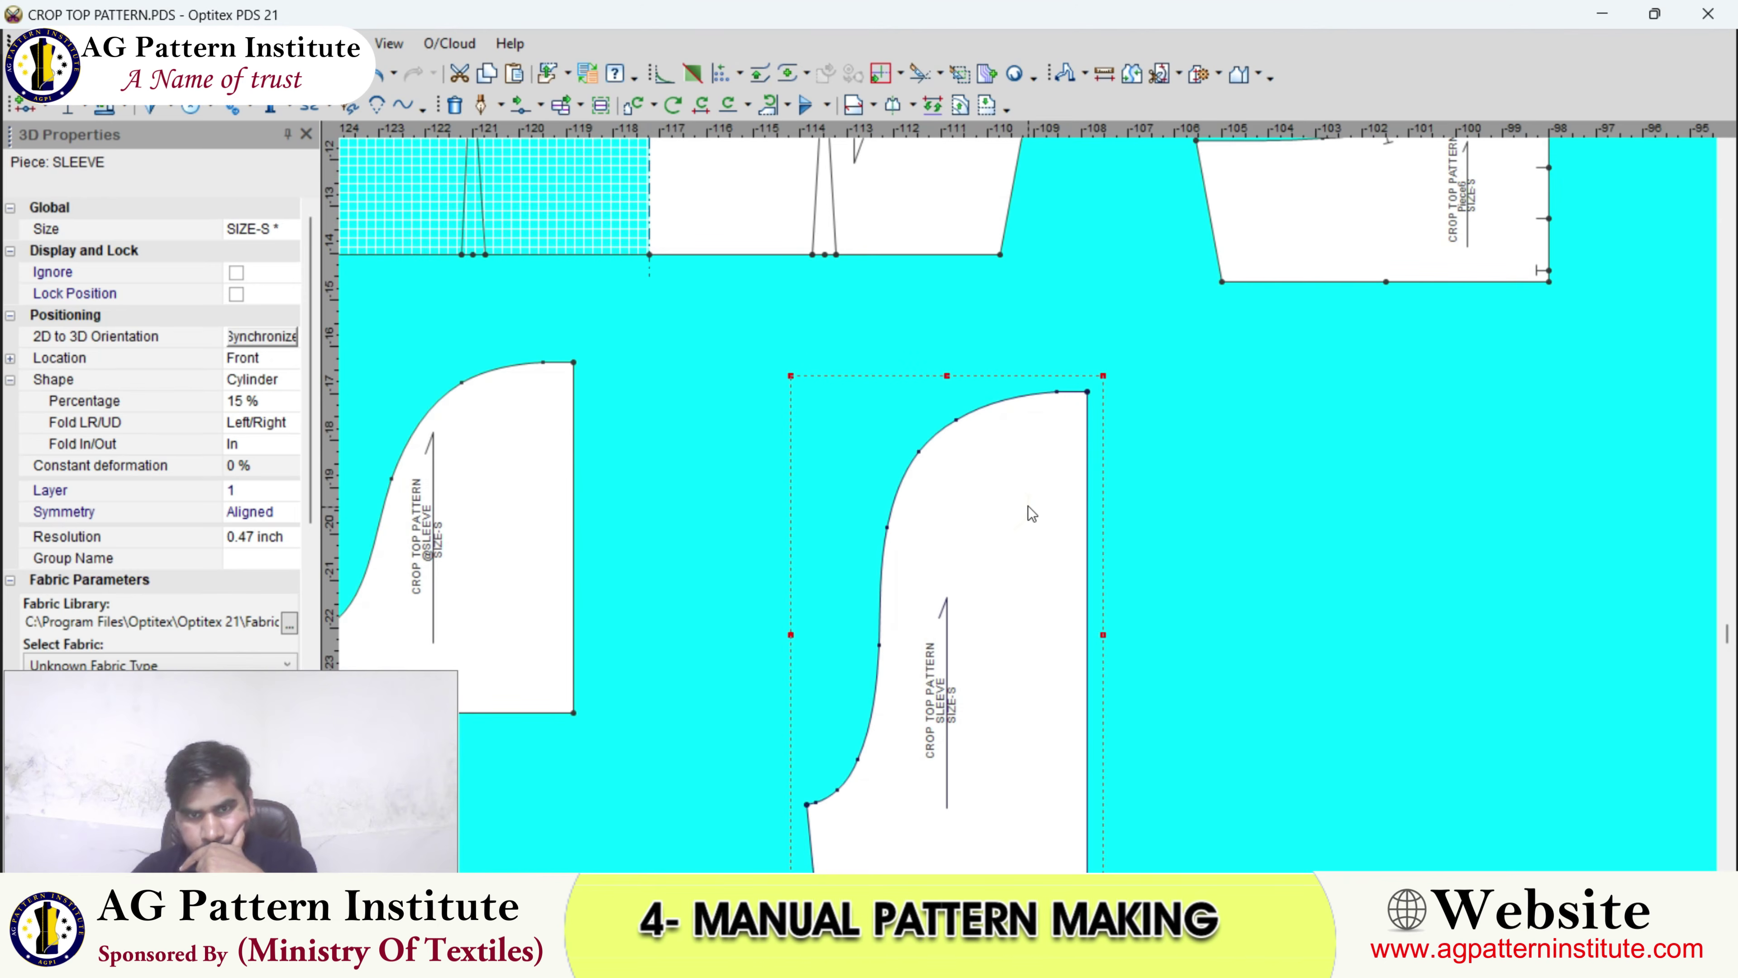
pyautogui.click(1104, 73)
pyautogui.click(879, 644)
pyautogui.click(1088, 640)
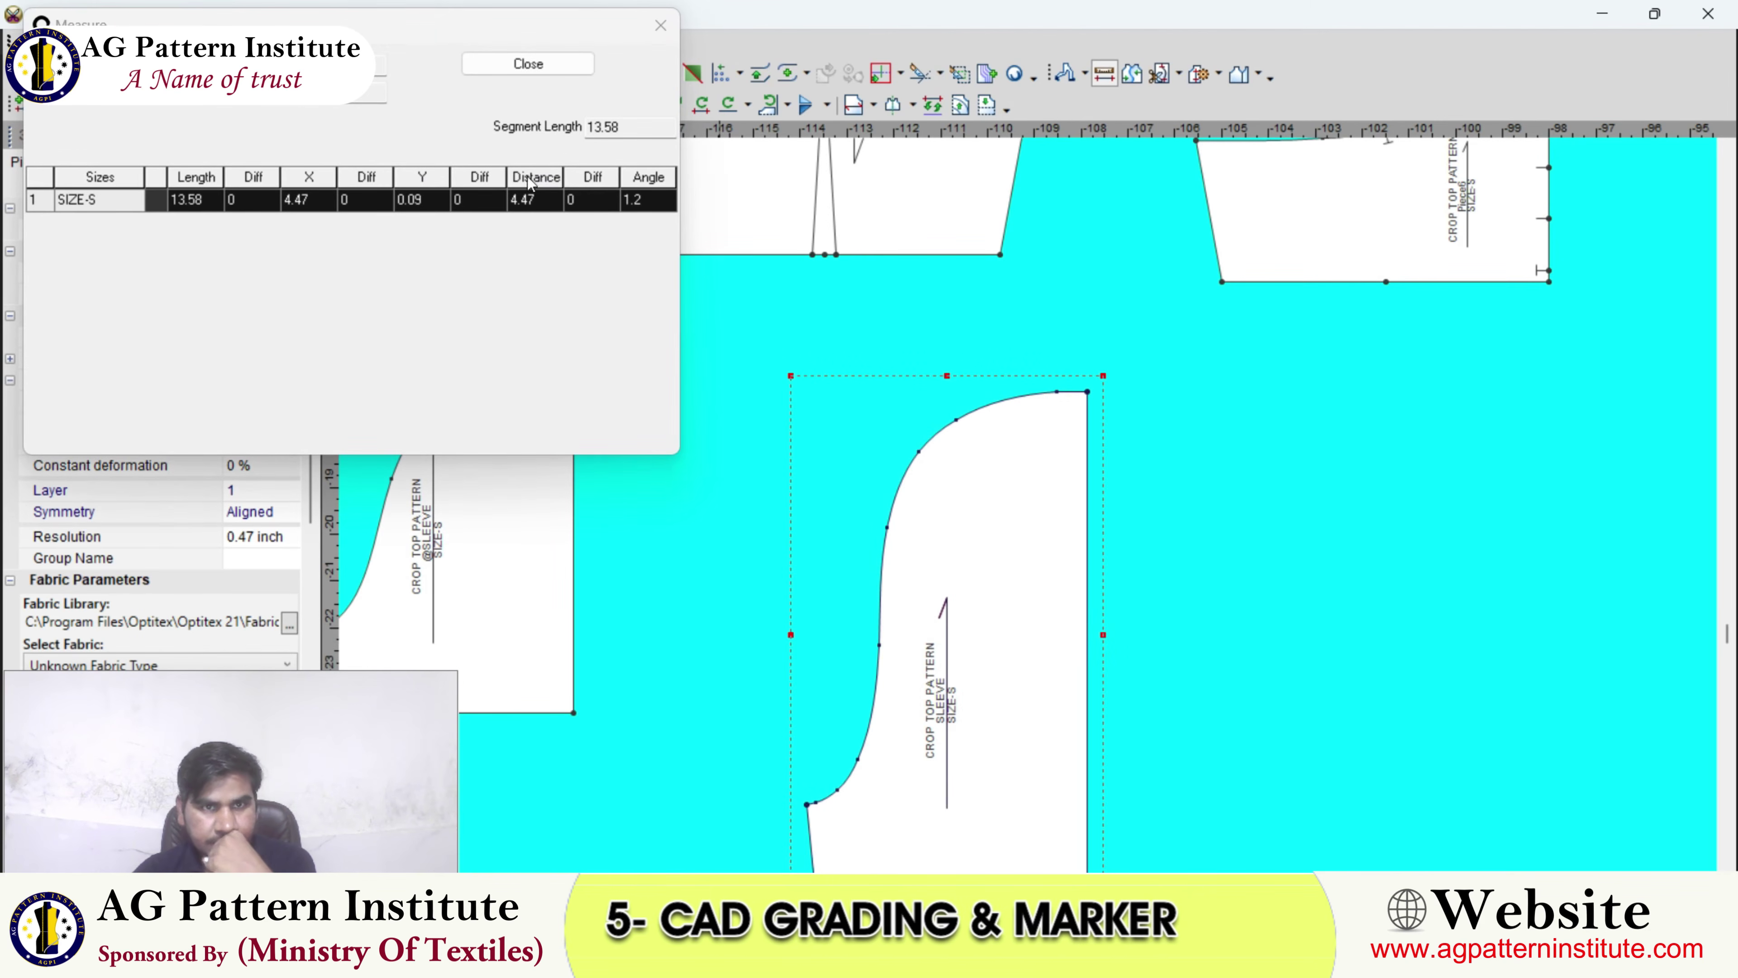
pyautogui.click(527, 64)
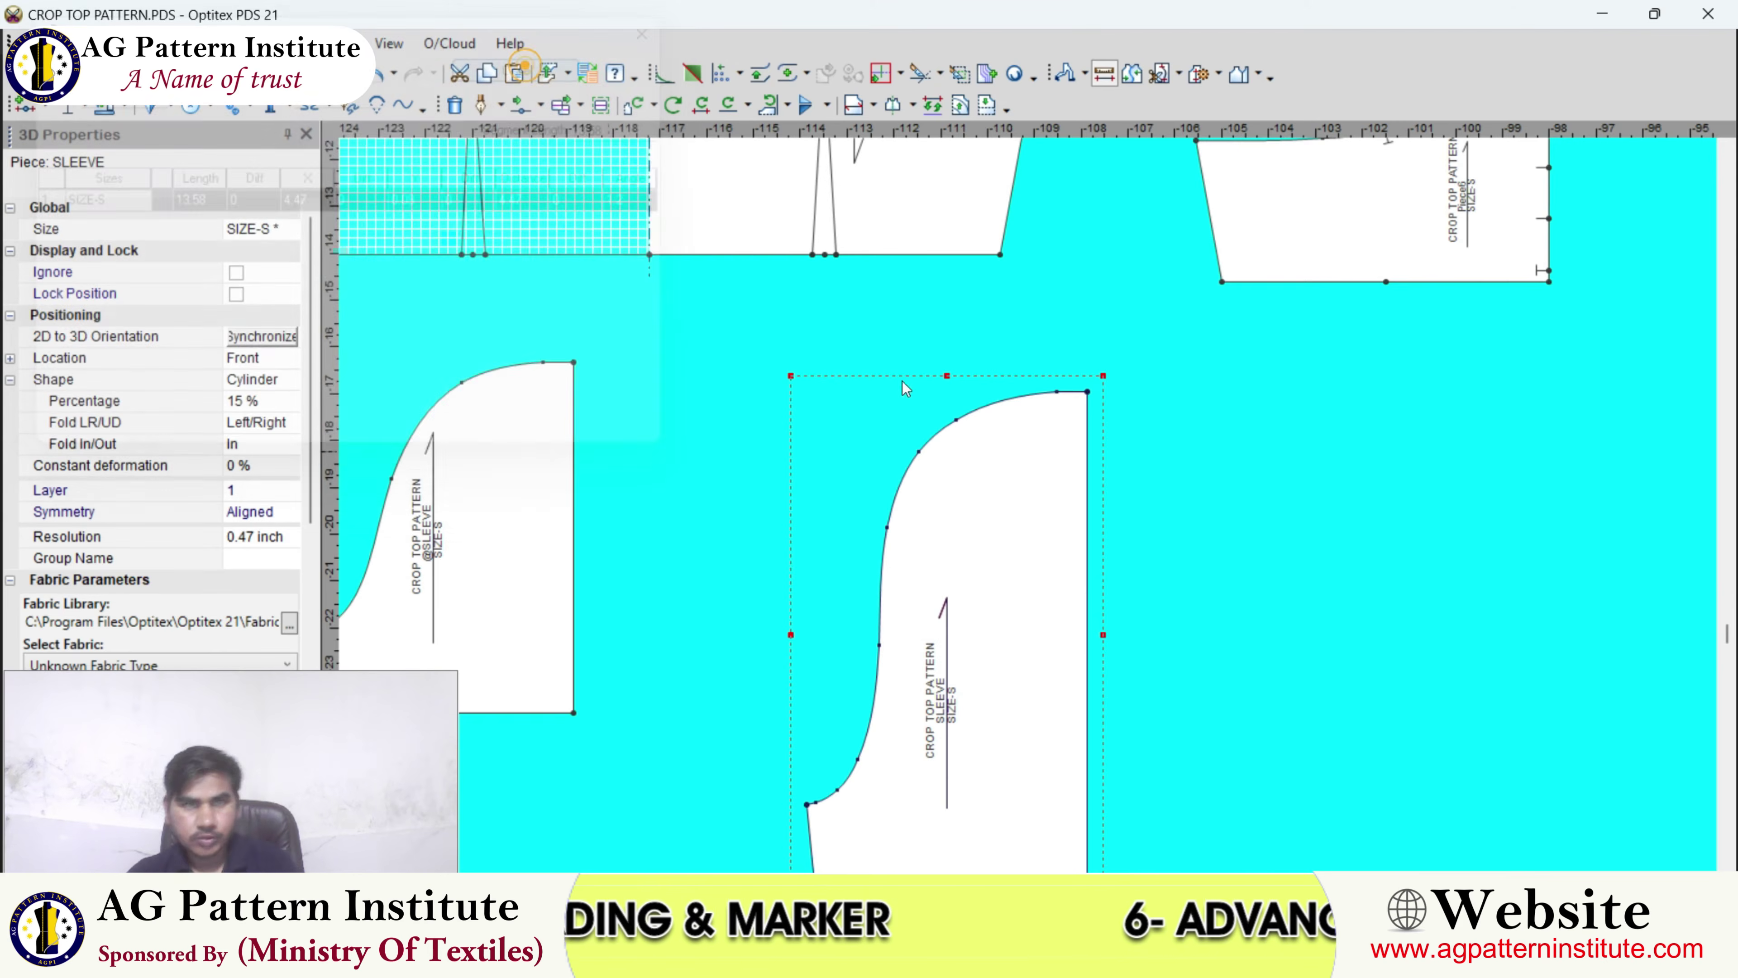
# - Switch to the crop top reference photo to examine the puff sleeve, and return to the pattern in Optitex PDS
pyautogui.scroll(-2, 954, 753)
pyautogui.hotkey('alt', 'Tab')
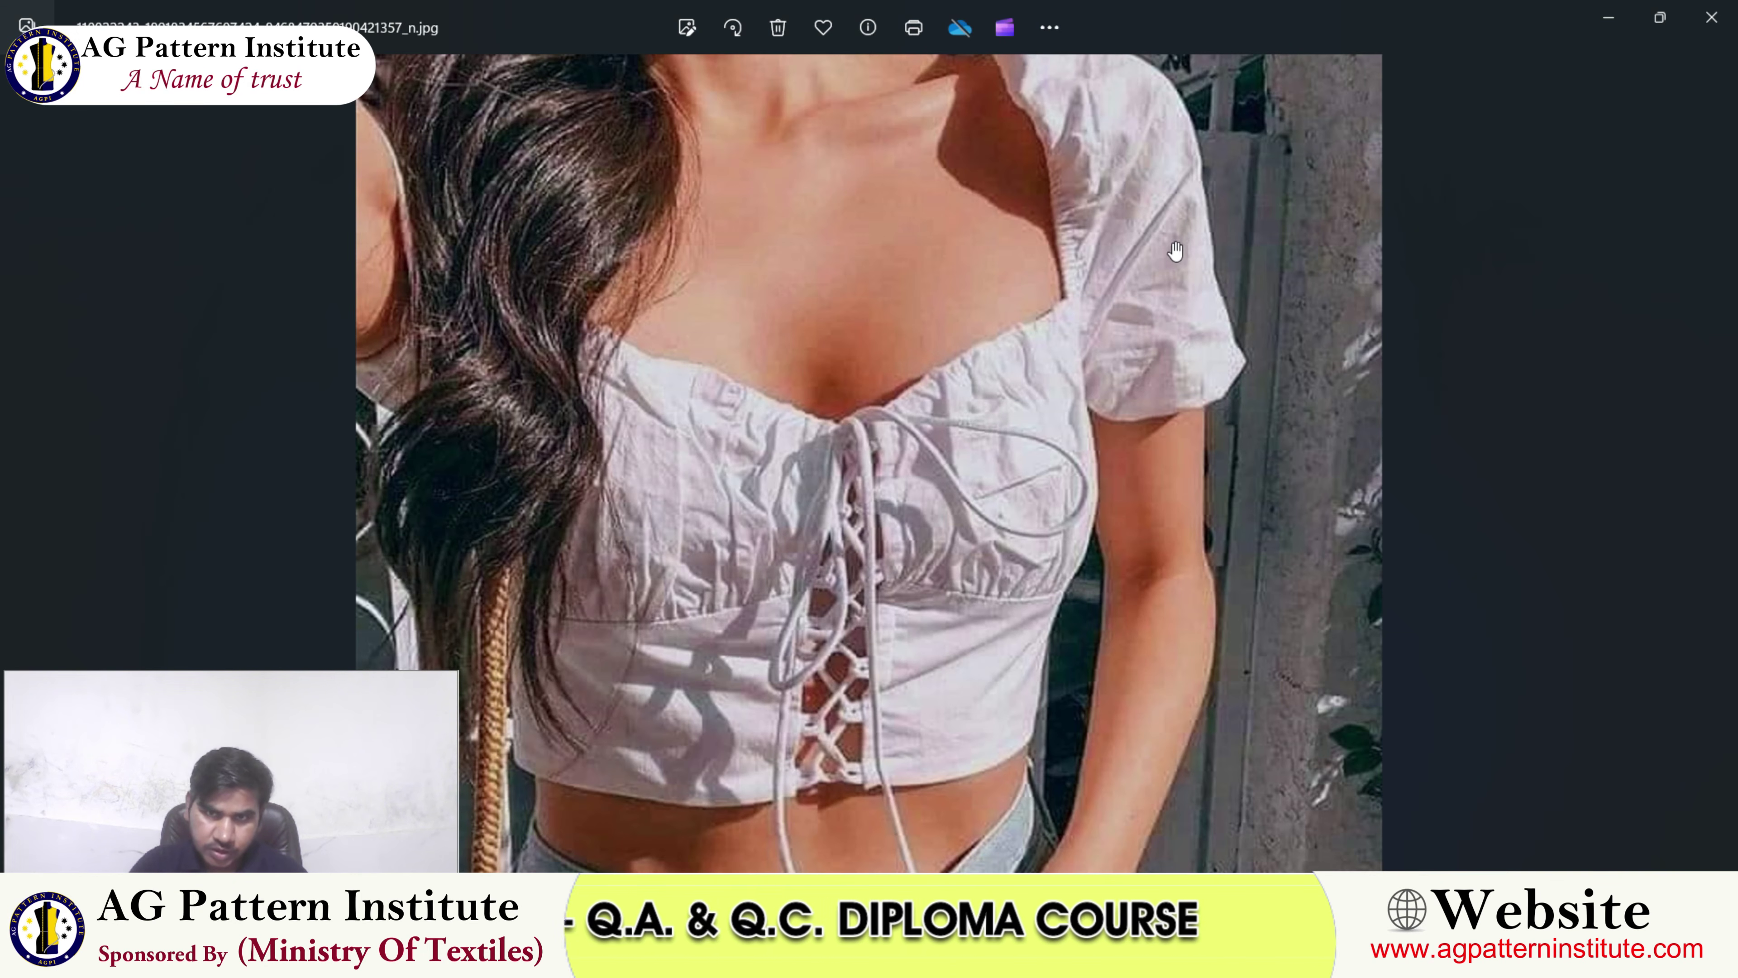
pyautogui.moveTo(1119, 961)
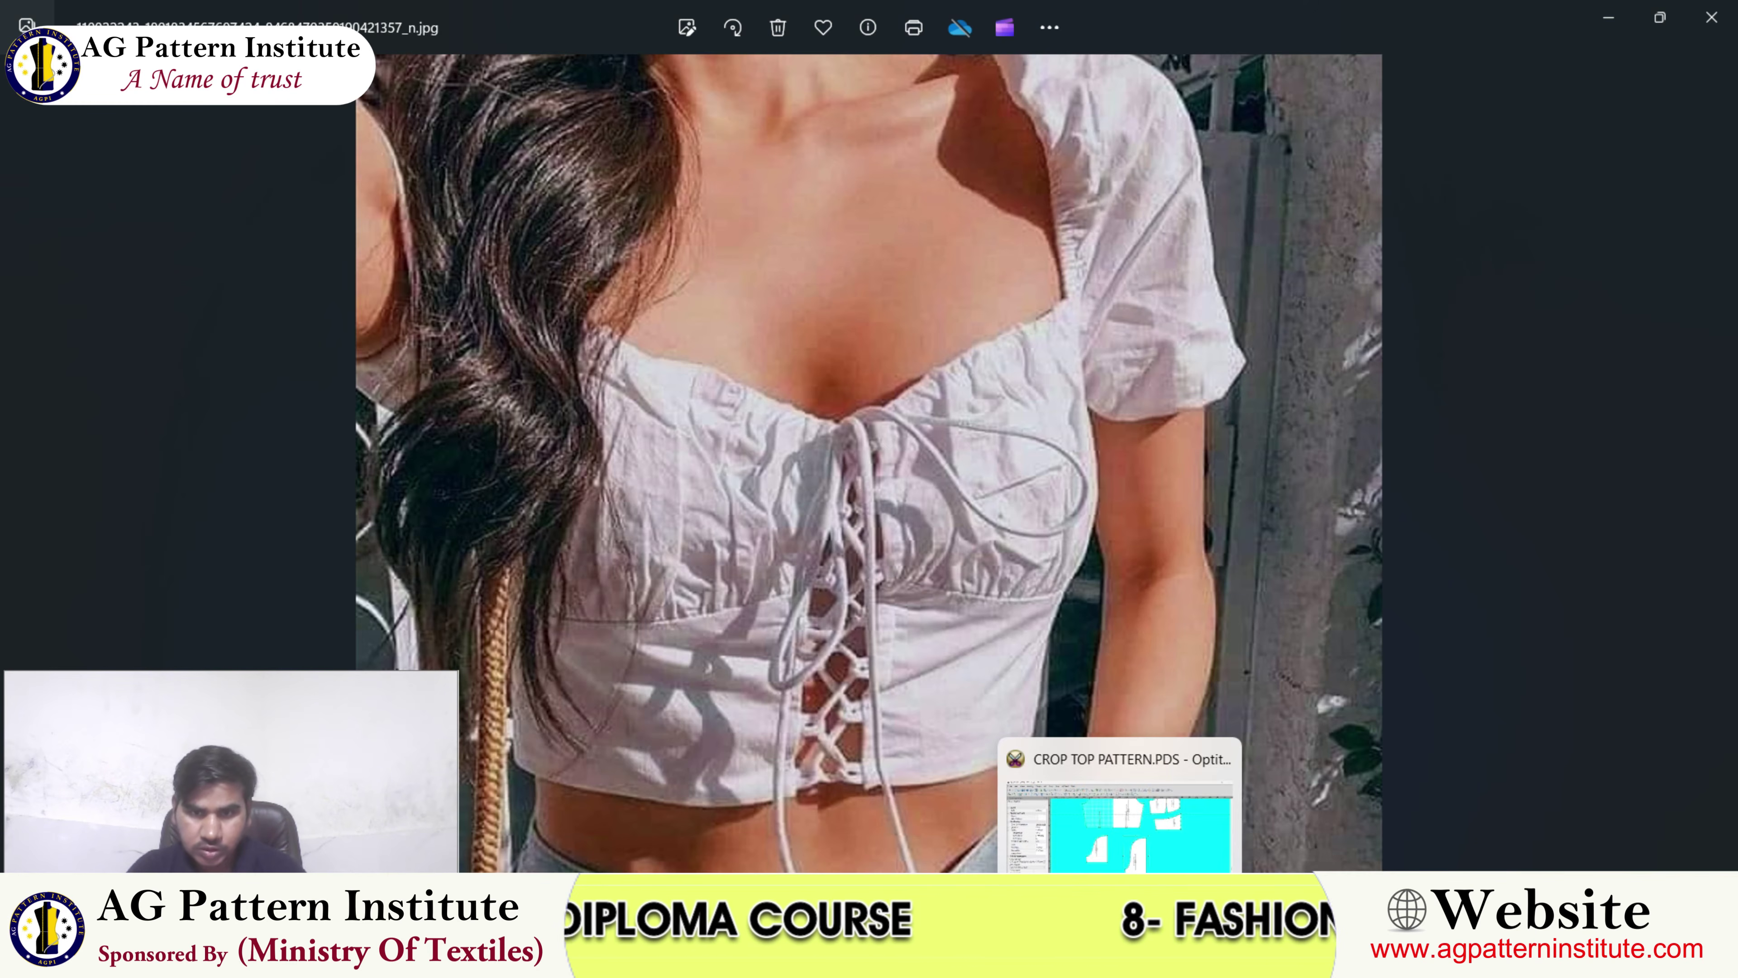
pyautogui.click(1116, 822)
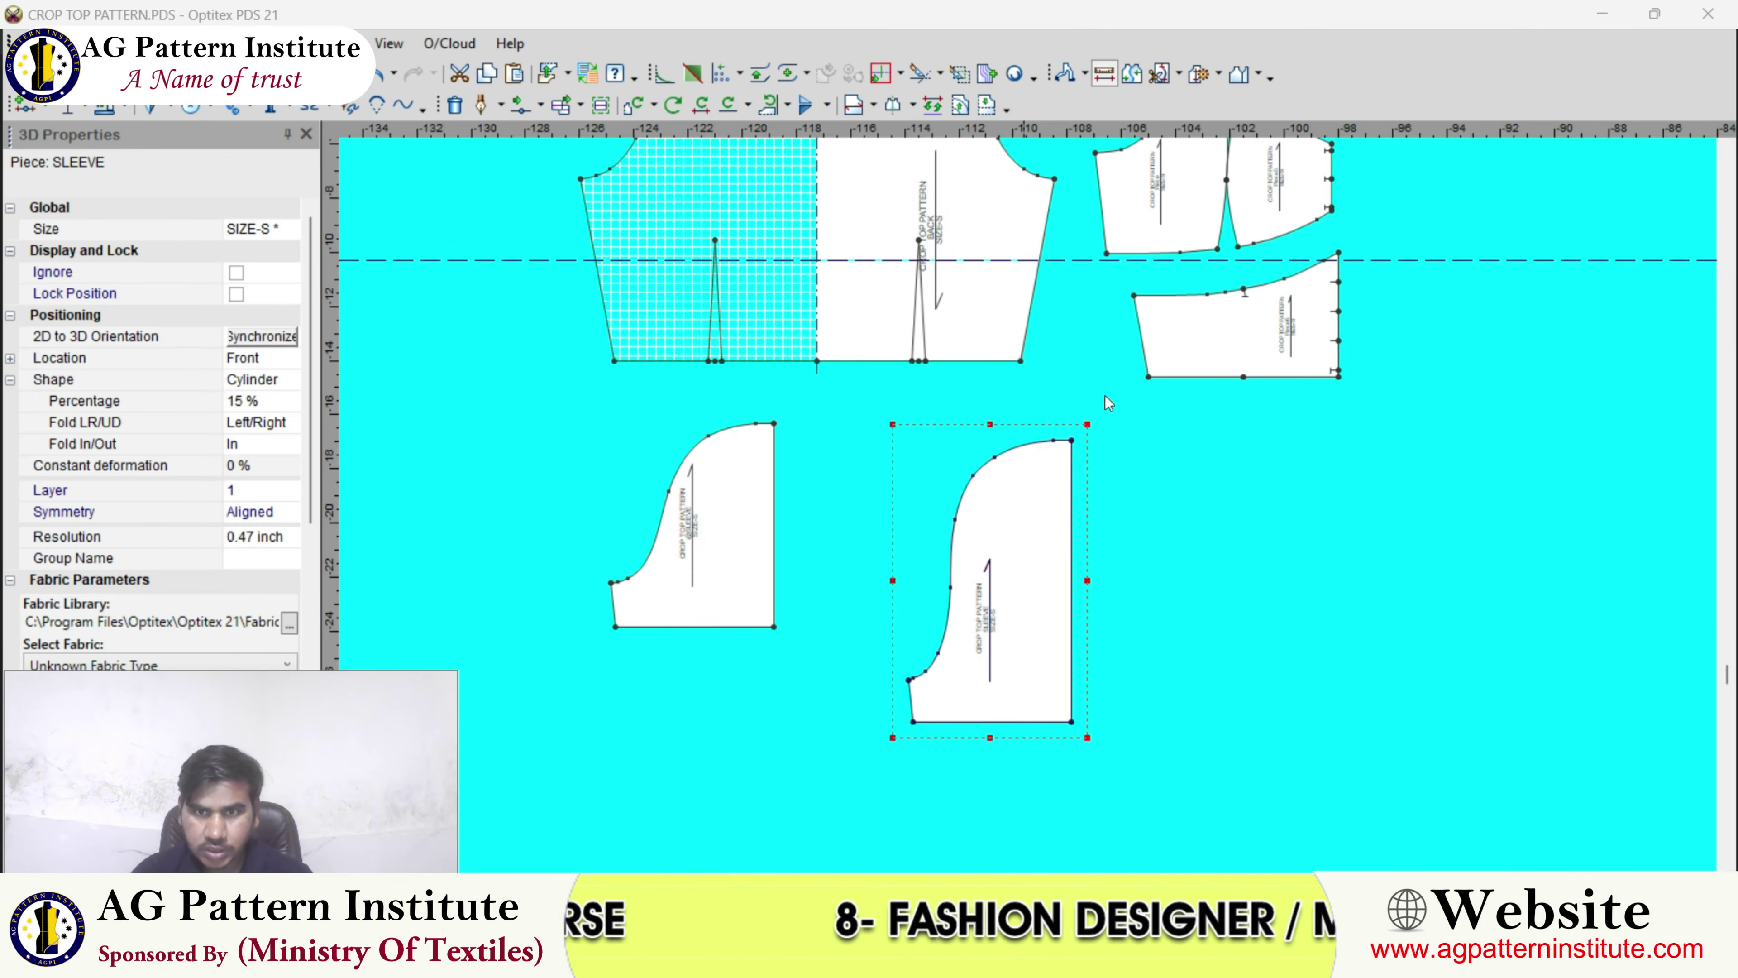
# - Examine the bodice draft's armhole and the developed pieces in comparison with the raised sleeve
pyautogui.scroll(-2, 1104, 416)
pyautogui.scroll(2, 1104, 416)
pyautogui.scroll(-4, 1514, 527)
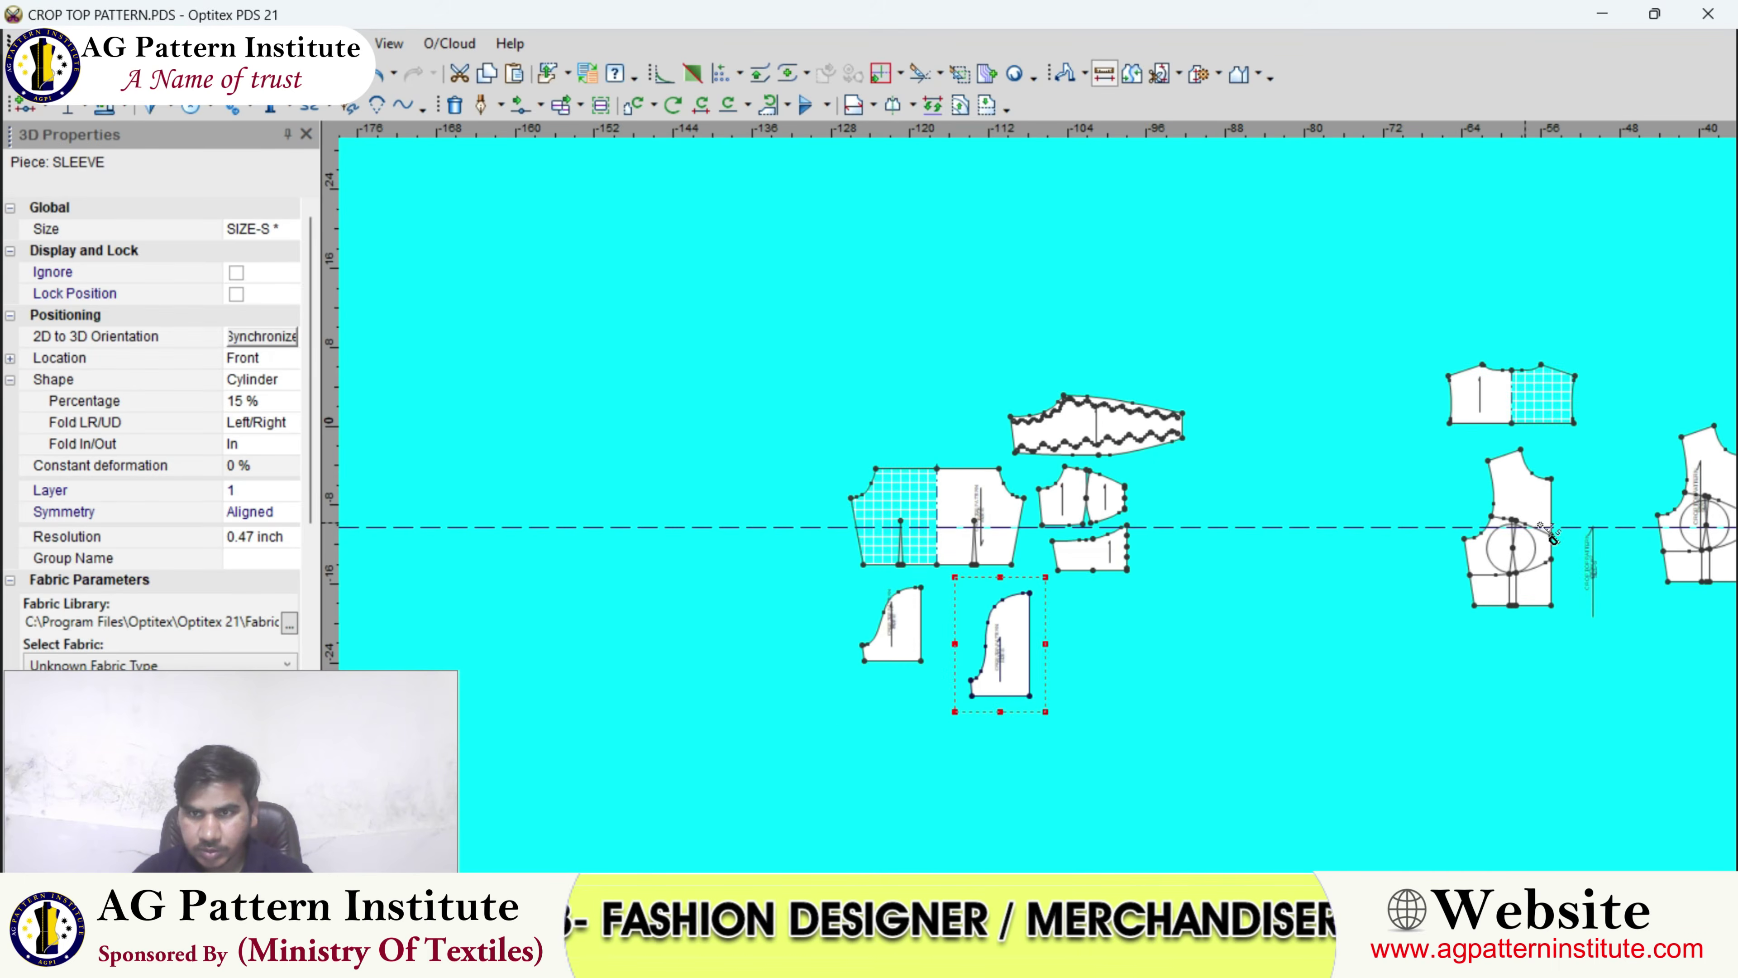
pyautogui.scroll(-1, 1514, 527)
pyautogui.scroll(5, 1026, 513)
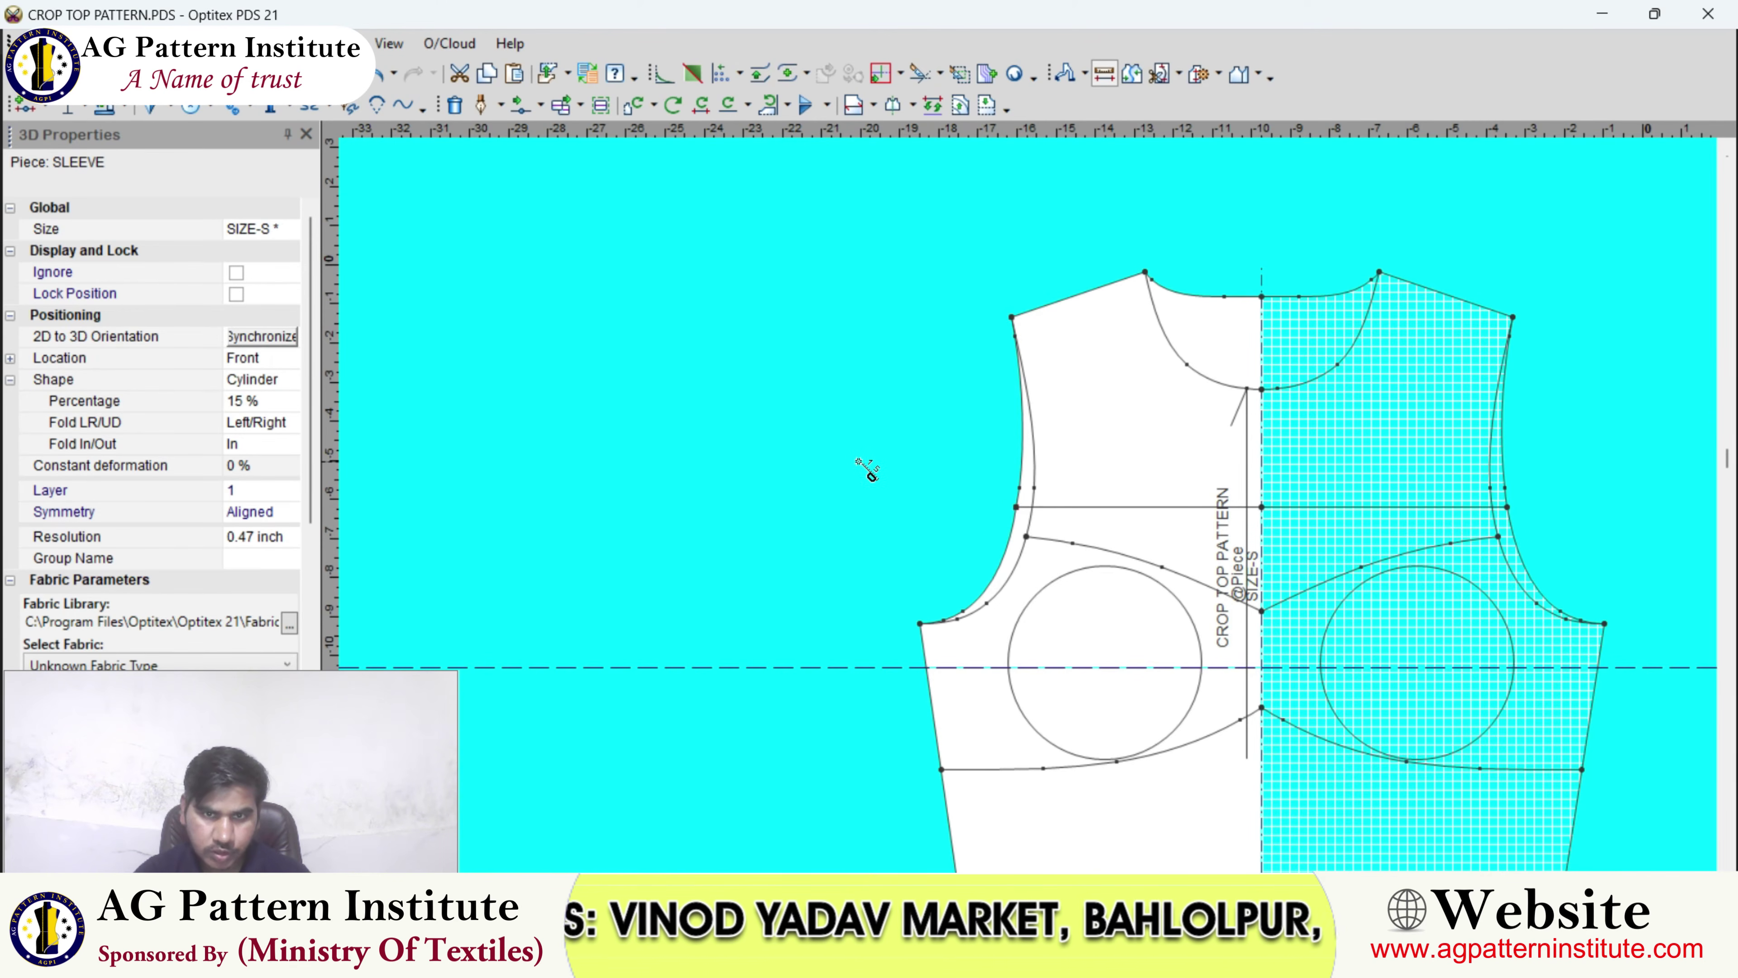
pyautogui.scroll(1, 849, 539)
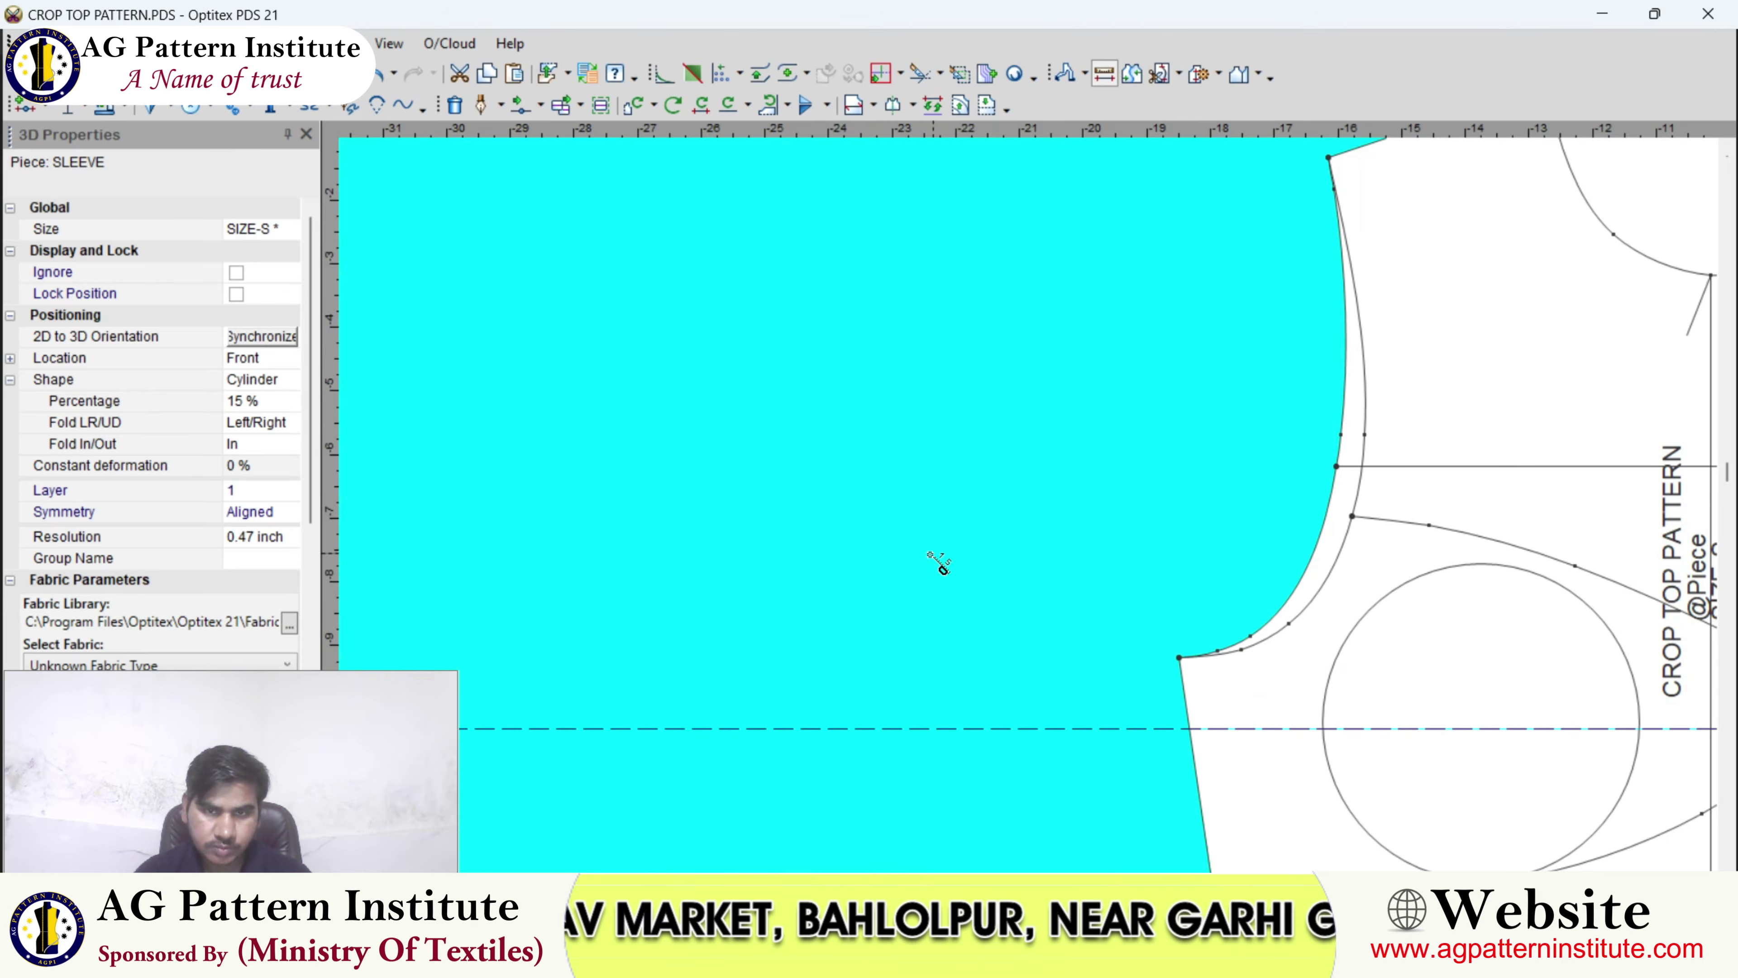
pyautogui.scroll(-6, 1036, 513)
pyautogui.scroll(7, 1040, 524)
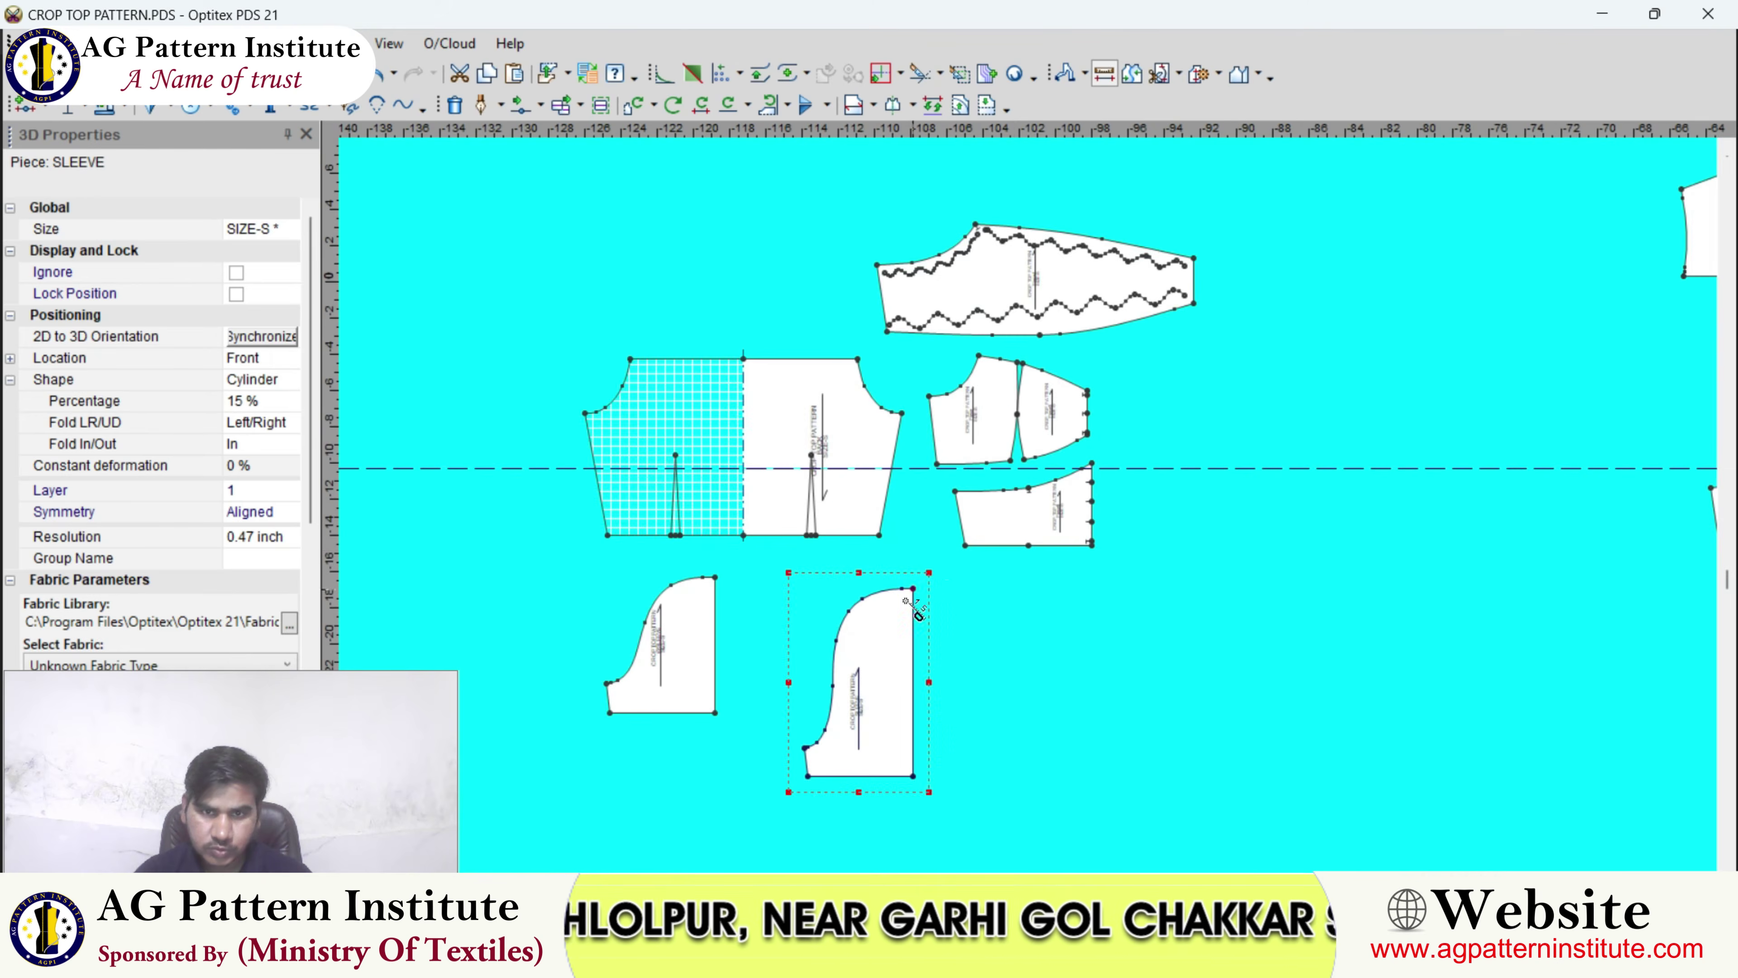
pyautogui.scroll(-1, 1083, 524)
pyautogui.scroll(2, 989, 466)
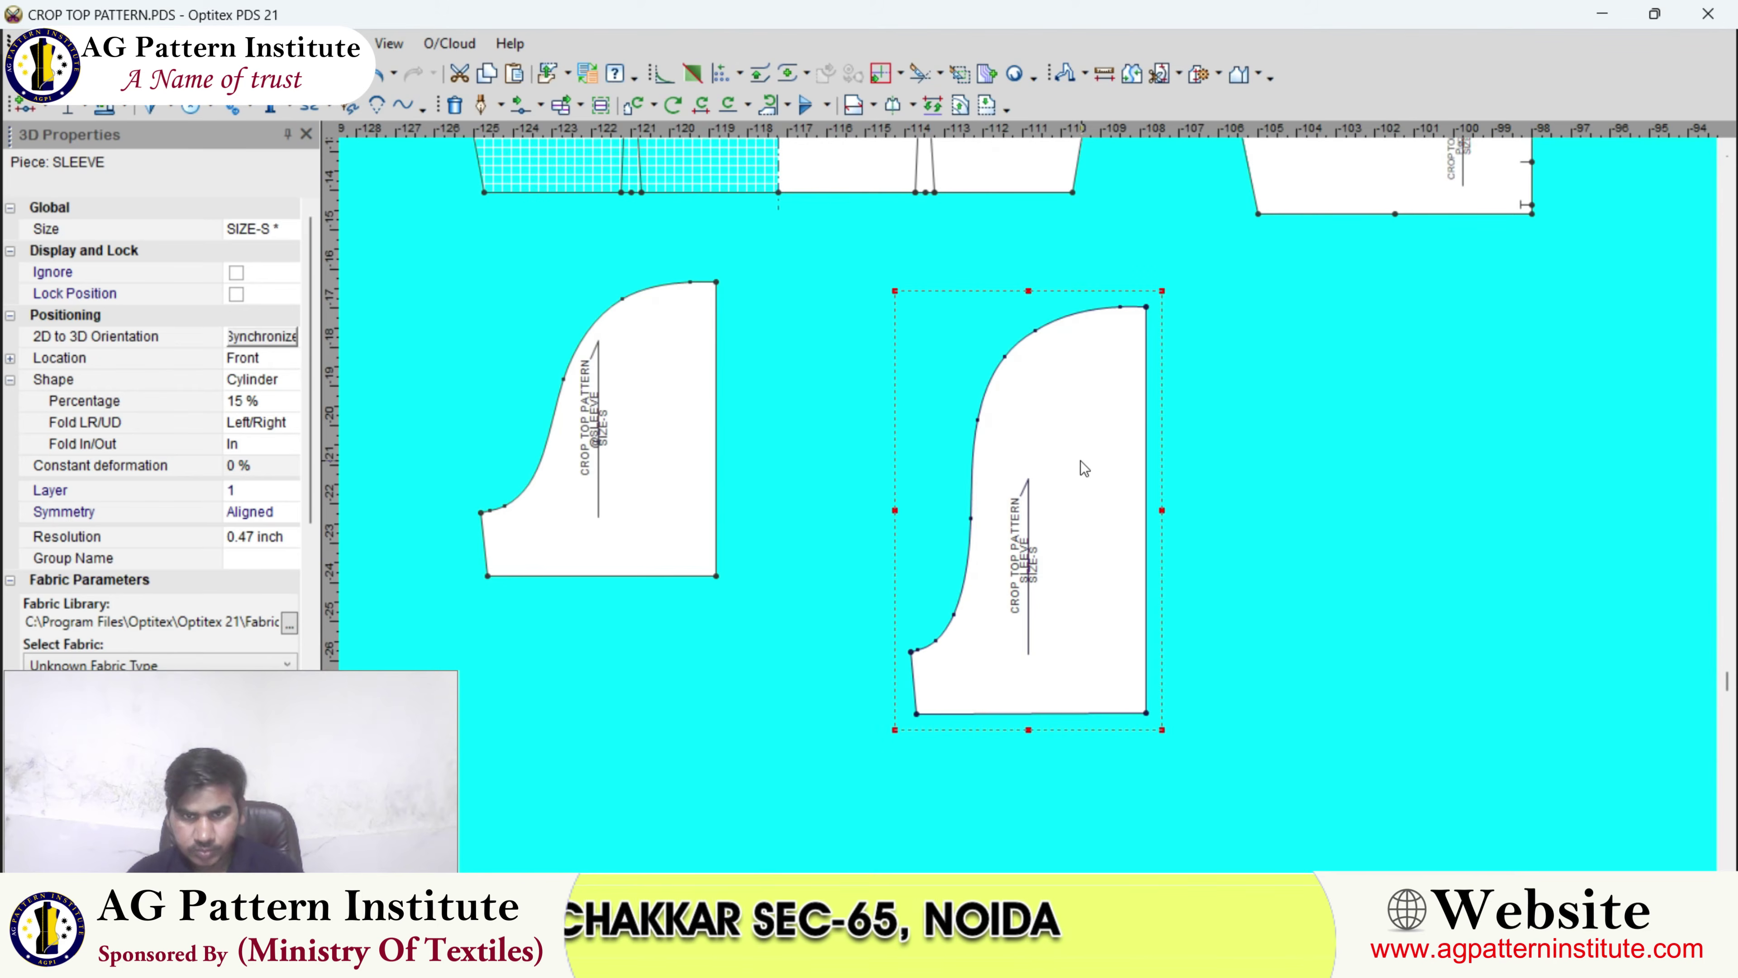
# - Rotate the raised sleeve sideways and move the cap curve's middle point outward by -0.01 in X and 0.17 in Y
pyautogui.click(1078, 448)
pyautogui.scroll(-1, 1040, 528)
pyautogui.scroll(3, 1028, 505)
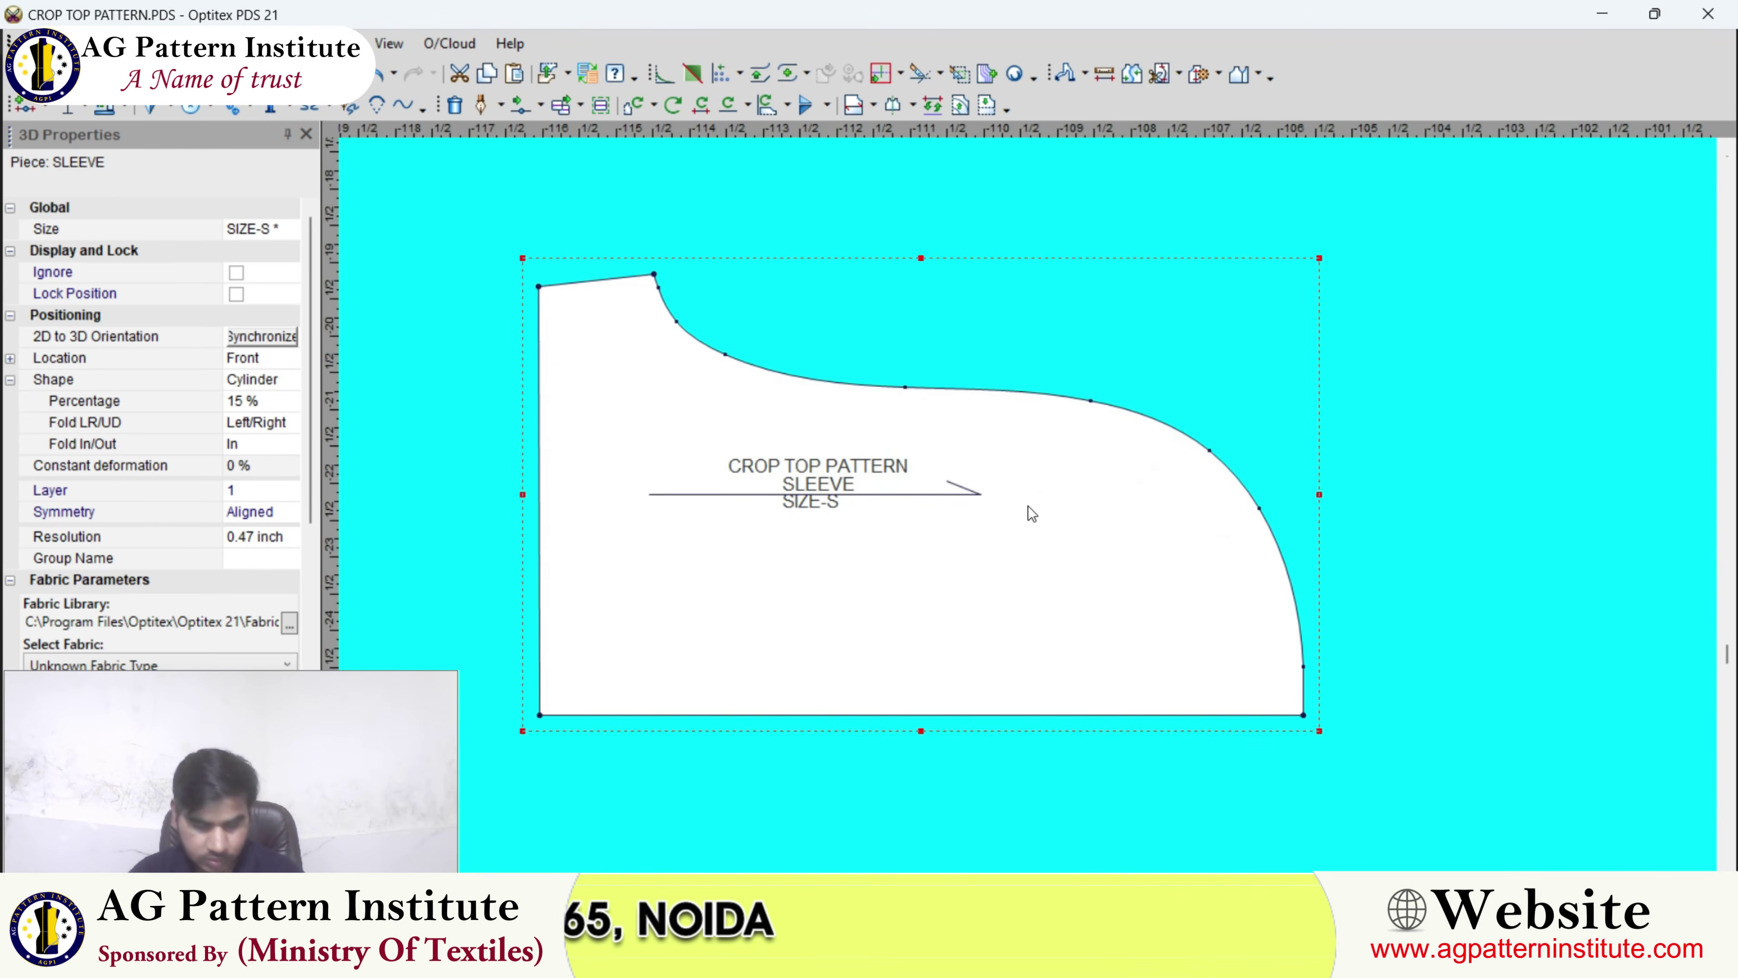
pyautogui.scroll(3, 1037, 509)
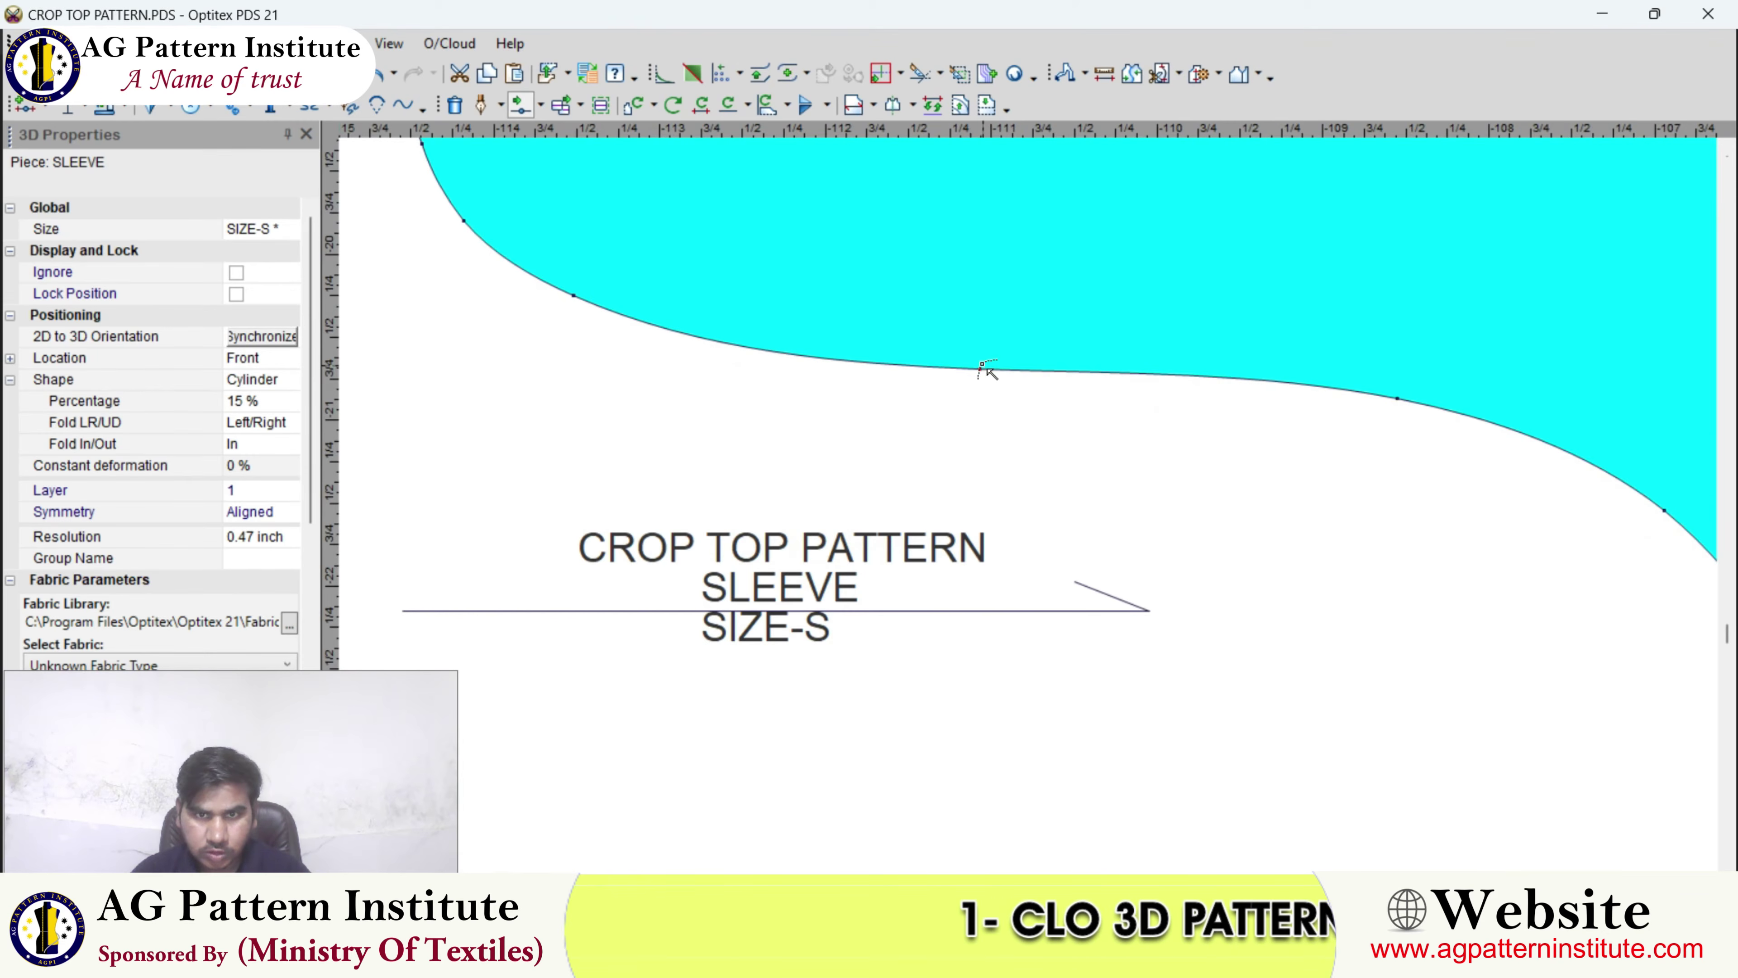
pyautogui.moveTo(980, 369); pyautogui.dragTo(977, 342)
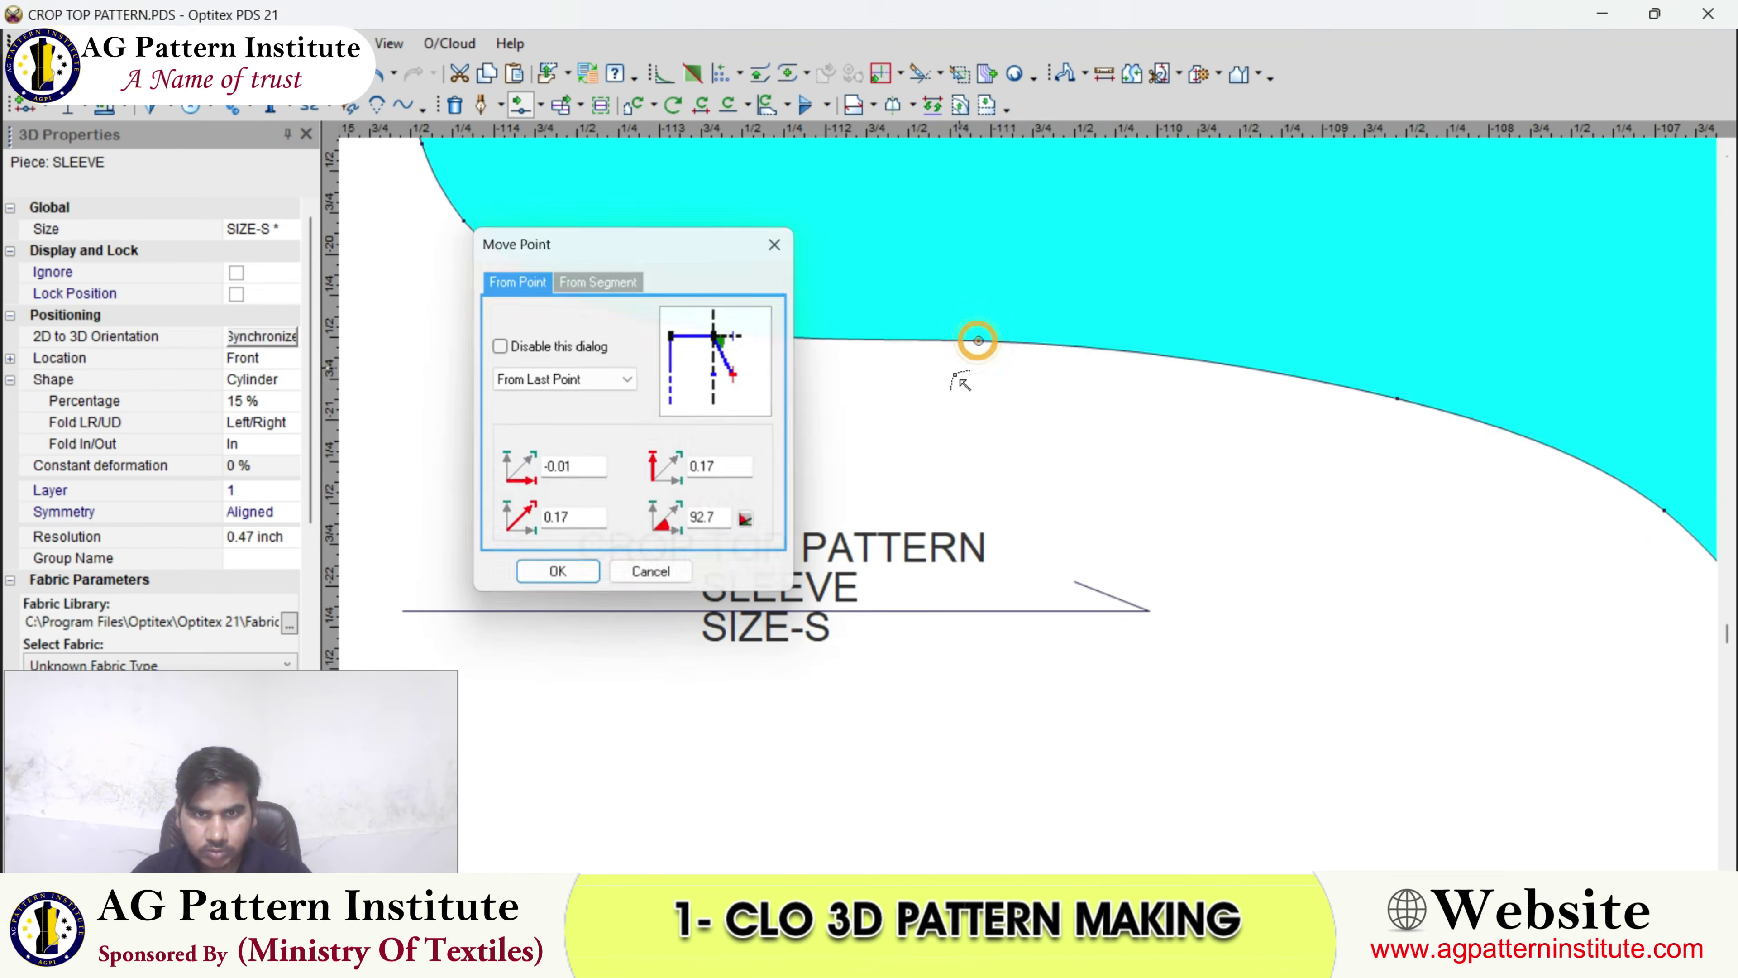
pyautogui.press('Return')
pyautogui.scroll(-2, 1032, 517)
pyautogui.scroll(3, 1028, 508)
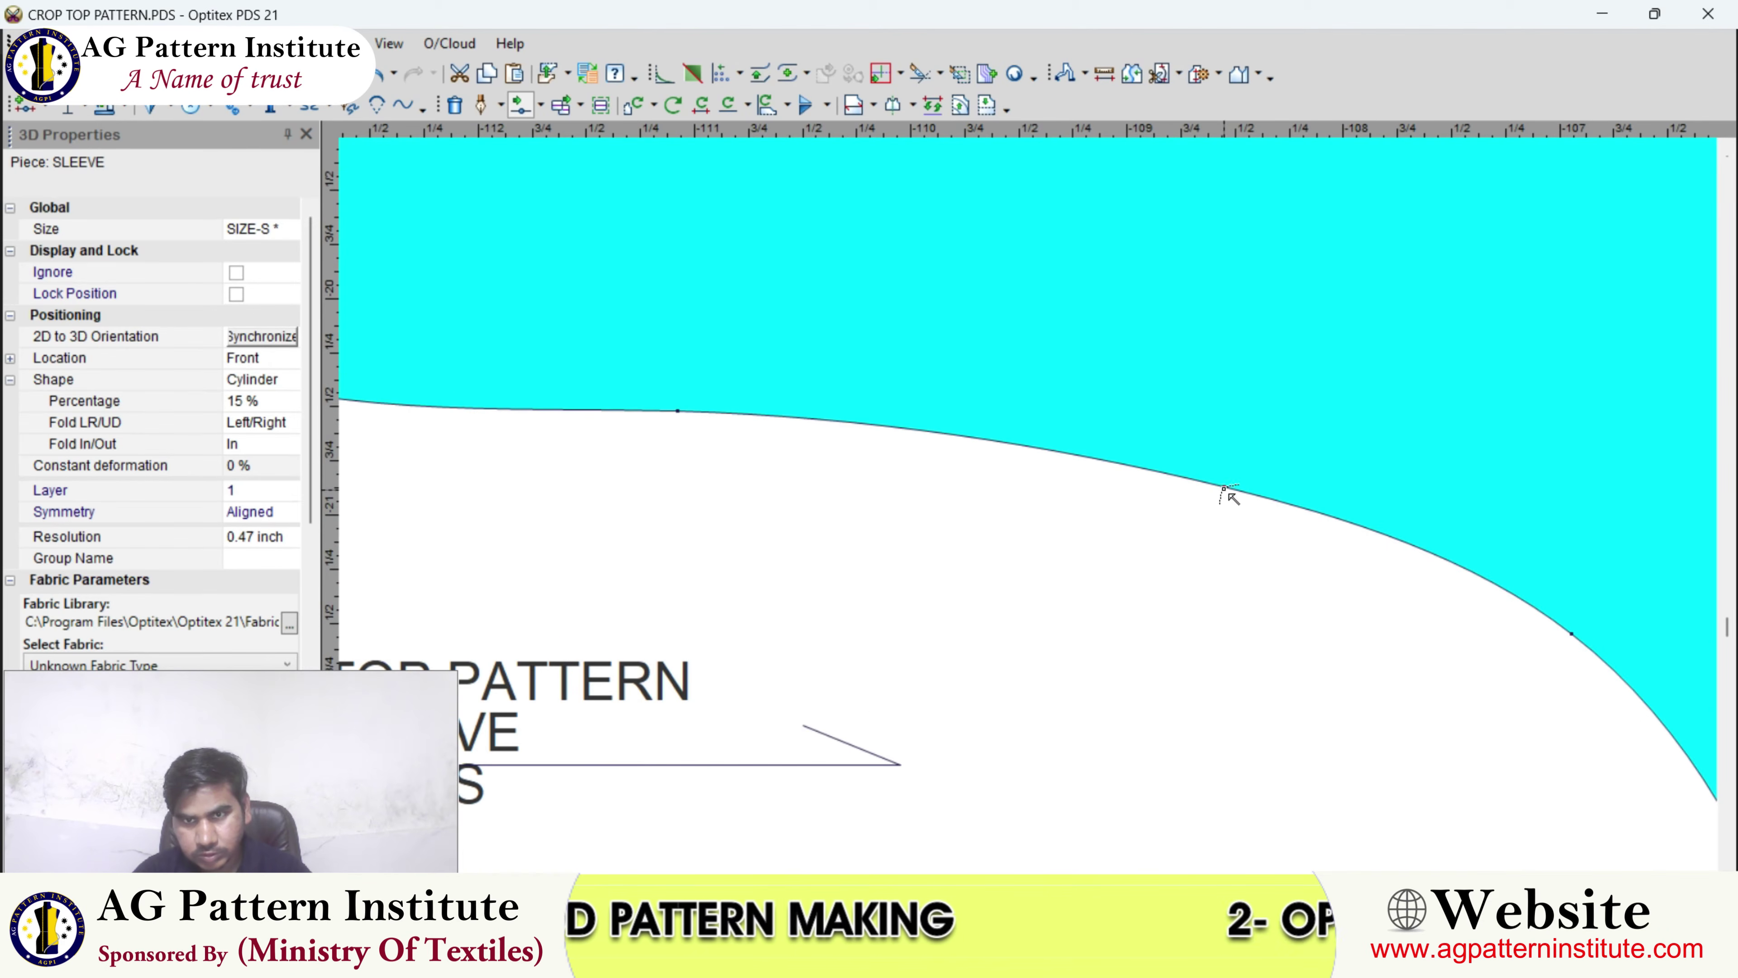
# - Nudge the cap curve's point on the crown side slightly outward on the sideways sleeve
pyautogui.moveTo(1225, 485); pyautogui.dragTo(1235, 471)
pyautogui.press('Return')
pyautogui.scroll(-2, 1134, 508)
pyautogui.scroll(3, 1032, 463)
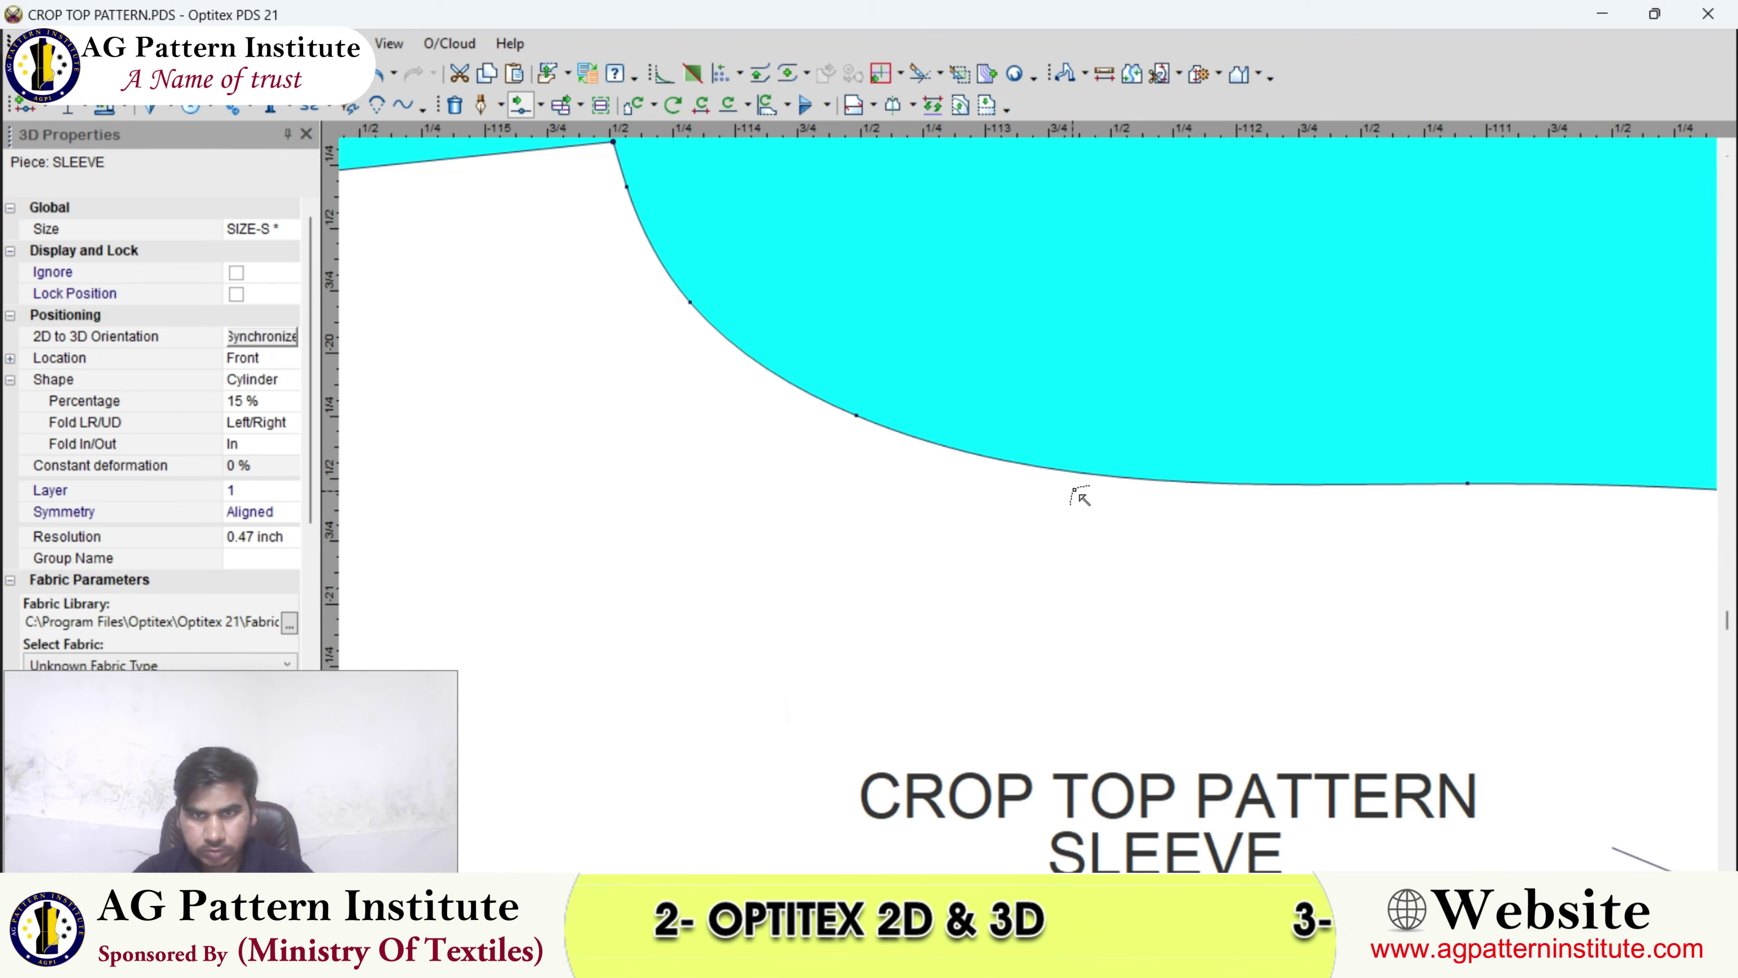
# - Shift the cap curve's points in the underarm hollow to smooth and flatten the transition toward the middle
pyautogui.scroll(2, 1033, 512)
pyautogui.moveTo(1006, 484); pyautogui.dragTo(975, 488)
pyautogui.press('Return')
pyautogui.scroll(-2, 1050, 523)
pyautogui.scroll(2, 1156, 554)
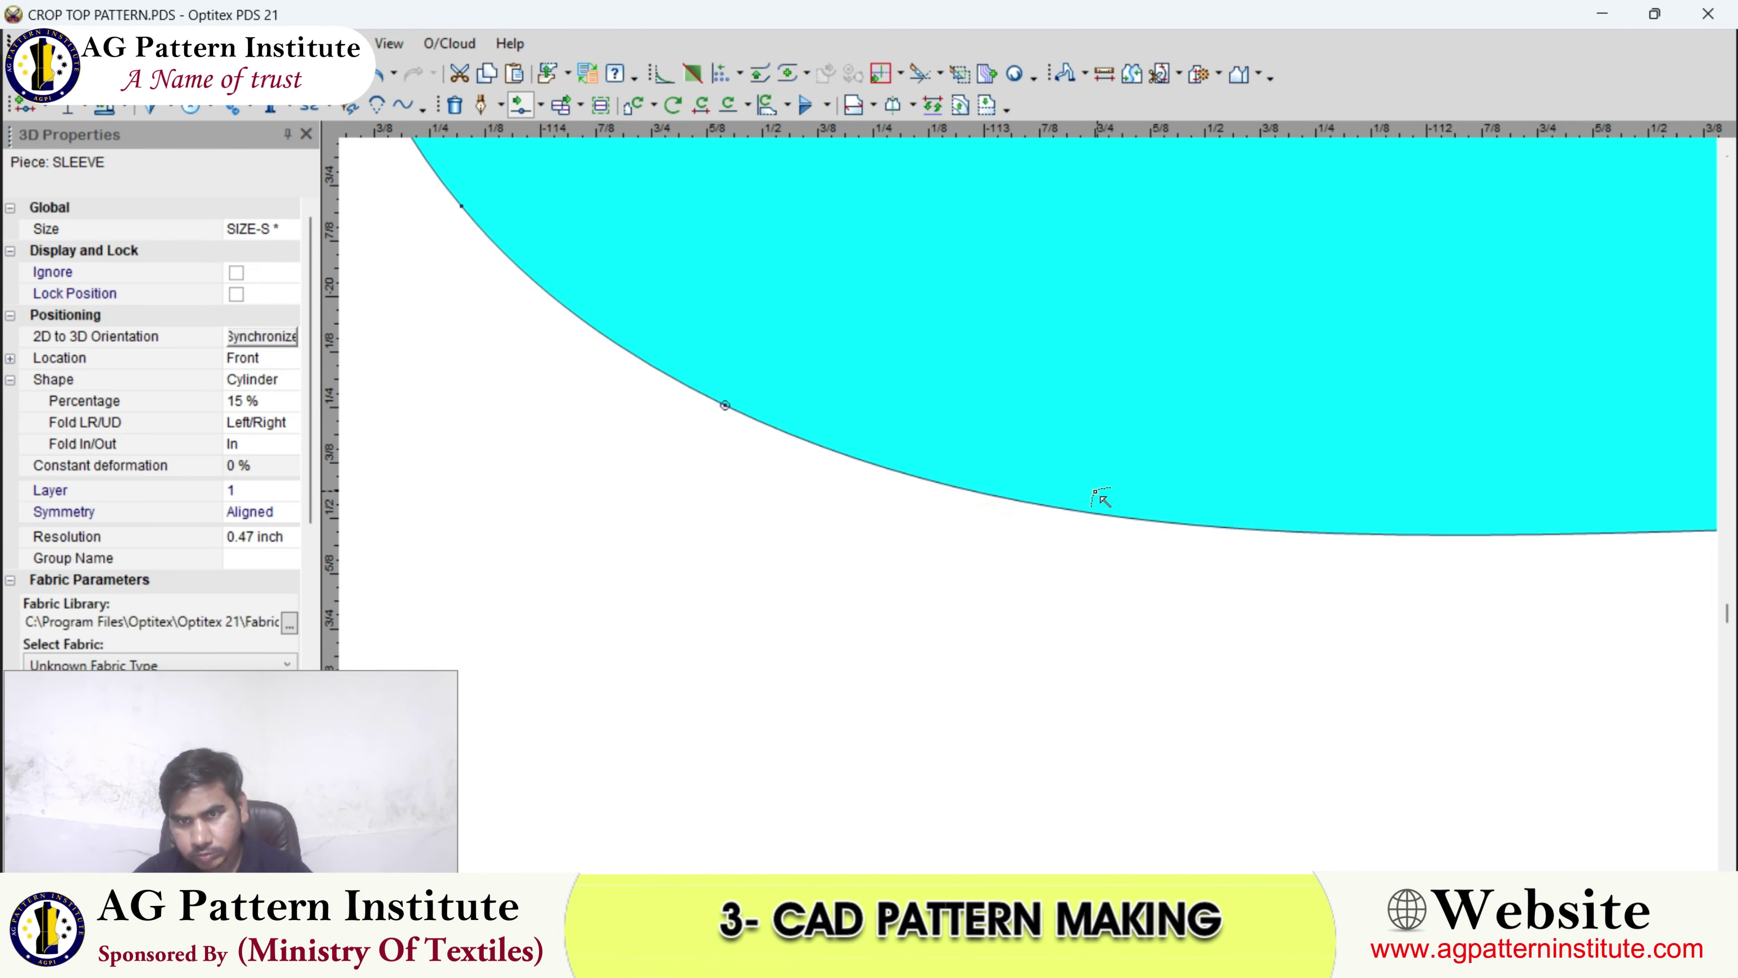
pyautogui.click(1079, 510)
pyautogui.click(1161, 510)
pyautogui.press('Return')
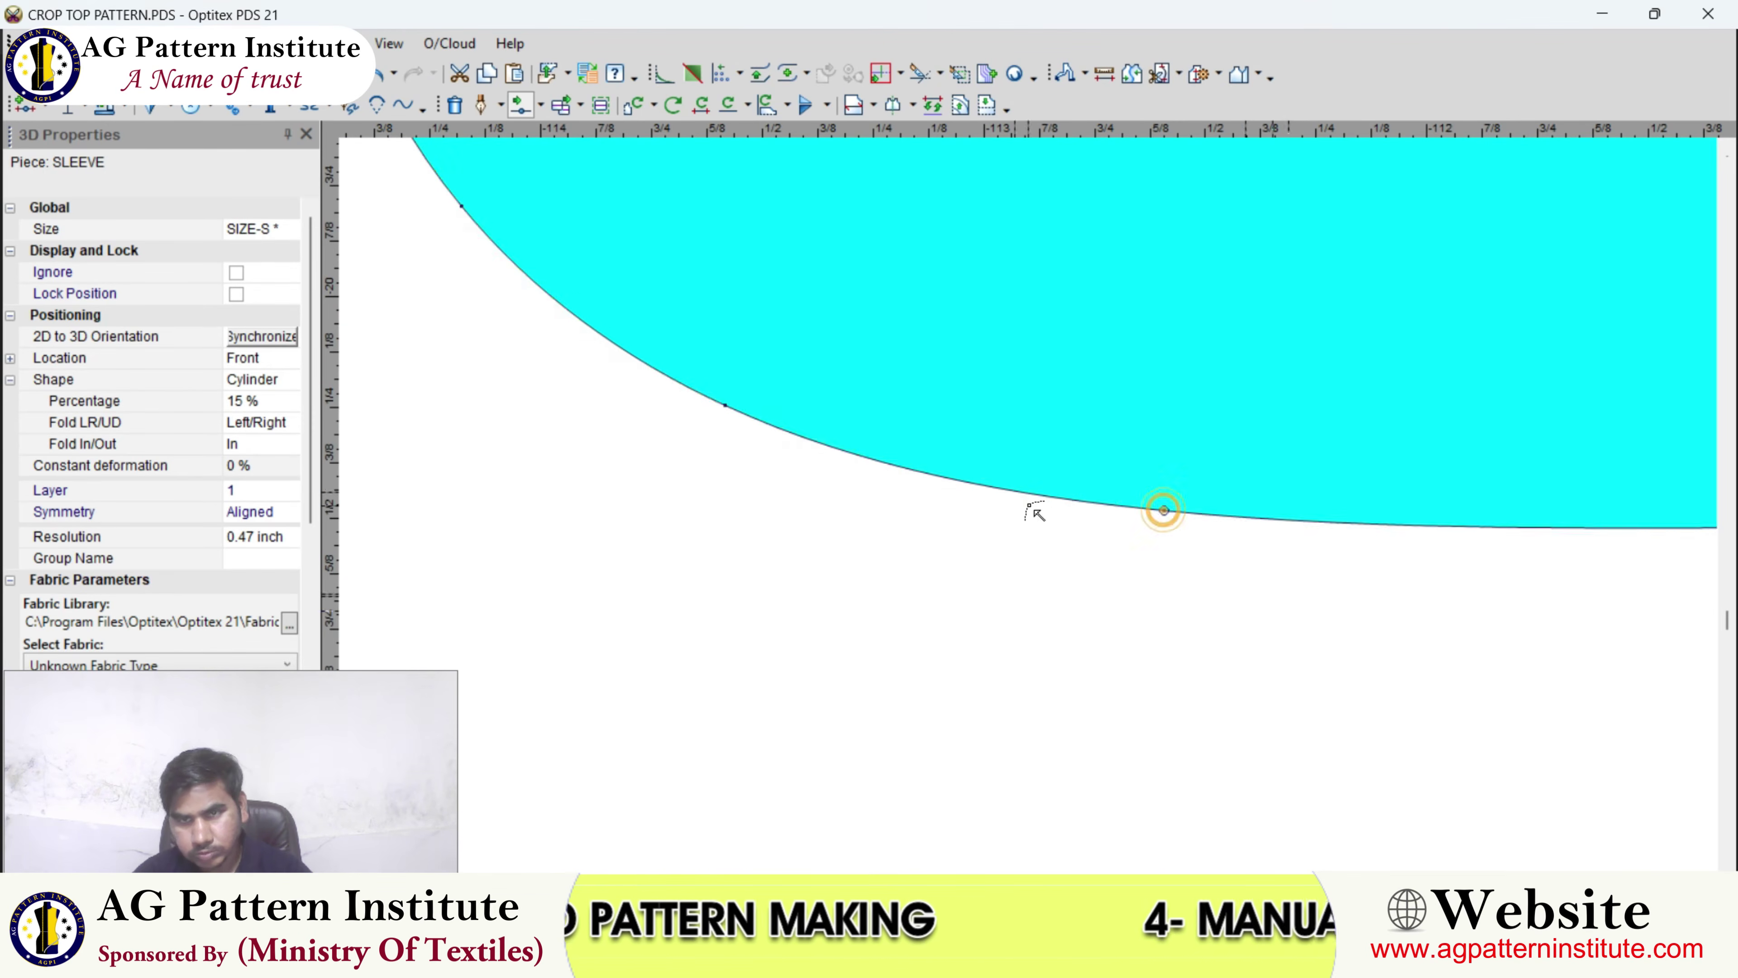
# - Rotate the raised sleeve back upright and examine its reshaped cap beside the original half sleeve
pyautogui.scroll(-2, 1032, 507)
pyautogui.scroll(-3, 1141, 548)
pyautogui.press('F11')
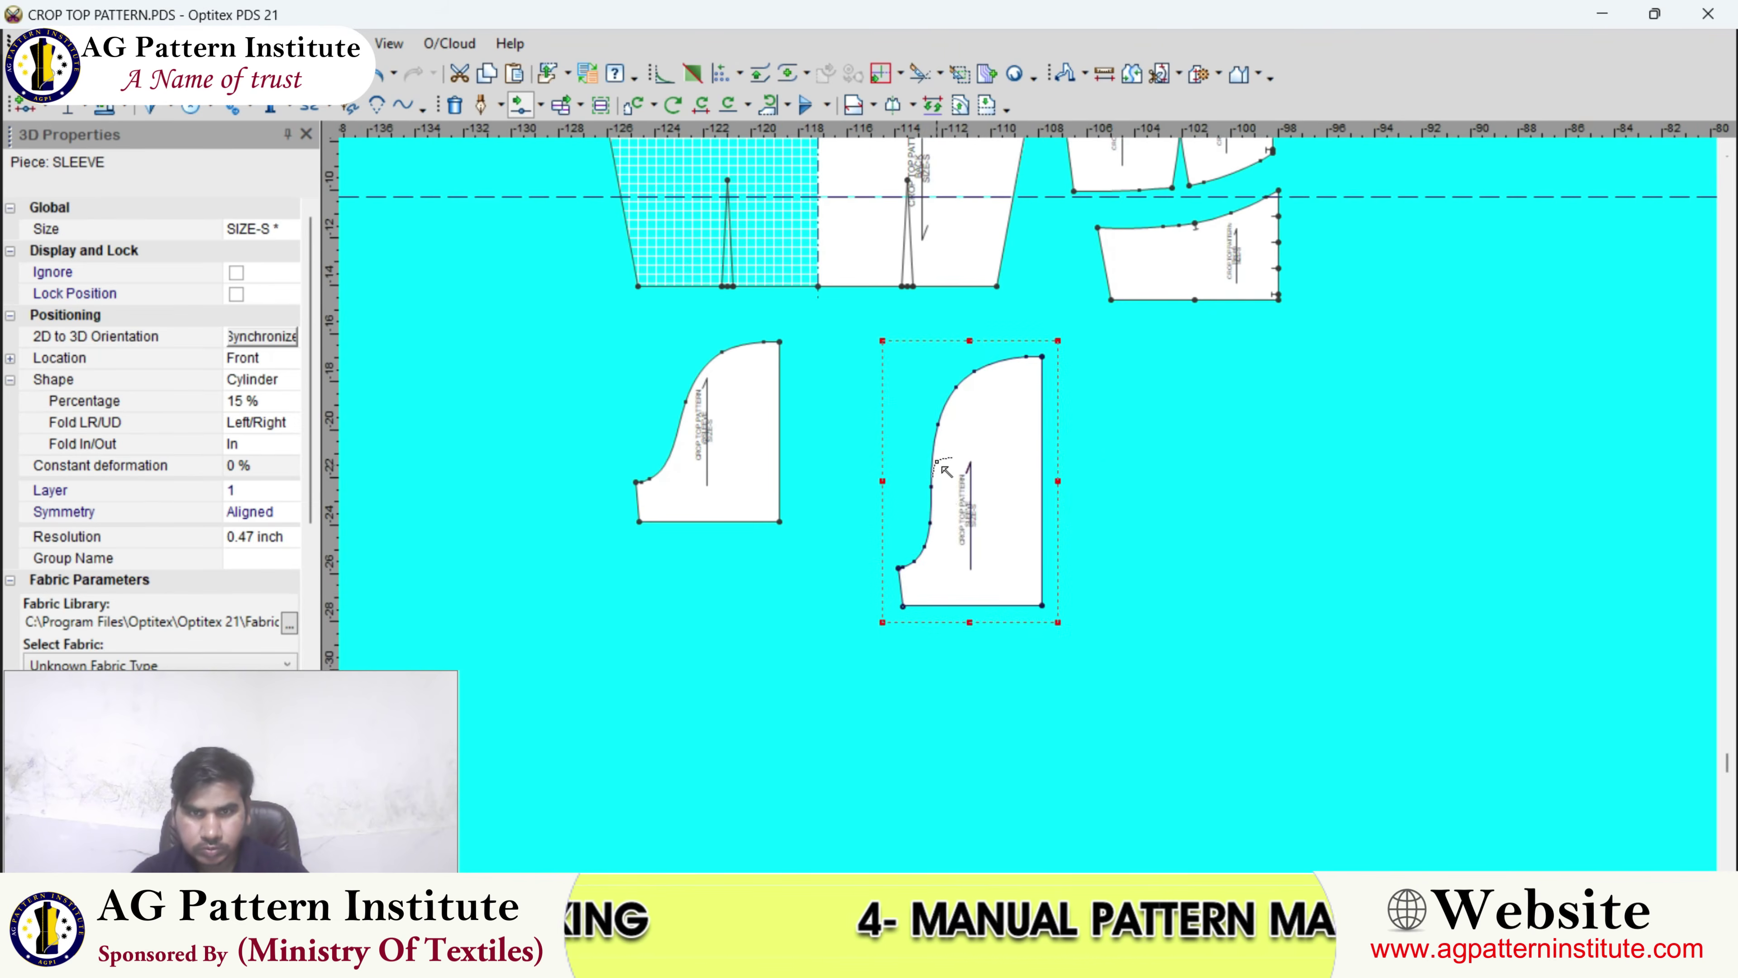
pyautogui.scroll(1, 985, 476)
pyautogui.click(966, 392)
pyautogui.press('Escape')
pyautogui.click(1091, 492)
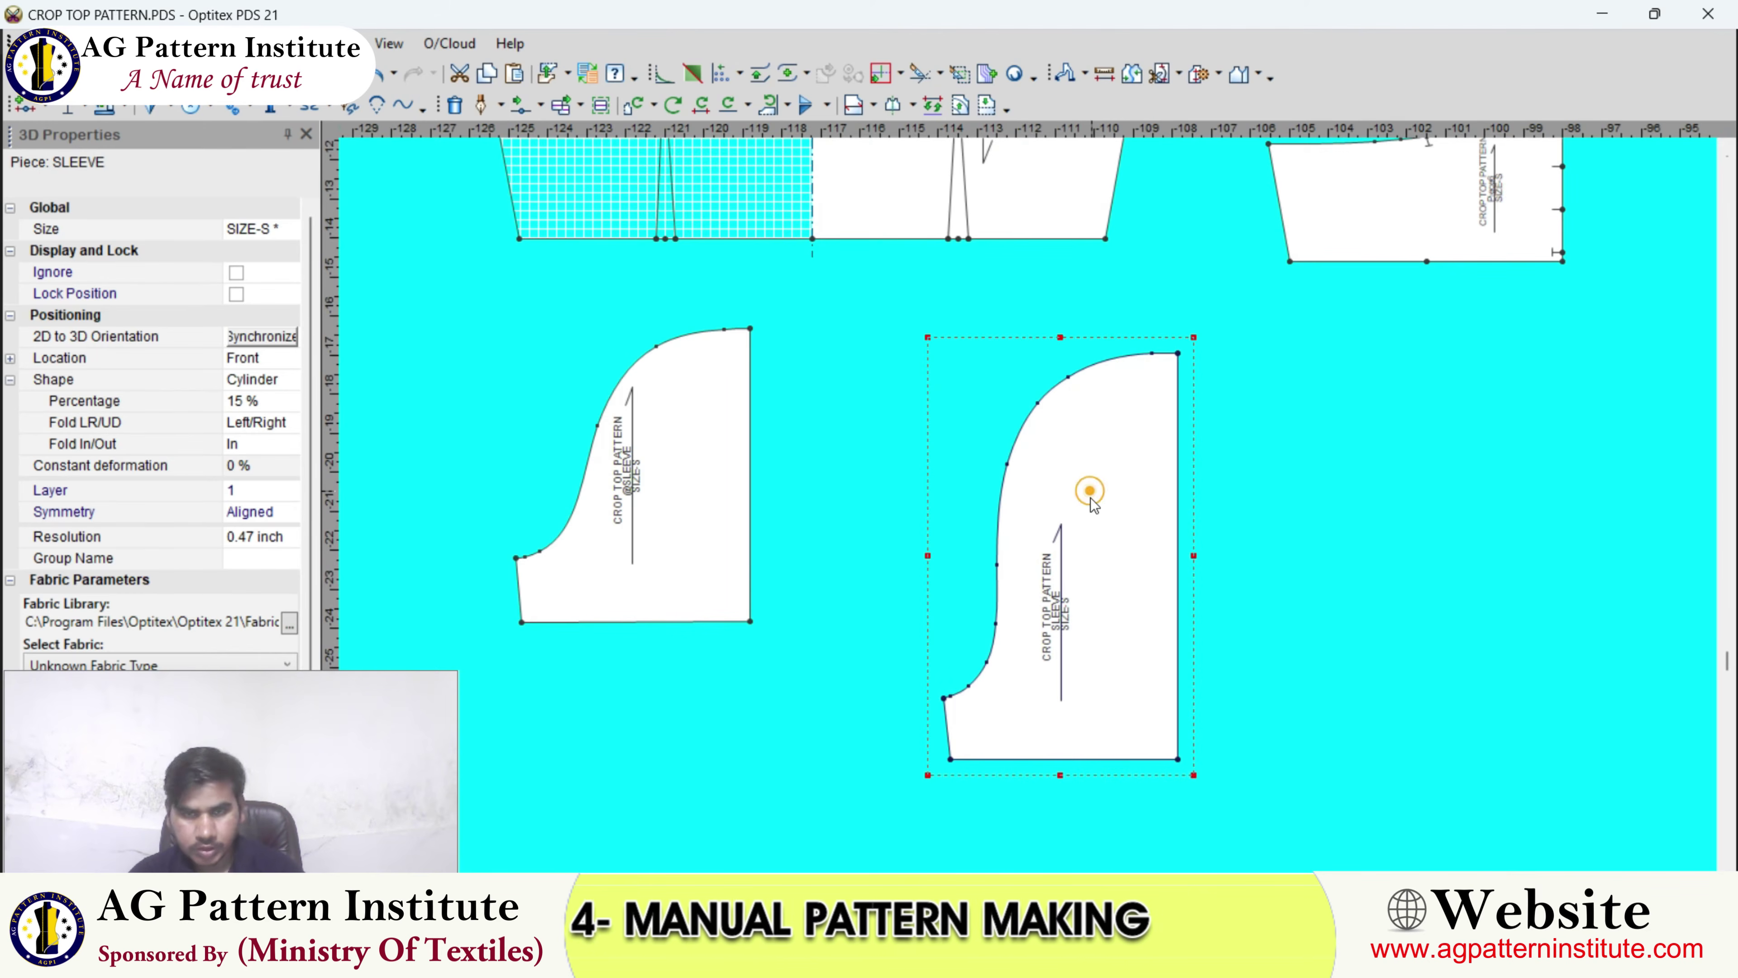
# - Draw a straight internal line on the raised sleeve from the underarm point to the cap's top corner at the fold edge
pyautogui.scroll(-1, 1018, 500)
pyautogui.scroll(1, 1018, 501)
pyautogui.press('d')
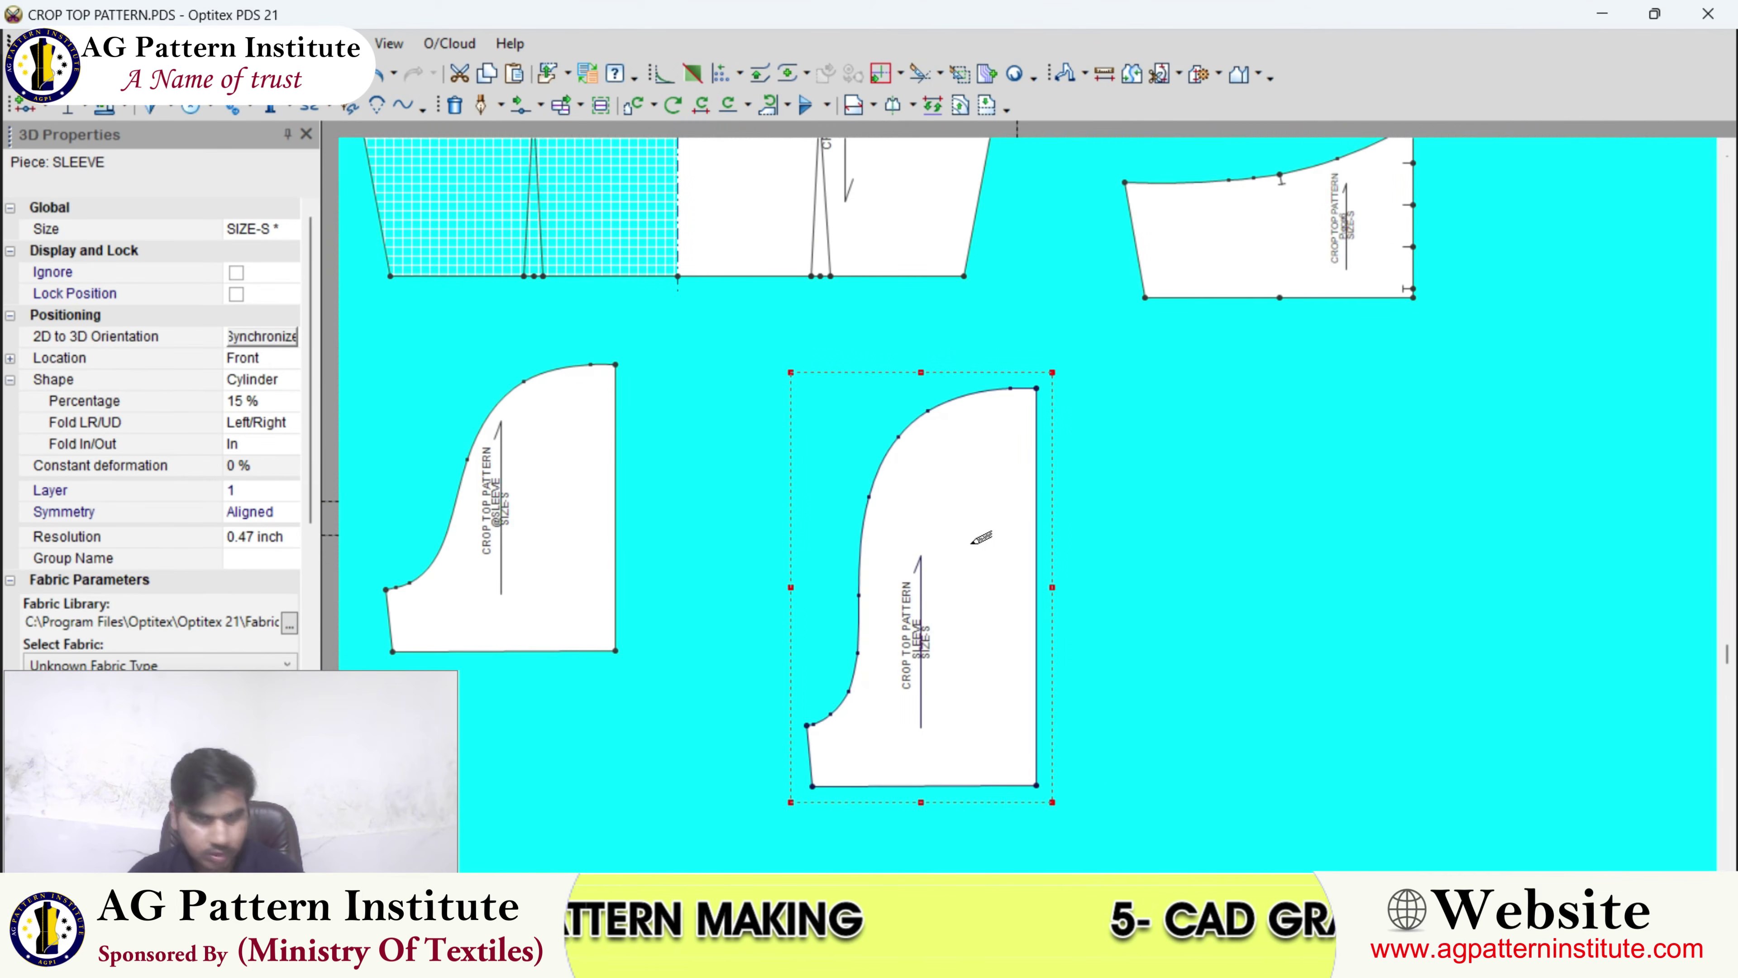
pyautogui.click(807, 725)
pyautogui.press('Return')
pyautogui.click(1036, 391)
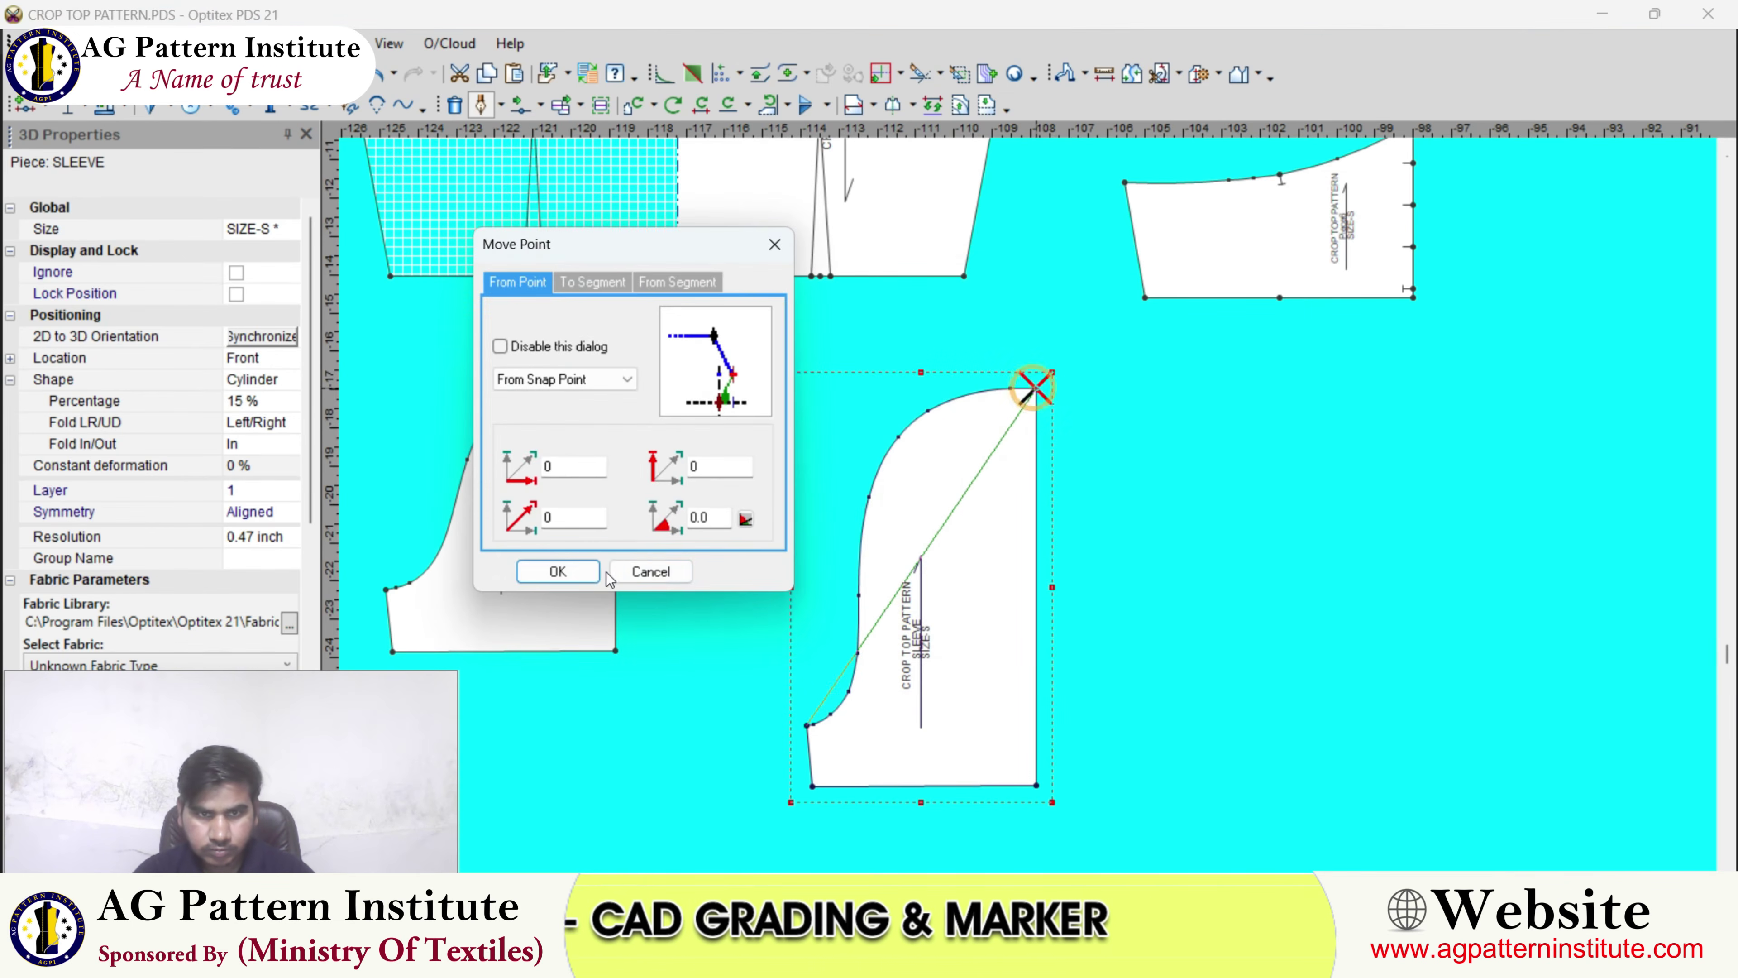
pyautogui.click(590, 573)
pyautogui.rightClick(739, 398)
pyautogui.click(807, 412)
# - Add a curve point near the internal line's underarm end, bending the line into a hollow curve
pyautogui.scroll(3, 764, 404)
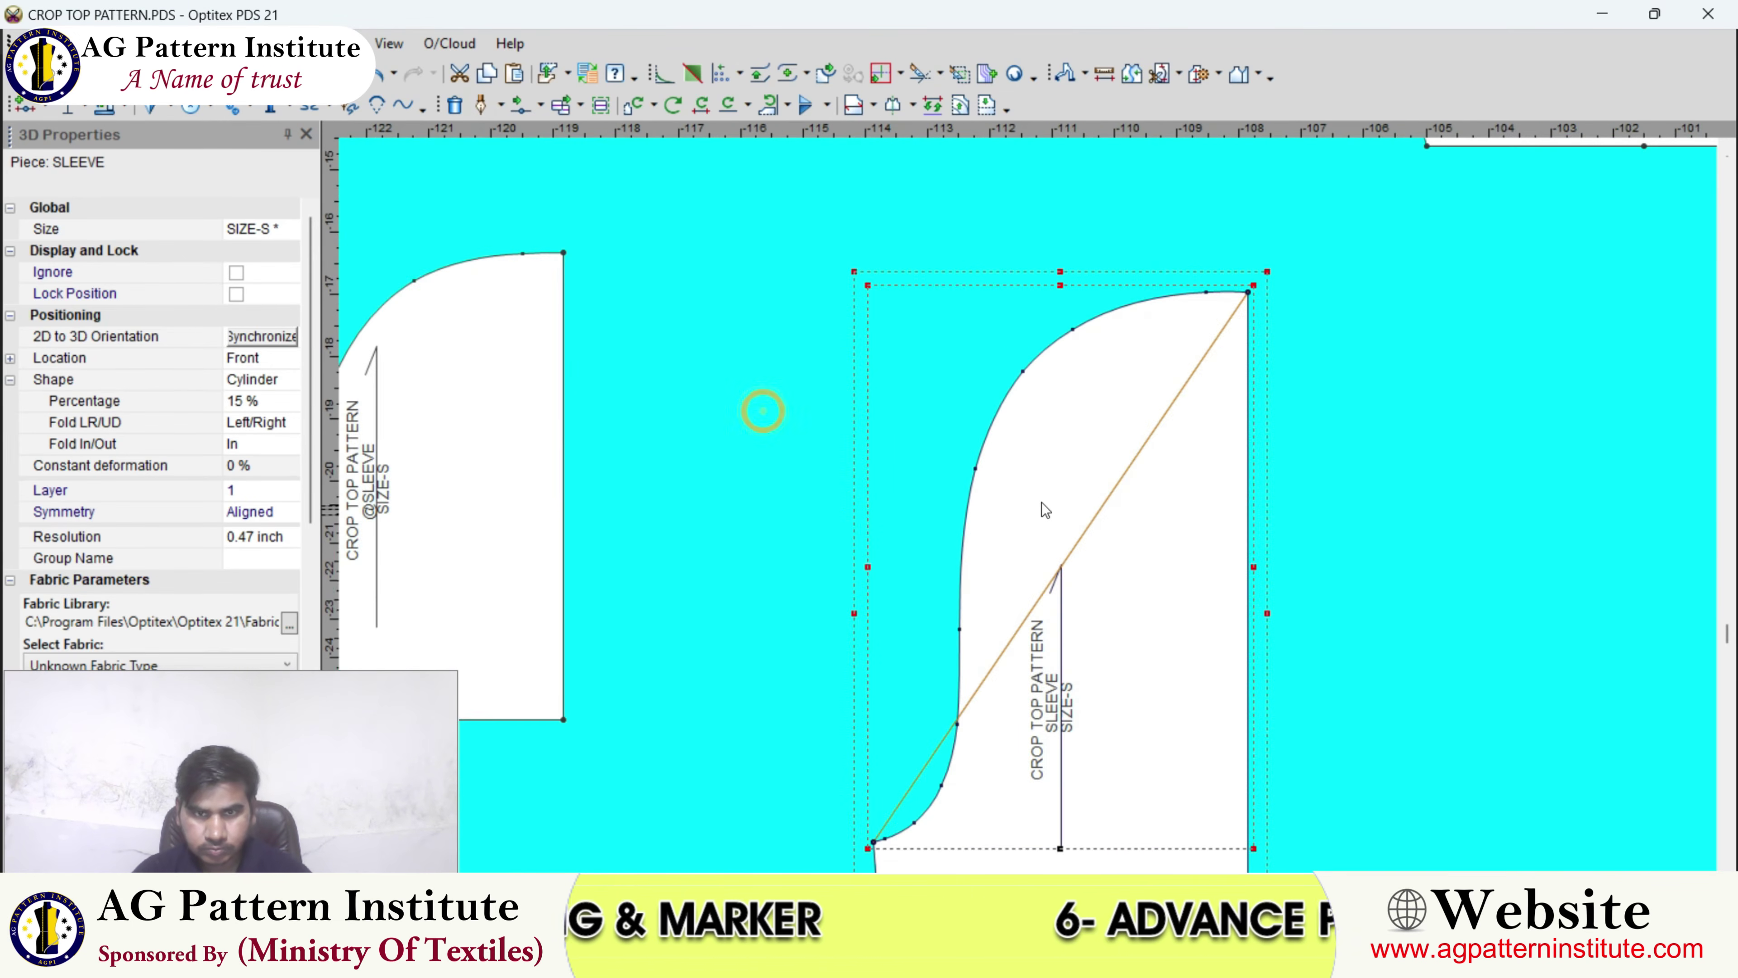
pyautogui.scroll(2, 972, 687)
pyautogui.scroll(3, 963, 582)
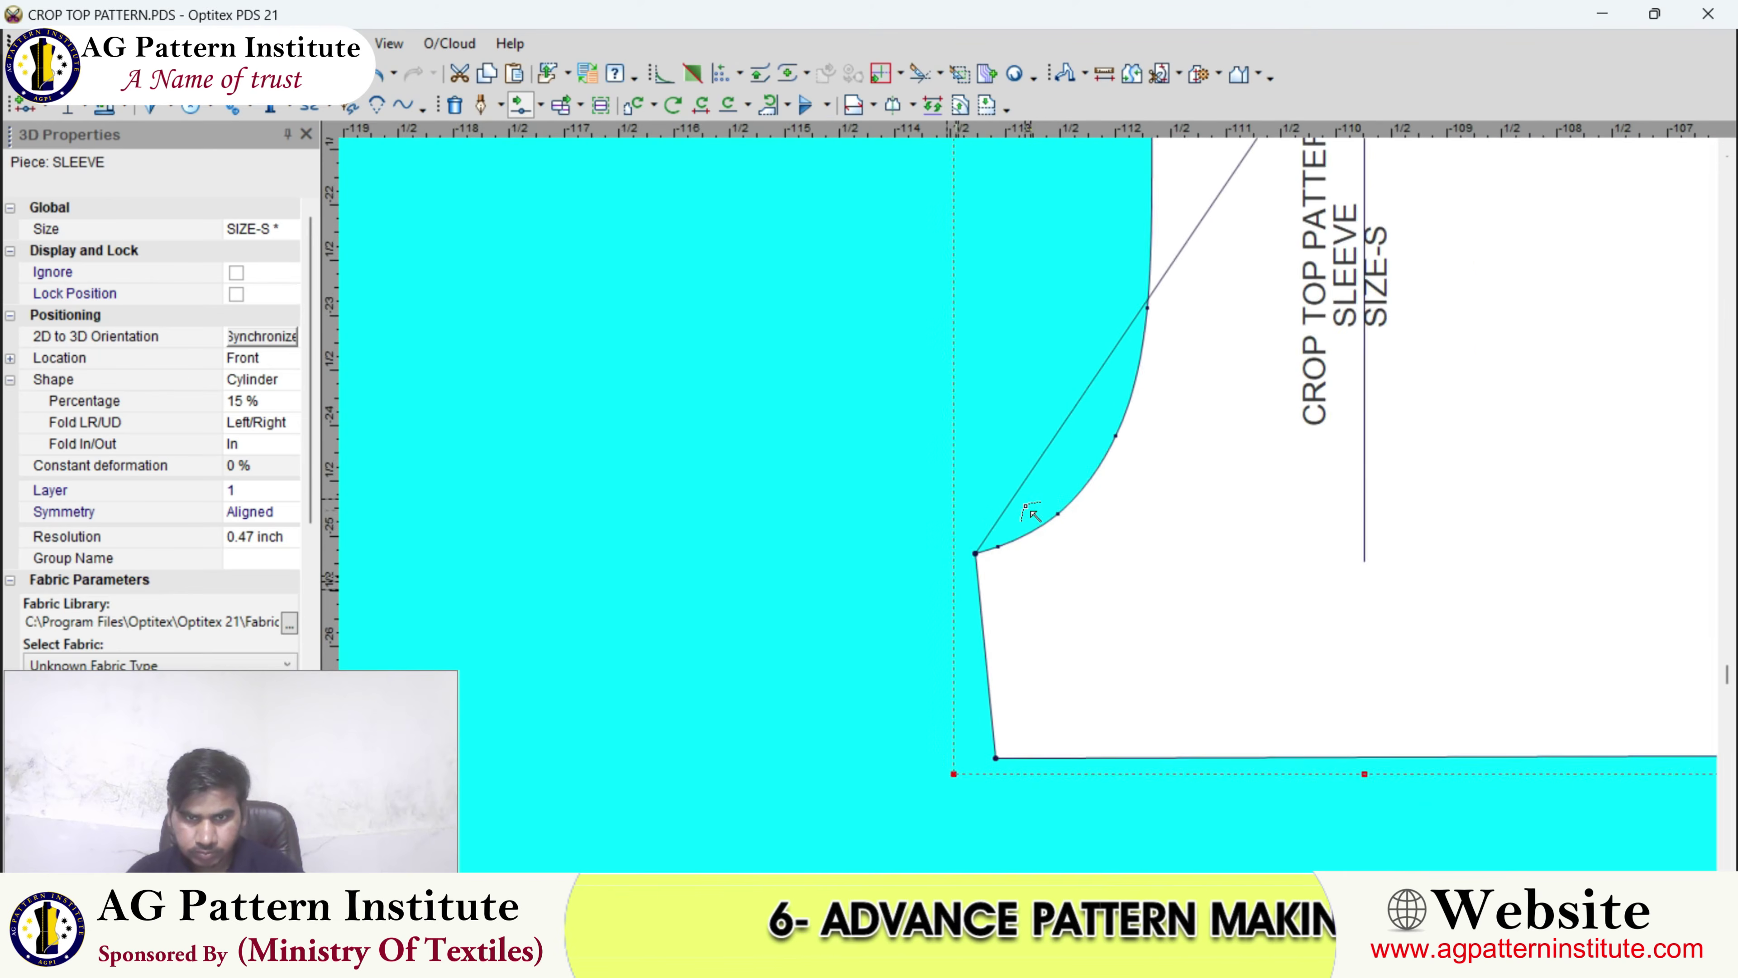
pyautogui.moveTo(969, 513); pyautogui.dragTo(976, 589)
pyautogui.scroll(-5, 1040, 505)
pyautogui.scroll(1, 1132, 403)
pyautogui.click(1167, 372)
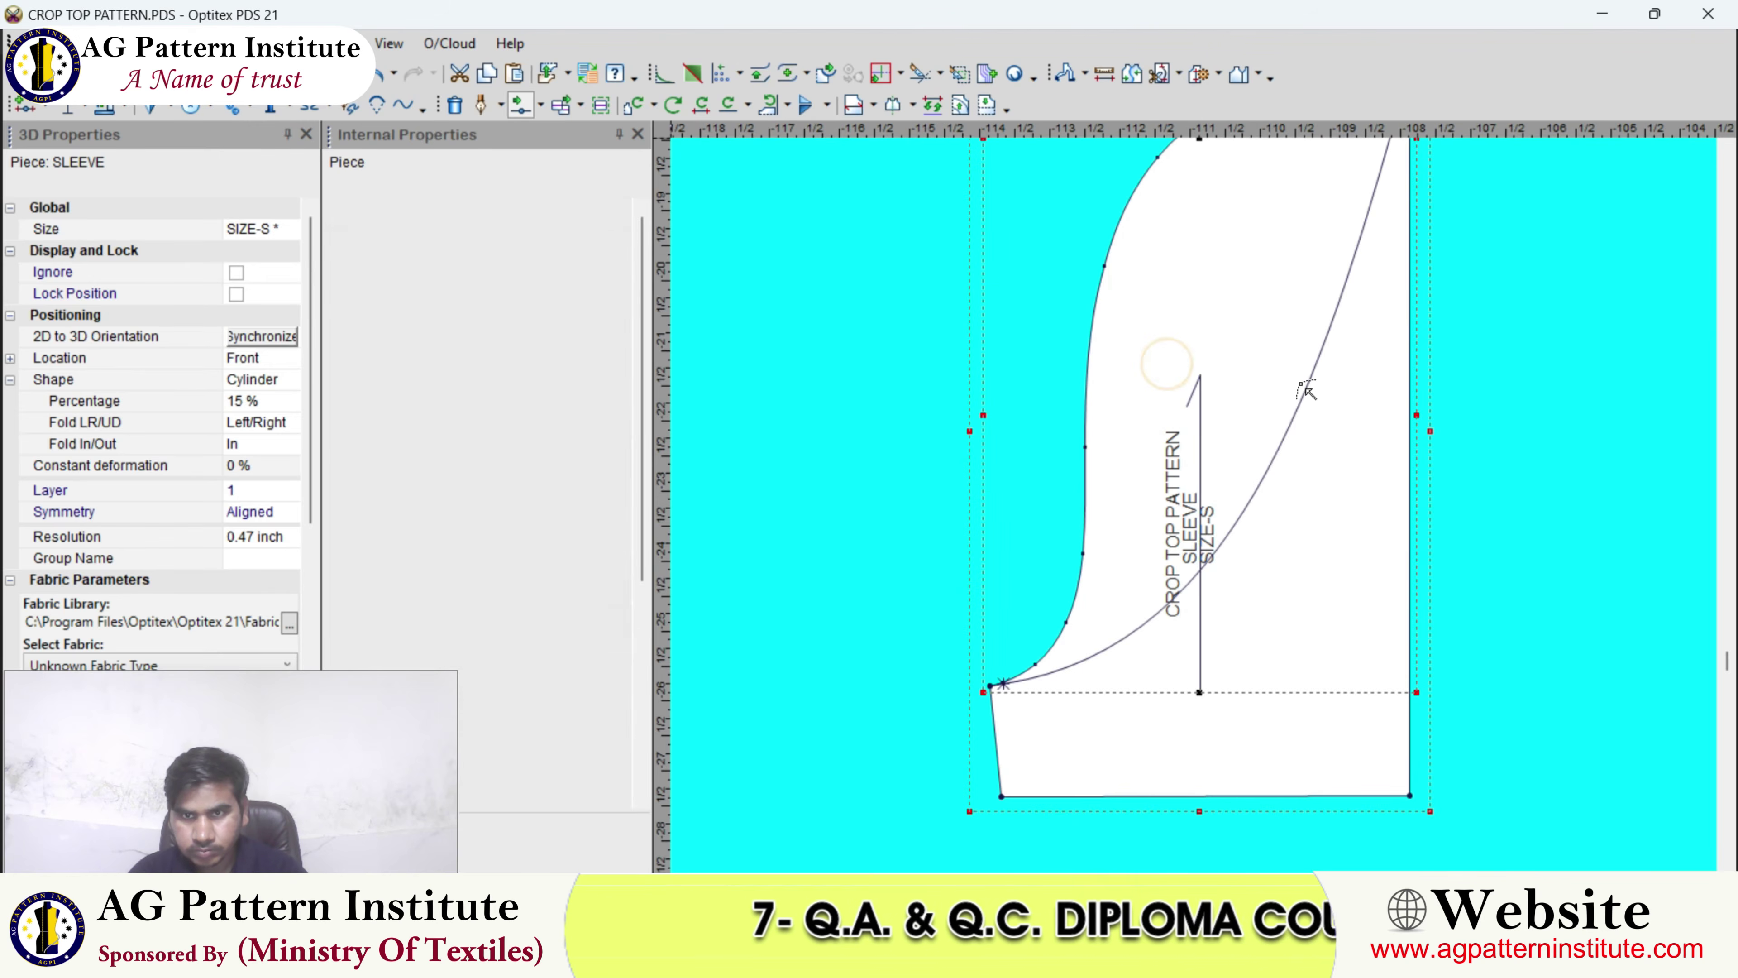
pyautogui.click(638, 134)
# - Move the middle of the internal curve toward the cap edge by -2.71 in X and 0.76 in Y
pyautogui.scroll(-3, 1068, 534)
pyautogui.scroll(3, 1191, 513)
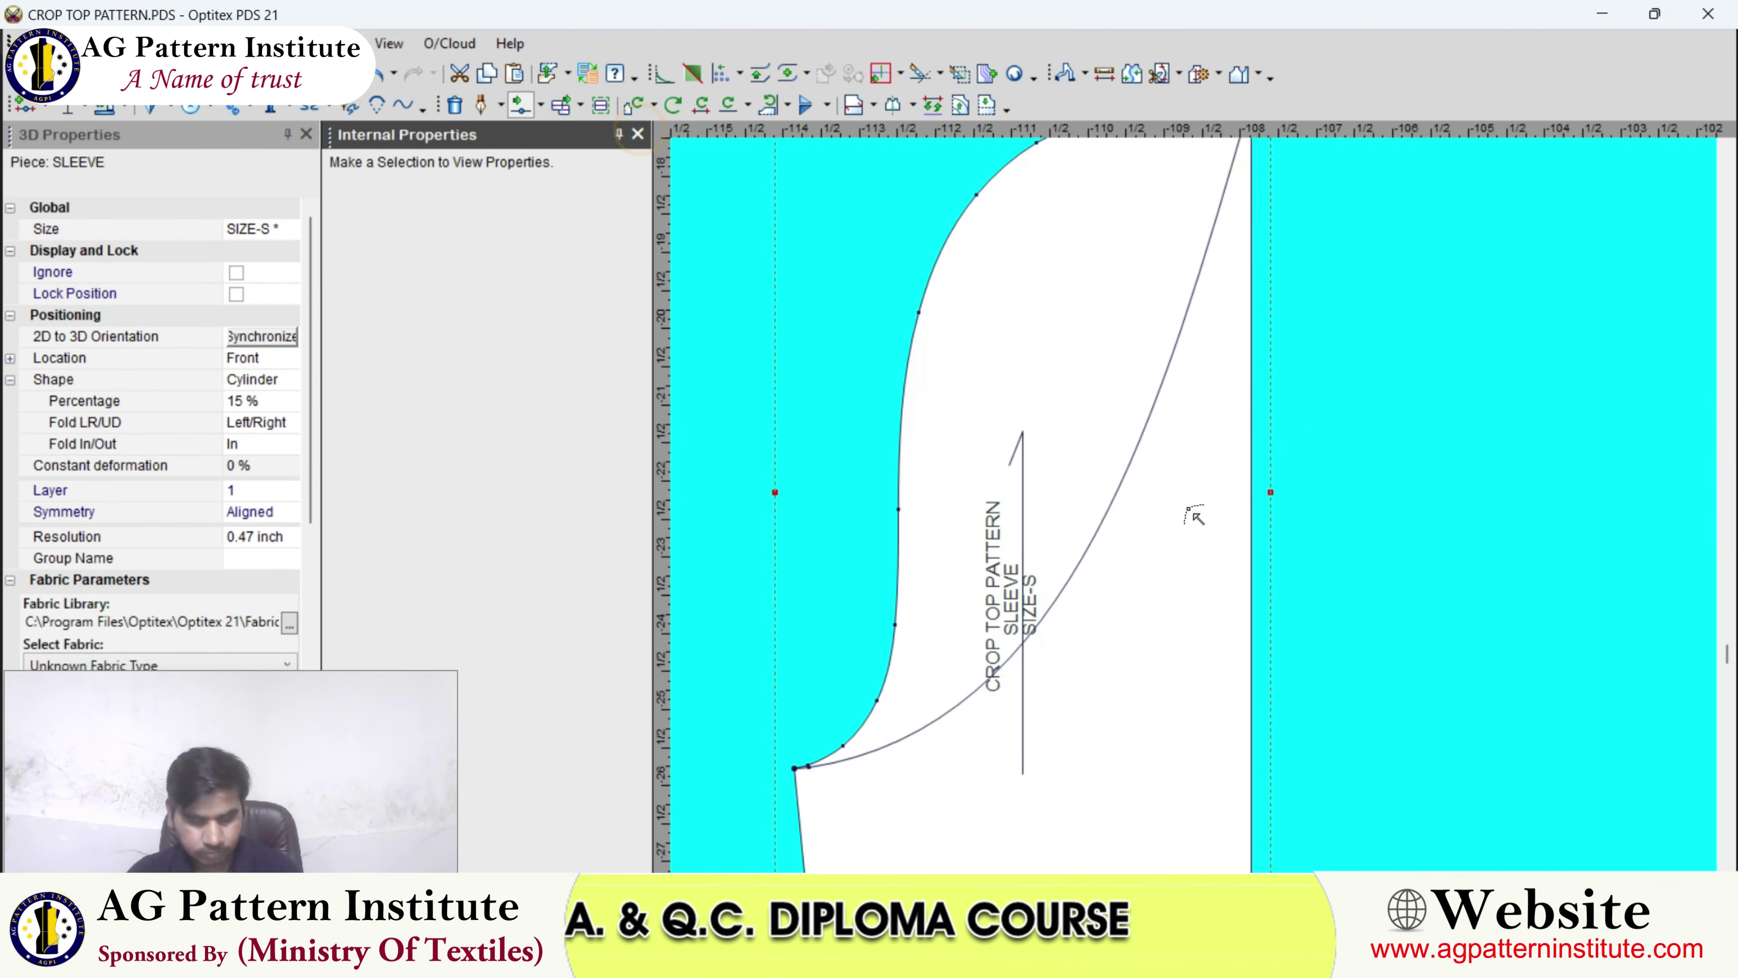
pyautogui.scroll(2, 1206, 469)
pyautogui.moveTo(1280, 434); pyautogui.dragTo(992, 353)
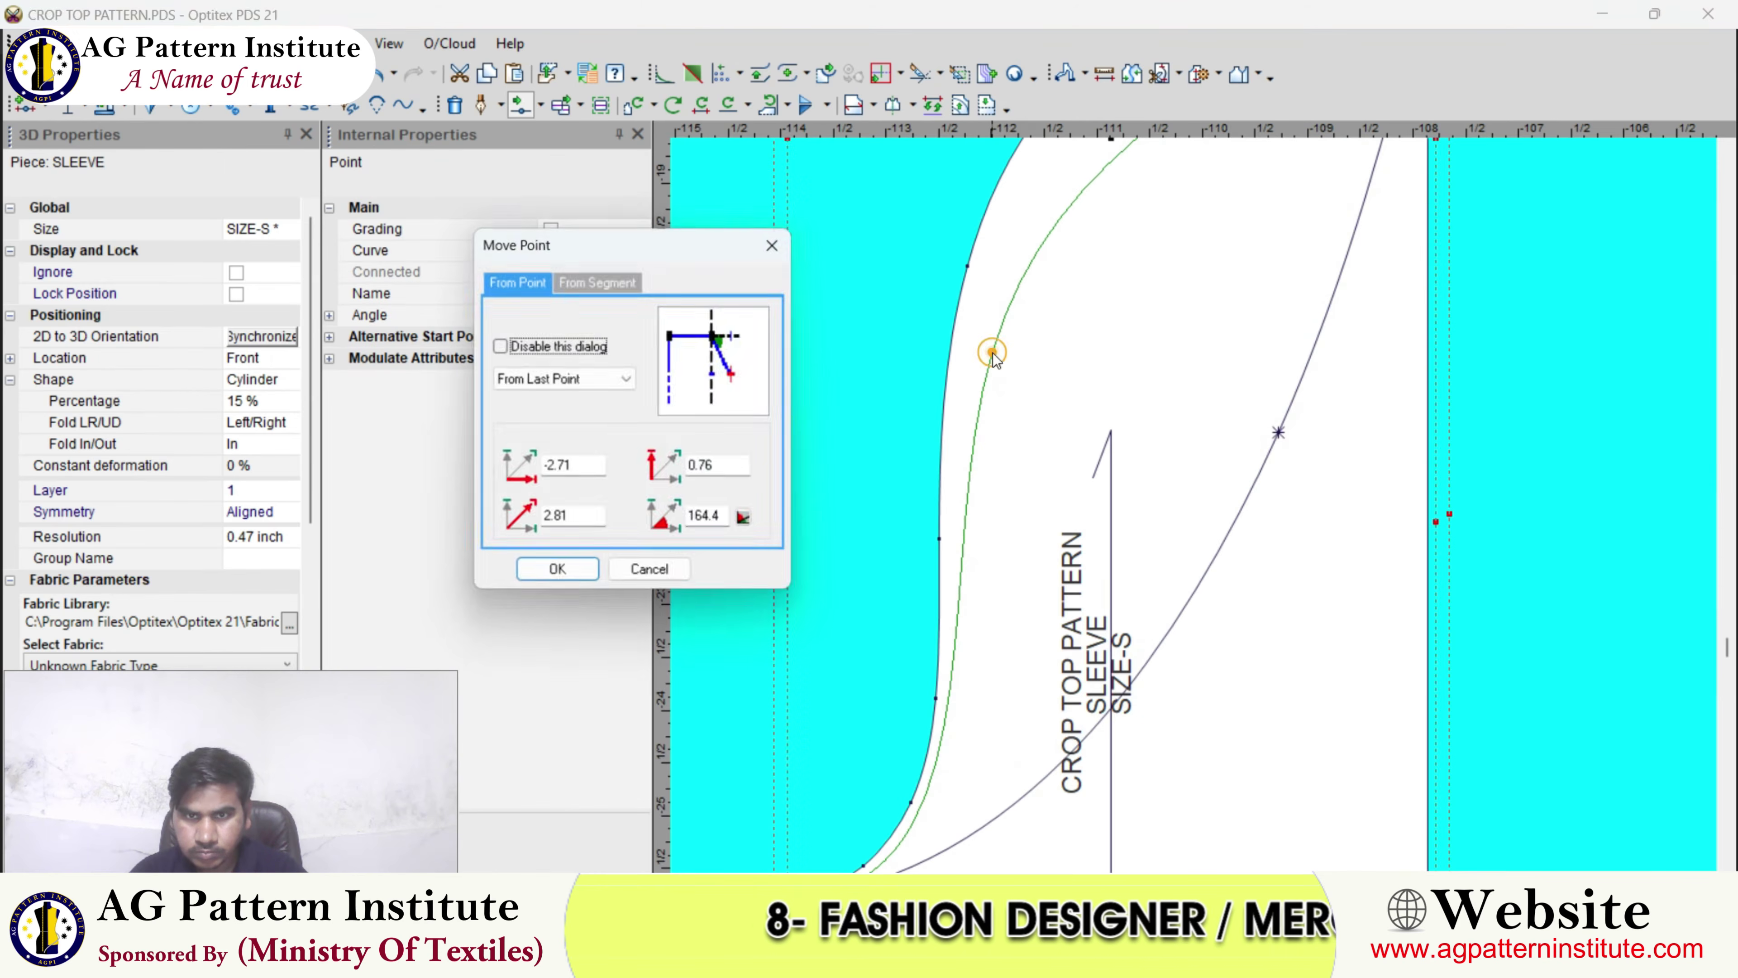
pyautogui.press('Return')
# - Pull the upper part of the internal curve outward so it follows the sleeve cap's crown
pyautogui.scroll(-3, 1199, 508)
pyautogui.scroll(3, 1261, 416)
pyautogui.click(1266, 395)
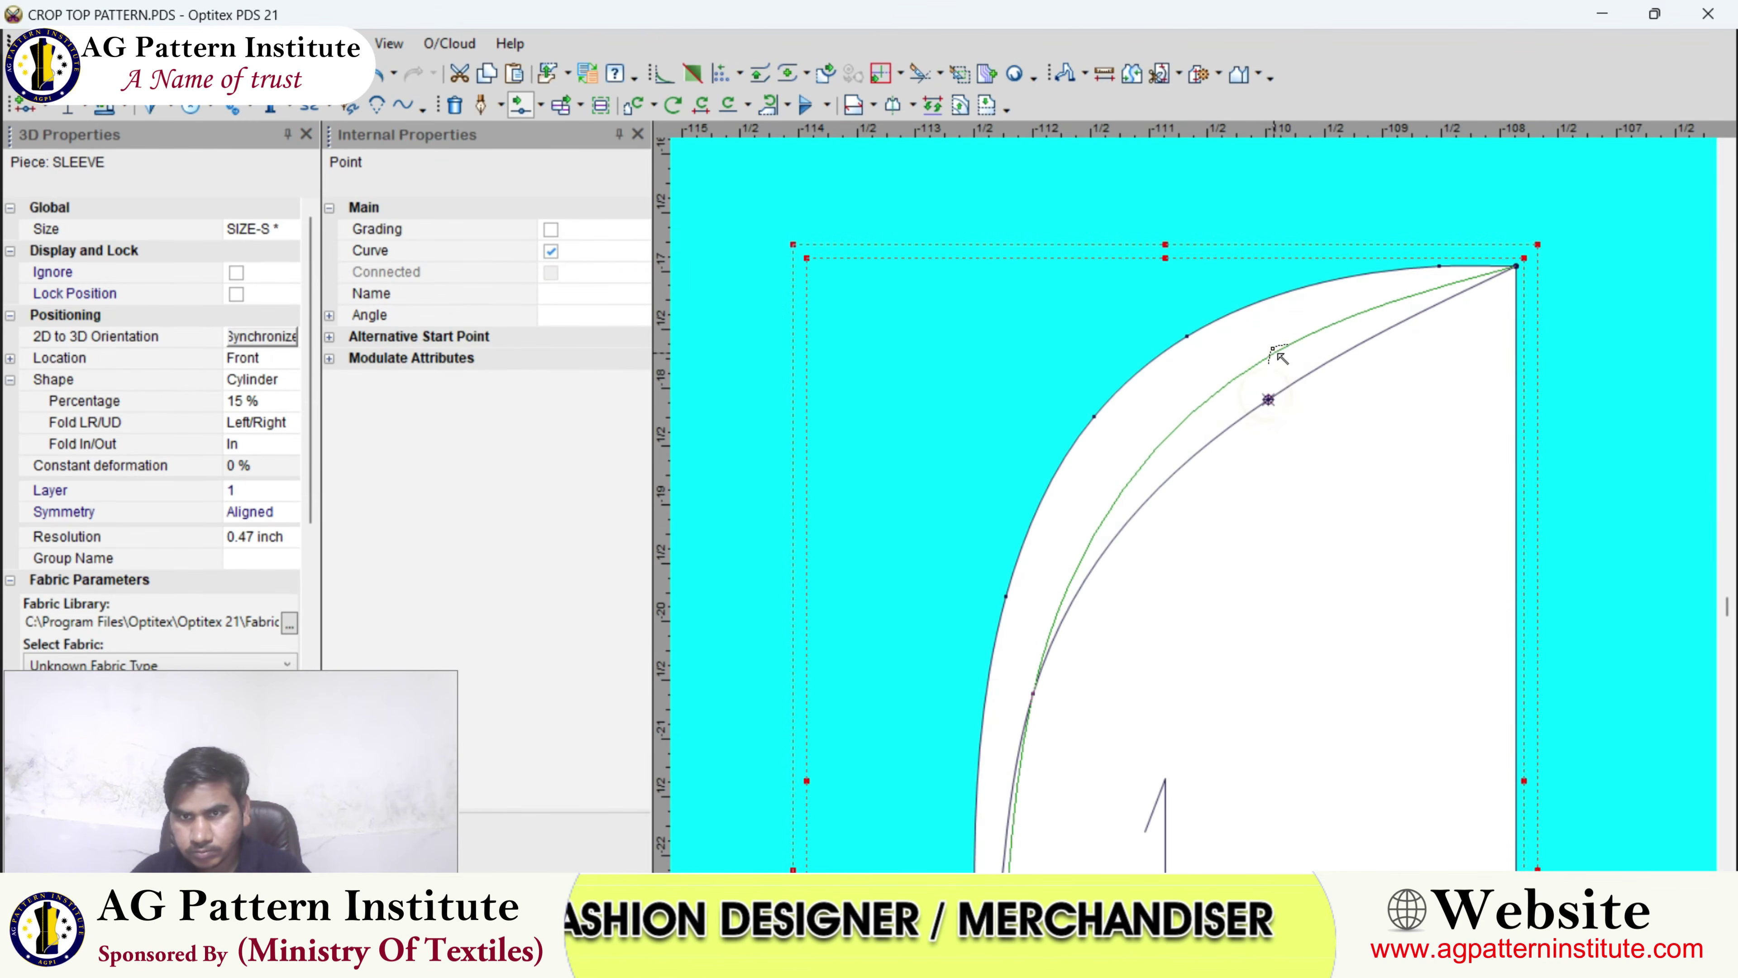
pyautogui.click(1276, 324)
pyautogui.press('Return')
# - Shape the internal curve's underarm hollow with curve points, moving the one just above it by -0.05 in X and 0.08 in Y
pyautogui.scroll(-3, 1199, 510)
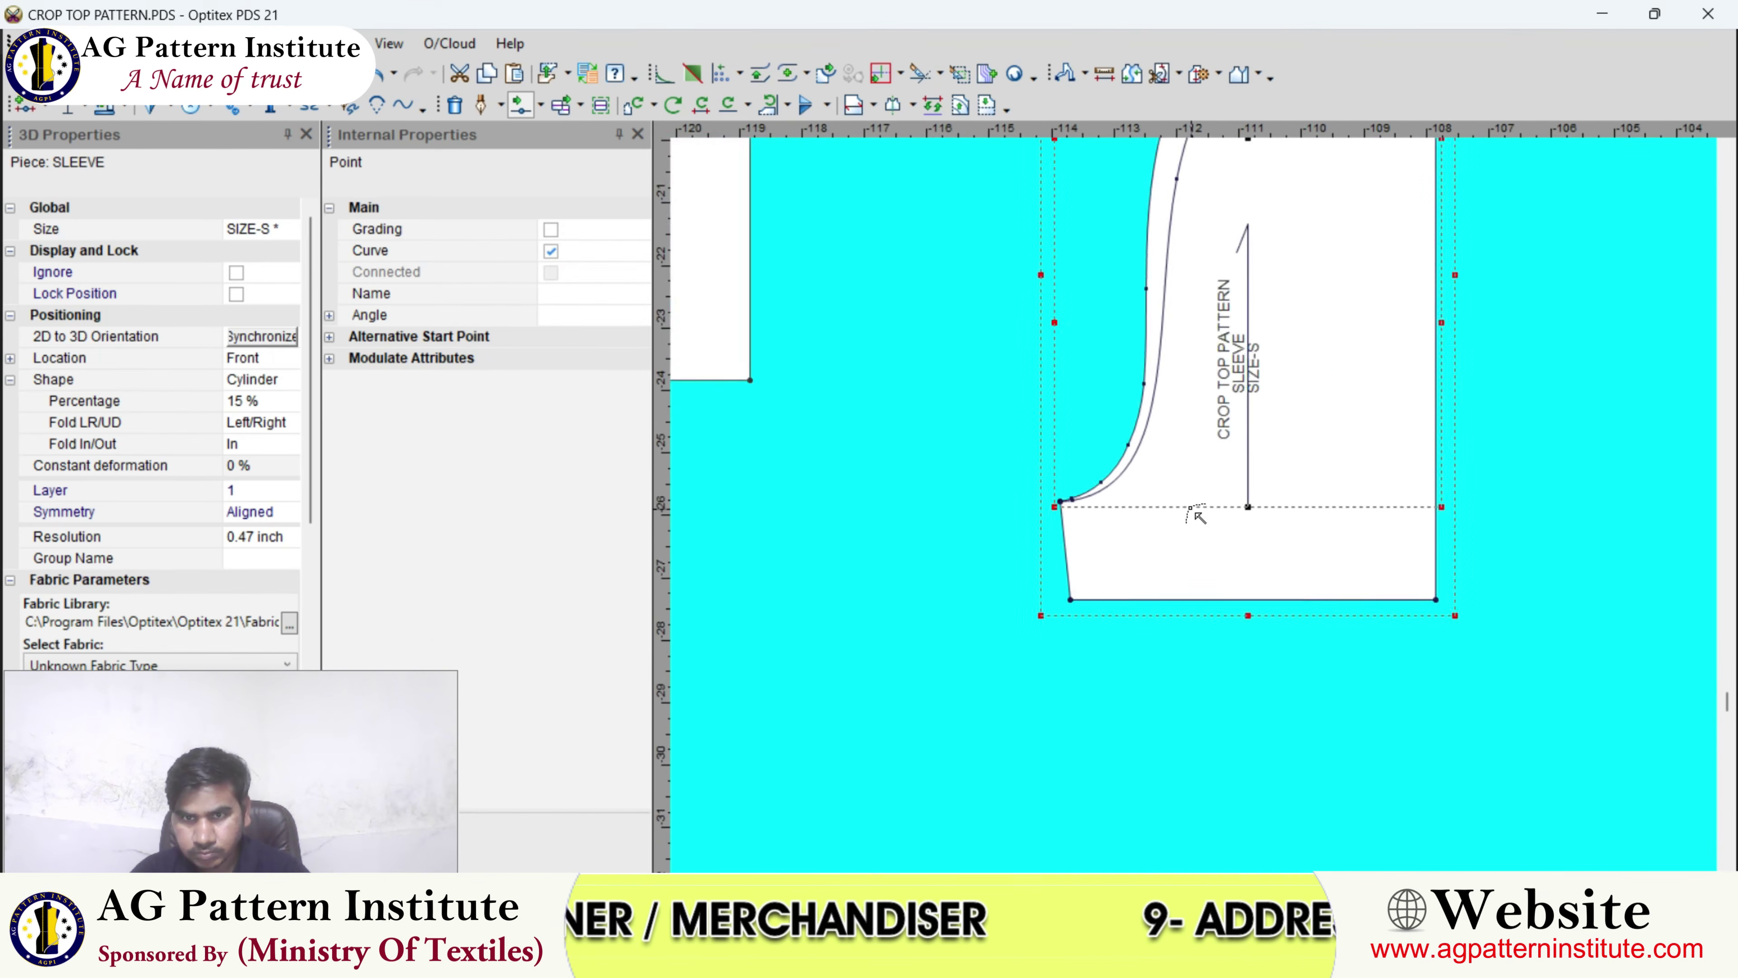
pyautogui.scroll(4, 1201, 513)
pyautogui.scroll(-4, 1187, 456)
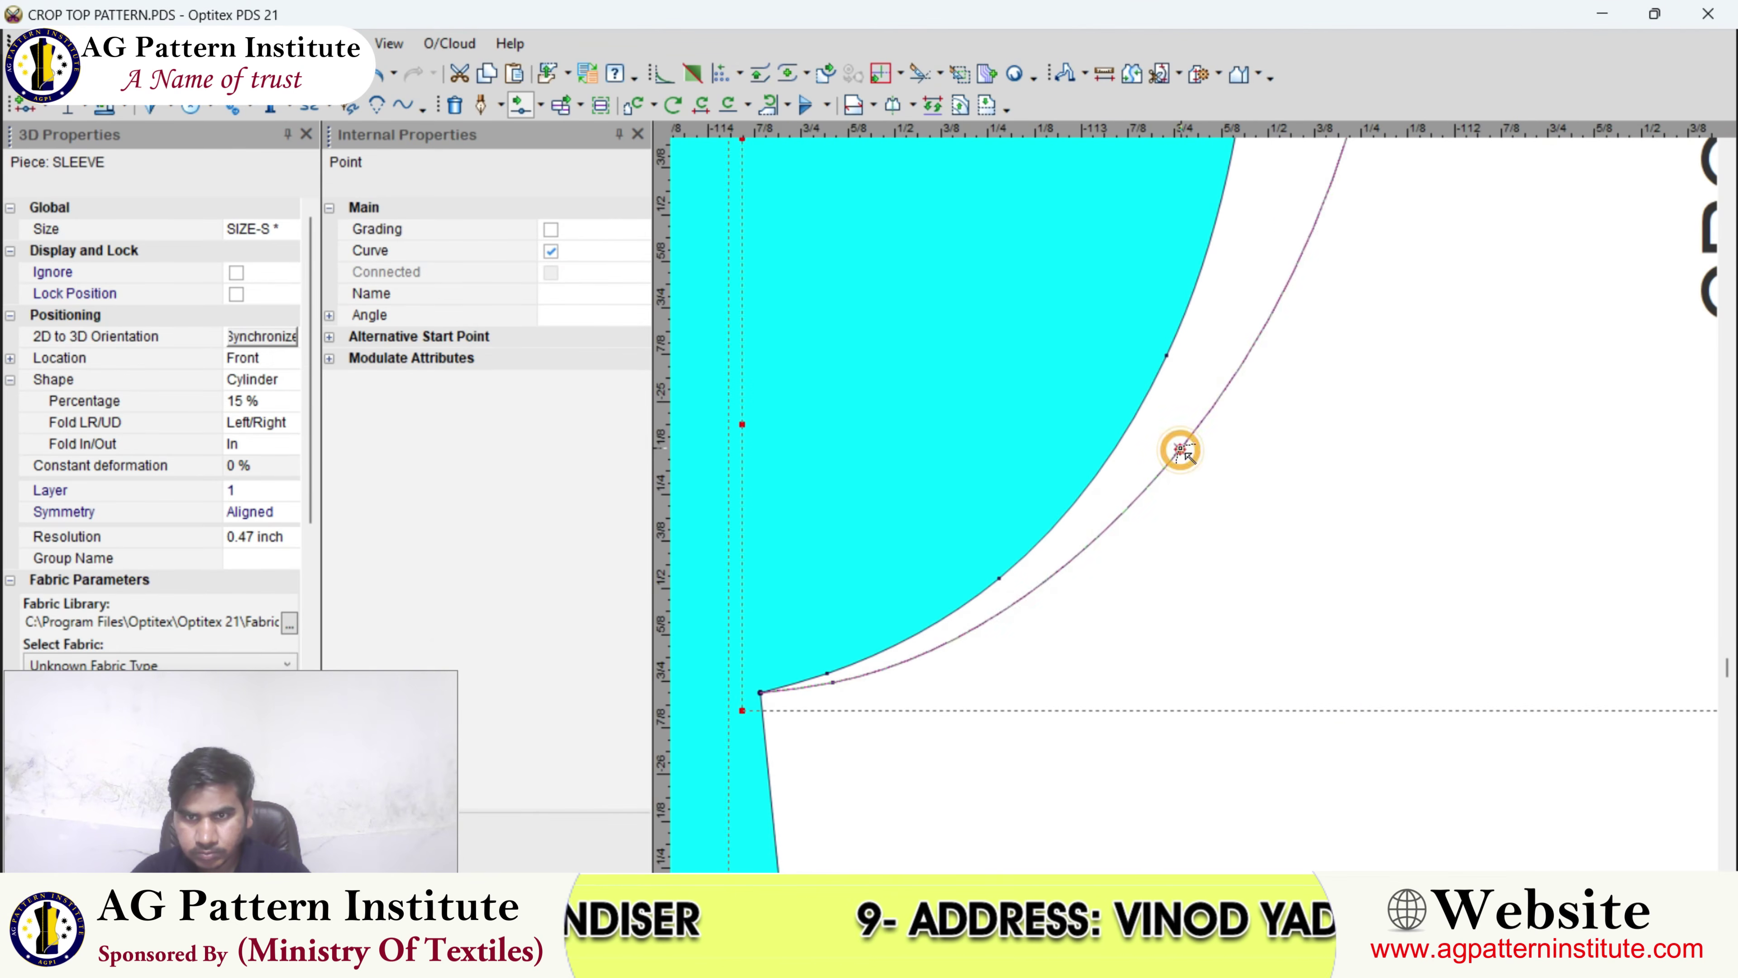
pyautogui.scroll(2, 1218, 439)
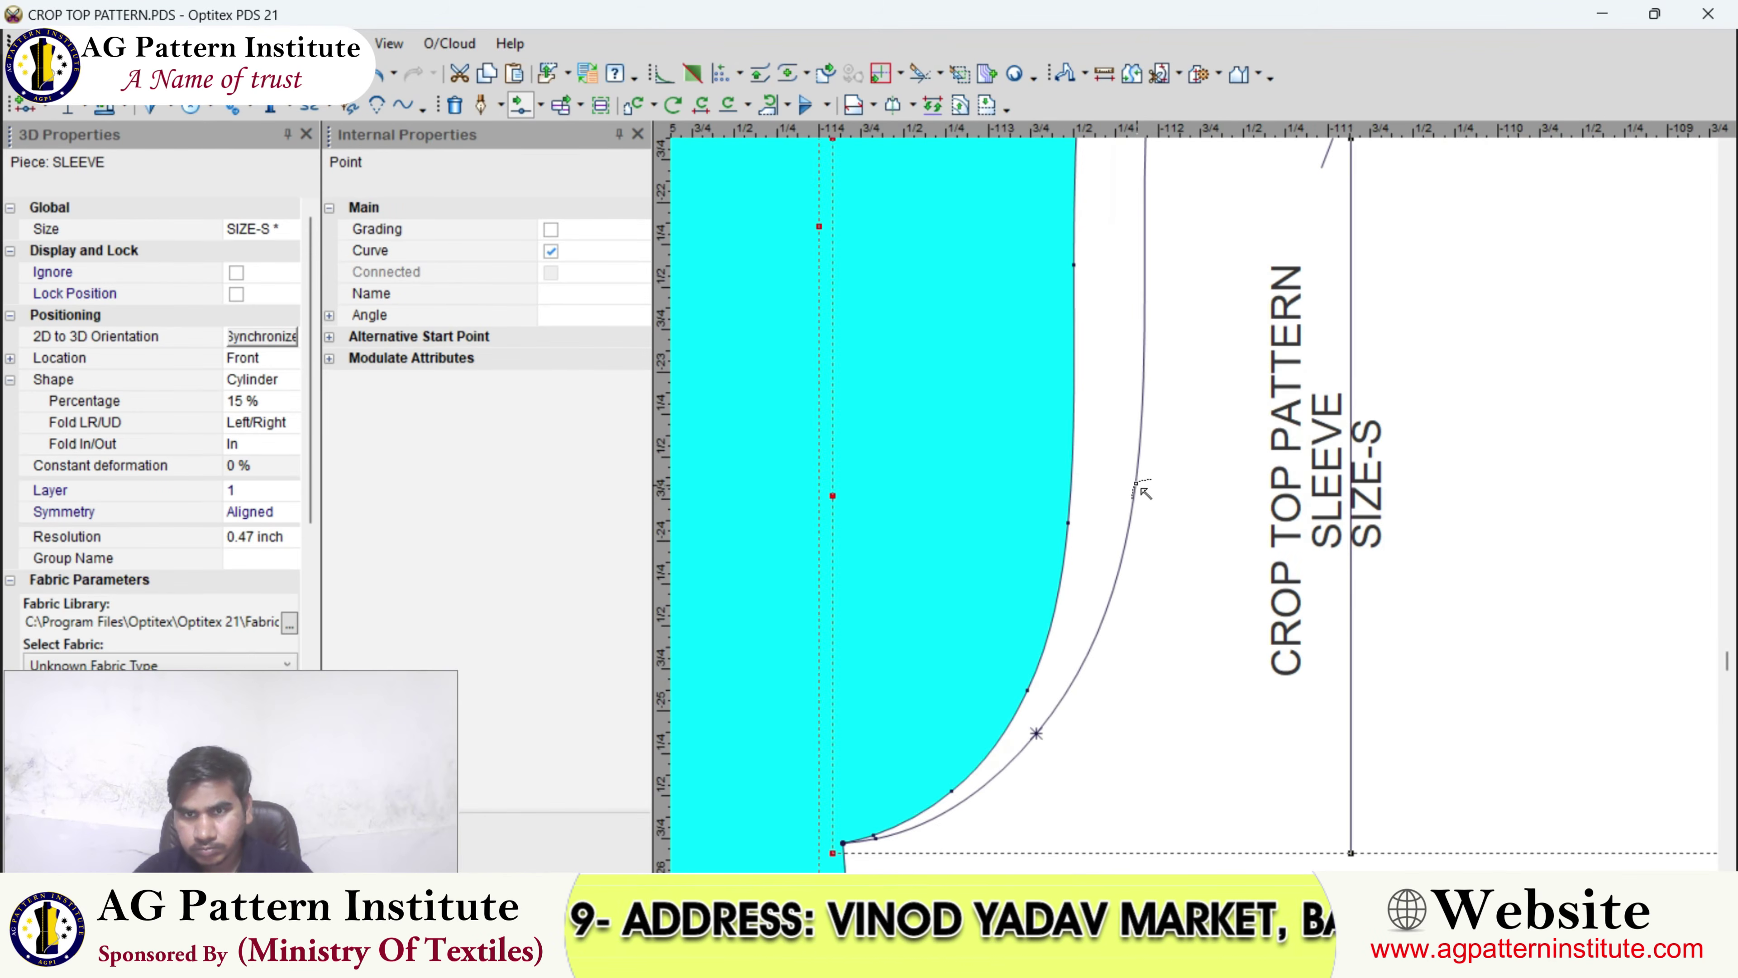
pyautogui.click(1135, 470)
pyautogui.click(1127, 456)
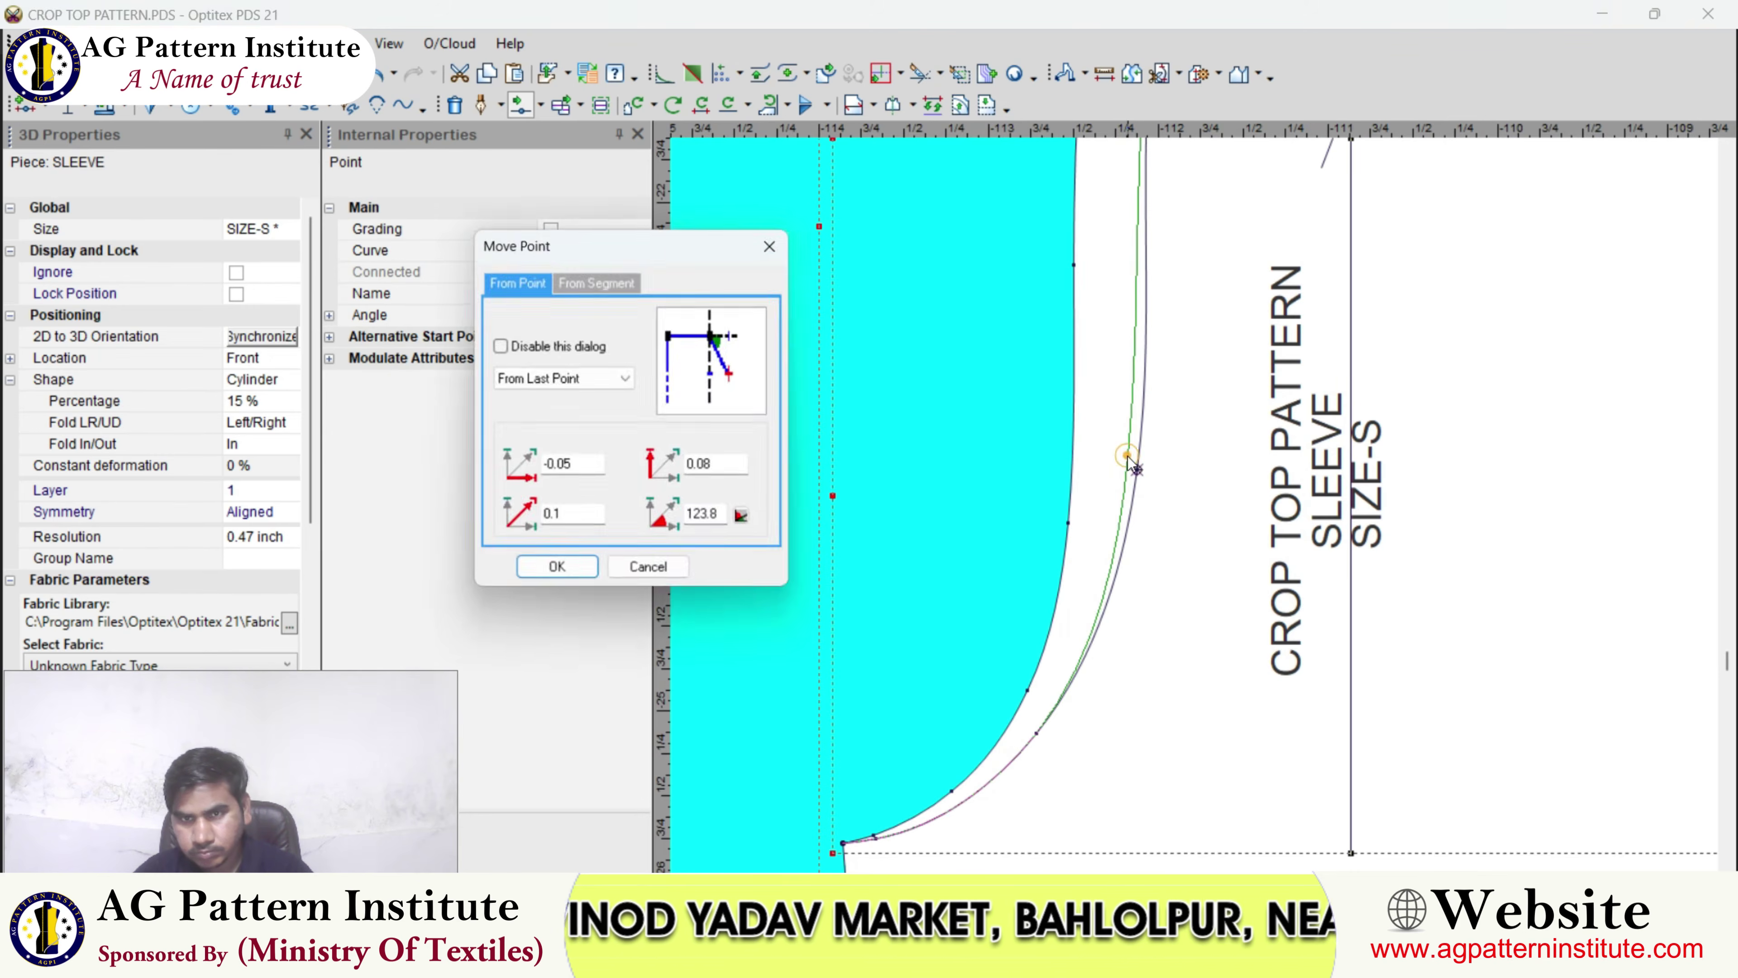
pyautogui.press('Return')
pyautogui.scroll(-4, 1129, 458)
pyautogui.scroll(-3, 1194, 505)
pyautogui.rightClick(1077, 386)
pyautogui.click(1153, 626)
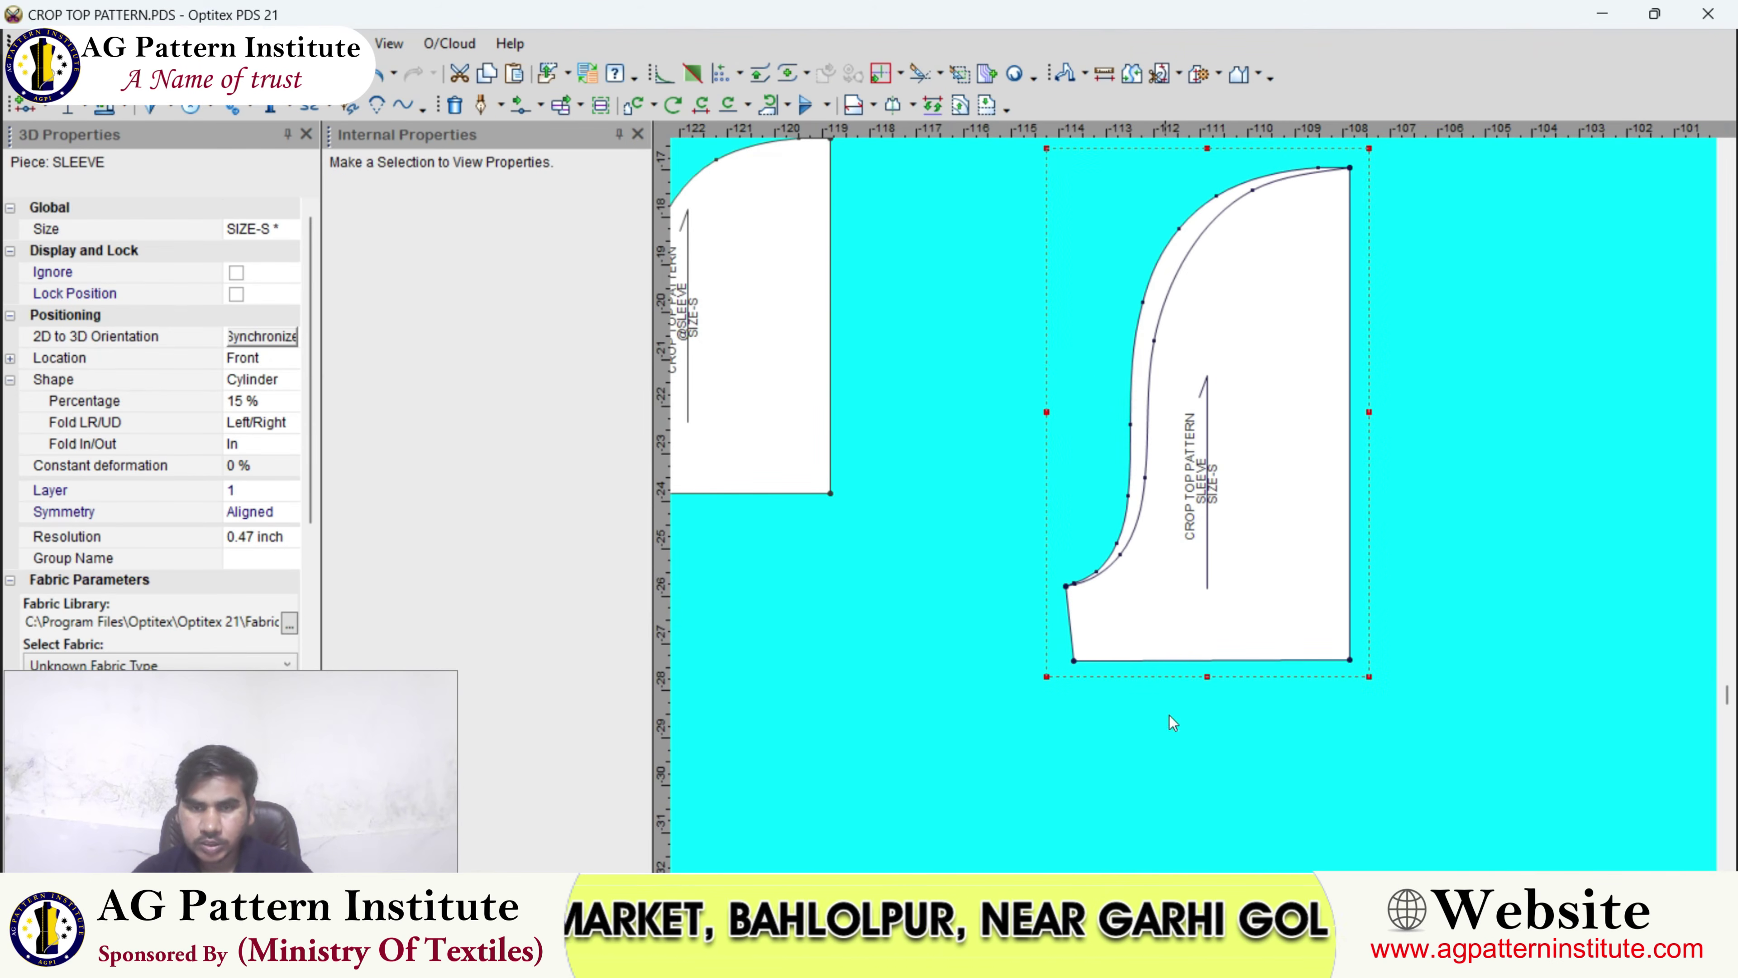
# - Switch to the crop top reference photo to examine the puff sleeve's cap shape
pyautogui.hotkey('alt', 'Tab')
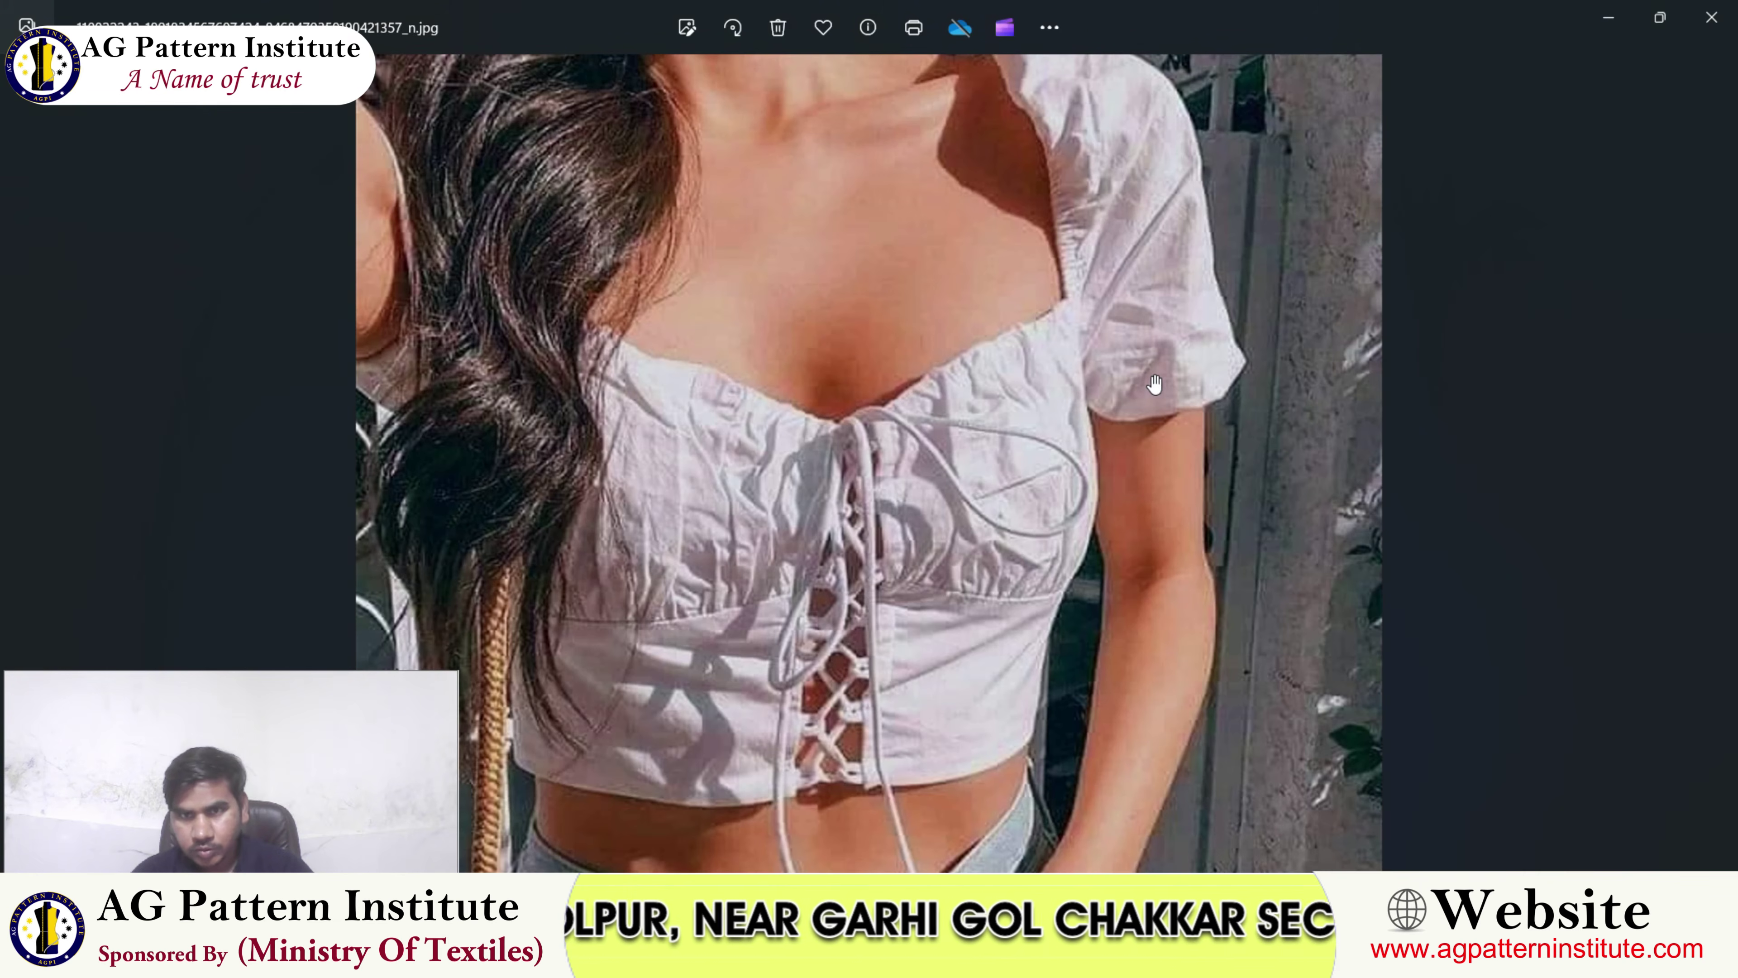
# - Switch from the reference photo to Optitex PDS and move the half sleeve's two hem points straight down, with the X offset at 0
pyautogui.scroll(2, 1154, 385)
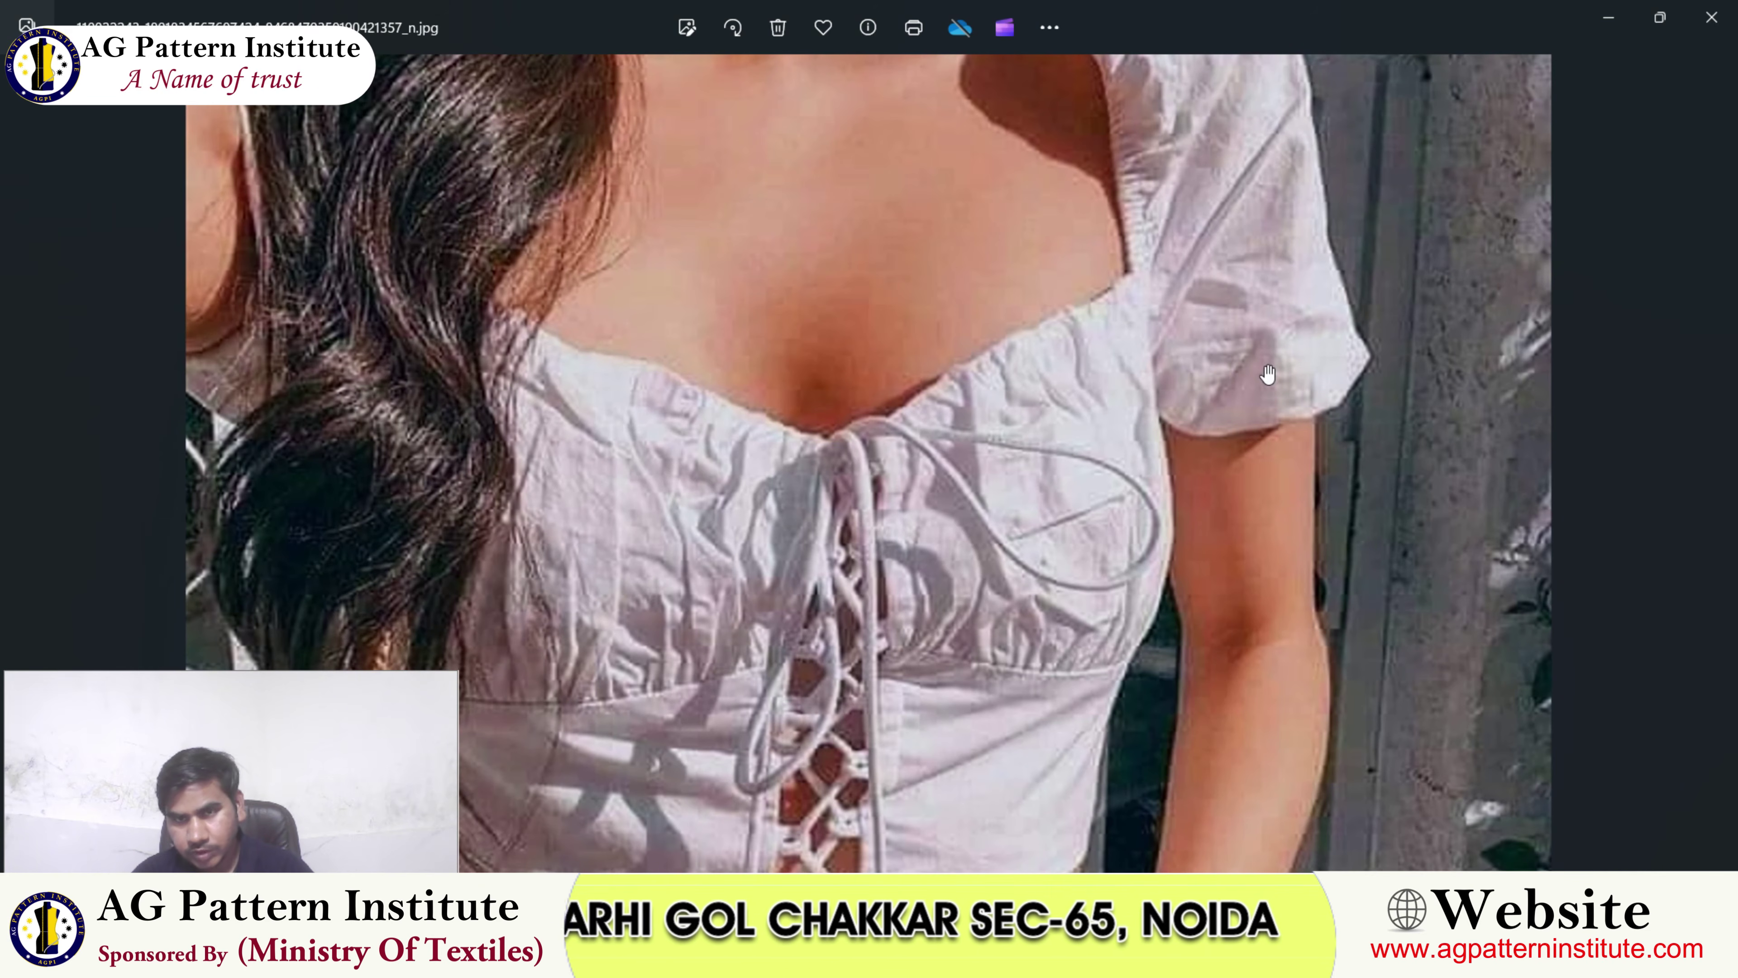
pyautogui.scroll(-4, 1241, 454)
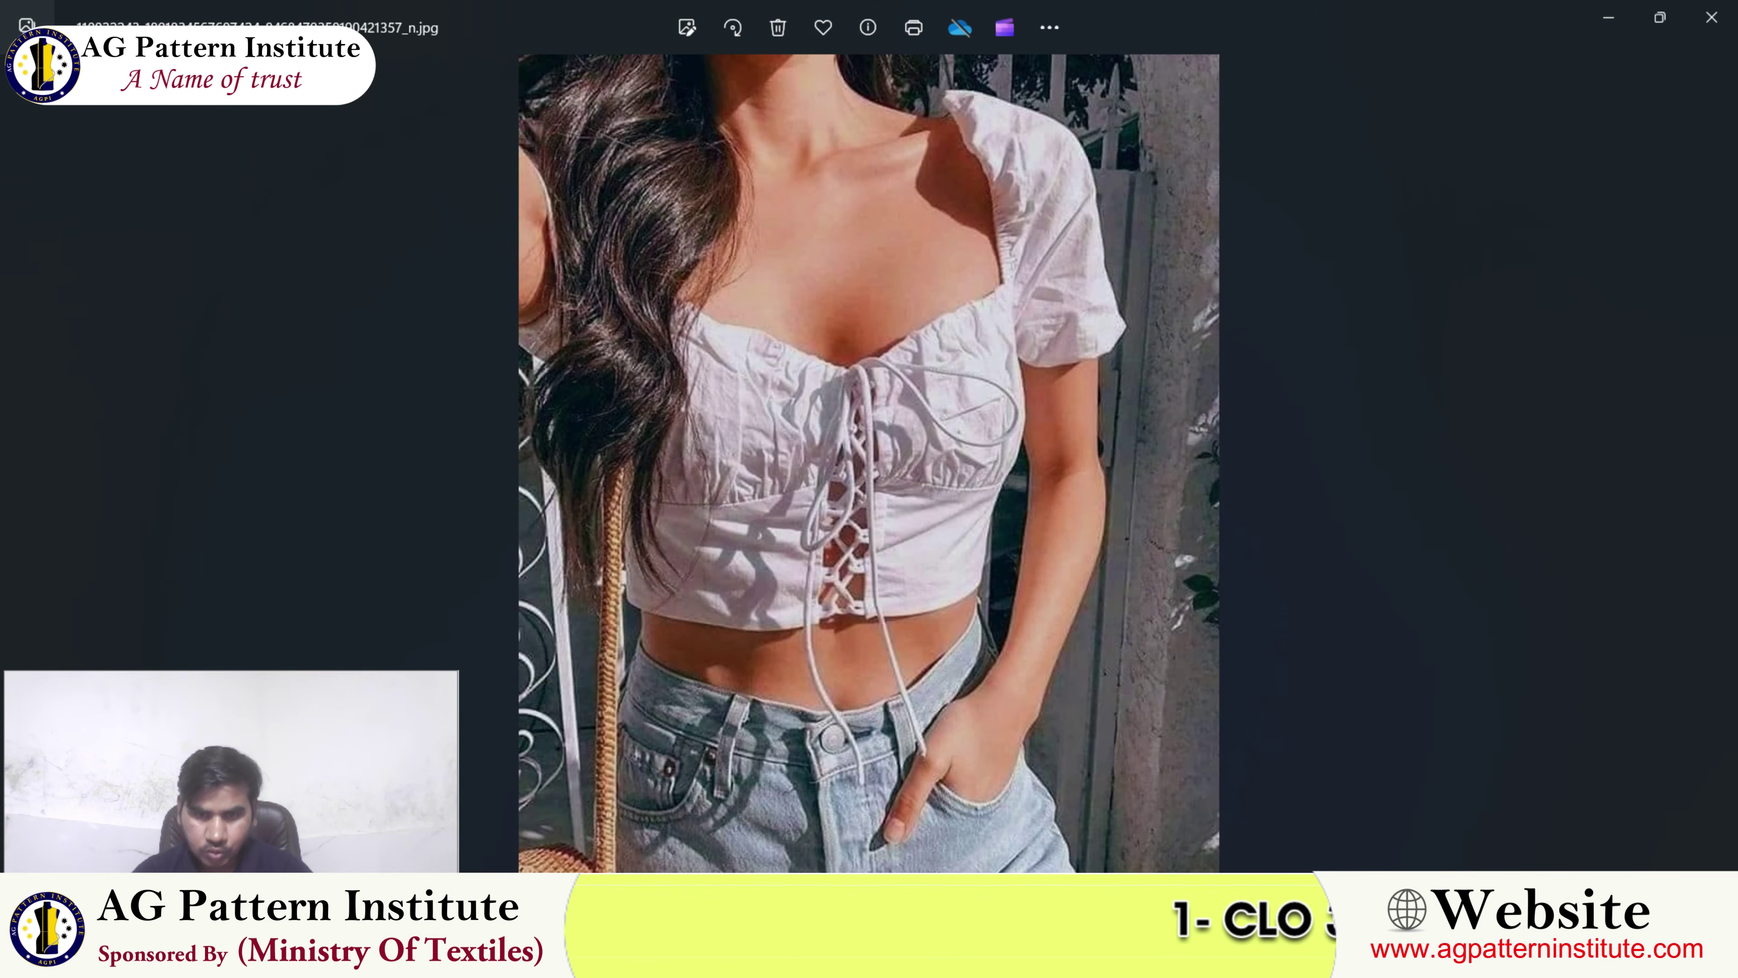
pyautogui.hotkey('alt', 'Tab')
pyautogui.click(982, 646)
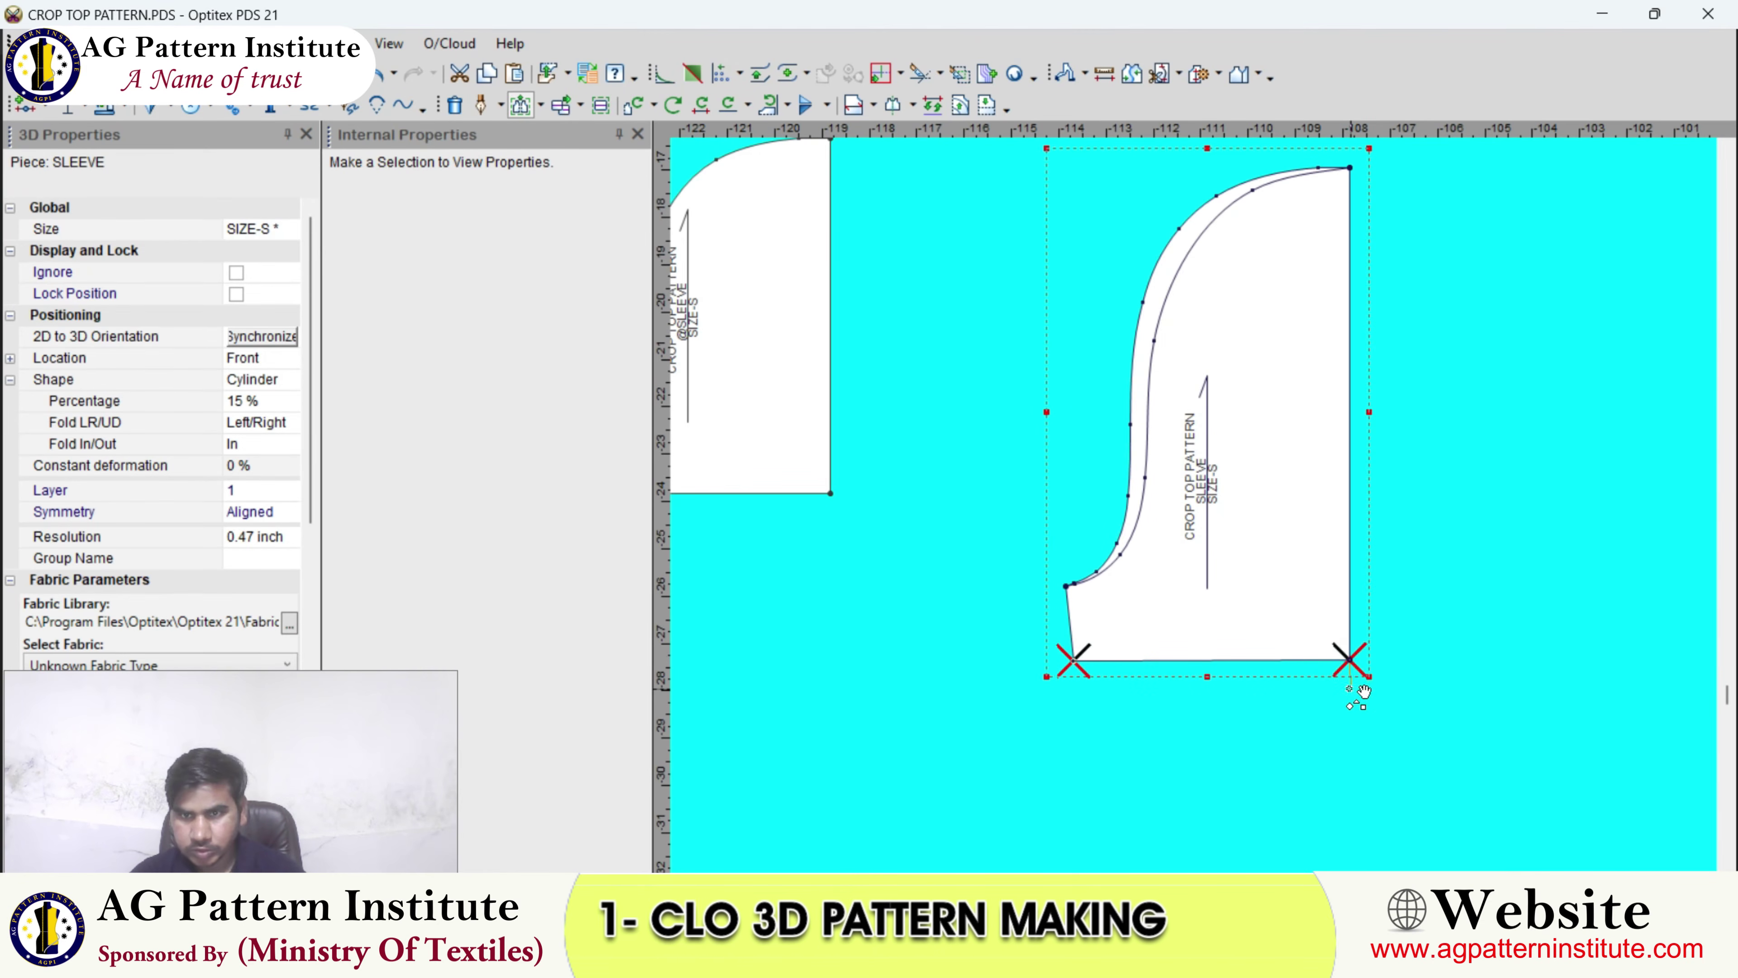
pyautogui.click(1349, 687)
pyautogui.moveTo(471, 316); pyautogui.dragTo(433, 315)
pyautogui.press('BackSpace')
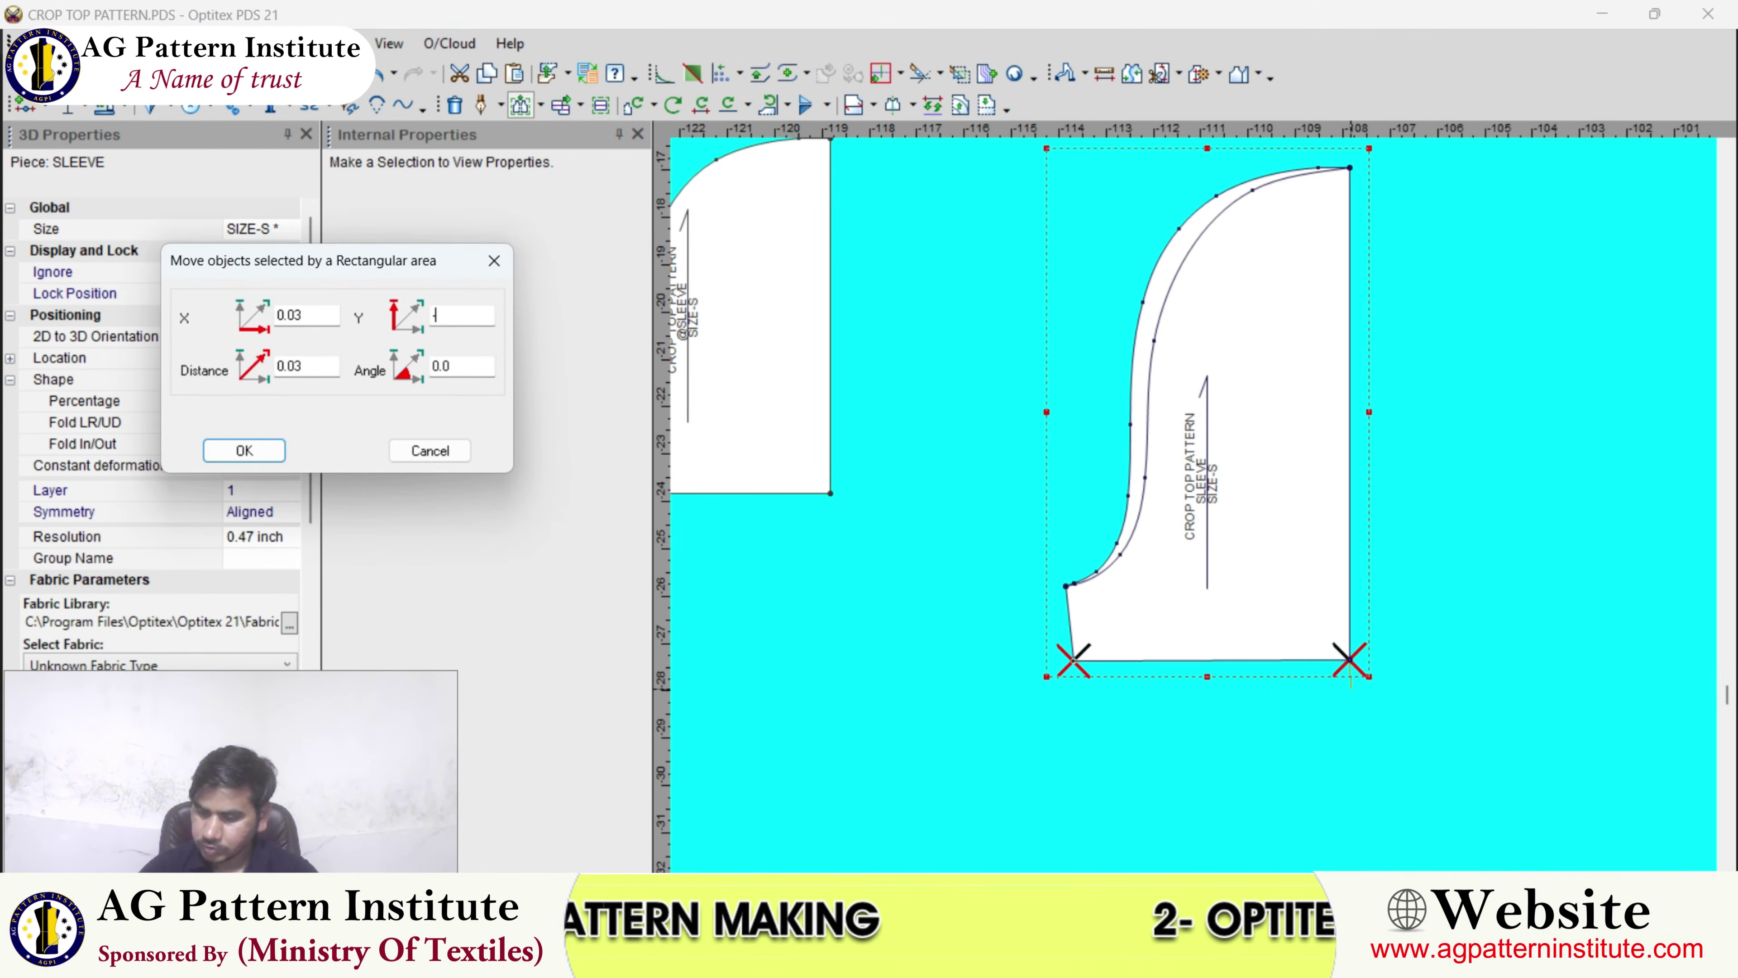
pyautogui.doubleClick(289, 316)
pyautogui.write('0')
pyautogui.press('Return')
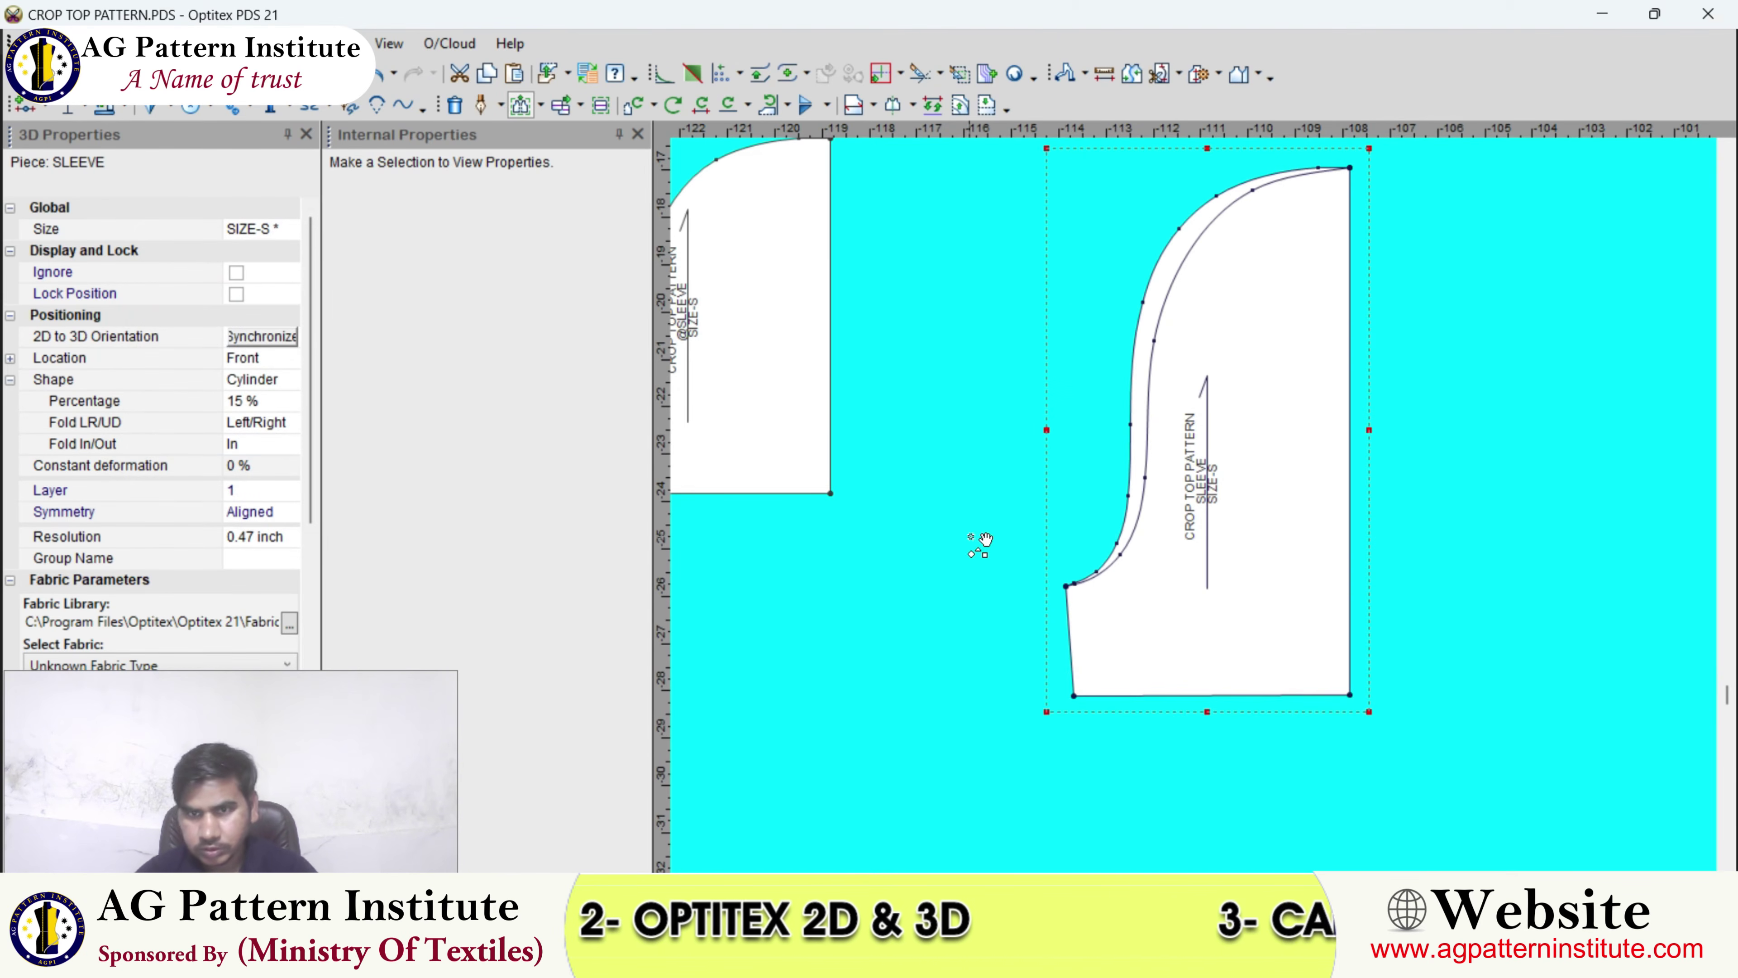
# - Mirror the half sleeve about its straight centre edge into a full sleeve, using the inner cap curve for the new half
pyautogui.scroll(-2, 967, 552)
pyautogui.rightClick(1201, 377)
pyautogui.click(1229, 400)
pyautogui.click(1238, 73)
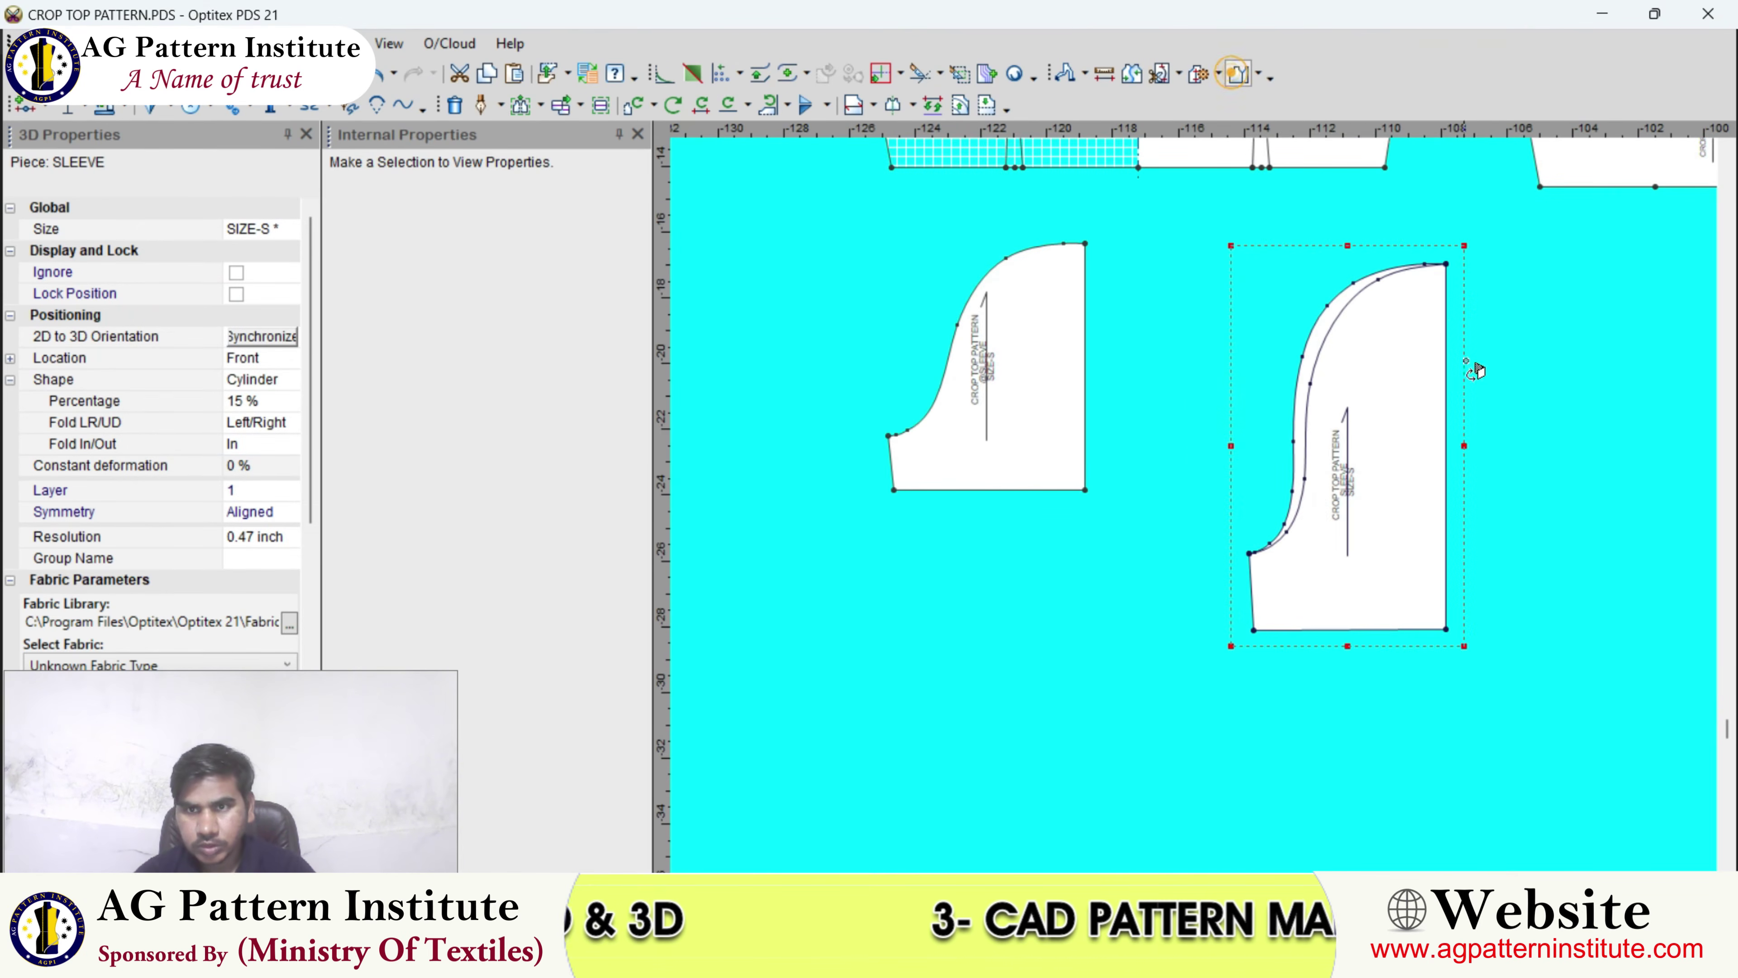
pyautogui.click(1446, 380)
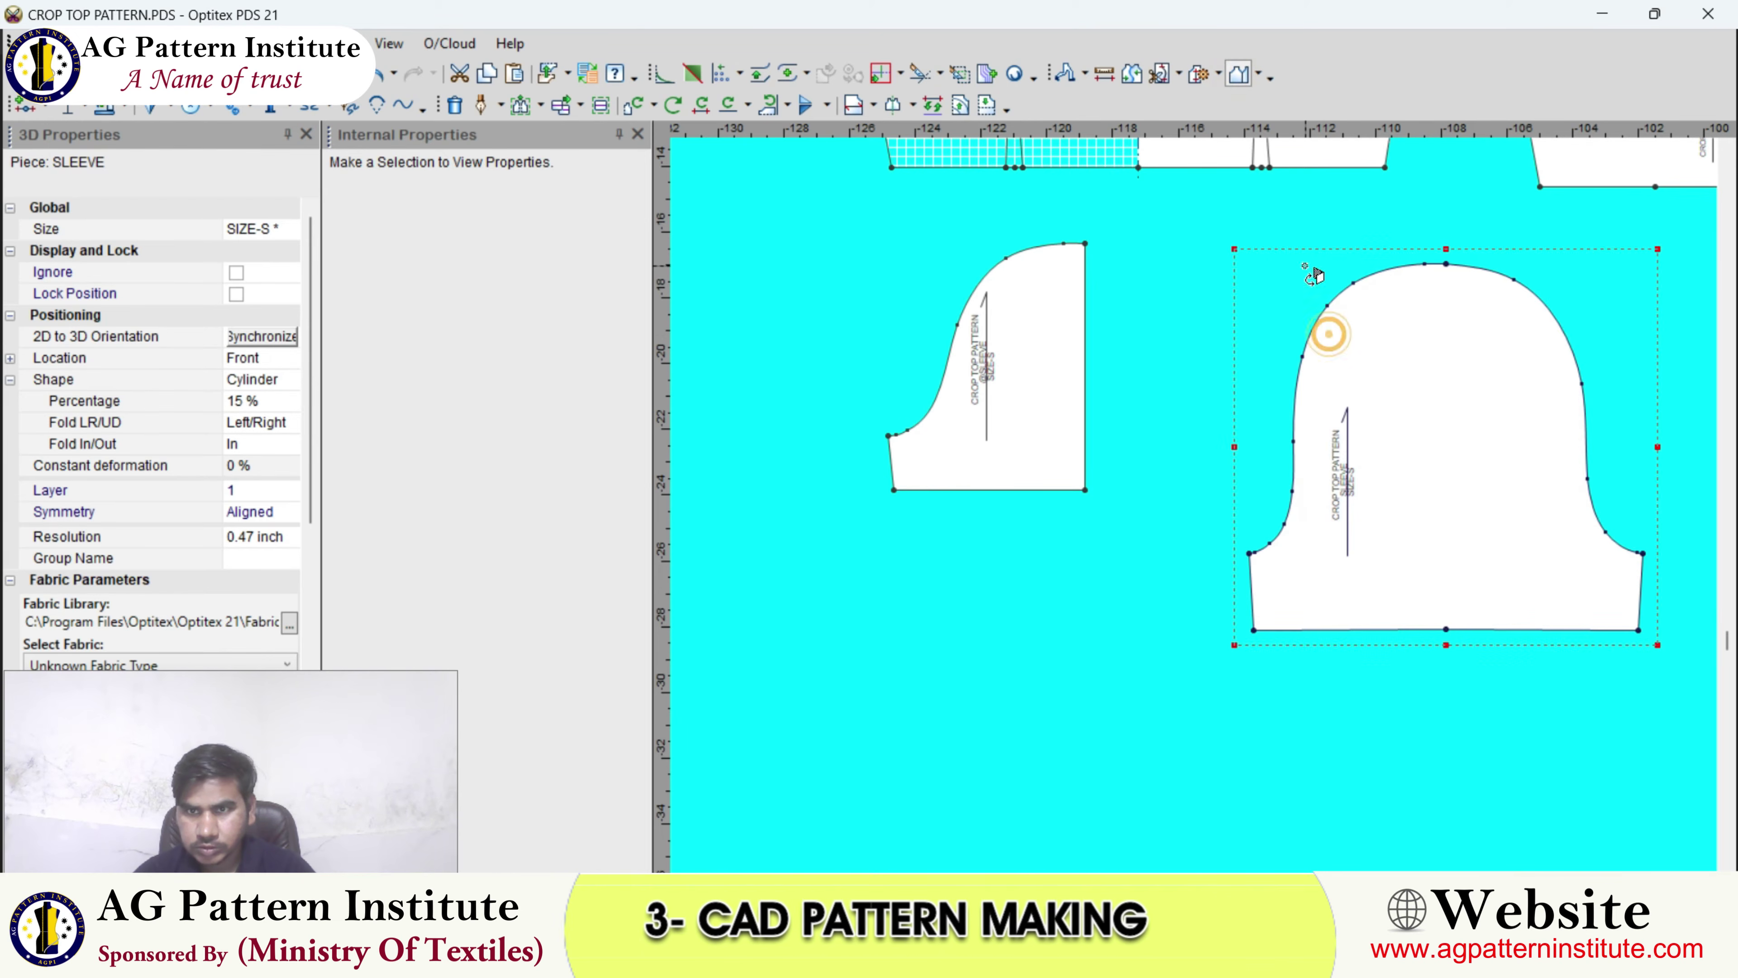
pyautogui.click(1343, 292)
# - Turn the centre point at the top of the sleeve cap into a curve point and collapse the internal properties
pyautogui.scroll(1, 1419, 283)
pyautogui.rightClick(1171, 390)
pyautogui.click(1185, 399)
pyautogui.scroll(2, 1215, 479)
pyautogui.click(1213, 489)
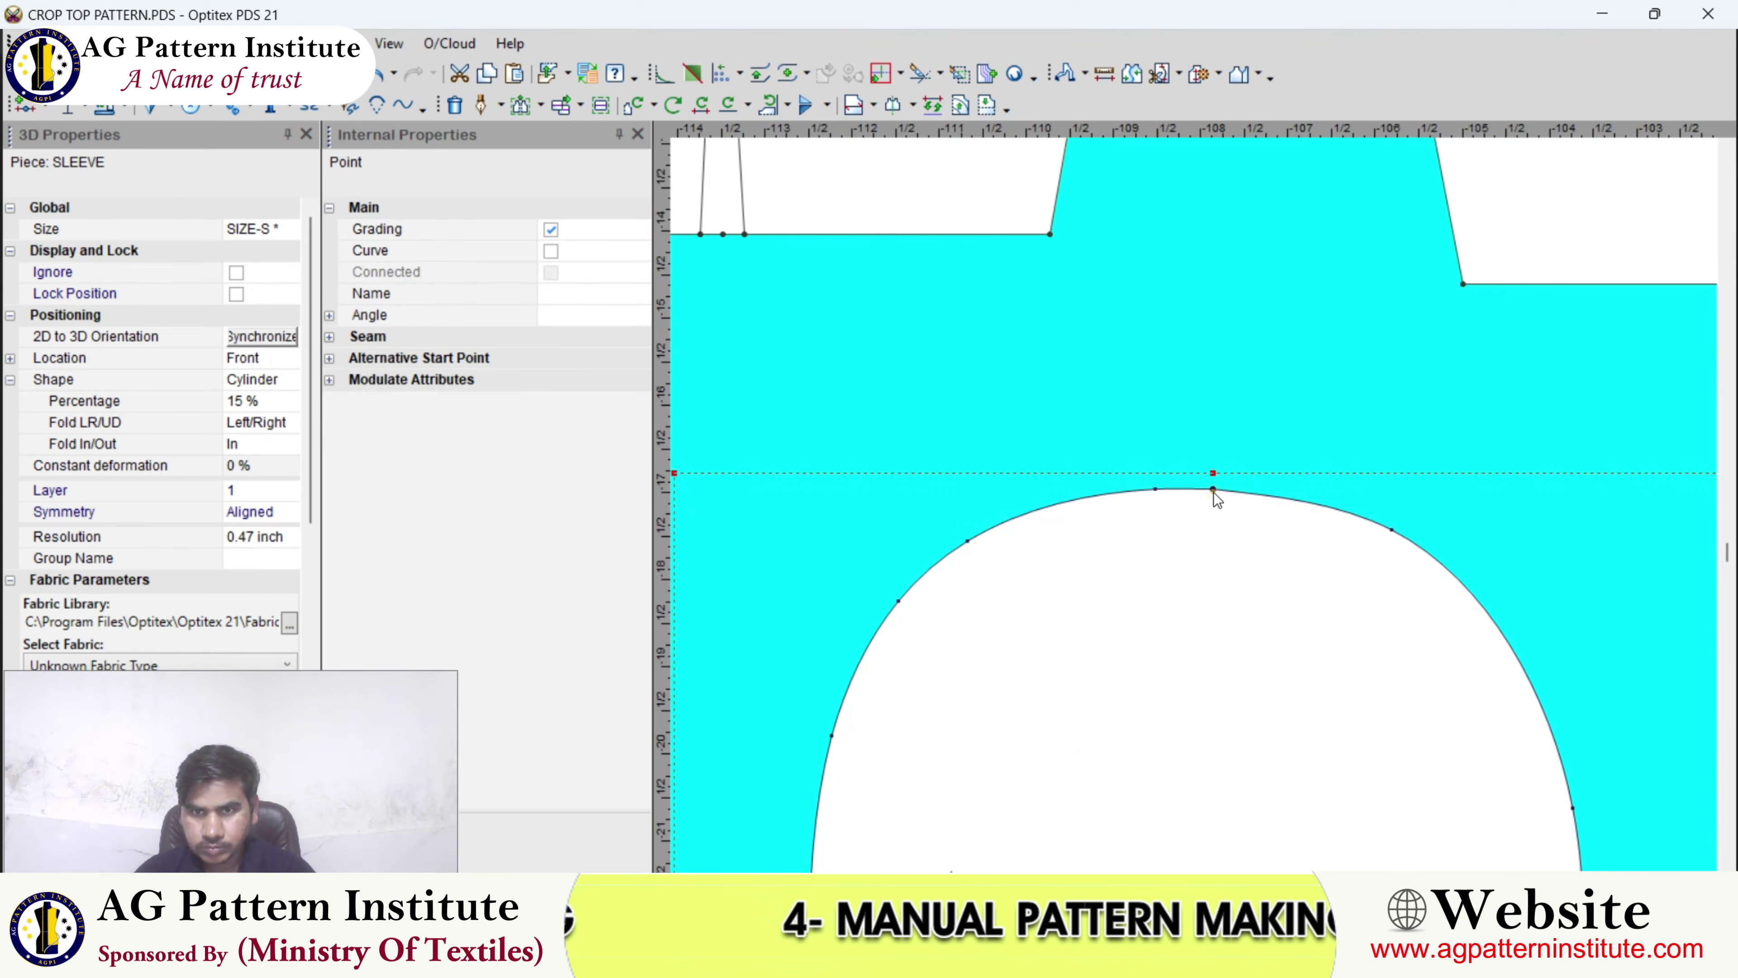
pyautogui.click(551, 251)
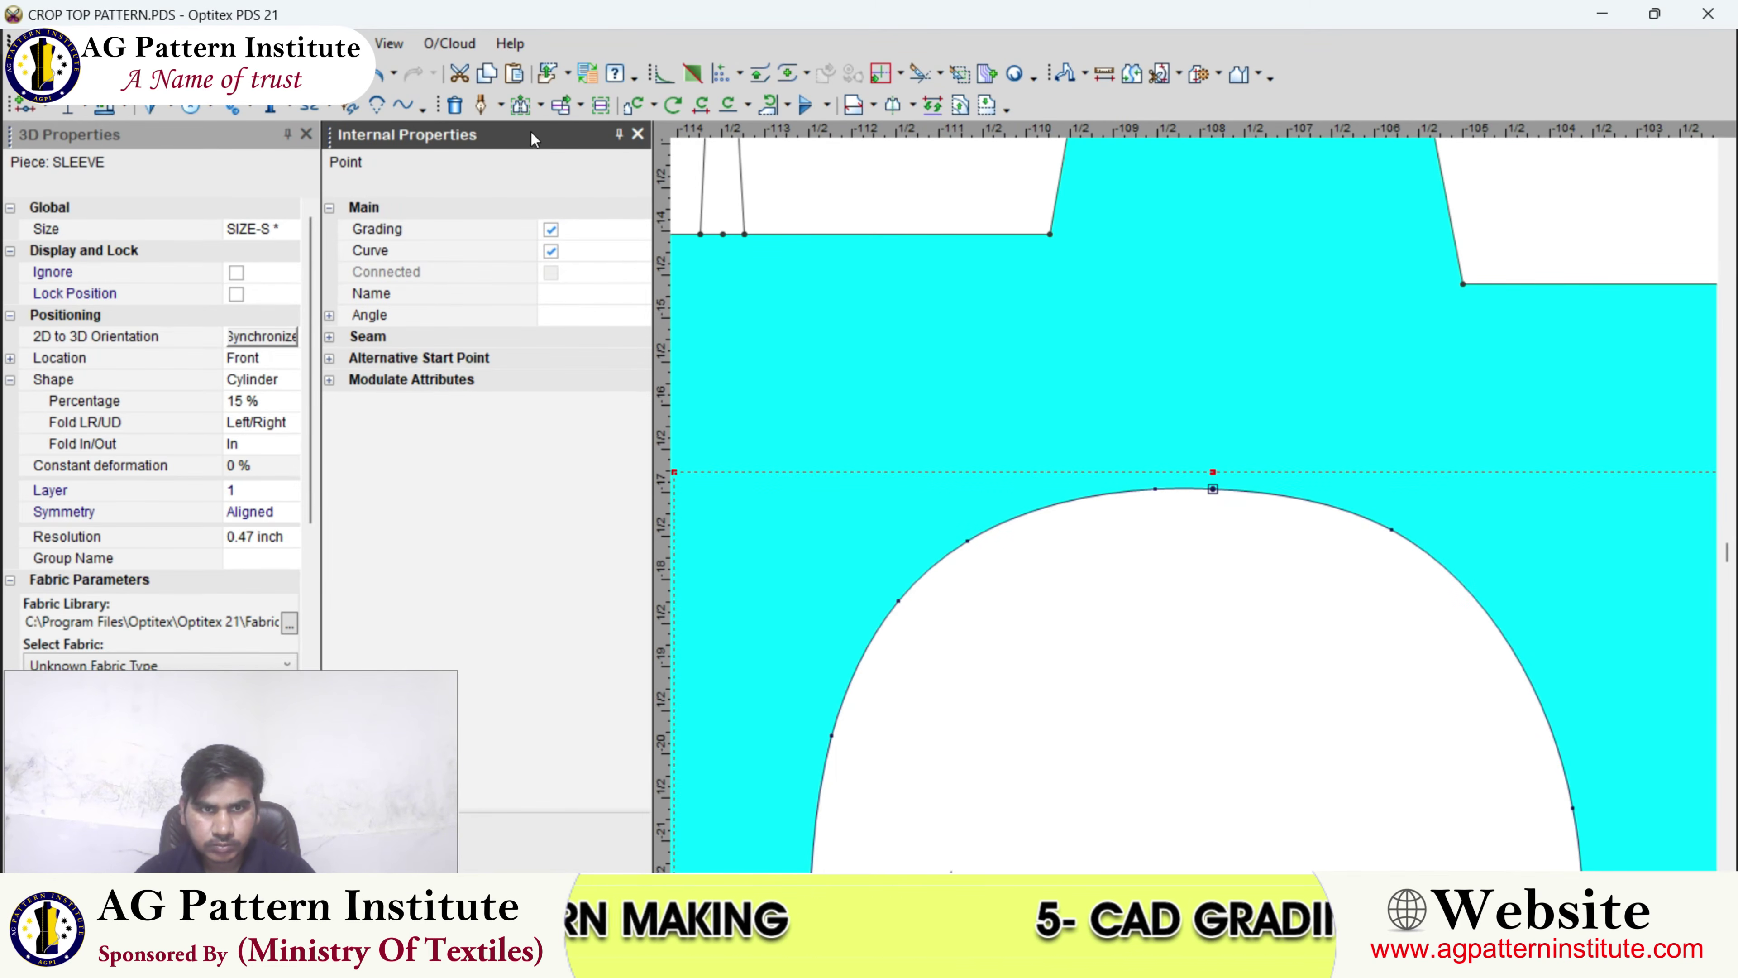
pyautogui.click(619, 134)
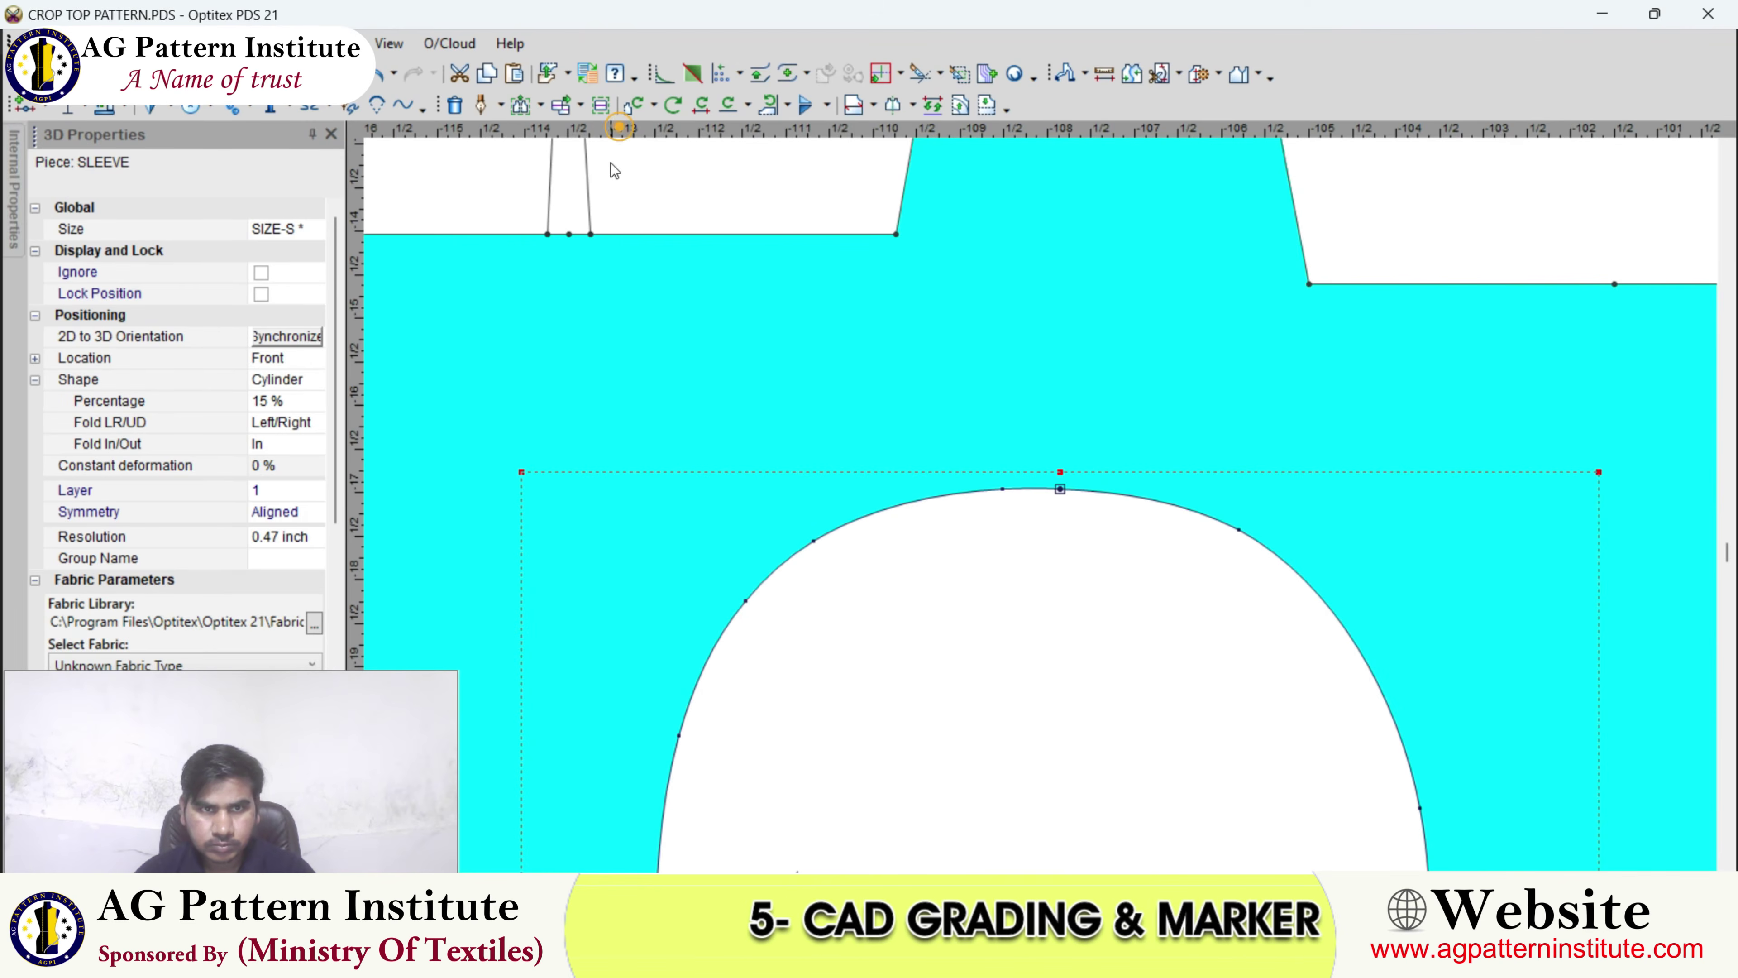
# - Delete the middle point of the full sleeve's hem
pyautogui.click(1036, 500)
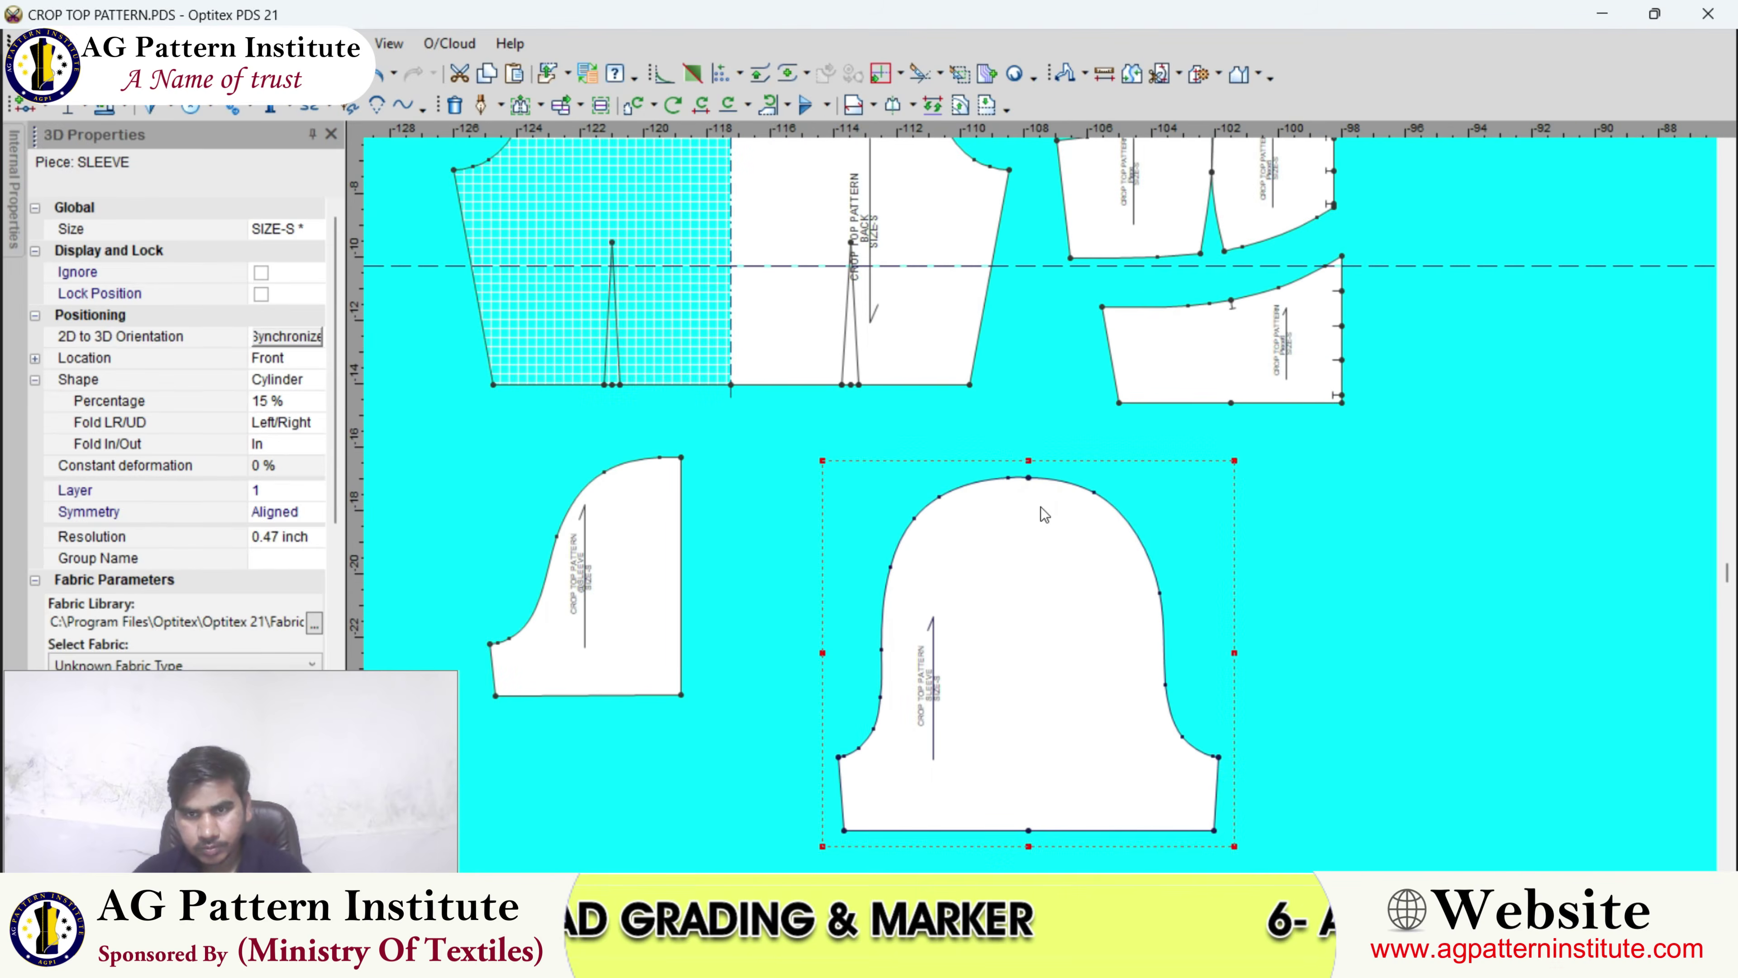
pyautogui.click(1047, 529)
pyautogui.click(1040, 509)
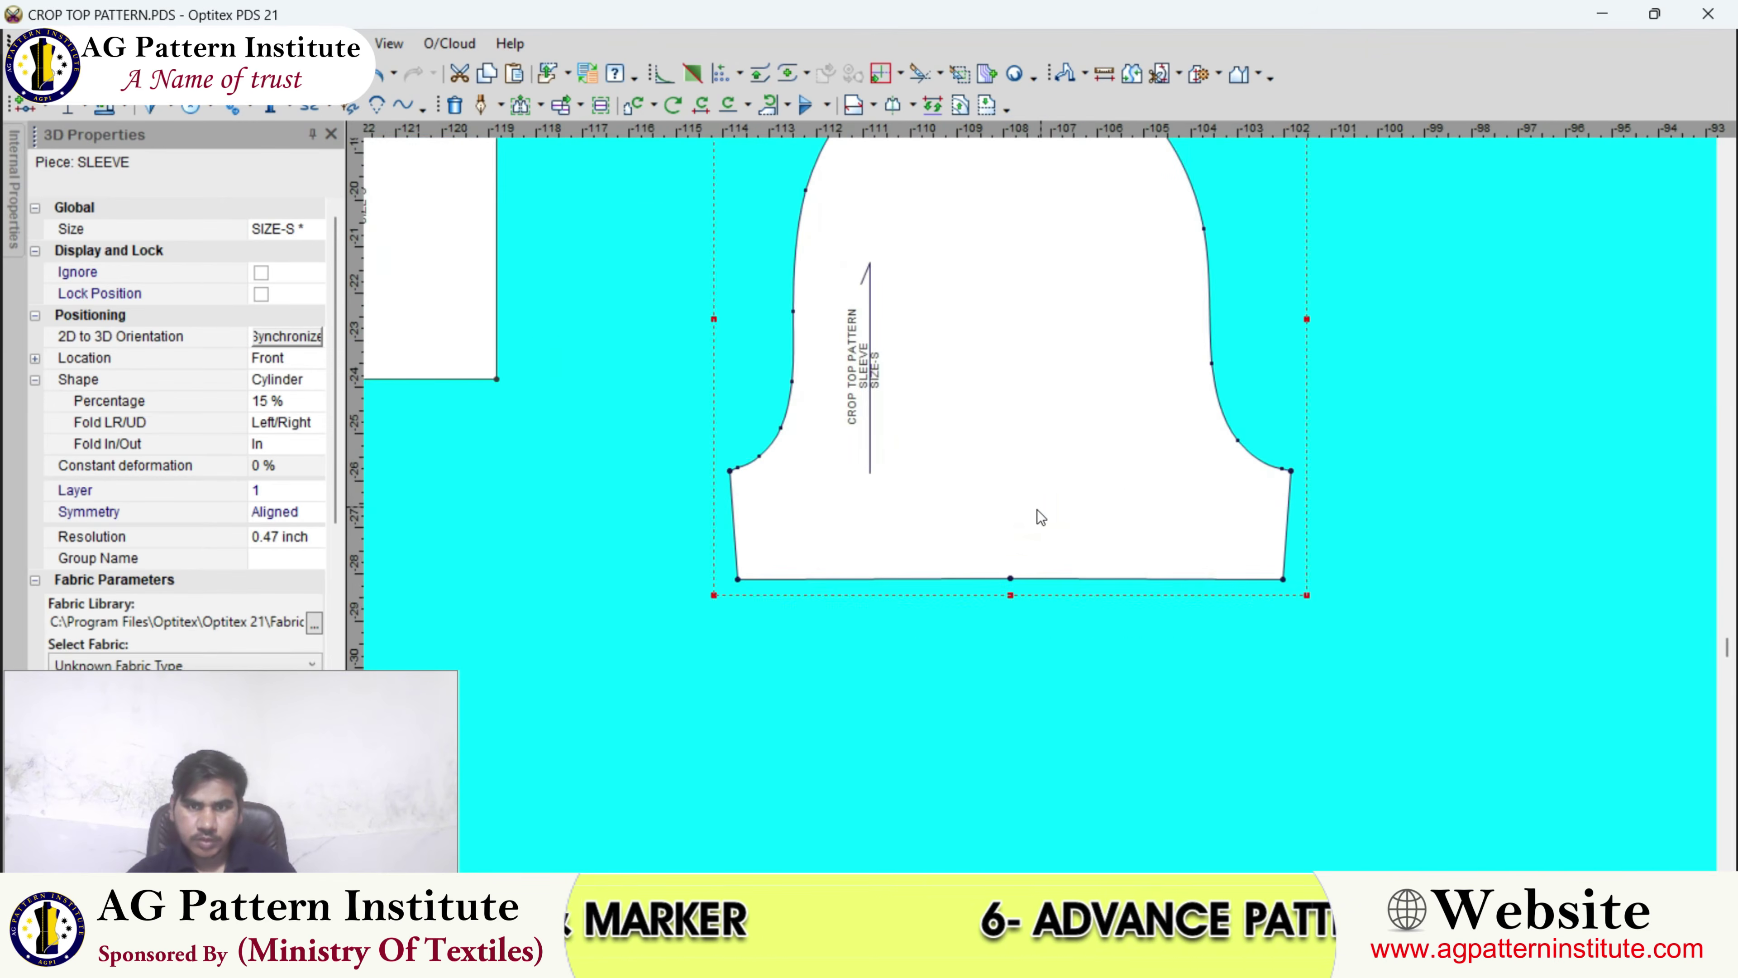
pyautogui.click(1011, 580)
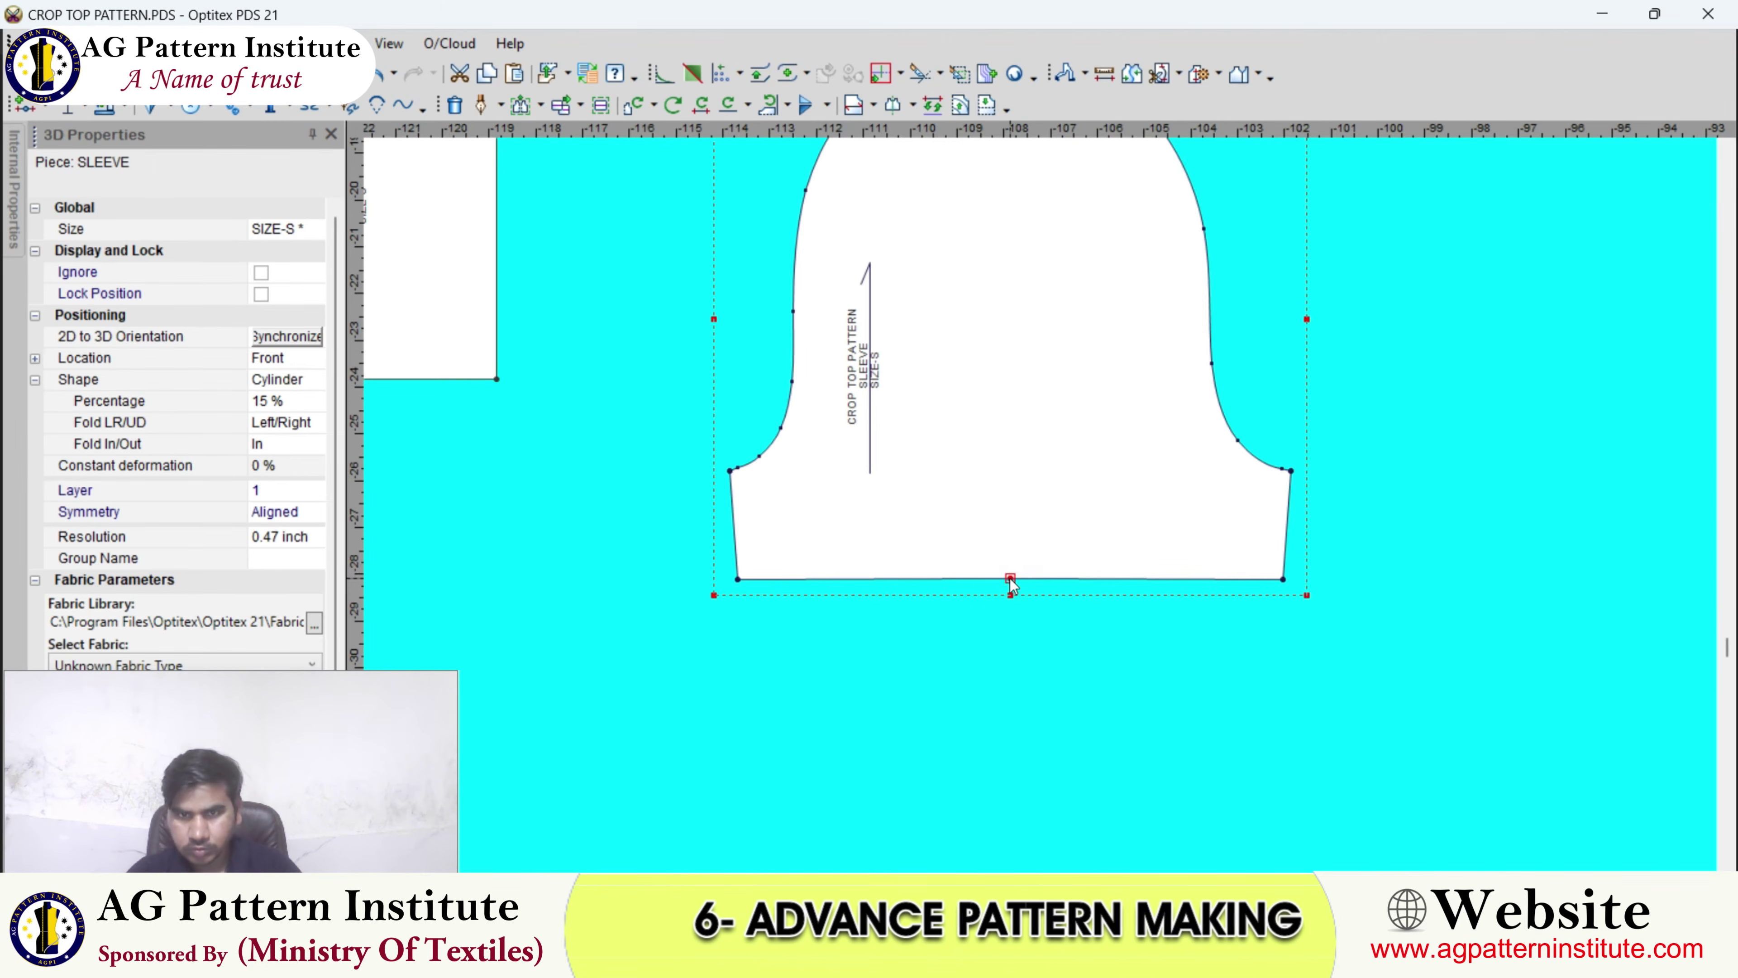
# - Arrange the BACK piece, the full sleeve and the two front bust pieces side by side in a row above the other pieces
pyautogui.scroll(-4, 1039, 474)
pyautogui.scroll(-4, 1040, 497)
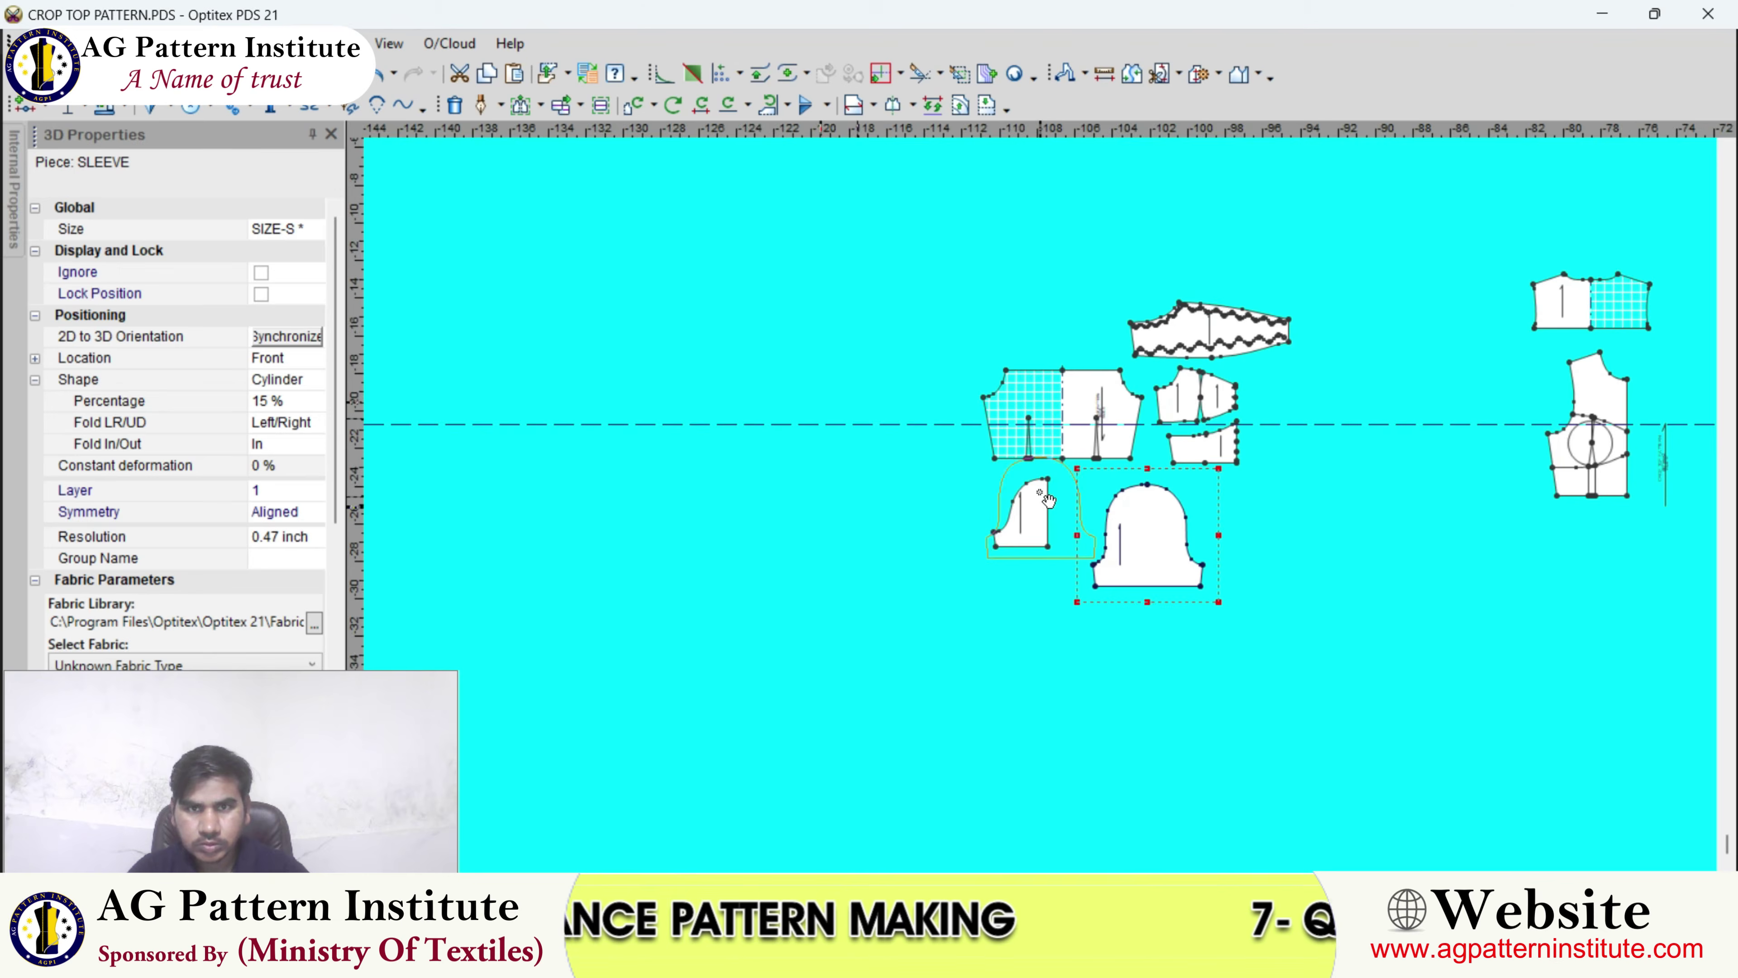
pyautogui.scroll(4, 1077, 384)
pyautogui.click(691, 497)
pyautogui.click(1273, 584)
pyautogui.click(919, 484)
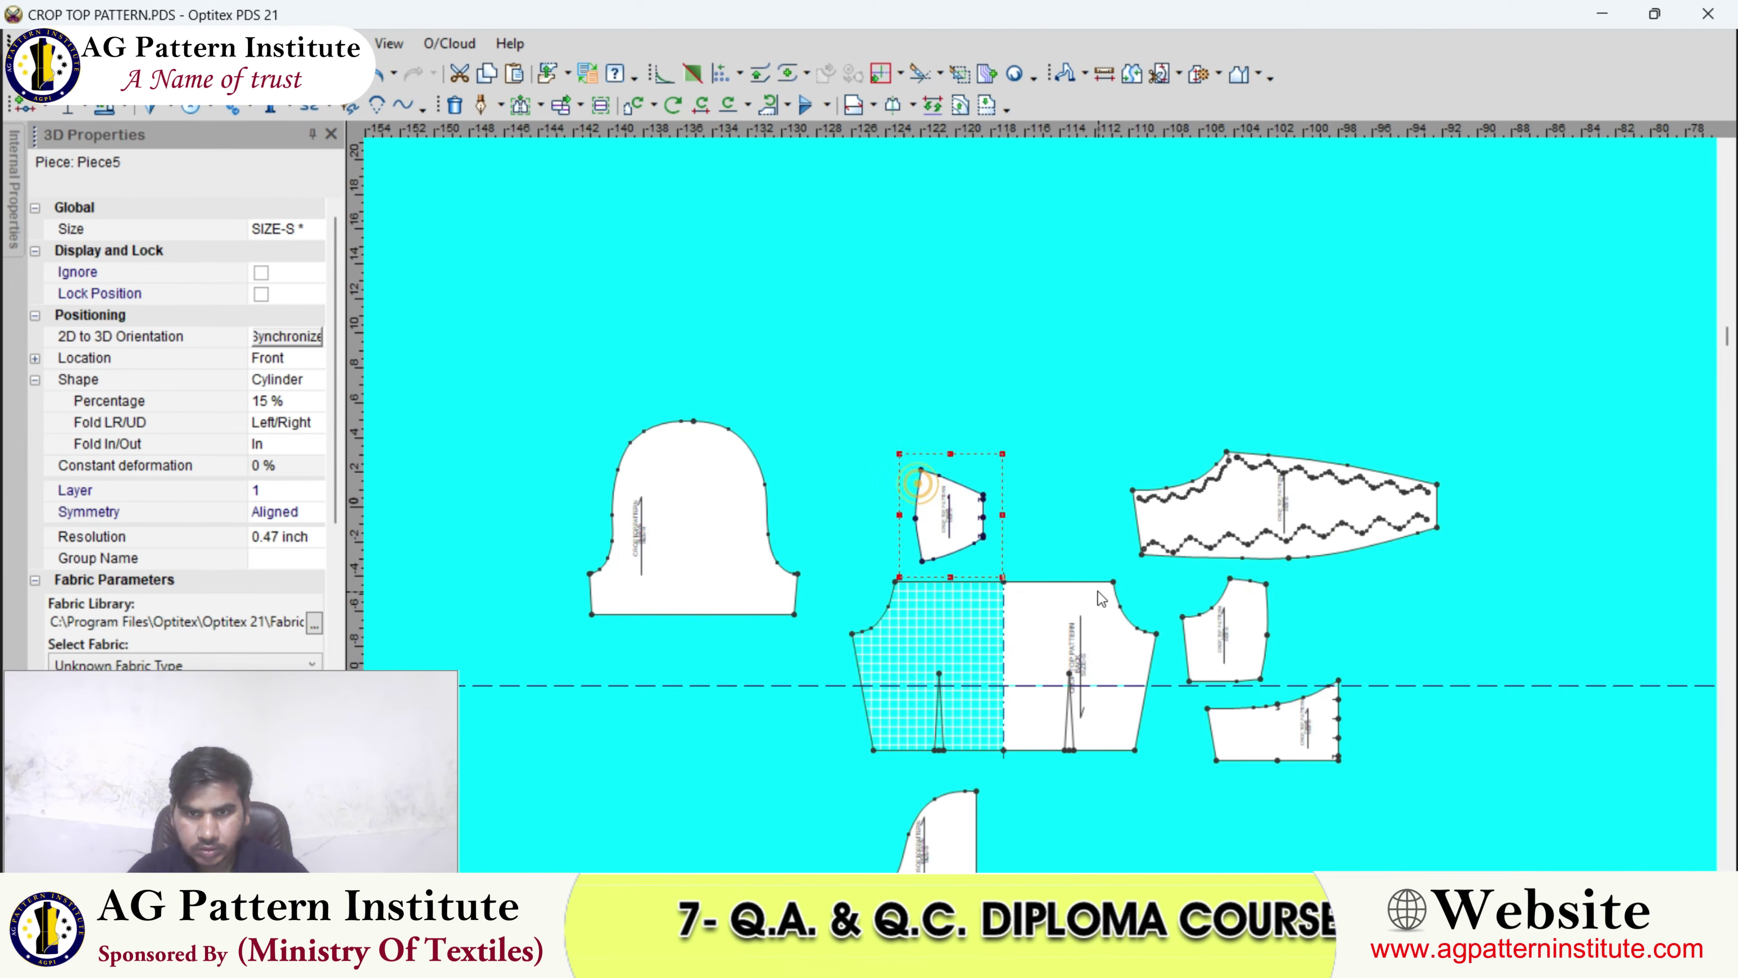
pyautogui.click(1242, 638)
pyautogui.click(877, 513)
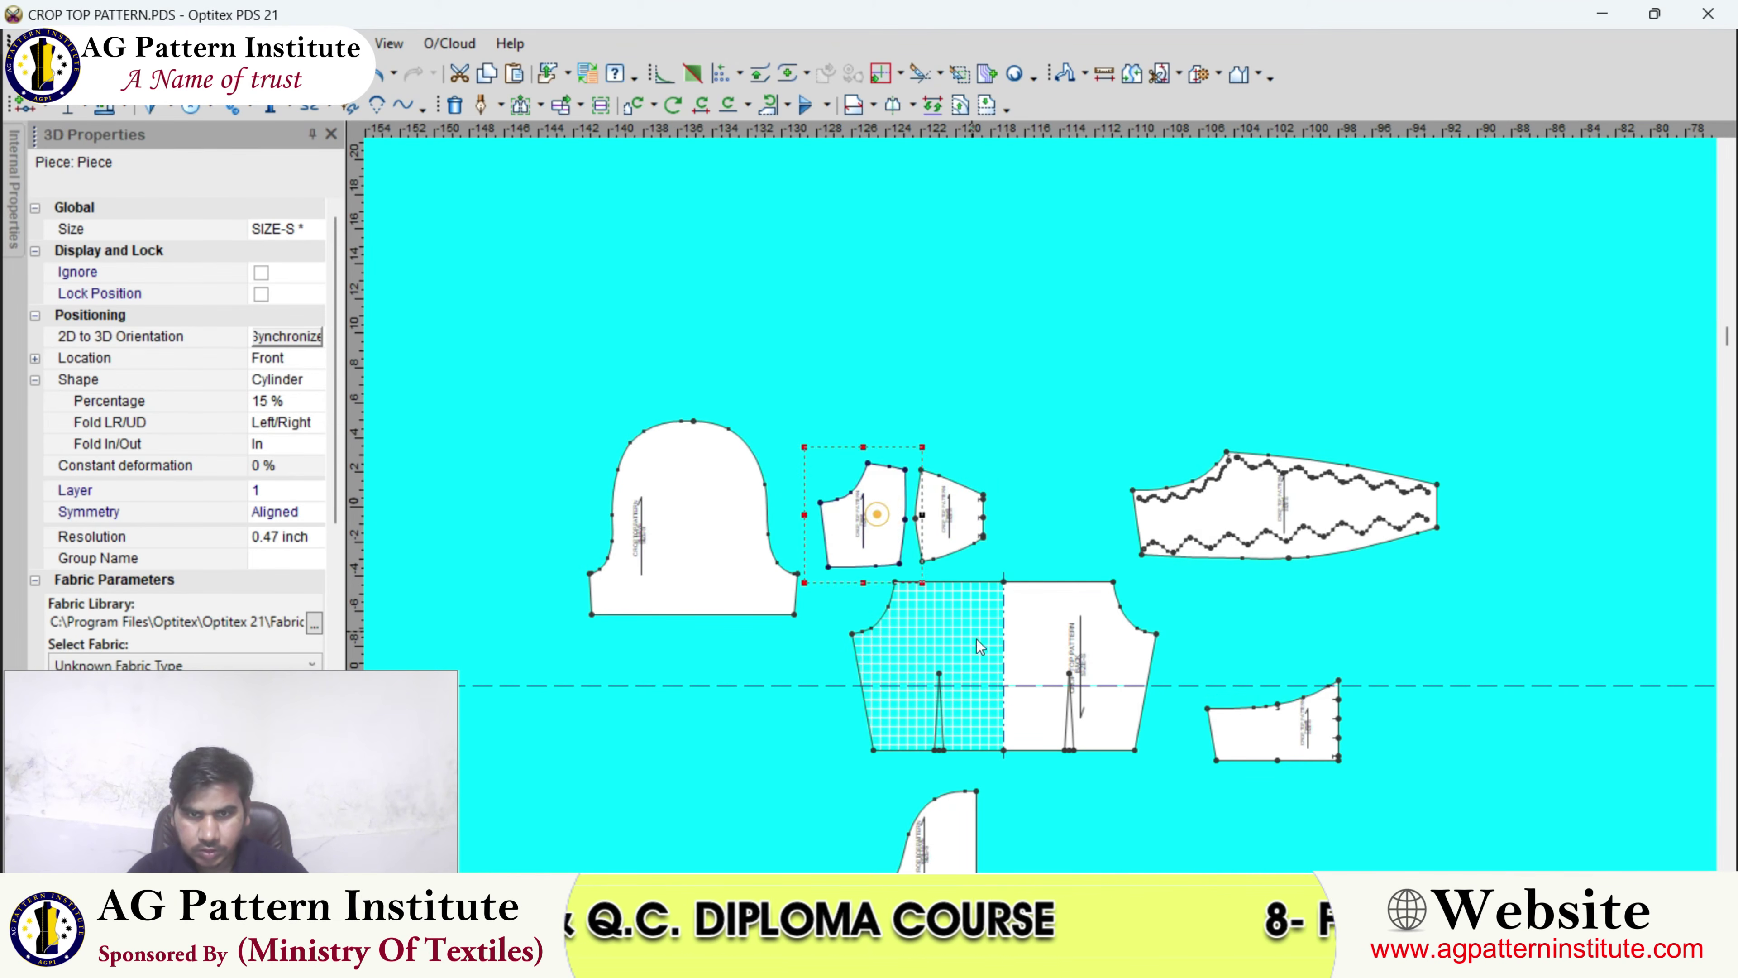
pyautogui.click(1017, 676)
pyautogui.click(391, 557)
# - Add a point on the right side of the sleeve cap curve with the Move Point tool
pyautogui.scroll(5, 704, 550)
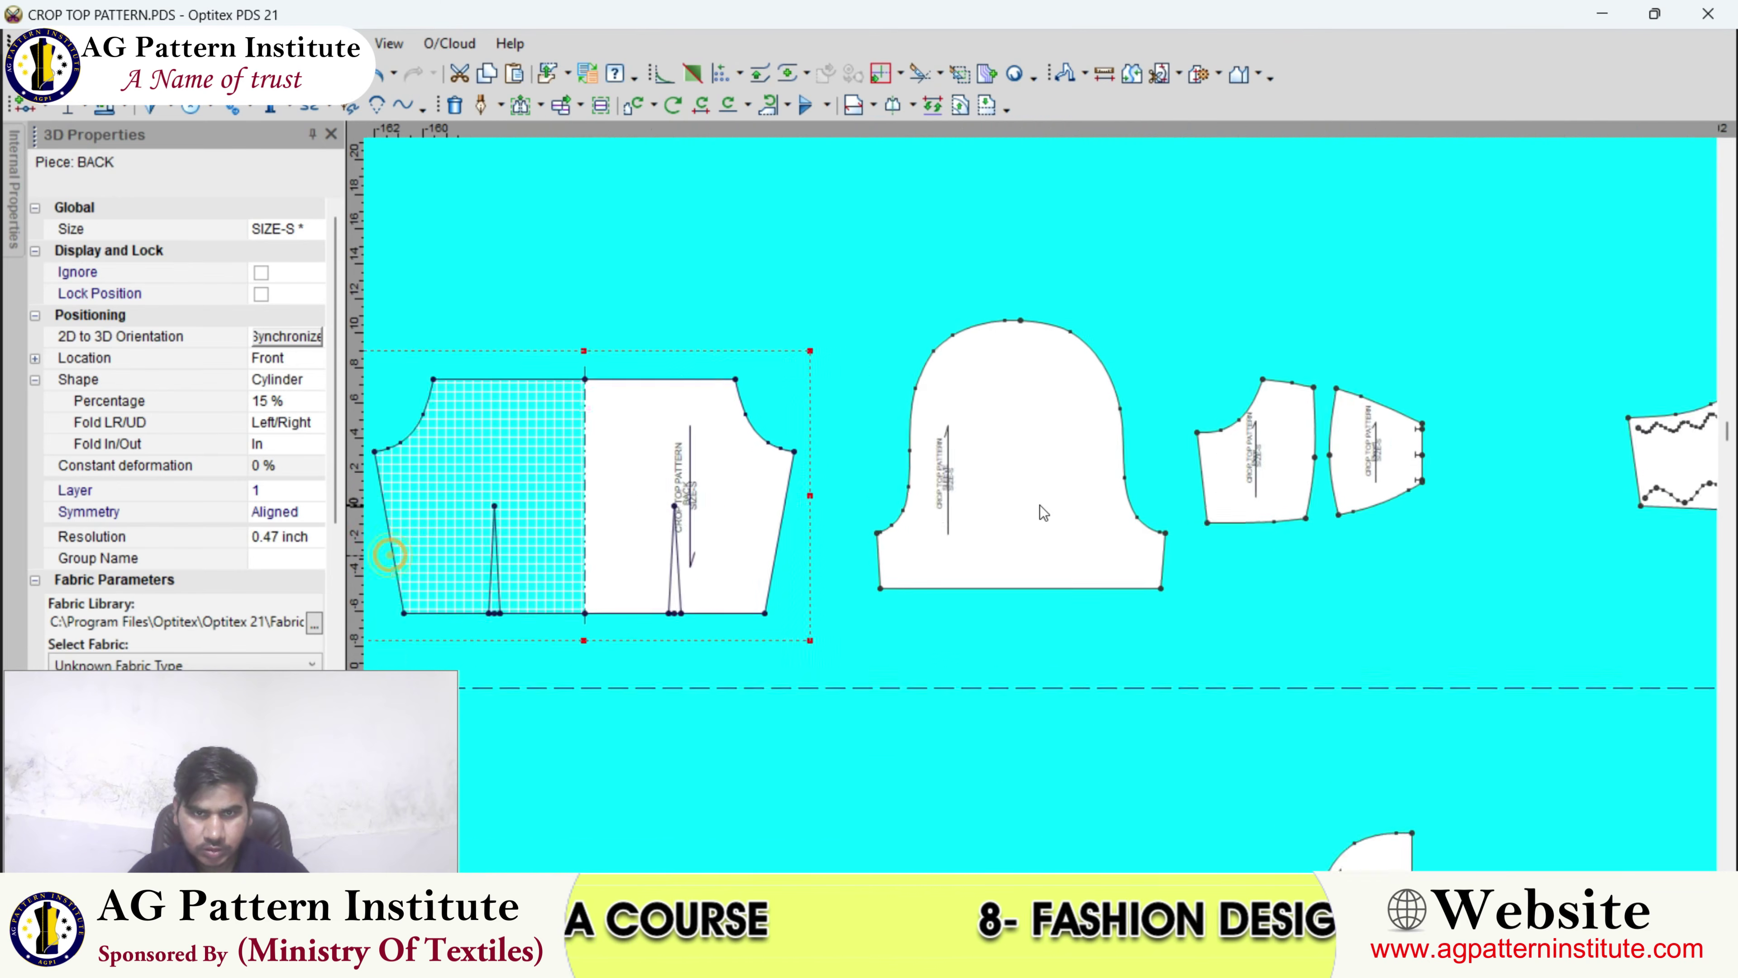
pyautogui.scroll(1, 1162, 491)
pyautogui.click(1043, 499)
pyautogui.press('m')
pyautogui.scroll(3, 1043, 503)
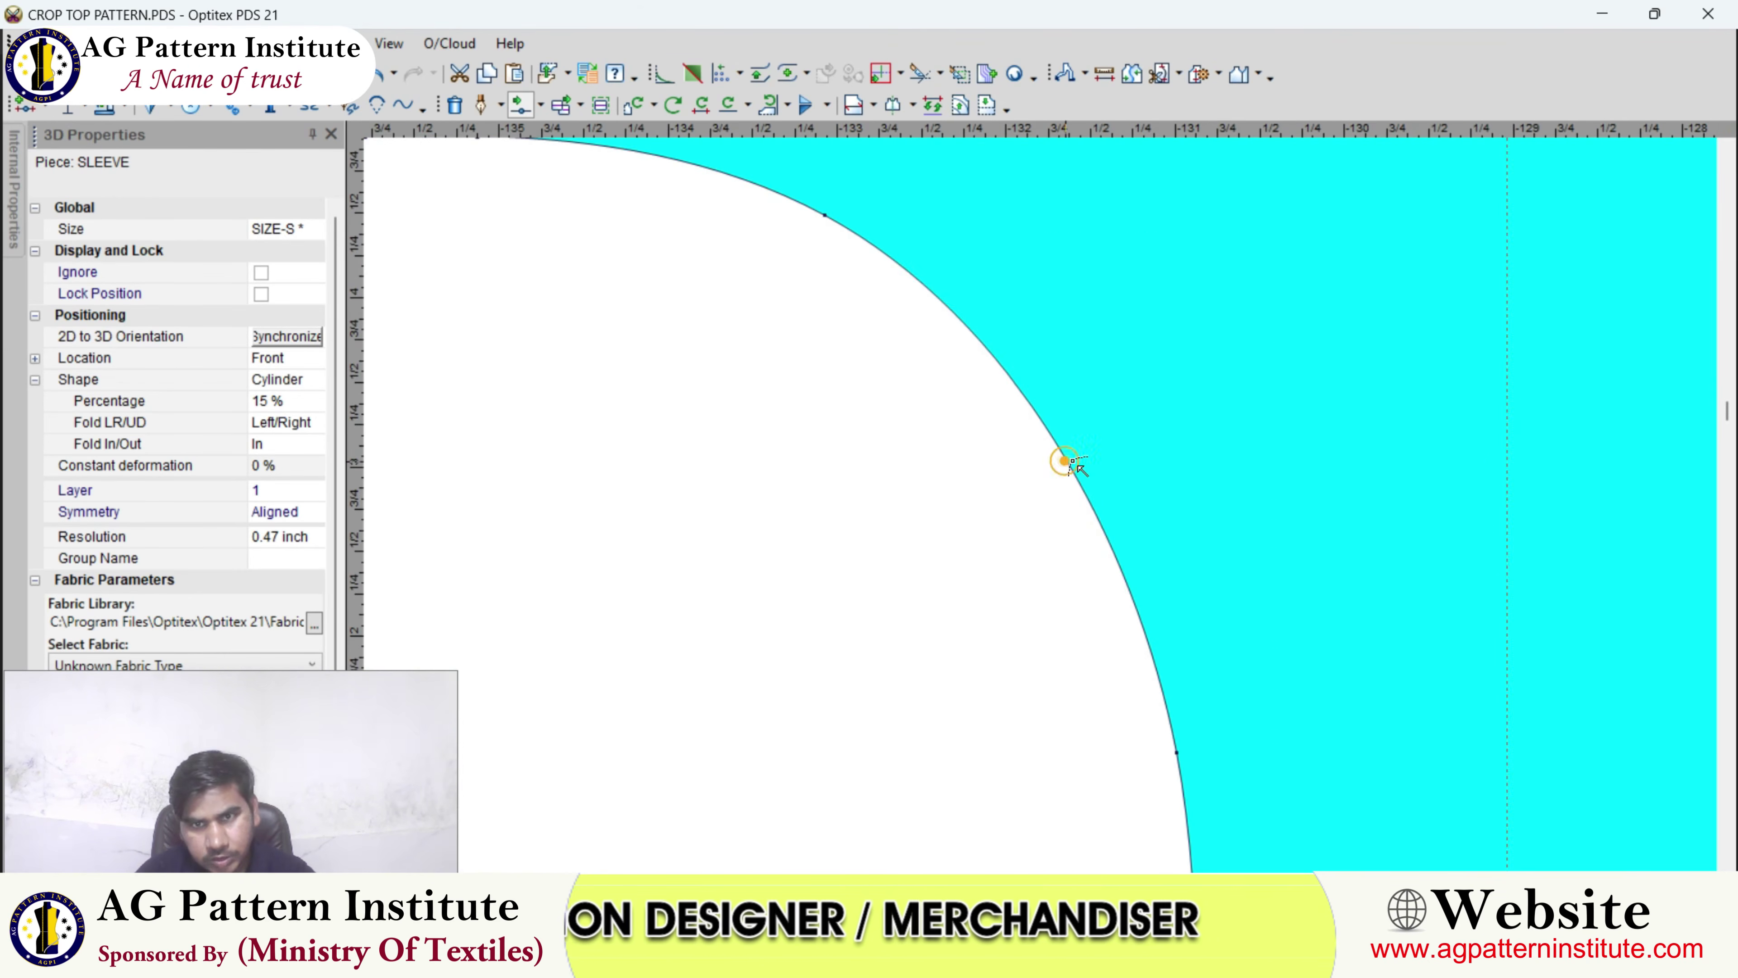
pyautogui.click(1071, 463)
pyautogui.press('Escape')
pyautogui.scroll(-4, 990, 532)
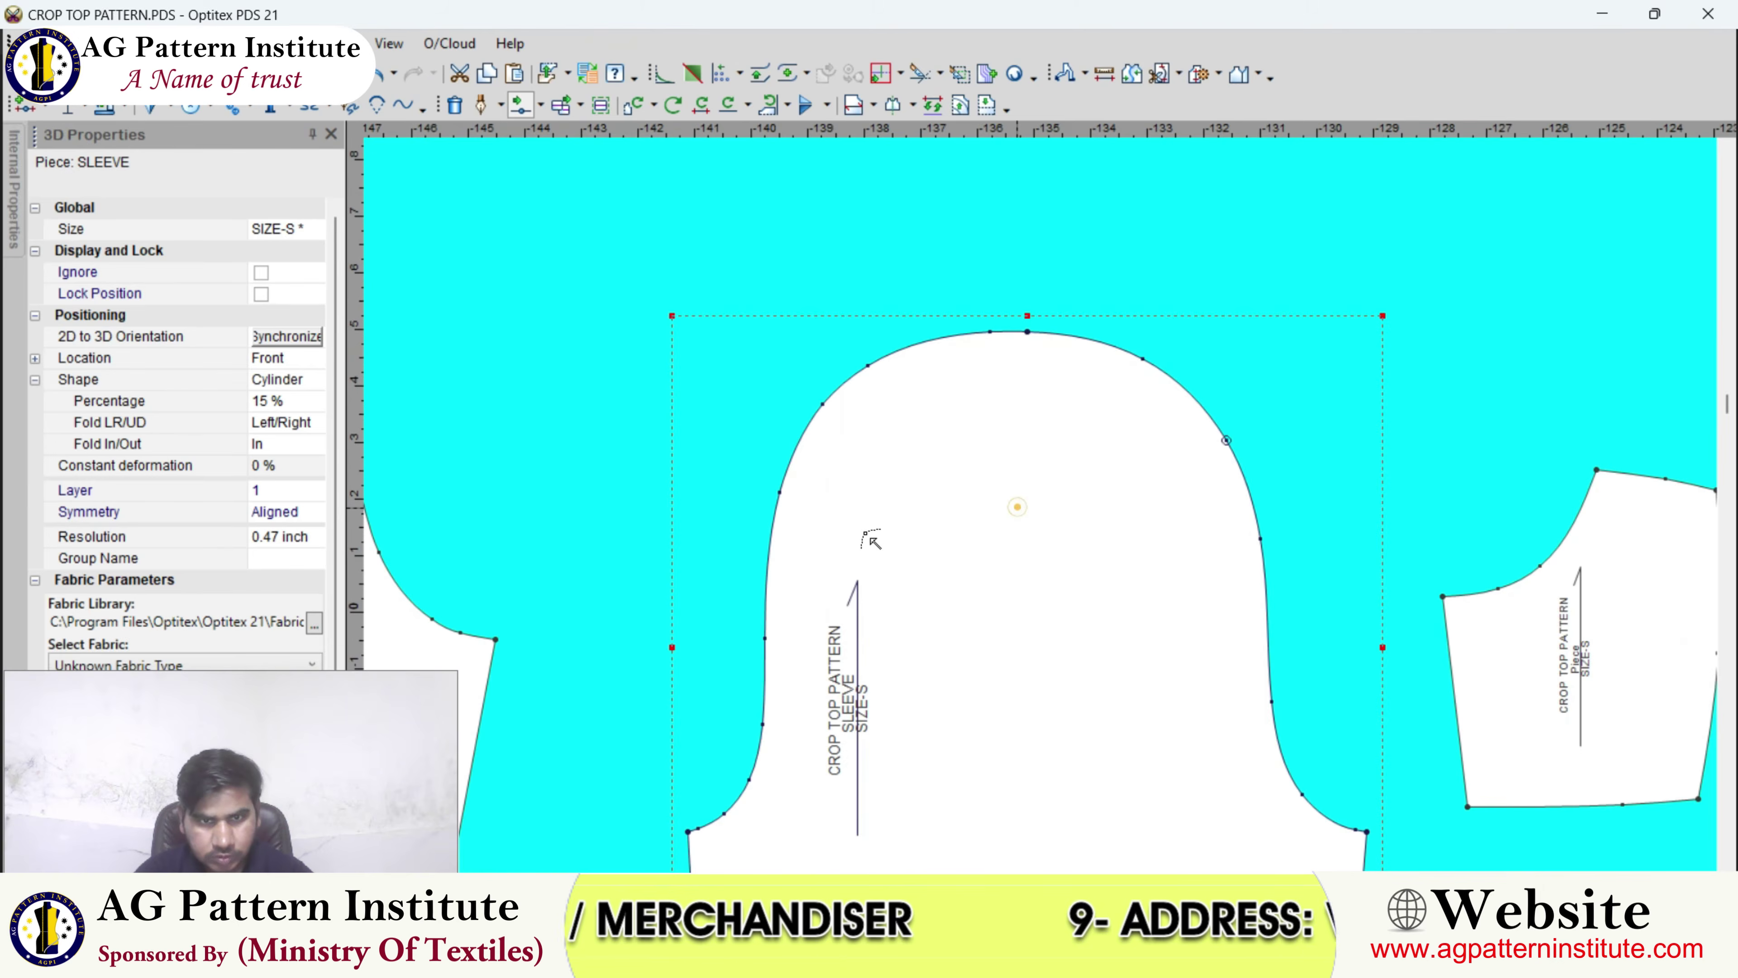
# - Adjust the points on the left side of the sleeve cap, shifting the upper one by X 0 and Y 0.01
pyautogui.scroll(4, 1020, 505)
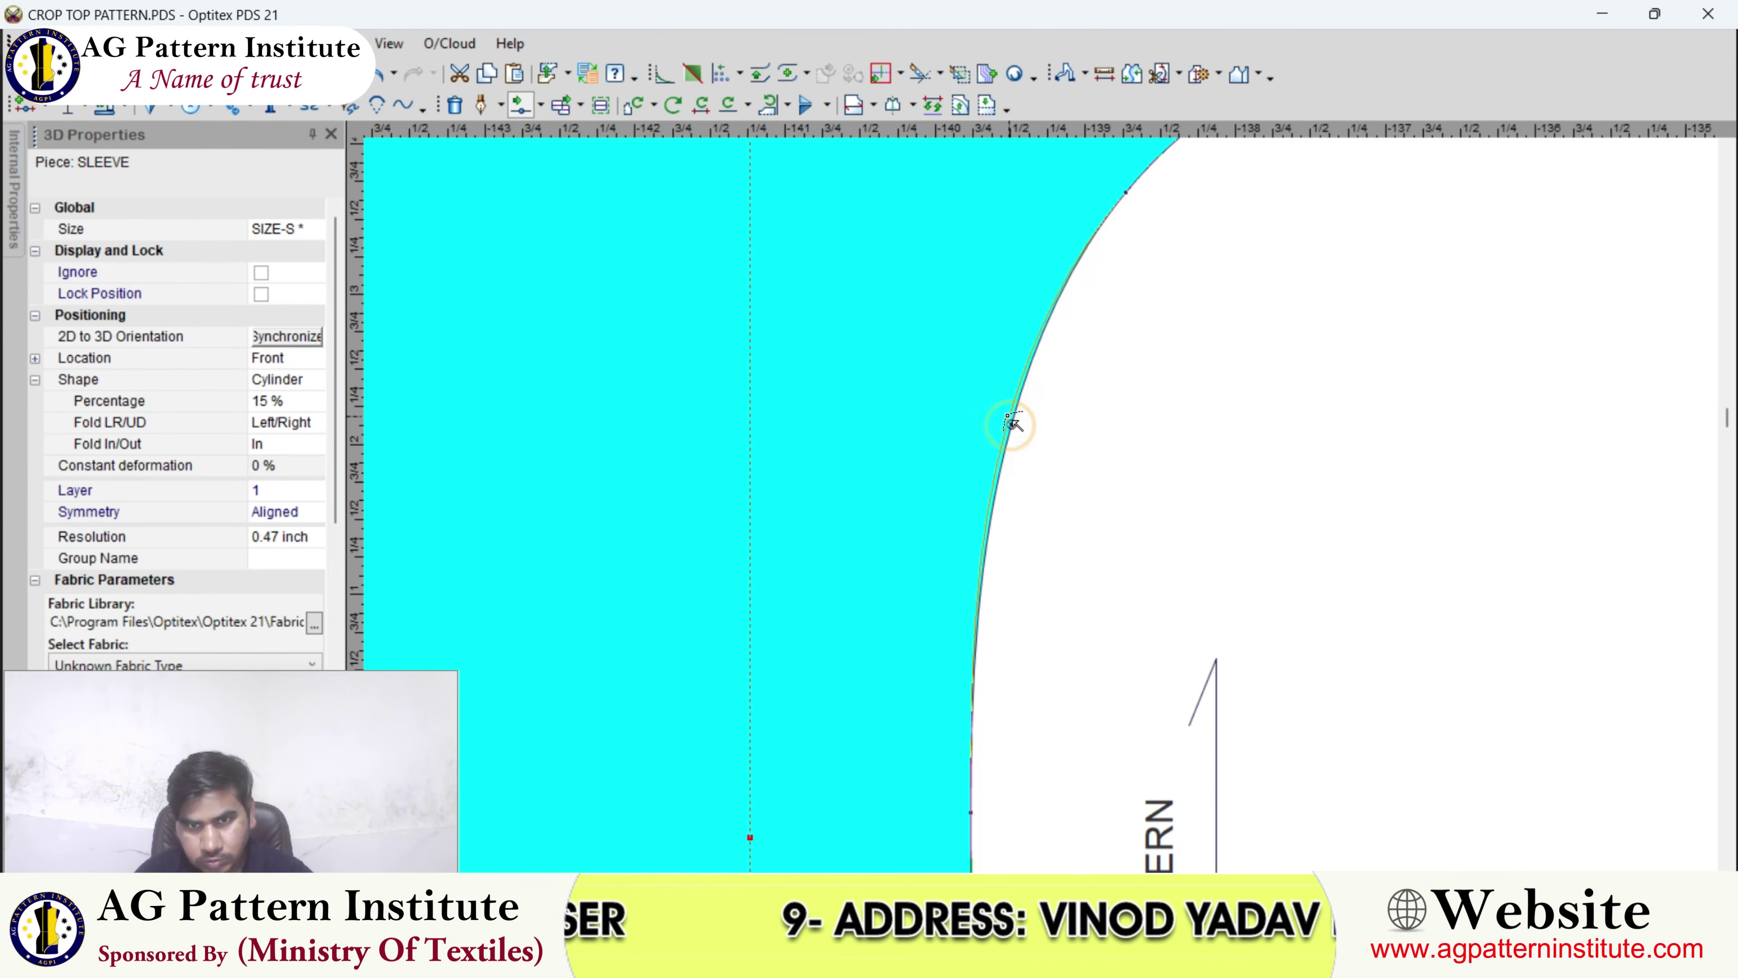
pyautogui.scroll(-3, 1029, 466)
pyautogui.scroll(1, 1035, 465)
pyautogui.scroll(3, 1035, 466)
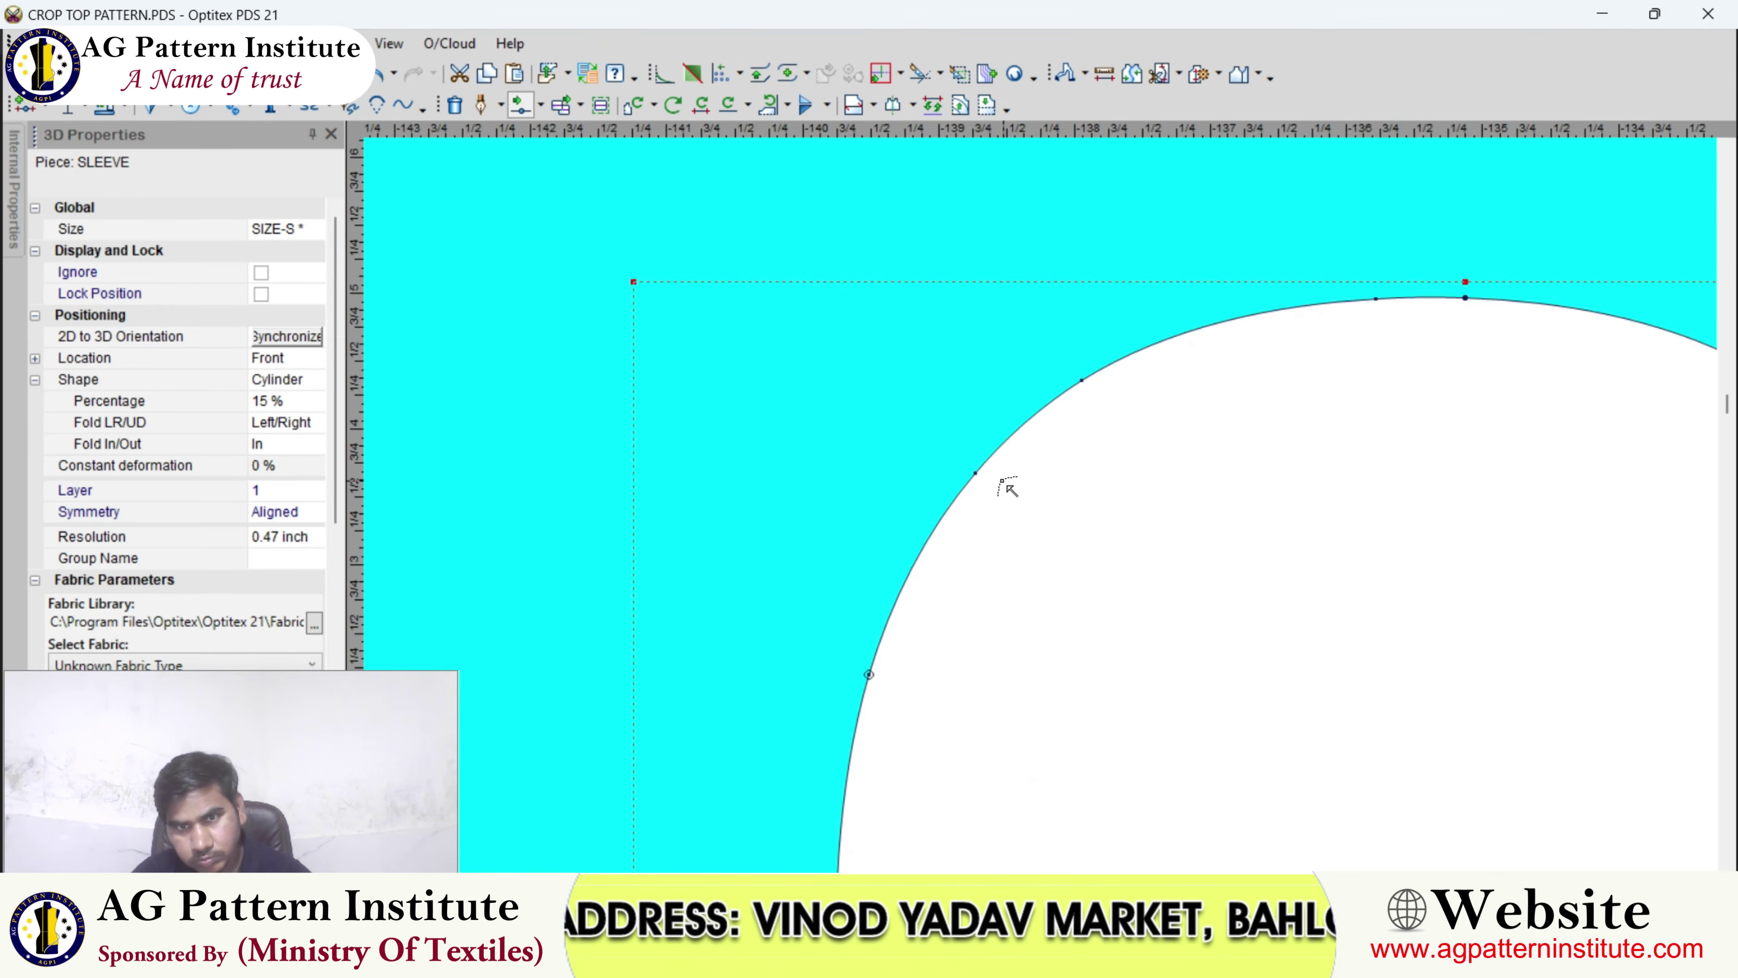
pyautogui.click(1000, 492)
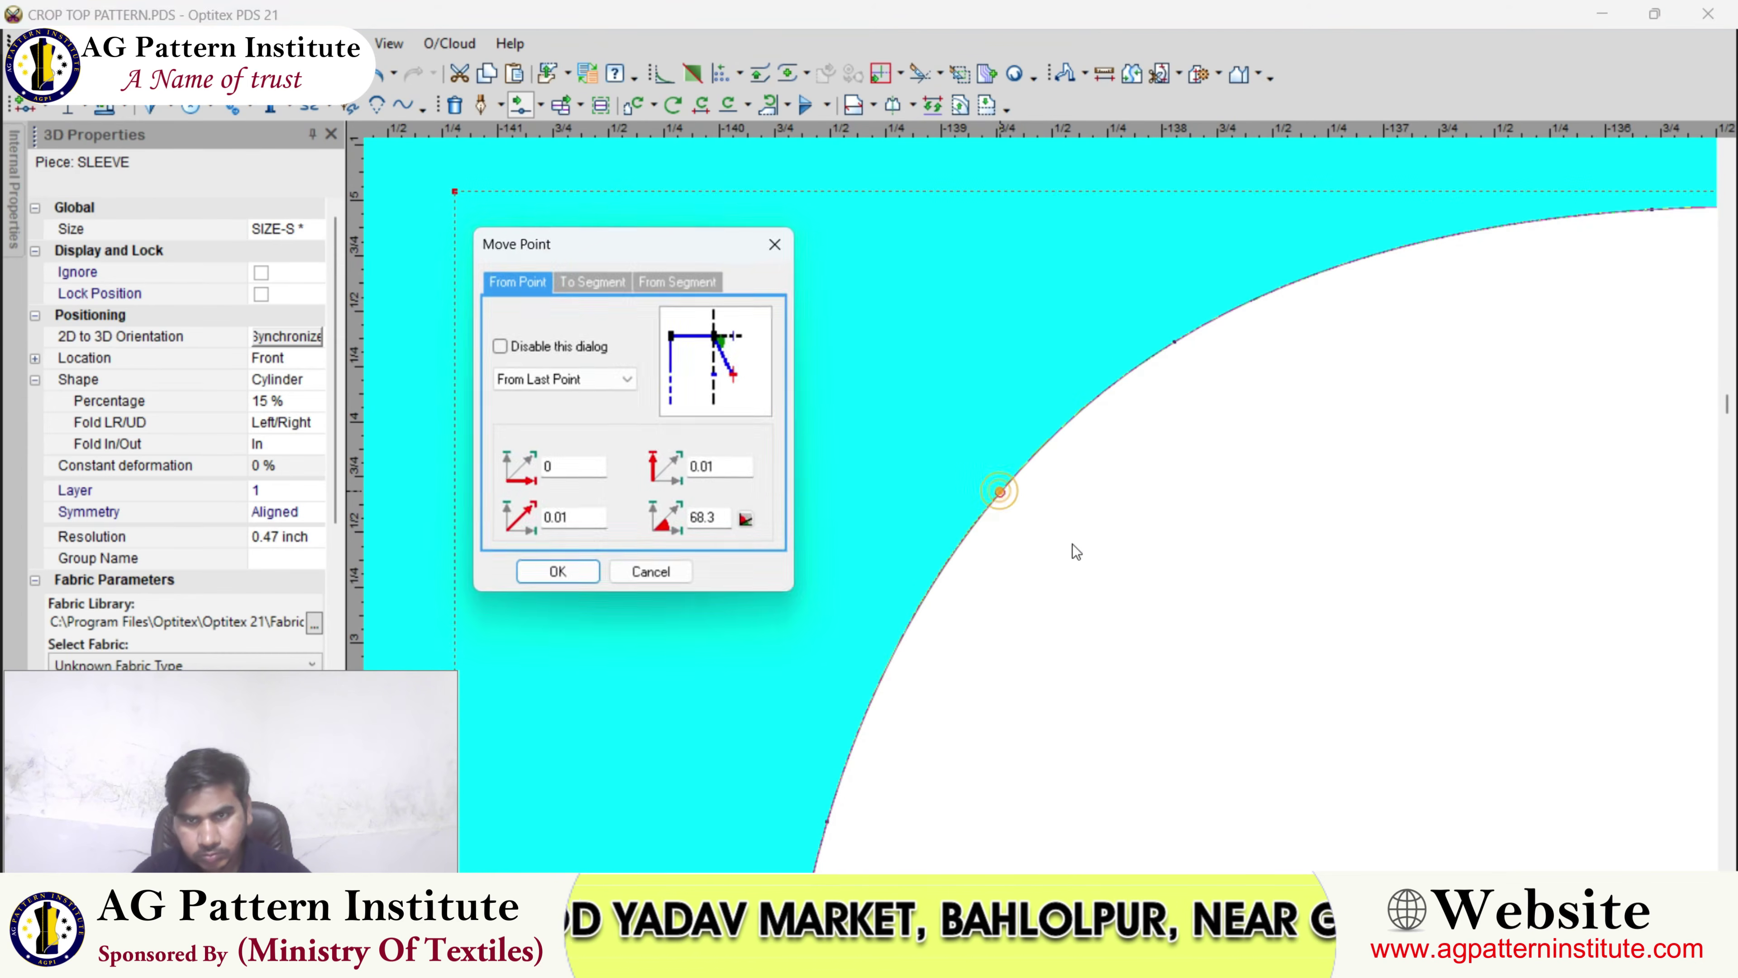
pyautogui.press('Return')
pyautogui.scroll(-6, 1044, 510)
pyautogui.rightClick(1015, 344)
pyautogui.click(1032, 360)
# - Join the sleeve's left underarm point to the BACK piece's underarm point and walk the sleeve along the back armhole
pyautogui.scroll(2, 1032, 507)
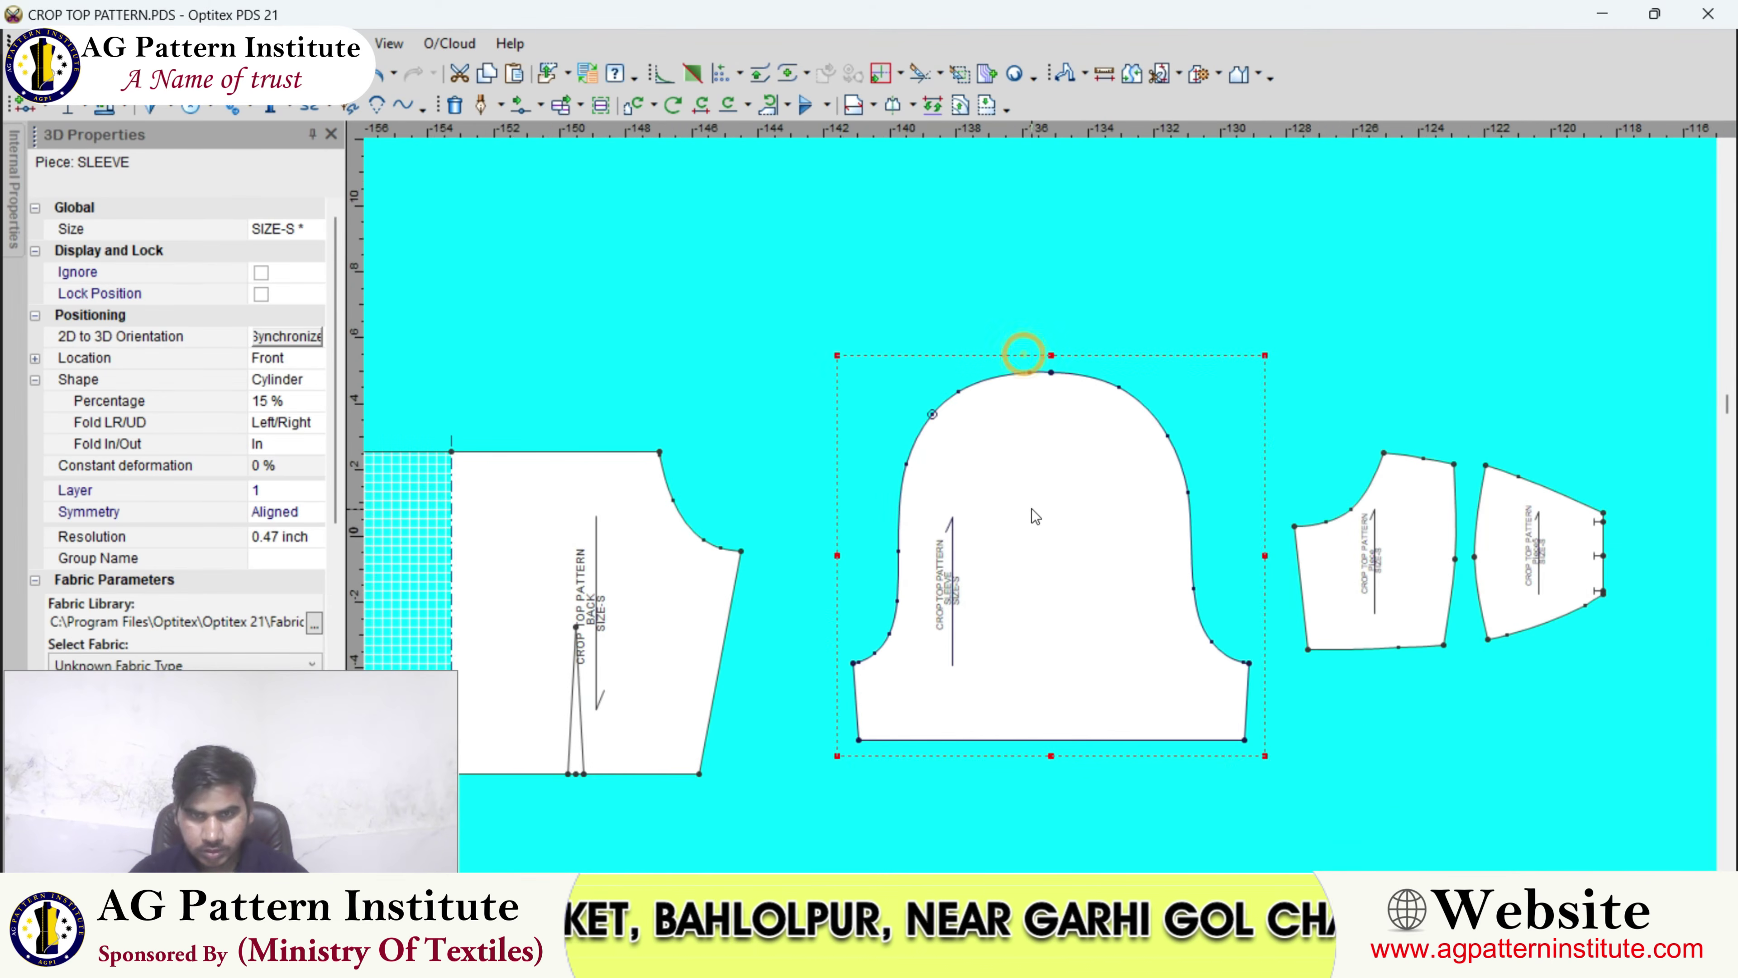
pyautogui.scroll(2, 1032, 521)
pyautogui.click(999, 644)
pyautogui.scroll(-1, 1050, 509)
pyautogui.click(1002, 484)
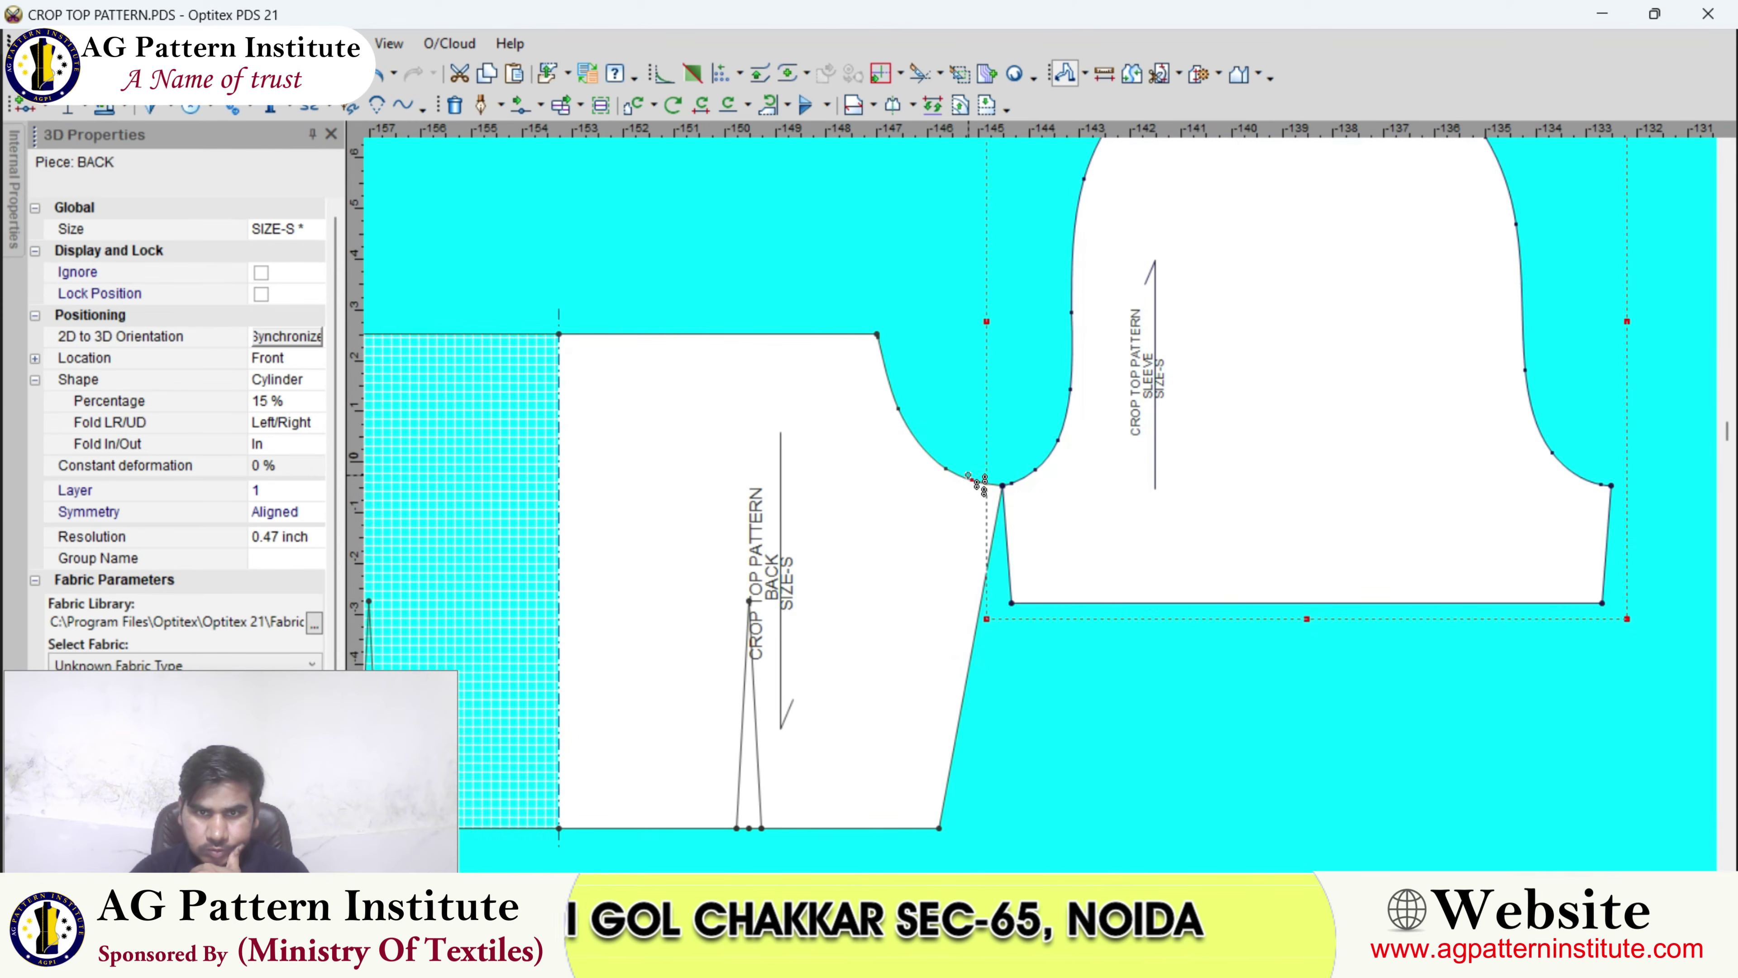
pyautogui.click(910, 438)
# - Add matching double notches on the sleeve and back armhole, and continue the walk to a notch at the shoulder tip
pyautogui.scroll(1, 910, 438)
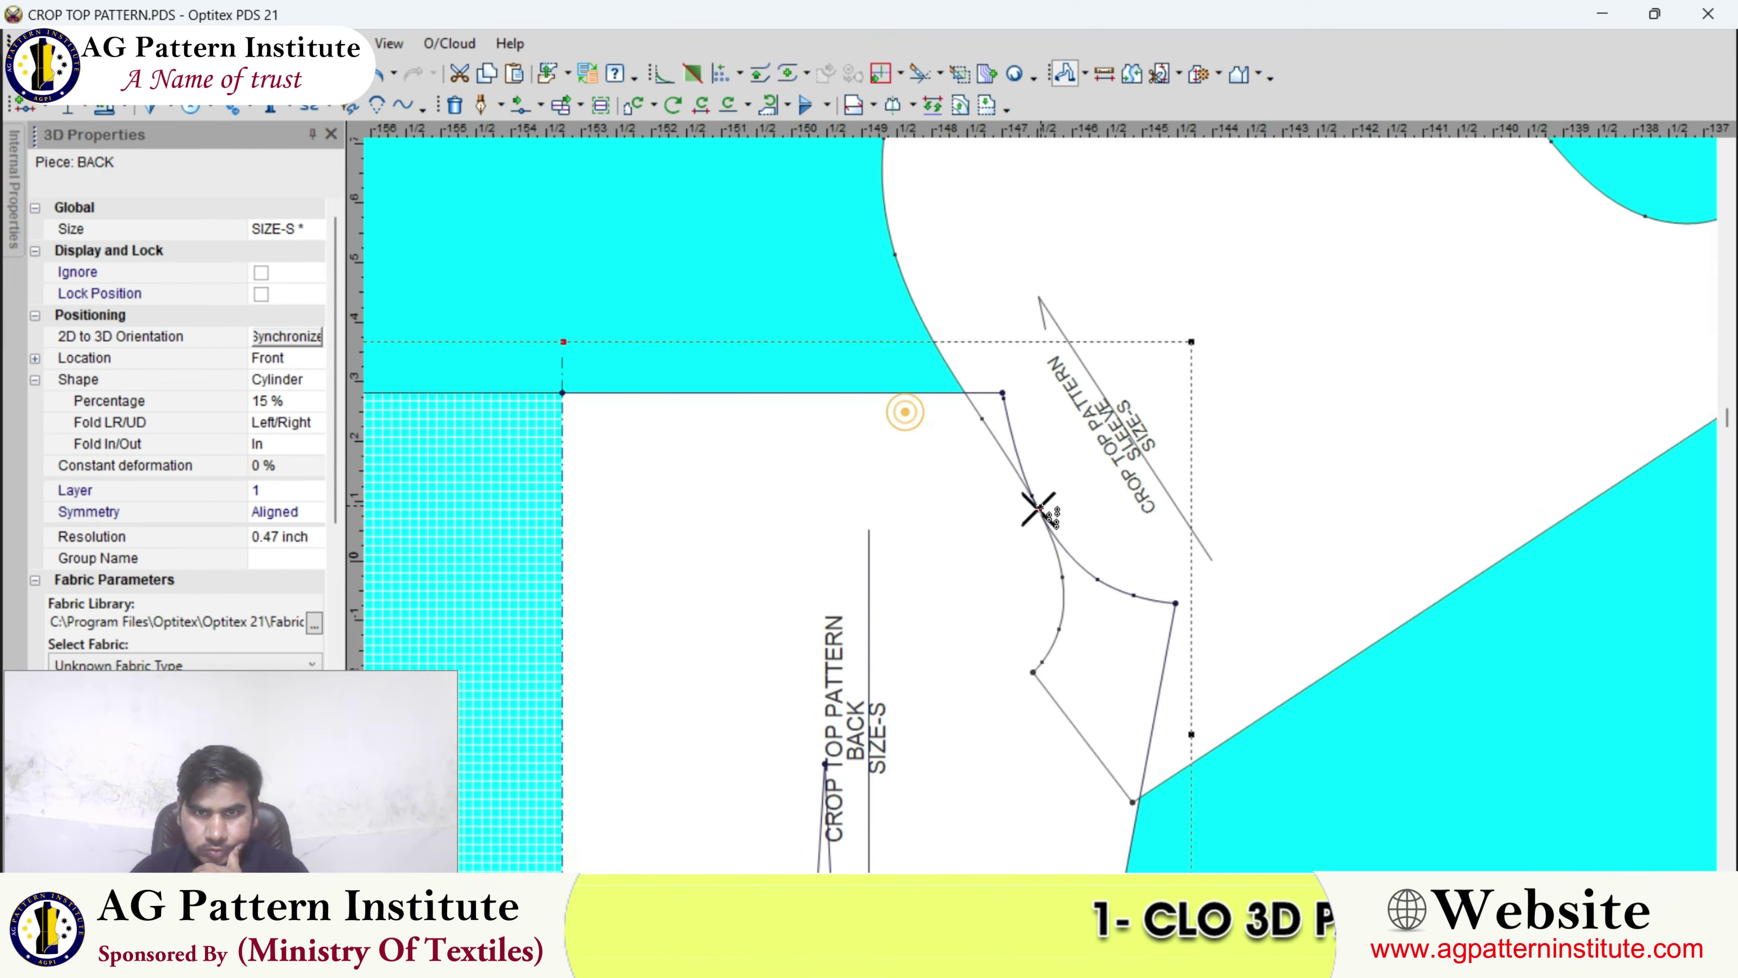
pyautogui.scroll(1, 1038, 509)
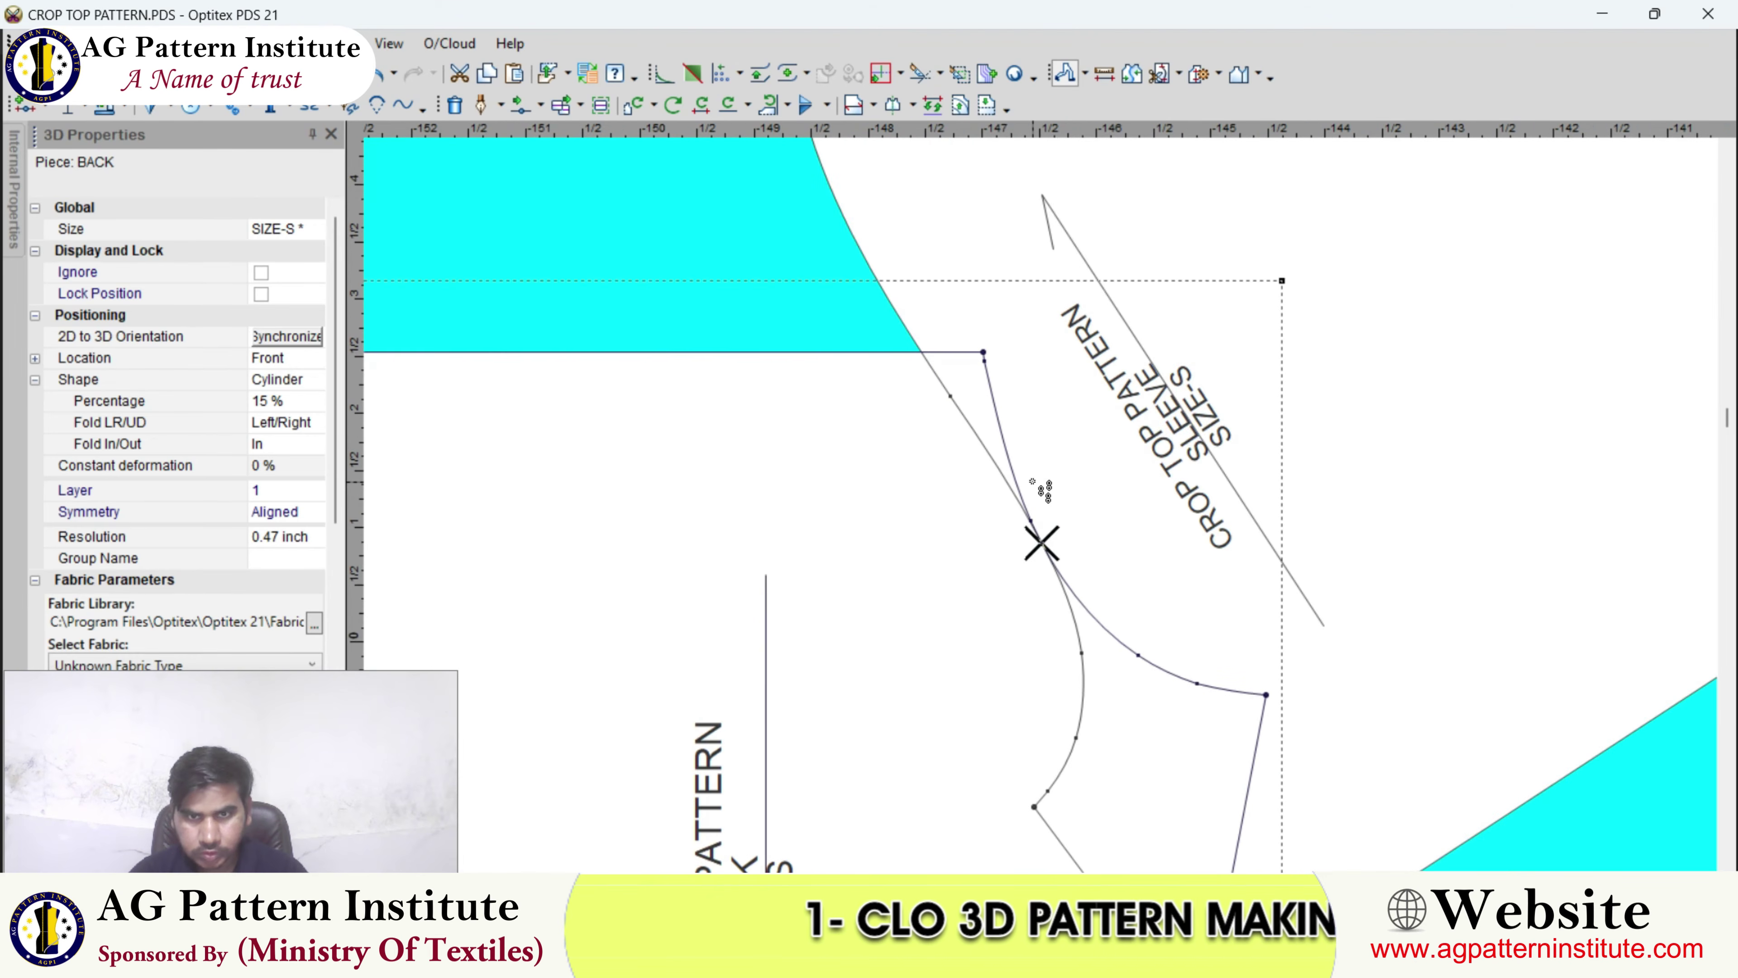
pyautogui.scroll(1, 1037, 509)
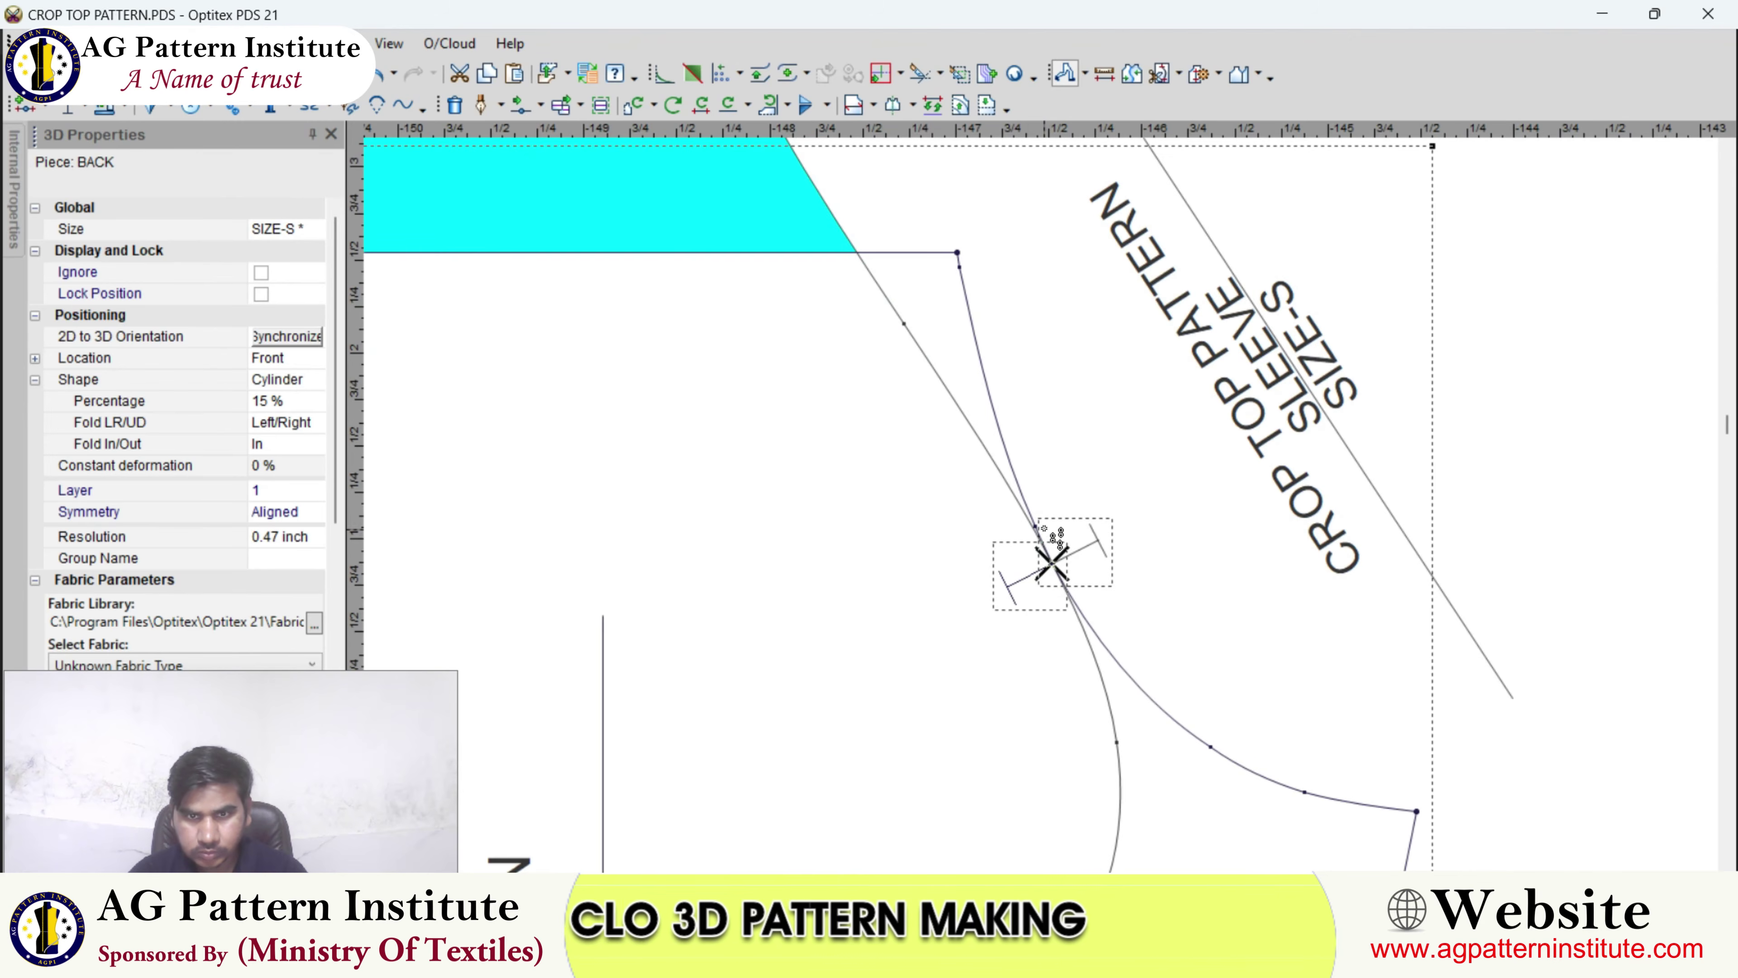
pyautogui.scroll(-2, 1032, 512)
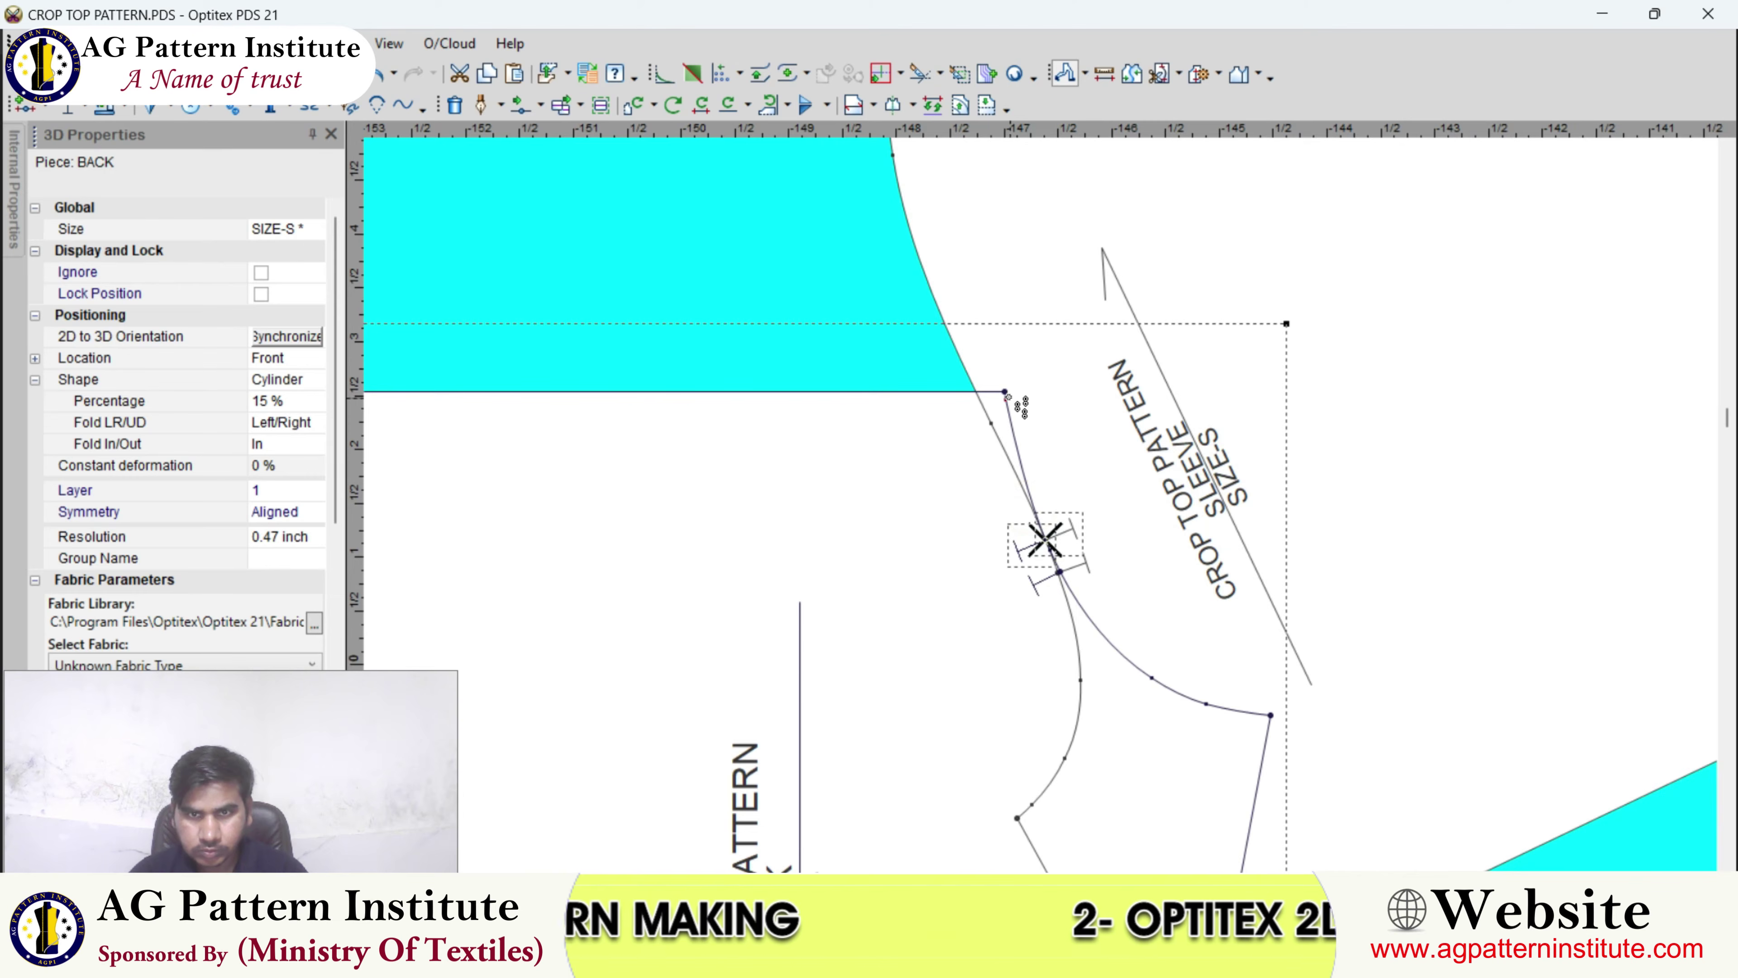
pyautogui.scroll(-1, 1024, 410)
pyautogui.scroll(-2, 1003, 390)
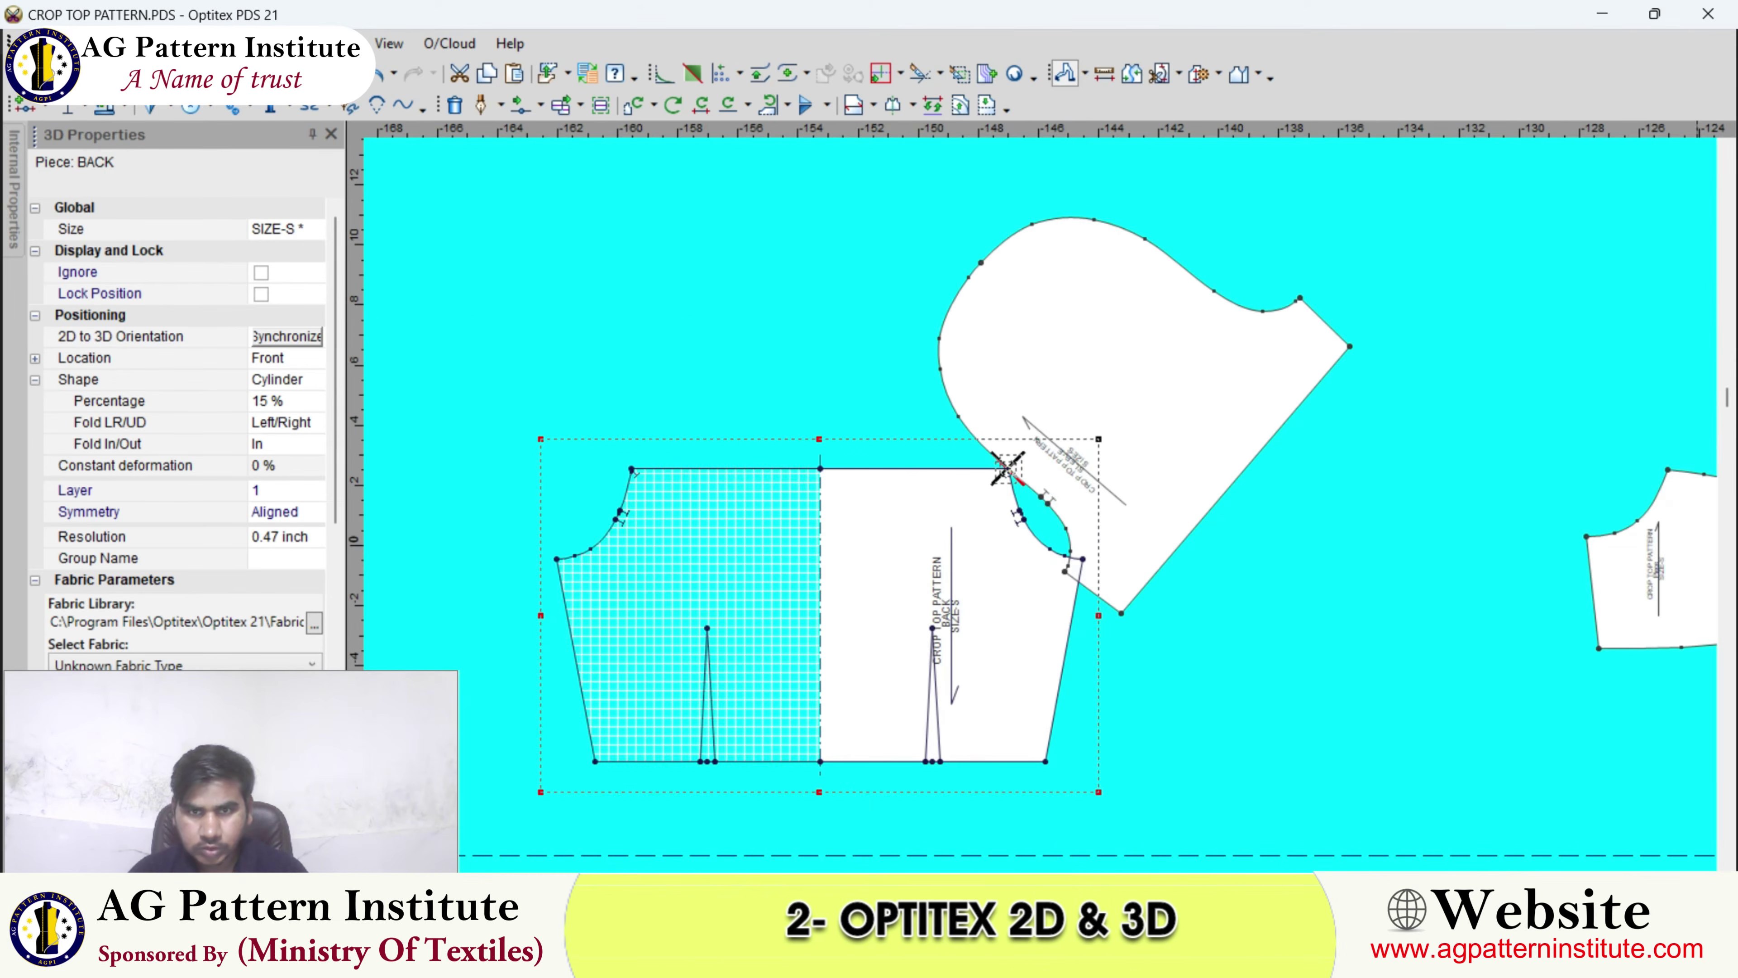
pyautogui.click(901, 406)
pyautogui.click(938, 521)
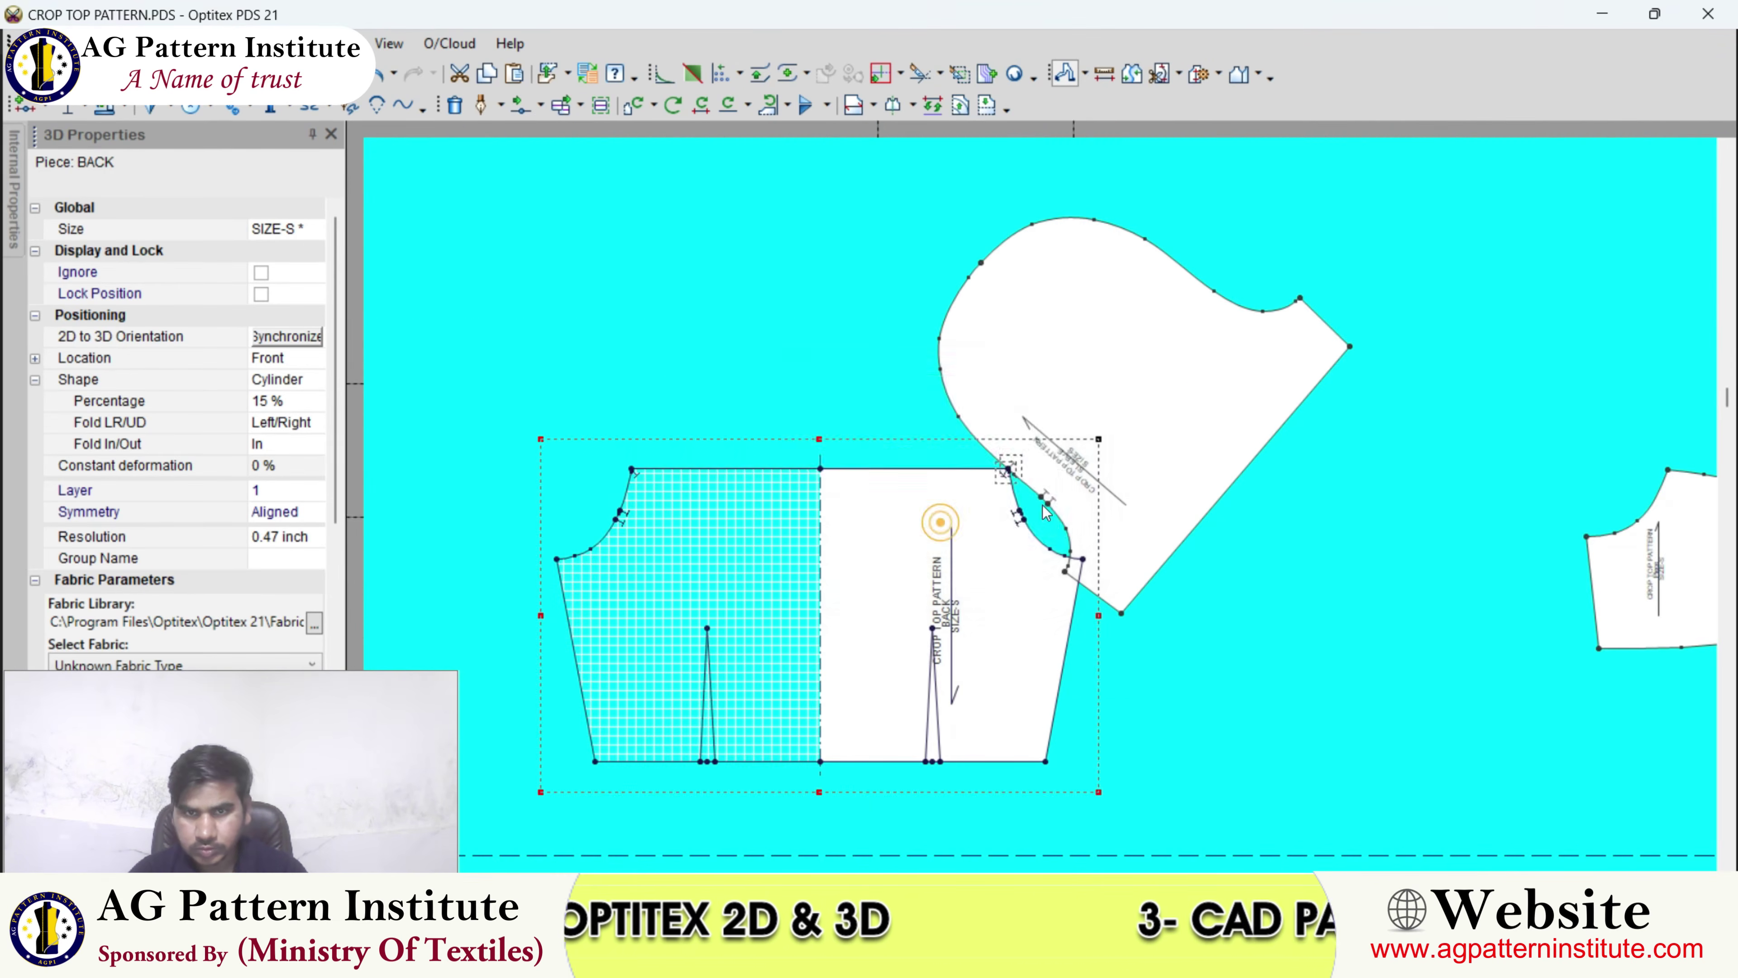
# - Place the sleeve between the back and front bust pieces and delete the notch at the BACK piece's shoulder tip
pyautogui.scroll(-4, 940, 519)
pyautogui.scroll(5, 1054, 506)
pyautogui.click(1326, 525)
pyautogui.scroll(-2, 1325, 523)
pyautogui.scroll(4, 990, 511)
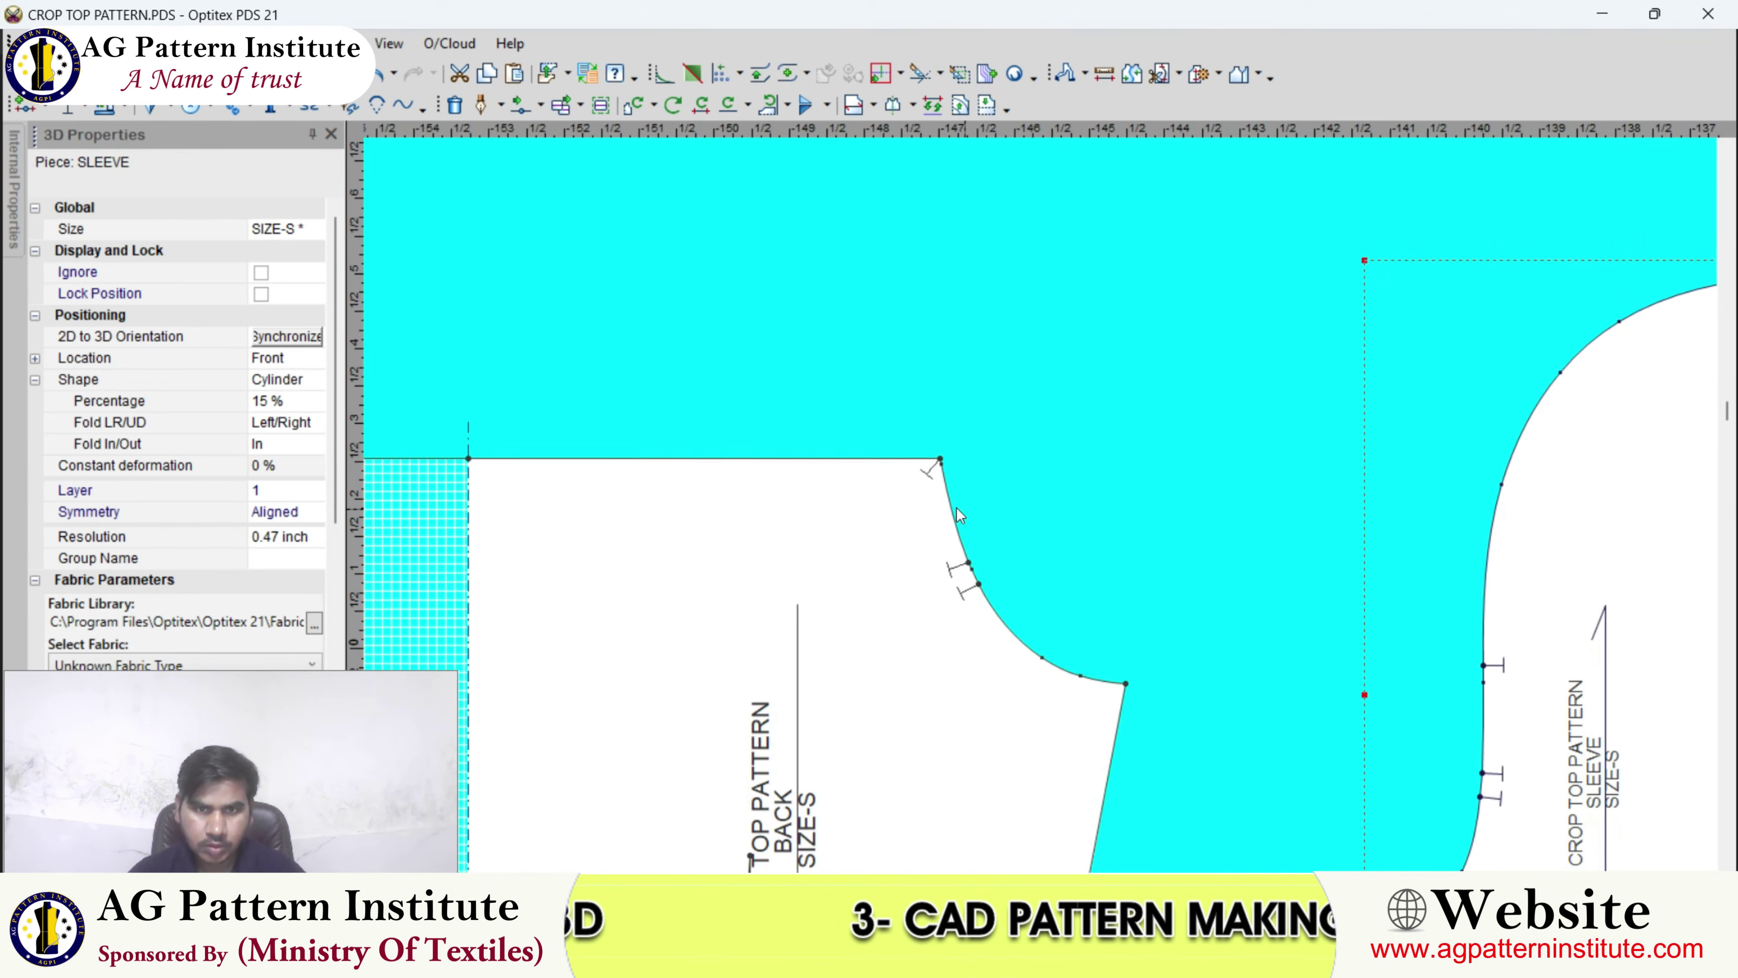
pyautogui.click(927, 480)
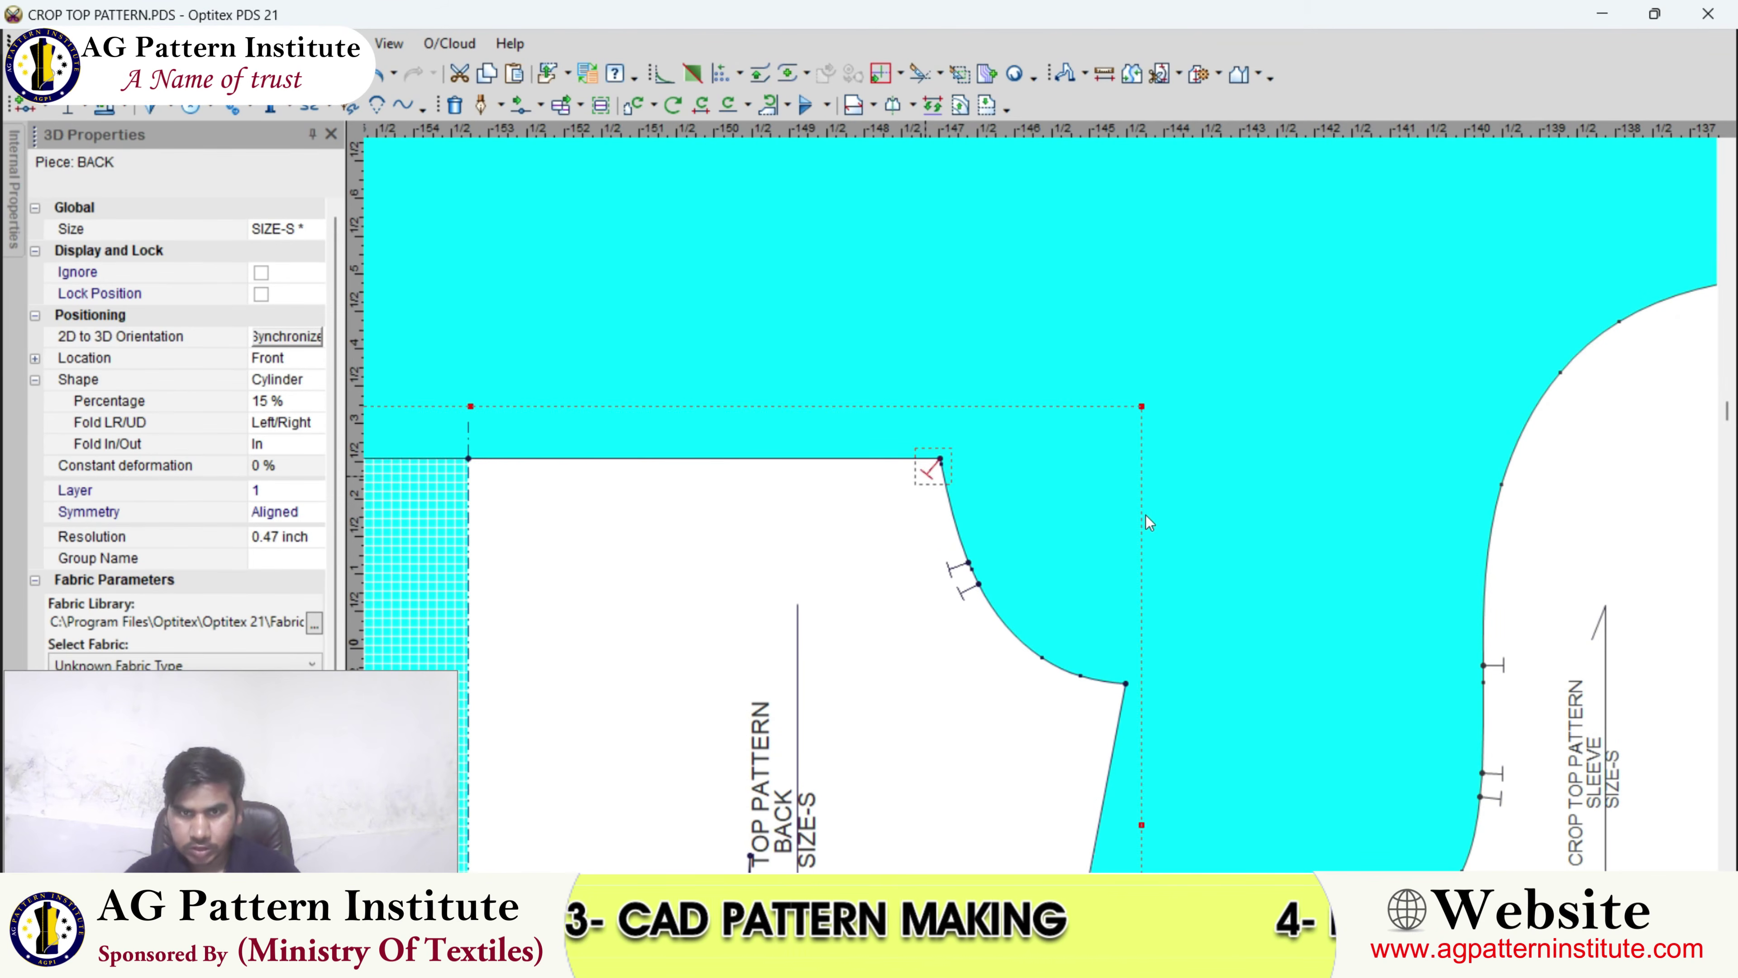
# - Join the sleeve's right underarm point to the front bust piece's underarm point to walk the sleeve along the front armhole
pyautogui.scroll(-4, 1040, 505)
pyautogui.scroll(3, 1385, 592)
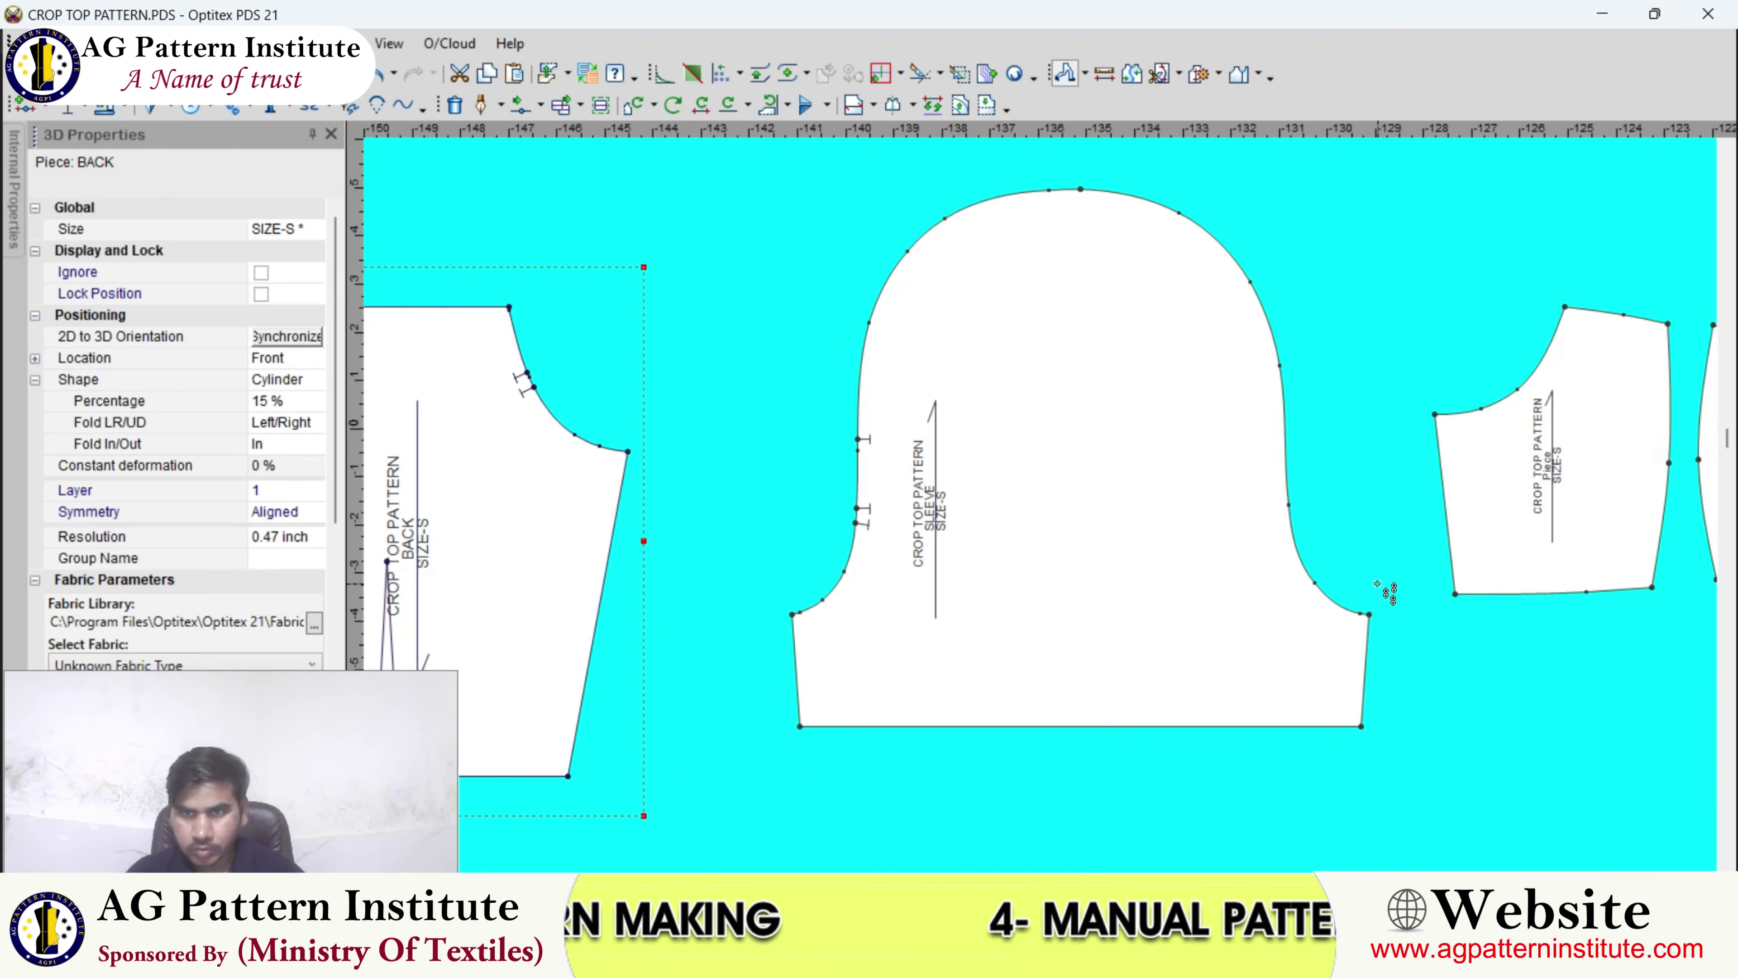
pyautogui.scroll(2, 1479, 514)
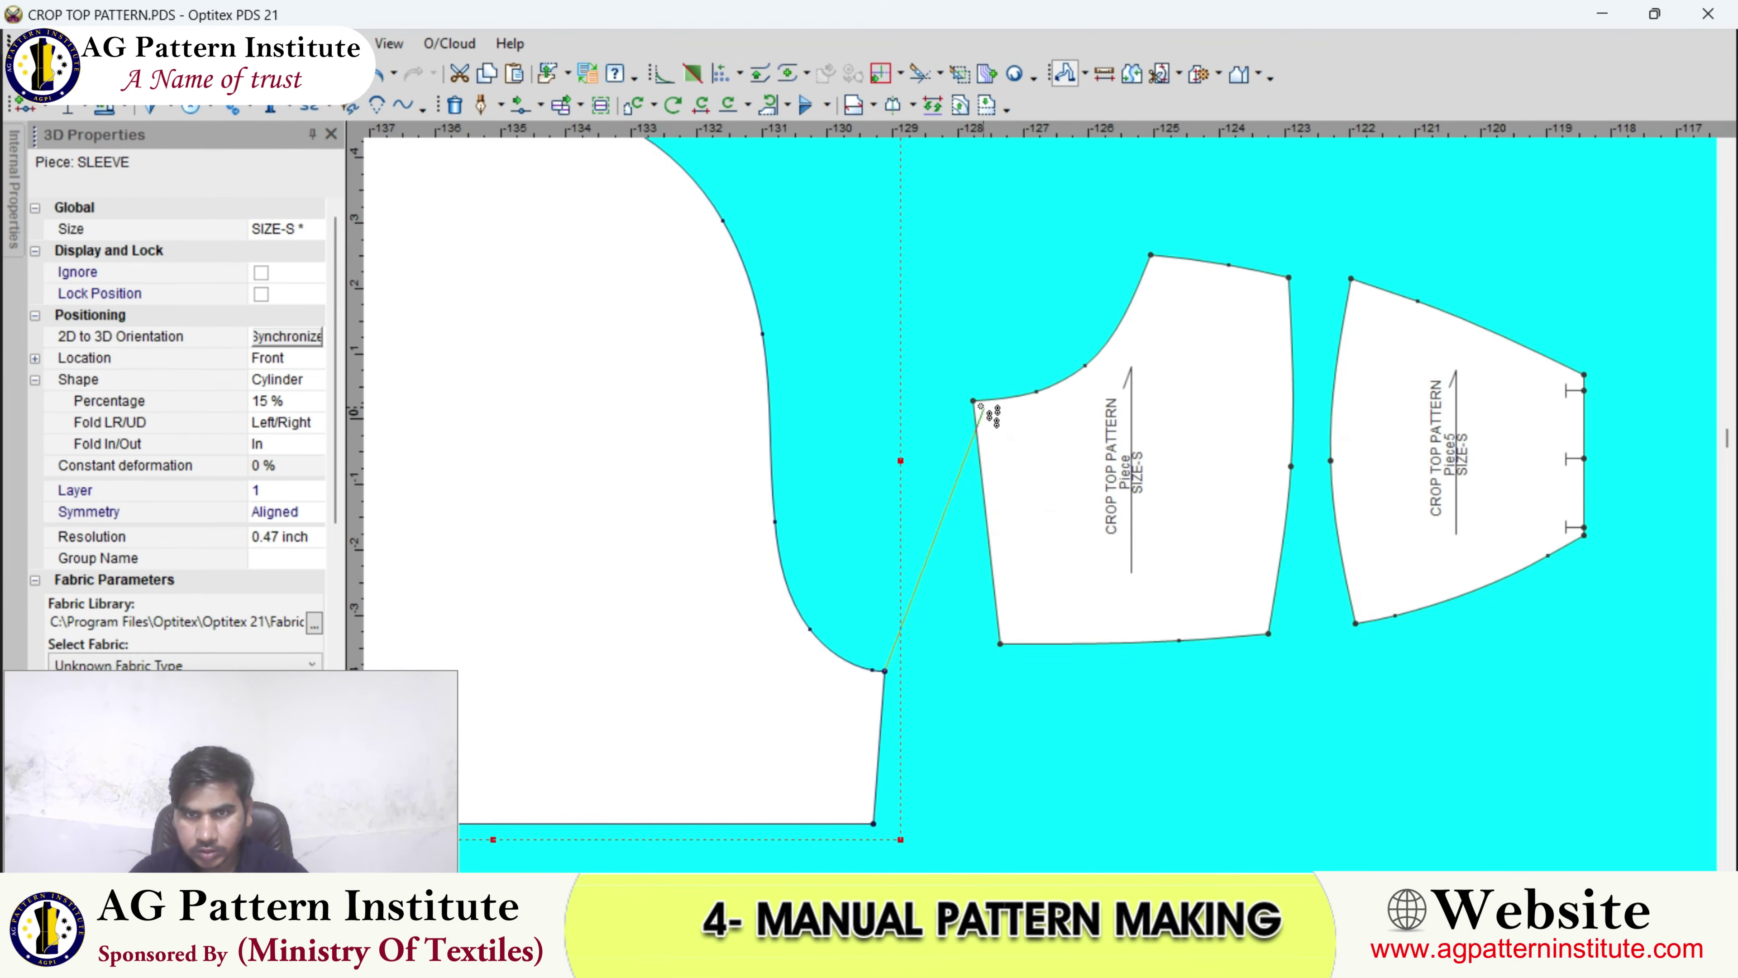
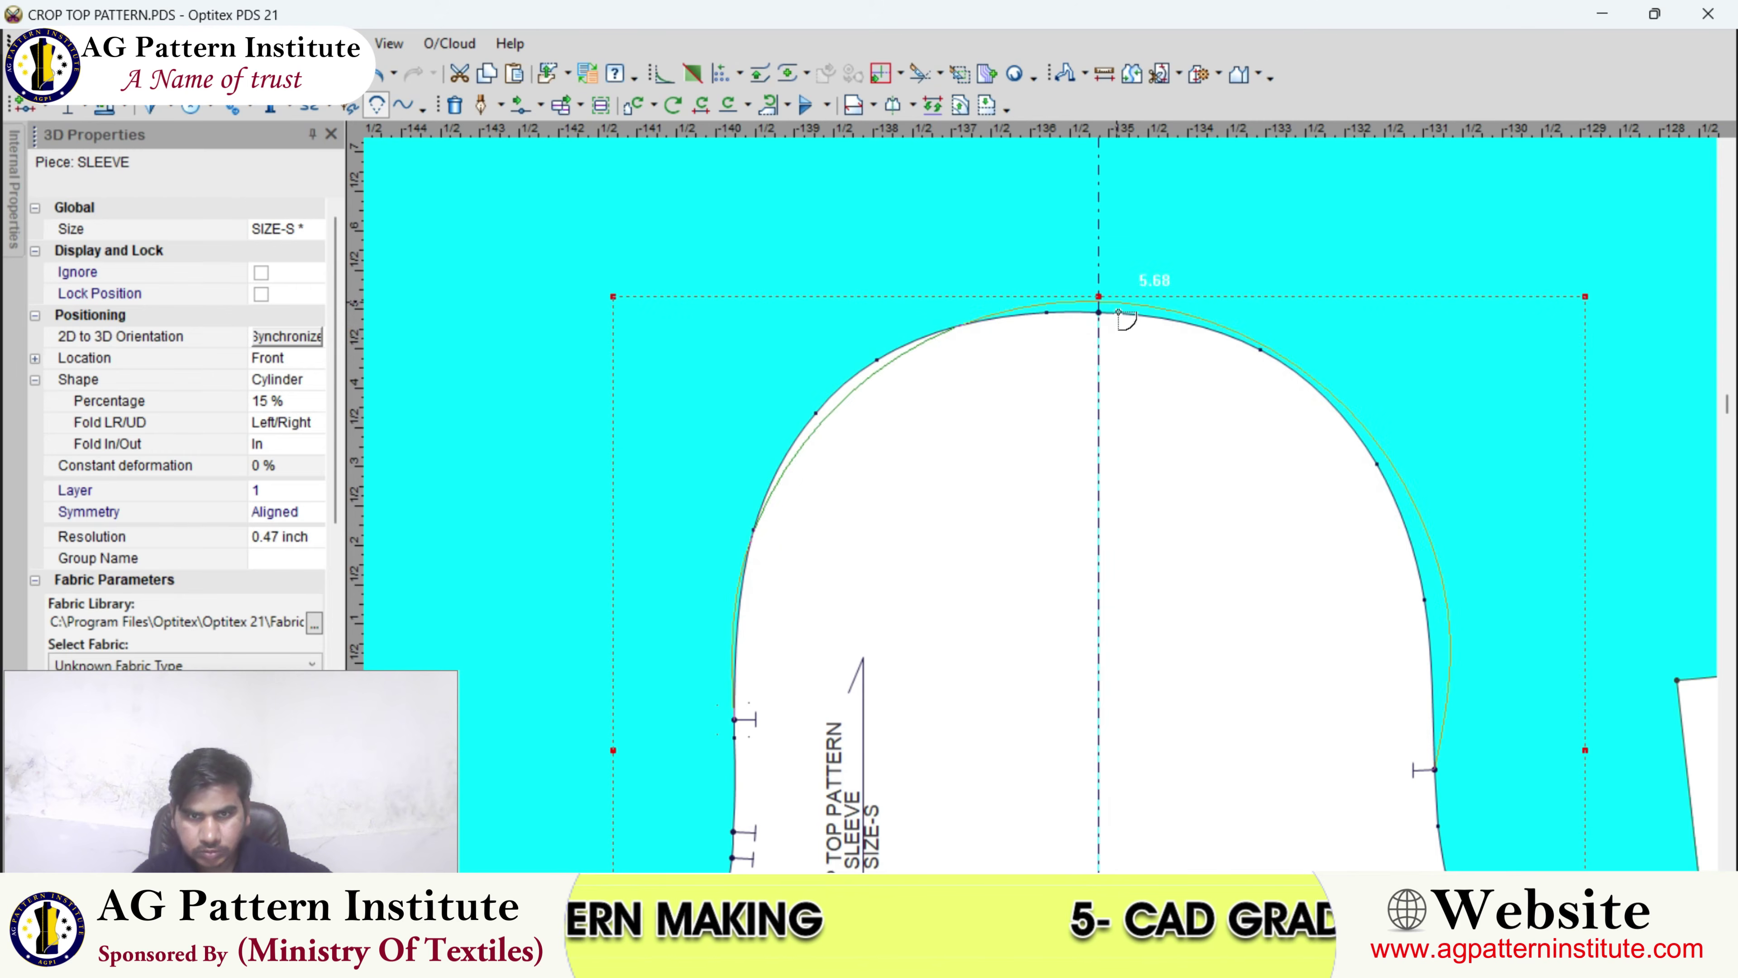
# - Raise the sleeve cap's top centre point slightly, moving the neighbouring cap points on both sides proportionally
pyautogui.click(1121, 259)
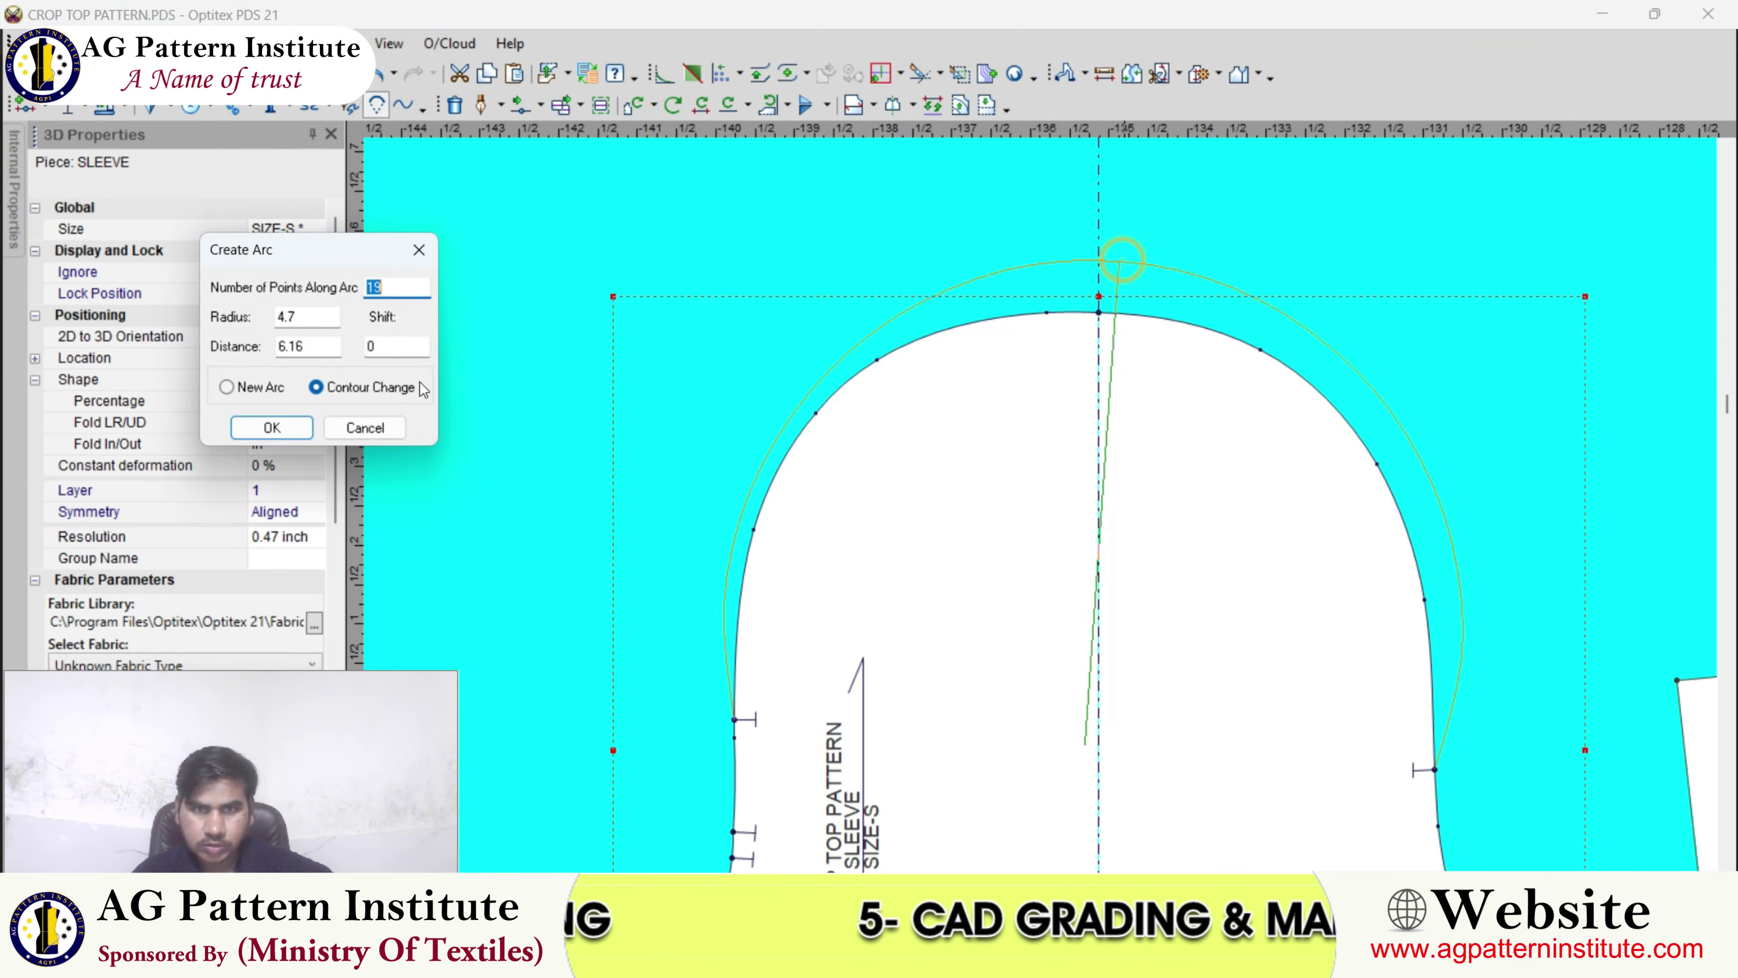
pyautogui.click(374, 434)
pyautogui.click(534, 106)
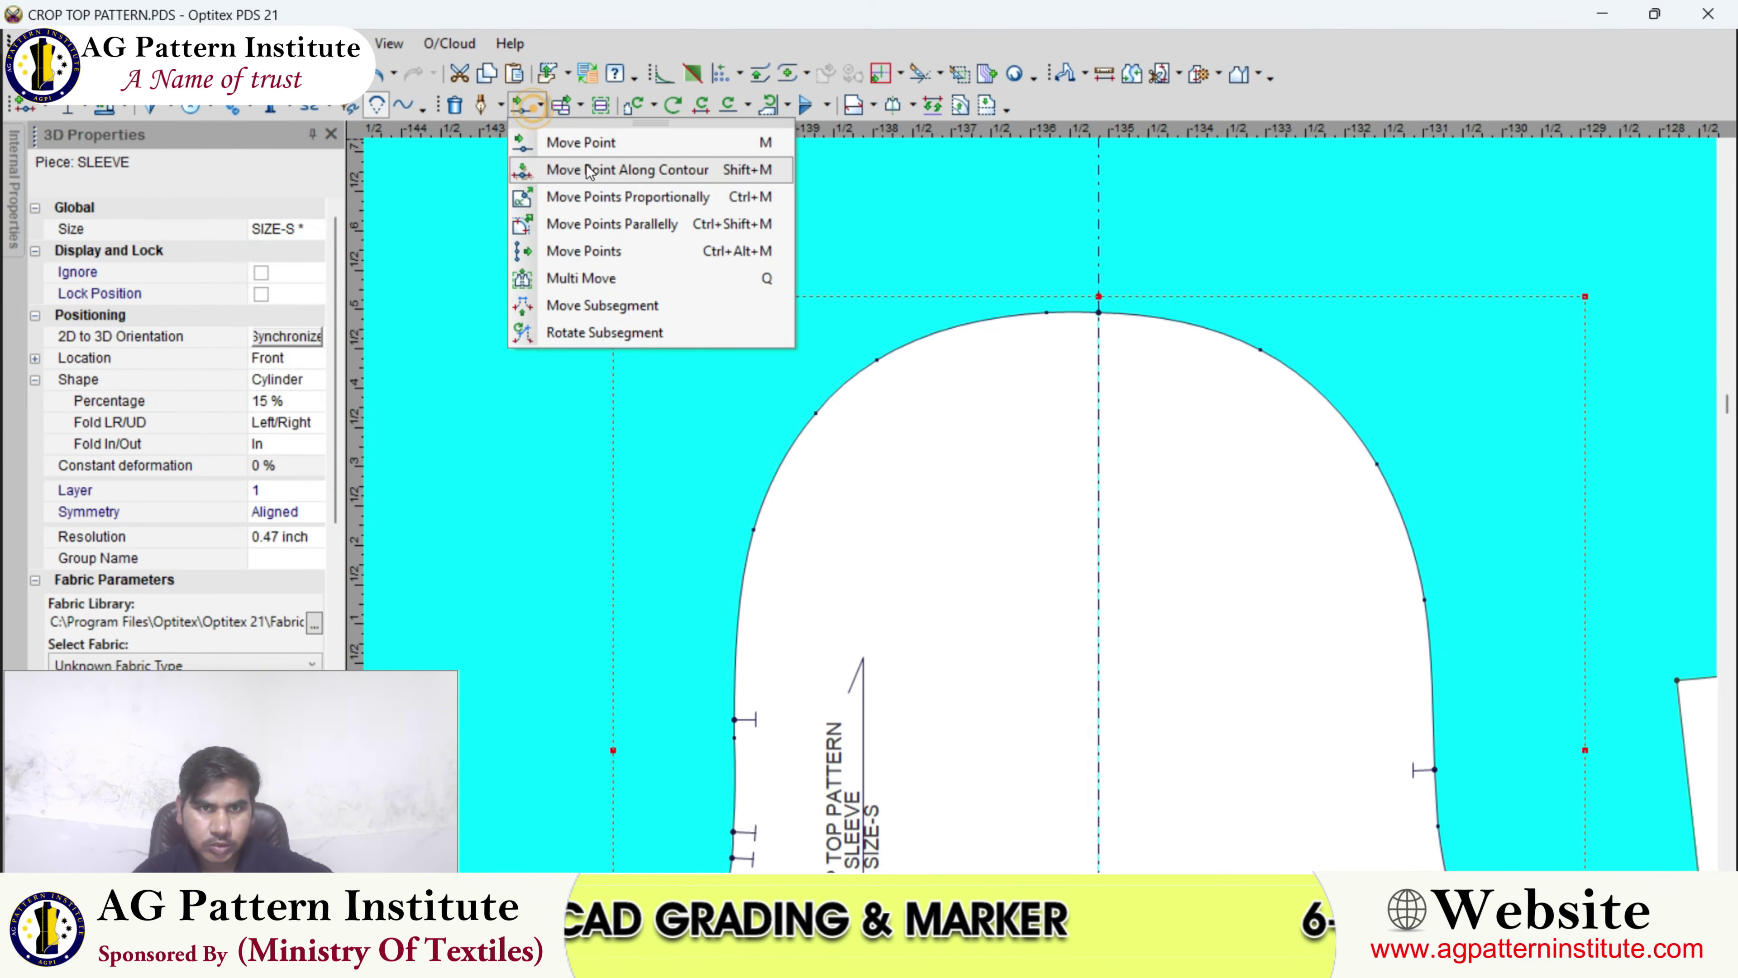
pyautogui.click(597, 189)
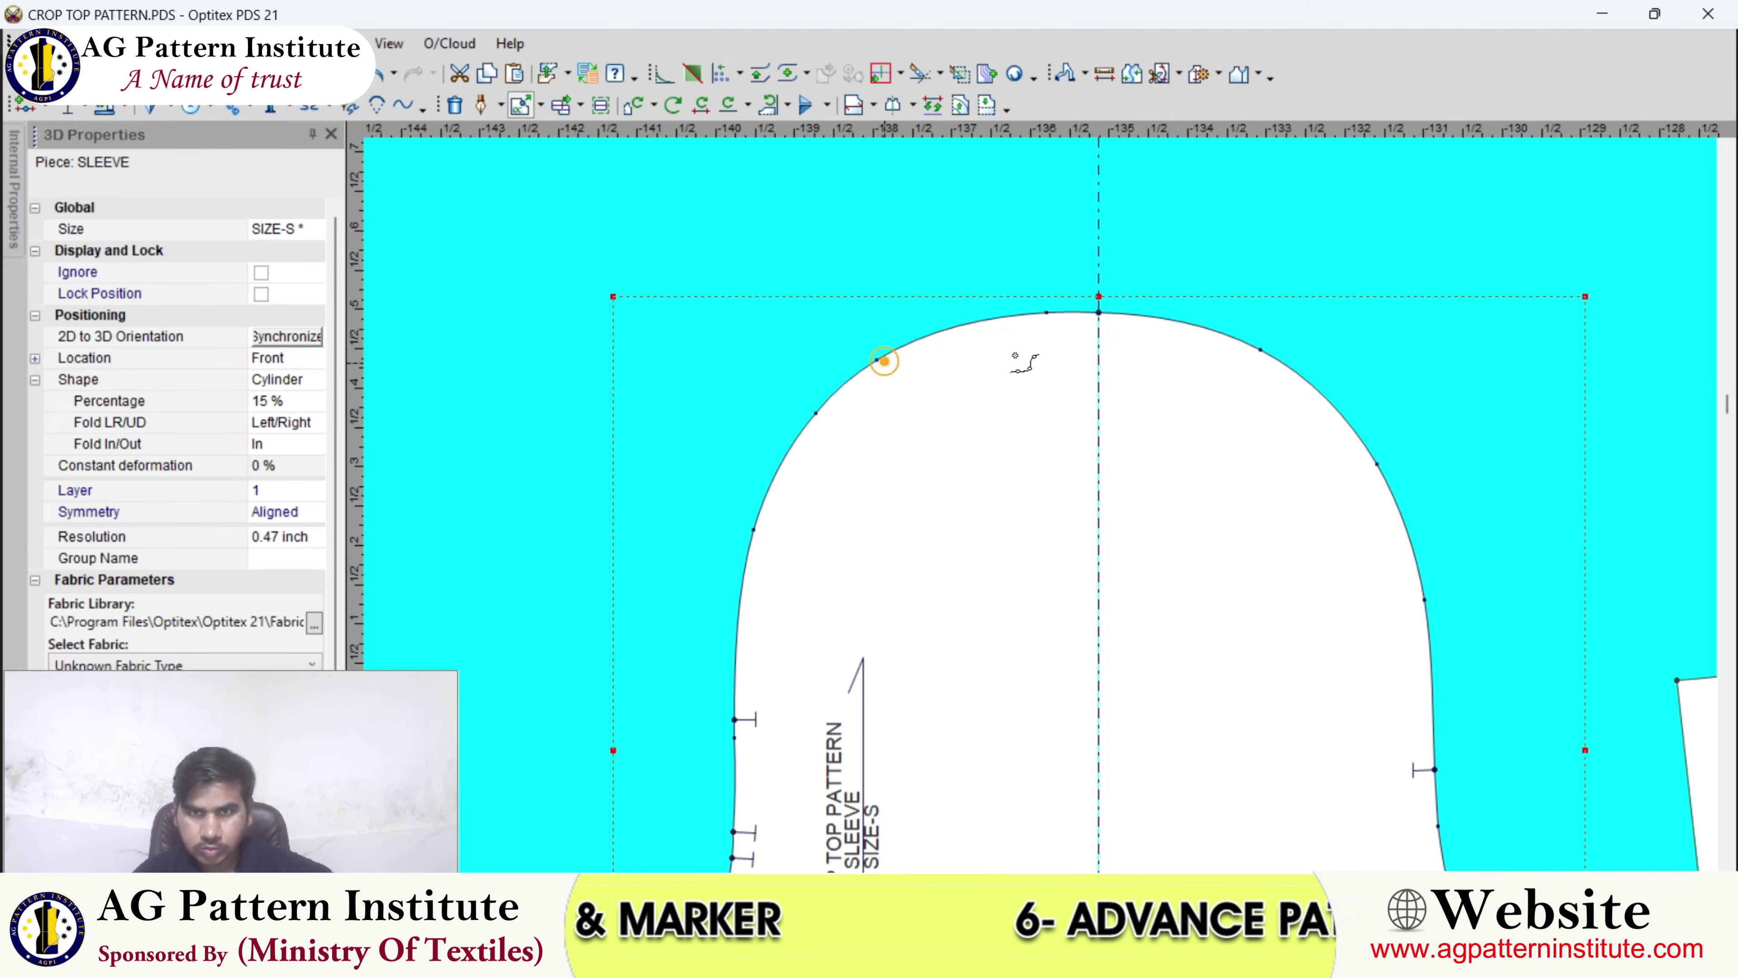
pyautogui.click(1261, 350)
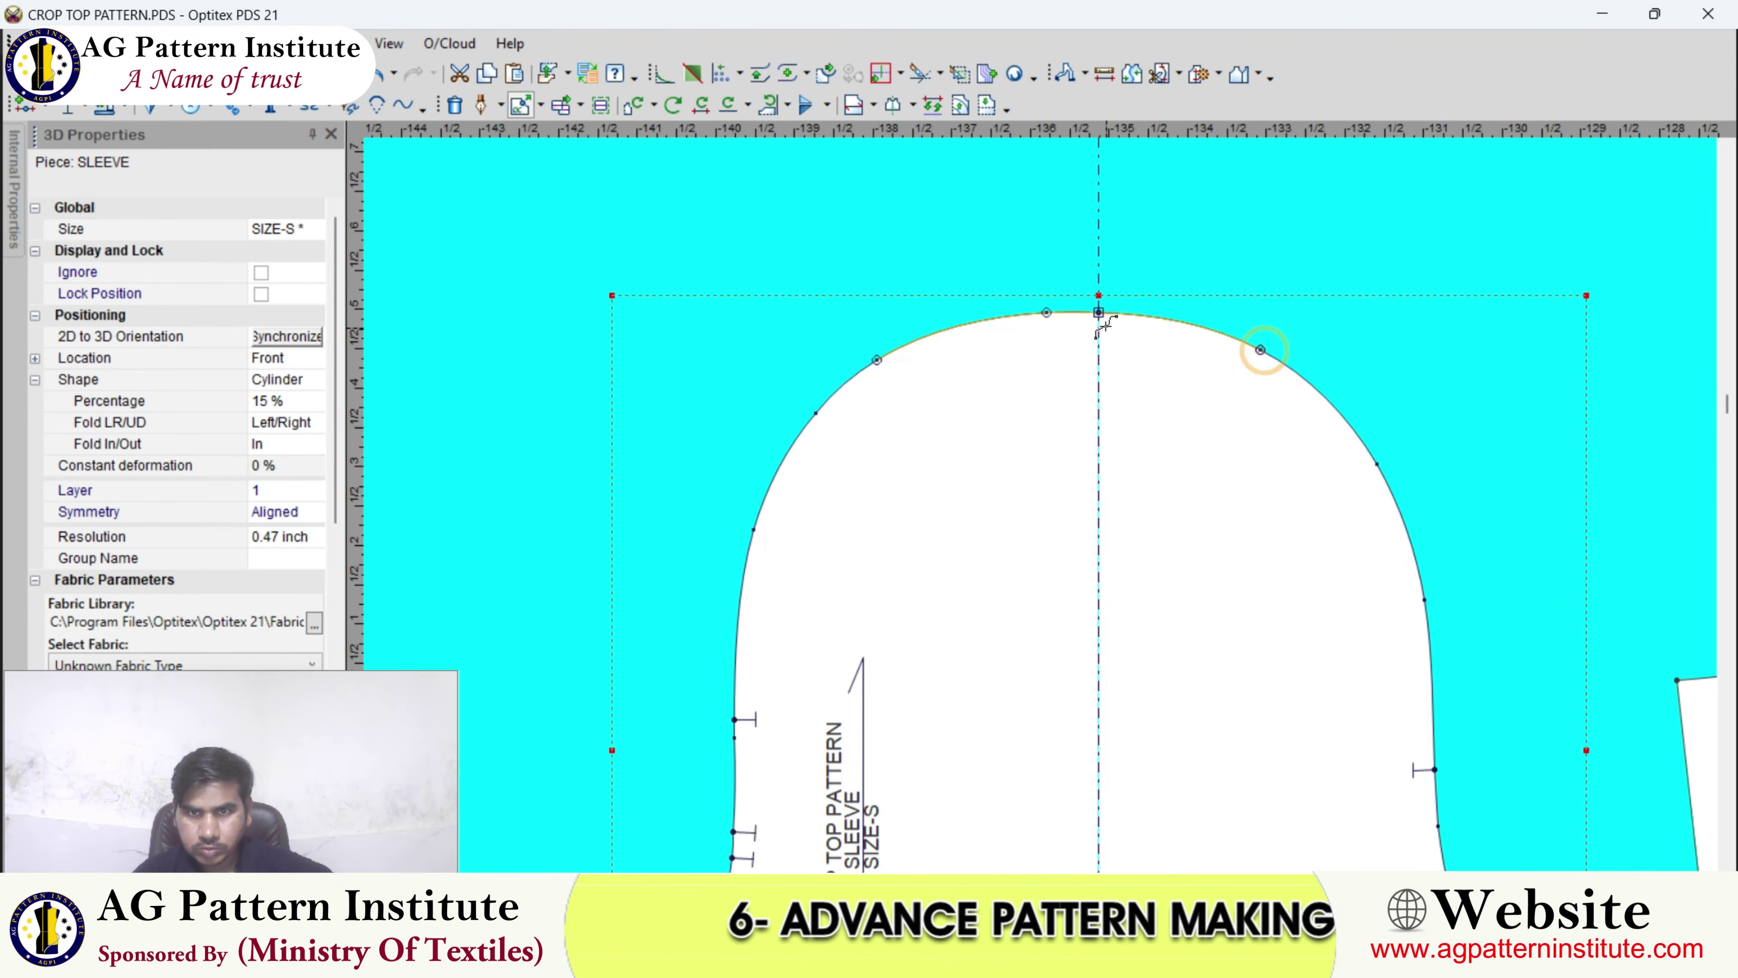
pyautogui.moveTo(1099, 313); pyautogui.dragTo(1101, 291)
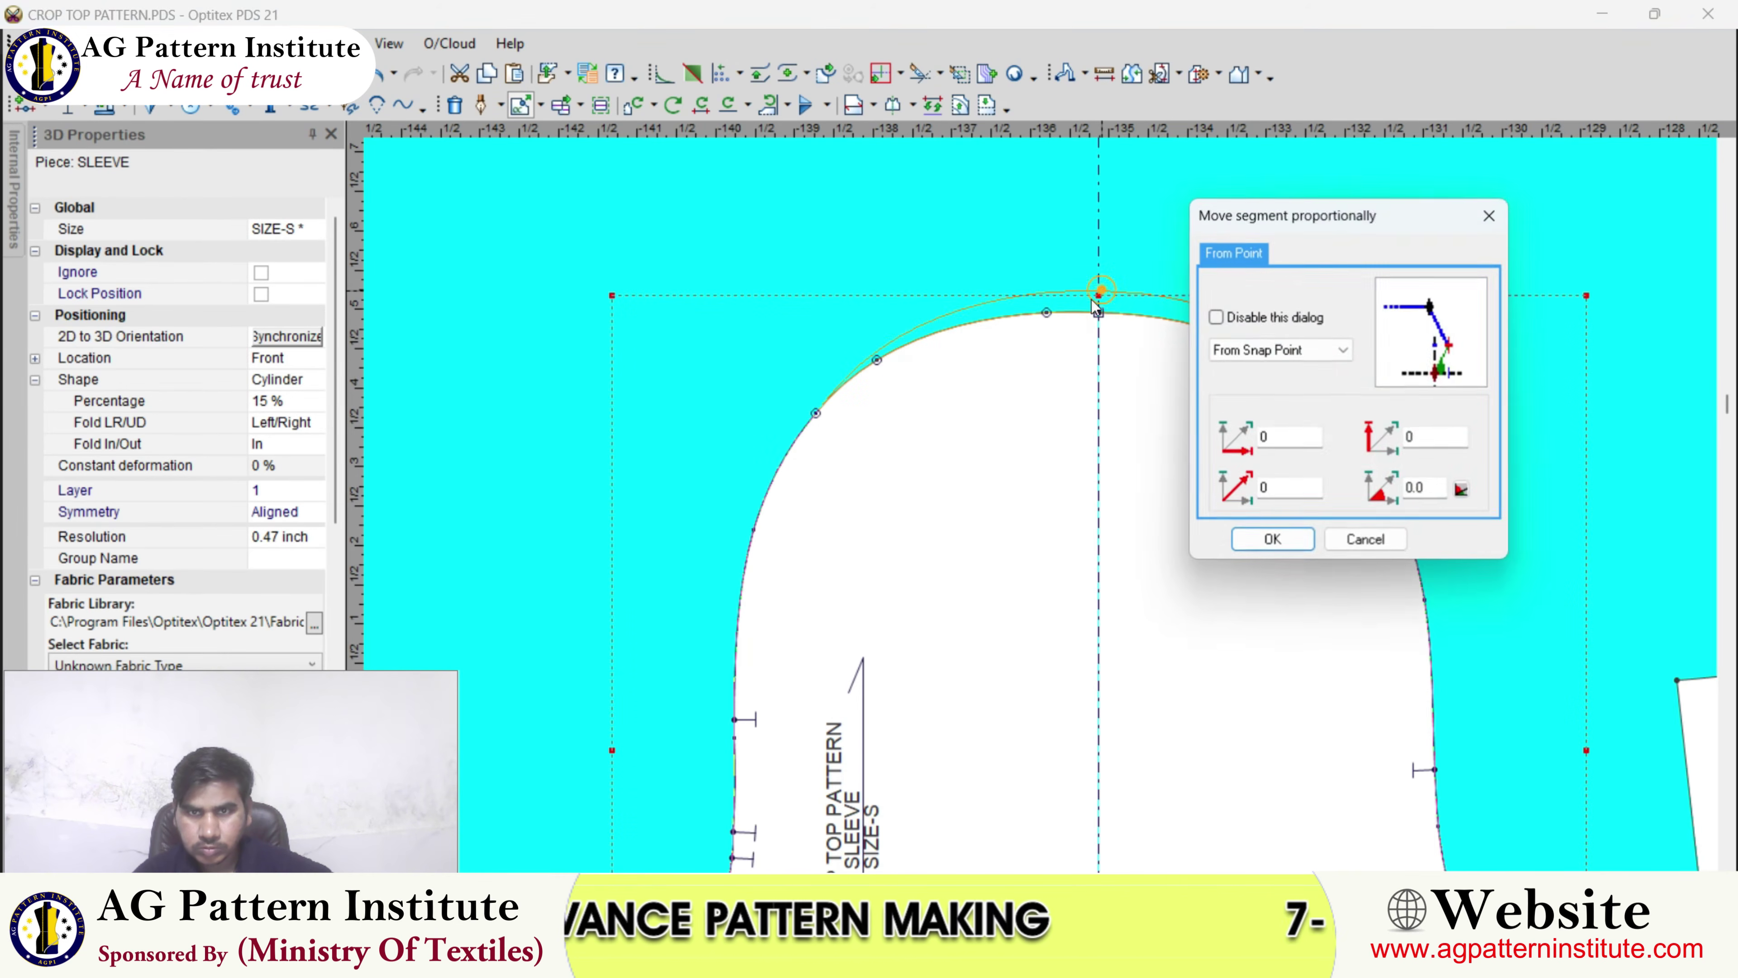
pyautogui.click(1280, 532)
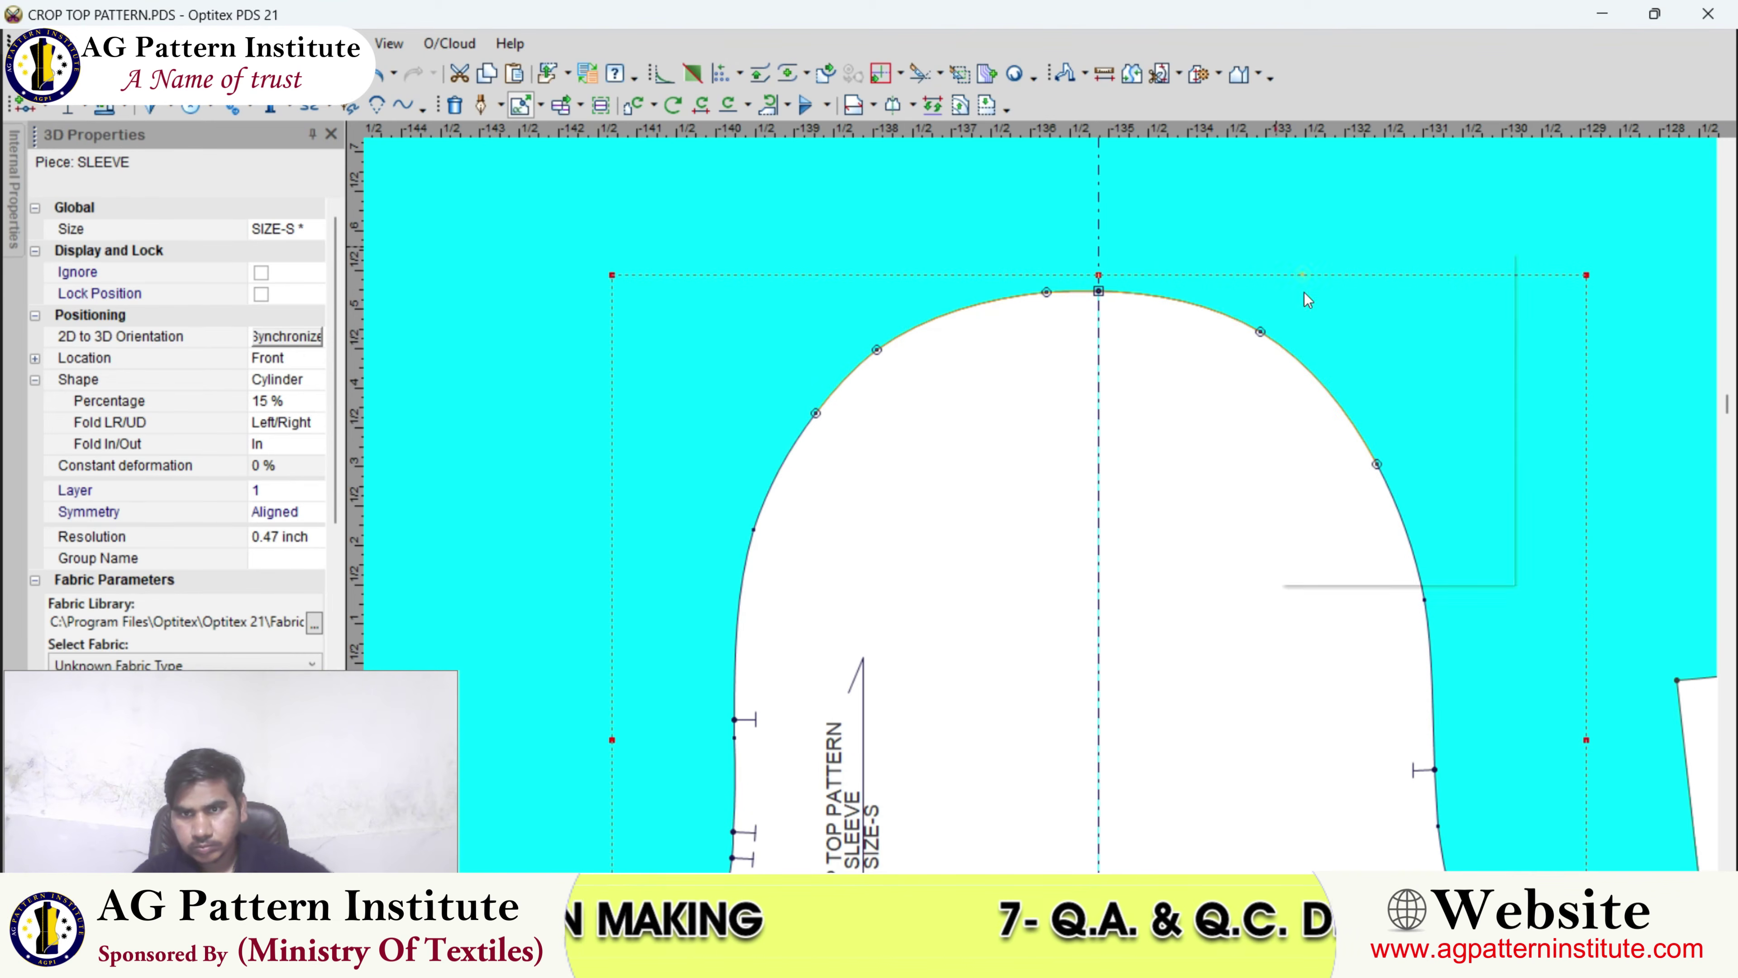
# - Smooth the right side of the sleeve cap by moving its upper point and the point above the notch slightly inward
pyautogui.scroll(2, 1302, 275)
pyautogui.scroll(2, 939, 557)
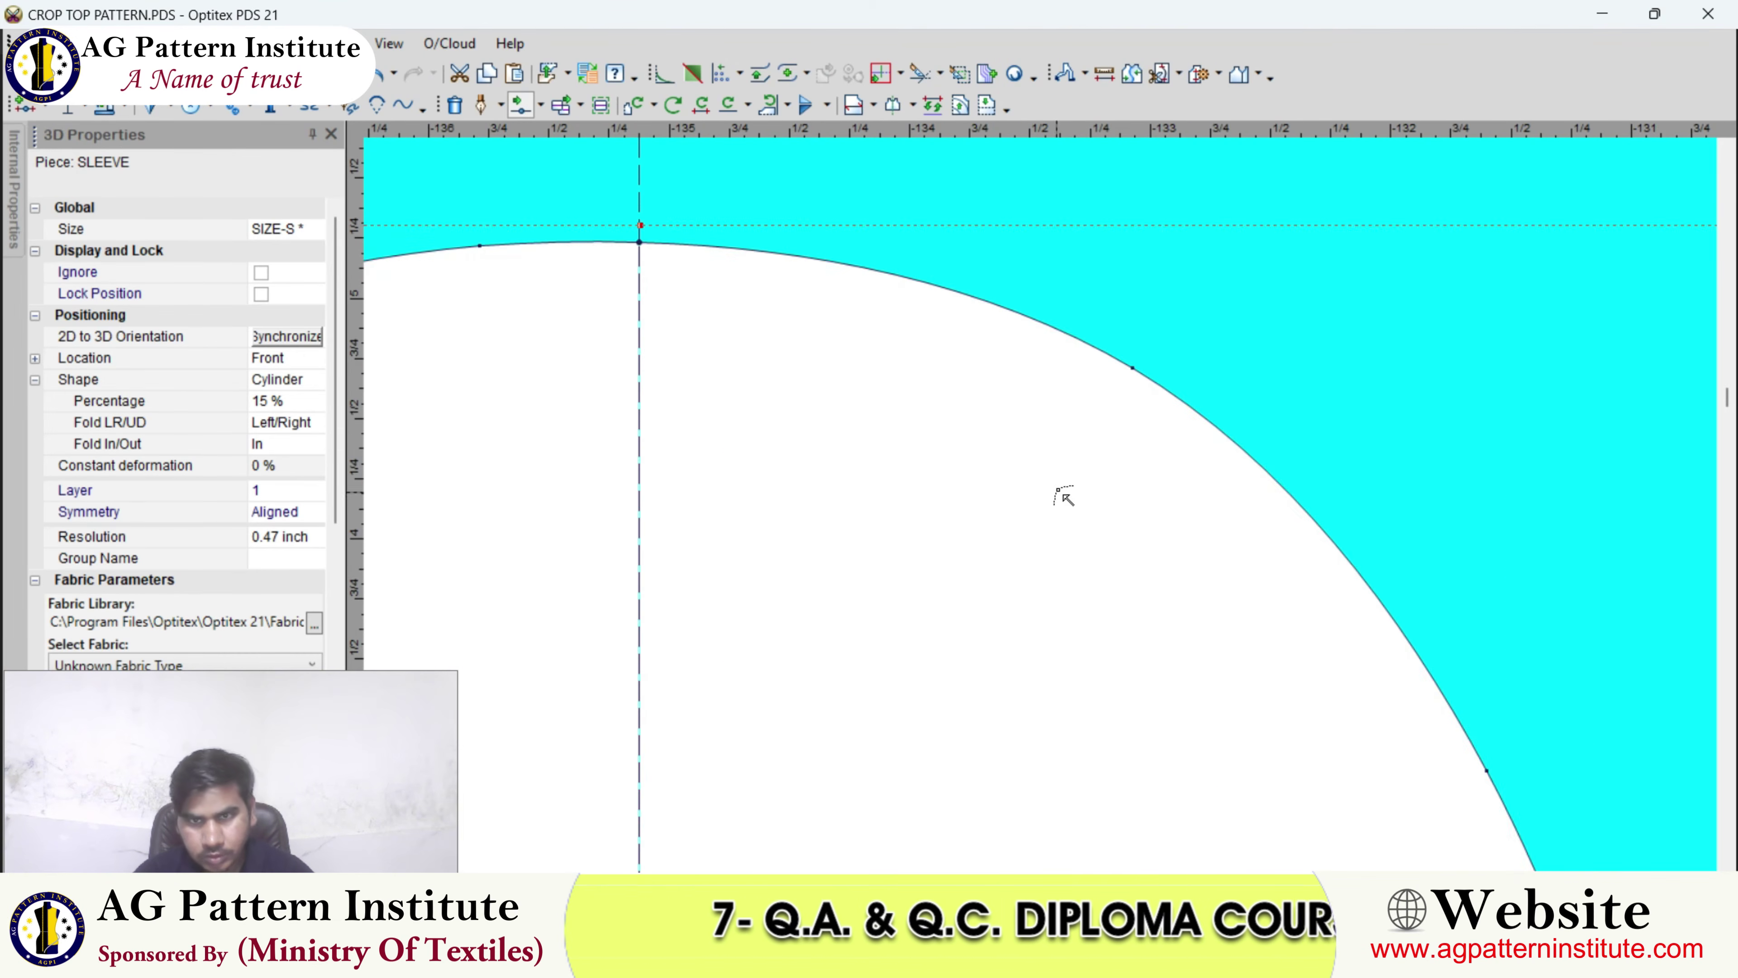
pyautogui.scroll(-4, 1143, 392)
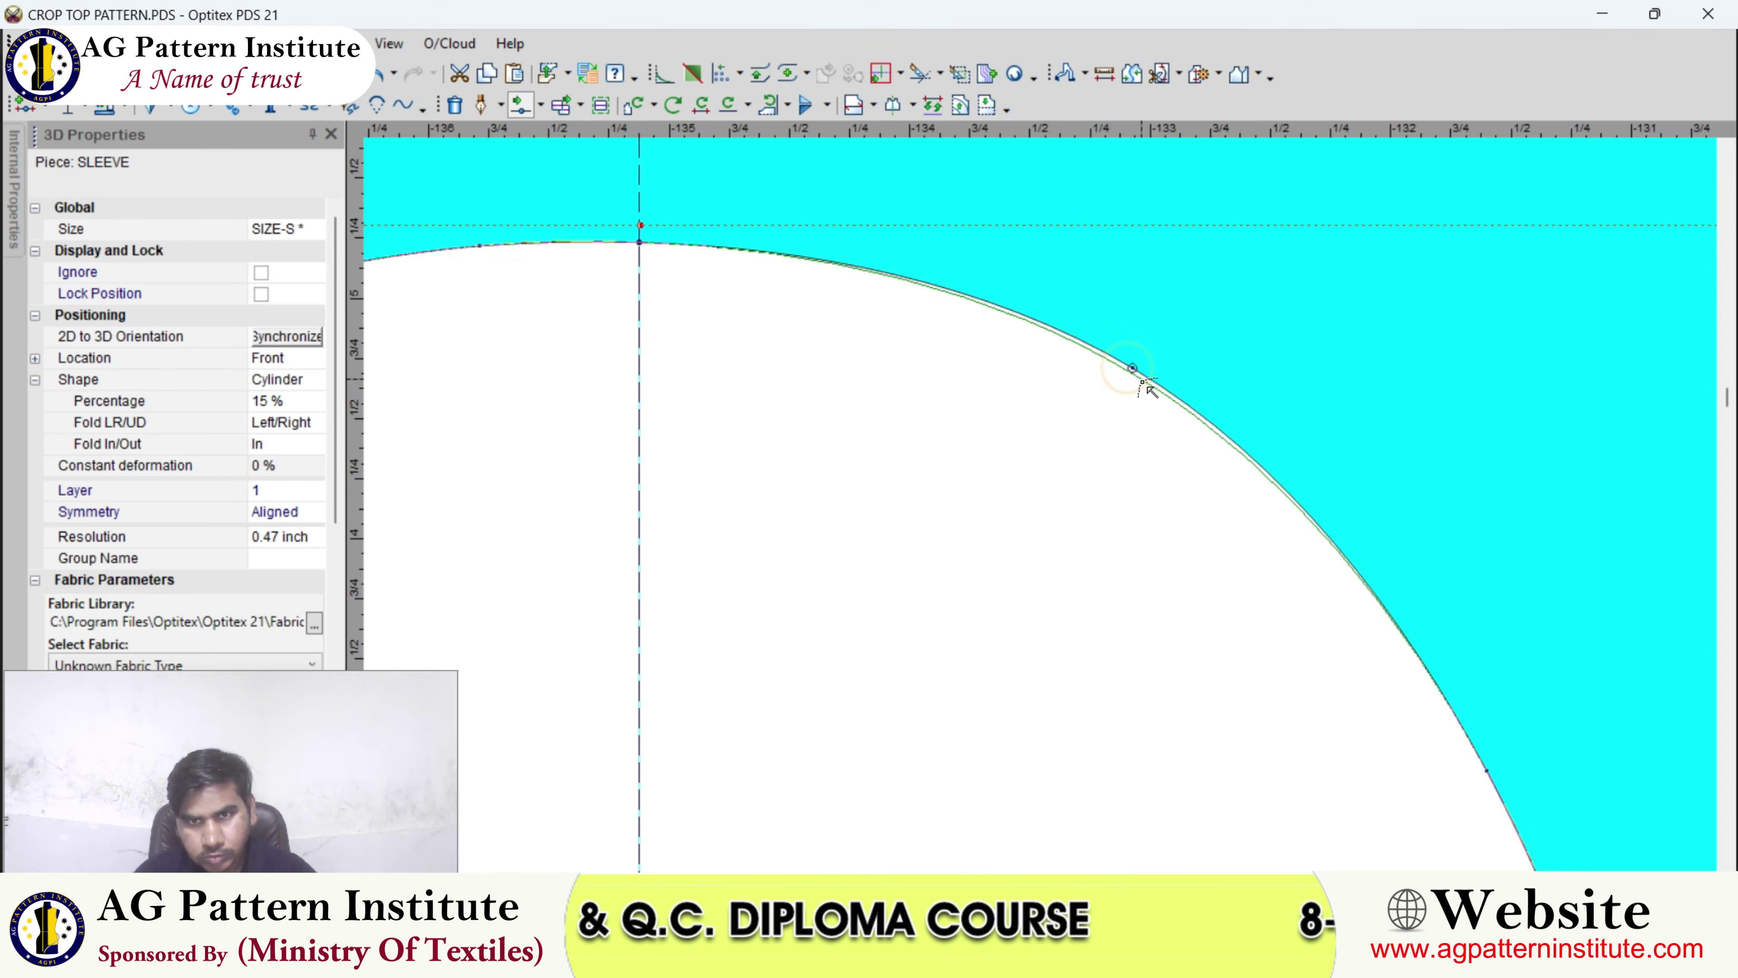
pyautogui.scroll(3, 1053, 588)
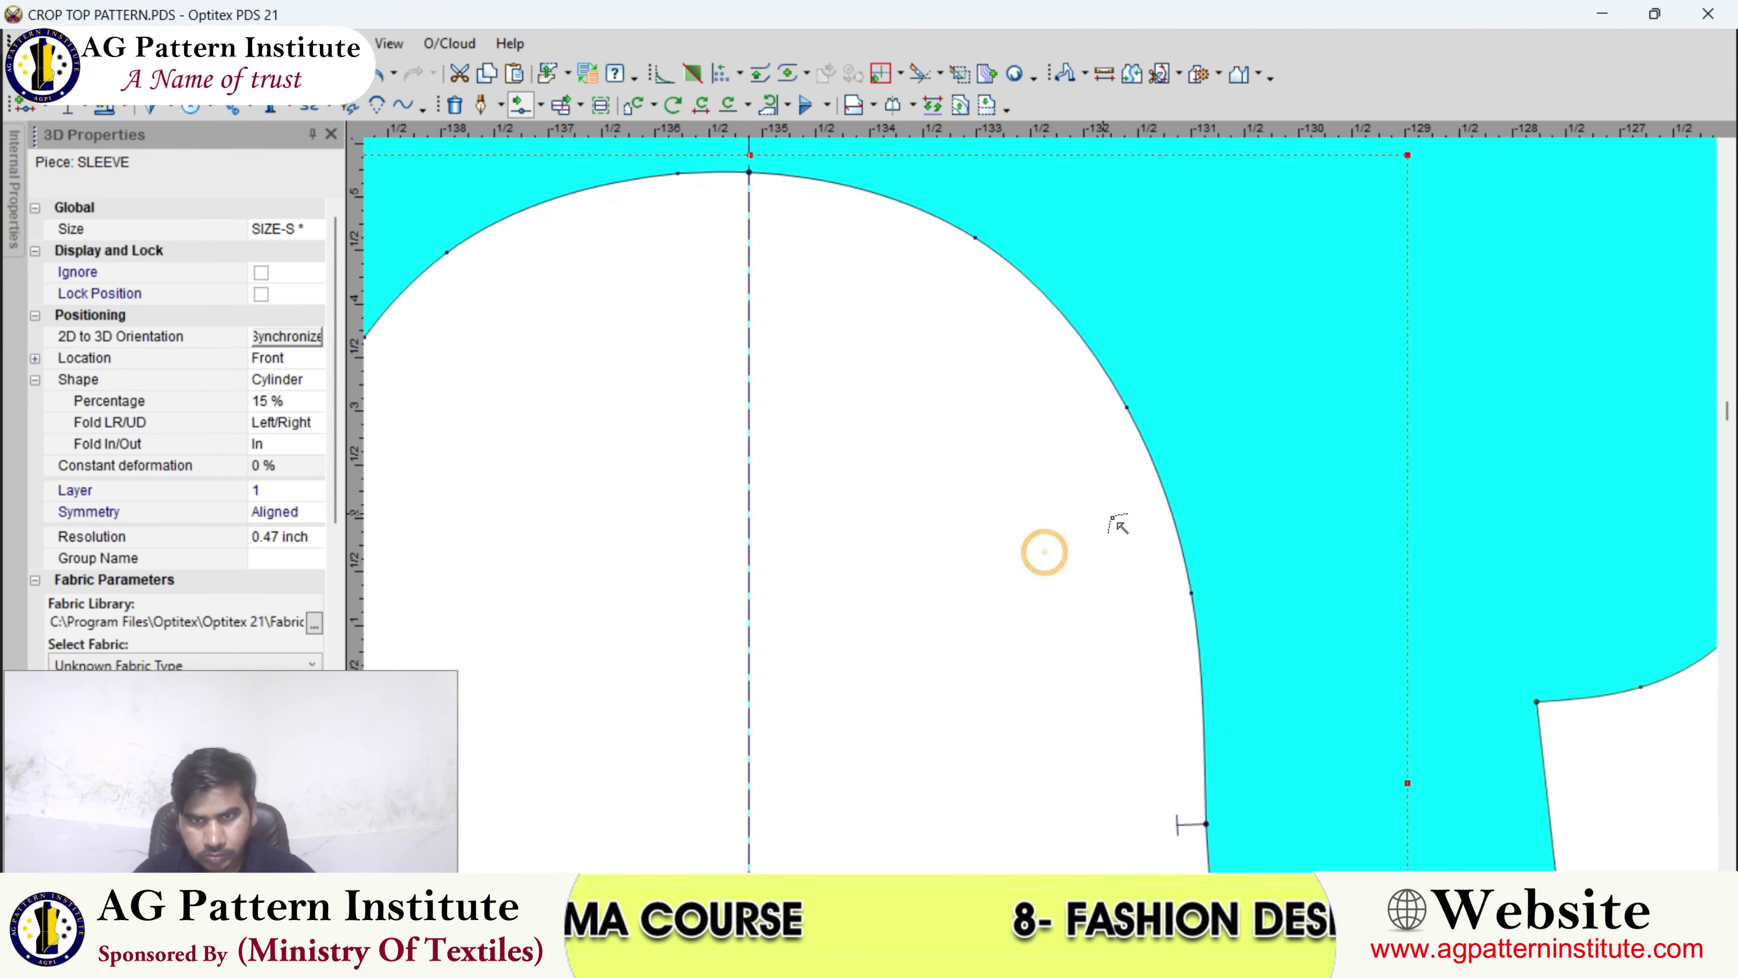
pyautogui.click(1031, 417)
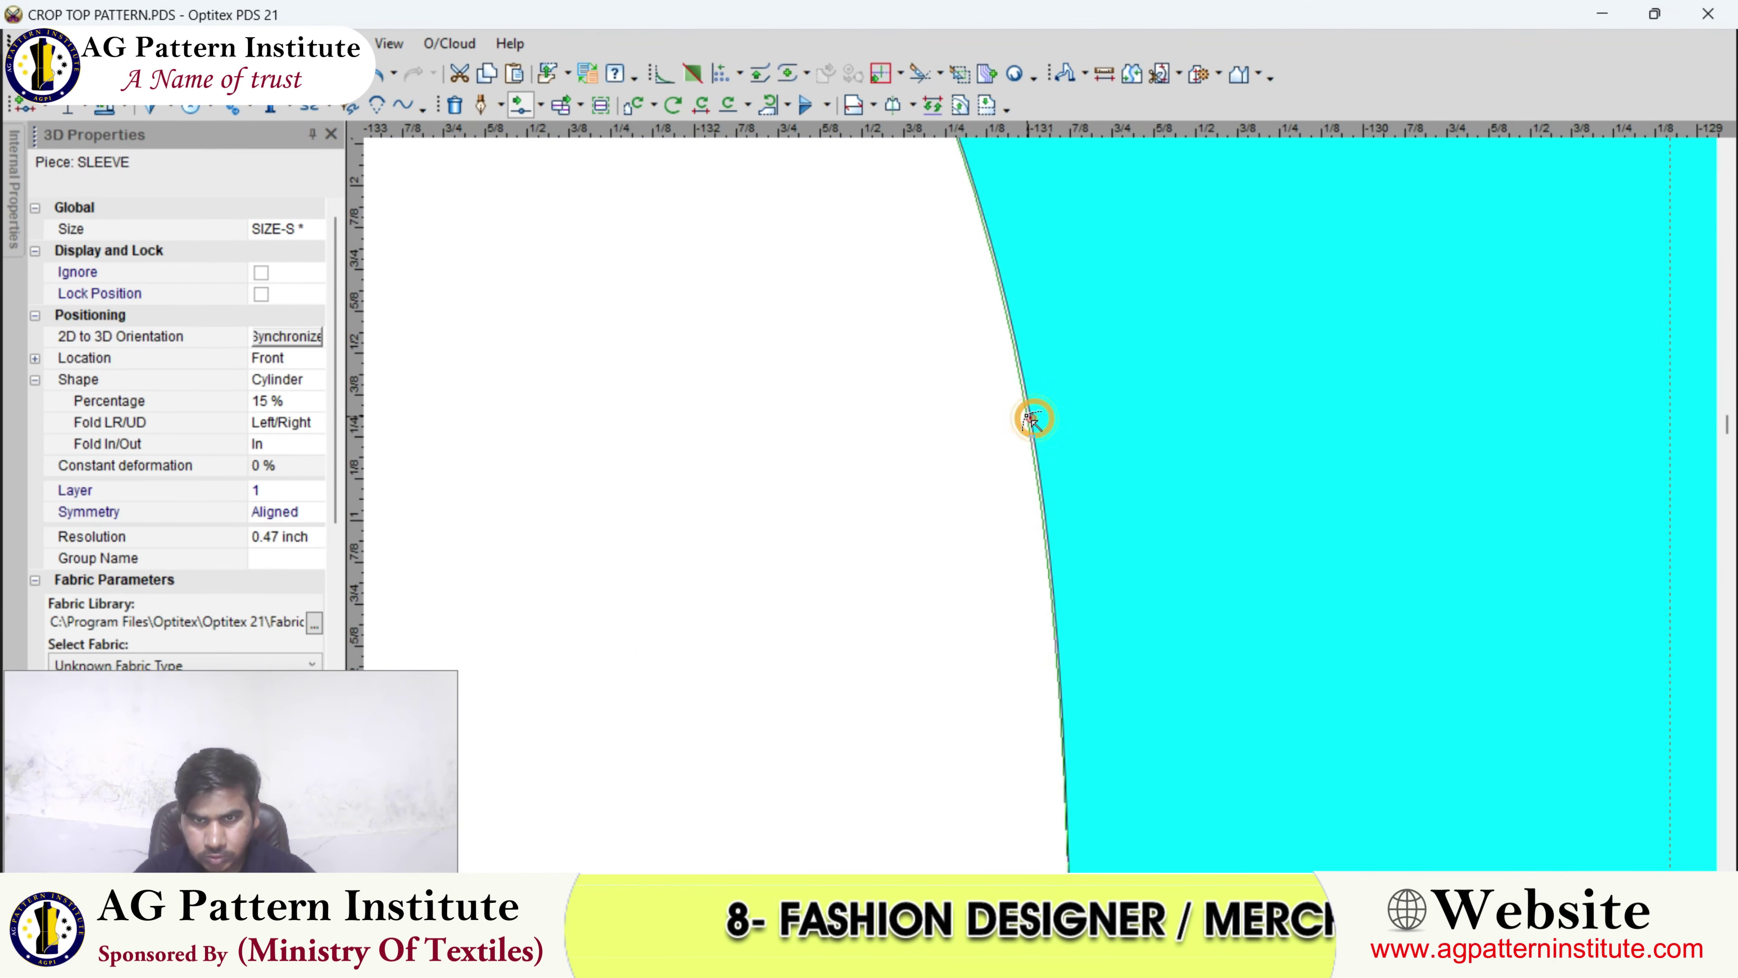
pyautogui.click(1020, 413)
pyautogui.press('Return')
pyautogui.scroll(-3, 1040, 506)
pyautogui.scroll(-4, 1040, 506)
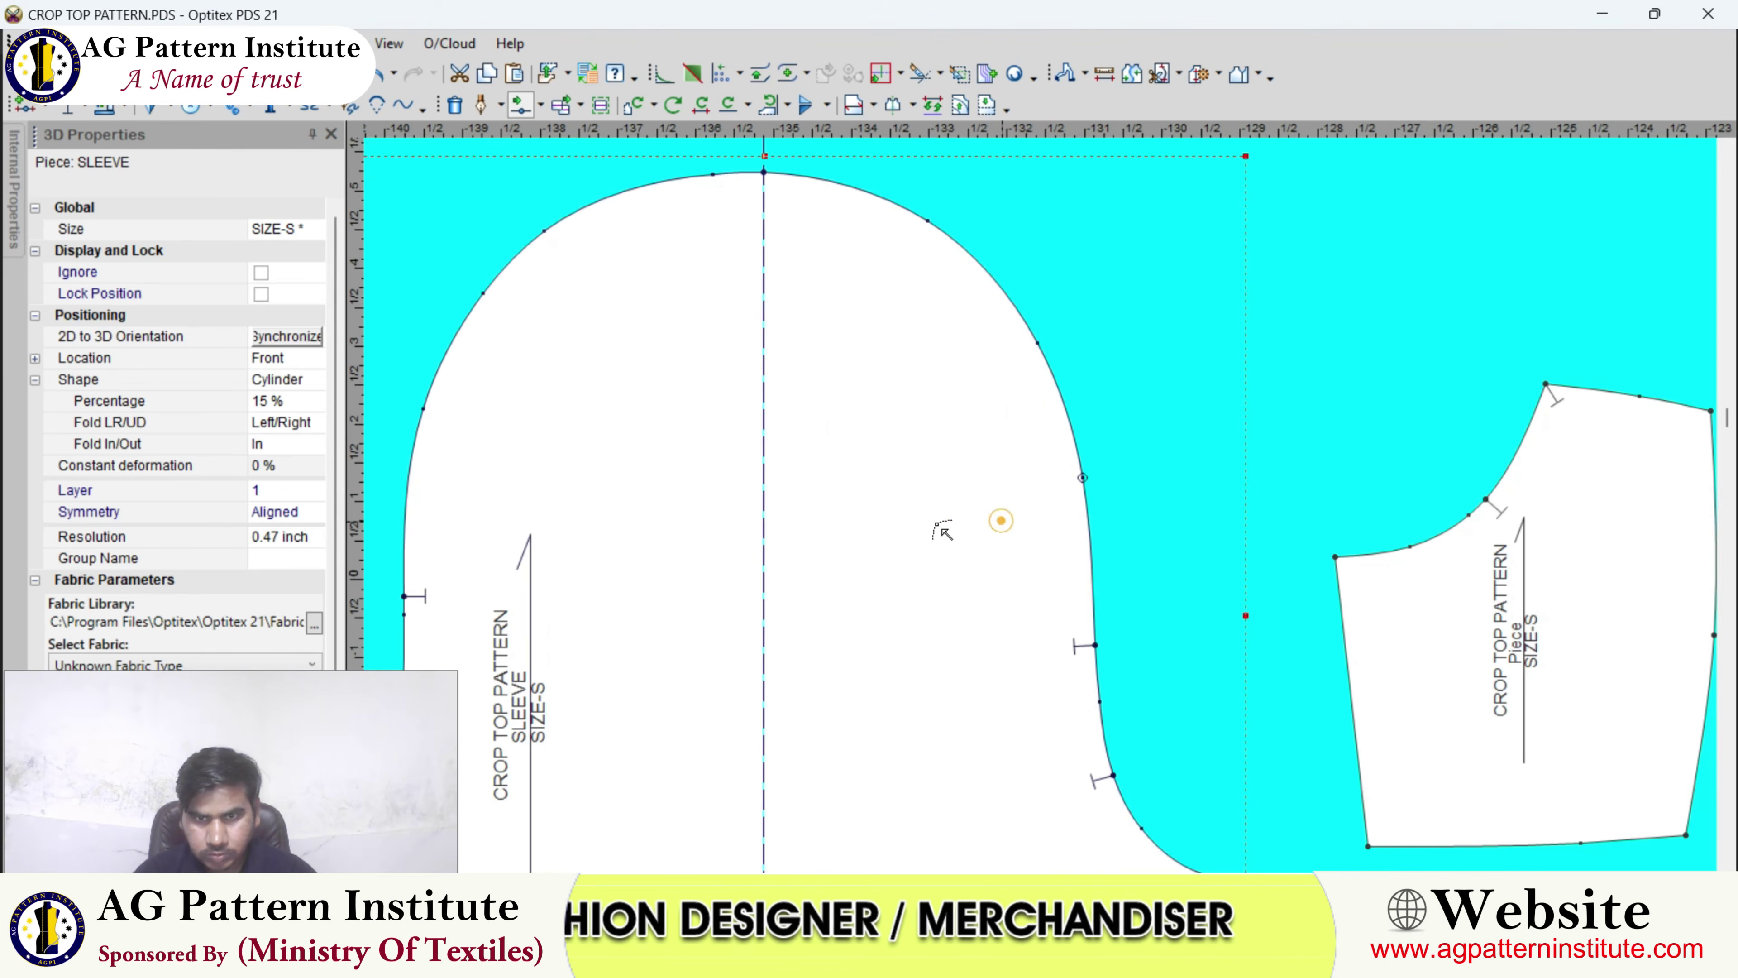
# - Delete the middle curve point on the upper left side of the sleeve cap
pyautogui.scroll(4, 876, 420)
pyautogui.scroll(-3, 1032, 497)
pyautogui.scroll(4, 955, 452)
pyautogui.press('Delete')
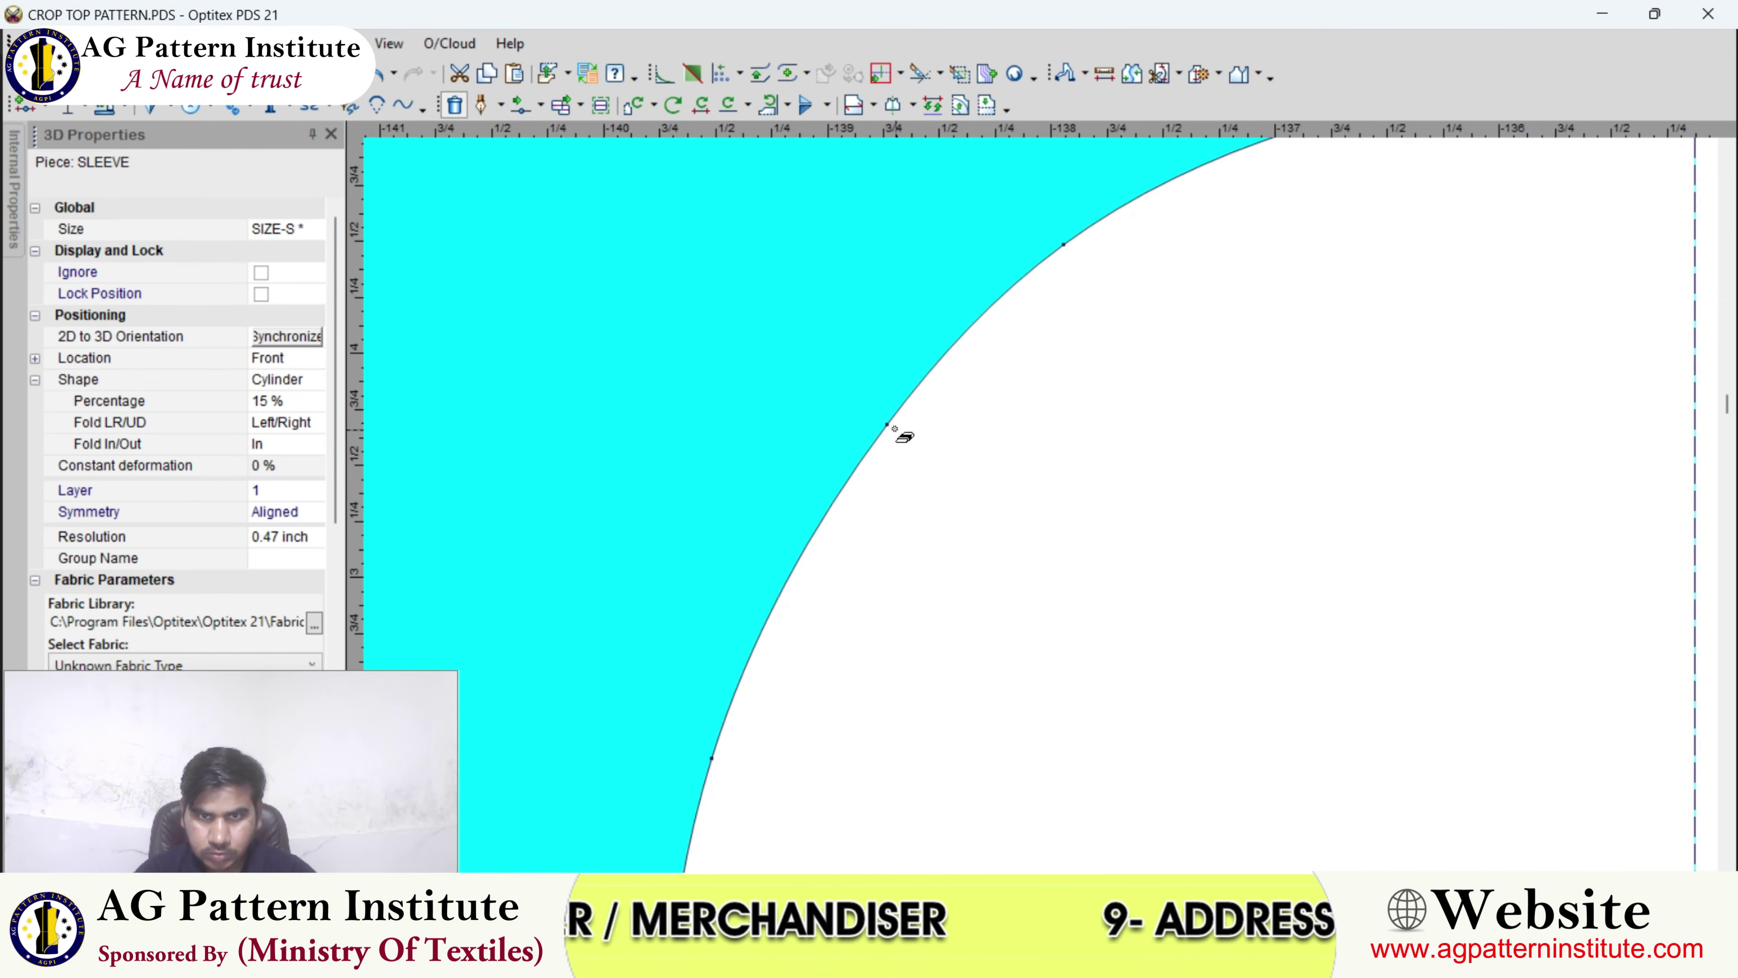
pyautogui.click(888, 425)
pyautogui.scroll(-4, 960, 354)
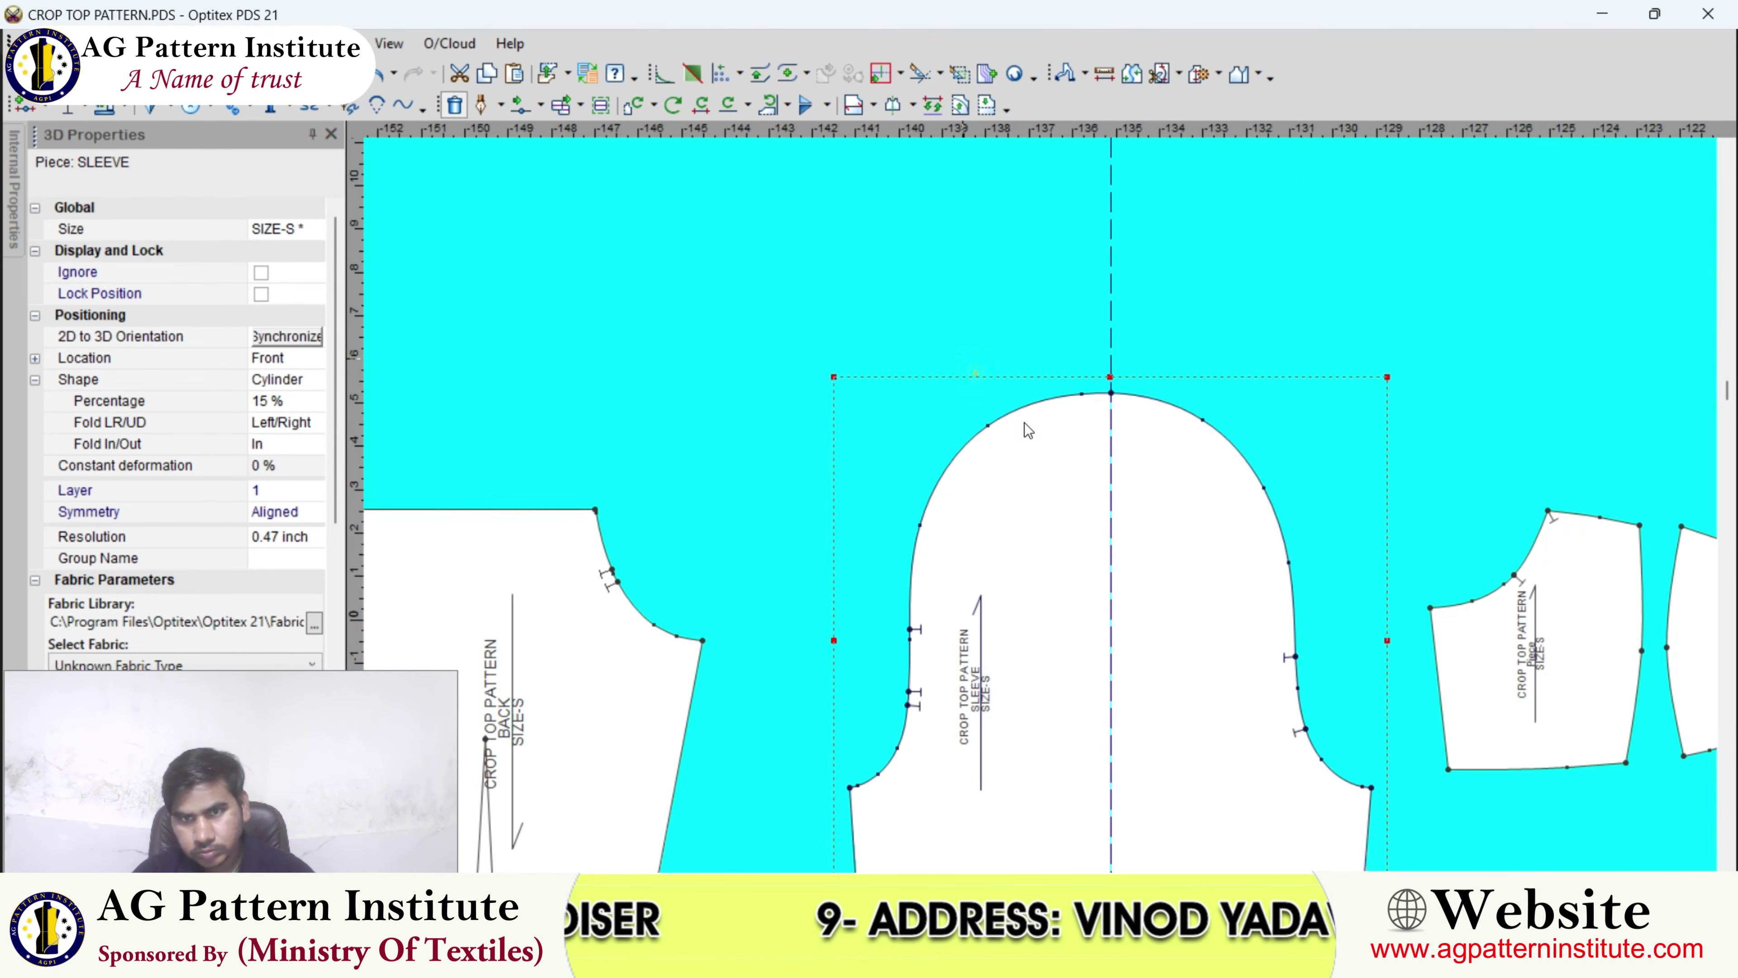
# - Round out the upper left side of the sleeve cap by moving two of its curve points slightly outward
pyautogui.scroll(2, 1040, 507)
pyautogui.scroll(3, 1010, 510)
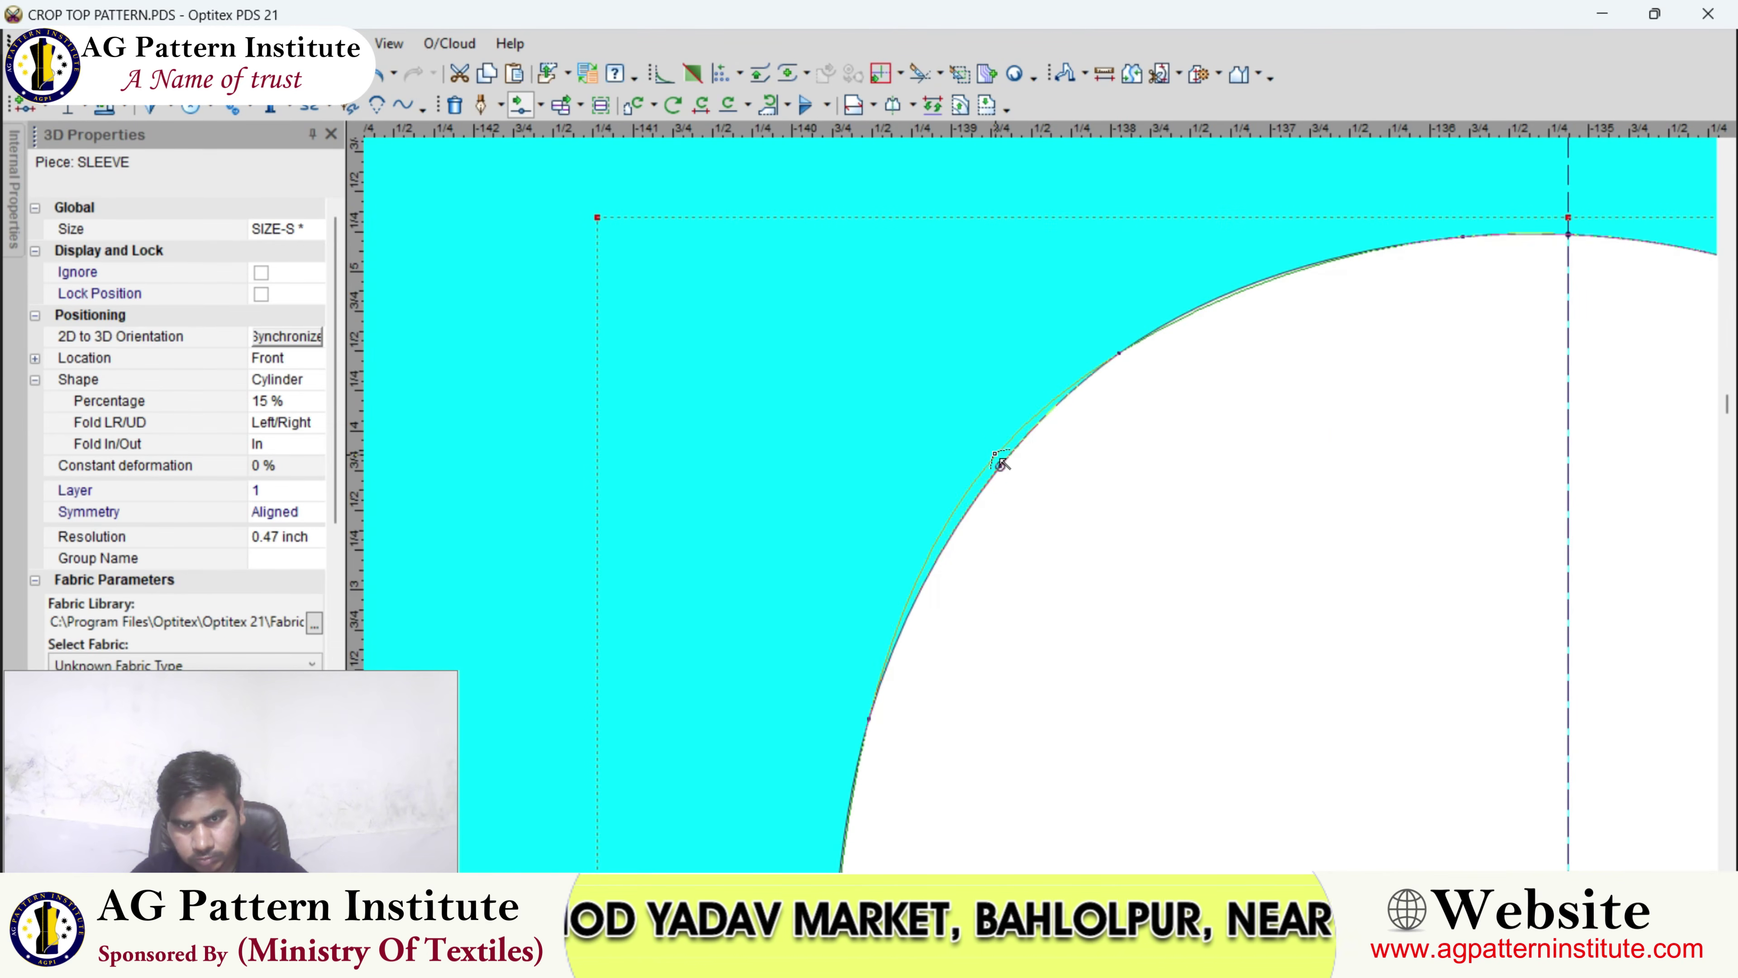
pyautogui.click(996, 454)
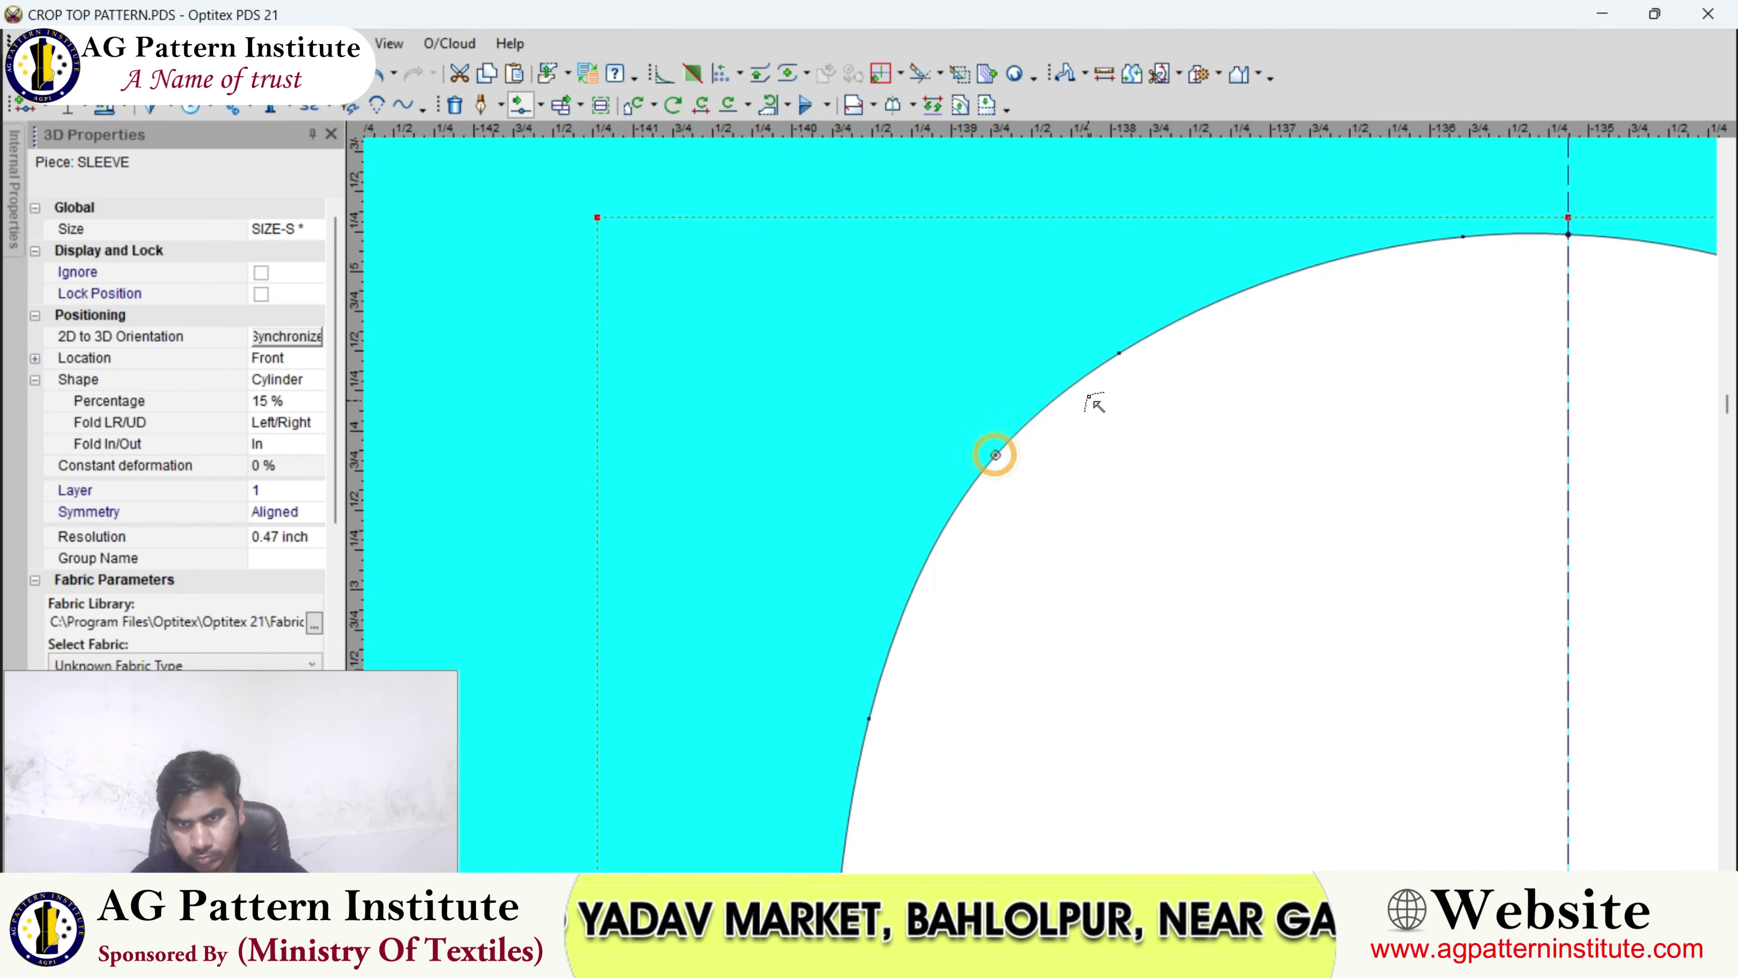
pyautogui.click(1116, 348)
pyautogui.press('Return')
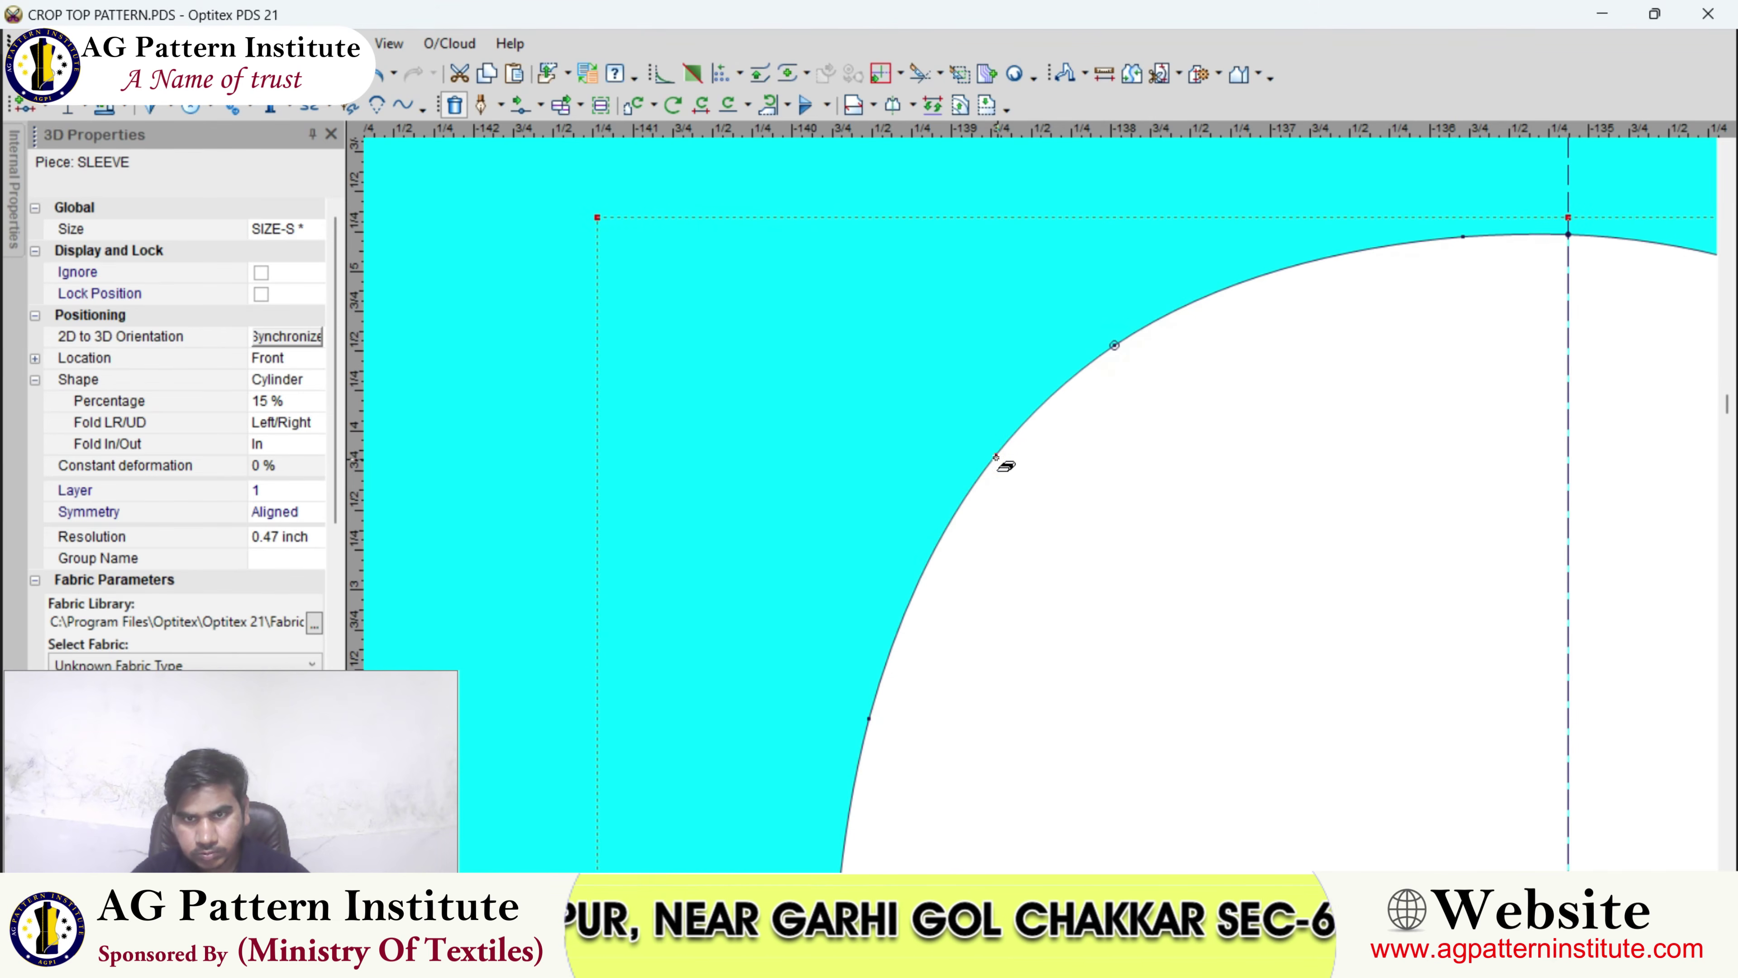
# - Try deleting the lower of the two adjusted points on the left of the sleeve cap, and undo the deletion
pyautogui.click(996, 458)
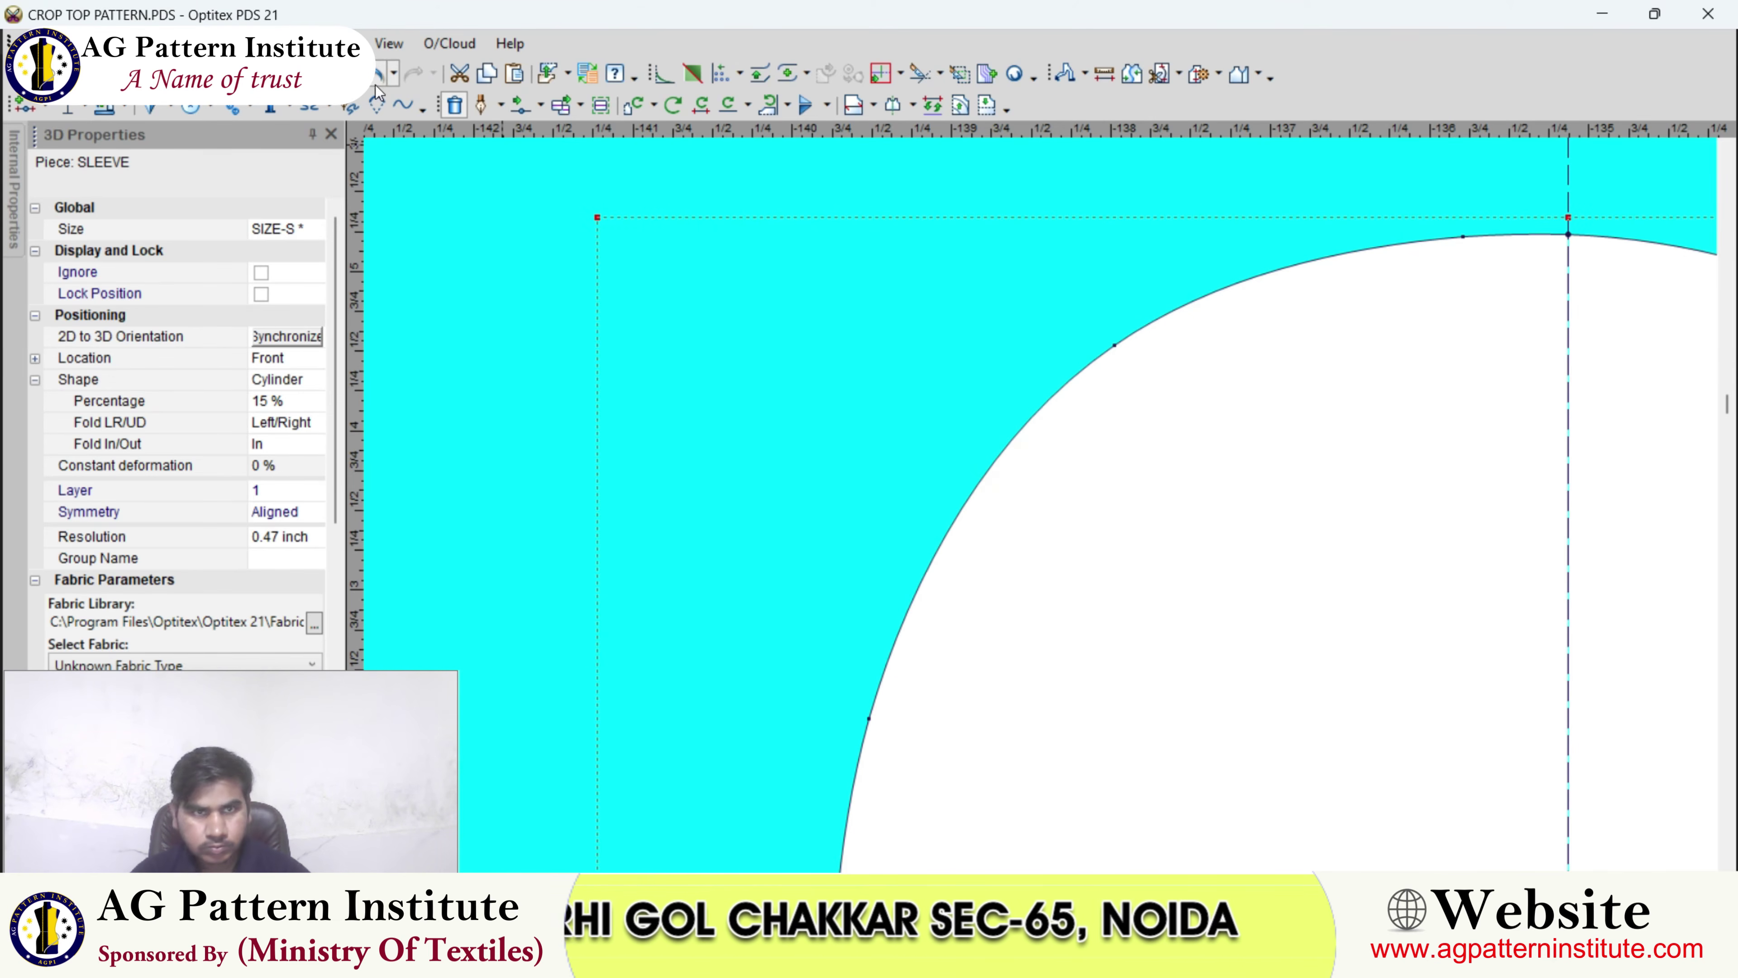
pyautogui.scroll(-7, 1044, 512)
pyautogui.rightClick(946, 309)
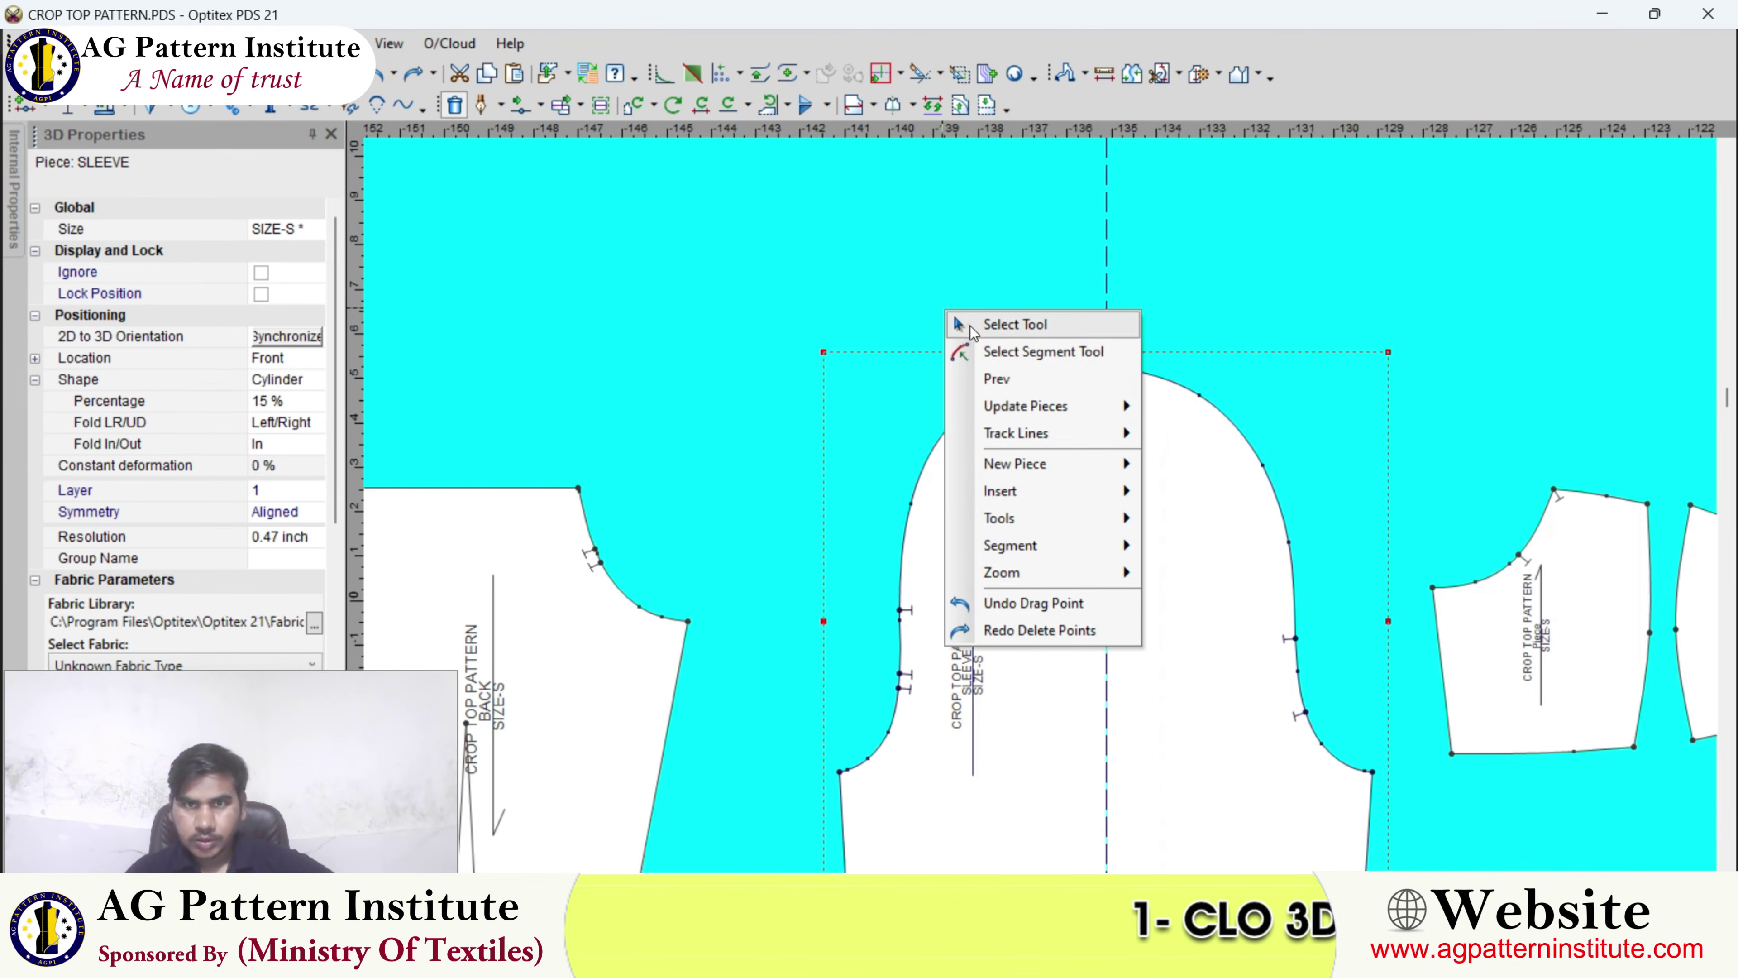
pyautogui.click(968, 324)
# - Measure the sleeve cap curve from the upper notch on the back side to the upper notch on the front side
pyautogui.click(1104, 75)
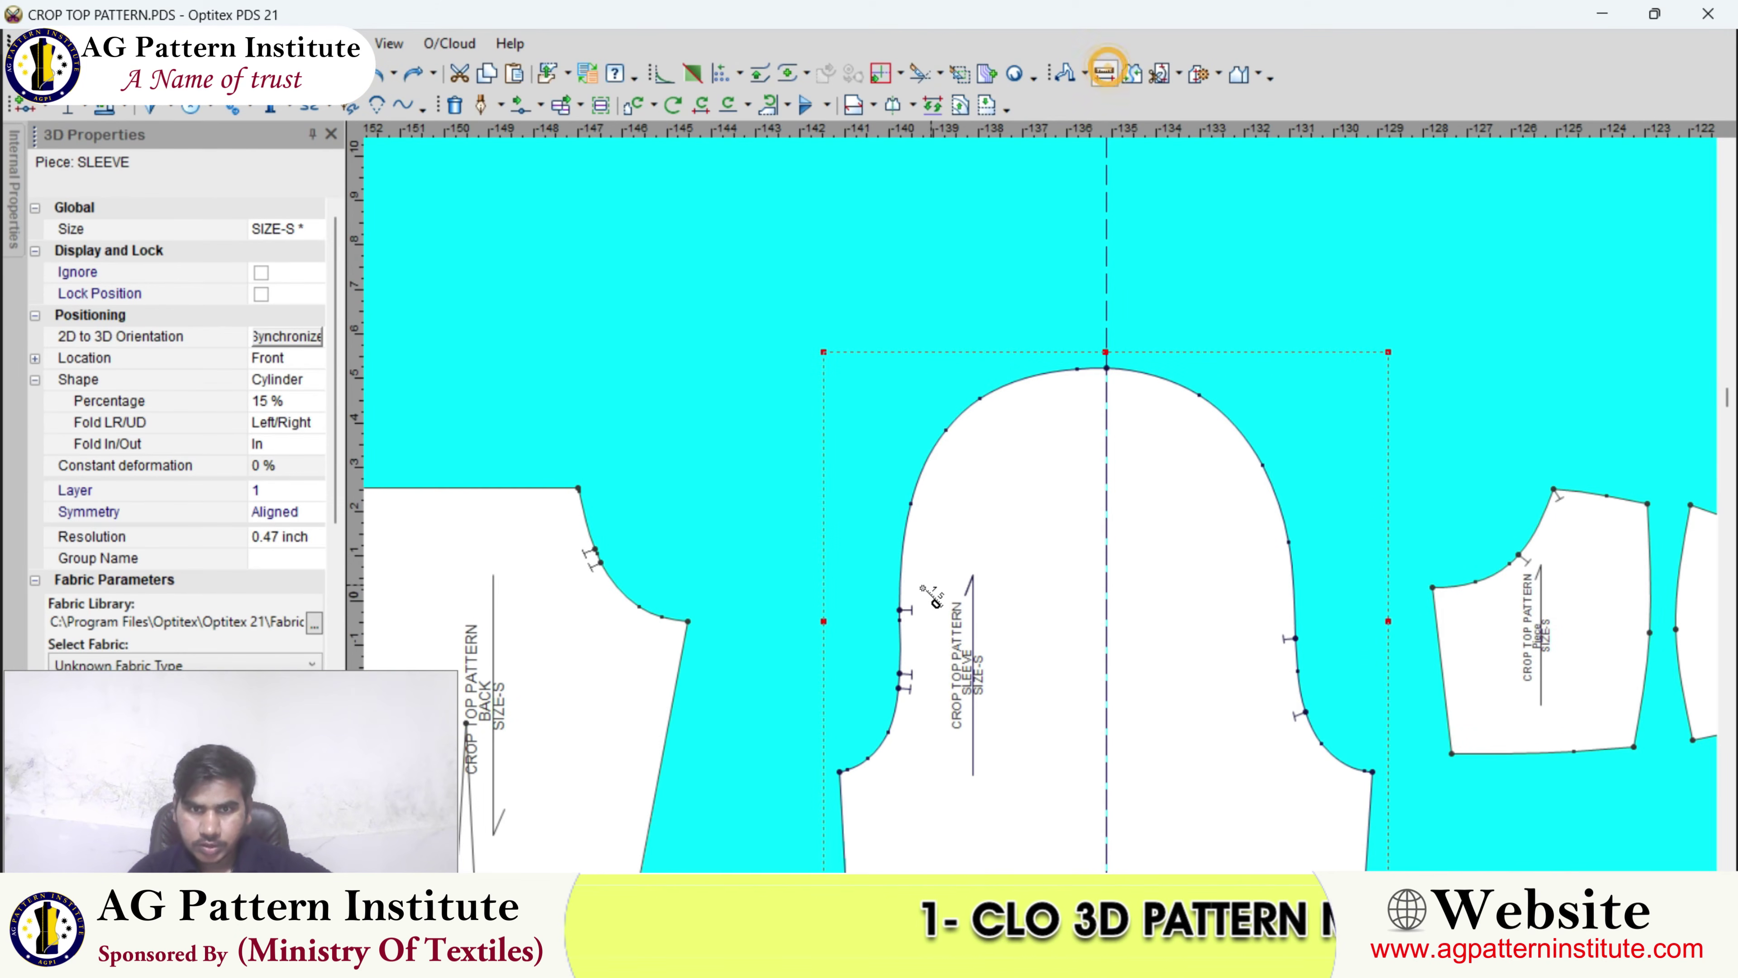
pyautogui.click(900, 609)
pyautogui.click(1295, 637)
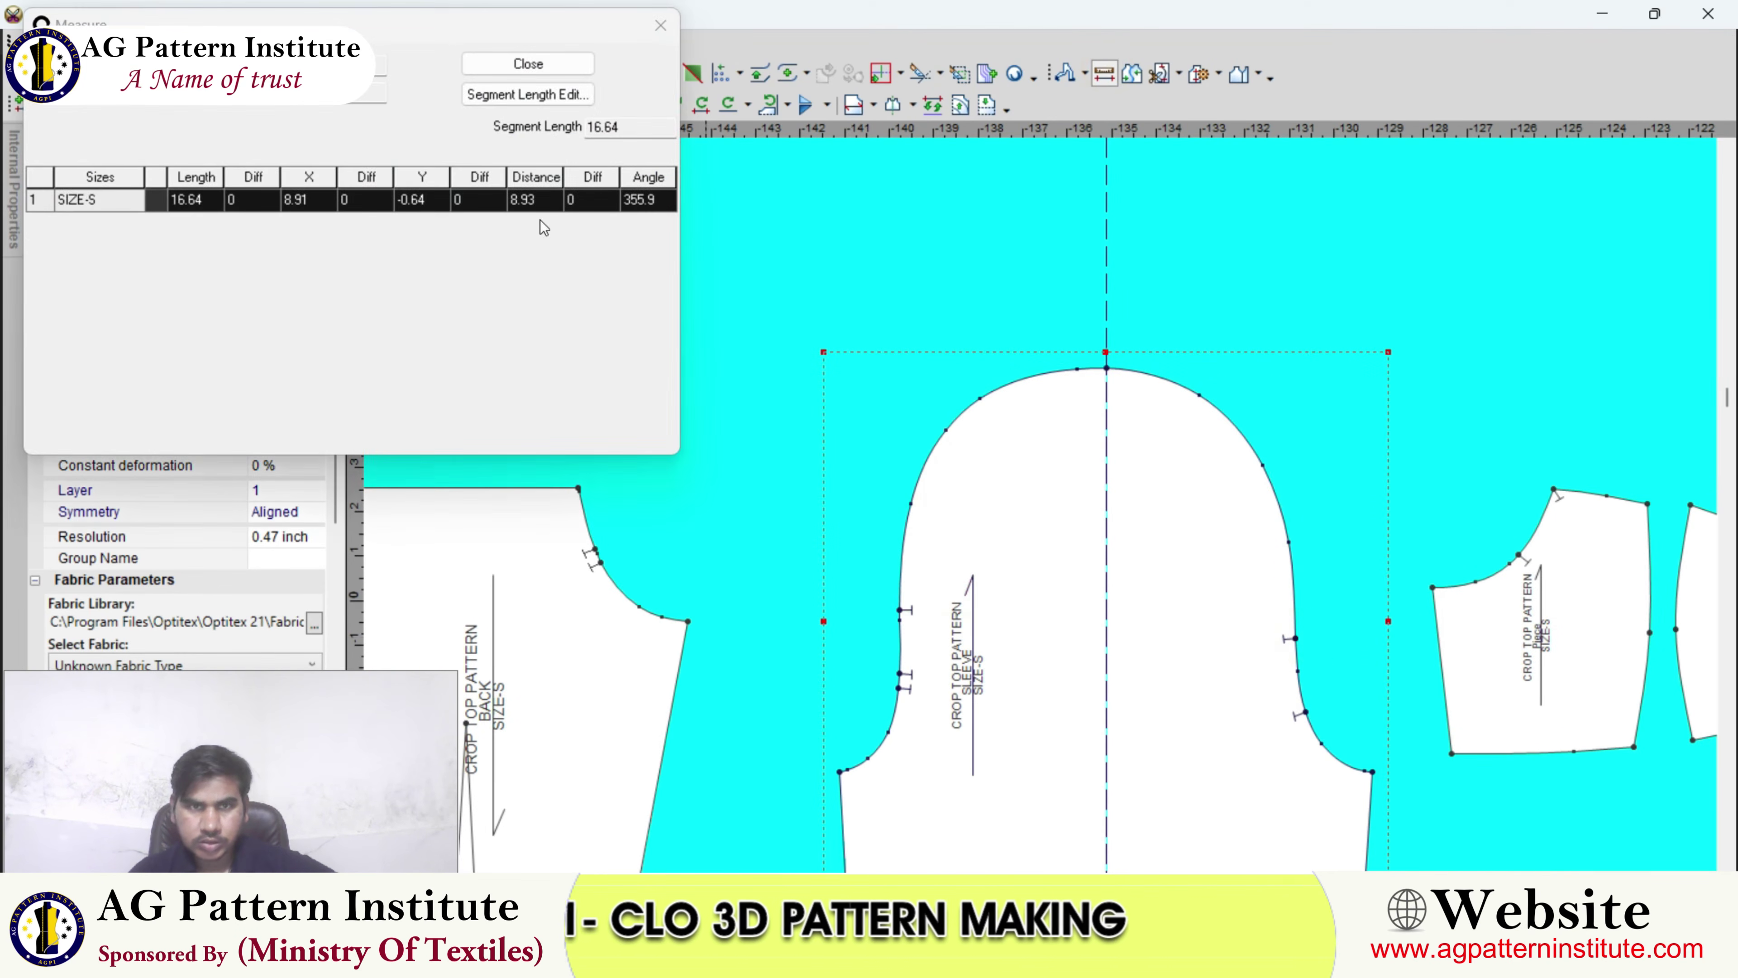
pyautogui.click(661, 25)
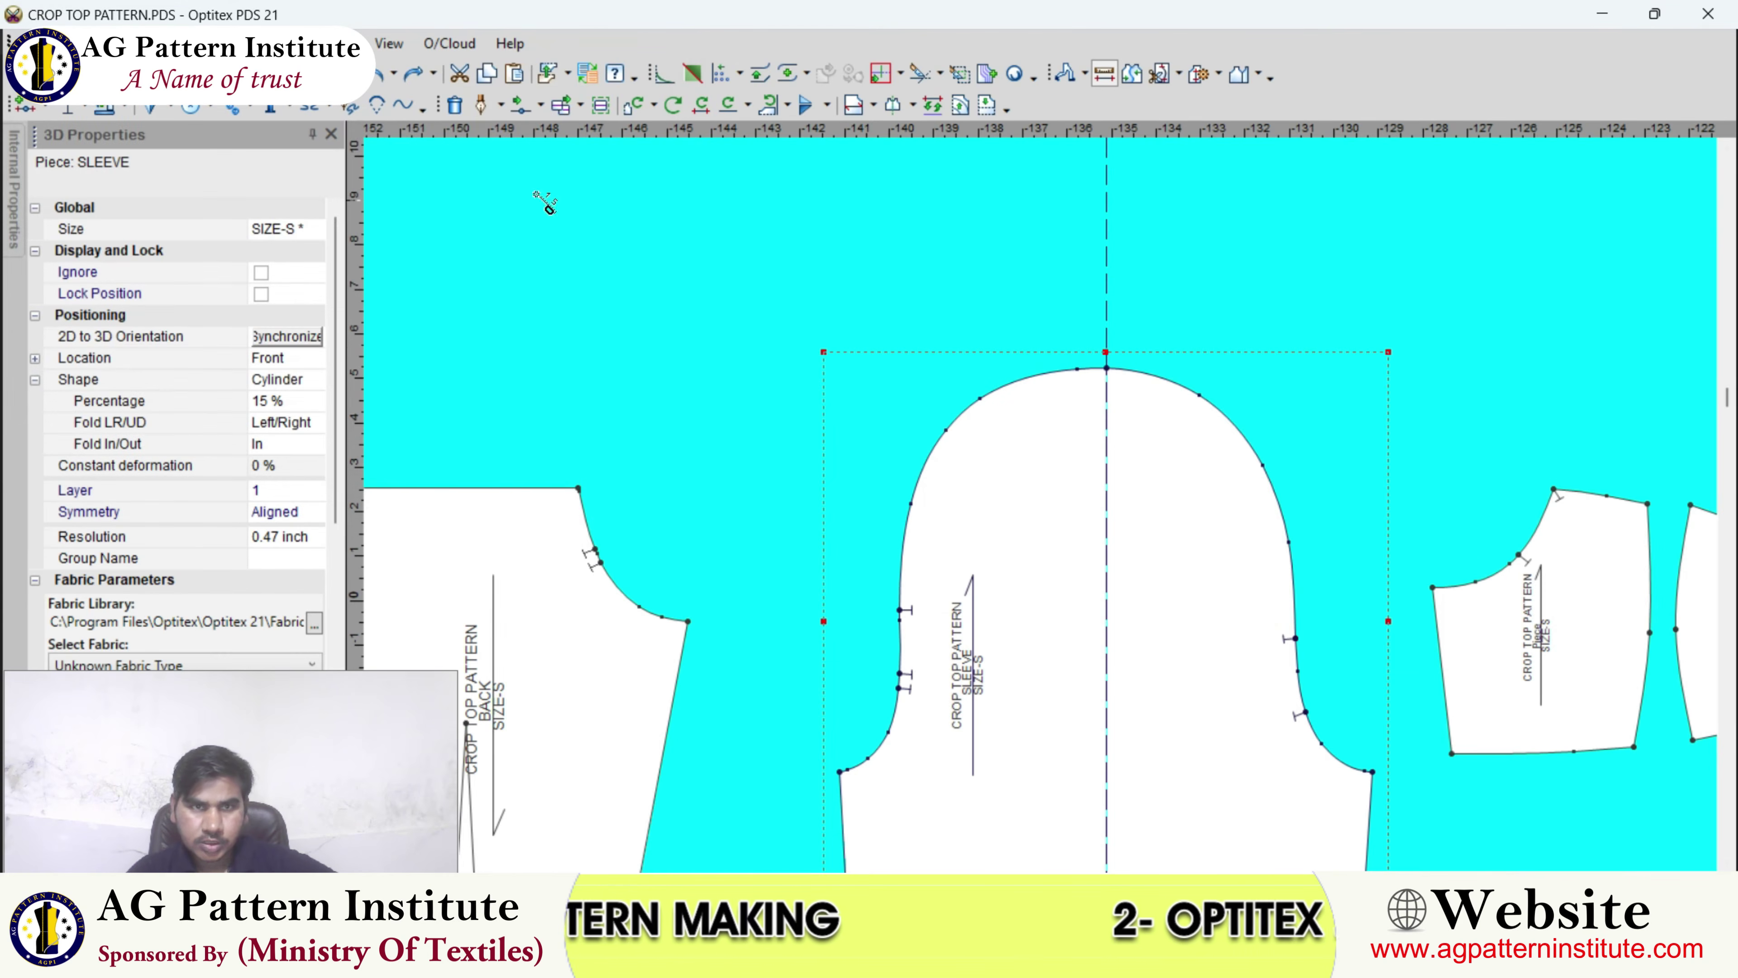
# - Draw an internal line across the sleeve between the upper back and front notches, with its end at X 8.02 and Y -0.56
pyautogui.click(483, 106)
pyautogui.scroll(2, 808, 370)
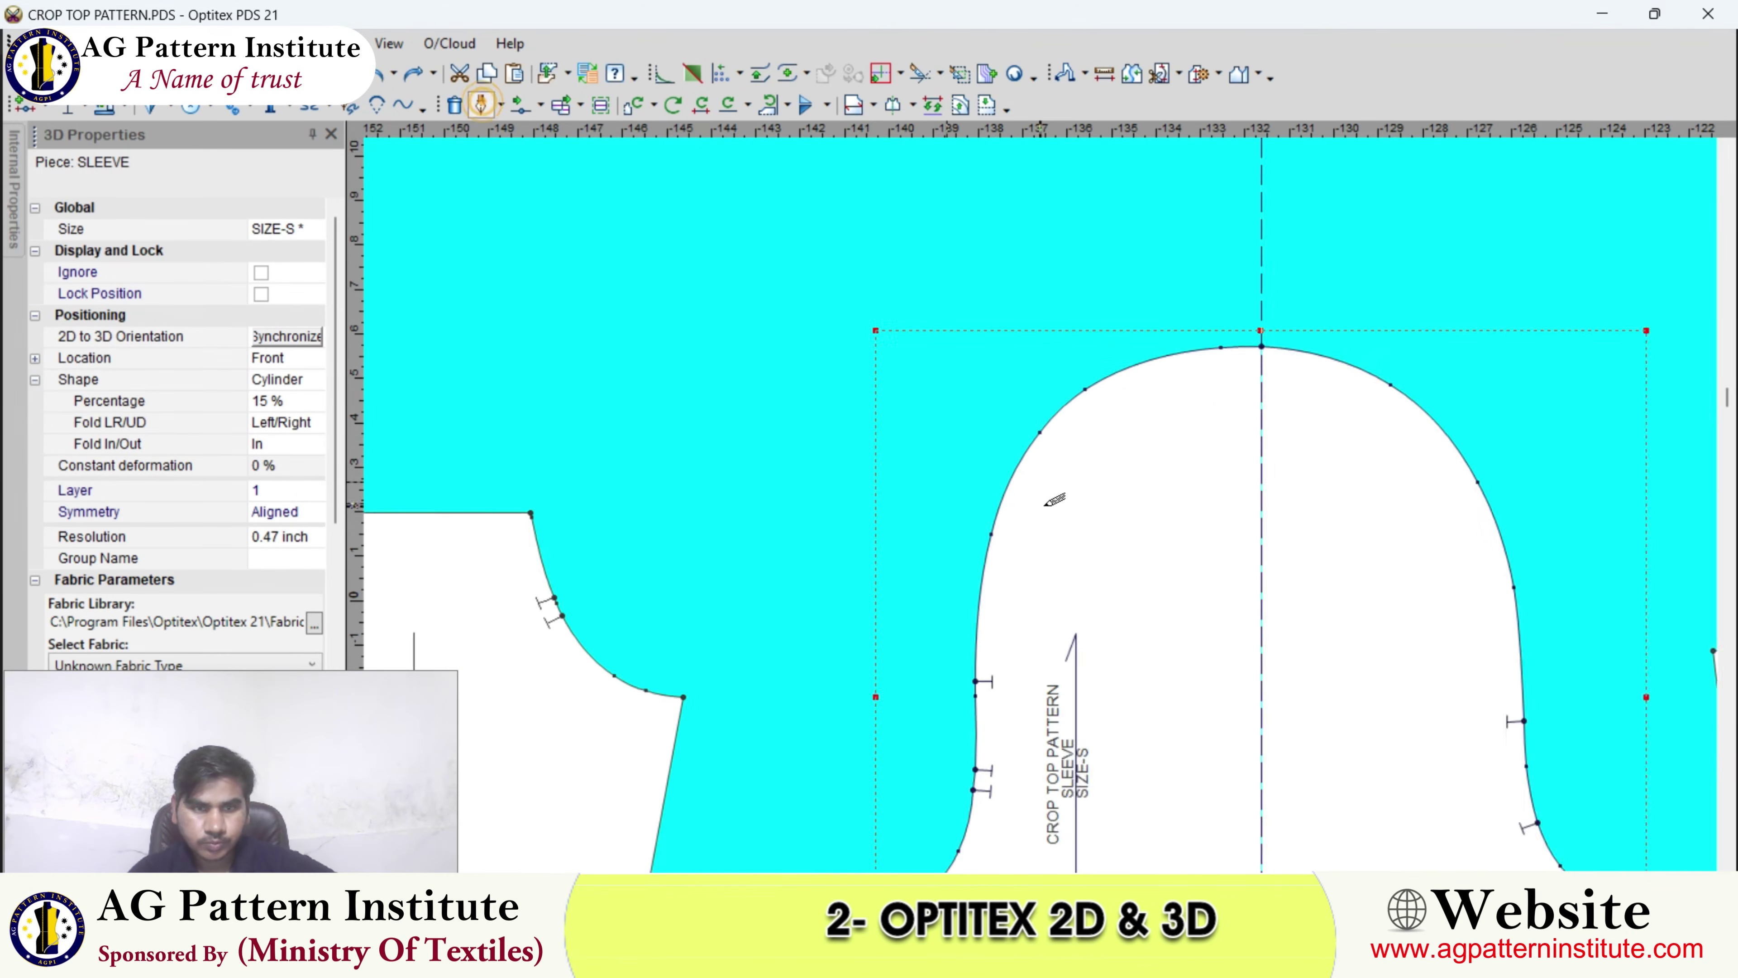
pyautogui.click(995, 693)
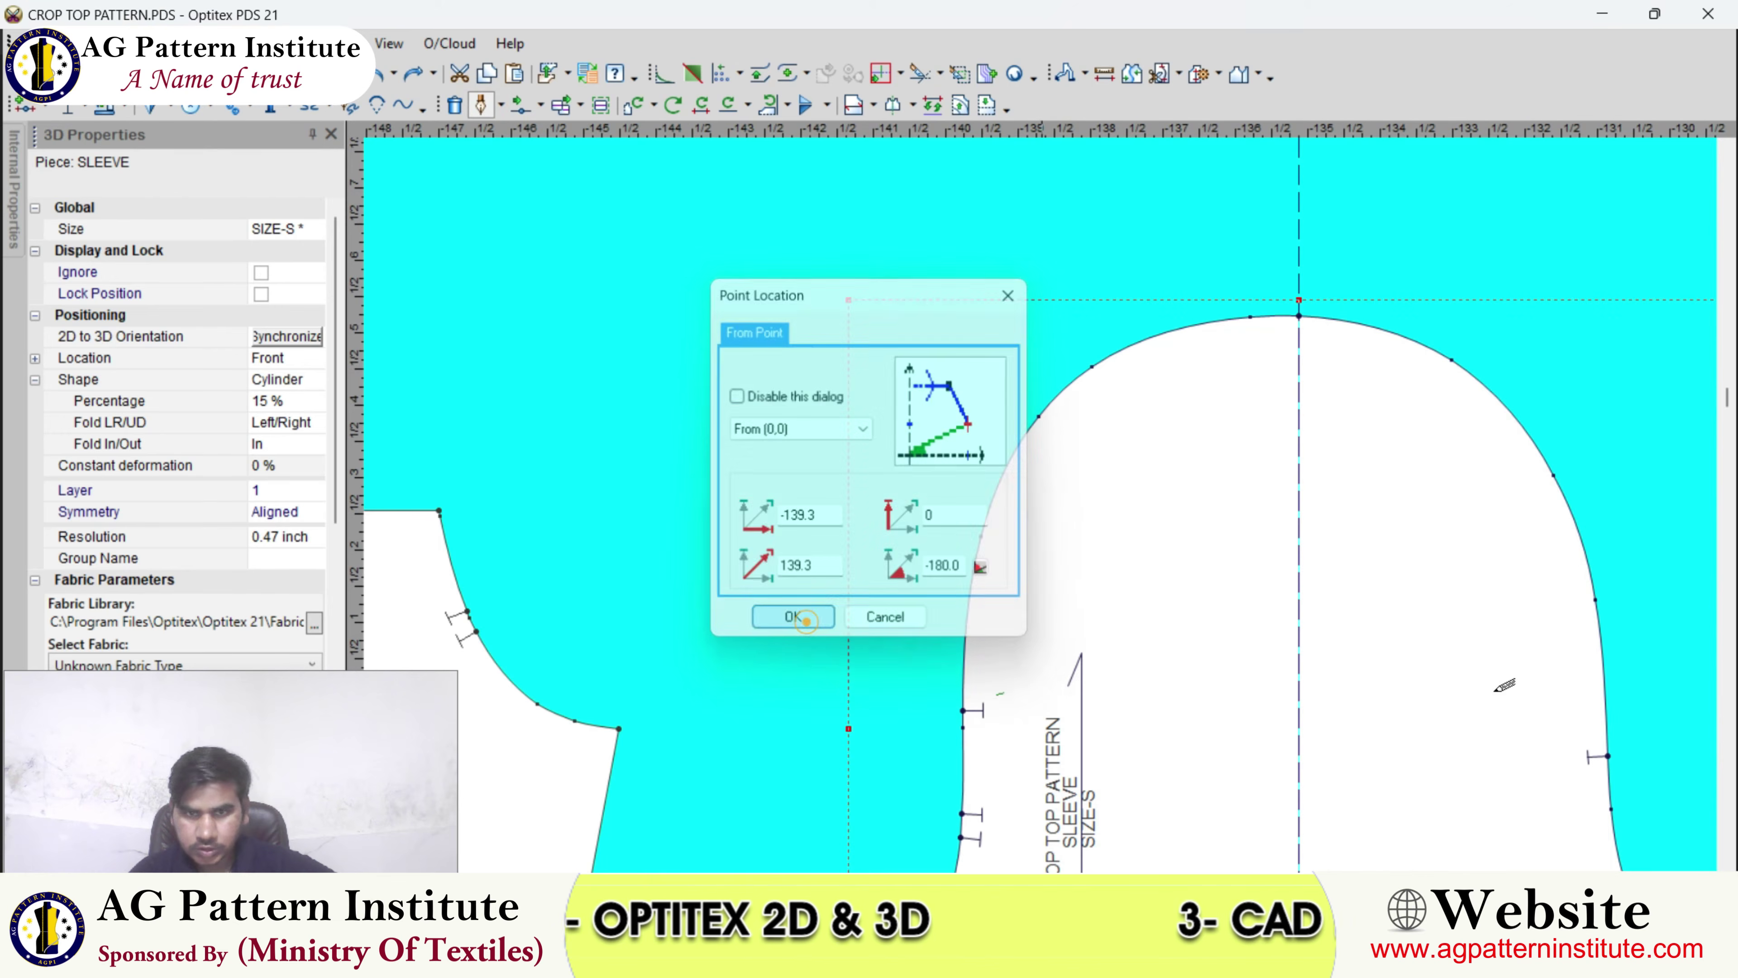
pyautogui.click(806, 622)
pyautogui.click(1575, 735)
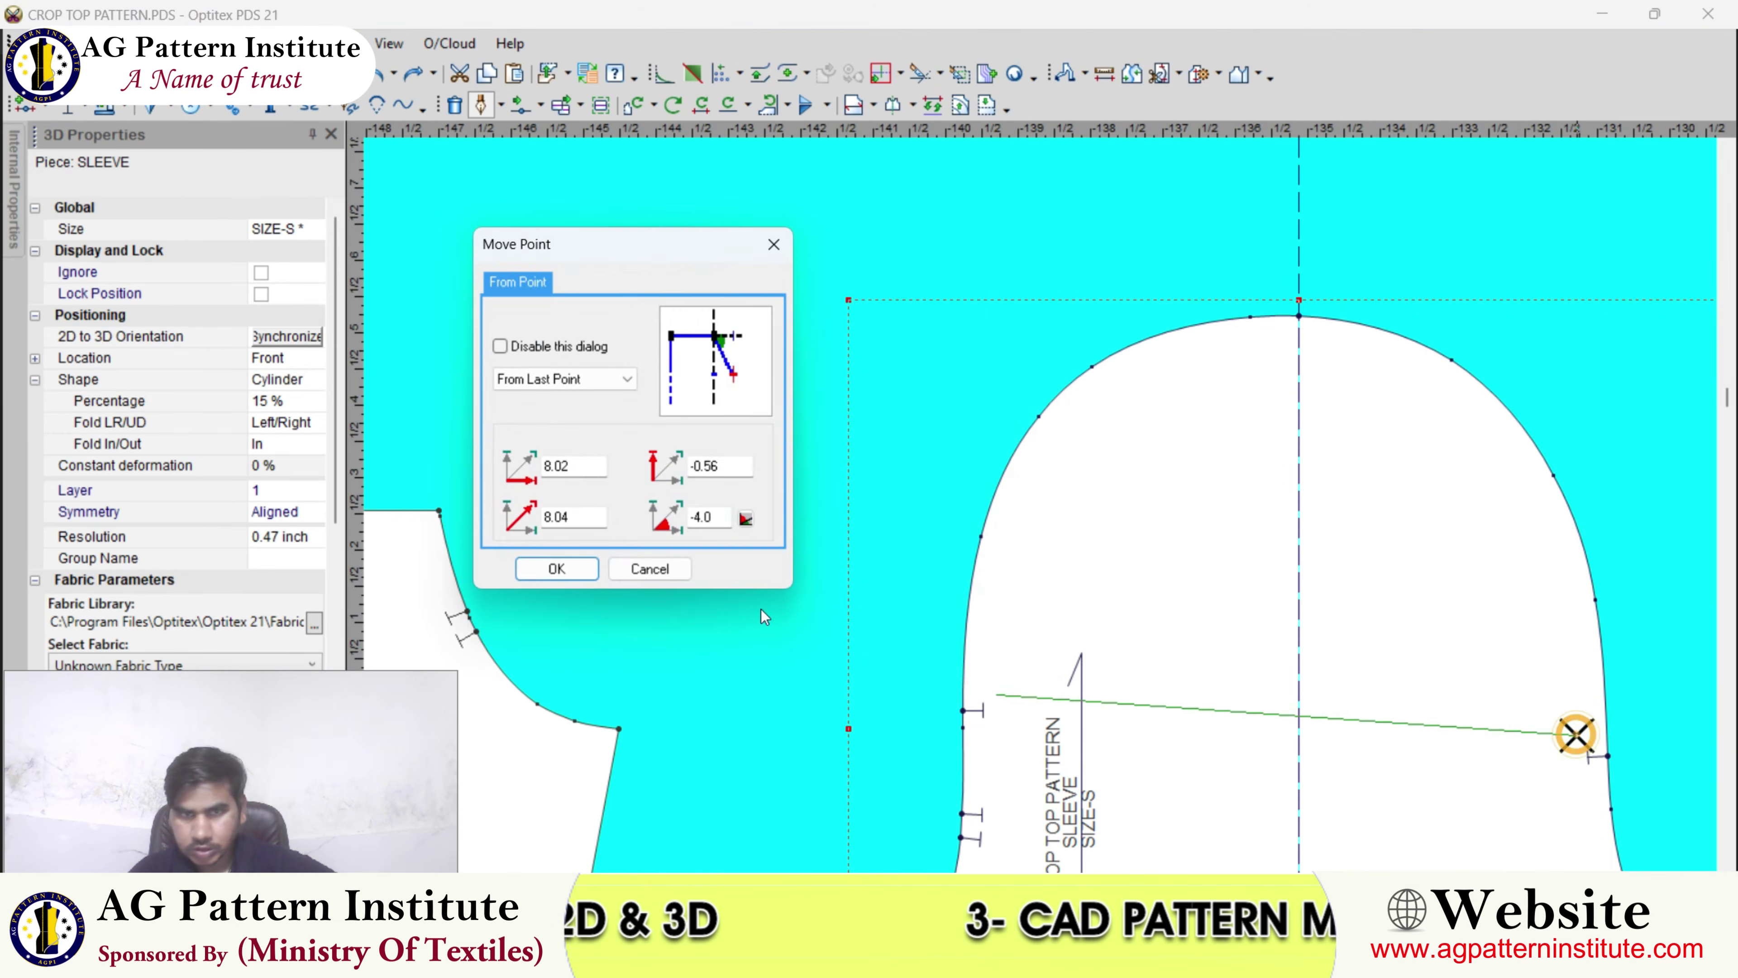
pyautogui.click(560, 565)
pyautogui.rightClick(1370, 720)
pyautogui.click(1408, 539)
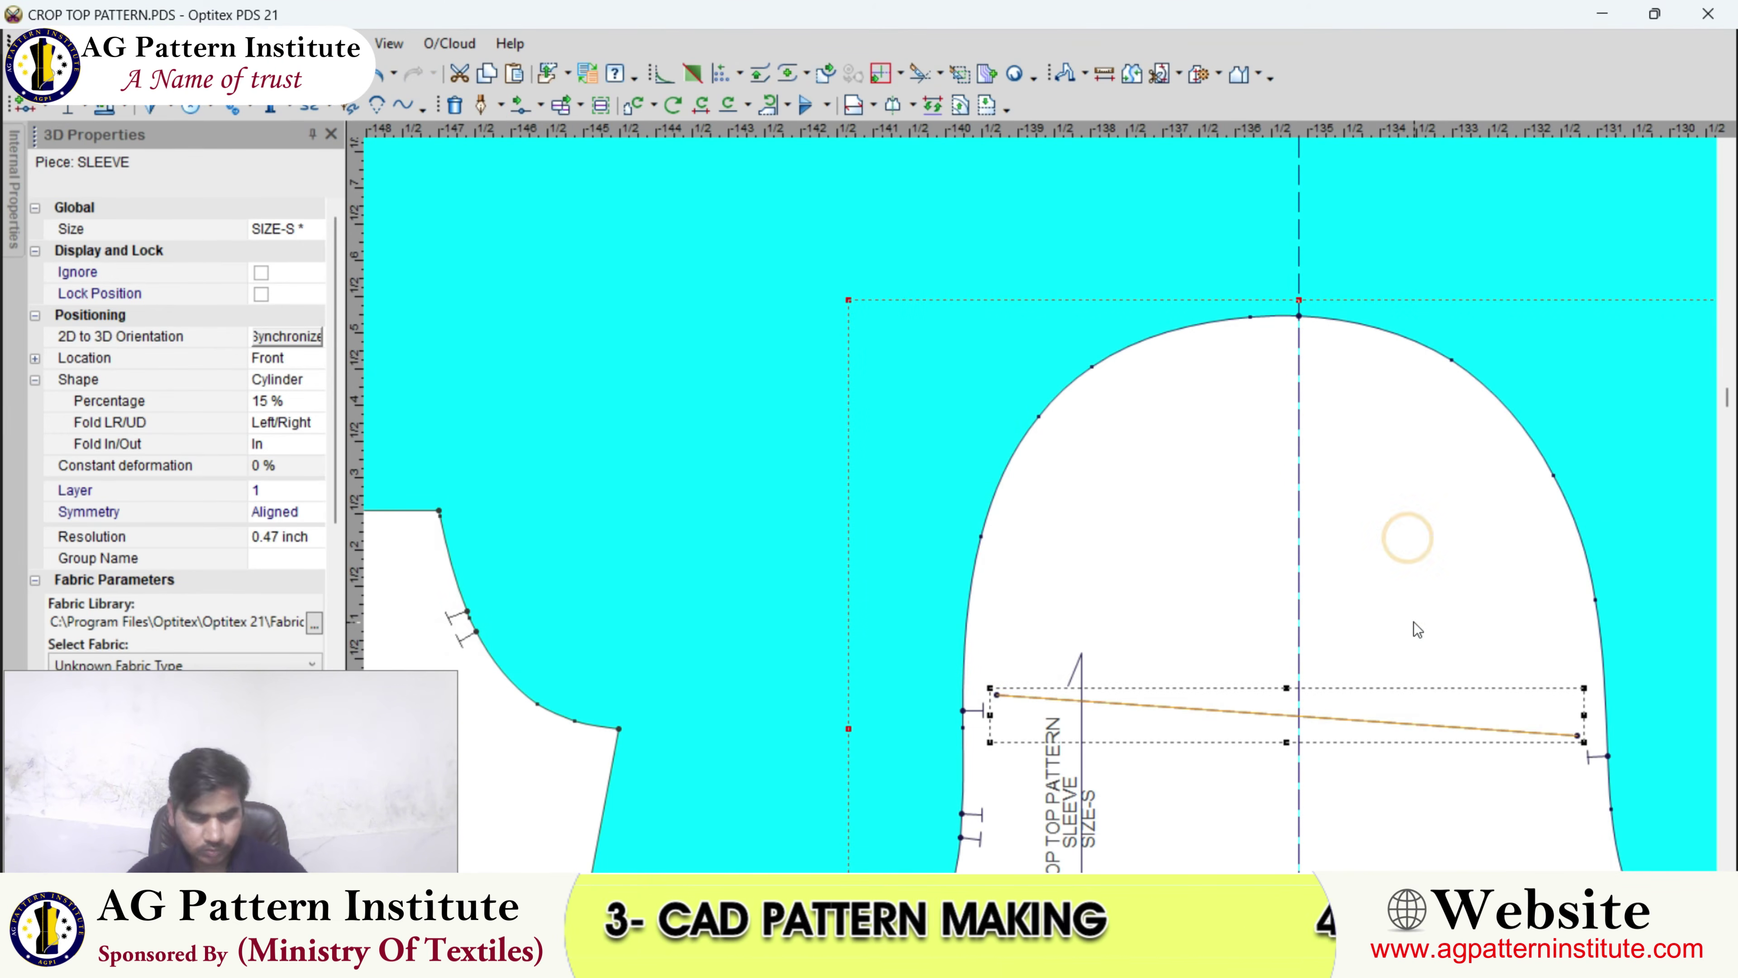
# - Curve the internal line into an arch following the cap, lifting its middle and moving its left side by X -1.2, Y 0.34 and its right side outward
pyautogui.press('m')
pyautogui.moveTo(1342, 716); pyautogui.dragTo(1300, 373)
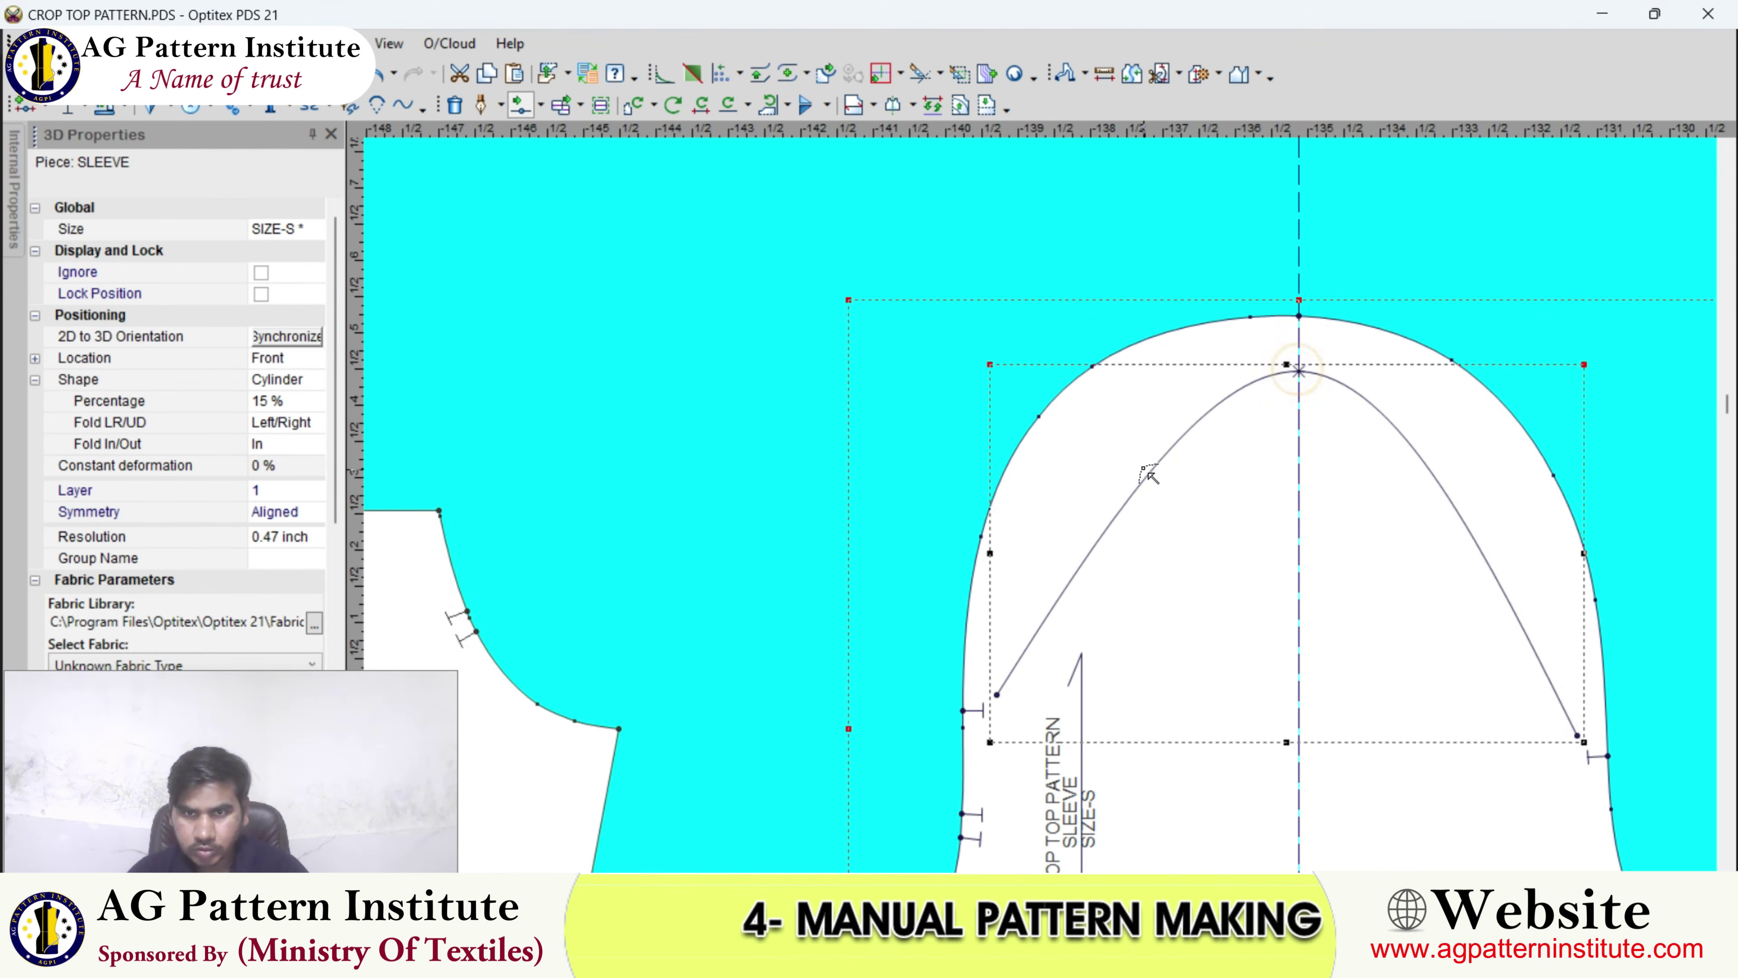
pyautogui.moveTo(1112, 465); pyautogui.dragTo(1066, 442)
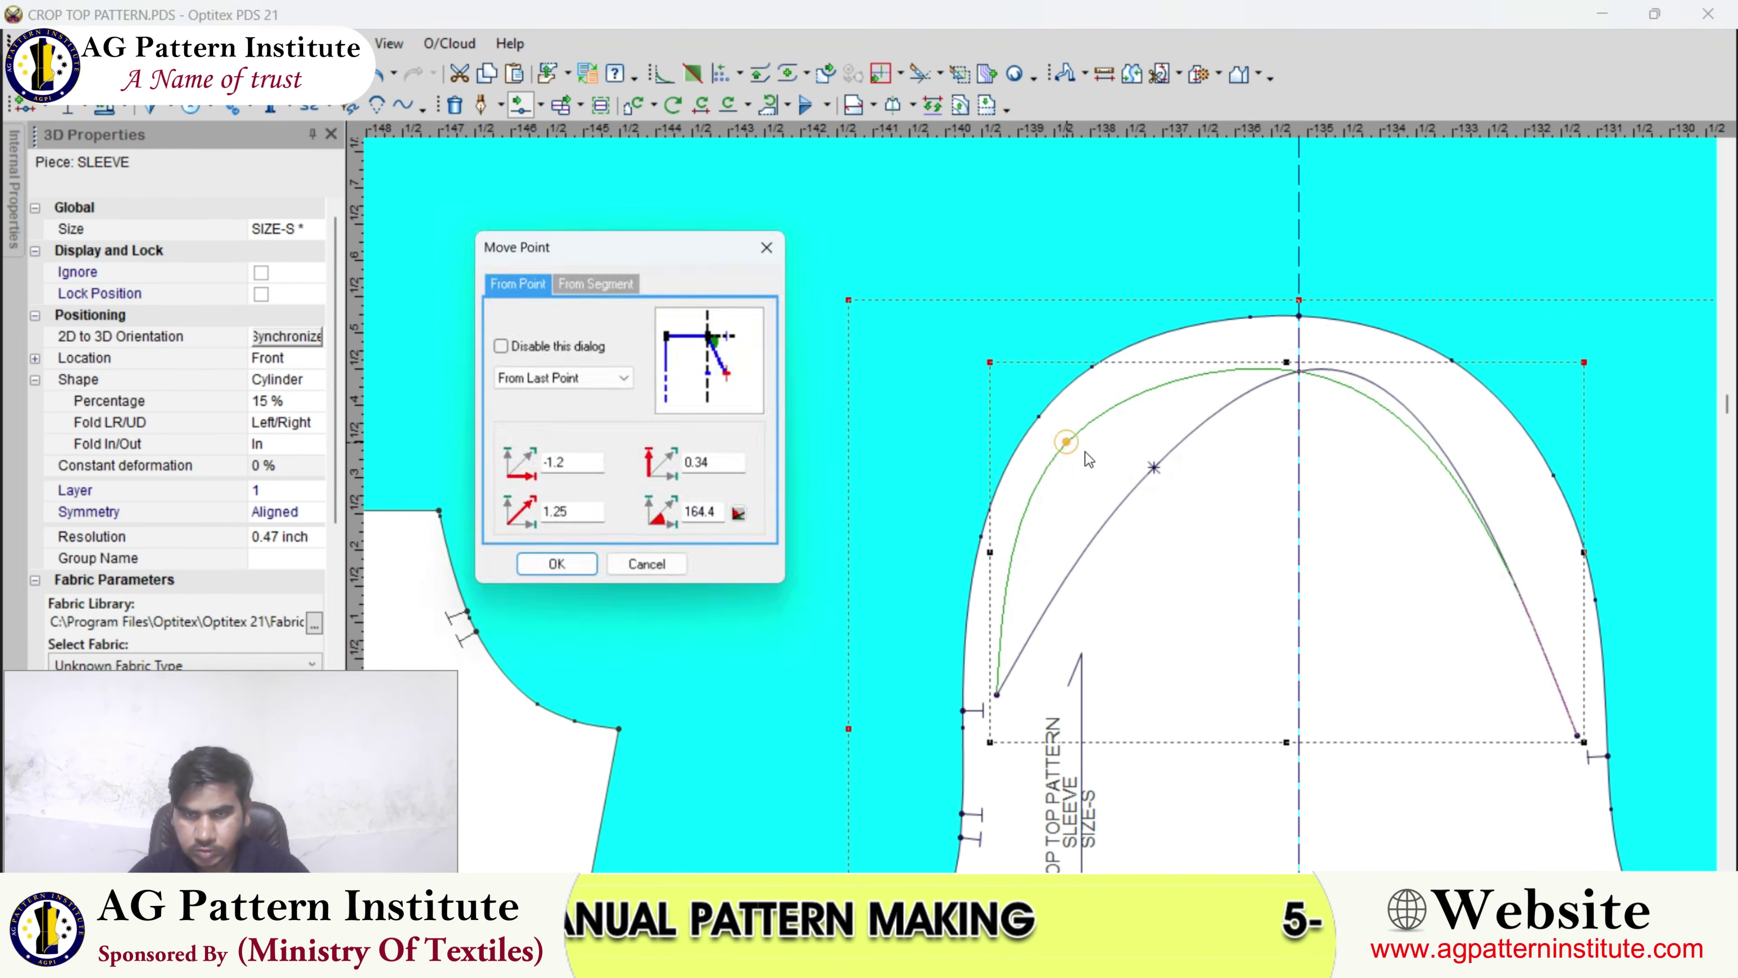
pyautogui.click(1463, 485)
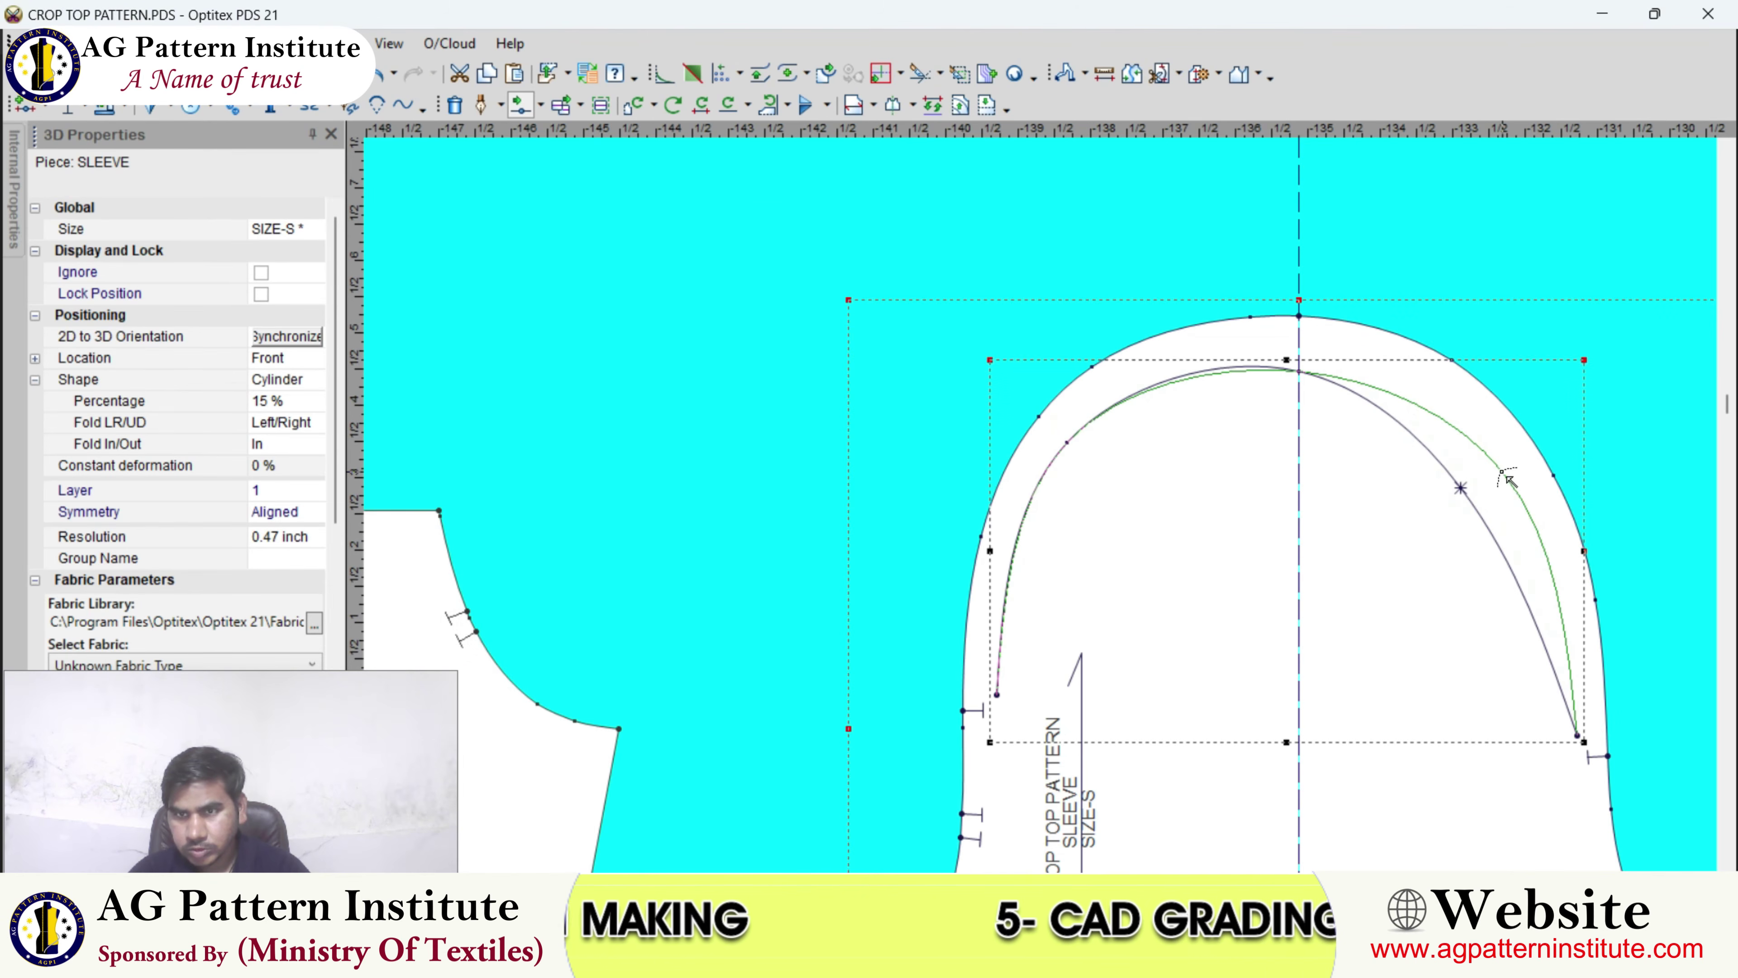
pyautogui.click(1501, 473)
pyautogui.press('Return')
# - Look over the other pattern pieces, and switch to the image viewer to examine the puff sleeve in the crop top photo
pyautogui.scroll(-3, 1231, 550)
pyautogui.scroll(-6, 1047, 512)
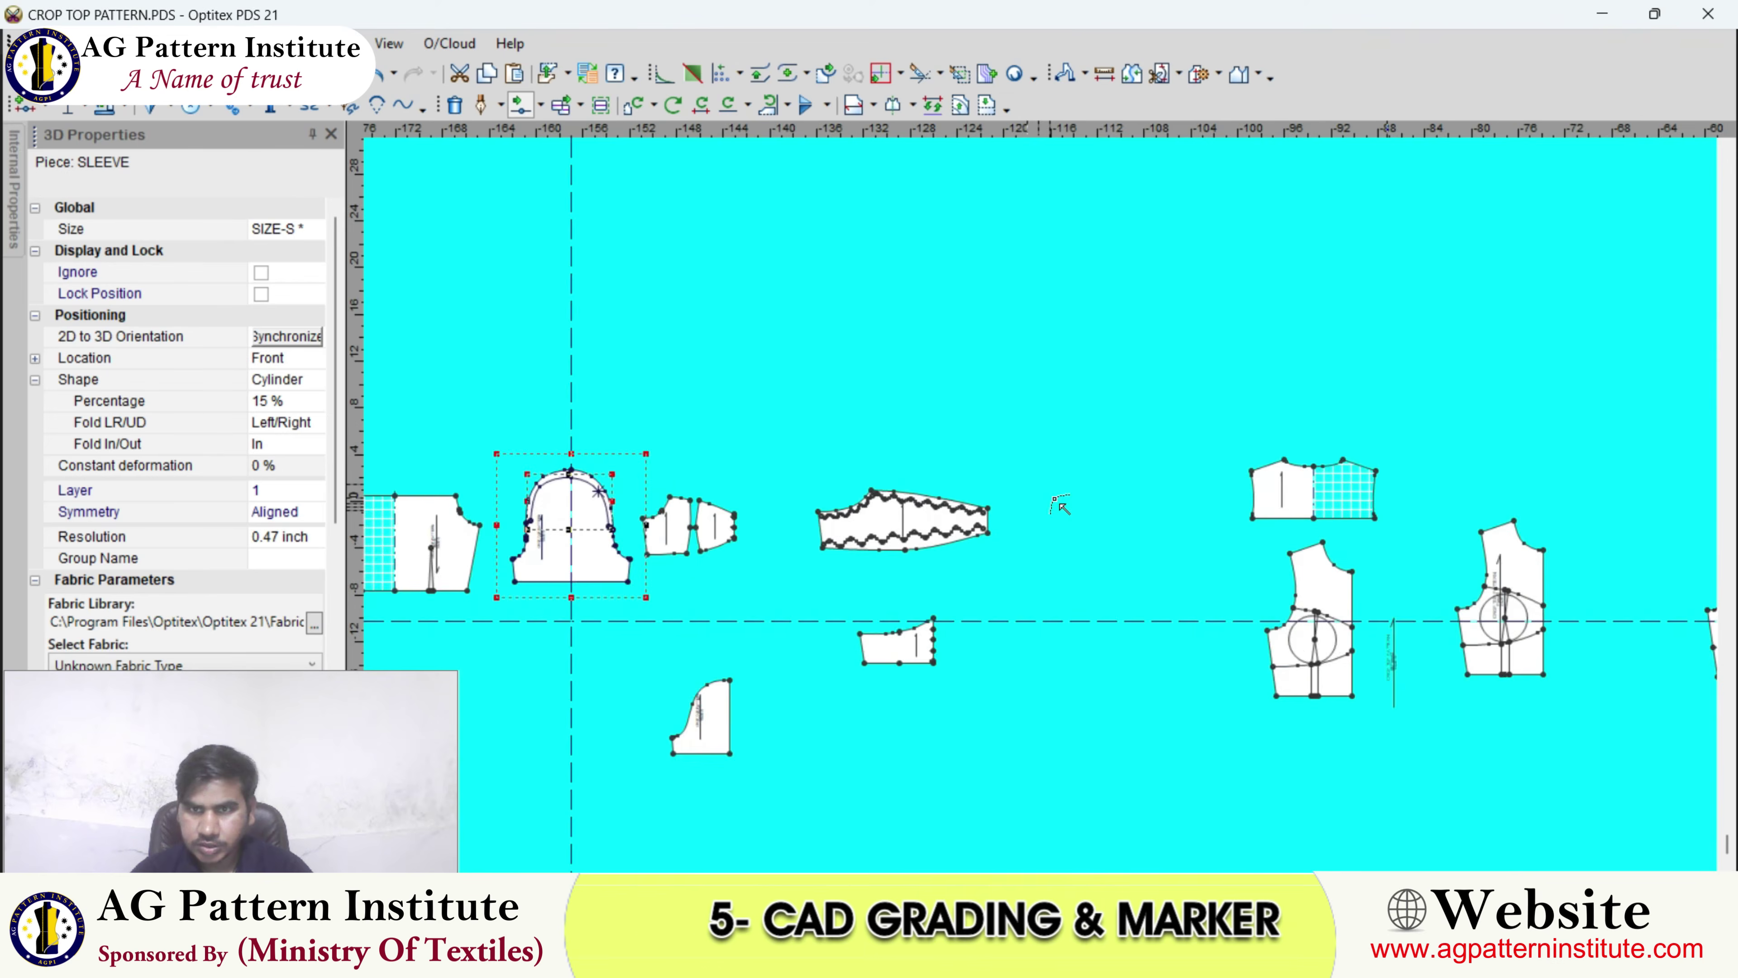
pyautogui.scroll(1, 1046, 512)
pyautogui.scroll(1, 1049, 513)
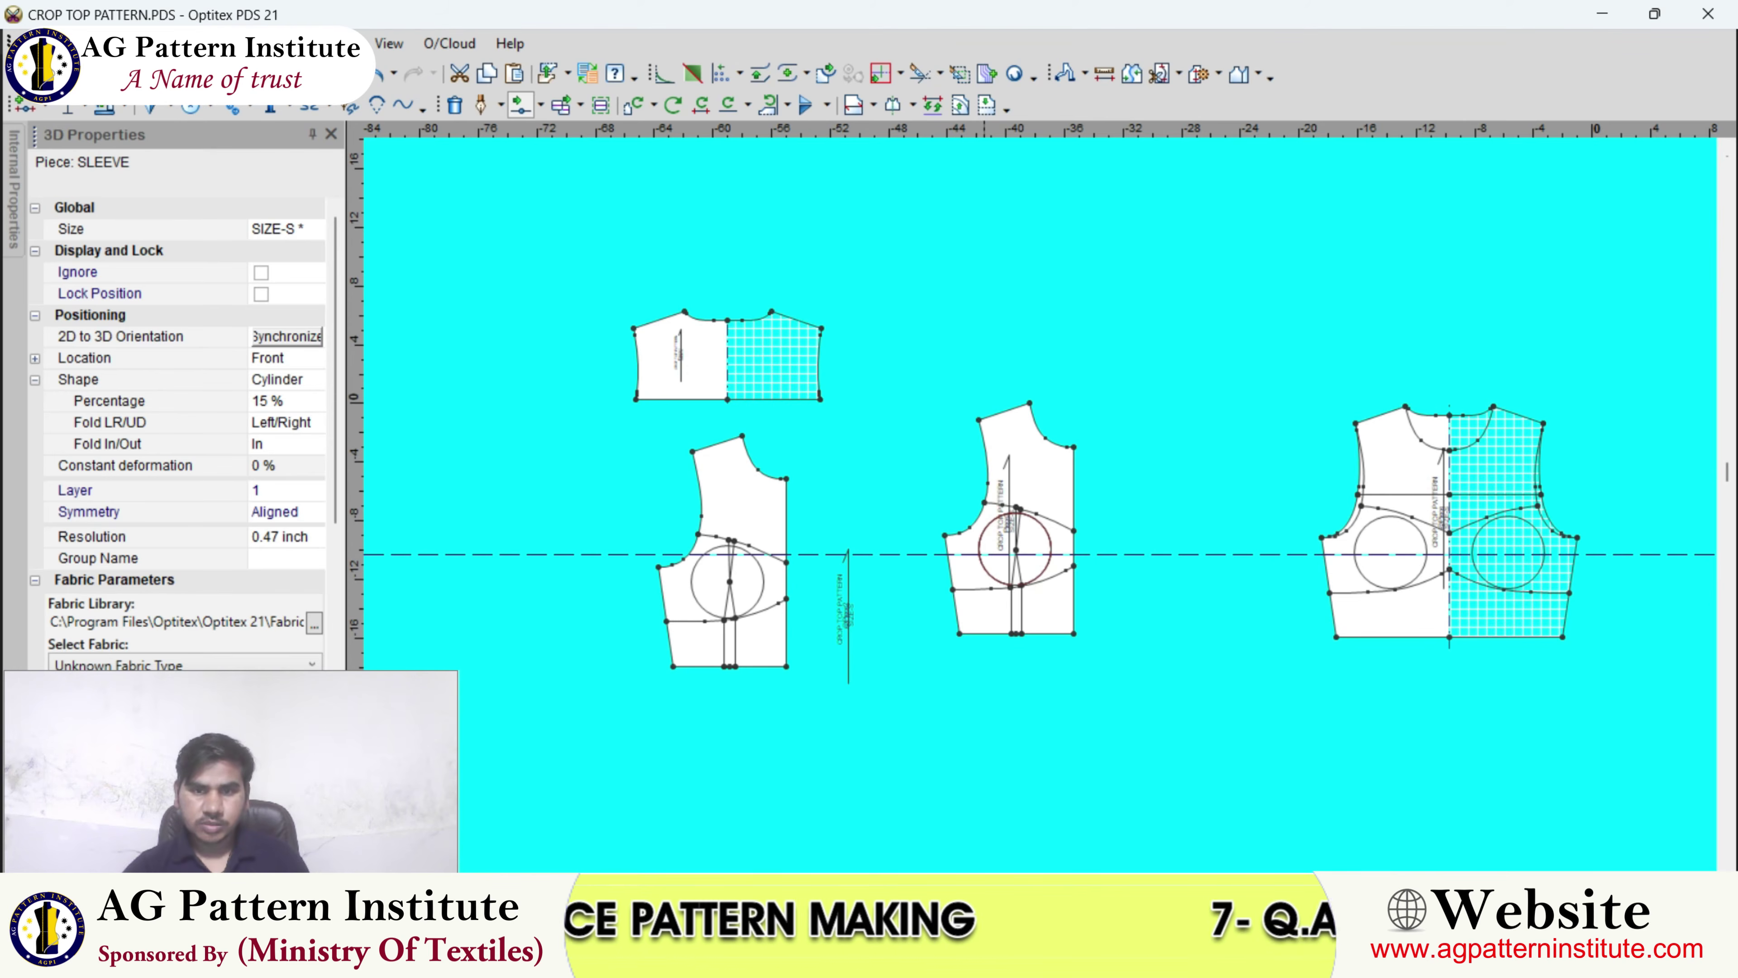
pyautogui.hotkey('alt', 'Tab')
pyautogui.scroll(2, 995, 219)
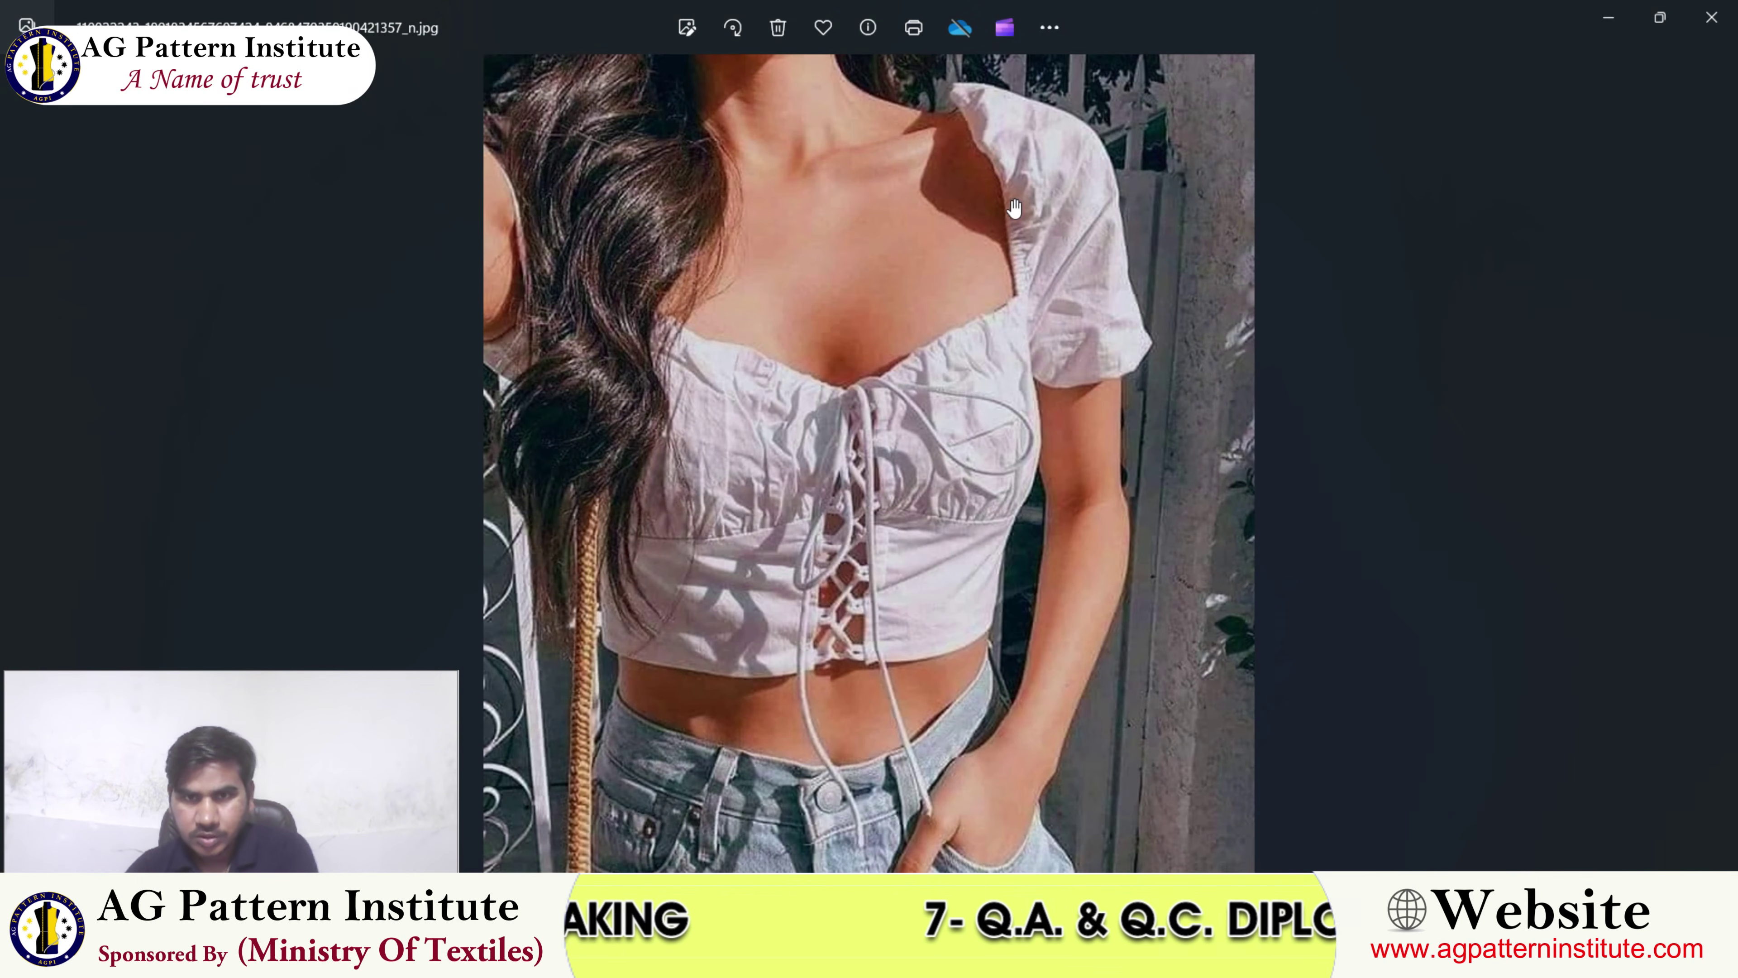
pyautogui.scroll(2, 1020, 239)
pyautogui.scroll(-2, 1026, 252)
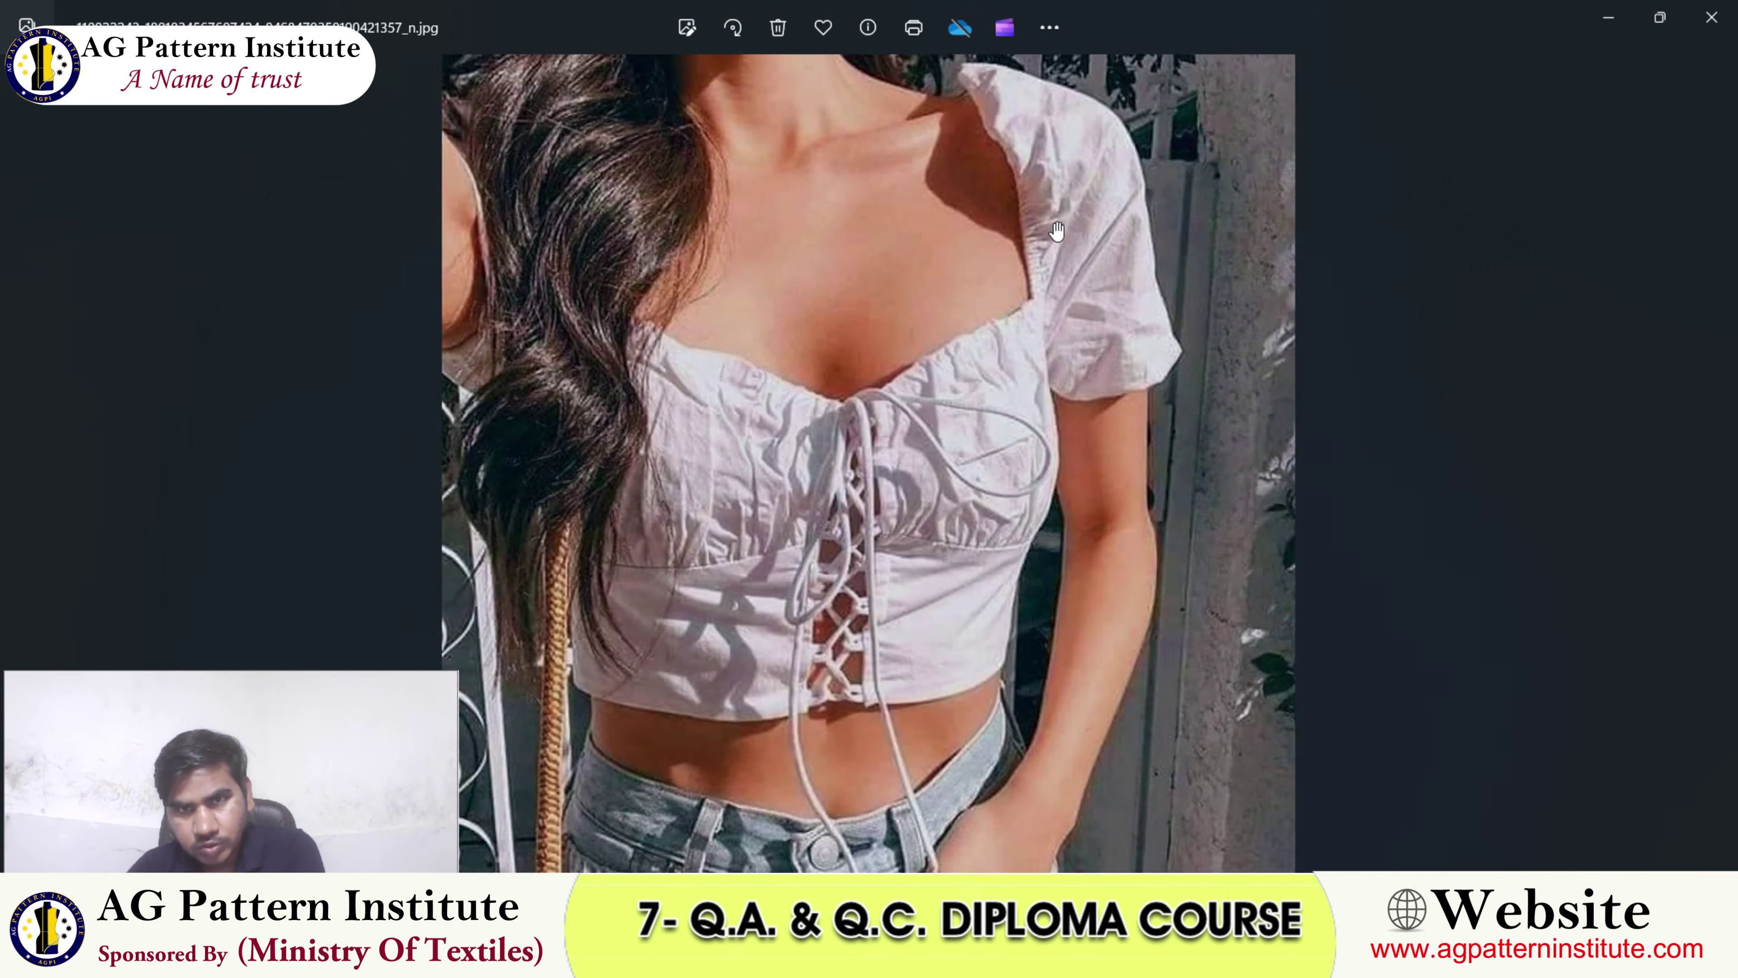
# - Switch back to Optitex PDS and return to the sleeve cap among the pattern pieces
pyautogui.hotkey('alt', 'Tab')
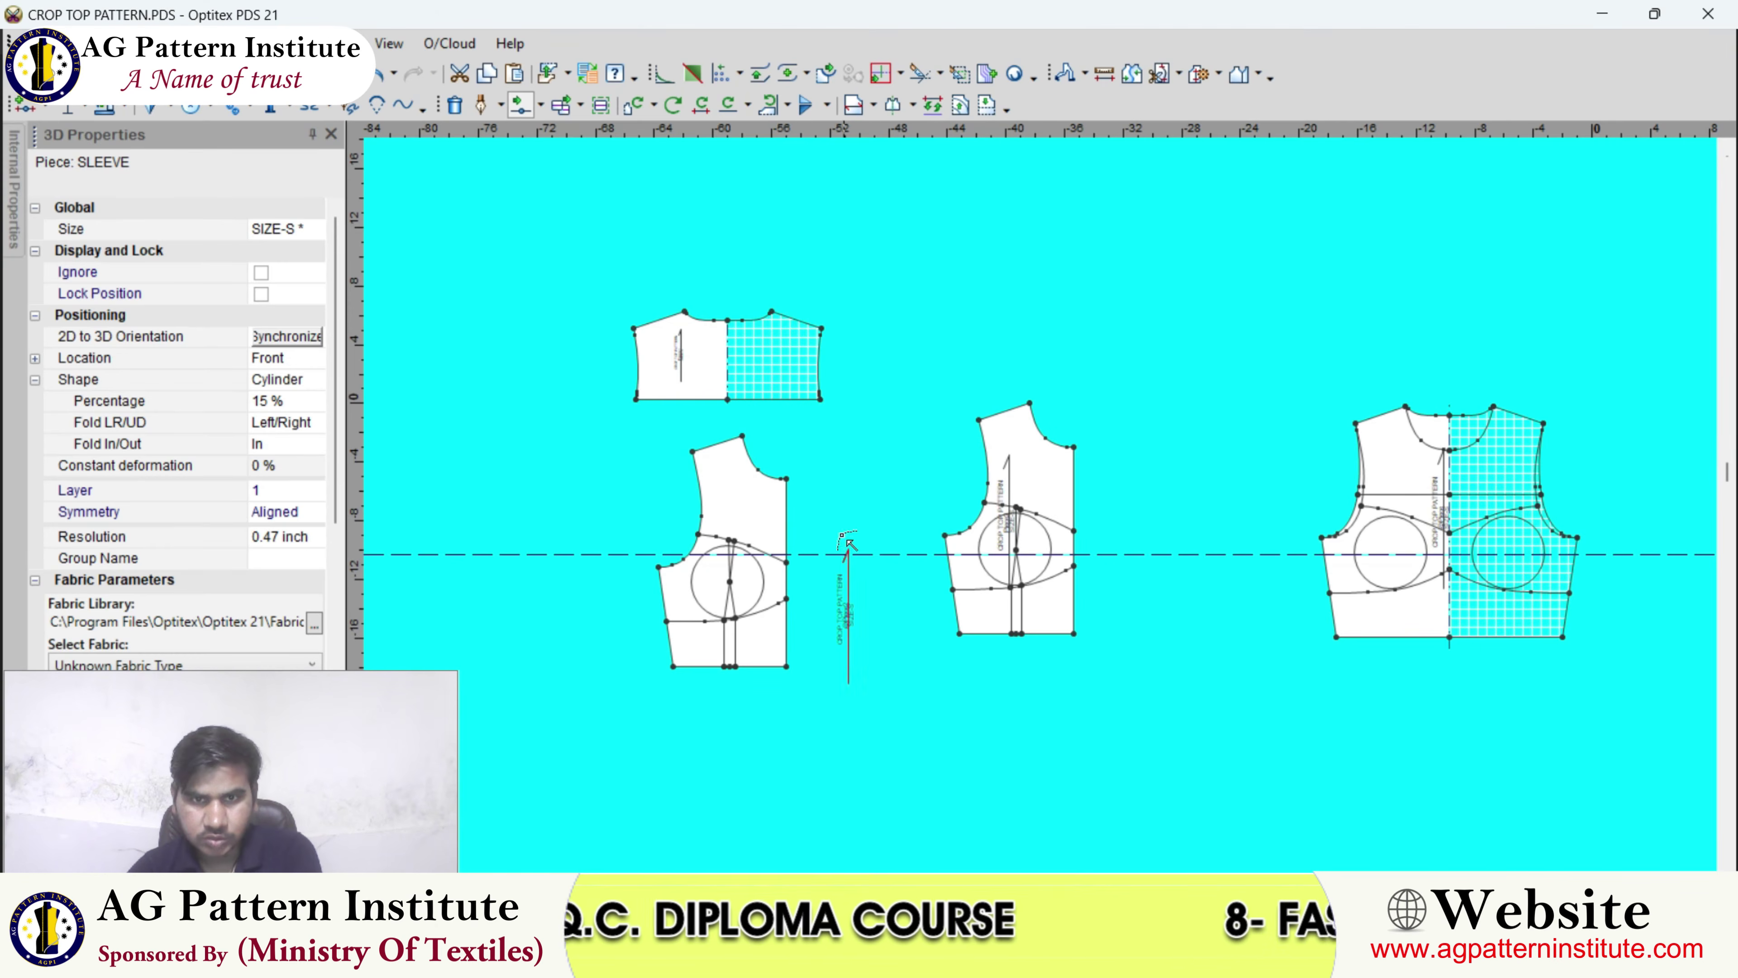
pyautogui.scroll(2, 894, 504)
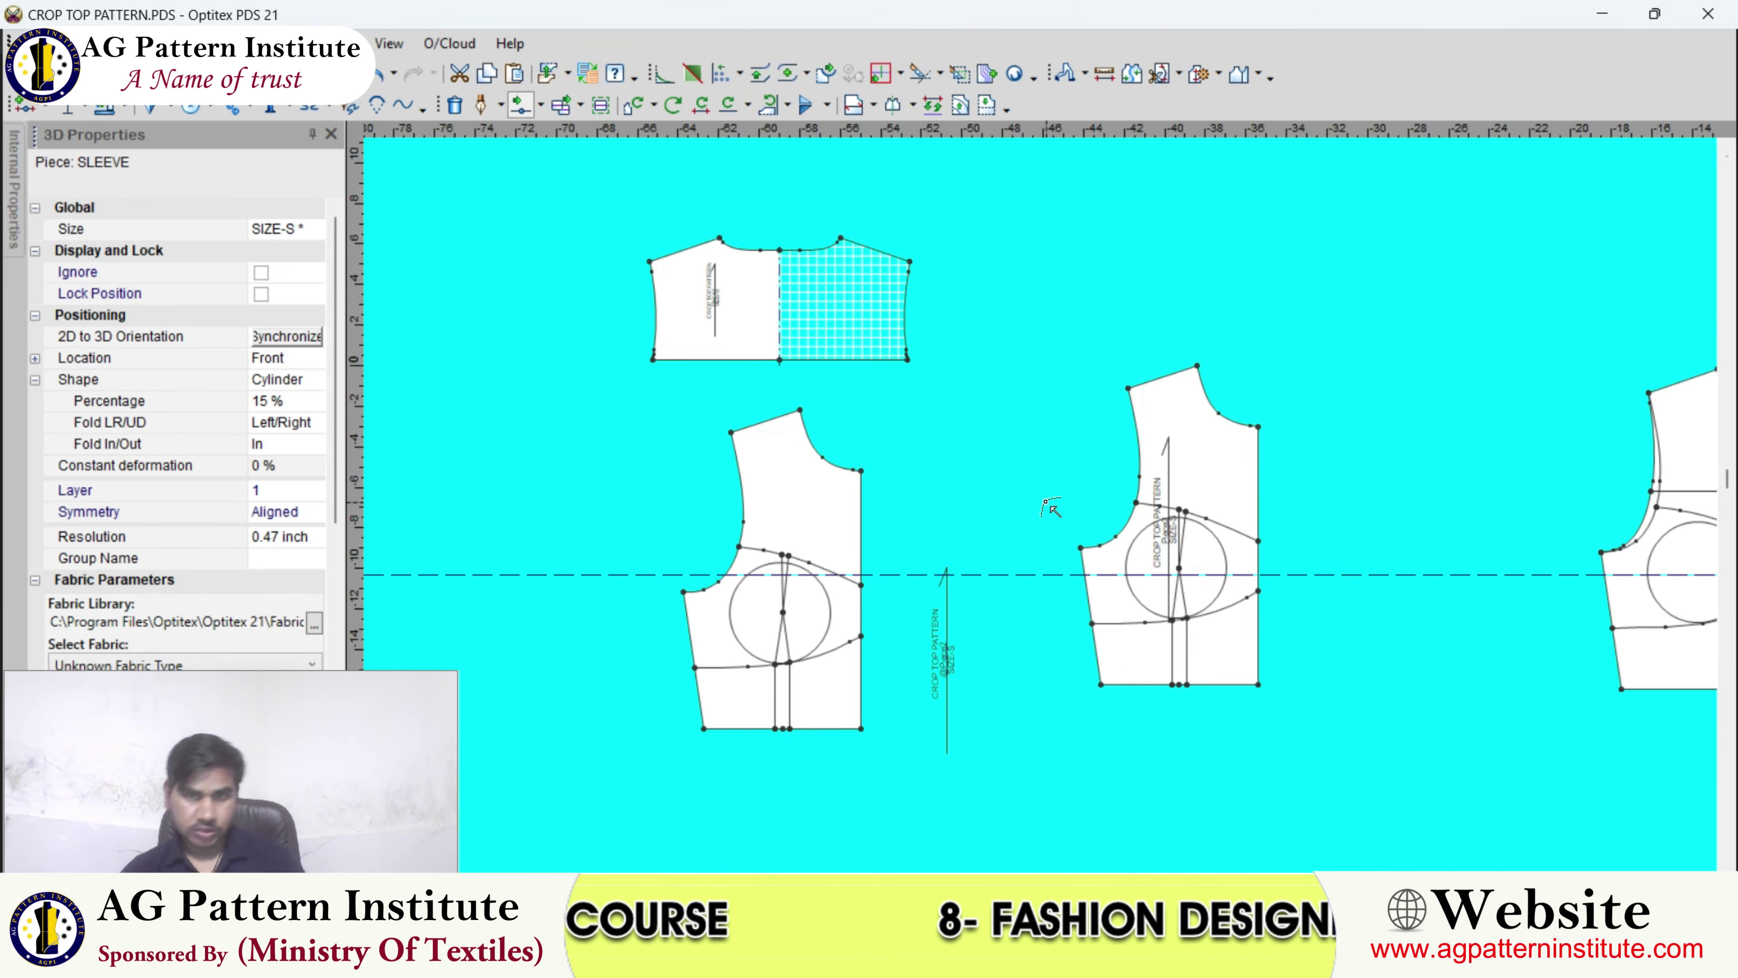
pyautogui.scroll(-4, 1095, 494)
pyautogui.scroll(2, 656, 508)
pyautogui.scroll(-2, 1041, 503)
pyautogui.scroll(2, 873, 474)
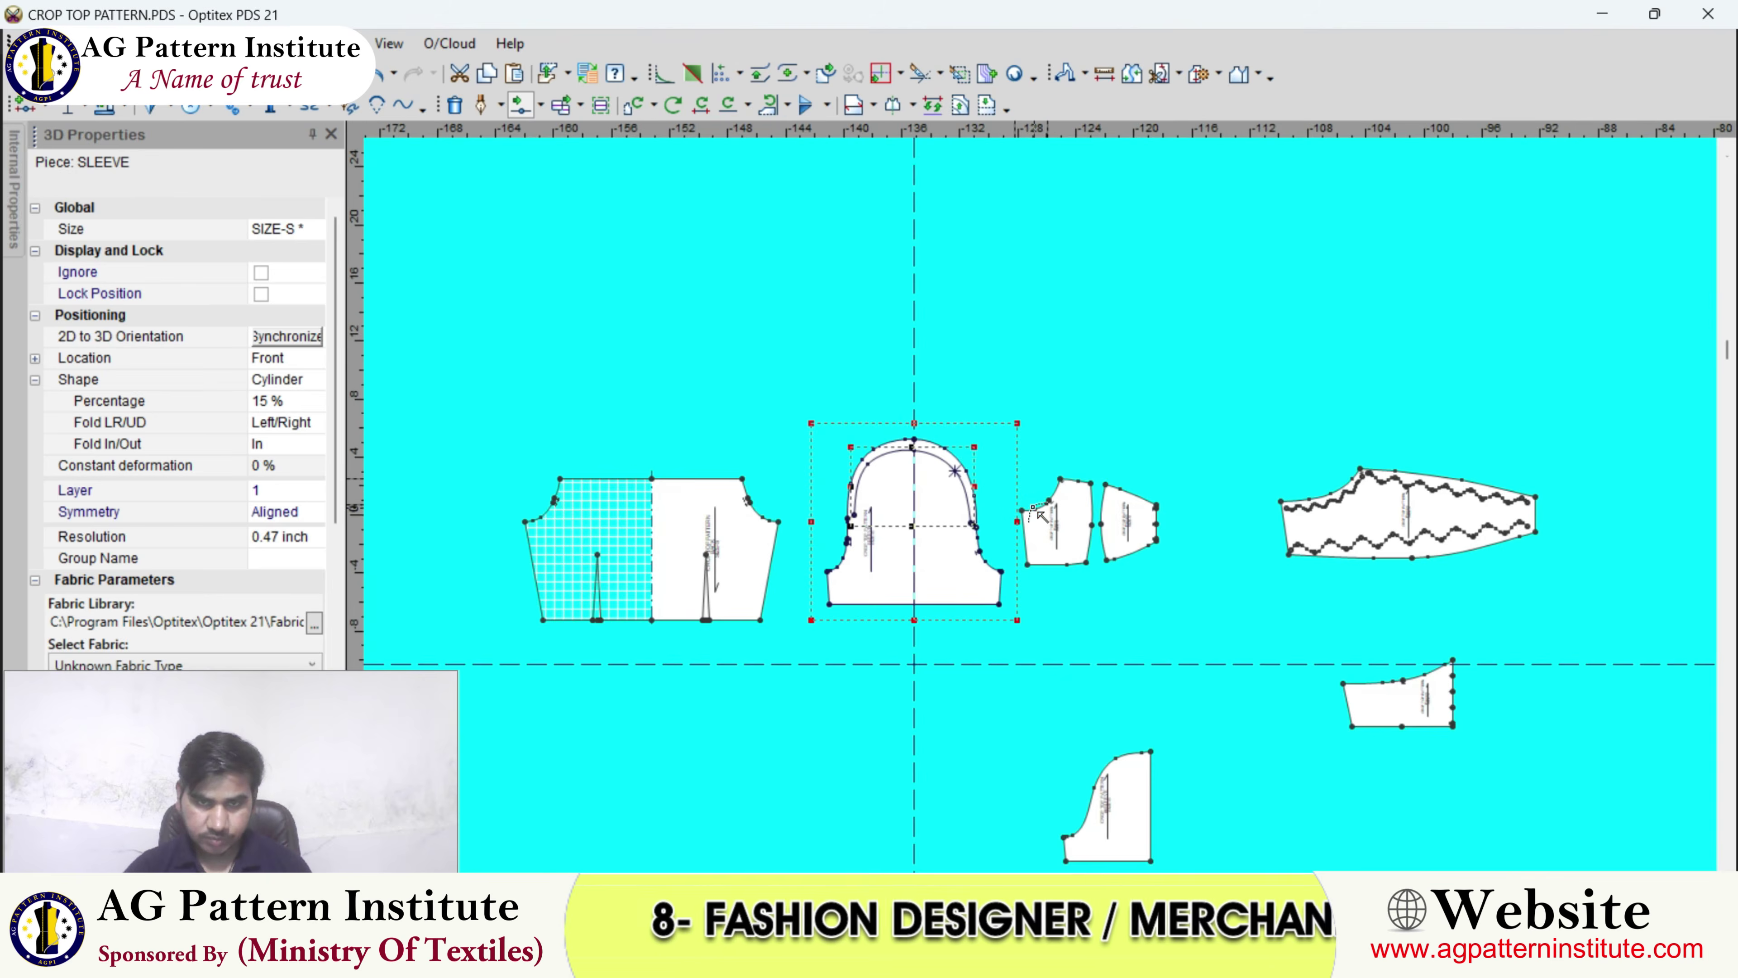
pyautogui.scroll(2, 954, 335)
pyautogui.scroll(3, 1036, 493)
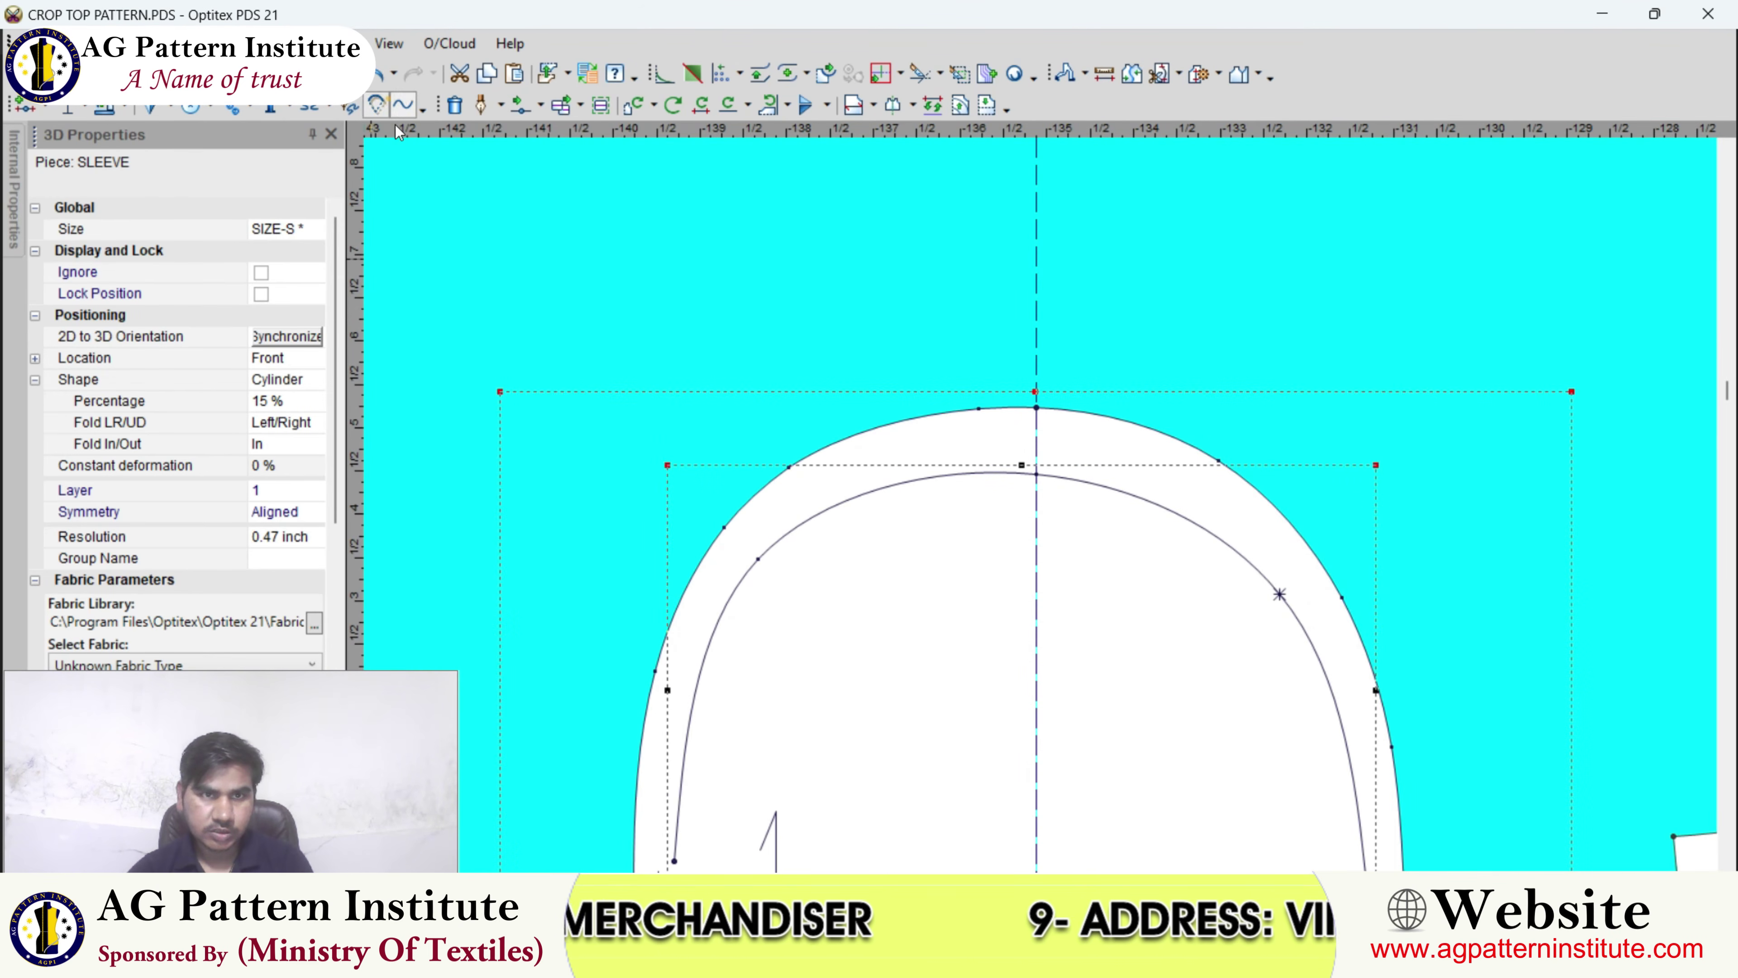
# - Try to turn the internal arch on the sleeve cap into a wave between its two ends, entwined round the contour
pyautogui.click(387, 104)
pyautogui.click(1024, 723)
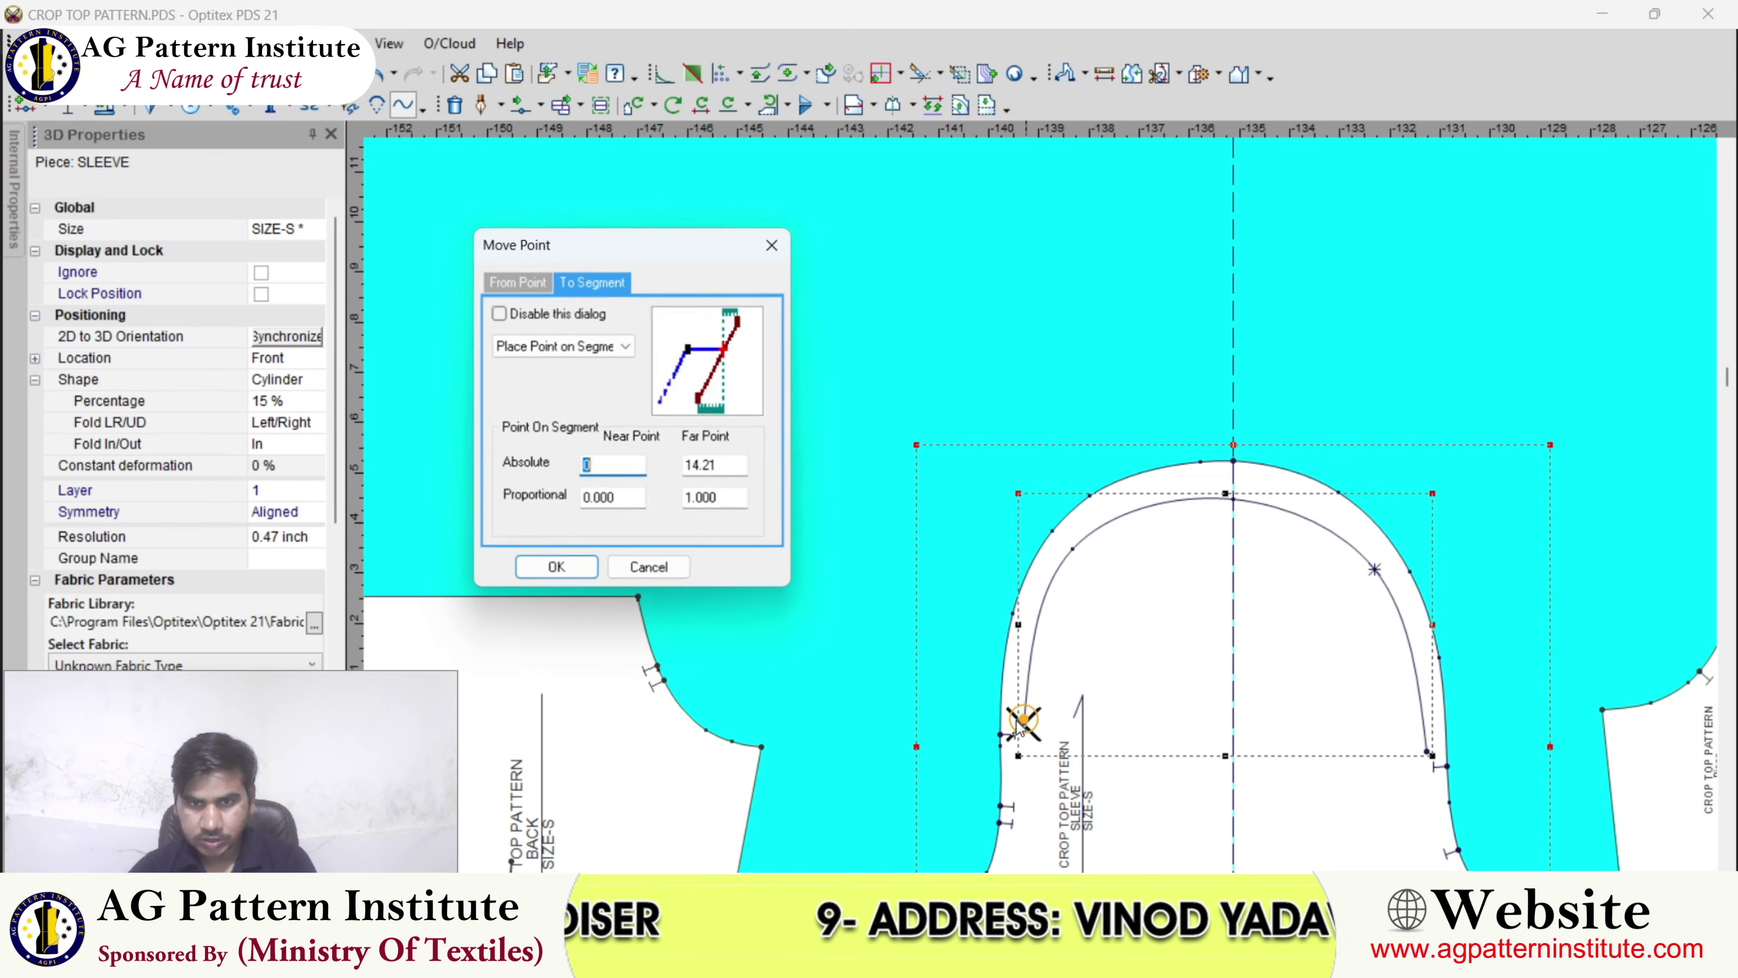
pyautogui.click(555, 568)
pyautogui.click(1428, 749)
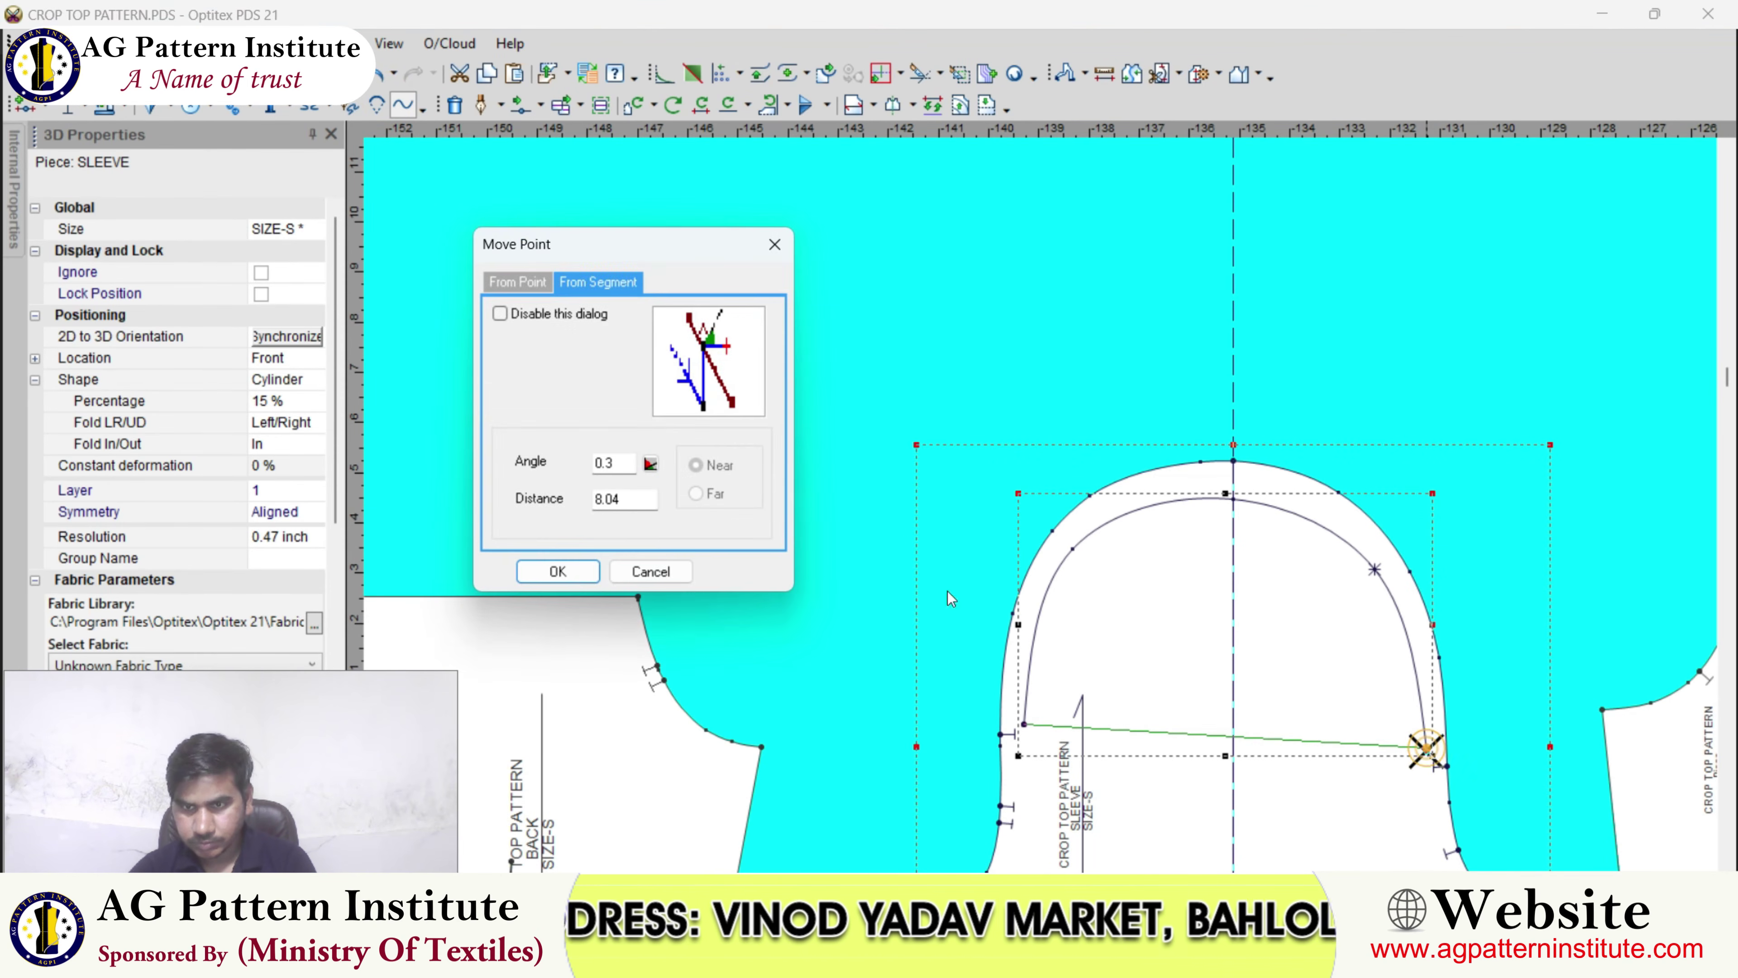
pyautogui.click(578, 573)
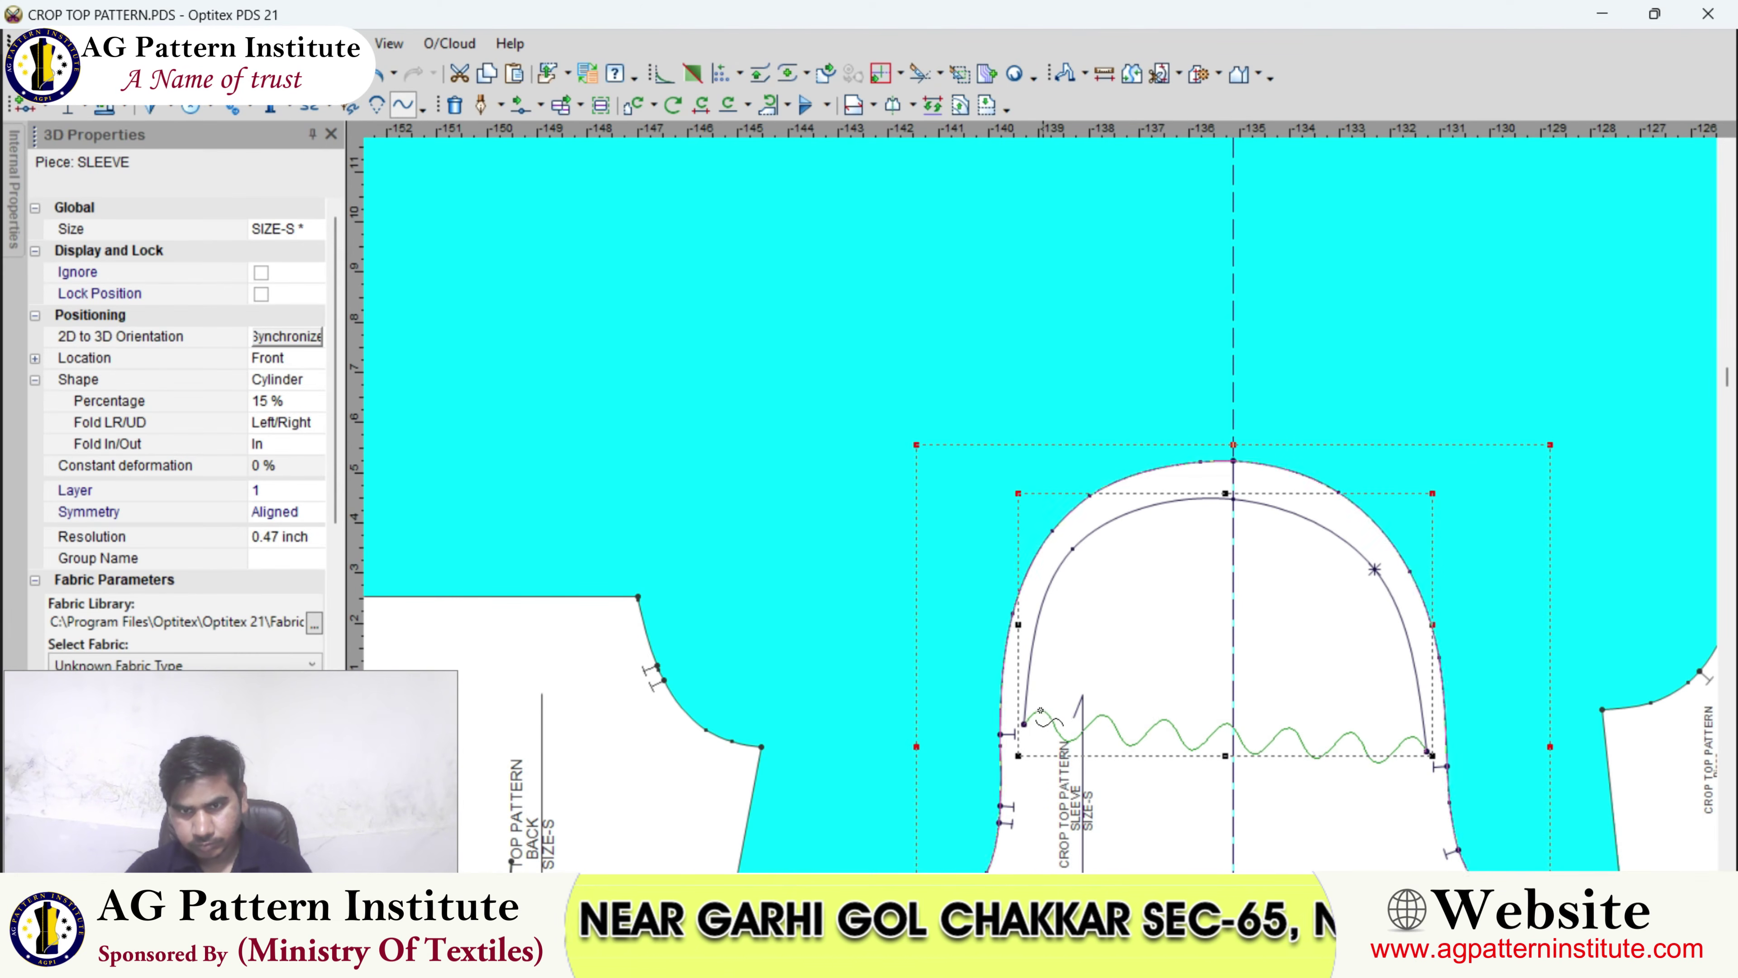
pyautogui.click(1040, 714)
pyautogui.write('11')
pyautogui.click(216, 445)
pyautogui.click(274, 483)
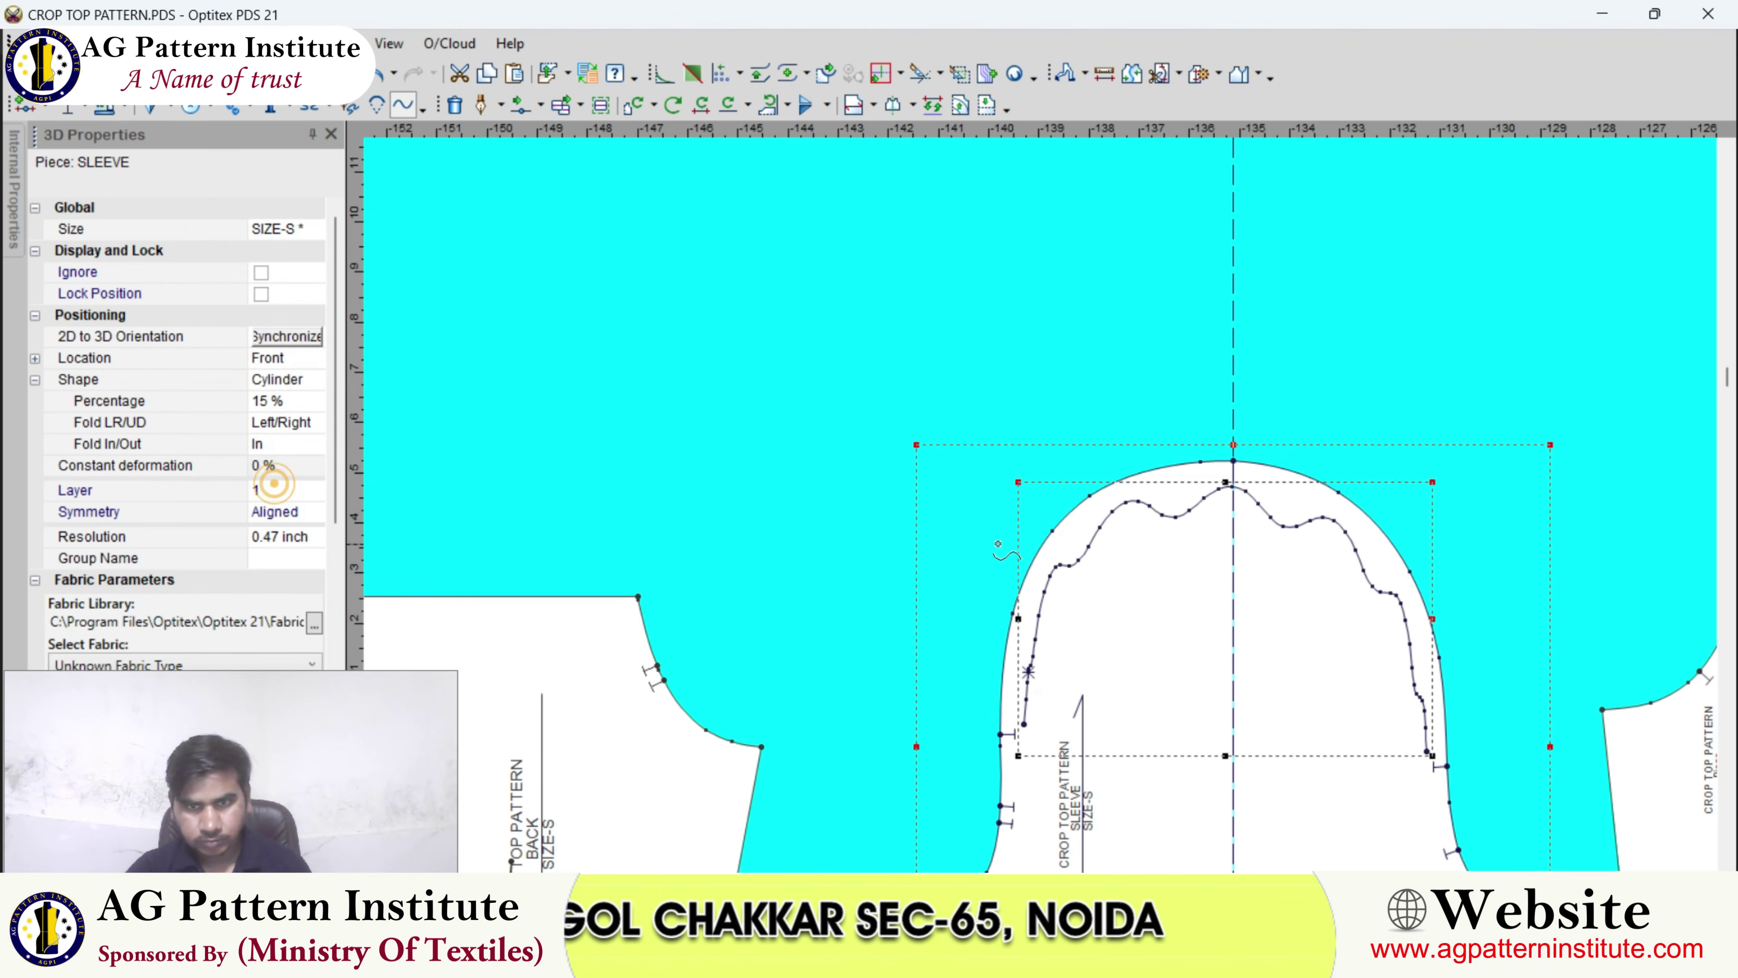
pyautogui.press('Escape')
# - Undo the wave made on the sleeve cap's internal arch
pyautogui.scroll(2, 1040, 505)
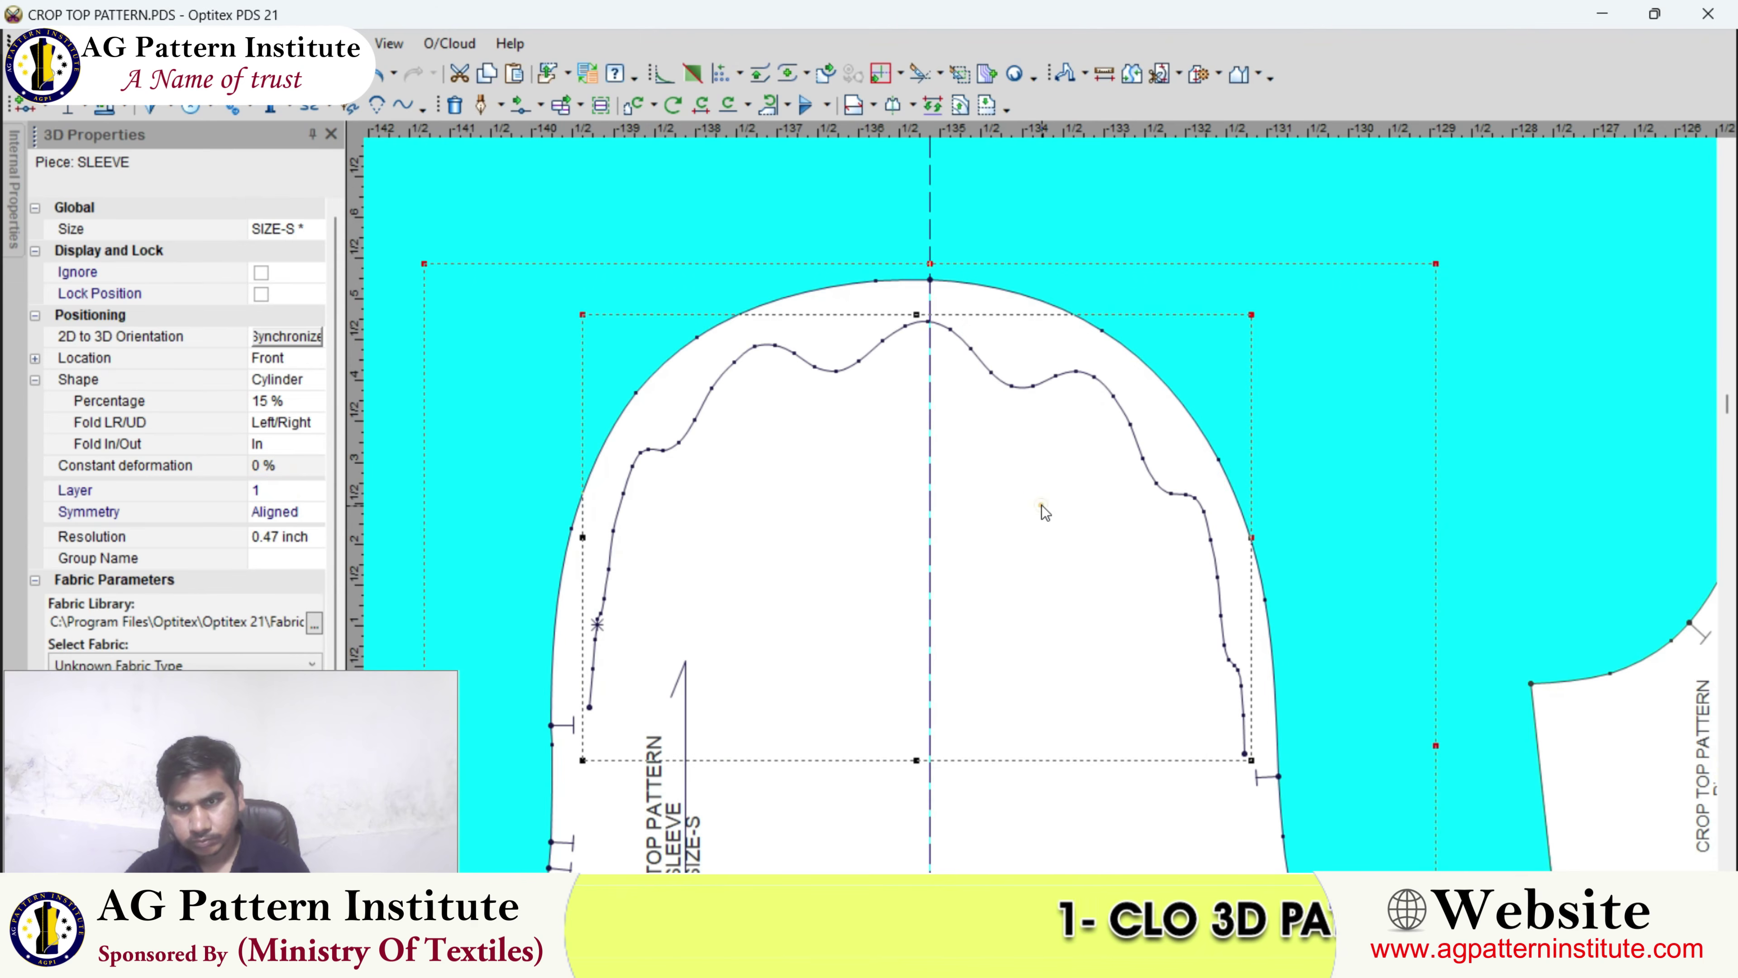
pyautogui.click(1040, 505)
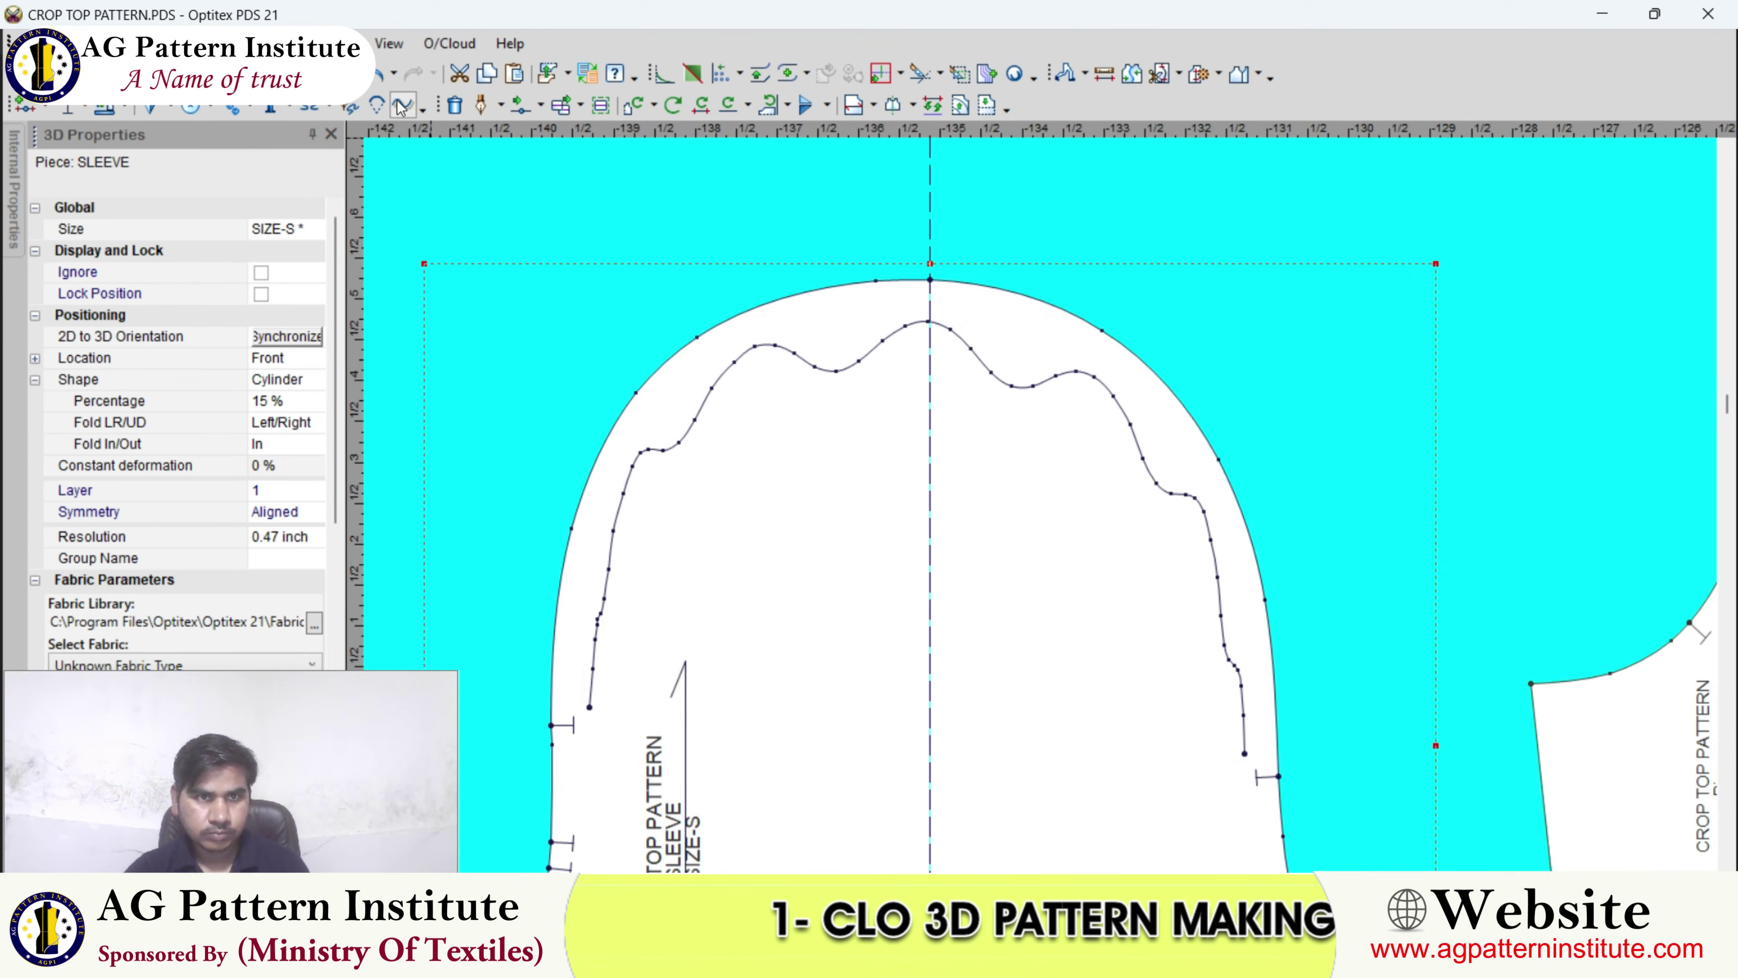
pyautogui.hotkey('ctrl', 'z')
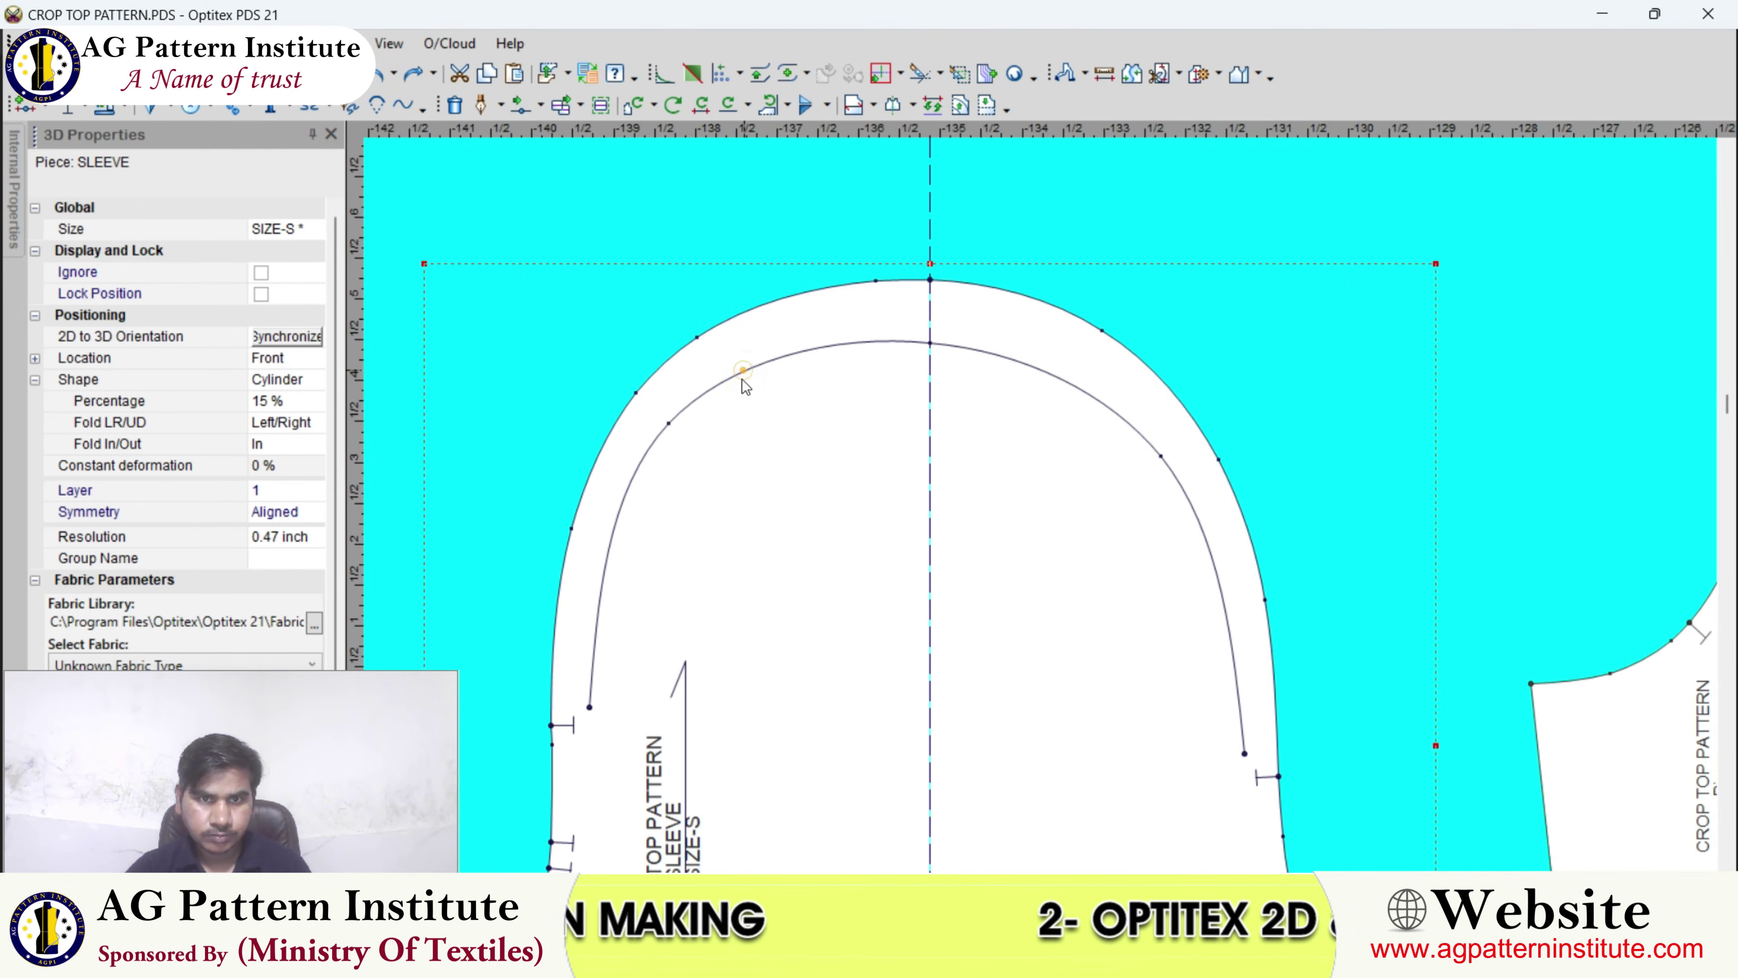
# - Turn the internal arch into 46 waves of height 0.21 between its ends, using Contour Change and entwining them round the contour
pyautogui.click(742, 366)
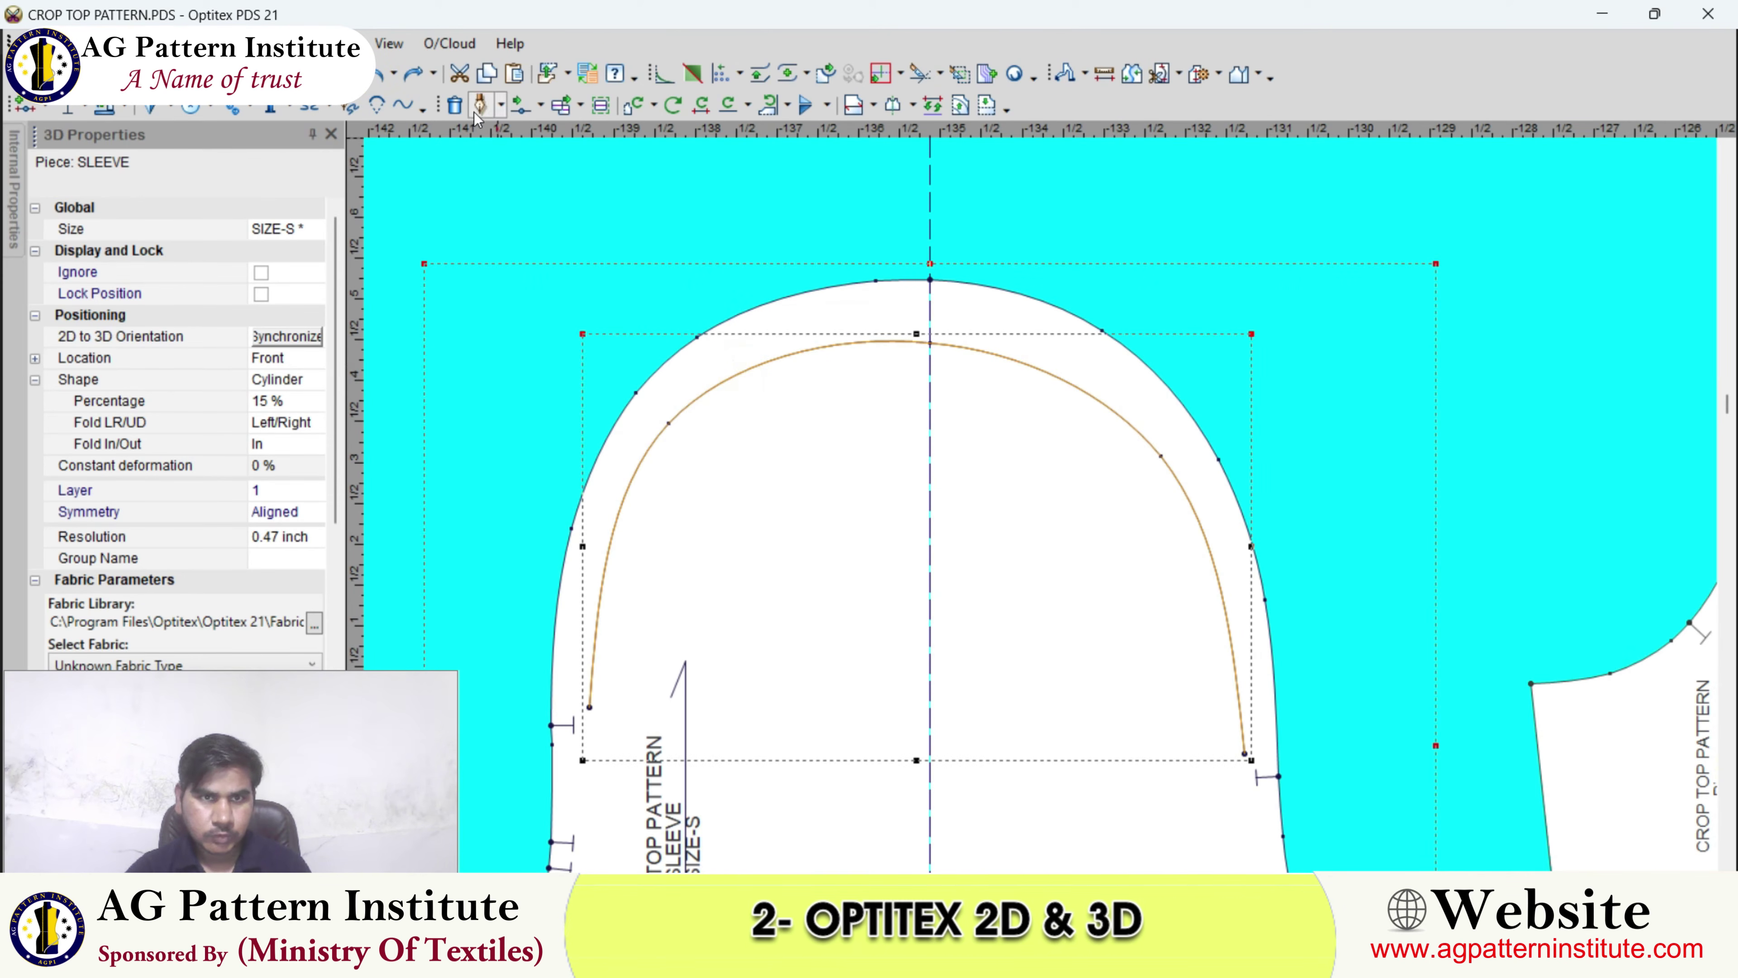
pyautogui.click(589, 707)
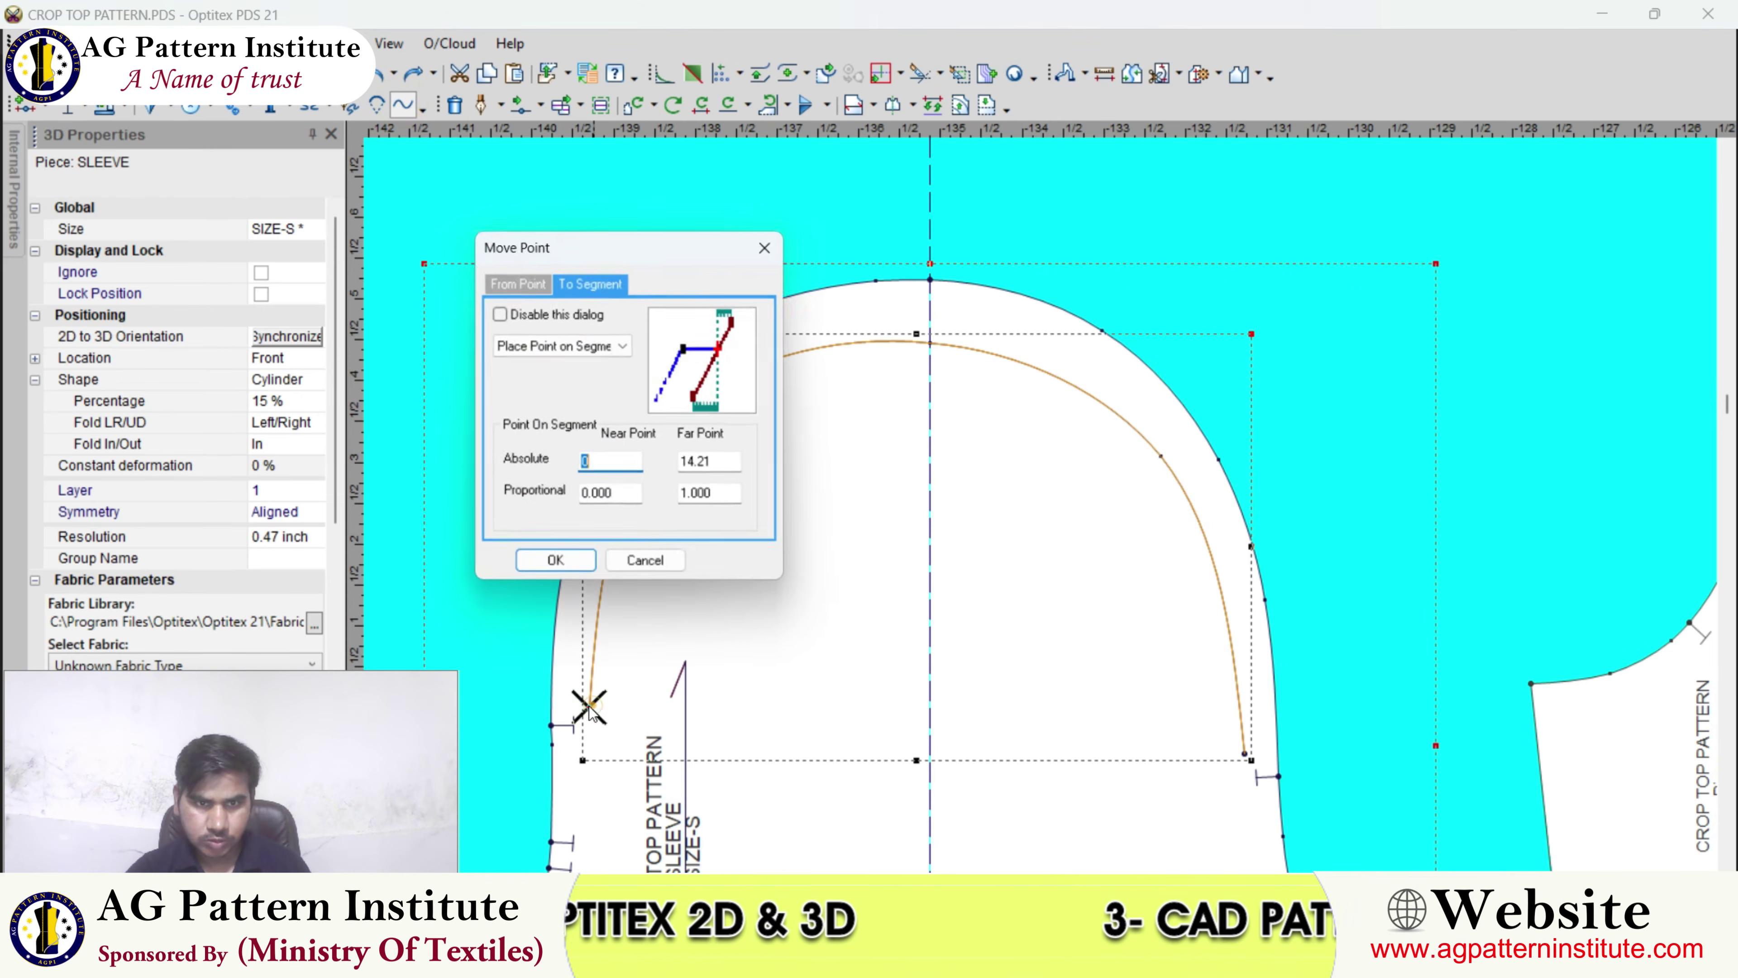
pyautogui.click(567, 565)
pyautogui.click(1244, 753)
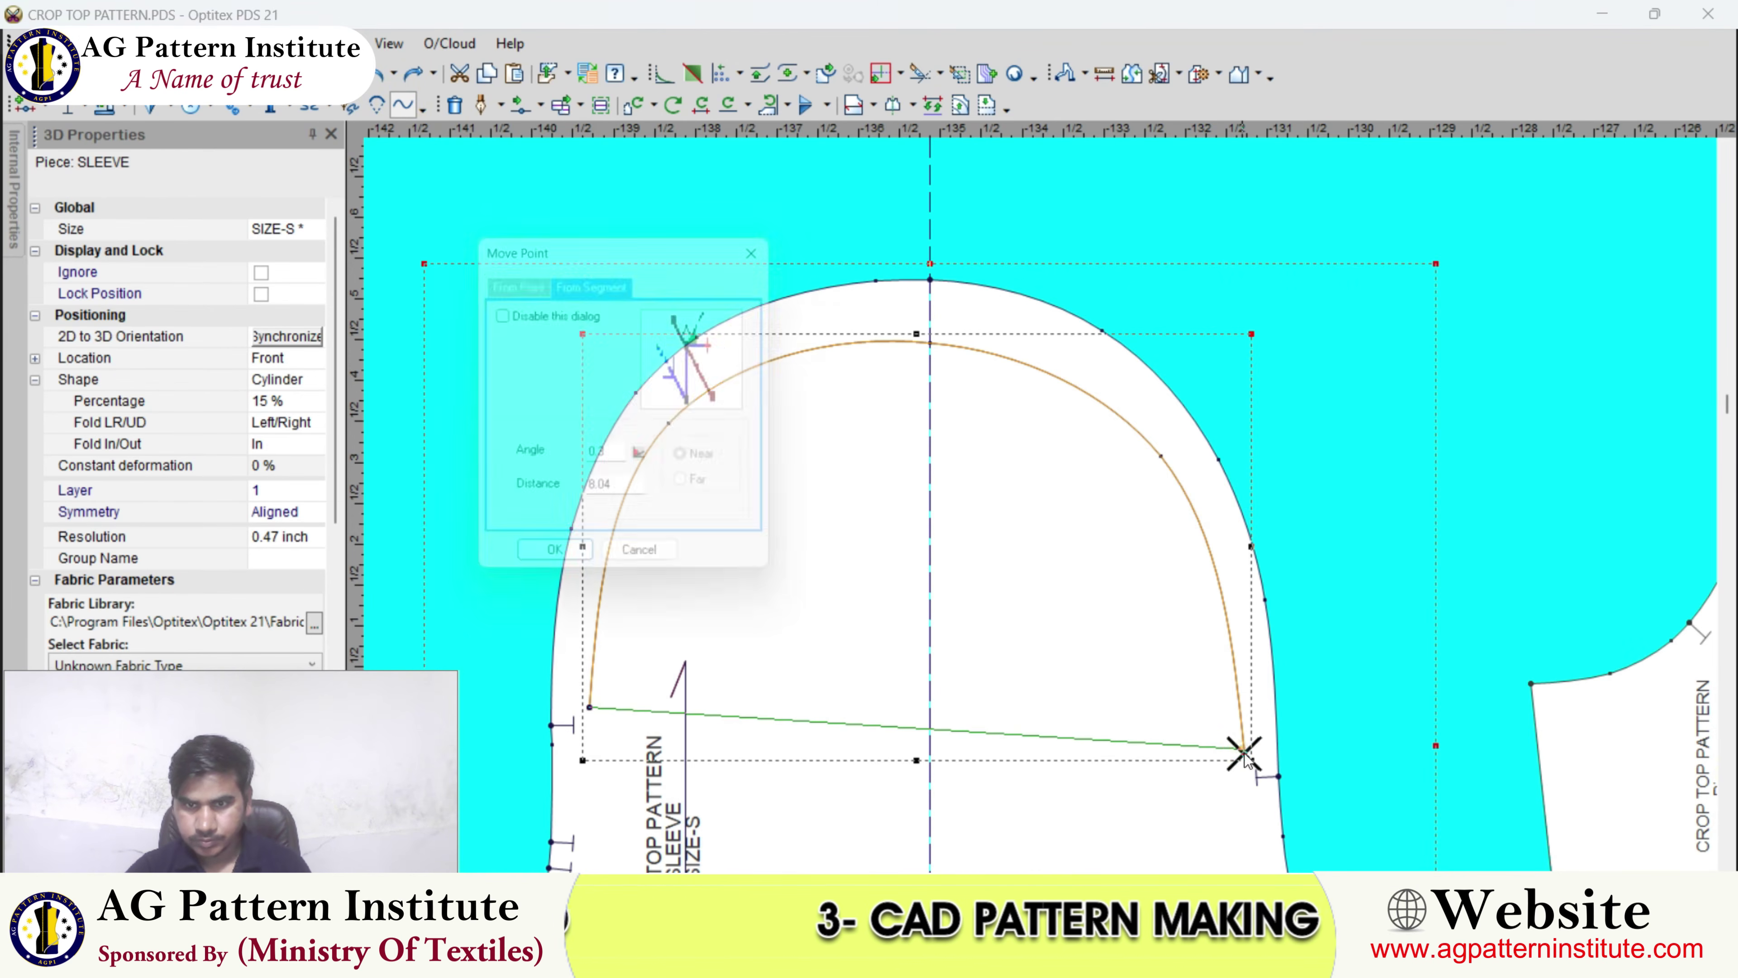
pyautogui.press('Return')
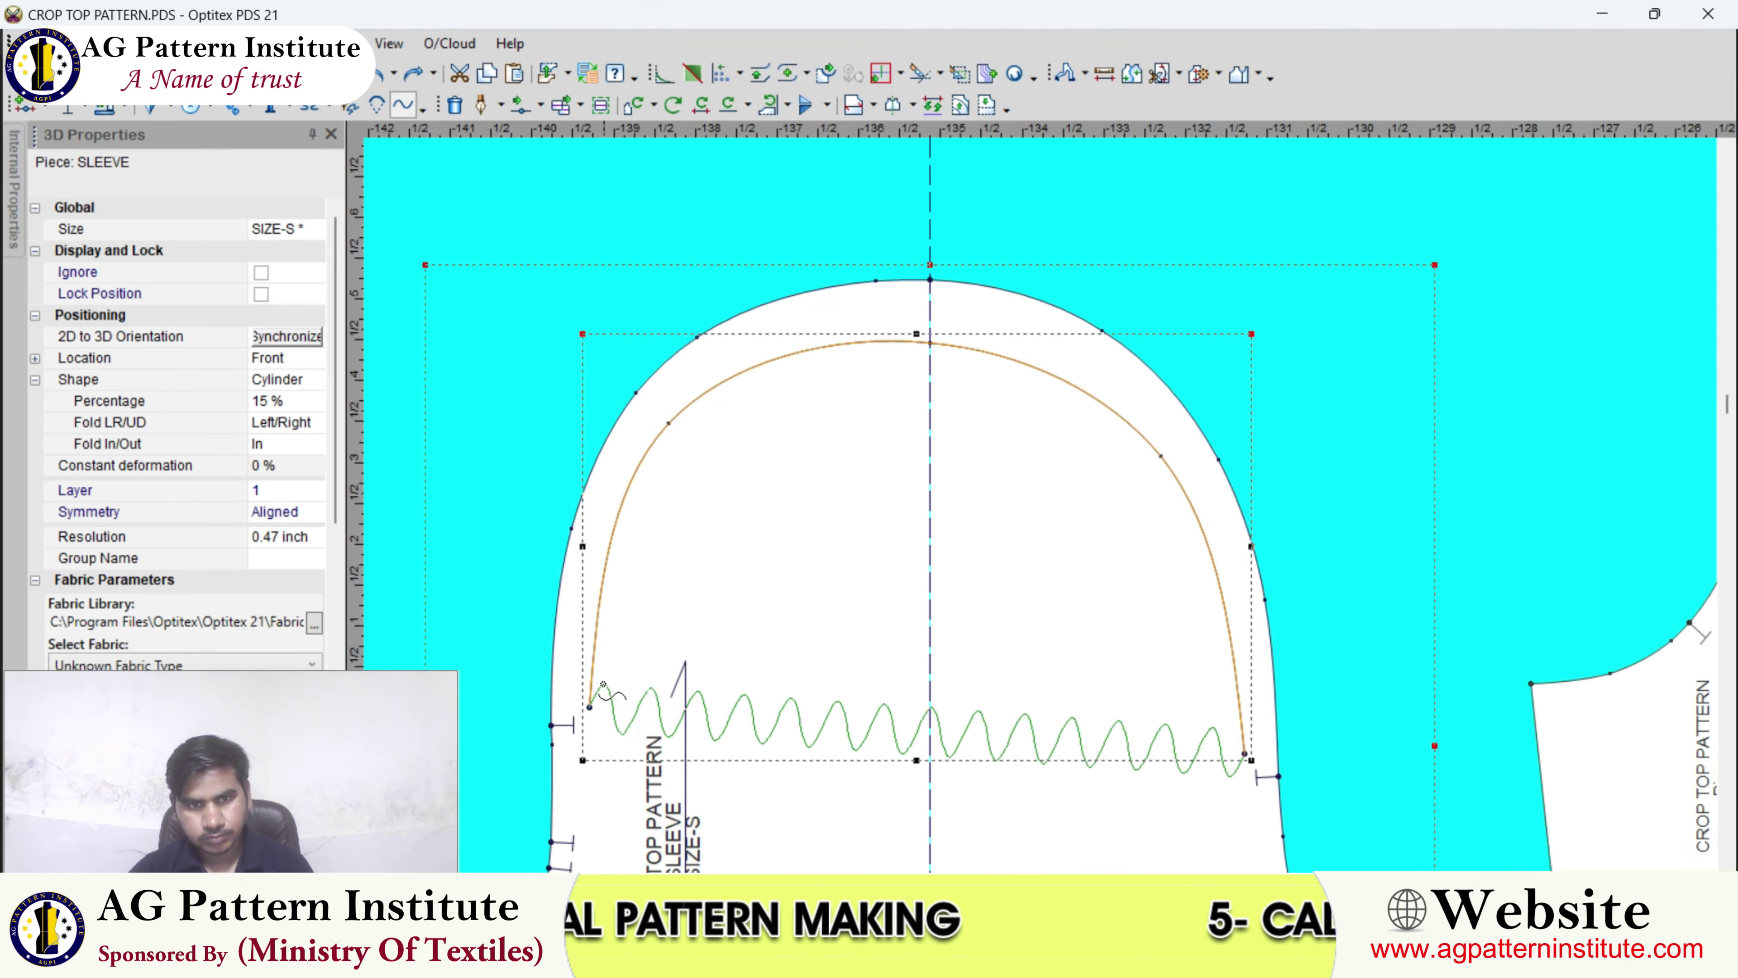
pyautogui.press('Escape')
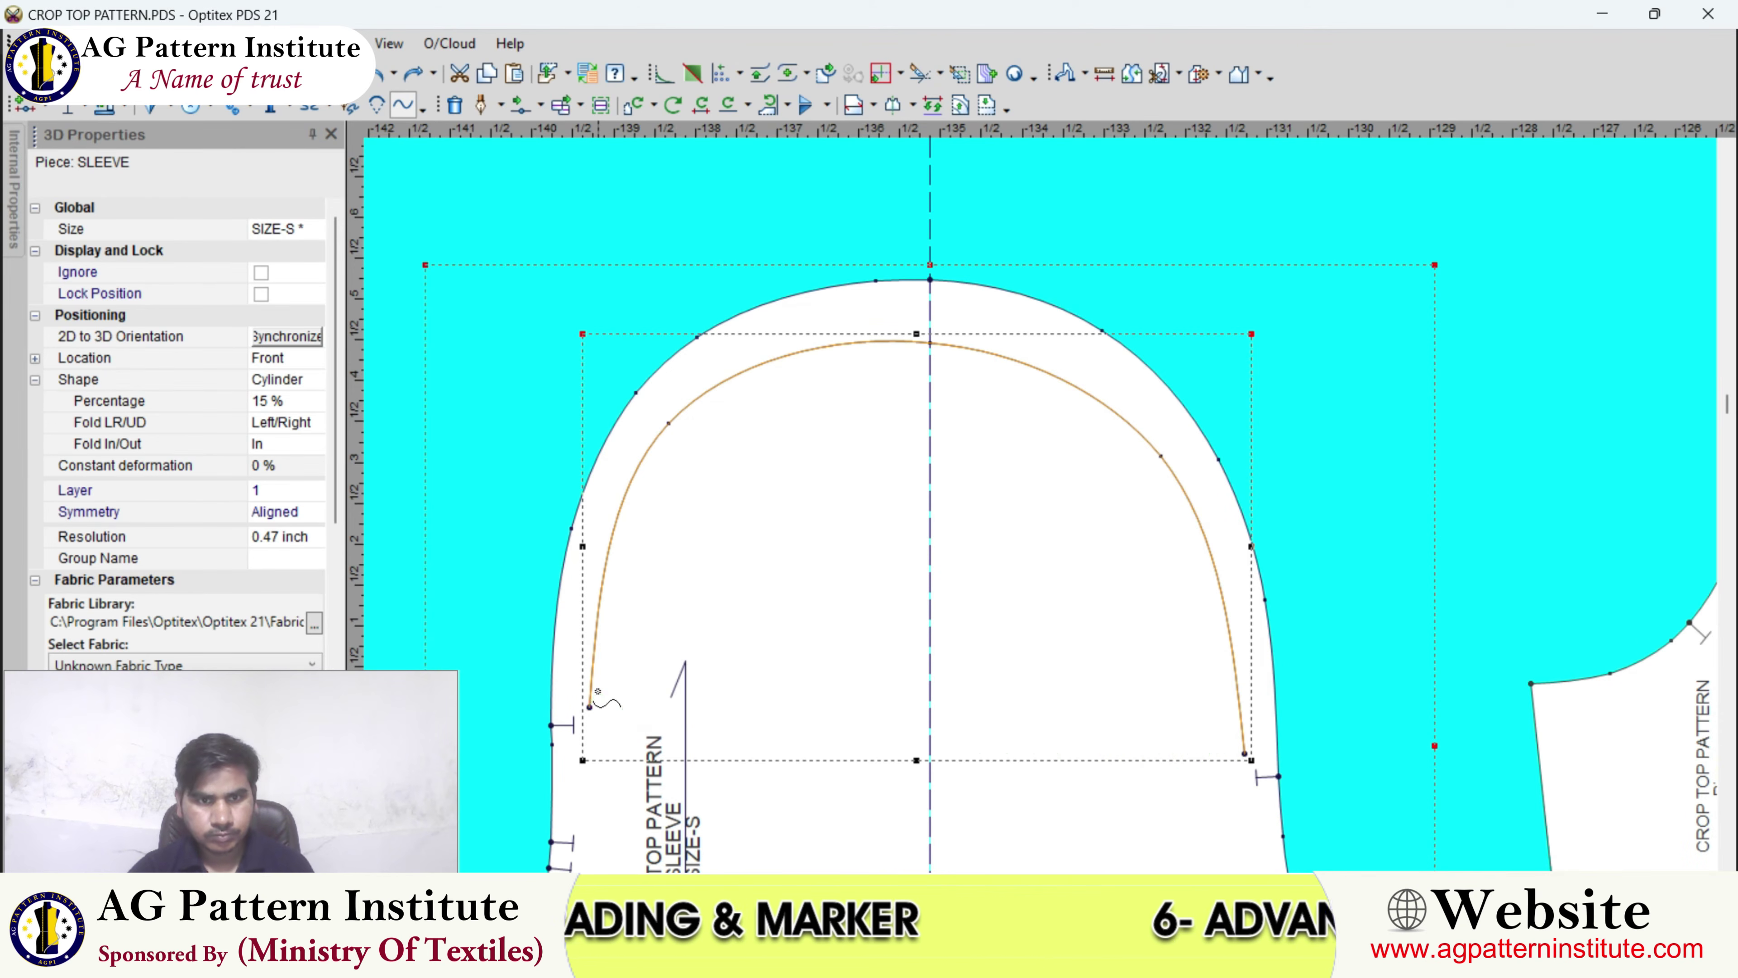
pyautogui.click(592, 701)
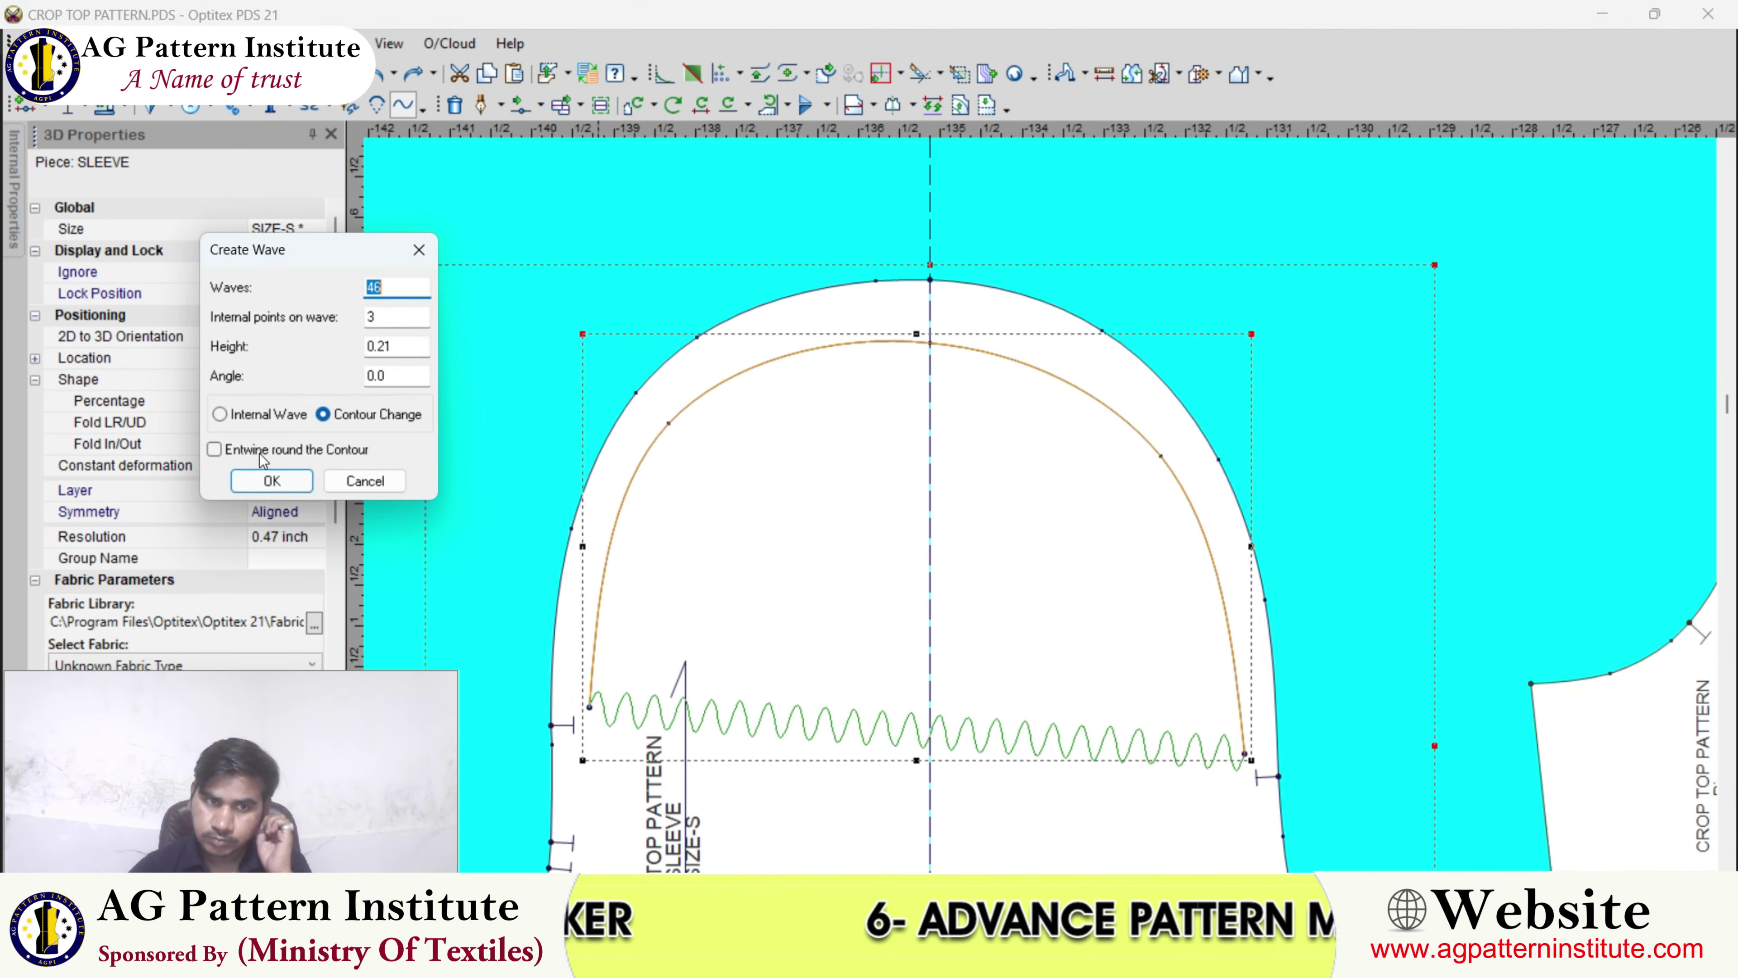
pyautogui.write('40')
pyautogui.click(272, 481)
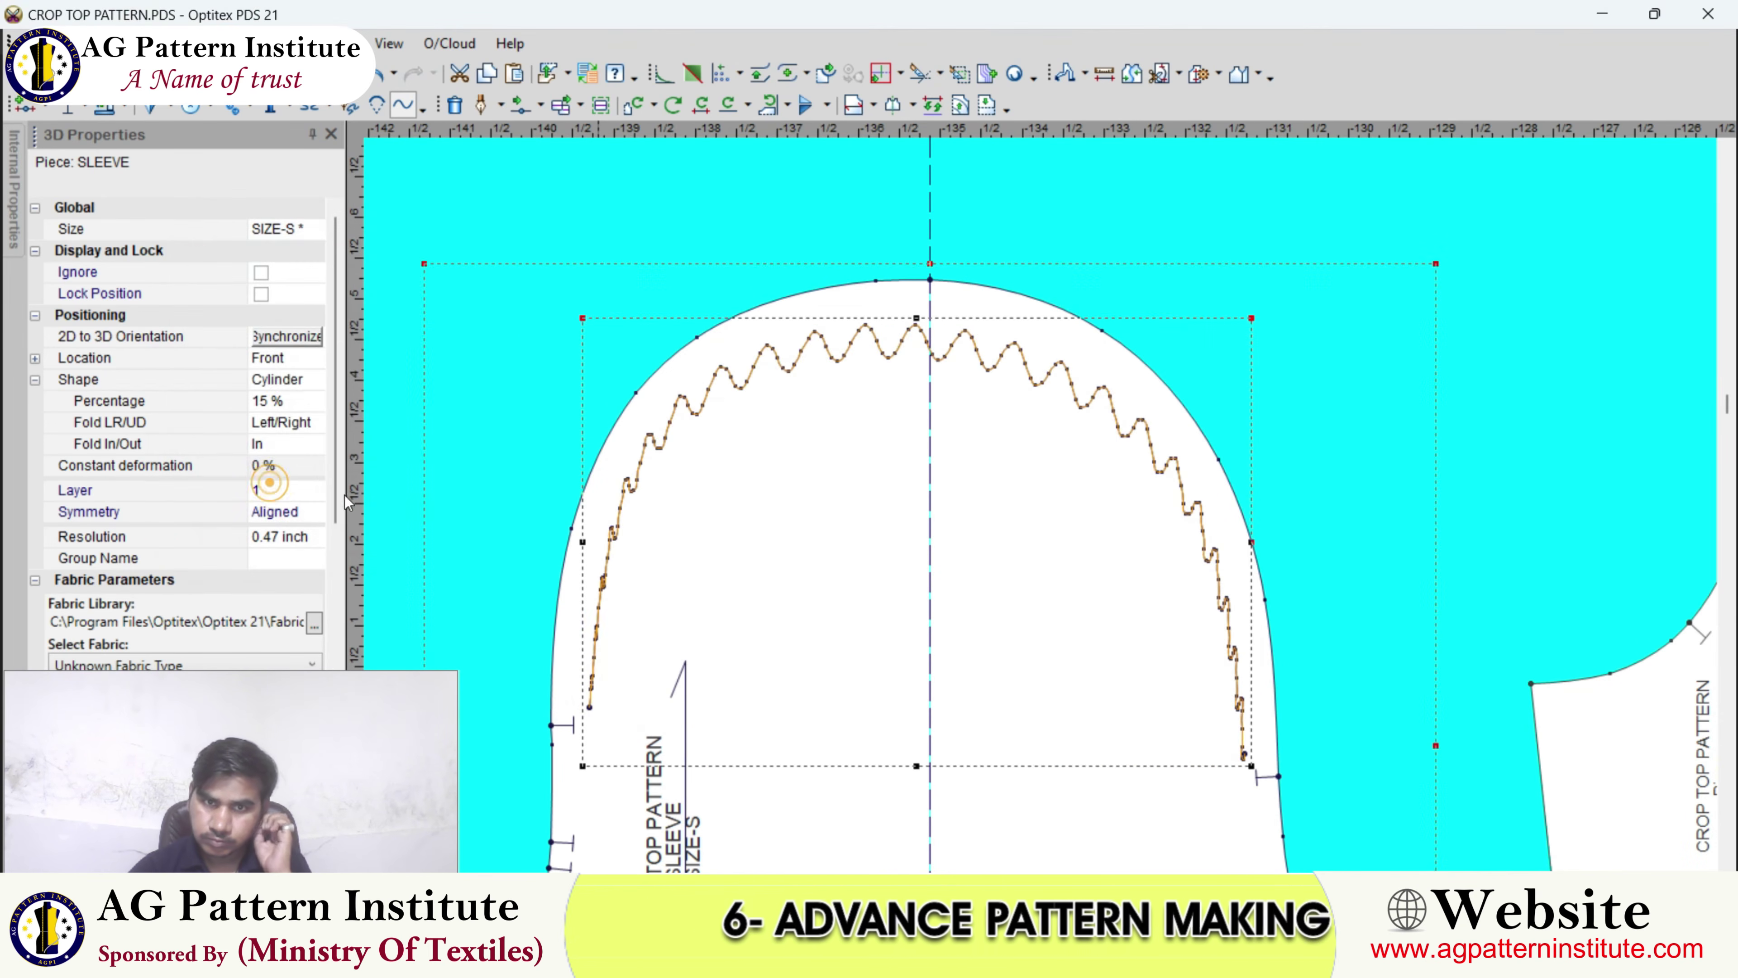
pyautogui.rightClick(1141, 302)
pyautogui.click(1084, 476)
pyautogui.click(655, 564)
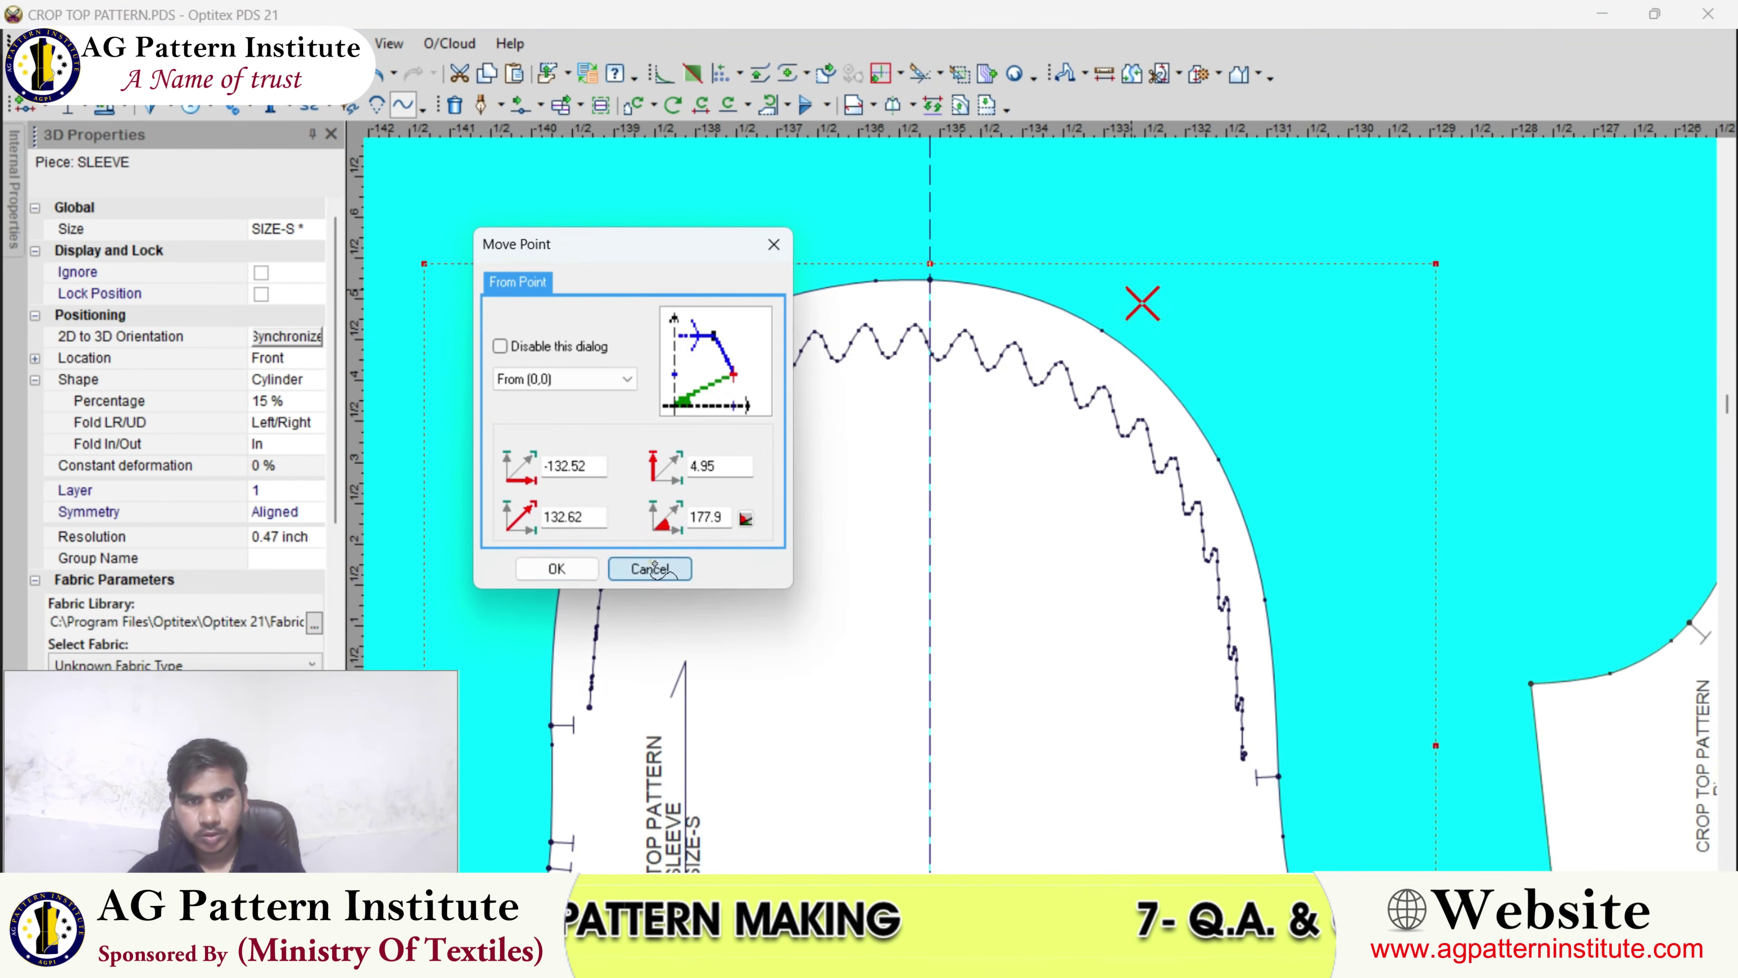
pyautogui.rightClick(1067, 269)
pyautogui.click(1076, 278)
# - Add the text READY ELASTIC 10" on the sleeve, just below the wave line of the cap
pyautogui.scroll(-4, 1033, 534)
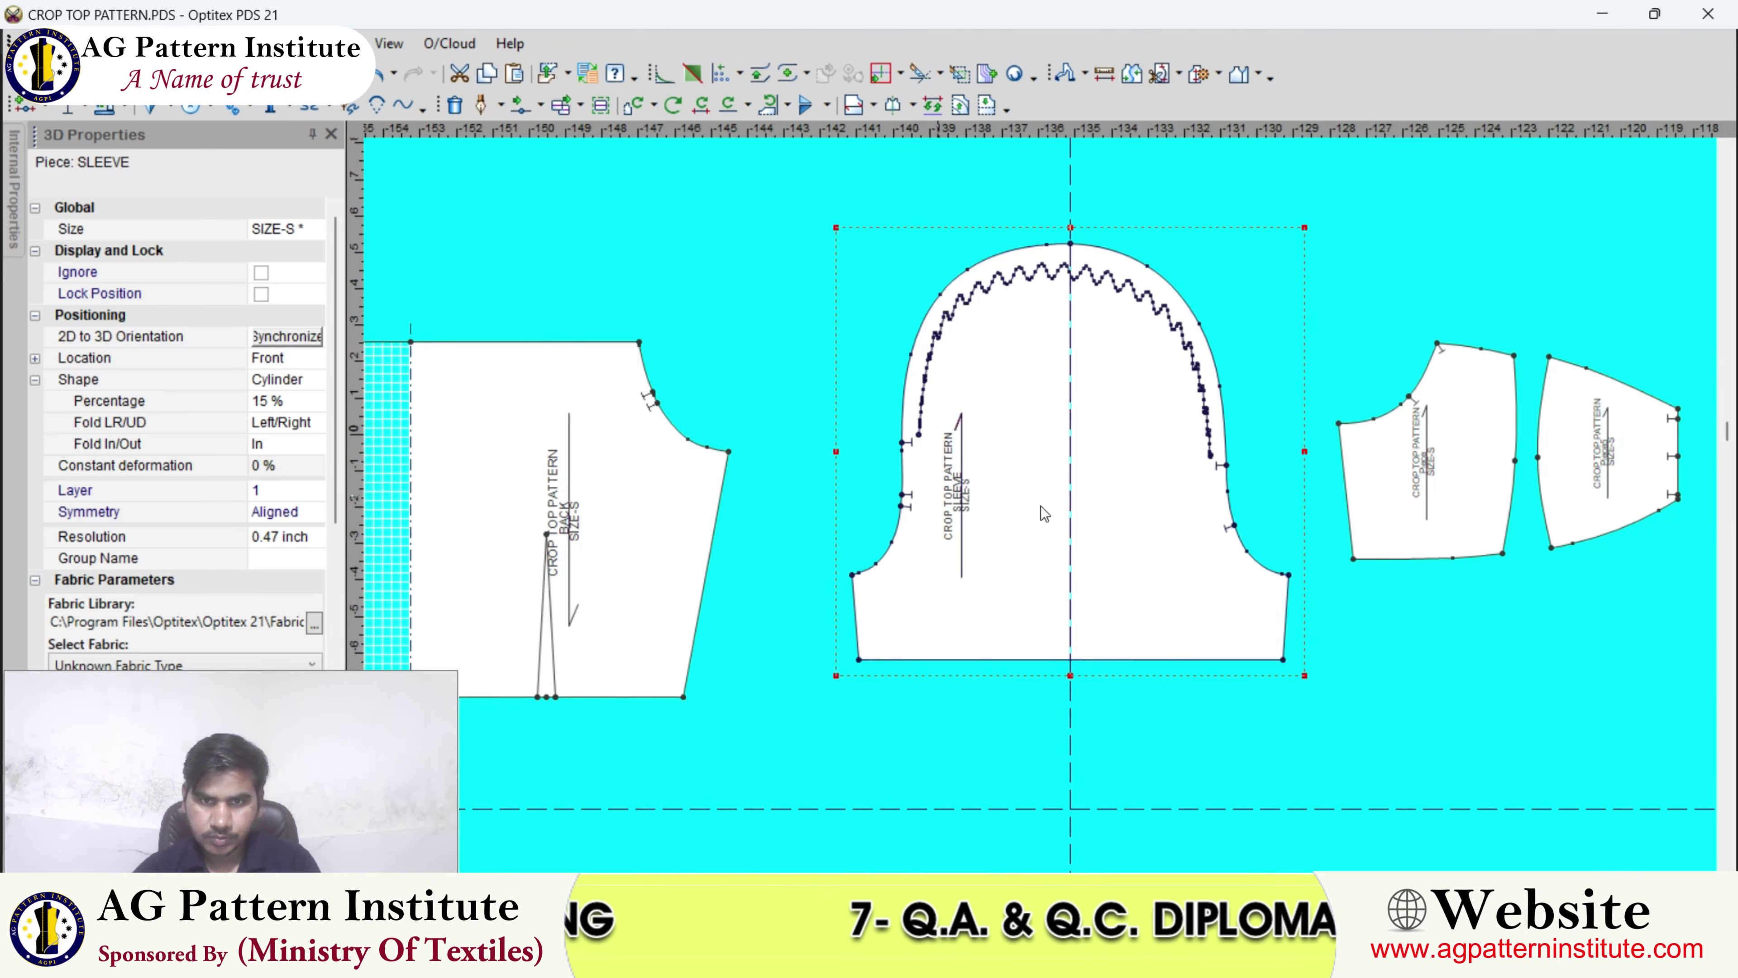
pyautogui.scroll(3, 1040, 505)
pyautogui.scroll(-2, 1040, 505)
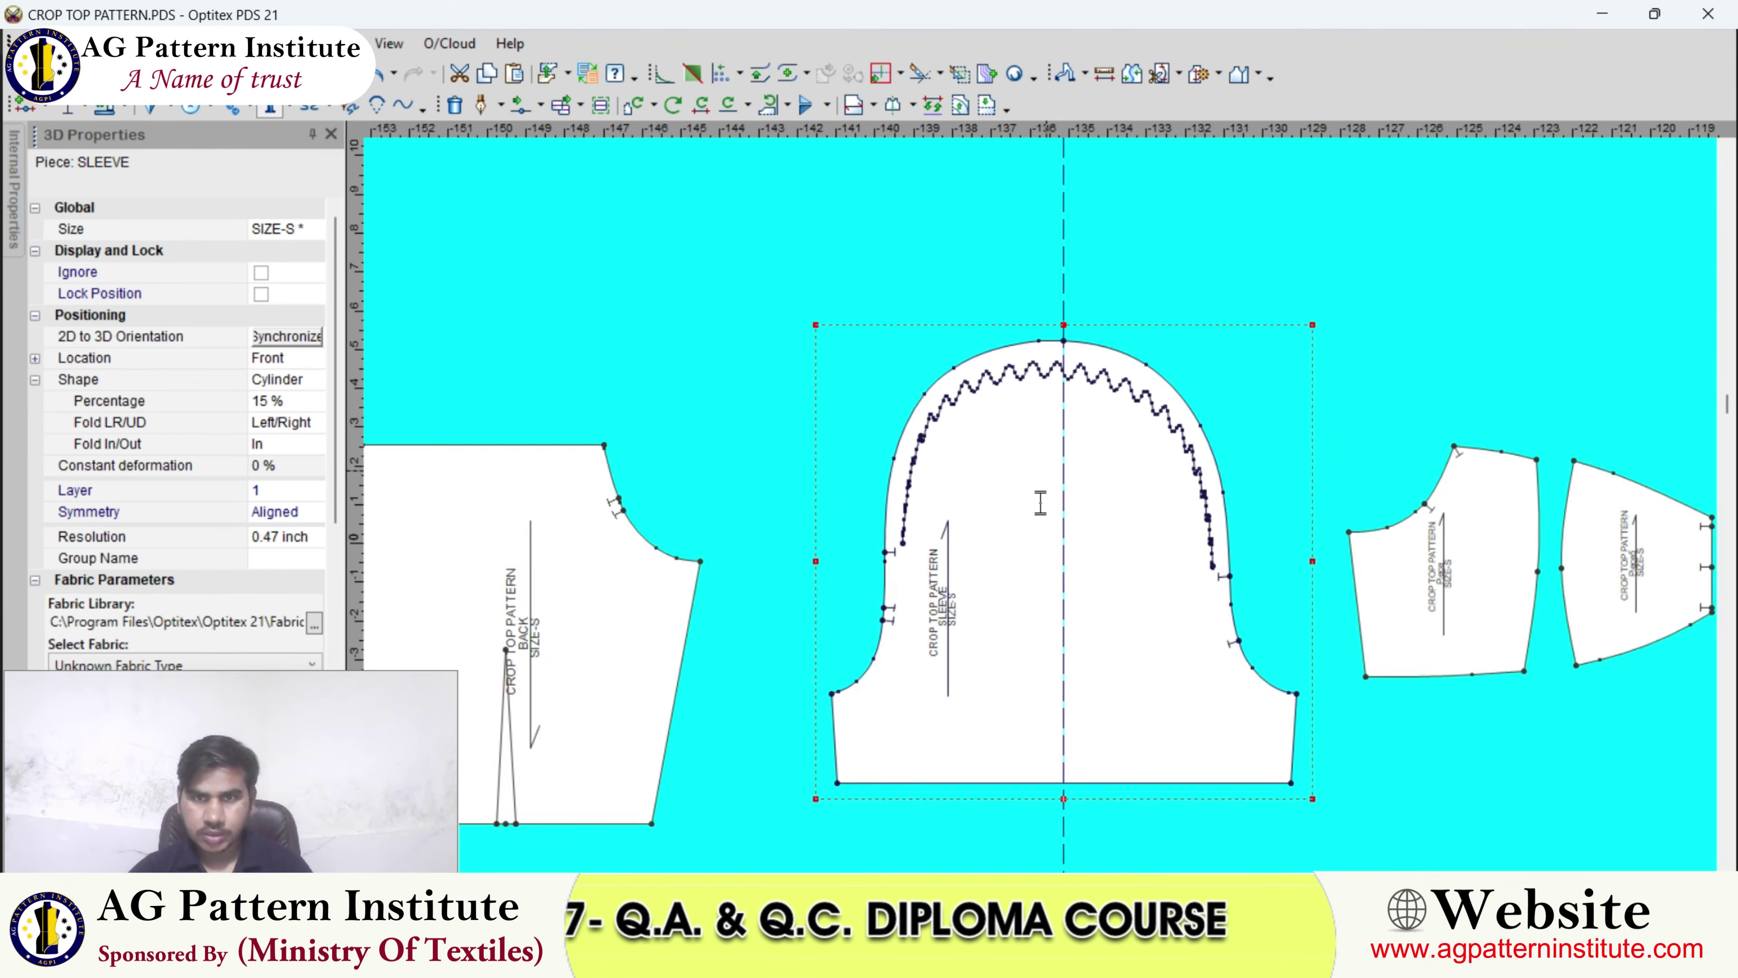
pyautogui.scroll(2, 1040, 503)
pyautogui.click(1001, 437)
pyautogui.write('READ')
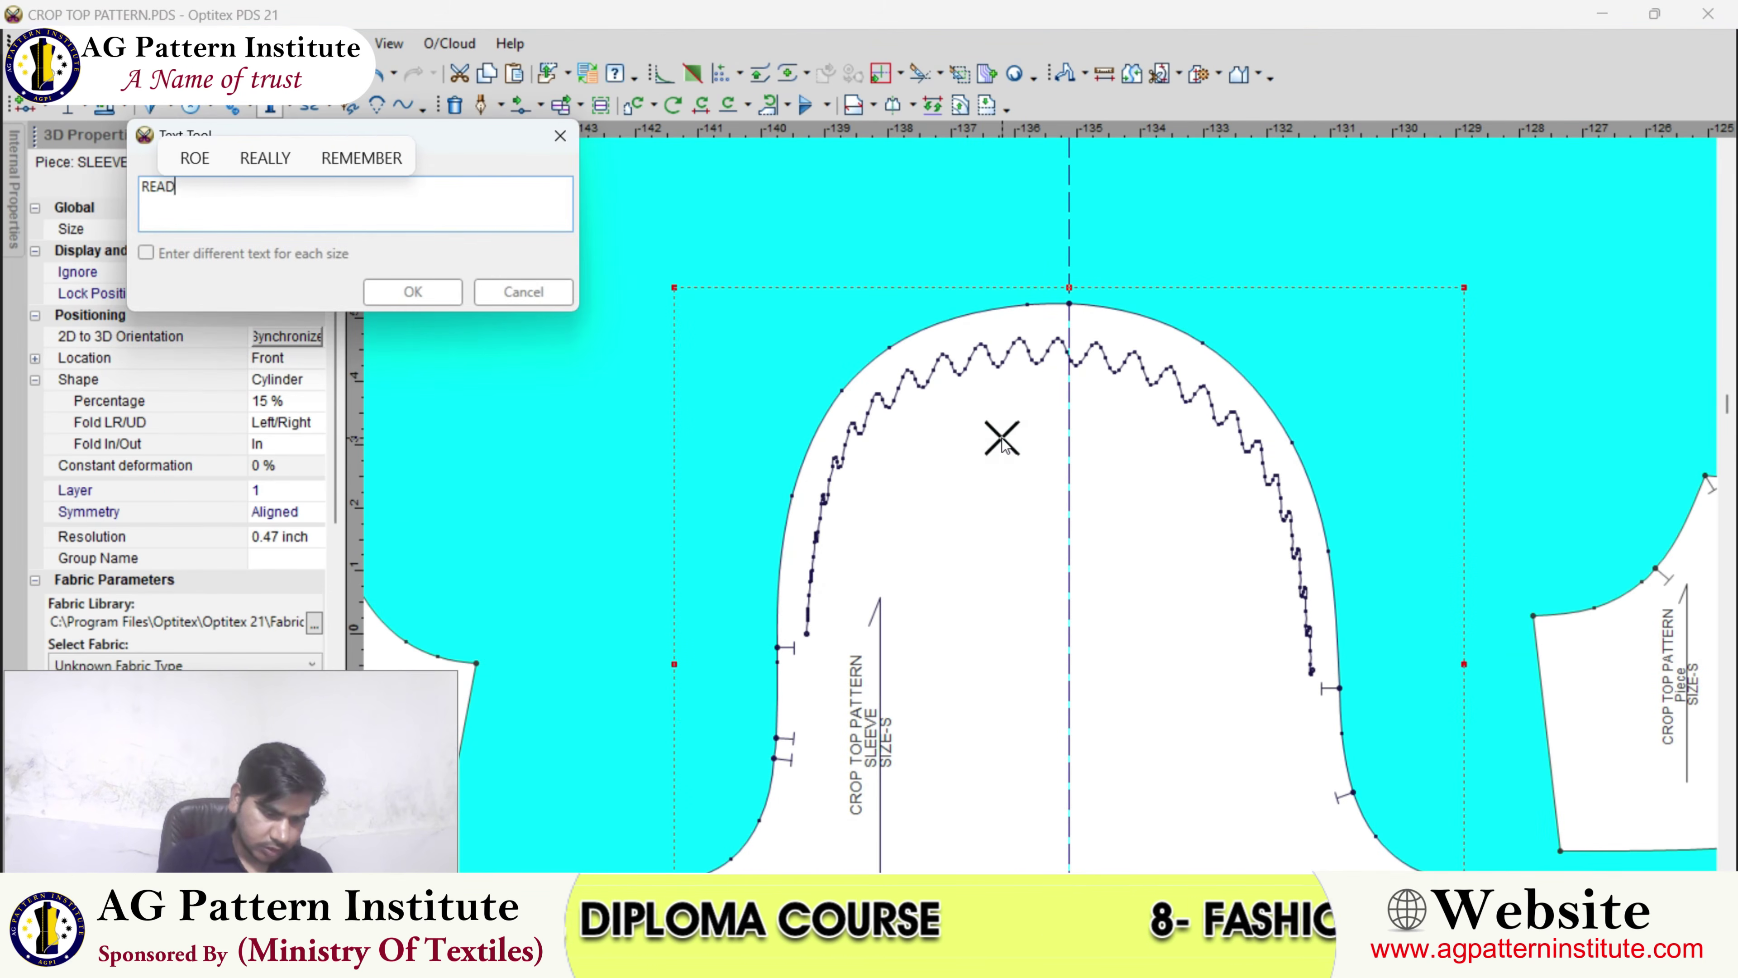
pyautogui.write('T')
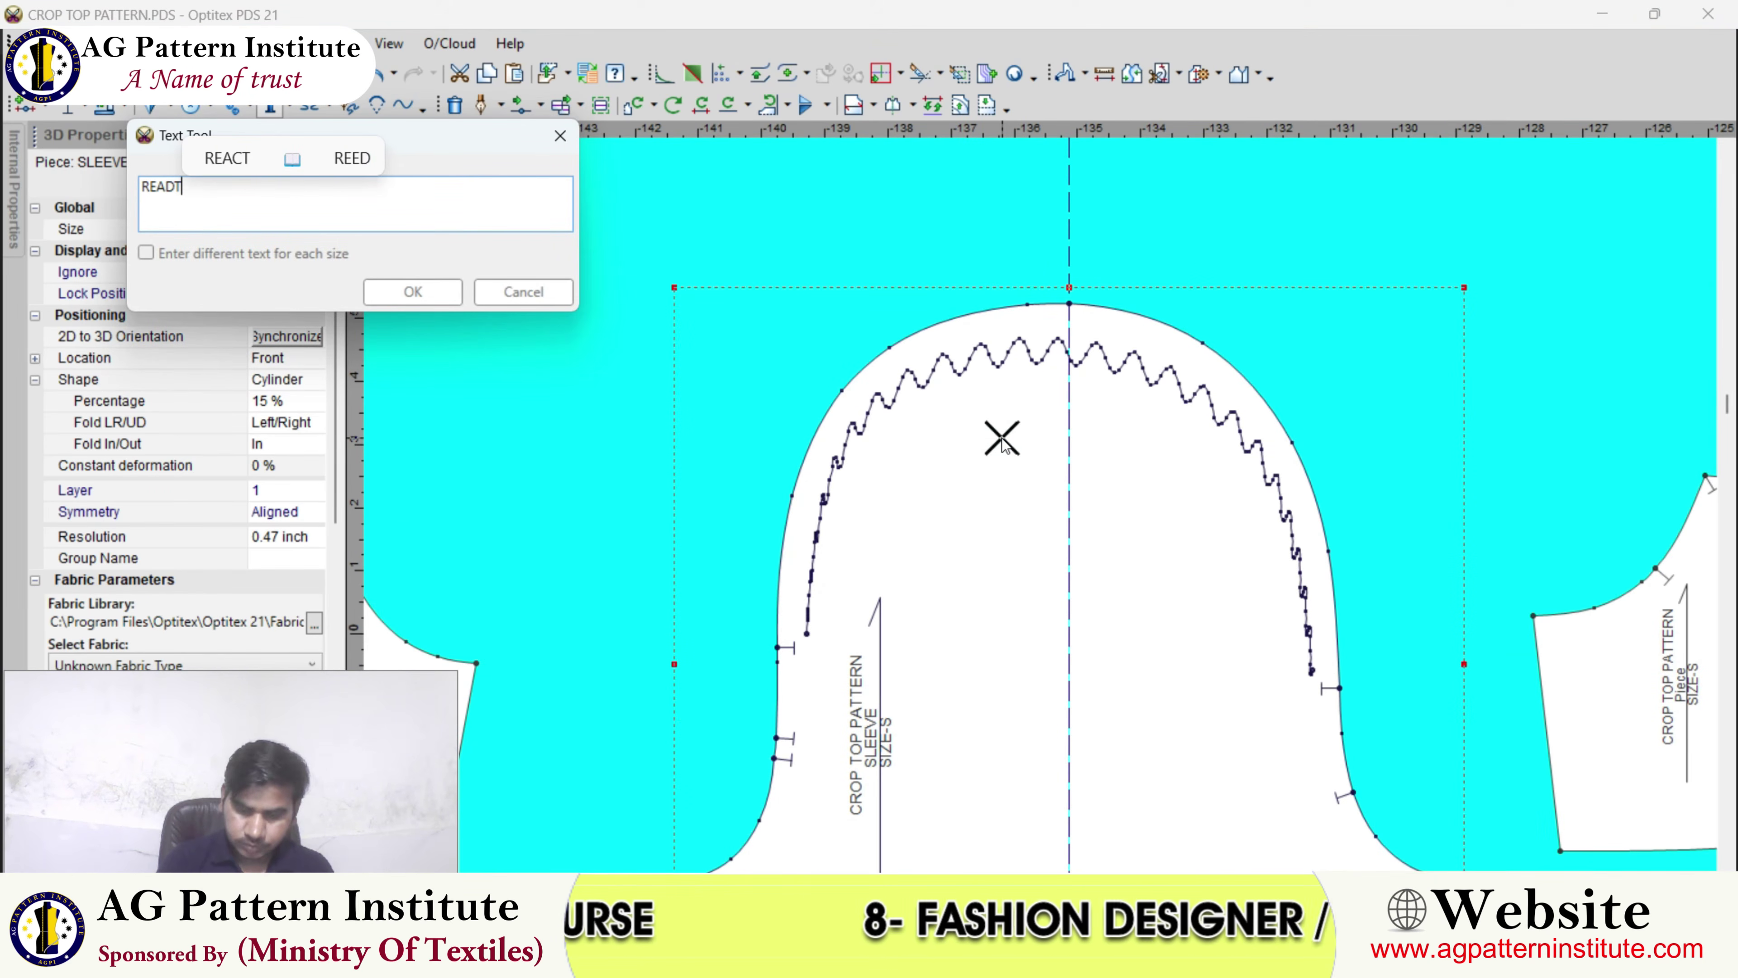
pyautogui.press('BackSpace')
pyautogui.write('Y EL')
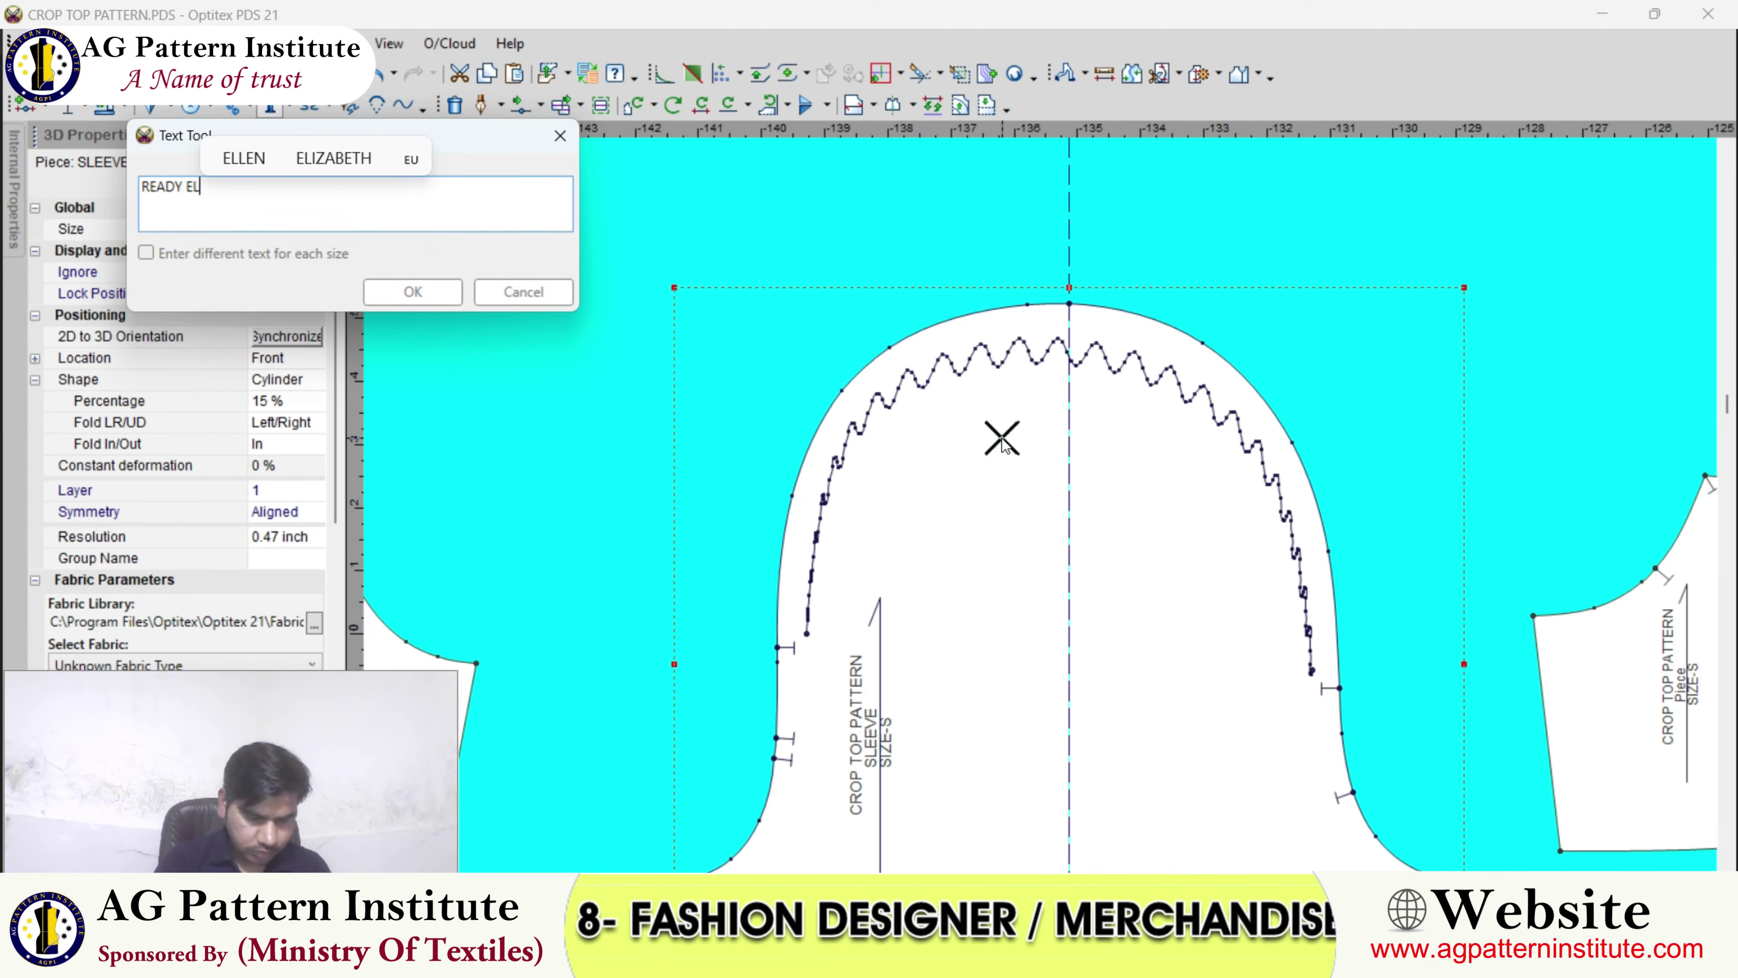
pyautogui.write('ASTIC ')
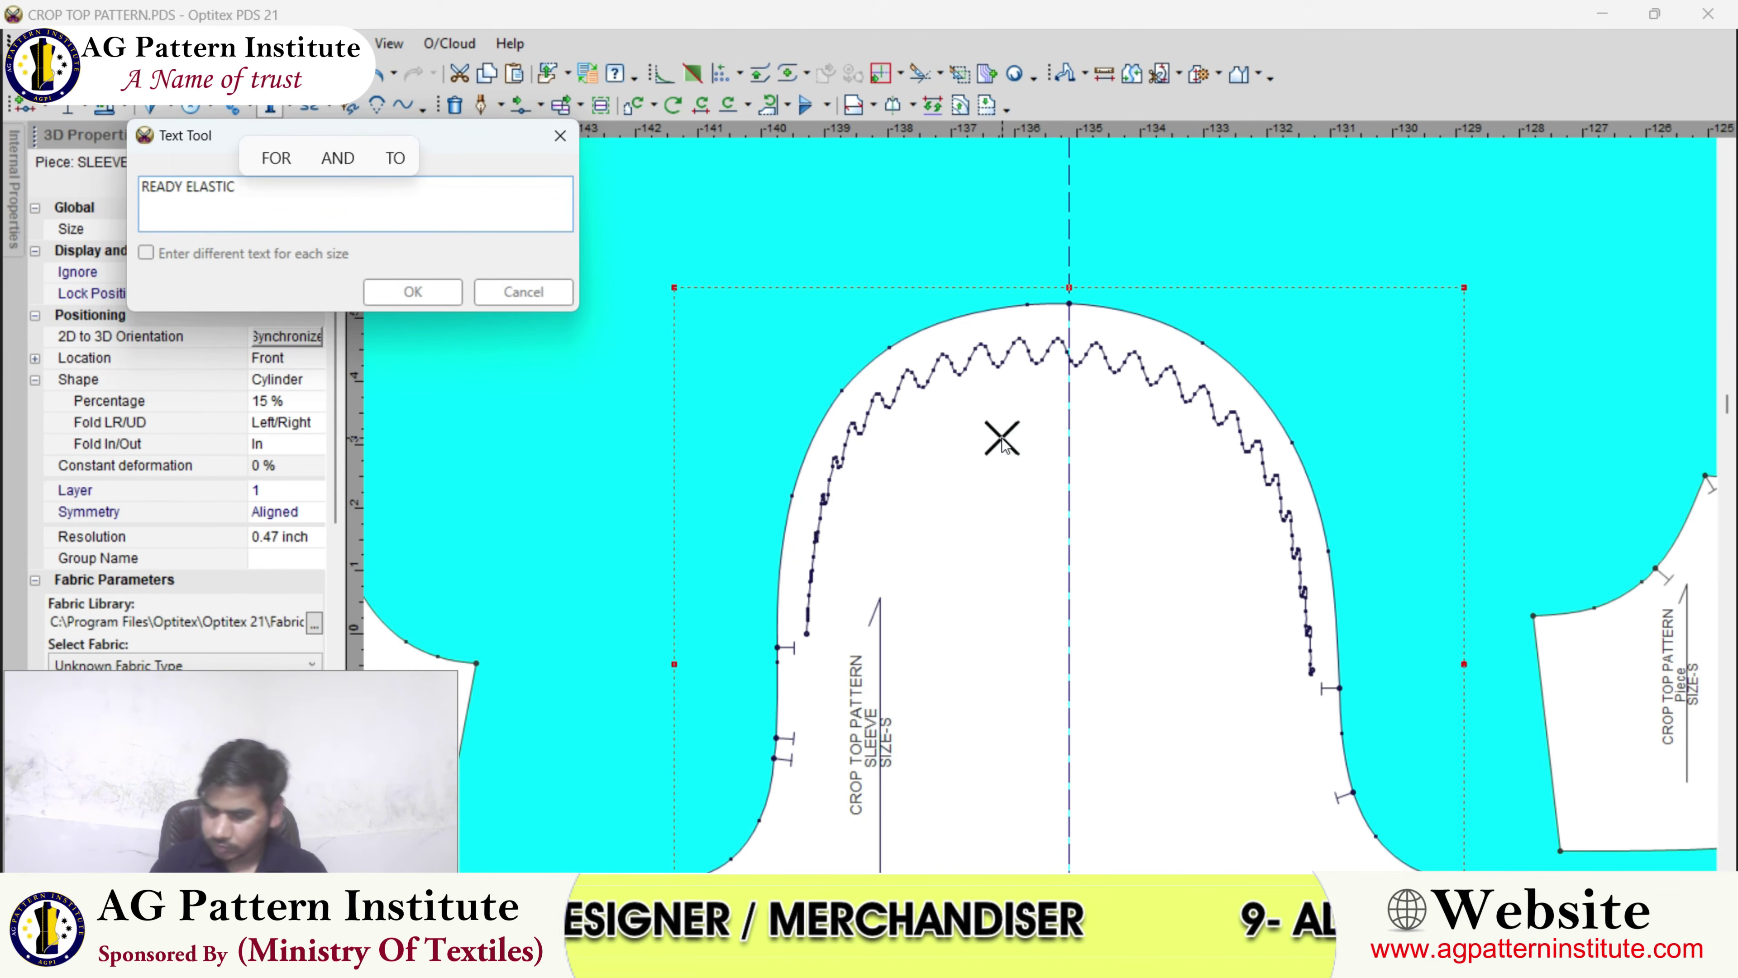
pyautogui.write('10')
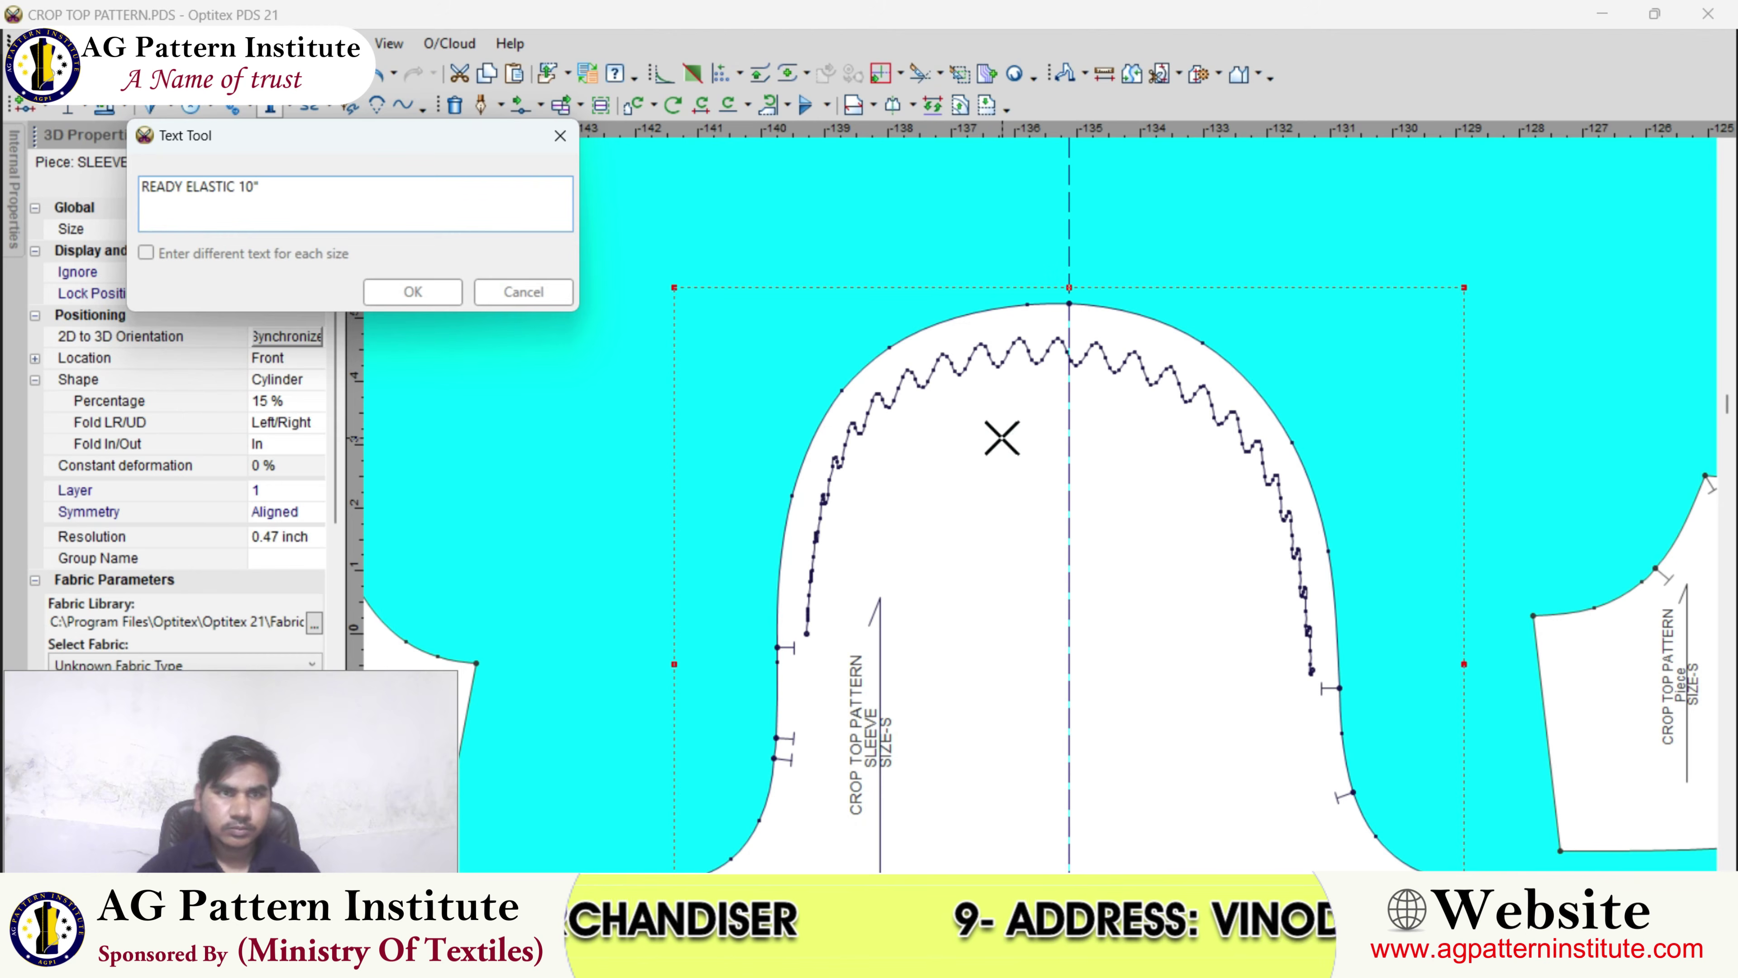
pyautogui.write('"')
pyautogui.click(413, 292)
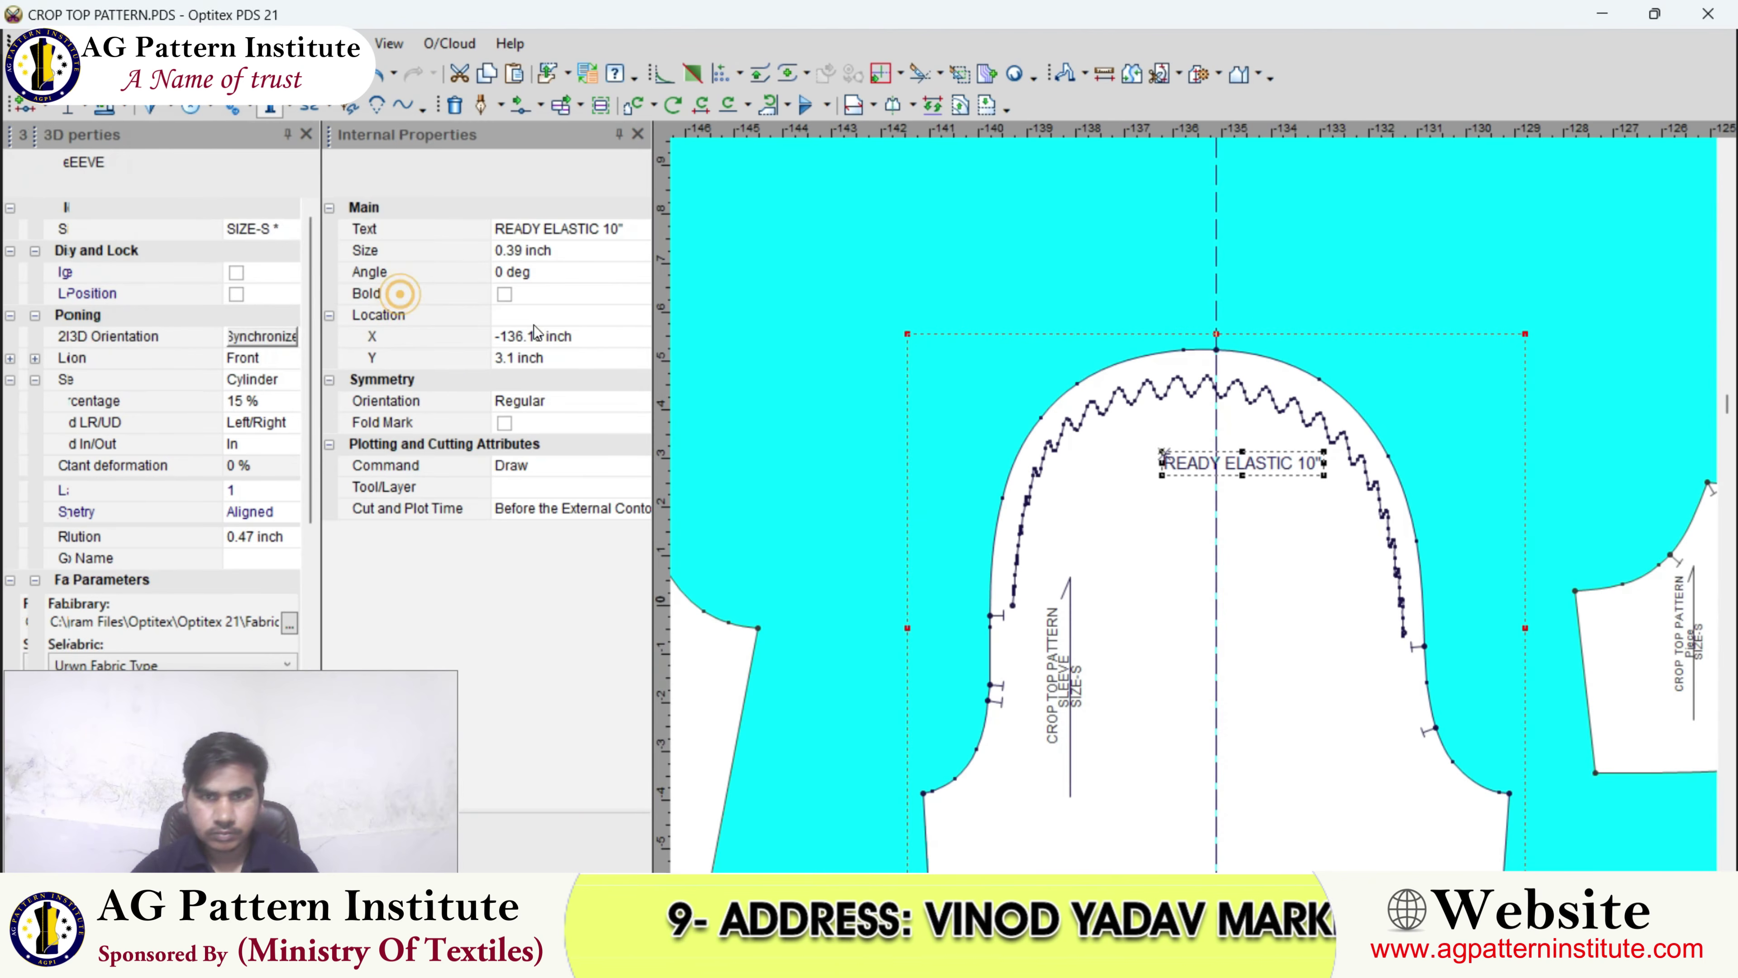
# - Set the elastic label's text size to 0.25 inch
pyautogui.click(571, 250)
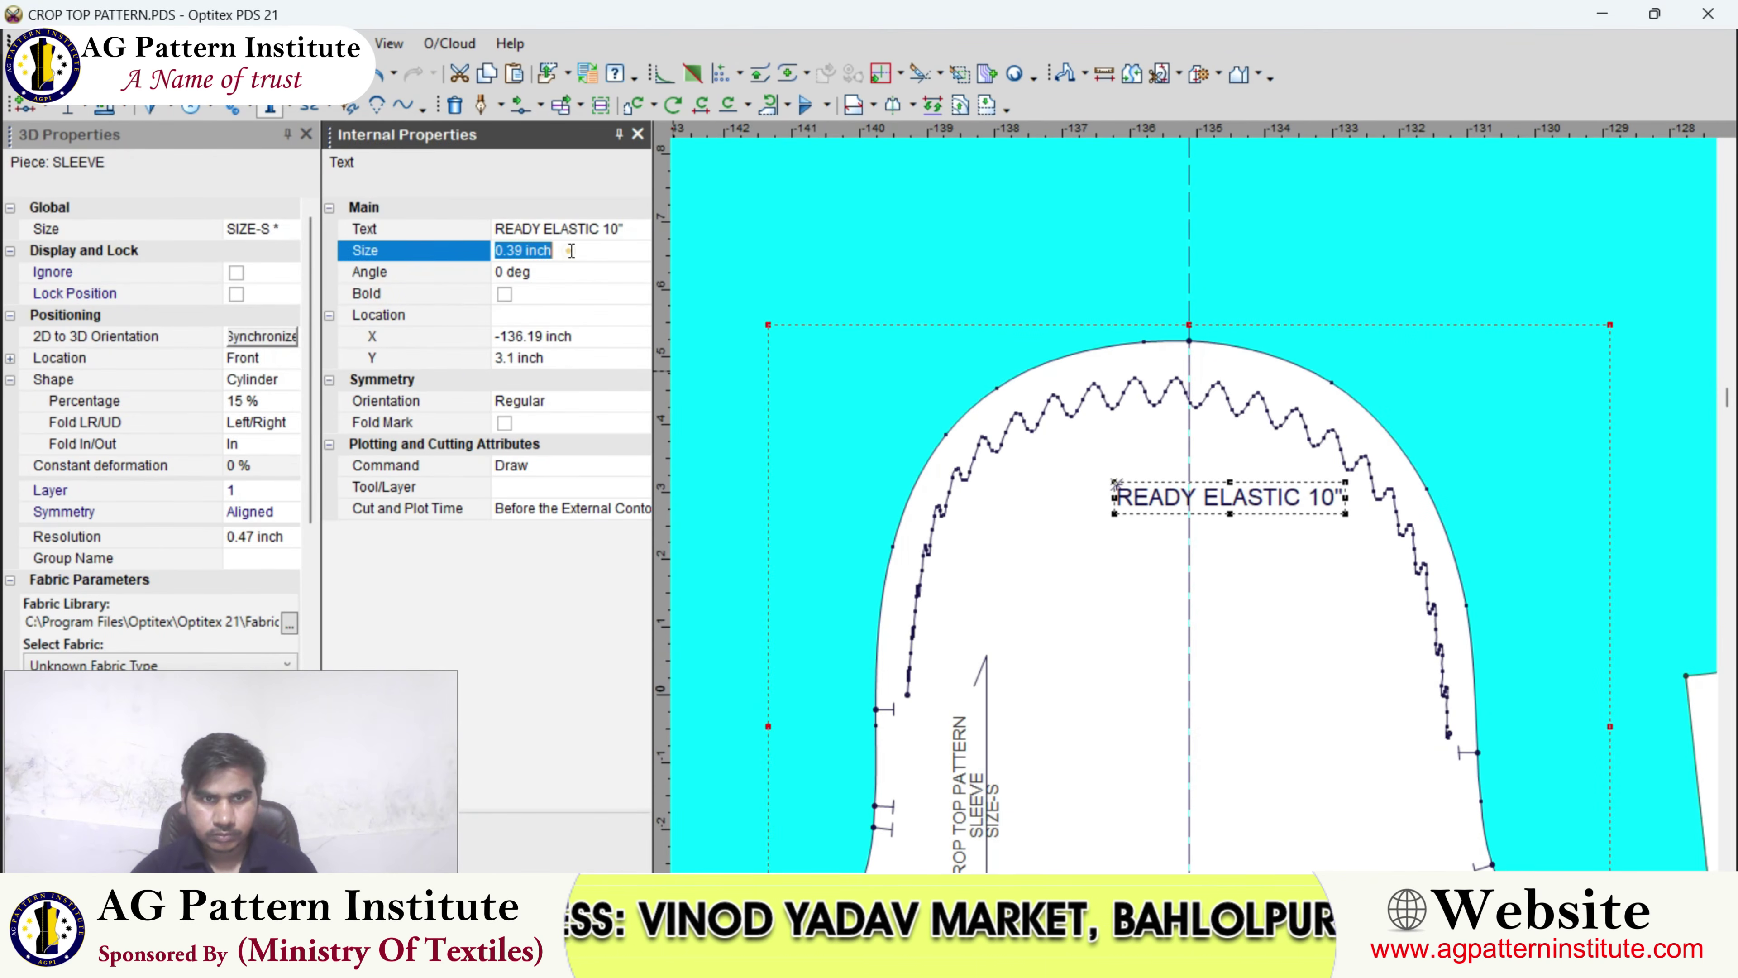
pyautogui.press('Return')
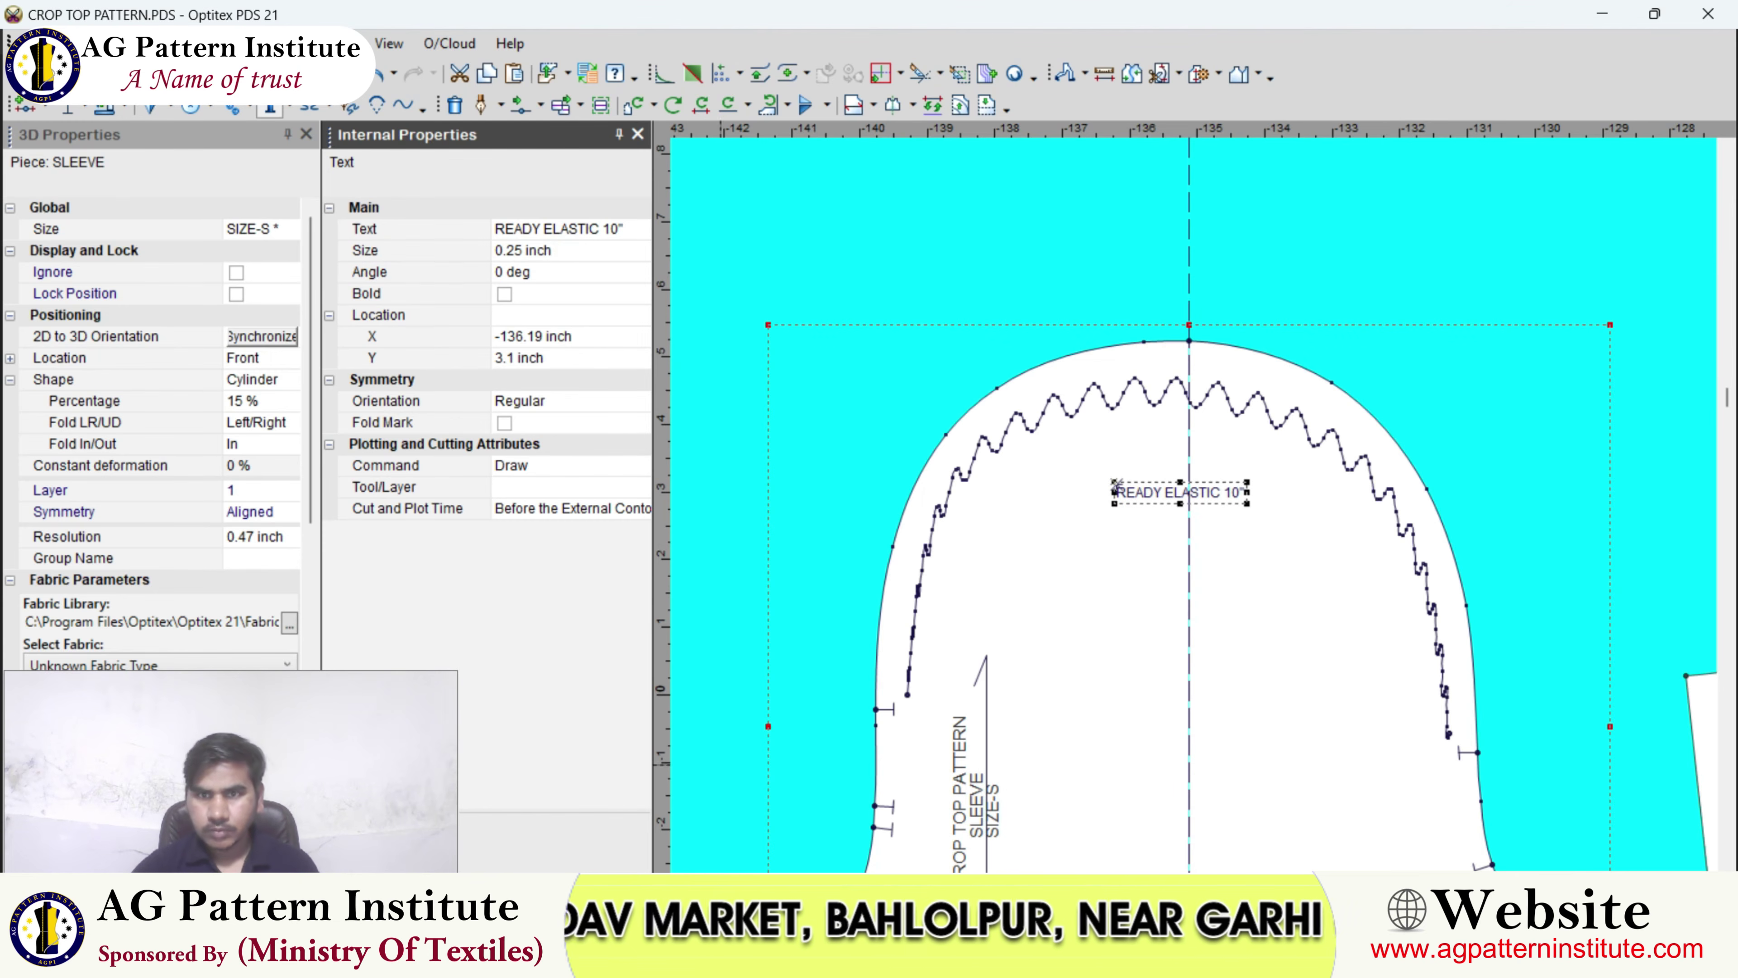
pyautogui.scroll(2, 1200, 492)
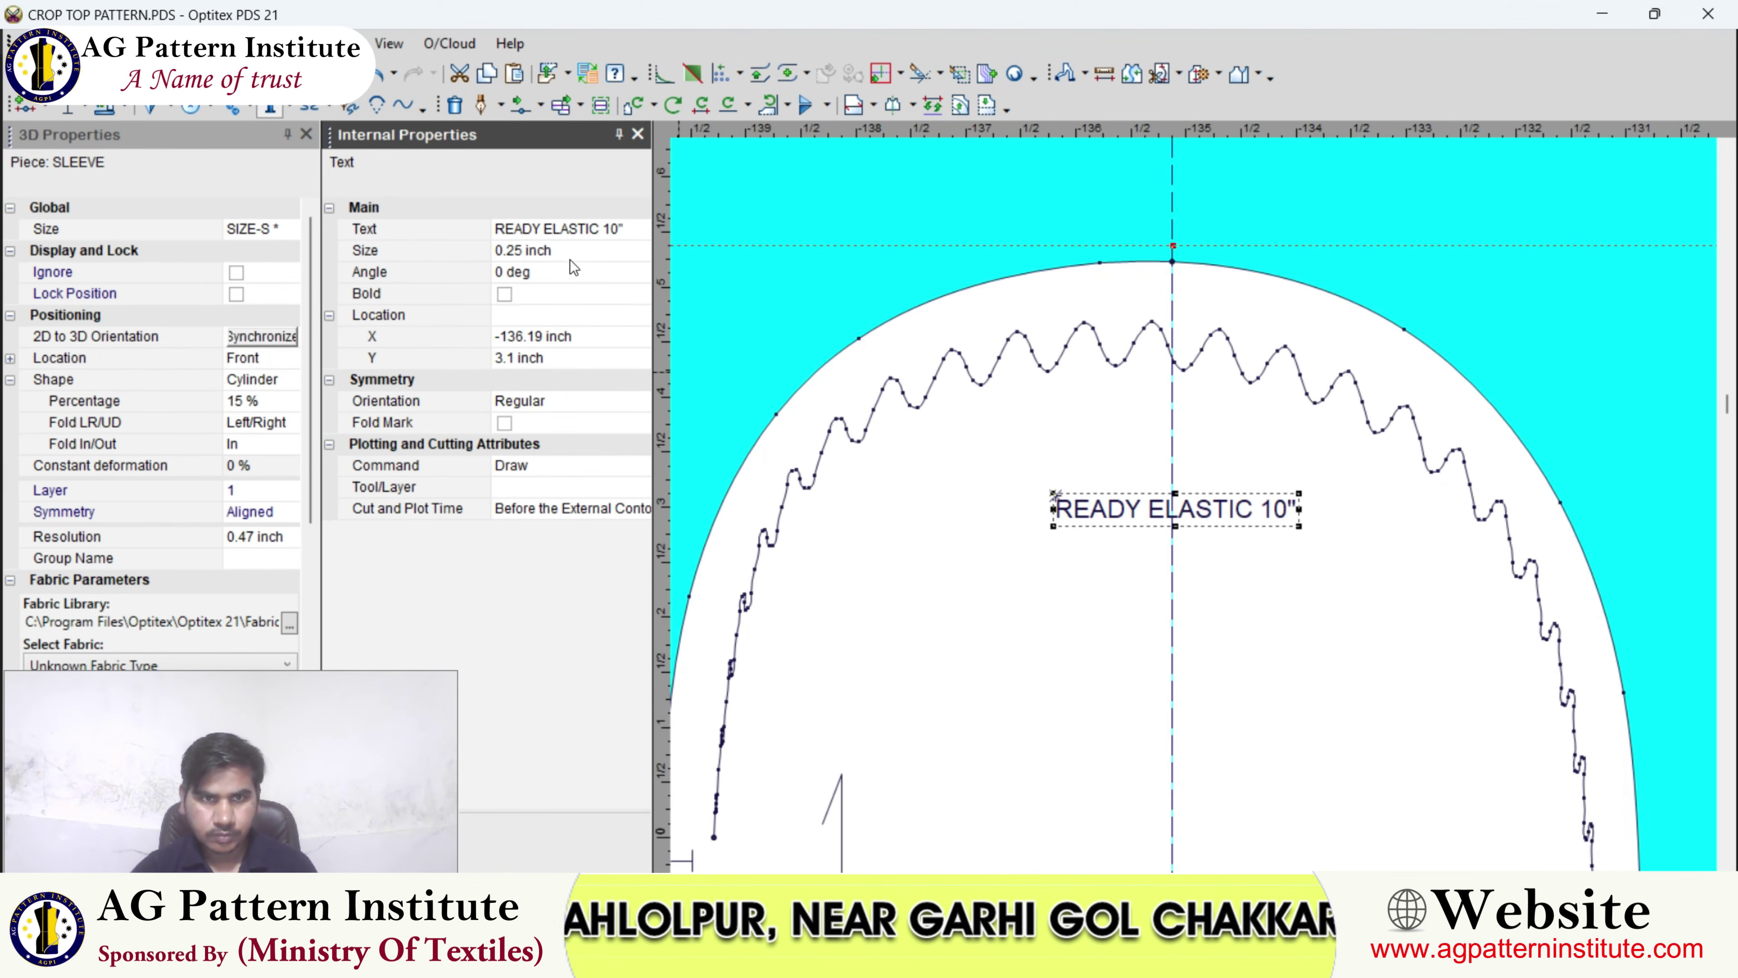
# - Extend the elastic label's text to READY ELASTIC 10" AND 1/4" KI
pyautogui.click(603, 231)
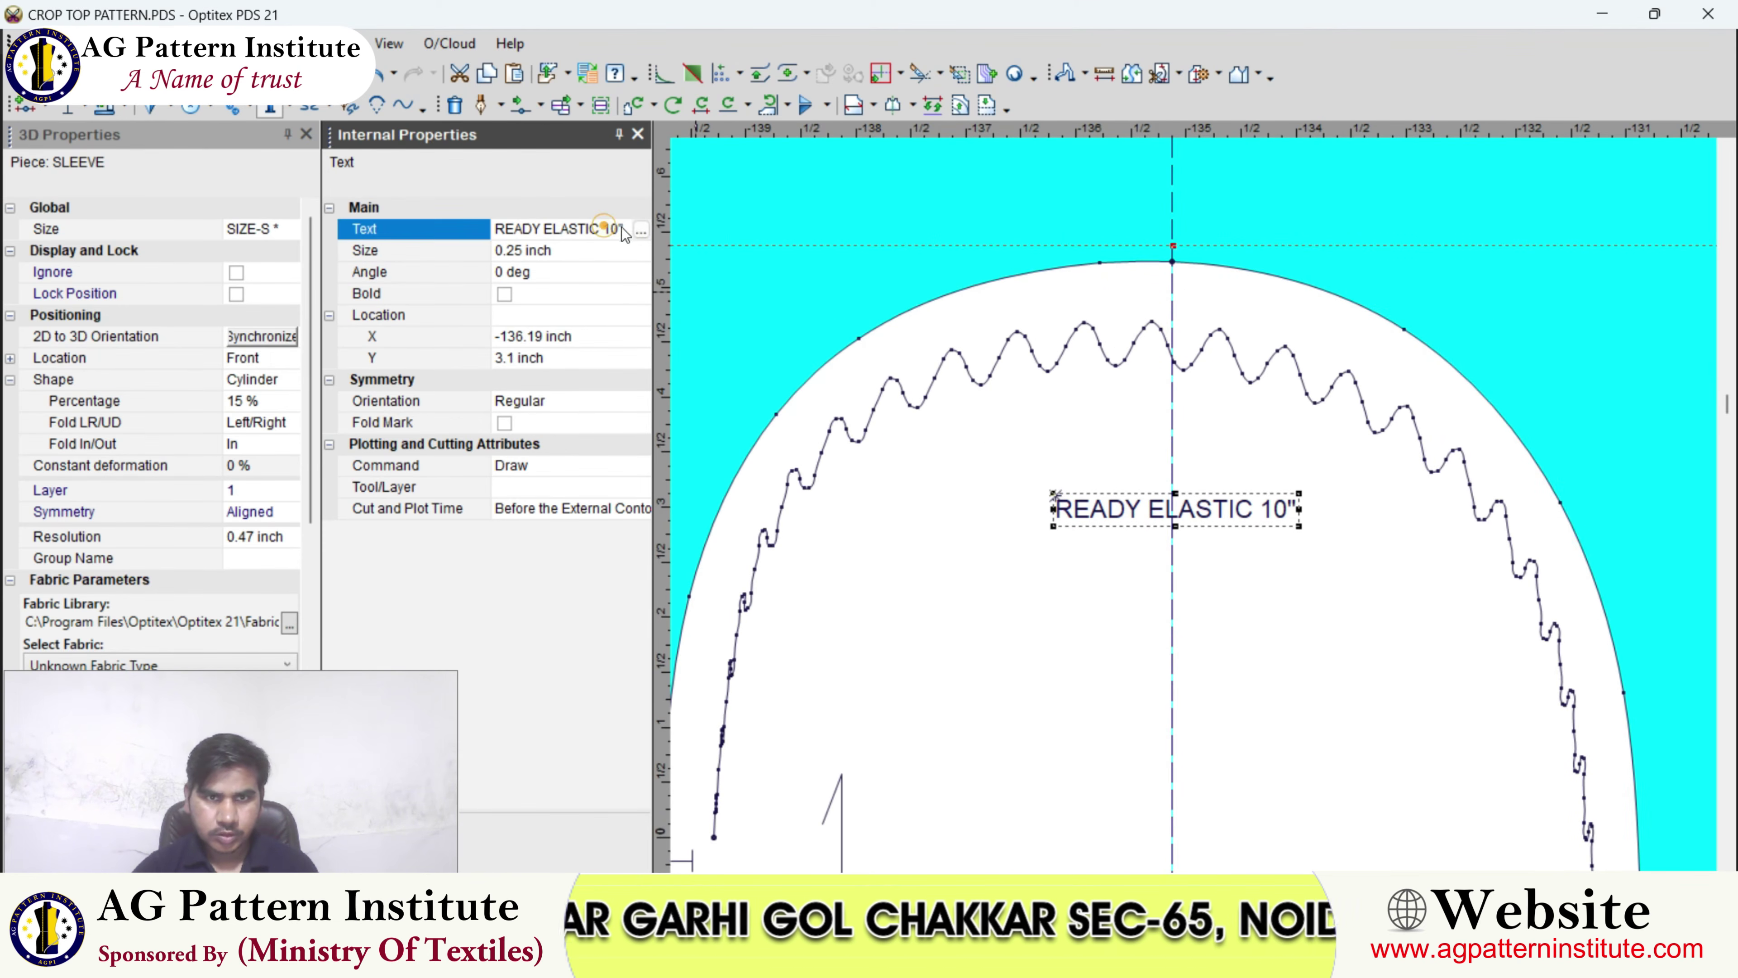
pyautogui.click(638, 232)
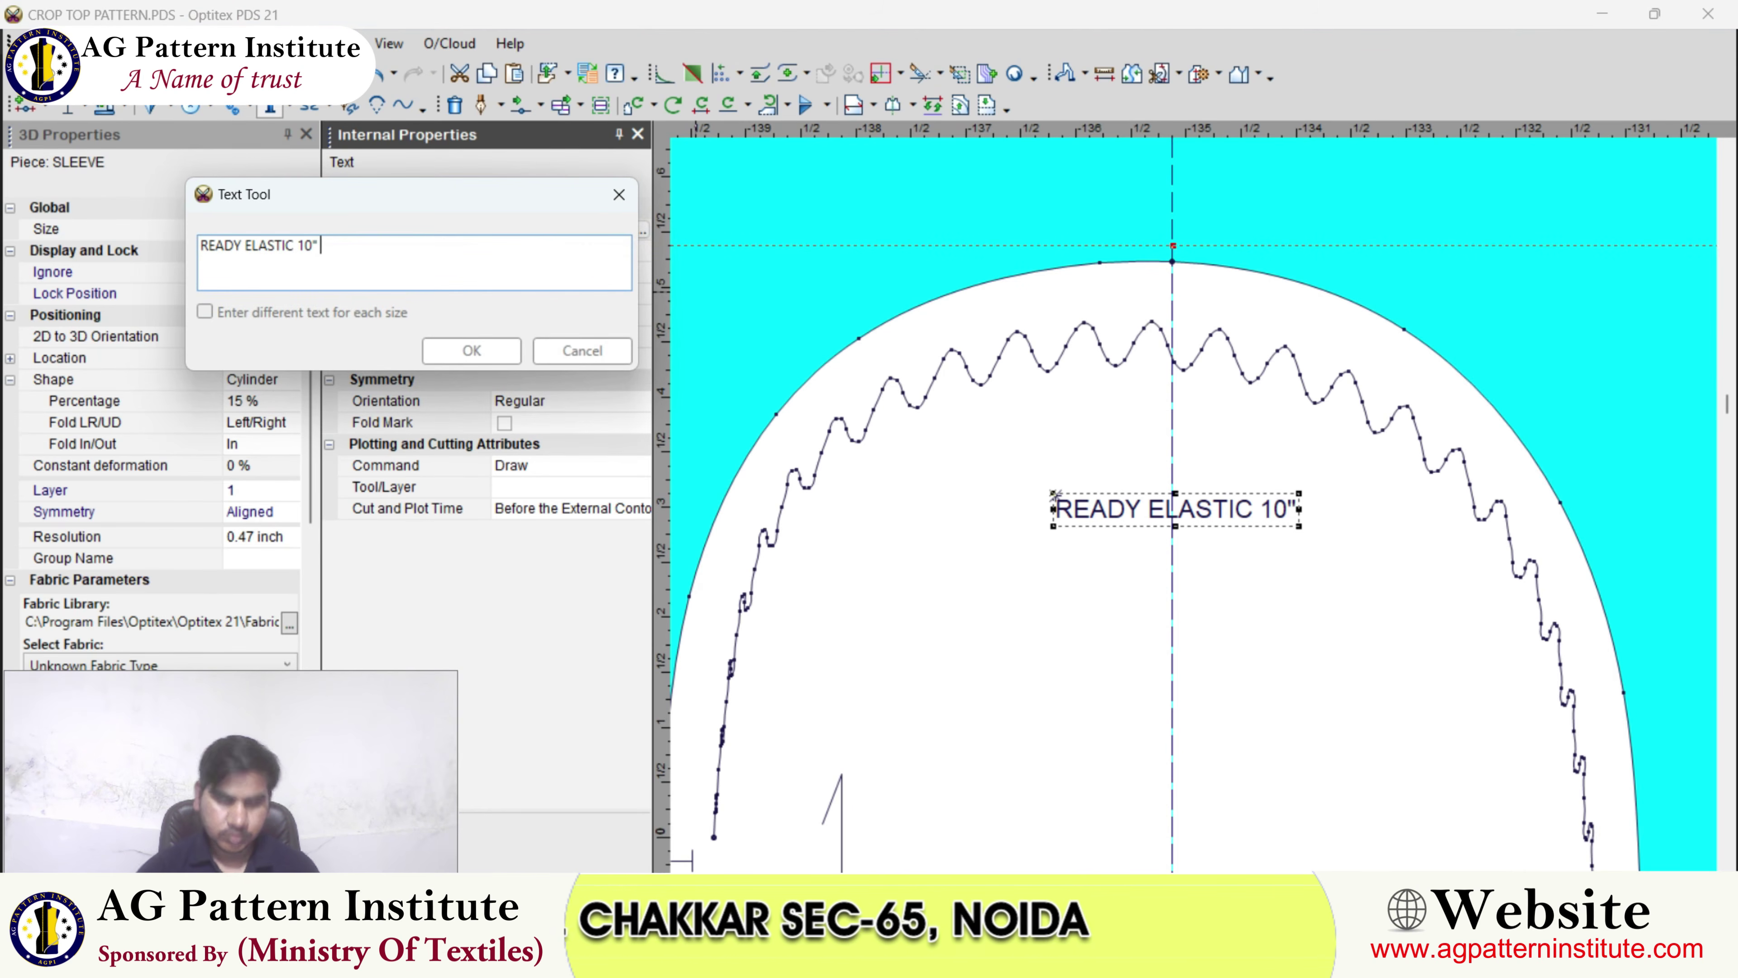
pyautogui.write('AND 1')
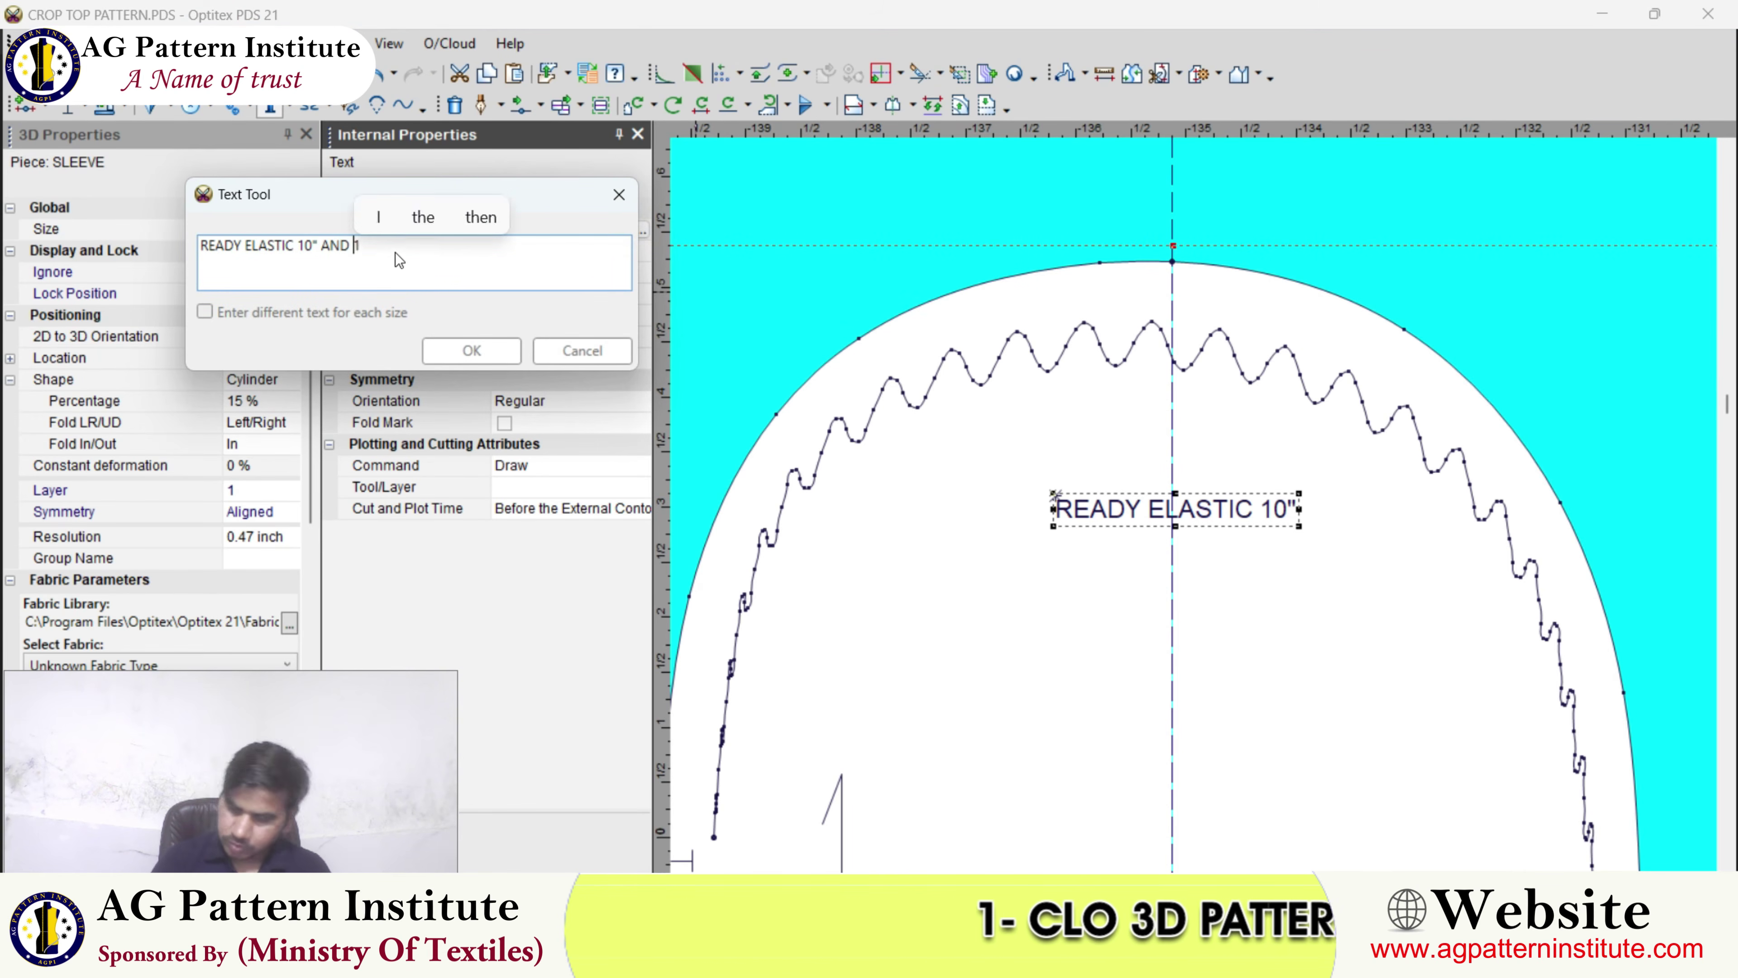
pyautogui.write('/4" KI')
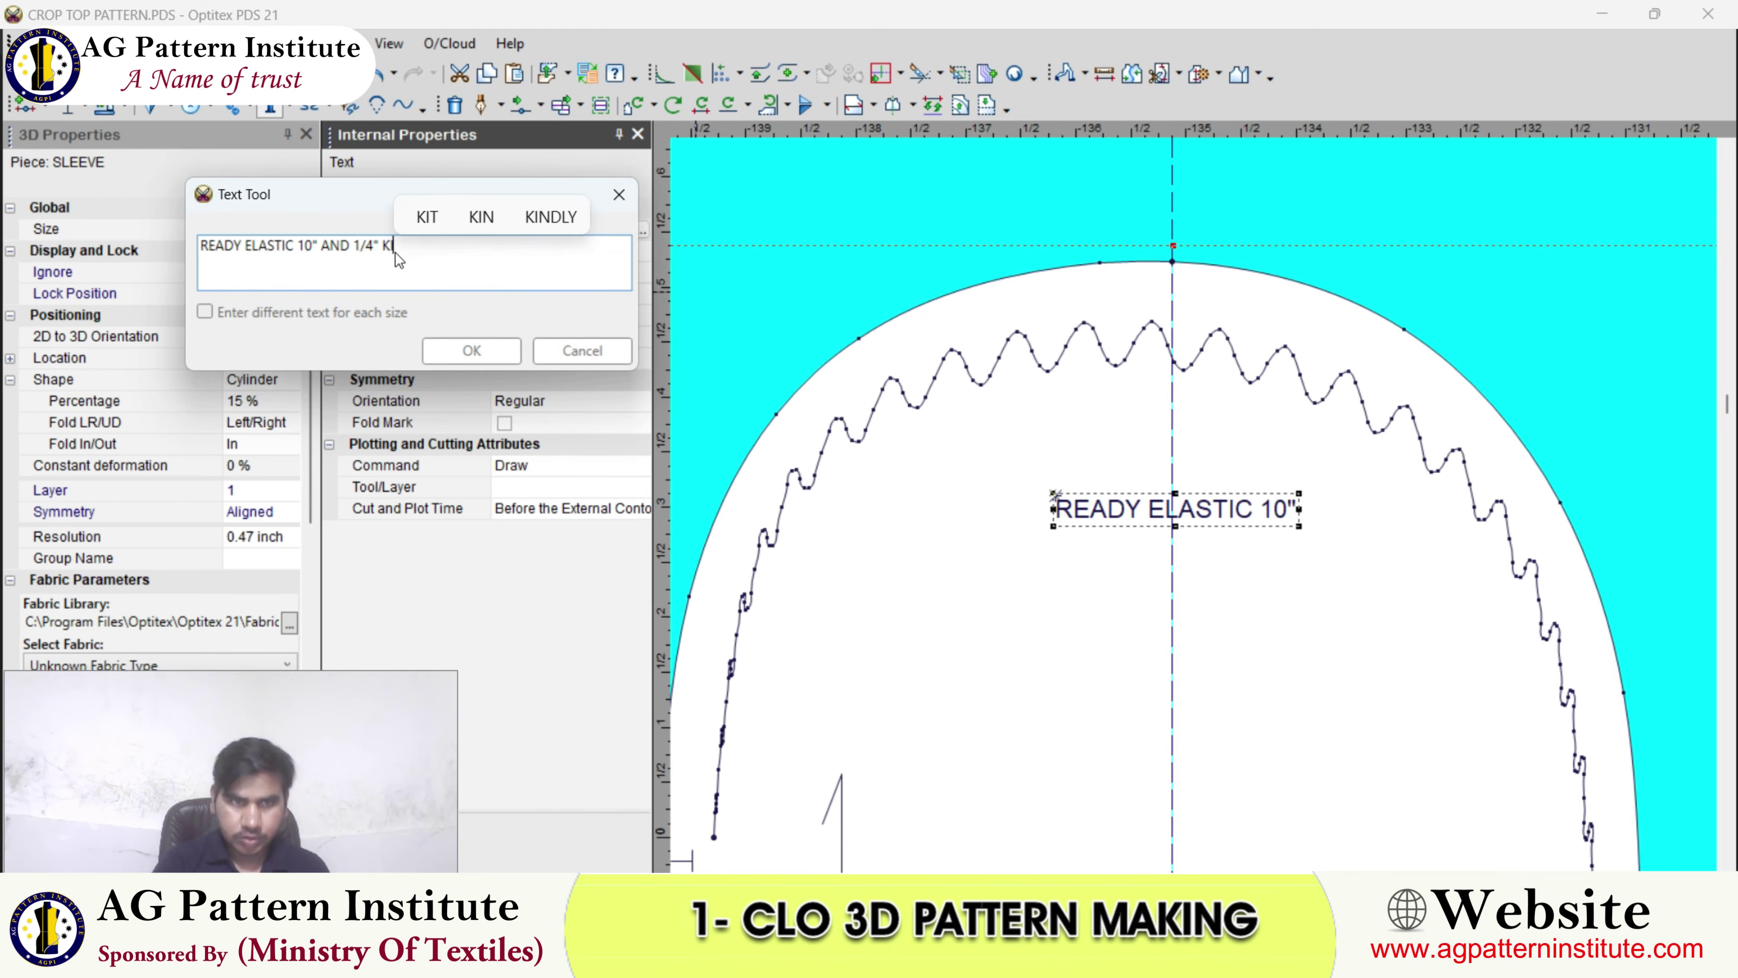
pyautogui.click(454, 350)
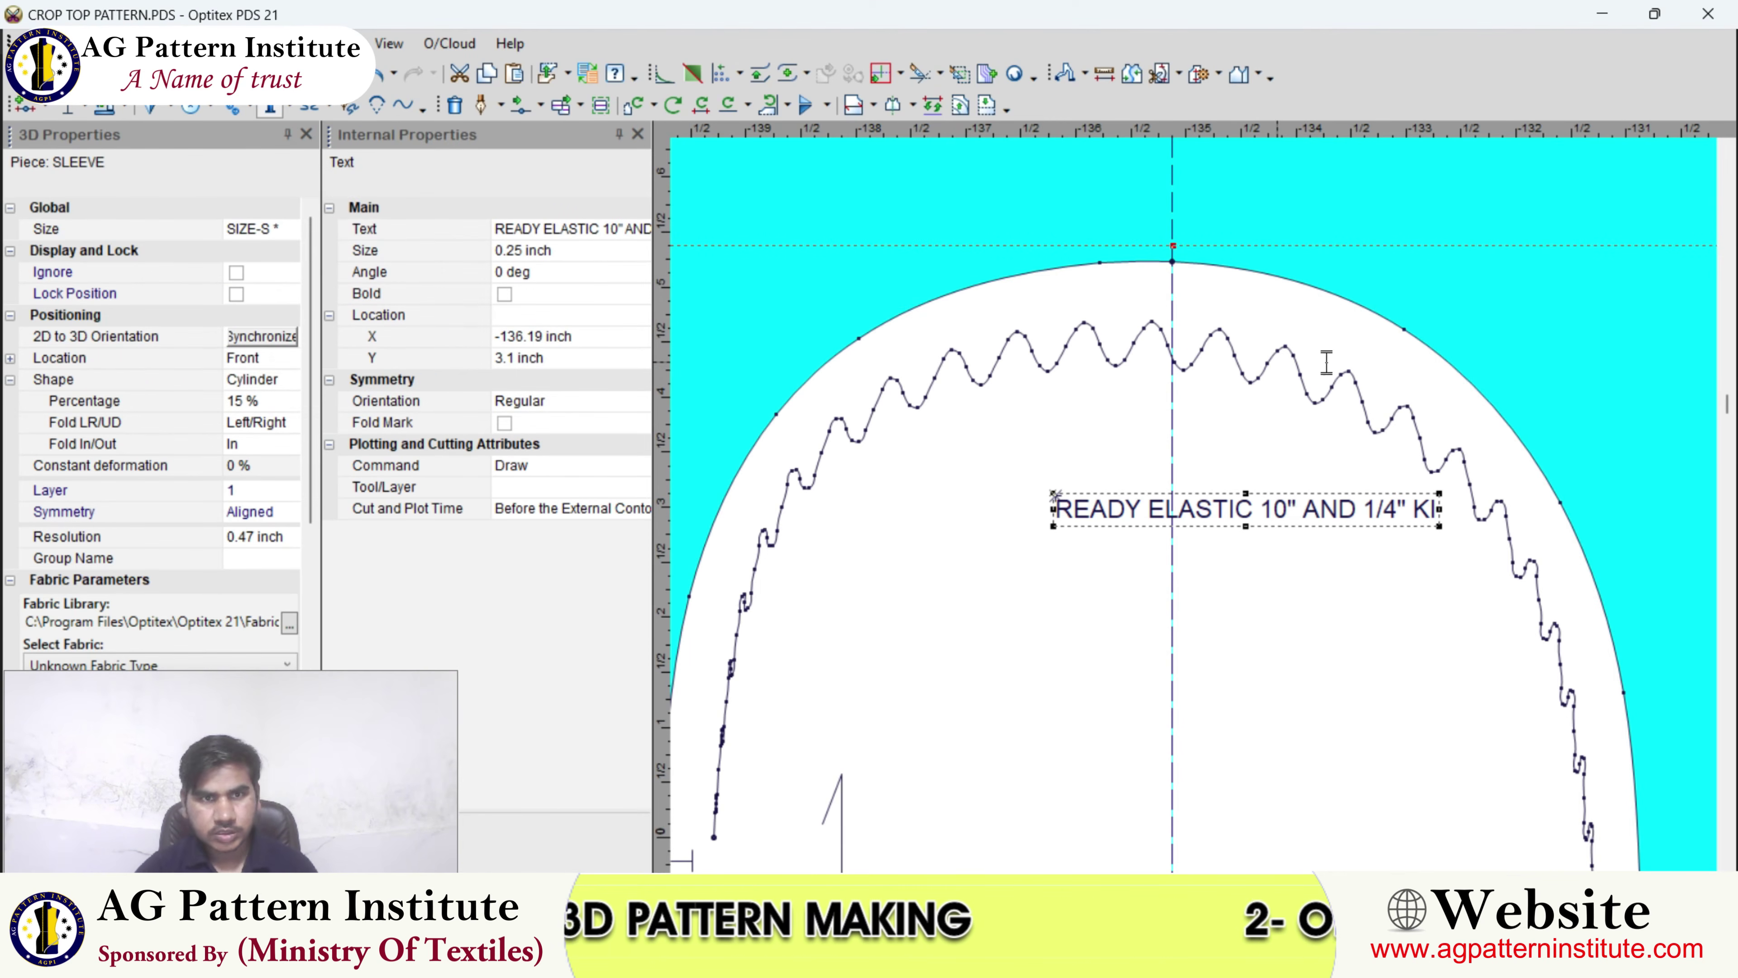
# - Move the elastic label to about X -136.79, Y 3.6 inch, centred beneath the sleeve cap's wave line
pyautogui.rightClick(1427, 230)
pyautogui.click(1444, 237)
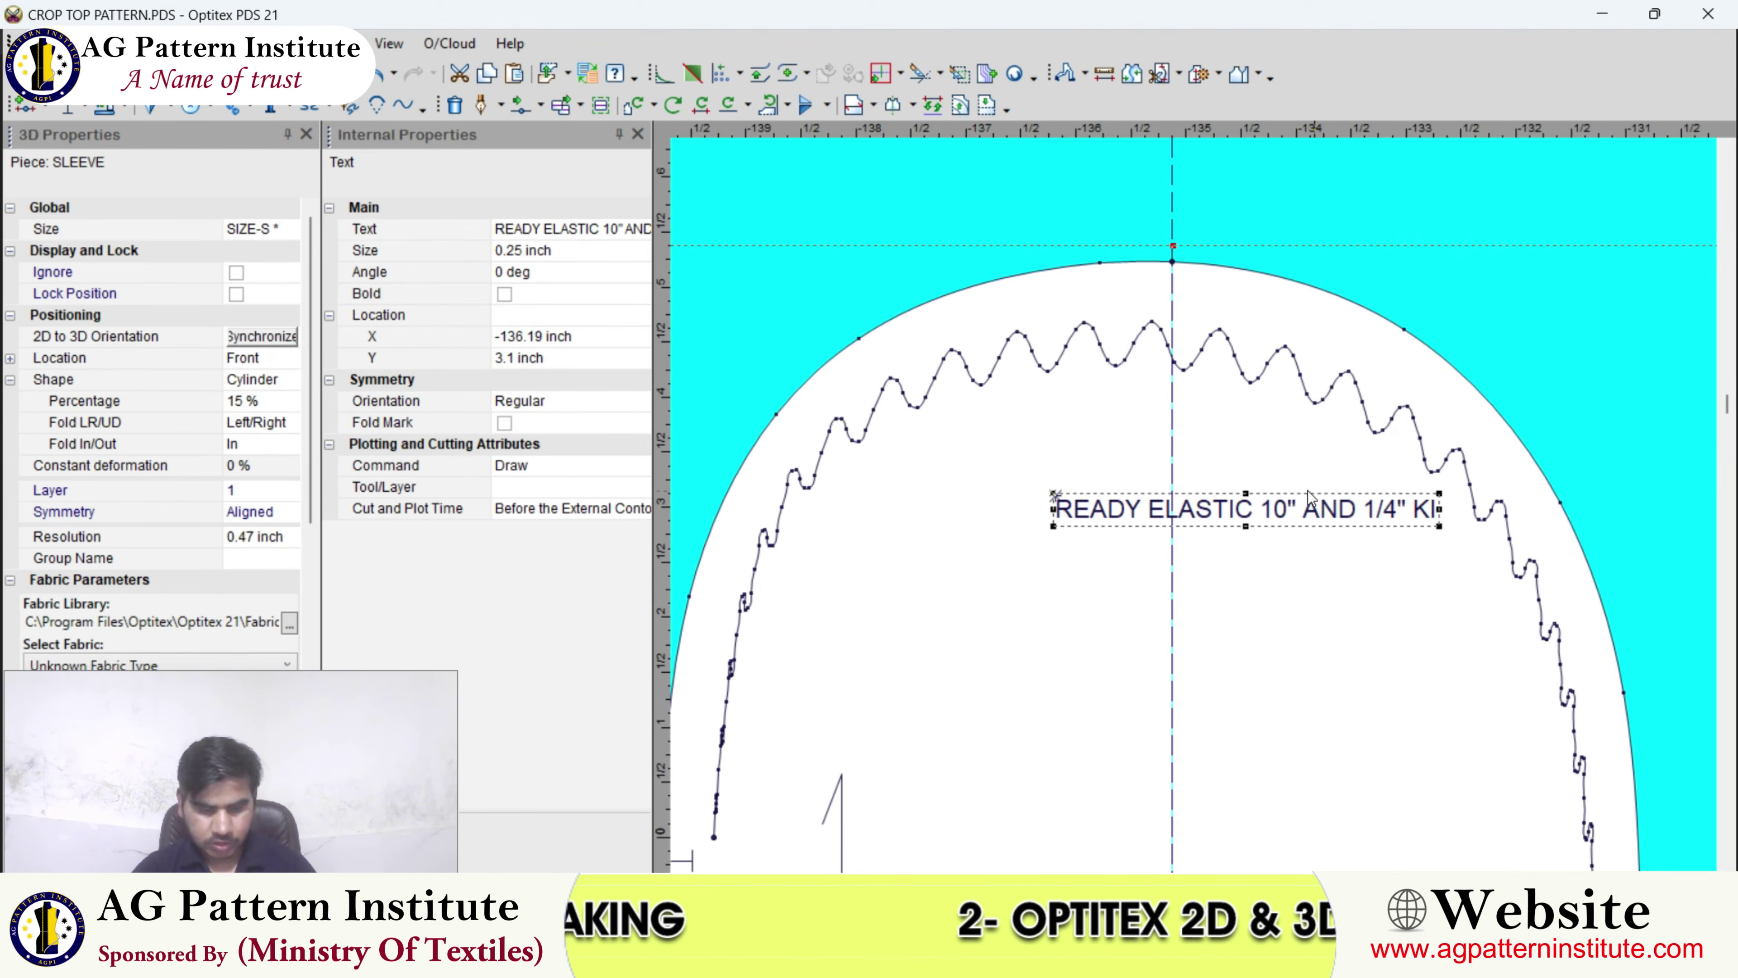
pyautogui.click(990, 439)
pyautogui.scroll(-5, 1203, 510)
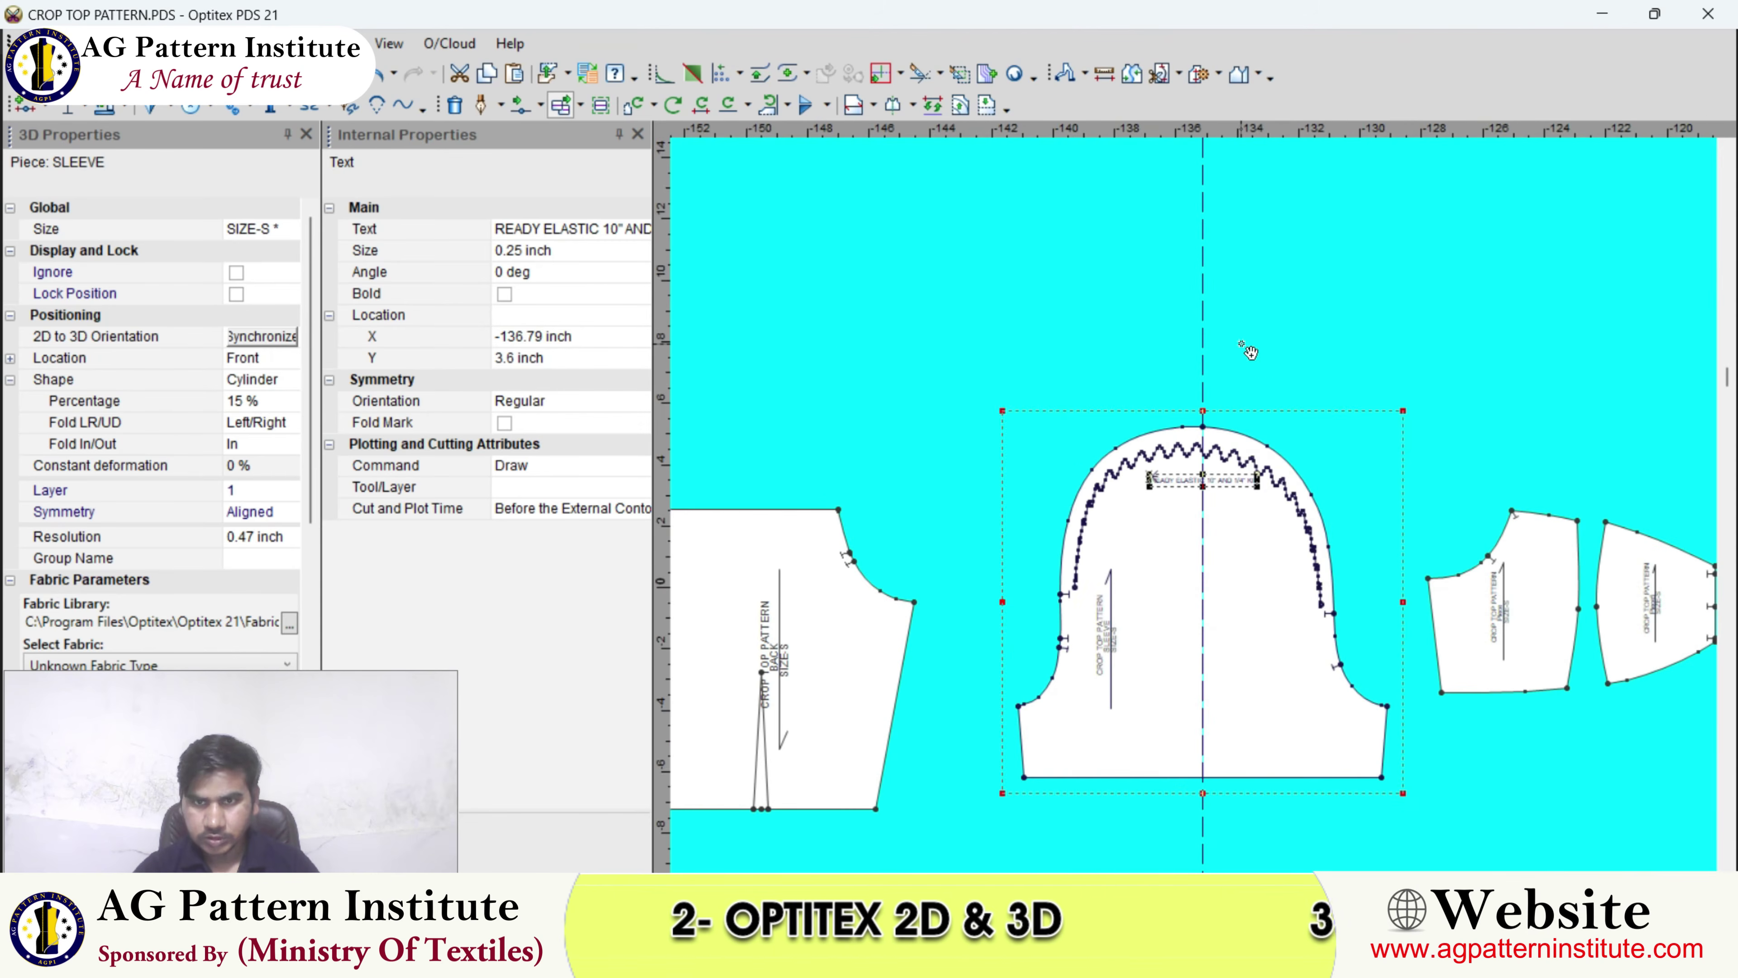
pyautogui.rightClick(1242, 343)
pyautogui.click(1262, 356)
# - Delete all guide lines from the working area
pyautogui.click(389, 43)
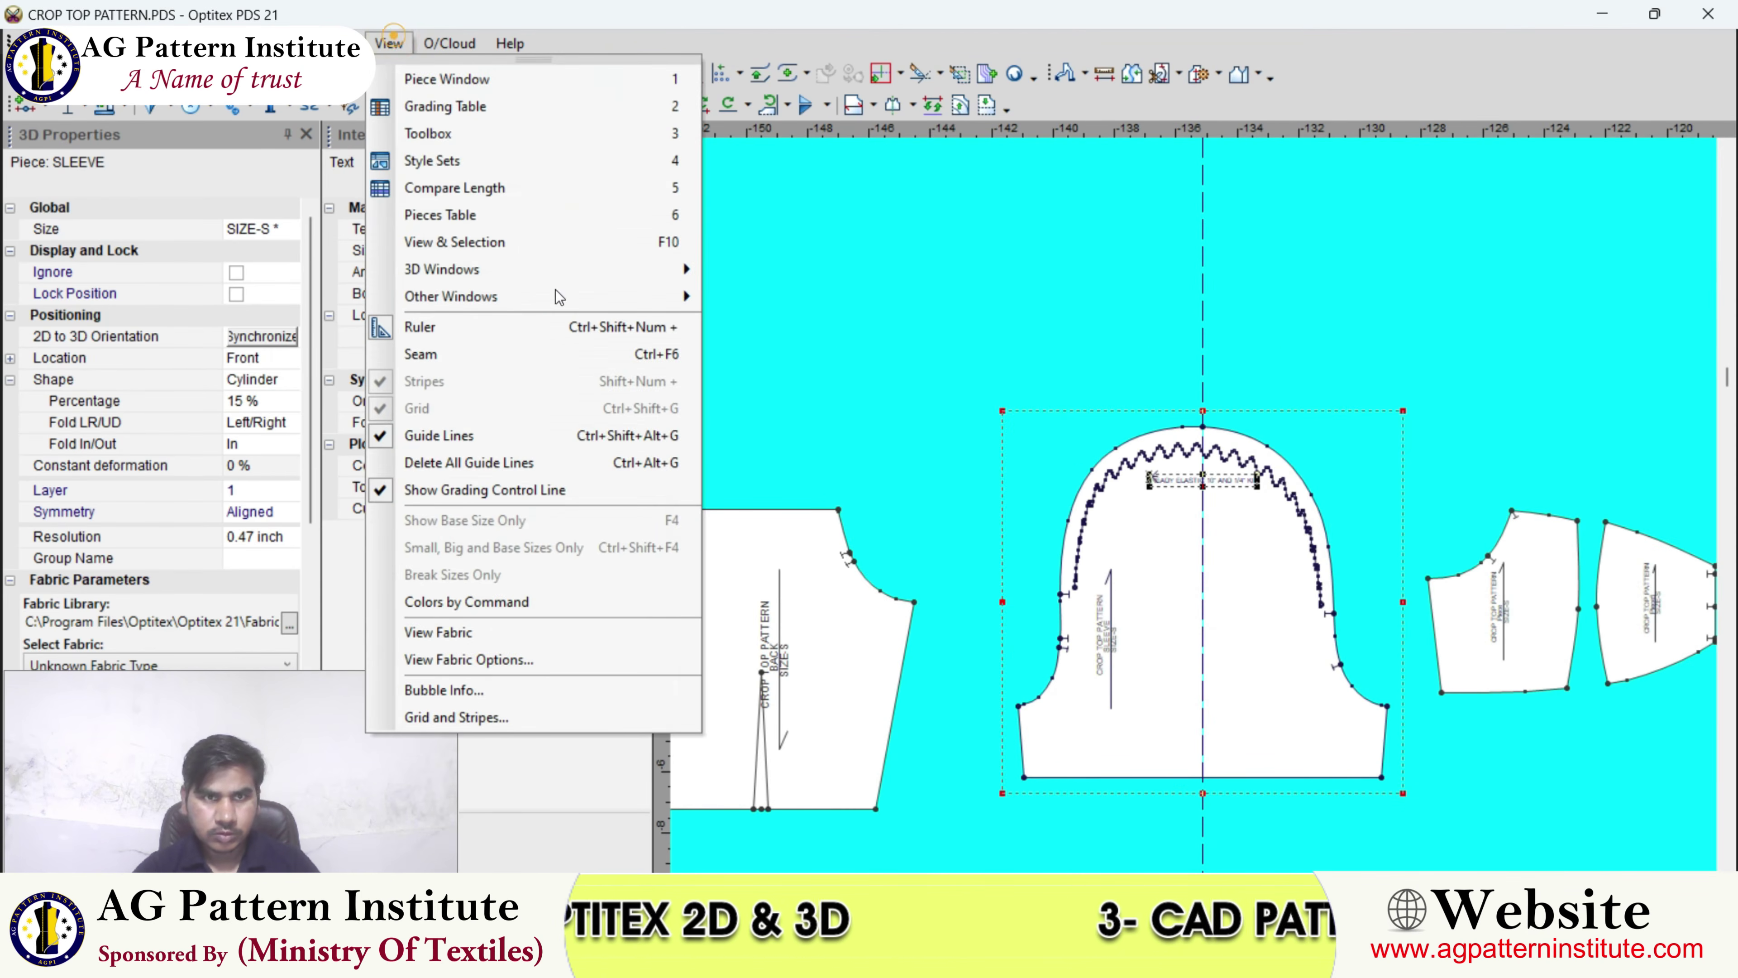
pyautogui.click(542, 460)
pyautogui.scroll(-2, 1199, 507)
pyautogui.scroll(5, 1396, 479)
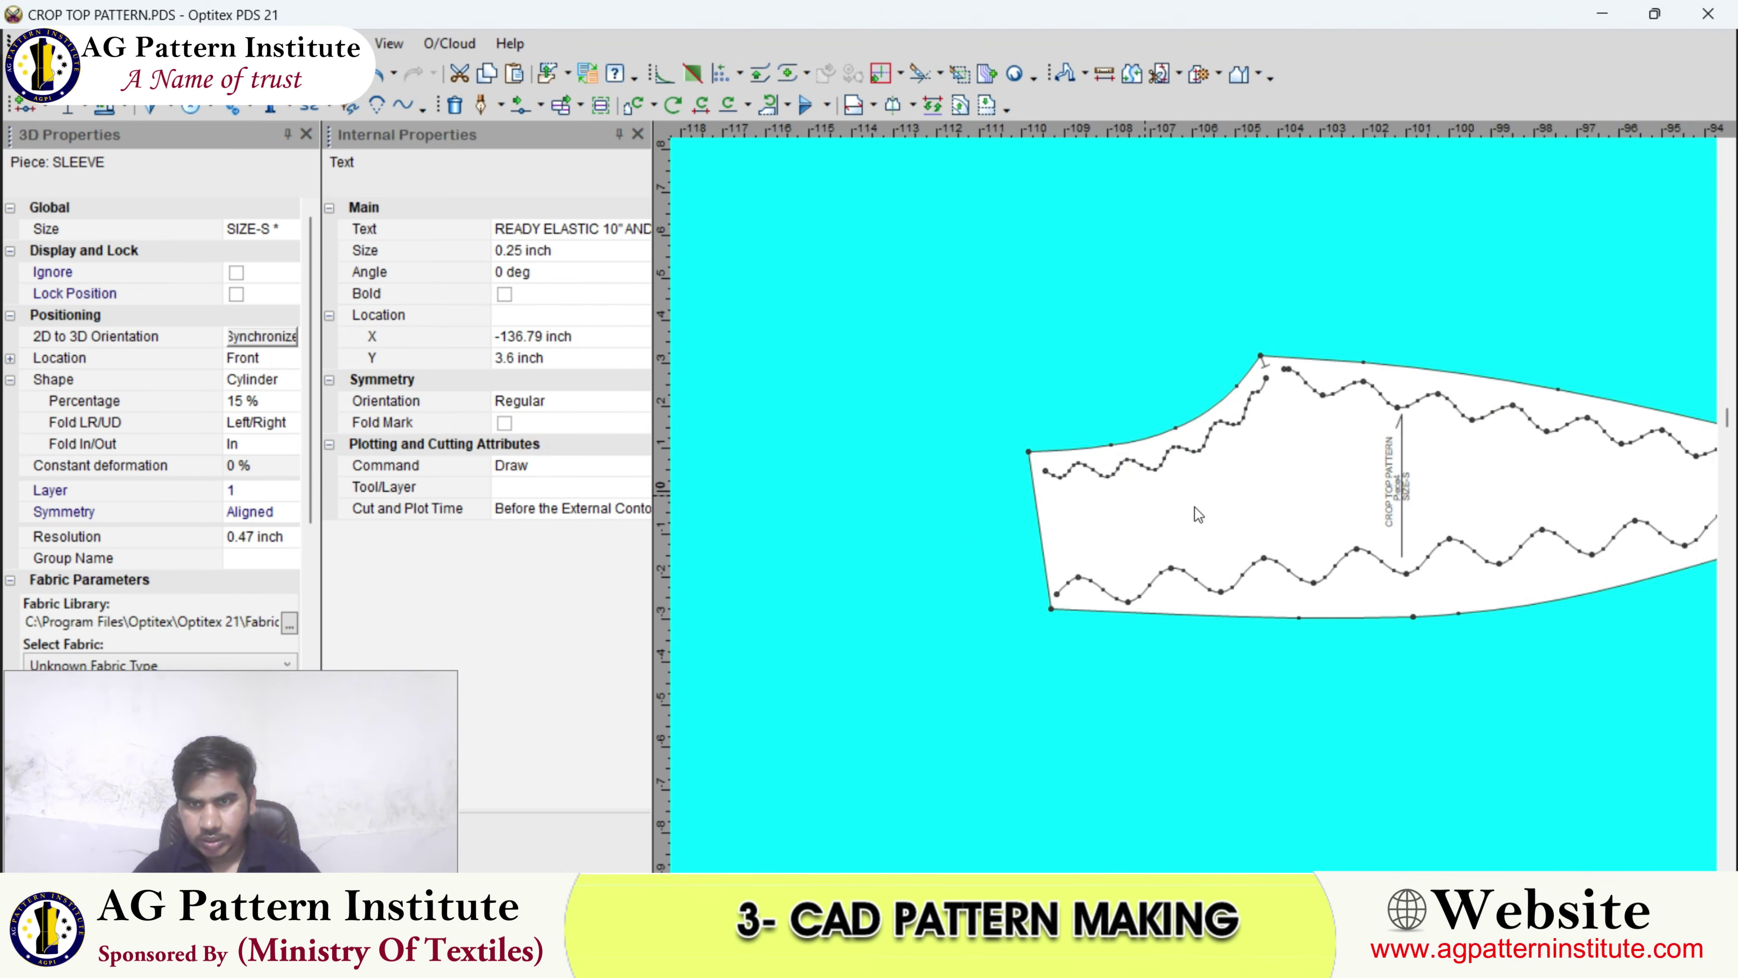
# - Arrange the wavy gathered panel (Piece4) below the two small upper panels and place Piece6 directly beneath it
pyautogui.scroll(-5, 1194, 506)
pyautogui.scroll(2, 1190, 503)
pyautogui.click(1554, 483)
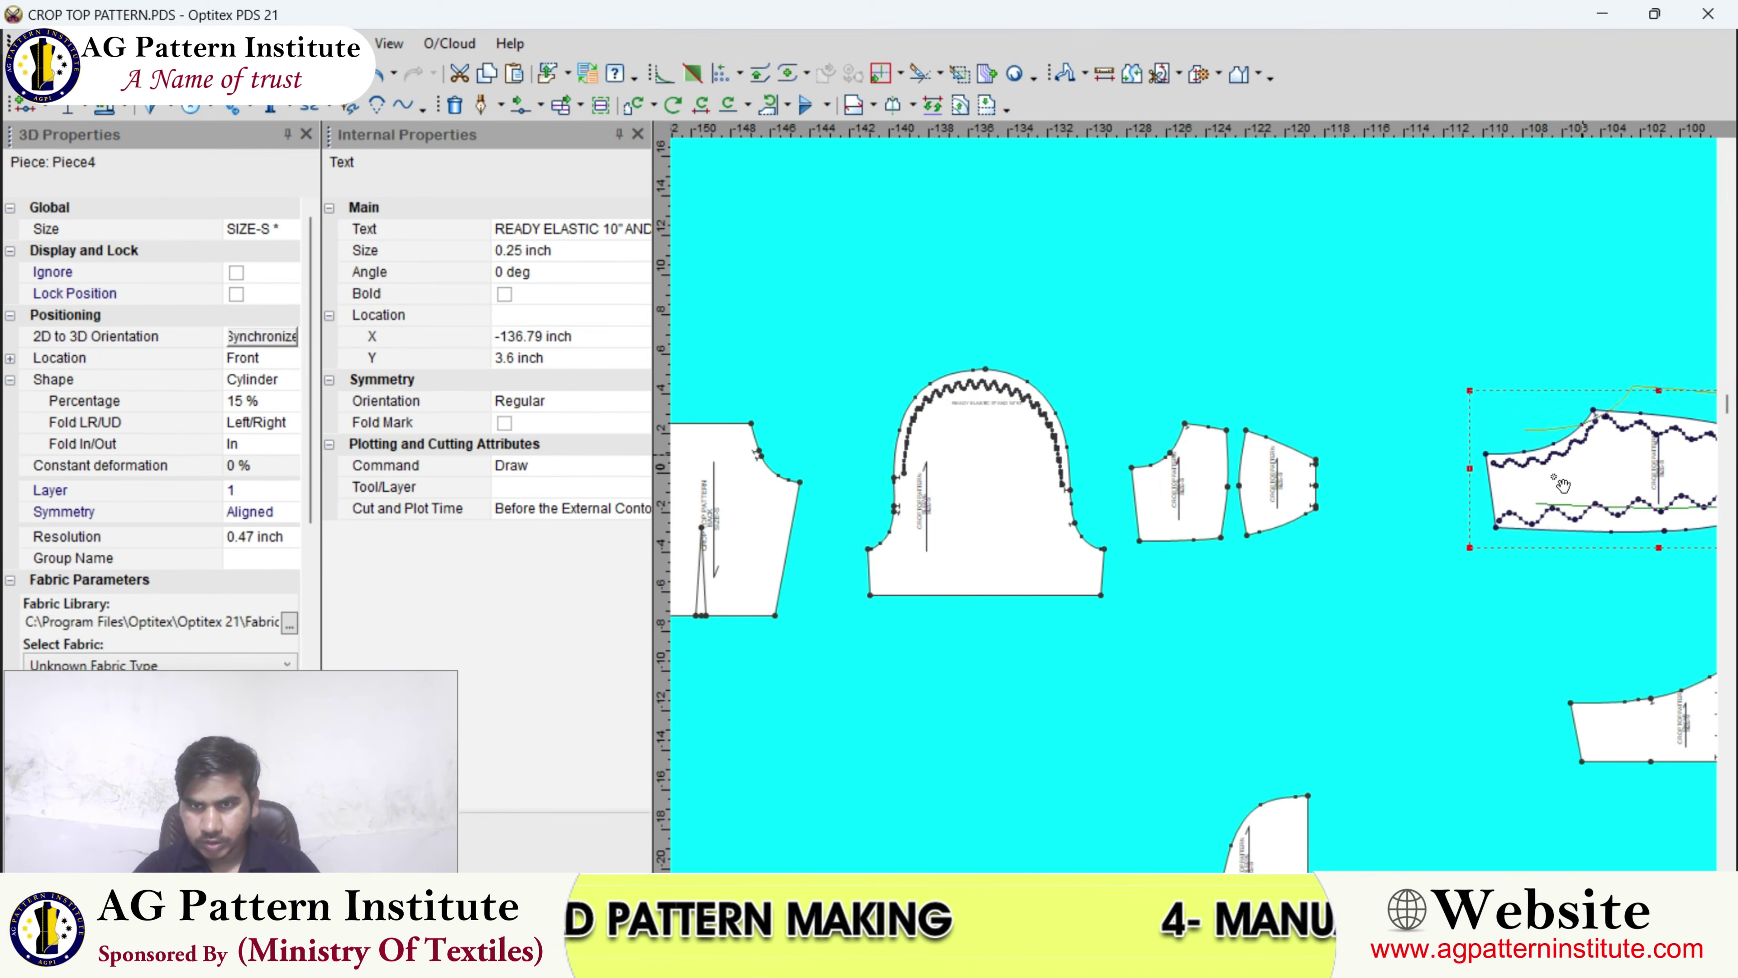
pyautogui.moveTo(1242, 636); pyautogui.dragTo(1233, 639)
pyautogui.scroll(2, 1287, 614)
pyautogui.scroll(-5, 1196, 503)
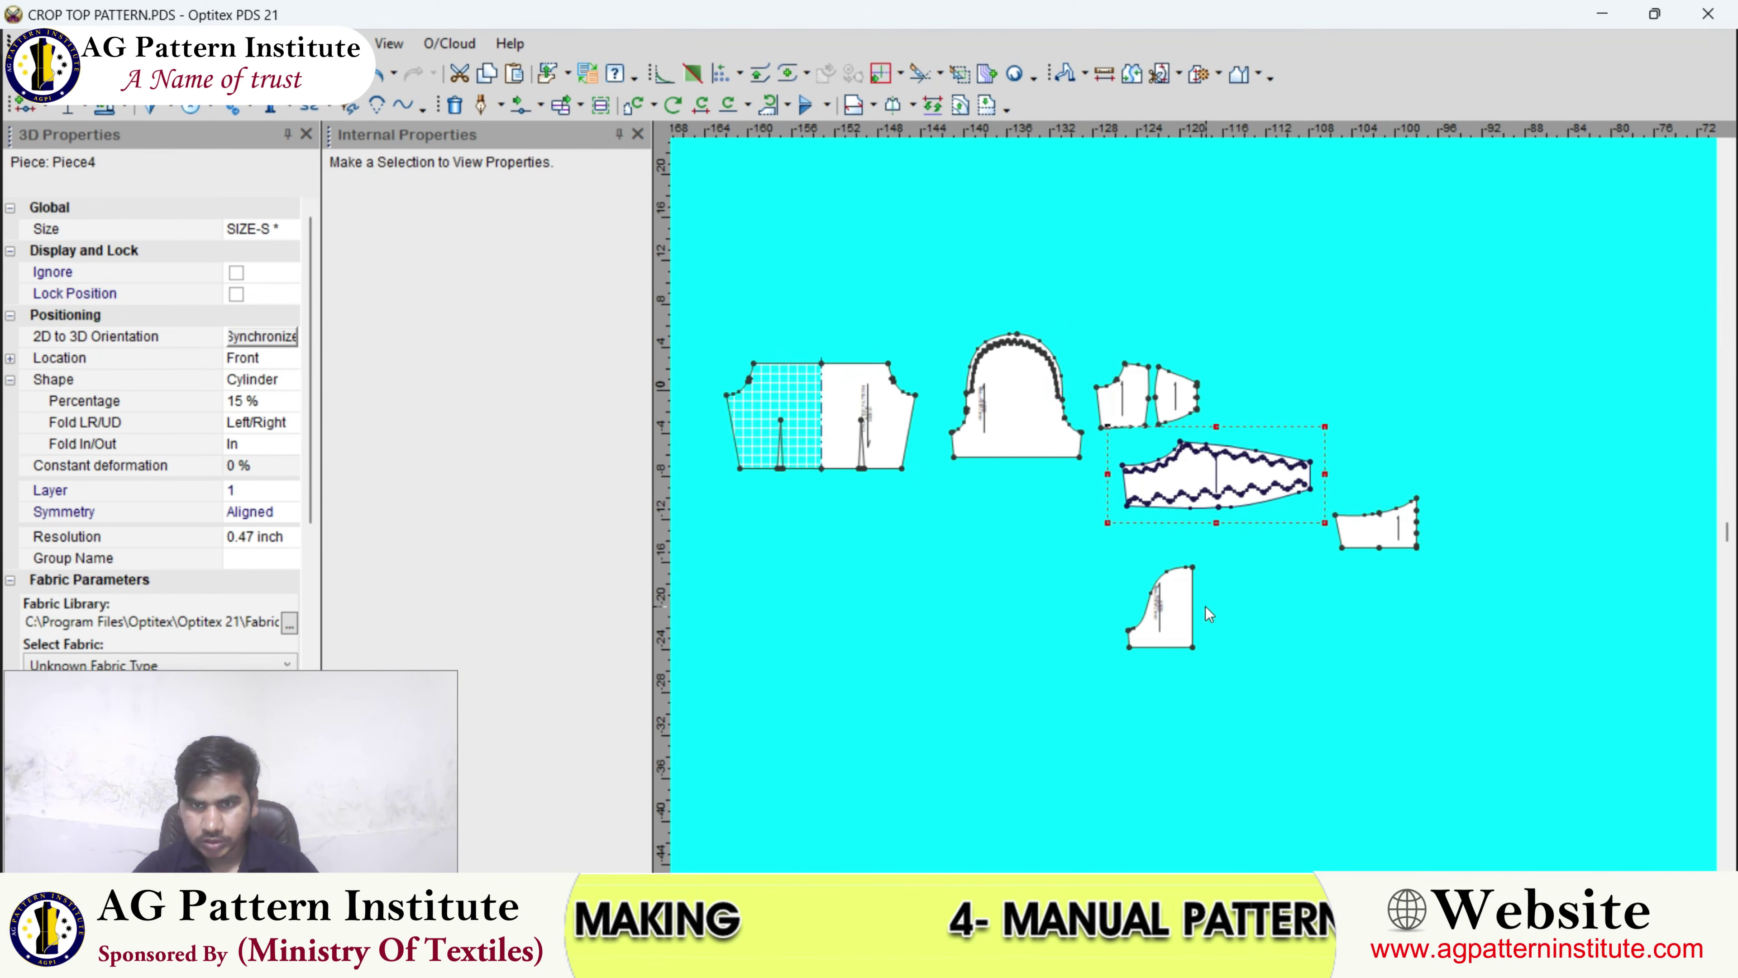
pyautogui.click(1402, 544)
pyautogui.moveTo(1323, 558); pyautogui.dragTo(1204, 567)
# - Pull the half-sleeve piece above the full sleeve and cut it out of the working area
pyautogui.moveTo(1166, 623); pyautogui.dragTo(1039, 278)
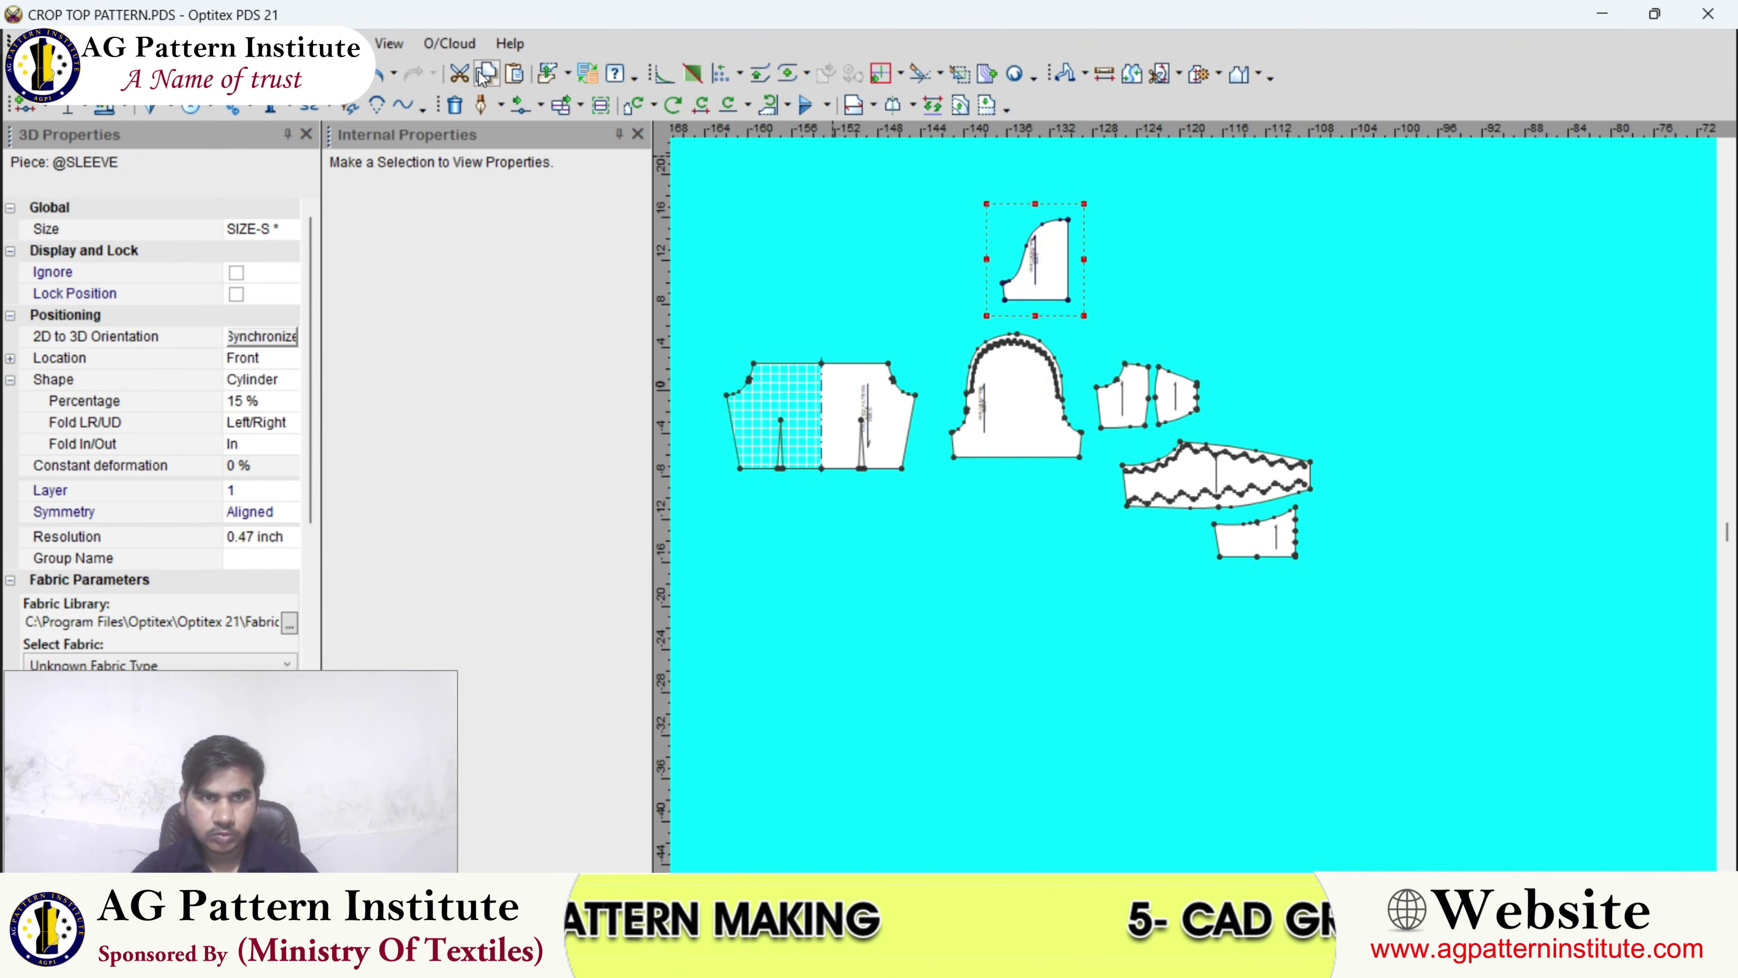
pyautogui.click(459, 73)
pyautogui.scroll(-2, 1304, 565)
# - Measure the curved upper edge of Piece6 from corner to corner
pyautogui.scroll(2, 1288, 568)
pyautogui.scroll(4, 1199, 512)
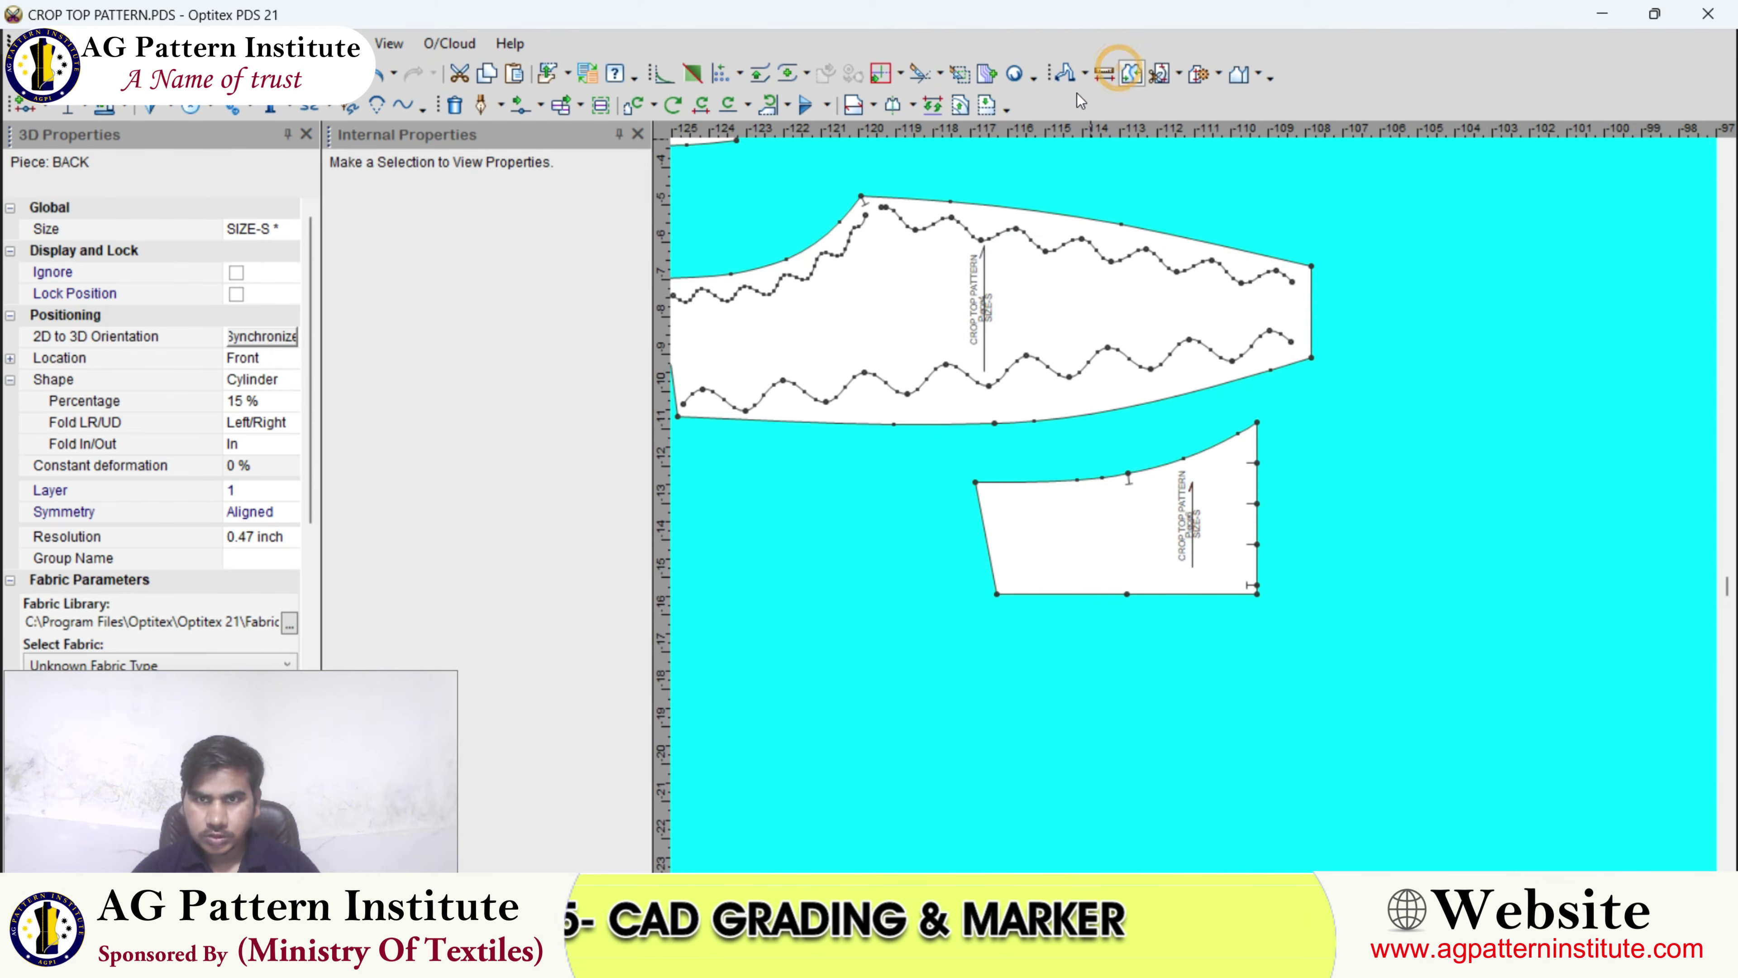
pyautogui.click(972, 480)
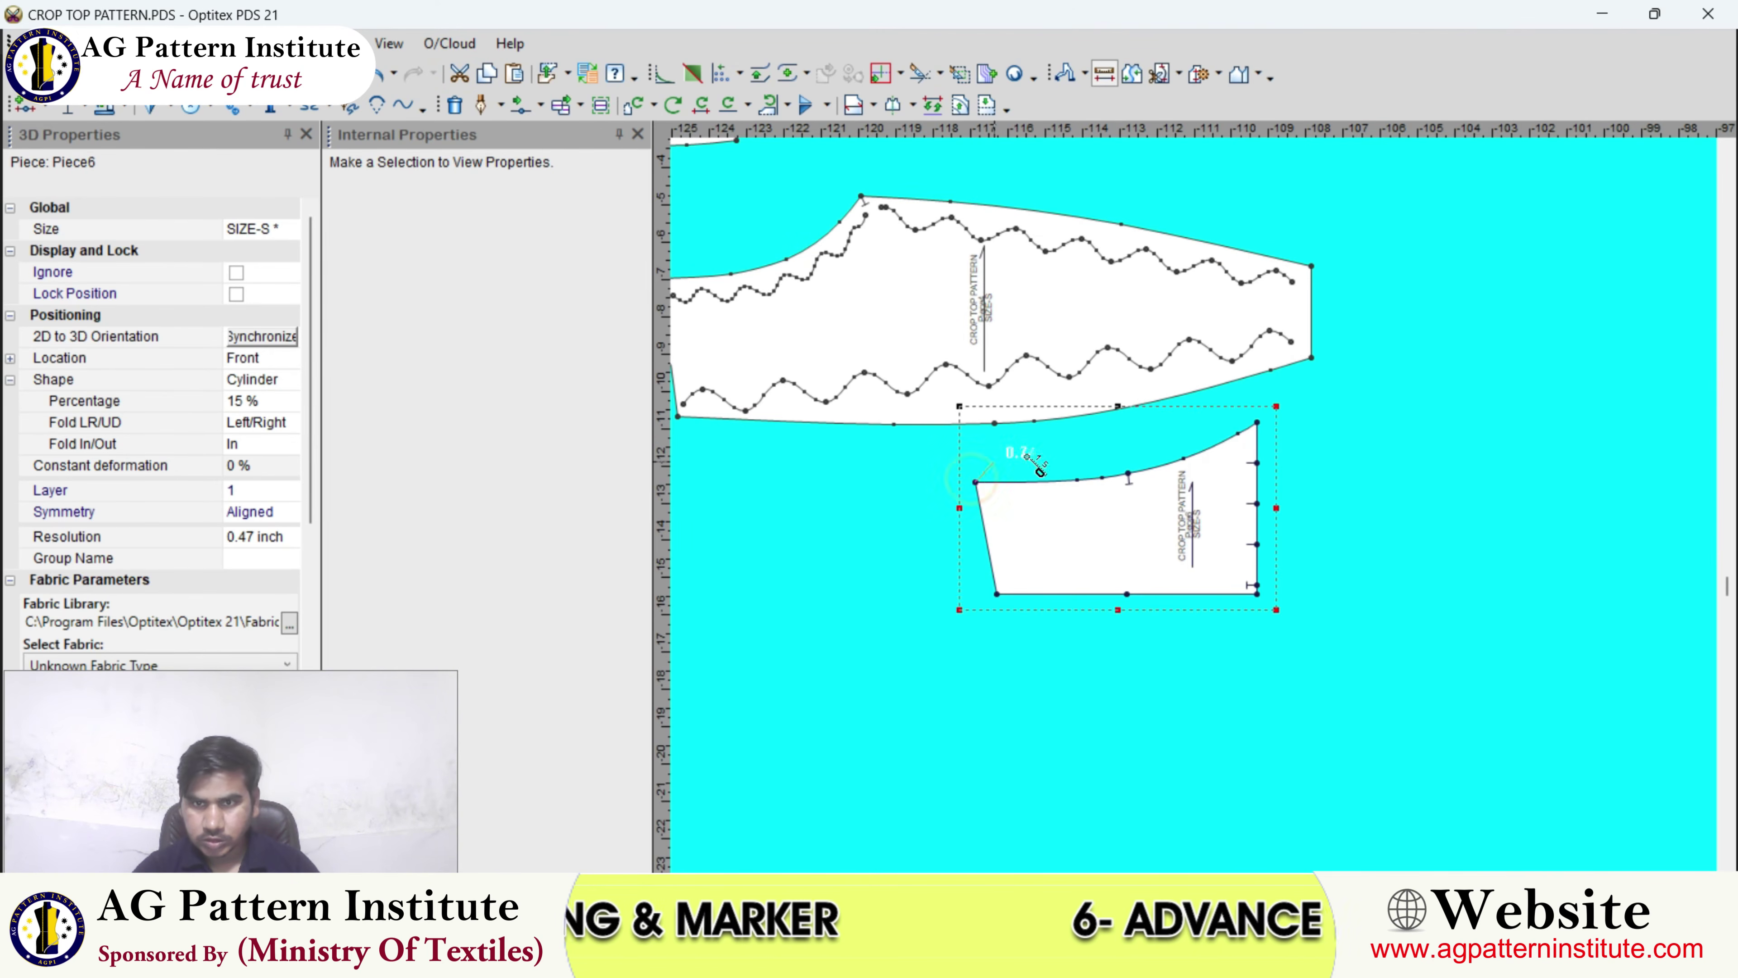
pyautogui.click(1257, 422)
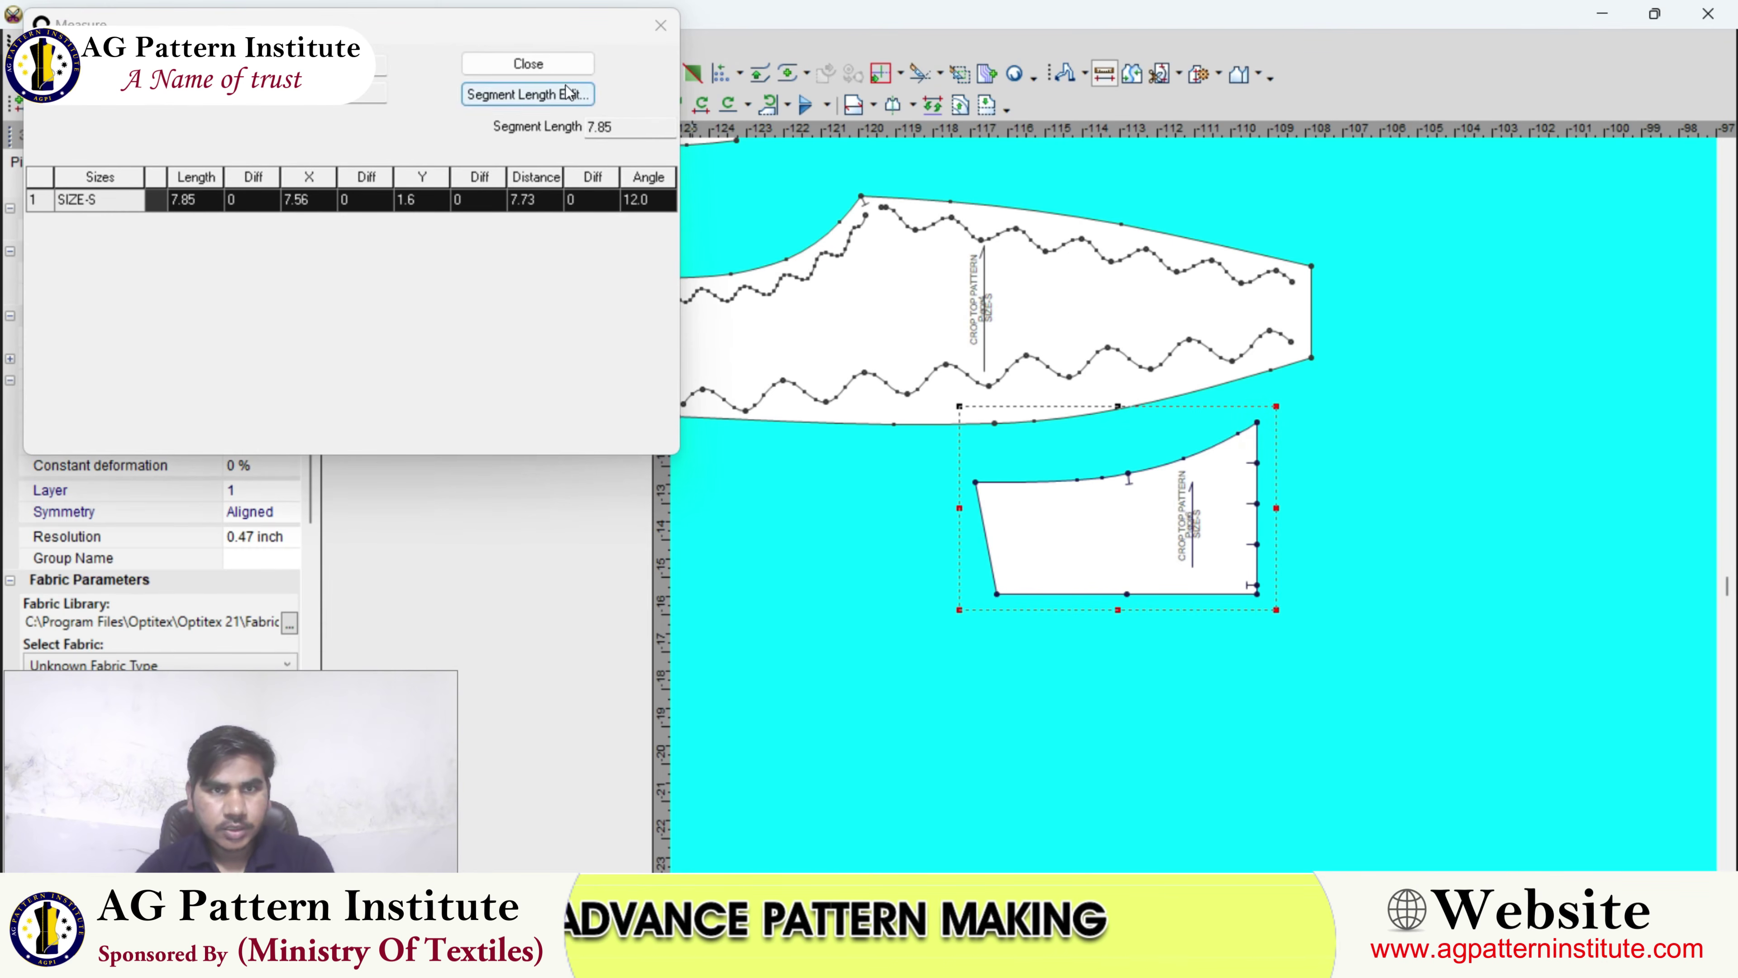
pyautogui.click(528, 63)
pyautogui.rightClick(1210, 390)
pyautogui.click(1226, 360)
# - Add the text READY GATHER 7.3/4" on Piece4, between the lower wave line and the bottom edge
pyautogui.scroll(3, 1195, 506)
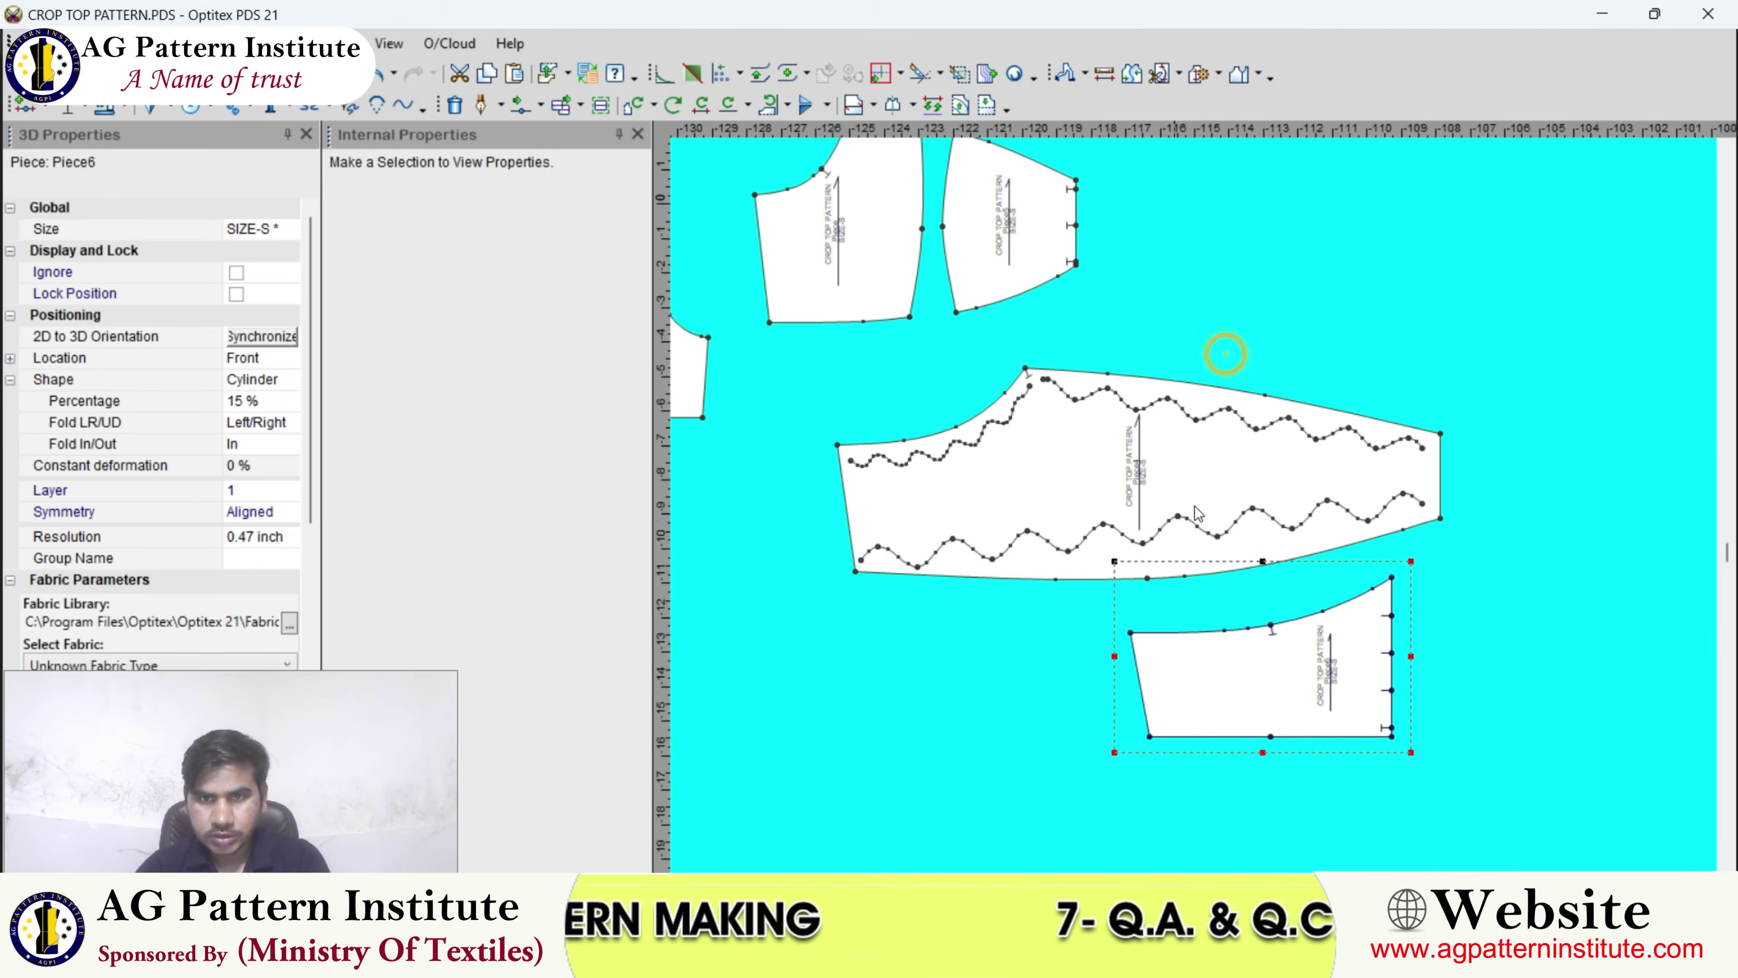
pyautogui.press('t')
pyautogui.scroll(3, 1175, 510)
pyautogui.click(1090, 495)
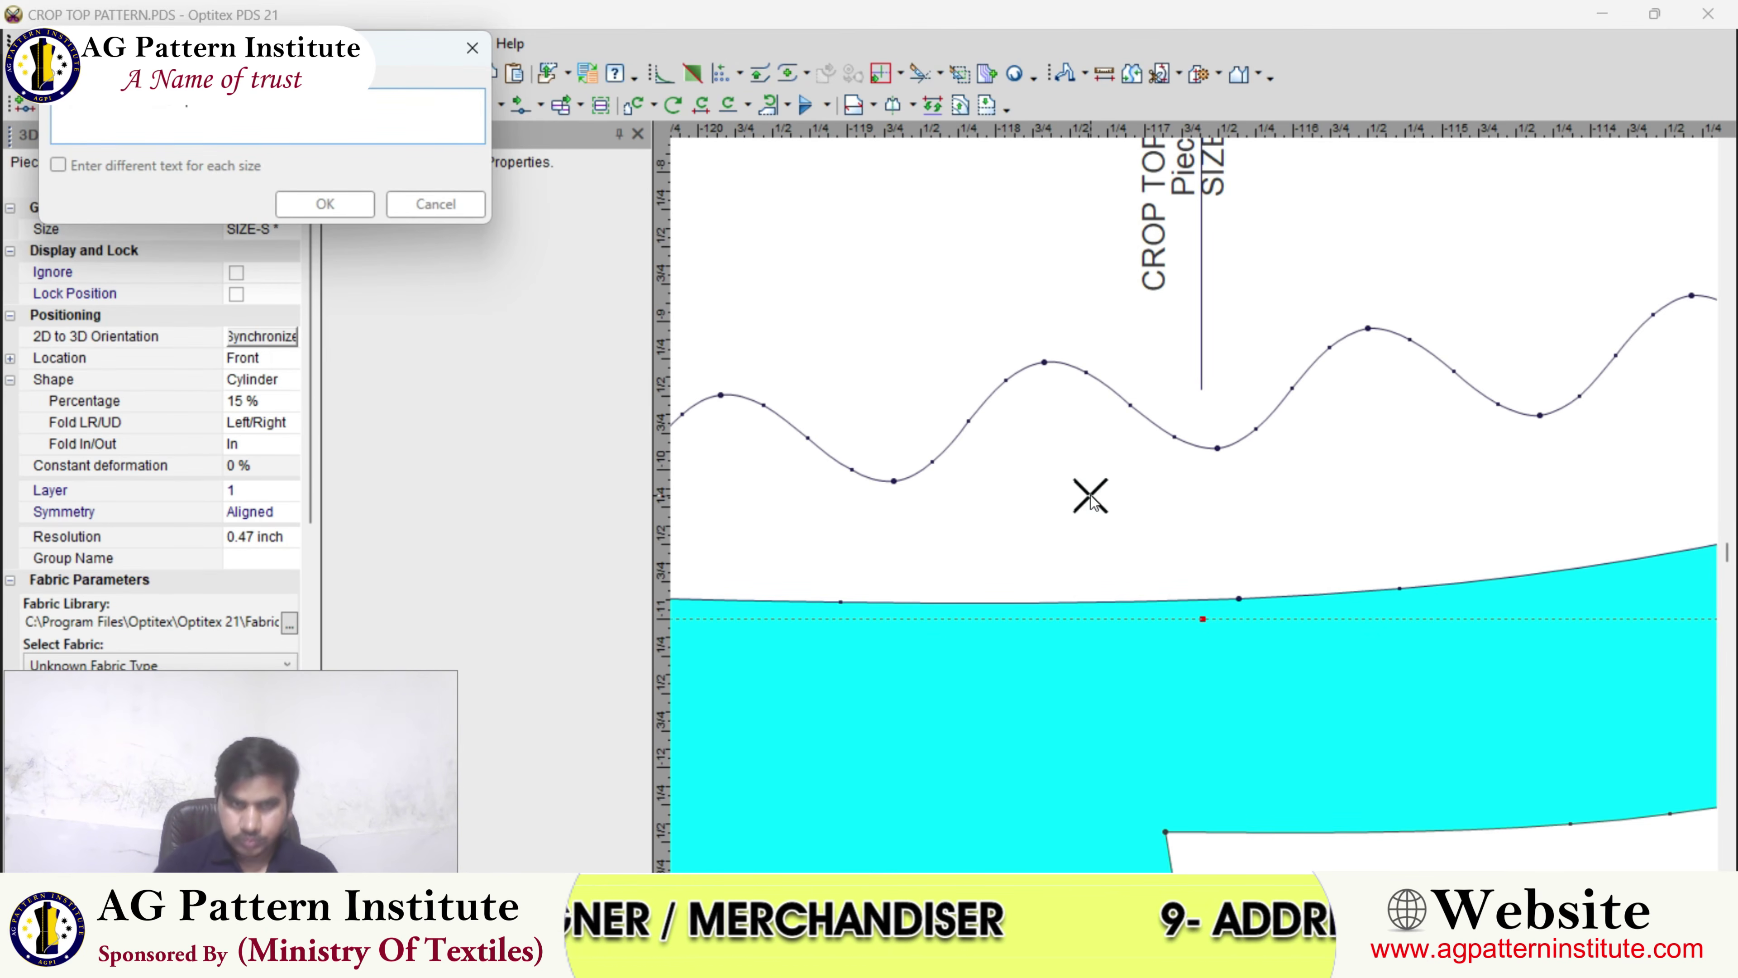
pyautogui.click(326, 204)
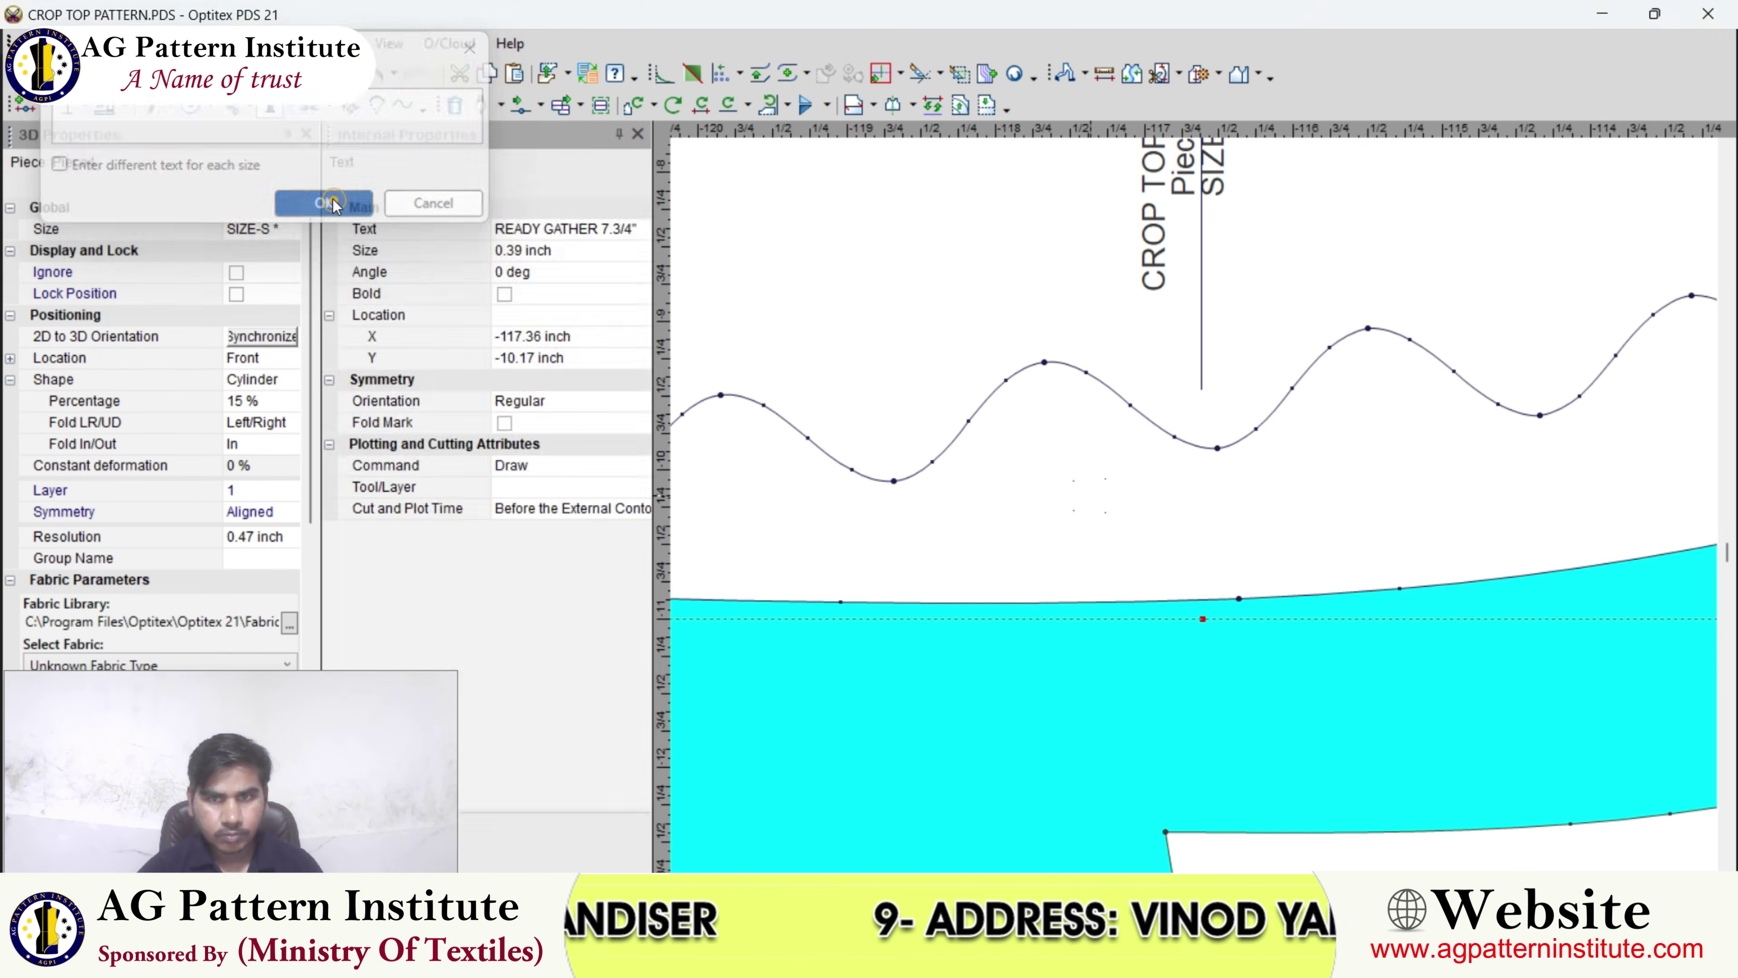
pyautogui.scroll(-2, 1066, 382)
pyautogui.click(1077, 385)
pyautogui.scroll(2, 1191, 511)
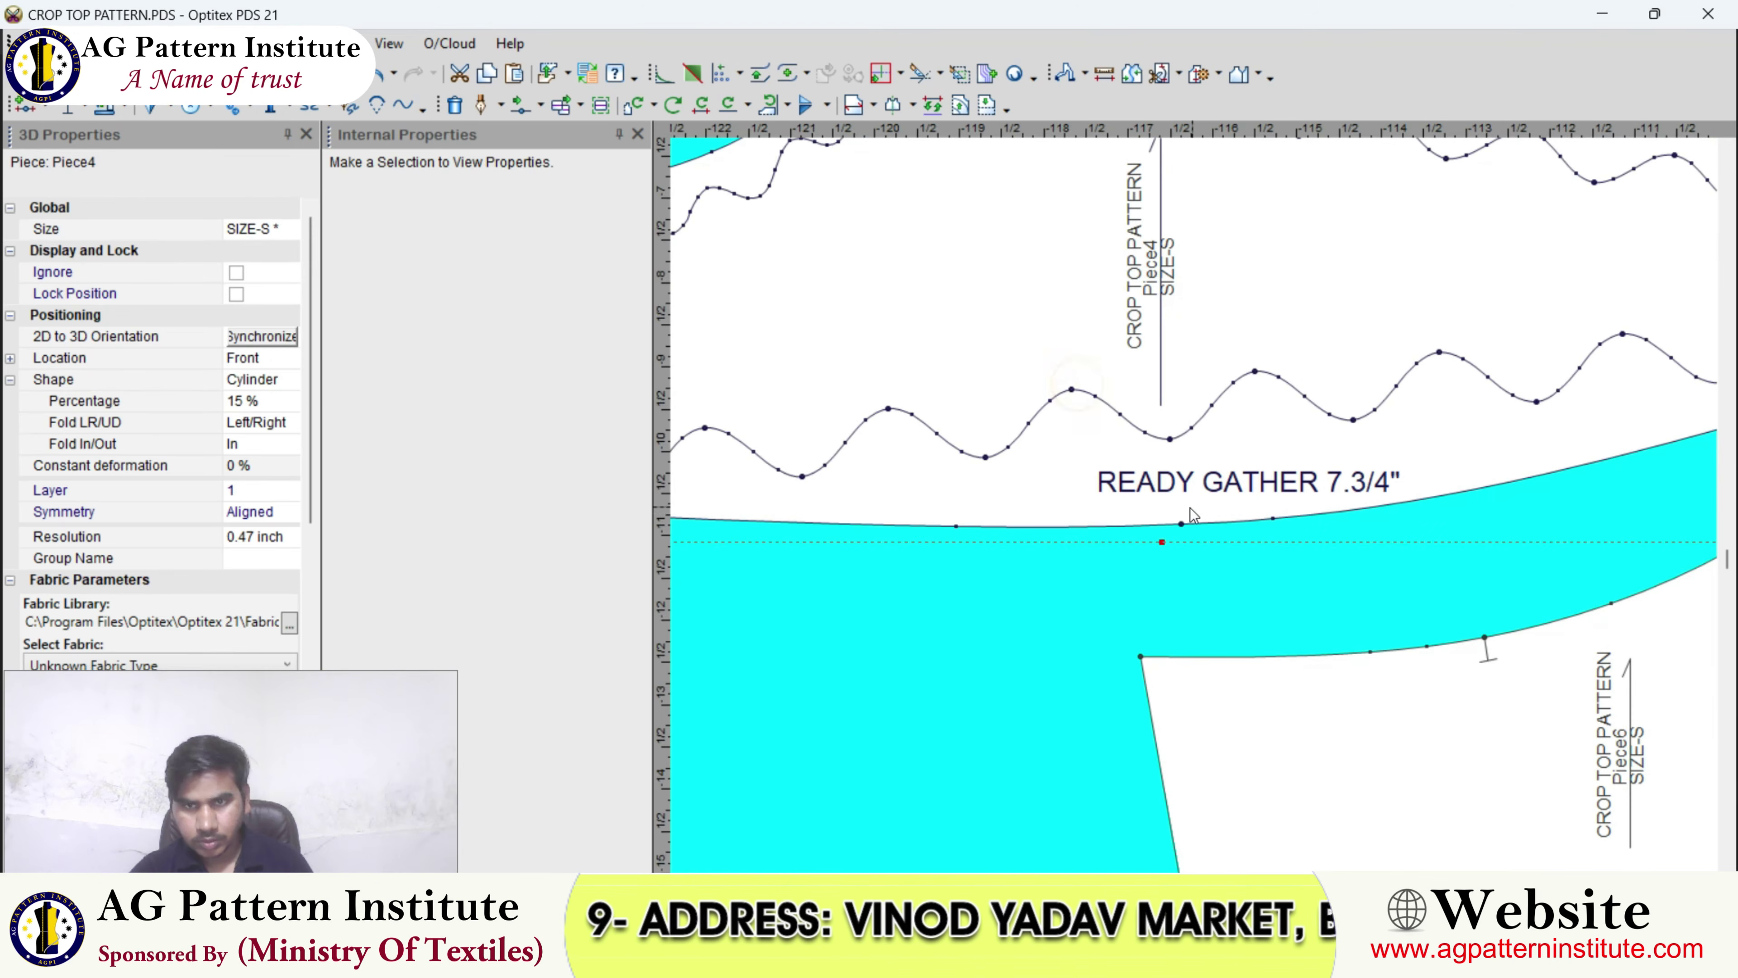
# - Duplicate the READY GATHER 7.3/4" label and place the copy near Piece4's upper wave line
pyautogui.press('q')
pyautogui.click(1224, 483)
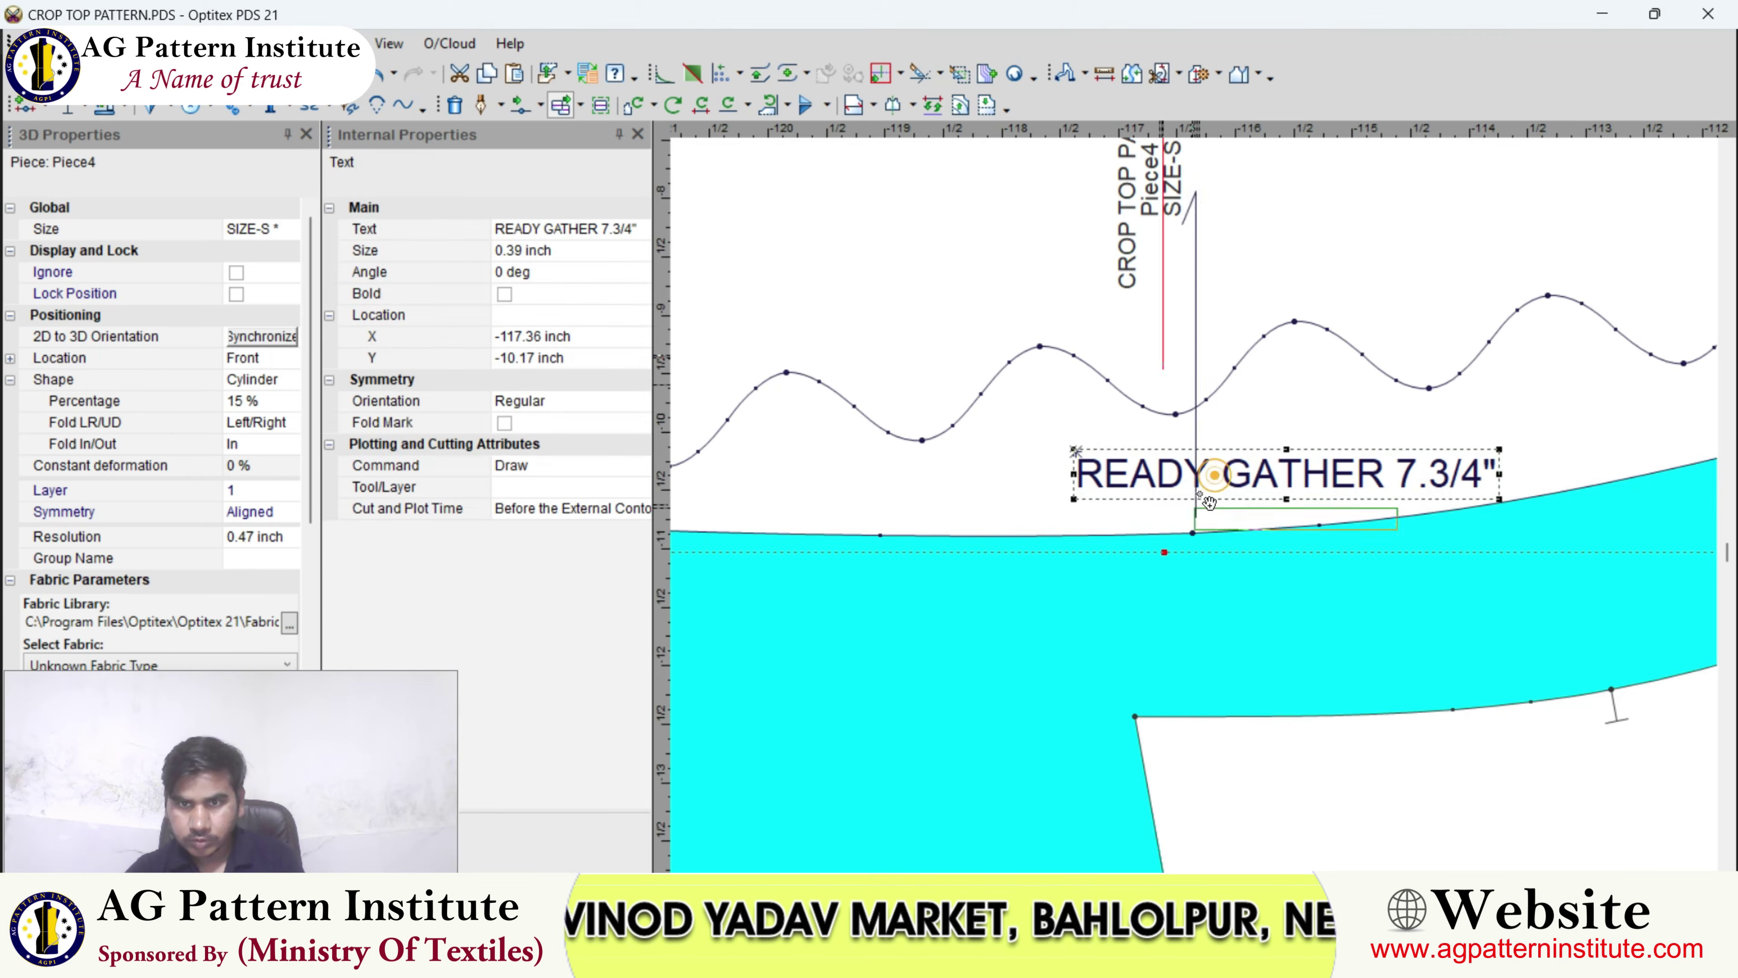
pyautogui.scroll(-1, 1163, 458)
pyautogui.moveTo(1155, 449); pyautogui.dragTo(1261, 433)
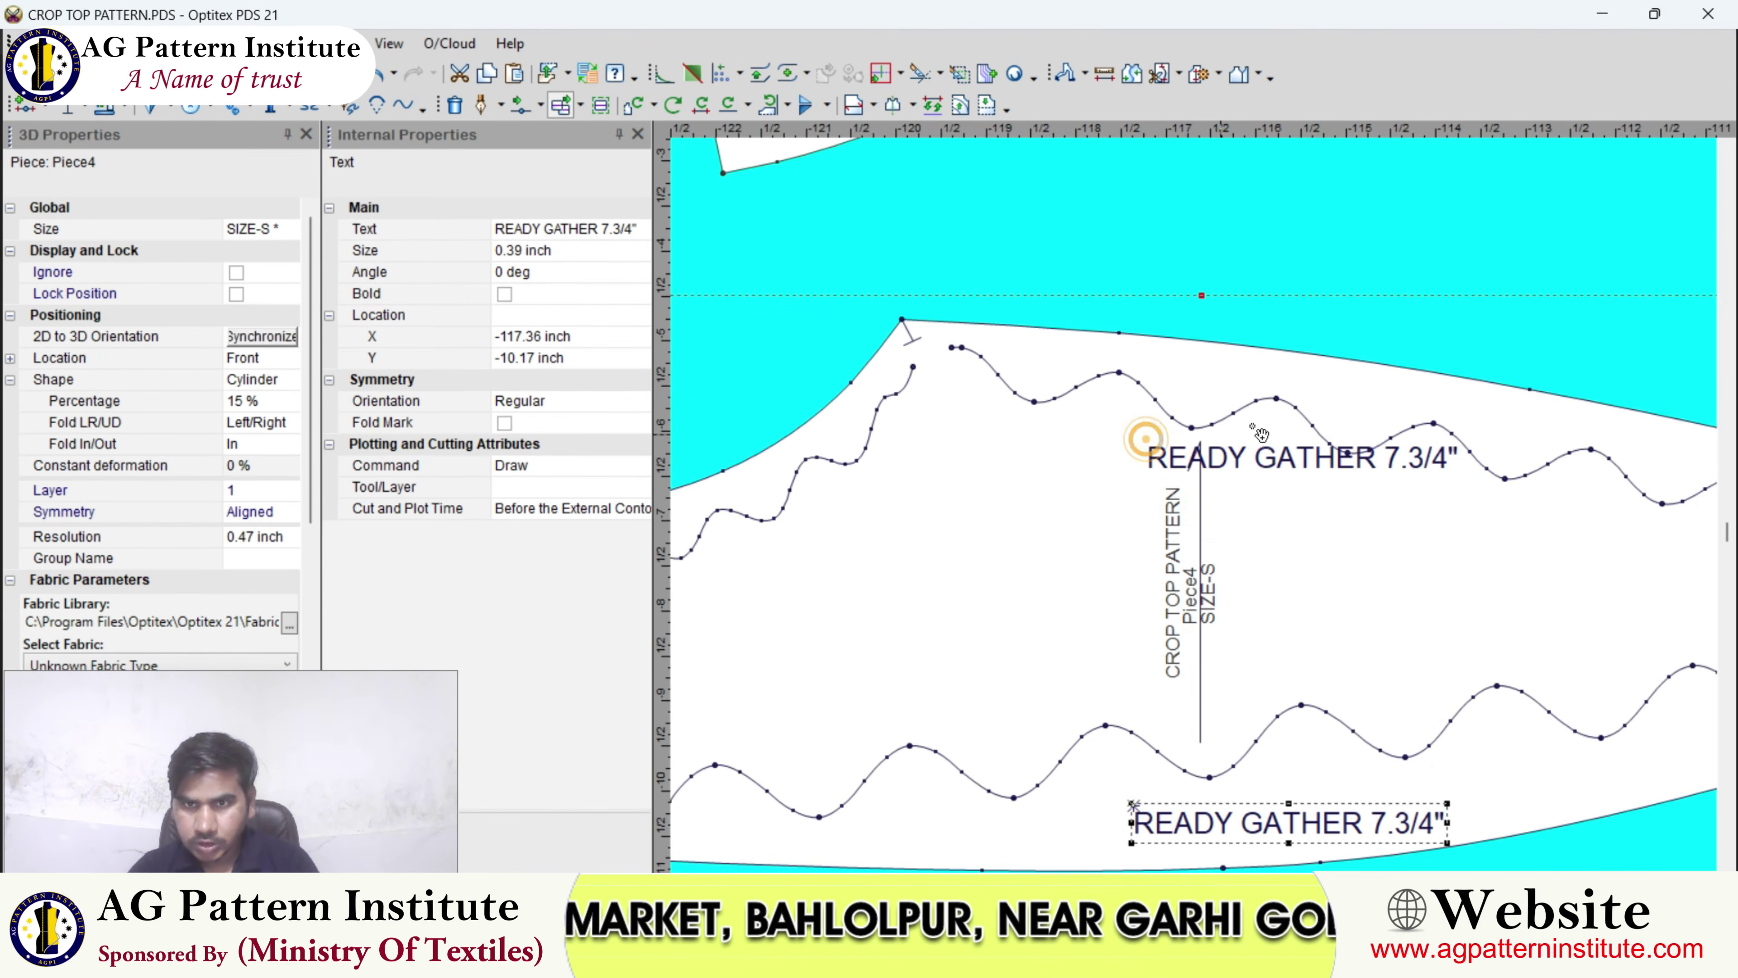
pyautogui.rightClick(1247, 291)
pyautogui.click(1264, 332)
pyautogui.scroll(-4, 1225, 531)
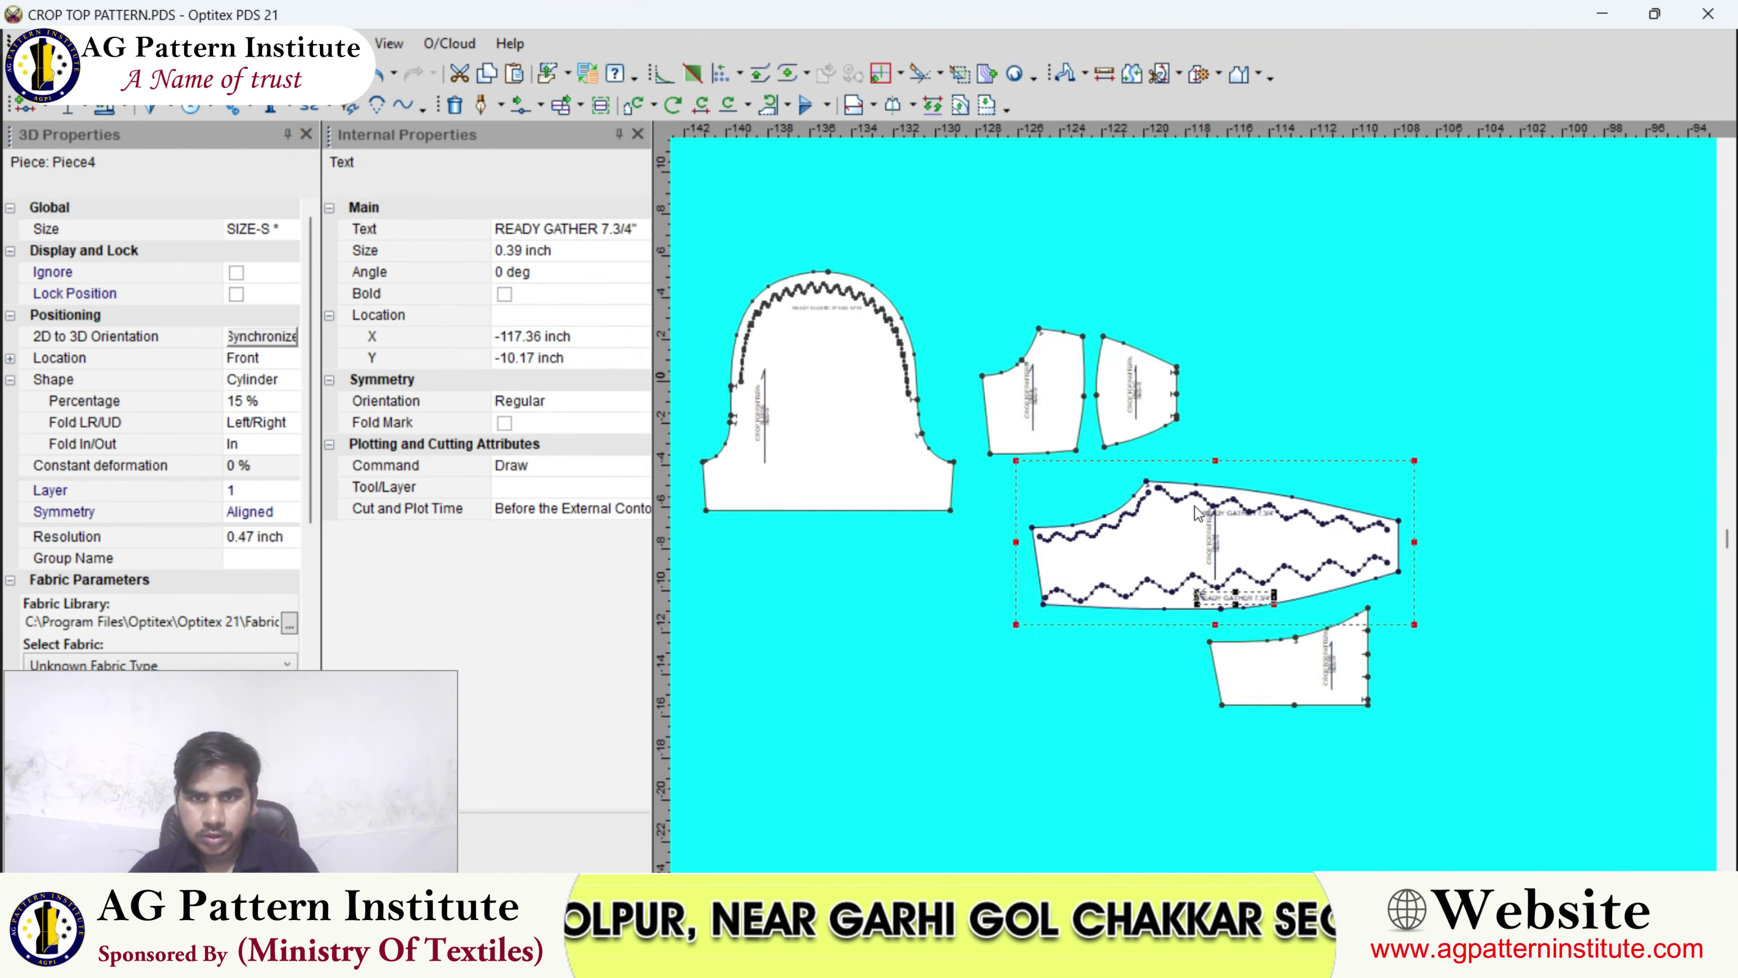
# - Show the Compare Length table, close the internal properties and clear the table's previous measurements
pyautogui.scroll(2, 1218, 530)
pyautogui.scroll(-1, 842, 286)
pyautogui.scroll(2, 1194, 505)
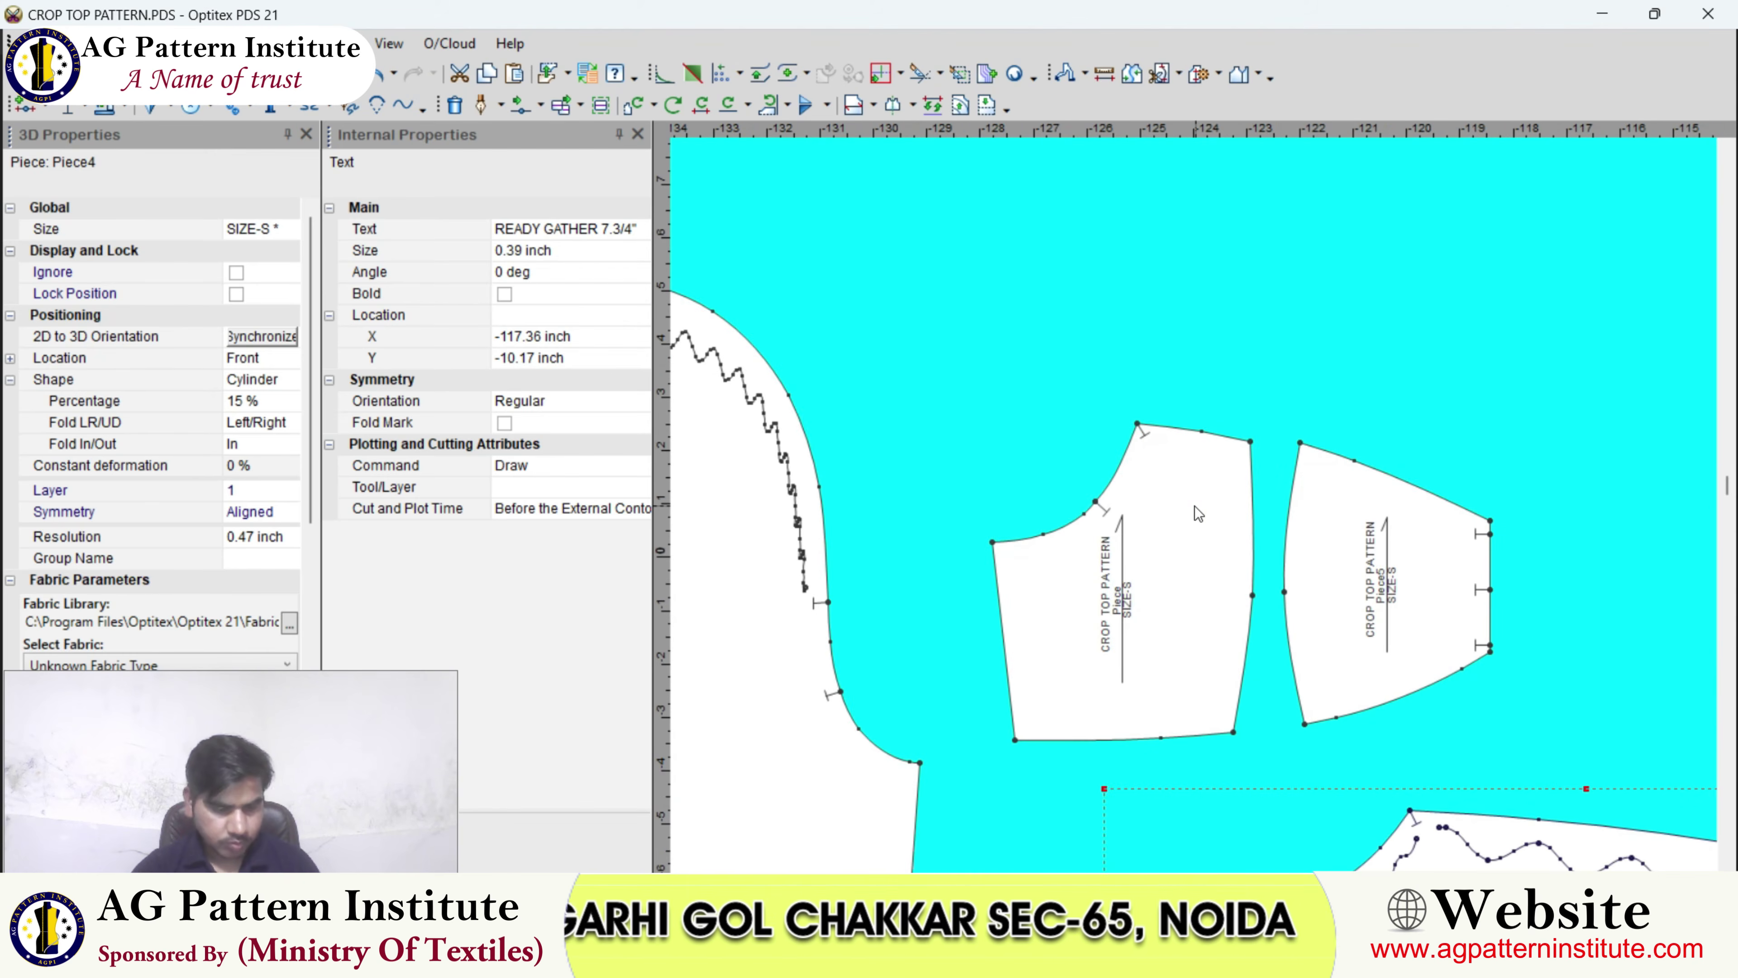
pyautogui.hotkey('shift', 'm')
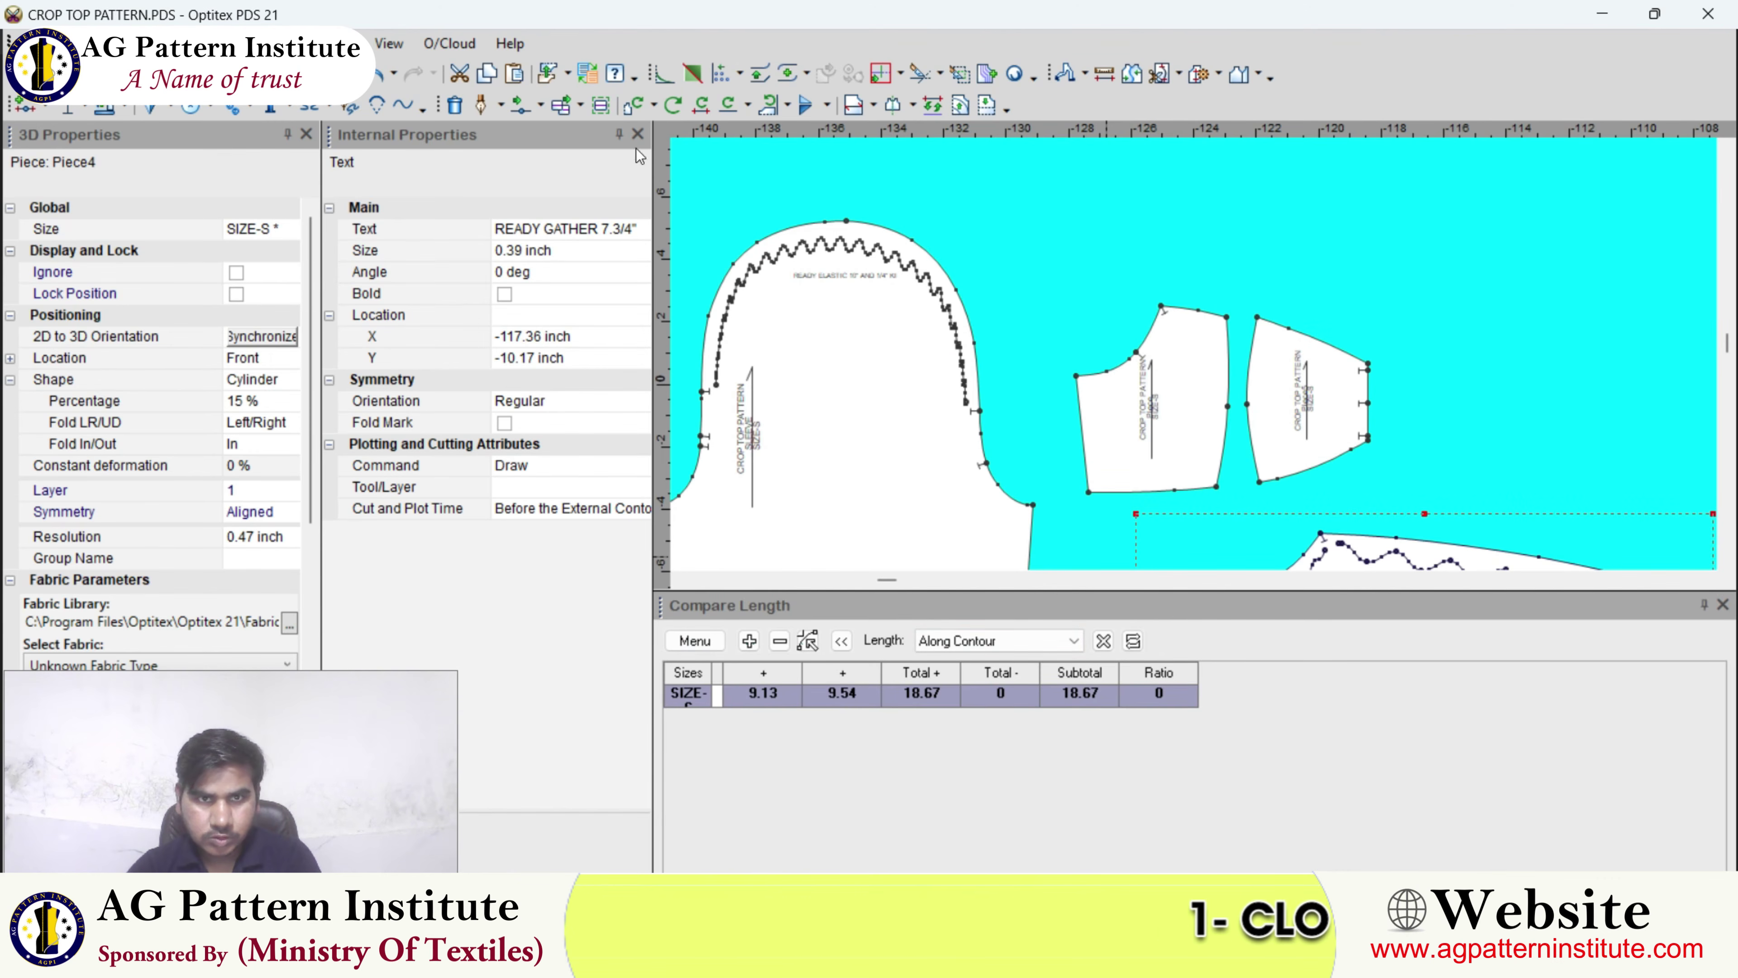
pyautogui.click(637, 135)
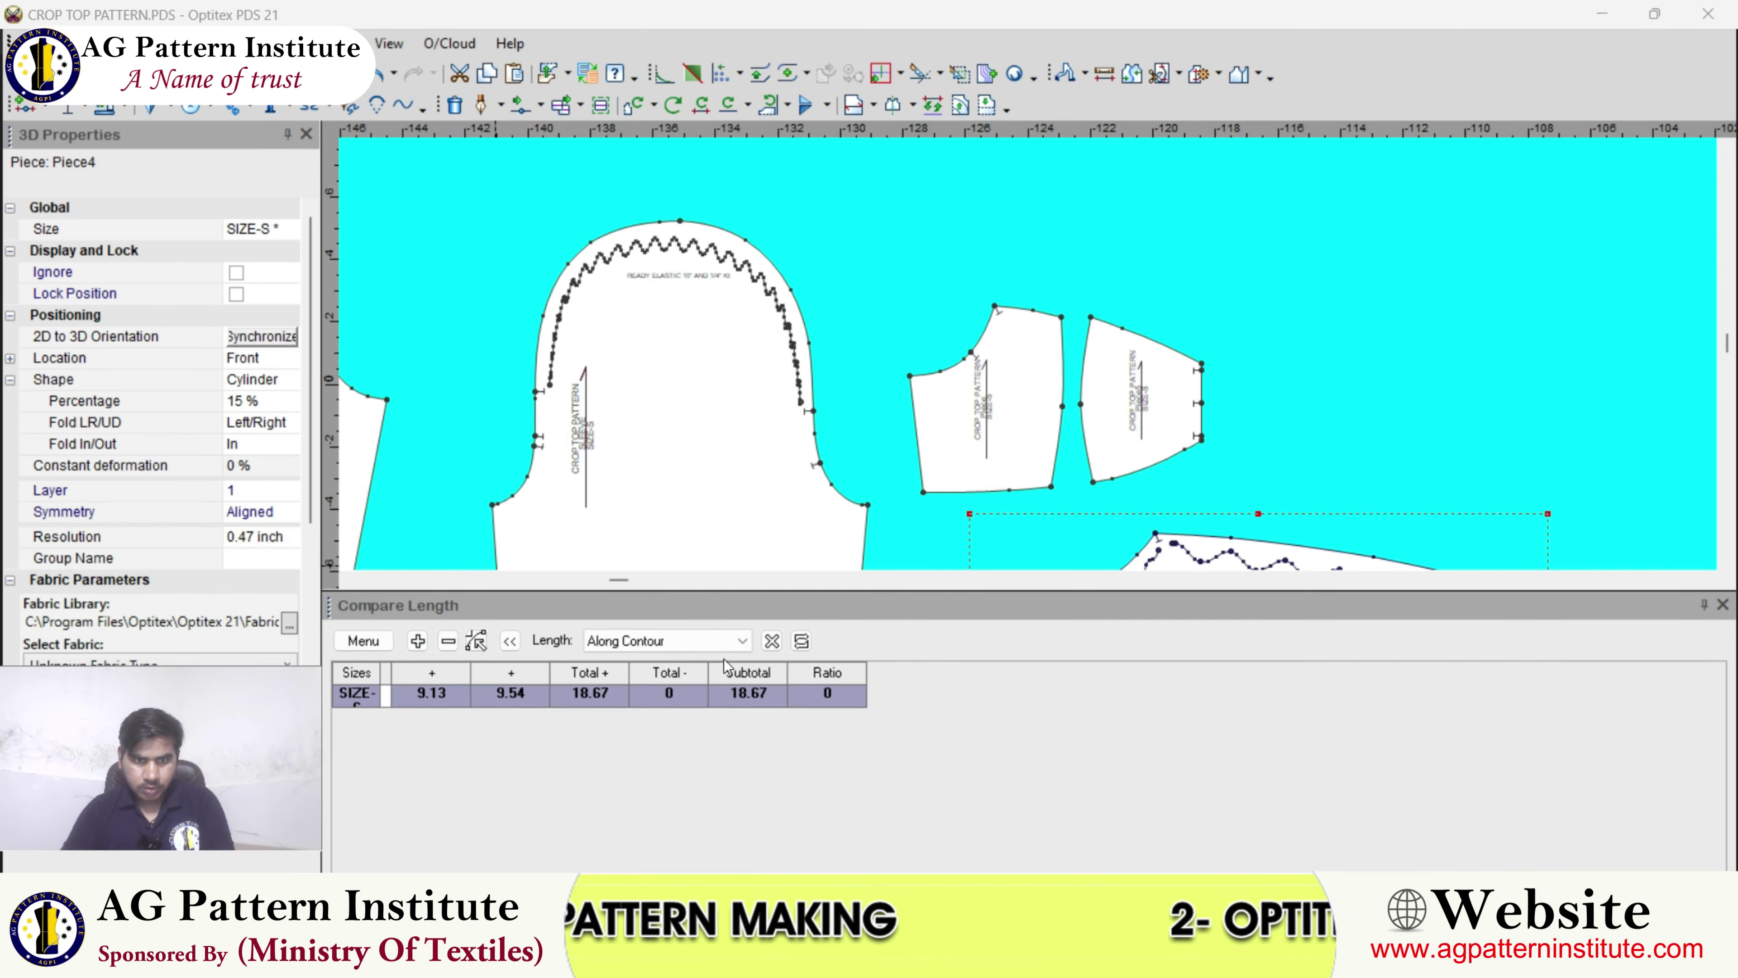
pyautogui.click(772, 641)
# - Add the upper edges of Piece and Piece5 to the length comparison as plus values, measured along the contour
pyautogui.scroll(4, 980, 353)
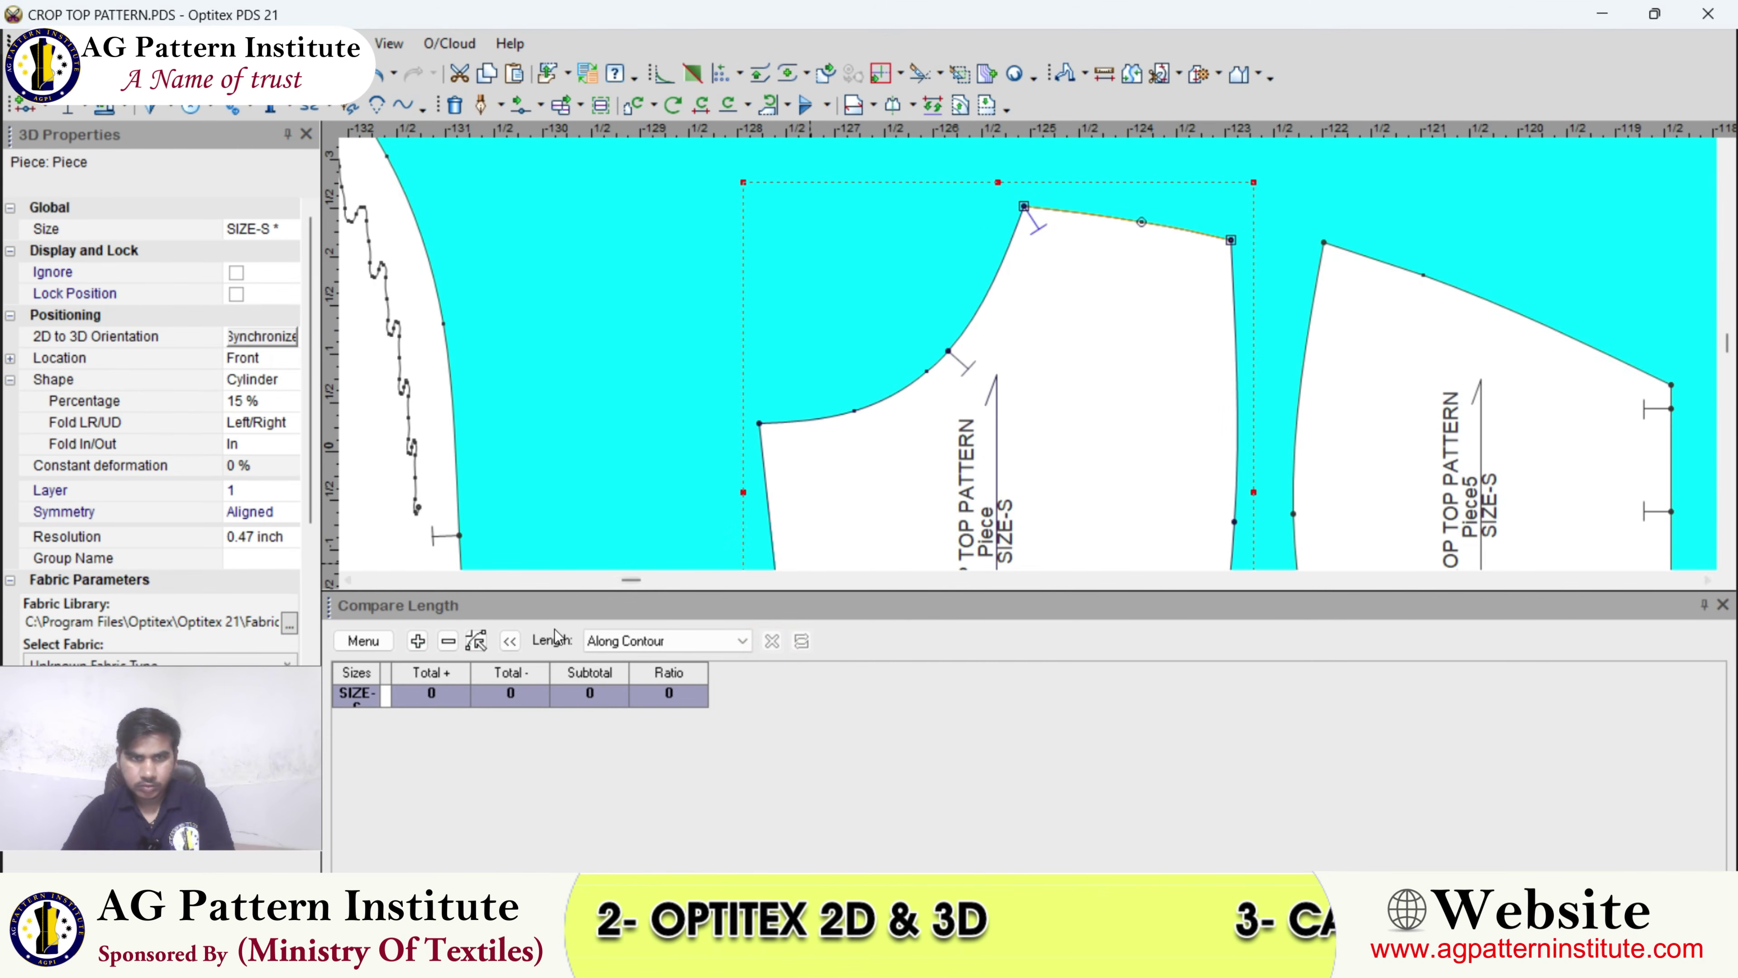
pyautogui.click(416, 646)
pyautogui.scroll(1, 1201, 442)
pyautogui.scroll(-1, 1181, 158)
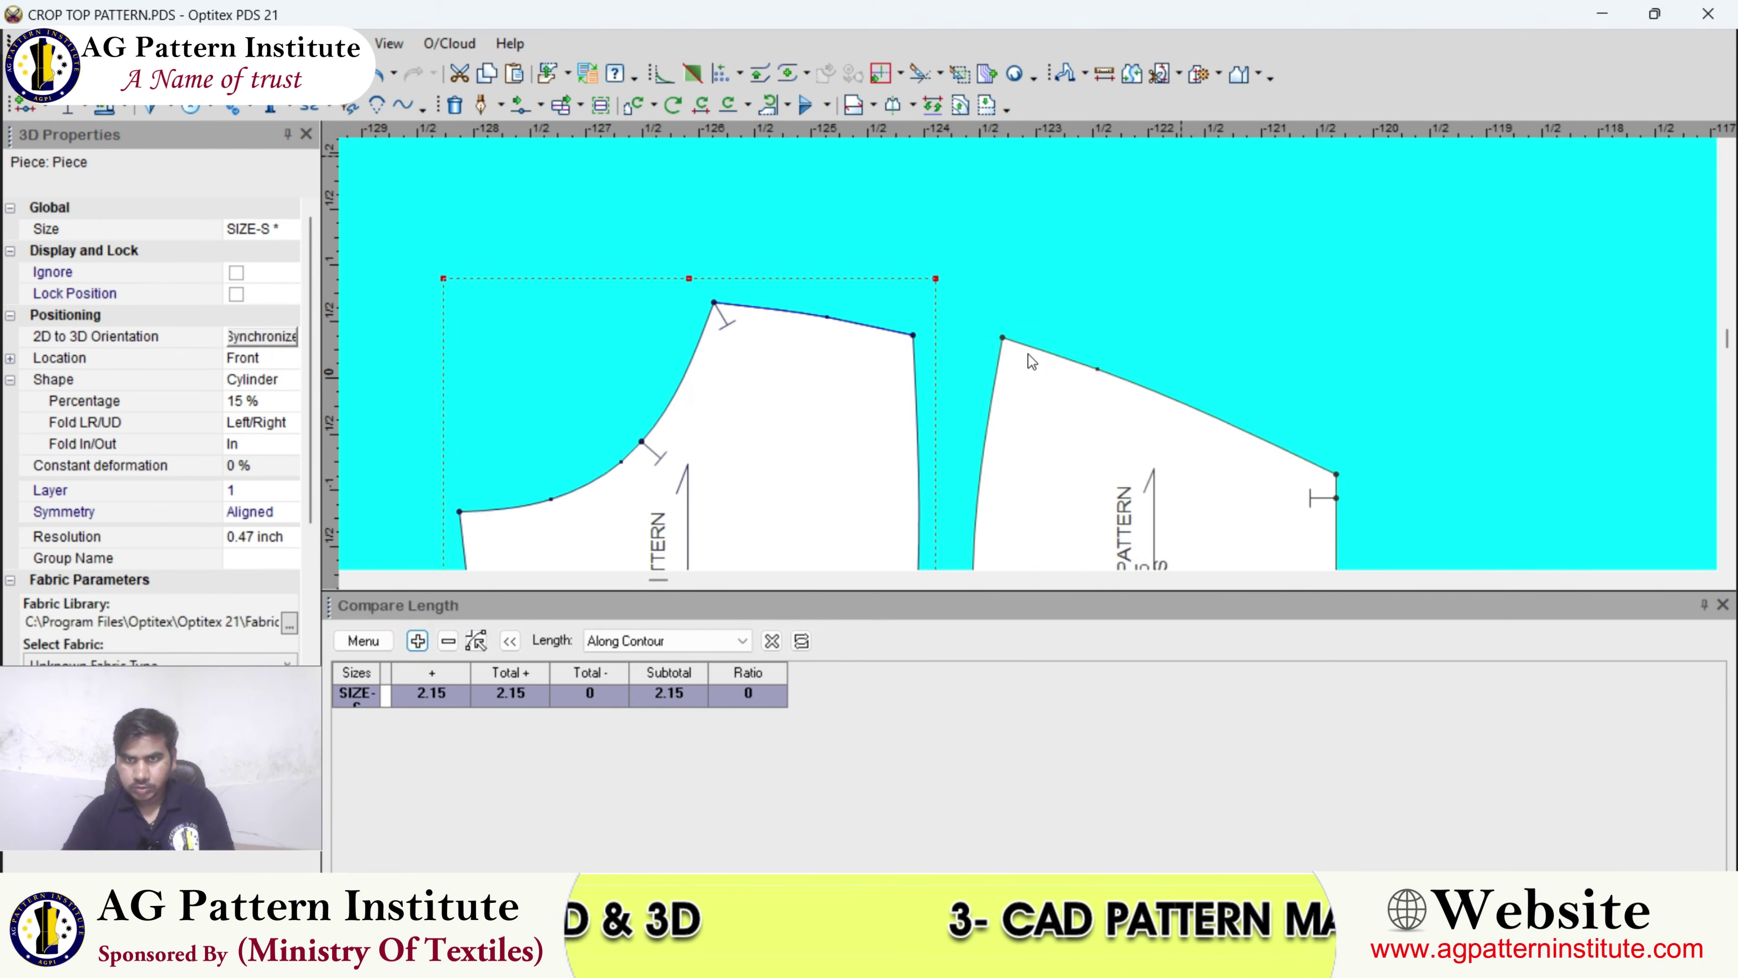
pyautogui.scroll(1, 1025, 358)
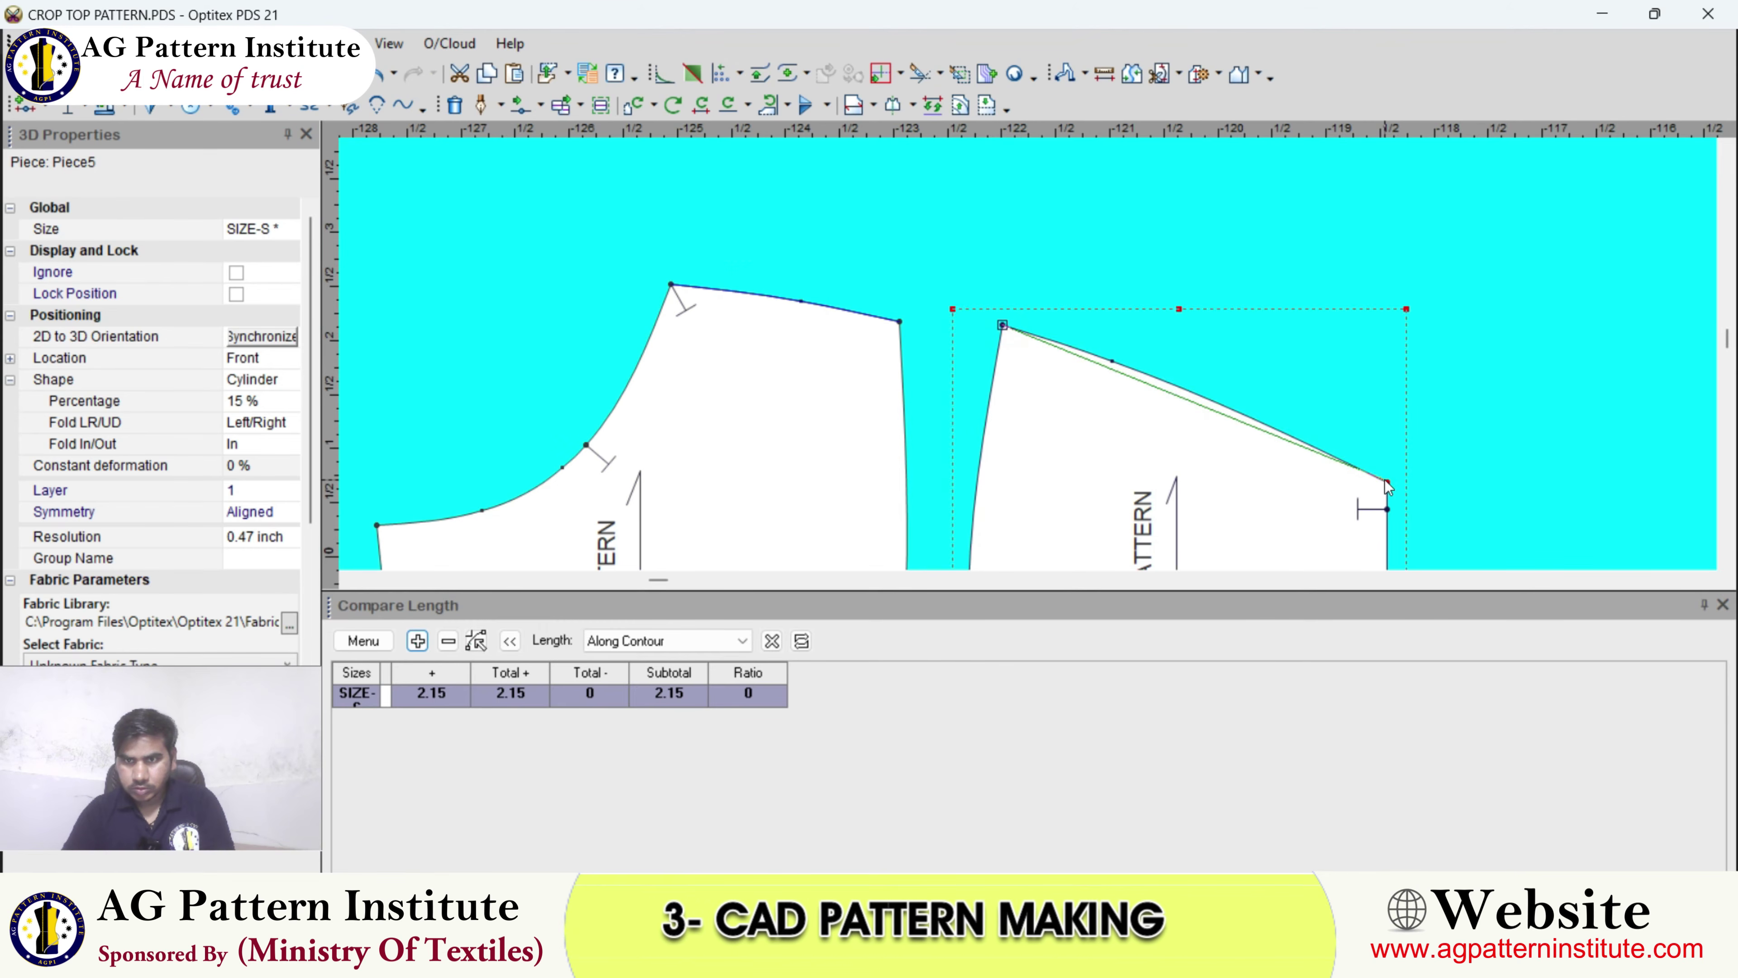
pyautogui.click(417, 641)
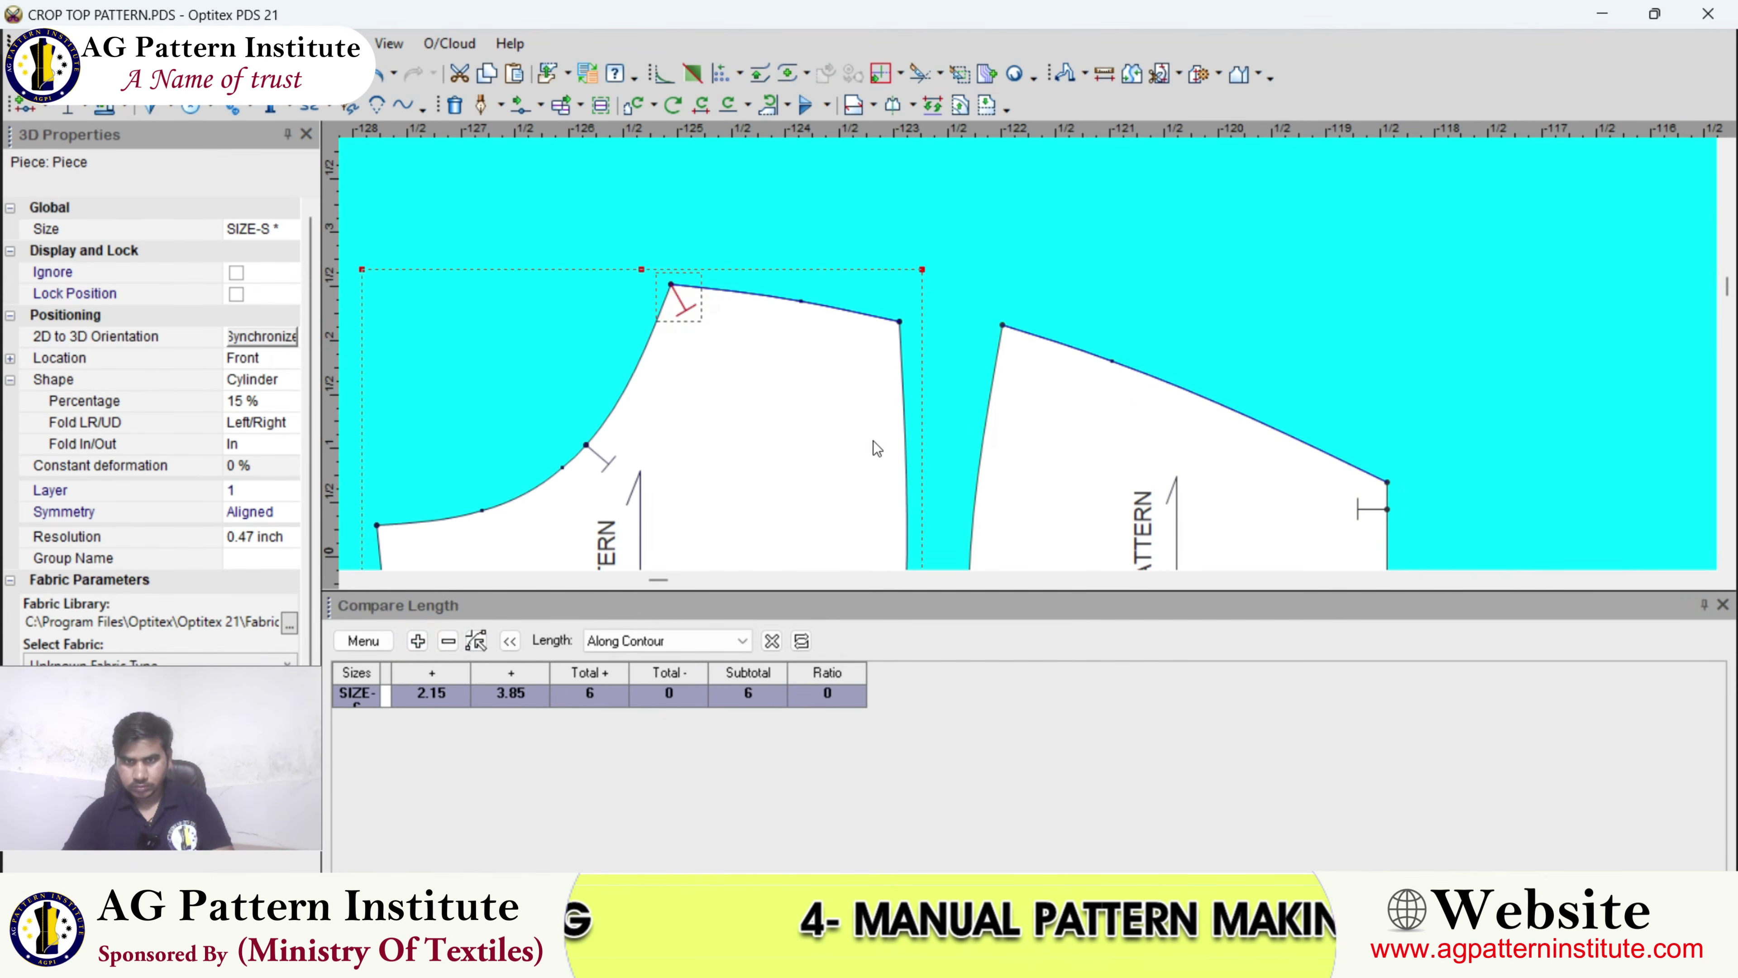
# - Change the text of the label near Piece4's upper wave line to READY GATHER 6"
pyautogui.scroll(-2, 877, 449)
pyautogui.scroll(3, 1036, 363)
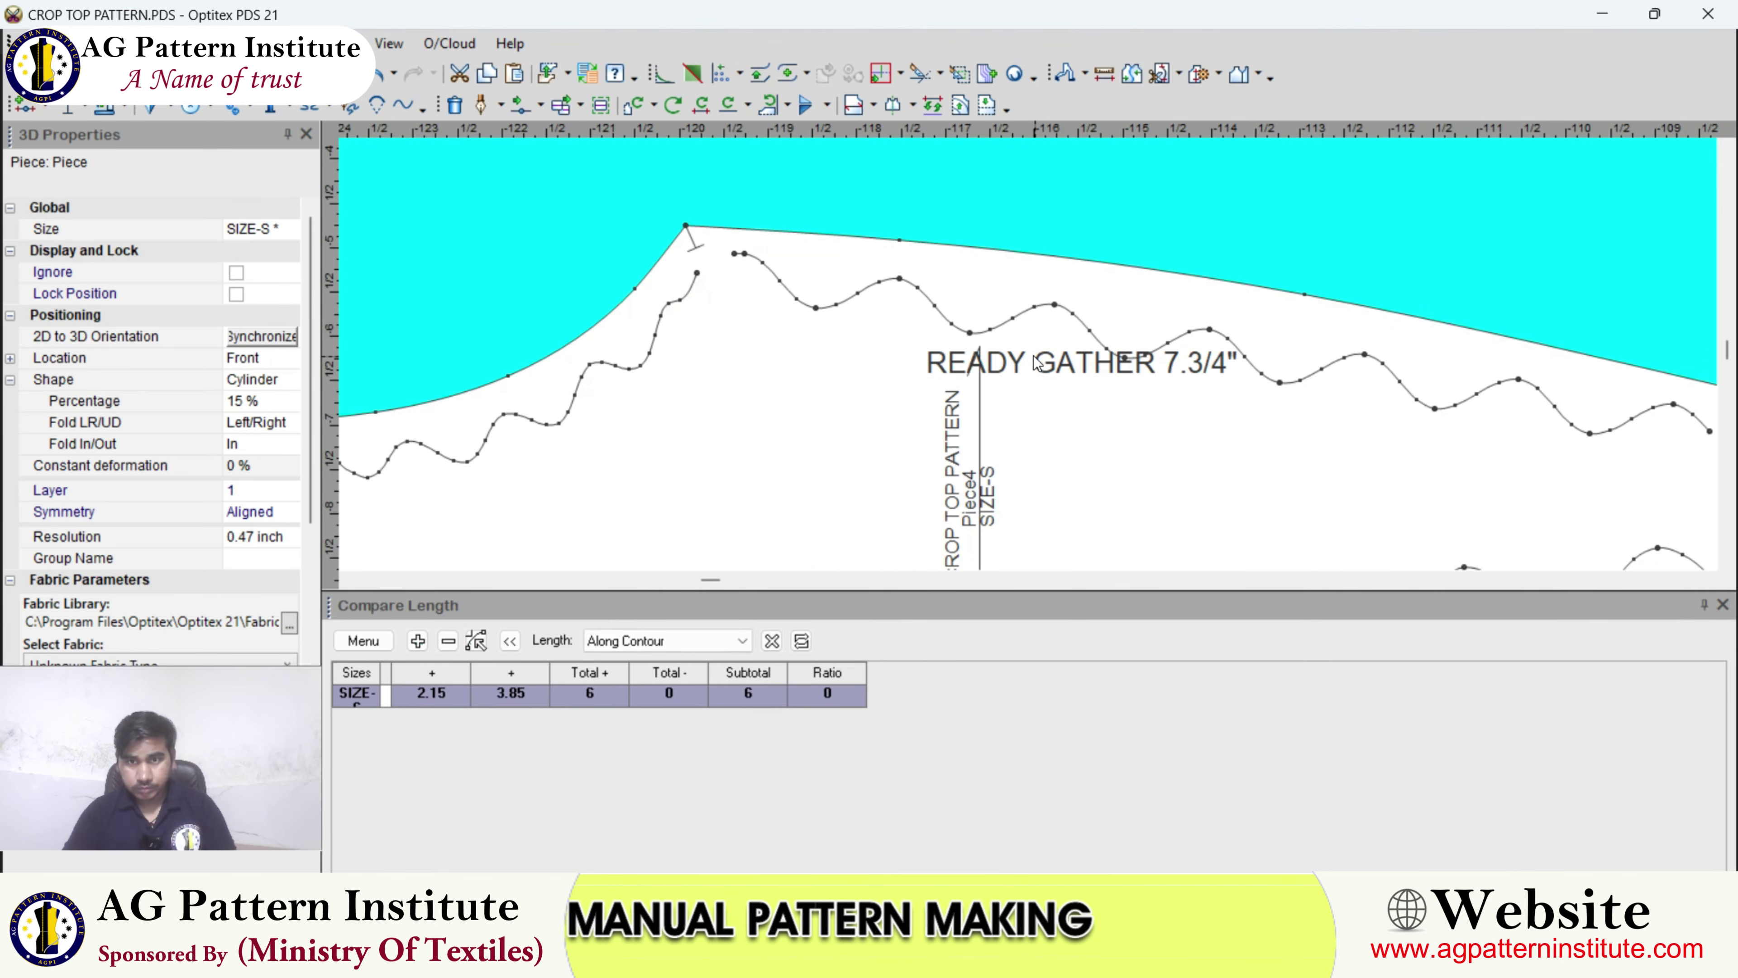
pyautogui.click(1035, 363)
pyautogui.click(629, 232)
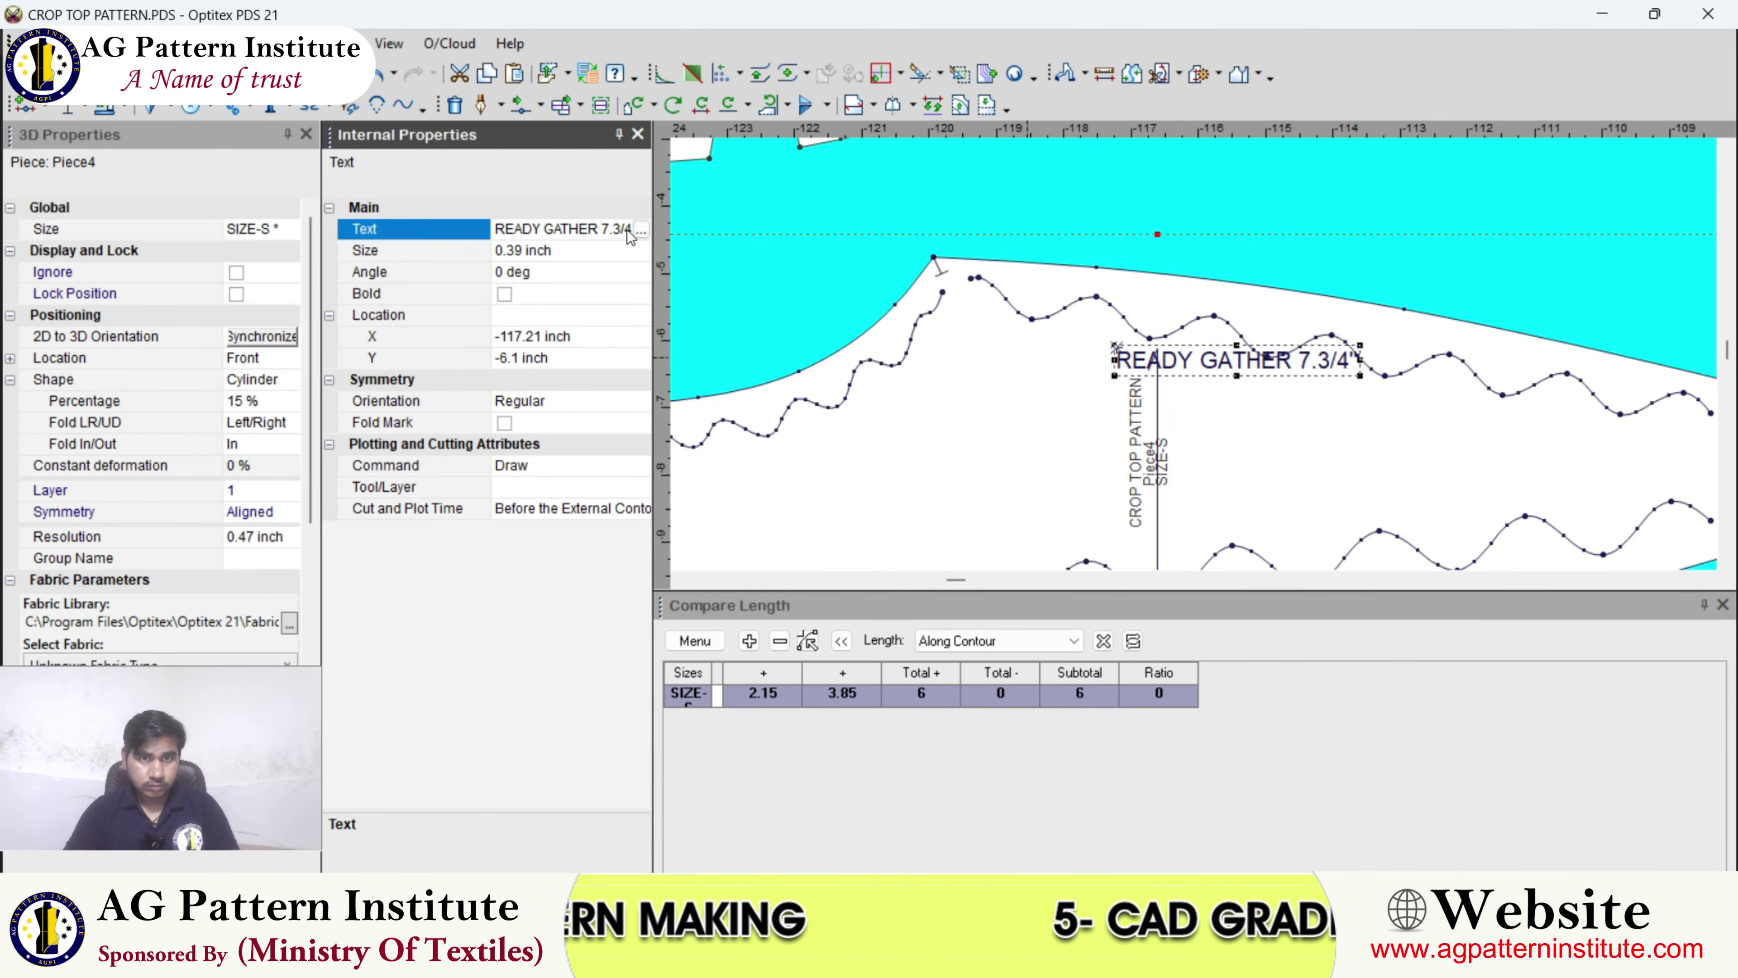
pyautogui.click(640, 232)
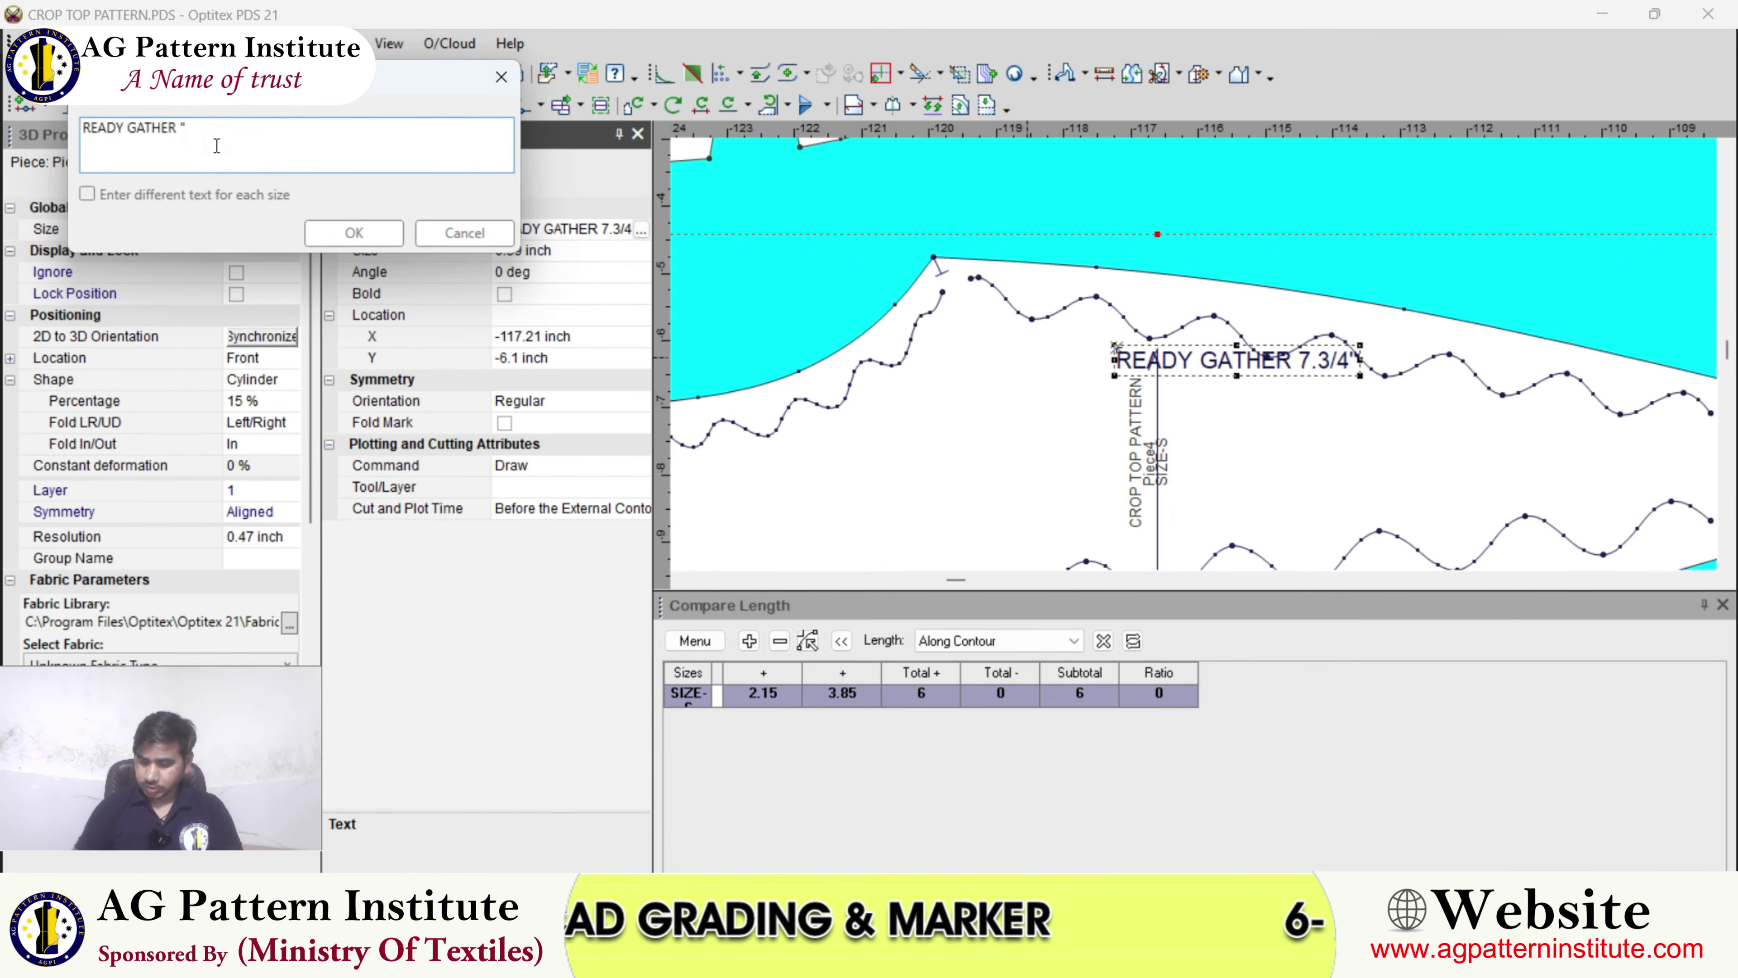
pyautogui.click(338, 240)
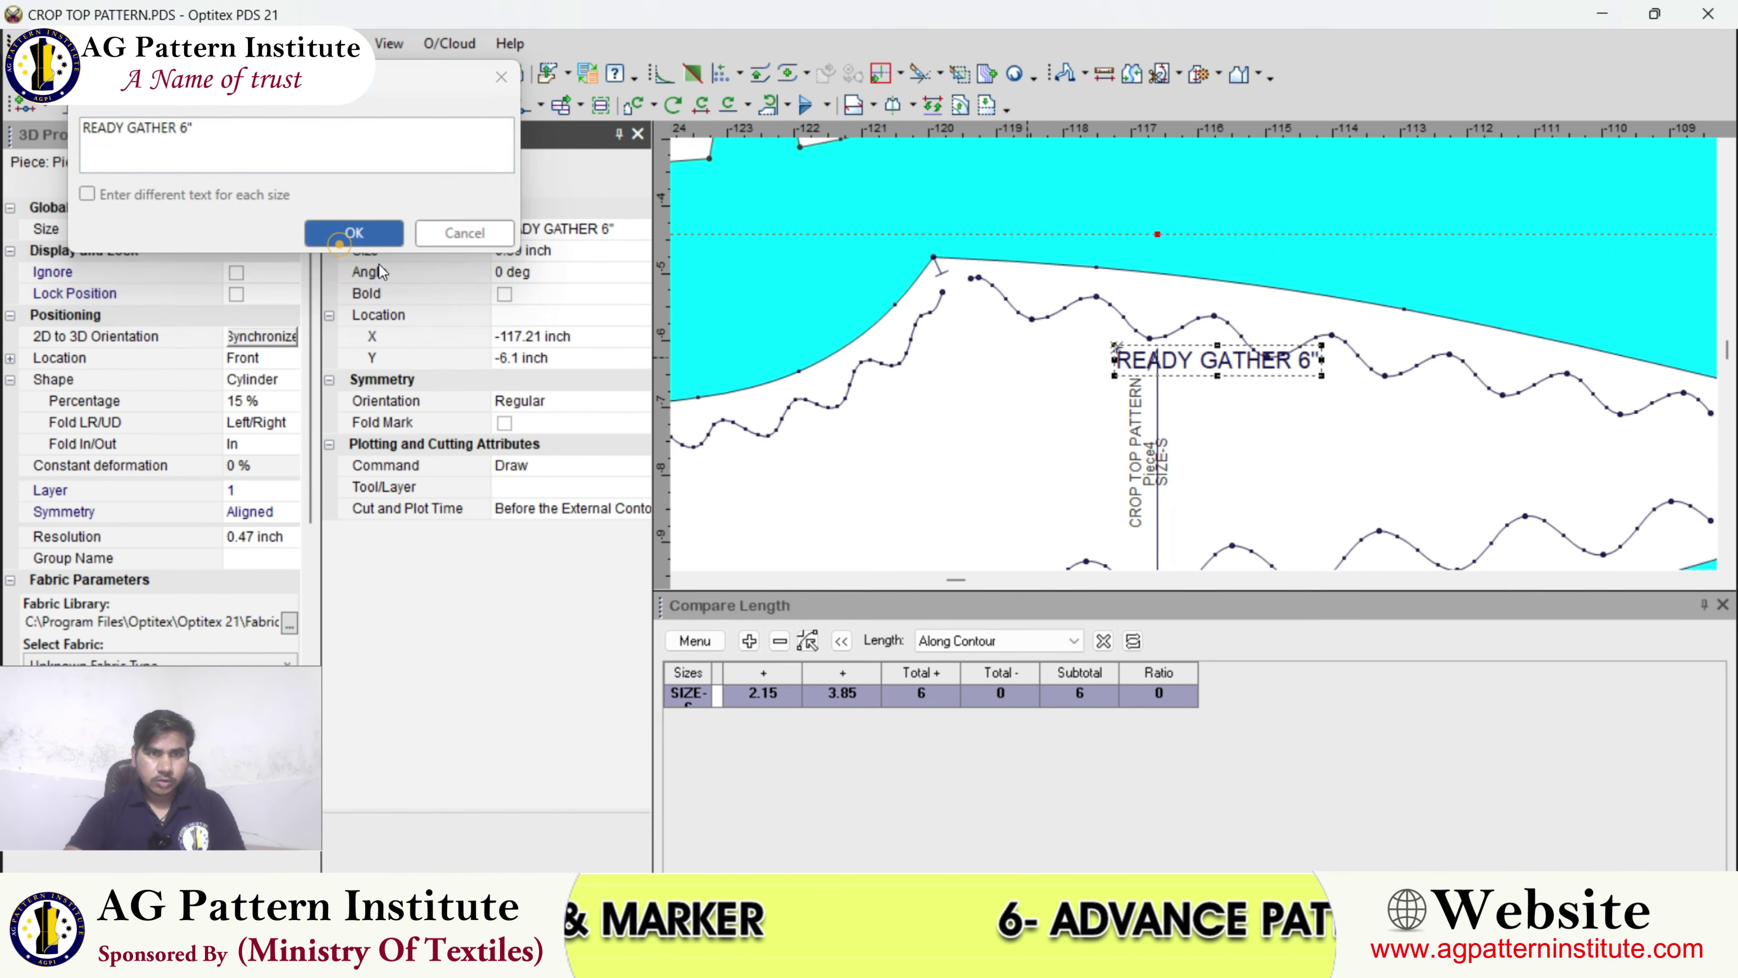
pyautogui.press('space')
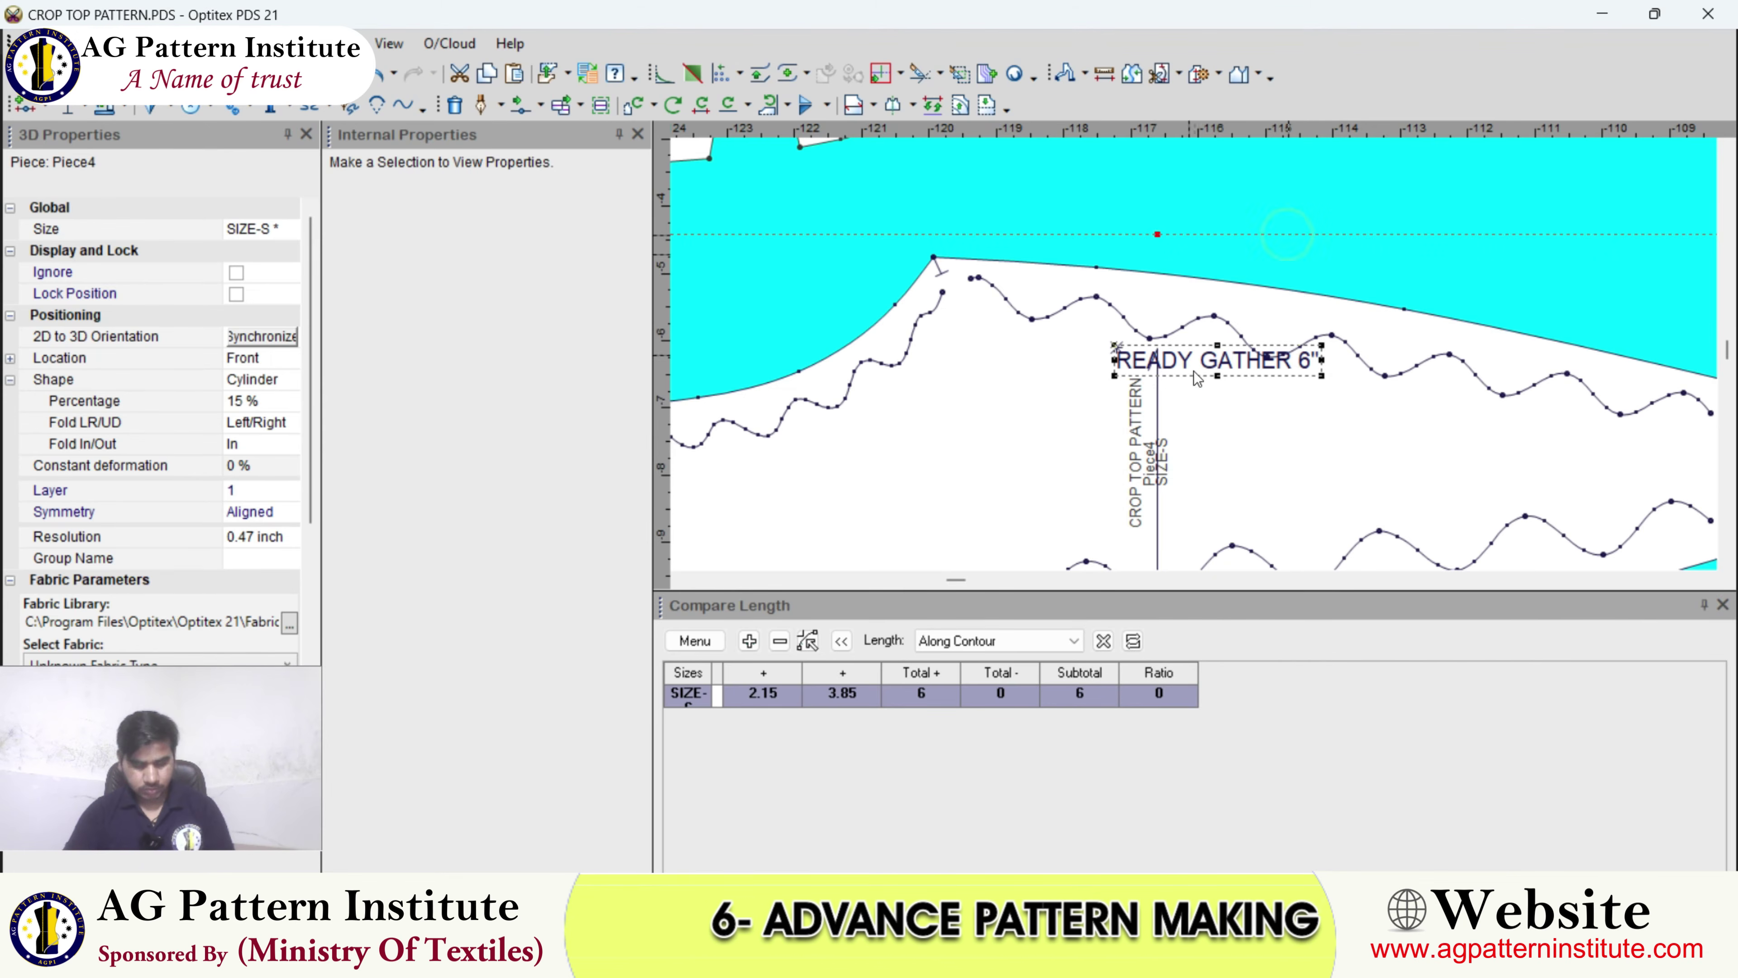
# - Move the READY GATHER 6" label just beneath the upper wave line, at about X -115.22, Y -6.48 inch
pyautogui.scroll(1, 1218, 439)
pyautogui.click(1187, 255)
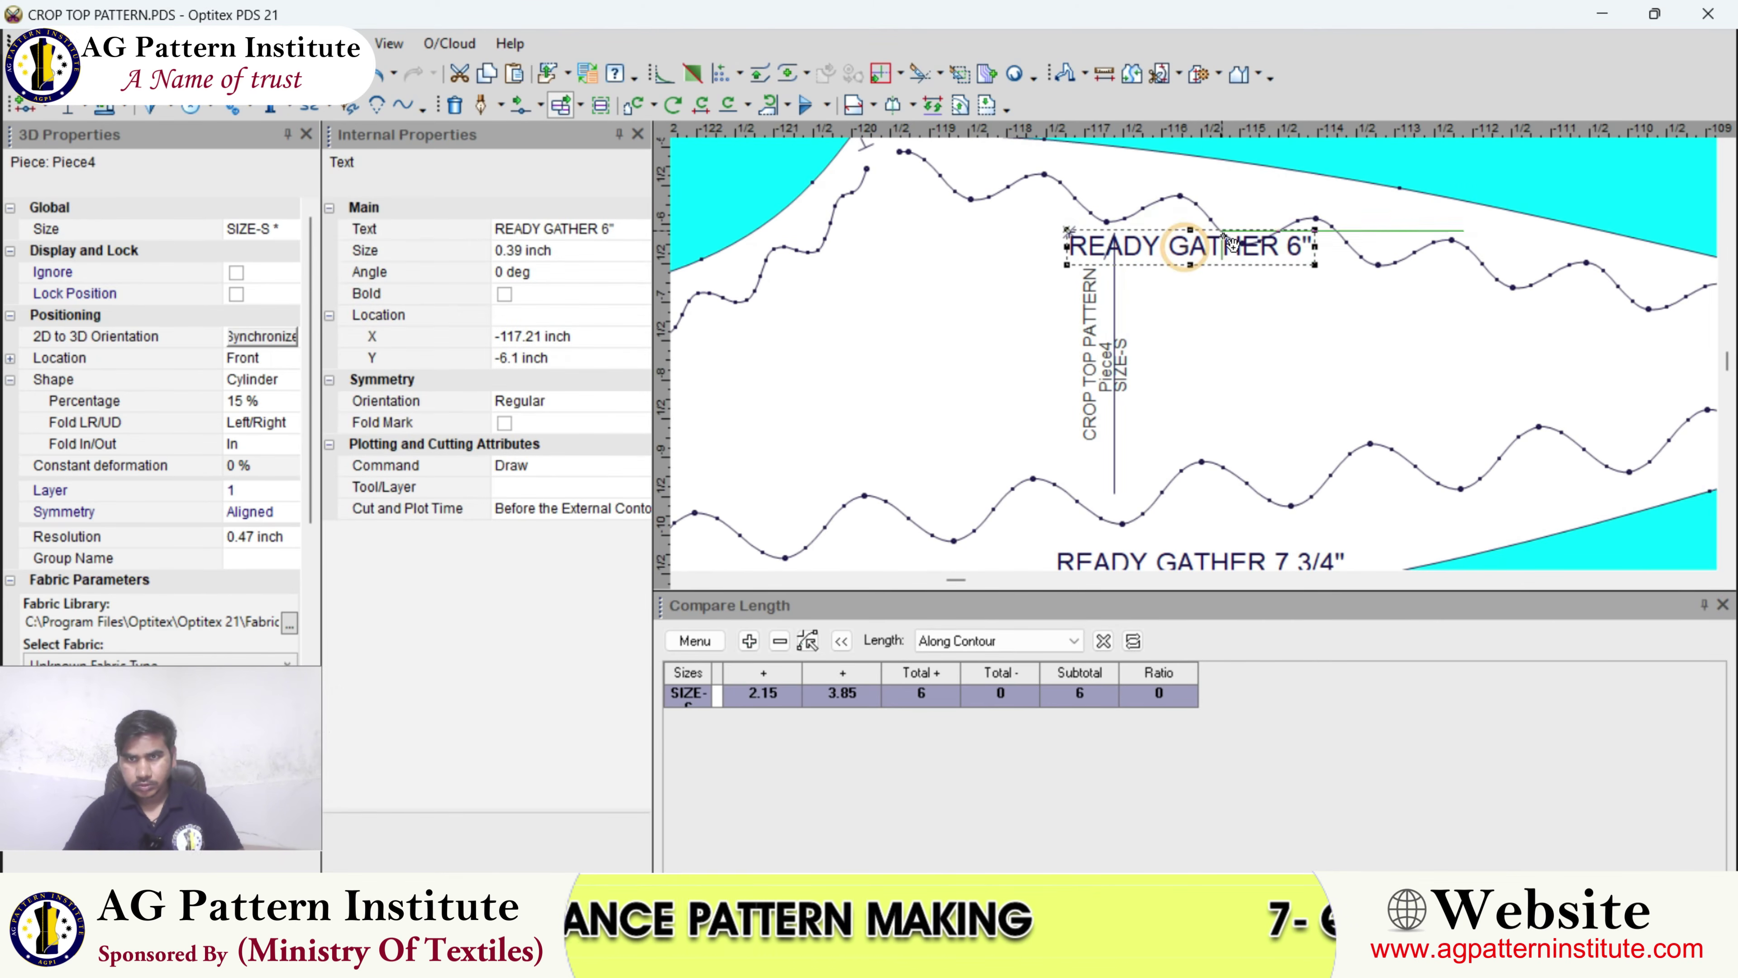
pyautogui.click(1222, 259)
pyautogui.scroll(-1, 1222, 259)
pyautogui.rightClick(1162, 220)
pyautogui.click(1175, 238)
pyautogui.scroll(-3, 1122, 274)
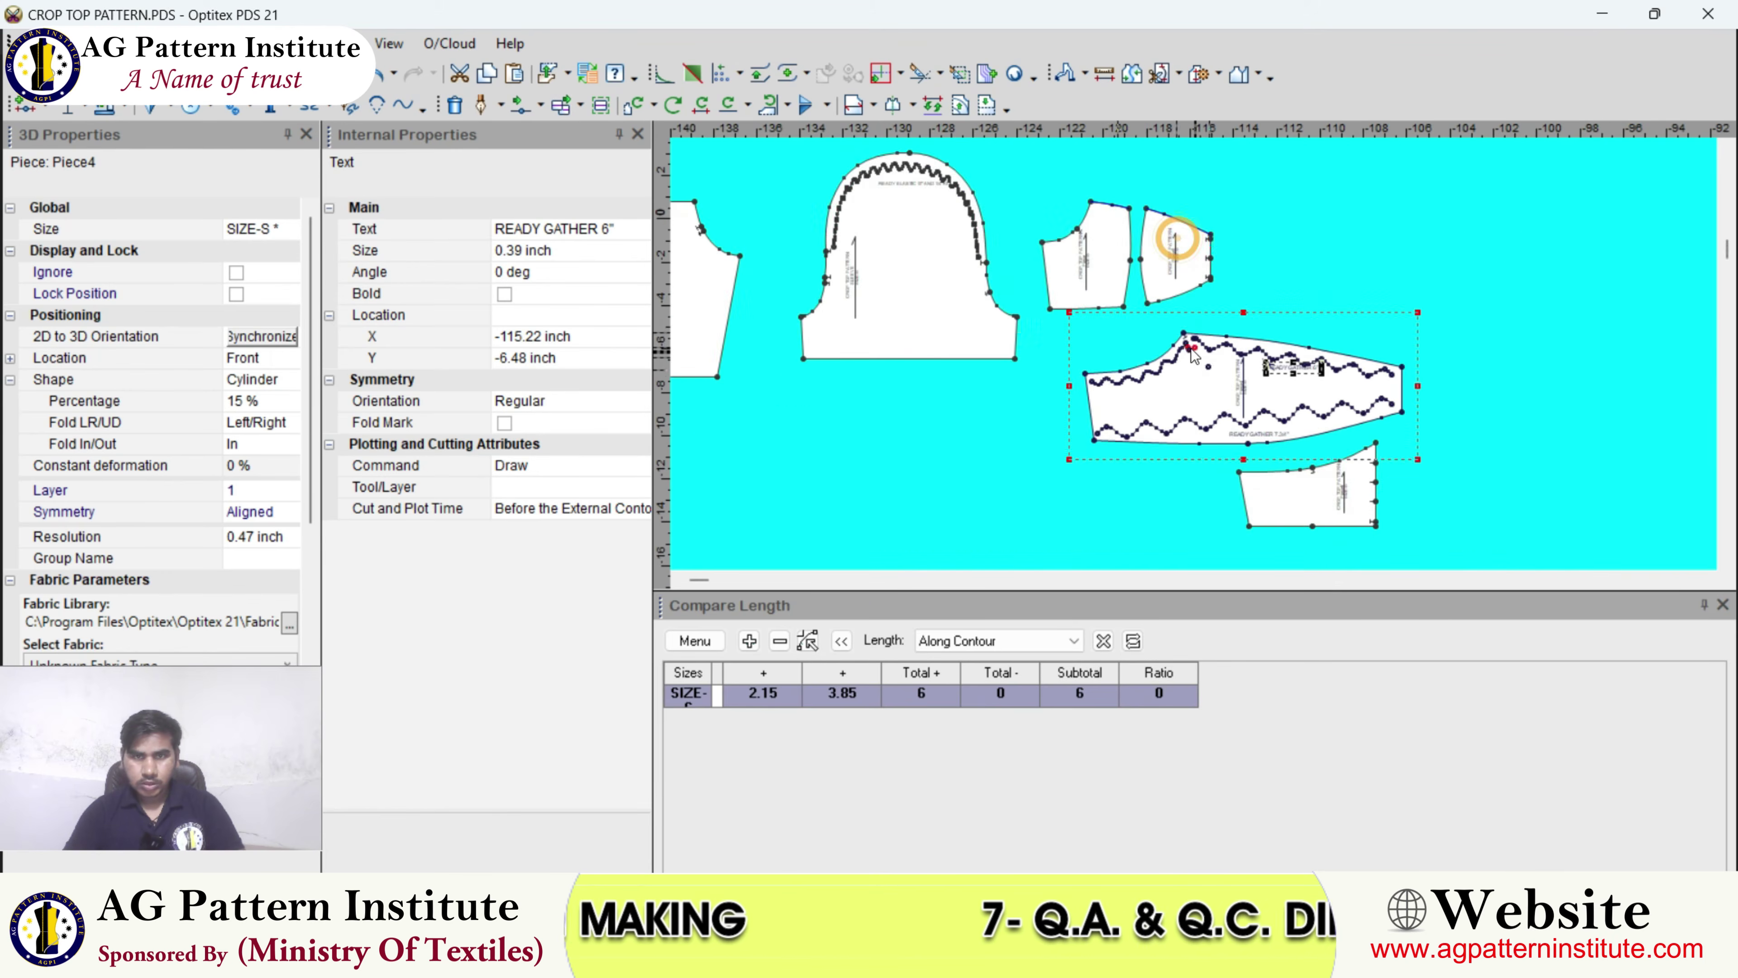
# - Measure the armhole curve of Piece from the side corner to the upper notched corner
pyautogui.scroll(2, 1108, 230)
pyautogui.click(1102, 75)
pyautogui.scroll(2, 1054, 397)
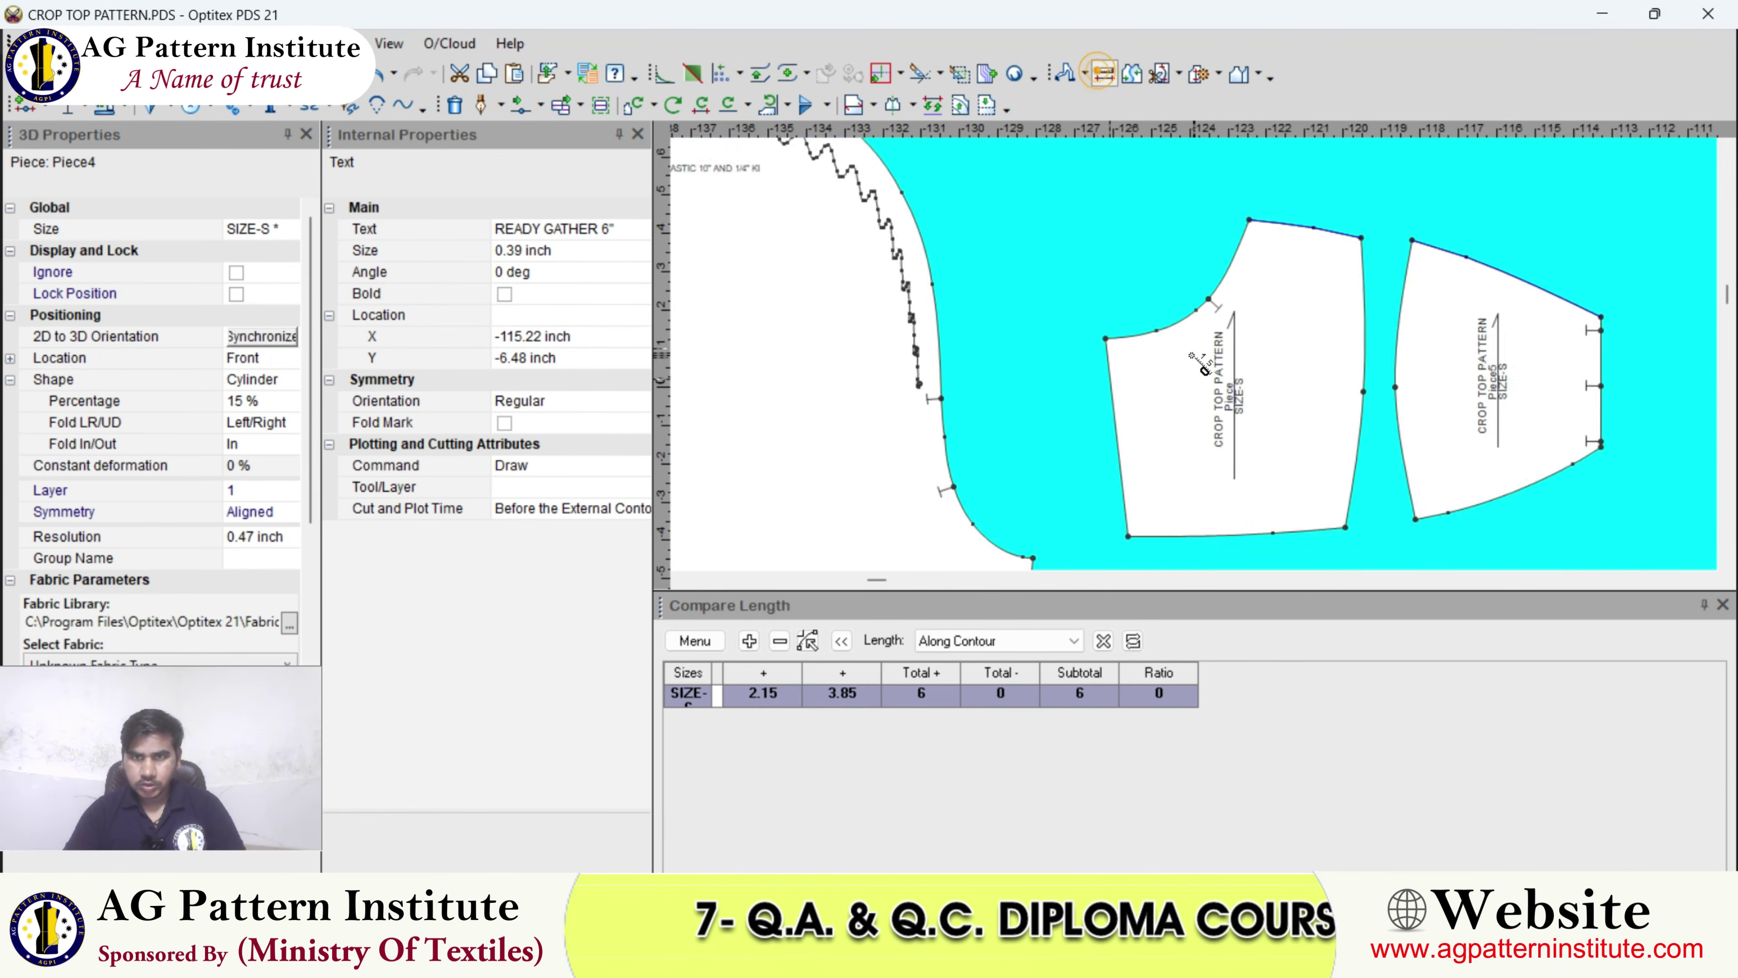
pyautogui.click(1241, 238)
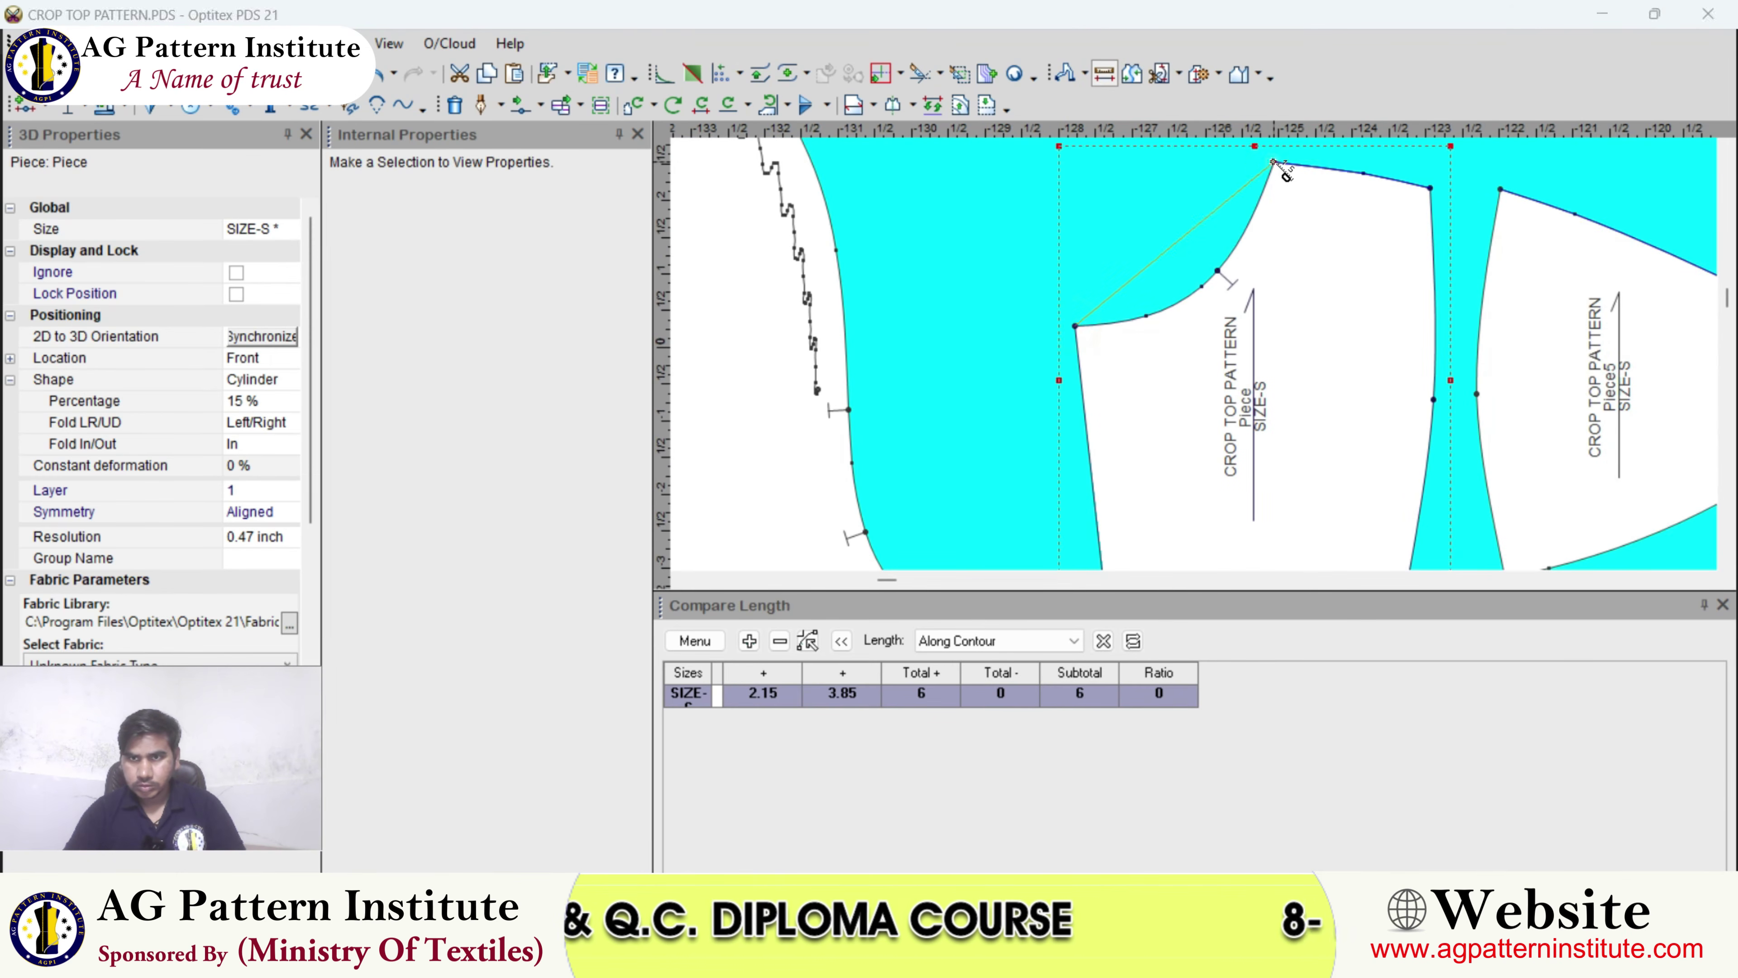
pyautogui.click(1273, 162)
pyautogui.click(558, 73)
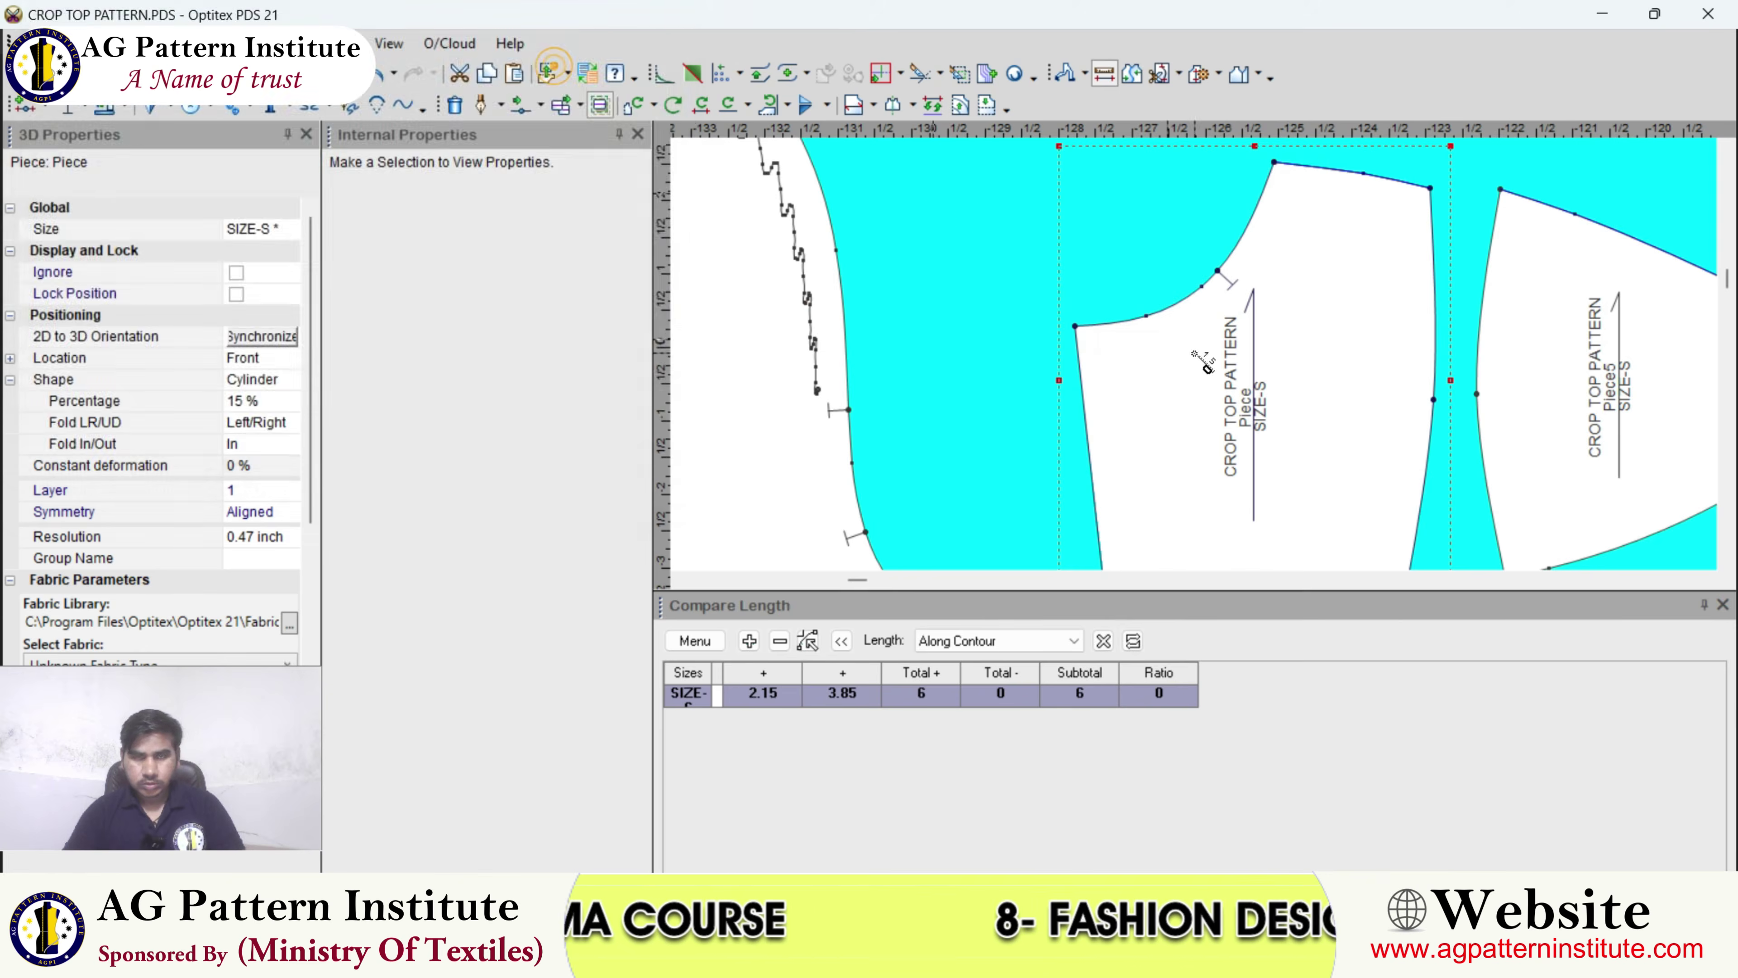
pyautogui.scroll(-3, 1197, 363)
pyautogui.scroll(2, 1197, 363)
pyautogui.scroll(2, 1198, 363)
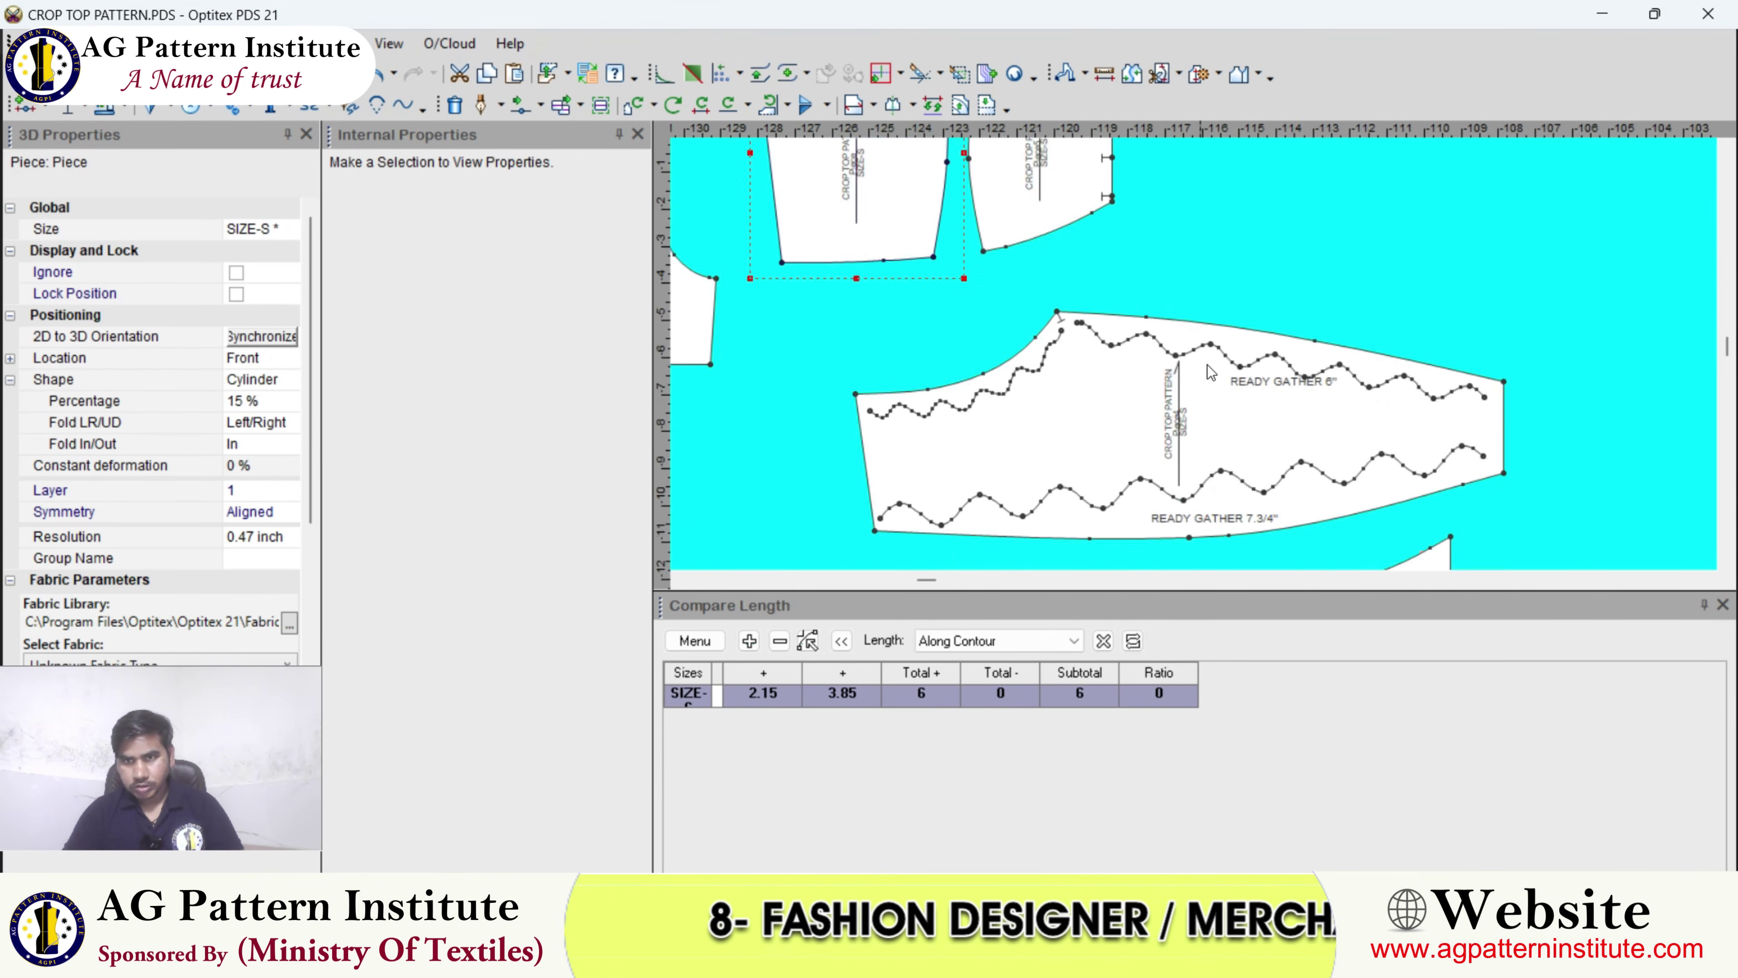
# - Copy the READY GATHER 6" label and place the copy beneath Piece4's armhole wave line, at about X -123.21, Y -7.79 inch
pyautogui.press('i')
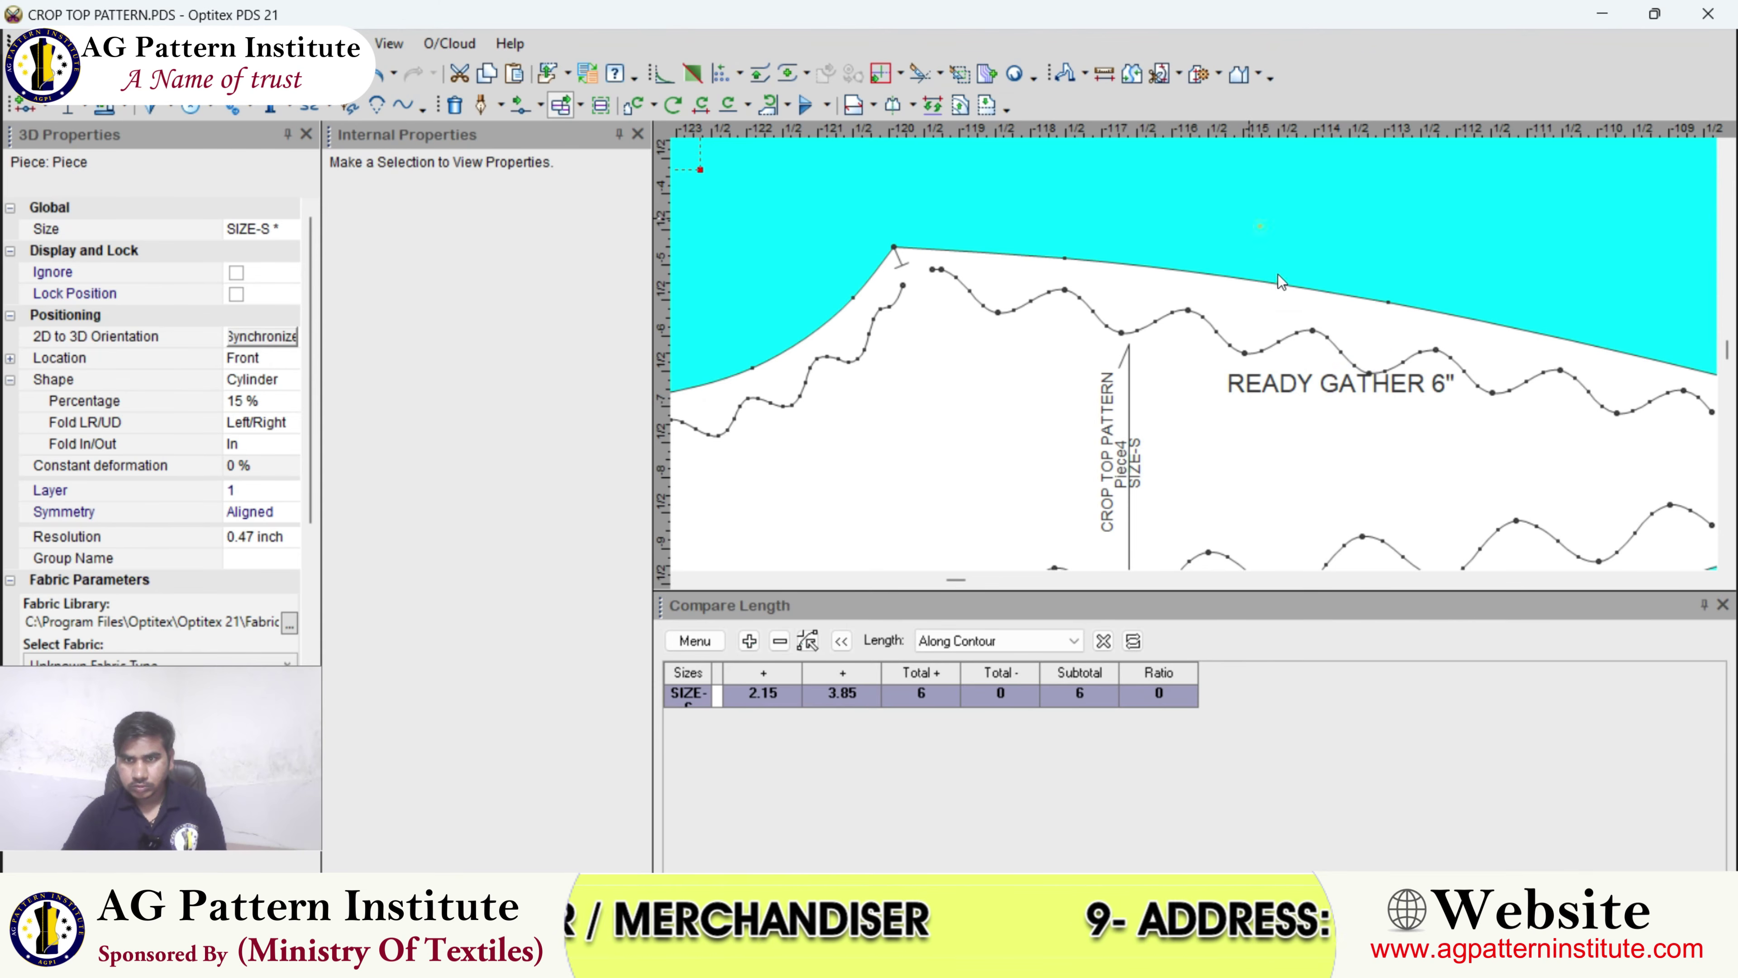
pyautogui.click(1301, 388)
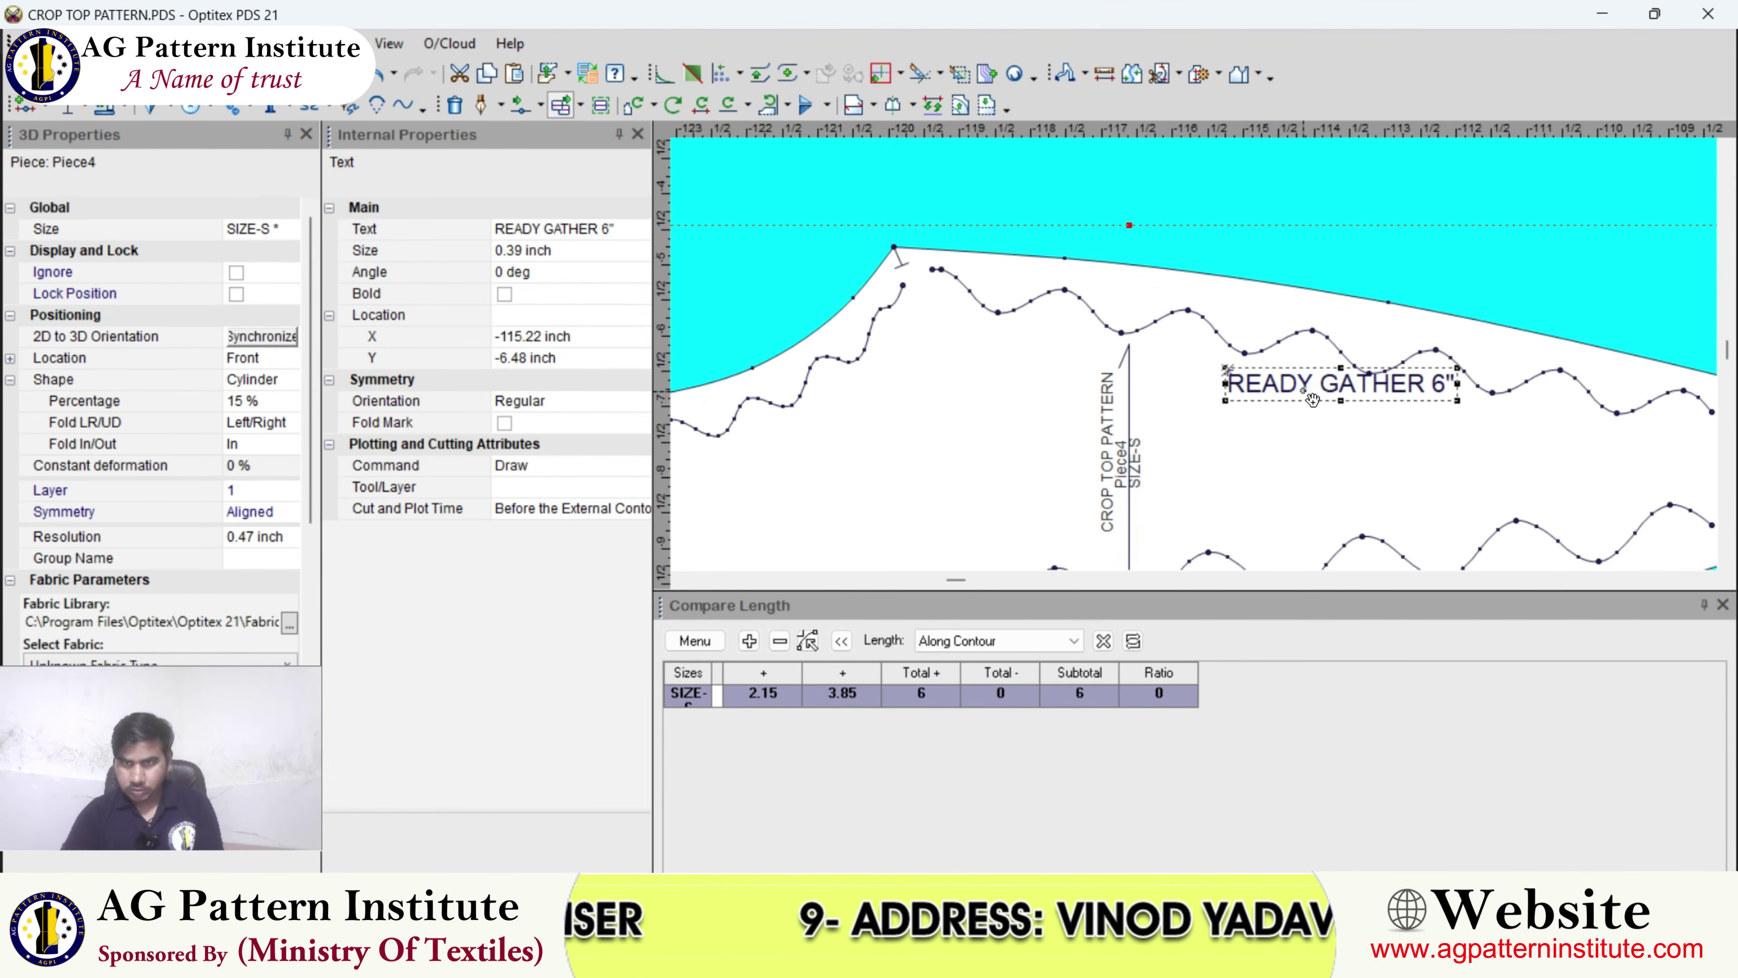
pyautogui.scroll(-1, 1081, 397)
pyautogui.scroll(-1, 1169, 287)
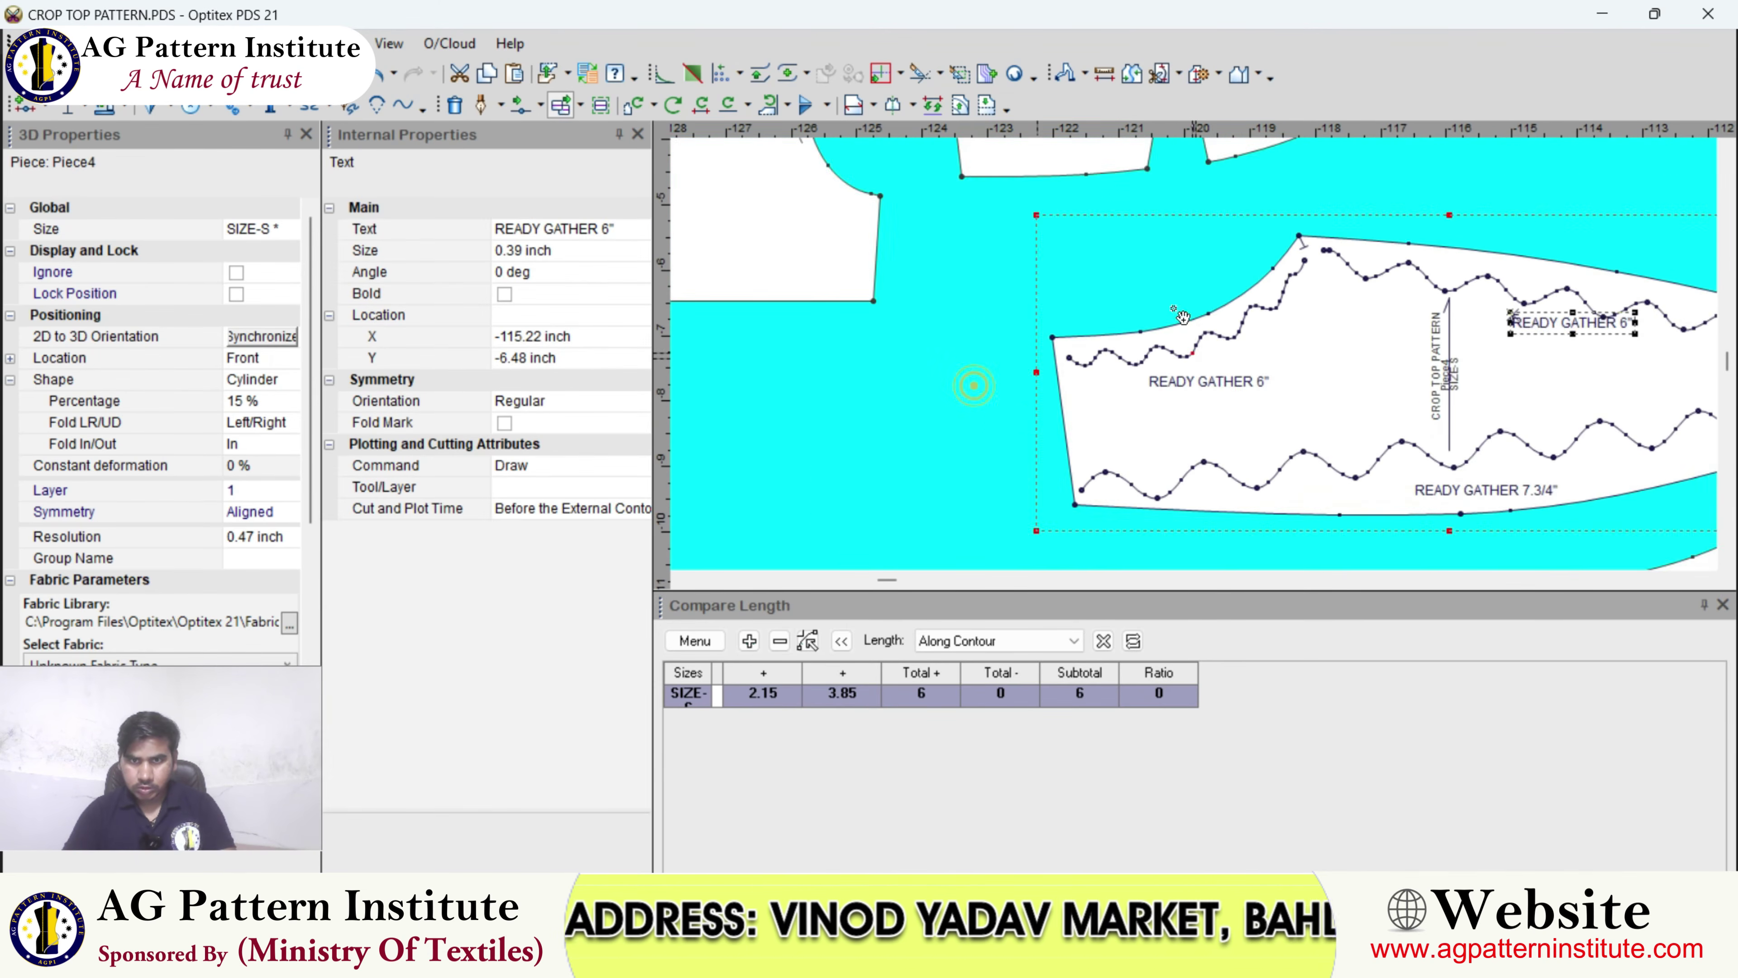
pyautogui.scroll(1, 1218, 397)
# - Change the text of the copied label beneath the armhole wave line to READY GATHER 3.7/8"
pyautogui.click(1213, 378)
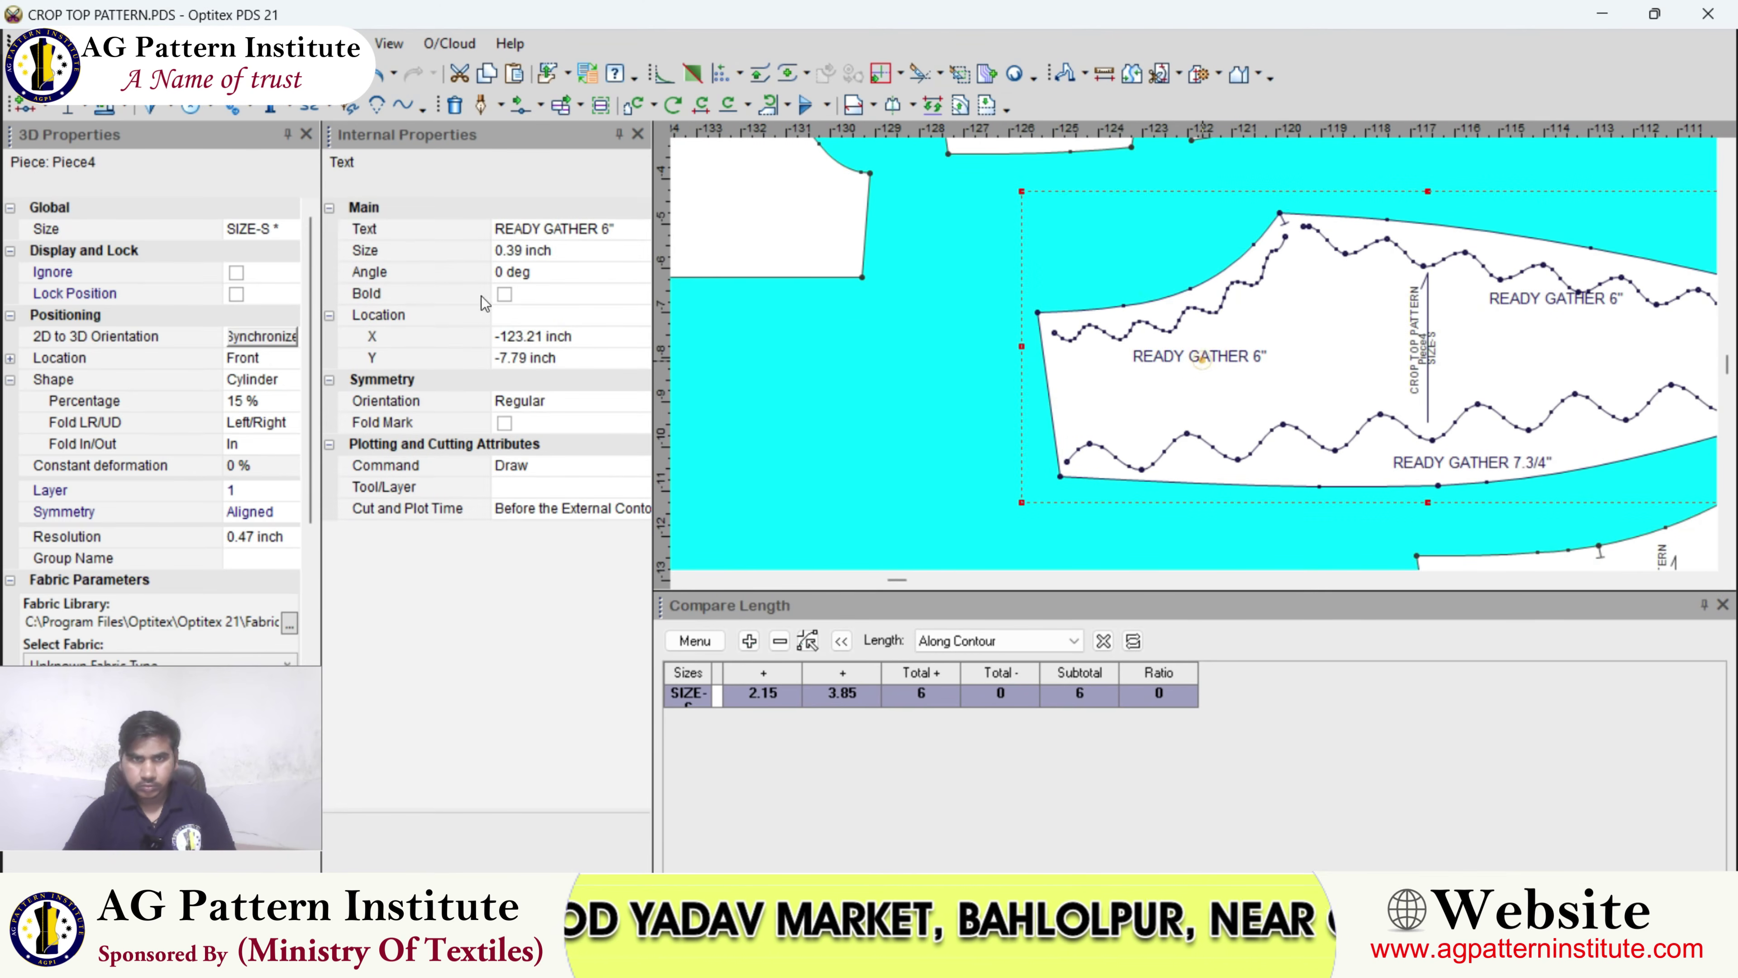
pyautogui.click(624, 229)
pyautogui.click(640, 231)
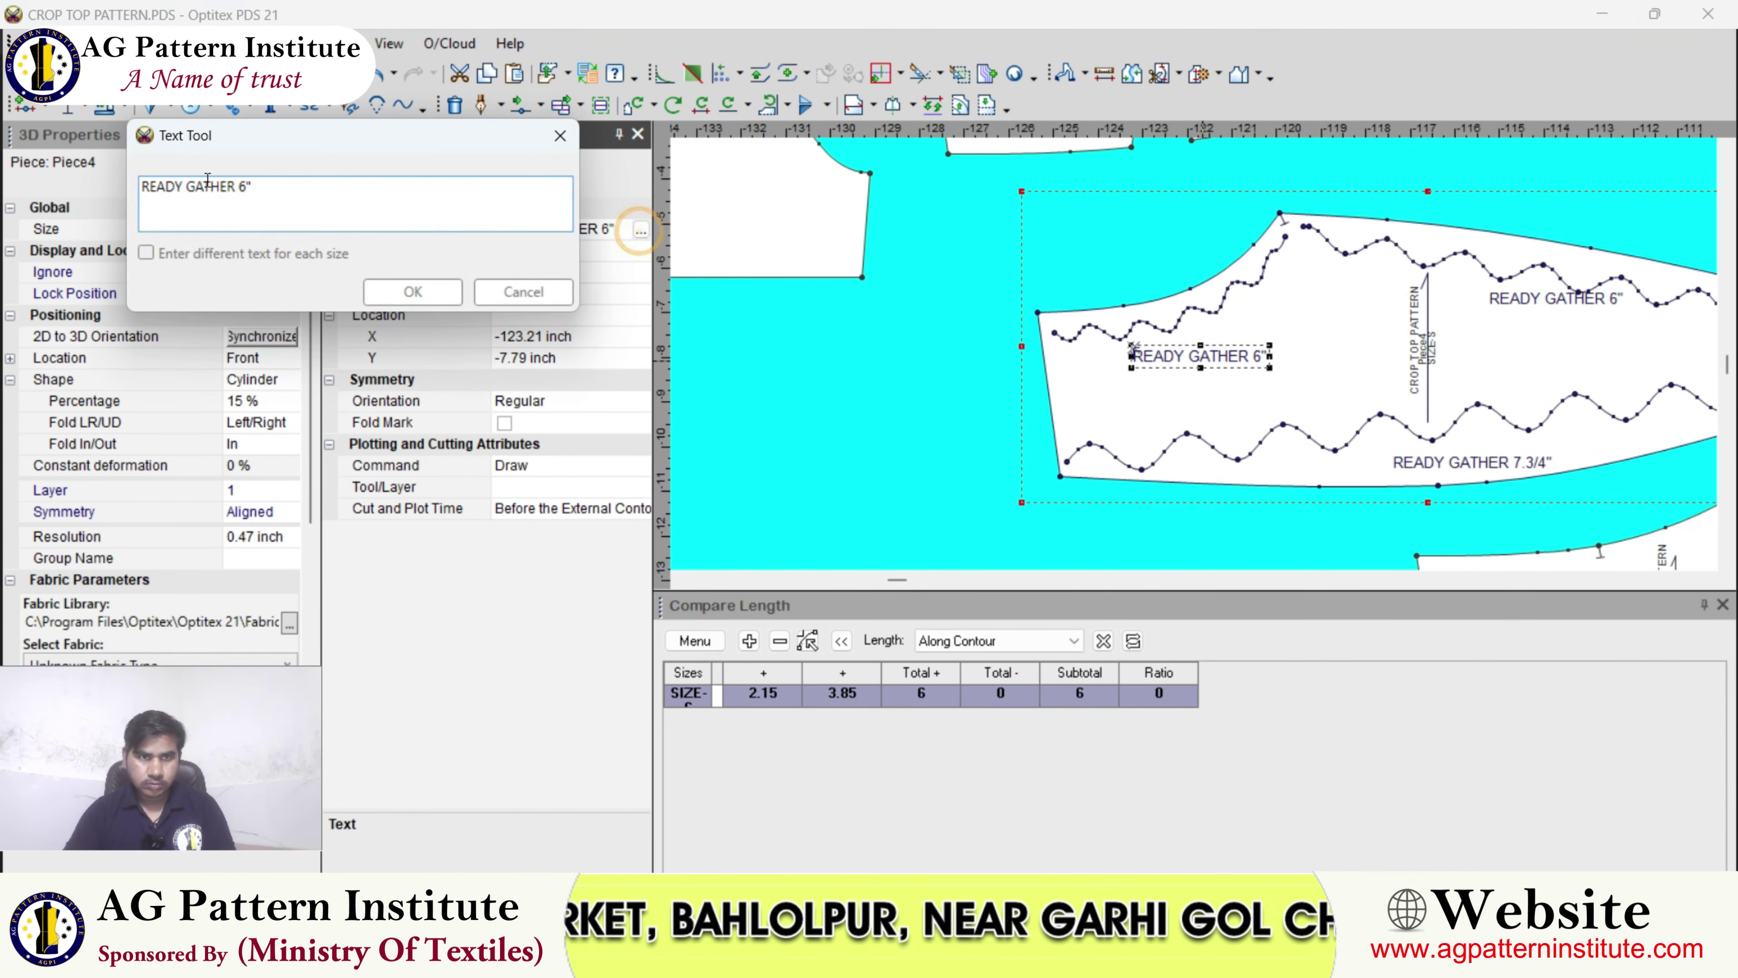
pyautogui.write('3.7/8')
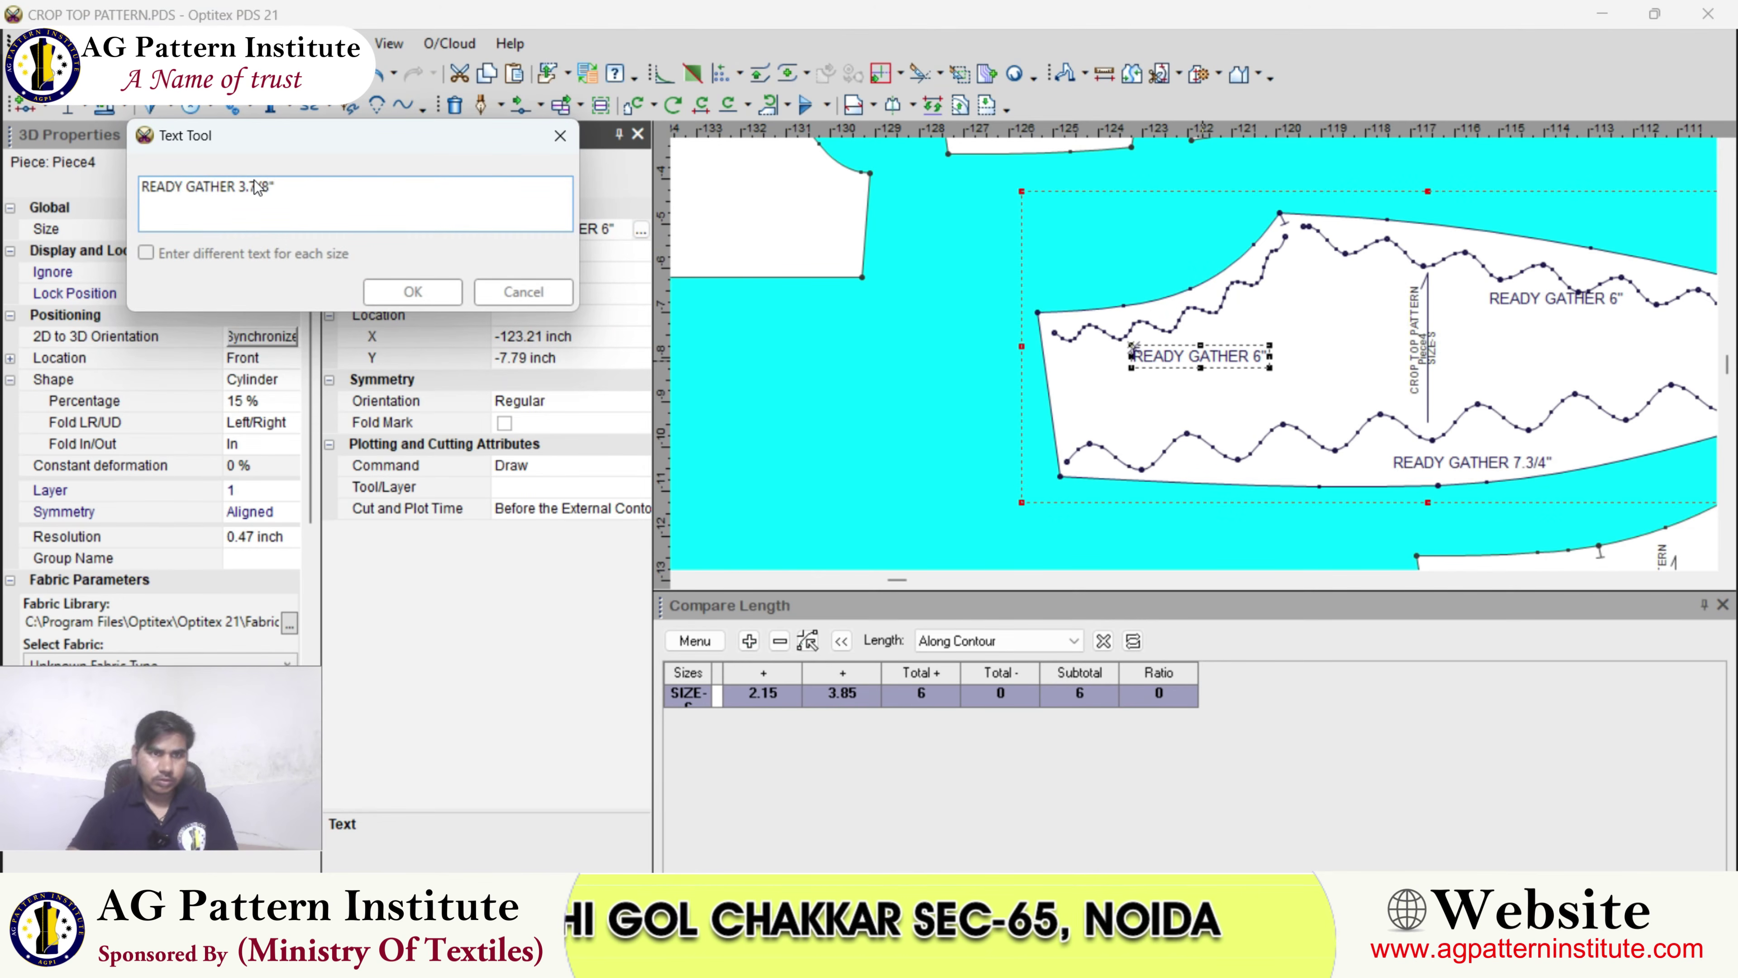
pyautogui.click(396, 287)
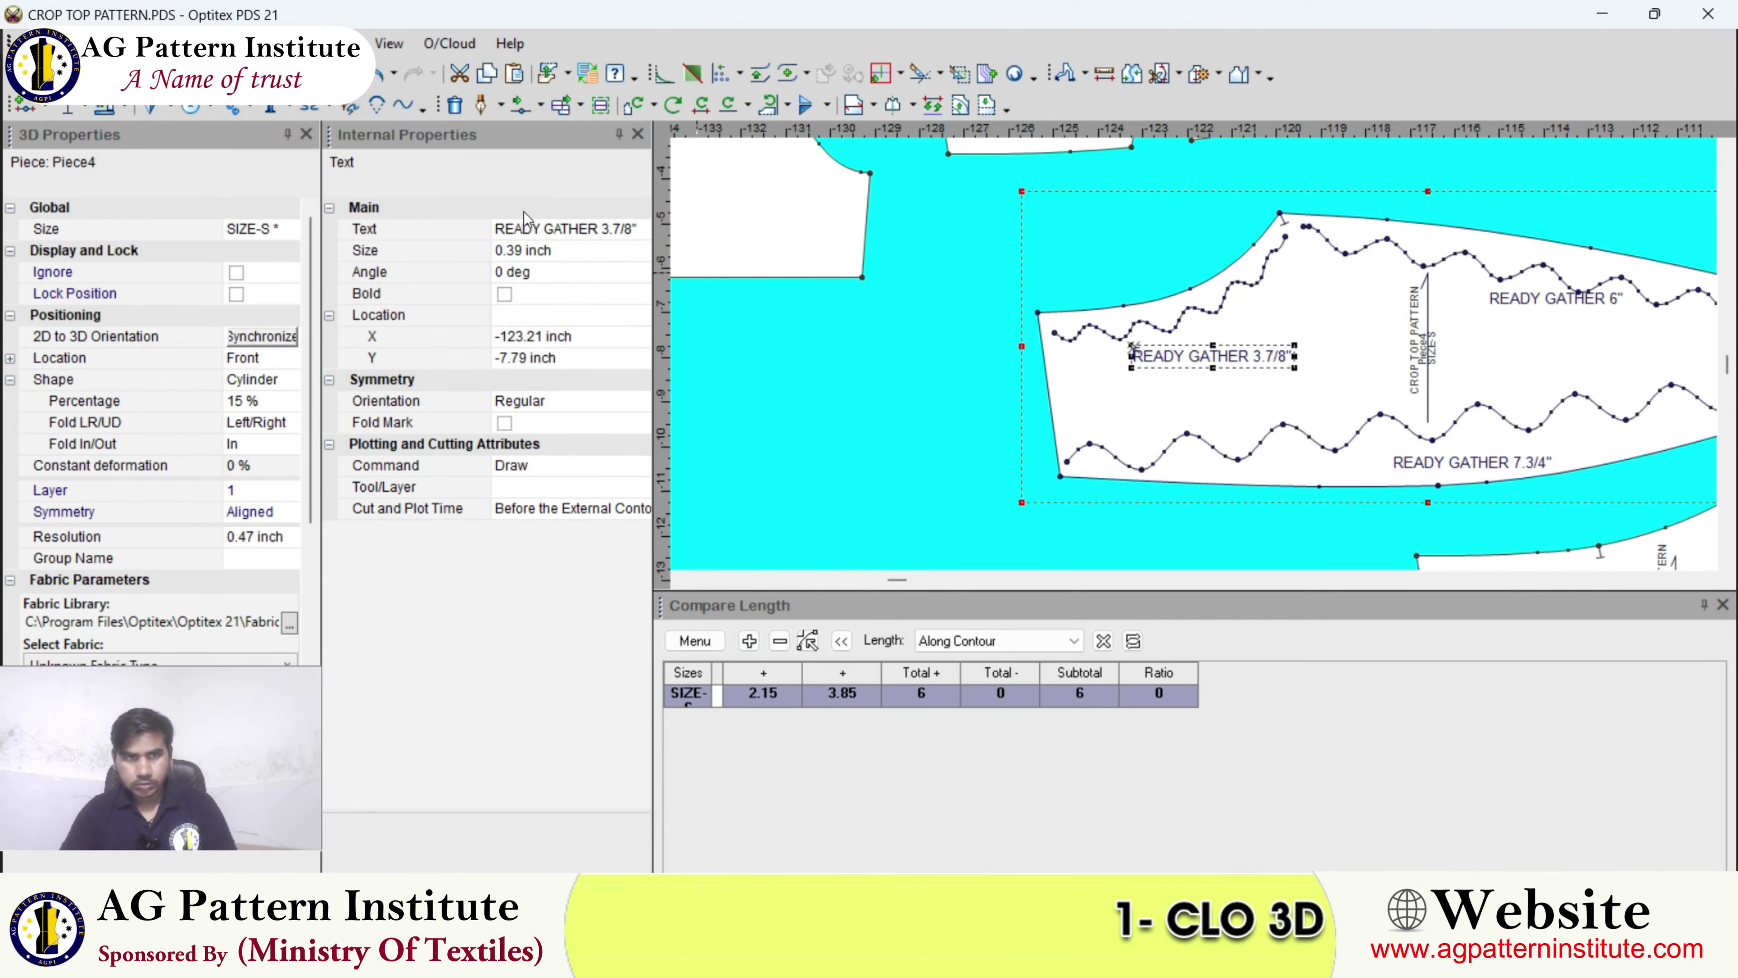
# - Rotate the READY GATHER 3.7/8" label so it slopes upward along the armhole wave line
pyautogui.click(636, 135)
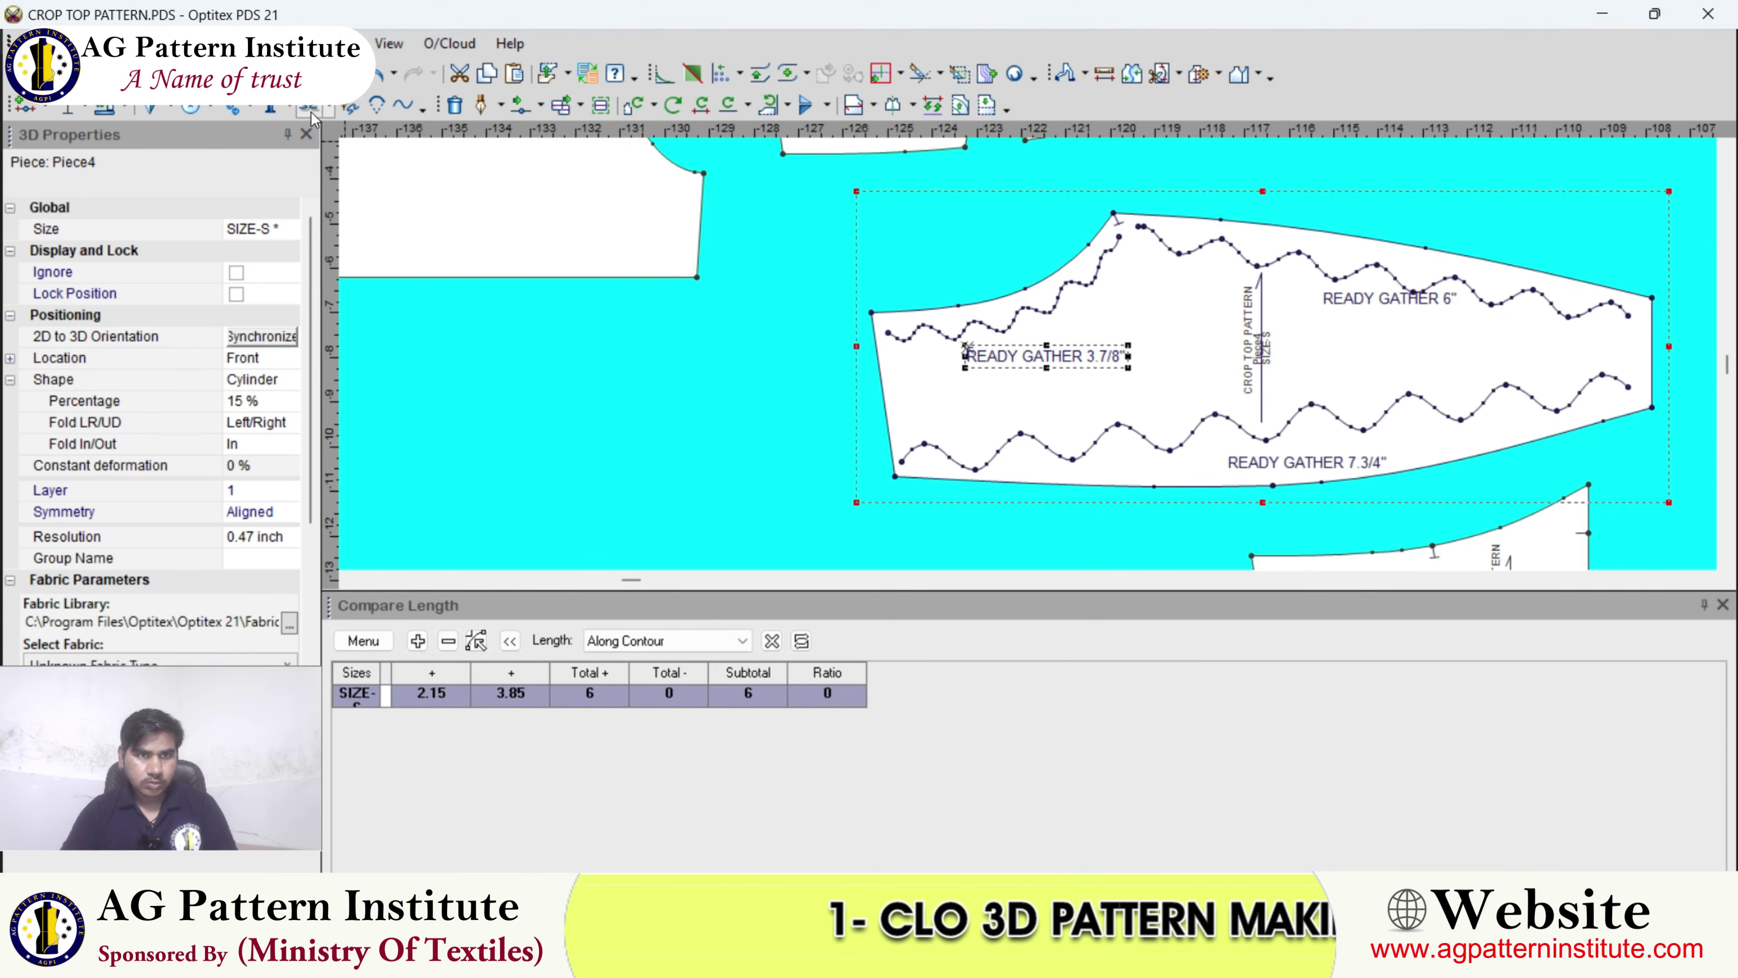
pyautogui.click(311, 113)
pyautogui.click(322, 165)
pyautogui.scroll(2, 951, 336)
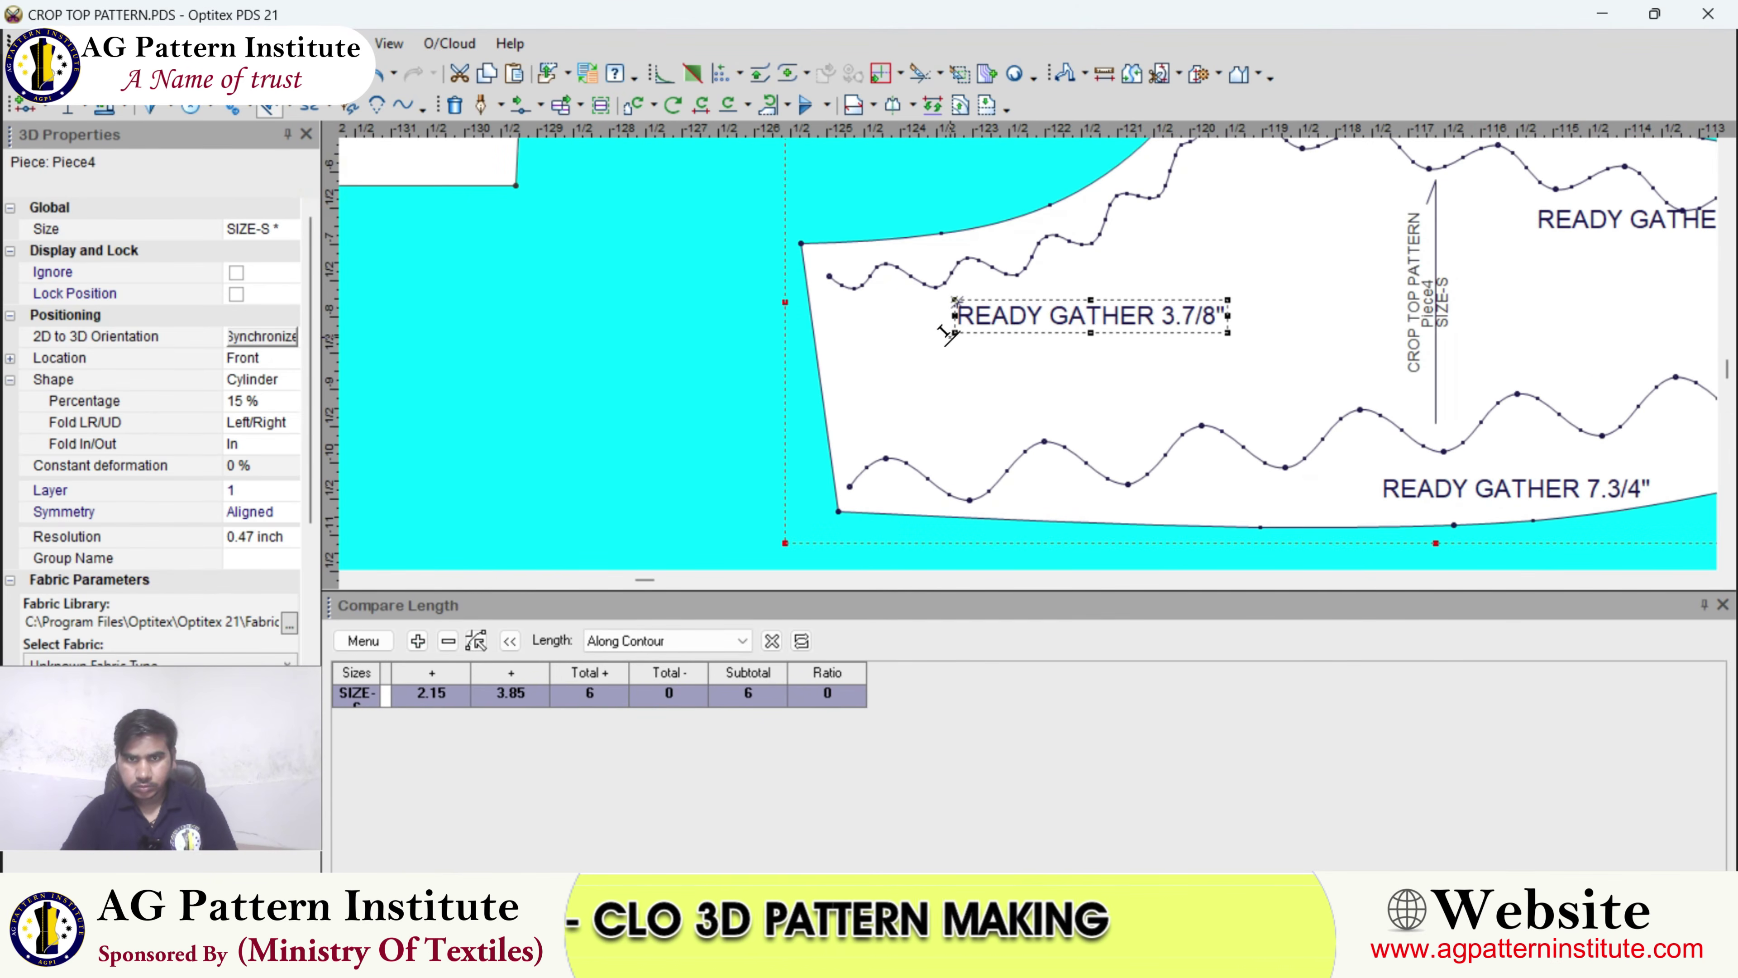
pyautogui.click(1164, 311)
pyautogui.scroll(-2, 1026, 349)
pyautogui.scroll(2, 1045, 334)
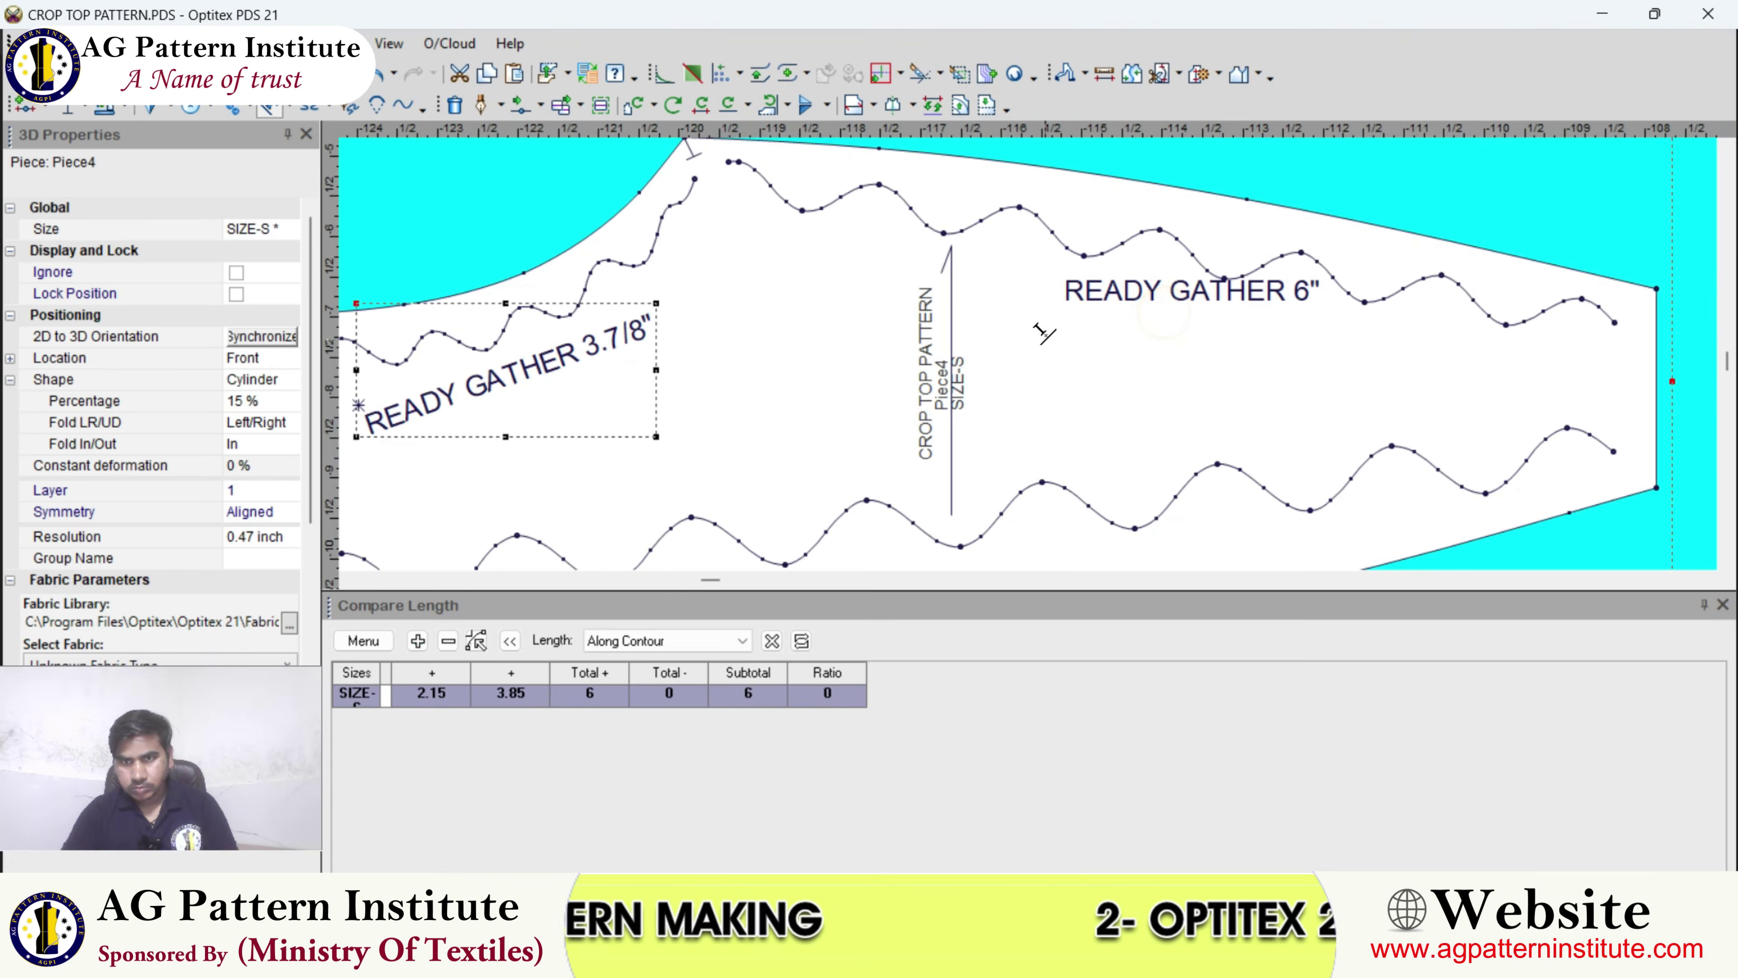
# - Rotate the READY GATHER 6" label so it slopes downward parallel to Piece4's upper wave line
pyautogui.click(1078, 284)
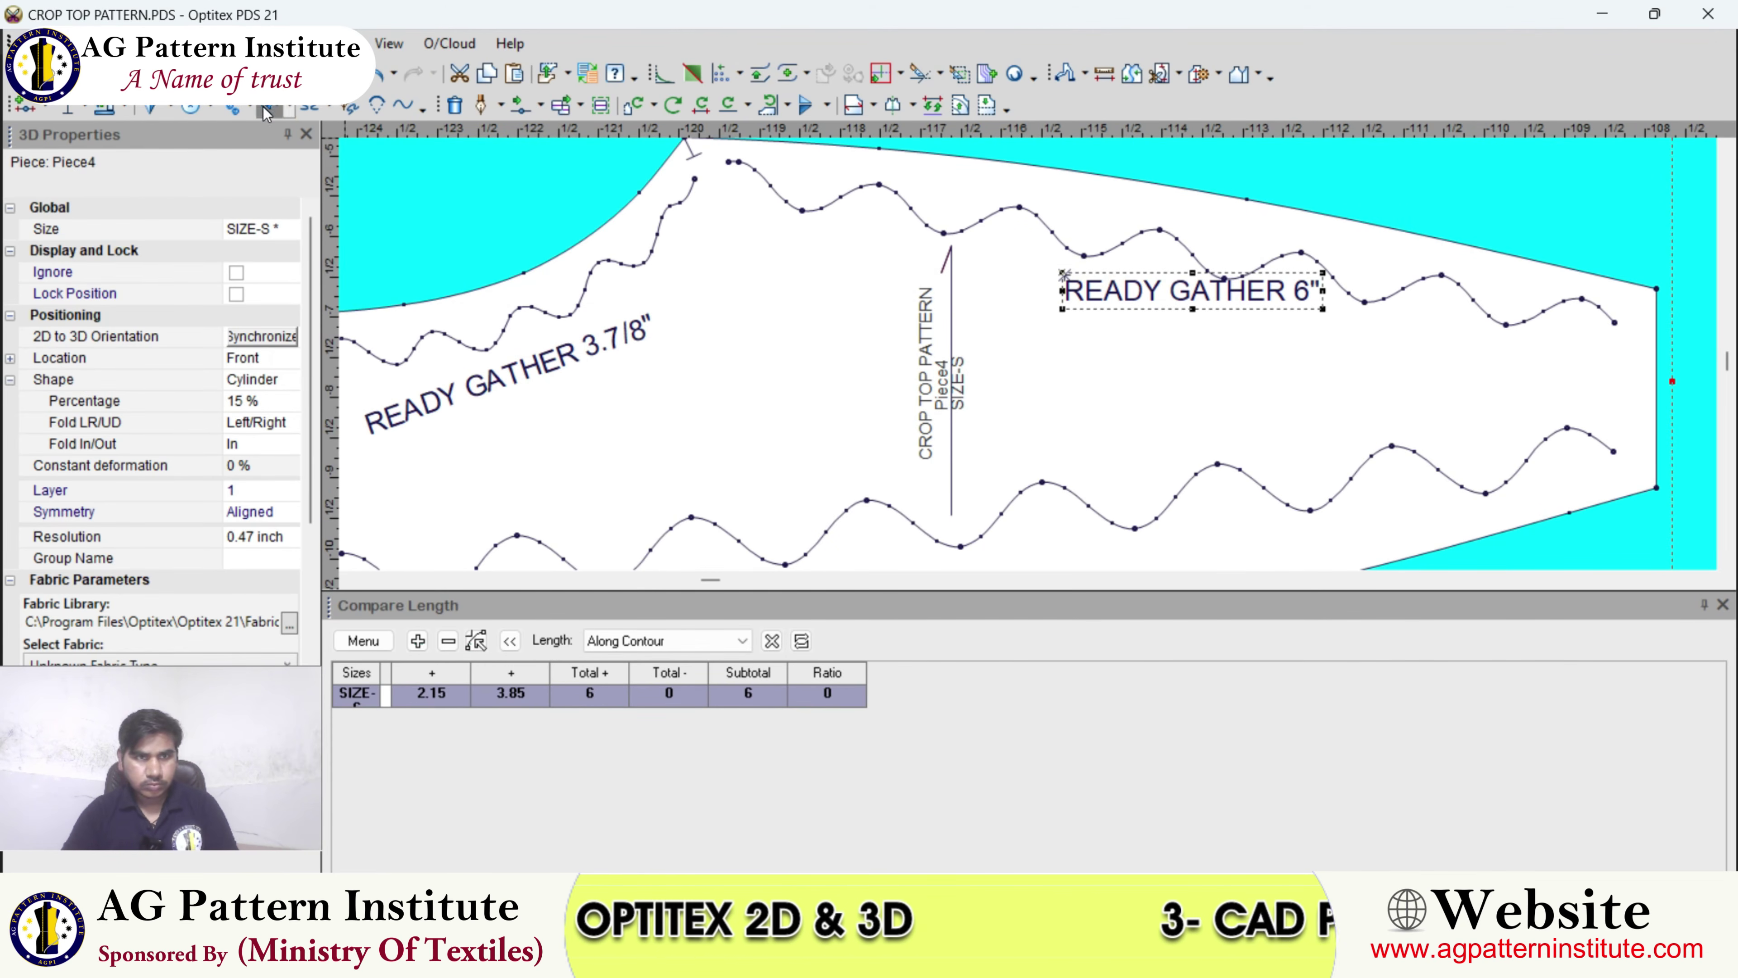
pyautogui.click(1012, 260)
pyautogui.click(1194, 288)
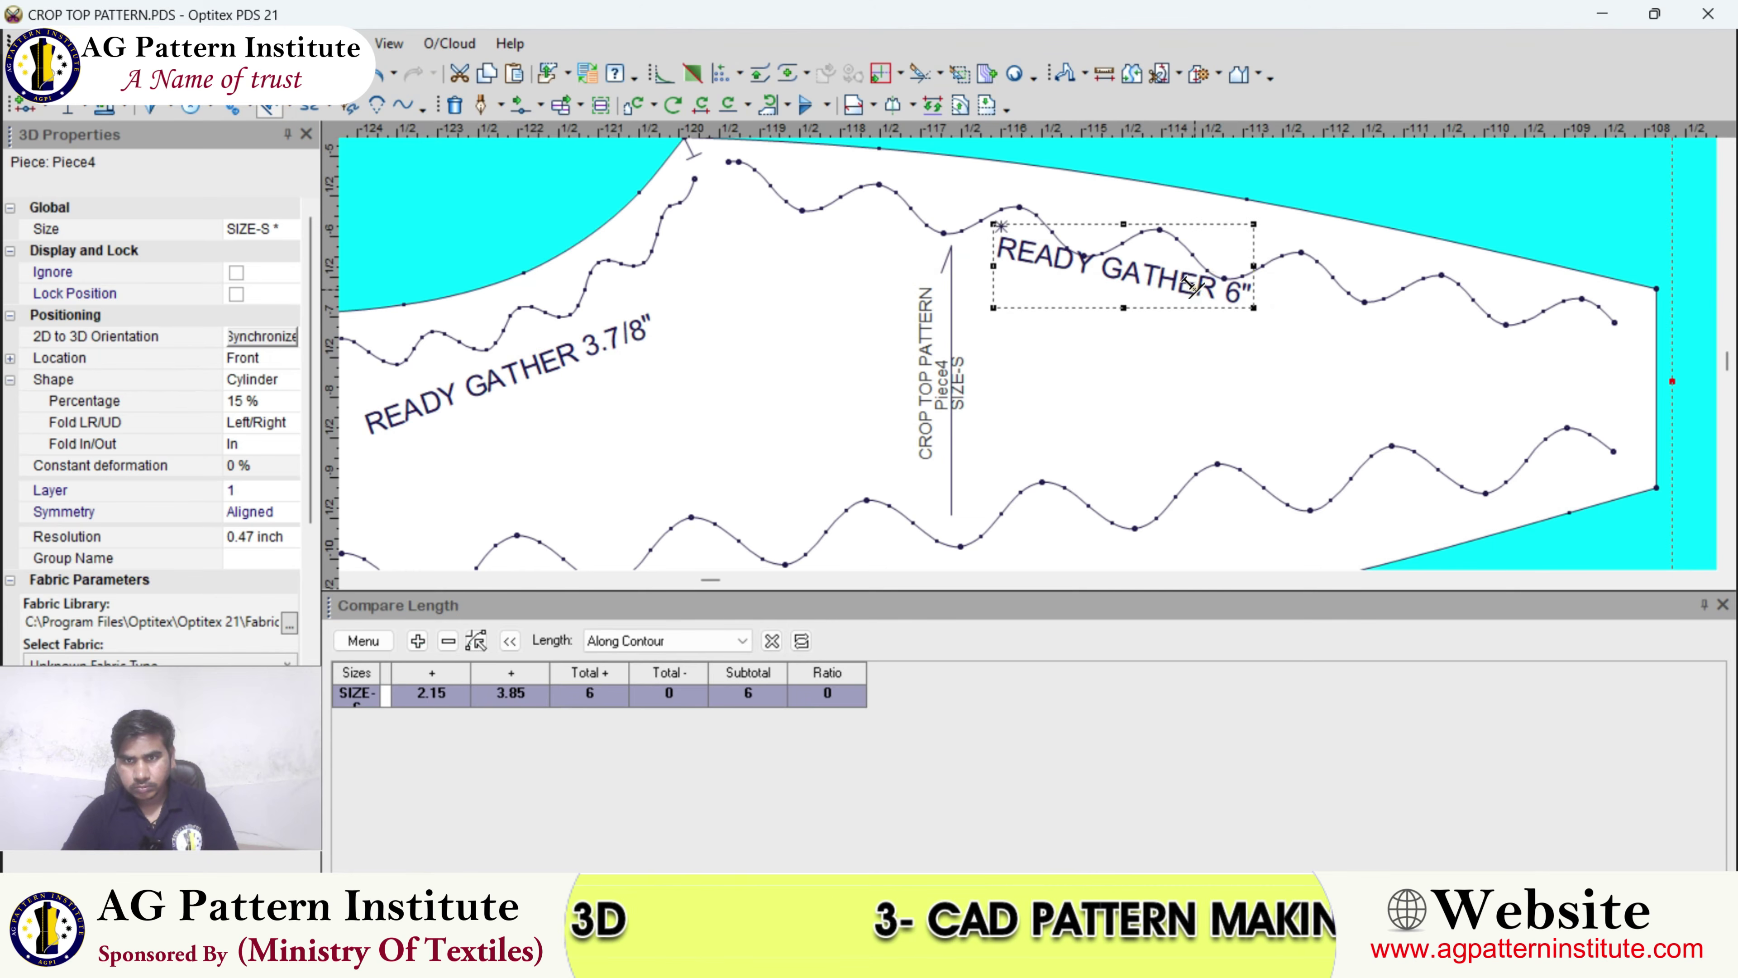
pyautogui.click(1243, 227)
pyautogui.scroll(1, 1223, 321)
# - Move the tilted READY GATHER 6" label just beneath the upper wave line and close the length comparison
pyautogui.press('i')
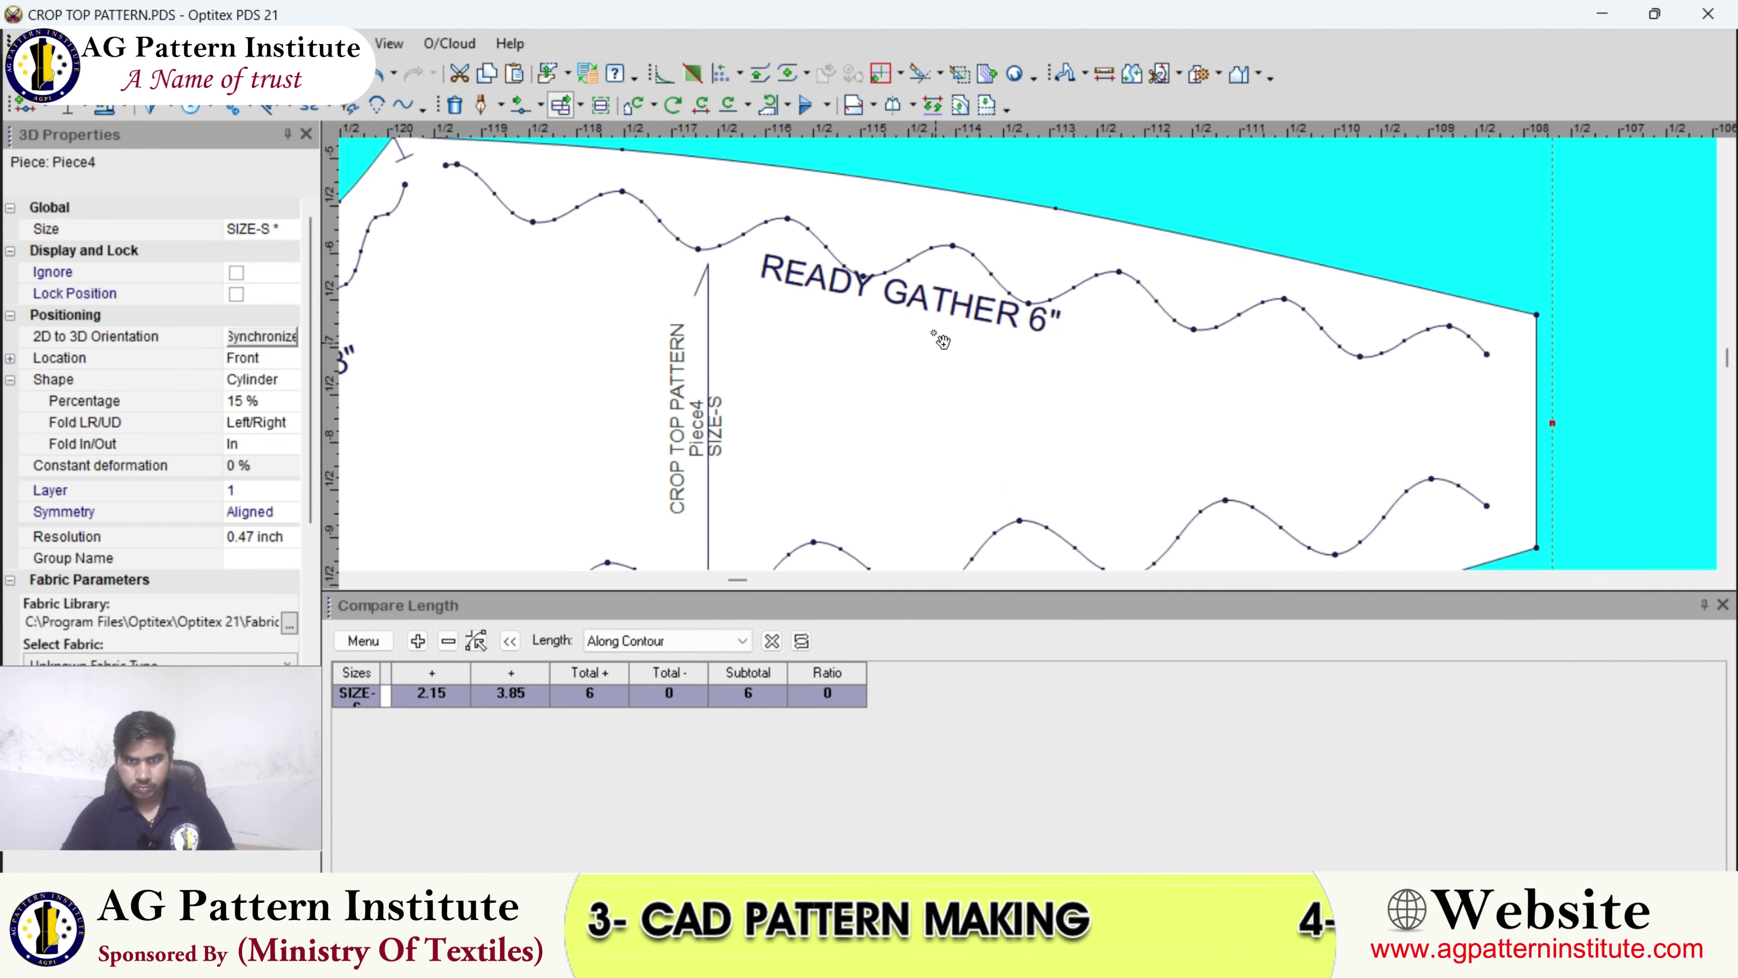
pyautogui.click(916, 301)
pyautogui.click(825, 286)
pyautogui.scroll(-2, 824, 286)
pyautogui.click(1101, 243)
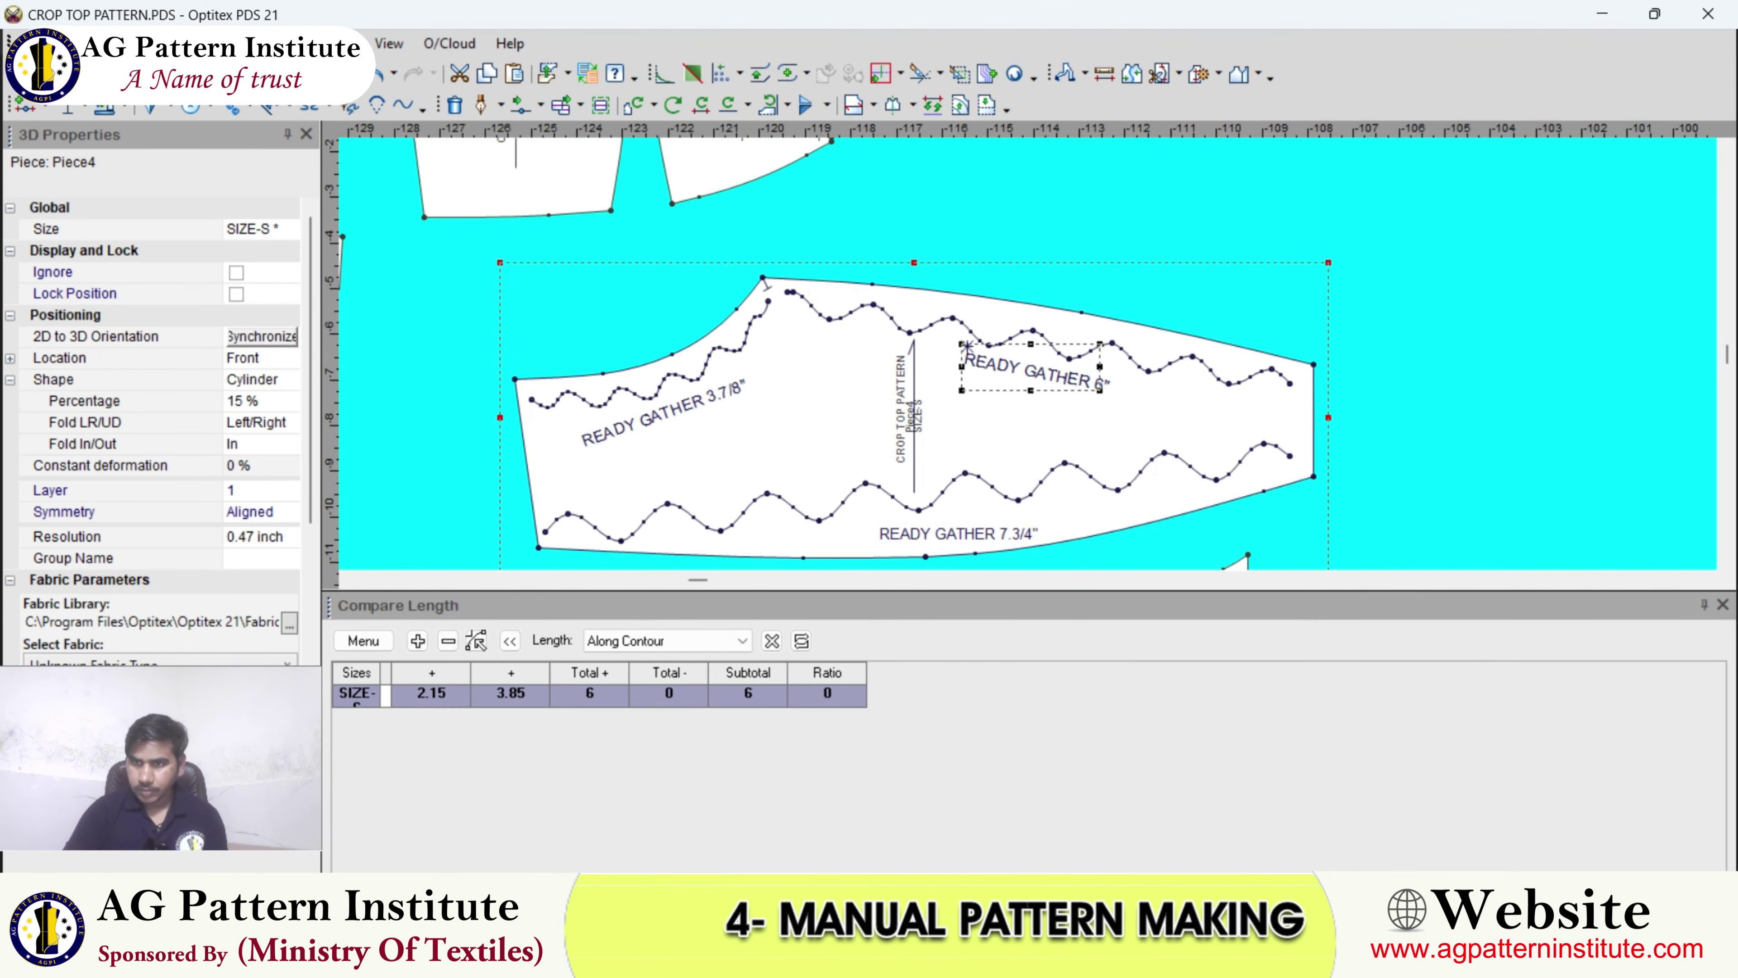
pyautogui.click(1722, 605)
# - Review the labelled pattern pieces and check the sleeve and gathers in the crop top reference photo
pyautogui.scroll(-2, 1125, 728)
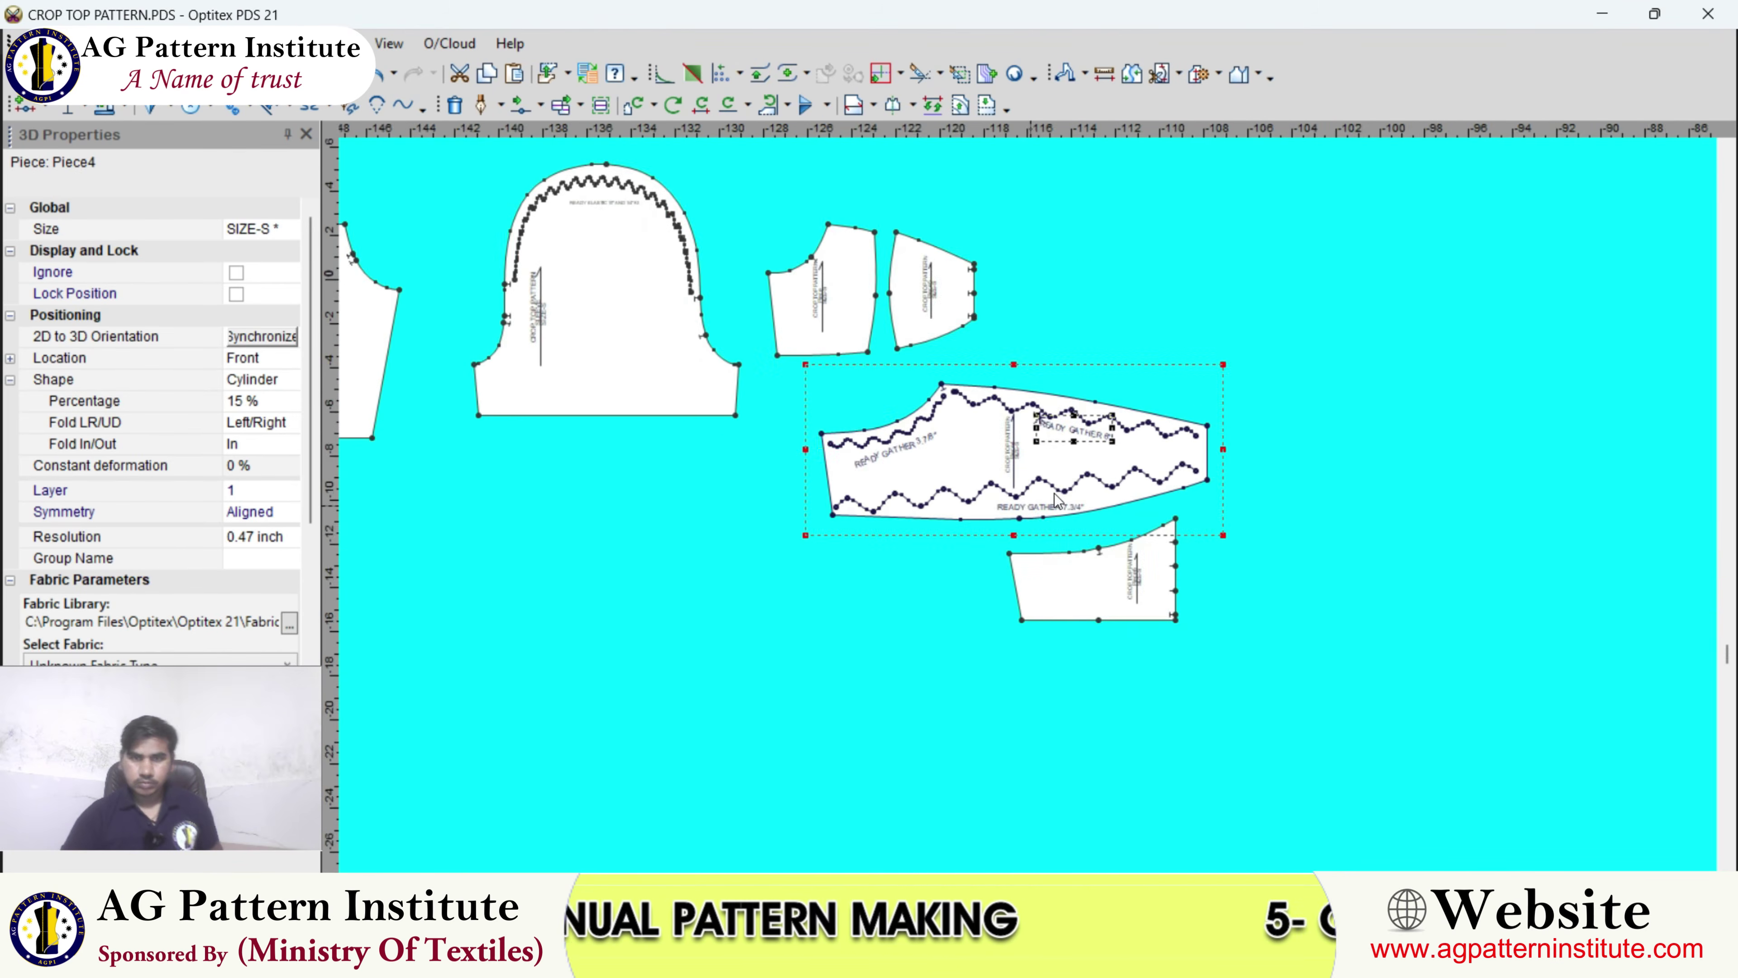
pyautogui.scroll(3, 1024, 505)
pyautogui.scroll(-4, 975, 514)
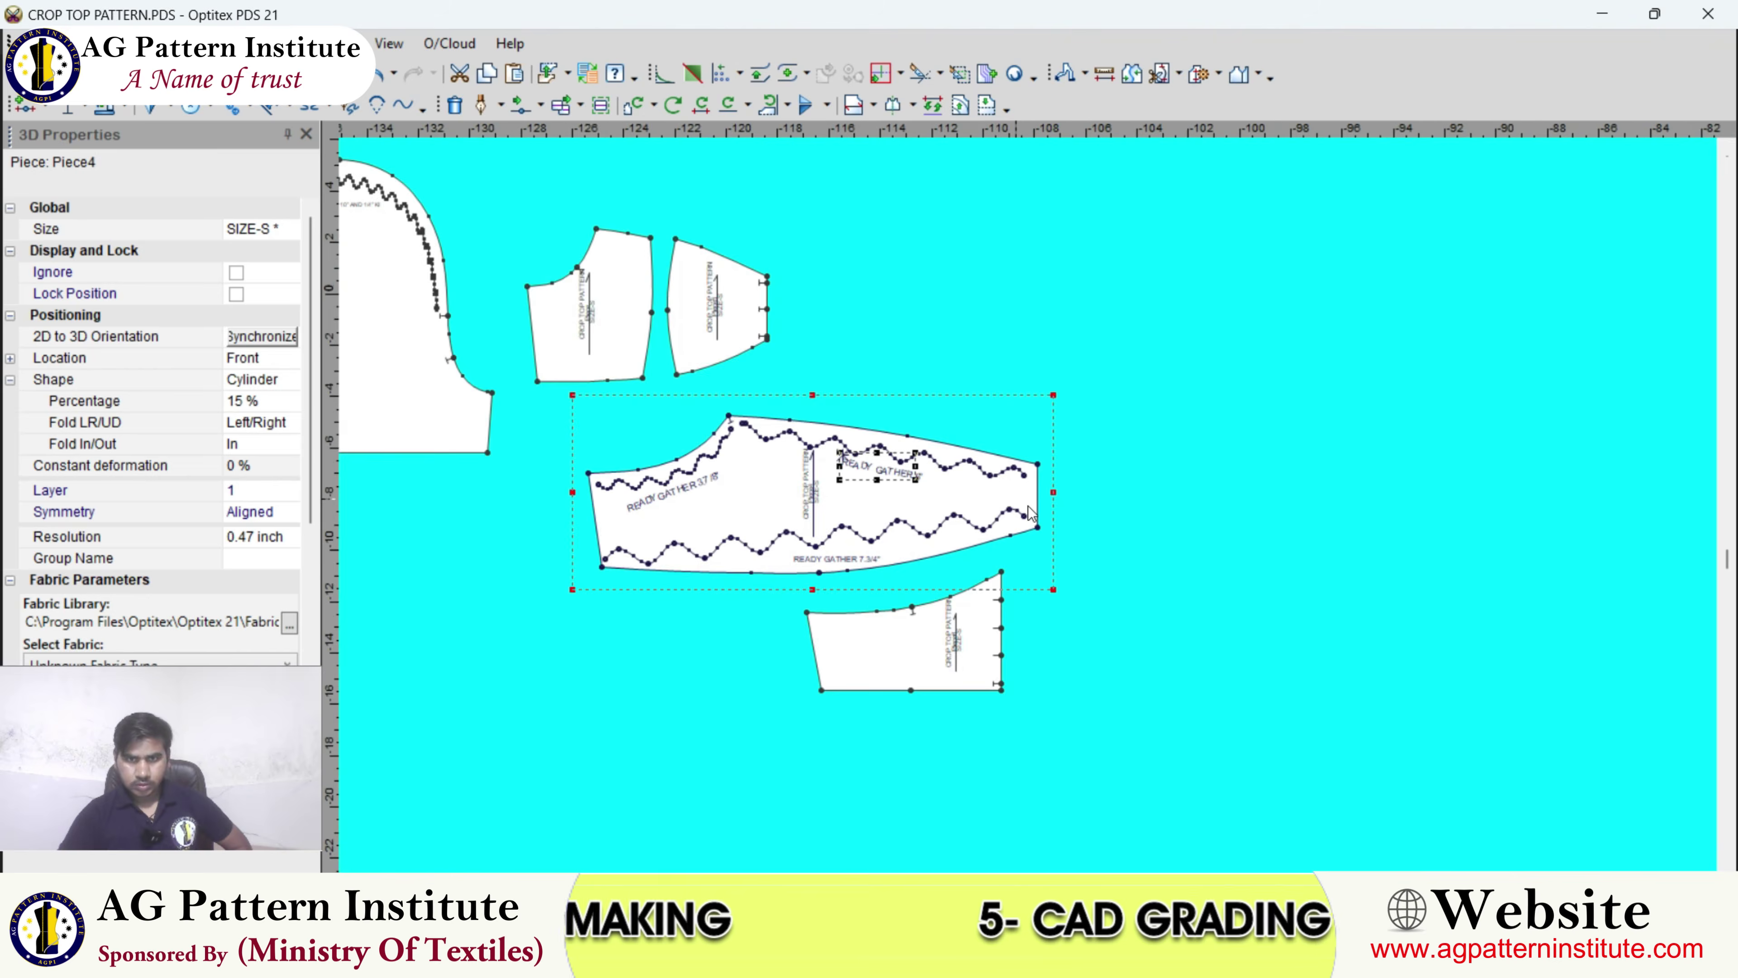
pyautogui.scroll(3, 1027, 503)
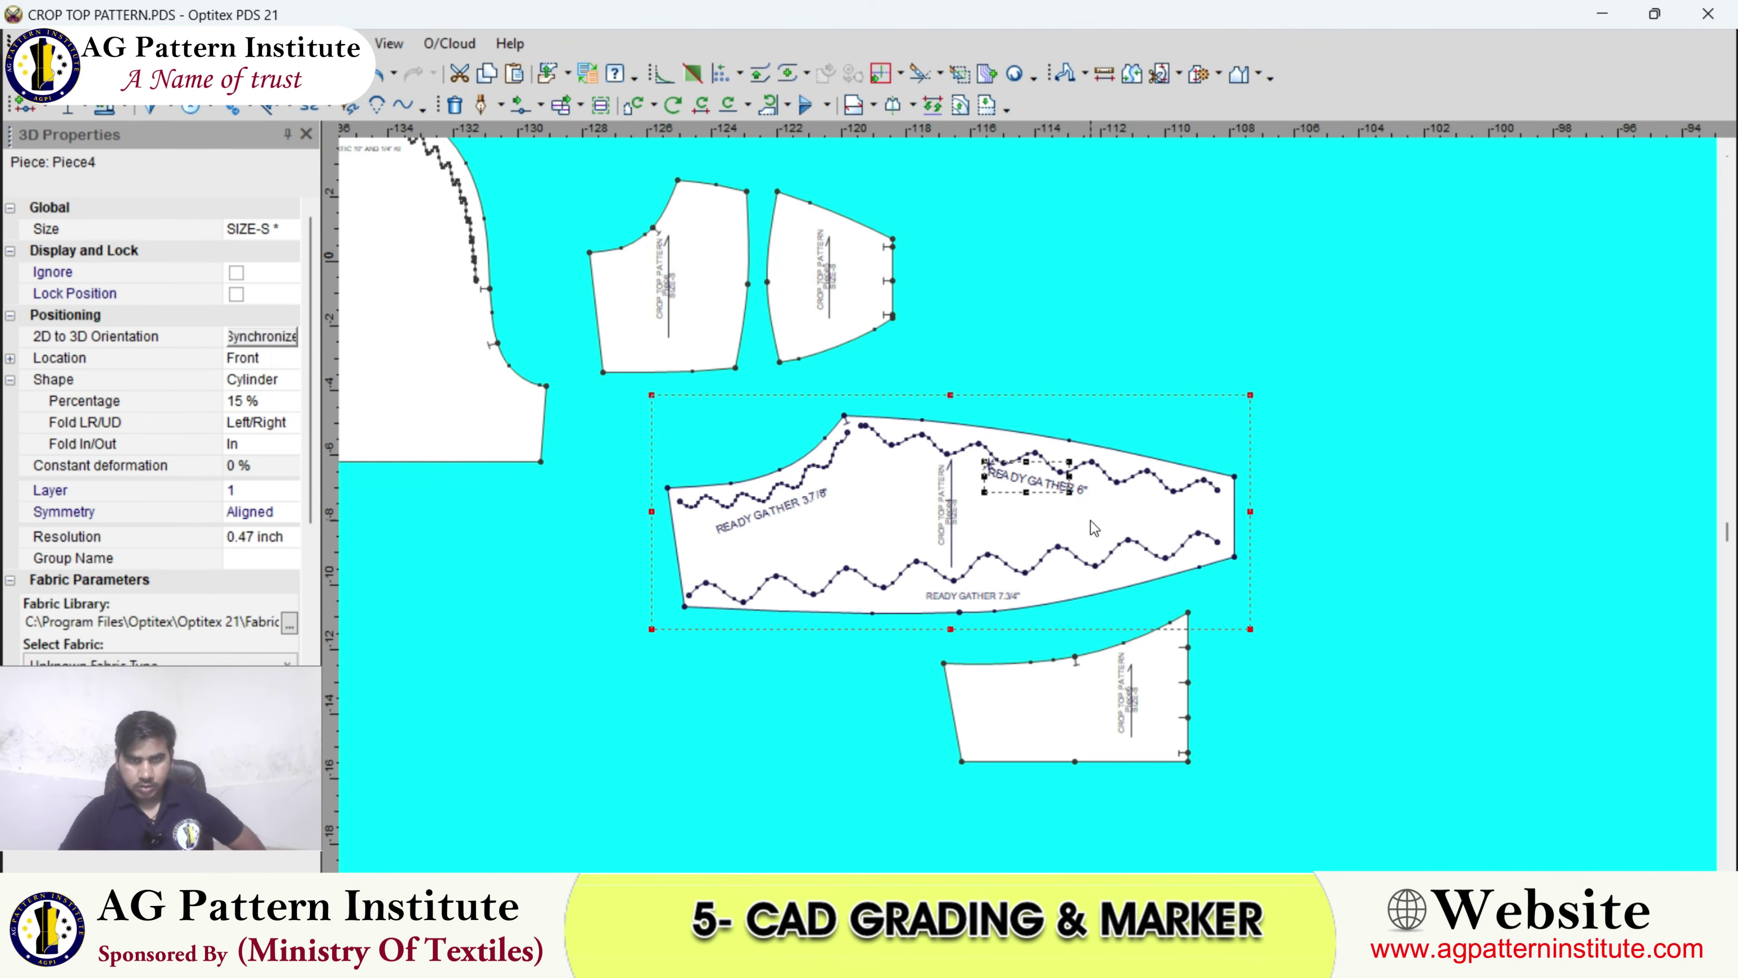
pyautogui.scroll(-4, 1021, 536)
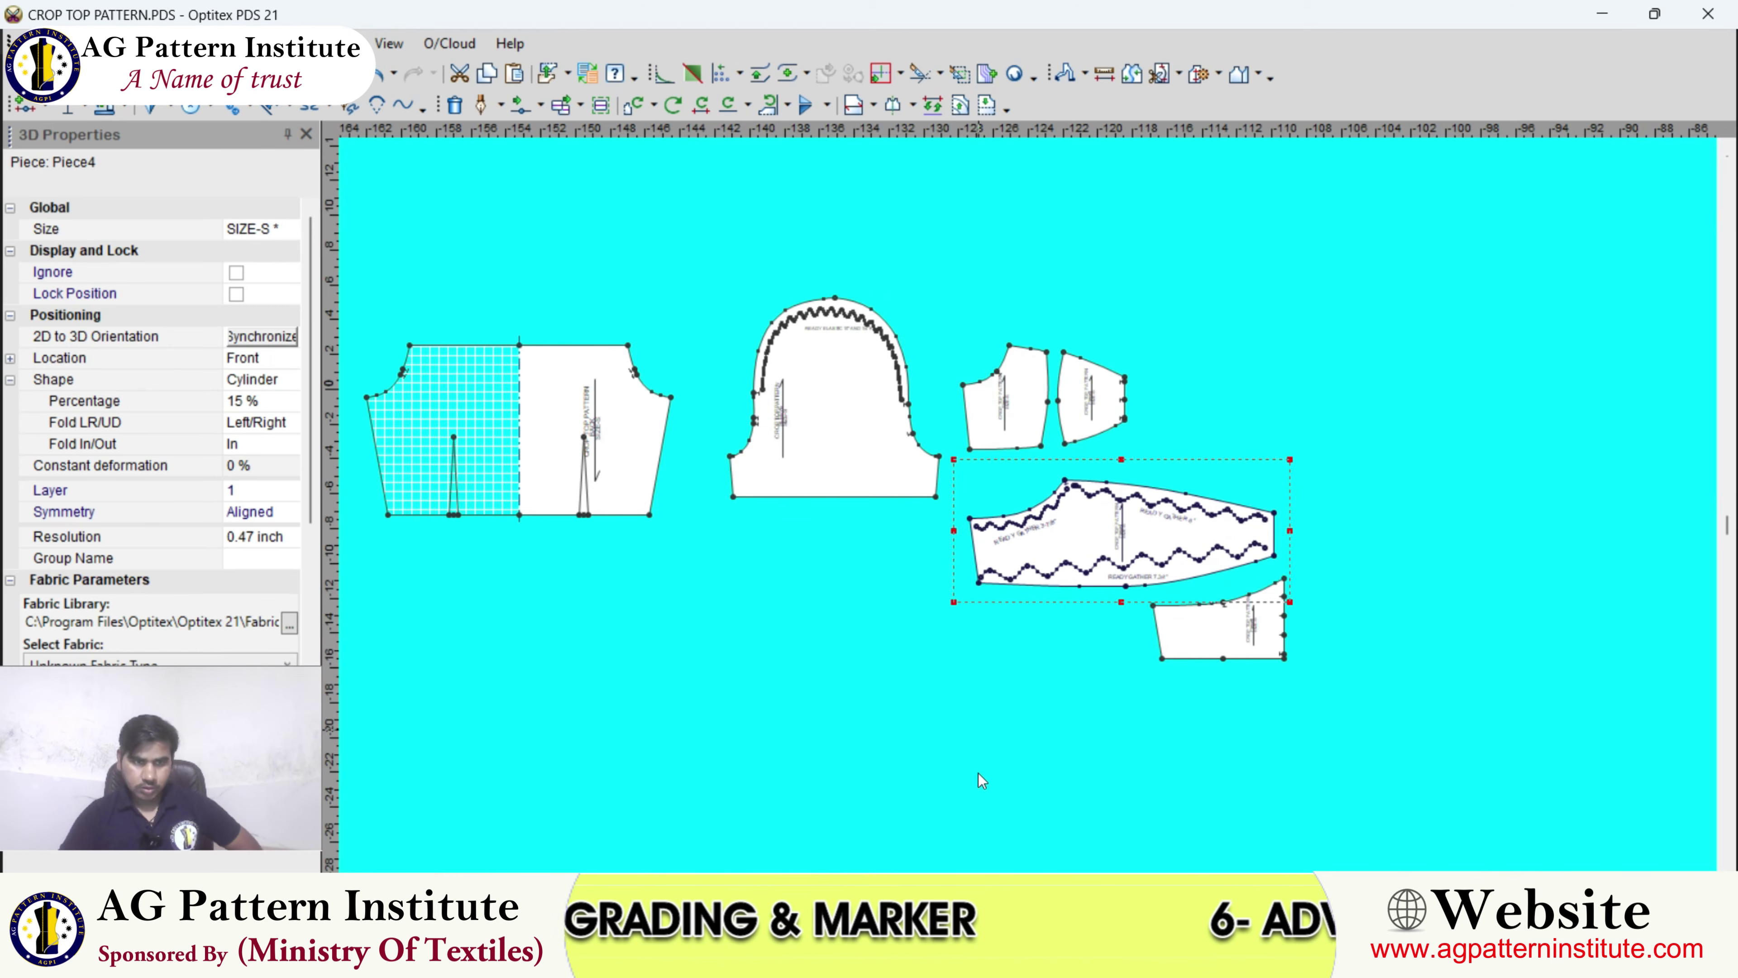
pyautogui.hotkey('alt', 'Tab')
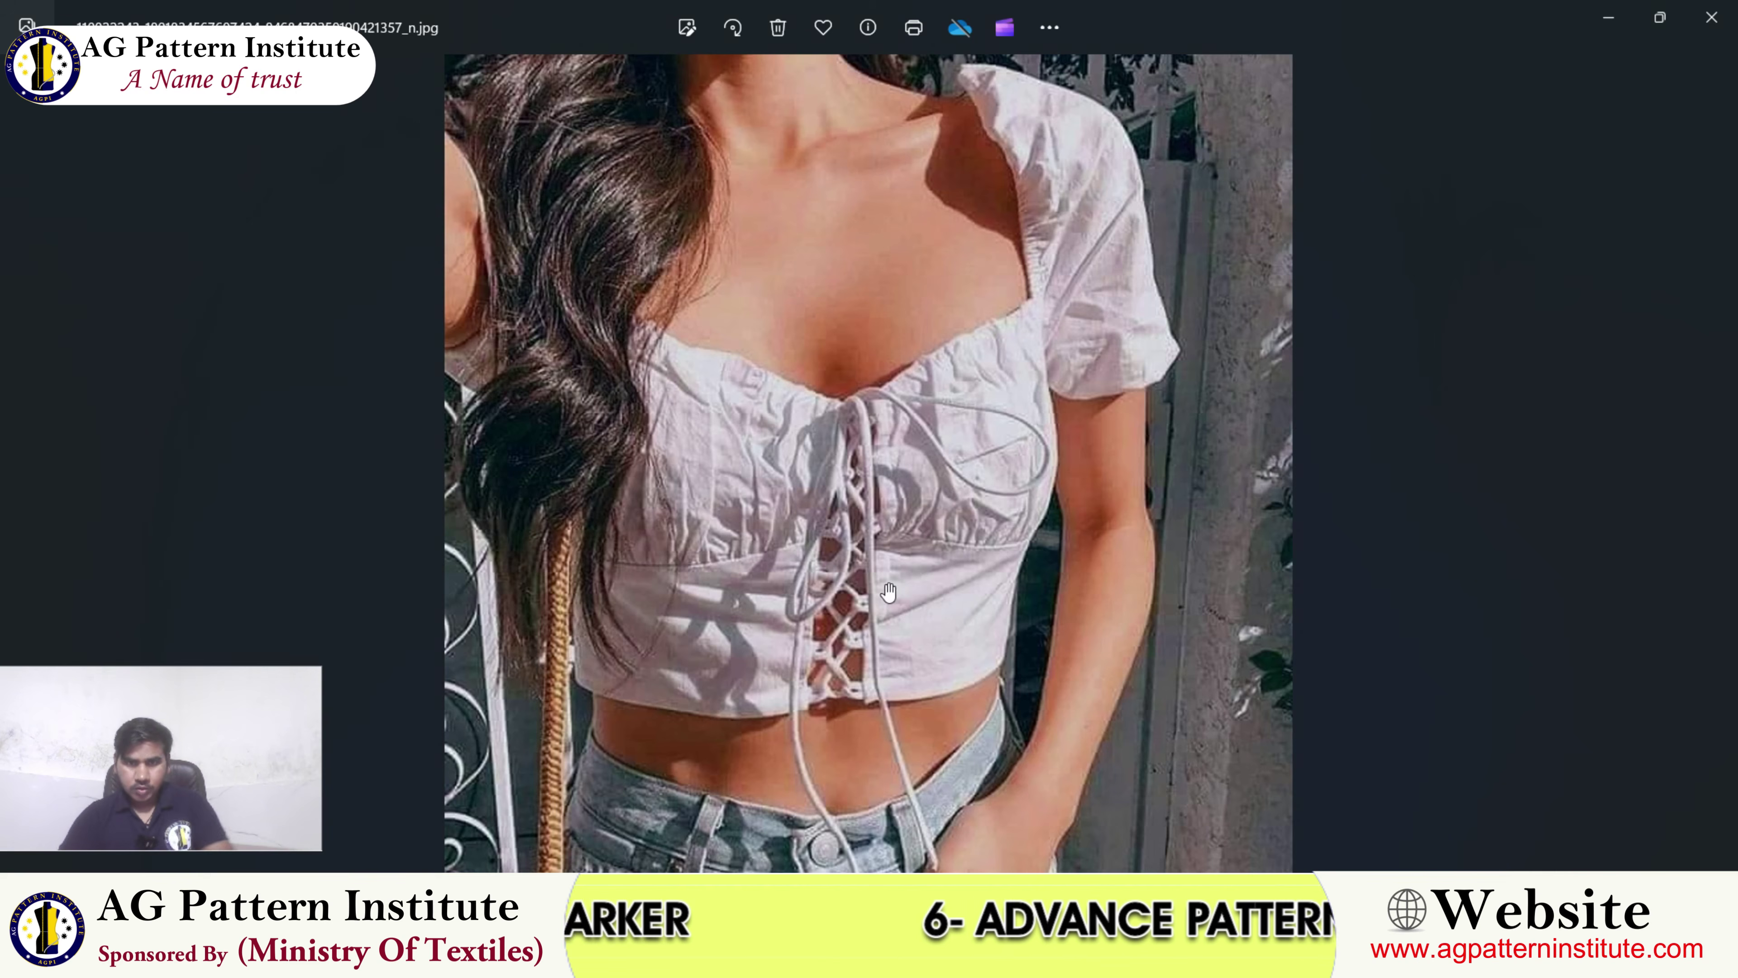
pyautogui.scroll(-3, 991, 342)
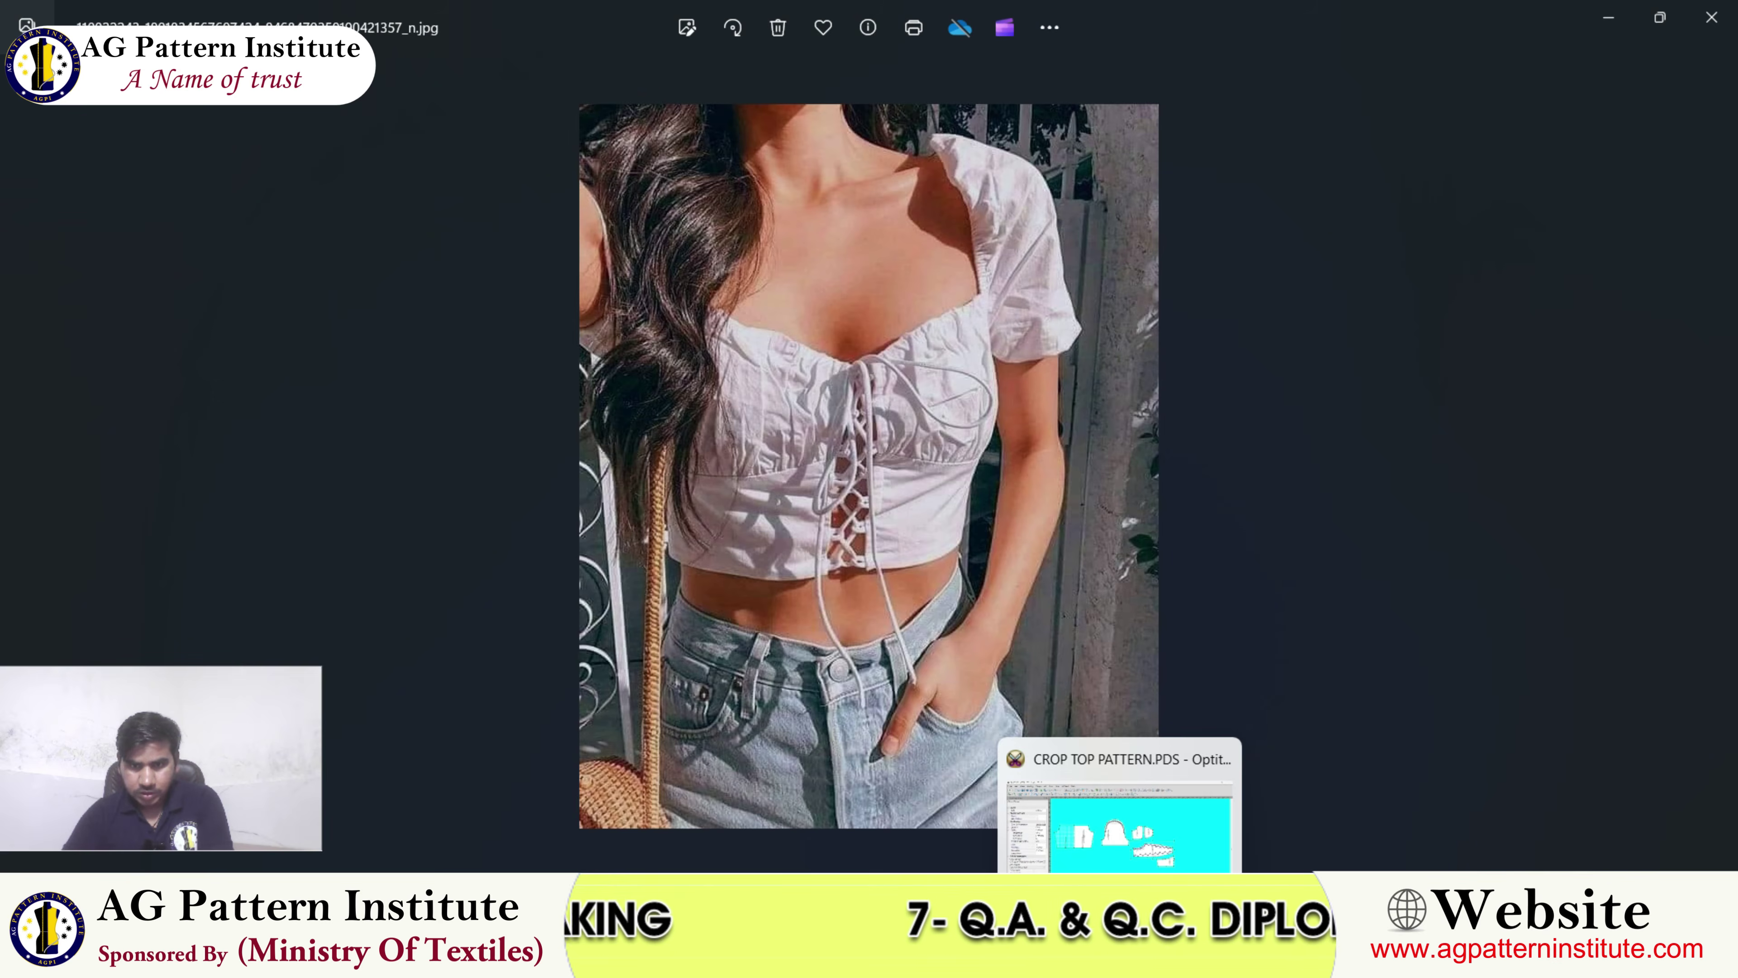
pyautogui.click(1118, 956)
# - Place vertical guidelines through both underarm corners of the sleeve and horizontal guidelines at its underarm level and hem
pyautogui.scroll(5, 1030, 504)
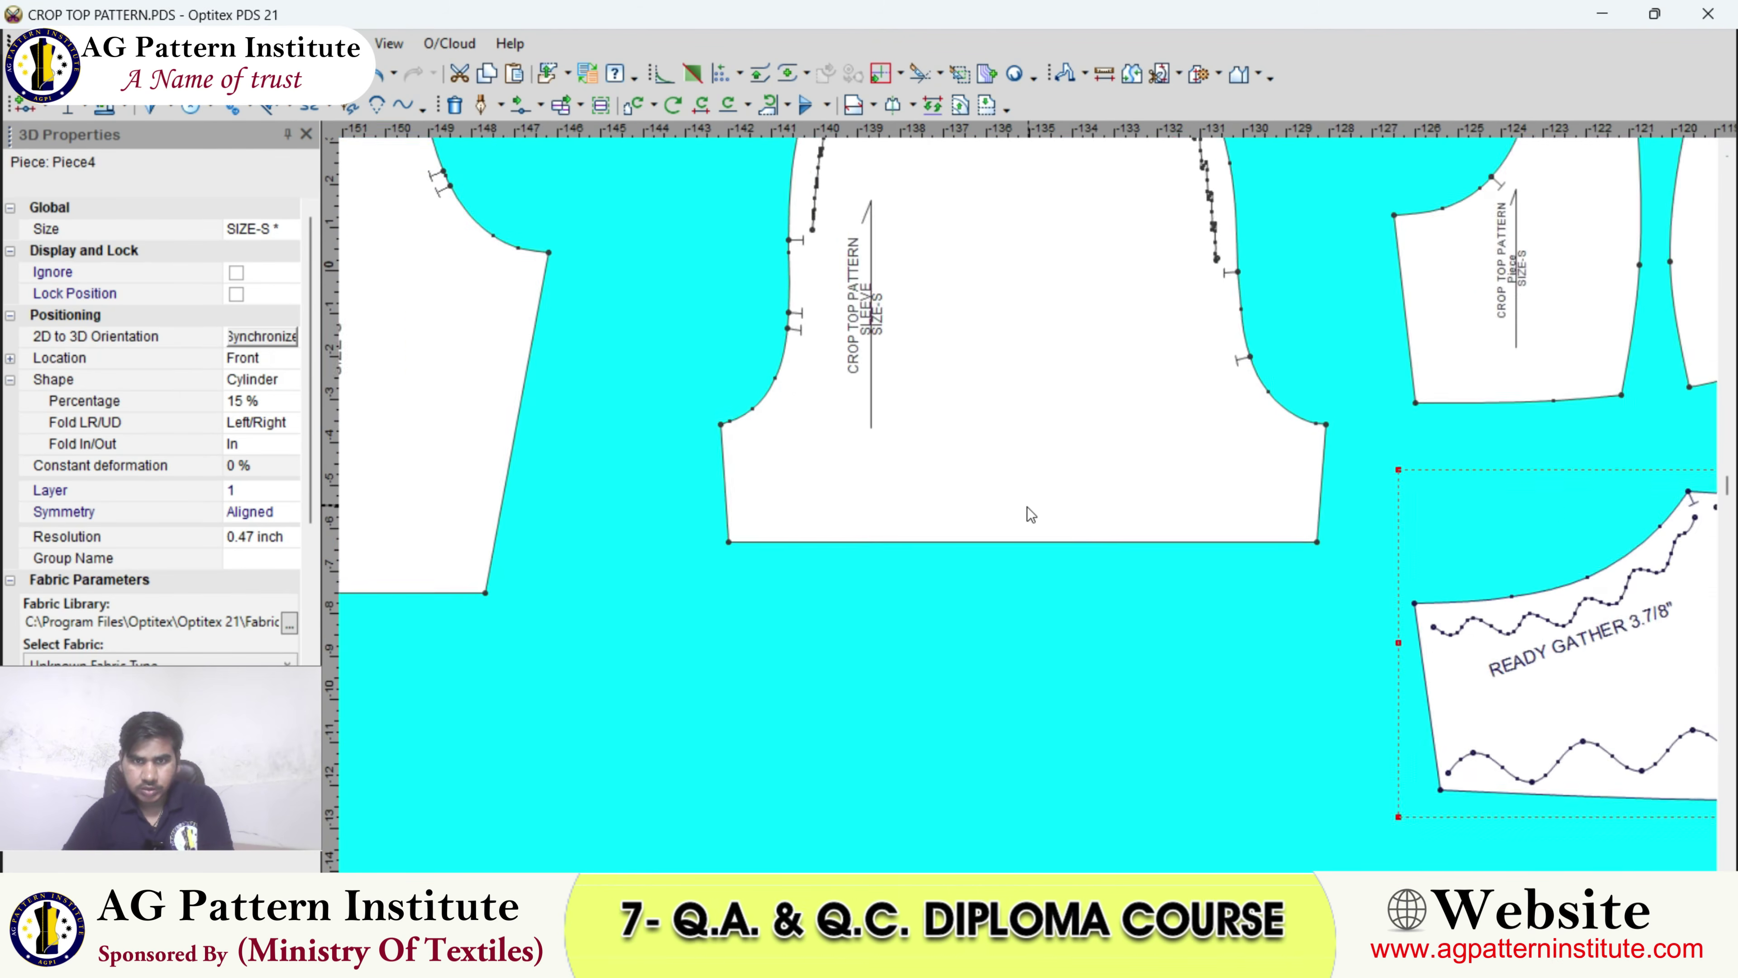
pyautogui.moveTo(328, 515); pyautogui.dragTo(611, 426)
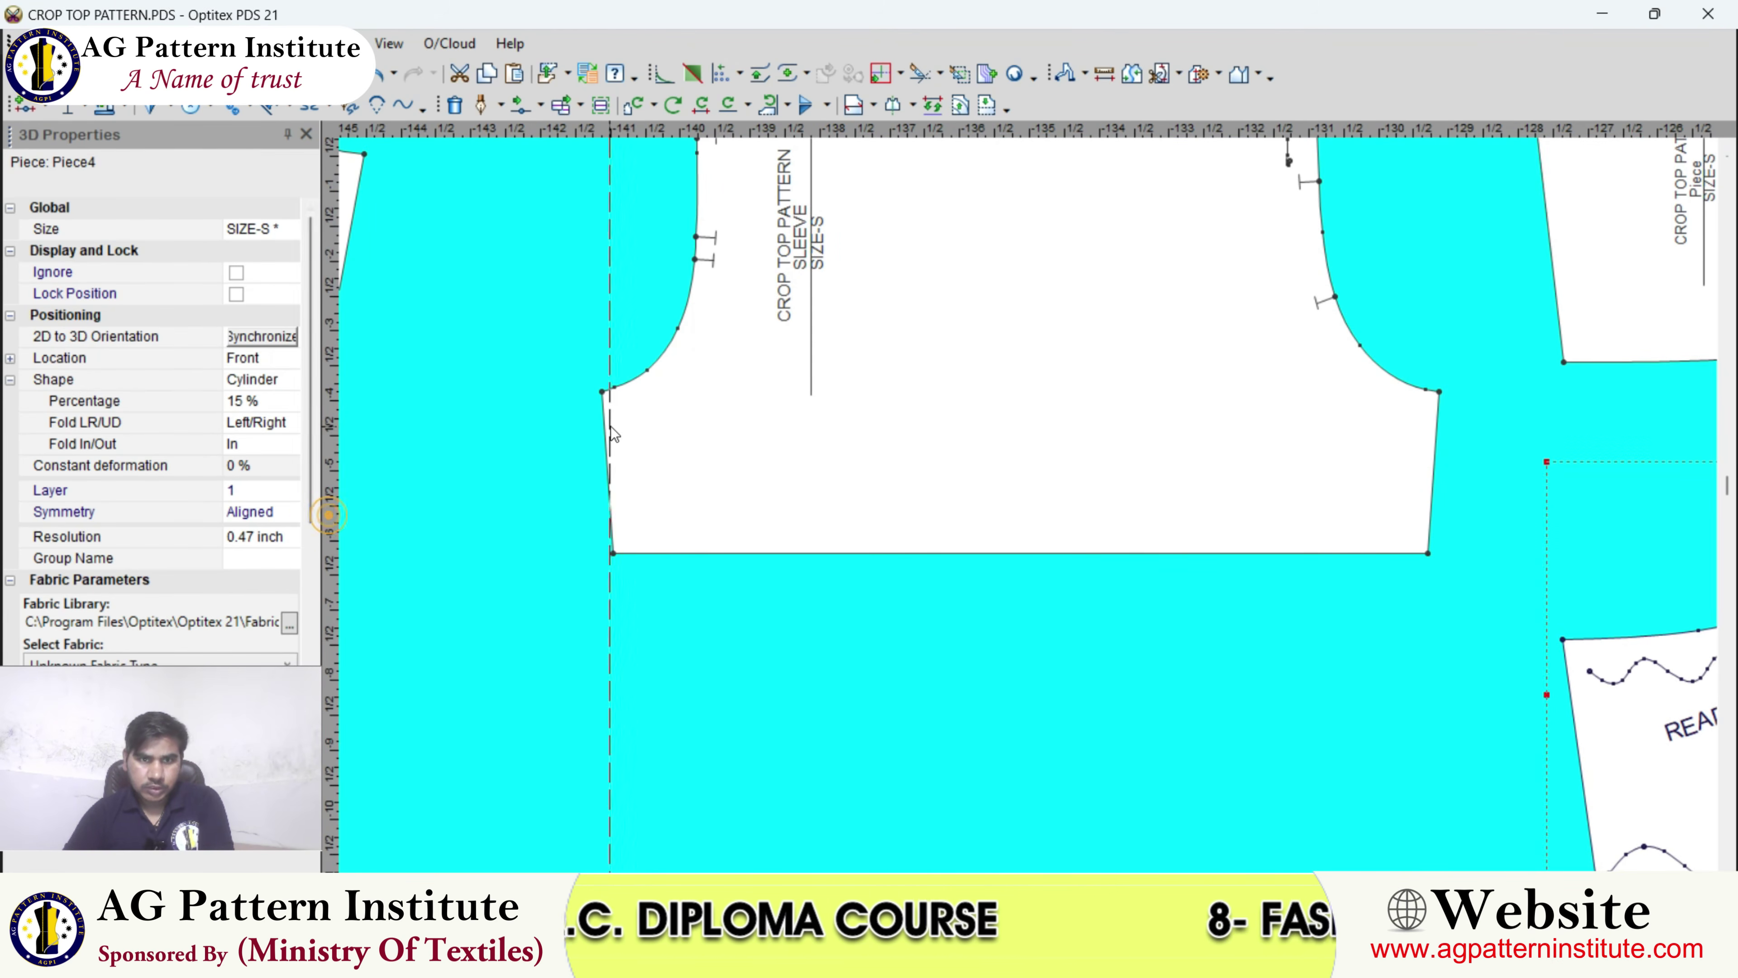
pyautogui.moveTo(660, 147); pyautogui.dragTo(1400, 393)
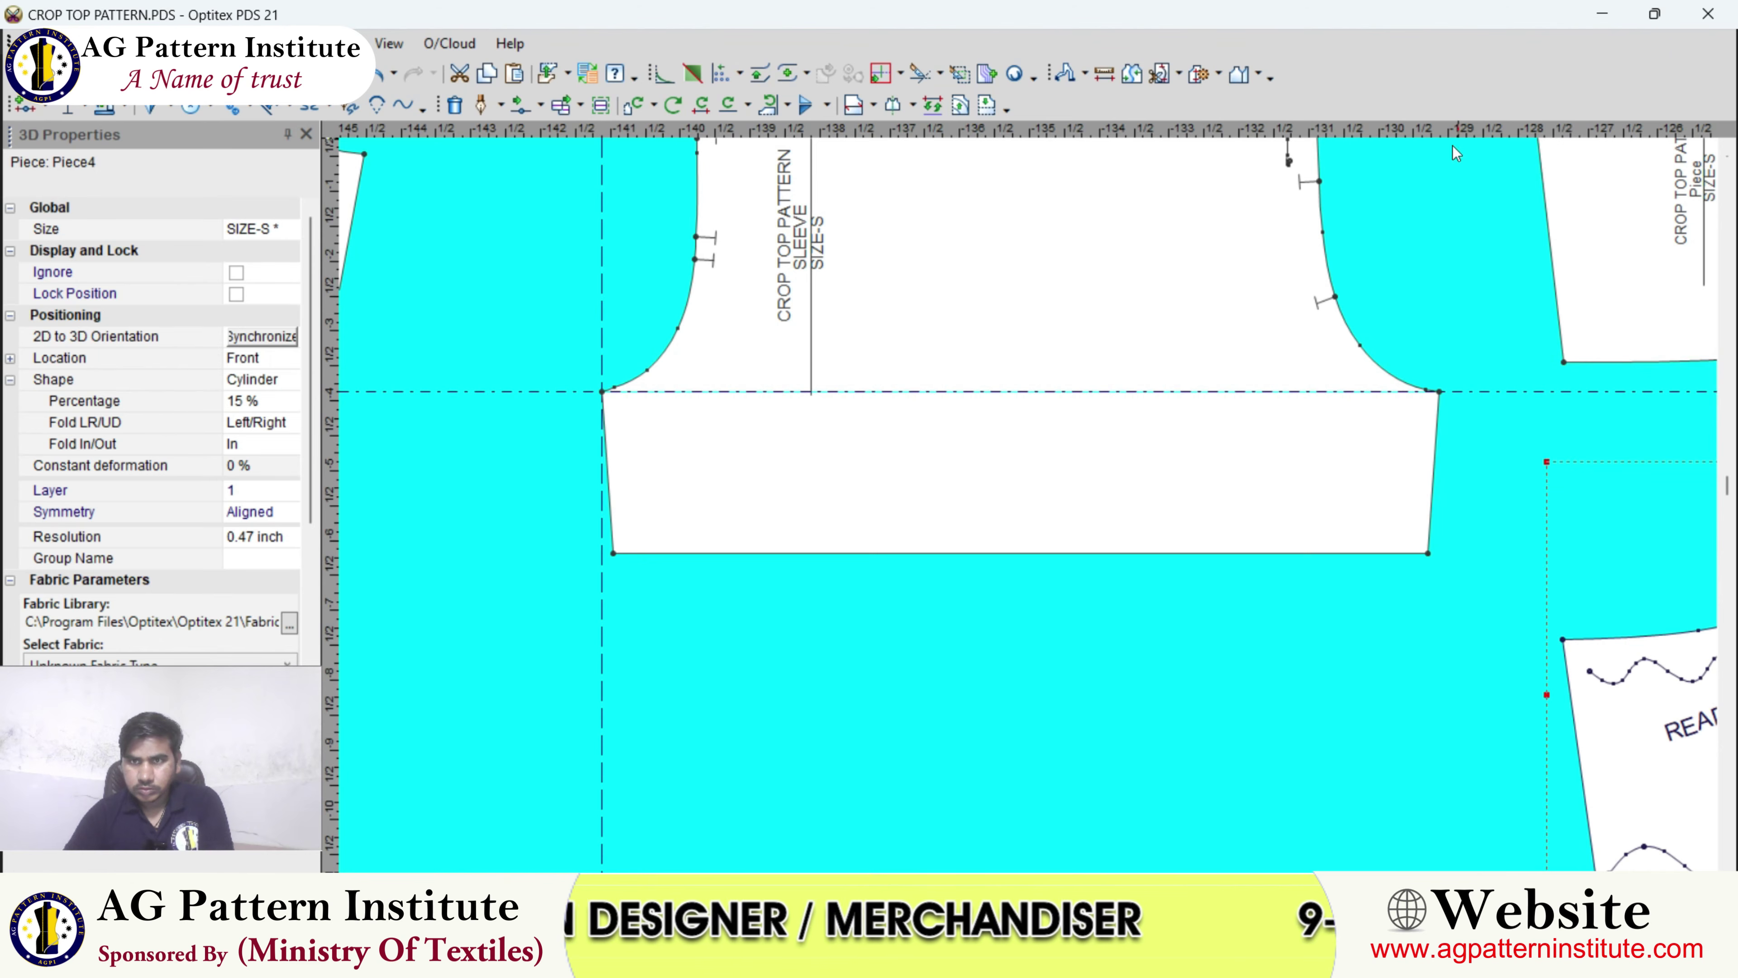
pyautogui.moveTo(1452, 134); pyautogui.dragTo(1428, 552)
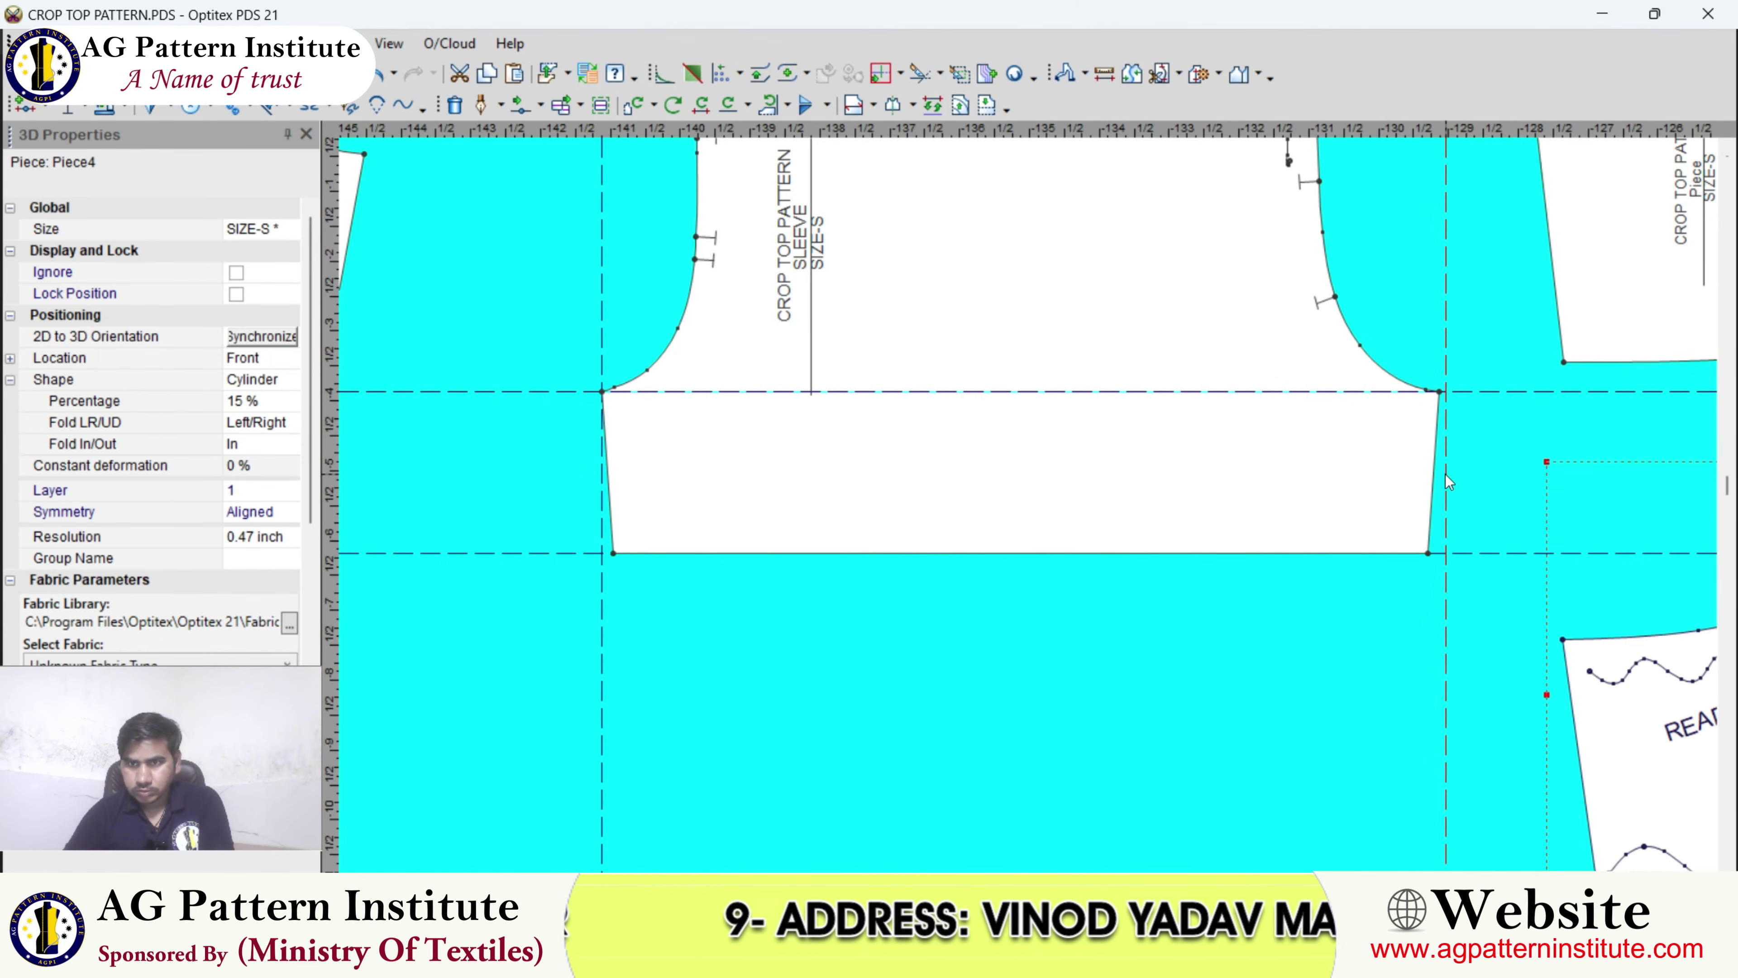
pyautogui.moveTo(1444, 475); pyautogui.dragTo(1439, 466)
# - Move the sleeve's right hem corner outward to the intersection of the hem guideline and the right vertical guideline
pyautogui.scroll(2, 1438, 466)
pyautogui.scroll(1, 988, 620)
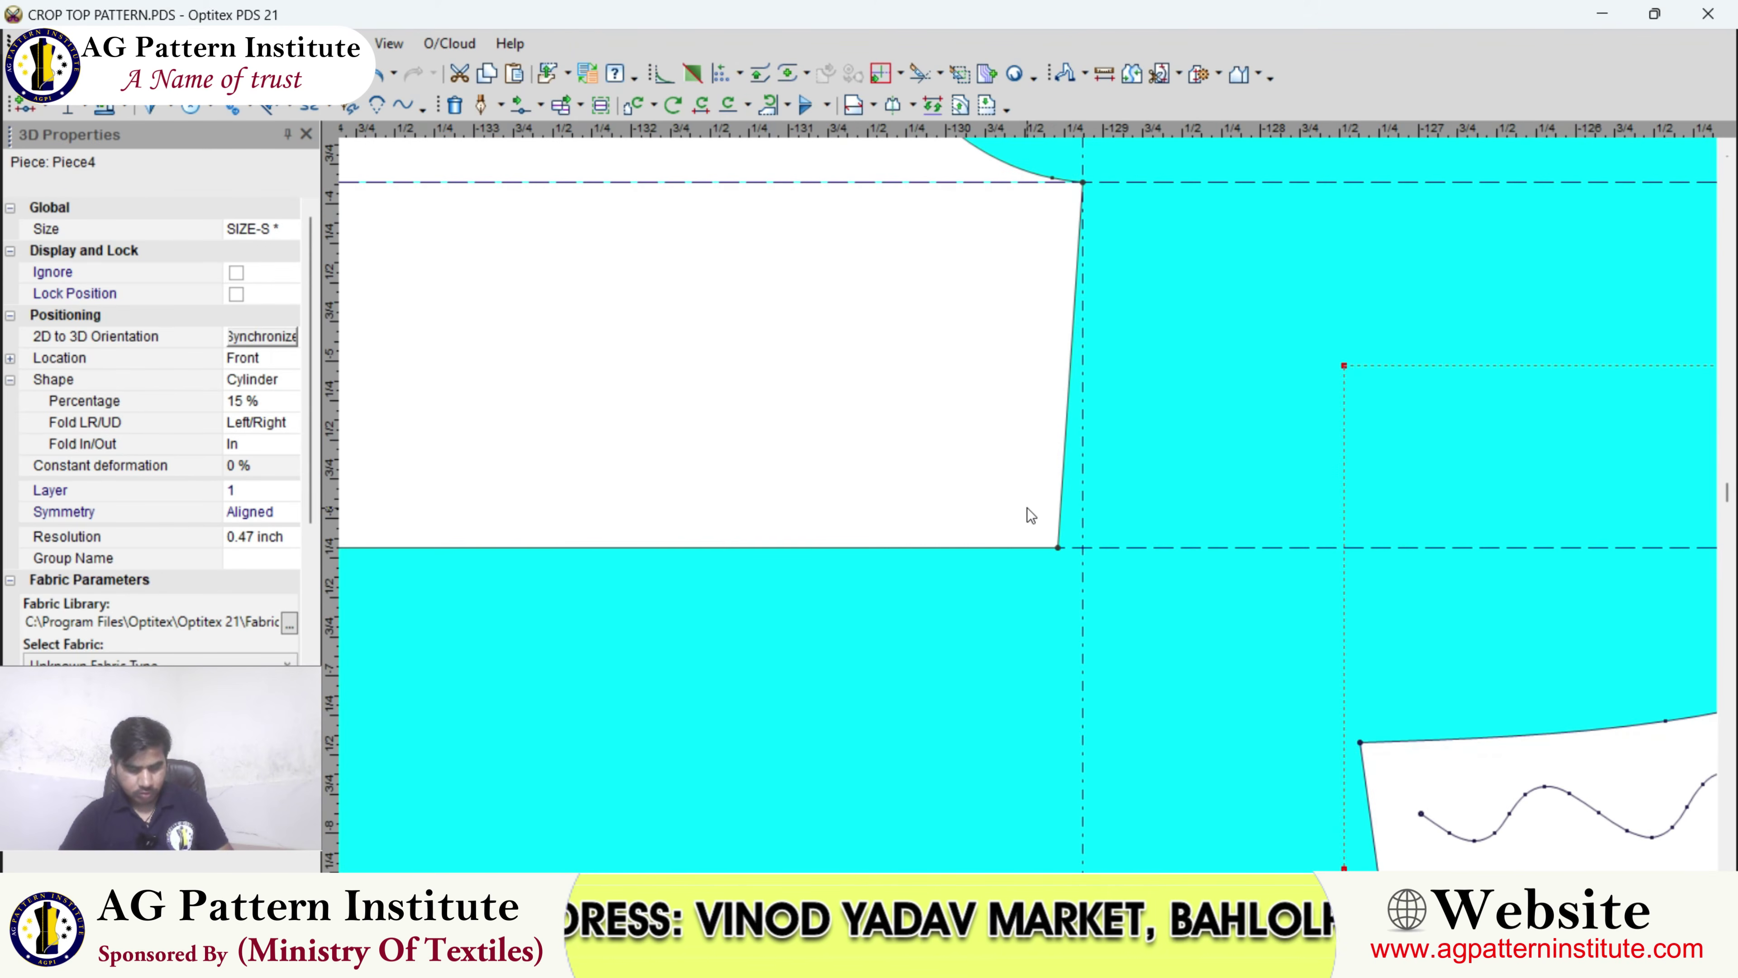
pyautogui.scroll(2, 1030, 515)
pyautogui.click(889, 353)
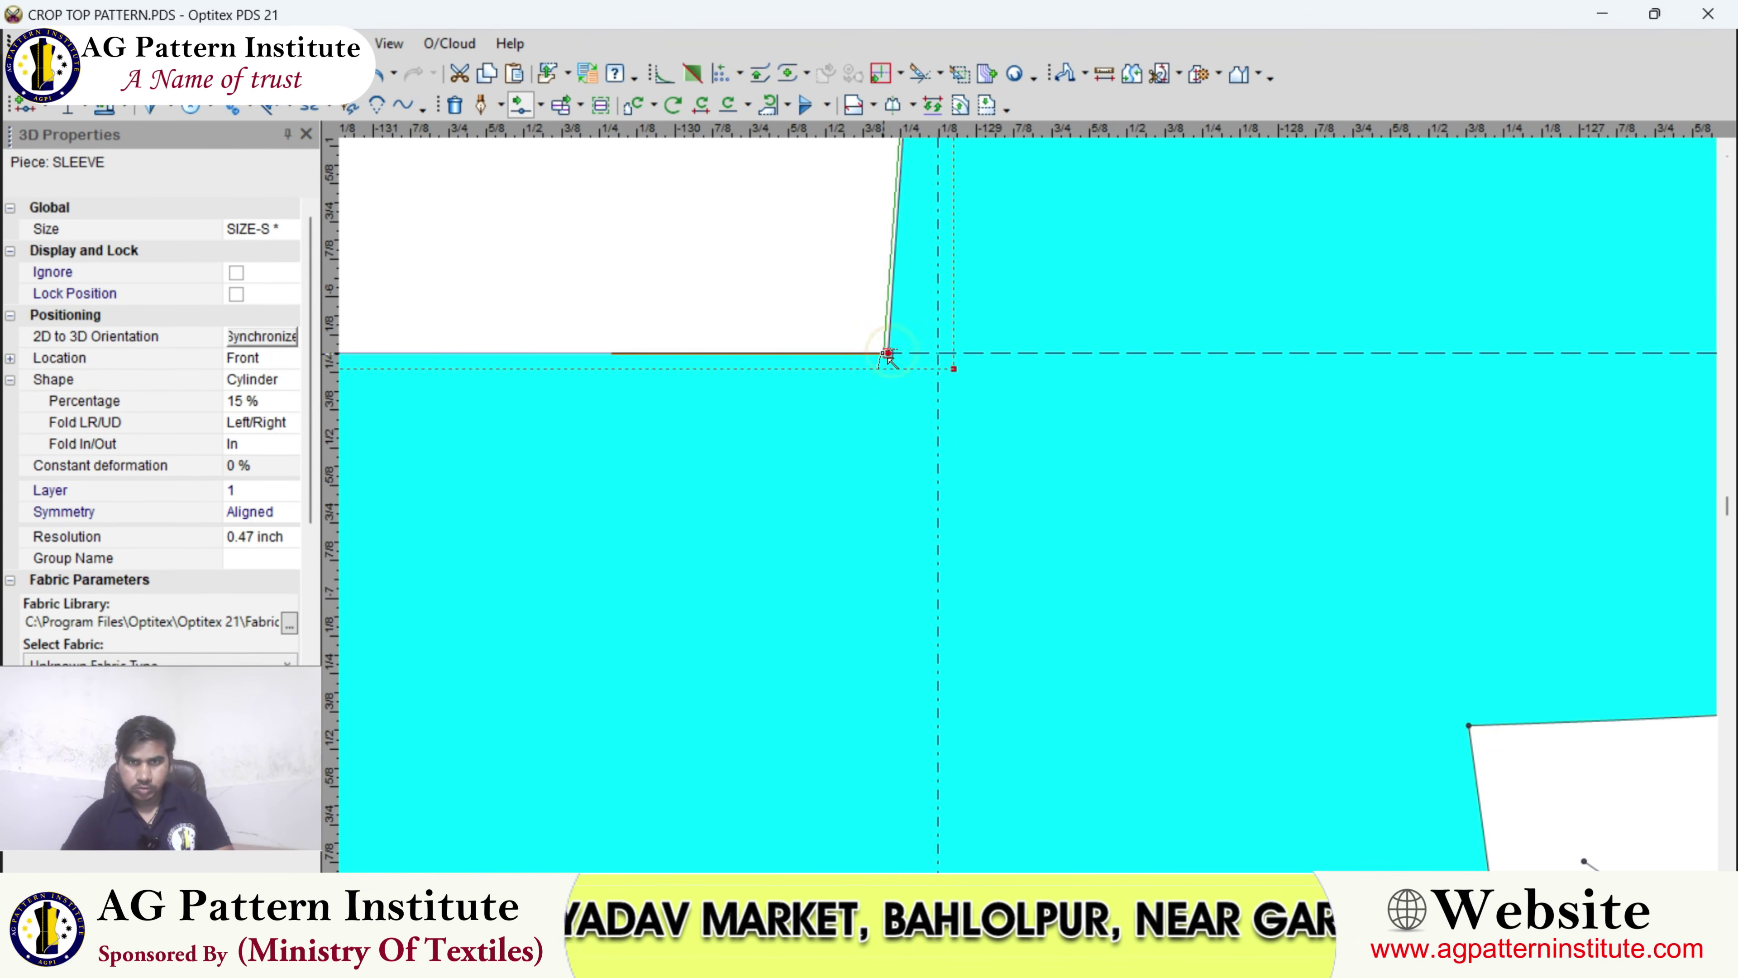
pyautogui.click(939, 354)
pyautogui.press('Return')
pyautogui.scroll(-5, 938, 355)
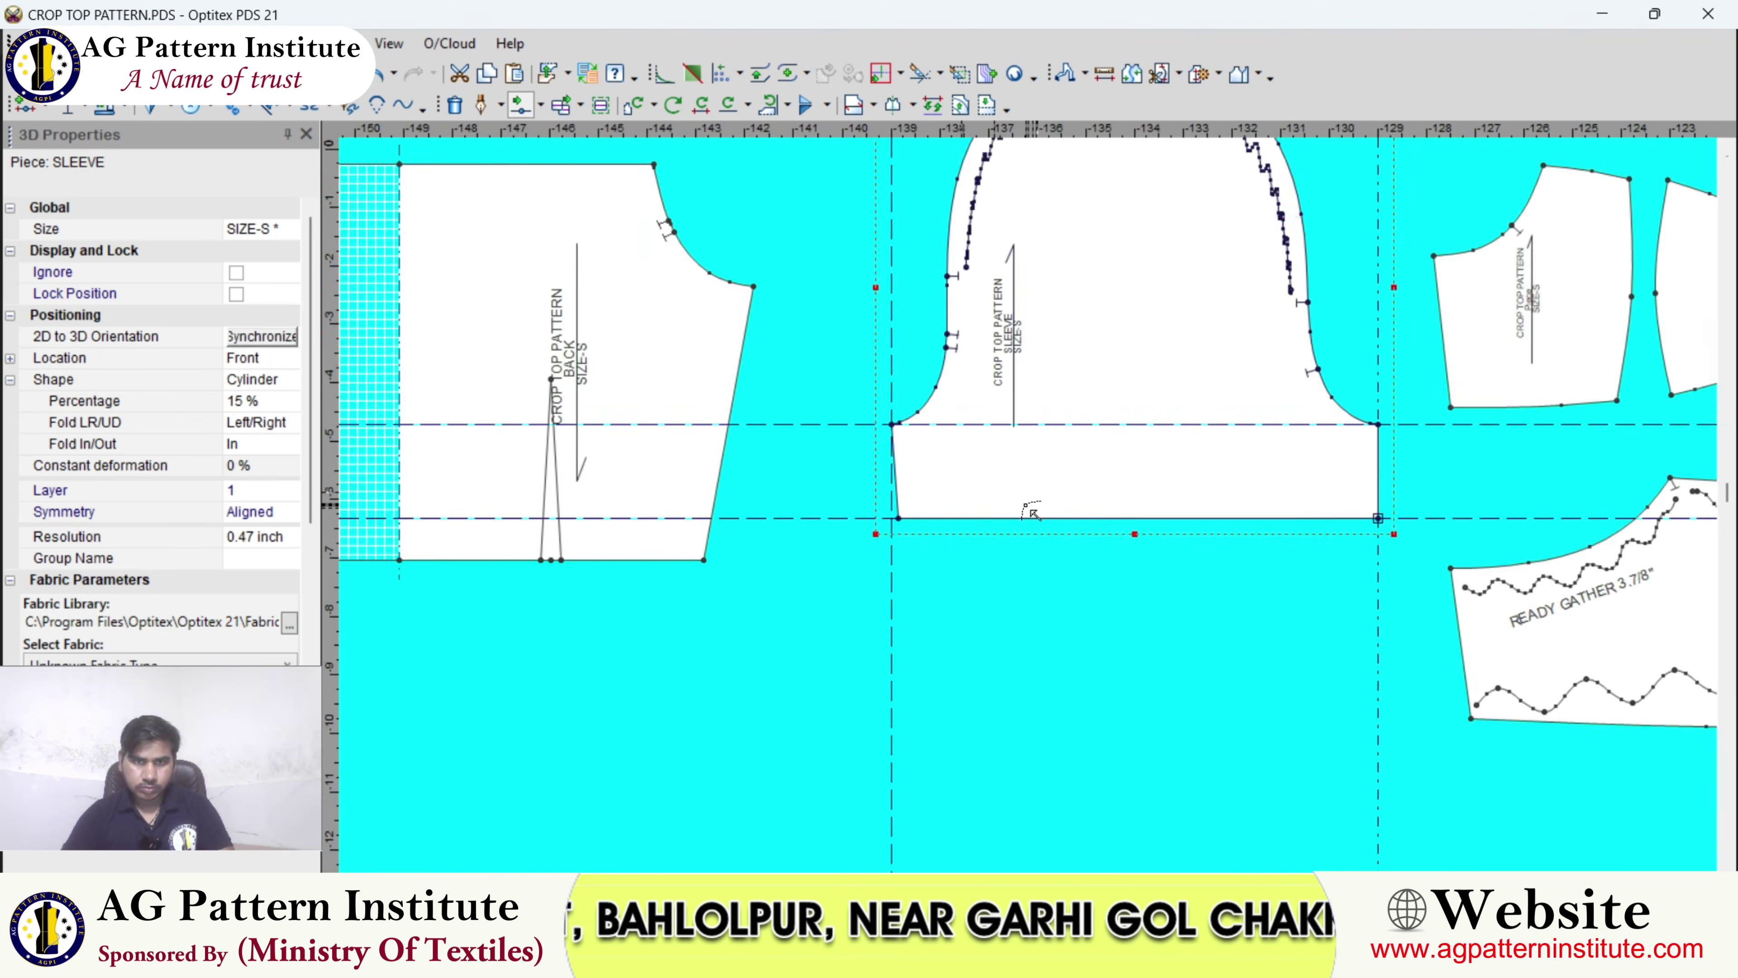
# - Move the sleeve's left hem corner outward to the intersection of the hem guideline and the left vertical guideline
pyautogui.scroll(2, 962, 508)
pyautogui.click(869, 527)
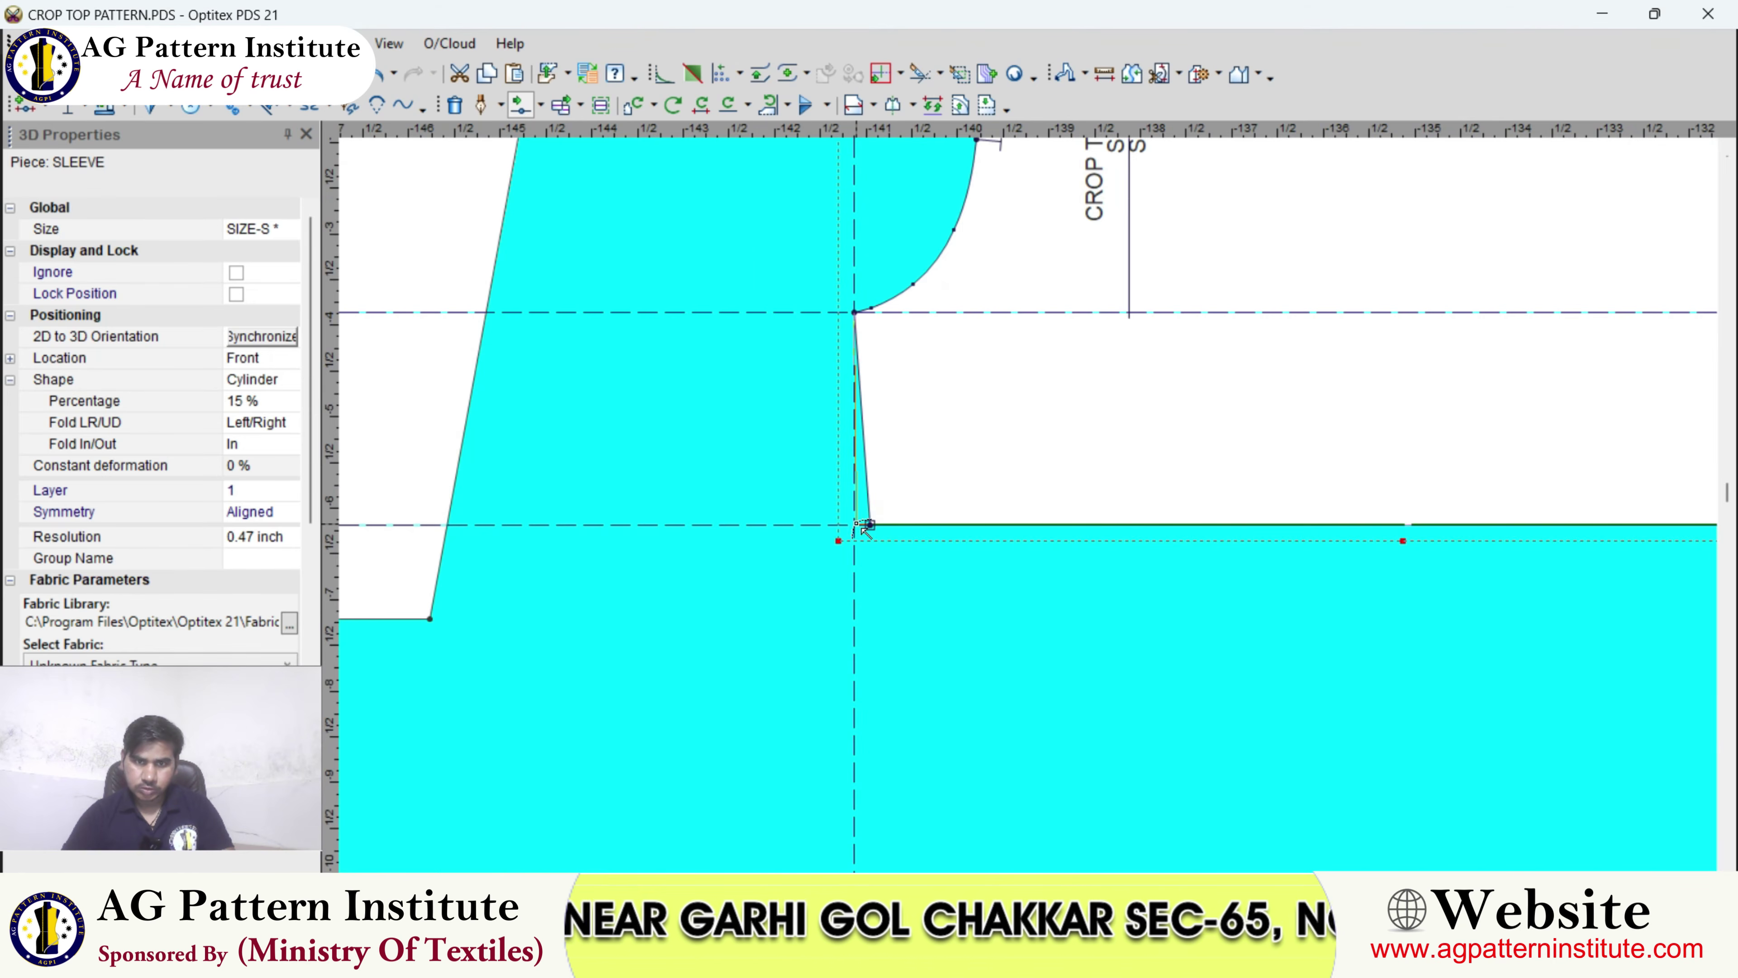
pyautogui.click(855, 524)
pyautogui.press('Return')
pyautogui.scroll(-5, 985, 507)
pyautogui.rightClick(971, 412)
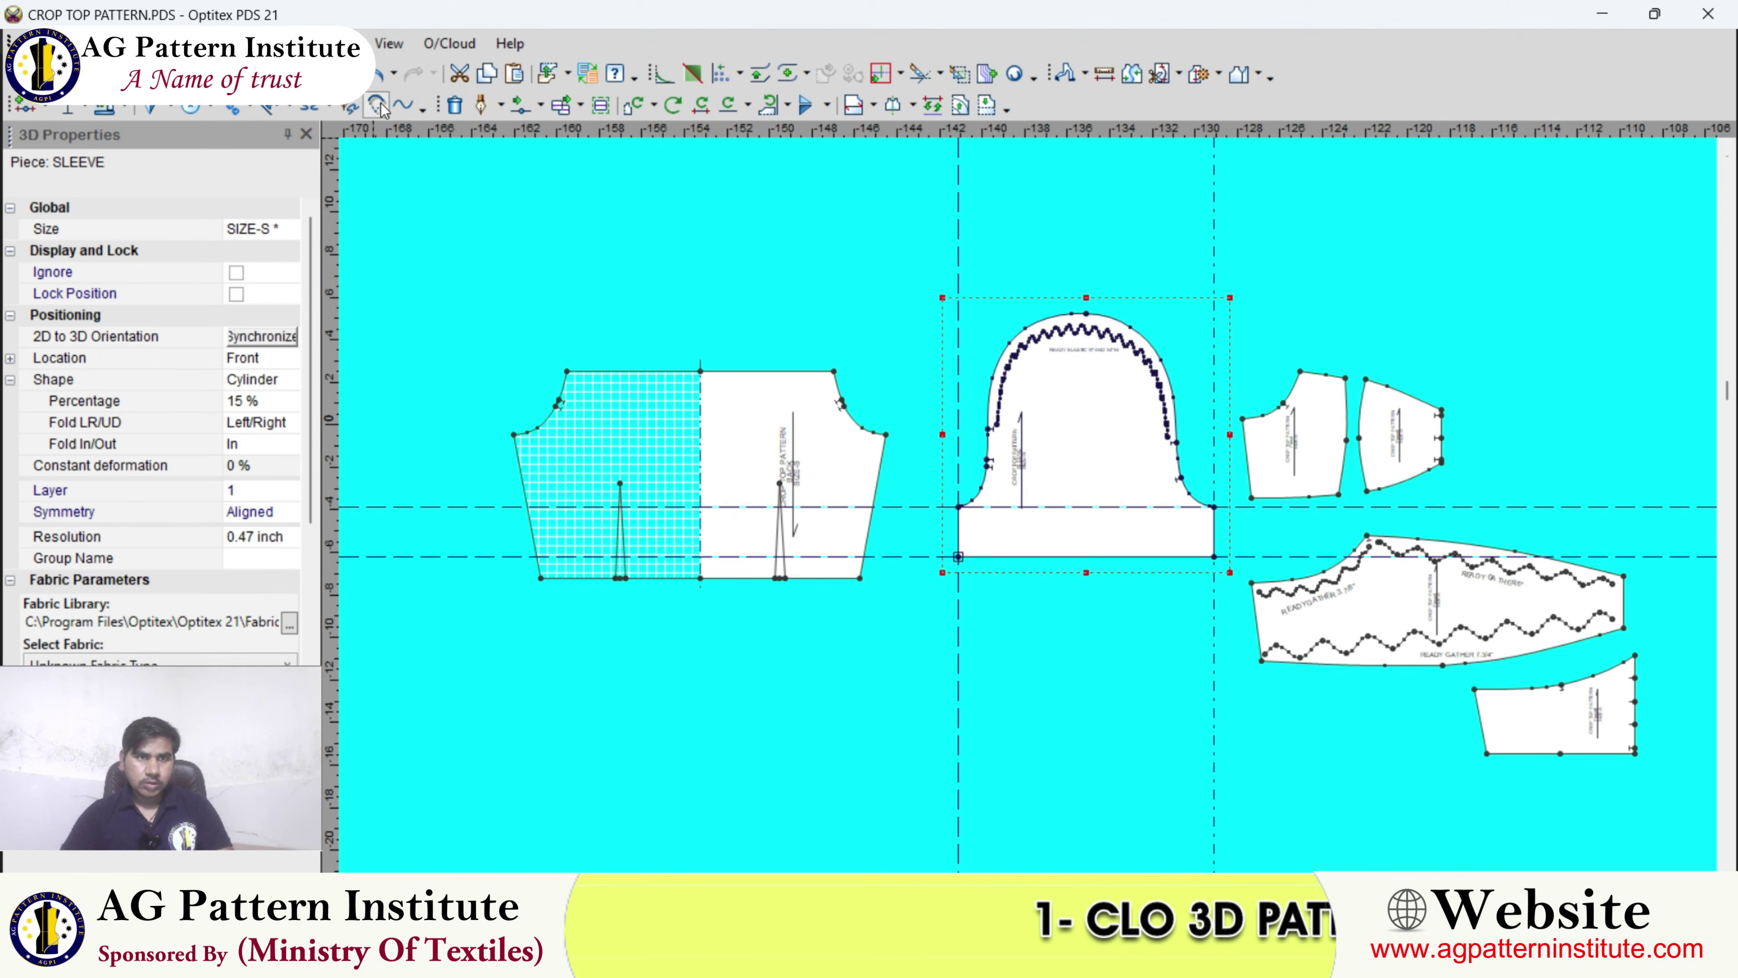
# - Draw an internal wave about 11.61 inch long just above the sleeve hem, with 12 waves, 3 internal points per wave and height 0.19
pyautogui.scroll(5, 880, 555)
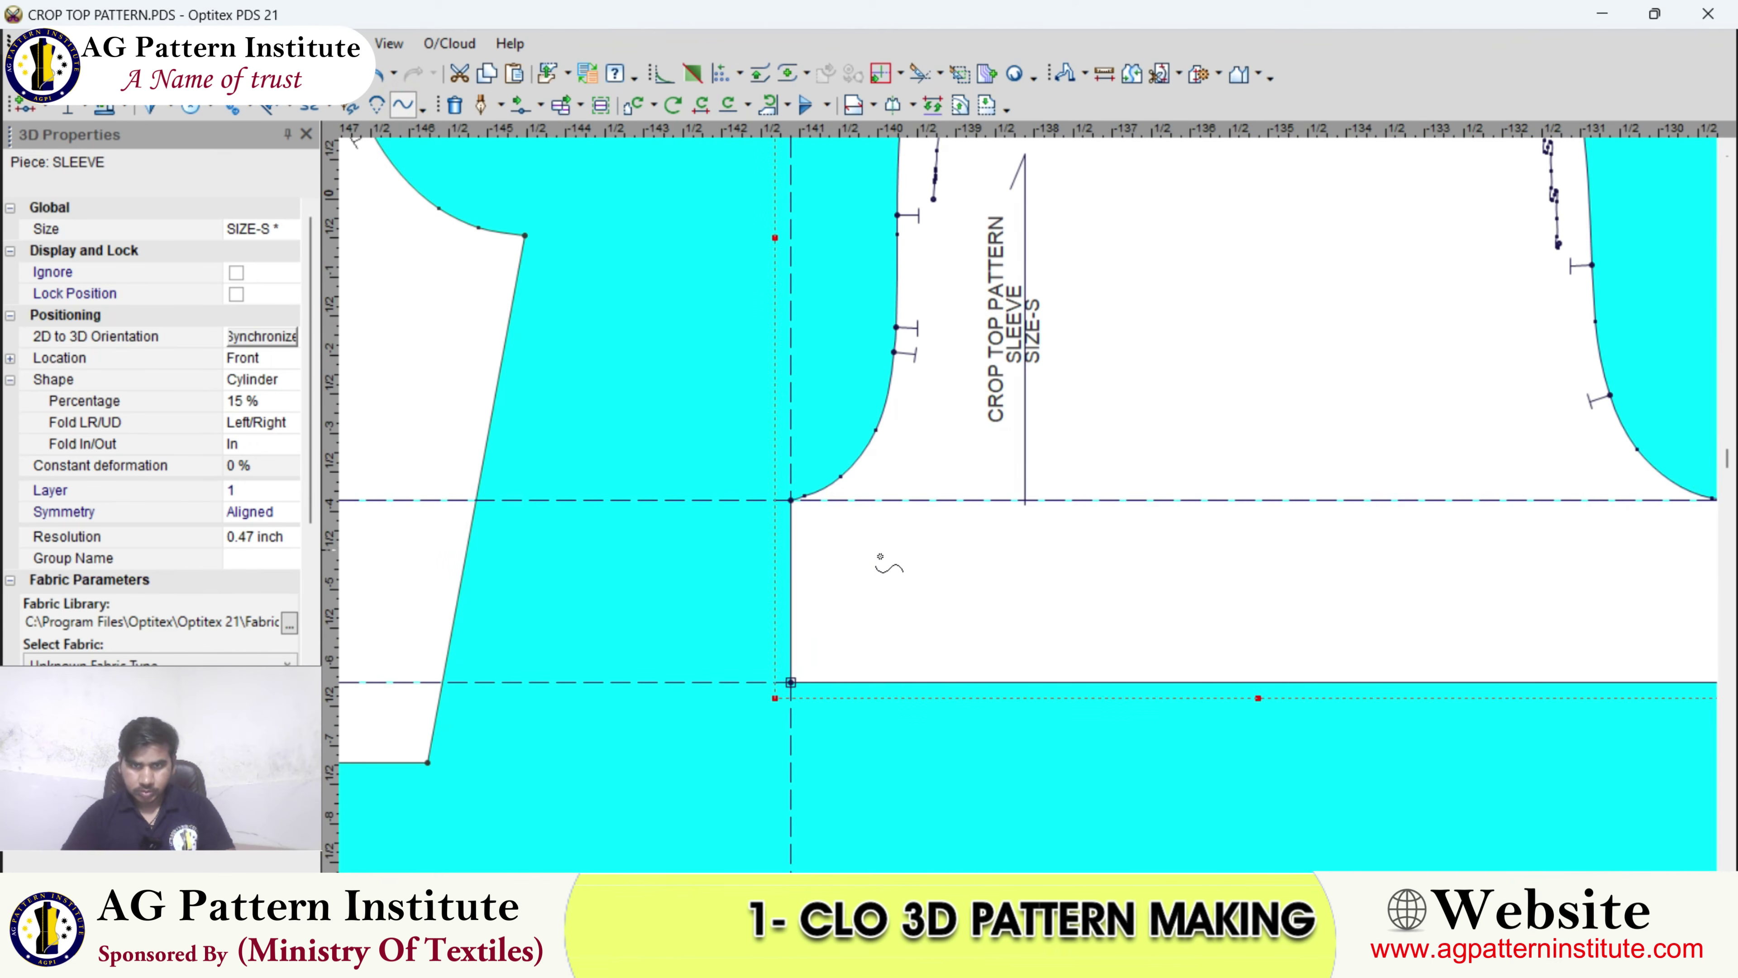
pyautogui.click(801, 661)
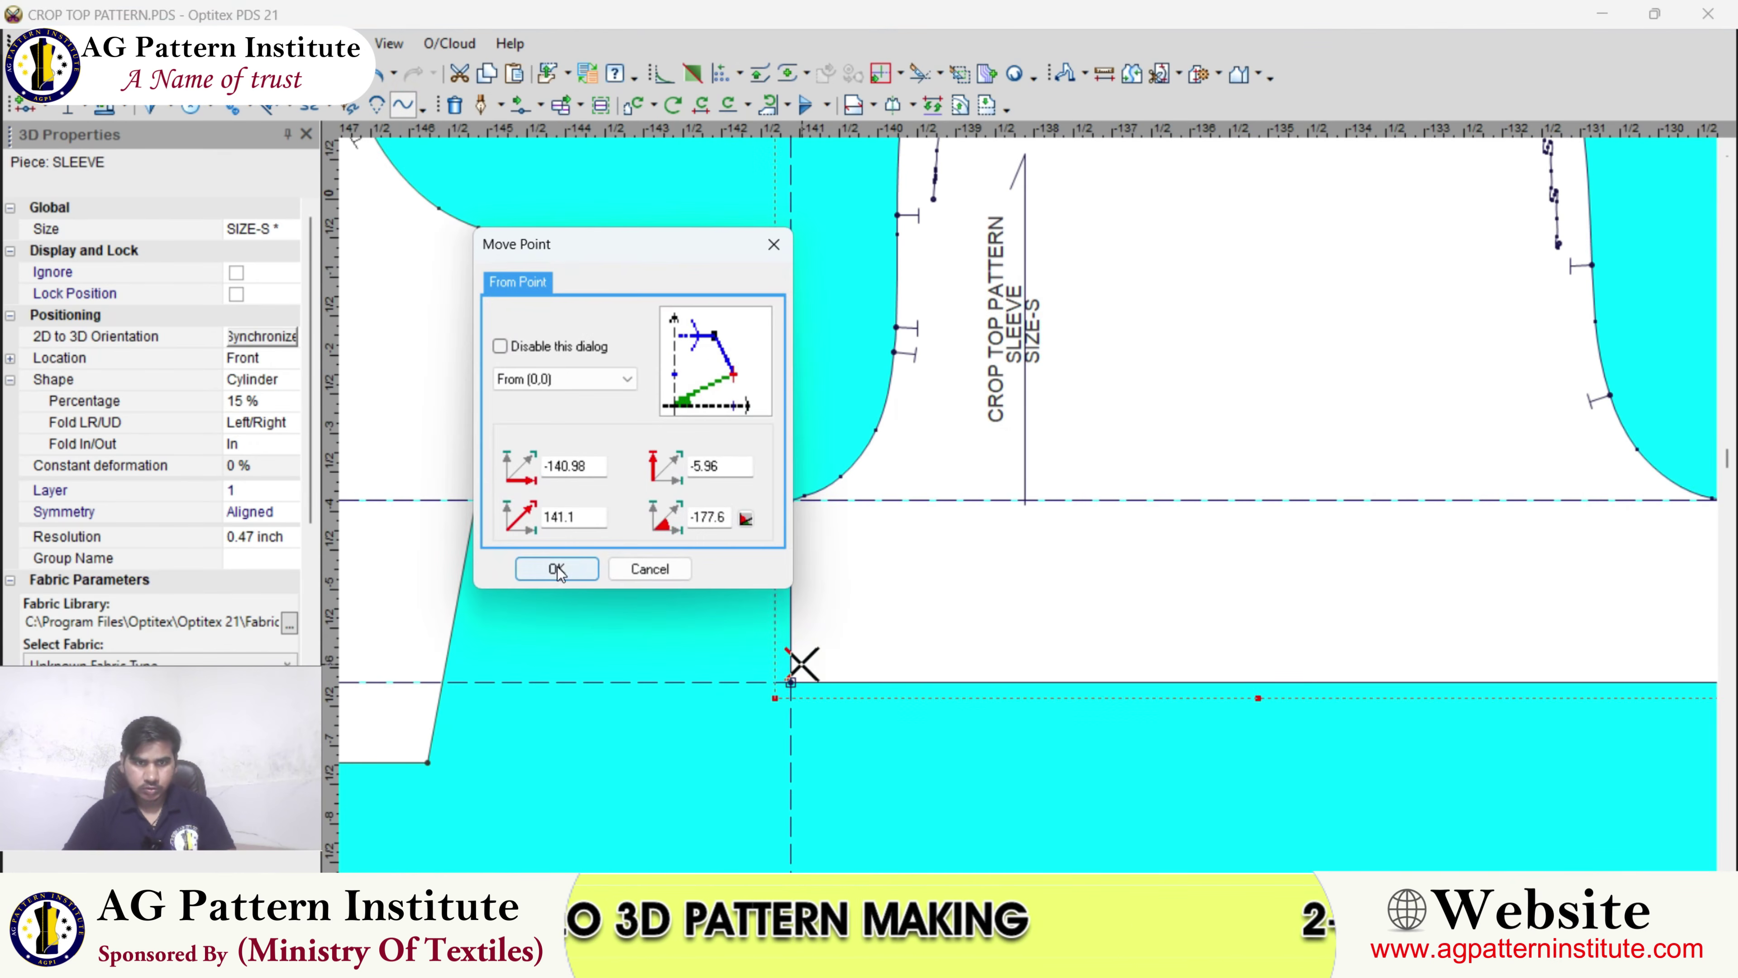
pyautogui.click(556, 570)
pyautogui.scroll(-2, 931, 484)
pyautogui.scroll(2, 1311, 582)
pyautogui.click(1324, 581)
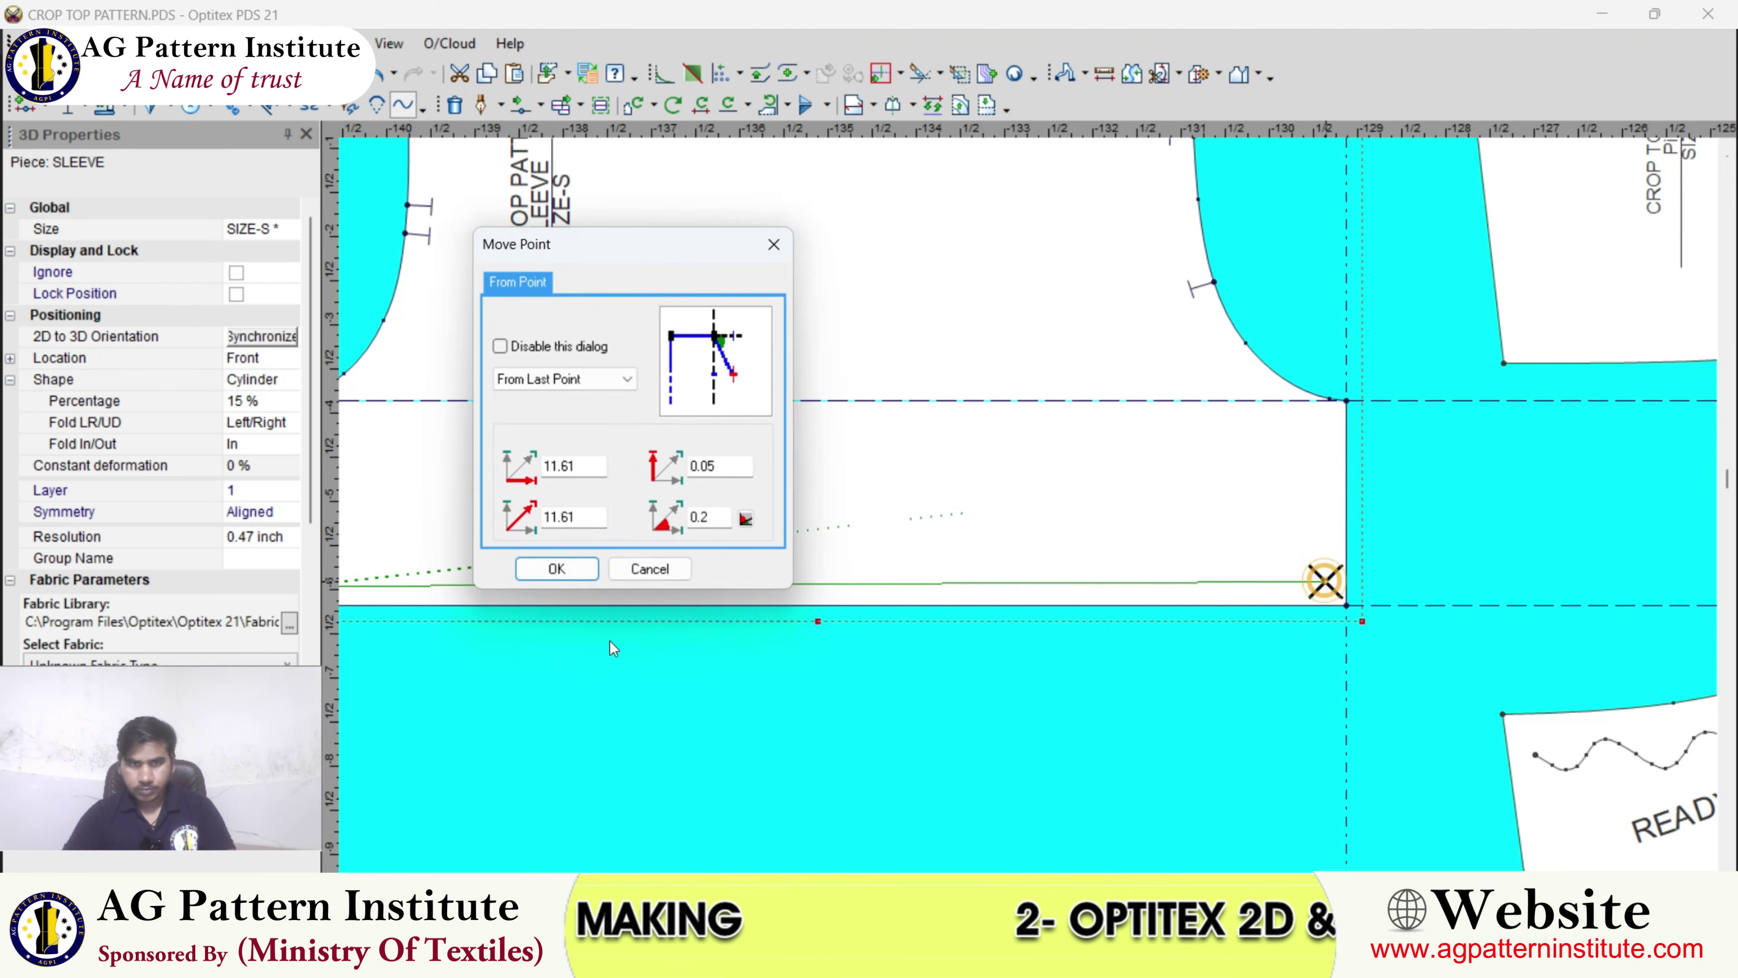
pyautogui.click(557, 569)
pyautogui.scroll(1, 686, 505)
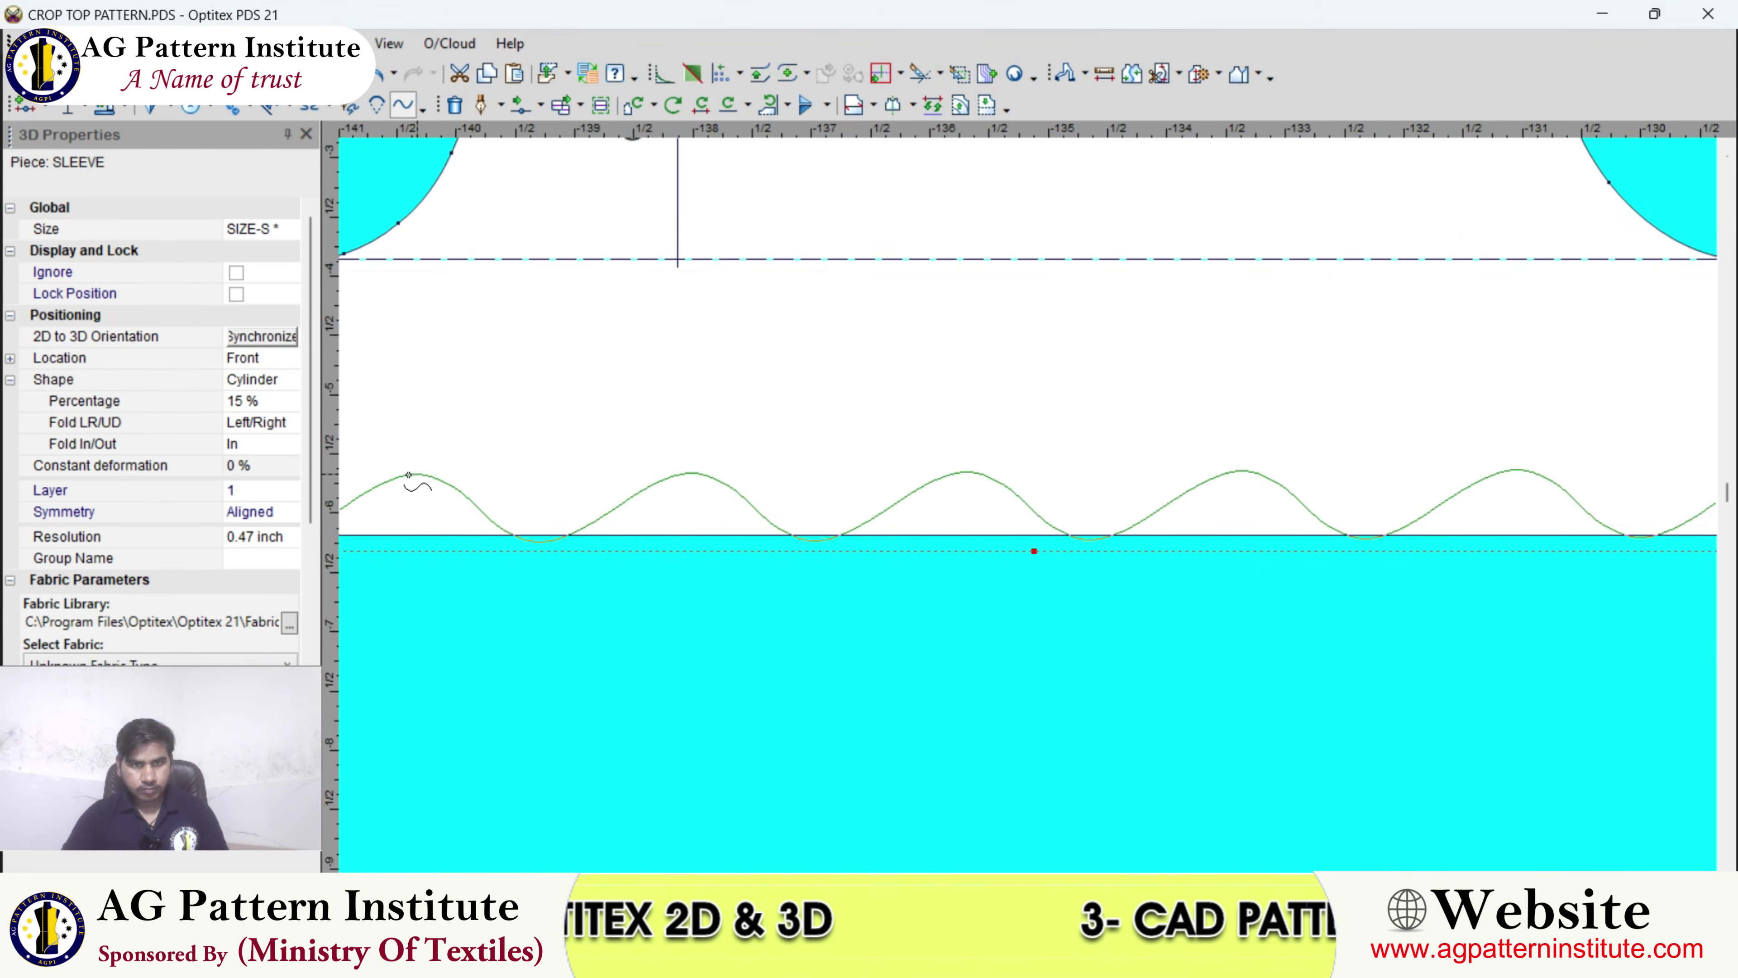
pyautogui.click(397, 484)
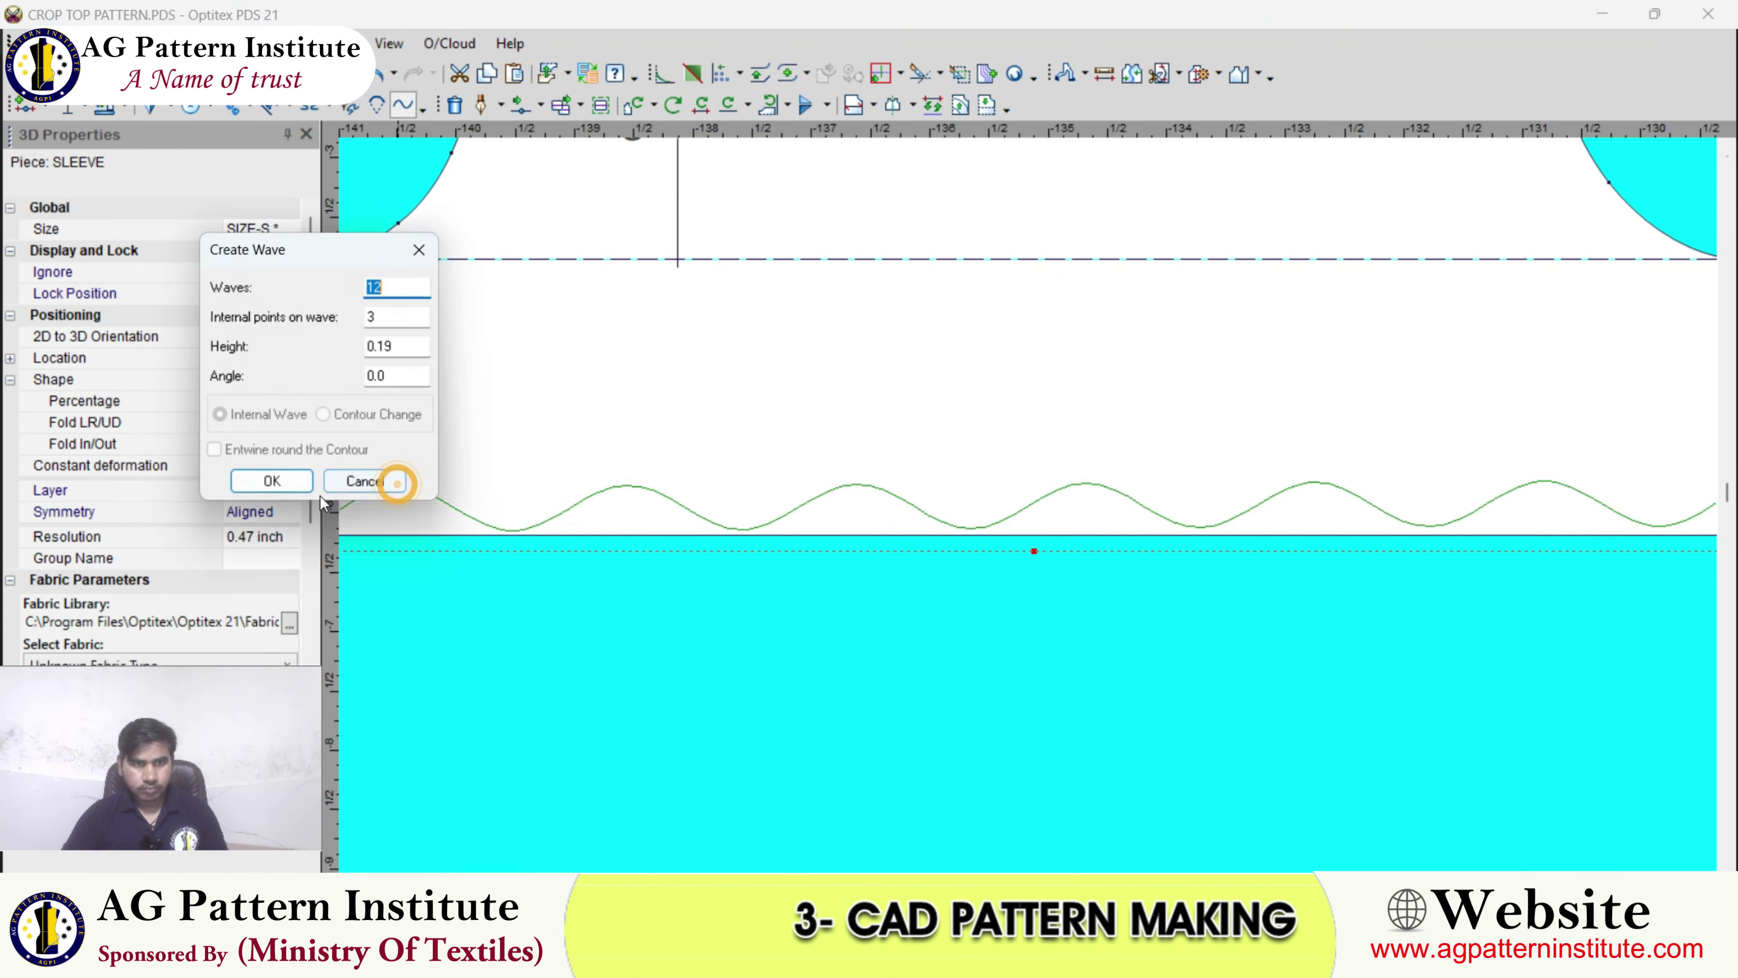
pyautogui.click(276, 486)
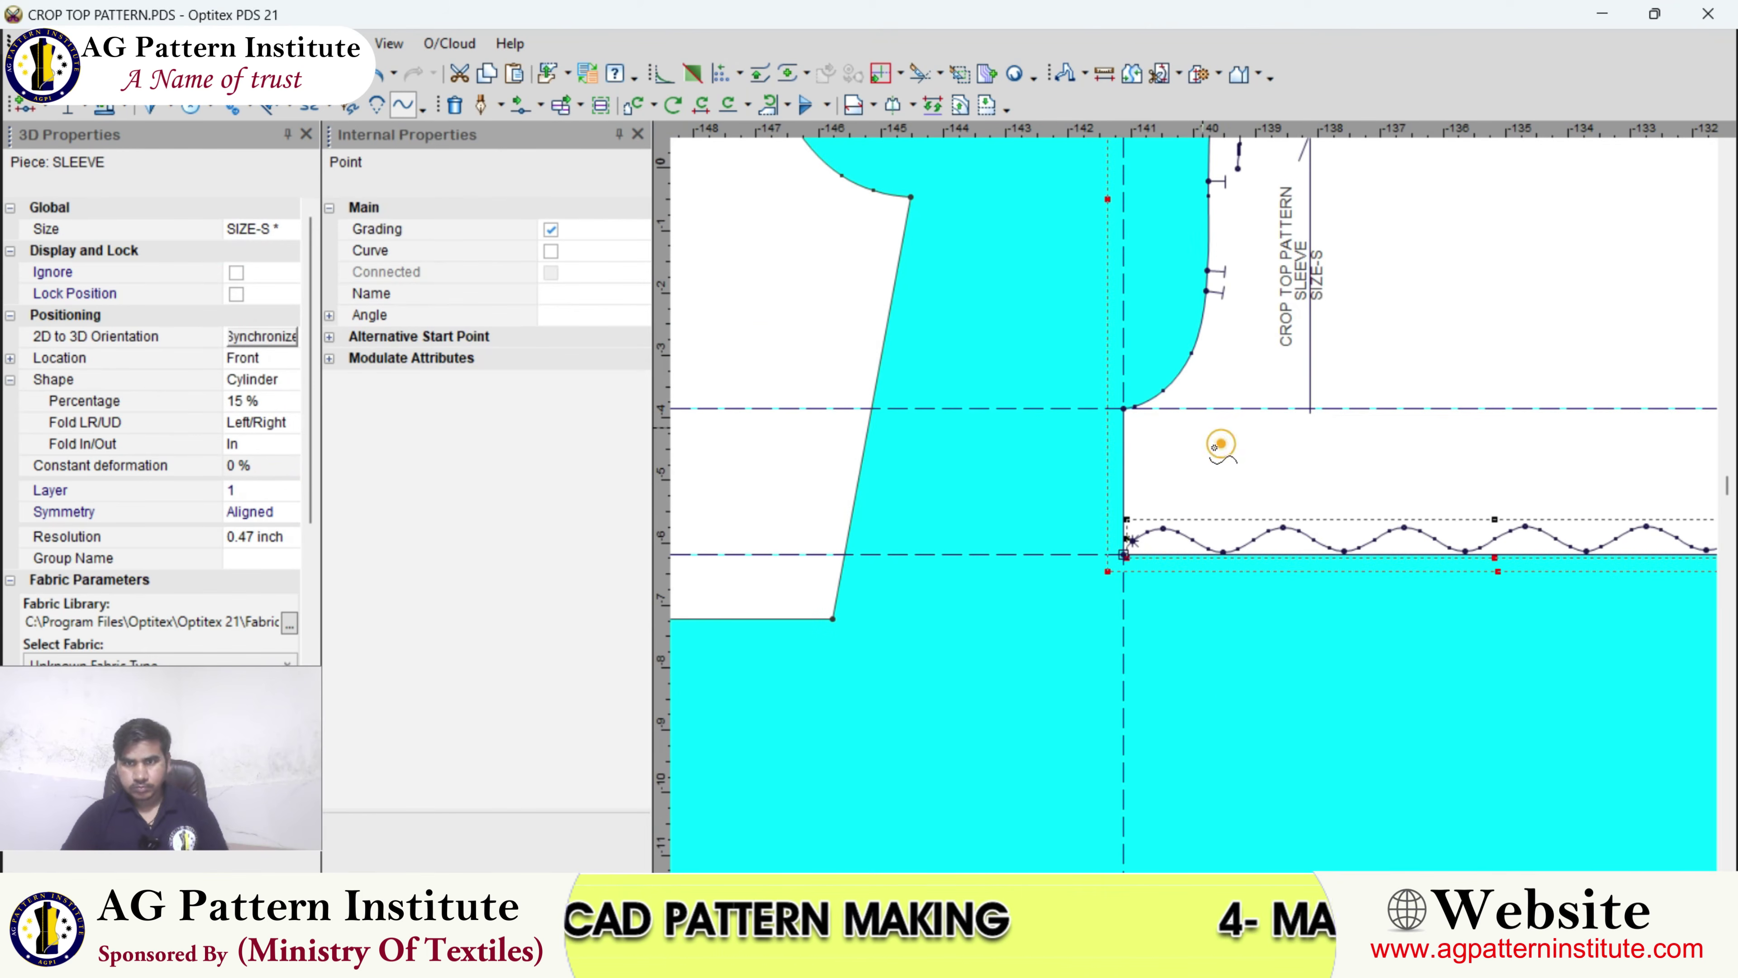
# - Deselect the finished hem wave, leave the wave tool and hide the internal object properties
pyautogui.click(1220, 445)
pyautogui.click(772, 247)
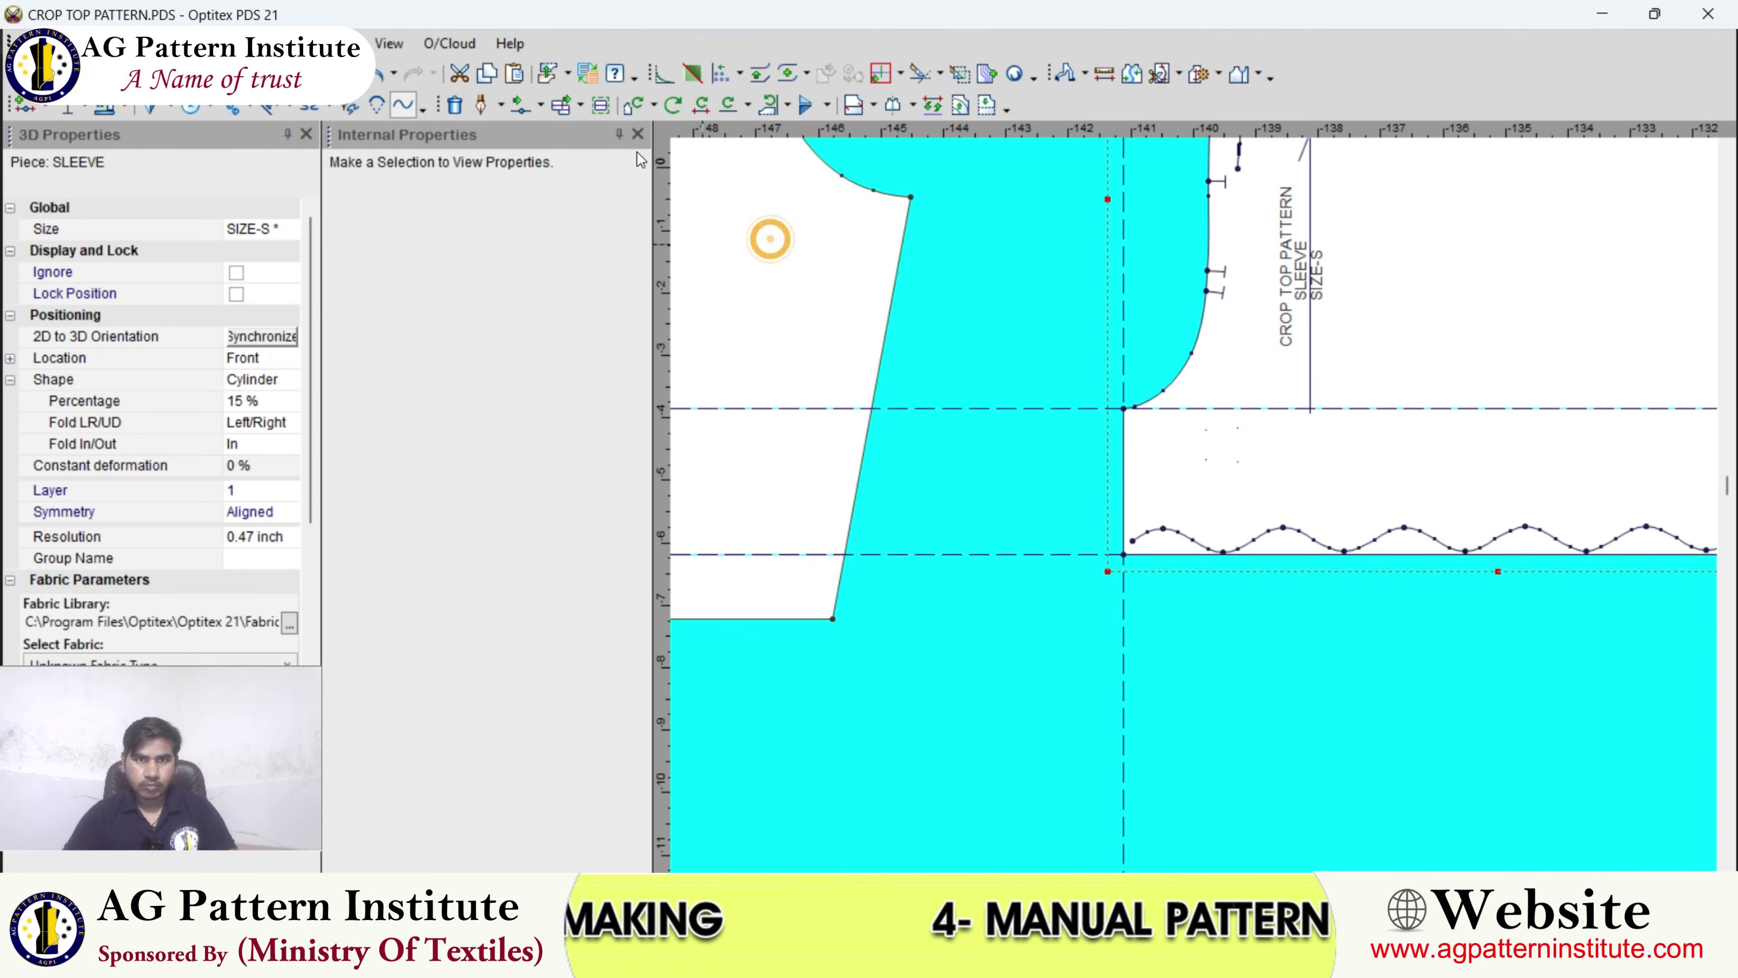
pyautogui.scroll(-2, 937, 411)
pyautogui.rightClick(934, 389)
pyautogui.click(947, 401)
pyautogui.scroll(-4, 1045, 512)
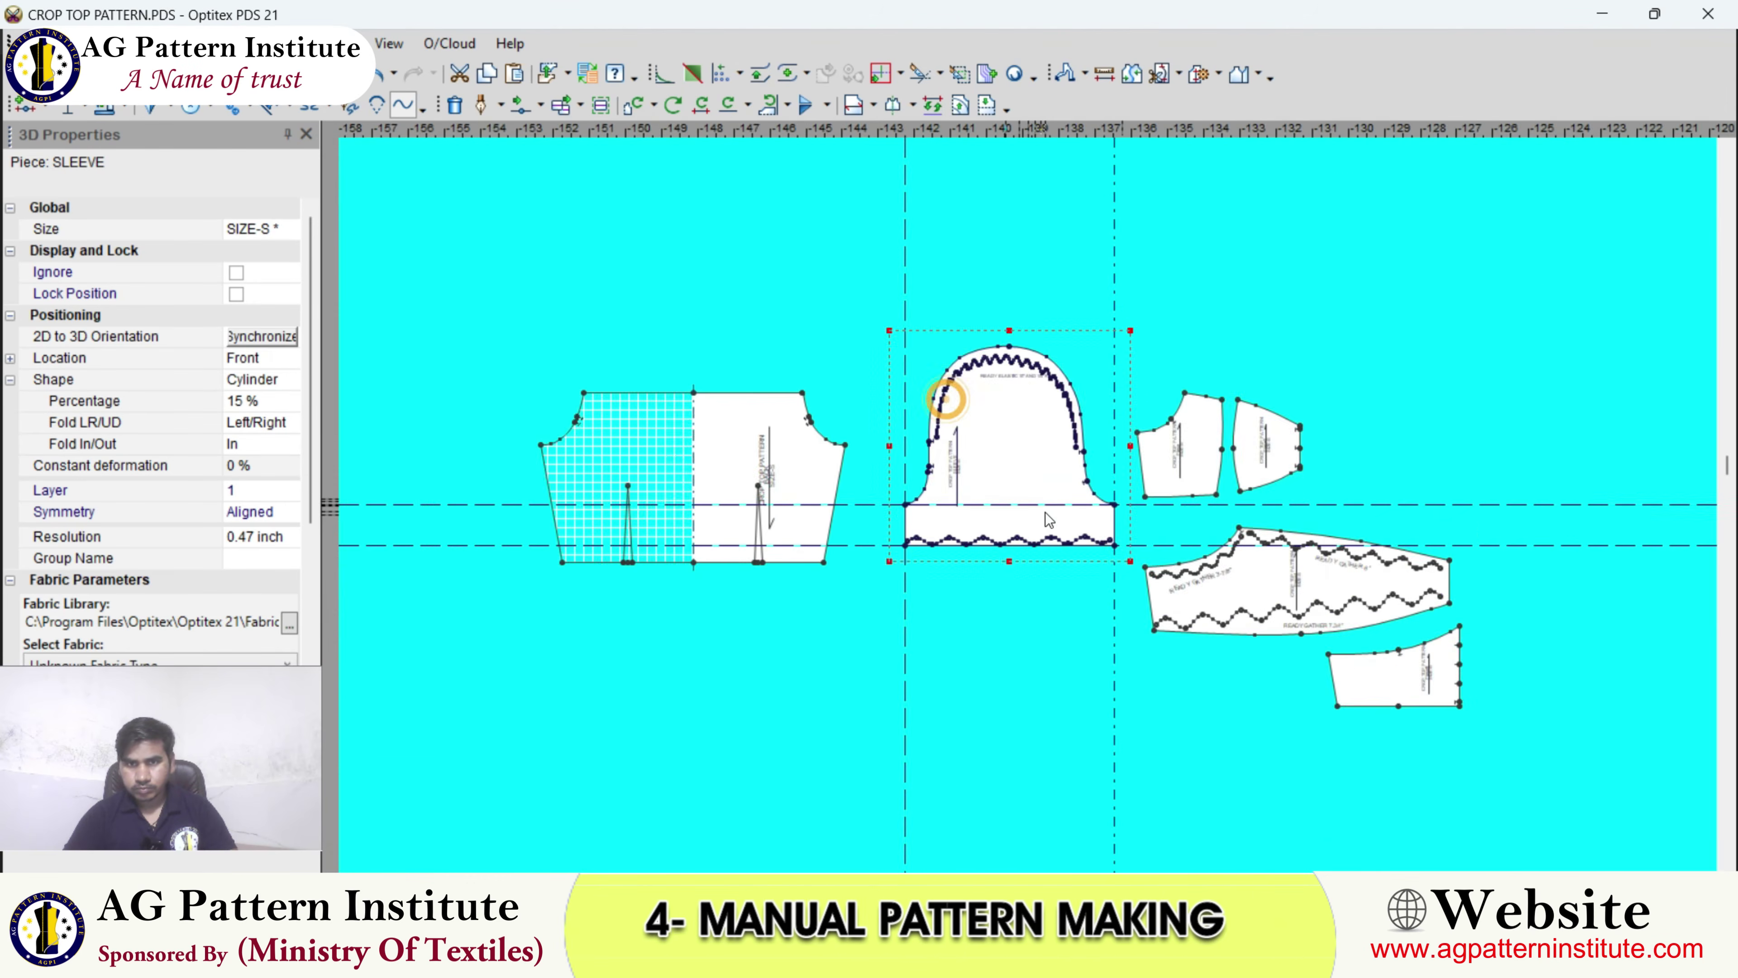
# - Copy the sleeve cap's "READY ELASTIC 10" AND 1/4" KI" text to just above the sleeve hem wave
pyautogui.scroll(4, 1040, 510)
pyautogui.scroll(-2, 1000, 479)
pyautogui.scroll(5, 1000, 479)
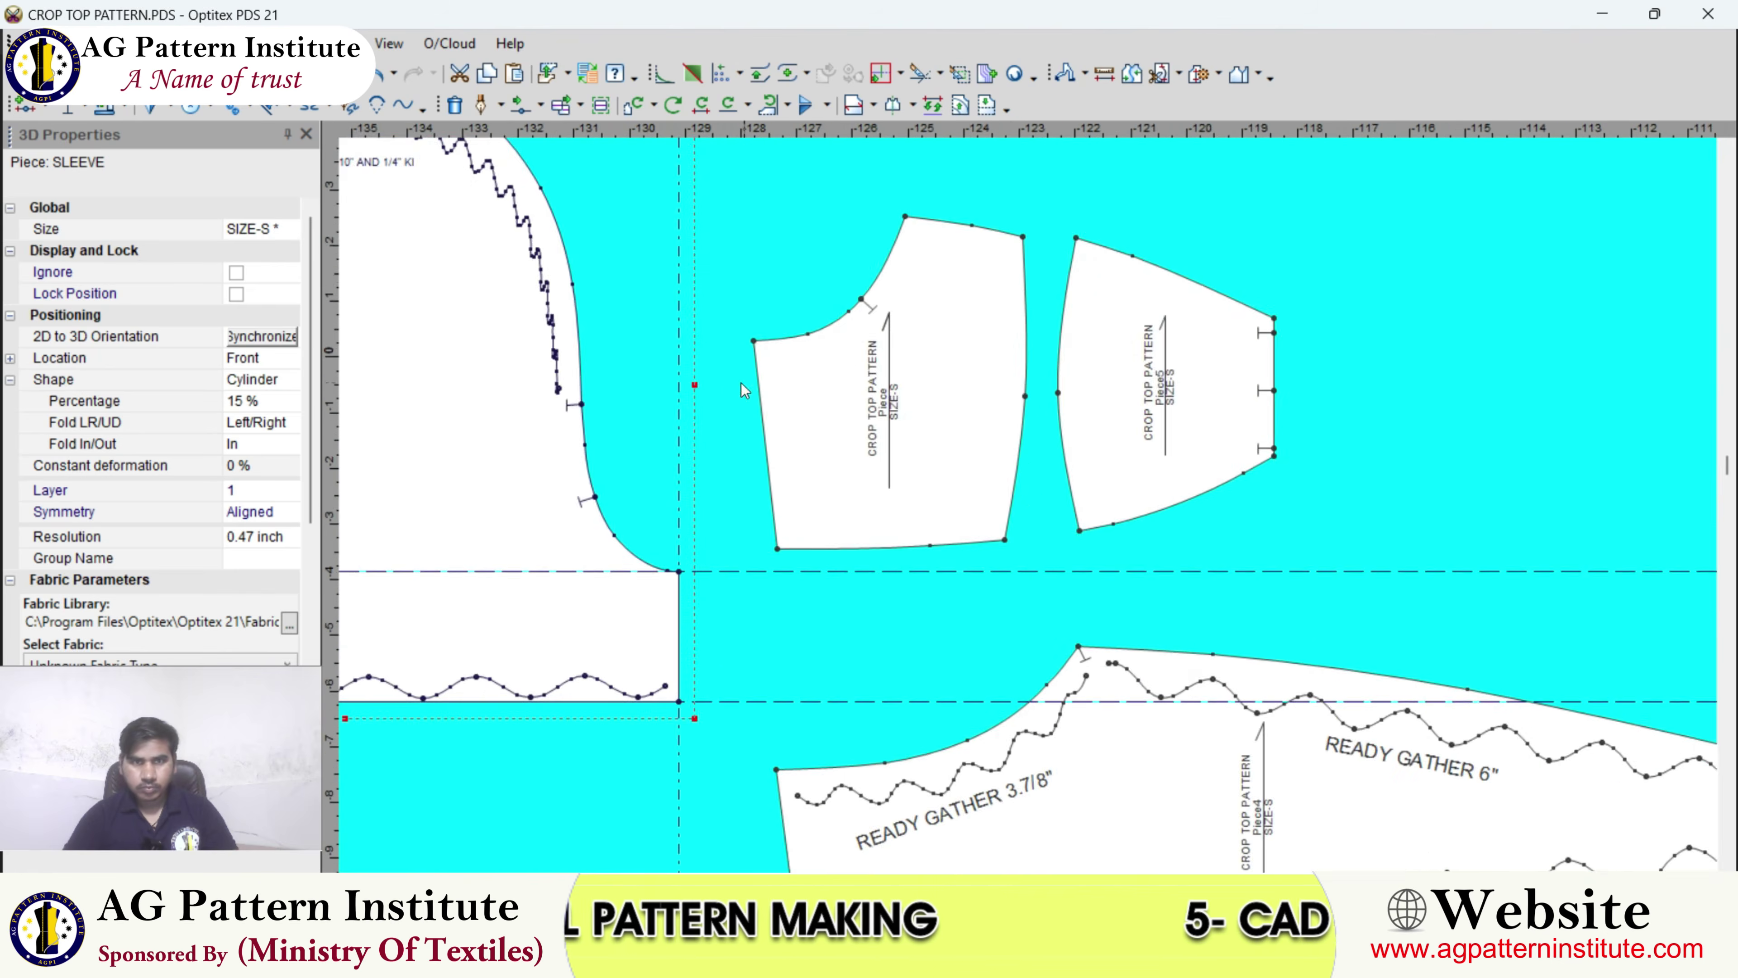
pyautogui.click(1010, 457)
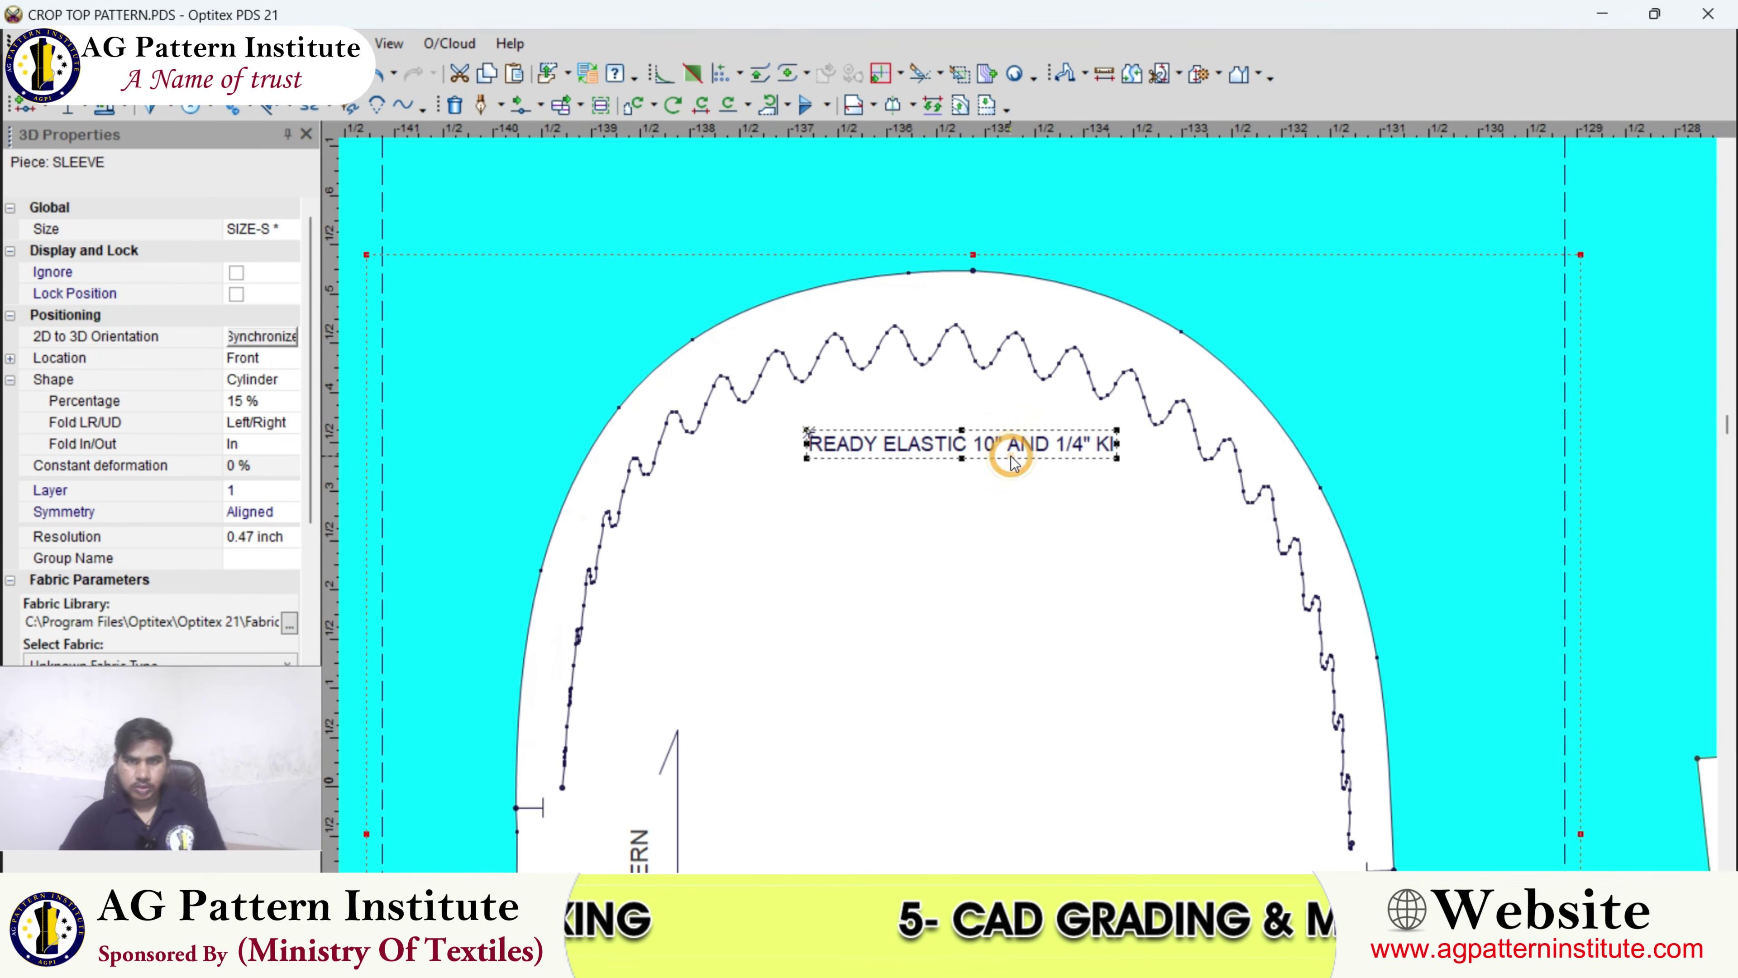
pyautogui.scroll(-5, 1044, 578)
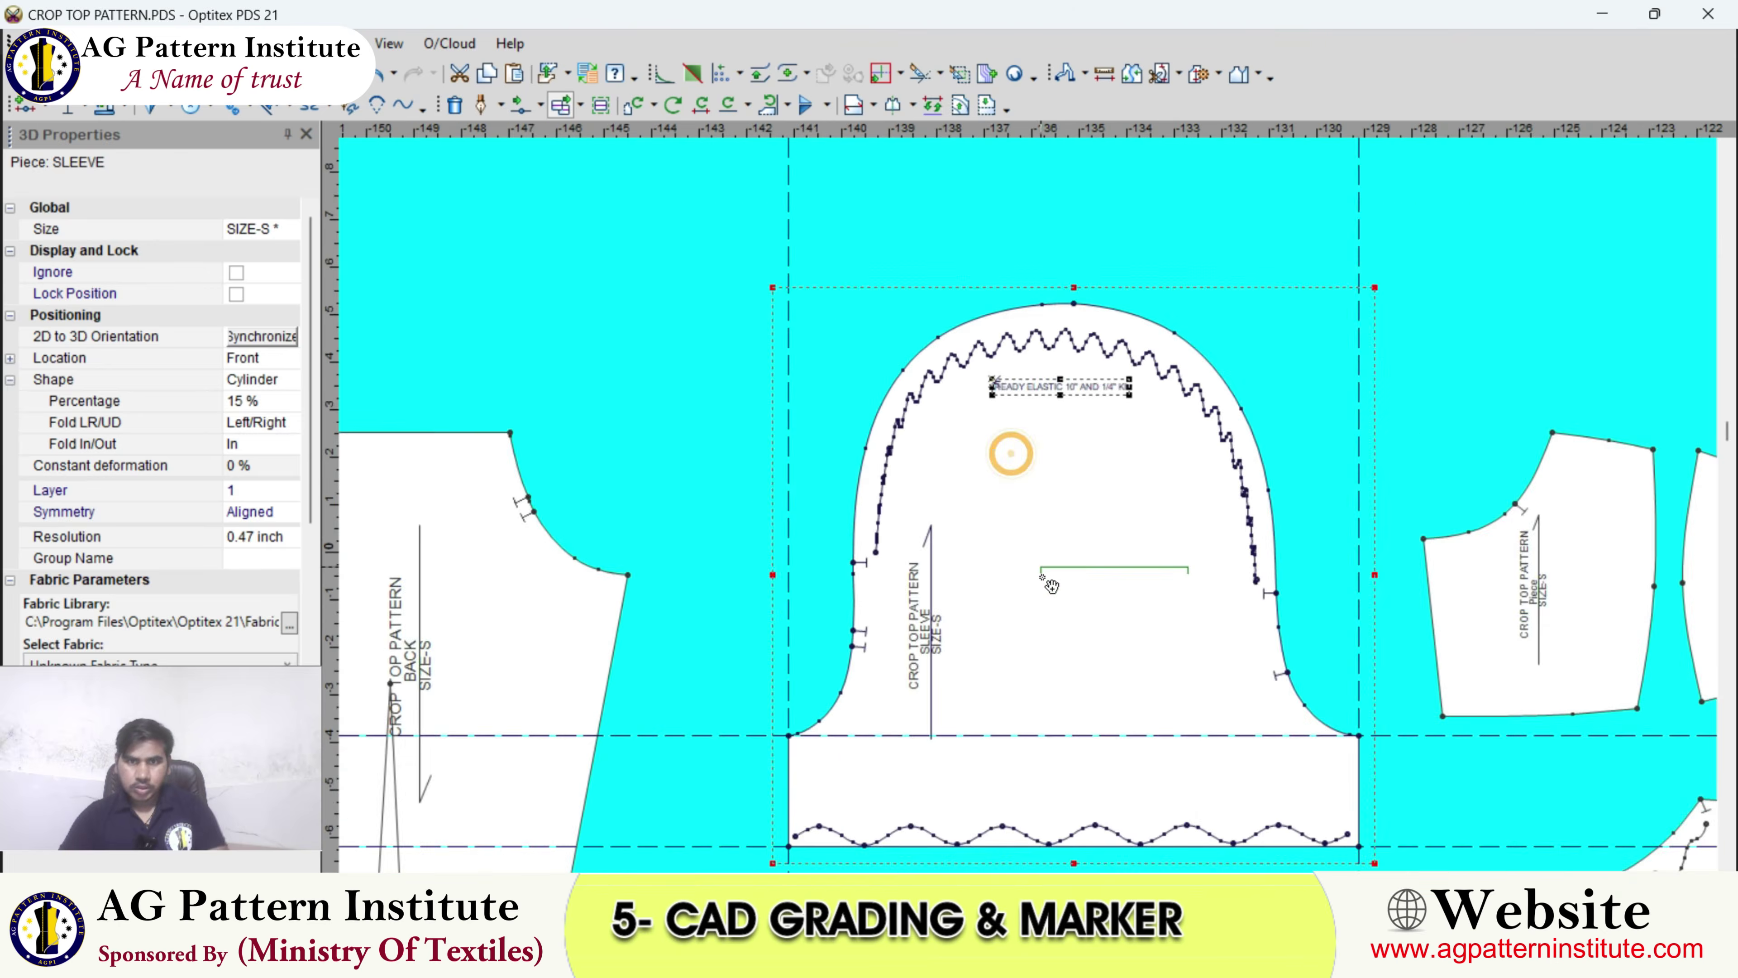
pyautogui.scroll(4, 1028, 524)
pyautogui.click(965, 458)
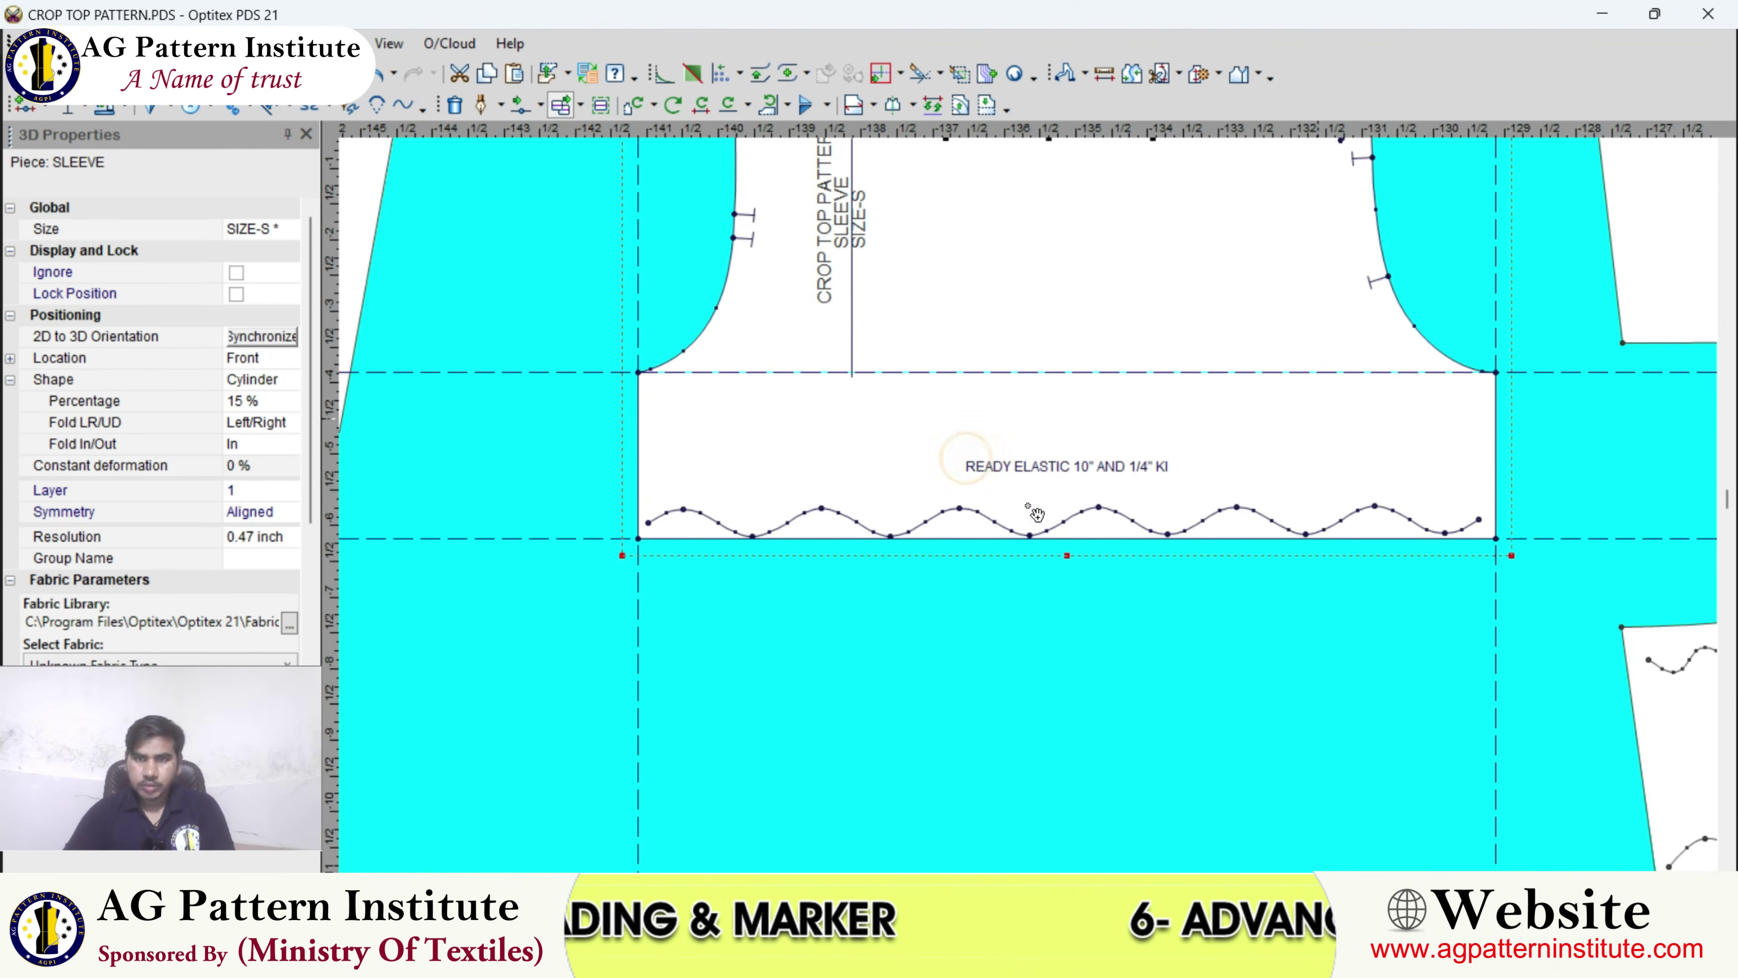
pyautogui.scroll(-4, 1026, 527)
# - Switch to the image viewer to examine the crop top reference photo, and return to Optitex PDS
pyautogui.click(1086, 958)
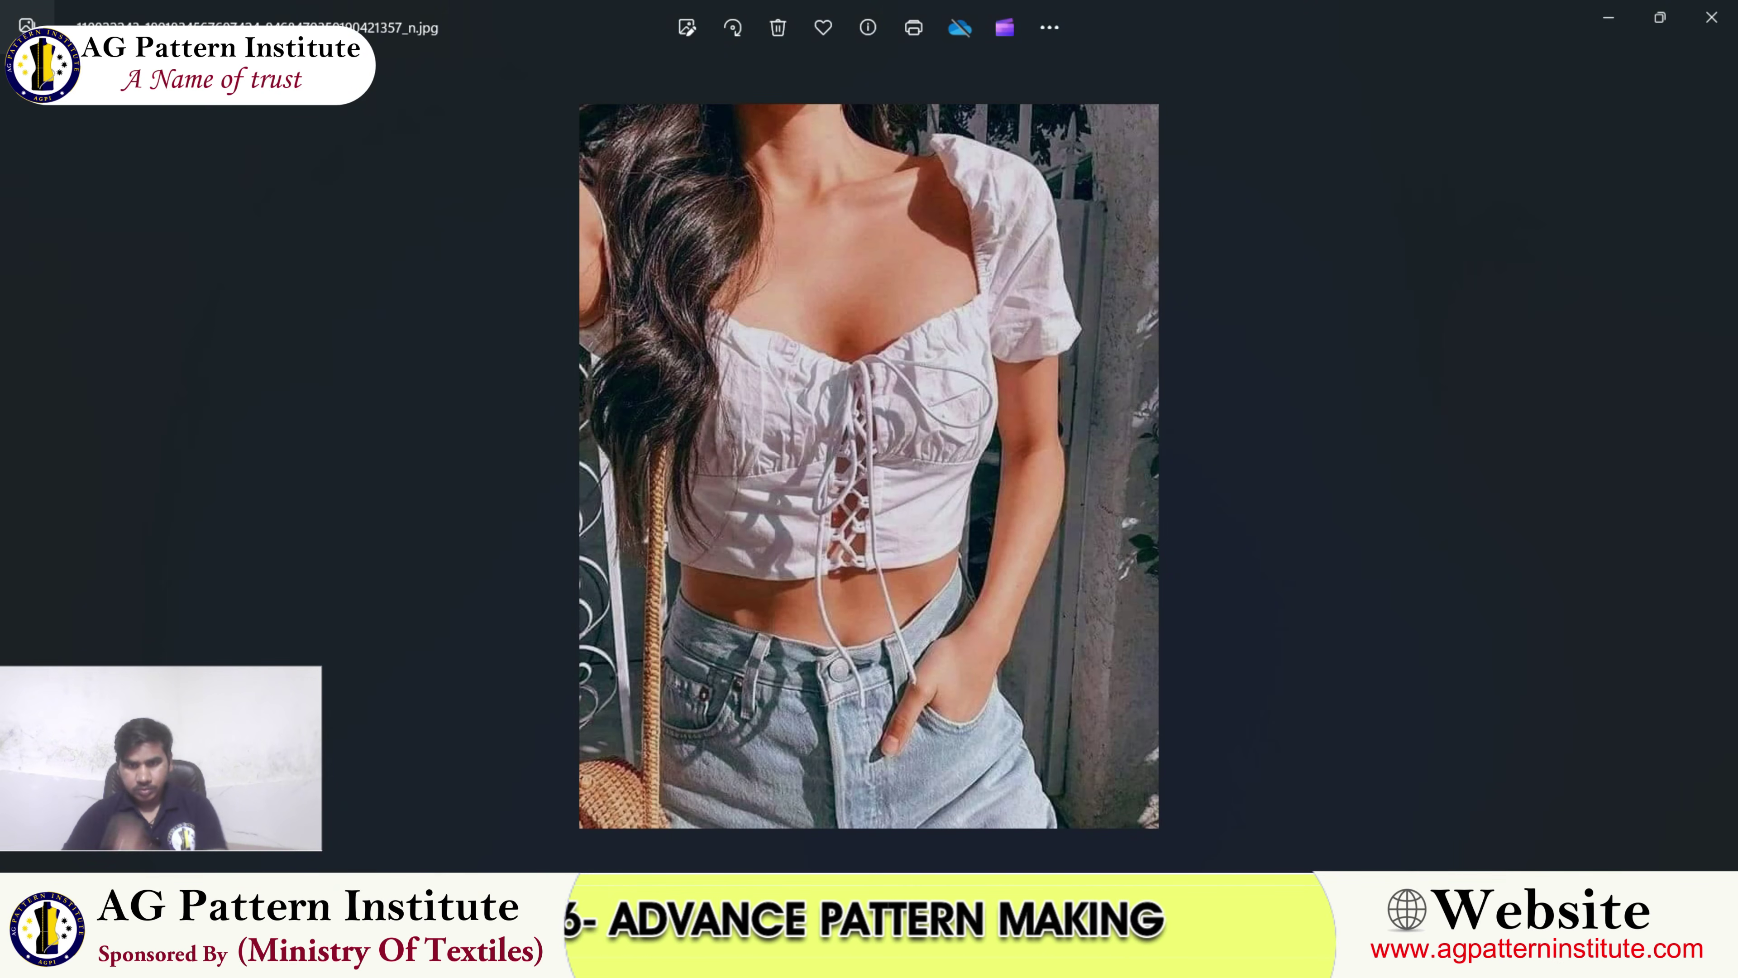
pyautogui.moveTo(1069, 959)
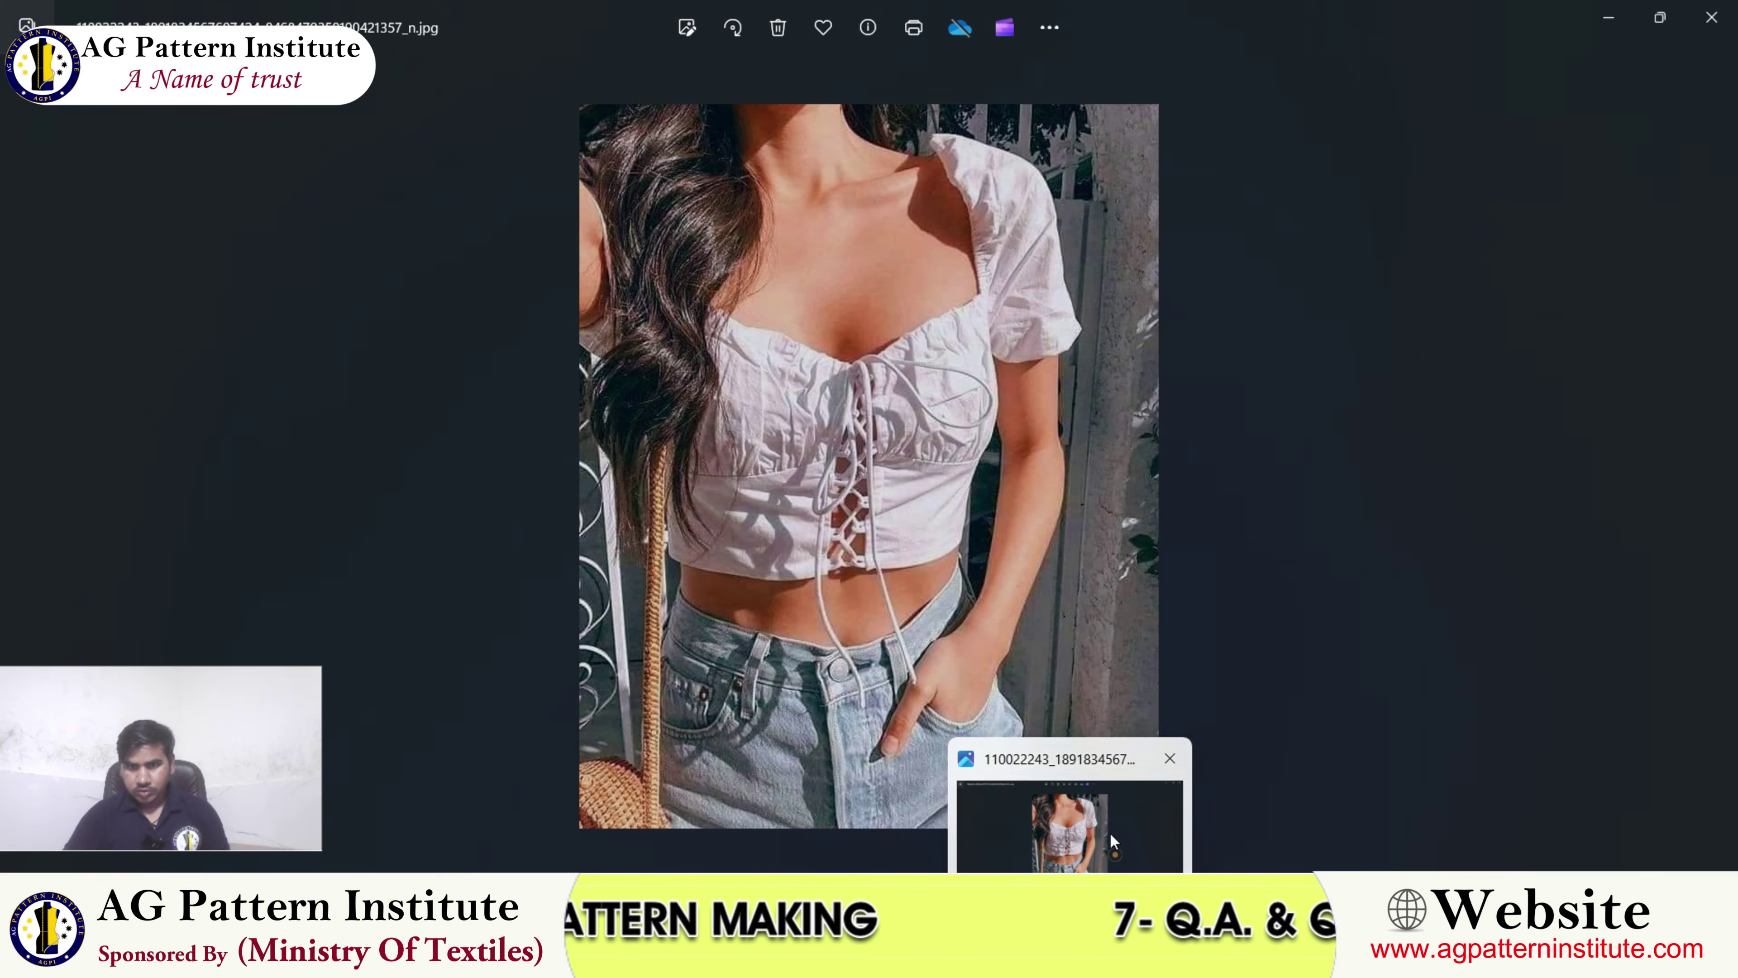
pyautogui.click(1122, 959)
# - Move the sleeve hem's elastic text slightly upward, to about X -136.49 and Y -4.83 inch
pyautogui.scroll(3, 814, 560)
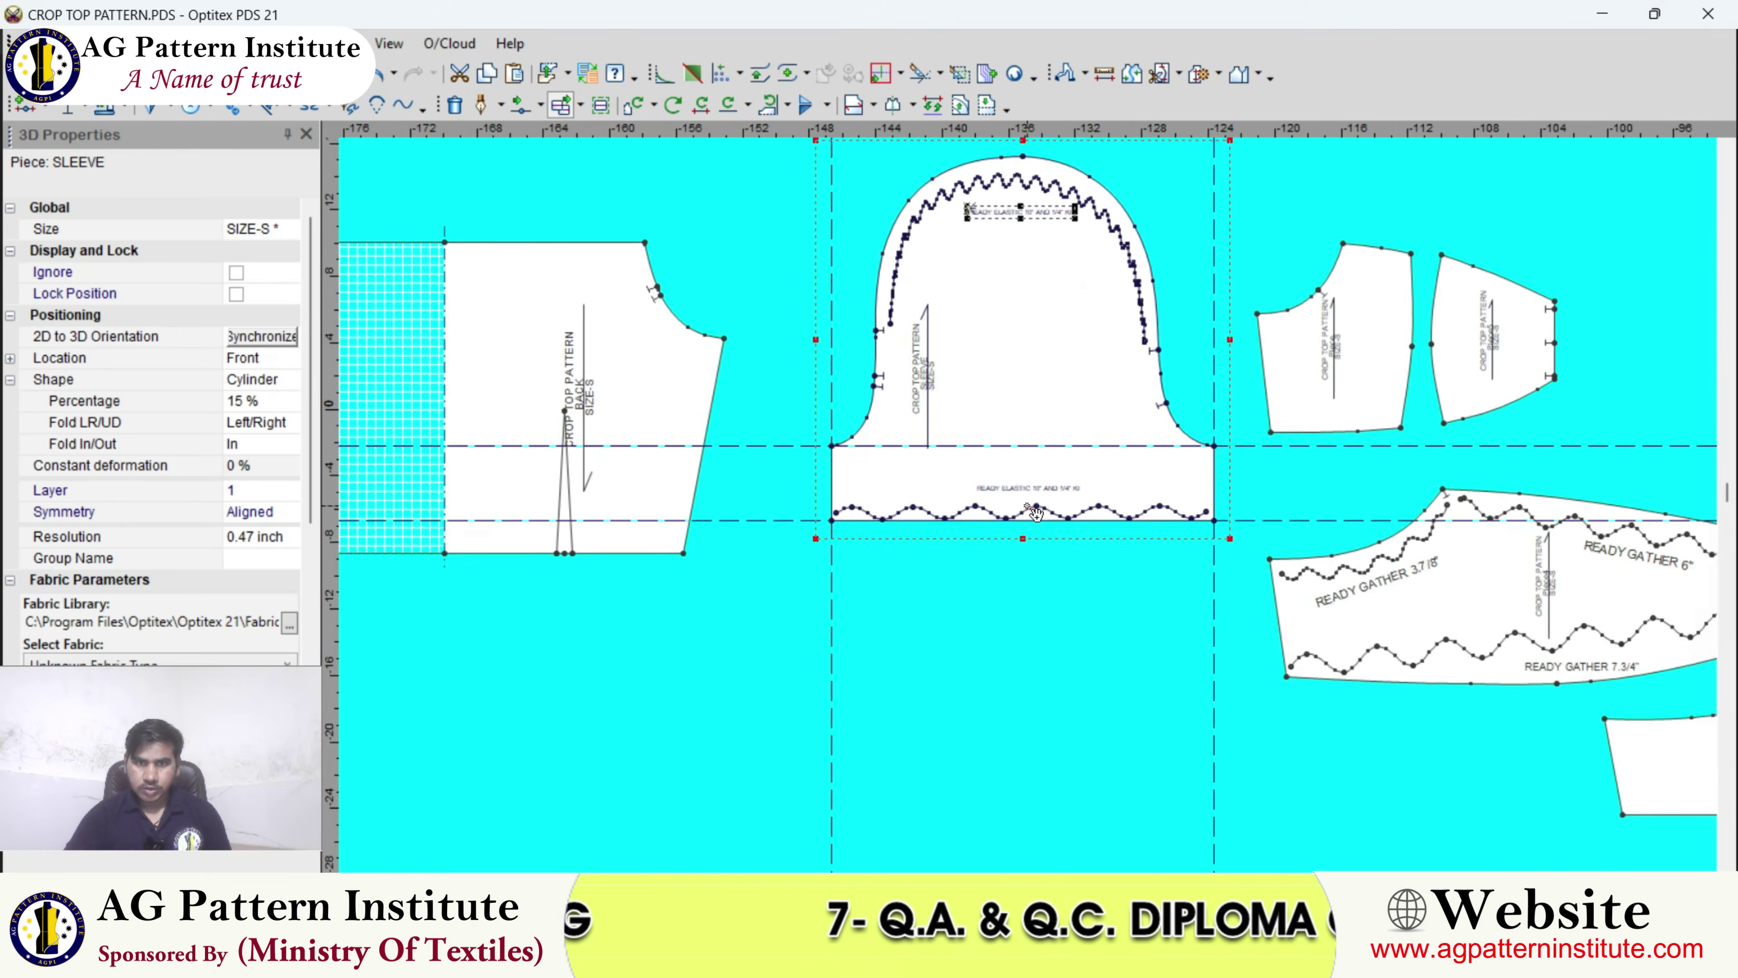
pyautogui.rightClick(1038, 422)
pyautogui.press('Escape')
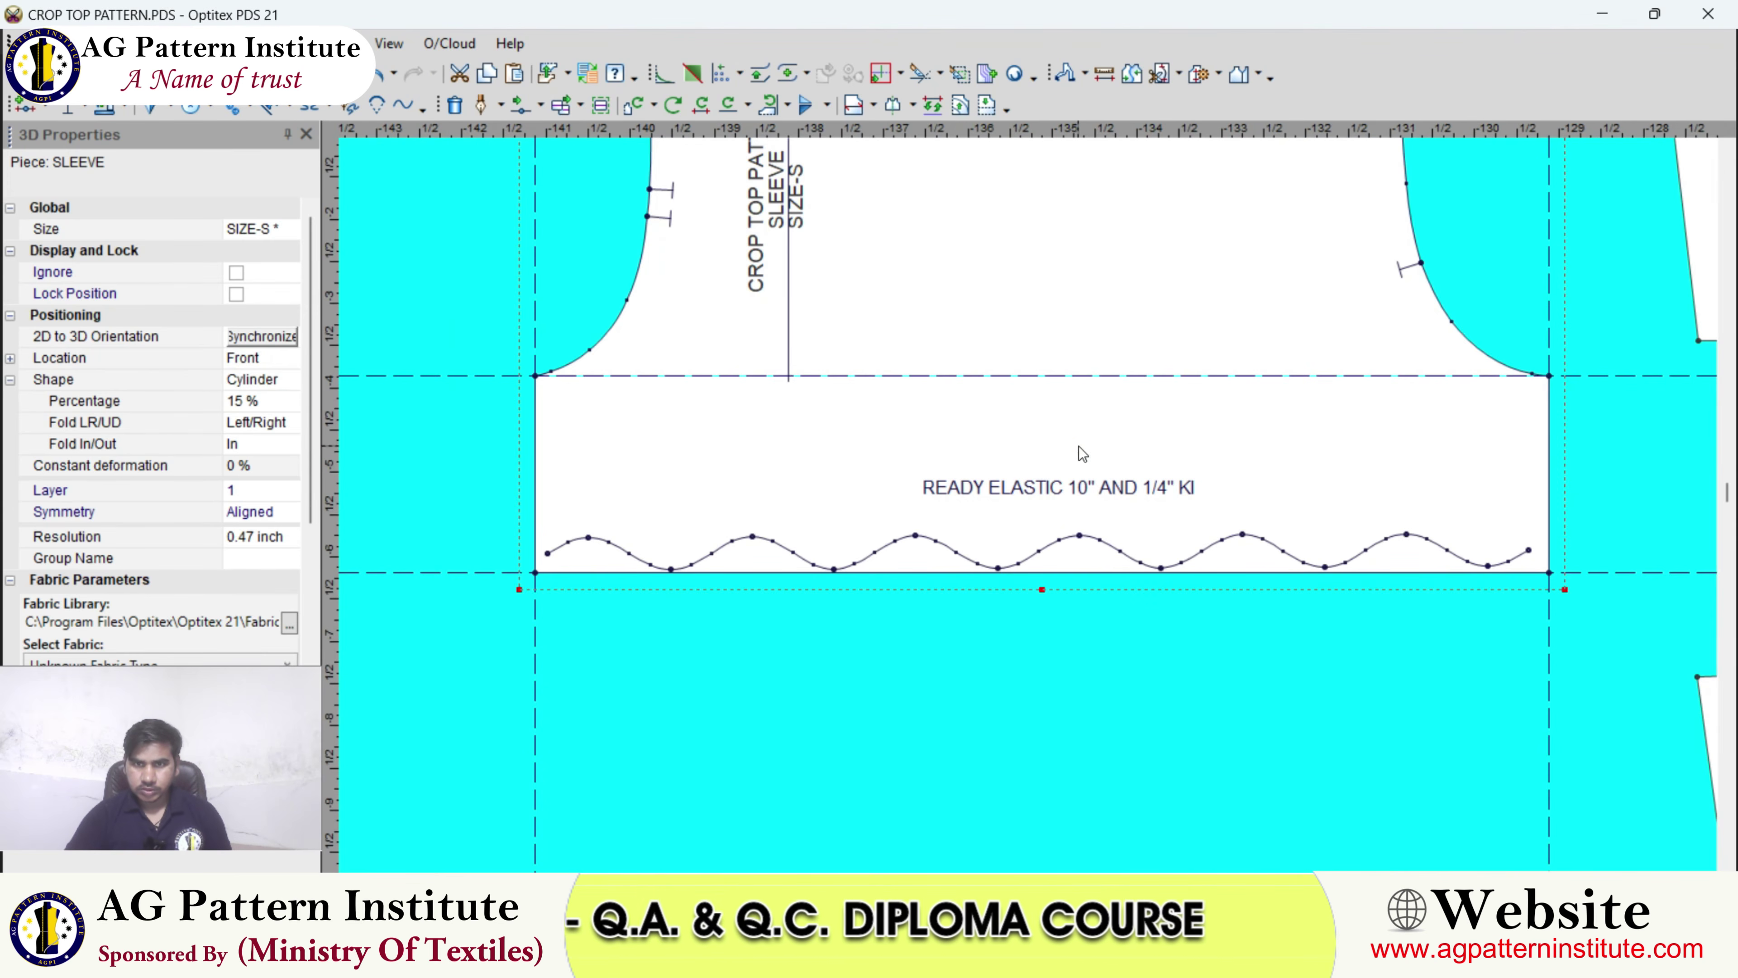
pyautogui.click(1094, 488)
pyautogui.scroll(2, 1197, 506)
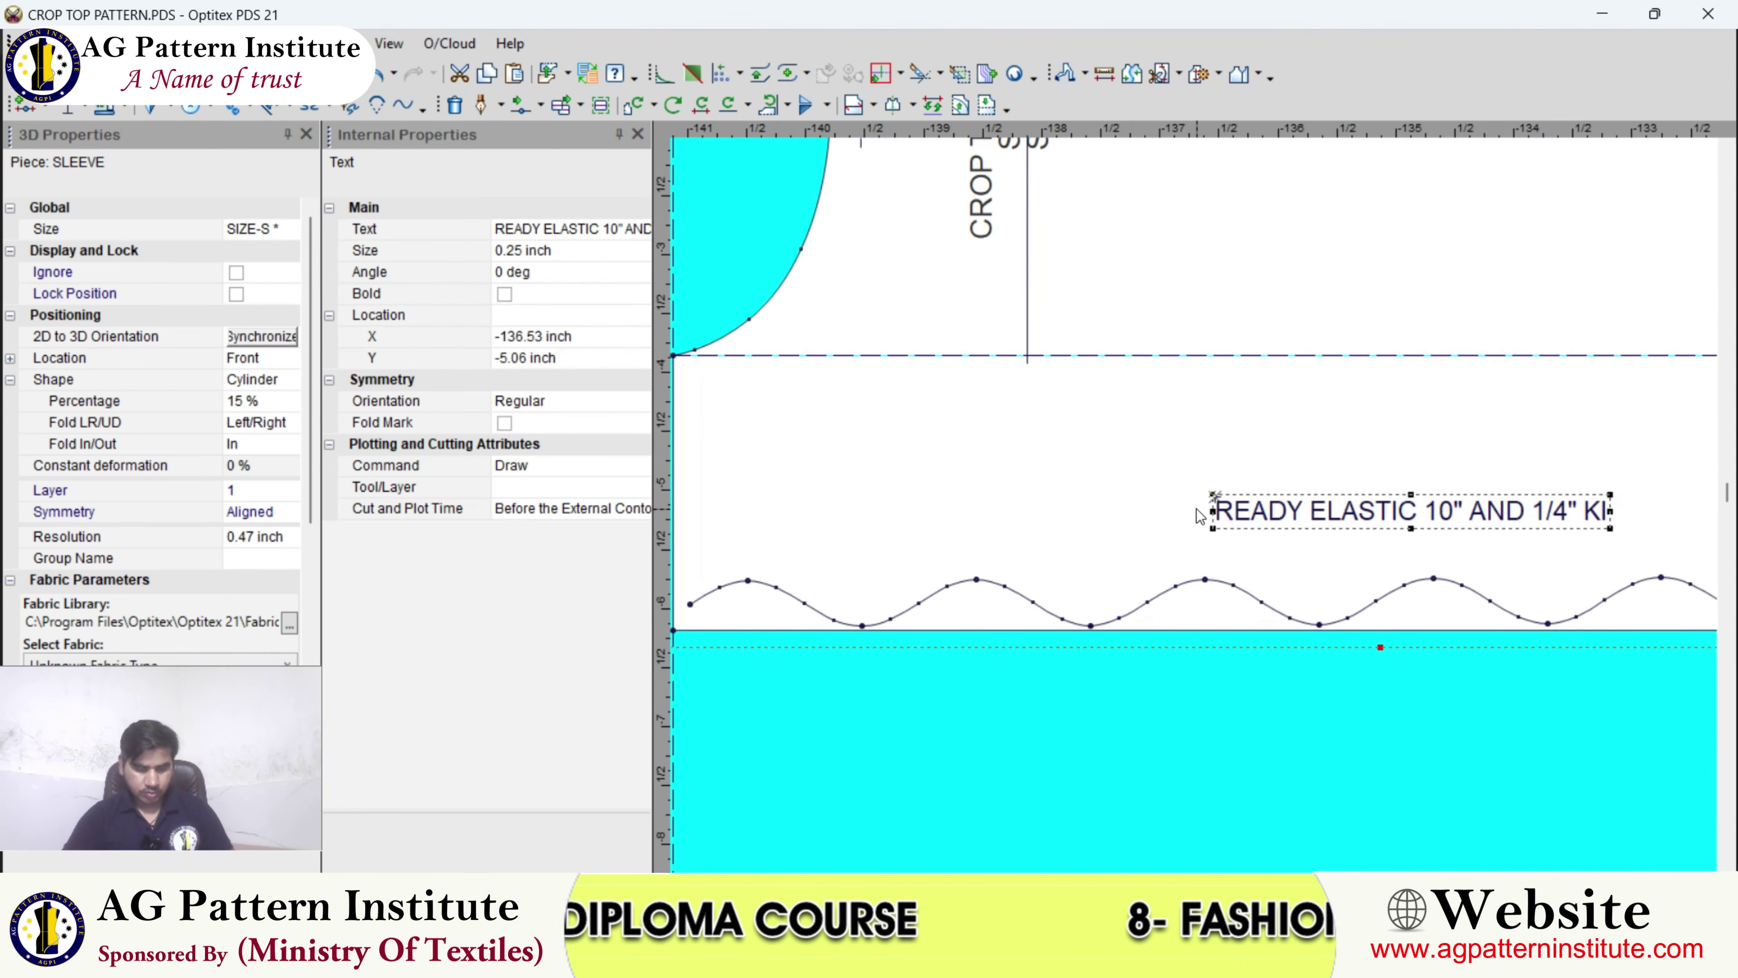
pyautogui.press('i')
pyautogui.click(1214, 498)
pyautogui.click(1218, 470)
# - Shift the sleeve hem wave slightly to the right, deselect it and hide the internal object properties
pyautogui.click(1223, 581)
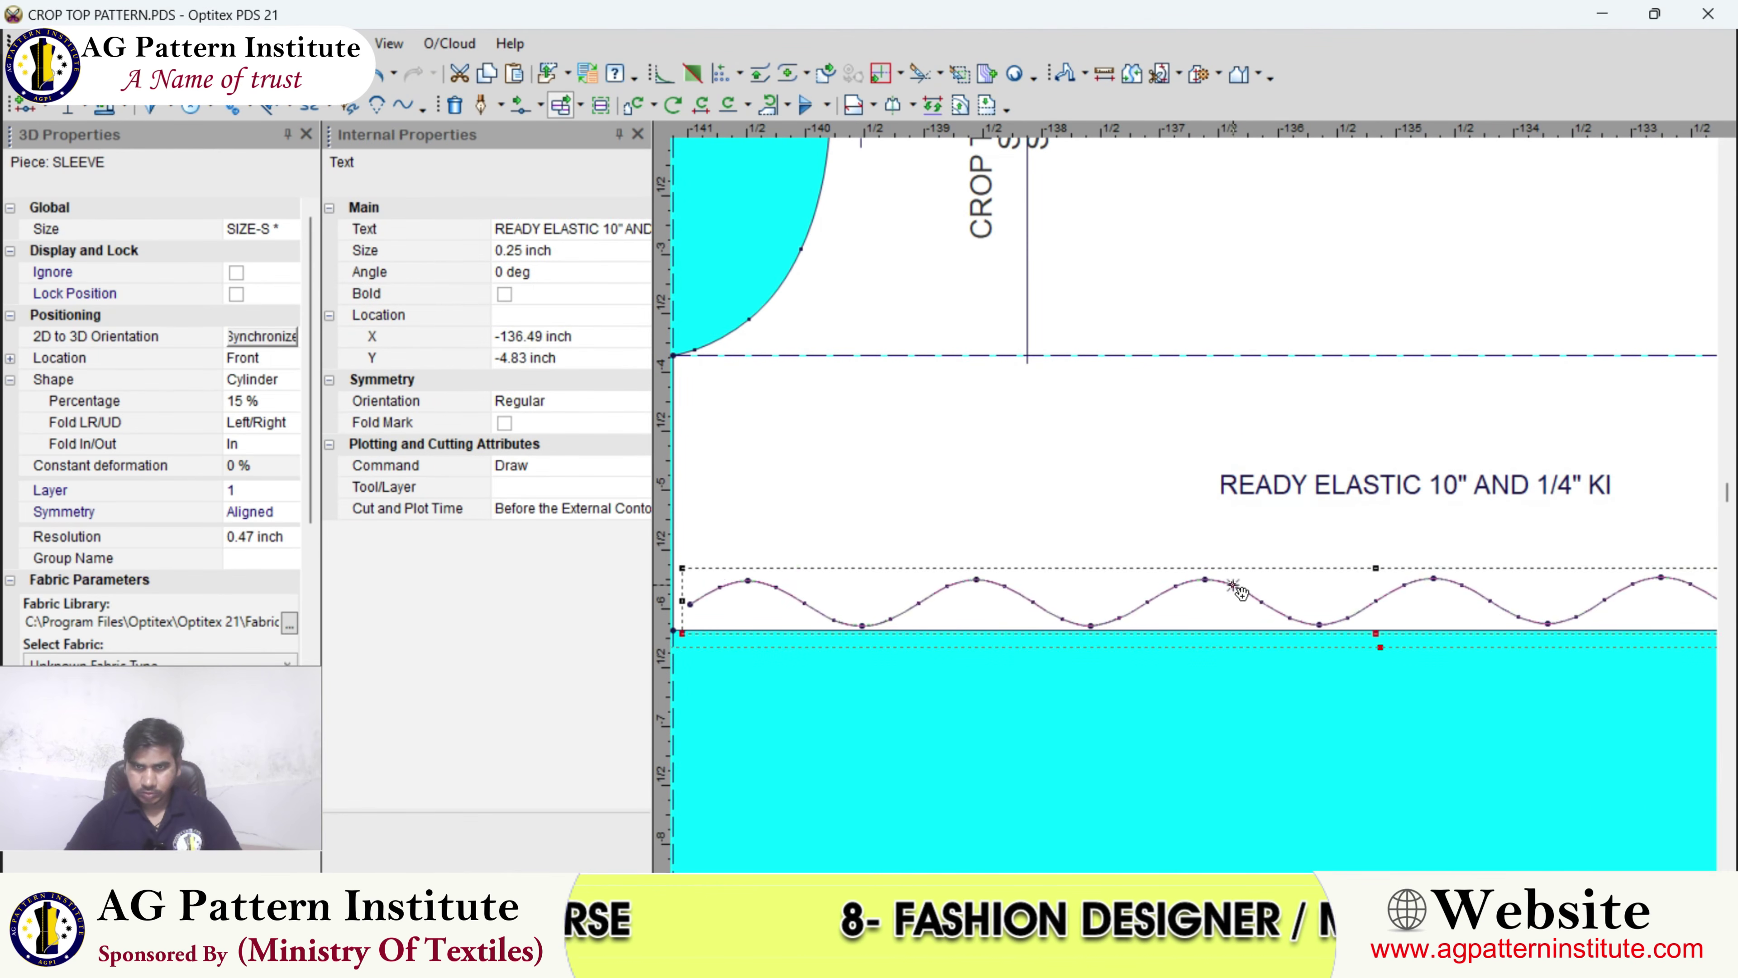
pyautogui.scroll(-4, 1253, 561)
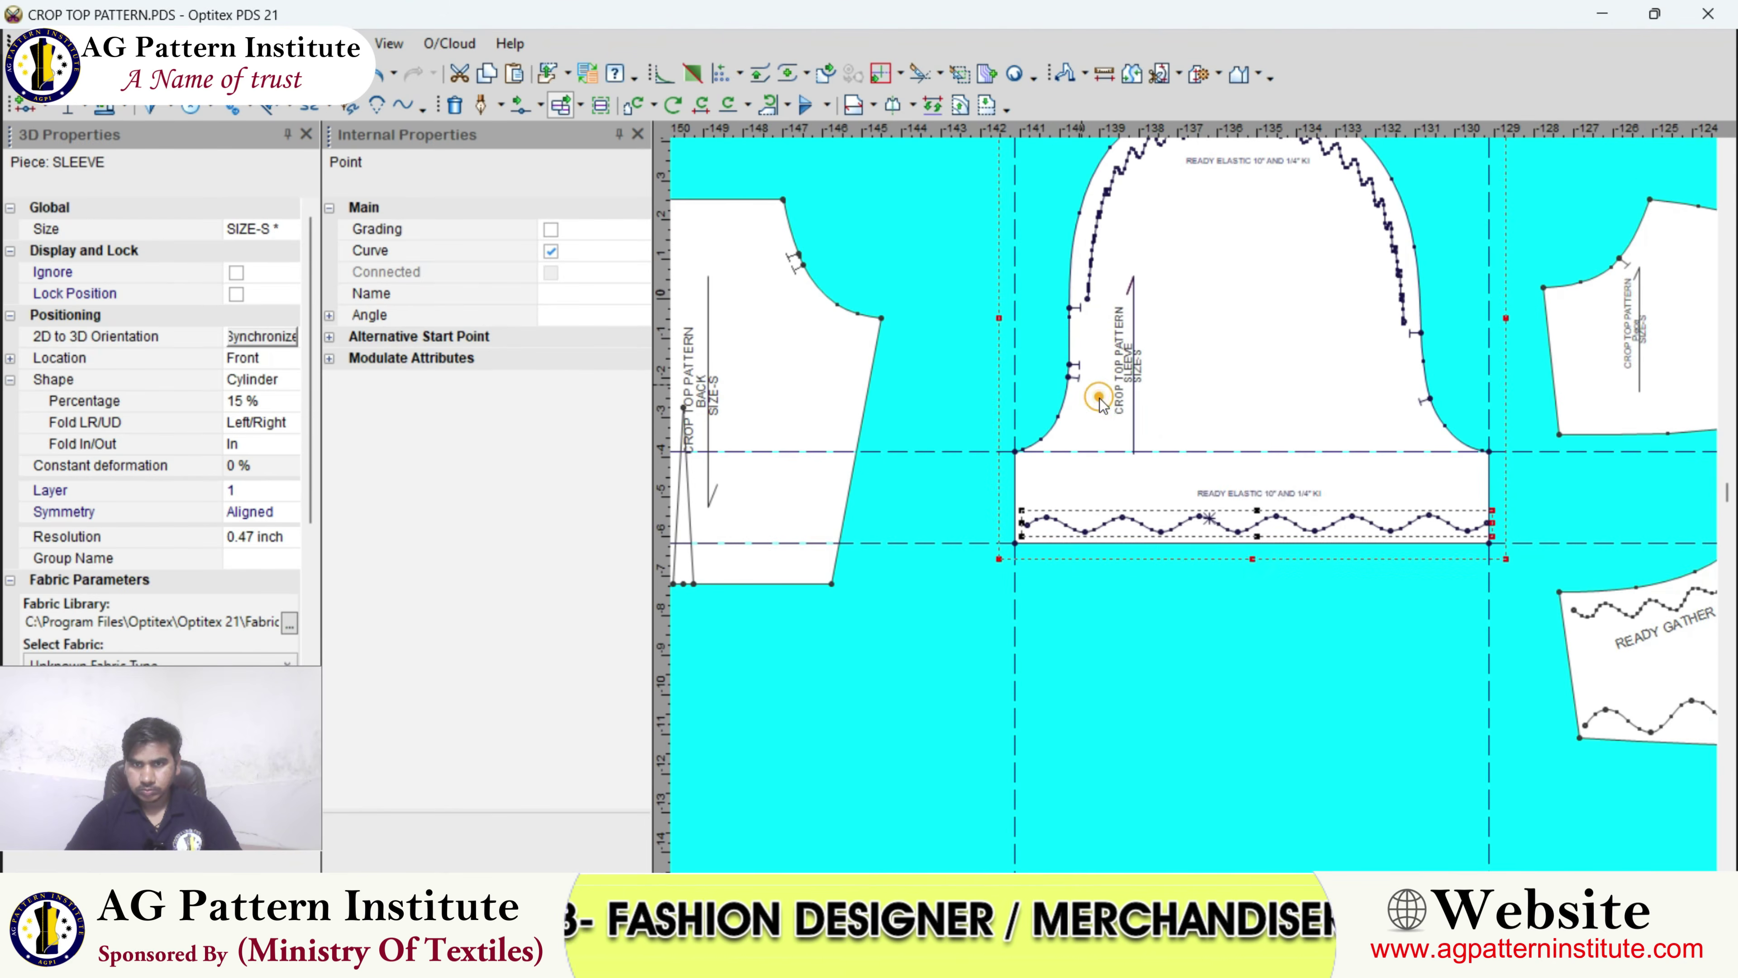
pyautogui.click(1090, 392)
pyautogui.click(1280, 304)
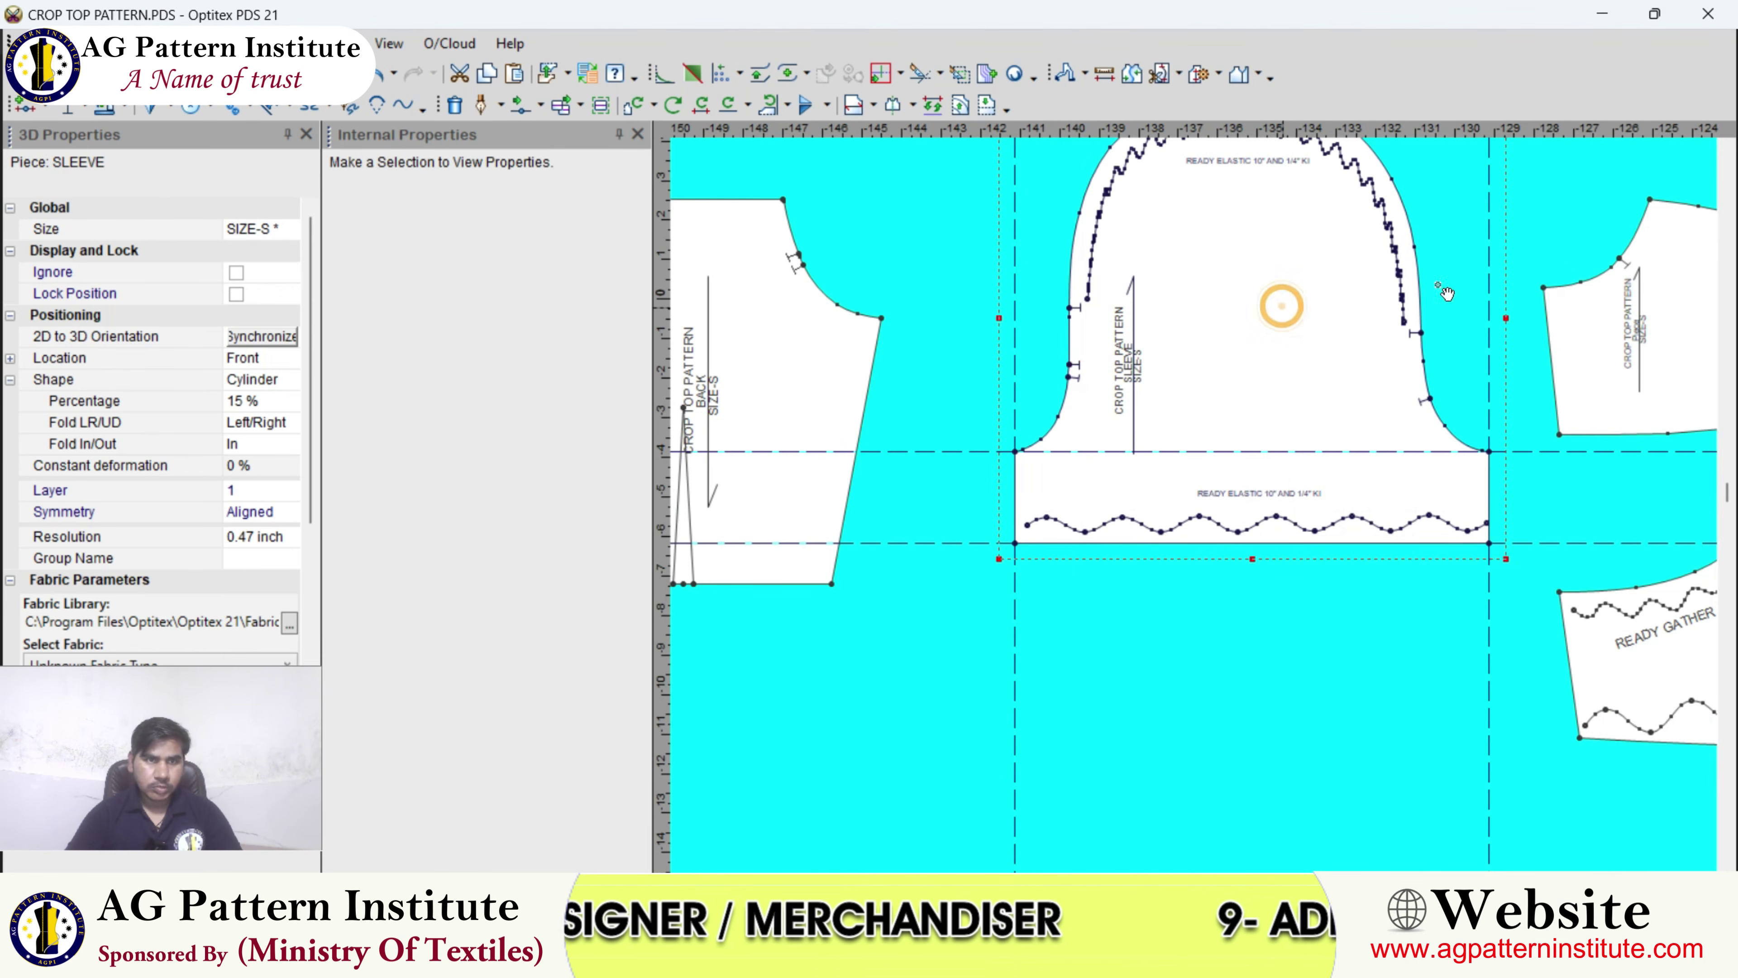
pyautogui.click(637, 134)
pyautogui.click(636, 134)
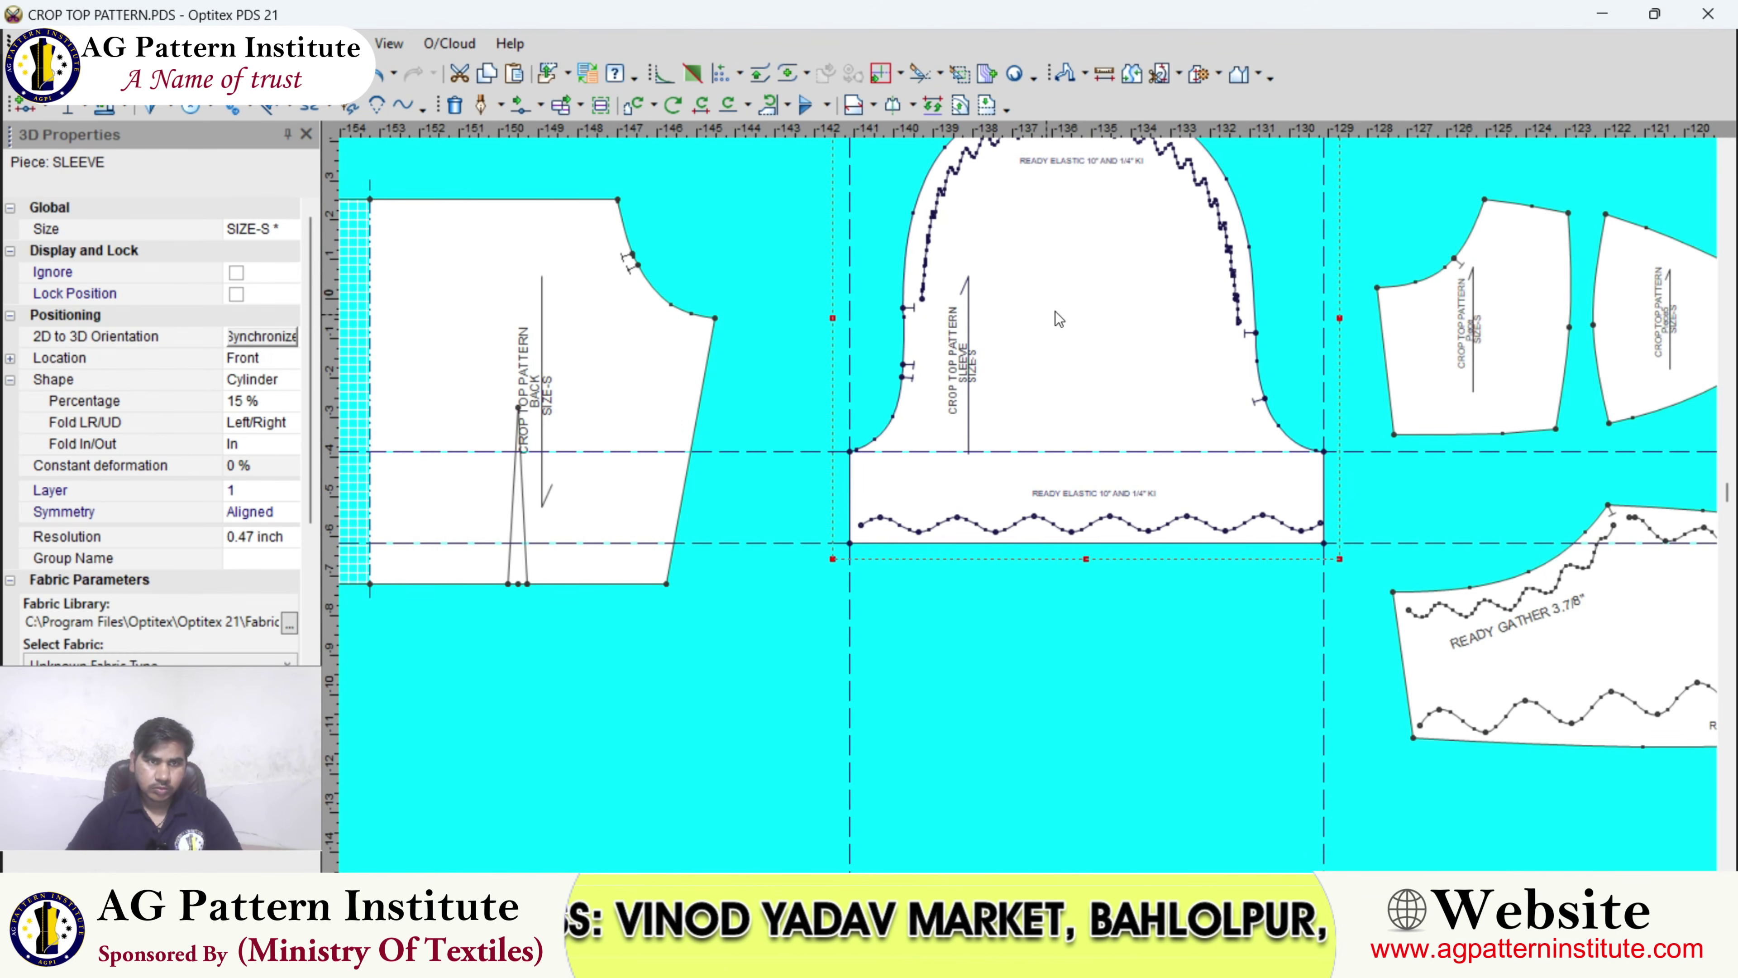
# - Replace the 3D properties with the sleeve's piece properties, mark the sleeve as a pair and set its code to CUT-2
pyautogui.click(306, 134)
pyautogui.doubleClick(927, 282)
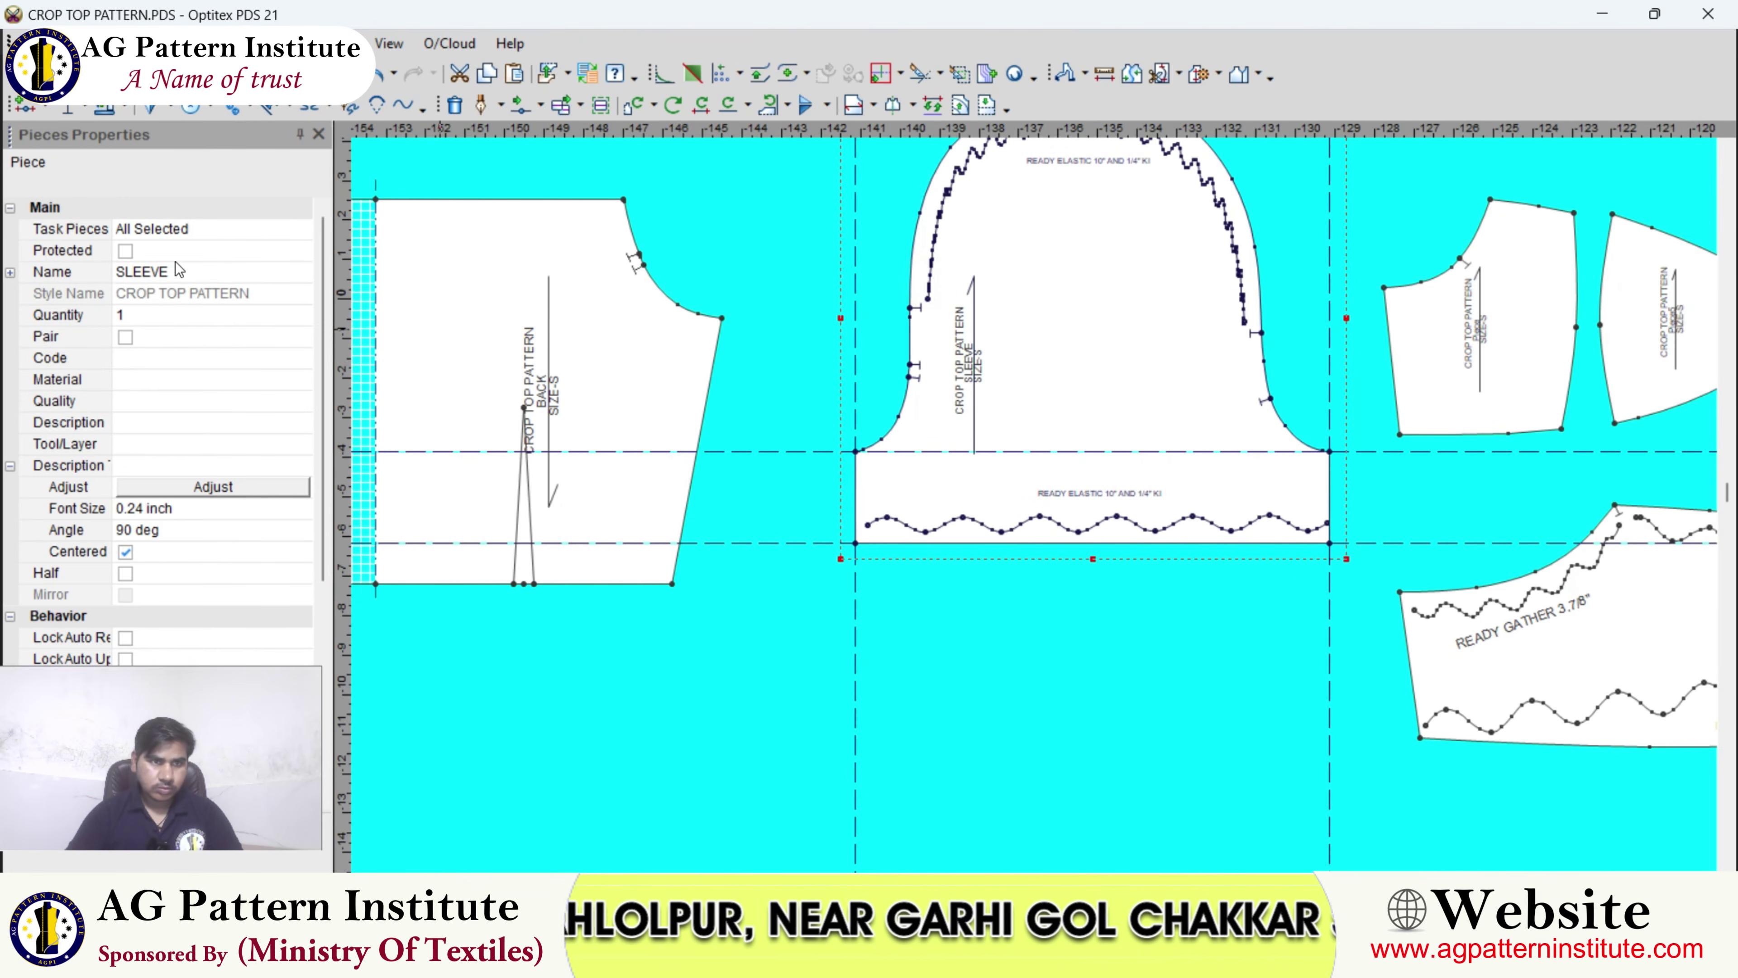
pyautogui.click(132, 358)
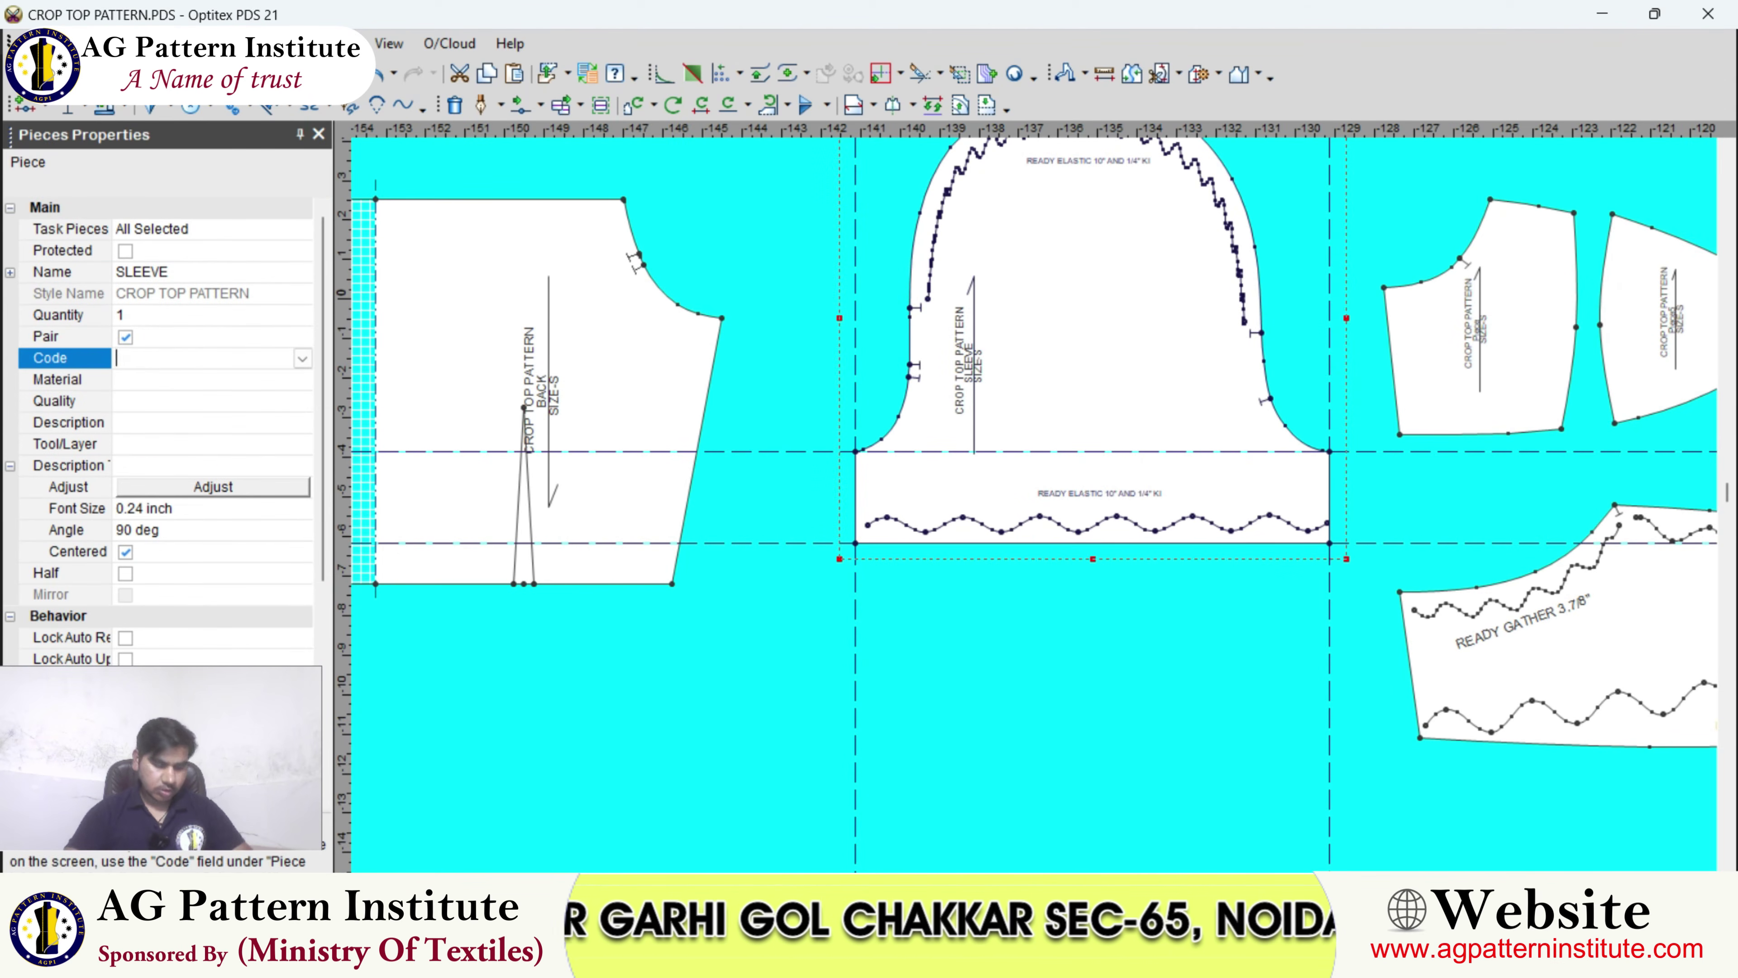
pyautogui.write('CUT-2')
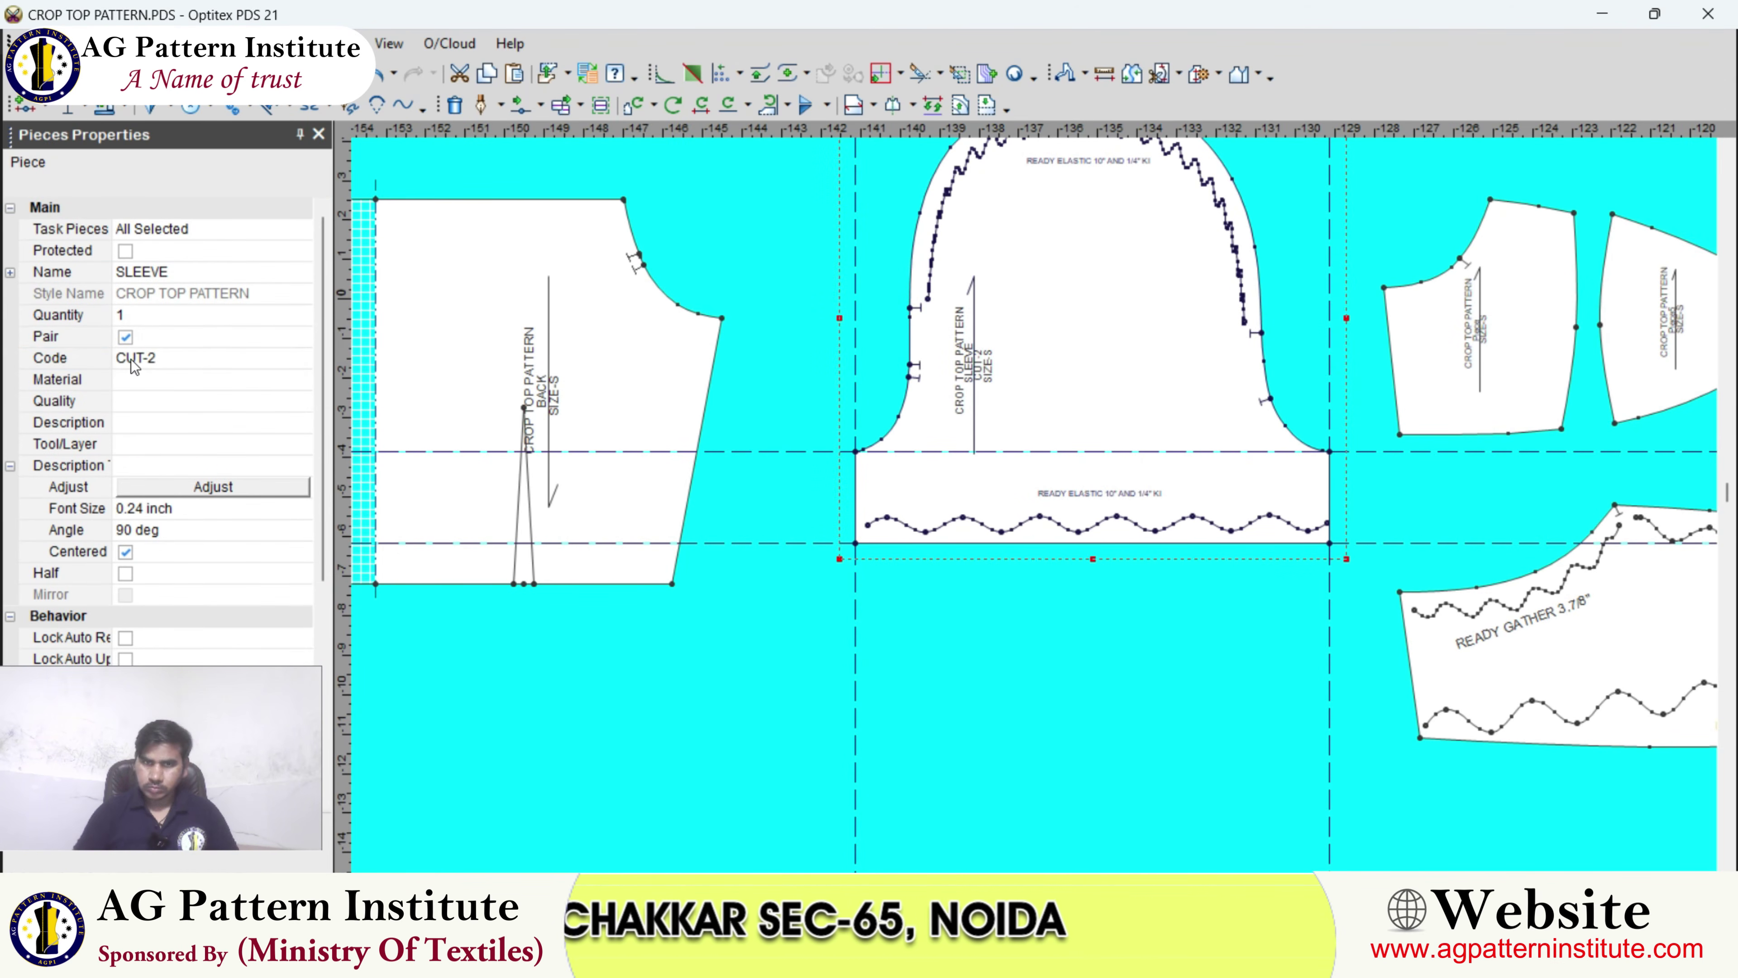
pyautogui.click(1008, 375)
pyautogui.scroll(-2, 1008, 375)
pyautogui.scroll(2, 842, 511)
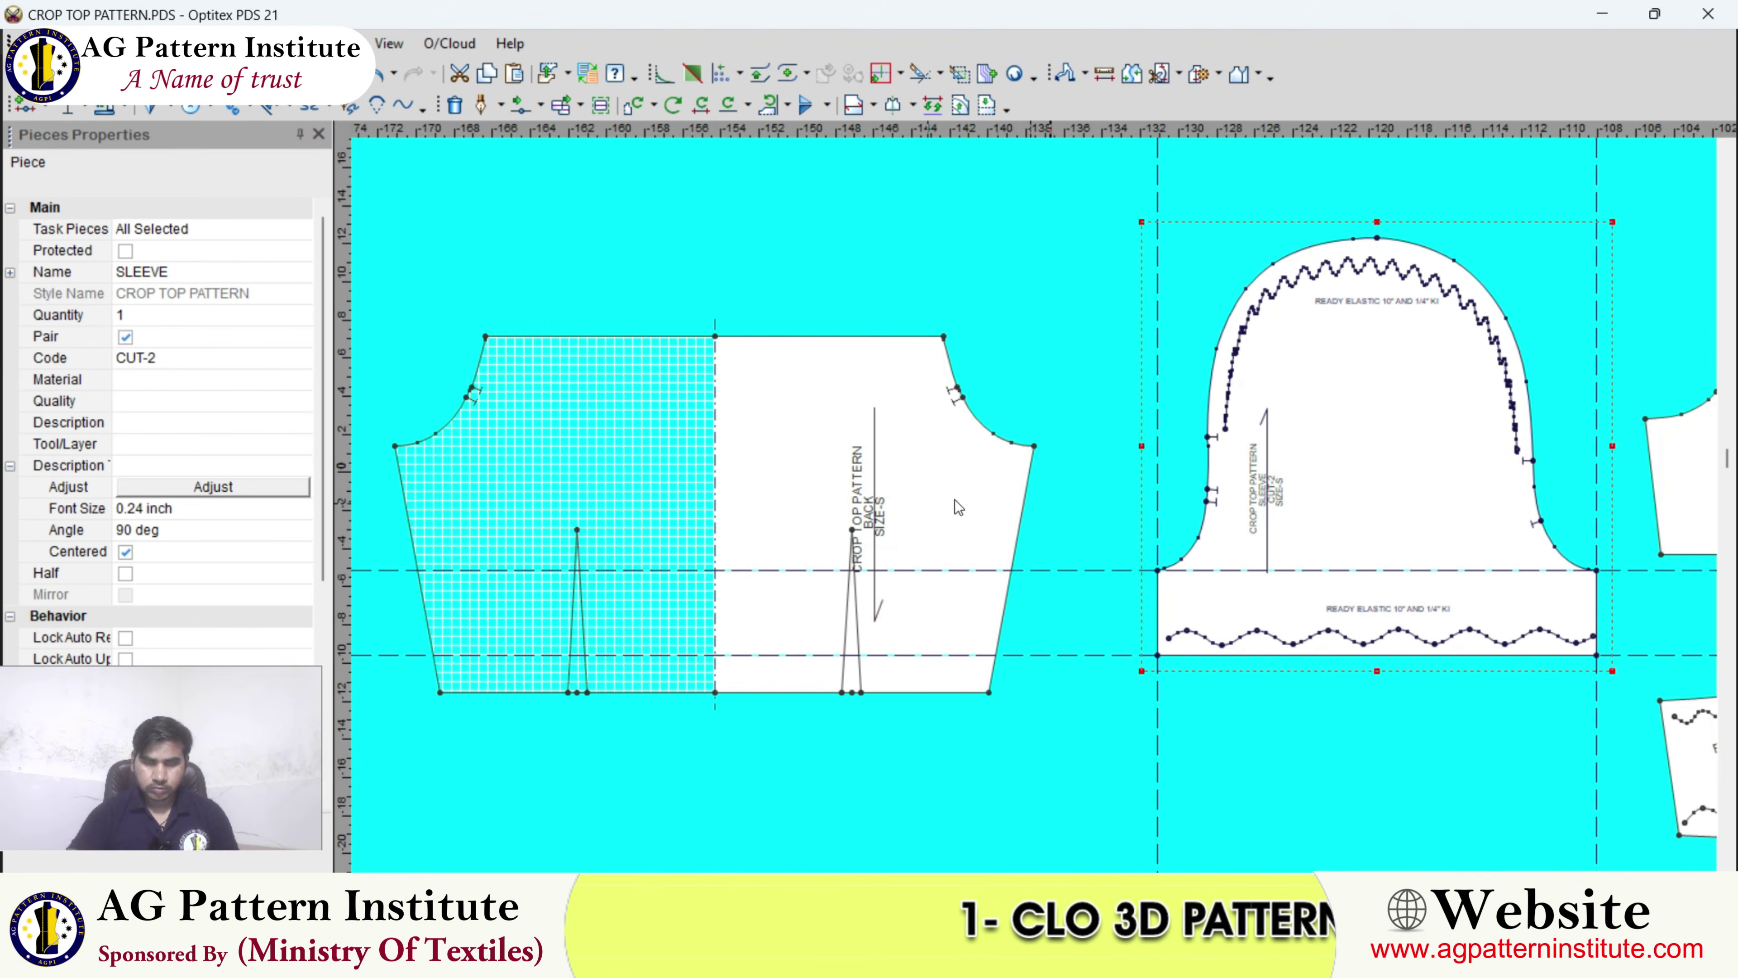
# - Set the back piece's code to CUT-1
pyautogui.click(771, 430)
pyautogui.click(149, 355)
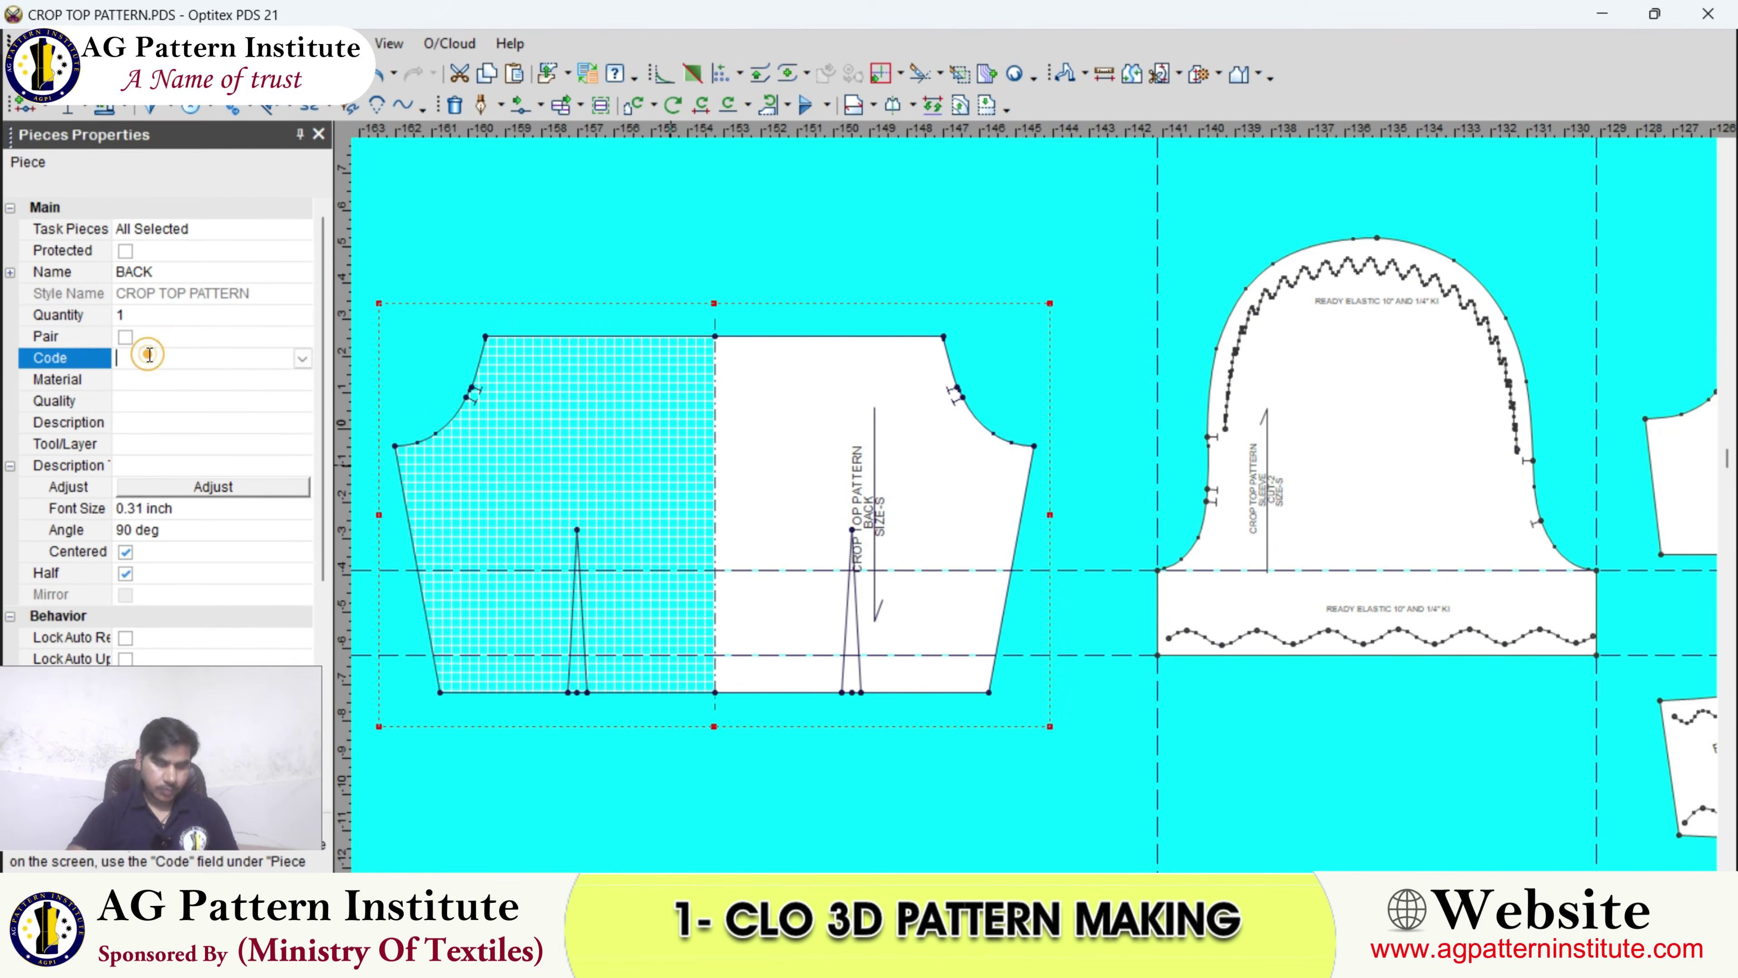
pyautogui.write('CUT-1')
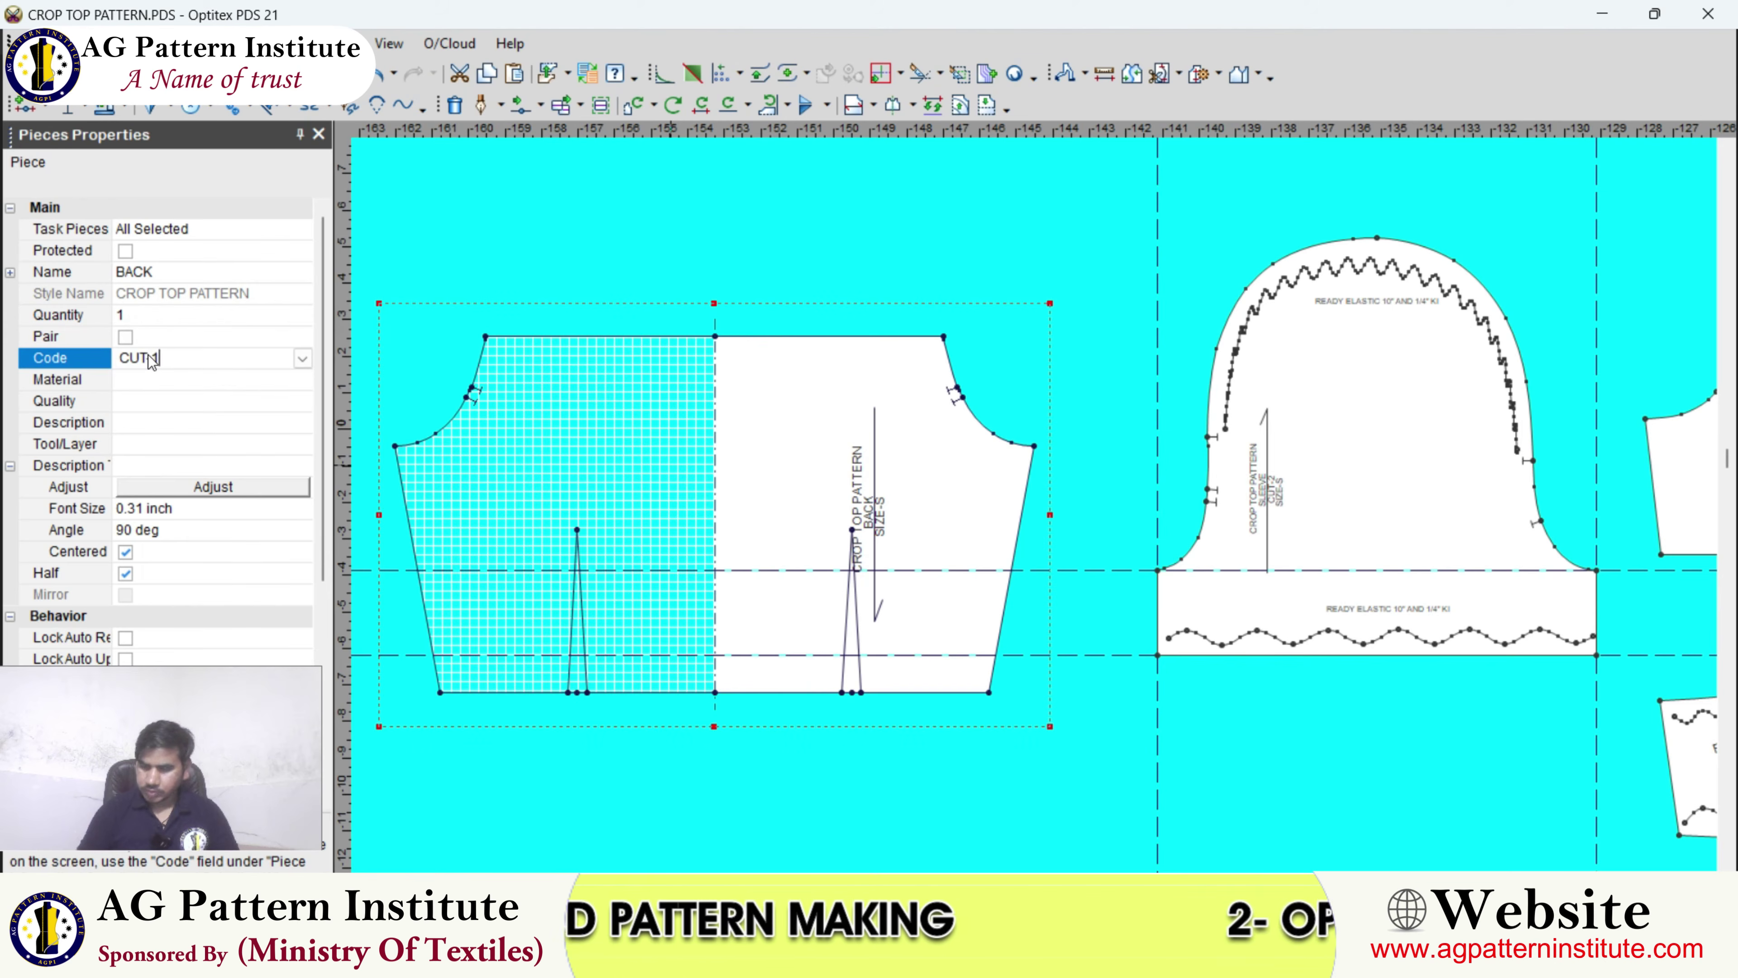
pyautogui.press('Return')
pyautogui.scroll(-1, 855, 332)
pyautogui.scroll(4, 1035, 505)
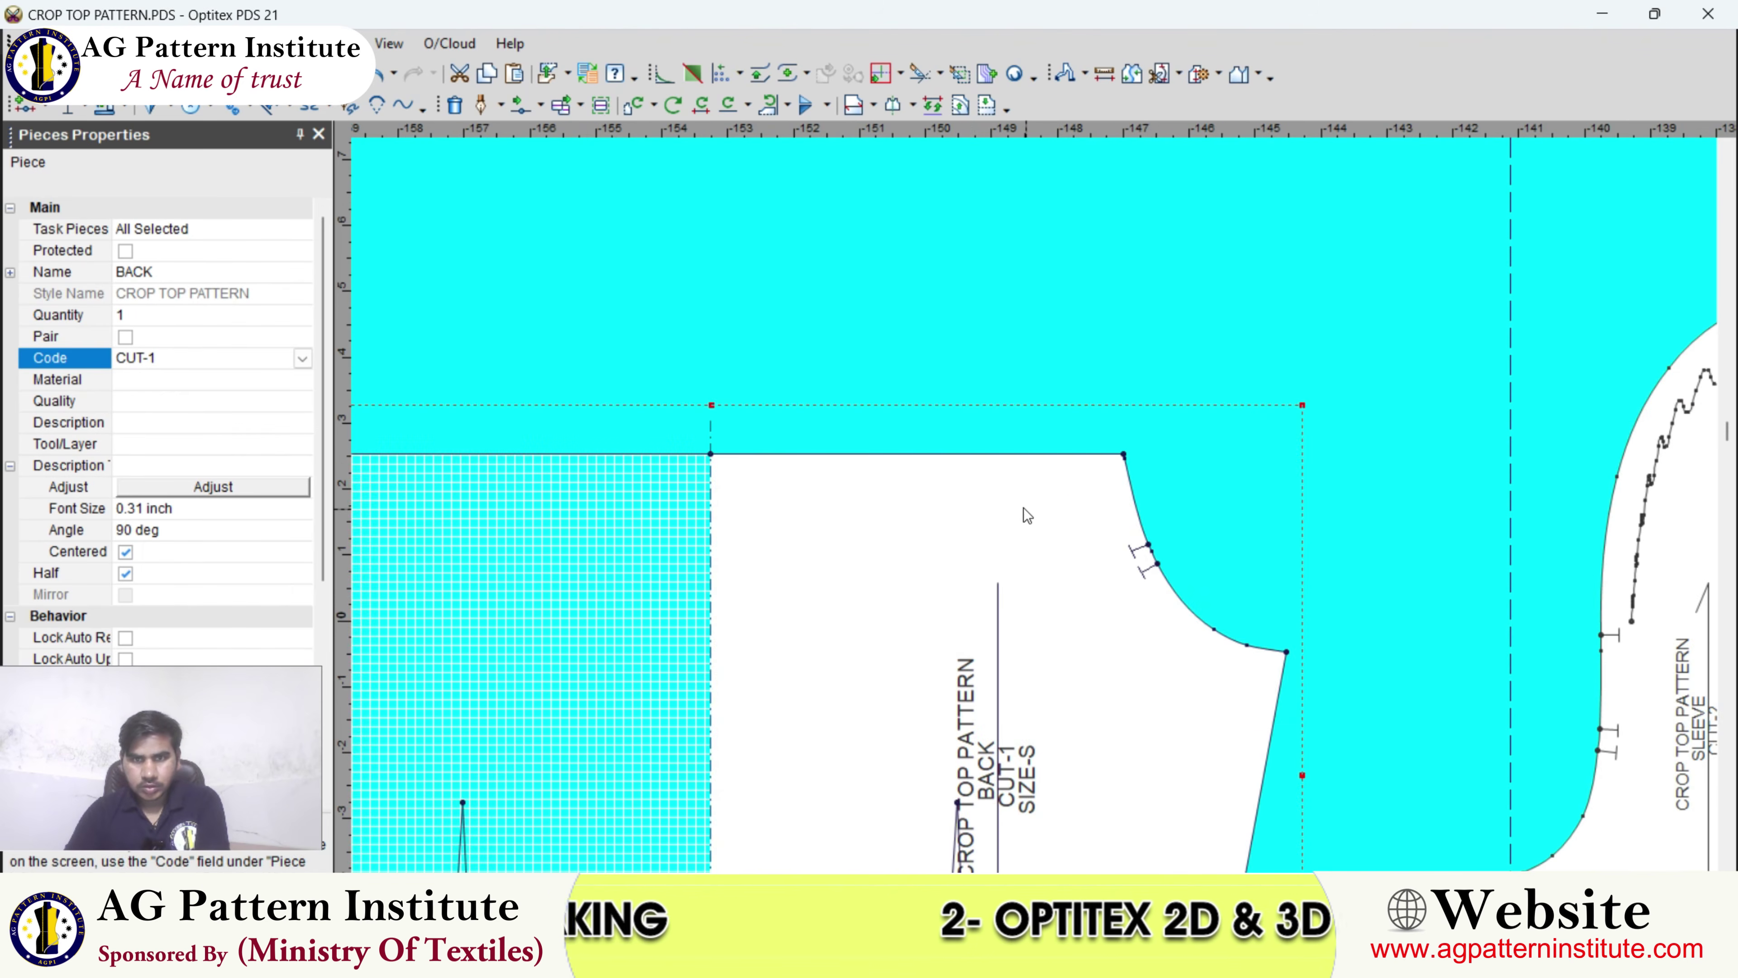
# - Create an internal line parallel to the back's upper edge at a distance of 1.25 inch, extending both end points
pyautogui.click(973, 500)
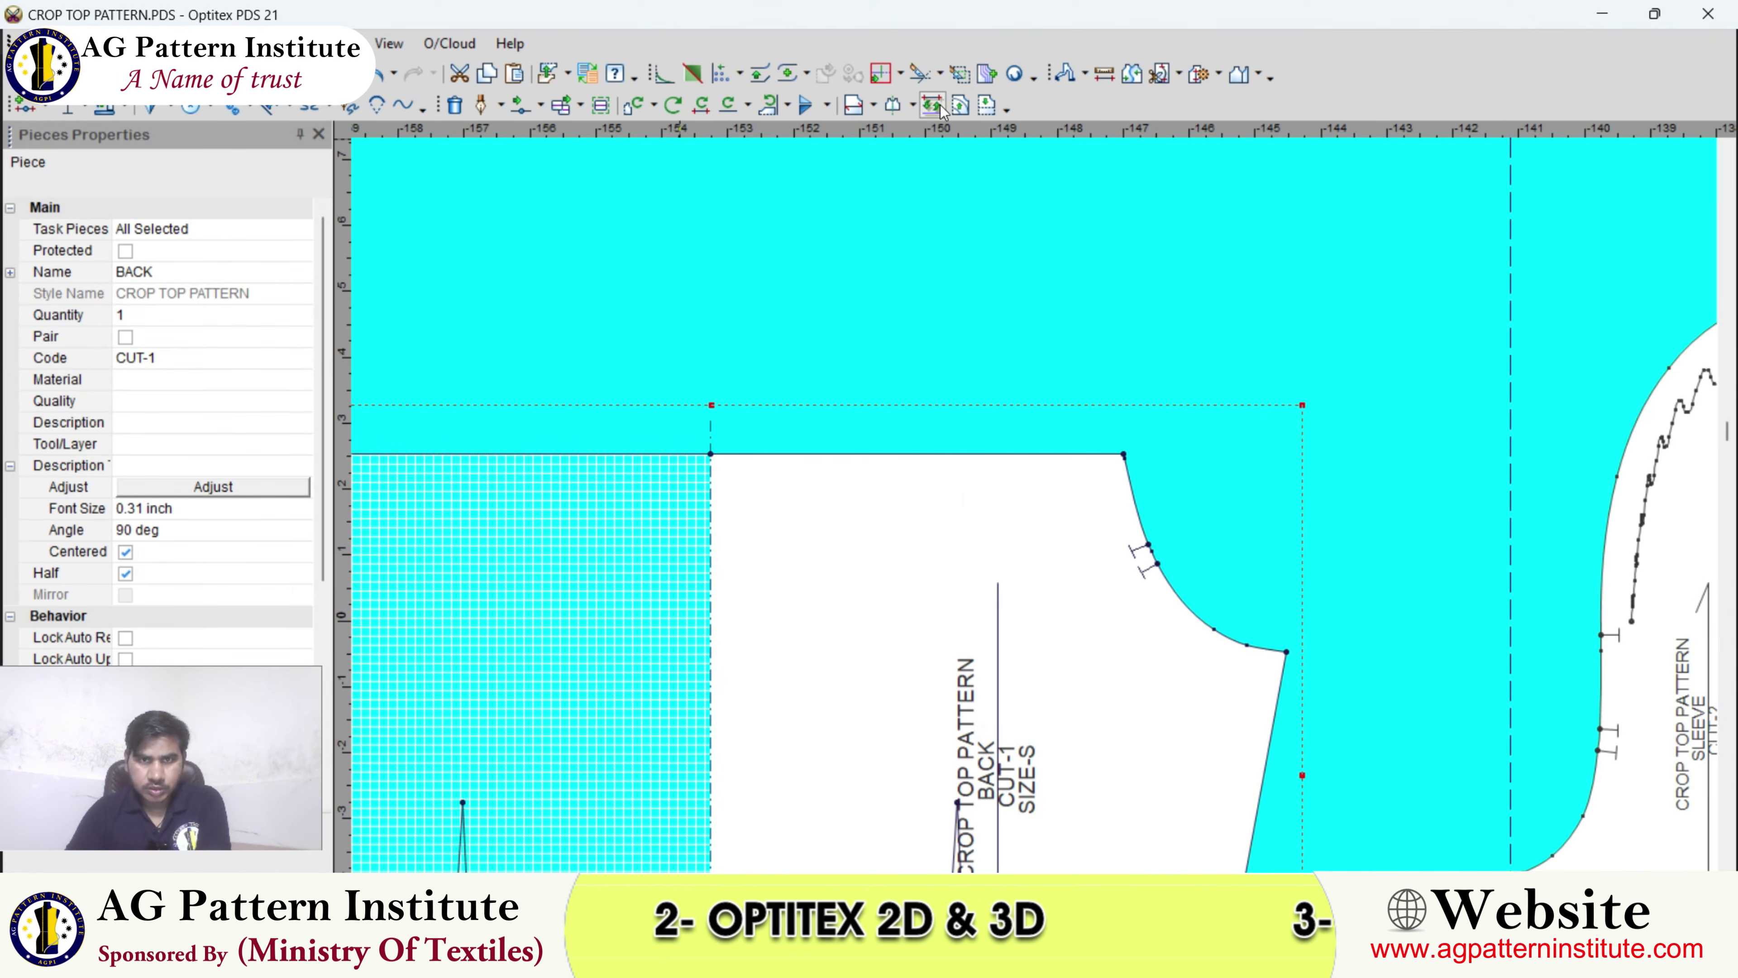
pyautogui.click(960, 105)
pyautogui.click(711, 453)
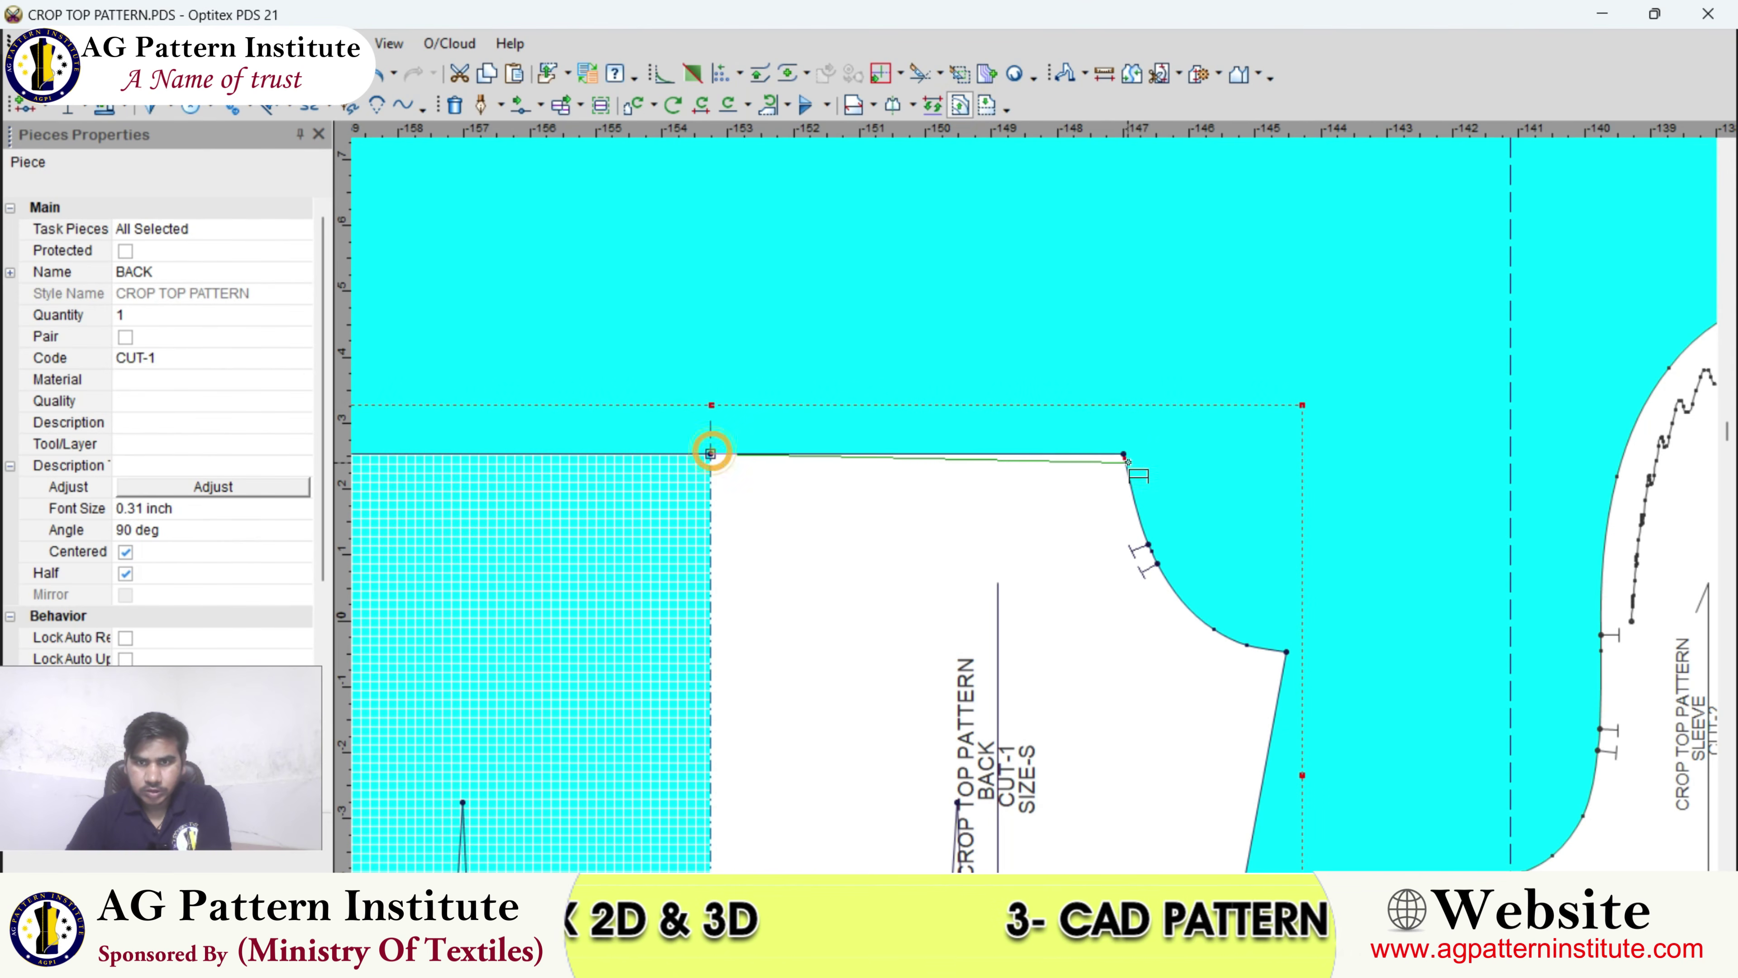
pyautogui.click(1123, 452)
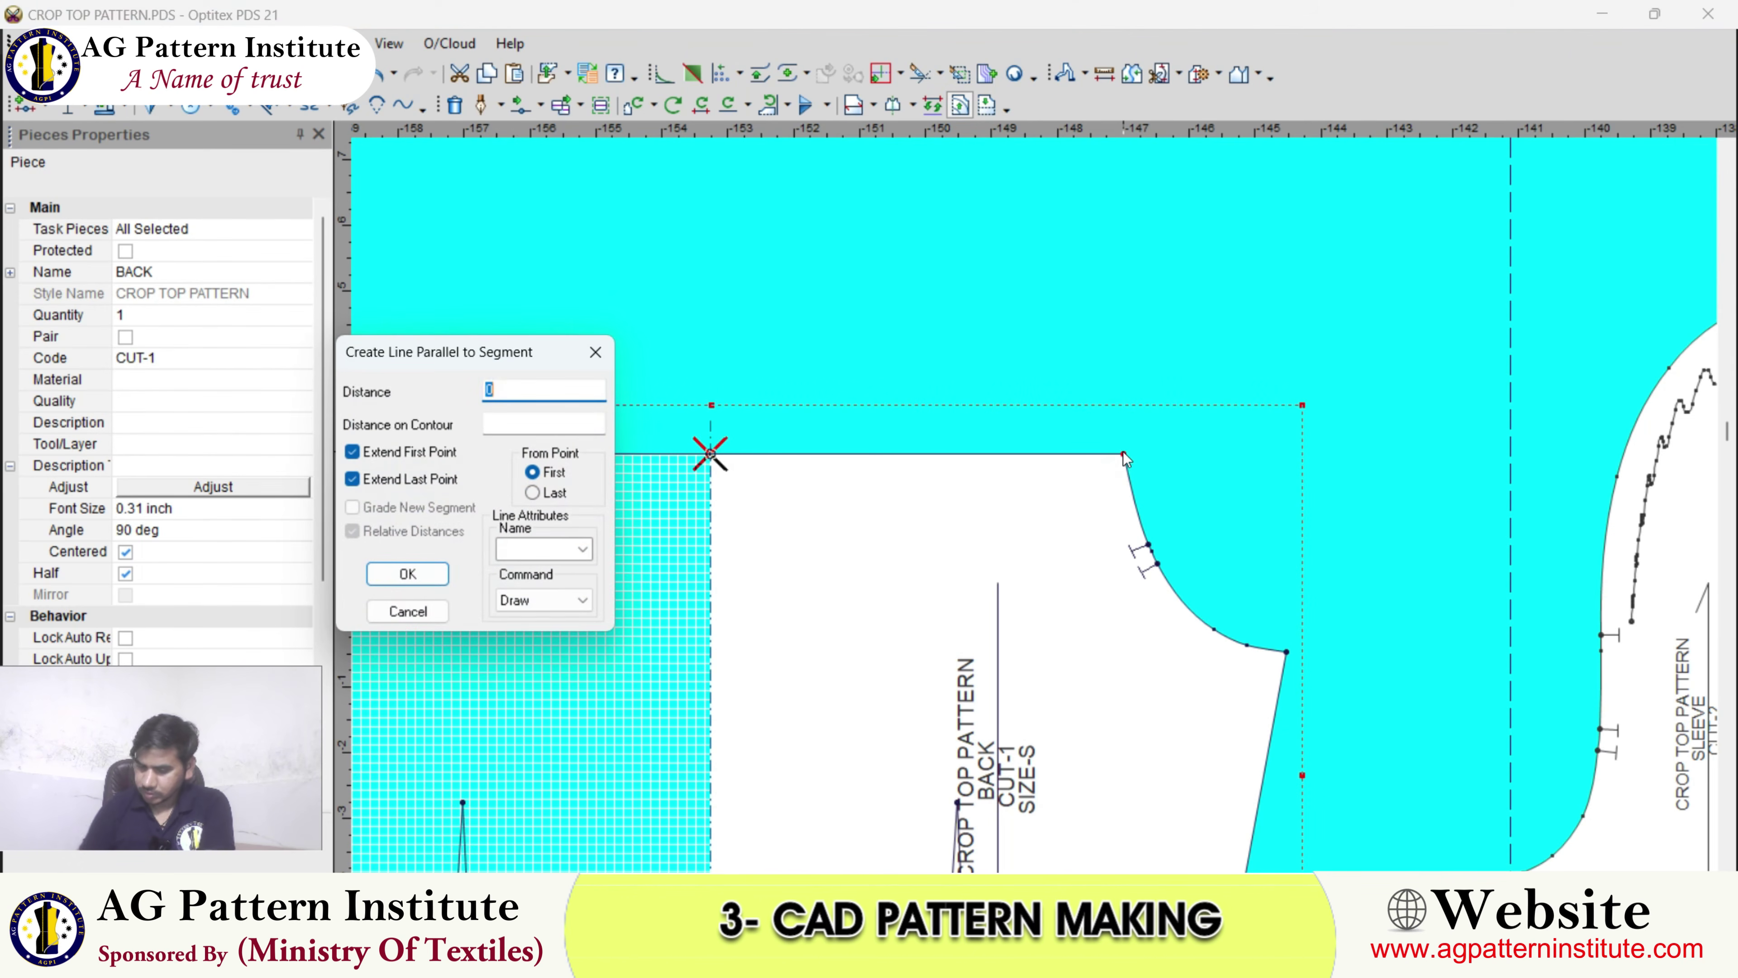
pyautogui.write('1.25')
pyautogui.press('Return')
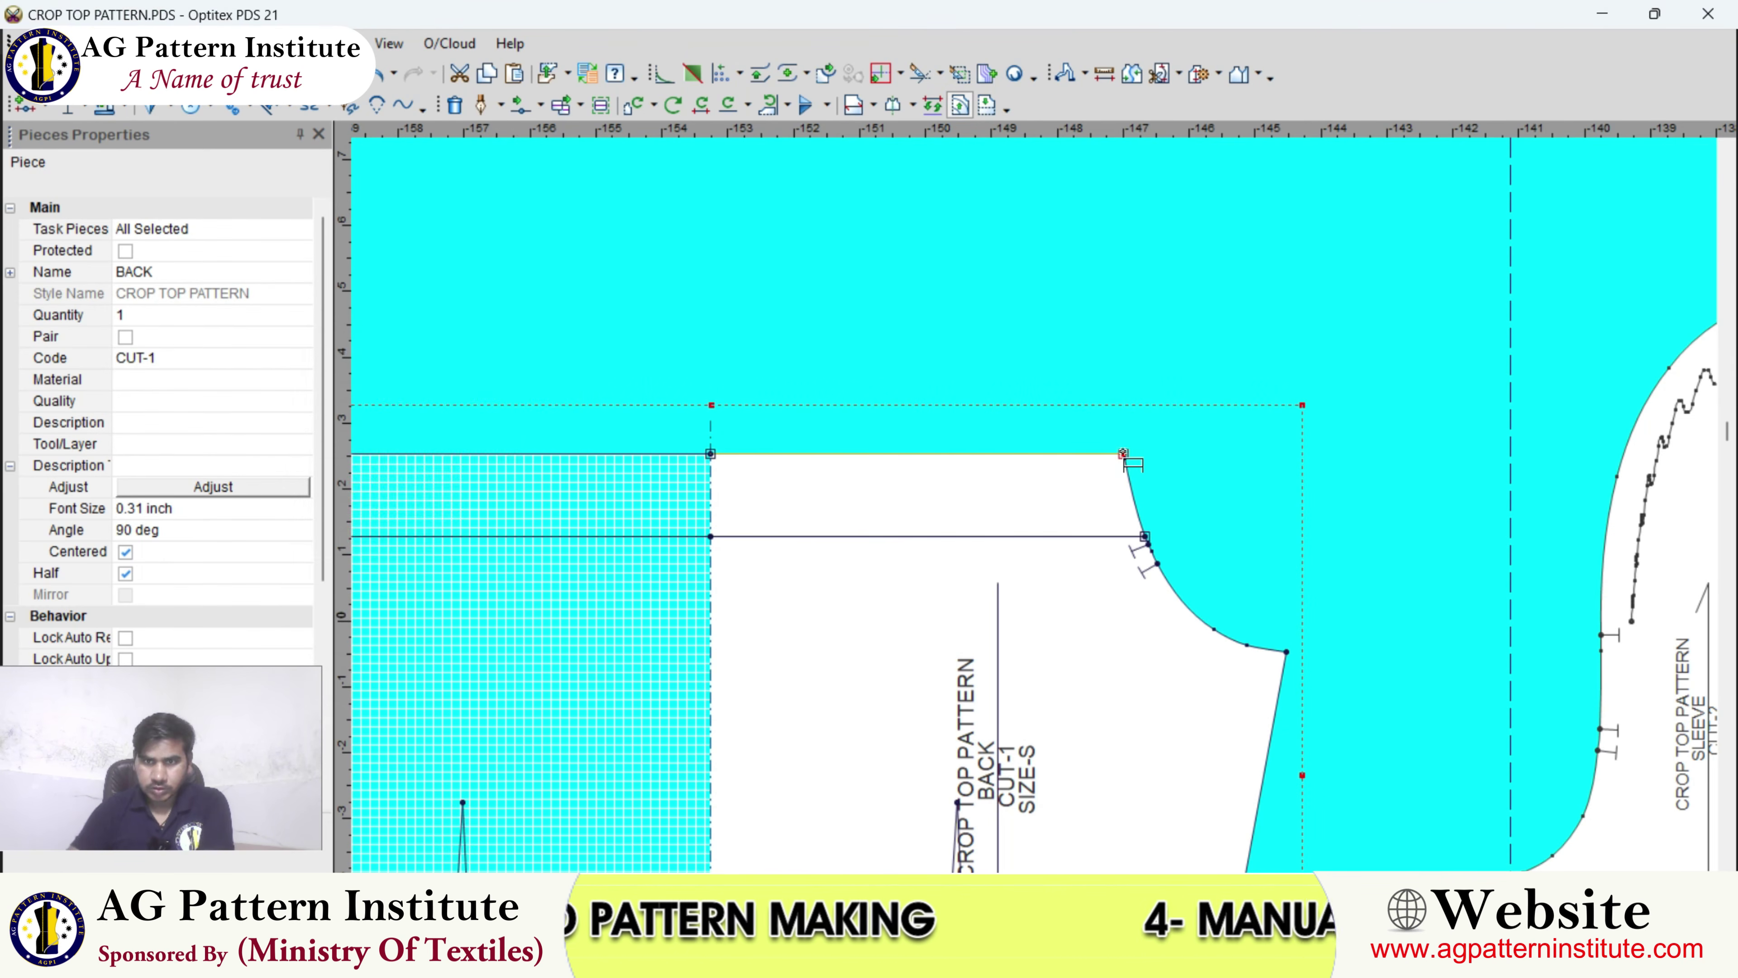
pyautogui.scroll(2, 1123, 453)
pyautogui.scroll(-3, 981, 450)
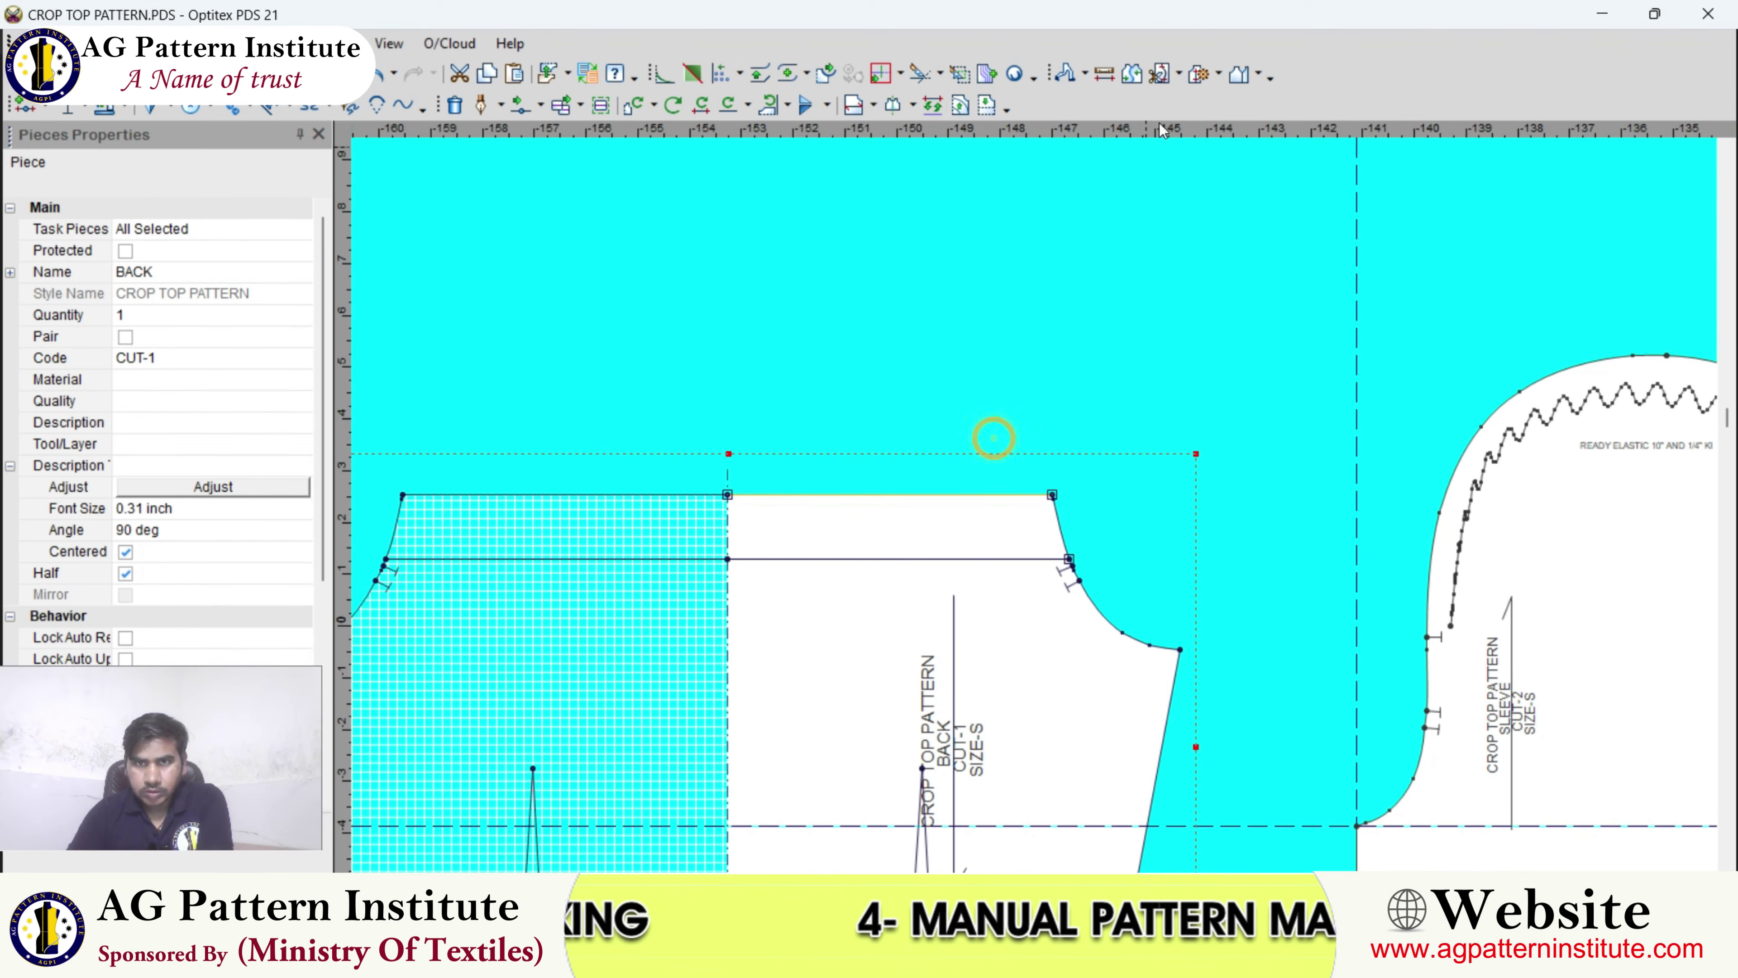
pyautogui.click(1198, 73)
pyautogui.click(839, 553)
pyautogui.scroll(3, 1054, 515)
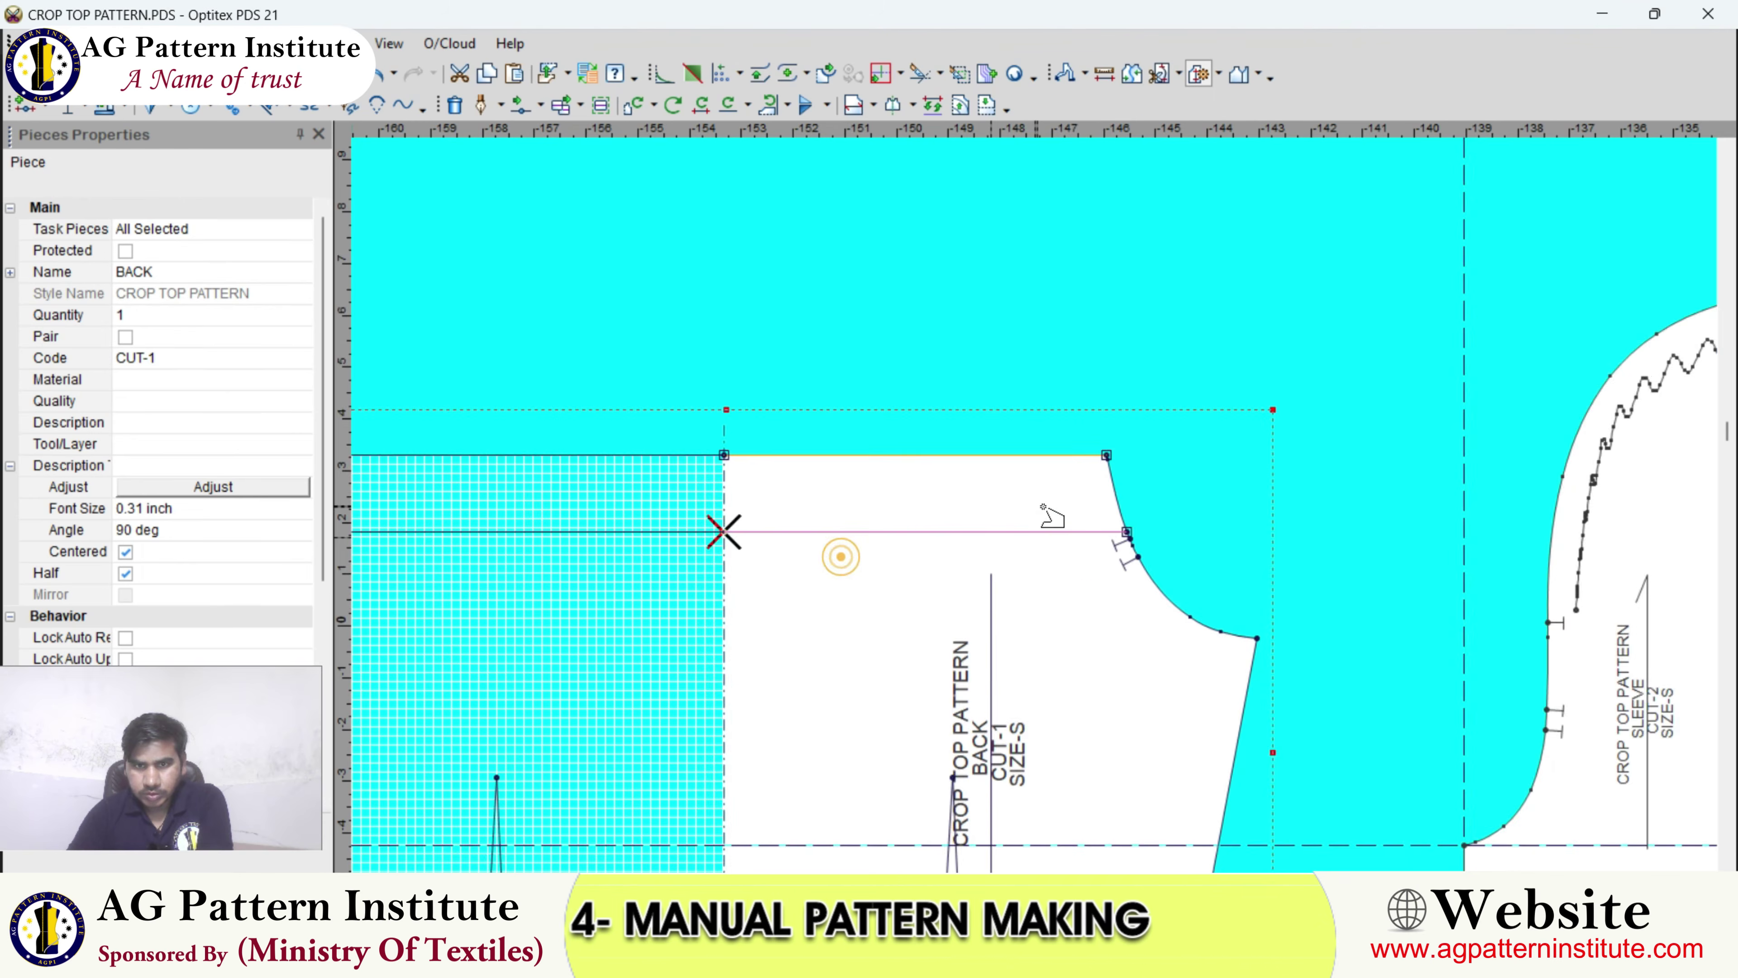
pyautogui.click(1129, 500)
pyautogui.scroll(5, 1036, 494)
pyautogui.scroll(2, 1035, 494)
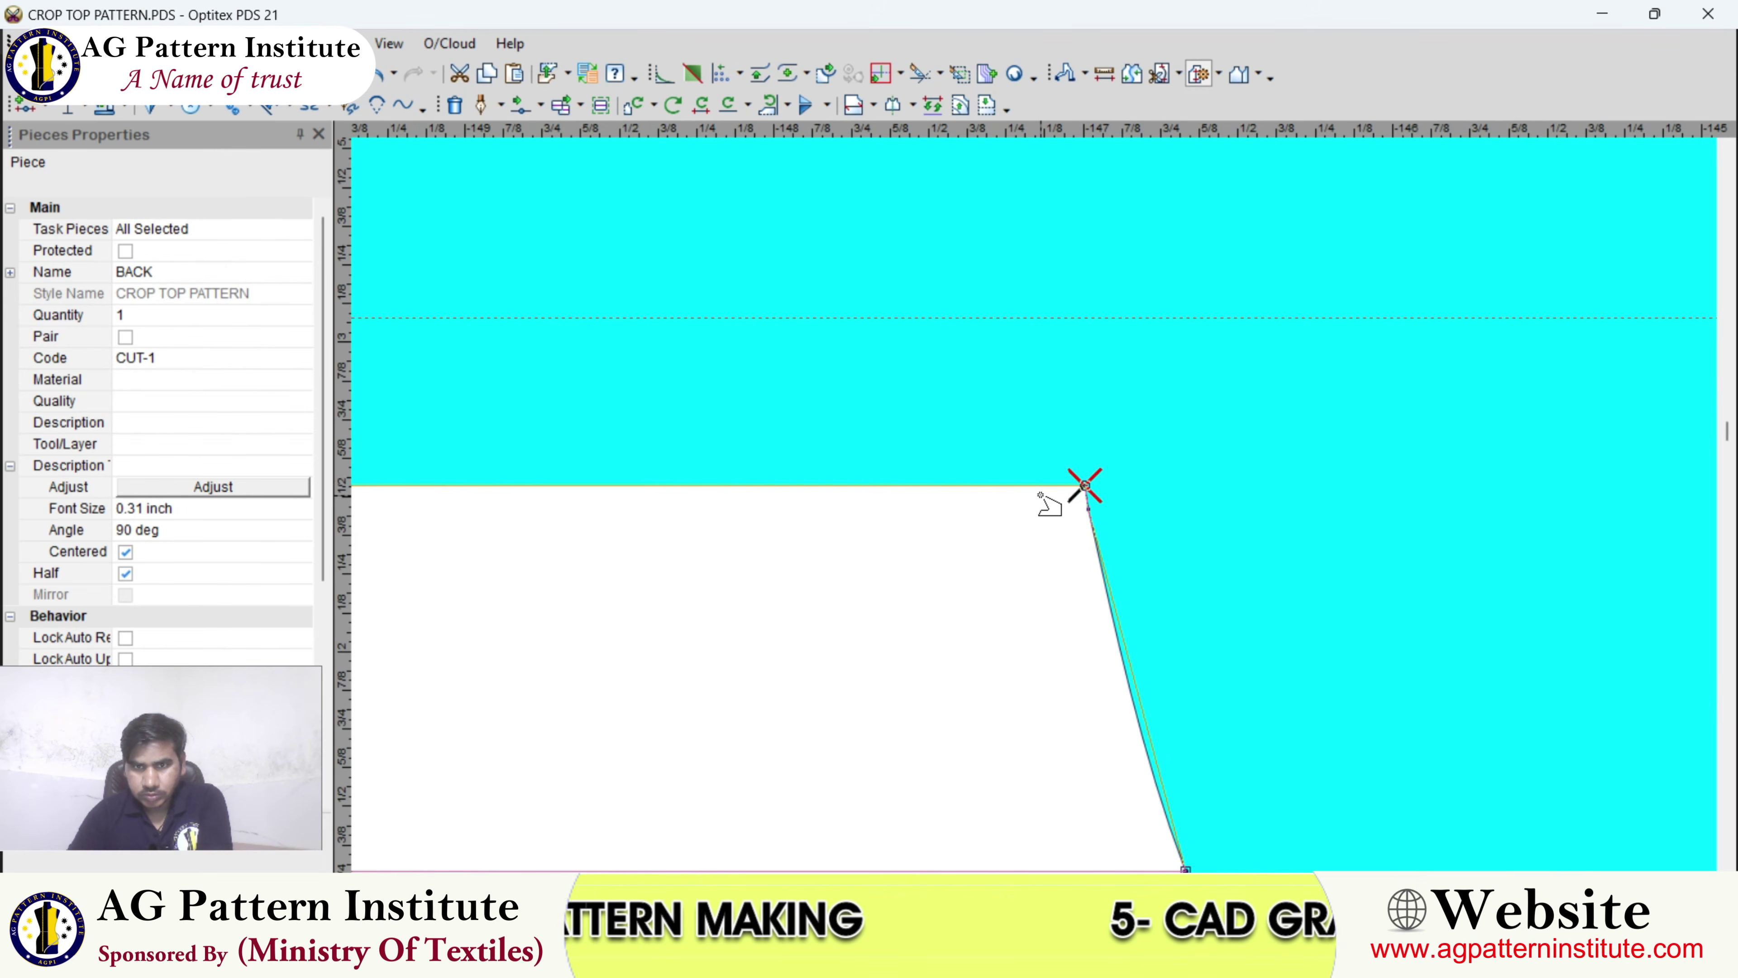
pyautogui.click(1036, 483)
pyautogui.scroll(-4, 1035, 494)
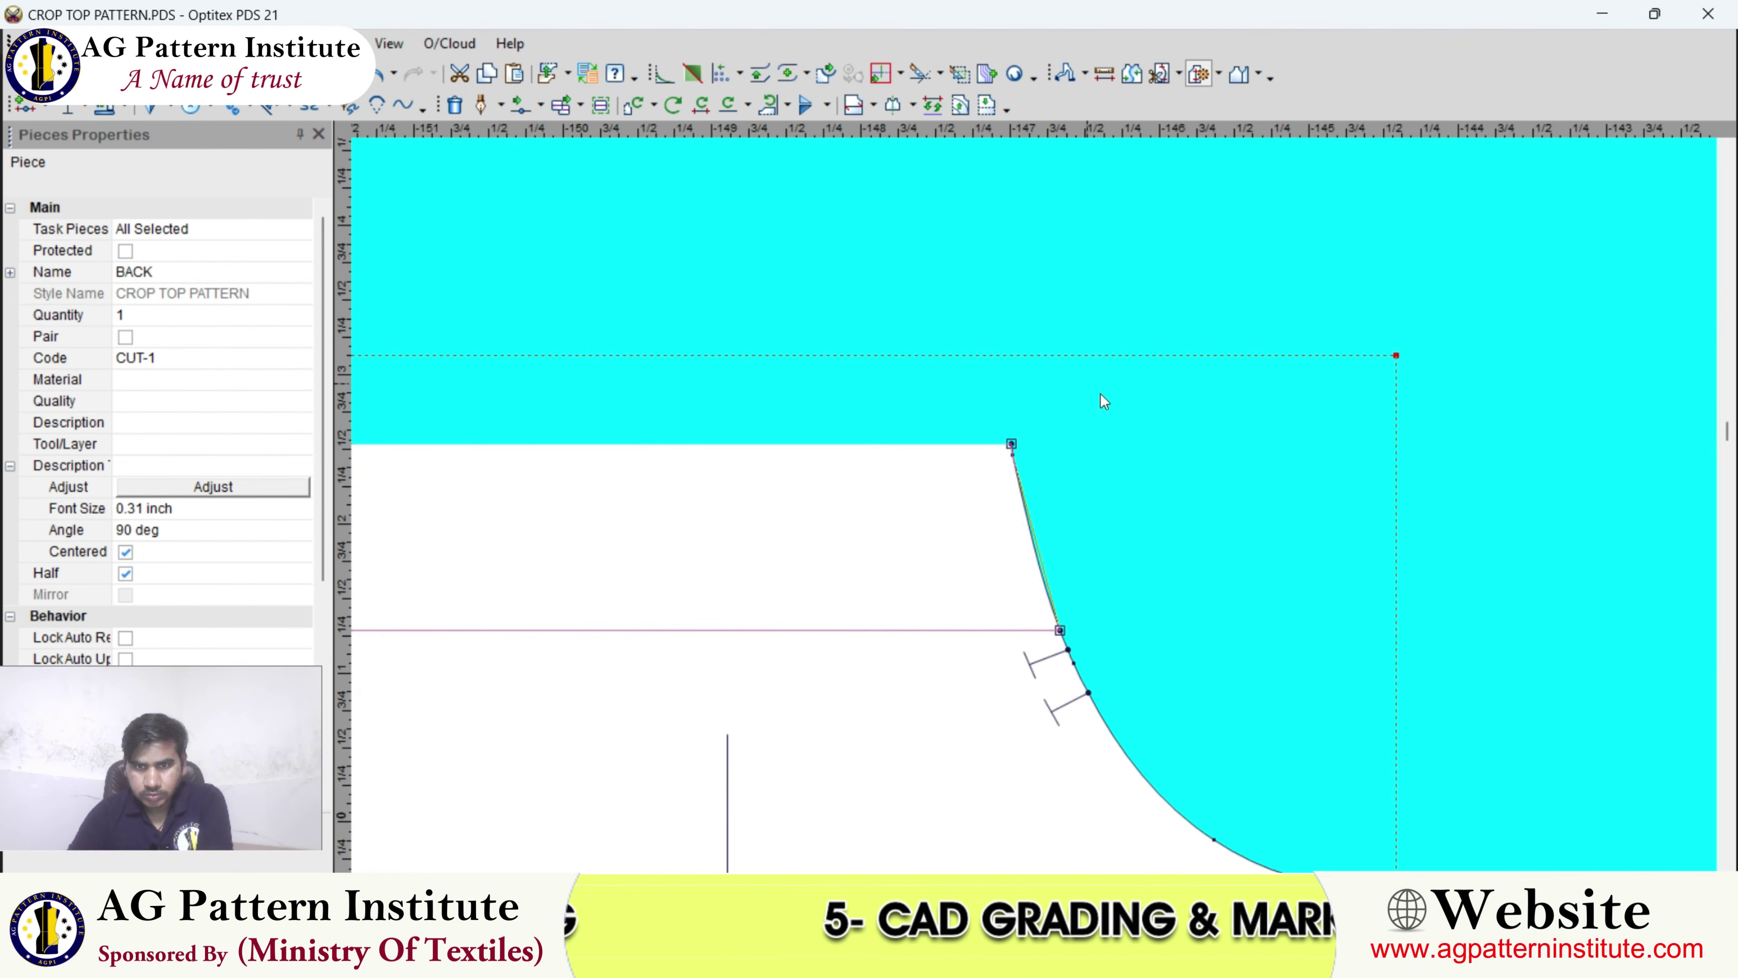
pyautogui.click(1099, 394)
pyautogui.scroll(-3, 1046, 496)
pyautogui.click(904, 504)
pyautogui.scroll(-3, 1035, 513)
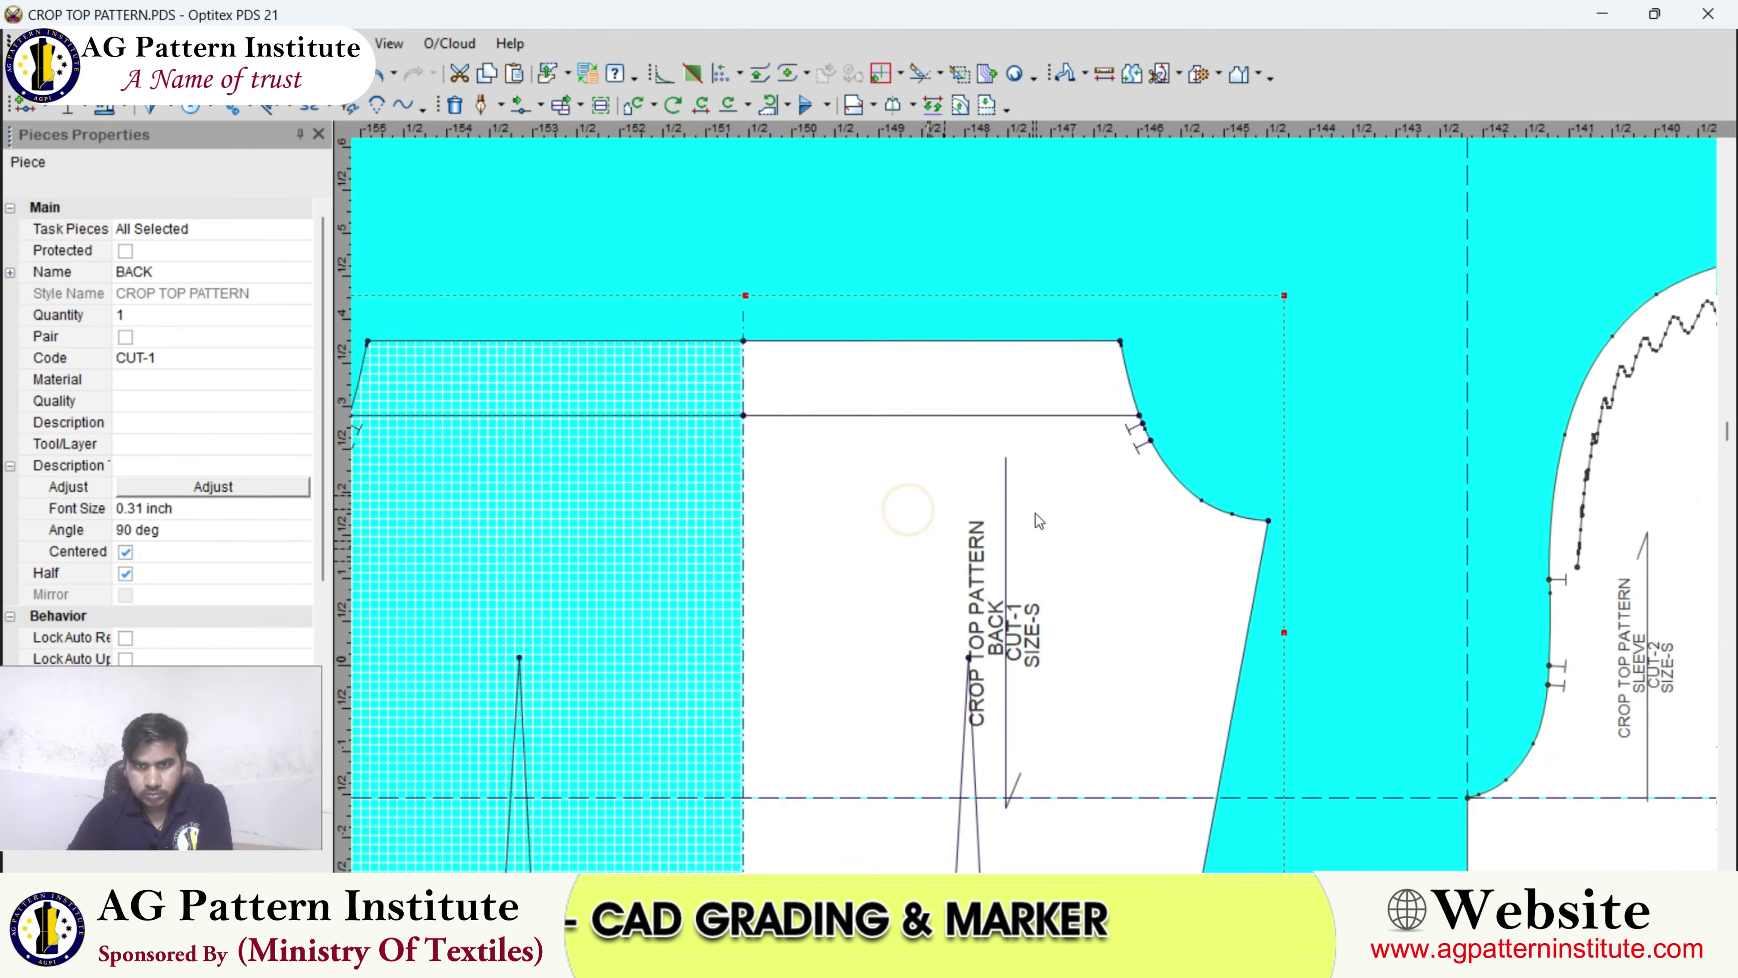
# - Trace a new piece from the back's upper edge, armhole segment, parallel line and centre fold, and finish its contour
pyautogui.click(1194, 76)
pyautogui.scroll(4, 1054, 407)
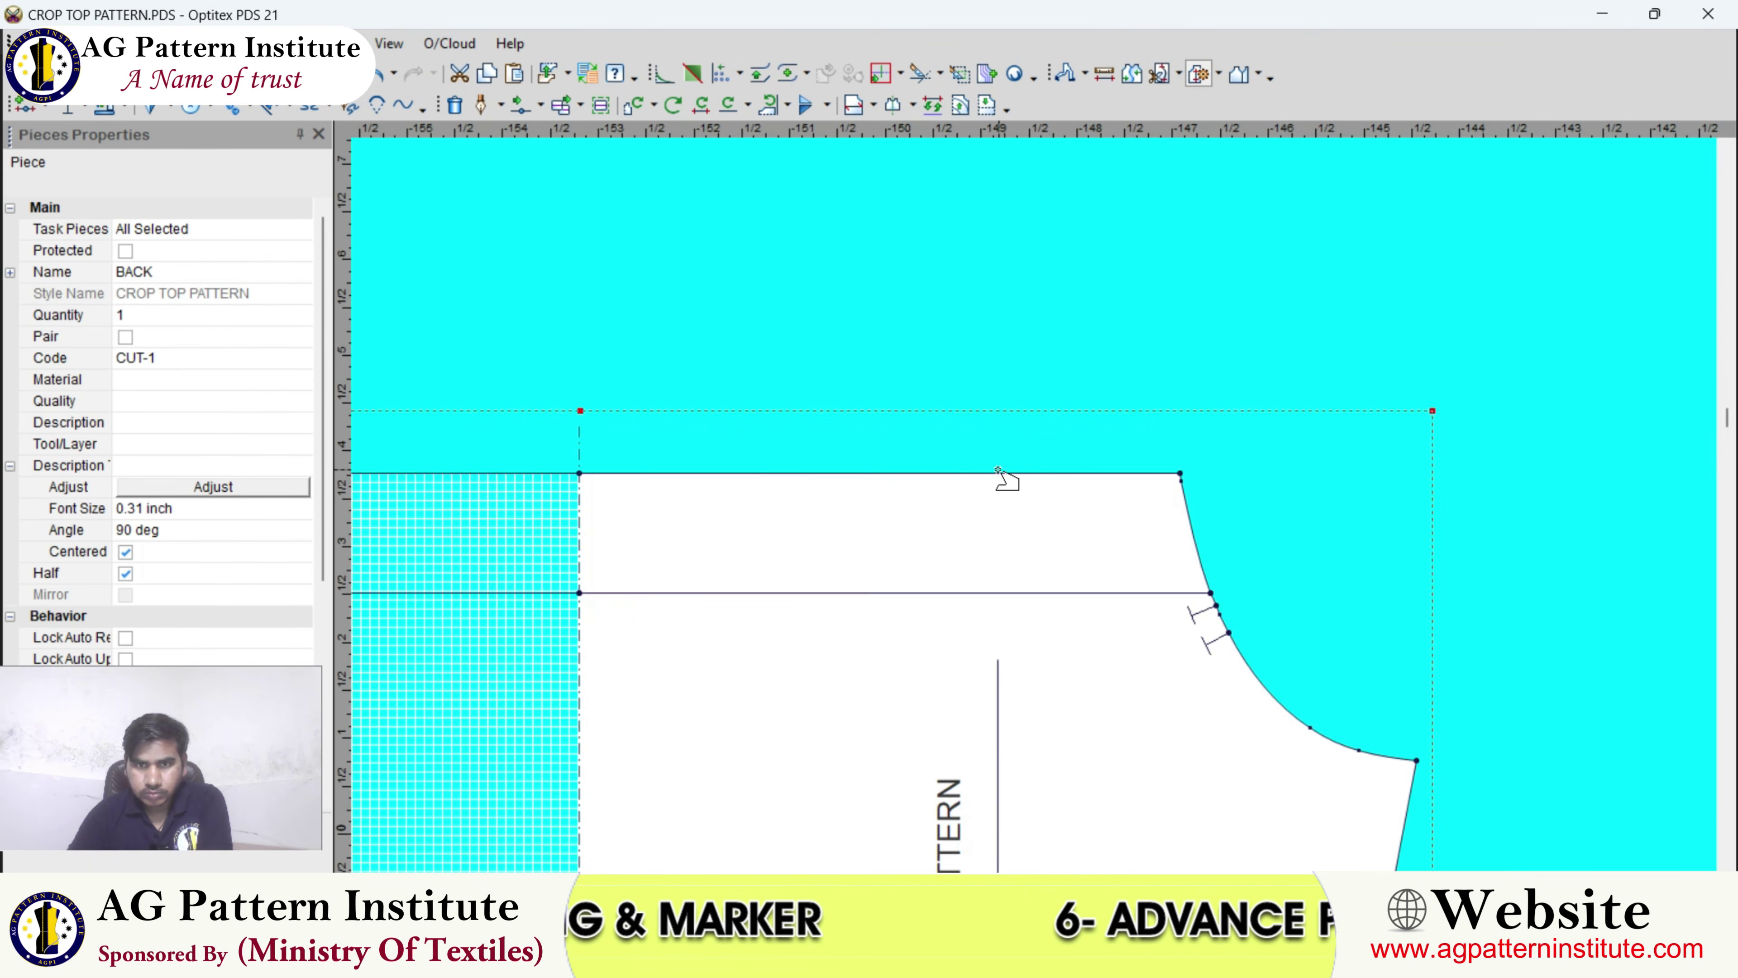
pyautogui.click(997, 470)
pyautogui.scroll(4, 1179, 510)
pyautogui.click(1038, 505)
pyautogui.scroll(1, 1043, 579)
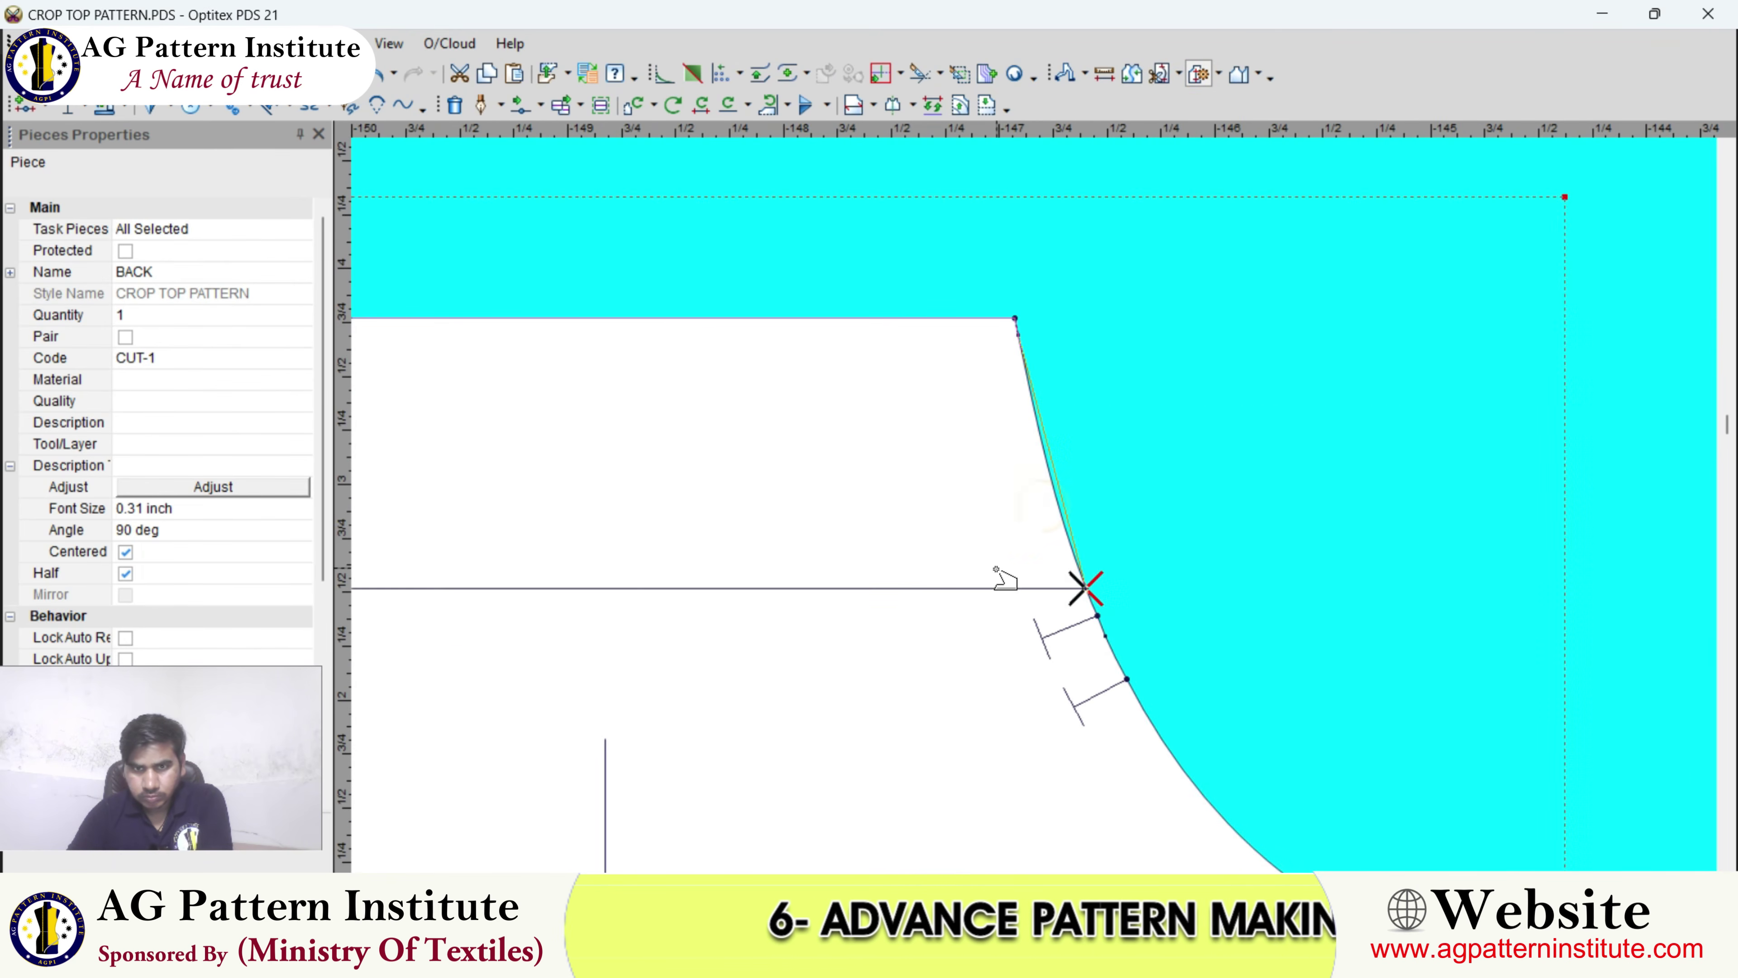
pyautogui.click(996, 582)
pyautogui.scroll(-4, 986, 587)
pyautogui.click(880, 469)
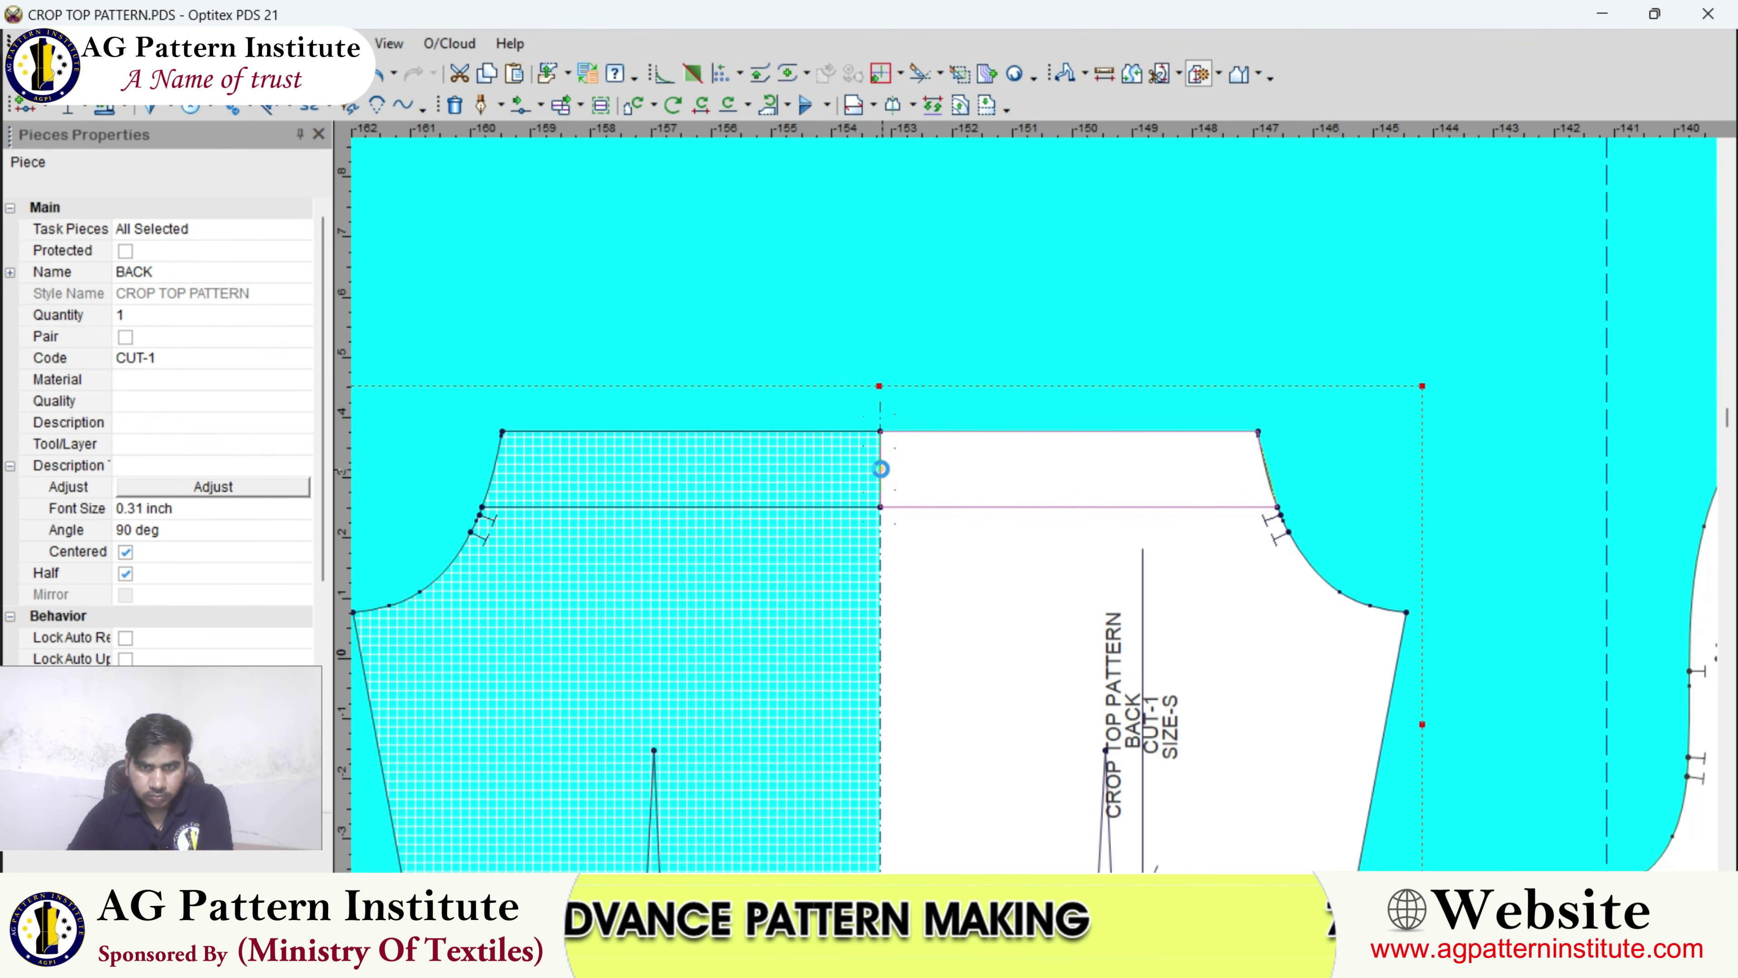
pyautogui.click(782, 520)
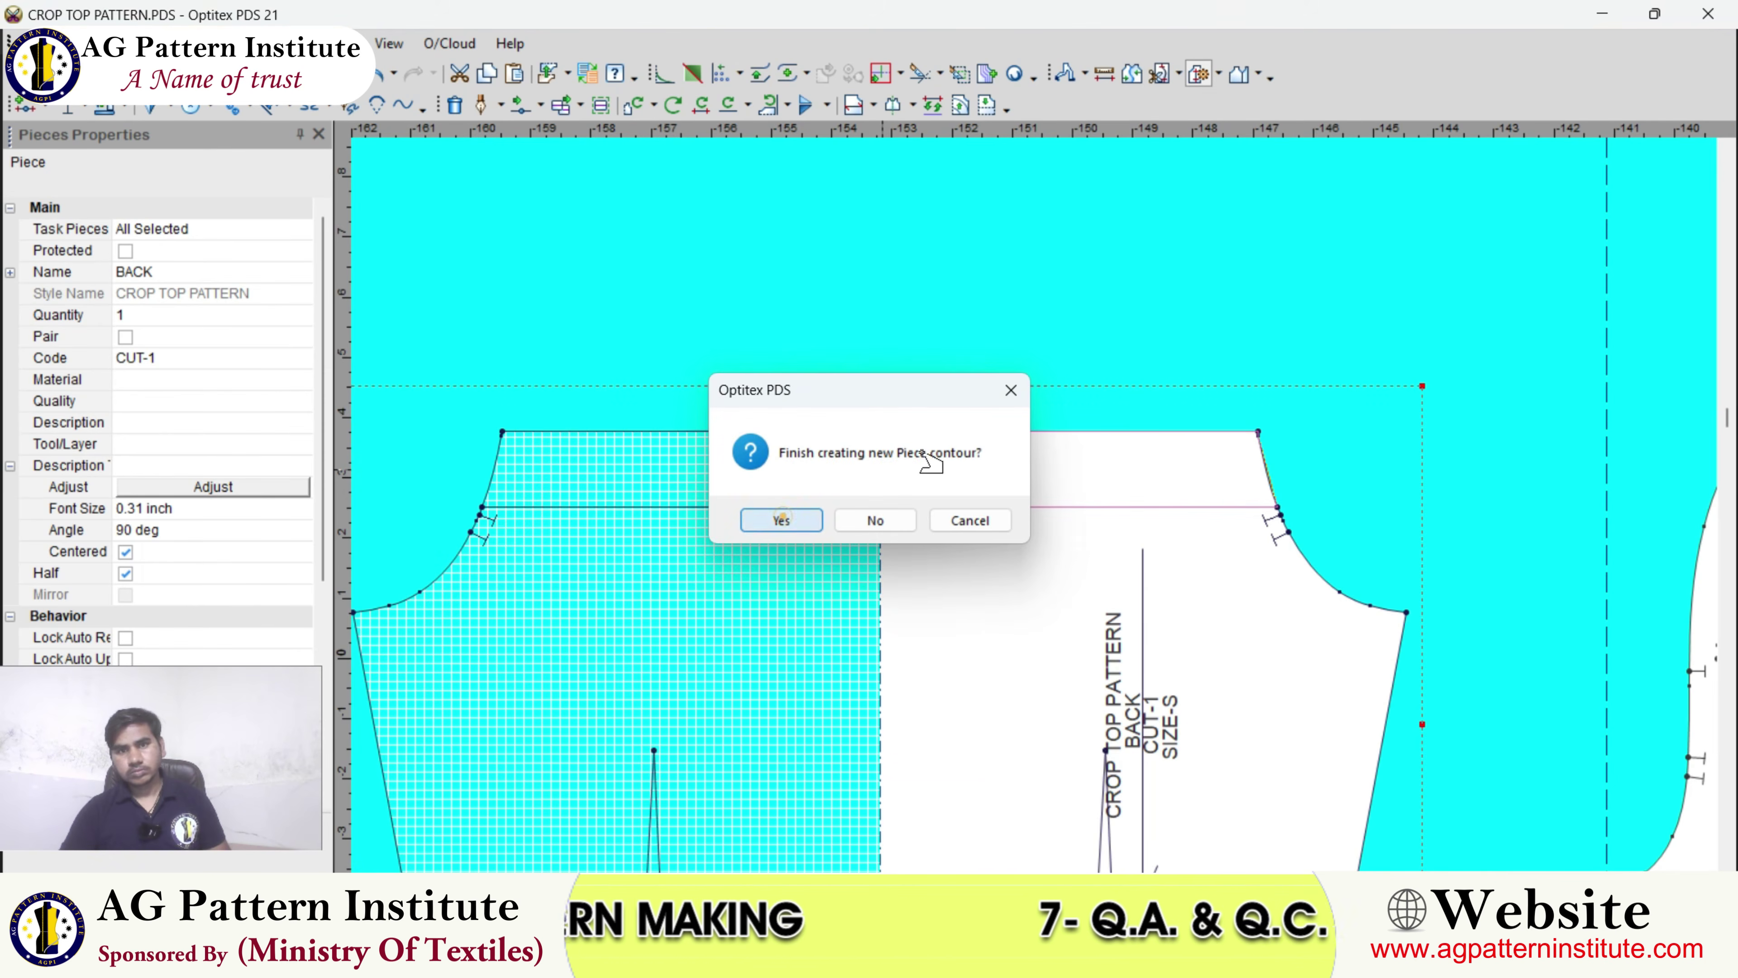
# - Place the traced facing piece above the back and turn the small point on its slanted armhole edge into a curve point
pyautogui.moveTo(1019, 301); pyautogui.dragTo(1021, 303)
pyautogui.scroll(5, 1094, 480)
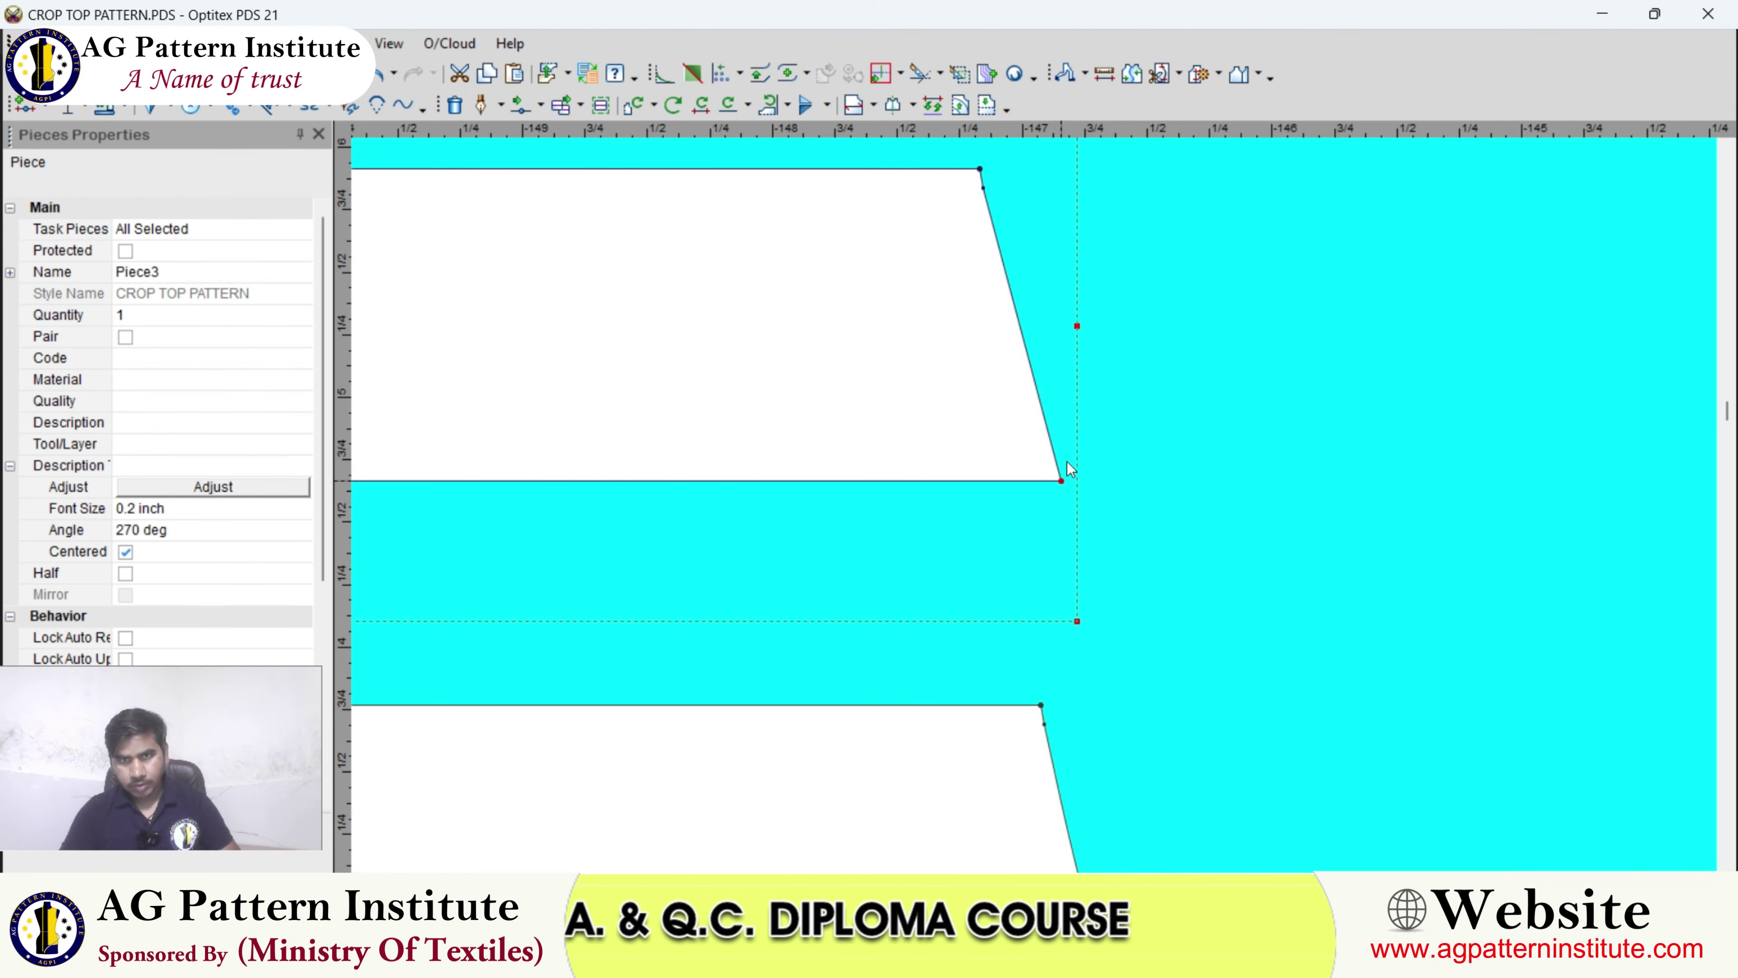
pyautogui.click(983, 187)
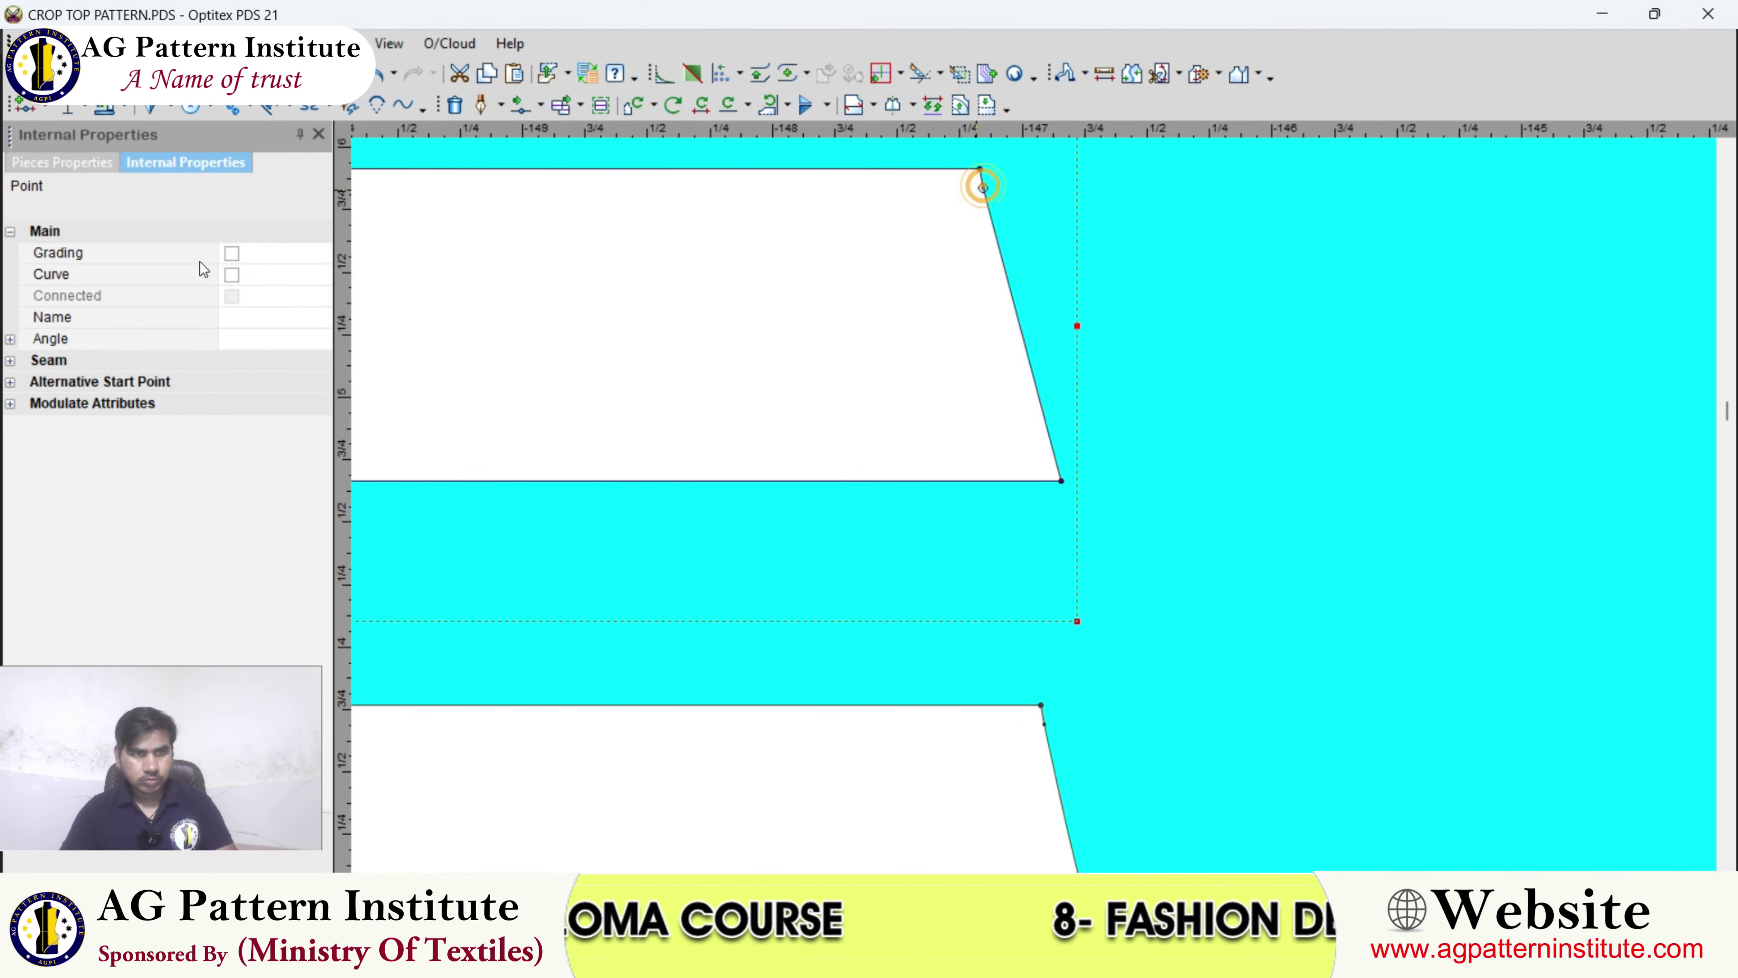
pyautogui.click(232, 276)
pyautogui.scroll(-5, 1035, 506)
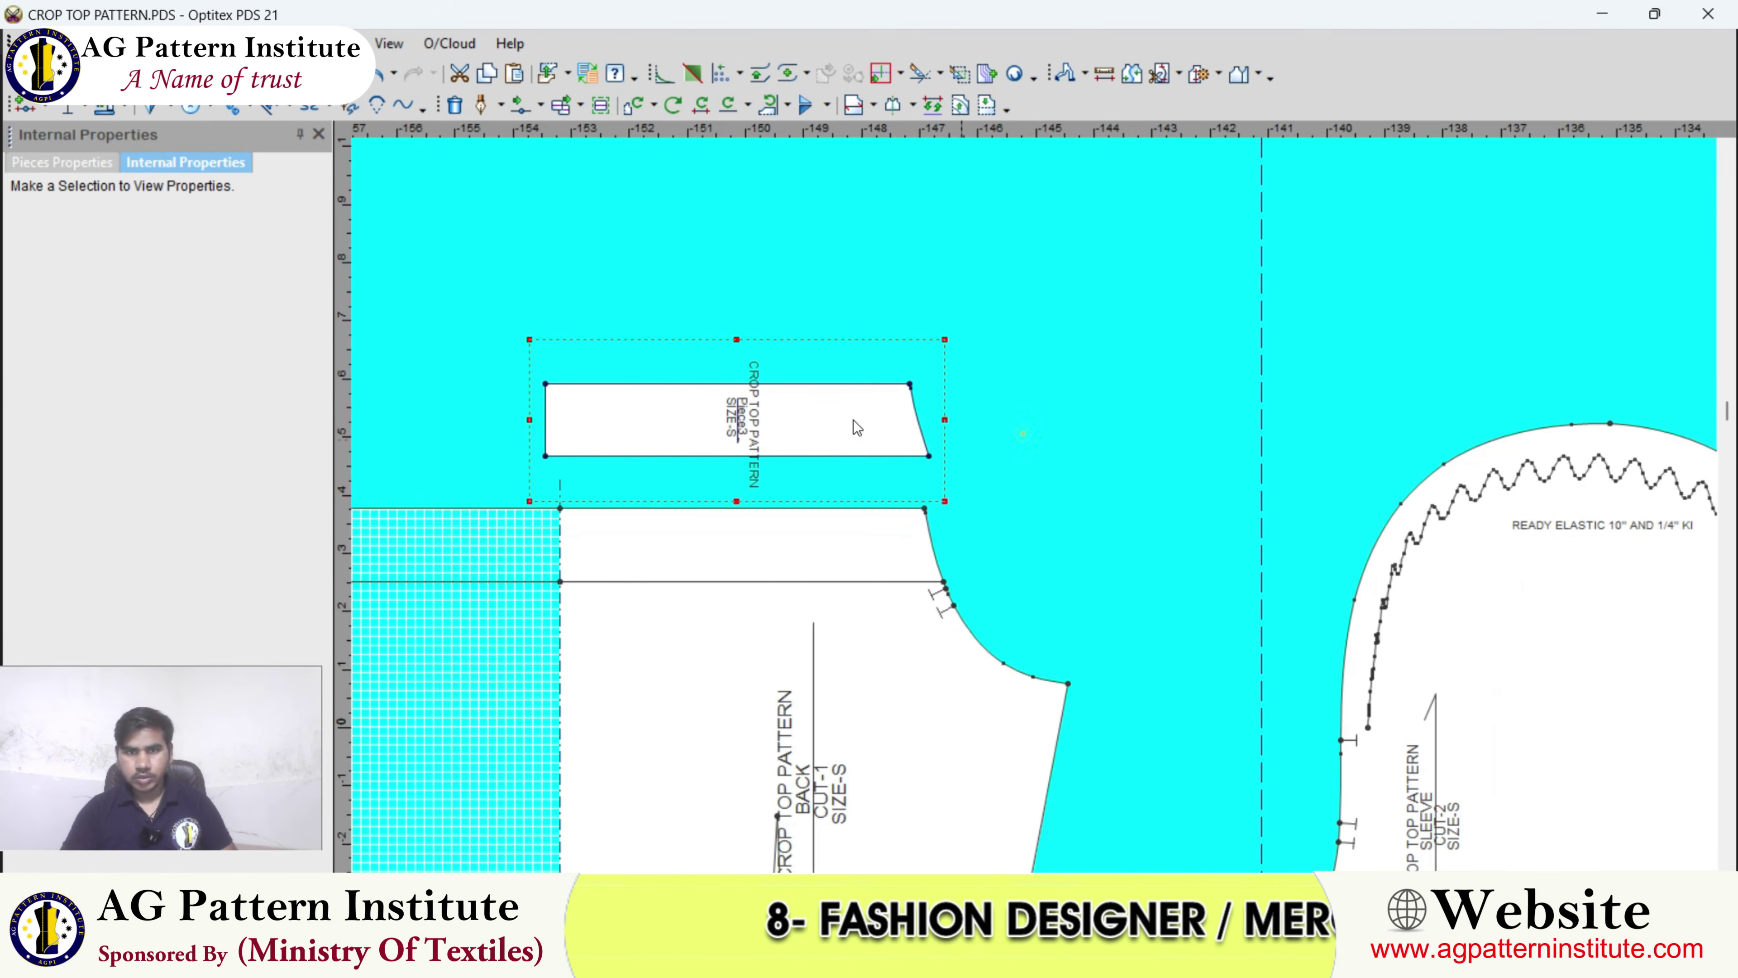
# - Mirror the facing piece across its straight centre edge to make it a half piece on the fold
pyautogui.press('h')
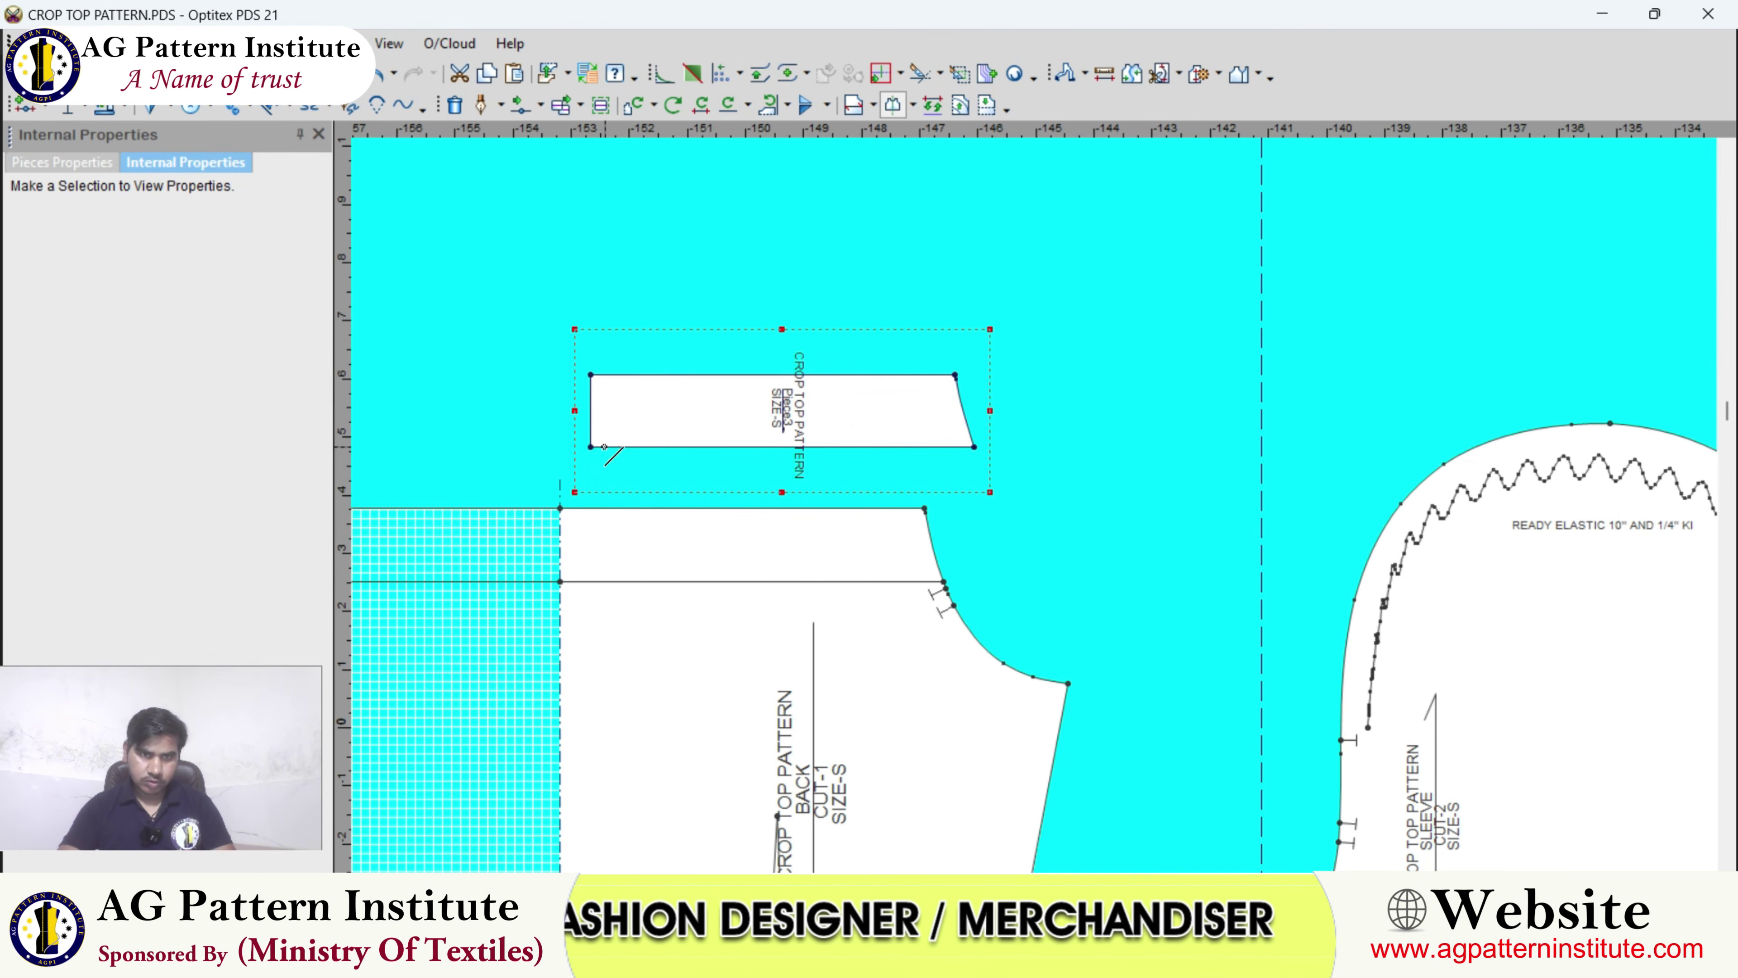
pyautogui.click(590, 375)
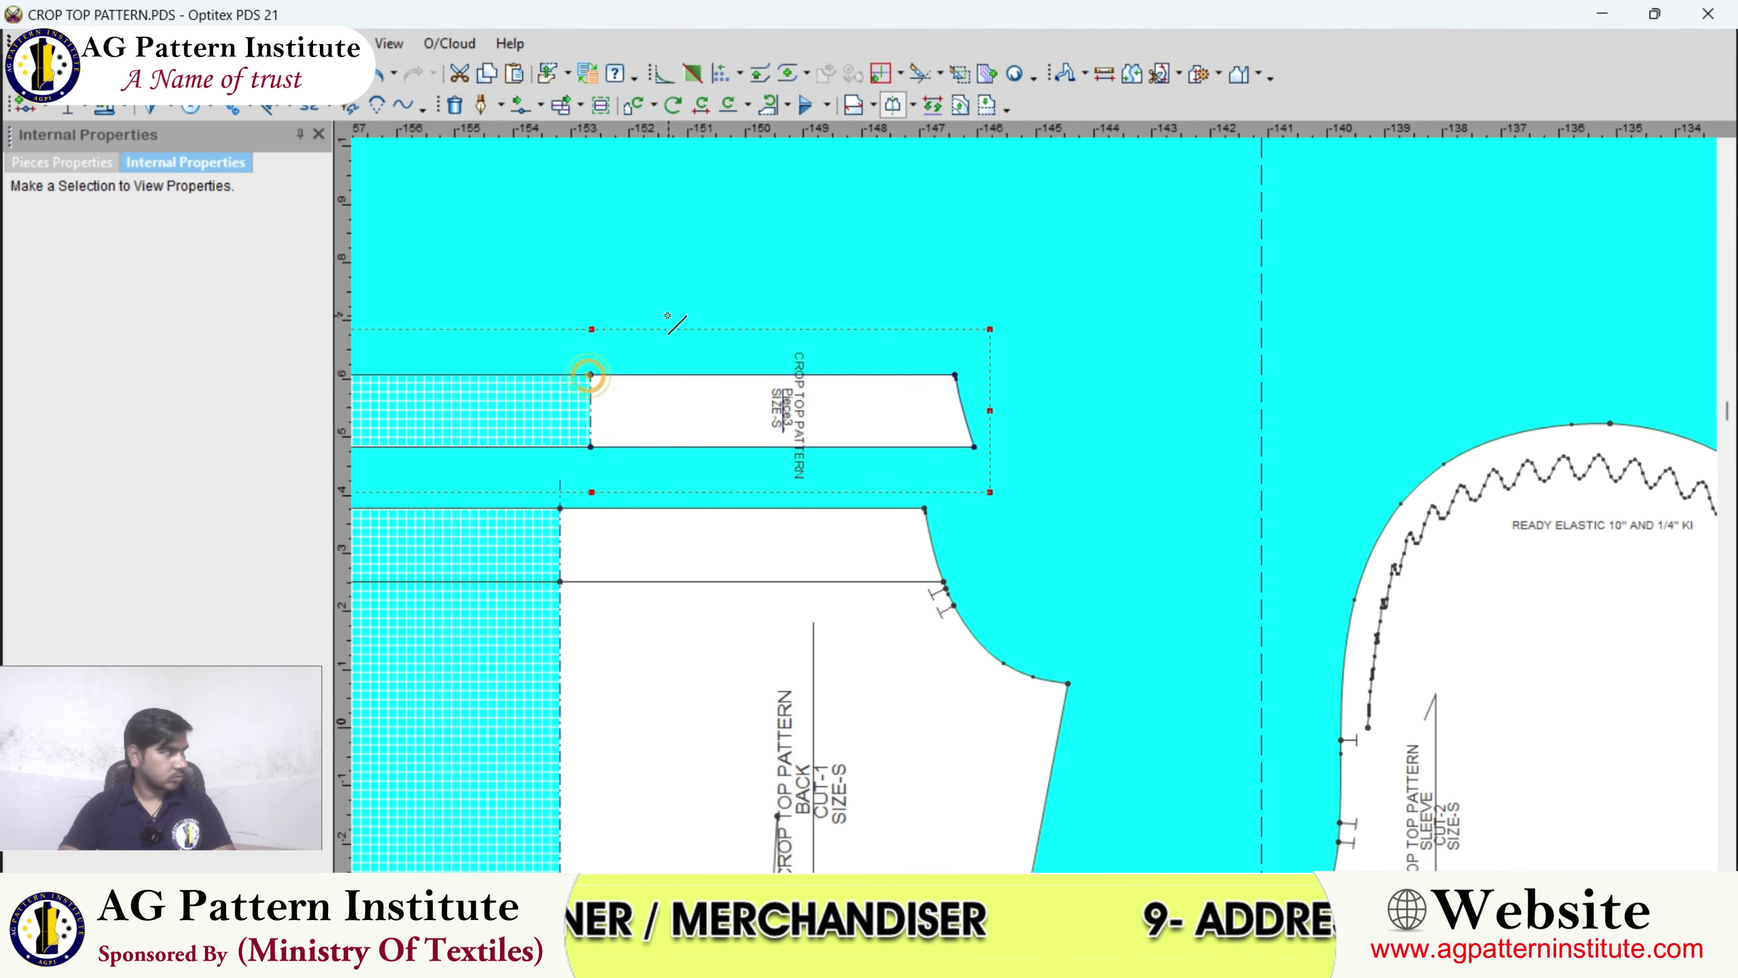
pyautogui.scroll(-2, 1034, 505)
pyautogui.scroll(4, 1034, 505)
# - Name the mirrored facing piece BK. NK FACING
pyautogui.click(1032, 503)
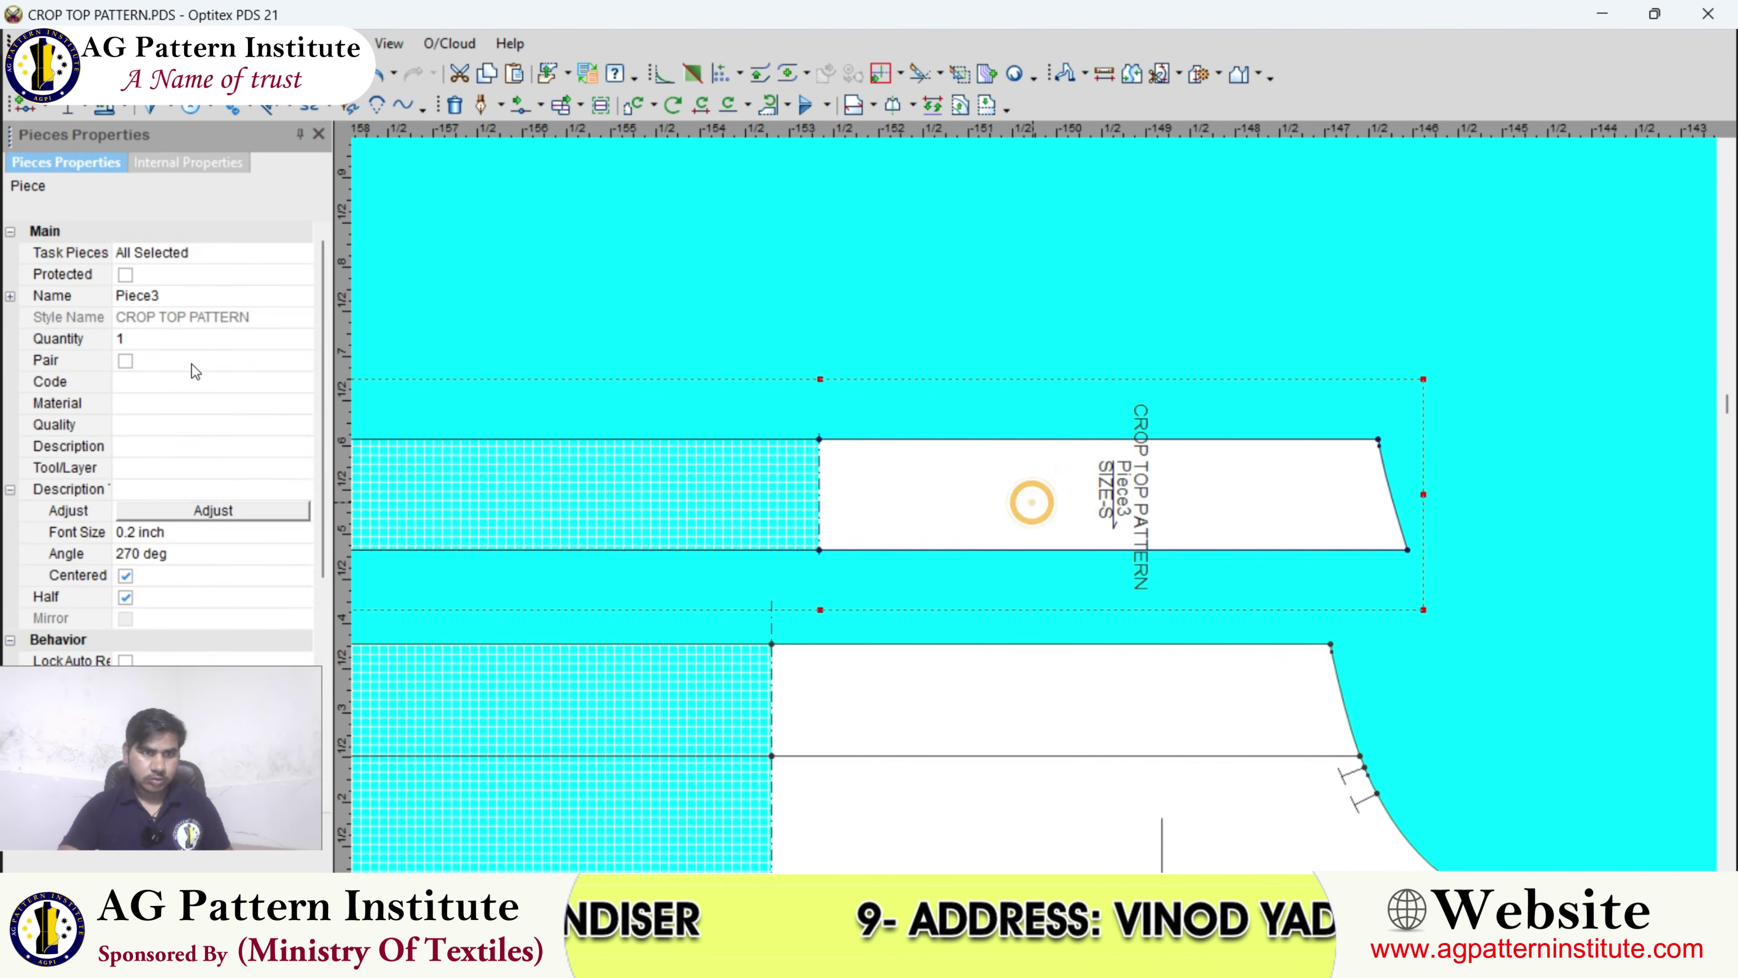
pyautogui.click(175, 296)
pyautogui.write('BK')
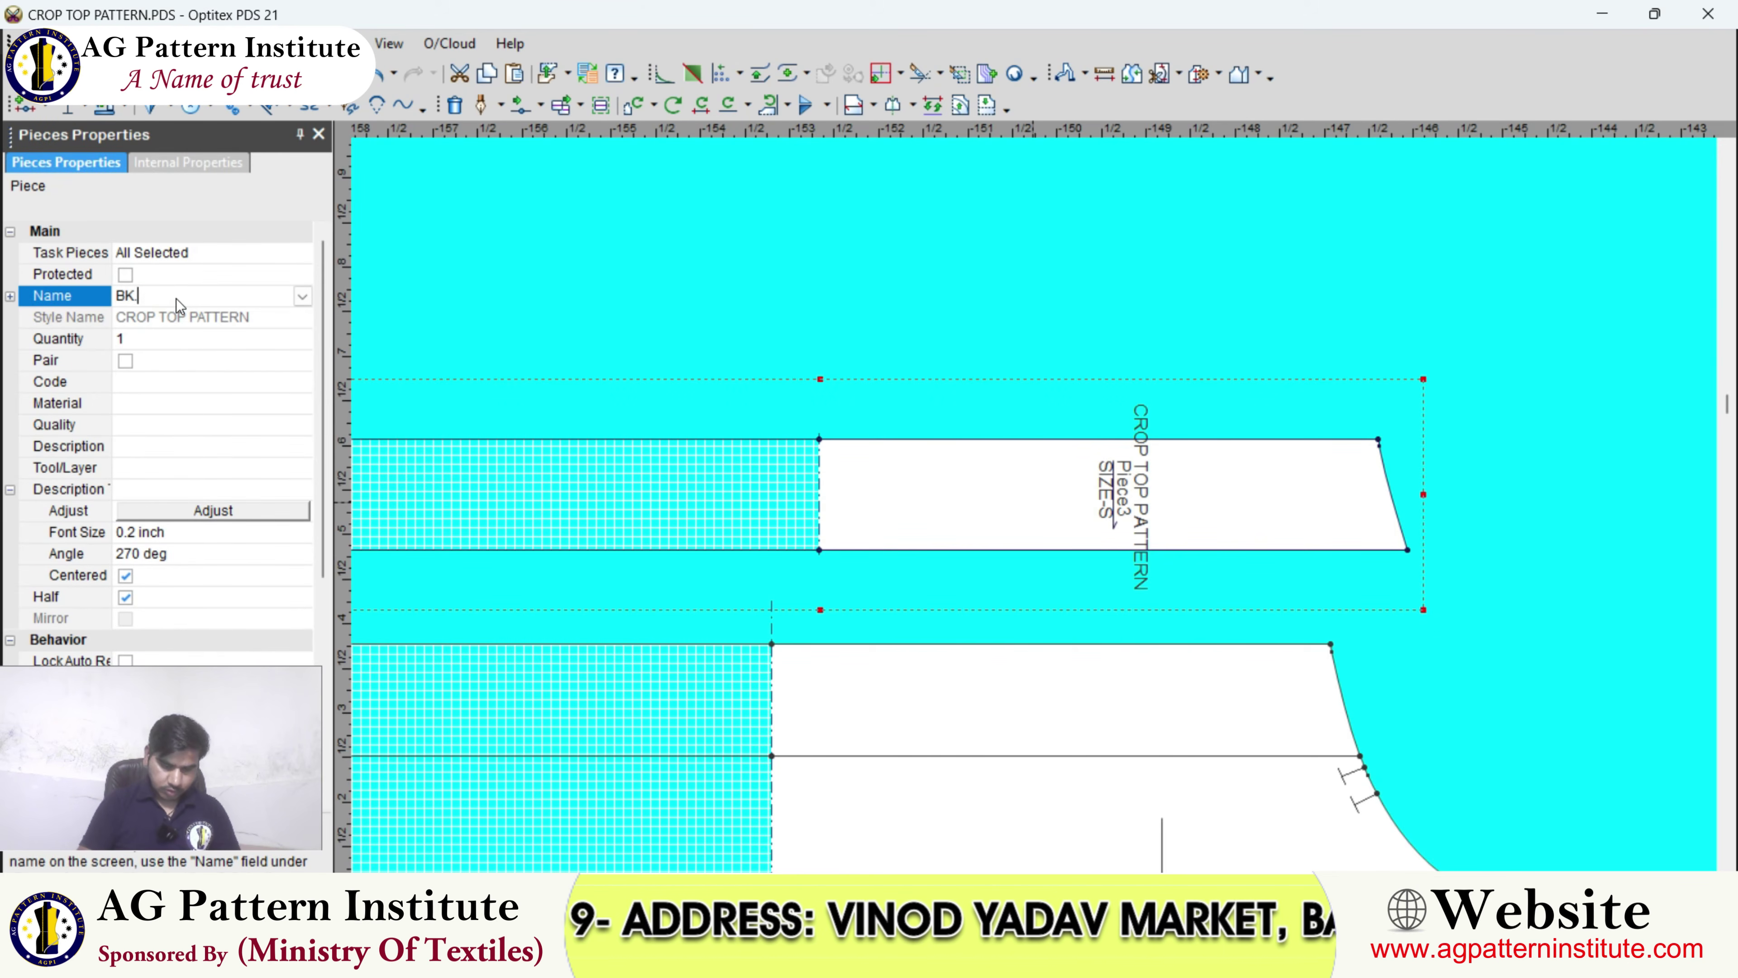
pyautogui.write('. N')
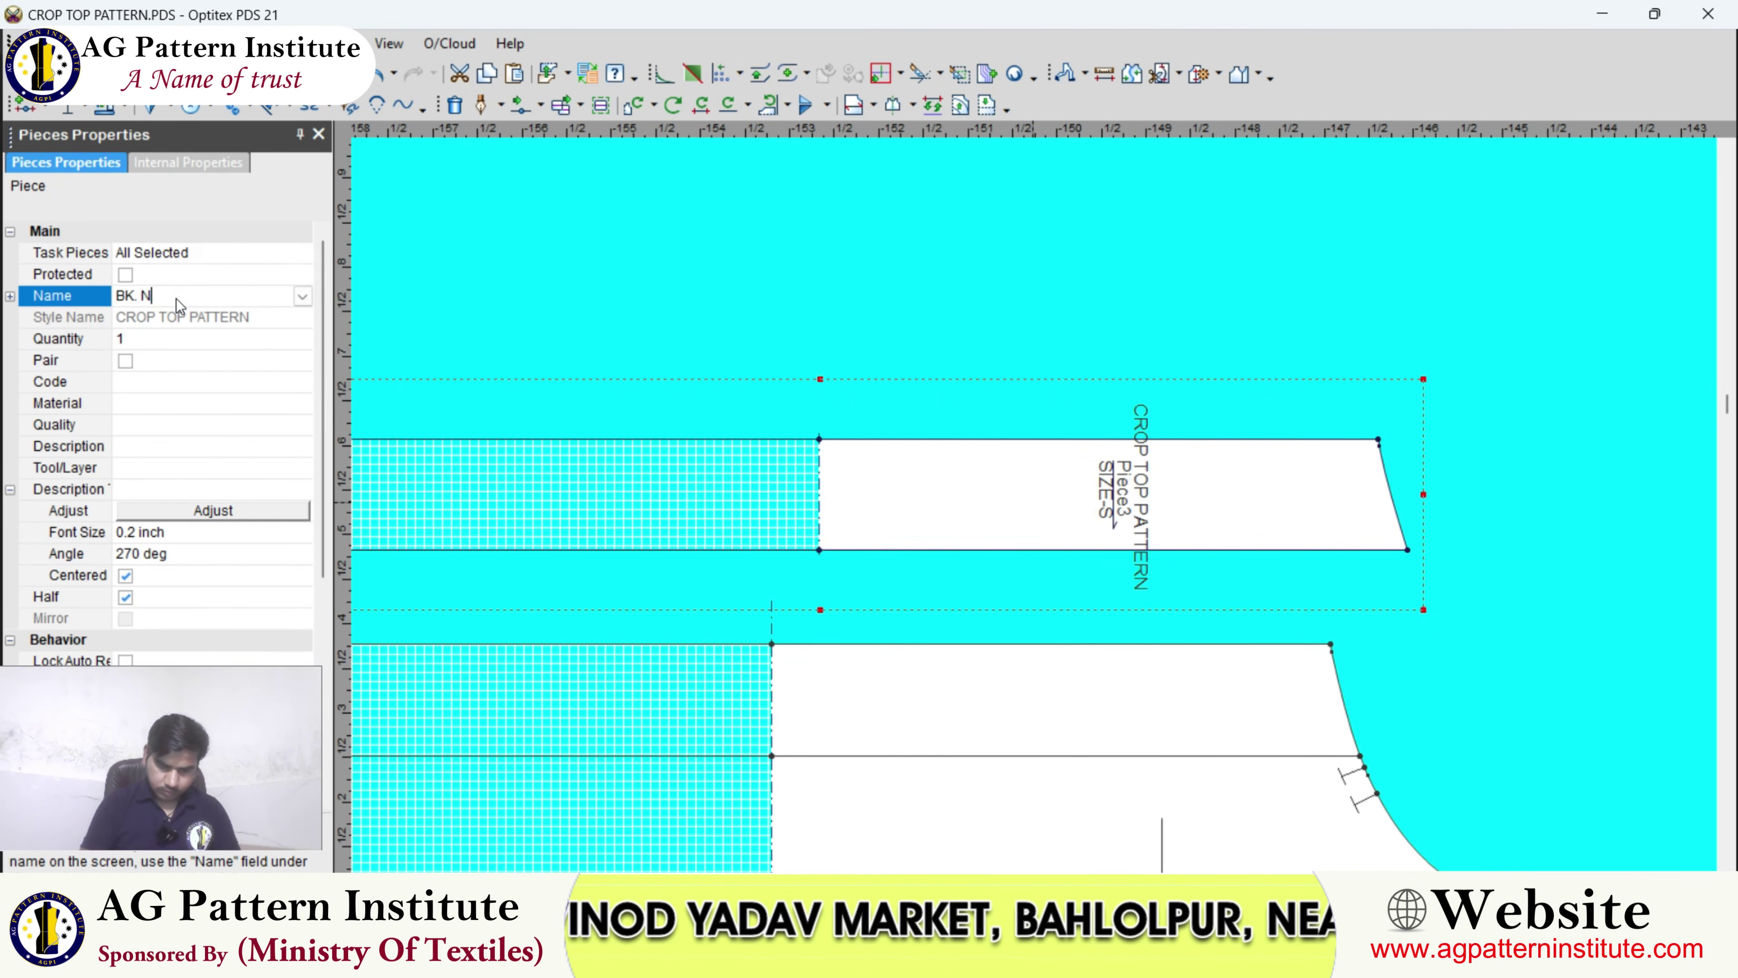
pyautogui.write('K')
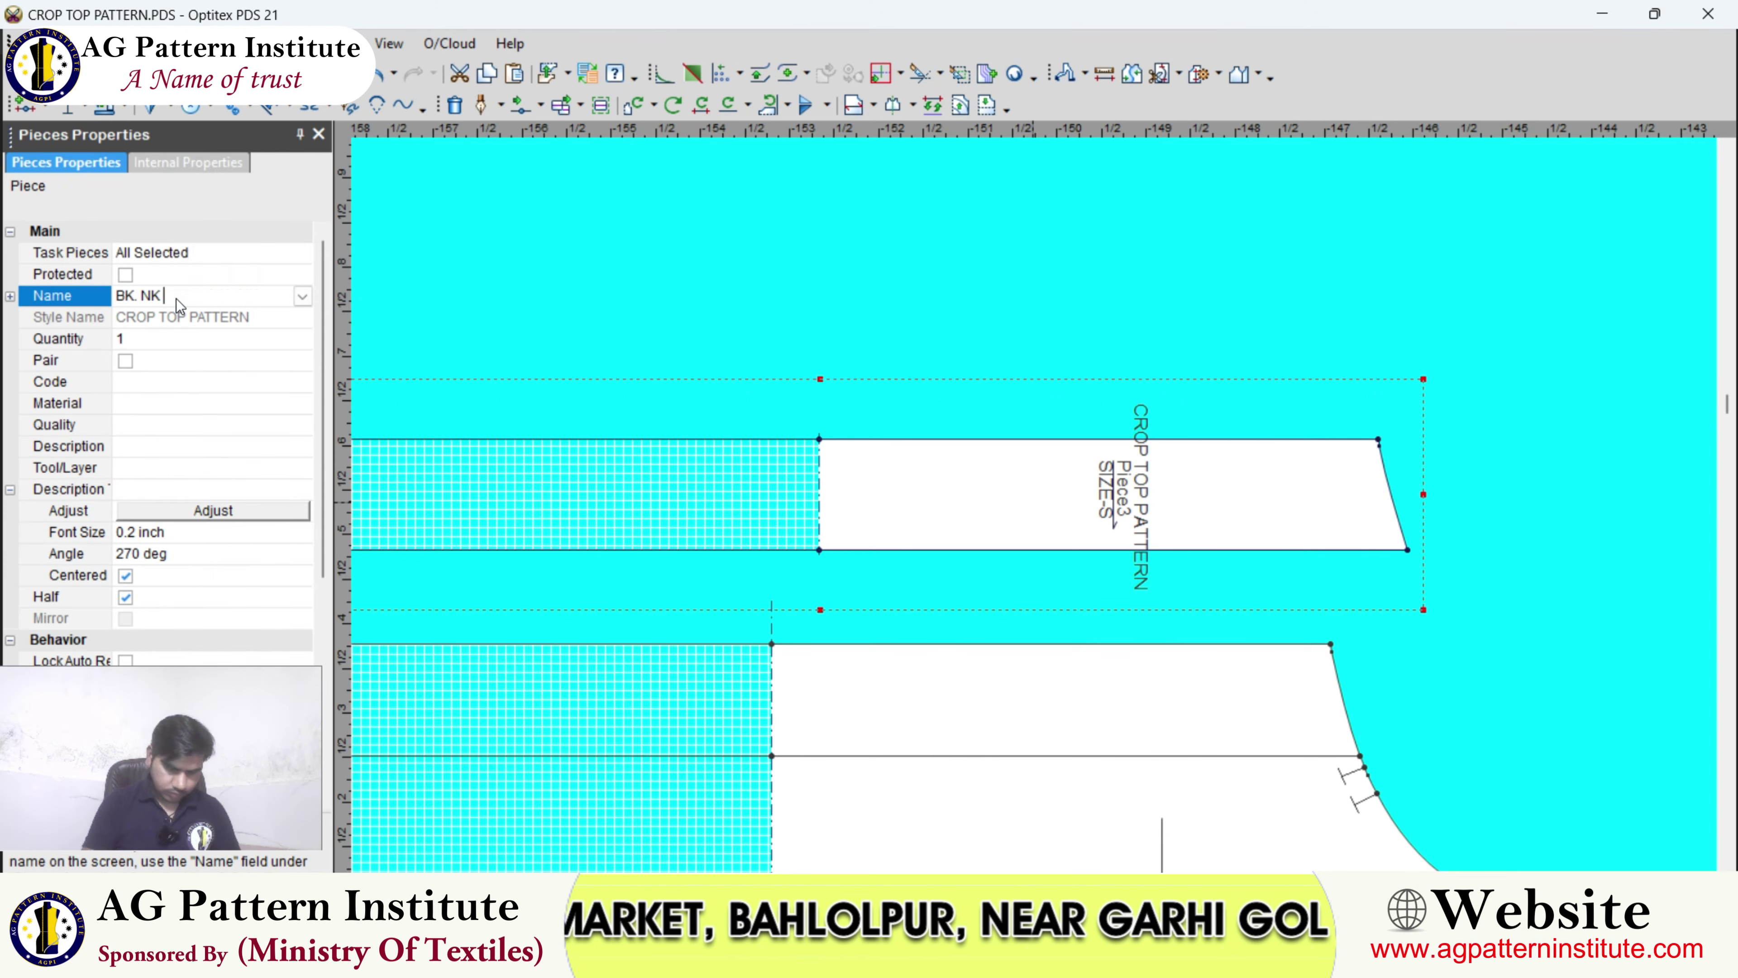
pyautogui.write(' FACING')
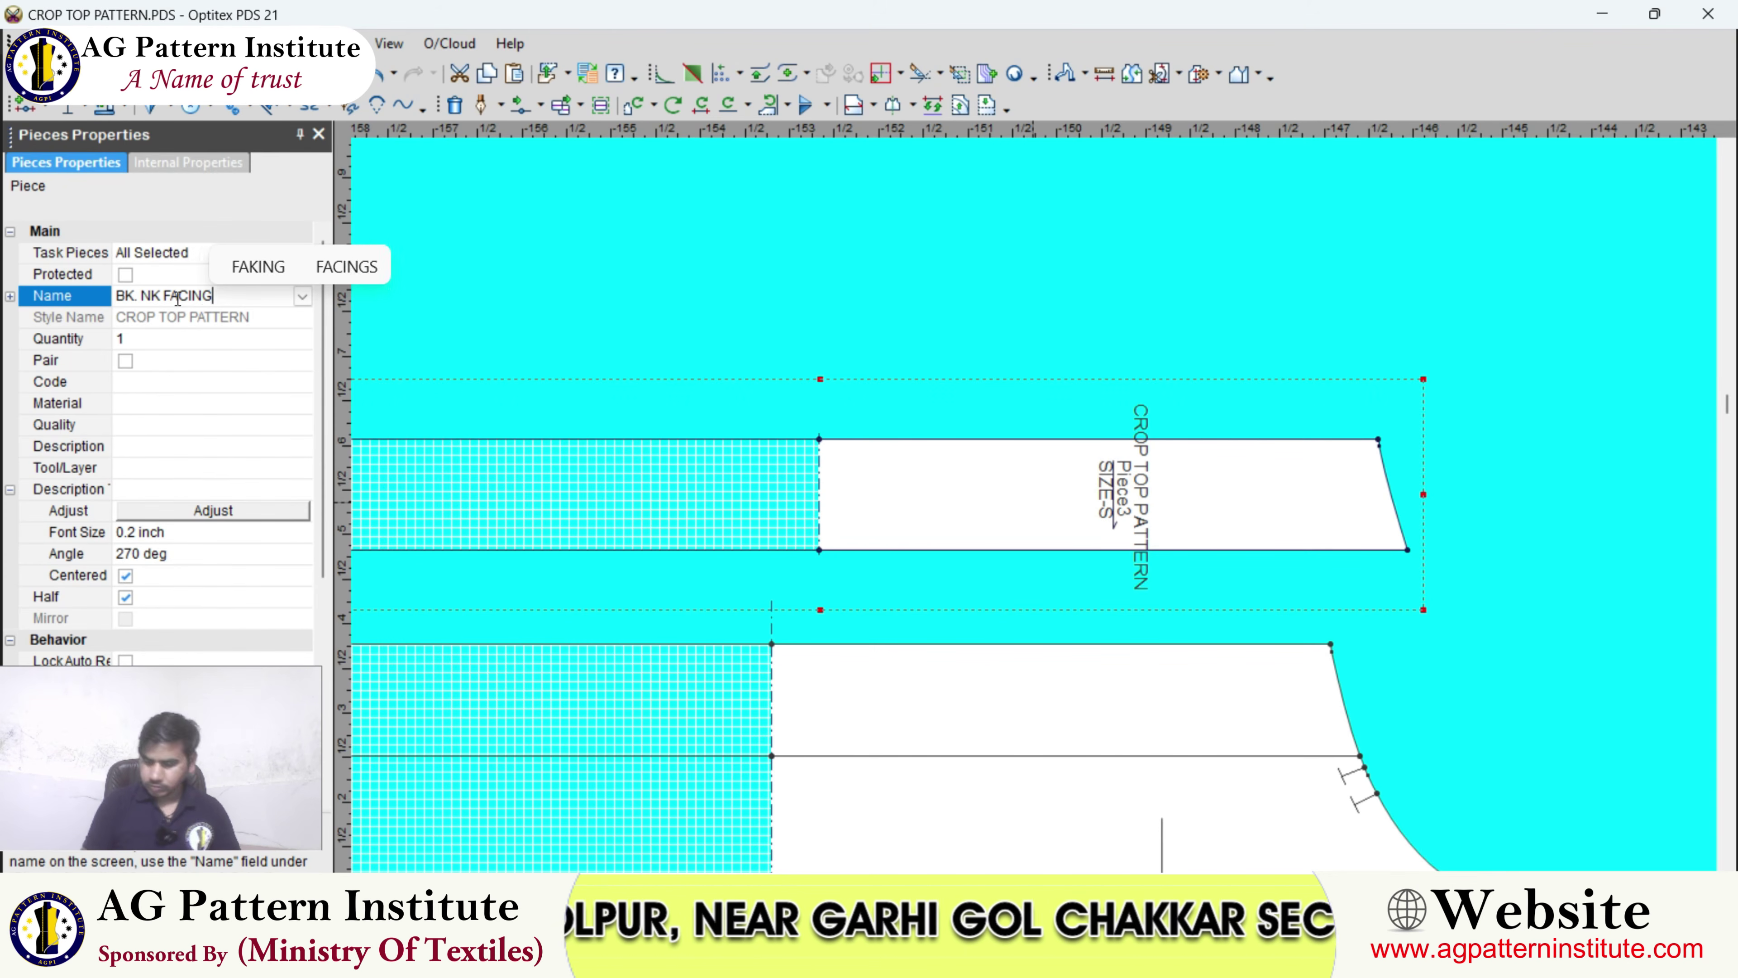
pyautogui.press('Return')
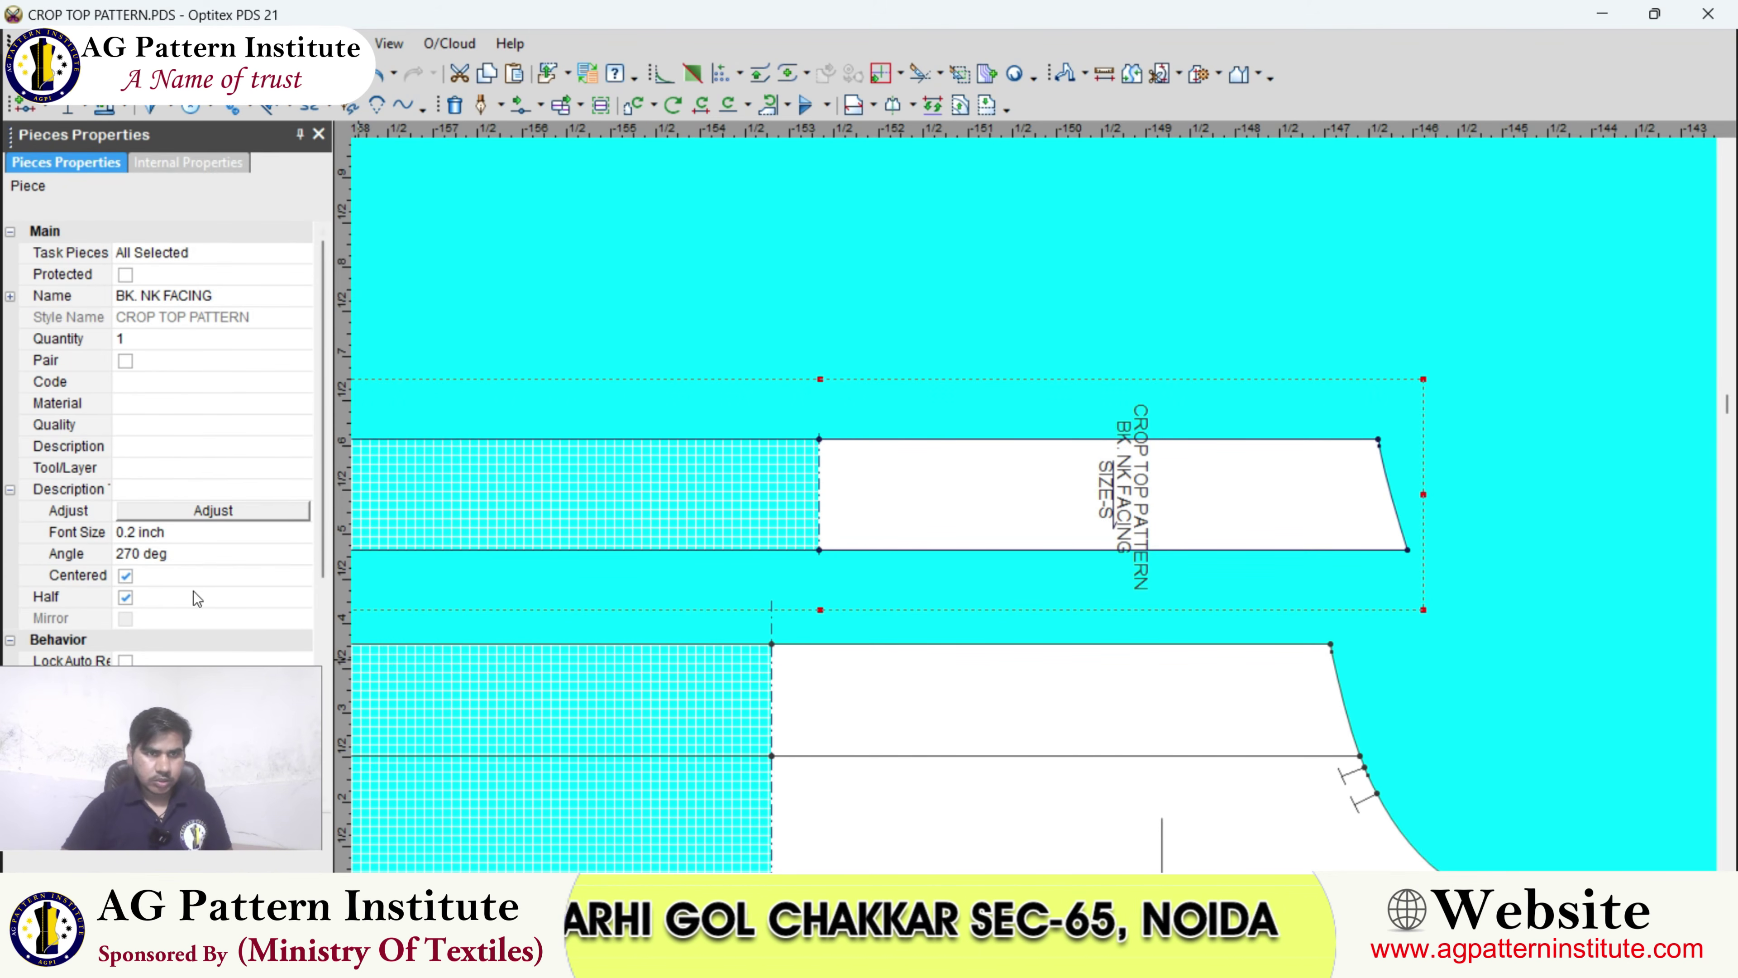
# - Set the neck facing's code to CUT-1 and its description text angle to 0 degrees
pyautogui.click(173, 384)
pyautogui.write('CUT-1')
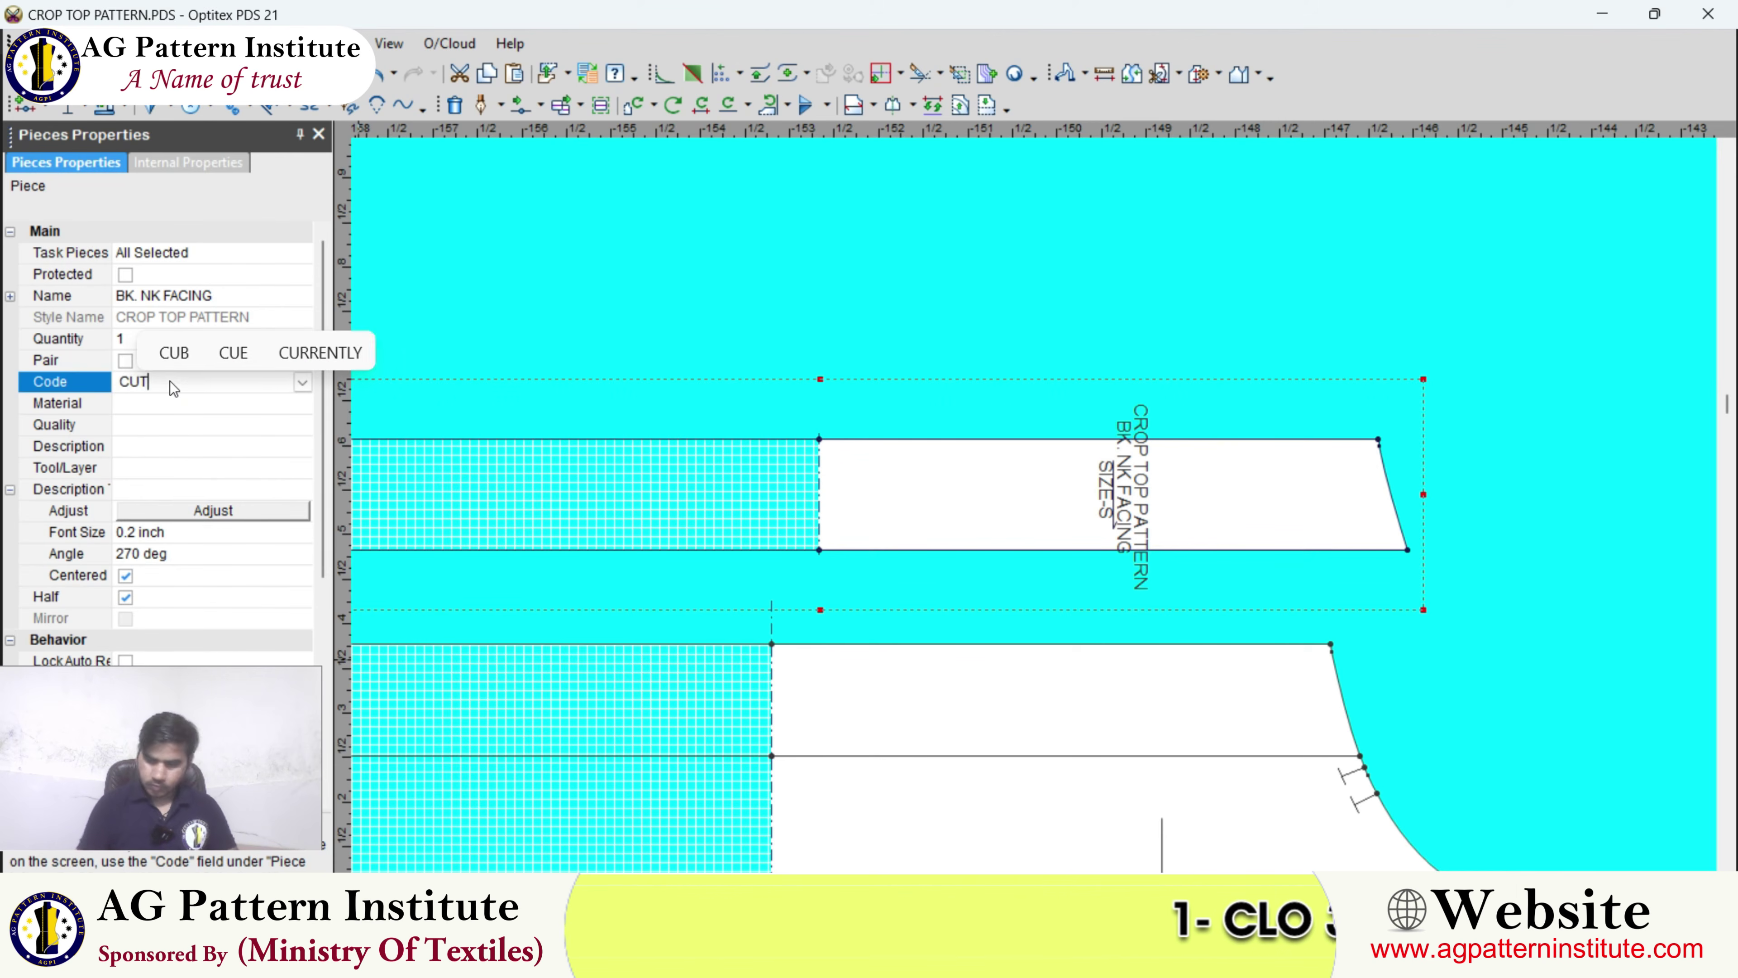
pyautogui.press('Return')
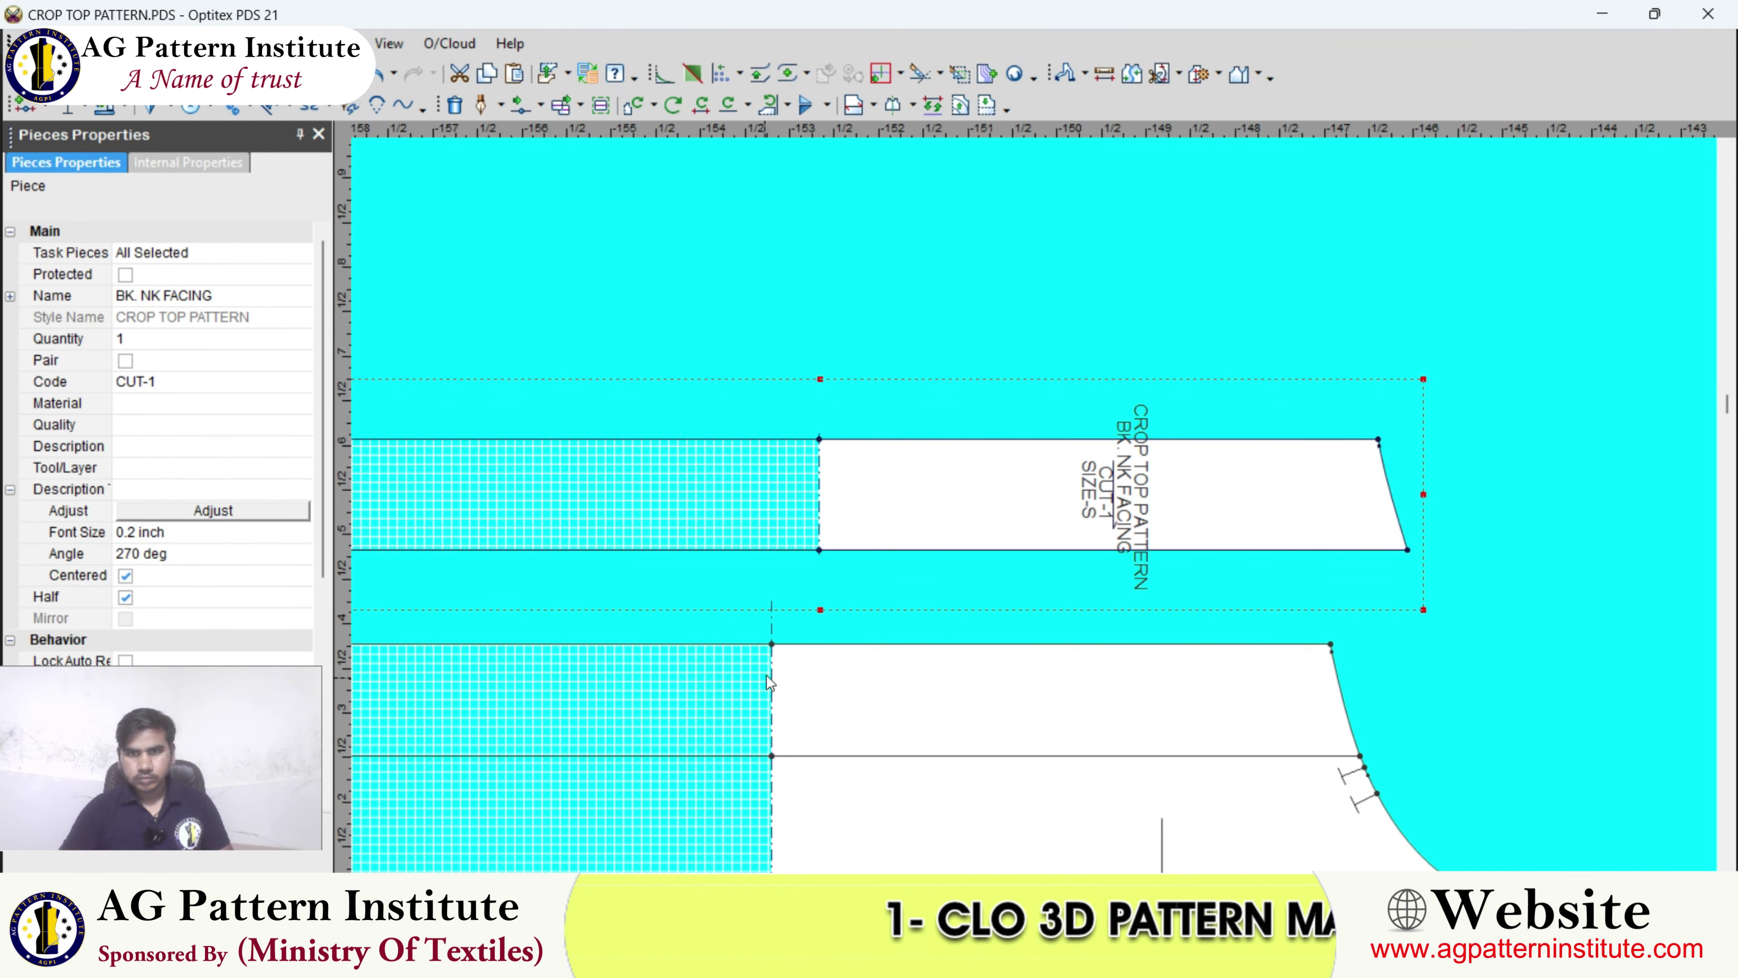
pyautogui.click(209, 554)
pyautogui.write('0')
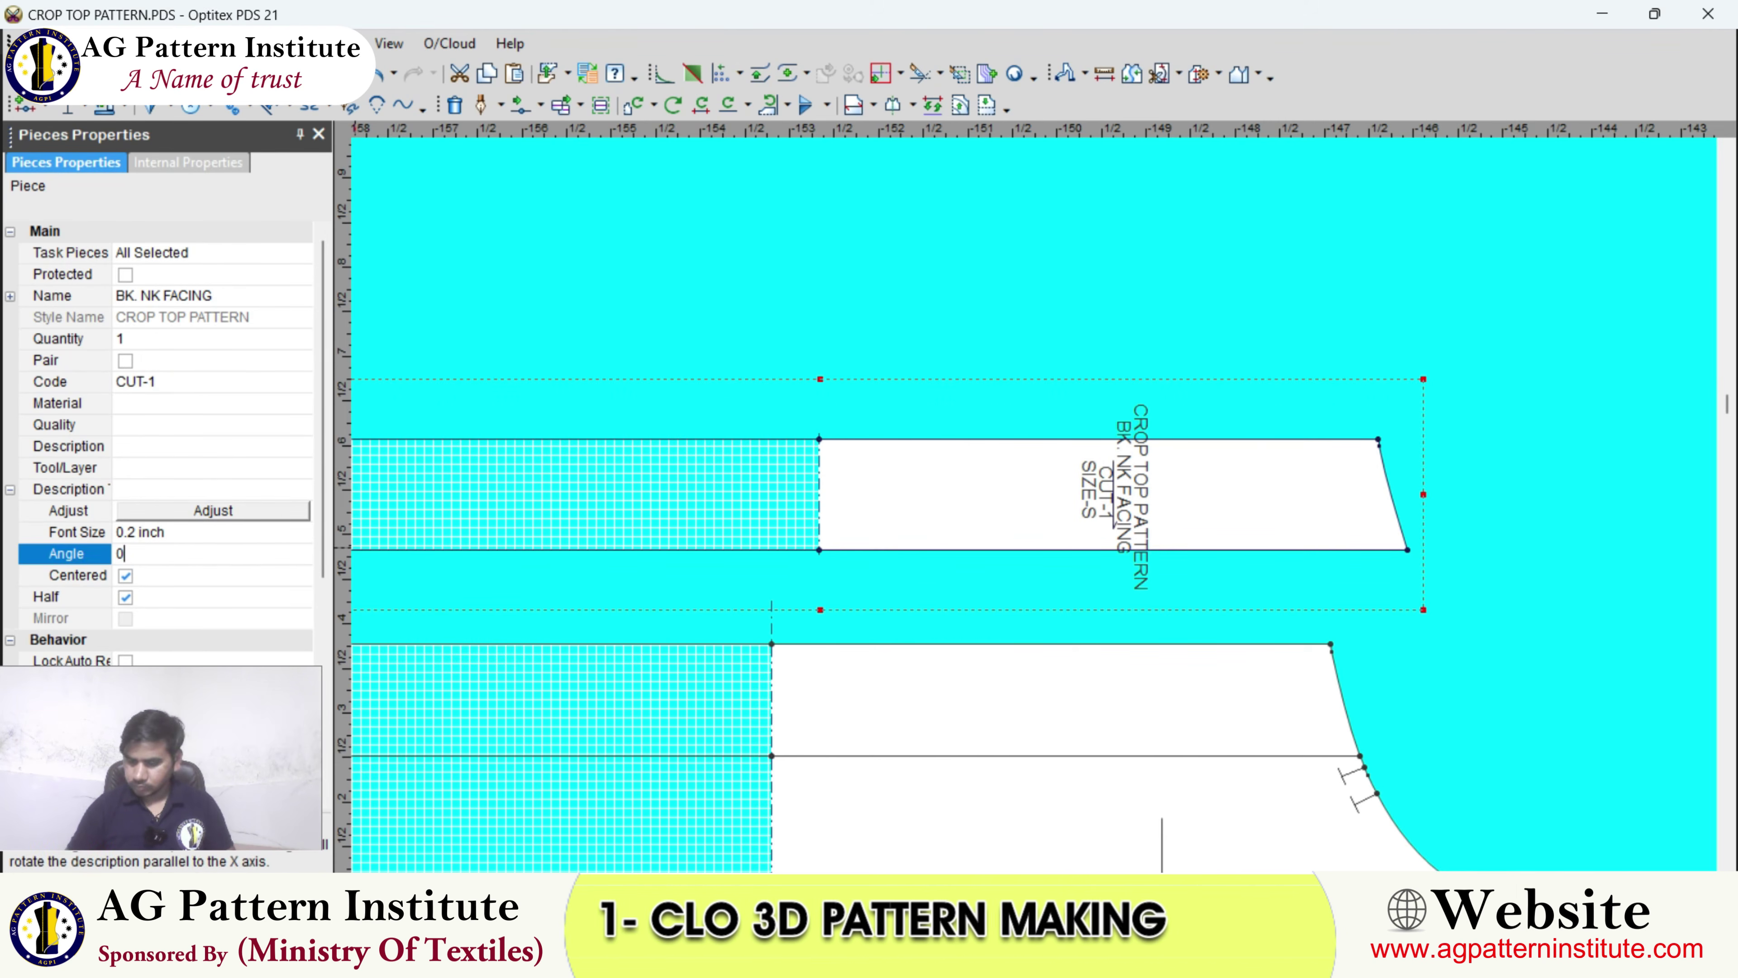
pyautogui.press('Return')
# - Remove the parallel internal line below the back piece's upper edge
pyautogui.scroll(-3, 992, 659)
pyautogui.scroll(1, 1034, 505)
pyautogui.click(1034, 506)
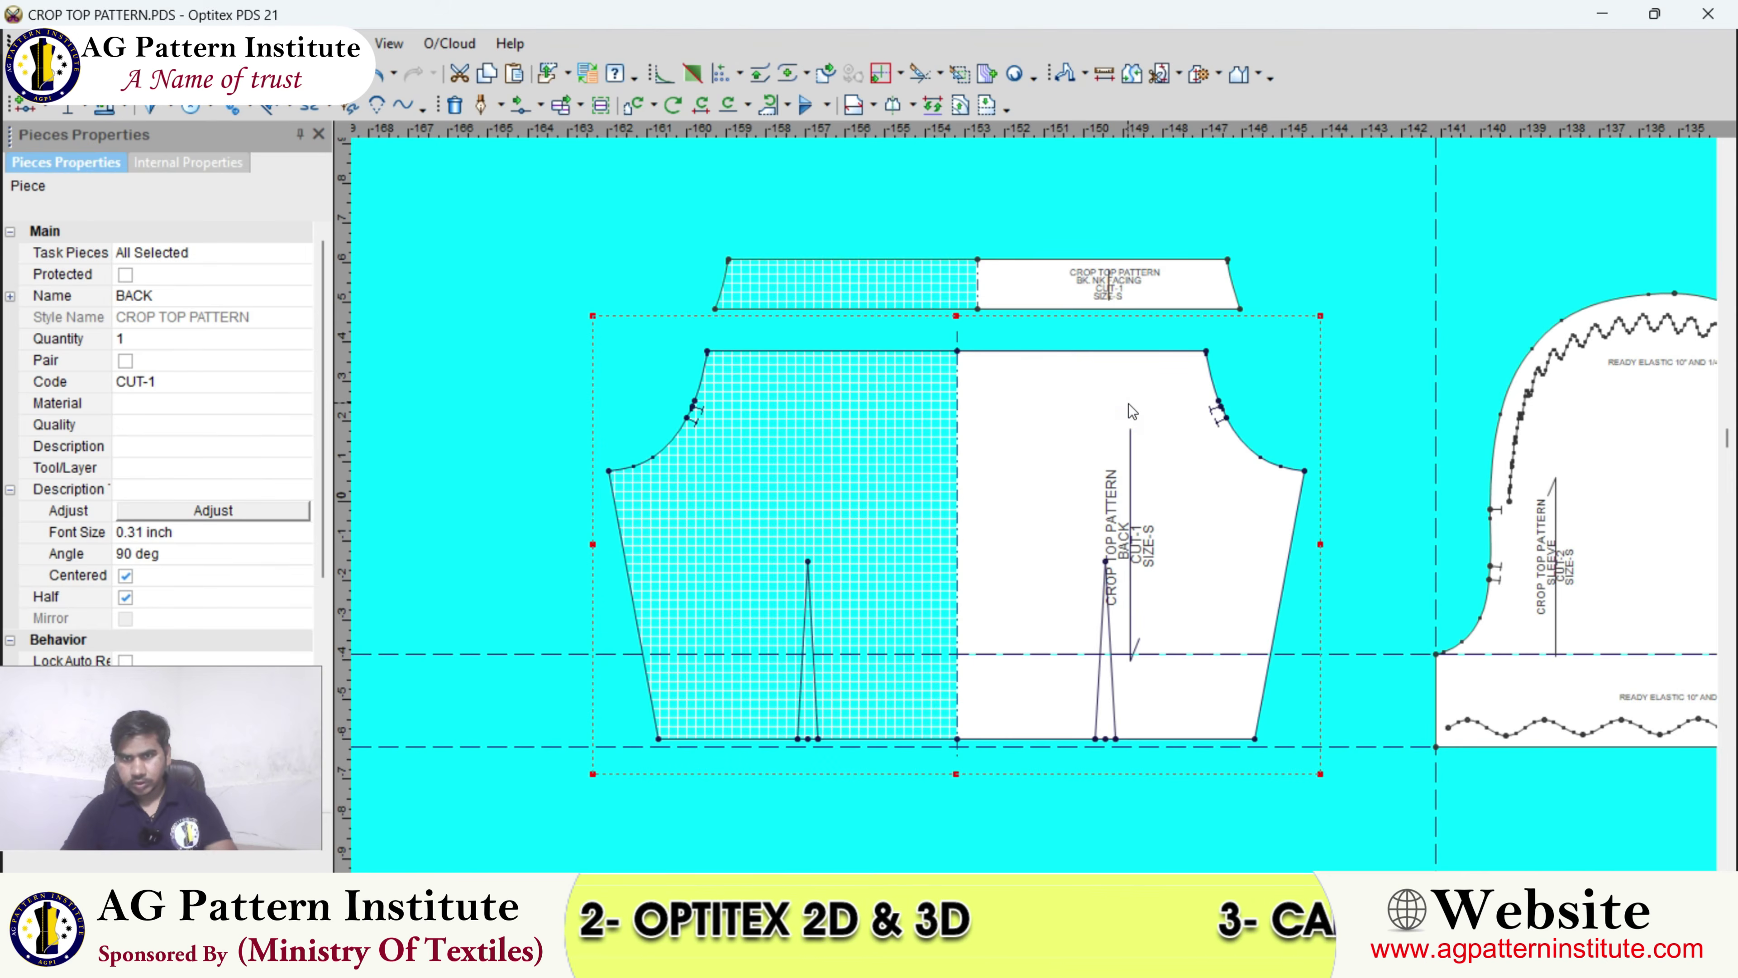
# - Name the small front piece with the armhole curve, beside the sleeve, FRT. BODY LINING
pyautogui.scroll(-2, 1033, 505)
pyautogui.click(995, 502)
pyautogui.scroll(1, 1178, 569)
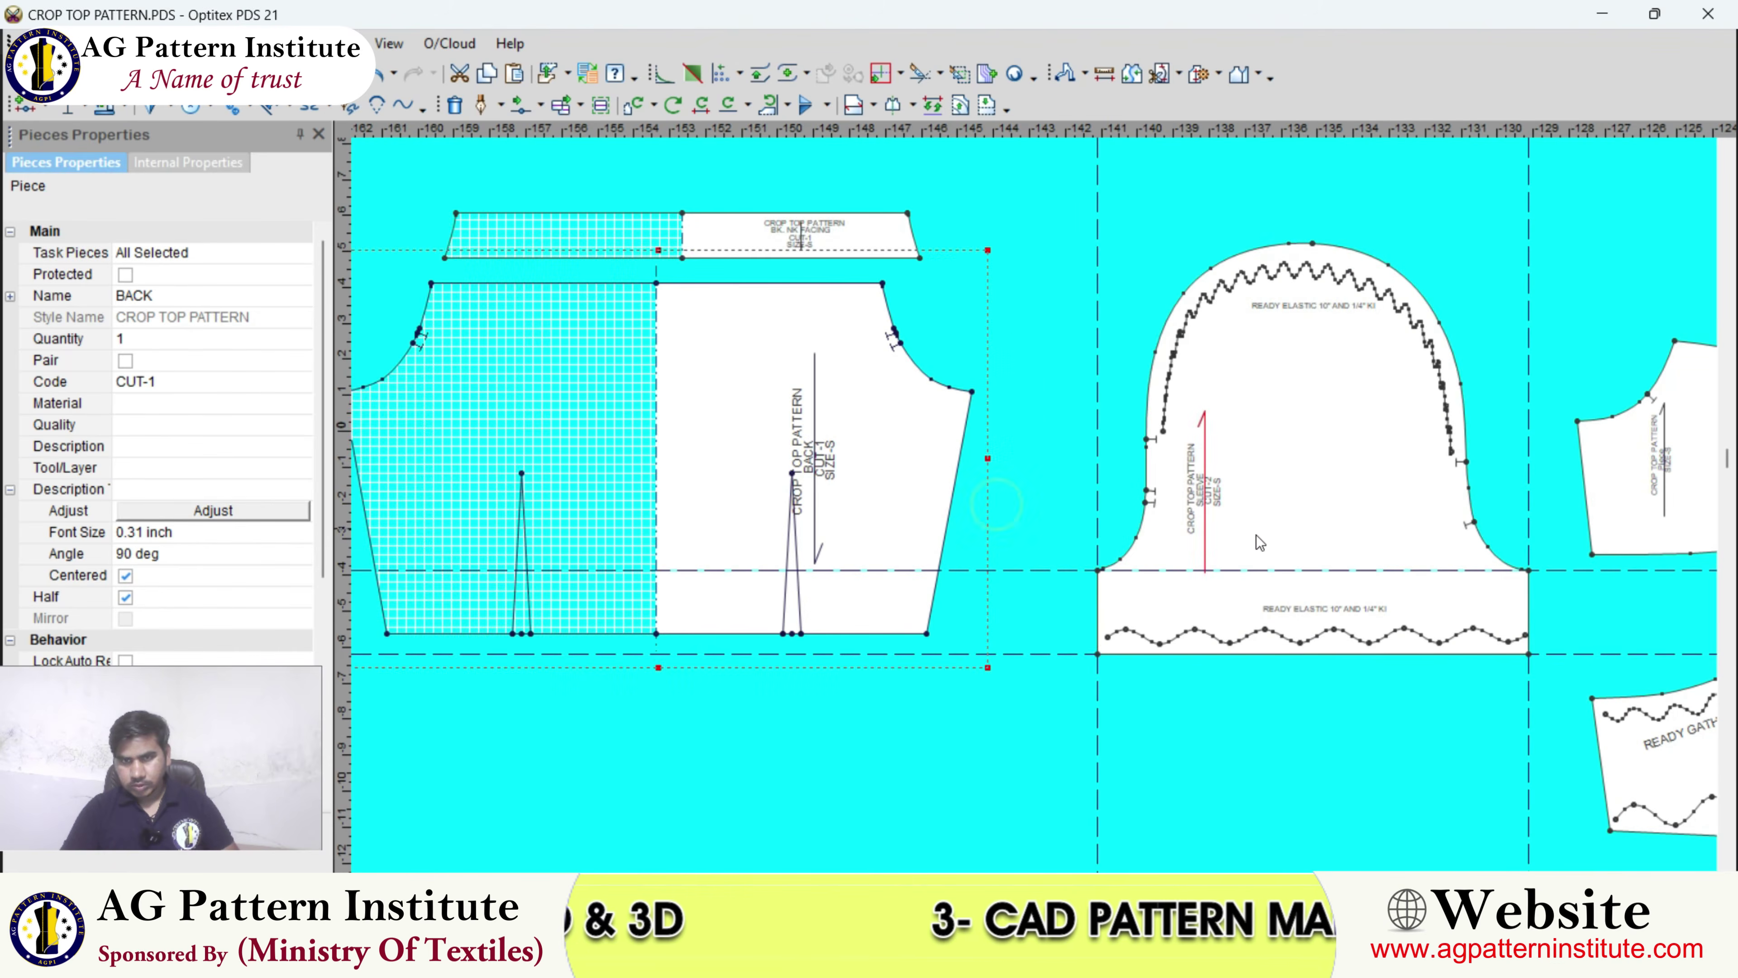
pyautogui.scroll(-2, 1256, 537)
pyautogui.press('space')
pyautogui.click(1024, 512)
pyautogui.scroll(2, 1033, 505)
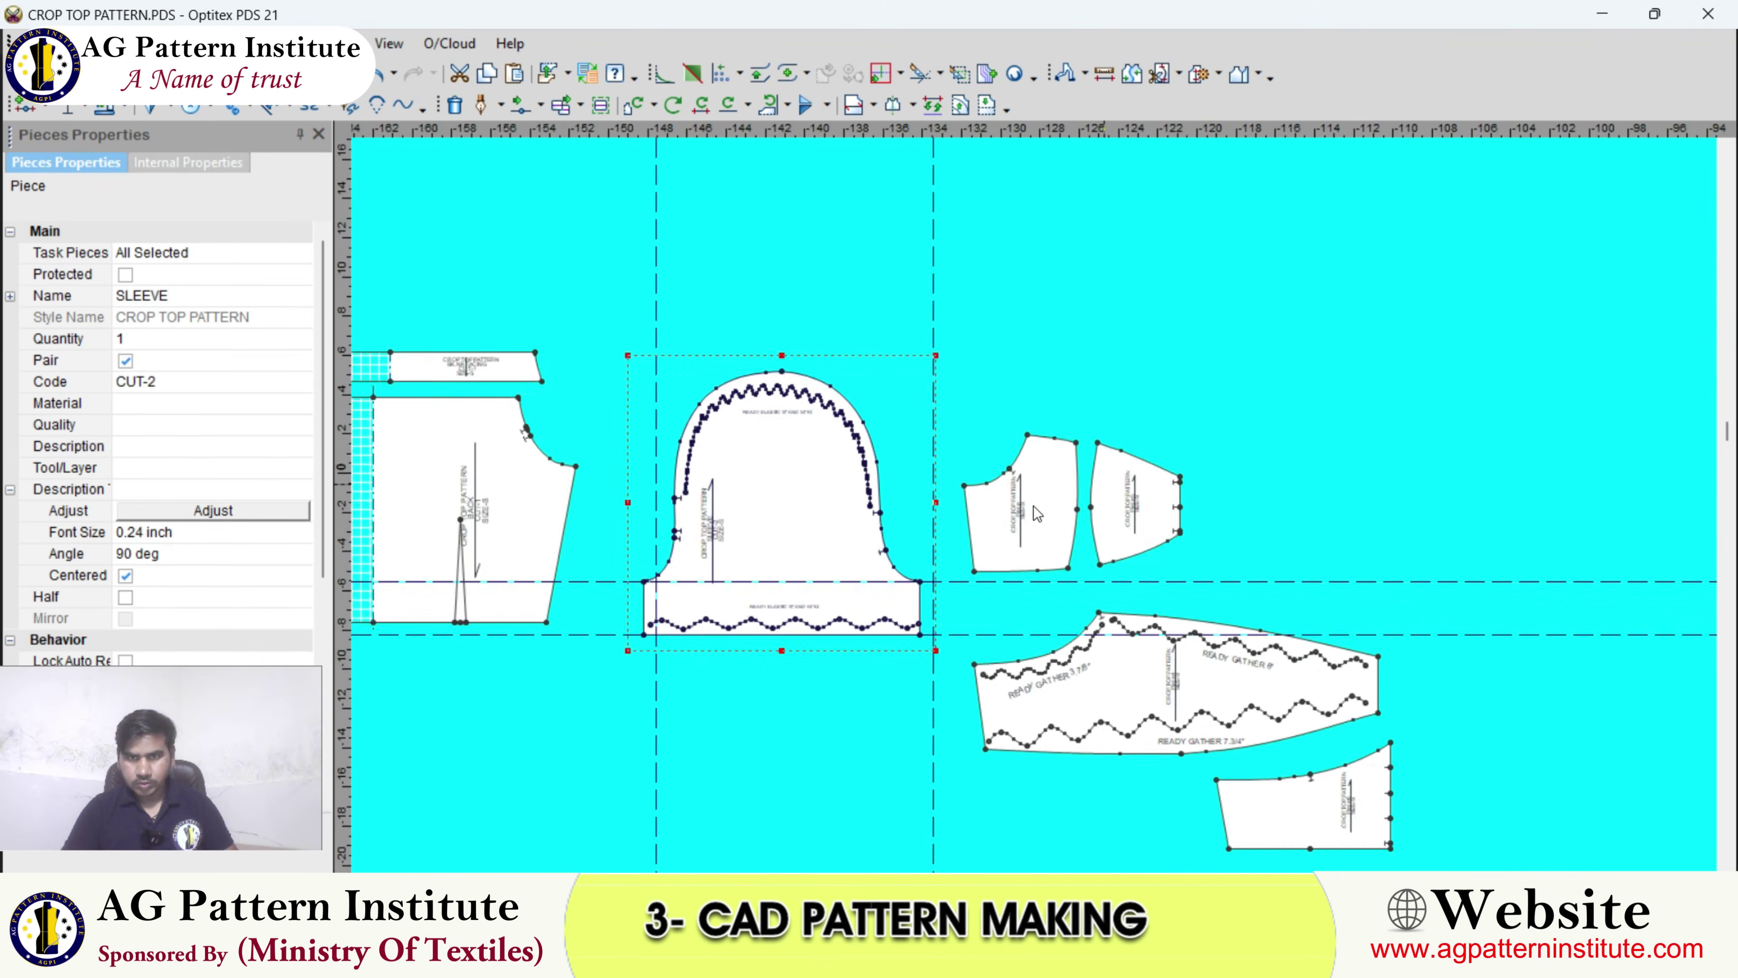
pyautogui.click(1044, 486)
pyautogui.click(171, 296)
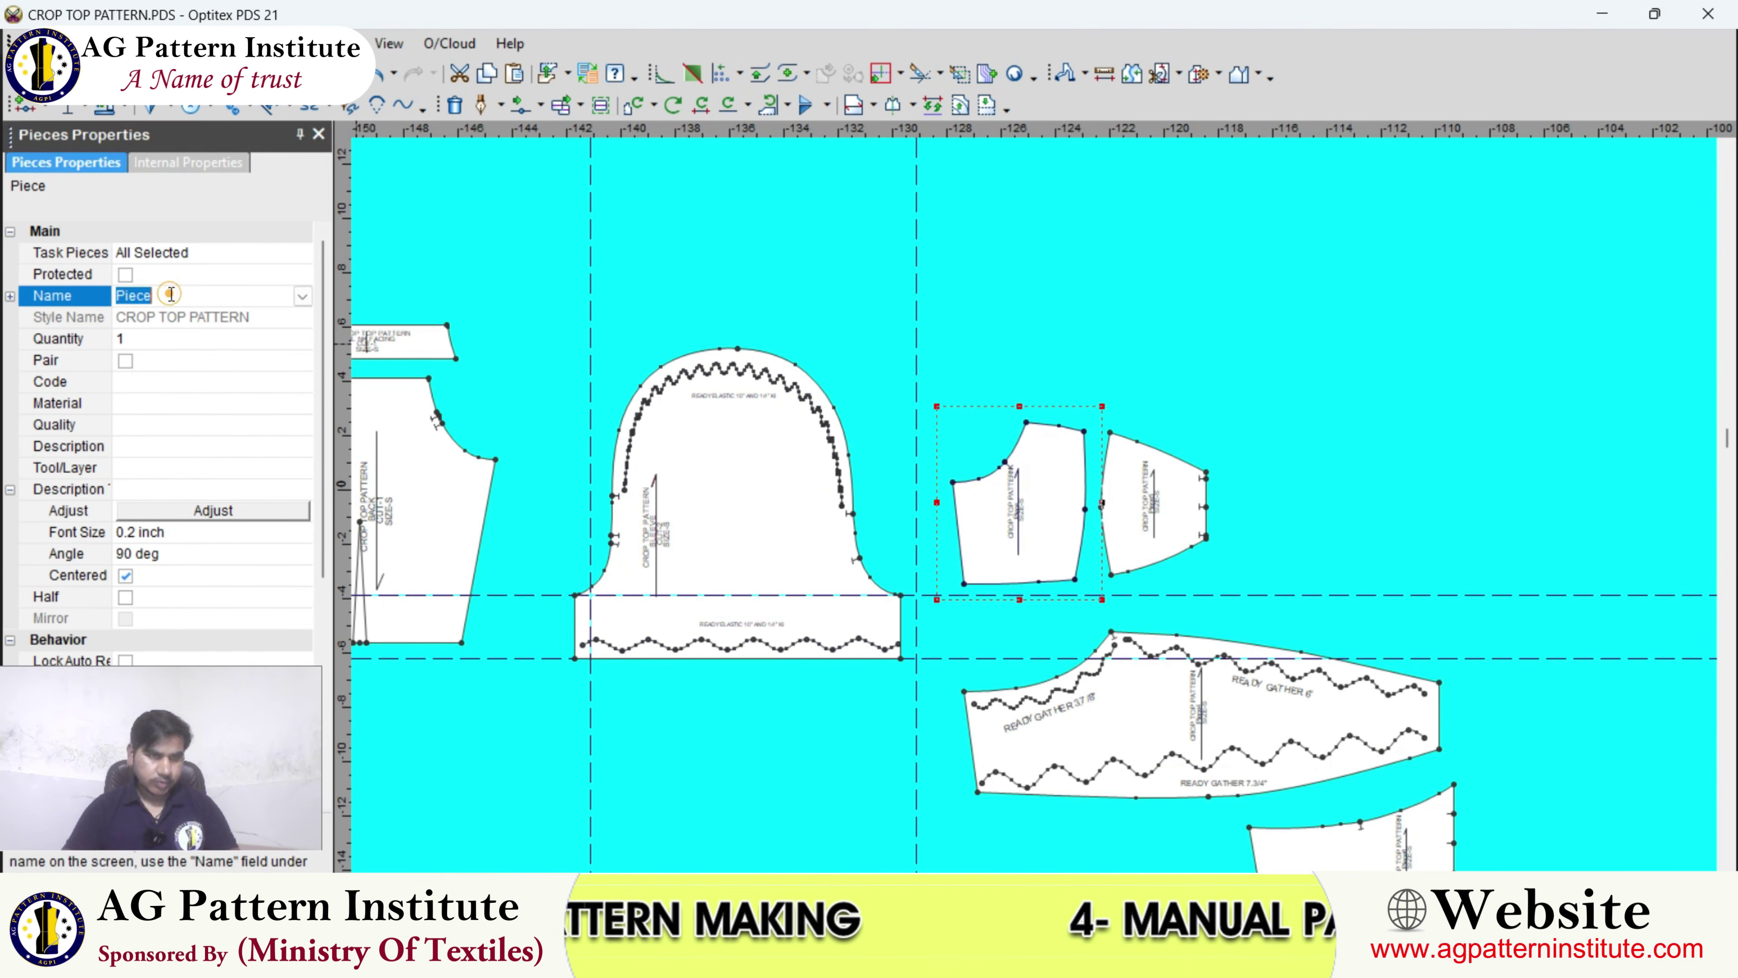
pyautogui.write('FRT. B')
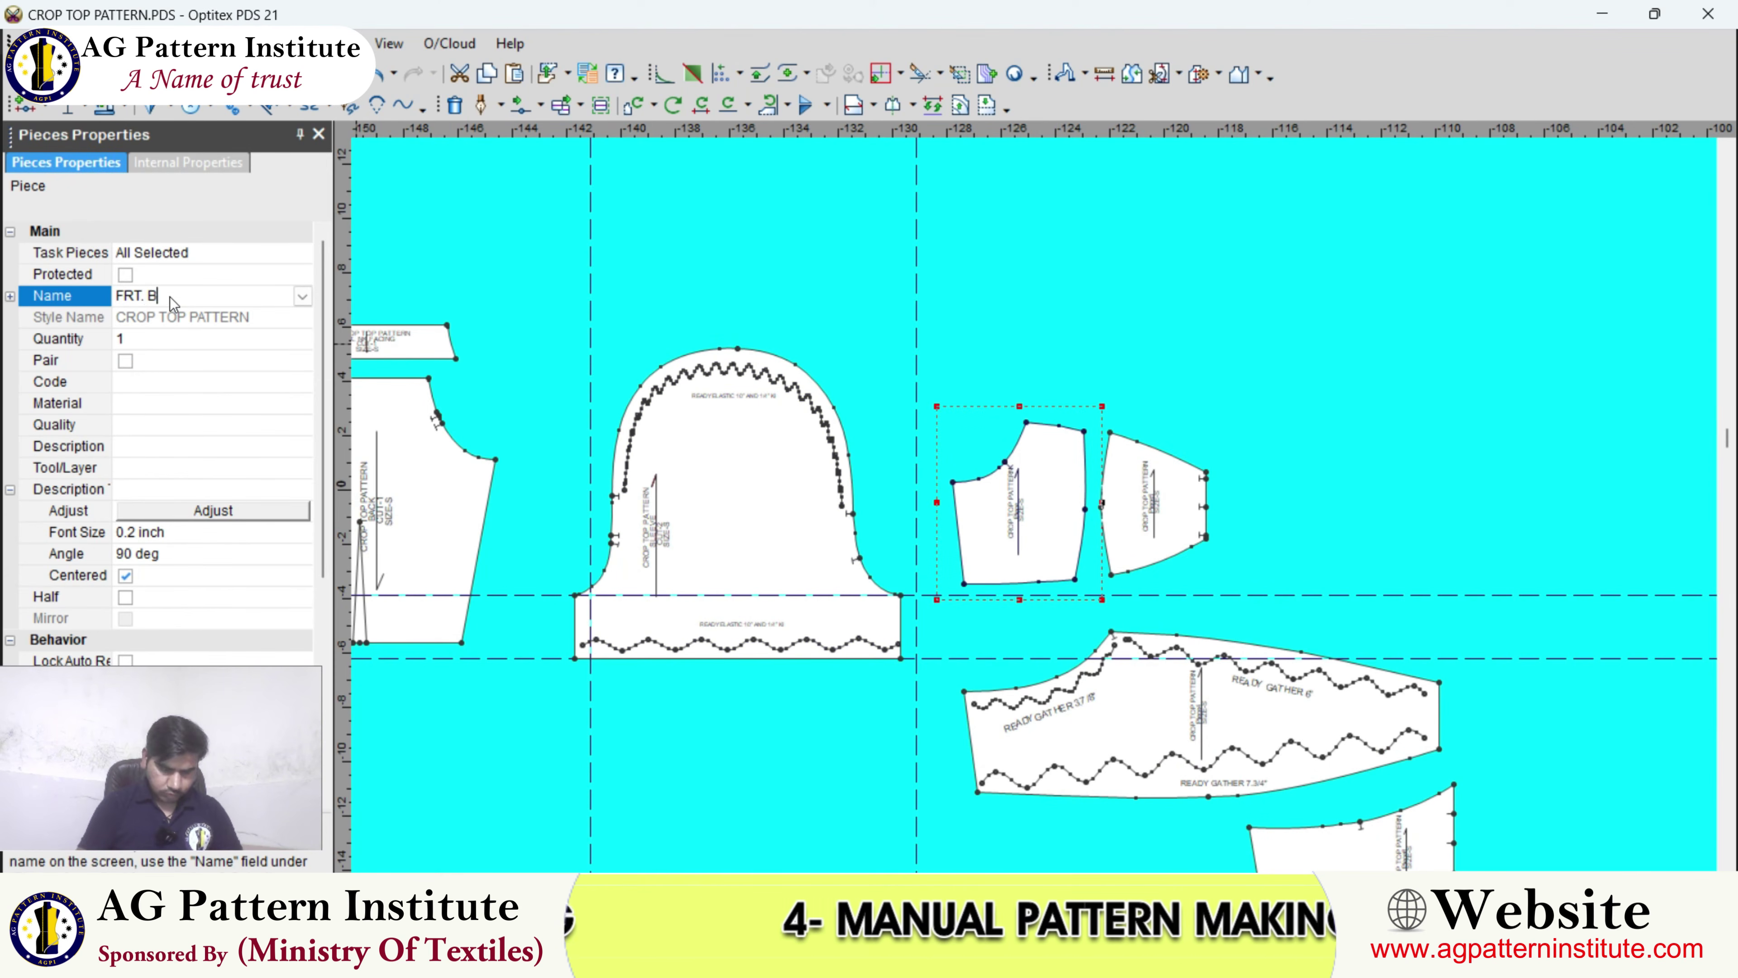
pyautogui.write('ODY')
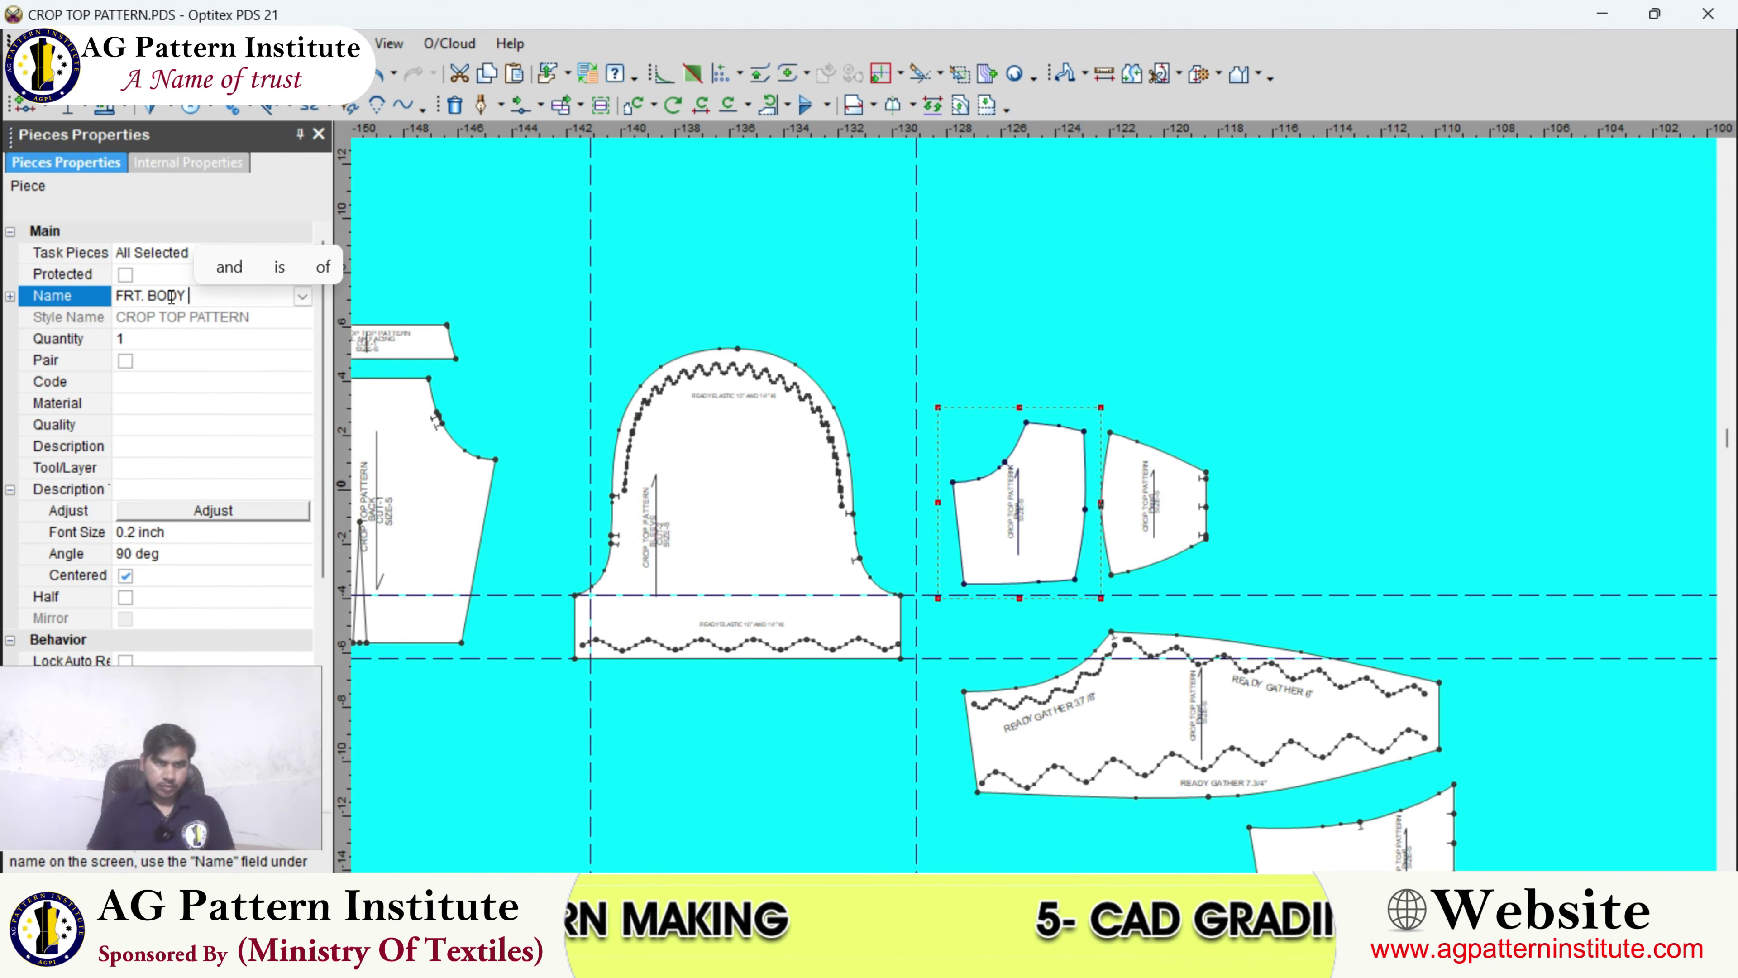
pyautogui.write('  LINING')
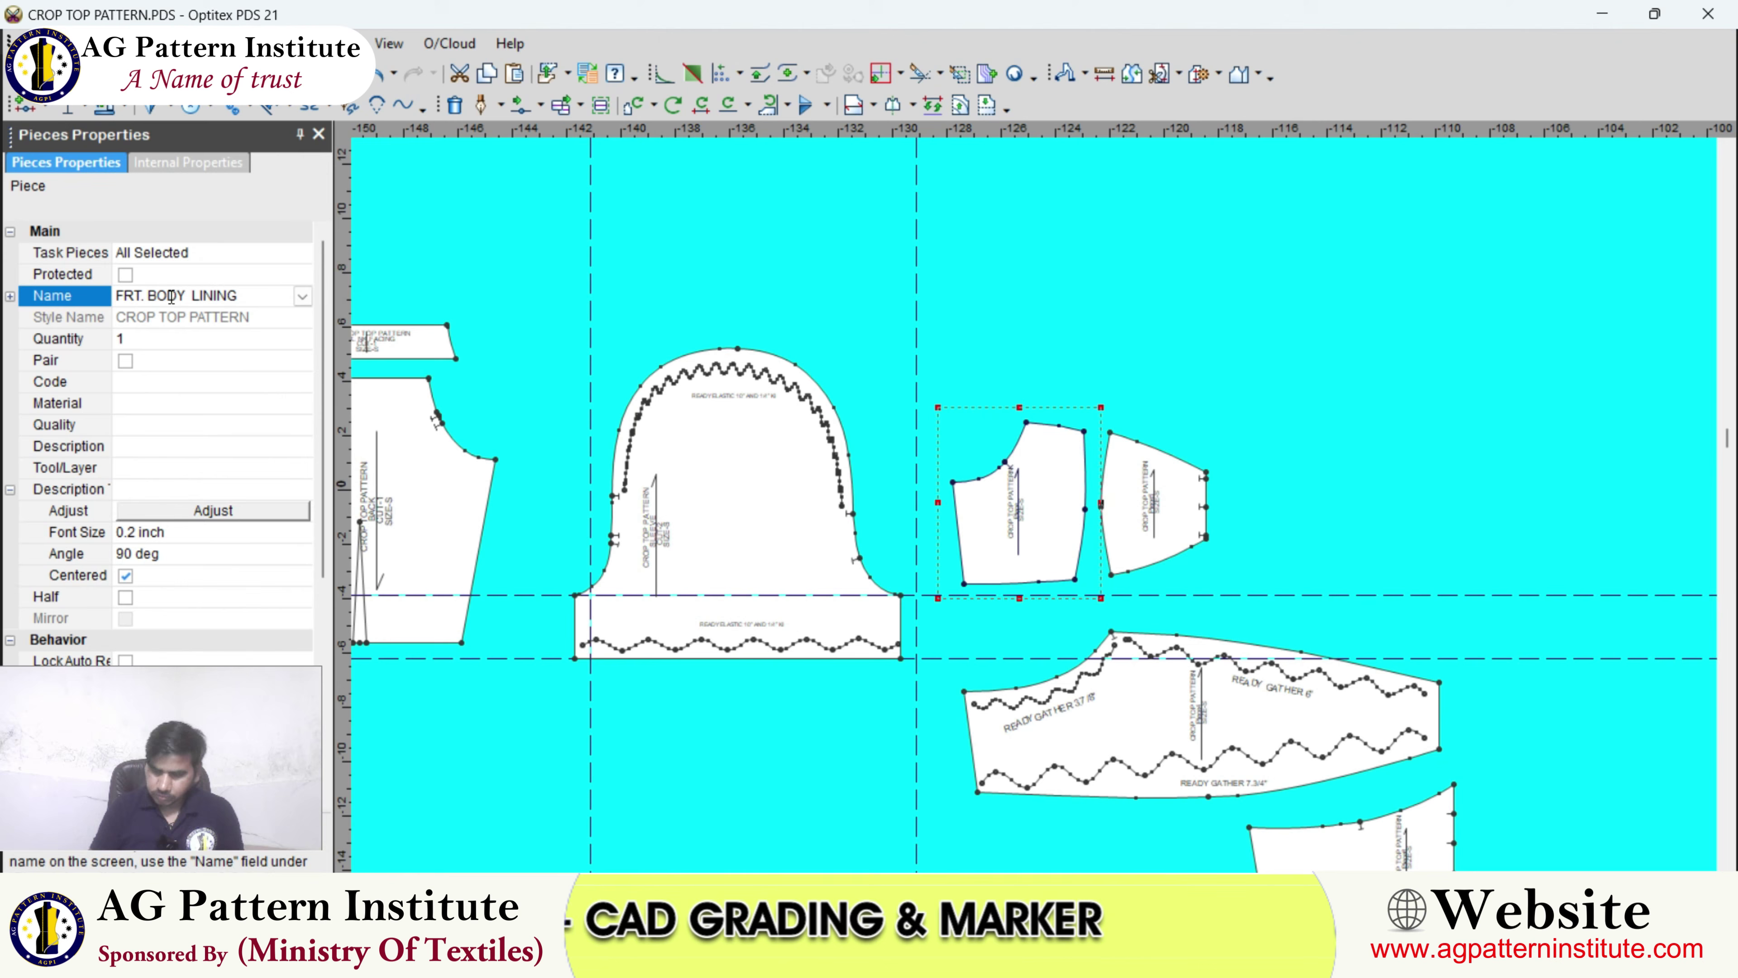
pyautogui.press('Return')
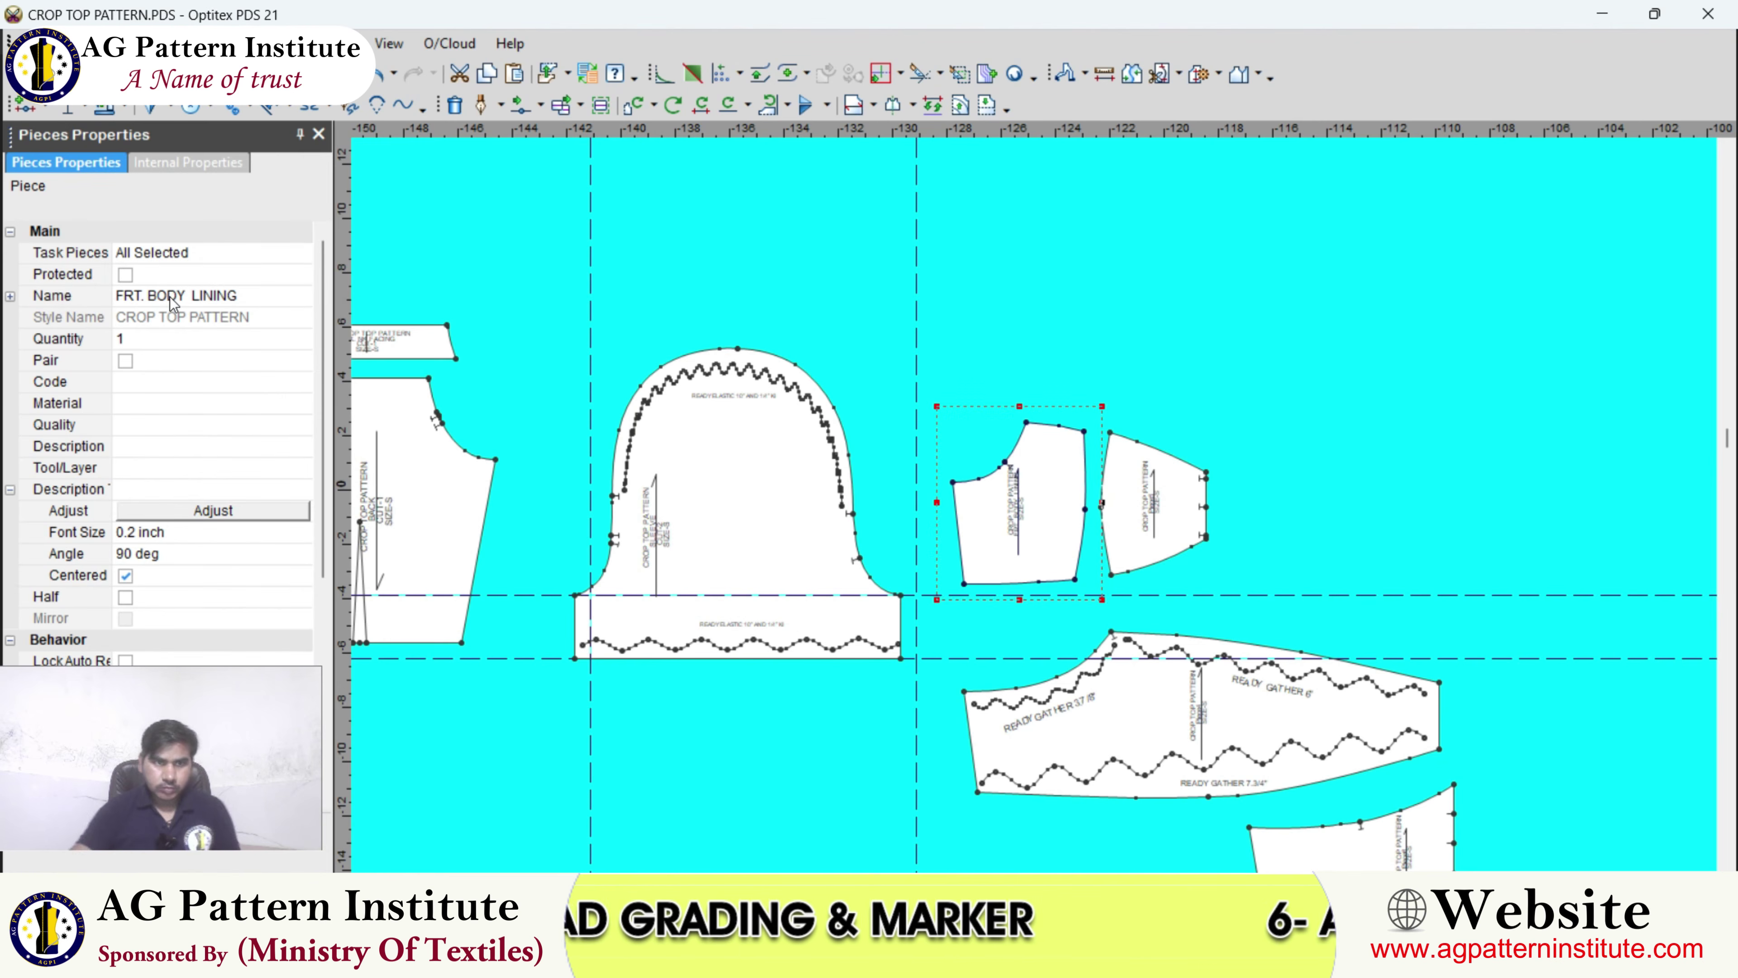
# - Set the front body lining piece's code to CUT-2
pyautogui.click(167, 379)
pyautogui.write('C')
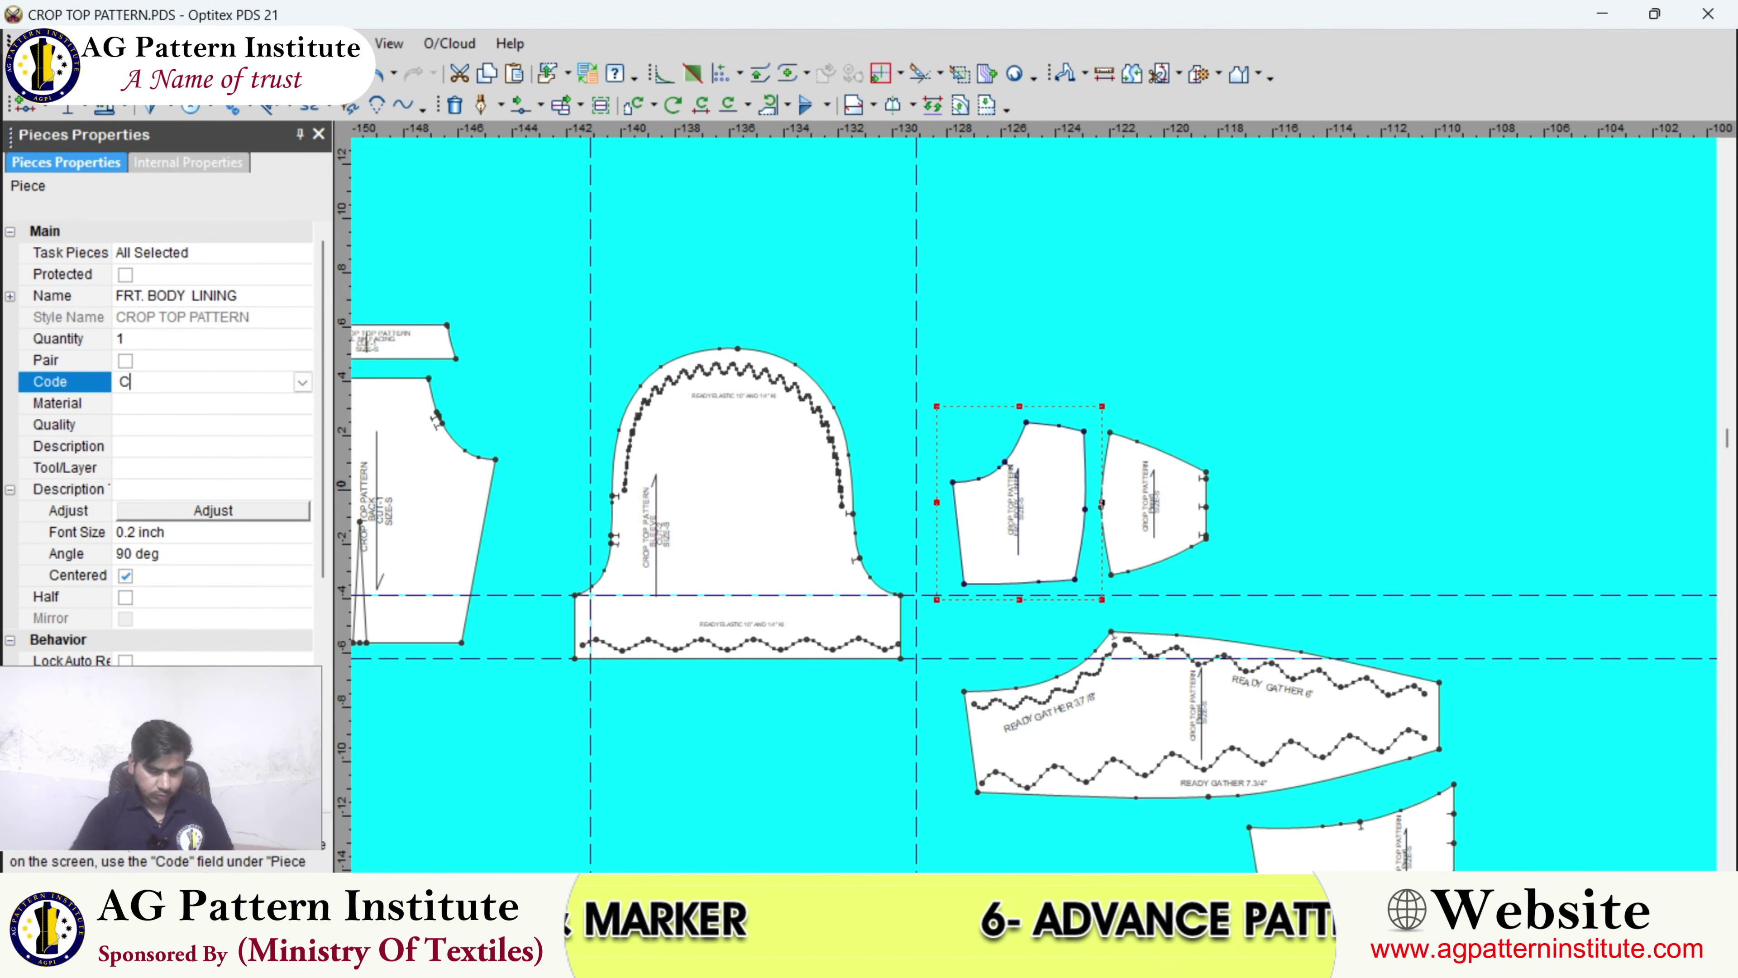
pyautogui.write('UT-2')
pyautogui.press('Return')
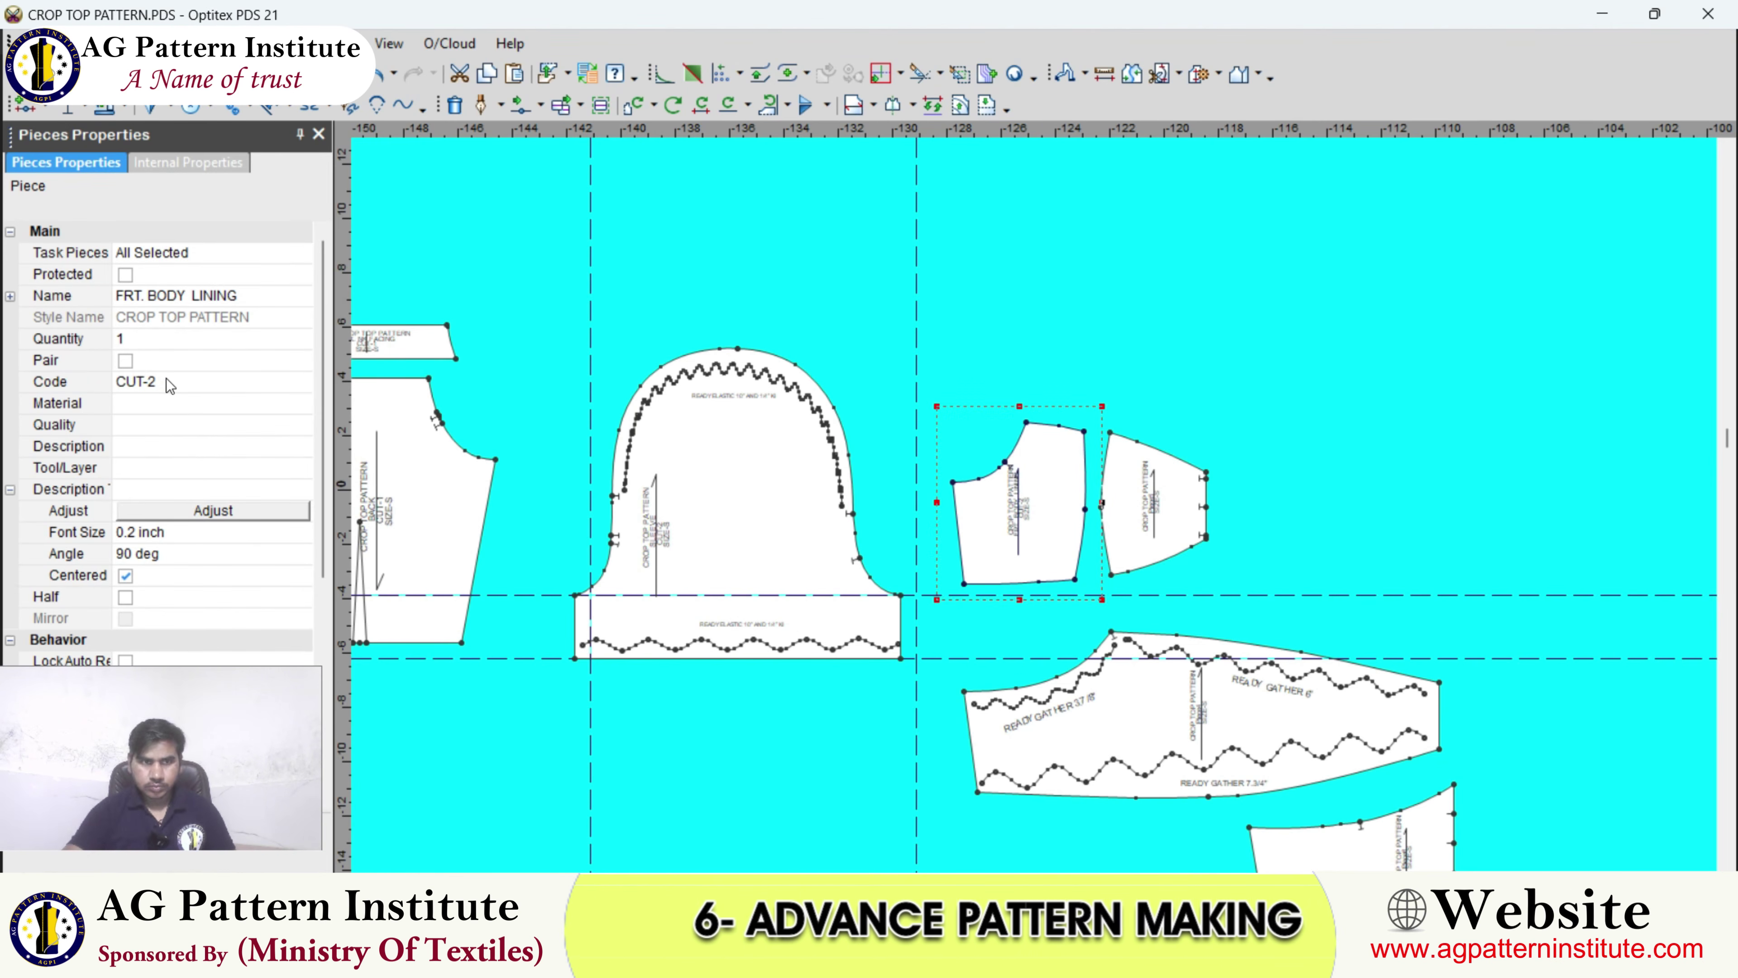
# - Name the small tapered piece beside the front body lining C.FRT. BODY
pyautogui.click(1119, 469)
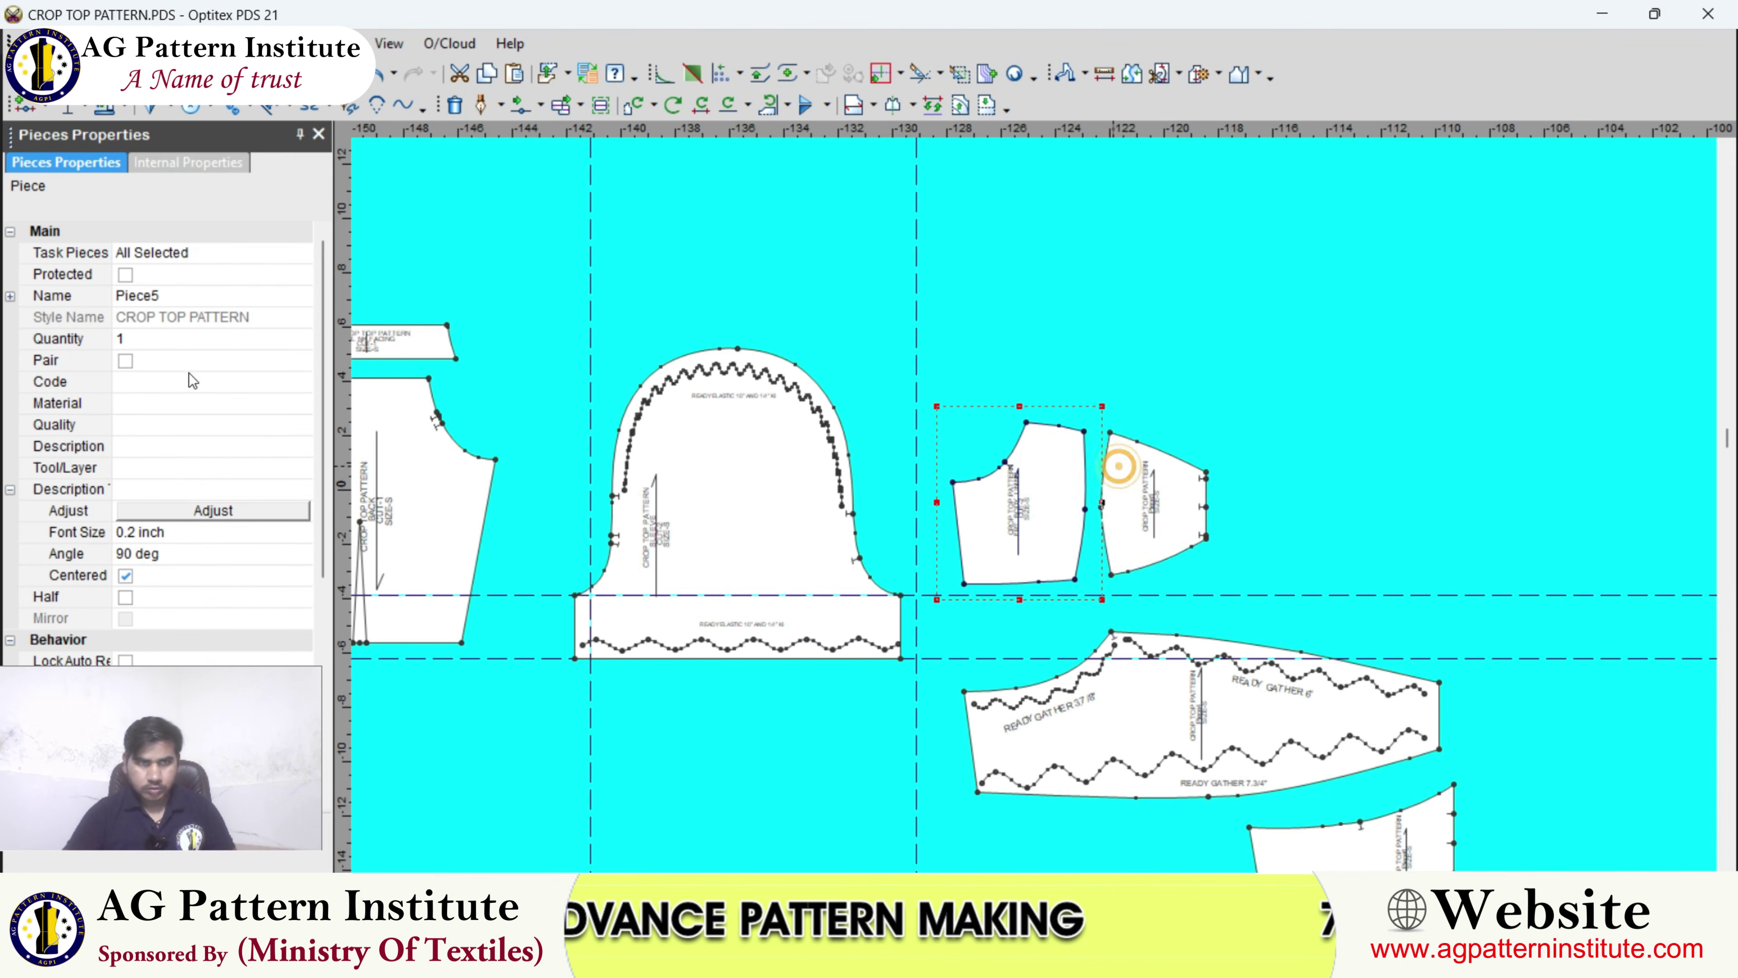
pyautogui.click(171, 296)
pyautogui.write('C.')
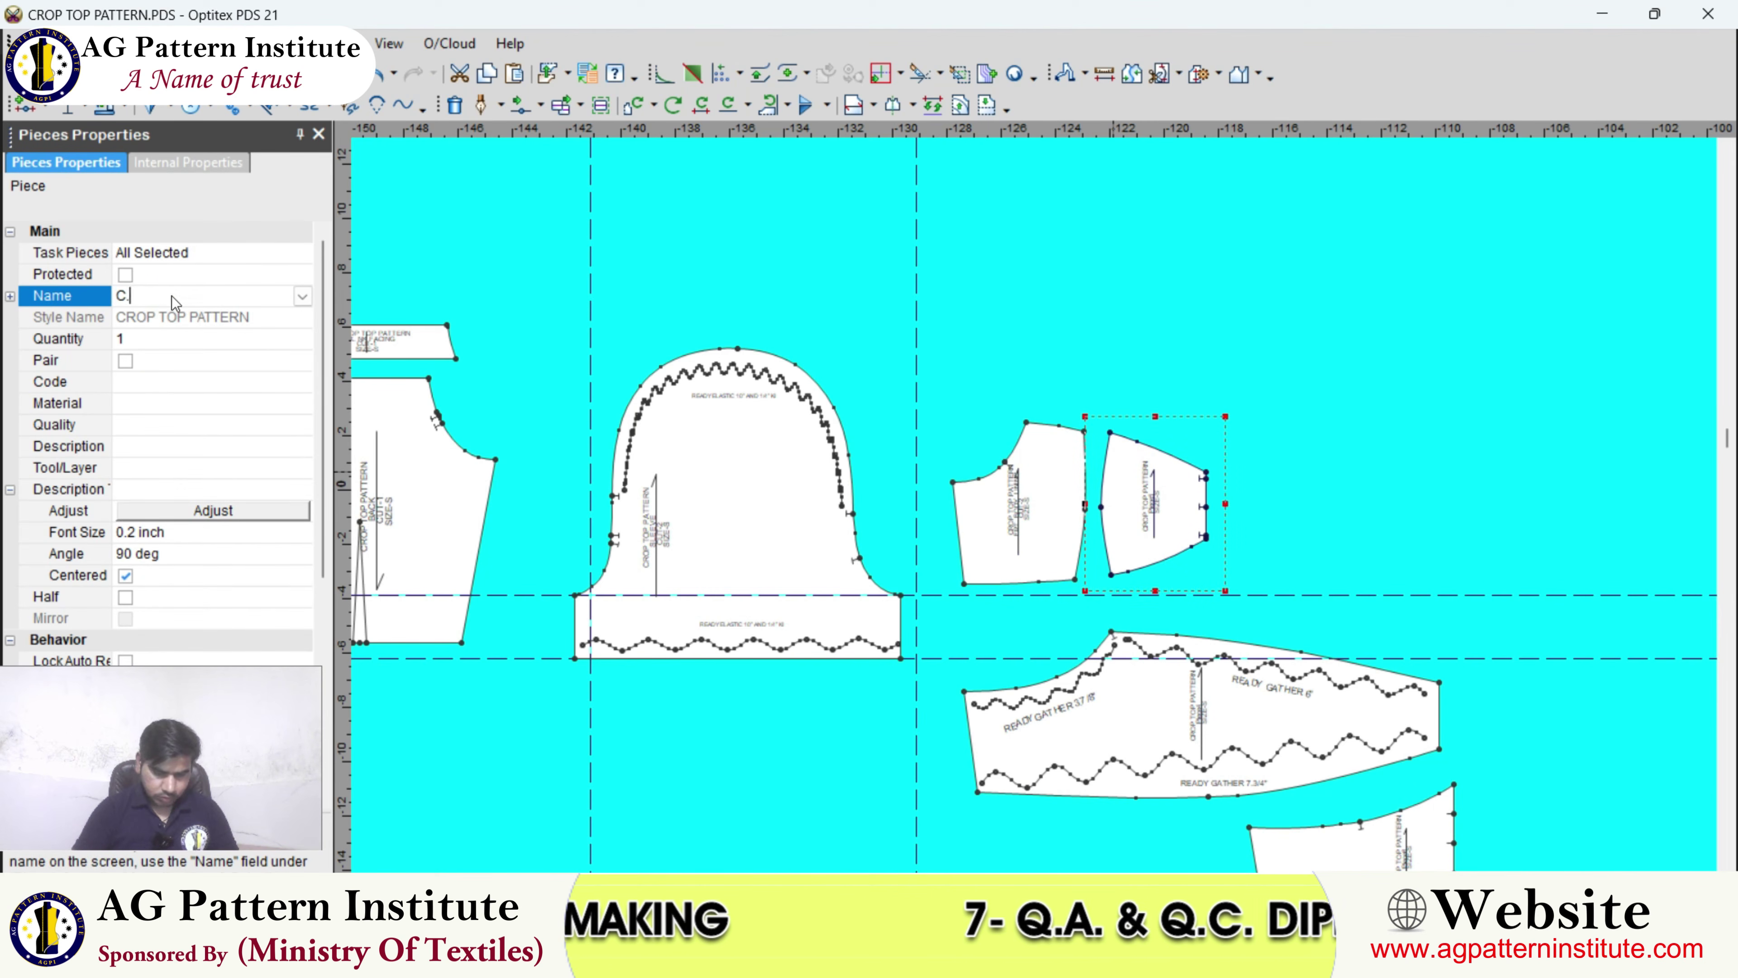
pyautogui.write('FRT. ')
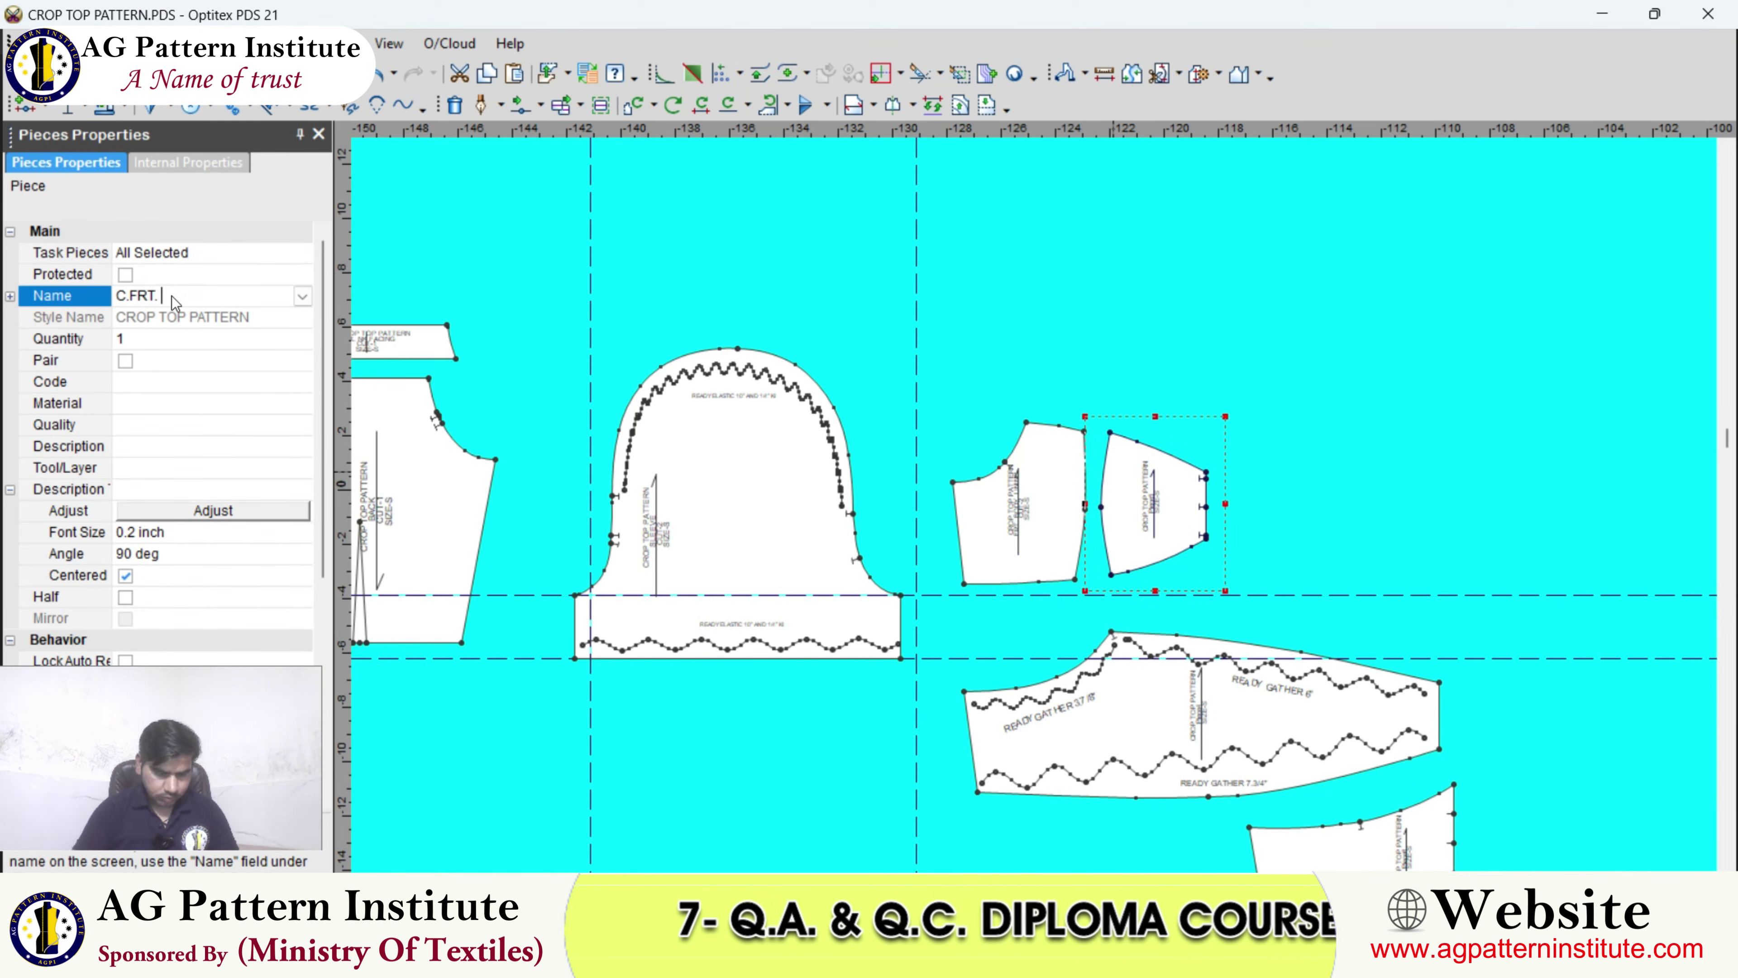
pyautogui.write('BODY')
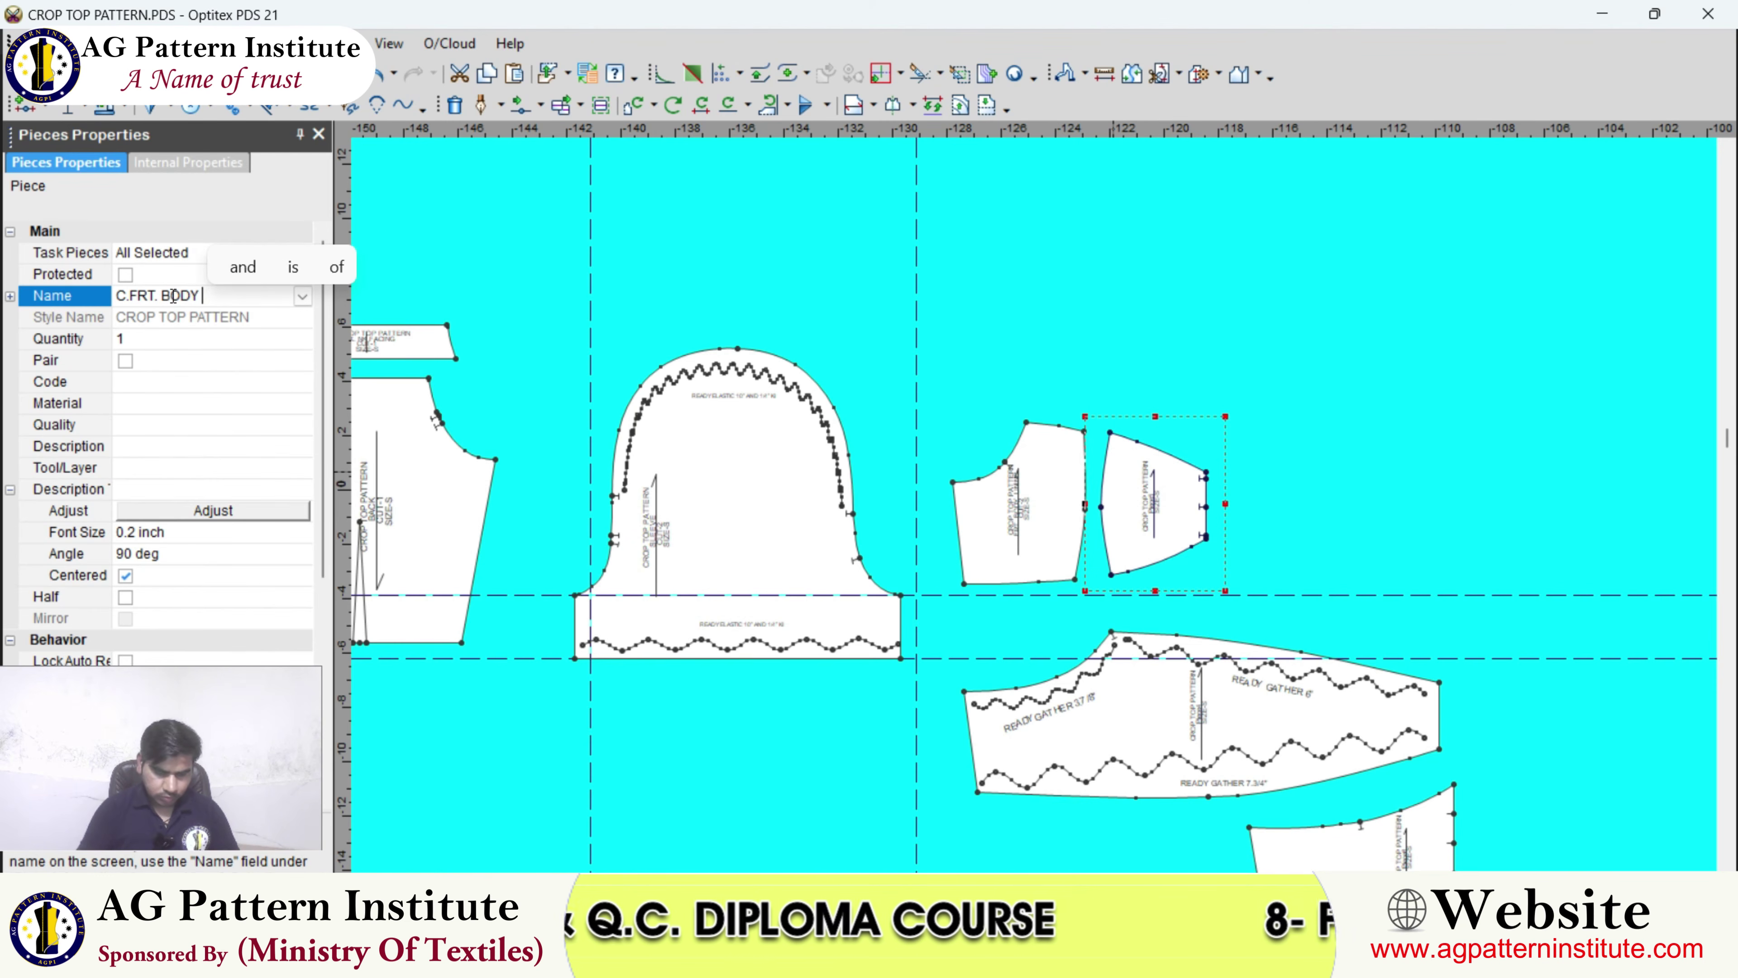
# - Set the centre front body piece's code to CUT-2
pyautogui.click(155, 375)
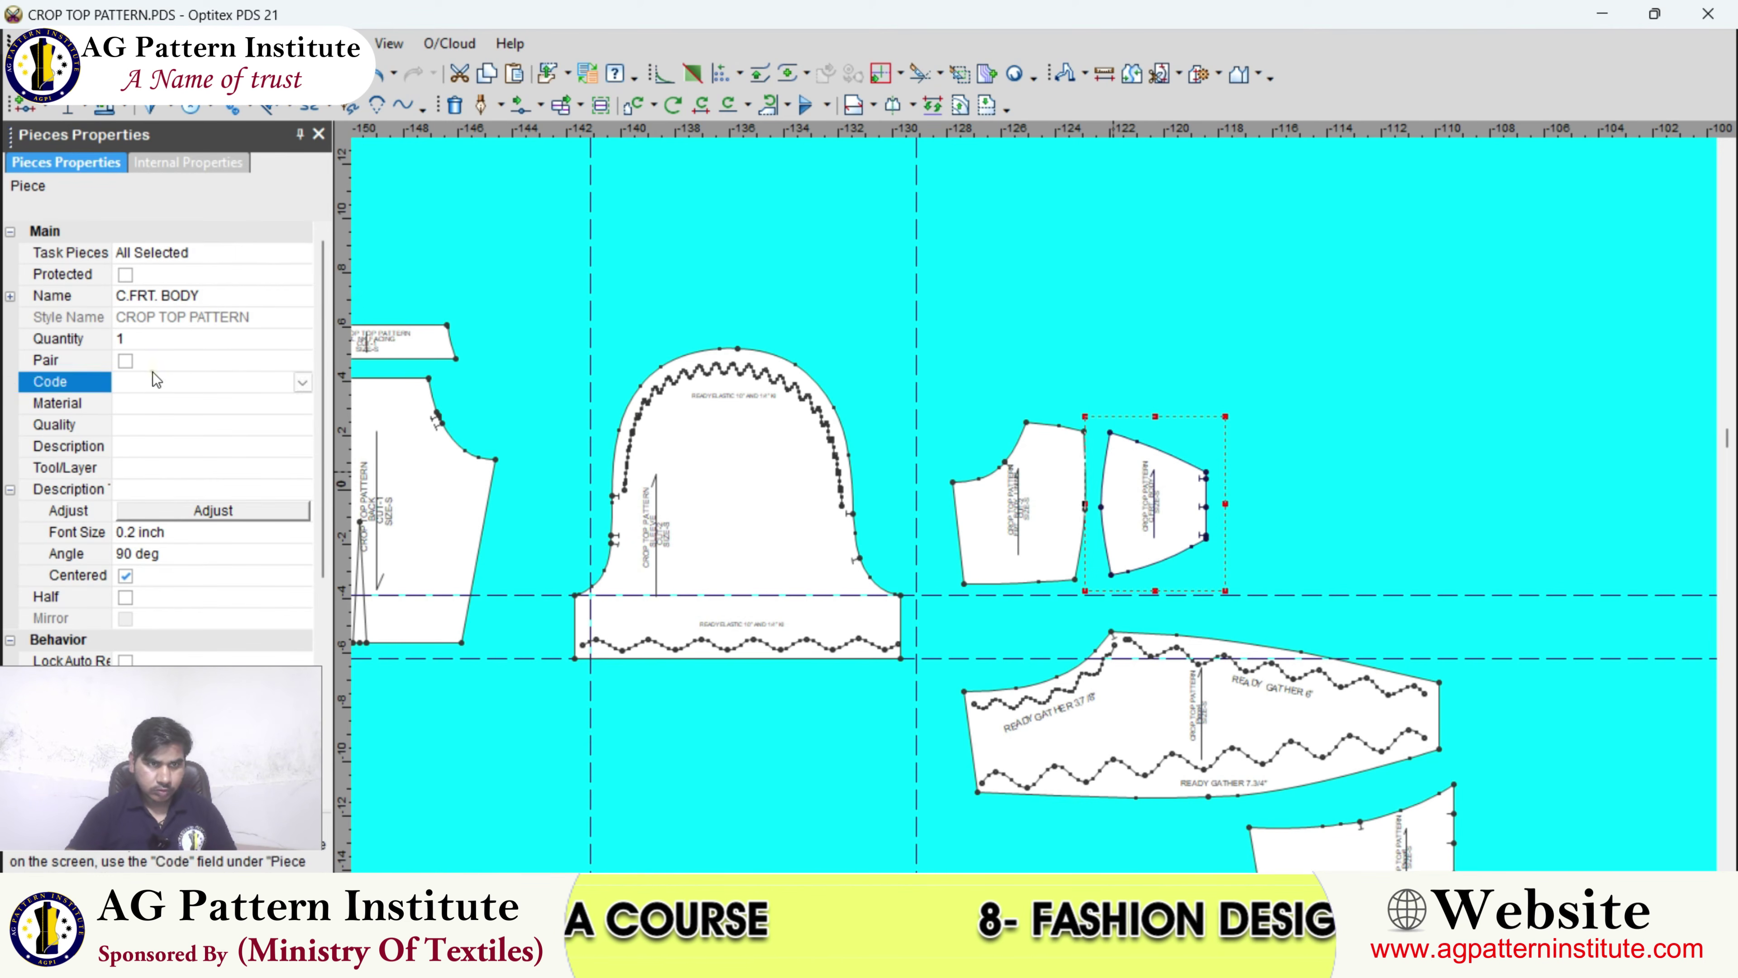
pyautogui.write('CUT-2')
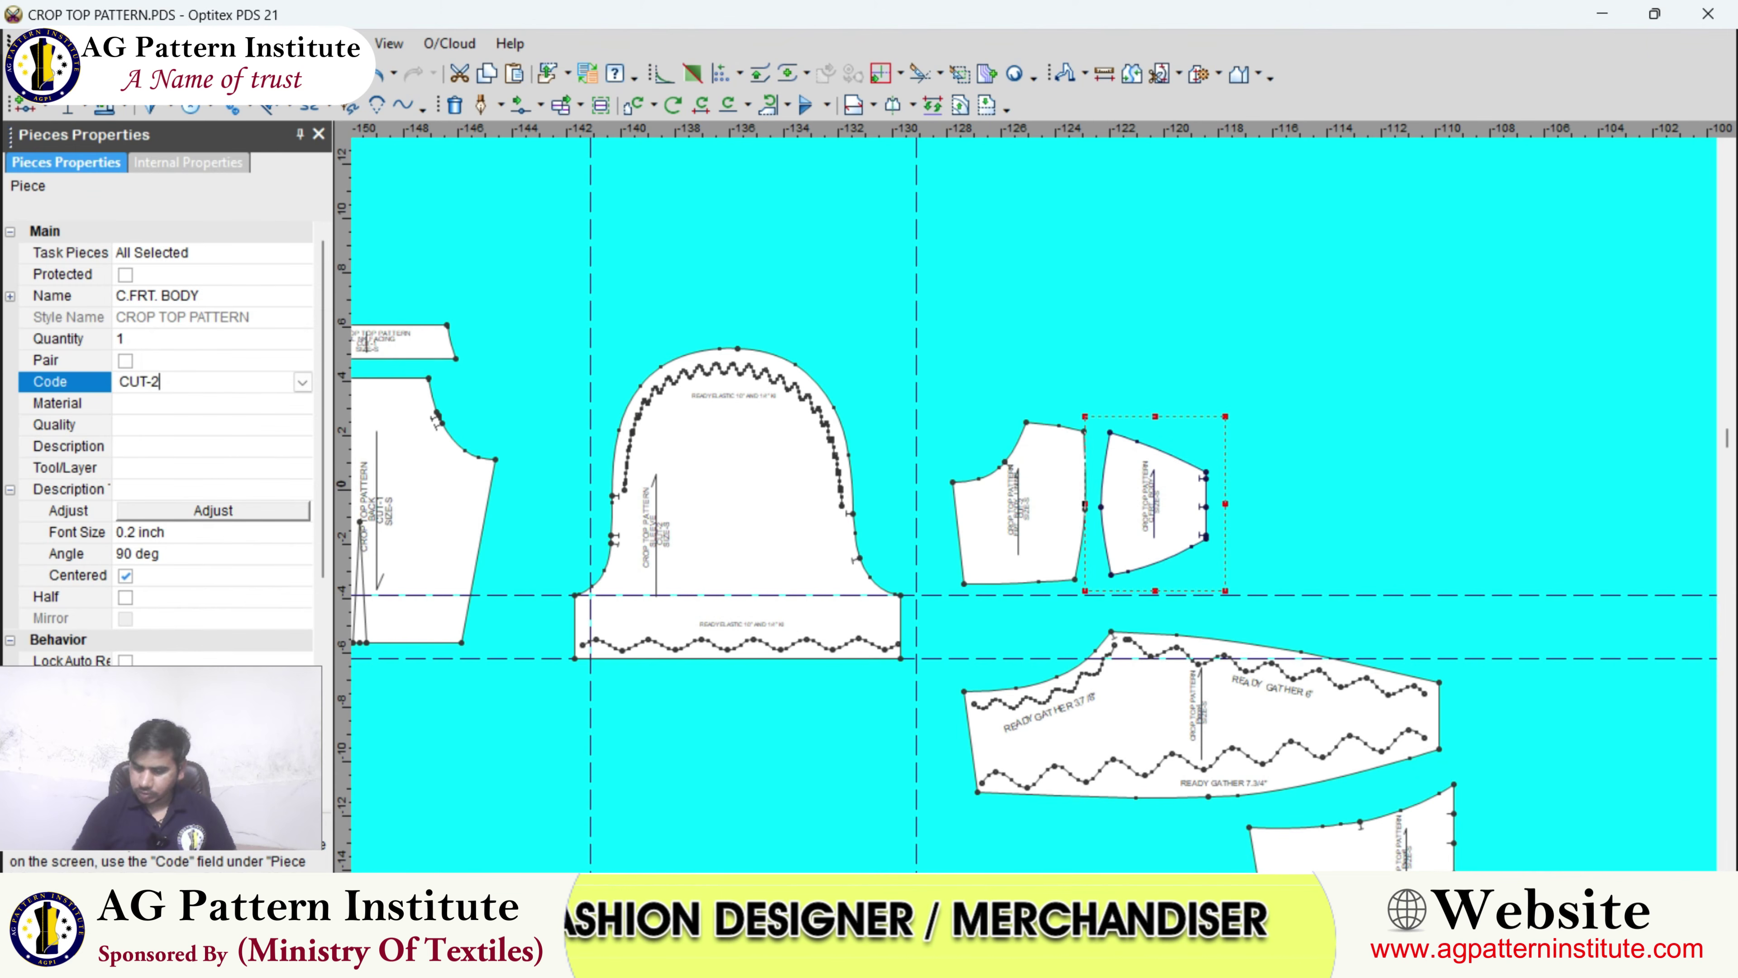
pyautogui.press('Return')
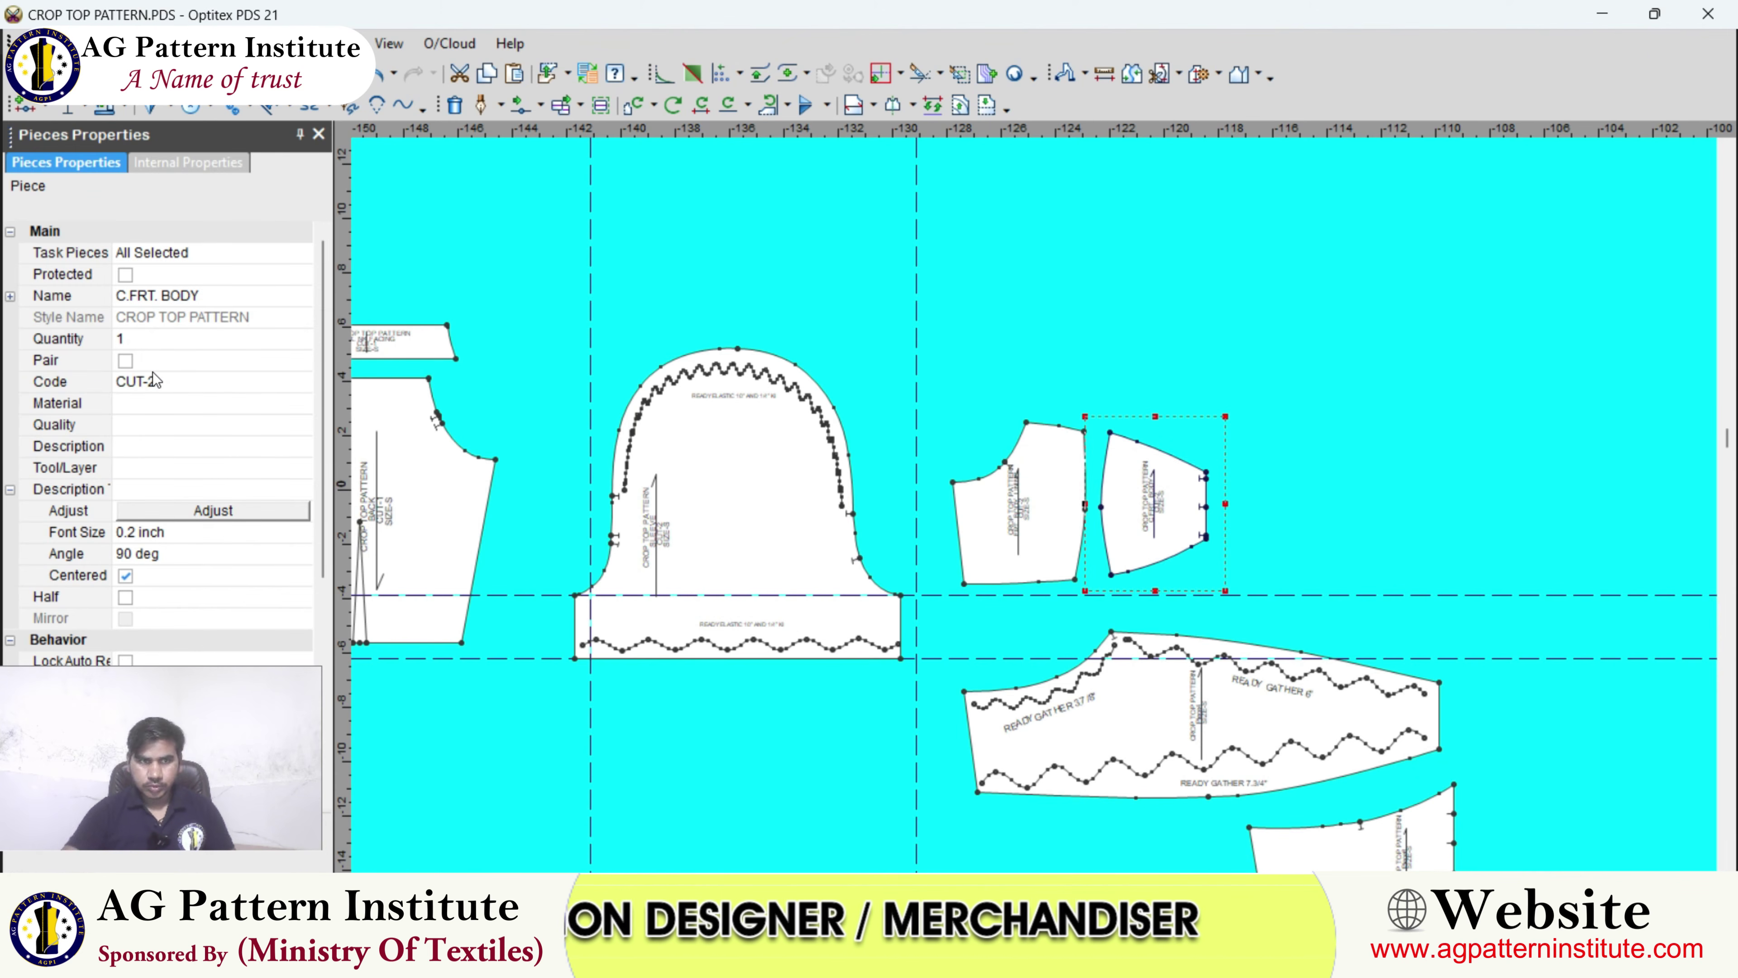
# - Name the long front piece with the gather lines FRT. UPPERE BODY
pyautogui.click(1131, 705)
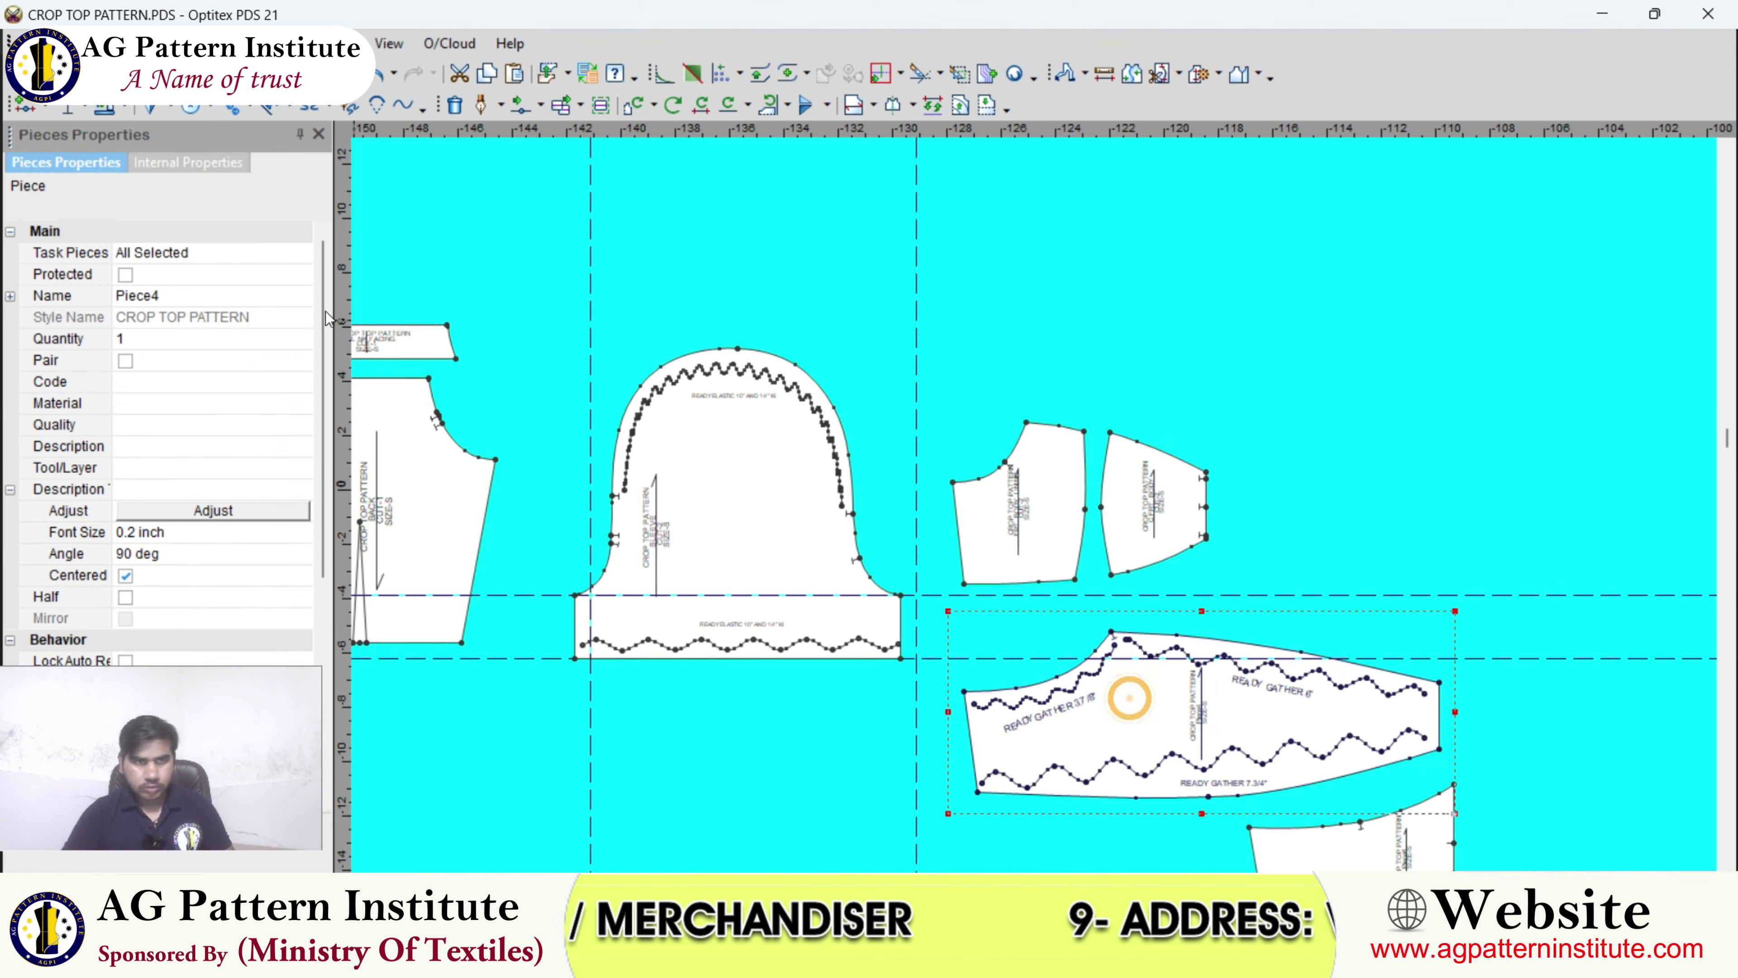
pyautogui.click(198, 294)
pyautogui.write('FRT')
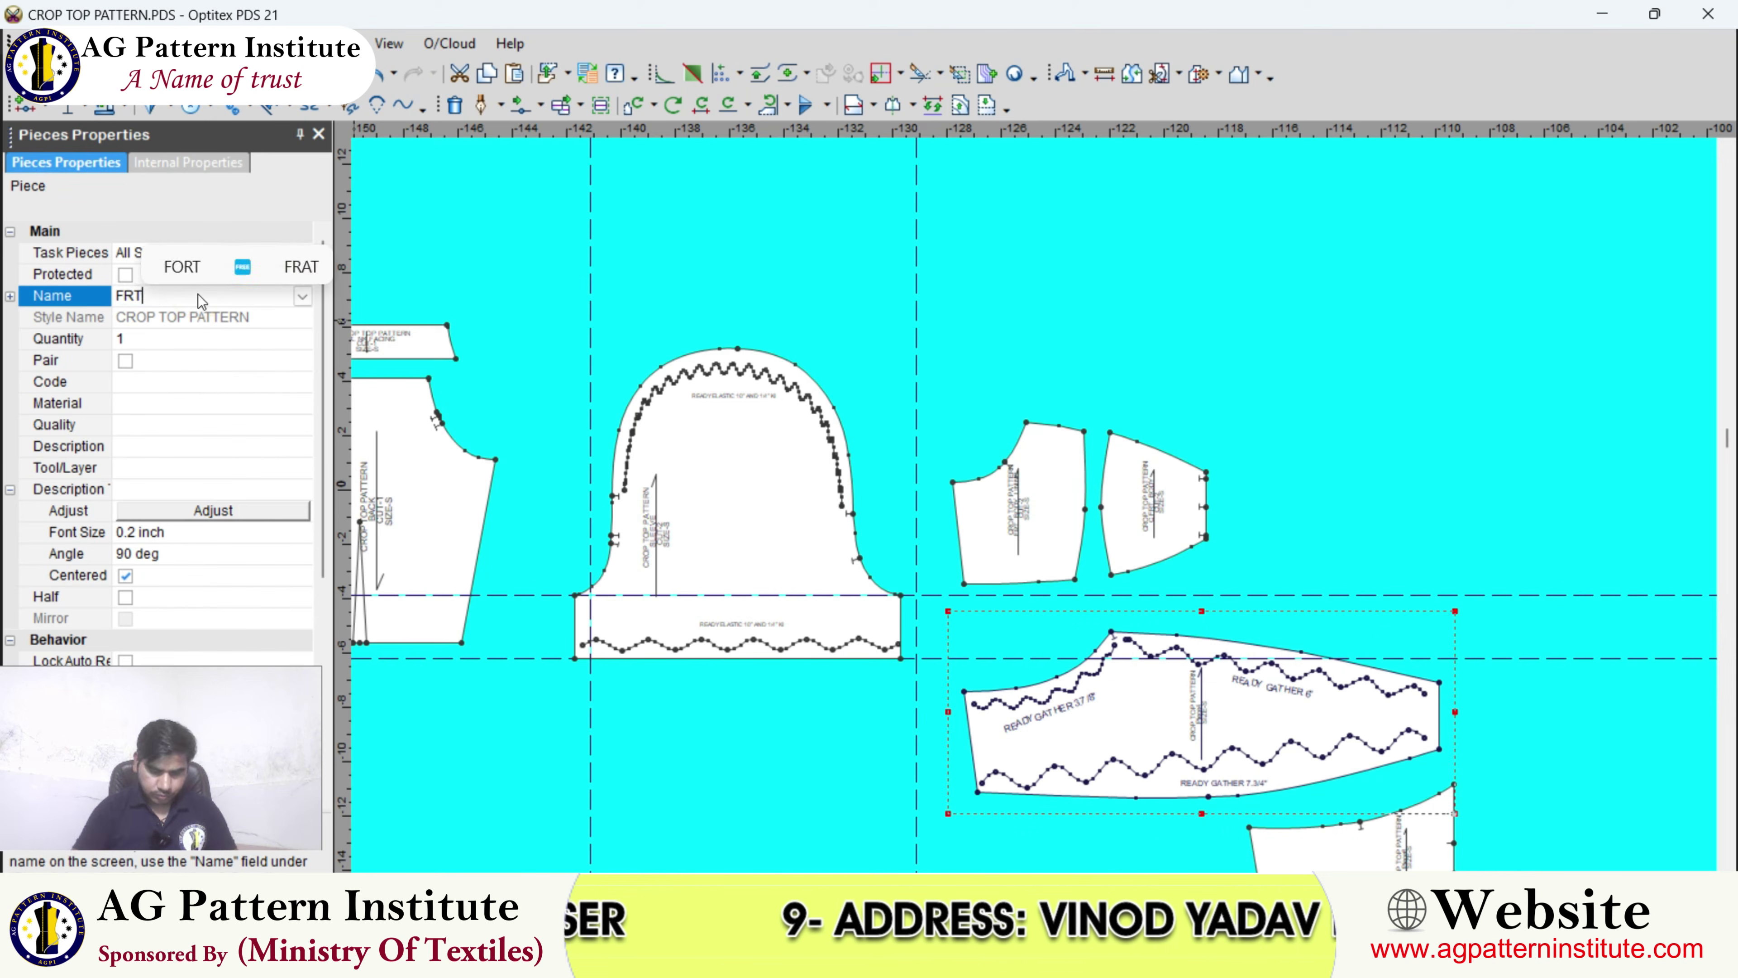
pyautogui.write('. UPPE')
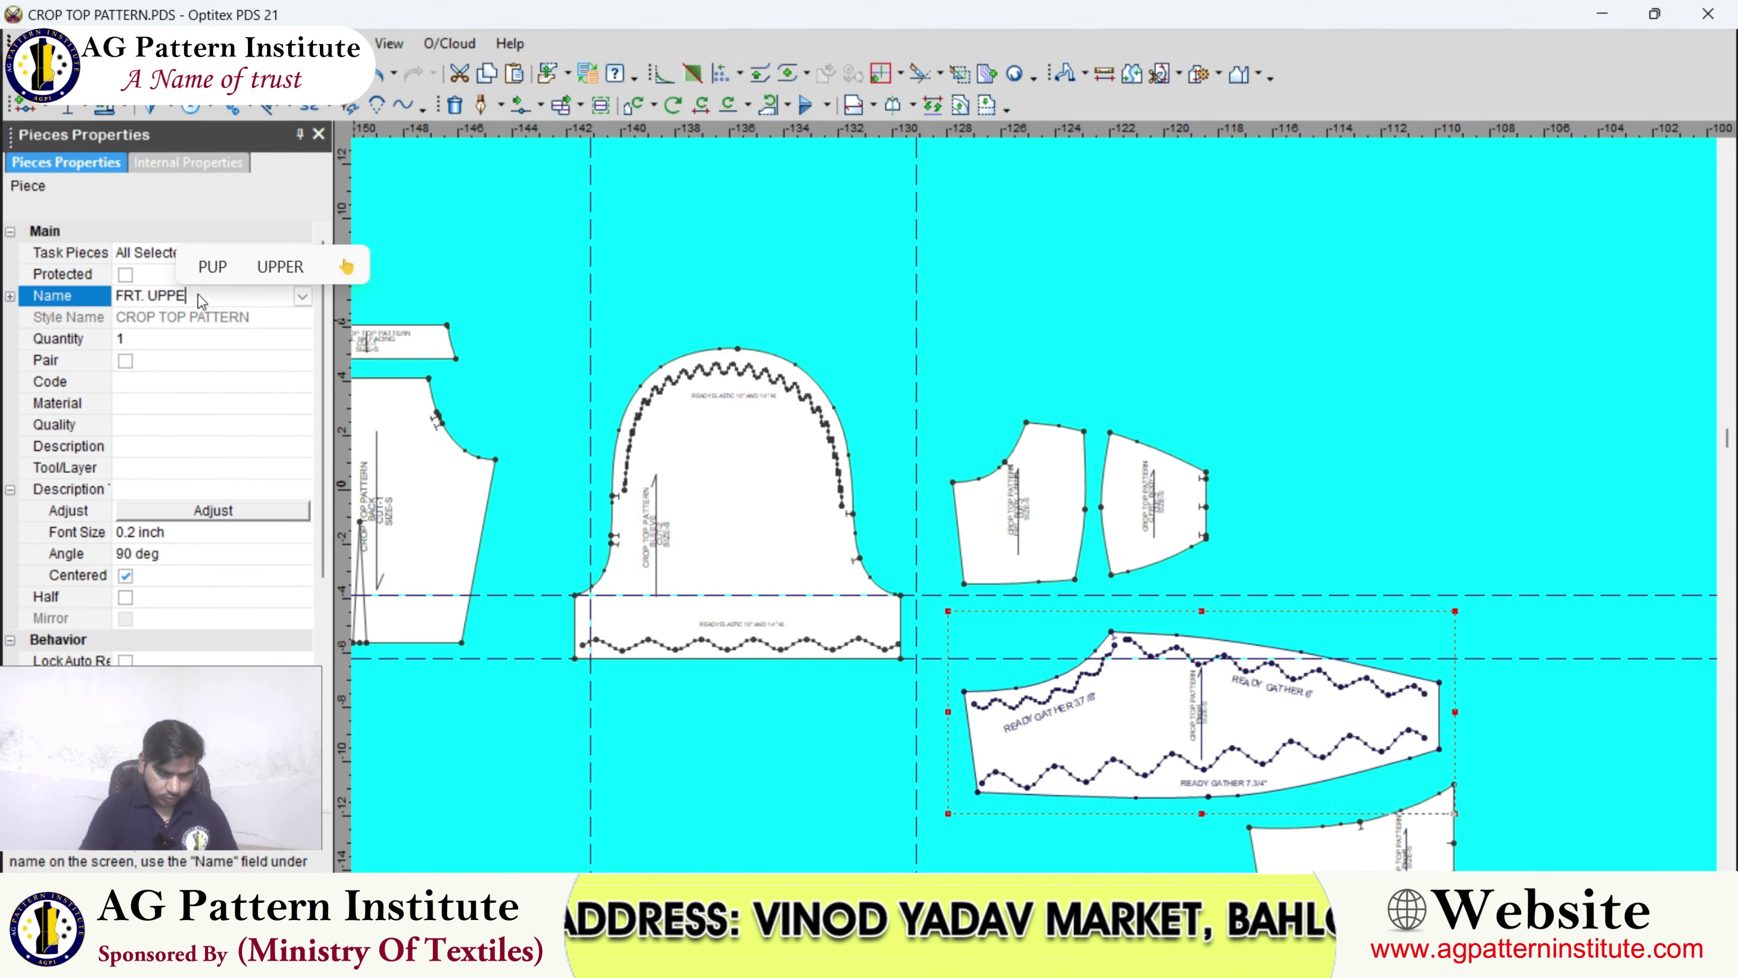
pyautogui.write('RE BODY')
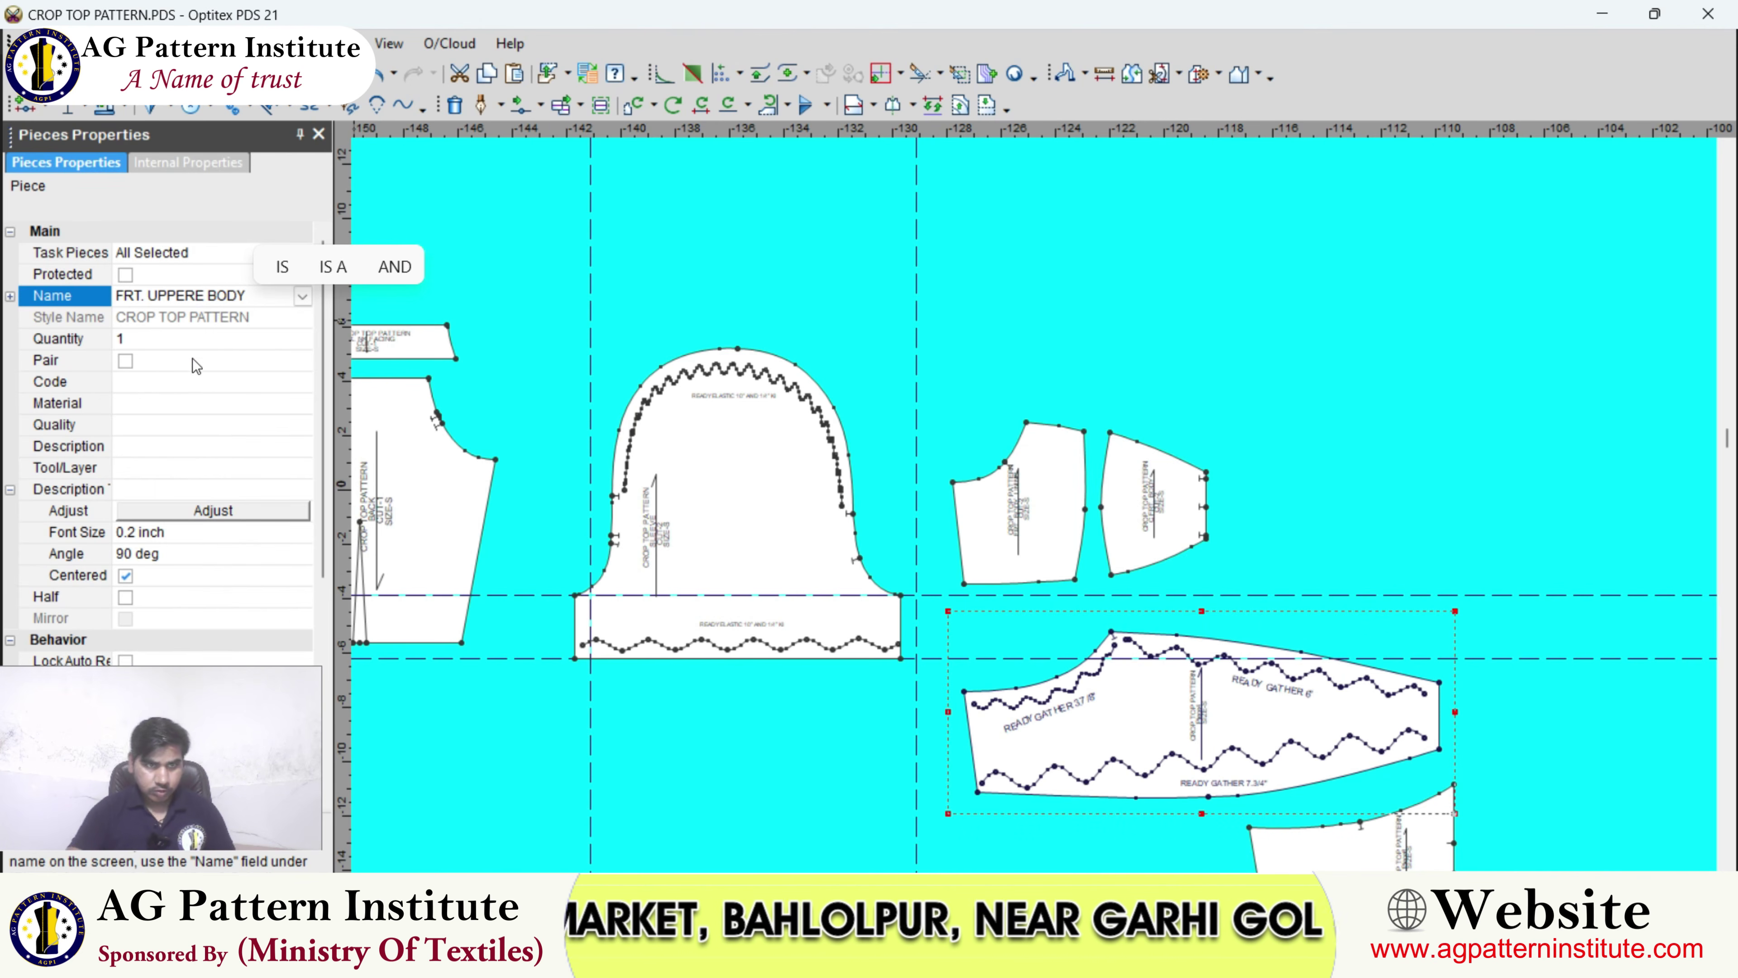
# - Set the long front upper body piece's code to CUT-2
pyautogui.click(171, 380)
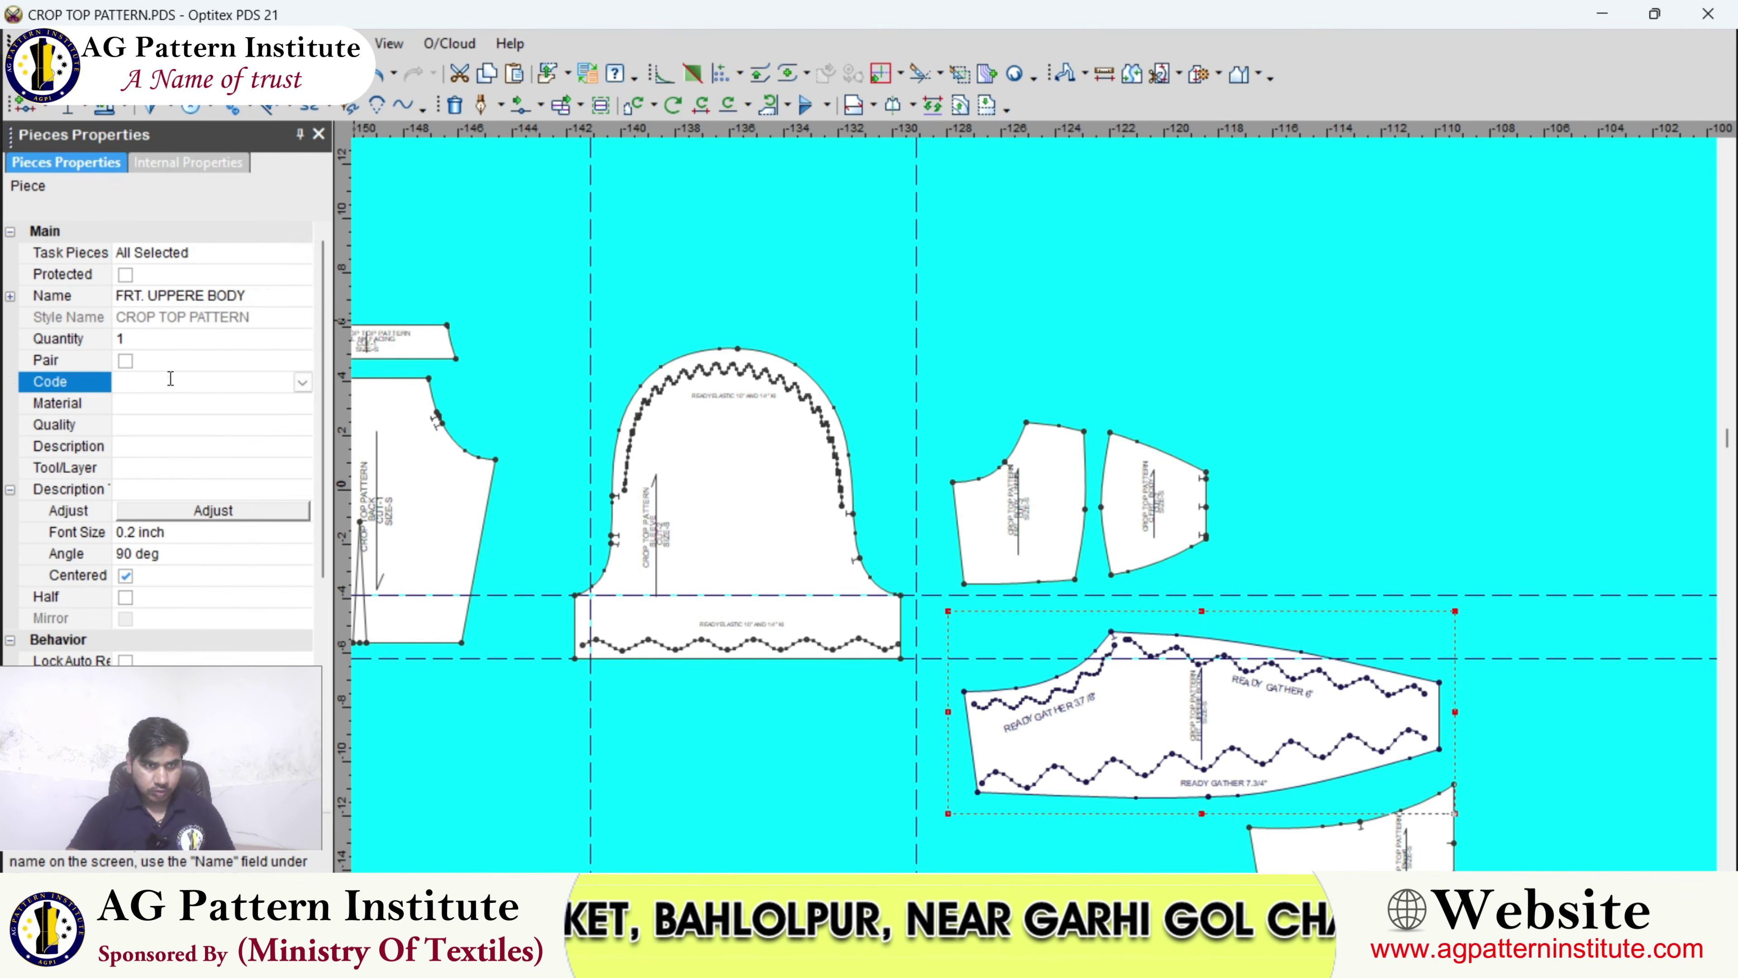
pyautogui.write('CUT-2')
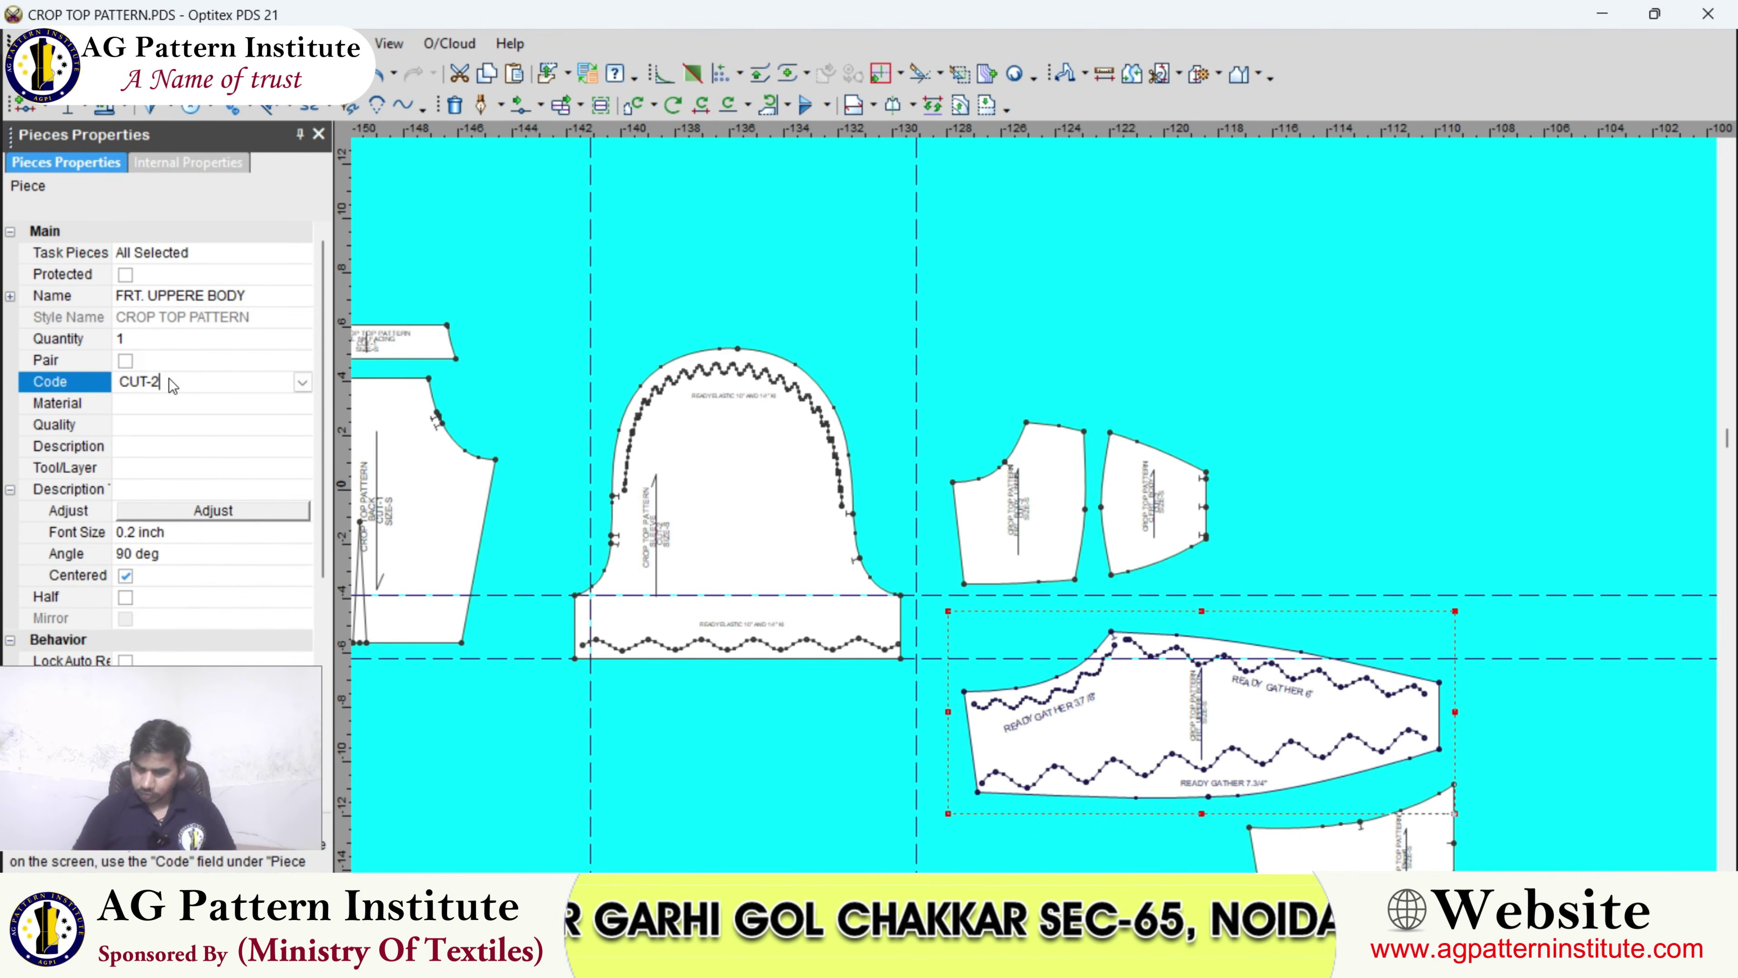
pyautogui.press('Return')
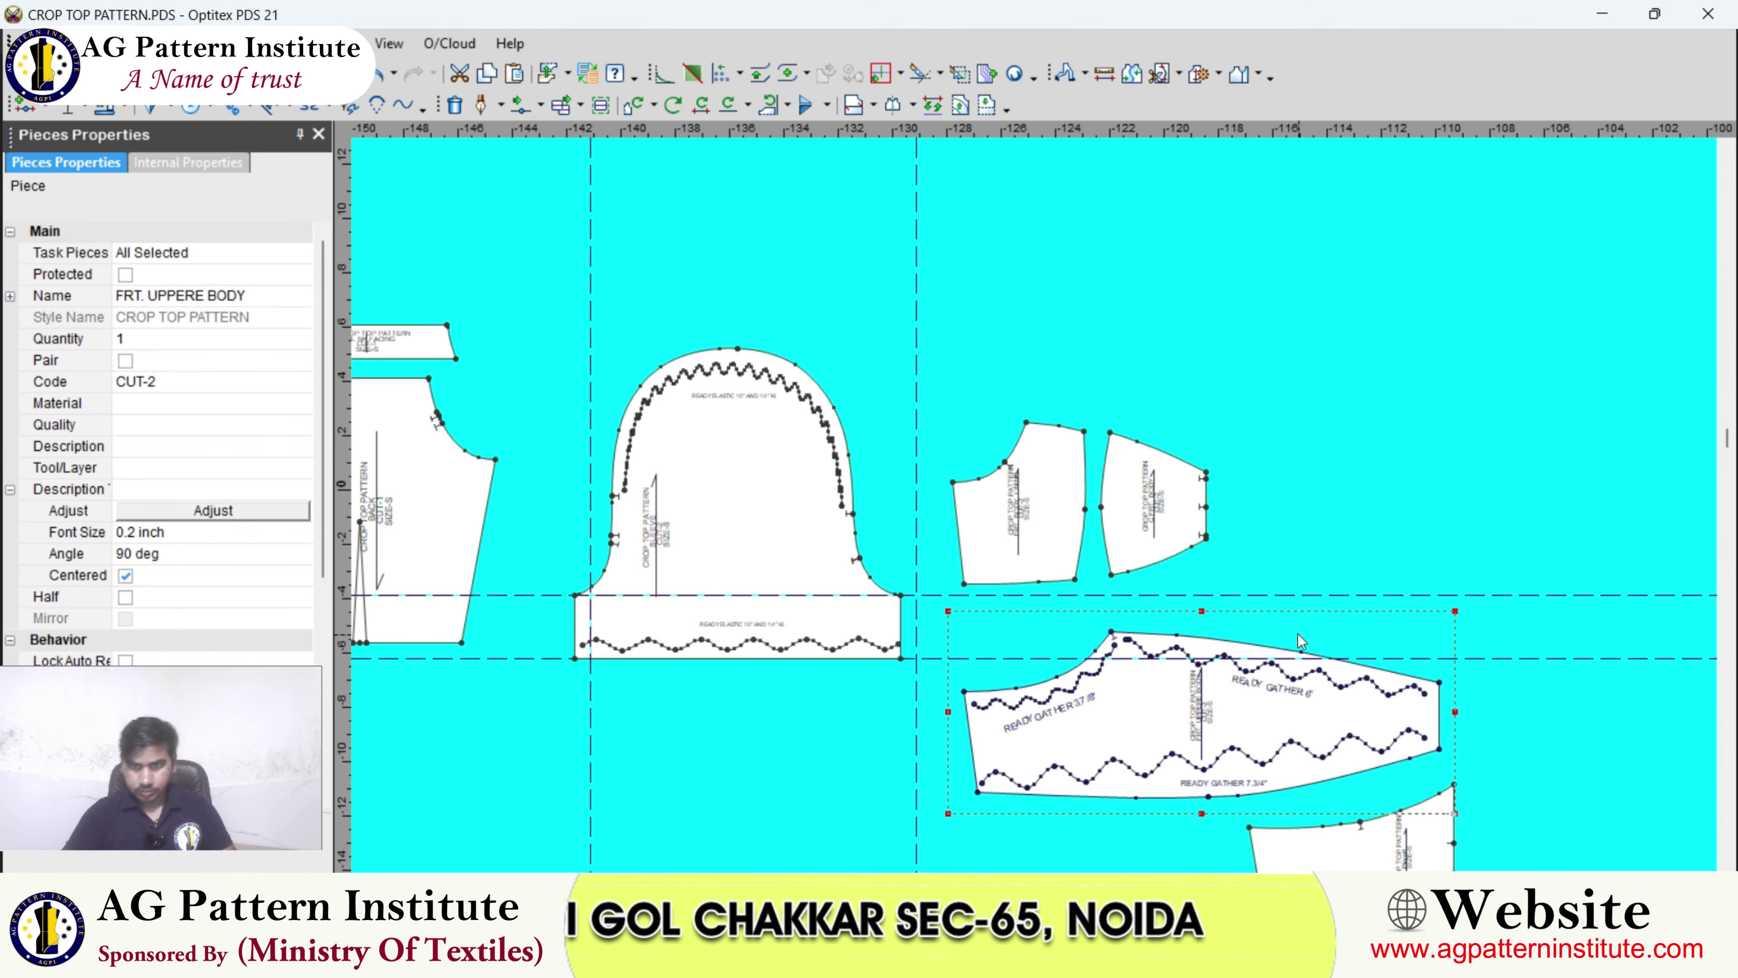
# - Name the small front piece below the gathered upper body FRT. BOTTOM YOKE
pyautogui.scroll(-3, 1298, 633)
pyautogui.scroll(3, 1068, 533)
pyautogui.click(1068, 533)
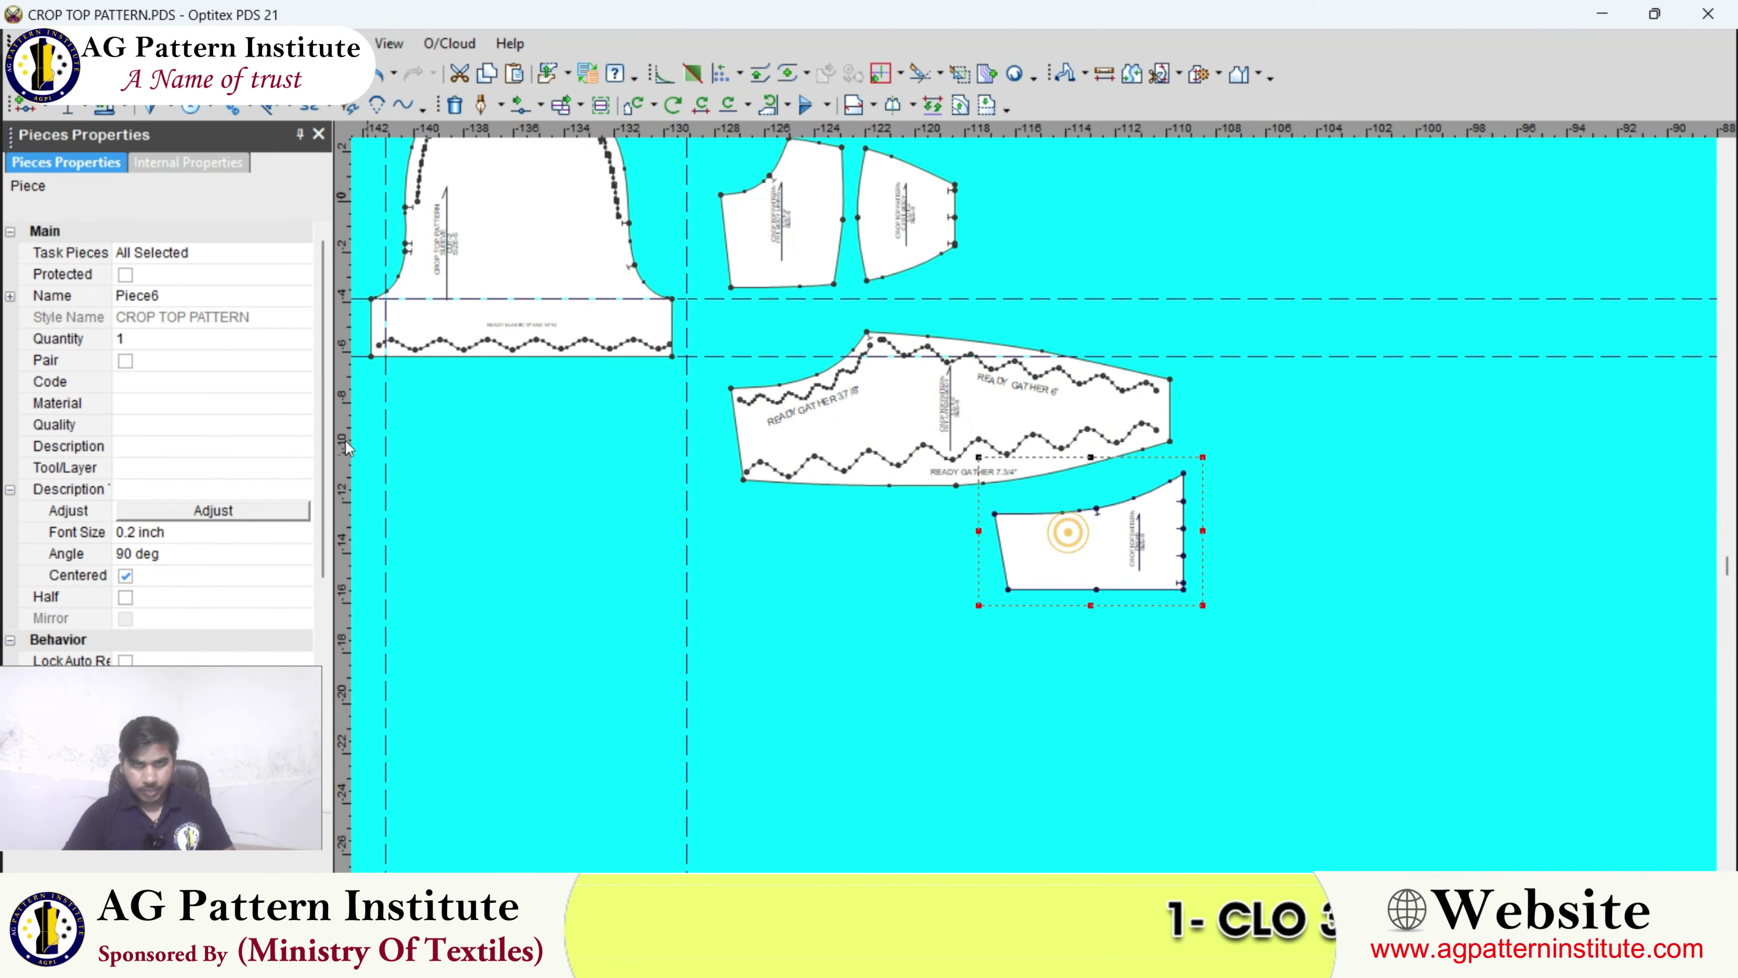
pyautogui.click(172, 297)
pyautogui.write('FRT. ')
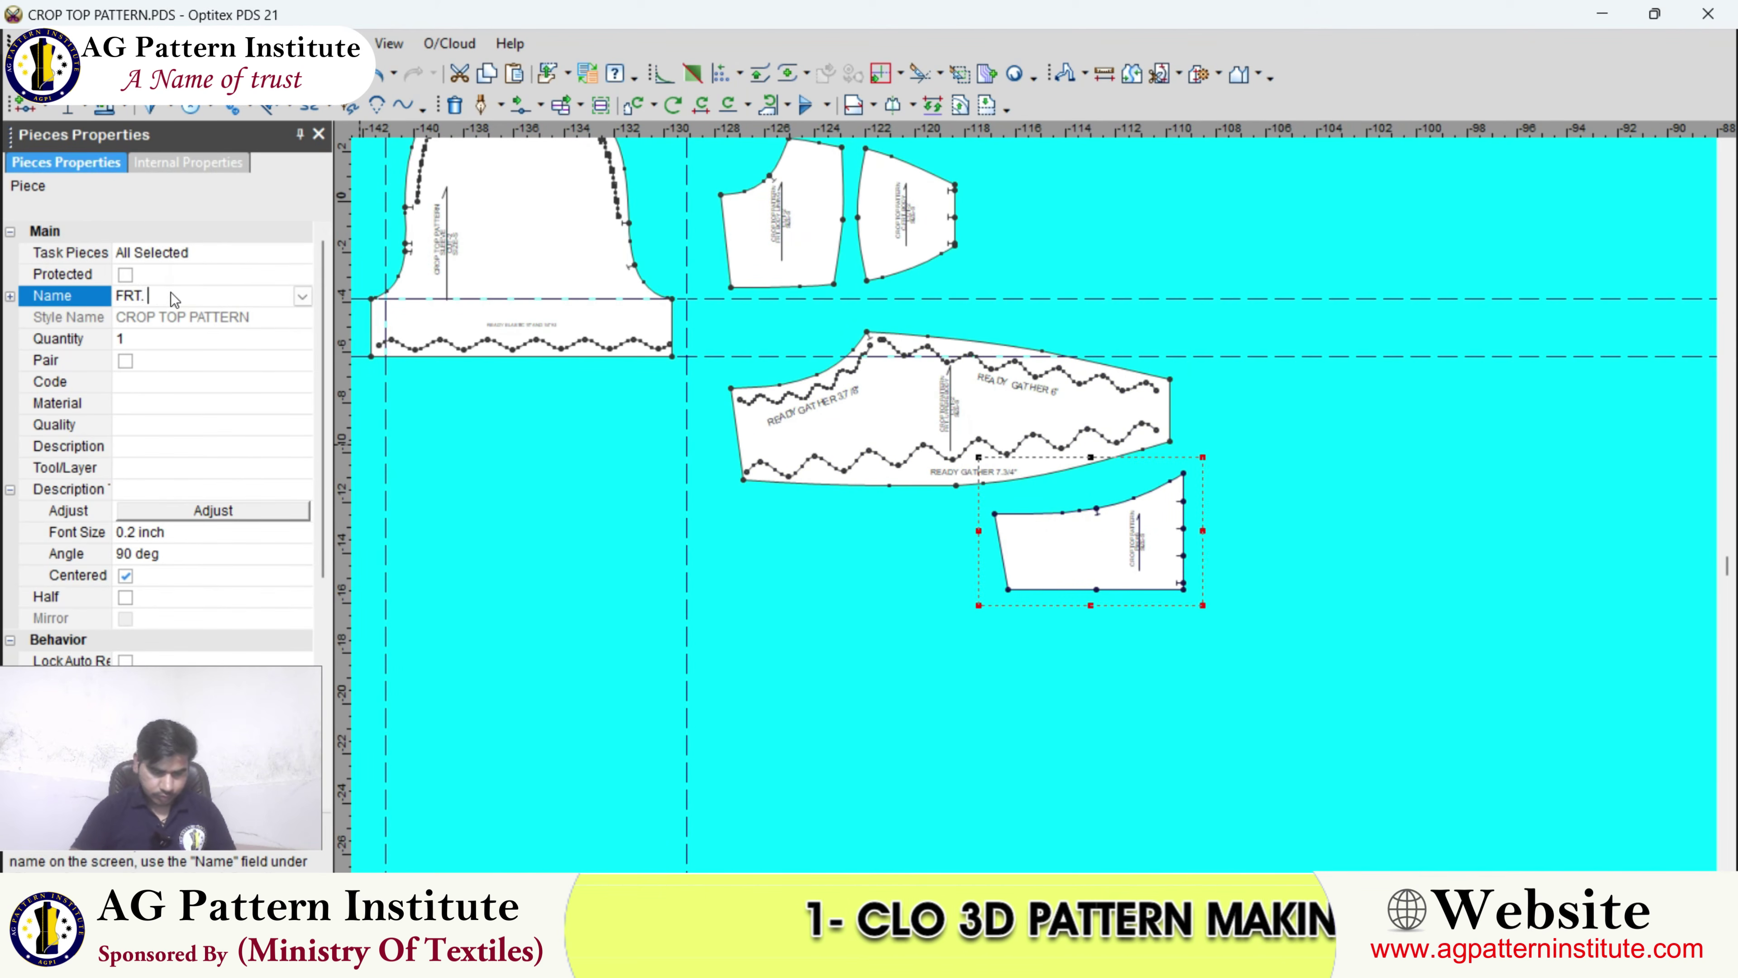
pyautogui.write('BOTTOM YOKE')
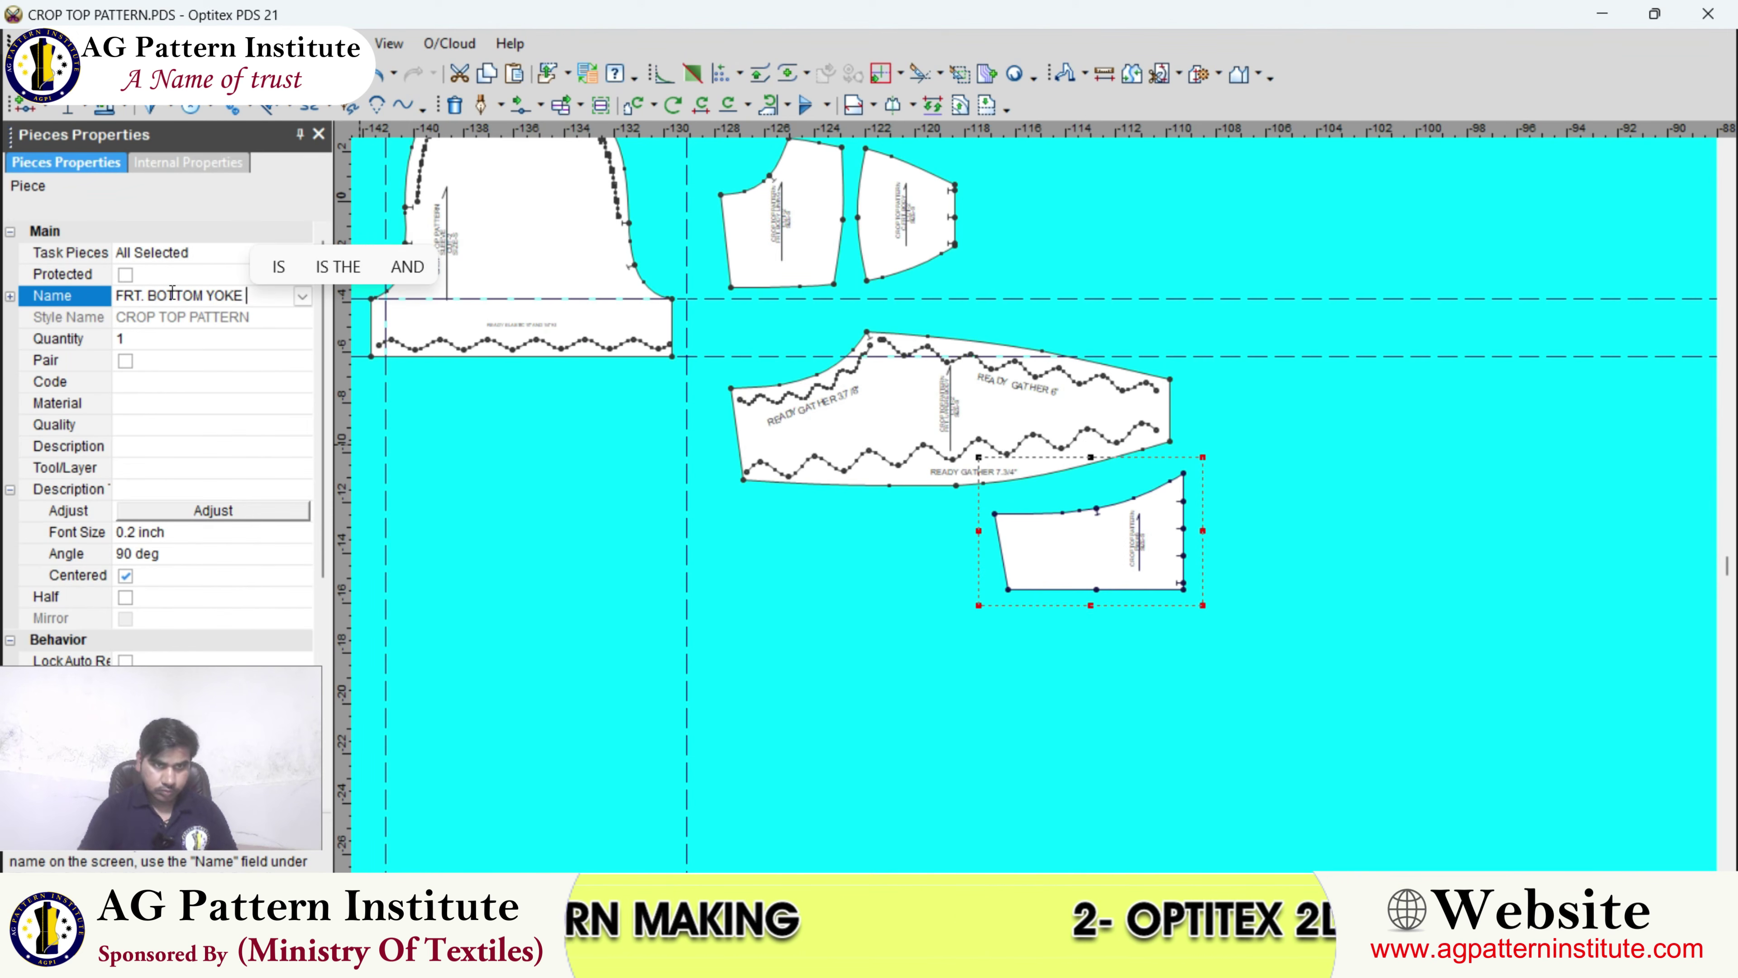
# - Set the front bottom yoke piece's code to CUT-2+2
pyautogui.click(179, 378)
pyautogui.click(173, 376)
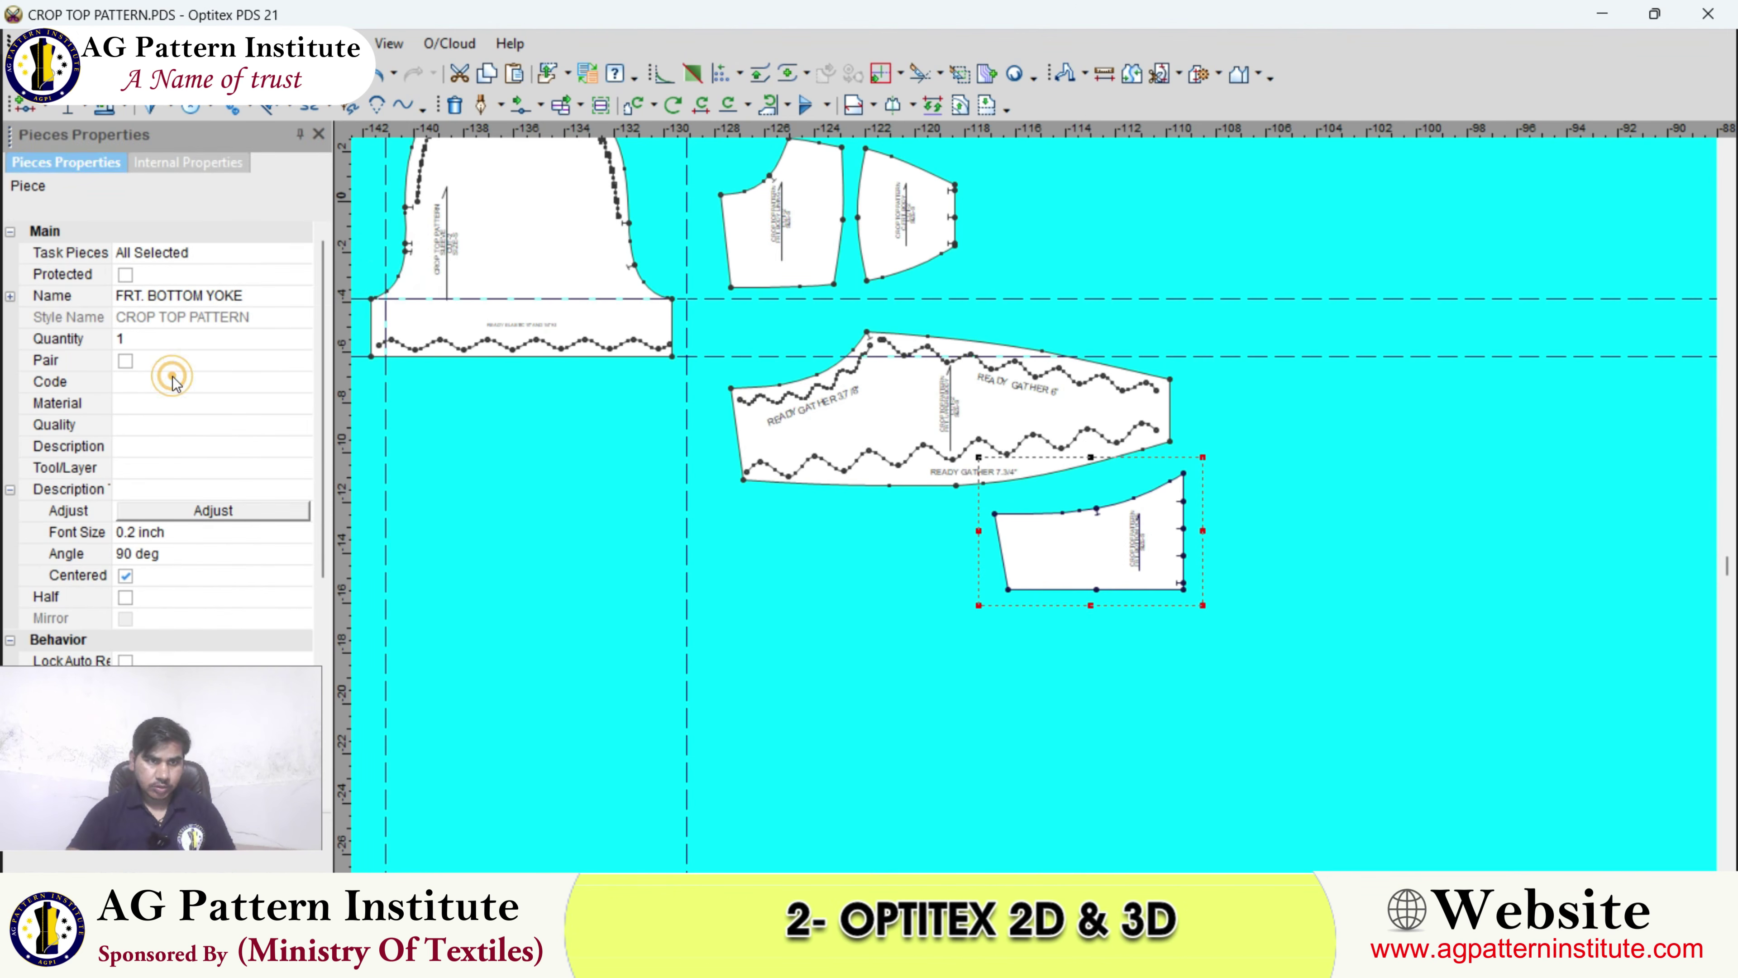
pyautogui.write('CUT-2+2')
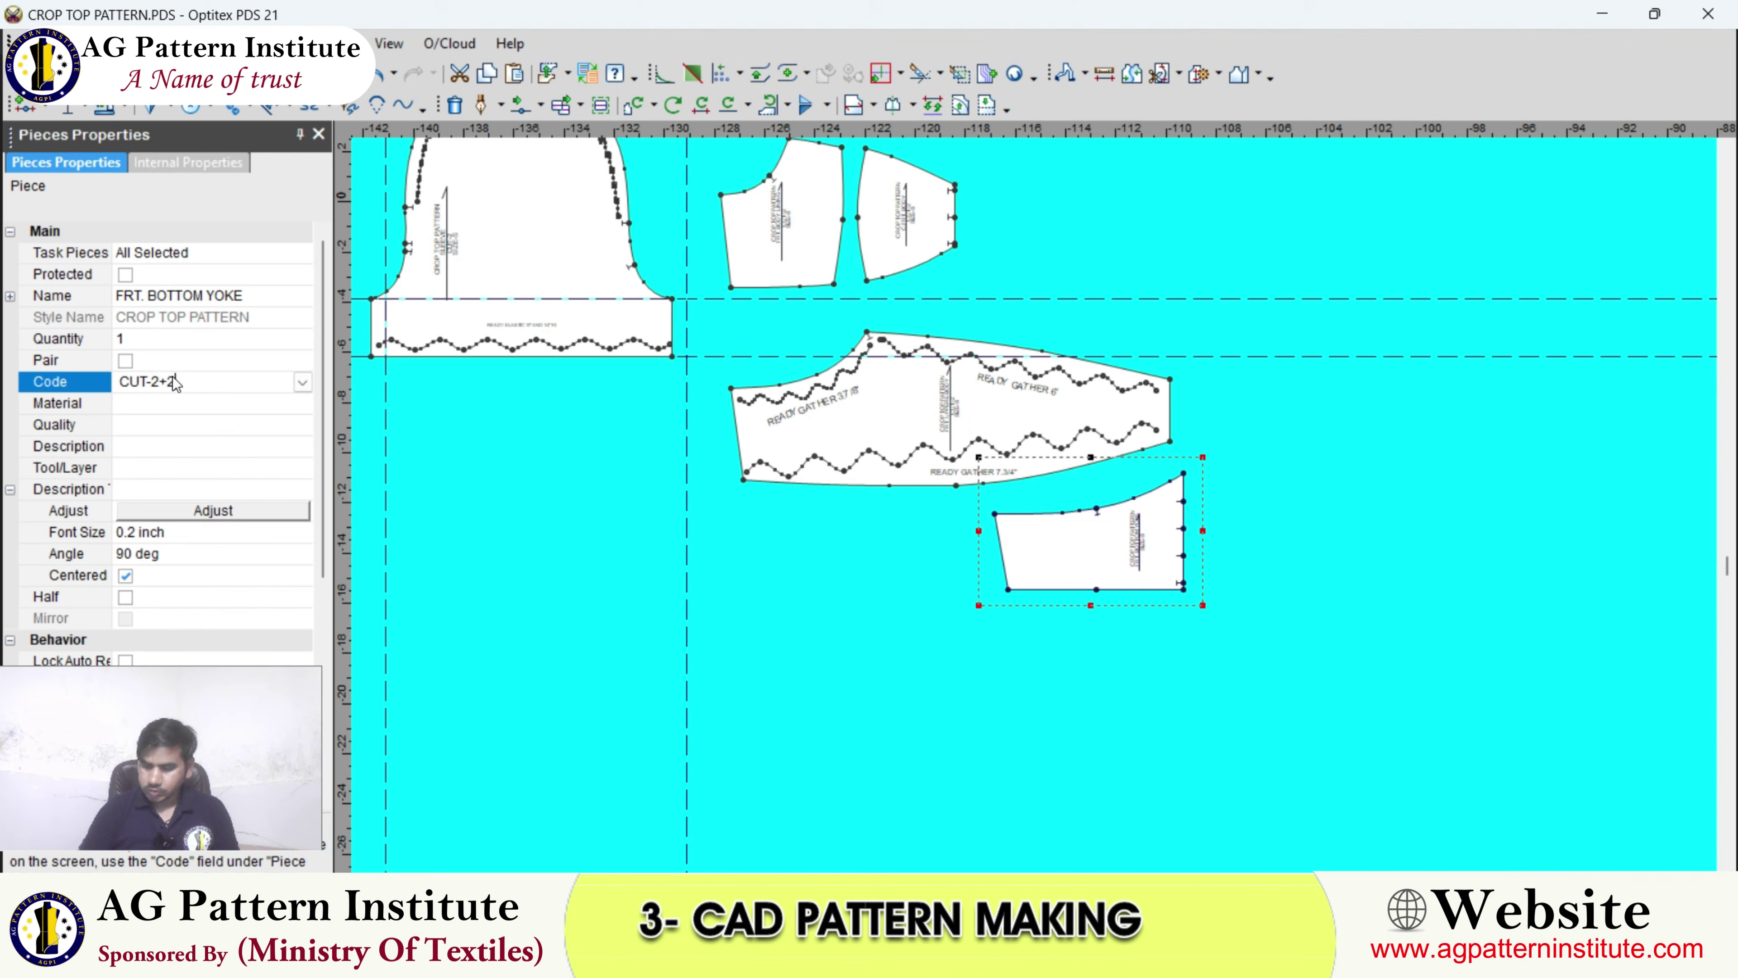
pyautogui.press('Return')
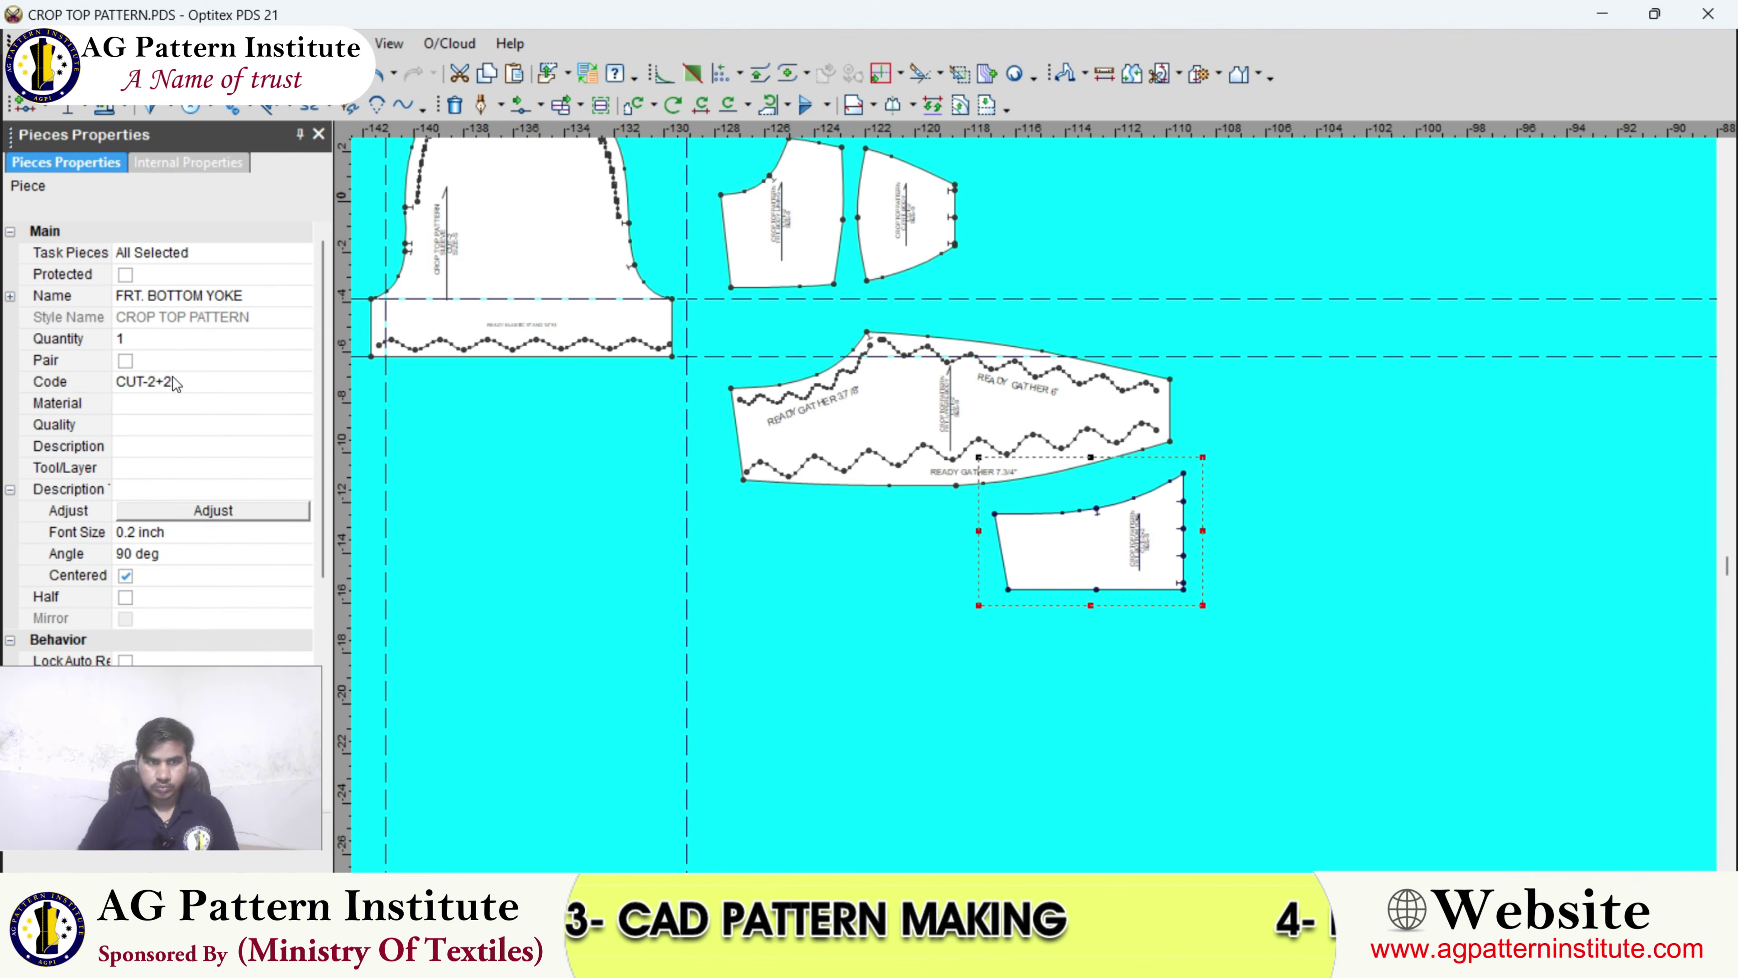
# - Delete all guide lines from the pattern workspace
pyautogui.scroll(-3, 954, 494)
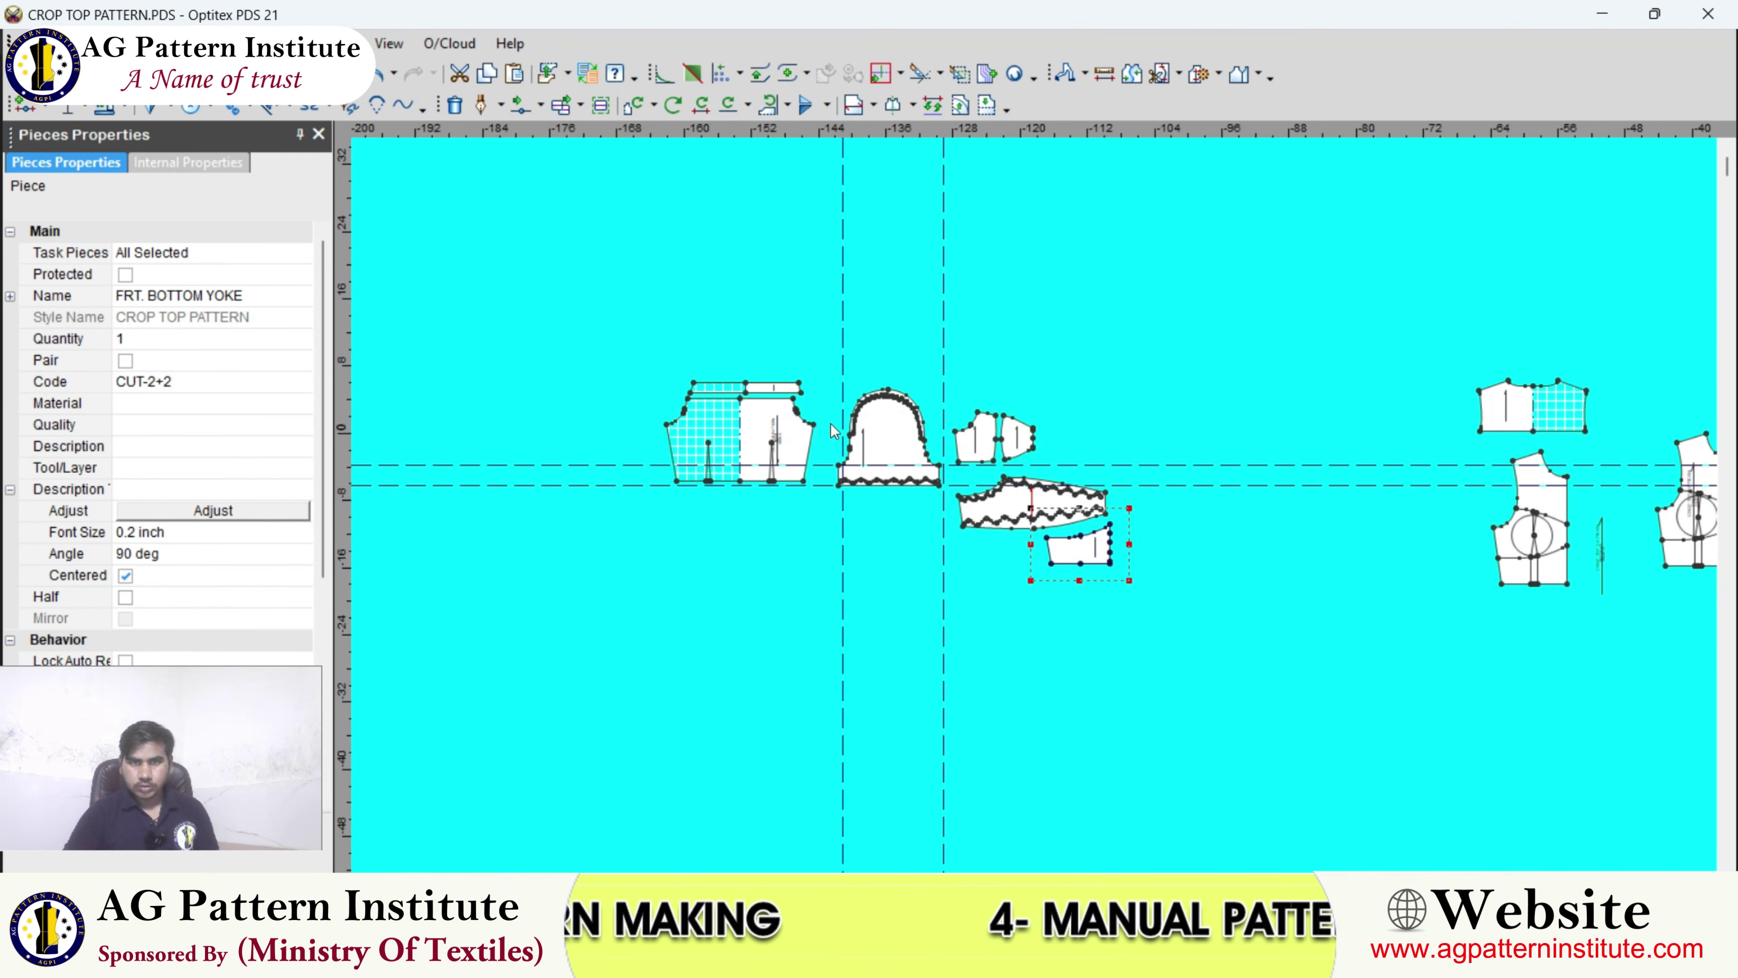
pyautogui.click(1034, 506)
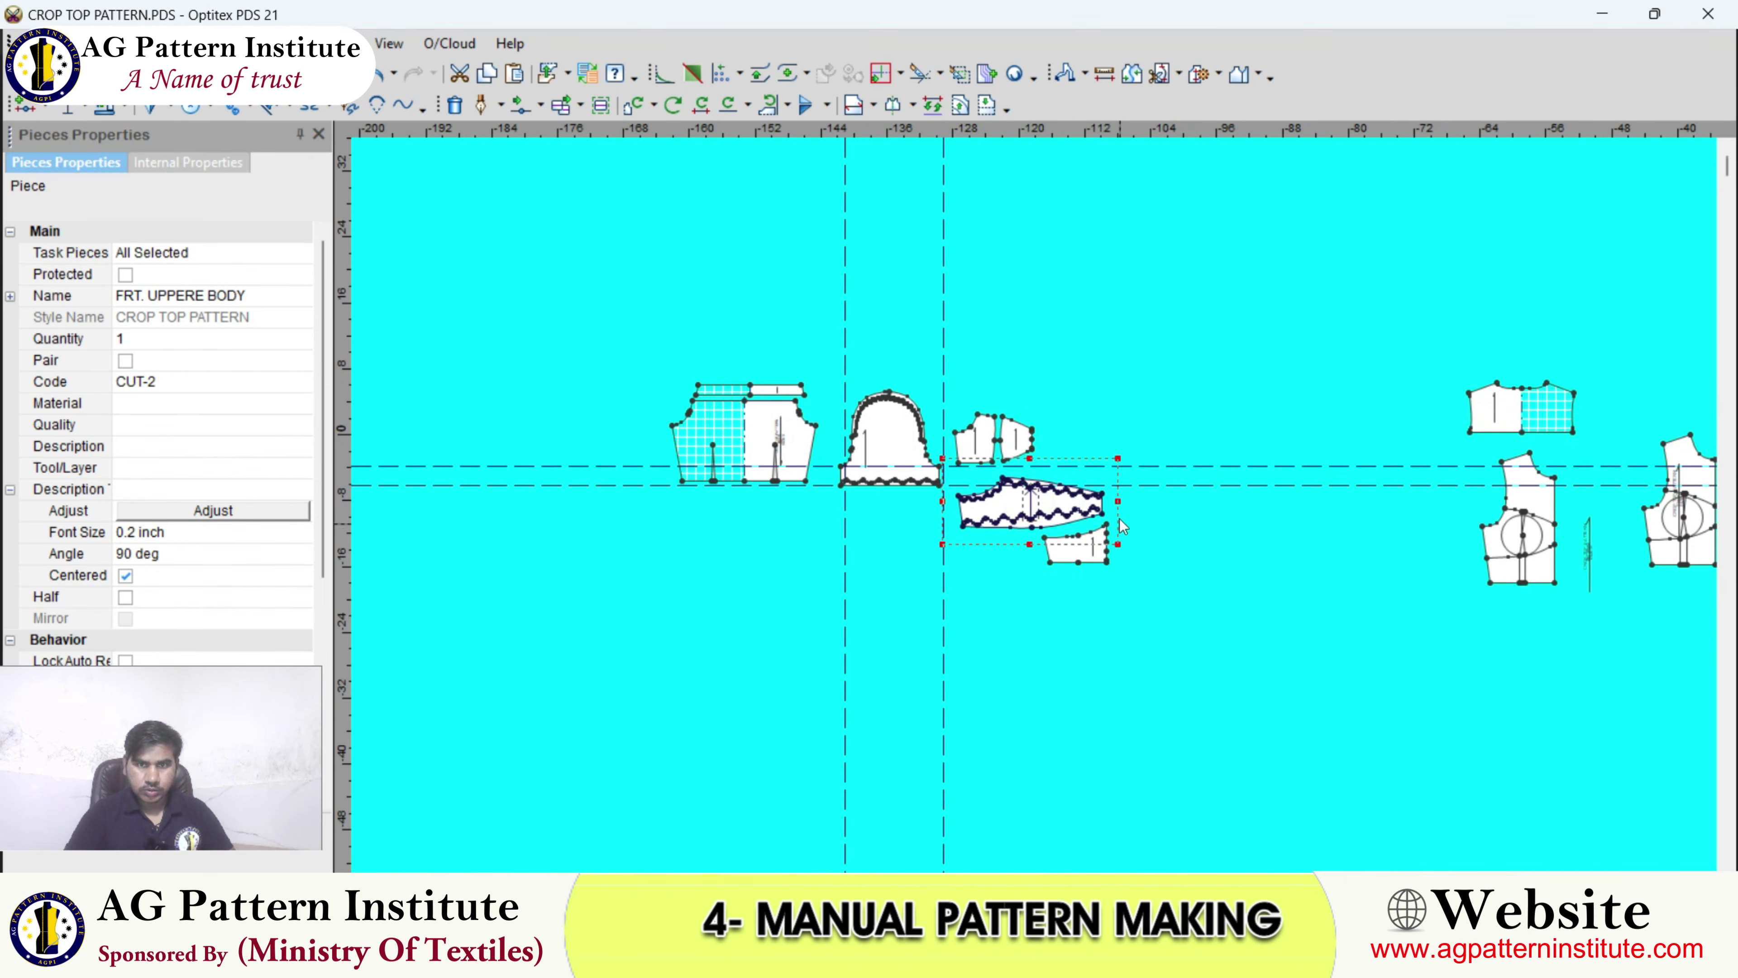
pyautogui.scroll(2, 1034, 506)
pyautogui.click(388, 43)
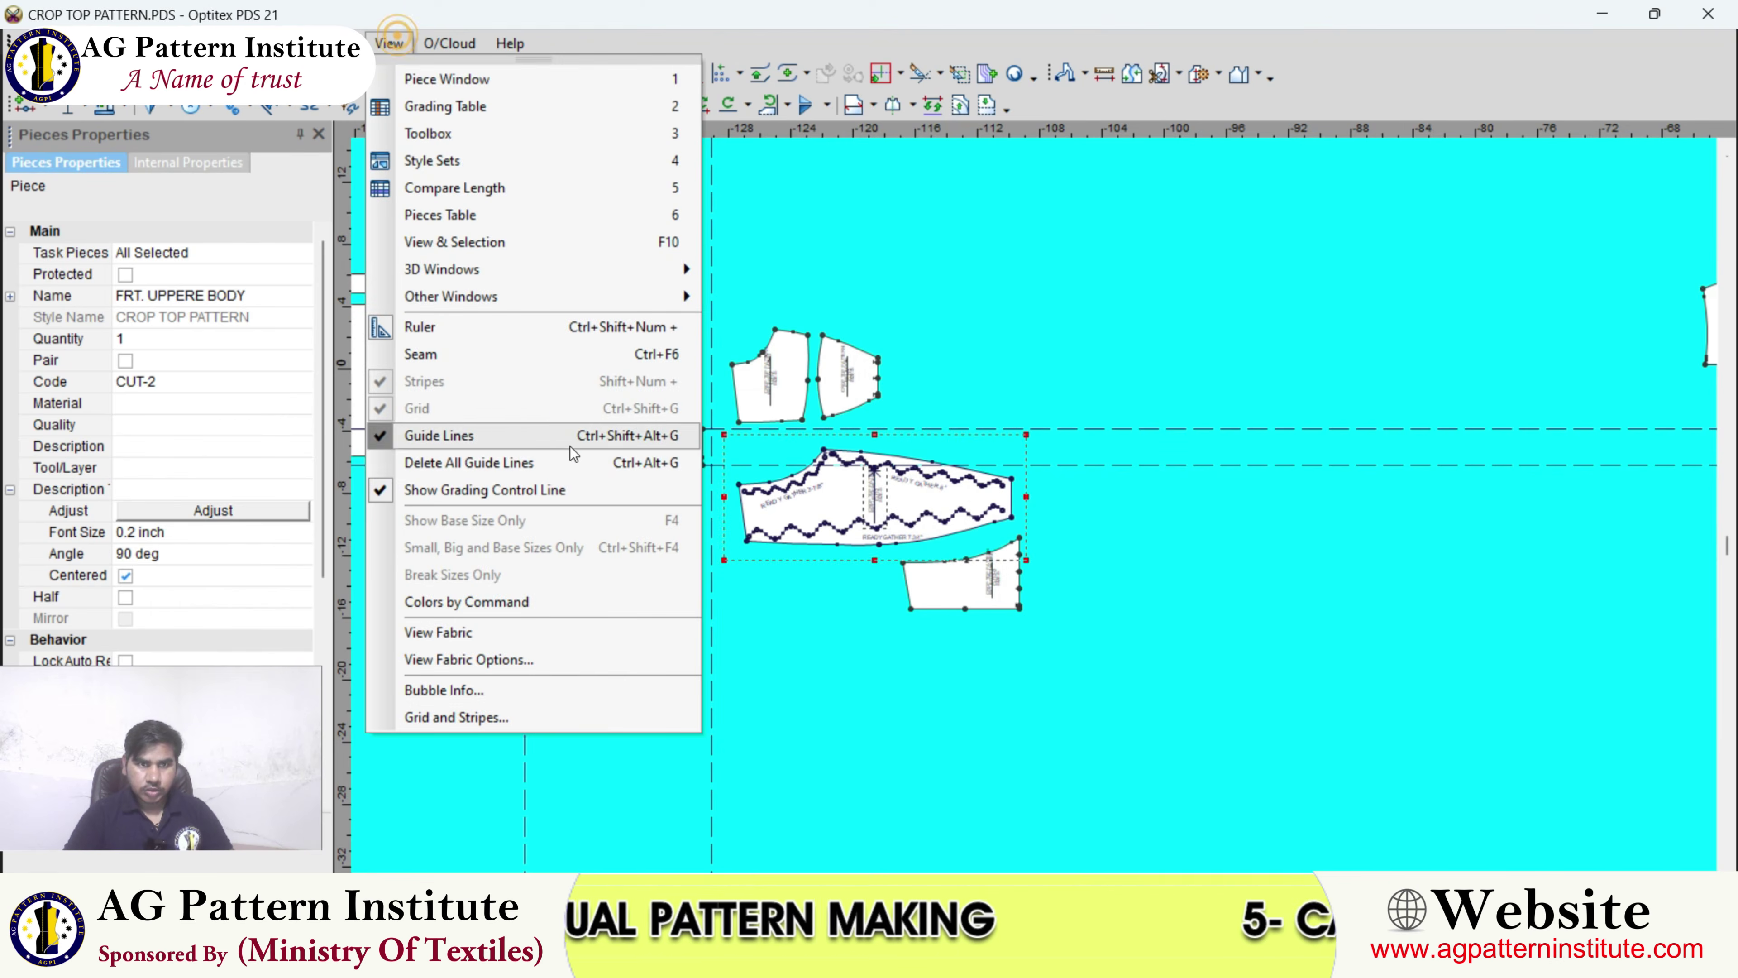
pyautogui.click(574, 466)
# - Move the gathered upper body piece slightly up and place the front bottom yoke centrally beneath it
pyautogui.scroll(4, 1048, 506)
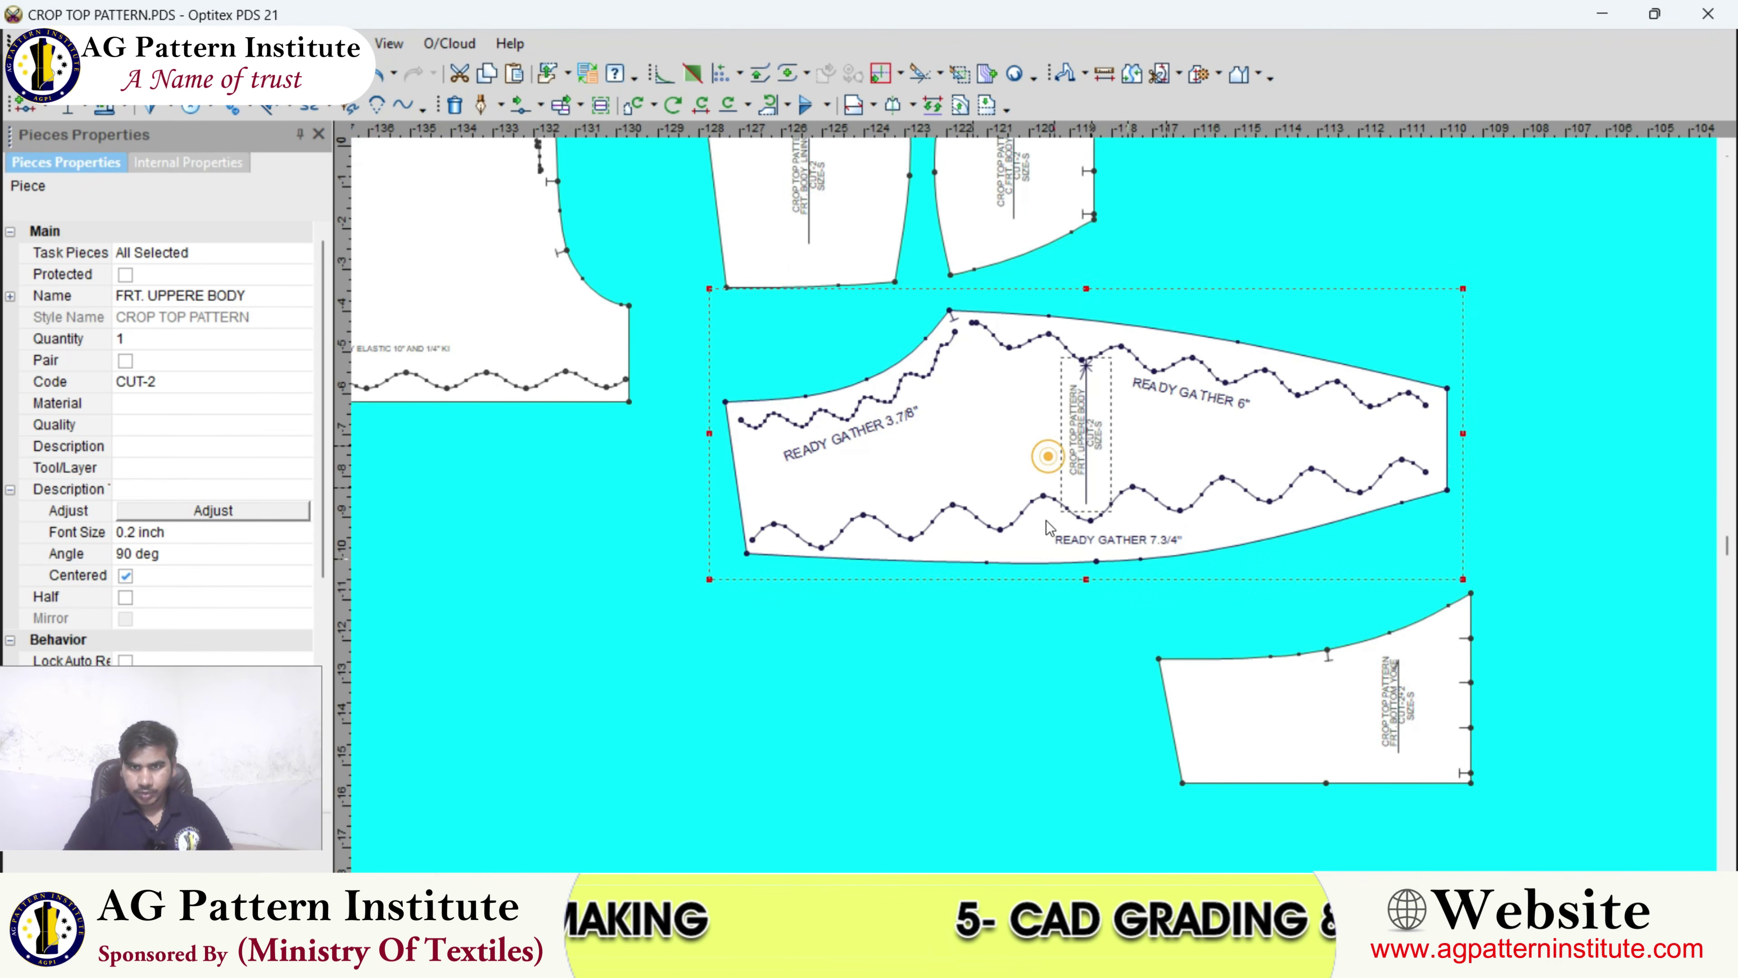
pyautogui.click(1124, 586)
pyautogui.scroll(-2, 1037, 499)
pyautogui.scroll(2, 1035, 505)
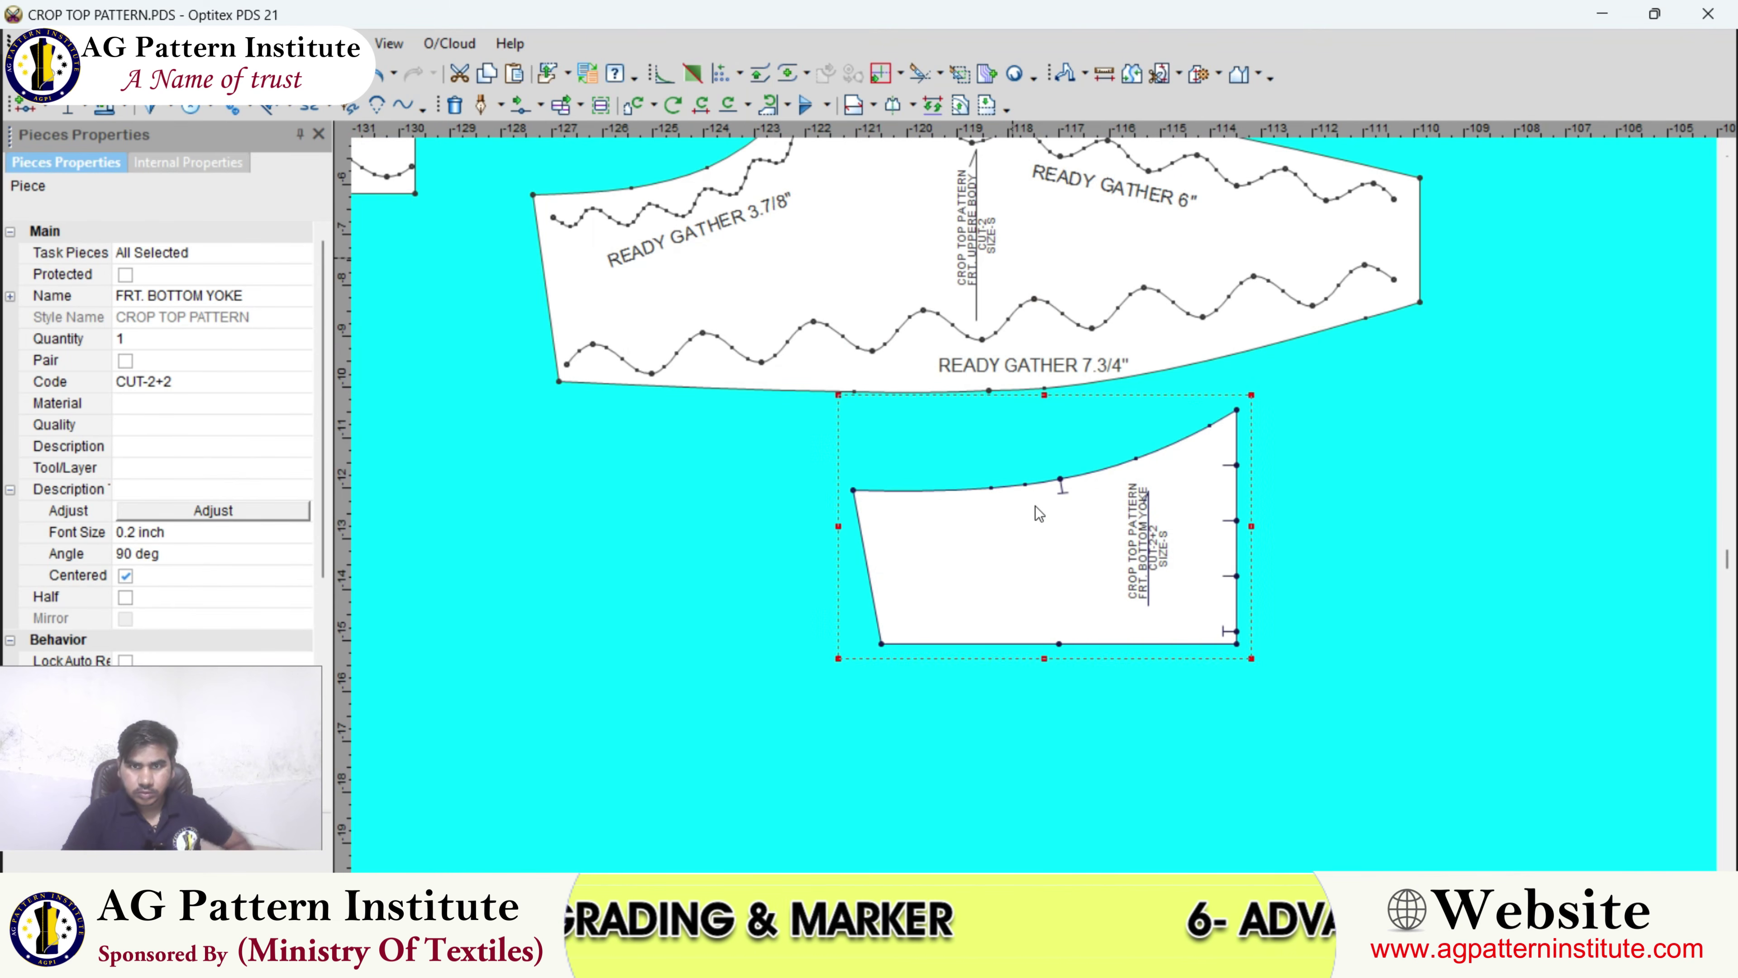
pyautogui.scroll(2, 1035, 505)
pyautogui.scroll(-4, 1034, 505)
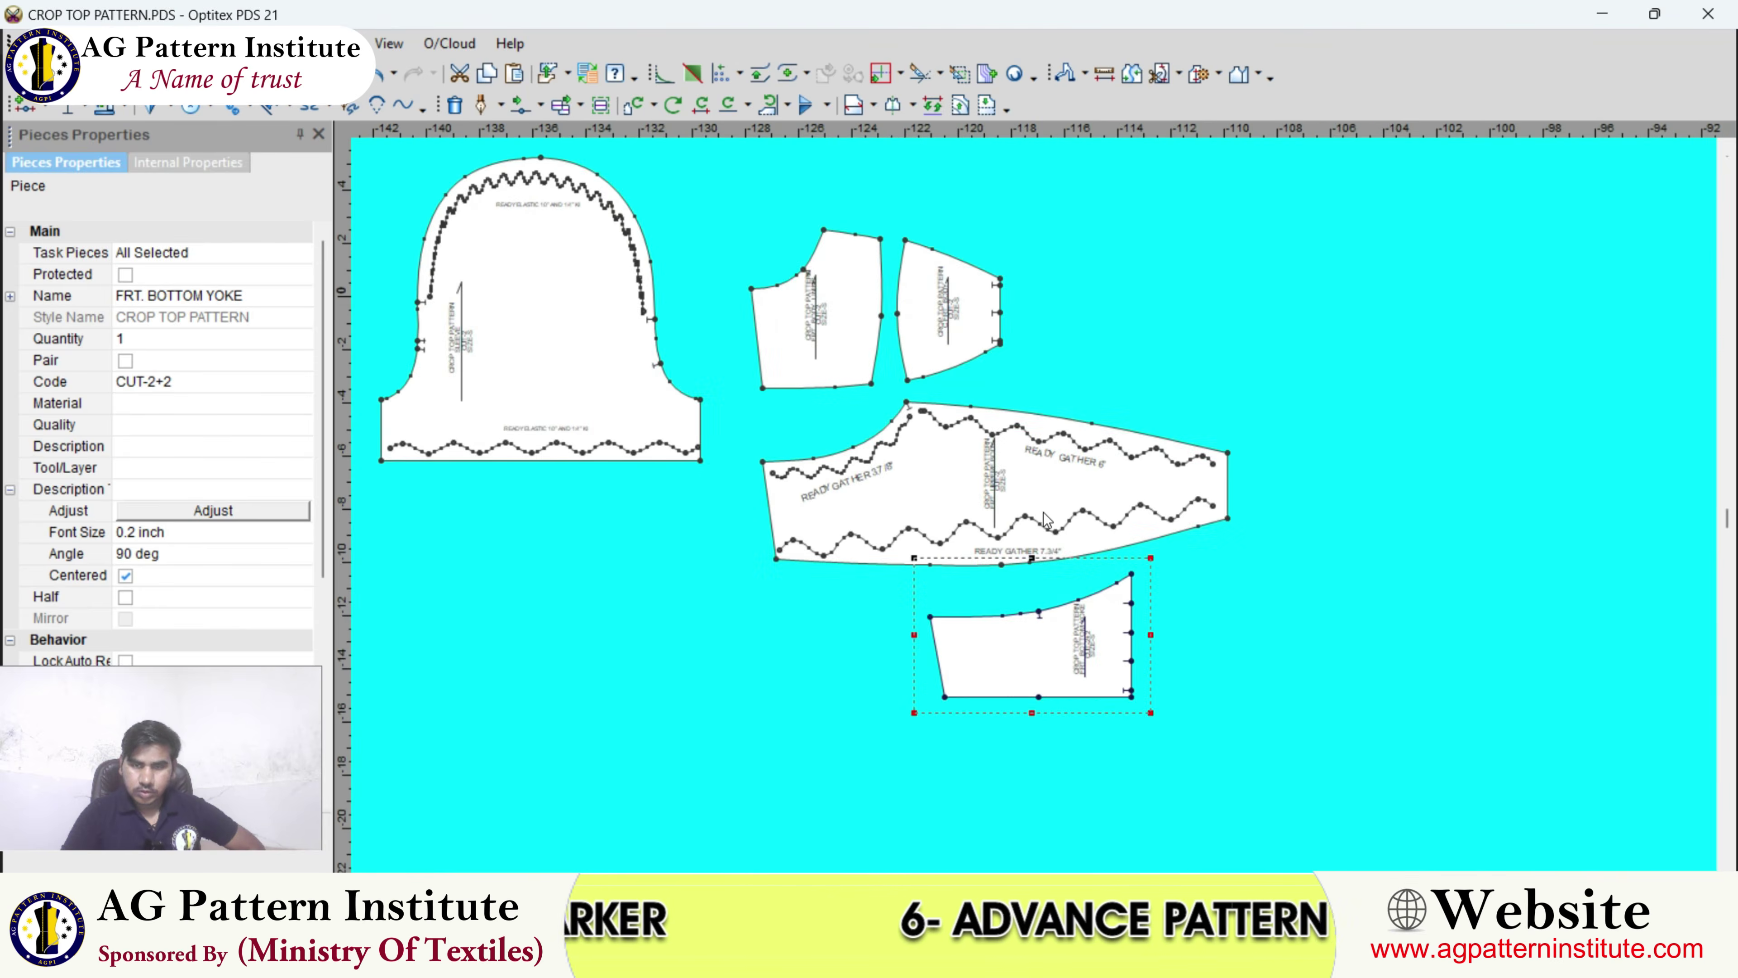
# - Move the full front draft with the bust circles from the far end of the workspace to above the finished front pieces
pyautogui.scroll(-1, 882, 438)
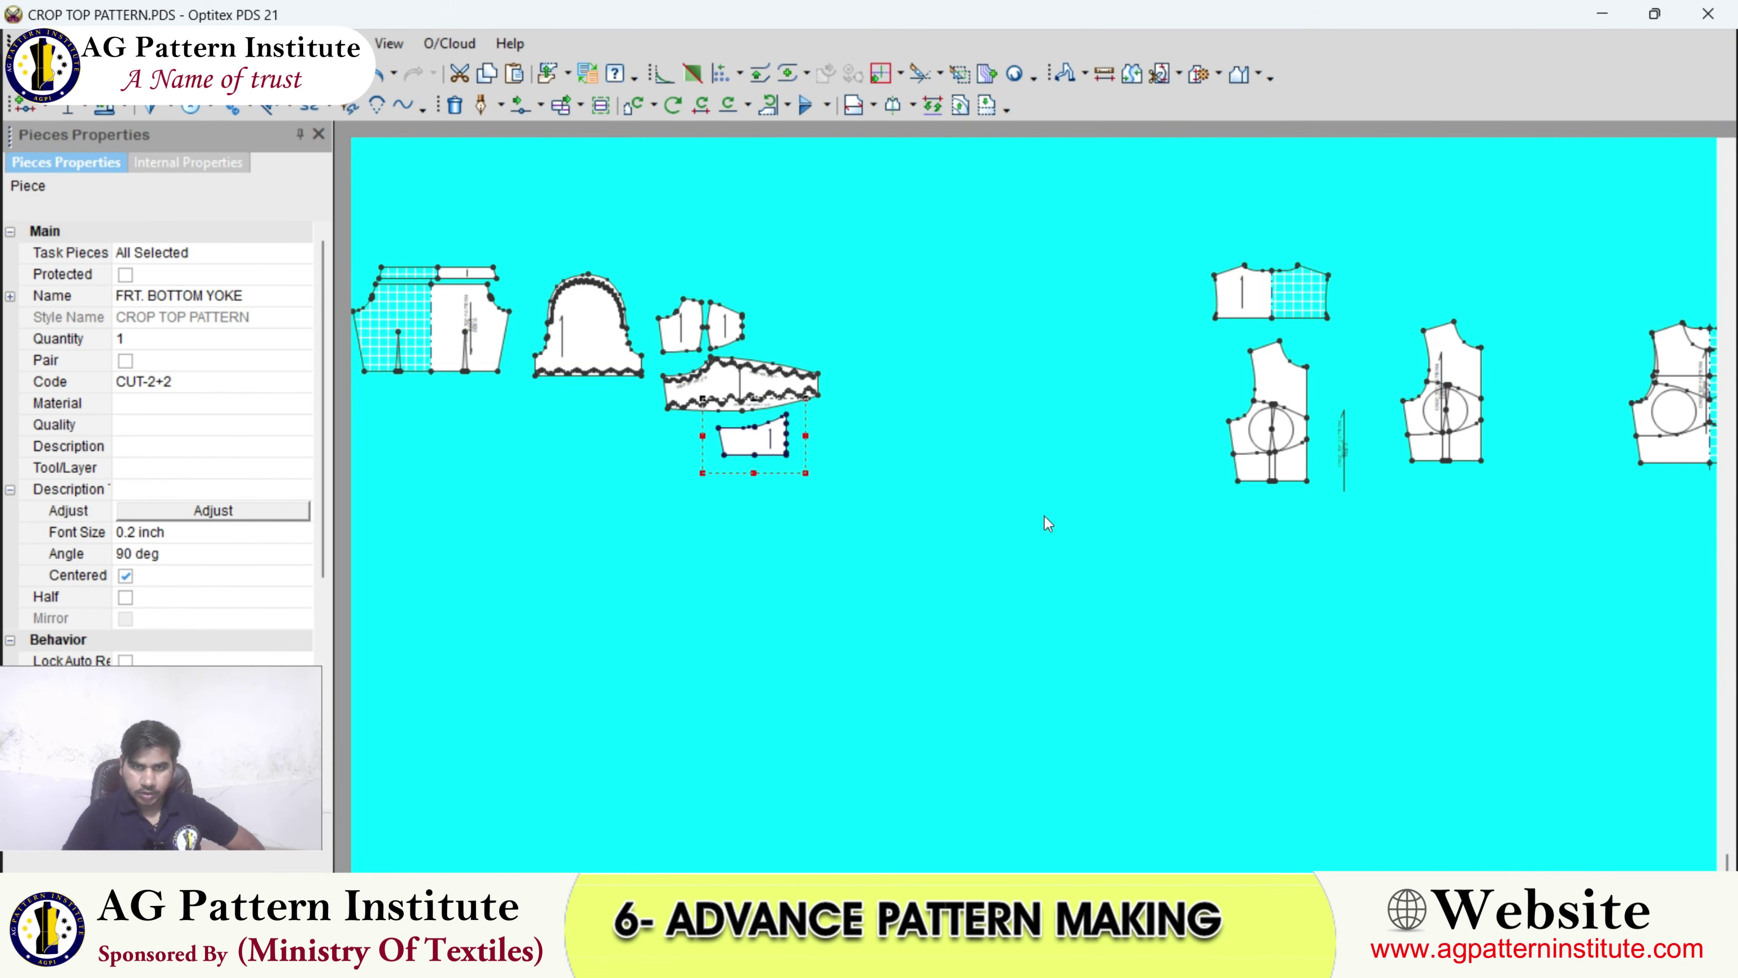
pyautogui.scroll(-1, 1045, 517)
pyautogui.moveTo(1543, 466); pyautogui.dragTo(924, 324)
pyautogui.scroll(1, 803, 381)
pyautogui.scroll(2, 1035, 512)
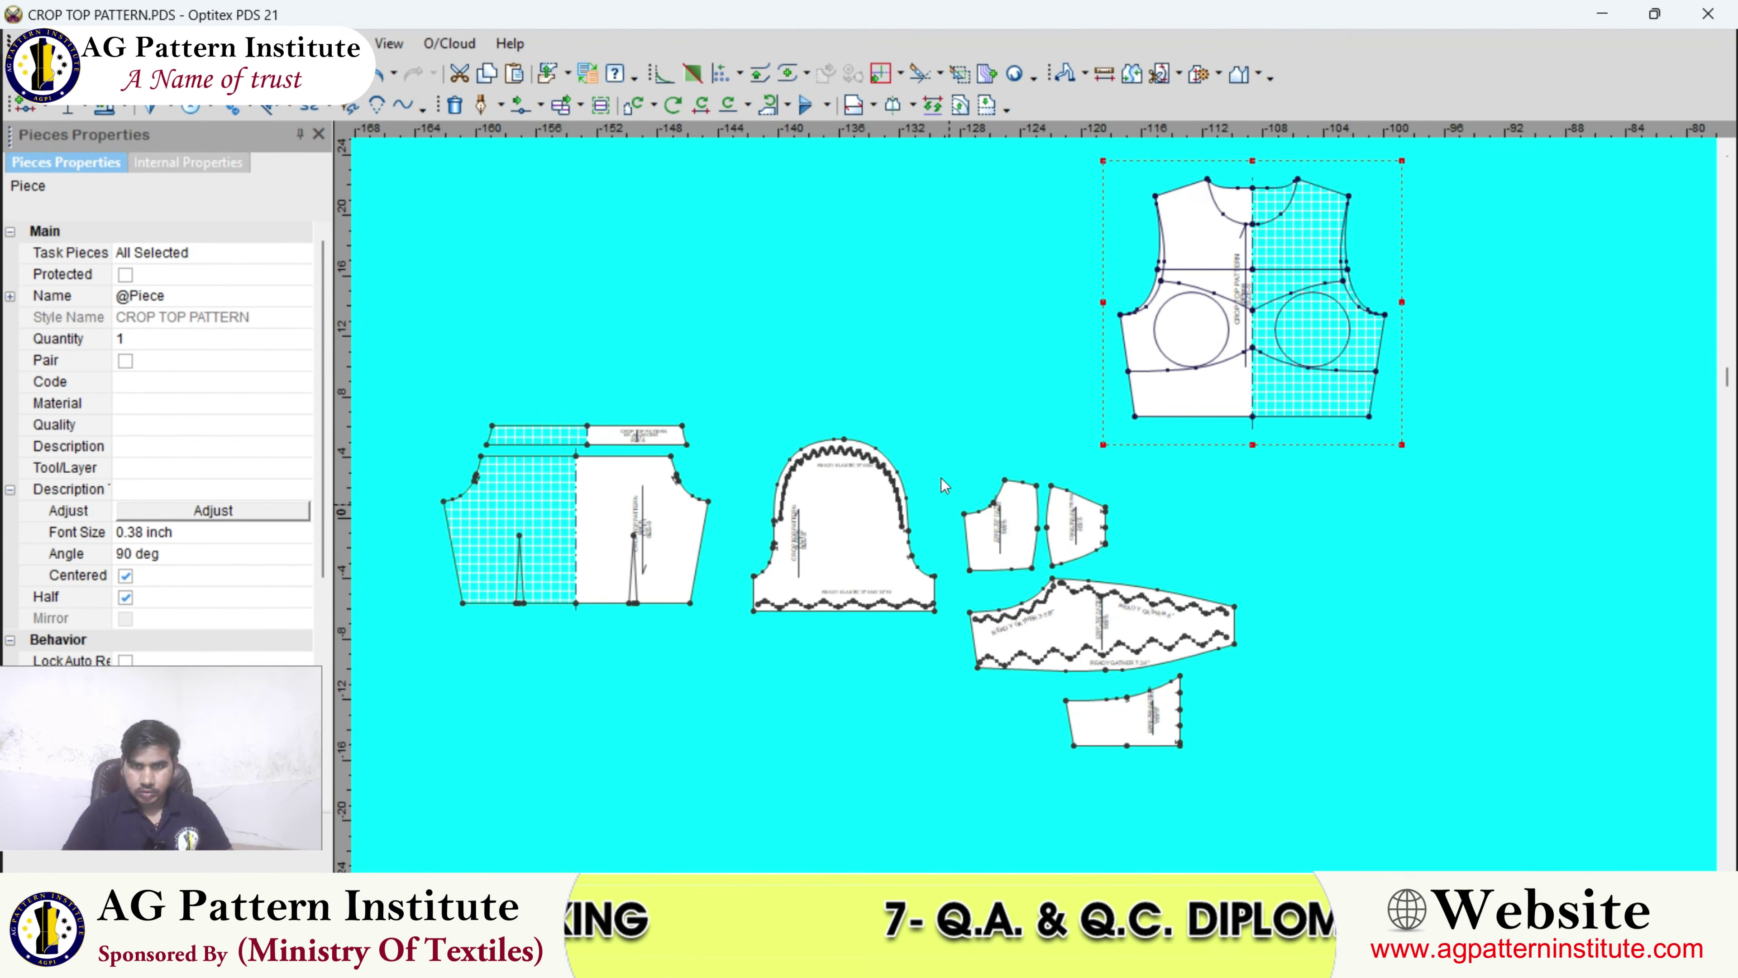
pyautogui.rightClick(906, 302)
pyautogui.moveTo(992, 467)
pyautogui.click(1157, 489)
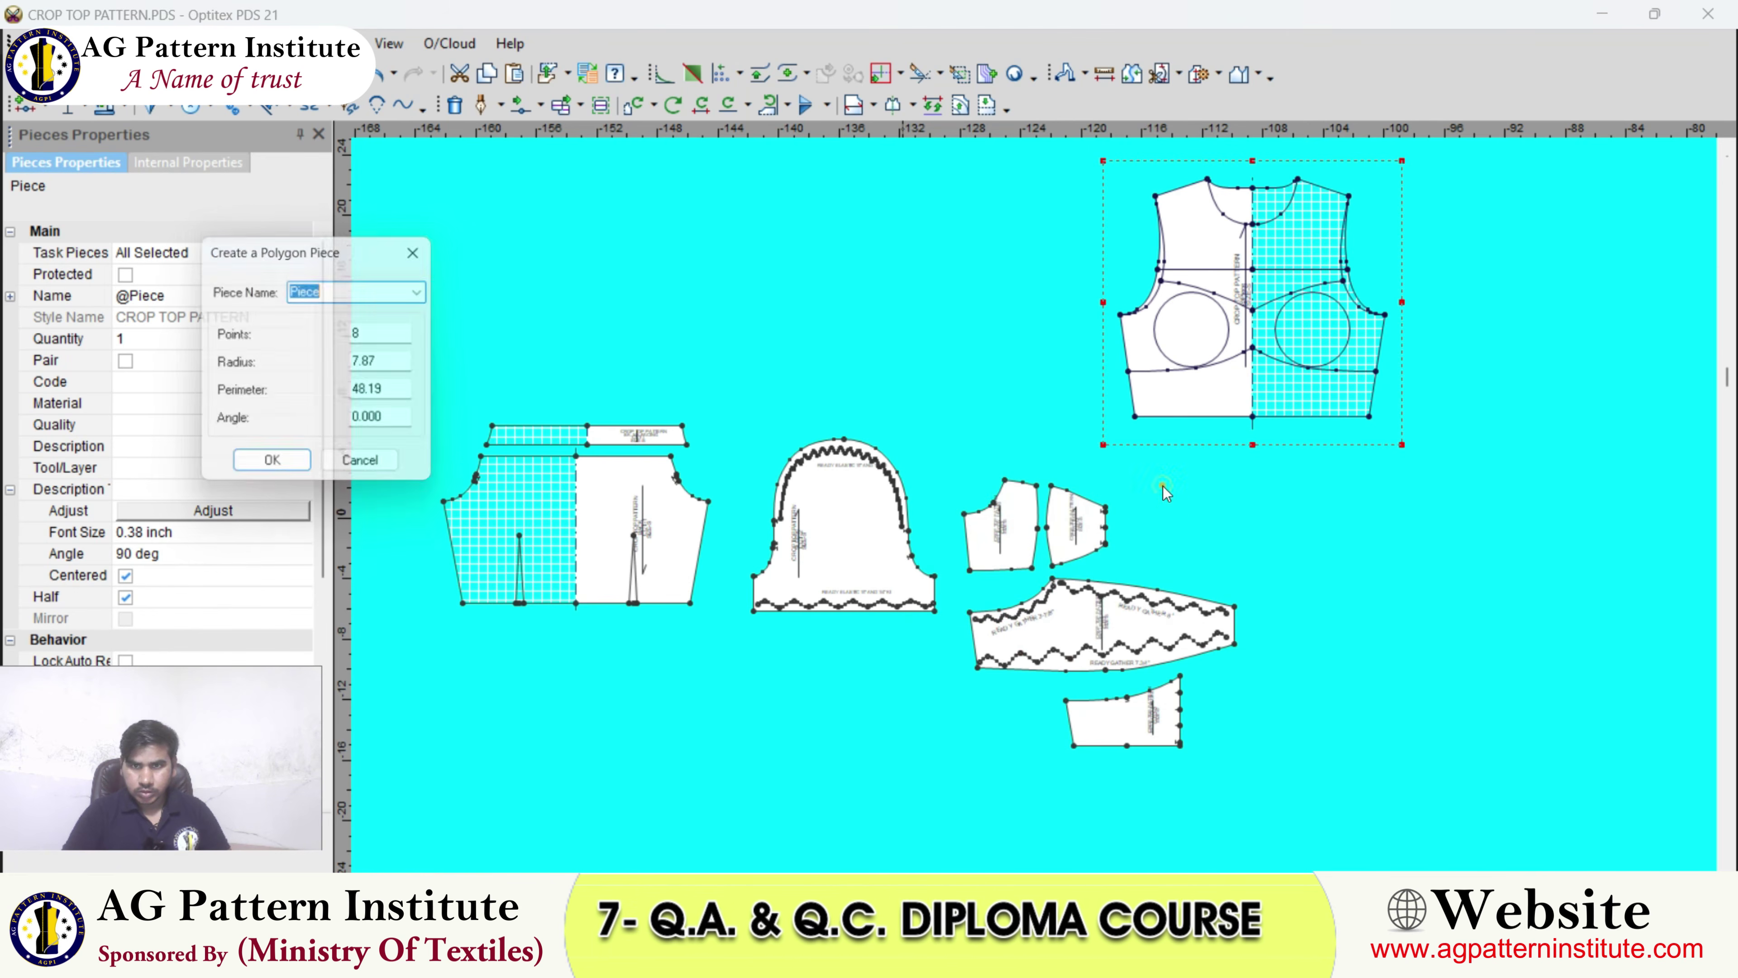
pyautogui.click(367, 469)
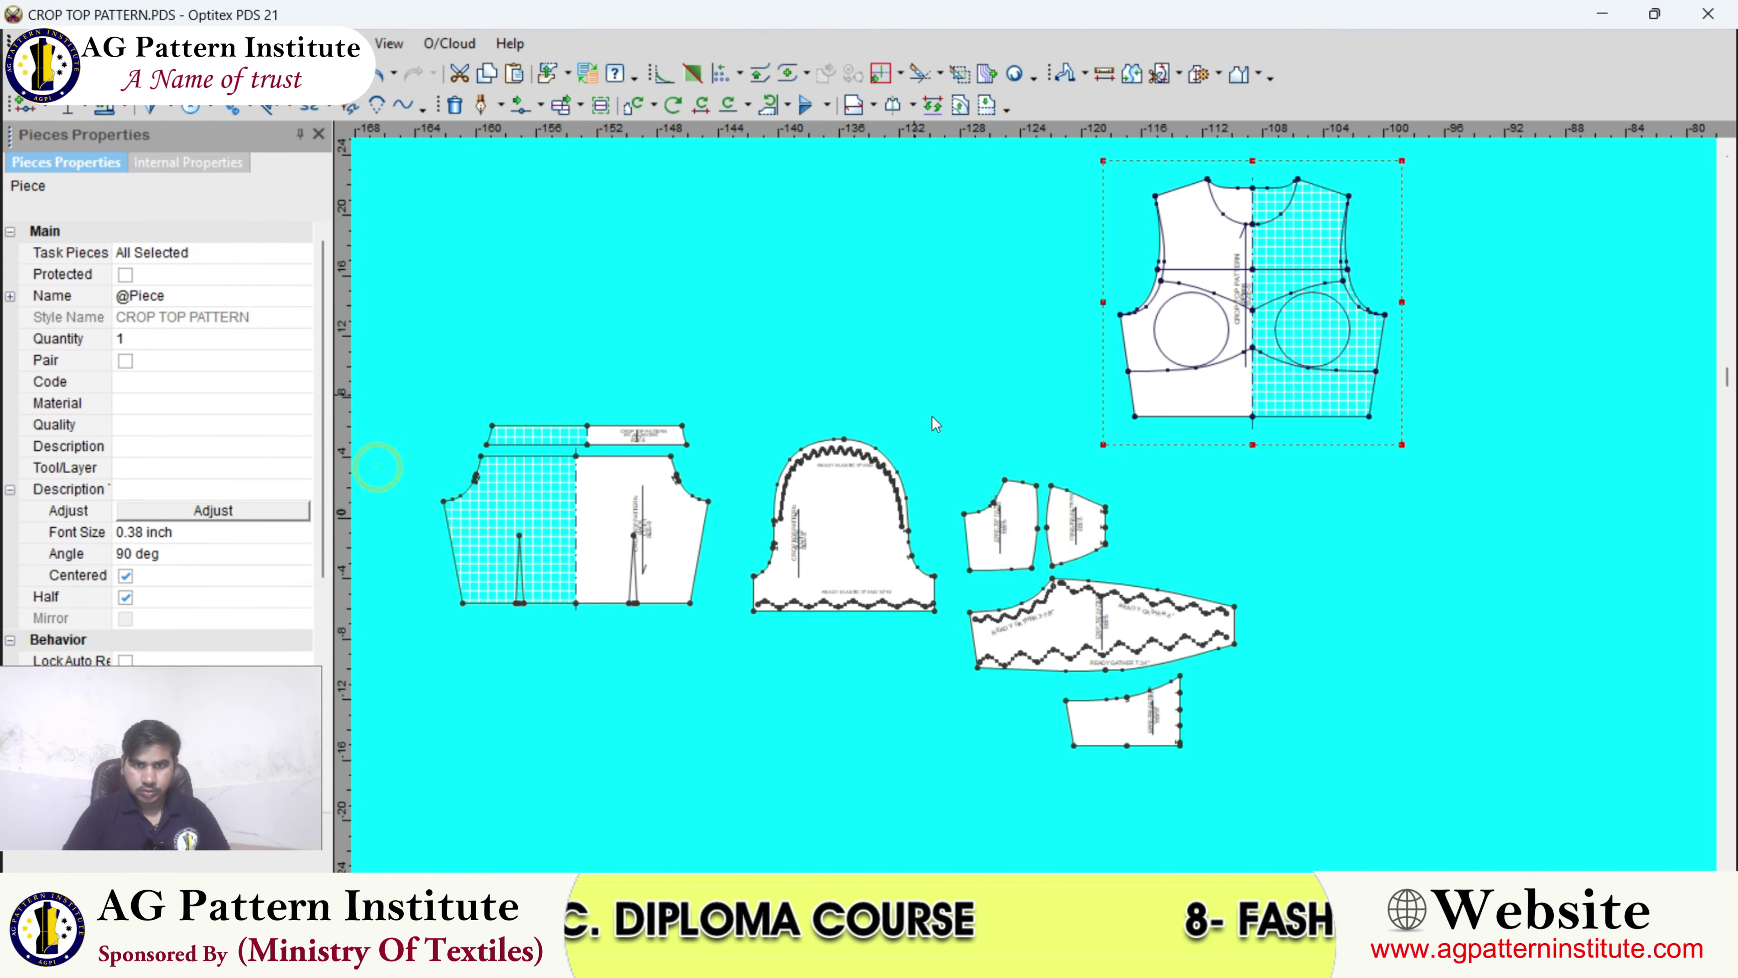
# - Examine the front bottom yoke's notches and text, and check the set of finished pieces for what is still missing
pyautogui.scroll(1, 1041, 512)
pyautogui.scroll(2, 1042, 506)
pyautogui.scroll(-2, 1038, 507)
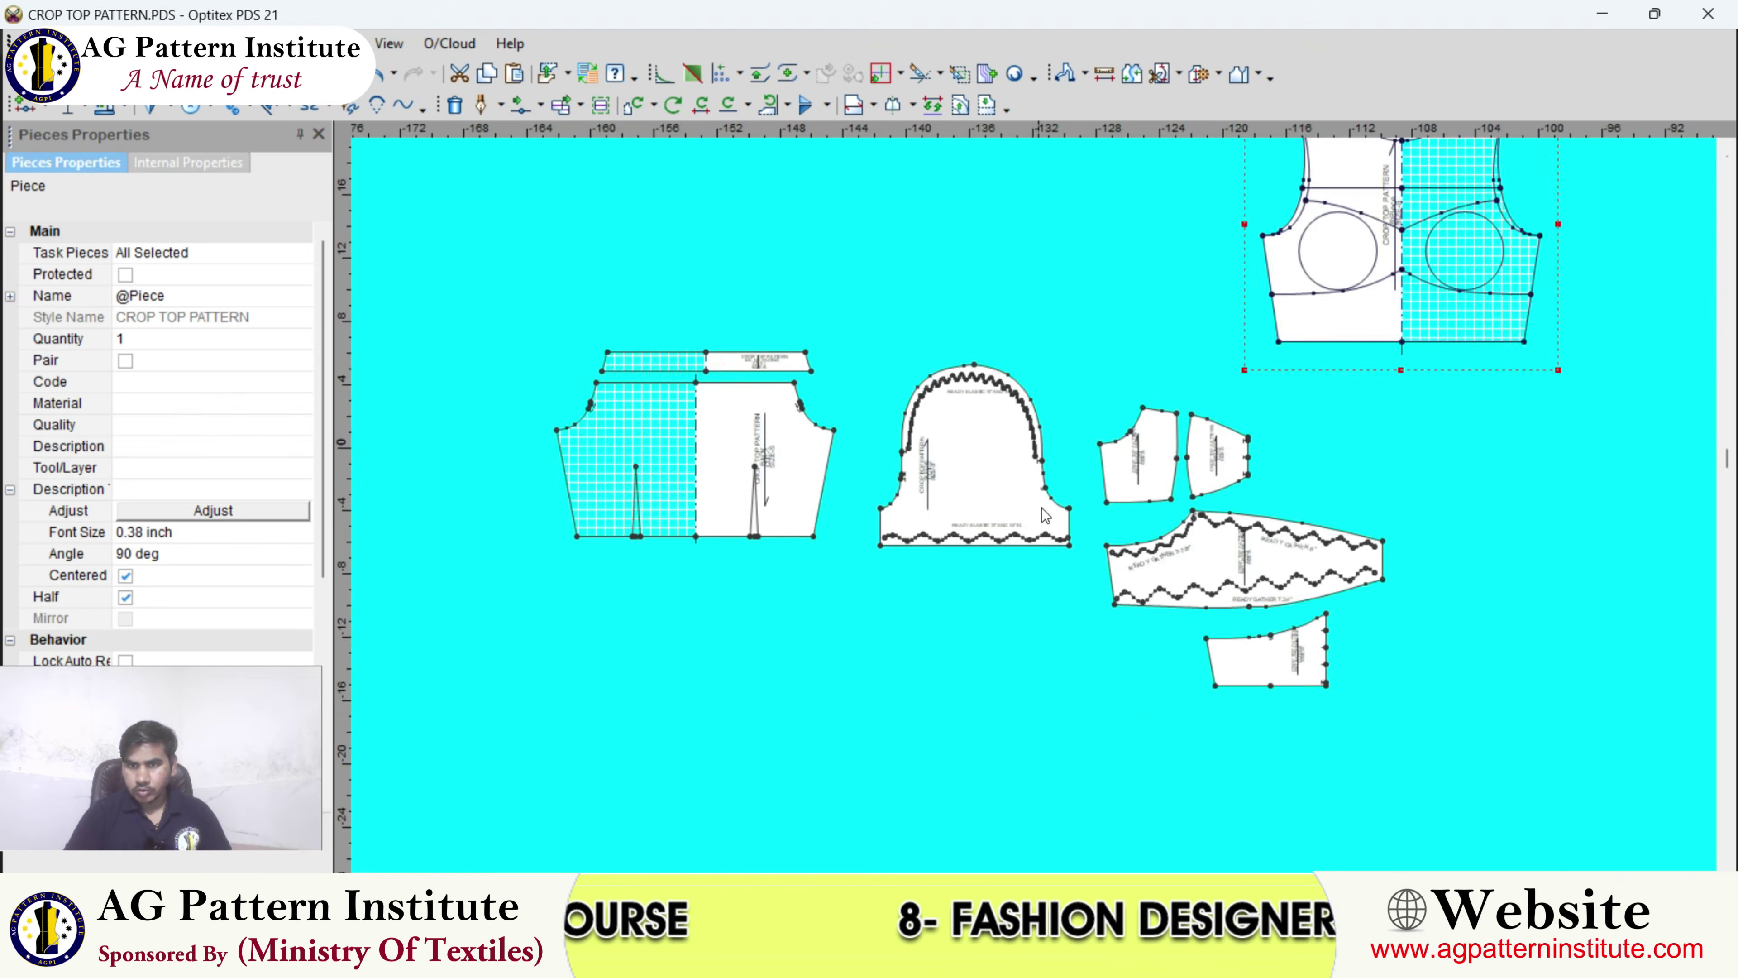
pyautogui.scroll(2, 1041, 508)
pyautogui.scroll(-1, 1035, 507)
pyautogui.scroll(3, 1036, 506)
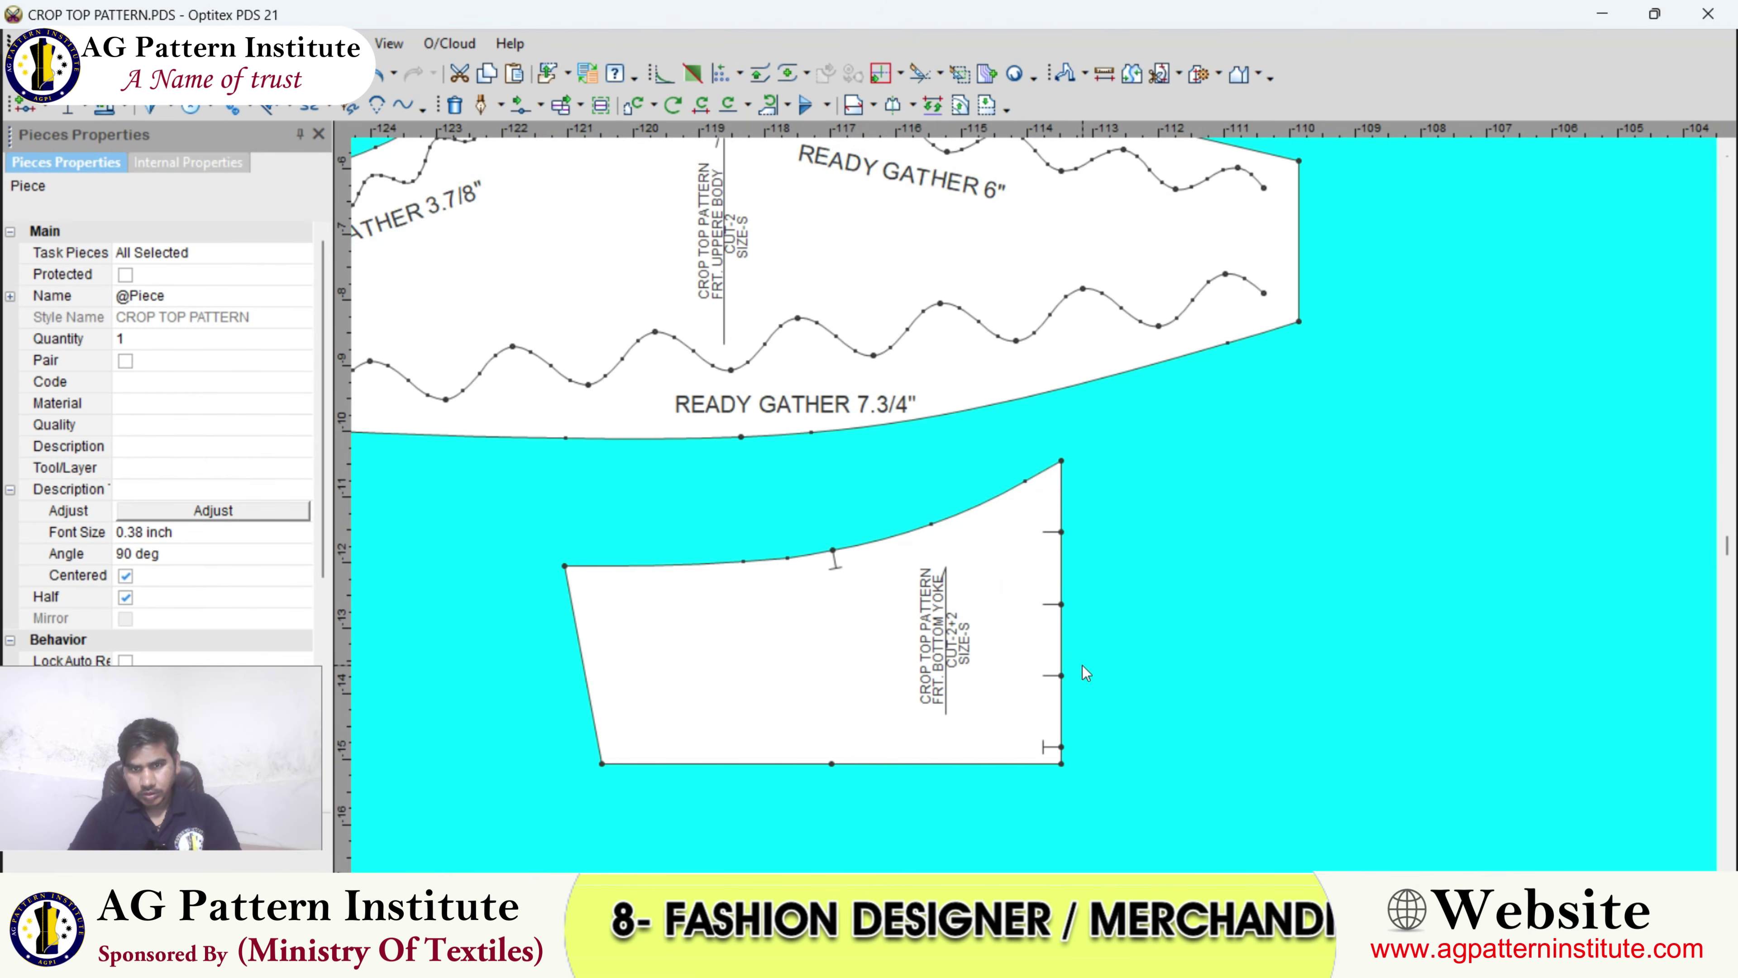
pyautogui.scroll(-4, 1035, 506)
pyautogui.scroll(-1, 1034, 507)
pyautogui.scroll(1, 1109, 534)
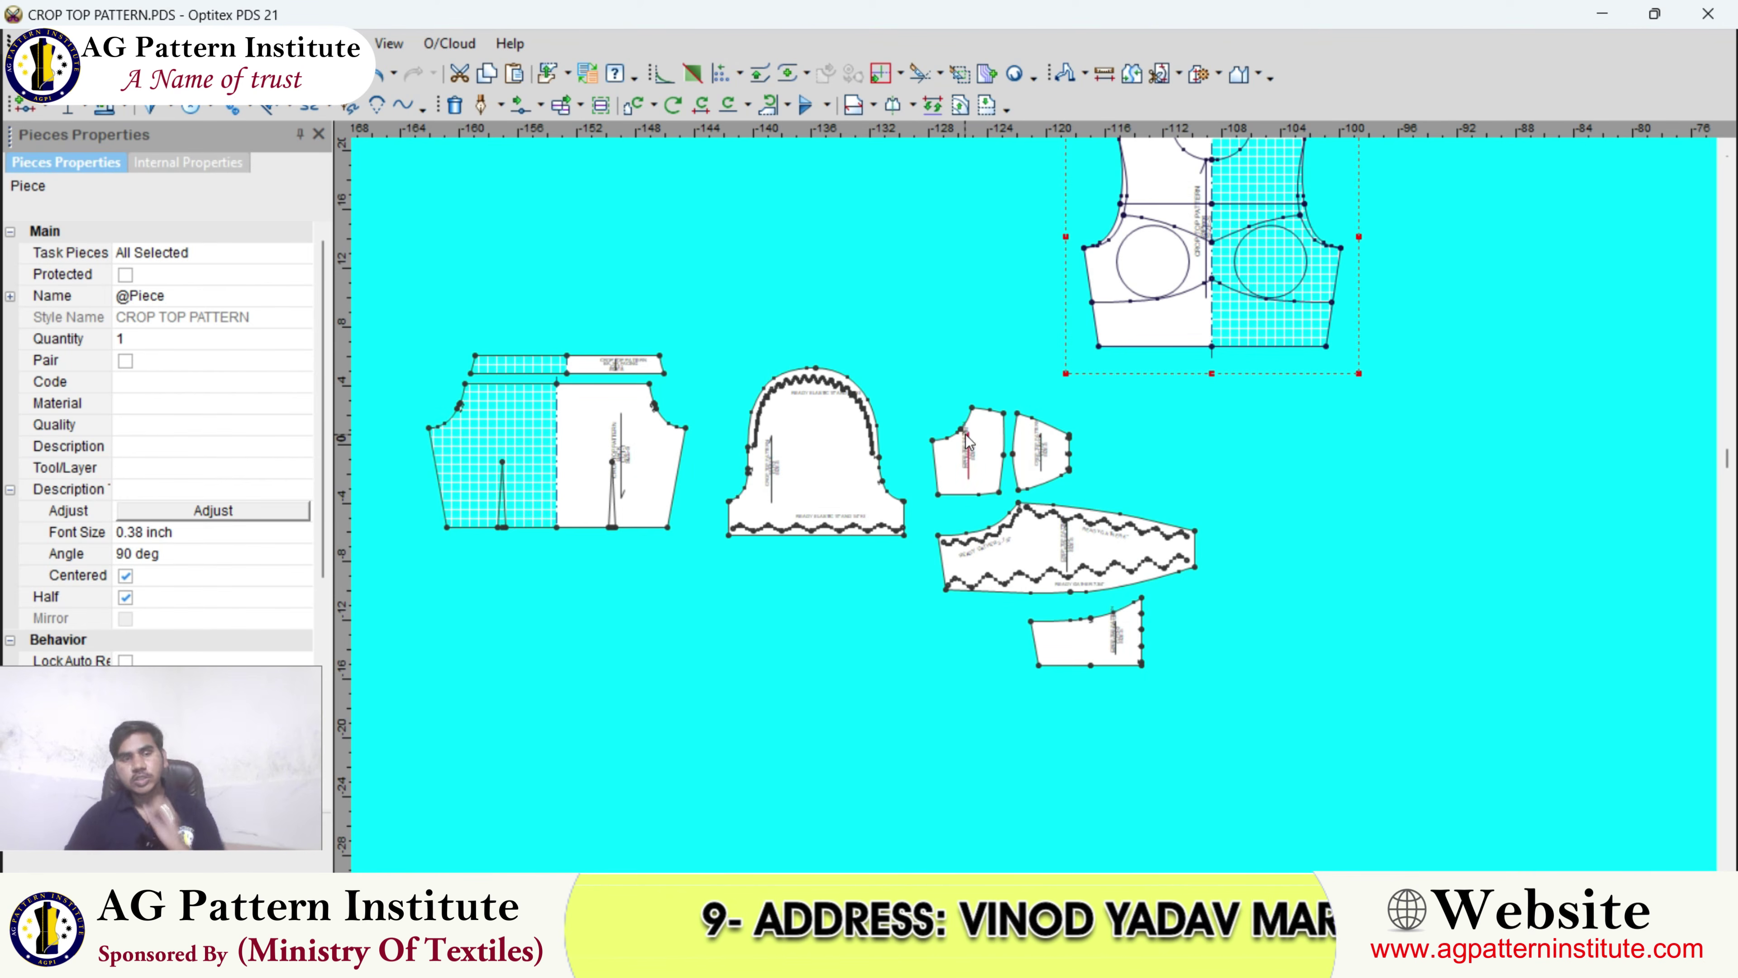
# - Start a new rectangular piece with length 25 and width 1.25
pyautogui.scroll(-2, 1028, 504)
pyautogui.rightClick(920, 357)
pyautogui.moveTo(989, 509)
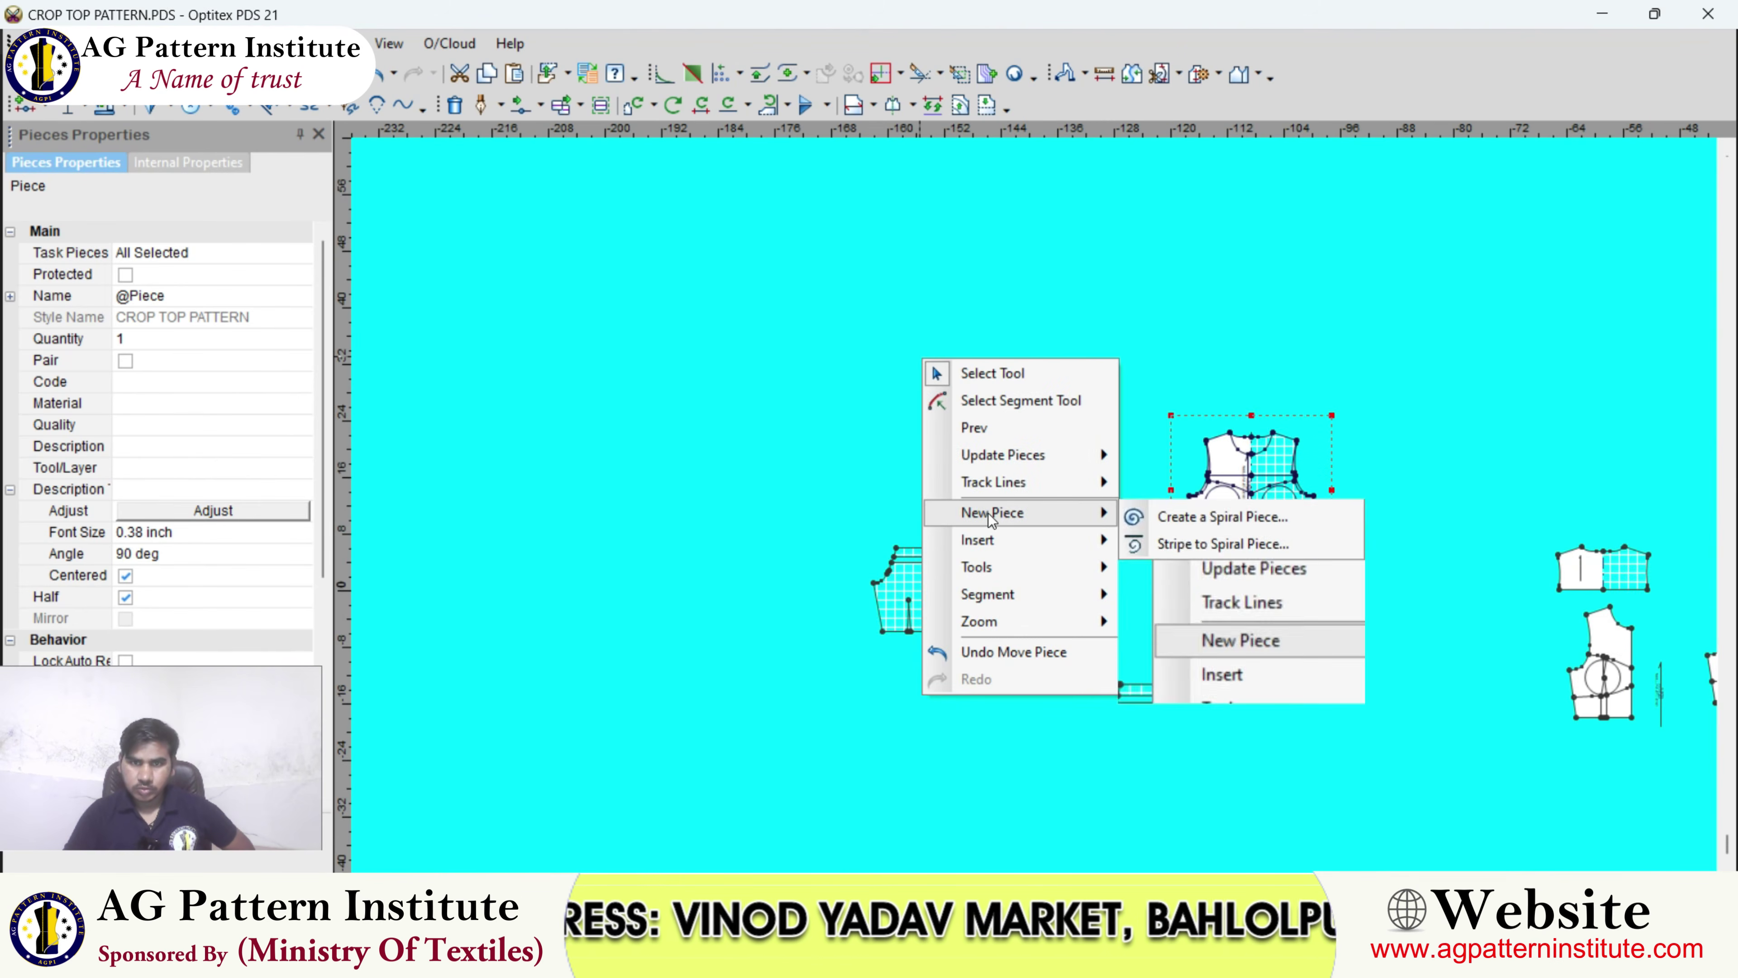
pyautogui.click(1178, 538)
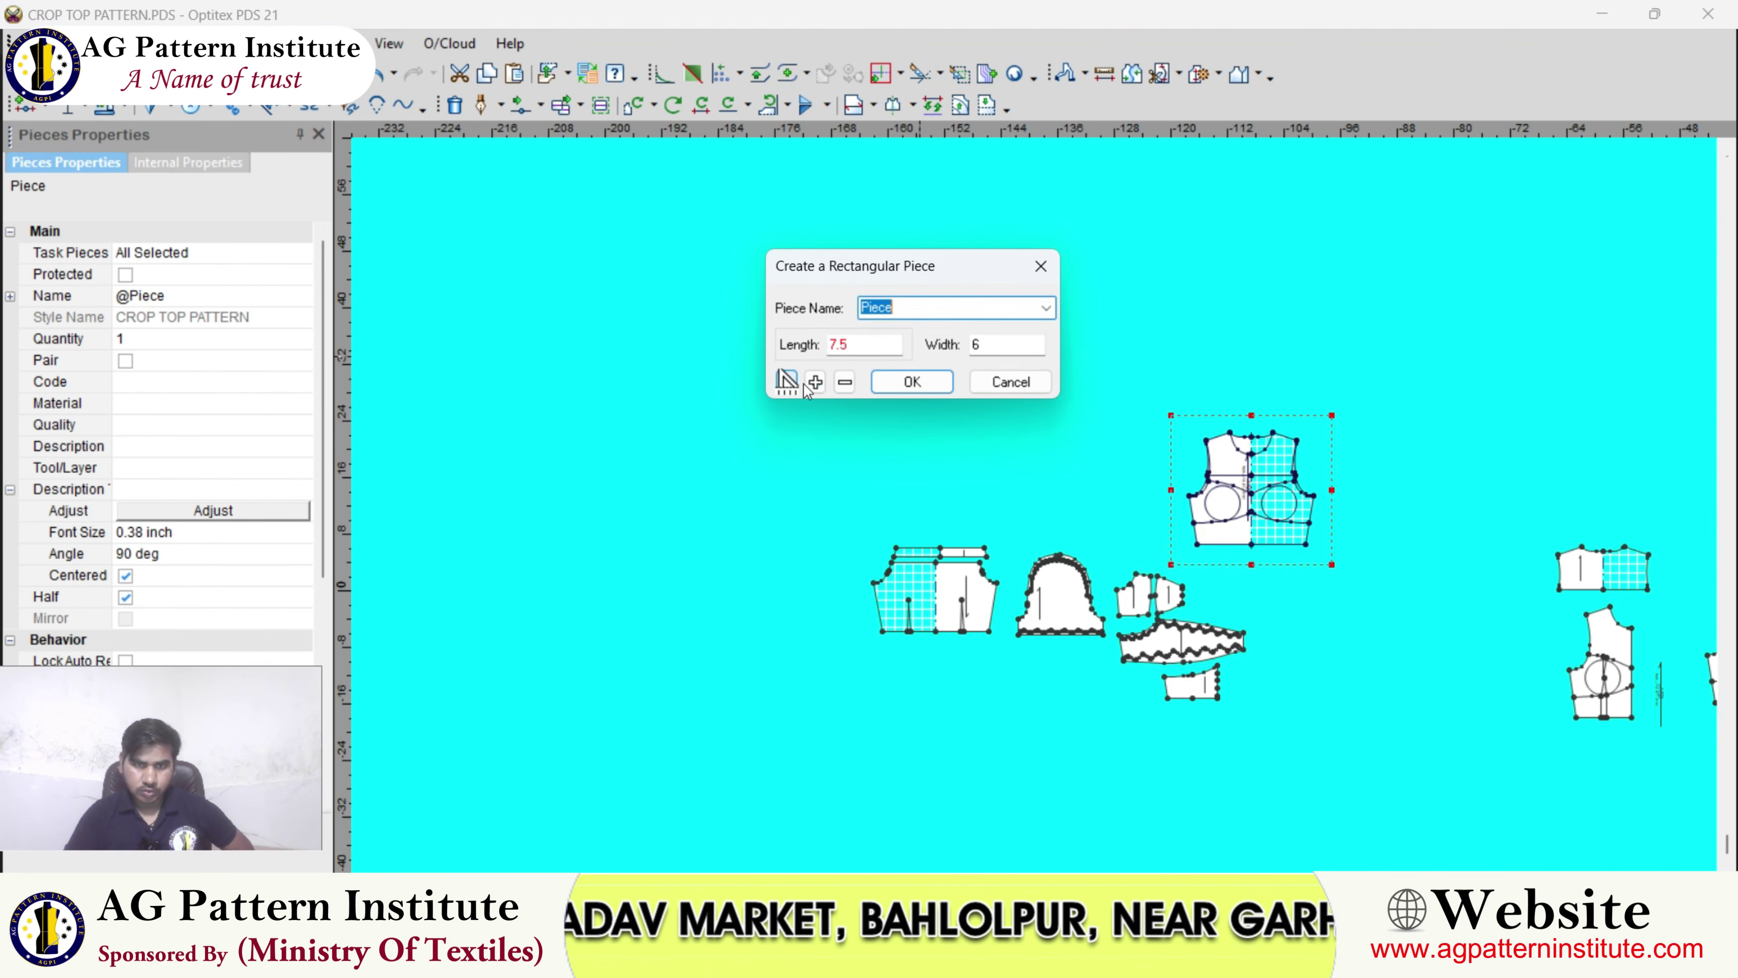
pyautogui.moveTo(860, 349); pyautogui.dragTo(726, 360)
pyautogui.write('20')
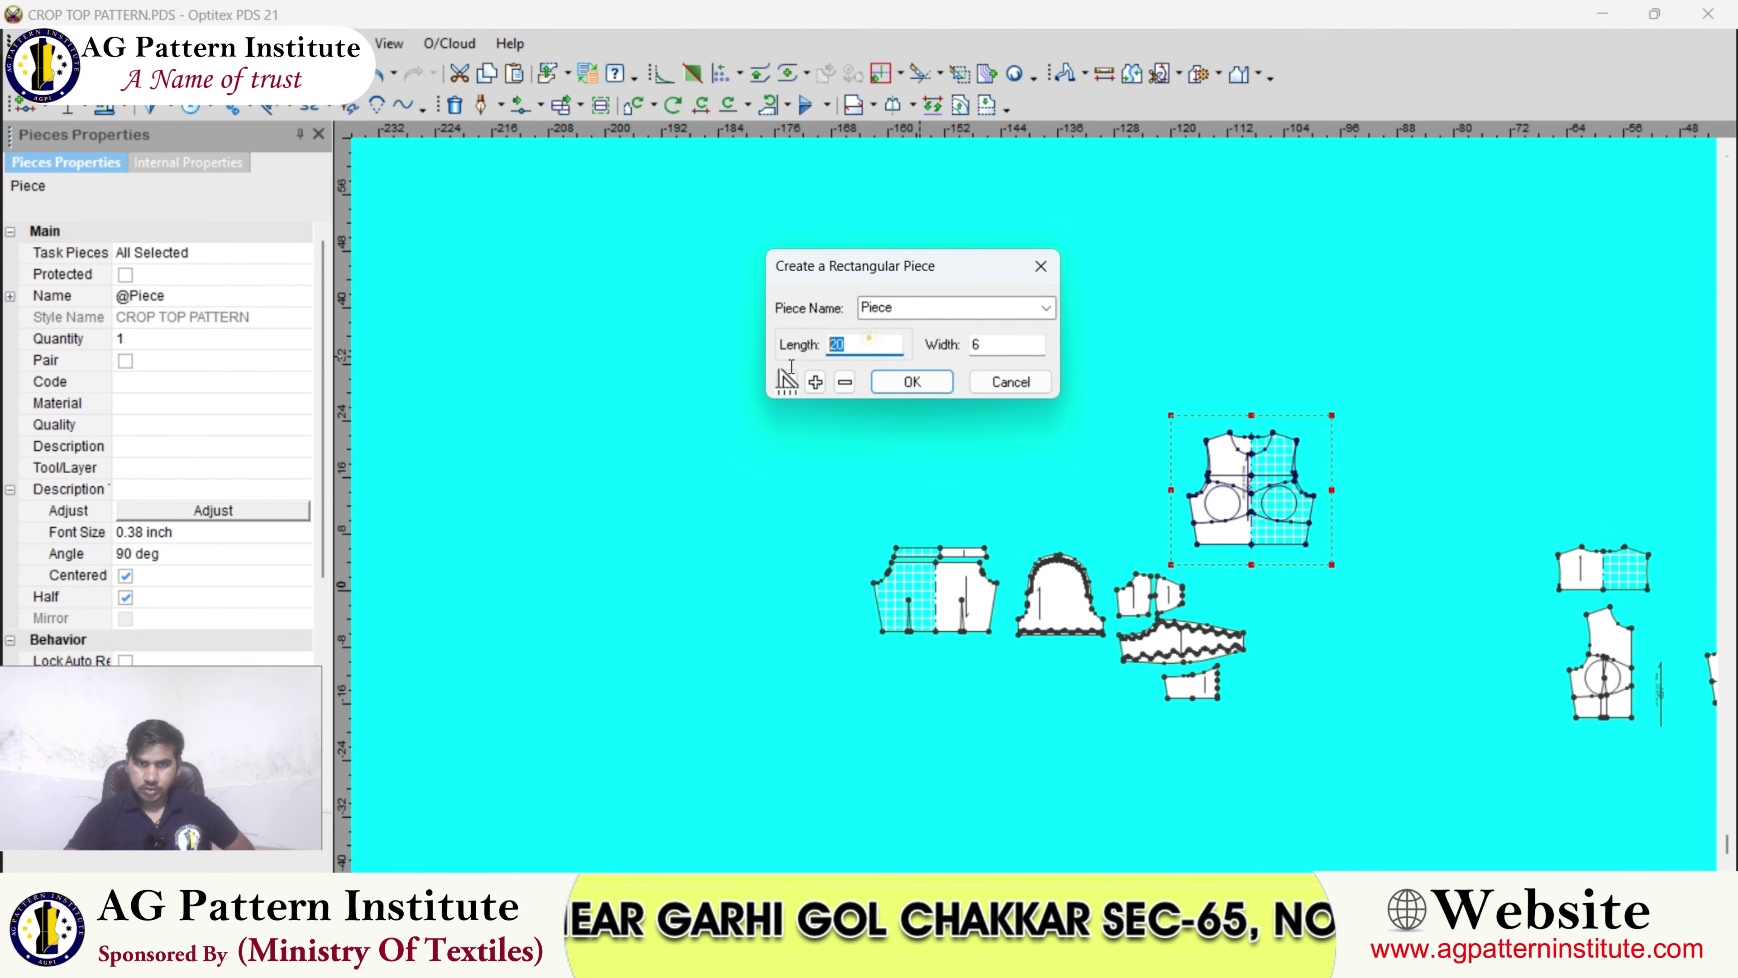
pyautogui.click(863, 344)
pyautogui.press('BackSpace')
pyautogui.write('5')
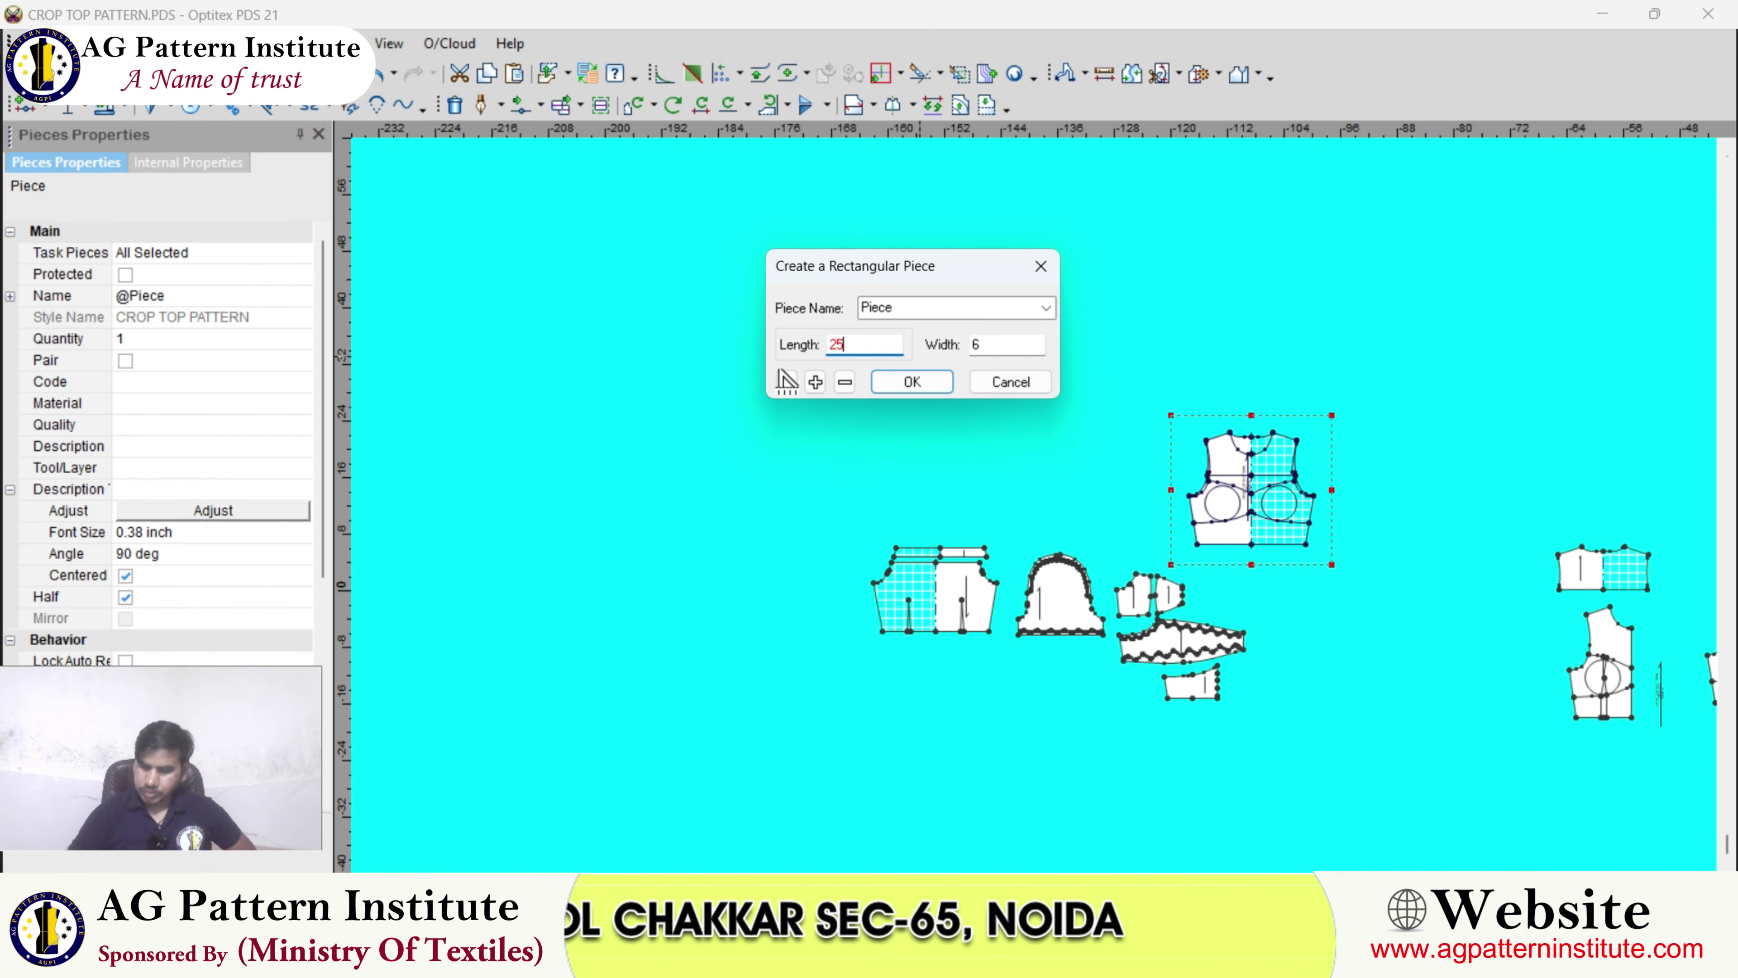
pyautogui.moveTo(1004, 345); pyautogui.dragTo(916, 356)
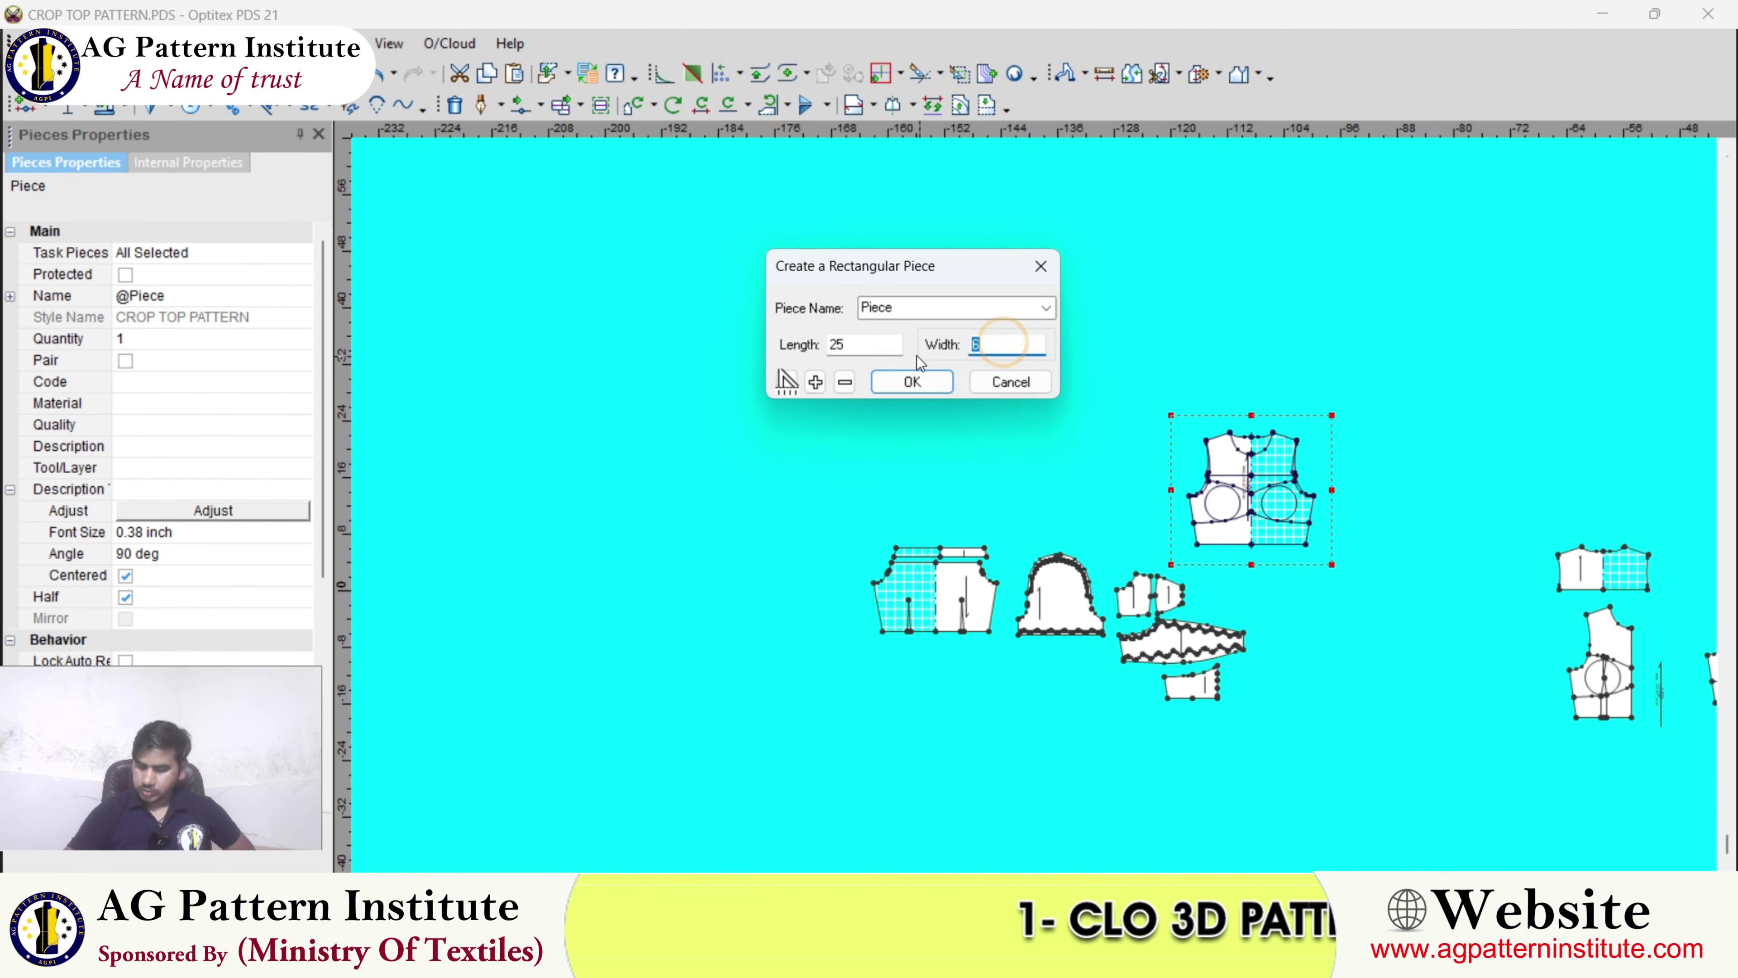
pyautogui.write('1.25')
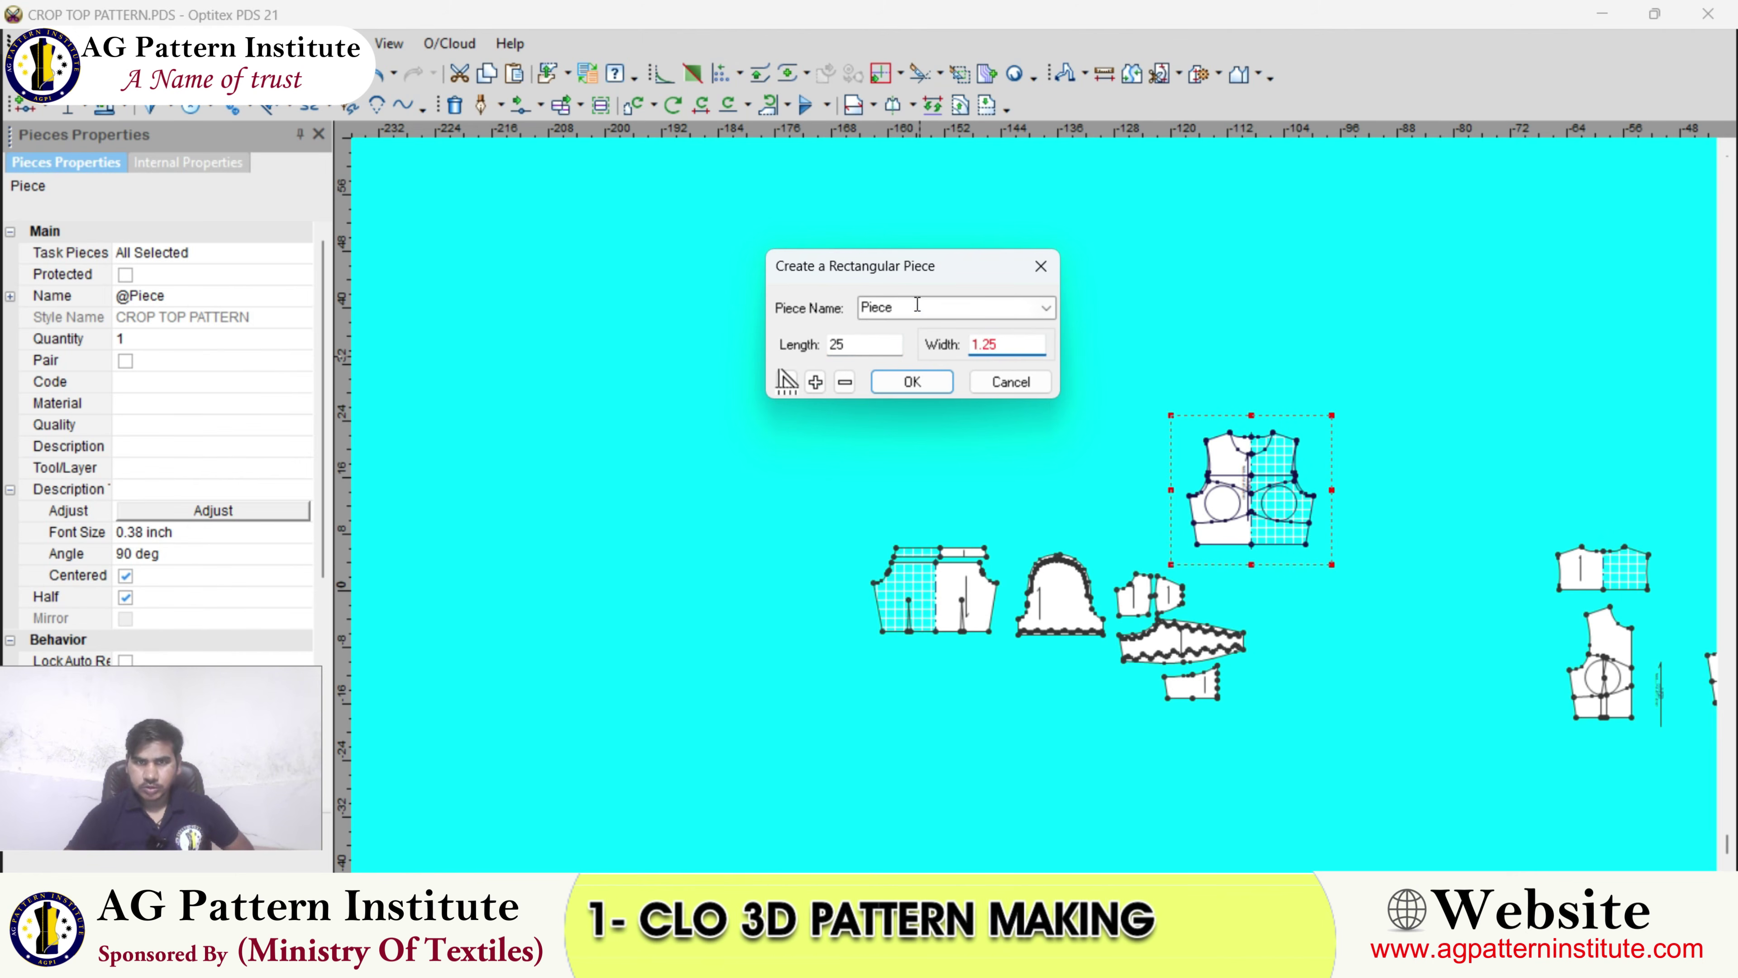
# - Name the new rectangular piece LOOP +FRT.DORI and create it
pyautogui.click(917, 305)
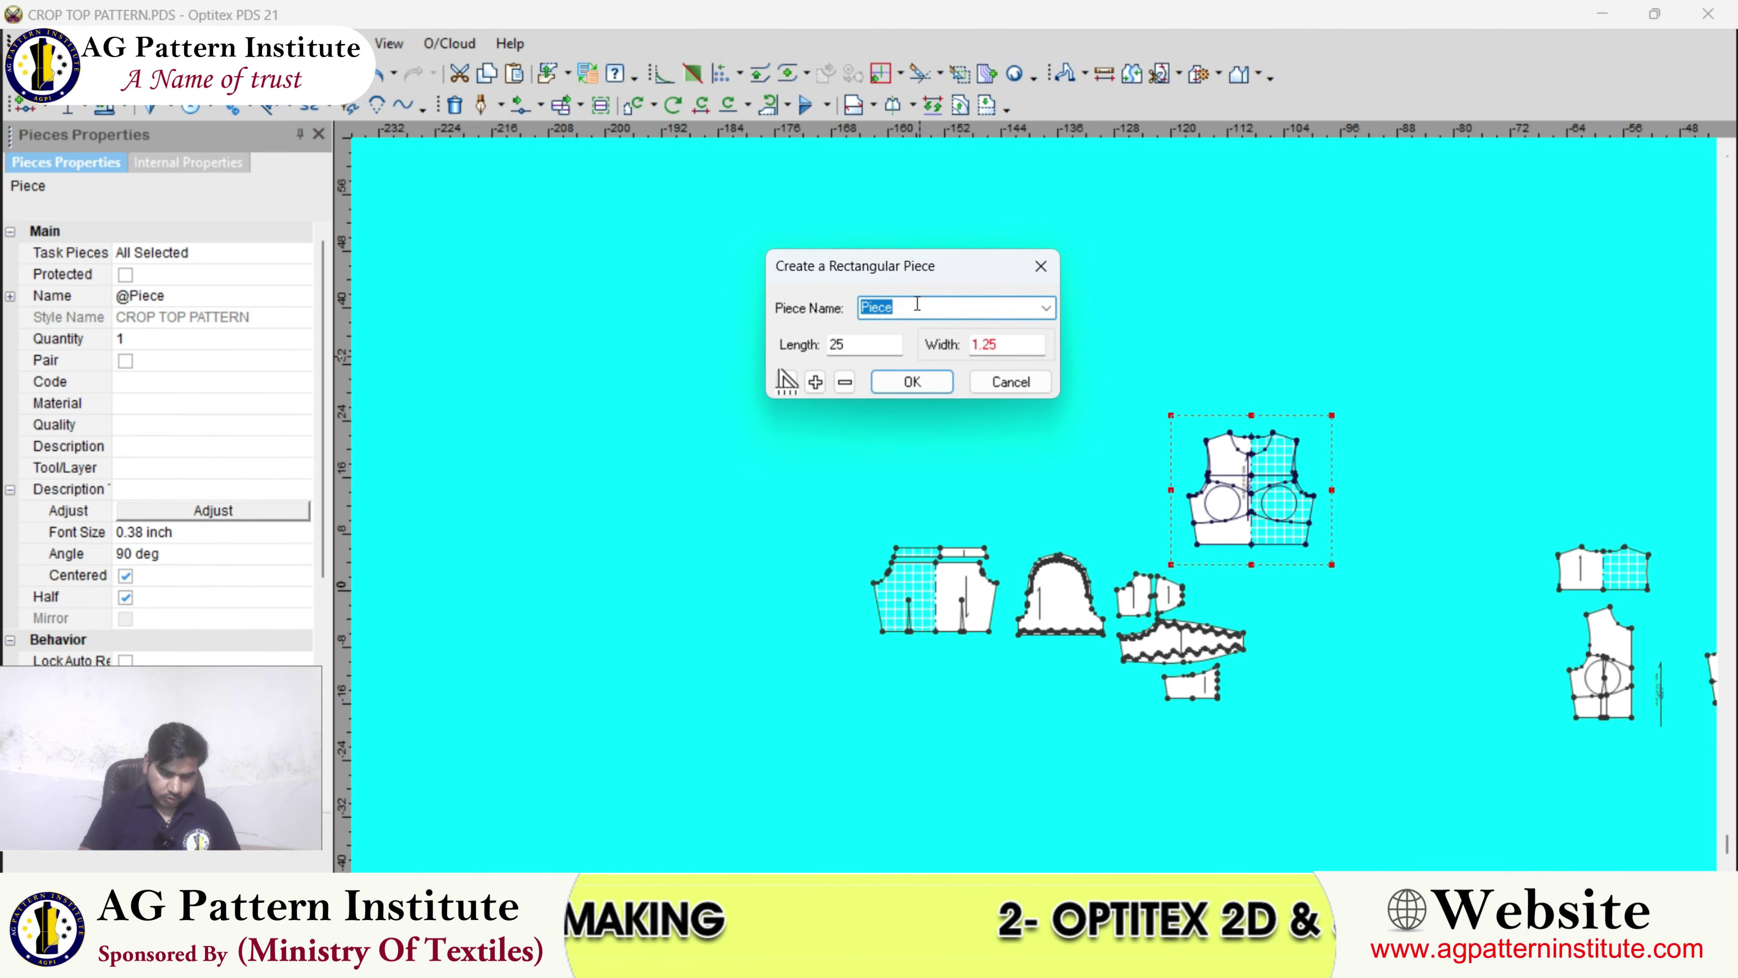
pyautogui.write('LOOP')
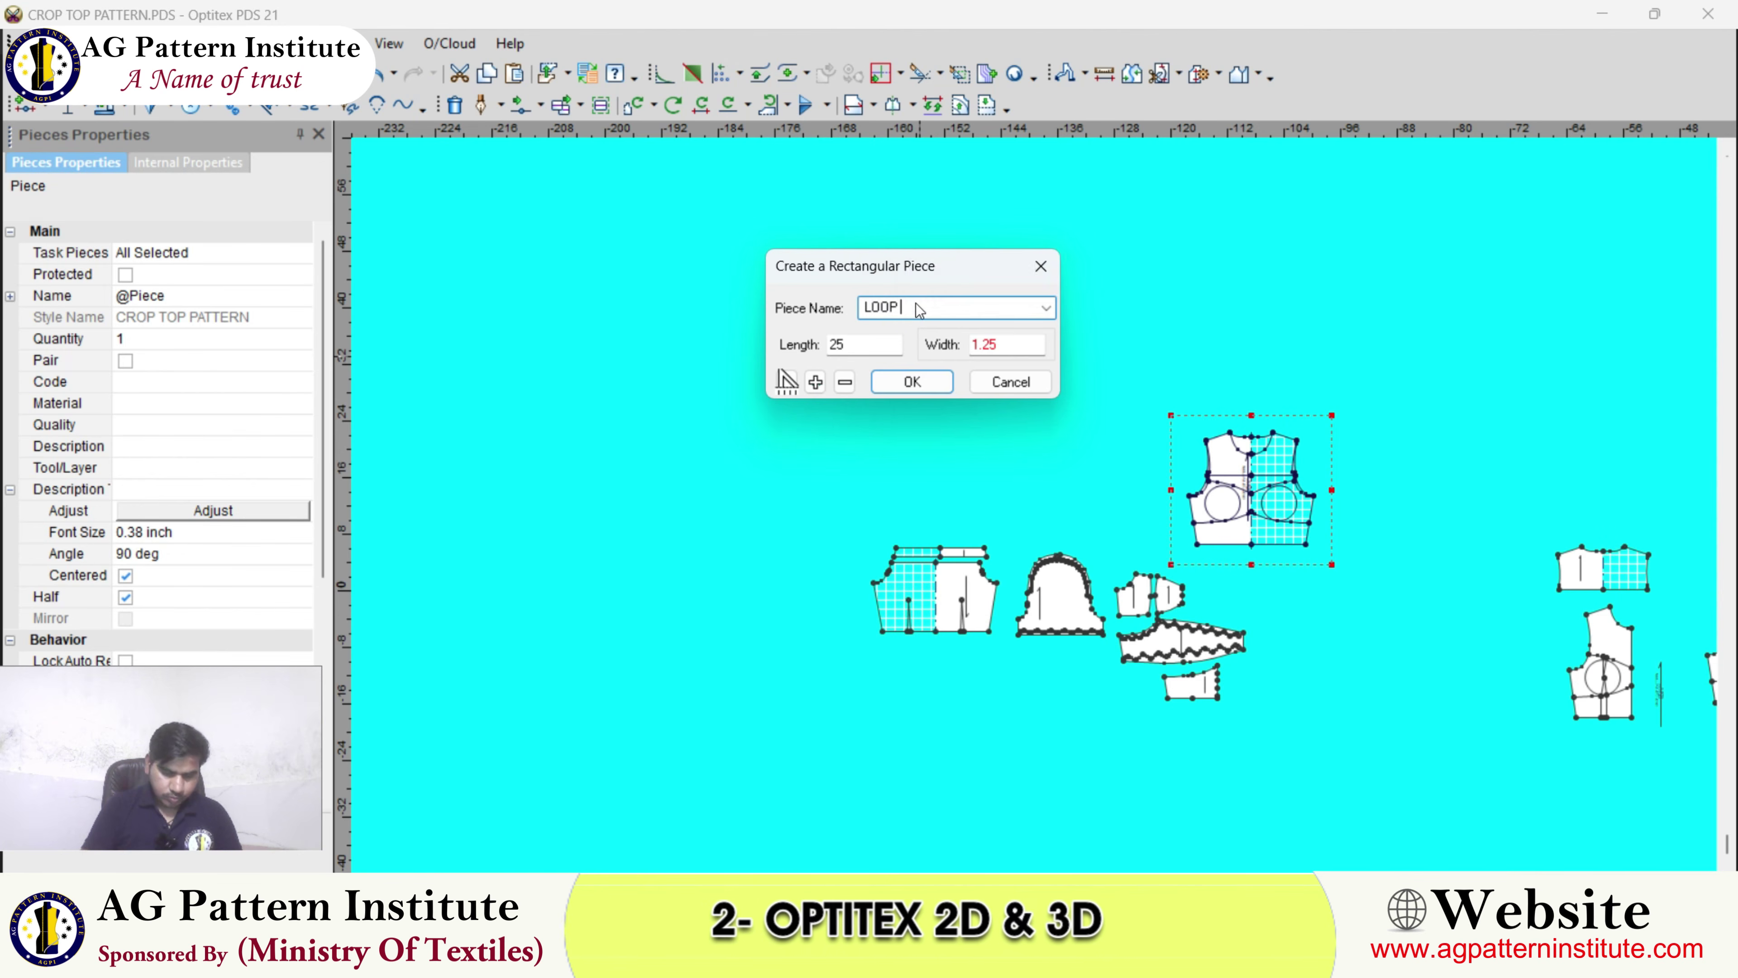
pyautogui.write(' +')
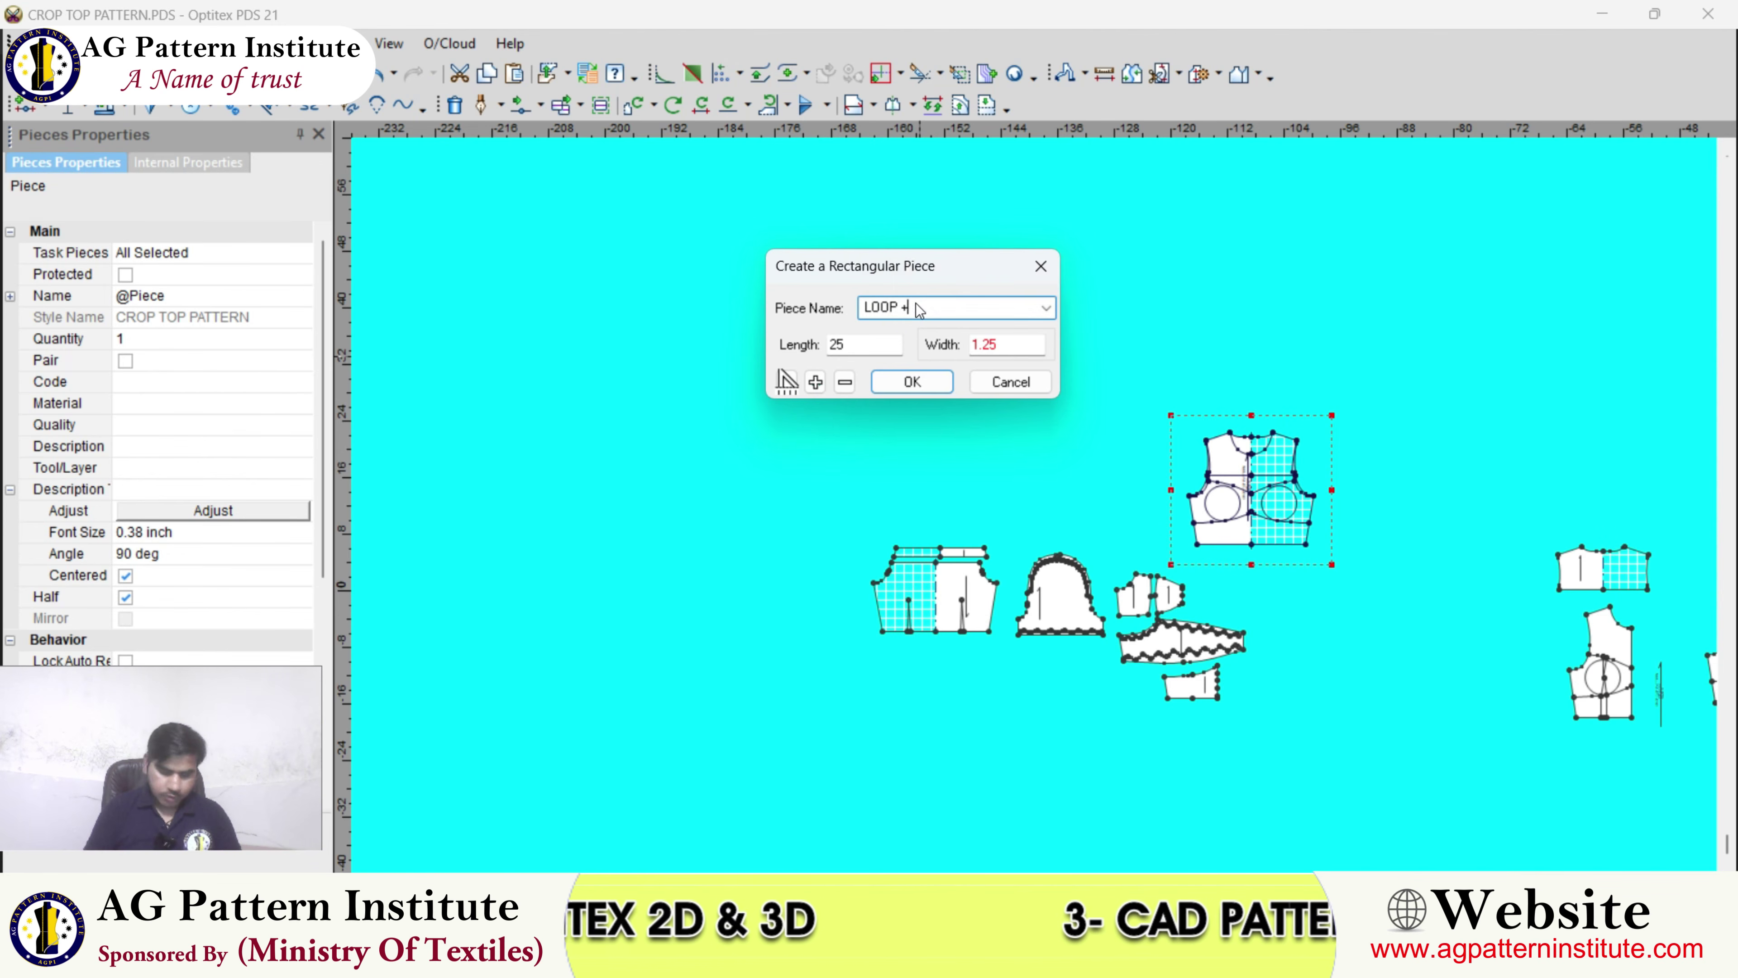
pyautogui.write('FRT')
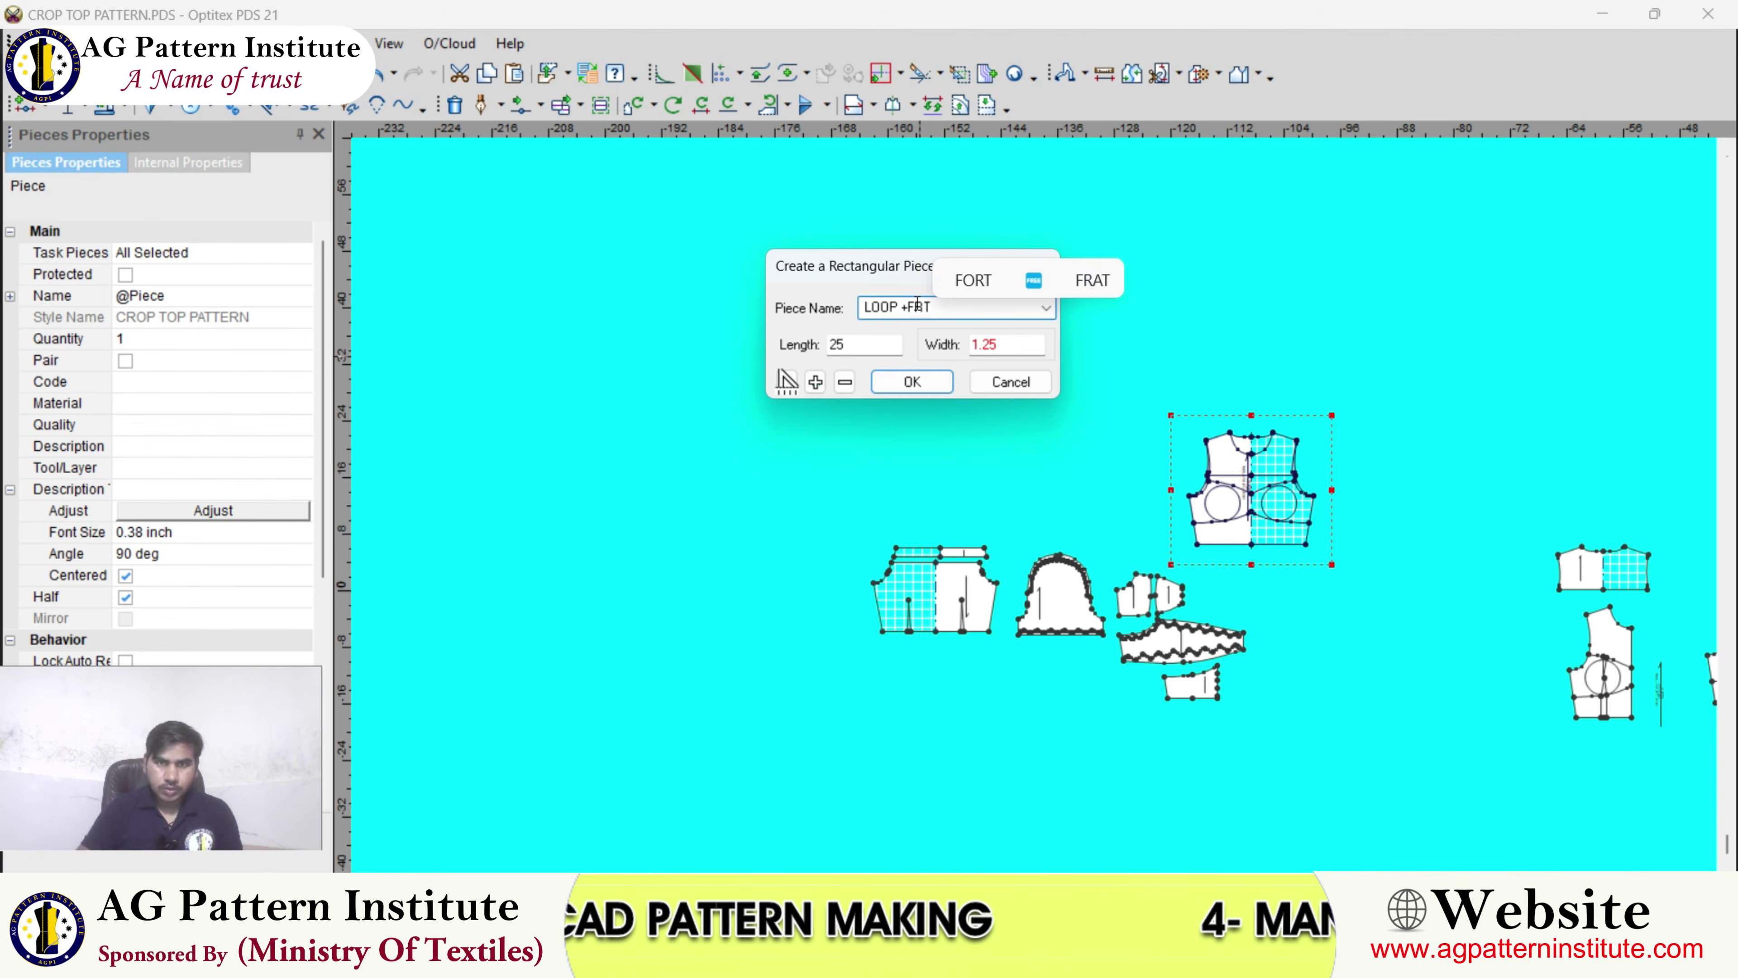
pyautogui.write('.DORI')
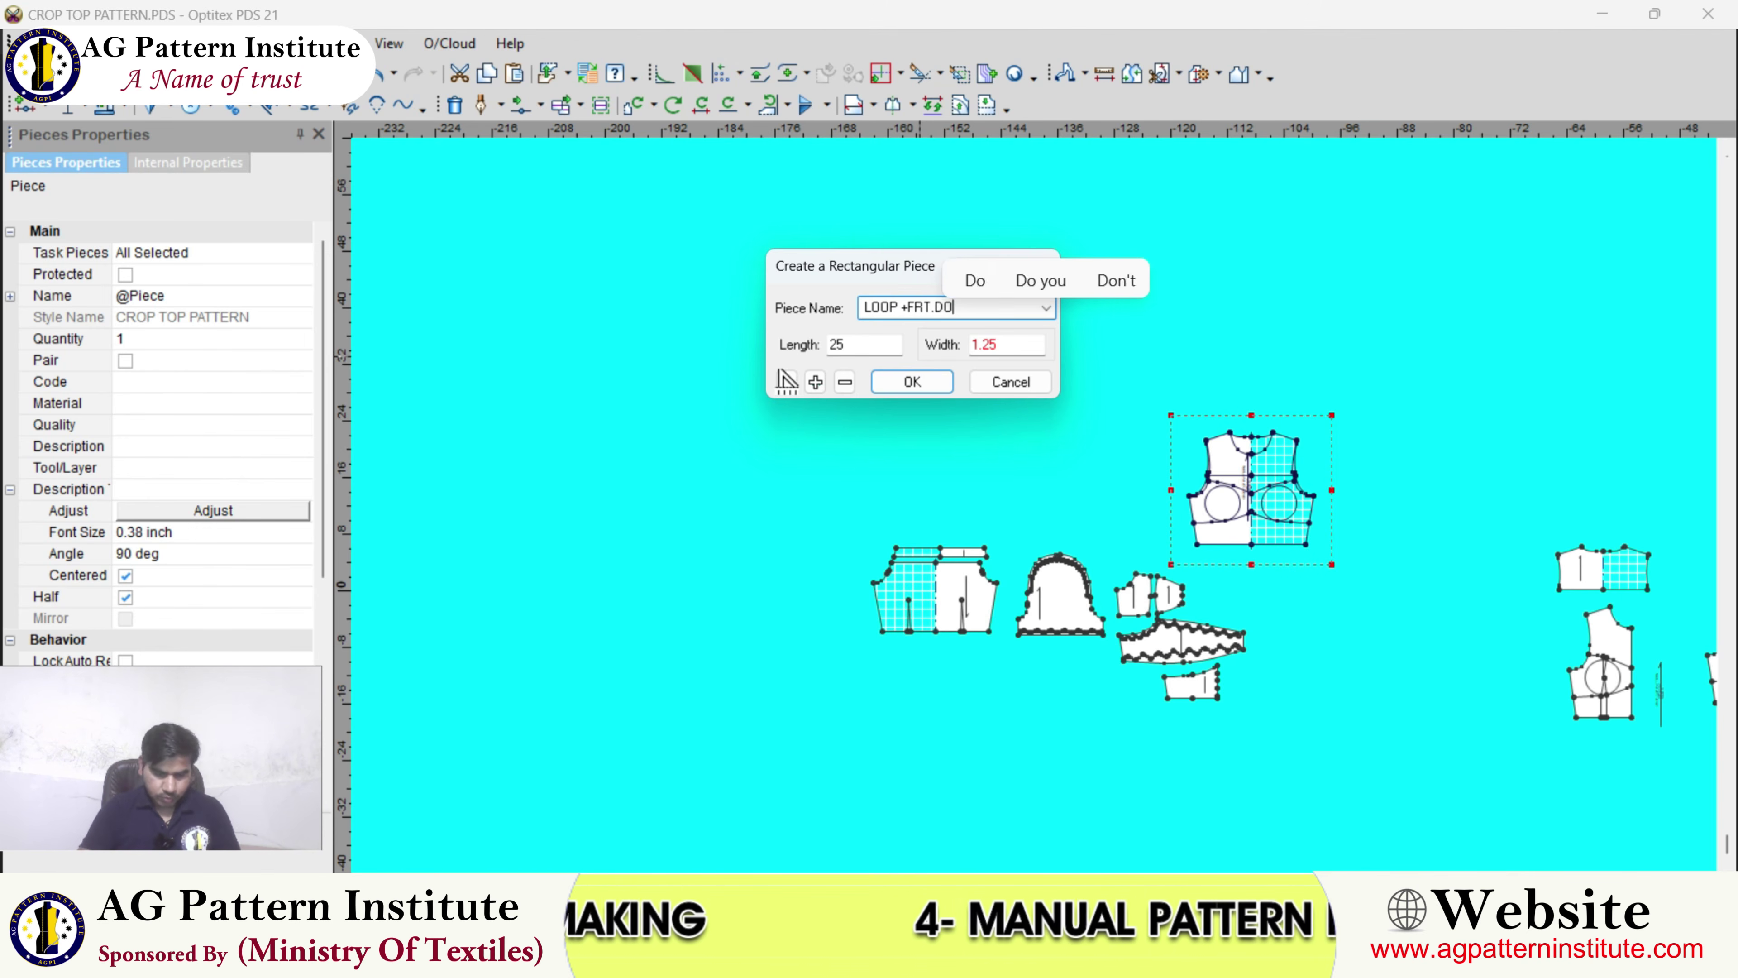
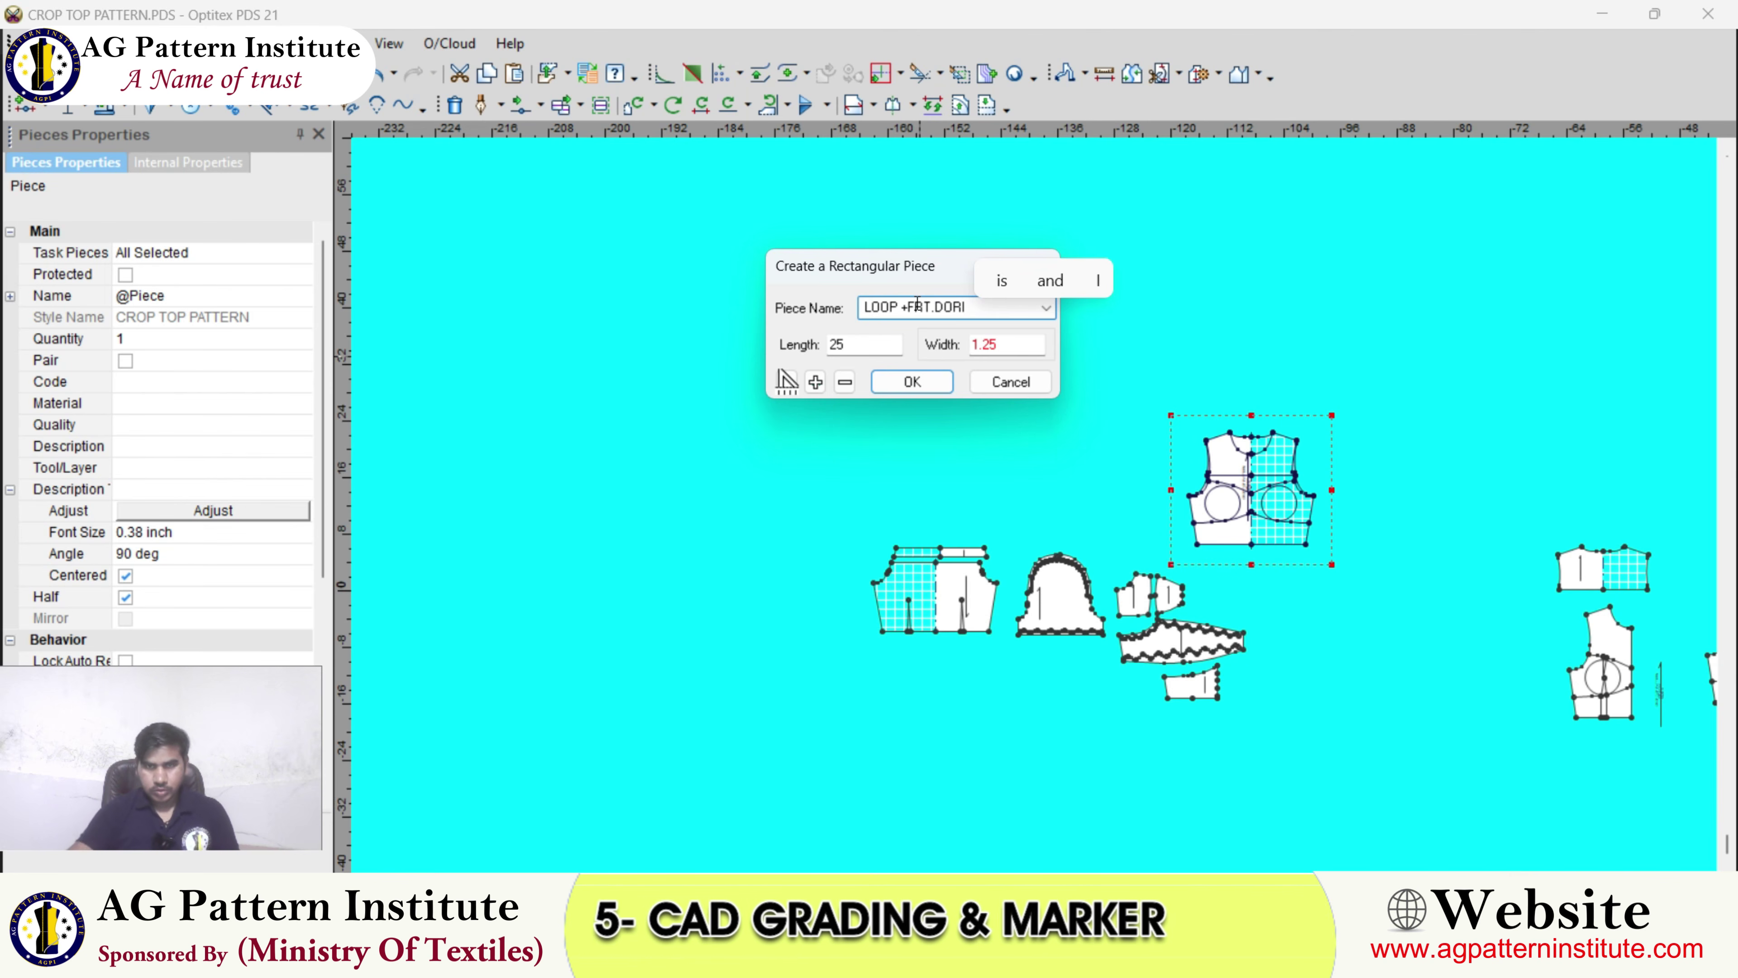
pyautogui.click(912, 382)
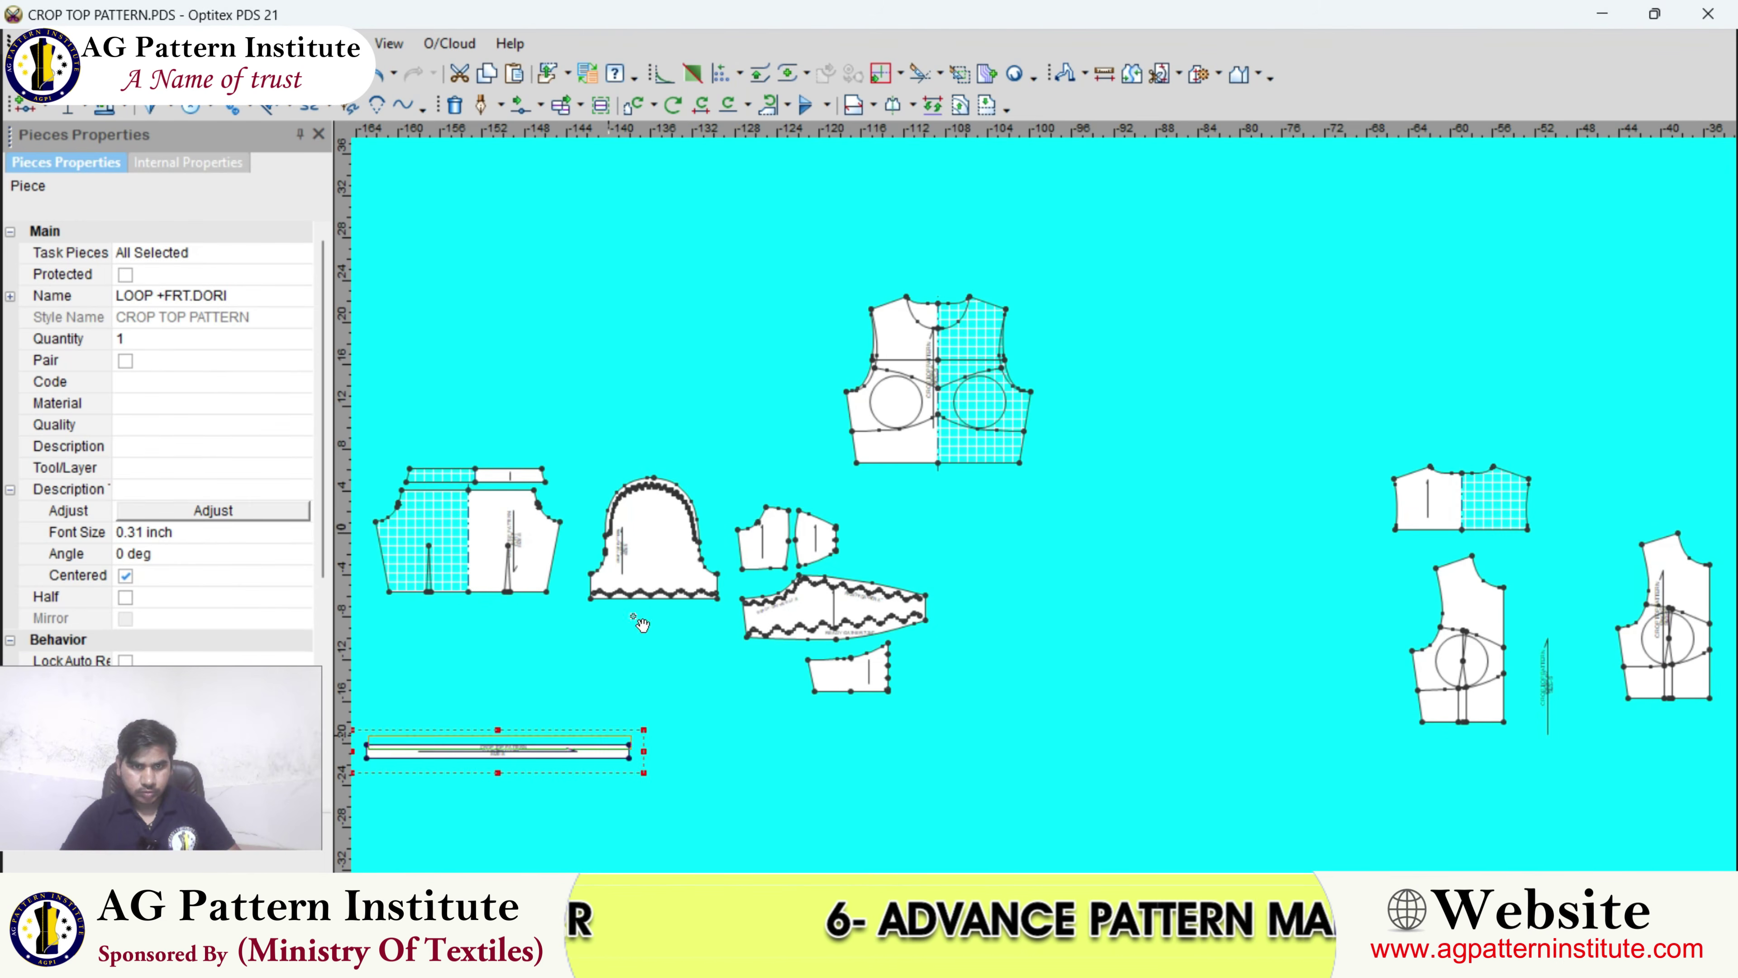
# - Place the LOOP +FRT.DORI strip above the back neck facing and rotate its grain line 45 degrees left
pyautogui.click(629, 405)
pyautogui.scroll(3, 602, 418)
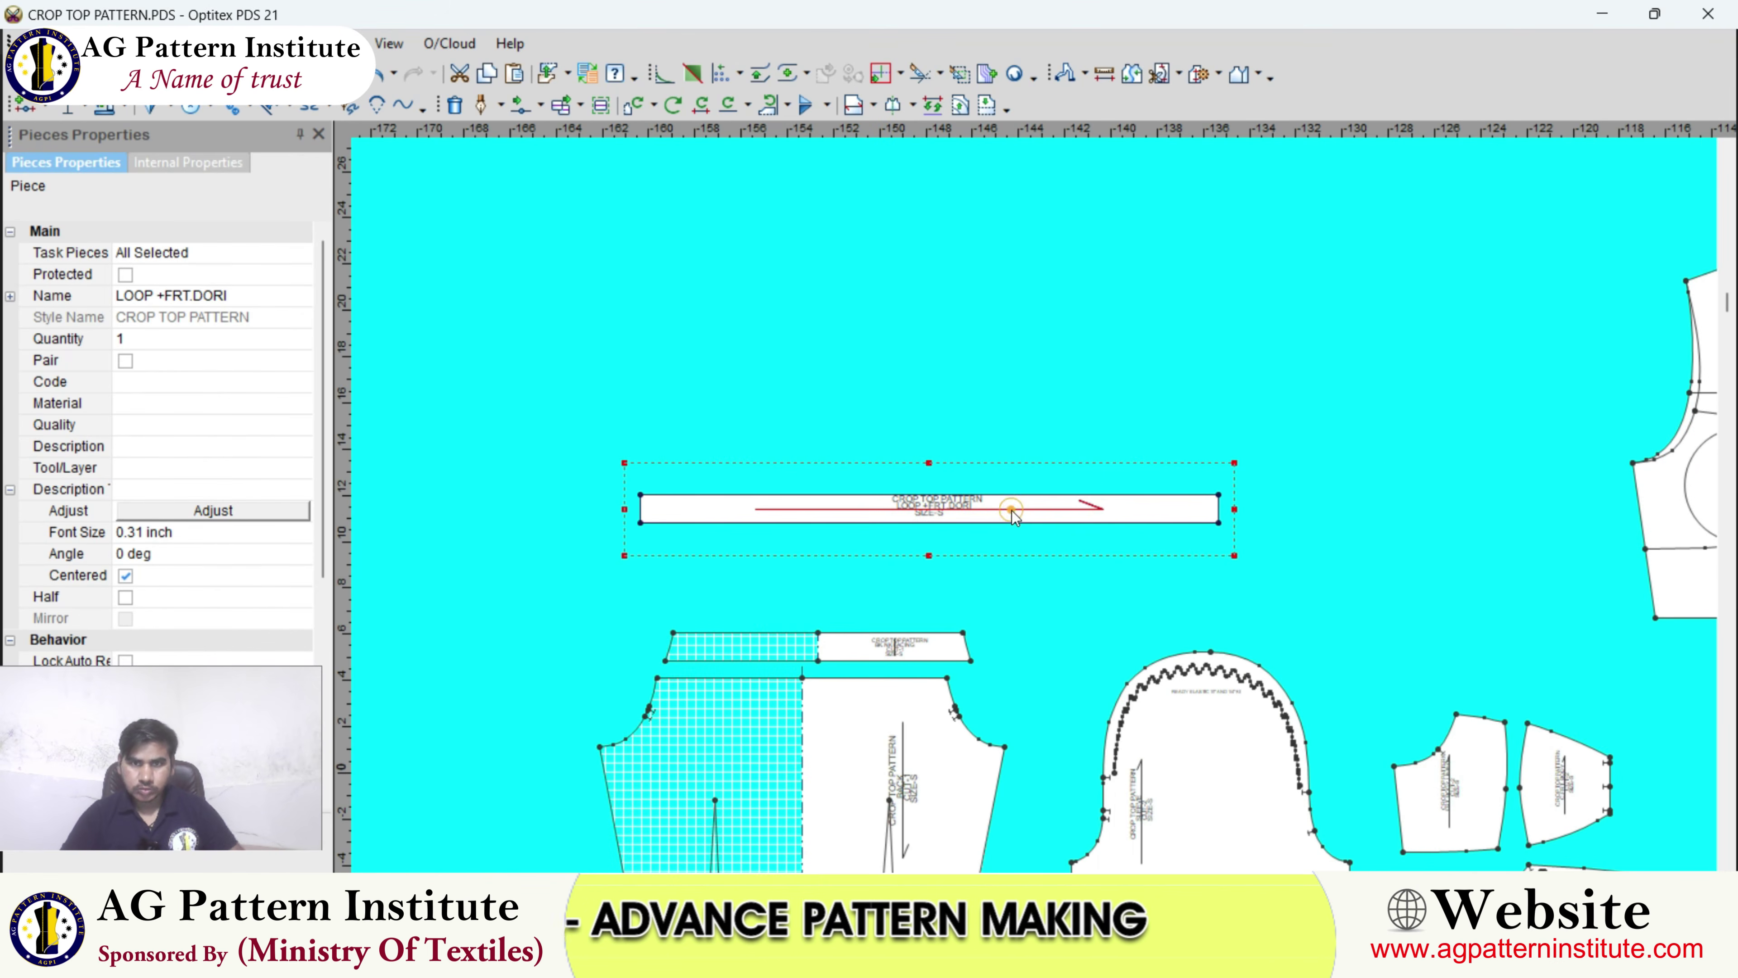
pyautogui.click(671, 106)
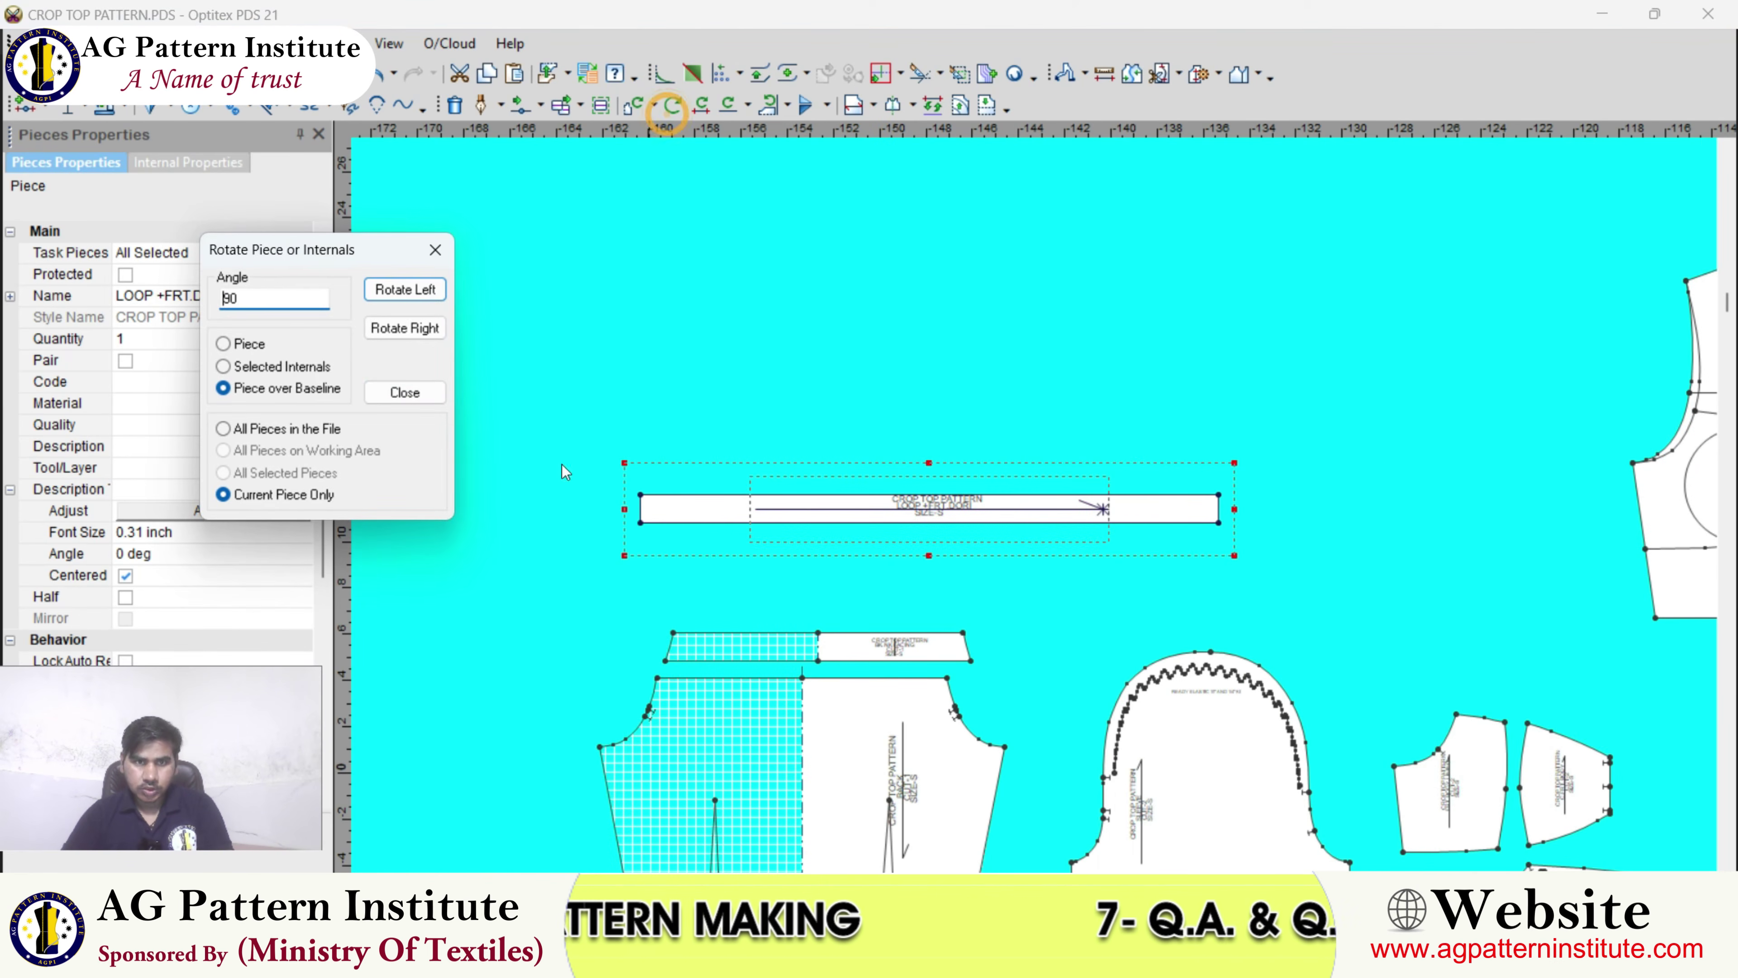
pyautogui.click(274, 368)
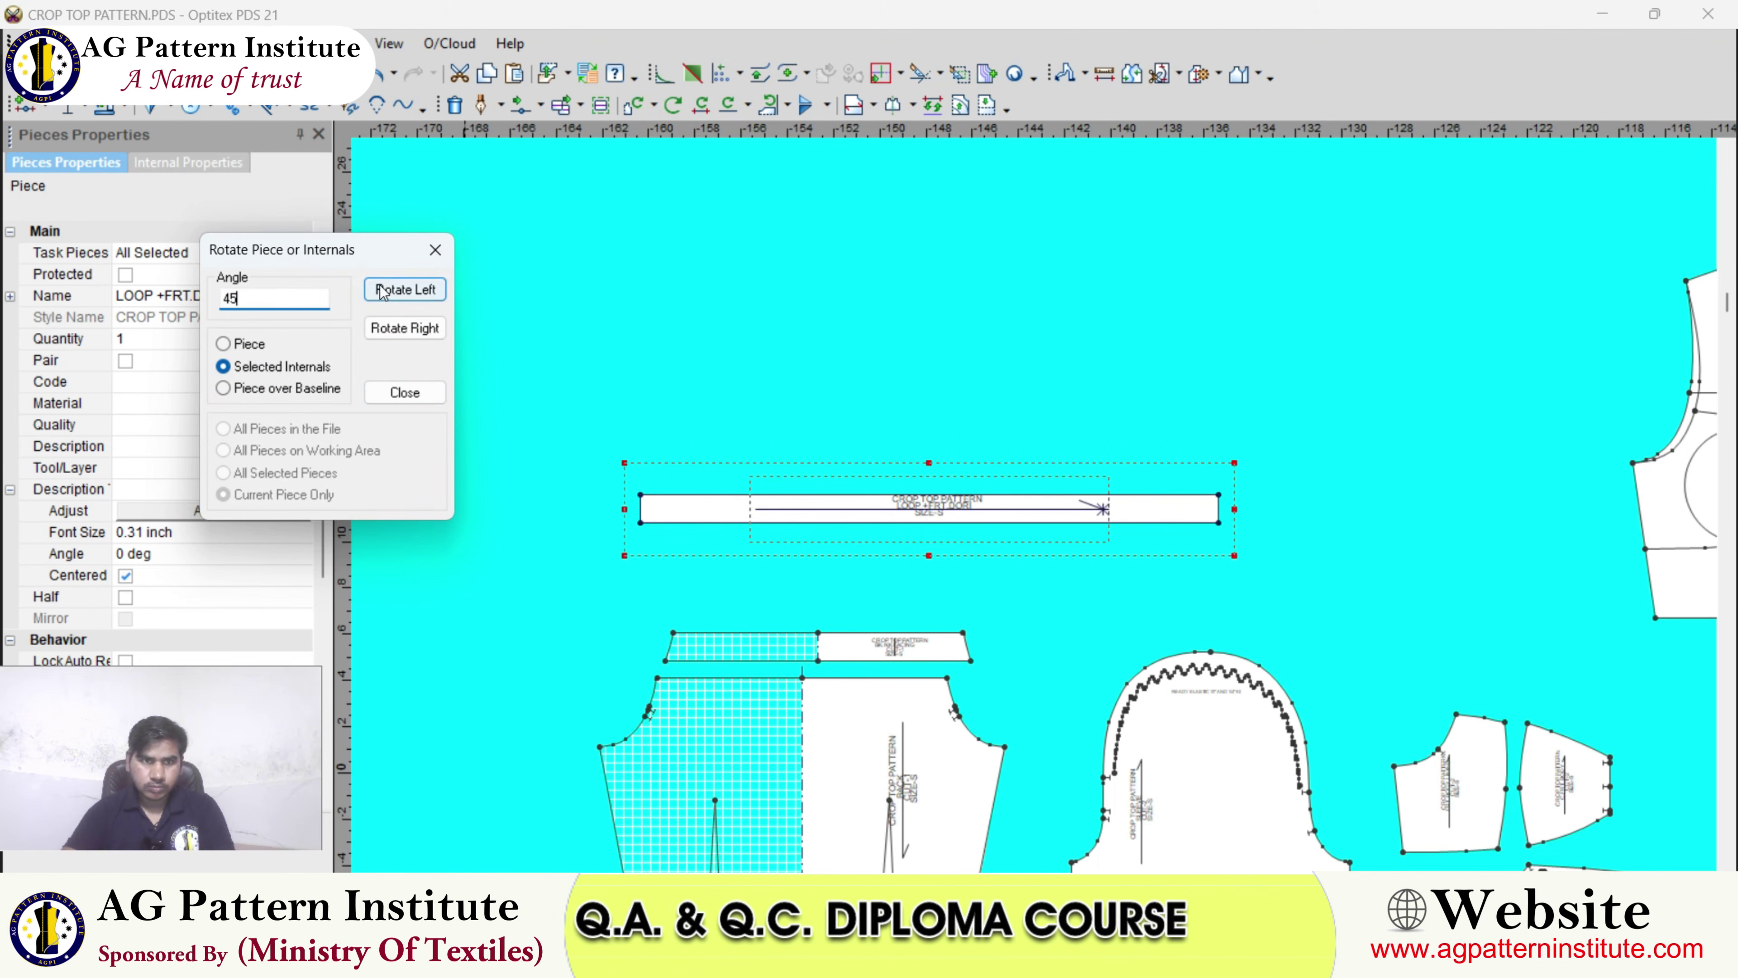
pyautogui.click(405, 288)
pyautogui.click(424, 253)
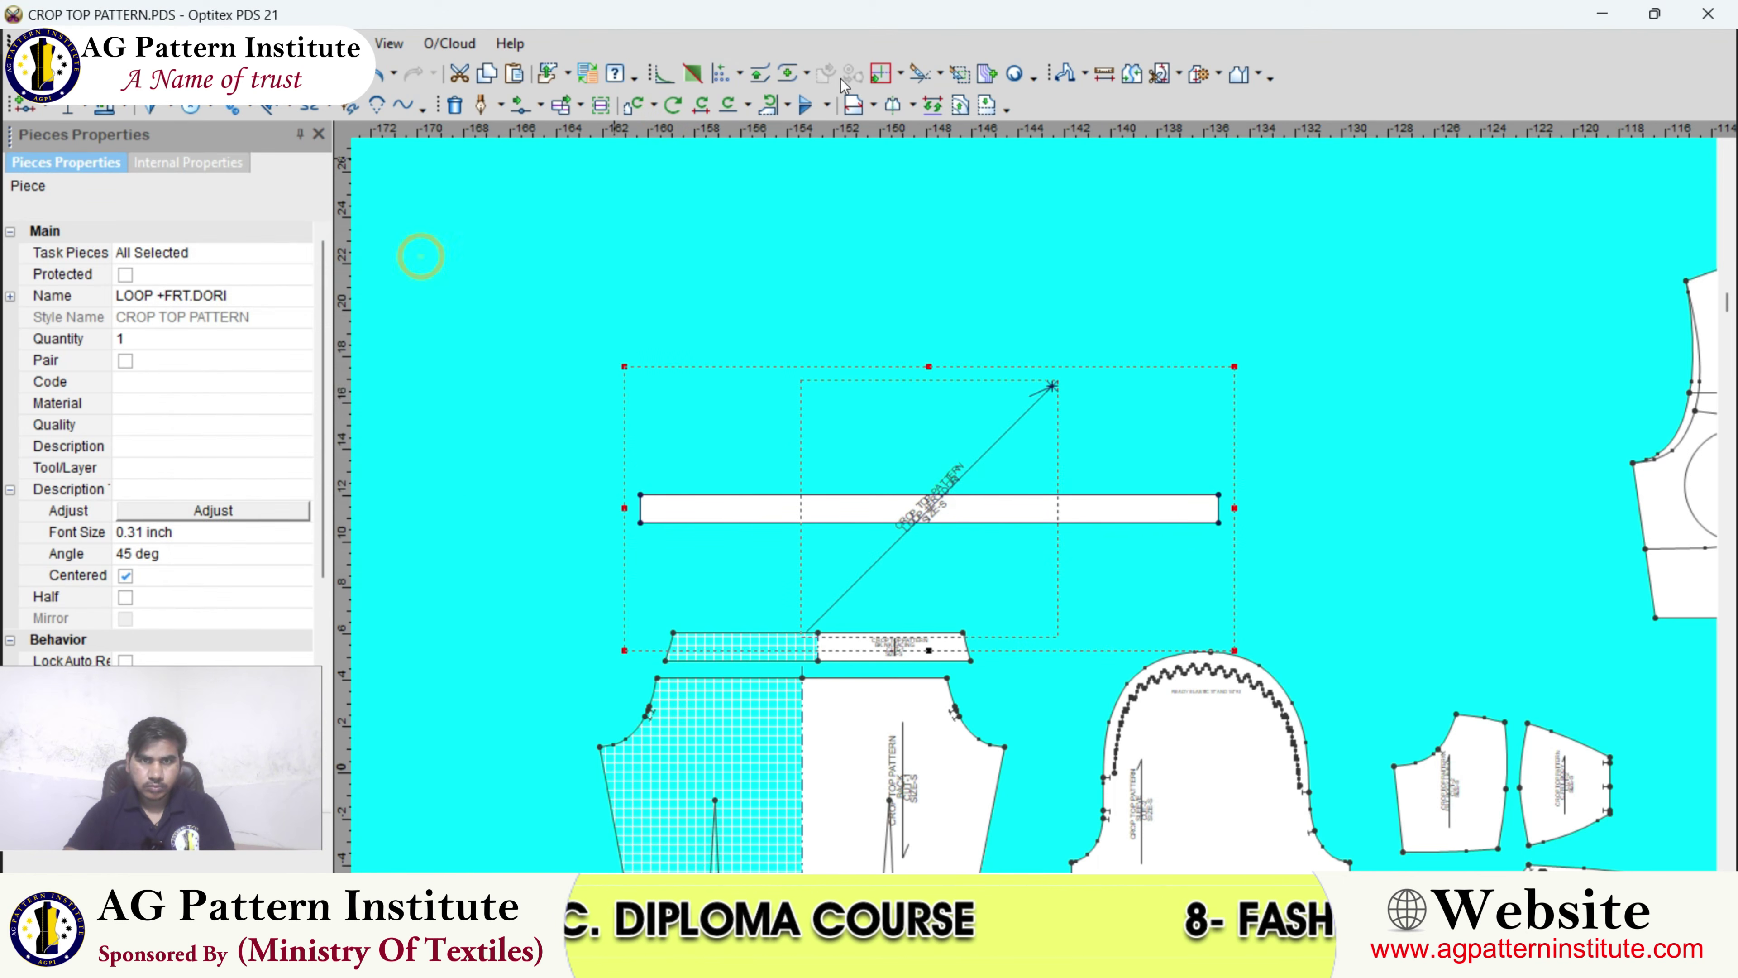
# - Set the strip's description text to font size 0.2 inch and angle 0 degrees
pyautogui.click(851, 102)
pyautogui.scroll(5, 1001, 564)
pyautogui.click(217, 514)
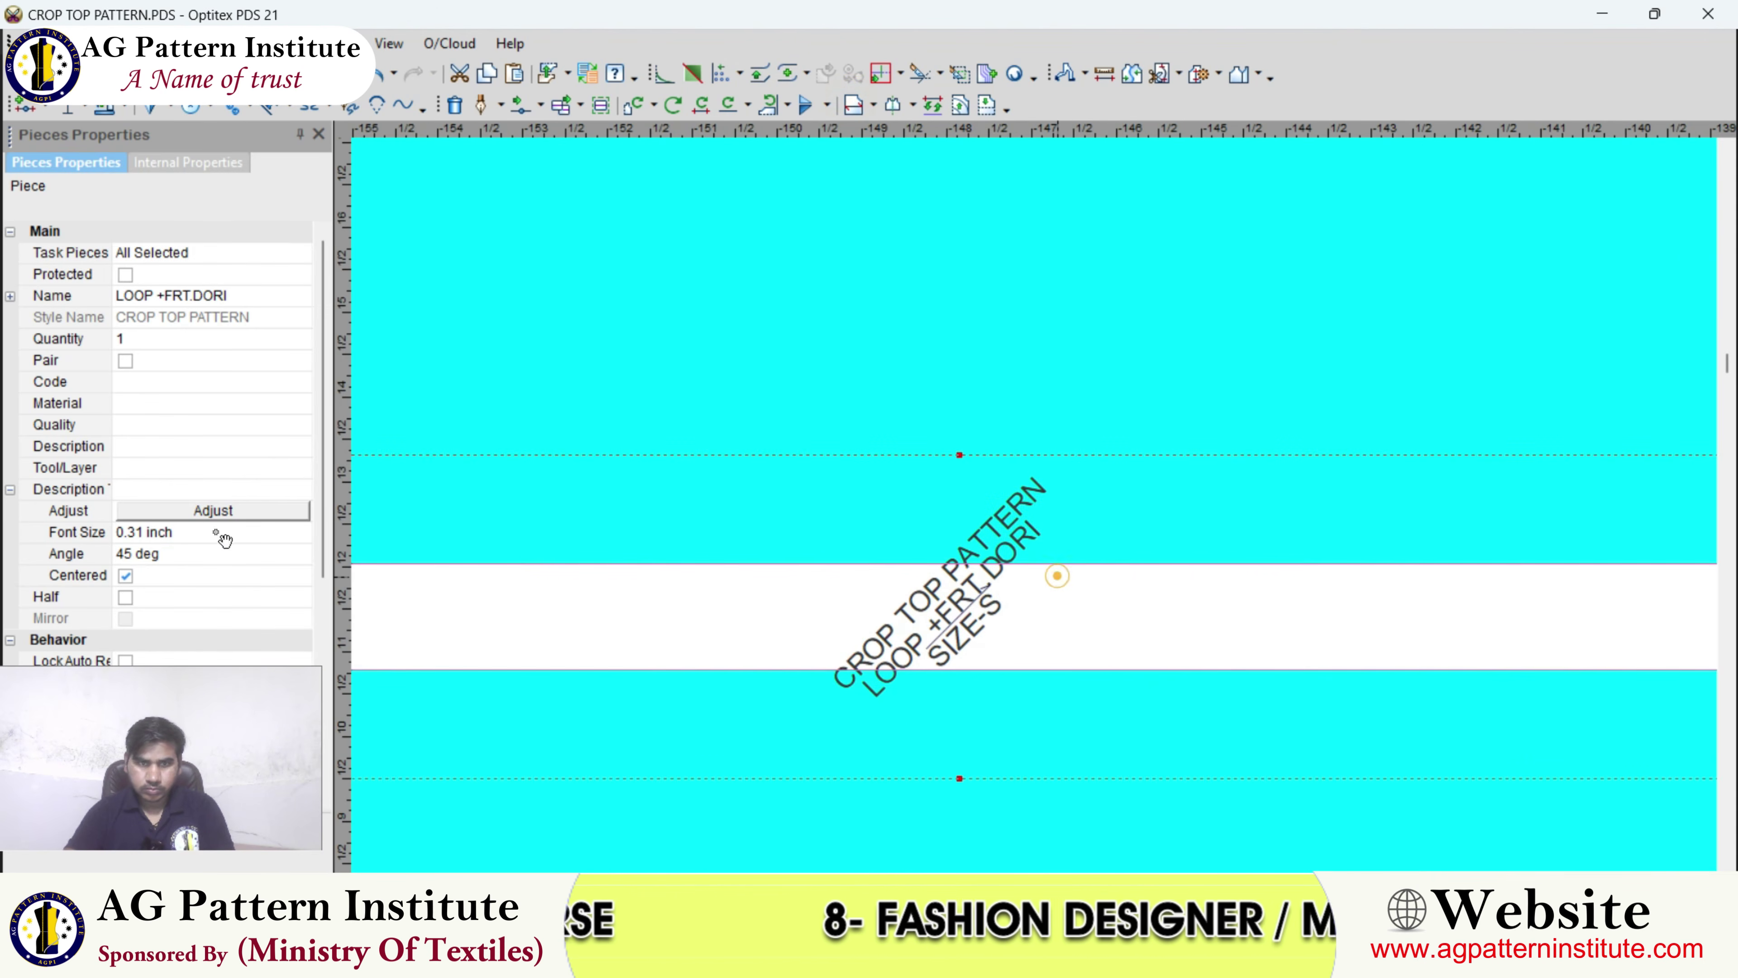
pyautogui.click(161, 553)
pyautogui.write('0')
pyautogui.press('Return')
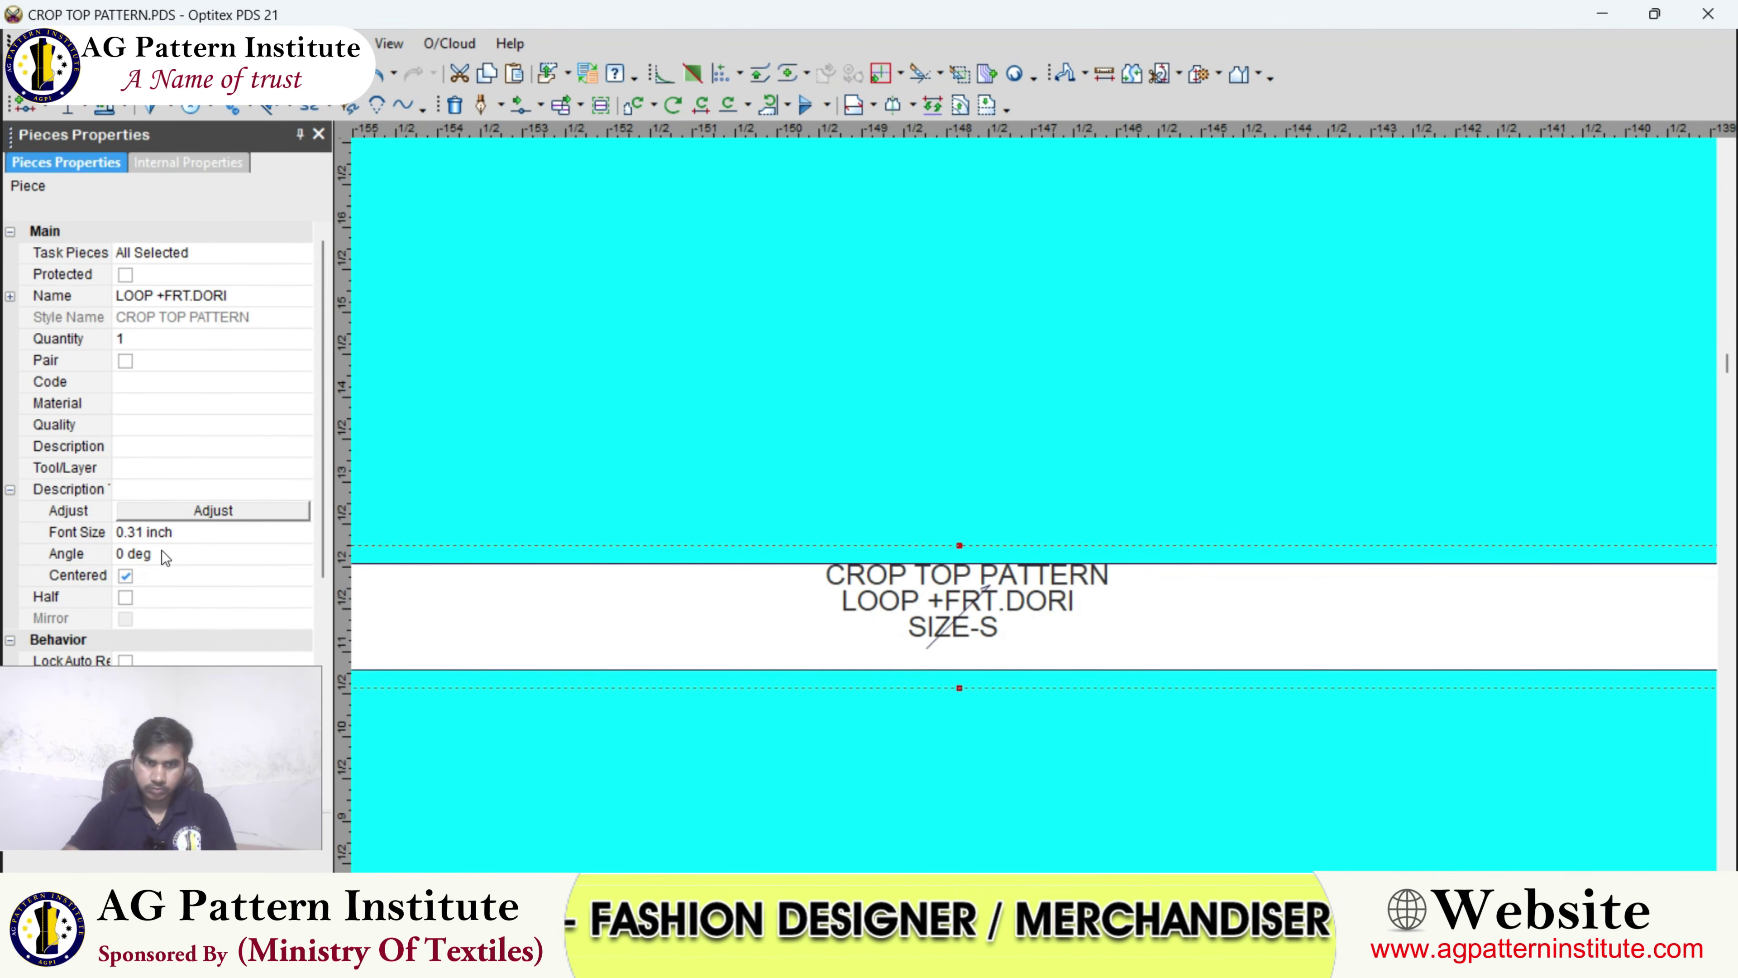
pyautogui.click(204, 519)
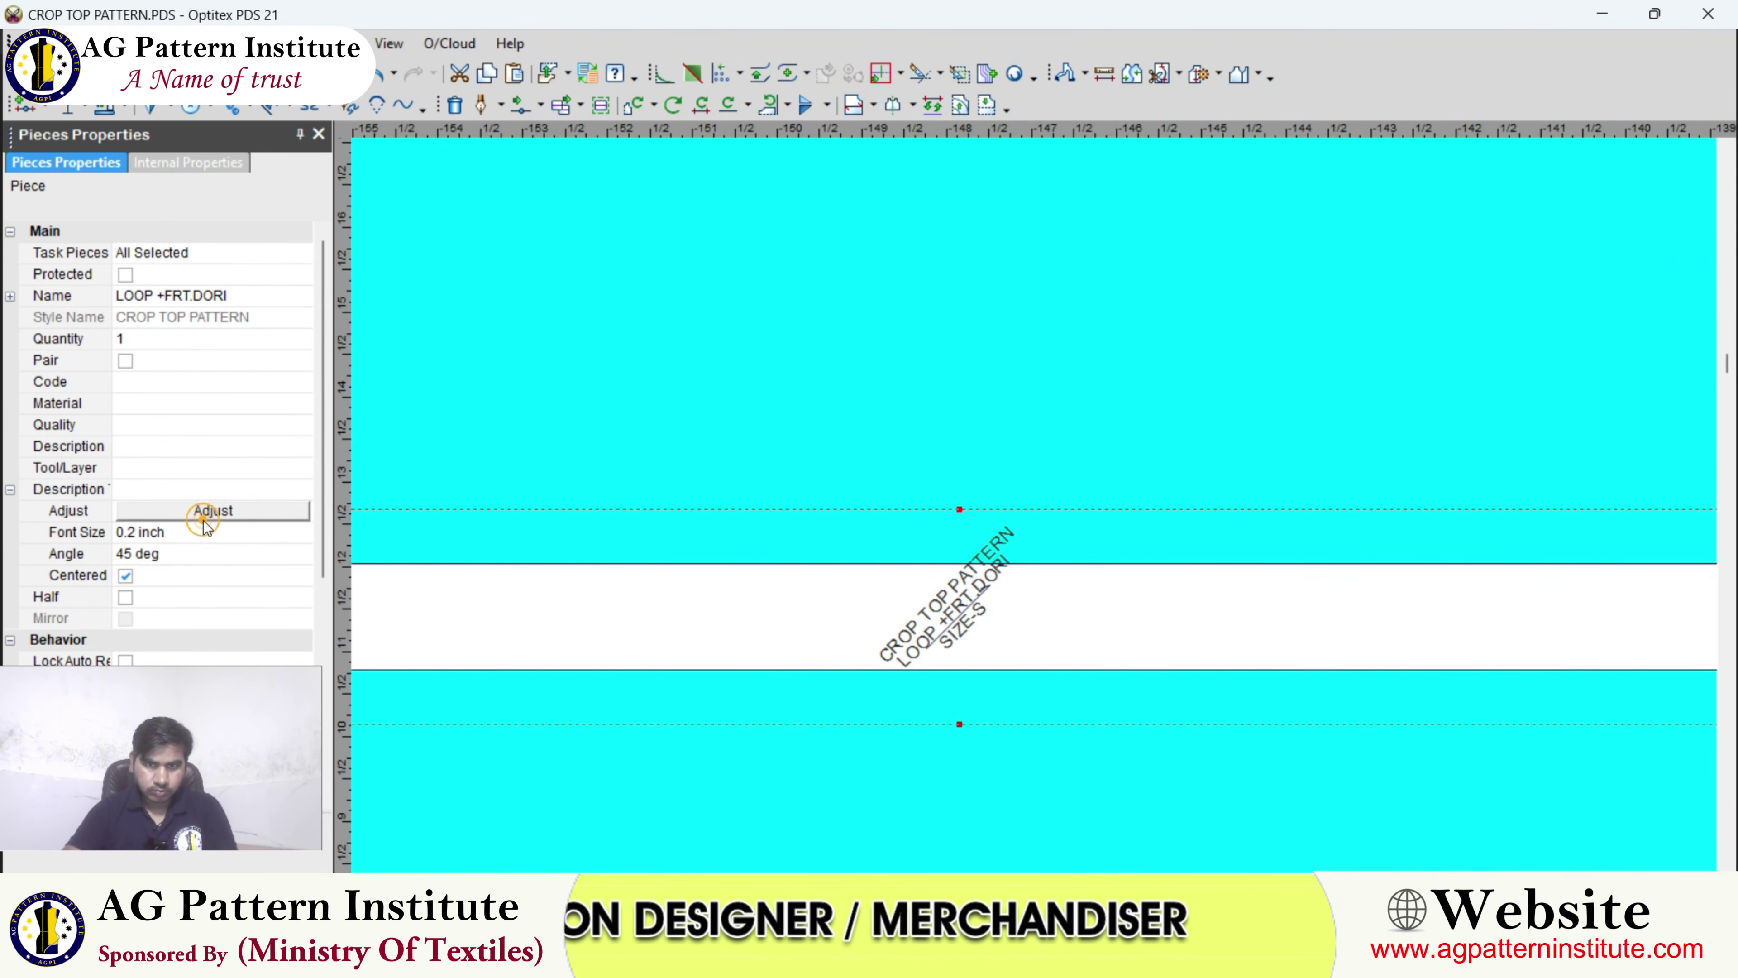
pyautogui.click(176, 560)
pyautogui.write('0')
pyautogui.press('Return')
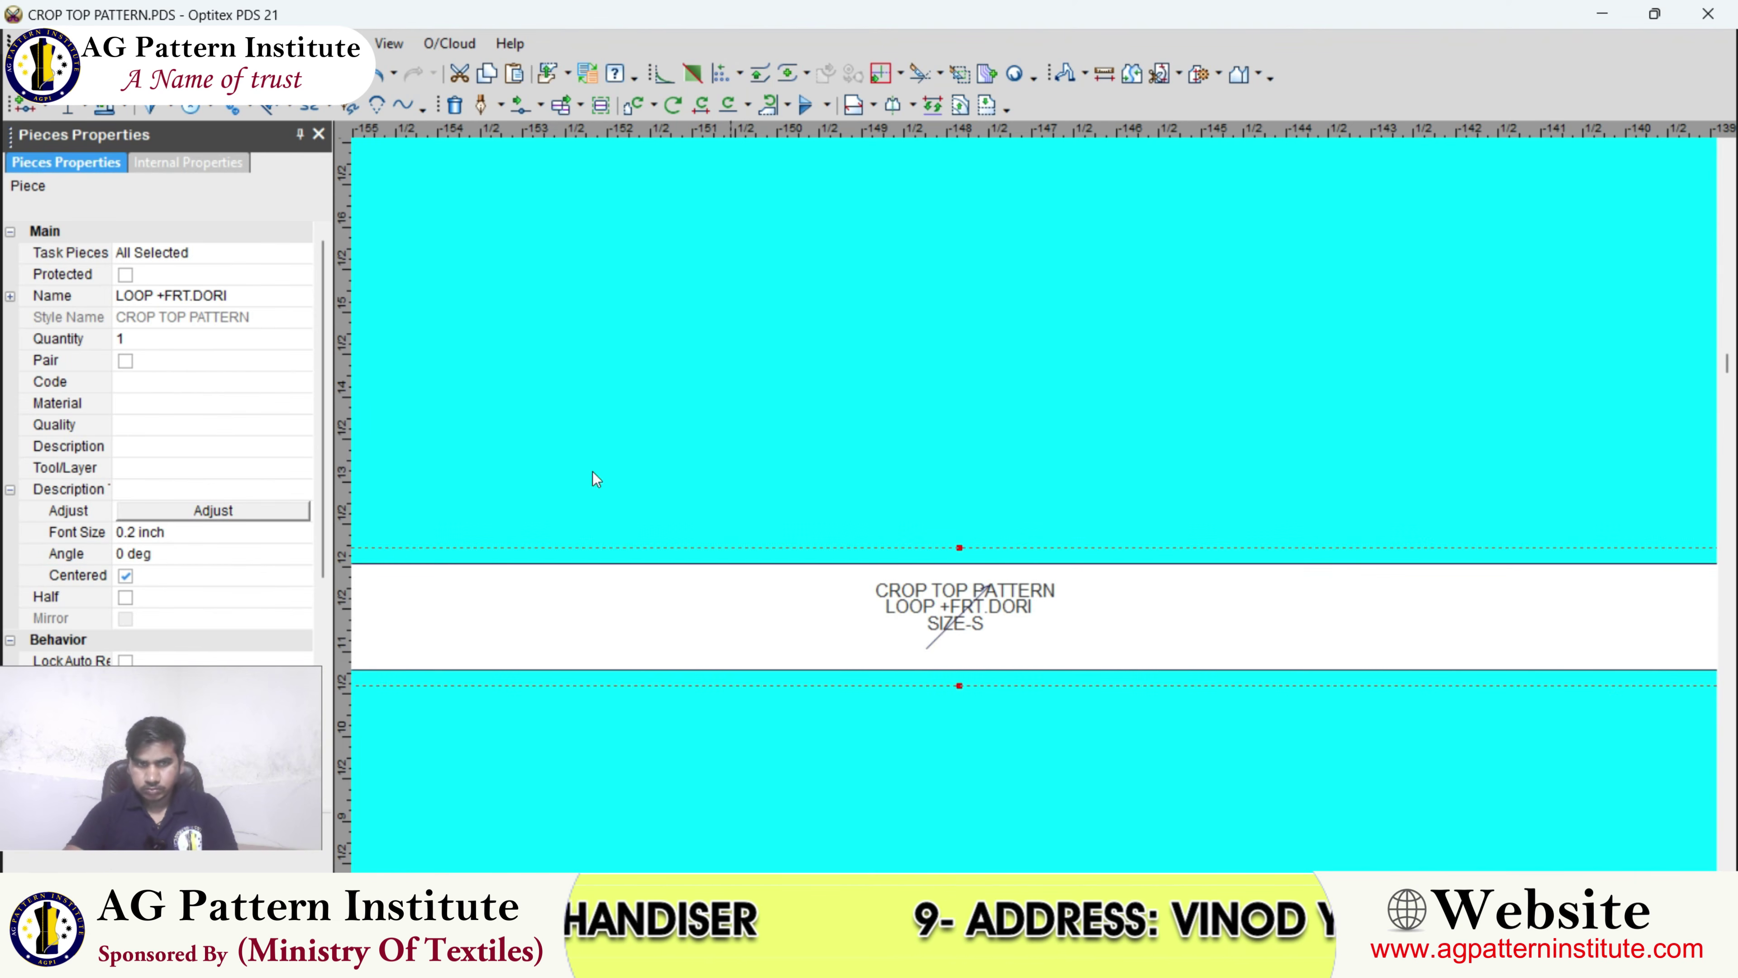
# - Enter the code CUT-4 for the LOOP +FRT.DORI strip
pyautogui.click(171, 379)
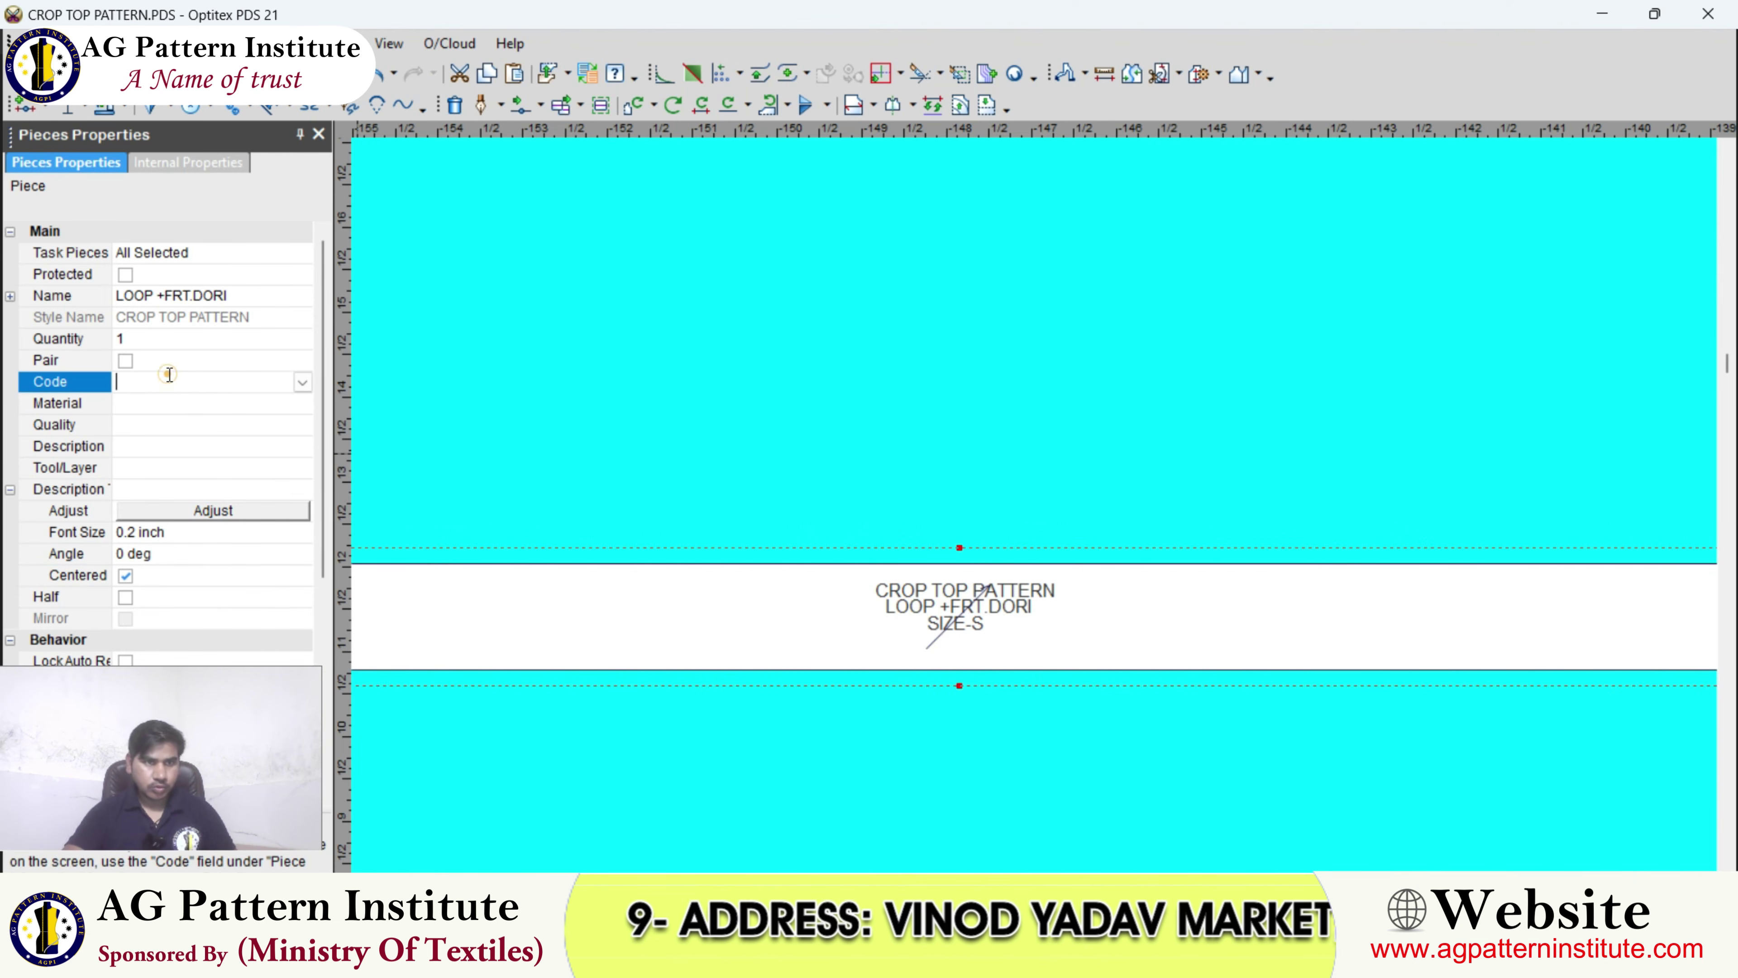
pyautogui.write('CUT-')
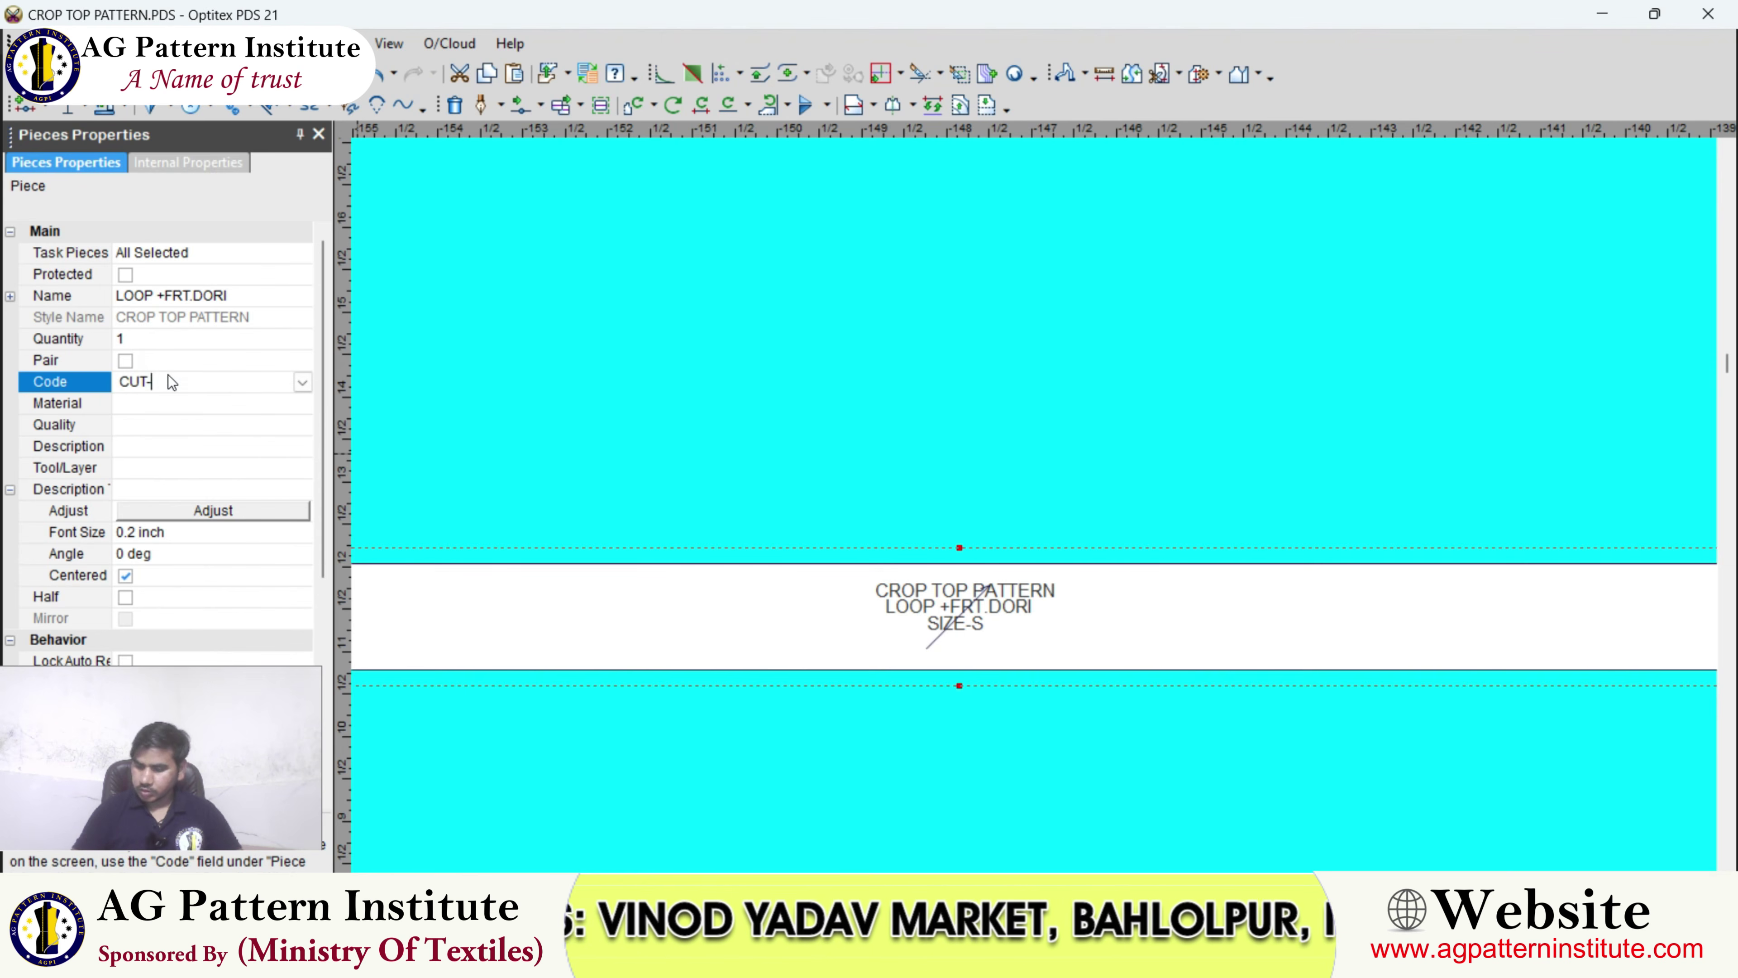
pyautogui.write('4')
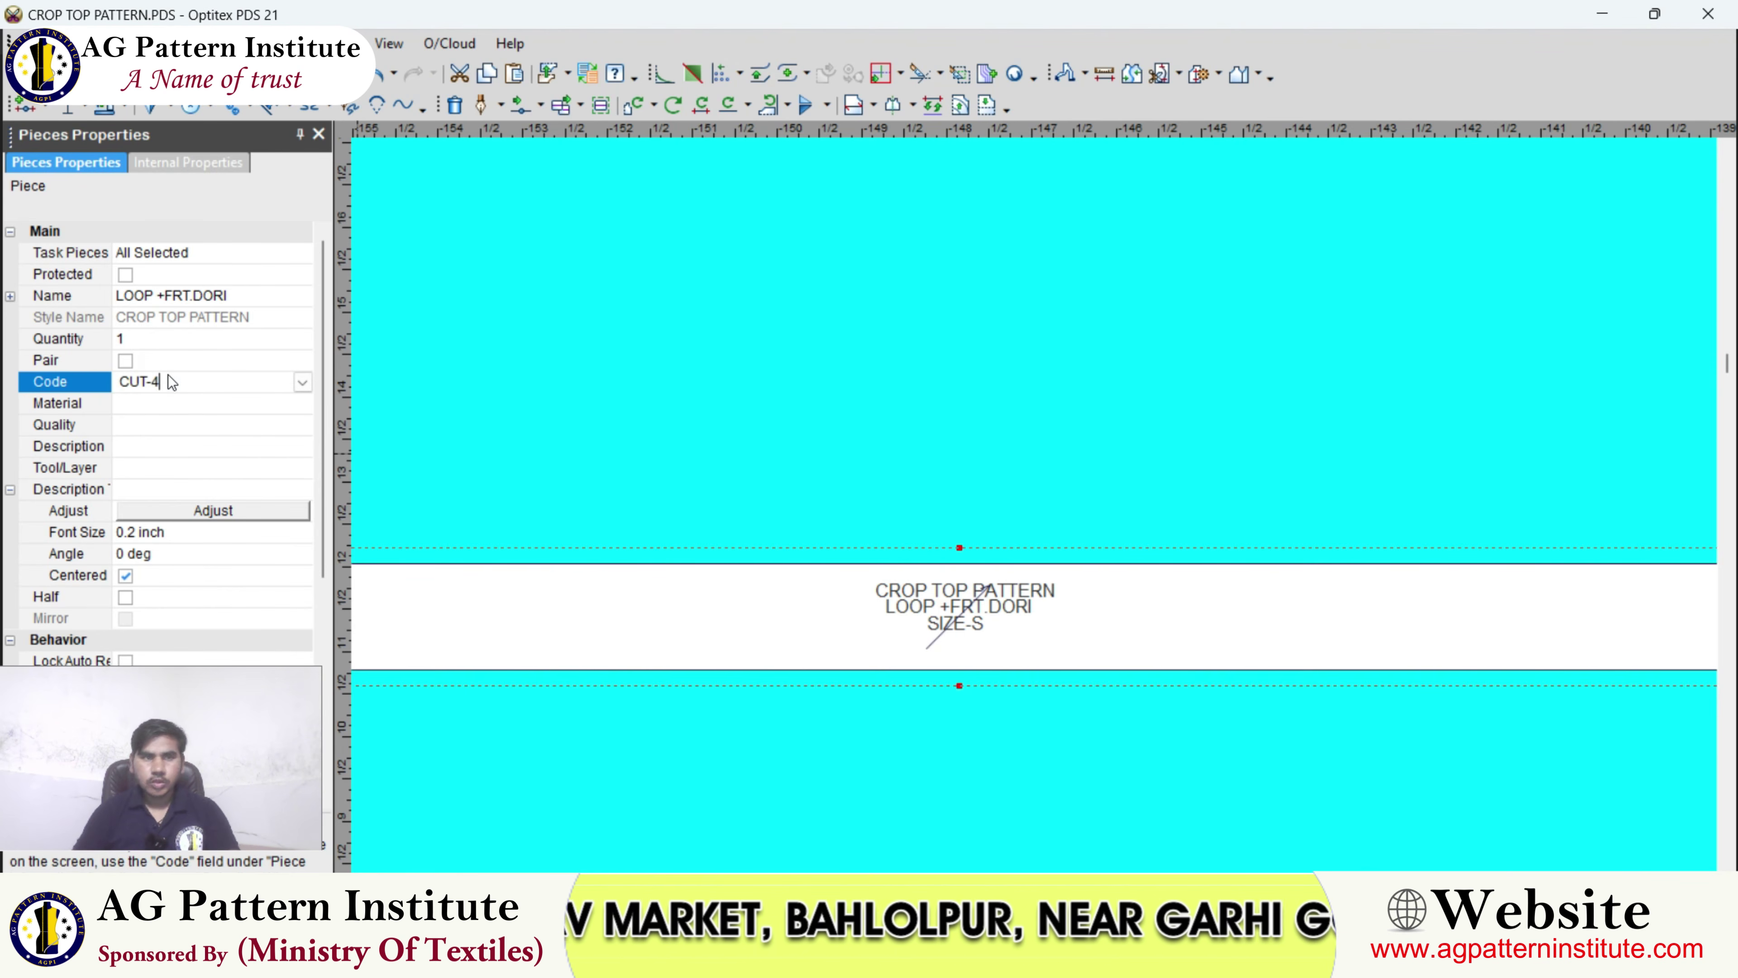
pyautogui.press('Return')
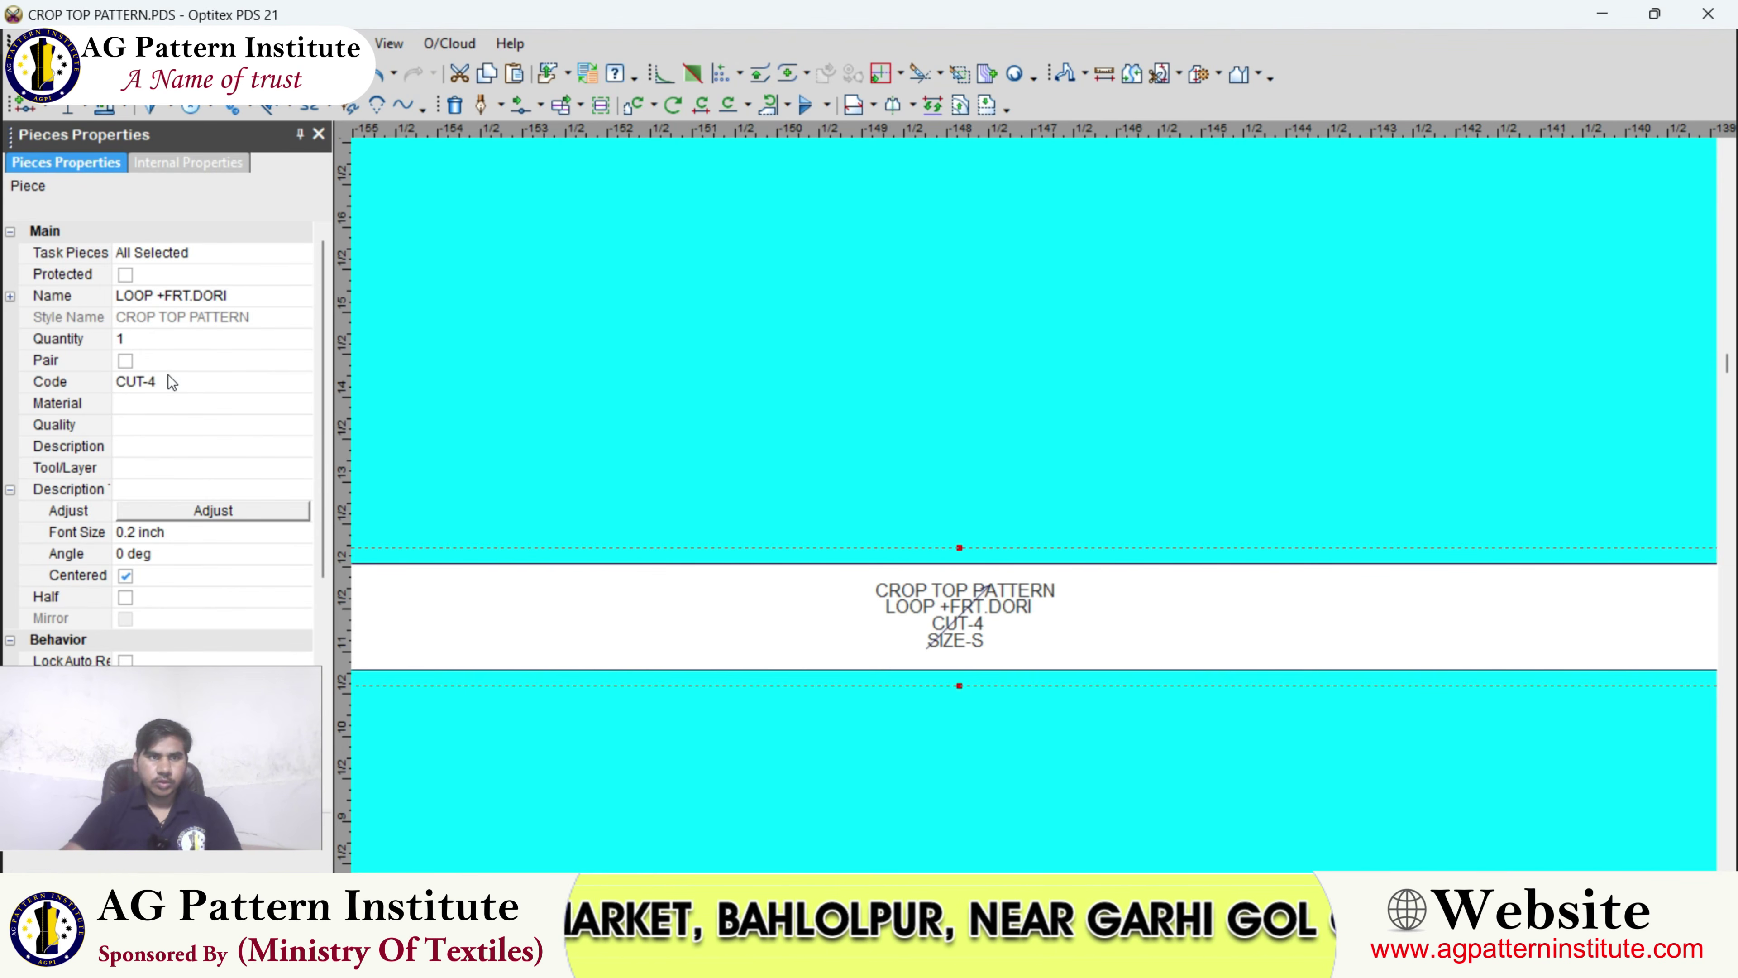
pyautogui.click(524, 342)
pyautogui.scroll(-3, 1034, 505)
pyautogui.scroll(1, 1034, 505)
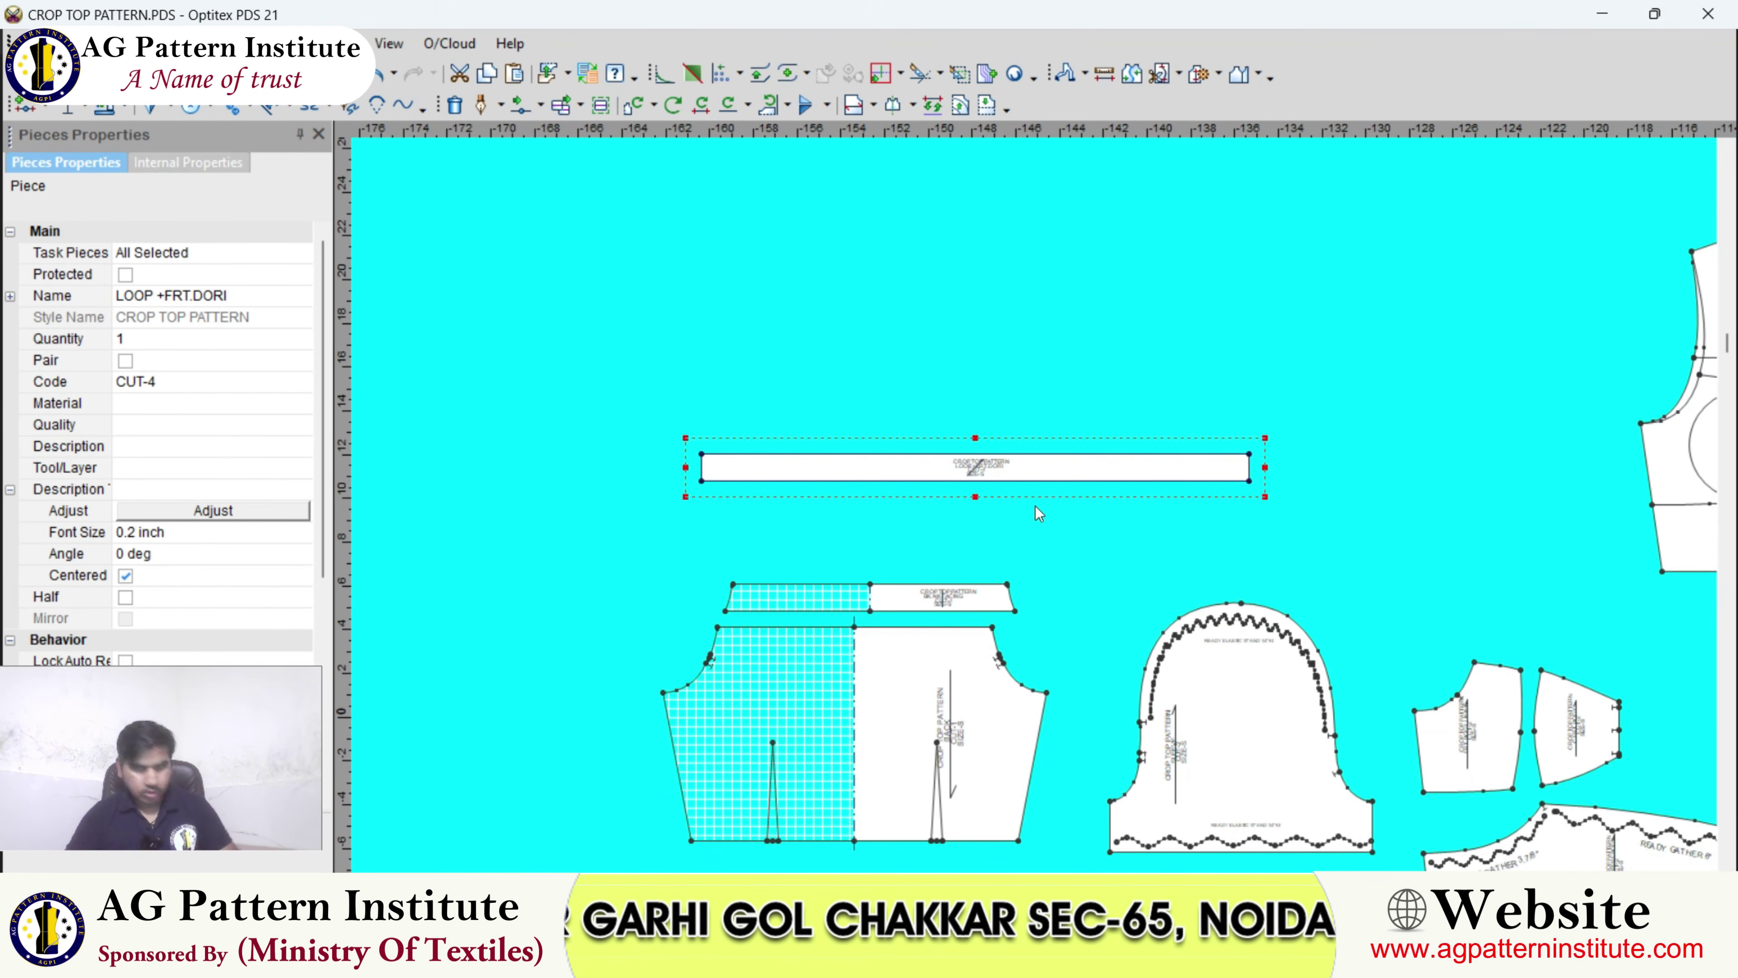
# - Switch to the crop top reference photo, examine the front lacing and its loops, and return to the pattern
pyautogui.click(1088, 956)
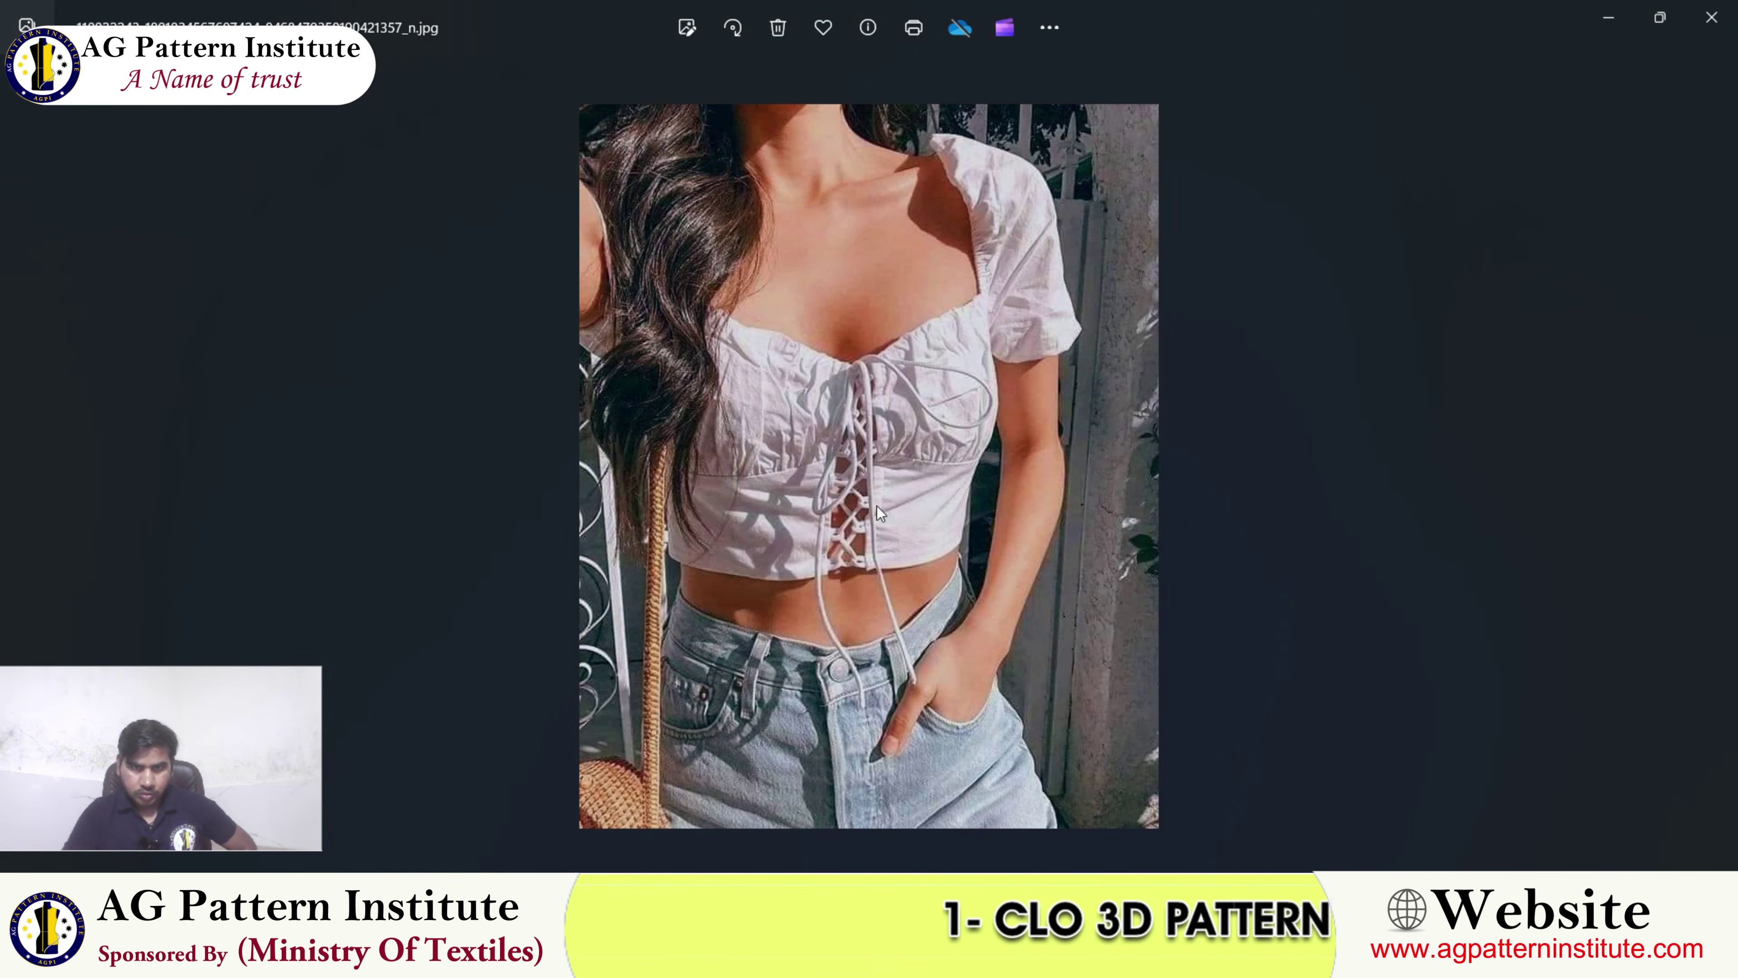
pyautogui.scroll(3, 869, 465)
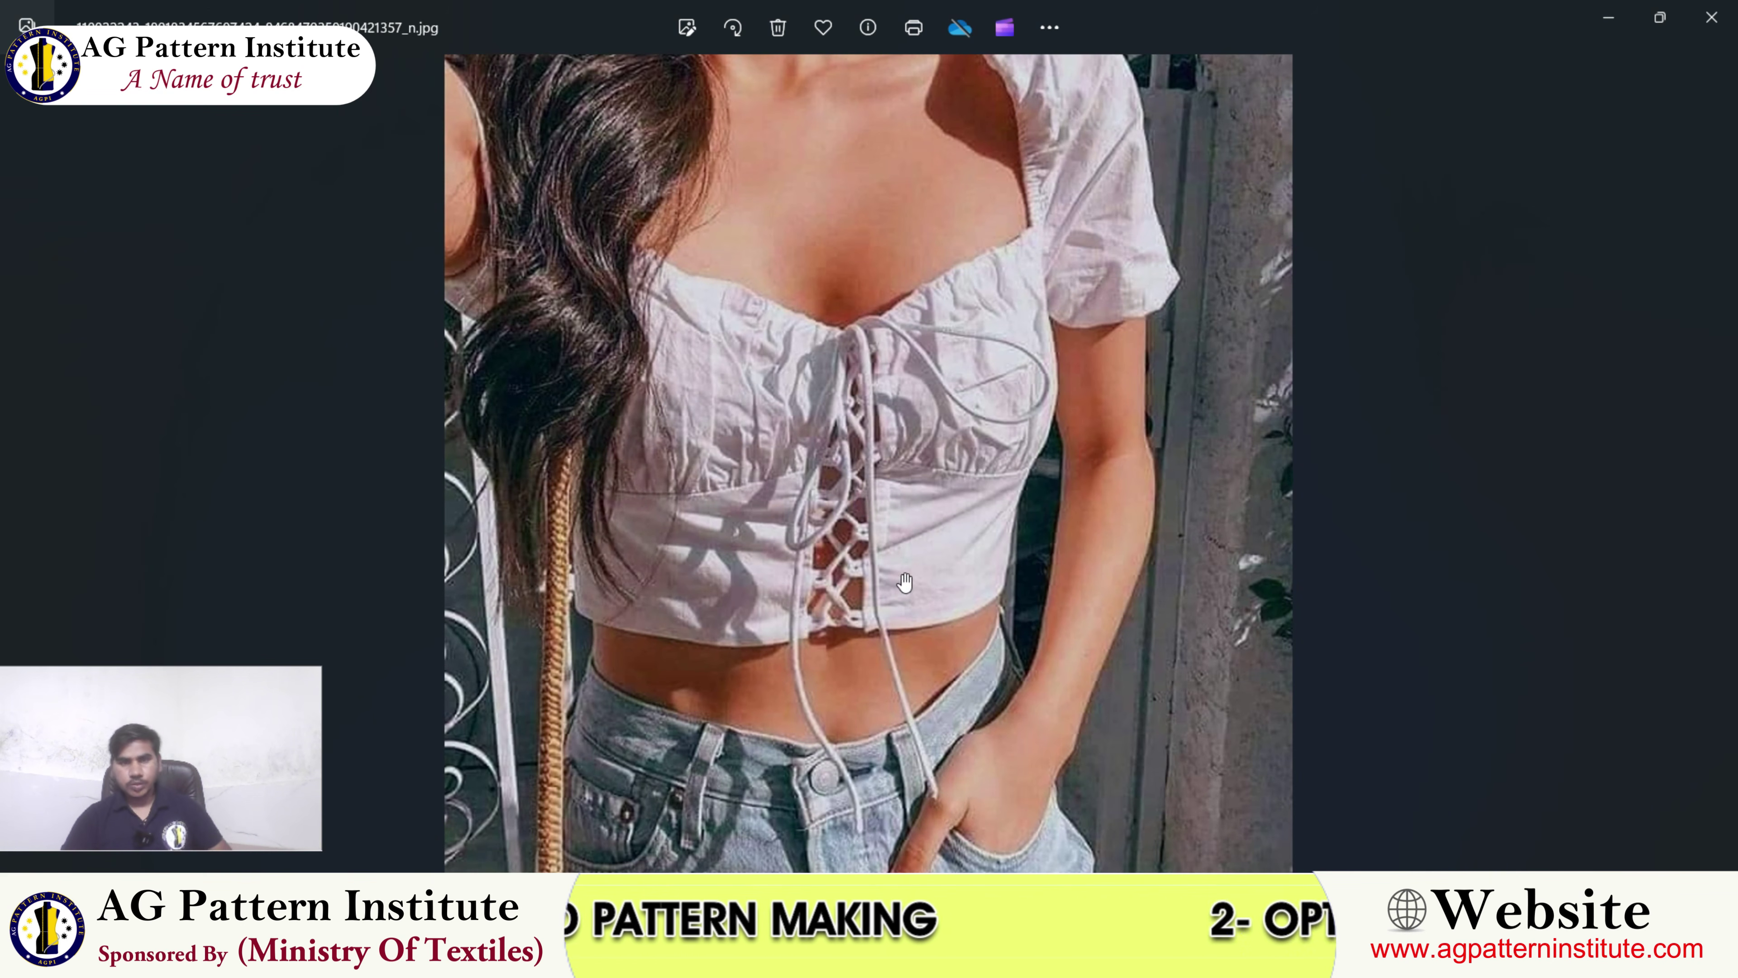
pyautogui.scroll(-3, 905, 583)
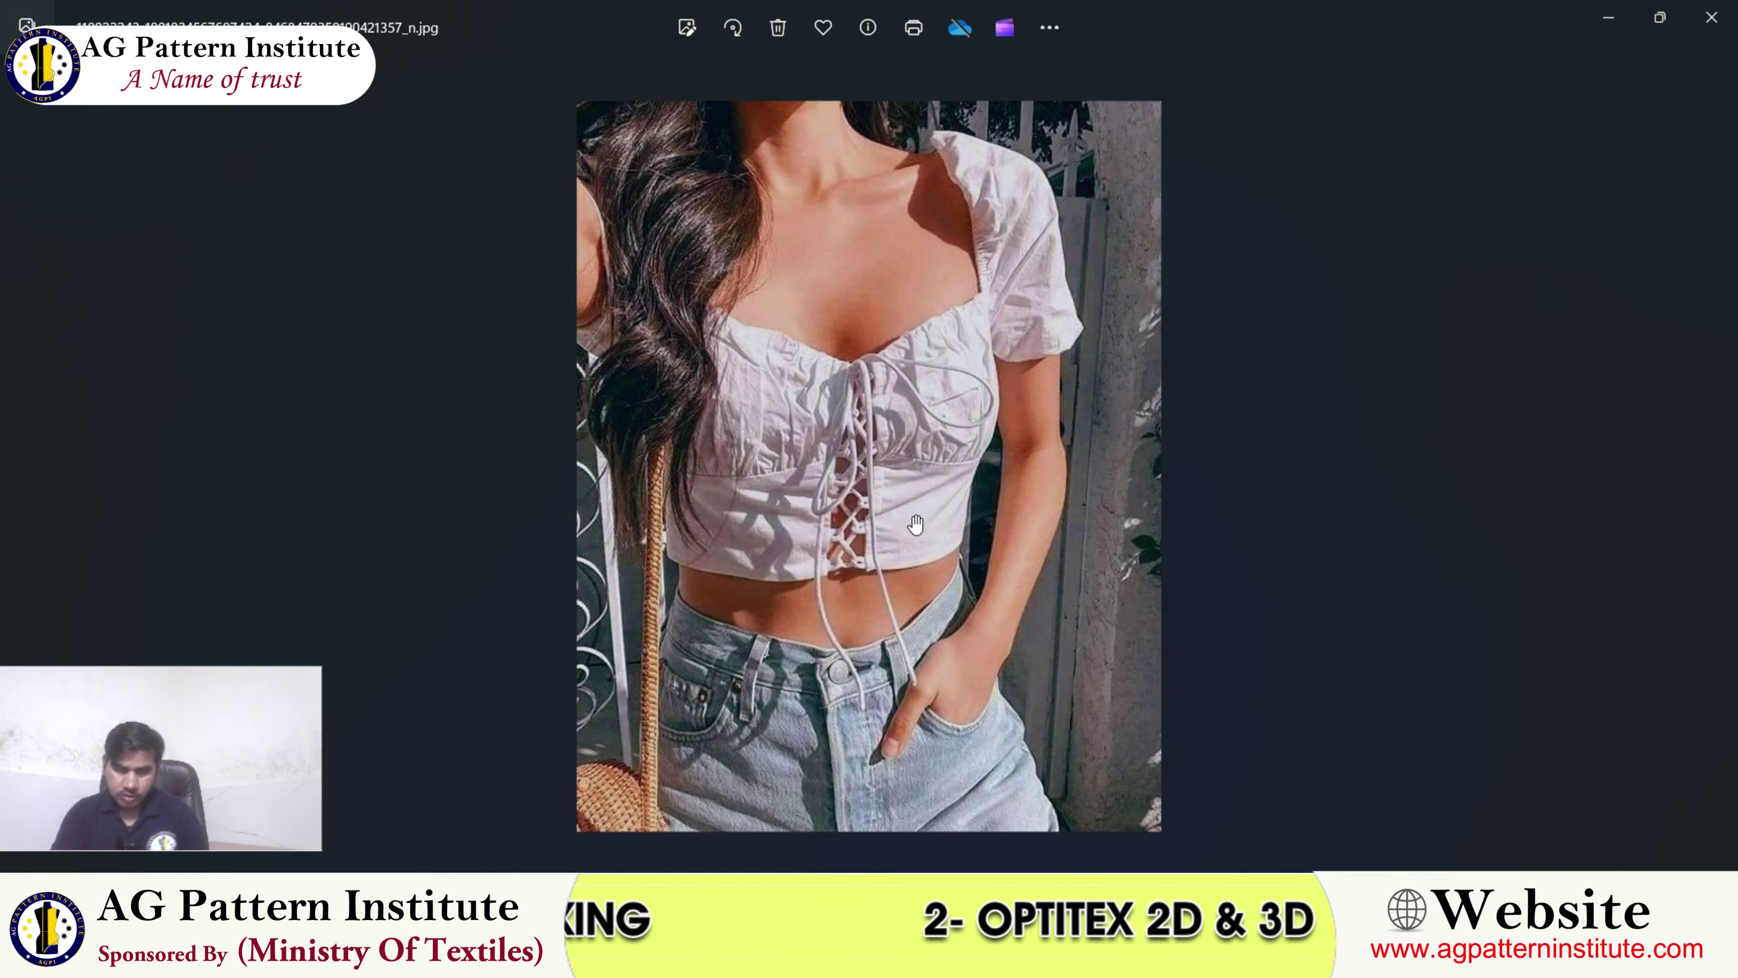
pyautogui.scroll(2, 913, 515)
pyautogui.scroll(-2, 913, 516)
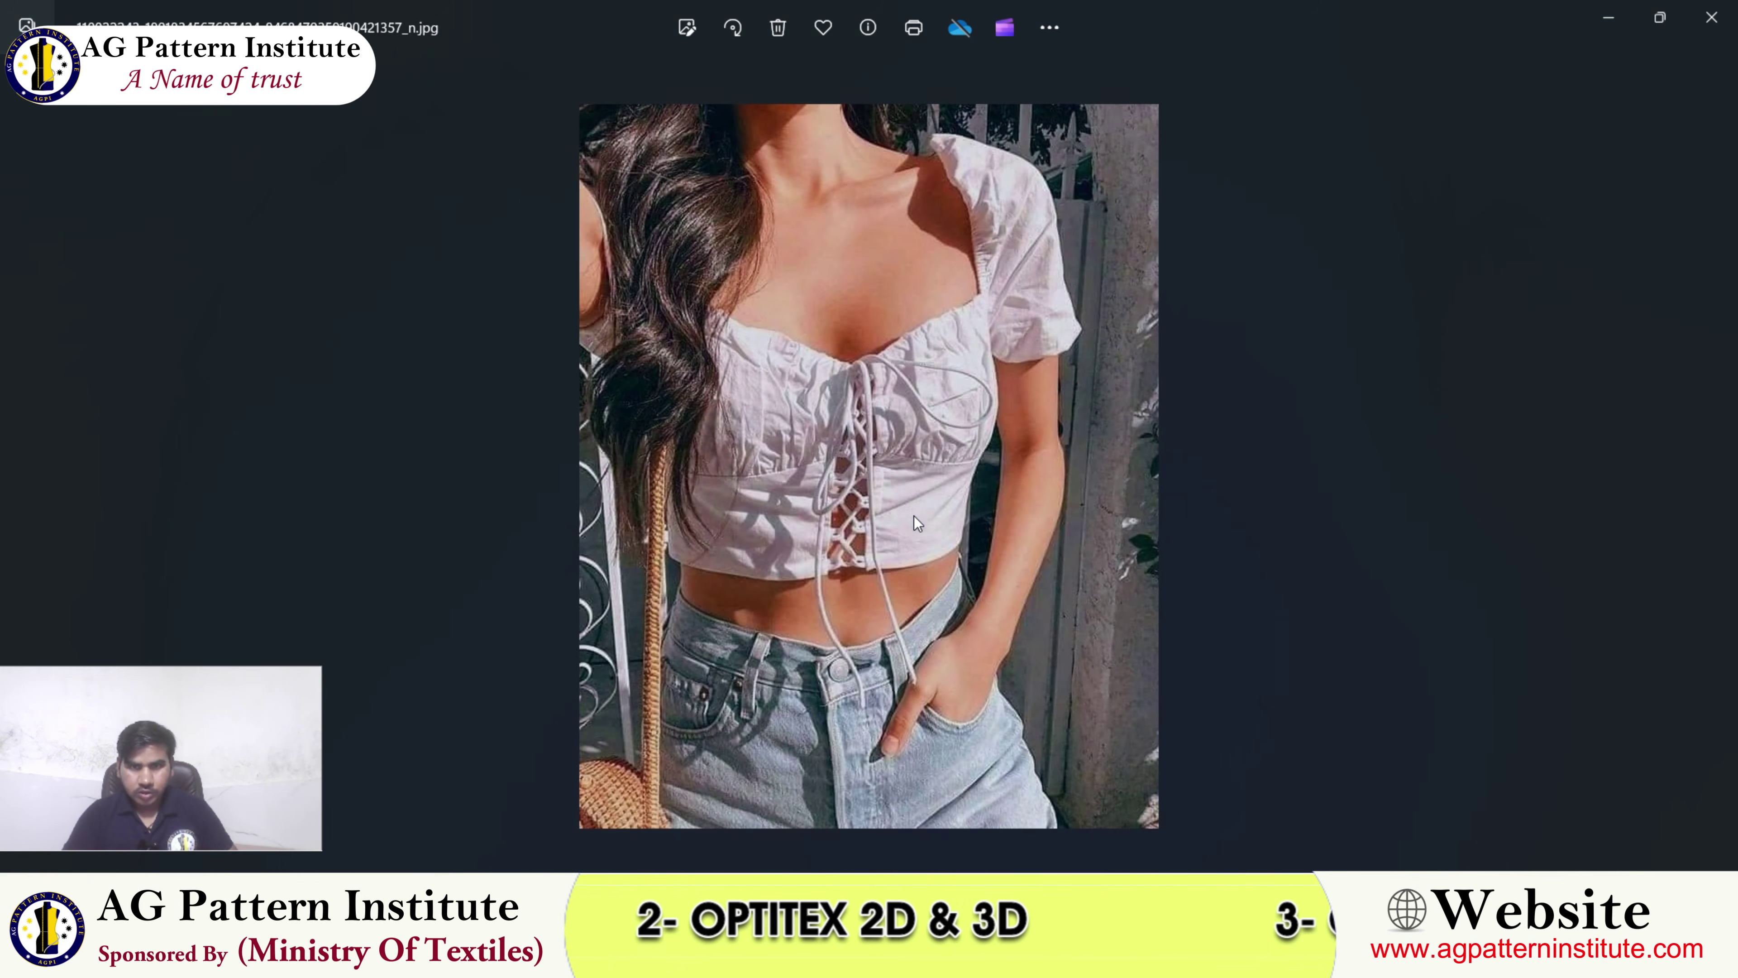
pyautogui.hotkey('ctrl', 's')
pyautogui.click(998, 22)
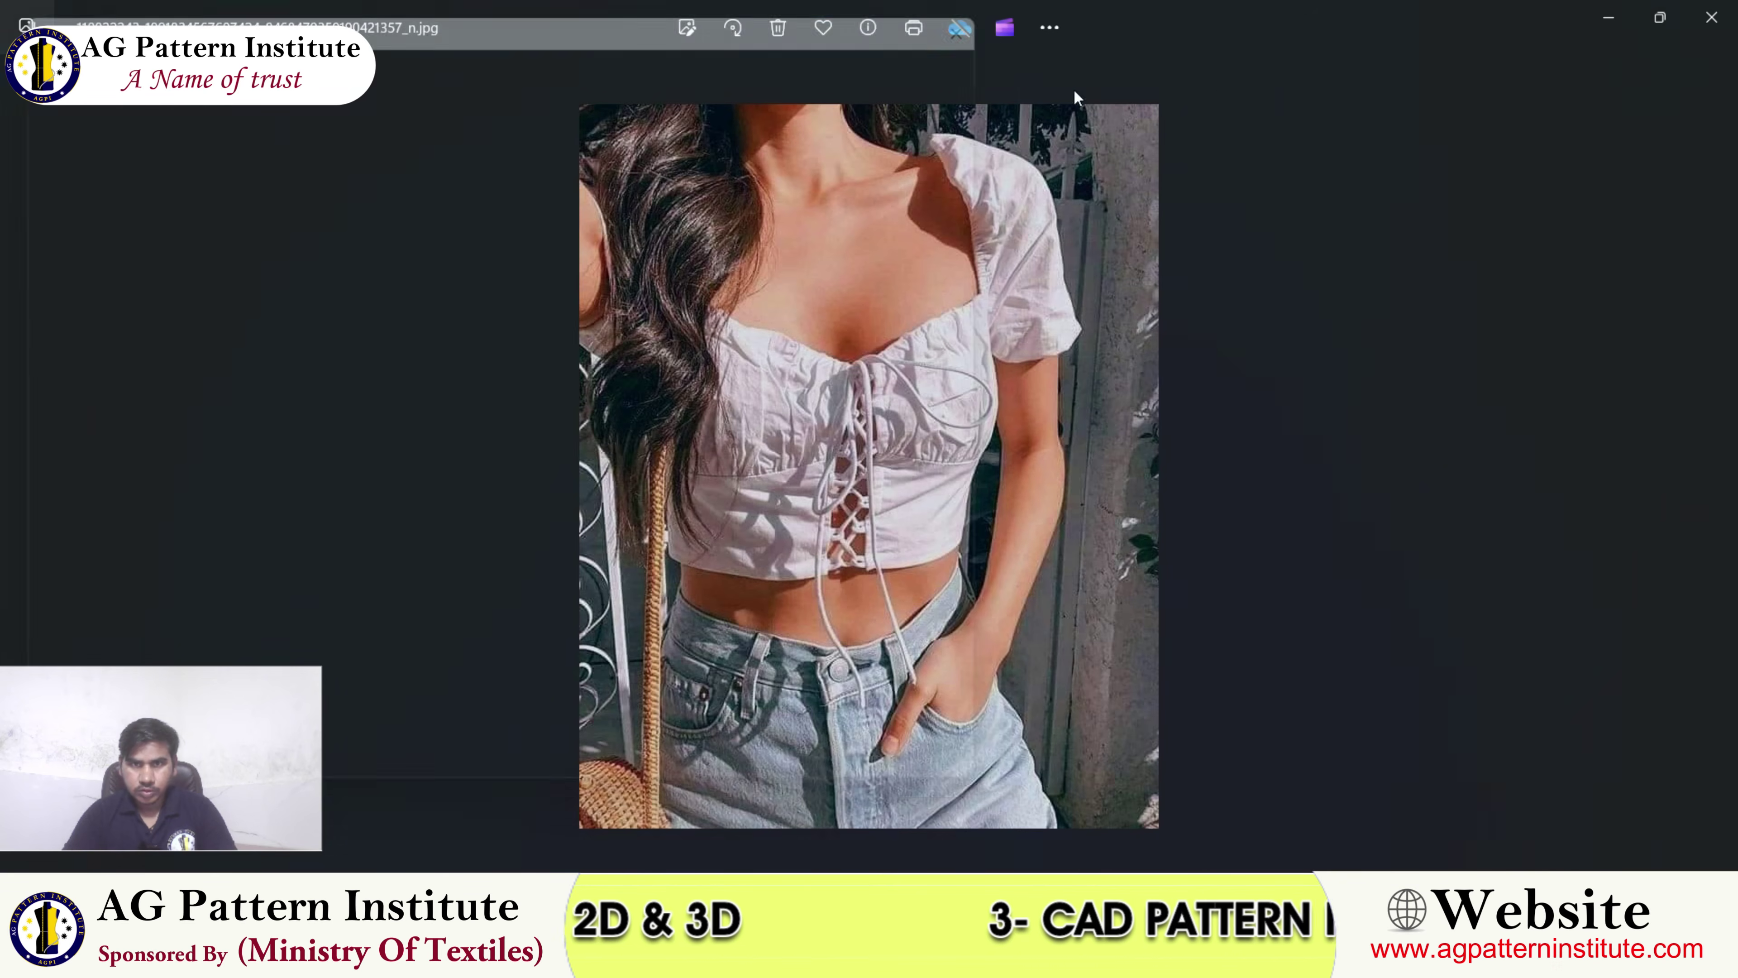
pyautogui.click(1608, 17)
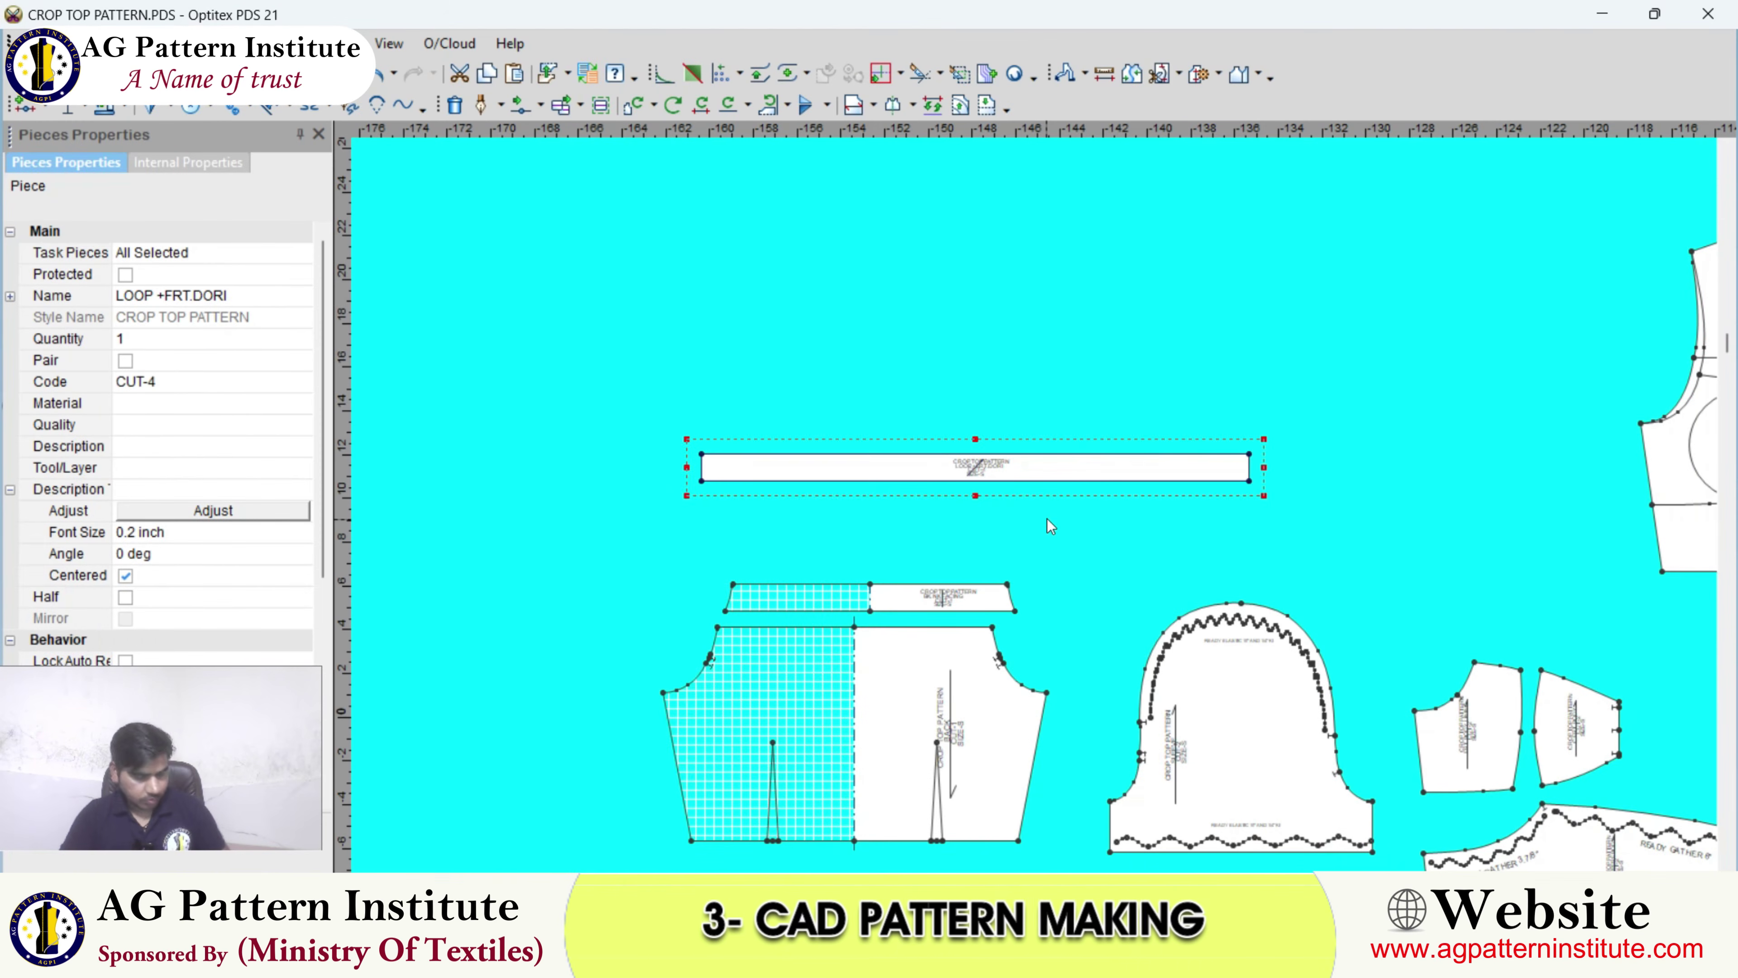
# - Move the back neck facing a little farther above the back piece
pyautogui.scroll(2, 917, 598)
pyautogui.scroll(1, 1034, 505)
pyautogui.moveTo(1038, 506); pyautogui.dragTo(1047, 423)
pyautogui.scroll(-2, 1103, 475)
pyautogui.scroll(2, 1037, 504)
pyautogui.scroll(-2, 1034, 505)
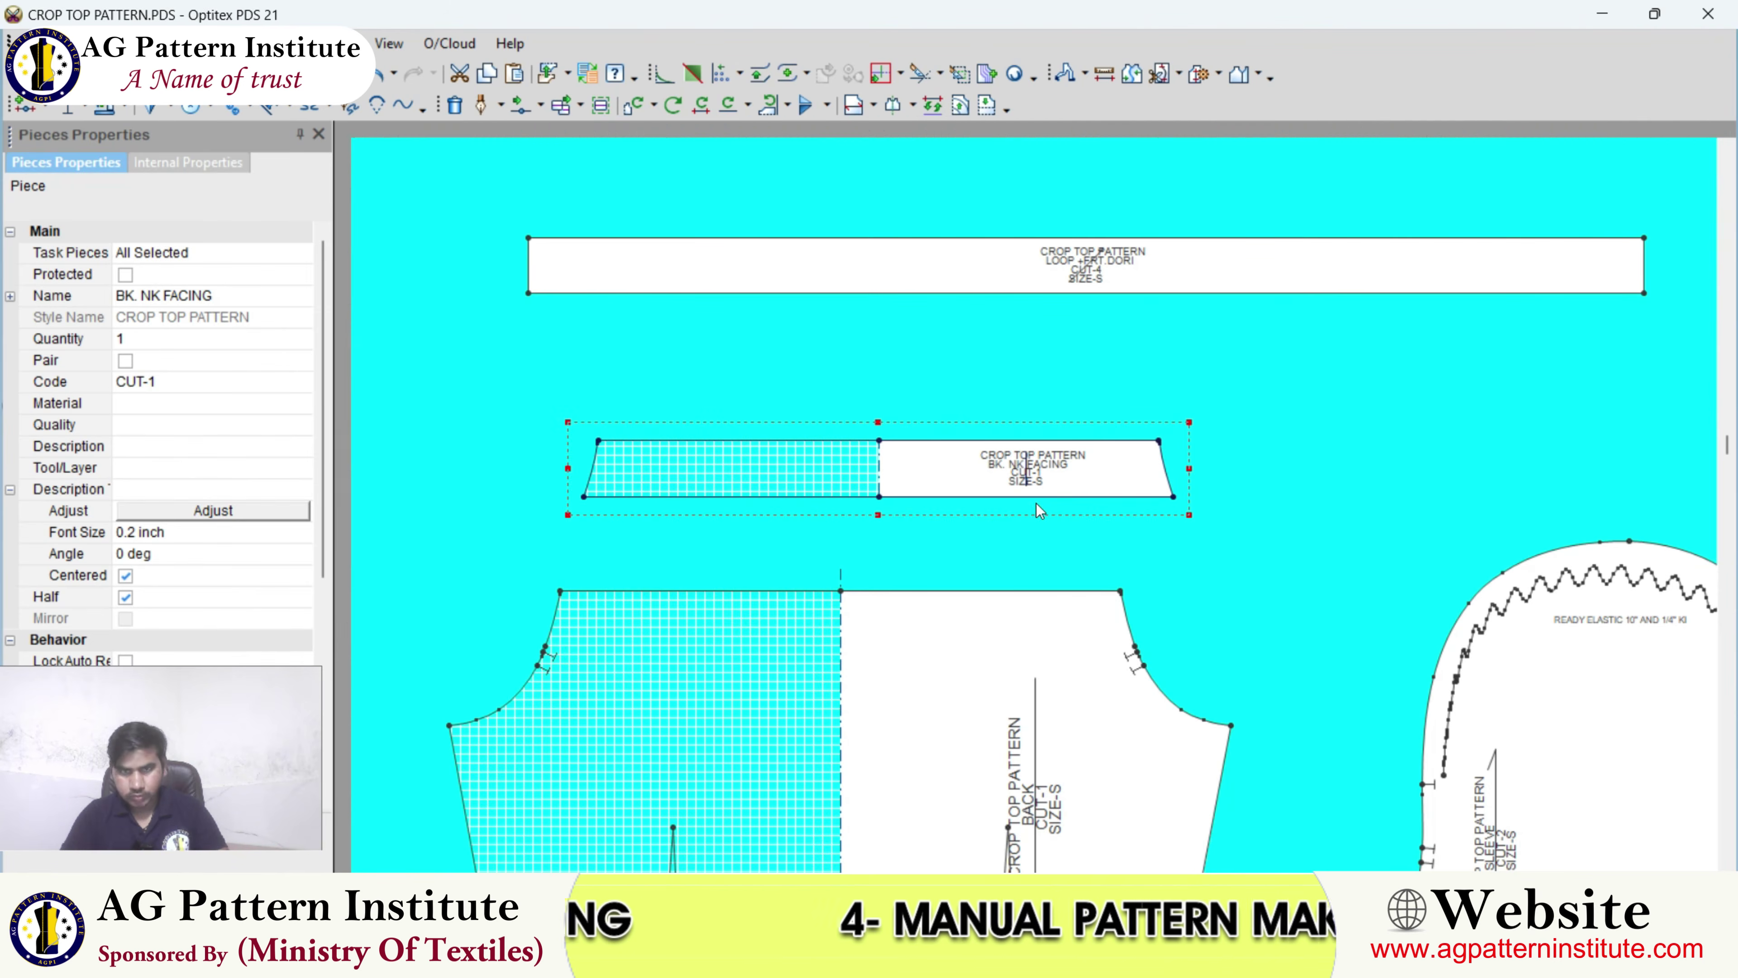
# - Try to flip the back neck facing vertically
pyautogui.press('v')
pyautogui.moveTo(1038, 489); pyautogui.dragTo(1033, 493)
pyautogui.scroll(-2, 1038, 504)
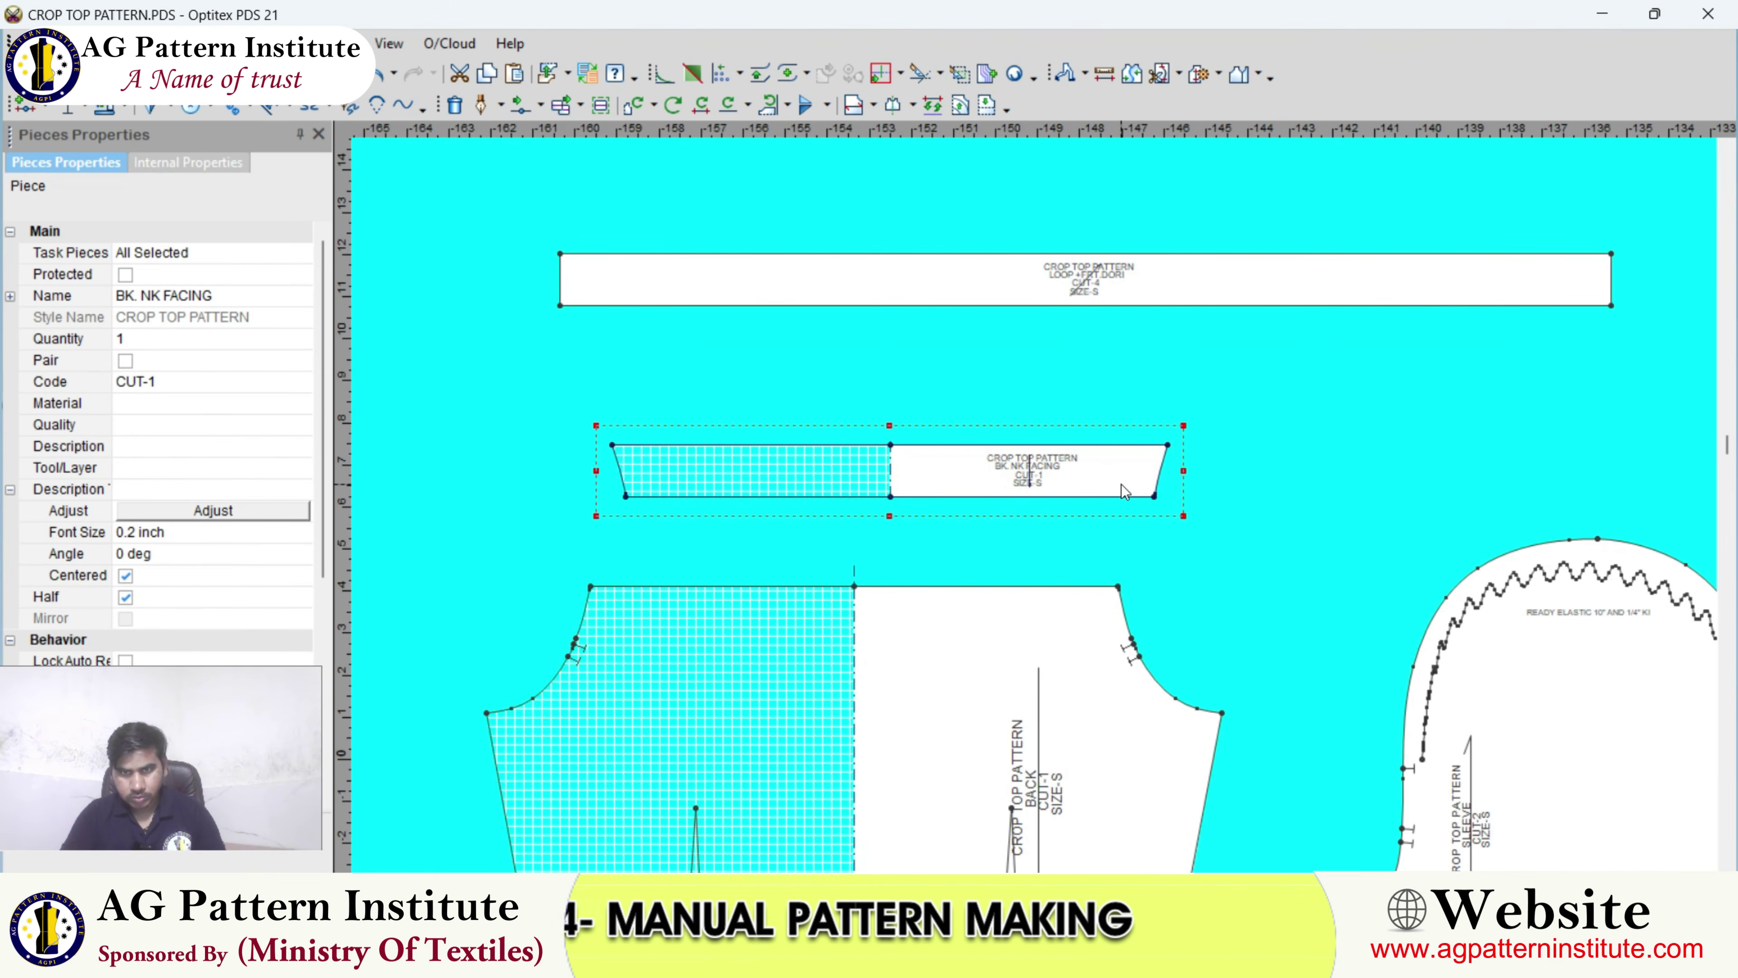
pyautogui.press('v')
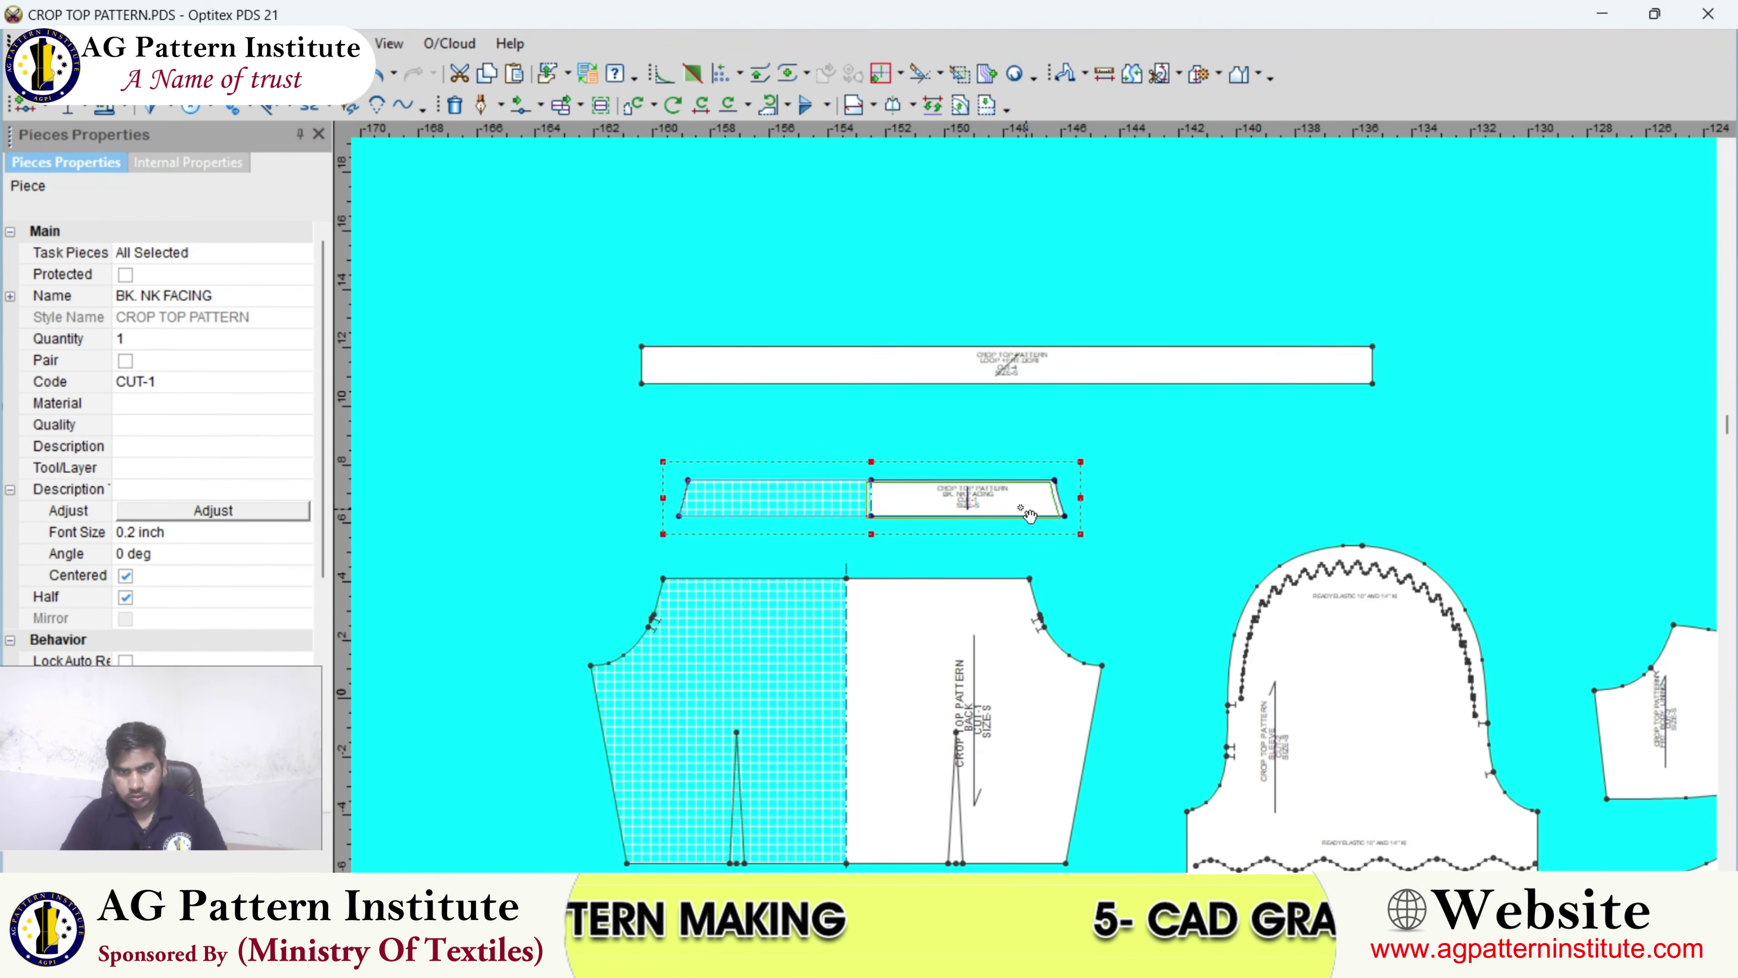
# - Move the LOOP +FRT.DORI strip farther up, well clear of the back neck facing
pyautogui.scroll(-3, 1033, 505)
pyautogui.scroll(1, 1045, 516)
pyautogui.press('space')
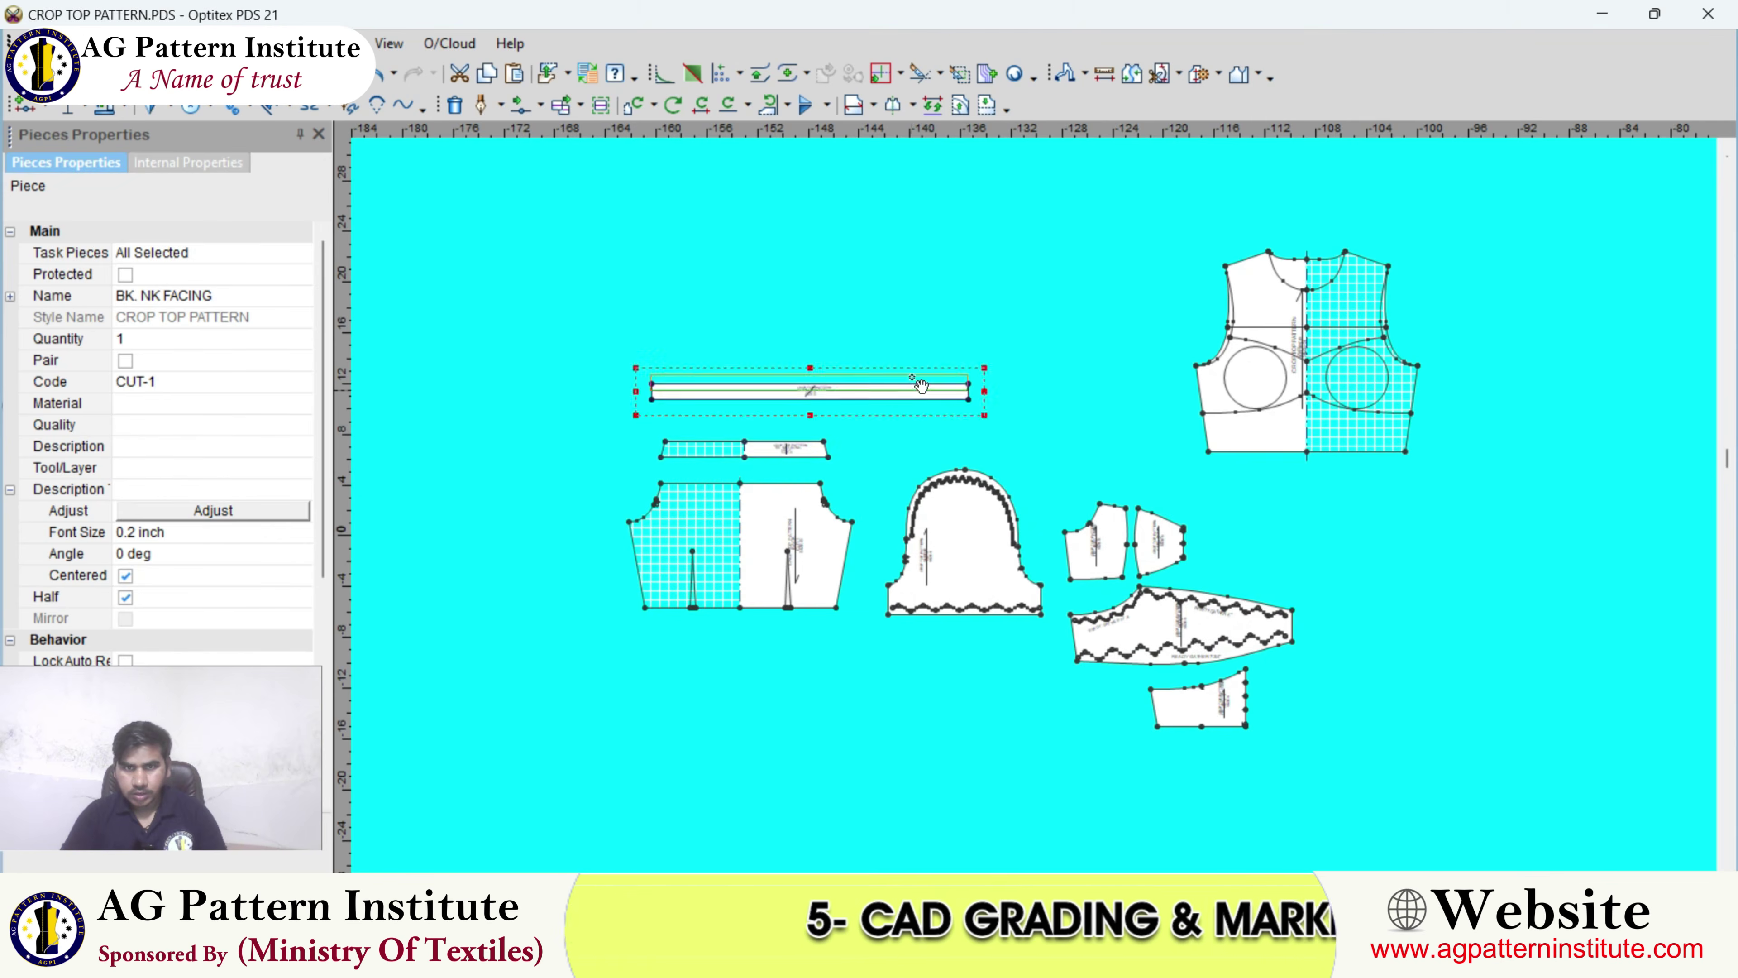
pyautogui.scroll(-2, 918, 382)
pyautogui.click(997, 380)
pyautogui.click(1286, 551)
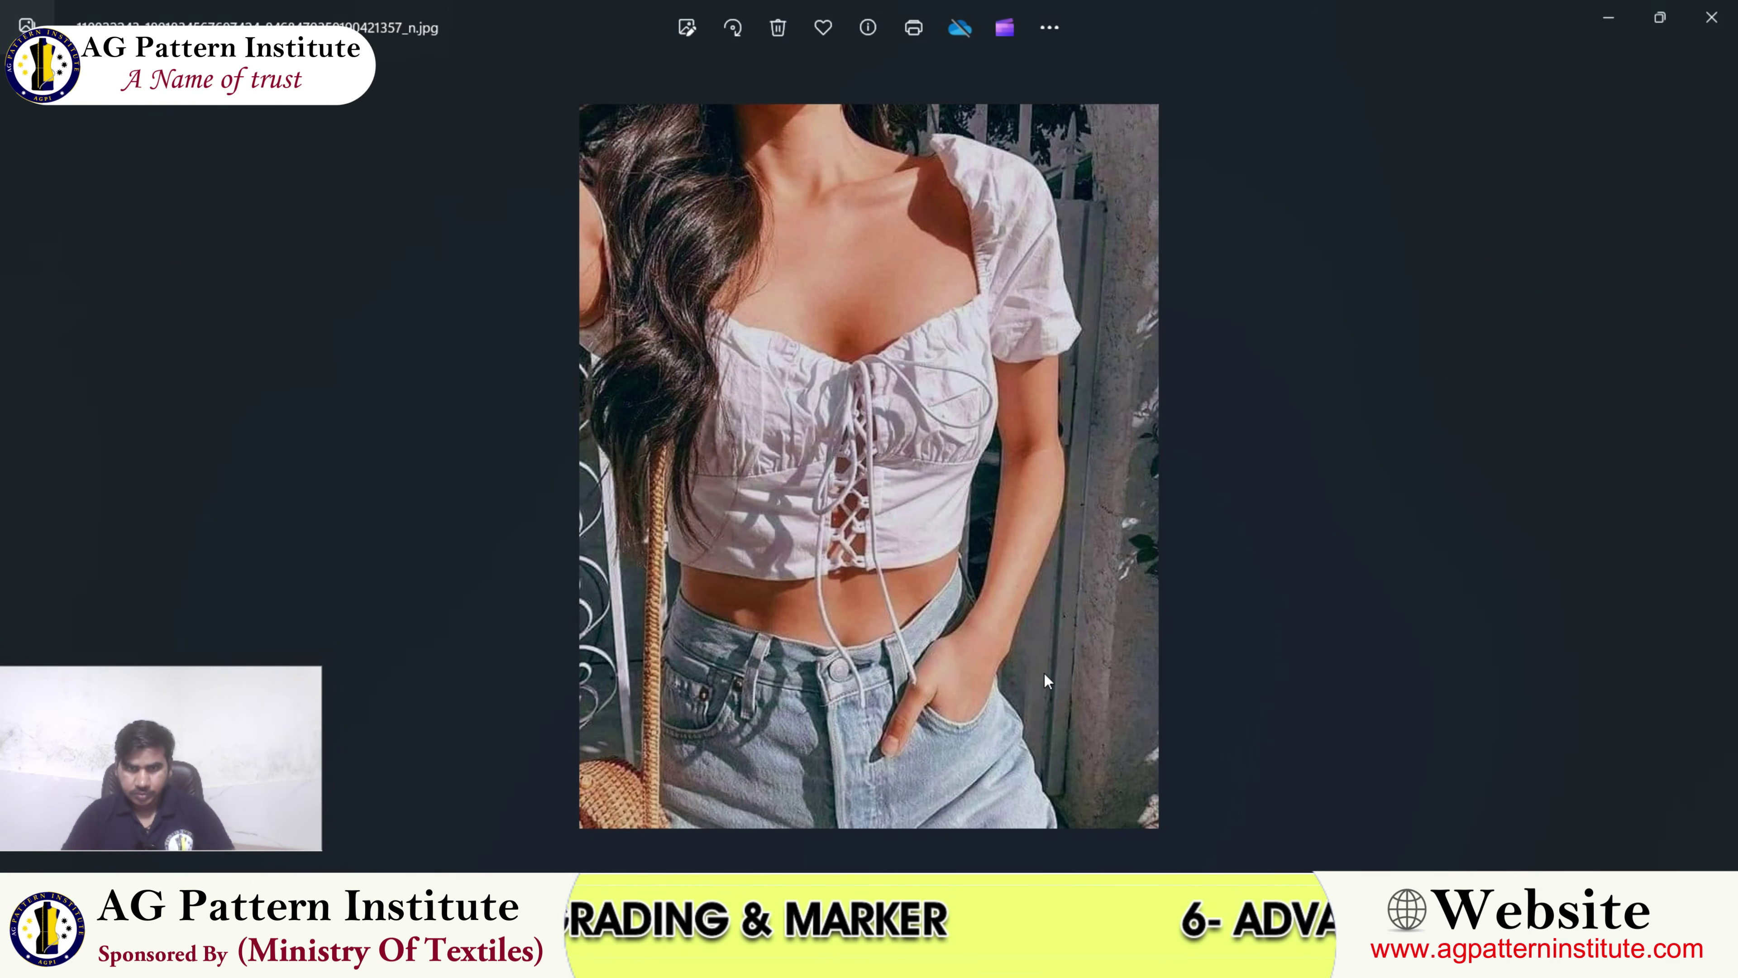
# - Examine the neckline, gathered bust and front dori lacing in the crop top reference photo, and return to the pattern
pyautogui.scroll(5, 858, 407)
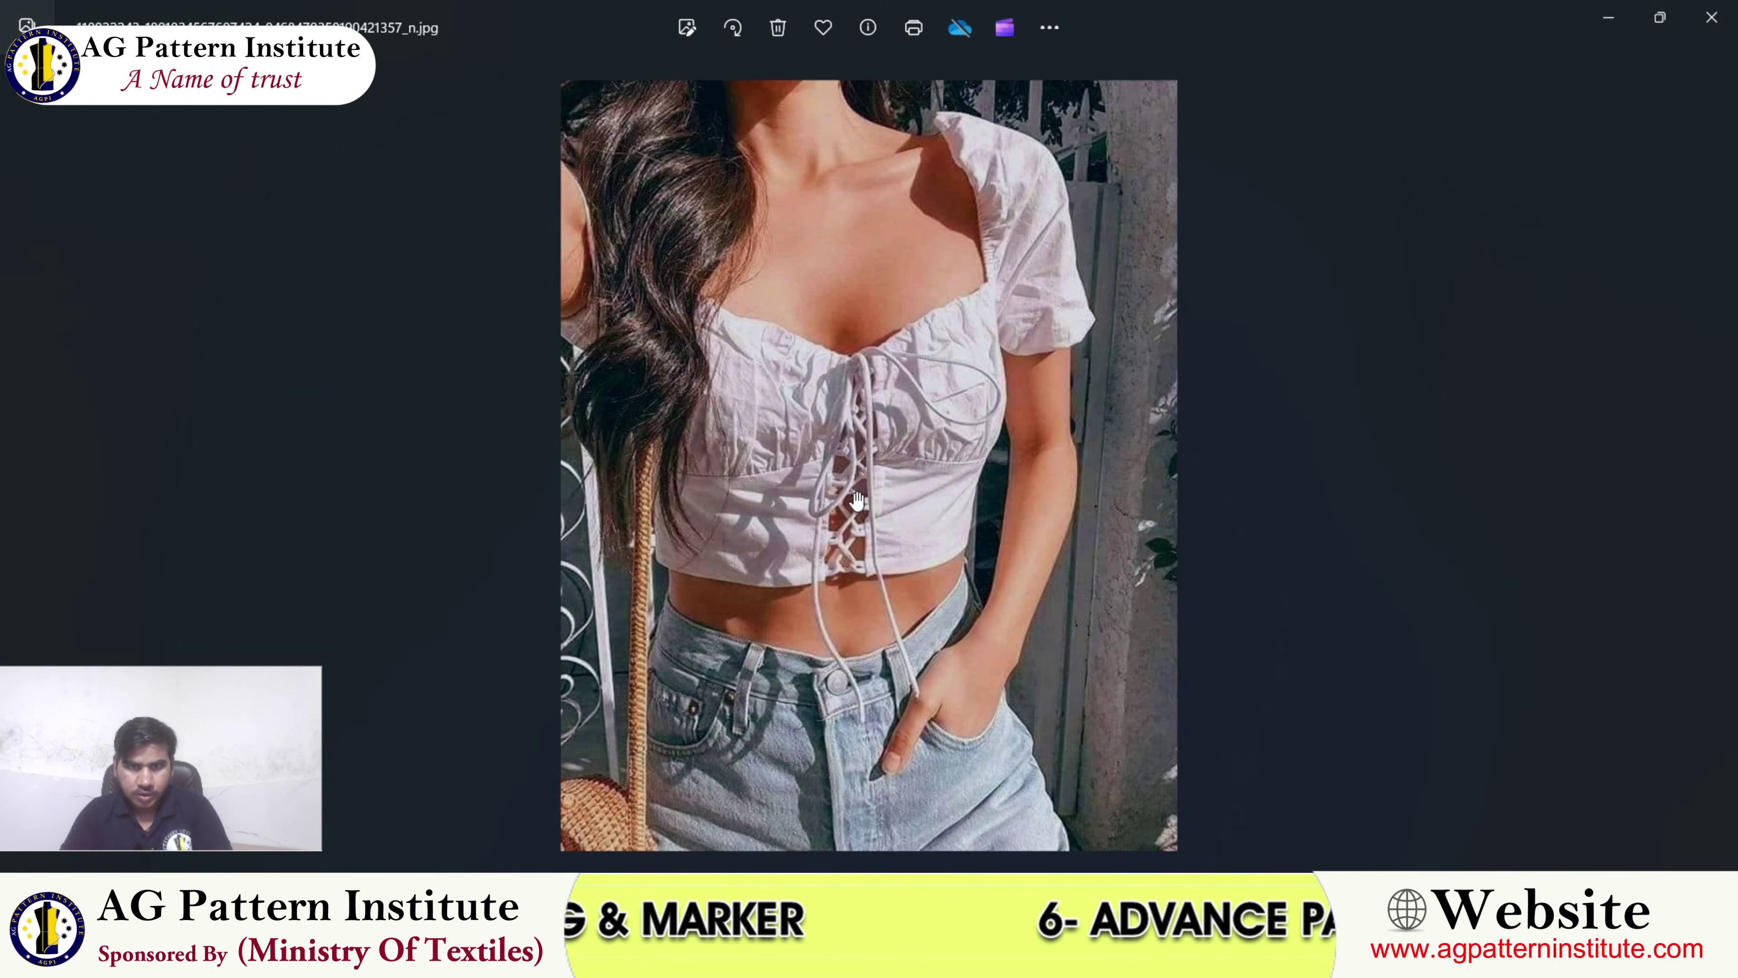
pyautogui.scroll(-1, 858, 406)
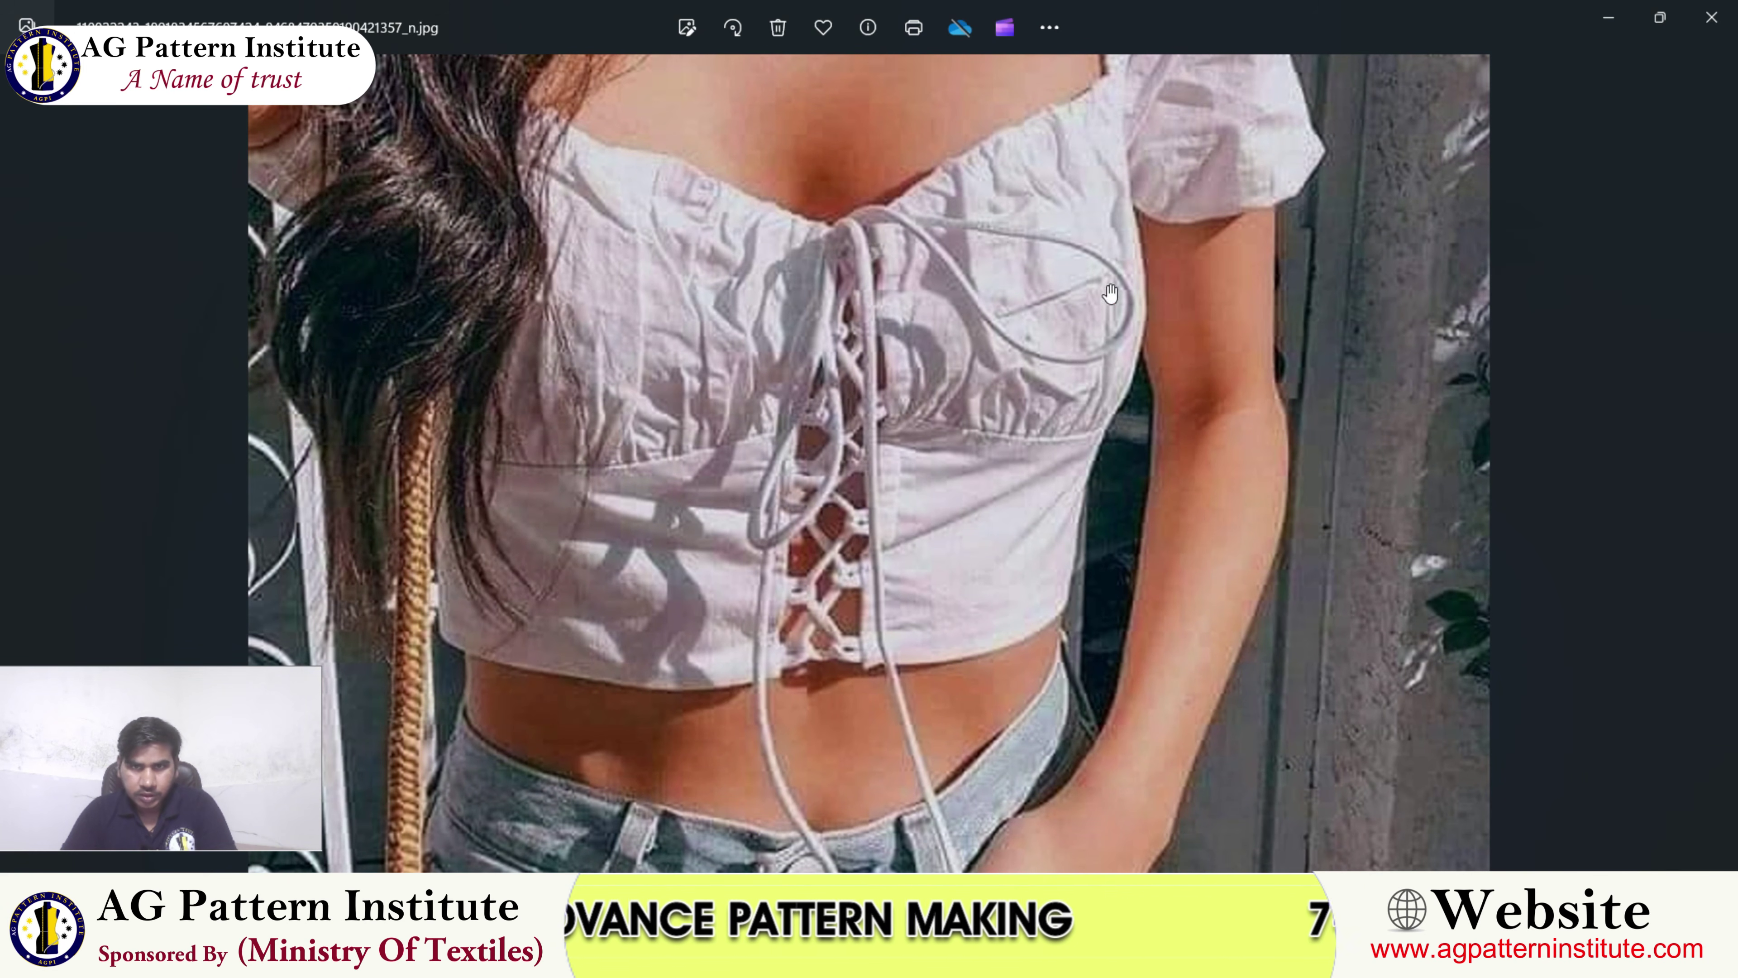
pyautogui.scroll(-4, 1110, 293)
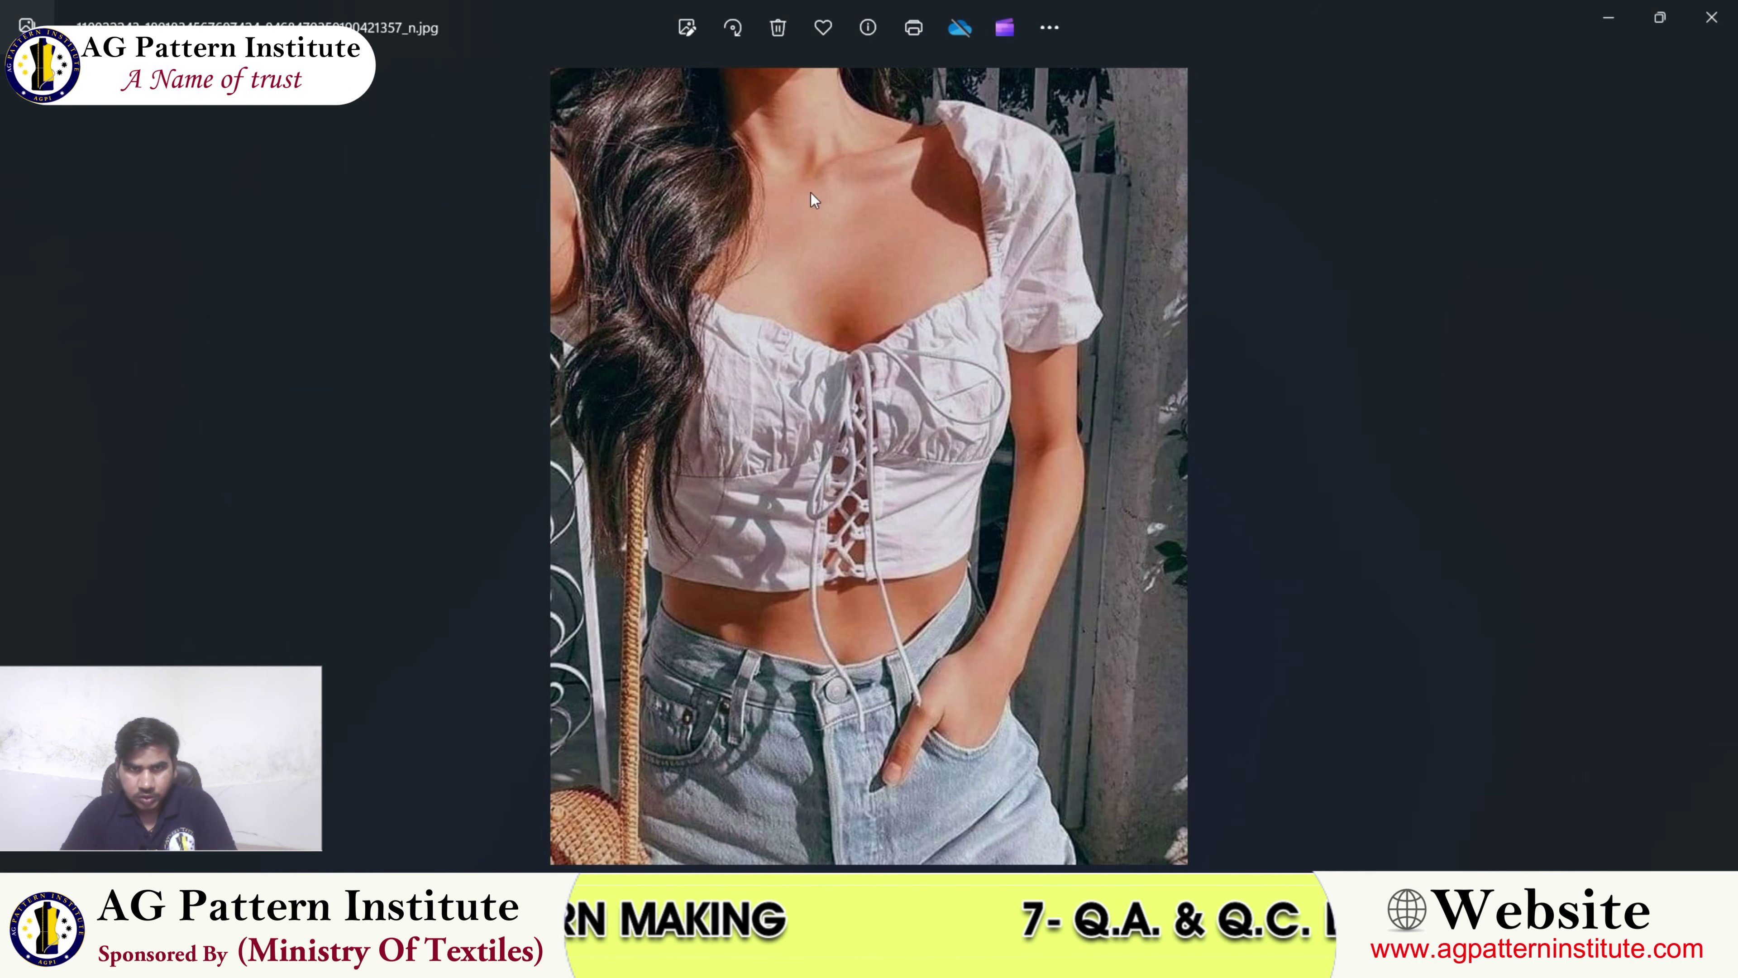
pyautogui.scroll(2, 753, 246)
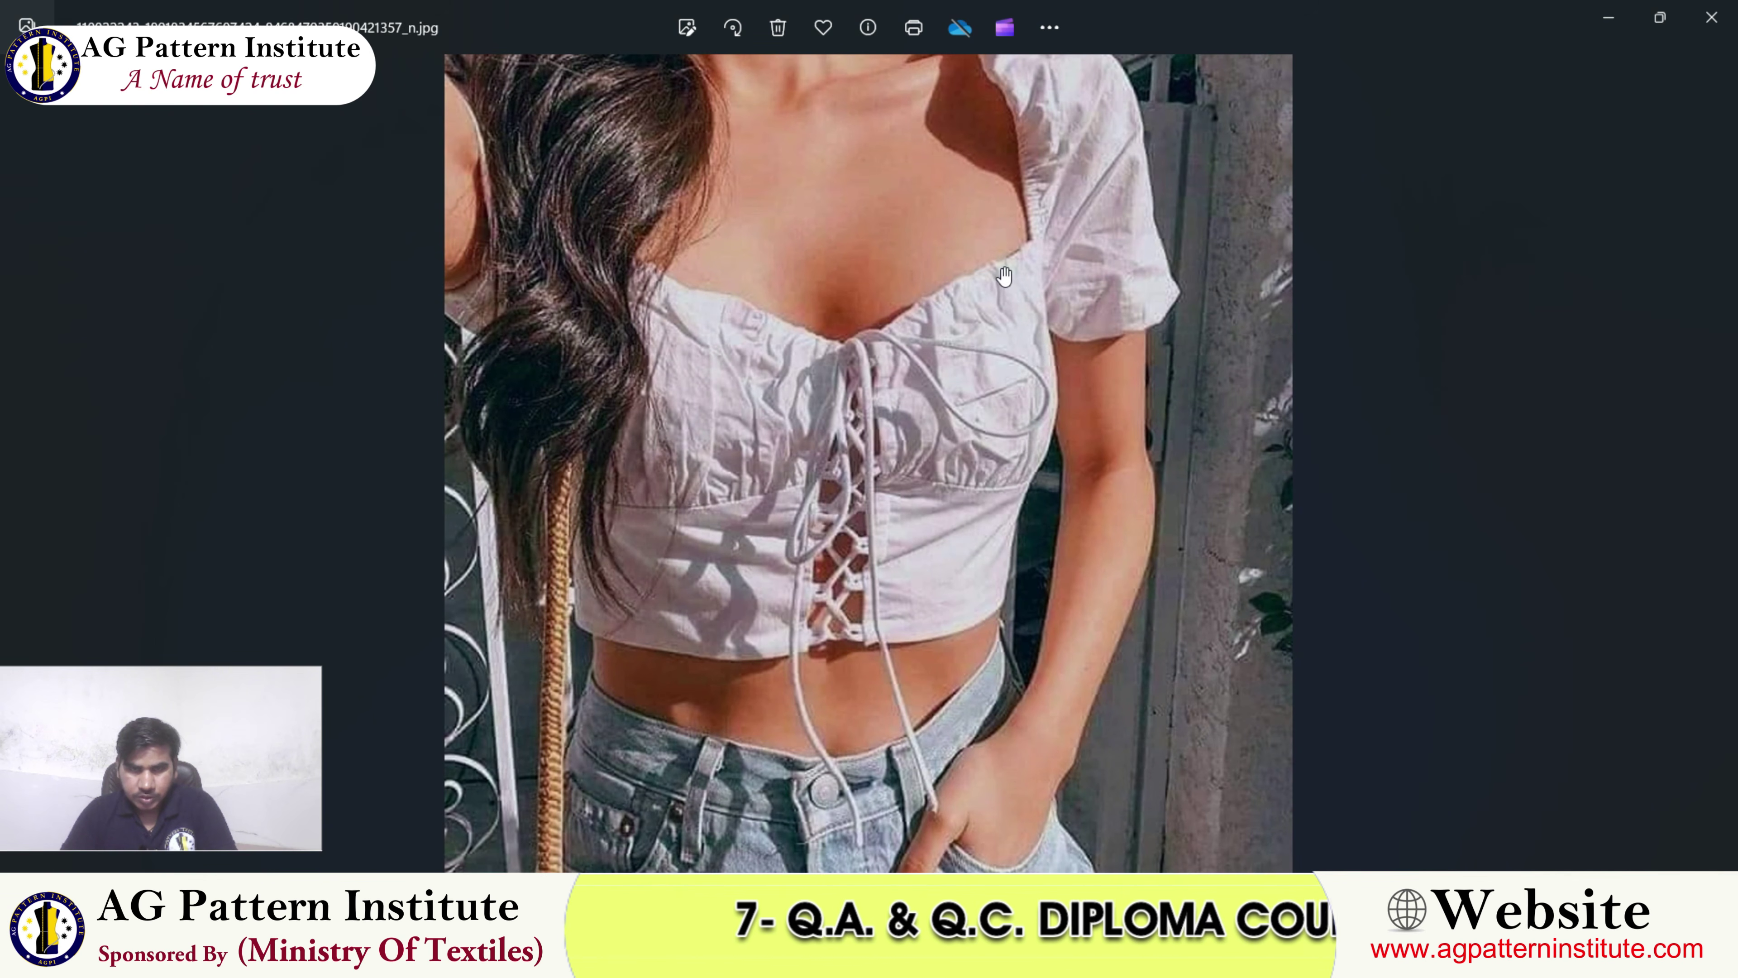
pyautogui.scroll(-1, 857, 400)
pyautogui.scroll(1, 830, 531)
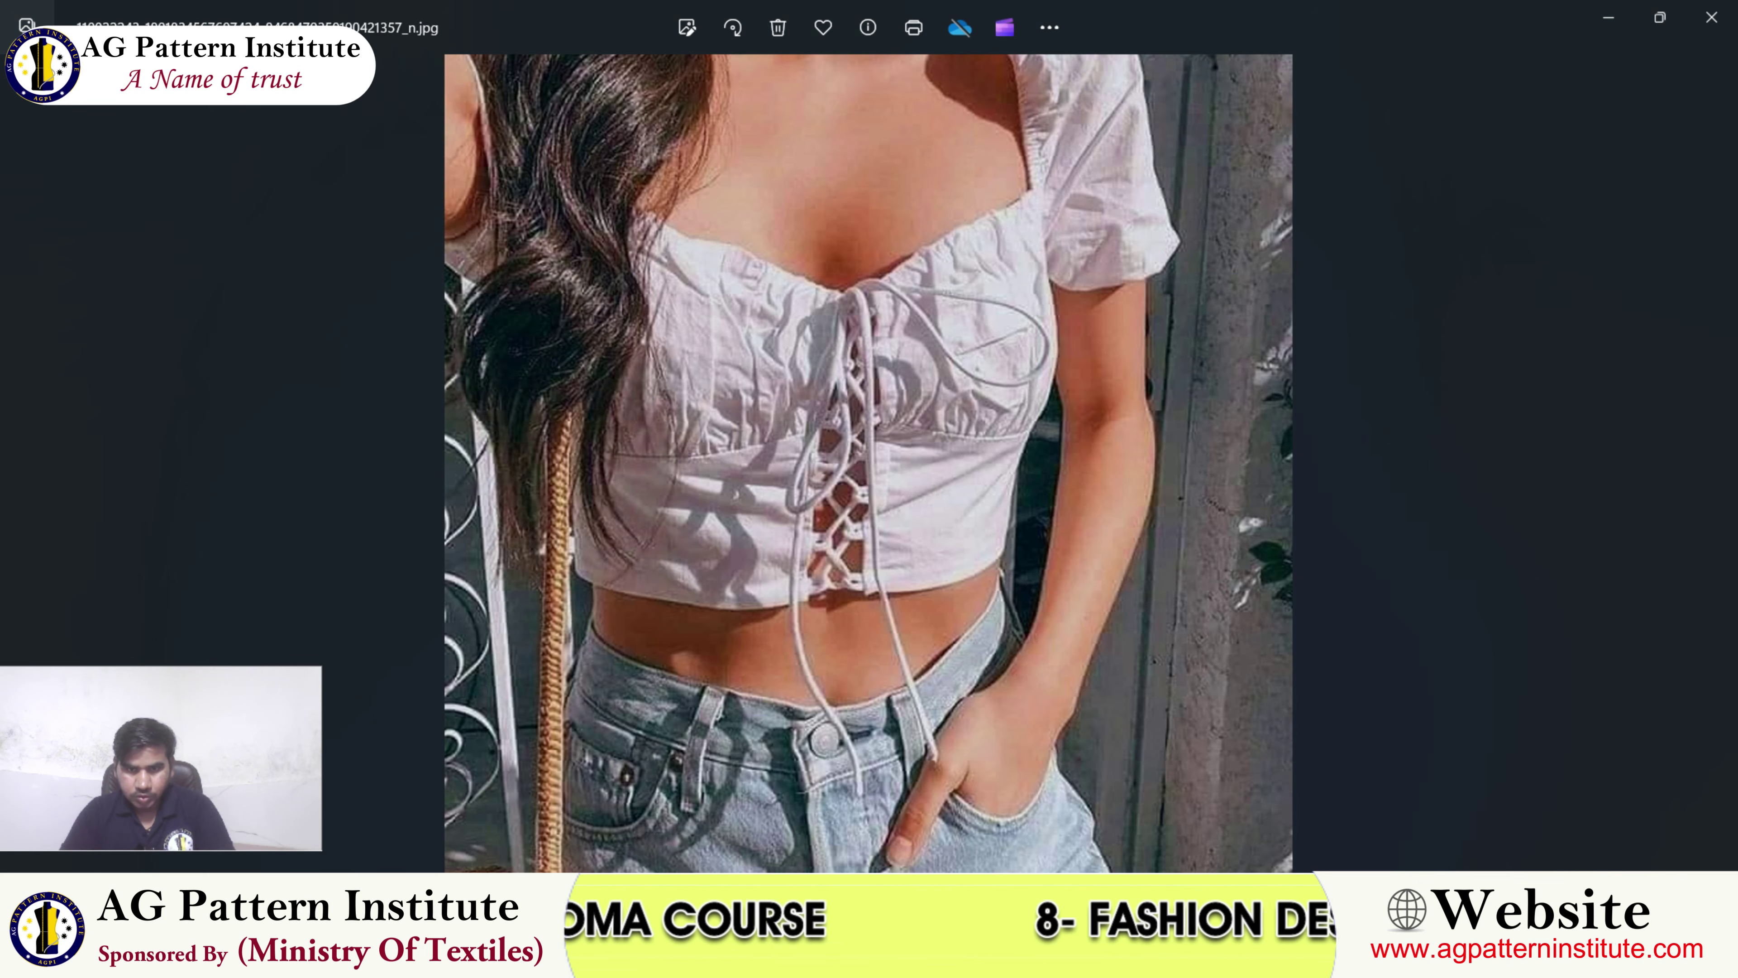
pyautogui.click(1066, 952)
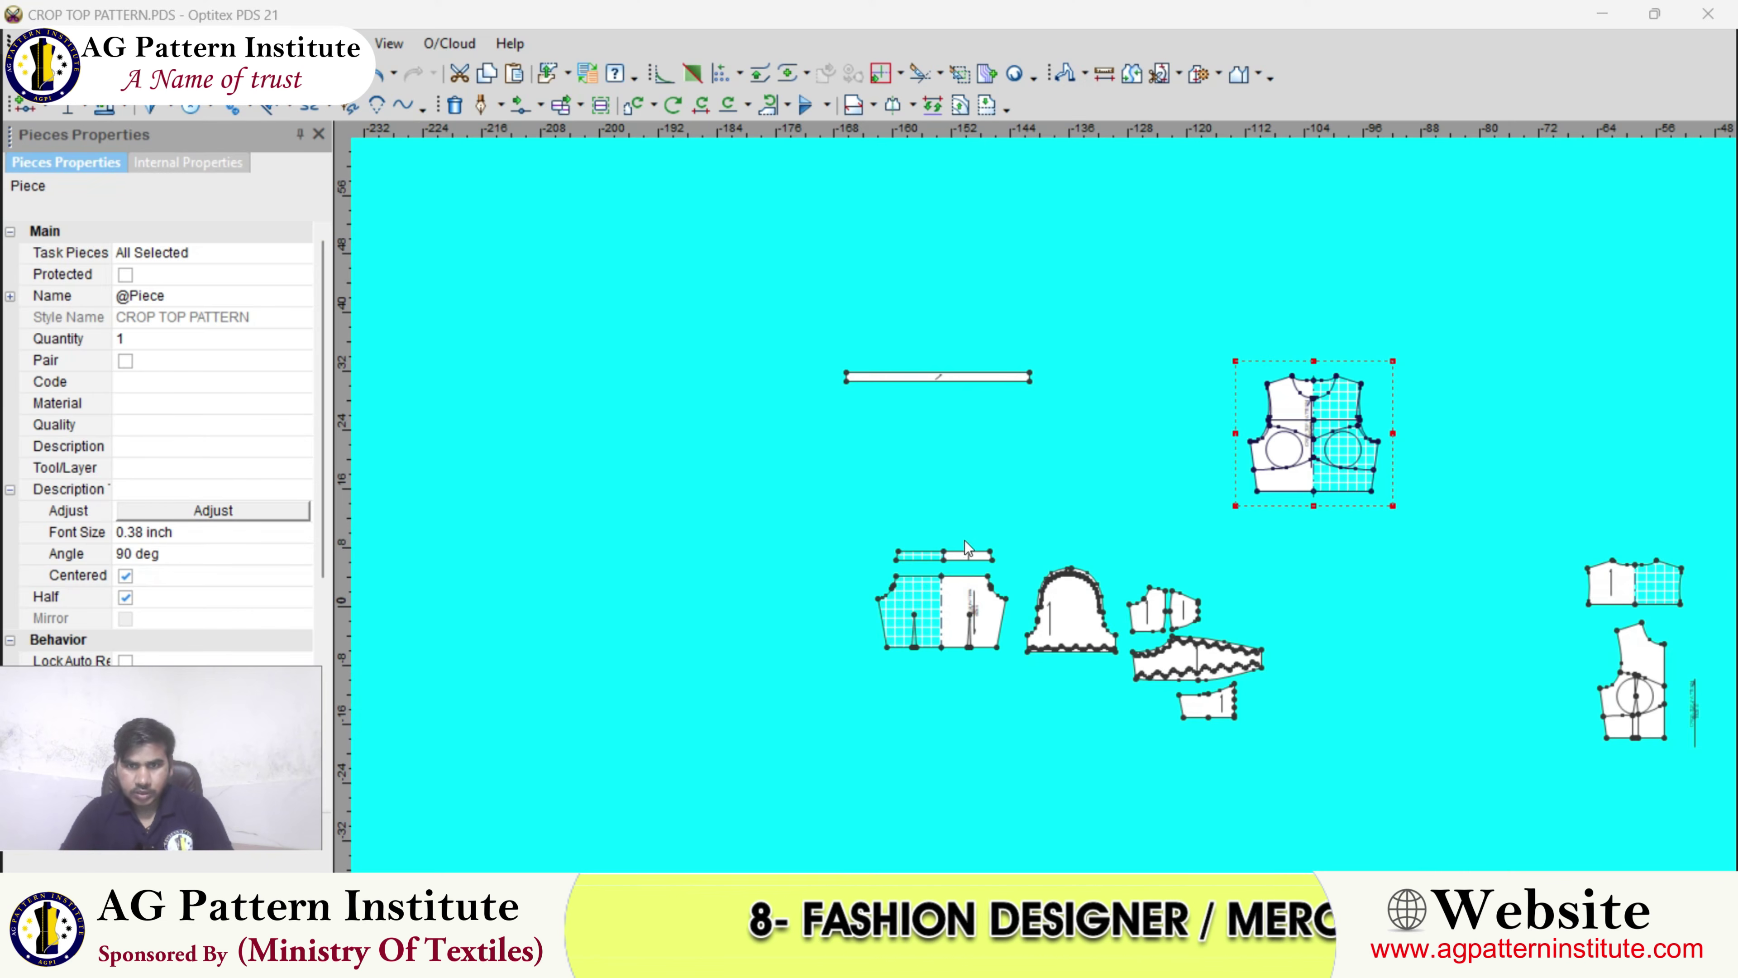
# - Apply a basic seam width of 3/8 to the seven finished back, facing, sleeve and front pieces, leaving out the dori strip
pyautogui.scroll(-2, 1057, 509)
pyautogui.scroll(3, 1071, 505)
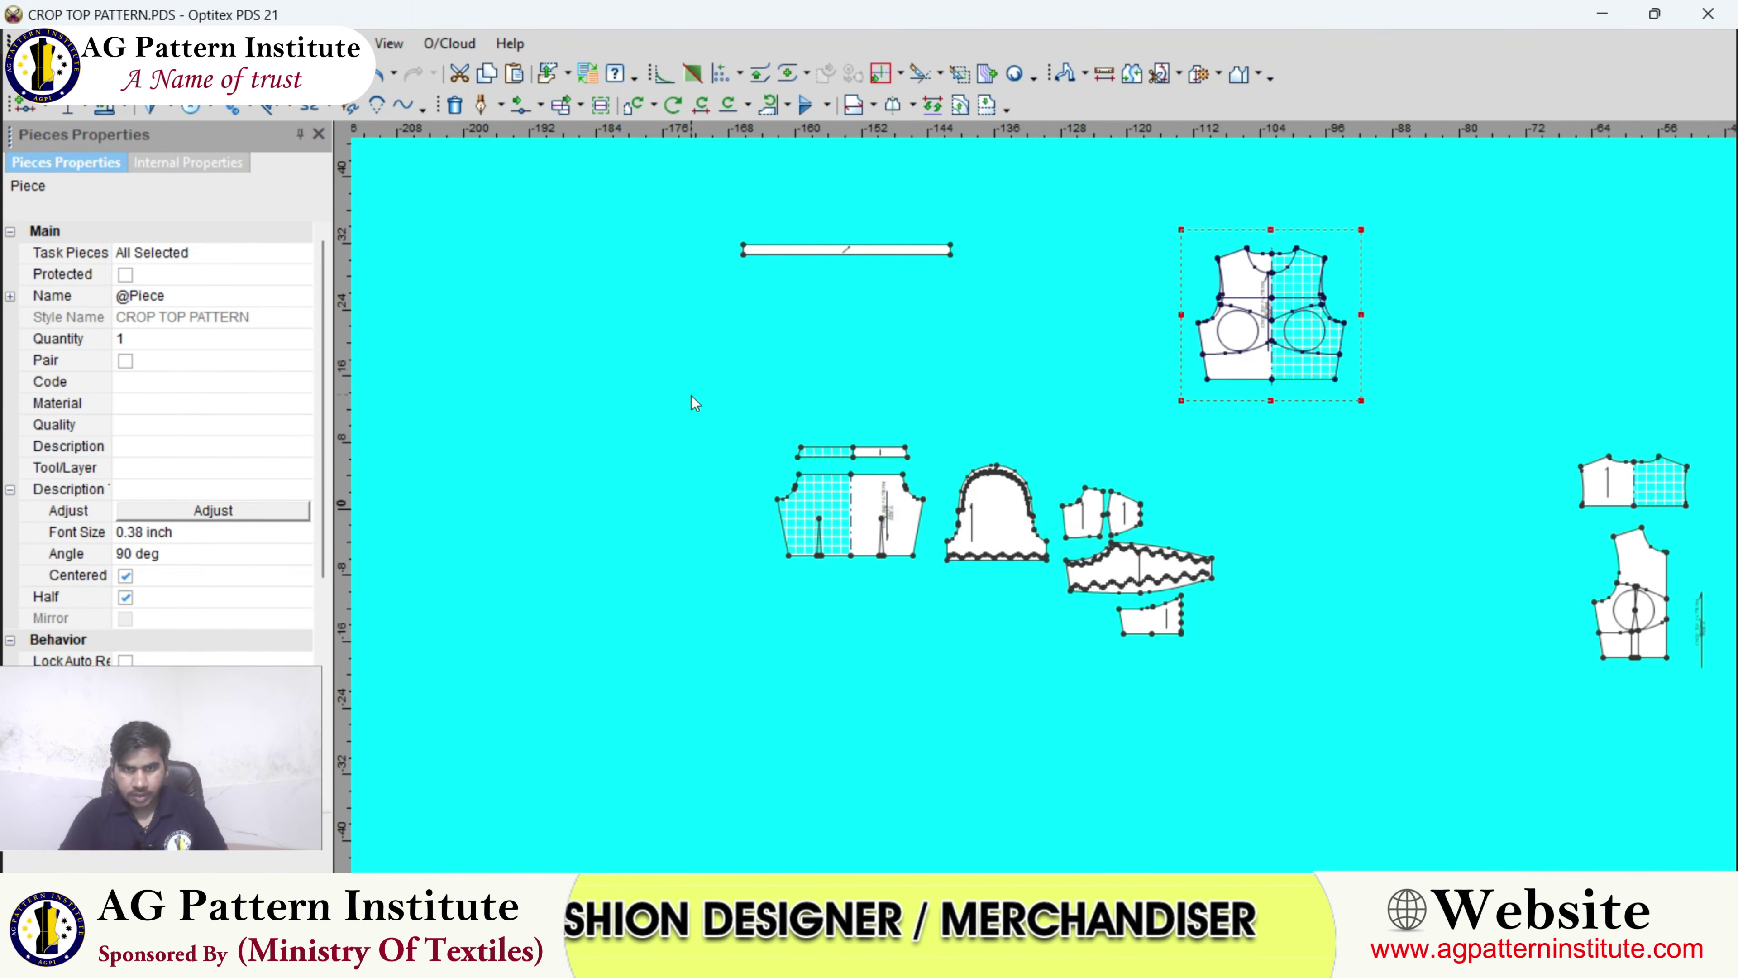
pyautogui.moveTo(1282, 762); pyautogui.dragTo(753, 421)
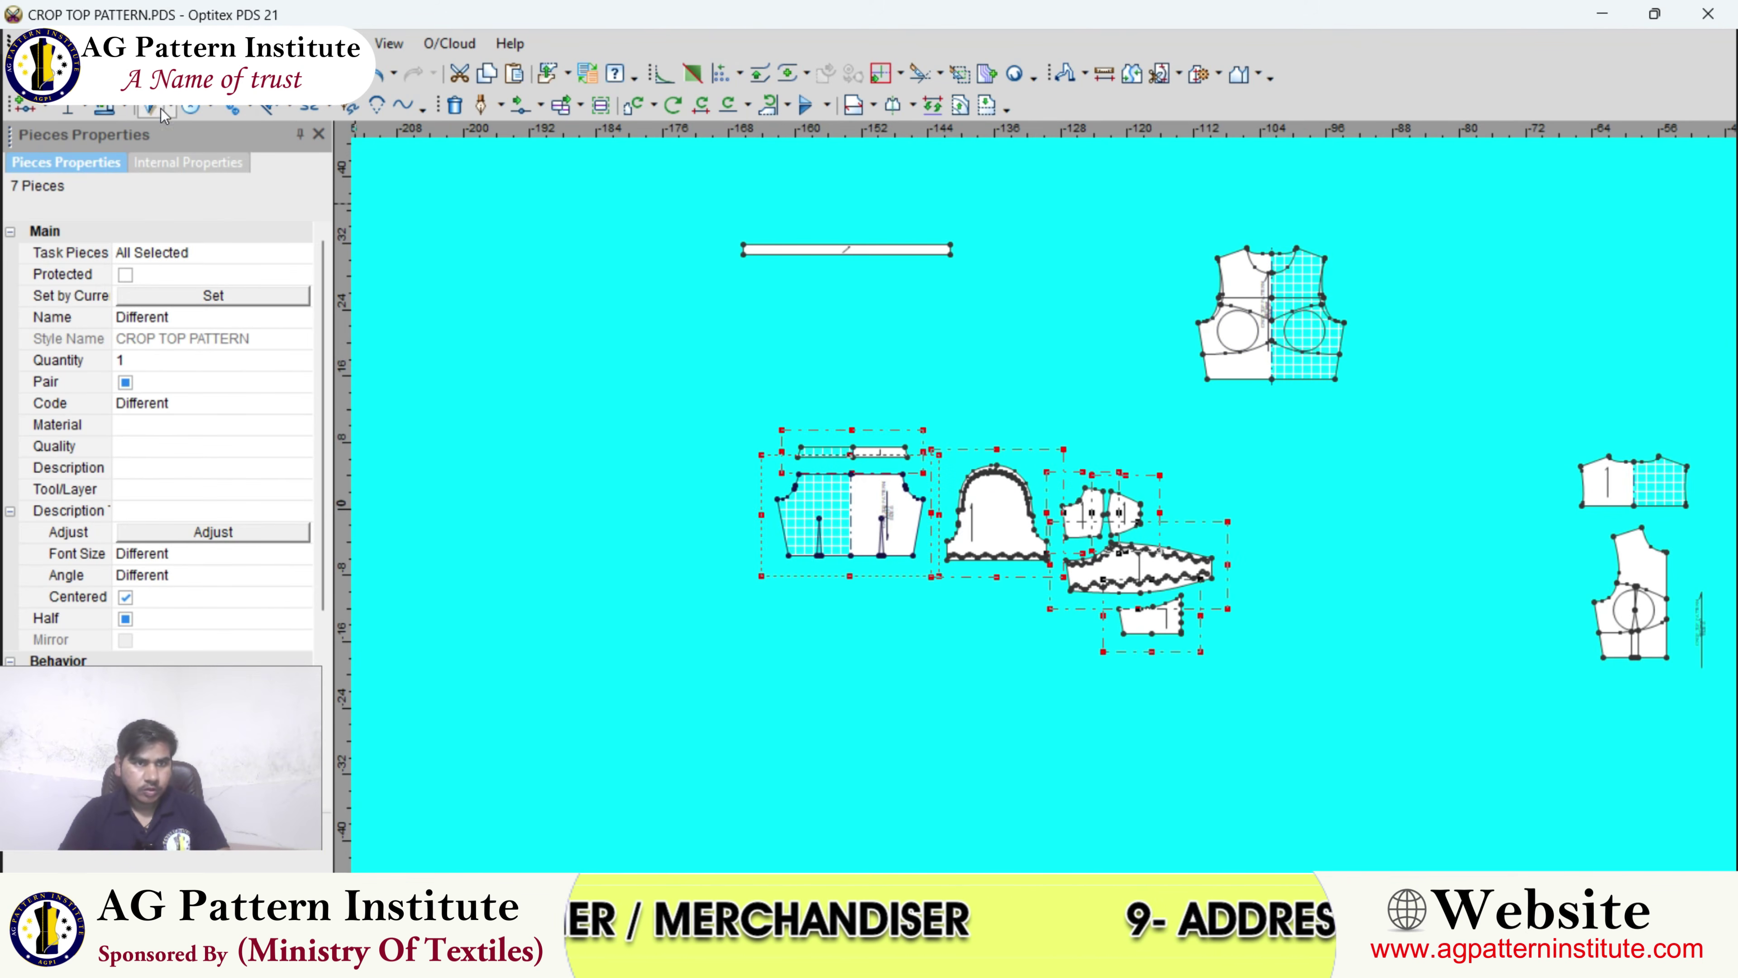
pyautogui.click(125, 107)
pyautogui.click(171, 171)
pyautogui.write('3/8')
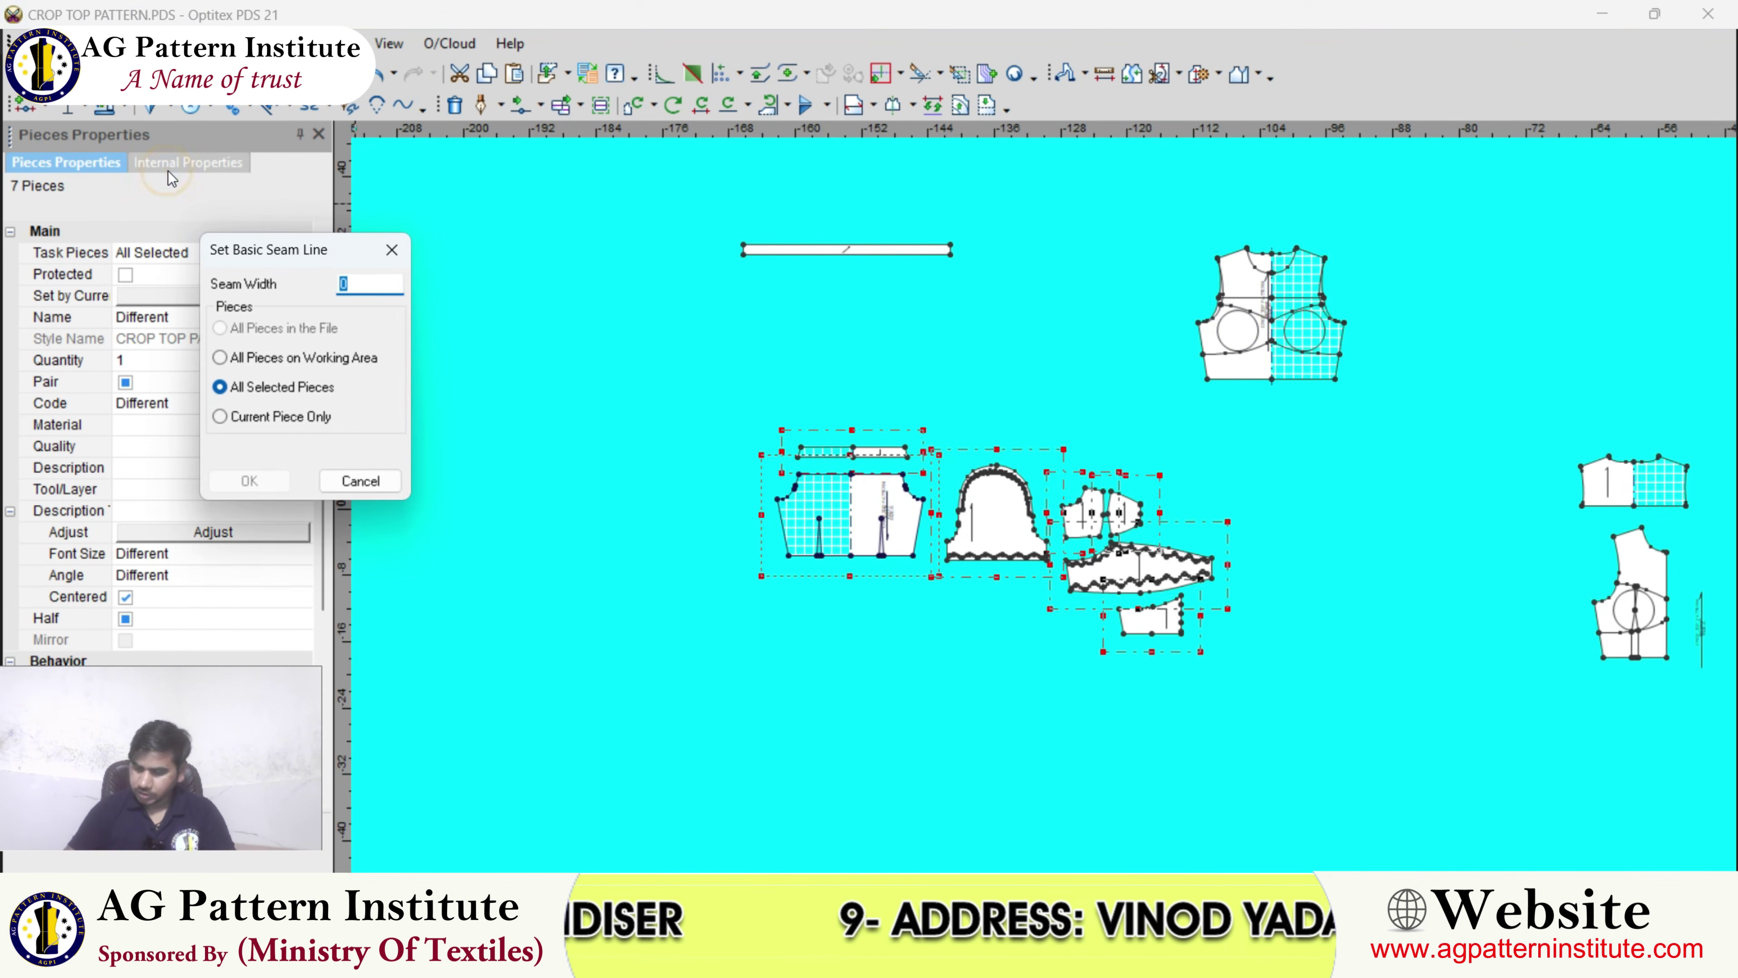
pyautogui.press('Return')
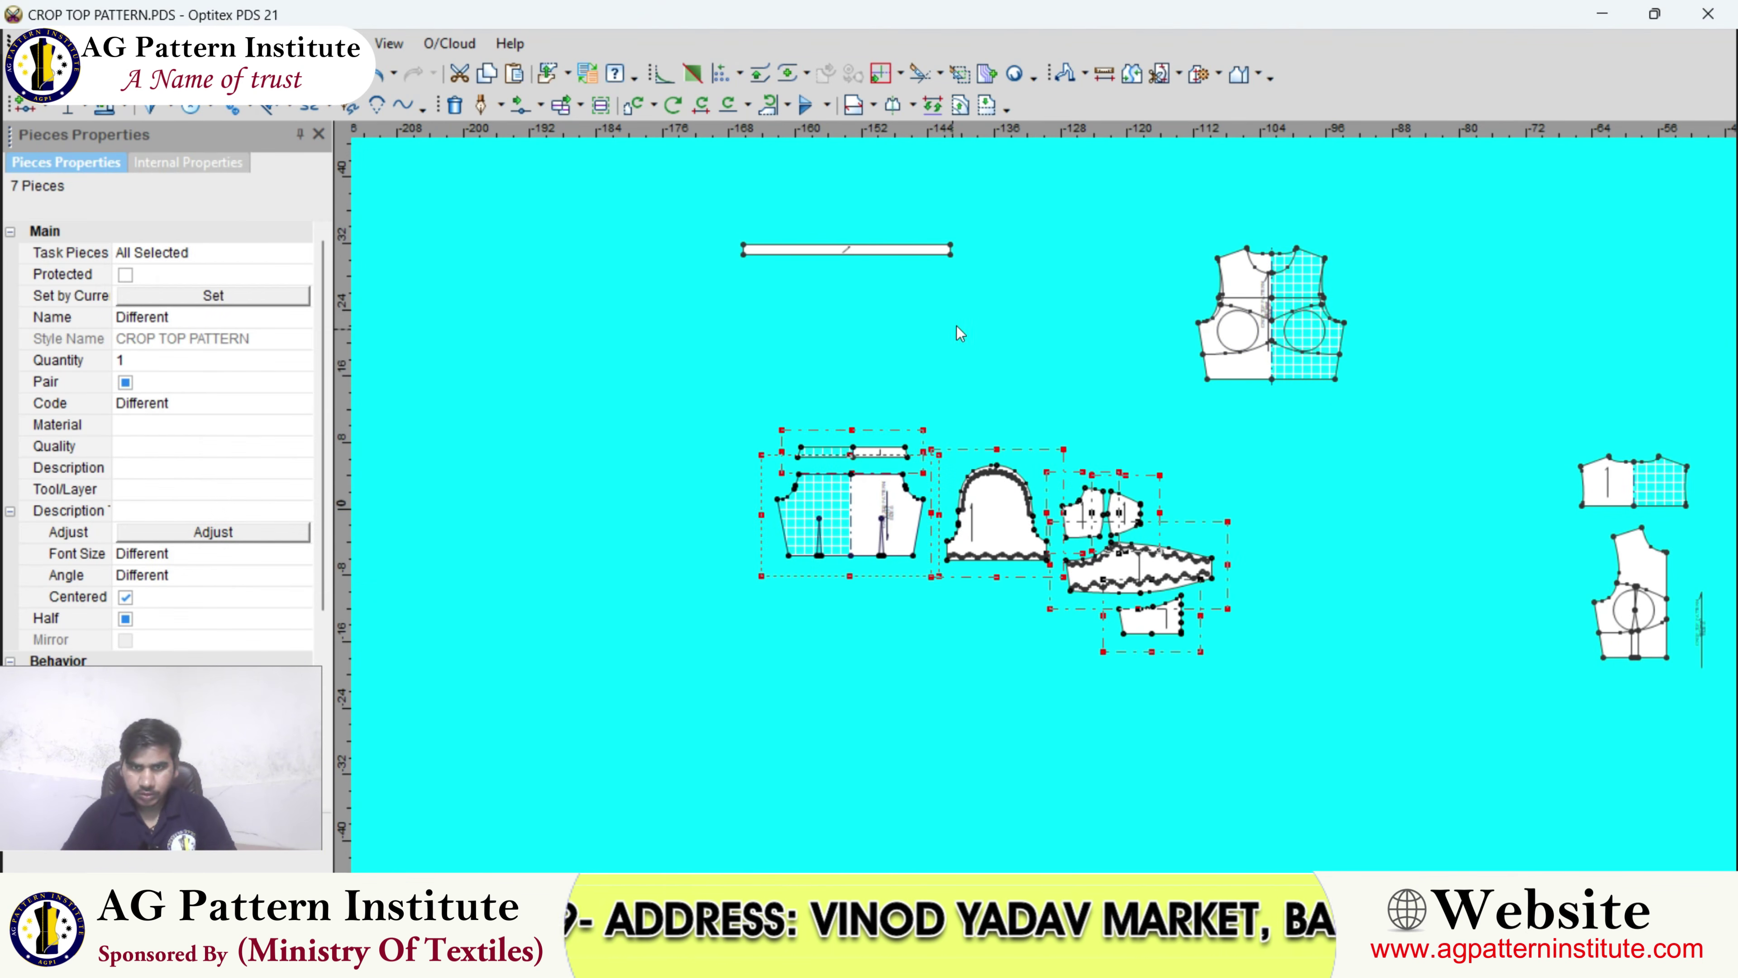
pyautogui.scroll(8, 1034, 513)
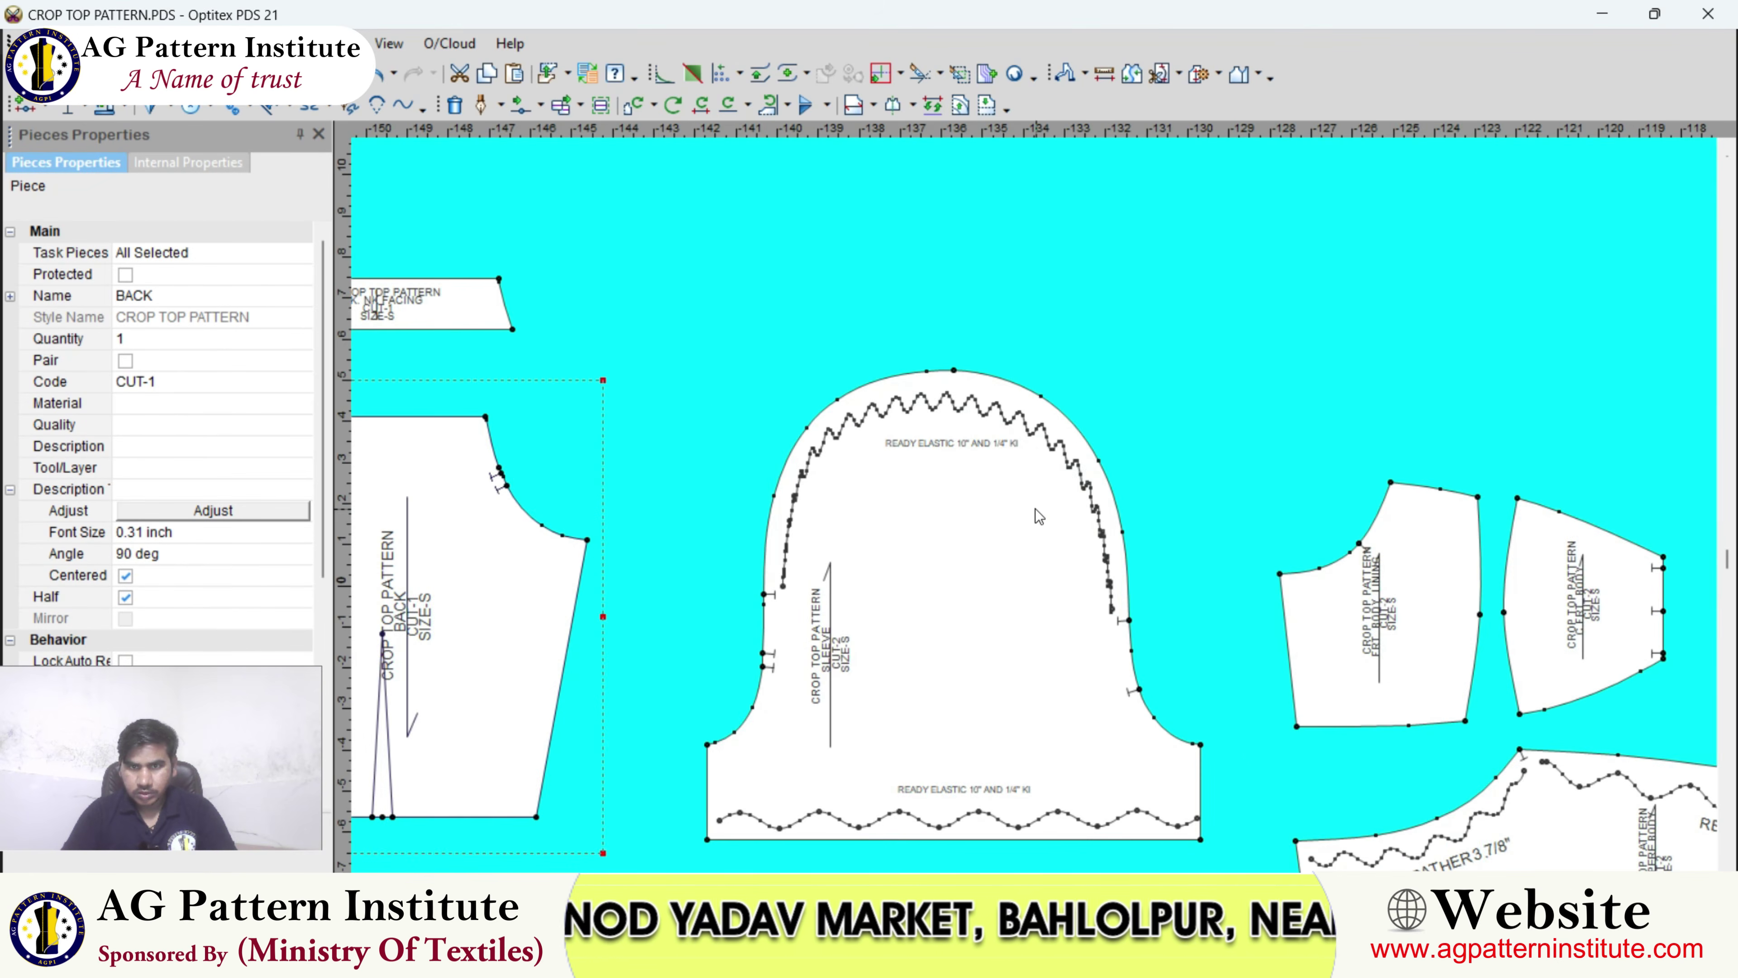
# - Examine the sleeve and neckline in the crop top reference photo and return to the pattern
pyautogui.scroll(-4, 1035, 508)
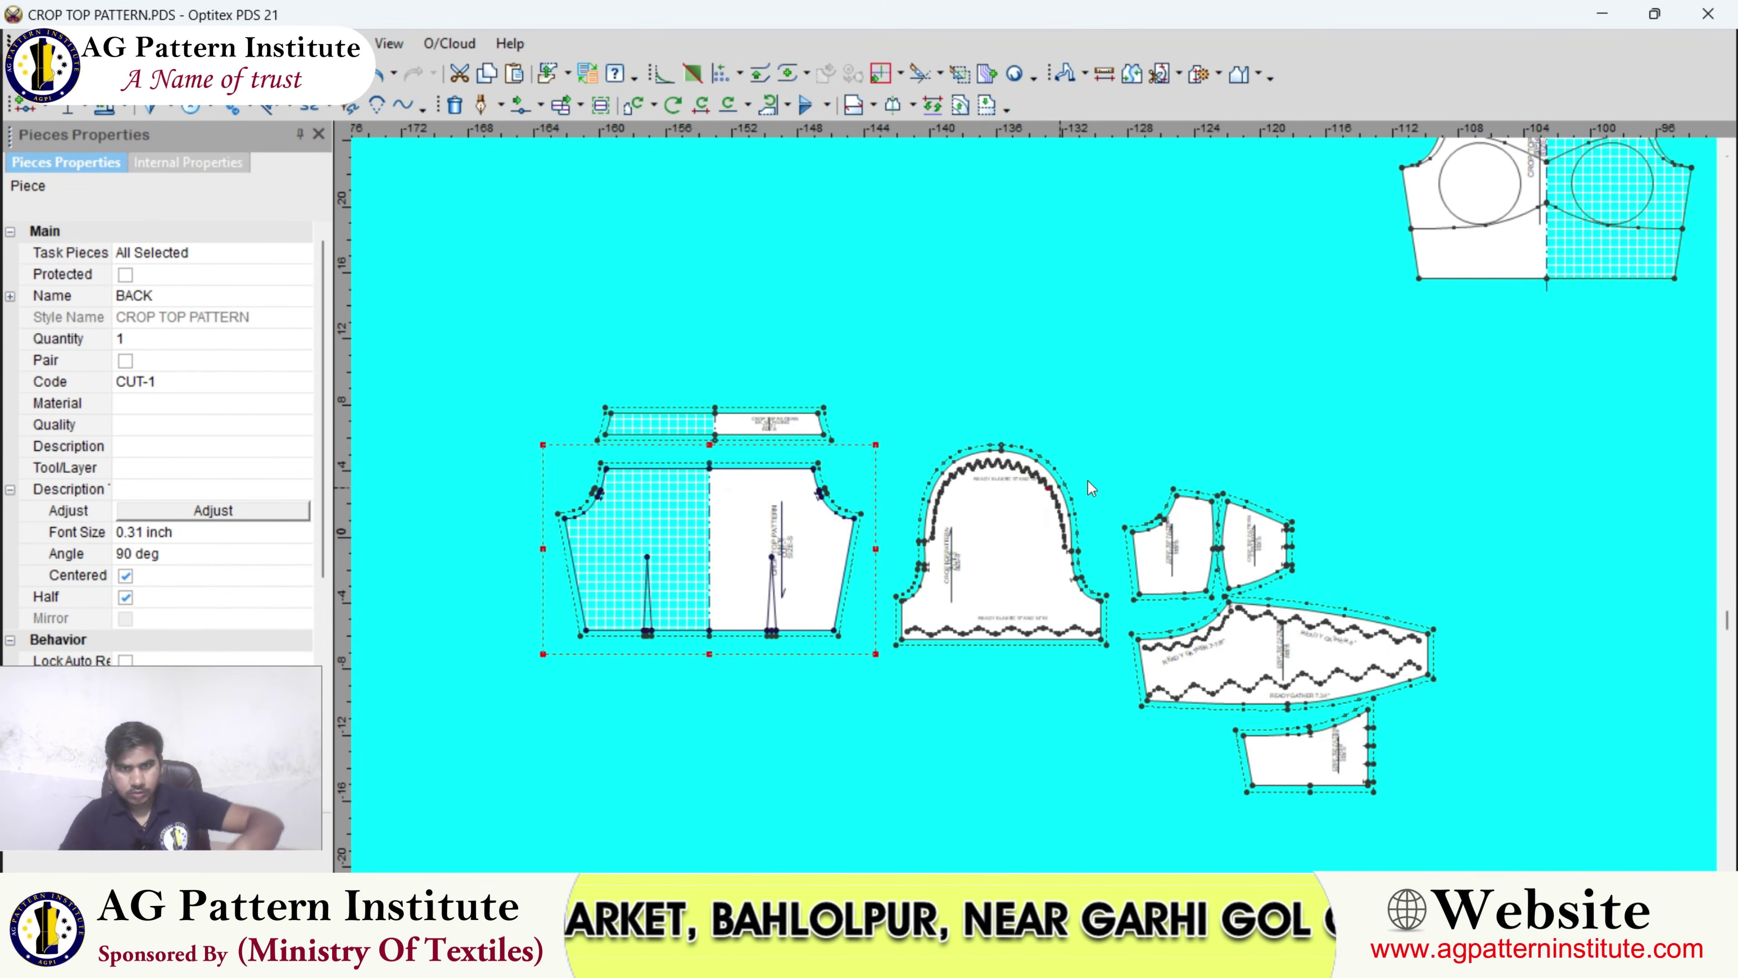
pyautogui.scroll(4, 1060, 507)
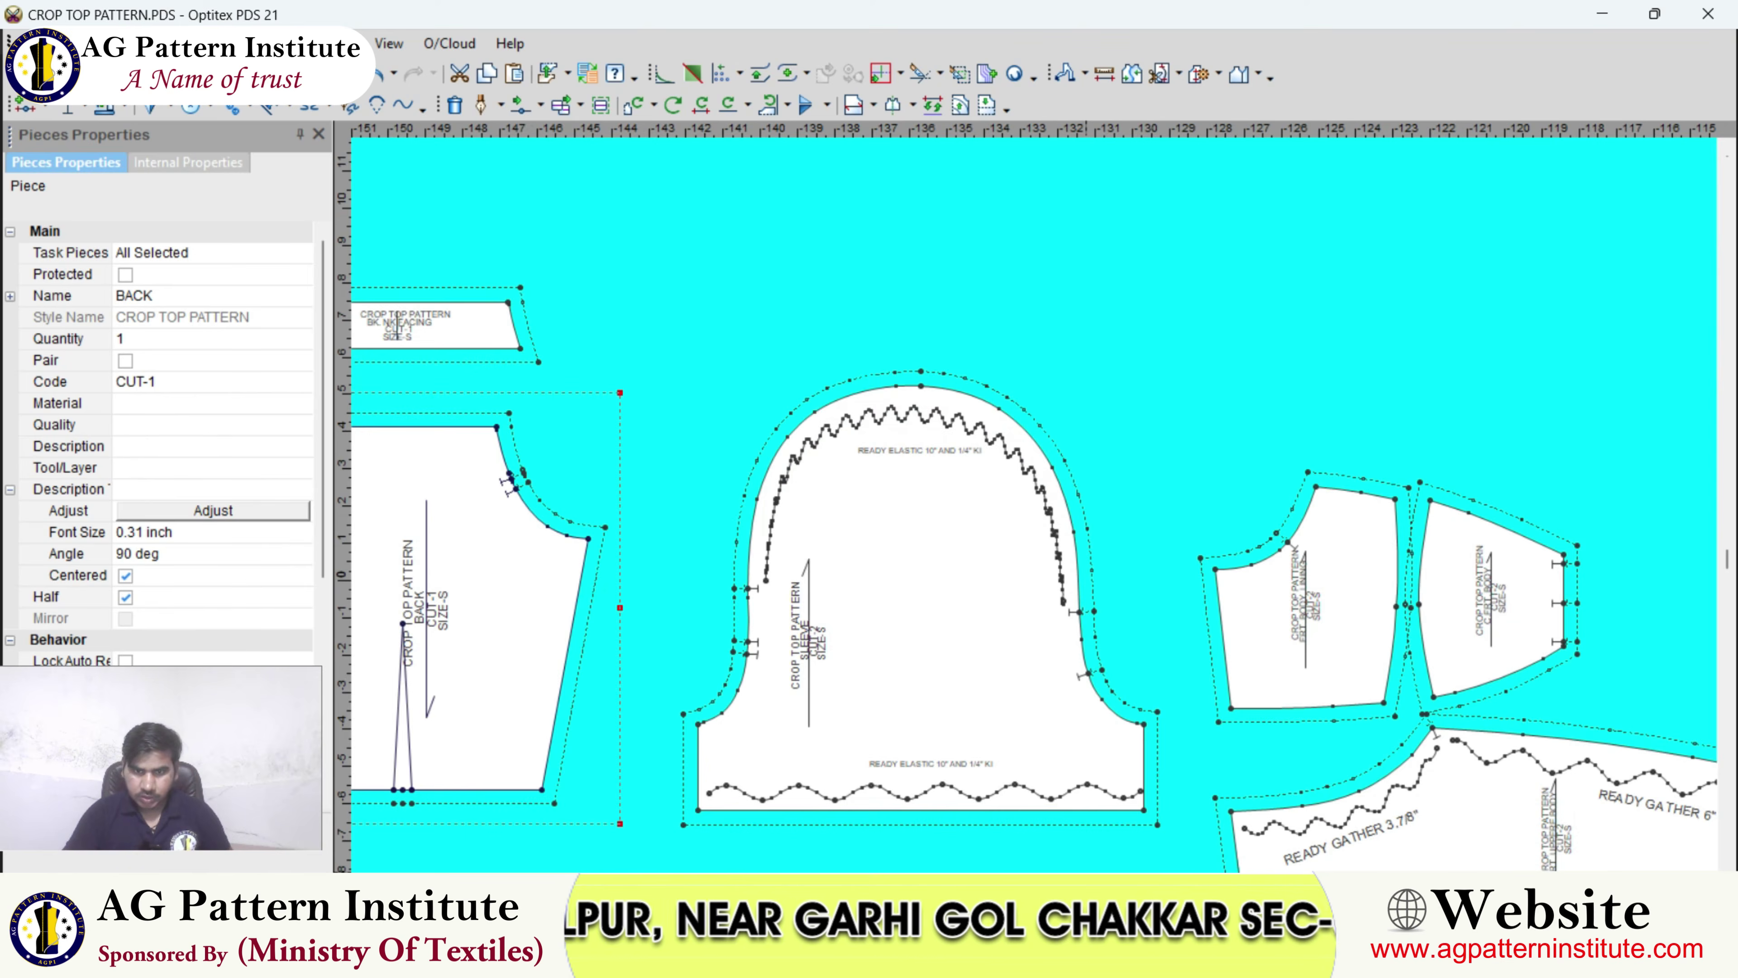
pyautogui.hotkey('alt', 'Tab')
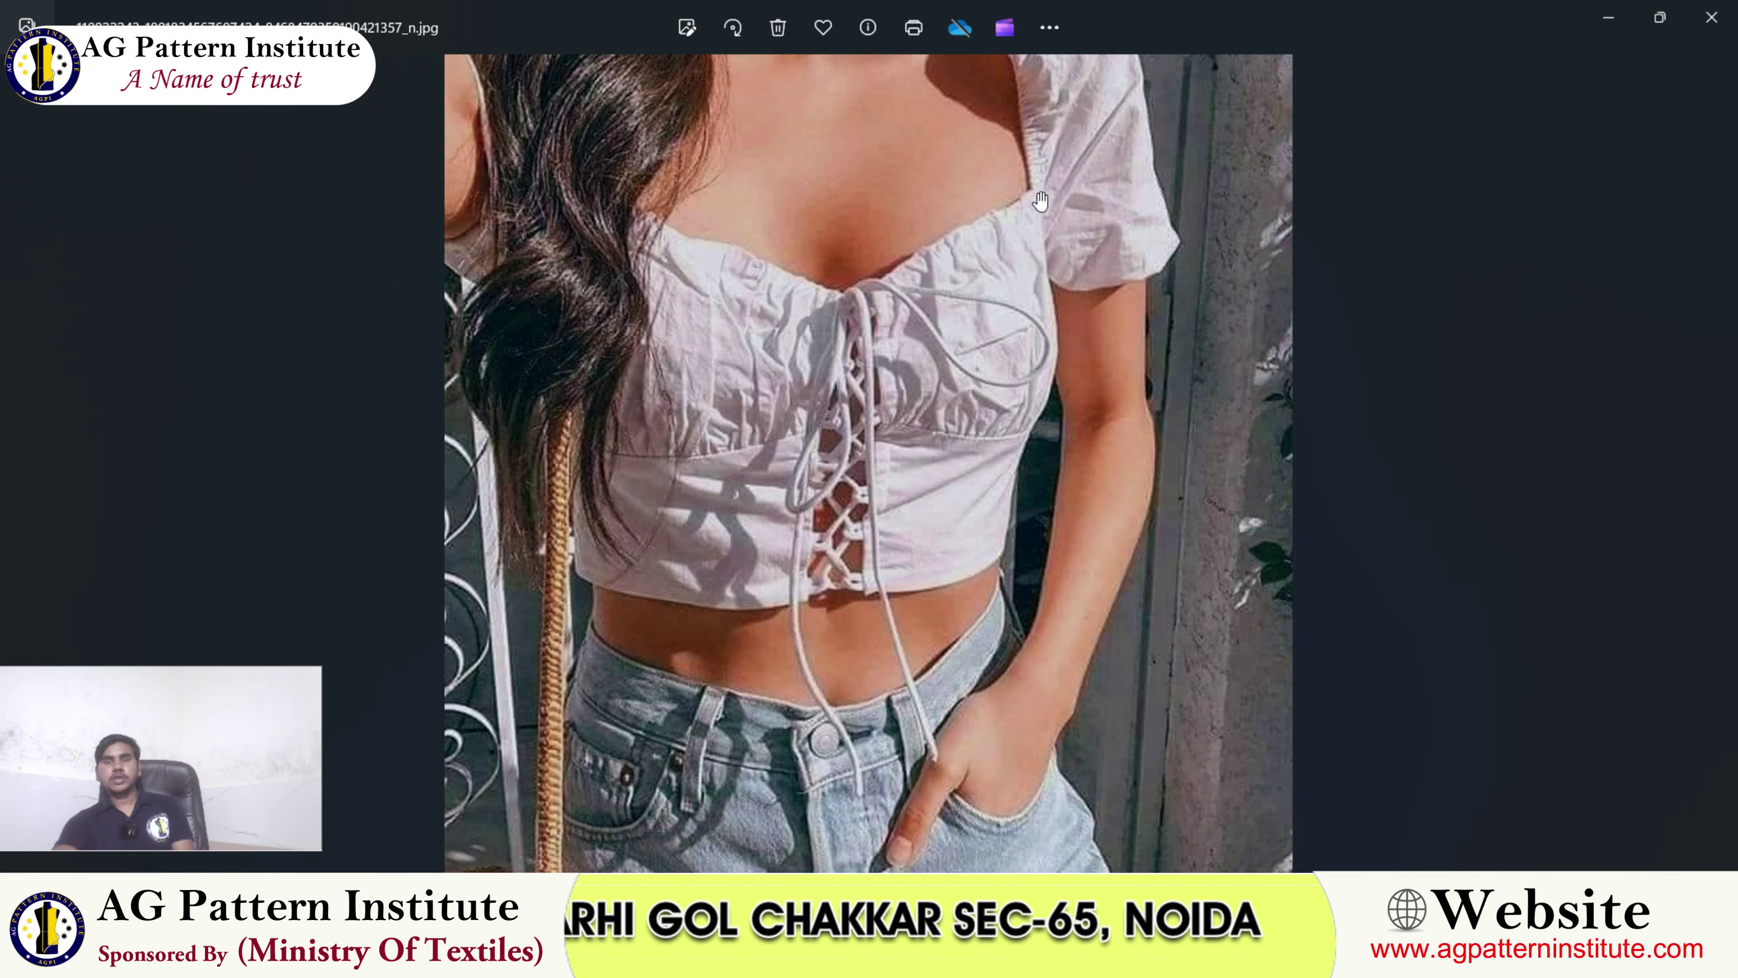
pyautogui.scroll(-3, 1041, 199)
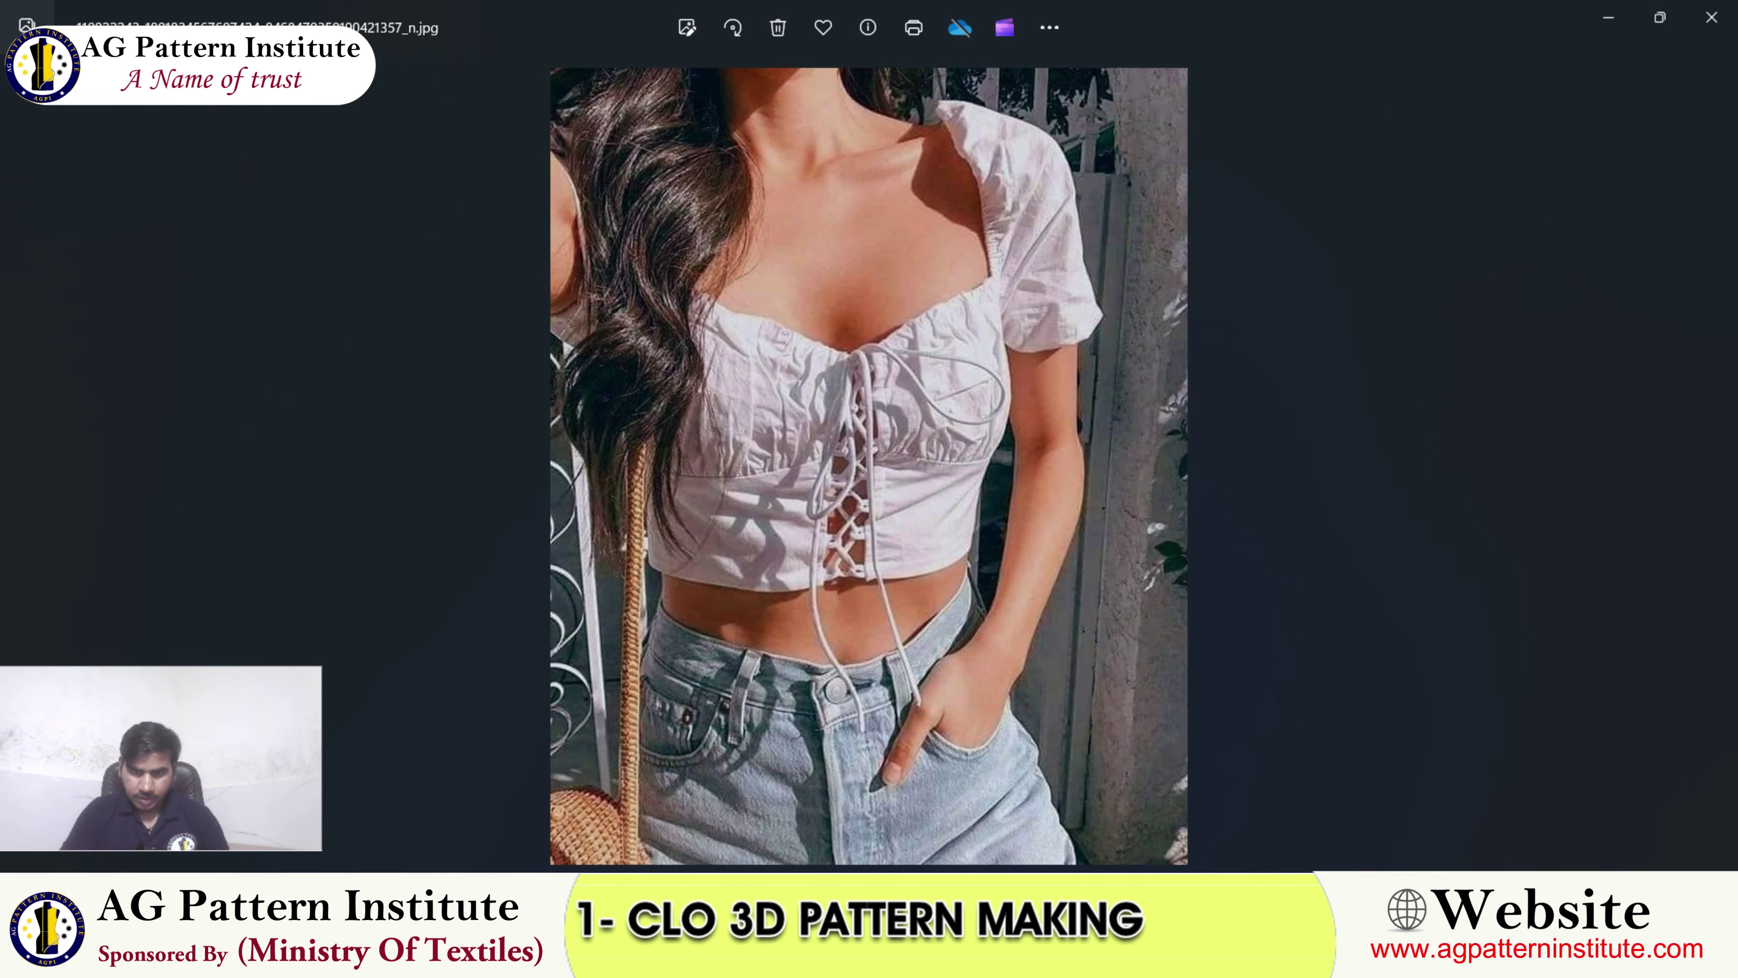
pyautogui.hotkey('alt', 'Tab')
# - Add a grade point on the sleeve's double-notched armhole edge, 0.50 below the upper notch
pyautogui.scroll(4, 1034, 505)
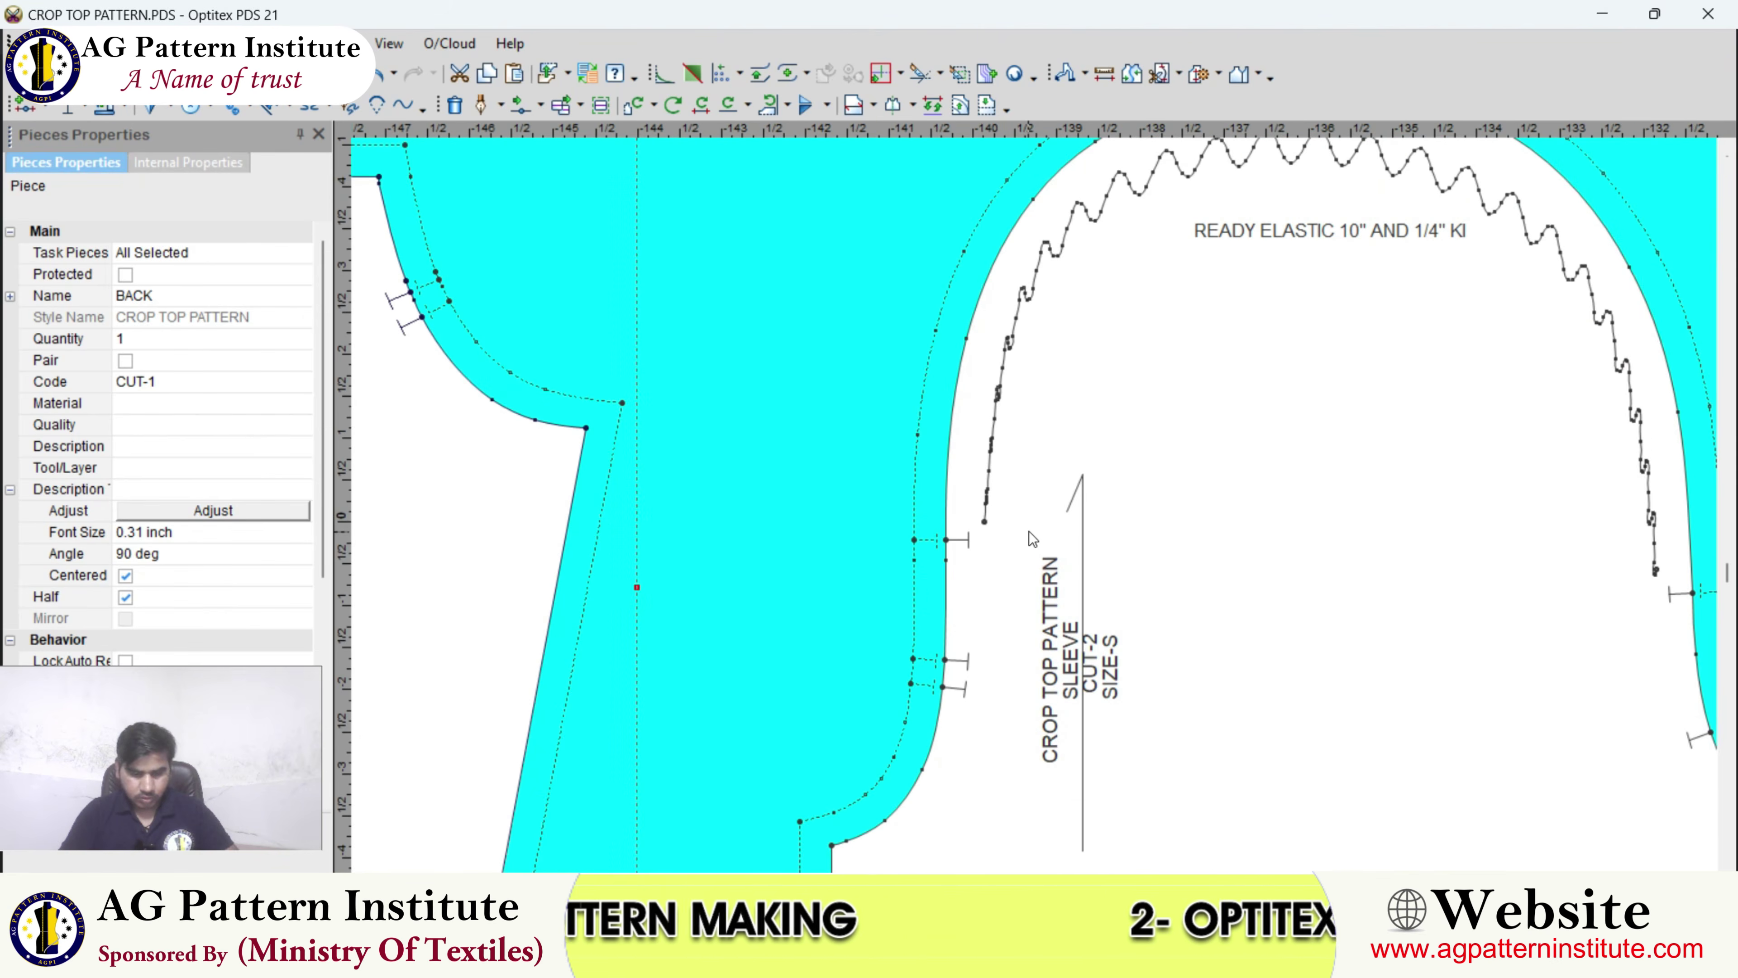
pyautogui.scroll(3, 1029, 531)
pyautogui.doubleClick(977, 510)
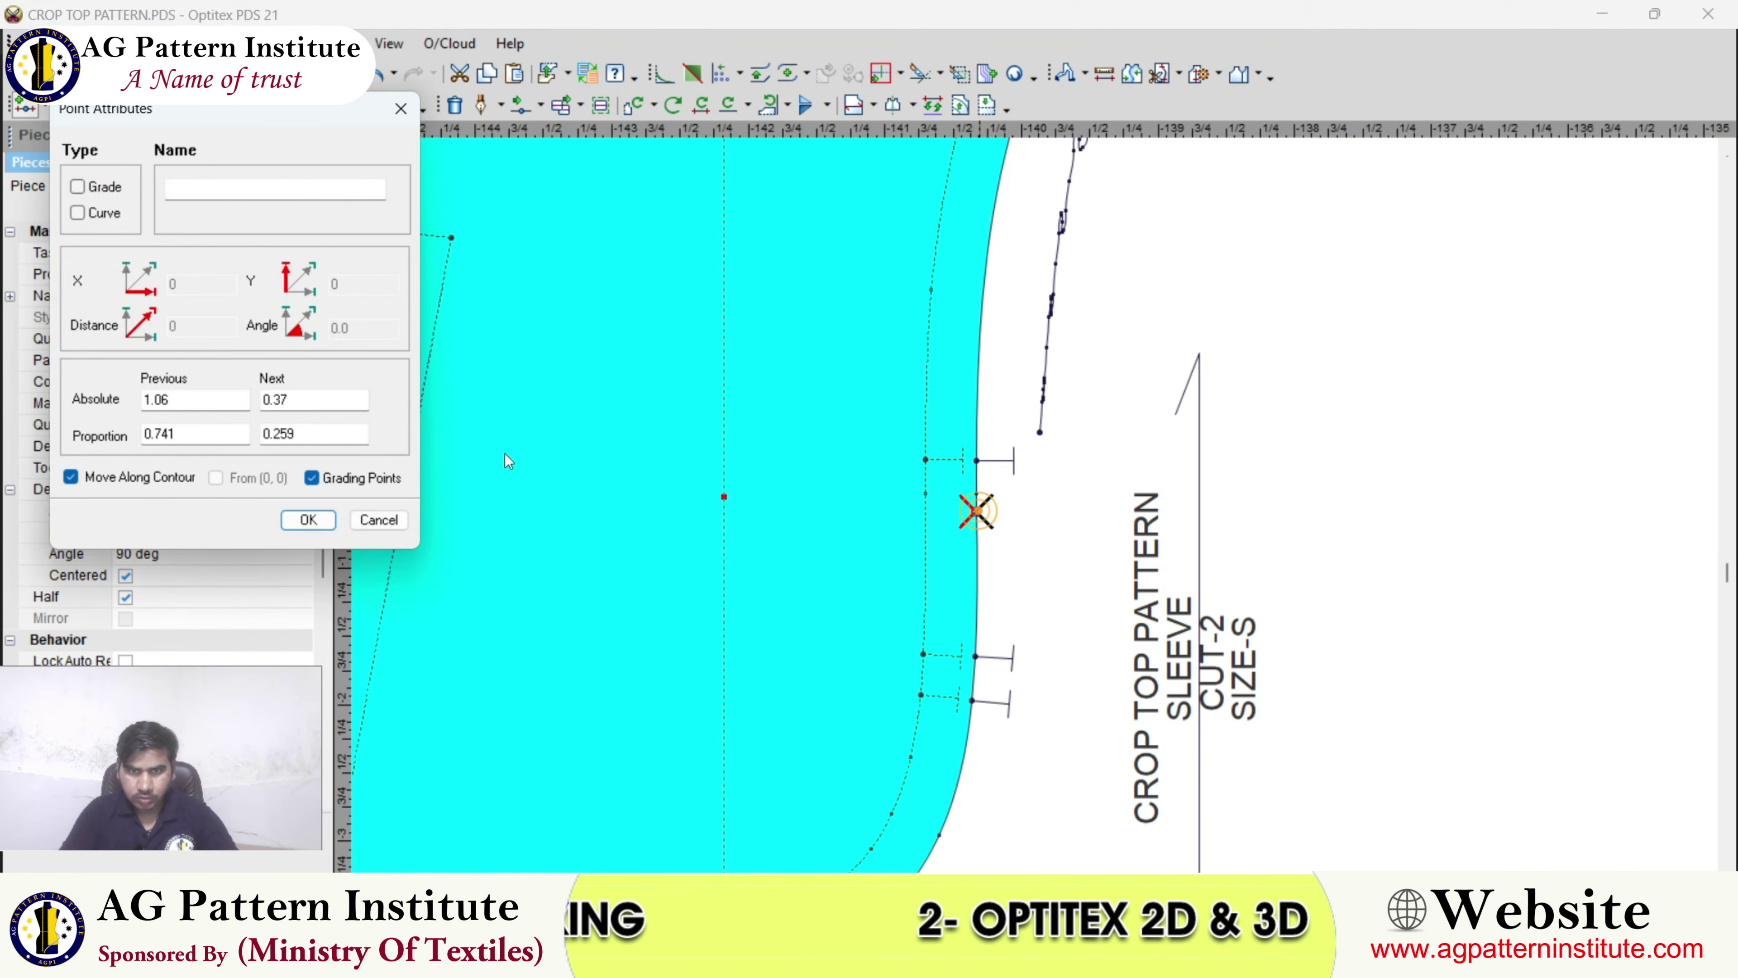
pyautogui.doubleClick(316, 408)
pyautogui.write('.50')
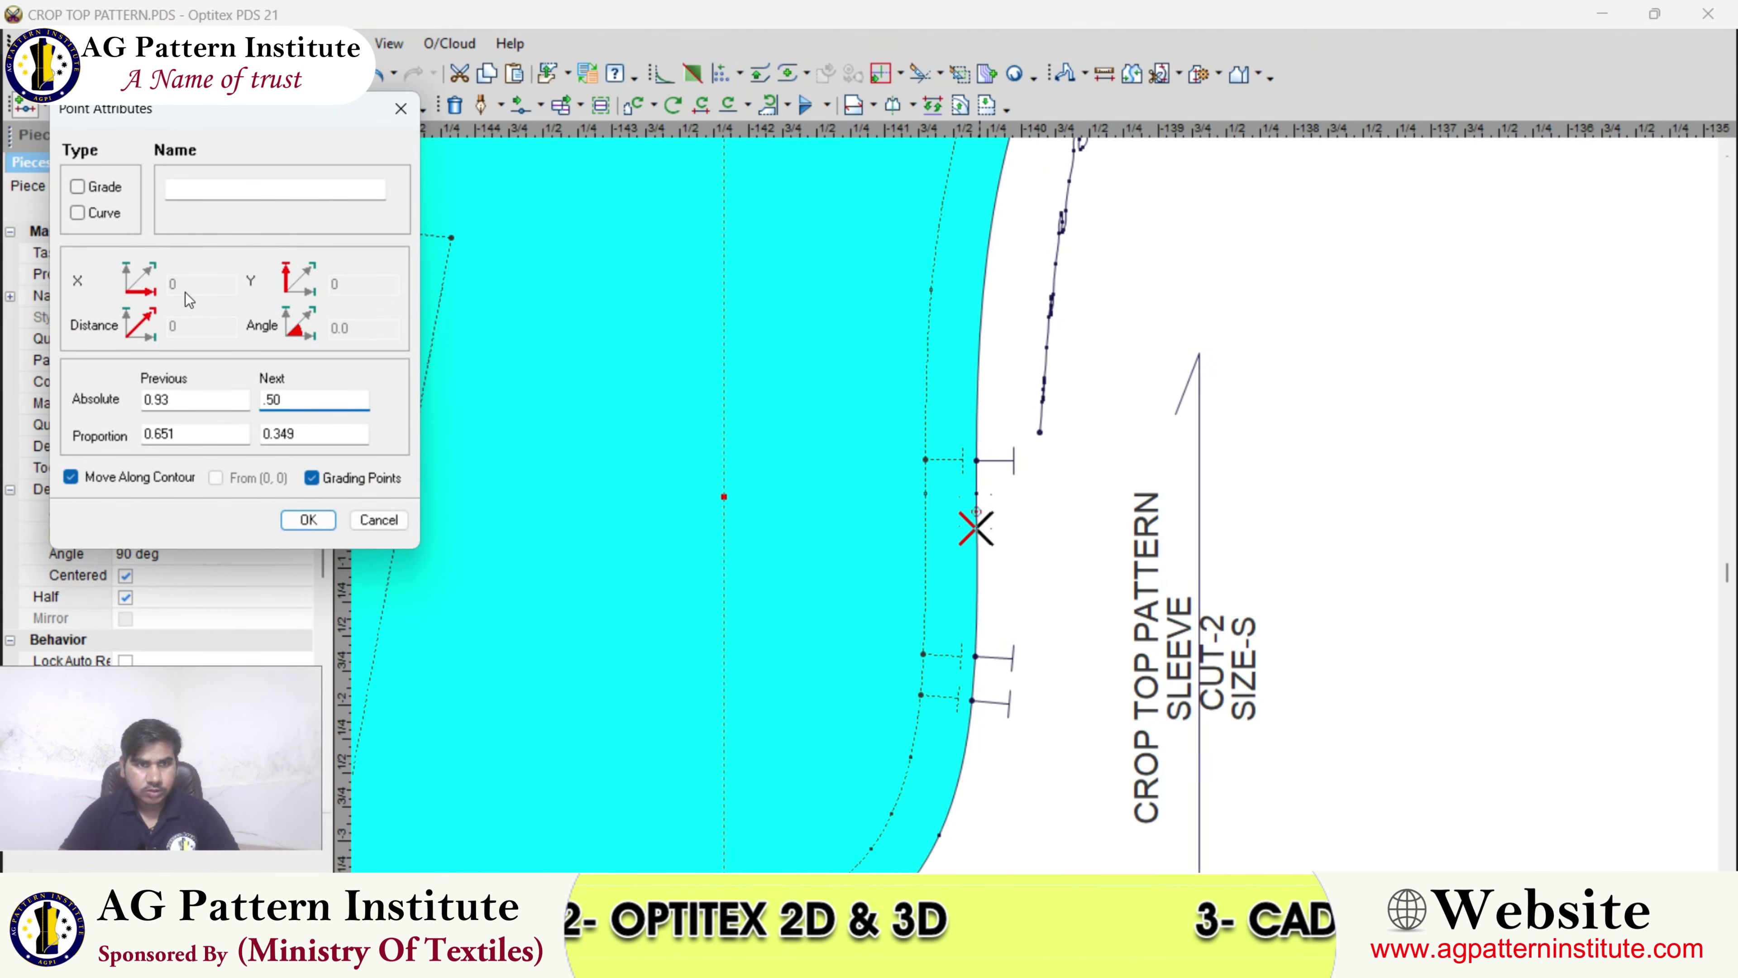
pyautogui.click(96, 186)
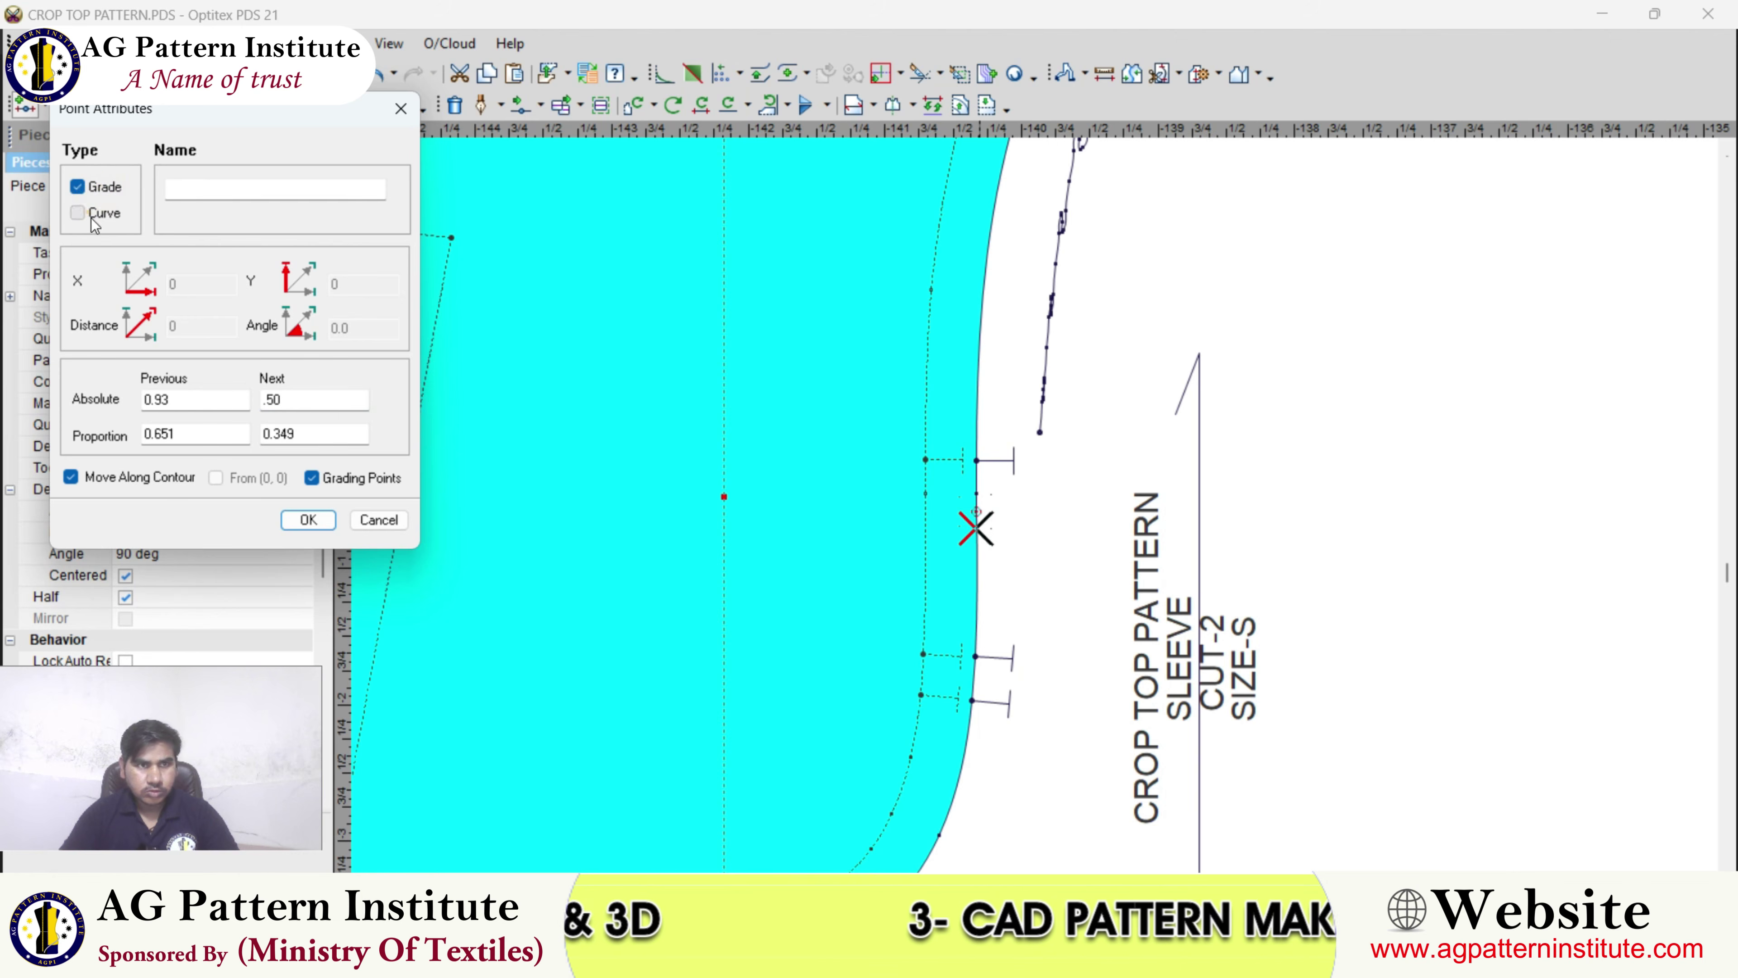
pyautogui.click(308, 520)
# - Add a curved grade point on the sleeve's opposite armhole edge, 0.5 below the upper notch
pyautogui.scroll(-3, 1167, 510)
pyautogui.scroll(1, 1167, 510)
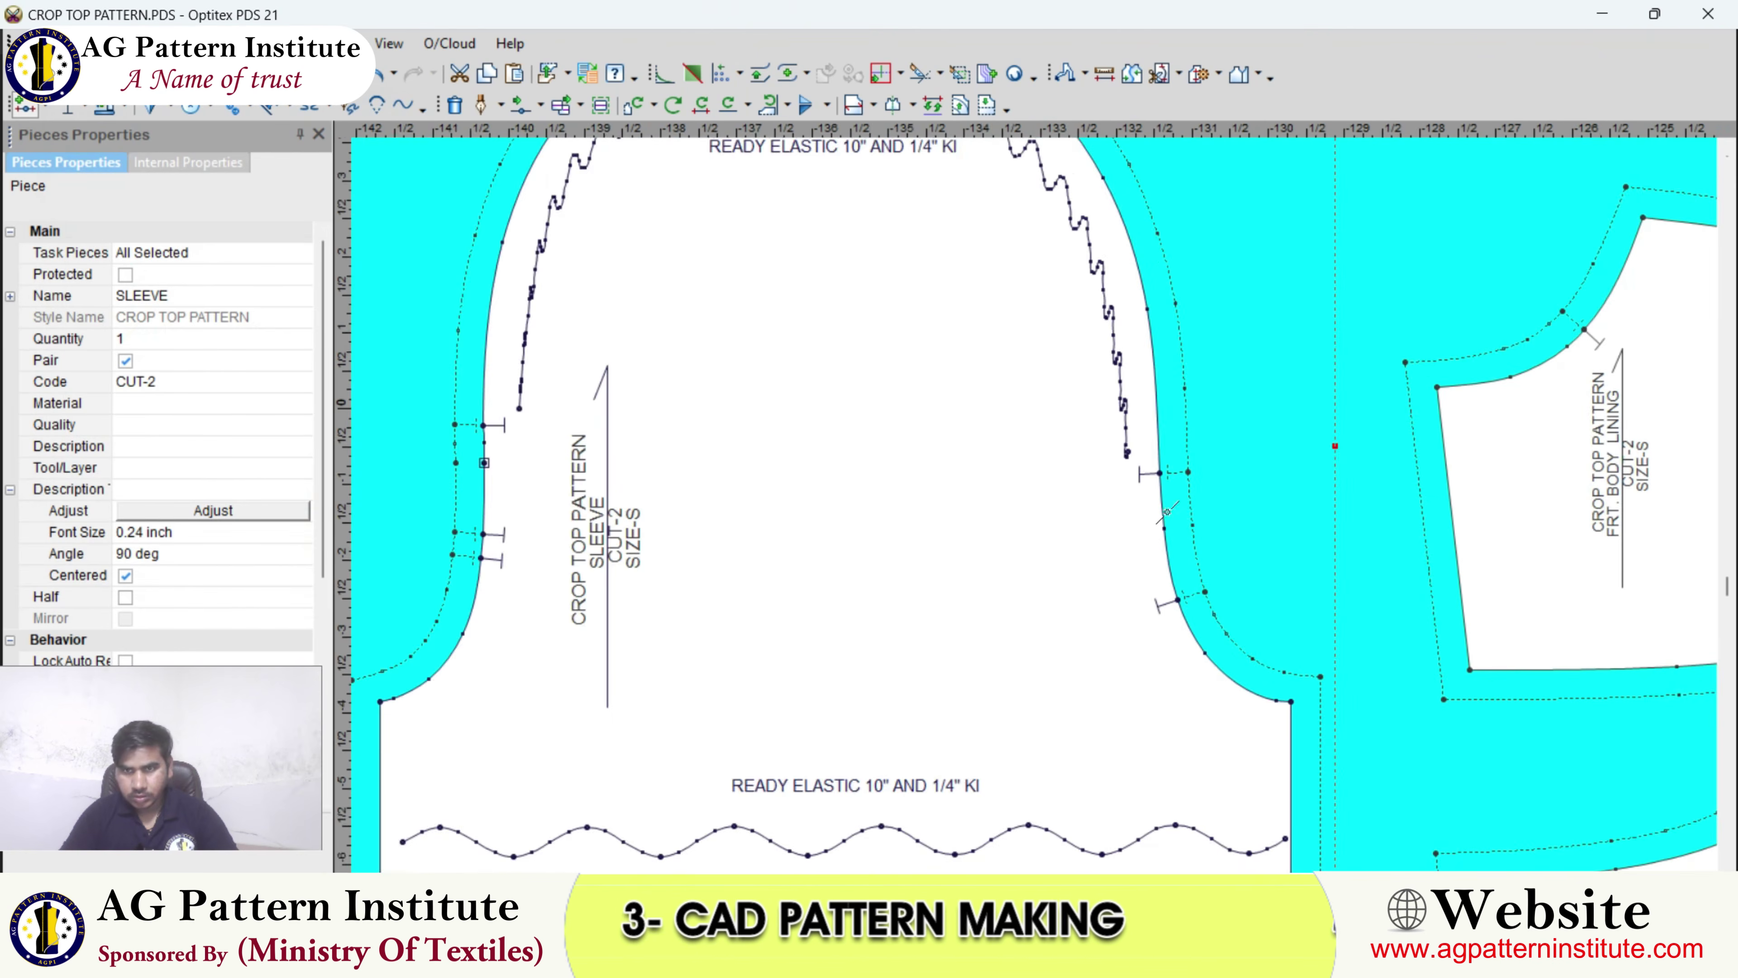
pyautogui.scroll(2, 1167, 510)
pyautogui.doubleClick(1022, 494)
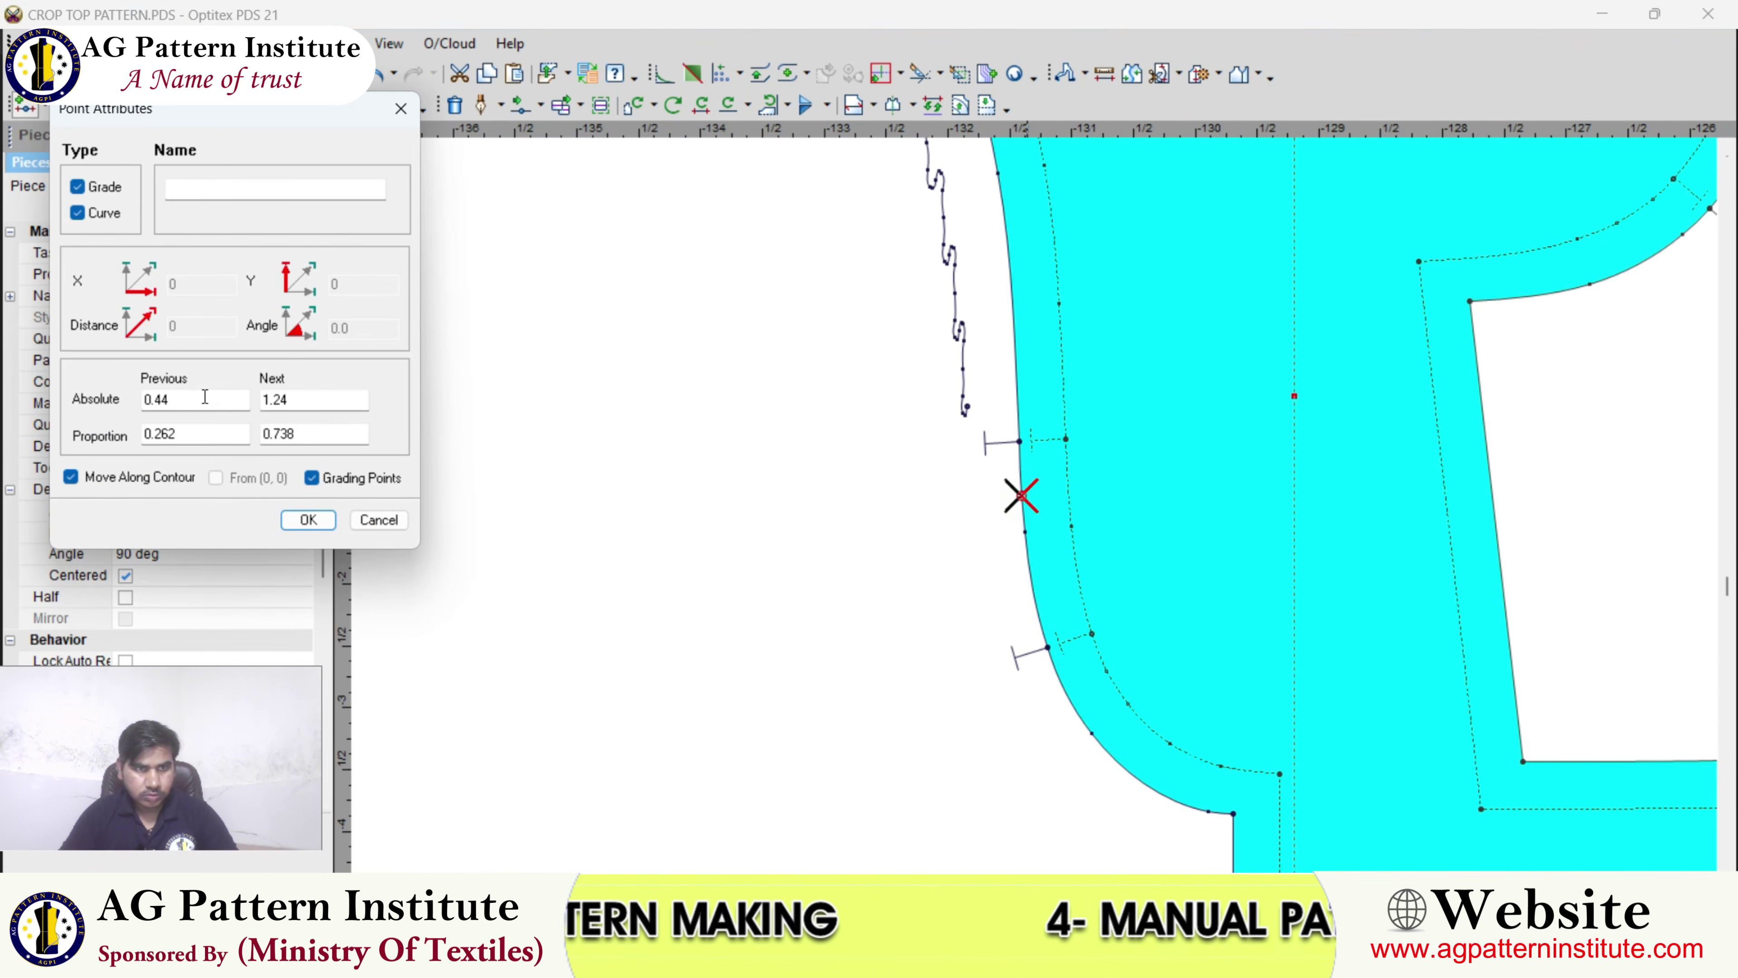
pyautogui.write('.5')
pyautogui.press('Return')
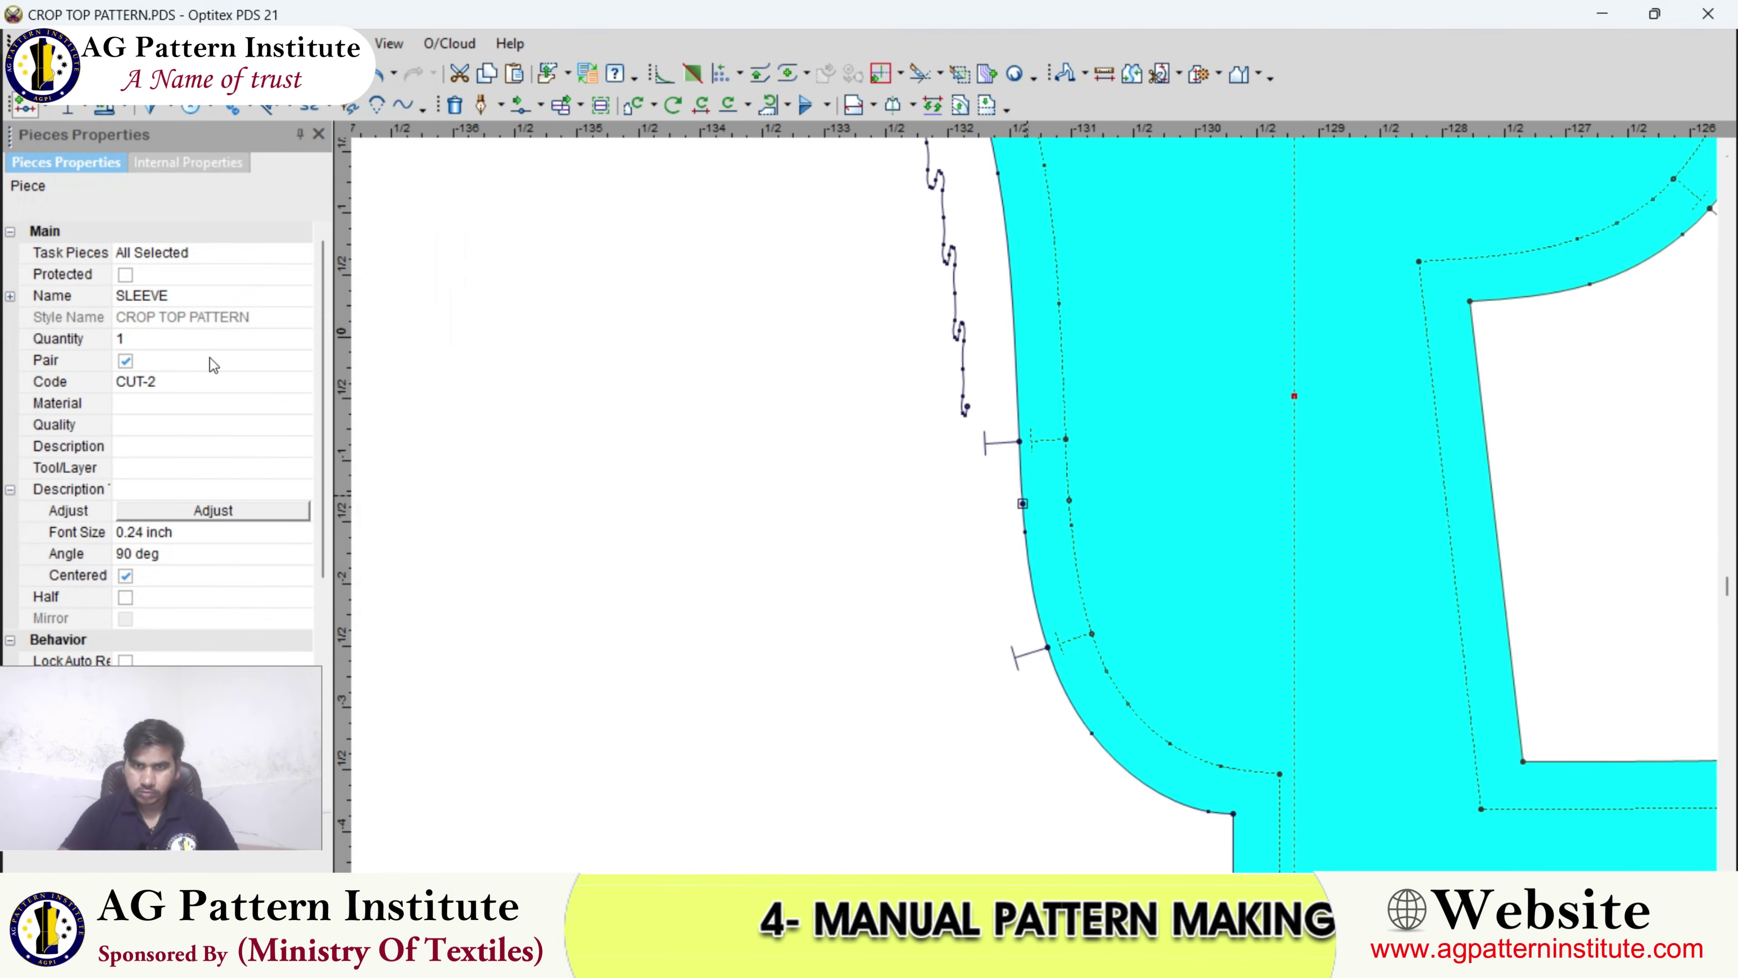
# - Set a 5/8 seam width over the sleeve cap between the two added points and accept non-curved limit points
pyautogui.scroll(-3, 736, 453)
pyautogui.scroll(3, 737, 453)
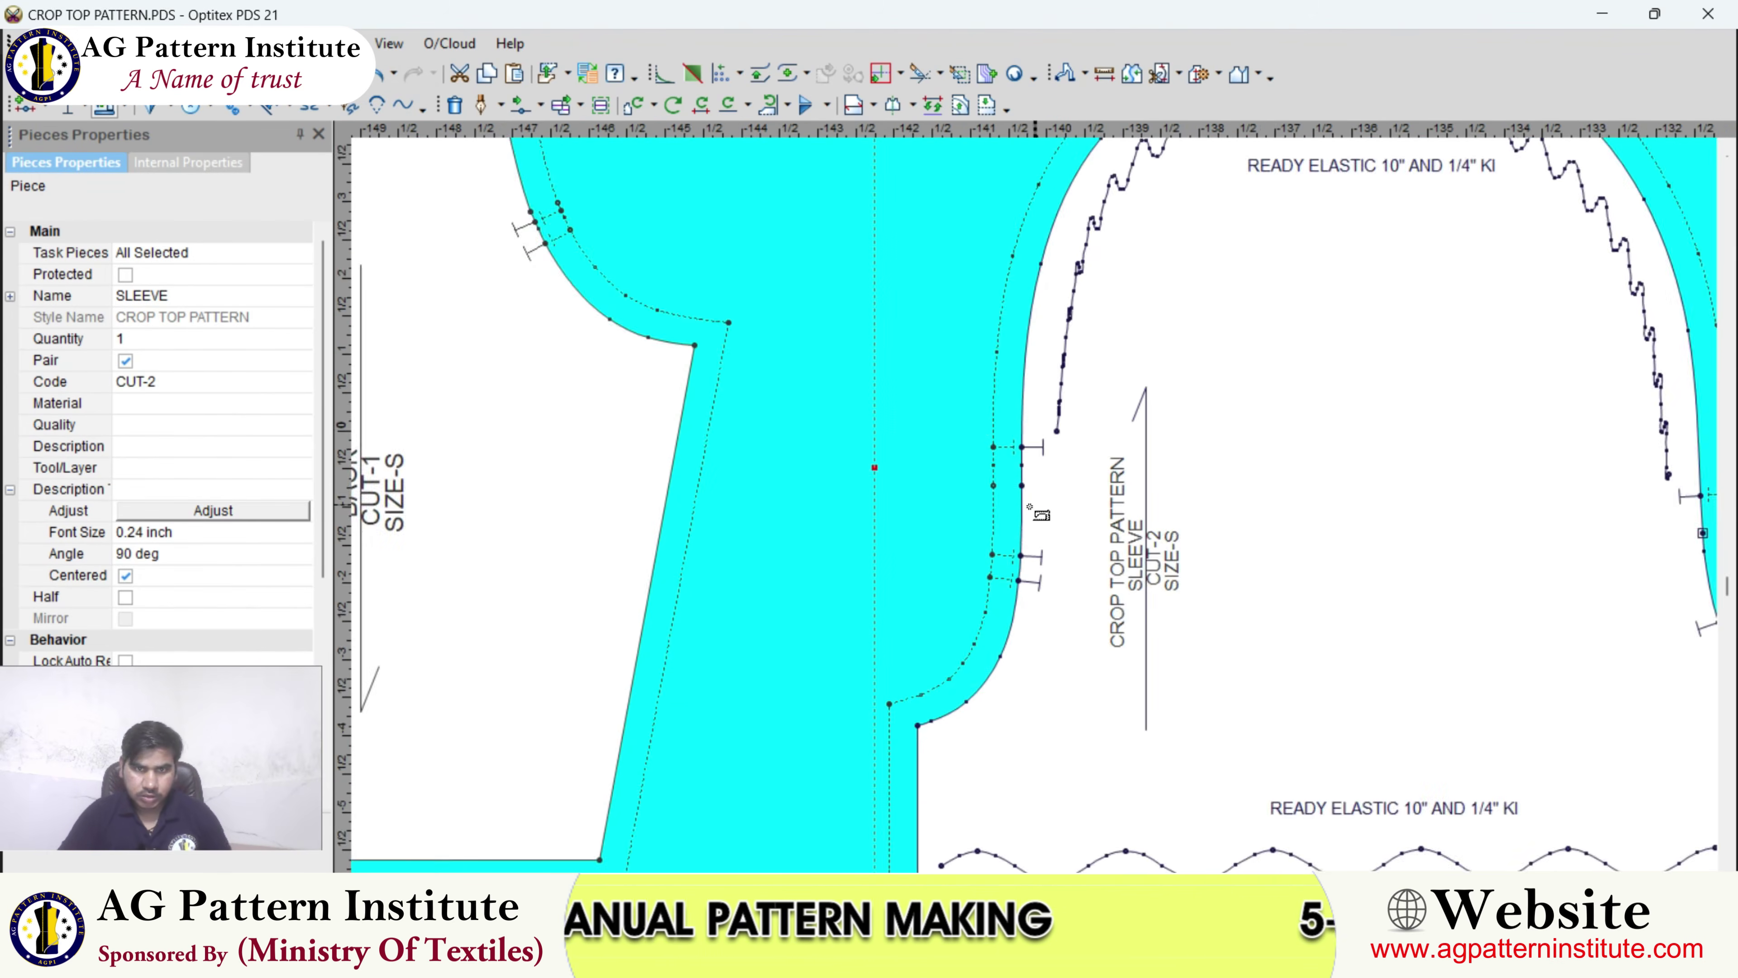
pyautogui.scroll(-2, 1115, 475)
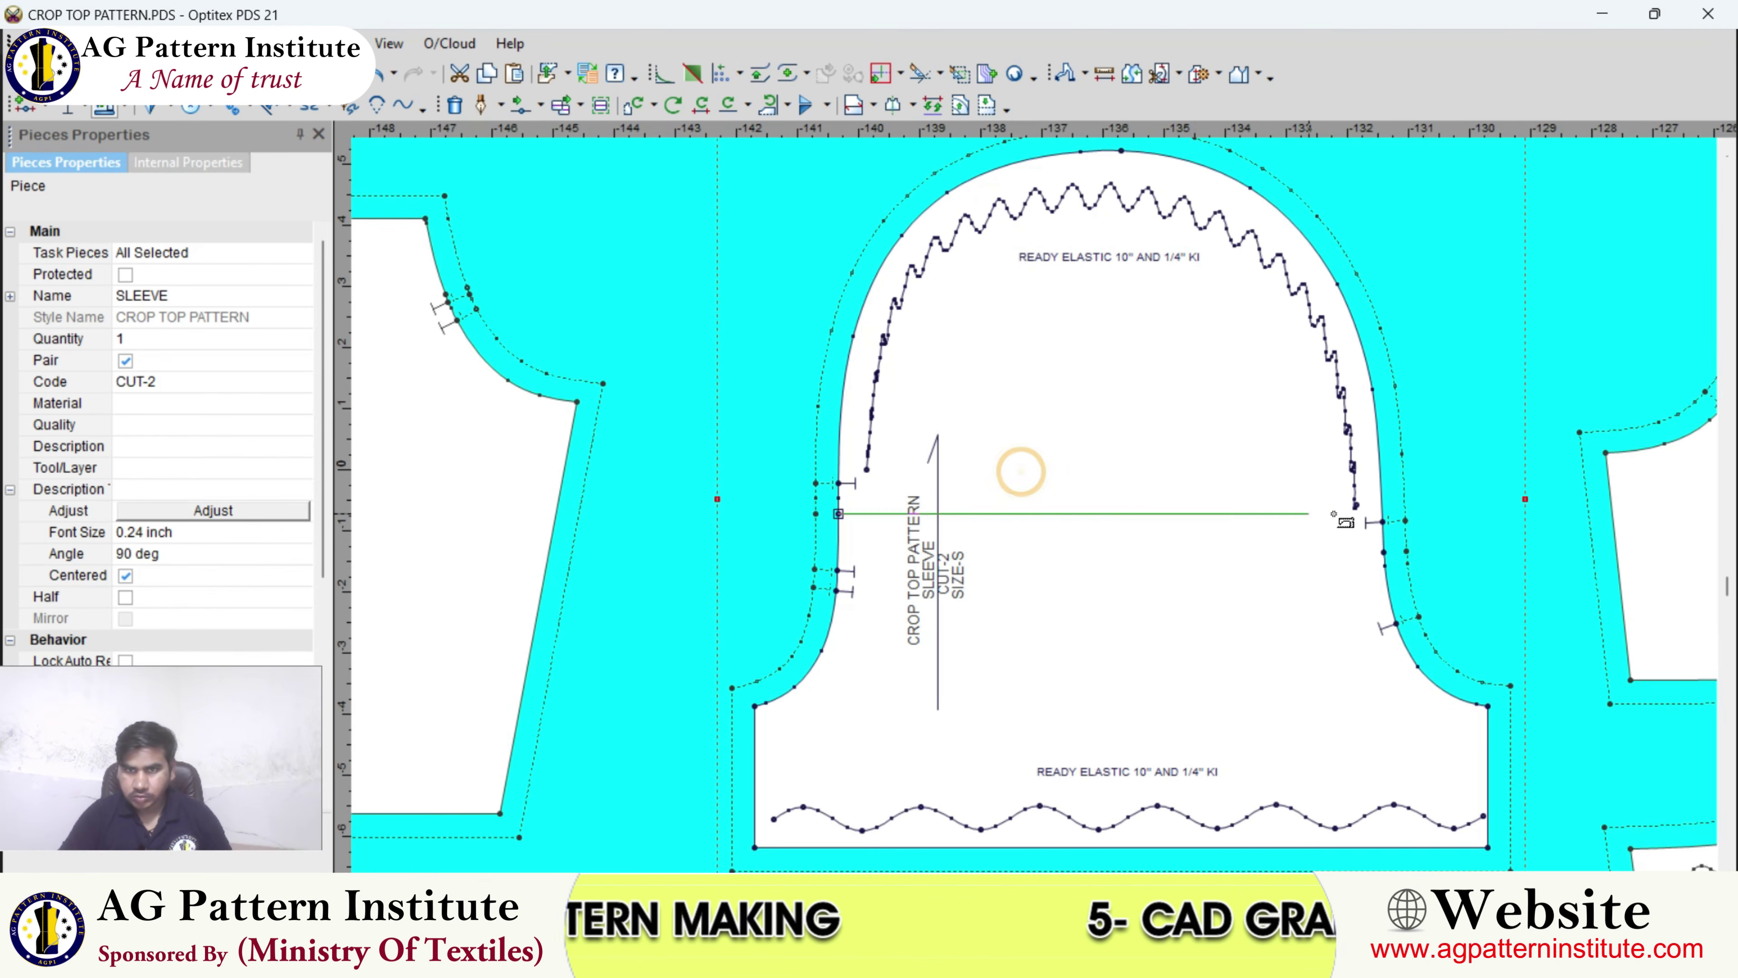
pyautogui.click(1383, 551)
pyautogui.write('5/8')
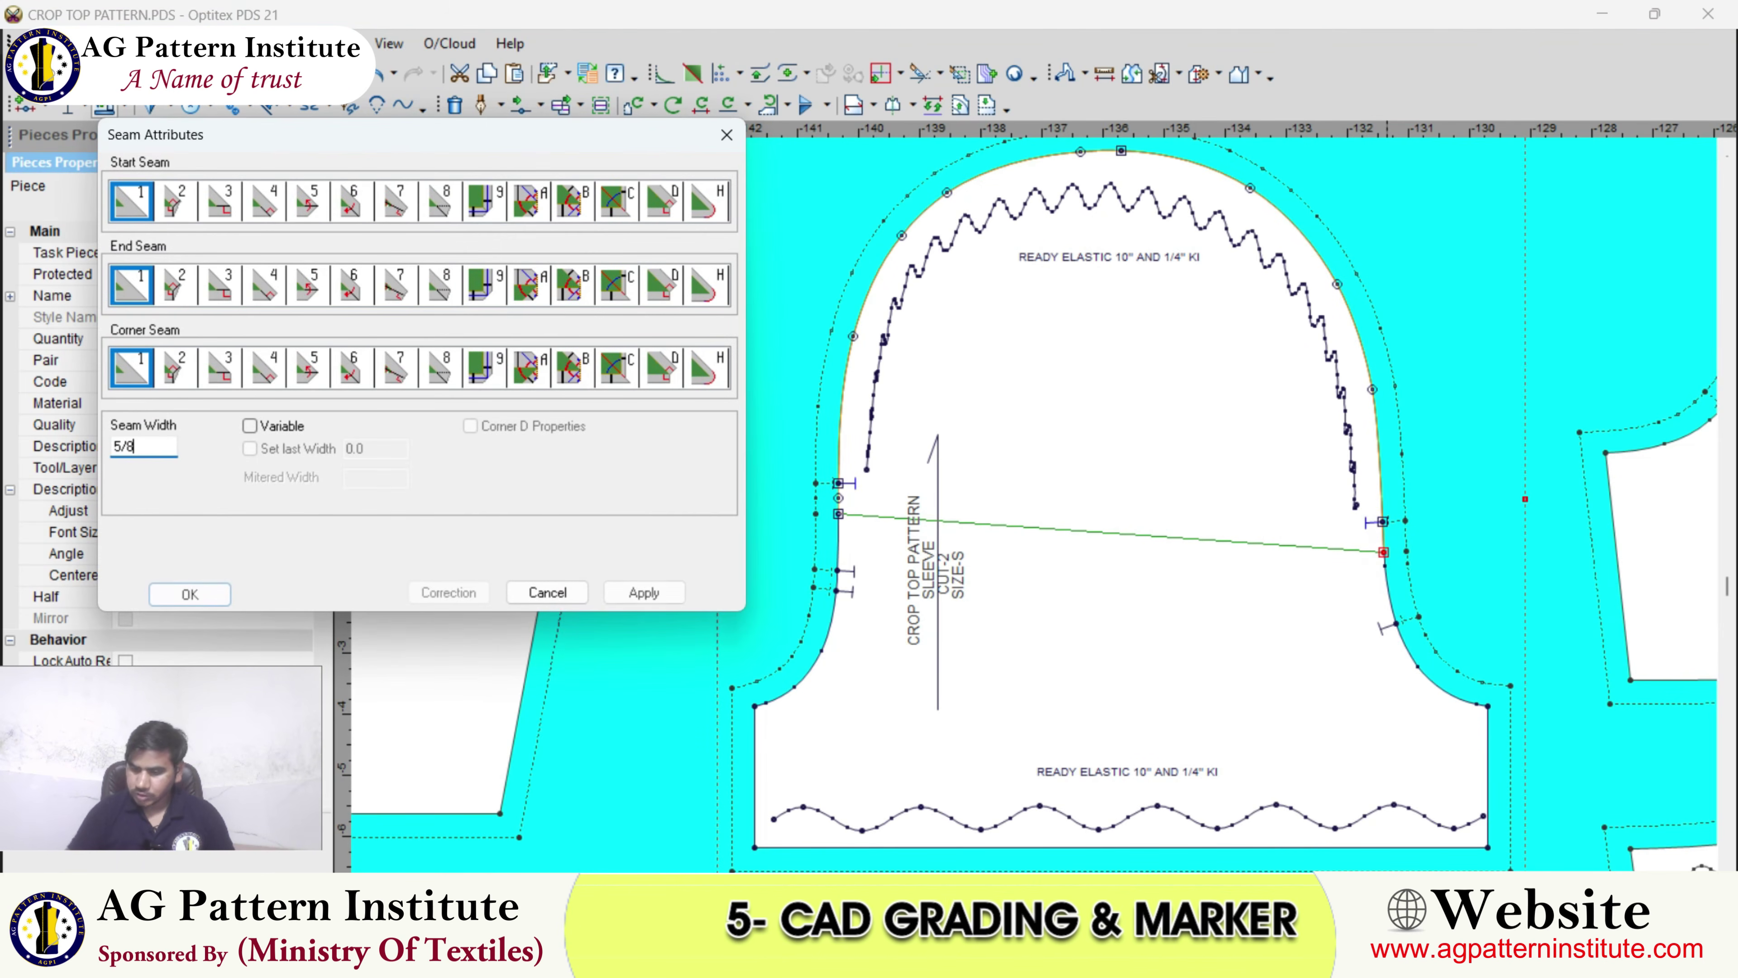
pyautogui.press('Return')
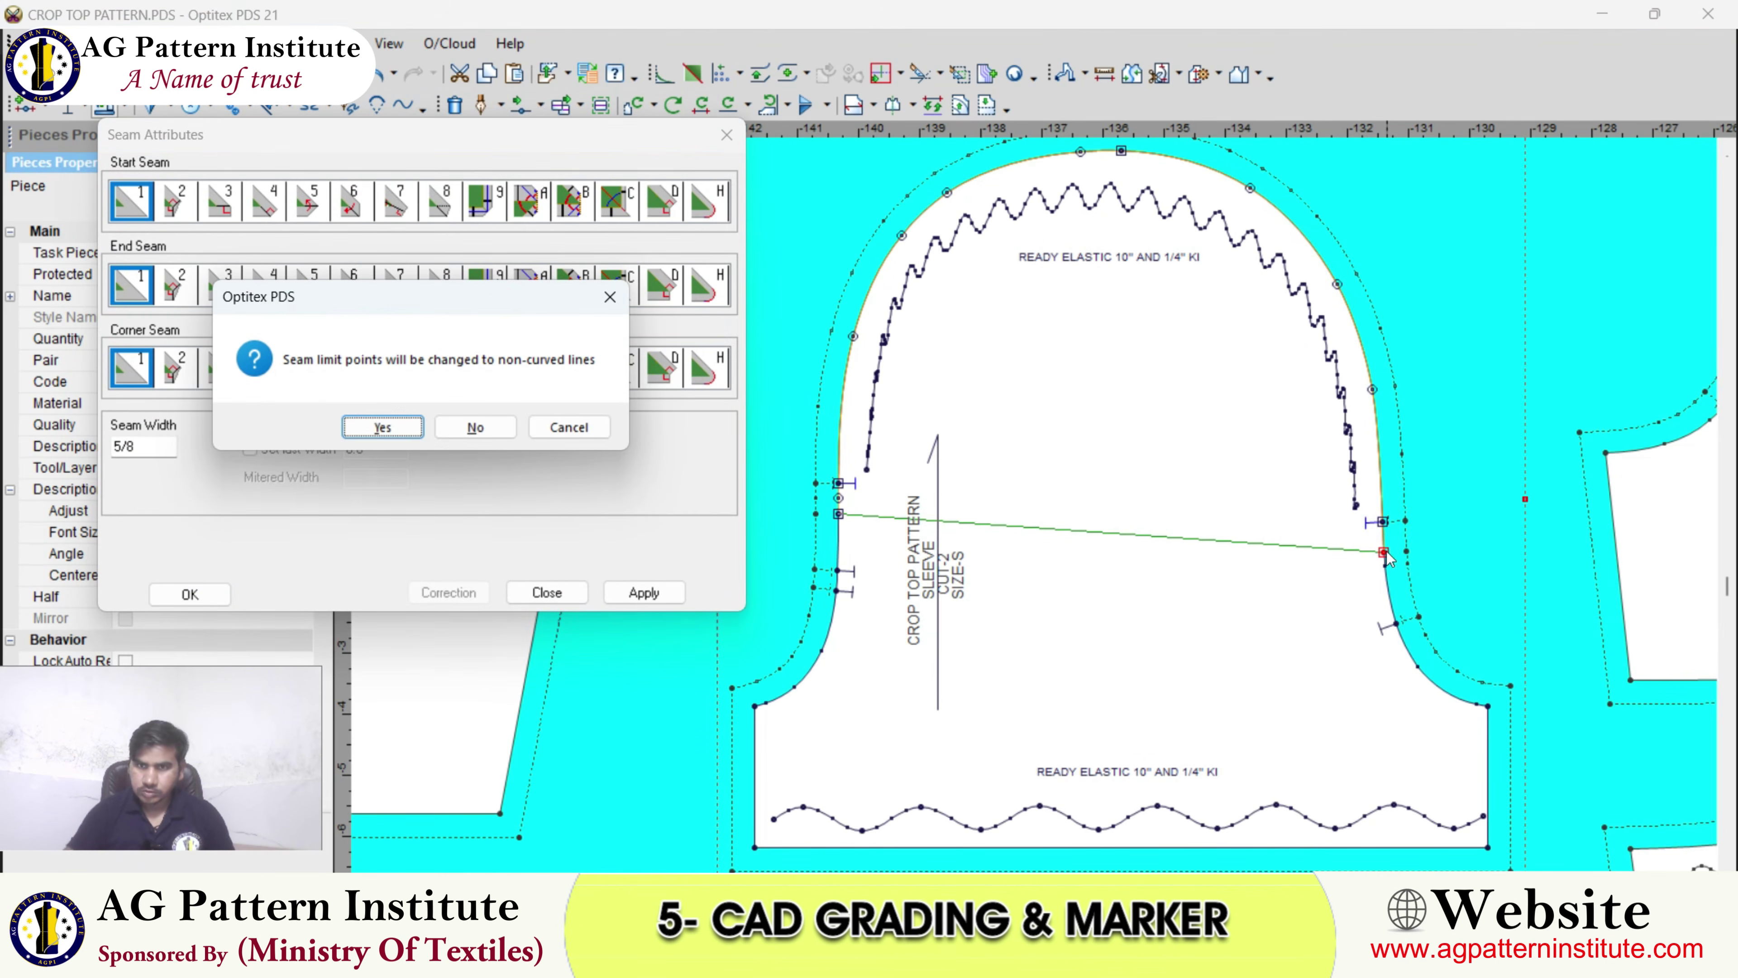
pyautogui.click(400, 426)
# - Apply start seam types 3, 5 and 7 in turn to the sleeve cap's seam between the same two points
pyautogui.scroll(-2, 1040, 510)
pyautogui.scroll(2, 1040, 510)
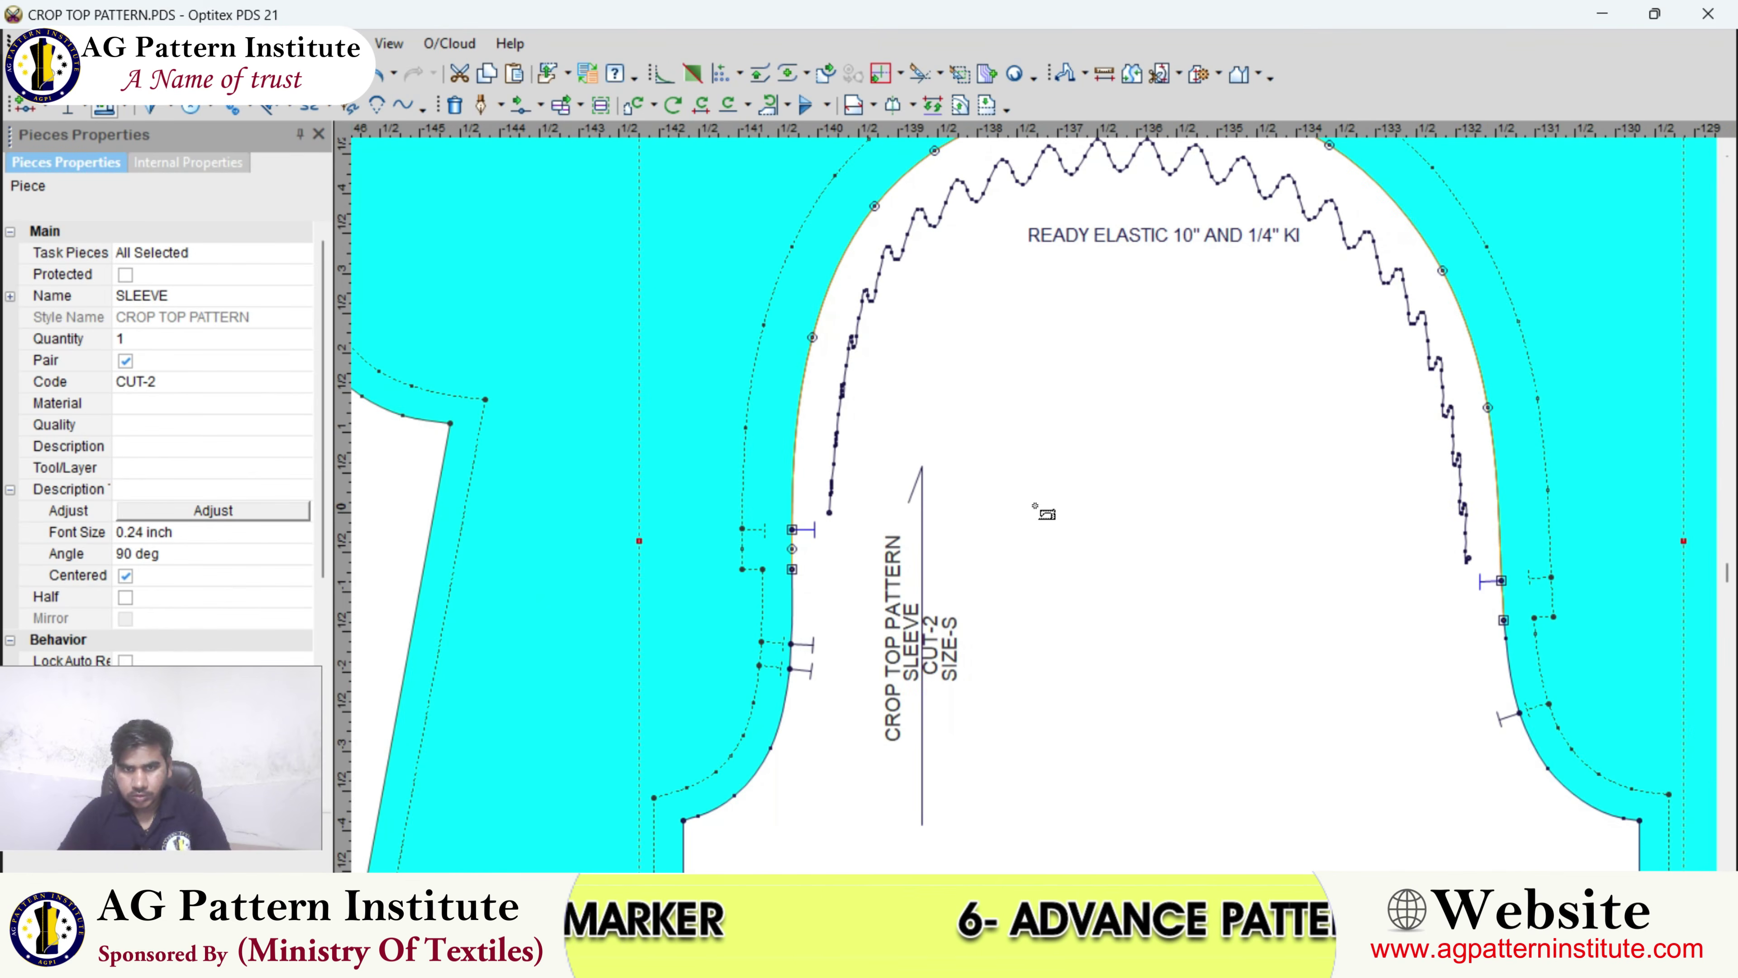
pyautogui.click(792, 569)
pyautogui.click(1502, 620)
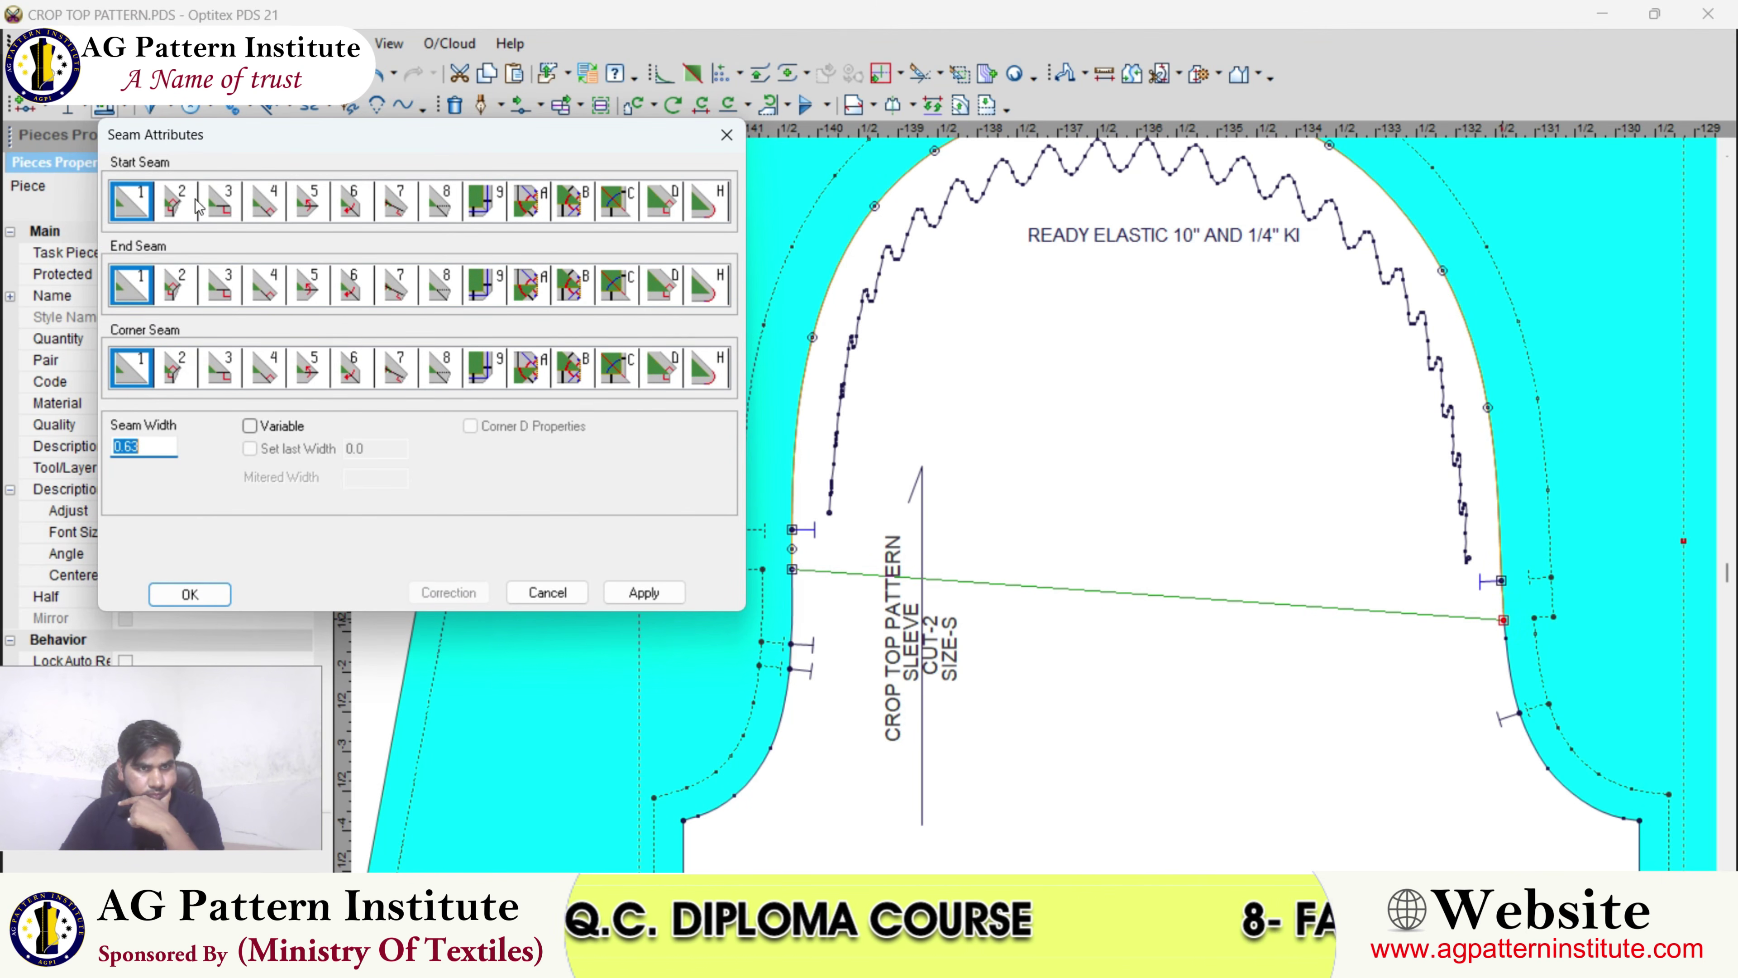
pyautogui.click(219, 202)
pyautogui.click(643, 592)
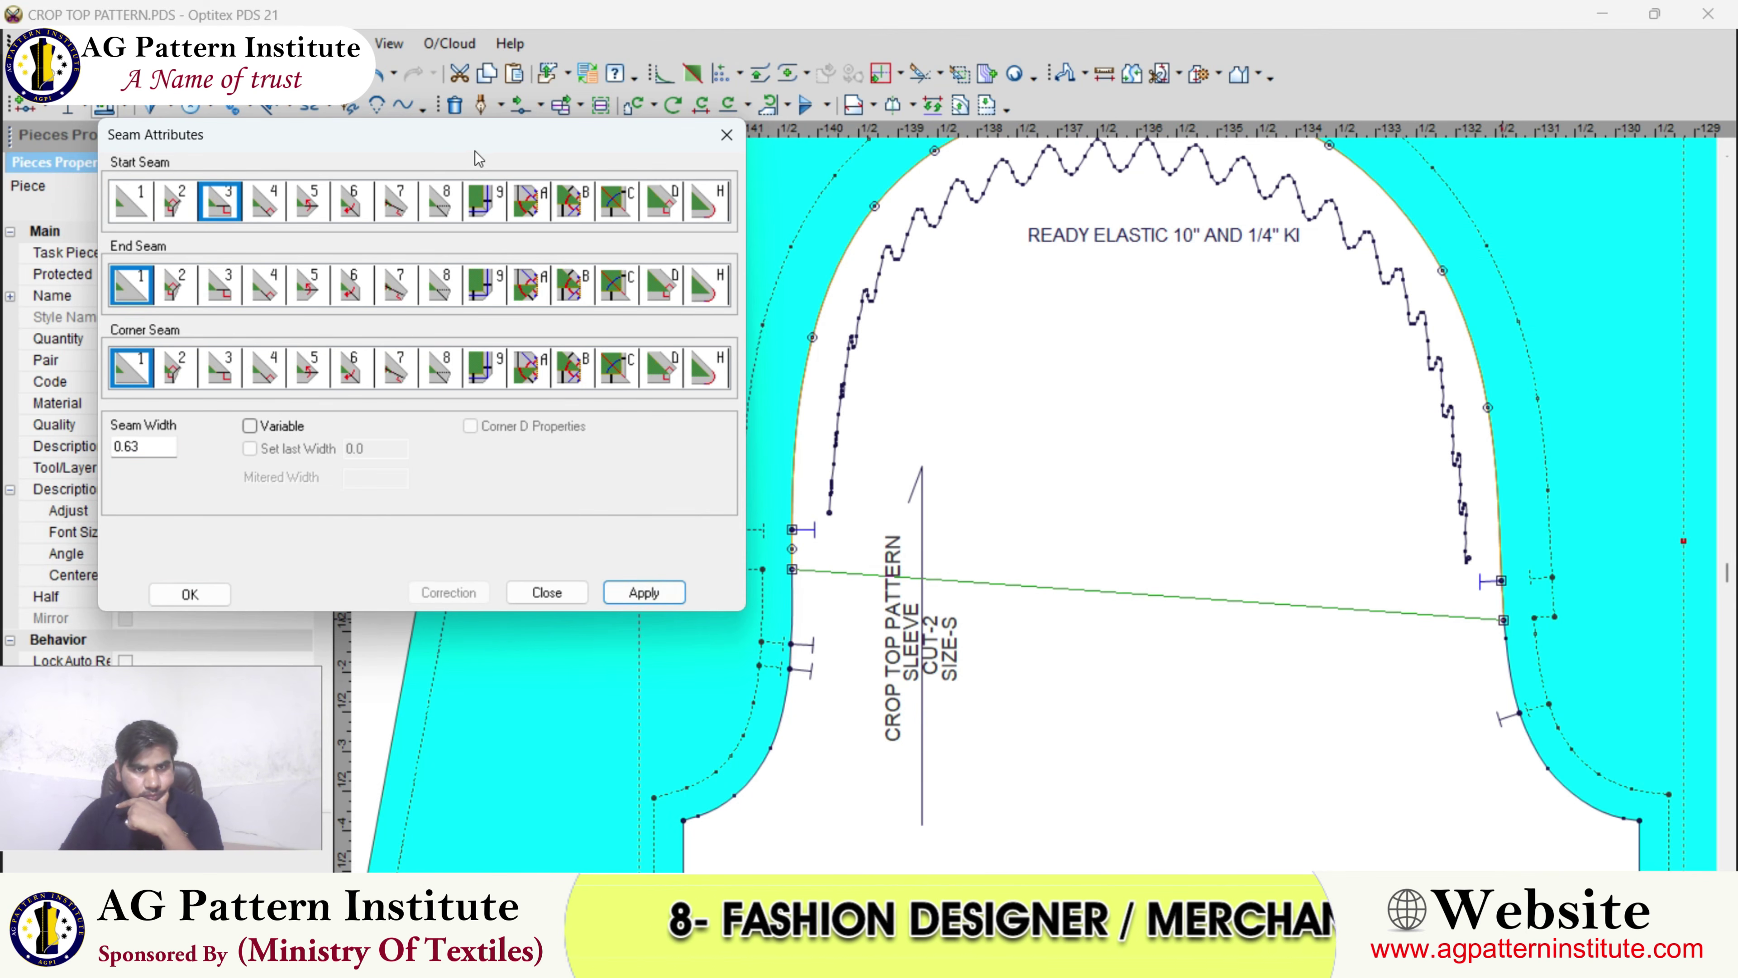
pyautogui.moveTo(474, 149); pyautogui.dragTo(410, 242)
pyautogui.click(254, 295)
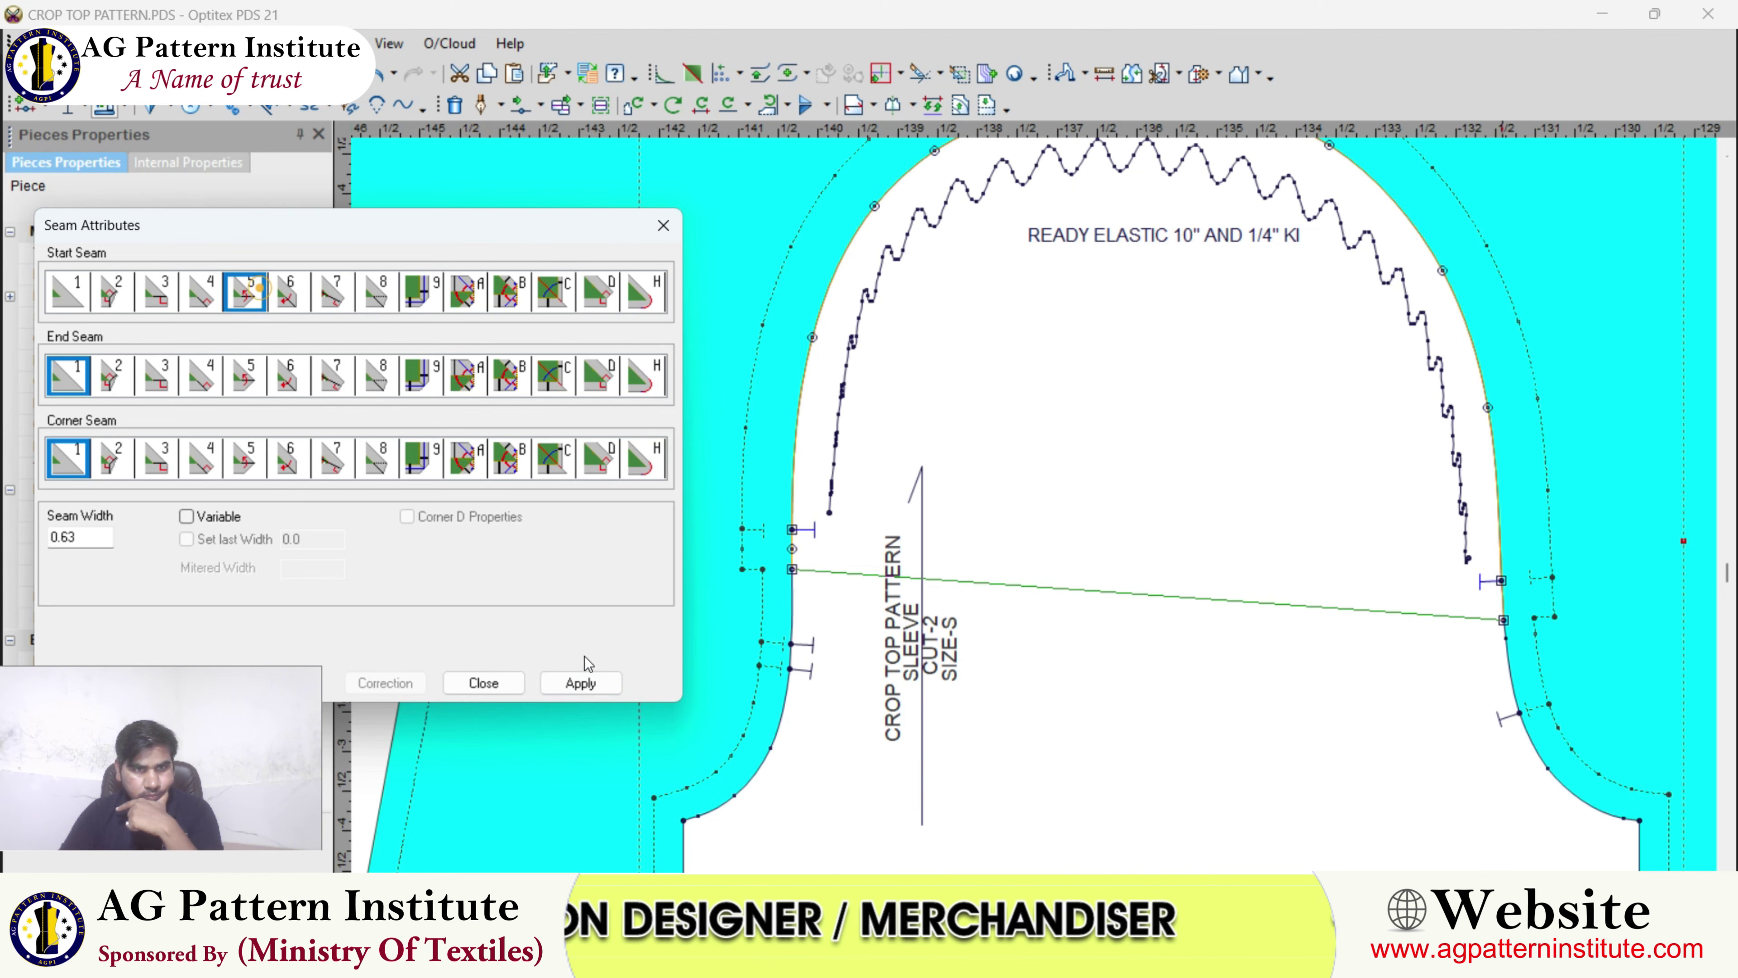
pyautogui.click(581, 683)
pyautogui.click(342, 299)
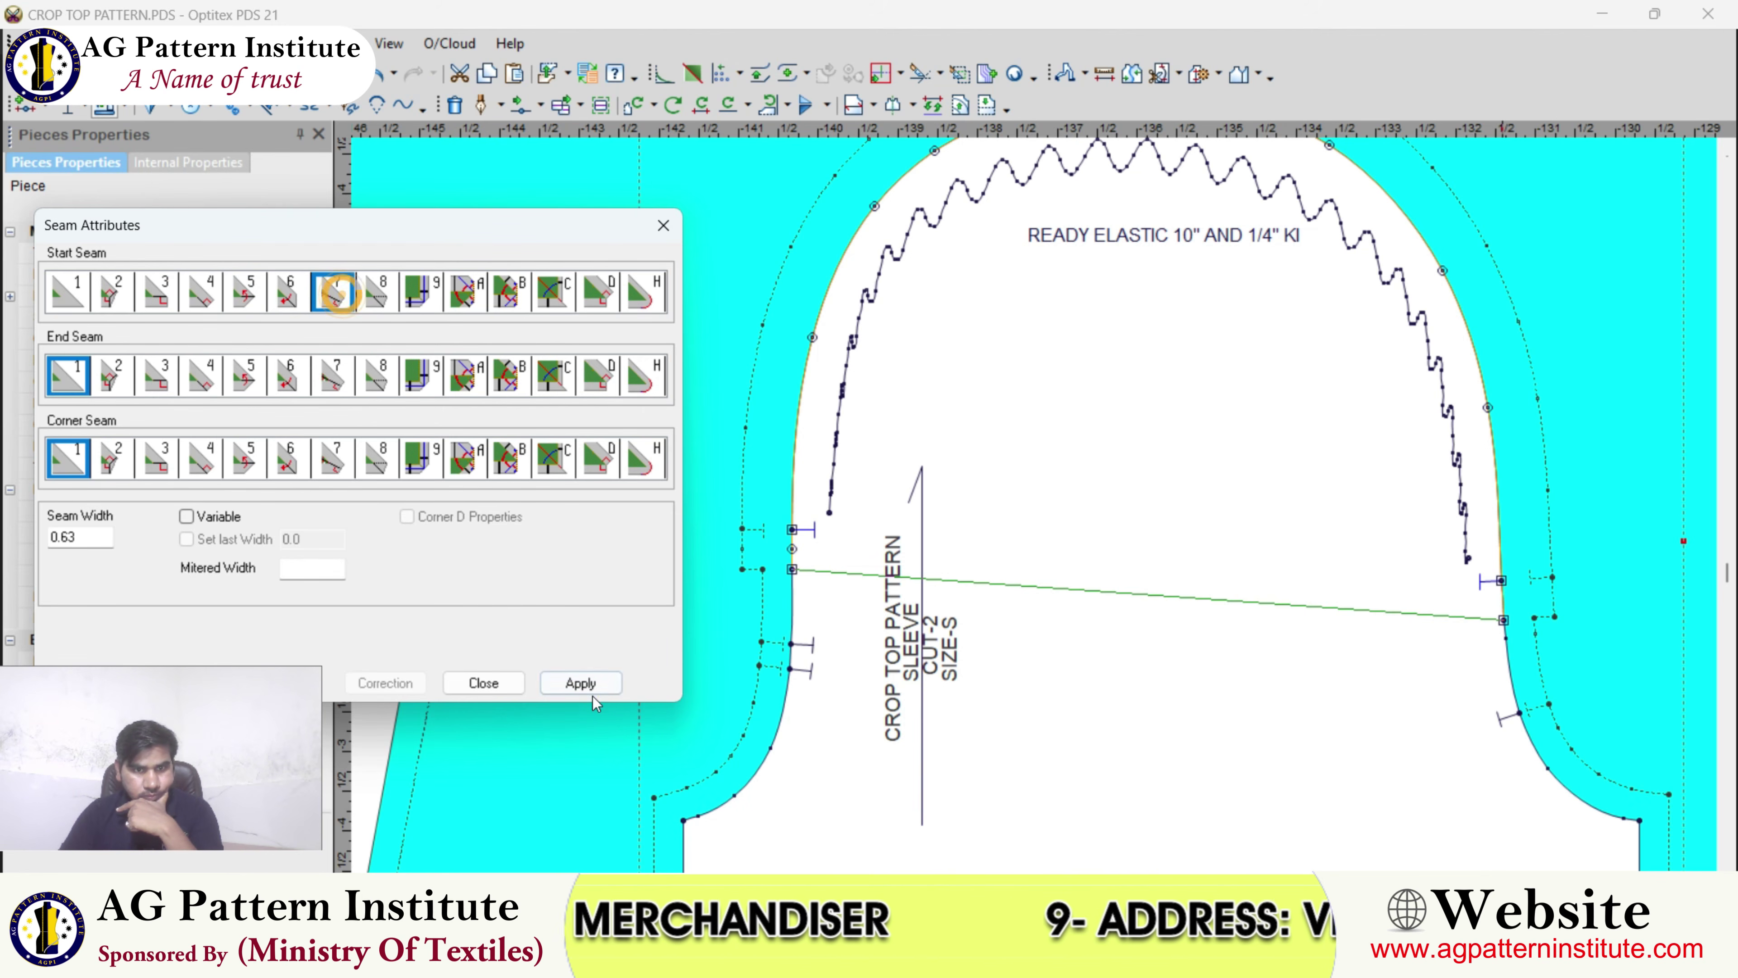
pyautogui.click(588, 682)
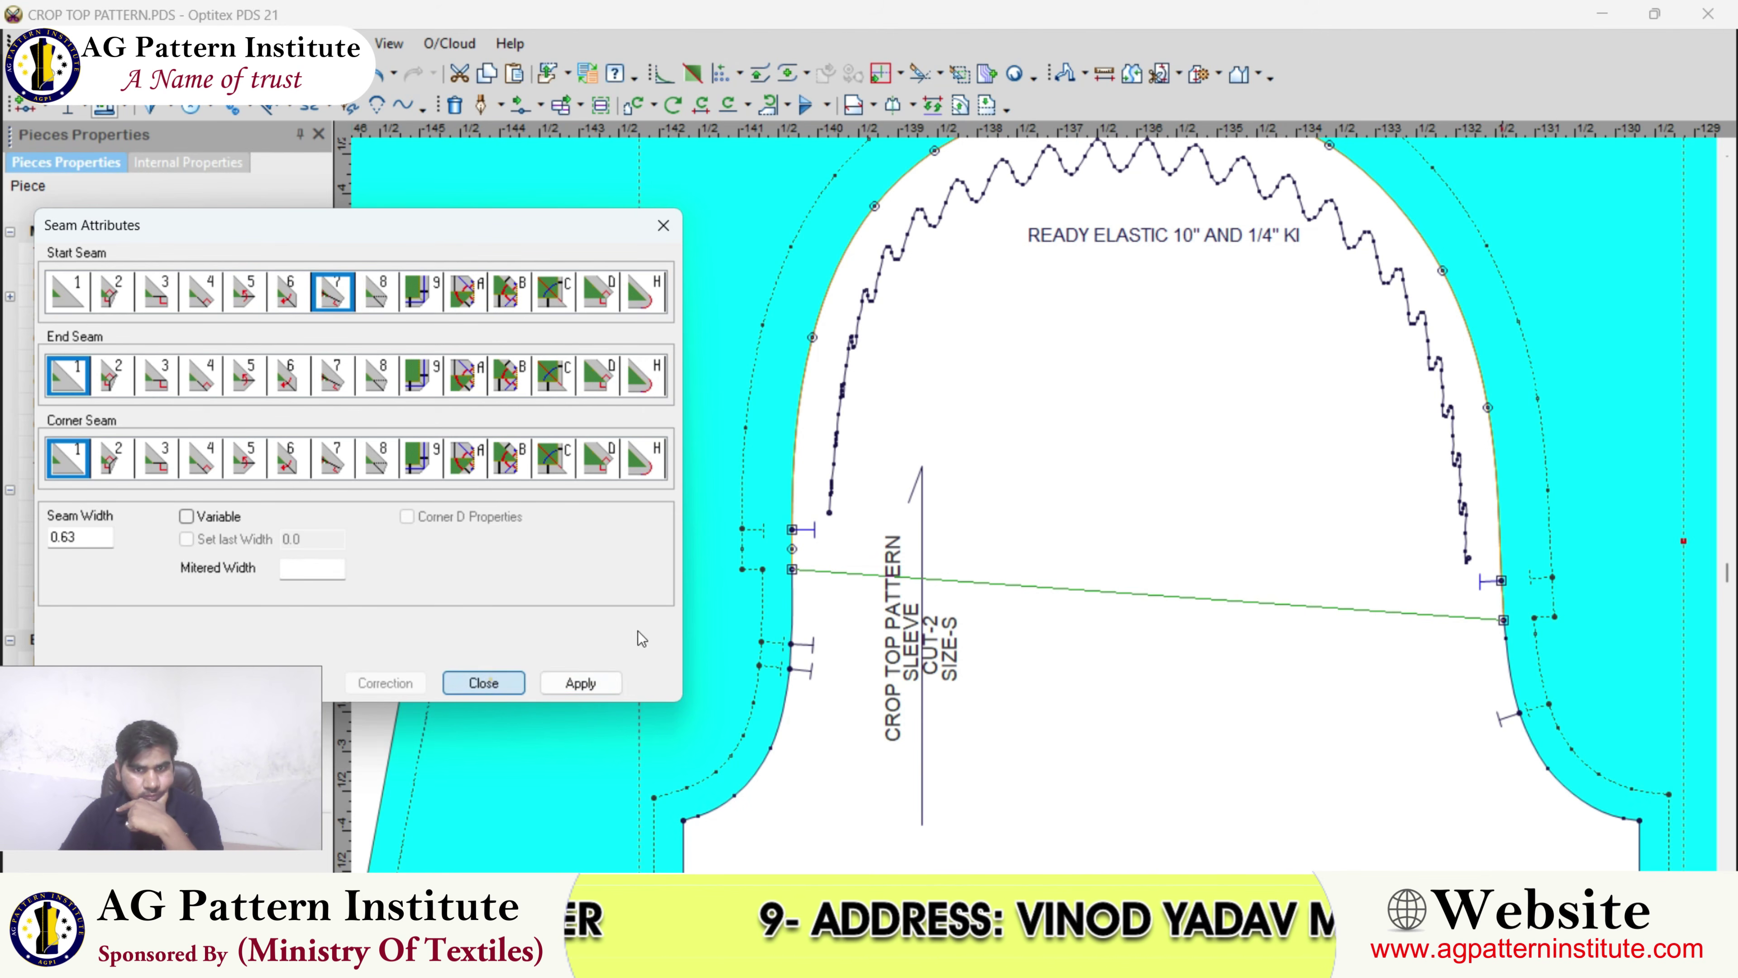
pyautogui.click(483, 683)
pyautogui.scroll(-1, 1001, 489)
pyautogui.scroll(-2, 1035, 507)
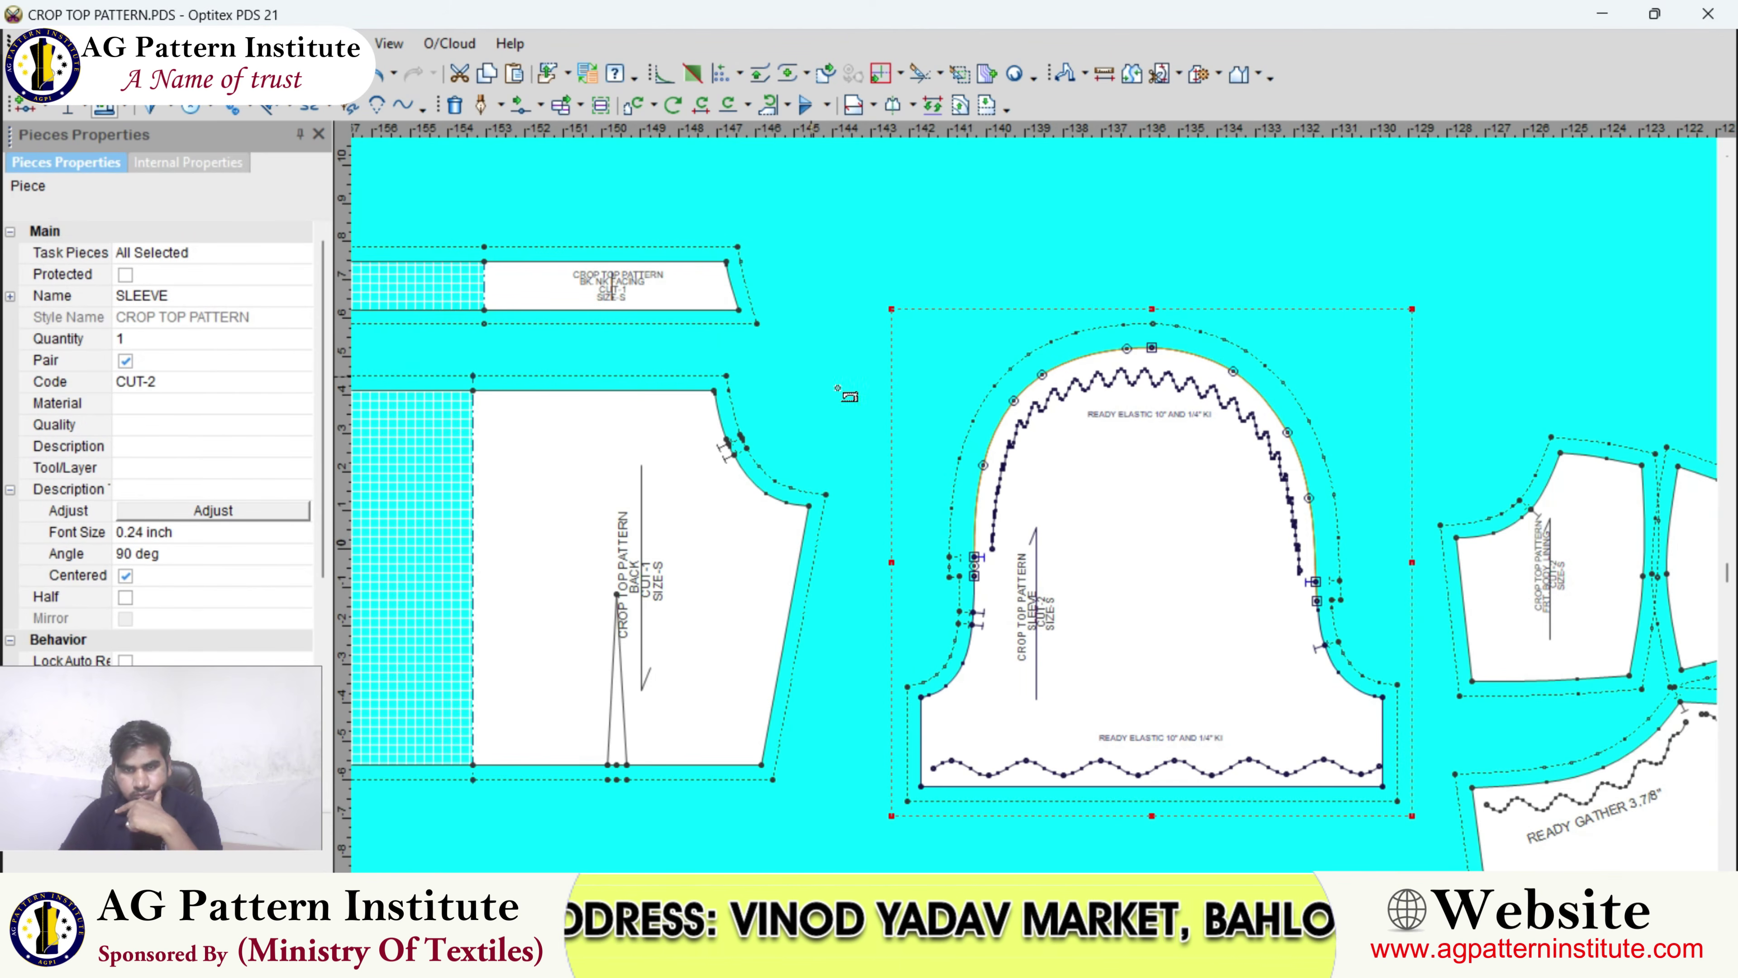
# - Set the back piece's hem seam width to 0.50 from the side corner to the centre fold
pyautogui.click(1098, 467)
pyautogui.scroll(-3, 1033, 506)
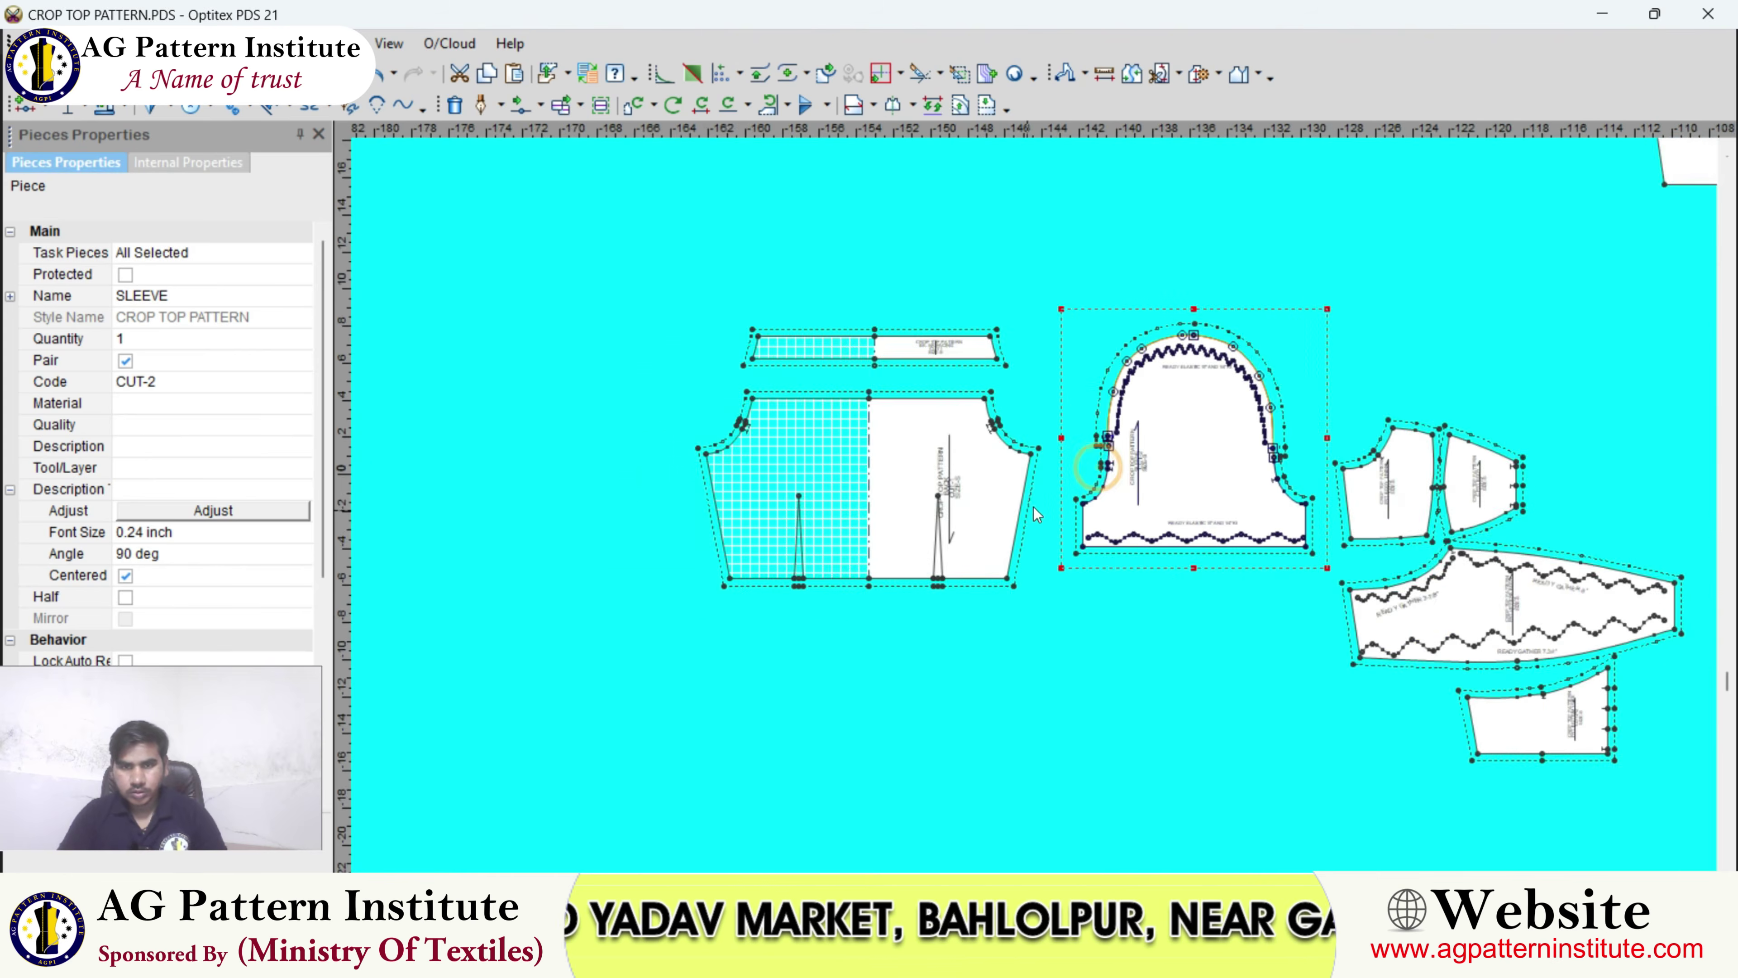
pyautogui.scroll(2, 1035, 507)
pyautogui.scroll(2, 1034, 505)
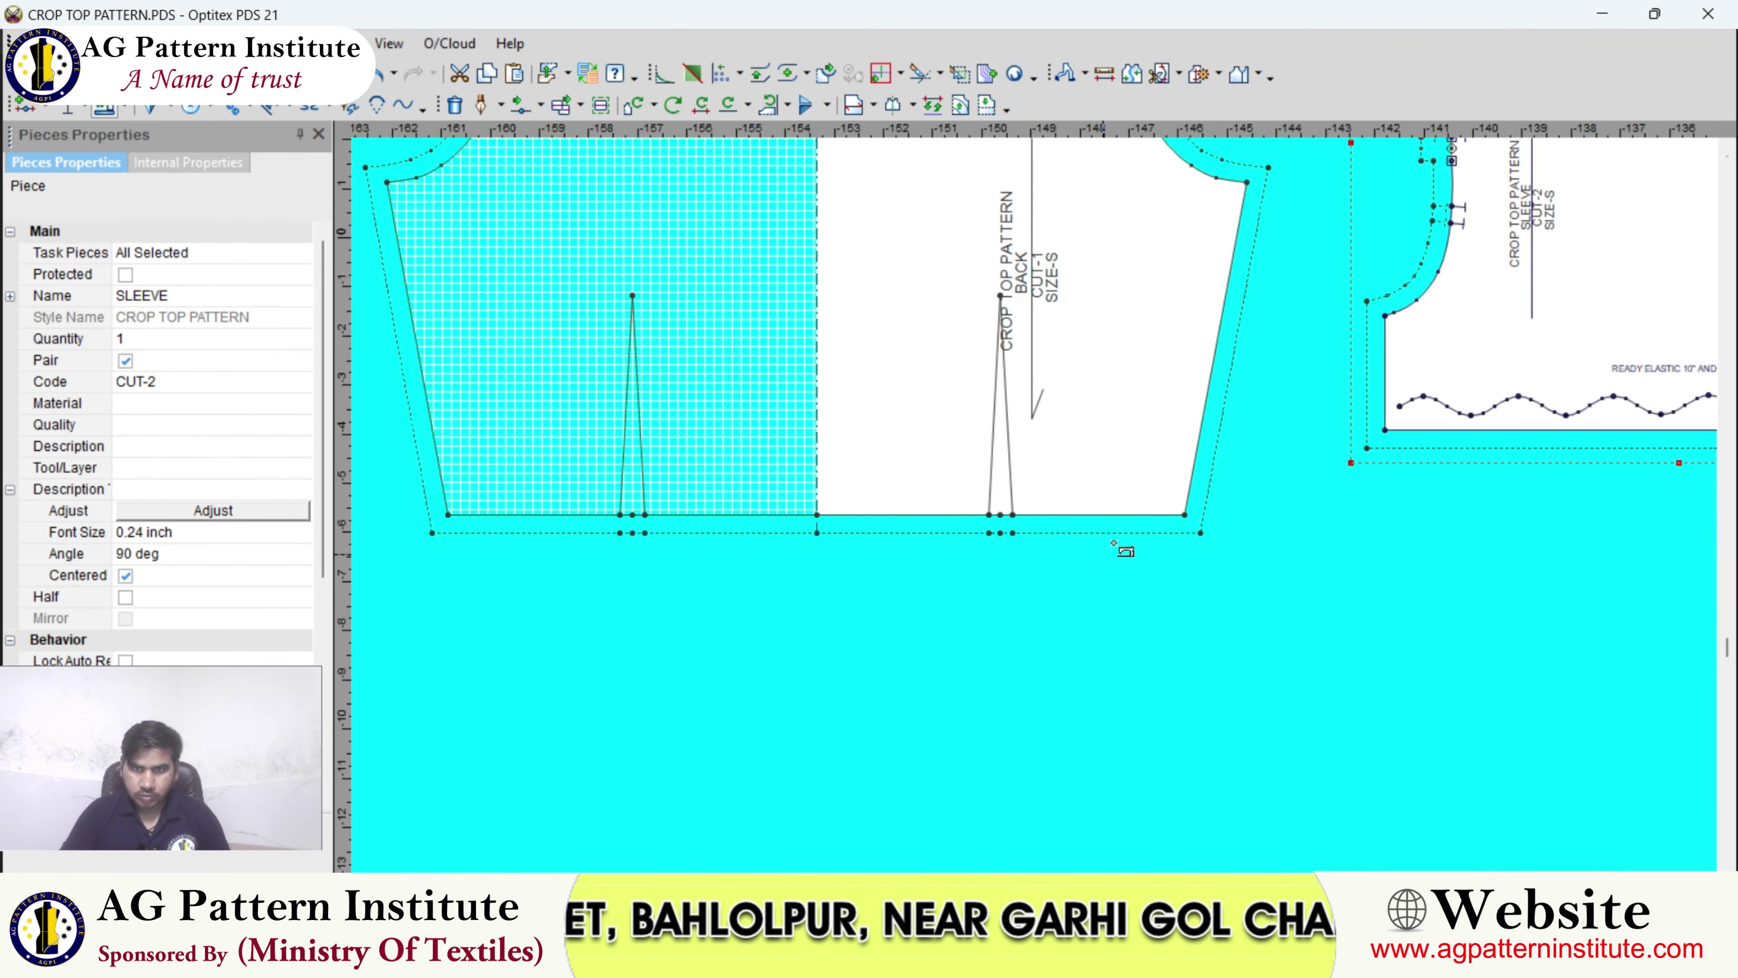
pyautogui.click(1183, 515)
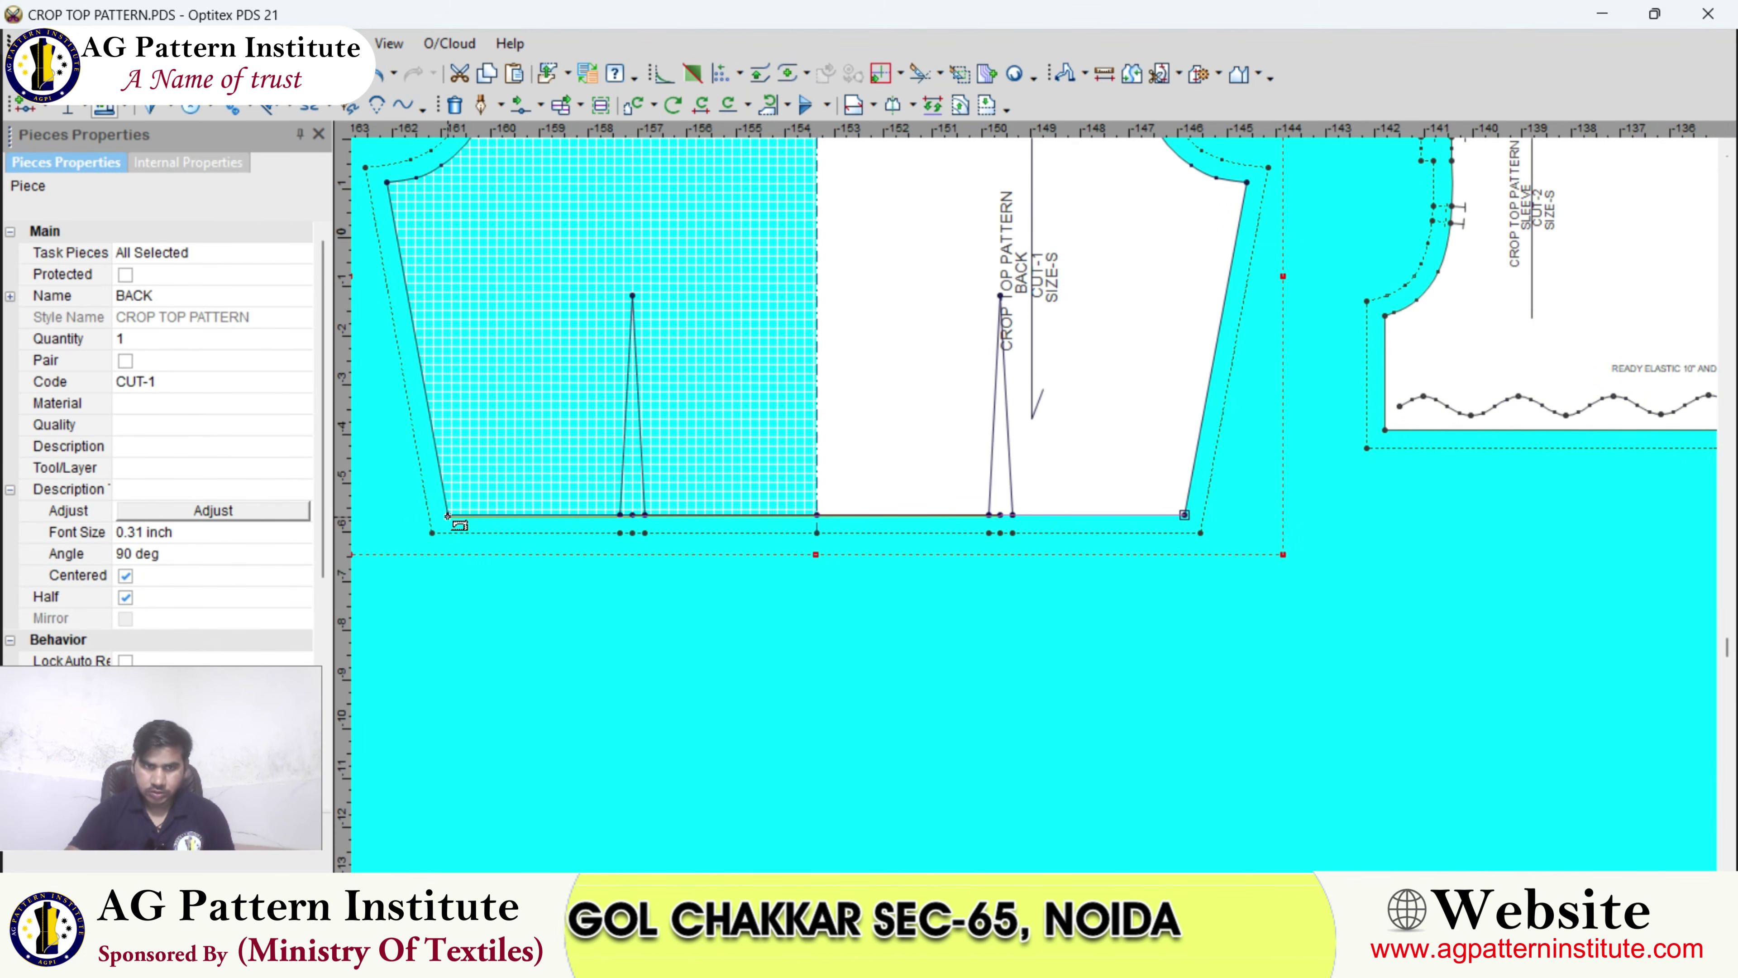
pyautogui.click(816, 515)
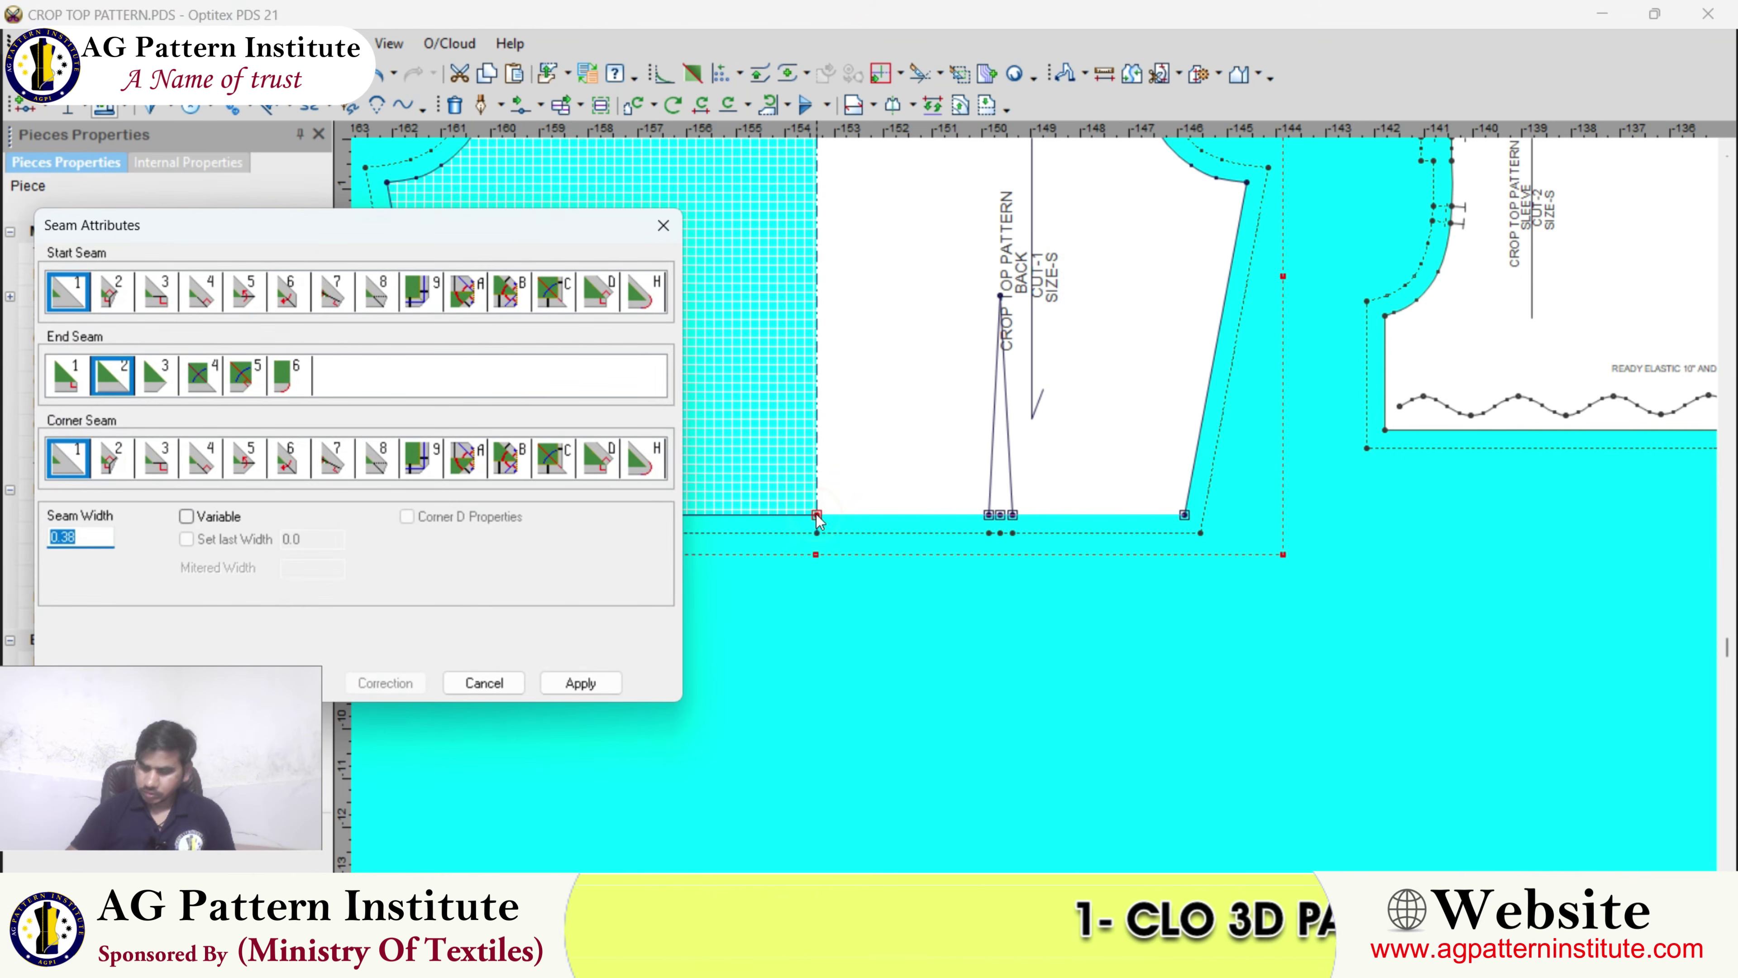
pyautogui.write('.50')
pyautogui.press('Return')
# - Move the front bottom yoke piece sideways, clear of the gathered front piece above it
pyautogui.scroll(-4, 1032, 501)
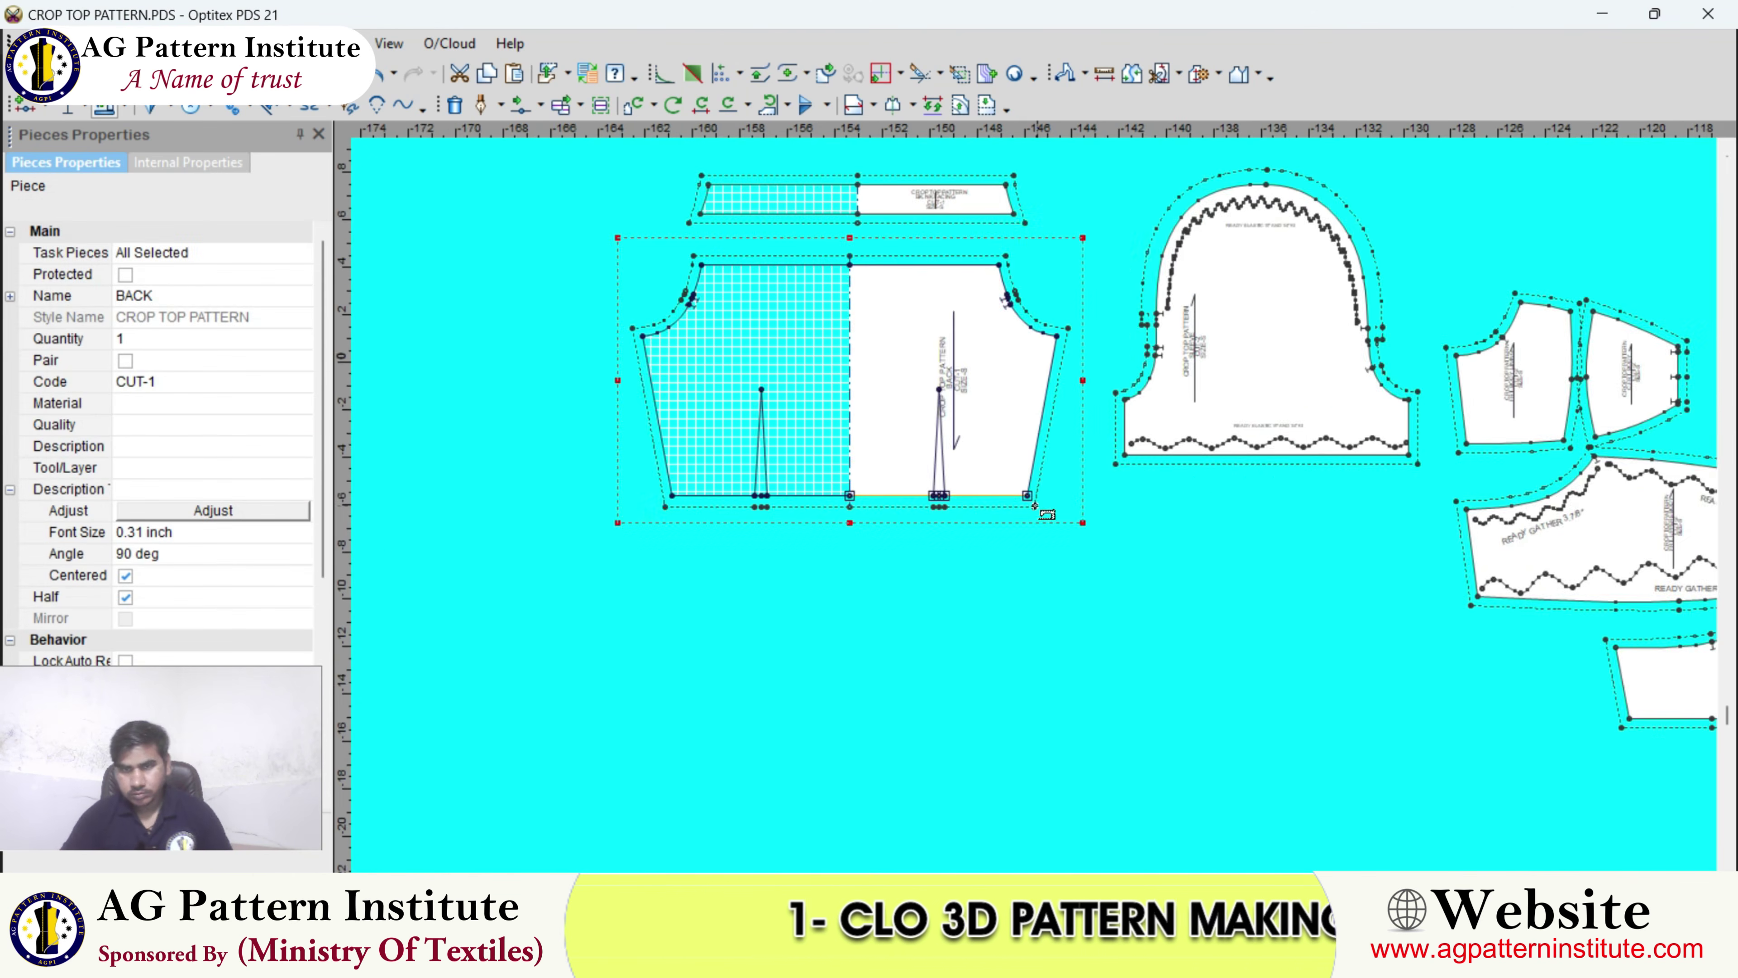
pyautogui.scroll(5, 1032, 491)
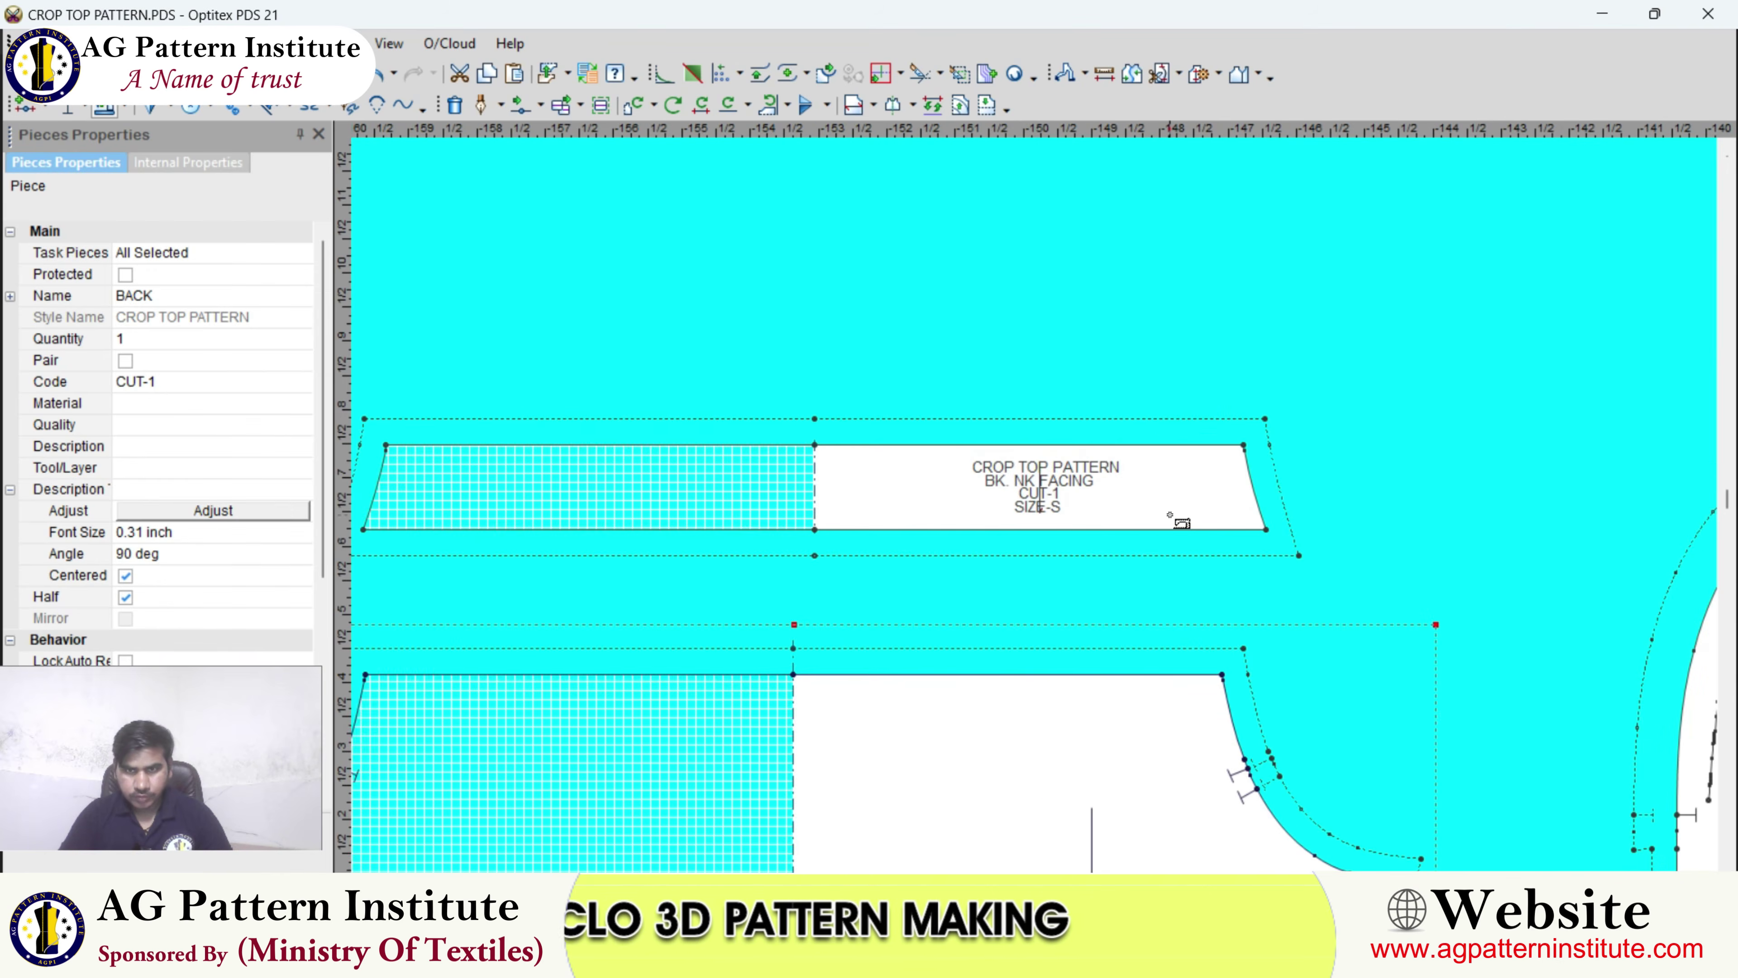
pyautogui.scroll(-3, 1098, 529)
pyautogui.scroll(3, 1124, 558)
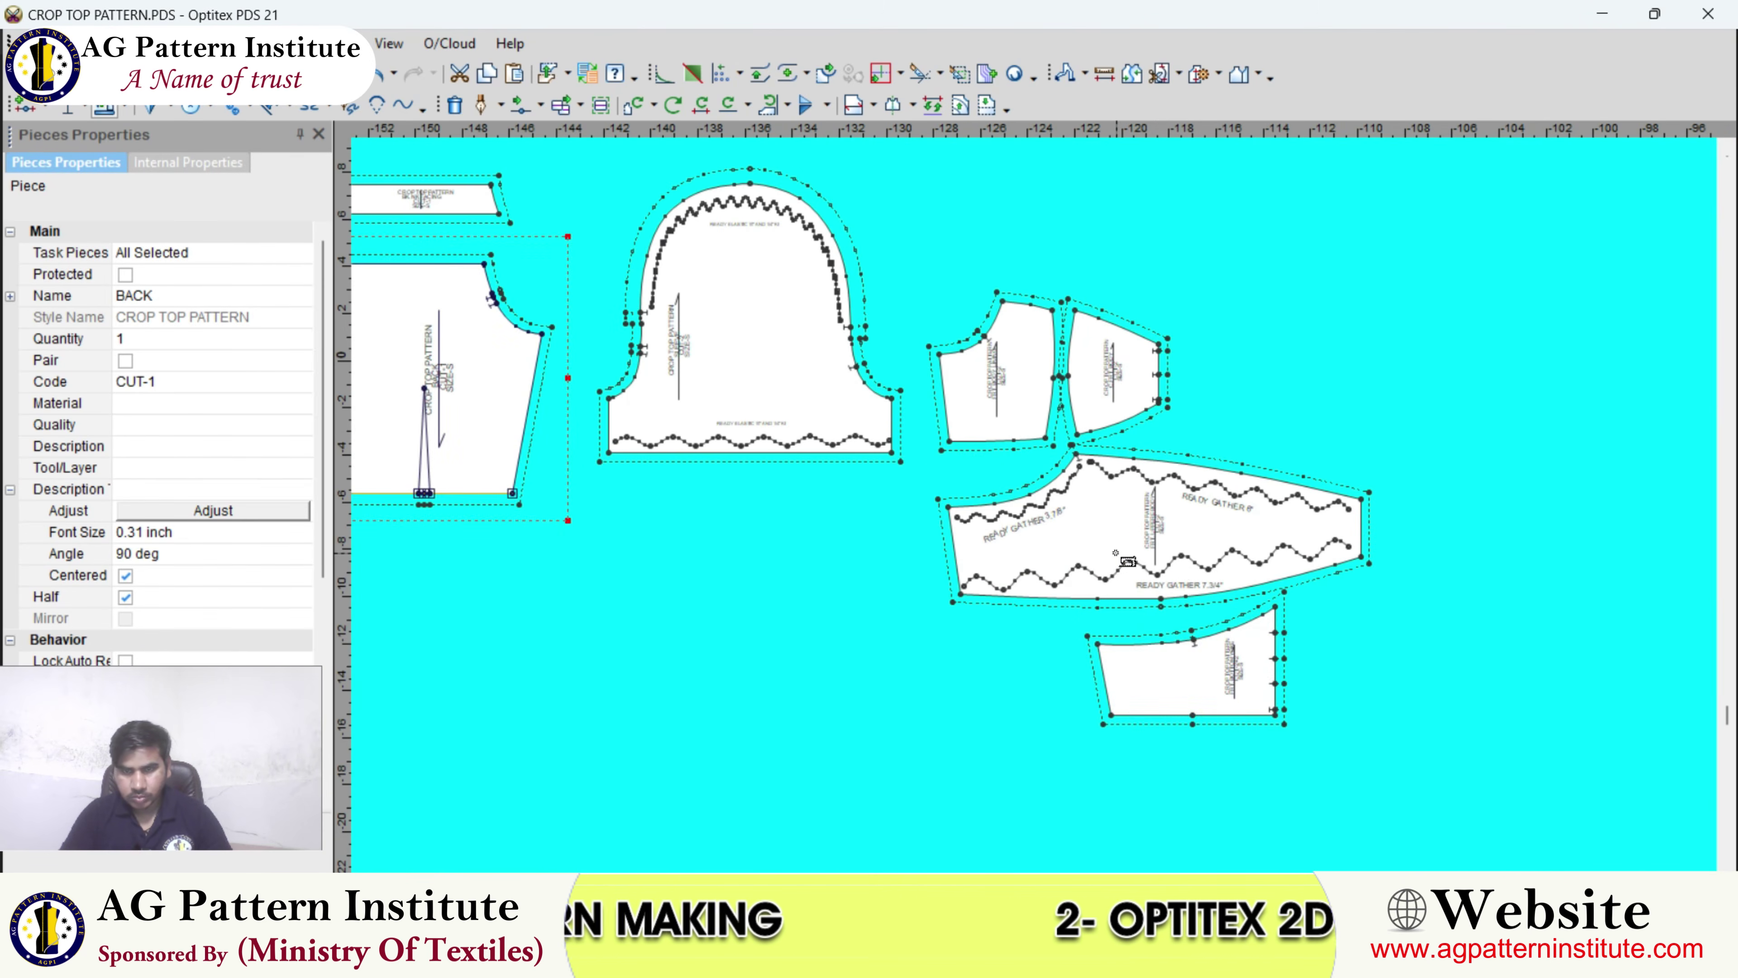
pyautogui.click(1149, 660)
pyautogui.moveTo(1149, 661); pyautogui.dragTo(944, 674)
pyautogui.scroll(-3, 949, 660)
pyautogui.scroll(3, 1023, 529)
pyautogui.moveTo(1019, 521); pyautogui.dragTo(881, 524)
# - Turn on the Pair option for the front bottom yoke piece
pyautogui.press('s')
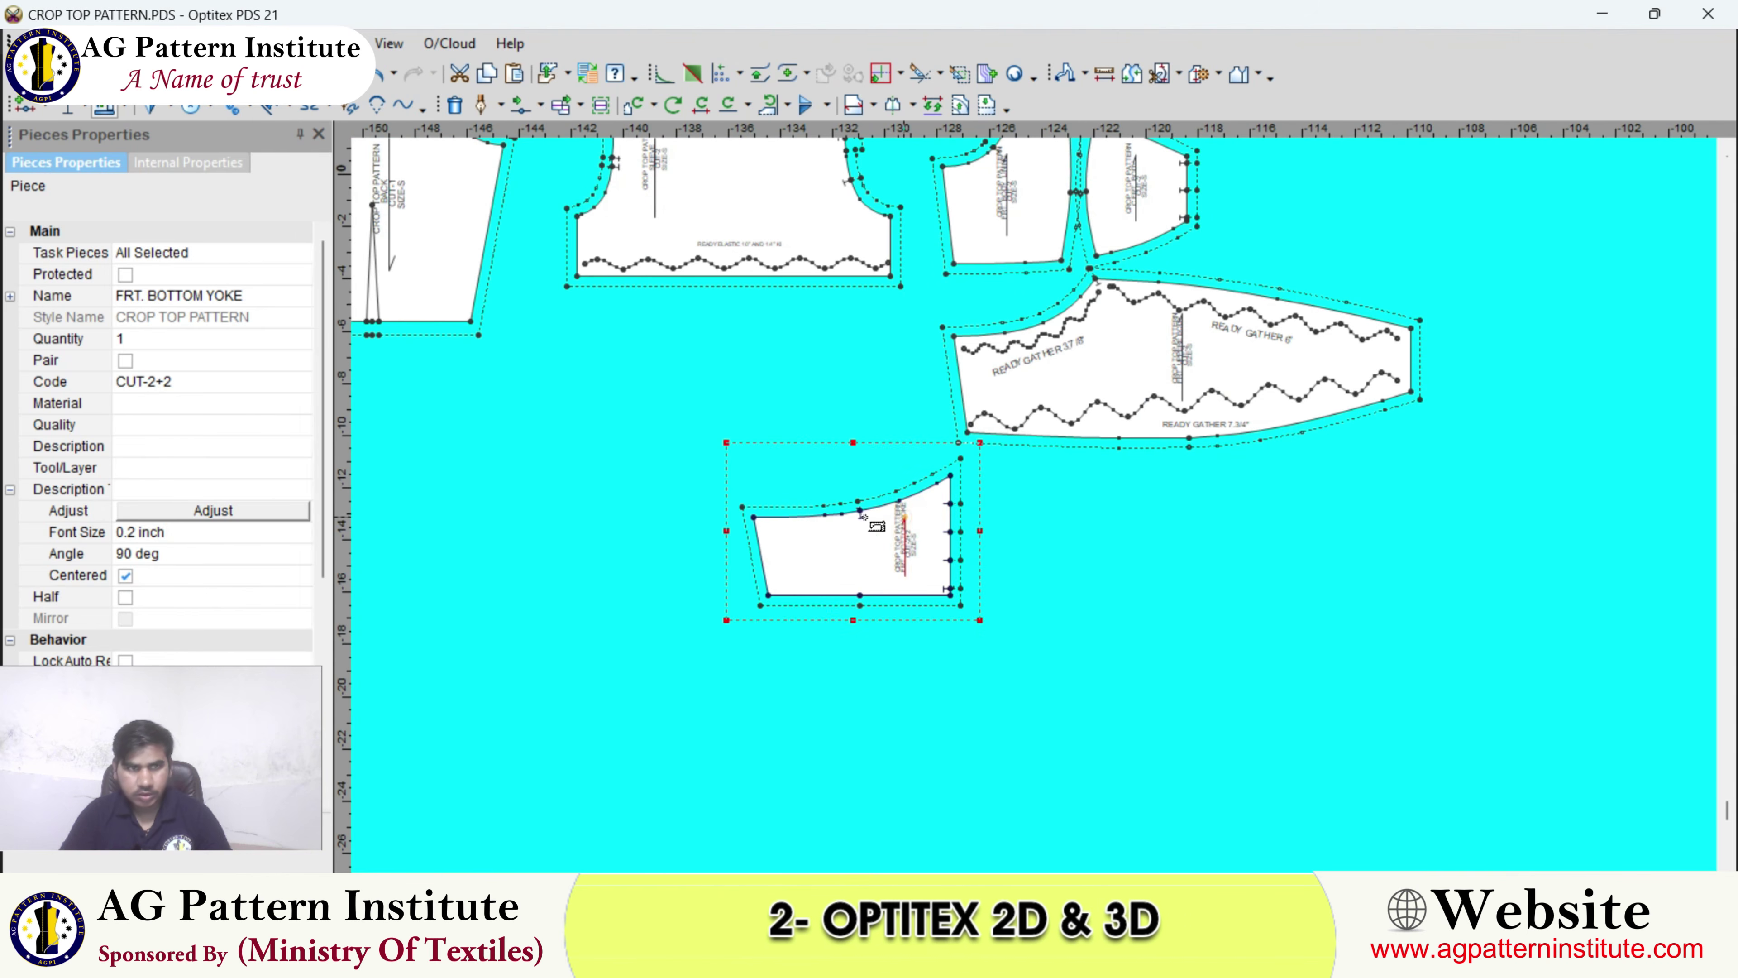
pyautogui.click(905, 516)
pyautogui.click(126, 360)
pyautogui.scroll(-3, 1199, 485)
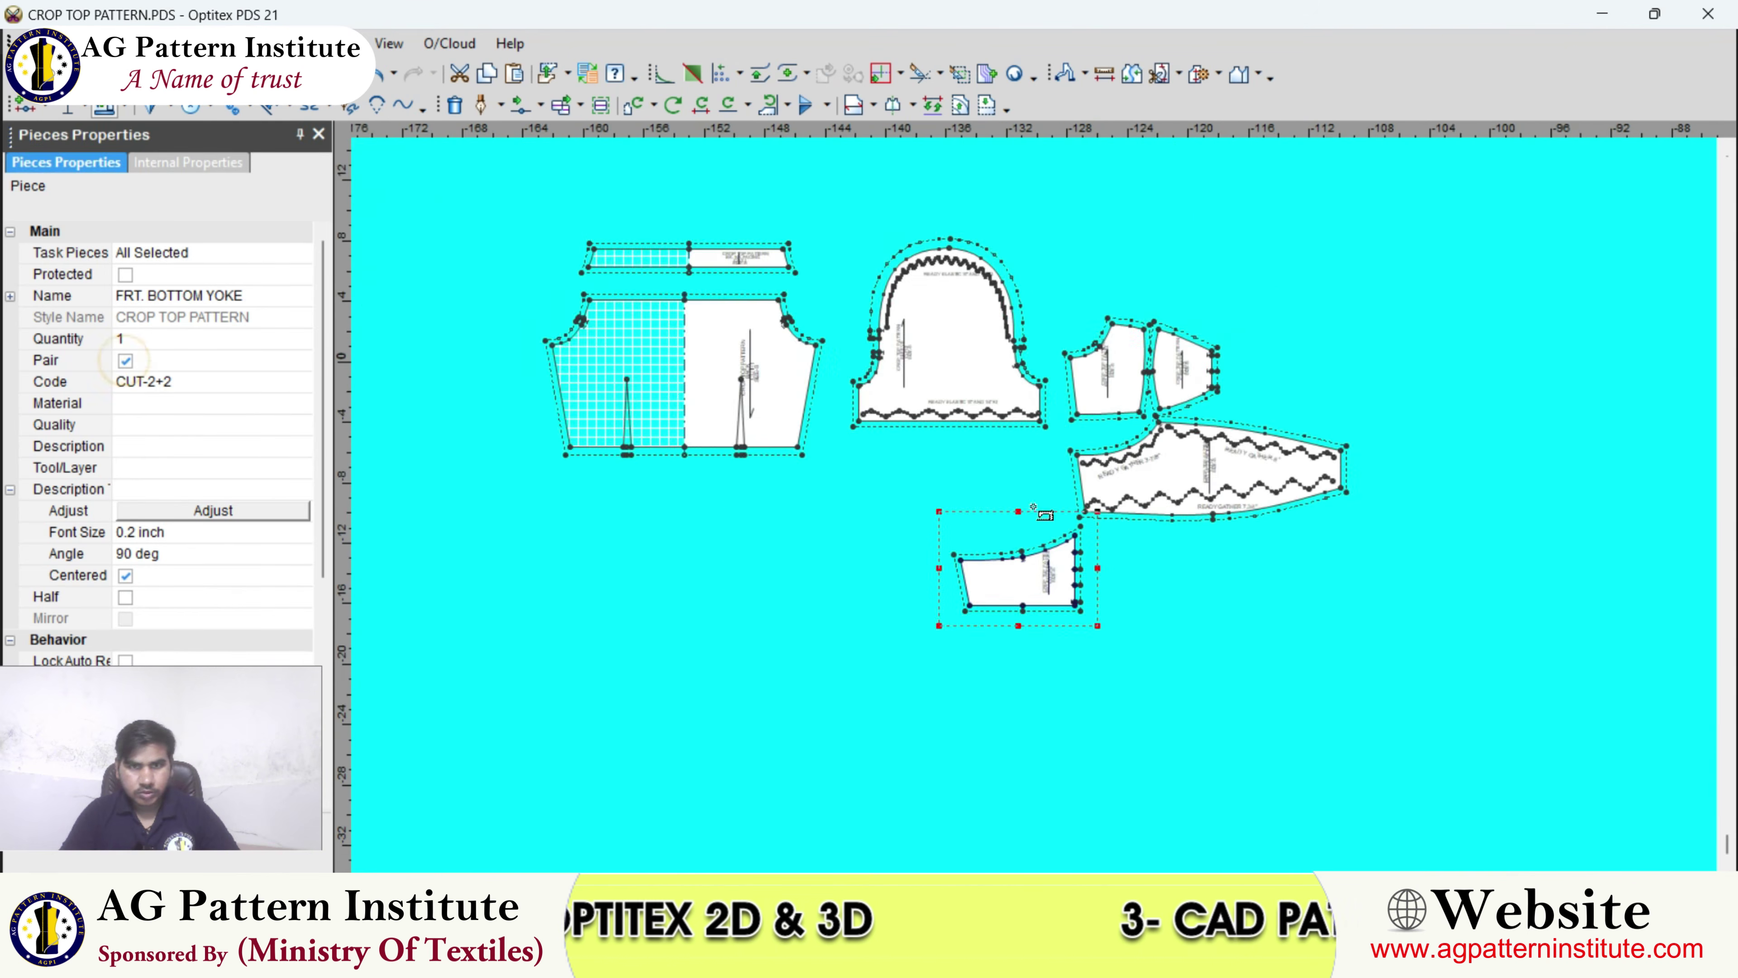
pyautogui.scroll(3, 1199, 485)
pyautogui.scroll(-3, 1199, 485)
pyautogui.scroll(3, 1052, 483)
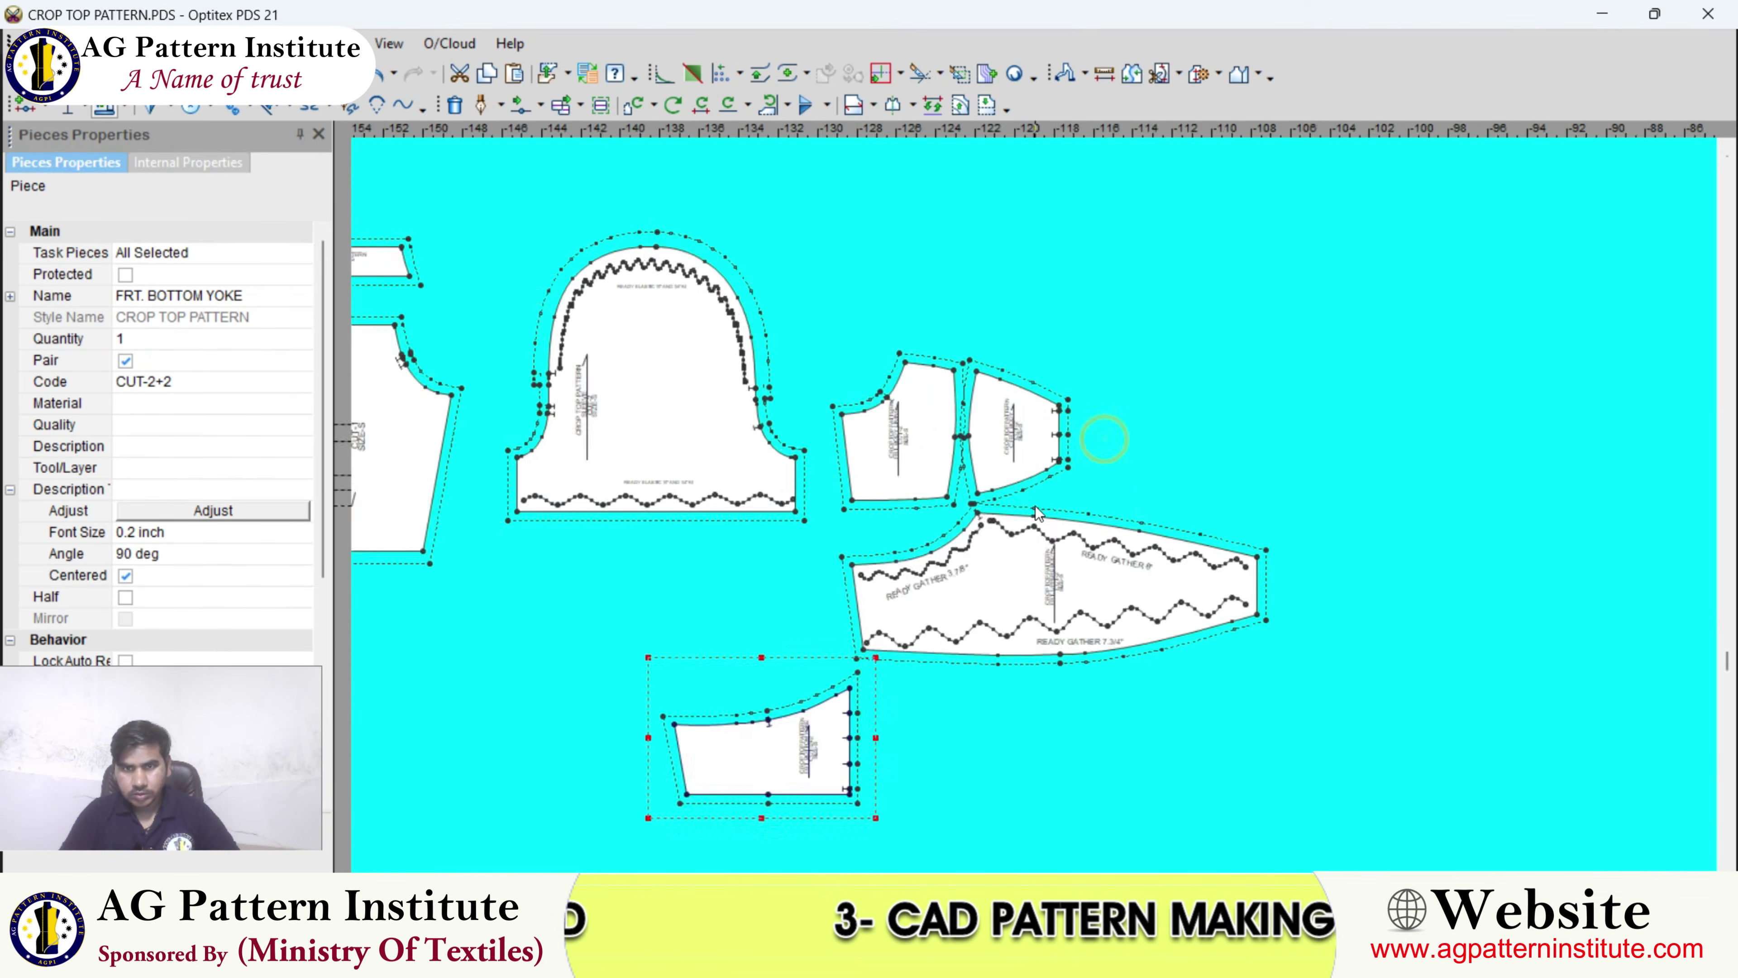
# - Turn on the Pair option for the front body lining piece and the centre front body piece
pyautogui.click(1028, 418)
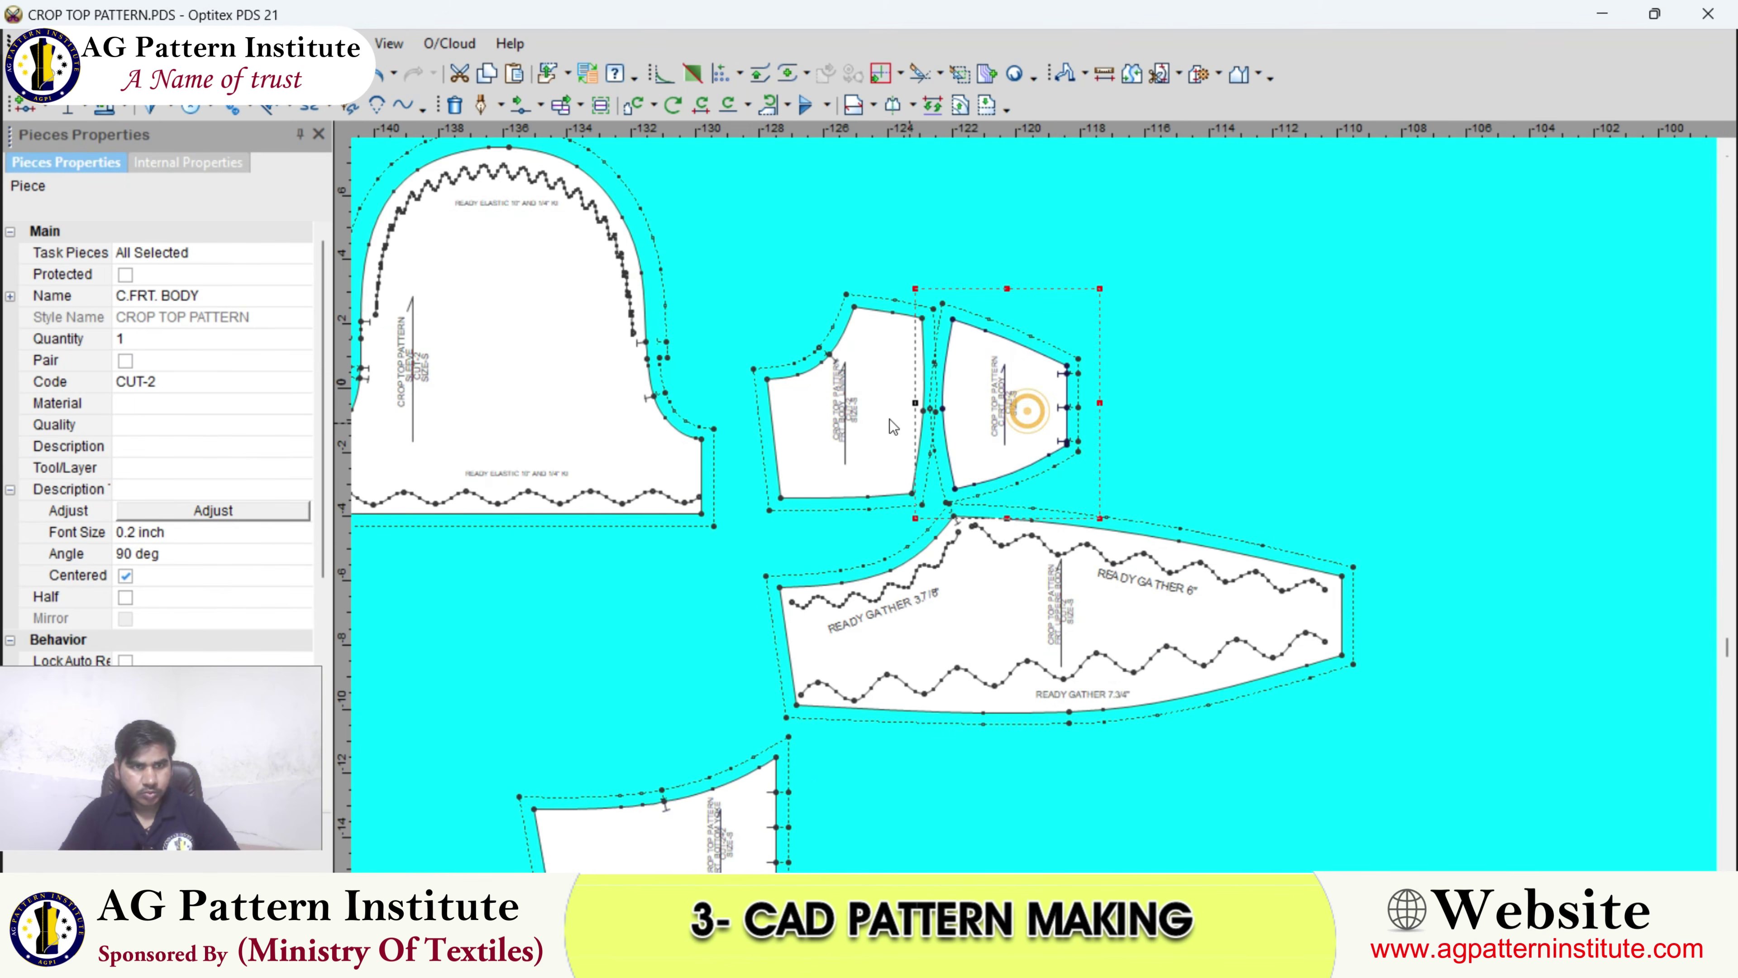
pyautogui.click(832, 412)
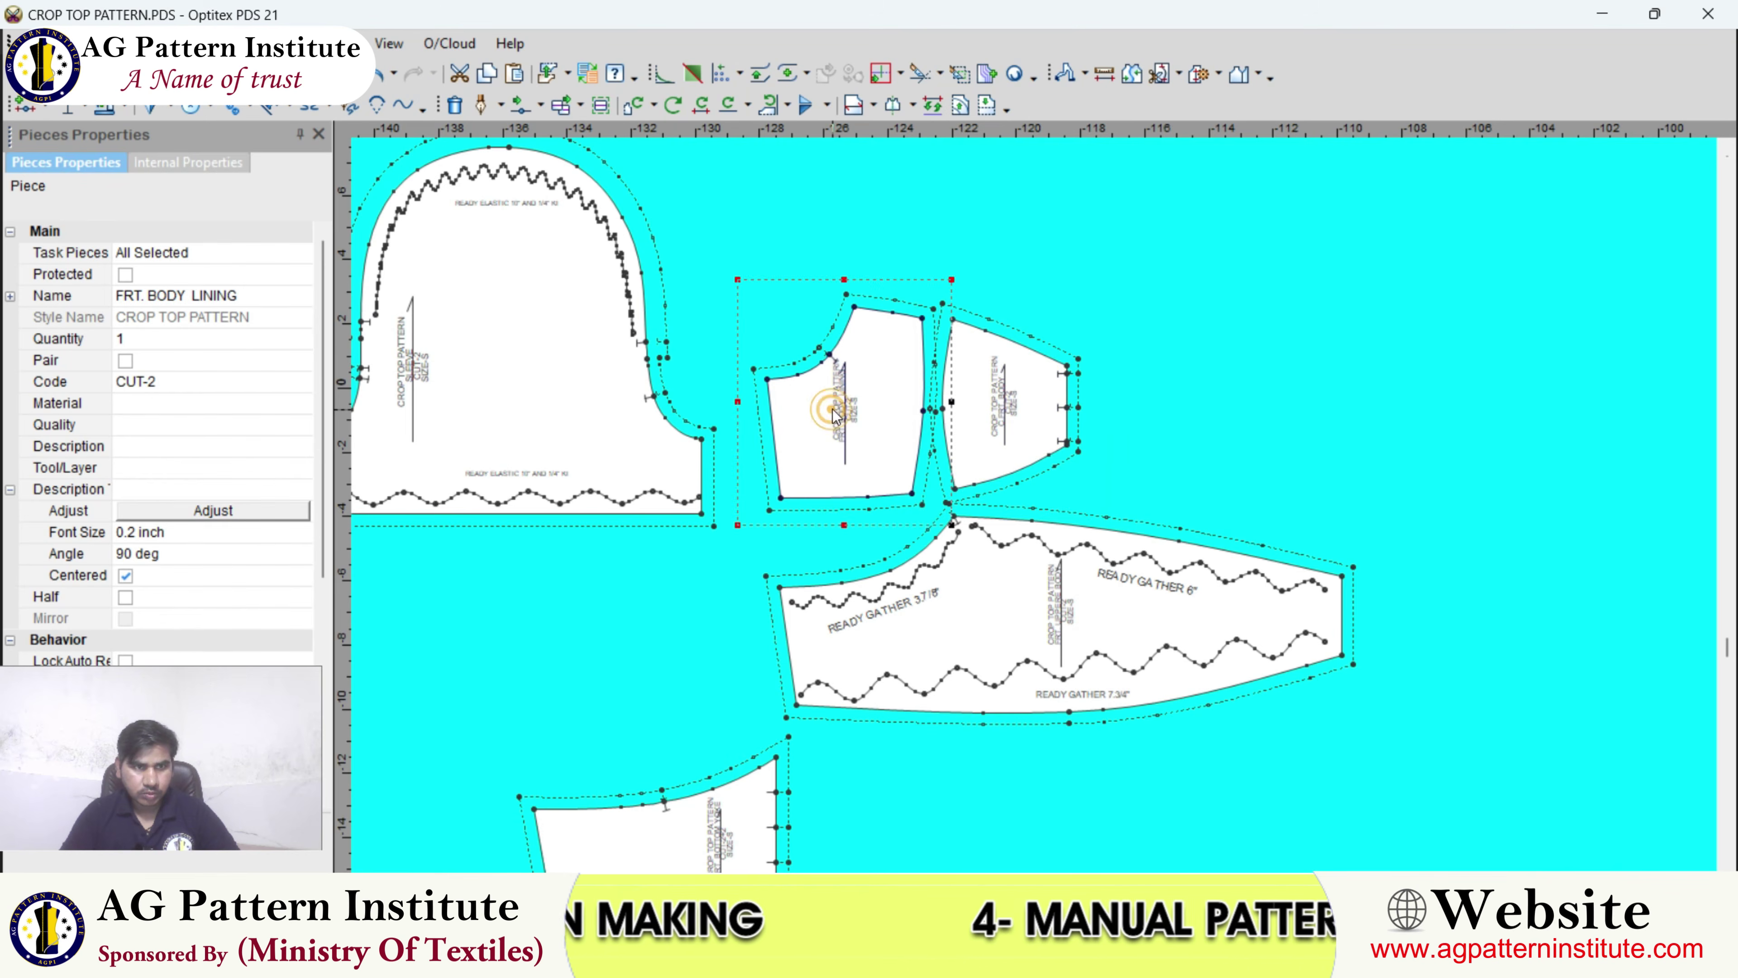
pyautogui.scroll(-3, 719, 419)
pyautogui.scroll(2, 1058, 505)
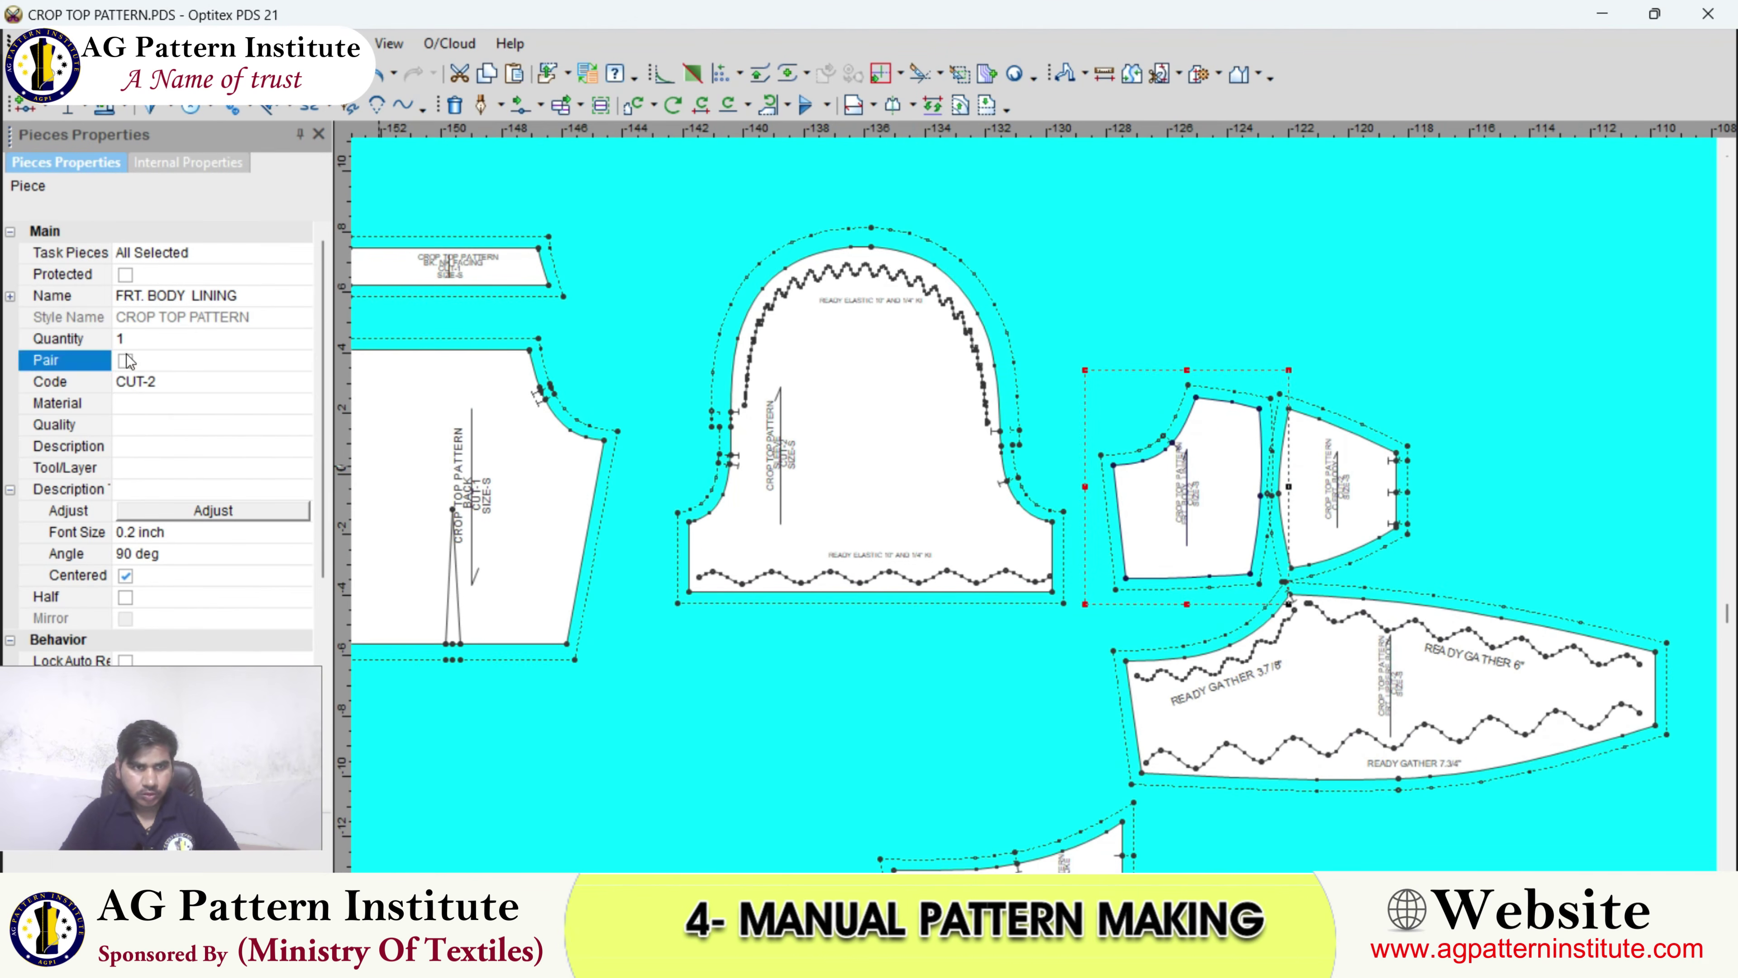
pyautogui.click(1360, 462)
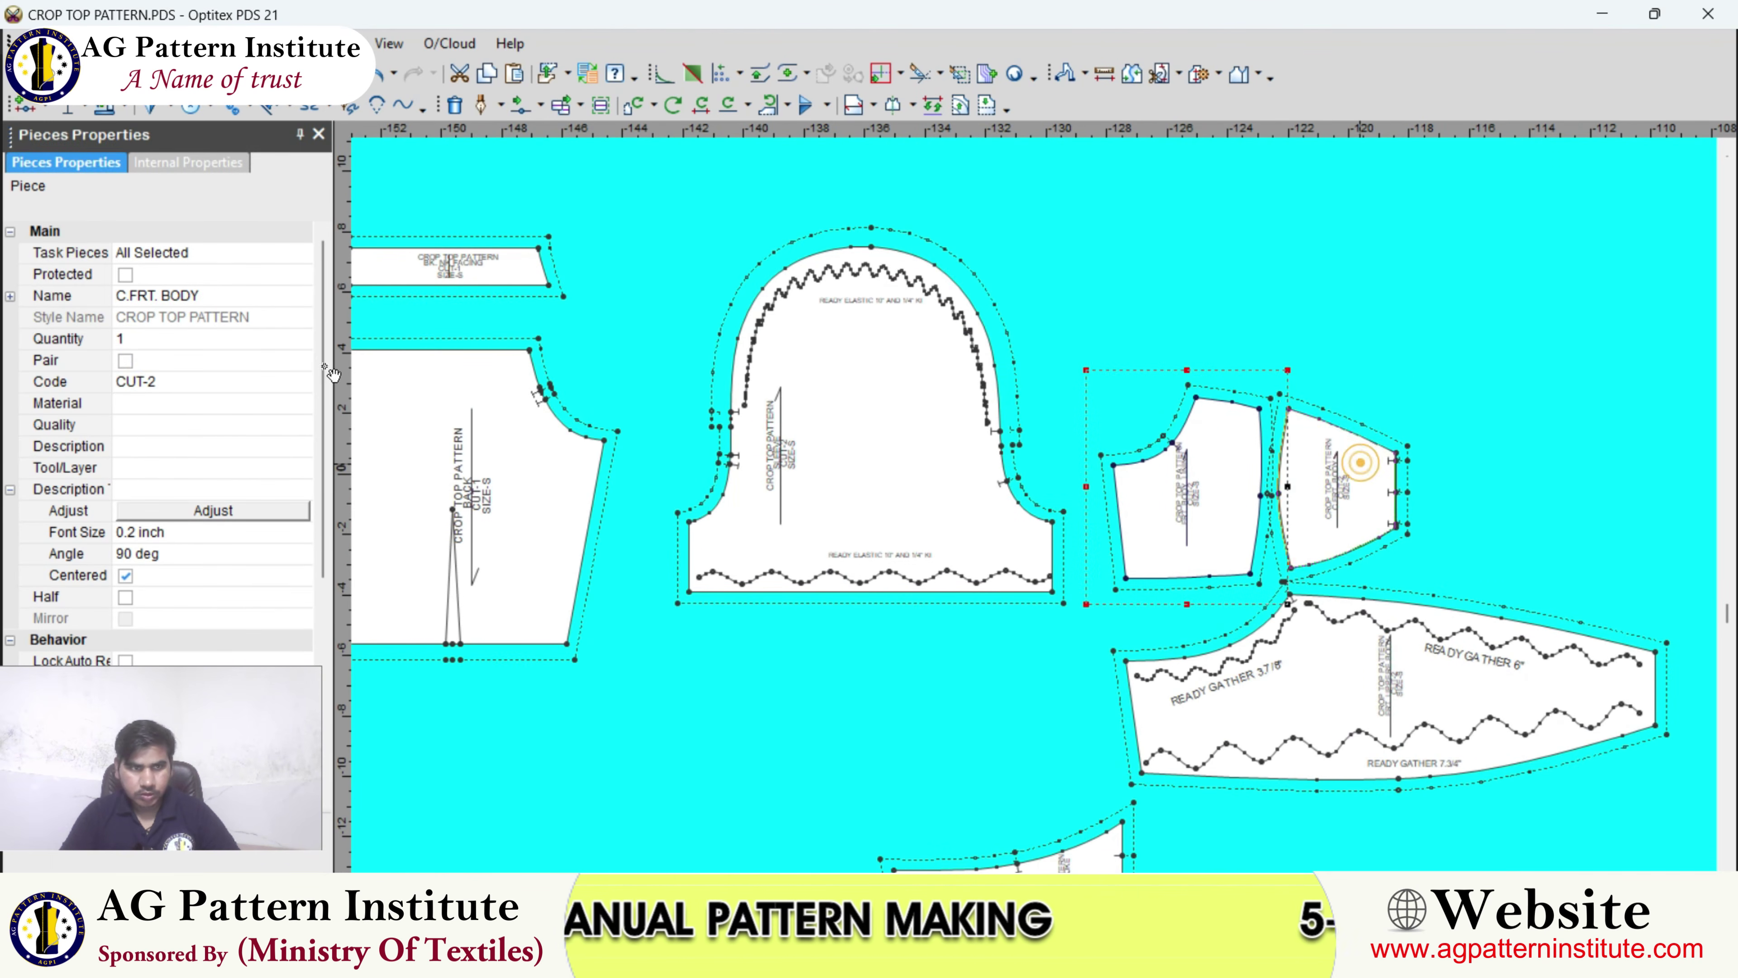
pyautogui.click(126, 360)
# - Check the sleeve, back and back neck facing settings, and turn on Pair for the front upper body piece
pyautogui.click(866, 459)
pyautogui.scroll(-2, 1034, 505)
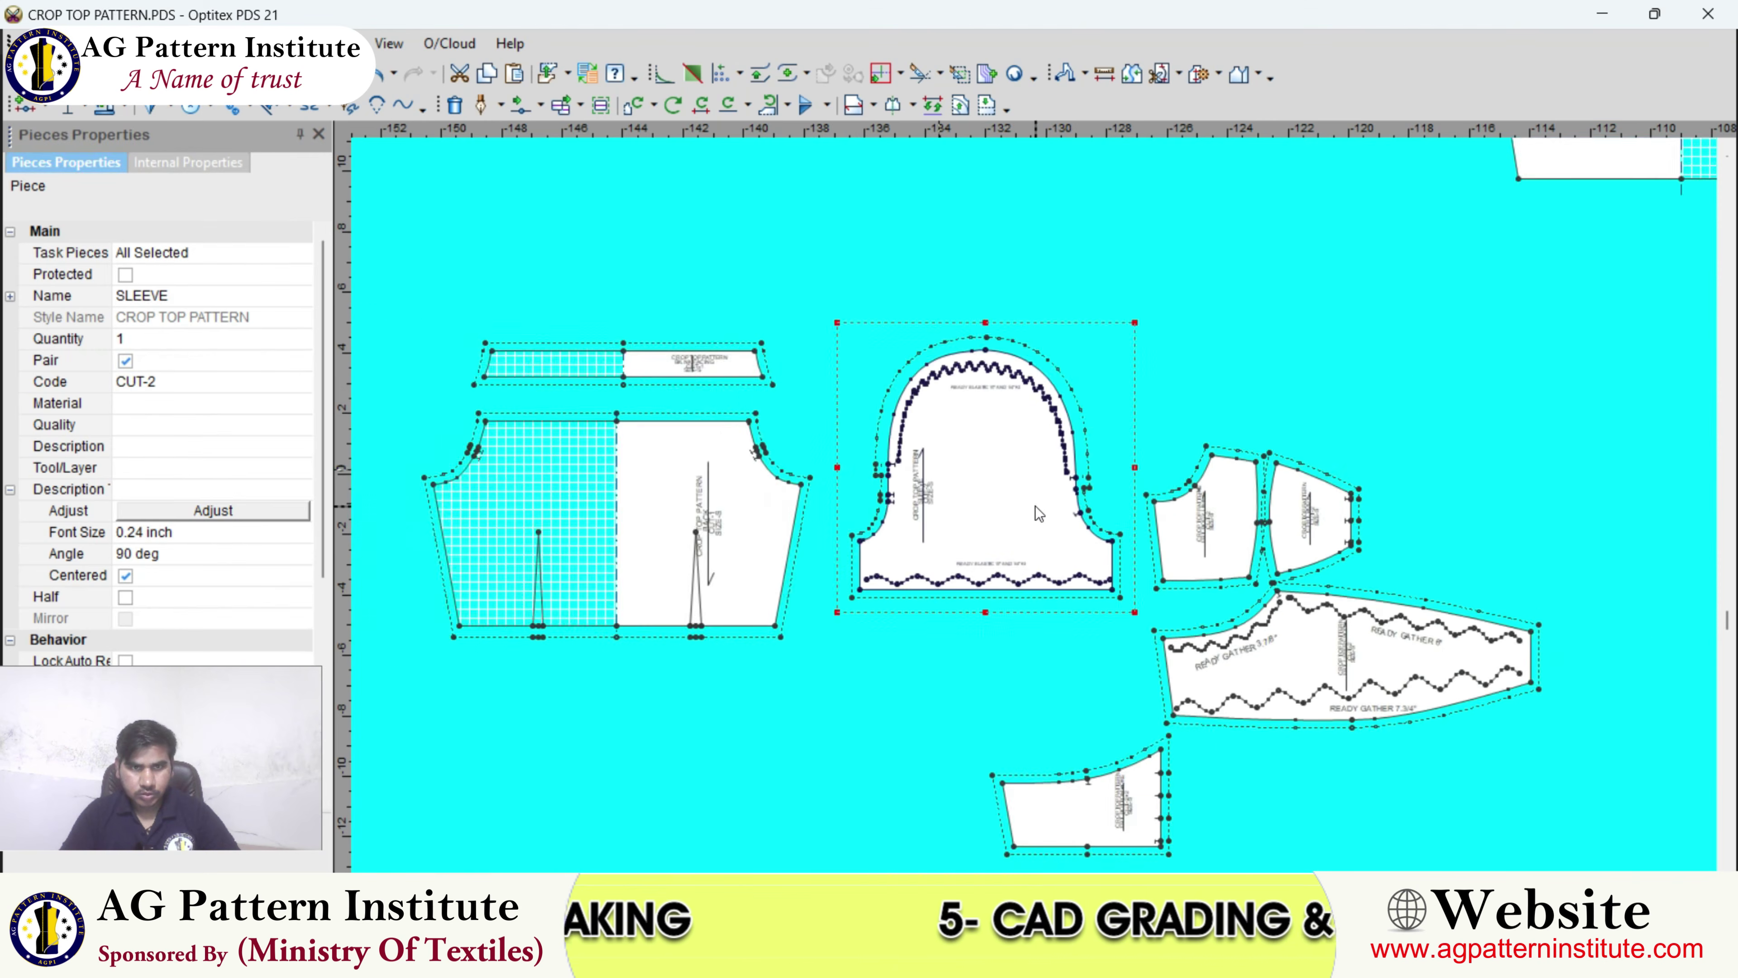
pyautogui.click(696, 494)
pyautogui.click(695, 396)
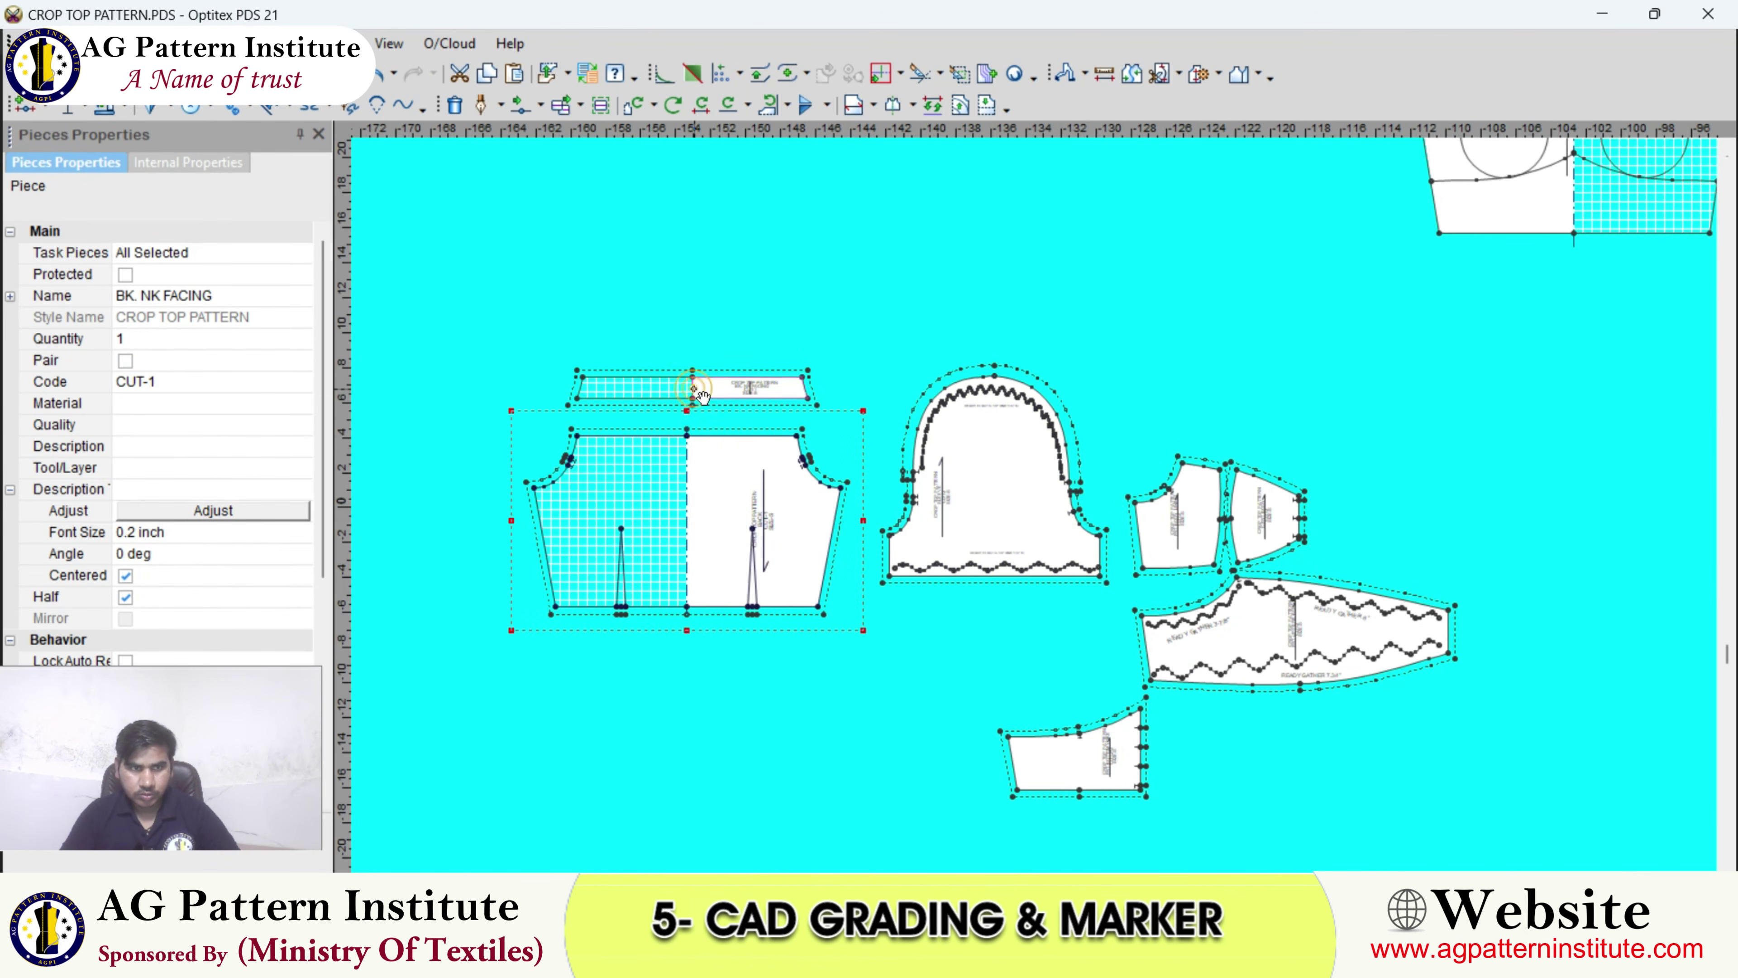
pyautogui.click(1242, 643)
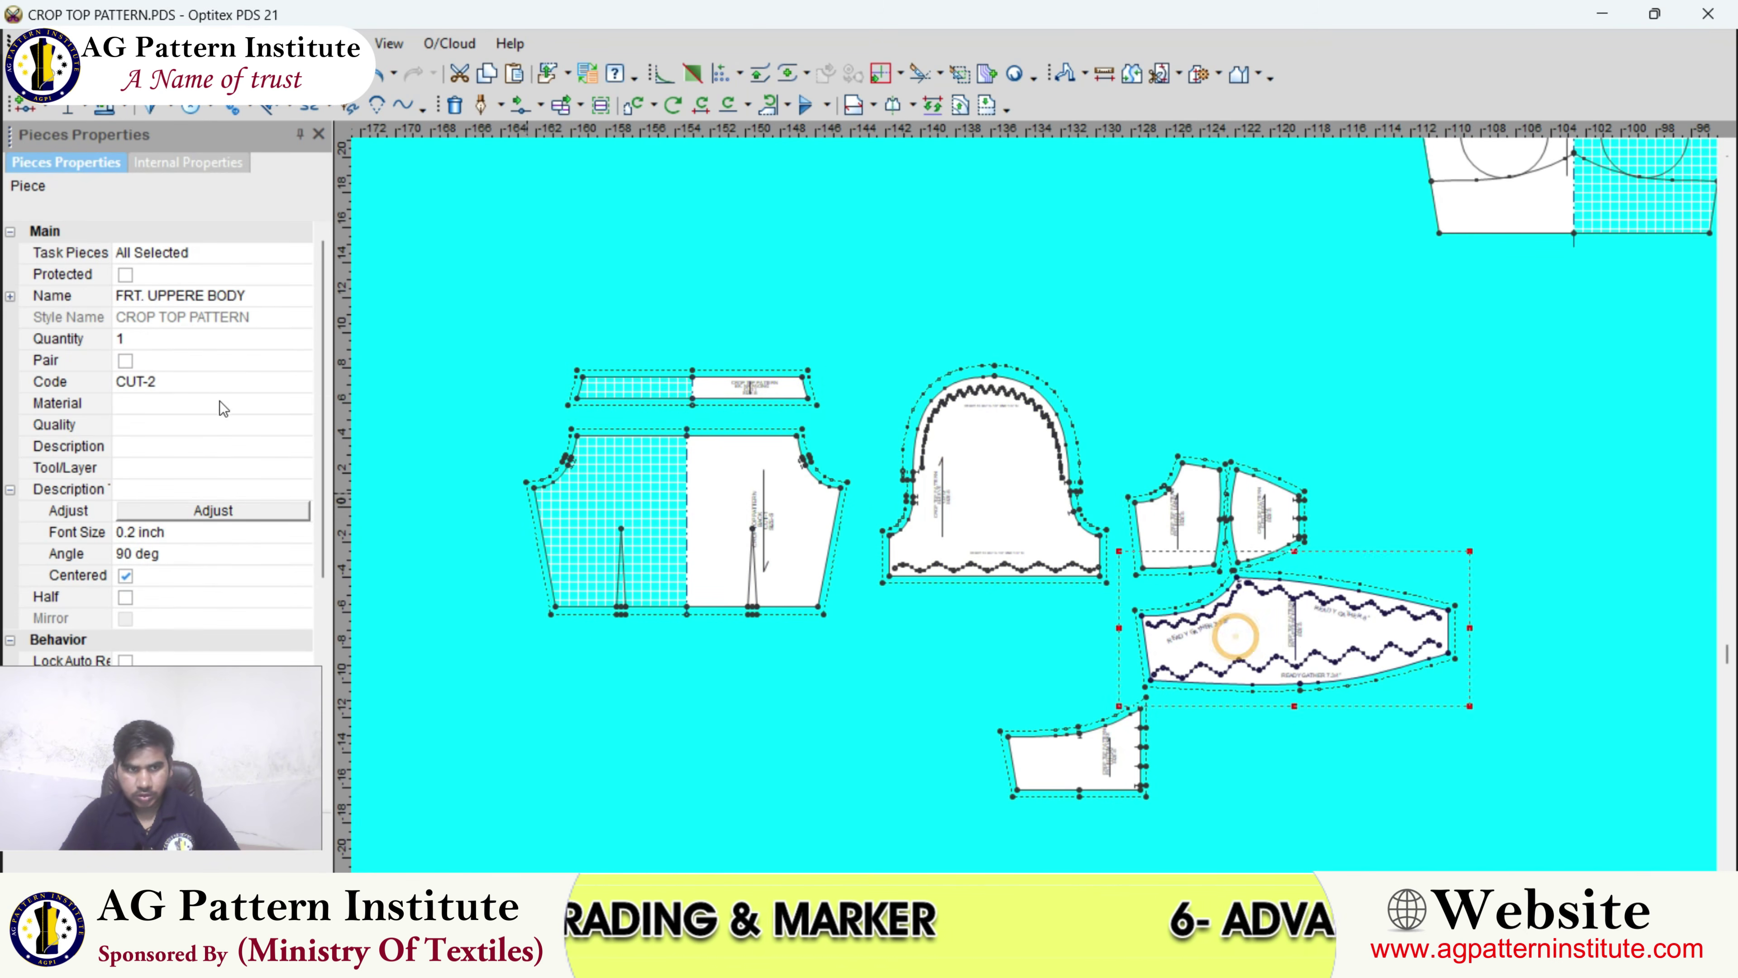
pyautogui.click(125, 360)
# - Move the loop and front dori strip down, just above the sleeve and back neck facing
pyautogui.scroll(-2, 1088, 494)
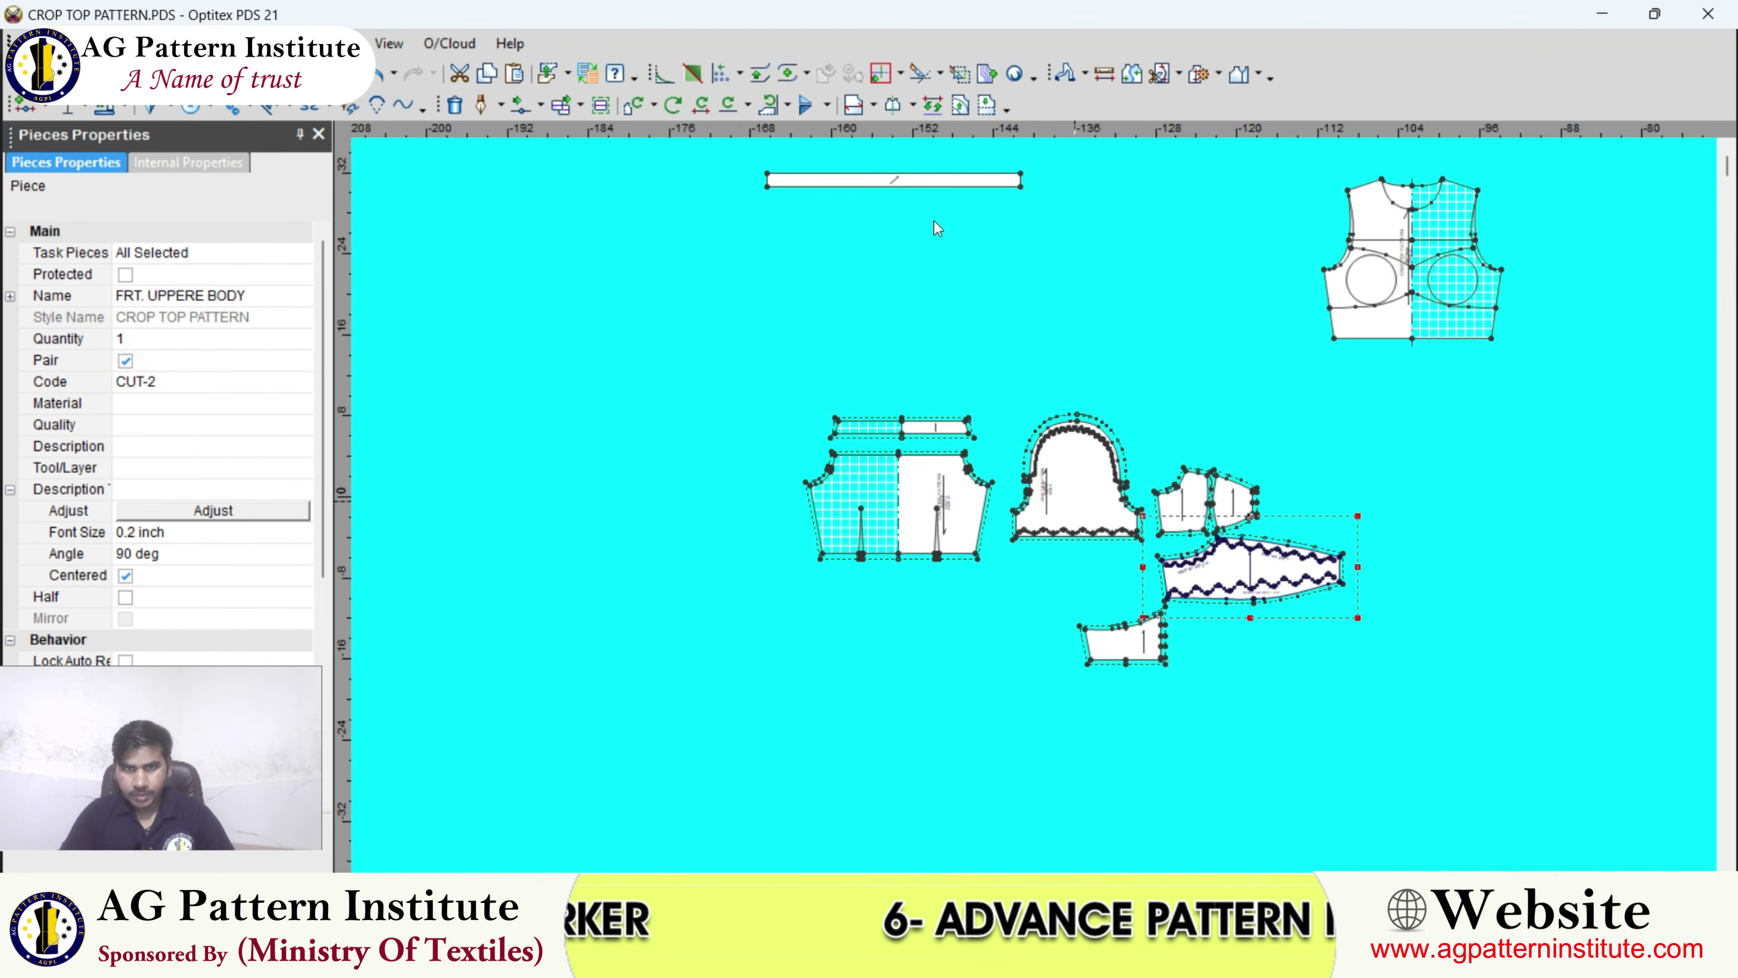
pyautogui.scroll(-1, 890, 282)
pyautogui.moveTo(906, 199); pyautogui.dragTo(1081, 378)
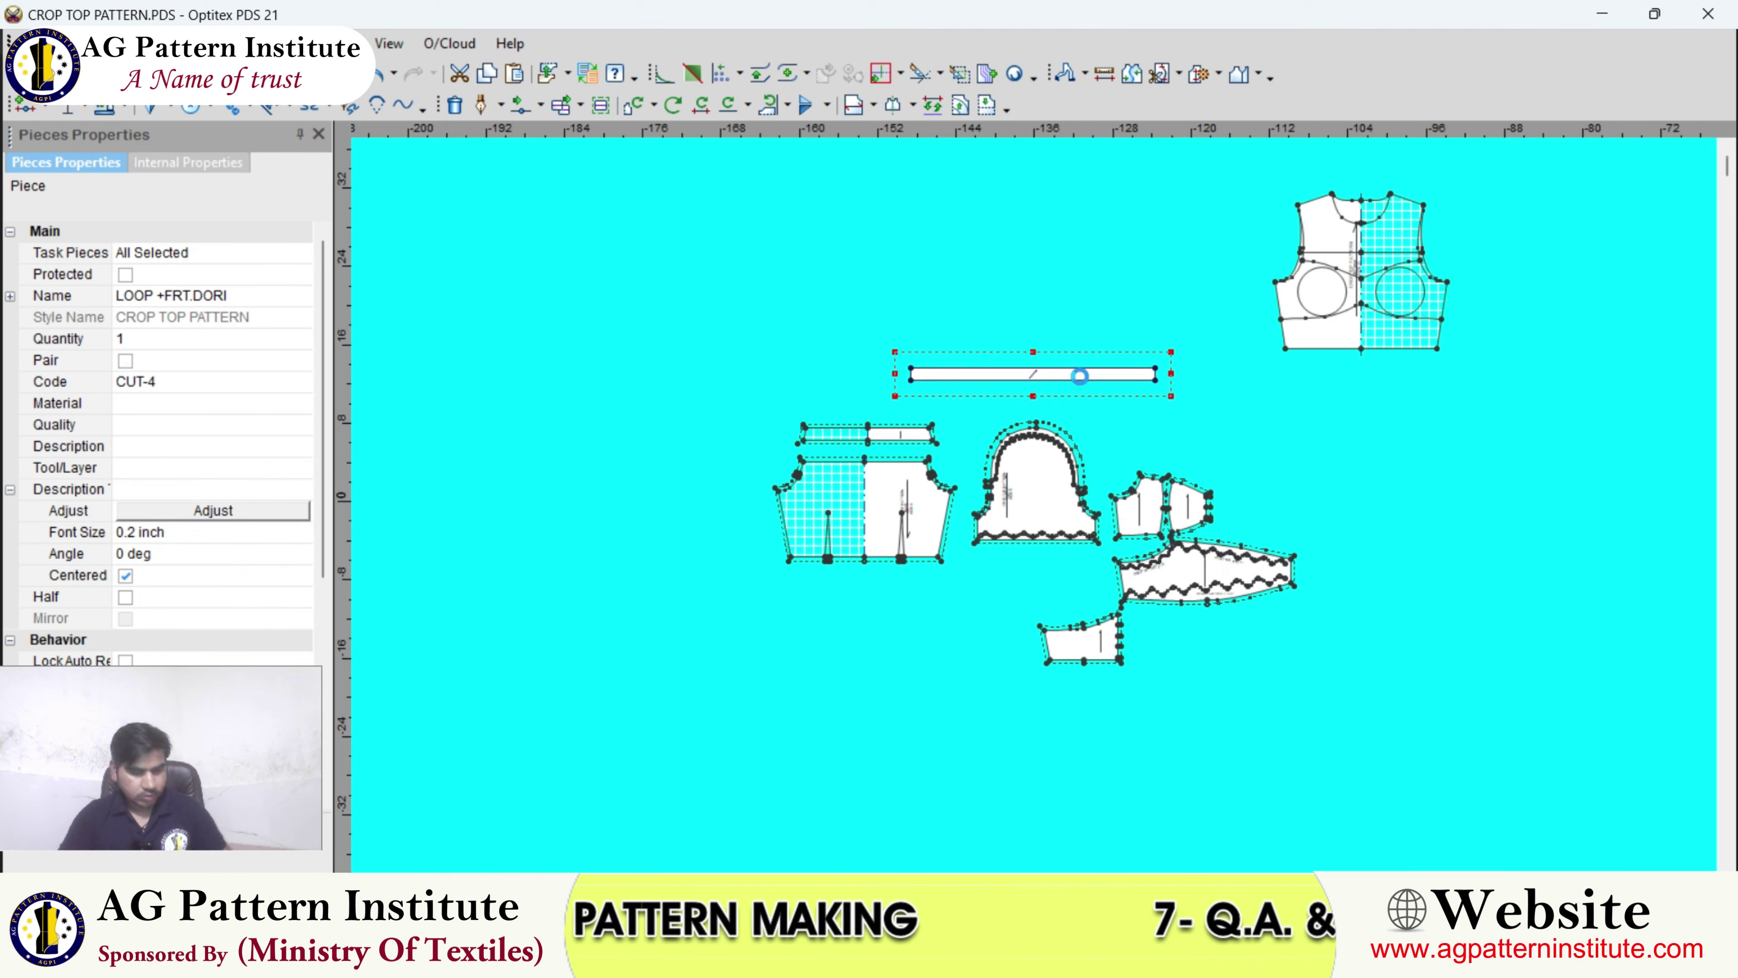
# - Switch to the crop top reference photo, examine the neckline, gathers and front lacing up close, and return to the pattern file
pyautogui.click(808, 957)
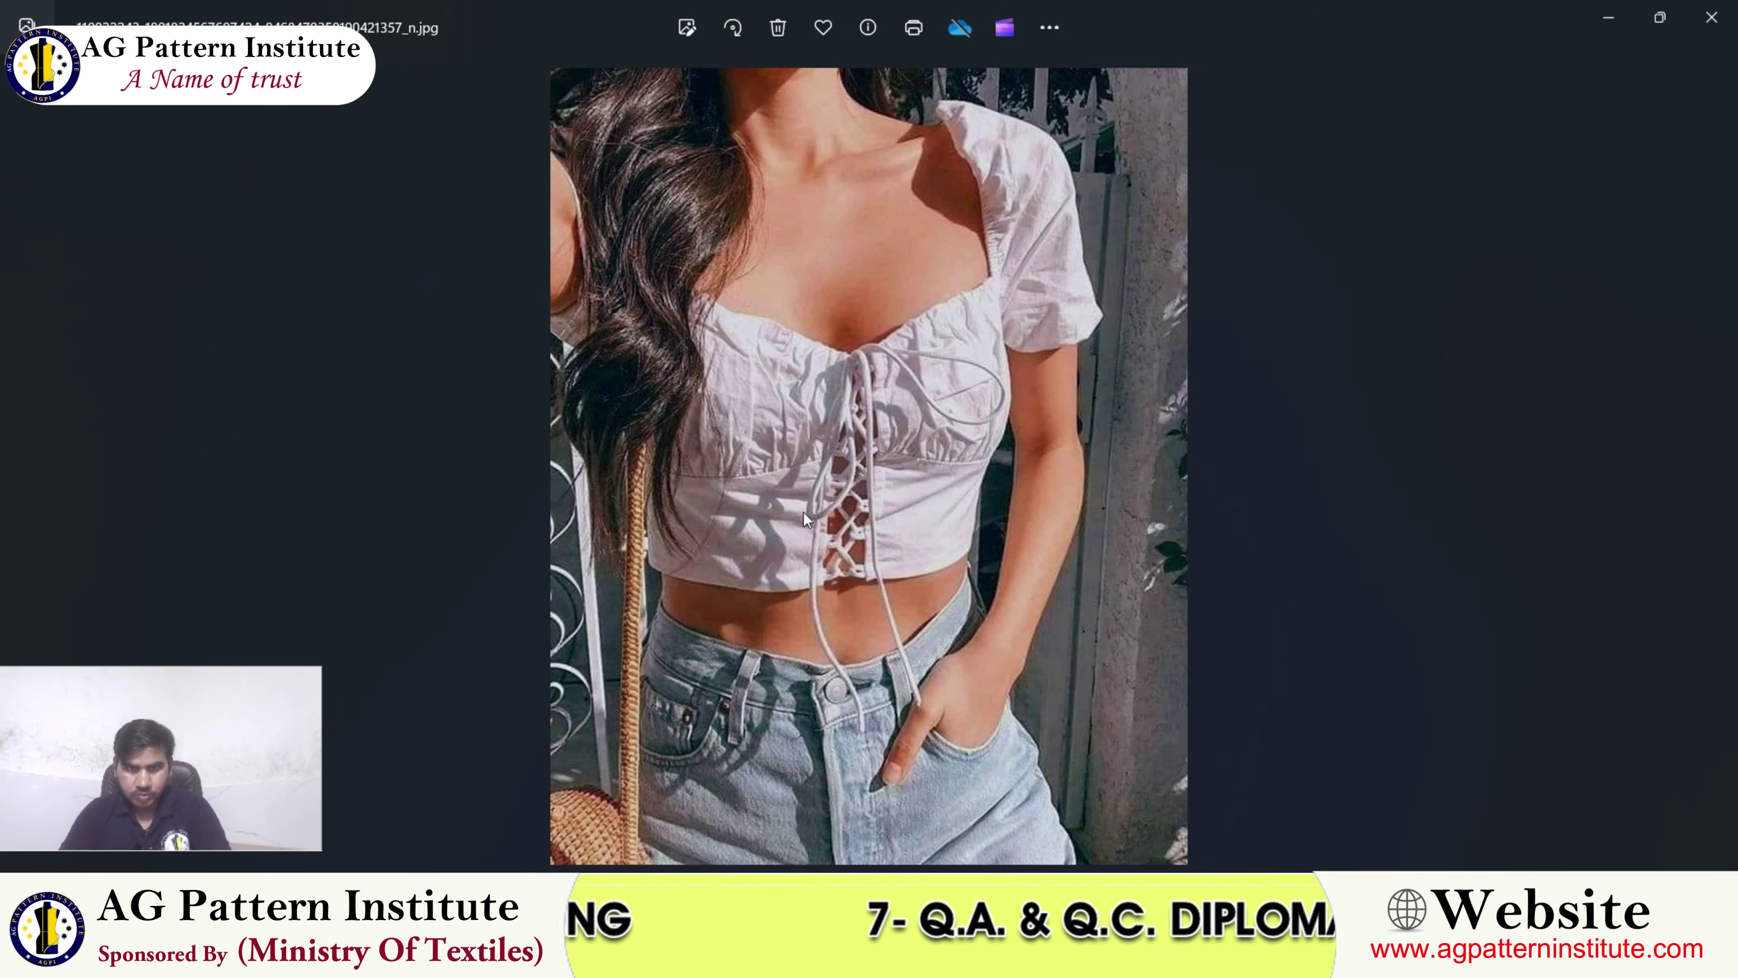
pyautogui.scroll(-1, 809, 380)
pyautogui.scroll(4, 987, 248)
pyautogui.scroll(1, 986, 248)
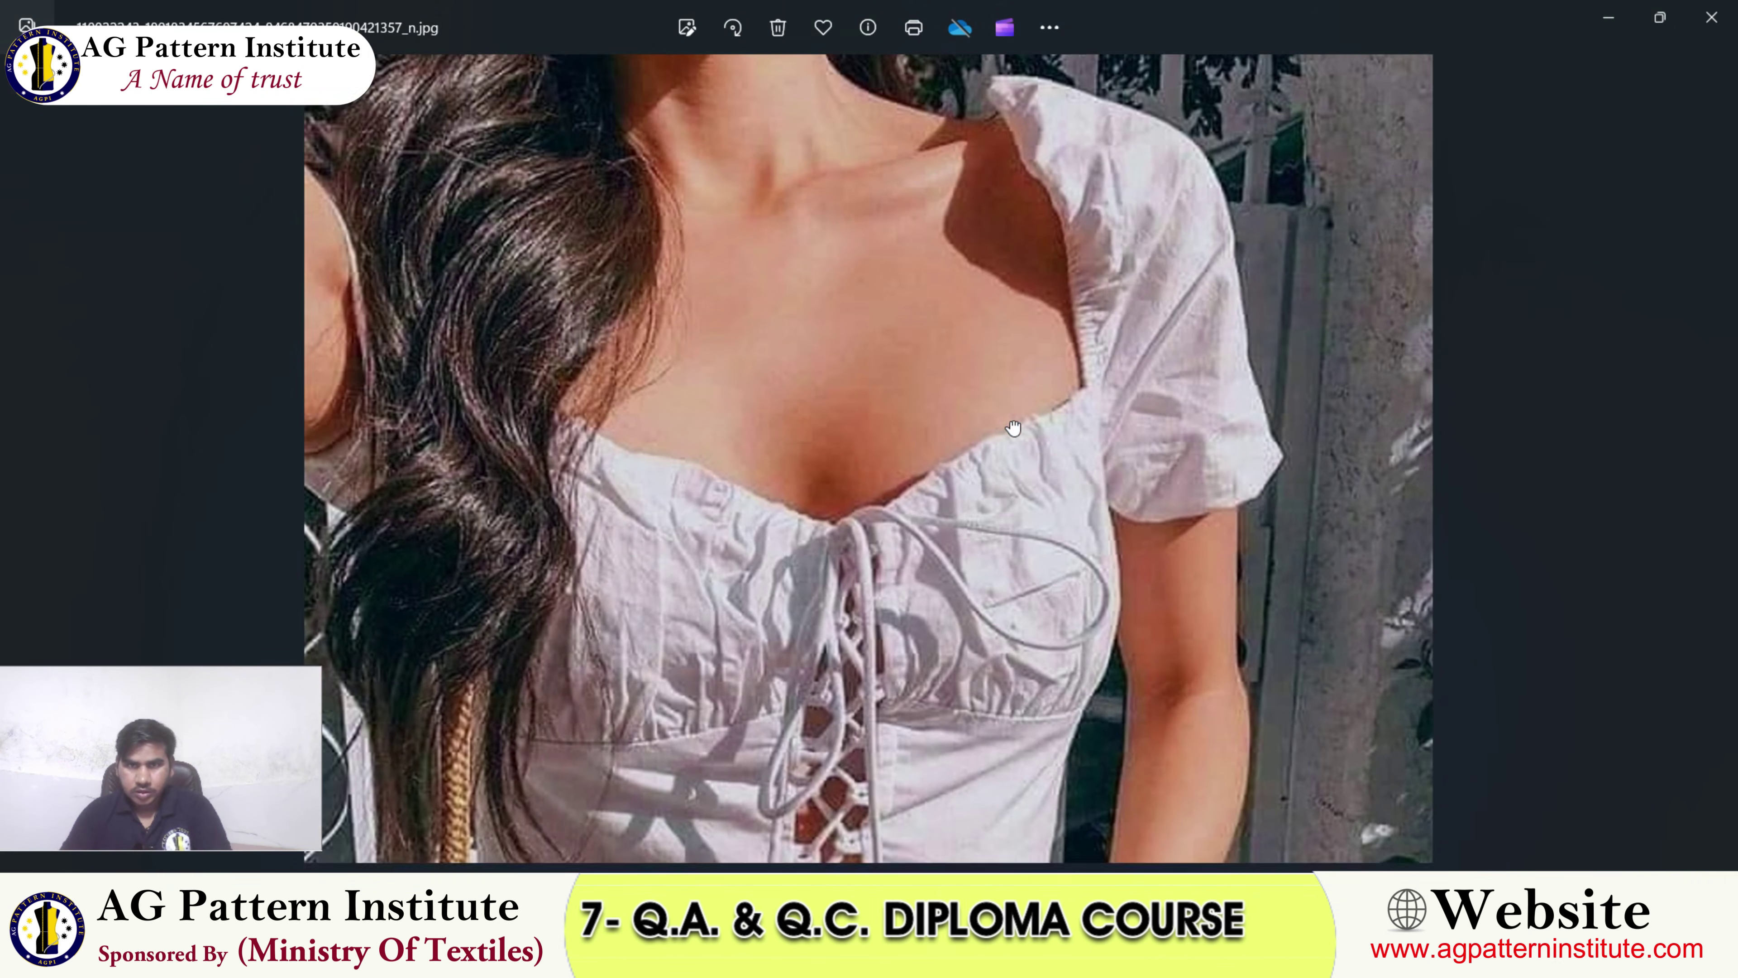
pyautogui.scroll(-3, 1135, 483)
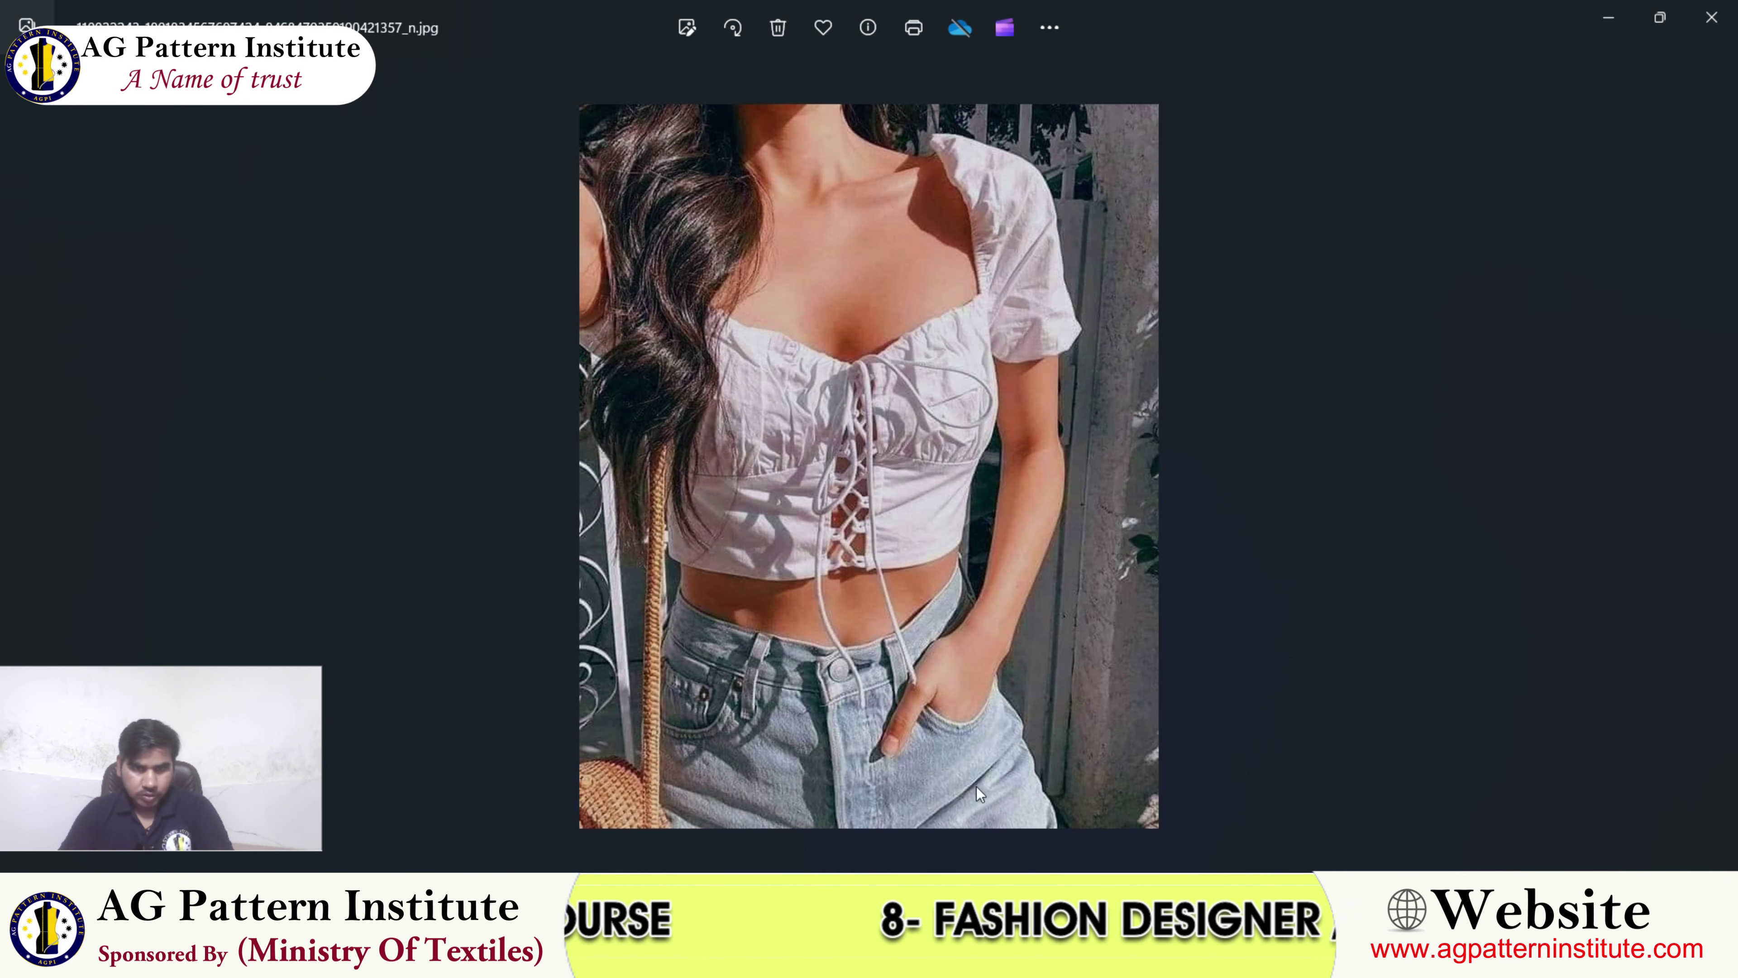
pyautogui.hotkey('alt', 'Tab')
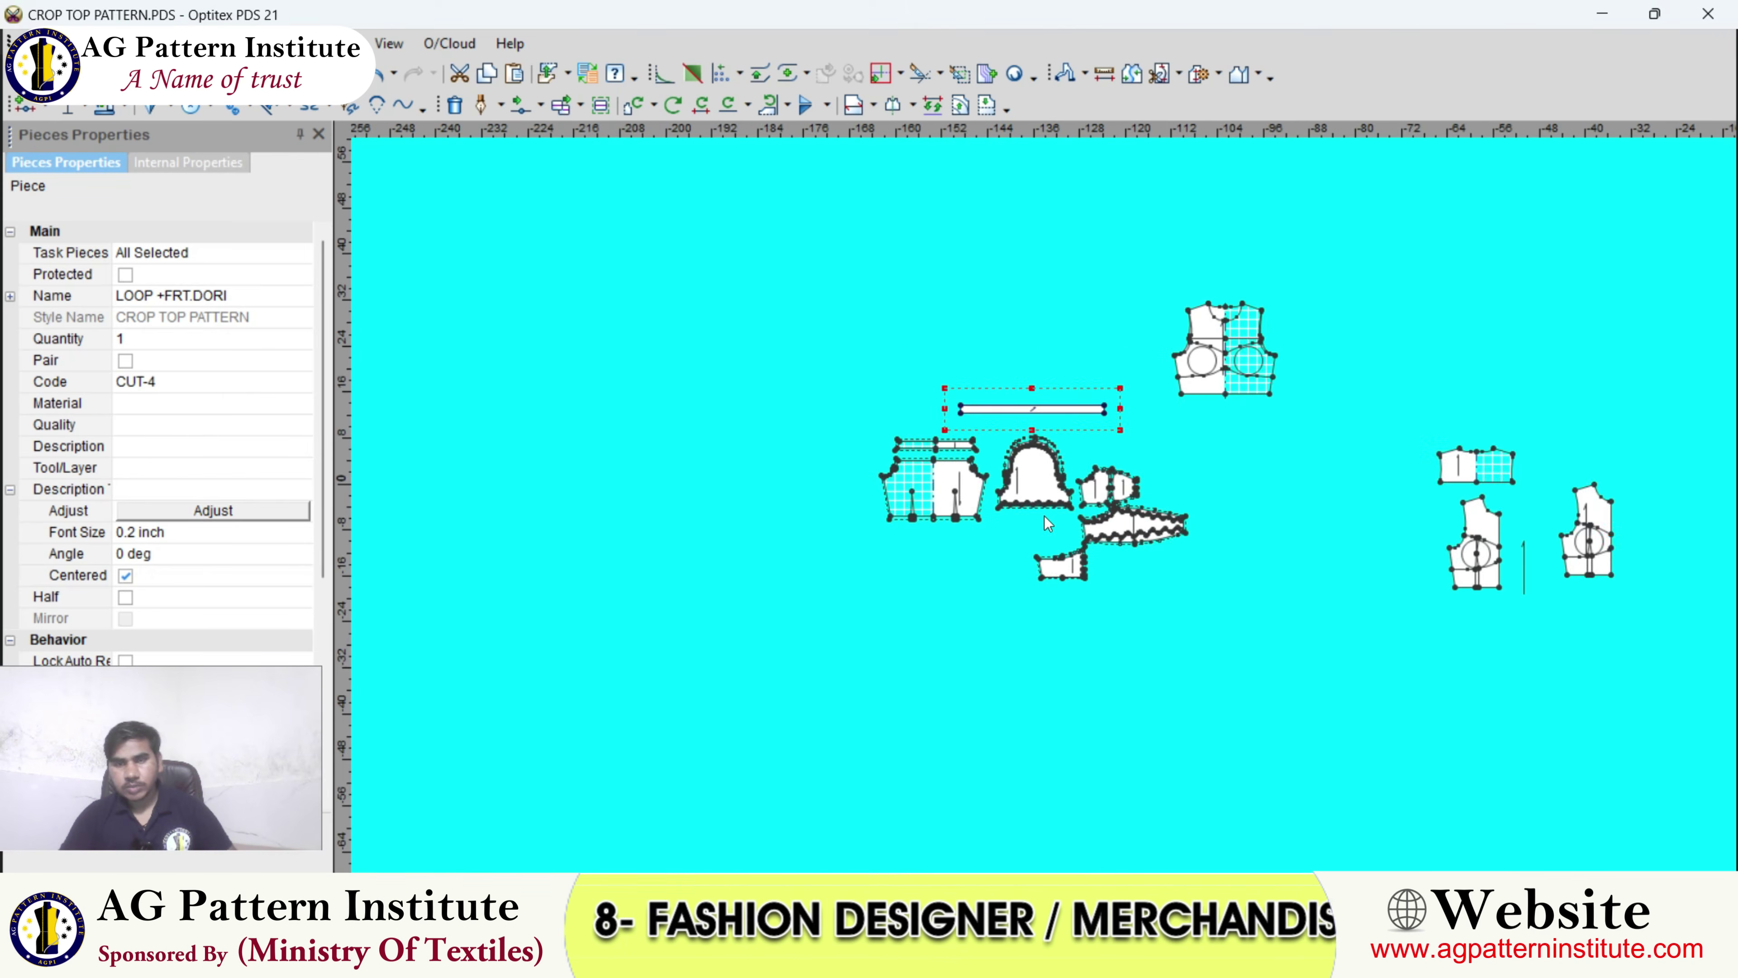
# - Move the sleeve out past the front pieces, lower the gathered front upper body, and place the front bottom yoke above it
pyautogui.scroll(3, 998, 479)
pyautogui.click(912, 488)
pyautogui.scroll(2, 1043, 481)
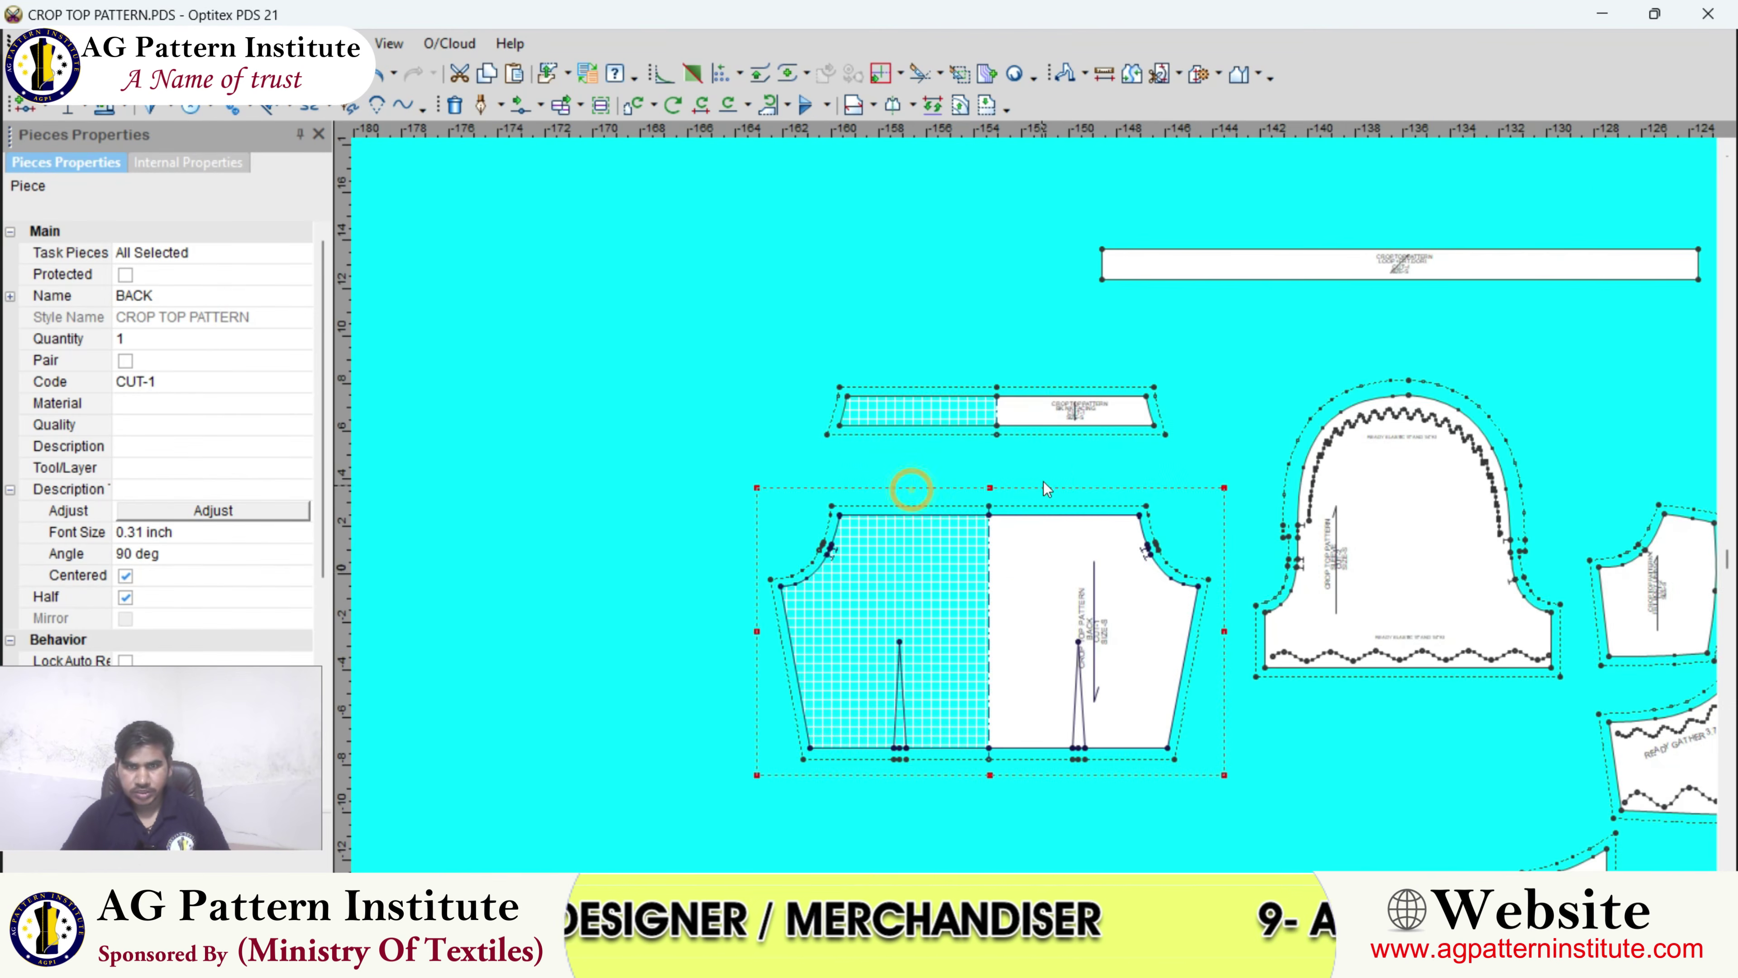
pyautogui.scroll(-3, 1042, 487)
pyautogui.scroll(2, 1120, 481)
pyautogui.click(1122, 421)
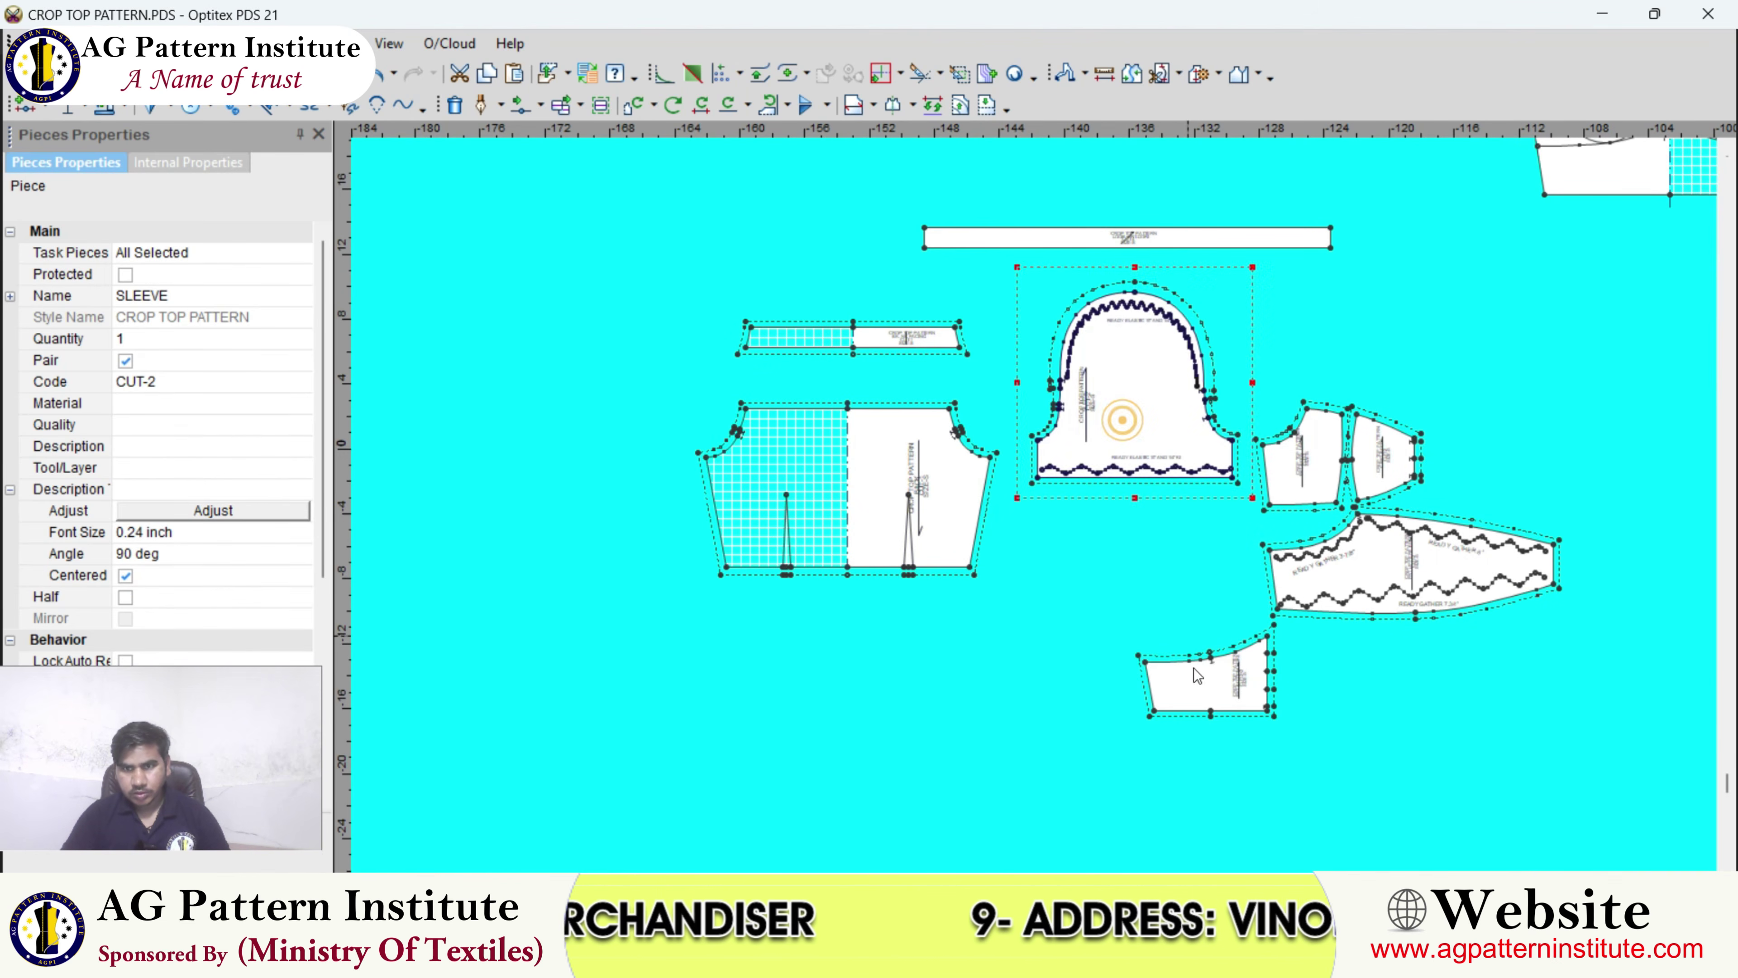
pyautogui.press('space')
pyautogui.click(1143, 658)
pyautogui.moveTo(1112, 433); pyautogui.dragTo(1541, 426)
pyautogui.moveTo(1333, 558); pyautogui.dragTo(1341, 637)
pyautogui.moveTo(1189, 669); pyautogui.dragTo(1374, 558)
# - Place the front body lining and centre front body pieces side by side, next to the back piece, with a gap between them
pyautogui.scroll(2, 1374, 558)
pyautogui.scroll(1, 1031, 497)
pyautogui.scroll(-1, 1034, 503)
pyautogui.moveTo(1033, 504); pyautogui.dragTo(752, 427)
pyautogui.moveTo(951, 427); pyautogui.dragTo(917, 395)
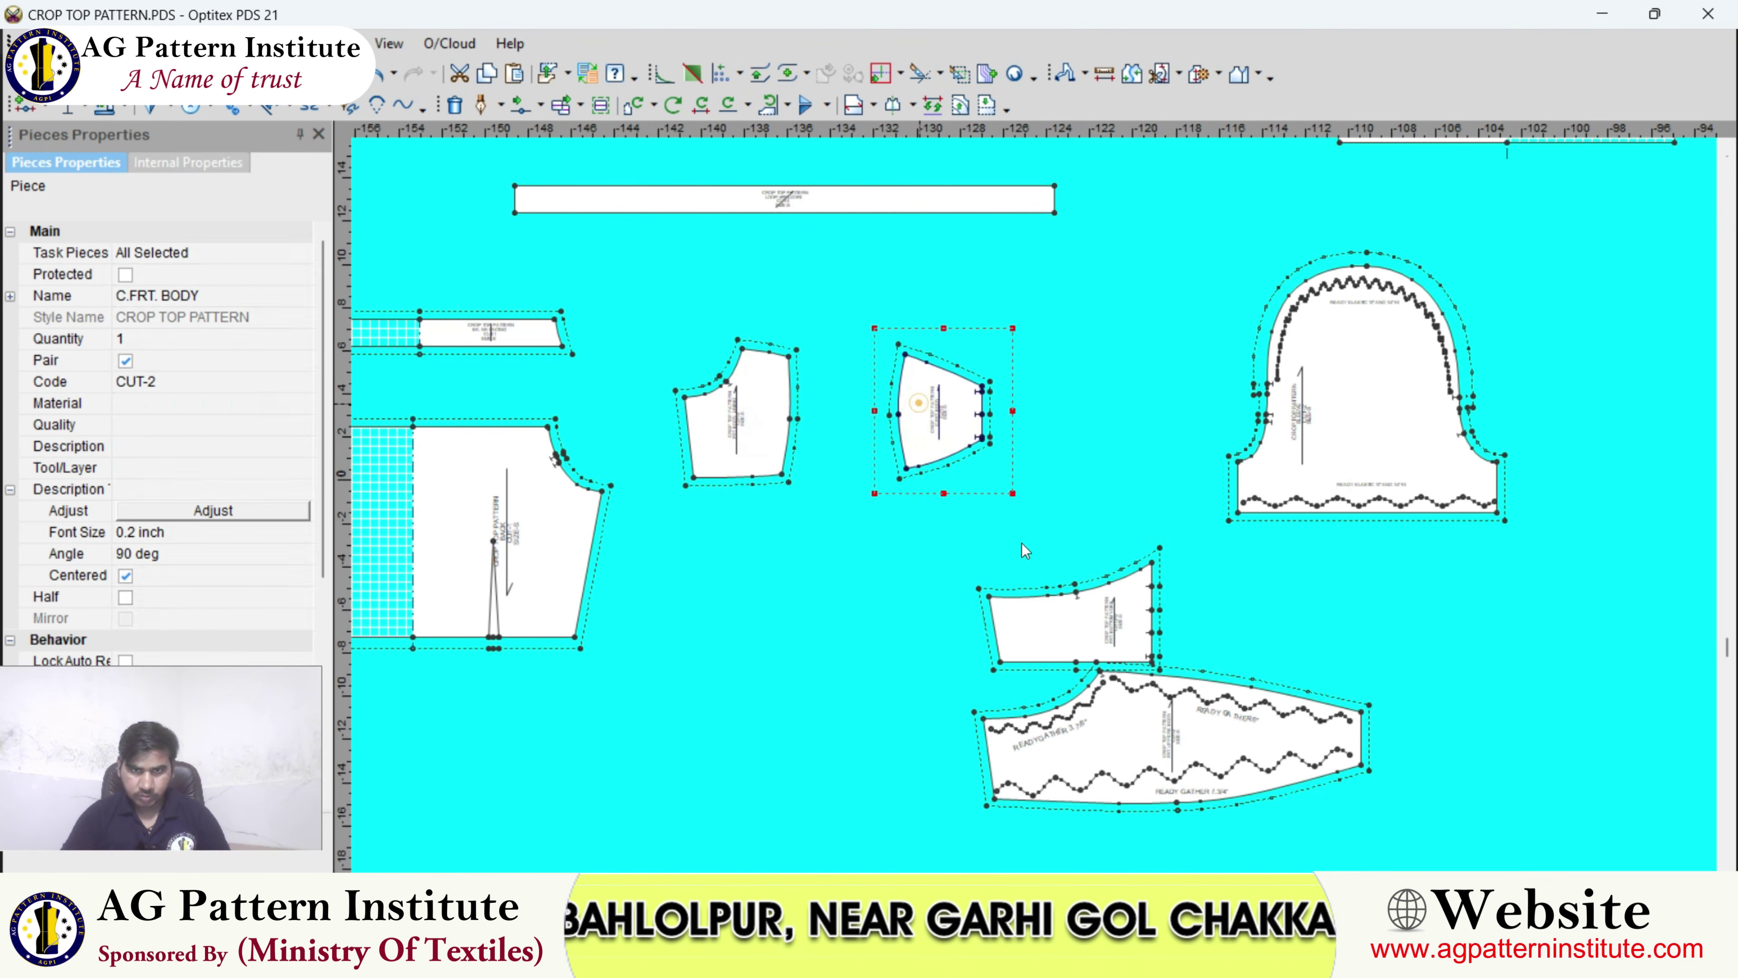
# - Stack the front bottom yoke and gathered front upper body below the small front pieces, and bring the sleeve in beside them
pyautogui.moveTo(1085, 627); pyautogui.dragTo(869, 575)
pyautogui.moveTo(1171, 747); pyautogui.dragTo(823, 756)
pyautogui.scroll(-3, 1122, 418)
pyautogui.moveTo(1188, 452); pyautogui.dragTo(1118, 502)
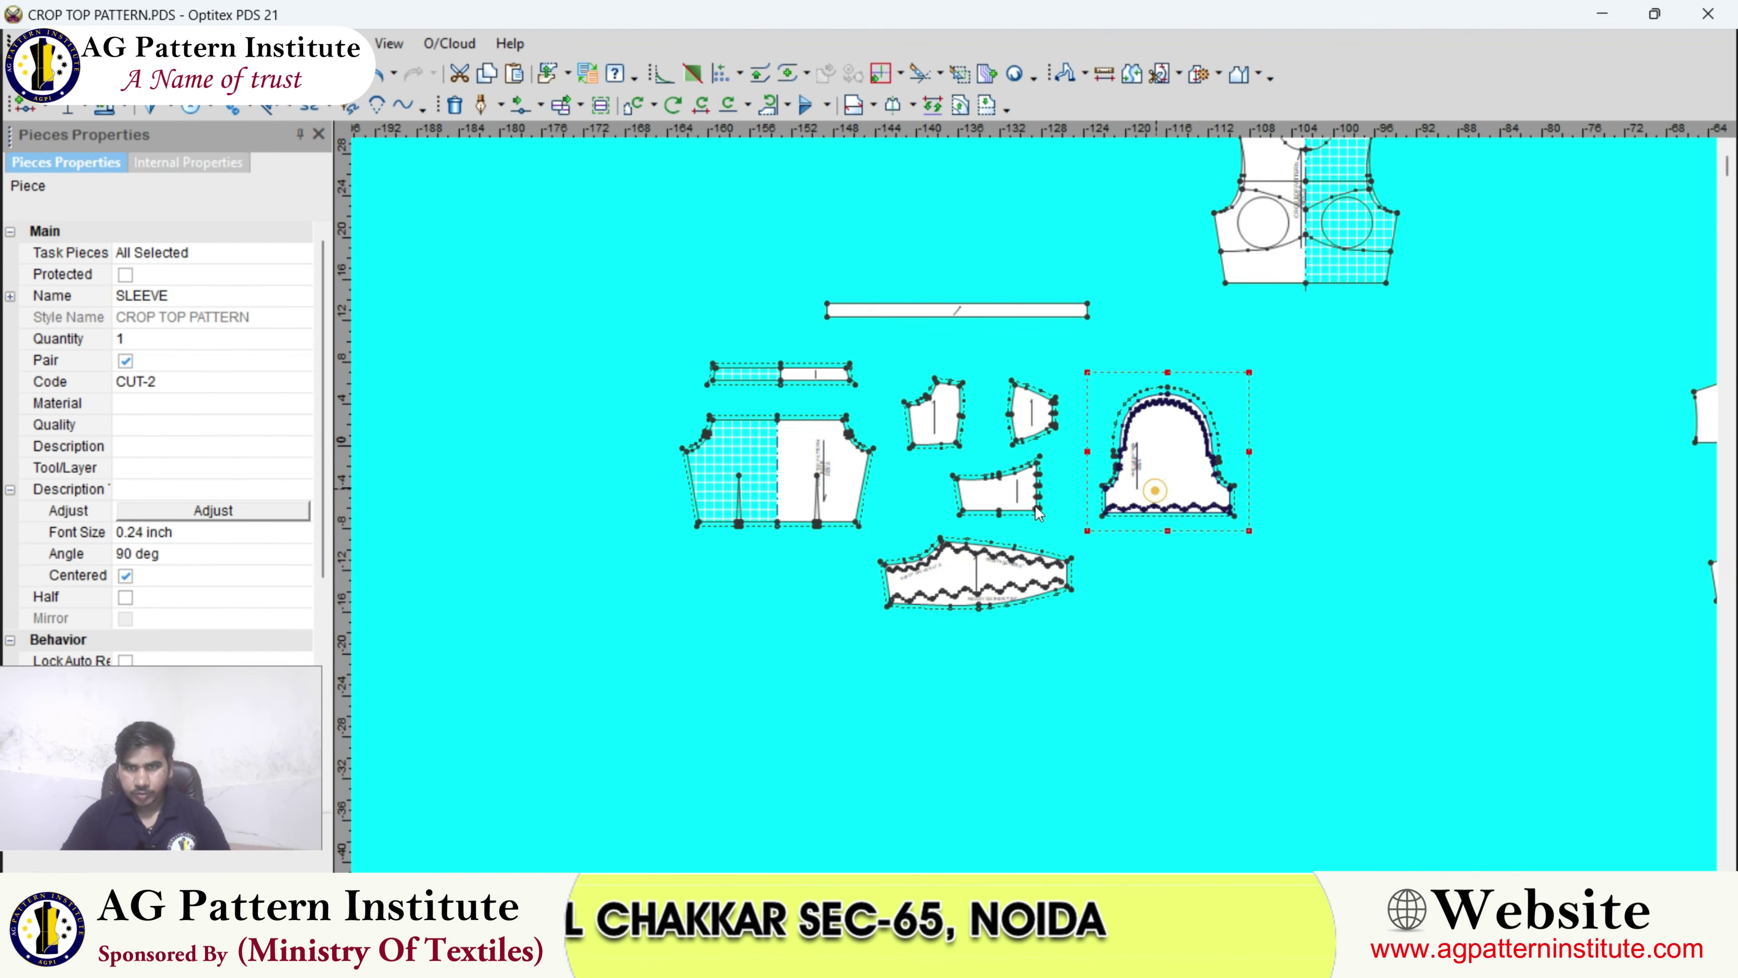
# - Move the front draft piece with the bust circles above the finished pieces and the loop and dori strip below them
pyautogui.scroll(-1, 934, 330)
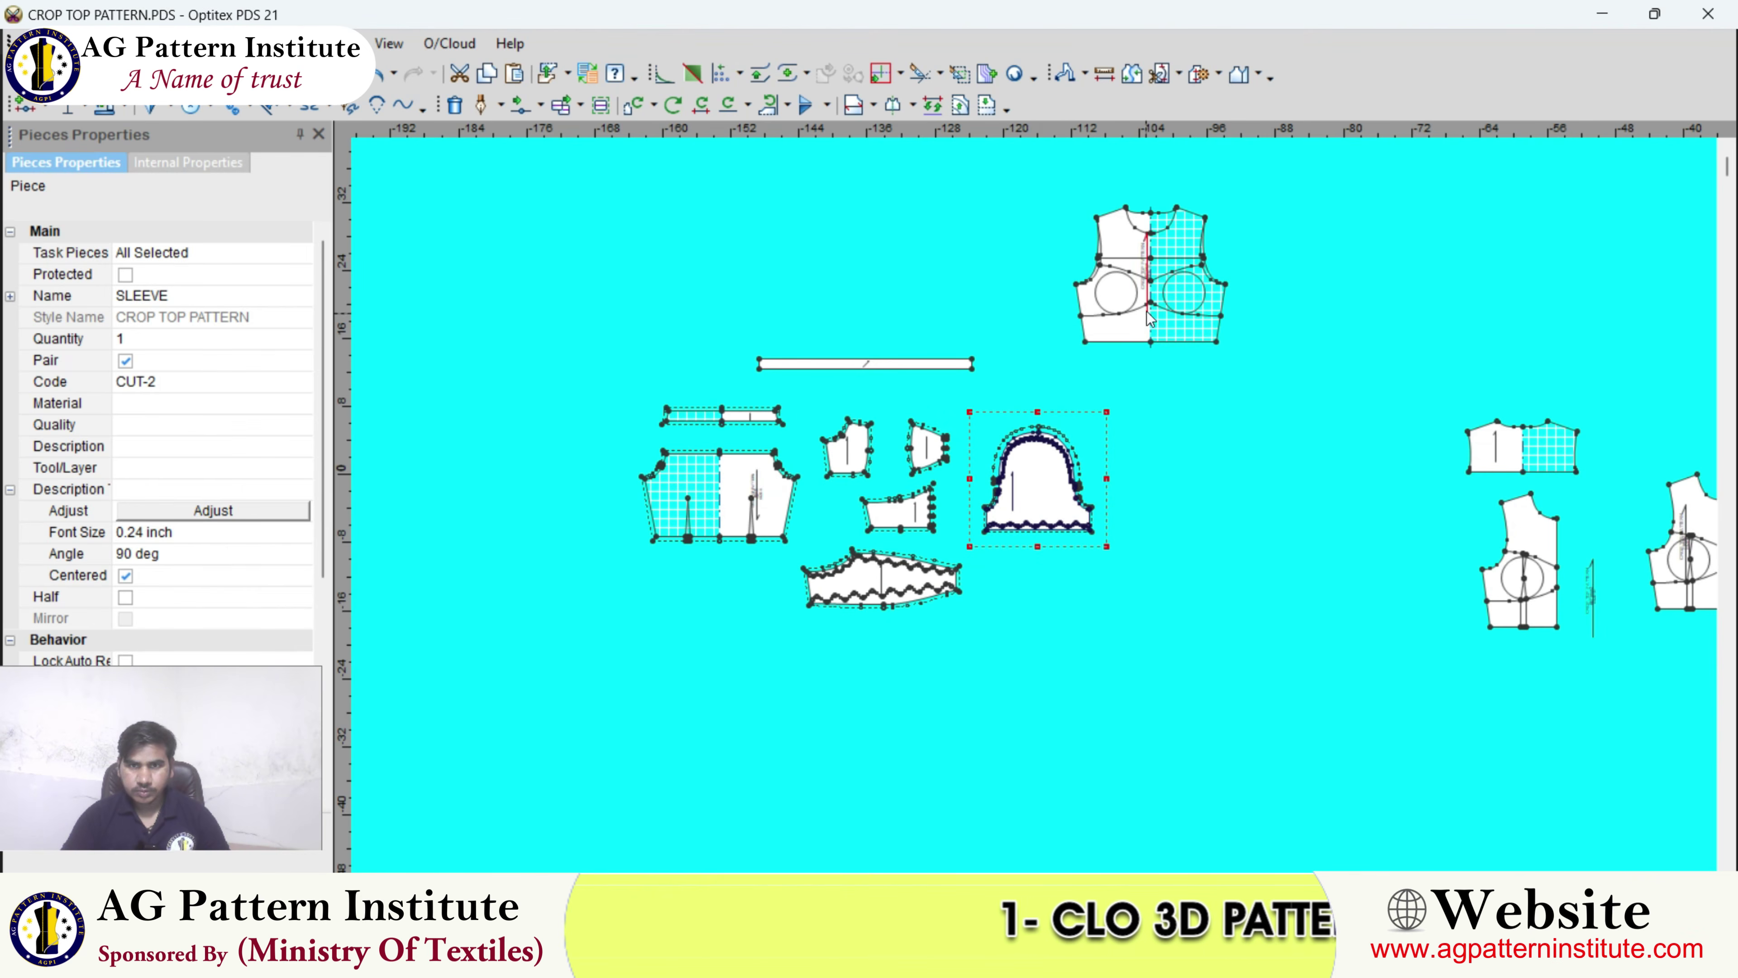
pyautogui.moveTo(1148, 316); pyautogui.dragTo(1074, 357)
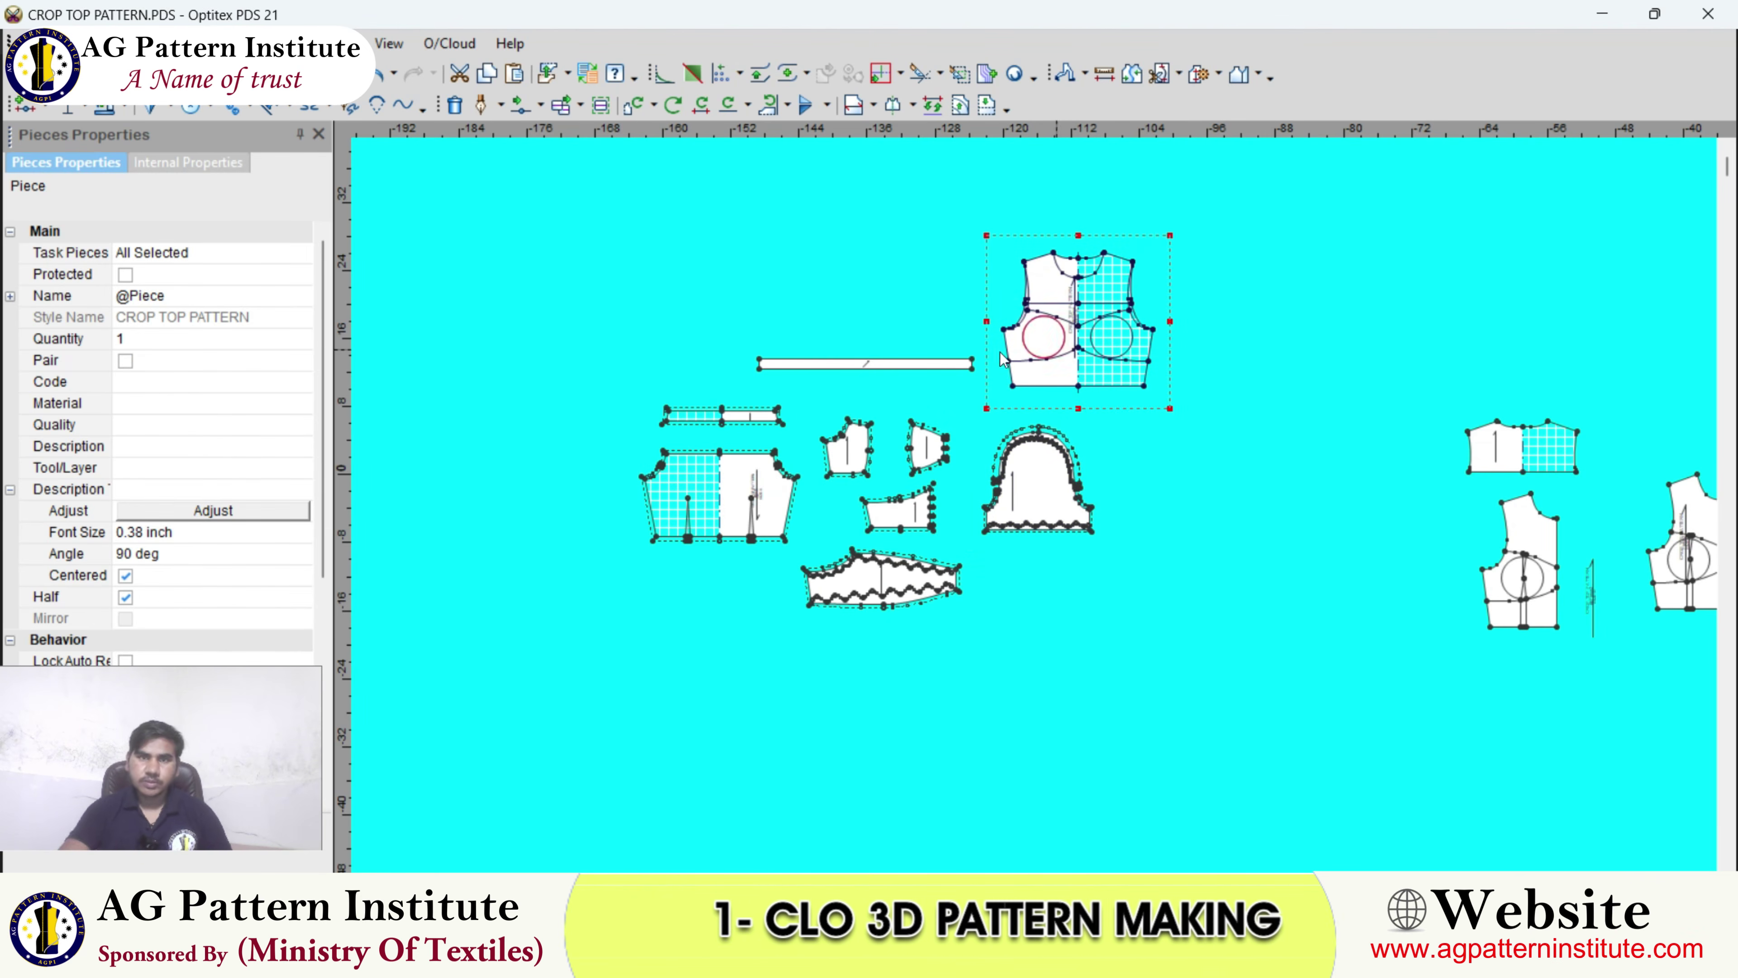
pyautogui.moveTo(914, 370); pyautogui.dragTo(843, 539)
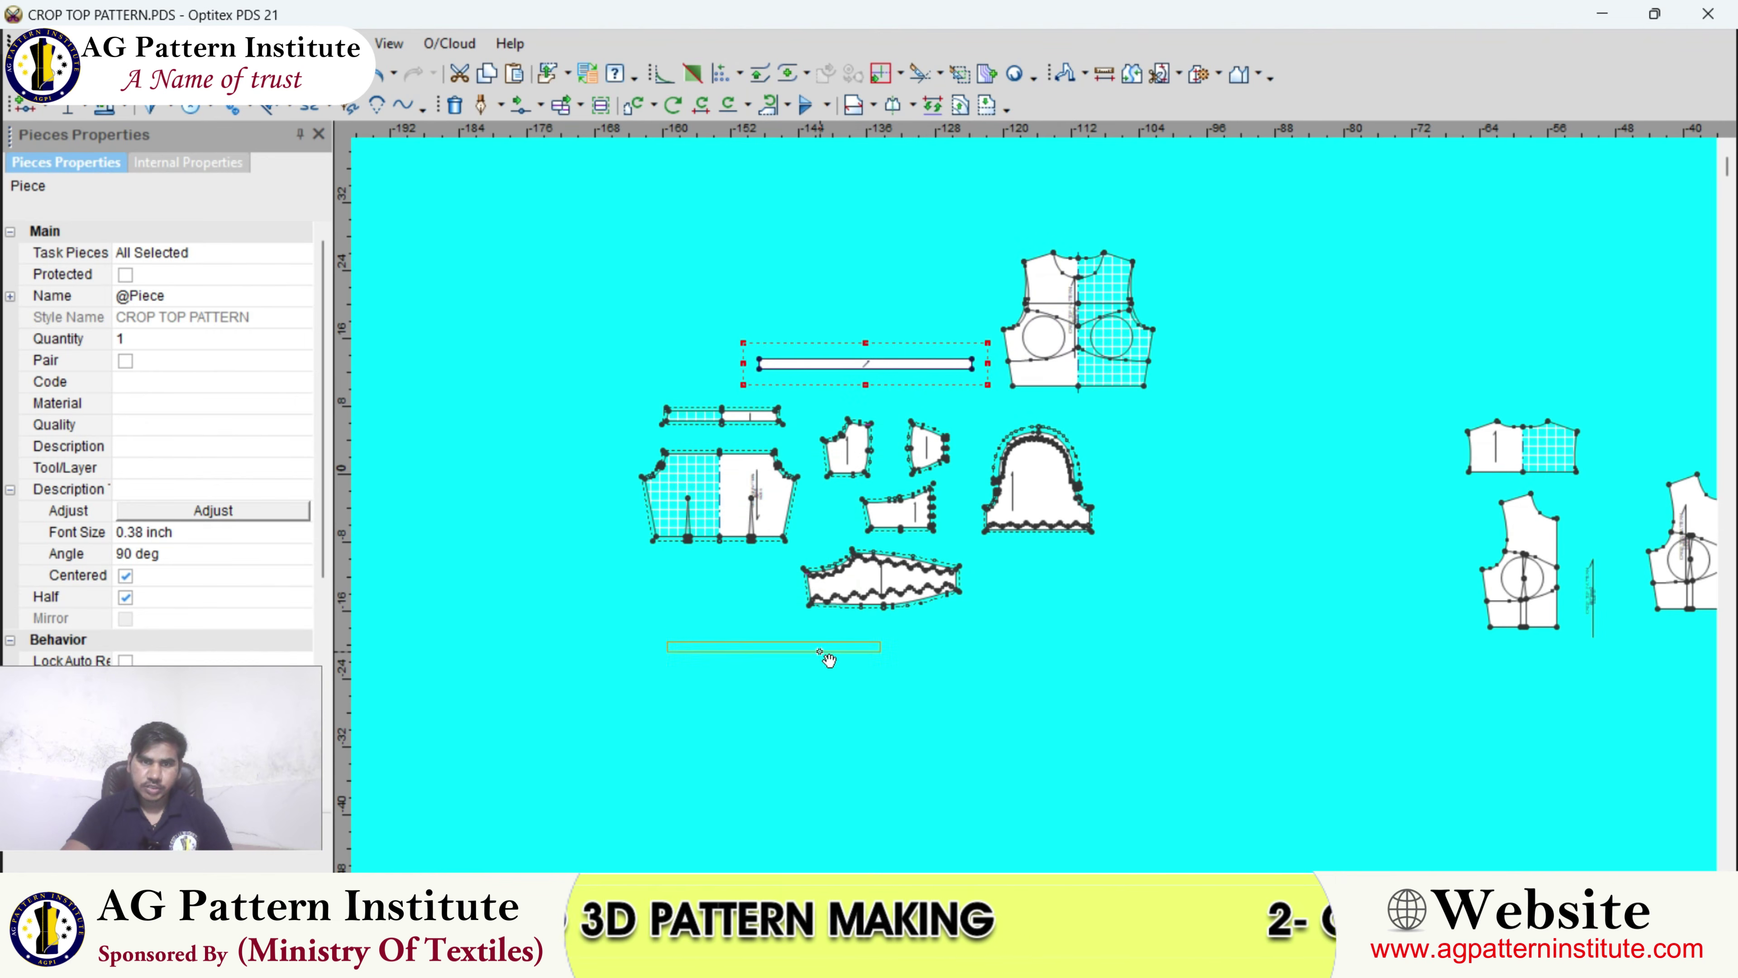
pyautogui.moveTo(823, 641); pyautogui.dragTo(823, 641)
pyautogui.moveTo(1047, 305); pyautogui.dragTo(874, 303)
pyautogui.scroll(-2, 874, 303)
pyautogui.scroll(2, 1035, 505)
pyautogui.scroll(-3, 1035, 505)
pyautogui.scroll(4, 1035, 505)
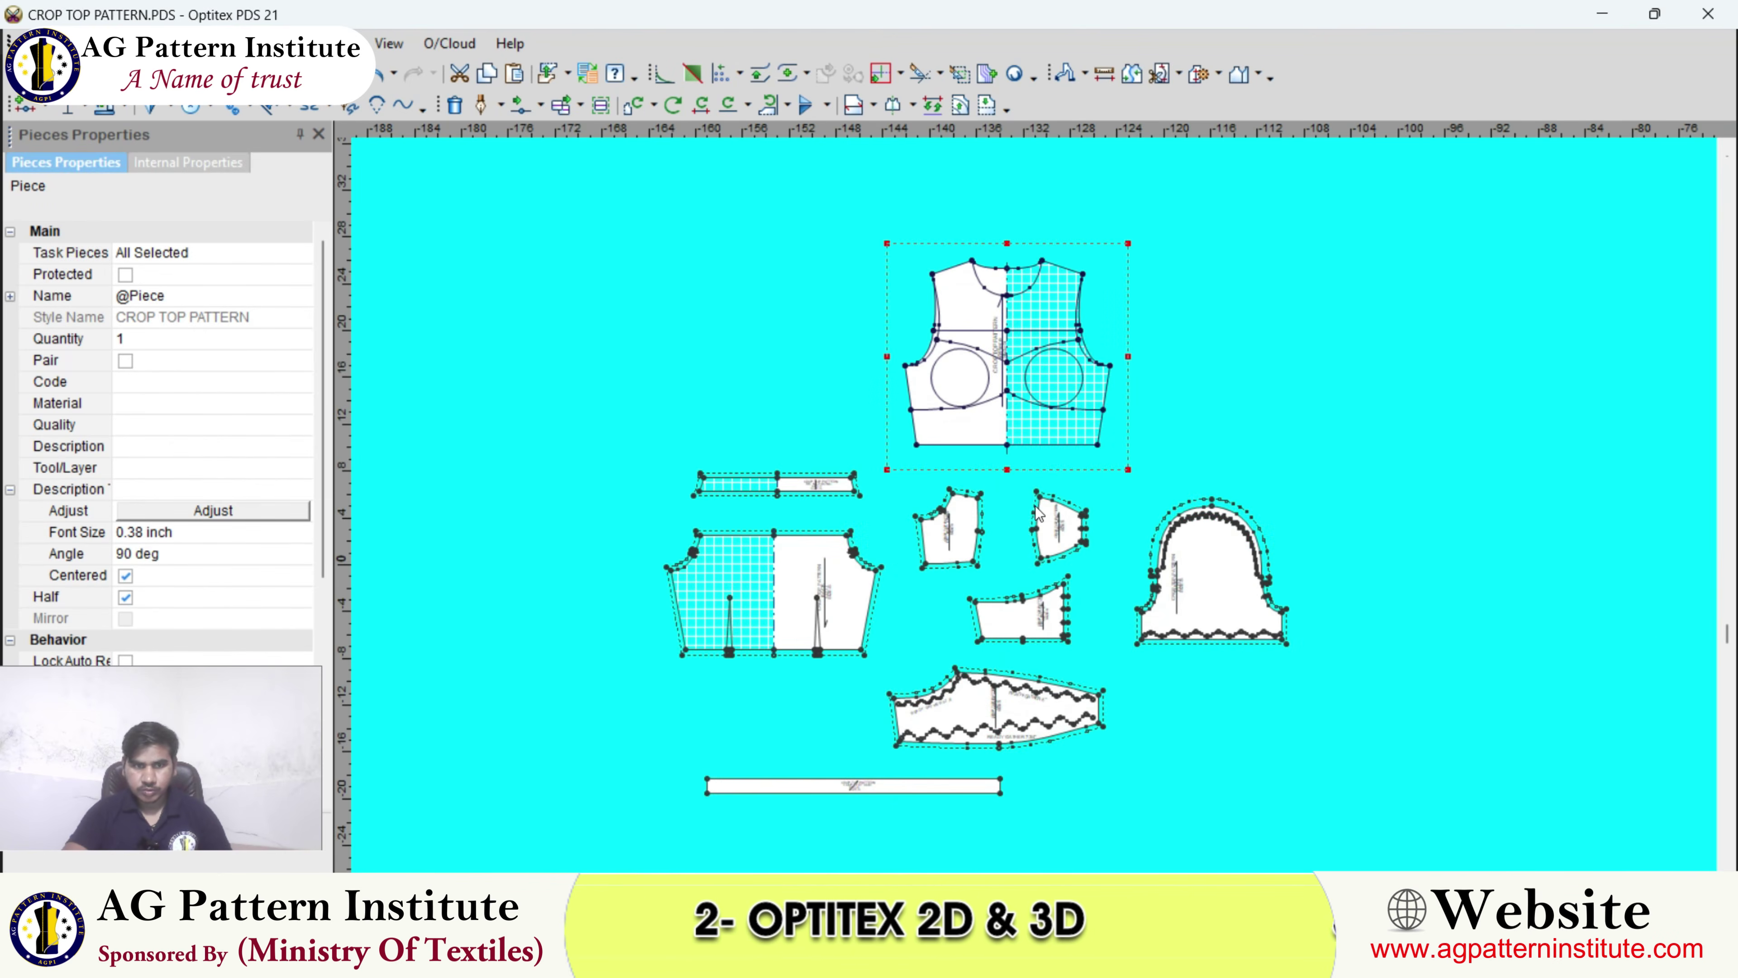
pyautogui.scroll(-1, 1038, 512)
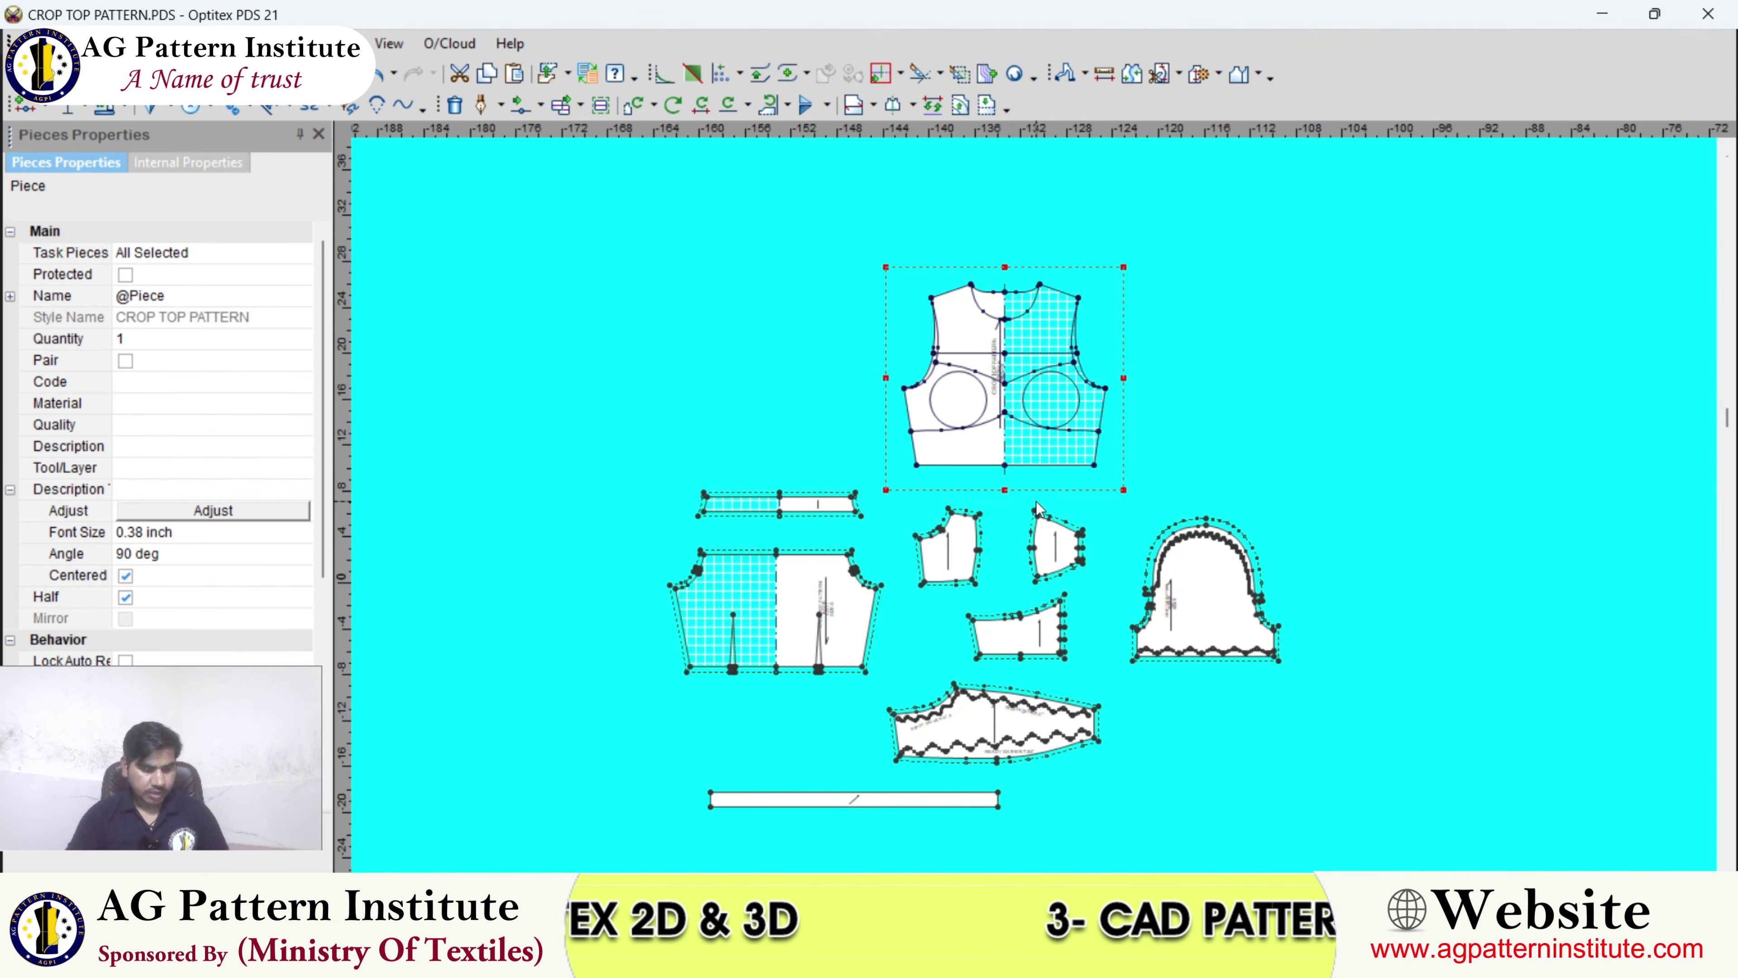